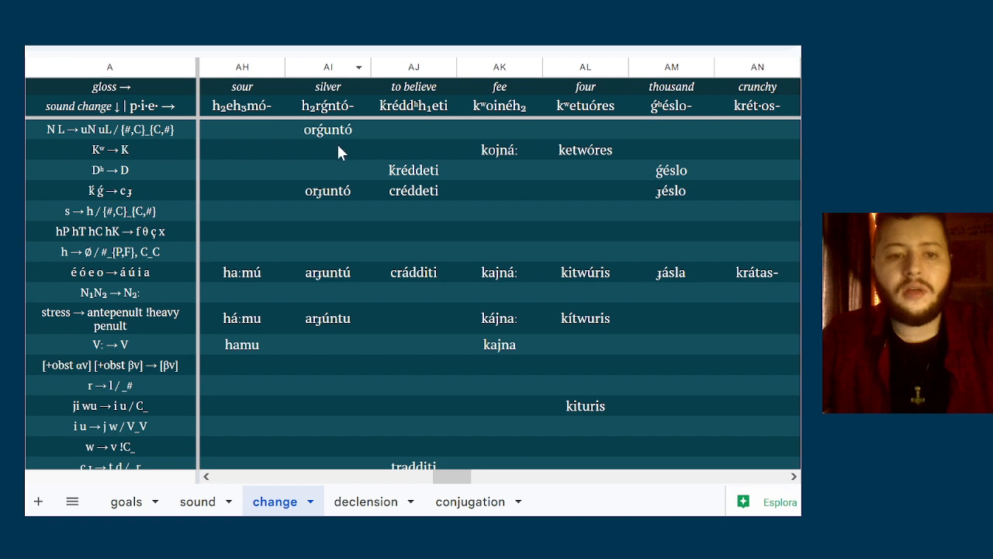
# Review the derivations and final ORTHO spellings from the "thousand" column through to the first-person plural pronoun columns
pyautogui.click(375, 253)
pyautogui.hscroll(5, 376, 253)
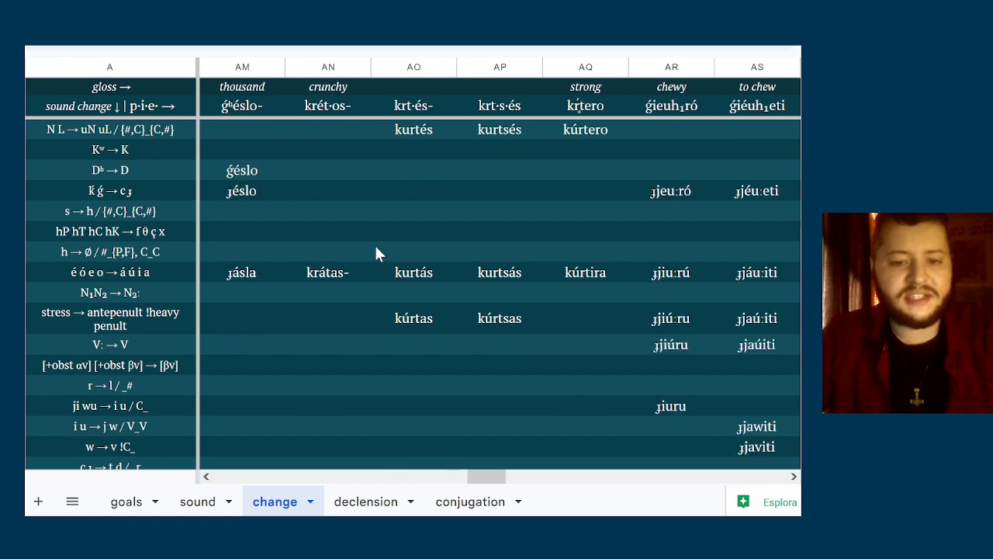
pyautogui.scroll(-3, 375, 253)
pyautogui.scroll(-3, 375, 254)
pyautogui.scroll(-3, 376, 254)
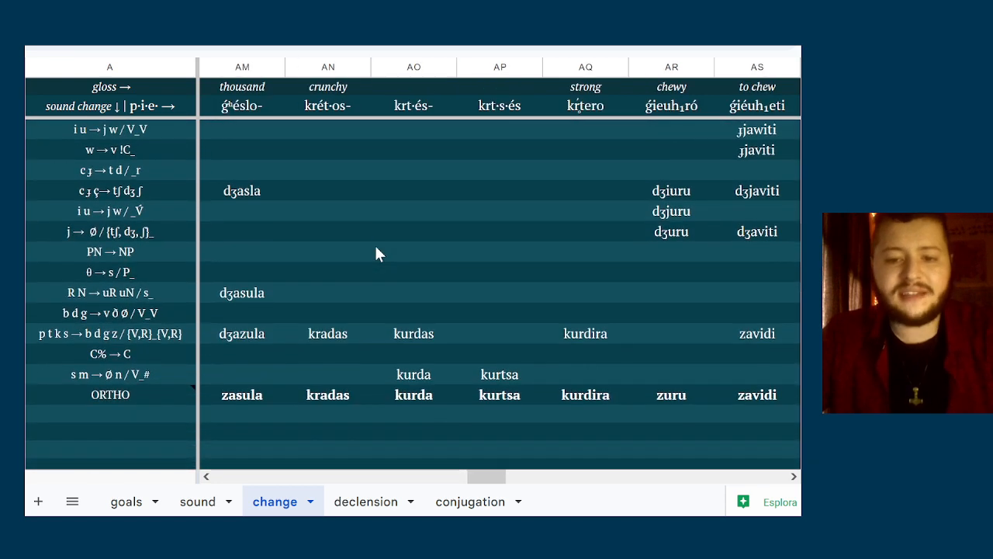
pyautogui.hscroll(5, 376, 254)
pyautogui.hscroll(5, 376, 253)
pyautogui.hscroll(-1, 376, 253)
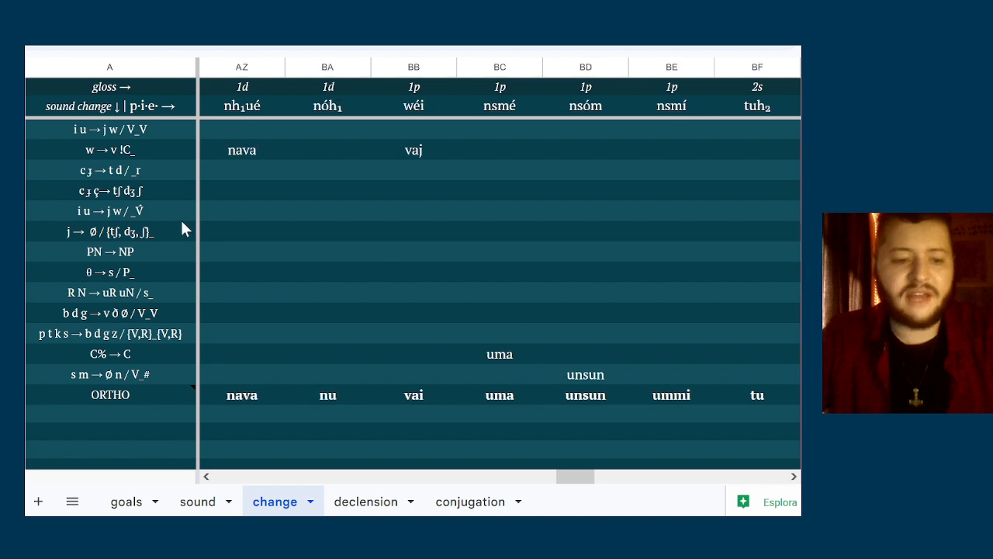
pyautogui.click(138, 170)
pyautogui.press('Down')
pyautogui.press('Down')
pyautogui.press('Down')
pyautogui.press('Down')
pyautogui.press('Down')
pyautogui.press('Down')
pyautogui.press('Down')
pyautogui.press('Down')
pyautogui.press('Down')
pyautogui.press('Down')
pyautogui.press('Down')
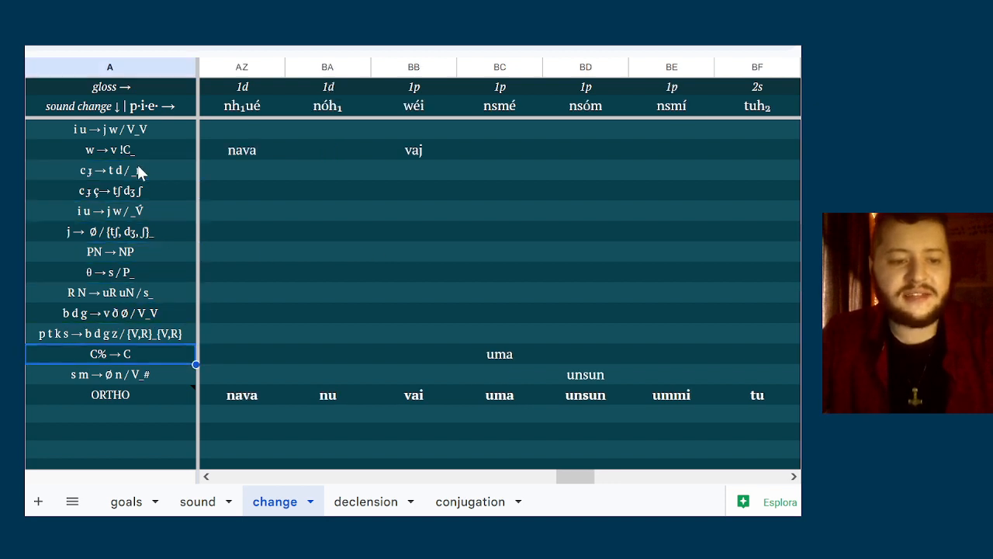
pyautogui.press('Up')
pyautogui.press('Up')
pyautogui.press('Up')
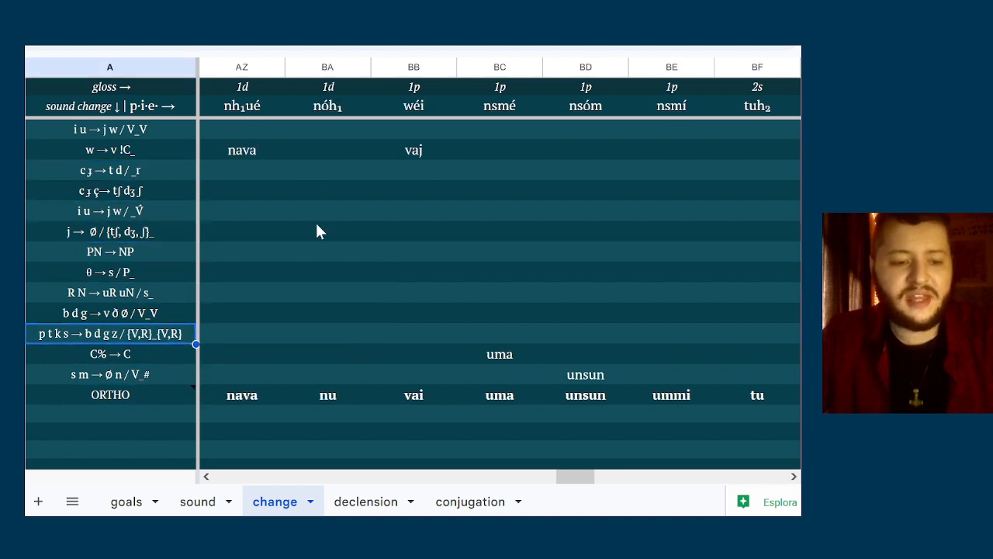
pyautogui.click(317, 231)
pyautogui.press('Down')
# Go back to the first 1s pronoun columns and examine how h₁éǵoh₂ and h₁mé develop through the sound changes
pyautogui.press('Down')
pyautogui.press('Down')
pyautogui.press('Down')
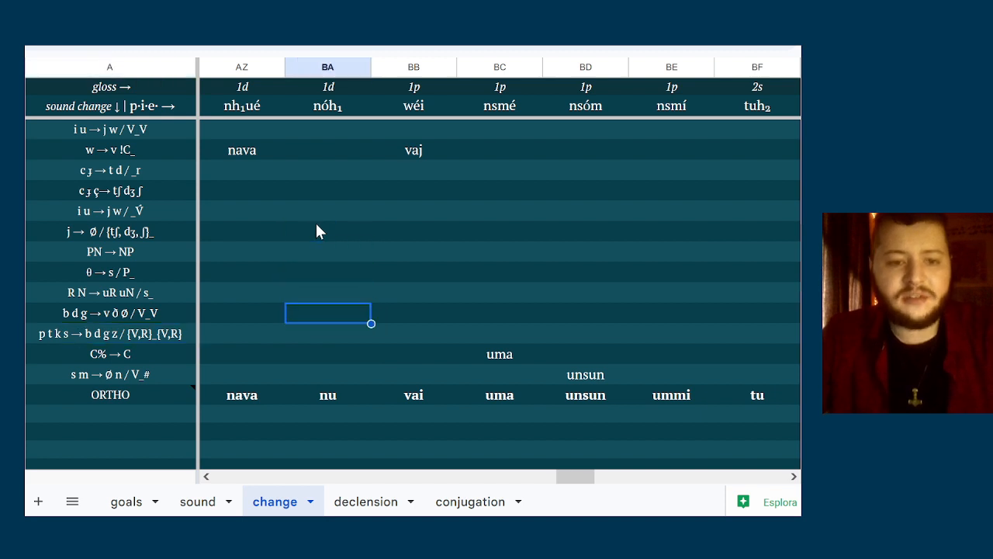
pyautogui.press('Down')
pyautogui.press('Left')
pyautogui.press('Left')
pyautogui.press('Left')
pyautogui.press('Left')
pyautogui.press('Left')
pyautogui.press('Left')
pyautogui.press('Left')
pyautogui.press('Left')
pyautogui.press('Left')
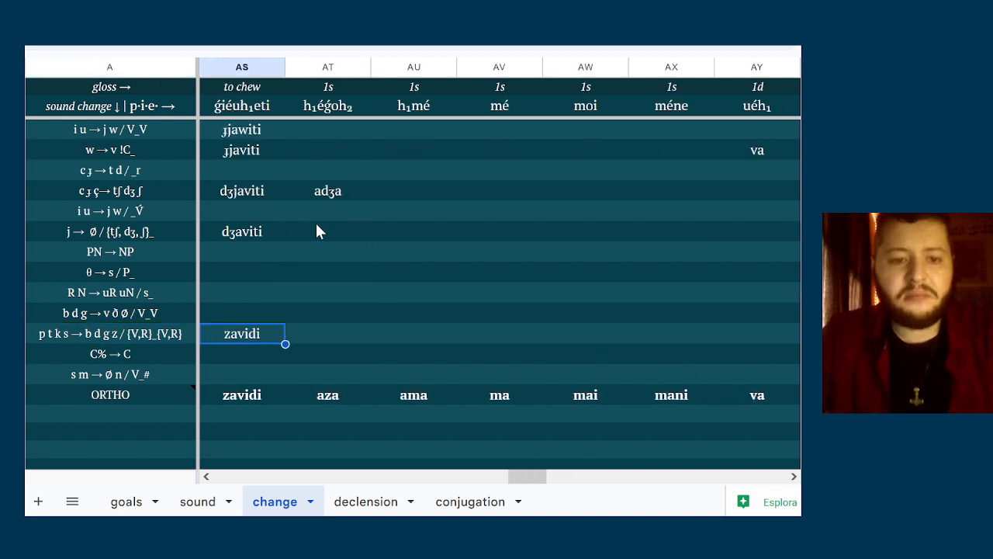
pyautogui.press('Right')
pyautogui.press('Up')
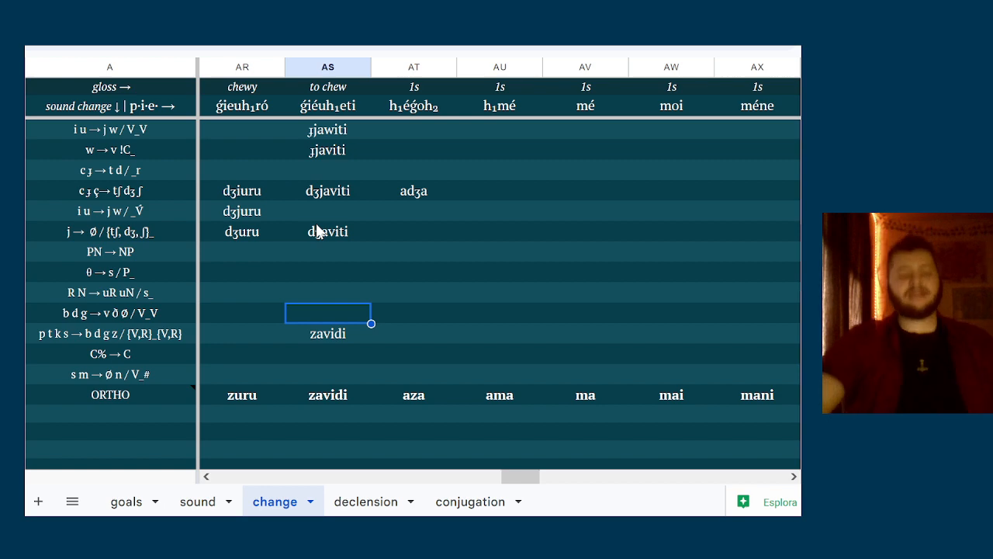
pyautogui.press('Right')
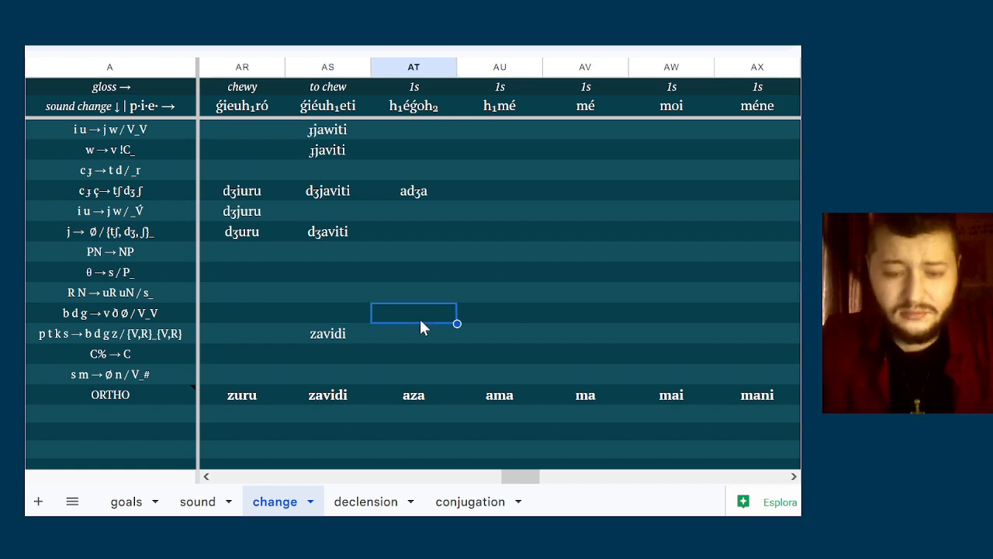
pyautogui.scroll(2, 420, 321)
pyautogui.scroll(6, 444, 293)
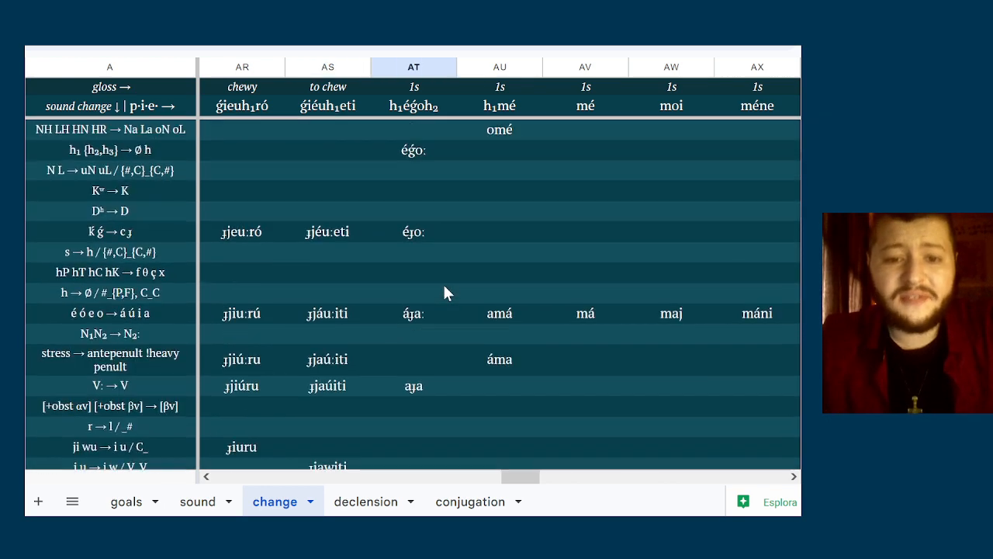
pyautogui.click(511, 111)
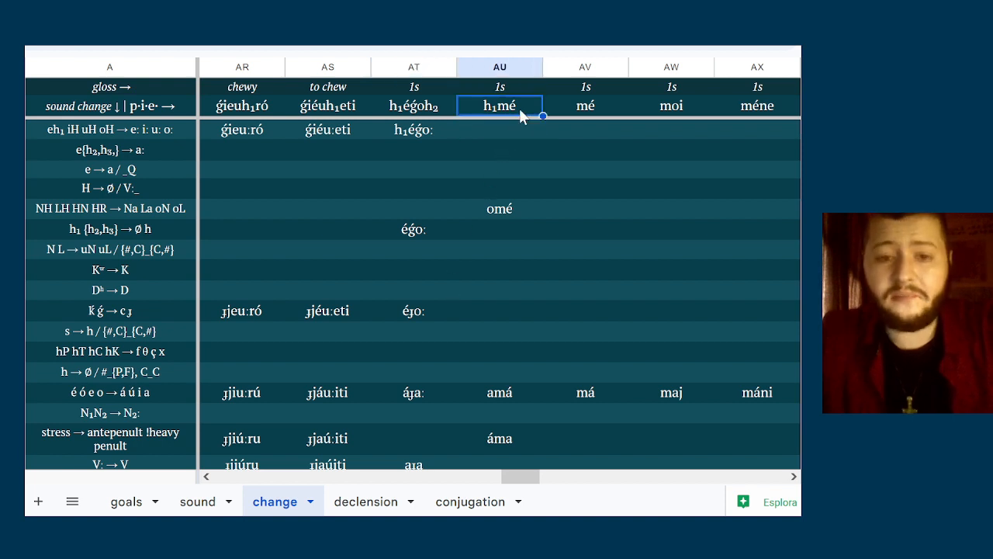
# Examine the Proto-Indo-European source forms of the first-person singular and dual pronouns
pyautogui.press('Right')
pyautogui.press('Right')
pyautogui.press('Right')
pyautogui.press('Right')
pyautogui.press('Left')
pyautogui.press('Left')
pyautogui.press('Down')
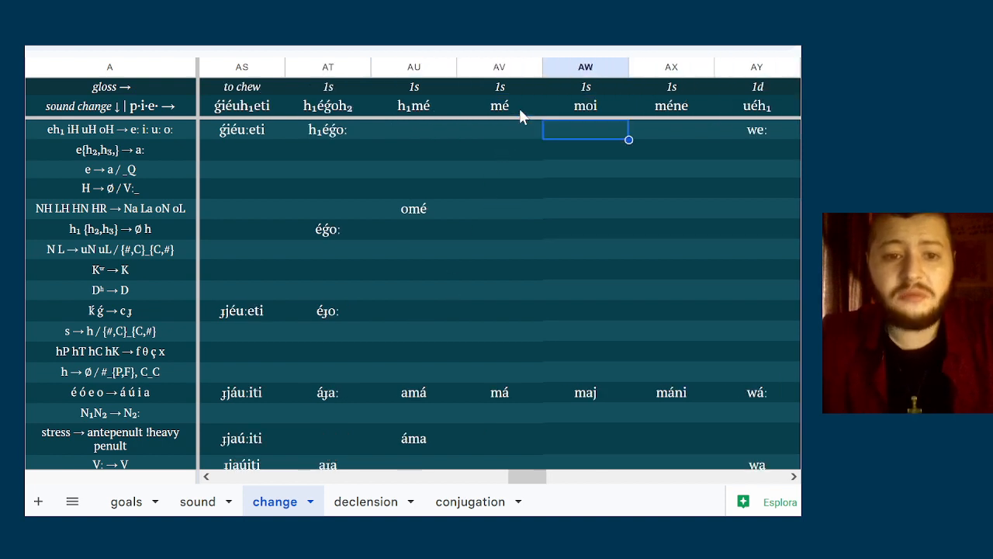
pyautogui.press('Down')
pyautogui.press('Up')
pyautogui.press('Up')
pyautogui.press('Right')
pyautogui.press('Right')
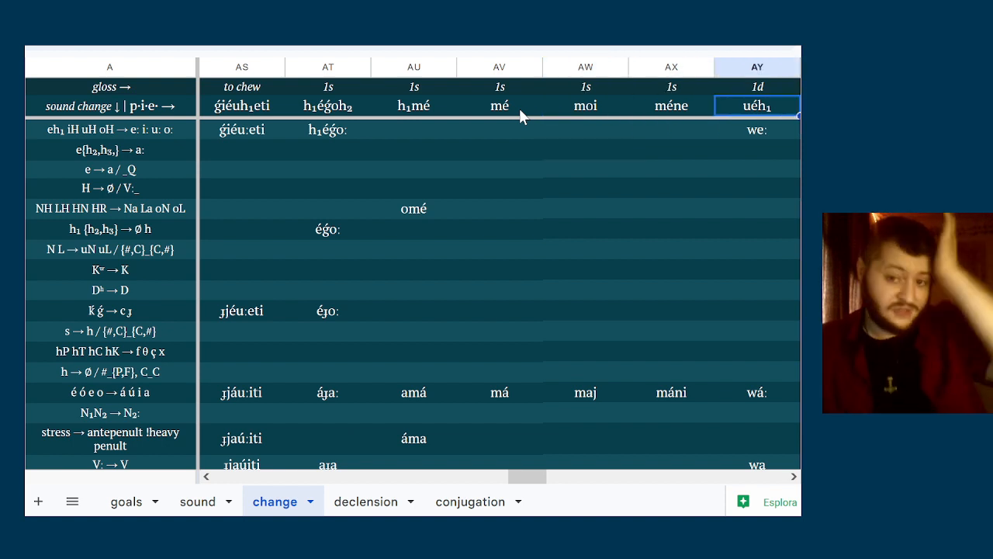
pyautogui.press('Right')
pyautogui.press('Left')
pyautogui.press('Left')
pyautogui.press('Left')
pyautogui.press('Left')
pyautogui.press('Left')
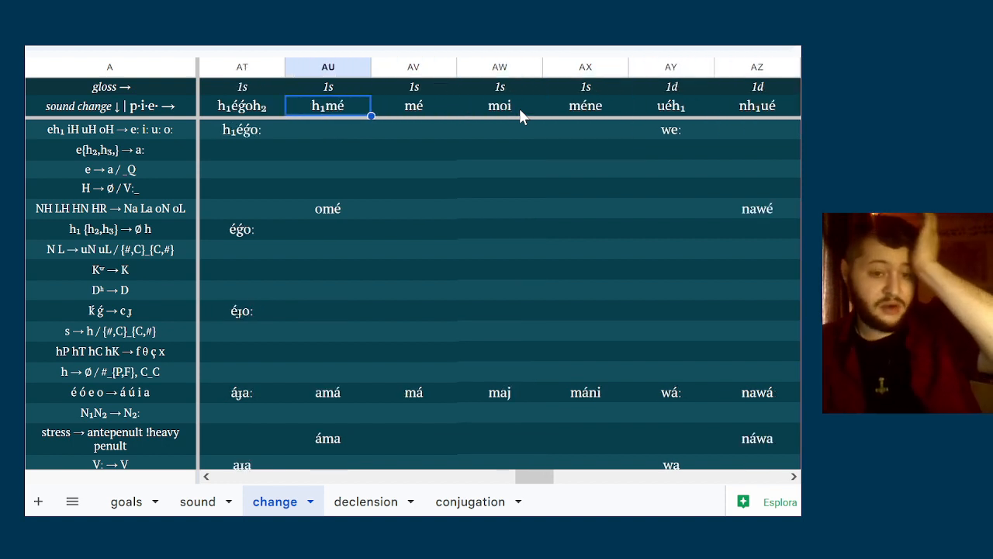
pyautogui.press('Left')
pyautogui.press('Down')
pyautogui.press('Up')
pyautogui.press('Down')
pyautogui.press('Right')
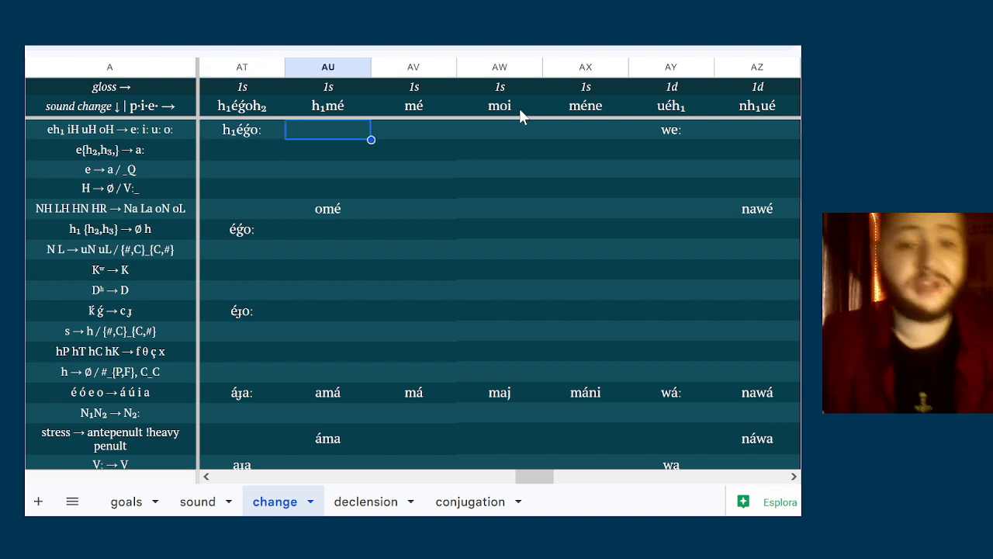
pyautogui.press('Left')
pyautogui.press('Right')
pyautogui.press('Right')
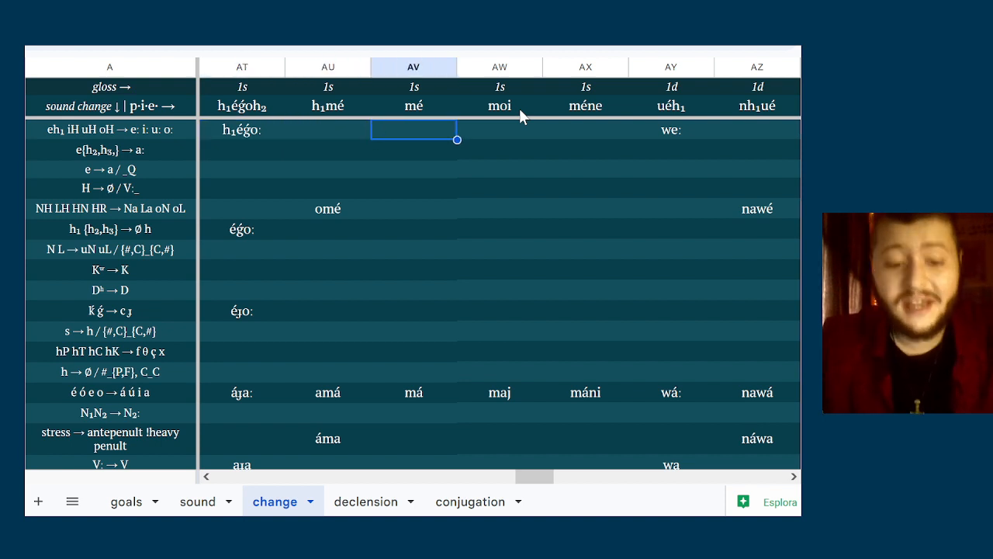
# Follow the first-person pronoun derivations through the remaining sound changes down to the ORTHO row
pyautogui.scroll(-2, 560, 420)
pyautogui.click(537, 385)
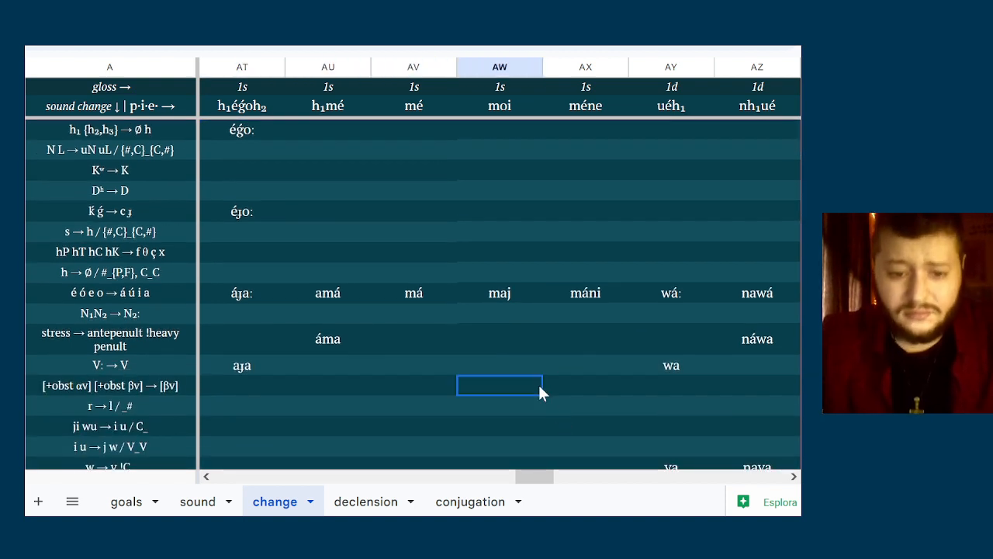
pyautogui.click(508, 235)
pyautogui.press('Right')
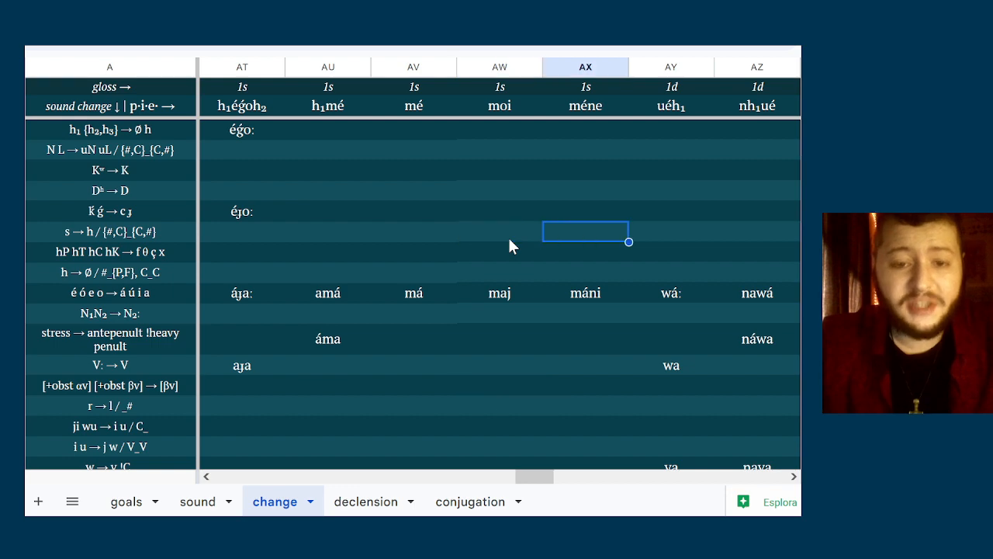
pyautogui.press('Down')
pyautogui.scroll(-4, 510, 240)
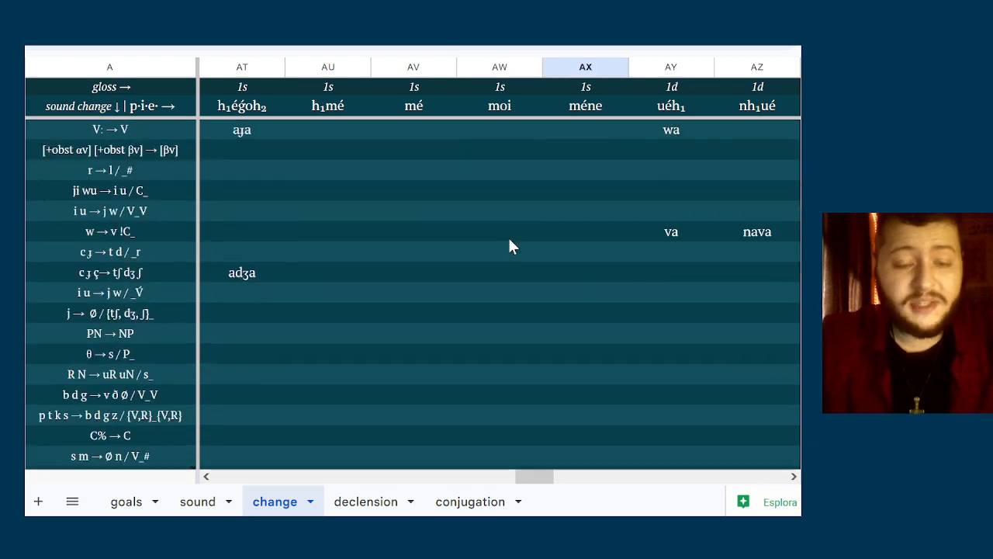
pyautogui.scroll(-1, 509, 246)
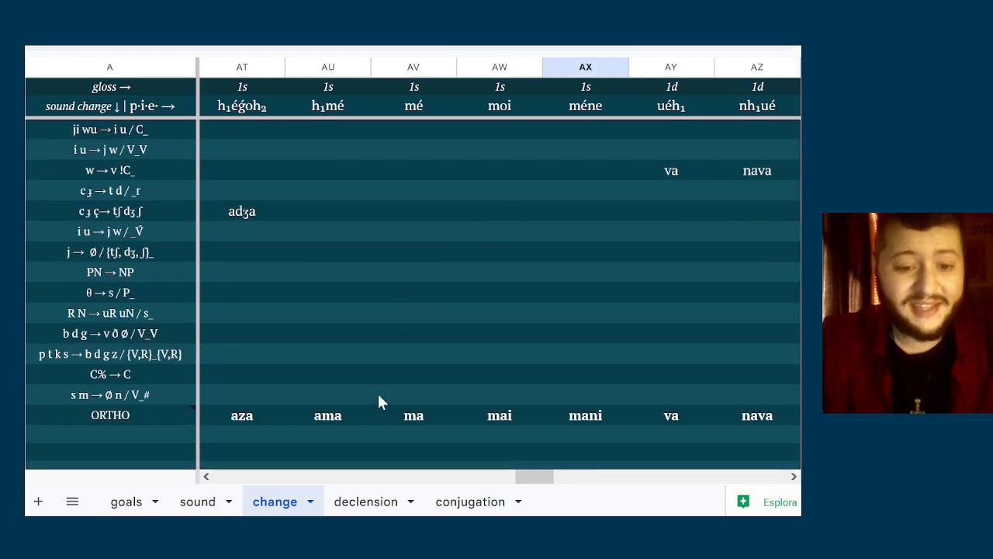
# Review the ORTHO spellings of the first-person pronouns across the 1s and 1d columns
pyautogui.click(404, 415)
pyautogui.press('Left')
pyautogui.press('Left')
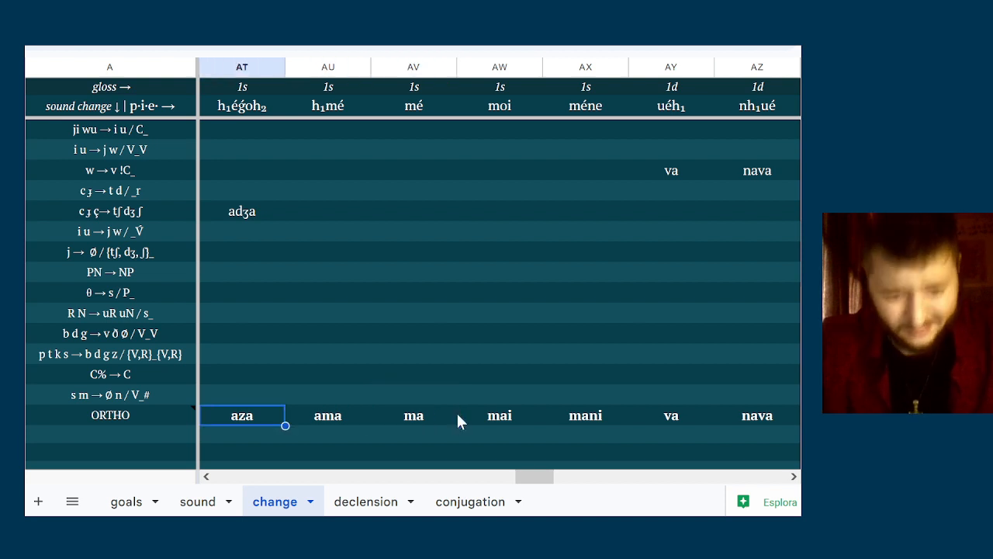
pyautogui.press('Right')
pyautogui.press('Left')
pyautogui.press('Right')
pyautogui.press('Left')
pyautogui.press('Left')
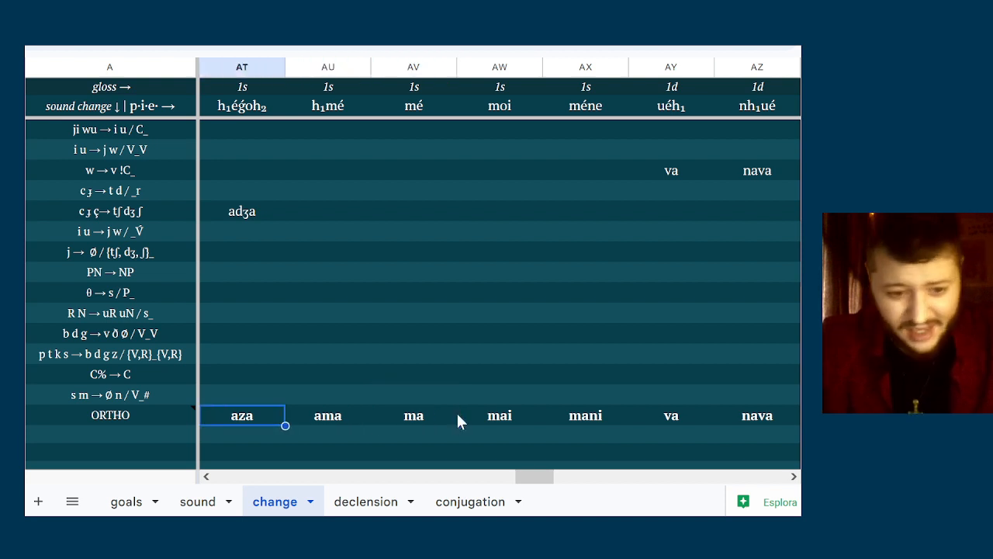
pyautogui.press('Right')
pyautogui.press('Right')
pyautogui.press('Right')
pyautogui.press('Right')
pyautogui.press('Right')
pyautogui.press('Right')
pyautogui.press('Right')
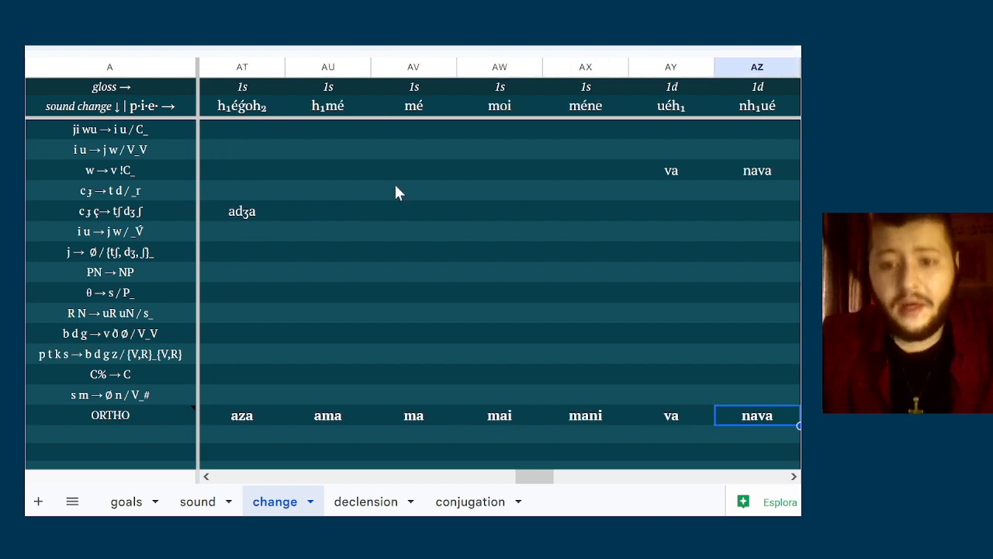
# Switch to the declension sheet and examine the loc and pss case labels beside the noun forms
pyautogui.click(396, 192)
pyautogui.click(368, 504)
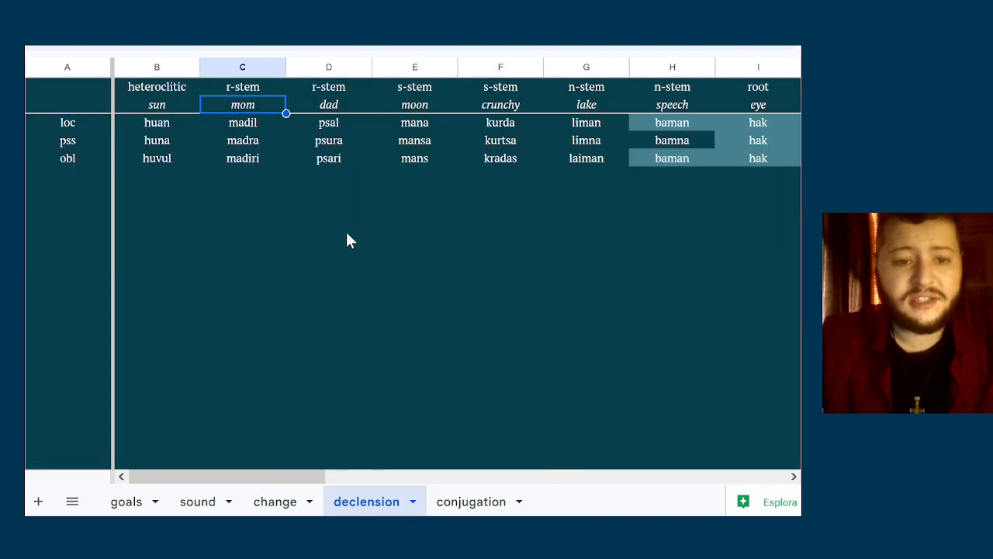
pyautogui.click(343, 142)
pyautogui.press('Left')
pyautogui.press('Left')
pyautogui.press('Left')
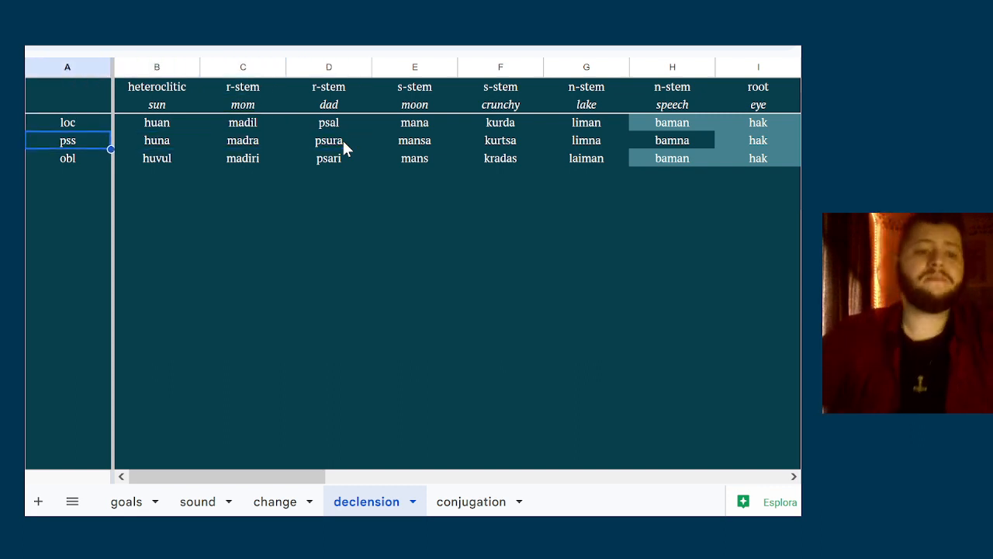
pyautogui.click(71, 126)
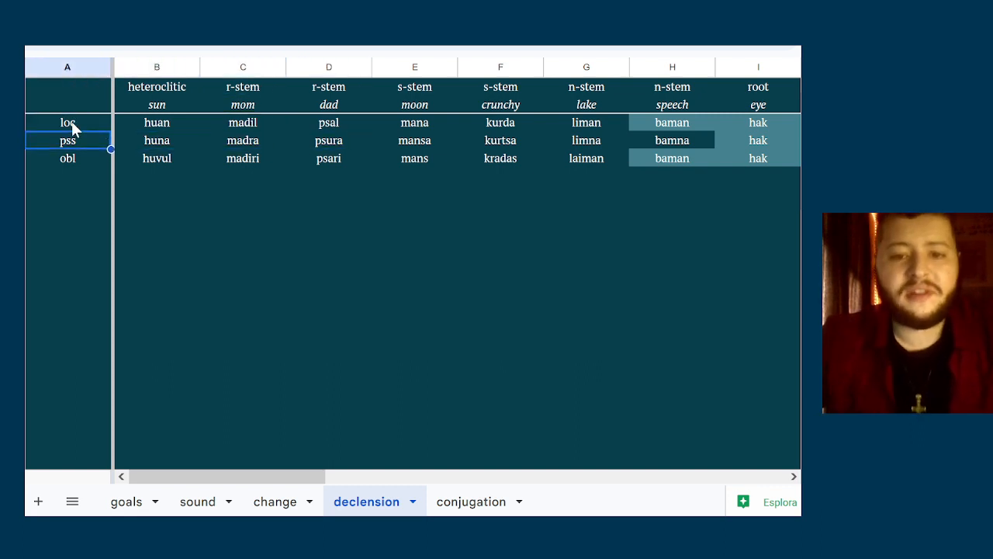
pyautogui.press('Down')
pyautogui.press('Up')
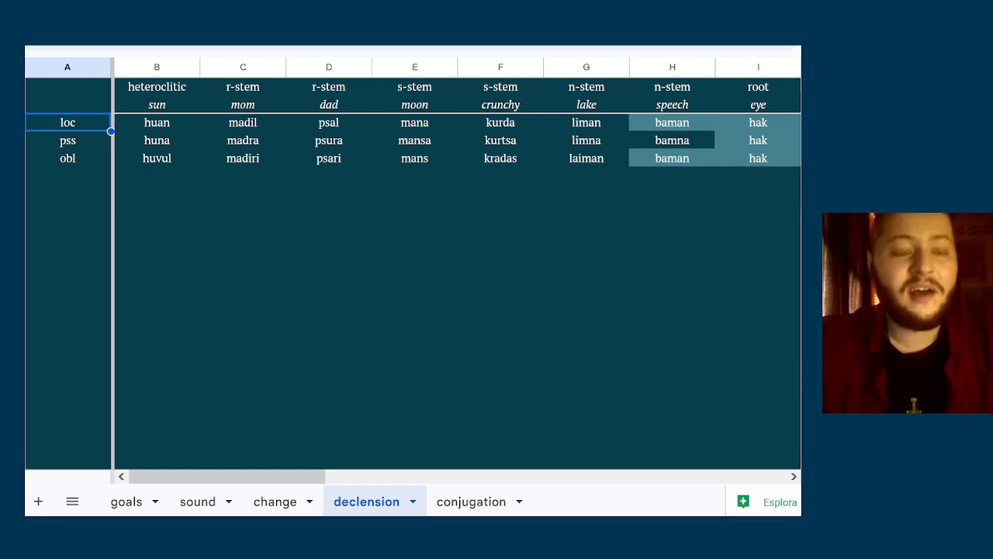
pyautogui.click(230, 168)
pyautogui.click(122, 145)
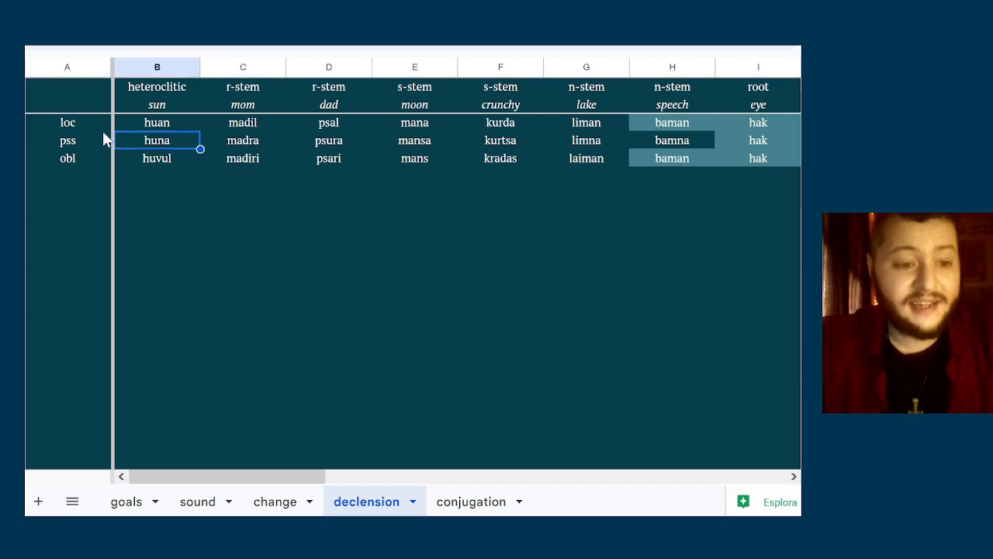
pyautogui.click(102, 132)
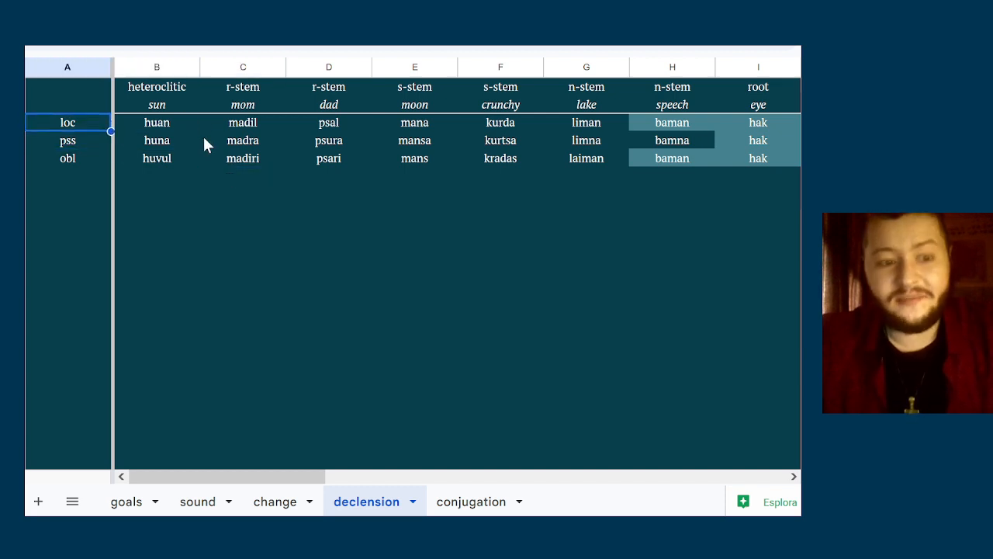
pyautogui.press('Up')
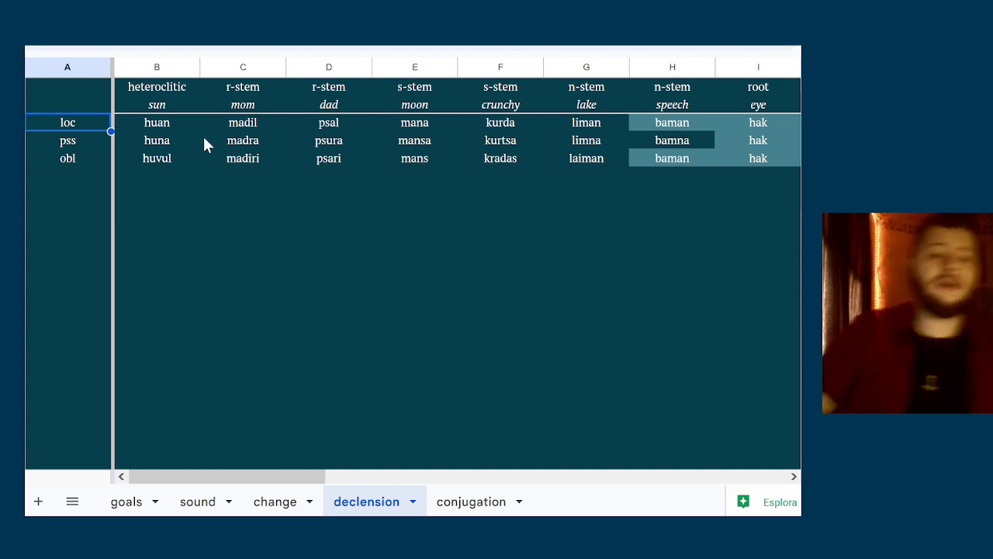
pyautogui.click(204, 140)
pyautogui.press('Up')
pyautogui.press('Left')
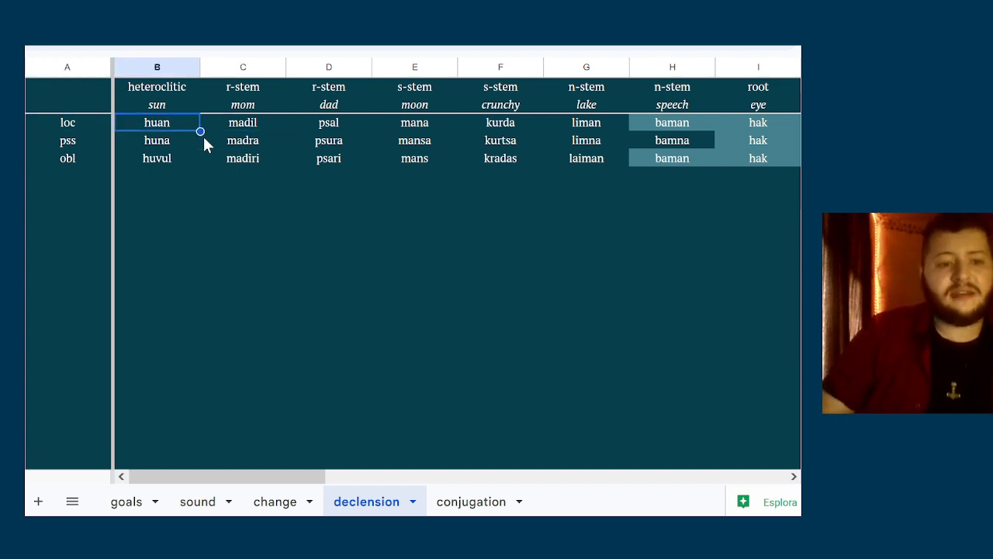
pyautogui.press('Left')
pyautogui.press('Right')
pyautogui.press('Left')
pyautogui.press('Right')
pyautogui.press('Left')
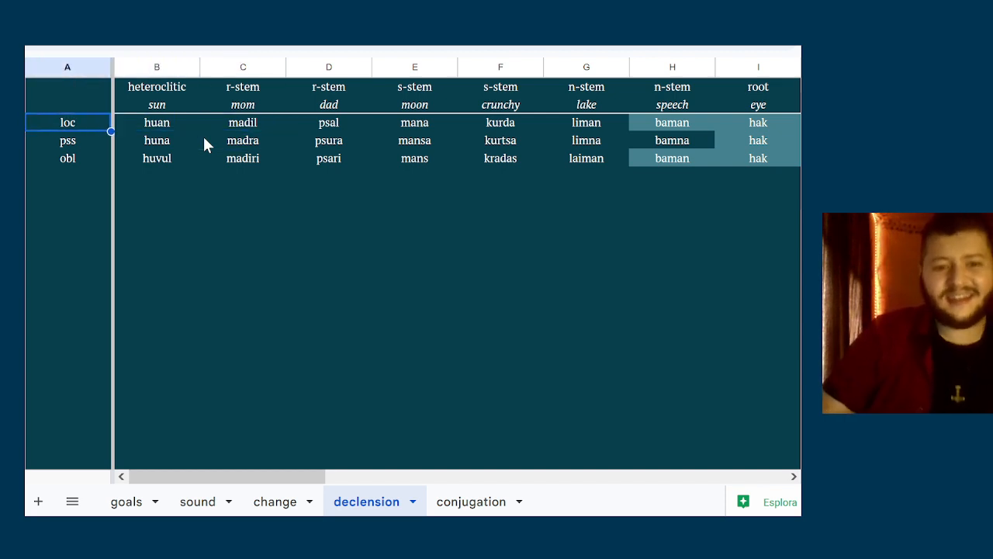
pyautogui.press('Right')
pyautogui.press('Left')
pyautogui.press('Right')
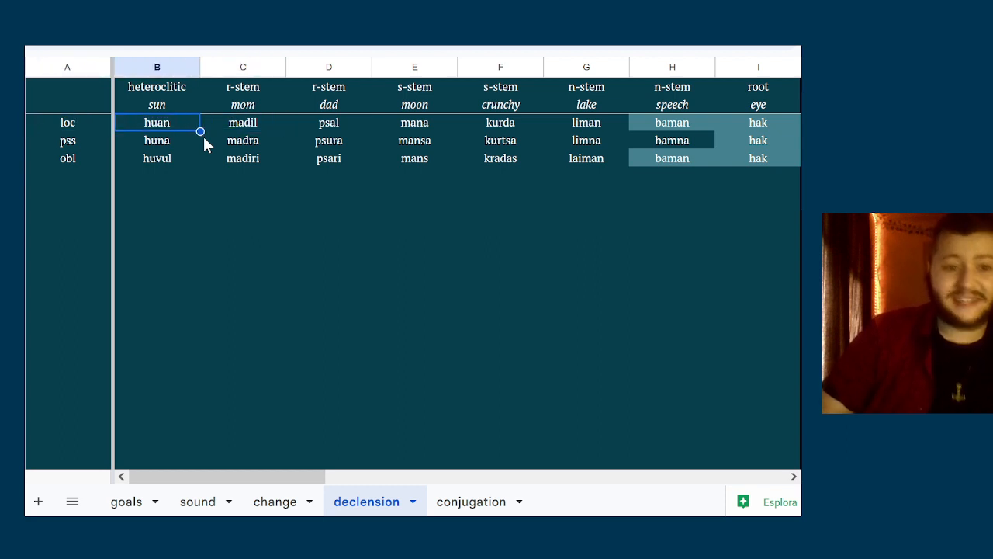
pyautogui.press('Right')
pyautogui.press('Right')
pyautogui.press('Left')
pyautogui.press('Left')
pyautogui.press('Left')
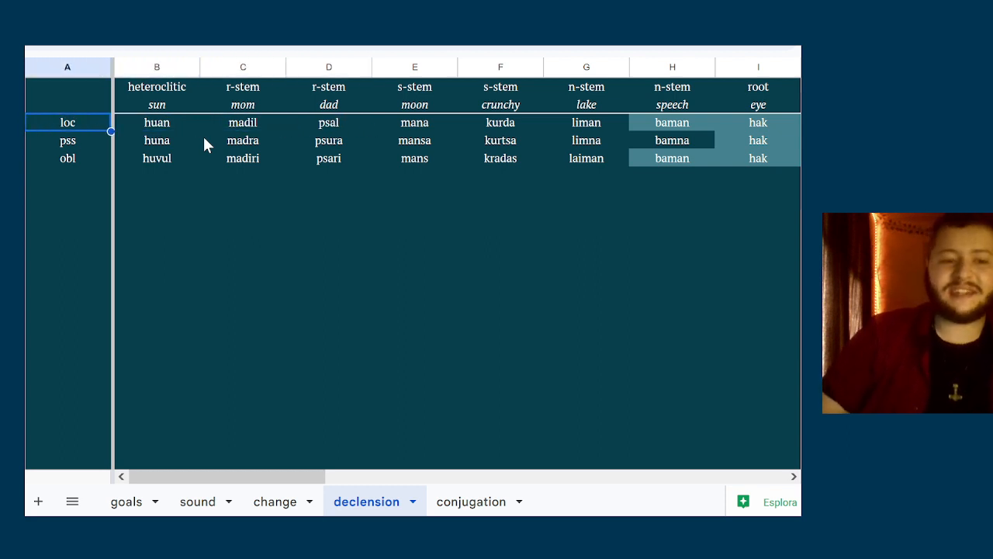
pyautogui.press('Right')
pyautogui.press('Left')
pyautogui.press('Right')
# Examine the loc forms across the noun classes from the heteroclitic sun to the root noun eye
pyautogui.press('Left')
pyautogui.press('Right')
pyautogui.press('Right')
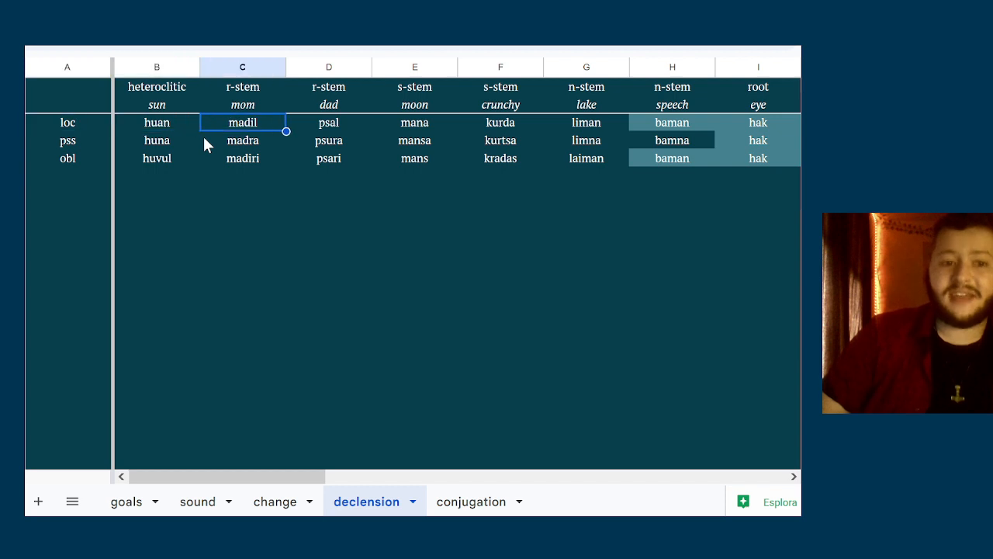
pyautogui.press('Left')
pyautogui.press('Right')
pyautogui.press('Left')
pyautogui.press('Left')
pyautogui.press('Right')
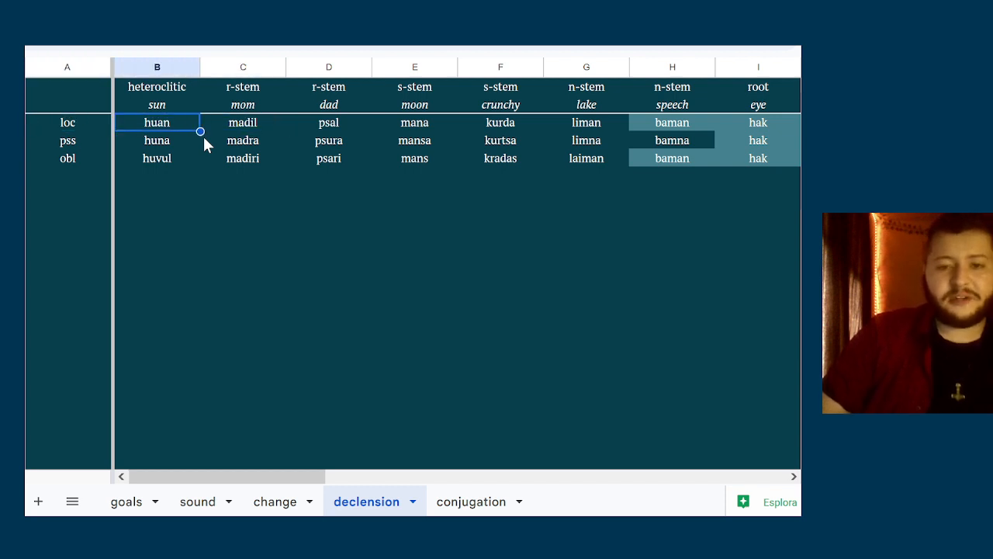
pyautogui.press('Right')
pyautogui.press('Right')
pyautogui.press('Right')
pyautogui.press('Right')
pyautogui.press('Right')
pyautogui.press('Right')
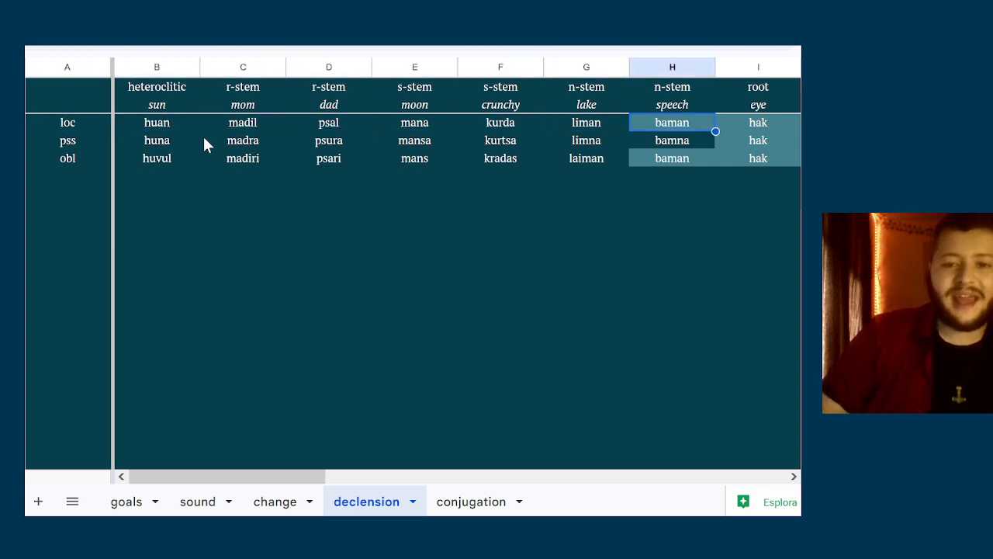
pyautogui.press('Left')
pyautogui.press('Right')
pyautogui.press('Right')
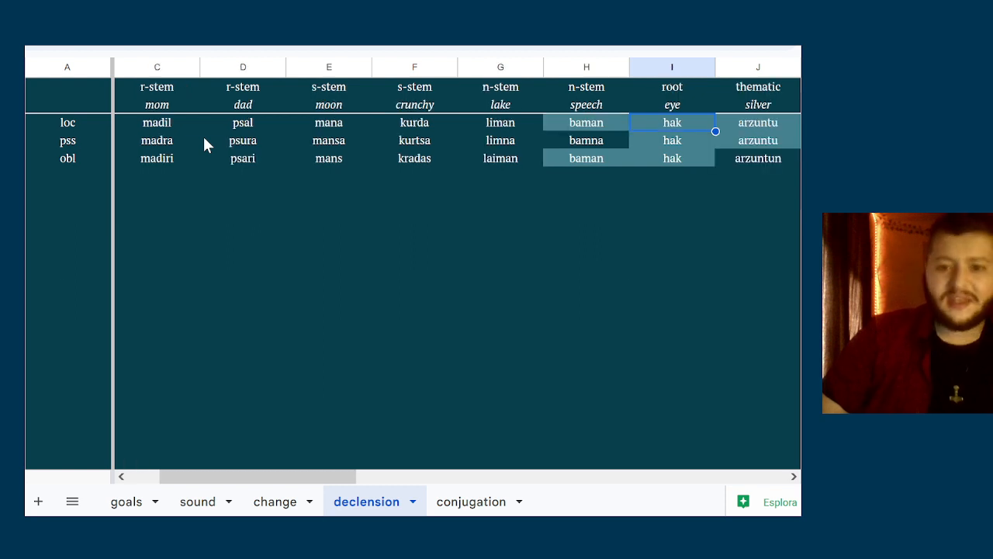
# Return to the loc case label and compare it with the loc form of sun
pyautogui.press('Left')
pyautogui.press('Left')
pyautogui.press('Left')
pyautogui.press('Left')
pyautogui.press('Left')
pyautogui.press('Left')
pyautogui.press('Left')
pyautogui.press('Left')
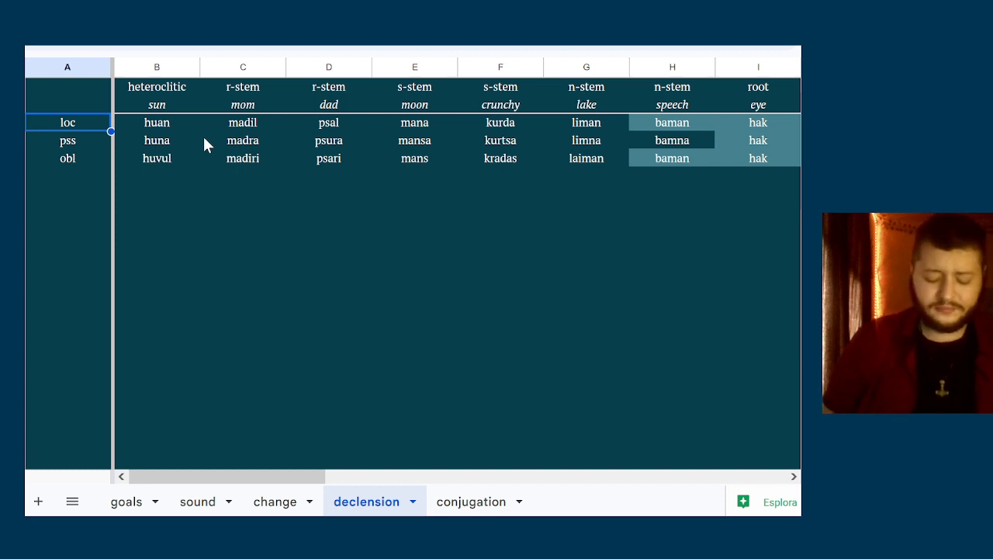
pyautogui.press('Right')
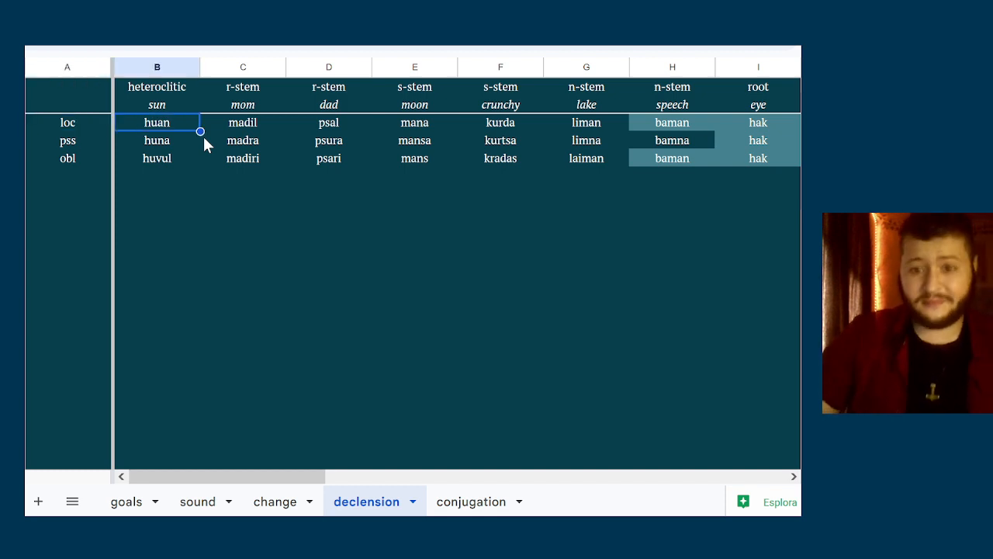
pyautogui.press('Left')
pyautogui.press('Right')
pyautogui.press('Left')
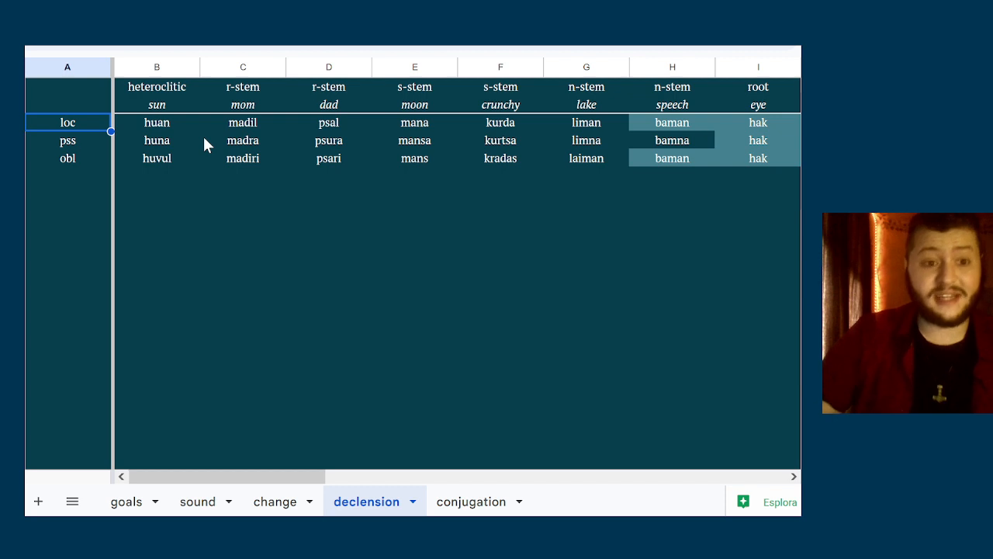
pyautogui.press('Right')
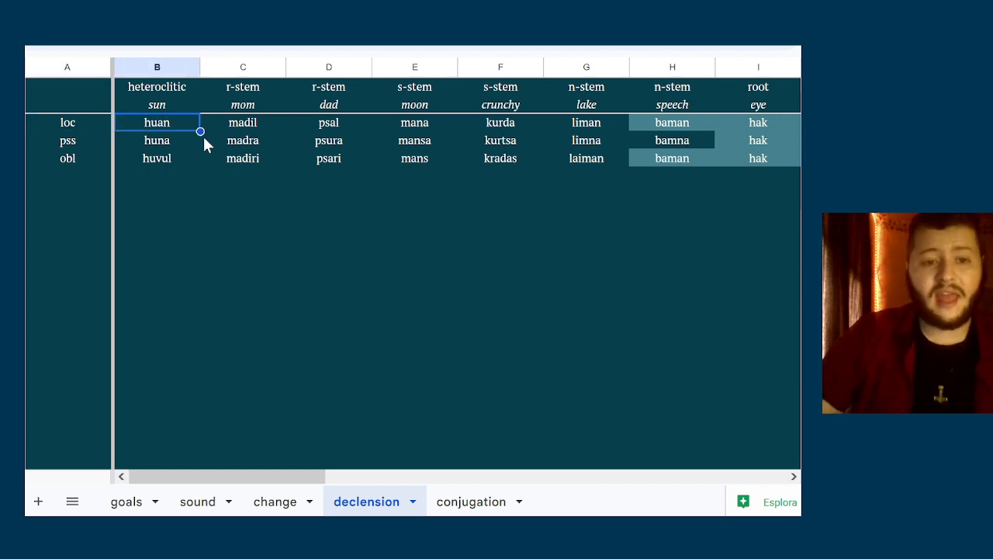
pyautogui.press('Left')
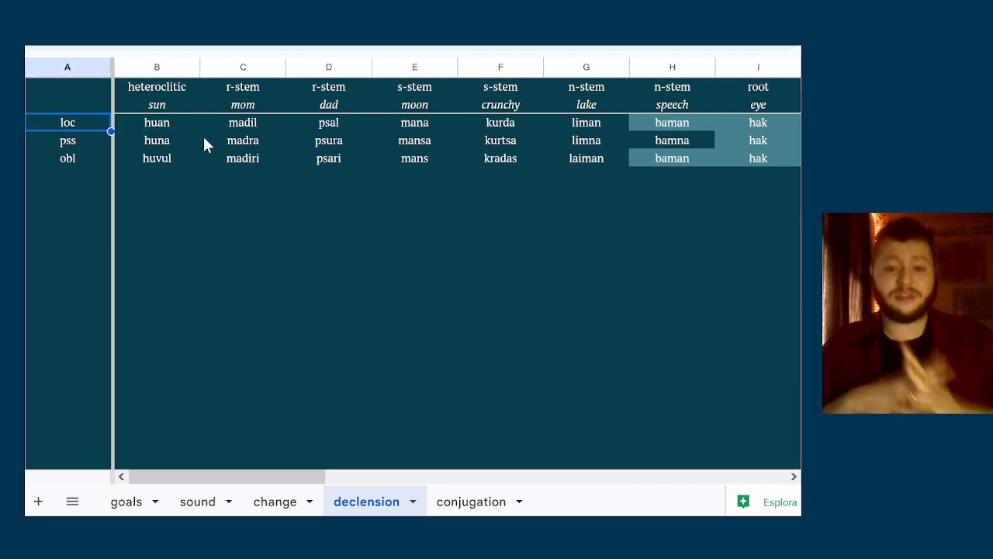
# Examine the obl forms of the nouns between sun and lake
pyautogui.press('Down')
pyautogui.press('Down')
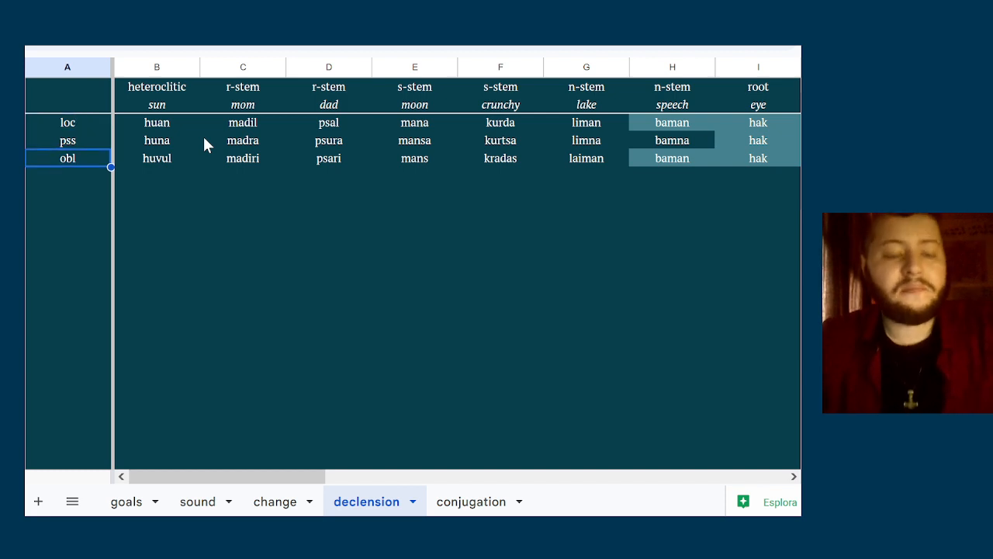
pyautogui.press('Right')
pyautogui.press('Right')
pyautogui.press('Right')
pyautogui.press('Right')
pyautogui.press('Right')
pyautogui.press('Right')
pyautogui.press('Right')
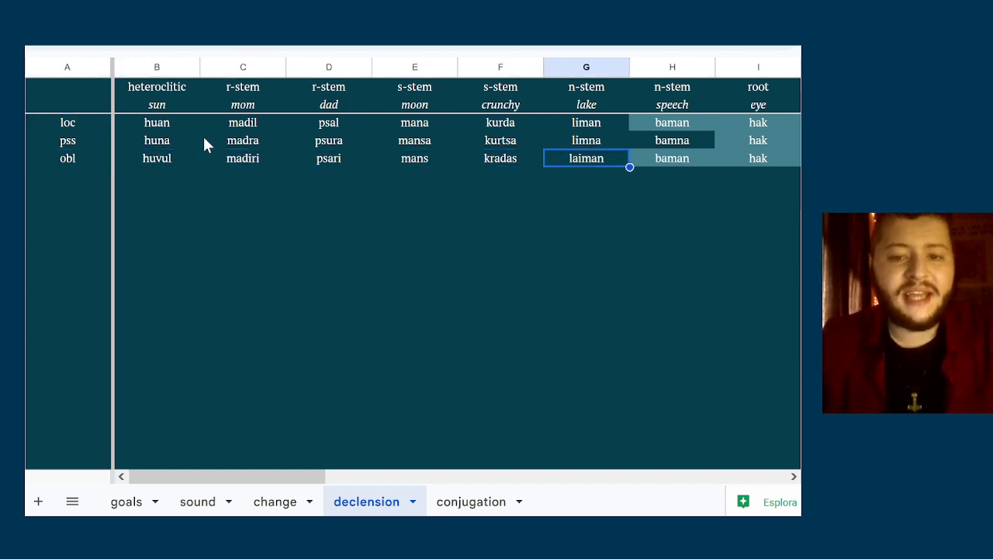
pyautogui.press('Left')
pyautogui.press('Left')
pyautogui.press('Left')
pyautogui.press('Left')
pyautogui.press('Left')
pyautogui.press('Left')
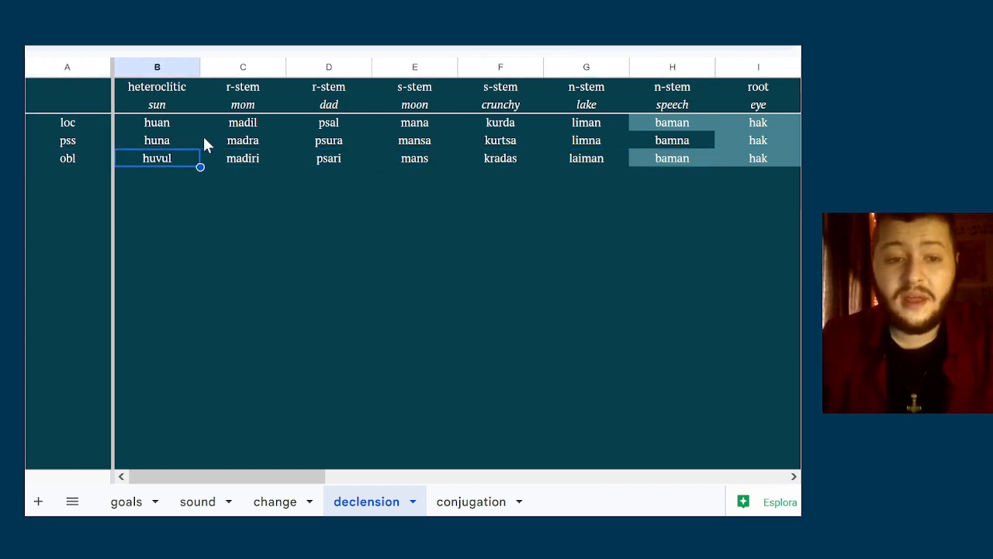
pyautogui.press('Right')
pyautogui.press('Right')
pyautogui.press('Right')
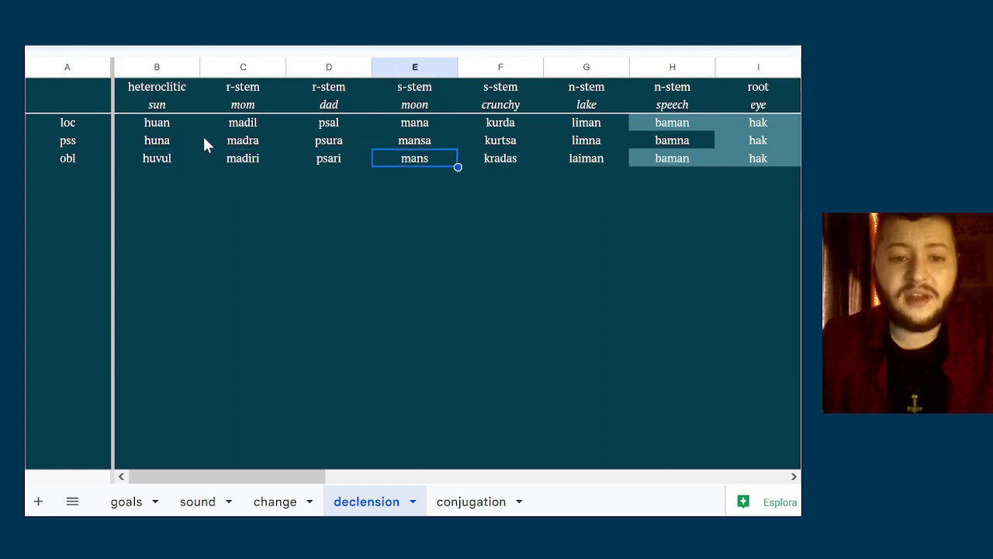
pyautogui.press('Left')
pyautogui.press('Left')
pyautogui.press('Left')
pyautogui.press('Left')
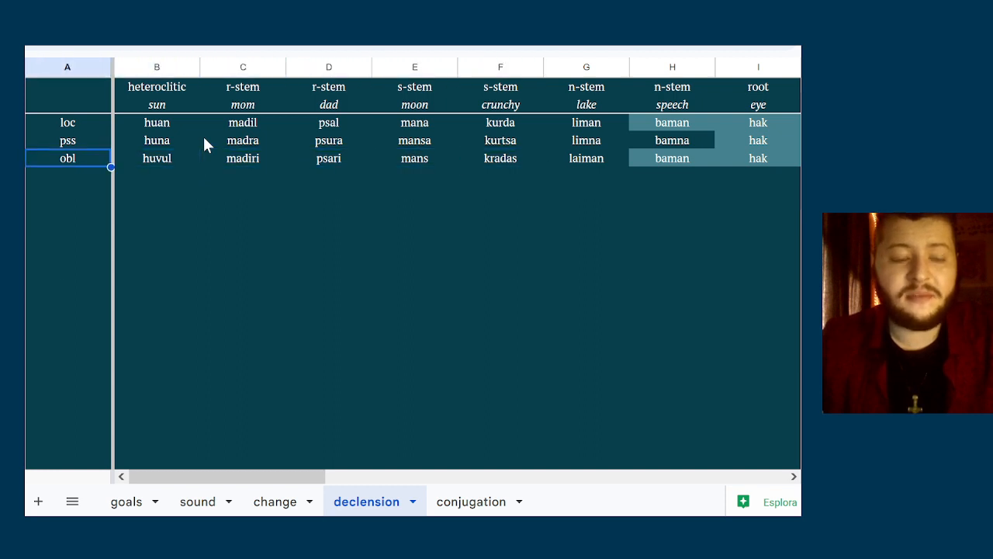
# Review the obl row again through the s-stem noun crunchy and back to its case label
pyautogui.press('Right')
pyautogui.press('Right')
pyautogui.press('Right')
pyautogui.press('Right')
pyautogui.press('Right')
pyautogui.press('Right')
pyautogui.press('Left')
pyautogui.press('Left')
pyautogui.press('Left')
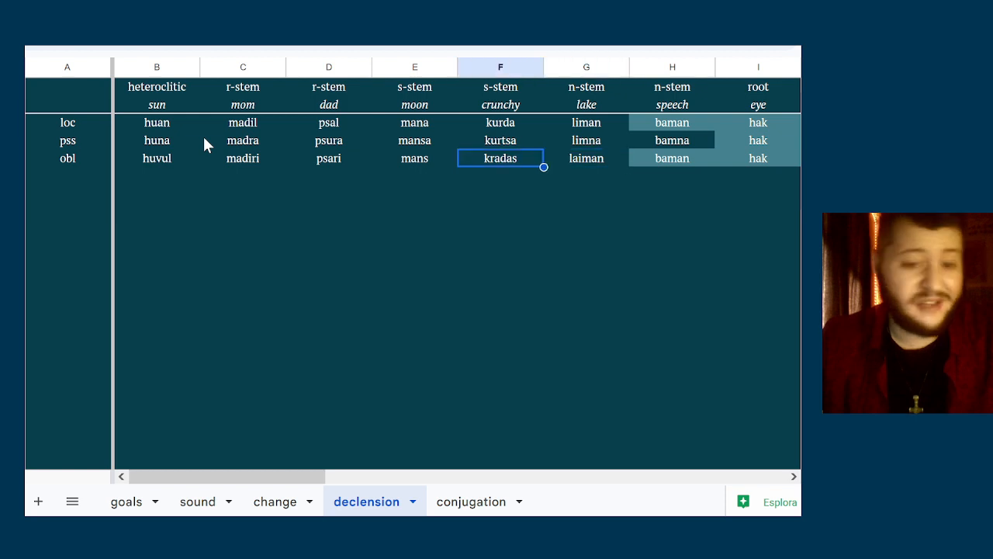
pyautogui.press('Left')
pyautogui.press('Left')
pyautogui.press('Left')
# Examine the pss forms across the noun classes from sun to eye
pyautogui.press('Up')
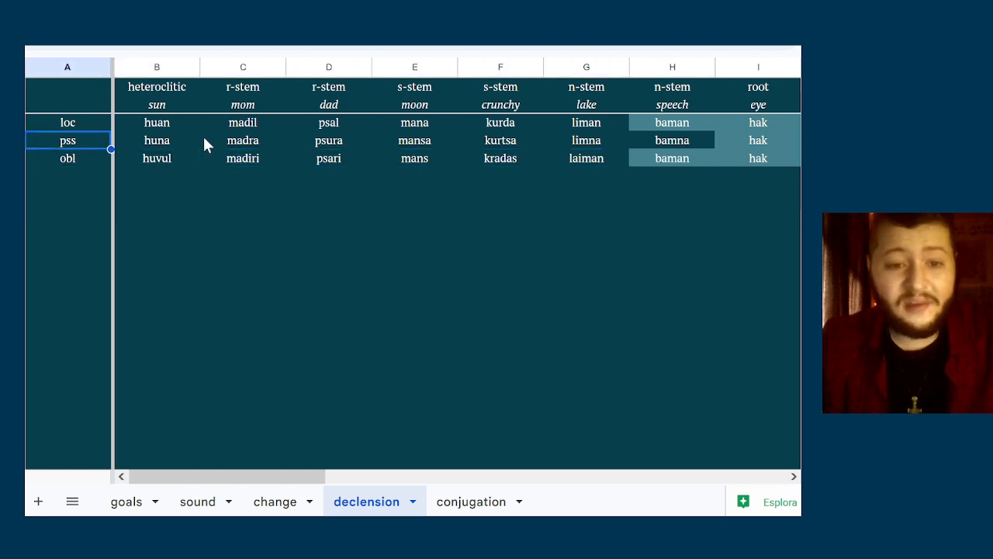
pyautogui.press('Right')
pyautogui.press('Right')
pyautogui.press('Right')
pyautogui.press('Right')
pyautogui.press('Right')
pyautogui.press('Right')
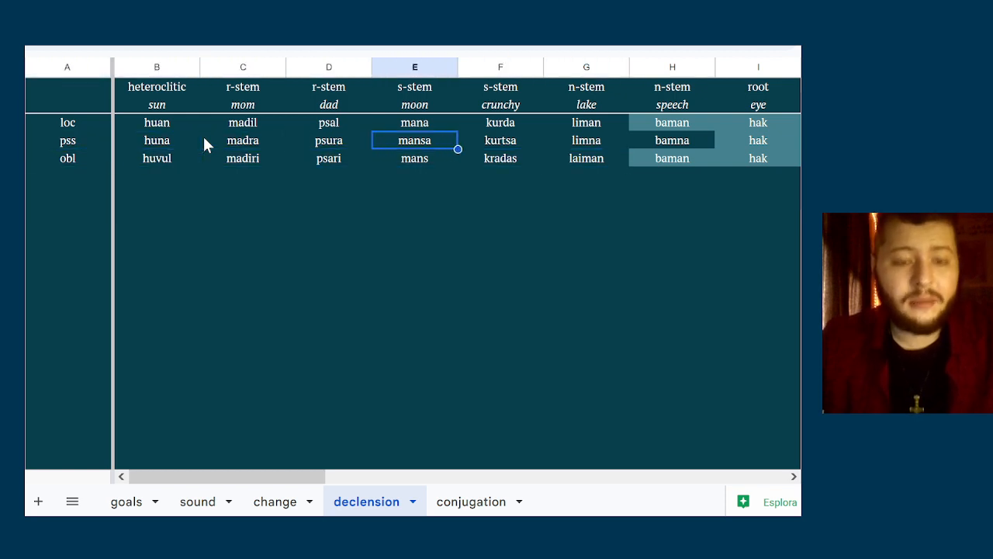
pyautogui.press('Right')
pyautogui.press('Right')
pyautogui.press('Left')
pyautogui.press('Left')
pyautogui.press('Left')
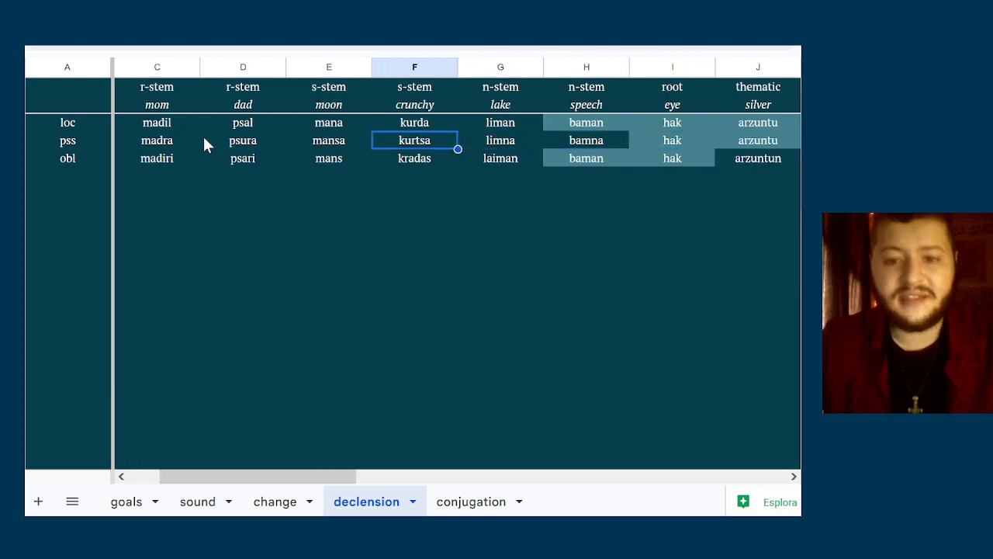
pyautogui.press('Left')
pyautogui.press('Right')
pyautogui.press('Right')
pyautogui.press('Right')
pyautogui.press('Right')
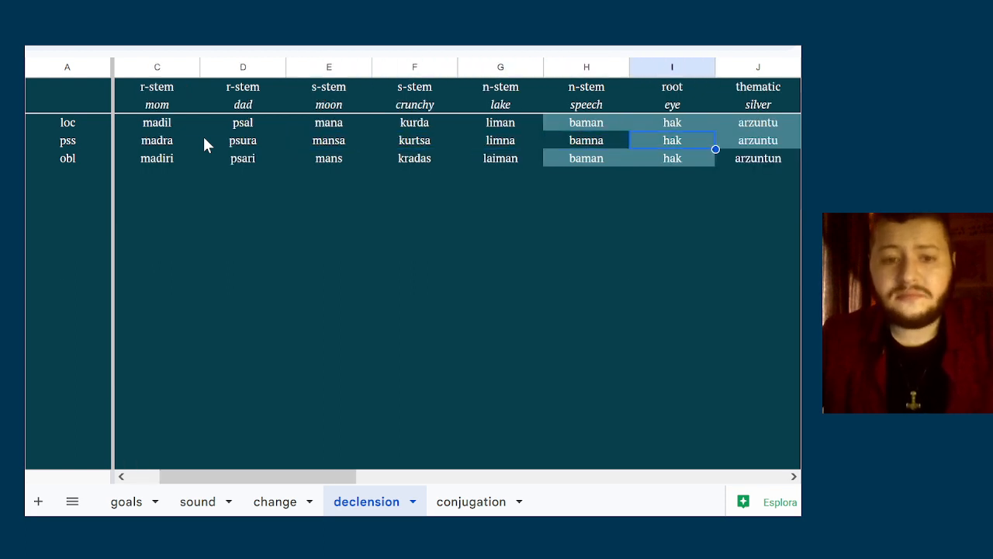
pyautogui.press('Left')
pyautogui.press('Left')
pyautogui.press('Left')
pyautogui.press('Left')
pyautogui.press('Left')
pyautogui.press('Left')
pyautogui.press('Left')
pyautogui.press('Left')
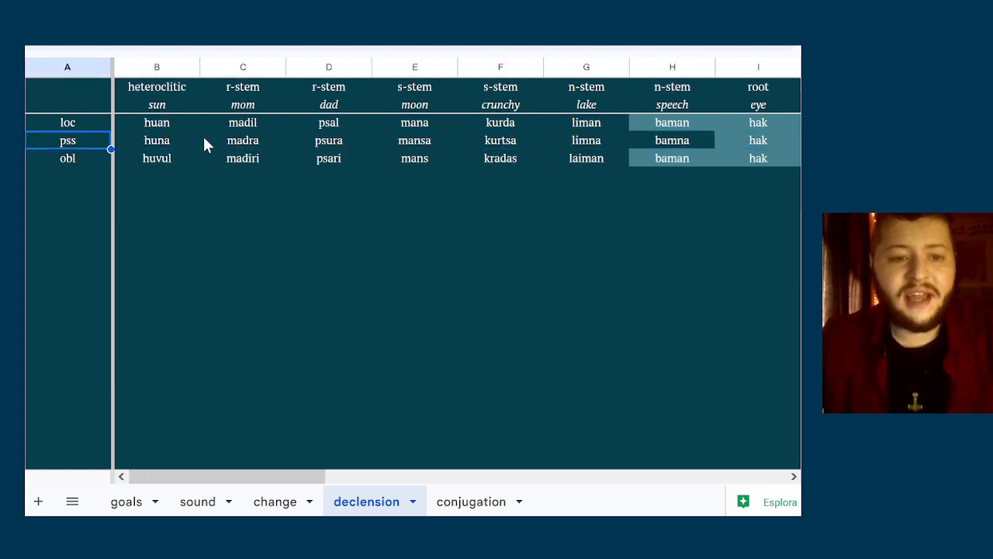
# Examine the stem-class headings of the nouns from heteroclitic through r-stem and s-stem to n-stem
pyautogui.press('Up')
pyautogui.press('Right')
pyautogui.press('Up')
pyautogui.press('Up')
pyautogui.press('Right')
pyautogui.press('Right')
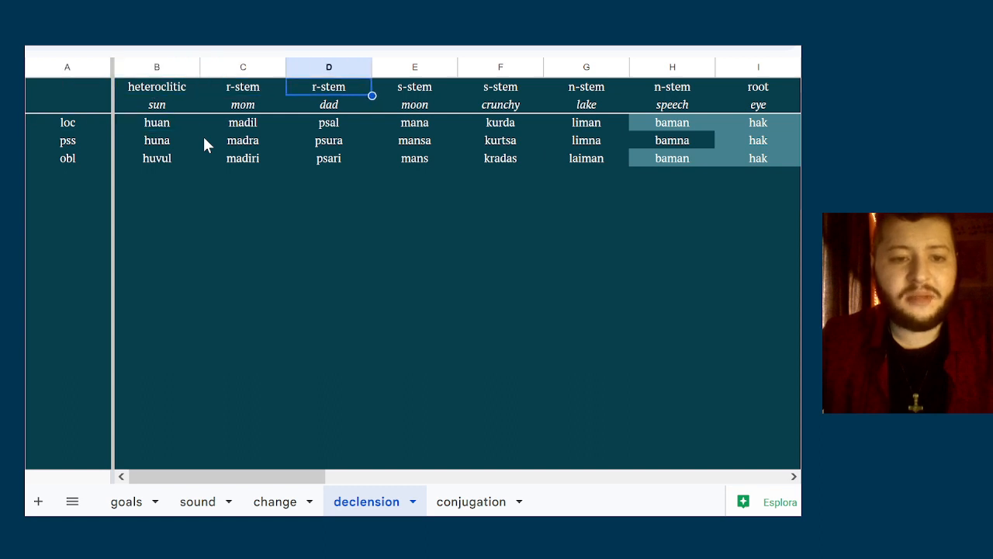
pyautogui.press('Right')
pyautogui.press('Right')
pyautogui.press('Right')
pyautogui.press('Right')
pyautogui.press('Left')
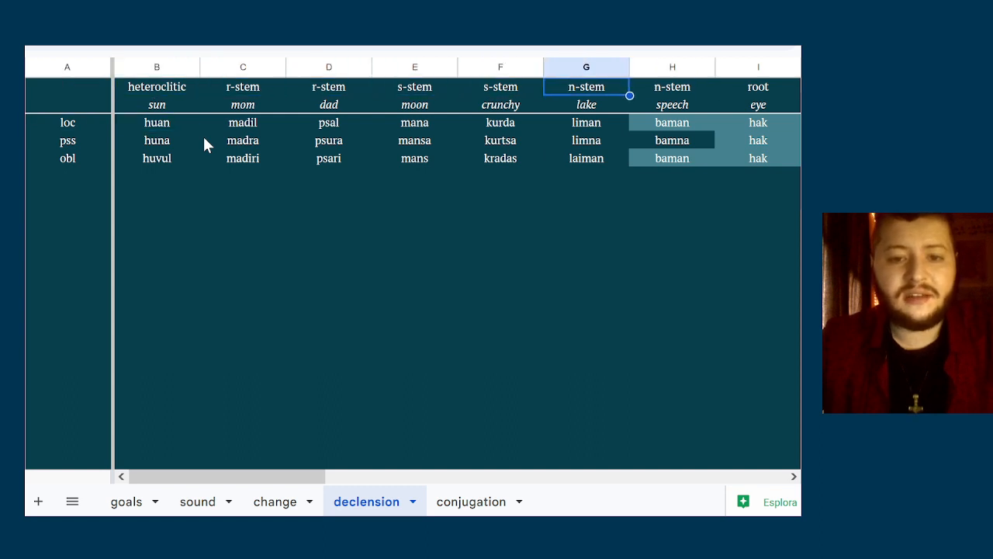
pyautogui.press('Left')
pyautogui.press('Left')
pyautogui.press('Left')
pyautogui.press('Right')
# Follow the stem-class headings from heteroclitic to the thematic nouns and on to the 1s column
pyautogui.press('Left')
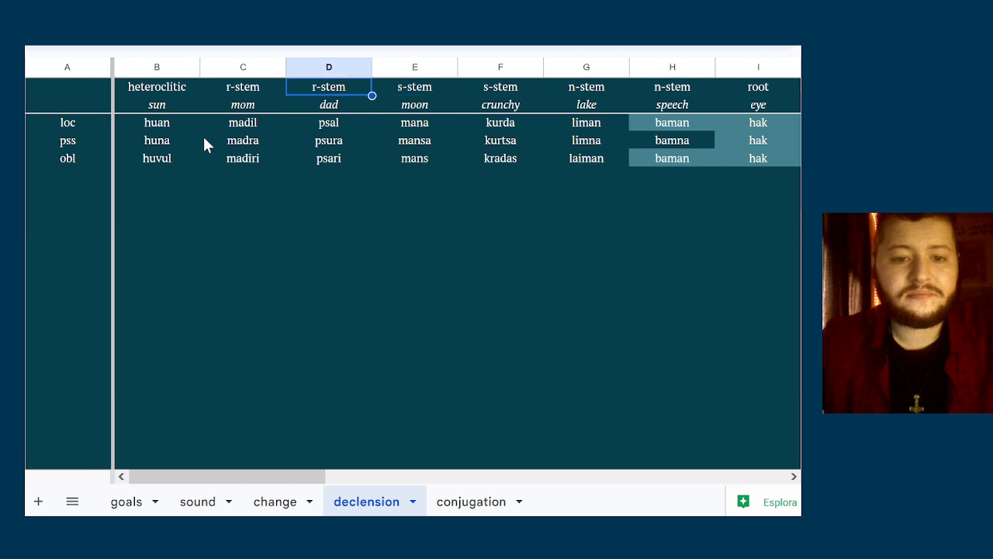
pyautogui.press('Left')
pyautogui.press('Left')
pyautogui.press('Right')
pyautogui.press('Right')
pyautogui.press('Right')
pyautogui.press('Right')
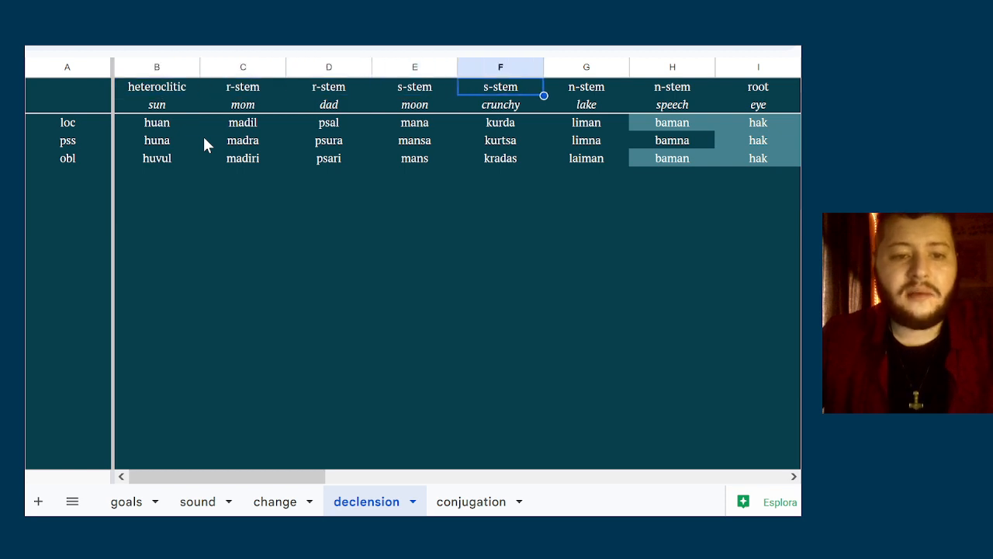
pyautogui.press('Right')
pyautogui.press('Right')
pyautogui.press('Right')
pyautogui.press('Right')
pyautogui.press('Right')
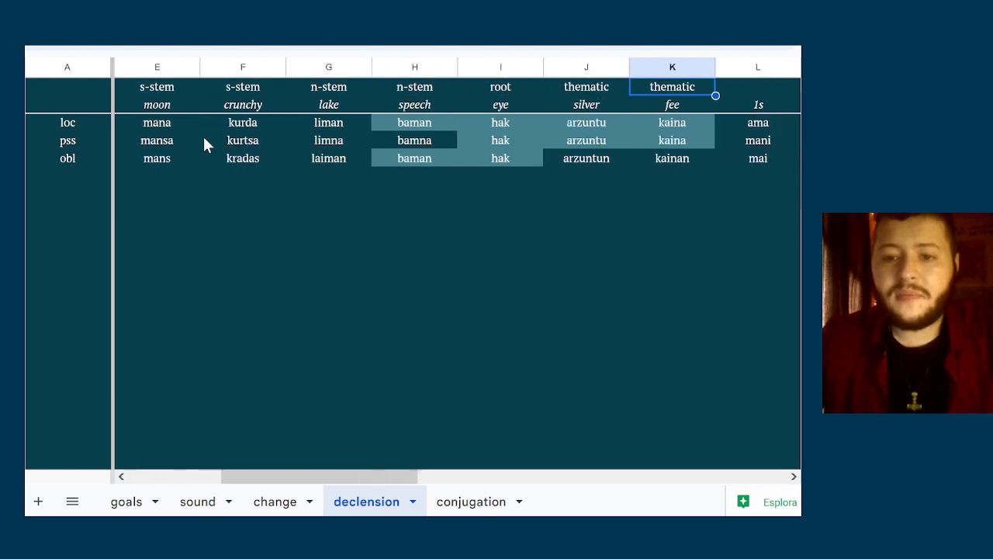
pyautogui.press('Left')
pyautogui.press('Right')
# Look over the pronoun columns up to 3p and return to the thematic noun fee
pyautogui.press('Right')
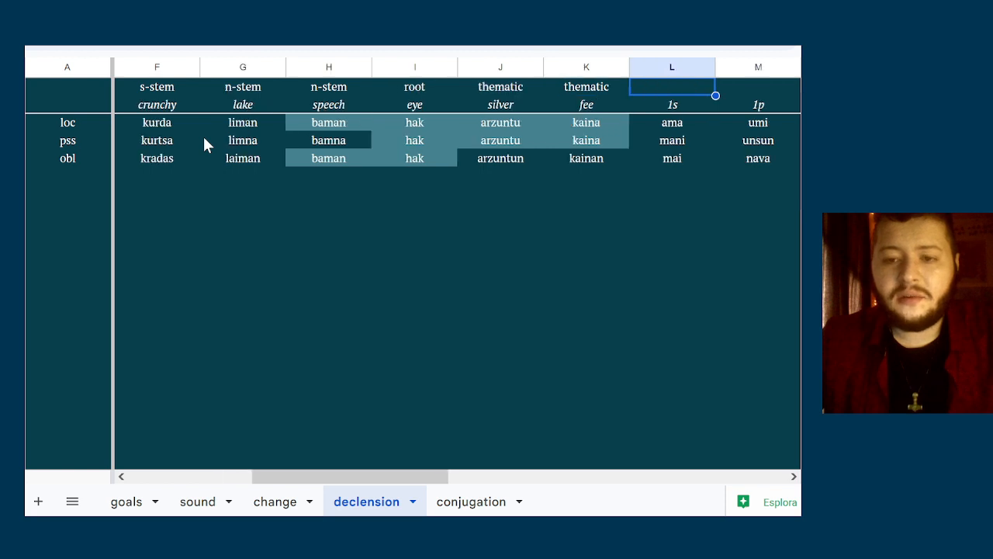
pyautogui.press('Right')
pyautogui.press('Right')
pyautogui.press('Right')
pyautogui.press('Right')
pyautogui.press('Right')
pyautogui.press('Right')
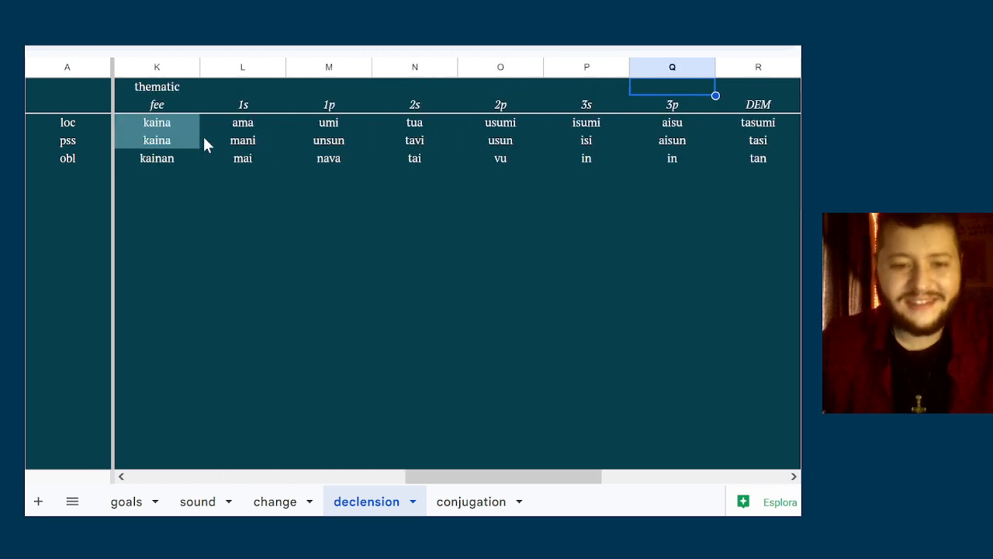
pyautogui.press('Left')
pyautogui.press('Left')
pyautogui.press('Left')
pyautogui.press('Left')
pyautogui.press('Left')
pyautogui.press('Left')
pyautogui.press('Left')
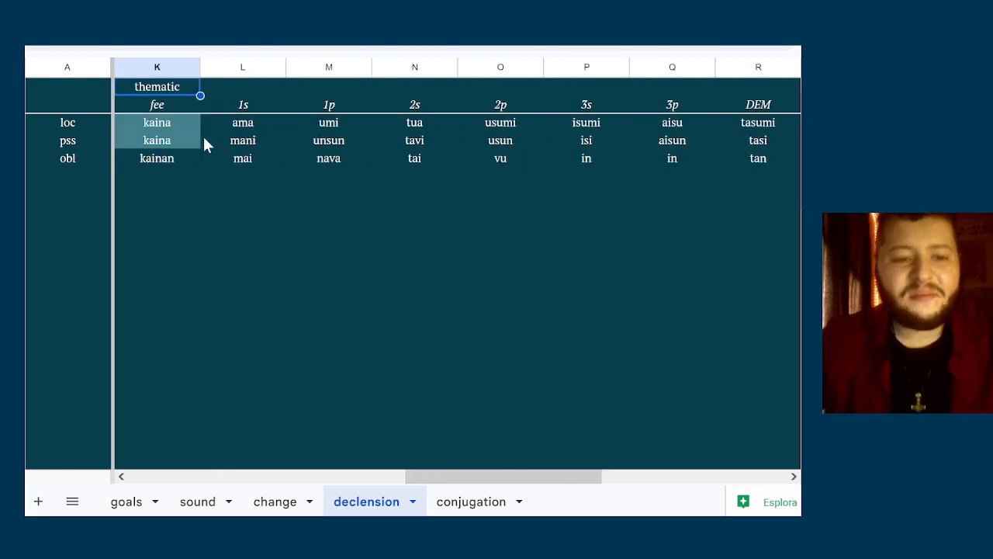
# Examine the pronoun column labels from first person through third person to DEM
pyautogui.press('Right')
pyautogui.press('Right')
pyautogui.press('Right')
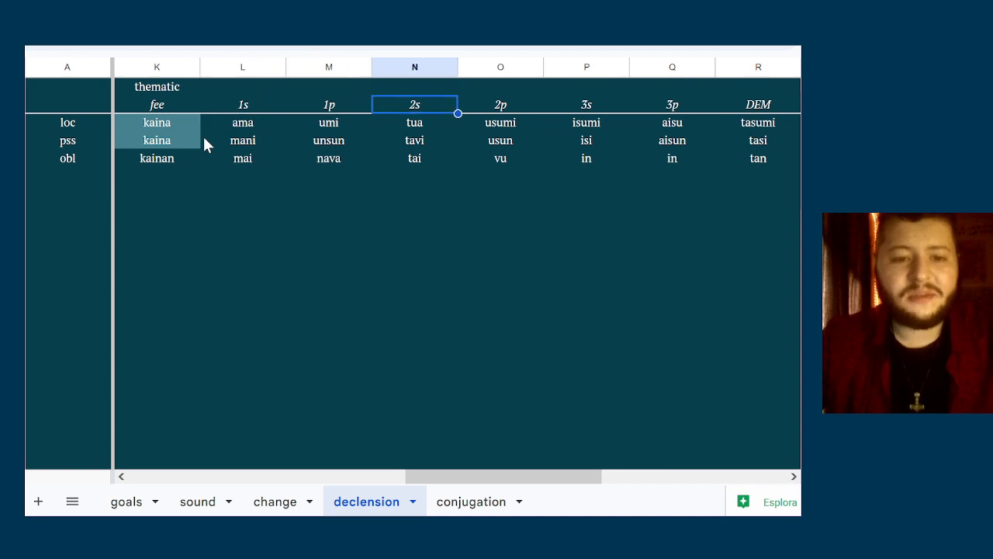
pyautogui.press('Right')
pyautogui.press('Right')
pyautogui.press('Right')
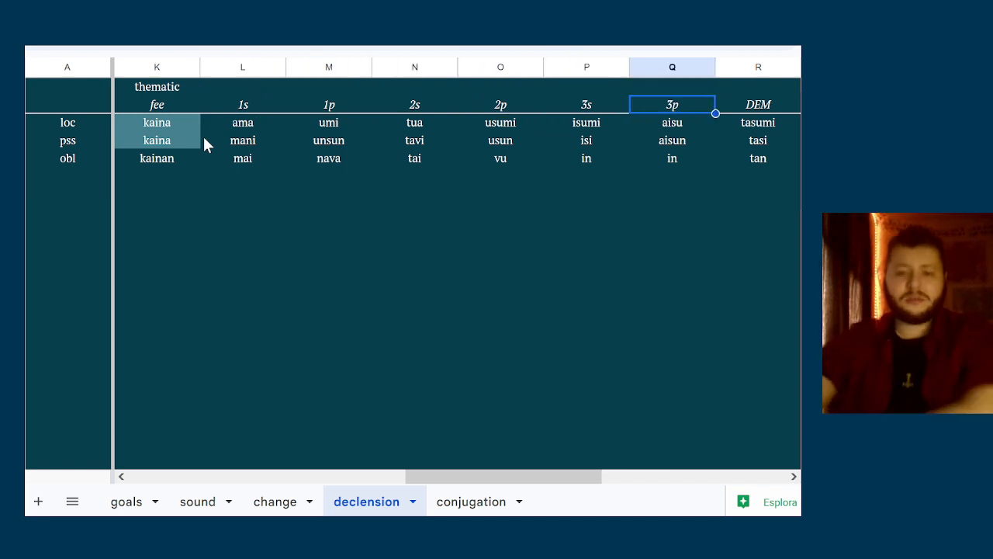
pyautogui.press('Right')
pyautogui.press('Left')
# Return to the first-person pronoun columns and examine 1s and 1p
pyautogui.press('Left')
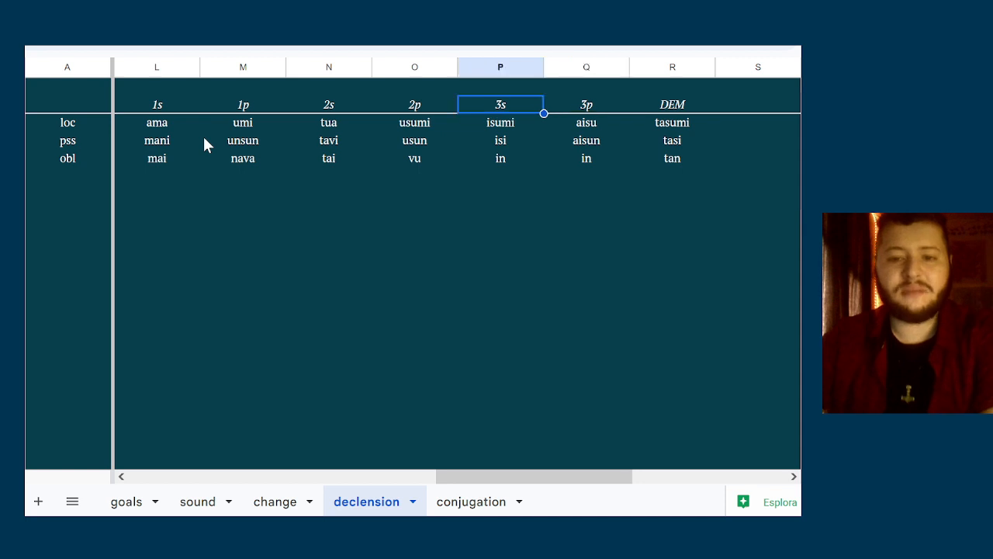
pyautogui.press('Left')
pyautogui.press('Left')
pyautogui.press('Left')
pyautogui.press('Left')
# Compare the 3s, 3p and DEM pronoun columns
pyautogui.press('Left')
pyautogui.press('Right')
pyautogui.press('Right')
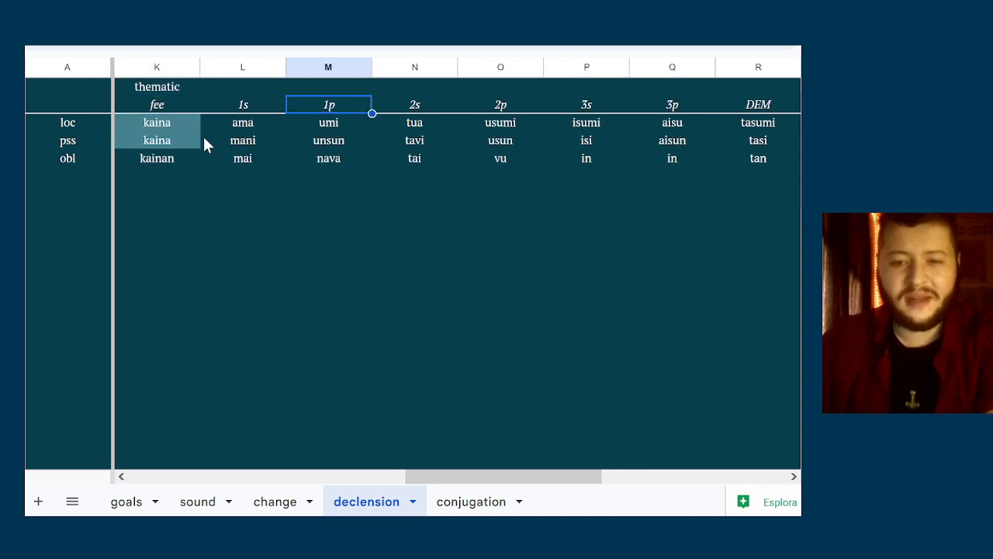
pyautogui.press('Right')
pyautogui.press('Right')
pyautogui.press('Right')
pyautogui.press('Right')
pyautogui.press('Right')
pyautogui.press('Left')
pyautogui.press('Left')
pyautogui.press('Right')
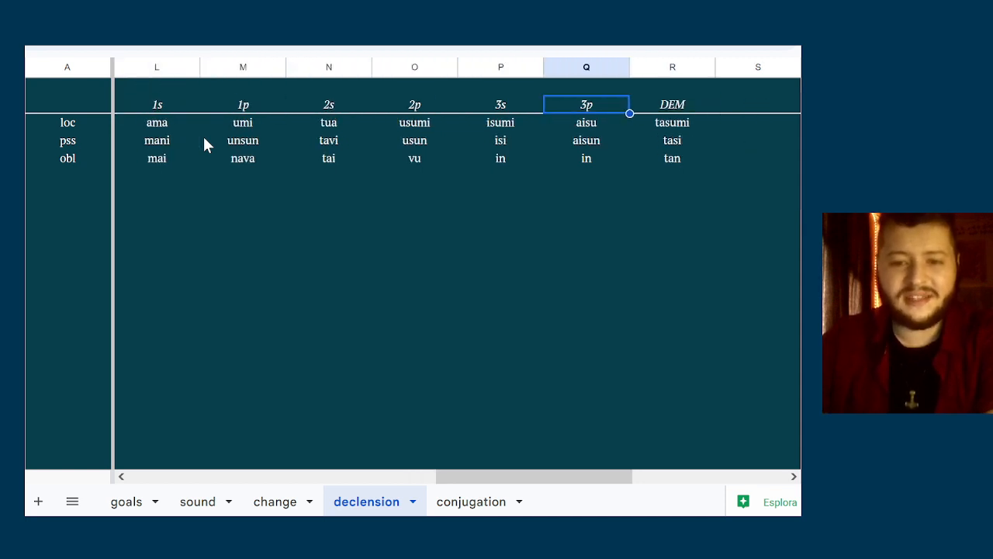
pyautogui.press('Right')
pyautogui.press('Left')
# Review the personal pronoun columns once more beside the noun columns, ending at 3p
pyautogui.press('Right')
pyautogui.press('Left')
pyautogui.press('Left')
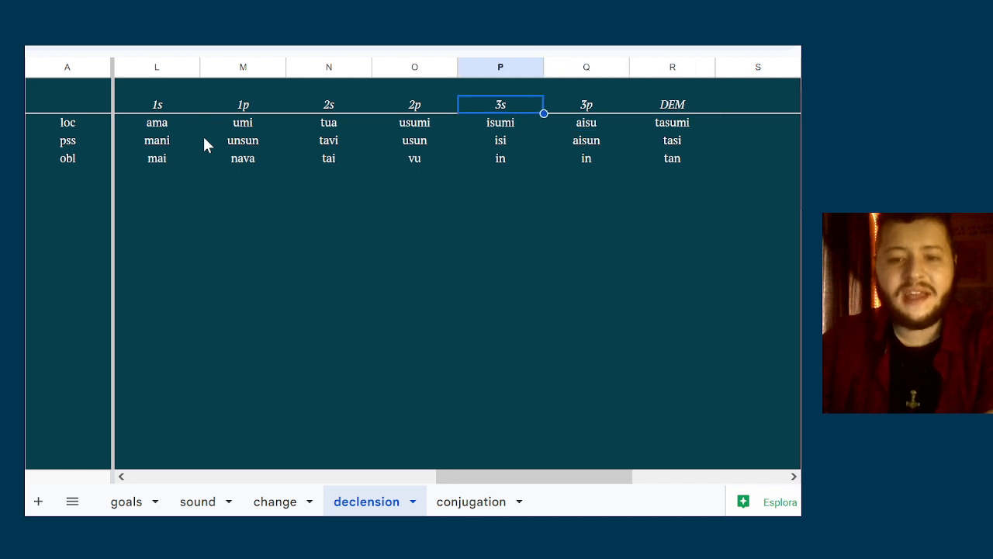
pyautogui.press('Left')
pyautogui.press('Left')
pyautogui.press('Left')
pyautogui.press('Left')
pyautogui.press('Left')
pyautogui.press('Left')
pyautogui.press('Left')
pyautogui.press('Right')
pyautogui.press('Right')
pyautogui.press('Right')
pyautogui.press('Right')
pyautogui.press('Right')
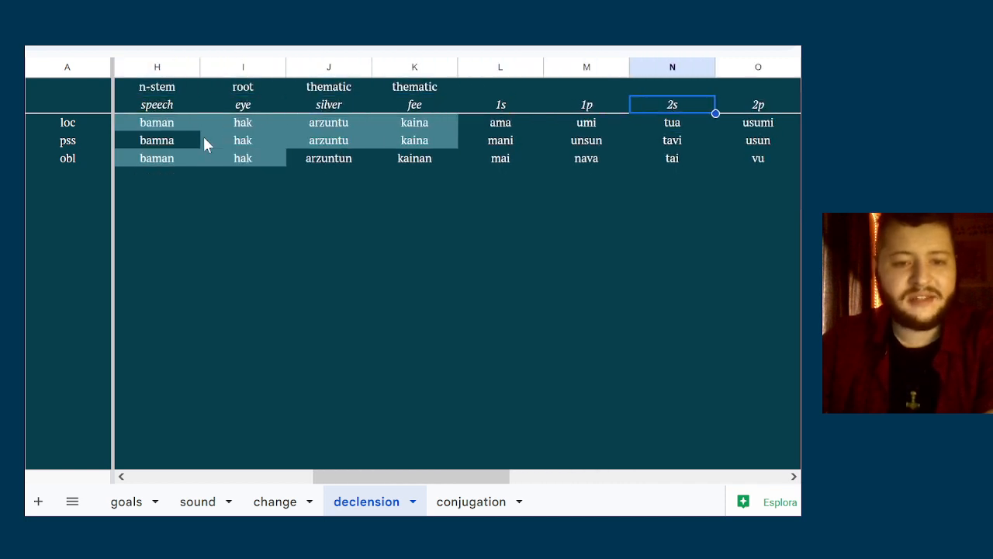
pyautogui.press('Right')
pyautogui.press('Right')
pyautogui.press('Right')
pyautogui.press('Right')
pyautogui.press('Left')
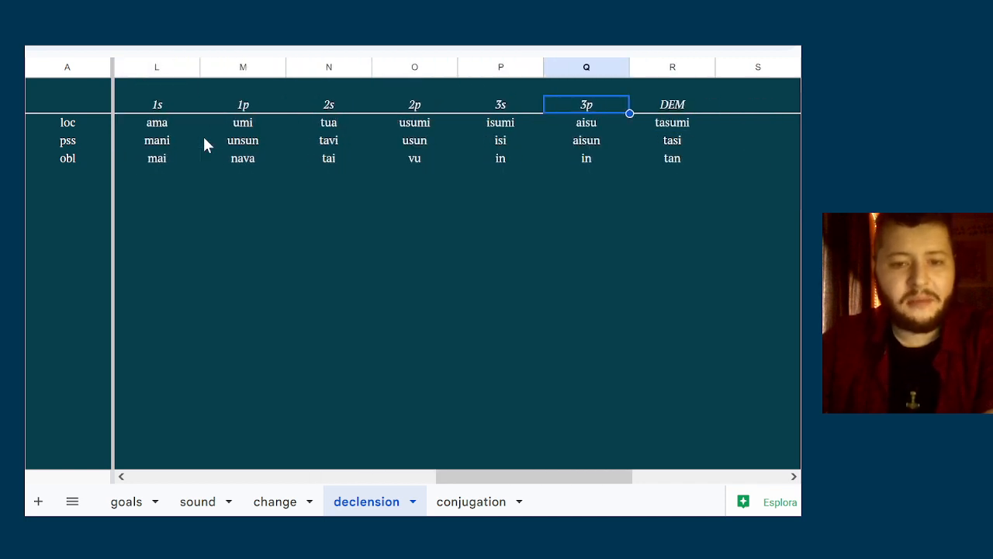
# Compare the noun columns from the s-stem onward with the pronoun columns through DEM
pyautogui.press('Left')
pyautogui.press('Left')
pyautogui.press('Left')
pyautogui.press('Left')
pyautogui.press('Left')
pyautogui.press('Left')
pyautogui.press('Left')
pyautogui.press('Left')
pyautogui.press('Left')
pyautogui.press('Left')
pyautogui.press('Left')
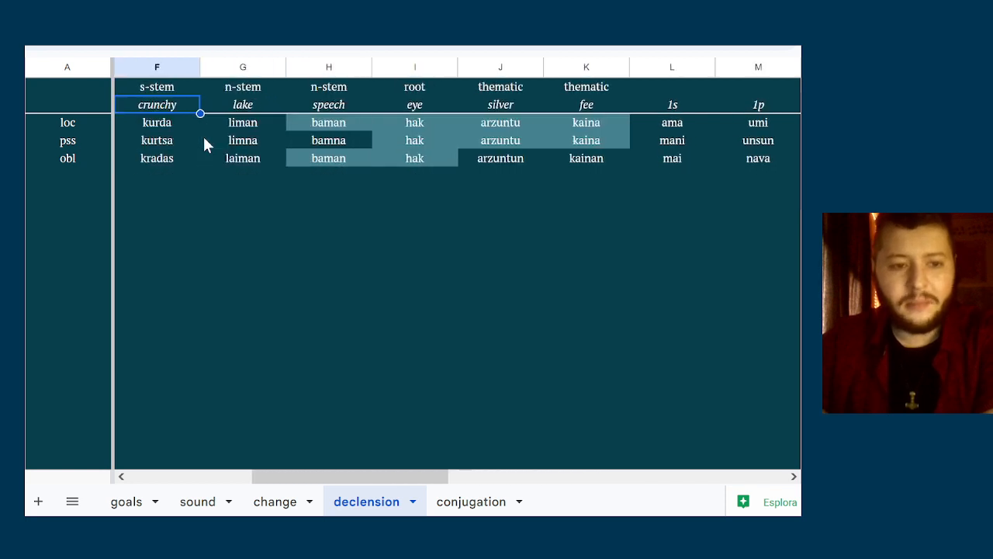
pyautogui.press('Left')
pyautogui.press('Right')
pyautogui.press('Right')
pyautogui.press('Right')
pyautogui.press('Right')
pyautogui.press('Right')
pyautogui.press('Right')
pyautogui.press('Right')
pyautogui.press('Right')
pyautogui.press('Right')
pyautogui.press('Right')
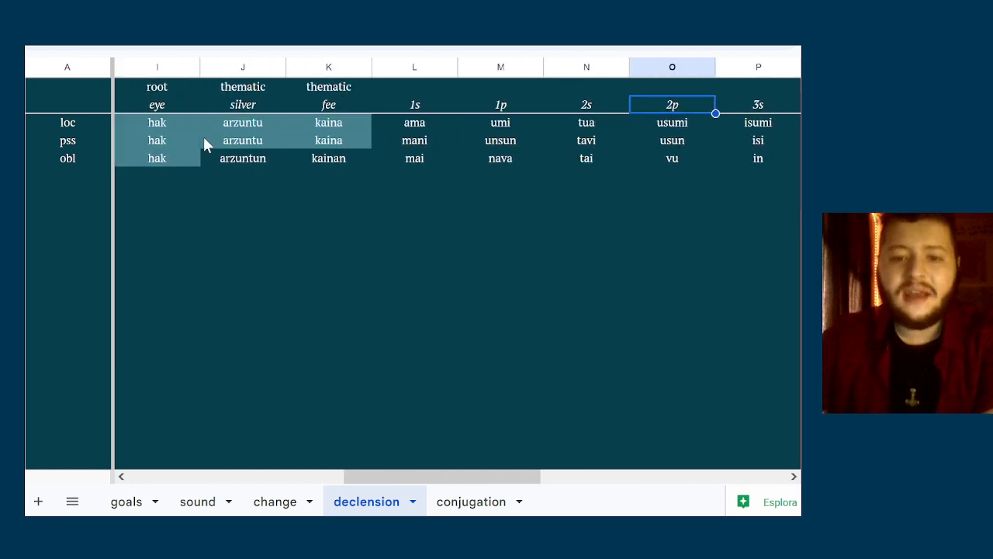
pyautogui.press('Right')
pyautogui.press('Right')
pyautogui.press('Right')
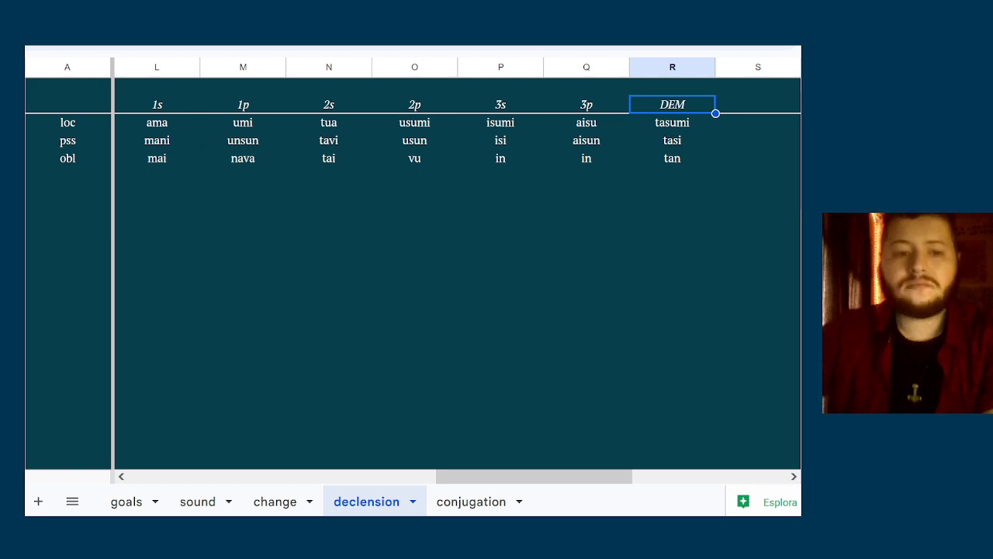
# Review the pronoun column labels between 1s and 3p, ending back at 1s
pyautogui.hotkey('ctrl', 'Left')
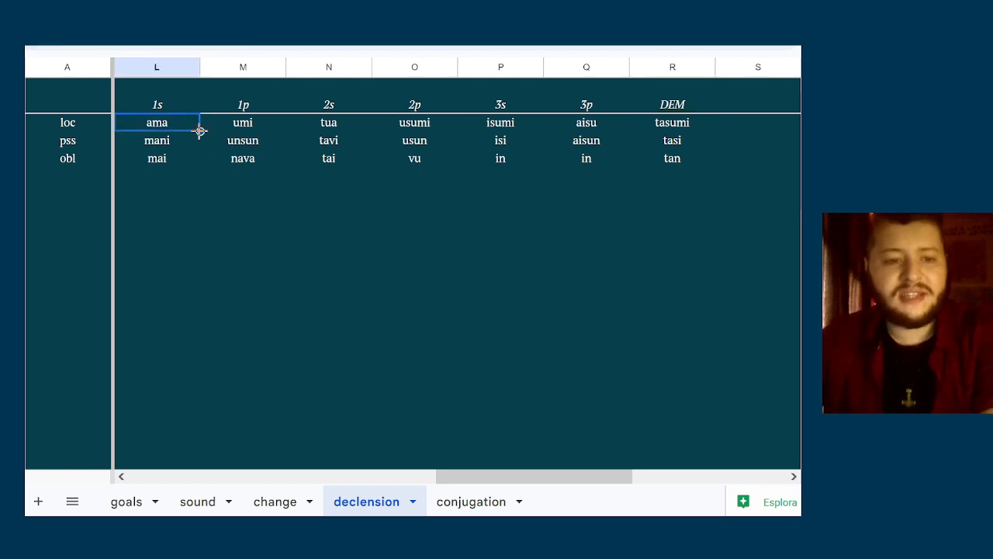
pyautogui.press('Right')
pyautogui.press('Right')
pyautogui.press('Right')
pyautogui.press('Right')
pyautogui.press('Right')
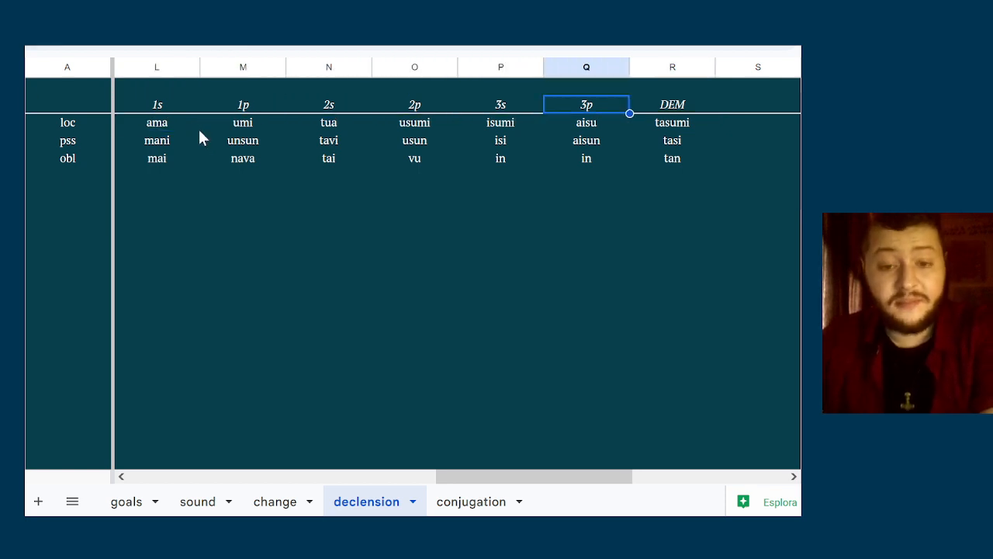
pyautogui.press('Left')
pyautogui.press('Left')
# Examine the possessive form of 1p and the locative pronoun forms across to DEM
pyautogui.press('Left')
pyautogui.press('Left')
pyautogui.press('Left')
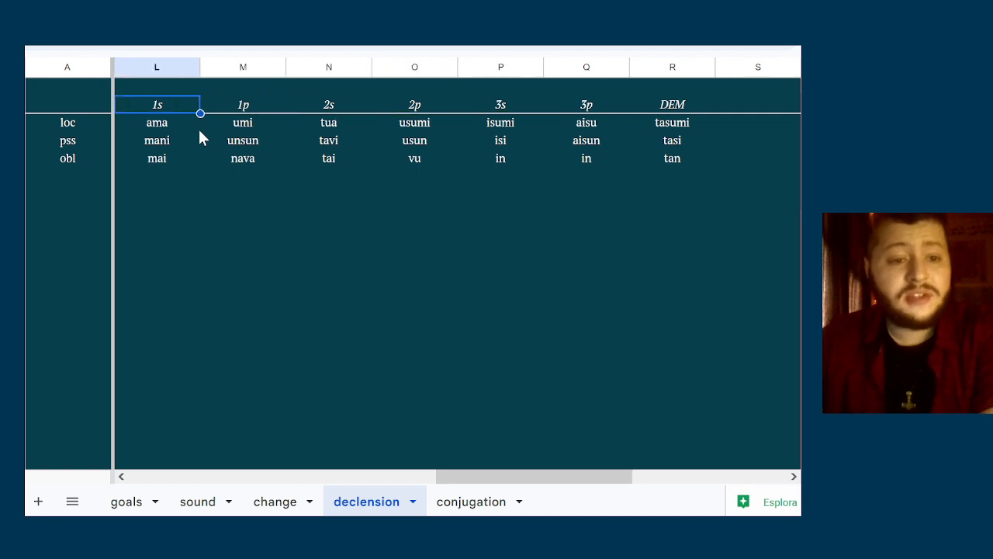
pyautogui.press('Down')
pyautogui.press('Down')
pyautogui.press('Left')
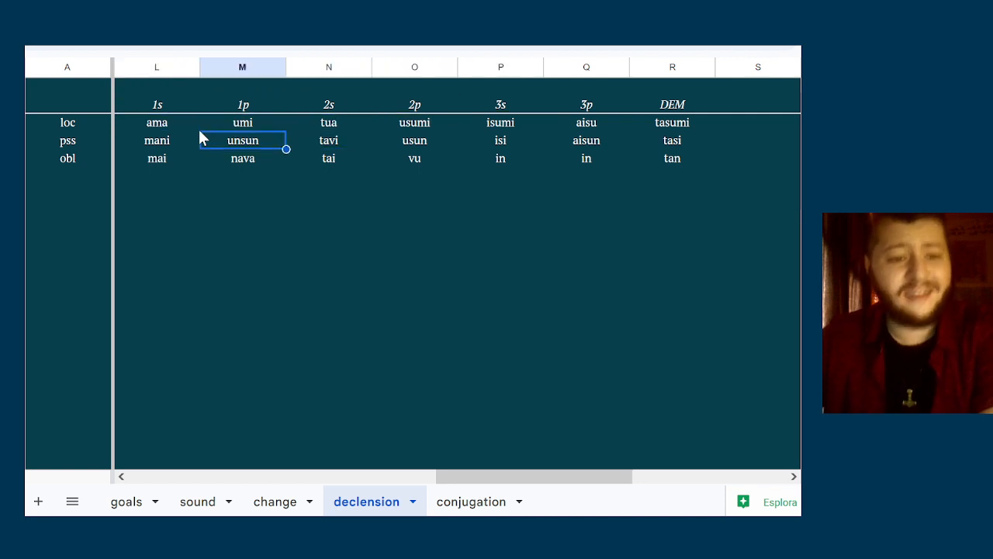
pyautogui.press('Up')
pyautogui.press('Left')
pyautogui.press('Left')
pyautogui.press('Right')
pyautogui.press('Right')
pyautogui.press('Right')
pyautogui.press('Right')
pyautogui.press('Right')
pyautogui.press('Right')
pyautogui.press('Right')
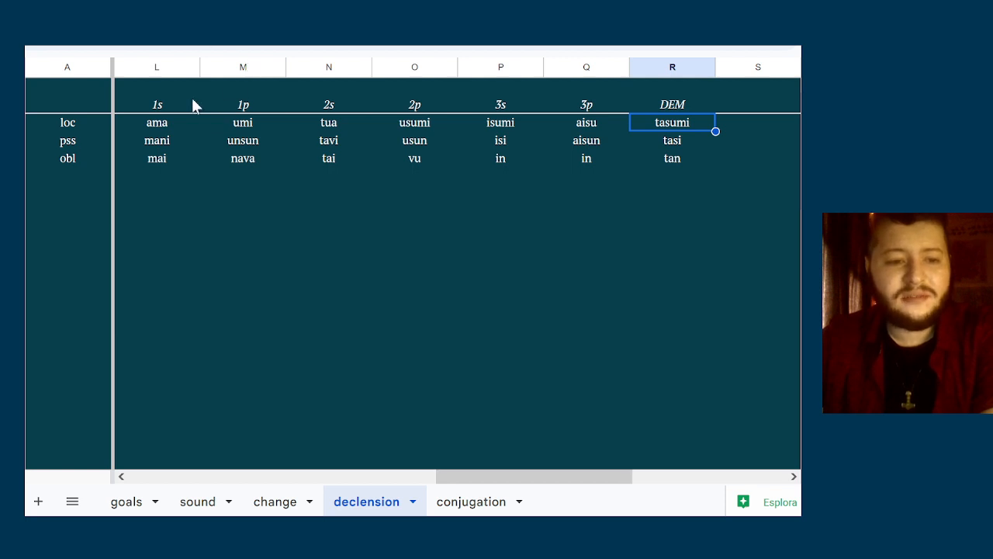
# Examine the three 1s case forms and the locative forms from 1s to 2p
pyautogui.click(177, 127)
pyautogui.click(189, 158)
pyautogui.press('Up')
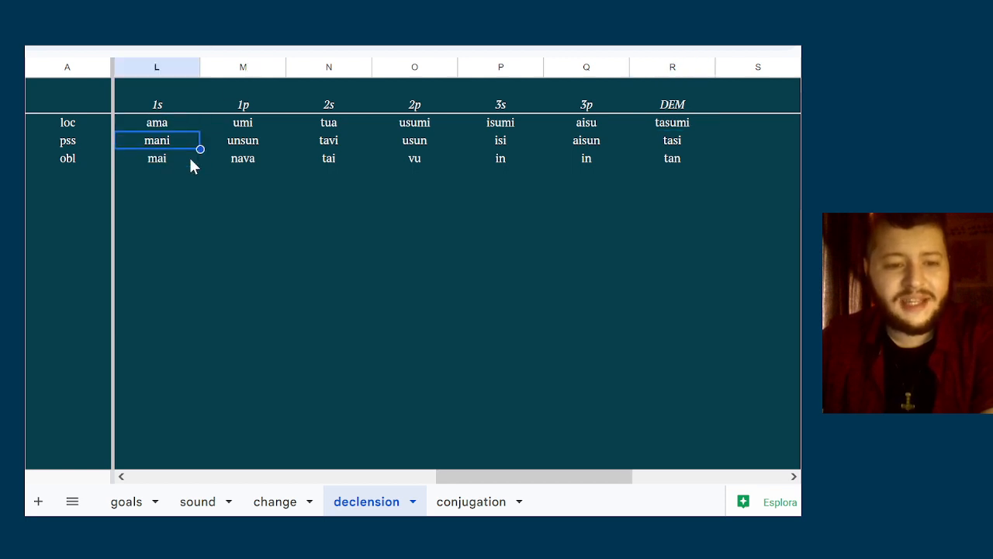
pyautogui.press('Up')
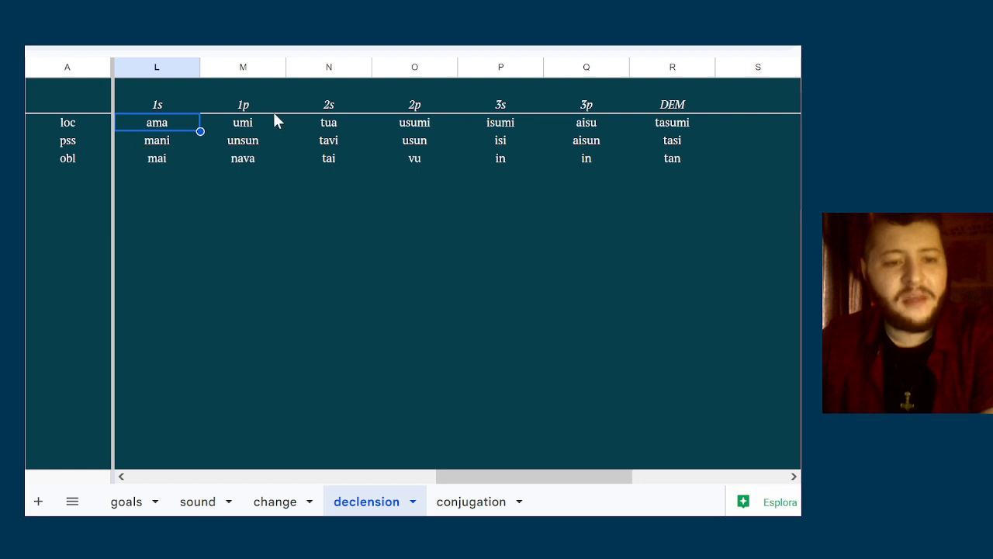
pyautogui.press('Right')
pyautogui.press('Right')
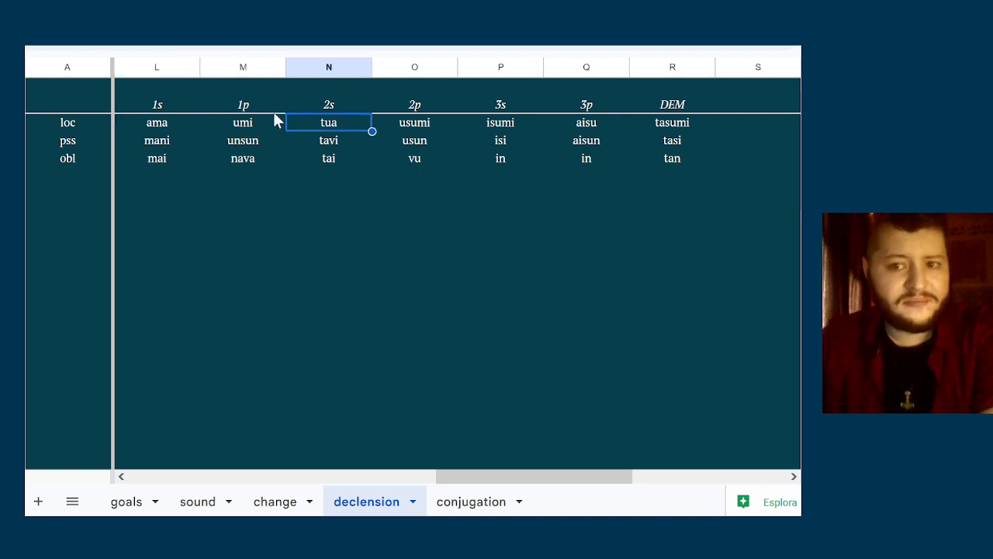
pyautogui.press('Right')
pyautogui.press('Left')
pyautogui.press('Right')
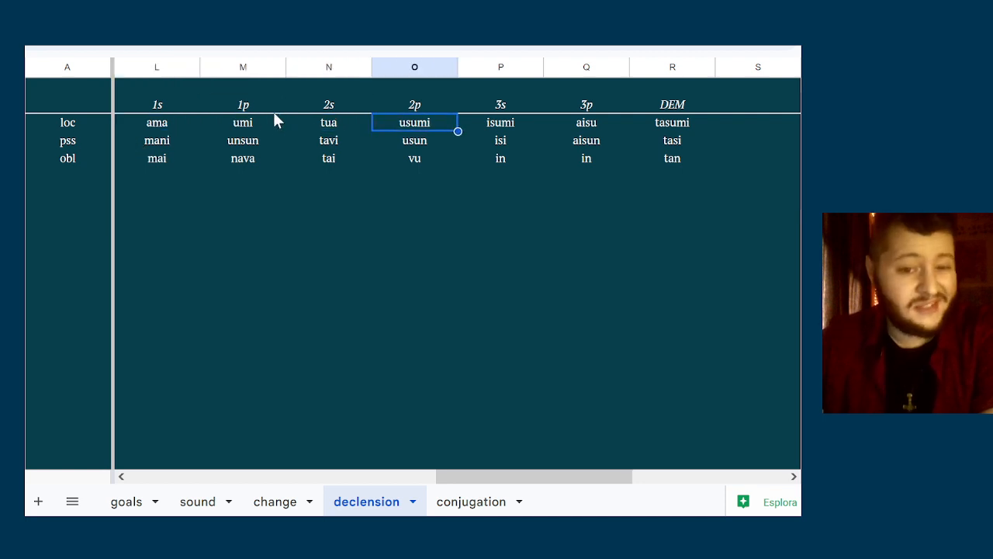
# Compare the locative forms of the 2p and 3s pronouns
pyautogui.click(76, 130)
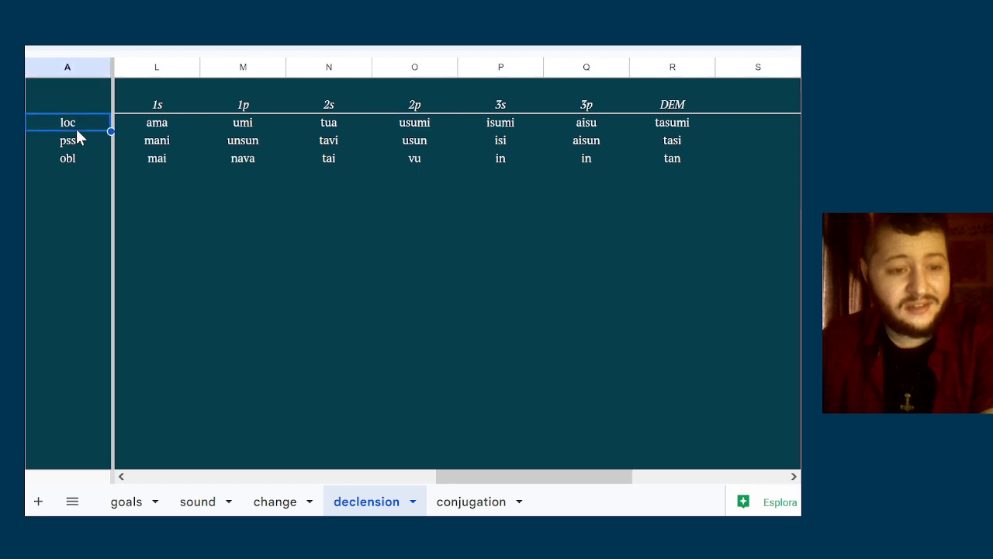
pyautogui.click(434, 104)
pyautogui.click(421, 134)
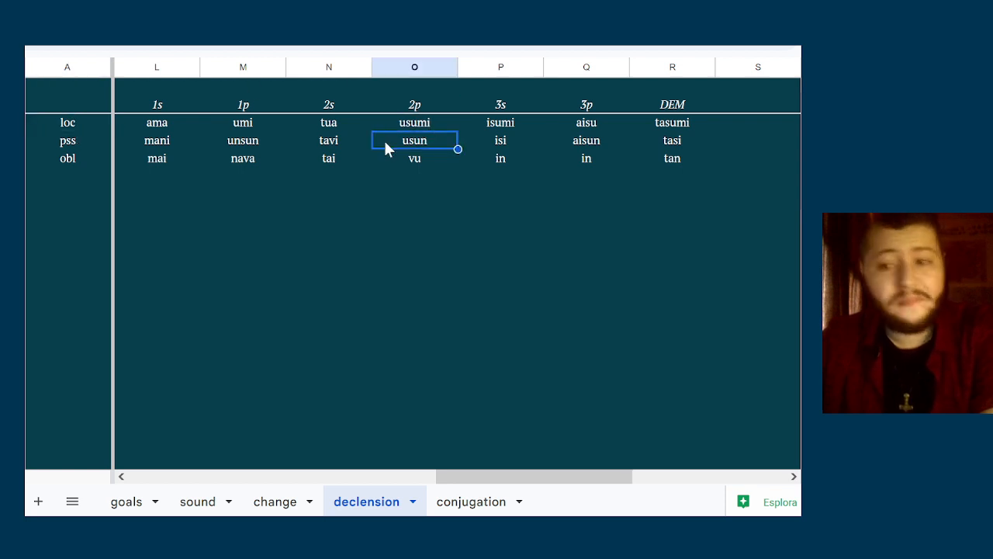
pyautogui.press('Up')
pyautogui.press('Right')
pyautogui.press('Left')
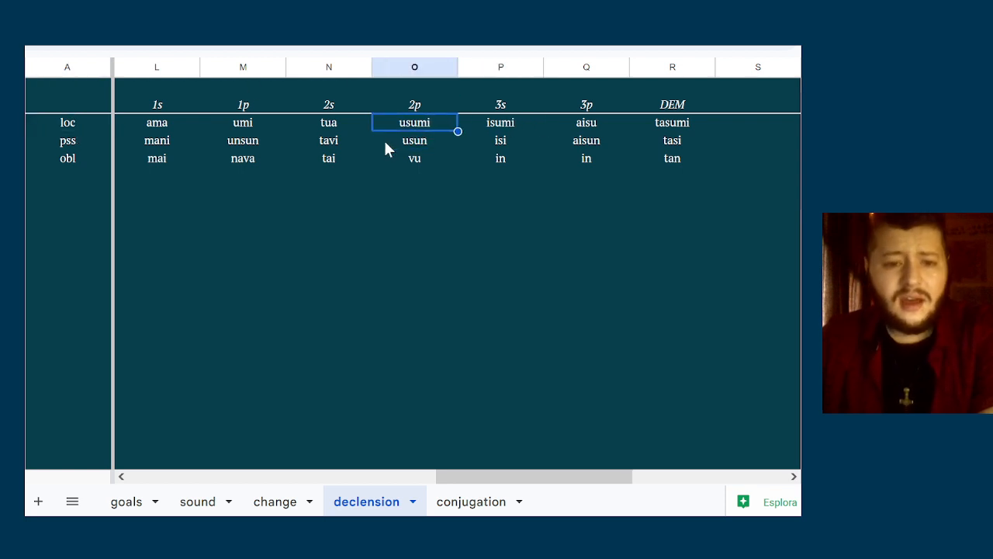
pyautogui.press('Right')
pyautogui.press('Right')
pyautogui.press('Left')
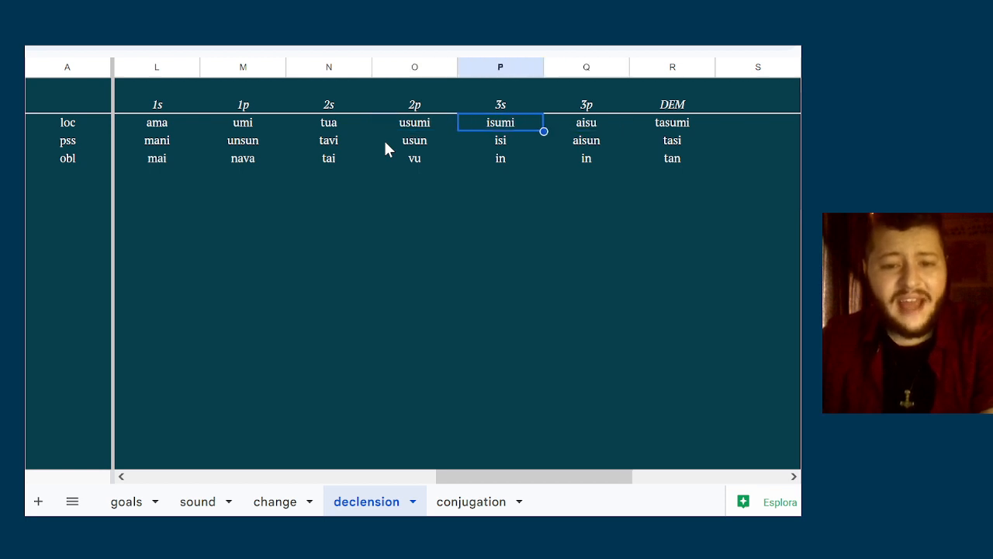
pyautogui.press('Left')
pyautogui.press('Right')
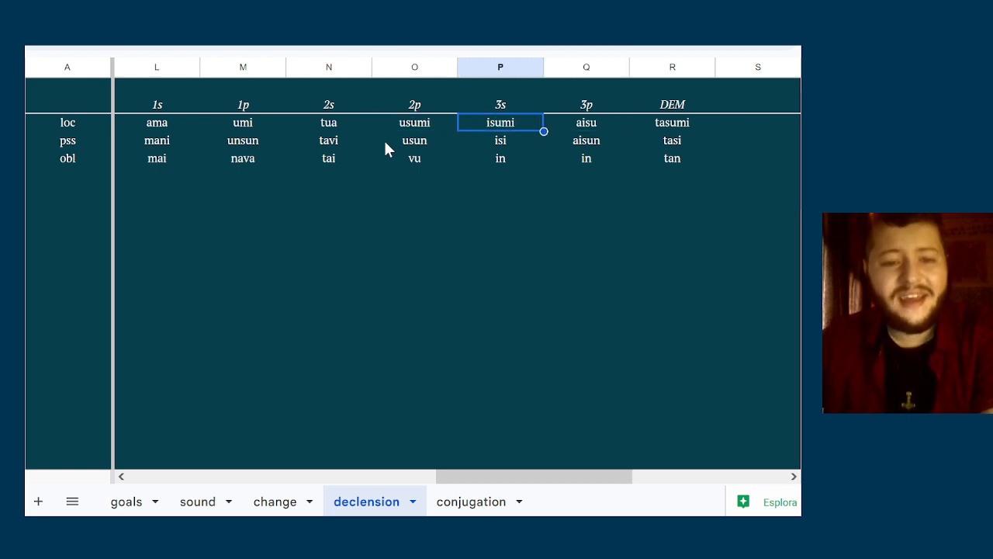
# Note the ending -smi in the 2p column, two rows below the oblique form
pyautogui.click(406, 196)
pyautogui.write('-smi')
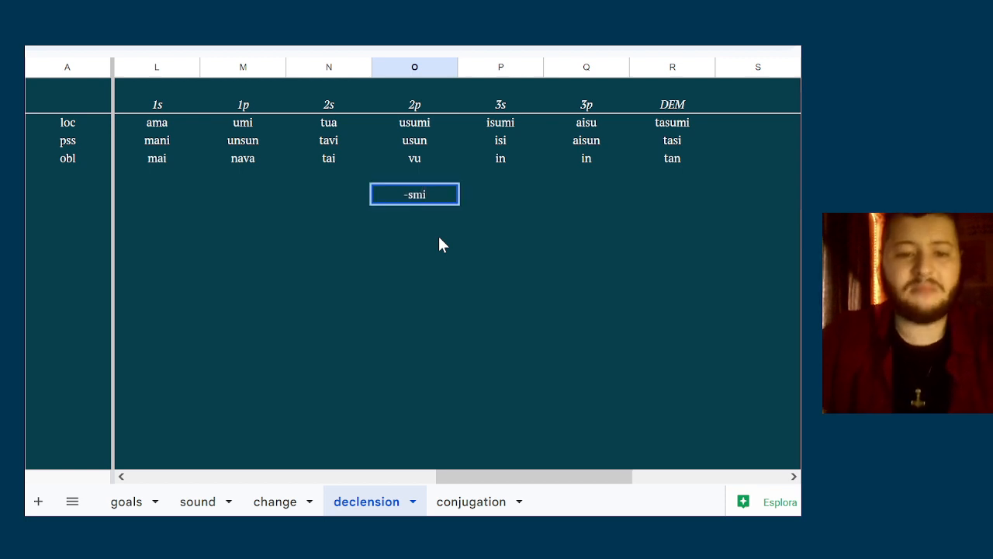
pyautogui.press('Return')
pyautogui.press('Up')
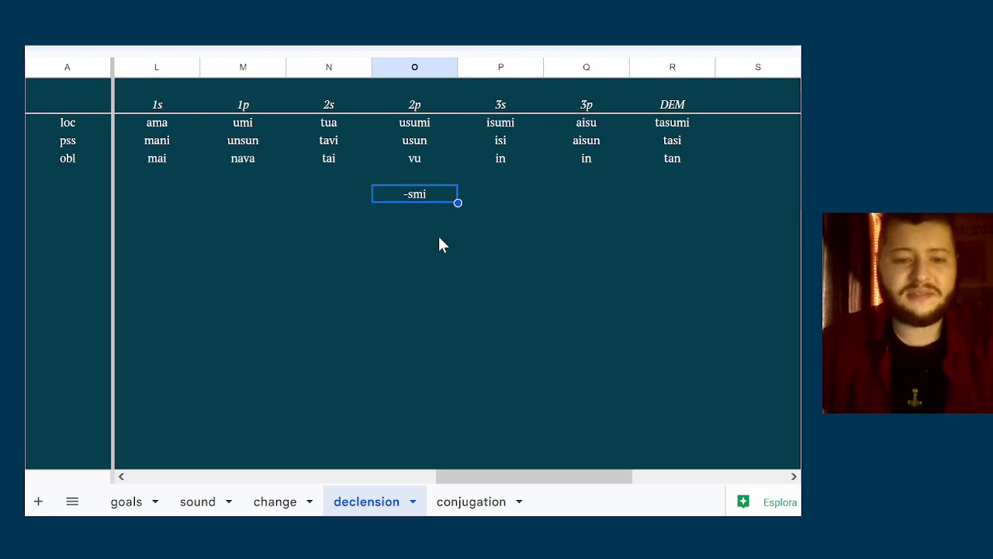
# Replace the ending noted below the 2p forms with -mi
pyautogui.press('BackSpace')
pyautogui.write('-mi')
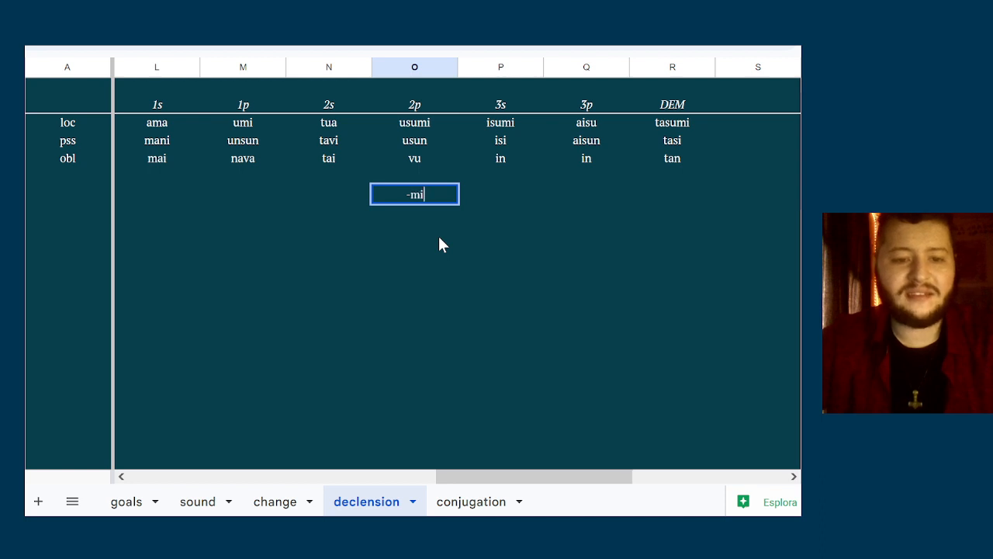
pyautogui.press('Return')
pyautogui.press('Up')
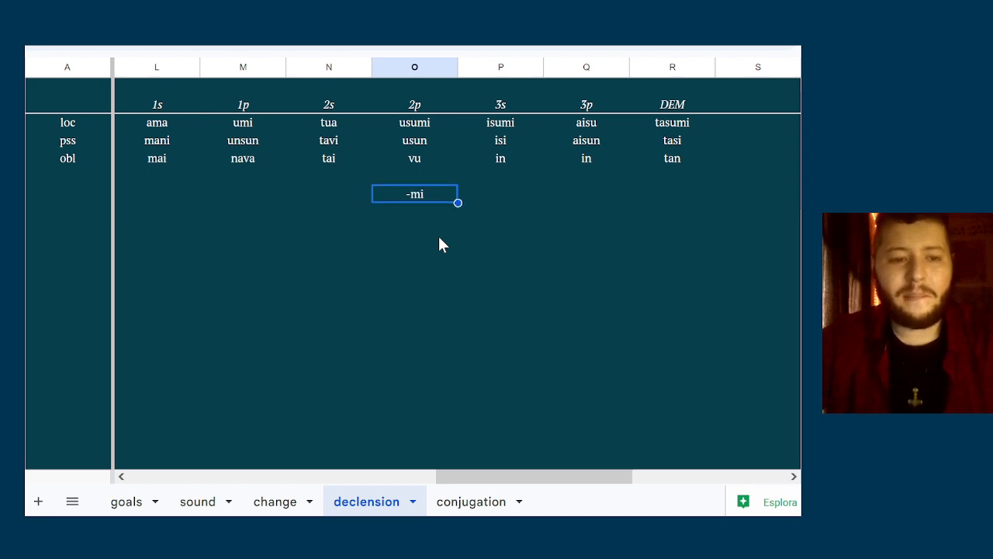
# Check the 2p forms against the ending noted below them and clear that note
pyautogui.press('Up')
pyautogui.press('Up')
pyautogui.press('Down')
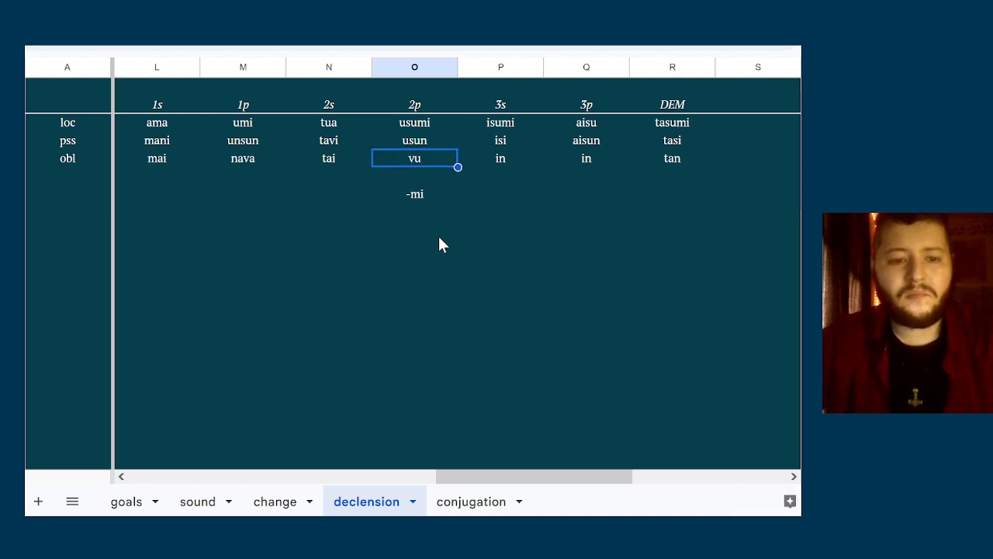
pyautogui.press('Down')
pyautogui.press('Down')
pyautogui.press('Up')
pyautogui.press('Down')
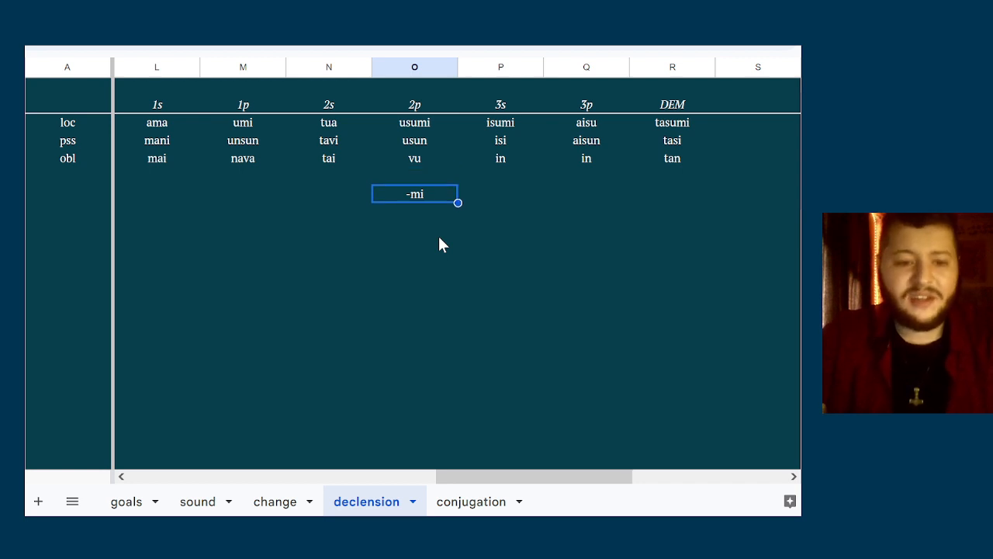
pyautogui.press('Delete')
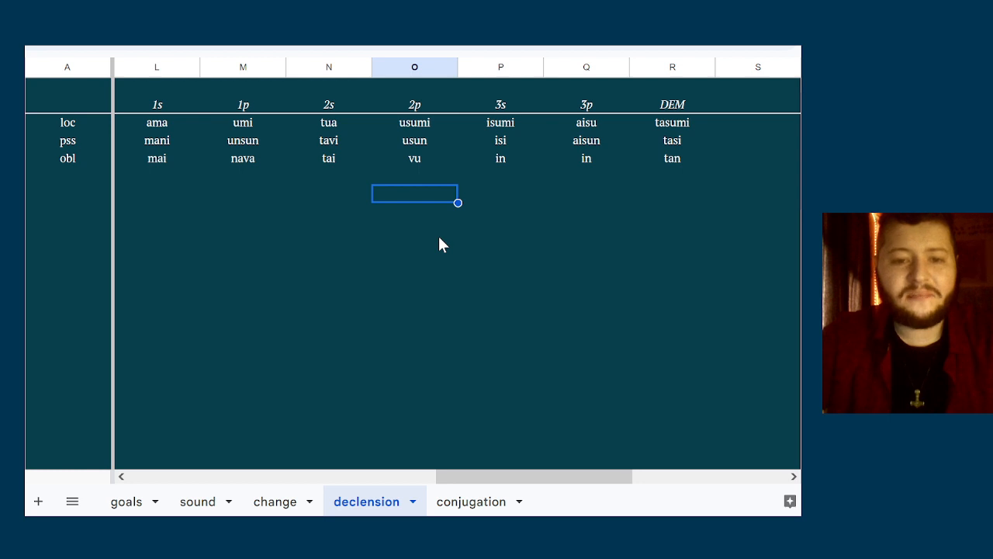
pyautogui.press('Up')
pyautogui.press('Up')
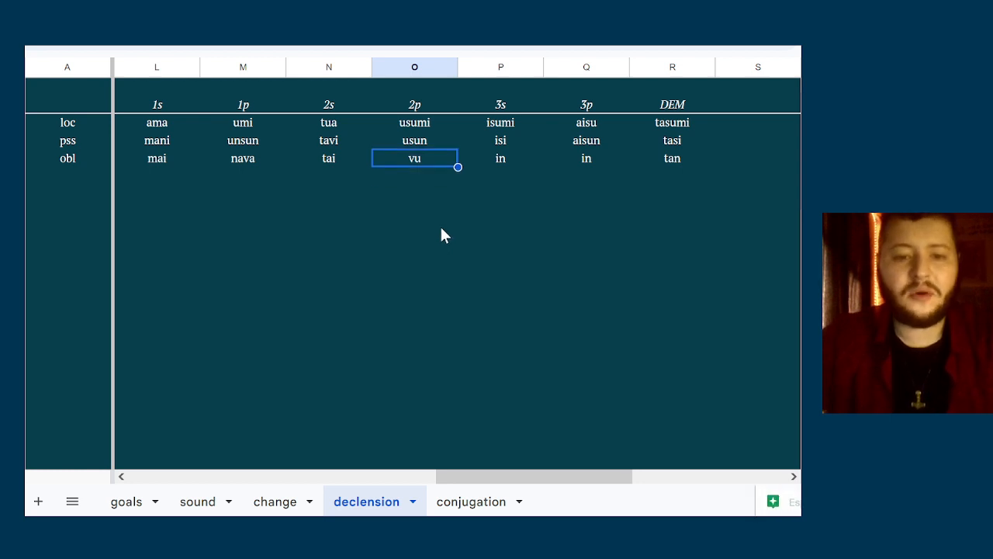
# Enter the form usmi in the 2p column, two rows below the oblique form
pyautogui.press('Down')
pyautogui.press('Down')
pyautogui.press('Down')
pyautogui.write('usmi')
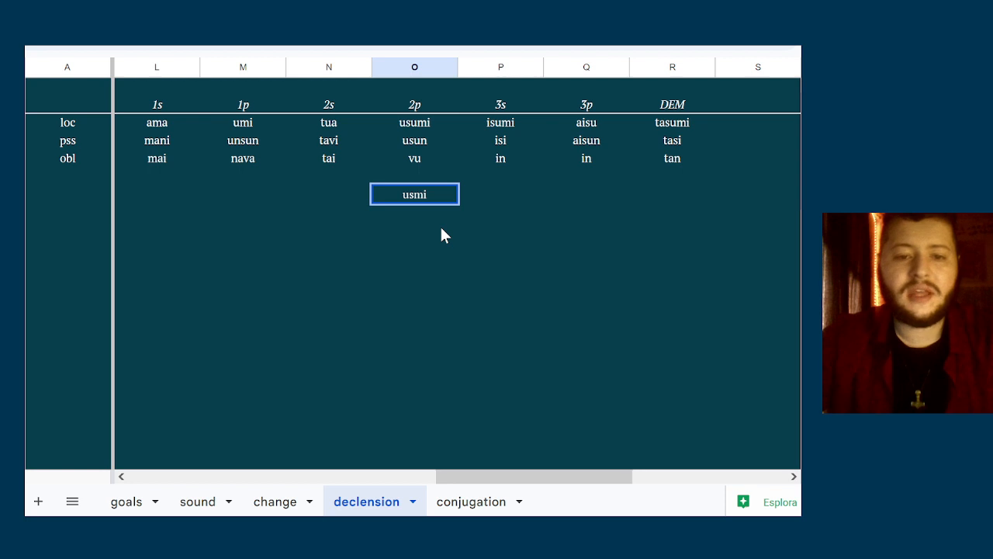
pyautogui.press('Tab')
pyautogui.press('Left')
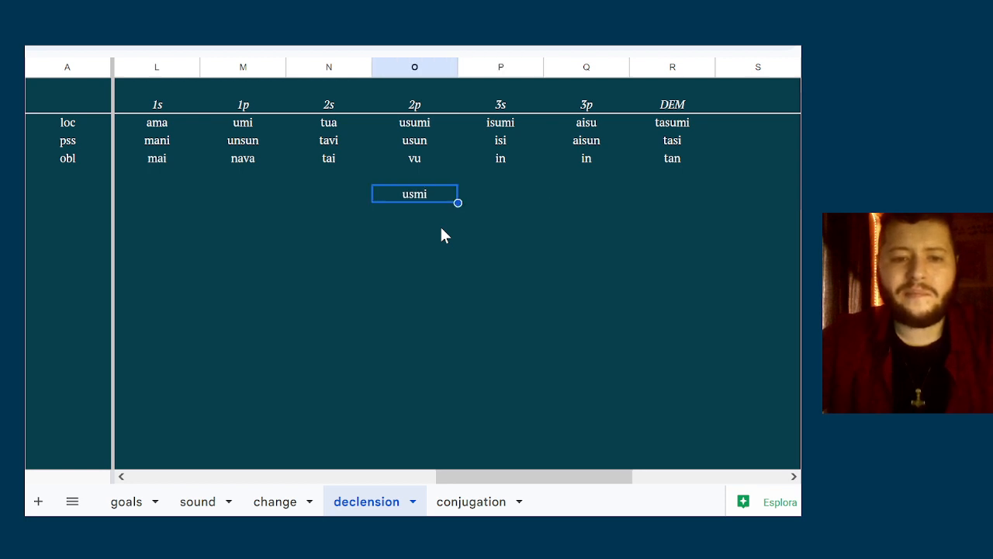
# Enter the form ismi in the 3s column, on the same row as usmi
pyautogui.press('Left')
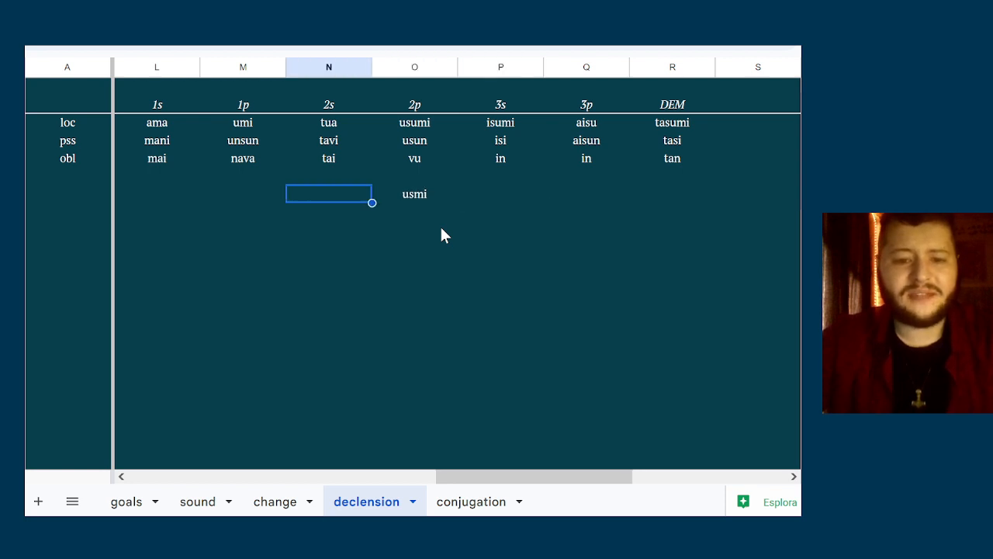
pyautogui.press('Right')
pyautogui.press('Right')
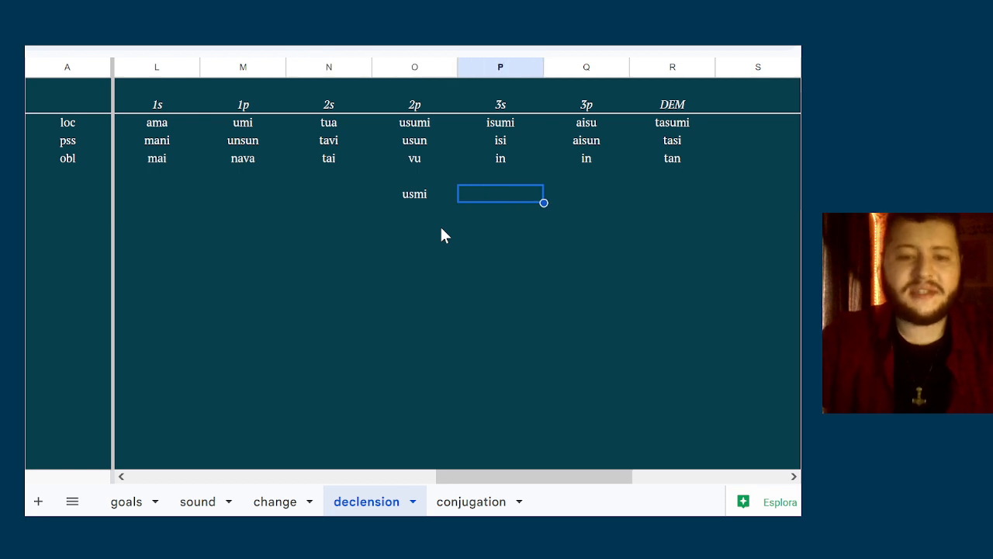
pyautogui.write('ismi')
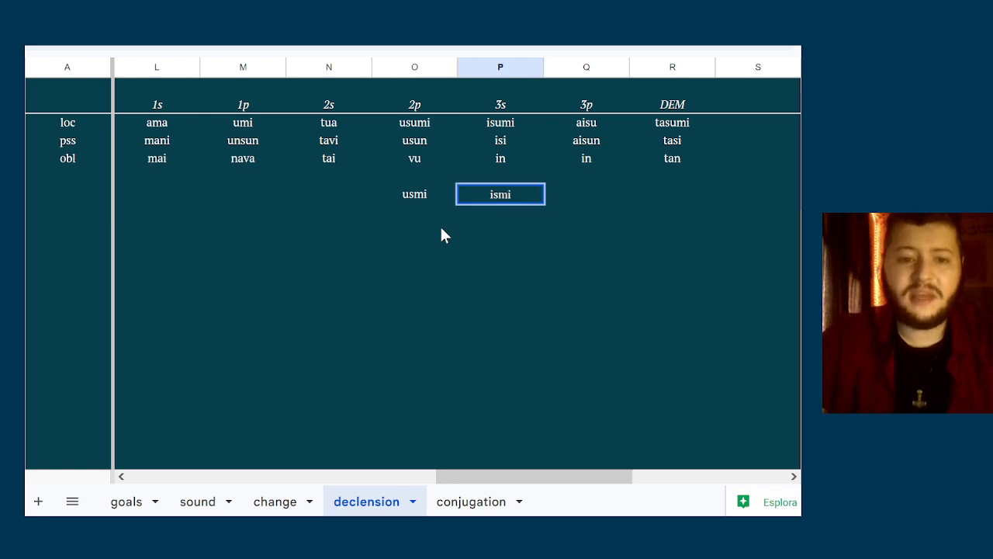
pyautogui.press('Left')
pyautogui.press('Left')
pyautogui.press('Left')
# Enter the form nsmi in the 1p column, on the same row as usmi and ismi
pyautogui.write('n')
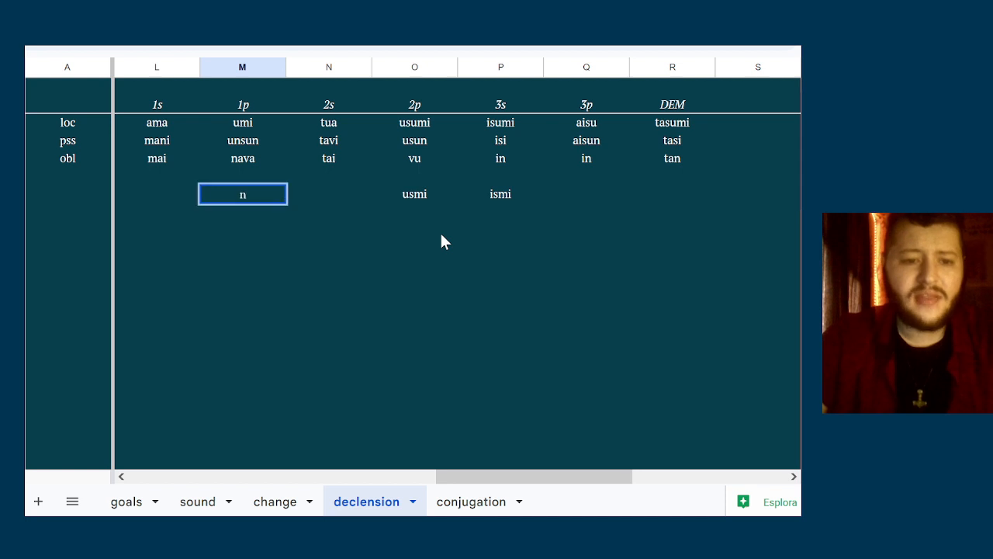
pyautogui.write('smi')
pyautogui.press('BackSpace')
pyautogui.press('BackSpace')
pyautogui.write('smi')
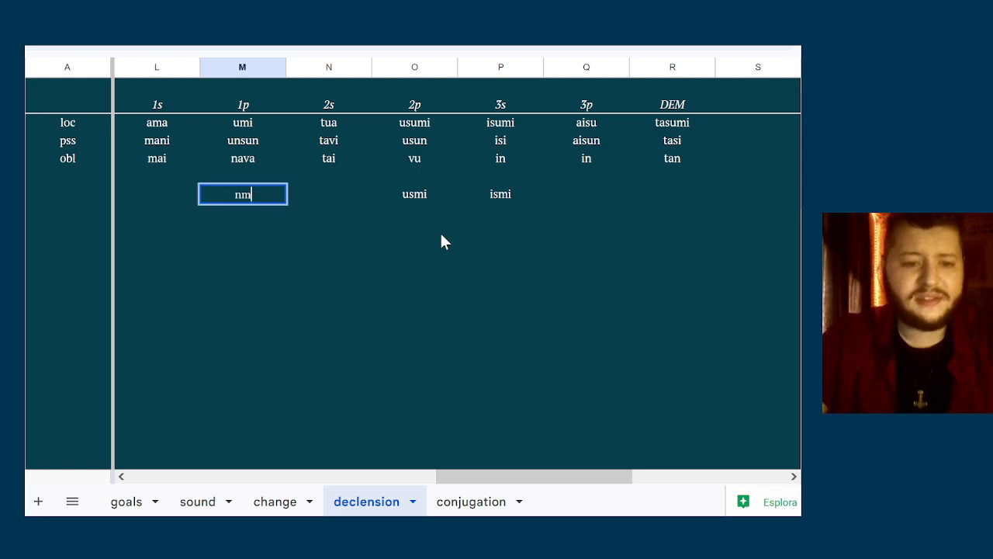
pyautogui.press('Return')
pyautogui.press('Up')
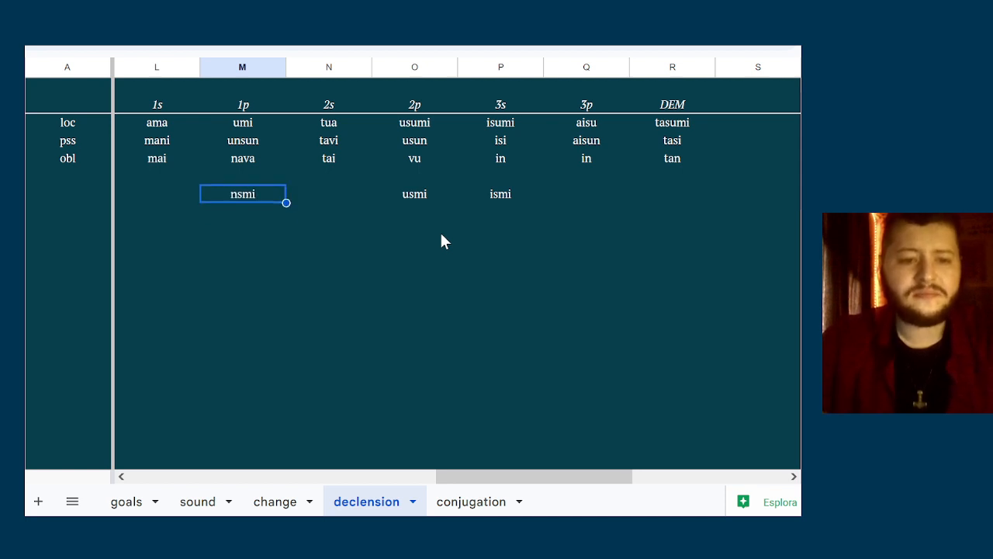
# Compare the nsmi entry with the 1p locative, possessive and oblique forms above it
pyautogui.press('Up')
pyautogui.press('Up')
pyautogui.press('Up')
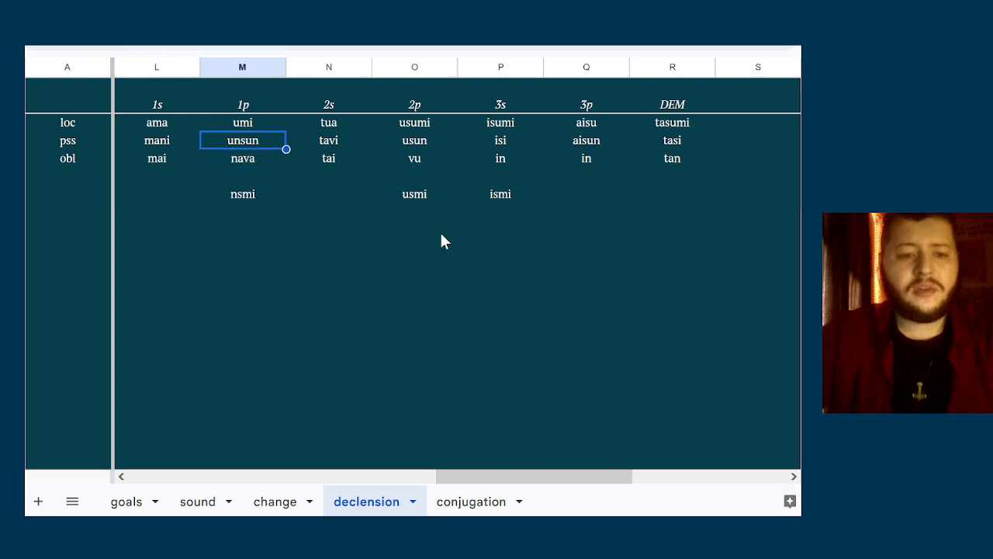
pyautogui.press('Up')
pyautogui.press('Down')
pyautogui.press('Down')
pyautogui.press('Down')
pyautogui.press('Down')
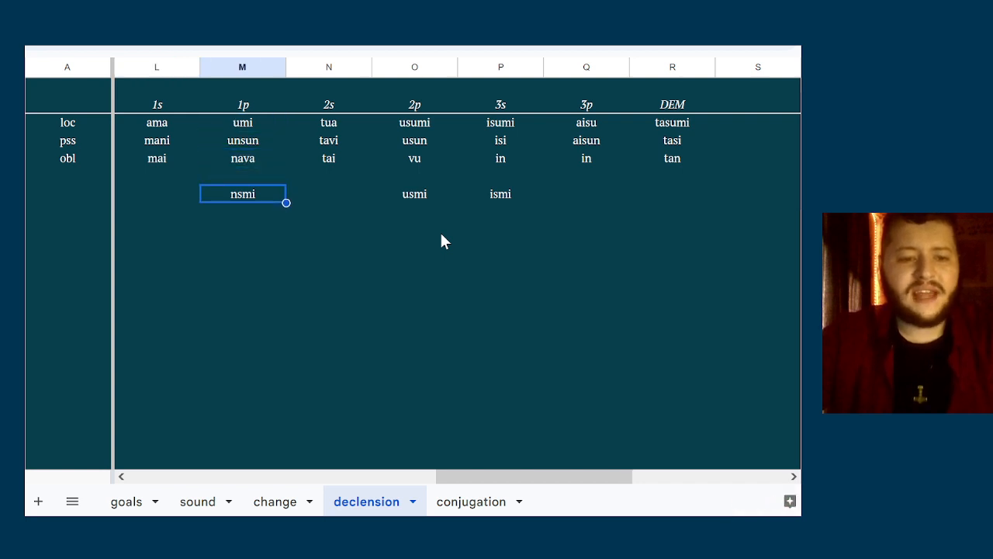
# Replace the s with h in the nsmi entry of the 1p column, making it nhmi
pyautogui.doubleClick(226, 193)
pyautogui.click(232, 193)
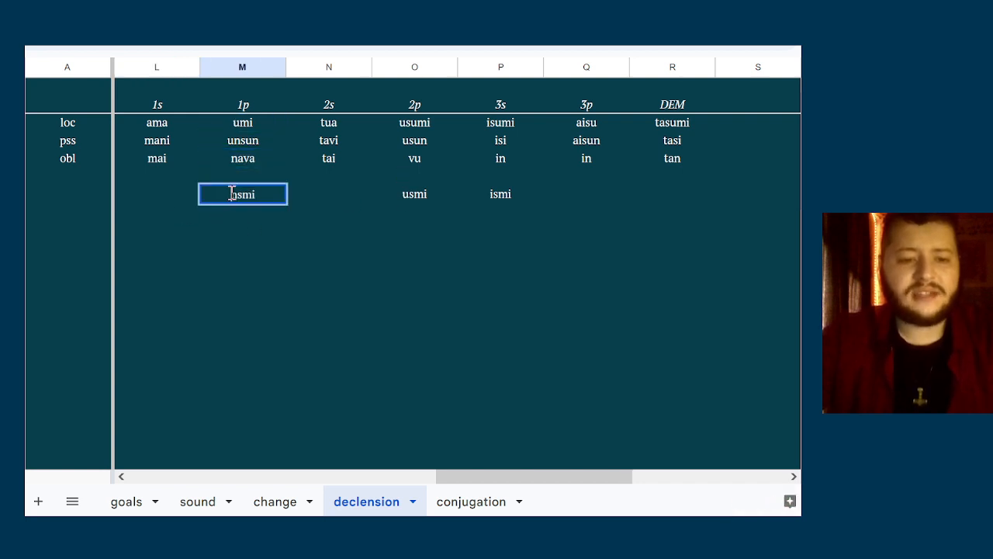
pyautogui.press('Right')
pyautogui.hotkey('shift', 'Right')
pyautogui.write('h')
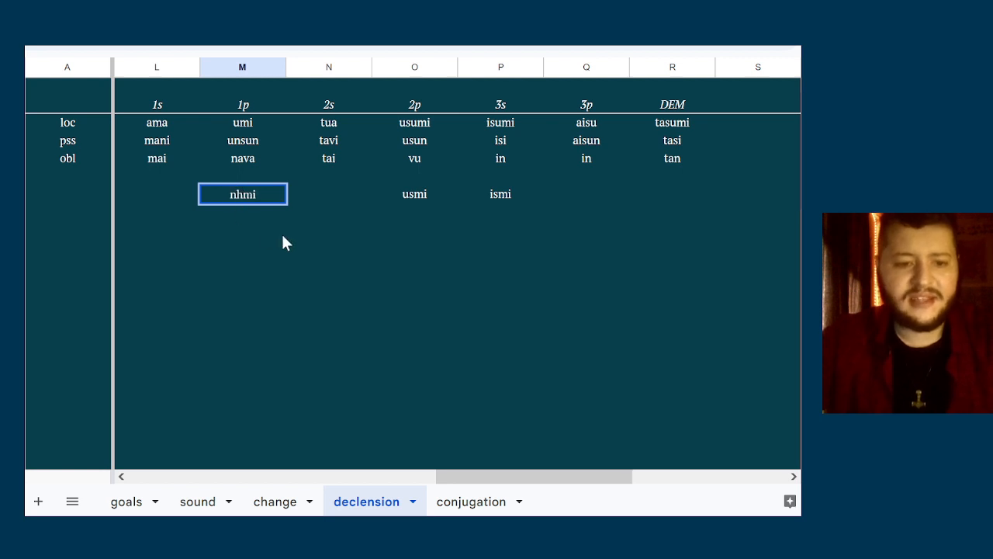
pyautogui.press('Return')
# Remove the h from the 1p entry and put a u at its start, making it unmi
pyautogui.doubleClick(251, 195)
pyautogui.press('Home')
pyautogui.press('Right')
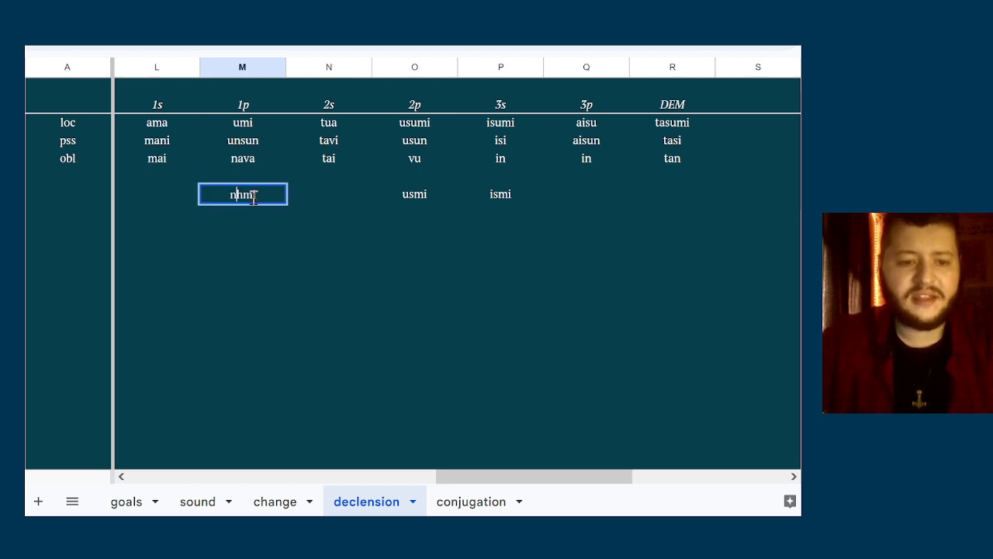
pyautogui.hotkey('shift', 'Right')
pyautogui.press('BackSpace')
pyautogui.press('Left')
pyautogui.write('u')
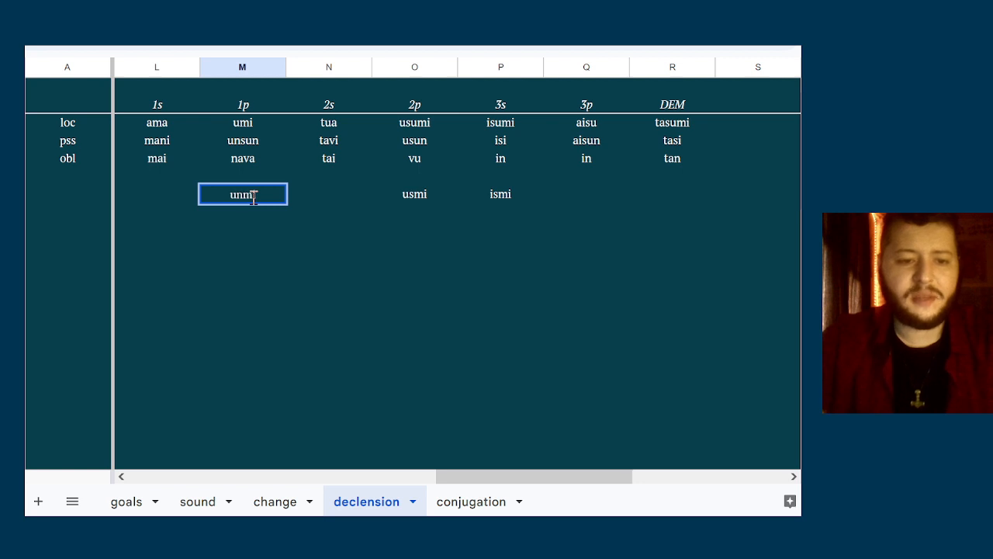
# Change the n of the 1p entry to m, and reduce the double m so the entry reads umi
pyautogui.hotkey('shift', 'Right')
pyautogui.write('m')
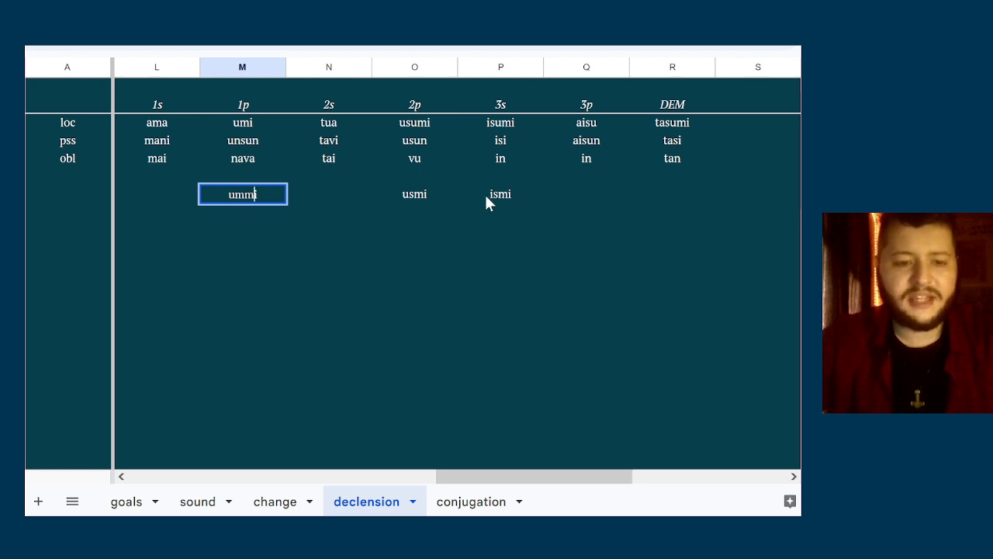
pyautogui.hotkey('shift', 'Right')
pyautogui.press('BackSpace')
pyautogui.click(326, 267)
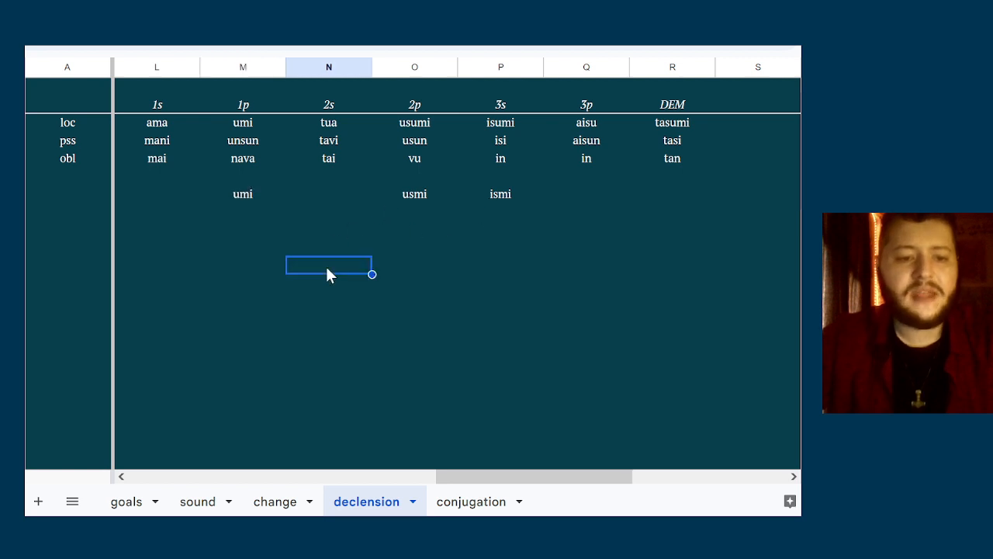
# Replace the umi note below the 1p oblique form with nsmi
pyautogui.press('Up')
pyautogui.press('Up')
pyautogui.press('Left')
pyautogui.press('Up')
pyautogui.press('BackSpace')
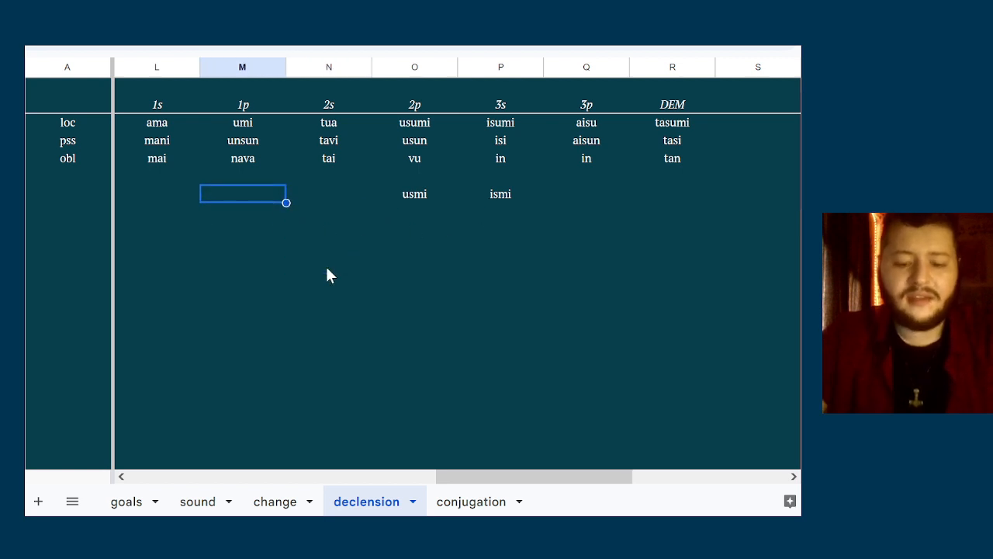
pyautogui.write('nsmi')
pyautogui.press('Return')
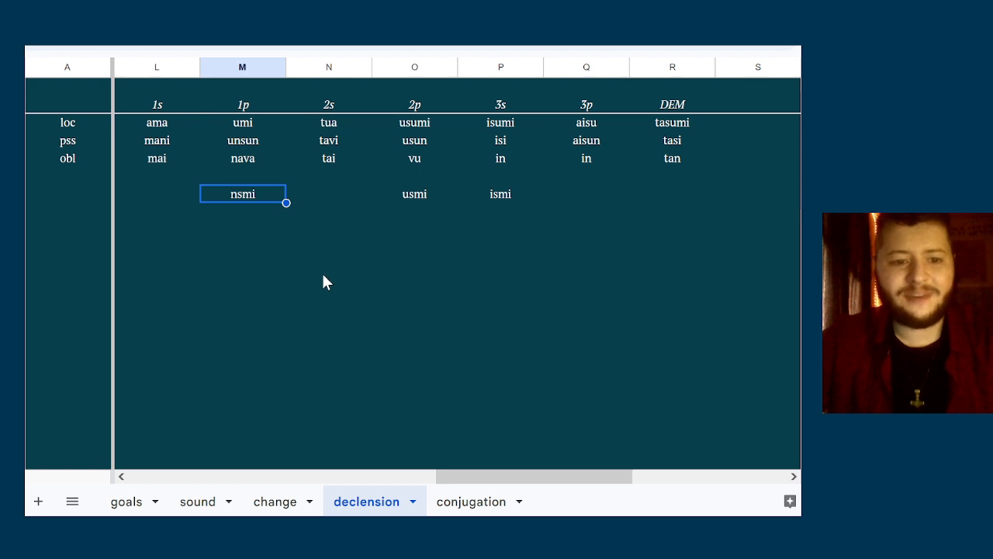
# Check the nsmi note against the 1p pronoun forms listed above it
pyautogui.press('Down')
pyautogui.press('Right')
pyautogui.press('Left')
pyautogui.press('Up')
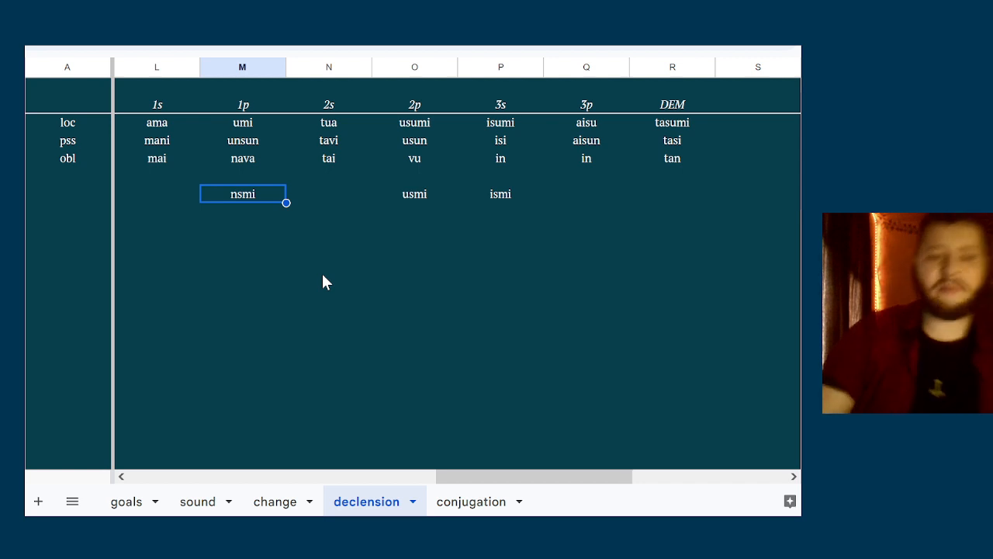
pyautogui.press('Up')
pyautogui.press('Up')
pyautogui.press('Up')
pyautogui.press('Up')
pyautogui.press('Down')
pyautogui.press('Down')
pyautogui.press('Down')
pyautogui.press('Down')
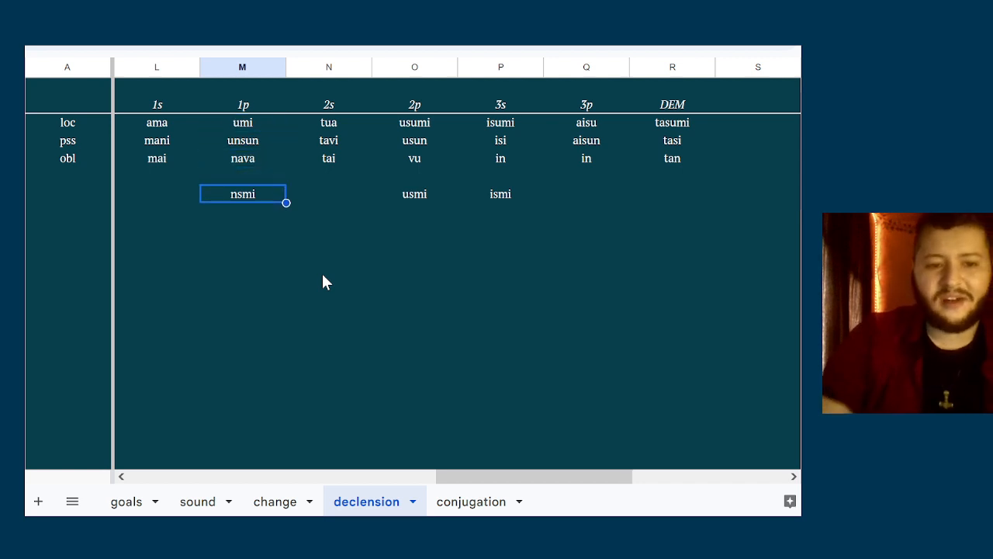
# Clear the nsmi note from the 1p column and go to the 1s possessive form
pyautogui.press('Delete')
pyautogui.press('Up')
pyautogui.press('Up')
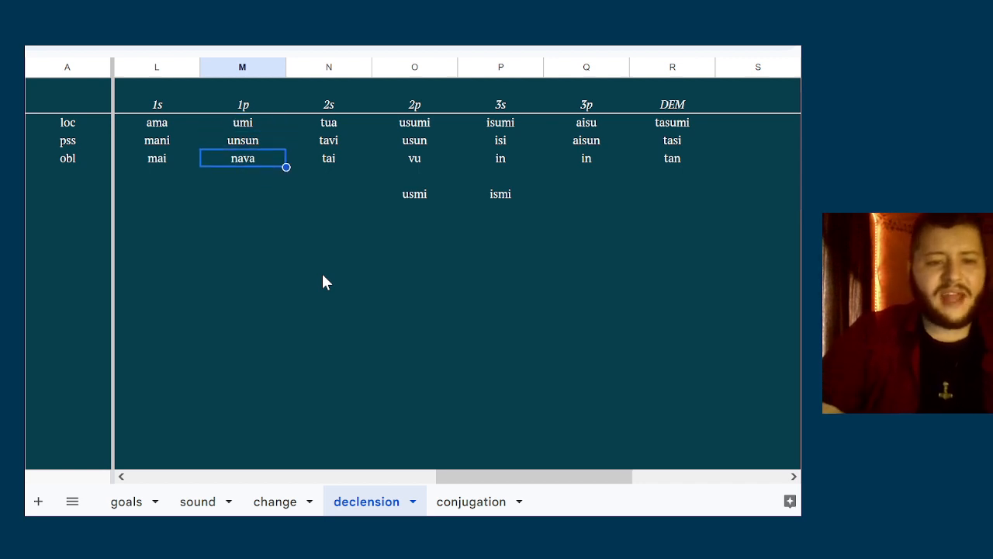
pyautogui.press('Up')
pyautogui.press('Left')
pyautogui.press('Up')
pyautogui.press('Down')
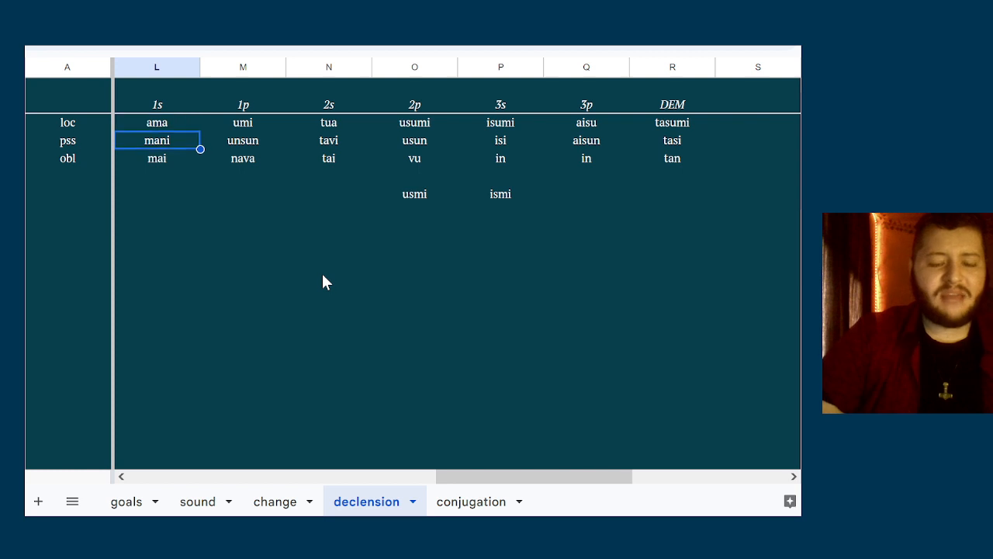
# Open the change sheet and examine the derivations of the 1s and 1d pronouns down to their ORTHO forms
pyautogui.click(277, 505)
pyautogui.click(288, 144)
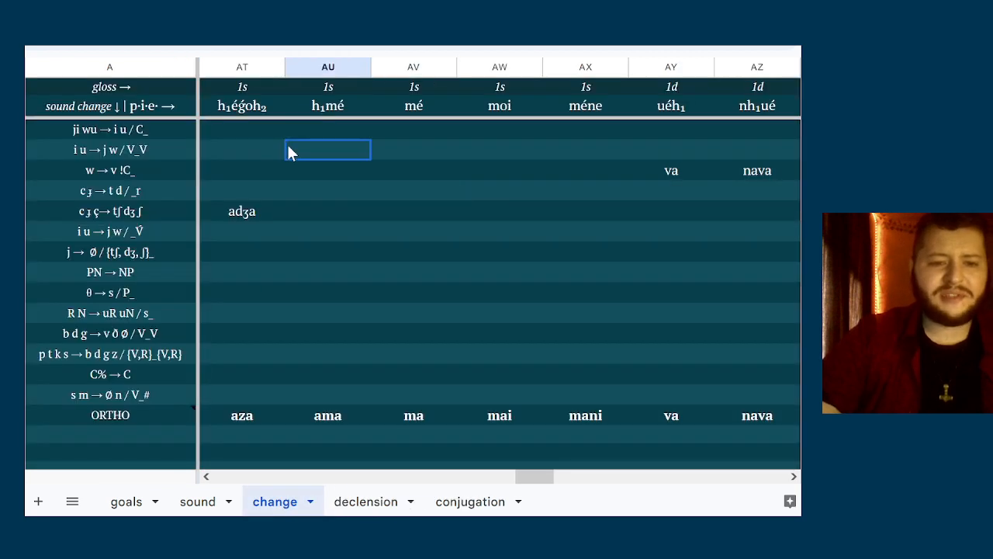
pyautogui.click(440, 354)
pyautogui.press('Down')
pyautogui.press('Down')
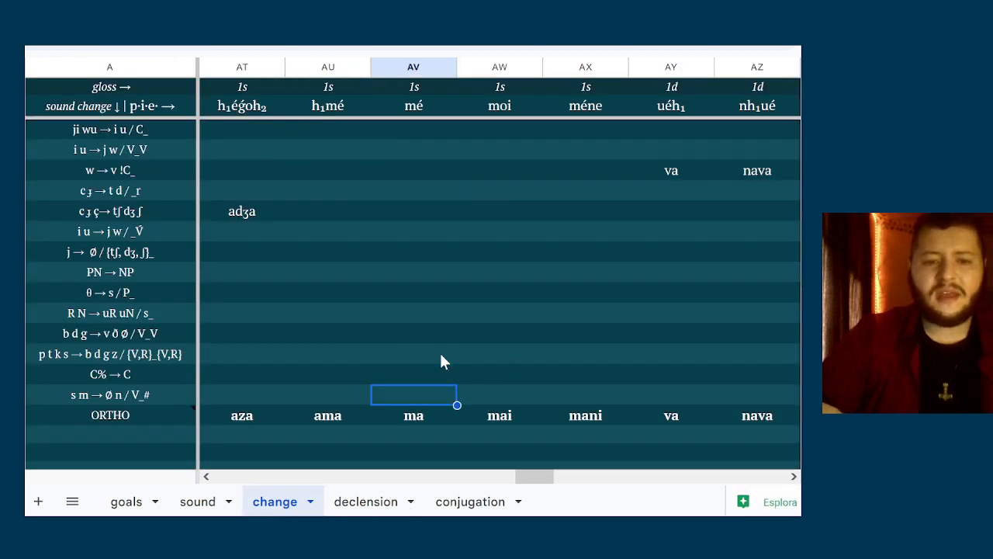
pyautogui.press('Right')
pyautogui.press('Right')
pyautogui.press('Right')
pyautogui.press('Right')
pyautogui.press('Right')
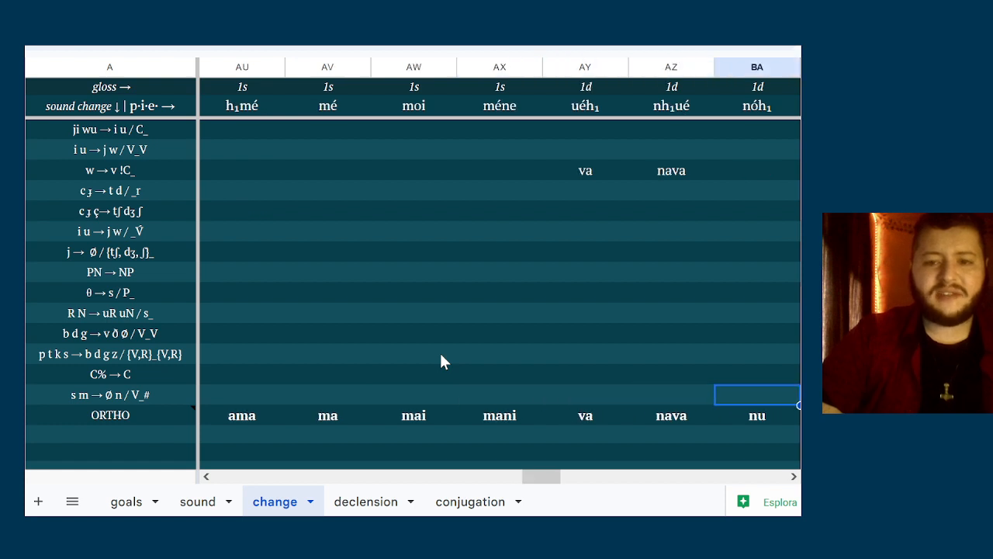
# Examine the 1p pronoun derivations from wéi, nsmé, nsóm and nsmí in the change sheet
pyautogui.press('Right')
pyautogui.press('Right')
pyautogui.press('Right')
pyautogui.press('Right')
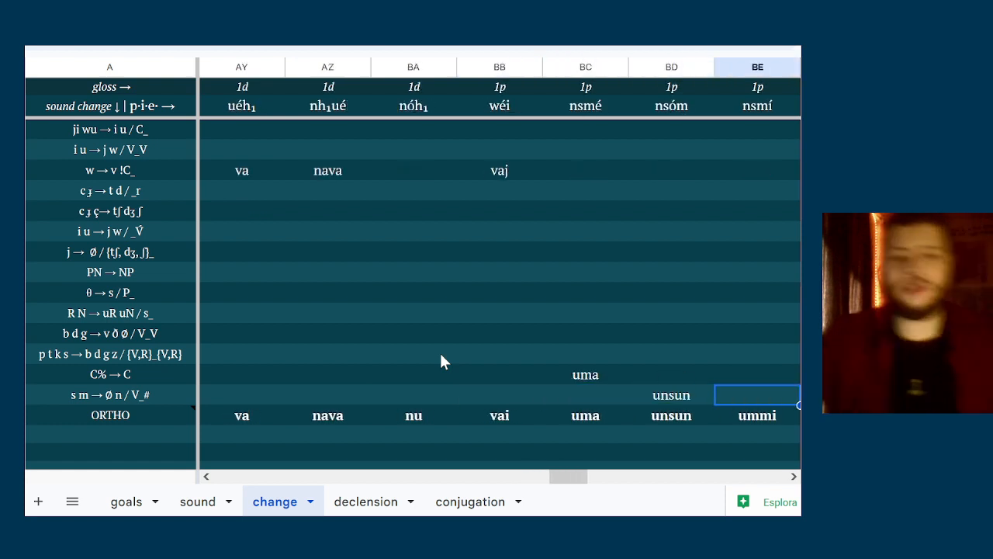
pyautogui.press('Right')
pyautogui.press('Left')
pyautogui.press('Left')
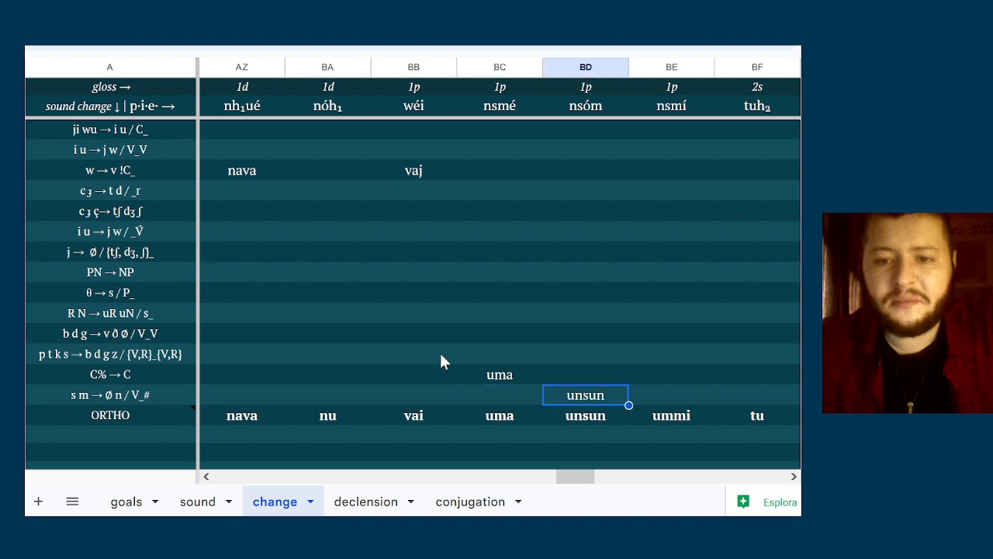
# Examine the 2s pronoun derivations from tuh₂, tué and téue in the change sheet
pyautogui.press('Right')
pyautogui.press('Right')
pyautogui.press('Right')
pyautogui.press('Right')
pyautogui.press('Right')
pyautogui.press('Left')
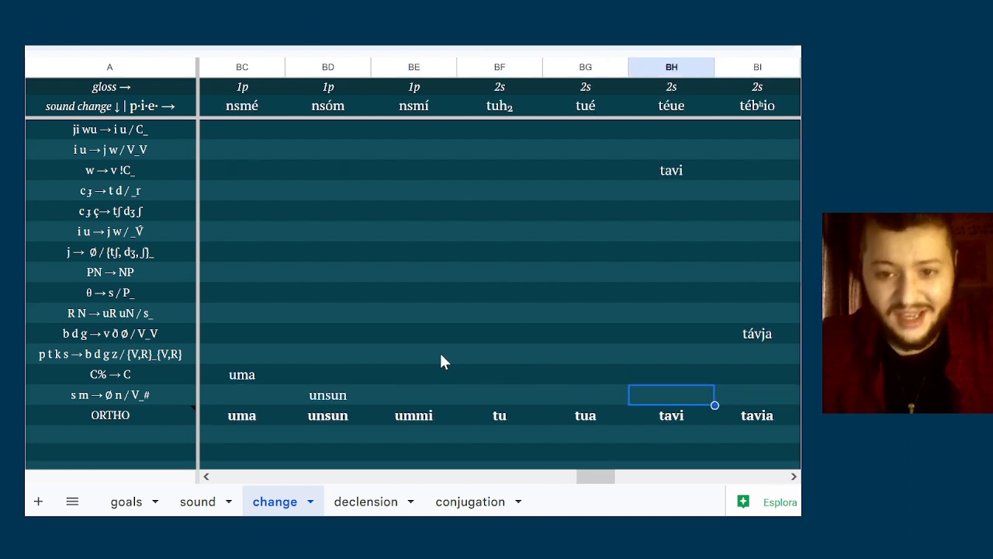
pyautogui.press('Left')
pyautogui.press('Left')
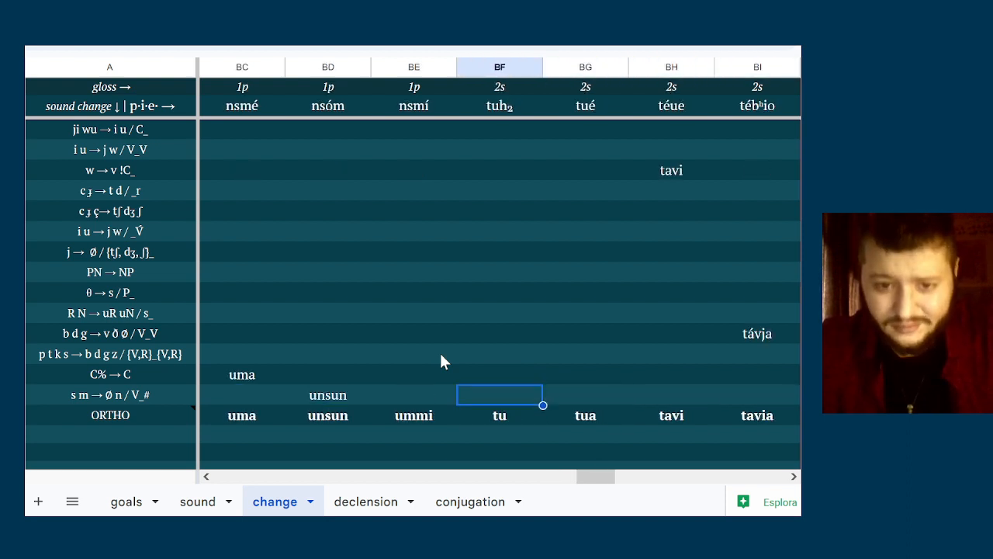
pyautogui.press('Right')
pyautogui.press('Right')
pyautogui.press('Right')
pyautogui.press('Left')
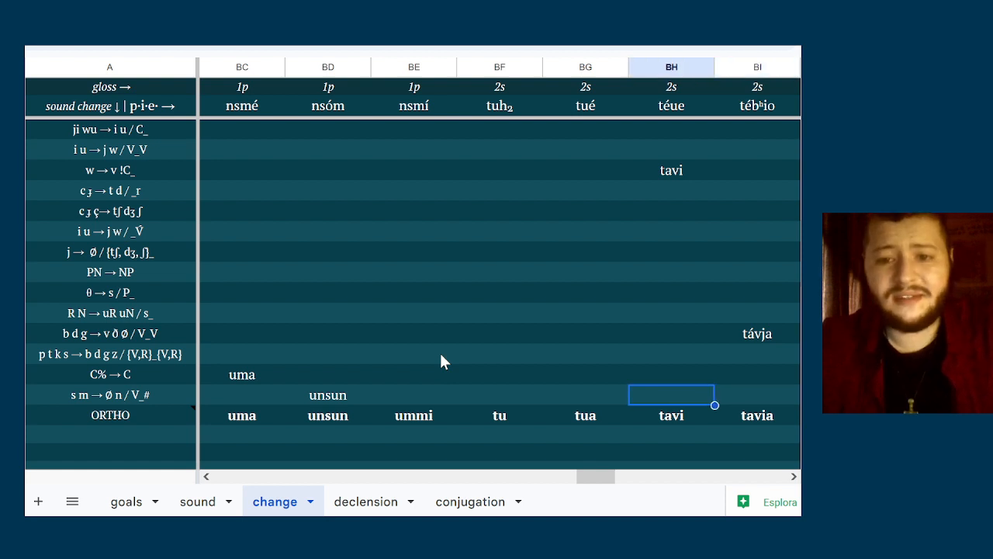
pyautogui.press('Right')
pyautogui.press('Left')
pyautogui.press('Left')
pyautogui.press('Left')
# Compare the remaining 2s pronoun derivations from tébʰio, tébʰi and toi with téue
pyautogui.press('Right')
pyautogui.press('Right')
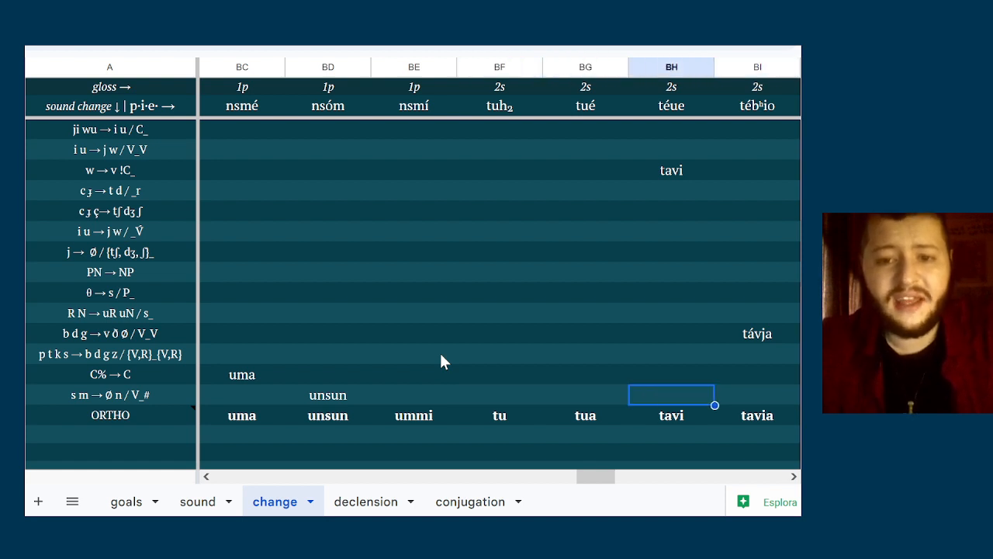
pyautogui.press('Right')
pyautogui.press('Right')
pyautogui.press('Right')
pyautogui.press('Right')
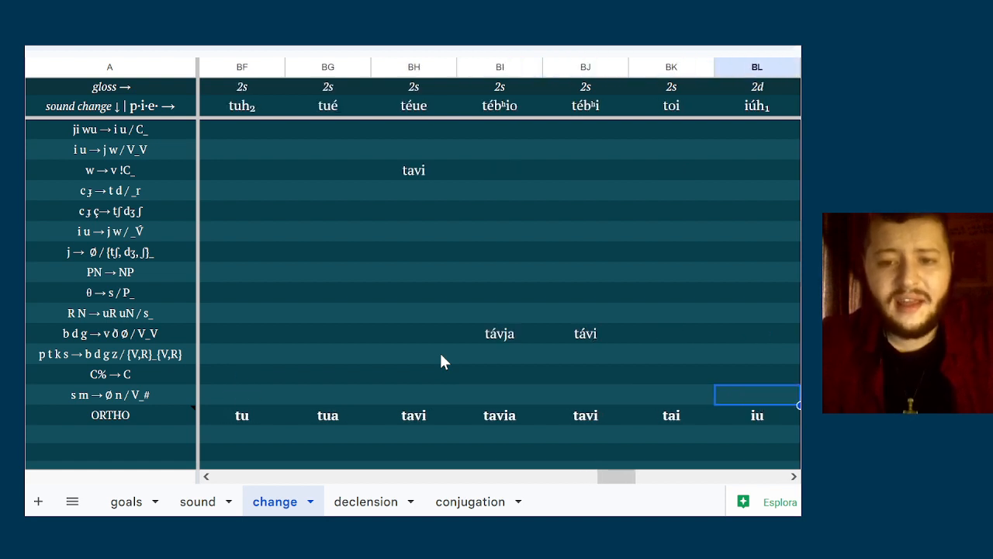
pyautogui.press('Left')
pyautogui.press('Left')
pyautogui.press('Left')
pyautogui.press('Left')
# Examine the 2d and 2p pronoun derivations in the change sheet, from iúh₁ through uós
pyautogui.press('Left')
pyautogui.press('Right')
pyautogui.press('Right')
pyautogui.press('Right')
pyautogui.press('Right')
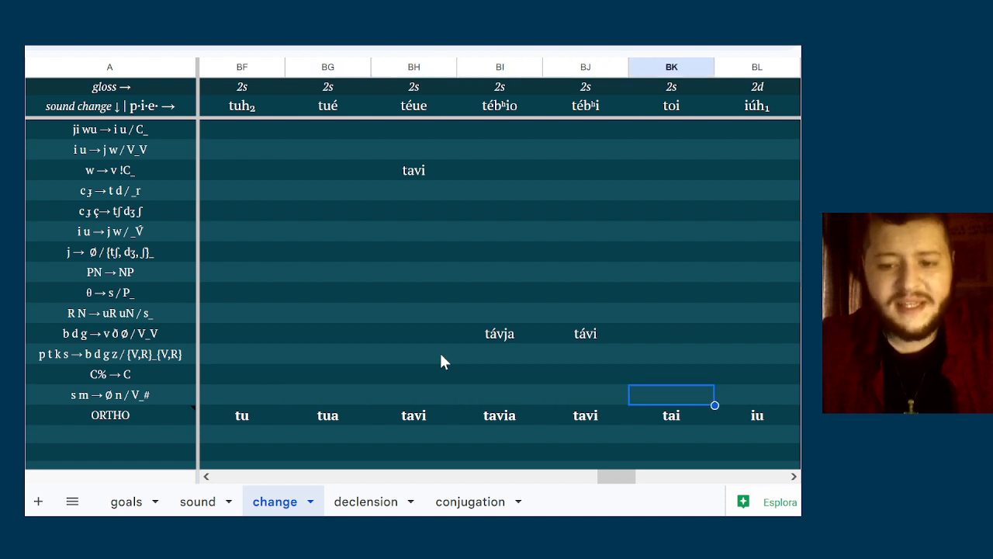
pyautogui.press('Right')
pyautogui.press('Right')
pyautogui.press('Right')
pyautogui.press('Right')
pyautogui.press('Right')
pyautogui.press('Left')
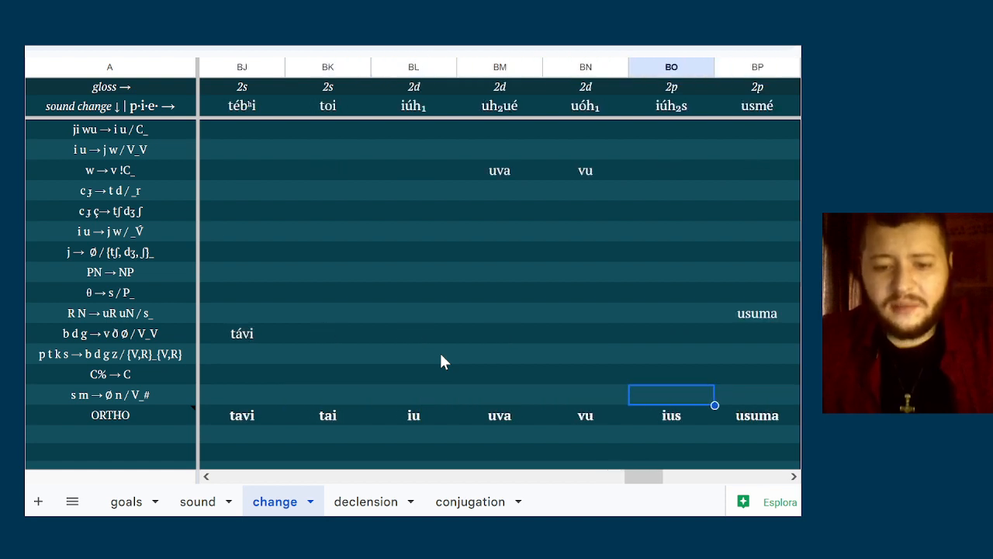
pyautogui.press('Left')
pyautogui.press('Left')
pyautogui.press('Right')
pyautogui.press('Right')
pyautogui.press('Right')
pyautogui.press('Right')
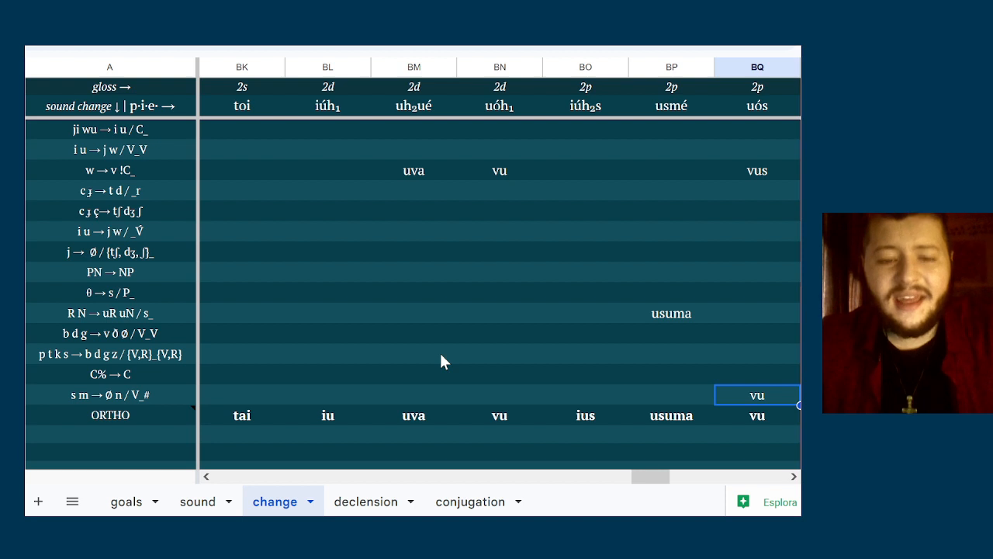
pyautogui.press('Left')
pyautogui.press('Left')
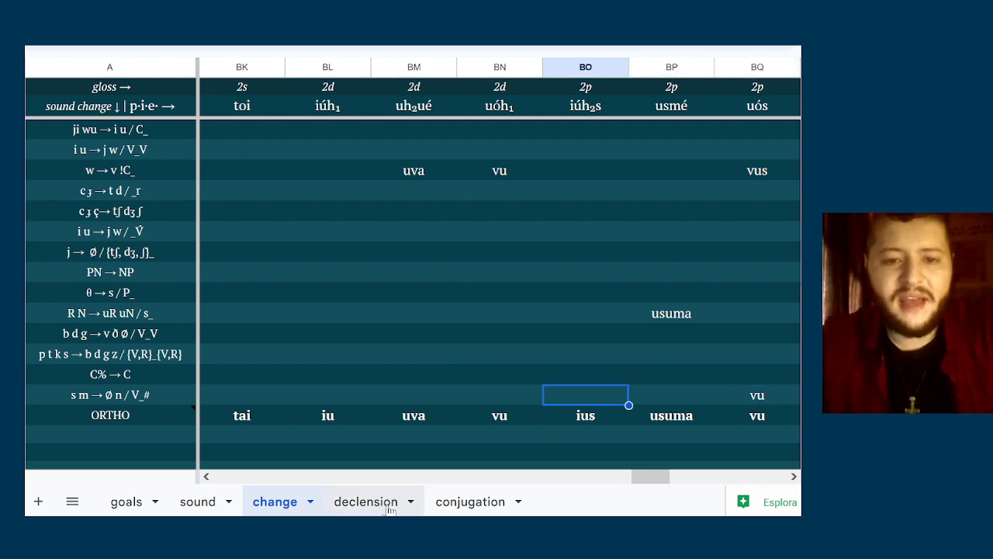
pyautogui.click(612, 237)
pyautogui.click(489, 185)
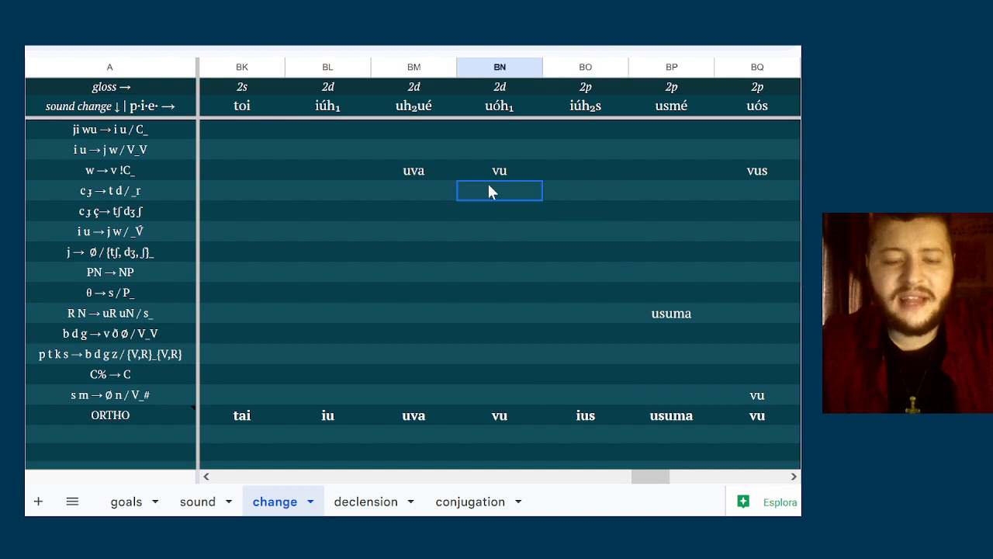
pyautogui.click(435, 133)
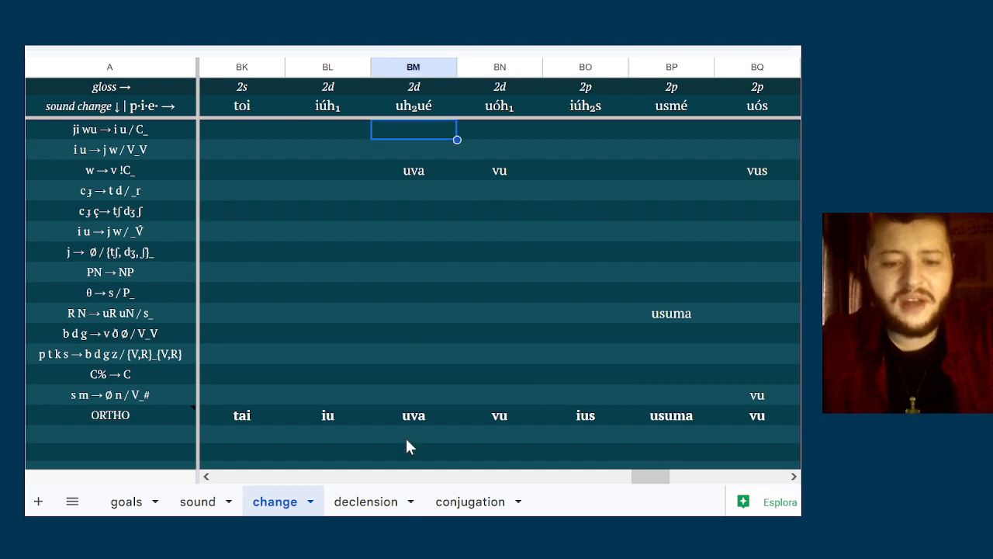
# Return to the declension sheet and check the 2s locative and the 2p locative and oblique forms
pyautogui.click(364, 495)
pyautogui.click(351, 123)
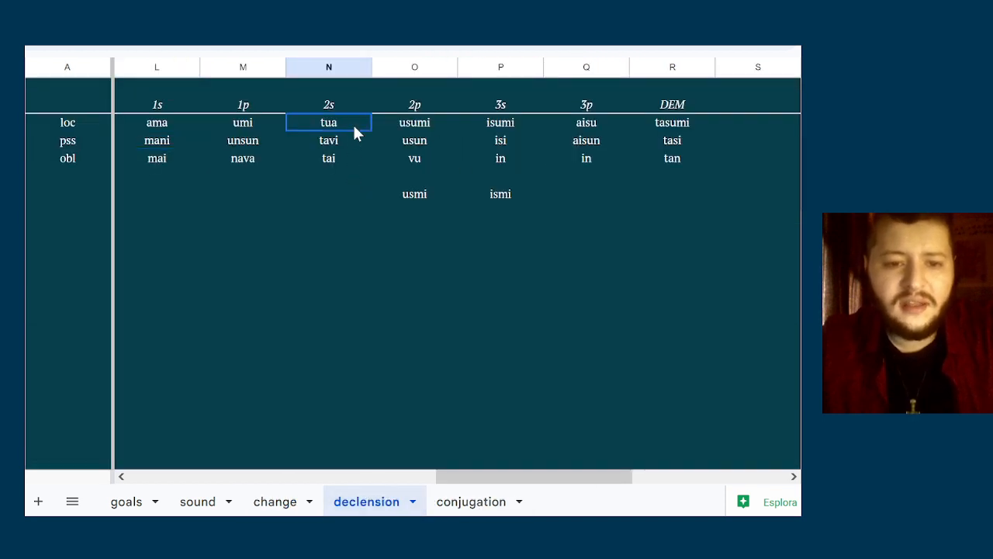
pyautogui.click(500, 106)
pyautogui.click(423, 129)
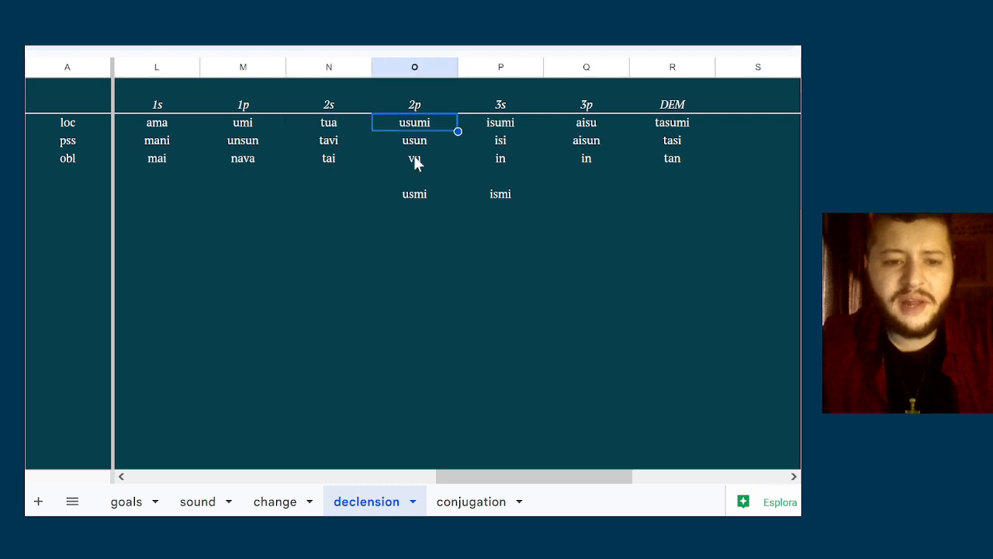
pyautogui.click(414, 159)
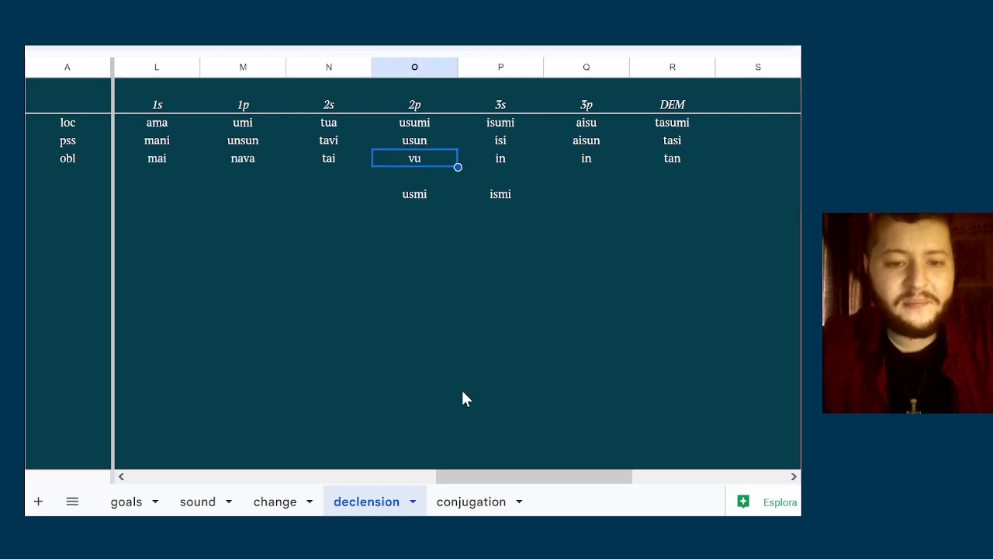
# Look at the conjugation sheet, and return to the change sheet to compare the ORTHO forms of the 2p and 2d pronouns
pyautogui.click(455, 502)
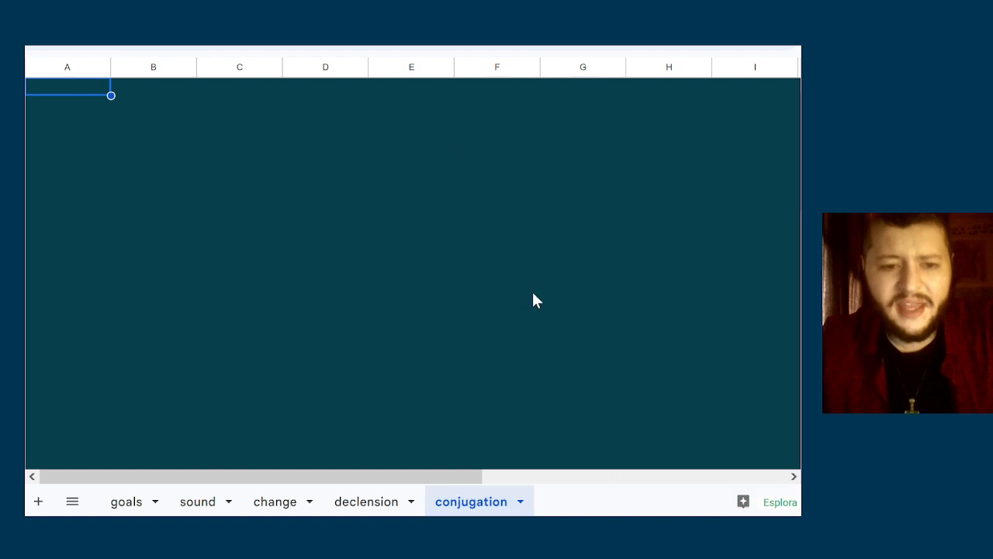
pyautogui.click(274, 501)
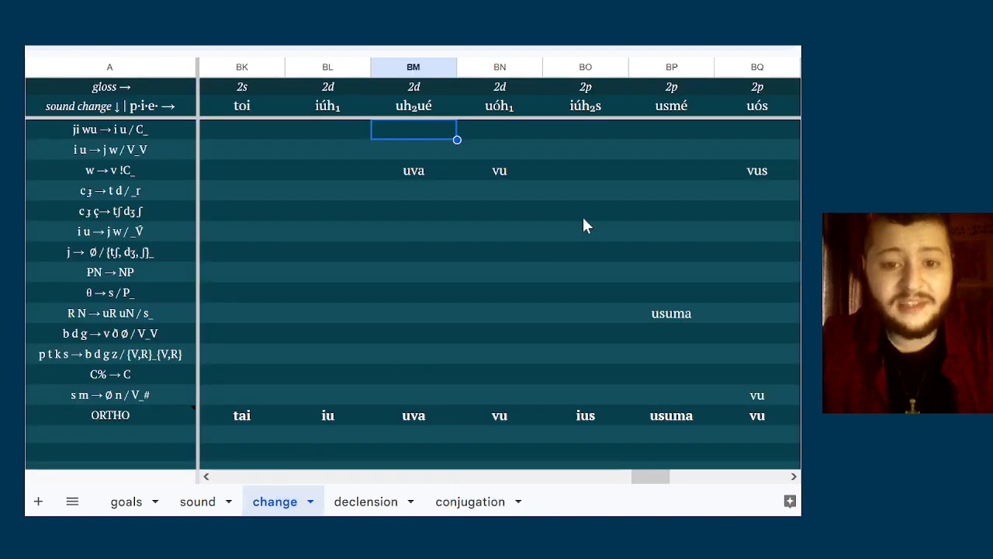
pyautogui.click(575, 382)
pyautogui.press('Down')
pyautogui.press('Right')
pyautogui.press('Right')
pyautogui.press('Down')
pyautogui.press('Left')
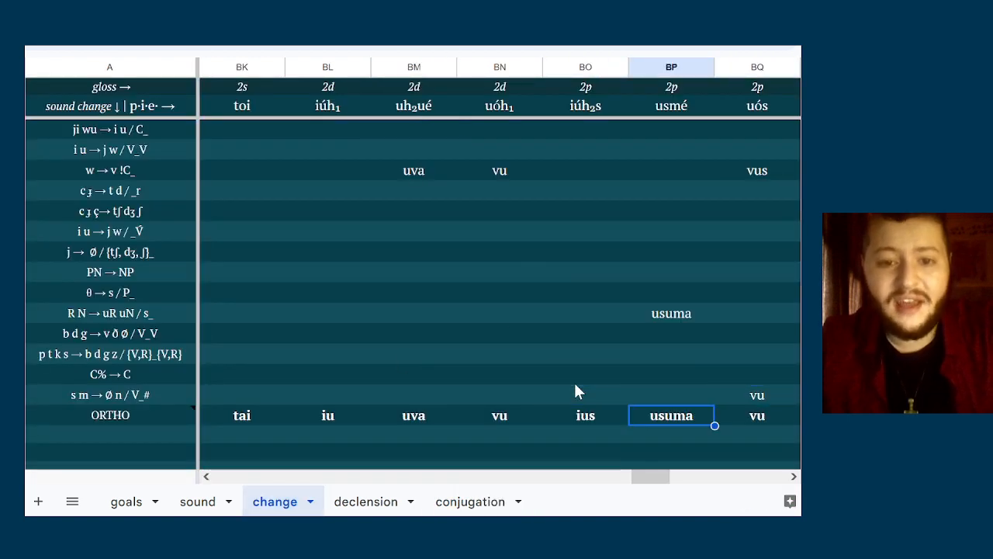
pyautogui.press('Left')
pyautogui.press('Left')
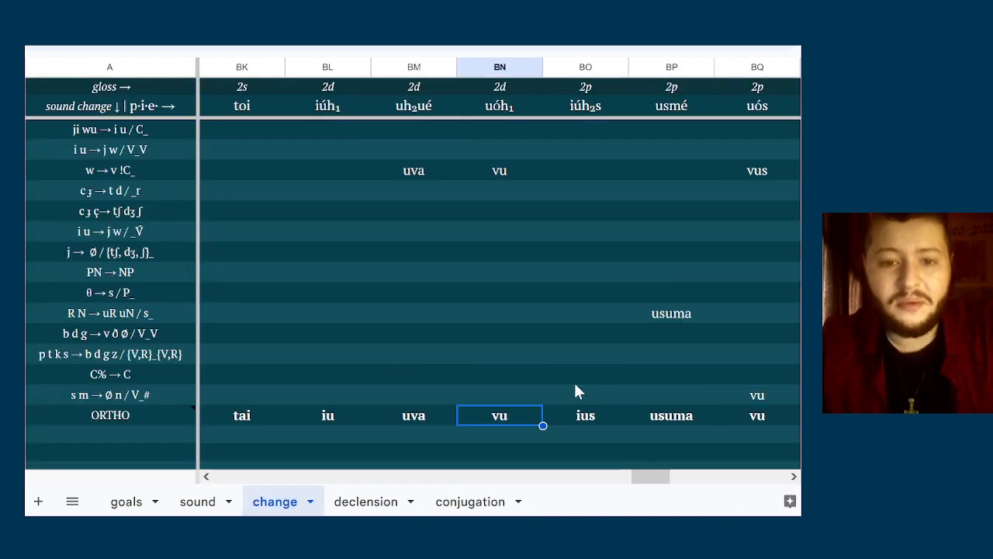
# Compare the source form uóh₁ (2d) with the ORTHO results of uós and usóm (2p) in the change sheet
pyautogui.click(507, 113)
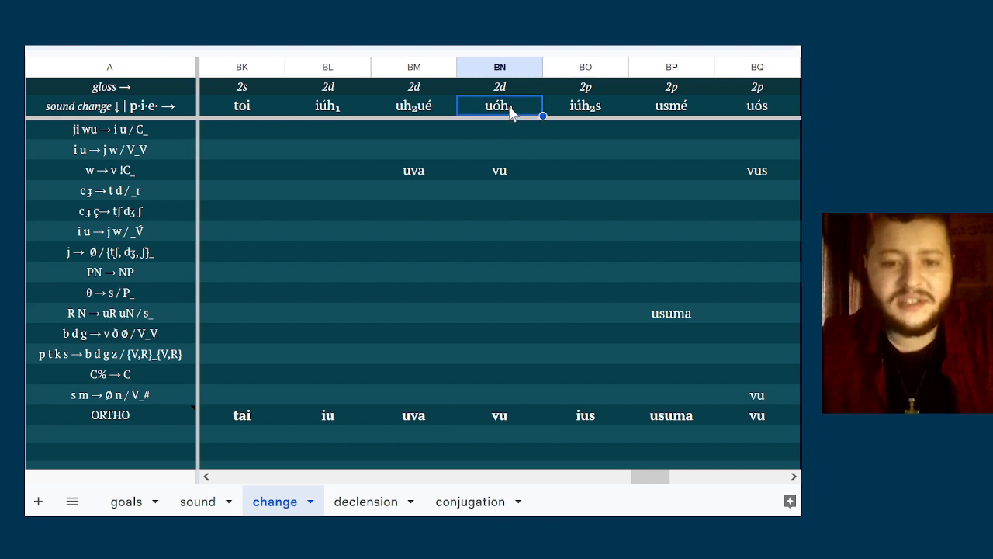
pyautogui.click(754, 433)
pyautogui.press('Up')
pyautogui.press('Right')
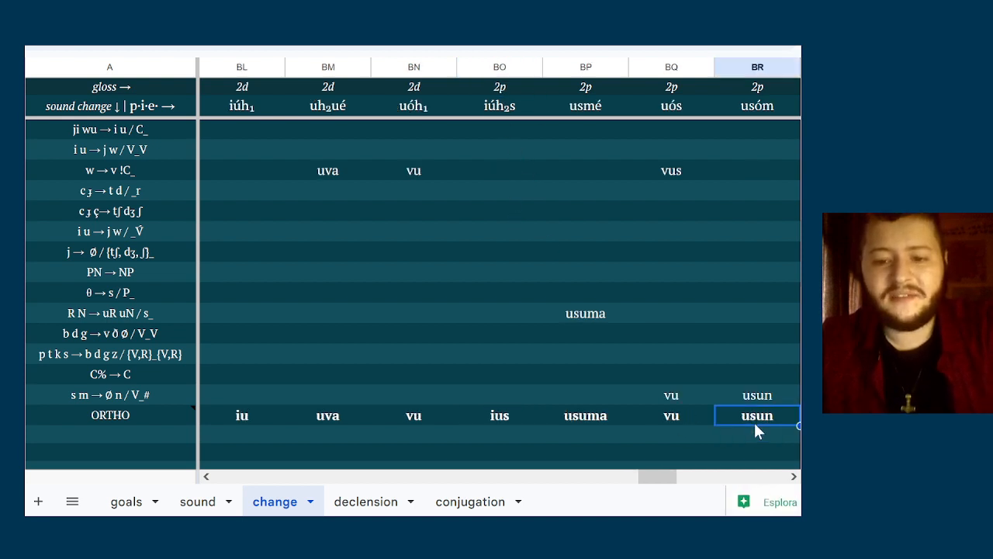
pyautogui.press('Left')
pyautogui.press('Up')
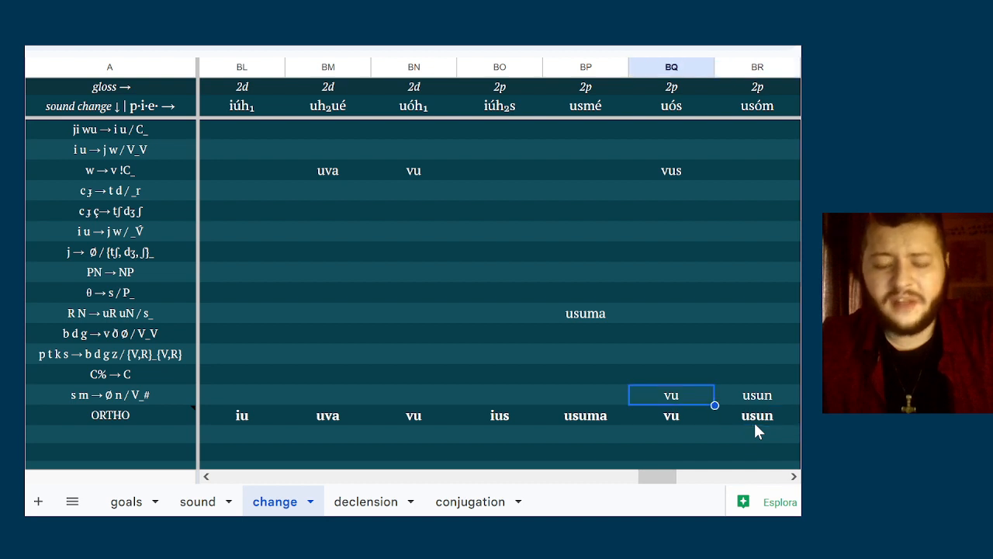
pyautogui.press('Down')
pyautogui.press('Left')
pyautogui.press('Right')
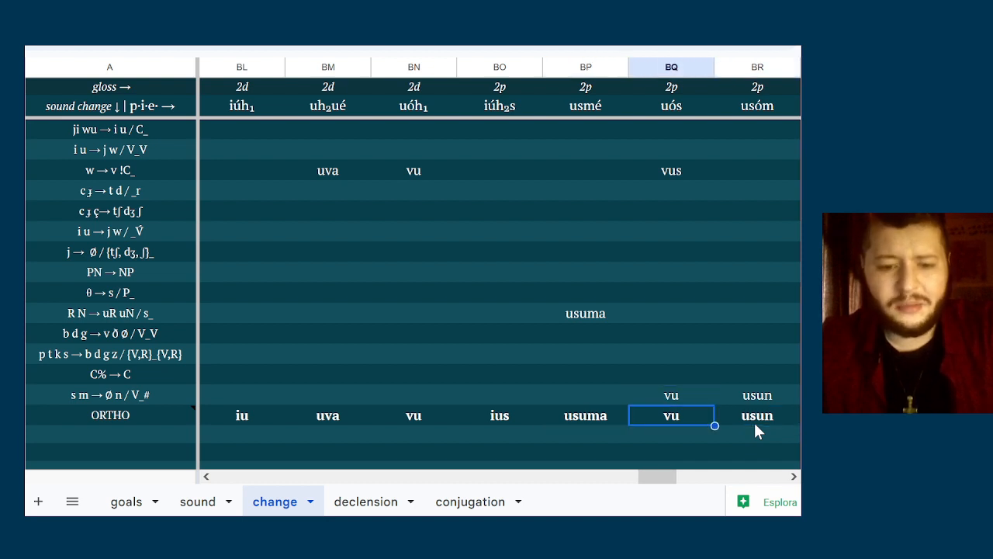
# Compare the ORTHO form of 2d uóh₁ with that of 2p uós
pyautogui.press('Left')
pyautogui.press('Left')
pyautogui.press('Left')
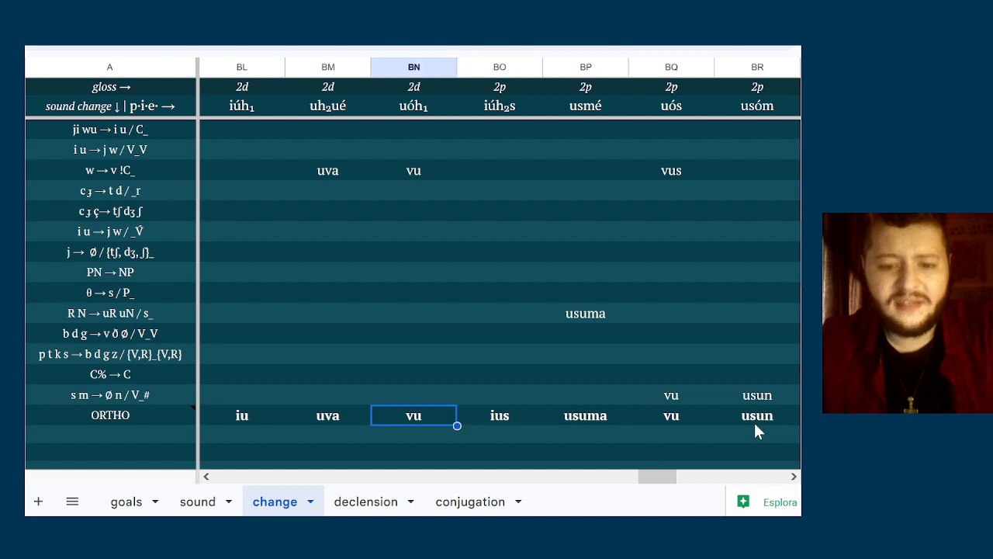
pyautogui.press('Right')
pyautogui.press('Right')
pyautogui.press('Right')
pyautogui.press('Left')
pyautogui.press('Left')
pyautogui.press('Left')
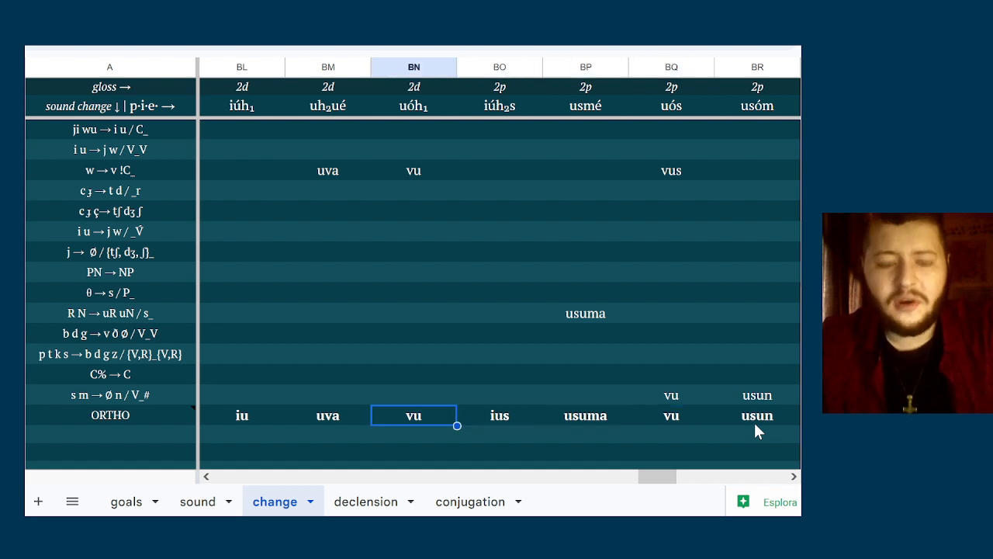
# Review the ORTHO forms of 2p iúh₂s, usmé and uós against the 2d forms uh₂ué and uóh₁
pyautogui.press('Right')
pyautogui.press('Right')
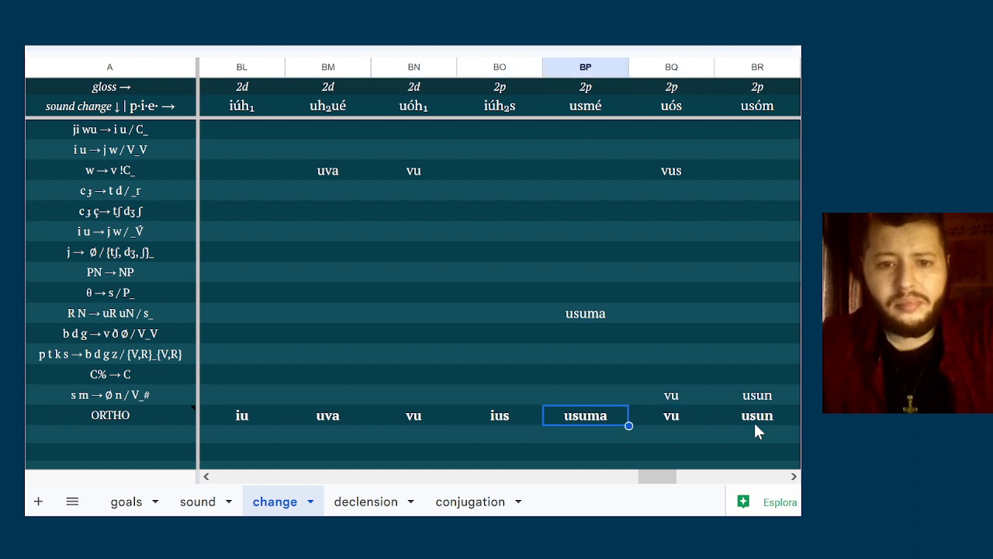
pyautogui.press('Right')
pyautogui.press('Left')
pyautogui.press('Left')
pyautogui.press('Left')
pyautogui.press('Left')
pyautogui.press('Right')
pyautogui.press('Right')
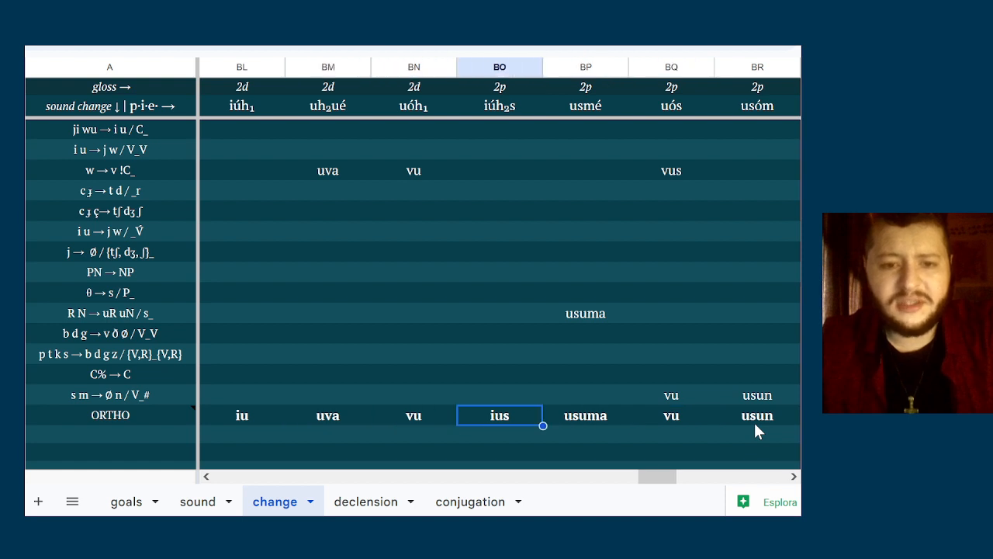
pyautogui.press('Right')
pyautogui.press('Right')
pyautogui.press('Left')
pyautogui.press('Left')
pyautogui.press('Left')
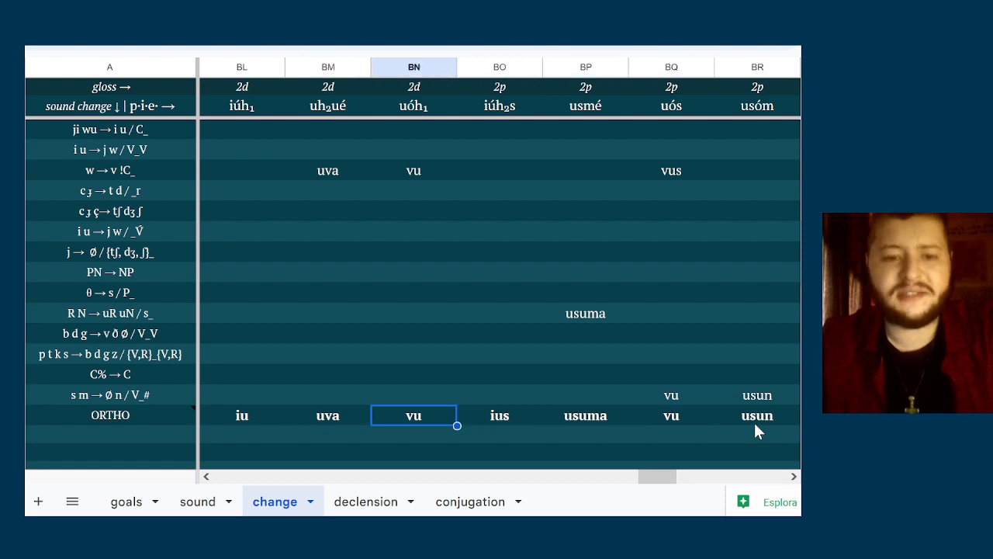
# Examine the remaining 2p derivations and the demonstrative derivations in the change sheet, from teh₂m through tosmi
pyautogui.press('Right')
pyautogui.press('Right')
pyautogui.press('Right')
pyautogui.press('Right')
pyautogui.press('Right')
pyautogui.press('Right')
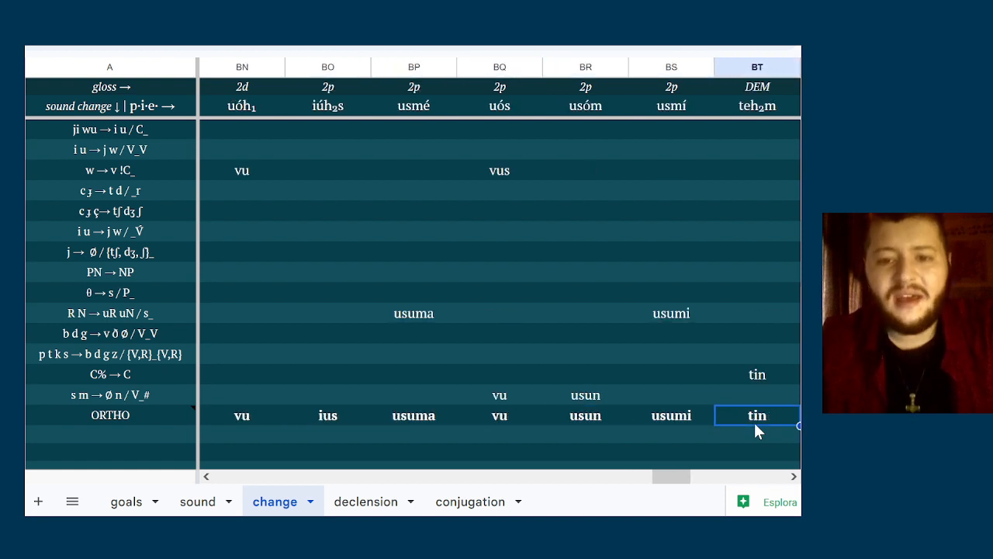
pyautogui.press('Right')
pyautogui.press('Right')
pyautogui.press('Right')
pyautogui.press('Right')
pyautogui.press('Right')
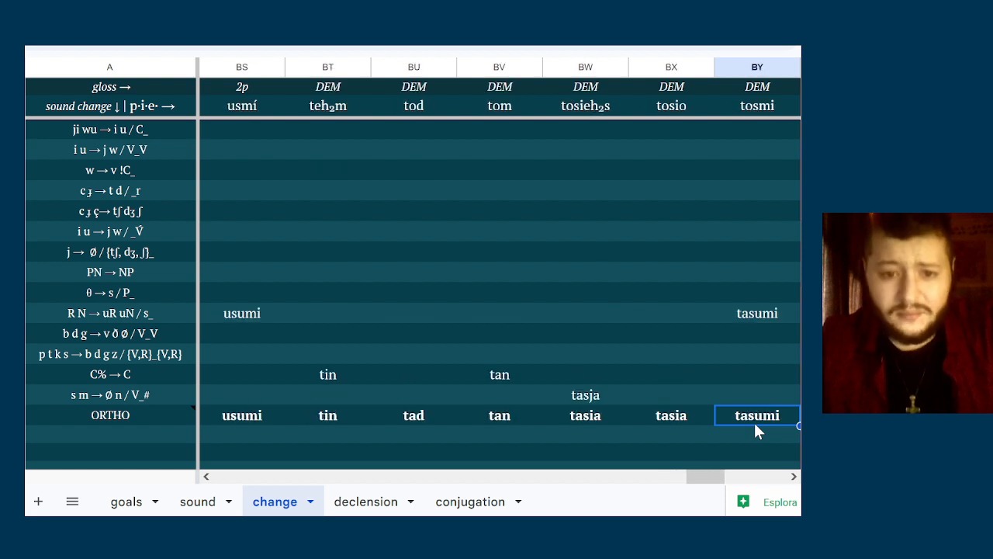
pyautogui.click(332, 100)
pyautogui.press('Right')
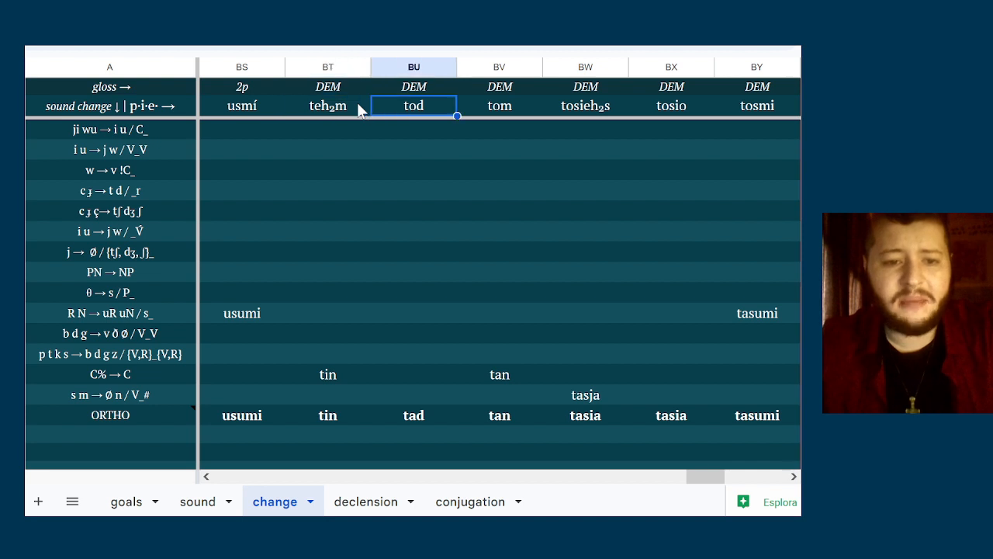
pyautogui.press('Right')
pyautogui.press('Right')
pyautogui.press('Right')
pyautogui.press('Right')
pyautogui.press('Right')
pyautogui.press('Right')
pyautogui.press('Right')
pyautogui.press('Right')
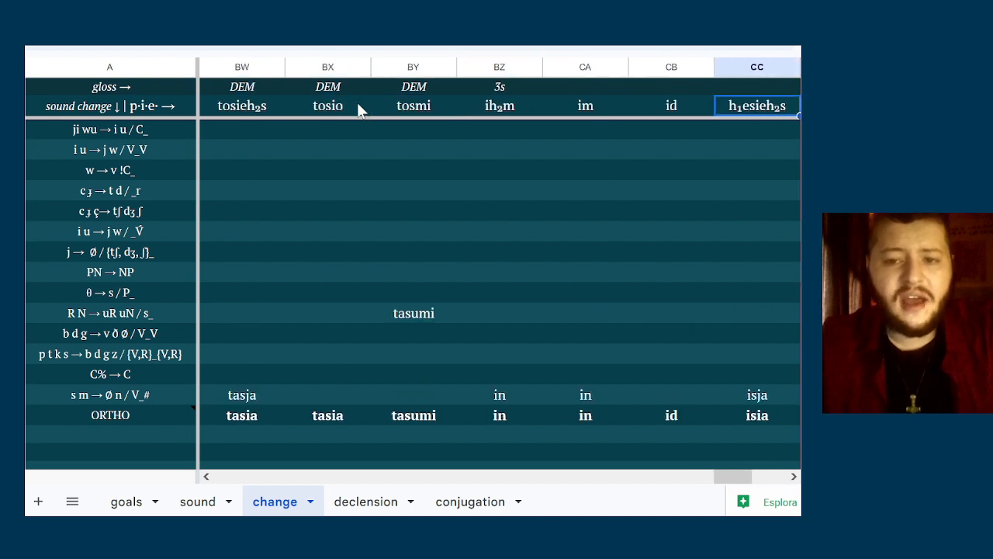
# Examine the 3s pronoun derivations in the change sheet, from ih₂m through h₁esmi
pyautogui.press('Left')
pyautogui.press('Left')
pyautogui.press('Left')
pyautogui.press('Right')
pyautogui.press('Right')
pyautogui.press('Right')
pyautogui.press('Right')
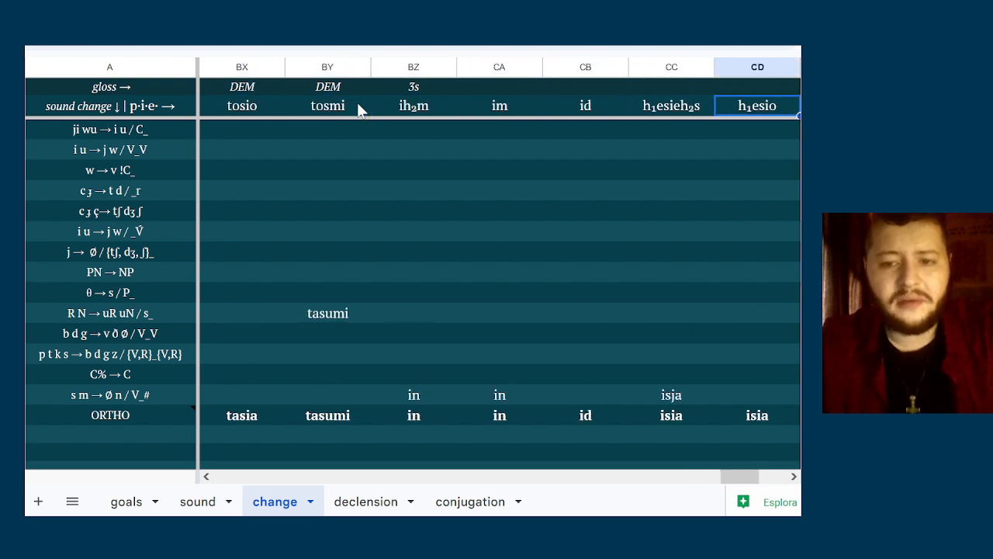
pyautogui.press('Right')
pyautogui.press('Right')
pyautogui.press('Left')
pyautogui.press('Left')
pyautogui.press('Left')
pyautogui.press('Left')
pyautogui.press('Left')
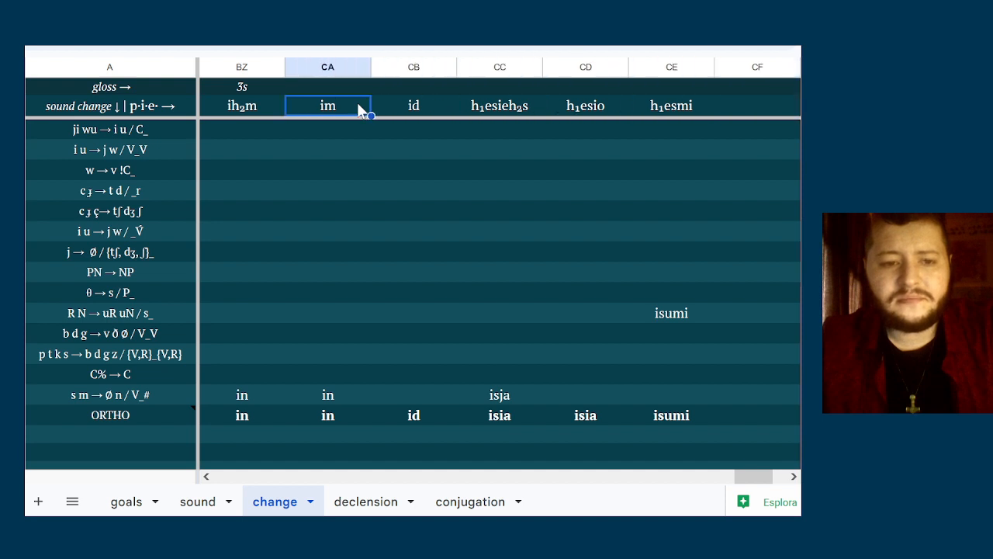
pyautogui.press('Left')
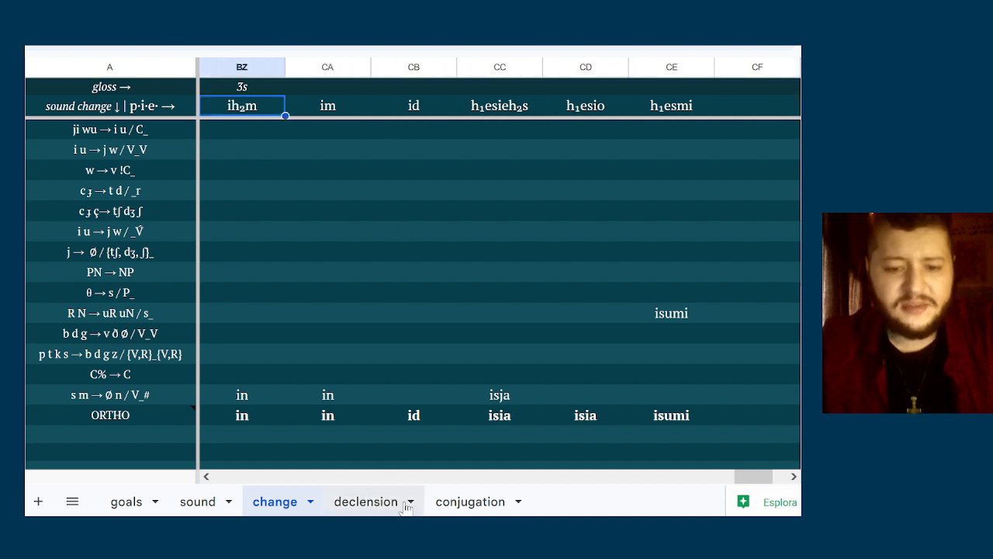
# Return to the declension sheet and check the possessive forms of 3s, 3p and DEM, plus the DEM locative
pyautogui.click(365, 502)
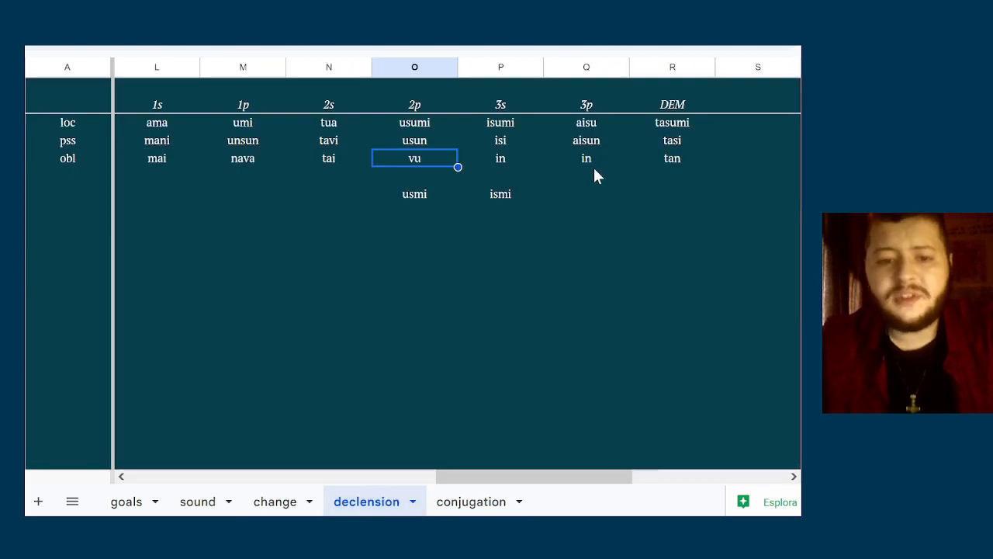
pyautogui.click(521, 147)
pyautogui.press('Left')
pyautogui.press('Right')
pyautogui.press('Right')
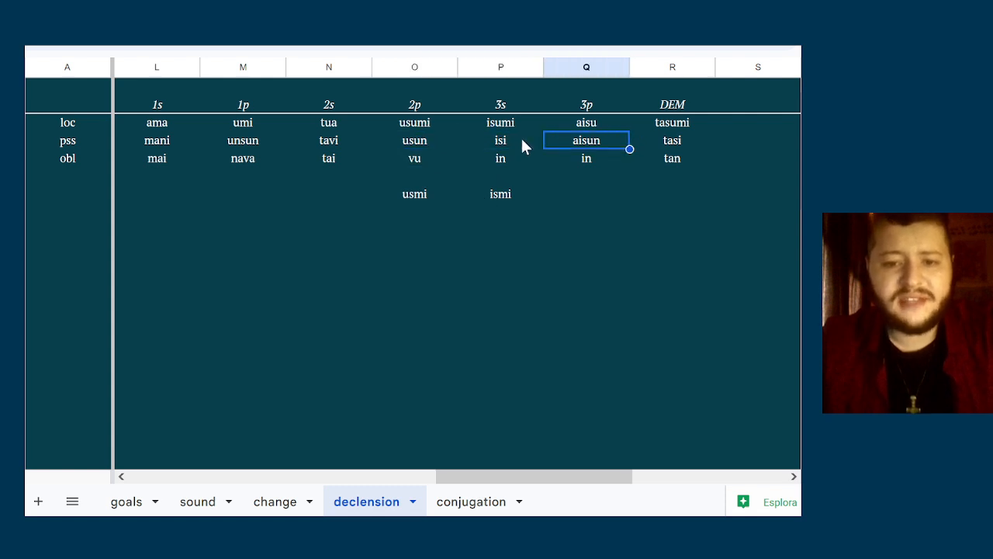
pyautogui.press('Right')
pyautogui.press('Right')
pyautogui.press('Left')
pyautogui.press('Up')
pyautogui.press('Down')
pyautogui.press('Down')
# Check the oblique forms from DEM back to 1s, and the possessive forms of 1p and 2s
pyautogui.press('Left')
pyautogui.press('Left')
pyautogui.press('Left')
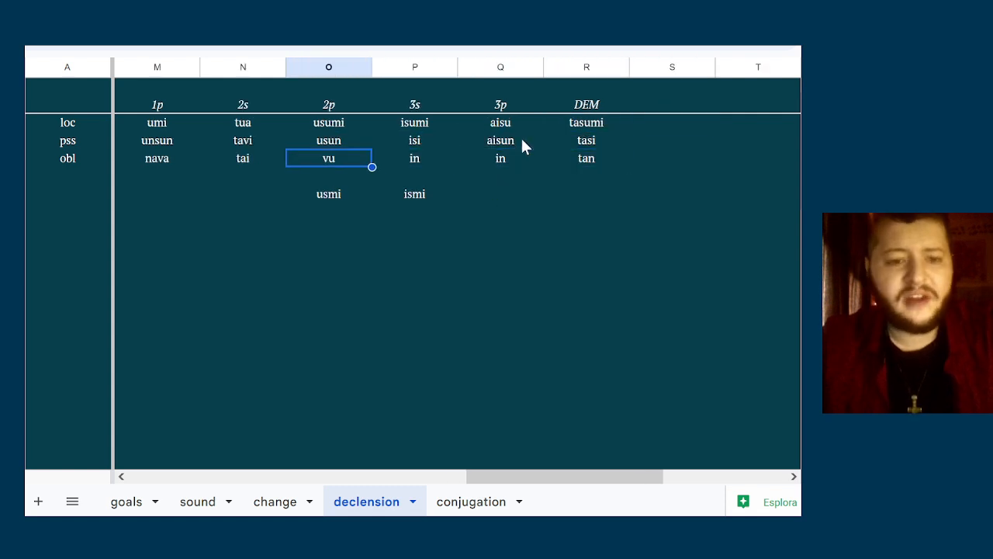
pyautogui.press('Left')
pyautogui.press('Left')
pyautogui.press('Left')
pyautogui.press('Right')
pyautogui.press('Up')
pyautogui.press('Right')
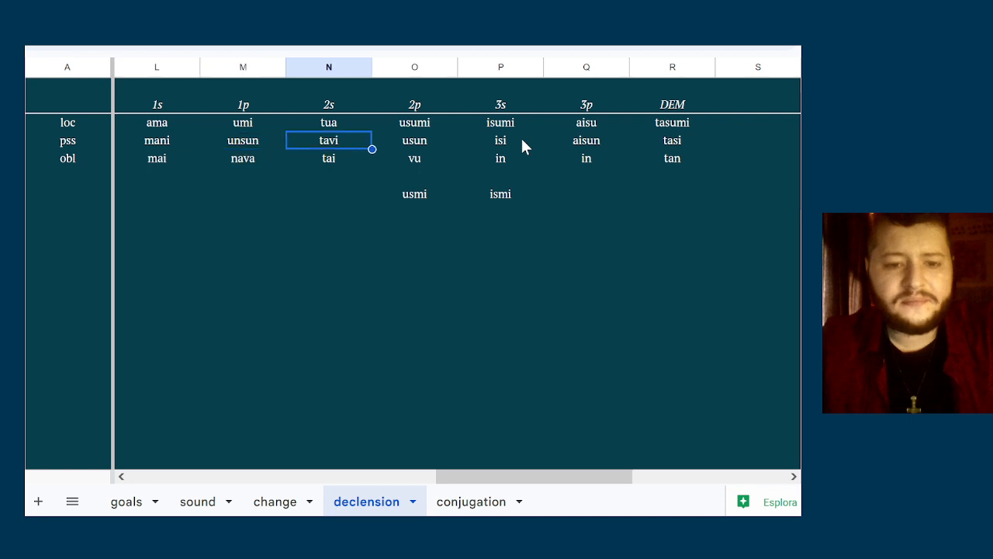
# Delete the stray forms usmi and ismi below the 2p and 3s columns of the pronoun table
pyautogui.press('Right')
pyautogui.press('Right')
pyautogui.press('Down')
pyautogui.press('Down')
pyautogui.press('Down')
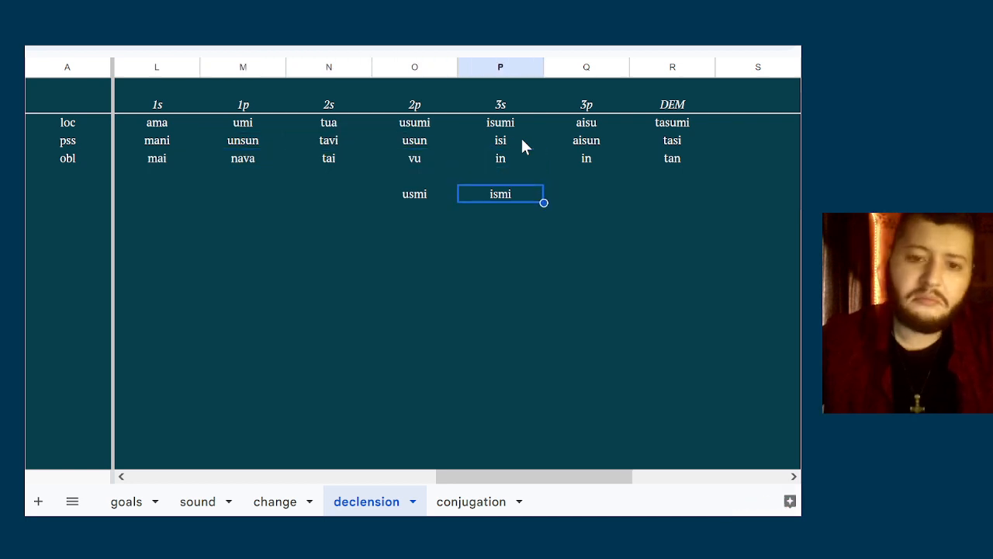
pyautogui.hotkey('shift', 'Left')
pyautogui.press('Delete')
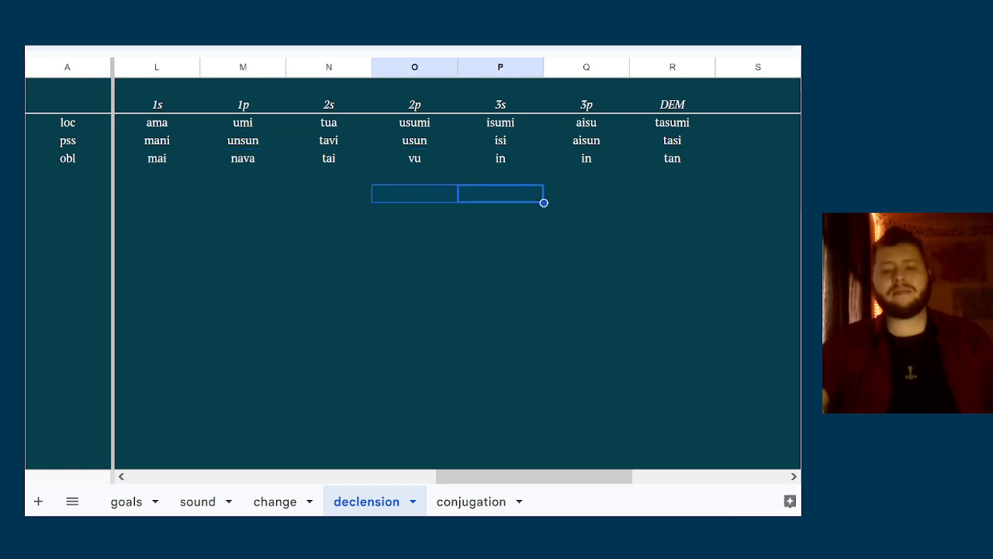
# Look over the pronoun table, covering the oblique row, the 1p locative and the 2s forms
pyautogui.click(675, 194)
pyautogui.press('Up')
pyautogui.press('Left')
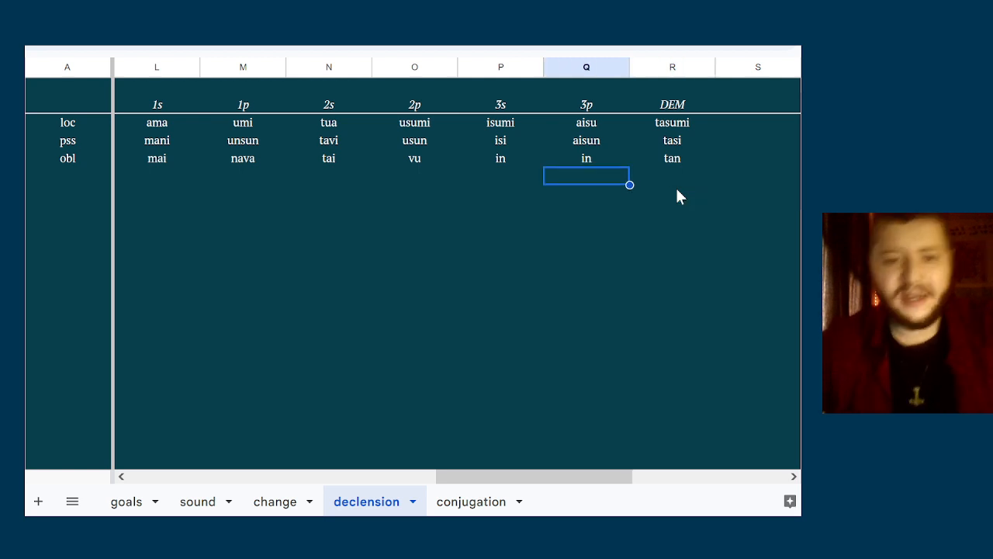
pyautogui.press('Up')
pyautogui.press('Left')
pyautogui.press('Left')
pyautogui.press('Left')
pyautogui.press('Left')
pyautogui.press('Left')
pyautogui.press('Up')
pyautogui.press('Up')
pyautogui.press('Right')
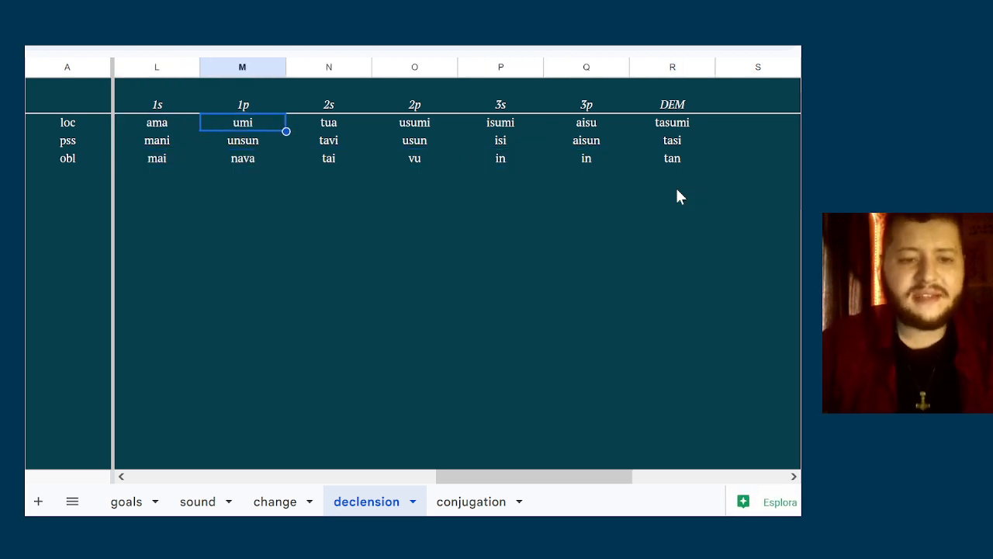
pyautogui.press('Right')
pyautogui.press('Down')
pyautogui.press('Down')
pyautogui.press('Down')
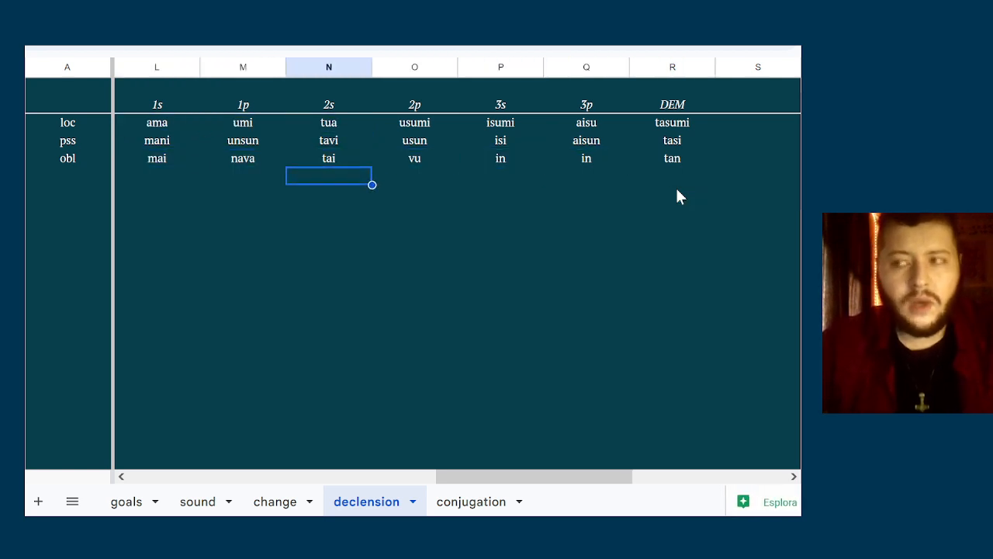
pyautogui.press('Down')
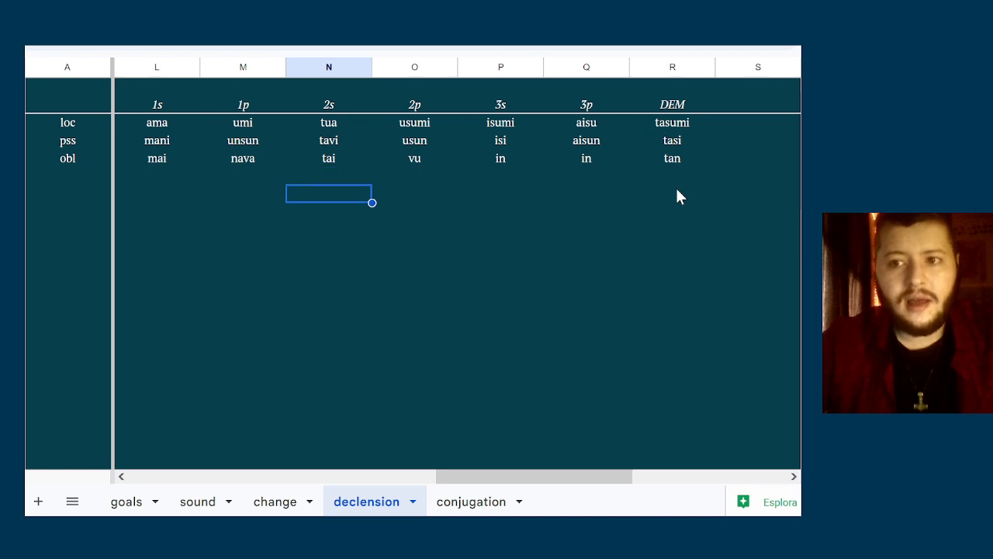
pyautogui.press('Left')
pyautogui.press('Left')
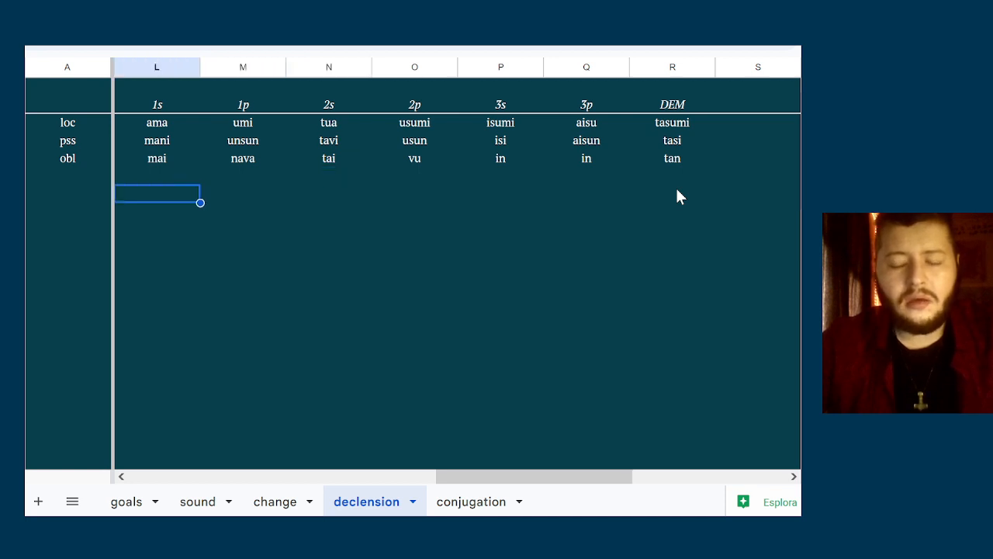
pyautogui.press('Down')
pyautogui.press('Right')
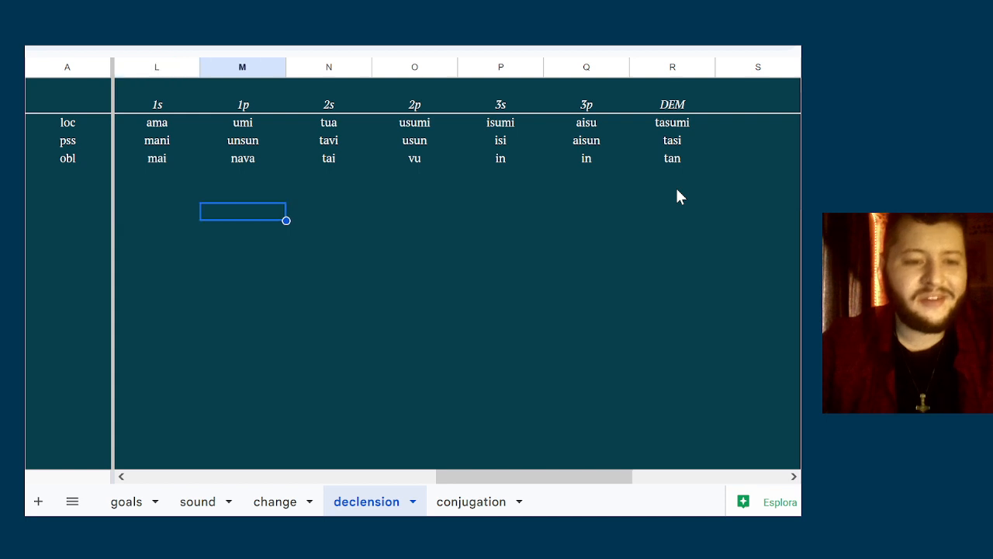
pyautogui.press('Down')
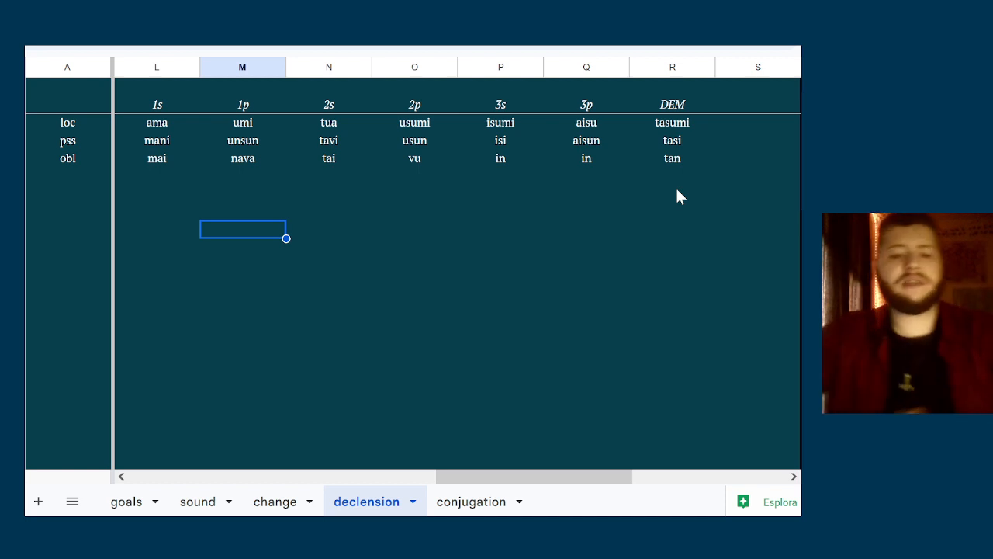
# Open the conjugation sheet and select the second cell of column B
pyautogui.click(460, 504)
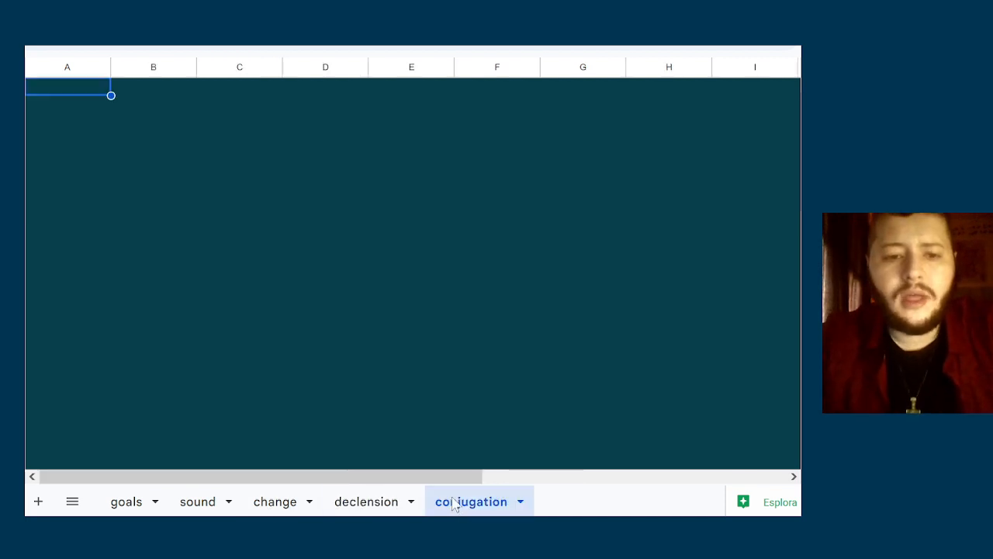
pyautogui.click(423, 230)
pyautogui.click(219, 144)
pyautogui.click(174, 121)
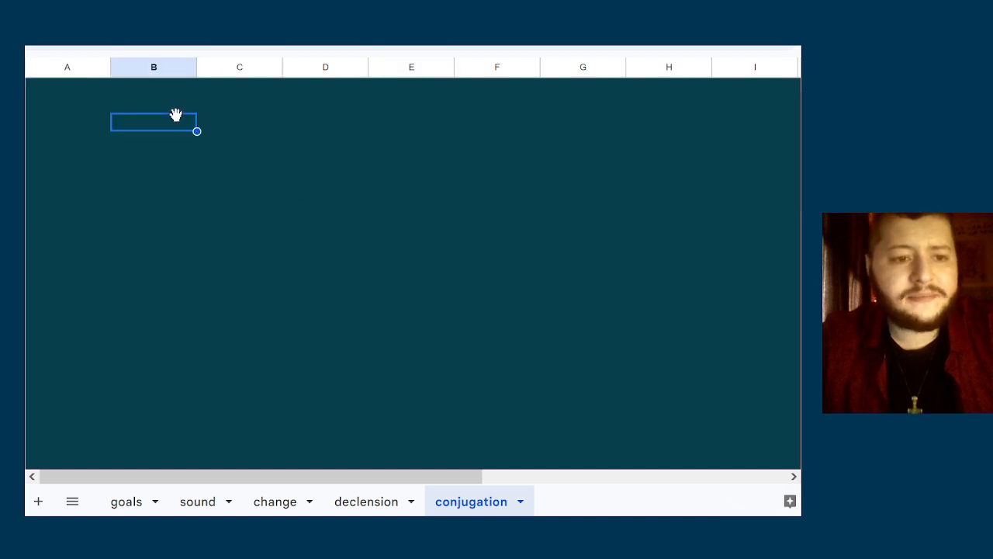
pyautogui.click(179, 100)
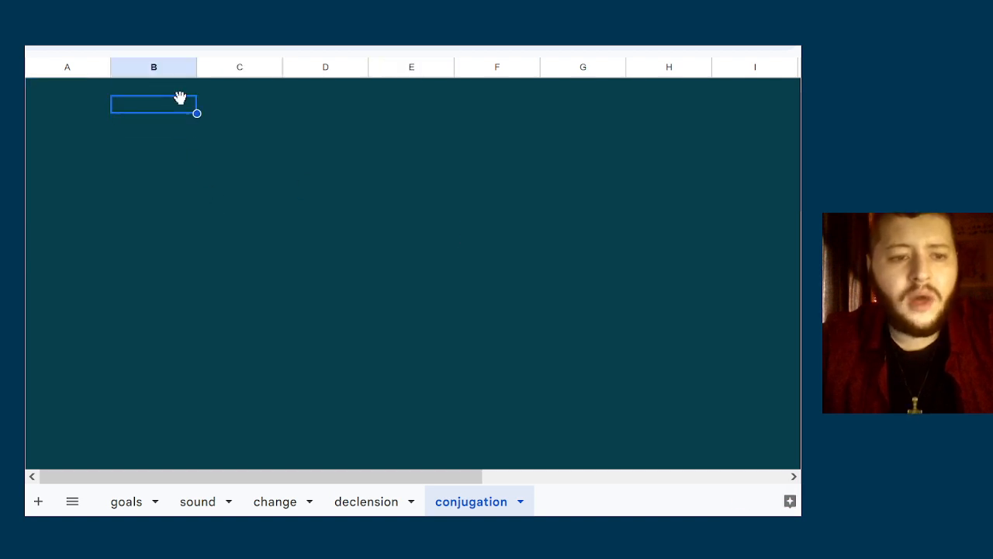
pyautogui.doubleClick(166, 129)
pyautogui.write('-re')
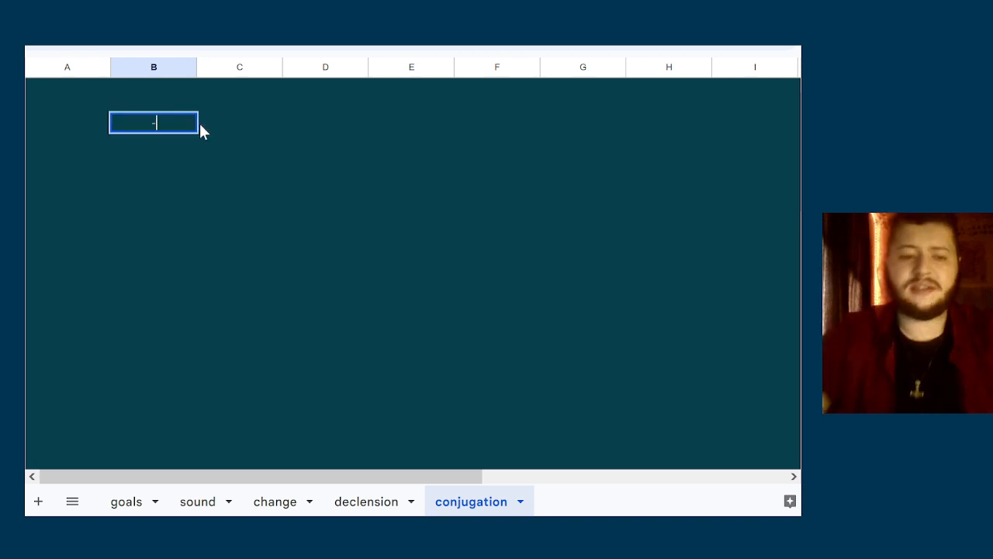
pyautogui.press('BackSpace')
pyautogui.press('BackSpace')
pyautogui.press('BackSpace')
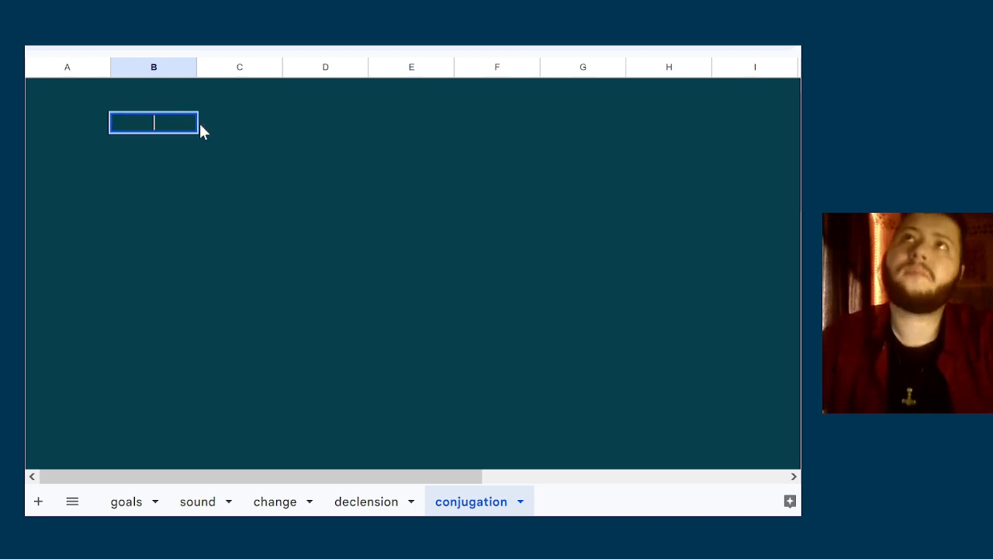
pyautogui.click(210, 128)
pyautogui.click(159, 109)
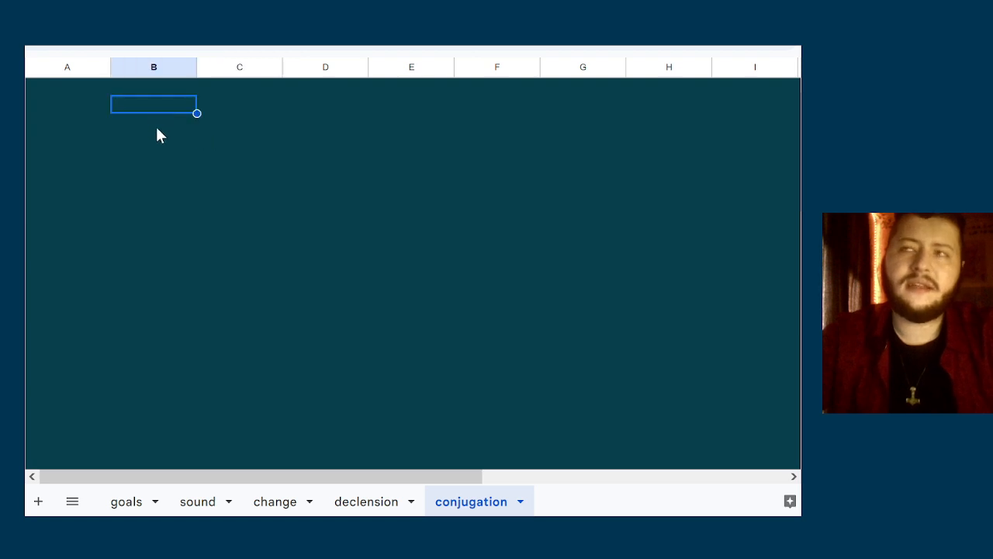
# Enter the verb ending -mi in the third cell of column B
pyautogui.click(157, 128)
pyautogui.click(162, 111)
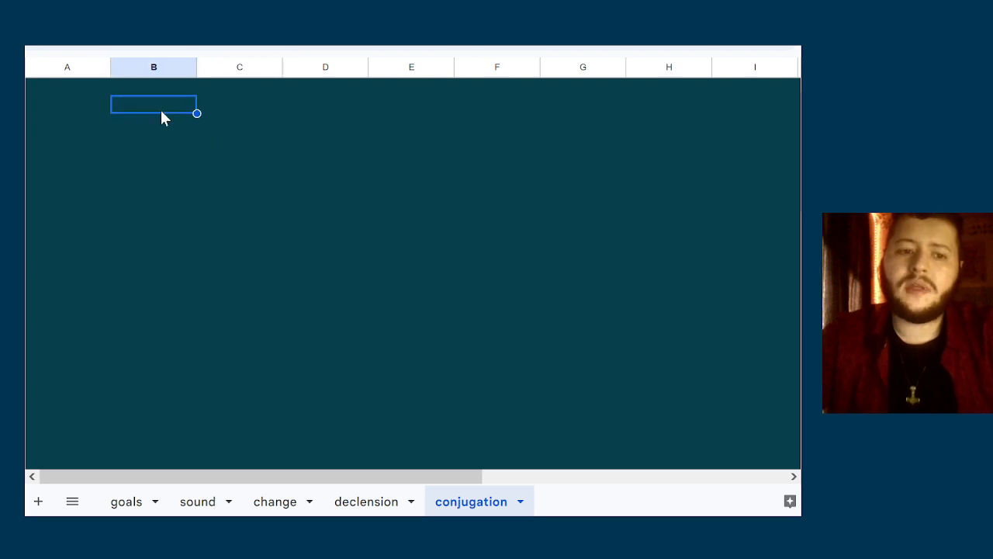
pyautogui.click(160, 126)
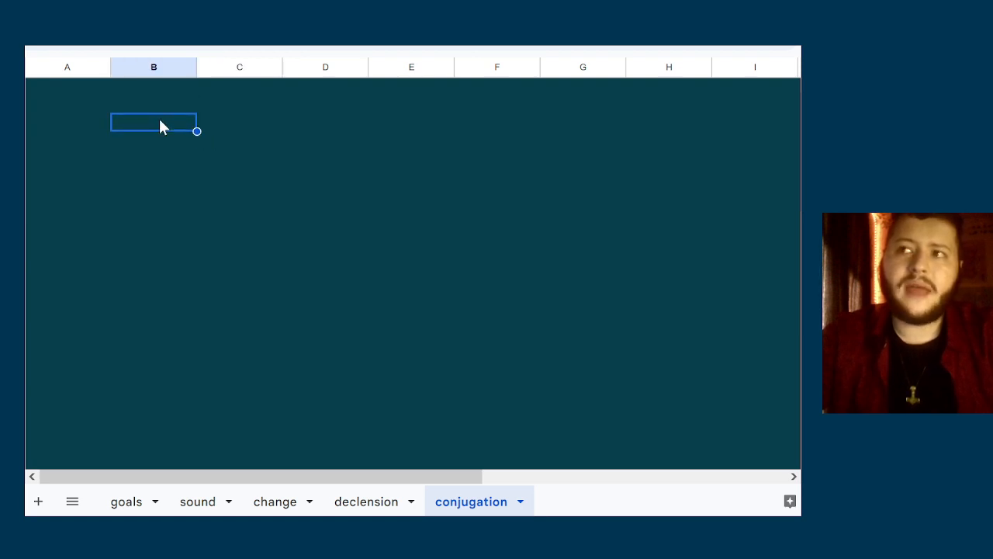
pyautogui.press('Return')
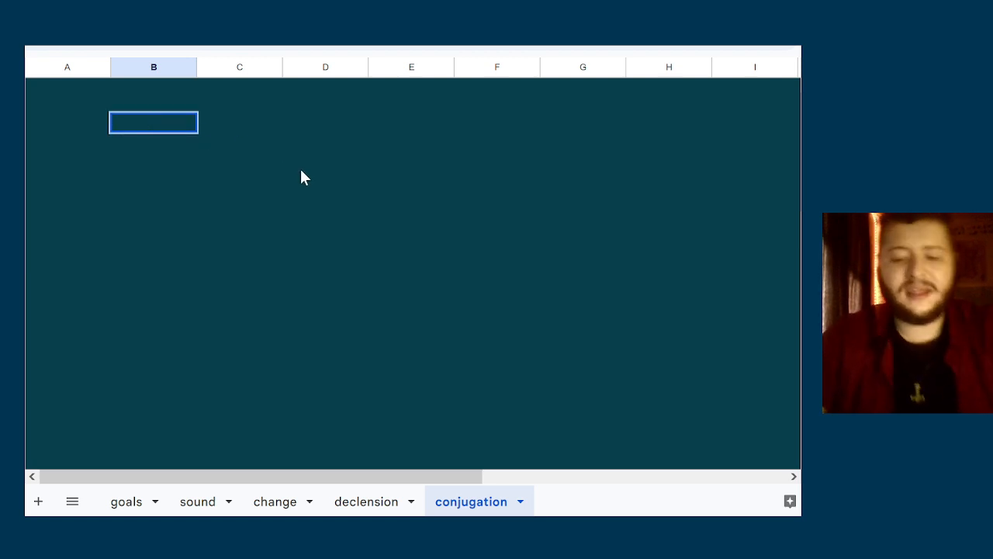
pyautogui.write('-mi')
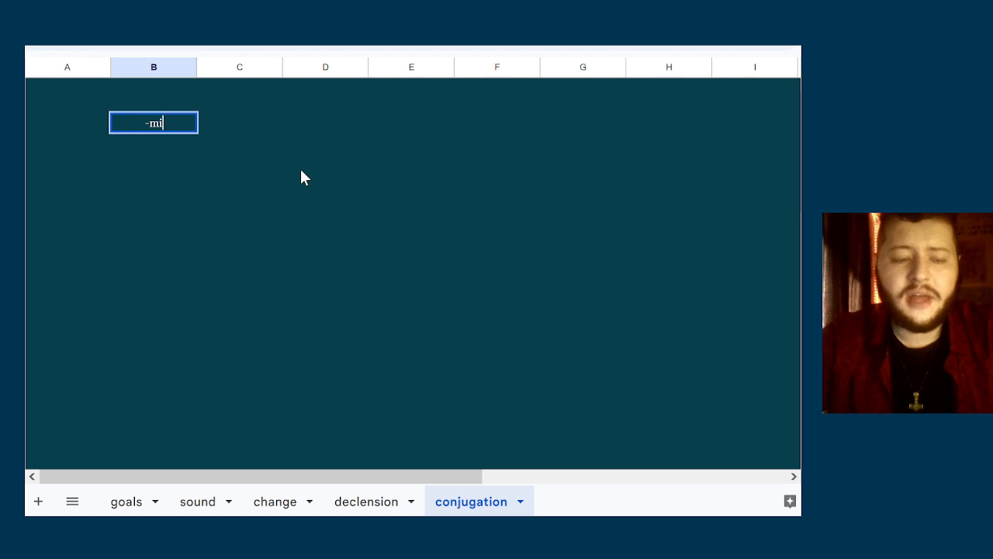
pyautogui.press('Return')
# Add the singular endings -si and -ti in the two cells below -mi
pyautogui.write('-')
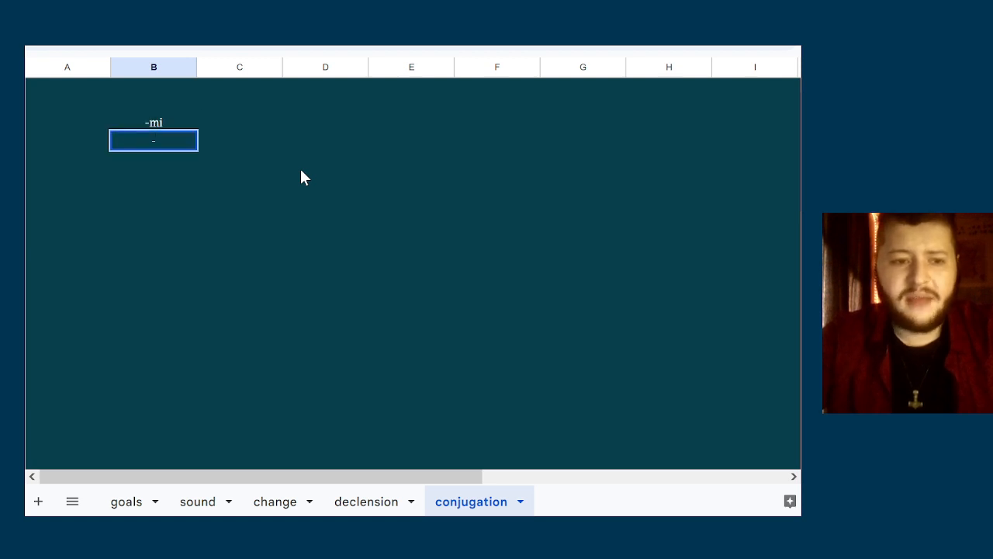
pyautogui.write('m')
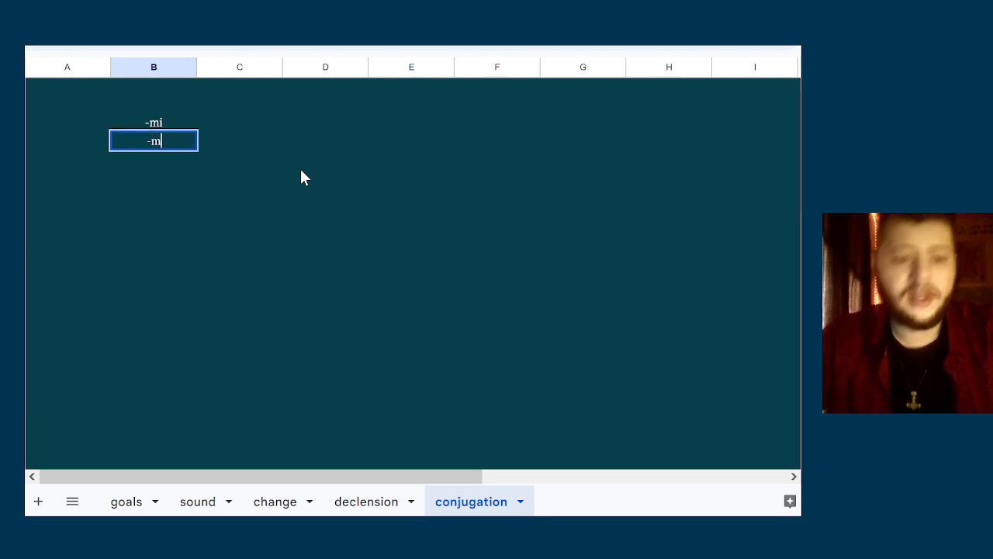
pyautogui.press('BackSpace')
pyautogui.press('BackSpace')
pyautogui.write('-')
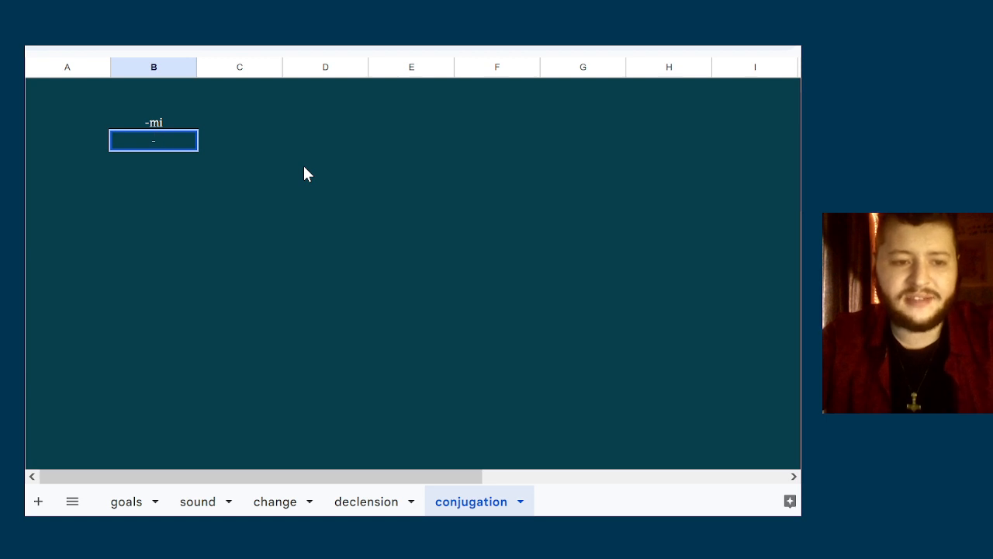
pyautogui.write('si')
pyautogui.press('Return')
pyautogui.write('-')
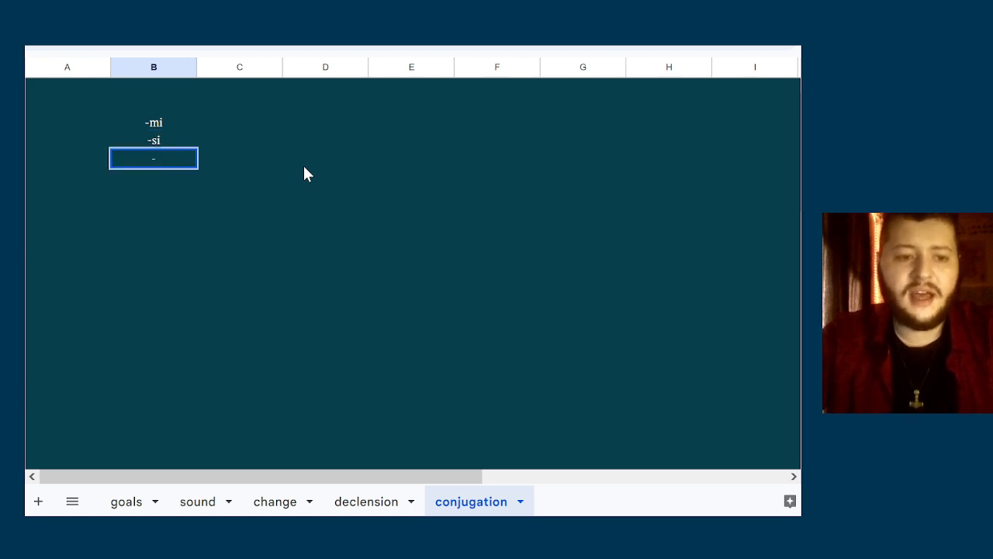
pyautogui.write('ti')
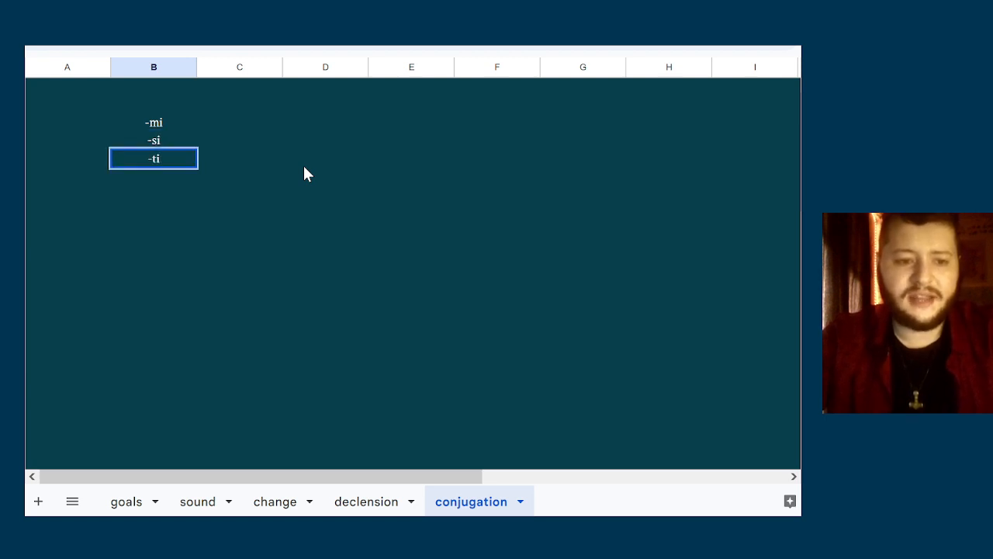
pyautogui.press('Tab')
pyautogui.press('Left')
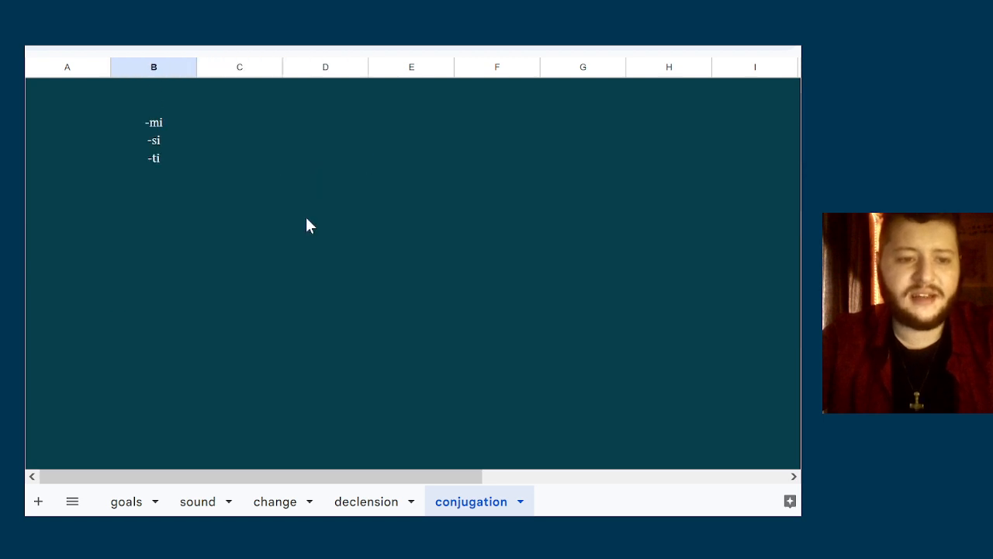
# Enter the plural endings -més and -tés in column C beside -mi and -si
pyautogui.click(271, 124)
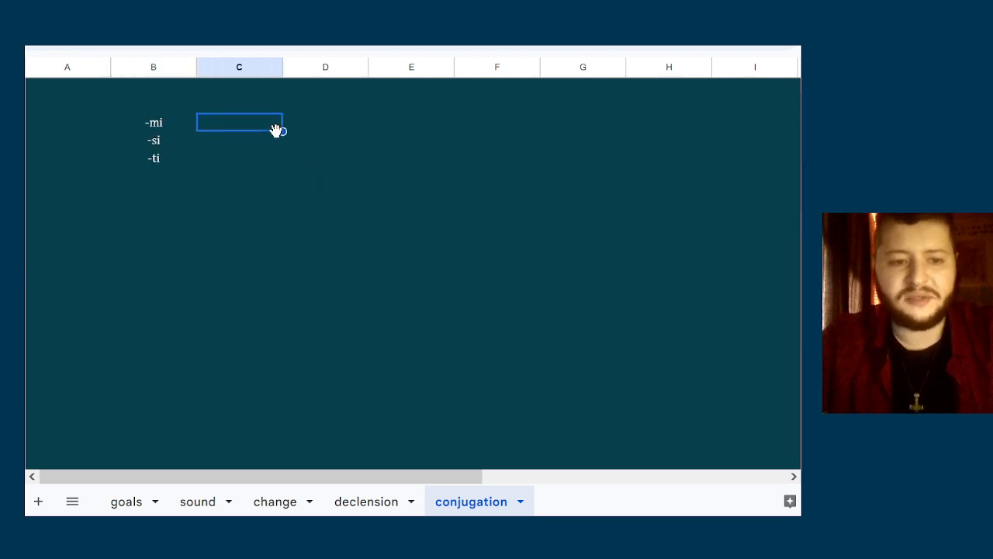
pyautogui.doubleClick(274, 127)
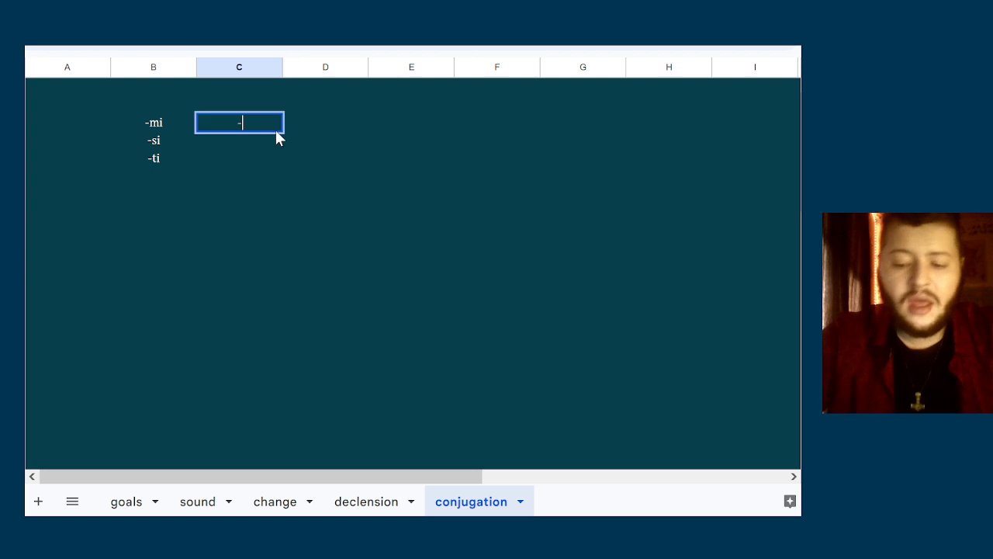
pyautogui.write('-m')
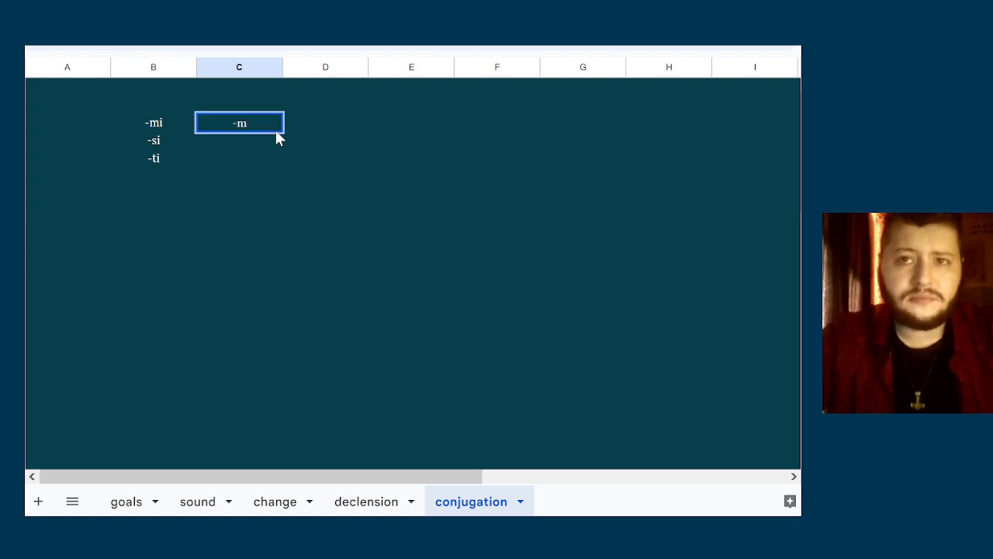
pyautogui.write('es')
pyautogui.press('BackSpace')
pyautogui.press('BackSpace')
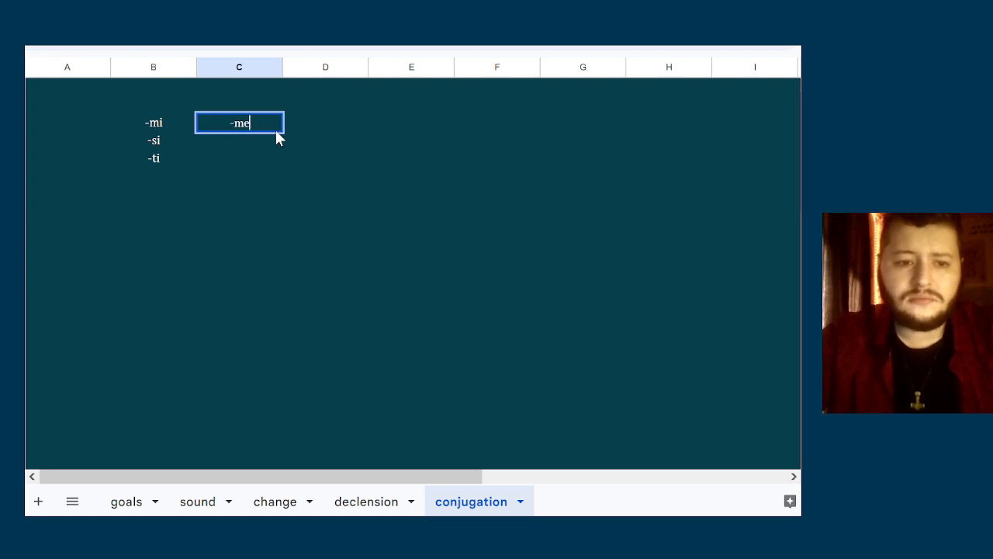
pyautogui.write('és')
pyautogui.press('Return')
pyautogui.write('-tés')
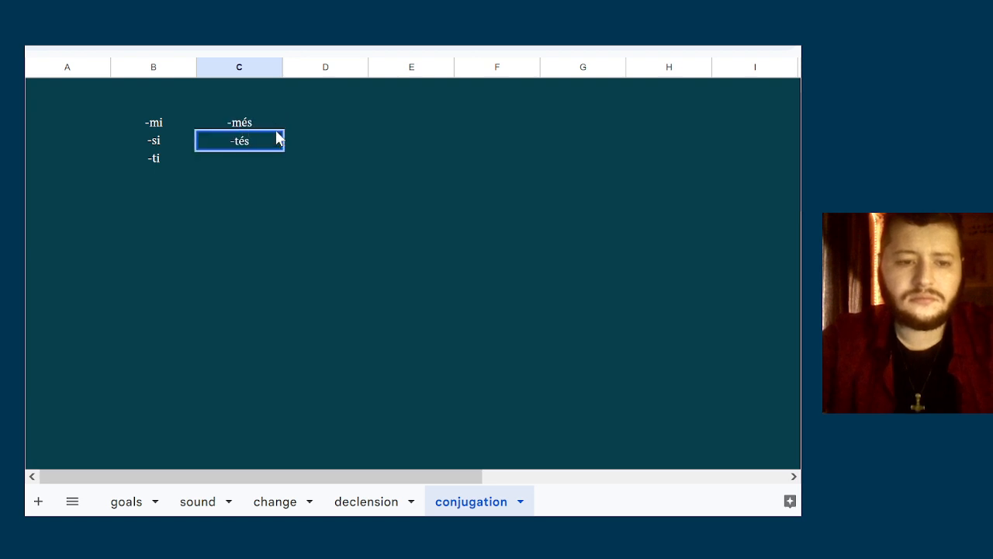
pyautogui.press('Return')
# Enter the plural ending -nti in column C beside -ti
pyautogui.write('-')
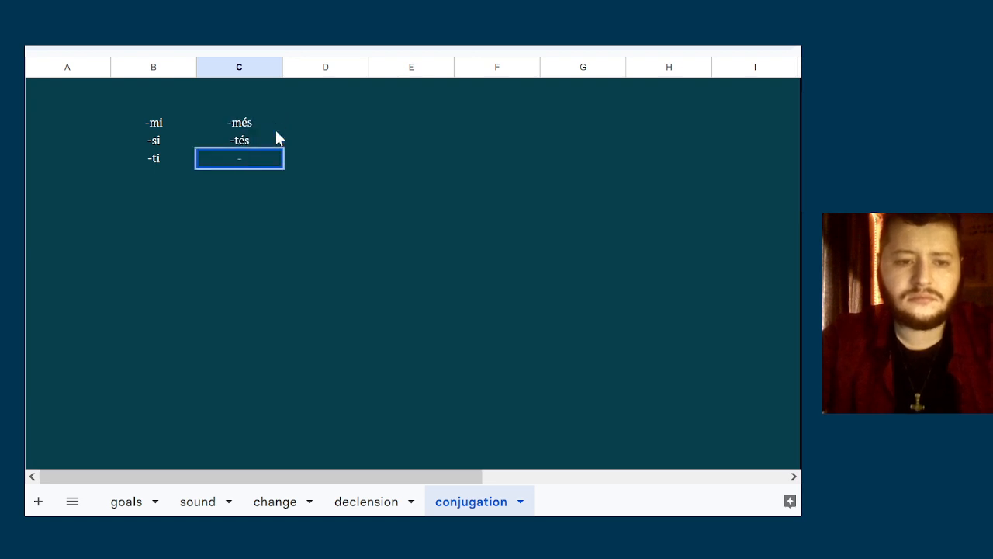
pyautogui.press('Up')
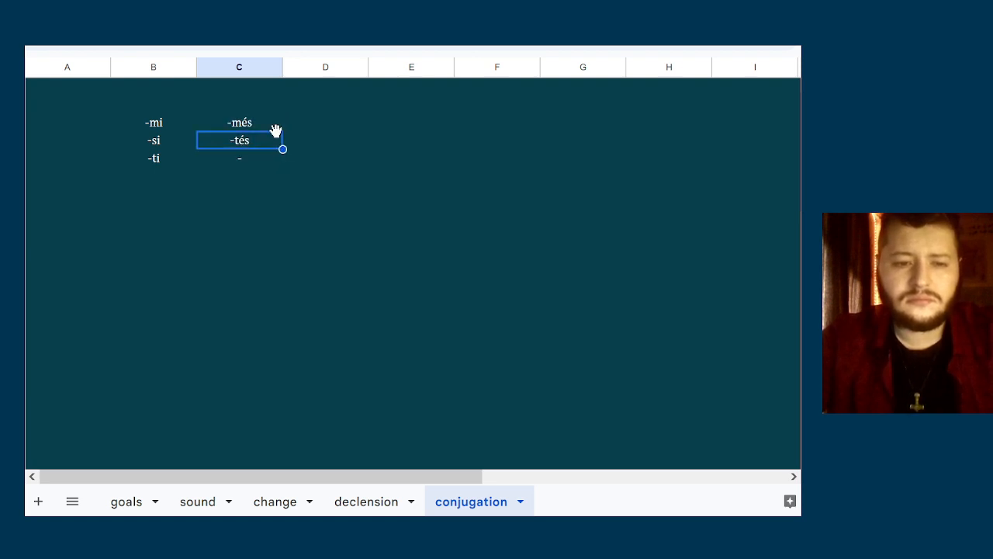
pyautogui.press('Down')
pyautogui.press('Return')
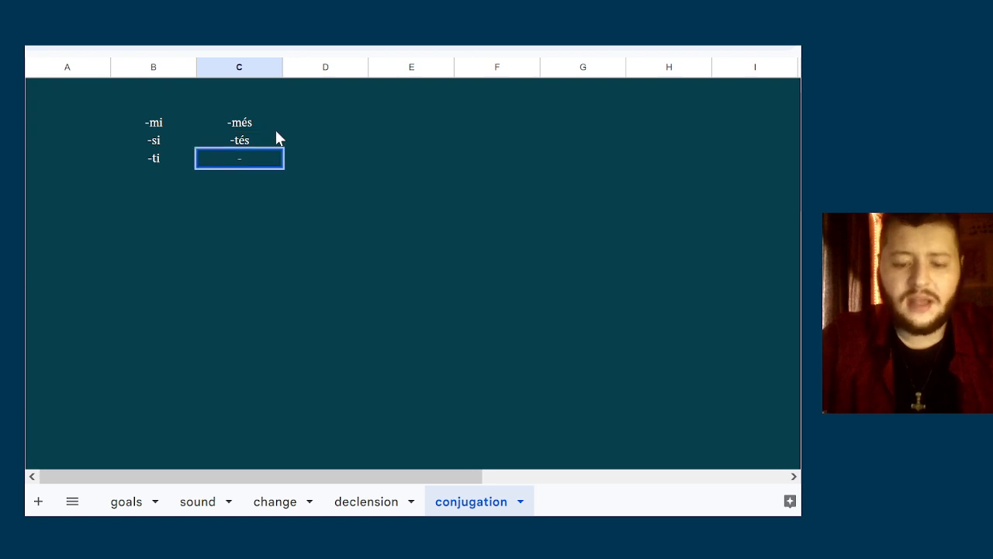
pyautogui.write('nti')
pyautogui.press('Return')
pyautogui.press('Up')
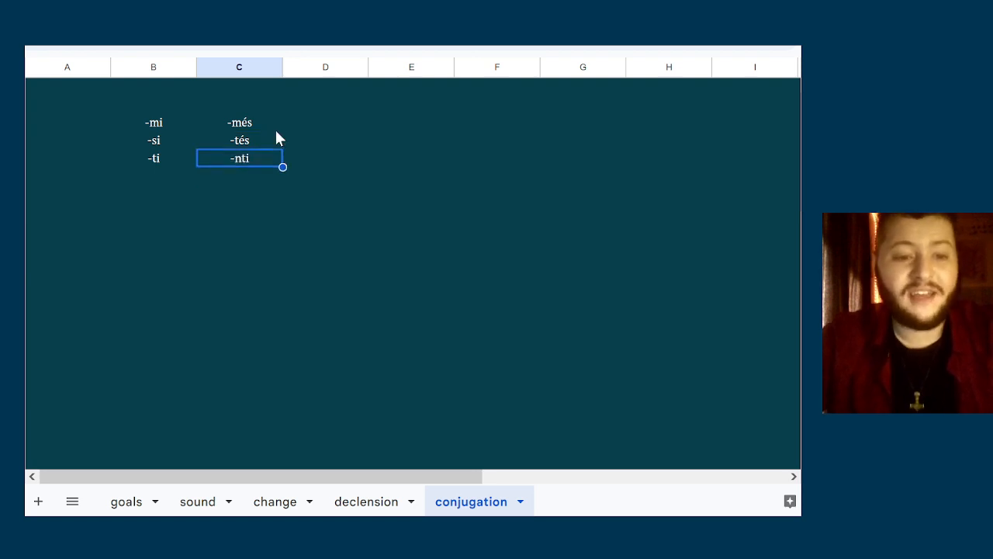
# Compare the singular endings in column B with the plural endings in column C
pyautogui.press('Up')
pyautogui.press('Down')
pyautogui.press('Up')
pyautogui.press('Up')
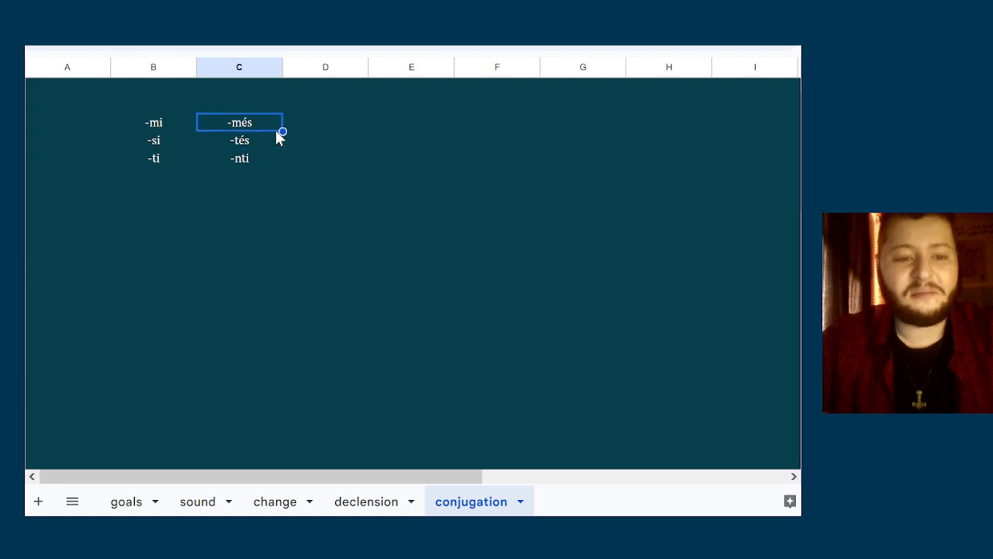
pyautogui.press('Down')
pyautogui.press('Left')
pyautogui.press('Up')
pyautogui.press('Right')
pyautogui.press('Down')
pyautogui.press('Down')
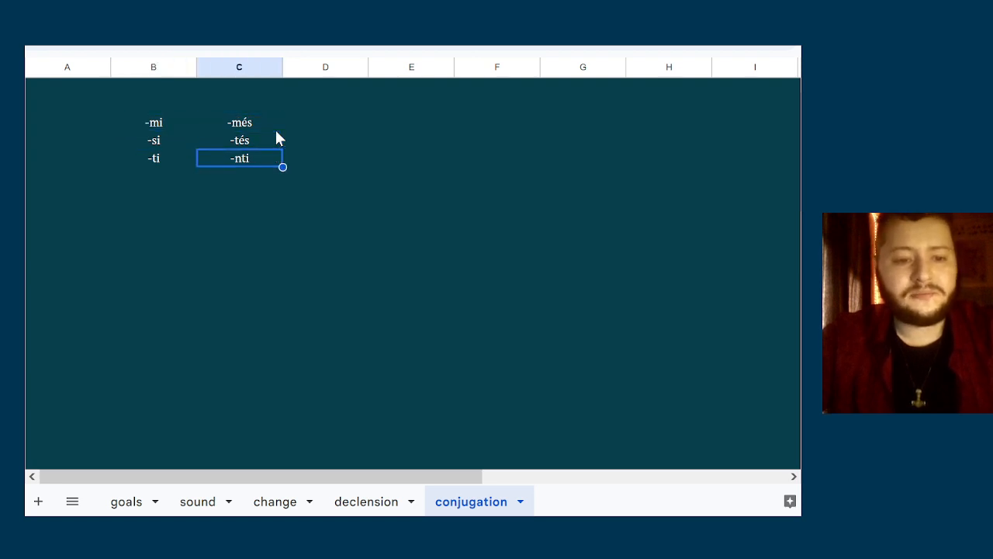
pyautogui.press('Left')
pyautogui.press('Up')
pyautogui.press('Right')
pyautogui.press('Left')
pyautogui.press('Left')
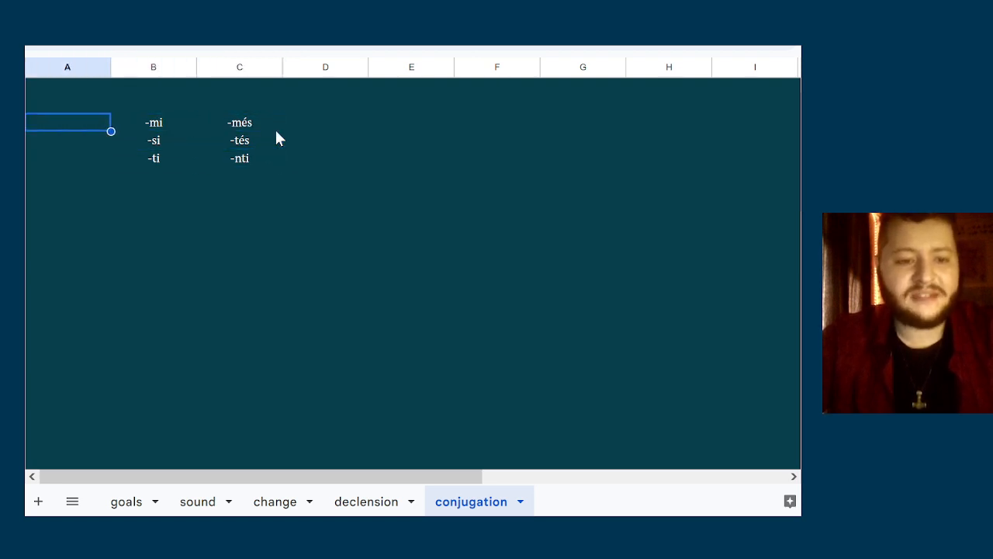
pyautogui.press('Right')
pyautogui.press('Right')
pyautogui.press('Left')
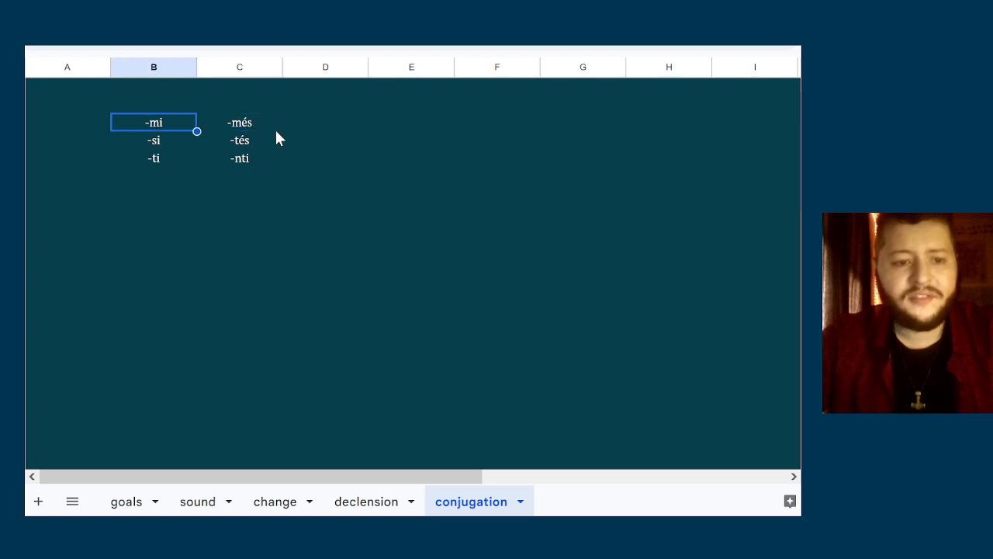
# Examine the singular endings -mi, -si and -ti as a block
pyautogui.hotkey('shift', 'Down')
pyautogui.hotkey('shift', 'Down')
pyautogui.hotkey('shift', 'Right')
pyautogui.hotkey('shift', 'Left')
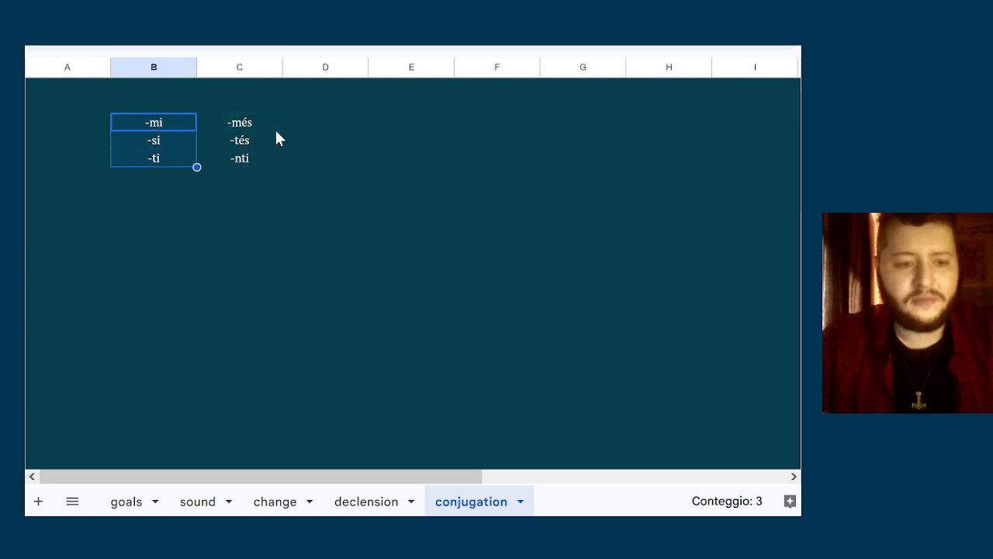
pyautogui.hotkey('shift', 'Up')
pyautogui.hotkey('shift', 'Up')
pyautogui.hotkey('shift', 'Down')
pyautogui.hotkey('shift', 'Down')
pyautogui.press('Right')
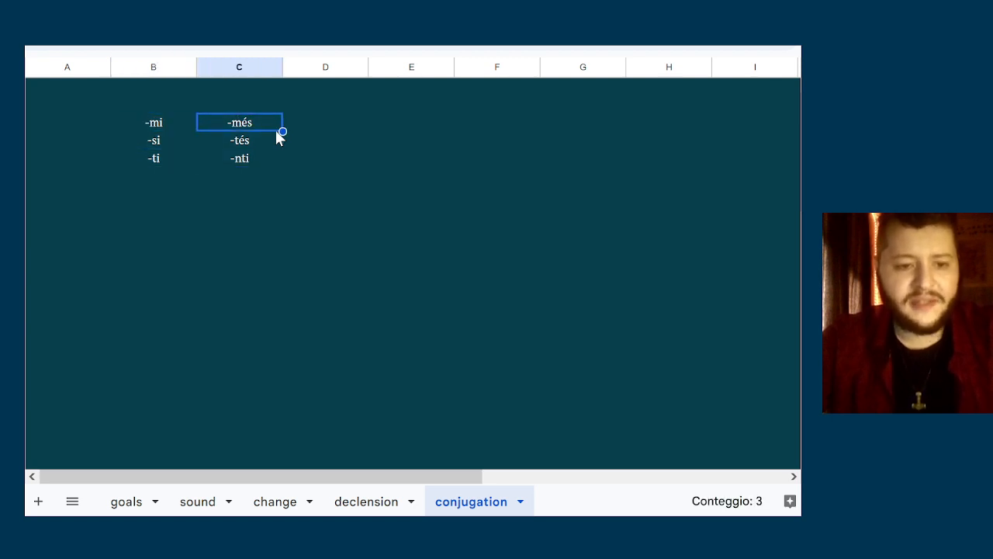
# Check the endings -nti and -ti against each other, then the plural ending -més
pyautogui.press('Down')
pyautogui.press('Down')
pyautogui.press('Left')
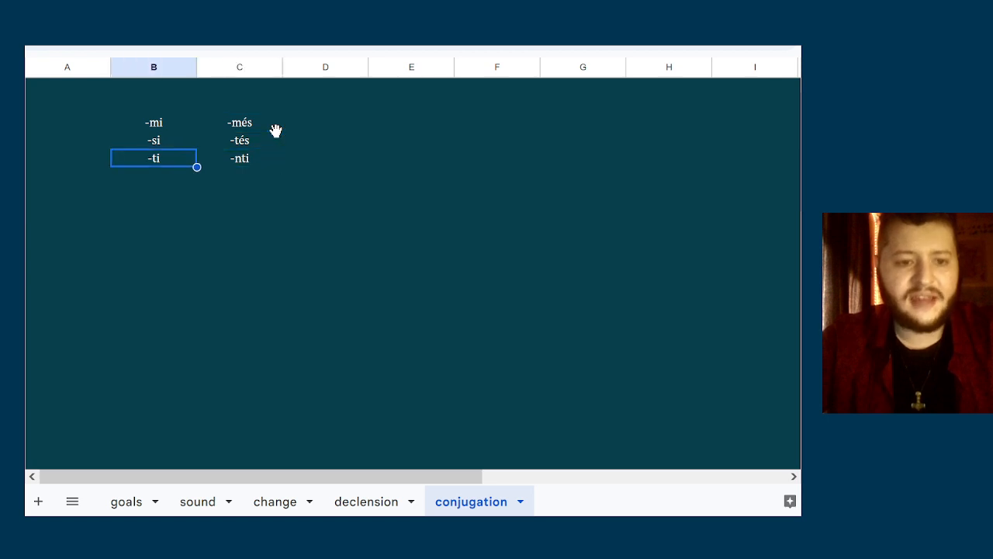
pyautogui.press('Right')
pyautogui.press('Up')
pyautogui.press('Up')
pyautogui.press('Right')
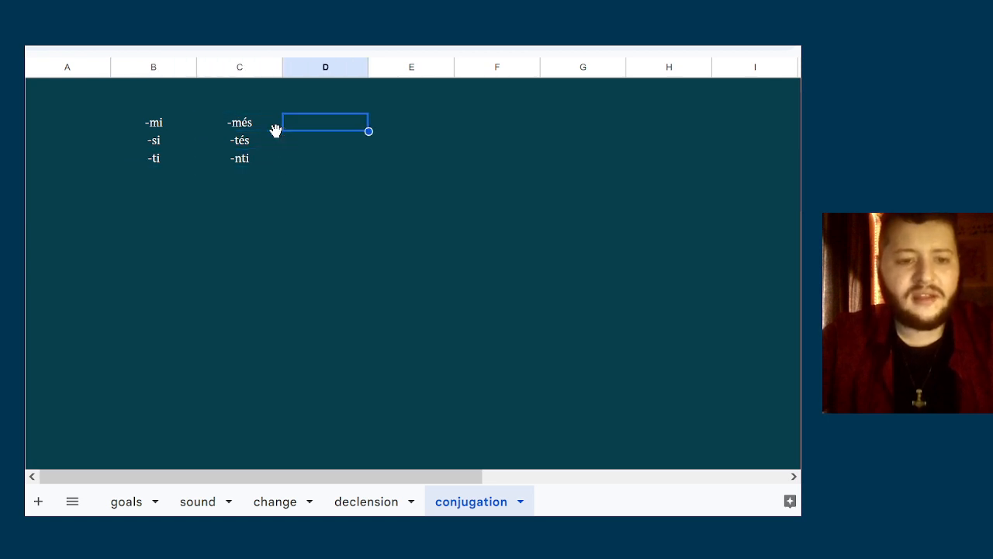
pyautogui.press('Left')
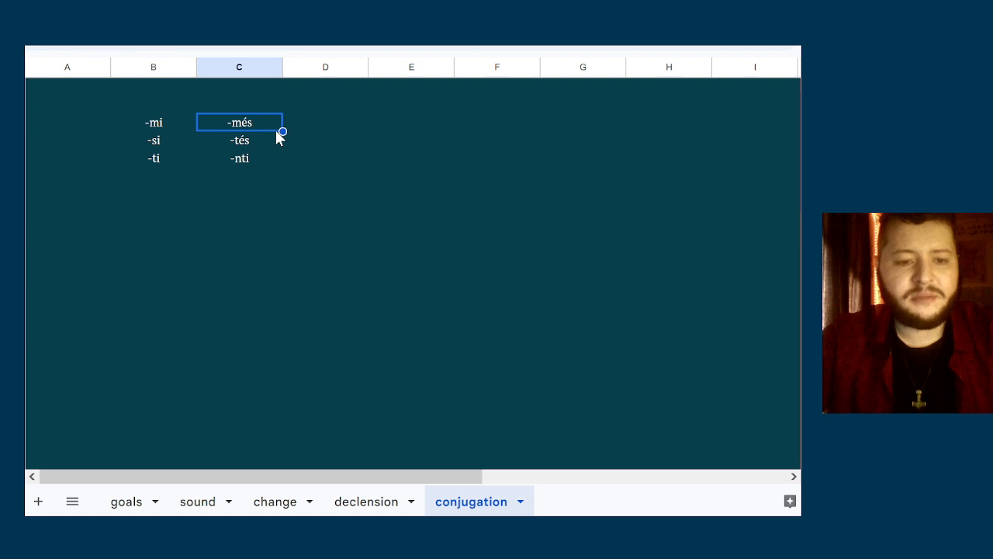
# Try italic formatting on the plural endings -més and -tés
pyautogui.hotkey('shift', 'Down')
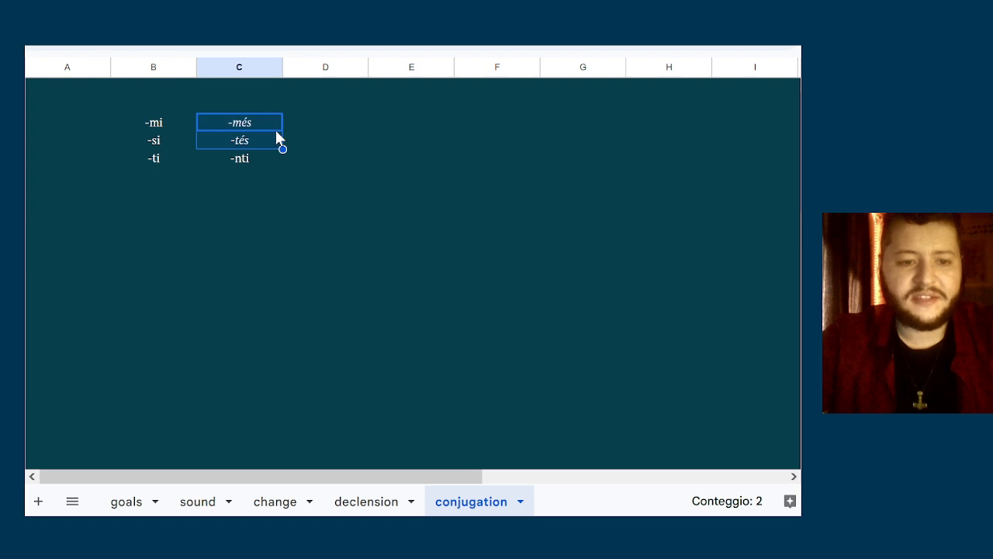
pyautogui.press('Left')
pyautogui.press('Right')
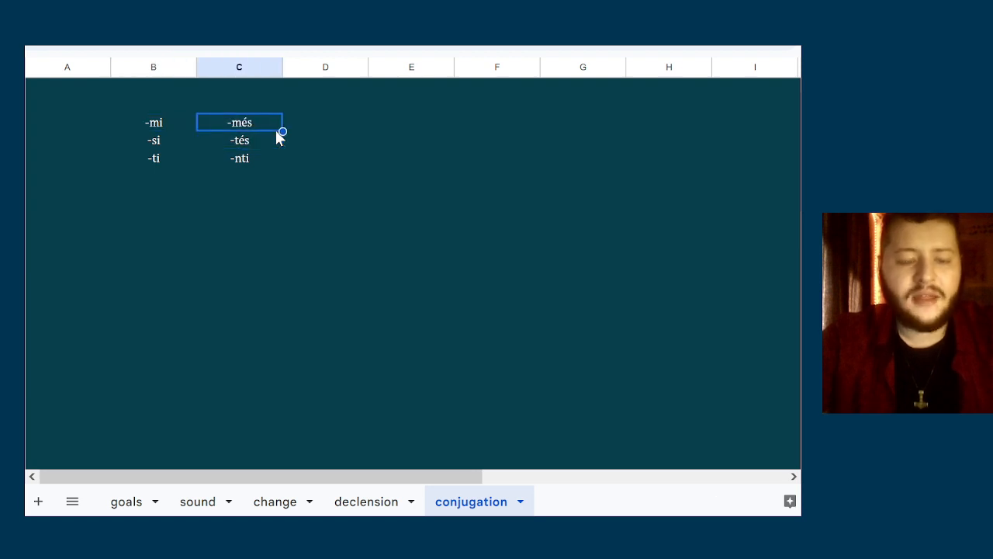
# Examine the plural endings -més and -tés alongside the singular ending -mi
pyautogui.keyDown('shift'); pyautogui.click(277, 141); pyautogui.keyUp('shift')
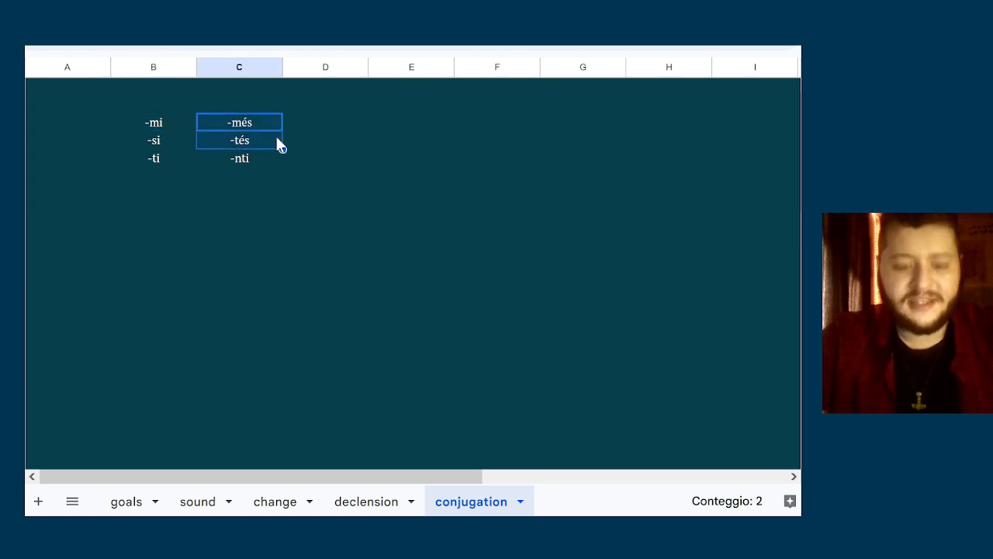
pyautogui.press('Left')
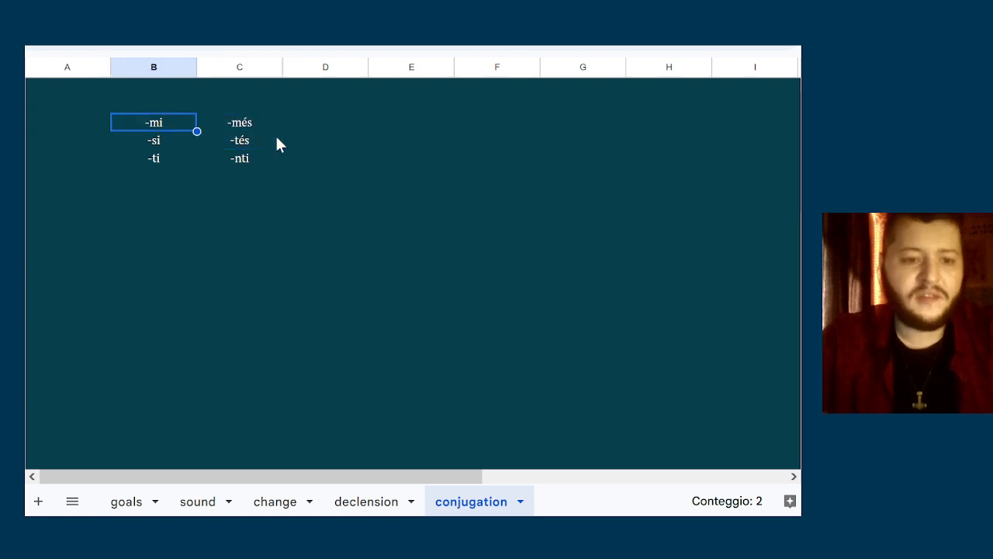
pyautogui.press('Right')
pyautogui.press('Left')
pyautogui.press('Left')
pyautogui.press('Right')
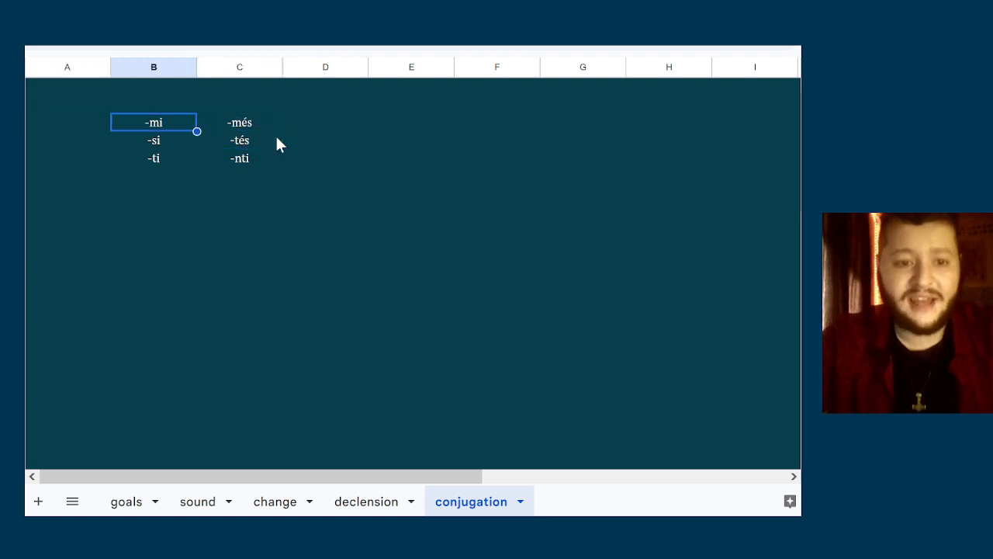
pyautogui.press('Right')
pyautogui.keyDown('shift'); pyautogui.click(277, 141); pyautogui.keyUp('shift')
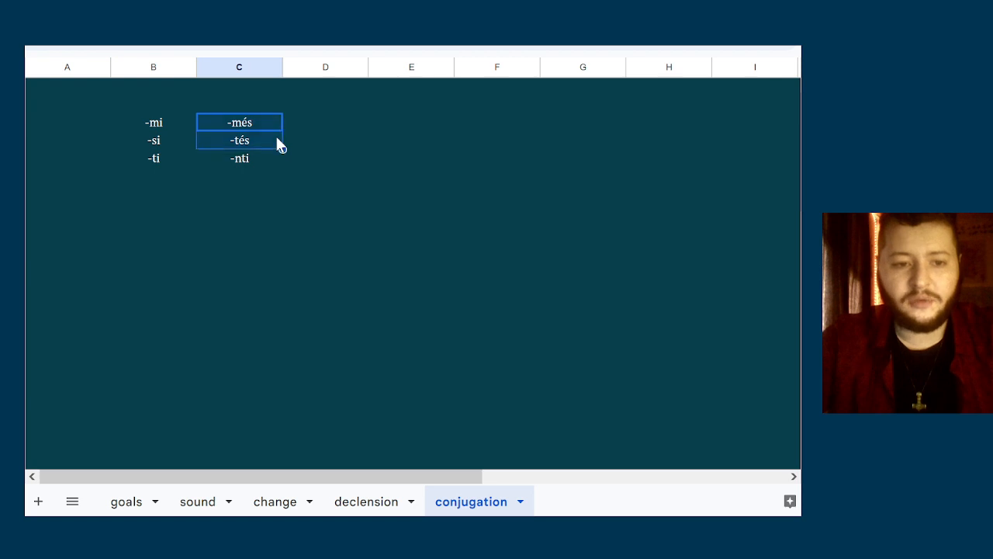
pyautogui.hotkey('shift', 'Up')
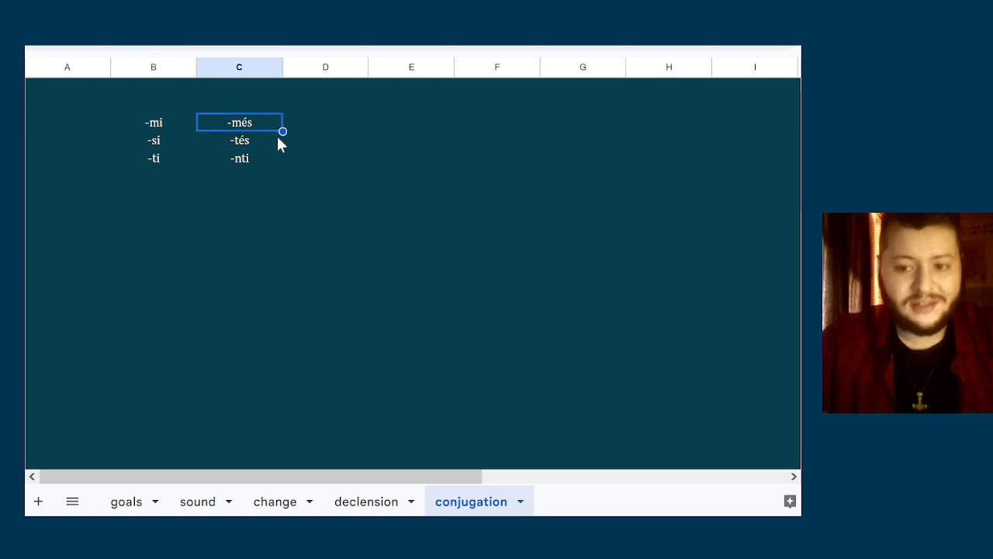
# Examine the plural endings -més and -tés individually and as a pair
pyautogui.press('Down')
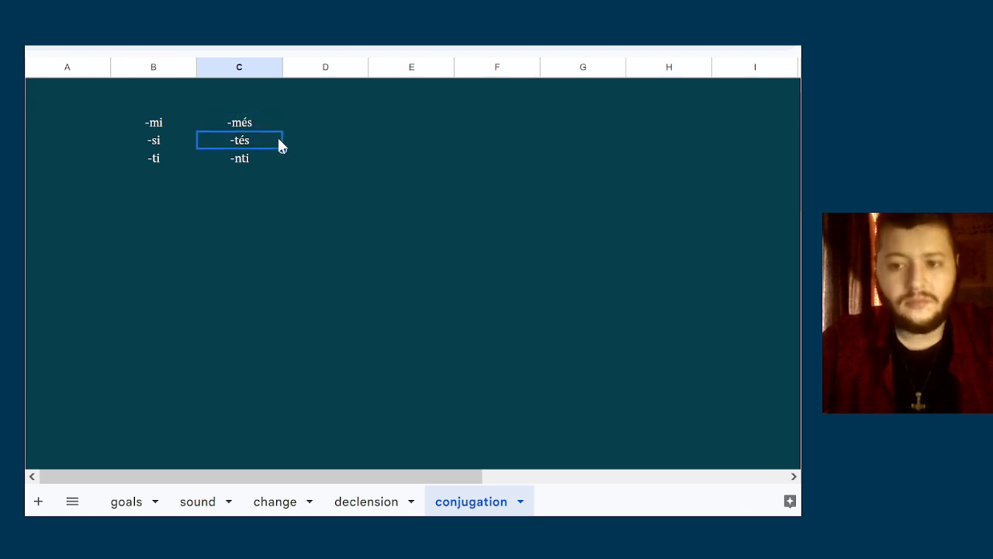
pyautogui.press('Up')
pyautogui.press('Down')
pyautogui.press('Down')
pyautogui.press('Up')
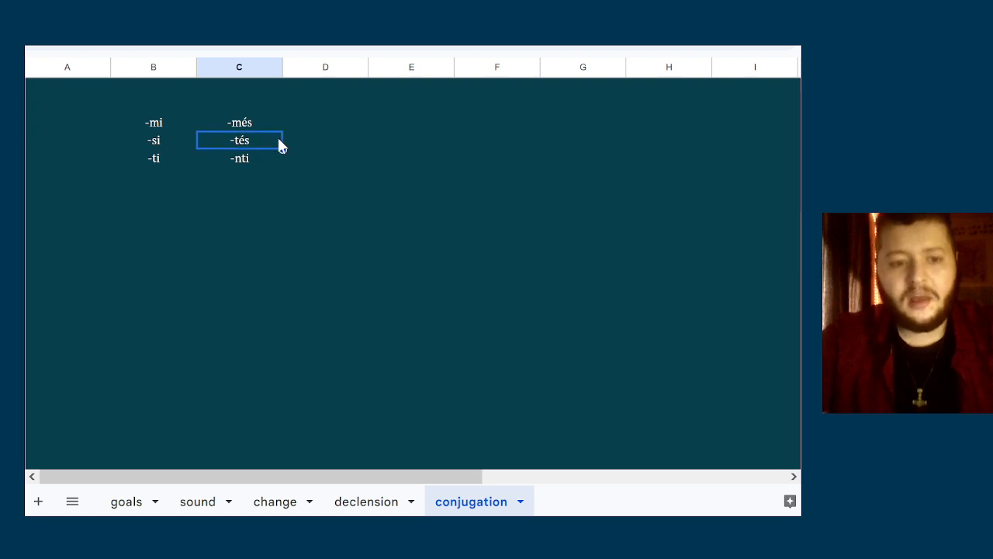
pyautogui.press('Up')
pyautogui.hotkey('shift', 'Down')
pyautogui.press('Left')
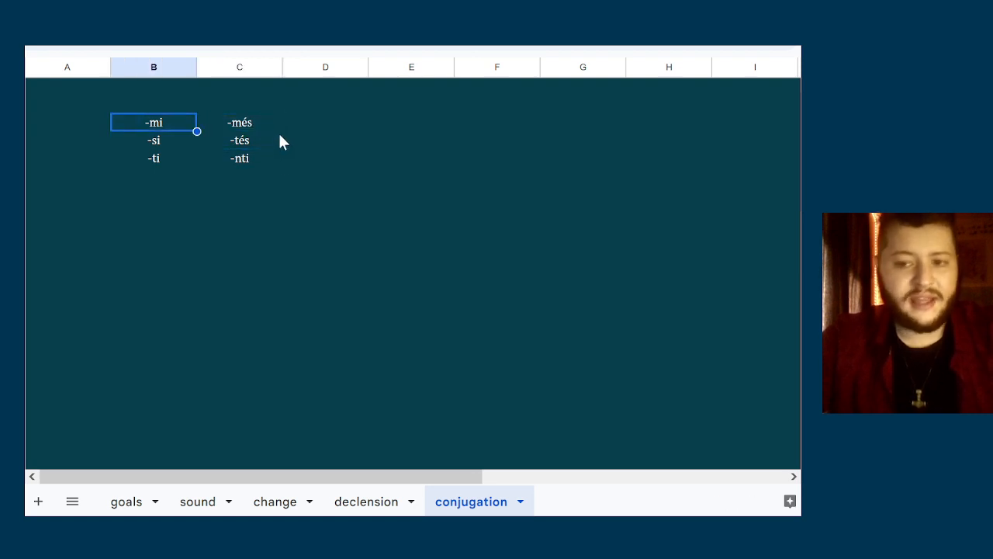
# Make the singular endings -mi, -si and -ti bold
pyautogui.hotkey('shift', 'Down')
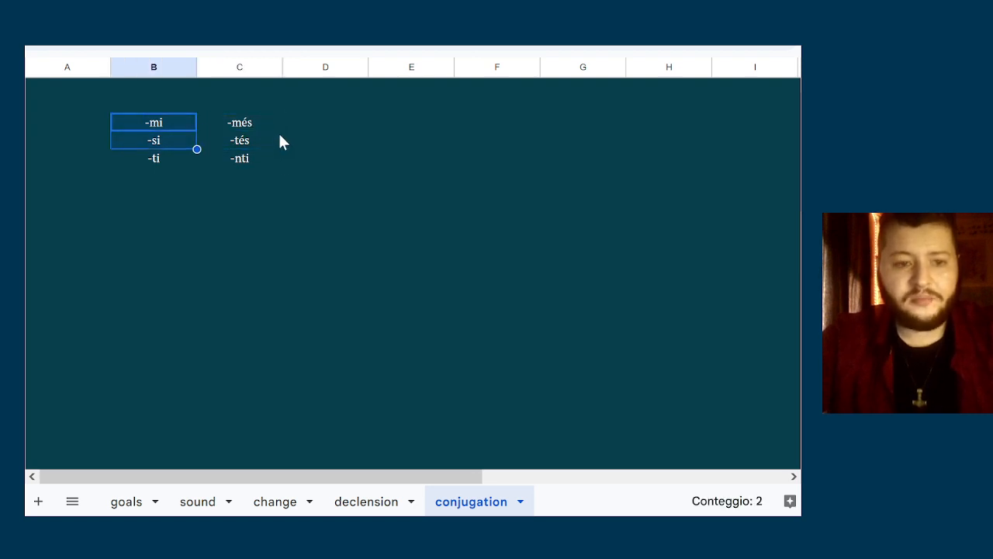
pyautogui.press('Up')
pyautogui.press('Down')
pyautogui.hotkey('shift', 'Down')
pyautogui.hotkey('shift', 'Down')
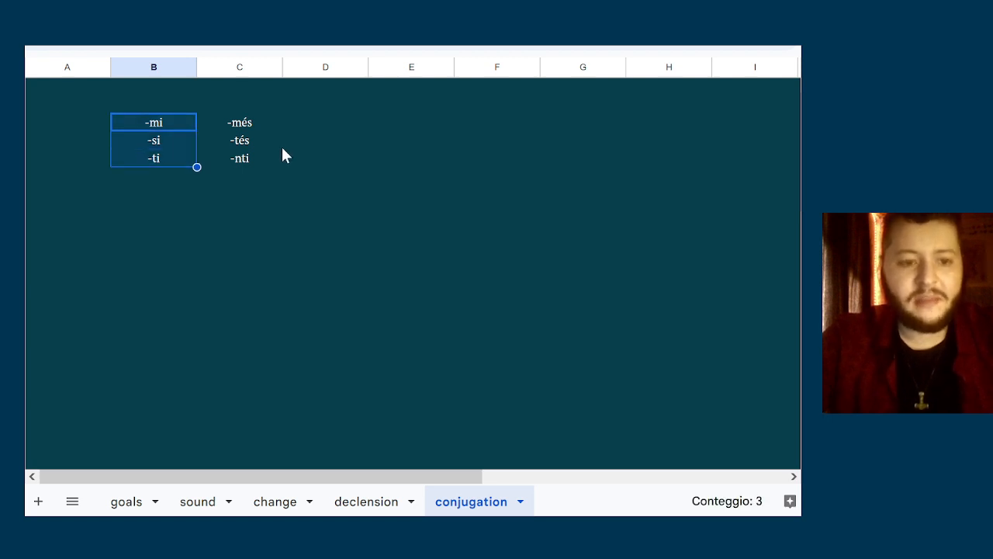
pyautogui.hotkey('ctrl', 'b')
# Make the third-person plural ending -nti bold
pyautogui.click(281, 144)
pyautogui.press('Down')
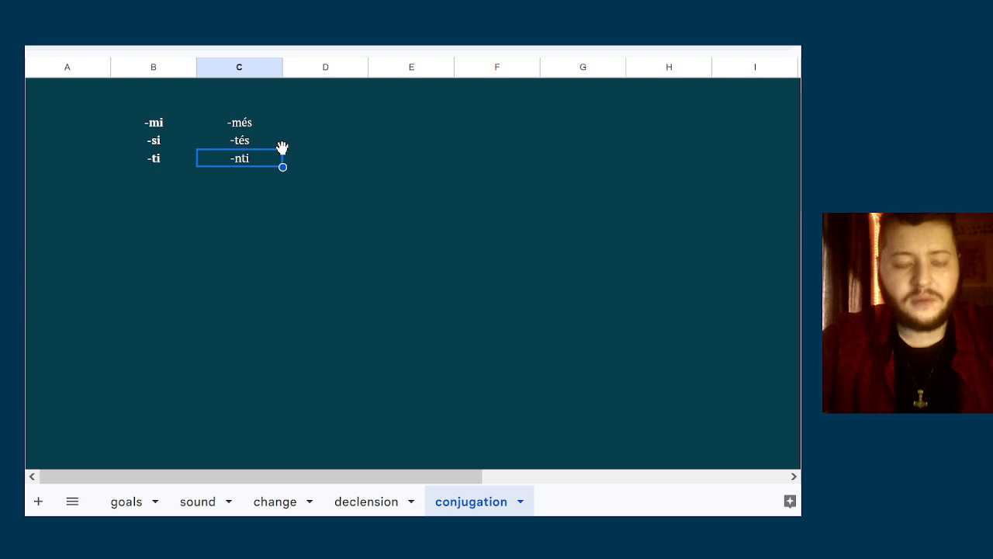
pyautogui.hotkey('ctrl', 'b')
# Compare the third-person endings -ti and -nti, then look over the endings from the first row down
pyautogui.press('Left')
pyautogui.hotkey('shift', 'Right')
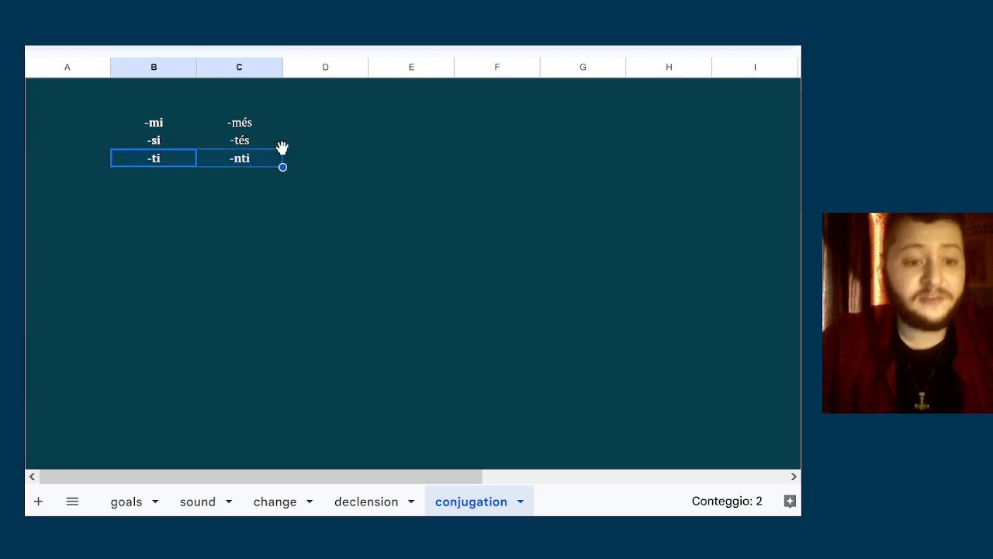
pyautogui.press('Right')
pyautogui.press('Left')
pyautogui.hotkey('shift', 'Right')
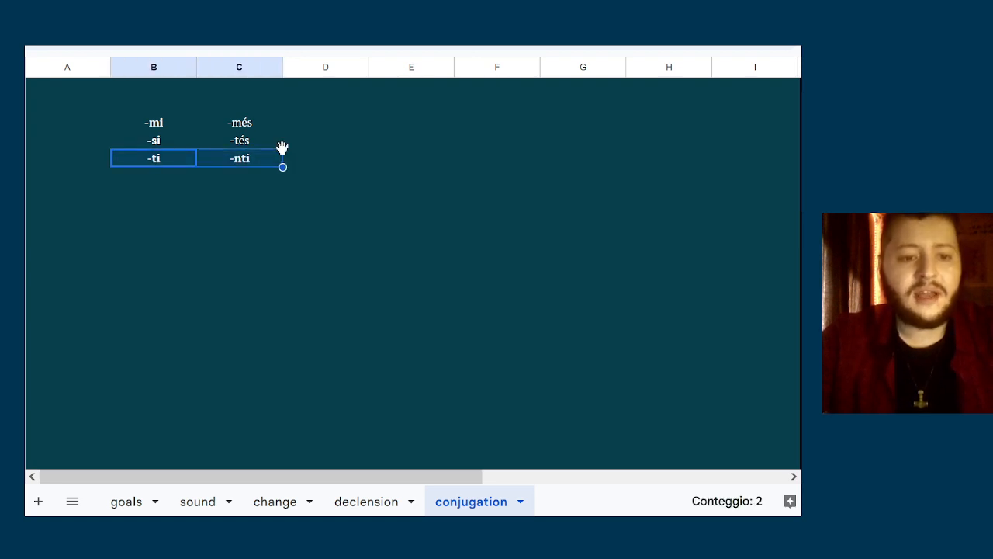
pyautogui.press('Left')
pyautogui.press('Up')
pyautogui.press('Up')
pyautogui.press('Right')
pyautogui.hotkey('shift', 'Down')
pyautogui.hotkey('shift', 'Down')
pyautogui.press('Right')
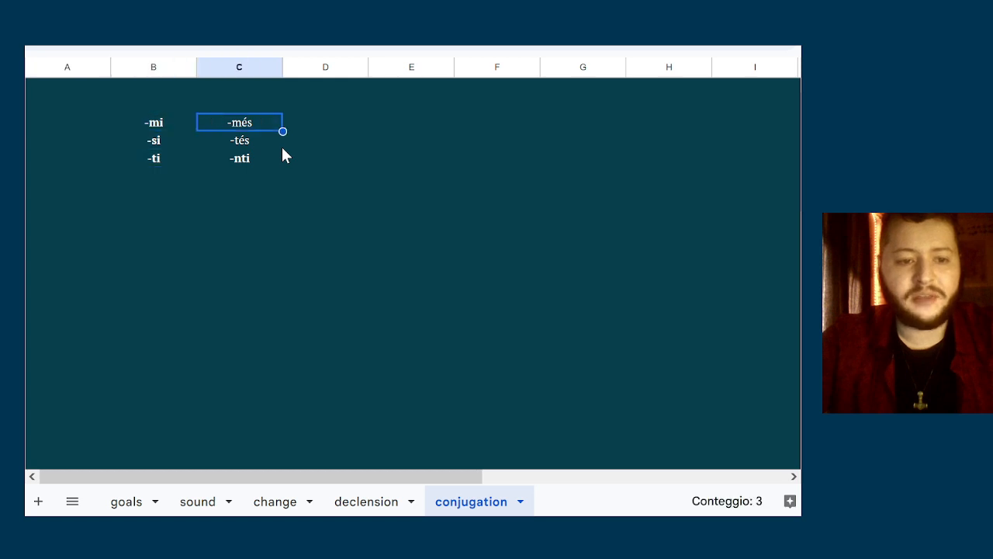
# Contrast the non-bold plural endings -més and -tés with the bold endings -ti and -nti
pyautogui.press('Down')
pyautogui.press('Down')
pyautogui.press('Left')
pyautogui.press('Right')
pyautogui.press('Up')
pyautogui.hotkey('shift', 'Up')
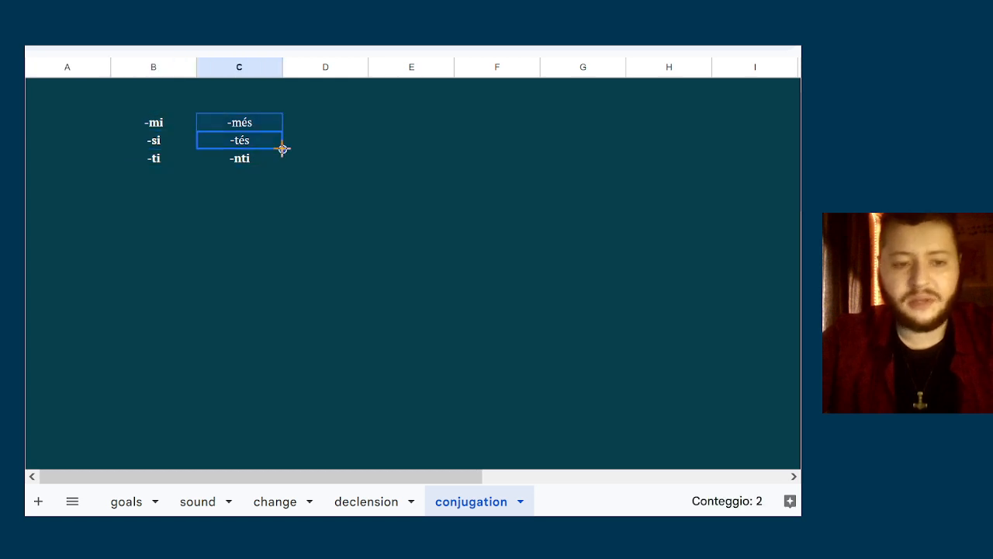
pyautogui.press('Down')
pyautogui.press('Up')
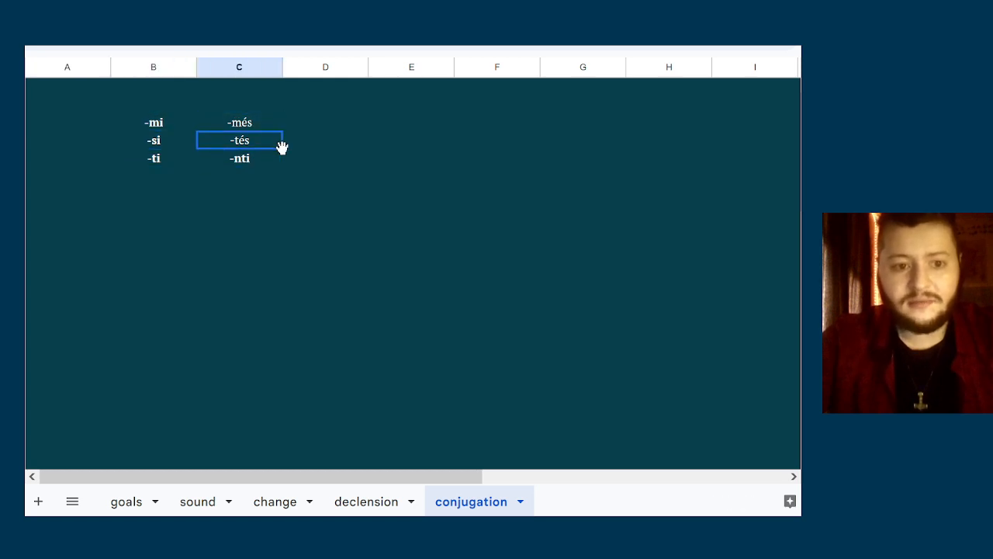
pyautogui.hotkey('shift', 'Up')
# Try italic formatting on the third-person endings -ti and -nti
pyautogui.press('Down')
pyautogui.press('Left')
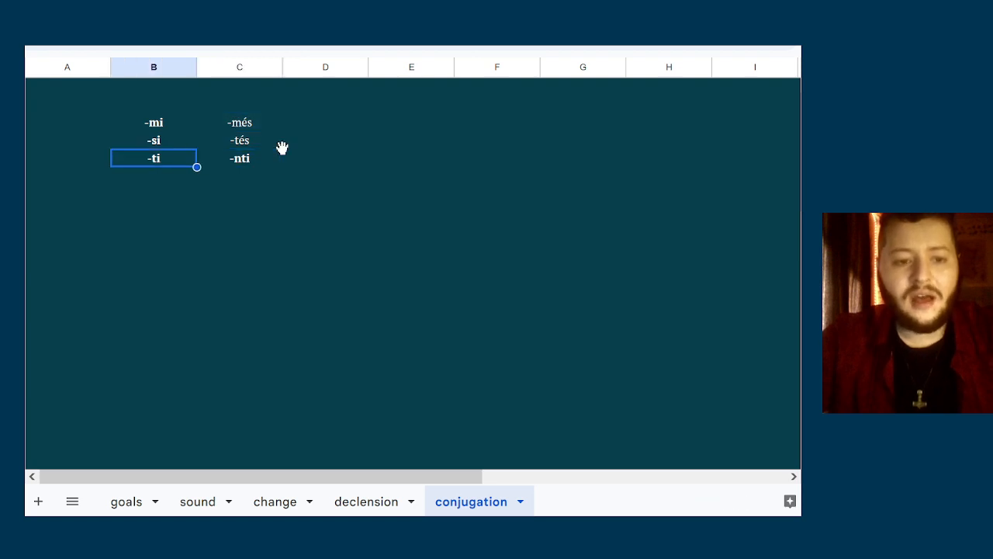
pyautogui.press('Right')
pyautogui.hotkey('shift', 'Left')
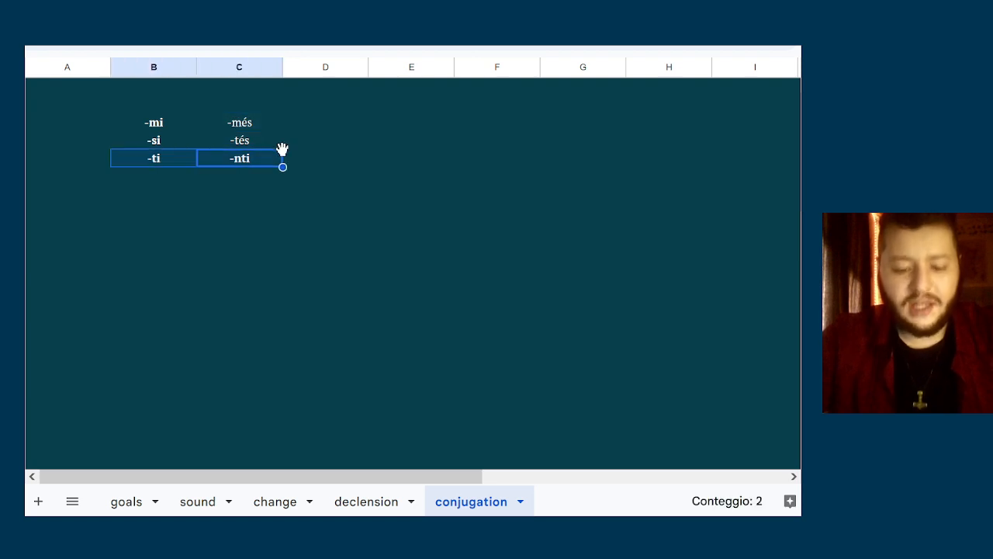
pyautogui.hotkey('ctrl', 'i')
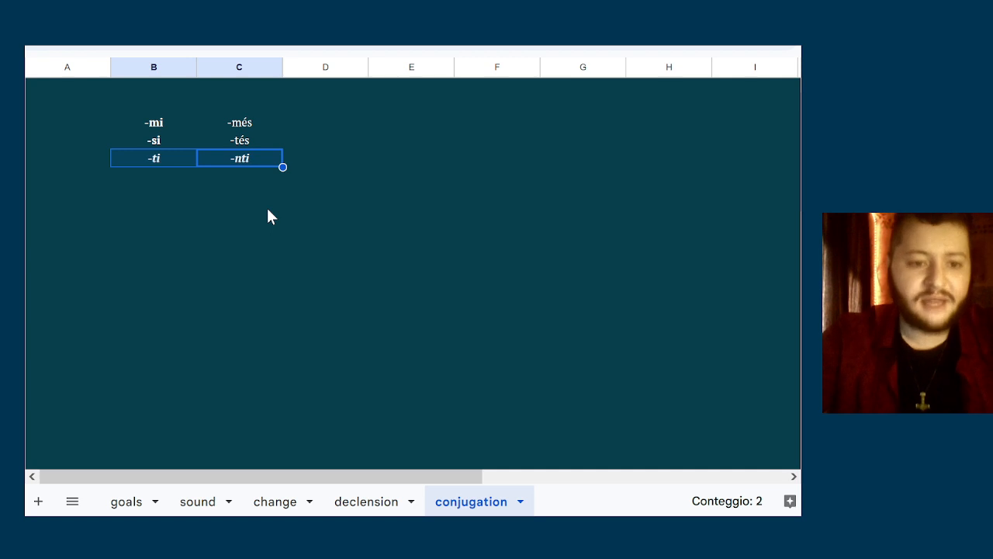
pyautogui.hotkey('ctrl', 'i')
pyautogui.hotkey('ctrl', 'i')
pyautogui.hotkey('ctrl', 'i')
# Examine the singular endings -mi, -si and -ti as a block, together with the plural ending -nti
pyautogui.press('Up')
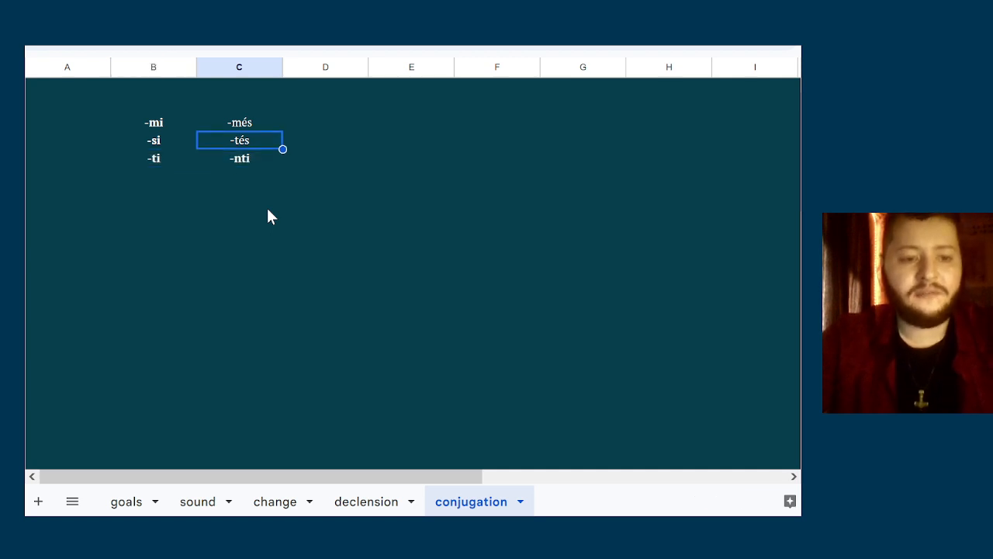
pyautogui.press('Up')
pyautogui.press('Left')
pyautogui.press('Down')
pyautogui.press('Up')
pyautogui.press('Down')
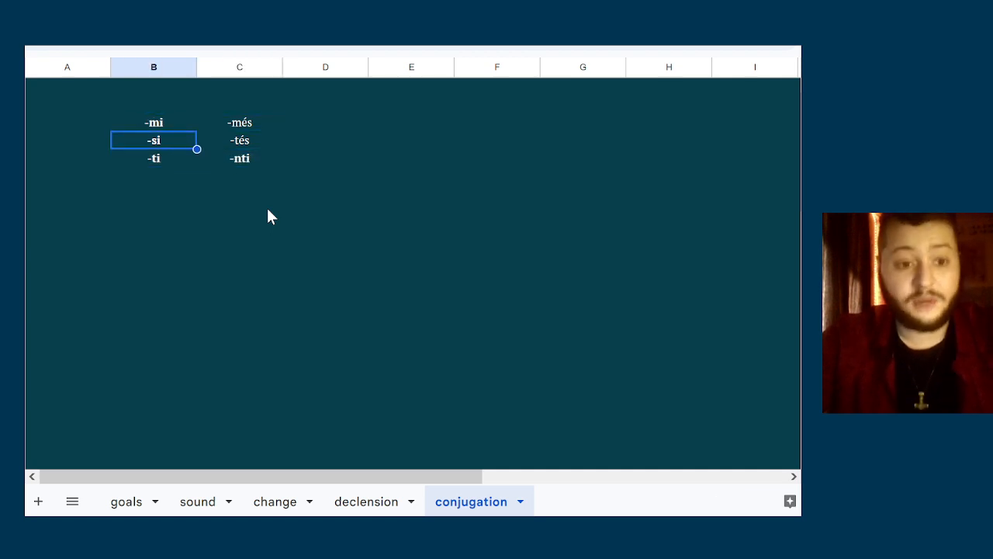
pyautogui.press('Up')
pyautogui.hotkey('shift', 'Down')
pyautogui.hotkey('shift', 'Down')
pyautogui.press('Right')
pyautogui.press('Down')
pyautogui.press('Down')
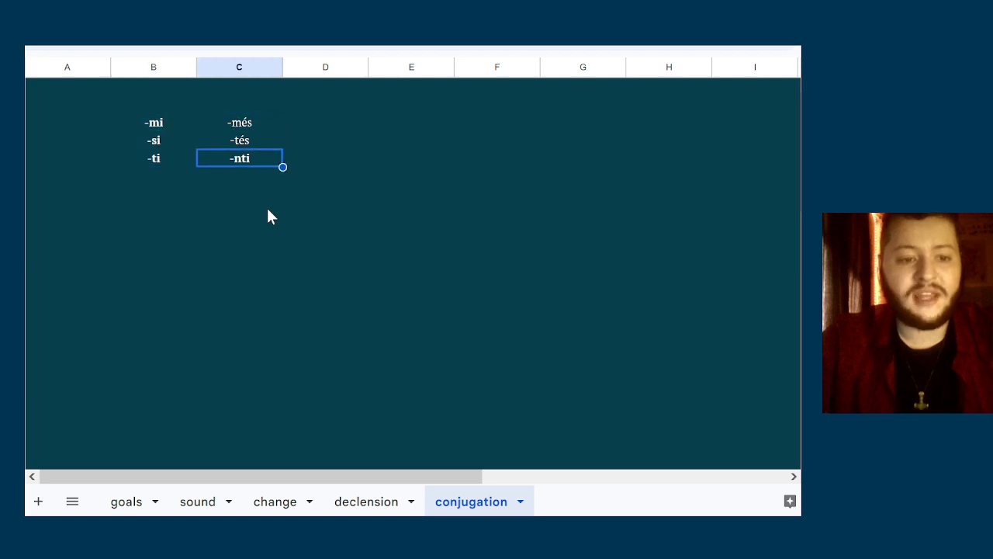
pyautogui.hotkey('shift', 'Left')
# Examine the first- and second-person plural endings -més and -tés as a pair
pyautogui.press('Up')
pyautogui.press('Up')
pyautogui.hotkey('shift', 'Down')
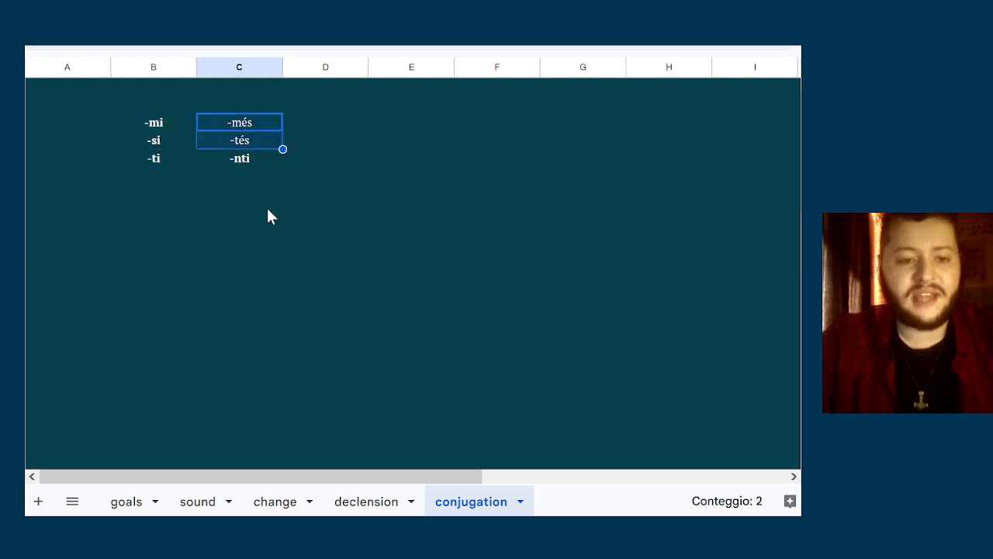
pyautogui.press('Up')
pyautogui.press('Down')
pyautogui.hotkey('shift', 'Down')
pyautogui.press('Up')
pyautogui.hotkey('shift', 'Down')
pyautogui.hotkey('shift', 'Down')
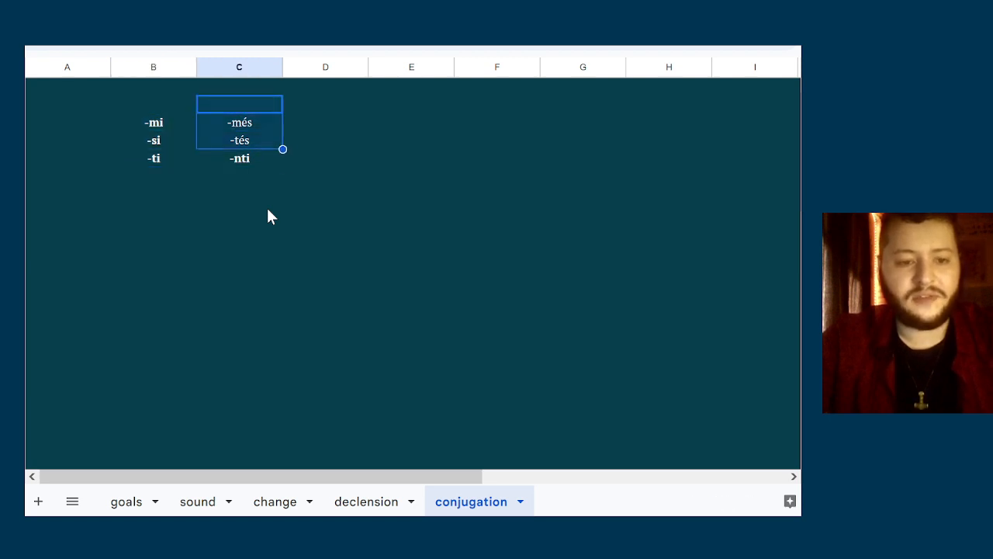
pyautogui.press('Up')
pyautogui.press('Down')
pyautogui.press('Down')
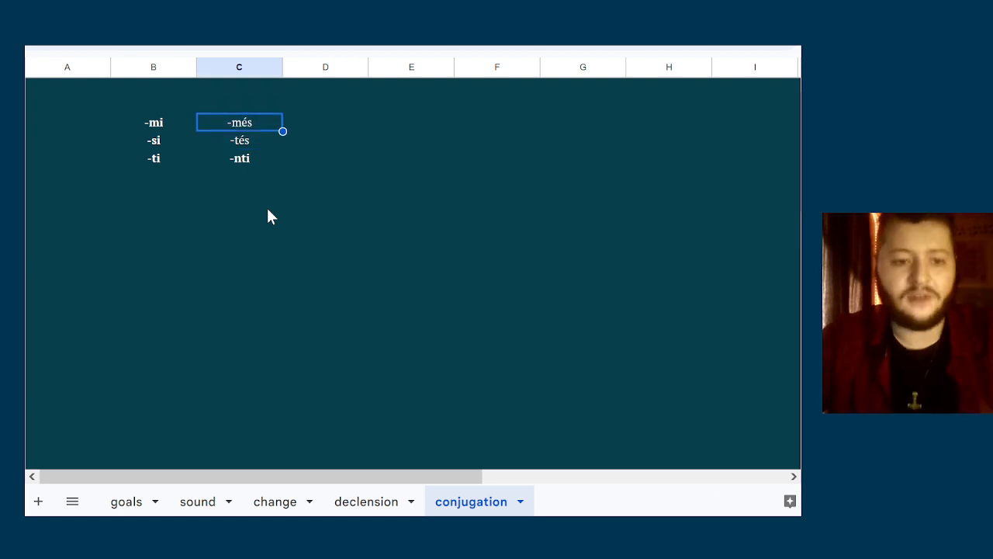
pyautogui.hotkey('shift', 'Down')
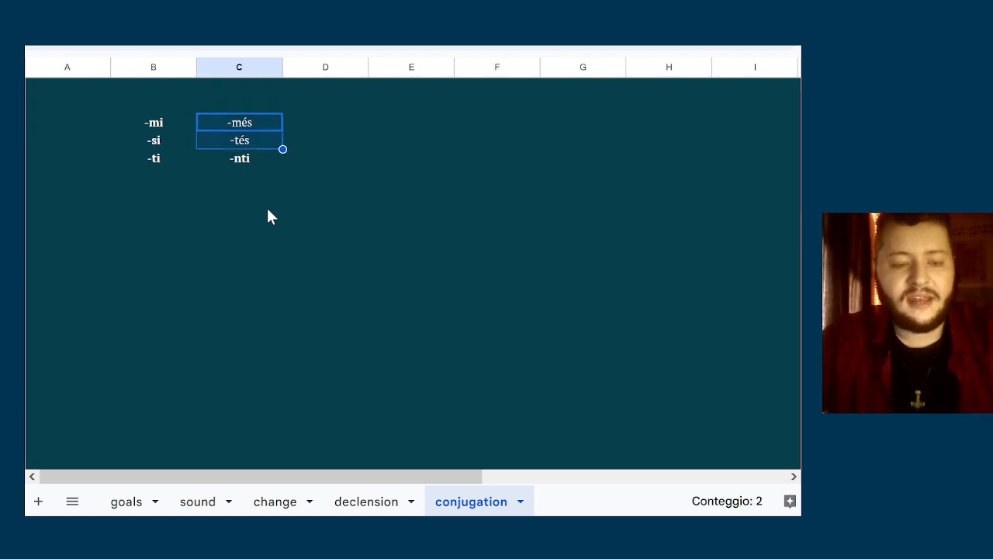
# Try italic formatting on the plural endings -més and -tés
pyautogui.press('Up')
pyautogui.press('Down')
pyautogui.hotkey('shift', 'Down')
pyautogui.hotkey('ctrl', 'i')
pyautogui.hotkey('ctrl', 'i')
pyautogui.hotkey('ctrl', 'i')
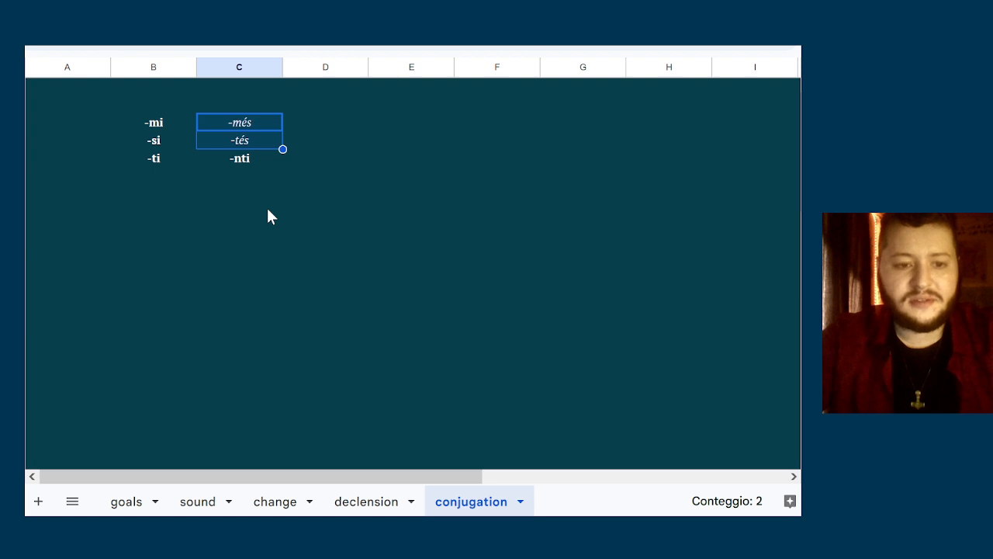
pyautogui.hotkey('ctrl', 'i')
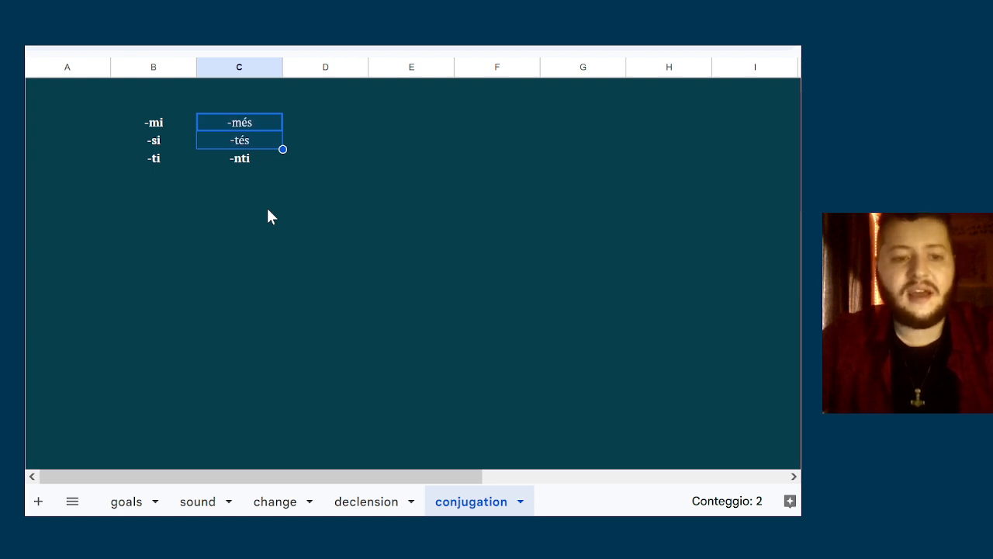
# Review the plural endings -més and -tés next to the singular ending -mi
pyautogui.press('Up')
pyautogui.press('Right')
pyautogui.press('Left')
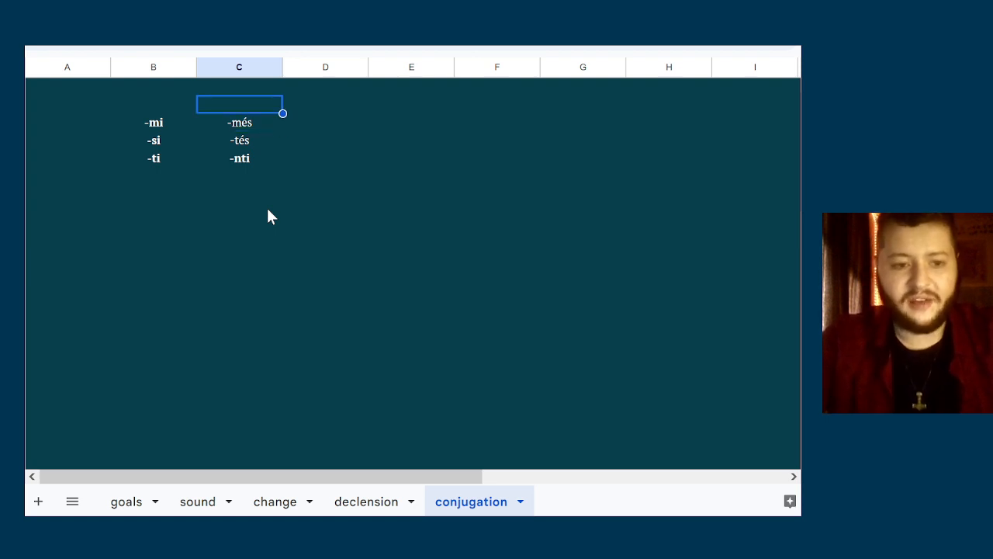
pyautogui.press('Down')
pyautogui.press('Down')
pyautogui.press('Up')
pyautogui.hotkey('shift', 'Down')
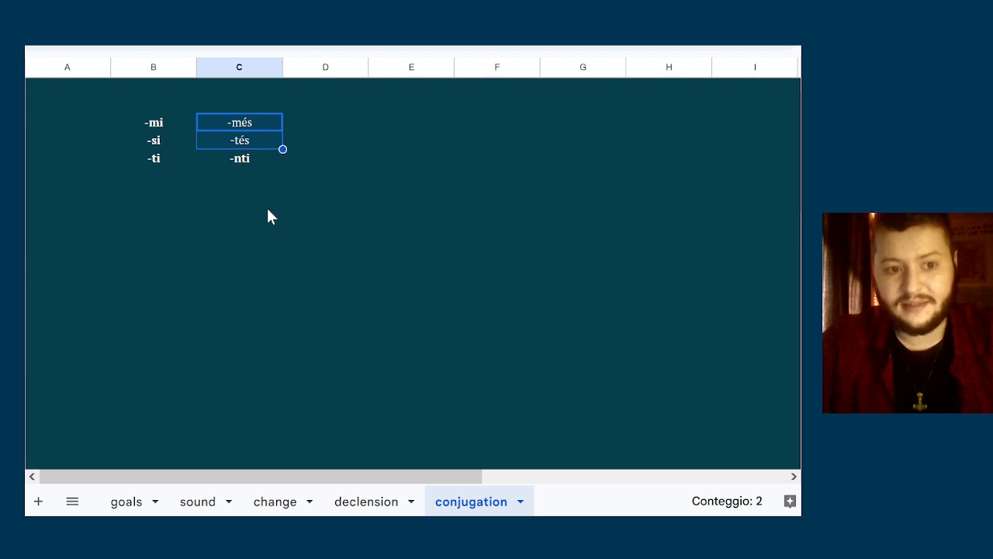
pyautogui.press('Down')
pyautogui.press('Left')
pyautogui.press('Up')
pyautogui.press('Right')
pyautogui.hotkey('shift', 'Down')
pyautogui.press('Left')
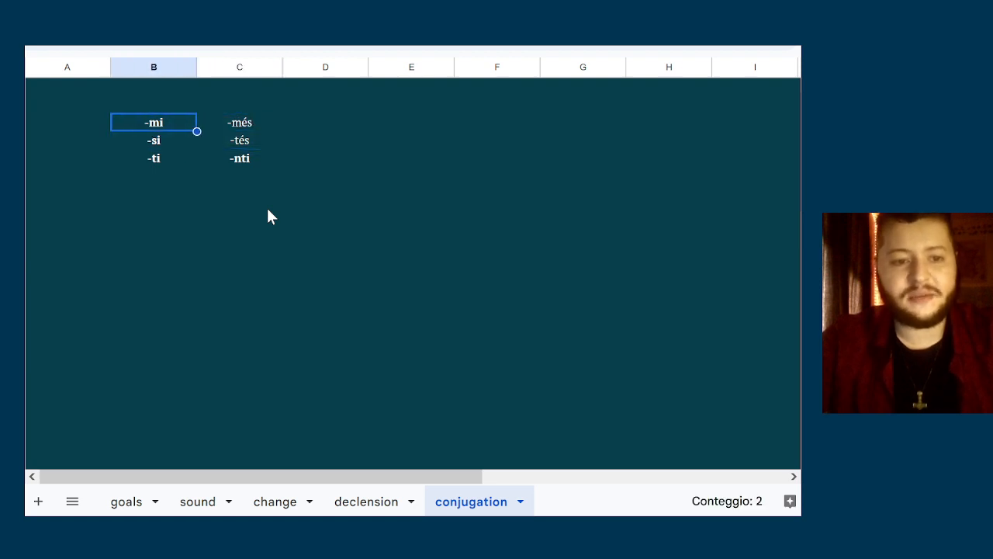
# Compare the bold endings -mi, -si, -ti and -nti with the plural endings -més and -tés
pyautogui.hotkey('shift', 'Down')
pyautogui.hotkey('shift', 'Down')
pyautogui.press('Right')
pyautogui.press('Down')
pyautogui.press('Down')
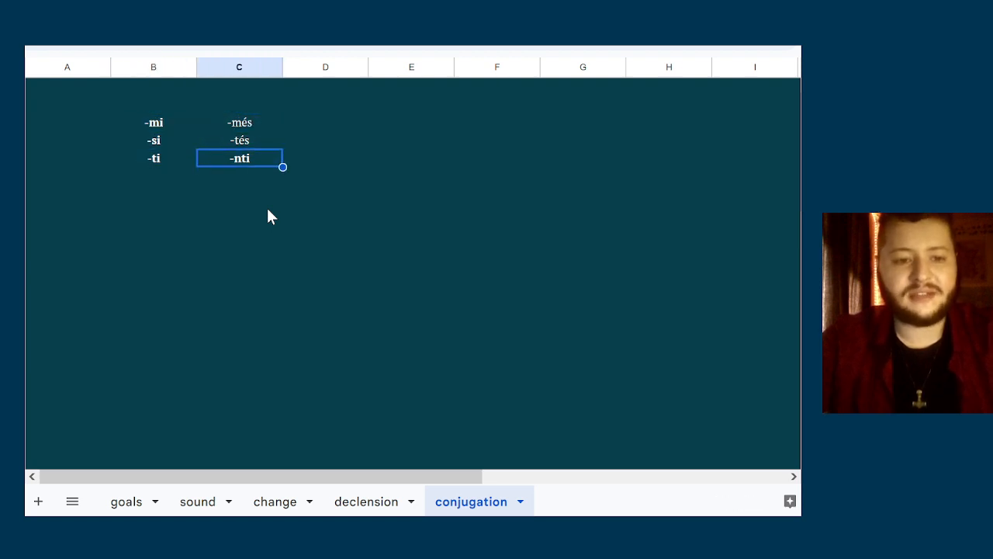
pyautogui.press('Left')
pyautogui.press('Up')
pyautogui.press('Up')
pyautogui.press('Down')
pyautogui.press('Down')
pyautogui.press('Right')
pyautogui.press('Left')
pyautogui.press('Up')
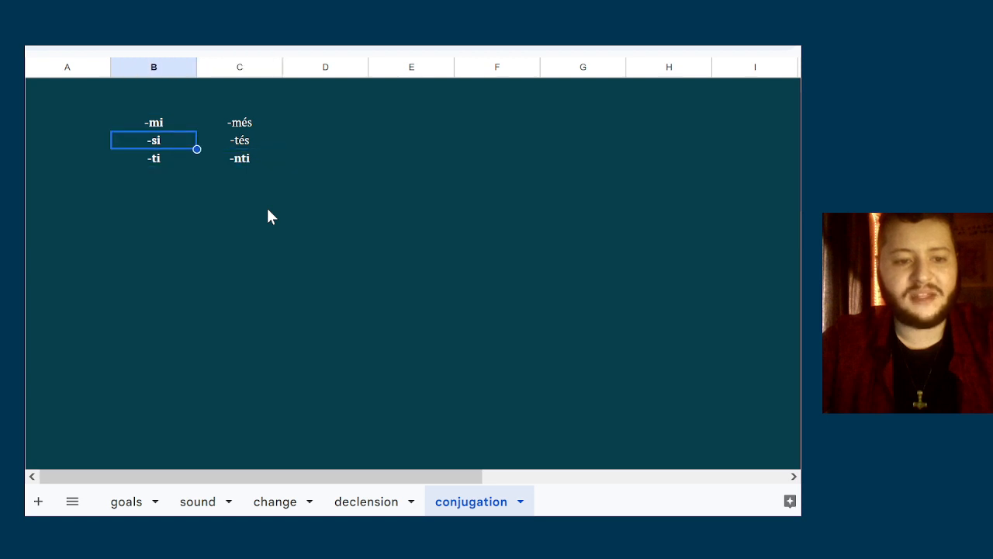
pyautogui.press('Right')
pyautogui.press('Up')
pyautogui.hotkey('shift', 'Down')
pyautogui.press('Down')
pyautogui.press('Down')
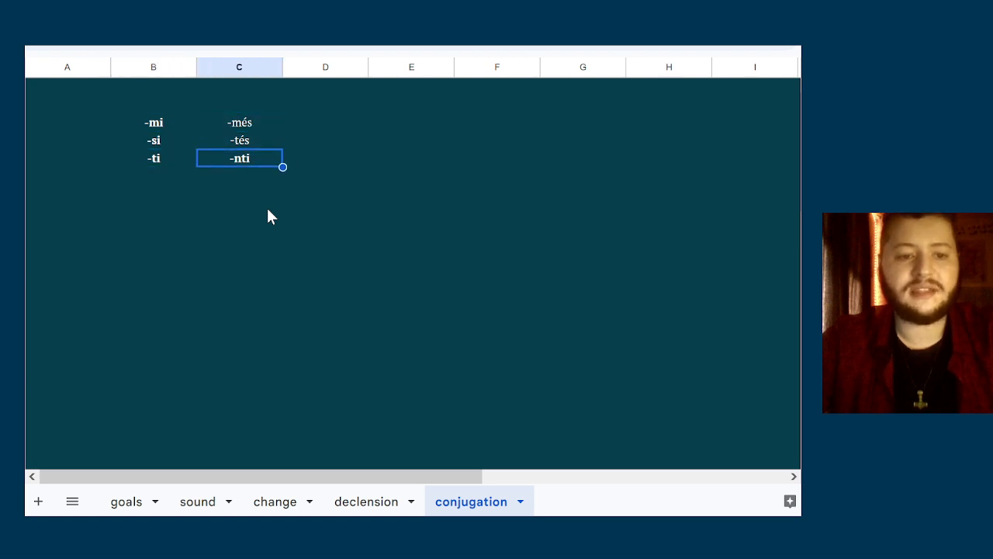
# Clear the whole block of singular and plural endings and undo the deletion
pyautogui.hotkey('shift', 'Left')
pyautogui.hotkey('shift', 'Up')
pyautogui.hotkey('shift', 'Up')
pyautogui.press('Delete')
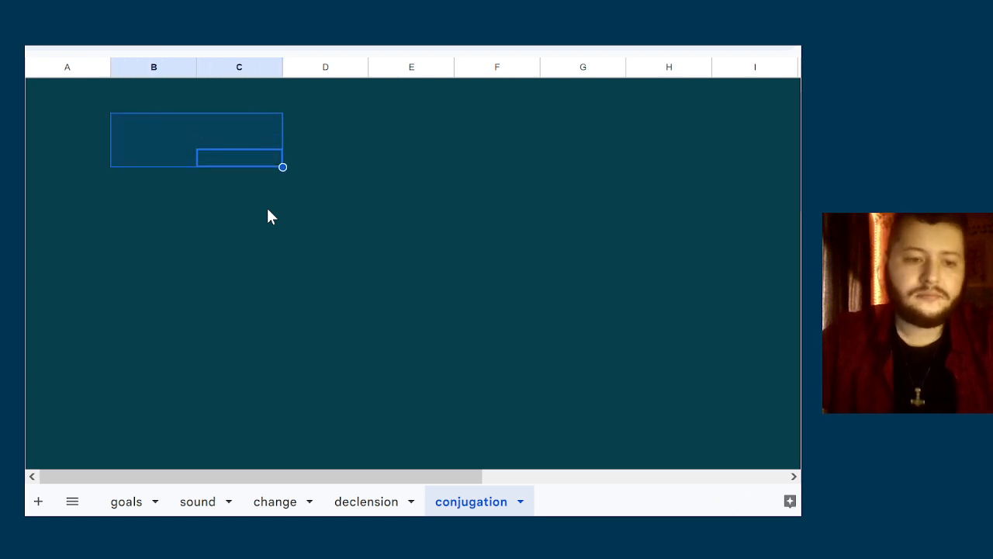
pyautogui.hotkey('ctrl', 'z')
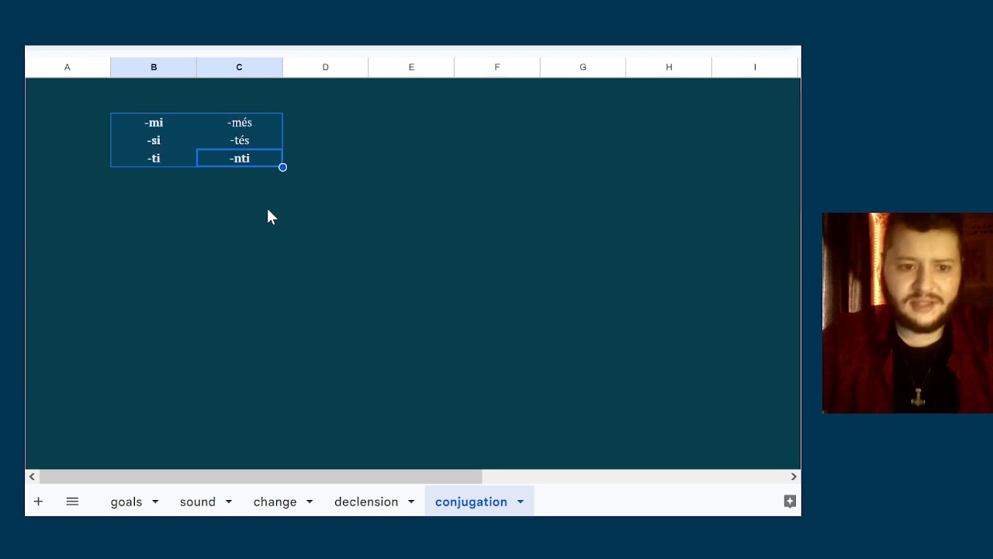
# Remove the bold formatting so that all singular and plural endings are in regular weight
pyautogui.hotkey('ctrl', 'b')
pyautogui.hotkey('ctrl', 'b')
pyautogui.hotkey('ctrl', 'b')
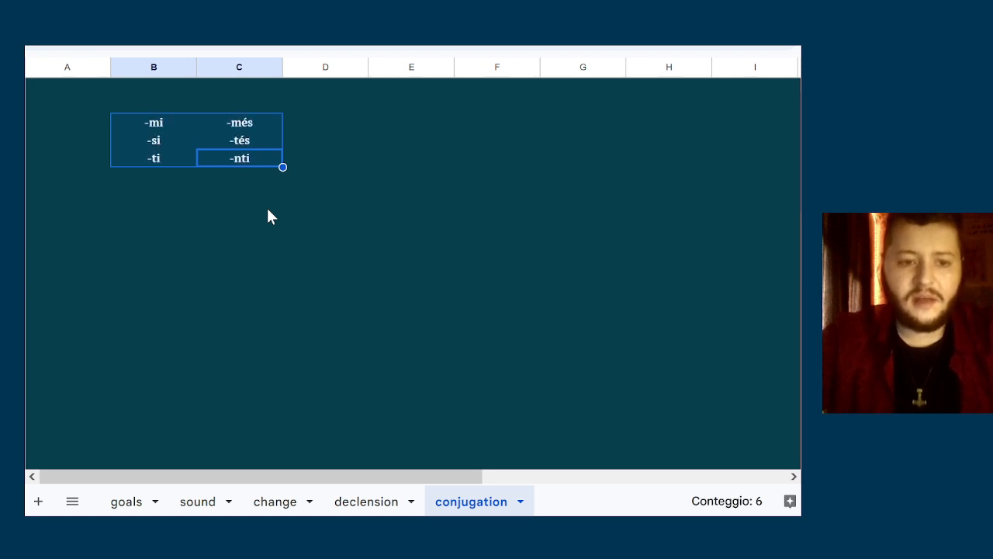
# Look through the singular endings -si, -ti and -mi
pyautogui.press('Down')
pyautogui.press('Up')
pyautogui.press('Up')
pyautogui.press('Left')
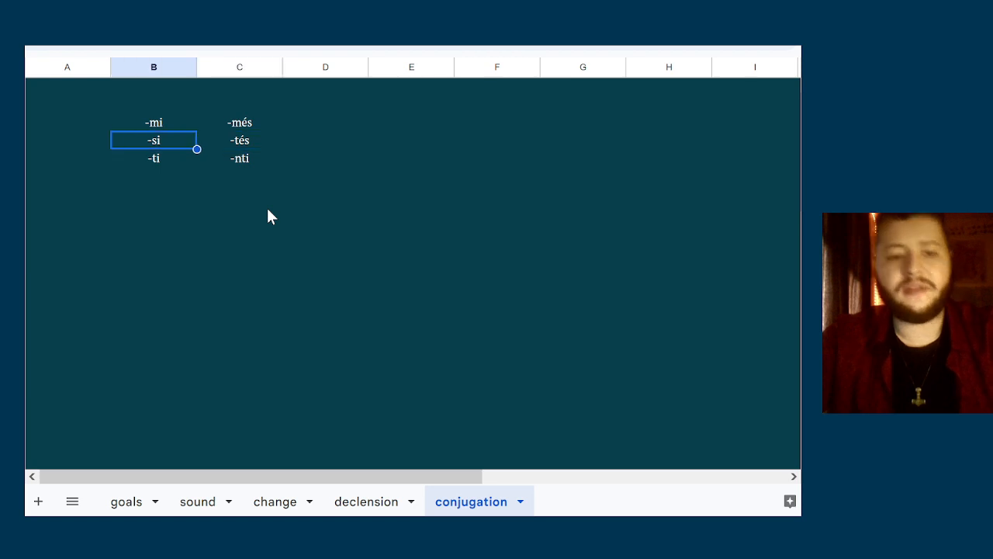
pyautogui.press('Down')
pyautogui.press('Up')
pyautogui.press('Up')
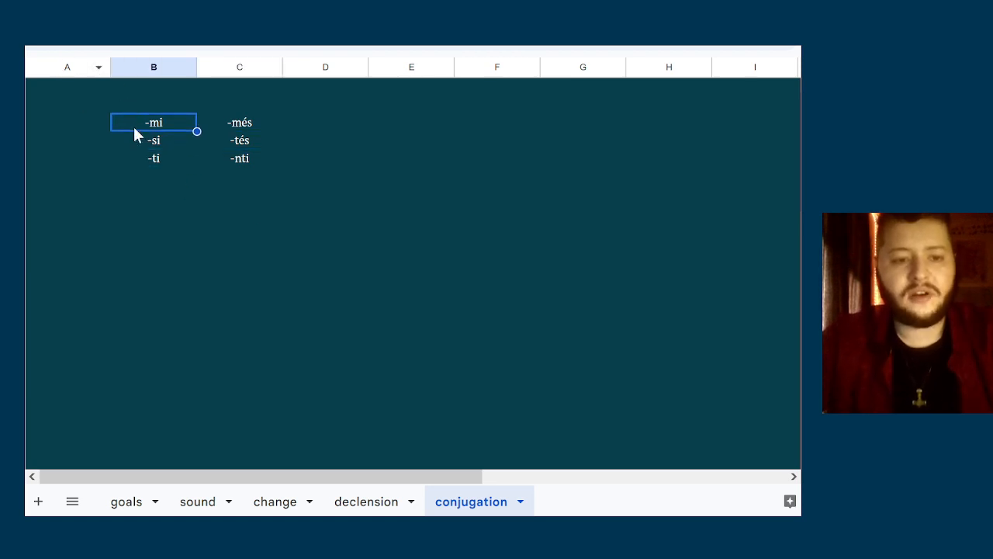
pyautogui.click(328, 145)
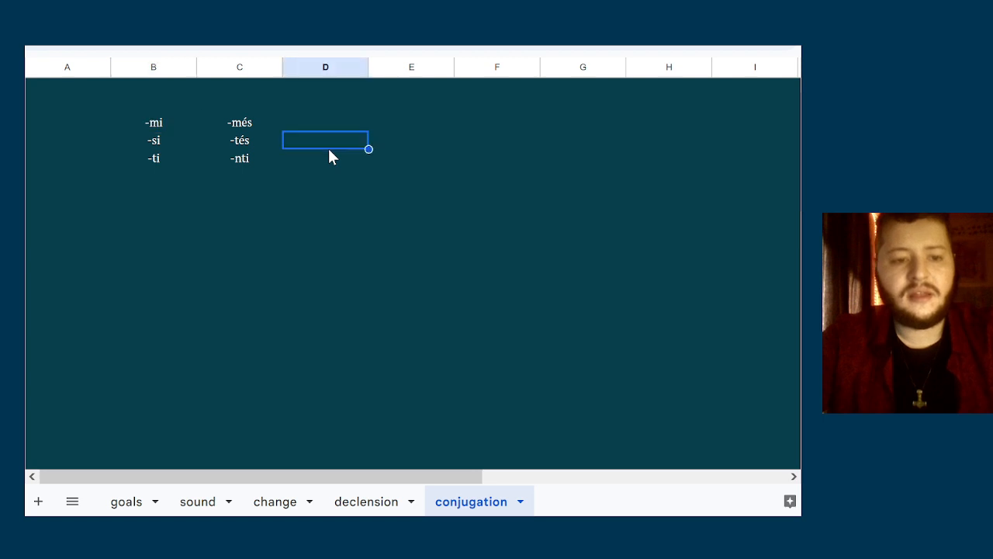
# Replace the hyphen of the first singular ending -mi with the stem dʰéh₁ so the cell reads dʰéh₁mi
pyautogui.click(129, 122)
pyautogui.doubleClick(133, 118)
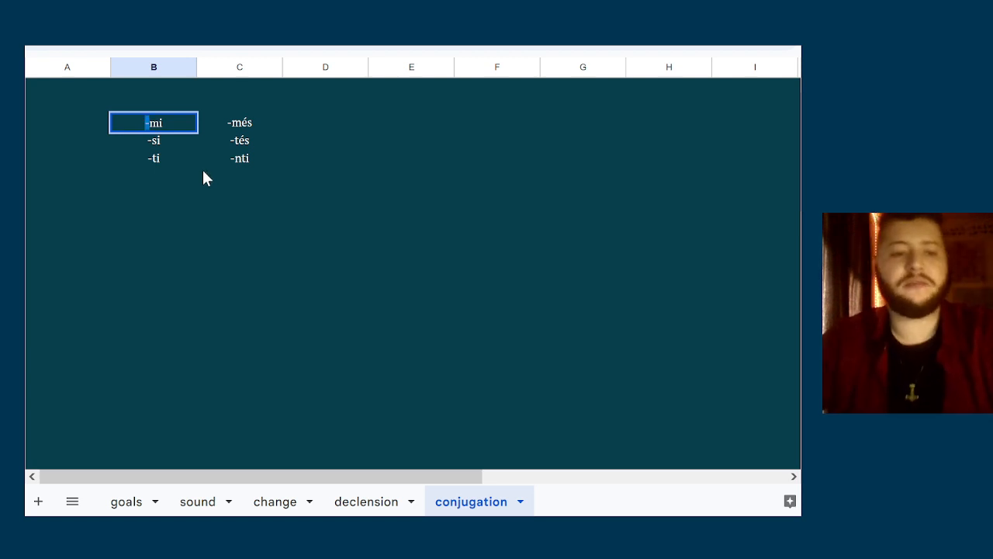
pyautogui.press('Delete')
pyautogui.write('dʰ')
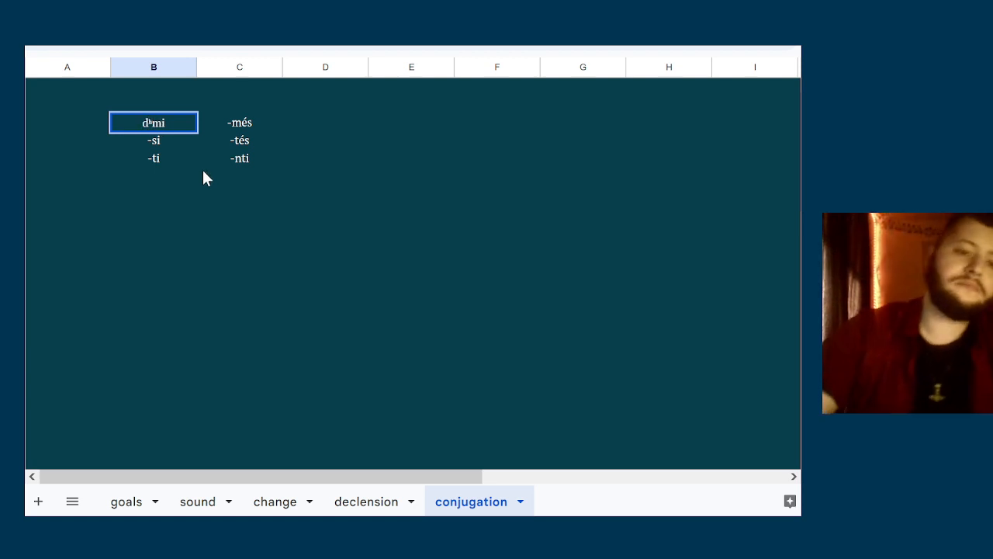
pyautogui.write('éh₁')
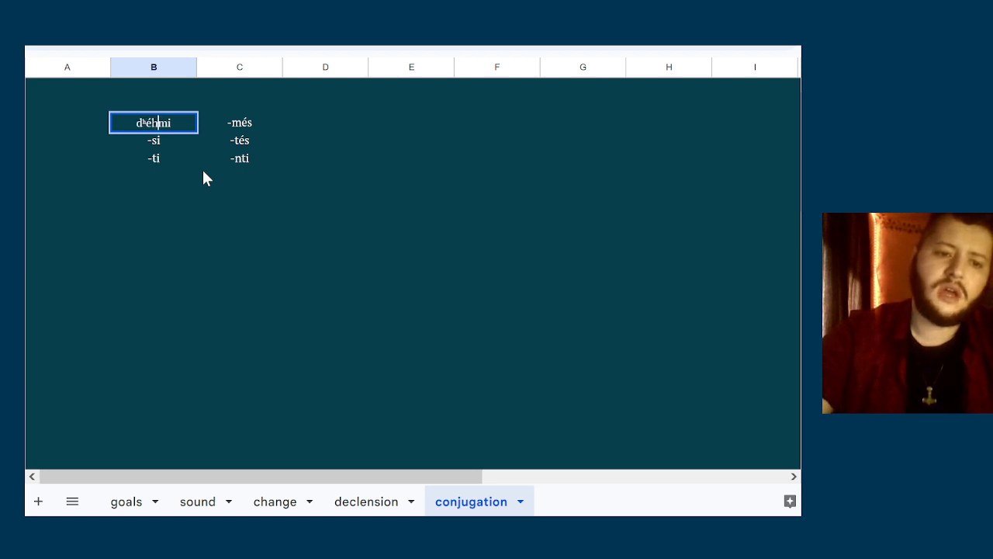
pyautogui.click(160, 159)
pyautogui.click(166, 140)
pyautogui.click(168, 122)
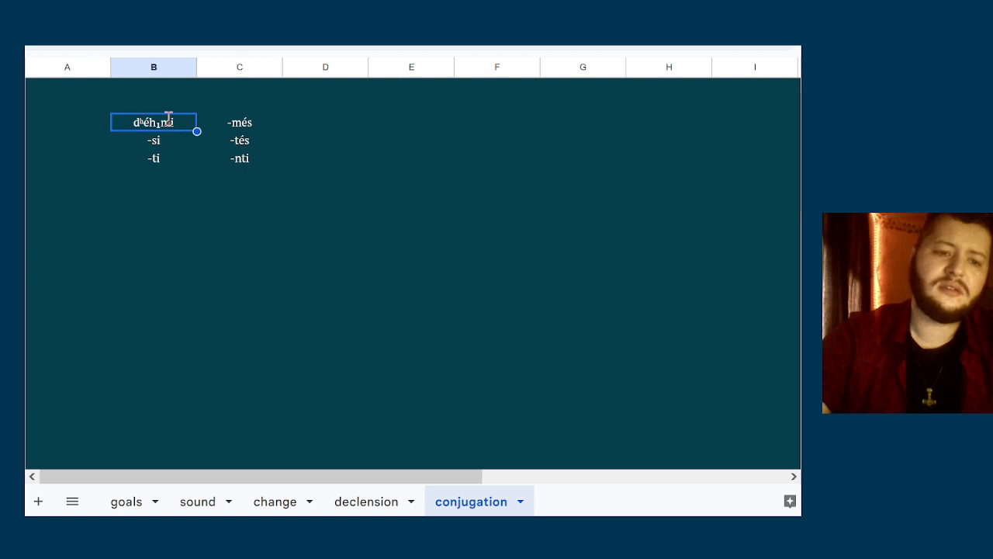
# Open the first singular form dʰéh₁mi for editing
pyautogui.doubleClick(168, 120)
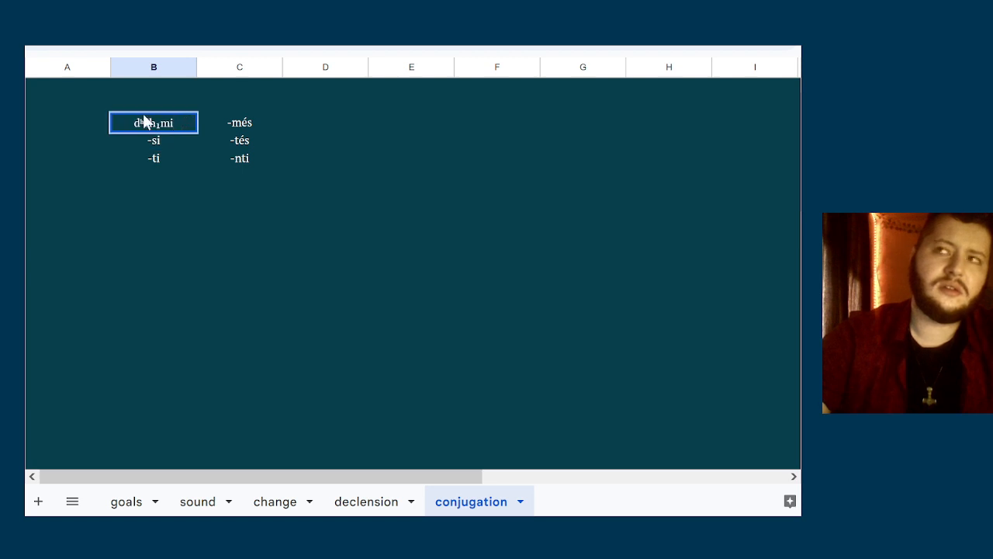
pyautogui.click(160, 123)
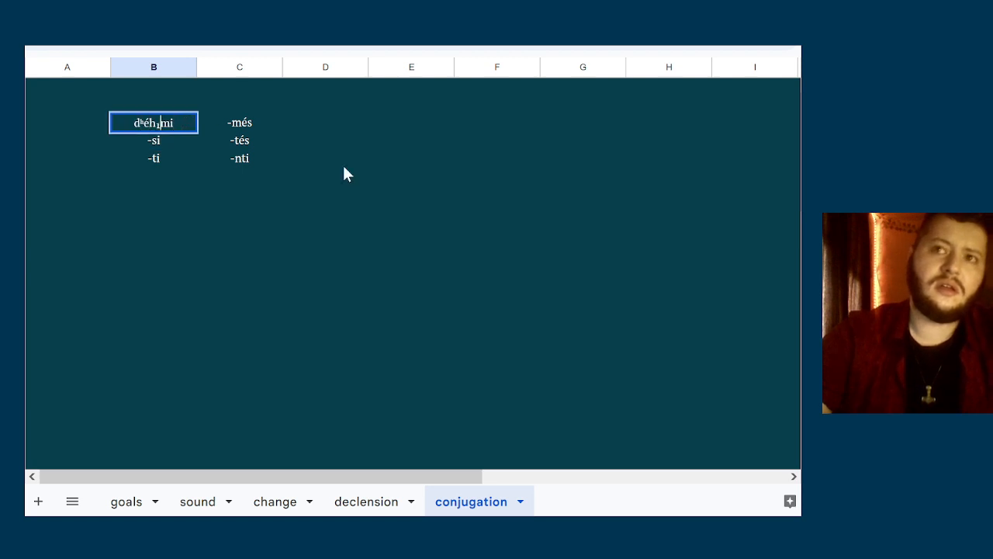
pyautogui.hotkey('shift', 'Home')
pyautogui.hotkey('shift', 'End')
pyautogui.press('Home')
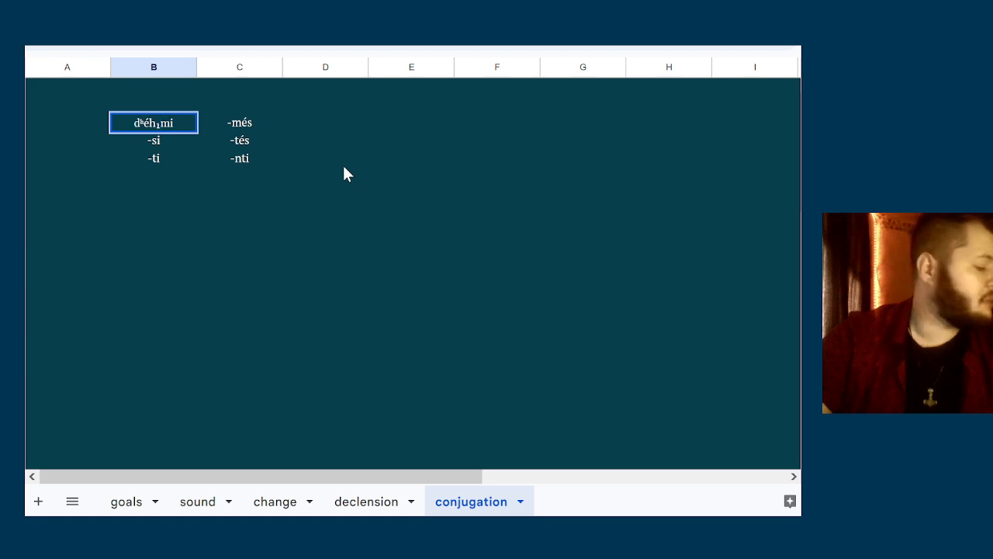
pyautogui.press('End')
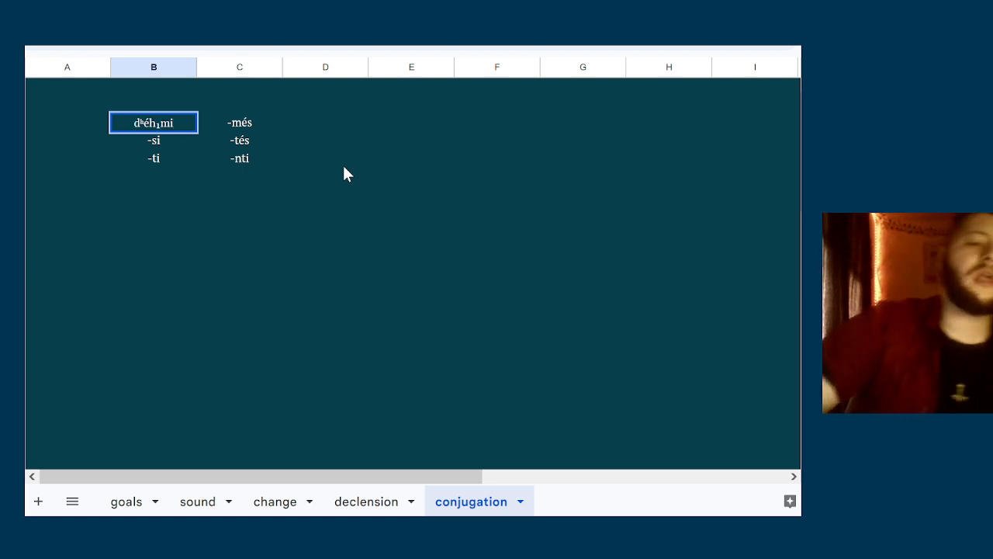
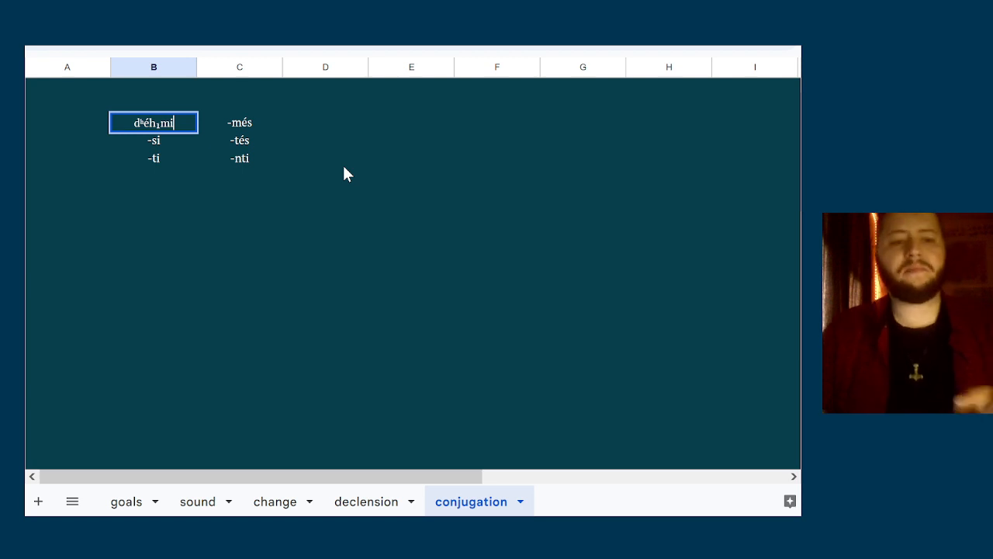
# Change the vowel of the first plural ending to ó so the cell reads -mós
pyautogui.click(256, 124)
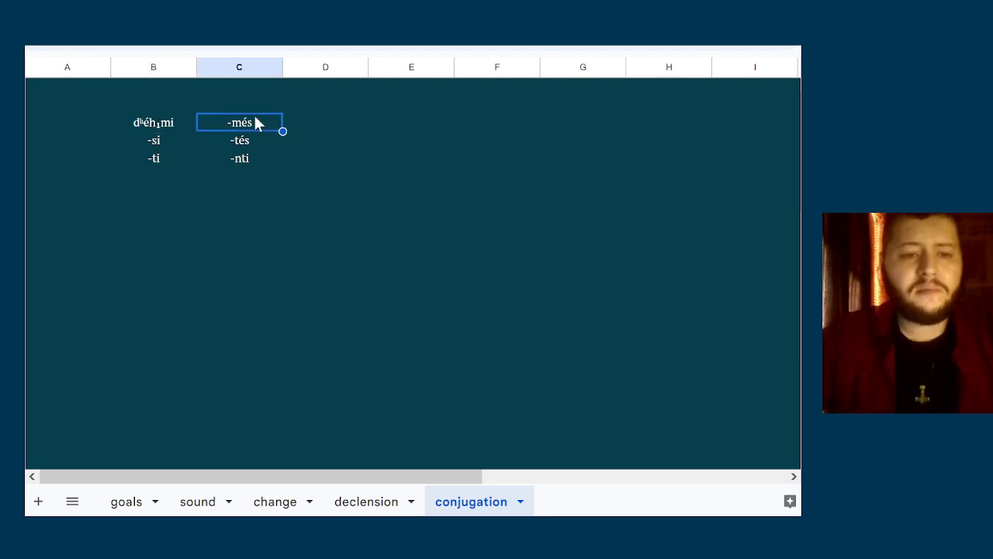
pyautogui.doubleClick(256, 117)
pyautogui.press('Left')
pyautogui.hotkey('shift', 'Left')
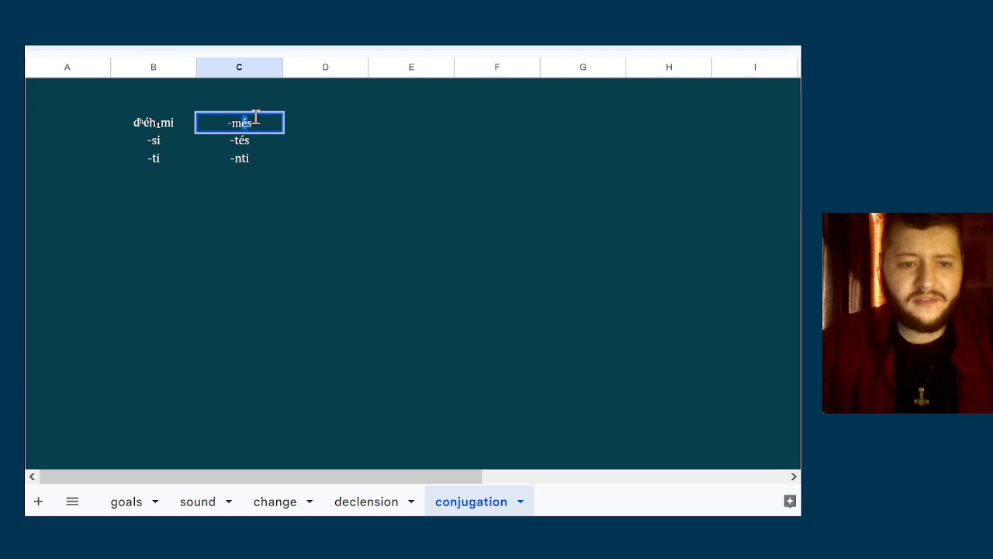
pyautogui.write('ó')
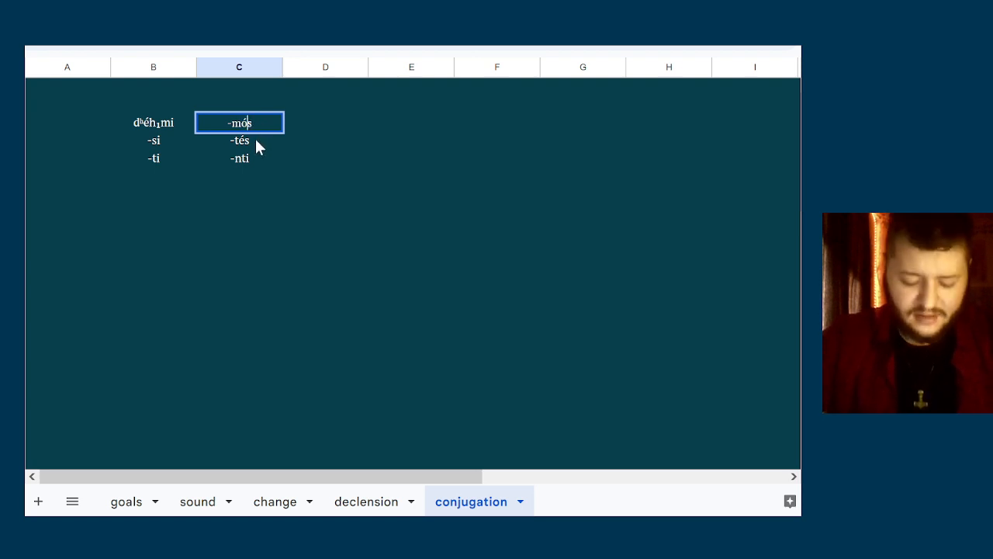
# Remove the final s from the second plural ending so the cell reads -té
pyautogui.click(254, 136)
pyautogui.doubleClick(279, 142)
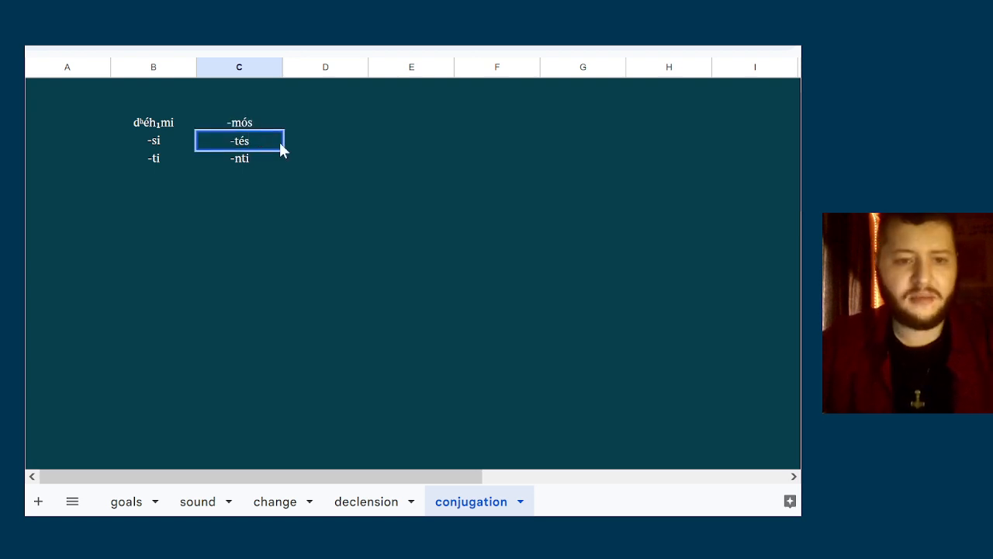
pyautogui.press('Left')
pyautogui.press('Delete')
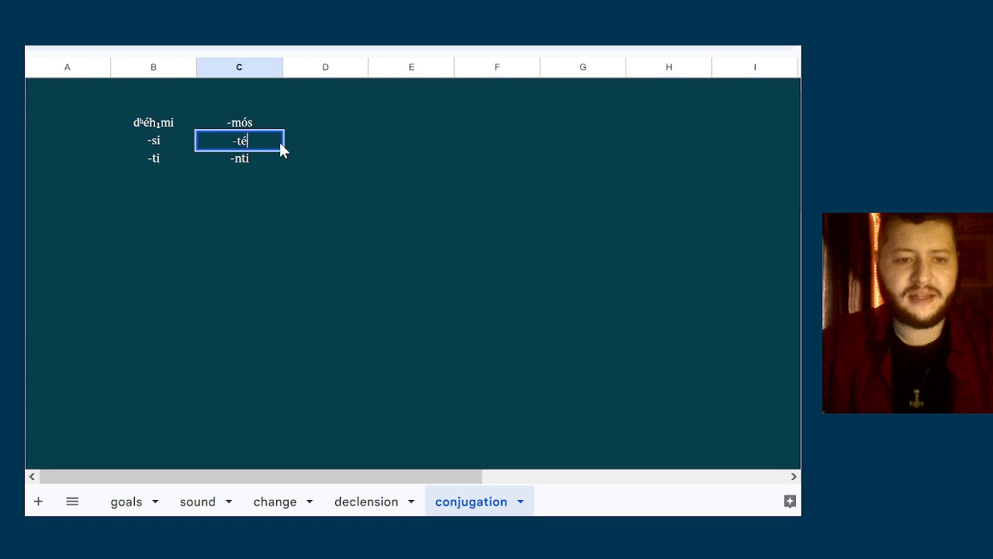
pyautogui.click(347, 133)
# Replace the initial dʰ of the first singular form dʰéh₁mi with gʷʰ
pyautogui.press('Left')
pyautogui.press('Left')
pyautogui.press('Left')
pyautogui.press('Up')
pyautogui.press('Right')
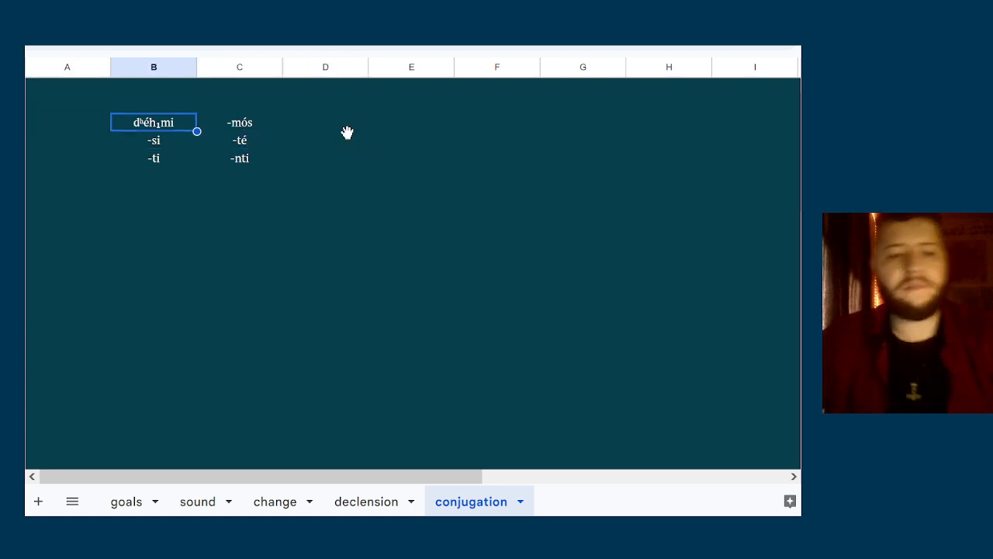
pyautogui.doubleClick(149, 118)
pyautogui.press('Home')
pyautogui.hotkey('shift', 'Right')
pyautogui.hotkey('shift', 'Right')
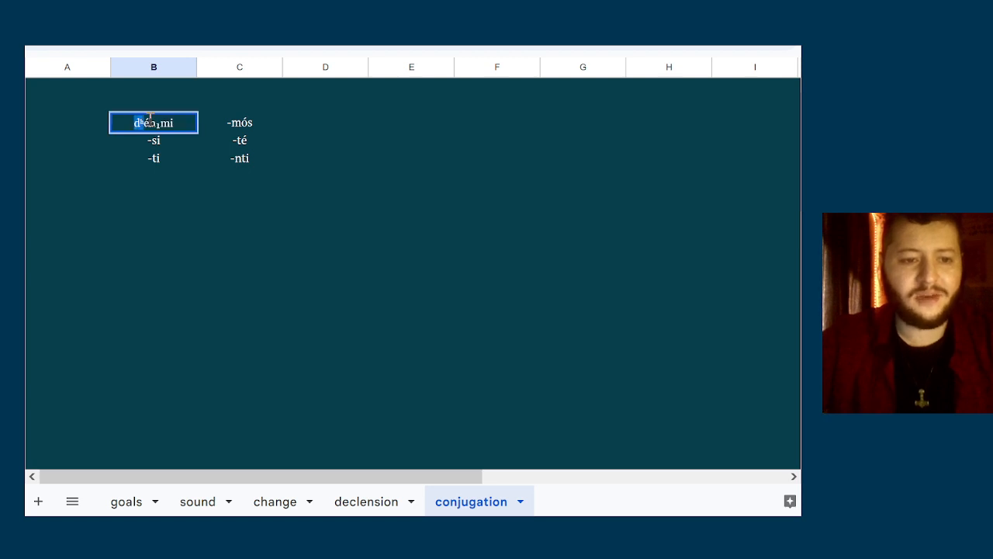
pyautogui.write('gʰ')
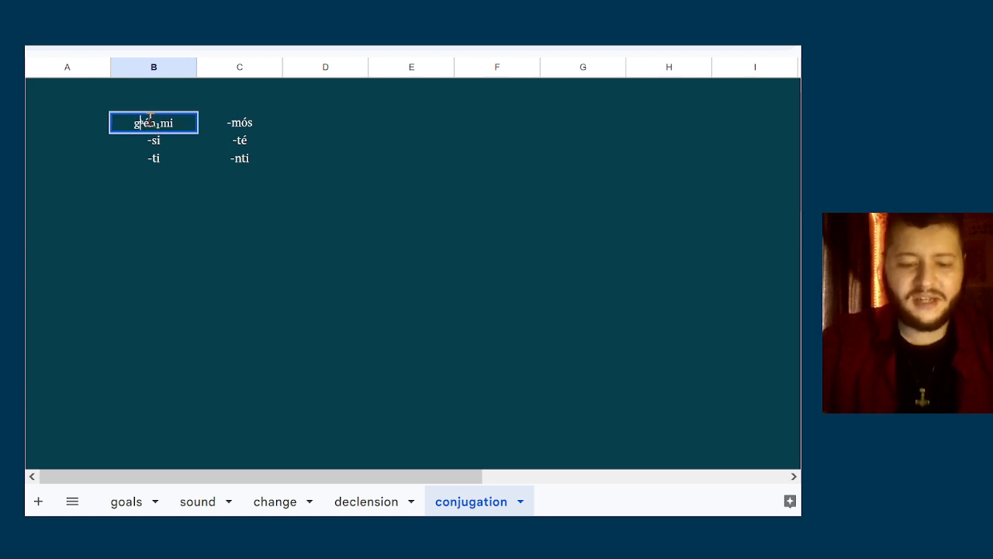
pyautogui.press('Left')
pyautogui.write('ʷ')
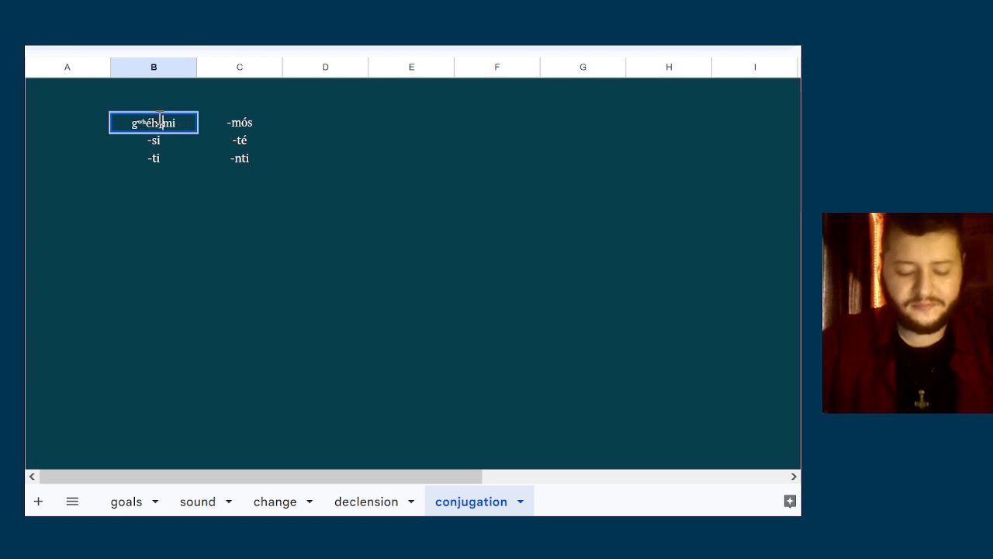
# Replace h₁ in the first singular form with n so the cell reads gʷʰénmi
pyautogui.hotkey('shift', 'Left')
pyautogui.hotkey('shift', 'Left')
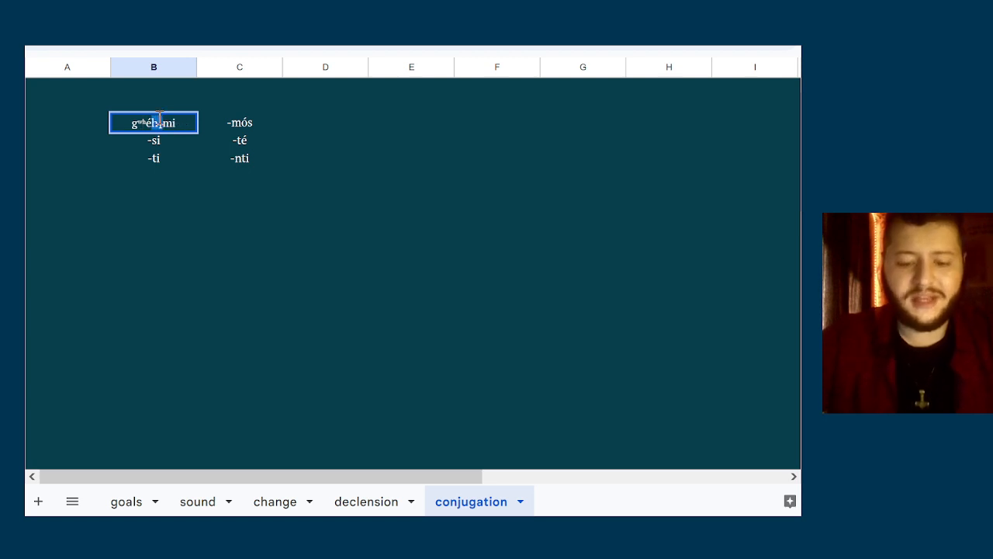
pyautogui.write('n')
pyautogui.press('Return')
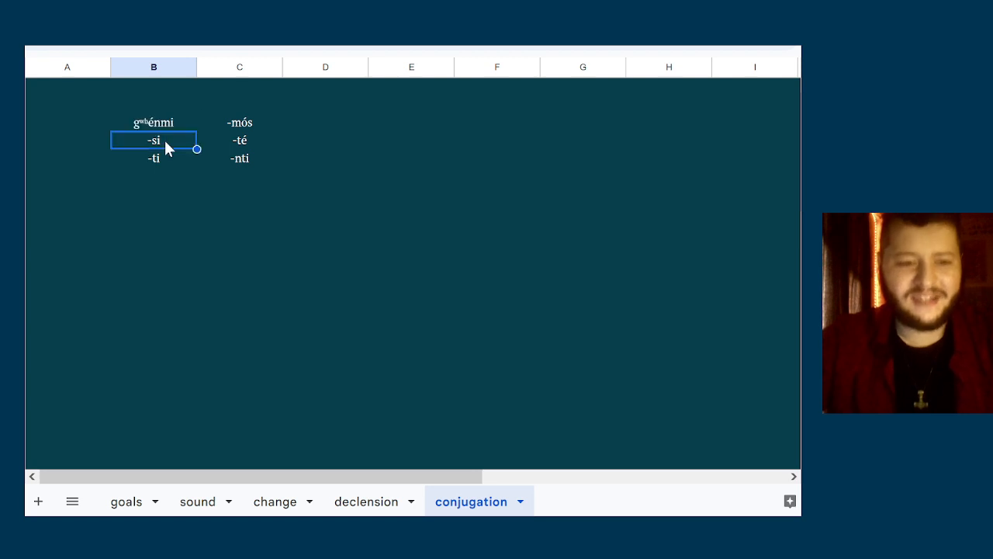
pyautogui.press('Up')
pyautogui.press('Down')
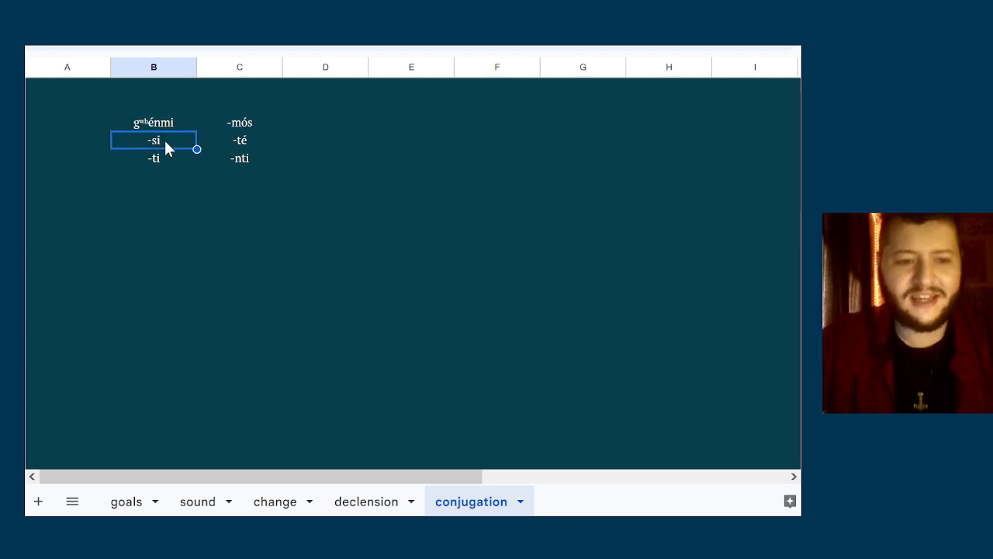
pyautogui.press('Up')
pyautogui.press('Down')
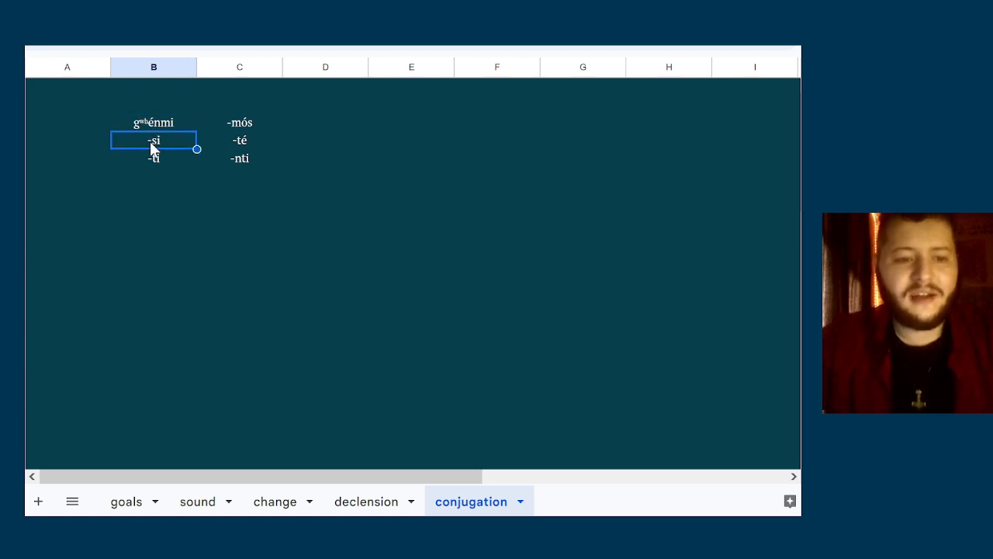
pyautogui.press('Return')
pyautogui.press('Home')
pyautogui.hotkey('shift', 'Right')
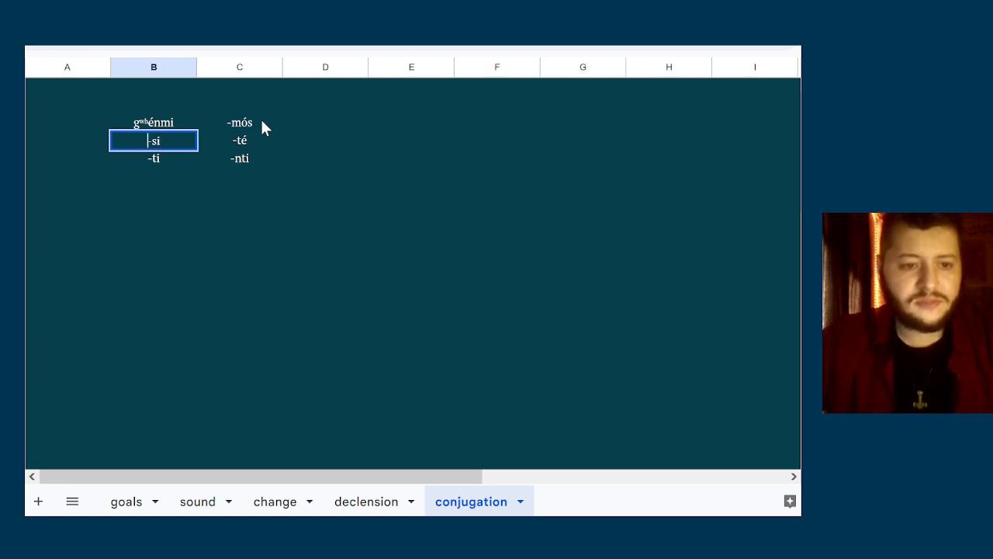
# Copy the stem gʷʰén from the first singular form into the empty cell above it
pyautogui.click(171, 129)
pyautogui.press('Return')
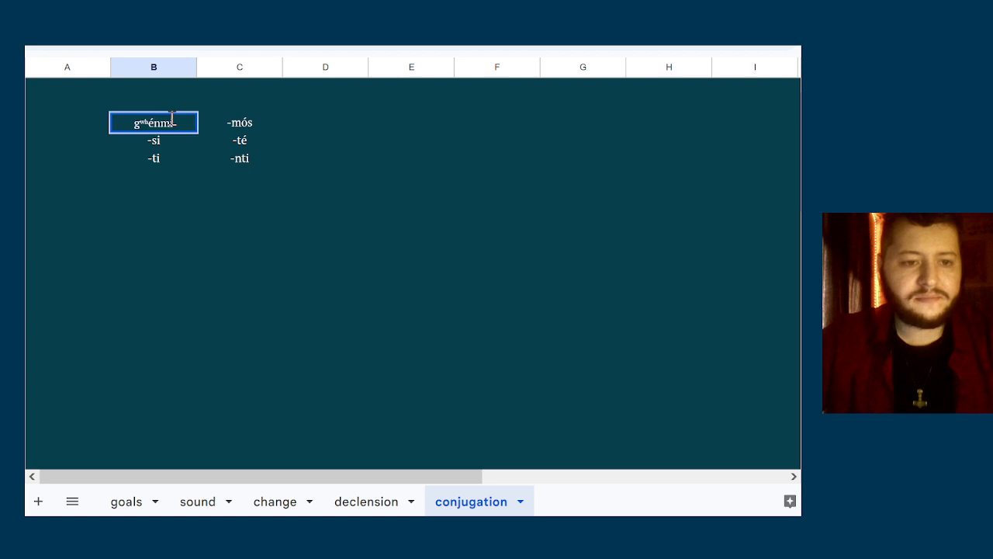
pyautogui.press('Home')
pyautogui.hotkey('shift', 'Right')
pyautogui.hotkey('shift', 'Right')
pyautogui.hotkey('shift', 'Right')
pyautogui.hotkey('shift', 'Right')
pyautogui.hotkey('shift', 'Right')
pyautogui.hotkey('ctrl', 'c')
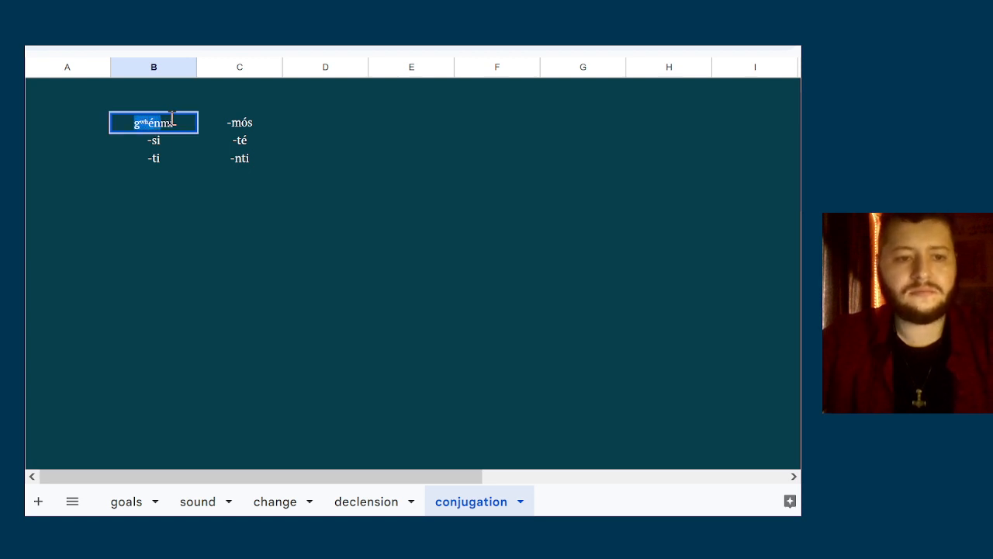
pyautogui.click(172, 99)
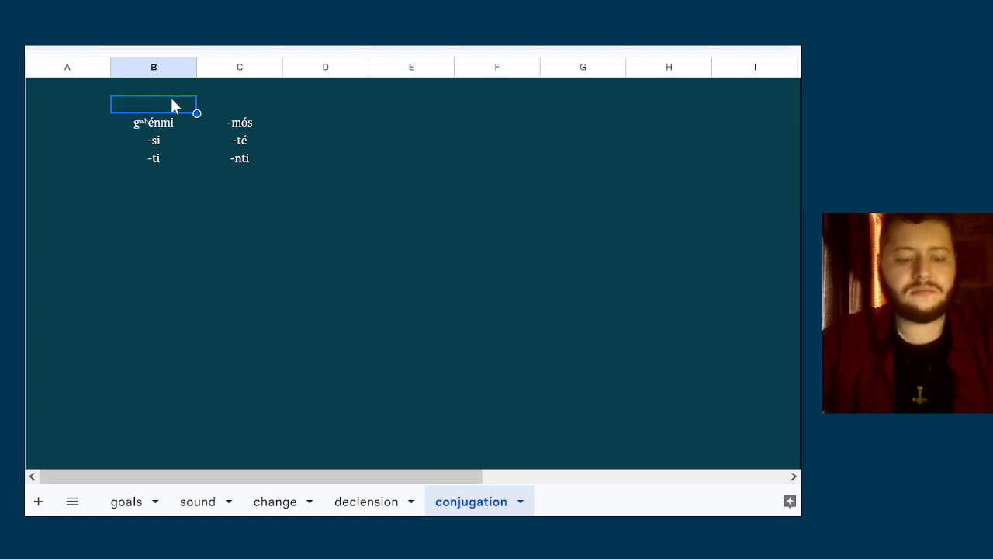
pyautogui.hotkey('ctrl', 'v')
pyautogui.hotkey('ctrl', 'z')
pyautogui.doubleClick(185, 107)
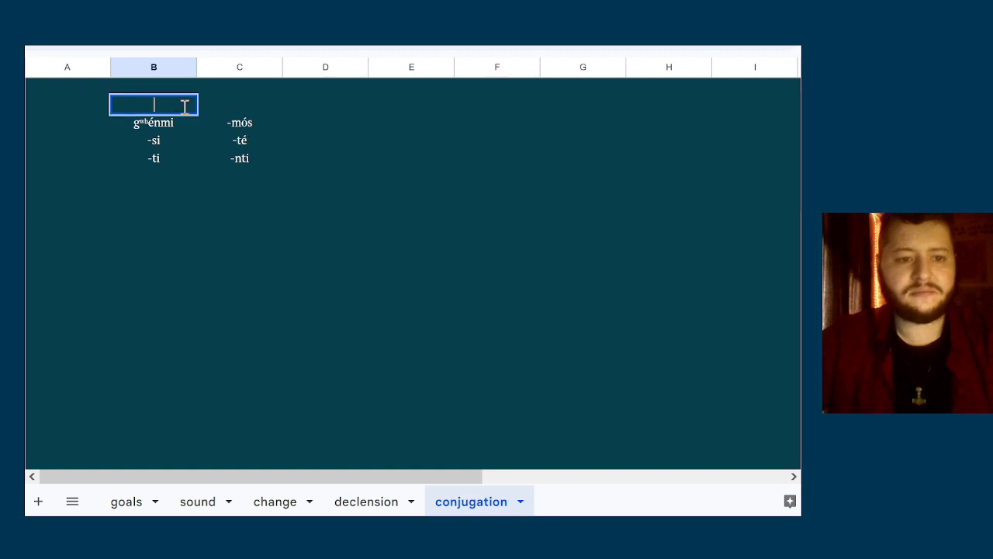
pyautogui.hotkey('ctrl', 'v')
pyautogui.click(268, 96)
# Replace the hyphen of the second singular ending -si with the stem gʷʰén so the cell reads gʷʰénsi
pyautogui.press('Down')
pyautogui.press('Down')
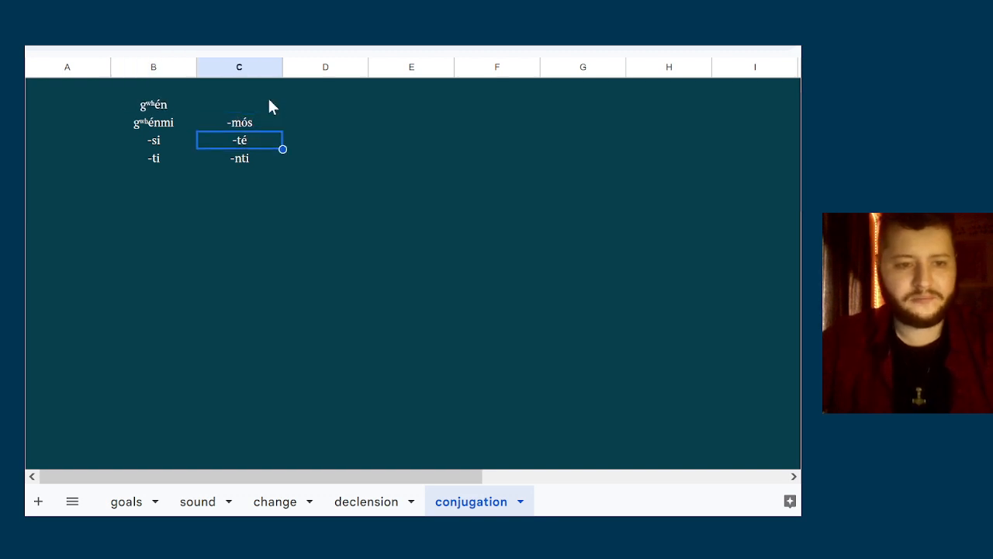
pyautogui.press('Left')
pyautogui.click(169, 98)
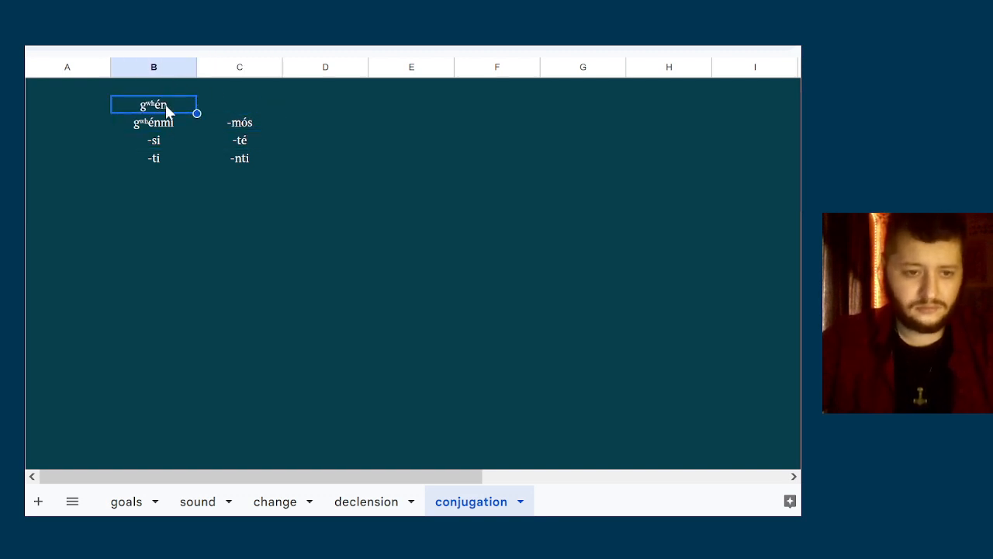
pyautogui.doubleClick(165, 104)
pyautogui.hotkey('ctrl', 'c')
pyautogui.click(153, 140)
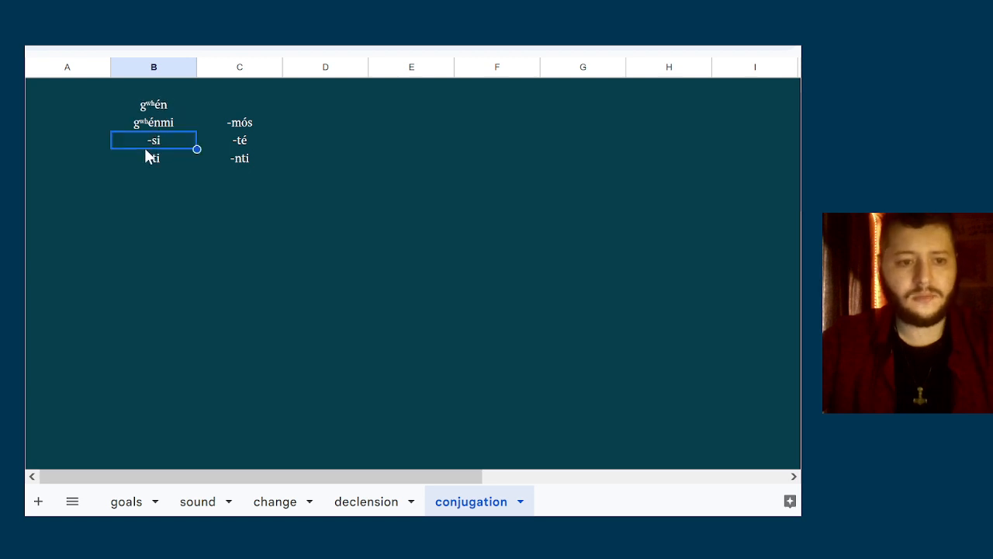
pyautogui.doubleClick(153, 140)
pyautogui.press('BackSpace')
pyautogui.hotkey('ctrl', 'v')
# Replace the hyphen of the third singular ending -ti with the stem gʷʰén so the cell reads gʷʰénti
pyautogui.click(149, 162)
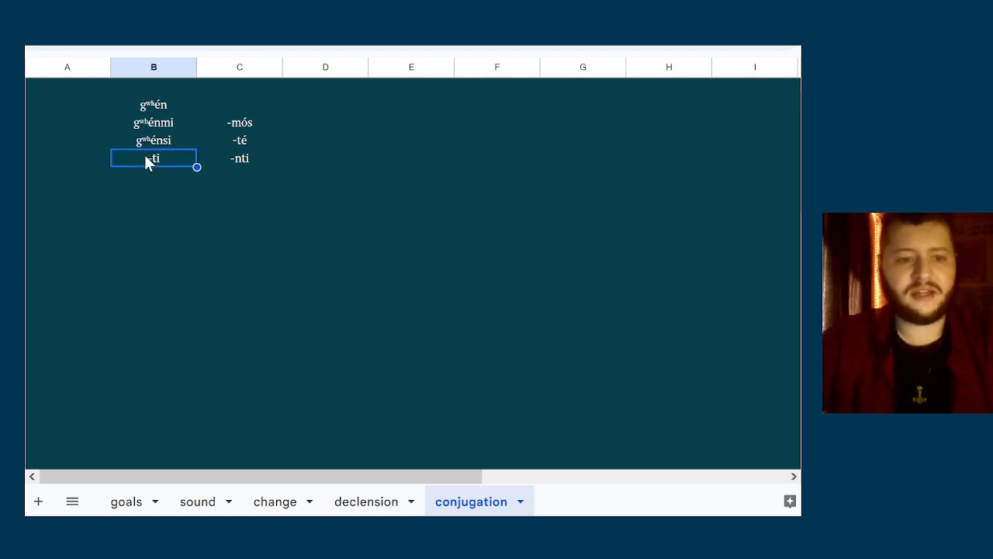
pyautogui.doubleClick(147, 158)
pyautogui.press('BackSpace')
pyautogui.hotkey('ctrl', 'v')
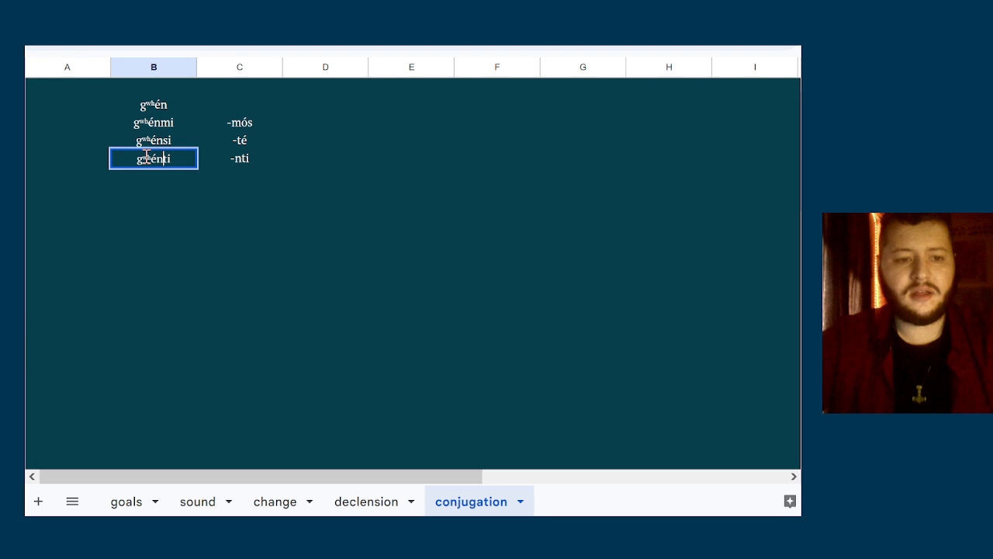
# Replace the hyphen of the third plural ending -nti with the stem gʷʰén
pyautogui.click(249, 160)
pyautogui.doubleClick(250, 160)
pyautogui.press('Home')
pyautogui.hotkey('shift', 'Right')
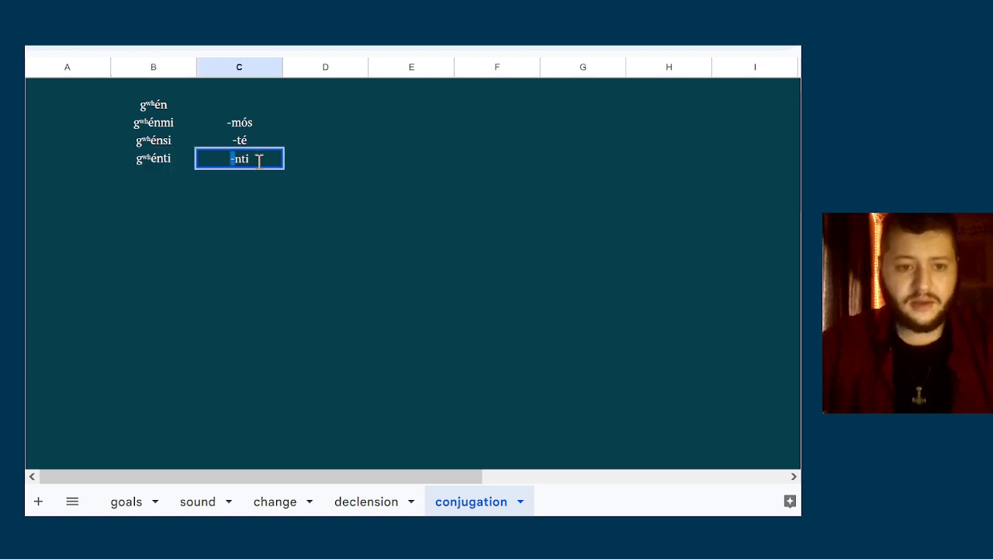
pyautogui.hotkey('ctrl', 'v')
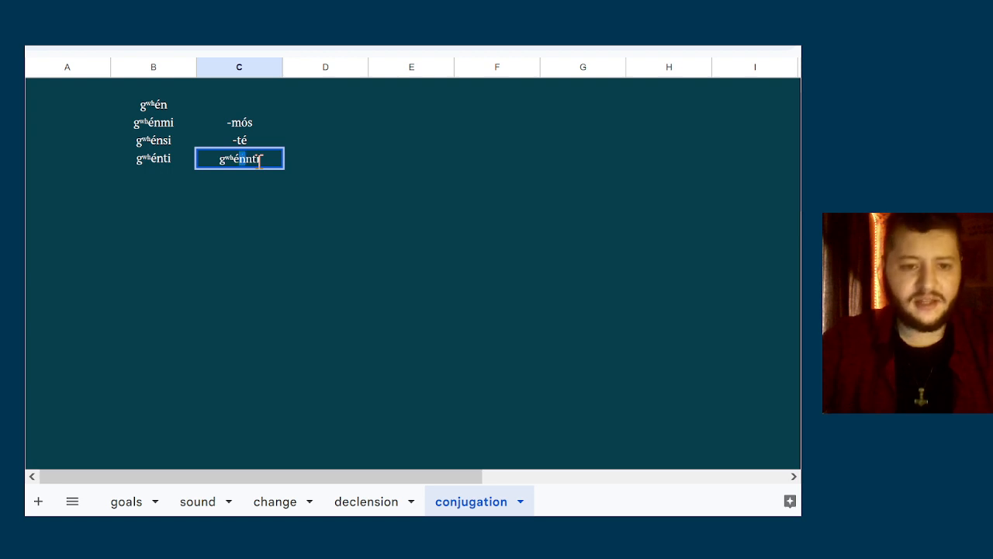
# Move the stem's n in front of the é so the third plural form reads gʷʰnénti
pyautogui.hotkey('shift', 'Right')
pyautogui.hotkey('ctrl', 'x')
pyautogui.press('Left')
pyautogui.hotkey('ctrl', 'v')
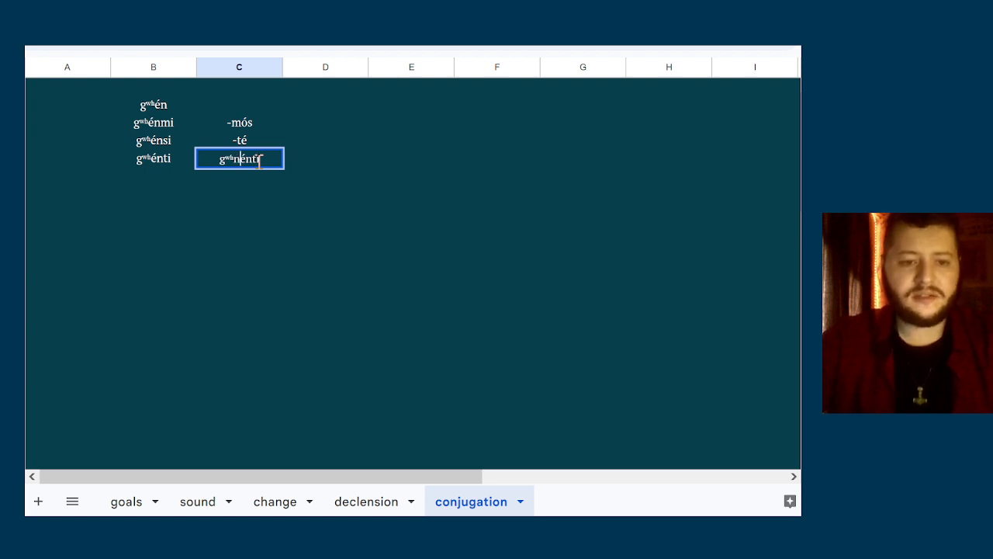
pyautogui.press('Right')
pyautogui.press('Right')
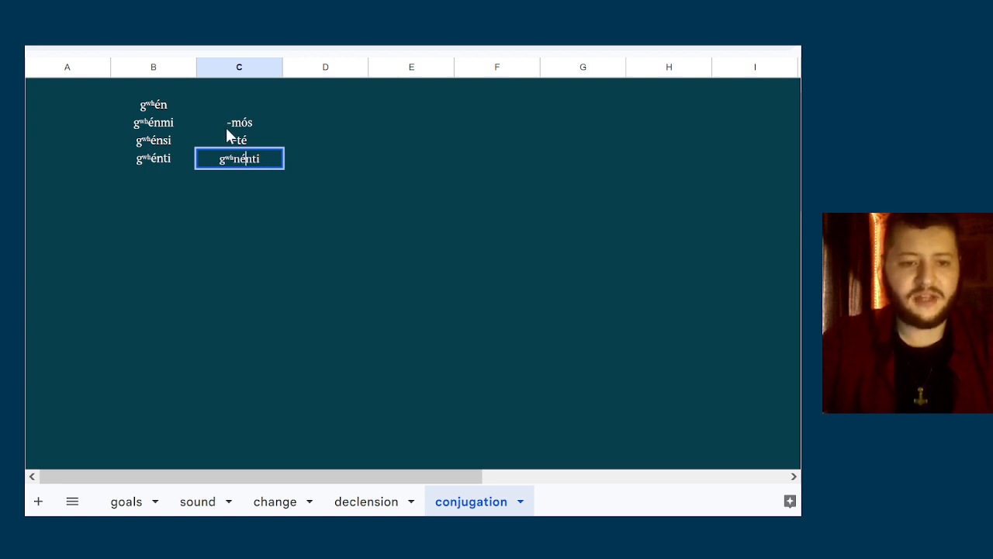
# Copy gʷʰn from the third plural form over the hyphen of -mós so the first plural reads gʷʰnmós
pyautogui.click(234, 164)
pyautogui.press('BackSpace')
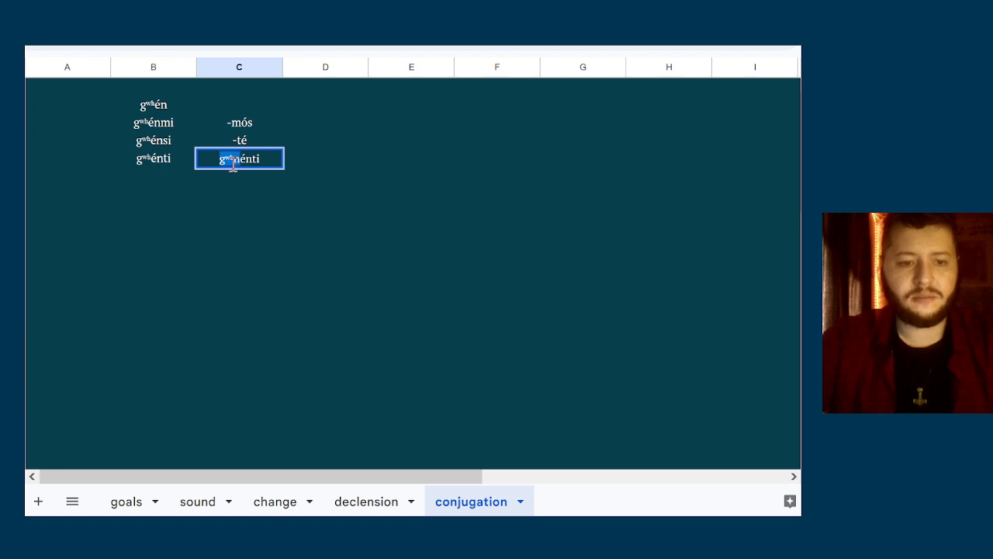
pyautogui.doubleClick(237, 130)
pyautogui.hotkey('shift', 'Home')
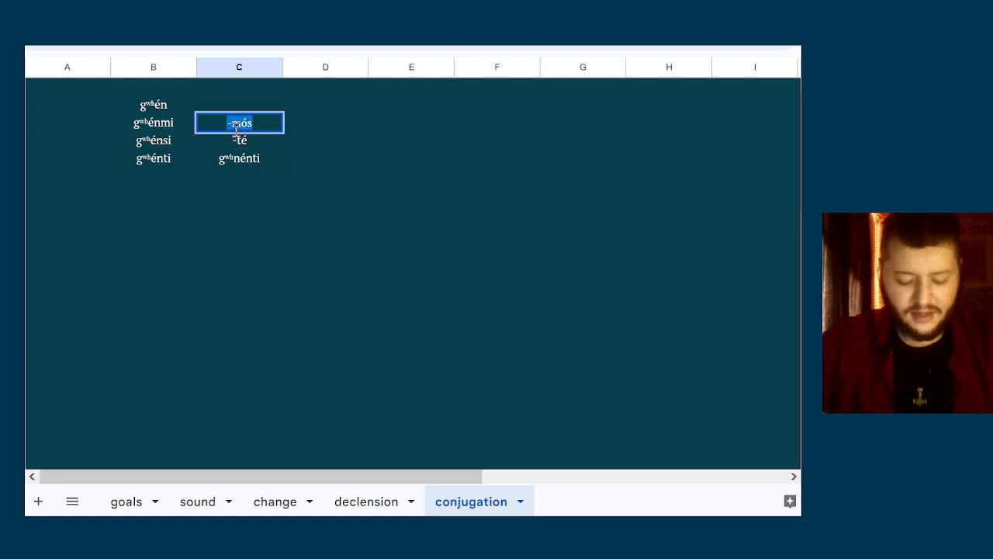
pyautogui.press('Left')
pyautogui.hotkey('shift', 'Right')
pyautogui.hotkey('ctrl', 'v')
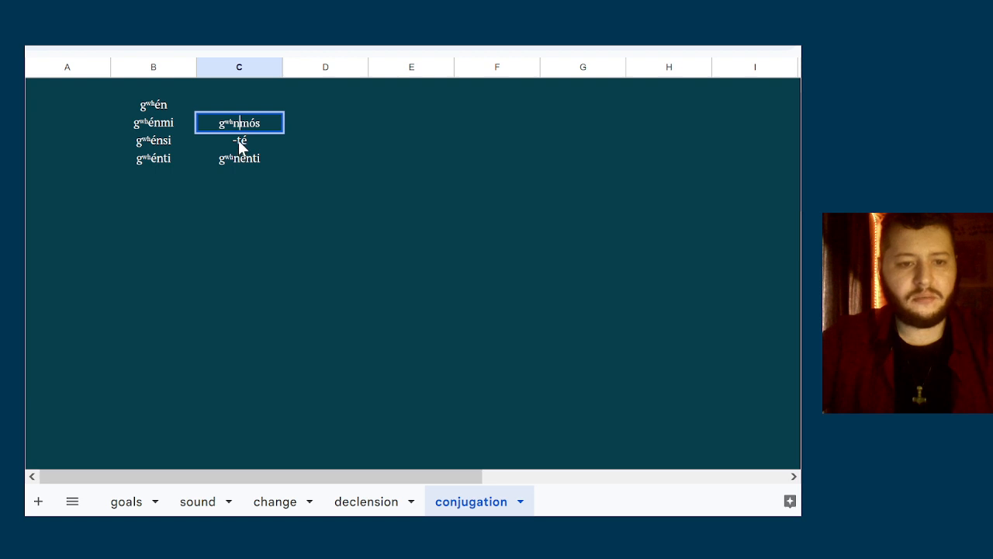
# Replace the hyphen of the second plural ending -té with gʷʰn so the cell reads gʷʰnté
pyautogui.doubleClick(239, 140)
pyautogui.press('Home')
pyautogui.hotkey('shift', 'Right')
pyautogui.hotkey('ctrl', 'v')
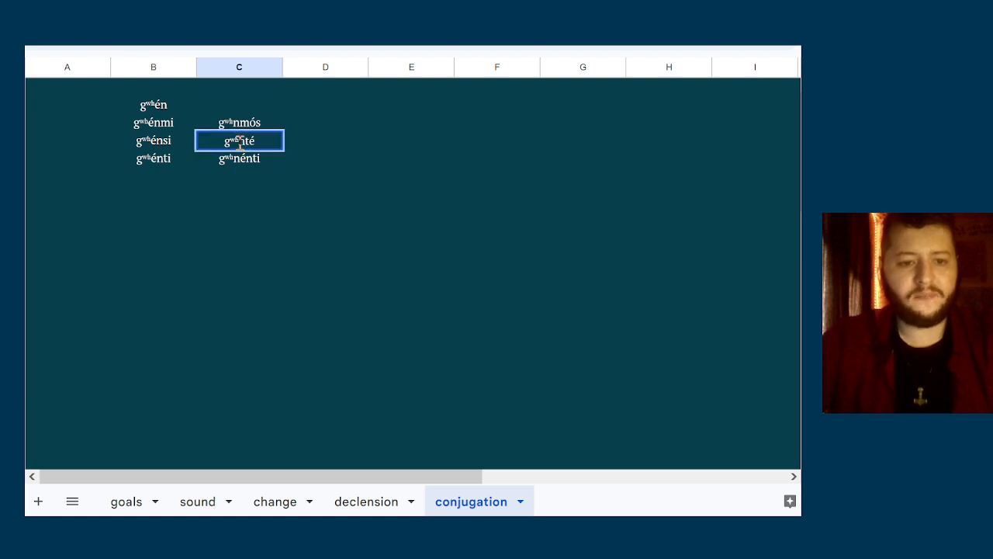
pyautogui.click(333, 170)
# Look through the completed singular and plural forms of the stem gʷʰén
pyautogui.press('Left')
pyautogui.press('Up')
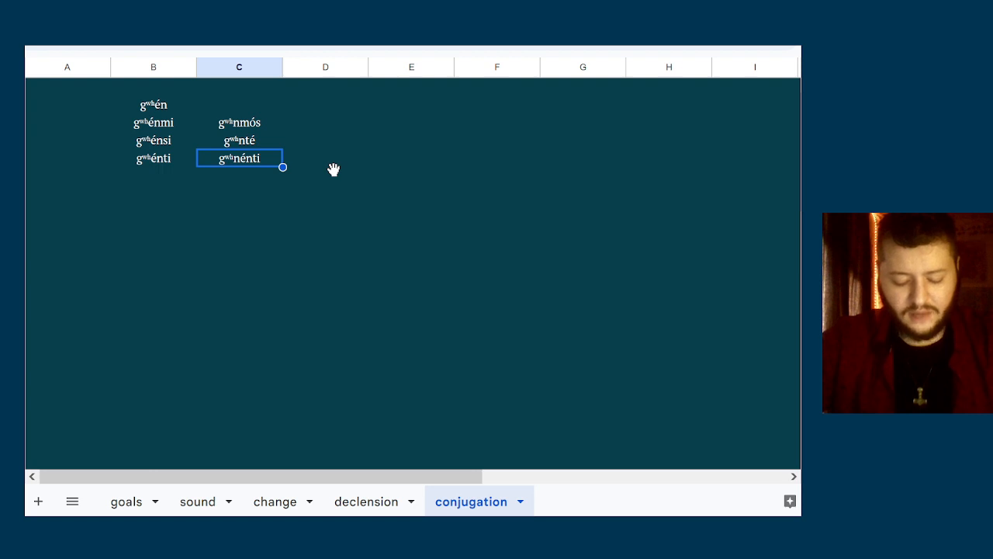
pyautogui.press('Right')
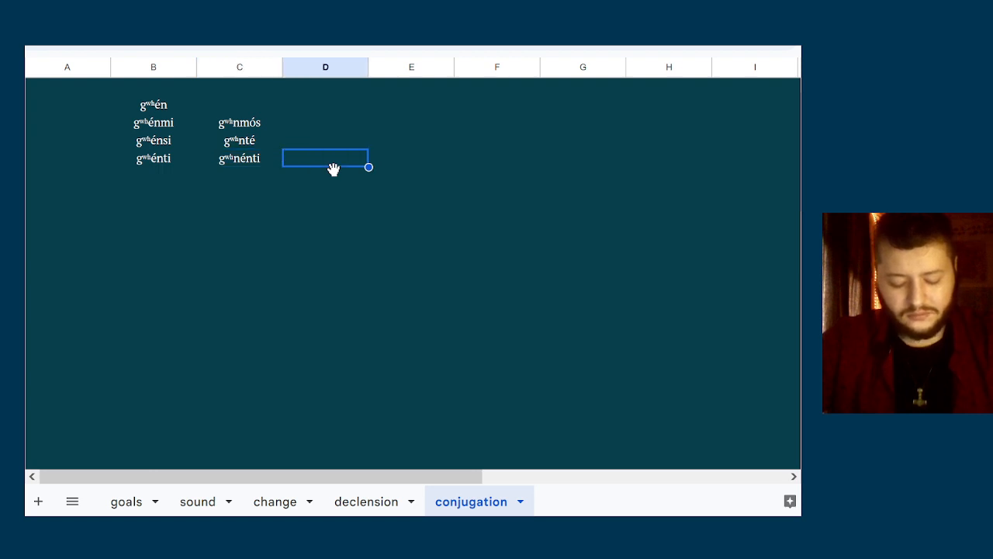
pyautogui.press('Left')
pyautogui.press('Left')
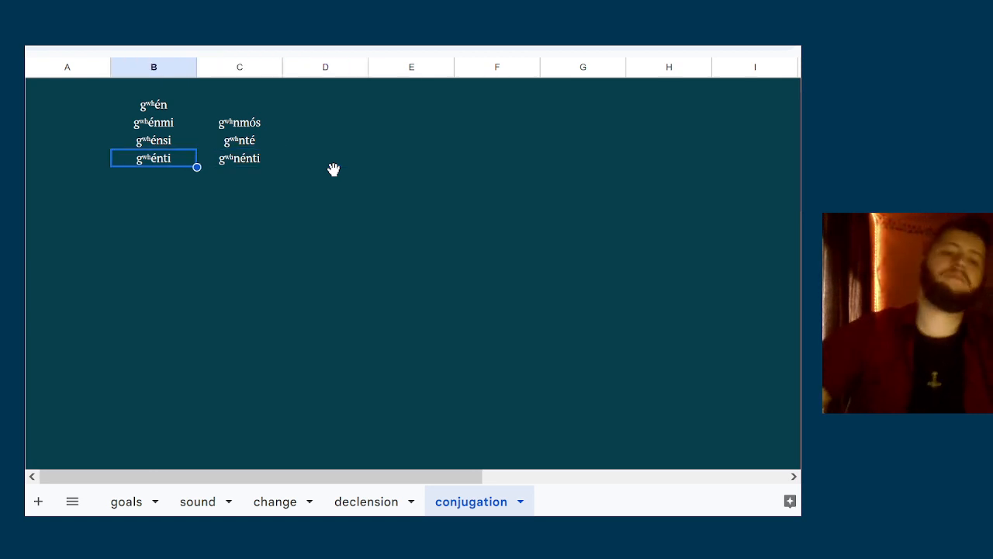
pyautogui.press('Up')
pyautogui.press('Up')
pyautogui.press('Up')
pyautogui.press('Down')
pyautogui.press('Down')
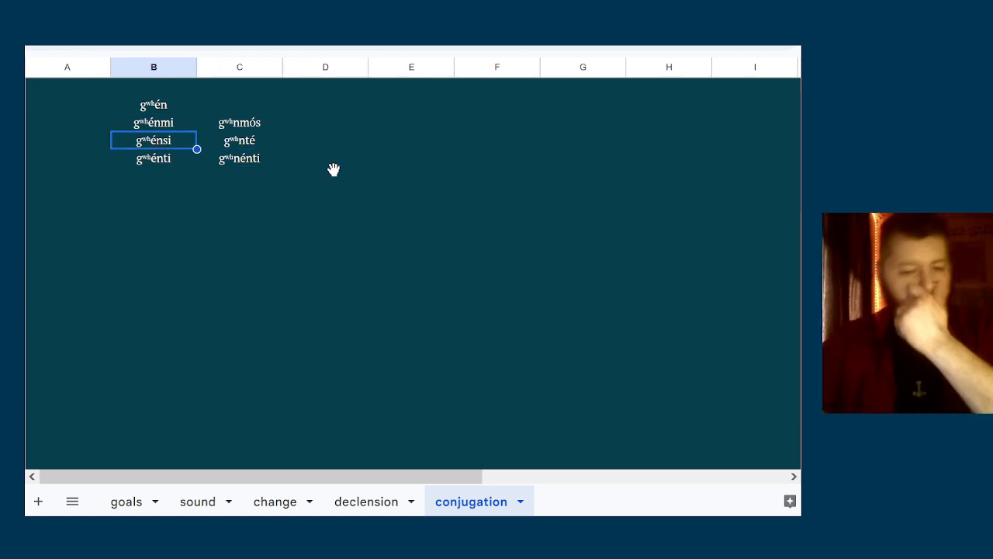
# Compare the singular forms of gʷʰén with their plural counterparts, person by person
pyautogui.press('Down')
pyautogui.press('Down')
pyautogui.press('Up')
pyautogui.press('Up')
pyautogui.press('Up')
pyautogui.press('Down')
pyautogui.press('Down')
pyautogui.press('Down')
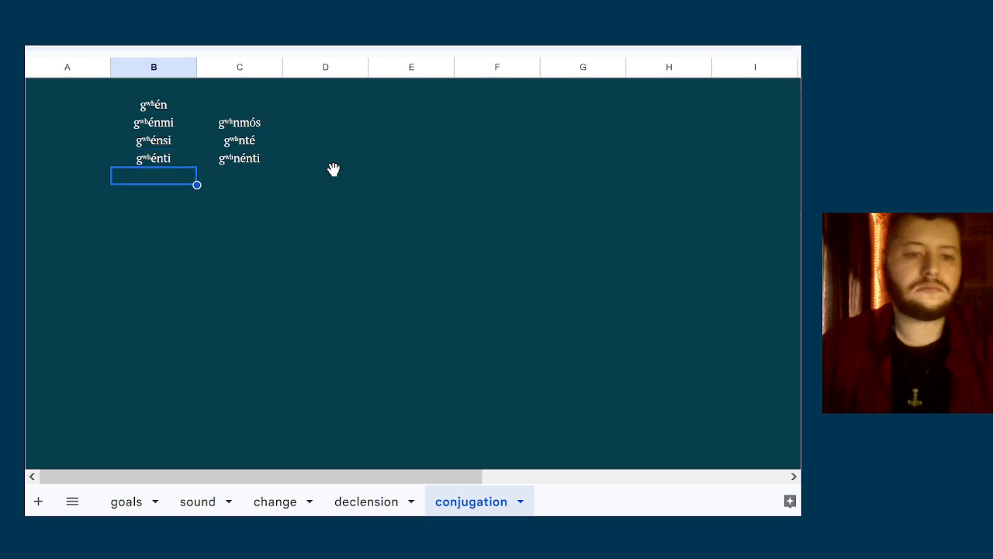
pyautogui.hotkey('shift', 'Right')
pyautogui.press('Up')
pyautogui.press('Right')
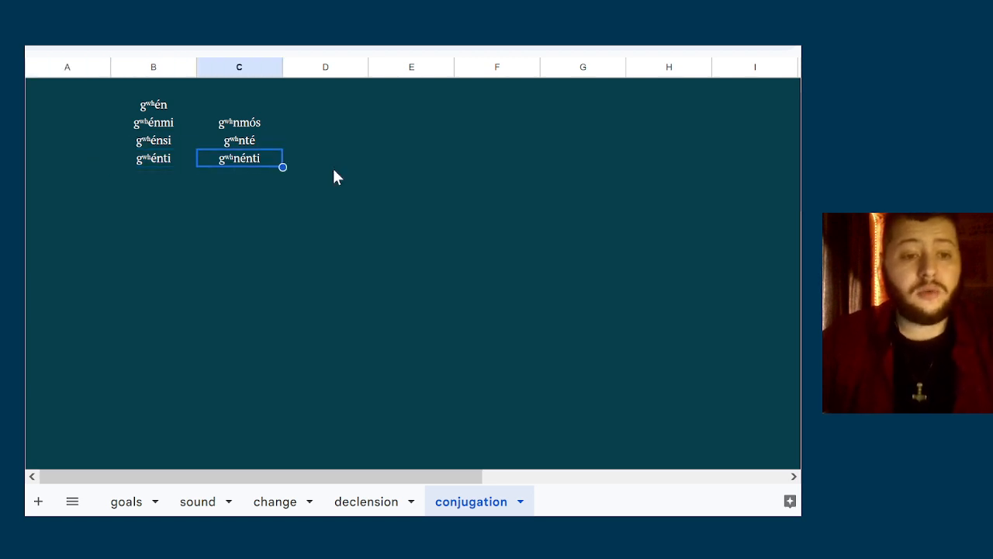
pyautogui.press('Left')
pyautogui.press('Up')
pyautogui.press('Up')
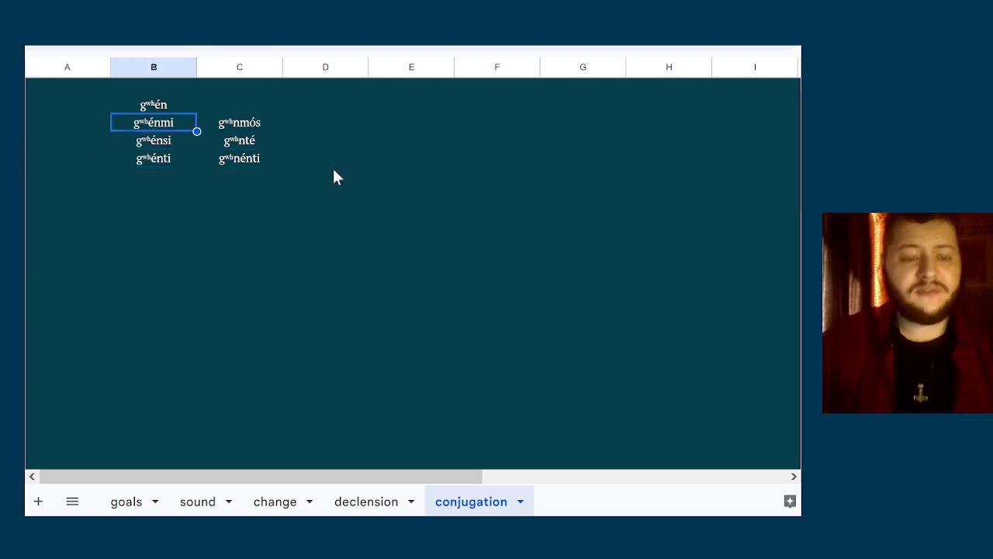
pyautogui.press('Down')
pyautogui.press('Right')
pyautogui.press('Up')
pyautogui.press('Right')
pyautogui.press('Right')
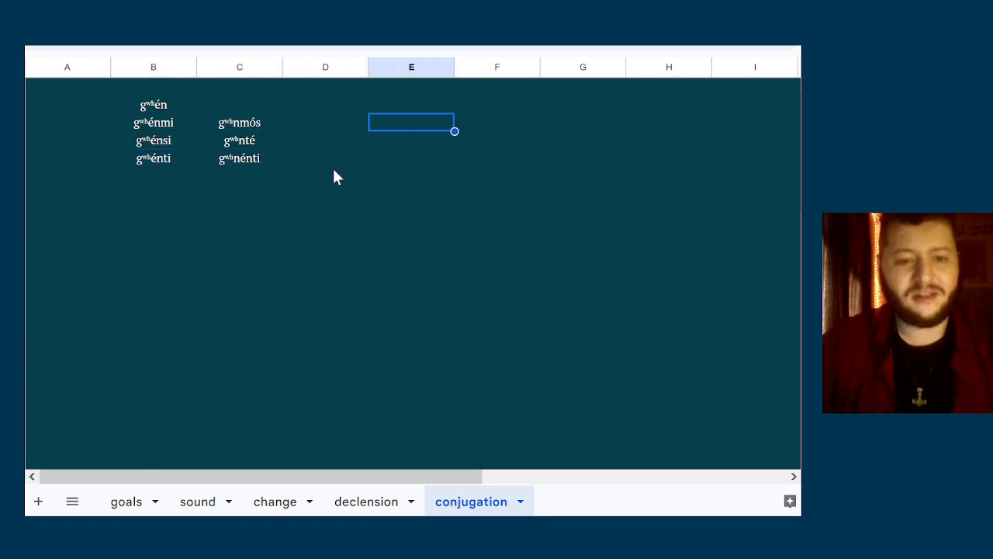
pyautogui.press('Right')
pyautogui.press('Left')
pyautogui.press('Left')
pyautogui.press('Left')
pyautogui.press('Down')
pyautogui.press('Down')
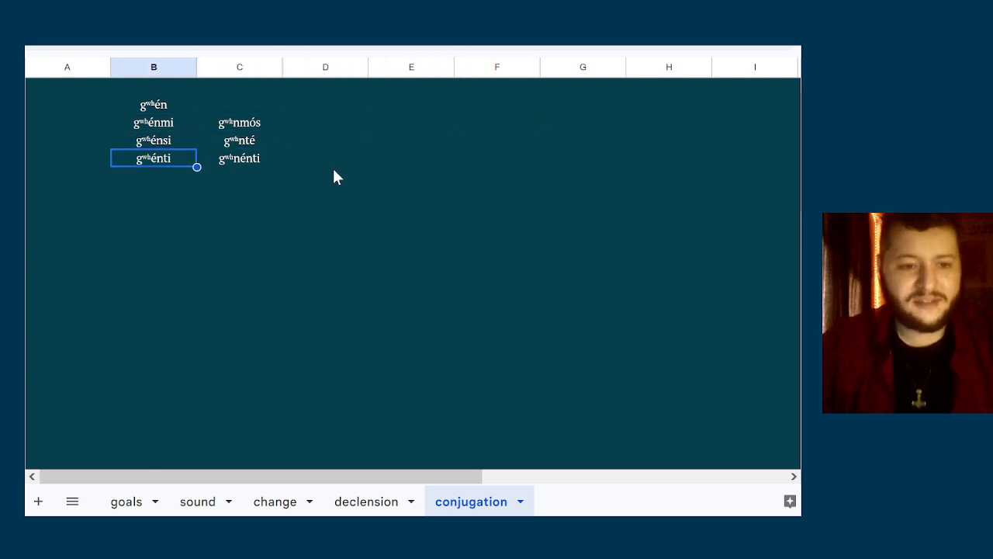
pyautogui.press('Up')
pyautogui.press('Right')
pyautogui.press('Left')
pyautogui.press('Up')
# Highlight the block of singular and plural forms from gʷʰénmi to gʷʰnénti
pyautogui.hotkey('shift', 'Right')
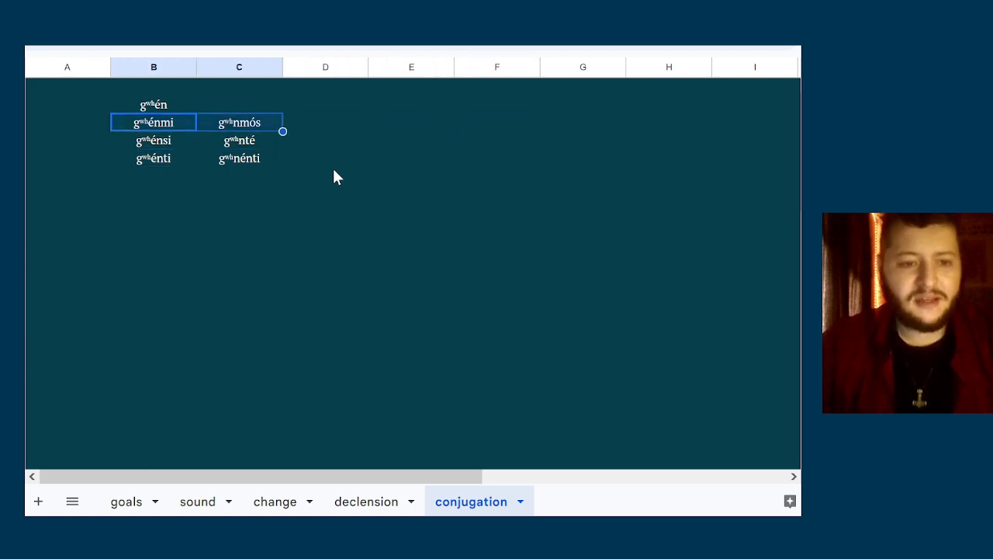
pyautogui.hotkey('shift', 'Down')
pyautogui.hotkey('shift', 'Down')
pyautogui.press('Up')
pyautogui.press('Down')
pyautogui.hotkey('shift', 'Down')
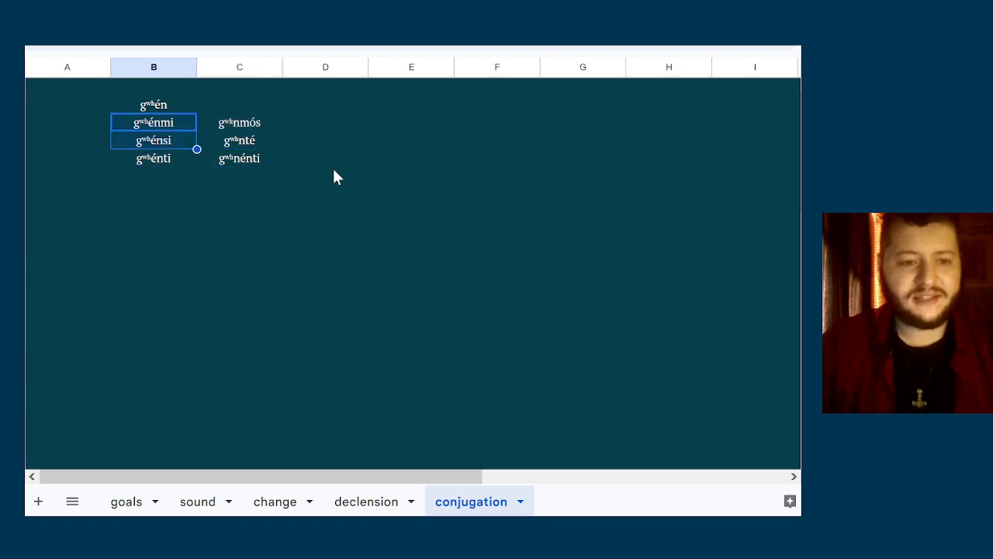
pyautogui.hotkey('shift', 'Down')
pyautogui.hotkey('shift', 'Right')
pyautogui.press('Left')
pyautogui.press('Down')
pyautogui.press('Down')
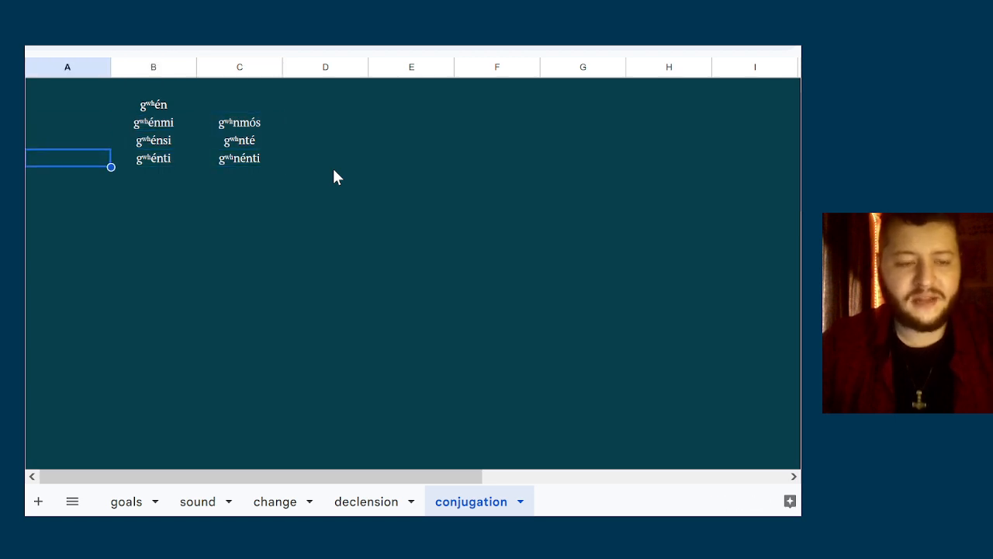
pyautogui.press('Right')
pyautogui.press('Up')
pyautogui.hotkey('shift', 'Up')
pyautogui.hotkey('shift', 'Down')
pyautogui.hotkey('shift', 'Right')
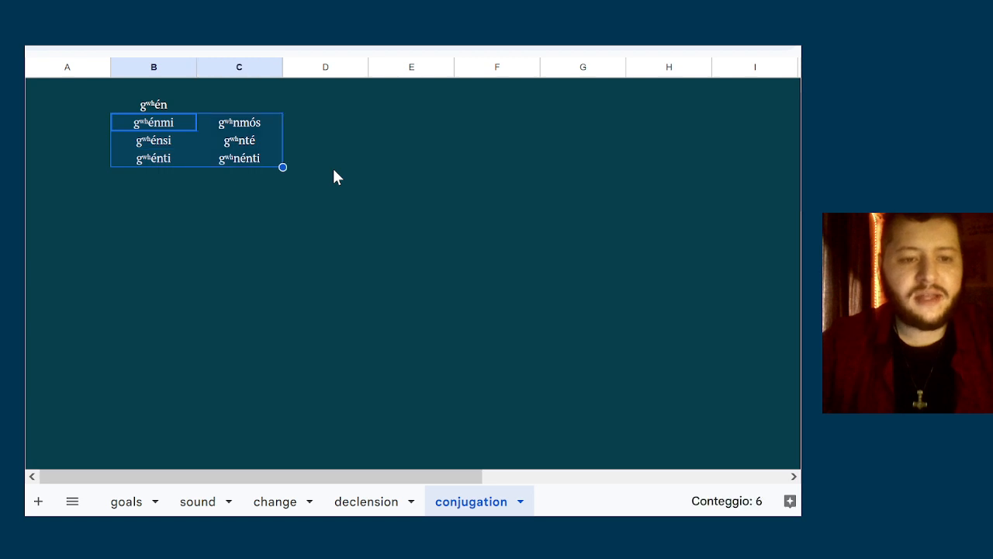
pyautogui.hotkey('shift', 'Left')
# Copy the three plural forms gʷʰnmós, gʷʰnté and gʷʰnénti into column E, starting on the gʷʰénmi row
pyautogui.press('Down')
pyautogui.press('Right')
pyautogui.press('Up')
pyautogui.hotkey('shift', 'Down')
pyautogui.hotkey('shift', 'Down')
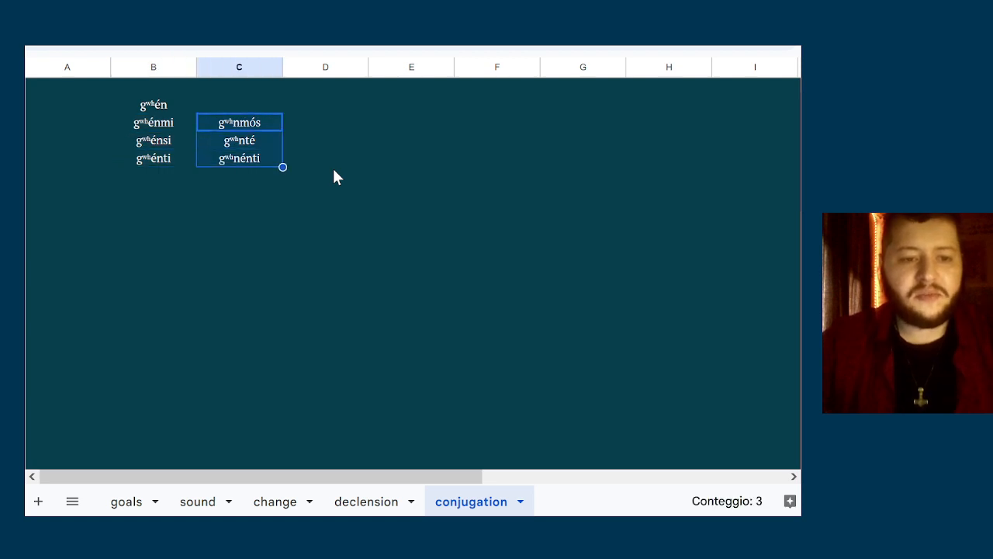
pyautogui.hotkey('ctrl', 'c')
pyautogui.press('Right')
pyautogui.press('Right')
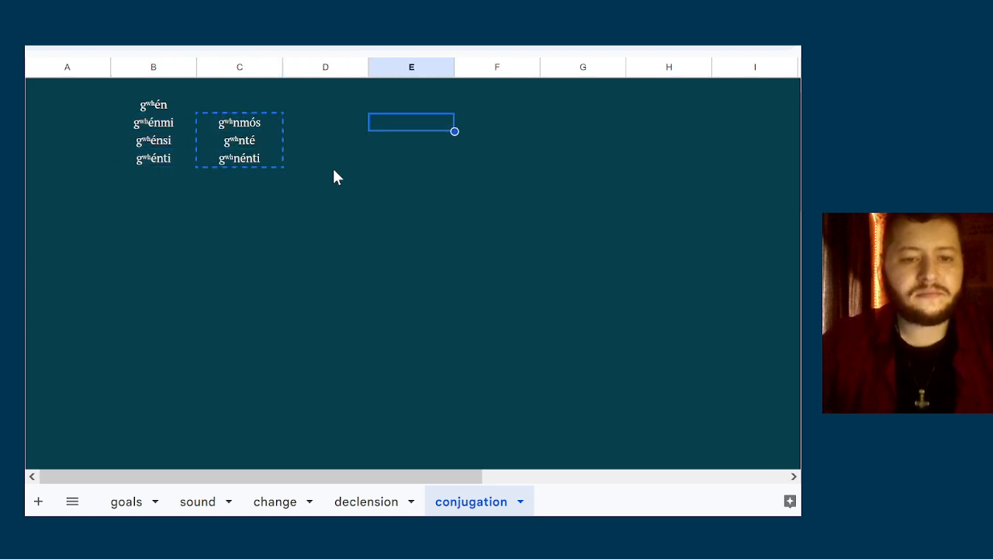
pyautogui.hotkey('ctrl', 'v')
# Place gʷʰnté and gʷʰnénti from column E into column F, with gʷʰnté beside gʷʰnmós on the first row of forms
pyautogui.press('Down')
pyautogui.hotkey('shift', 'Down')
pyautogui.hotkey('ctrl', 'x')
pyautogui.press('Up')
pyautogui.press('Right')
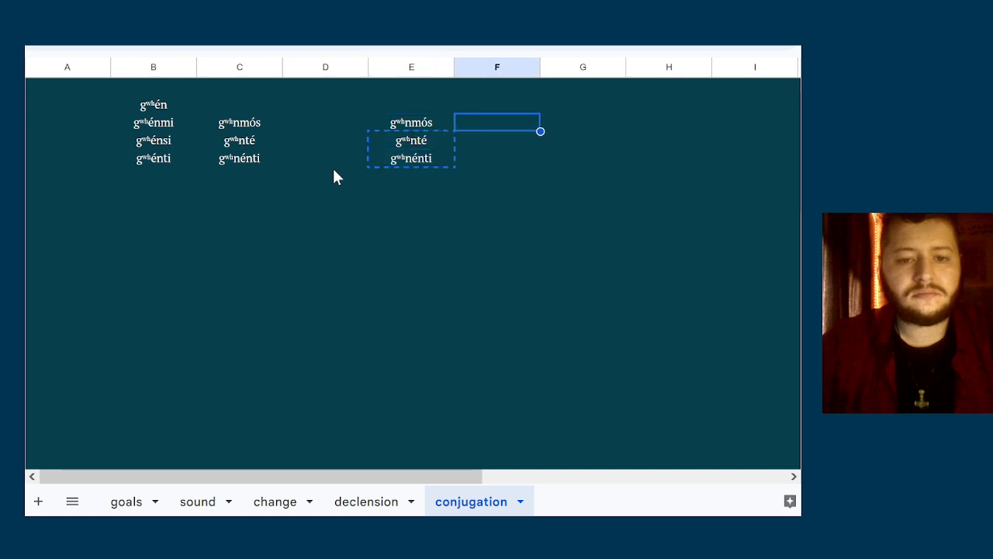
pyautogui.hotkey('ctrl', 'v')
# Place gʷʰnénti in column G on the same row as gʷʰnmós and gʷʰnté
pyautogui.press('Down')
pyautogui.hotkey('ctrl', 'x')
pyautogui.press('Up')
pyautogui.press('Right')
pyautogui.hotkey('ctrl', 'v')
# Copy gʷʰénsi and gʷʰénti from column B into column C, with gʷʰénsi beside gʷʰénmi
pyautogui.press('Left')
pyautogui.press('Left')
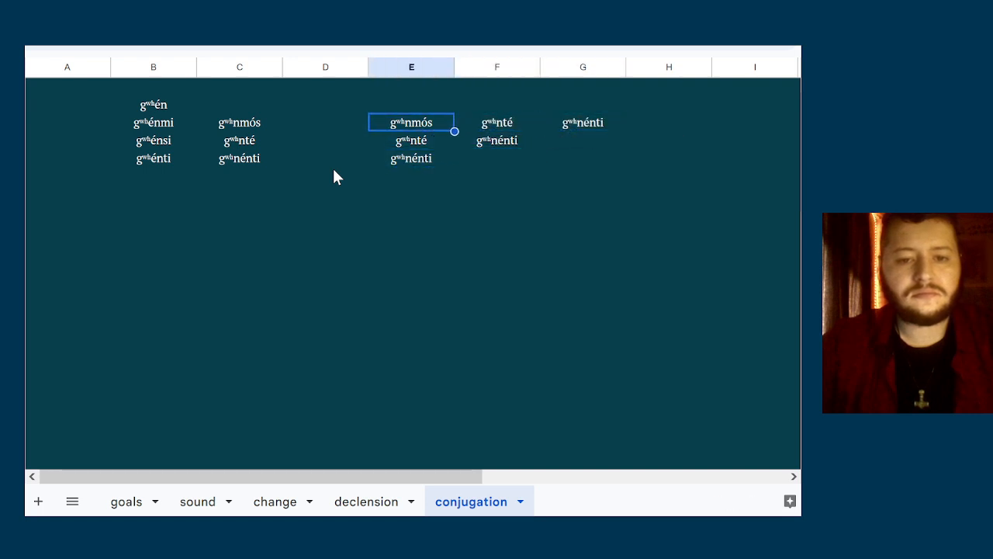
pyautogui.press('Left')
pyautogui.press('Left')
pyautogui.press('Down')
pyautogui.press('Left')
pyautogui.hotkey('shift', 'Down')
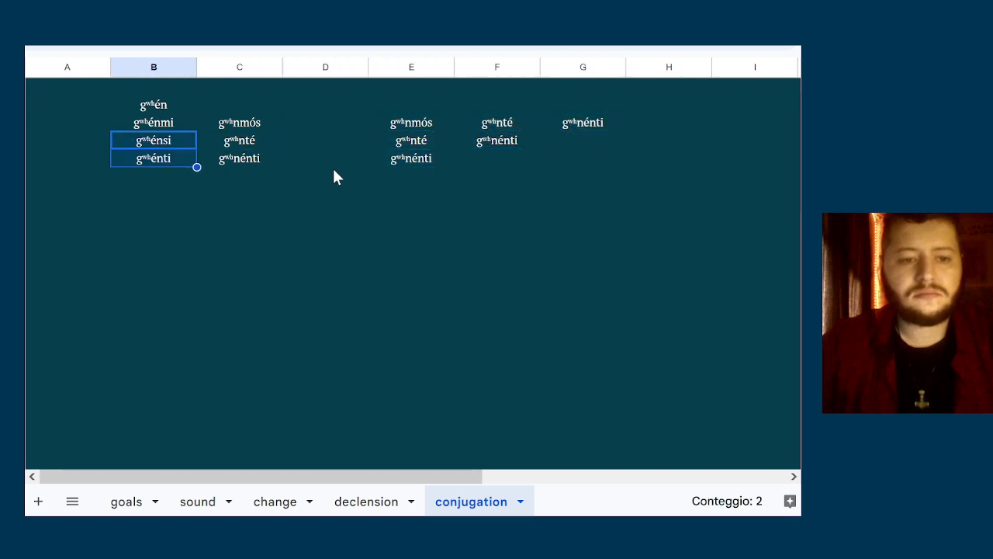
pyautogui.hotkey('ctrl', 'c')
pyautogui.press('Right')
pyautogui.press('Up')
pyautogui.hotkey('ctrl', 'v')
# Copy gʷʰénti from column C into column D on the gʷʰénmi row
pyautogui.press('Down')
pyautogui.hotkey('ctrl', 'c')
pyautogui.press('Up')
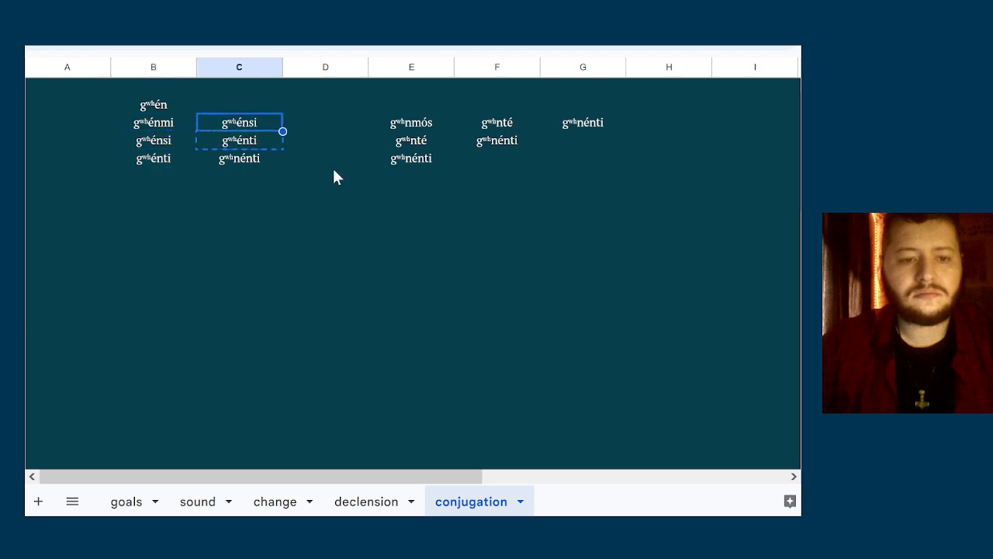
pyautogui.press('Right')
pyautogui.hotkey('ctrl', 'v')
# Delete the leftover forms in columns B to G in the two rows below the gʷʰénmi row
pyautogui.press('Down')
pyautogui.press('Down')
pyautogui.press('Left')
pyautogui.press('Left')
pyautogui.press('Down')
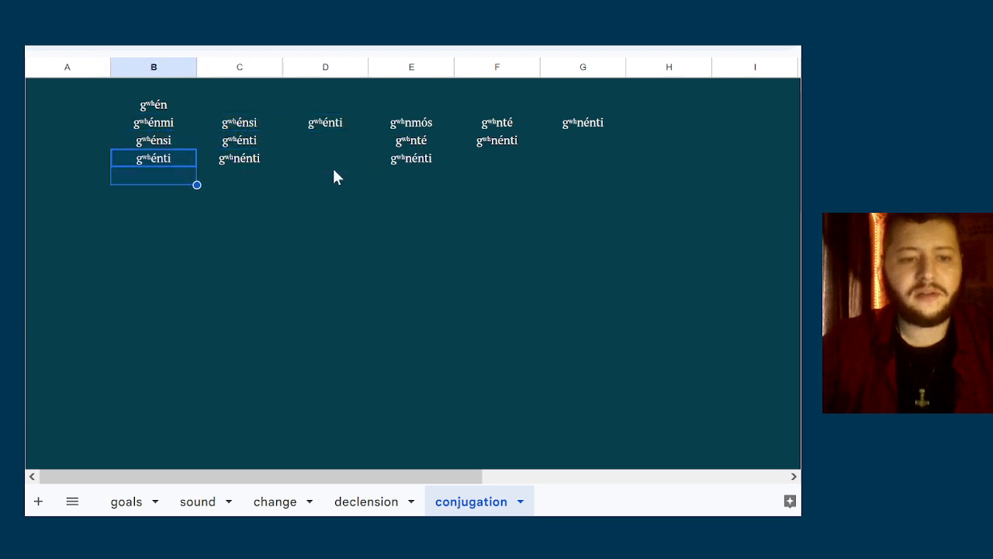
pyautogui.hotkey('shift', 'Up')
pyautogui.hotkey('shift', 'Up')
pyautogui.hotkey('shift', 'Right')
pyautogui.hotkey('shift', 'Right')
pyautogui.hotkey('shift', 'Right')
pyautogui.hotkey('shift', 'Right')
pyautogui.hotkey('shift', 'Right')
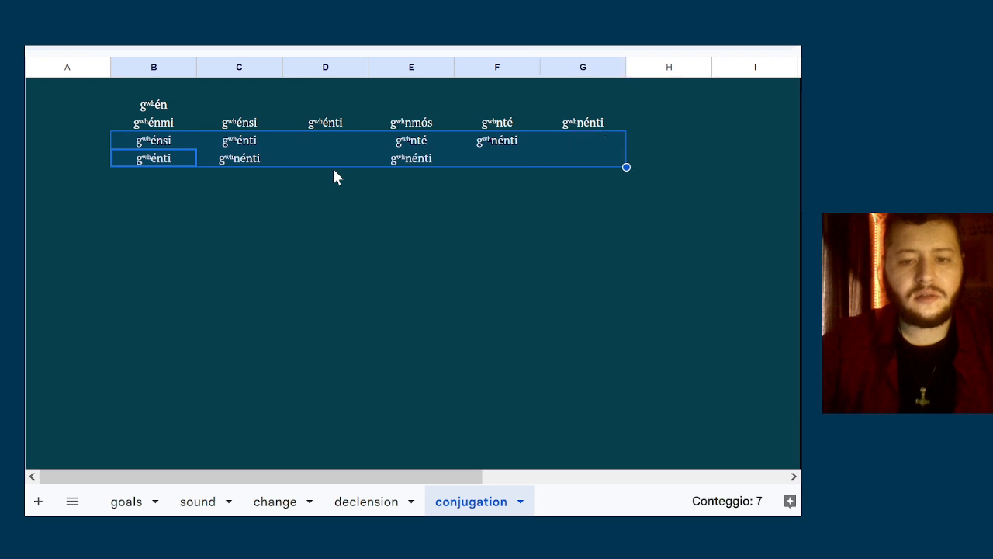
pyautogui.press('Delete')
# Copy the row of six forms running from gʷʰénmi to gʷʰnénti
pyautogui.press('Up')
pyautogui.press('Up')
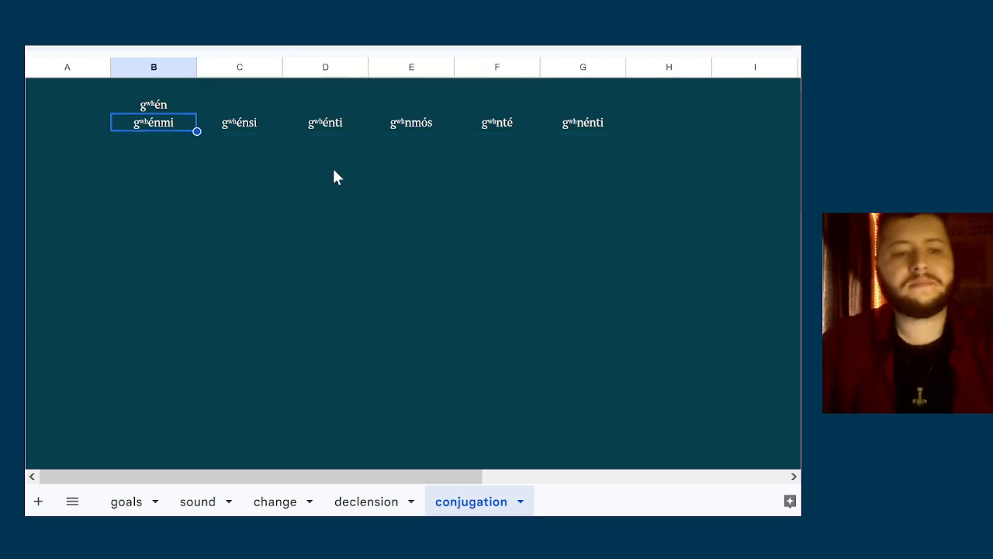
pyautogui.hotkey('shift', 'Right')
pyautogui.hotkey('shift', 'Right')
pyautogui.hotkey('shift', 'Right')
pyautogui.hotkey('shift', 'Right')
pyautogui.hotkey('shift', 'Right')
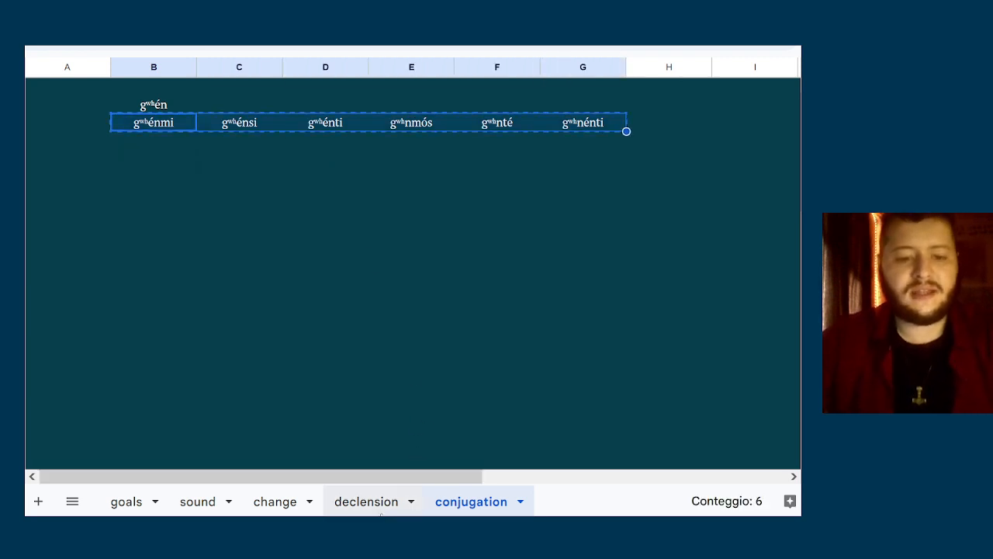
# On the change sheet, insert three columns to the right of the empty columns CF to CH
pyautogui.click(280, 504)
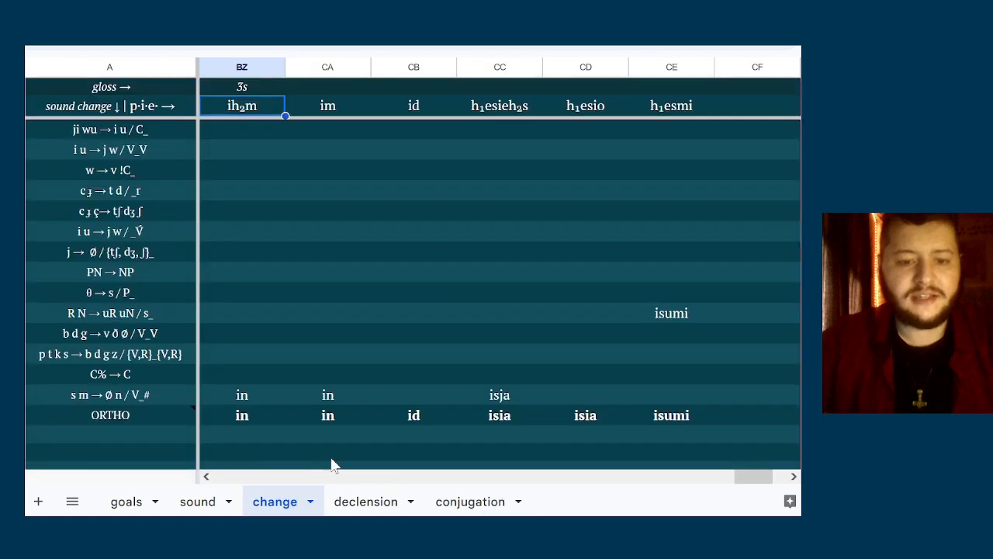
pyautogui.click(793, 476)
pyautogui.click(793, 475)
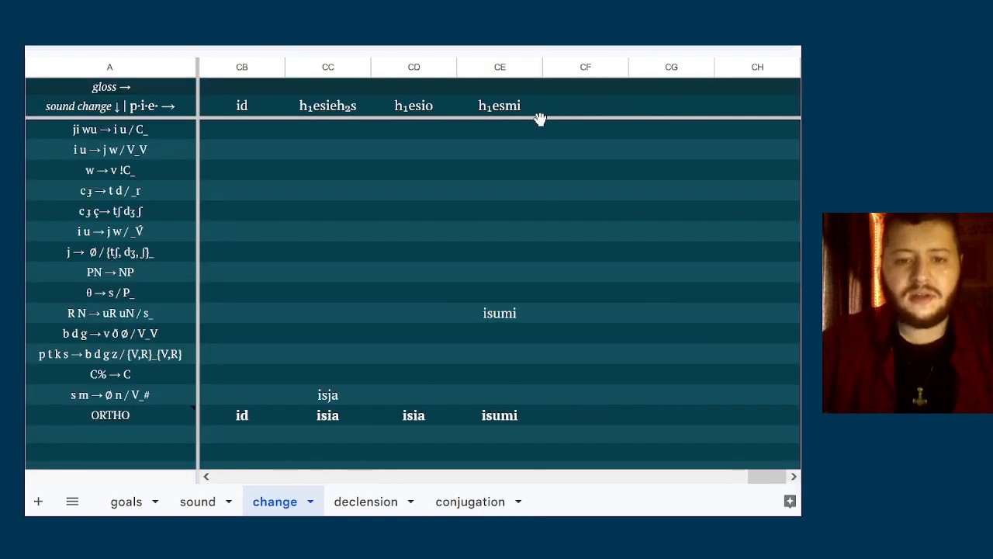
pyautogui.click(582, 68)
pyautogui.hotkey('shift', 'Right')
pyautogui.hotkey('shift', 'Right')
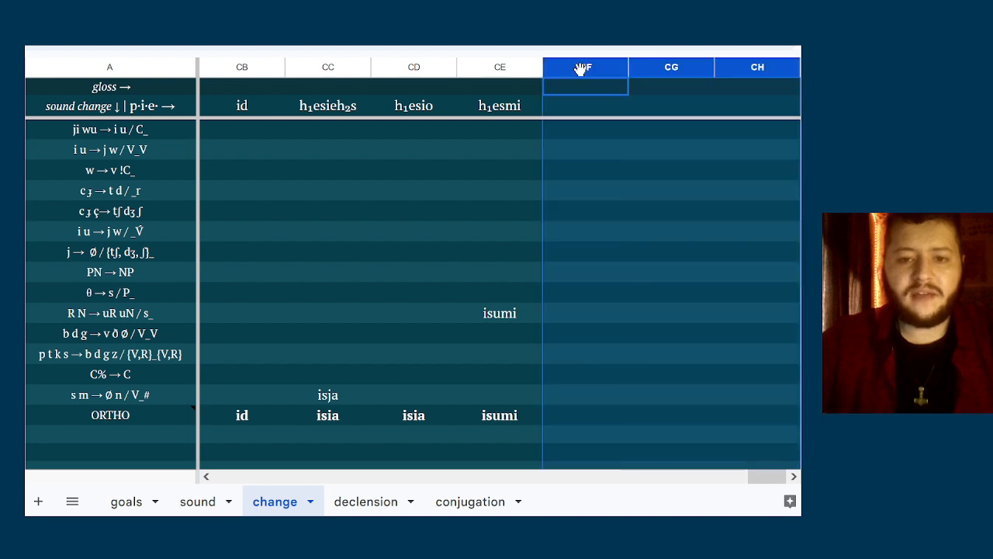
pyautogui.rightClick(580, 70)
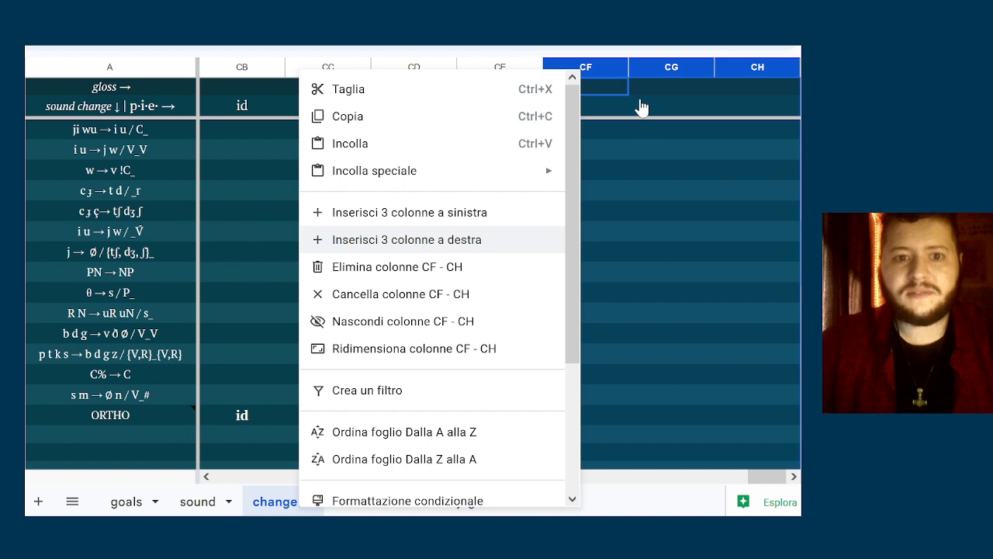
pyautogui.press('Return')
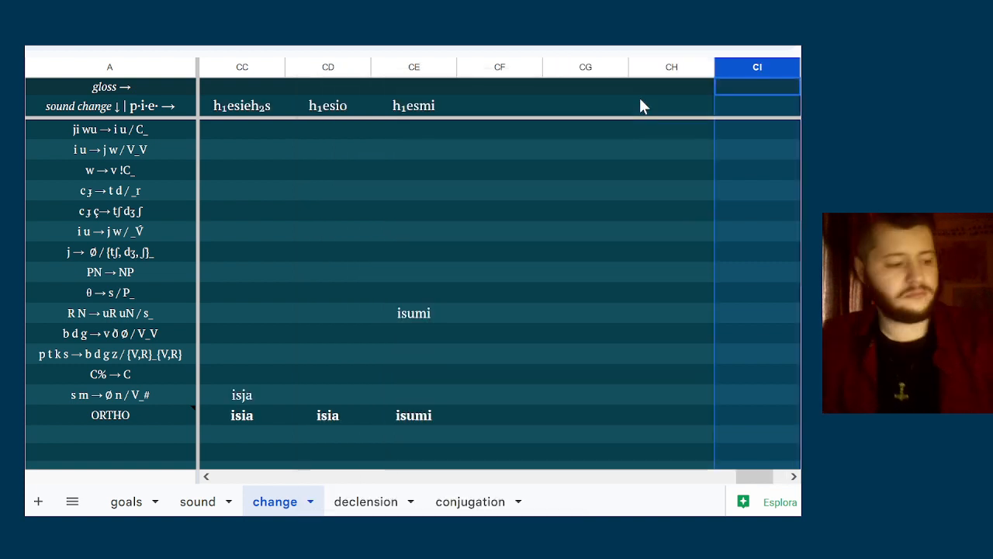
# Insert further columns to the right of the ones just added from column CI
pyautogui.rightClick(735, 151)
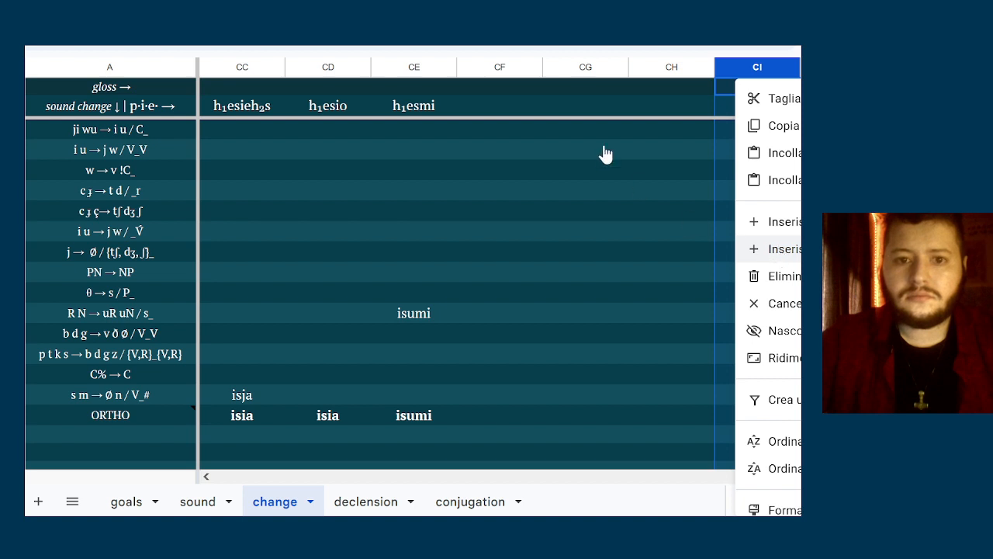
pyautogui.press('Escape')
pyautogui.press('Right')
pyautogui.press('Right')
pyautogui.press('Right')
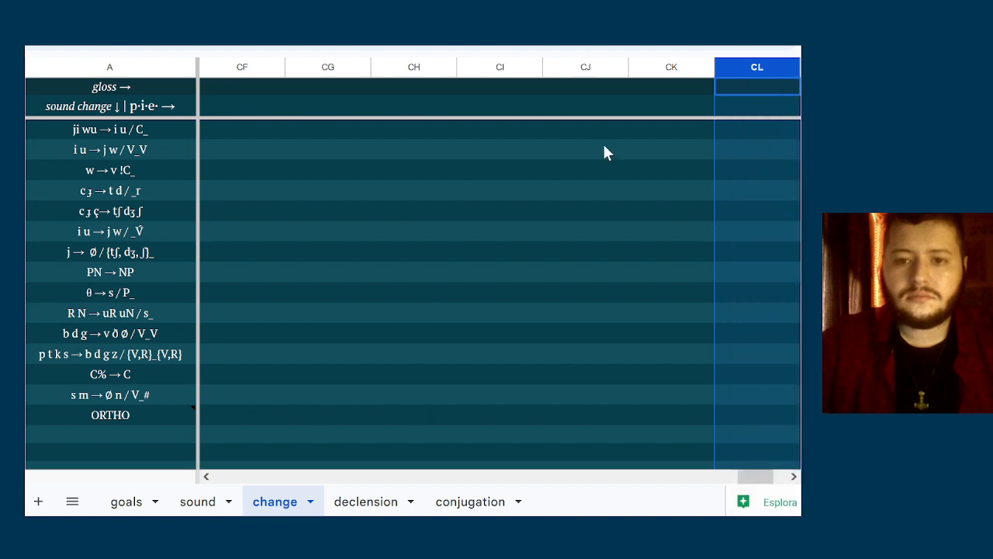
# Paste the six copied verb forms into the p.i.e. row, starting in column CF right after h₁esmi
pyautogui.click(316, 101)
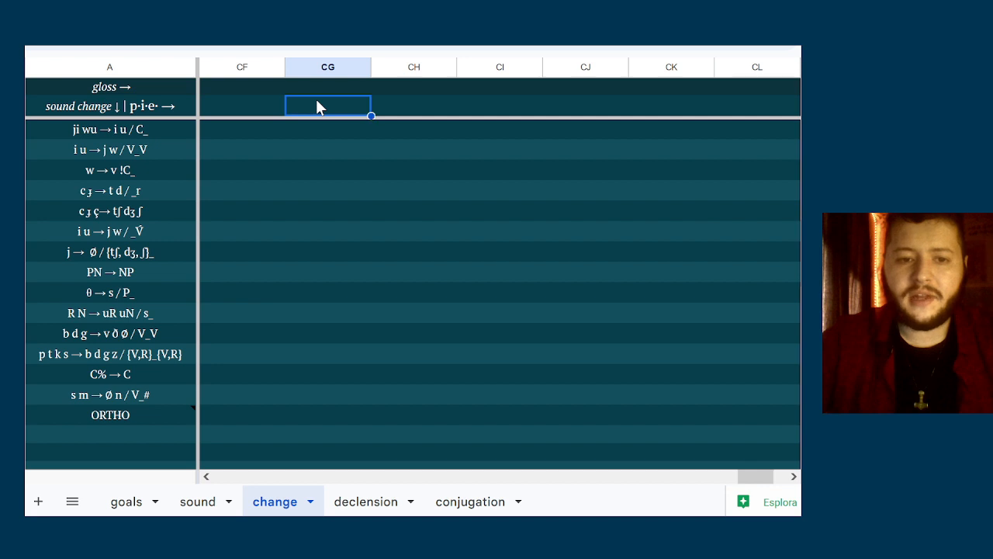
pyautogui.hscroll(-10, 315, 104)
pyautogui.hscroll(5, 316, 106)
pyautogui.hscroll(5, 318, 105)
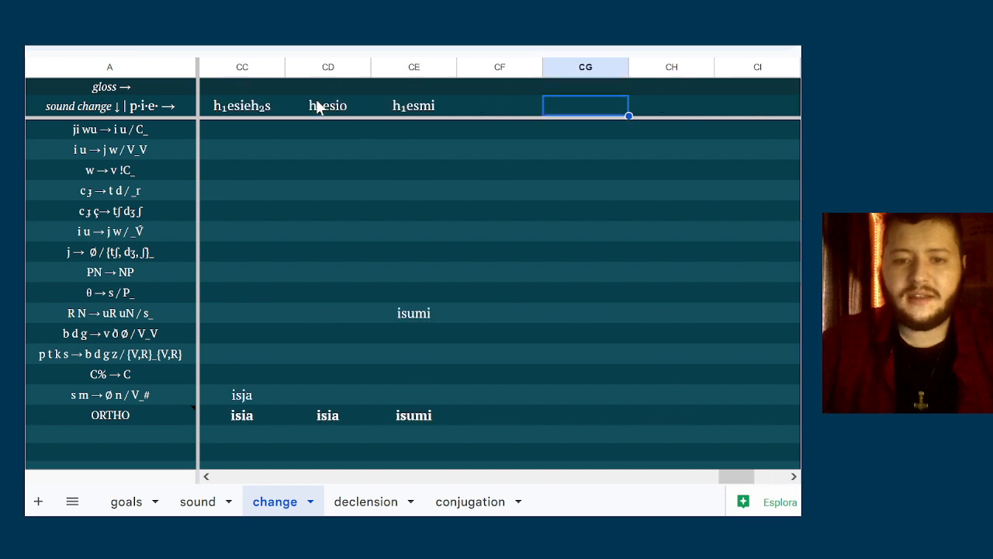
pyautogui.click(414, 109)
pyautogui.press('Right')
pyautogui.press('Right')
pyautogui.press('Right')
pyautogui.press('Right')
pyautogui.press('Right')
pyautogui.press('Right')
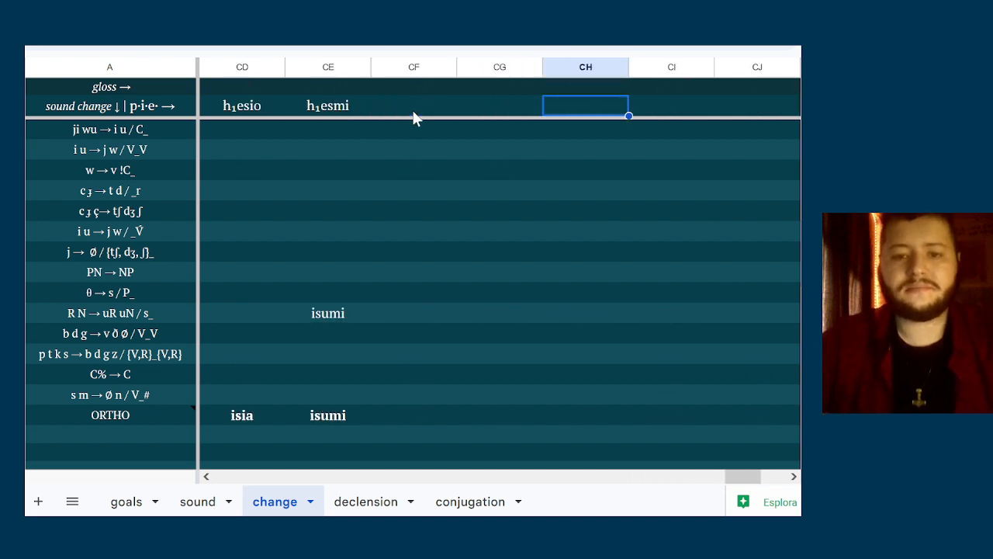
pyautogui.press('Left')
pyautogui.press('Left')
pyautogui.press('Left')
pyautogui.press('Left')
pyautogui.press('Left')
pyautogui.press('Left')
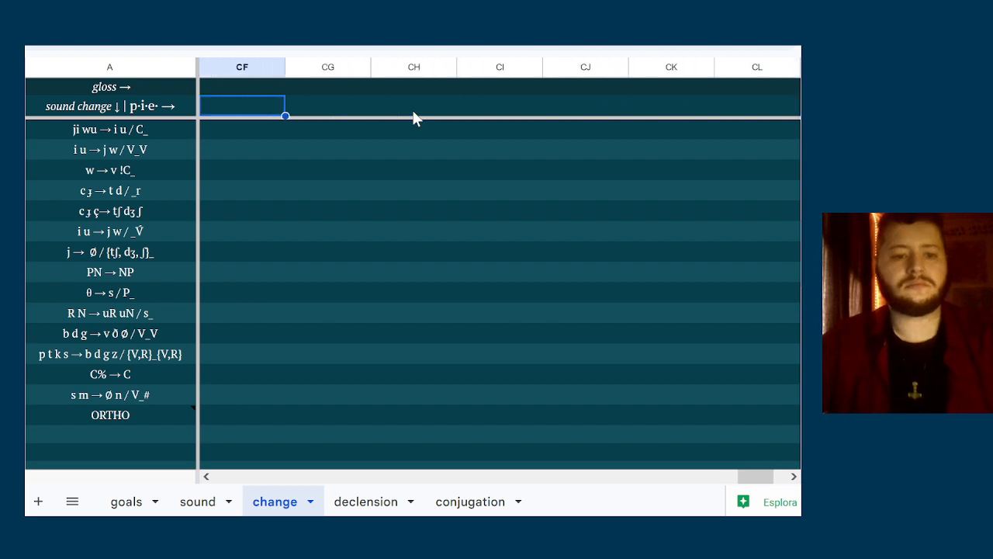
pyautogui.hotkey('ctrl', 'v')
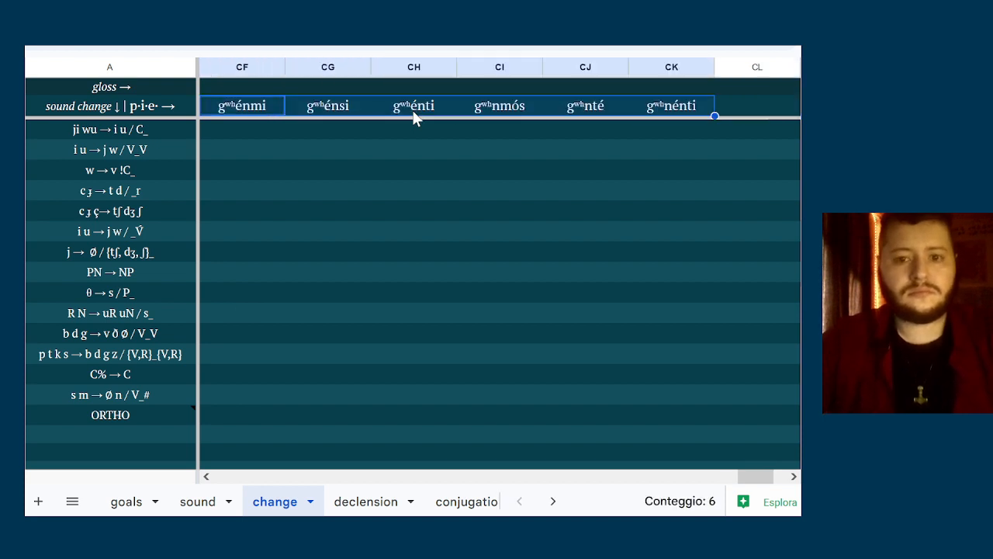
# Look over the pasted forms from gʷʰénmi to gʷʰnénti alongside the first sound change rules
pyautogui.press('Down')
pyautogui.press('Left')
pyautogui.press('Right')
pyautogui.press('Right')
pyautogui.press('Right')
pyautogui.press('Right')
pyautogui.press('Right')
pyautogui.press('Right')
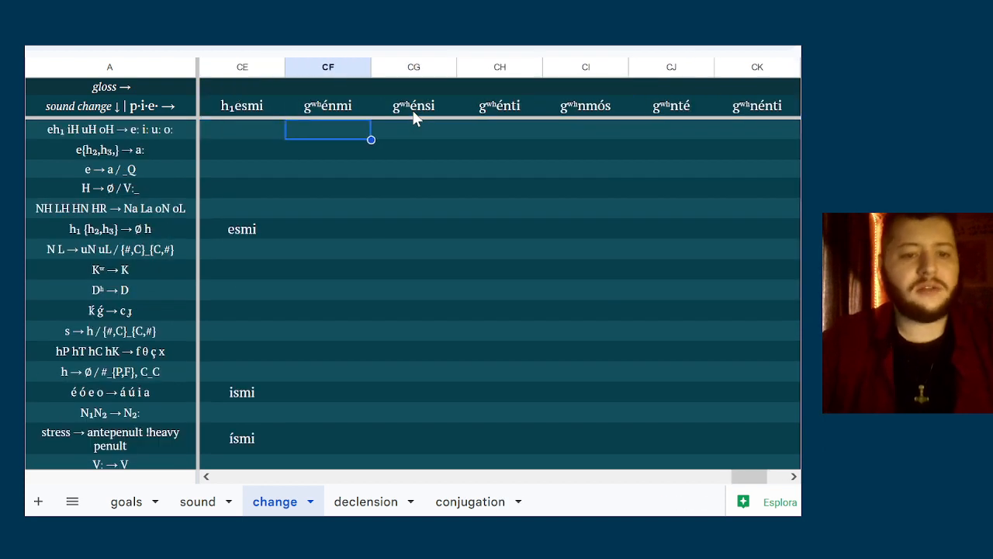
pyautogui.press('Right')
pyautogui.press('Left')
pyautogui.press('Left')
pyautogui.press('Left')
pyautogui.press('Left')
pyautogui.press('Left')
pyautogui.press('Left')
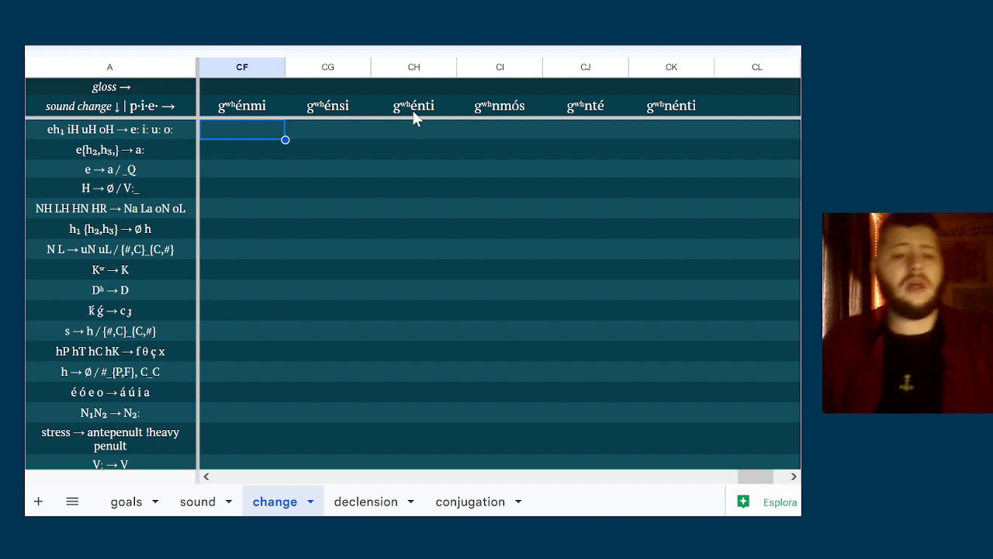
pyautogui.click(326, 187)
pyautogui.press('Up')
pyautogui.press('Up')
pyautogui.press('Up')
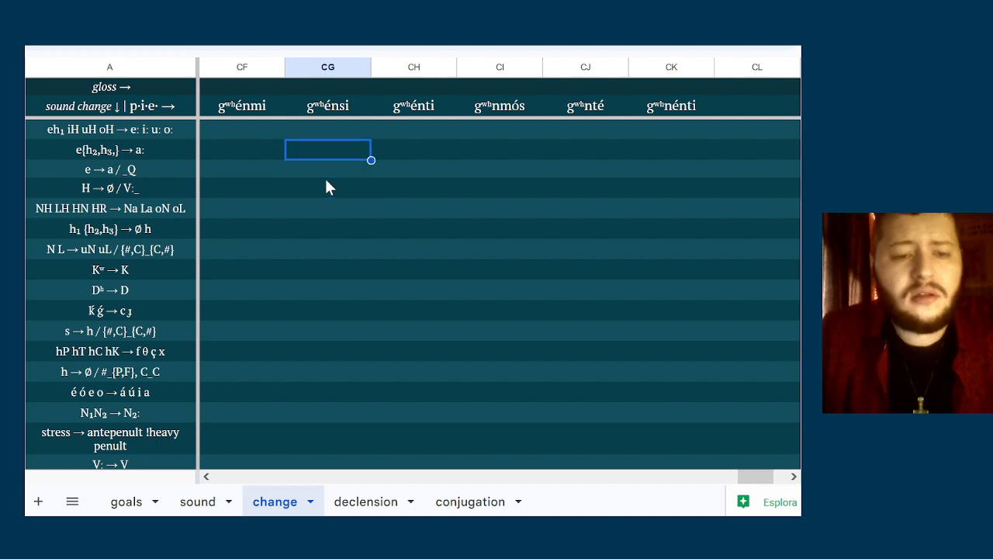
pyautogui.press('Left')
pyautogui.press('Up')
pyautogui.press('Right')
pyautogui.press('Right')
pyautogui.press('Right')
pyautogui.press('Right')
pyautogui.press('Right')
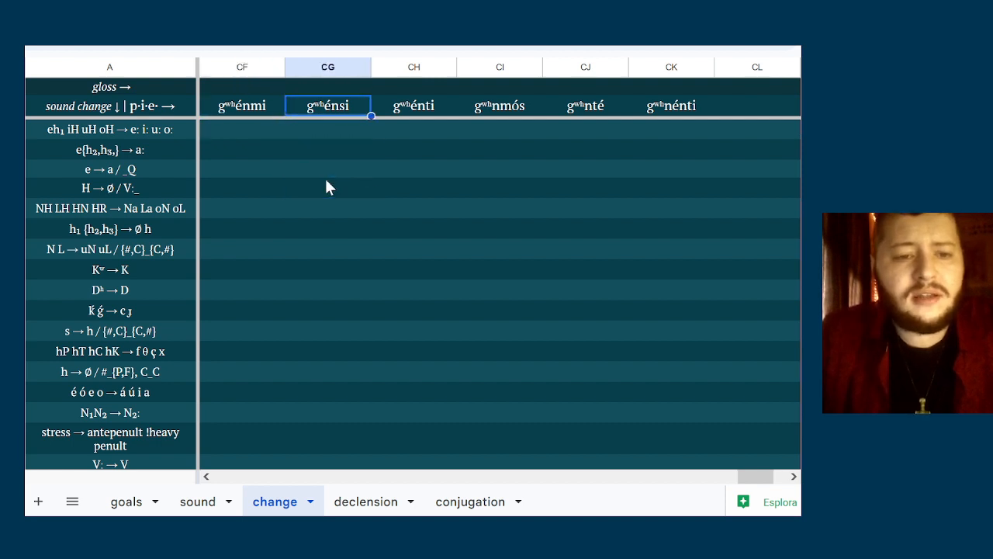
# Compare the six present-tense forms across the p.i.e. row, from gʷʰénmi in column CF to gʷʰnénti in CK
pyautogui.press('Left')
pyautogui.press('Left')
pyautogui.press('Left')
pyautogui.press('Left')
pyautogui.press('Left')
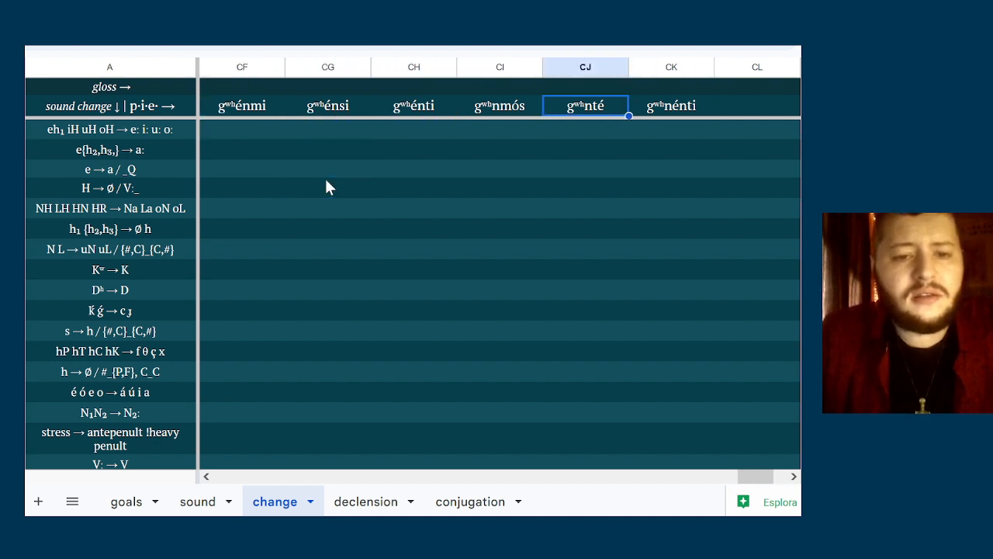
pyautogui.press('Right')
pyautogui.press('Right')
pyautogui.press('Right')
pyautogui.press('Right')
pyautogui.press('Right')
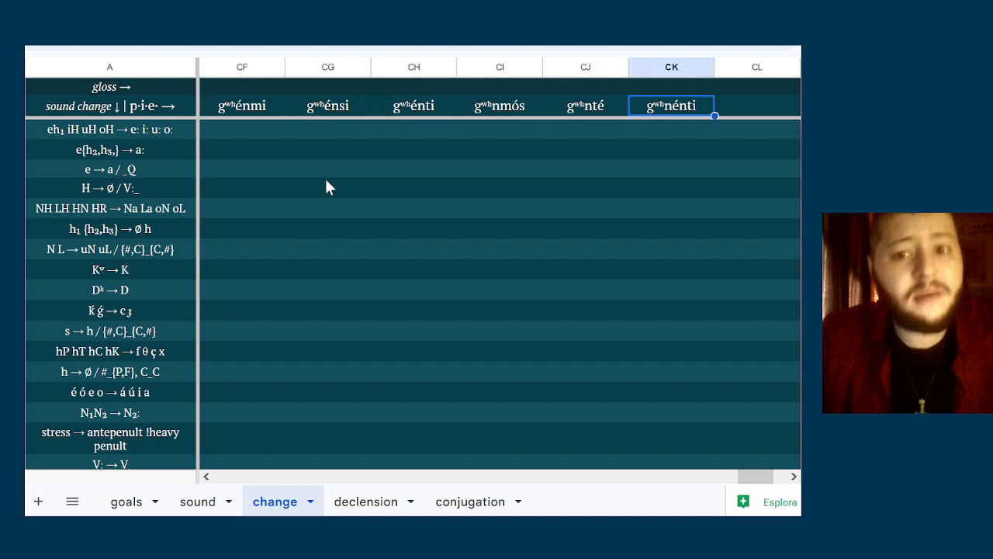
pyautogui.press('Left')
pyautogui.press('Left')
pyautogui.press('Left')
pyautogui.press('Left')
pyautogui.press('Left')
pyautogui.press('Right')
pyautogui.press('Right')
pyautogui.press('Right')
pyautogui.press('Right')
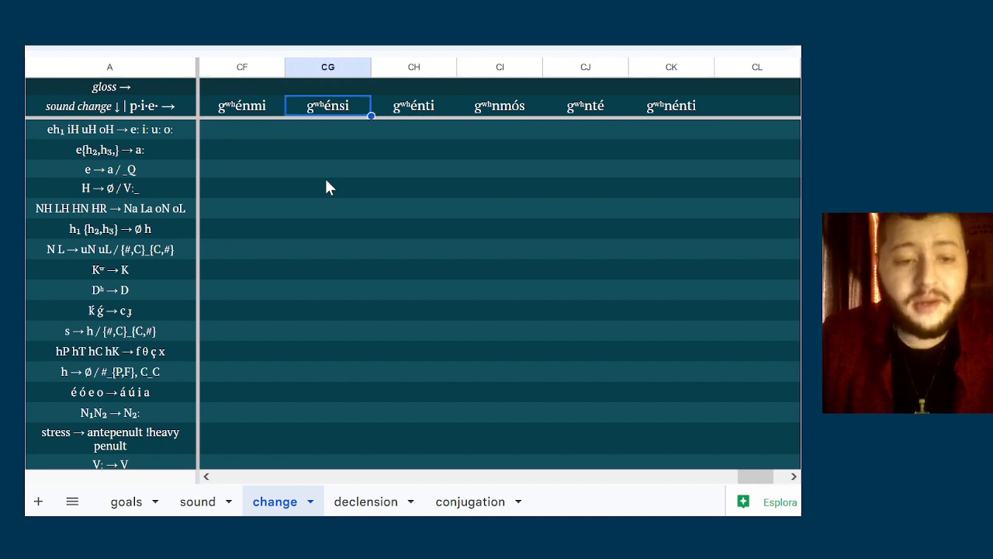
pyautogui.press('Right')
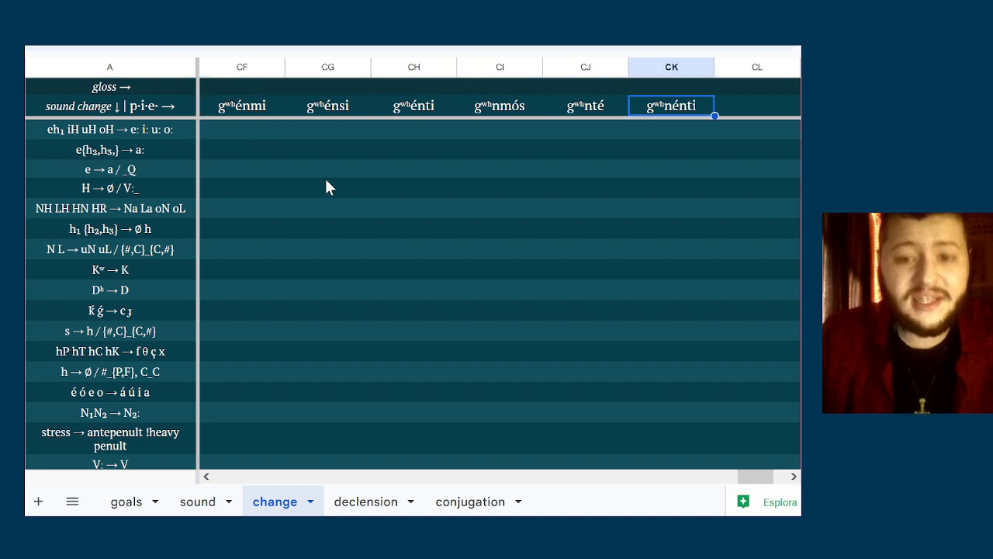
pyautogui.press('Left')
pyautogui.press('Left')
pyautogui.press('Left')
pyautogui.press('Left')
pyautogui.press('Left')
pyautogui.press('Down')
pyautogui.press('Down')
pyautogui.press('Down')
pyautogui.press('Down')
pyautogui.press('Down')
pyautogui.press('Down')
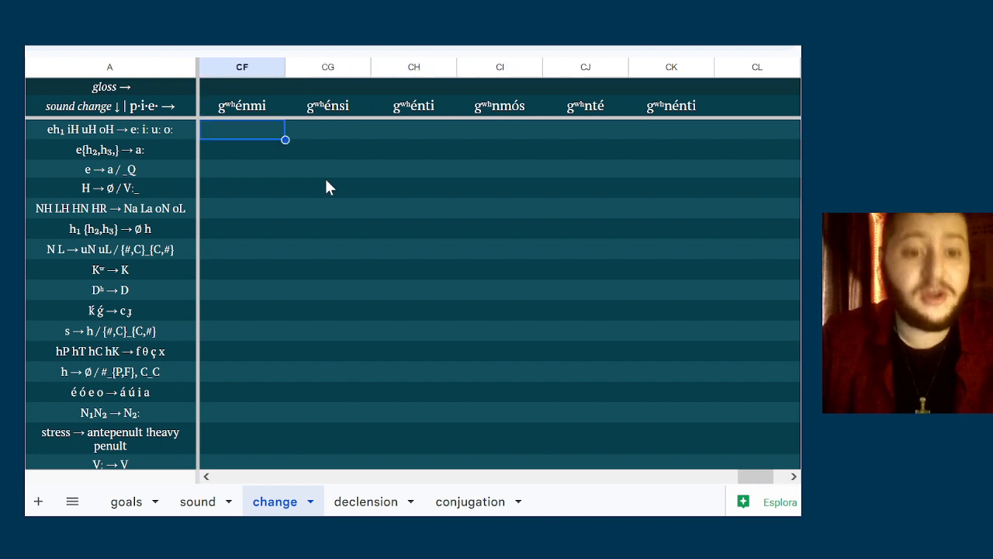
pyautogui.press('Up')
pyautogui.press('Up')
pyautogui.press('Up')
pyautogui.press('Up')
pyautogui.press('Up')
pyautogui.press('Up')
pyautogui.press('Up')
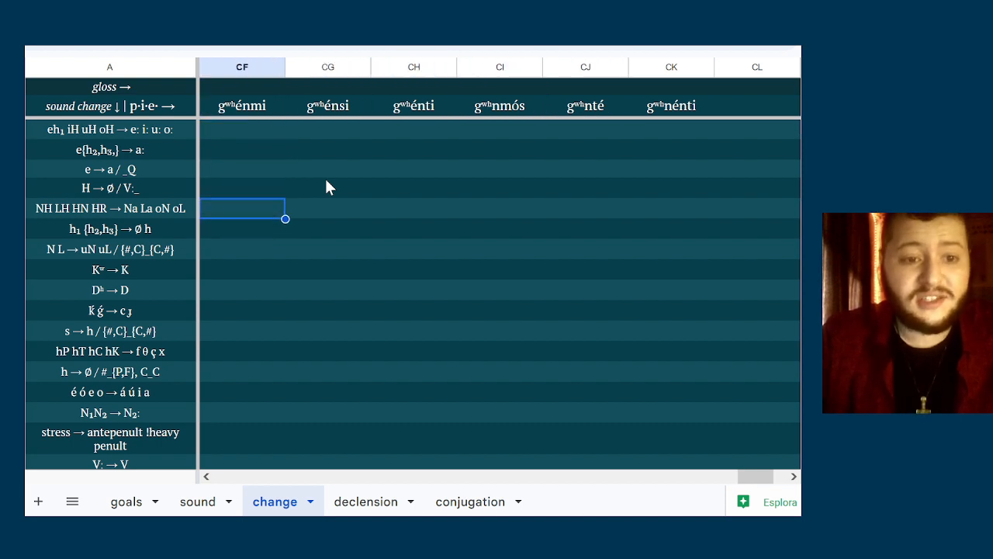
pyautogui.press('Down')
pyautogui.press('Down')
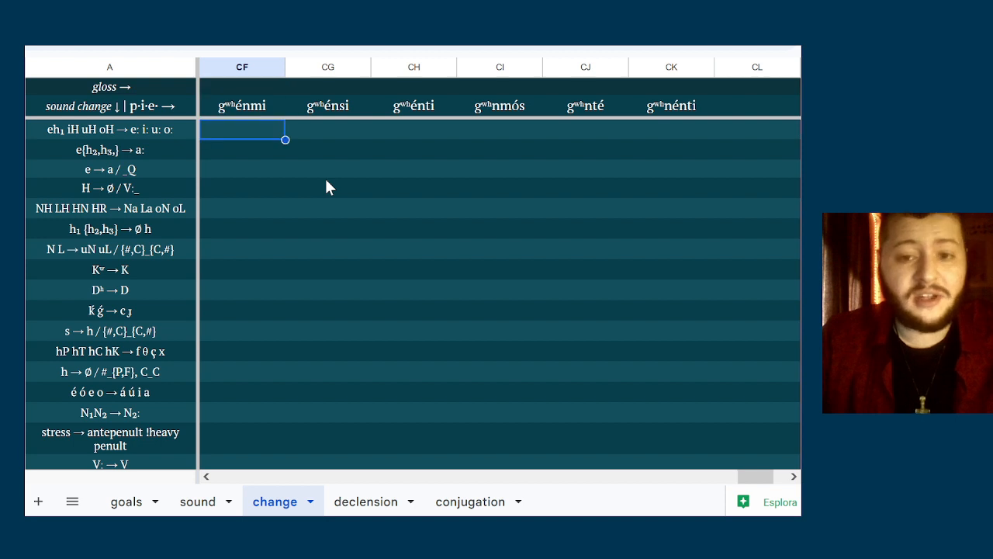
pyautogui.press('Up')
pyautogui.press('Up')
pyautogui.press('Right')
pyautogui.press('Down')
pyautogui.press('Left')
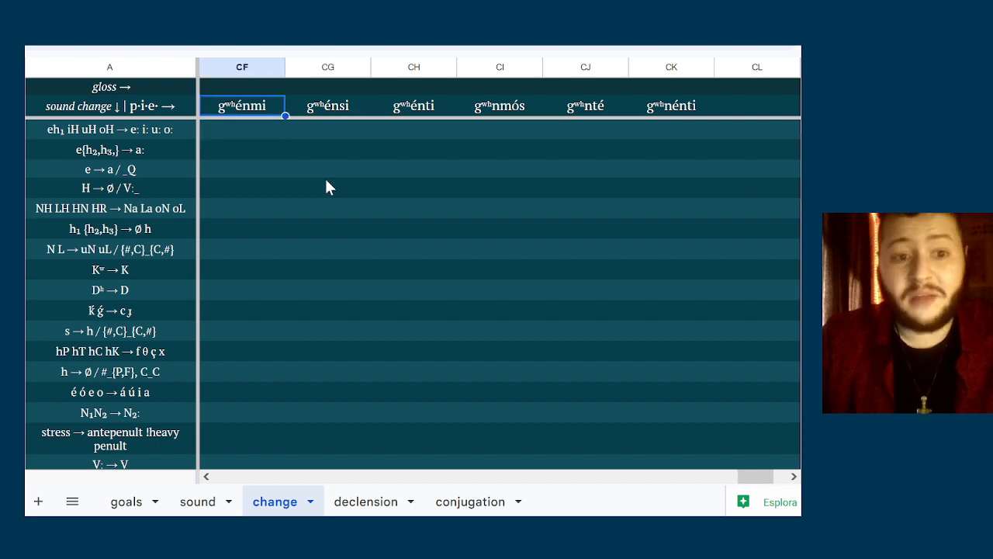
pyautogui.press('Down')
pyautogui.press('Down')
pyautogui.press('Up')
pyautogui.press('Up')
pyautogui.press('Down')
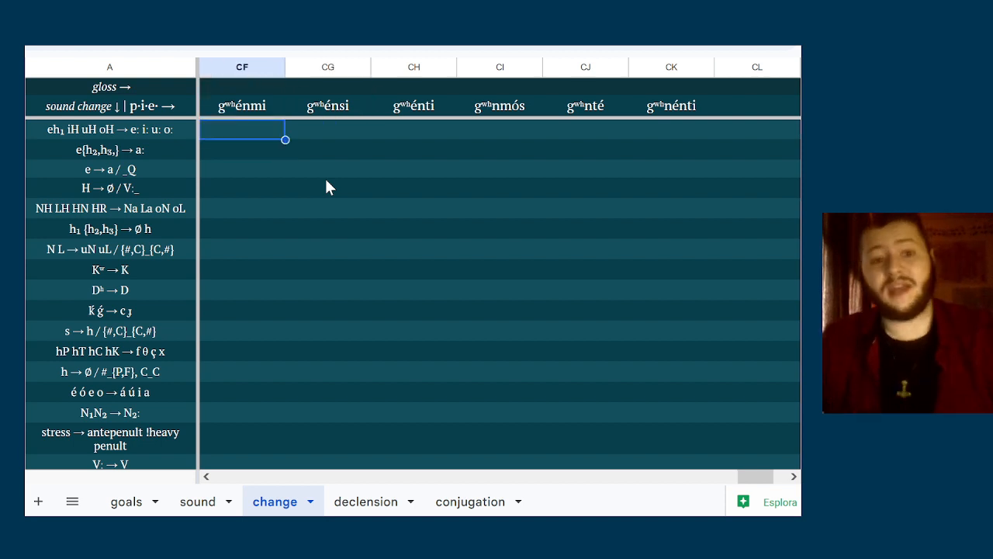
pyautogui.press('Up')
pyautogui.press('Down')
pyautogui.press('Up')
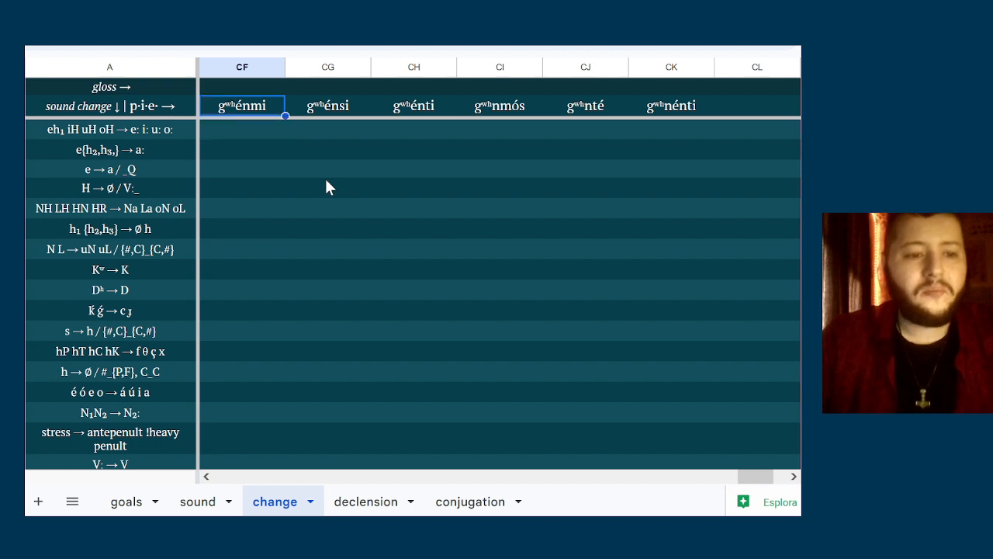
pyautogui.press('Right')
pyautogui.press('Right')
pyautogui.press('Right')
pyautogui.press('Right')
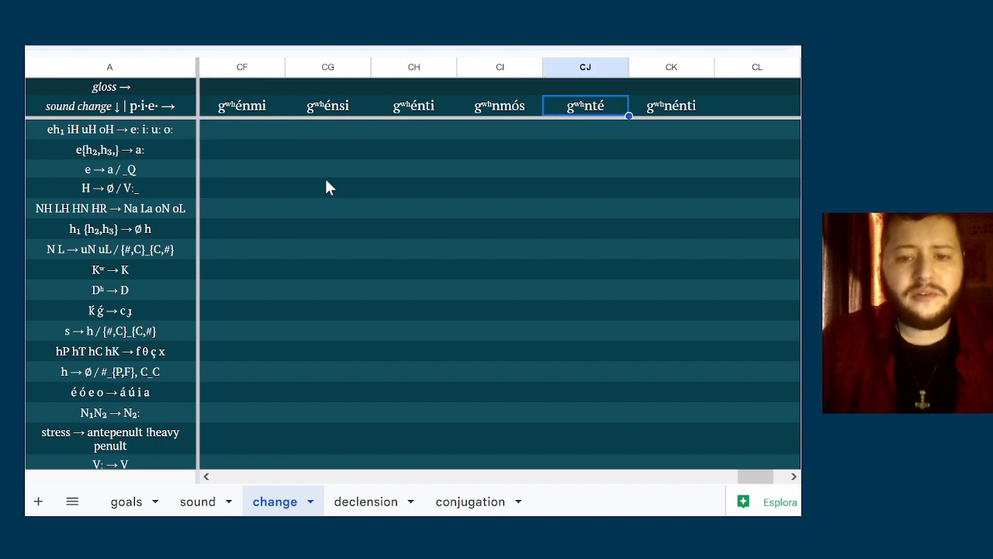
pyautogui.press('Left')
pyautogui.press('Left')
pyautogui.press('Left')
pyautogui.press('Left')
# Check gʷʰénmi in column CF against the sound change rules from eh₁ iH uH oH down to N L → uN uL
pyautogui.press('Down')
pyautogui.press('Down')
pyautogui.press('Down')
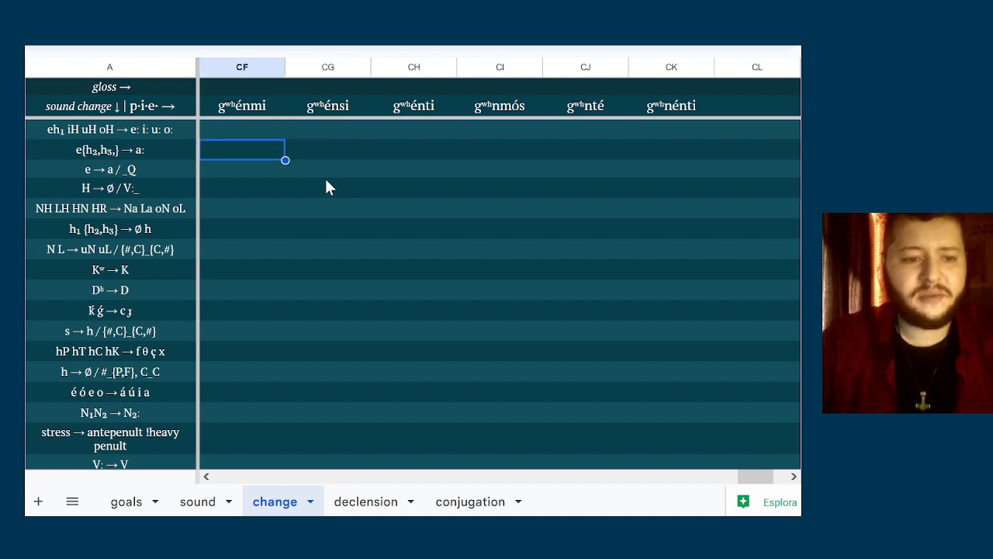
pyautogui.press('Up')
pyautogui.press('Up')
pyautogui.press('Down')
pyautogui.press('Down')
pyautogui.press('Down')
pyautogui.press('Down')
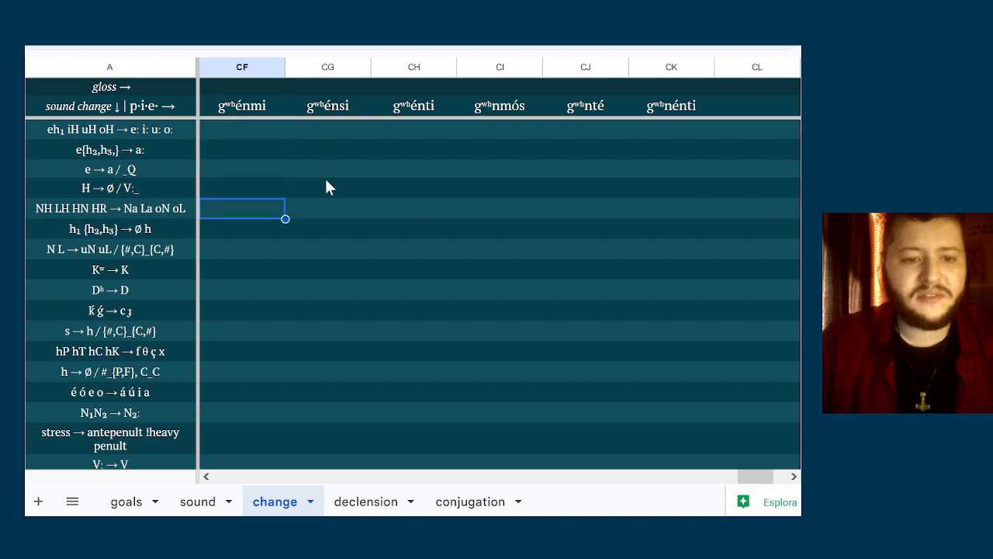
pyautogui.press('Up')
pyautogui.press('Up')
pyautogui.press('Up')
pyautogui.press('Up')
pyautogui.press('Down')
pyautogui.press('Down')
pyautogui.press('Down')
pyautogui.press('Down')
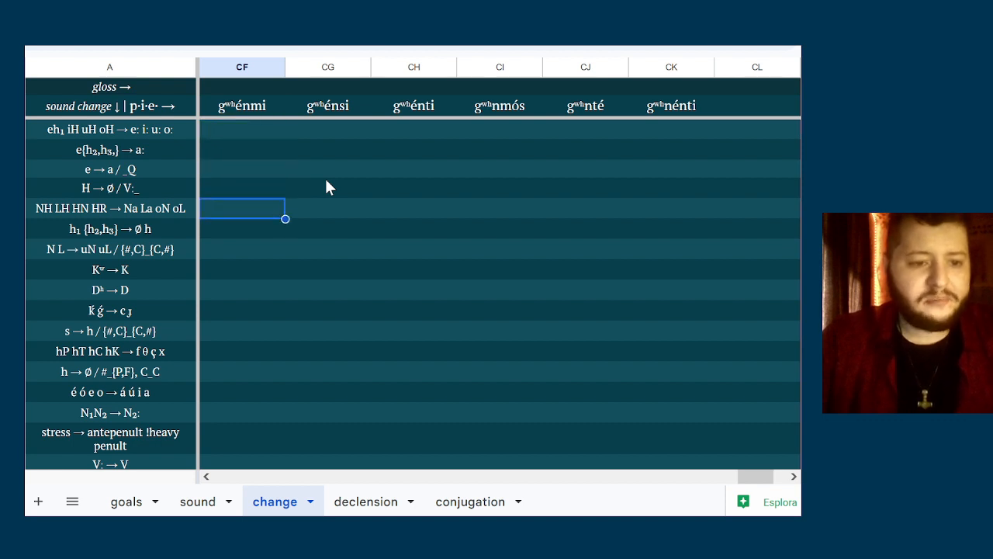
pyautogui.press('Down')
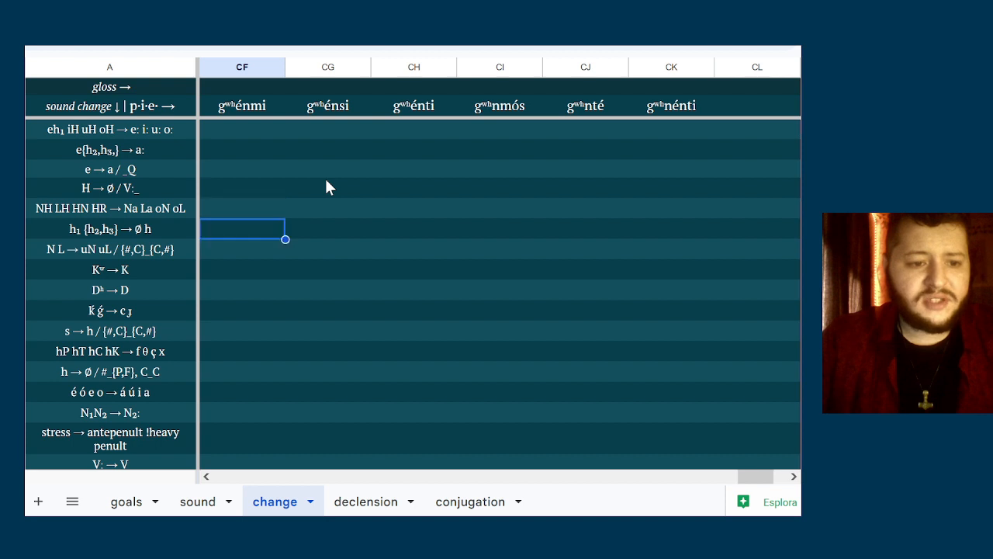
pyautogui.press('Down')
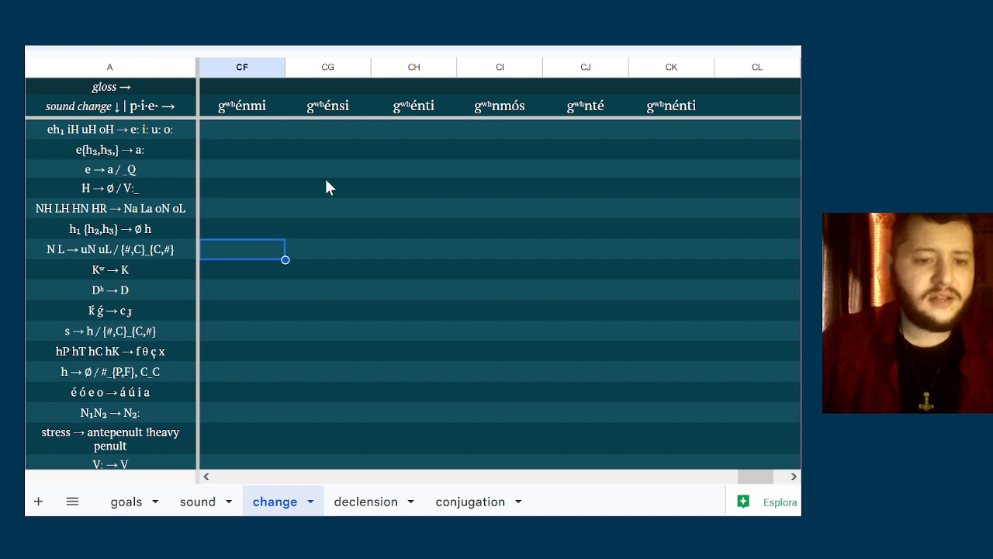
# Check the singular forms in columns CF to CH against the rule N L → uN uL / {#,C}_{C,#}
pyautogui.press('Right')
pyautogui.press('Left')
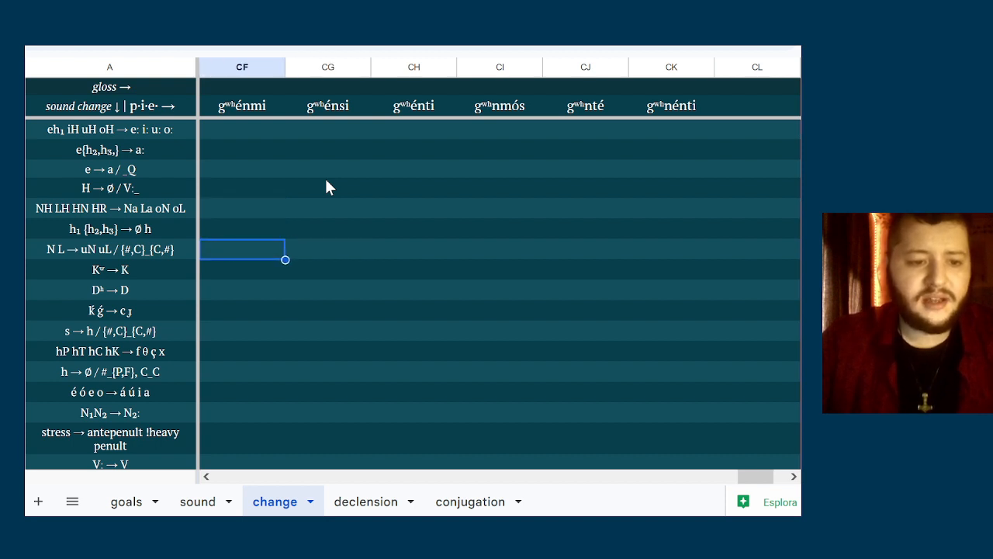
pyautogui.press('Right')
pyautogui.press('Right')
pyautogui.press('Left')
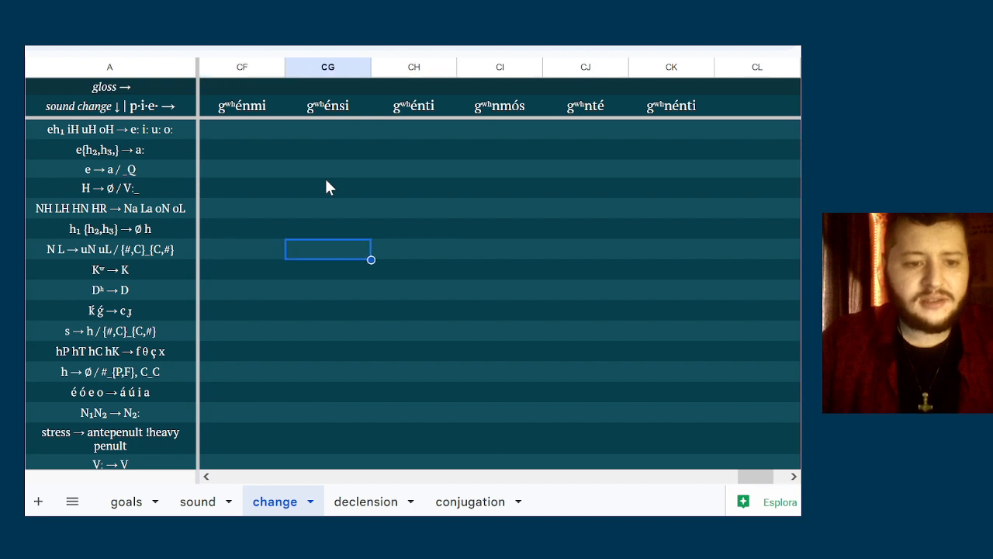
pyautogui.press('Left')
pyautogui.press('Right')
pyautogui.press('Right')
pyautogui.press('Left')
pyautogui.press('Left')
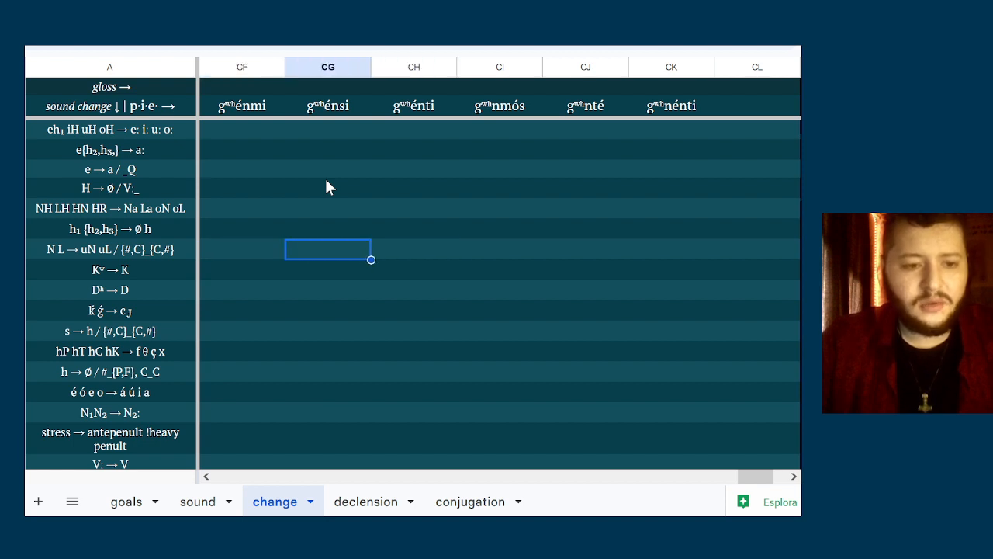
pyautogui.press('Right')
pyautogui.press('Right')
pyautogui.press('Right')
pyautogui.press('Left')
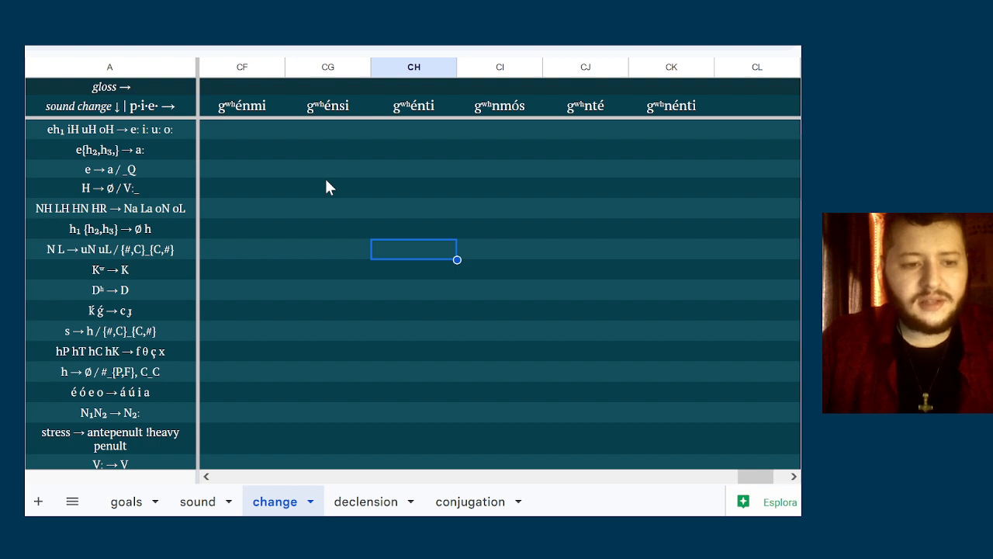
# Enter gʷʰunmós in column CI of the N L → uN uL row, as the changed form of gʷʰnmós
pyautogui.press('Right')
pyautogui.press('Left')
pyautogui.press('Right')
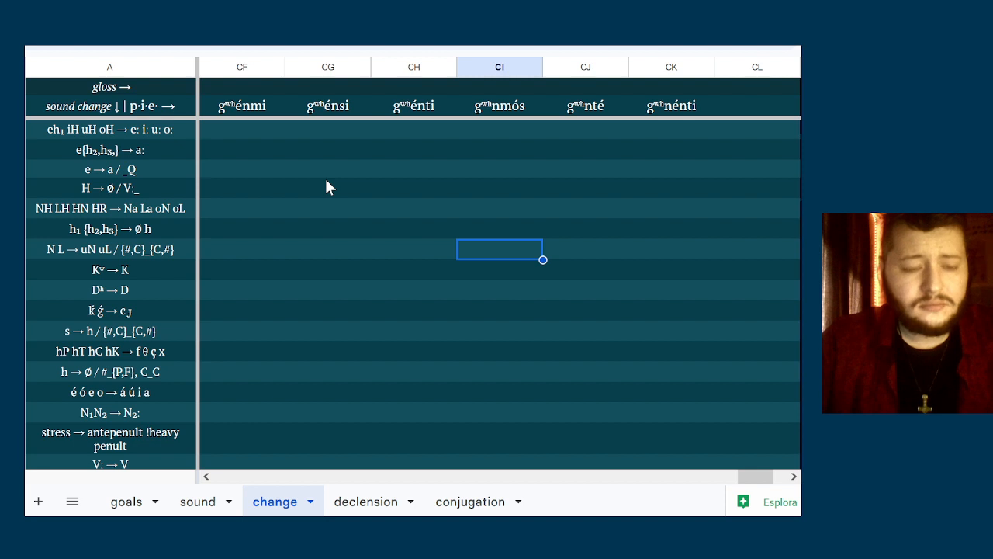
pyautogui.press('Left')
pyautogui.press('Right')
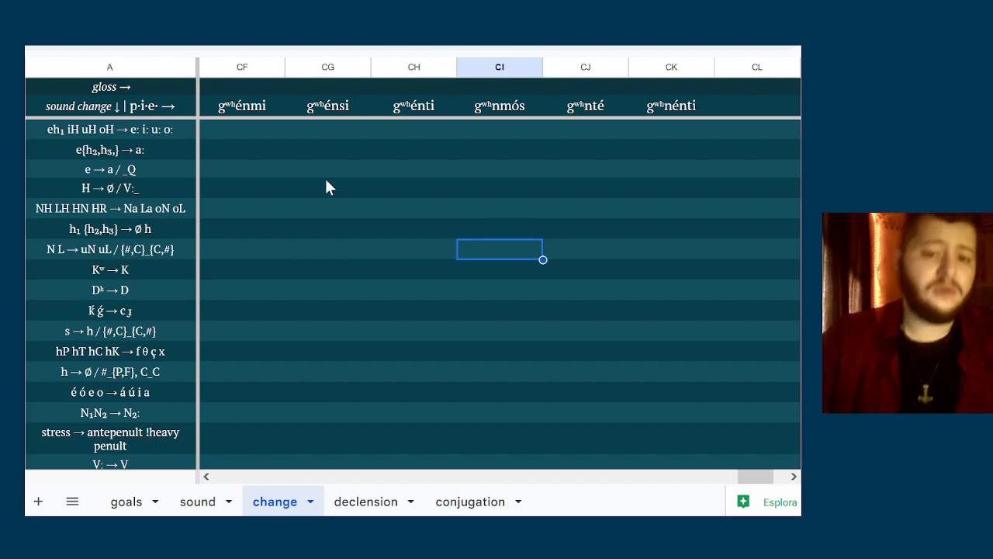
pyautogui.write('d')
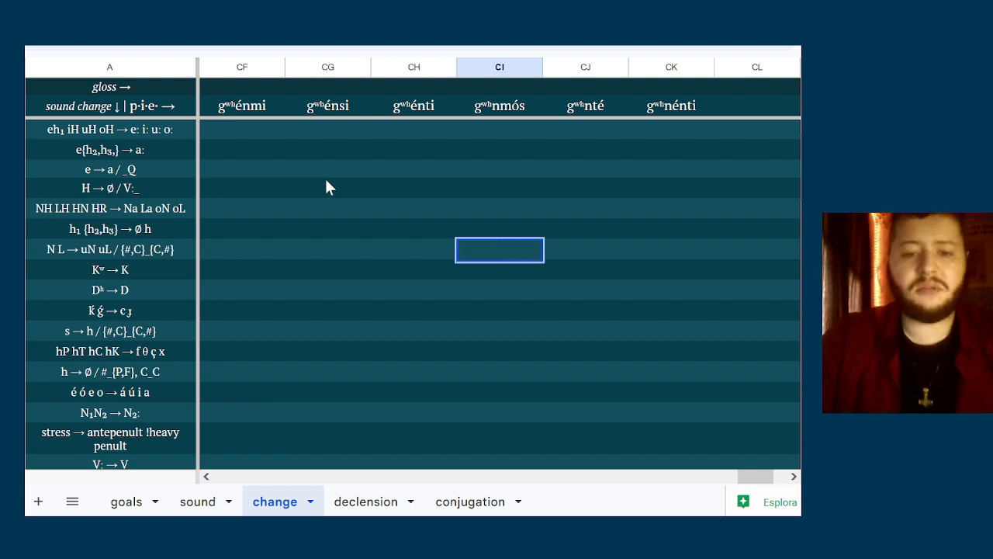
pyautogui.press('BackSpace')
pyautogui.write('g')
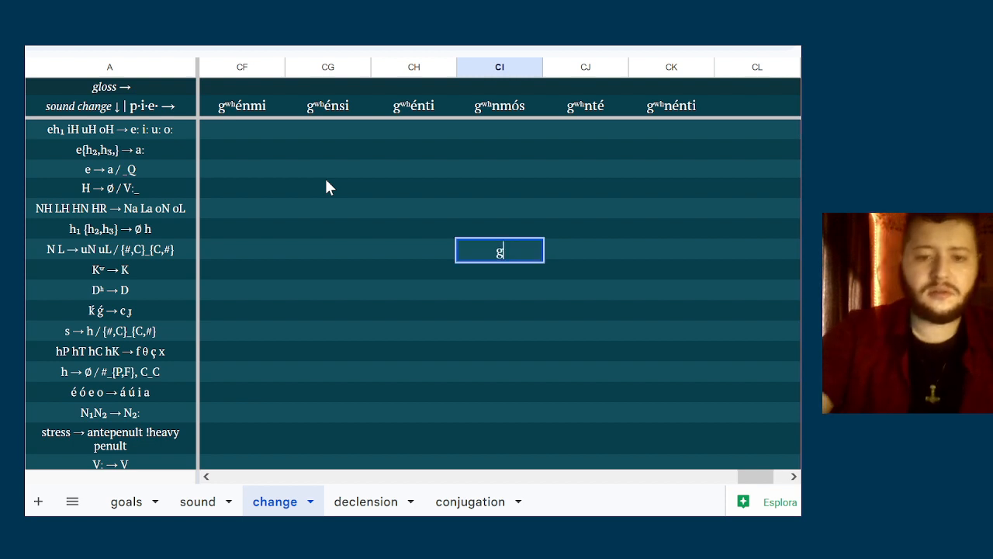
pyautogui.write('ʷ')
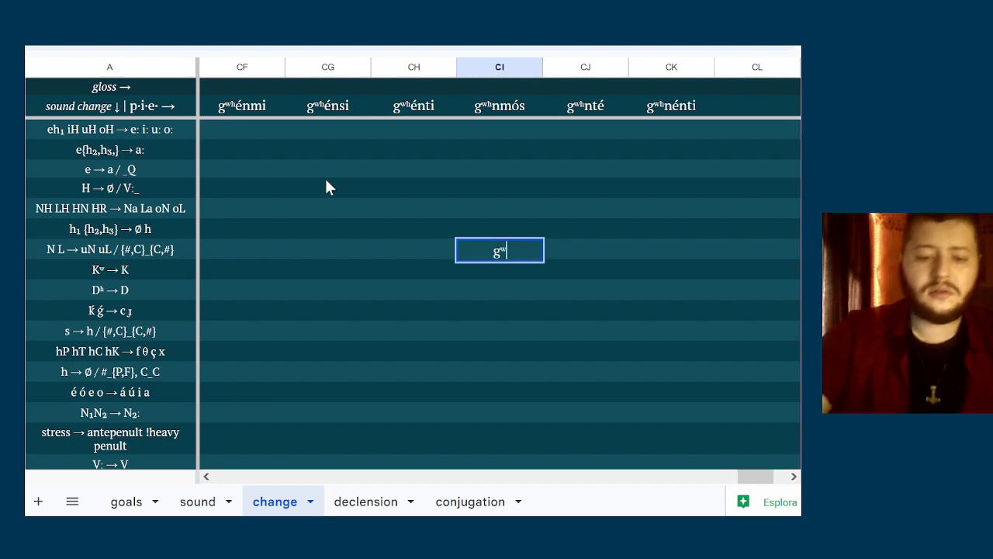
pyautogui.write('ʰun')
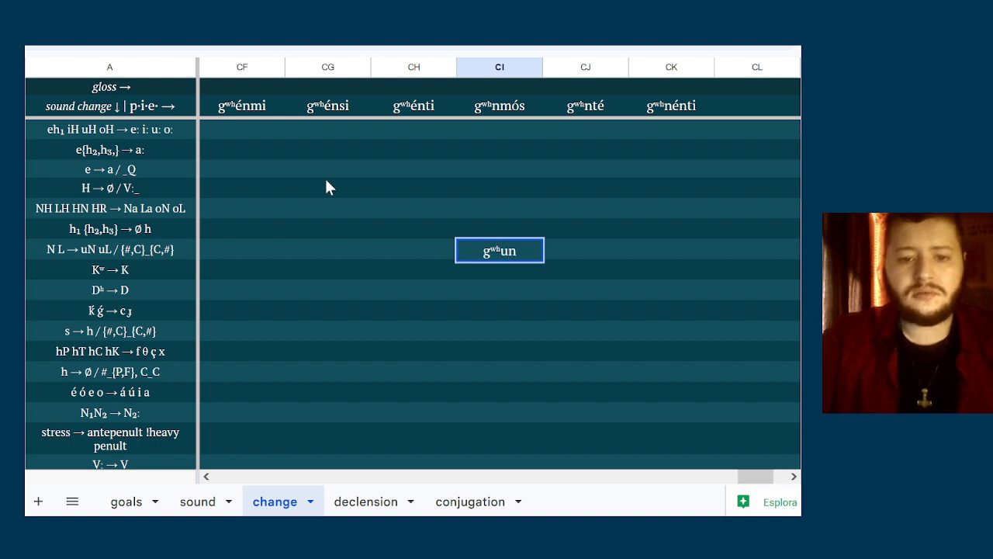
pyautogui.write('mós')
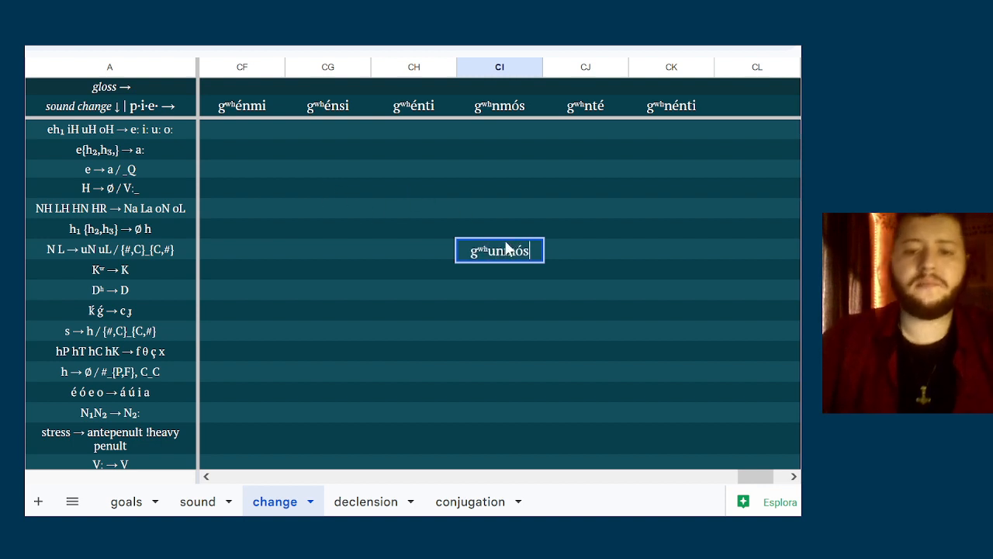
# Reuse the stem gʷʰun from gʷʰunmós to enter gʷʰunté in column CJ of the same row, and check gʷʰnénti against the rule
pyautogui.hotkey('shift', 'Home')
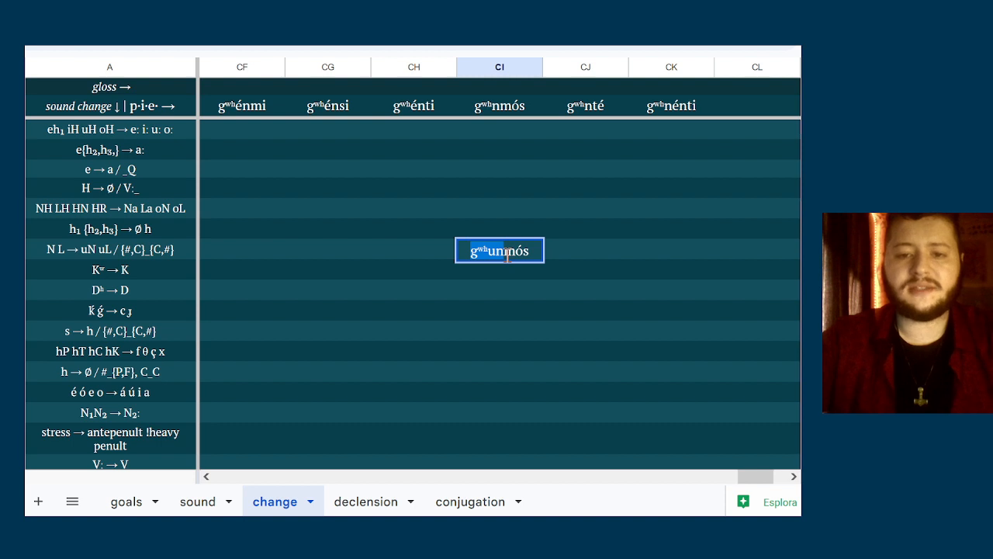
pyautogui.hotkey('ctrl', 'c')
pyautogui.press('Tab')
pyautogui.hotkey('ctrl', 'v')
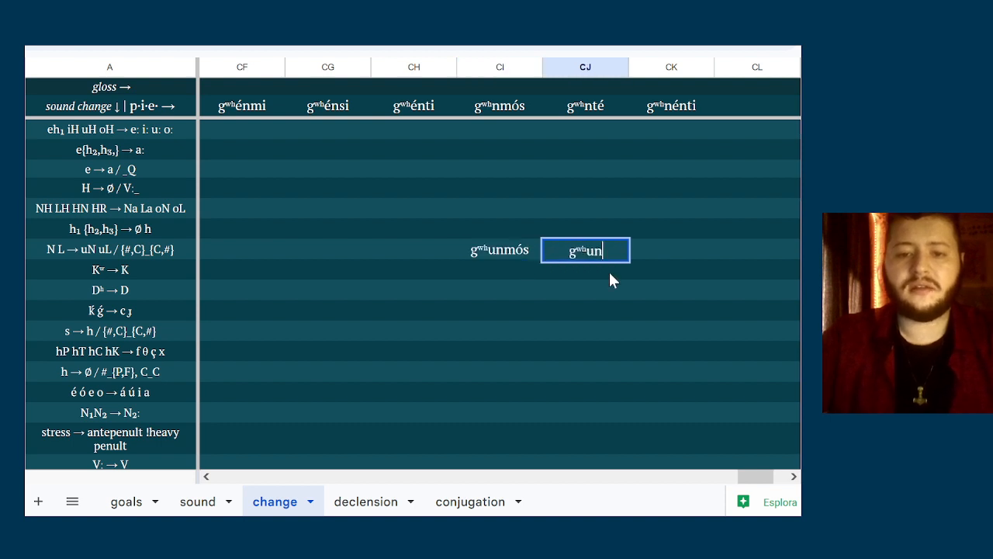
pyautogui.write('té')
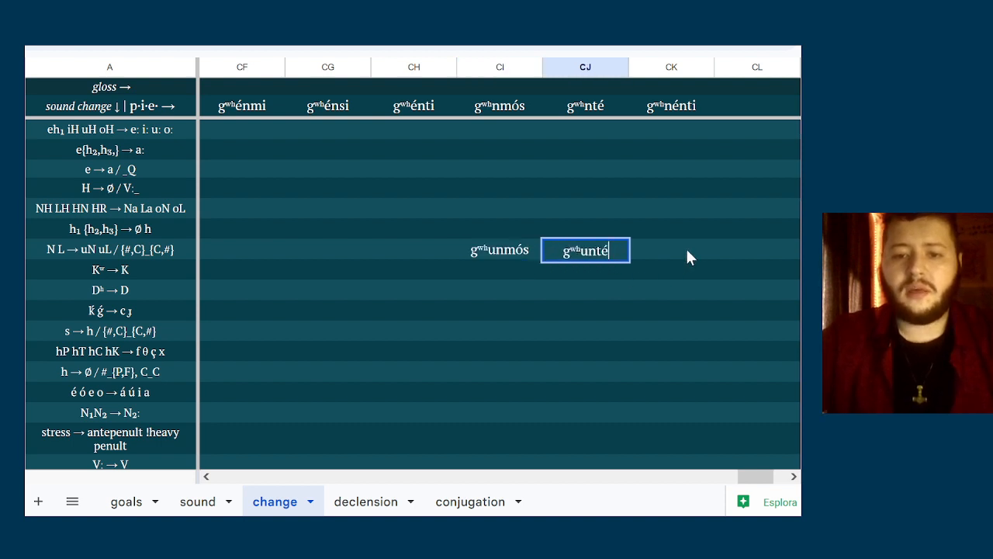
pyautogui.press('Tab')
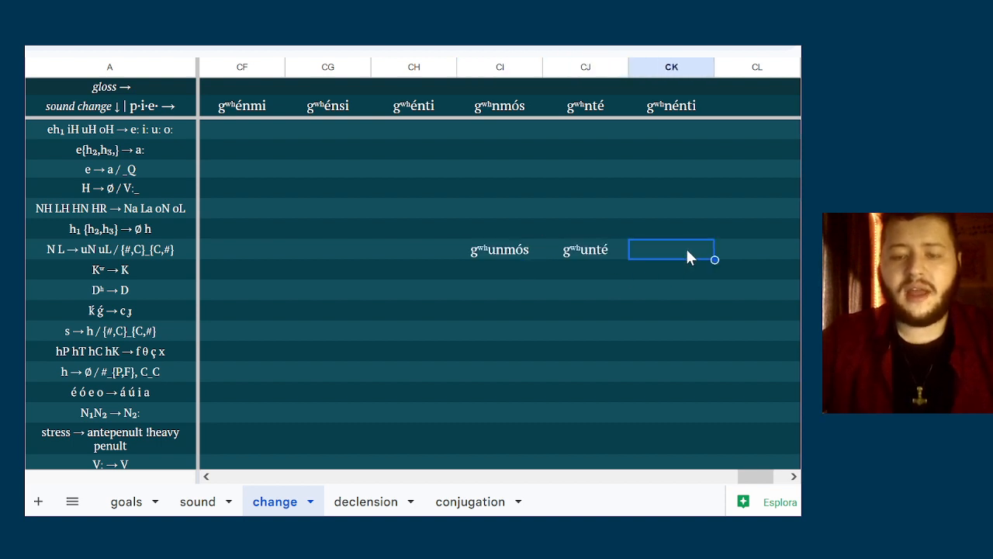
pyautogui.click(671, 110)
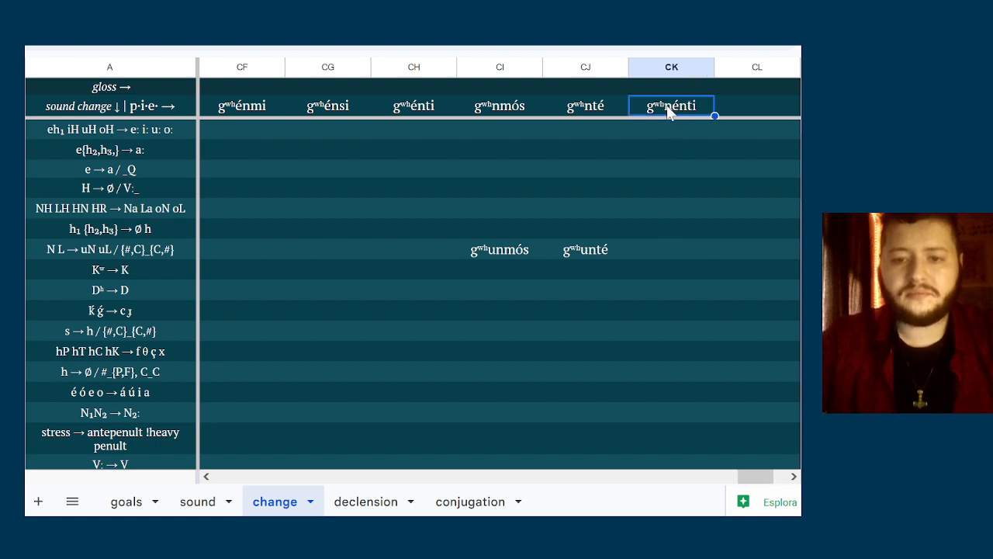
pyautogui.click(665, 253)
# Enter gʰénmi in column CF of the Kʷ → K row, as the changed form of gʷʰénmi
pyautogui.press('Left')
pyautogui.press('Left')
pyautogui.press('Left')
pyautogui.press('Left')
pyautogui.press('Left')
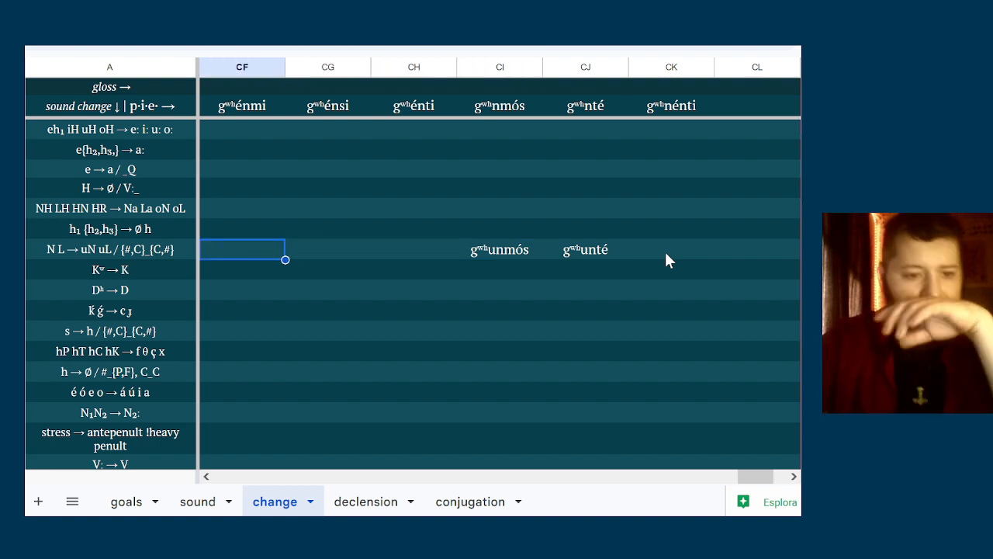
pyautogui.press('Down')
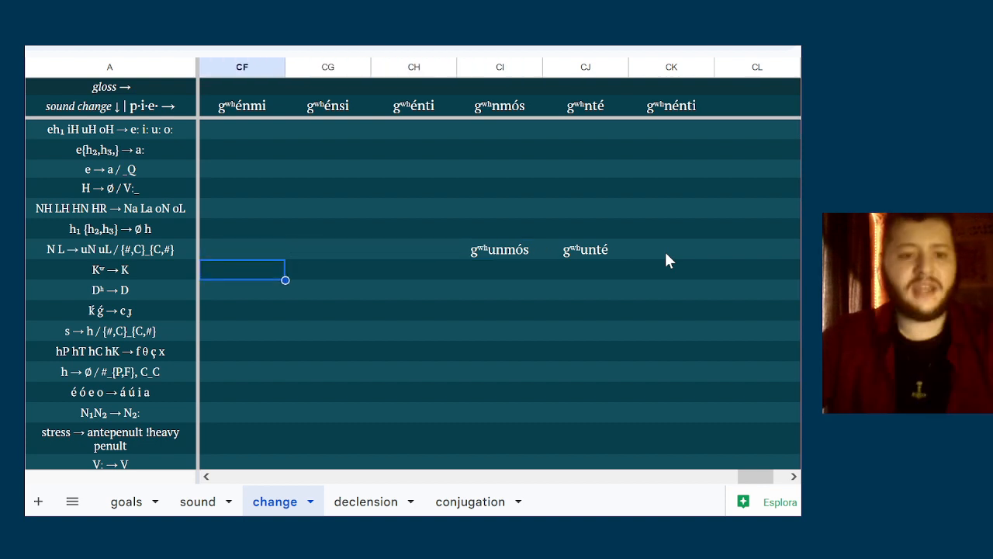
pyautogui.write('g')
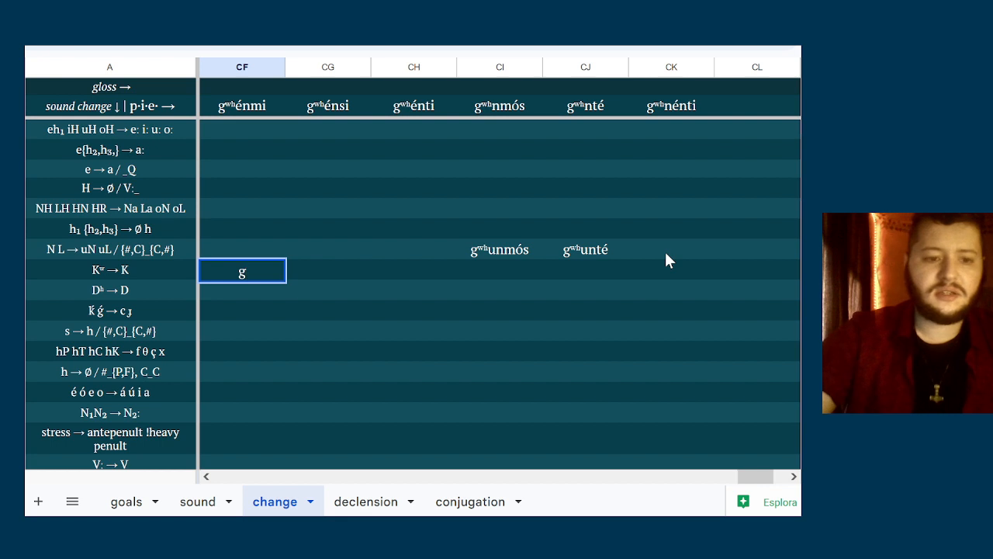
pyautogui.write('ʰénmi')
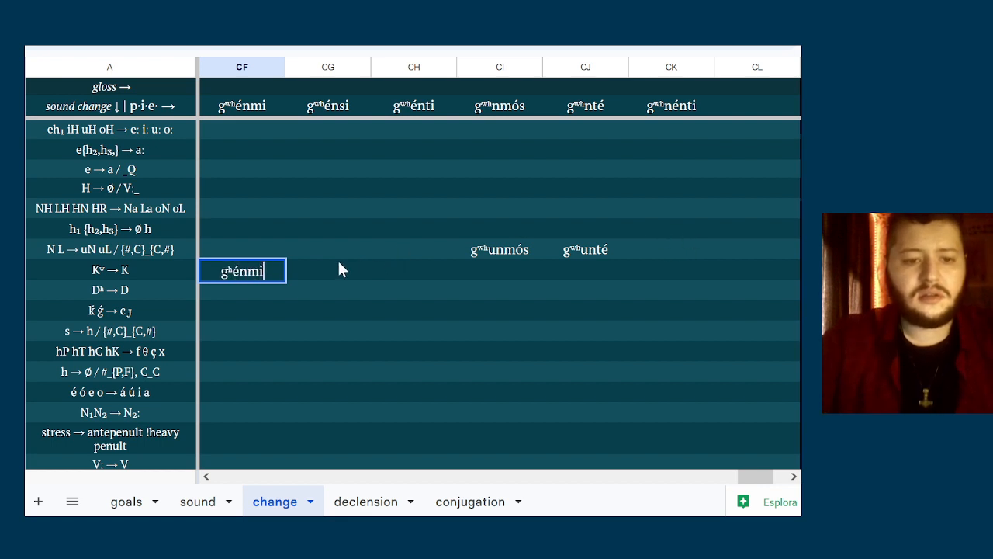
pyautogui.press('Tab')
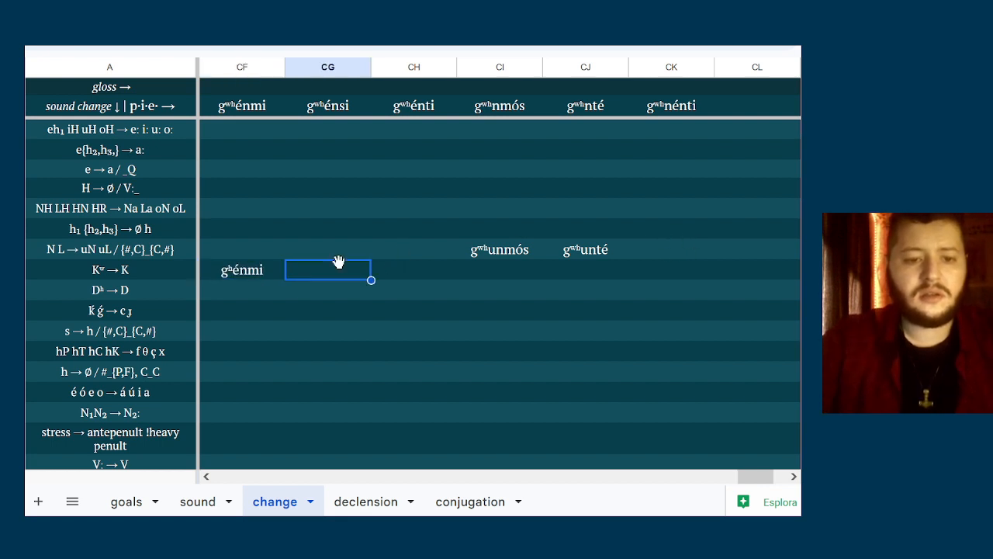
# Enter gʰénsi in column CG of the Kʷ → K row, as the changed form of gʷʰénsi
pyautogui.write('g')
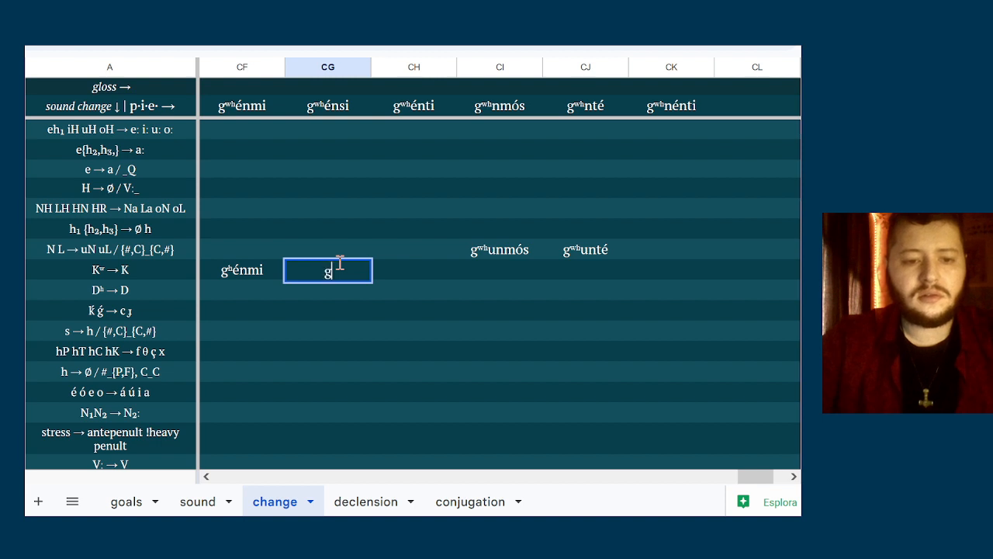
pyautogui.write('ʰé')
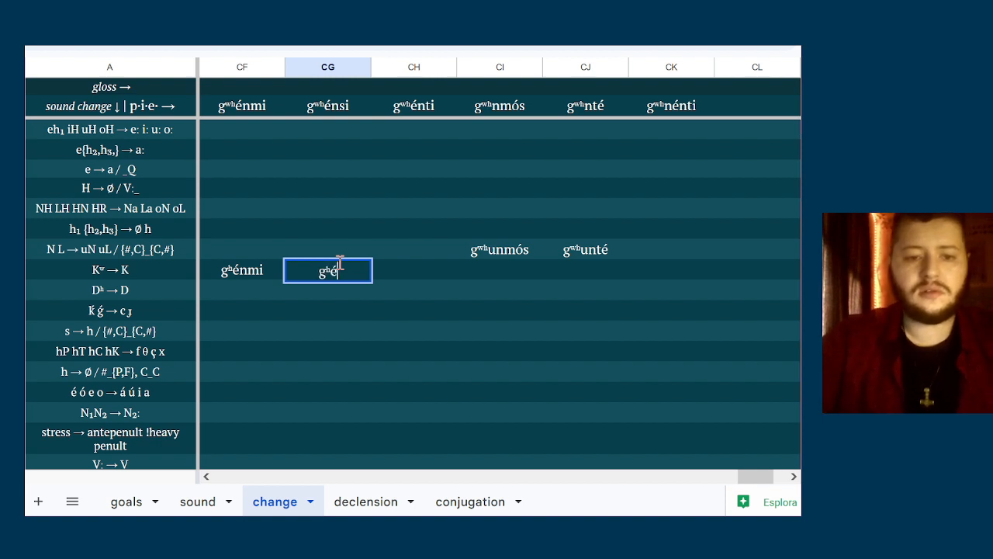
pyautogui.write('nsi')
# Reuse the text of gʰénsi to enter gʰénti in column CH of the same row
pyautogui.hotkey('ctrl', 'a')
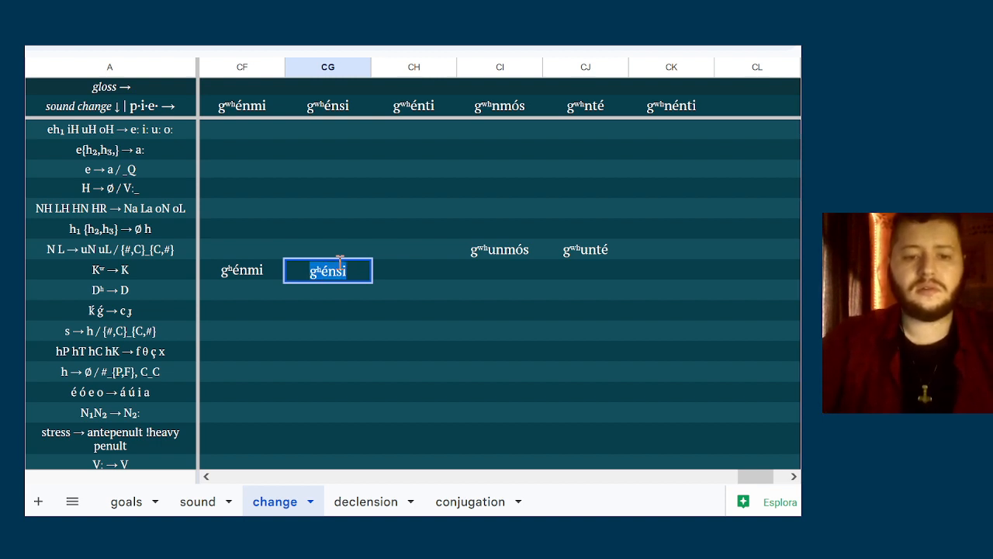
pyautogui.click(393, 270)
pyautogui.hotkey('ctrl', 'v')
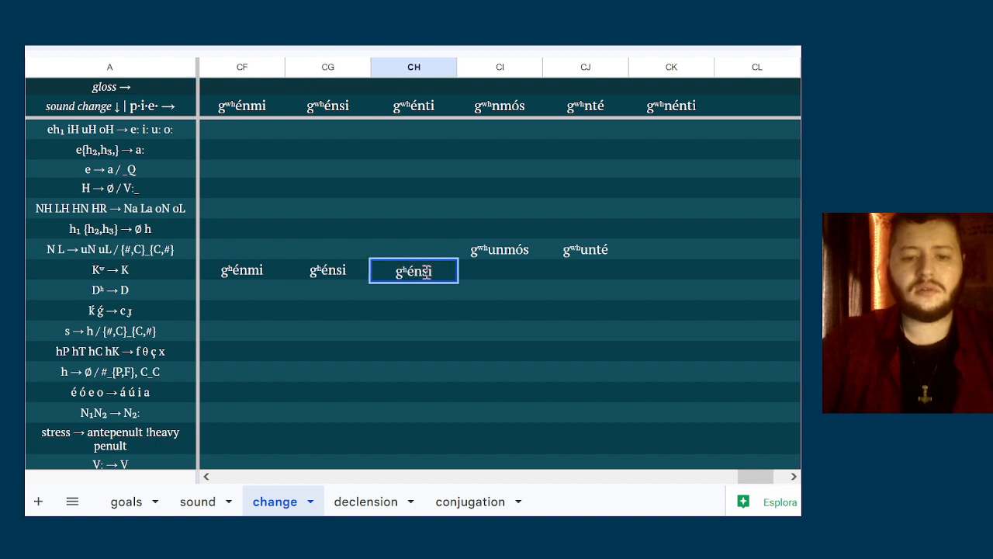
pyautogui.press('BackSpace')
pyautogui.press('BackSpace')
pyautogui.write('ti')
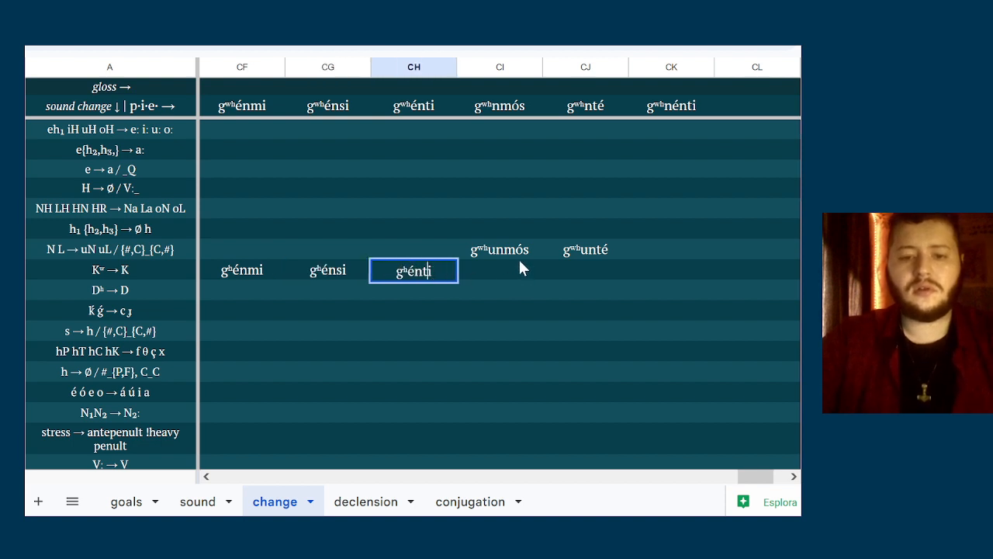
# Copy gʷʰunmós and gʷʰunté from the N L → uN uL row into columns CI and CJ of the Kʷ → K row
pyautogui.click(521, 267)
pyautogui.click(521, 250)
pyautogui.hotkey('shift', 'Right')
pyautogui.hotkey('ctrl', 'c')
pyautogui.press('Down')
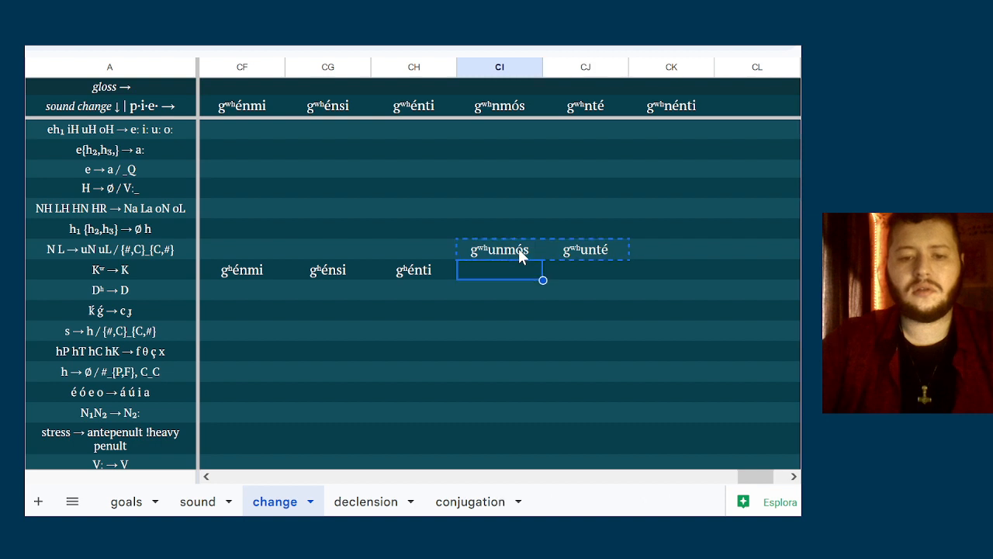
pyautogui.hotkey('ctrl', 'v')
# Remove the ʷ from both copied forms so they read gʰunmós in column CI and gʰunté in column CJ
pyautogui.doubleClick(497, 265)
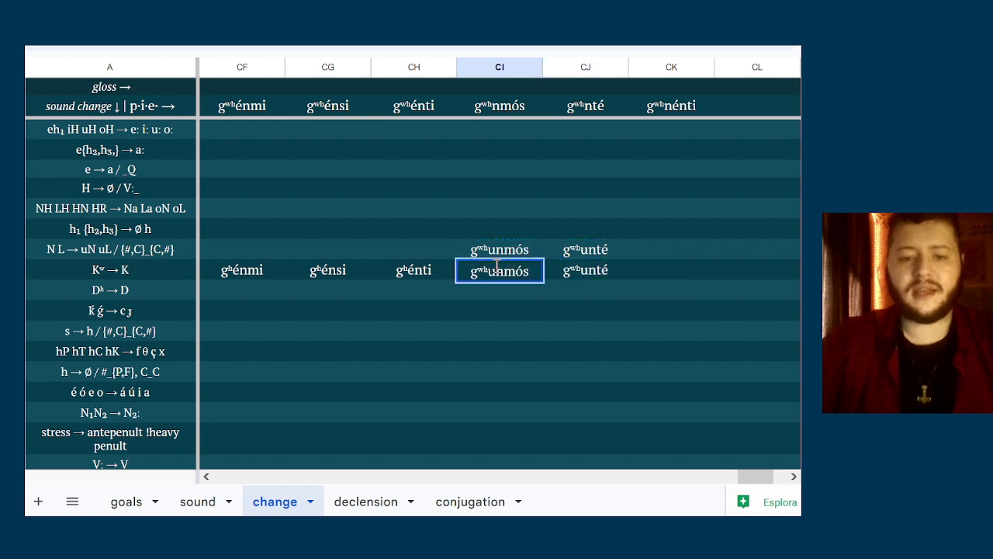
pyautogui.press('Left')
pyautogui.press('Left')
pyautogui.press('BackSpace')
pyautogui.click(606, 278)
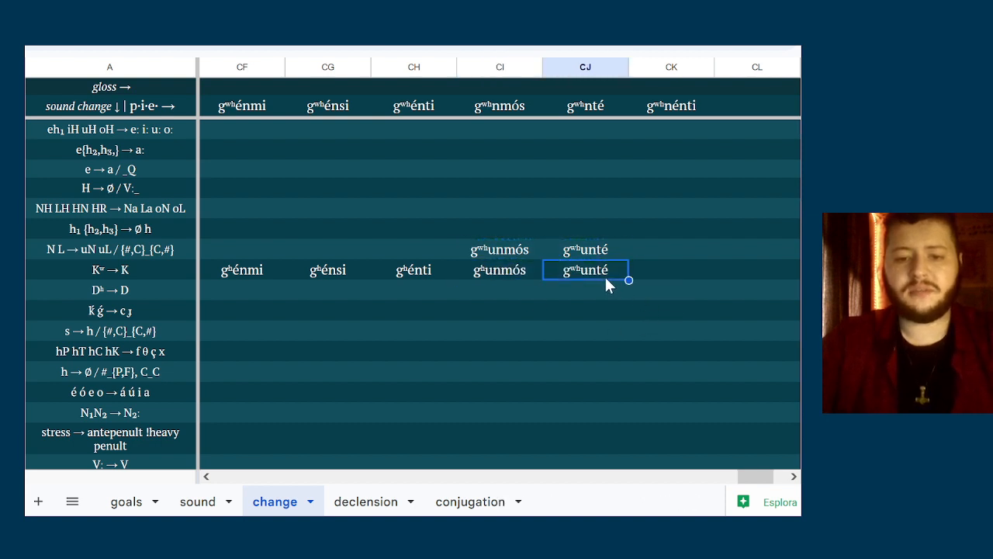
pyautogui.doubleClick(606, 278)
pyautogui.press('BackSpace')
# Copy gʷʰnénti into column CK of the Kʷ → K row and reduce it to gʰnénti
pyautogui.click(710, 235)
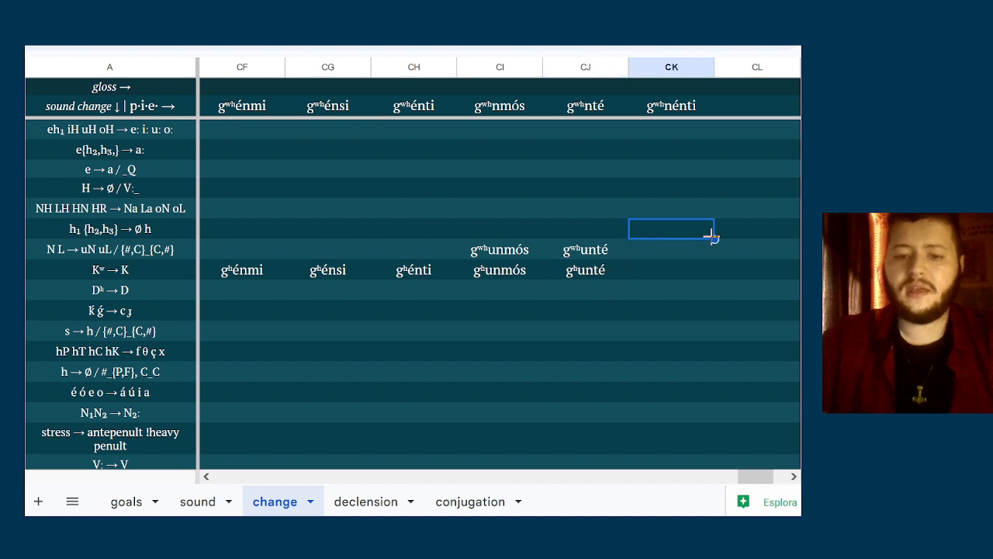
pyautogui.click(690, 108)
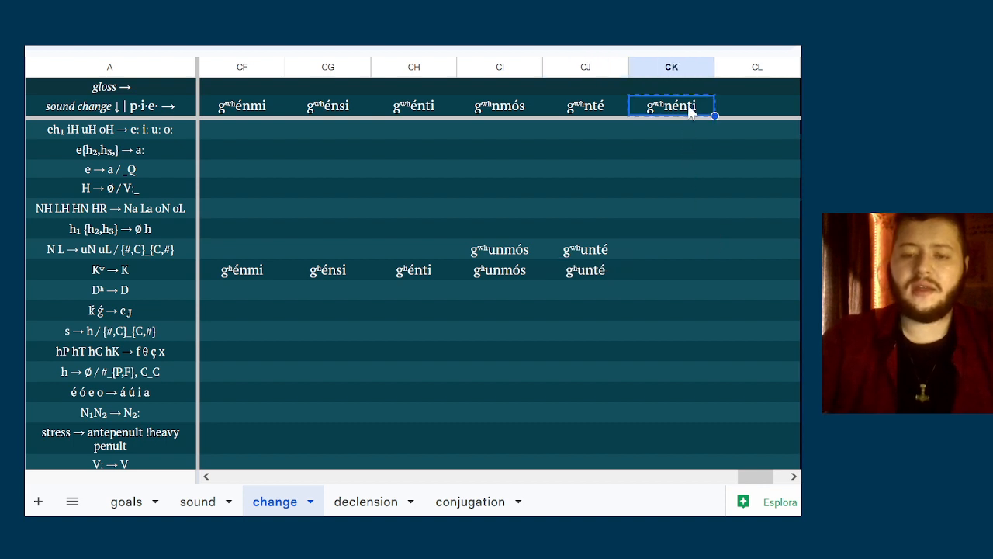
pyautogui.click(643, 273)
pyautogui.doubleClick(643, 273)
pyautogui.hotkey('ctrl', 'v')
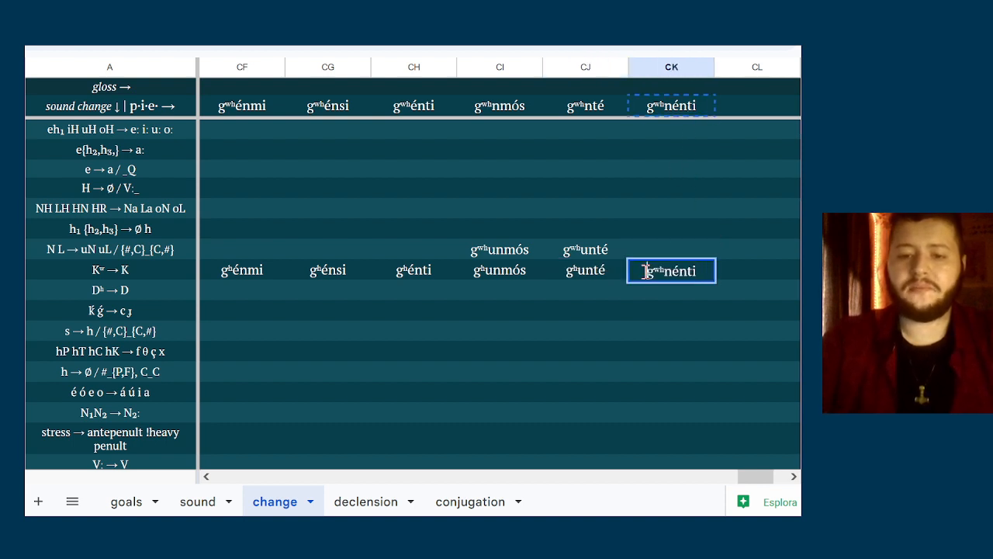
pyautogui.press('BackSpace')
pyautogui.press('Return')
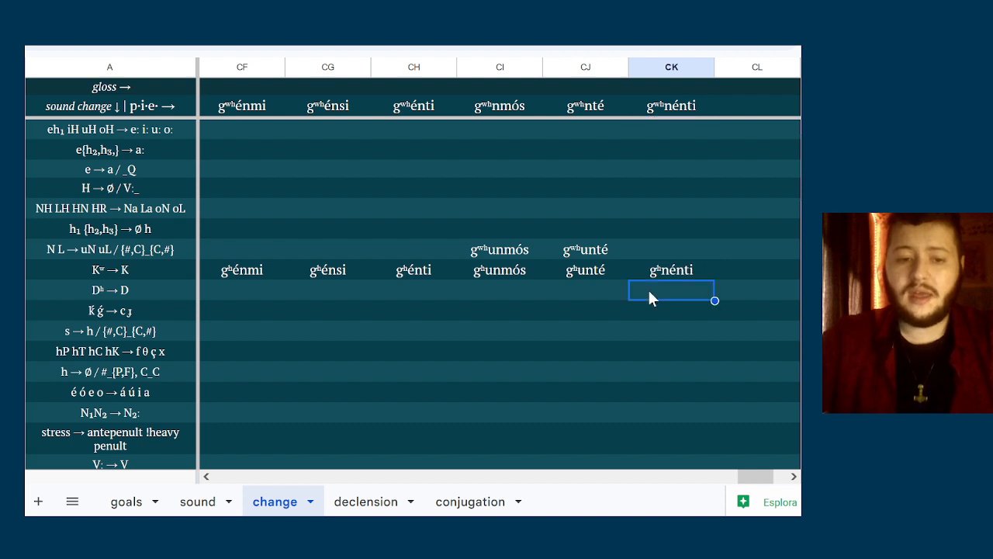
# Copy the six forms in columns CF to CK of the Kʷ → K row
pyautogui.click(232, 267)
pyautogui.hotkey('shift', 'Right')
pyautogui.hotkey('shift', 'Right')
pyautogui.hotkey('shift', 'Right')
pyautogui.hotkey('shift', 'Right')
pyautogui.hotkey('shift', 'Right')
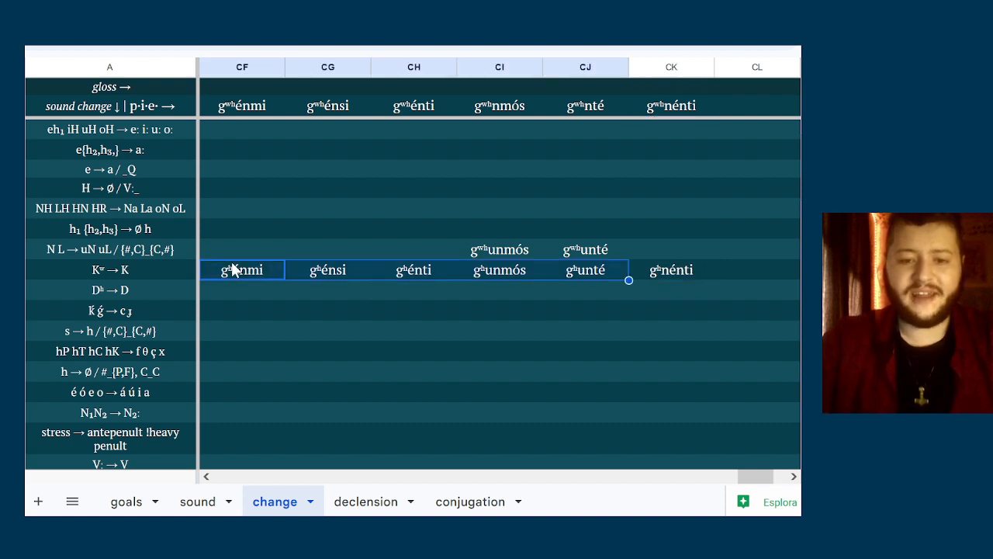
pyautogui.doubleClick(224, 290)
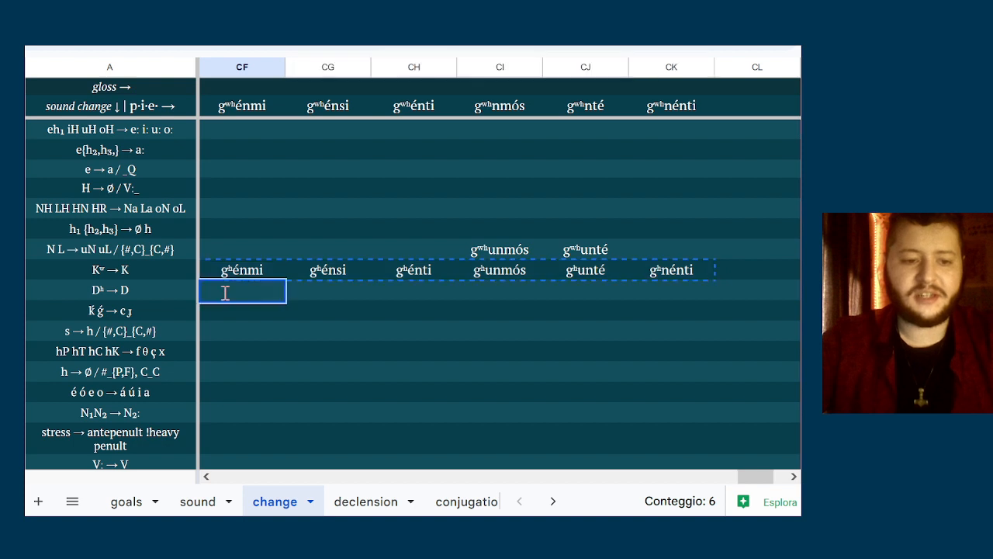
pyautogui.hotkey('ctrl', 'v')
pyautogui.click(368, 315)
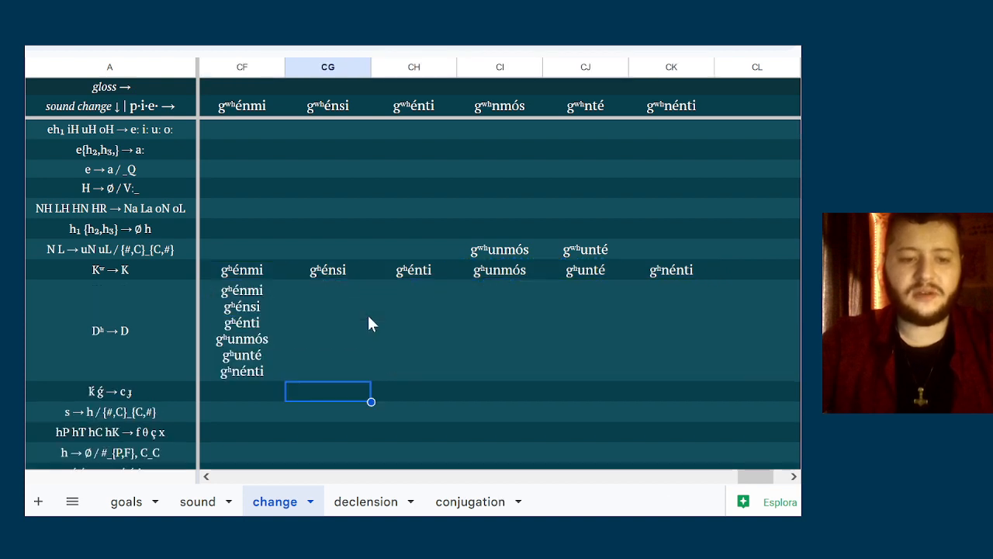
pyautogui.hotkey('ctrl', 'z')
# Paste the six forms across the Dʰ → D row and change the one in column CF to génmi
pyautogui.hotkey('ctrl', 'v')
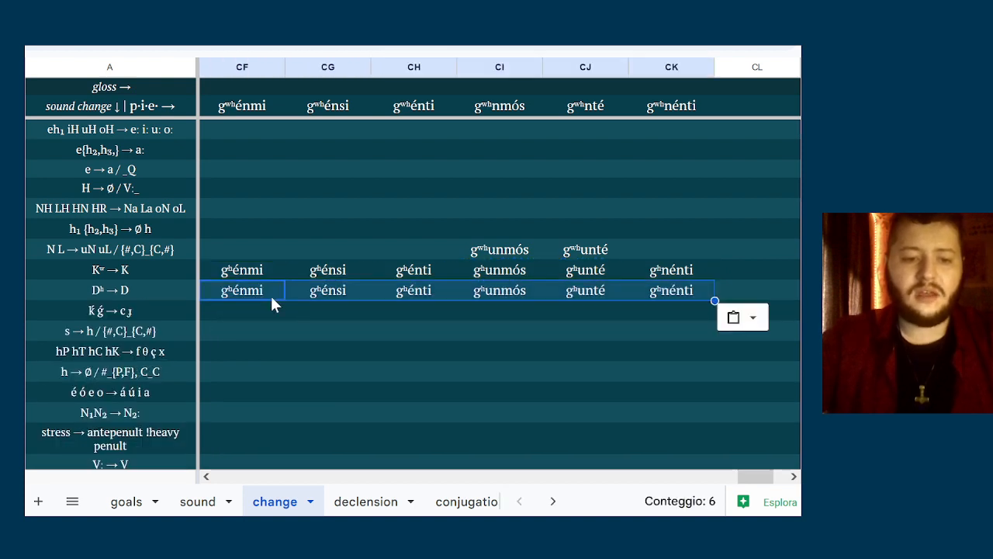
pyautogui.doubleClick(271, 296)
pyautogui.press('Home')
pyautogui.hotkey('shift', 'Right')
pyautogui.press('Right')
pyautogui.hotkey('shift', 'Right')
pyautogui.press('Delete')
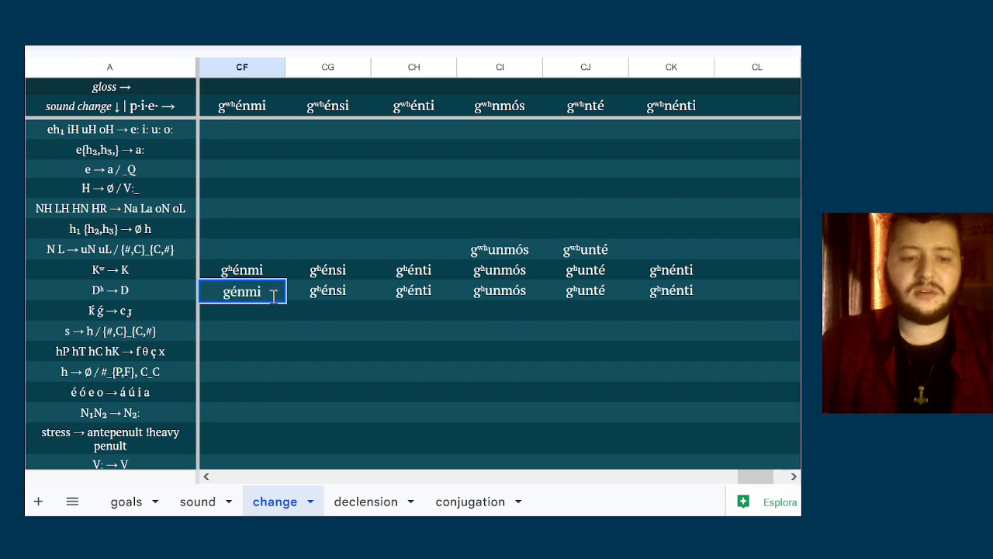
# Remove the ʰ from the form in column CG of the Dʰ → D row, making it génsi
pyautogui.click(315, 289)
pyautogui.rightClick(316, 289)
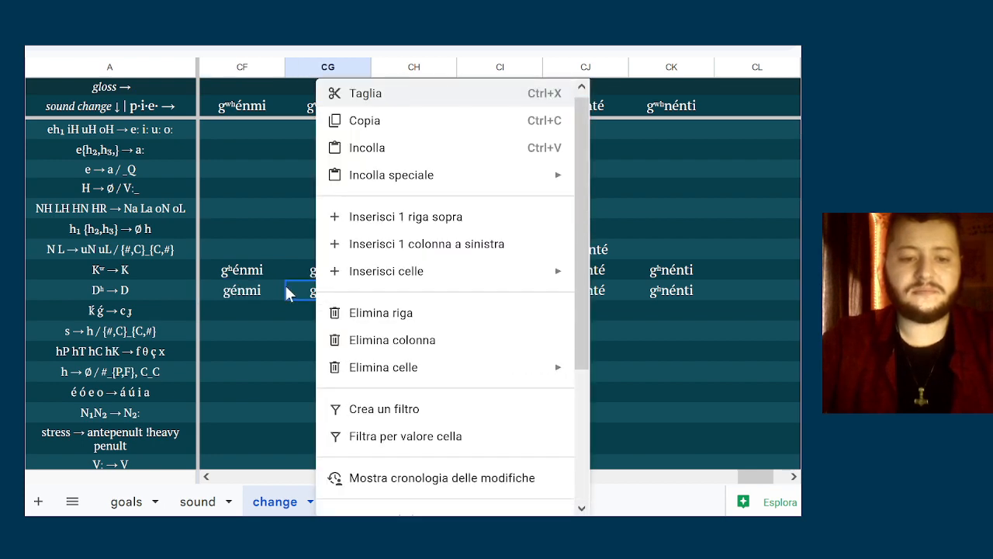
pyautogui.click(285, 283)
pyautogui.doubleClick(341, 283)
pyautogui.press('Home')
pyautogui.press('Right')
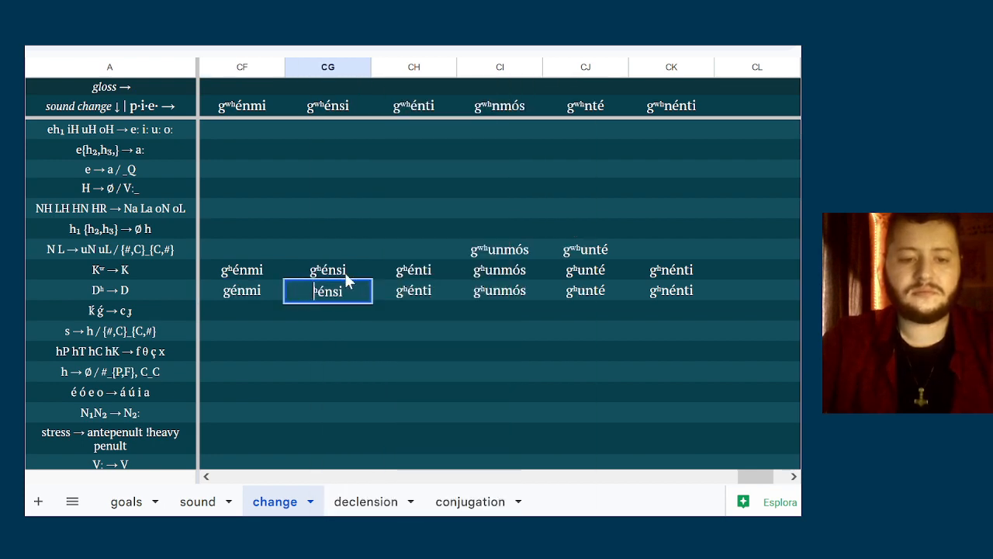
pyautogui.press('Delete')
# Change the form in column CH of the Dʰ → D row to génti
pyautogui.click(432, 295)
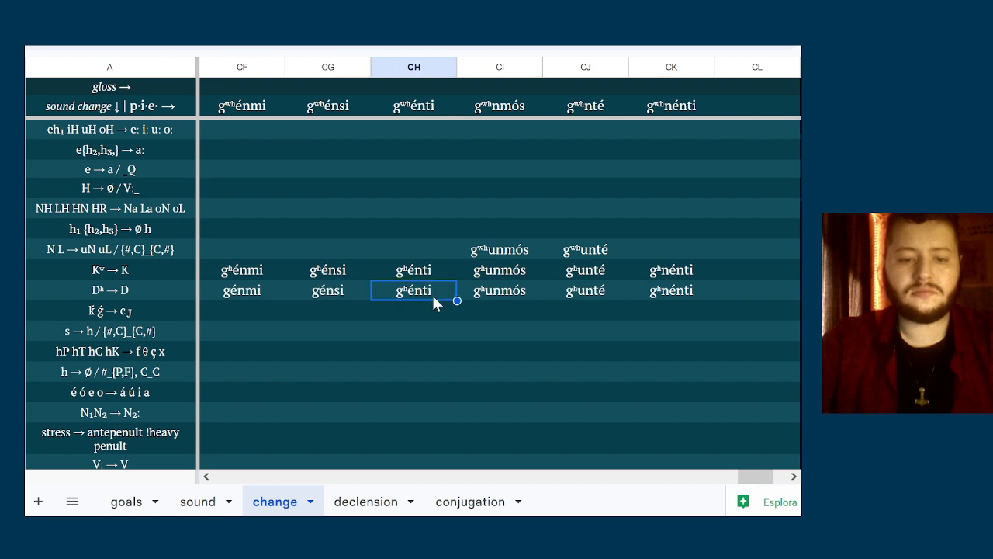
pyautogui.doubleClick(432, 293)
pyautogui.press('Home')
pyautogui.press('Right')
pyautogui.press('Delete')
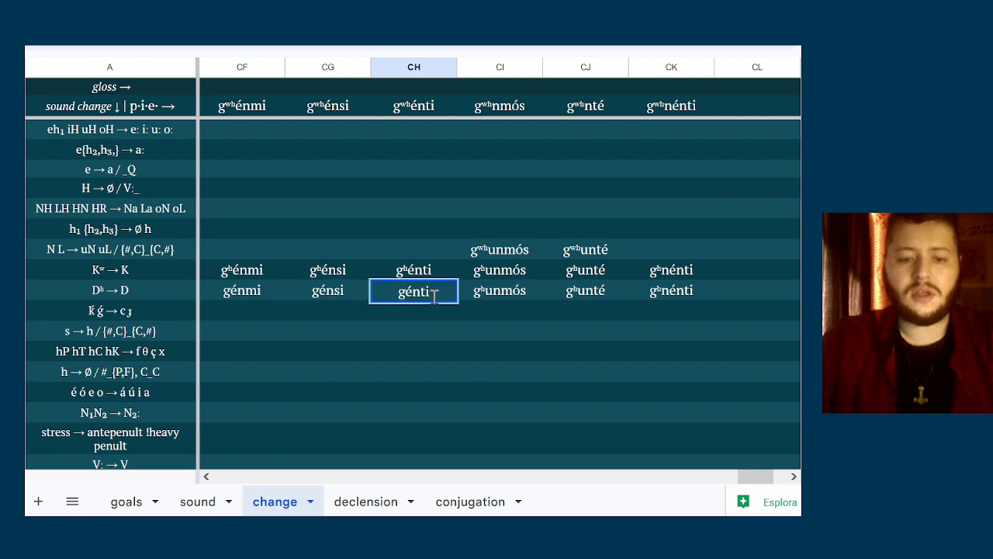
# Remove the ʰ from the forms in columns CI and CJ of the Dʰ → D row, making them gunmós and gunté
pyautogui.doubleClick(532, 291)
pyautogui.press('Home')
pyautogui.press('Right')
pyautogui.press('Delete')
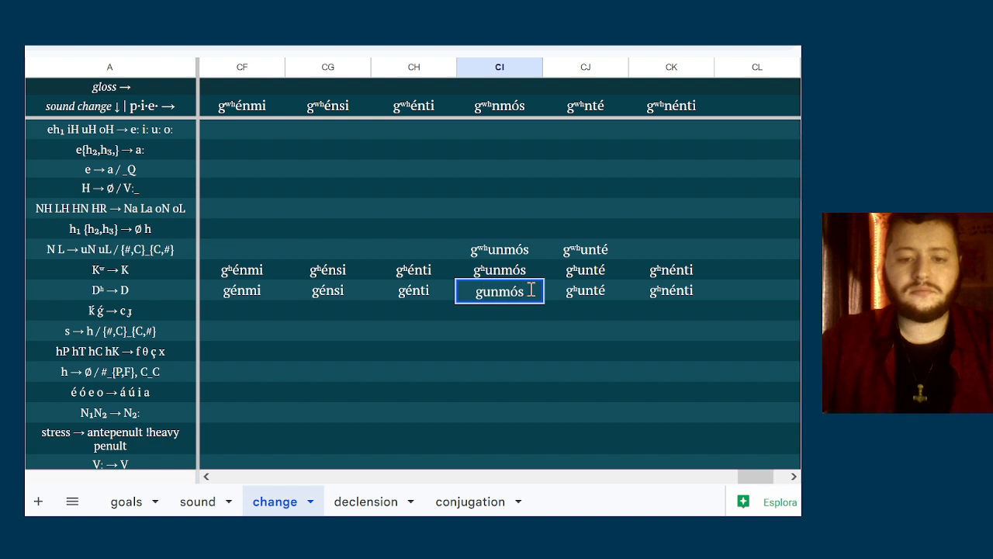
pyautogui.doubleClick(598, 292)
pyautogui.press('Home')
pyautogui.press('Right')
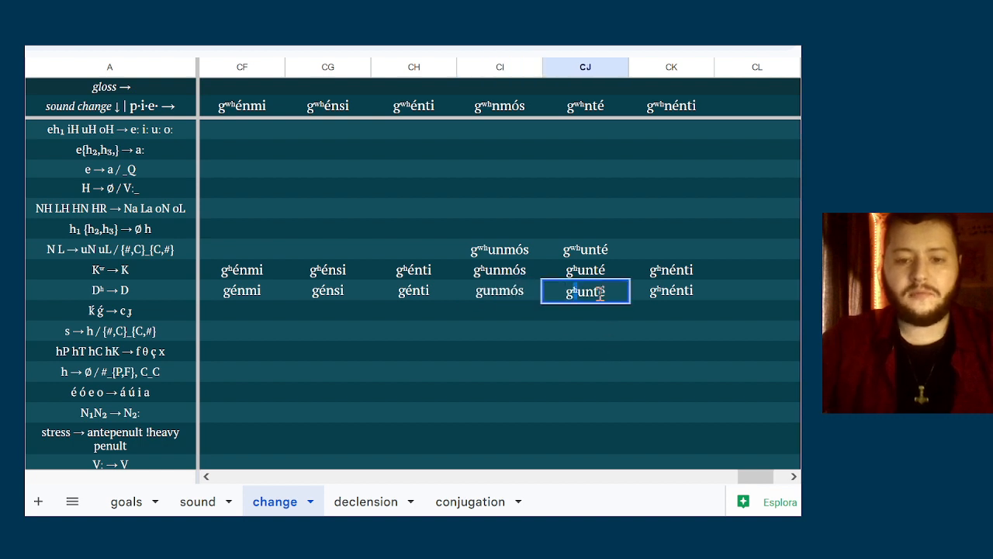
pyautogui.press('Delete')
# Change the form in column CK of the Dʰ → D row to gnénti
pyautogui.doubleClick(649, 287)
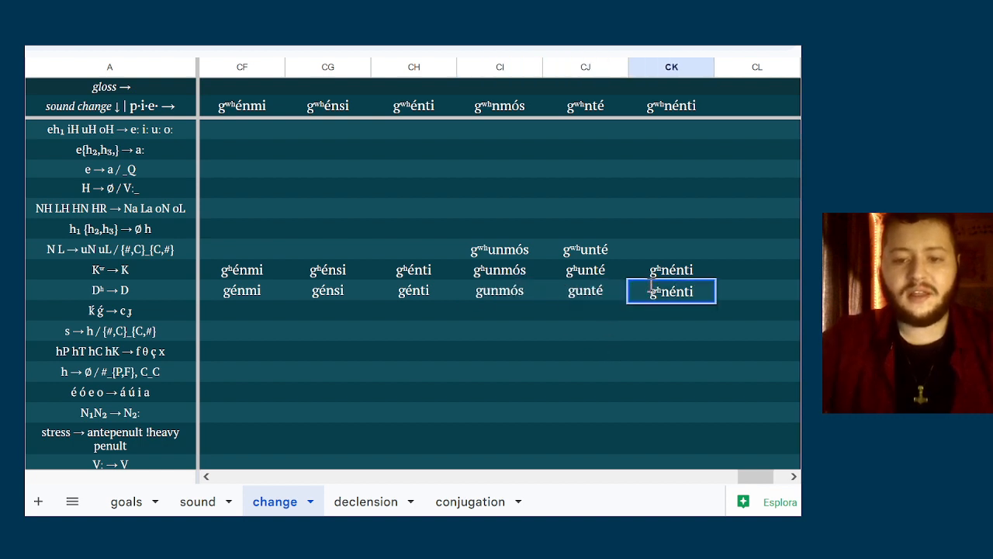
pyautogui.press('Right')
pyautogui.press('Delete')
pyautogui.click(597, 306)
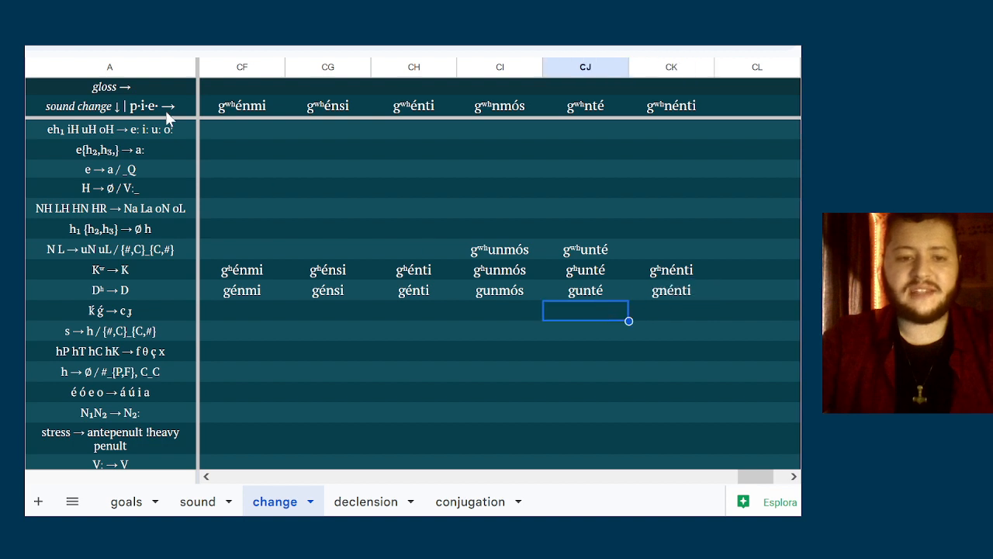
# Compare the original forms in columns CF to CK with their results in the Dʰ → D row, particularly génti
pyautogui.click(221, 106)
pyautogui.press('Right')
pyautogui.press('Right')
pyautogui.press('Right')
pyautogui.press('Right')
pyautogui.press('Right')
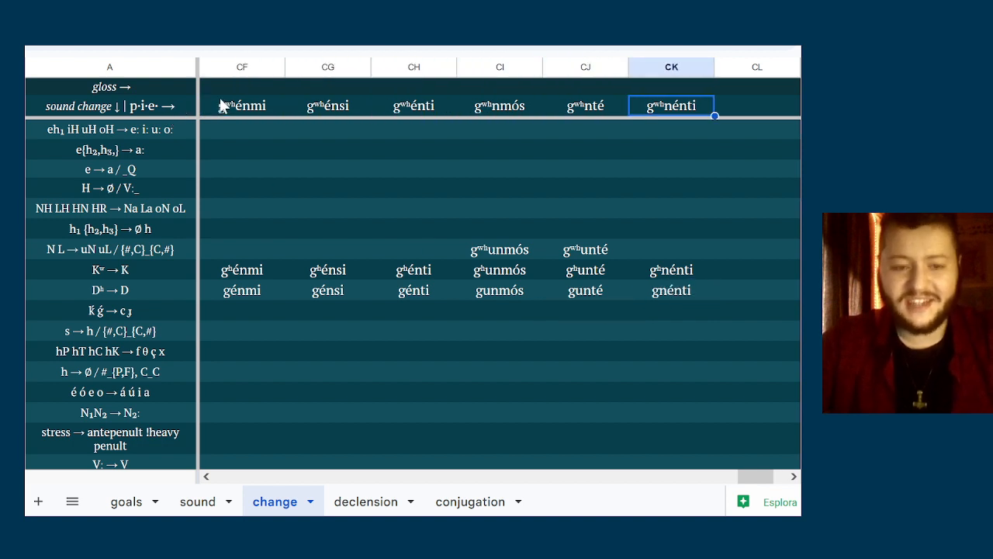
pyautogui.press('Left')
pyautogui.press('Left')
pyautogui.press('Left')
pyautogui.press('Left')
pyautogui.press('Left')
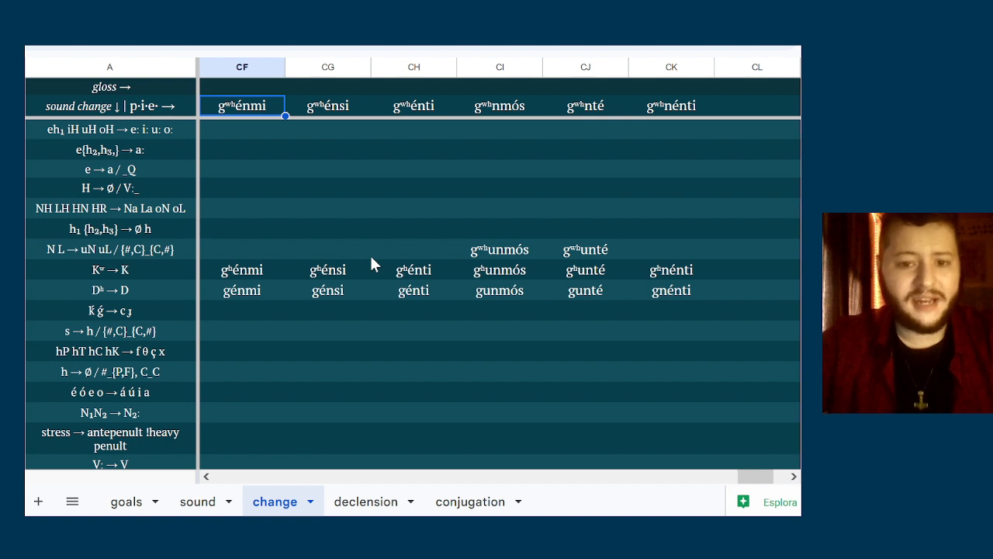
pyautogui.click(425, 300)
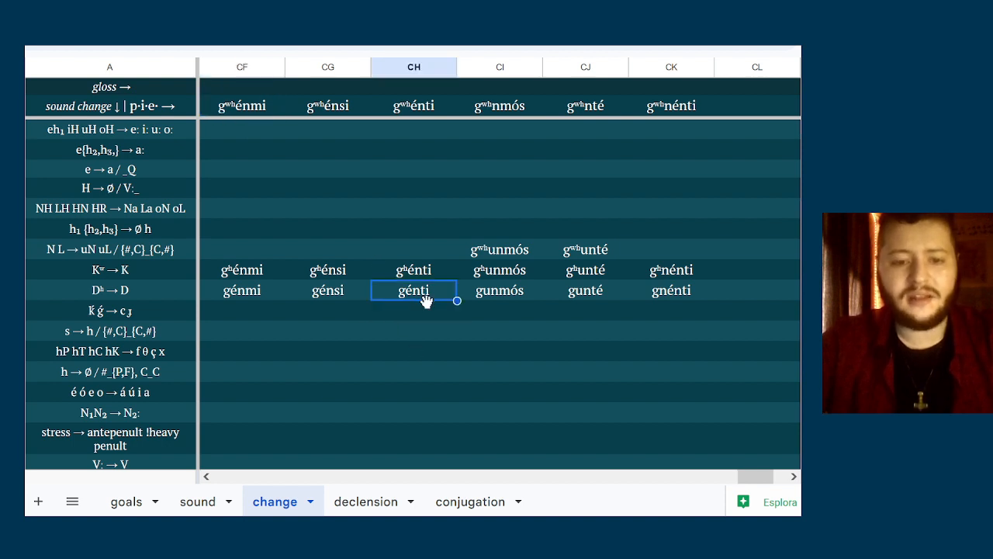
pyautogui.press('Up')
pyautogui.press('Down')
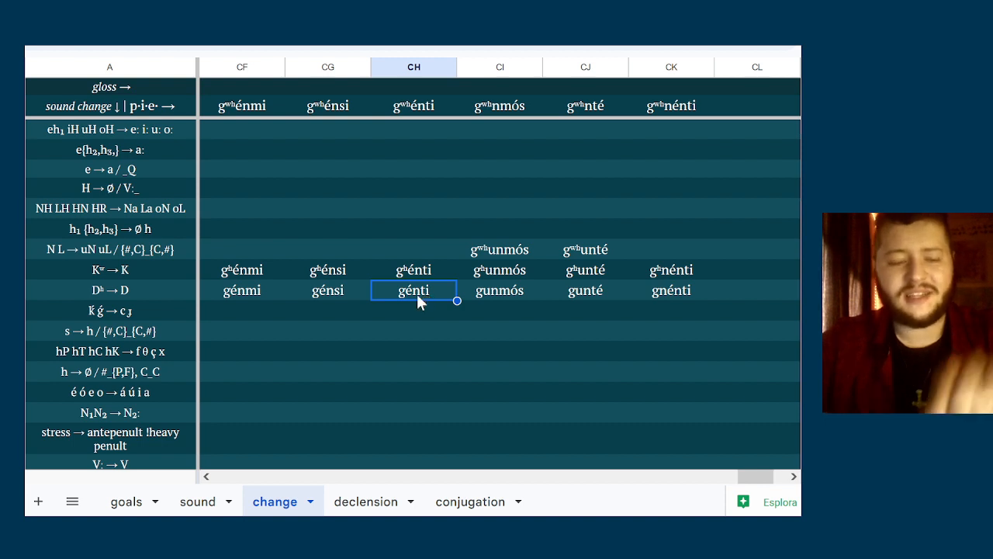
pyautogui.click(249, 109)
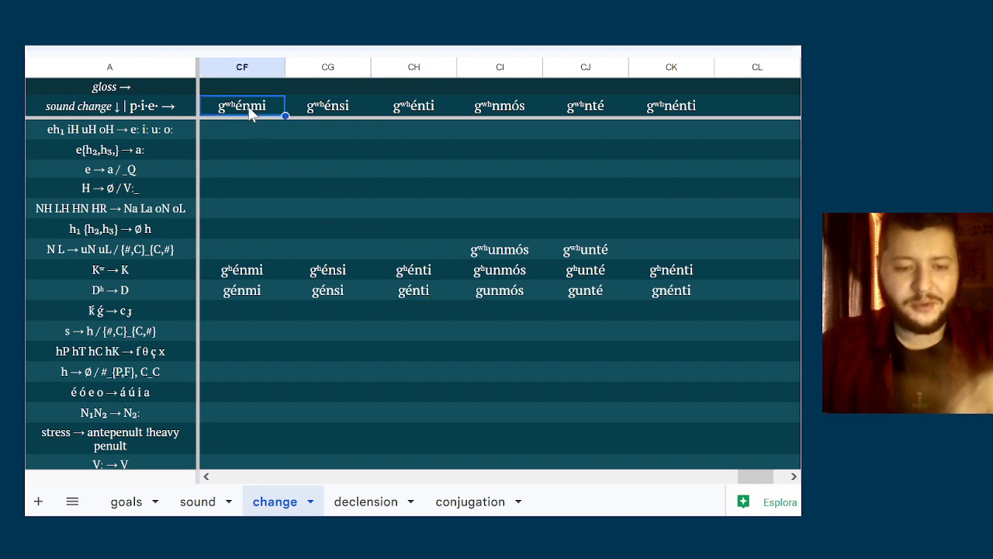
pyautogui.click(302, 223)
pyautogui.press('Down')
pyautogui.press('Down')
pyautogui.press('Down')
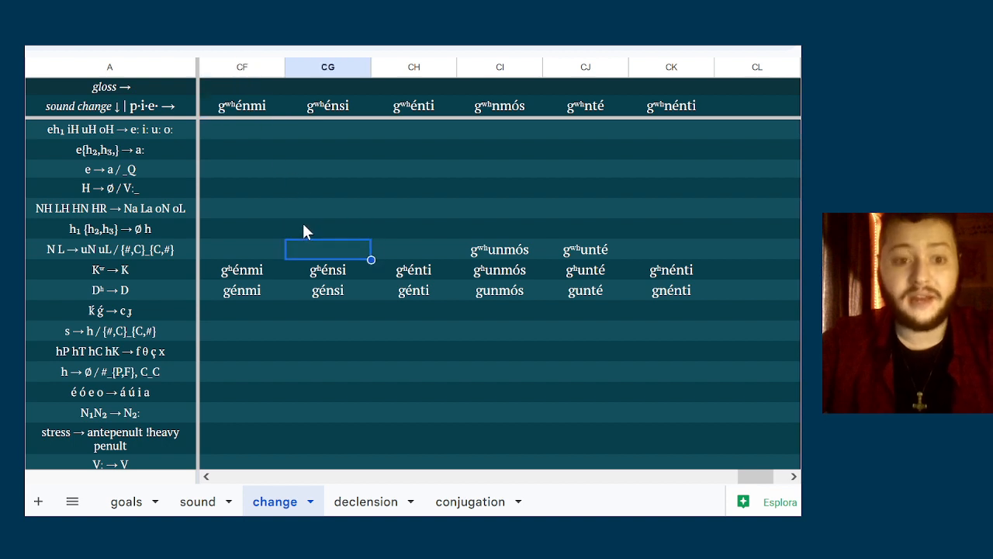
pyautogui.press('Left')
pyautogui.press('Down')
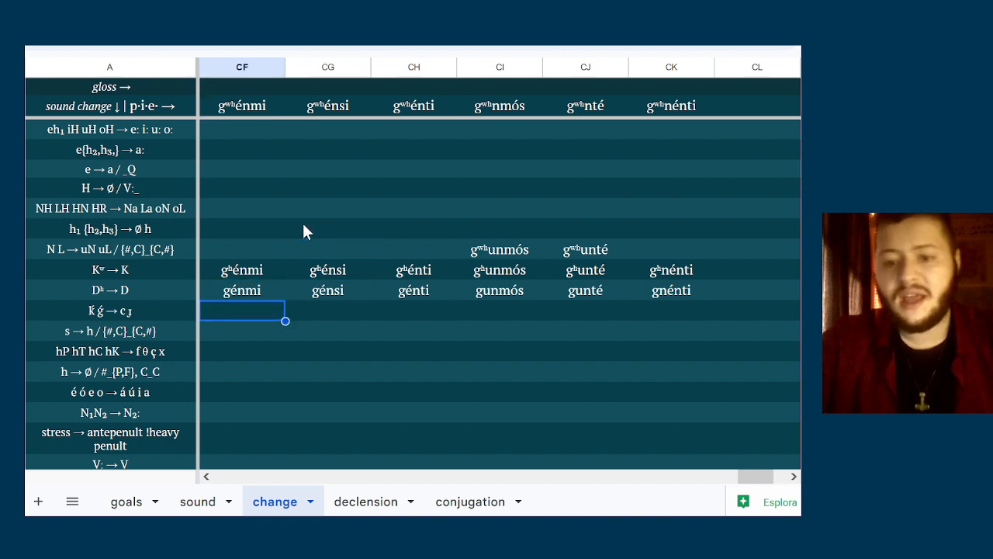
pyautogui.press('Up')
pyautogui.press('Down')
pyautogui.write('bane')
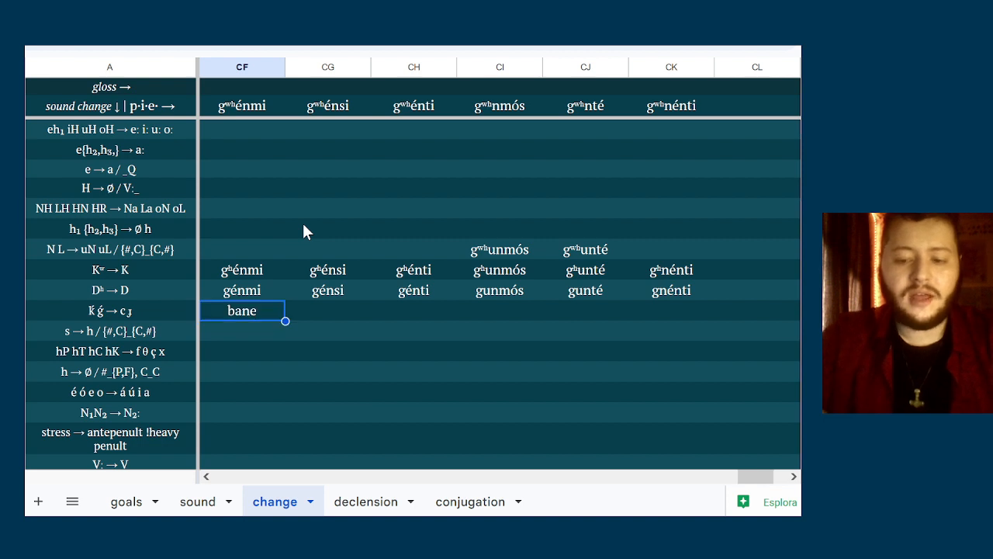
pyautogui.press('Escape')
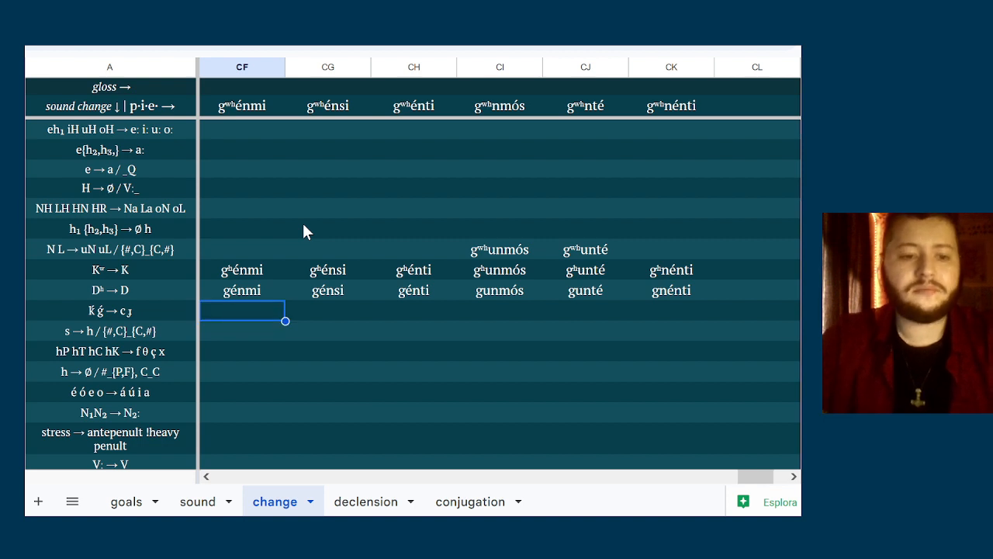
# Check the forms in columns CF to CK against the Ḱ ǵ → c ɟ and s → h sound changes
pyautogui.press('Down')
pyautogui.press('Up')
pyautogui.press('Down')
pyautogui.press('Up')
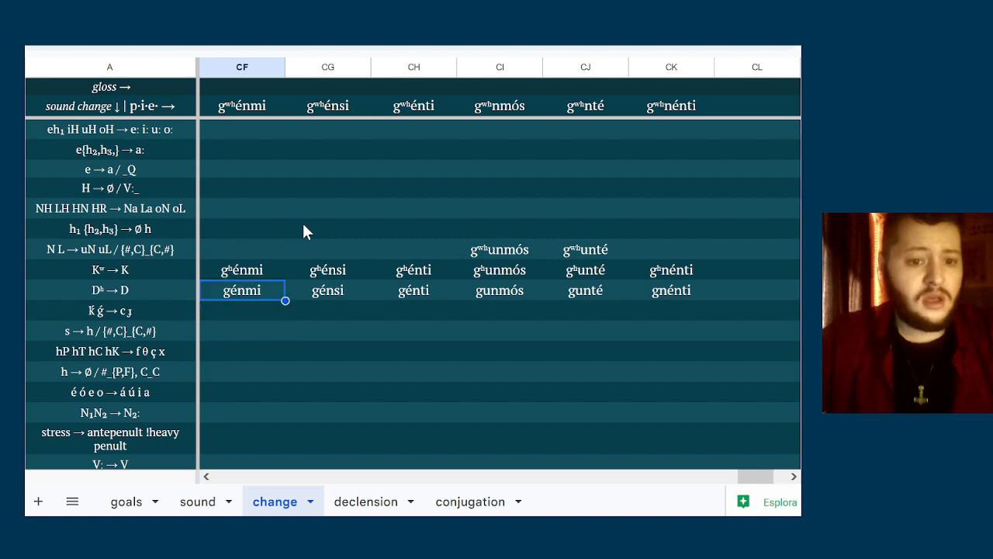
pyautogui.press('Right')
pyautogui.press('Left')
pyautogui.press('Right')
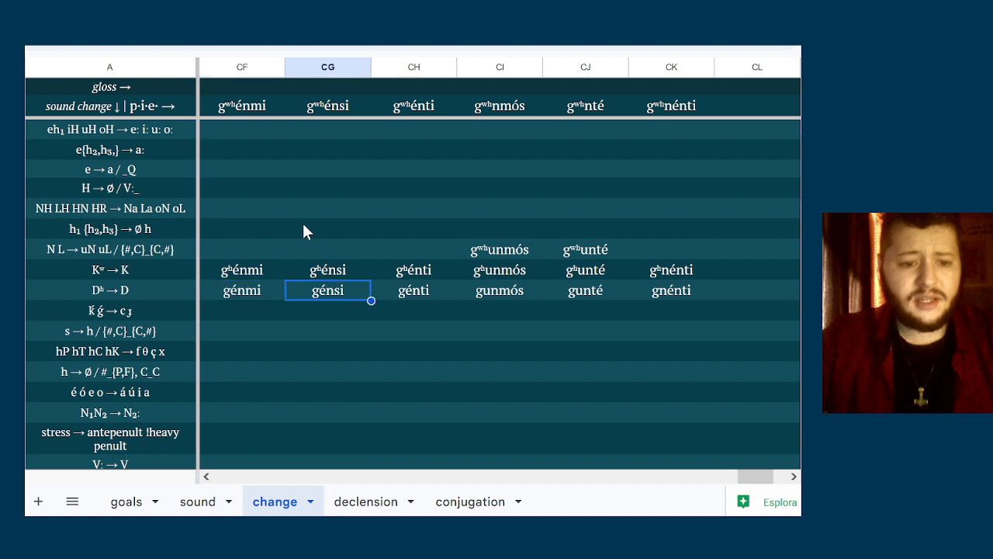
pyautogui.press('Left')
pyautogui.press('Down')
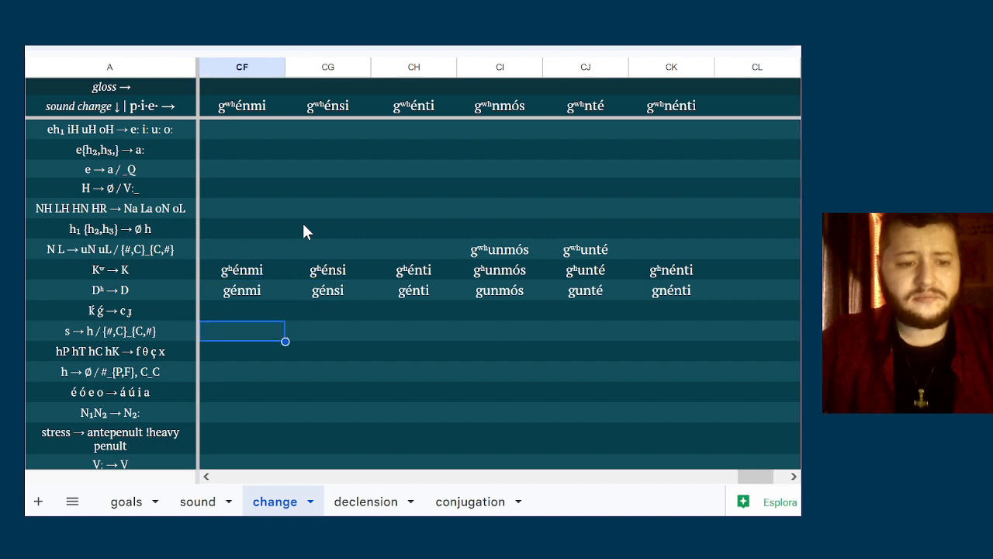
pyautogui.press('Up')
pyautogui.press('Down')
pyautogui.press('Down')
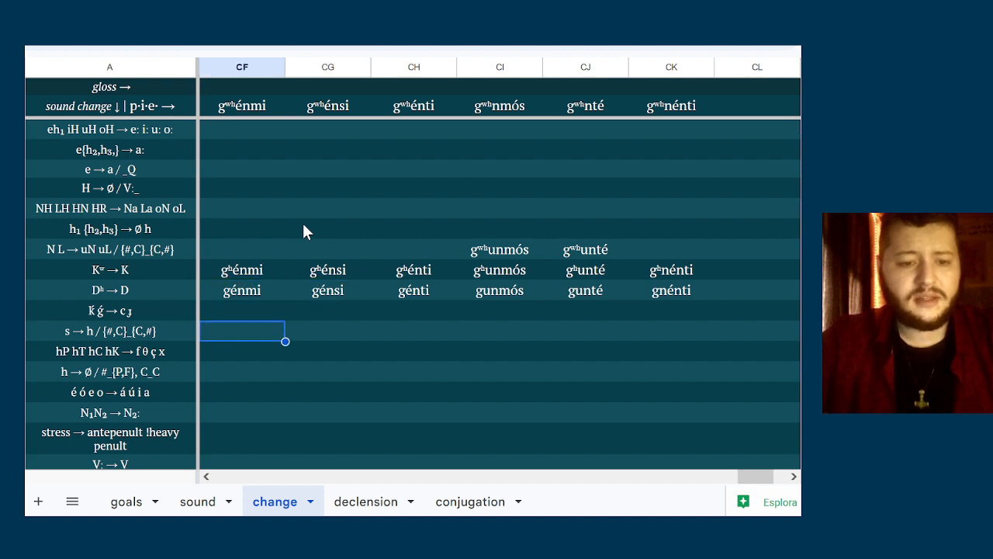
pyautogui.press('Right')
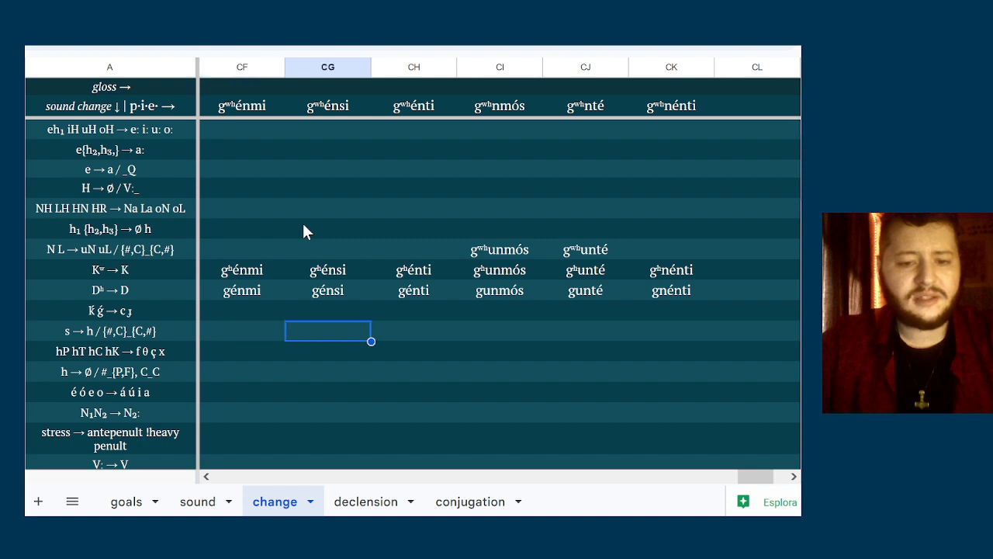
pyautogui.press('Right')
pyautogui.press('Right')
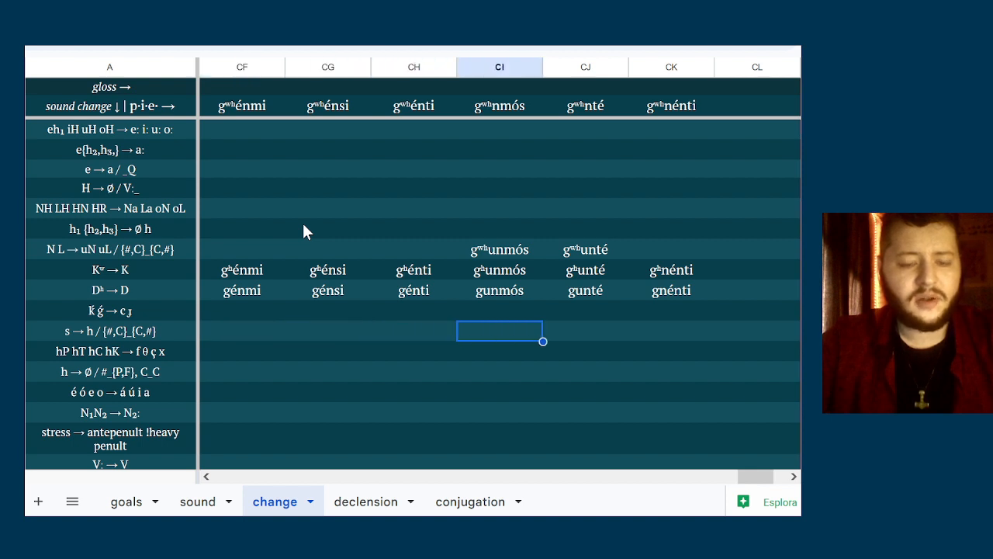
pyautogui.press('Left')
pyautogui.press('Left')
pyautogui.press('Right')
pyautogui.press('Right')
pyautogui.press('Right')
pyautogui.press('Right')
pyautogui.press('Left')
pyautogui.press('Left')
pyautogui.press('Left')
pyautogui.press('Left')
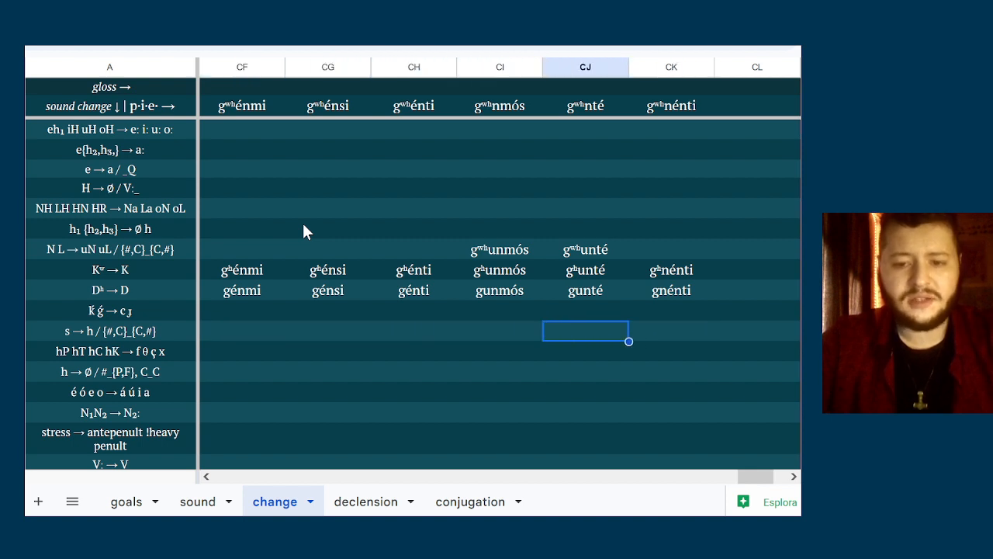
pyautogui.press('Left')
# Enter gánmi in column CF of the é ó e o → á ú i a row
pyautogui.press('Down')
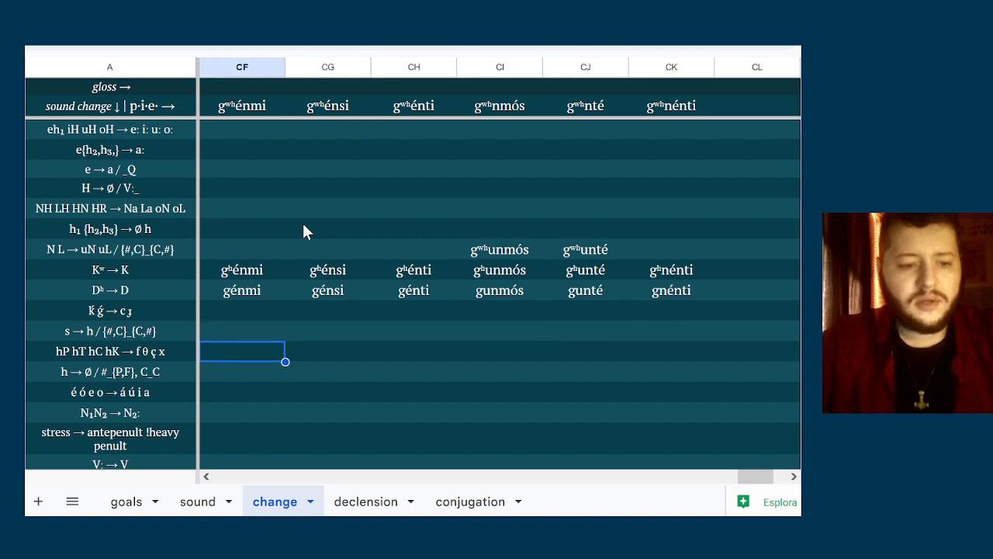
pyautogui.press('Down')
pyautogui.press('Down')
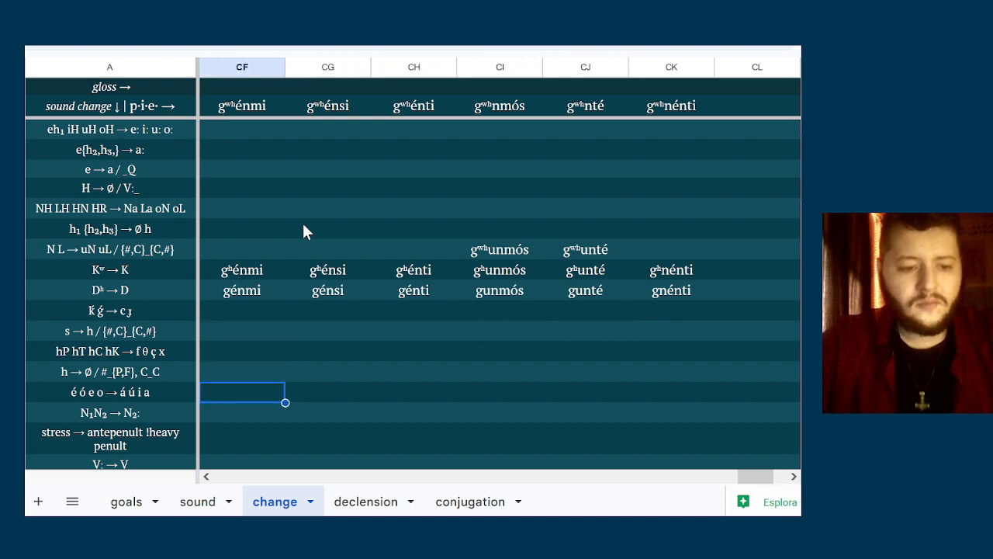
pyautogui.write('g')
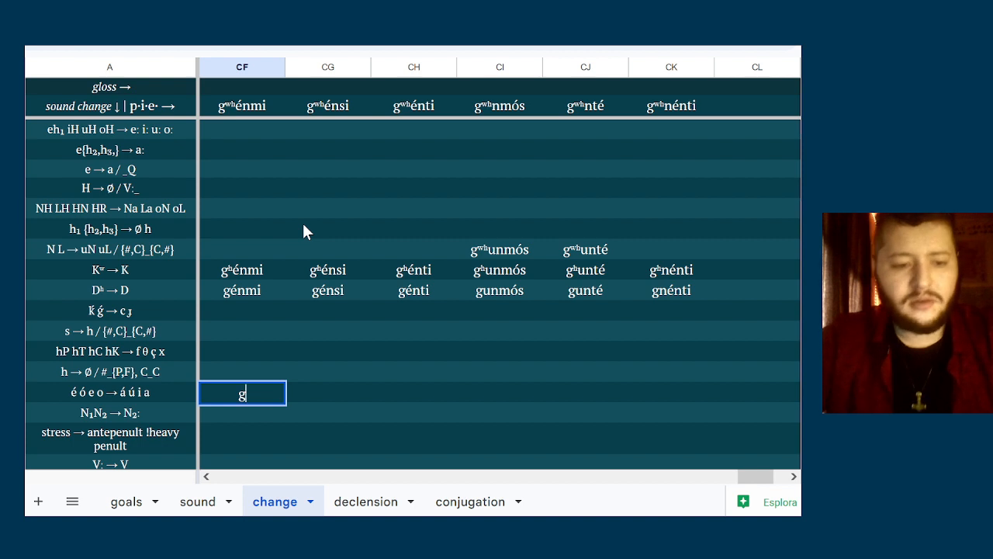
pyautogui.write('ánmi')
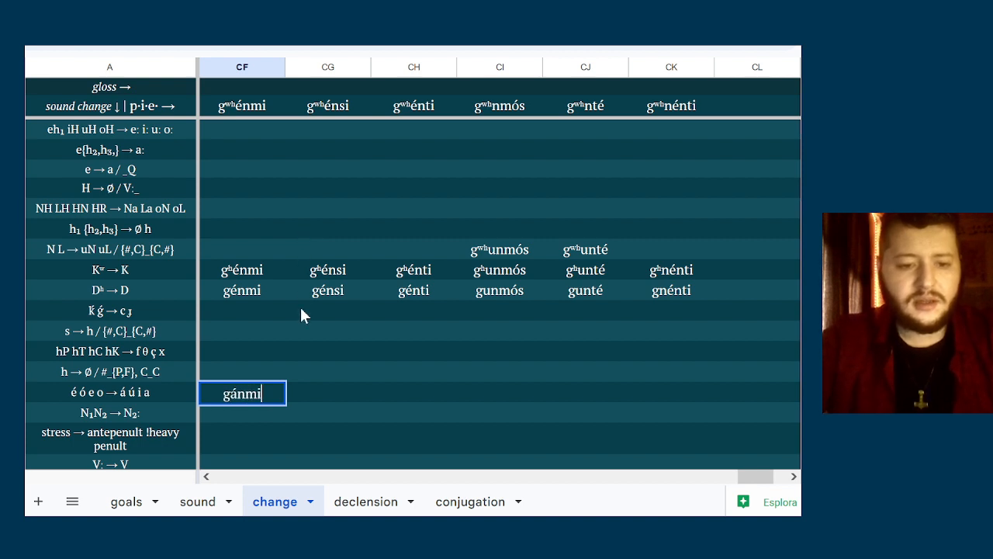
pyautogui.press('Tab')
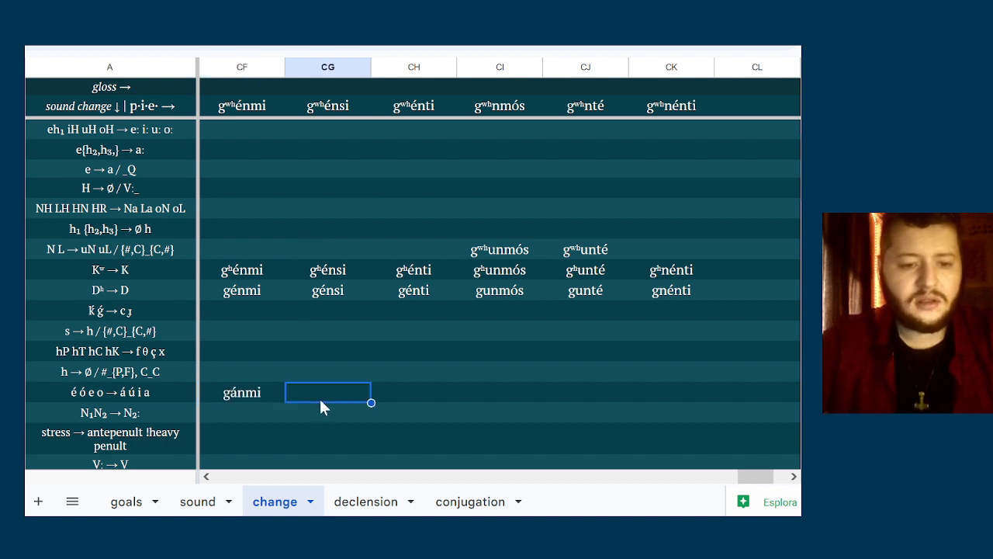
# Enter gánsi in column CG and gánti in column CH of the é ó e o → á ú i a row
pyautogui.write('gánsi')
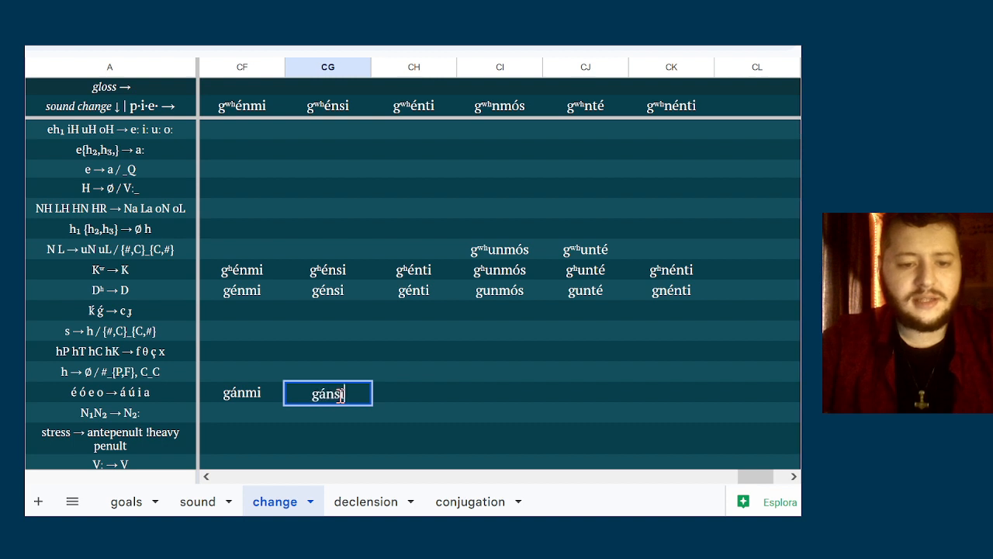
pyautogui.click(391, 386)
pyautogui.write('gá')
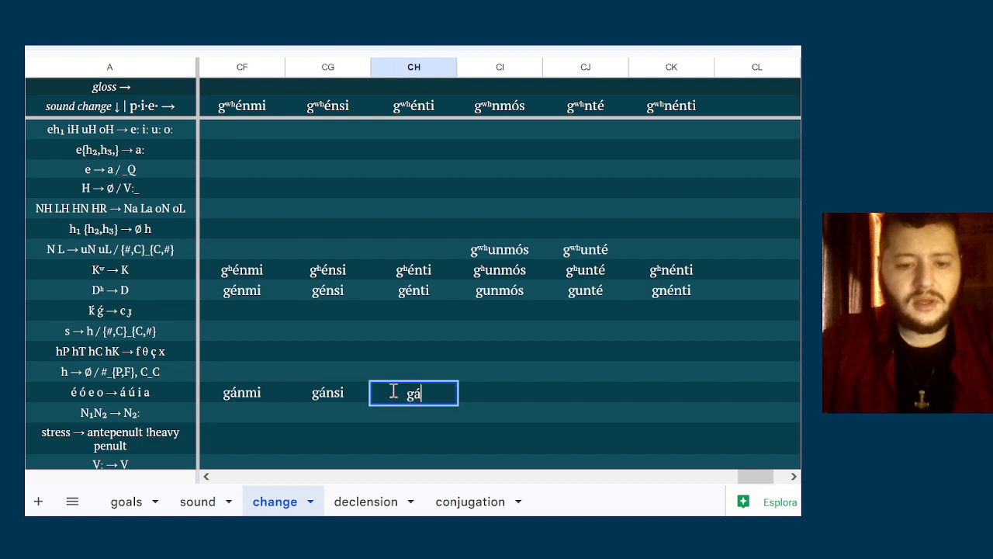
pyautogui.write('nti')
# Enter gunmús in column CI and guntá in column CJ of the é ó e o → á ú i a row
pyautogui.click(510, 395)
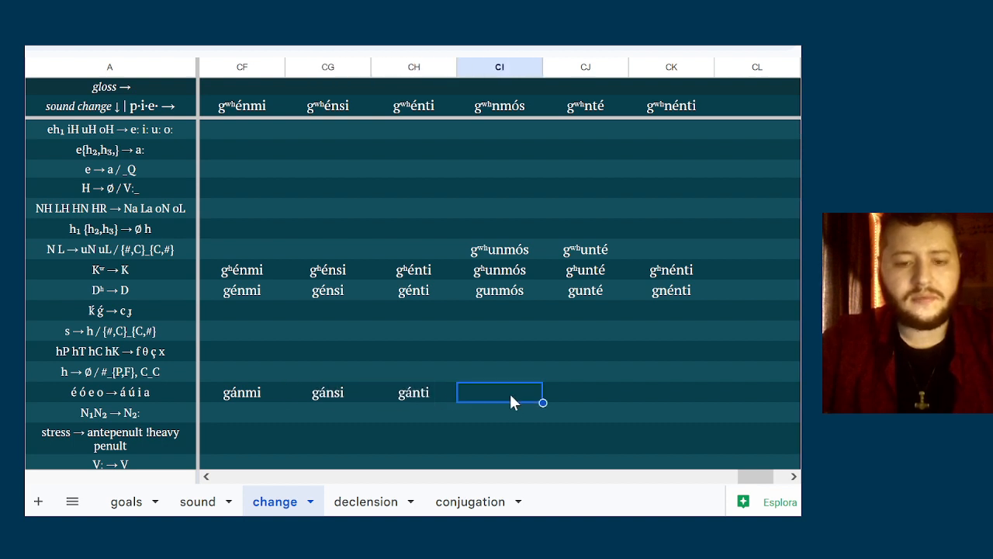
pyautogui.write('gunmús')
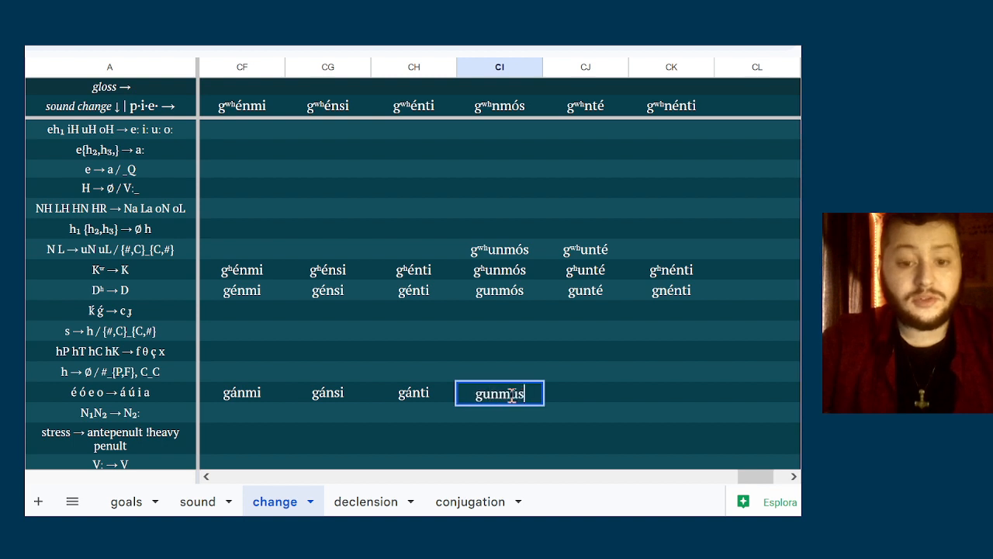
pyautogui.click(576, 383)
pyautogui.write('gunt')
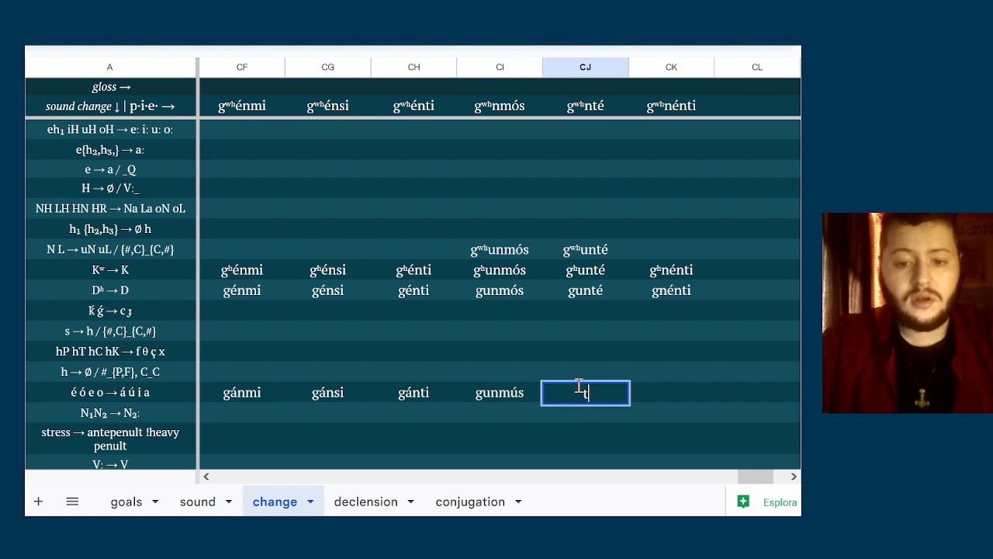
pyautogui.write('á')
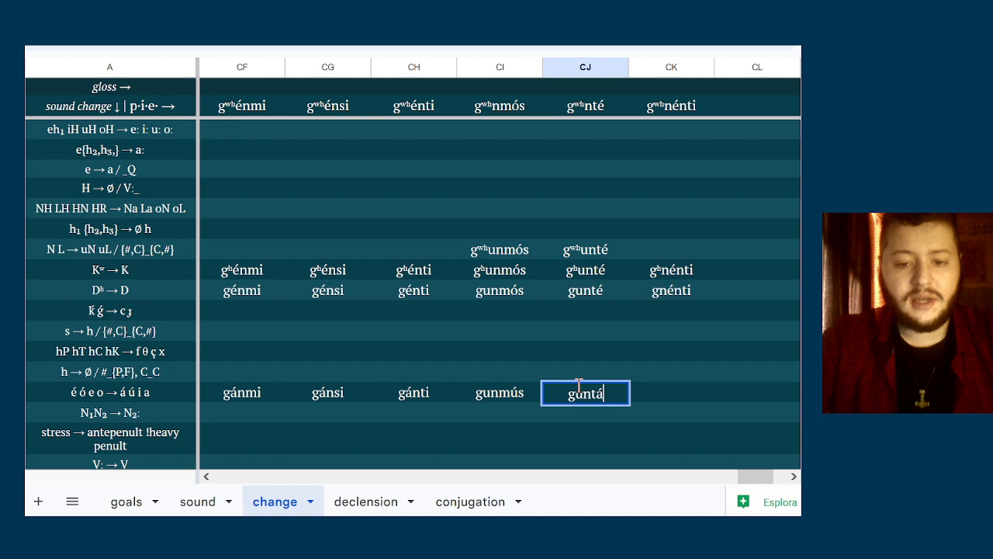
# Enter gnánti in column CK of the é ó e o → á ú i a row
pyautogui.click(661, 393)
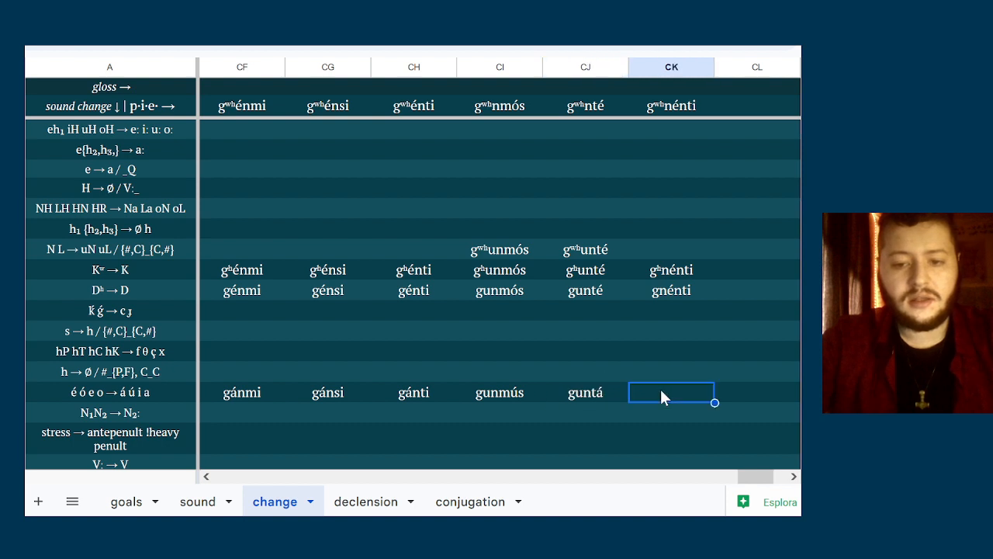
pyautogui.write('gnánti')
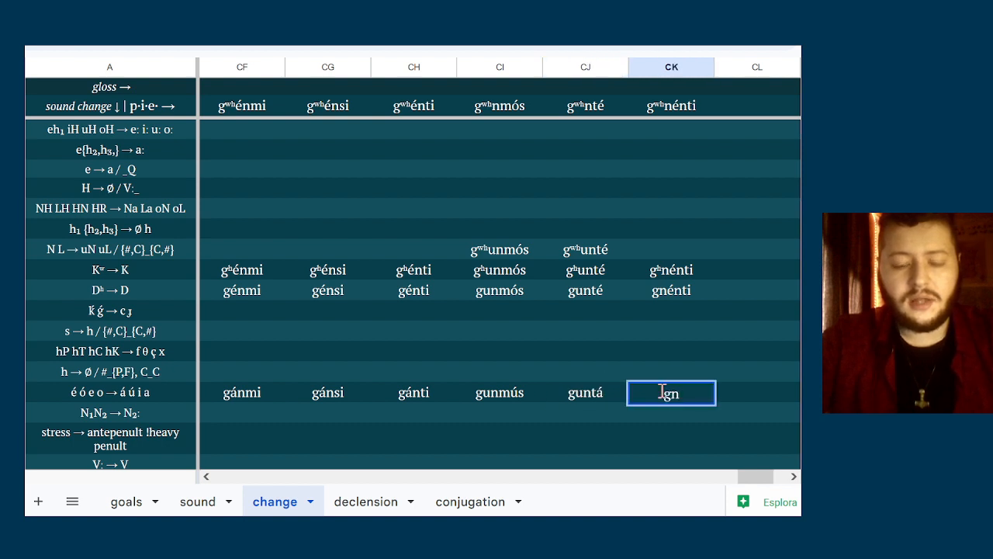
pyautogui.click(653, 411)
# Enter gámmi in column CF of the N₁N₂ → N₂ː row
pyautogui.press('Left')
pyautogui.press('Left')
pyautogui.press('Left')
pyautogui.press('Left')
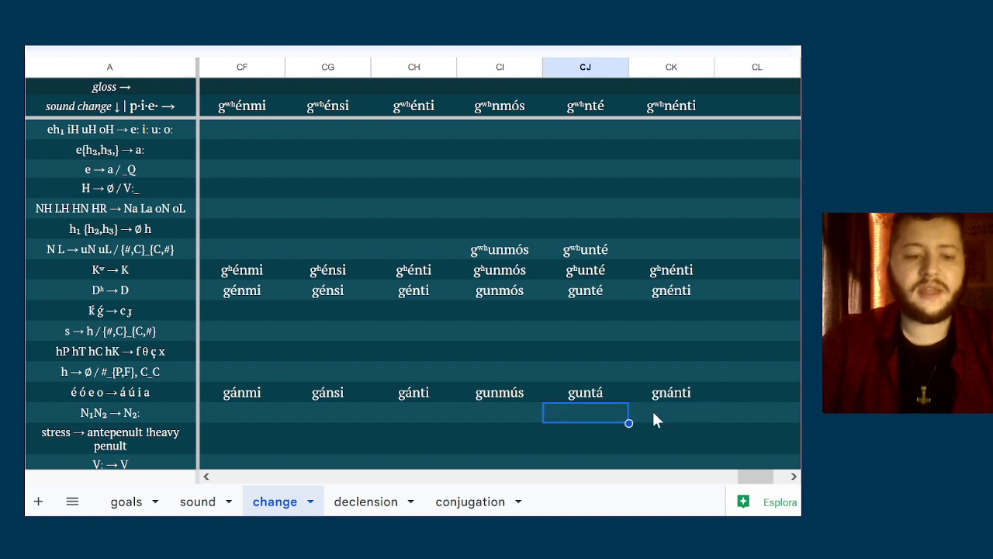
pyautogui.press('Left')
pyautogui.write('g')
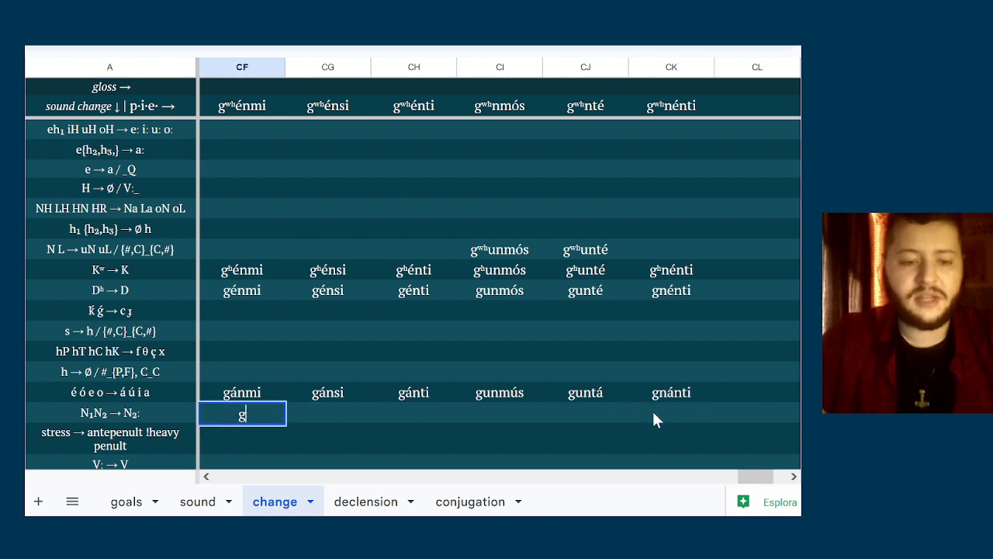
pyautogui.write('ámmi')
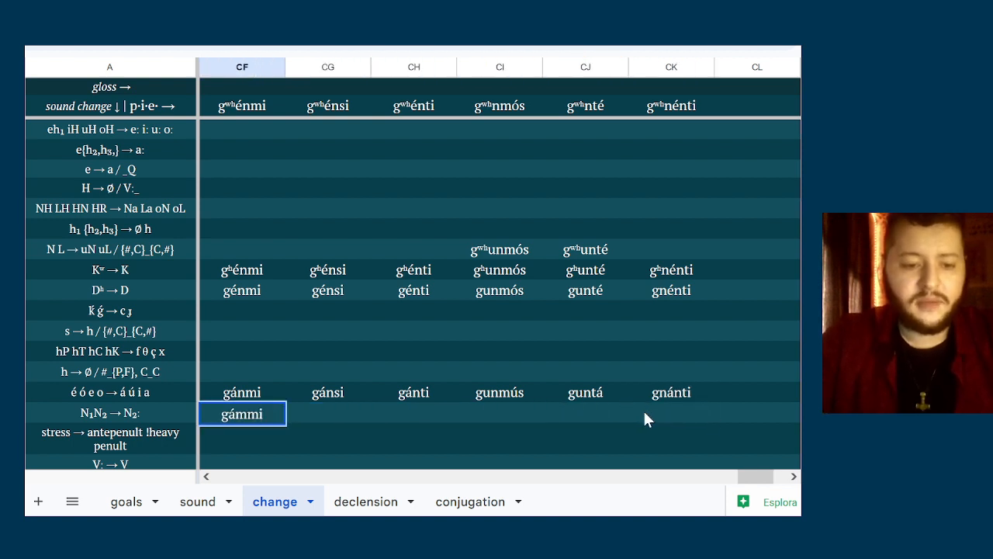
# Enter gummús in column CI of the N₁N₂ → N₂ː row
pyautogui.click(488, 400)
pyautogui.click(487, 405)
pyautogui.write('g')
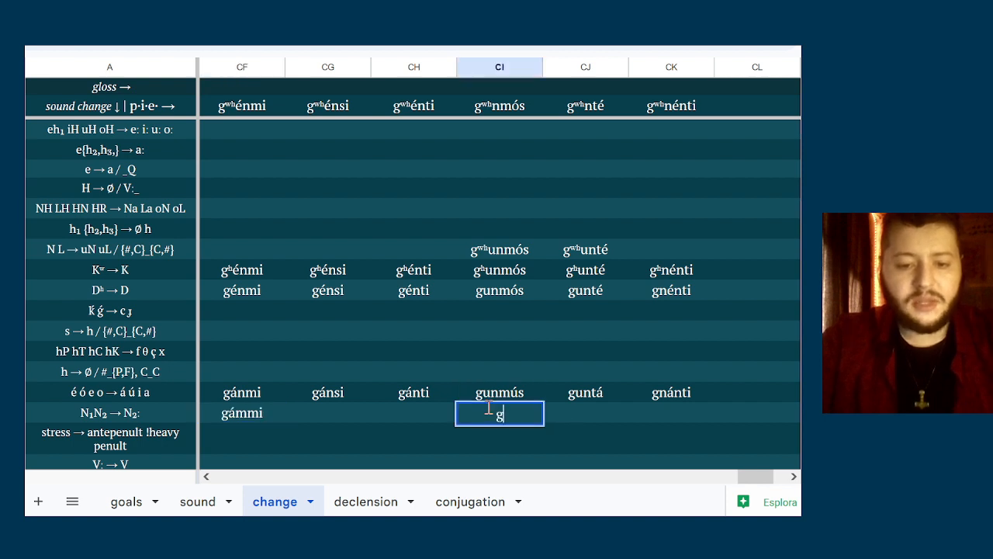
pyautogui.write('ummús')
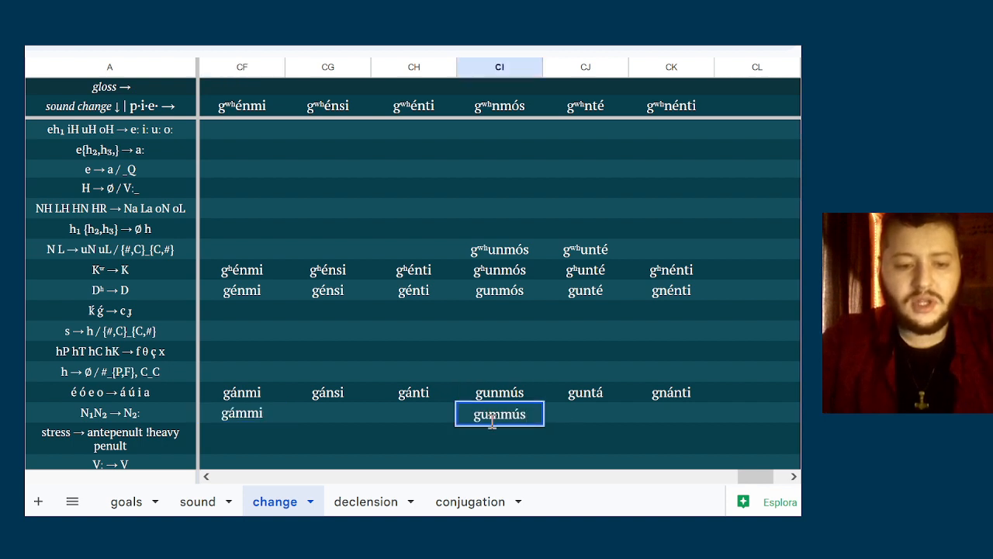
# Enter gúmmus, with the stress moved to the first syllable, in column CI of the stress → antepenult row
pyautogui.click(490, 439)
pyautogui.press('Left')
pyautogui.press('Left')
pyautogui.press('Left')
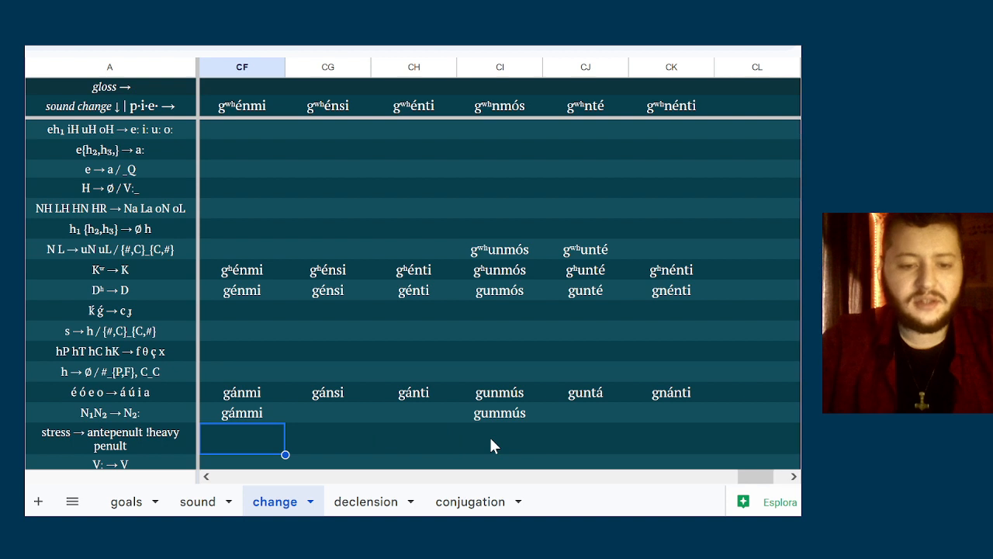
pyautogui.press('Right')
pyautogui.press('Right')
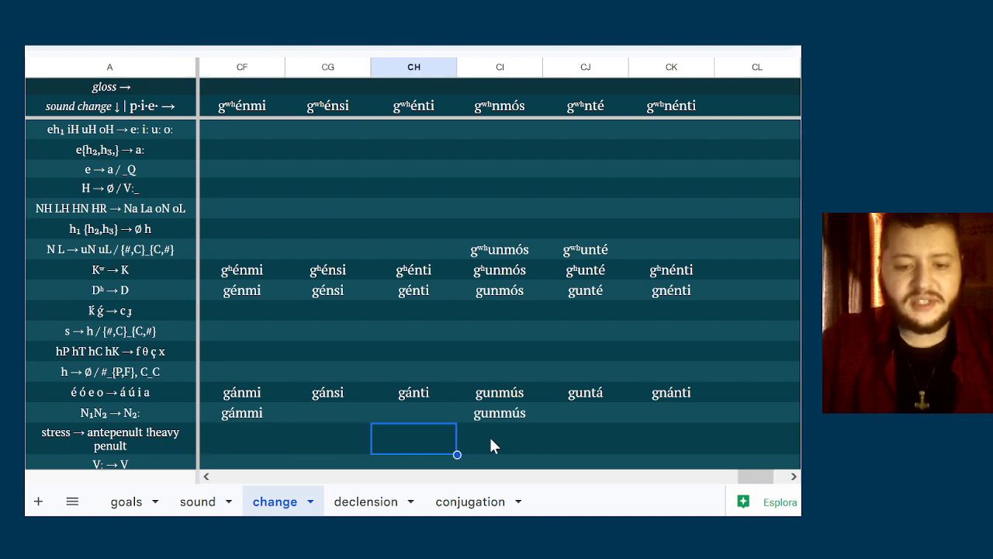
pyautogui.press('Right')
pyautogui.write('g')
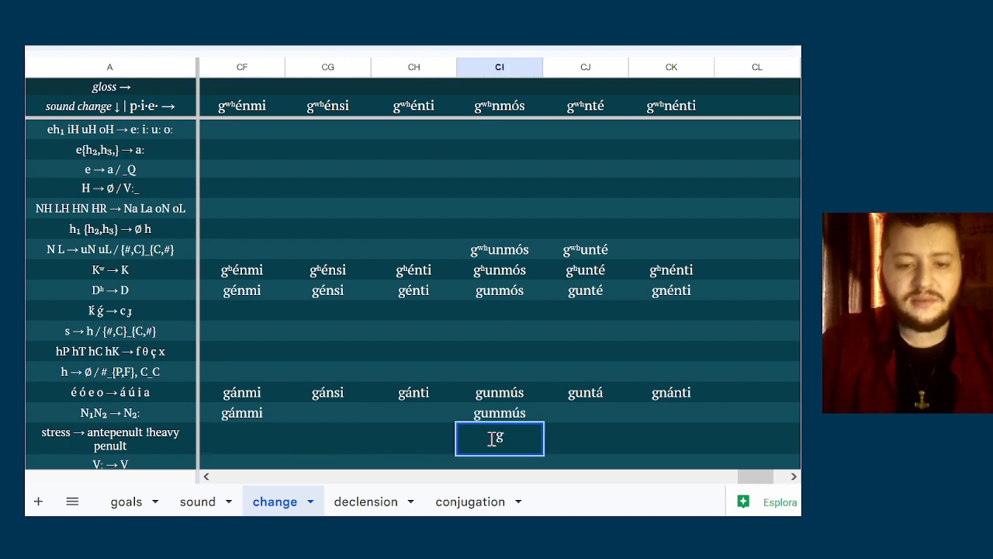
pyautogui.write('úmmus')
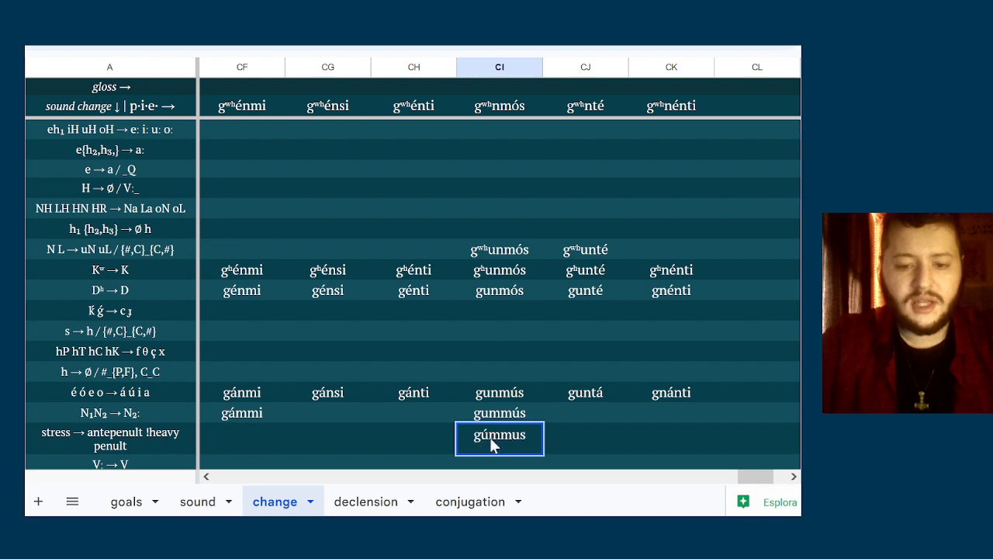
# Enter gúnta in column CJ of the stress → antepenult row
pyautogui.press('Tab')
pyautogui.write('gúnta')
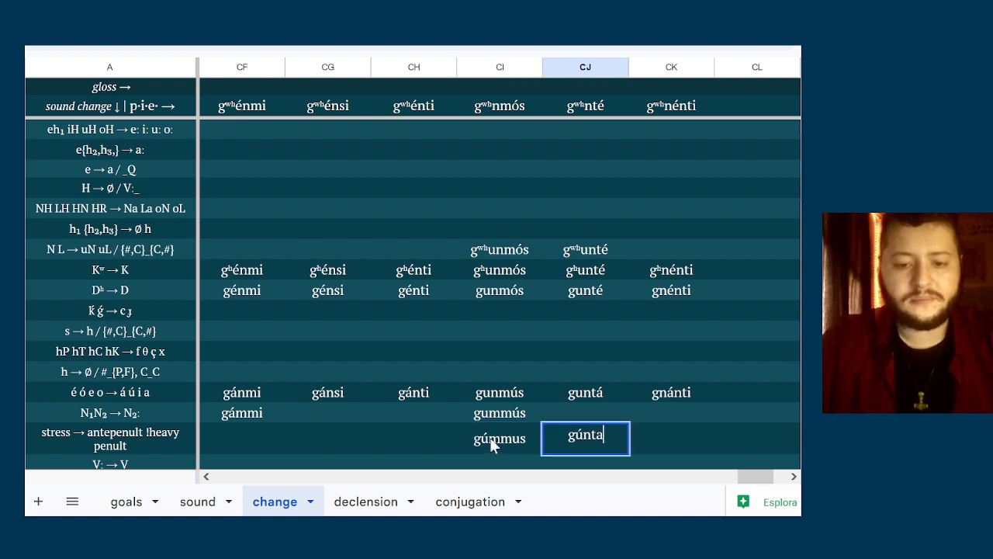
pyautogui.press('Return')
pyautogui.press('Up')
pyautogui.press('Down')
pyautogui.press('Down')
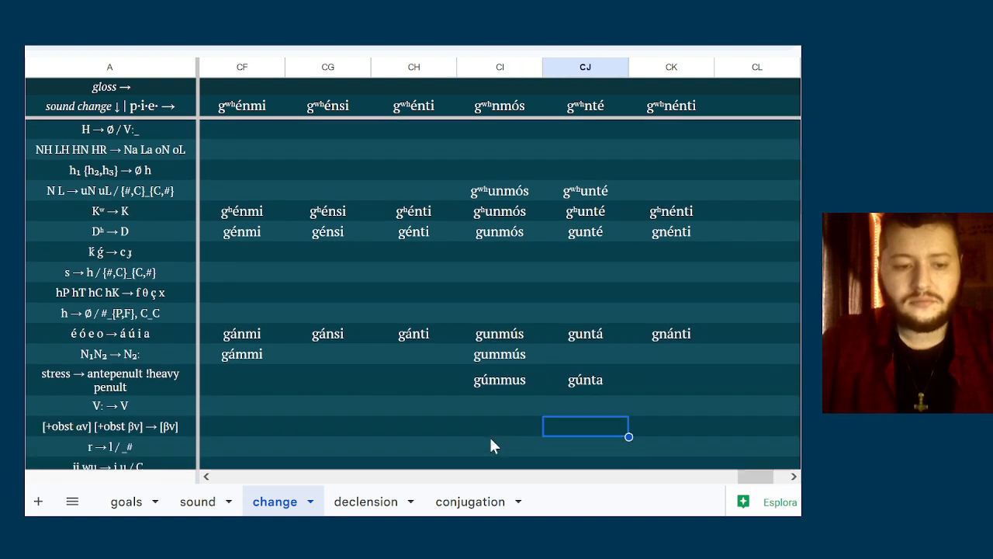
# Check the forms in columns CF to CK against the V: → V and obstruent voicing assimilation rules
pyautogui.press('Up')
pyautogui.press('Left')
pyautogui.press('Left')
pyautogui.press('Left')
pyautogui.press('Right')
pyautogui.press('Right')
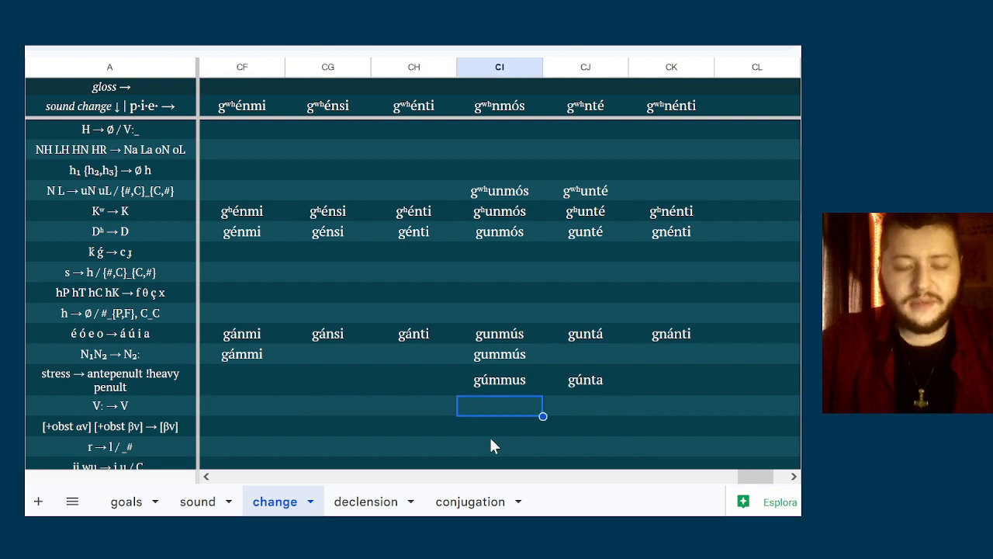
pyautogui.press('Left')
pyautogui.press('Left')
pyautogui.press('Left')
pyautogui.press('Down')
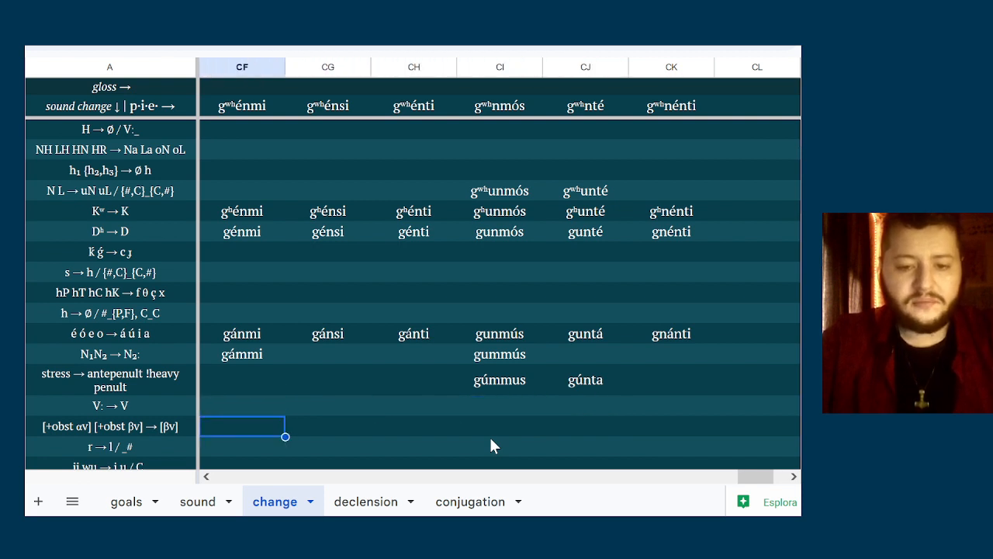
pyautogui.press('Right')
pyautogui.press('Left')
pyautogui.press('Right')
pyautogui.press('Left')
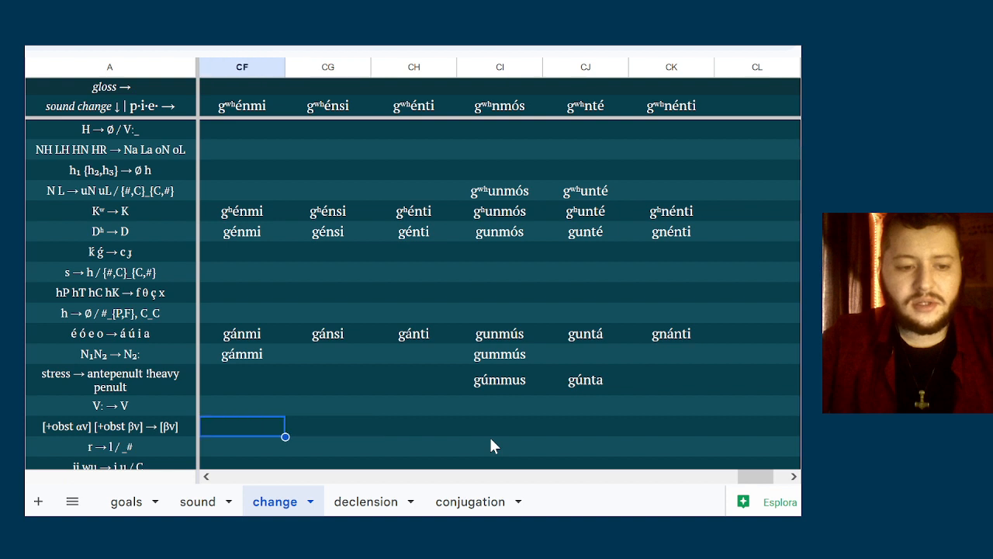
pyautogui.press('Right')
pyautogui.press('Right')
pyautogui.press('Left')
pyautogui.press('Left')
pyautogui.press('Left')
pyautogui.press('Right')
pyautogui.press('Right')
pyautogui.press('Right')
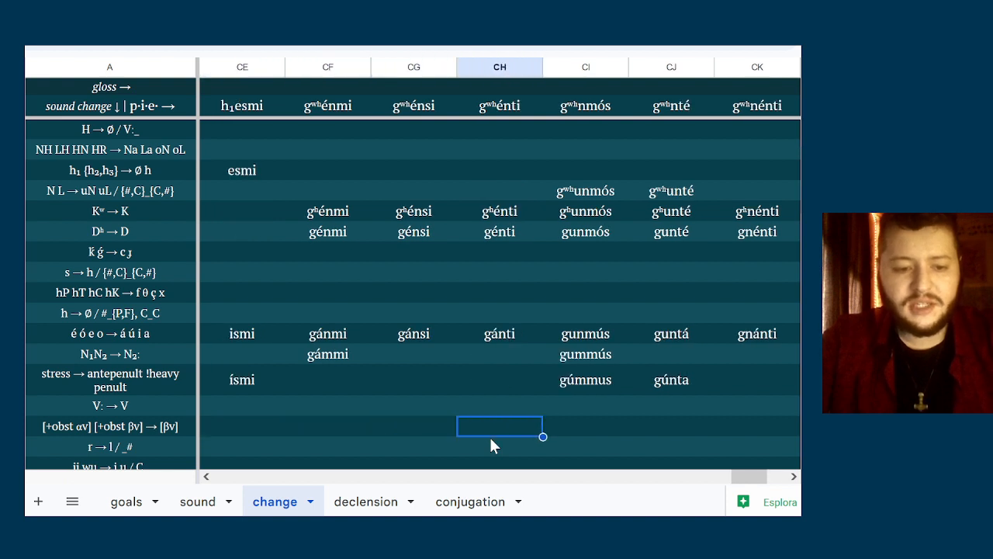
pyautogui.press('Right')
pyautogui.press('Right')
pyautogui.press('Right')
pyautogui.press('Right')
# Review the sound changes from r → l / _# to PN → NP for rules that apply to the gʷʰén forms
pyautogui.press('Left')
pyautogui.press('Left')
pyautogui.press('Left')
pyautogui.press('Left')
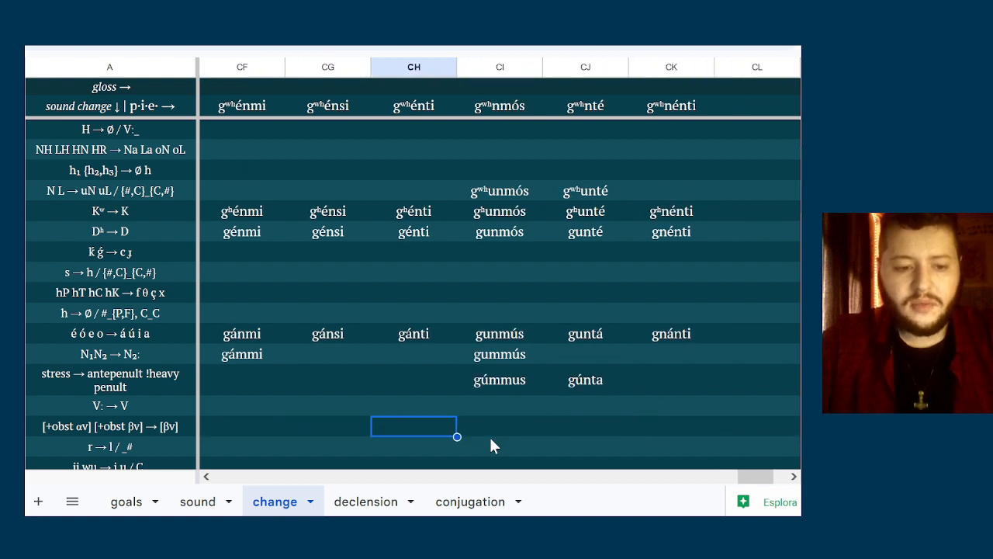
pyautogui.press('Left')
pyautogui.press('Left')
pyautogui.press('Down')
pyautogui.press('Down')
pyautogui.press('Down')
pyautogui.press('Down')
pyautogui.press('Up')
pyautogui.press('Up')
pyautogui.press('Up')
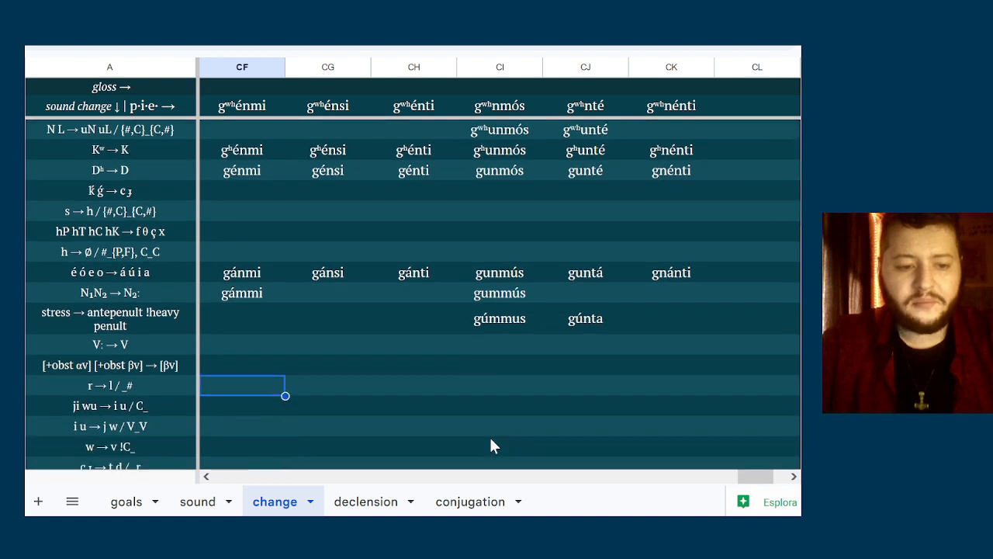
pyautogui.press('Down')
pyautogui.press('Down')
pyautogui.press('Down')
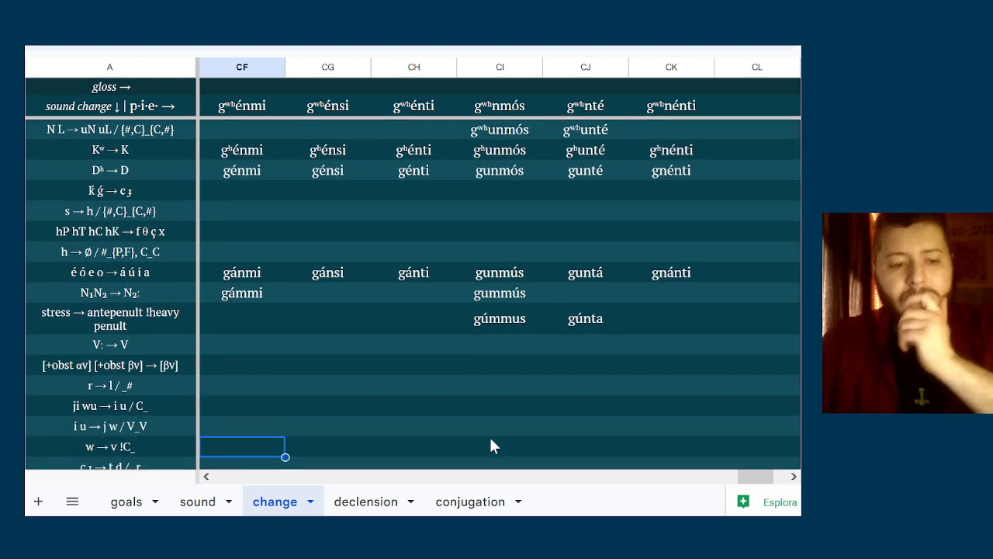
pyautogui.press('Down')
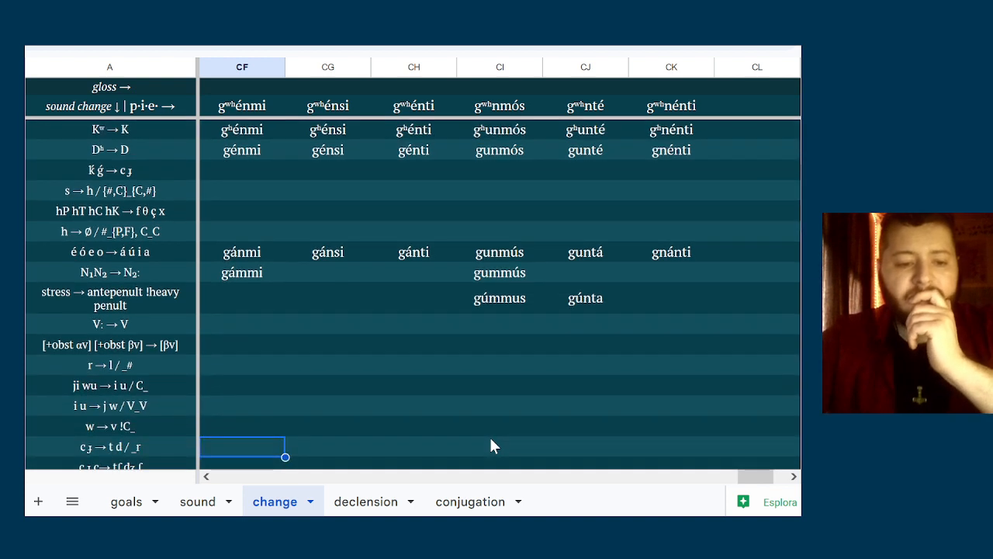
pyautogui.press('Down')
pyautogui.press('Down')
pyautogui.press('Down')
pyautogui.press('Up')
pyautogui.press('Up')
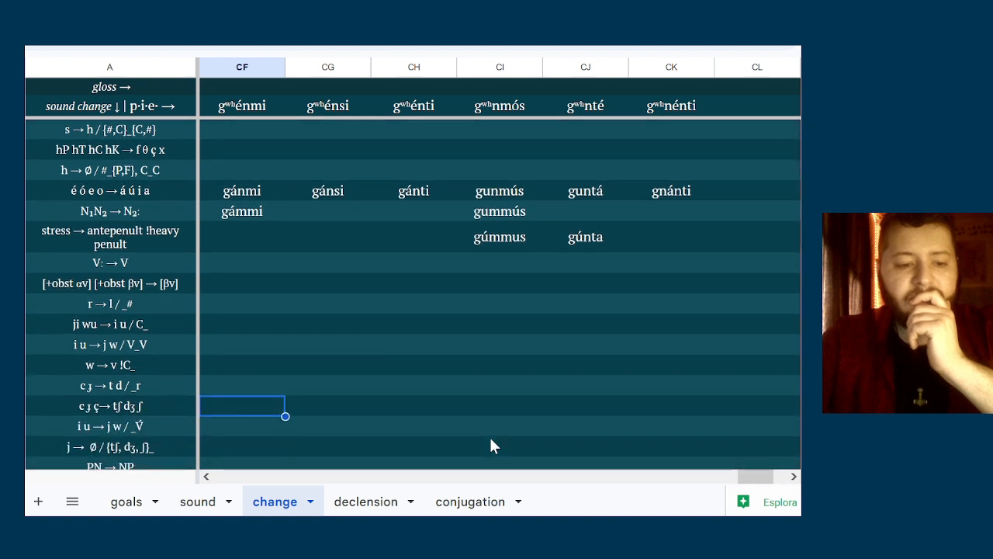
pyautogui.press('Down')
pyautogui.press('Down')
pyautogui.press('Down')
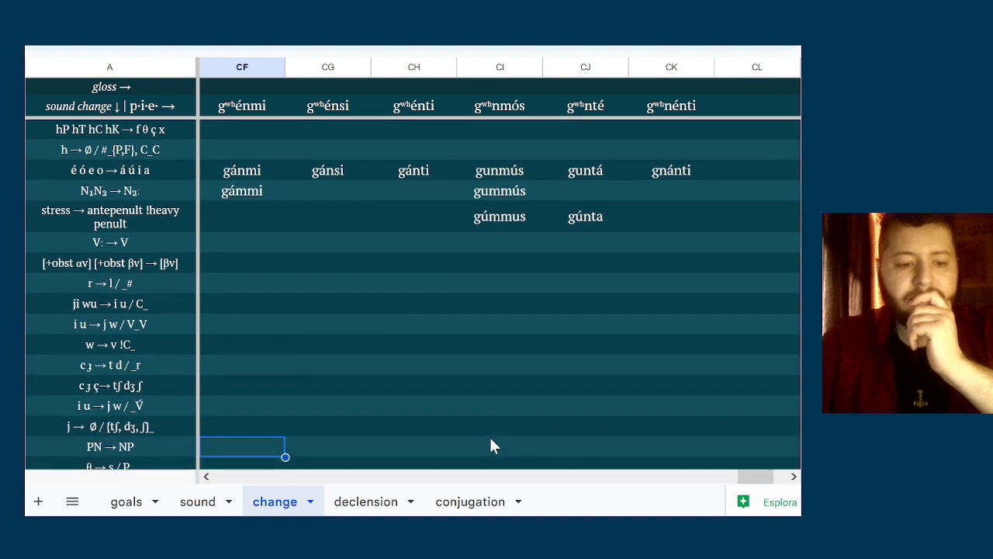
# Enter ngánti in column CK of the PN → NP row
pyautogui.press('Right')
pyautogui.press('Right')
pyautogui.press('Right')
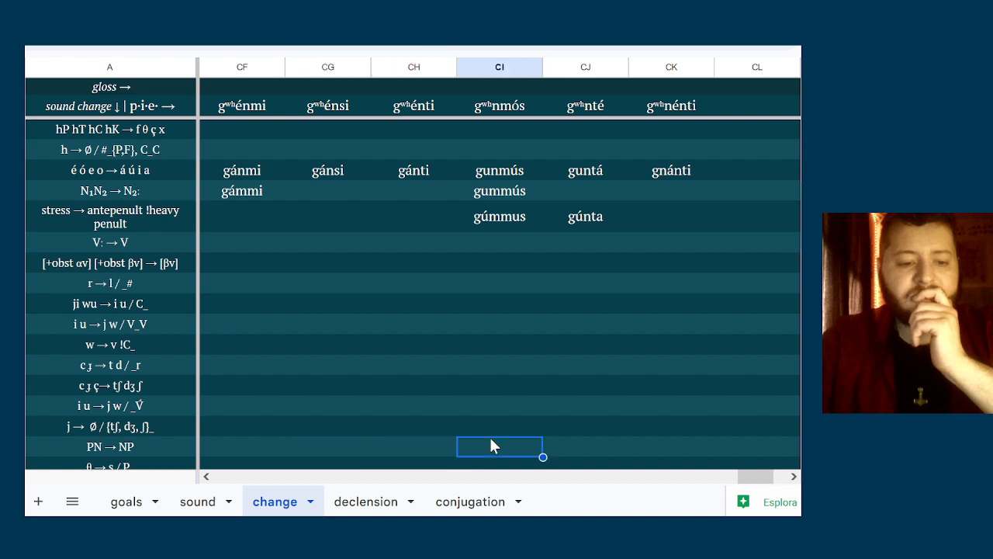
pyautogui.press('Right')
pyautogui.press('Right')
pyautogui.press('Left')
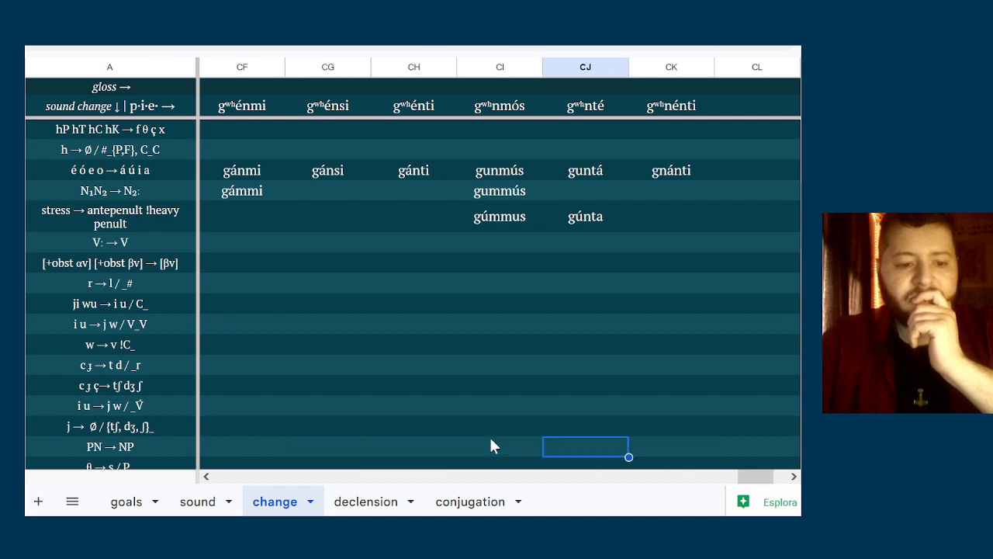
pyautogui.press('Right')
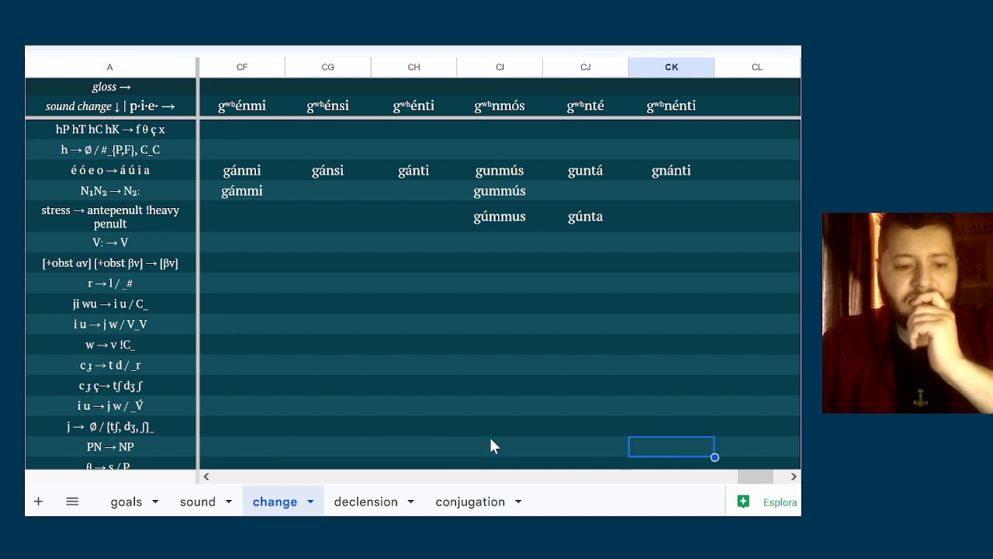
pyautogui.press('Left')
pyautogui.press('Left')
pyautogui.press('Right')
pyautogui.press('Right')
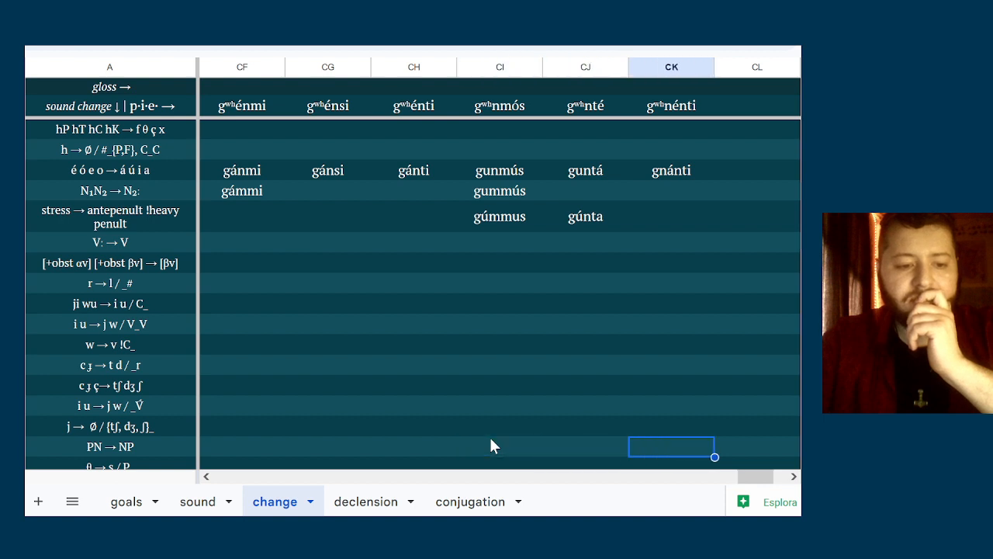
pyautogui.write('ng')
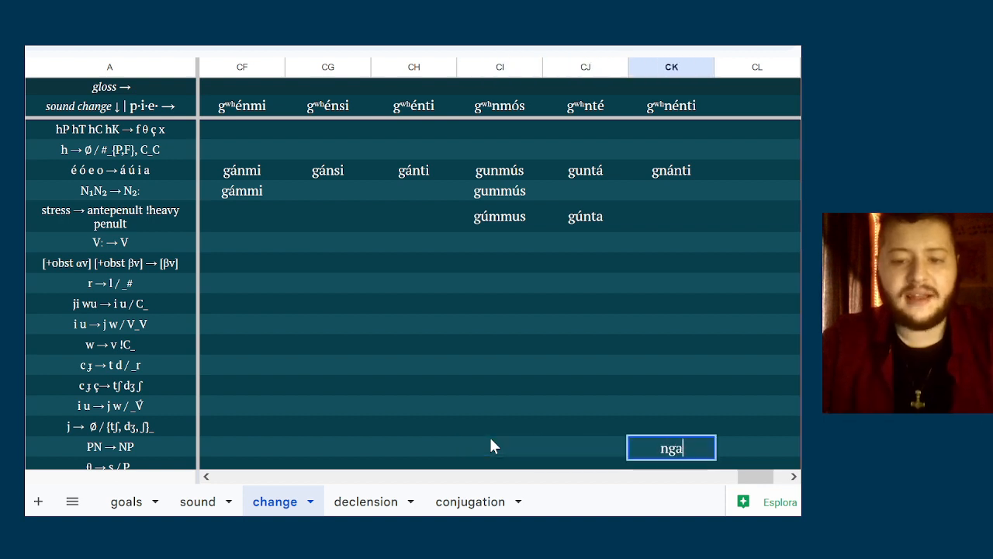
pyautogui.write('ánti')
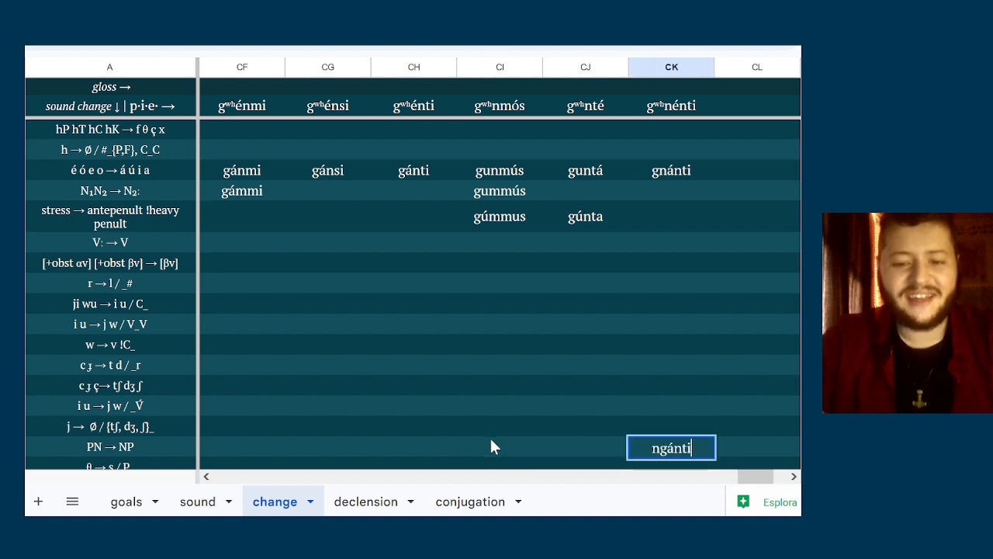
pyautogui.press('Left')
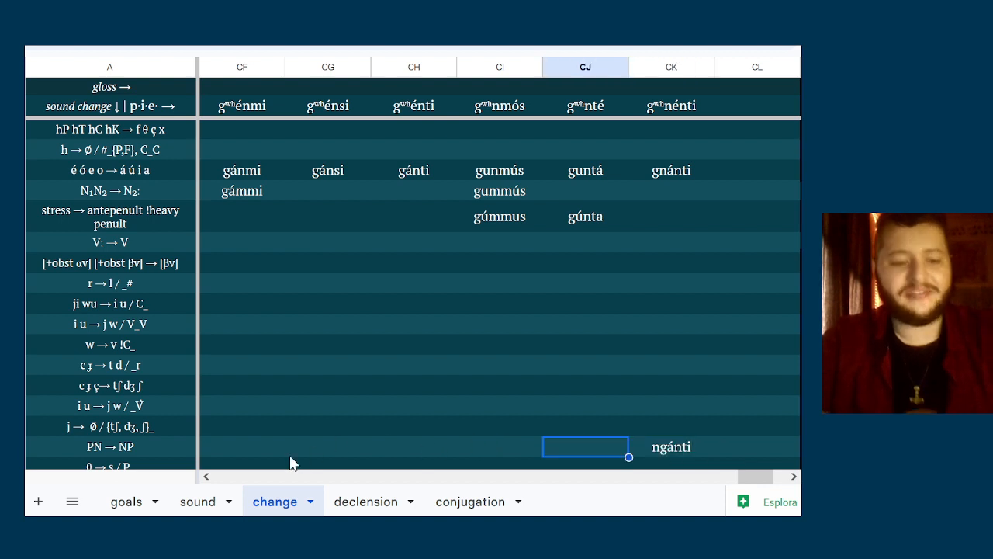
# Compare the PN → NP rule with the form in column CK and the neighbouring rows
pyautogui.click(128, 452)
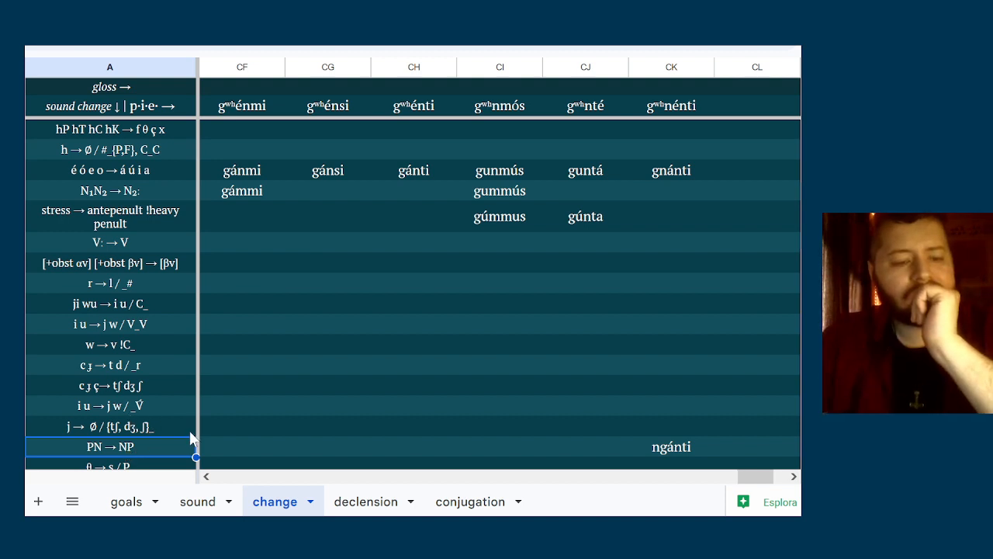
pyautogui.click(681, 451)
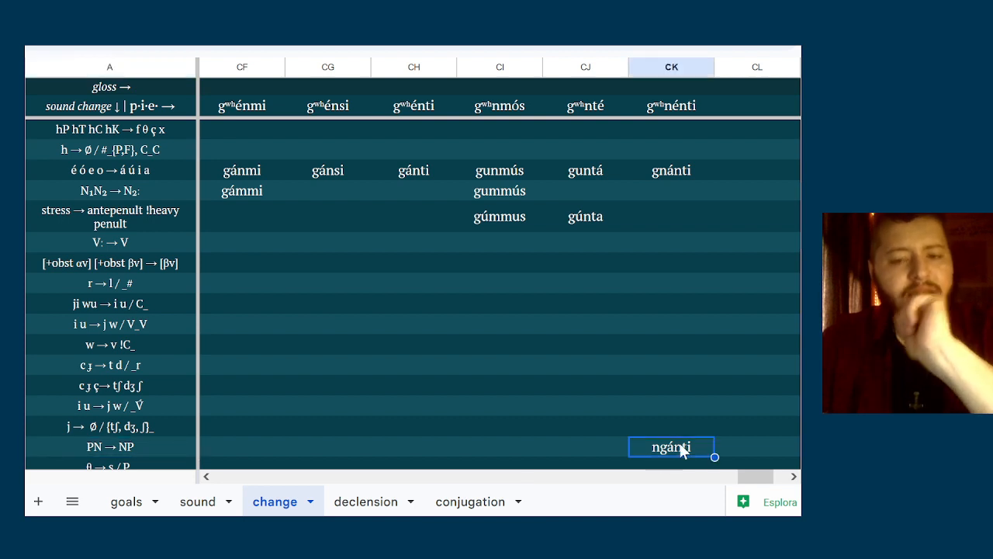
pyautogui.click(668, 422)
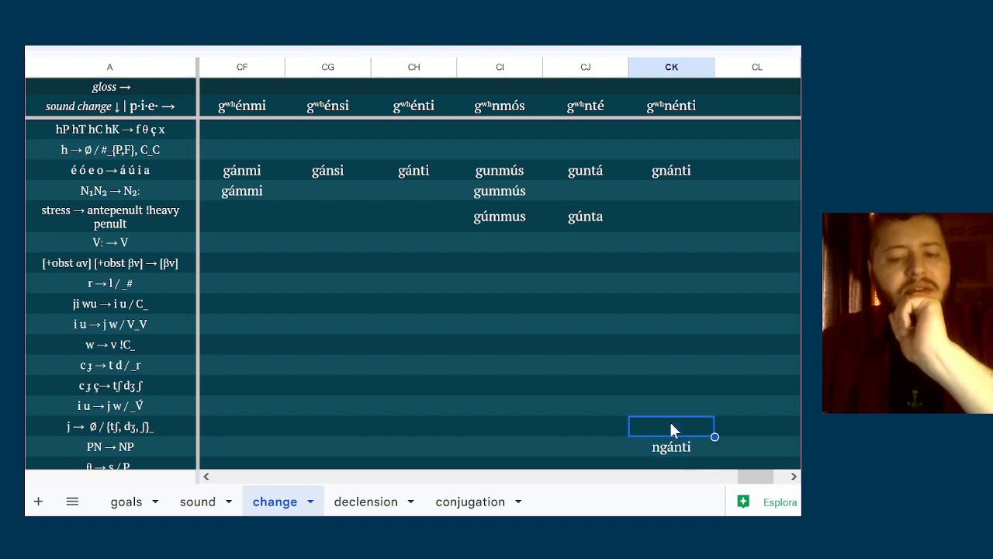
pyautogui.click(658, 450)
pyautogui.click(663, 413)
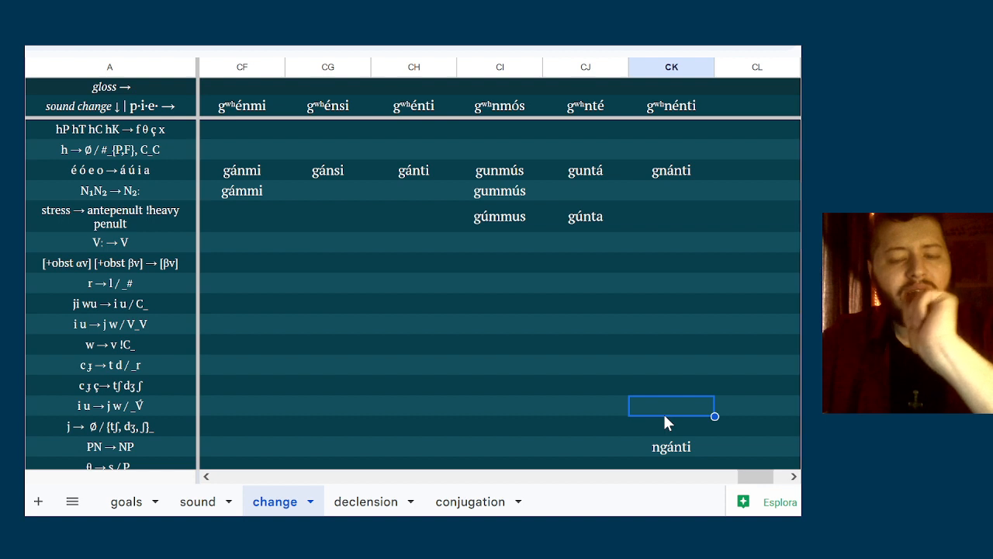
pyautogui.click(650, 464)
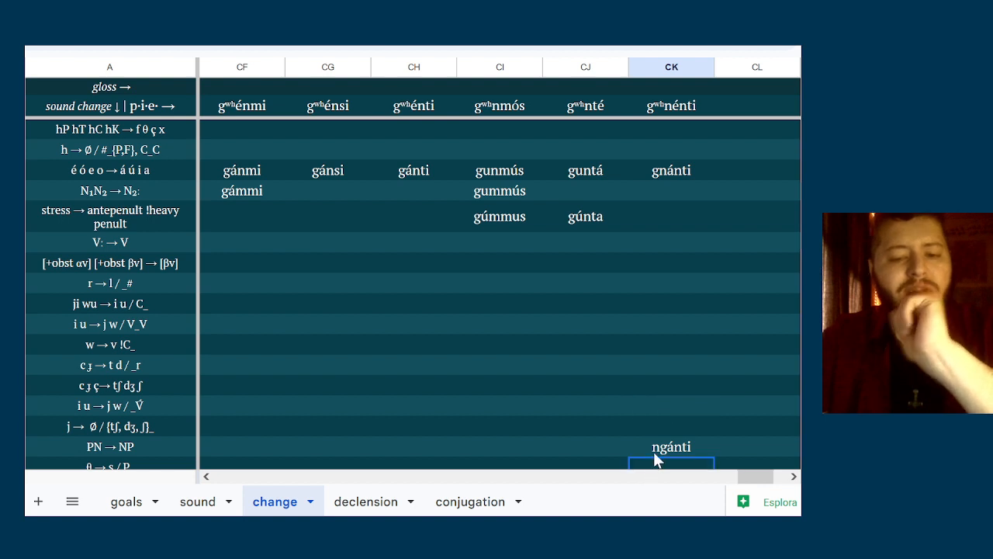
pyautogui.click(653, 450)
pyautogui.click(135, 440)
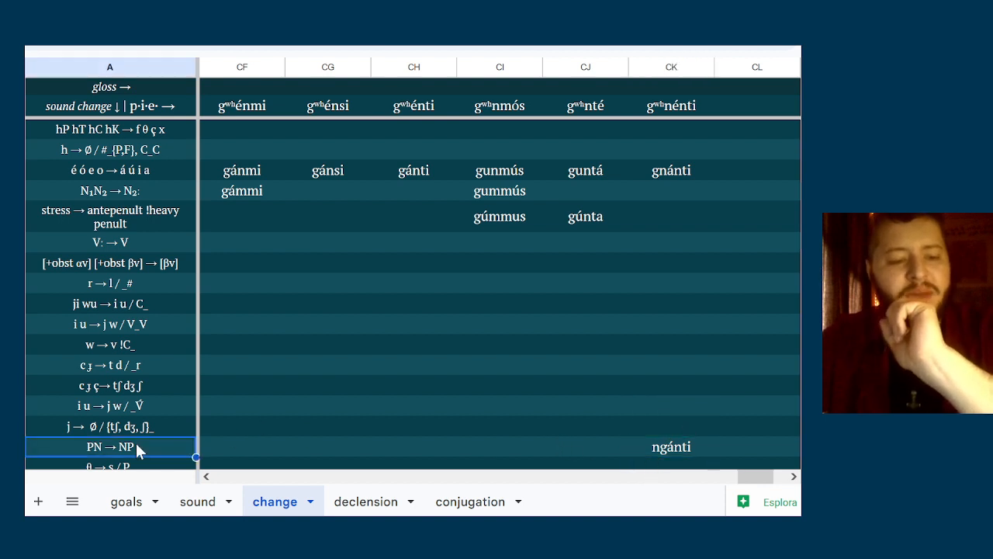
pyautogui.click(234, 453)
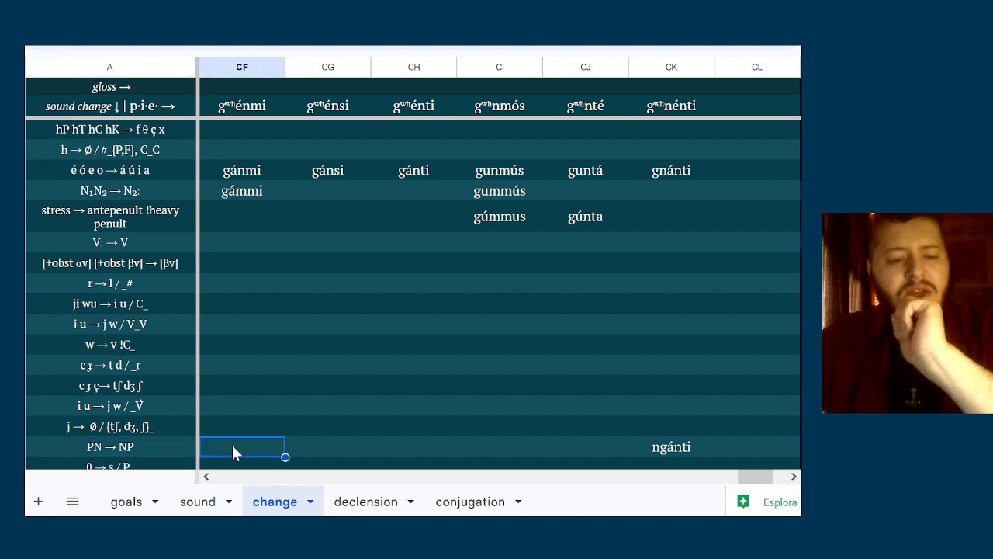
pyautogui.click(95, 439)
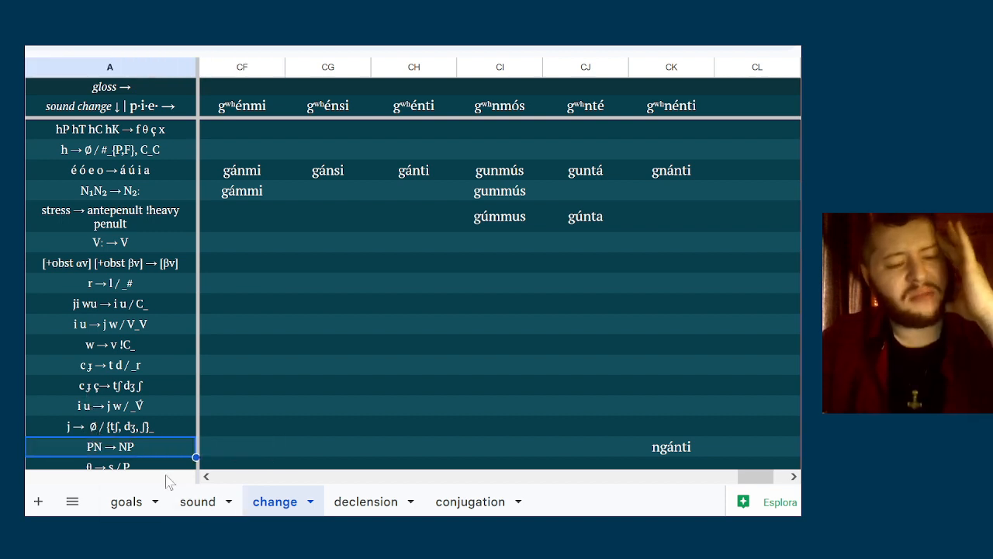
# Add the word-initial exception !#_ to the end of the PN → NP rule
pyautogui.doubleClick(148, 453)
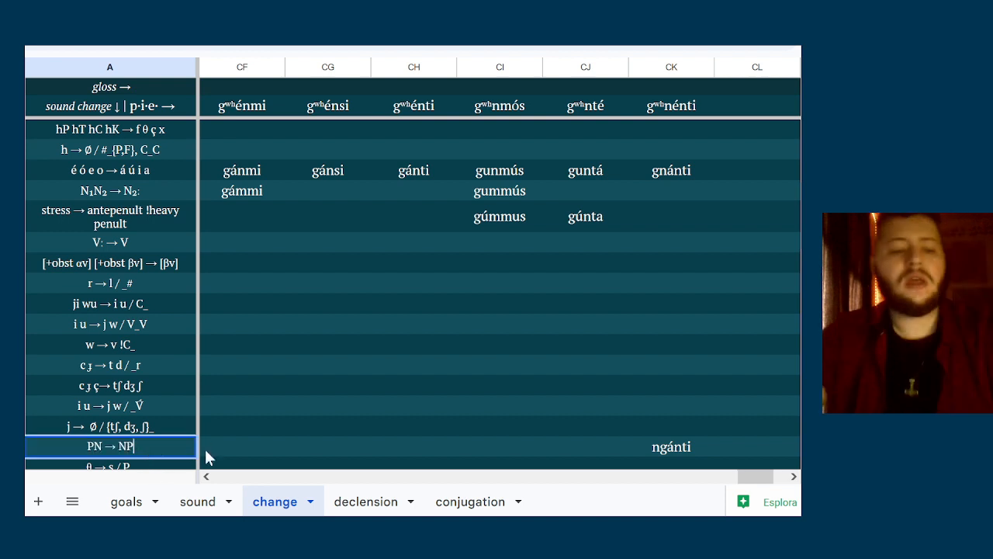
pyautogui.write('!')
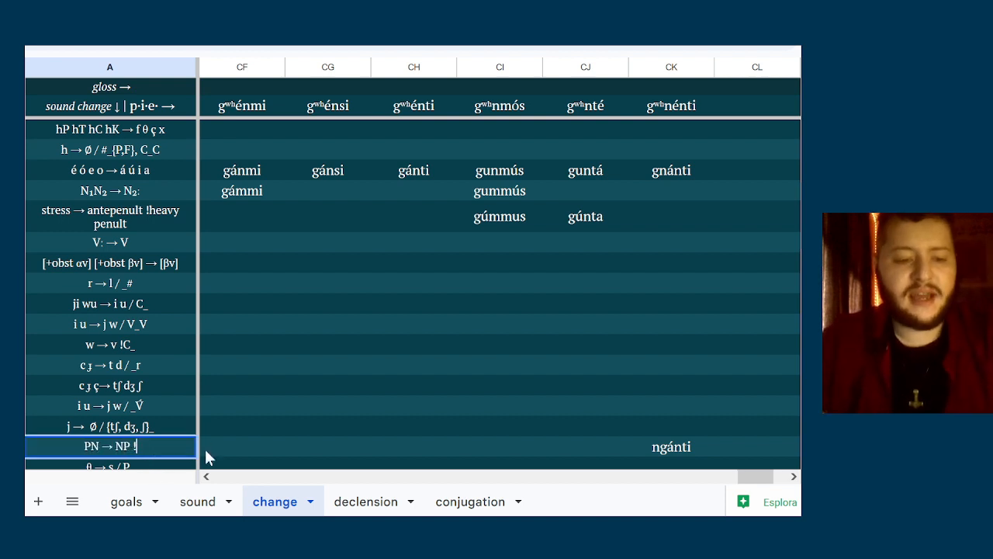
pyautogui.write('#_')
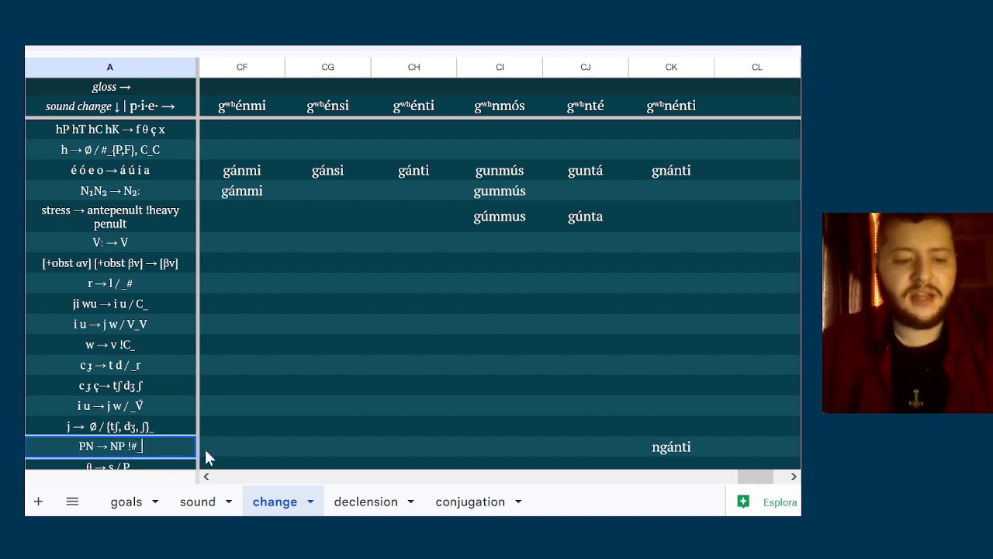
# Correct the form in column CK of the PN → NP !#_ row to gnánti
pyautogui.doubleClick(660, 449)
pyautogui.press('BackSpace')
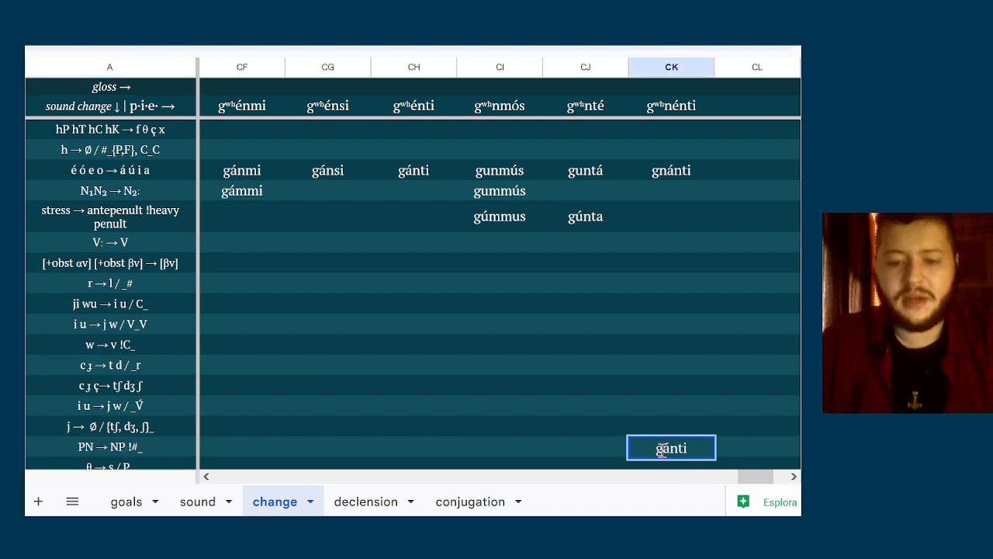
pyautogui.write('n')
pyautogui.click(555, 439)
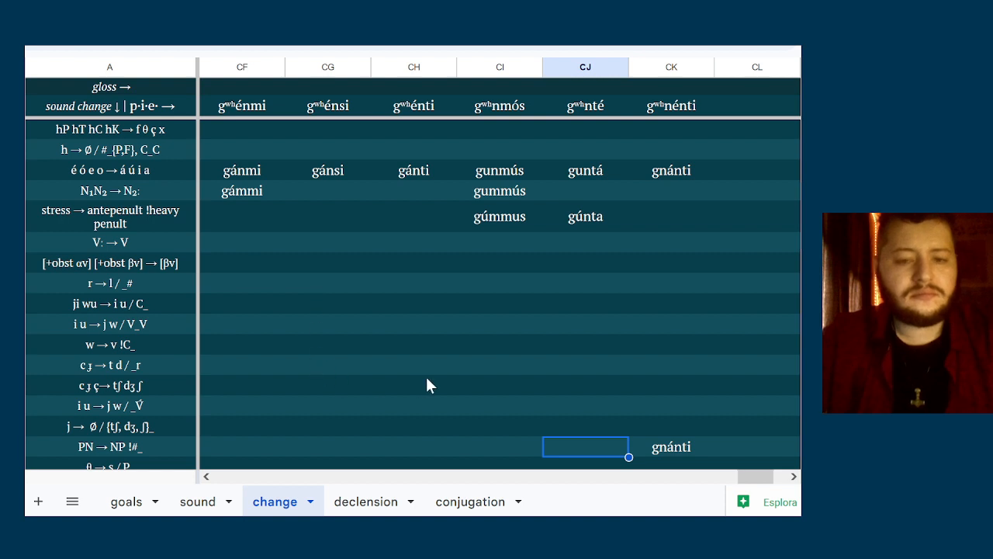
# Check the forms against the R N → uR uN / s_ and b d g → v ð Ø / V_V rules
pyautogui.press('Down')
pyautogui.press('Down')
pyautogui.press('Left')
pyautogui.press('Left')
pyautogui.press('Left')
pyautogui.press('Left')
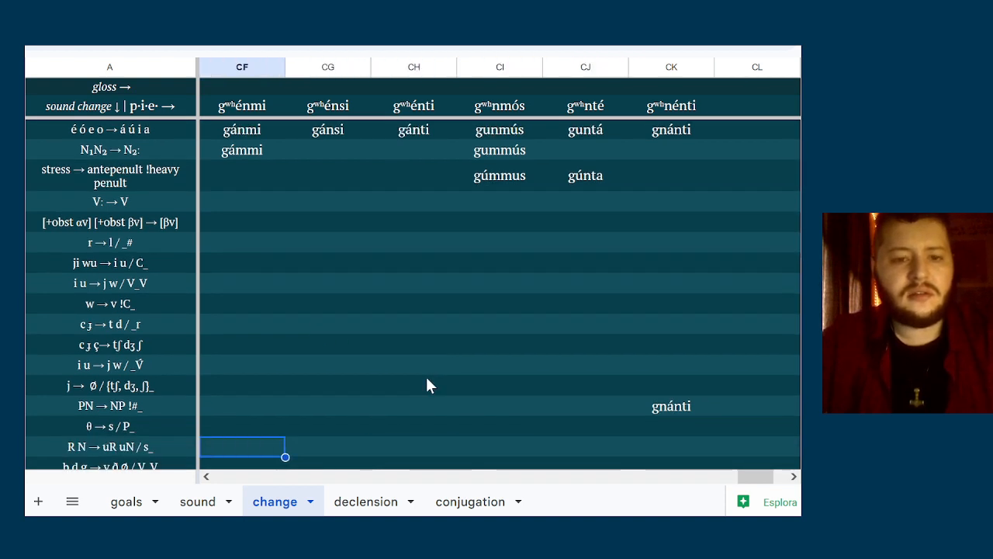
pyautogui.press('Right')
pyautogui.press('Left')
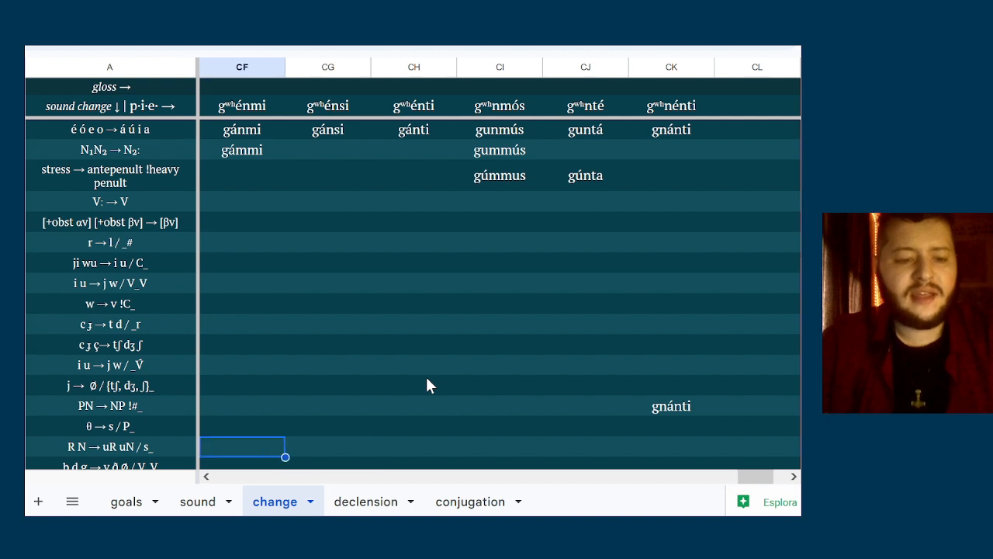
pyautogui.press('Right')
pyautogui.press('Left')
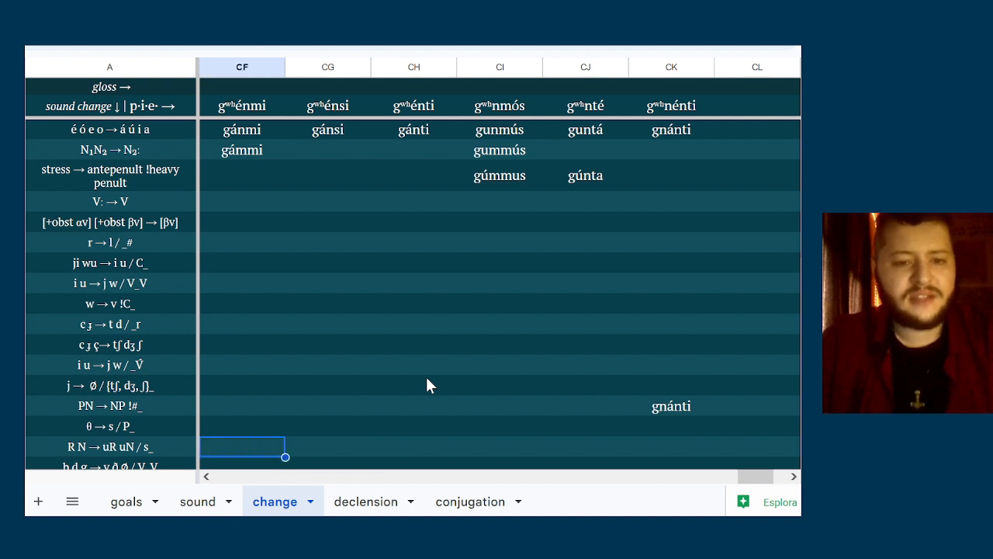
pyautogui.press('Right')
pyautogui.press('Down')
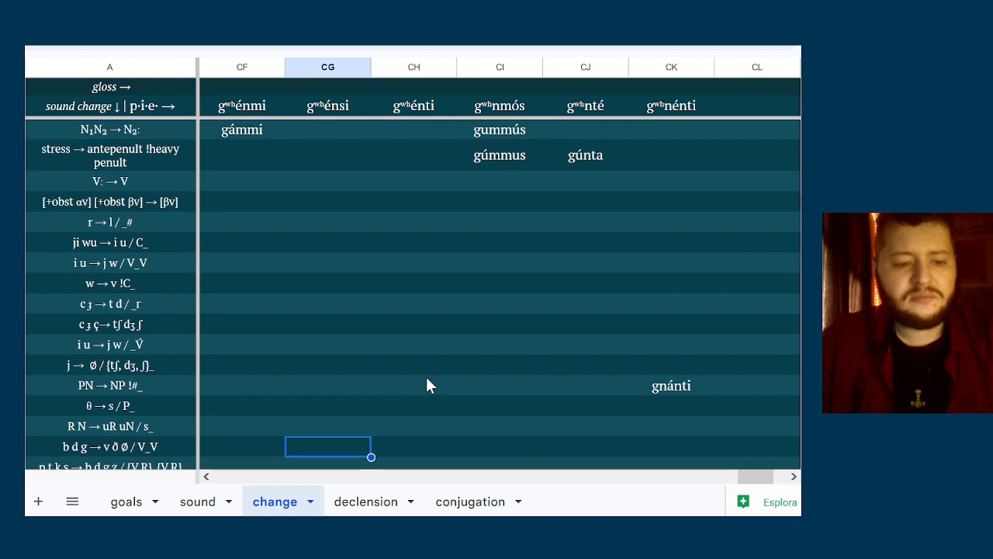
pyautogui.press('Up')
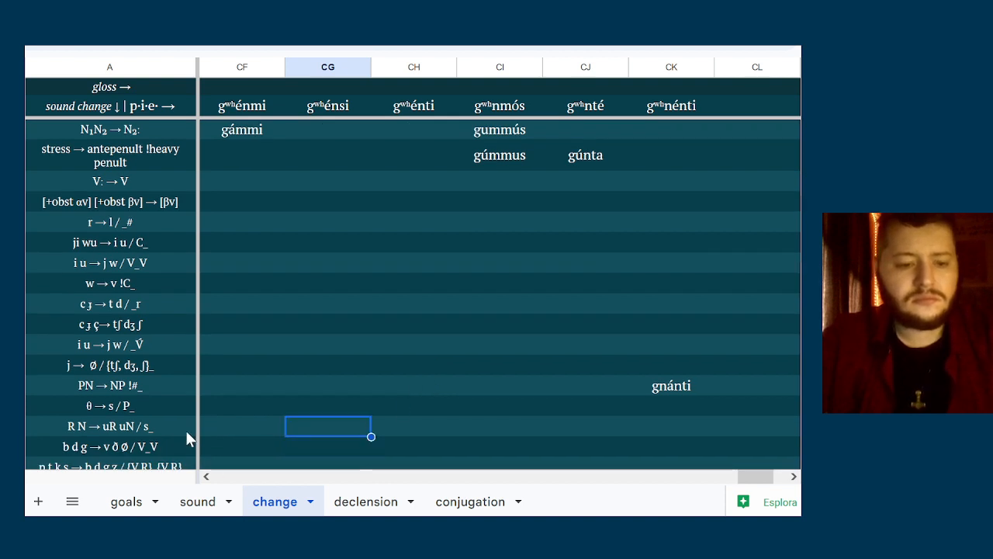
# Add the word-initial environment #P_ to the end of the R N → uR uN / s_ rule
pyautogui.click(185, 430)
pyautogui.write(', #P')
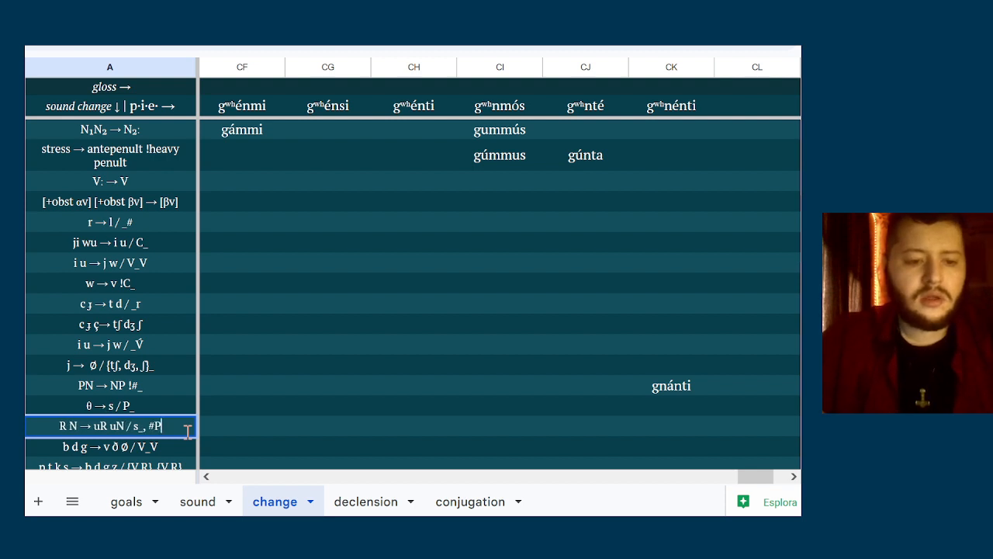
pyautogui.write('_')
pyautogui.click(380, 425)
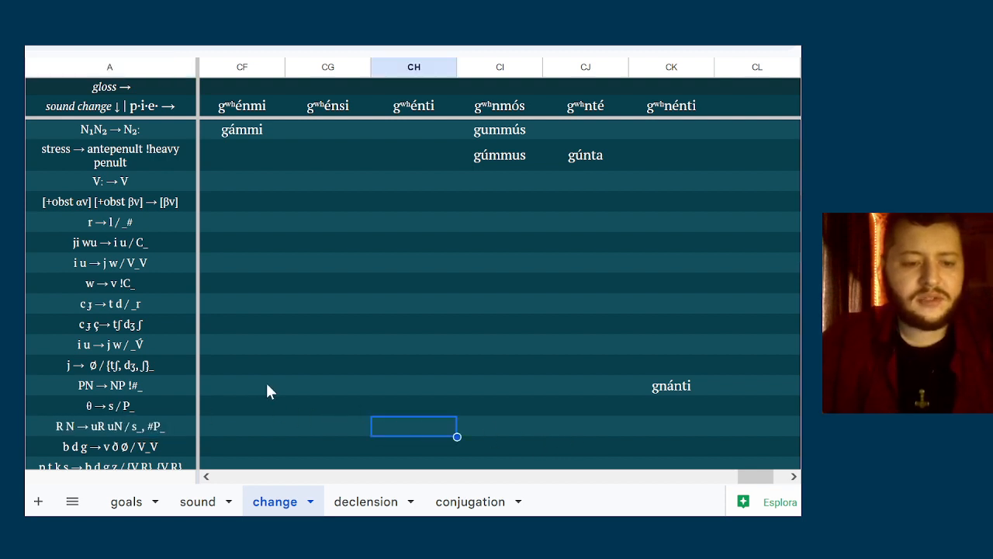
# Enter gunánti in column CK of the R N → uR uN / s_, #P_ row
pyautogui.click(721, 433)
pyautogui.click(693, 433)
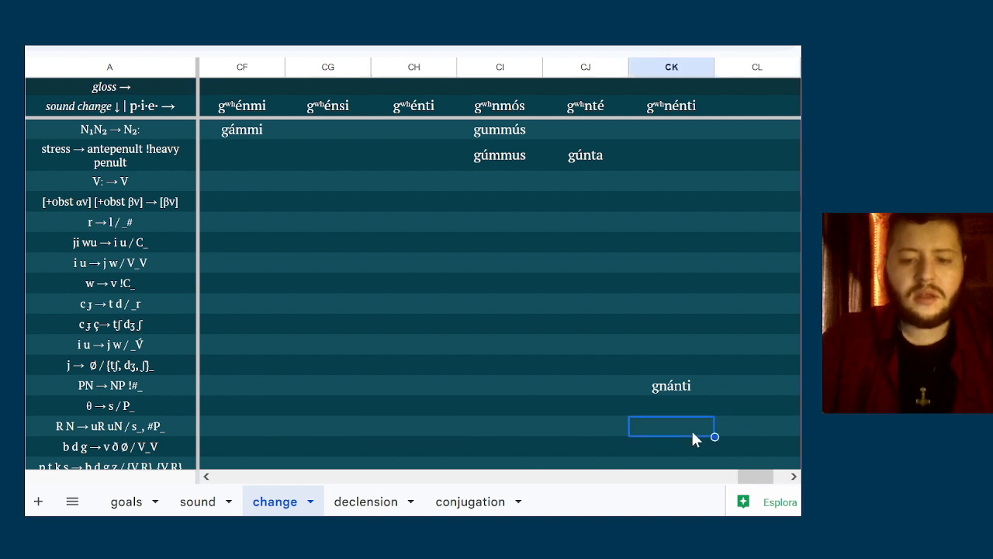
pyautogui.write('gun,')
pyautogui.press('BackSpace')
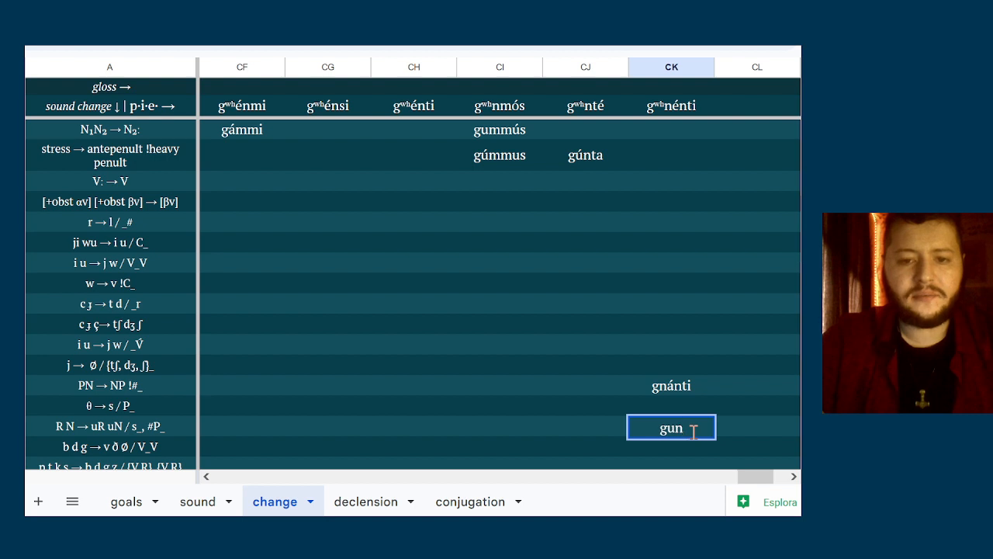
pyautogui.write('ánti')
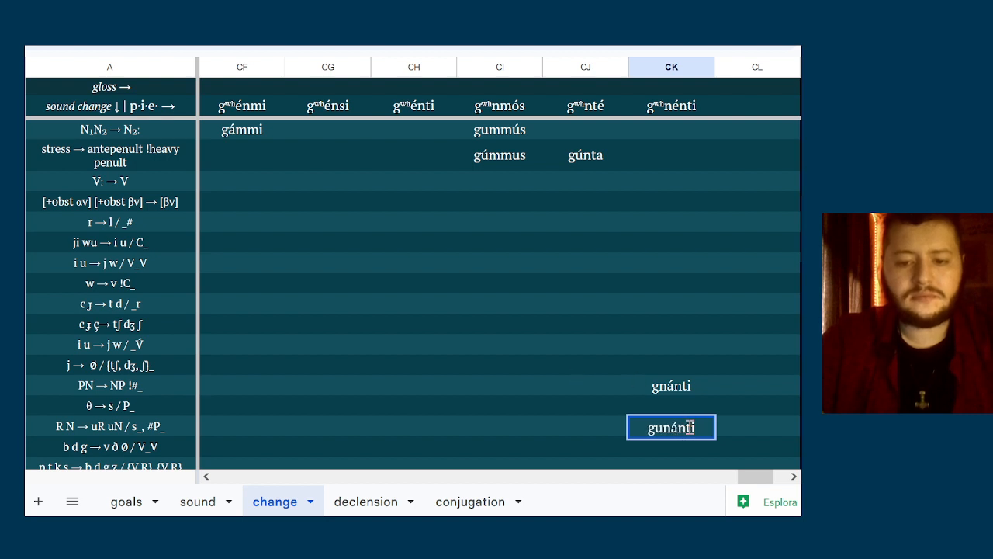
pyautogui.click(674, 392)
# Remove the stress accent from the form in column CK of the R N → uR uN row so it reads gunanti
pyautogui.doubleClick(683, 429)
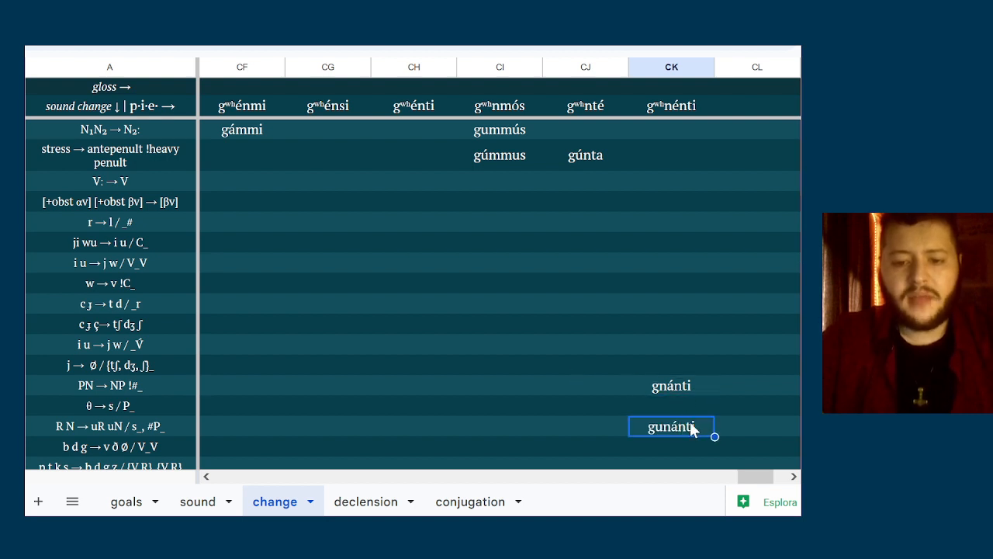
pyautogui.press('Left')
pyautogui.press('Left')
pyautogui.press('Left')
pyautogui.write('a')
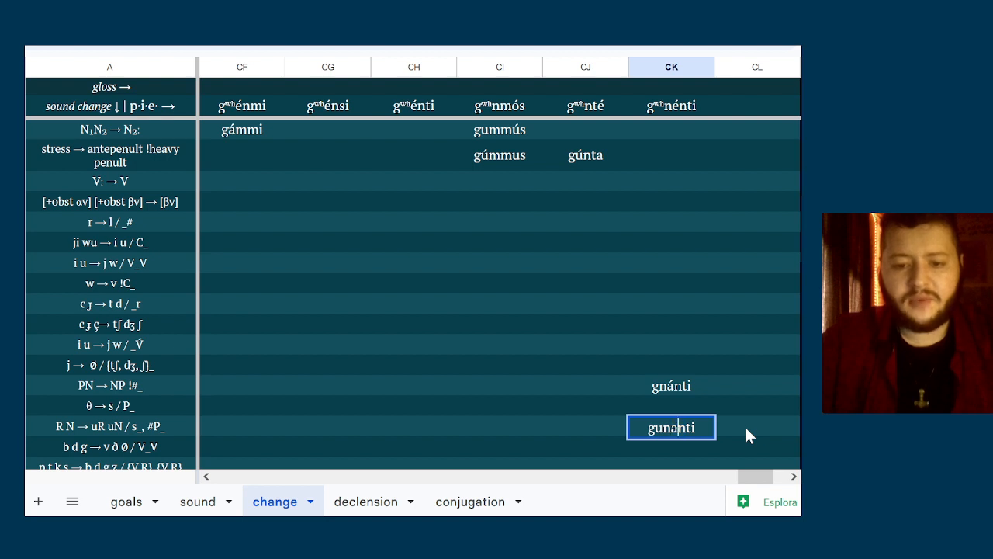
pyautogui.click(689, 392)
pyautogui.press('Down')
# Check the gʷʰén forms against the remaining sound-change rules down to the ORTHO row
pyautogui.press('Down')
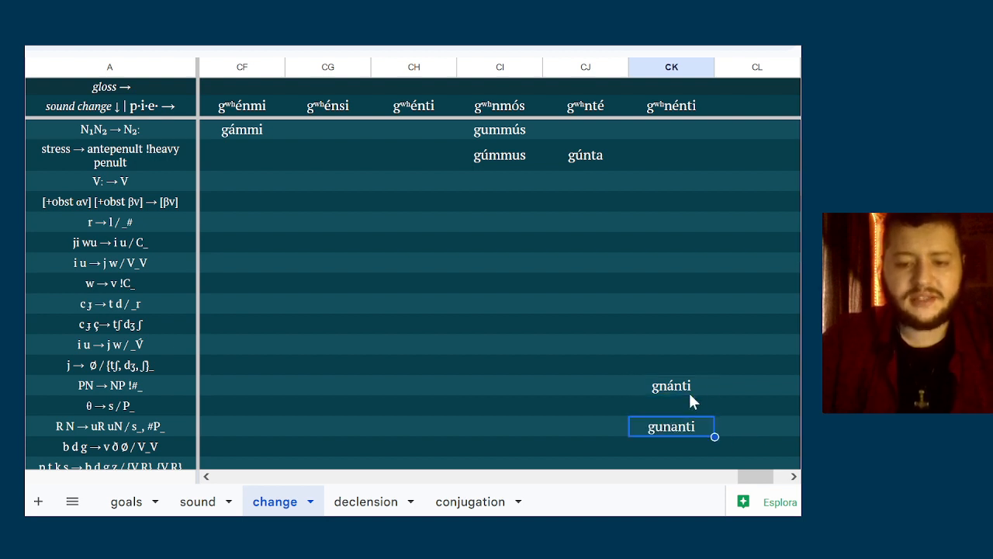
pyautogui.press('Up')
pyautogui.press('Down')
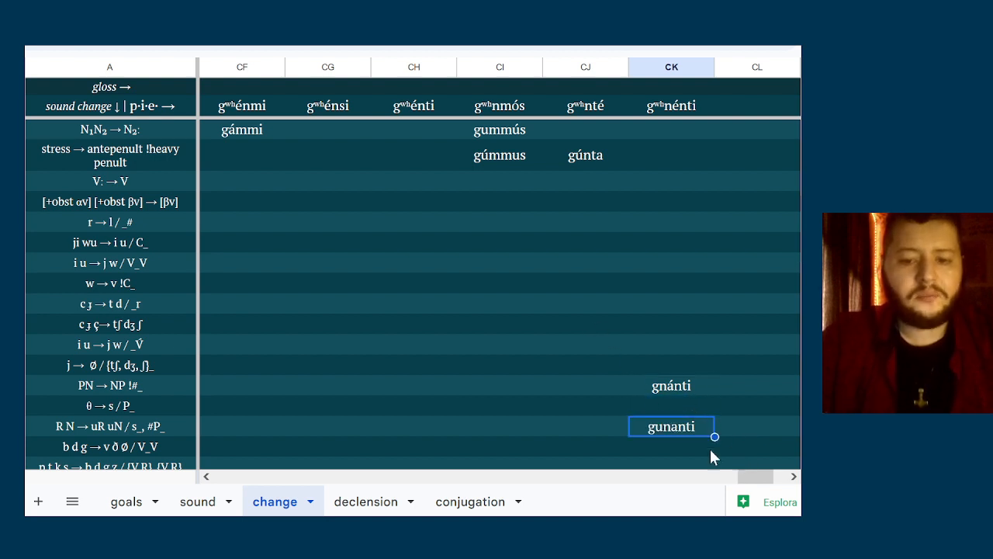
pyautogui.click(546, 246)
pyautogui.click(684, 430)
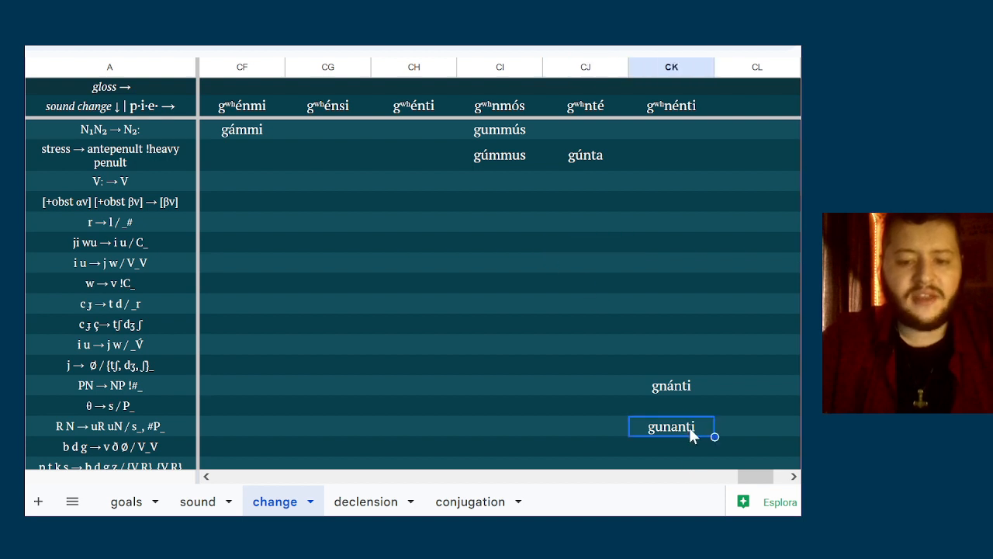
pyautogui.click(612, 363)
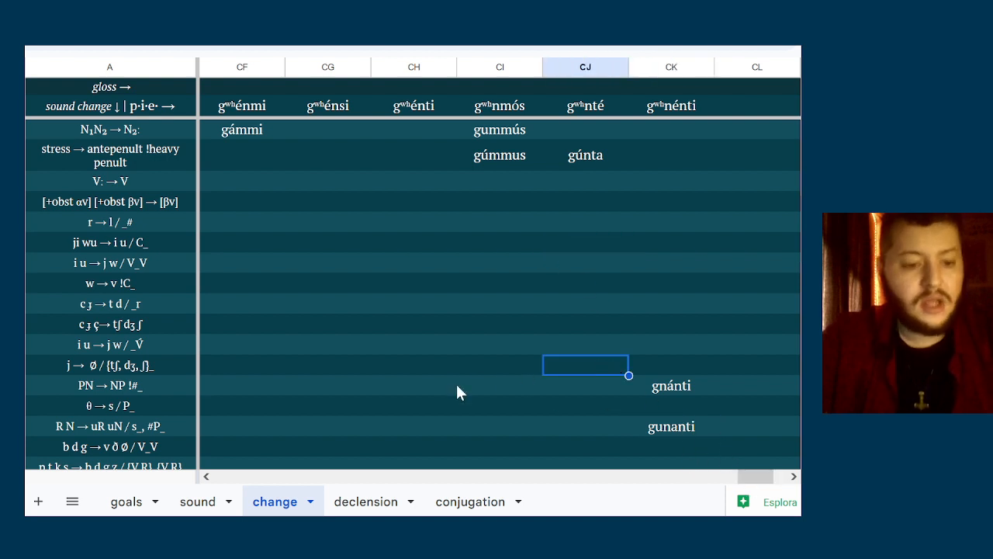
pyautogui.click(348, 423)
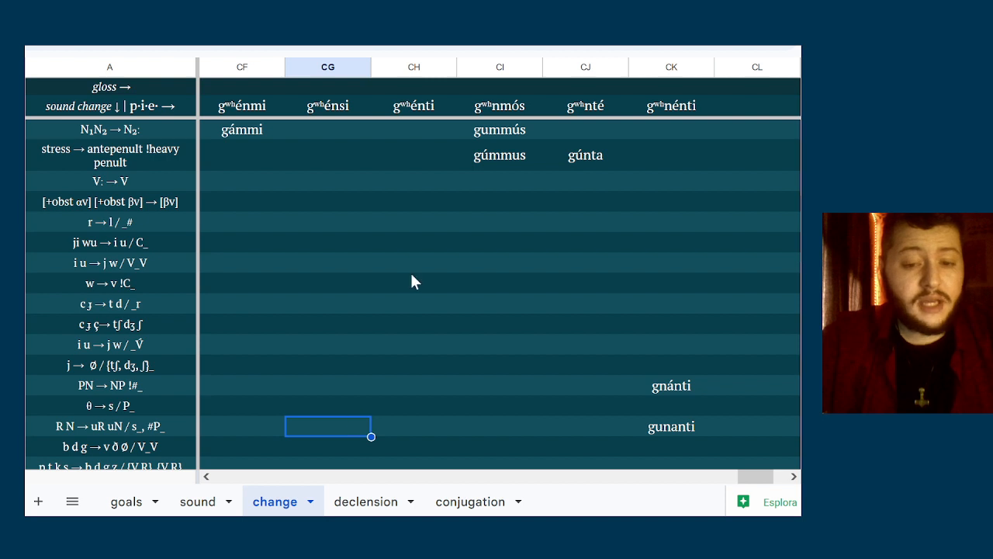
pyautogui.scroll(2, 339, 168)
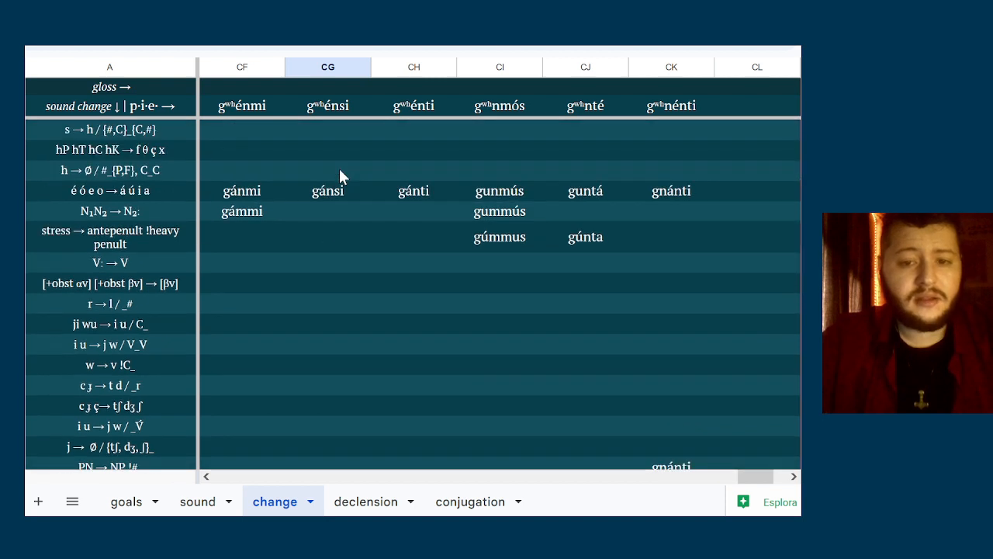
pyautogui.scroll(-1, 338, 166)
pyautogui.scroll(-3, 116, 411)
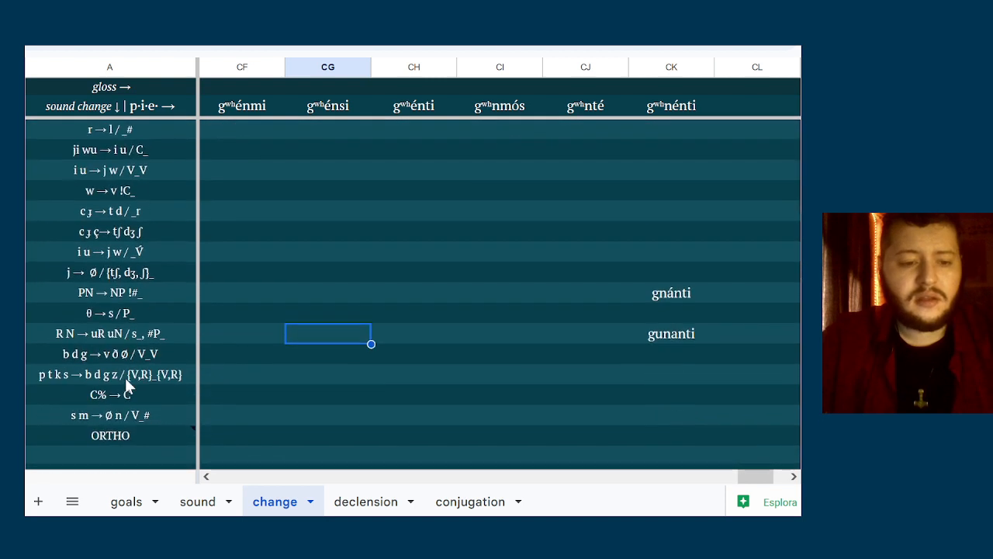
pyautogui.scroll(3, 248, 318)
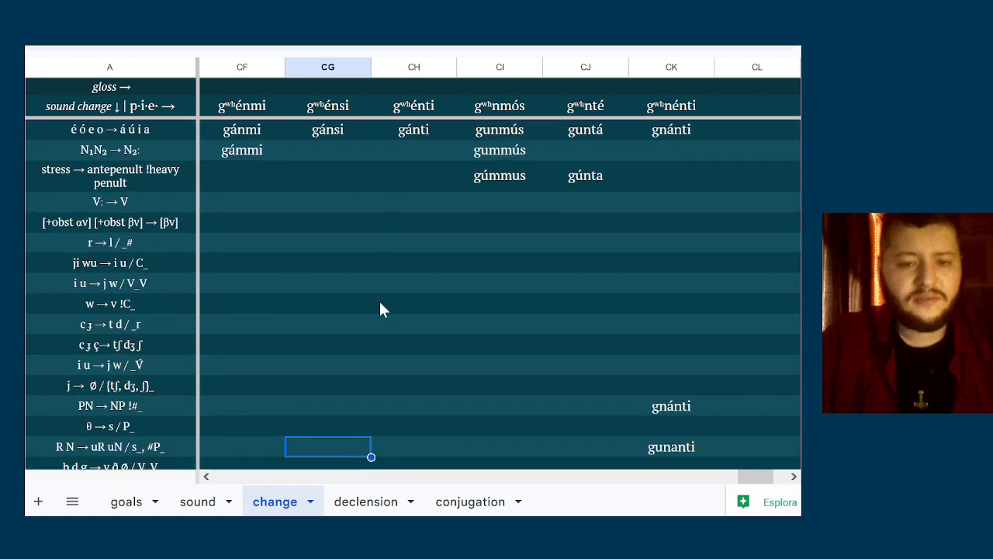
pyautogui.scroll(-3, 381, 308)
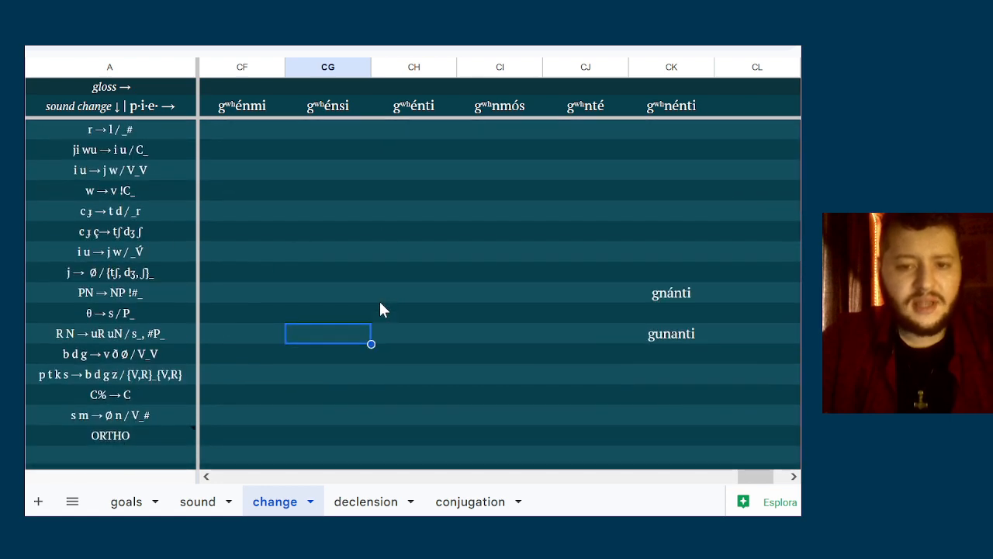
# Enter gami in column CF and gumus in column CI of the C% → C row
pyautogui.click(340, 372)
pyautogui.press('Left')
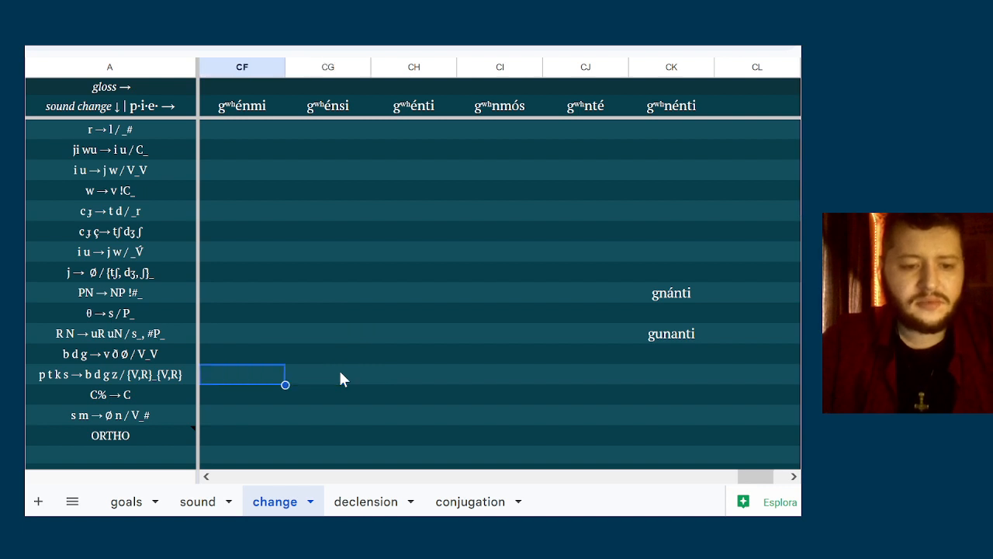
pyautogui.press('Down')
pyautogui.press('Right')
pyautogui.press('Left')
pyautogui.write('gami')
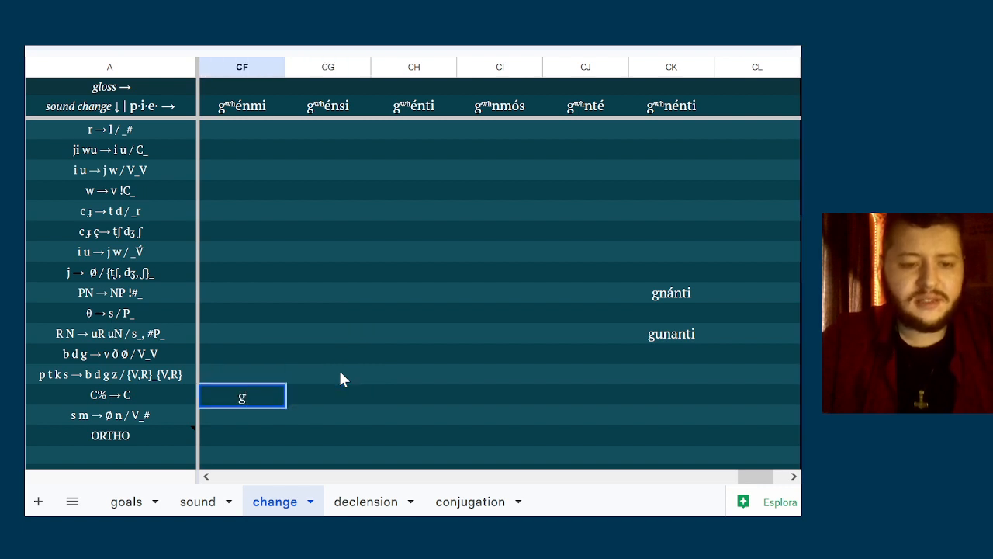
pyautogui.press('Right')
pyautogui.press('Right')
pyautogui.press('Right')
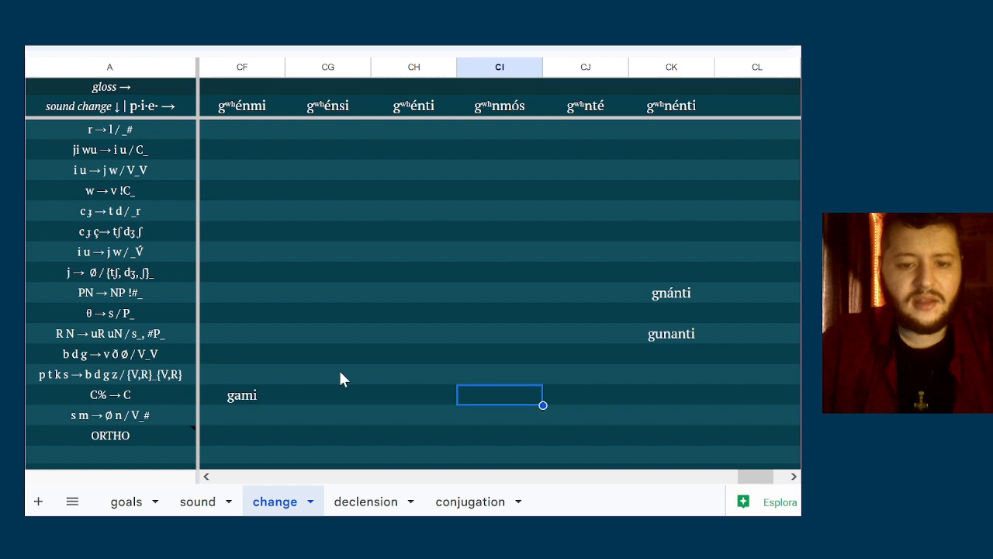
pyautogui.write('gumus')
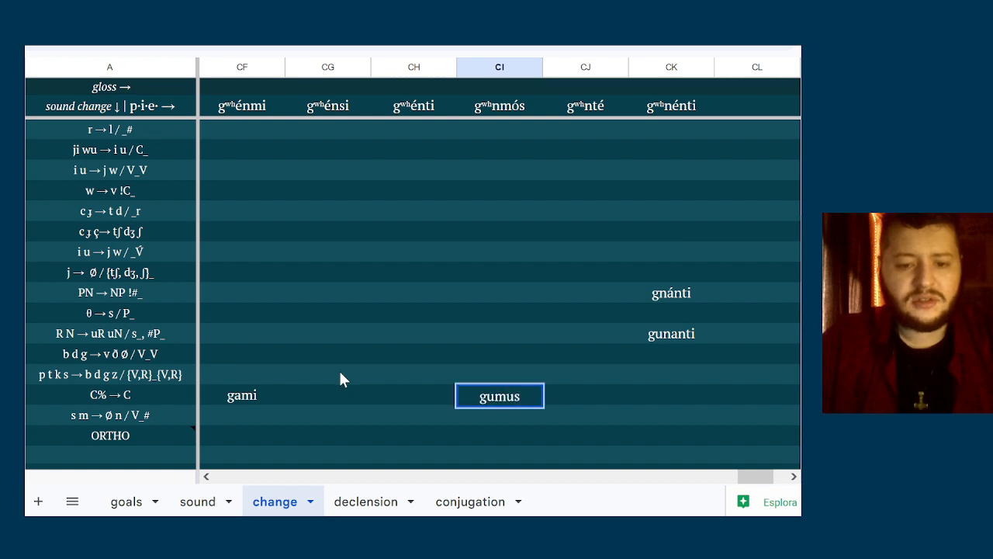
# Enter gumu in column CI of the s m → Ø n / V_# row
pyautogui.click(433, 226)
pyautogui.scroll(3, 433, 227)
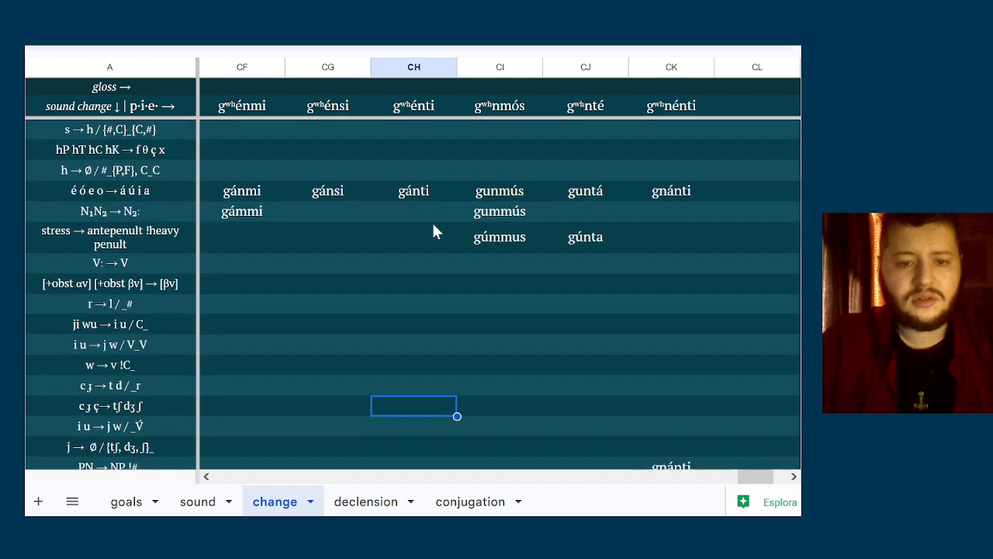
pyautogui.scroll(-2, 433, 230)
pyautogui.scroll(-4, 433, 230)
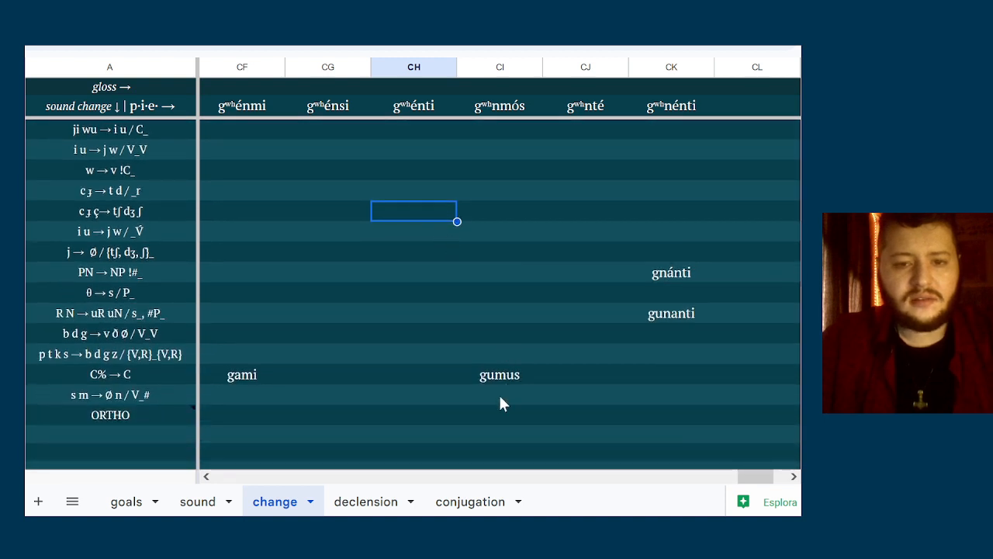
pyautogui.click(499, 397)
pyautogui.write('gumu')
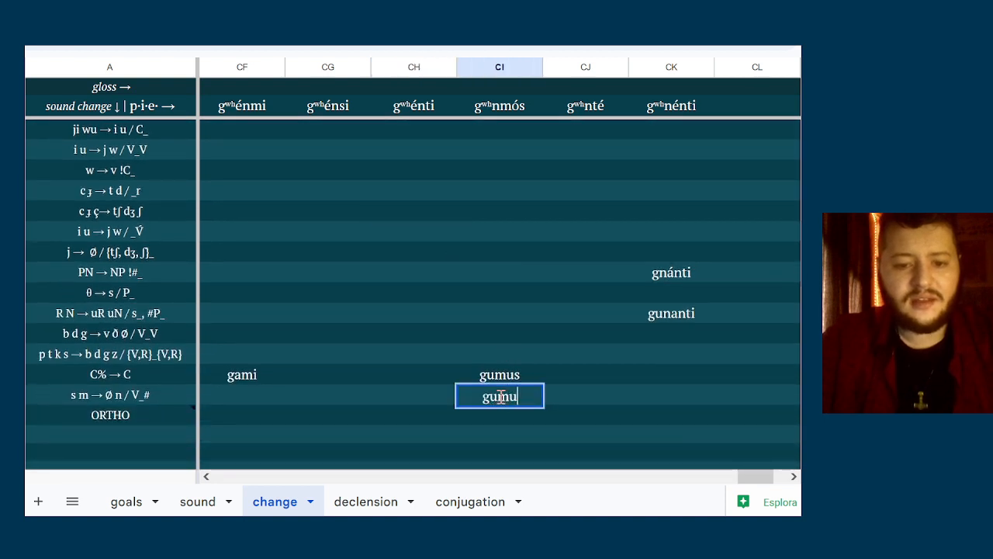
pyautogui.press('Return')
# Fill the ORTHO row with the singular forms gami, gansi and ganti in columns CF to CH
pyautogui.press('Left')
pyautogui.press('Left')
pyautogui.press('Left')
pyautogui.write('gami')
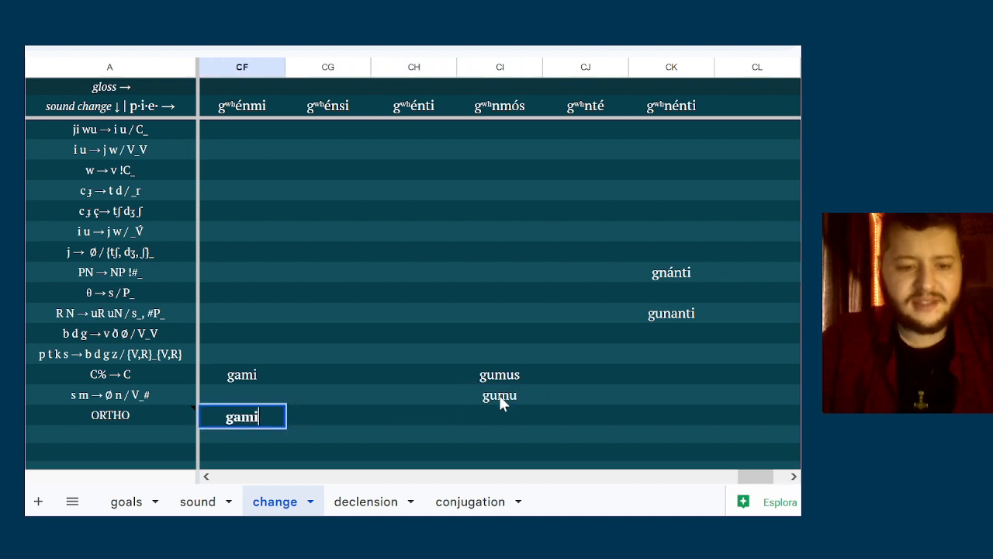
pyautogui.press('Tab')
pyautogui.write('ganti')
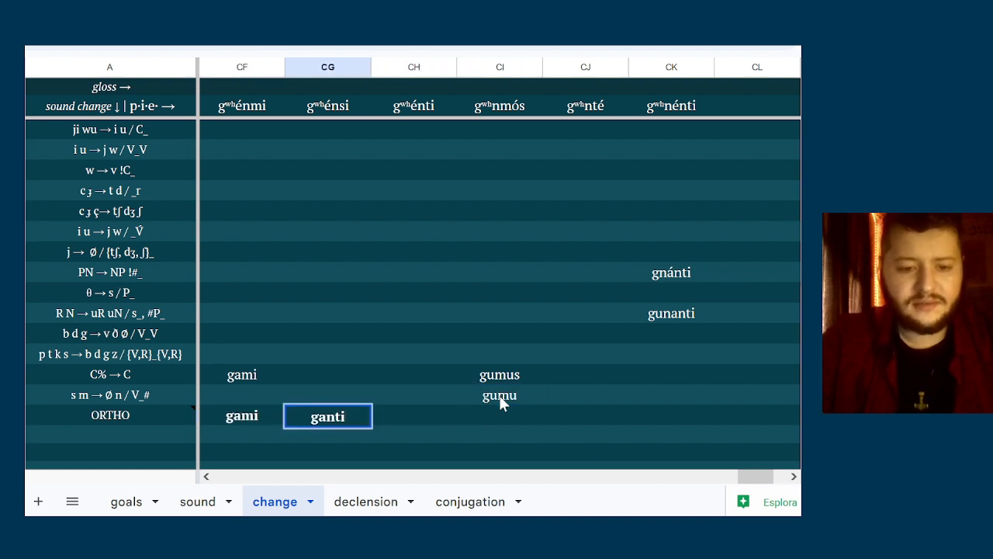
pyautogui.press('BackSpace')
pyautogui.press('BackSpace')
pyautogui.write('si')
pyautogui.press('Tab')
pyautogui.write('ganti')
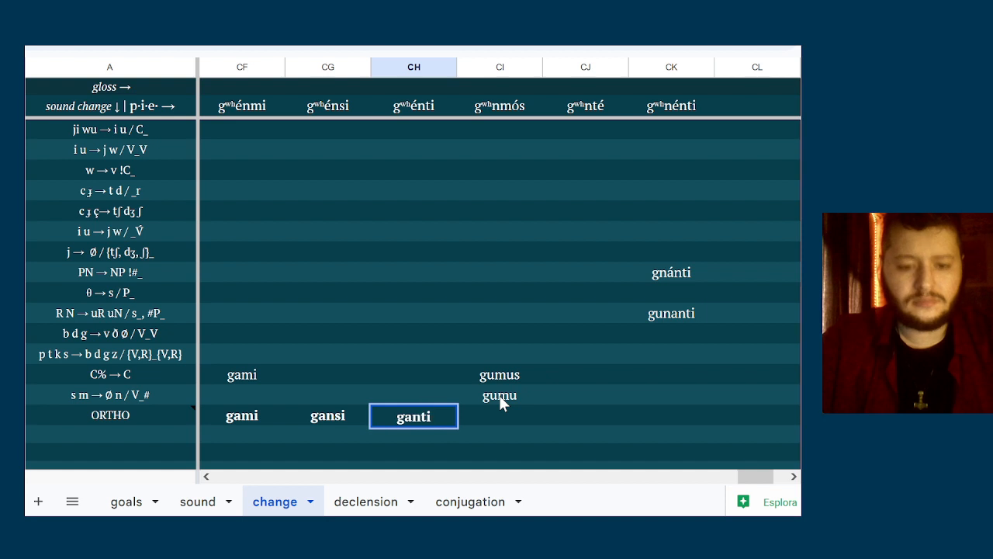
# Fill the ORTHO row with the plural forms gumu, gunta and gunanti in columns CI to CK
pyautogui.press('Tab')
pyautogui.write('gumu')
pyautogui.press('Tab')
pyautogui.write('gu')
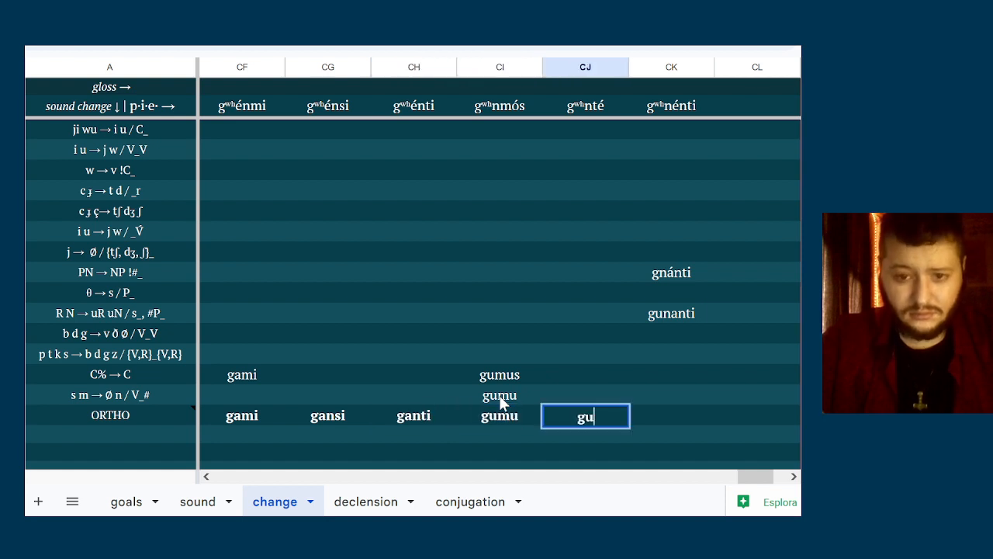
pyautogui.write('nta')
pyautogui.press('Tab')
pyautogui.write('gunanti')
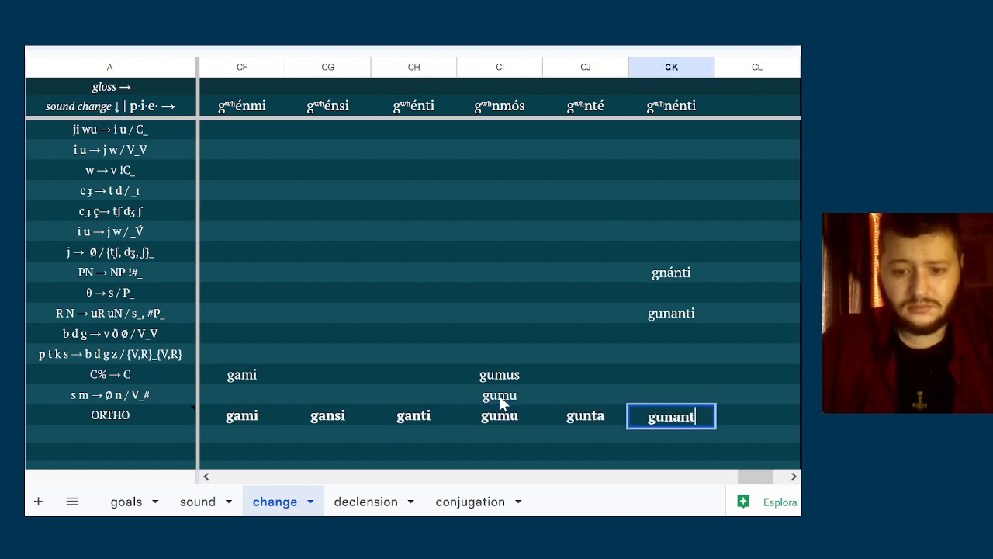
pyautogui.hotkey('ctrl', 'Return')
# Review the ORTHO forms across columns CF to CK together with the neighbouring form in column CE
pyautogui.press('Left')
pyautogui.press('Left')
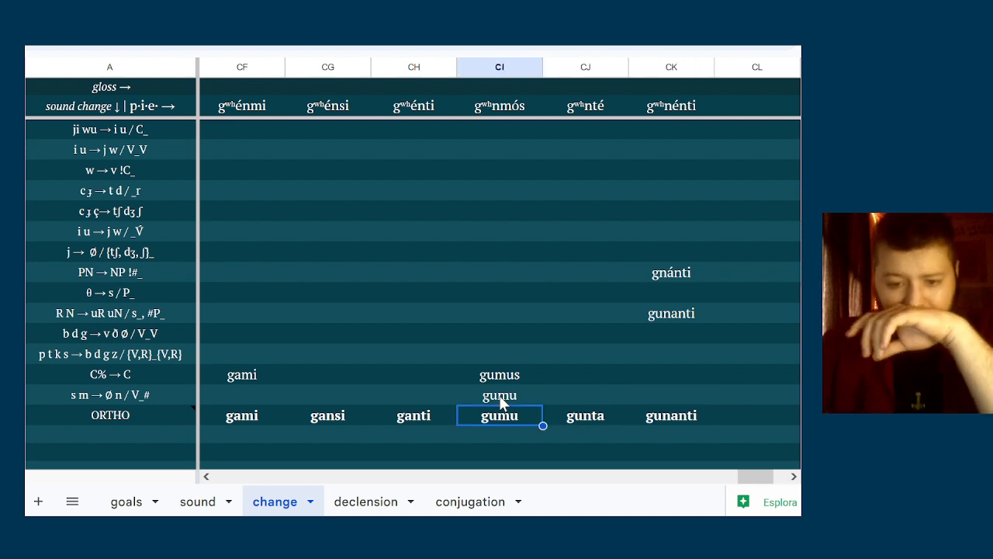
pyautogui.press('Left')
pyautogui.press('Right')
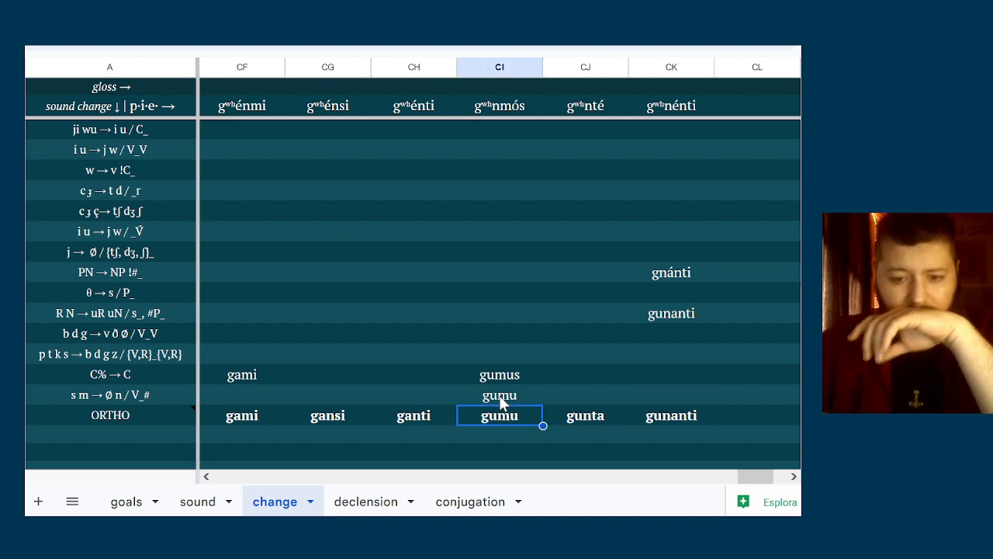
pyautogui.press('Left')
pyautogui.press('Left')
pyautogui.press('Left')
pyautogui.press('Right')
pyautogui.press('Right')
pyautogui.press('Left')
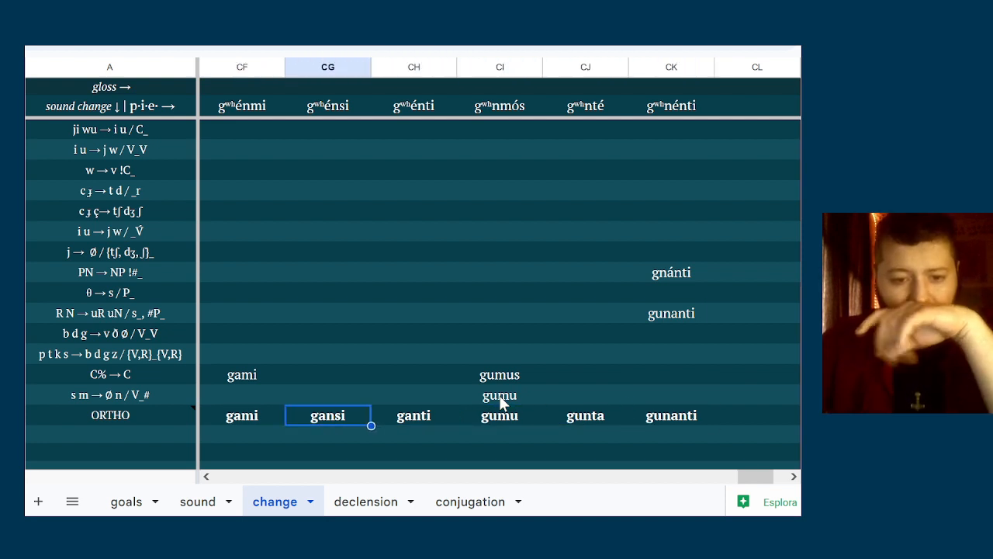
pyautogui.press('Left')
pyautogui.hotkey('shift', 'Right')
pyautogui.hotkey('shift', 'Right')
pyautogui.hotkey('shift', 'Right')
pyautogui.hotkey('shift', 'Right')
pyautogui.hotkey('shift', 'Right')
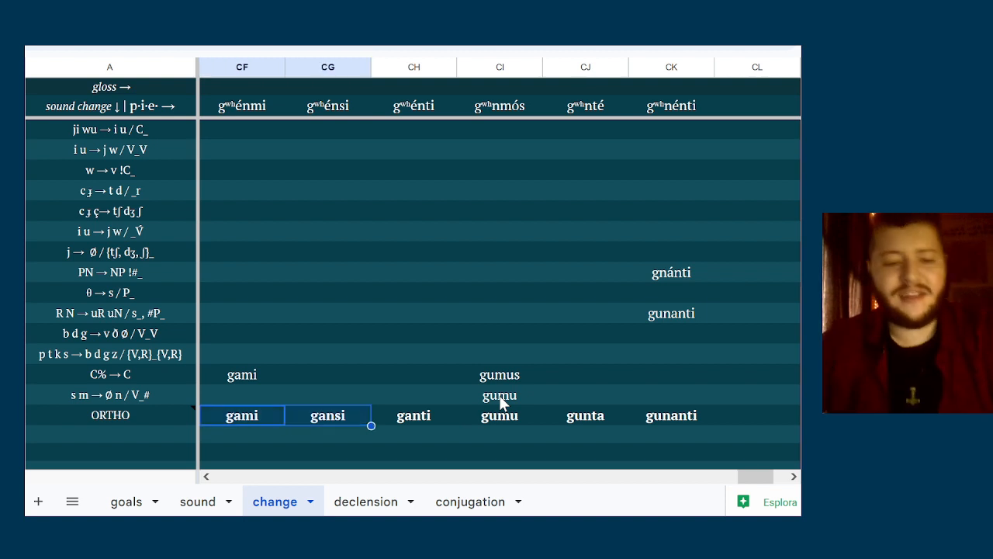
pyautogui.press('Left')
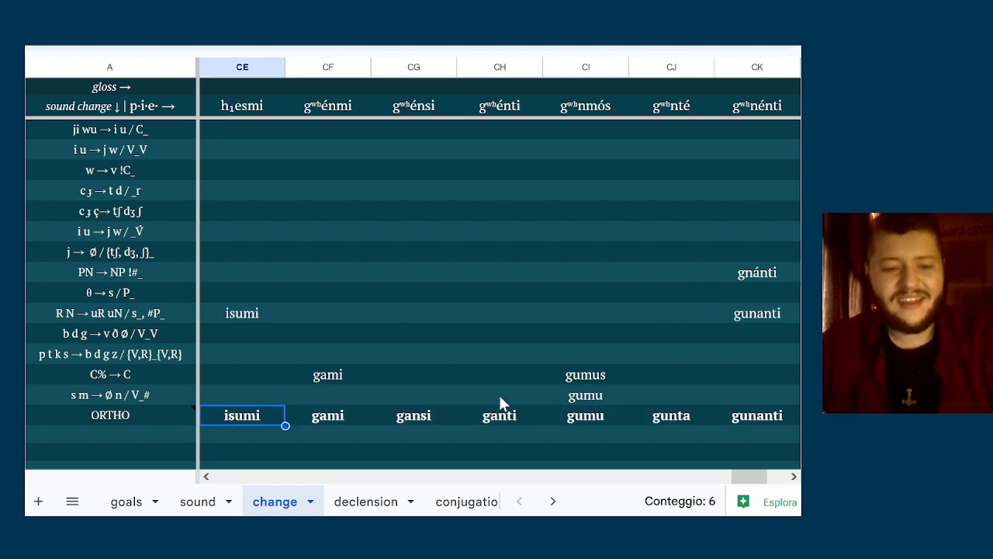
pyautogui.press('Right')
pyautogui.press('Right')
pyautogui.press('Right')
pyautogui.press('Right')
pyautogui.press('Right')
pyautogui.press('Right')
pyautogui.press('Right')
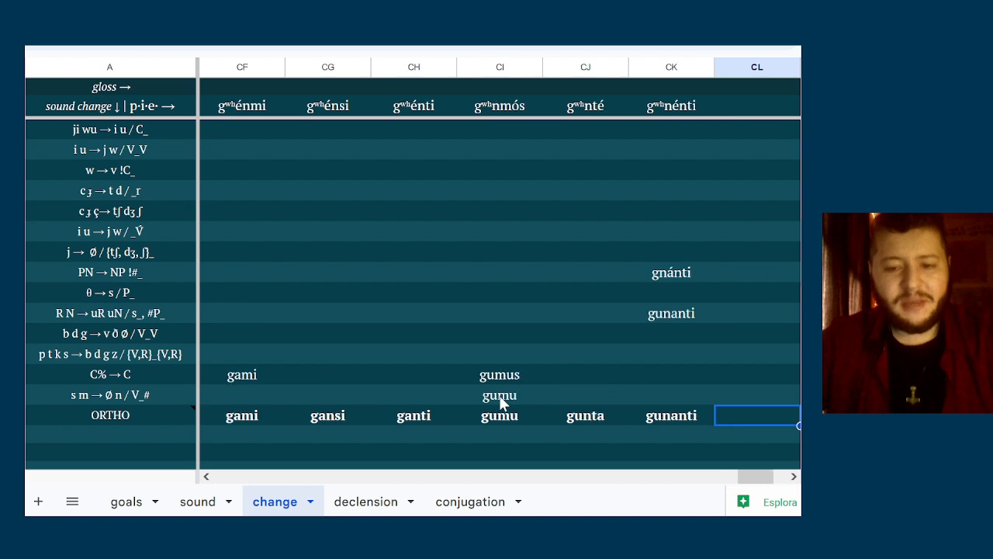
pyautogui.press('Down')
pyautogui.press('Left')
pyautogui.press('Left')
pyautogui.press('Left')
pyautogui.press('Left')
pyautogui.press('Left')
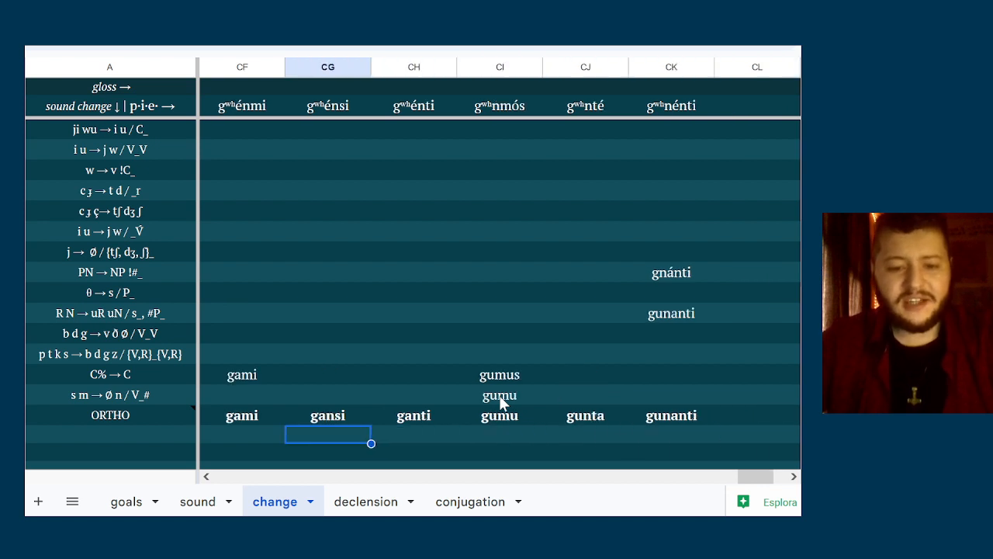
# Enter the stem pair gan-/gun- in column CG directly below the ORTHO form gansi
pyautogui.write('g')
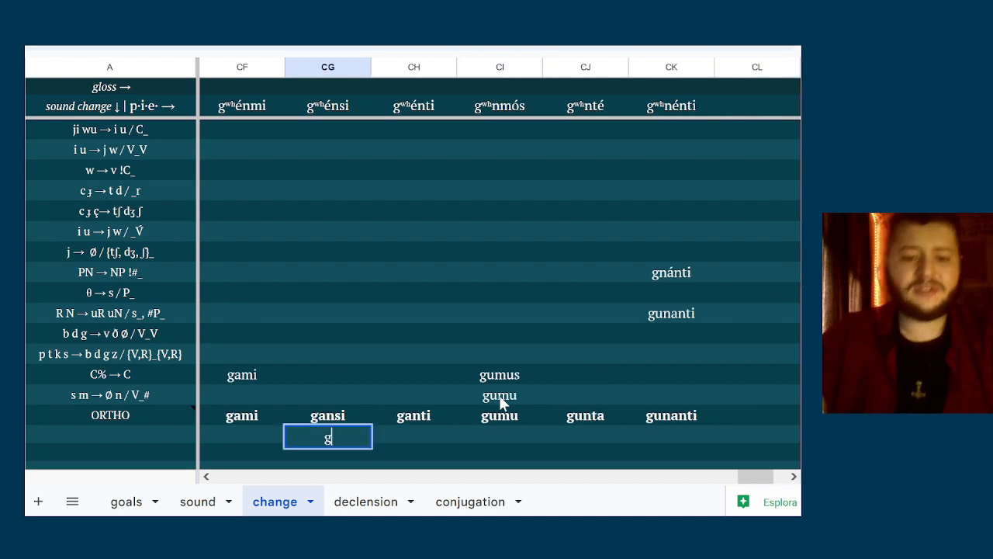
pyautogui.write('an-/')
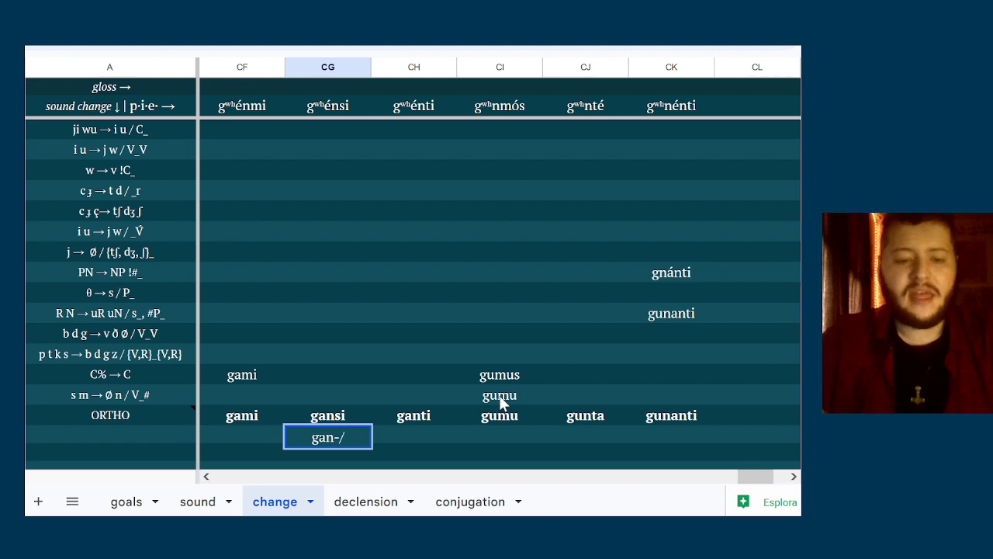
pyautogui.write('gun-')
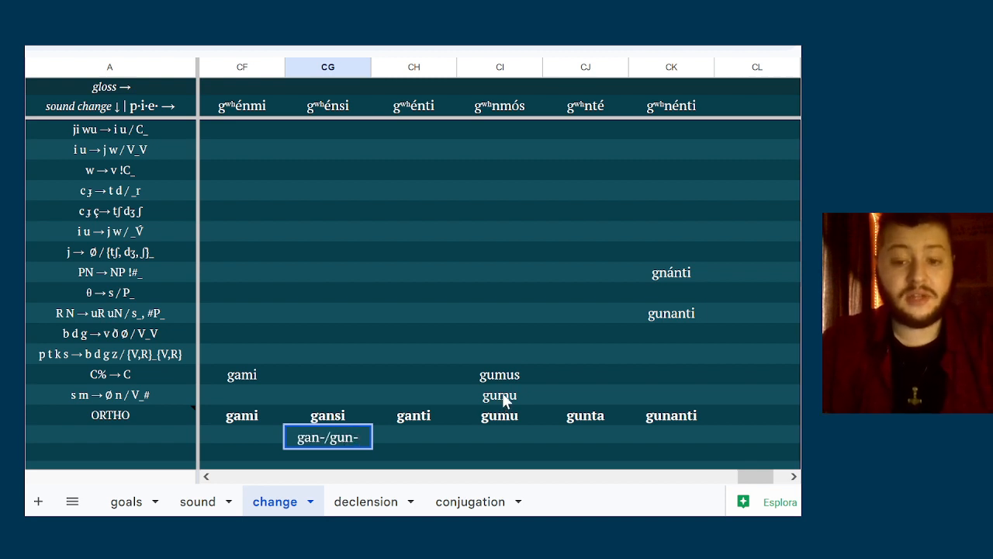
pyautogui.press('Tab')
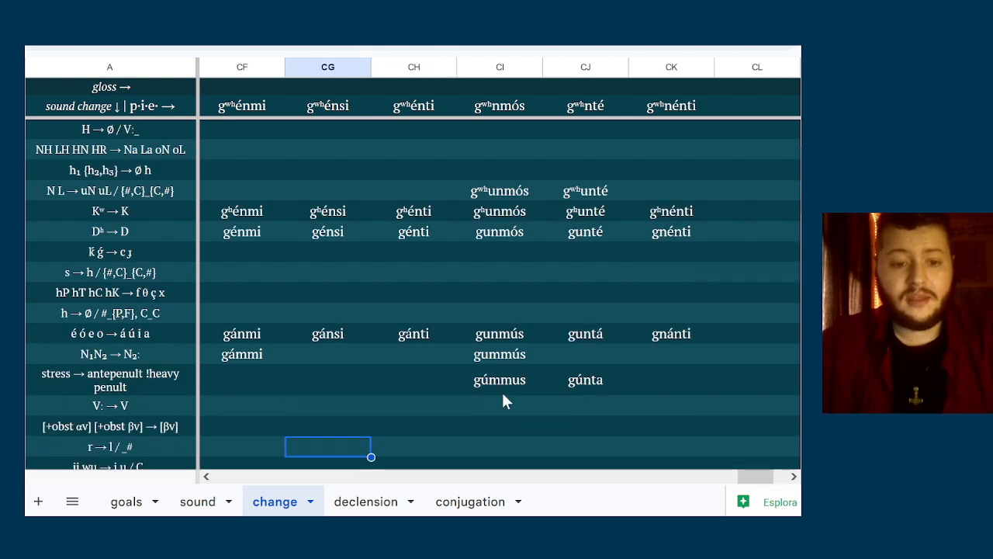
# Clear the gan-/gun- note from the cell below gansi in column CG
pyautogui.scroll(-5, 503, 390)
pyautogui.click(348, 315)
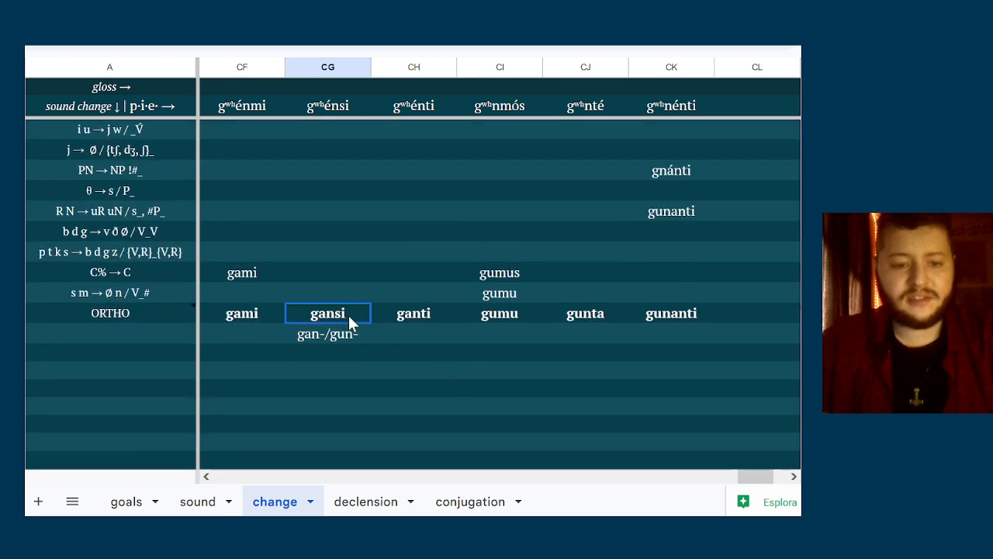
pyautogui.press('Down')
pyautogui.press('Delete')
# Enter the stem alternation gan-, gun- in column CH, three rows below the ORTHO row
pyautogui.press('Down')
pyautogui.press('Down')
pyautogui.press('Right')
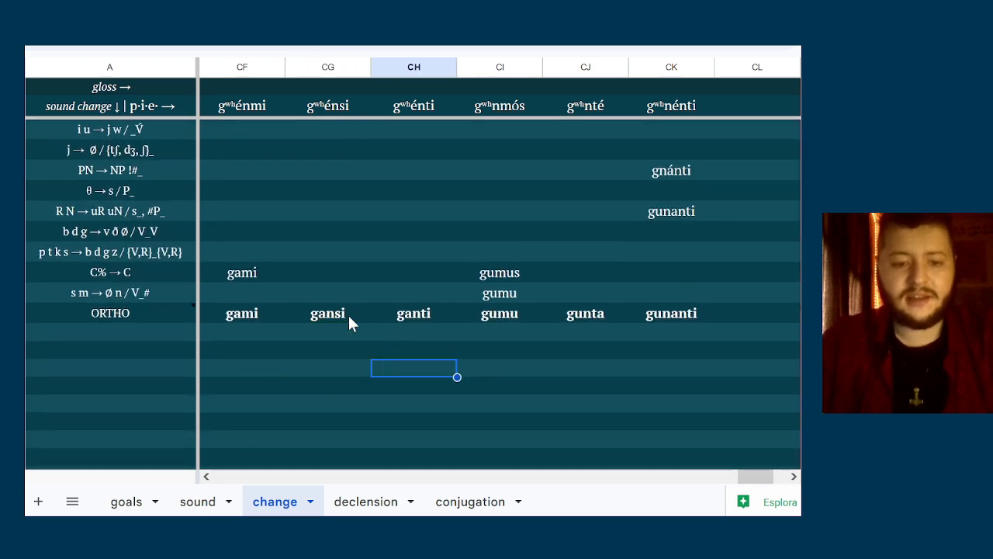
pyautogui.write('gan-, gun-')
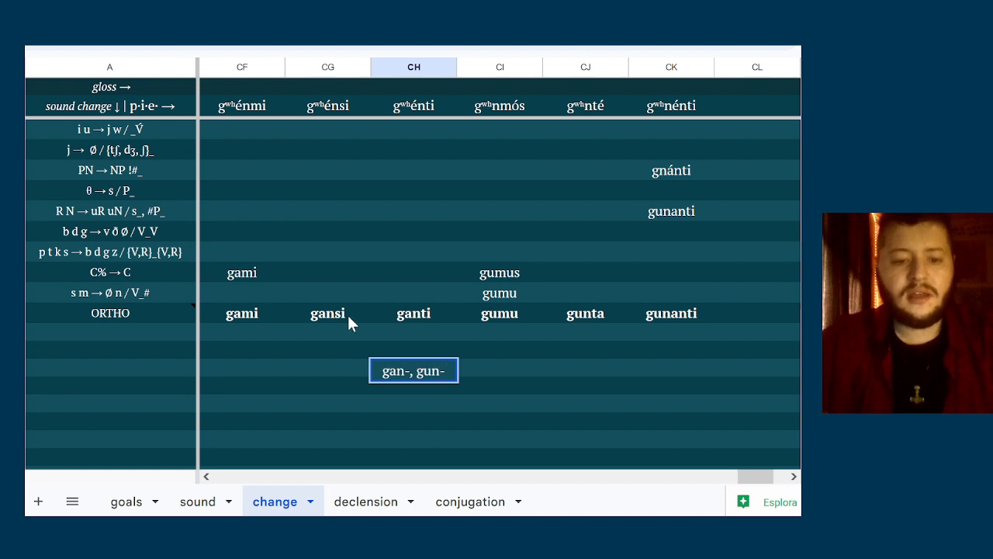
pyautogui.hotkey('ctrl', 'Return')
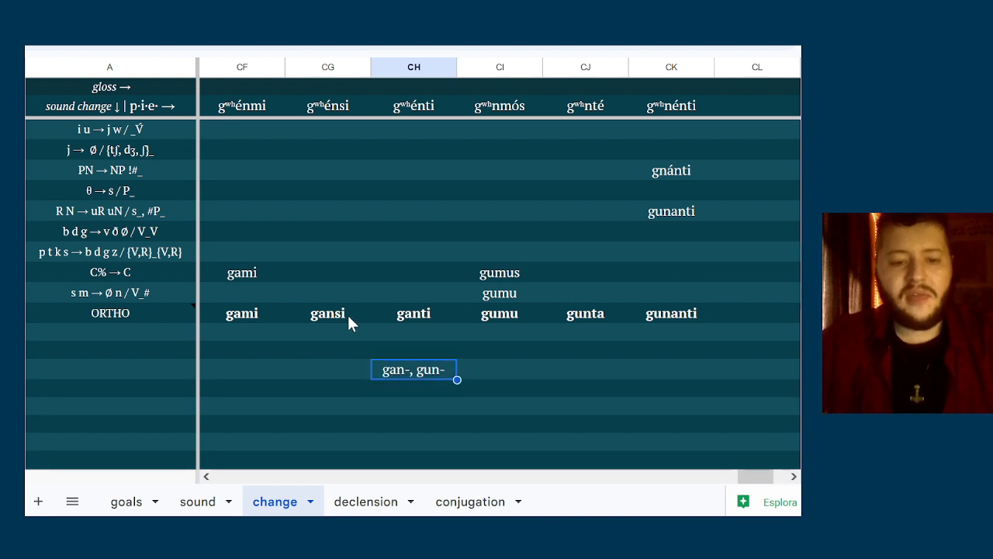
# Compare the singular ORTHO forms in columns CF to CH with the plural form in column CI
pyautogui.press('Up')
pyautogui.press('Up')
pyautogui.press('Up')
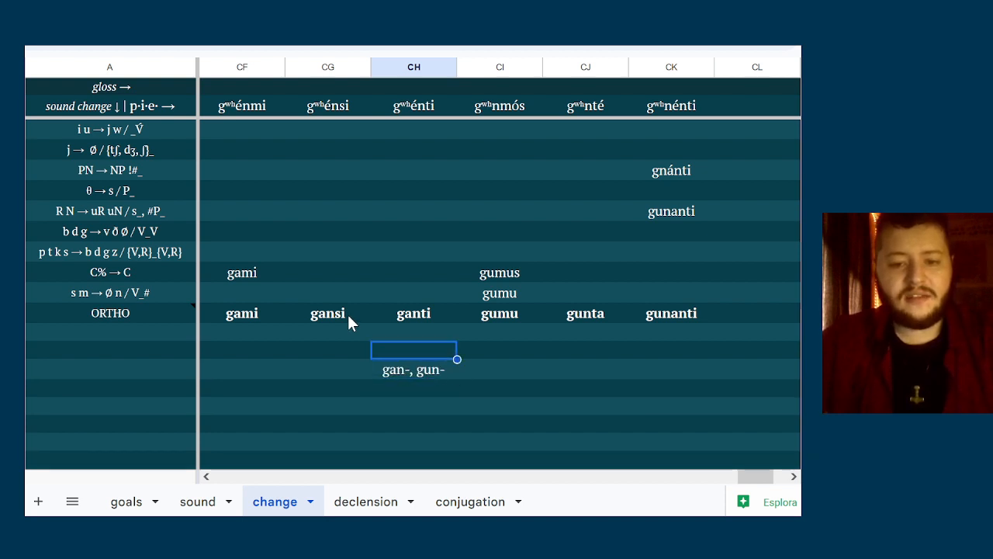
pyautogui.press('Left')
pyautogui.press('Left')
pyautogui.press('Right')
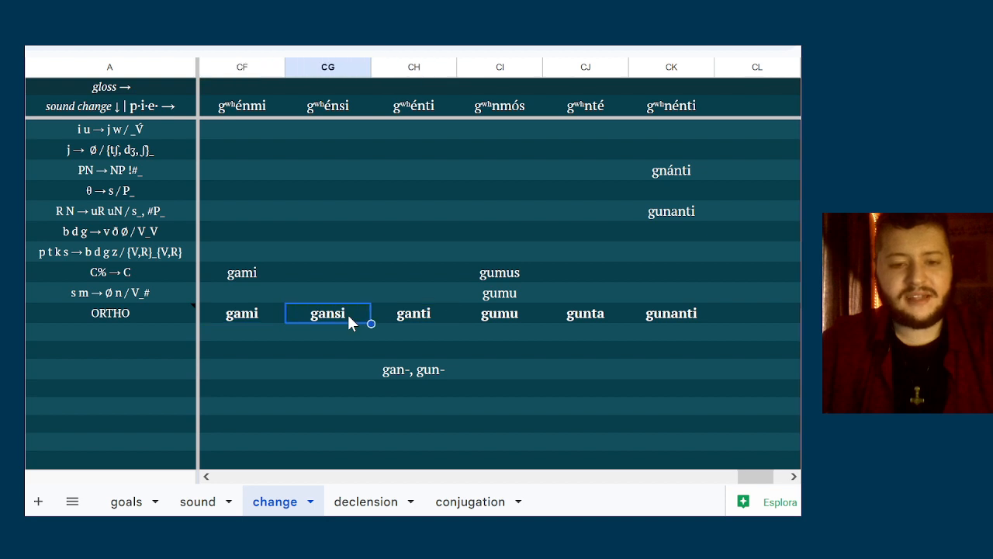
pyautogui.press('Right')
pyautogui.press('Right')
pyautogui.press('Left')
pyautogui.press('Left')
pyautogui.press('Left')
pyautogui.press('Right')
pyautogui.press('Right')
pyautogui.press('Right')
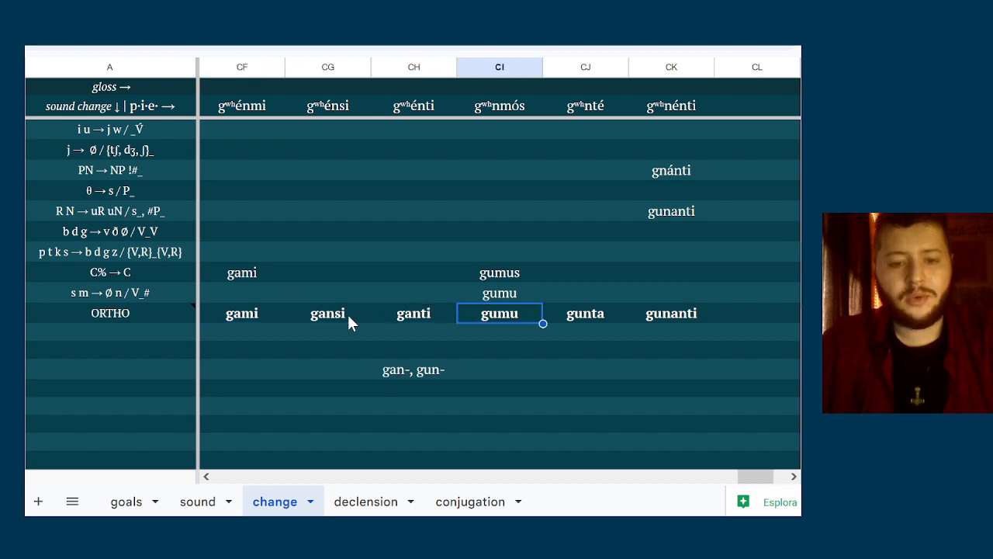
pyautogui.press('Left')
pyautogui.press('Right')
pyautogui.press('Left')
pyautogui.press('Left')
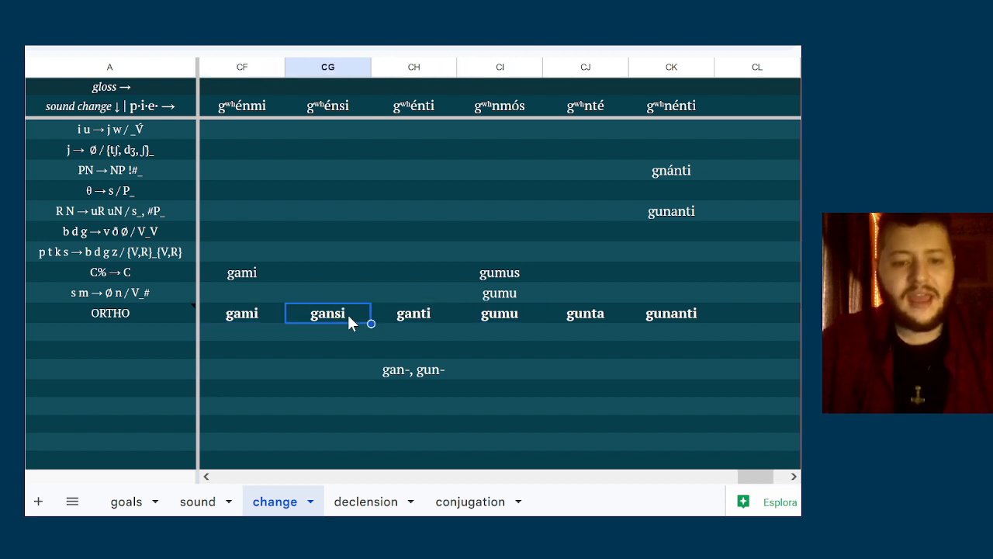
# Examine the stem note gan-, gun- in column CH against the neighbouring cells
pyautogui.press('Right')
pyautogui.press('Right')
pyautogui.press('Down')
pyautogui.press('Down')
pyautogui.press('Down')
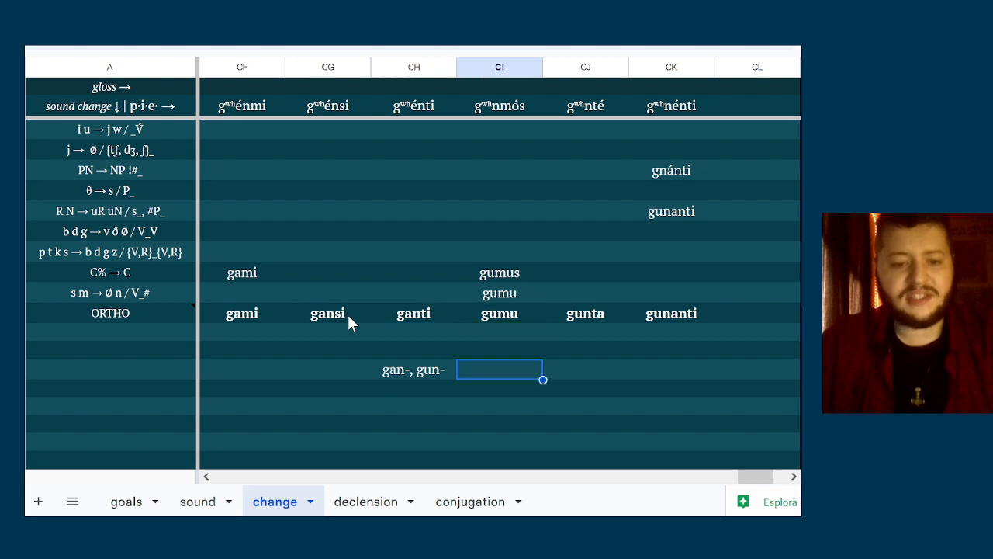
pyautogui.press('Left')
pyautogui.press('Left')
pyautogui.press('Right')
pyautogui.press('Right')
pyautogui.press('Left')
pyautogui.press('Right')
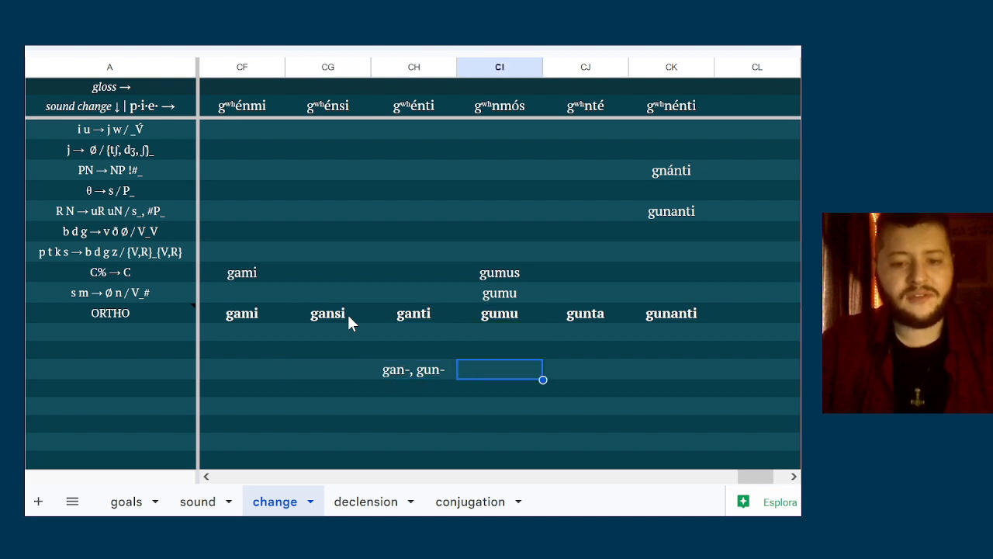
# Go through the ORTHO forms one by one from gami in column CF to gunanti in column CK
pyautogui.press('Up')
pyautogui.press('Up')
pyautogui.press('Left')
pyautogui.press('Left')
pyautogui.press('Up')
pyautogui.press('Left')
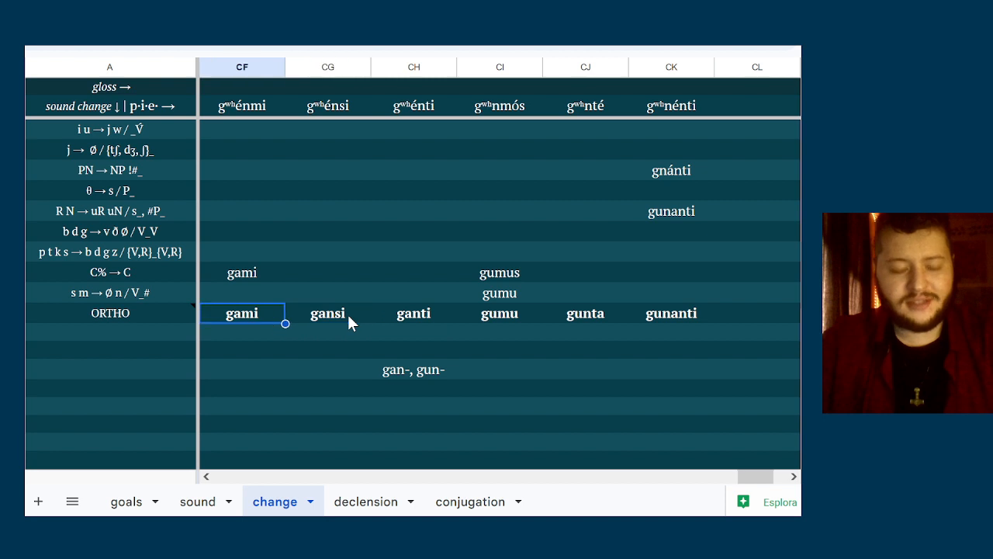
pyautogui.press('Right')
pyautogui.press('Right')
pyautogui.press('Right')
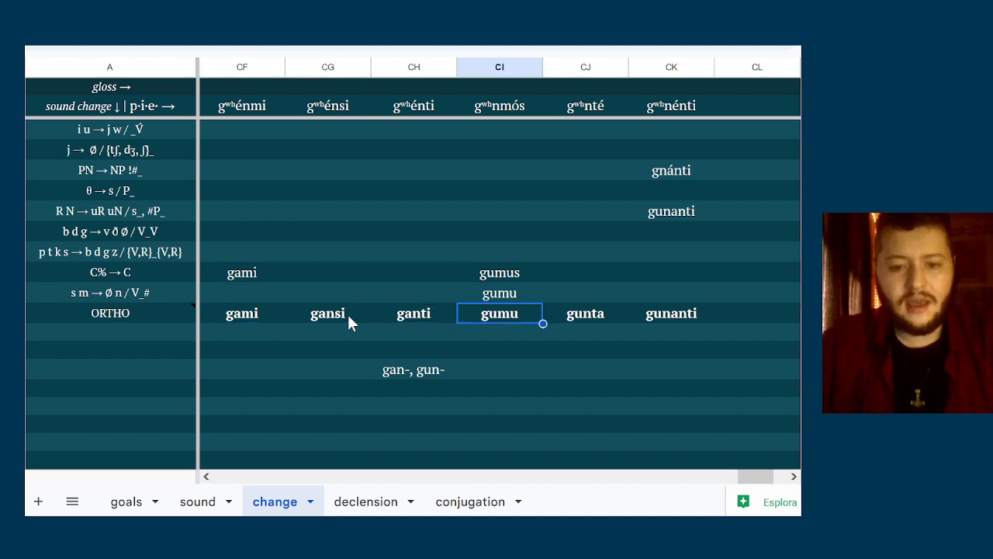
pyautogui.press('Right')
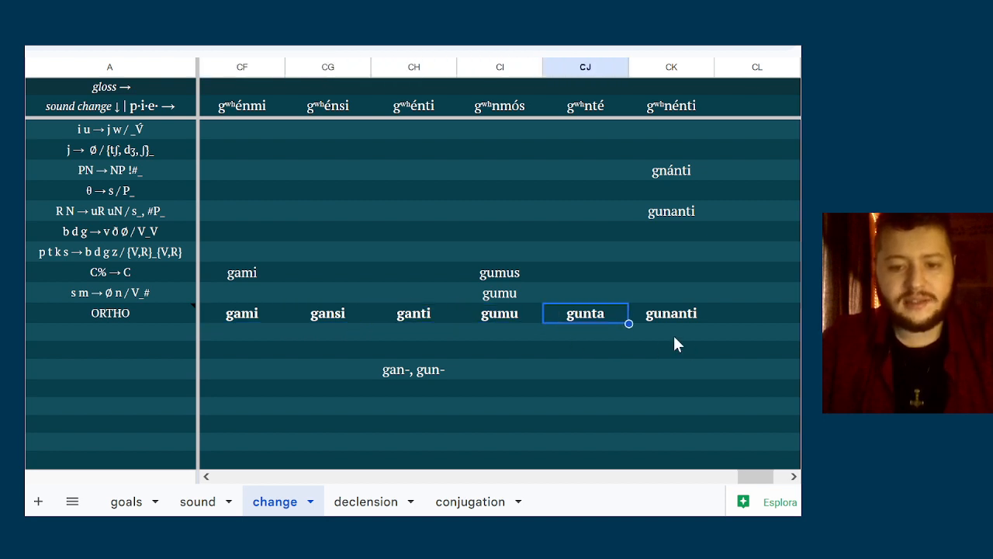
pyautogui.press('Right')
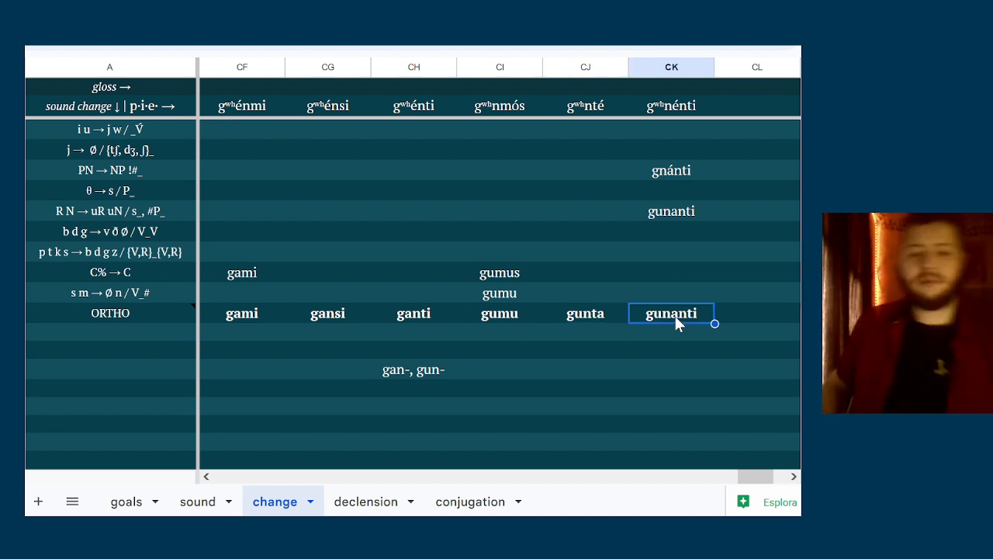
# List the singular endings -mi, -si and -ti in column CJ, starting four rows below the ORTHO row
pyautogui.press('Left')
pyautogui.press('Down')
pyautogui.press('Down')
pyautogui.press('Down')
pyautogui.press('Down')
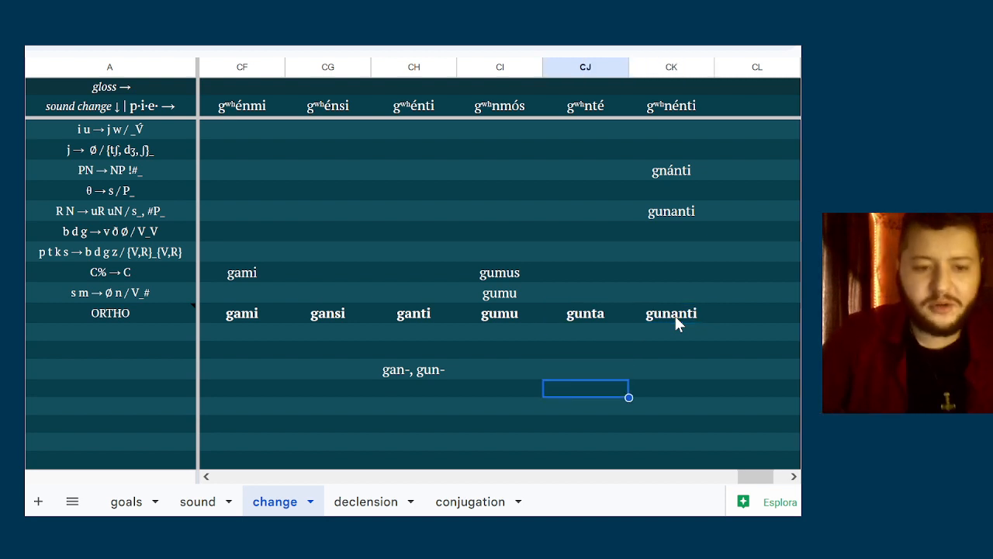
pyautogui.write('-mi')
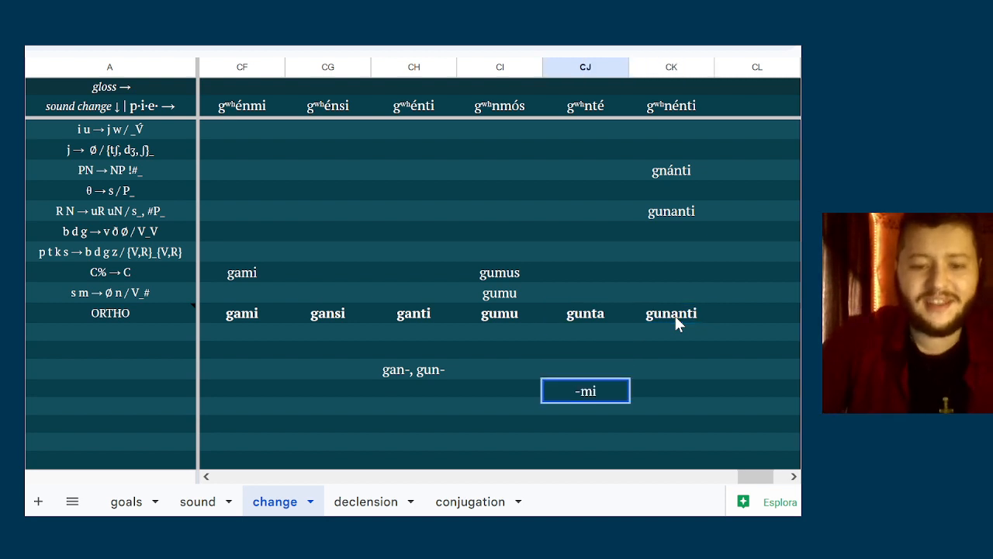
pyautogui.press('Return')
pyautogui.write('s')
pyautogui.press('BackSpace')
pyautogui.write('-si')
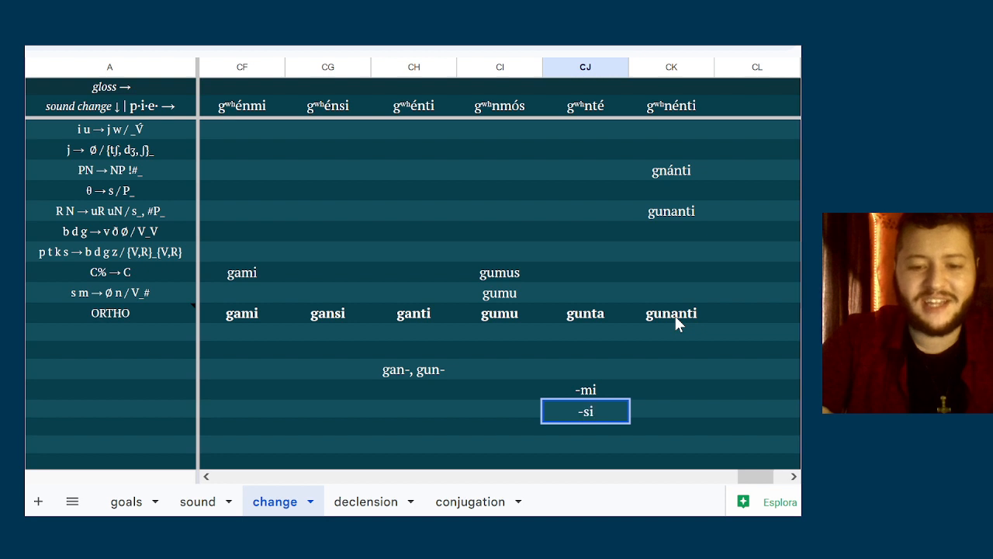
pyautogui.press('Tab')
pyautogui.press('Left')
pyautogui.press('Down')
pyautogui.write('-ti')
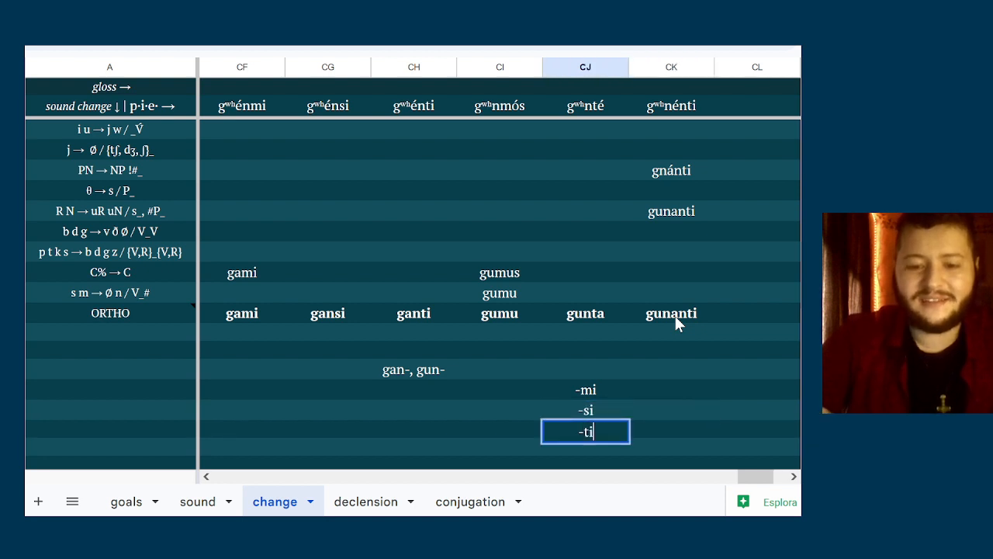
# List the plural endings -mu, -ta and -anti in column CK beside the singular endings
pyautogui.press('Tab')
pyautogui.press('Up')
pyautogui.press('Up')
pyautogui.write('mu')
pyautogui.press('Return')
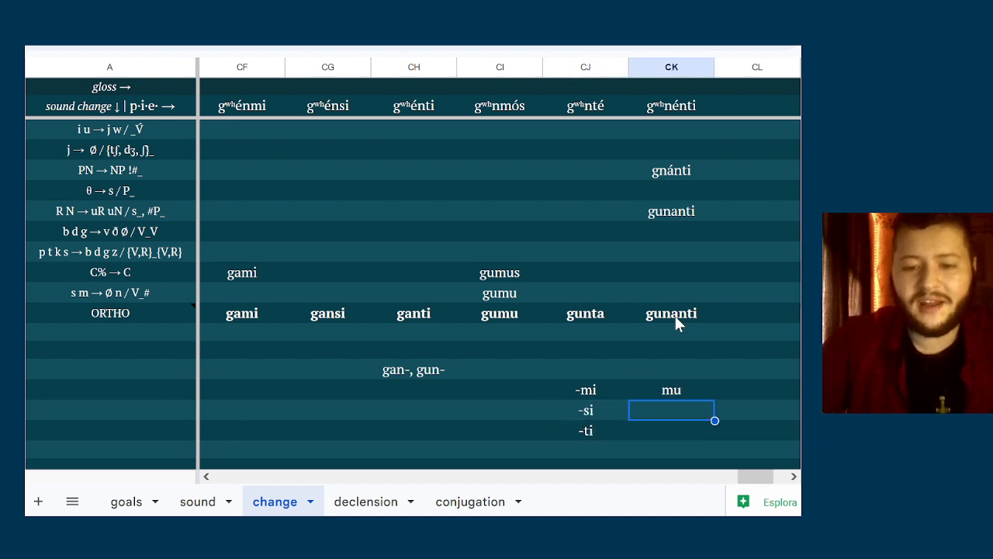
pyautogui.write('ta')
pyautogui.press('Return')
pyautogui.press('Up')
pyautogui.press('Up')
pyautogui.write('-mu')
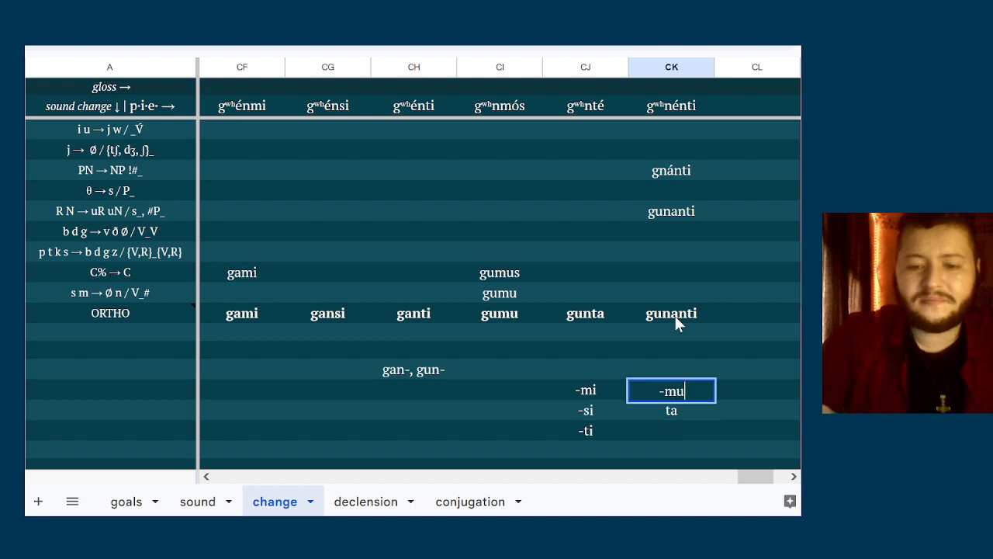
pyautogui.press('Return')
pyautogui.write('-ta')
pyautogui.press('Return')
pyautogui.write('-anti')
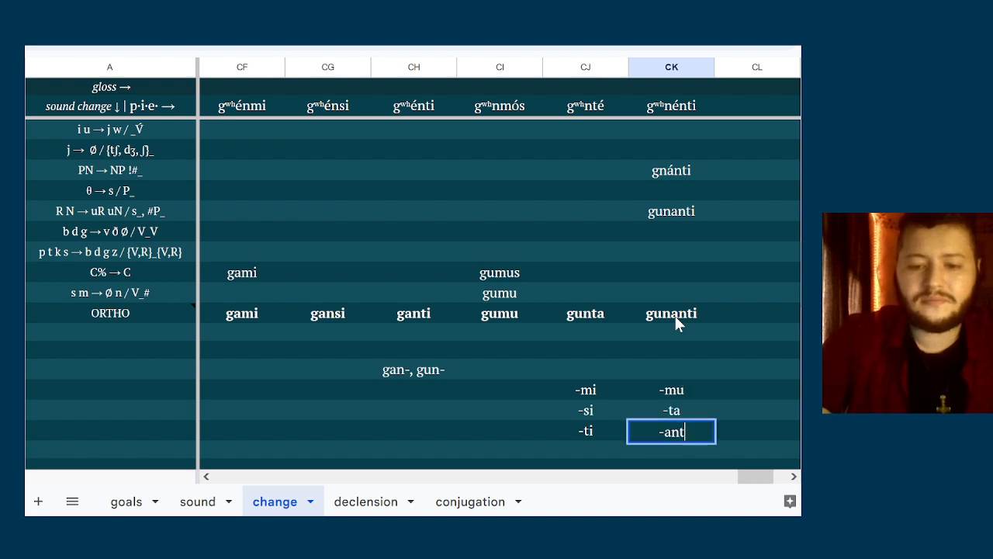
pyautogui.press('Up')
pyautogui.press('Up')
# Review the singular and plural endings in columns CJ and CK
pyautogui.press('Left')
pyautogui.press('Right')
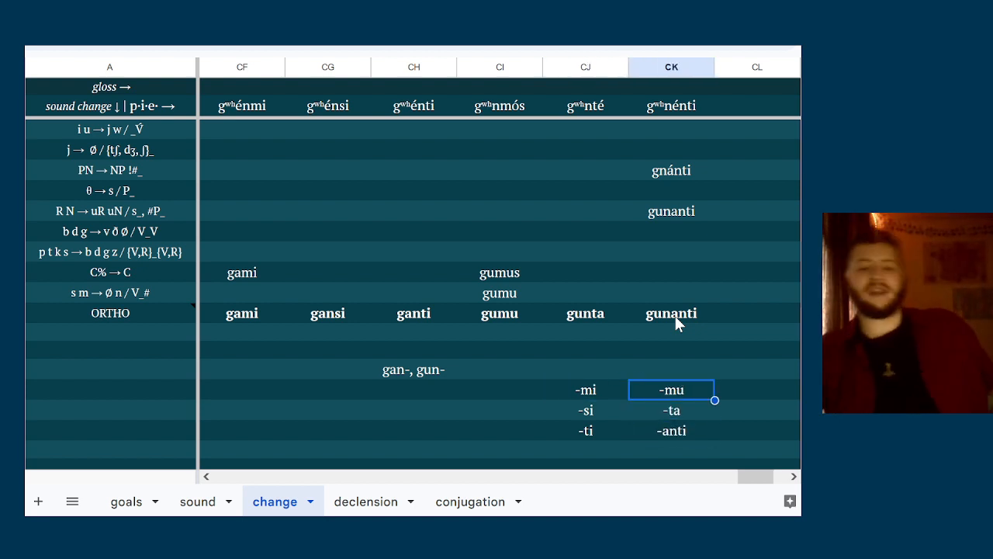
pyautogui.press('Left')
pyautogui.press('Down')
pyautogui.press('Right')
pyautogui.press('Down')
pyautogui.press('Up')
pyautogui.press('Up')
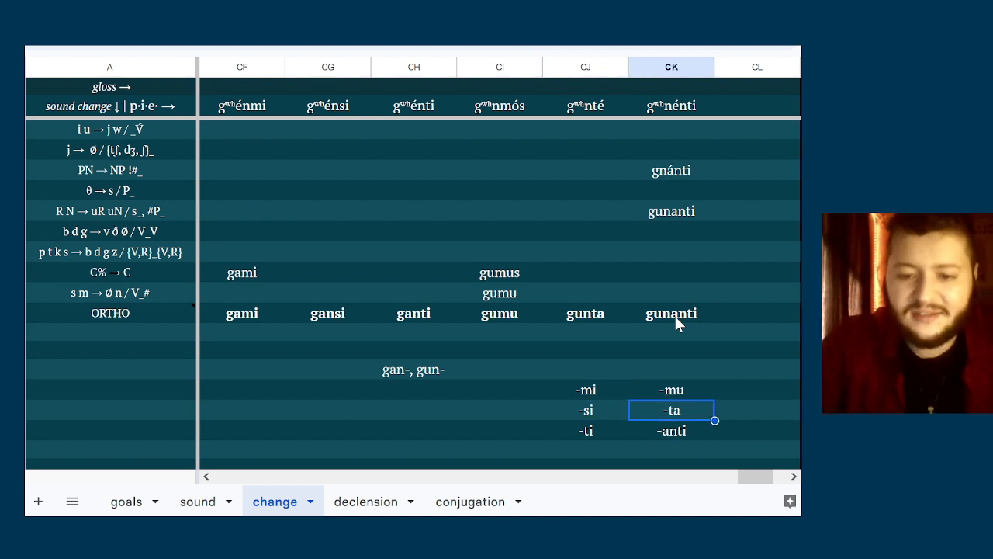
pyautogui.press('Down')
pyautogui.press('Up')
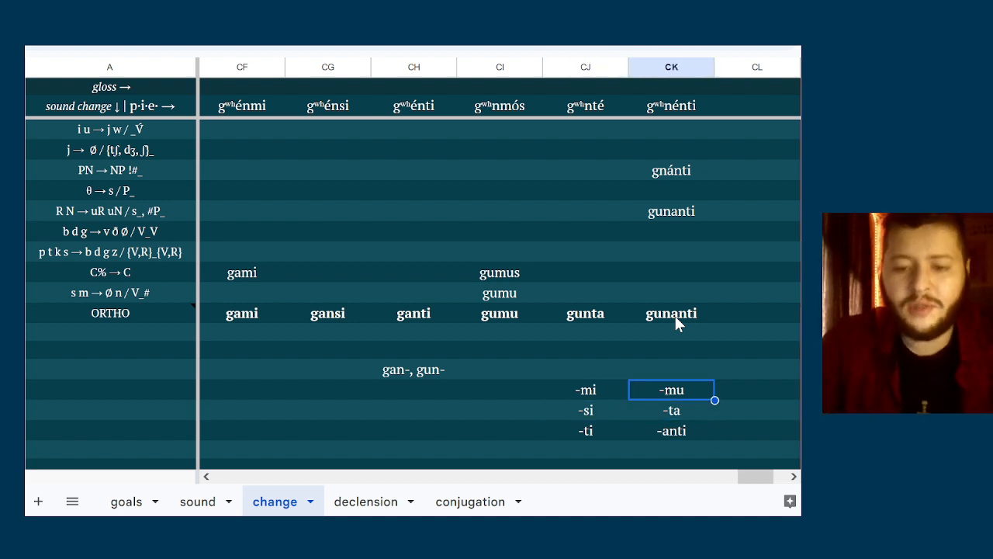
pyautogui.hotkey('shift', 'Down')
pyautogui.hotkey('shift', 'Up')
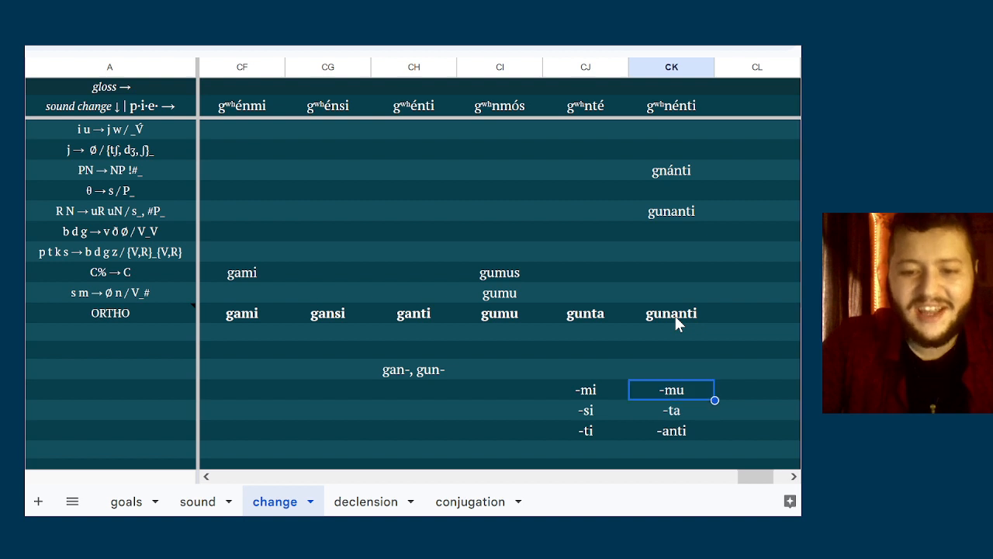
pyautogui.press('Down')
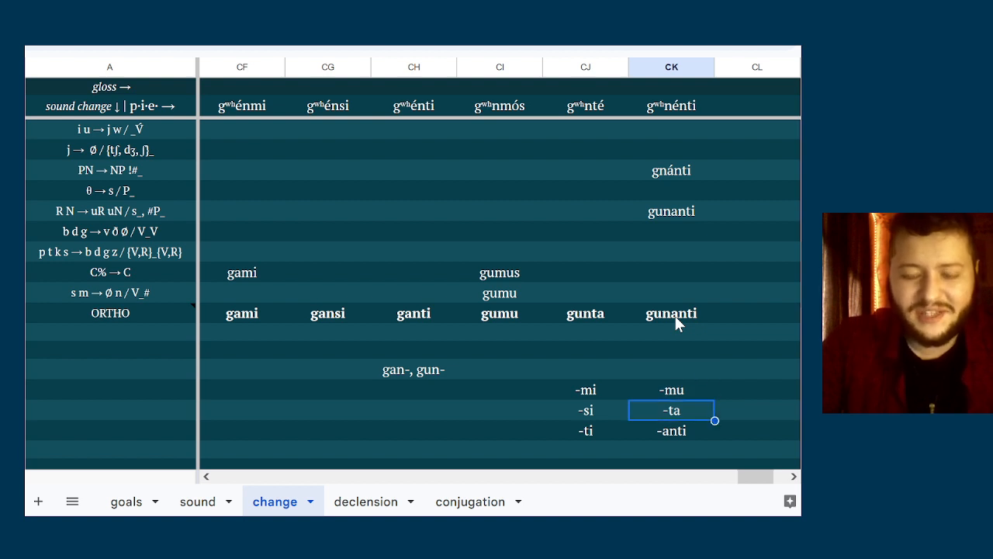
pyautogui.press('Down')
pyautogui.press('Up')
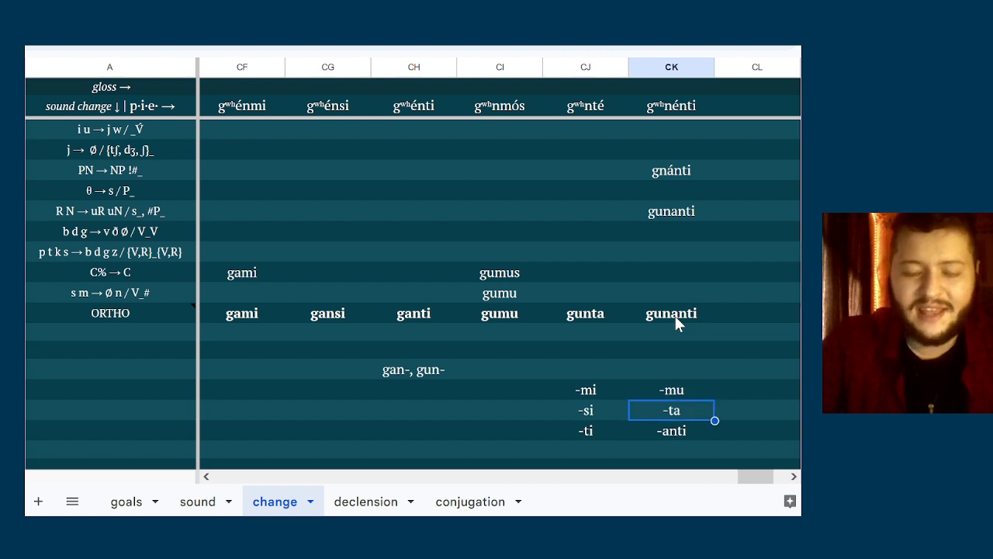
pyautogui.press('Down')
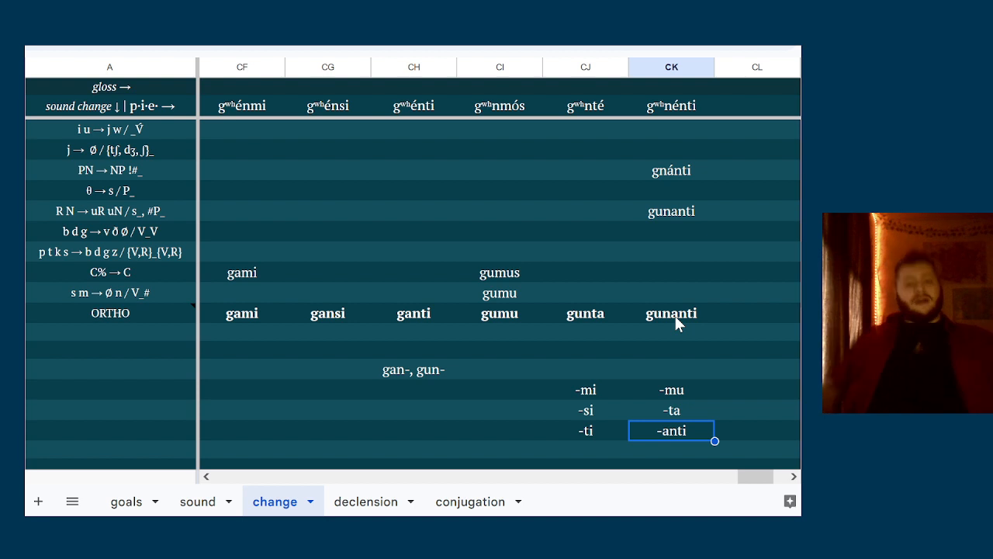
# Delete the whole block of six endings in columns CJ and CK below the ORTHO row
pyautogui.hotkey('shift', 'Left')
pyautogui.hotkey('shift', 'Right')
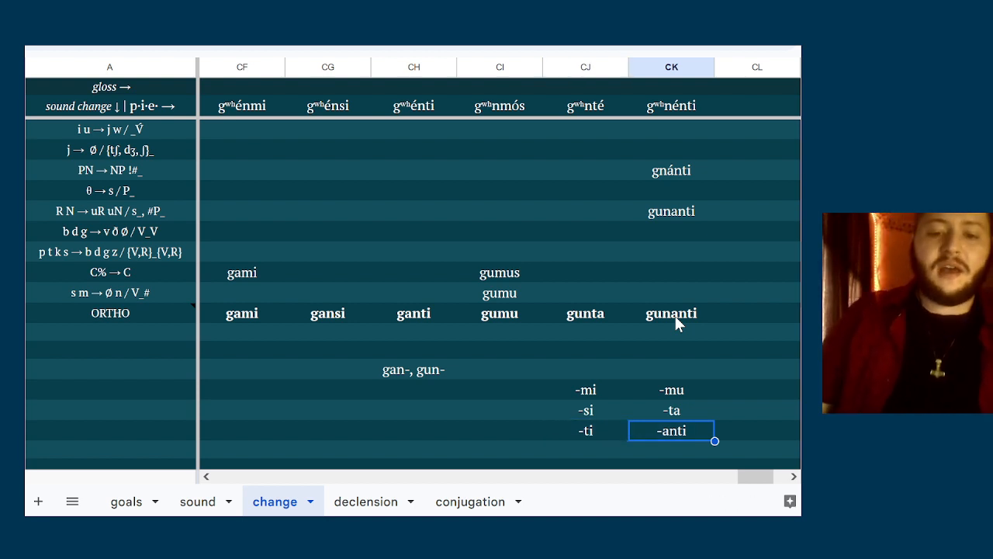
pyautogui.hotkey('shift', 'Up')
pyautogui.hotkey('shift', 'Up')
pyautogui.hotkey('shift', 'Left')
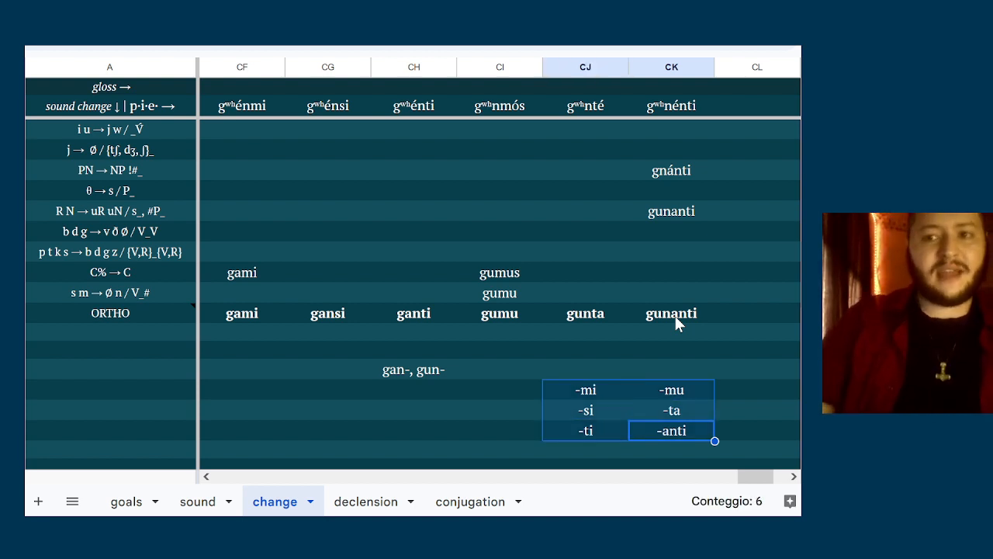
pyautogui.press('Delete')
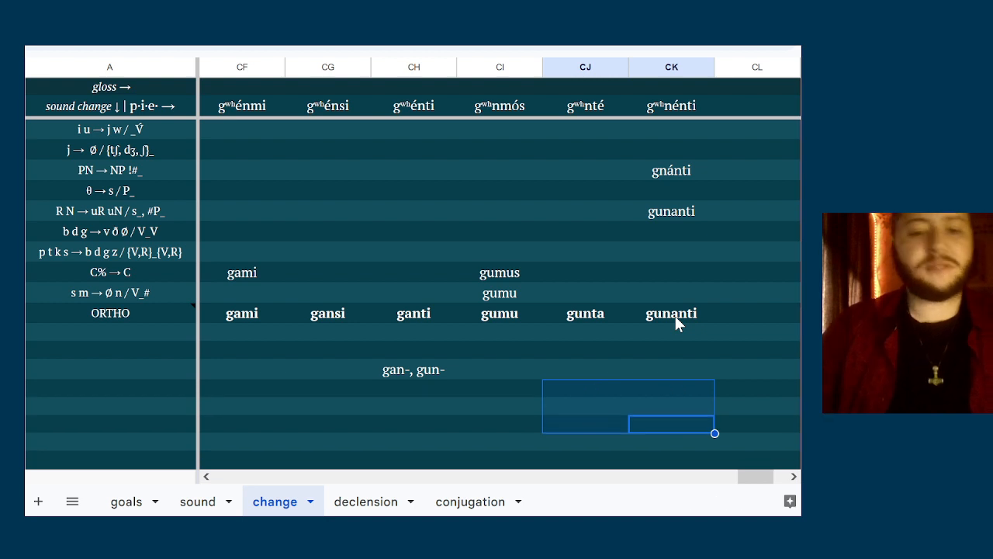
pyautogui.press('Left')
pyautogui.press('Up')
pyautogui.press('Up')
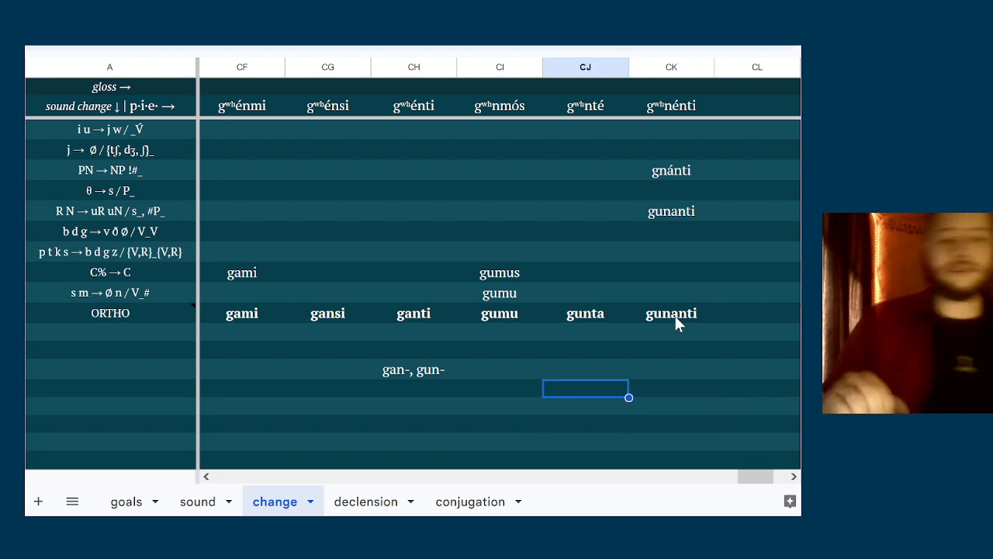
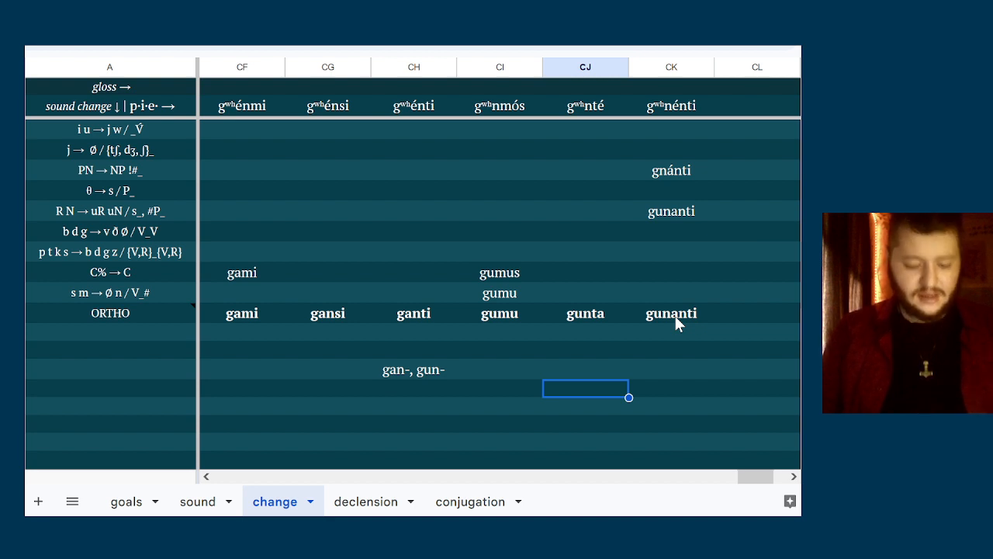
# Delete the stem note gan-, gun- below the ORTHO row in column CH
pyautogui.click(682, 293)
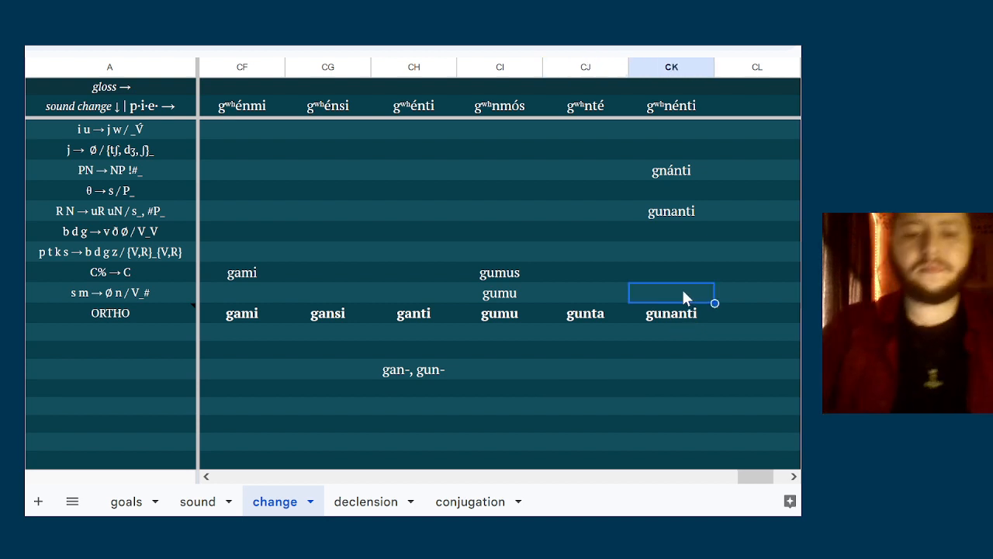
pyautogui.click(723, 109)
pyautogui.press('Right')
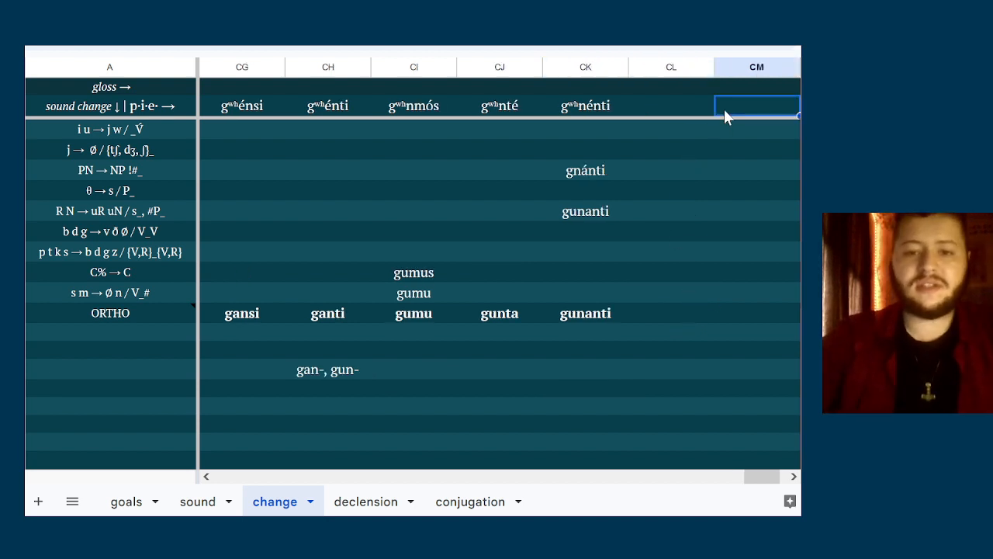
pyautogui.press('Right')
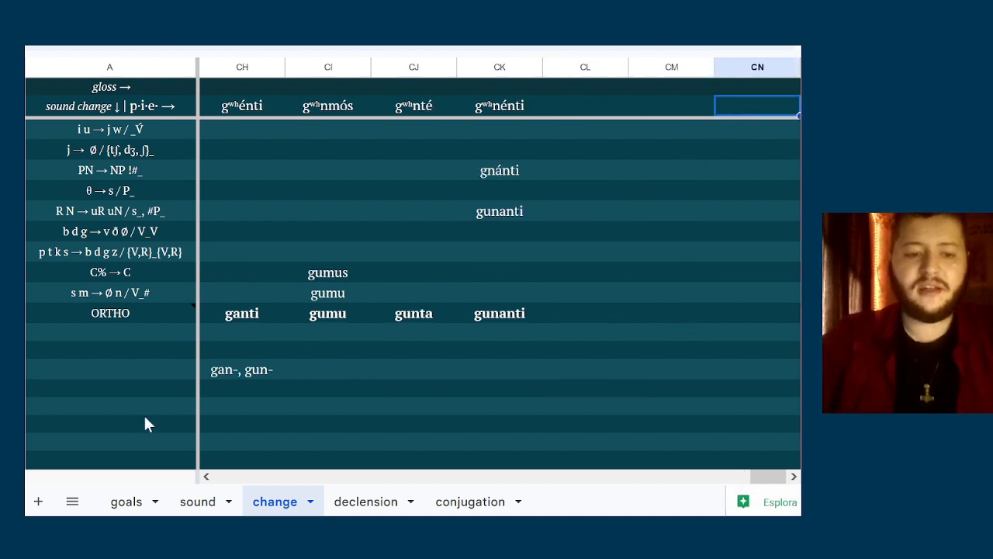
pyautogui.click(219, 376)
pyautogui.press('Delete')
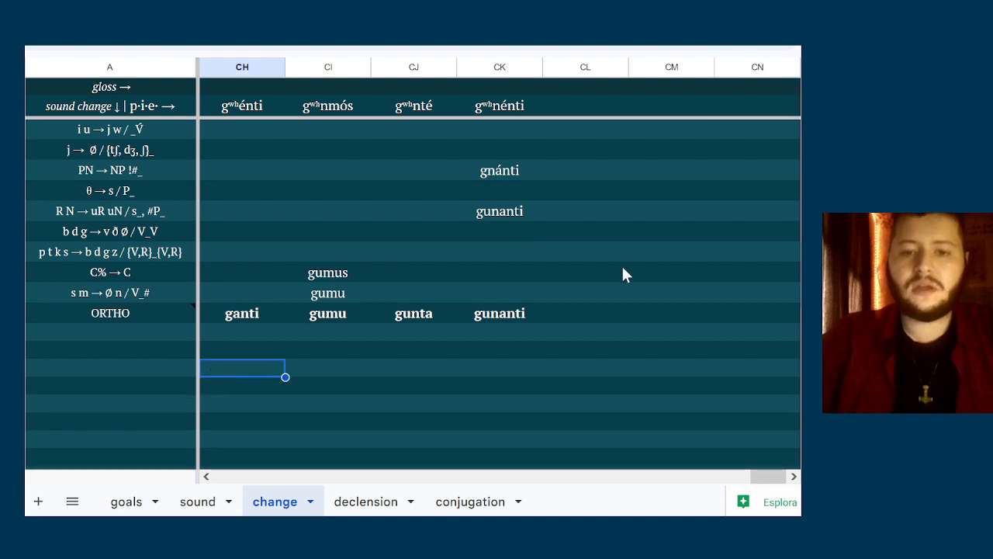
# Extend the sheet after column CN by inserting blocks of seven blank columns to the right of the selected columns
pyautogui.click(600, 106)
pyautogui.press('Right')
pyautogui.press('Right')
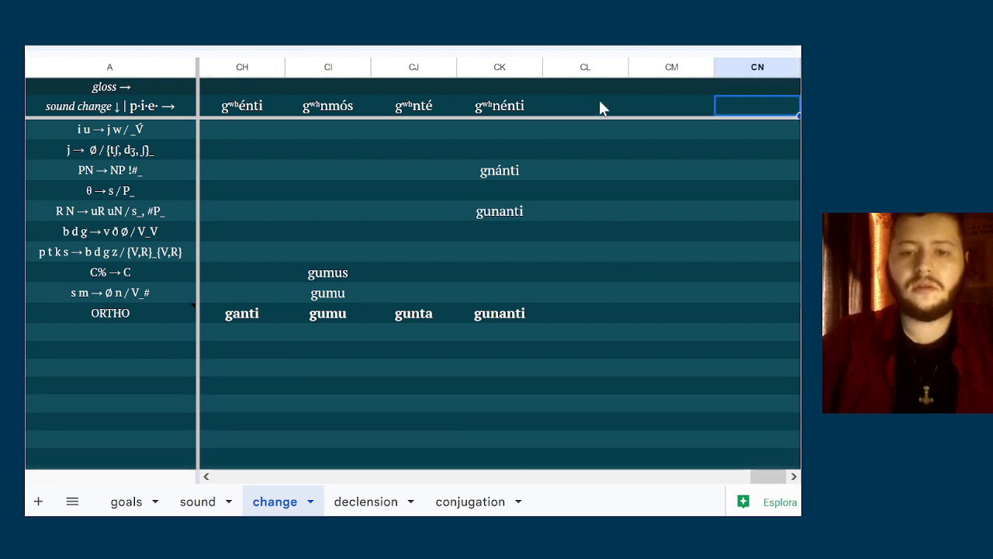
pyautogui.click(236, 68)
pyautogui.hotkey('ctrl', 'shift', 'Right')
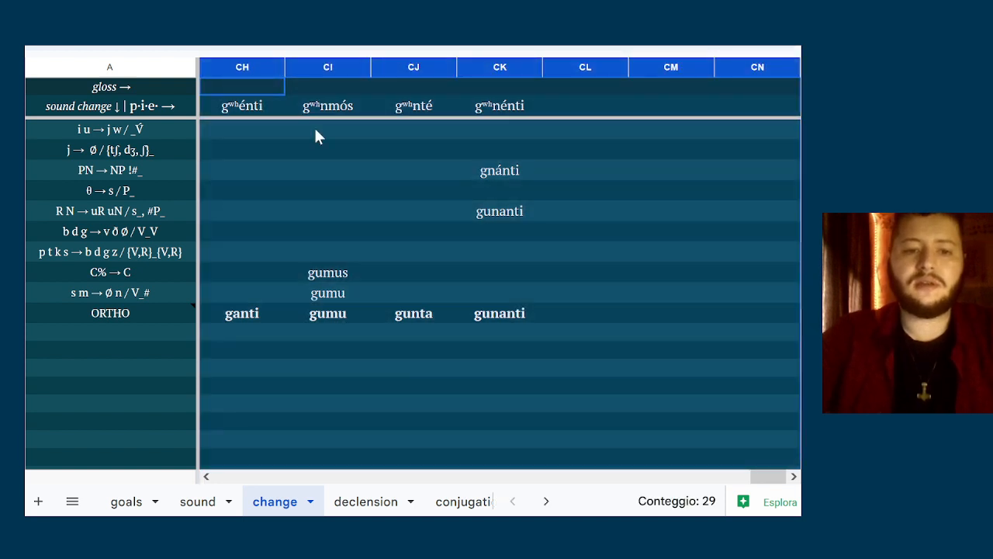
pyautogui.rightClick(316, 134)
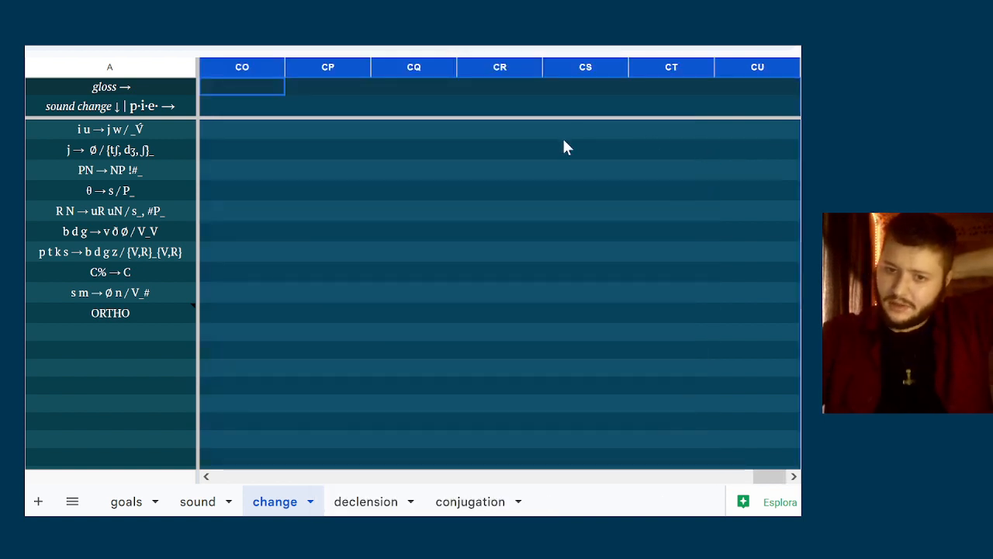
pyautogui.rightClick(564, 143)
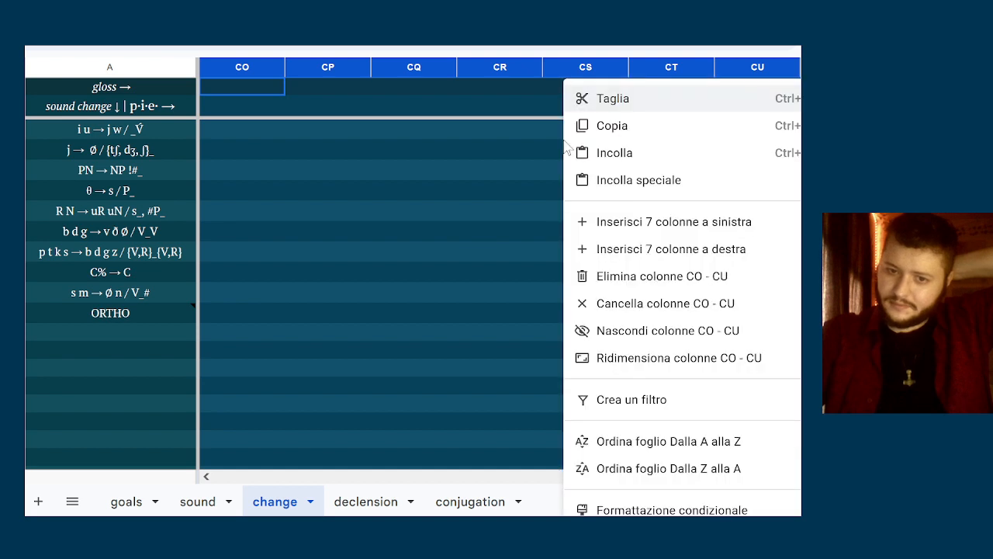
pyautogui.click(634, 256)
pyautogui.hotkey('ctrl', 'shift', 'Right')
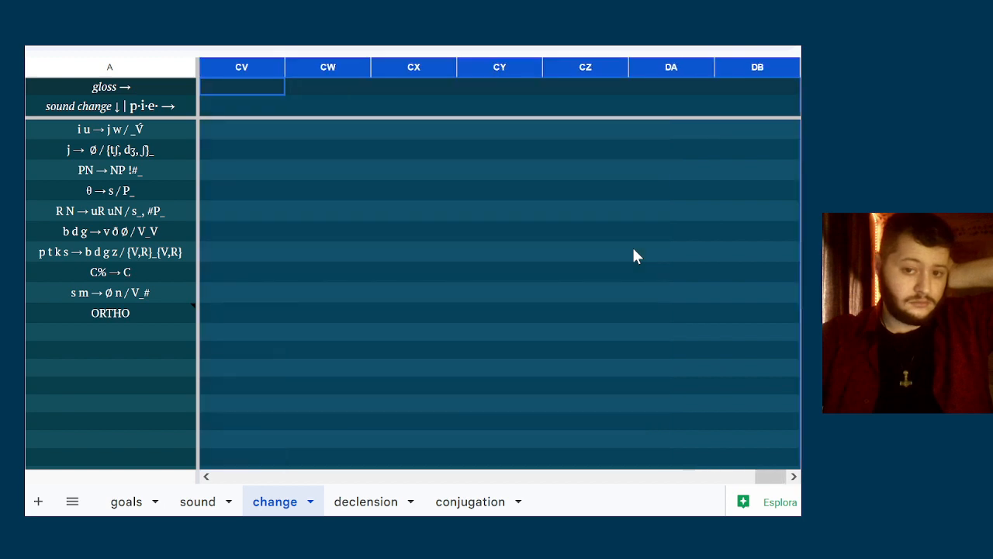
pyautogui.rightClick(631, 245)
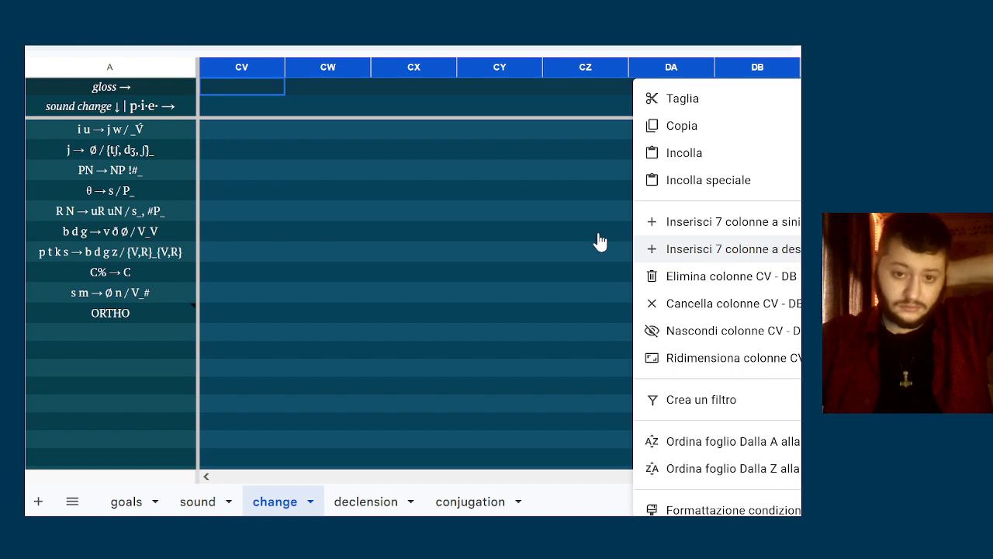
# Enter déiḱmi in the p·i·e· row of column CL, the first free column after gʷʰnénti
pyautogui.hscroll(-10, 598, 234)
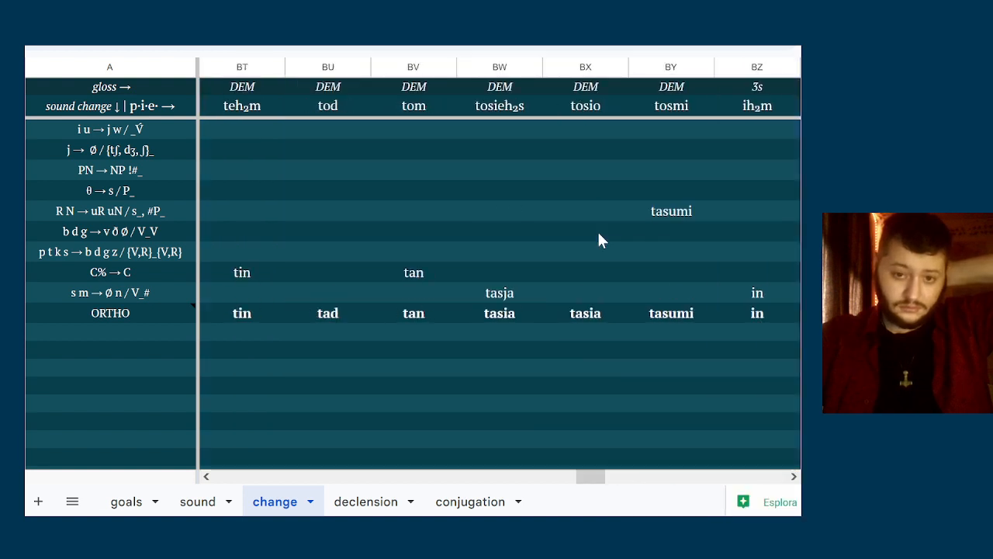
pyautogui.hscroll(3, 598, 234)
pyautogui.hscroll(5, 598, 233)
pyautogui.hscroll(2, 598, 241)
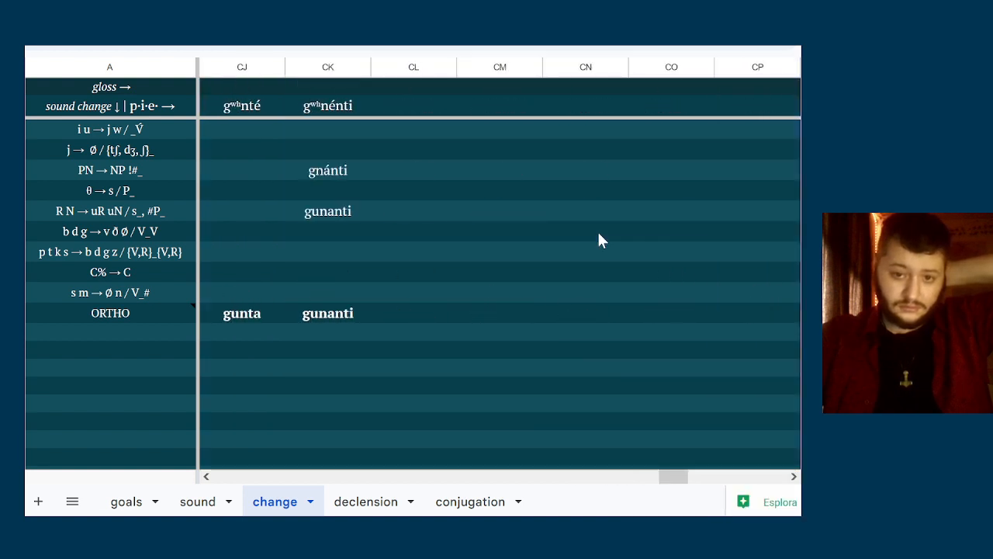
pyautogui.click(599, 233)
pyautogui.click(460, 99)
pyautogui.press('Right')
pyautogui.press('Right')
pyautogui.press('Right')
pyautogui.press('Right')
pyautogui.press('Right')
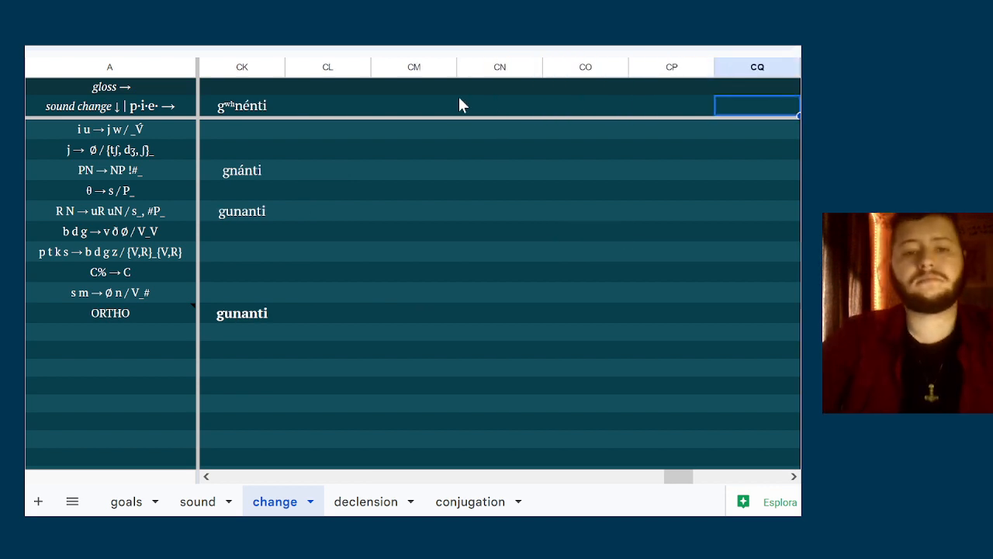
pyautogui.click(238, 102)
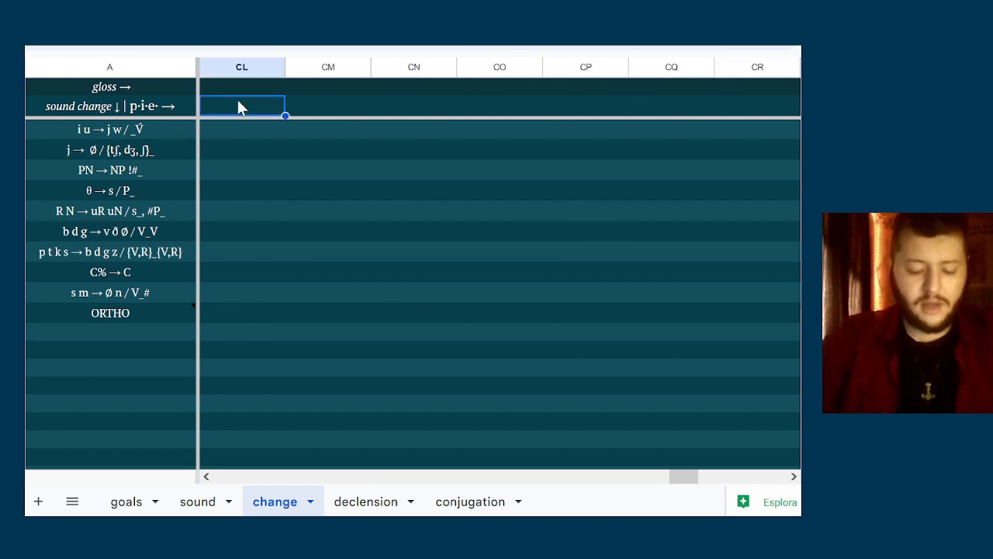
pyautogui.write('aé')
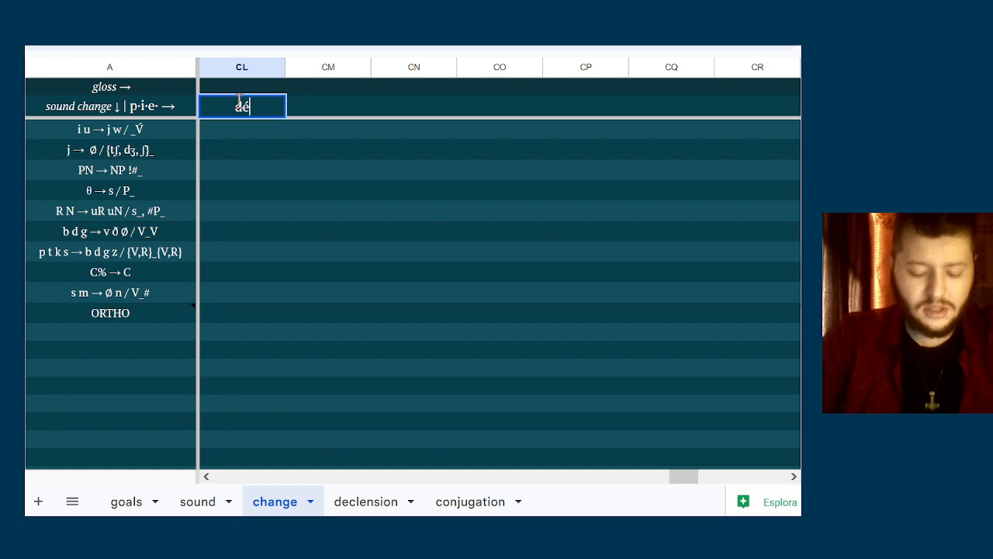
pyautogui.write('ik')
pyautogui.press('BackSpace')
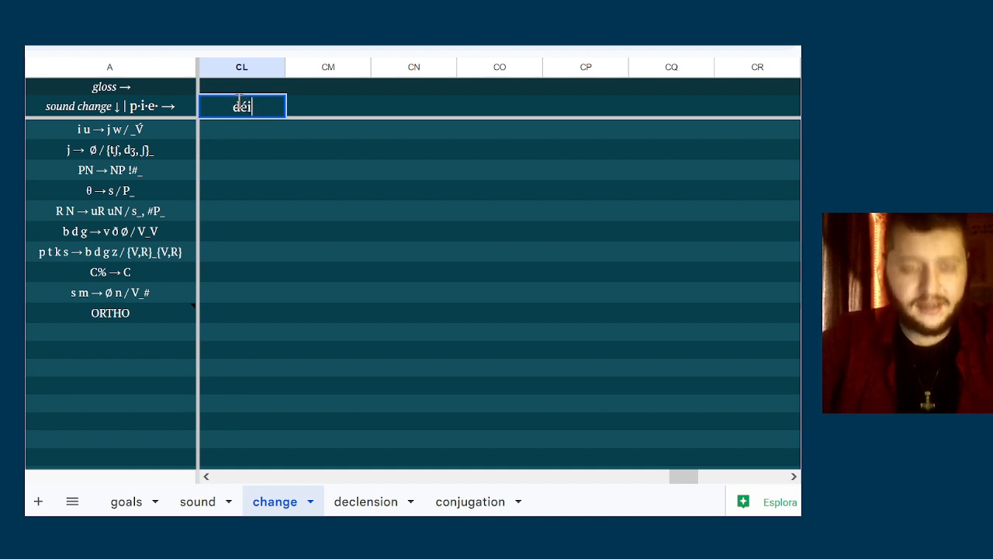
pyautogui.write('ḱ')
pyautogui.press('BackSpace')
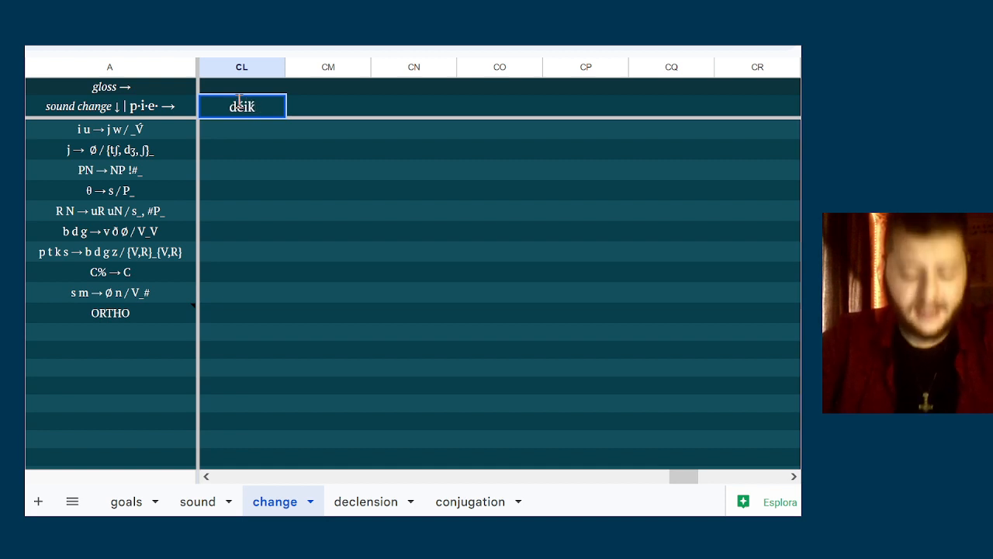
pyautogui.write('mi')
# Fill in the remaining singular forms in the p·i·e· row: déiḱsi in column CM and déiḱti in column CN
pyautogui.click(309, 102)
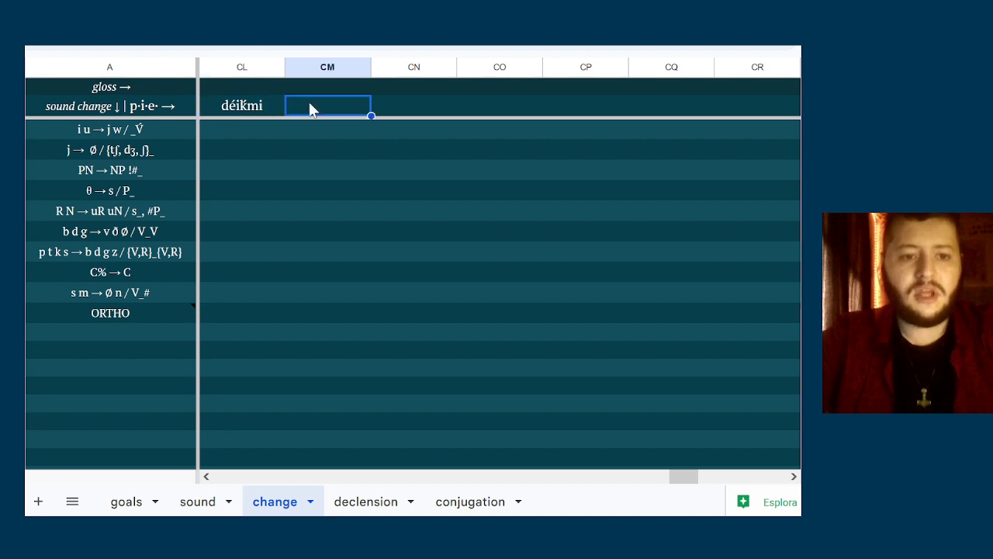
pyautogui.write('d')
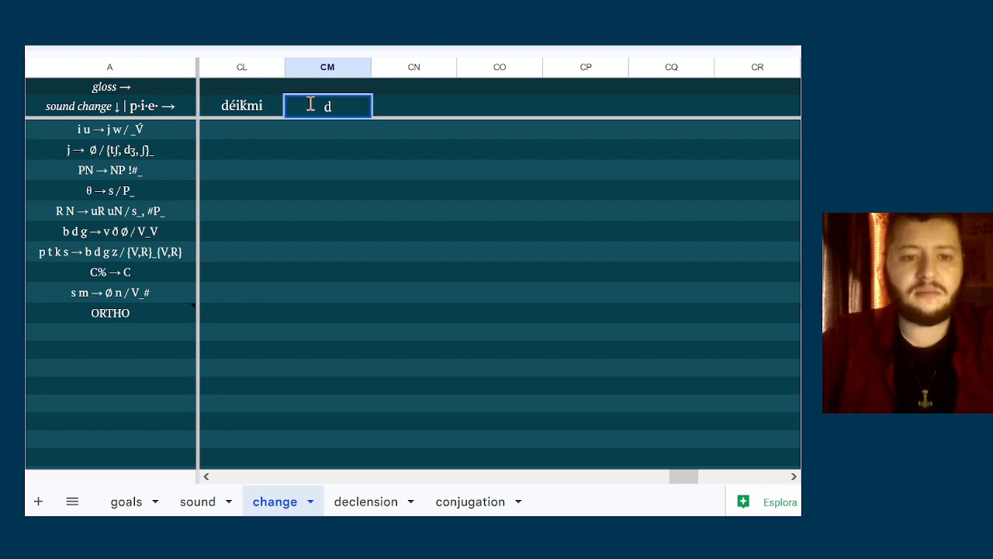
pyautogui.write('éi')
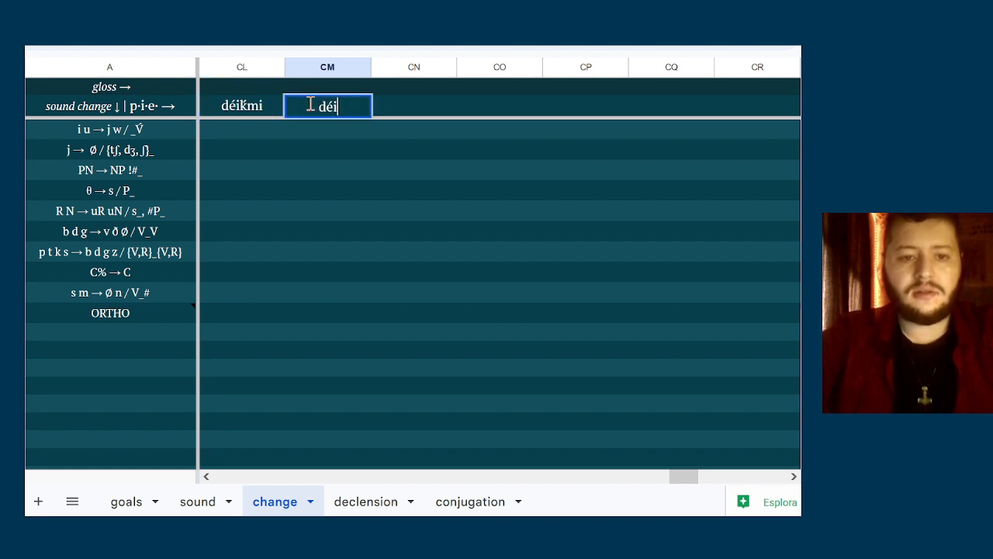
pyautogui.write('ksi')
pyautogui.press('Tab')
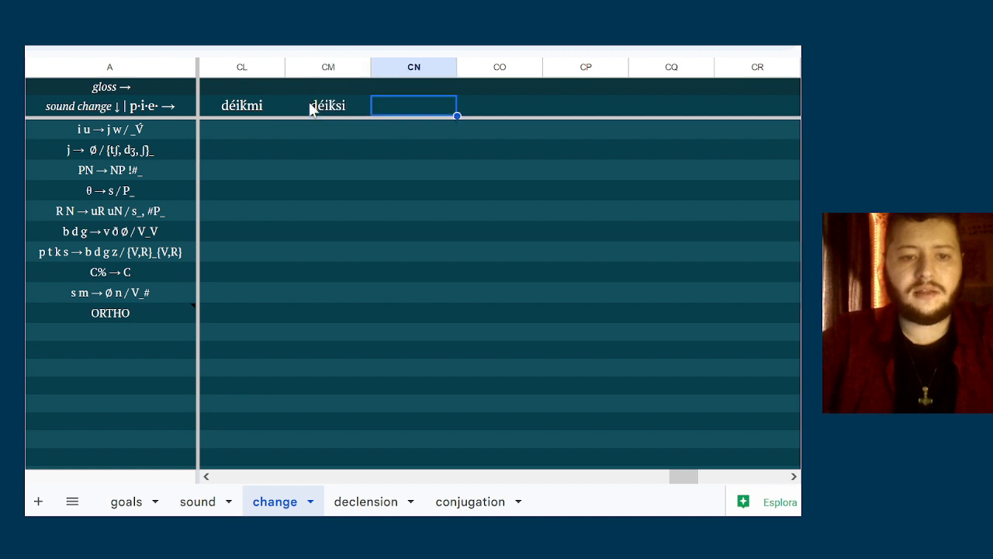
pyautogui.write('déi')
pyautogui.press('BackSpace')
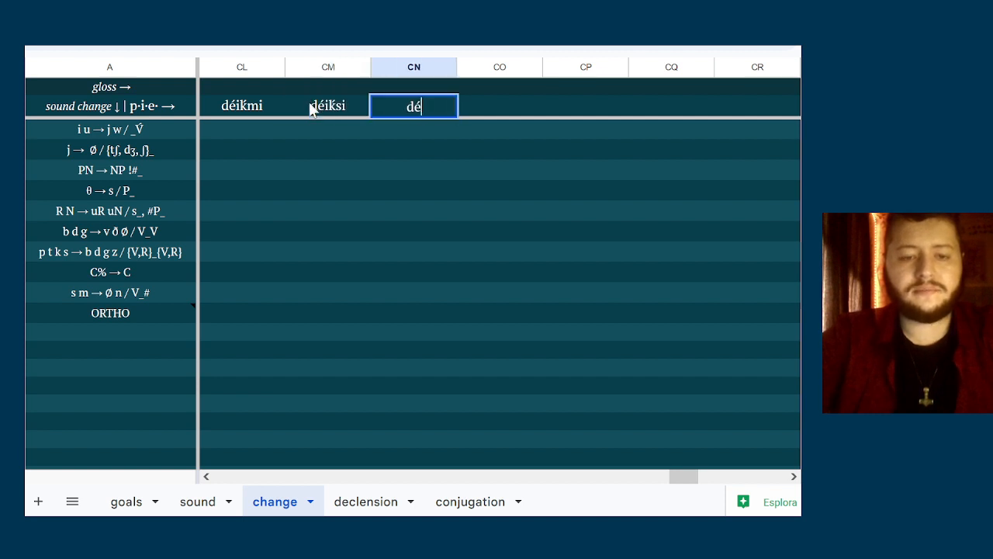
pyautogui.write('í')
pyautogui.press('BackSpace')
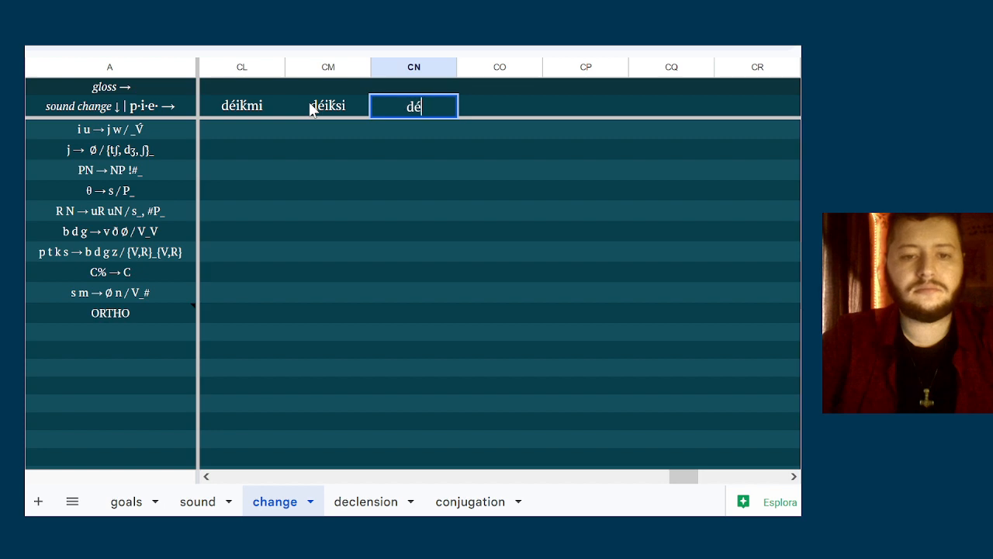
pyautogui.write('ik̆ti')
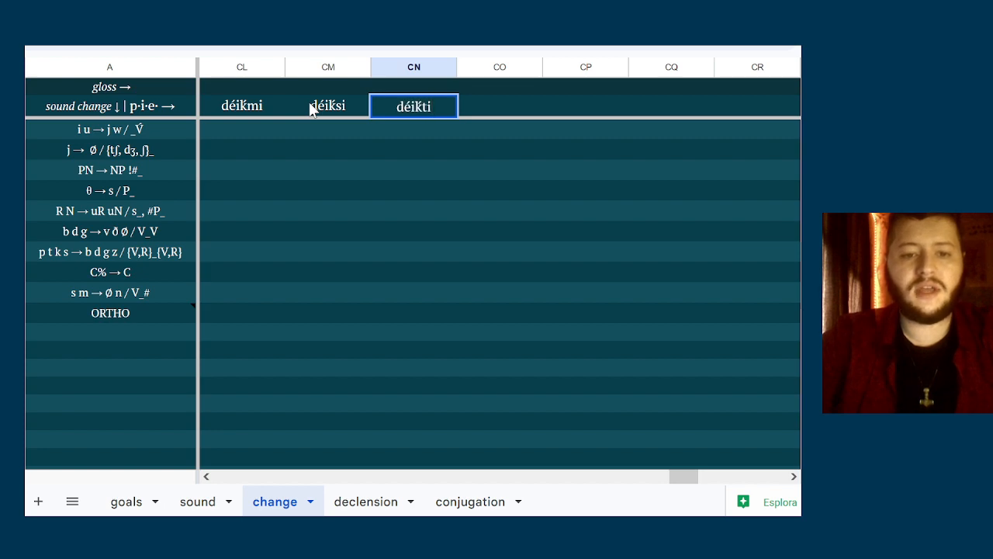
pyautogui.press('Tab')
# Enter the plural forms diḱmós in column CO and diḱté in column CP of the p·i·e· row
pyautogui.write('di')
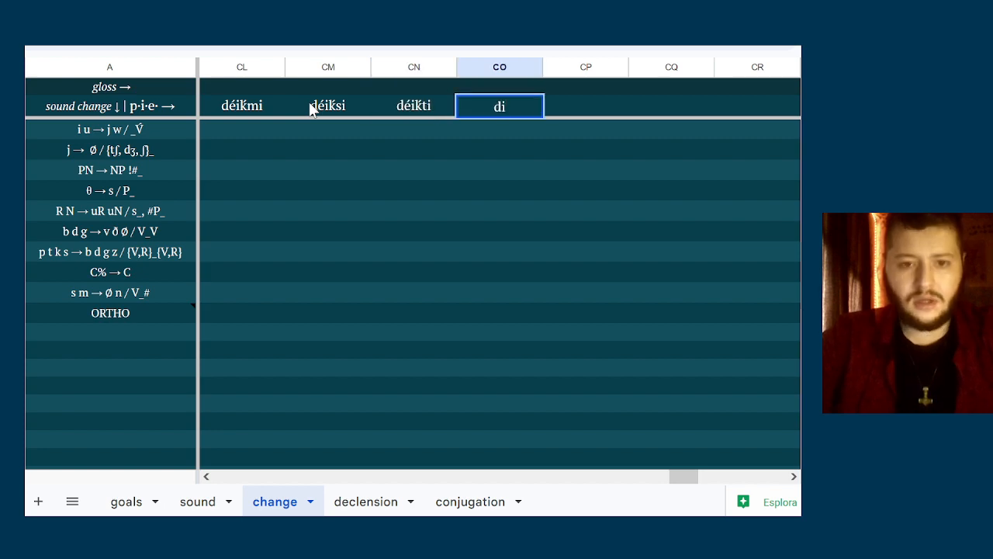
pyautogui.write('ḱm')
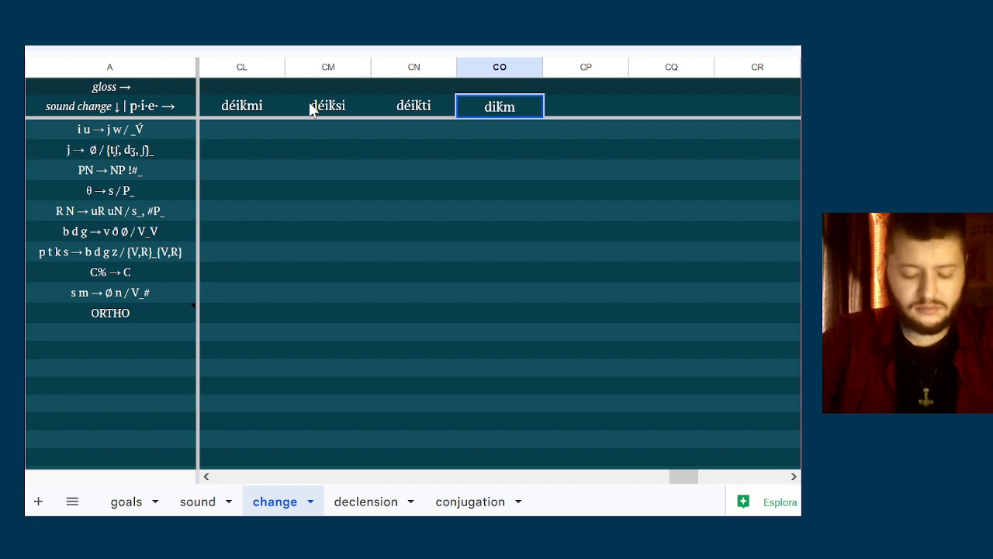
pyautogui.write('ós')
pyautogui.press('Tab')
pyautogui.write('di')
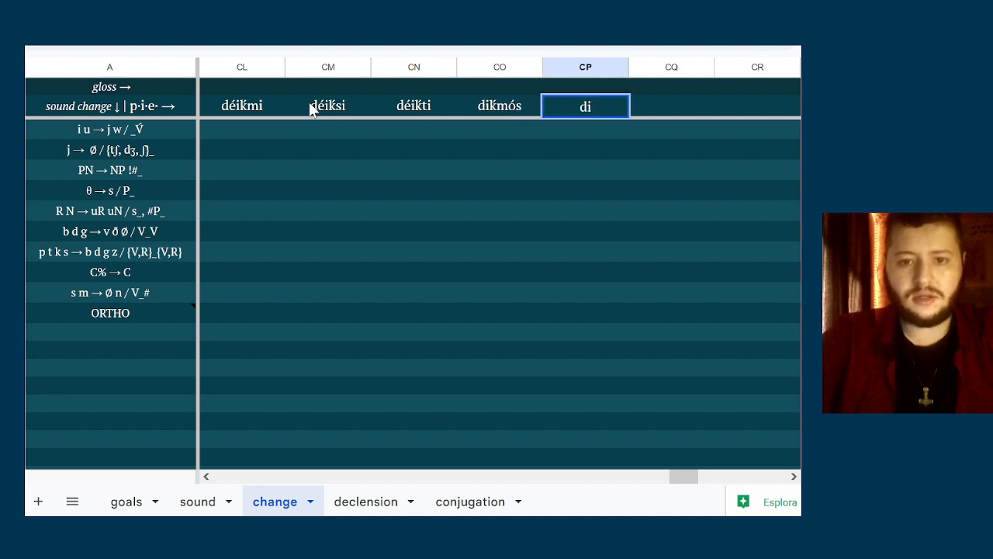
pyautogui.write('ḱté')
pyautogui.press('Tab')
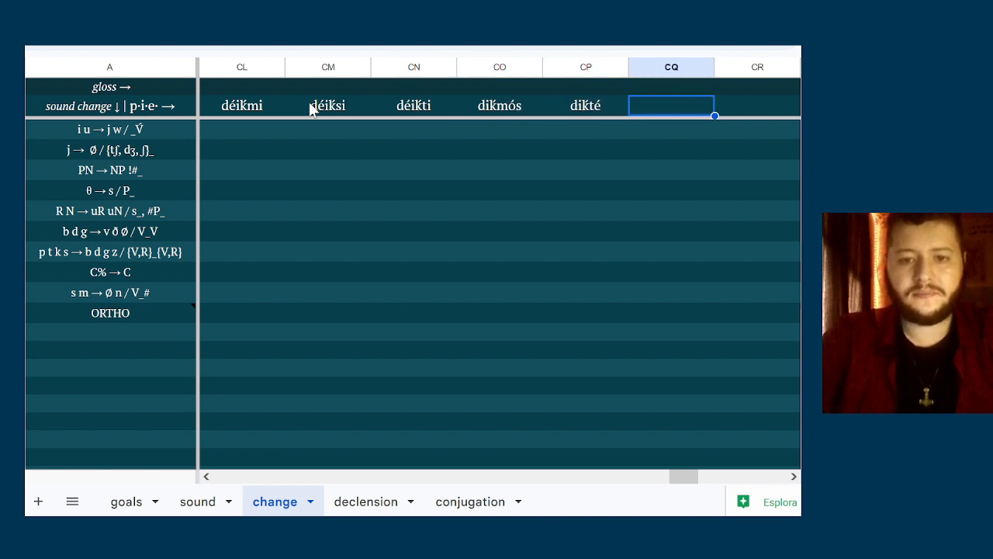
# Enter the third-person plural form diḱénti in column CQ of the p·i·e· row
pyautogui.write('diḱ')
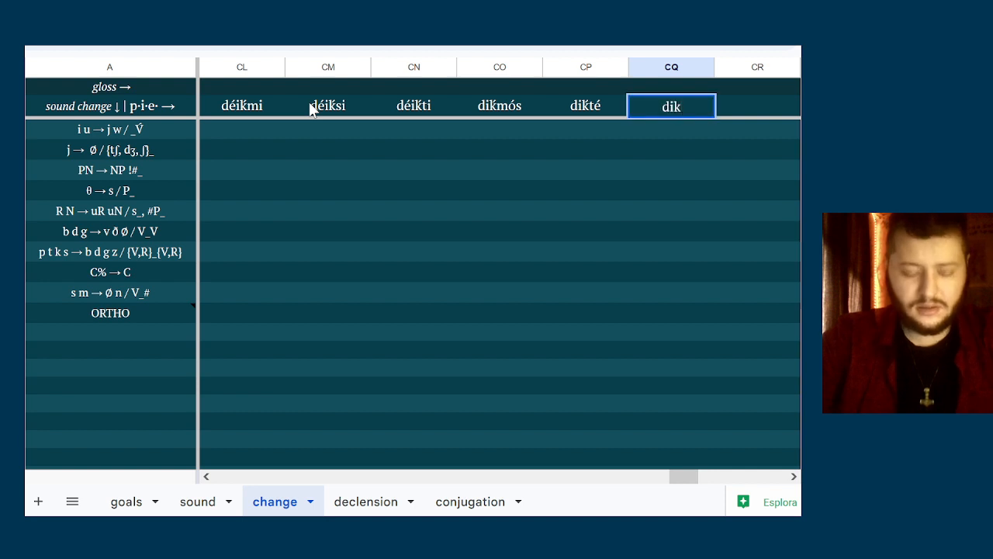
pyautogui.write('en')
pyautogui.press('BackSpace')
pyautogui.press('BackSpace')
pyautogui.press('BackSpace')
pyautogui.write('ḱénti')
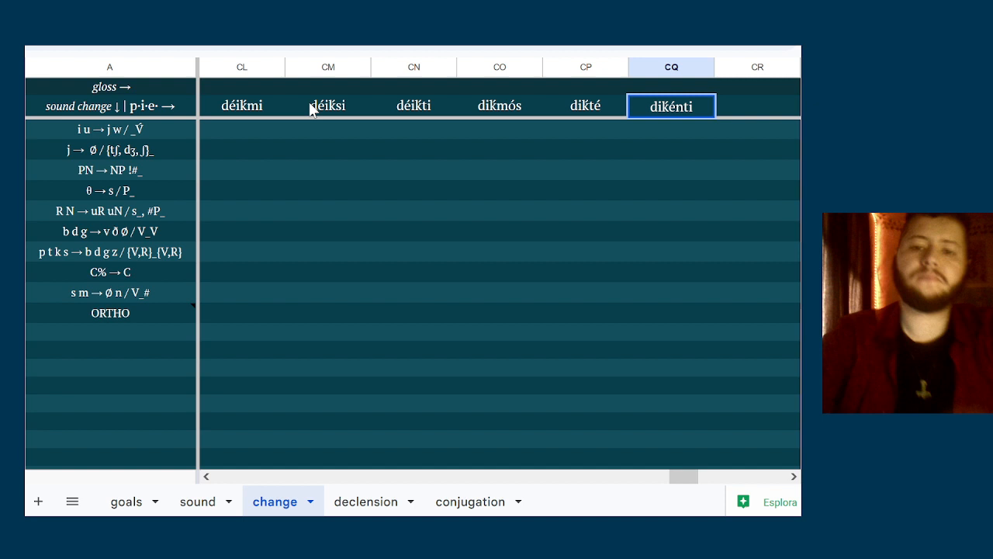
pyautogui.press('Tab')
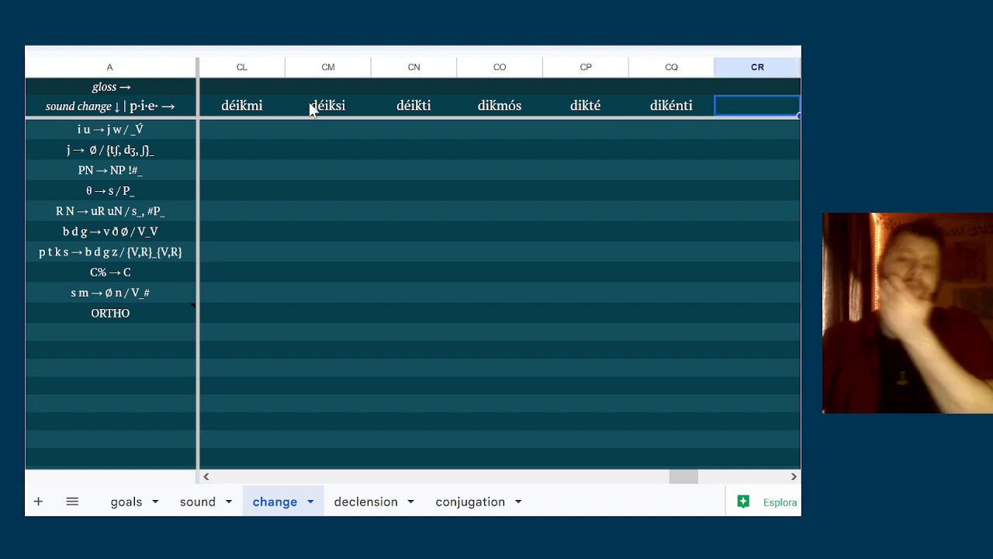
pyautogui.press('Return')
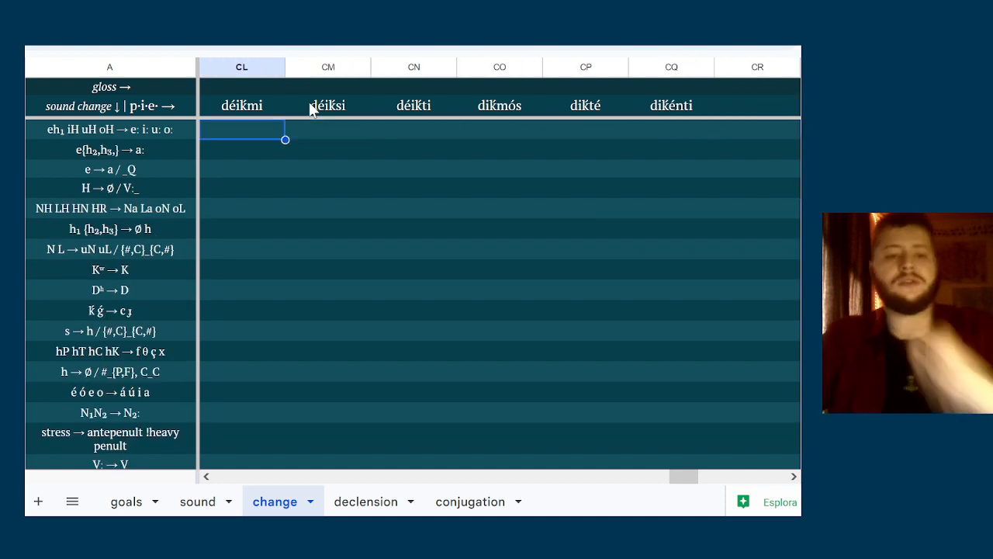
pyautogui.write('d')
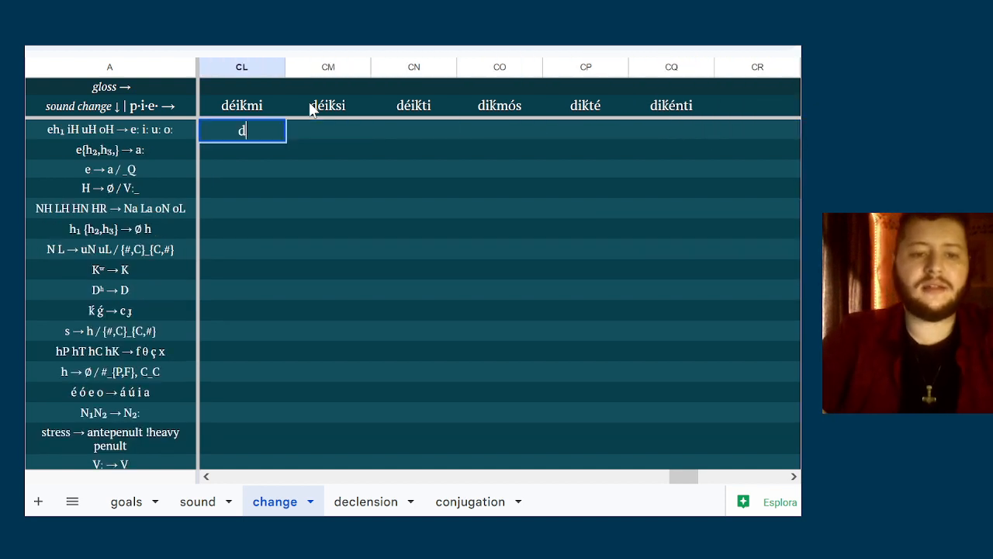
pyautogui.write('éik')
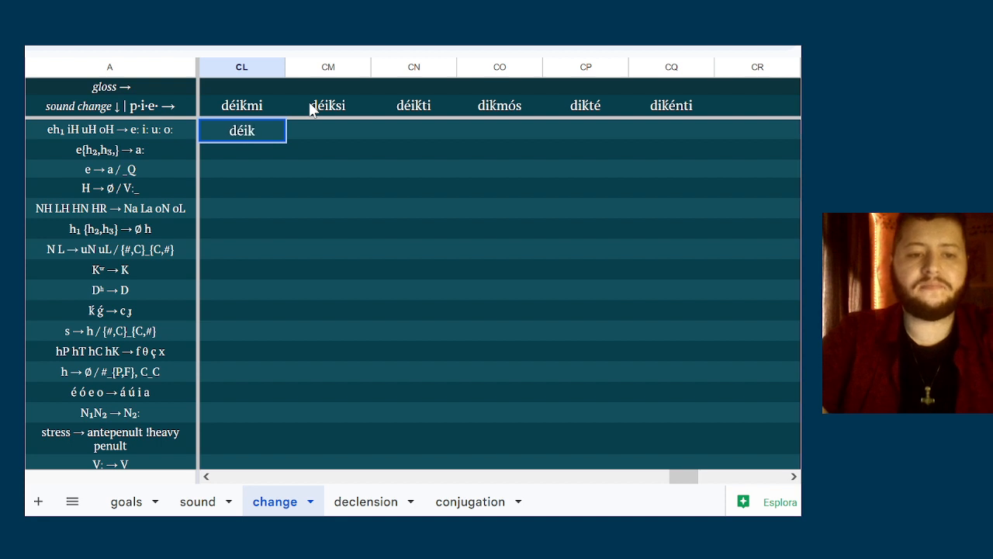
pyautogui.press('BackSpace')
pyautogui.write('ḱ-')
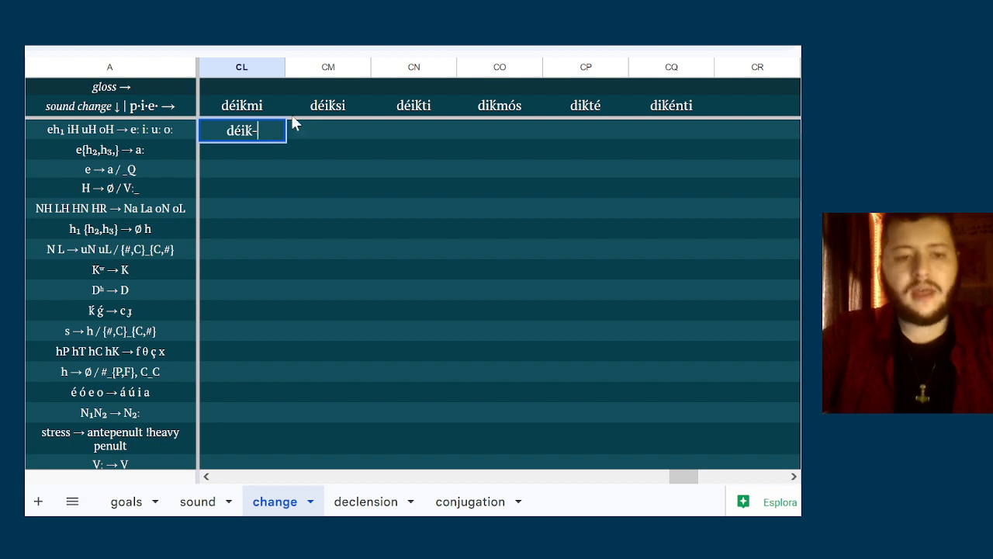
pyautogui.click(261, 156)
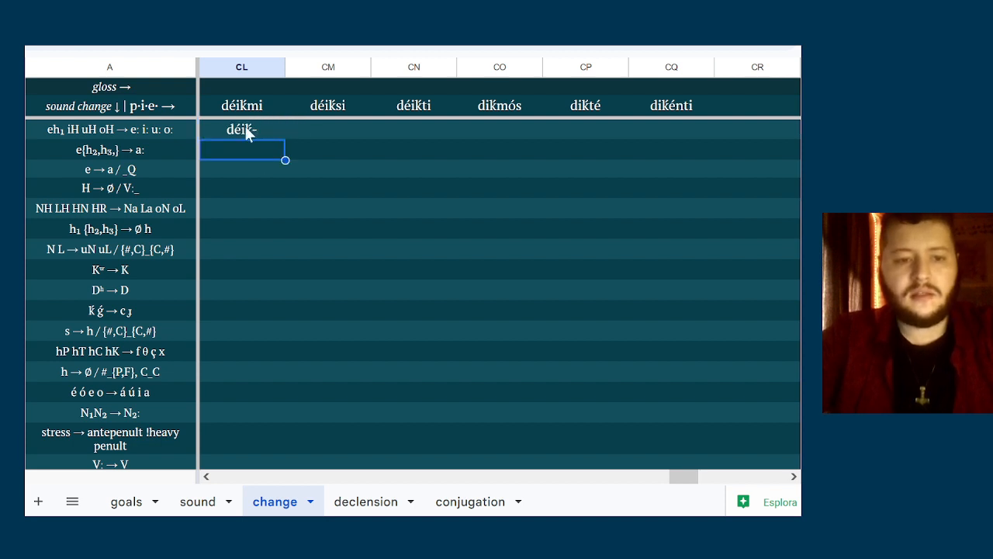
pyautogui.doubleClick(247, 128)
pyautogui.click(360, 146)
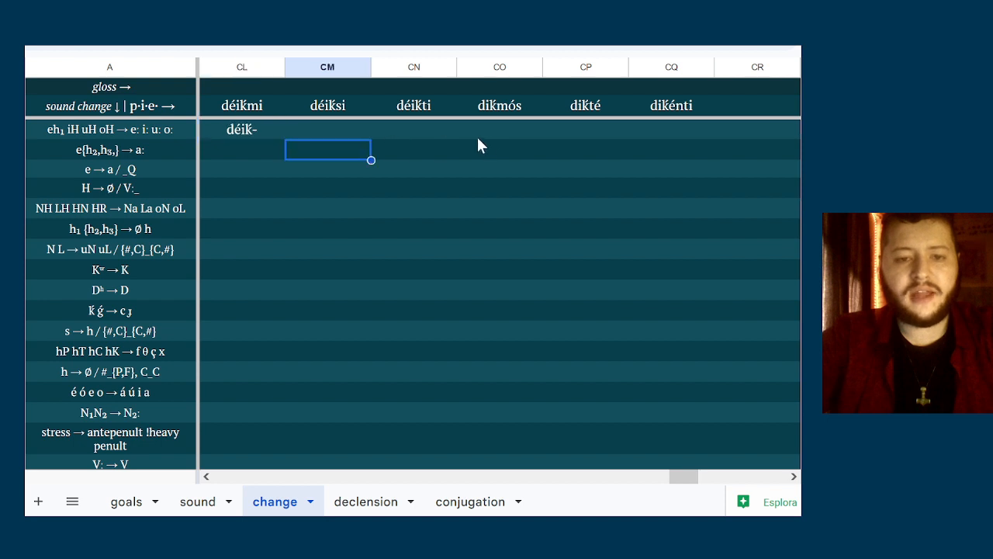
pyautogui.click(488, 138)
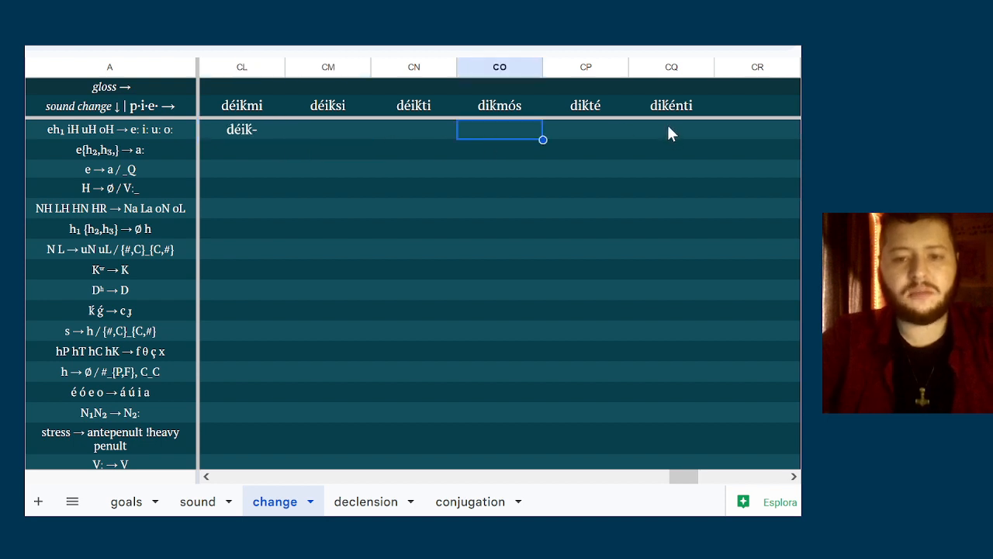
pyautogui.press('Right')
pyautogui.press('Right')
pyautogui.press('Left')
pyautogui.press('Left')
pyautogui.press('Left')
pyautogui.press('Left')
pyautogui.press('Left')
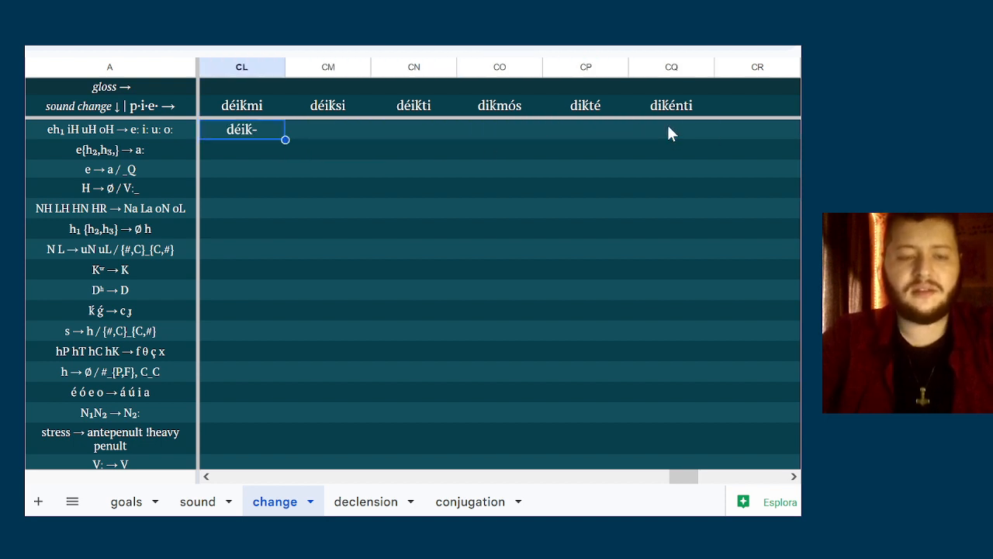
pyautogui.press('Delete')
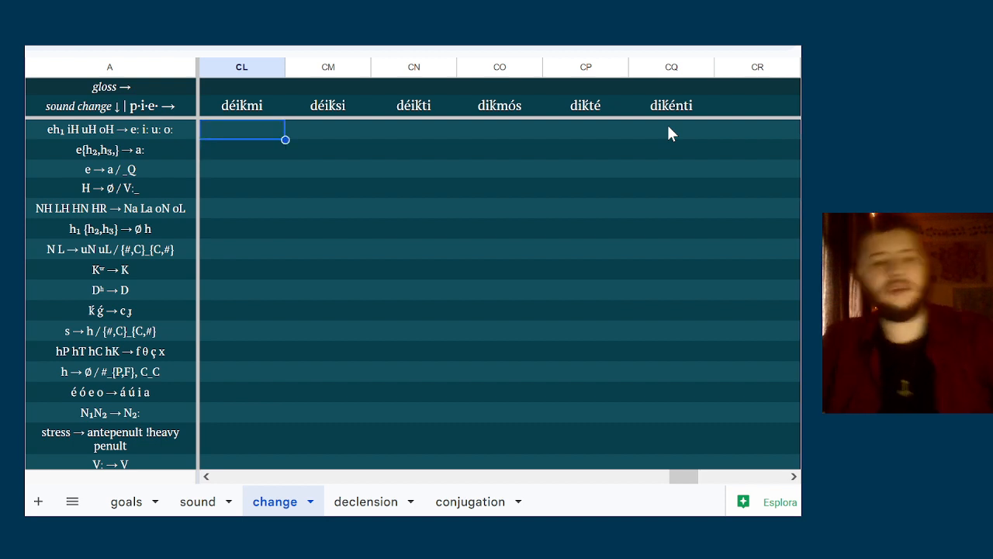
# Enter déicmi in column CL of the ḱ ǵ → c ɟ row
pyautogui.press('Down')
pyautogui.press('Down')
pyautogui.press('Down')
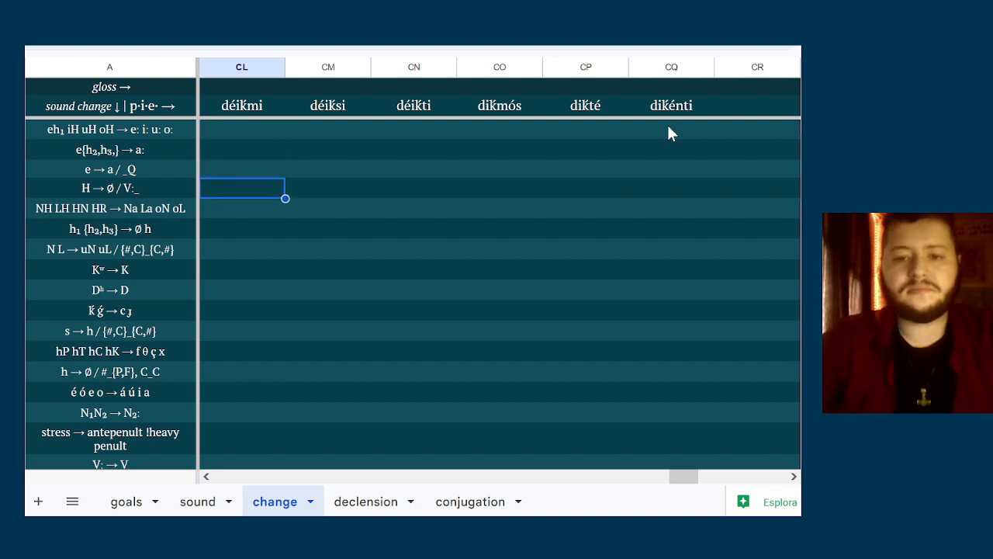
pyautogui.press('Down')
pyautogui.press('Down')
pyautogui.press('Down')
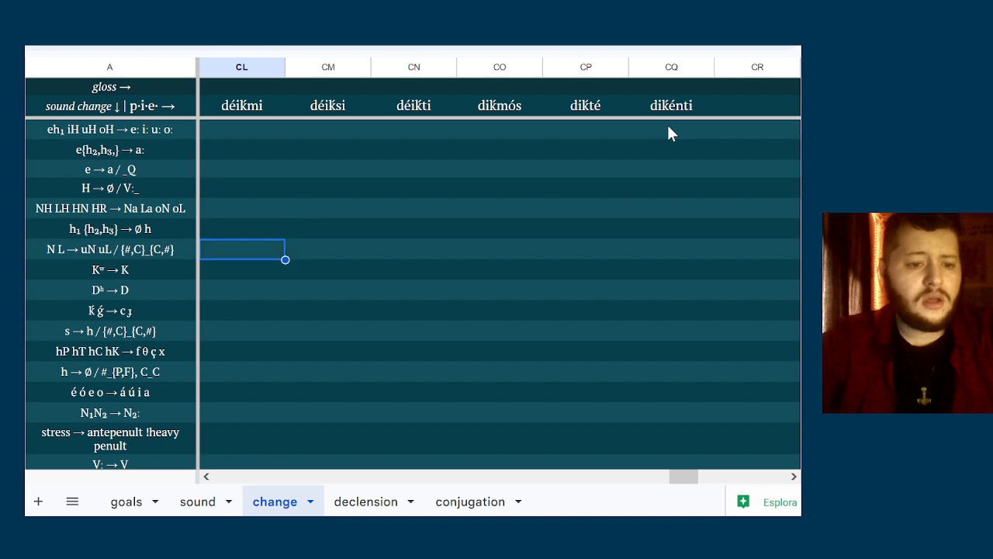
pyautogui.press('Down')
pyautogui.press('Down')
pyautogui.press('Down')
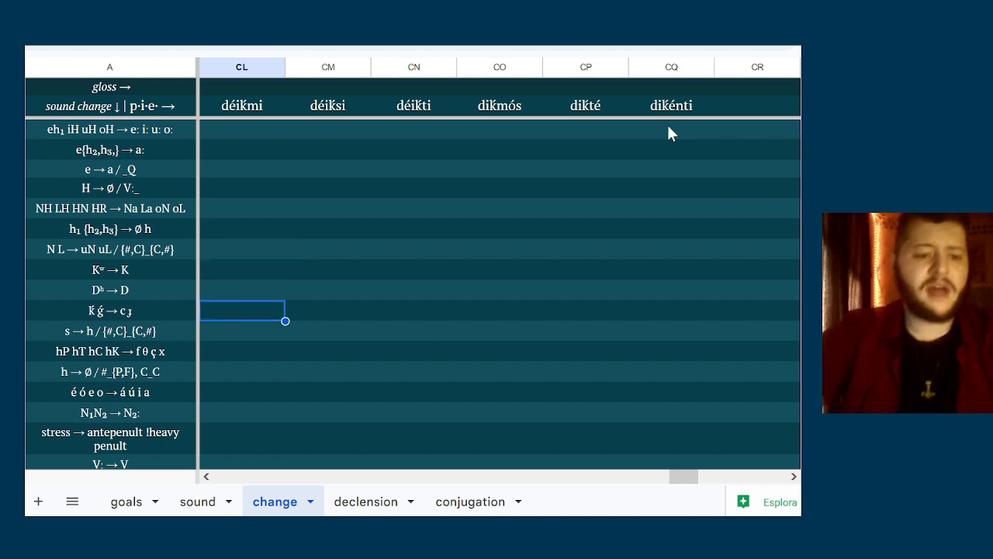
pyautogui.write('k')
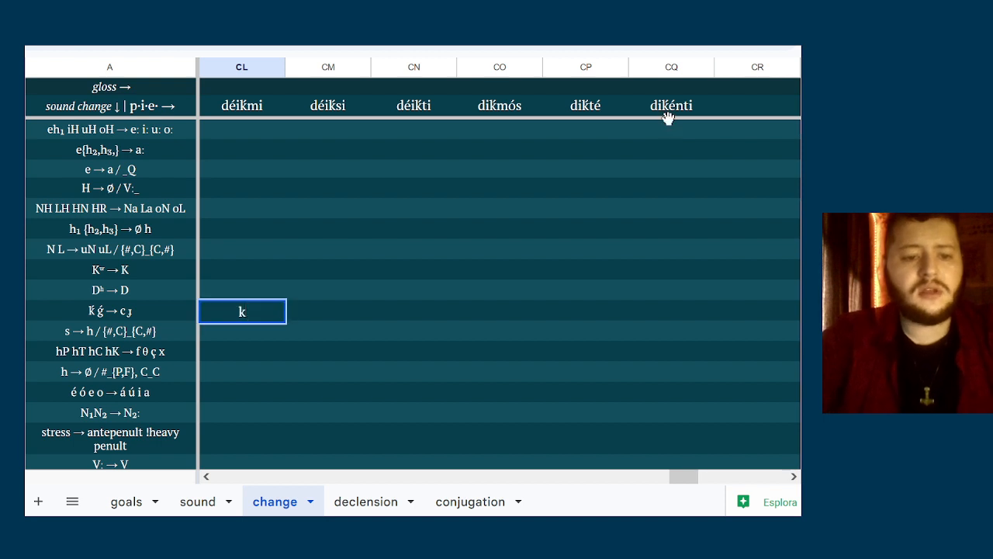
pyautogui.press('BackSpace')
pyautogui.write('déicmi')
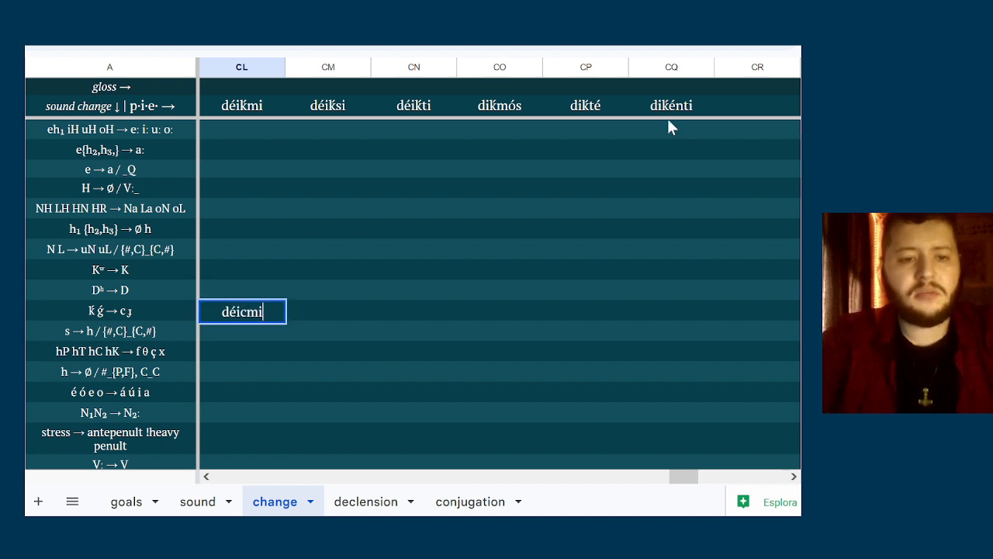
pyautogui.press('Tab')
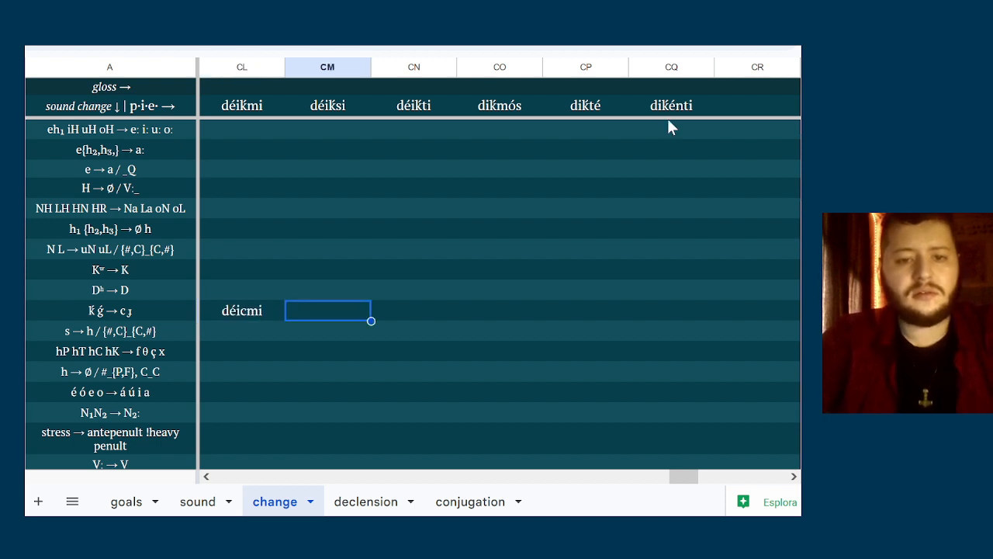
# Copy the p·i·e· forms from columns CM to CQ into the same columns of the ḱ ǵ → c ɟ row
pyautogui.click(339, 108)
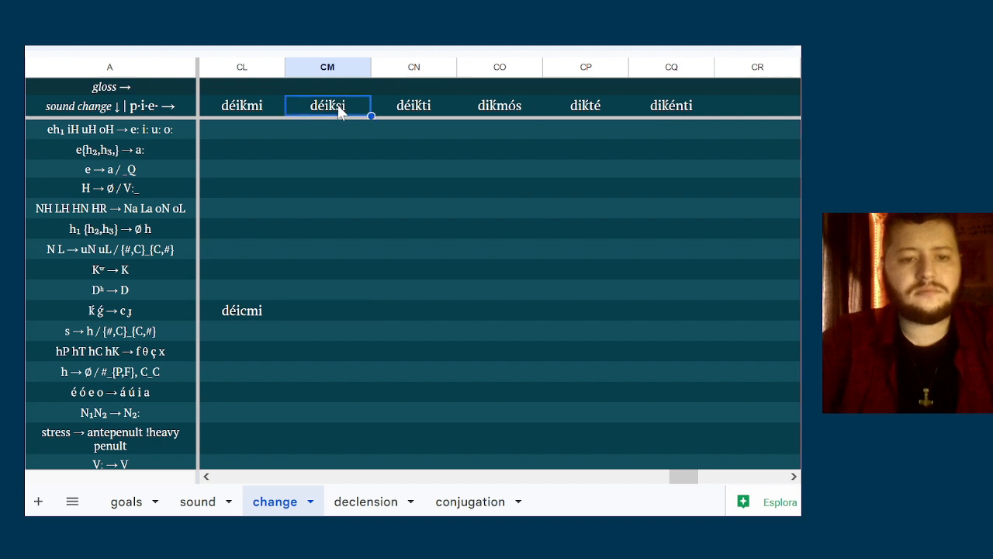
pyautogui.hotkey('shift', 'Right')
pyautogui.hotkey('shift', 'Right')
pyautogui.hotkey('shift', 'Right')
pyautogui.hotkey('shift', 'Right')
pyautogui.hotkey('ctrl', 'c')
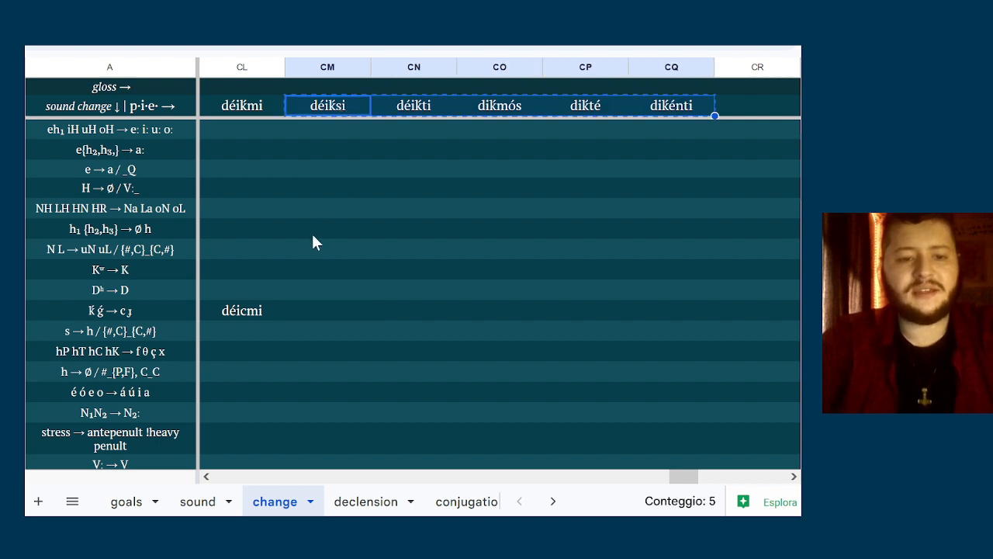
pyautogui.click(306, 310)
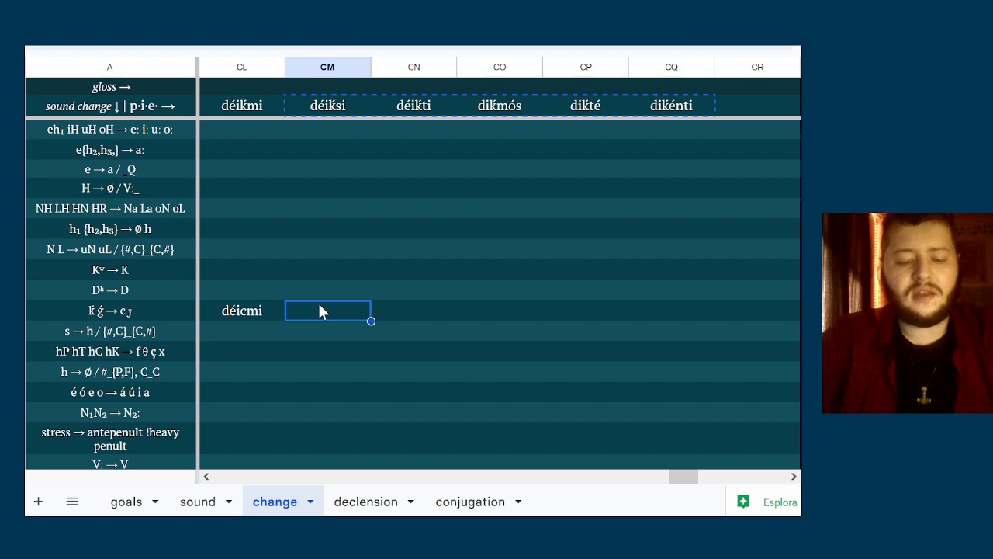
pyautogui.hotkey('ctrl', 'v')
# Replace ḱ with c in the copied second- and third-person singular forms, giving déicsi in column CM and déicti in CN
pyautogui.doubleClick(322, 311)
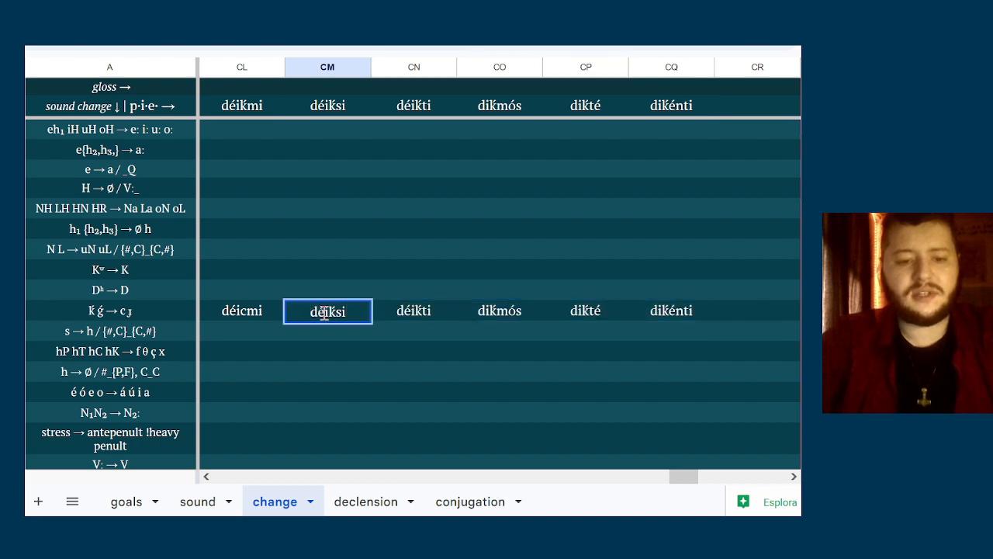
pyautogui.press('BackSpace')
pyautogui.write('c')
pyautogui.click(418, 312)
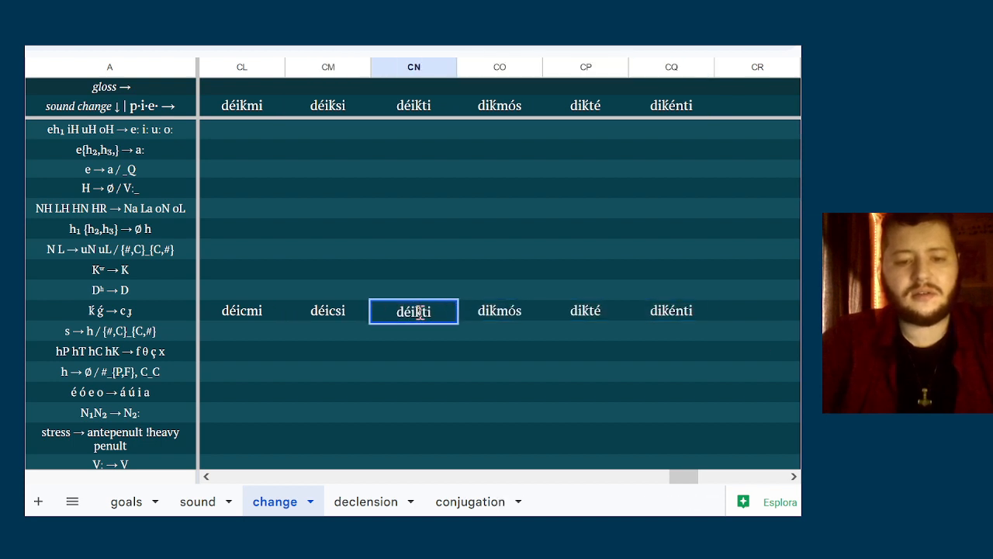
pyautogui.press('Right')
pyautogui.press('Right')
pyautogui.press('Right')
pyautogui.press('Right')
pyautogui.press('BackSpace')
pyautogui.write('c')
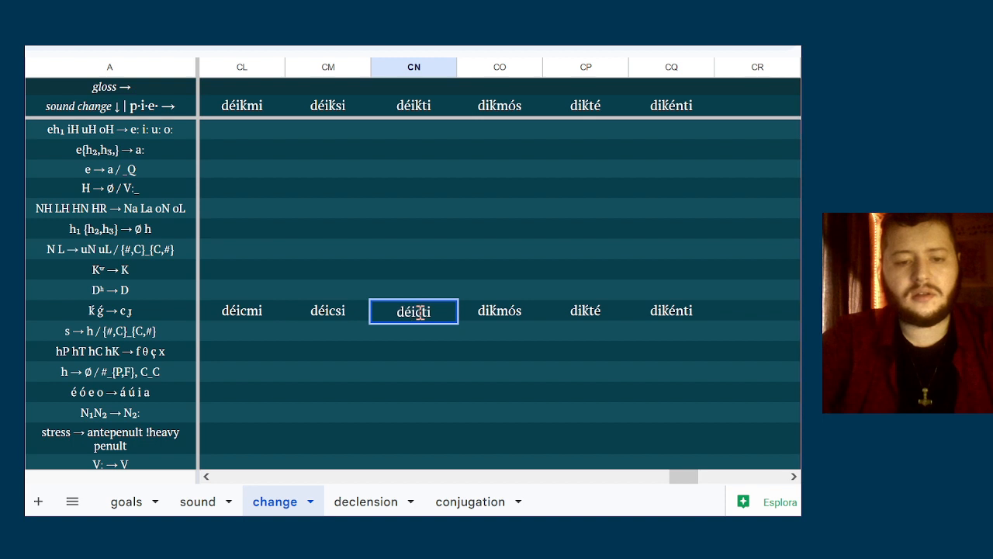
# Replace ḱ with c in the first two copied plural forms, giving dicmós in column CO and dicté in CP
pyautogui.doubleClick(527, 312)
pyautogui.press('Right')
pyautogui.press('Right')
pyautogui.press('Right')
pyautogui.press('BackSpace')
pyautogui.write('c')
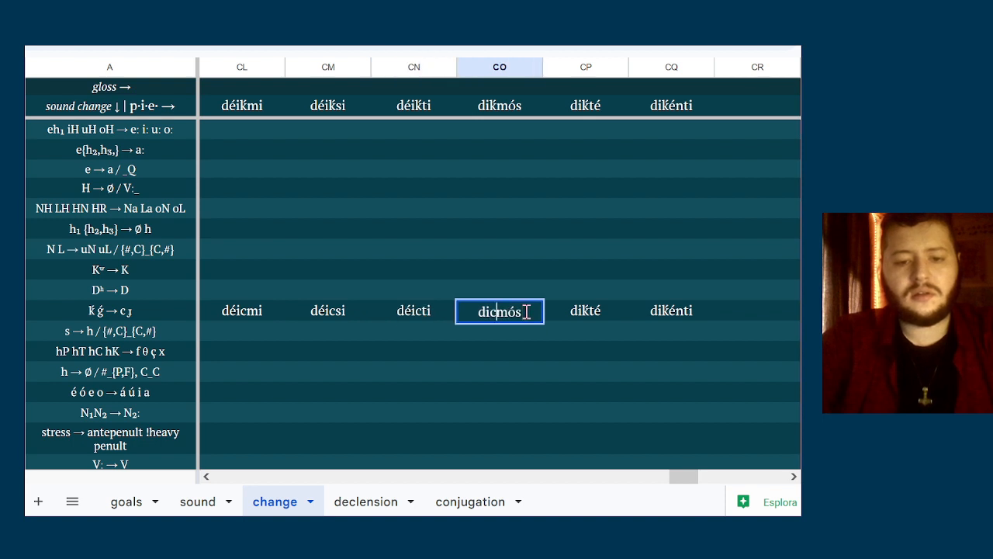
pyautogui.doubleClick(588, 313)
pyautogui.press('Right')
pyautogui.press('Right')
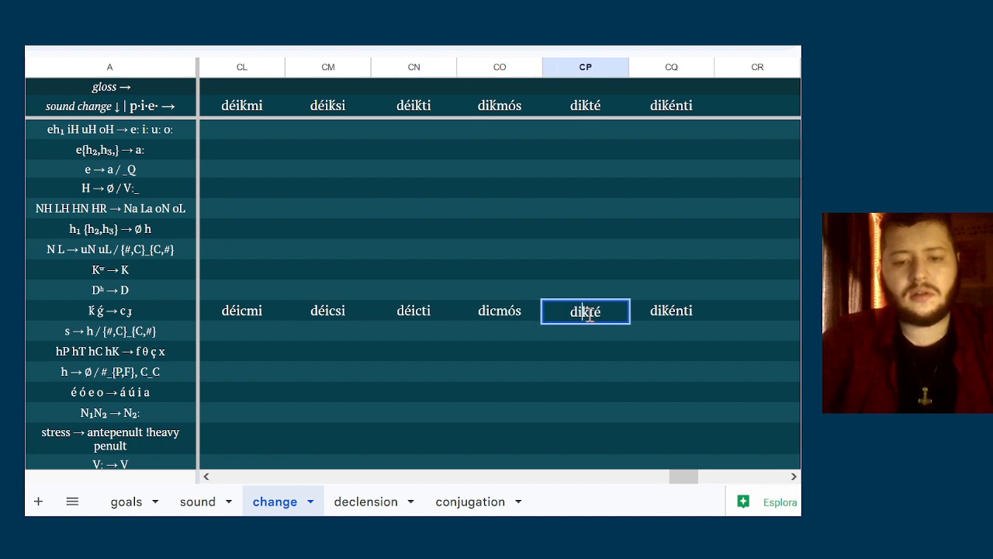
pyautogui.press('Right')
pyautogui.press('BackSpace')
pyautogui.write('c')
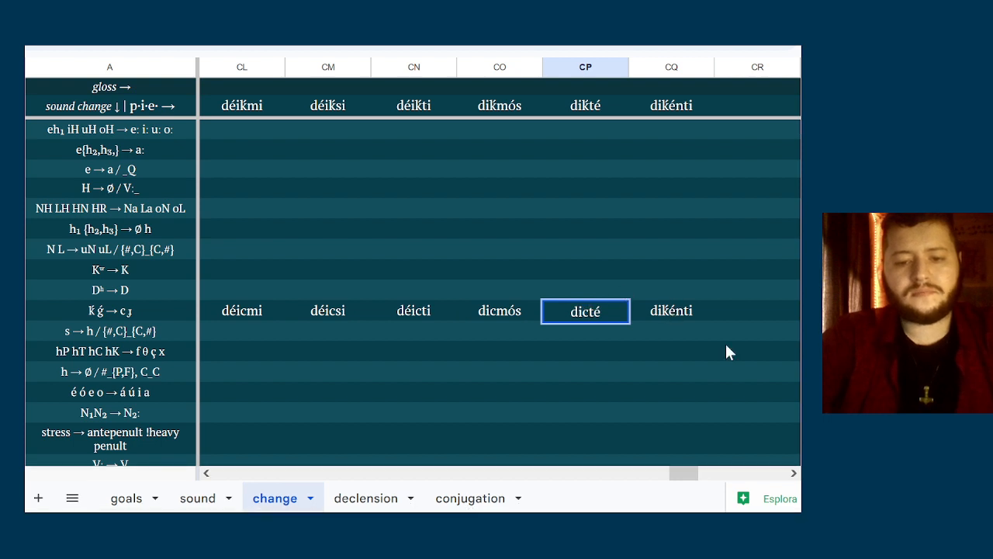
# Change the copied third-person plural form in column CQ to dicénti
pyautogui.doubleClick(668, 313)
pyautogui.press('Right')
pyautogui.press('Right')
pyautogui.press('Right')
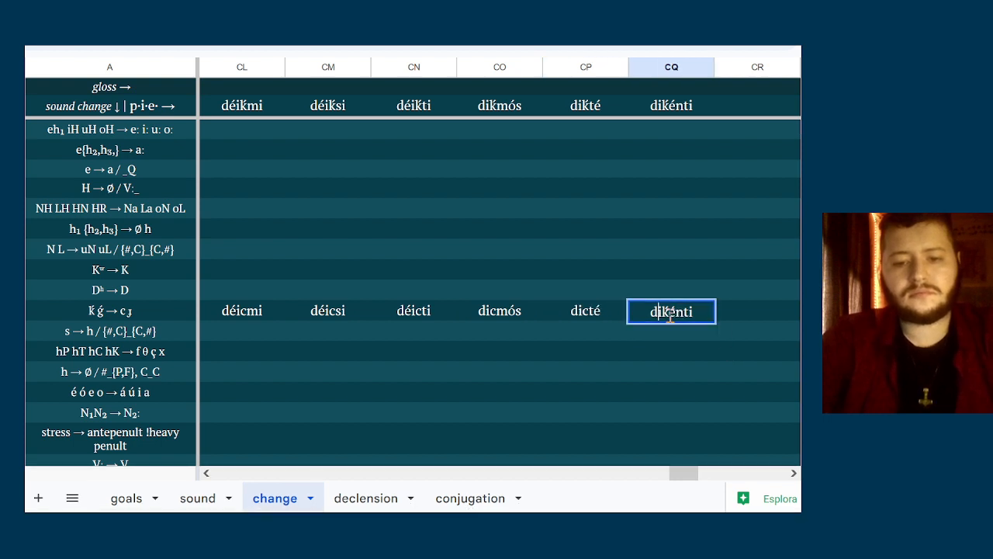
pyautogui.press('BackSpace')
pyautogui.write('c')
pyautogui.click(615, 409)
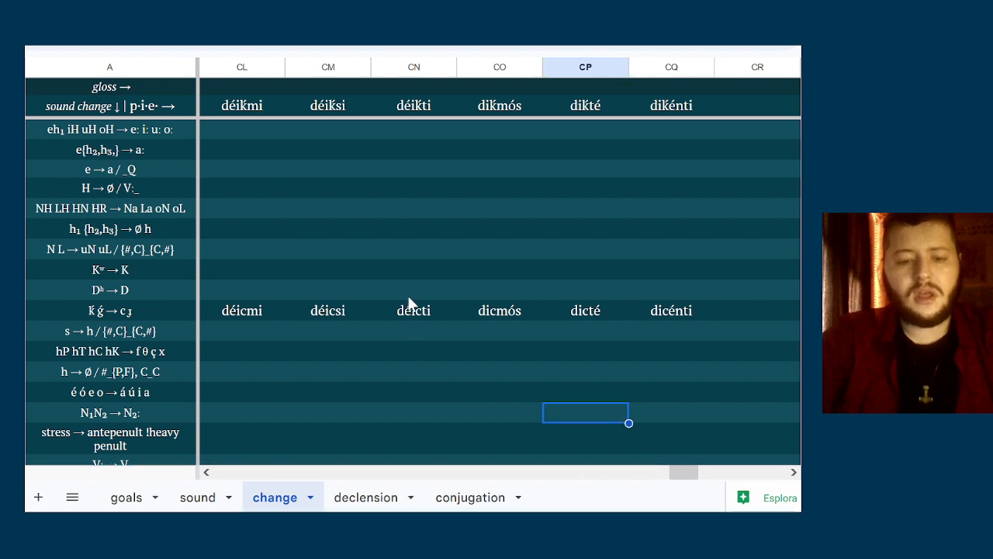
# Replace the i of the diphthong with j in column CL of the ḱ ǵ → c ɟ row, giving déjcmi
pyautogui.doubleClick(266, 311)
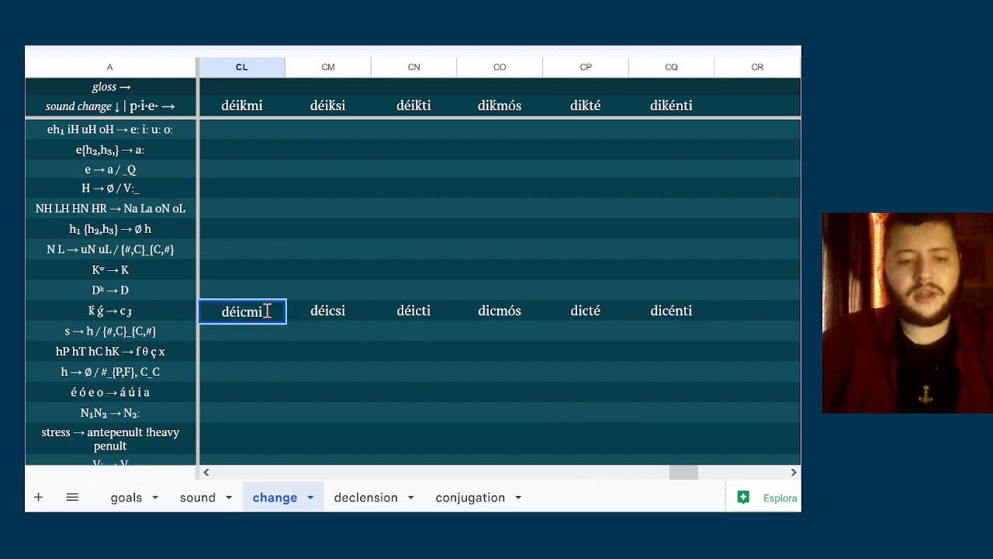
pyautogui.press('Home')
pyautogui.press('Right')
pyautogui.press('Right')
pyautogui.hotkey('shift', 'Right')
pyautogui.write('j')
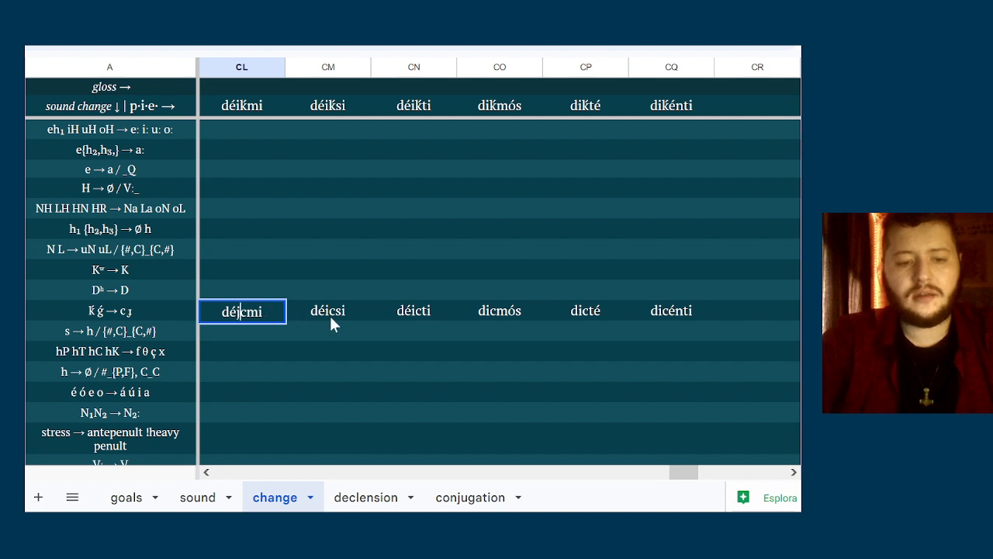
# Change the second-person singular form in column CM of the ḱ ǵ → c ɟ row to déjcsi
pyautogui.doubleClick(332, 315)
pyautogui.press('Home')
pyautogui.press('Right')
pyautogui.press('Right')
pyautogui.hotkey('shift', 'Right')
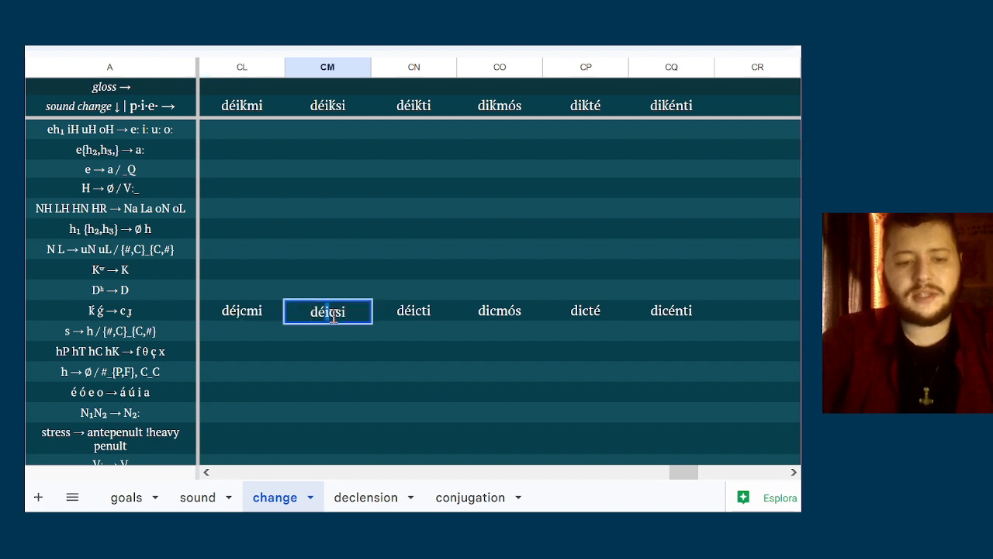
pyautogui.write('j')
# Change the third-person singular form in column CN of the ḱ ǵ → c ɟ row to déjcti
pyautogui.click(412, 310)
pyautogui.doubleClick(412, 310)
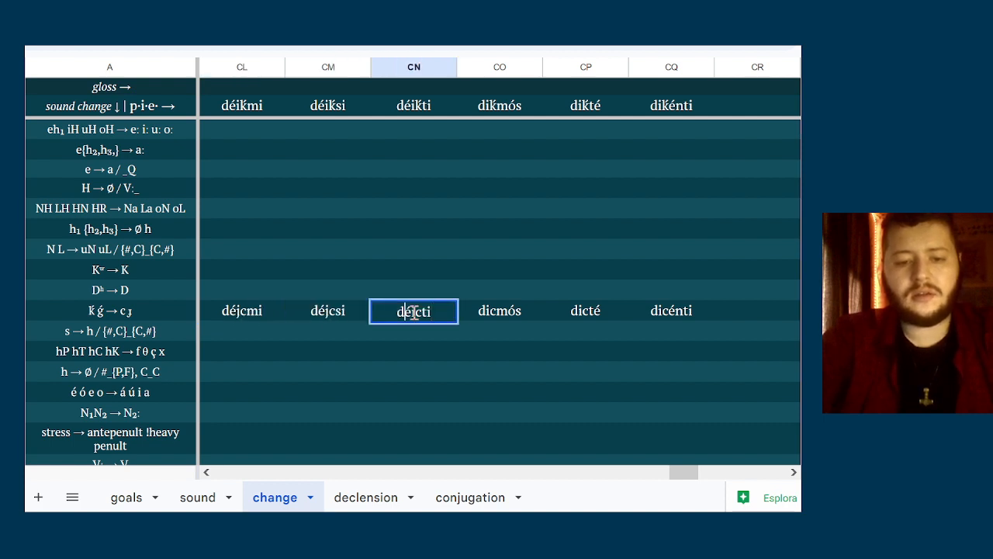
pyautogui.hotkey('shift', 'Right')
pyautogui.write('j')
pyautogui.click(450, 350)
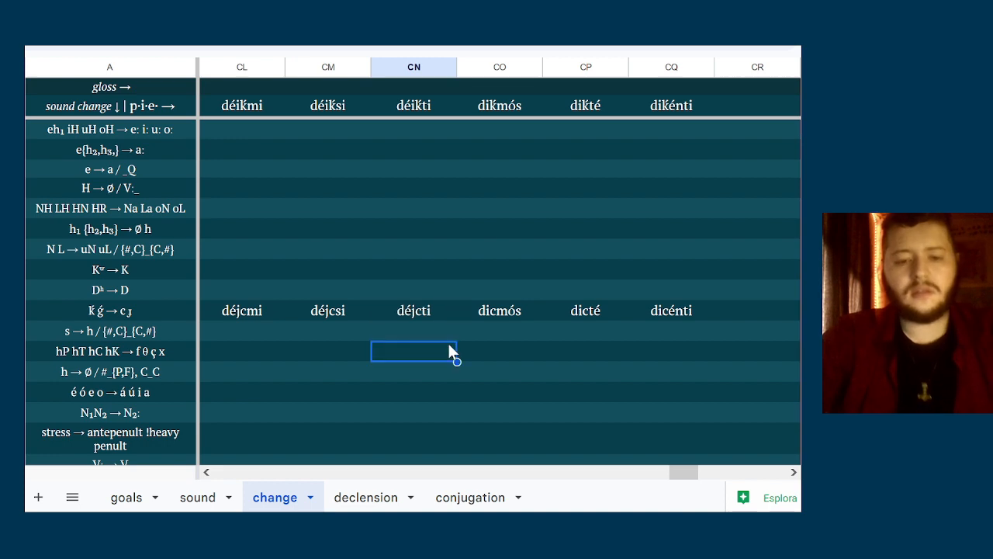
pyautogui.rightClick(448, 351)
pyautogui.click(190, 370)
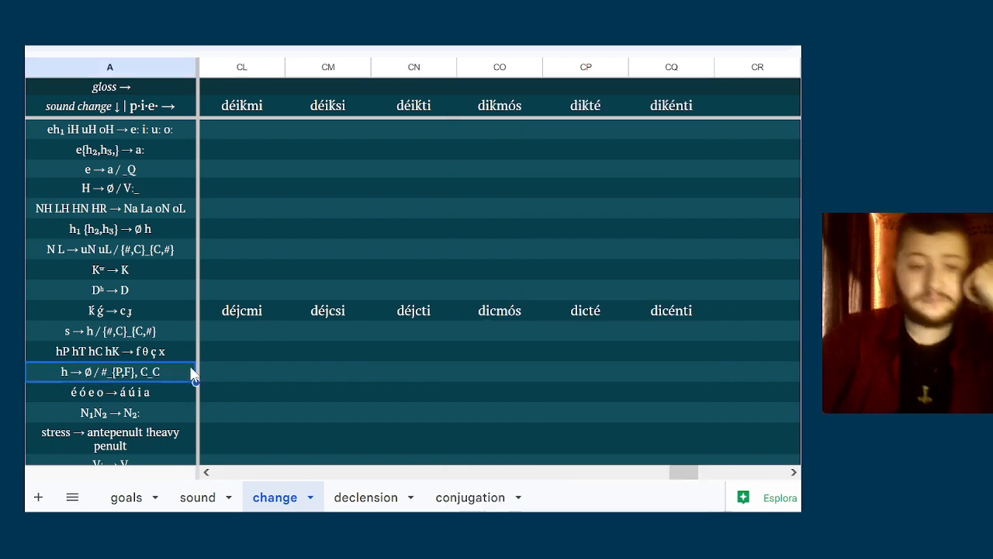
pyautogui.click(262, 366)
pyautogui.press('Up')
pyautogui.press('Up')
pyautogui.press('Up')
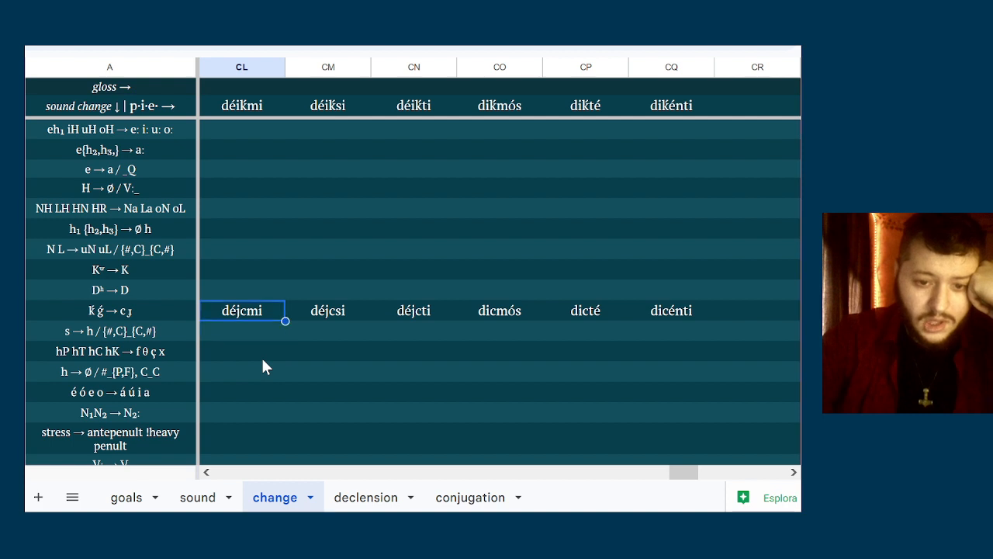
pyautogui.press('Right')
pyautogui.press('Right')
pyautogui.press('Right')
pyautogui.press('Down')
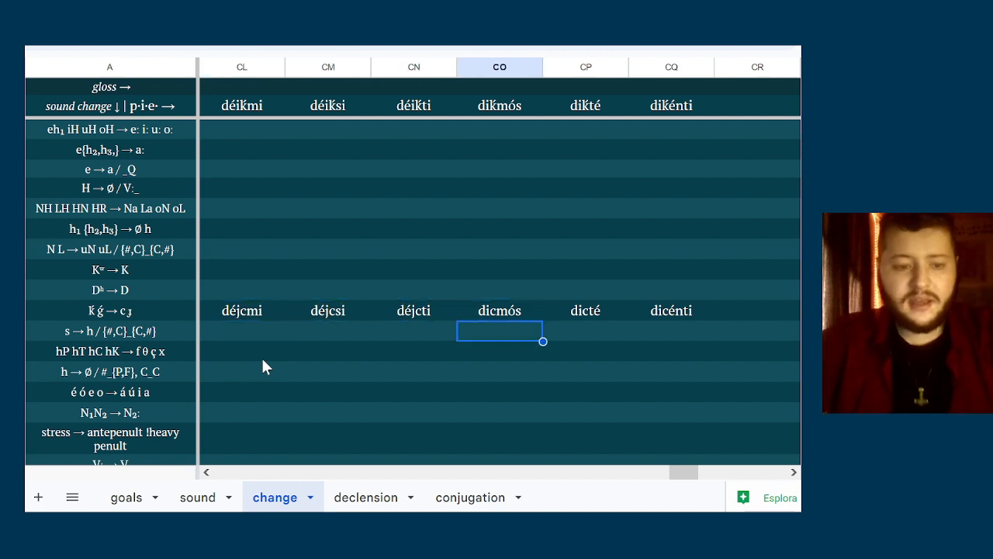
pyautogui.press('Up')
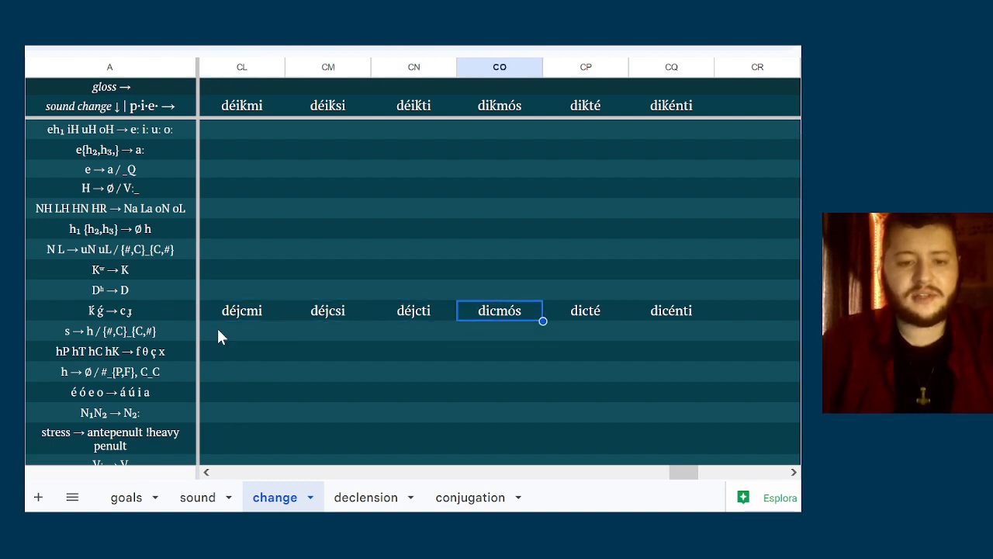
# Enter dájcmi as the first-person singular form in column CL of the é ó e o → á ú i a row
pyautogui.click(321, 328)
pyautogui.press('Up')
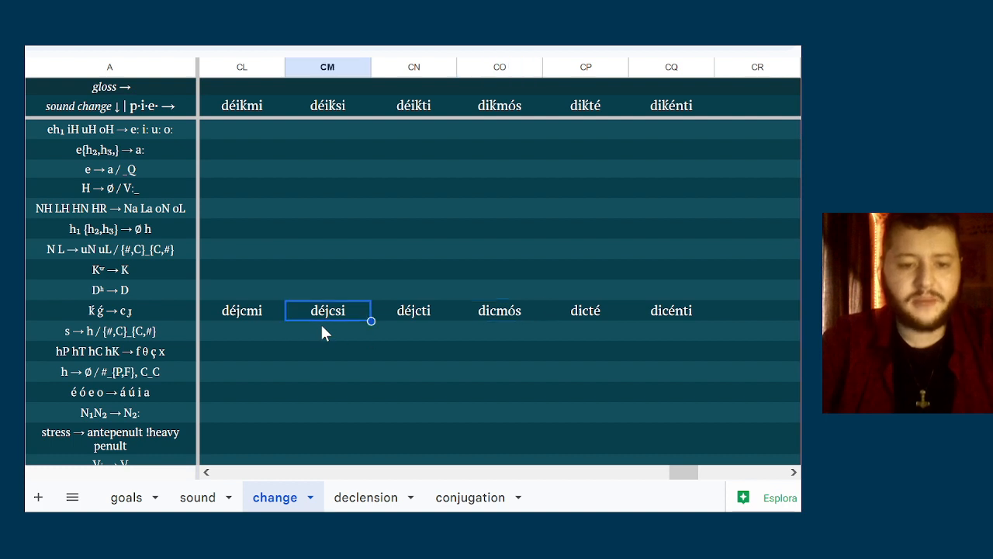
pyautogui.press('Down')
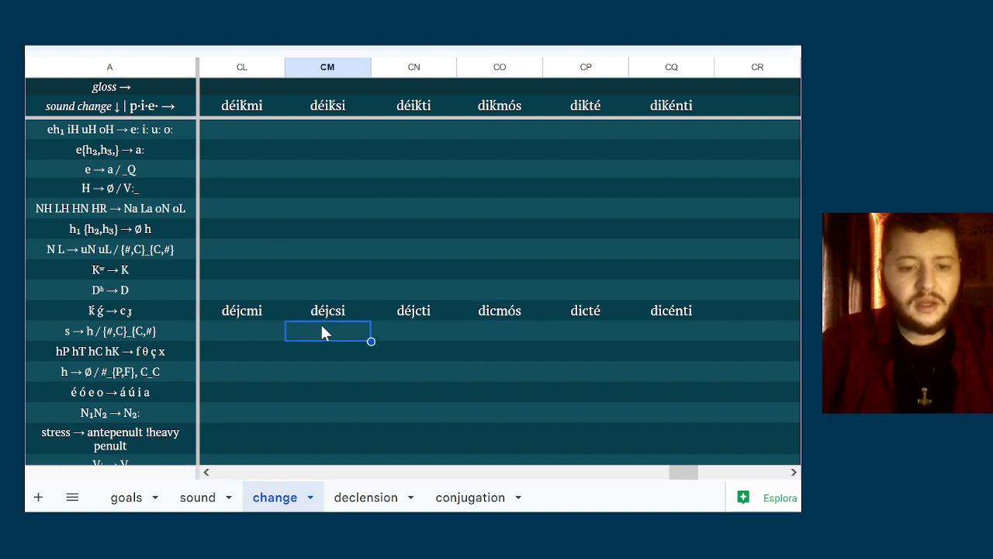
pyautogui.press('Up')
pyautogui.press('Left')
pyautogui.press('Down')
pyautogui.press('Down')
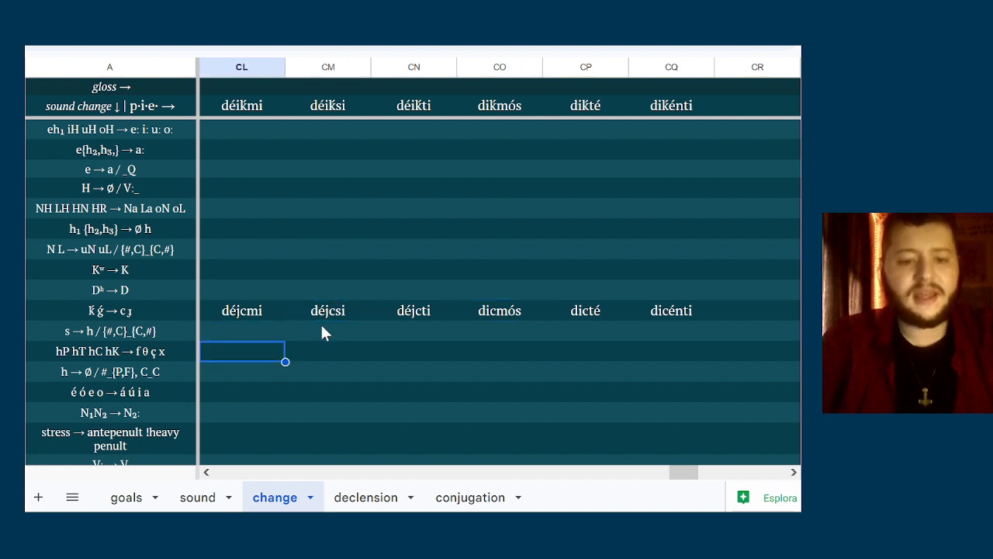
pyautogui.press('Down')
pyautogui.press('Down')
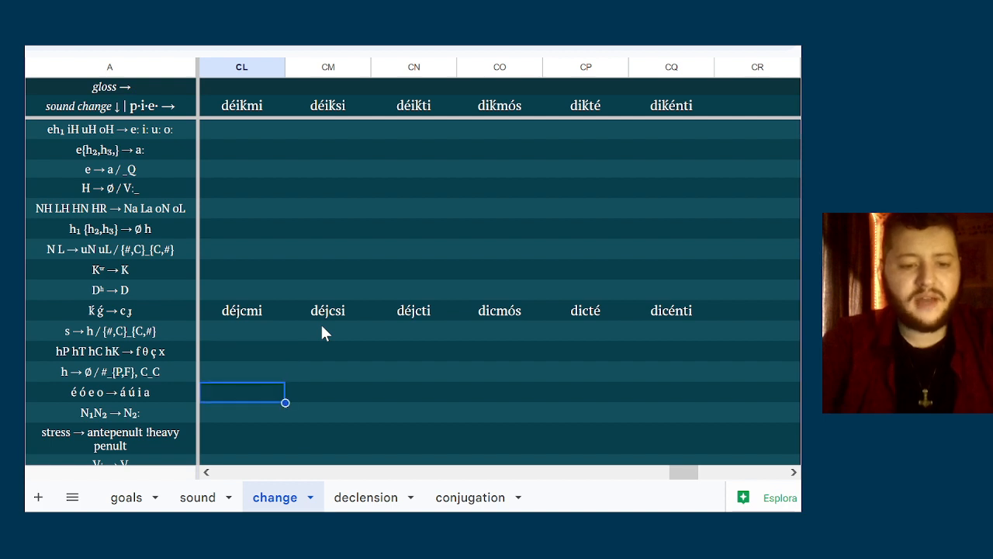
pyautogui.write('dájcmi')
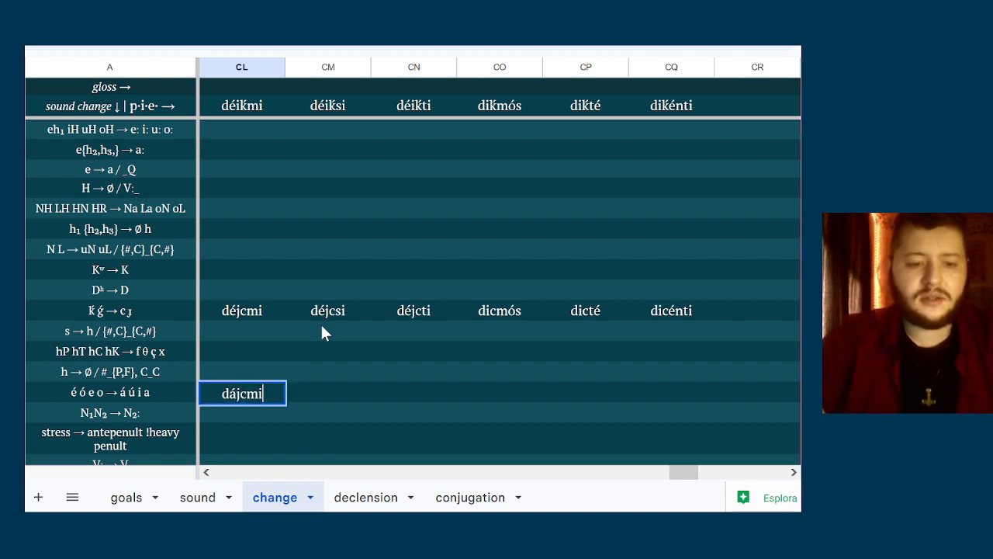
# Fill in dájcsi in column CM and dájcti in column CN of the é ó e o → á ú i a row
pyautogui.press('Tab')
pyautogui.write('d')
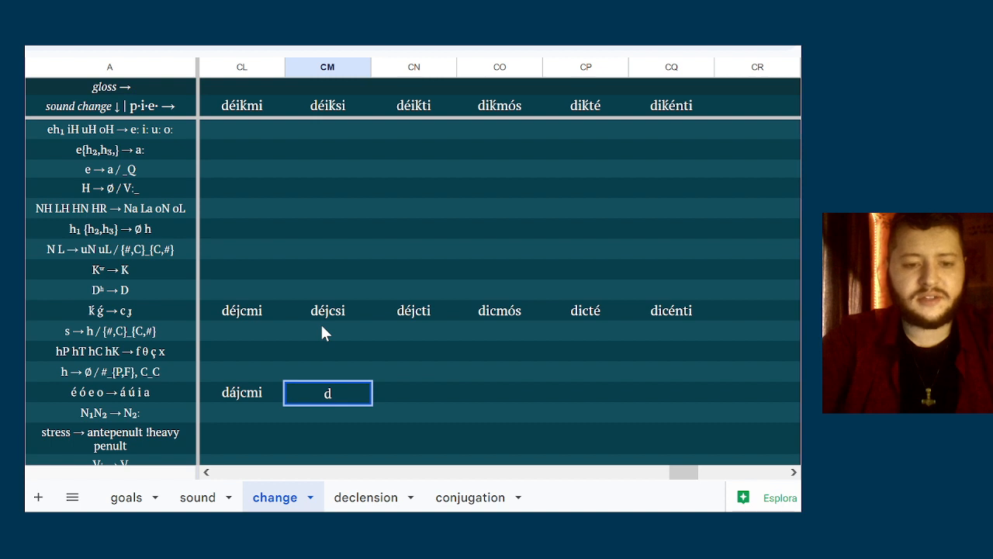
pyautogui.write('ája')
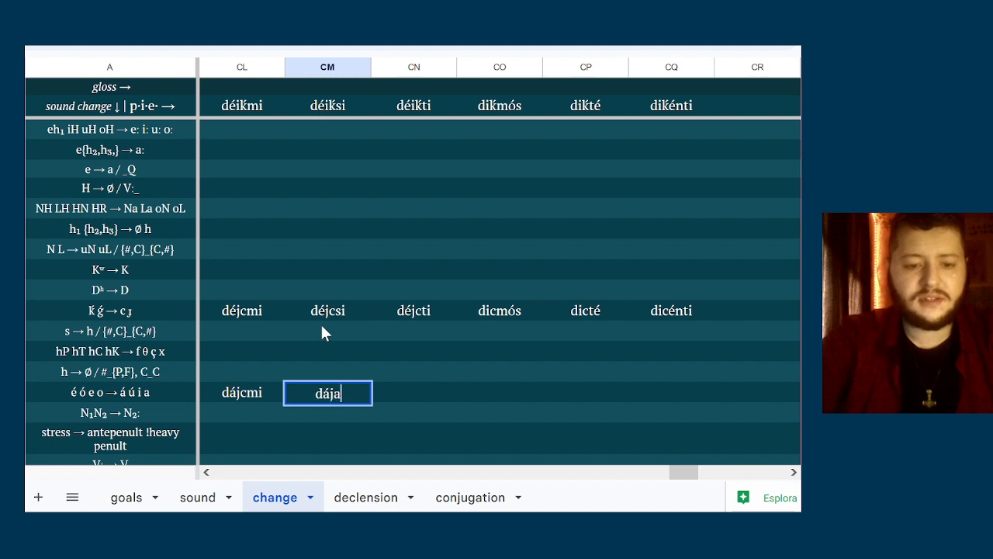
pyautogui.press('BackSpace')
pyautogui.write('csi')
pyautogui.press('Tab')
pyautogui.write('d')
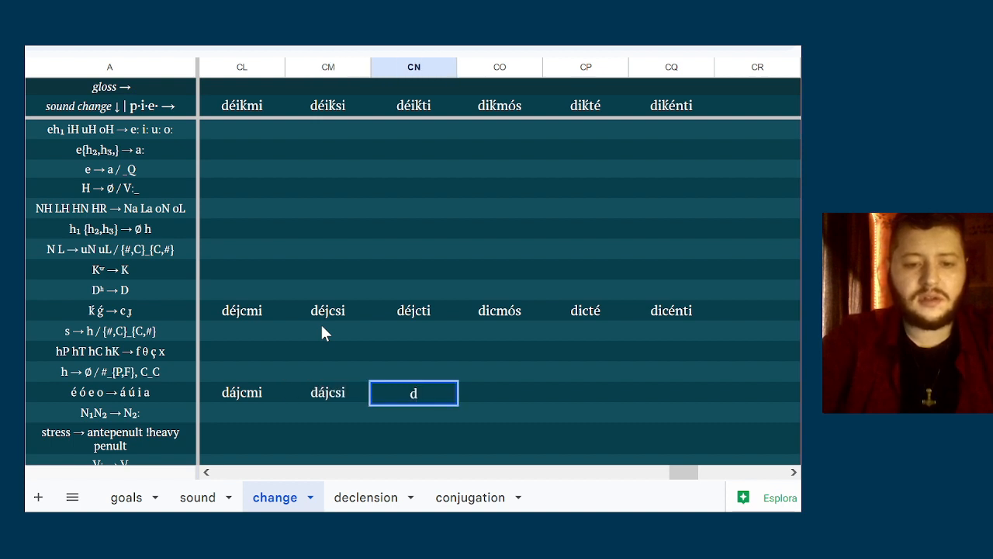
pyautogui.write('ájcti')
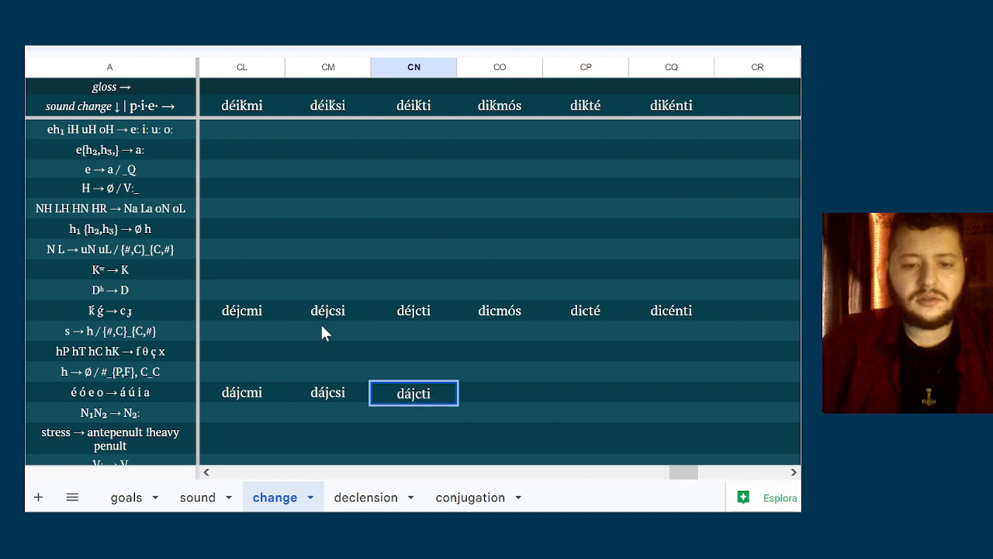
# Fill in dicmús in column CO and dictá in column CP of the é ó e o → á ú i a row
pyautogui.press('Tab')
pyautogui.write('d')
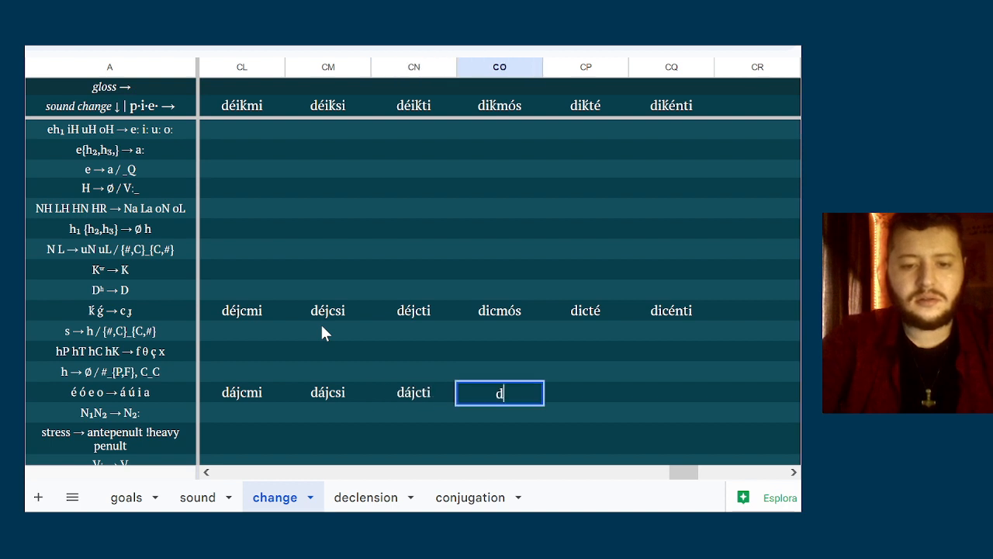
pyautogui.write('icmús')
pyautogui.press('Tab')
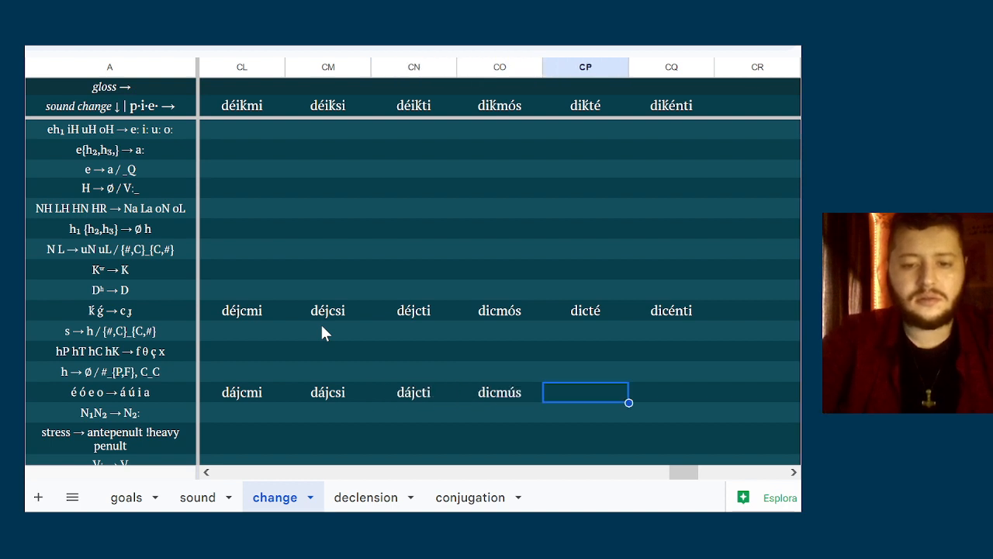
pyautogui.write('dictá')
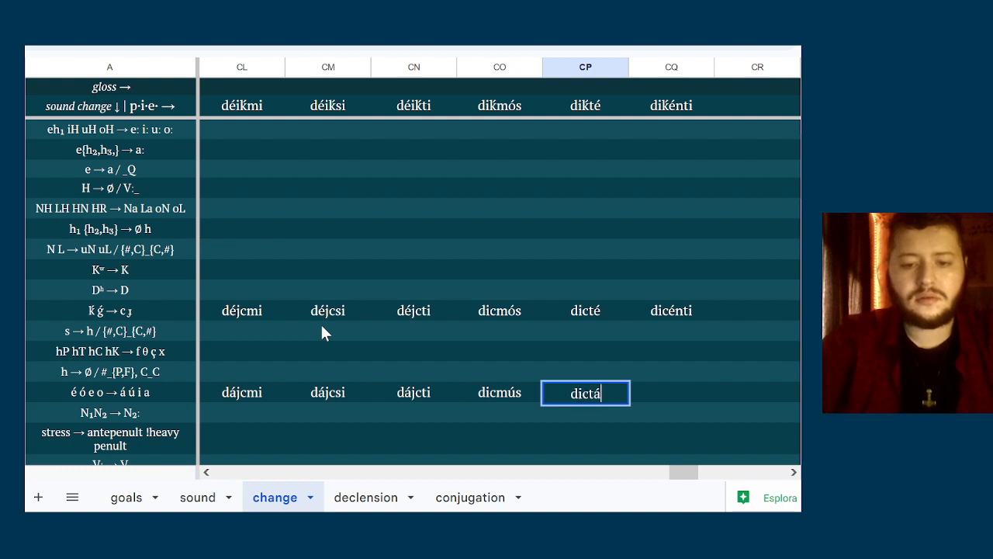
# Enter dicánti as the third-person plural form in column CQ of the é ó e o → á ú i a row
pyautogui.press('Tab')
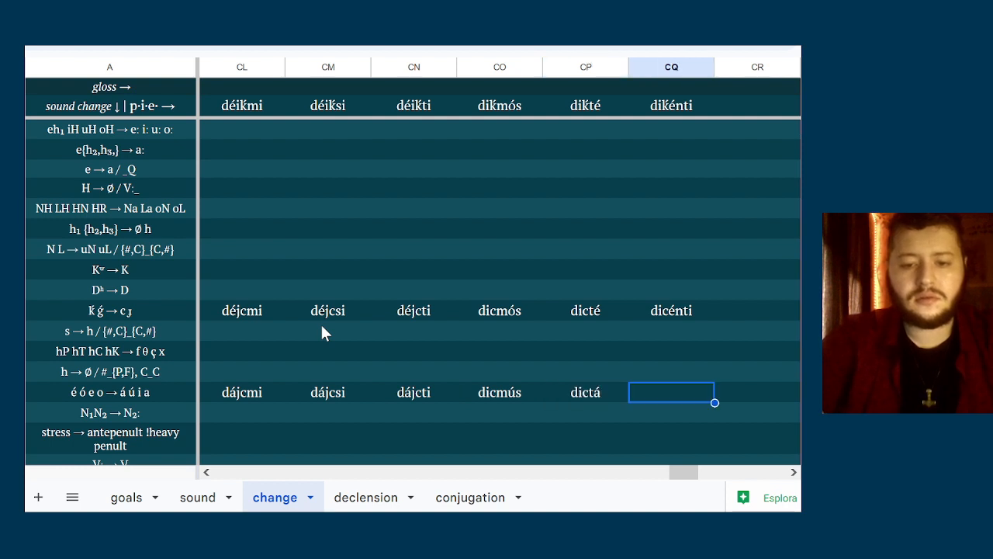
pyautogui.write('dic')
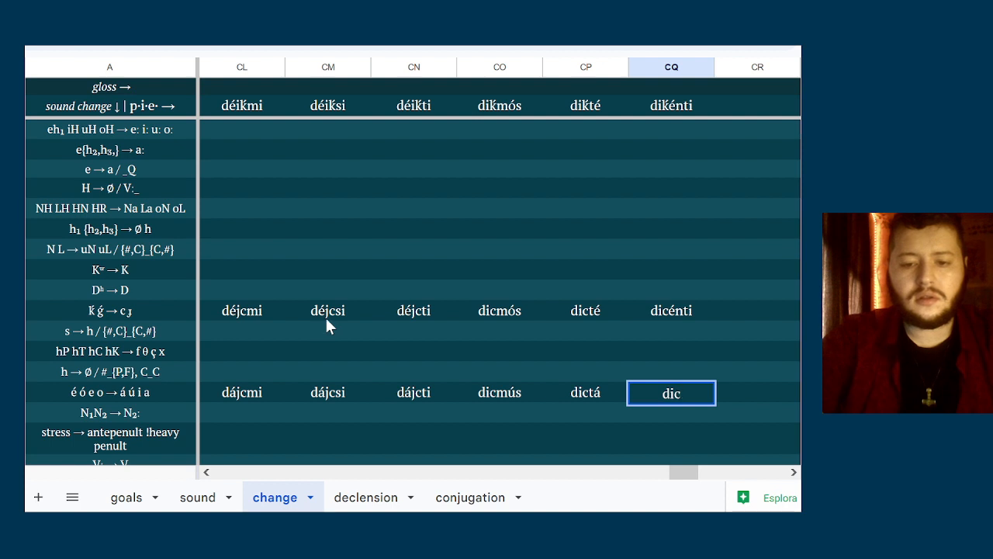
pyautogui.write('ánti')
pyautogui.press('Return')
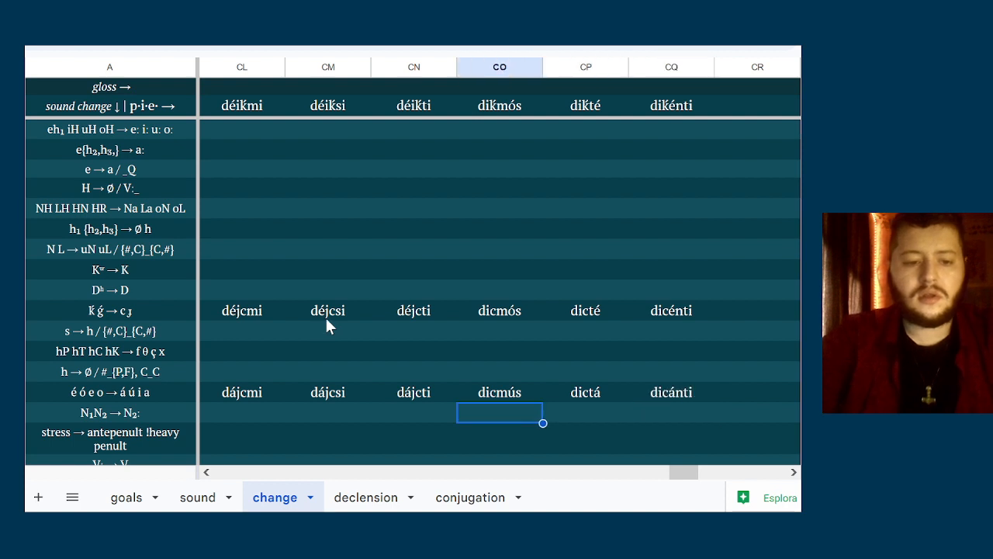
# Enter dícmus with initial stress as the first-person plural form in column CO of the stress → antepenult row
pyautogui.press('Left')
pyautogui.press('Down')
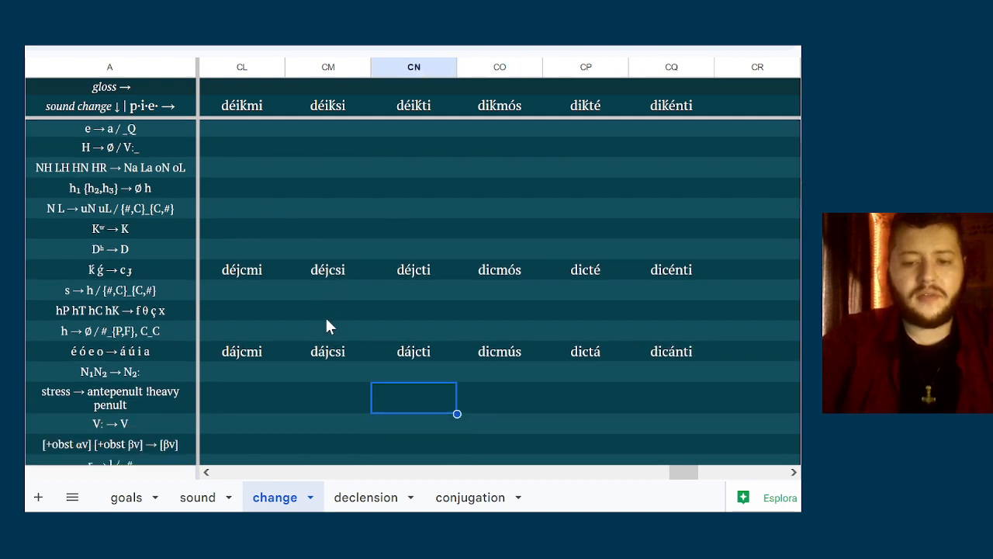
pyautogui.press('Left')
pyautogui.press('Up')
pyautogui.press('Left')
pyautogui.press('Right')
pyautogui.press('Right')
pyautogui.press('Right')
pyautogui.press('Right')
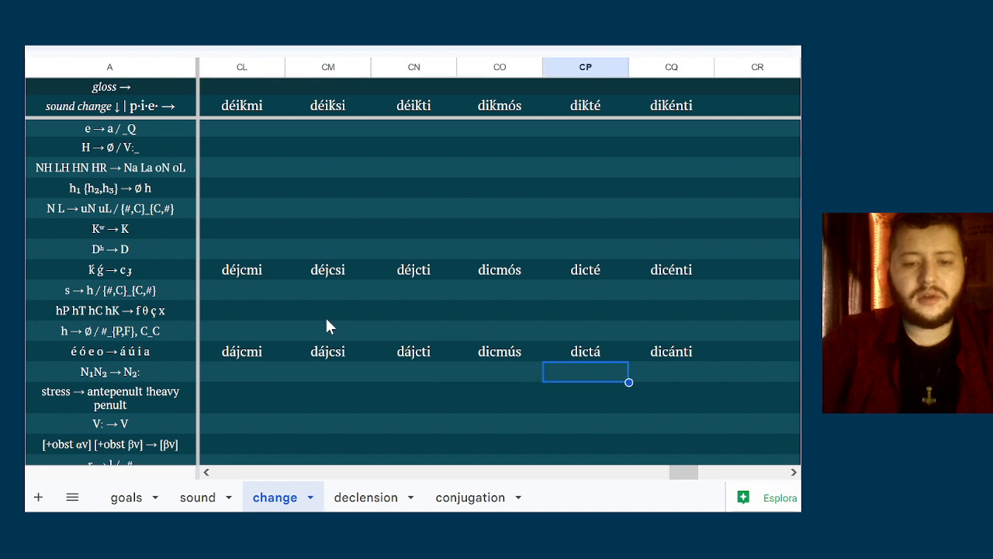
pyautogui.press('Down')
pyautogui.press('Left')
pyautogui.press('Left')
pyautogui.press('Left')
pyautogui.press('Left')
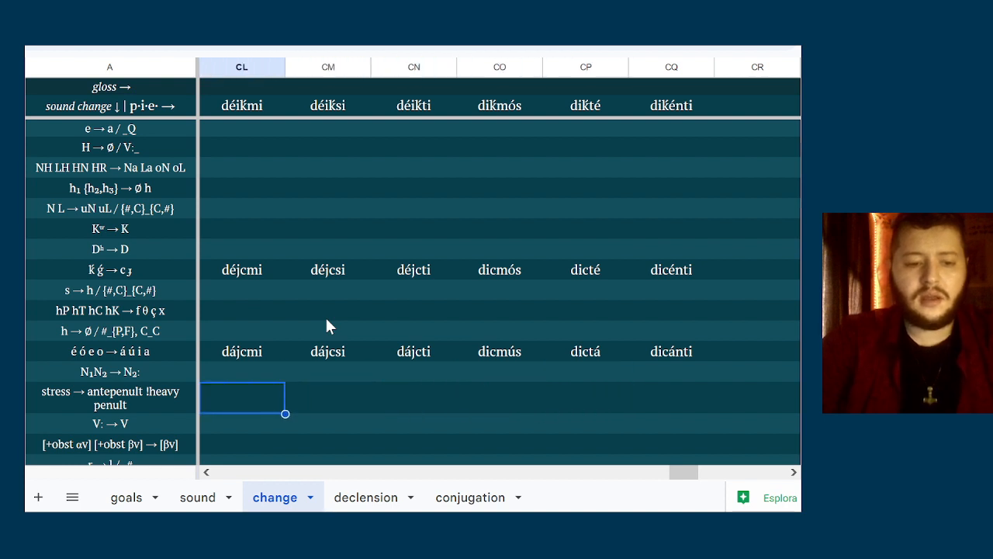
pyautogui.press('Right')
pyautogui.press('Right')
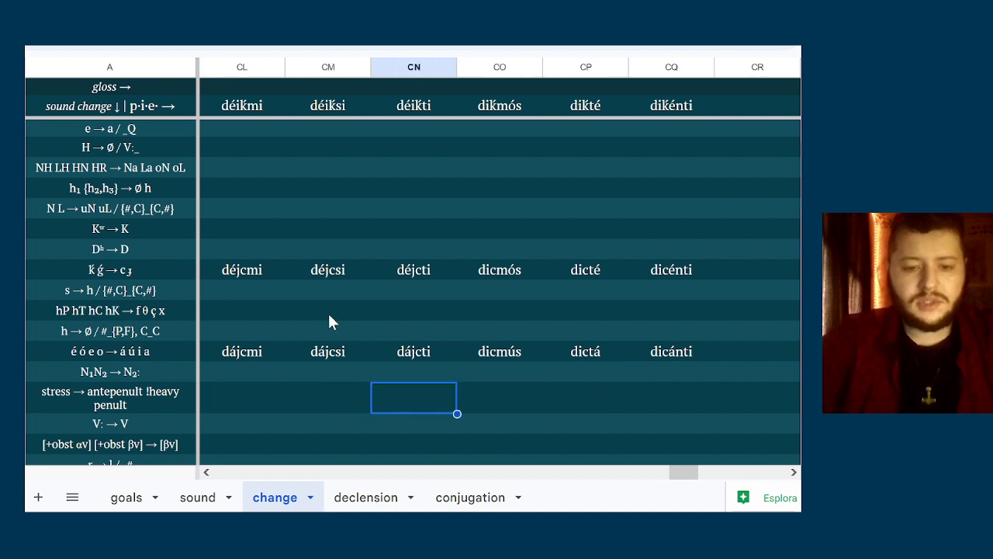
pyautogui.press('Right')
pyautogui.write('dic')
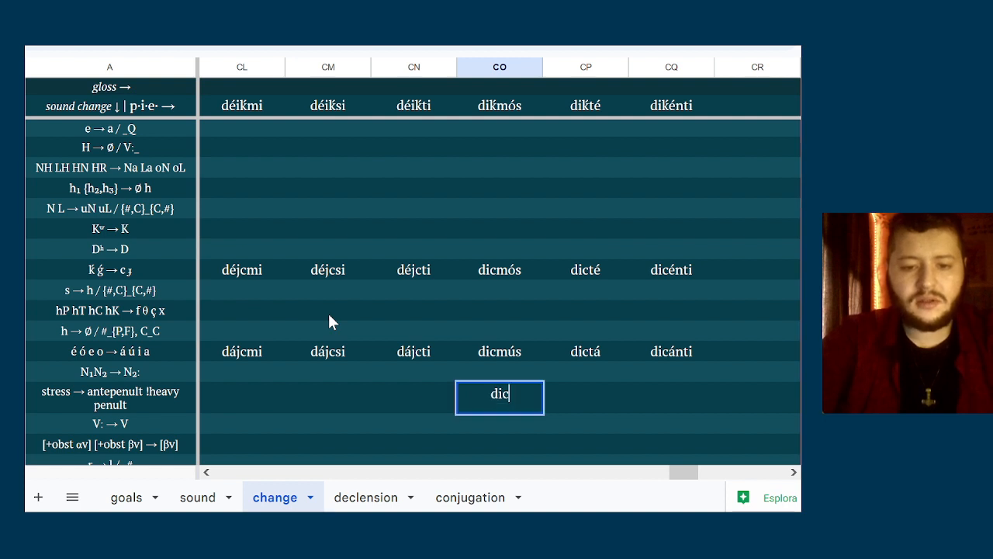
pyautogui.press('BackSpace')
pyautogui.press('BackSpace')
pyautogui.write('ícmus')
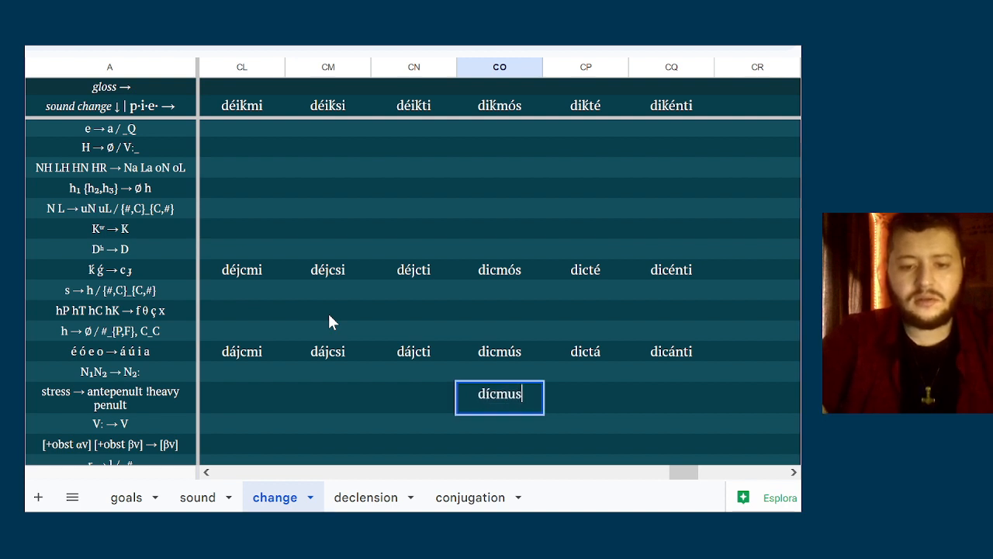
# Enter dícta as the second-person plural form in column CP of the stress → antepenult row
pyautogui.press('Right')
pyautogui.write('d')
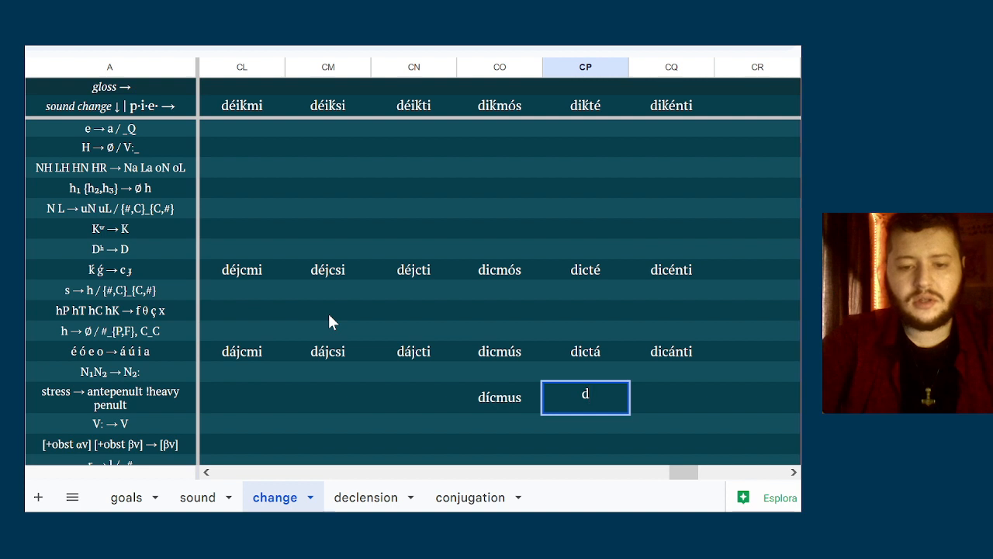
pyautogui.write('ícta')
pyautogui.press('Right')
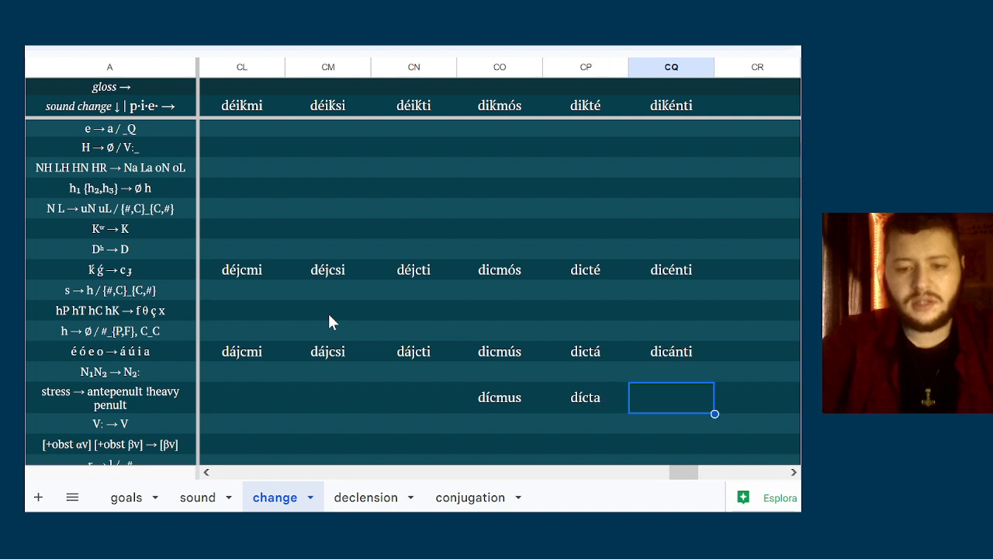
# Examine the sound changes below the stress rule, down to the j → Ø row, for ones that apply to the déiḱ- forms
pyautogui.press('Down')
pyautogui.press('Down')
pyautogui.press('Down')
pyautogui.press('Down')
pyautogui.press('Up')
pyautogui.press('Up')
pyautogui.press('Up')
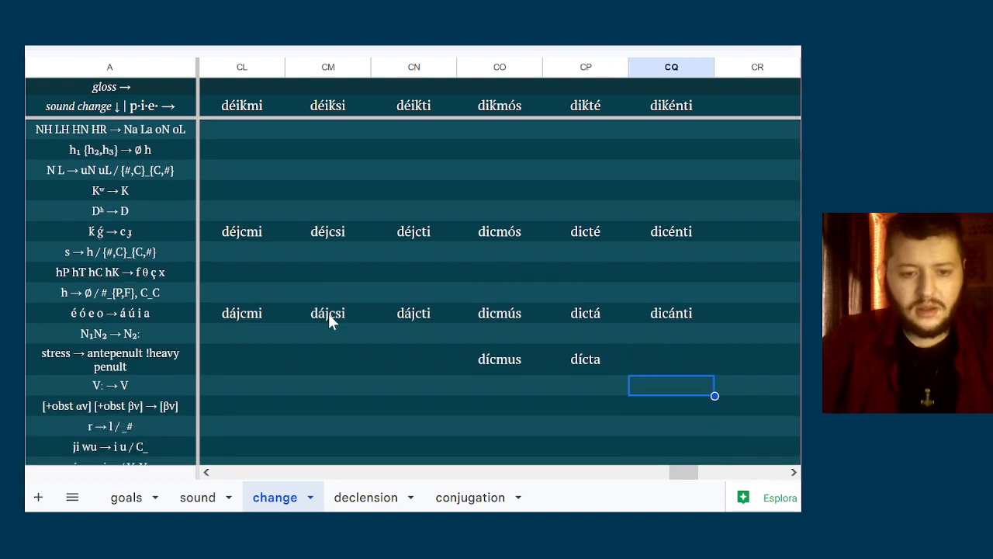
pyautogui.press('Left')
pyautogui.press('Left')
pyautogui.press('Left')
pyautogui.press('Down')
pyautogui.press('Down')
pyautogui.press('Down')
pyautogui.press('Down')
pyautogui.press('Down')
pyautogui.press('Up')
pyautogui.press('Up')
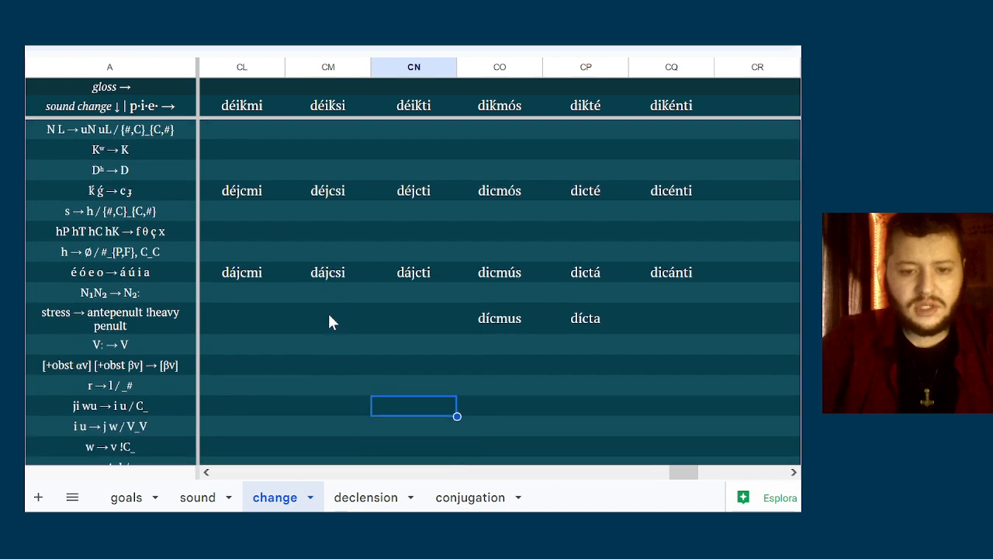
pyautogui.press('Up')
pyautogui.press('Up')
pyautogui.press('Up')
pyautogui.press('Right')
pyautogui.press('Left')
pyautogui.press('Left')
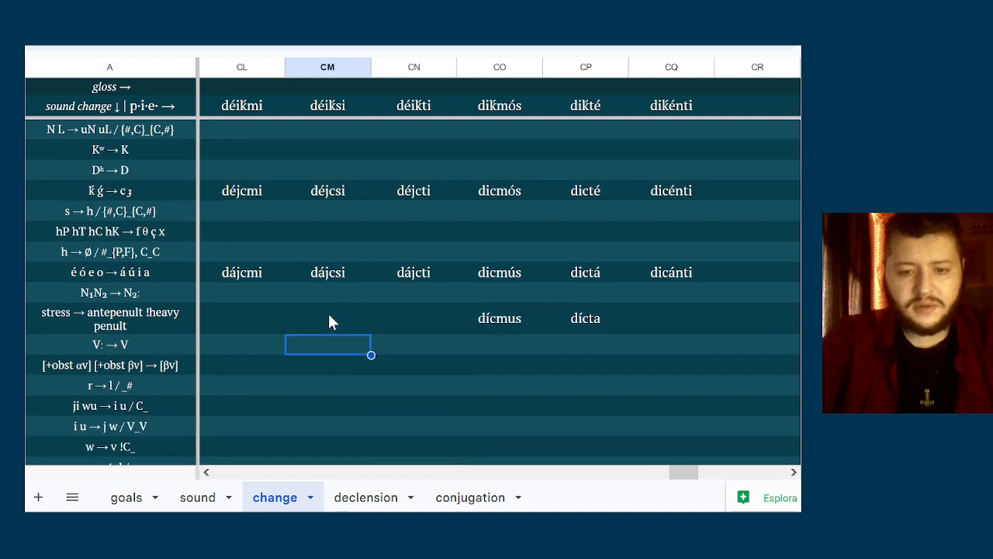
pyautogui.press('Left')
pyautogui.press('Down')
pyautogui.press('Down')
pyautogui.press('Down')
pyautogui.press('Down')
pyautogui.press('Down')
pyautogui.press('Down')
pyautogui.press('Down')
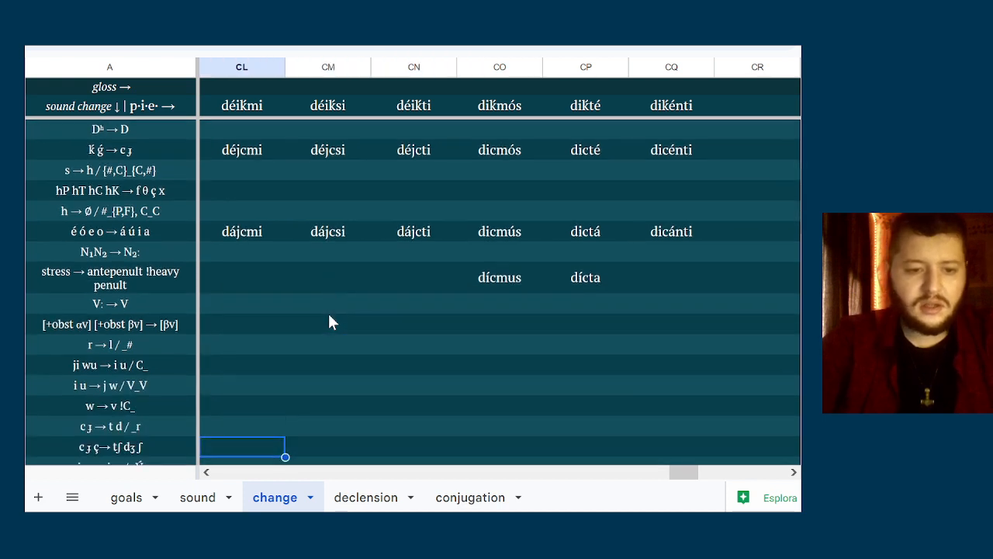
pyautogui.press('Down')
pyautogui.press('Up')
pyautogui.press('Up')
pyautogui.press('Up')
pyautogui.press('Up')
pyautogui.press('Up')
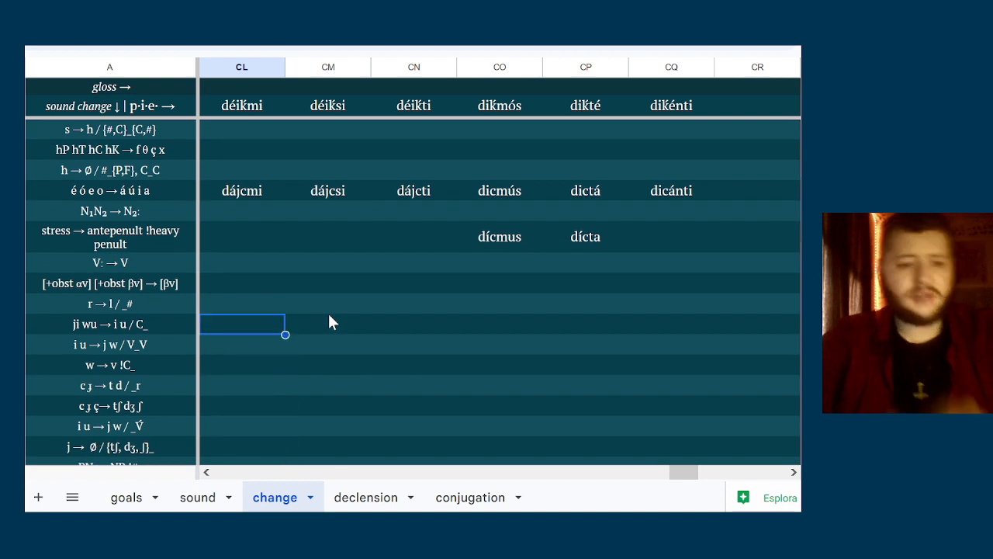
pyautogui.press('Down')
pyautogui.press('Up')
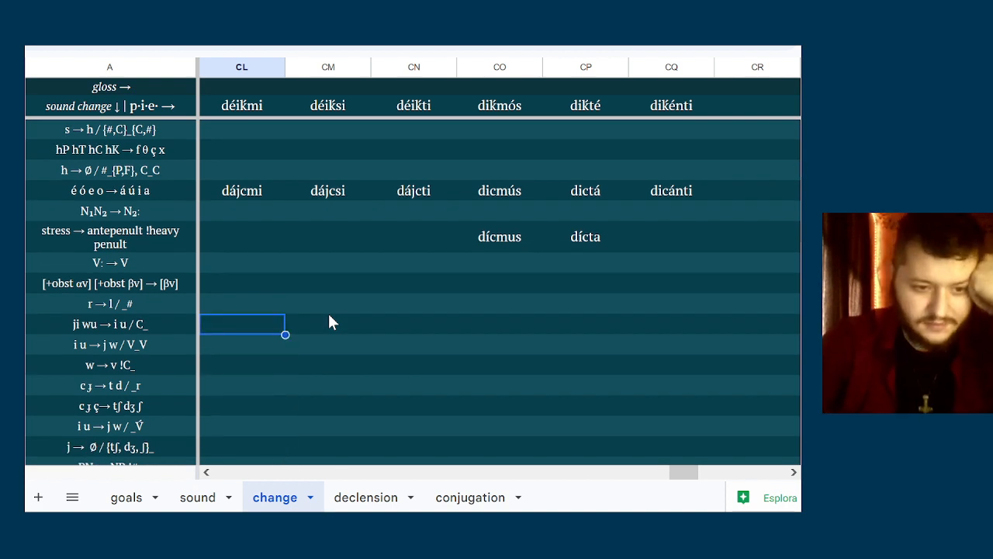
pyautogui.press('Down')
pyautogui.press('Up')
pyautogui.press('Down')
pyautogui.press('Down')
pyautogui.press('Down')
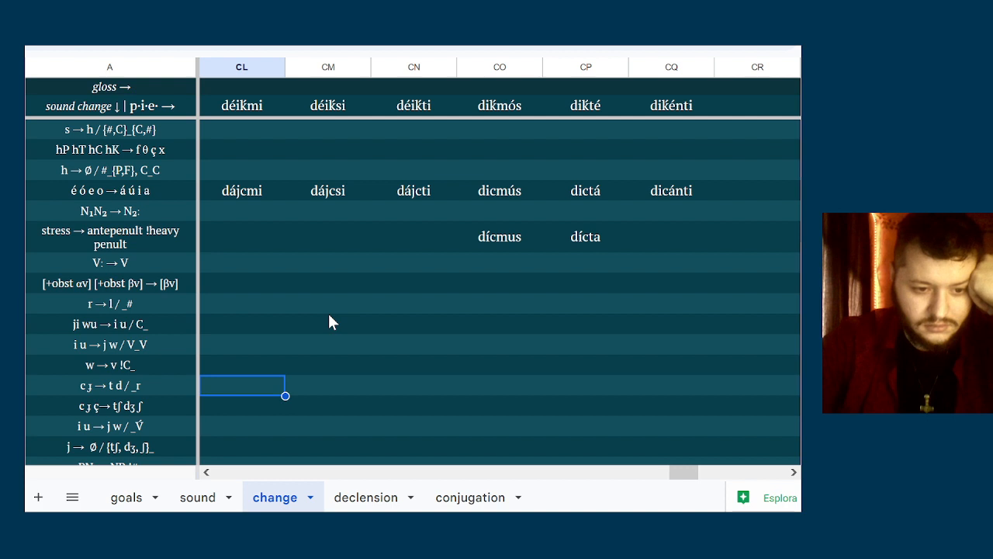
pyautogui.press('Down')
pyautogui.press('Down')
pyautogui.press('Down')
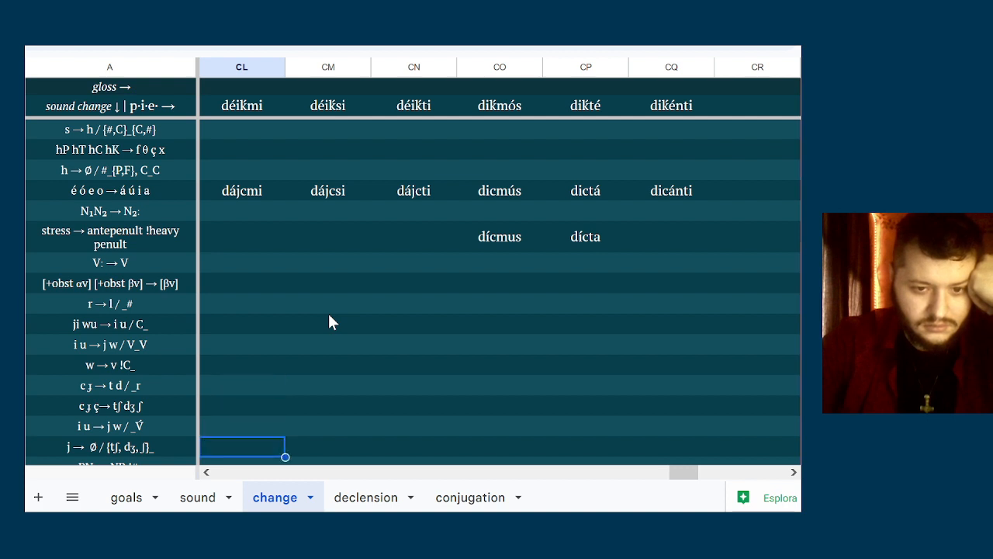
pyautogui.press('Right')
pyautogui.press('Left')
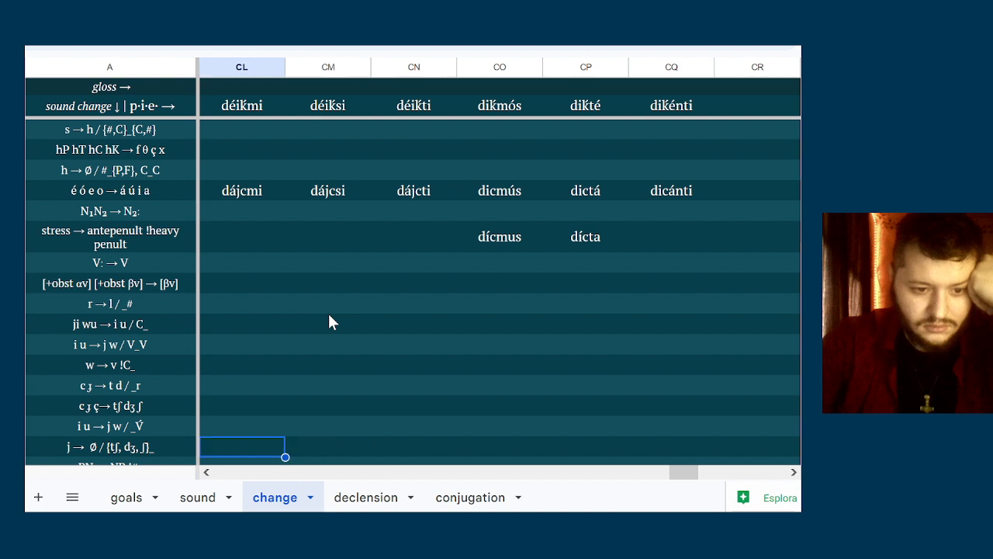
pyautogui.click(160, 446)
pyautogui.doubleClick(172, 446)
pyautogui.write(', ')
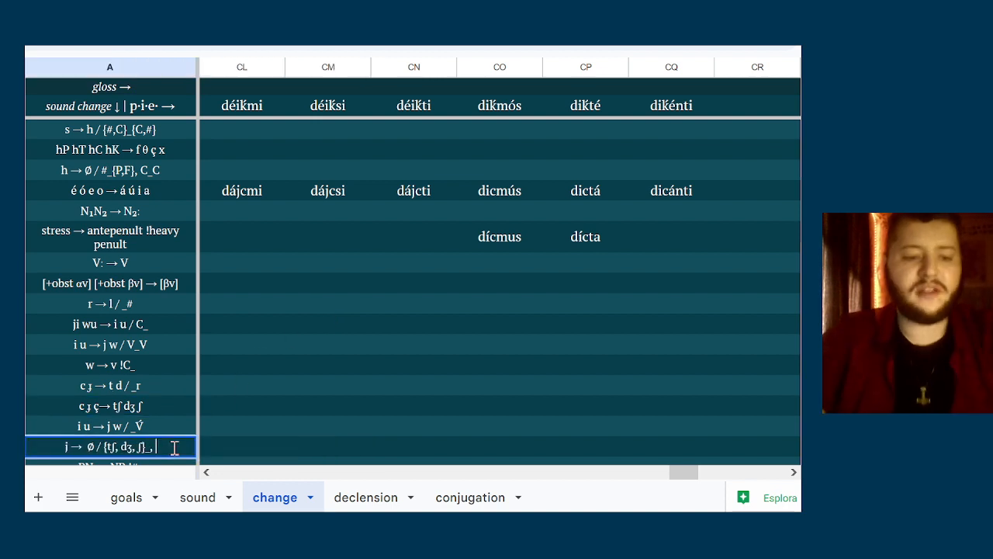
pyautogui.write('{t')
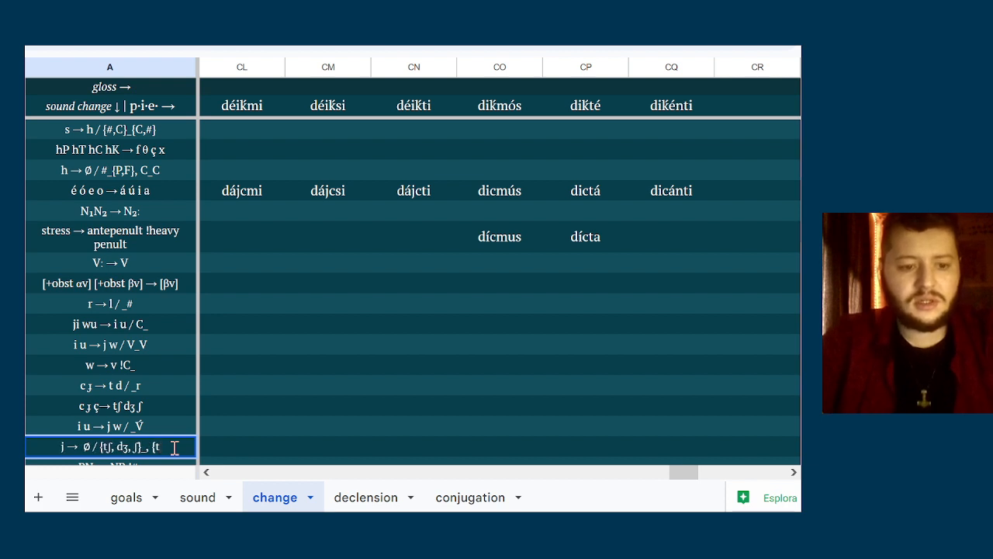
pyautogui.press('BackSpace')
pyautogui.press('BackSpace')
pyautogui.press('BackSpace')
pyautogui.press('BackSpace')
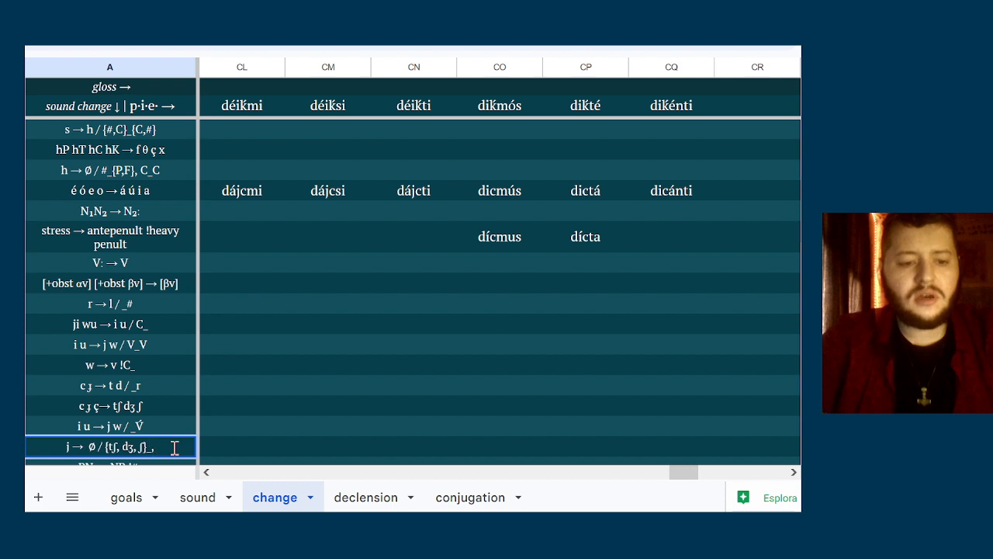
pyautogui.click(275, 393)
pyautogui.click(306, 396)
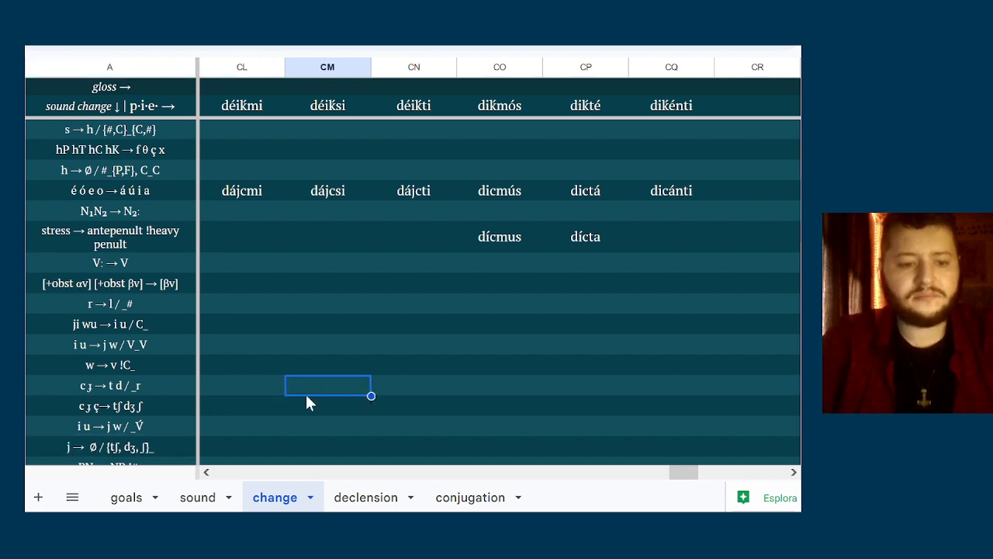
pyautogui.press('Left')
pyautogui.press('Left')
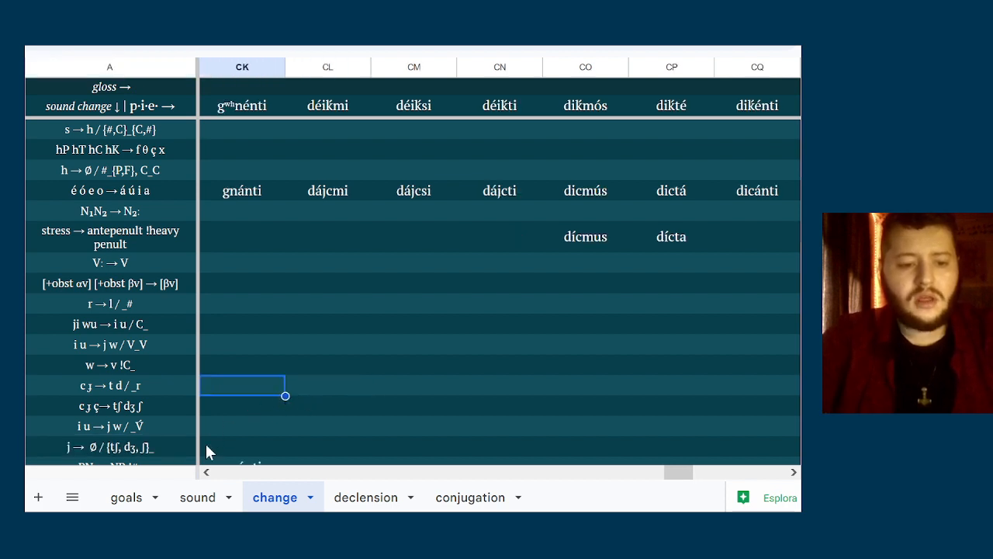
pyautogui.click(331, 188)
pyautogui.click(388, 191)
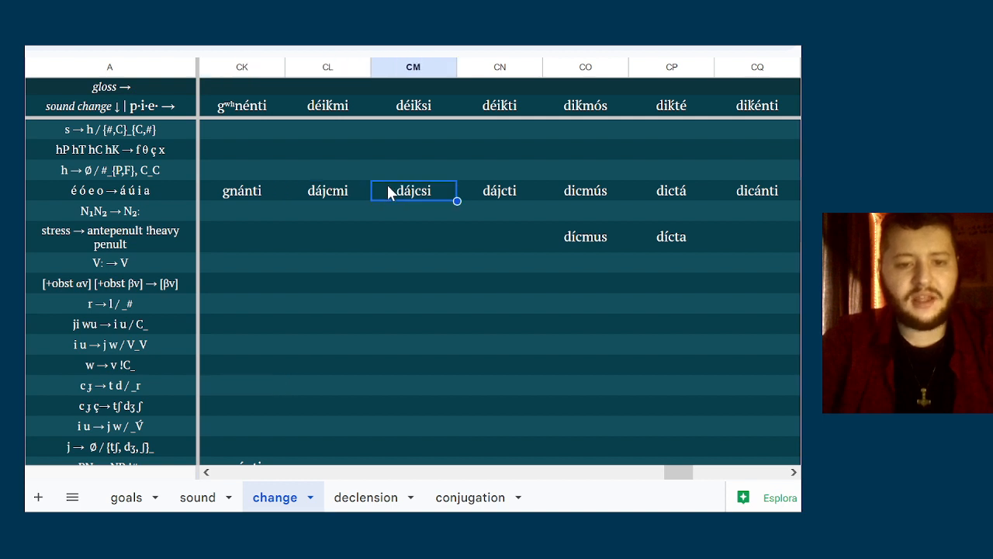
pyautogui.click(245, 405)
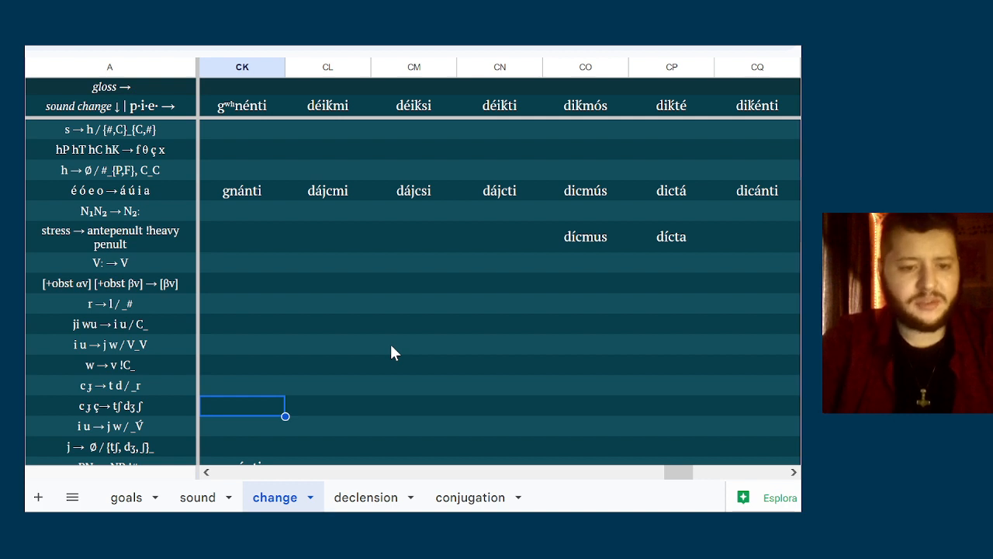
pyautogui.press('Right')
pyautogui.press('Right')
pyautogui.press('Right')
pyautogui.press('Right')
pyautogui.press('Right')
pyautogui.press('Right')
pyautogui.press('Right')
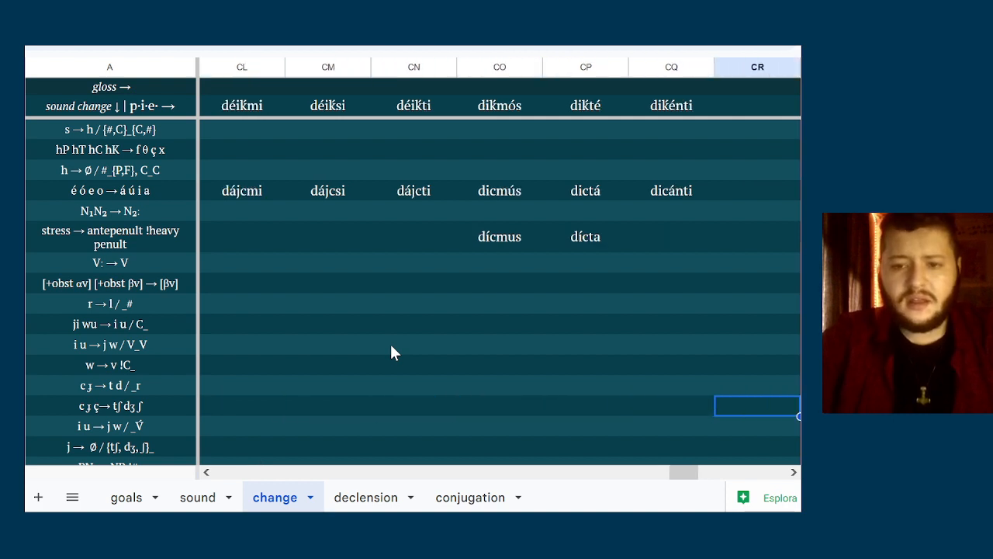
# Enter dájtʃmi as the first-person singular form in column CL of the c ɟ ç → tʃ dʒ ʃ row
pyautogui.click(219, 381)
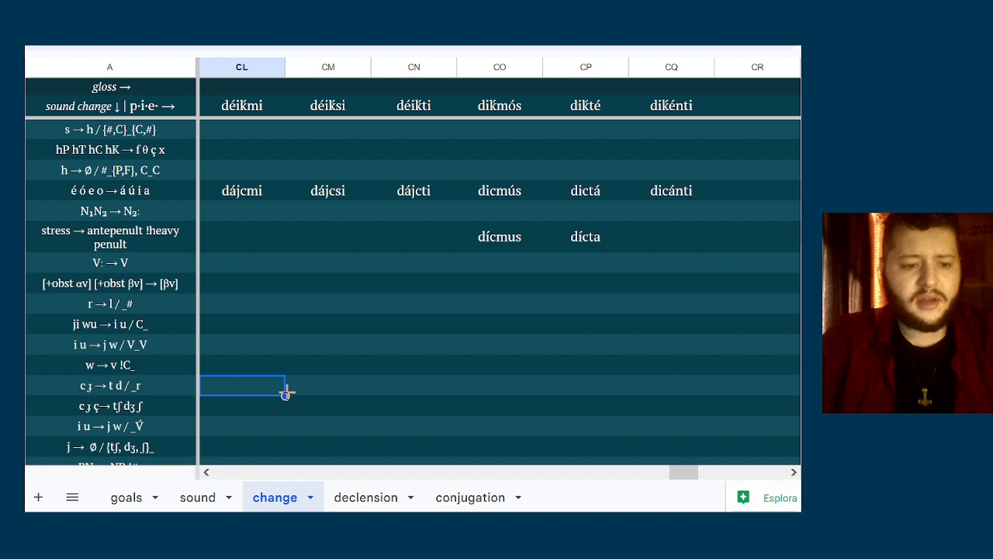
pyautogui.press('Down')
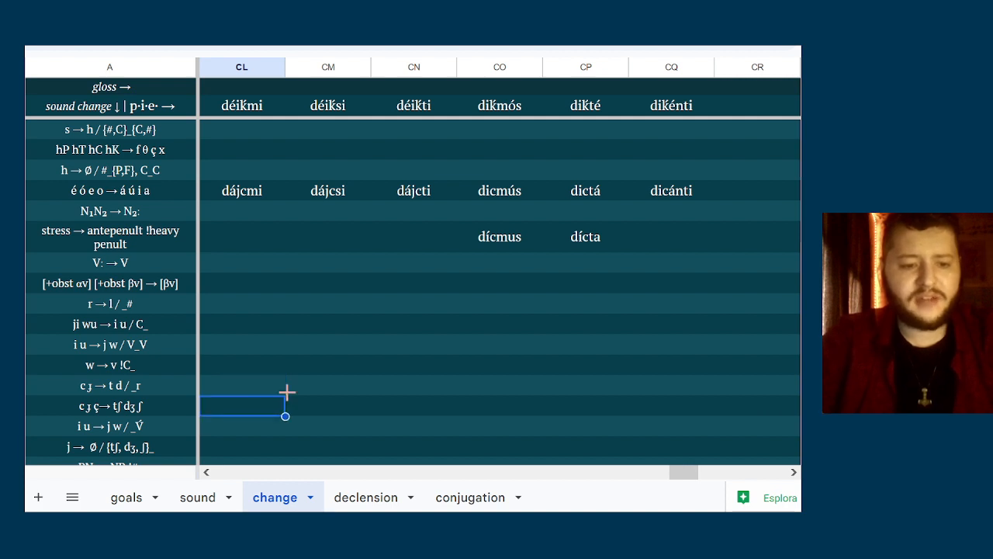
pyautogui.write('dái')
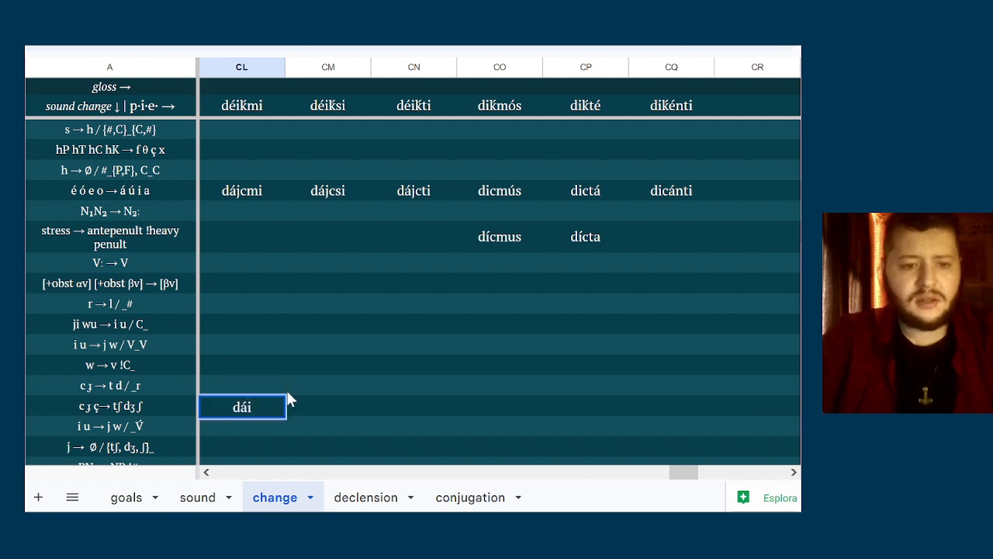
pyautogui.press('BackSpace')
pyautogui.write('jt')
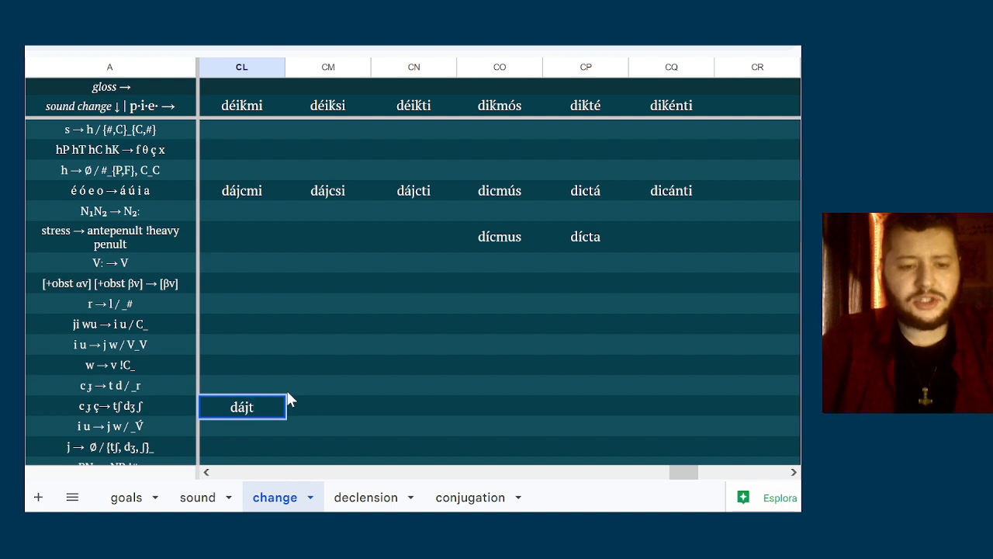
pyautogui.write('ʃmi')
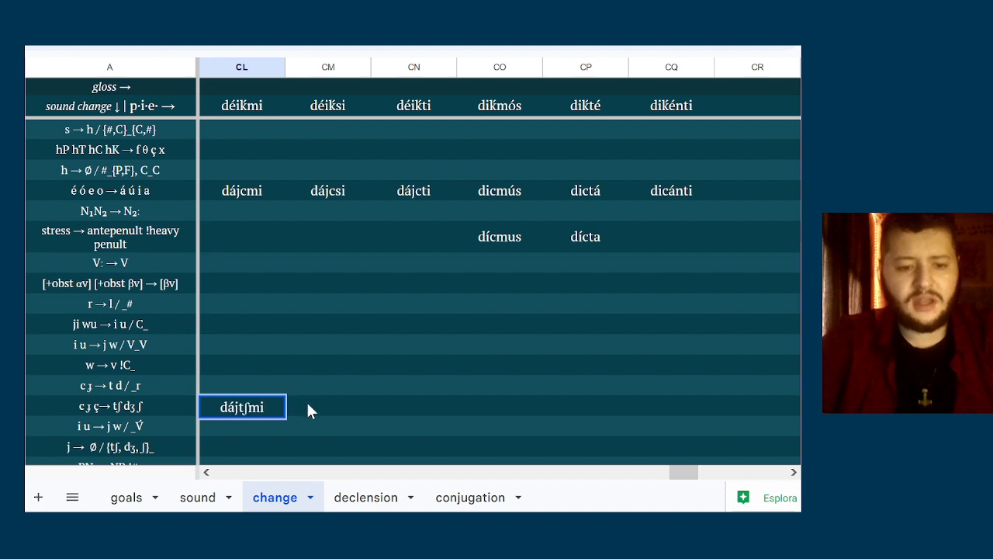
# Enter dájtʃsi as the second-person singular form in column CM of the c ɟ ç → tʃ dʒ ʃ row
pyautogui.click(308, 412)
pyautogui.write('dái')
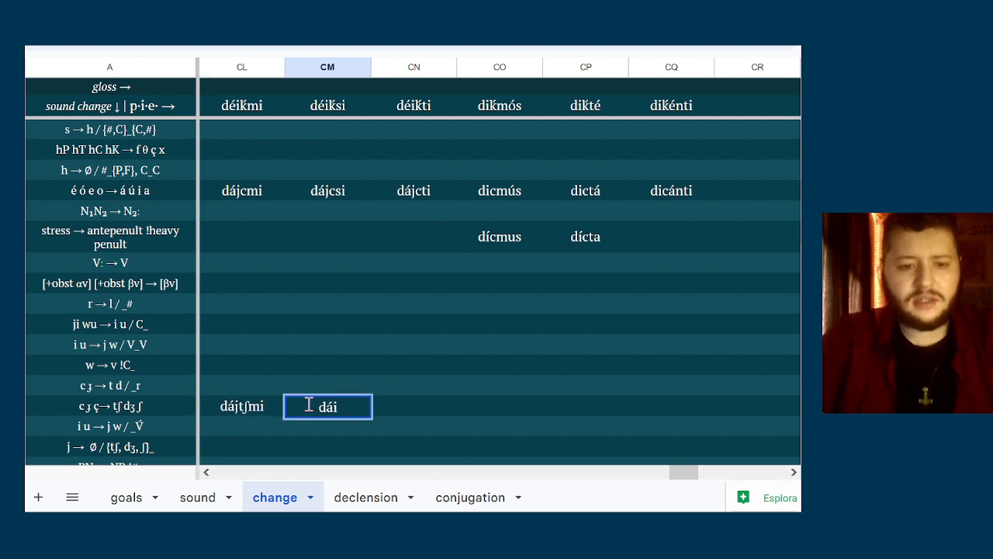
pyautogui.press('BackSpace')
pyautogui.write('jtʃ')
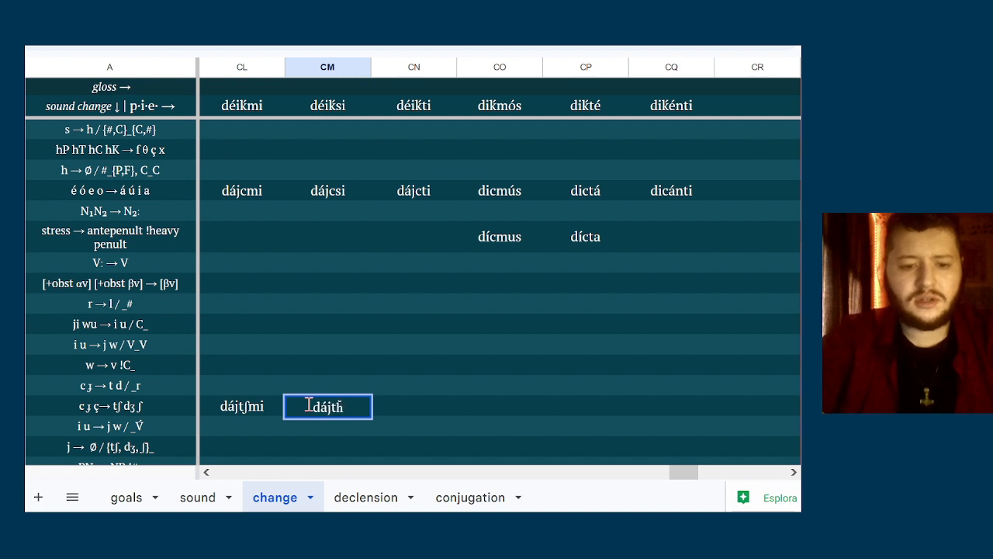
pyautogui.press('BackSpace')
pyautogui.write('ʃ')
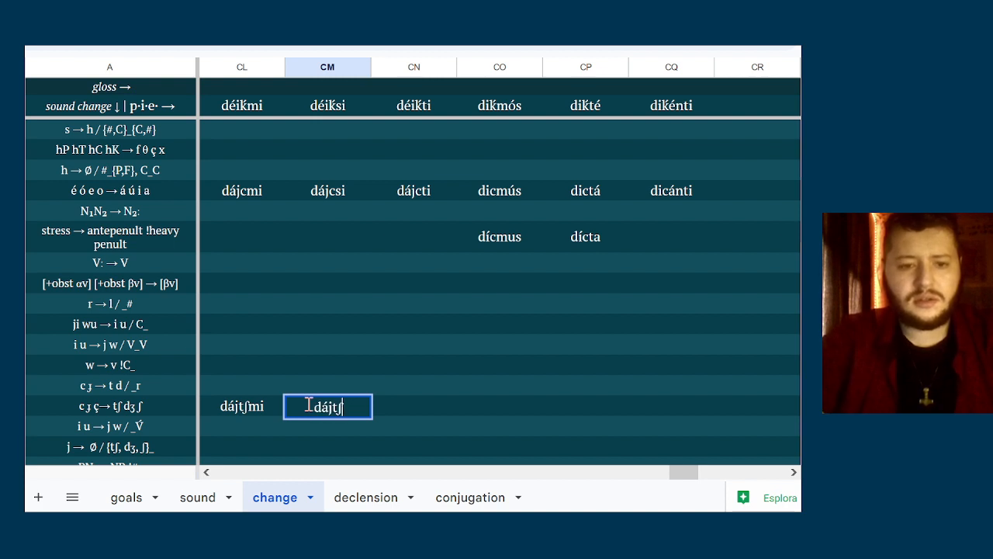
pyautogui.write('si')
# Enter dájtʃti as the third-person singular form in column CN of the tʃ dʒ ʃ row and start column CO with di
pyautogui.click(387, 409)
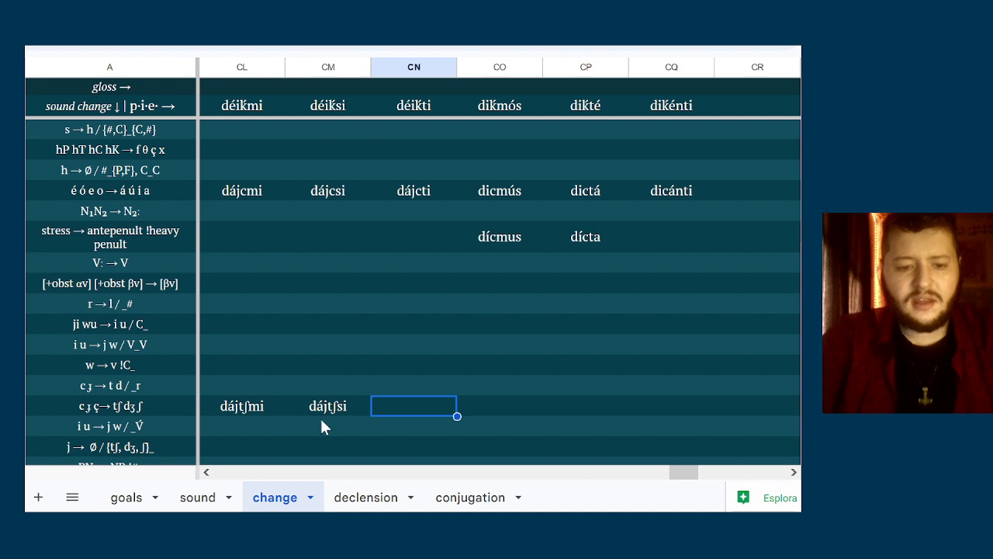
pyautogui.write('d')
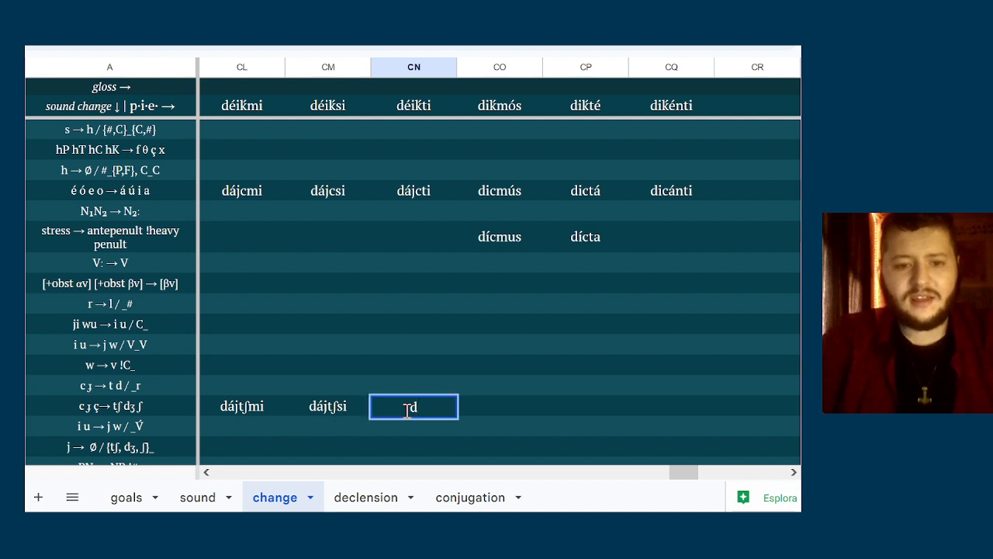
pyautogui.write('ájt')
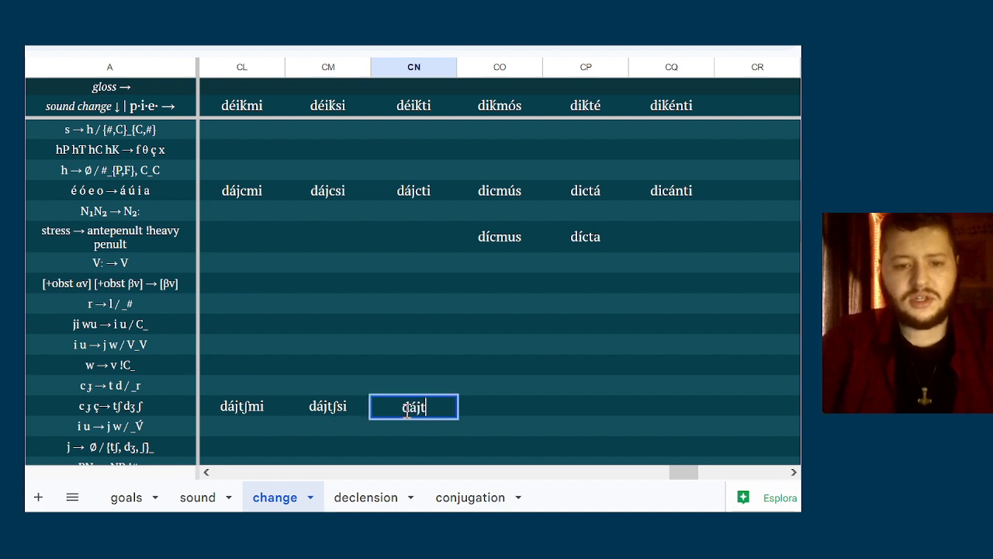
pyautogui.write('ʃti')
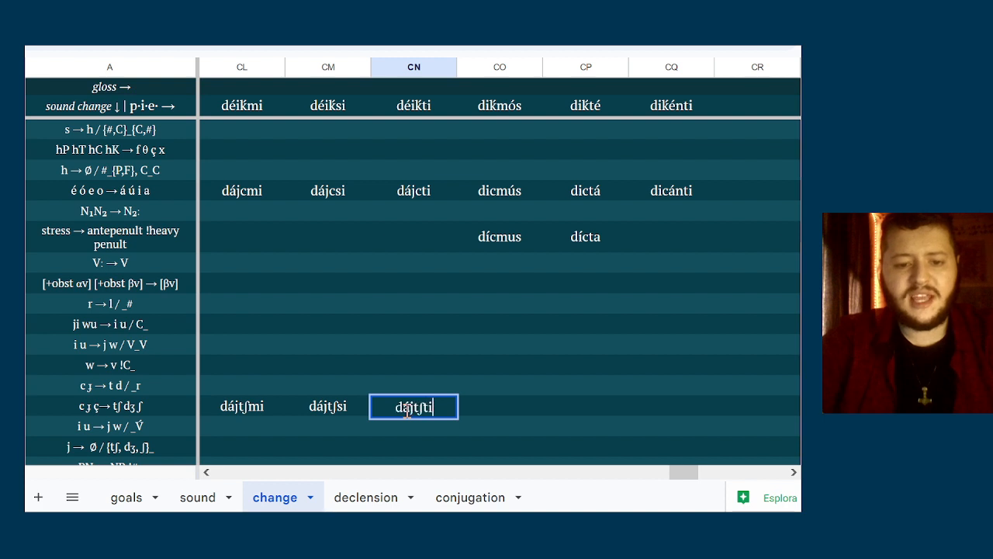
pyautogui.click(496, 406)
pyautogui.write('dí')
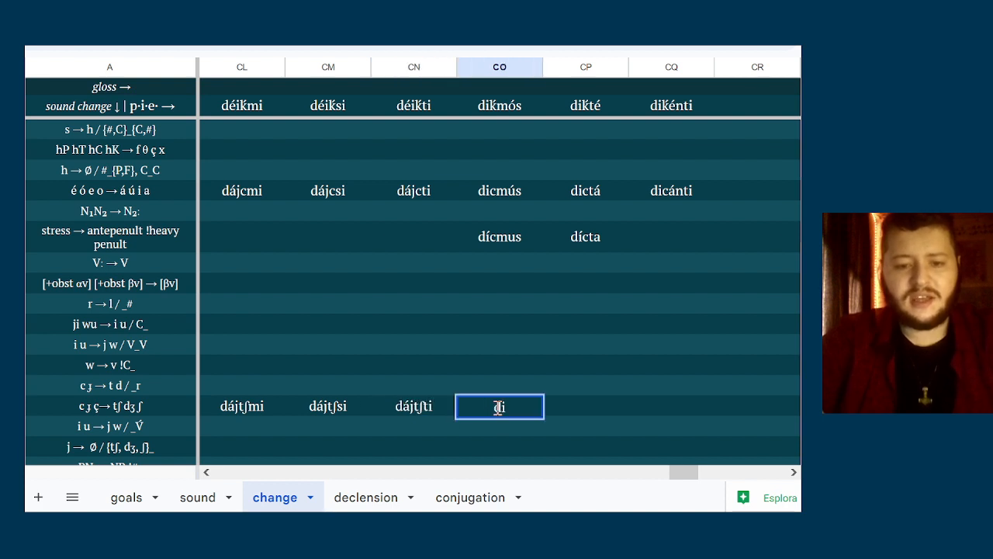
# Remove the stress accent from the first-person singular form in column CL so it reads dajtʃmi
pyautogui.click(242, 405)
pyautogui.press('Home')
pyautogui.hotkey('shift', 'Right')
pyautogui.press('Right')
pyautogui.hotkey('shift', 'Right')
pyautogui.write('a')
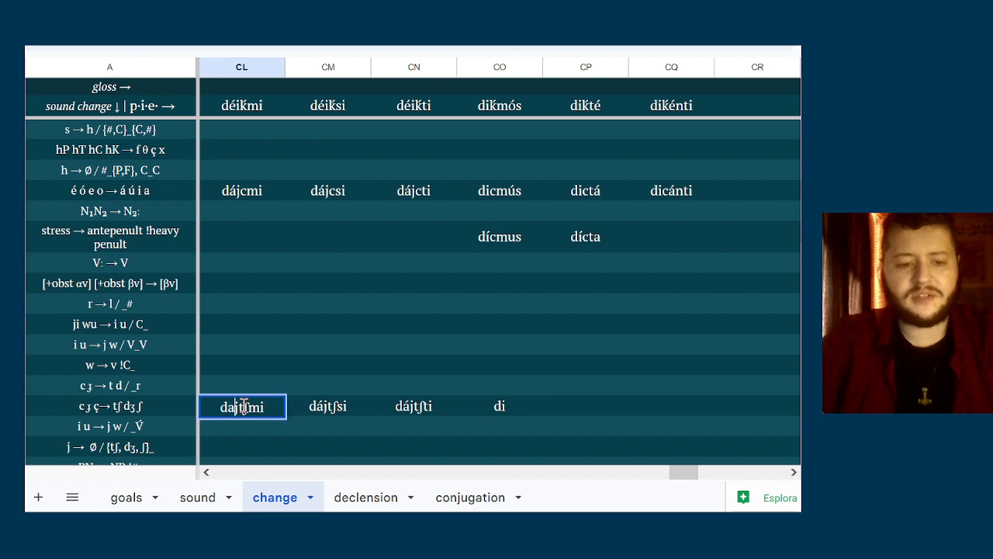
# Remove the stress accent from the second-person singular form in column CM so it reads dajtʃsi
pyautogui.doubleClick(328, 409)
pyautogui.press('Left')
pyautogui.press('Left')
pyautogui.hotkey('shift', 'Right')
pyautogui.write('a')
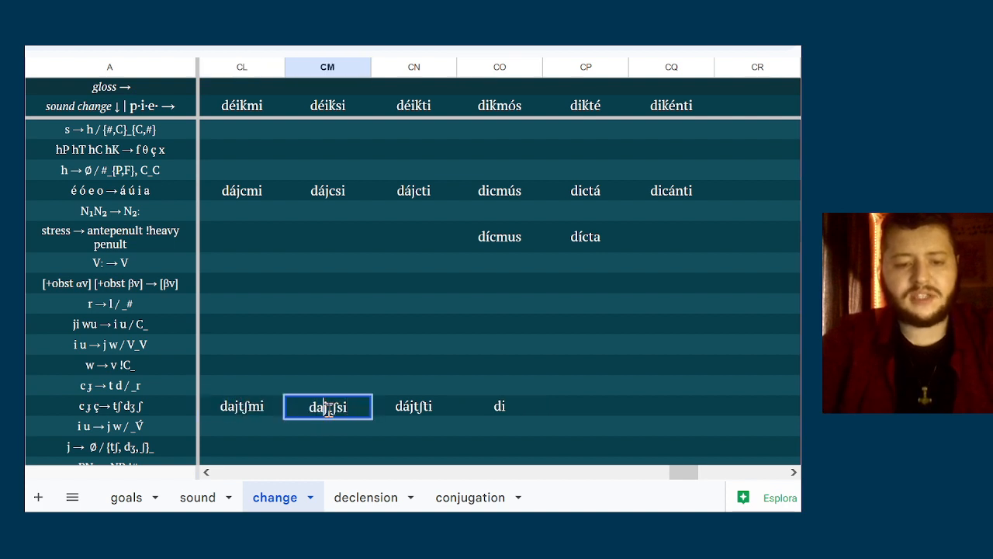
# Remove the stress accent from the third-person singular form in column CN so it reads dajtʃti
pyautogui.doubleClick(412, 406)
pyautogui.press('Home')
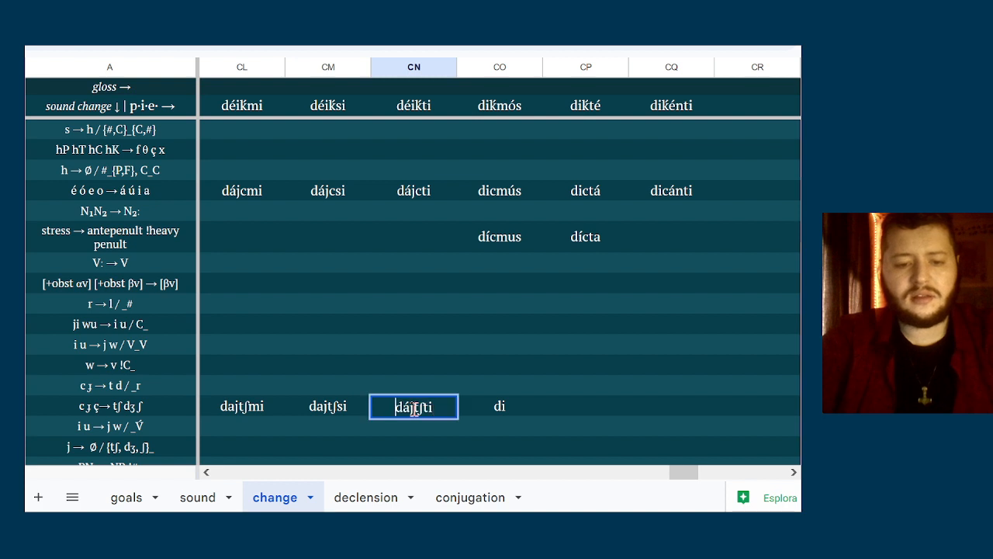
pyautogui.press('Right')
pyautogui.hotkey('shift', 'Right')
pyautogui.write('a')
# Complete the unfinished first-person plural form in column CO of the c ɟ ç → tʃ dʒ ʃ row as ditʃmus
pyautogui.click(512, 403)
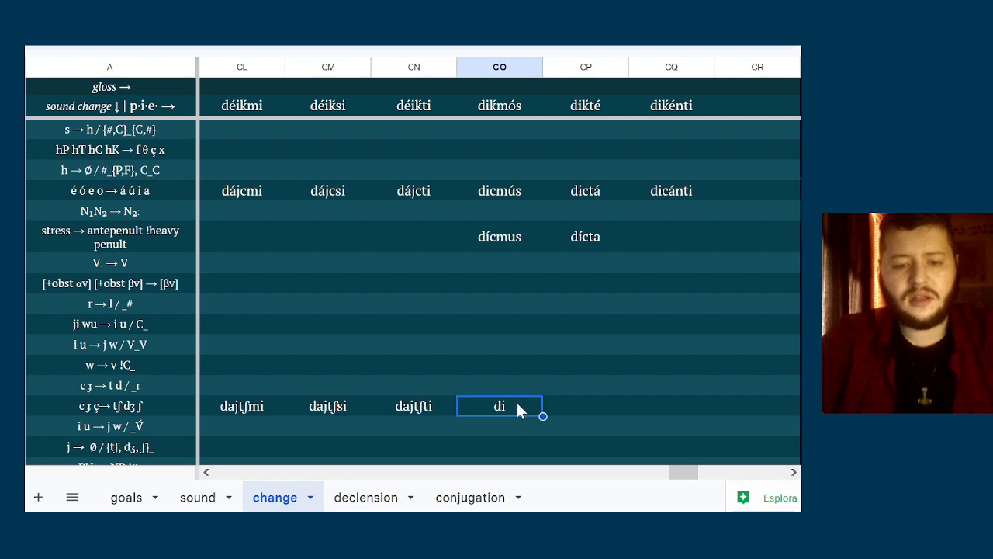
pyautogui.doubleClick(517, 406)
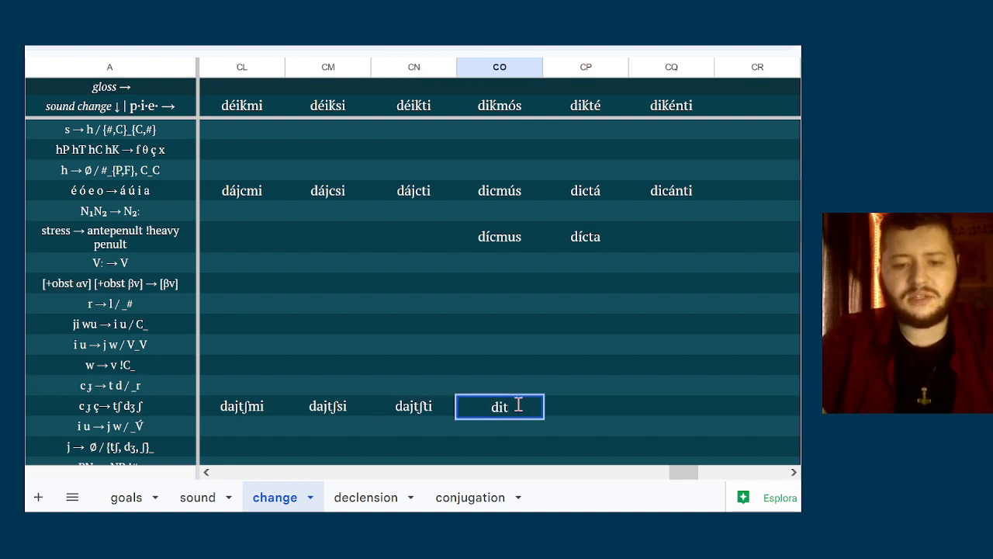
pyautogui.write('tʃmus')
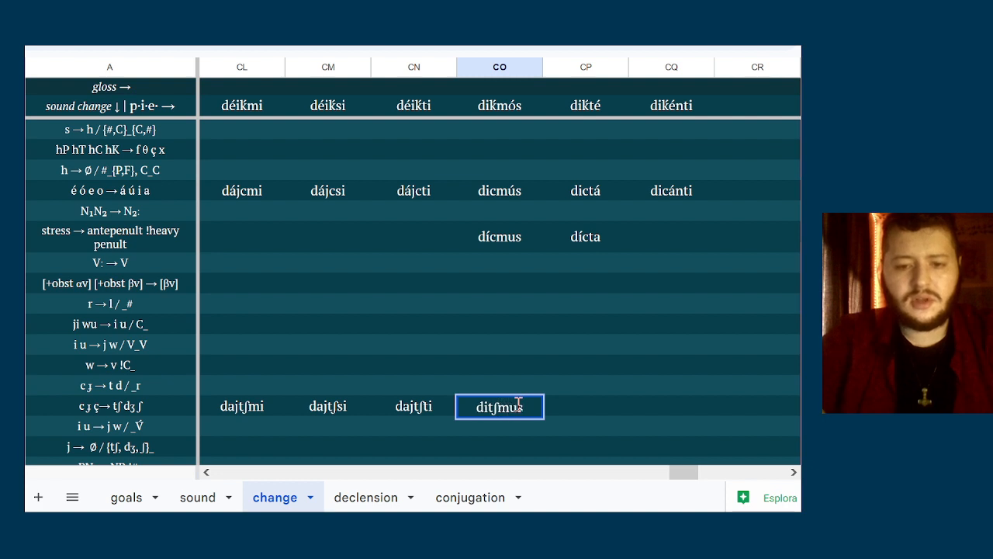
# Enter ditʃta as the second-person plural form in column CP of the c ɟ ç → tʃ dʒ ʃ row
pyautogui.click(560, 403)
pyautogui.write('dic')
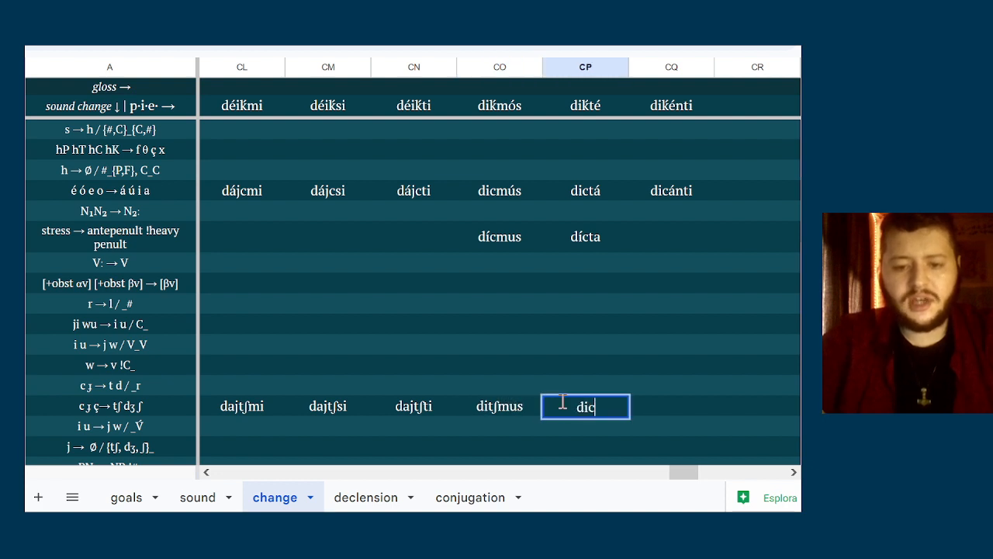
pyautogui.press('BackSpace')
pyautogui.write('tʃta')
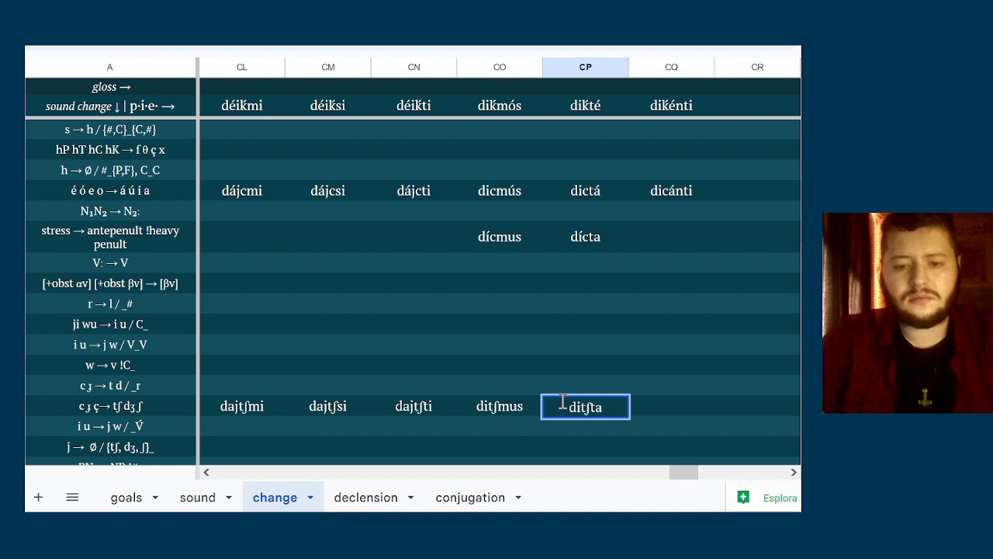
# Enter ditʃanti as the third-person plural form in column CQ of the c ɟ ç → tʃ dʒ ʃ row
pyautogui.press('Tab')
pyautogui.write('dit')
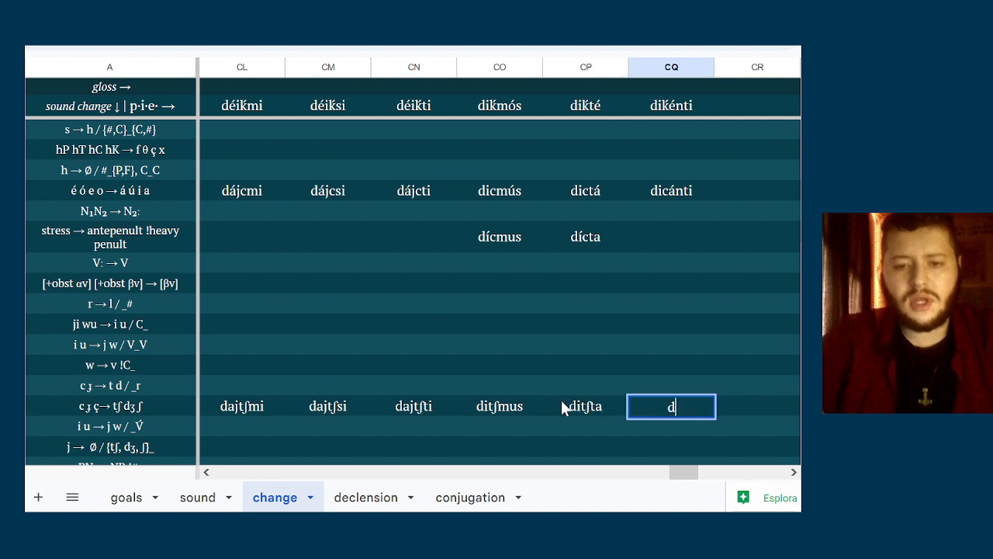
pyautogui.write('ʃanti')
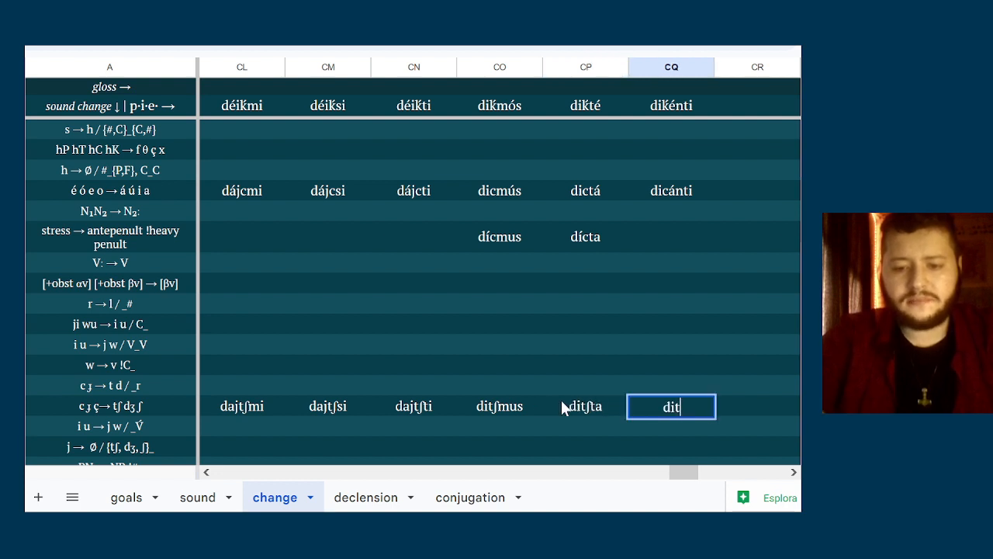
pyautogui.press('Return')
# Examine the sound changes from the i u → j w / _V́ row down for ones that apply to the déiḱ- forms
pyautogui.press('Left')
pyautogui.press('Left')
pyautogui.press('Left')
pyautogui.press('Left')
pyautogui.press('Left')
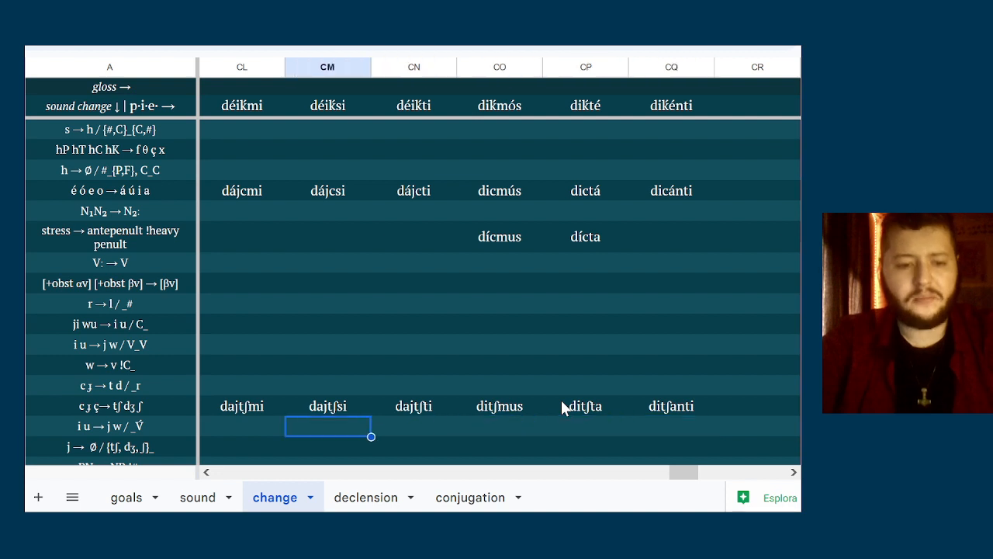
pyautogui.press('Down')
pyautogui.press('Down')
pyautogui.press('Down')
pyautogui.press('Up')
pyautogui.press('Up')
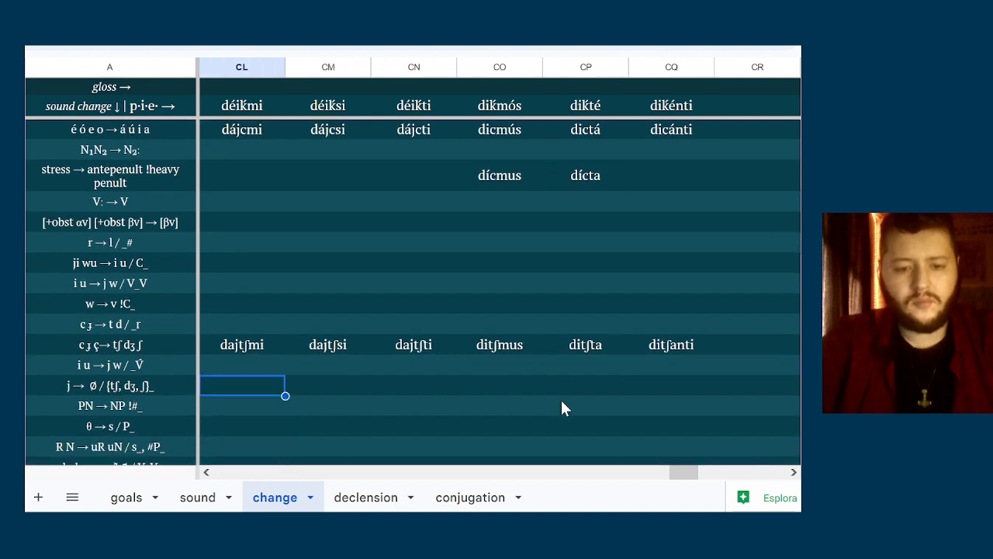
pyautogui.press('Up')
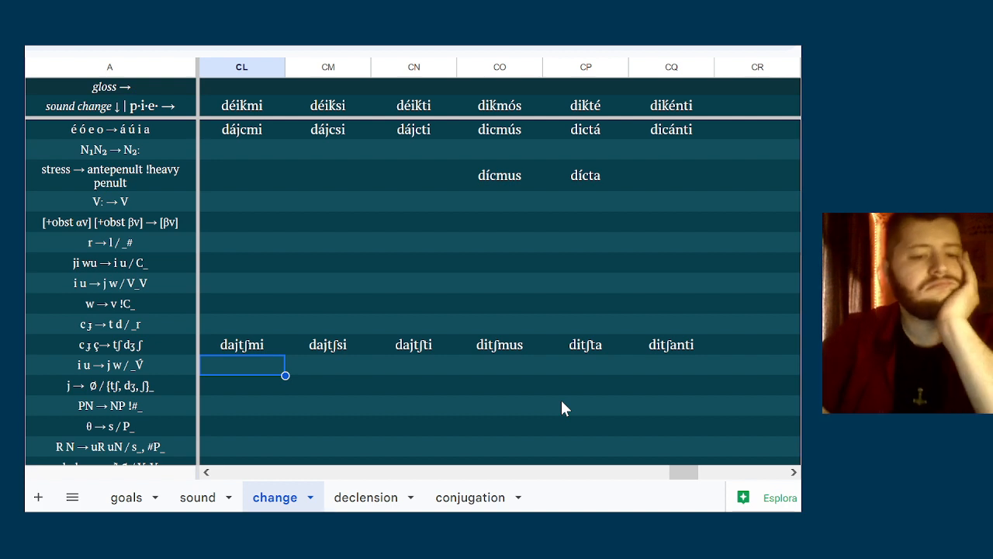
pyautogui.press('Right')
pyautogui.press('Left')
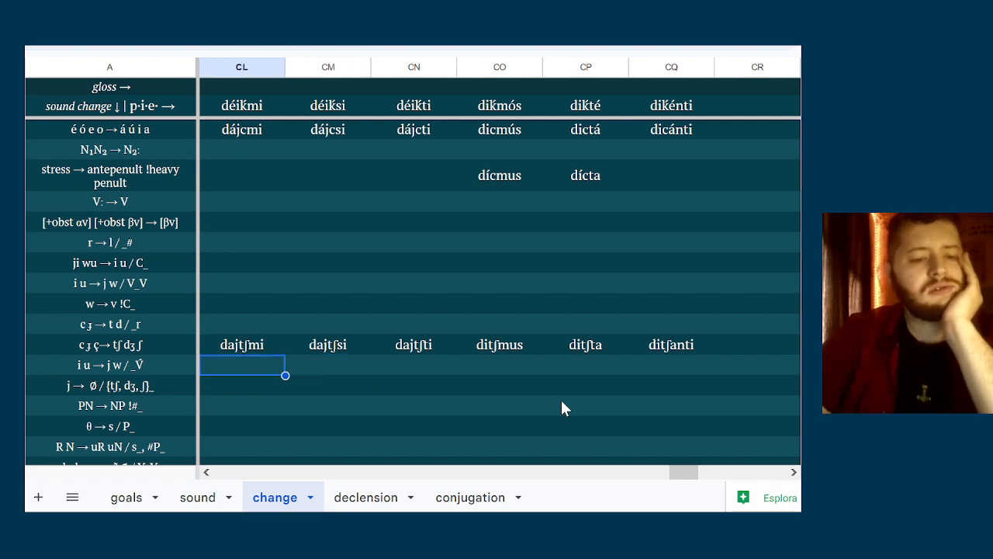
# Check the rules from j → Ø / {tʃ, dʒ, ʃ}_ through p t k s → b d g z / {V,R}_{V,R} against the déiḱ- forms
pyautogui.press('Down')
pyautogui.press('Up')
pyautogui.press('Right')
pyautogui.press('Down')
pyautogui.press('Left')
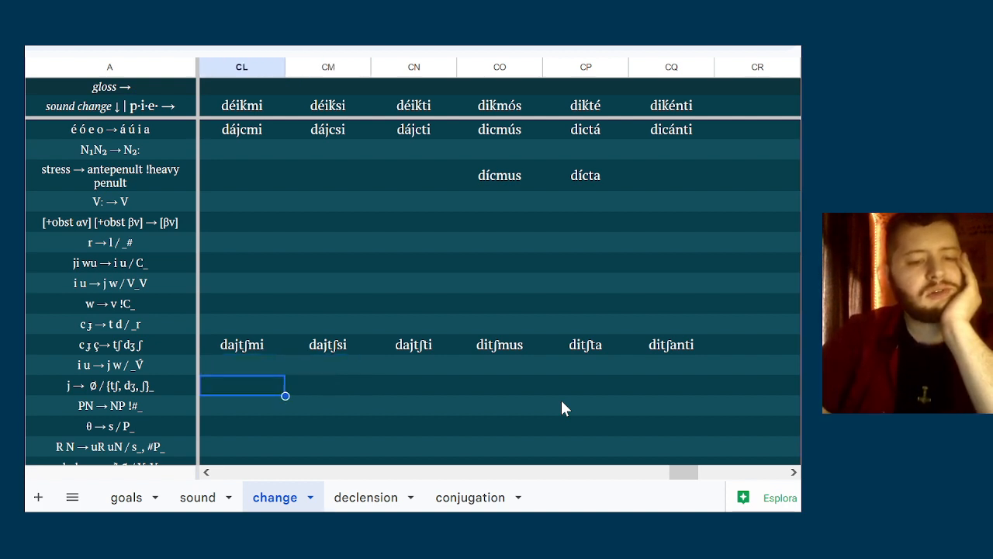
pyautogui.press('Down')
pyautogui.press('Down')
pyautogui.press('Down')
pyautogui.press('Down')
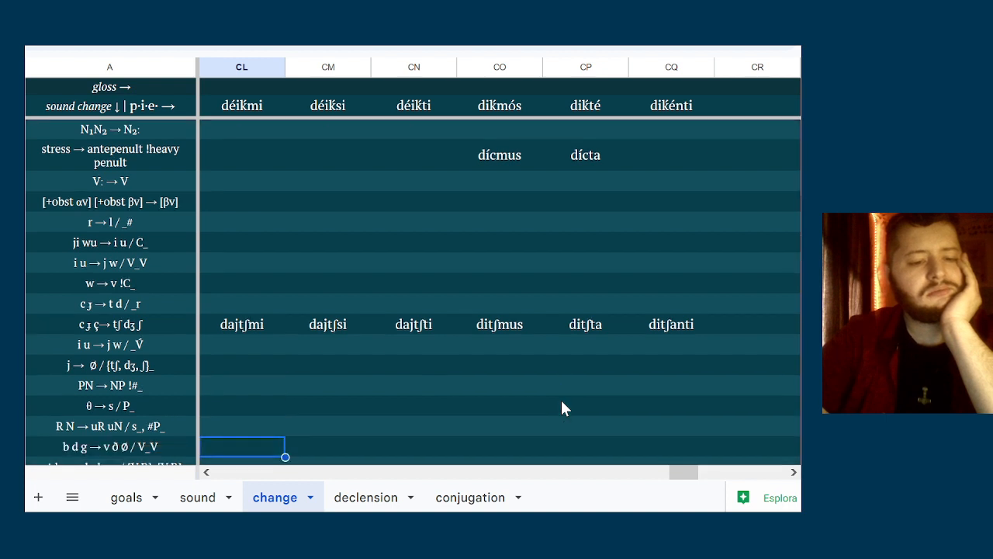
pyautogui.press('Up')
pyautogui.press('Up')
pyautogui.press('Down')
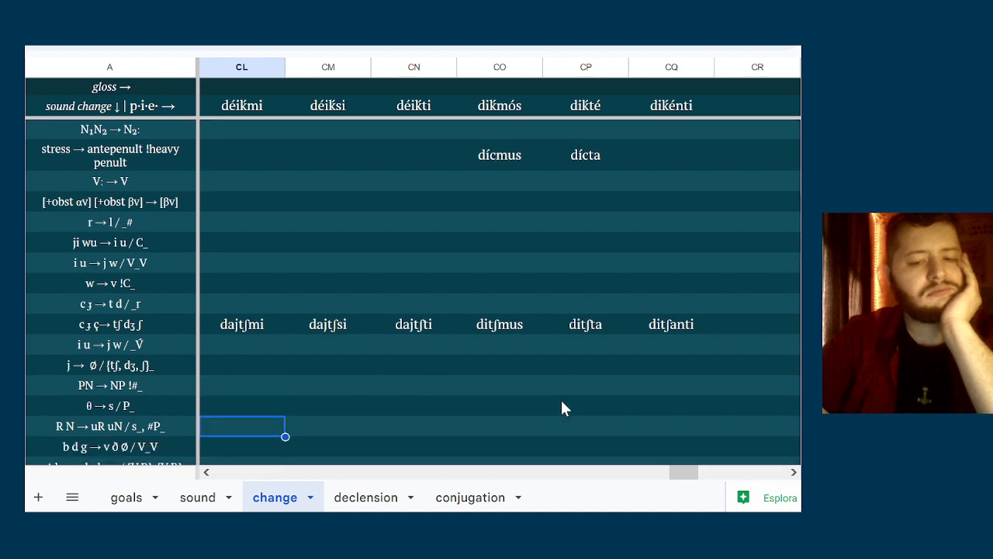
pyautogui.press('Up')
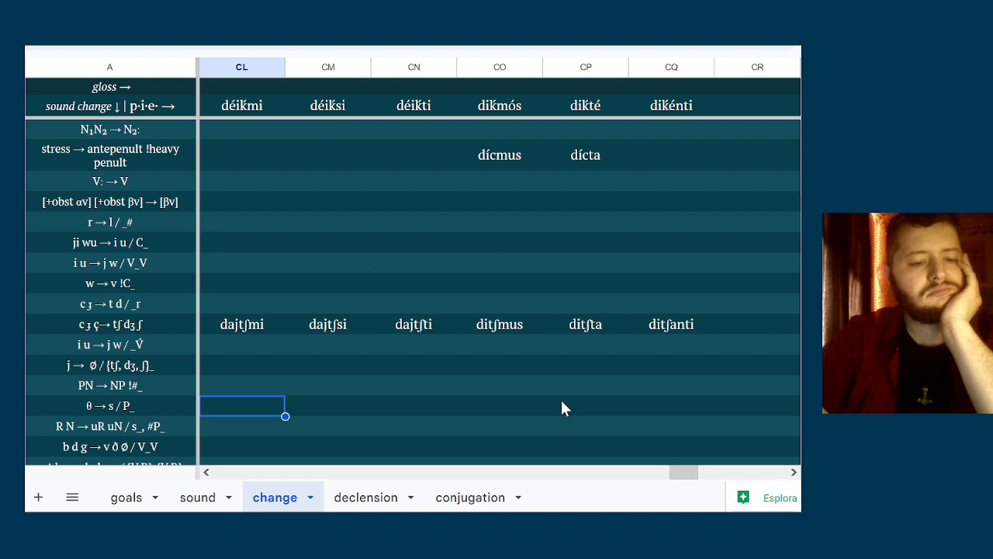
pyautogui.press('Down')
pyautogui.press('Down')
pyautogui.press('Down')
pyautogui.press('Down')
pyautogui.press('Up')
pyautogui.press('Up')
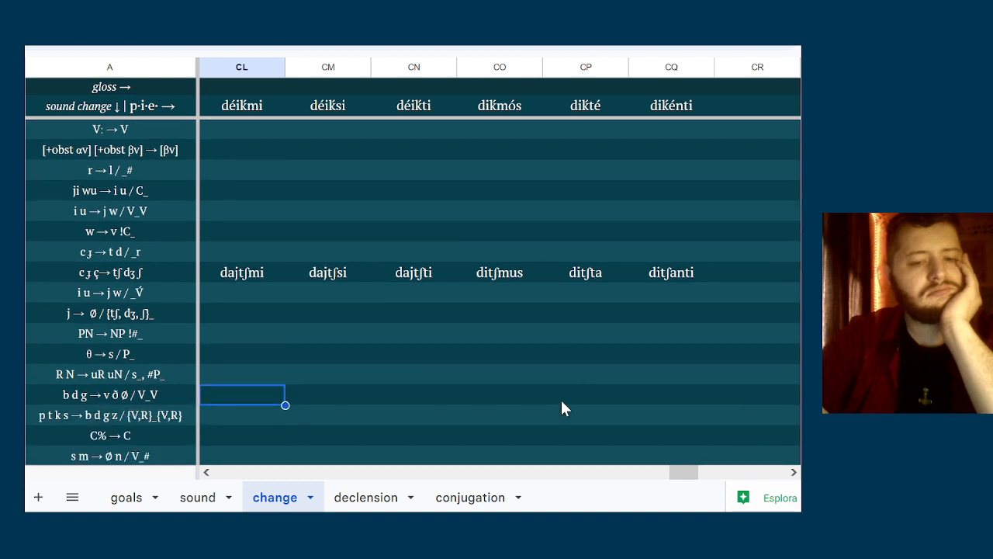
pyautogui.press('Up')
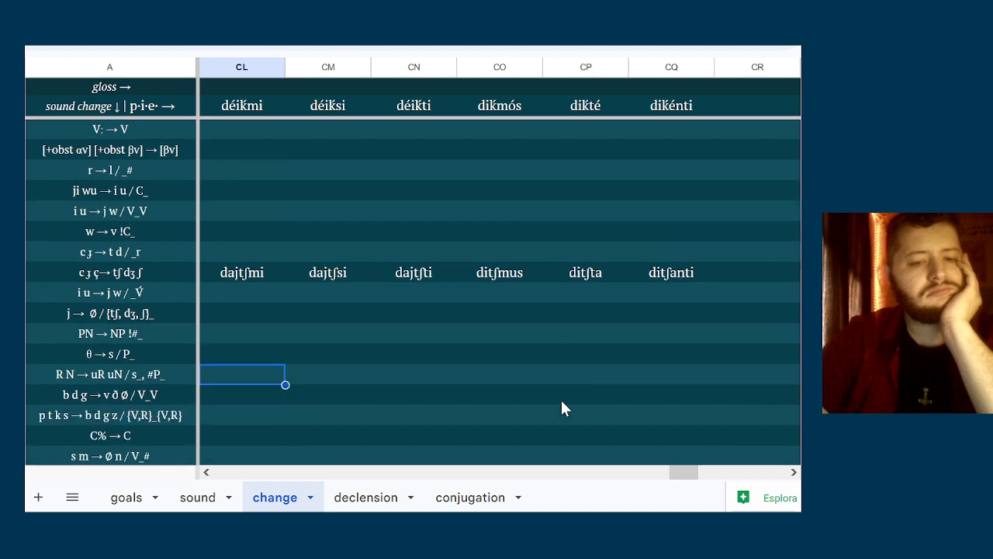
pyautogui.click(159, 390)
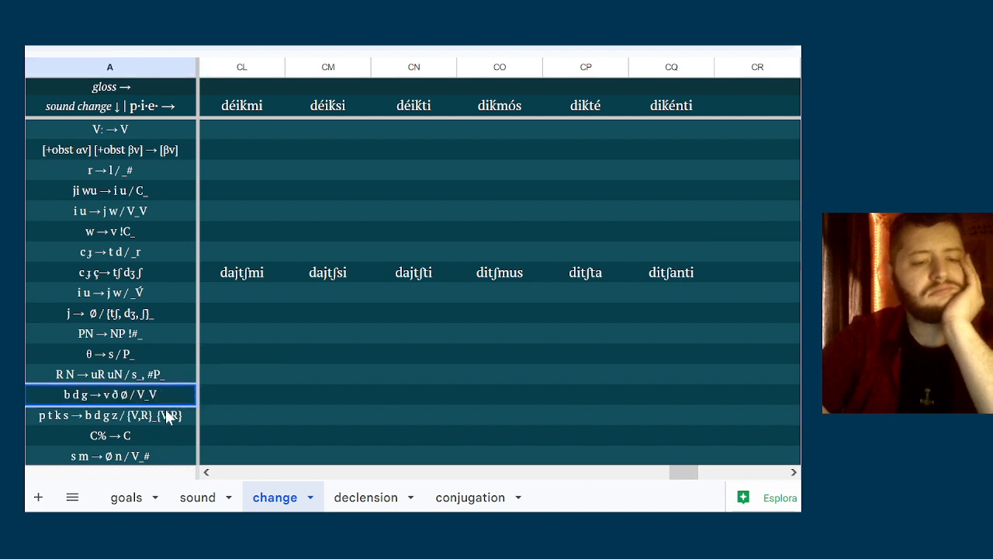
pyautogui.click(170, 415)
pyautogui.click(162, 394)
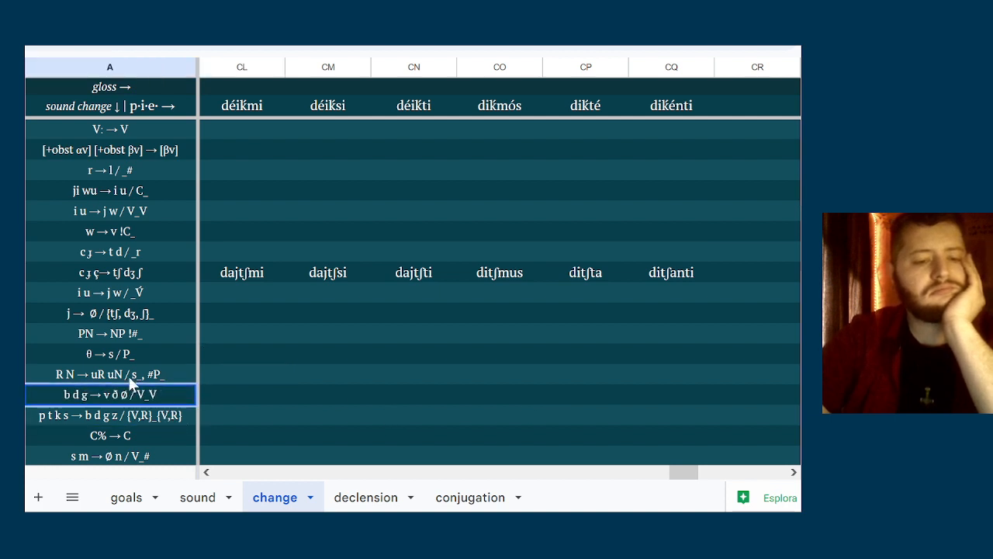
# Replace the s environment in the R N → uR uN rule with [sib], making it R N → uR uN / [sib]_, #P_
pyautogui.click(132, 374)
pyautogui.press('Home')
pyautogui.hotkey('ctrl', 'Right')
pyautogui.hotkey('ctrl', 'Right')
pyautogui.hotkey('ctrl', 'Right')
pyautogui.hotkey('ctrl', 'Right')
pyautogui.hotkey('ctrl', 'Right')
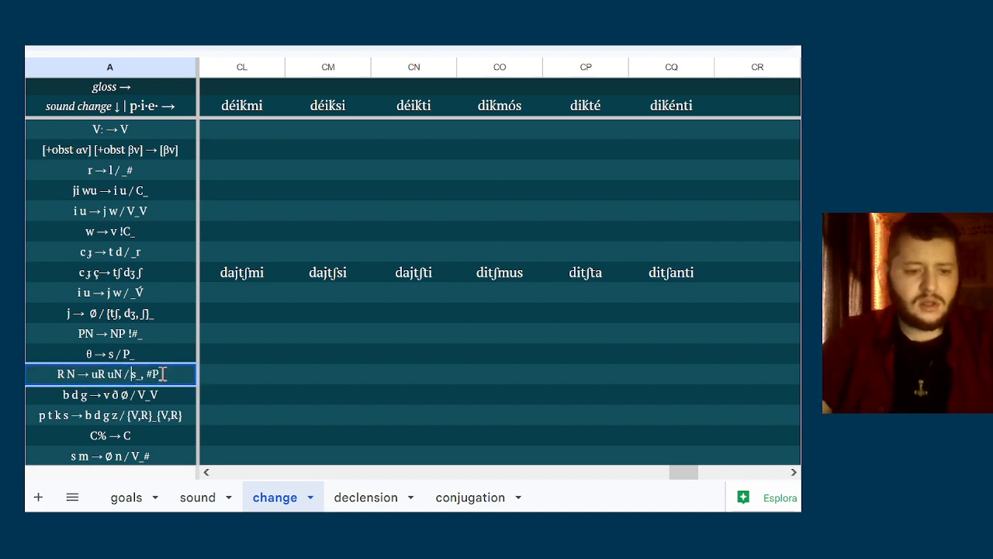
pyautogui.press('Delete')
pyautogui.write('[')
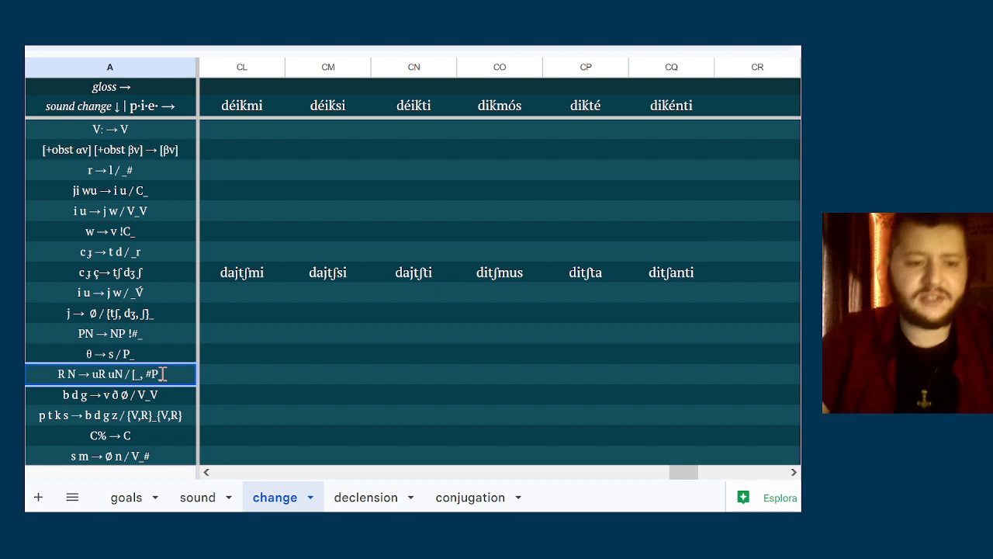
pyautogui.write('sib')
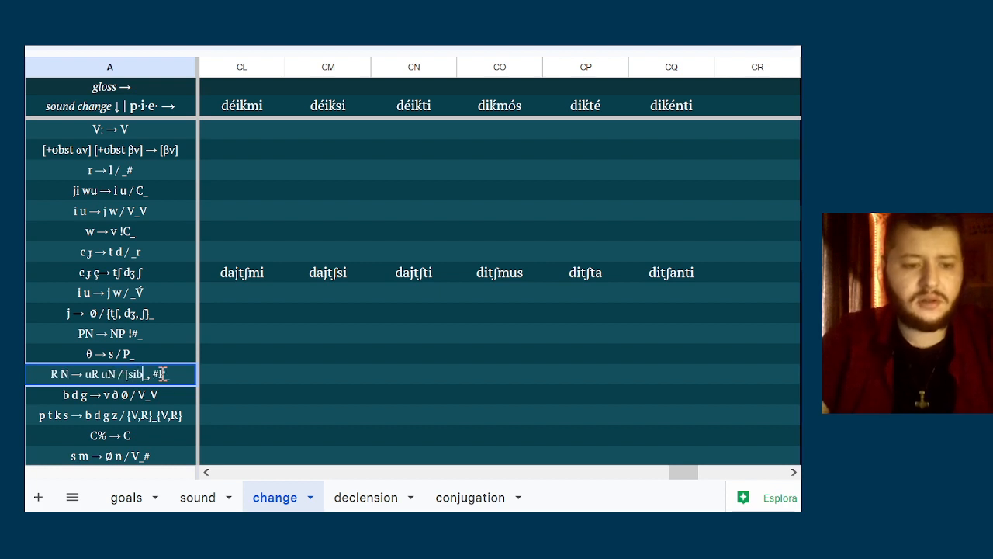
pyautogui.write(']')
pyautogui.click(233, 370)
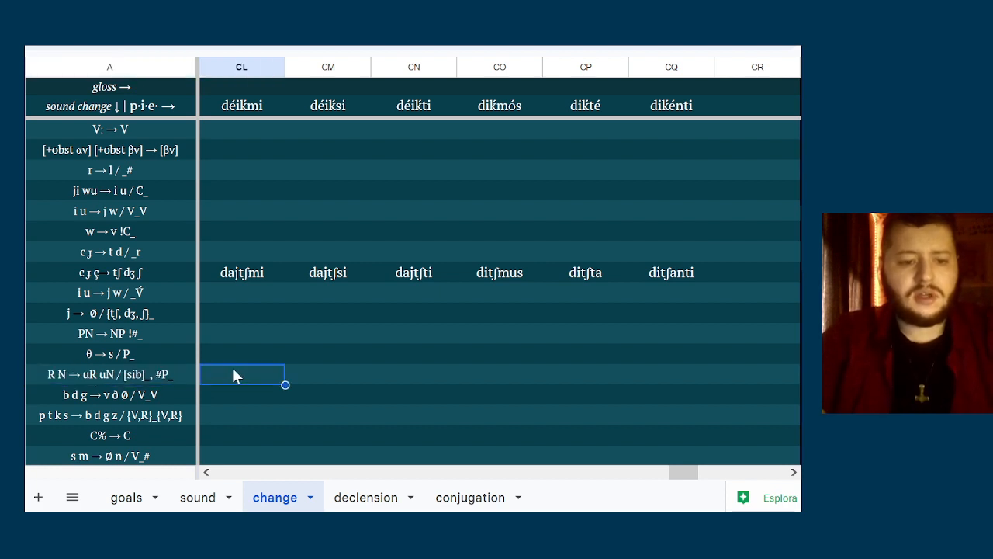
# Enter ditʃumus as the first-person plural form in column CO of the θ → s / P_ row
pyautogui.press('Right')
pyautogui.press('Up')
pyautogui.press('Right')
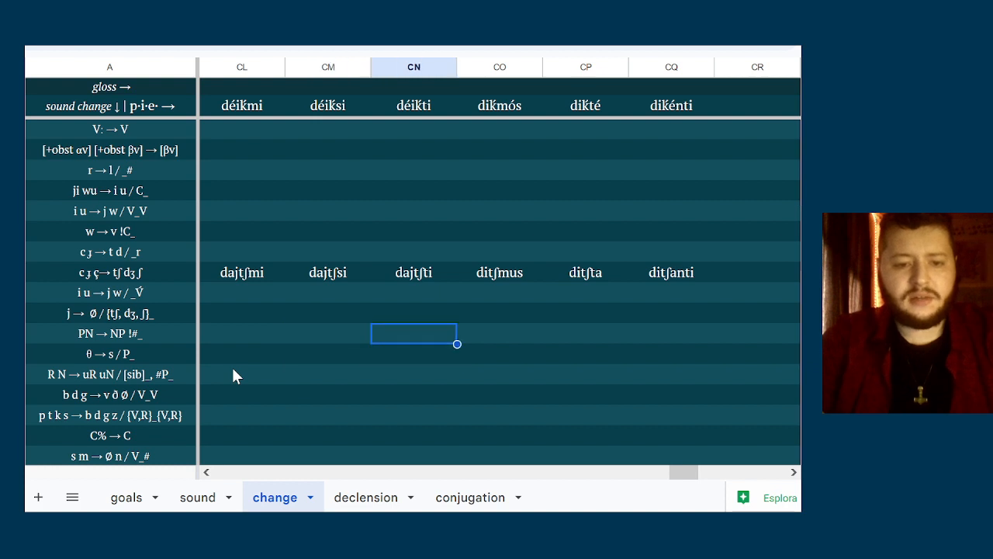
pyautogui.press('Right')
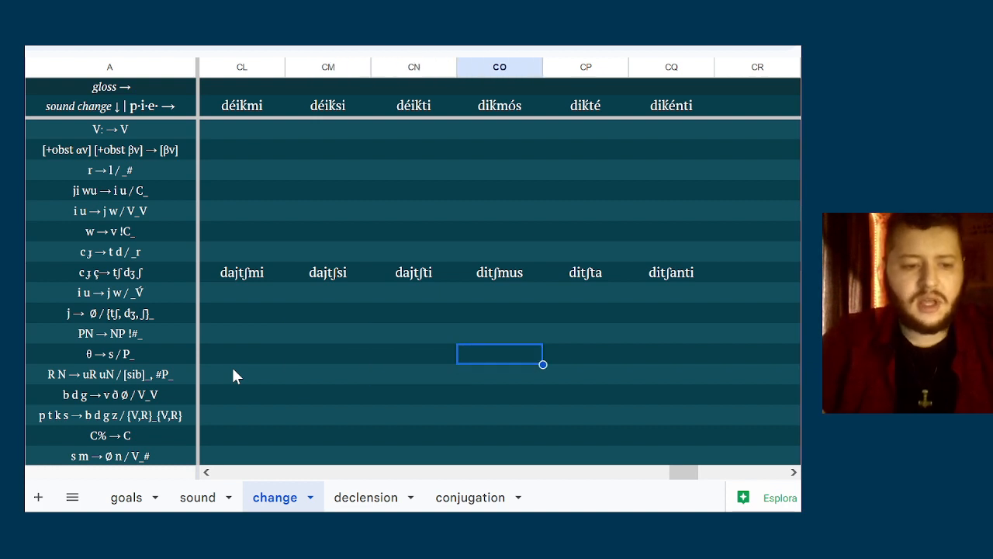
pyautogui.write('di')
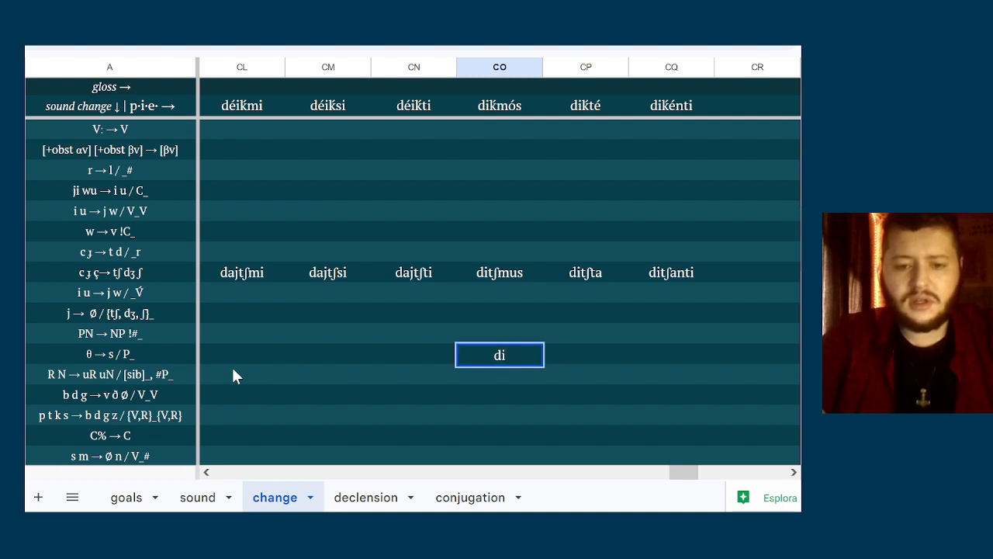
pyautogui.write('tʃumus')
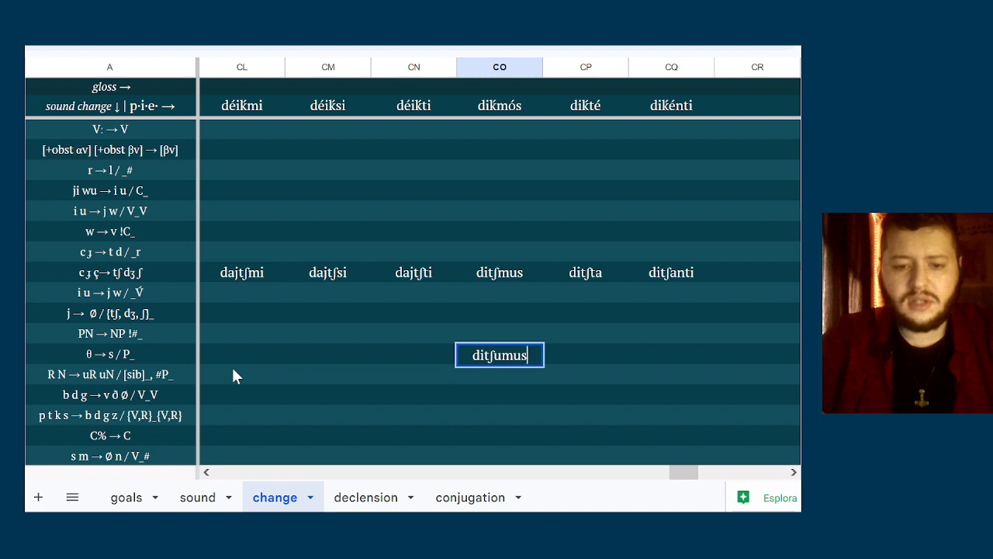
pyautogui.click(595, 359)
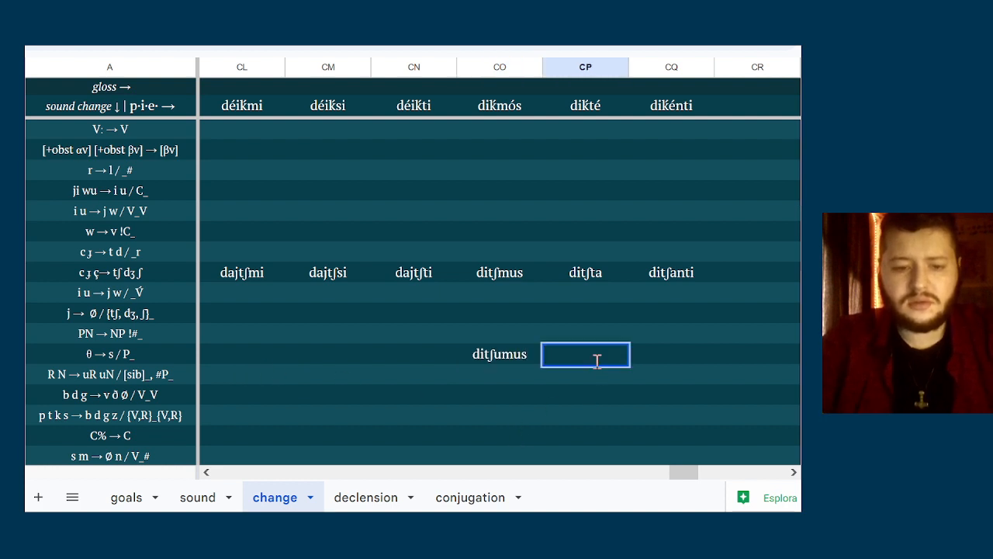
# Review the tʃ forms in columns CL to CQ against the sound changes listed beneath them
pyautogui.click(385, 338)
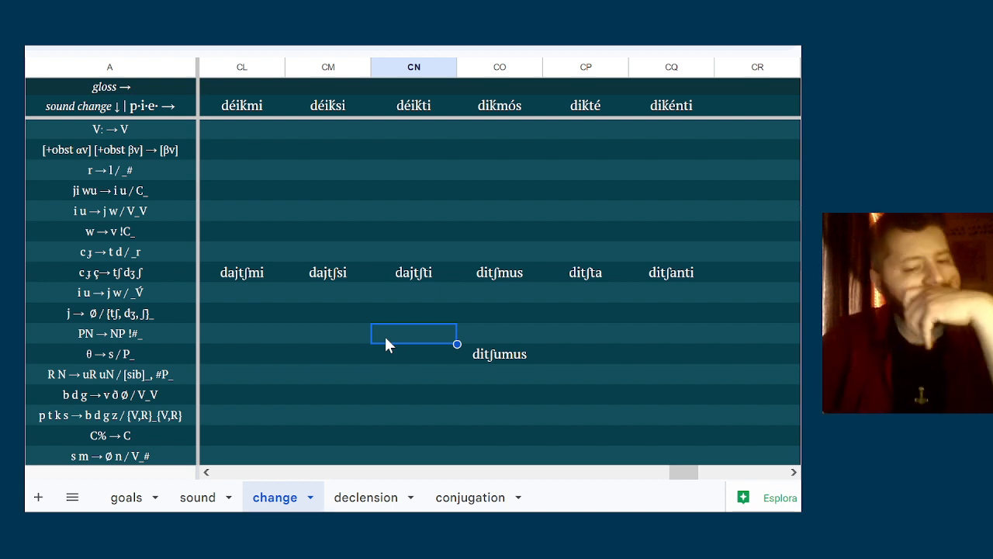
pyautogui.press('Left')
pyautogui.press('Left')
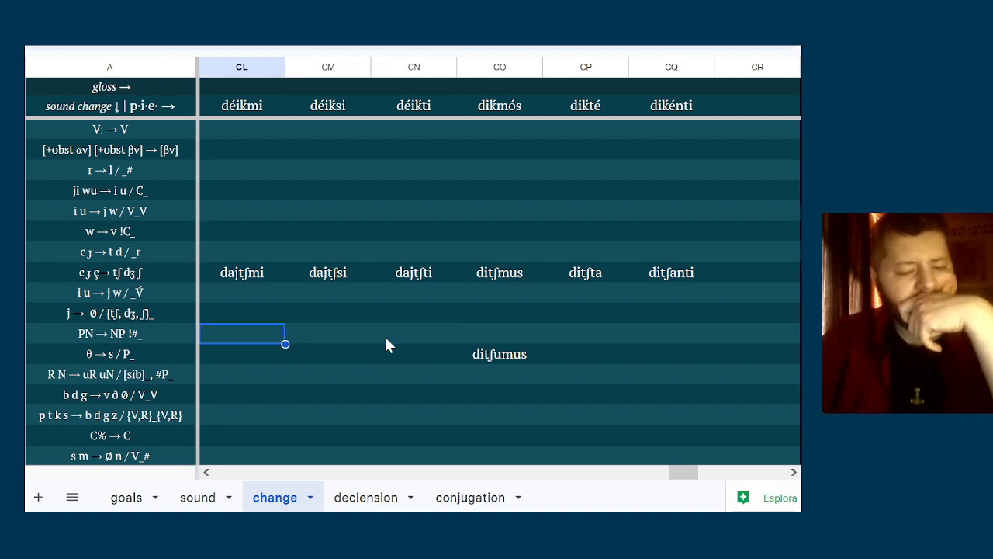
pyautogui.press('Down')
pyautogui.press('Up')
pyautogui.press('Up')
pyautogui.press('Up')
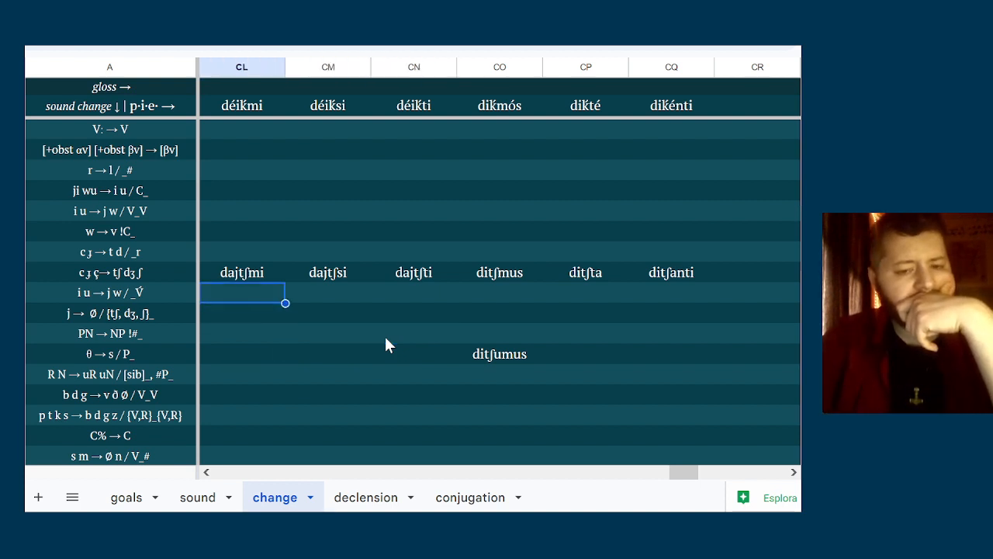
pyautogui.press('Right')
pyautogui.press('Right')
pyautogui.press('Right')
pyautogui.press('Down')
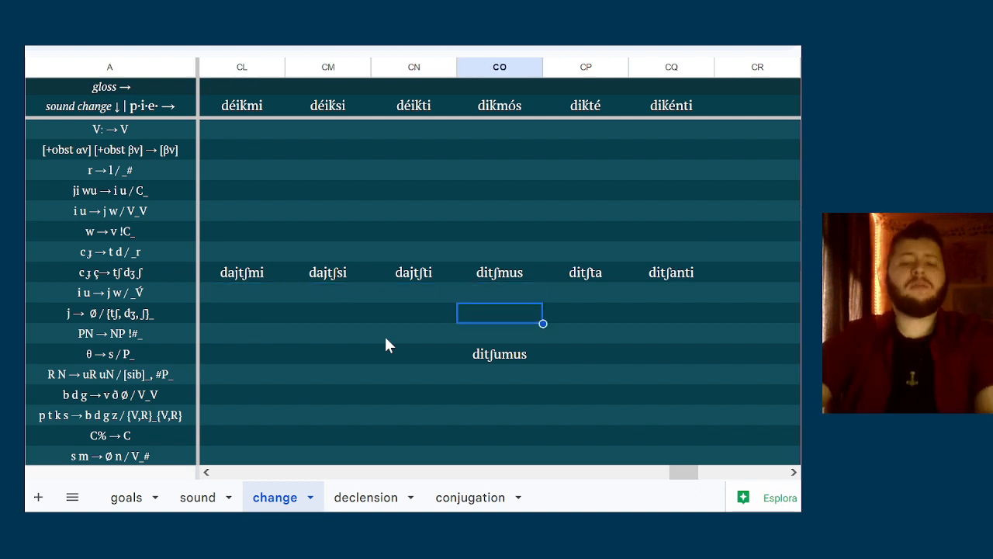
pyautogui.press('Right')
pyautogui.press('Right')
pyautogui.press('Left')
pyautogui.press('Left')
pyautogui.press('Left')
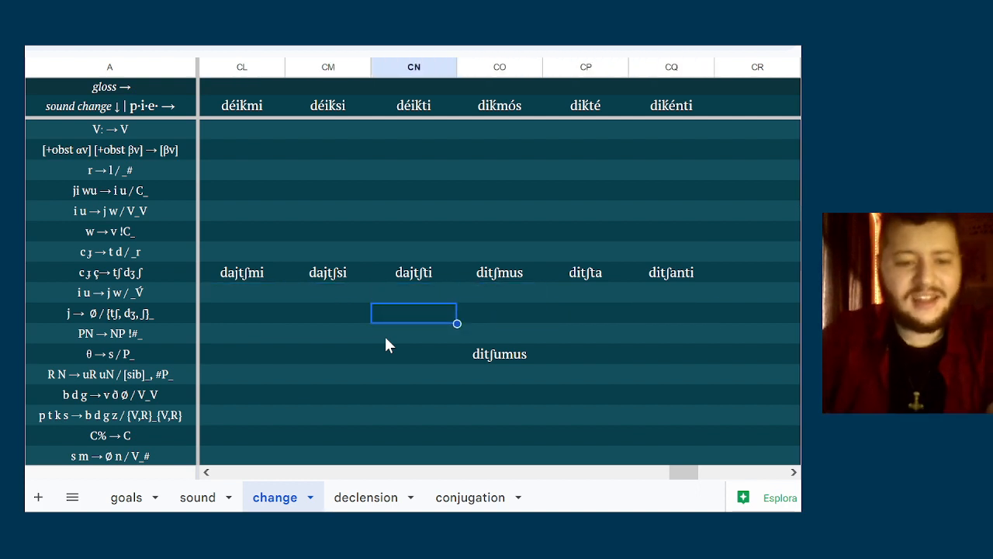
pyautogui.press('Up')
pyautogui.press('Left')
pyautogui.press('Left')
pyautogui.press('Up')
pyautogui.press('Right')
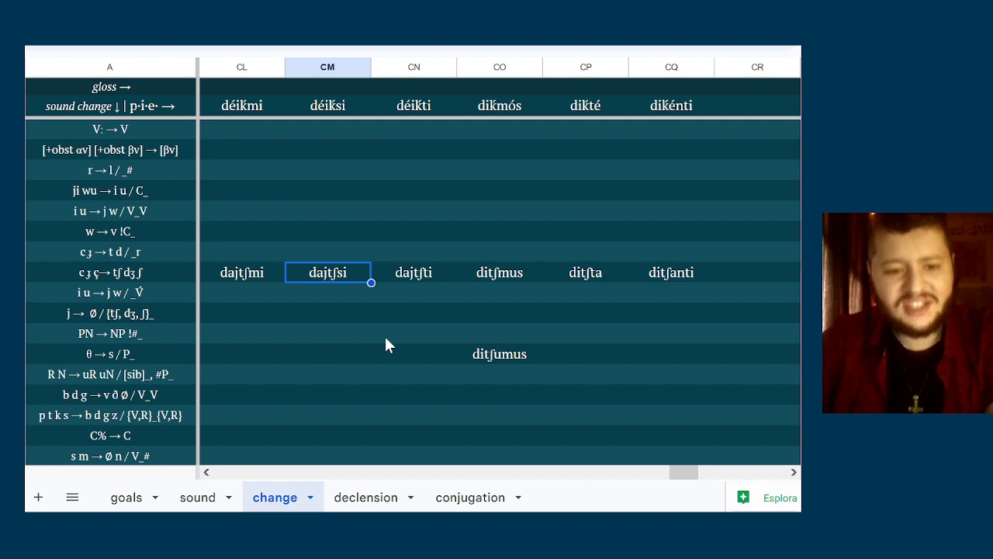
pyautogui.press('Left')
pyautogui.press('Right')
pyautogui.press('Right')
pyautogui.press('Right')
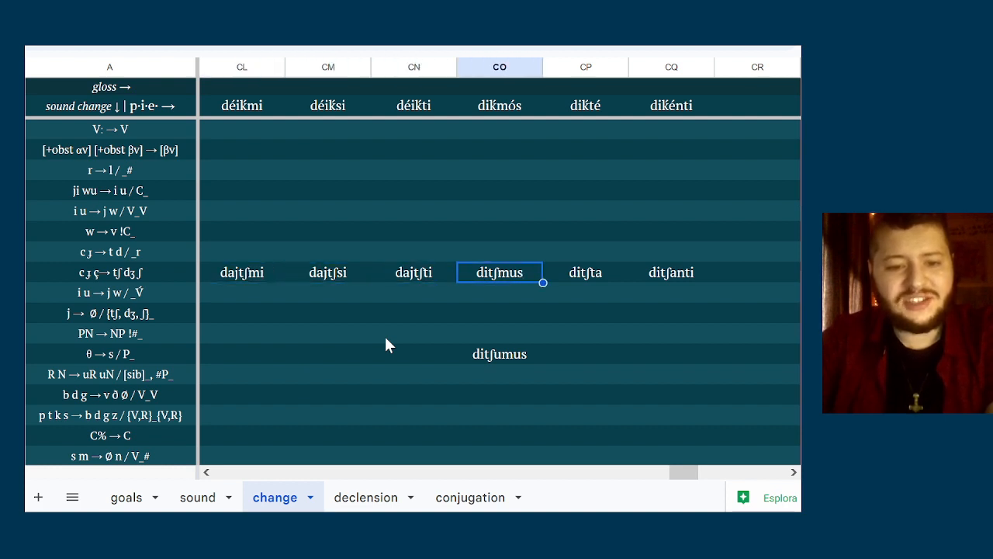
pyautogui.press('Right')
pyautogui.press('Right')
pyautogui.press('Down')
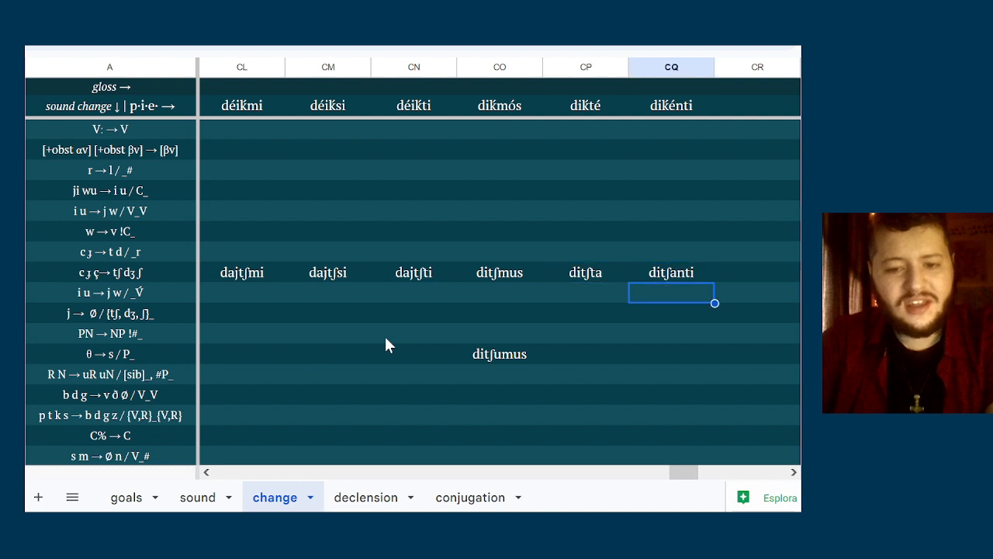
pyautogui.press('Left')
pyautogui.press('Down')
pyautogui.press('Down')
pyautogui.press('Down')
pyautogui.press('Down')
pyautogui.press('Down')
pyautogui.press('Down')
pyautogui.press('Down')
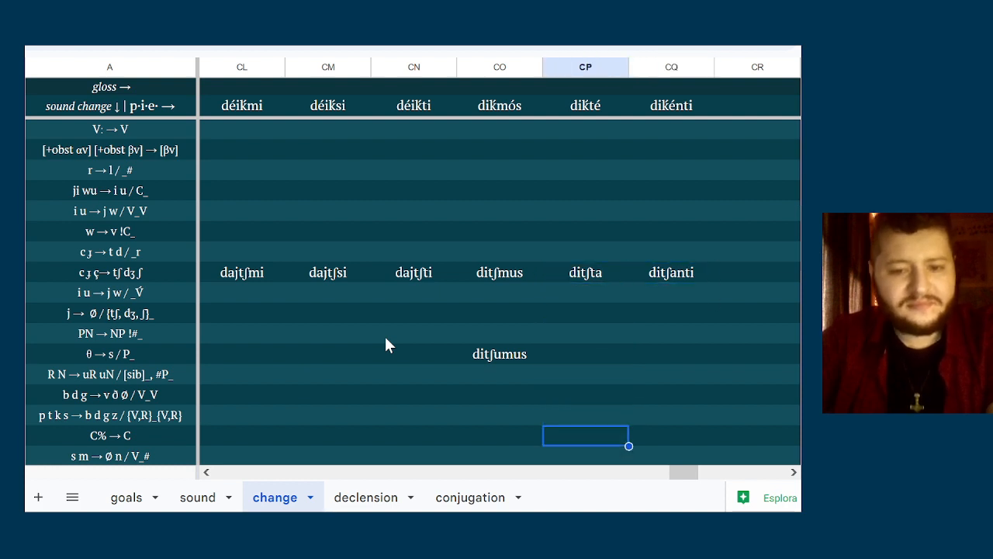
pyautogui.press('Down')
# Clear ditʃumus from column CO of the θ → s / P_ row
pyautogui.press('Up')
pyautogui.press('Up')
pyautogui.press('Up')
pyautogui.press('Left')
pyautogui.press('Up')
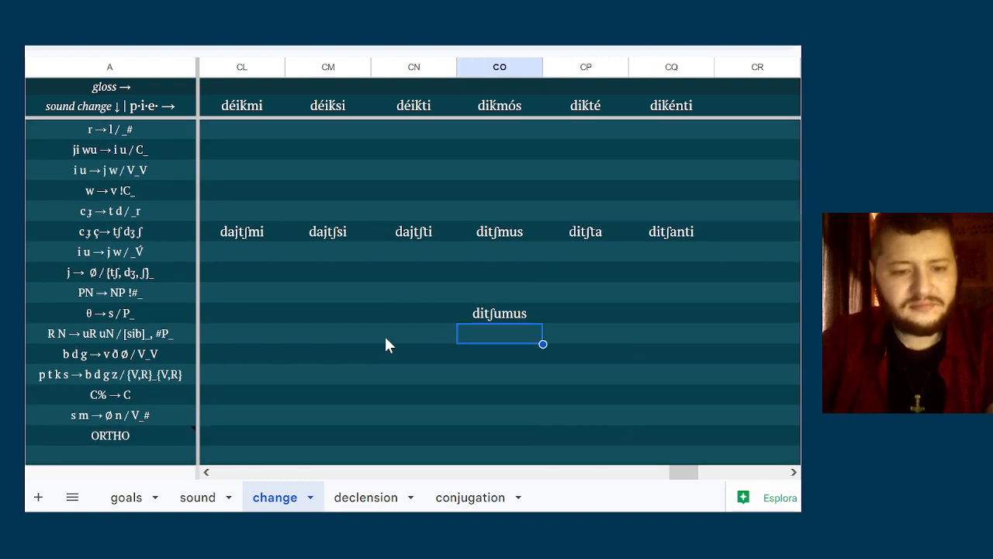
pyautogui.press('Up')
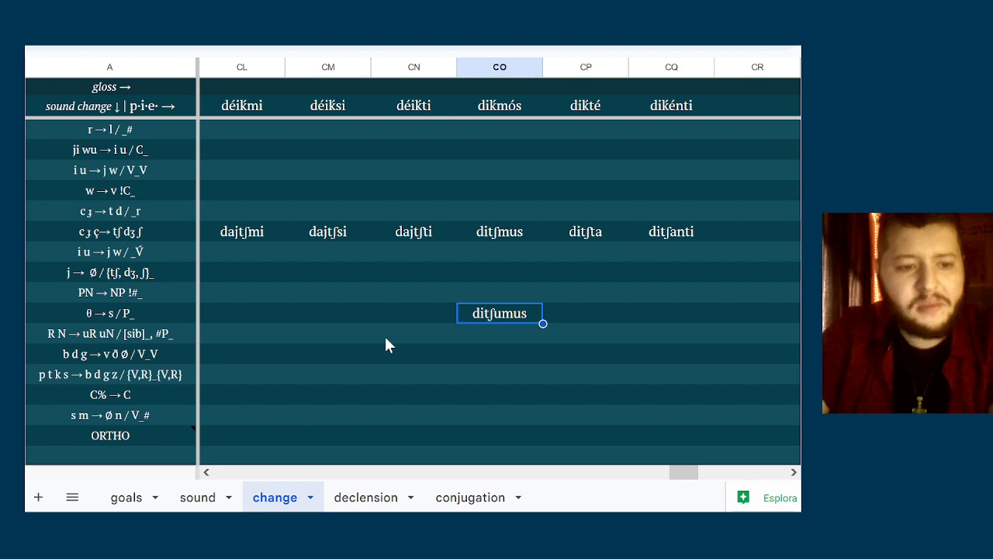
pyautogui.press('Delete')
# Insert a blank row between the c ɟ ç → tʃ dʒ ʃ row and the i u → j w / _V́ row
pyautogui.rightClick(12, 252)
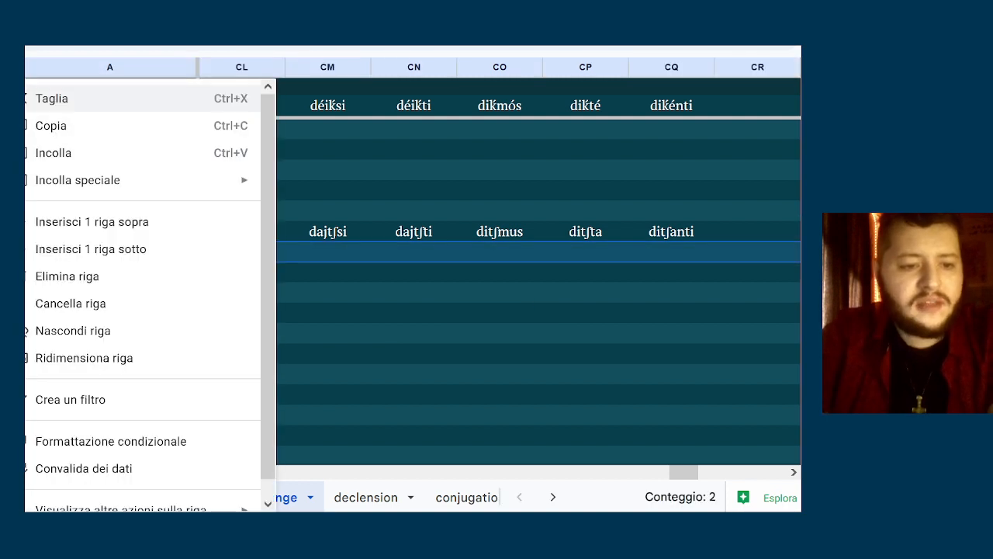
pyautogui.click(54, 261)
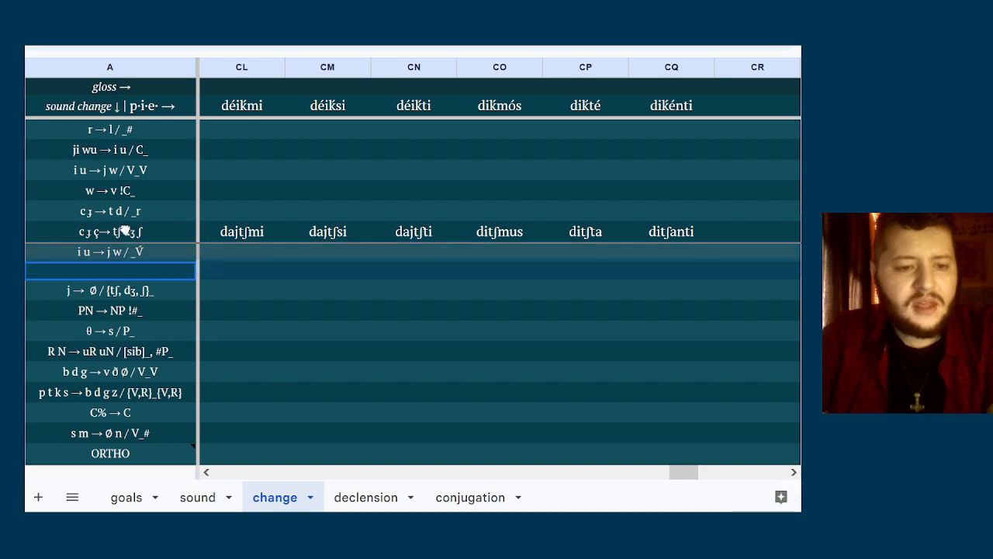
pyautogui.moveTo(124, 231); pyautogui.dragTo(126, 234)
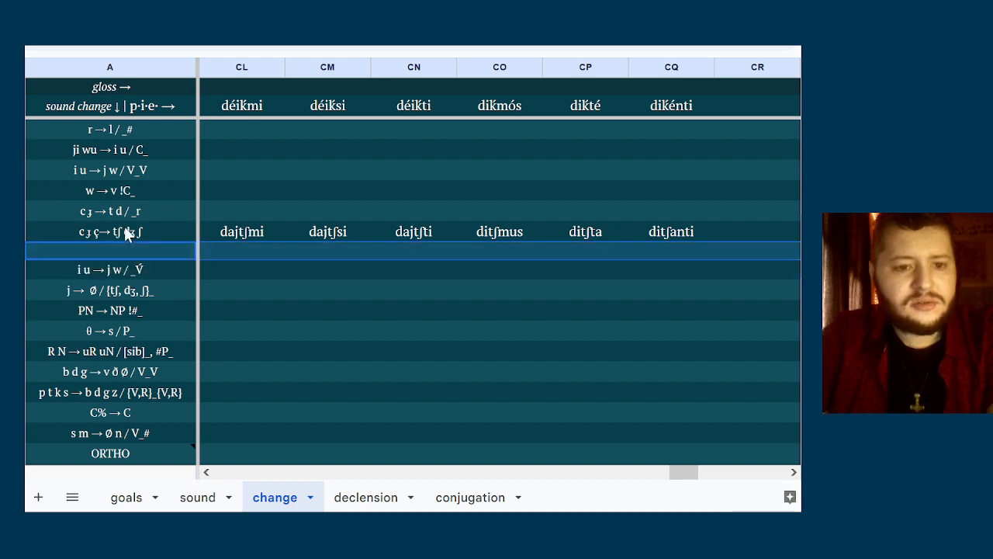
# Enter the sound change tʃ dʒ → ʃ ʒ / _C in column A of the blank row below c ɟ ç → tʃ dʒ ʃ
pyautogui.doubleClick(118, 248)
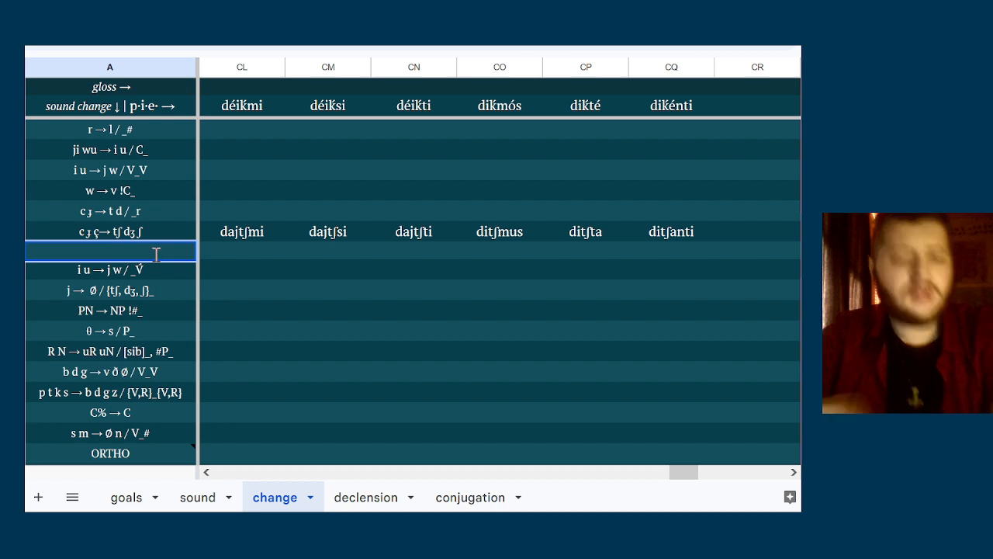
pyautogui.write('b')
pyautogui.press('BackSpace')
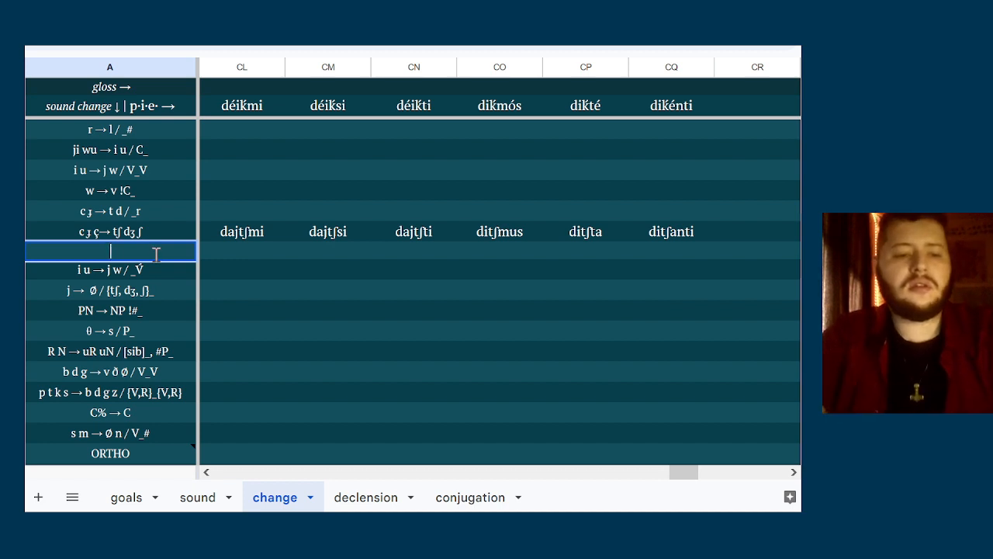
pyautogui.write('tʃ')
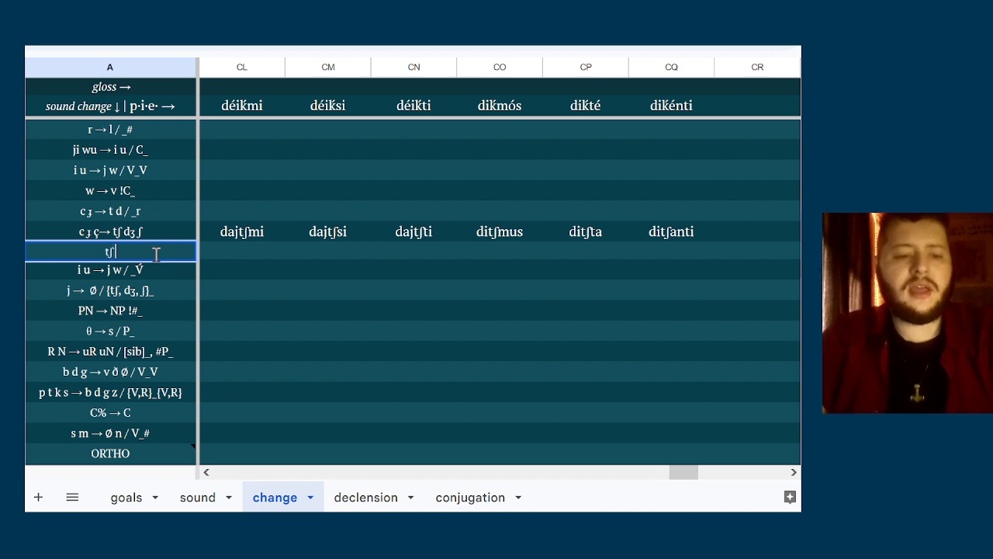
pyautogui.write(' dʒ → ')
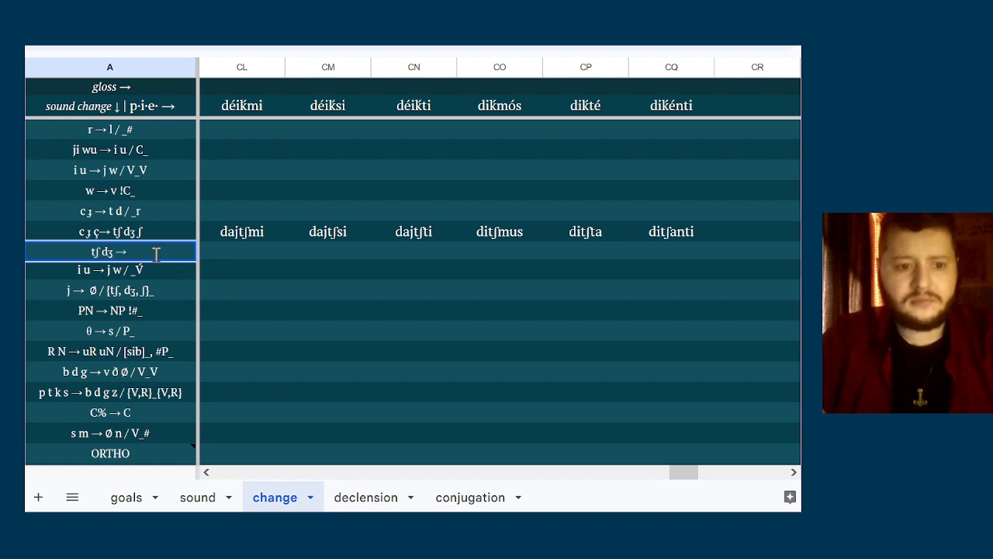
pyautogui.write('ʃ ')
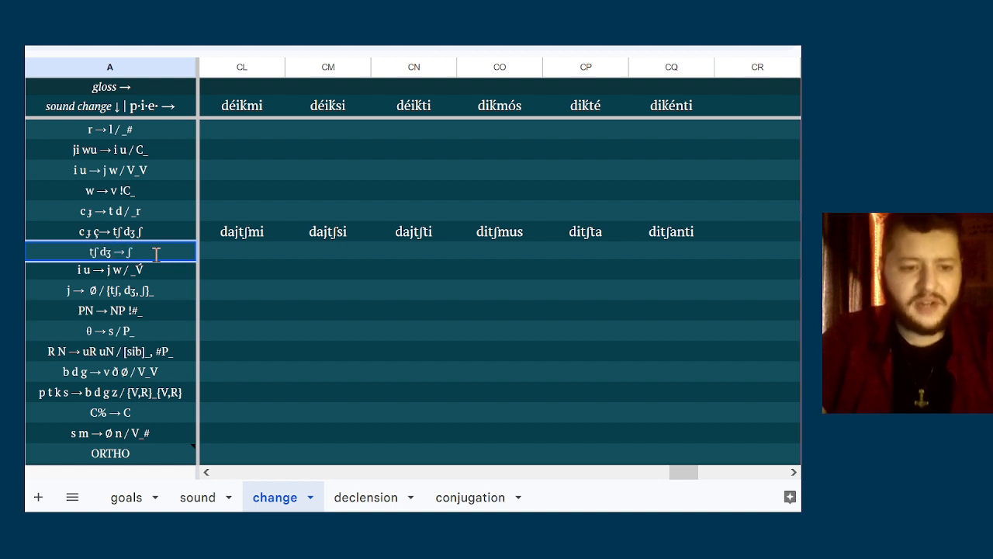
pyautogui.write('ʒ')
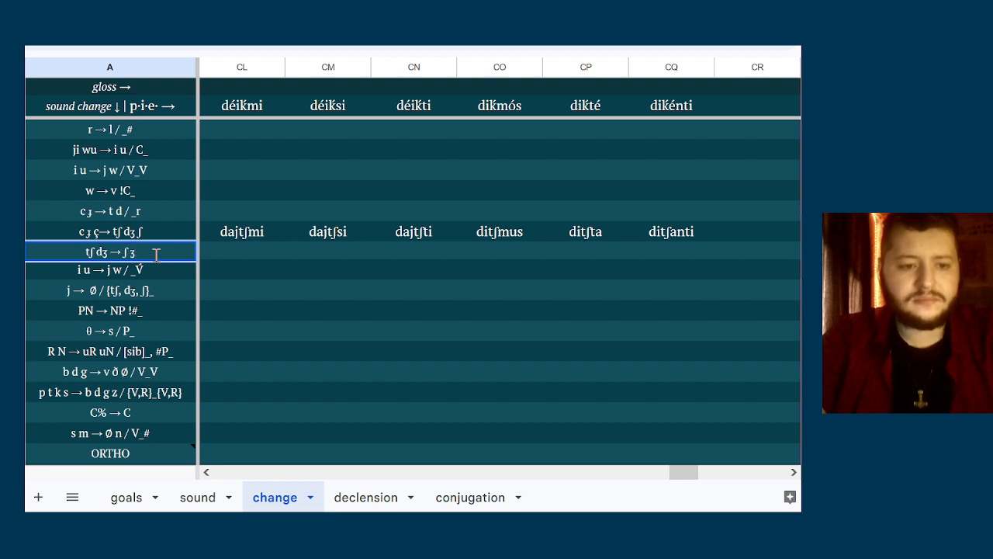
pyautogui.write(' / _')
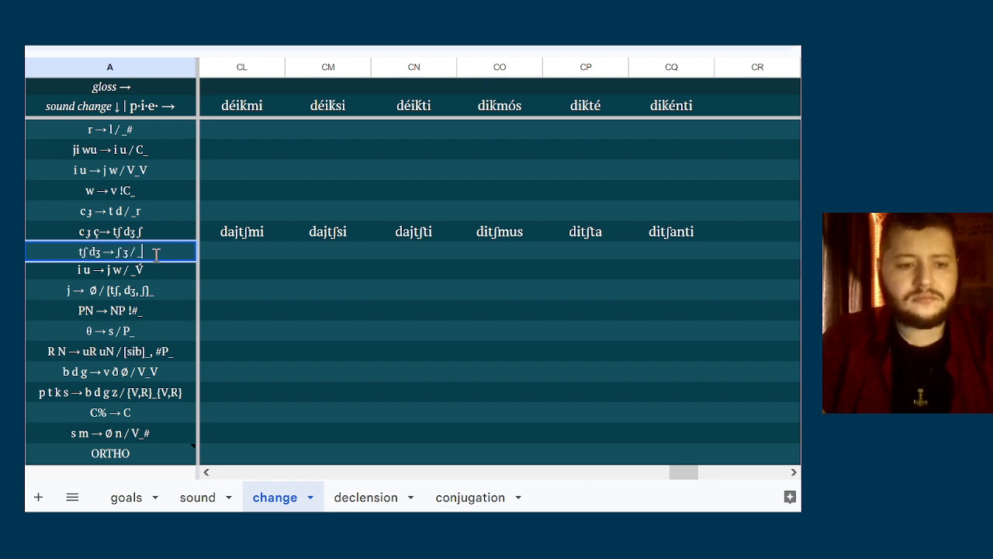
pyautogui.write('C')
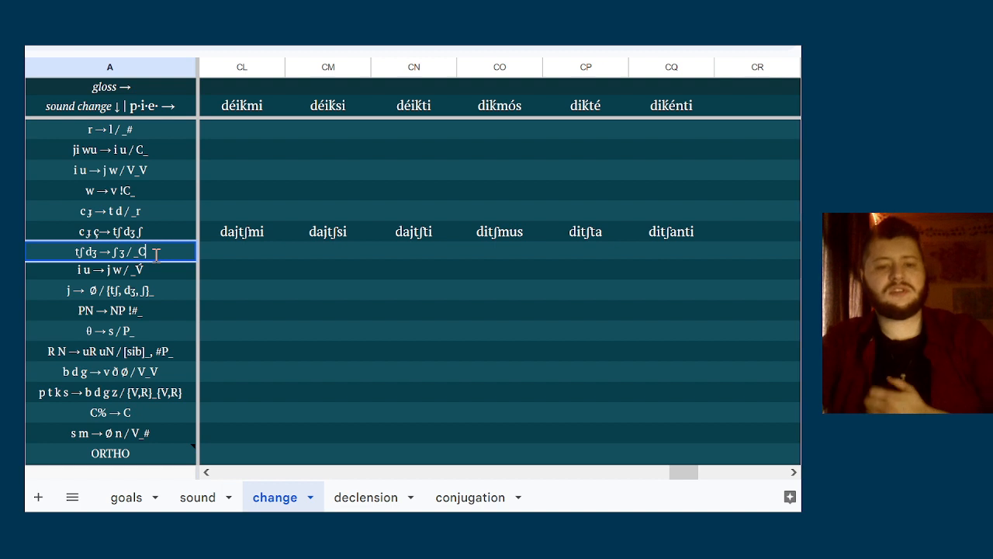
# Enter the singular forms dajʃmi, dajʃsi and dajʃti in columns CL to CN of the tʃ dʒ → ʃ ʒ / _C row
pyautogui.click(235, 254)
pyautogui.write('d')
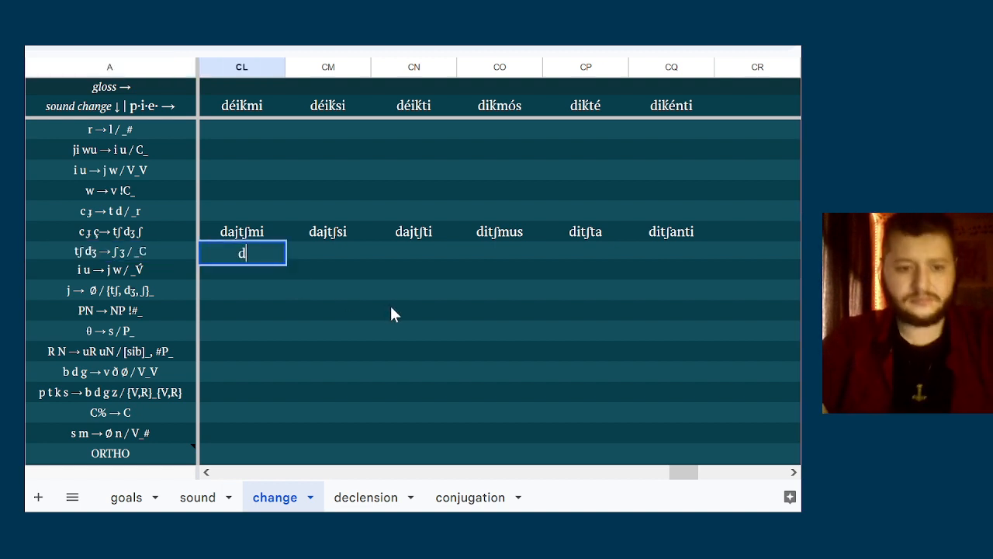
pyautogui.write('aj')
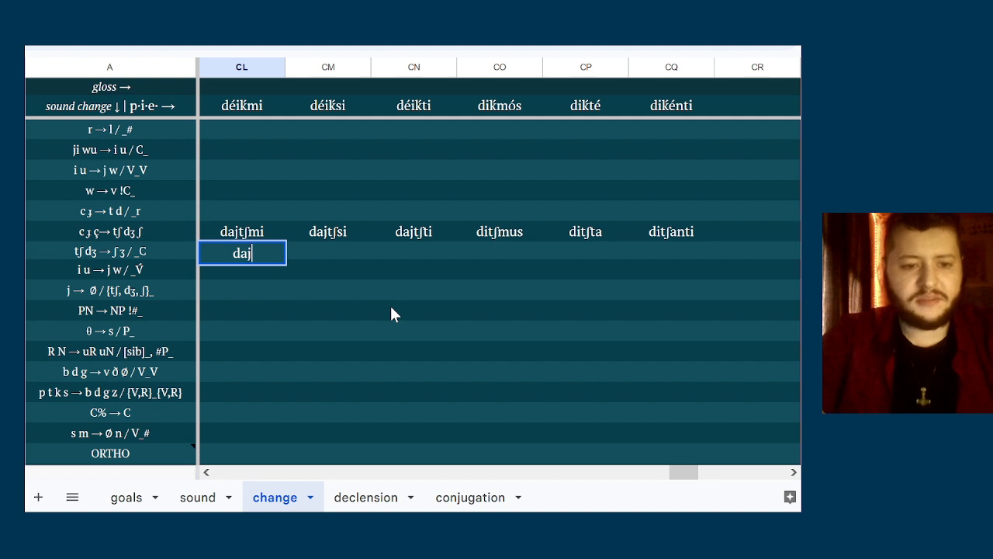
pyautogui.write('ʃmi')
pyautogui.press('Tab')
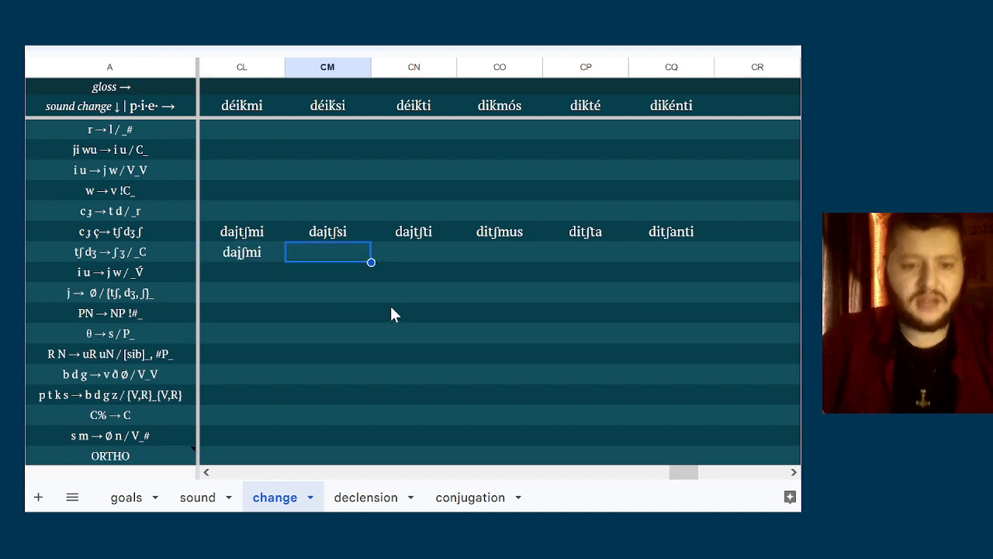
pyautogui.write('daj')
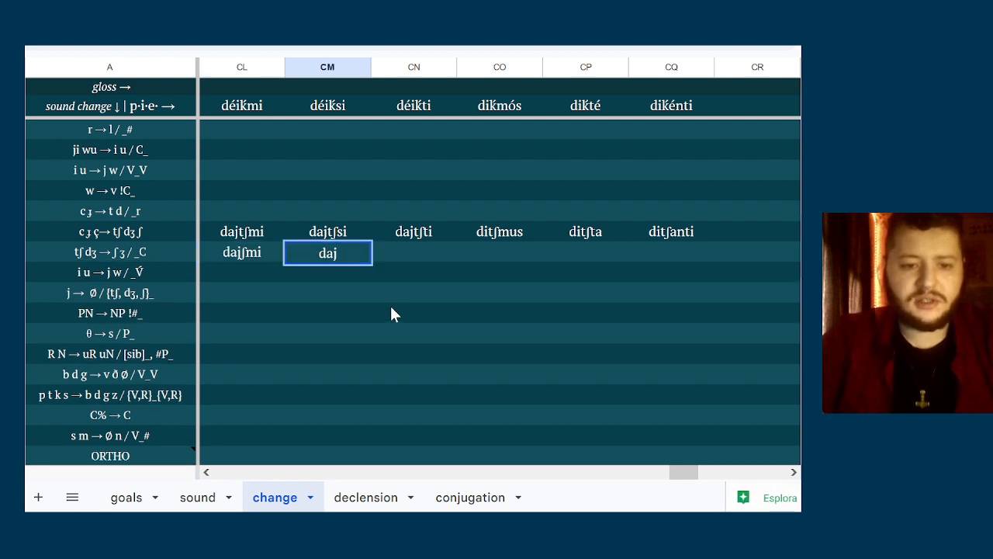
pyautogui.write('ʃsi')
pyautogui.press('Tab')
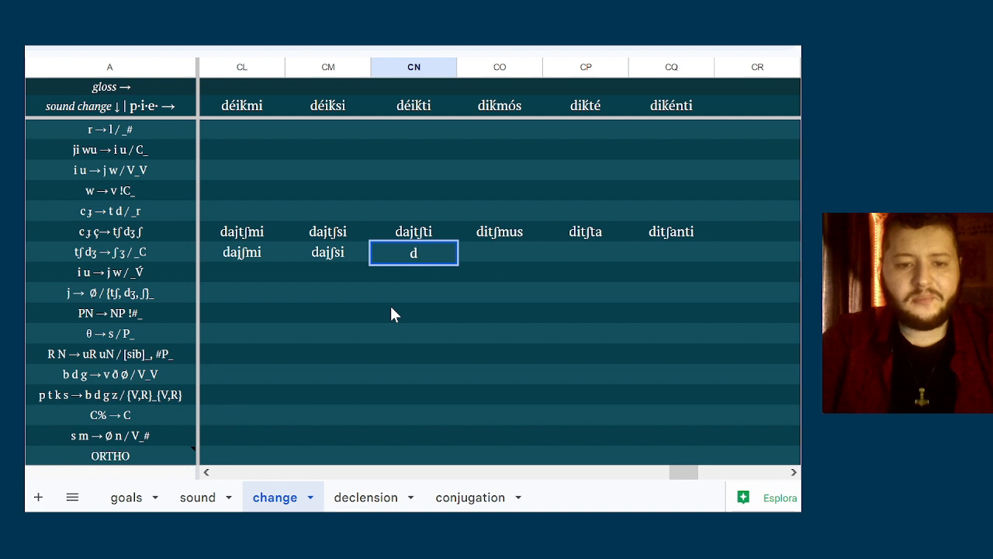
pyautogui.write('aj')
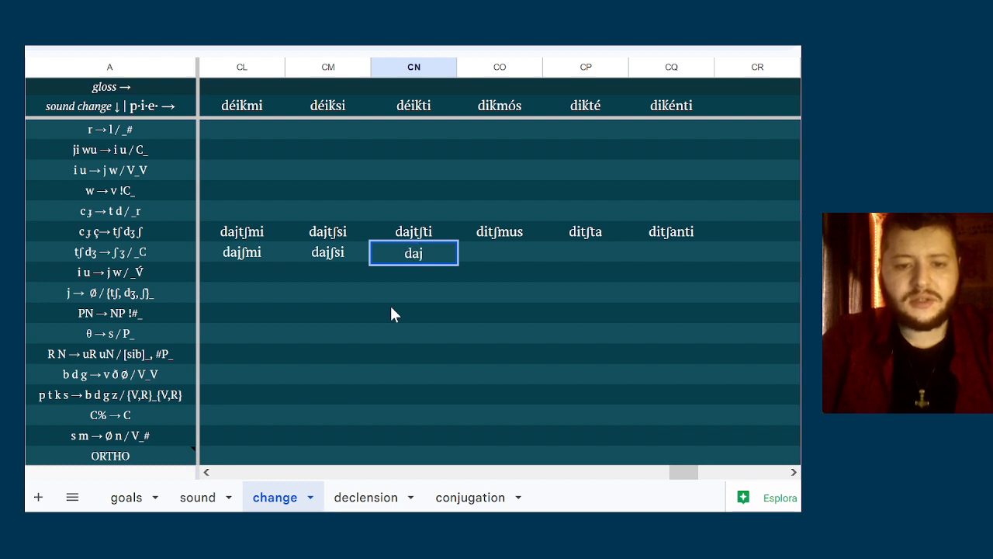
pyautogui.write('ʃti')
pyautogui.press('Tab')
# Enter diʃmus as the first-person plural form in column CO of the tʃ dʒ → ʃ ʒ / _C row
pyautogui.write('di')
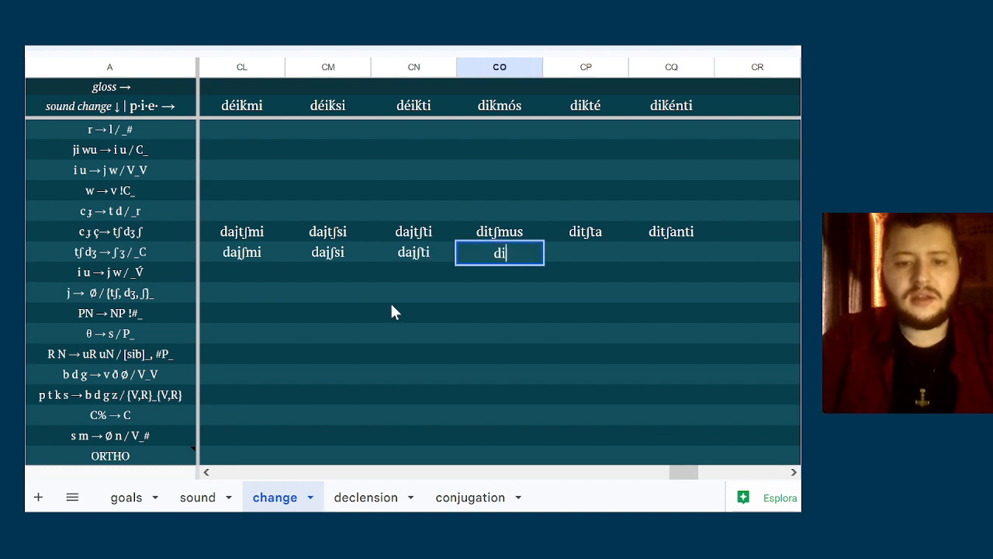
pyautogui.write('ʃmus')
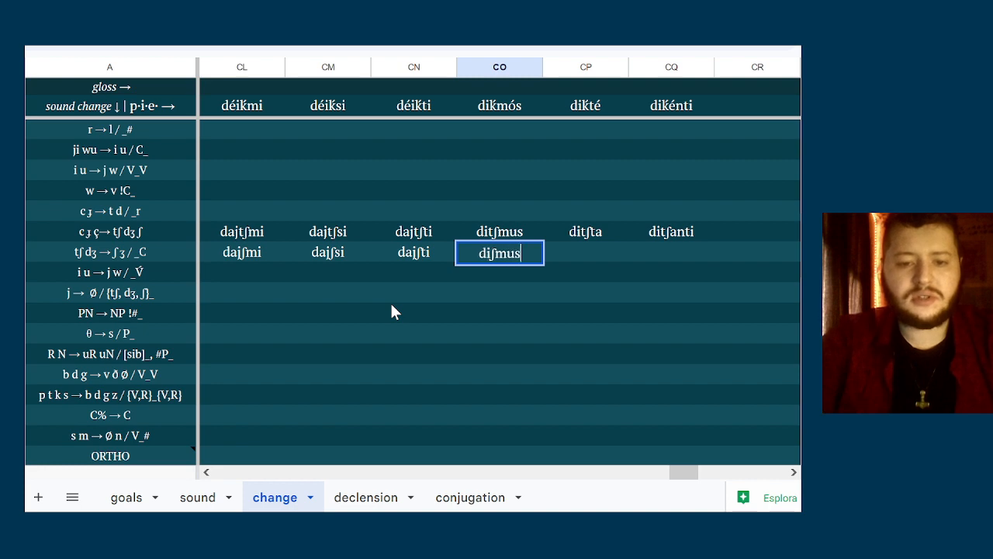
pyautogui.press('Tab')
# Replace [sib] with s in the environment of the R N → uR uN sound change
pyautogui.scroll(5, 391, 312)
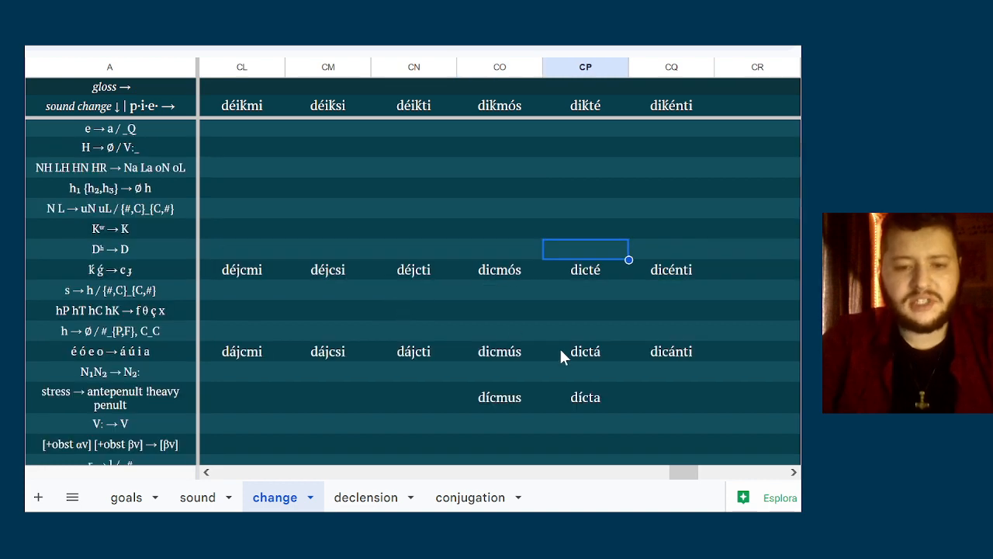
pyautogui.scroll(-5, 560, 346)
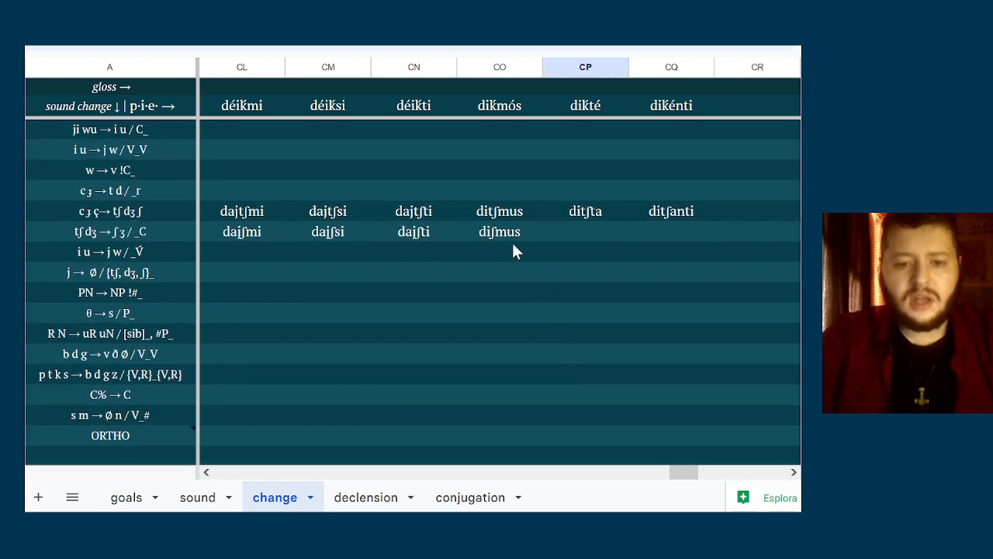
pyautogui.click(513, 245)
pyautogui.click(168, 302)
pyautogui.click(509, 254)
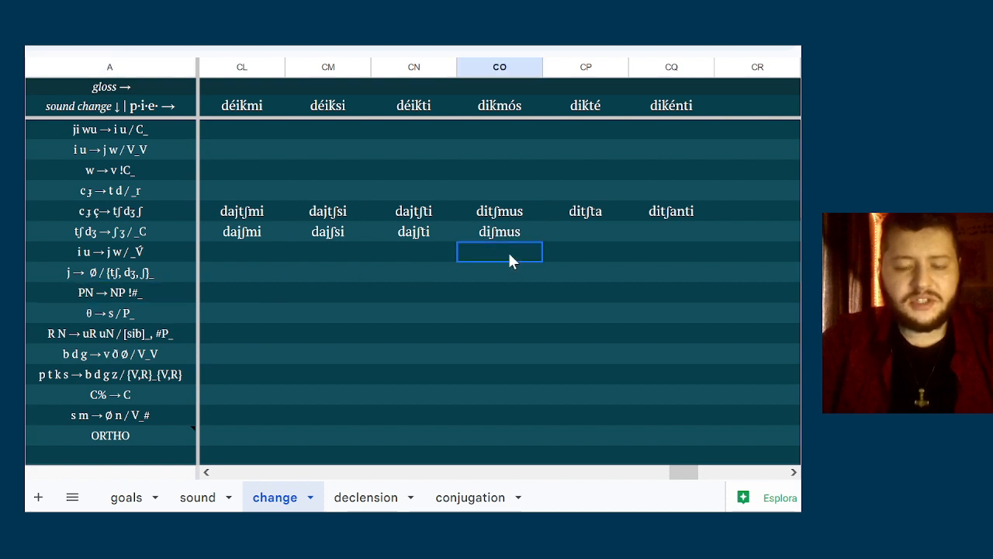
pyautogui.doubleClick(508, 231)
pyautogui.click(436, 271)
pyautogui.click(503, 256)
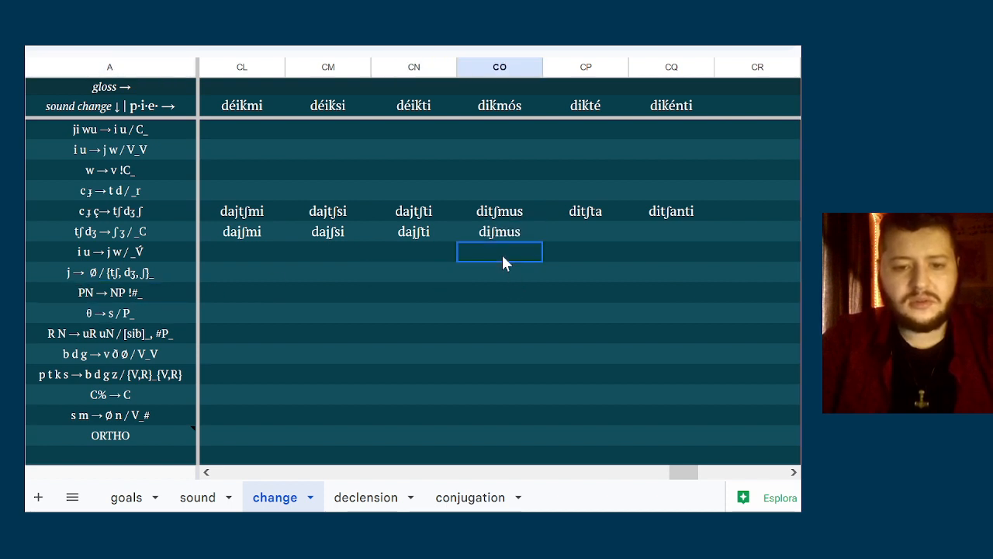
pyautogui.doubleClick(146, 332)
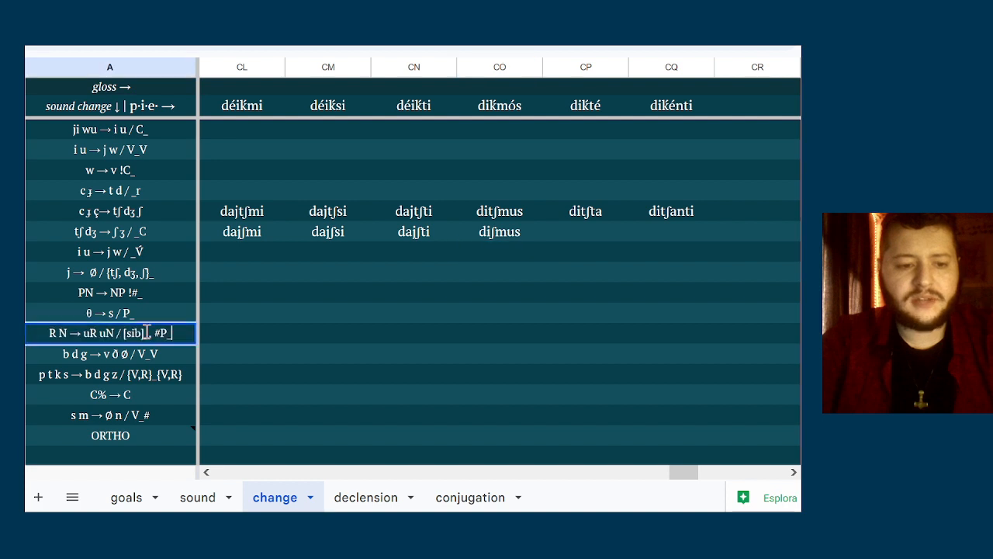
pyautogui.moveTo(144, 335); pyautogui.dragTo(122, 335)
pyautogui.write('s')
pyautogui.click(579, 252)
# Enter diʃta in column CP and ditʃanti in column CQ of the tʃ dʒ → ʃ ʒ / _C row
pyautogui.click(580, 229)
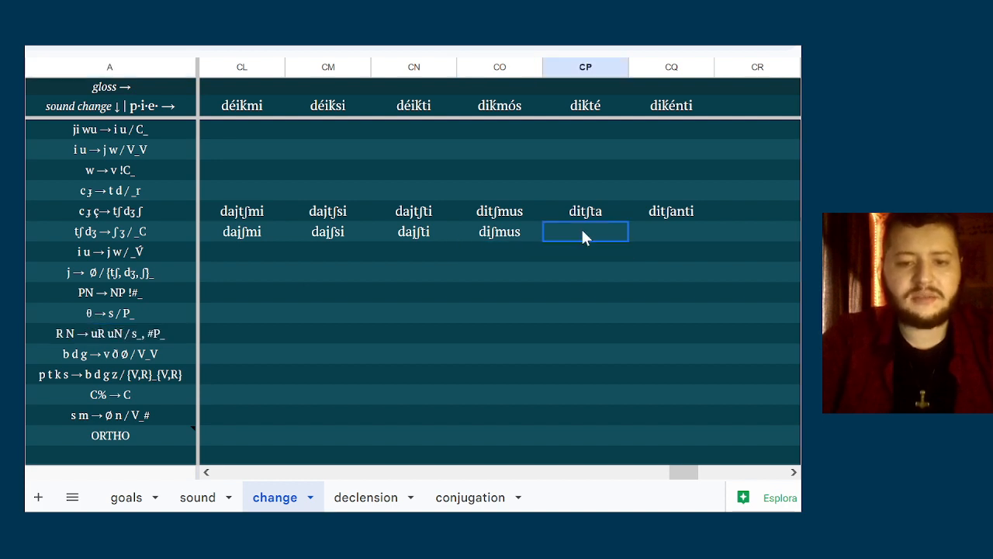
pyautogui.write('diʃta')
pyautogui.press('Tab')
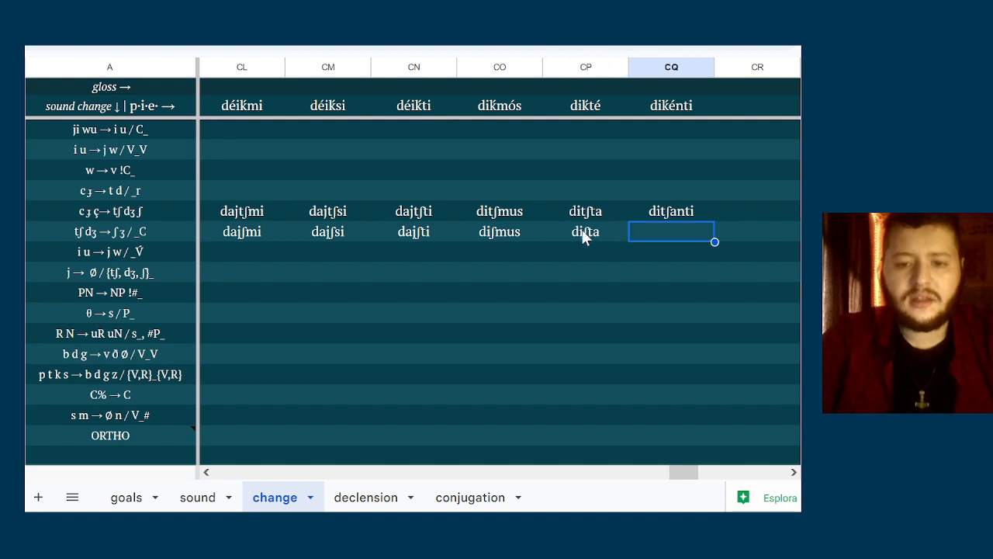
pyautogui.write('di')
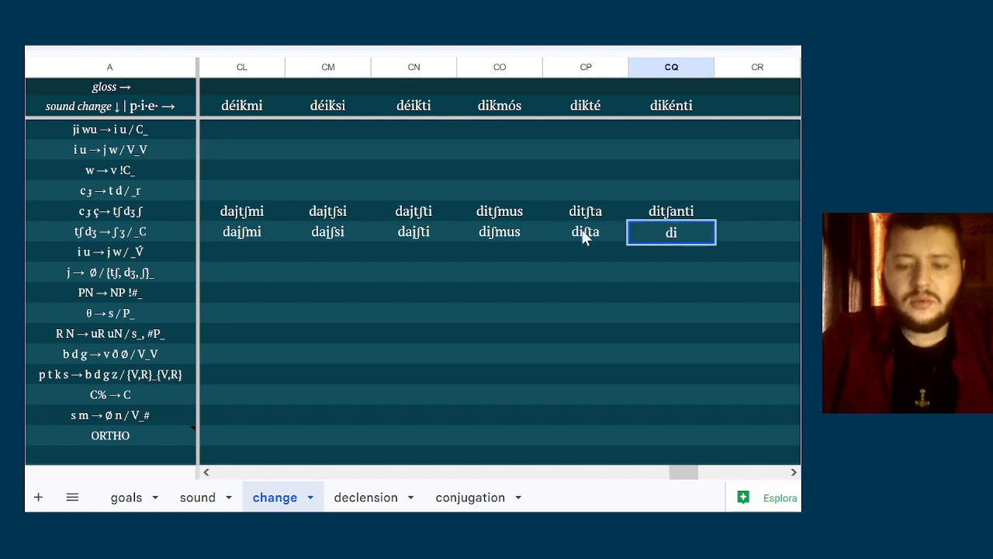
pyautogui.write('tʃanti')
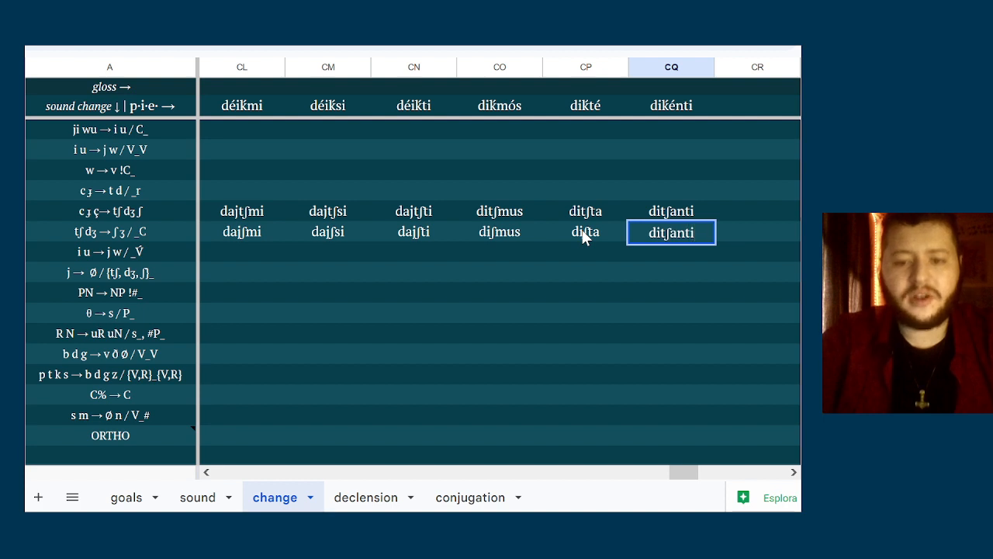
pyautogui.press('Return')
# Examine the forms in the tʃ dʒ → ʃ ʒ / _C row against each sound change below it, through s m → Ø n / V_#
pyautogui.click(584, 238)
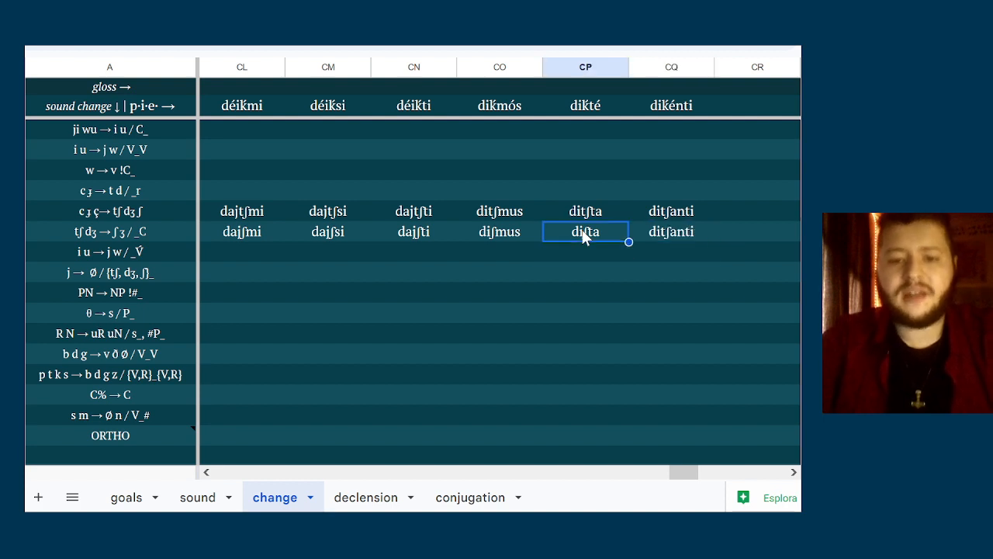
pyautogui.press('Right')
pyautogui.press('Down')
pyautogui.press('Left')
pyautogui.press('Left')
pyautogui.press('Left')
pyautogui.press('Left')
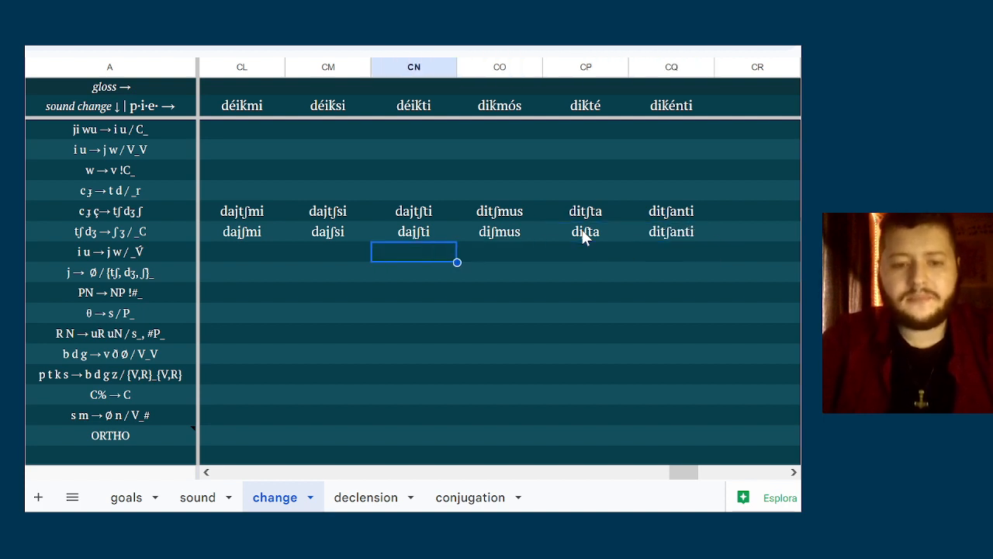
pyautogui.press('Left')
pyautogui.press('Up')
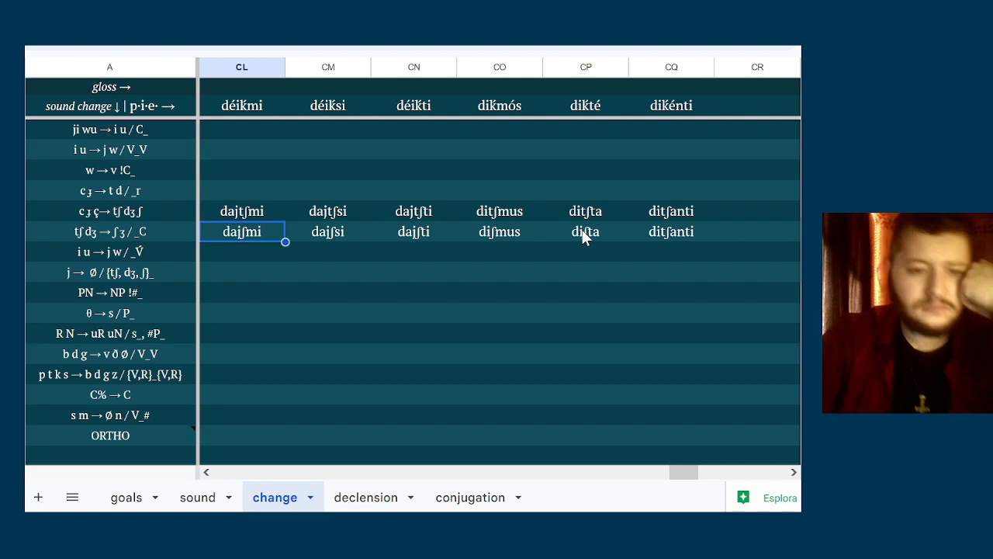
pyautogui.press('Down')
pyautogui.press('Up')
pyautogui.press('Down')
pyautogui.press('Up')
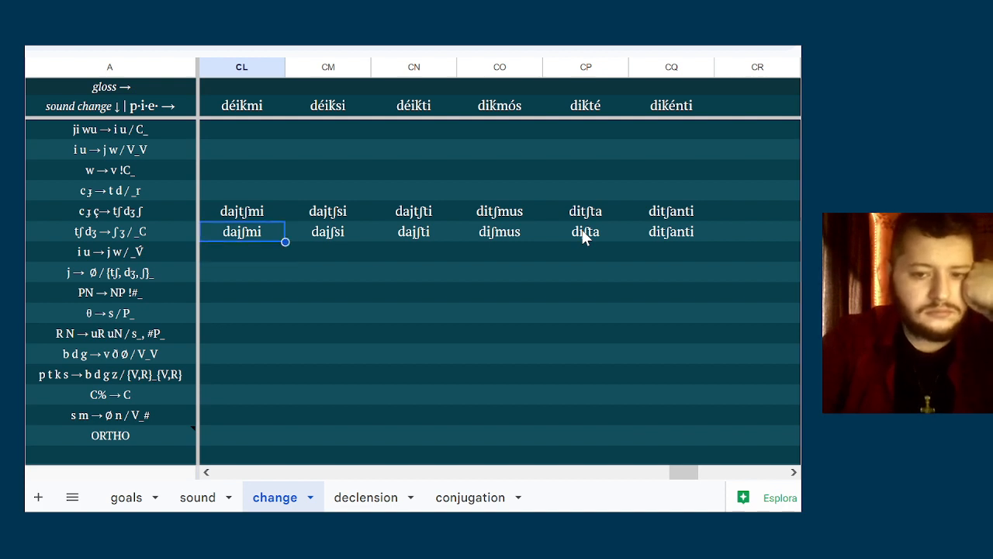
pyautogui.press('Down')
pyautogui.press('Up')
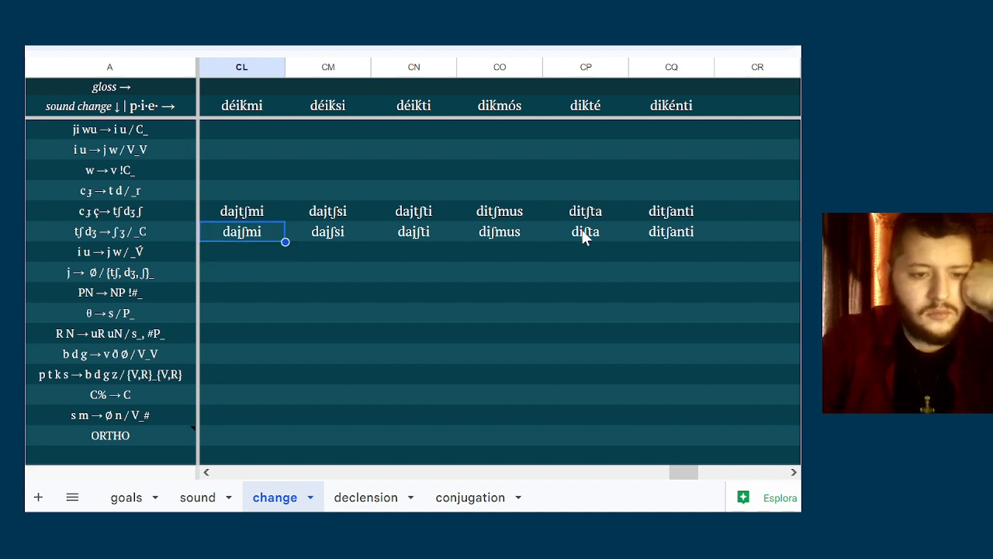
pyautogui.press('Down')
pyautogui.press('Down')
pyautogui.press('Down')
pyautogui.press('Up')
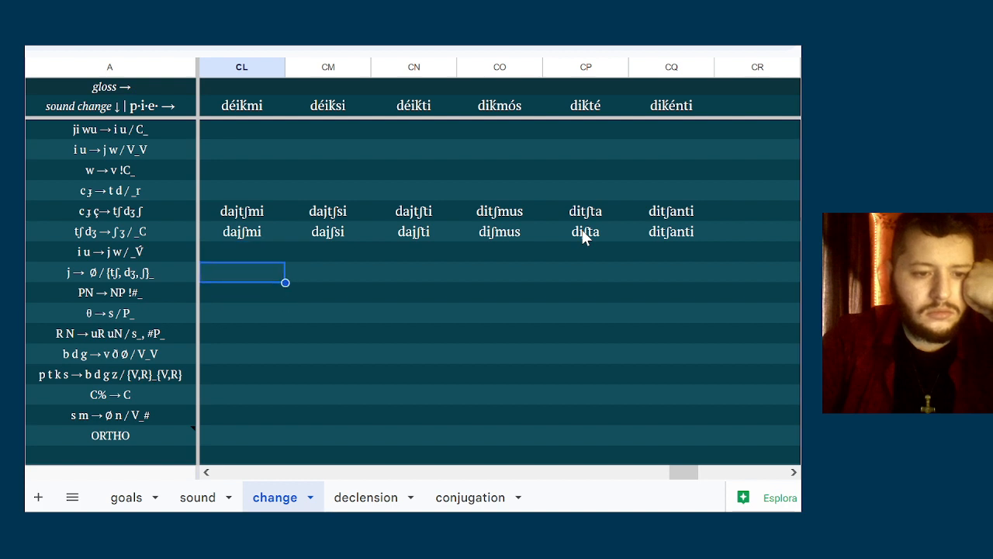
pyautogui.press('Down')
pyautogui.press('Down')
pyautogui.press('Down')
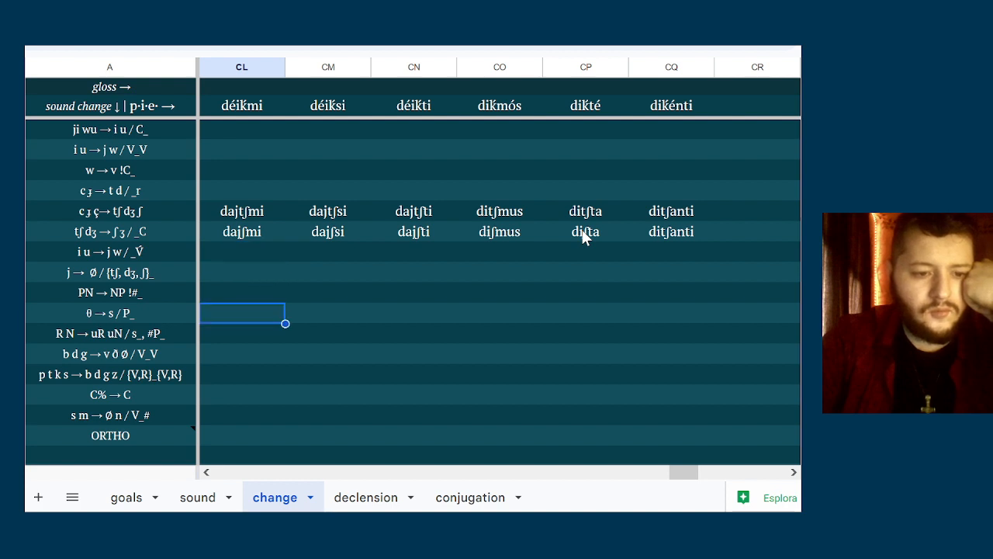
pyautogui.press('Down')
pyautogui.press('Down')
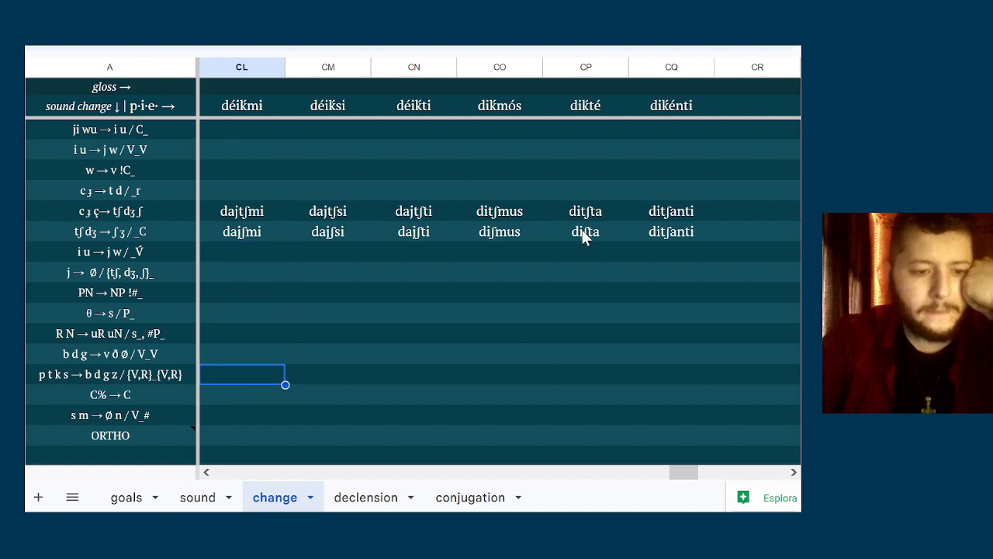
pyautogui.press('Down')
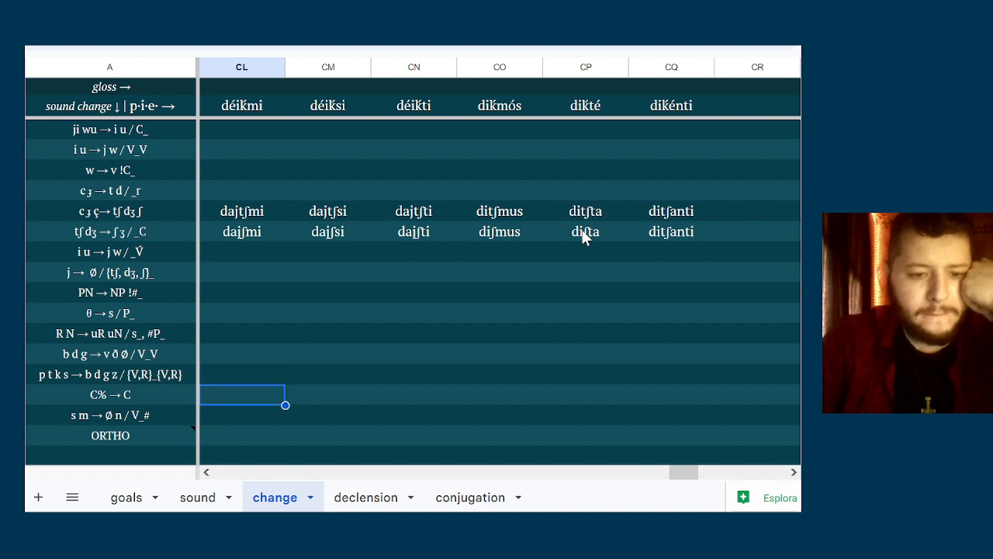
pyautogui.press('Down')
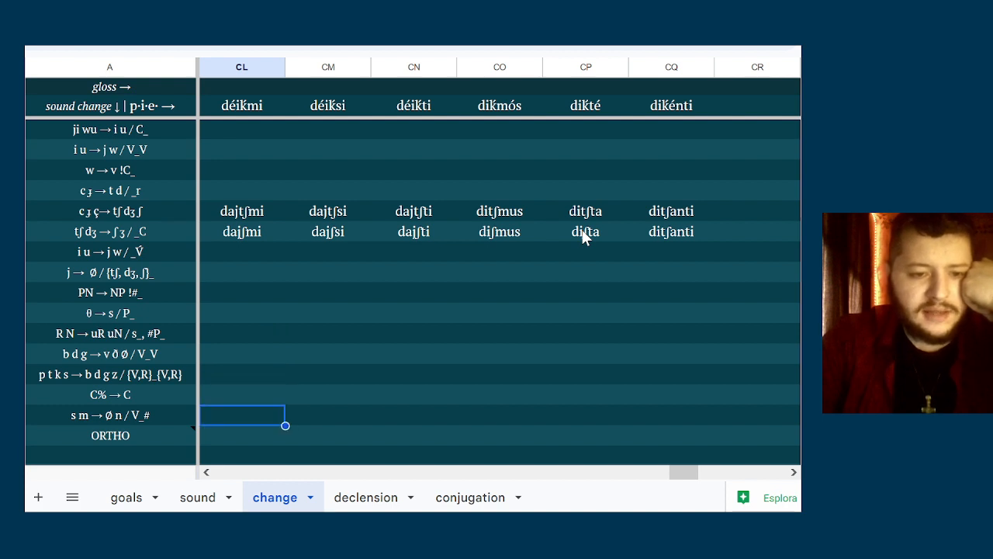
# Enter diʃmu in column CO of the s m → Ø n / V_# row
pyautogui.press('Right')
pyautogui.press('Right')
pyautogui.press('Right')
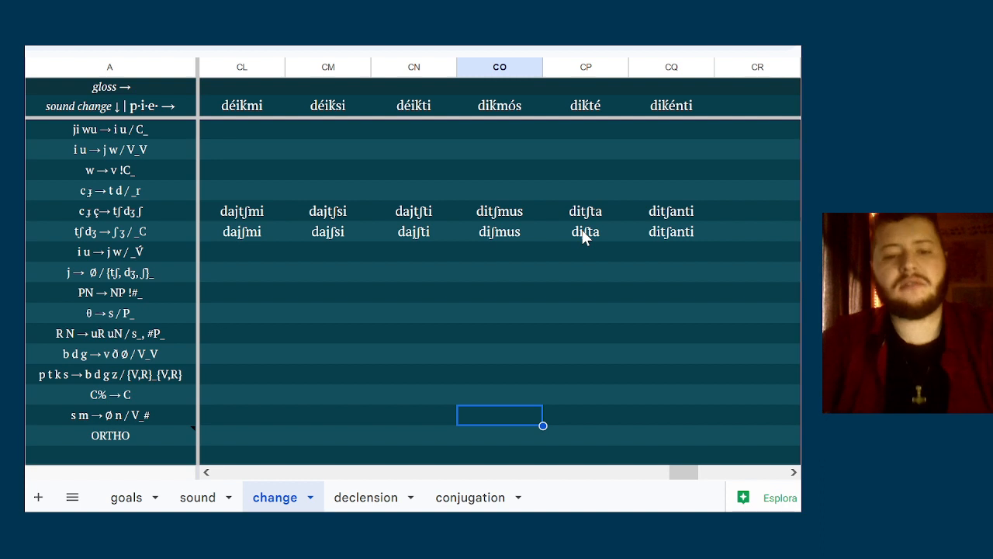
pyautogui.write('di')
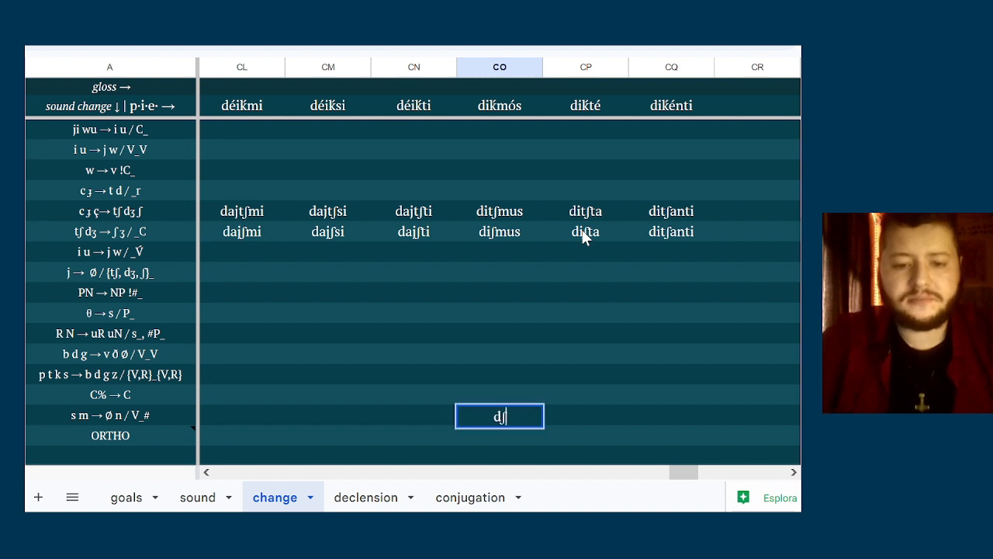
pyautogui.write('s')
pyautogui.press('BackSpace')
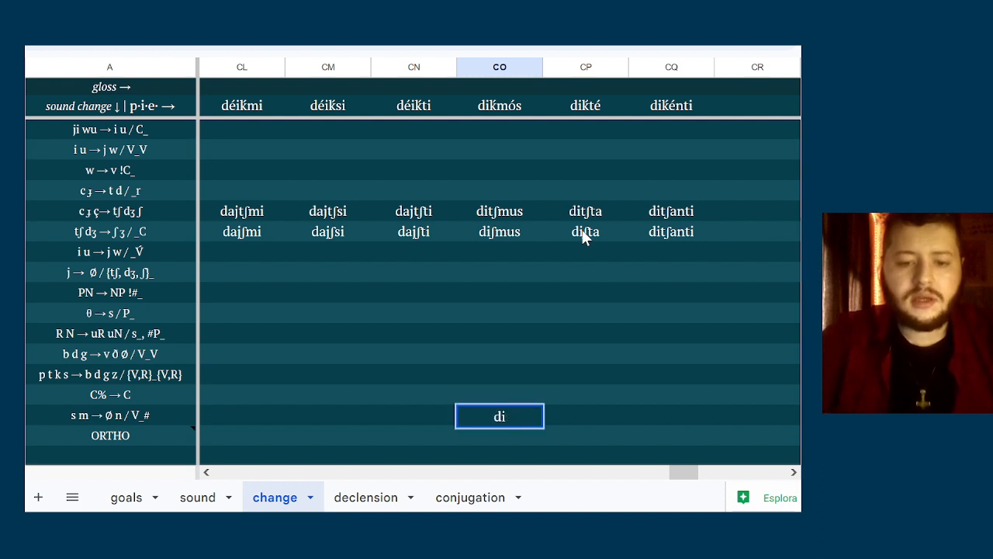
pyautogui.write('ʃmu')
pyautogui.press('Return')
# Check the note on the ORTHO row's spelling conventions and enter daixmi in column CL of that row
pyautogui.press('Left')
pyautogui.press('Left')
pyautogui.press('Left')
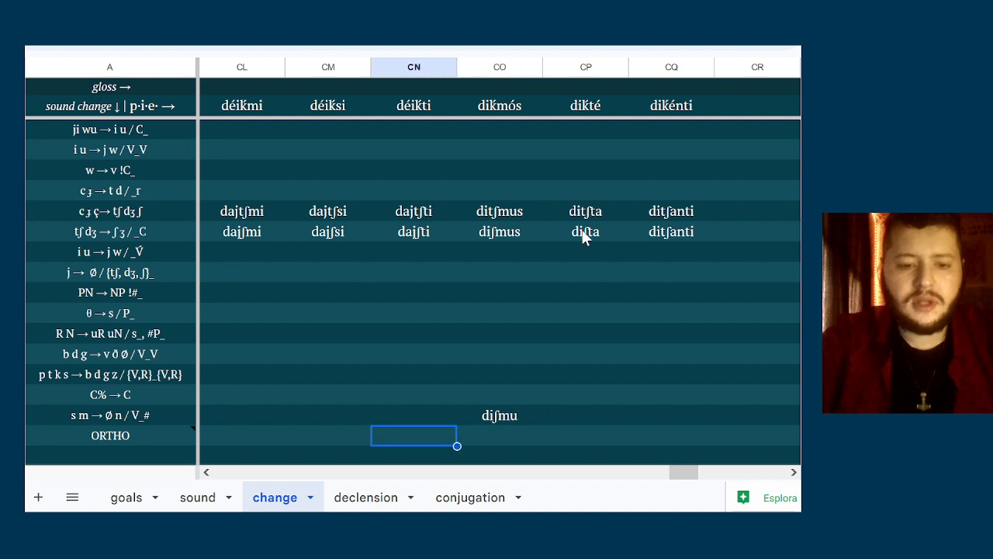
pyautogui.click(170, 431)
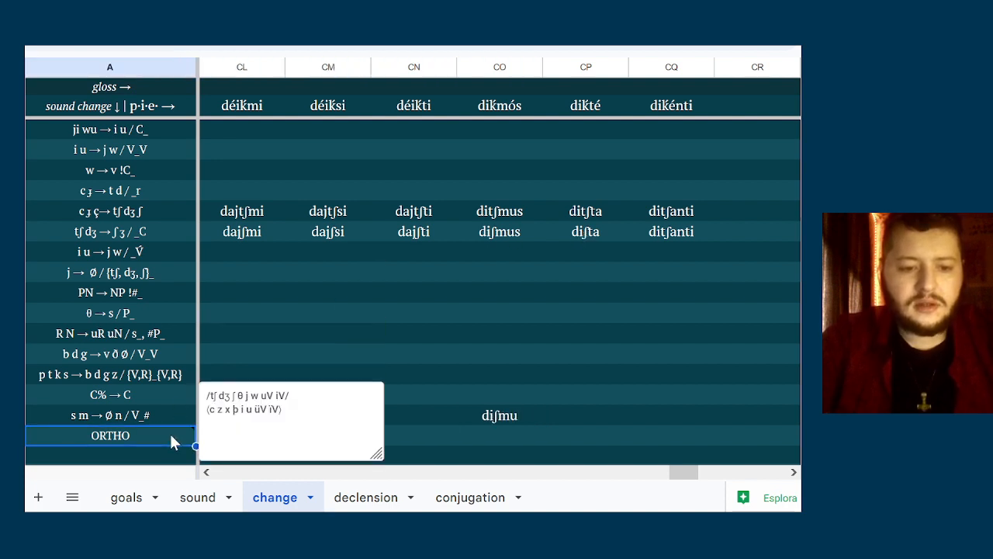
pyautogui.click(509, 424)
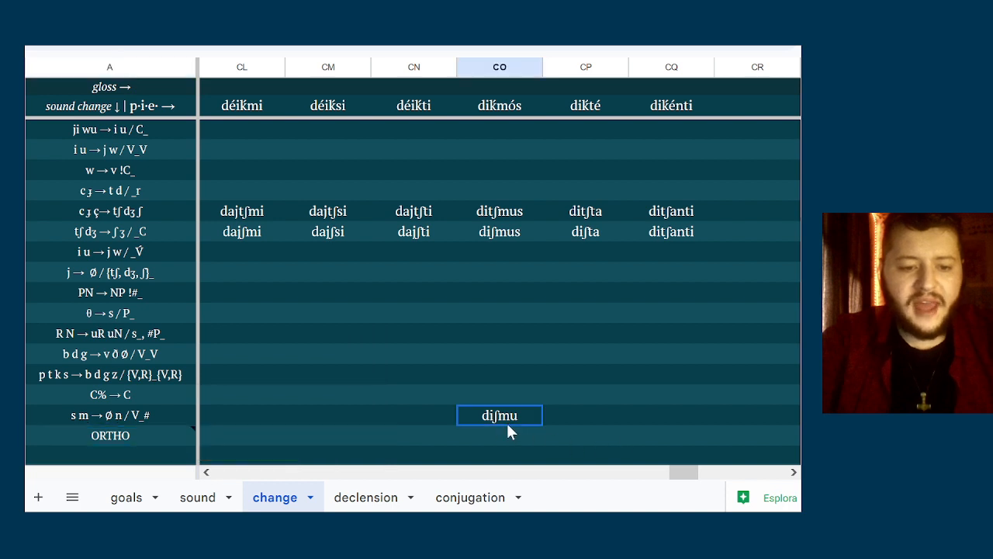
pyautogui.press('Down')
pyautogui.press('Left')
pyautogui.press('Left')
pyautogui.press('Left')
pyautogui.write('dai')
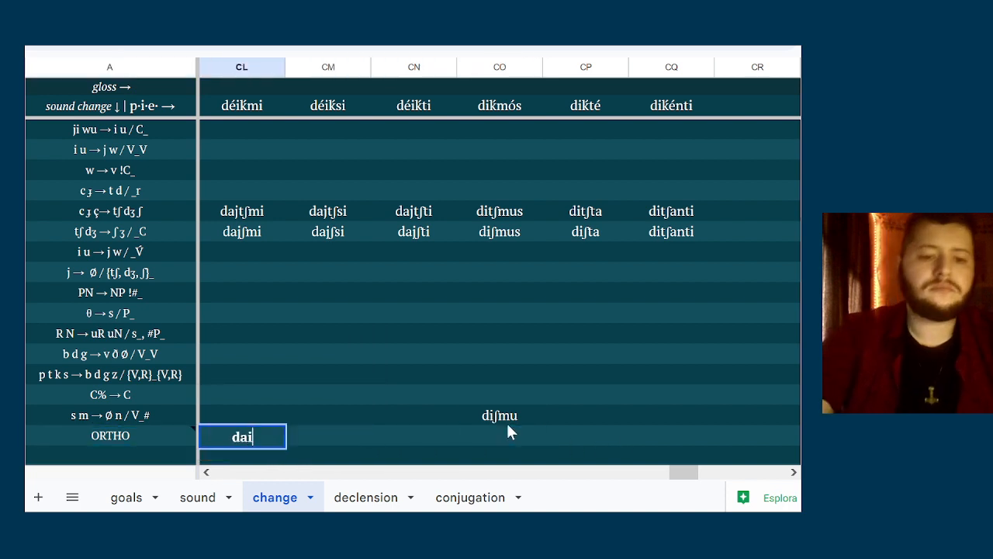
pyautogui.write('xmi')
pyautogui.press('Tab')
# Enter daixsi in column CM and daixti in column CN of the ORTHO row
pyautogui.write('da')
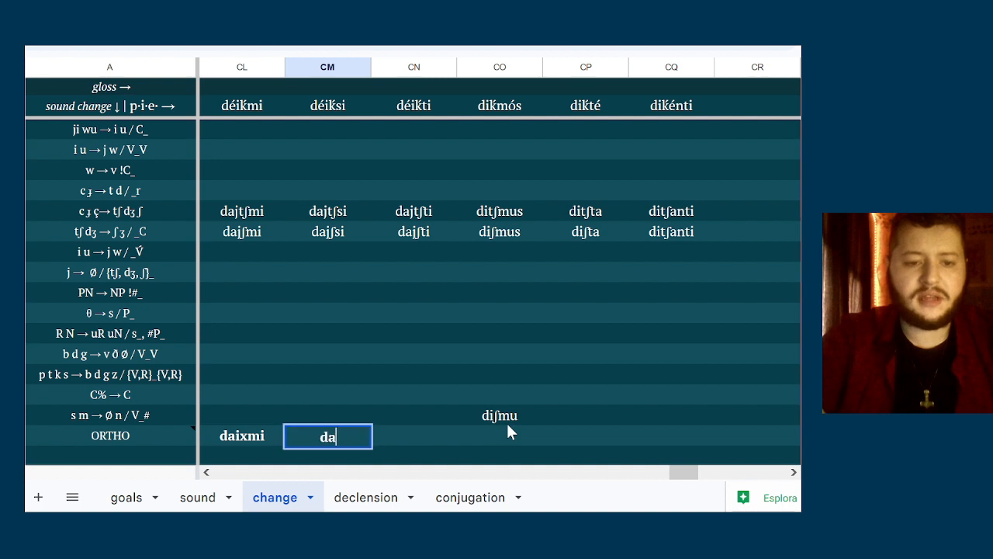
pyautogui.write('ixisi')
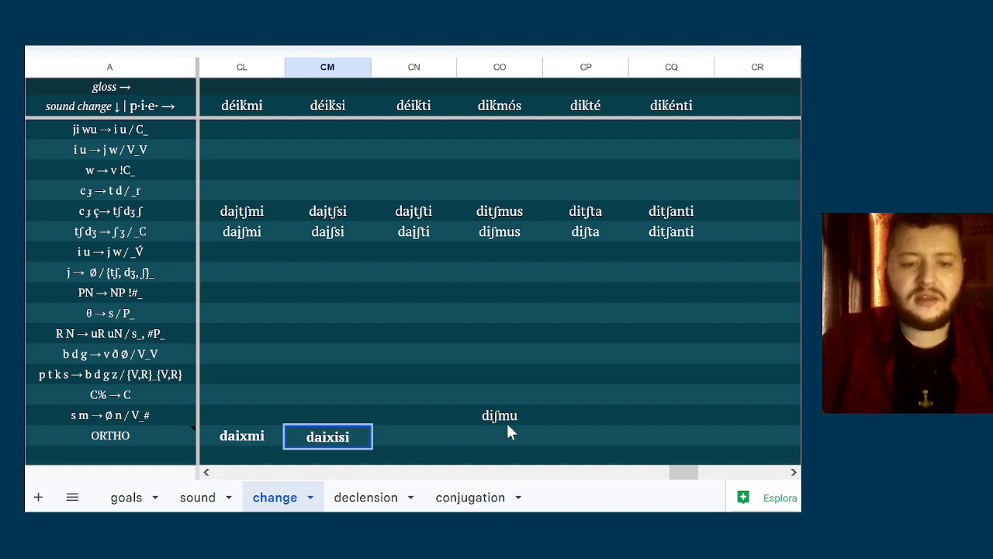
pyautogui.press('BackSpace')
pyautogui.press('BackSpace')
pyautogui.press('BackSpace')
pyautogui.write('si')
pyautogui.press('Tab')
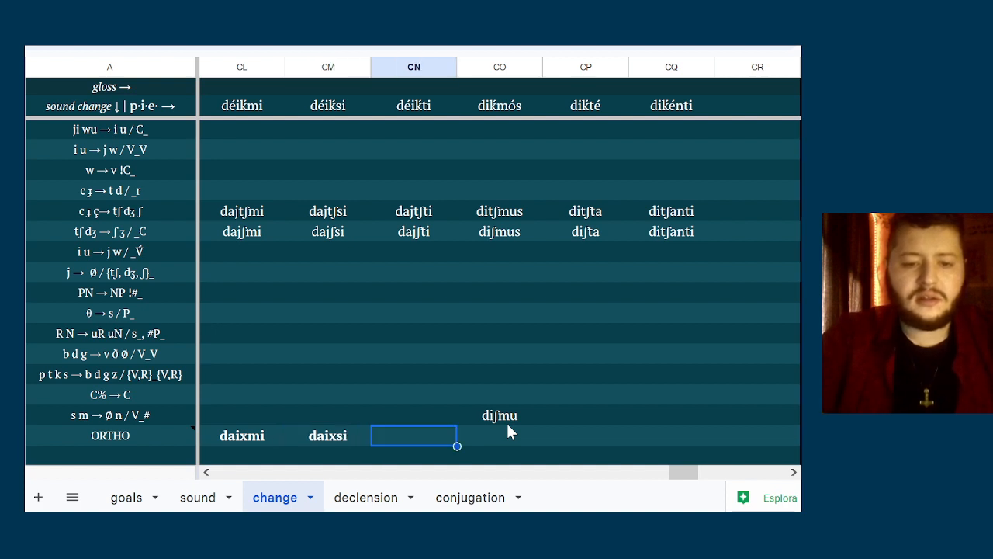
pyautogui.write('daixti')
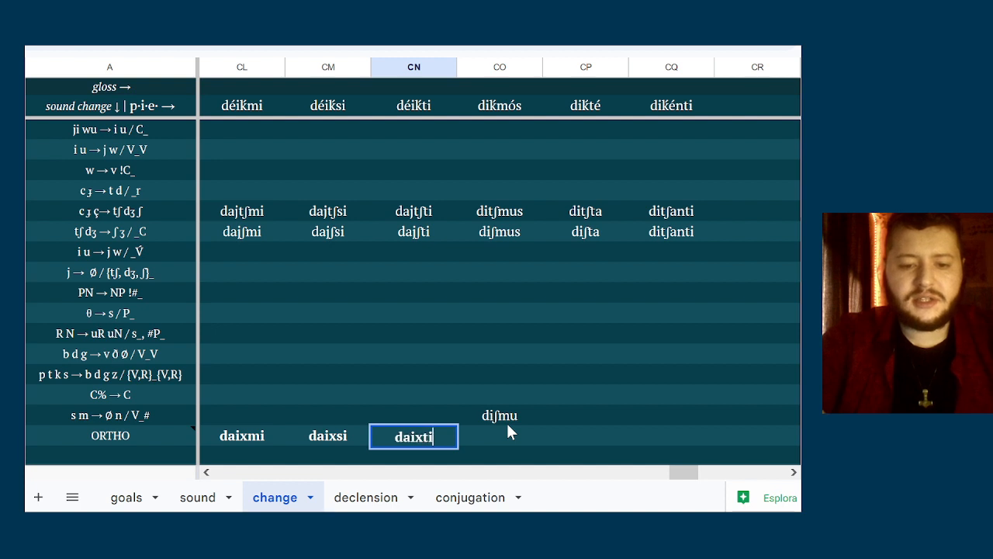
pyautogui.press('Tab')
# Enter the plural spellings dixmu, dixta and dicanti in columns CO, CP and CQ of the ORTHO row
pyautogui.write('dix')
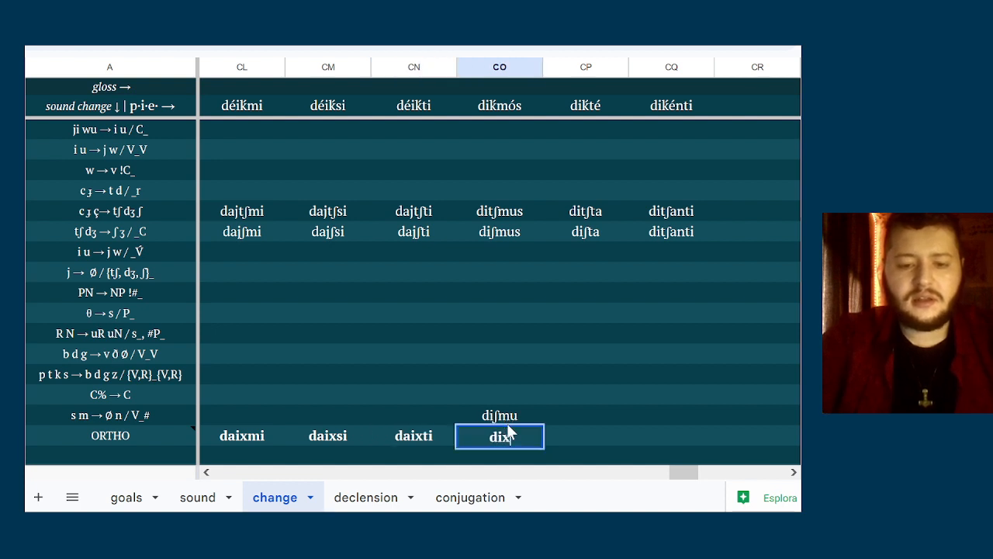
pyautogui.write('mu')
pyautogui.press('Tab')
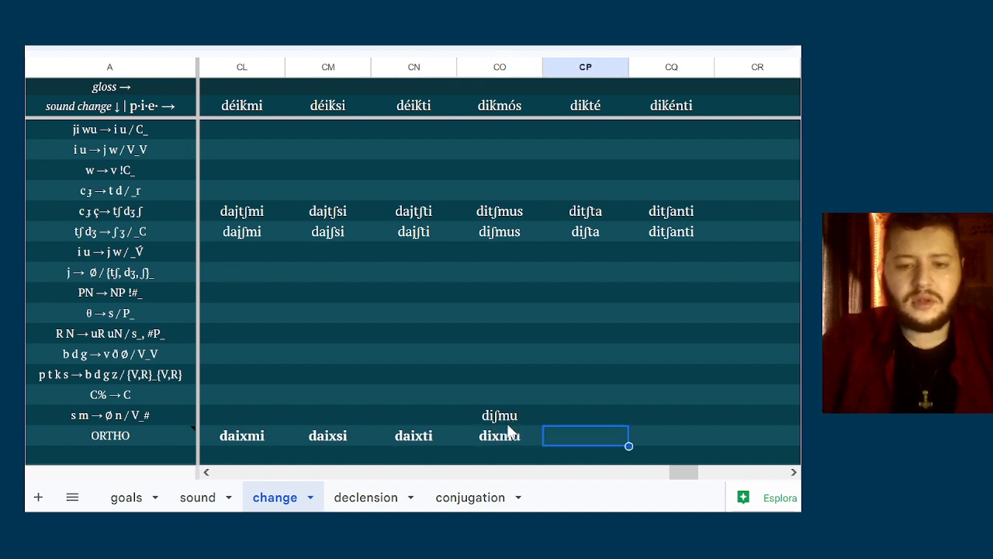
pyautogui.write('dixta')
pyautogui.press('Tab')
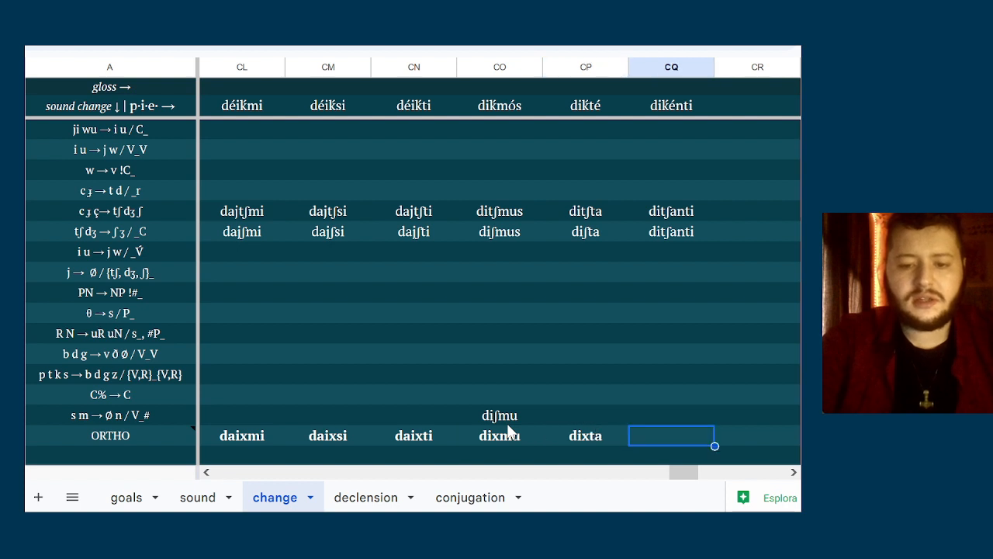
pyautogui.write('dicanti')
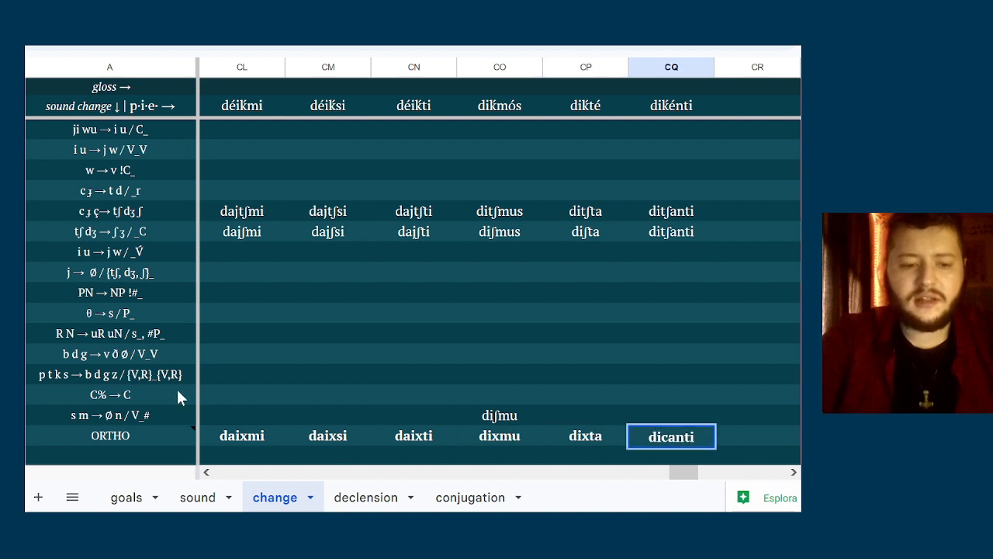
pyautogui.moveTo(122, 434)
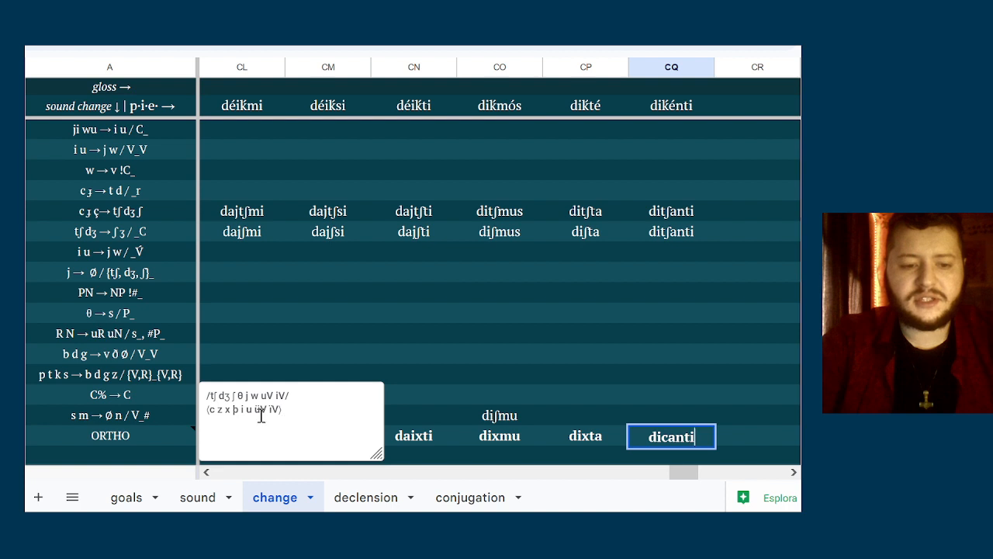
pyautogui.press('Return')
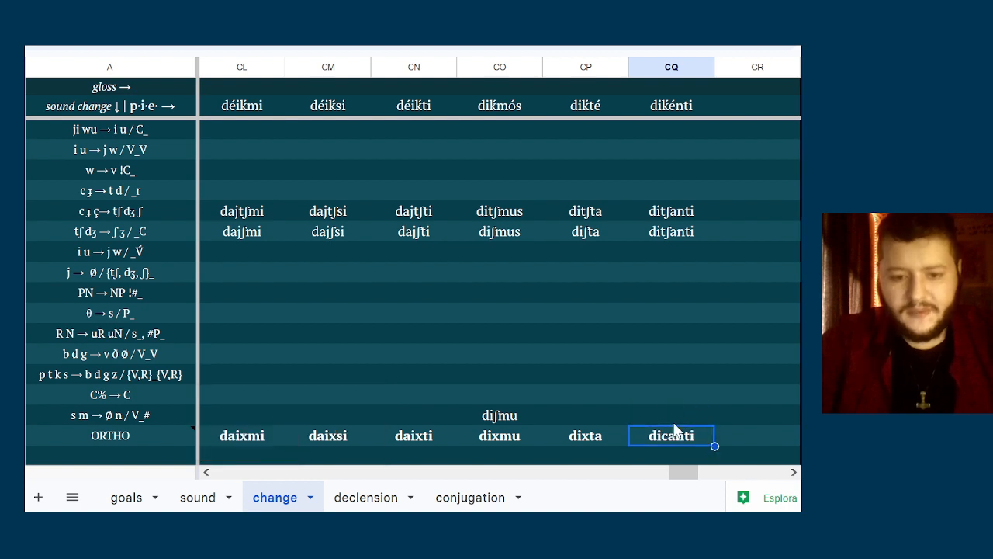
# Enter the stem daic- in column CN, two rows below the ORTHO row
pyautogui.press('Left')
pyautogui.press('Left')
pyautogui.press('Left')
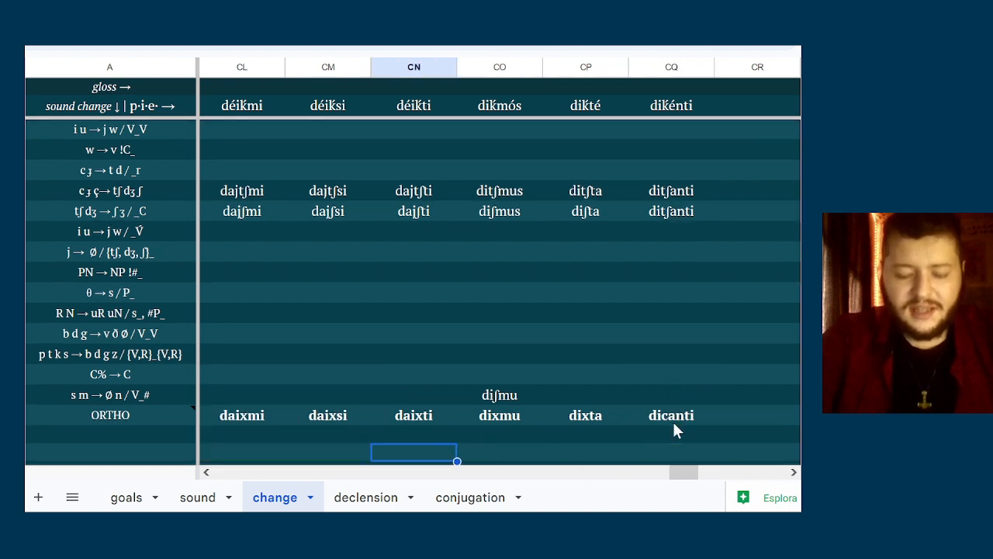
pyautogui.write('daic-')
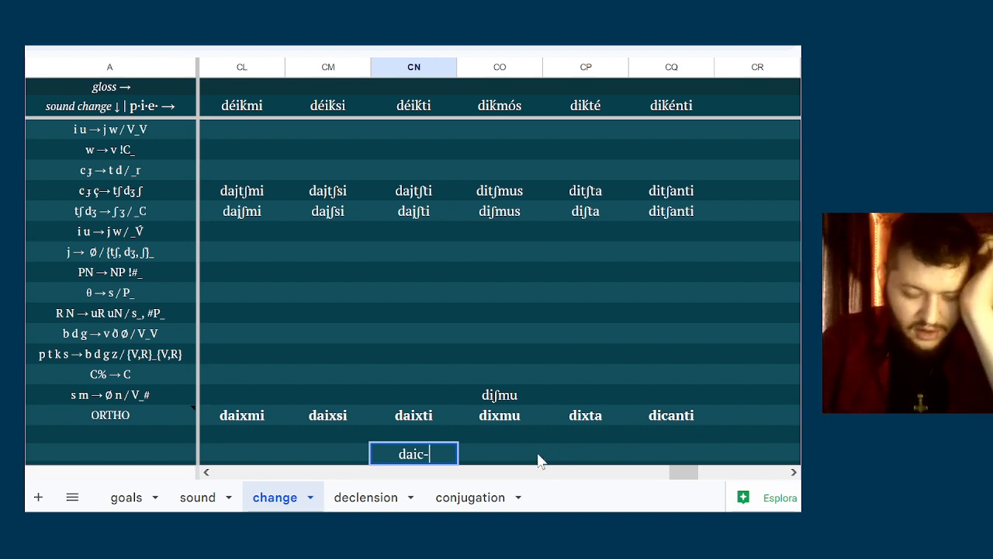
pyautogui.click(689, 409)
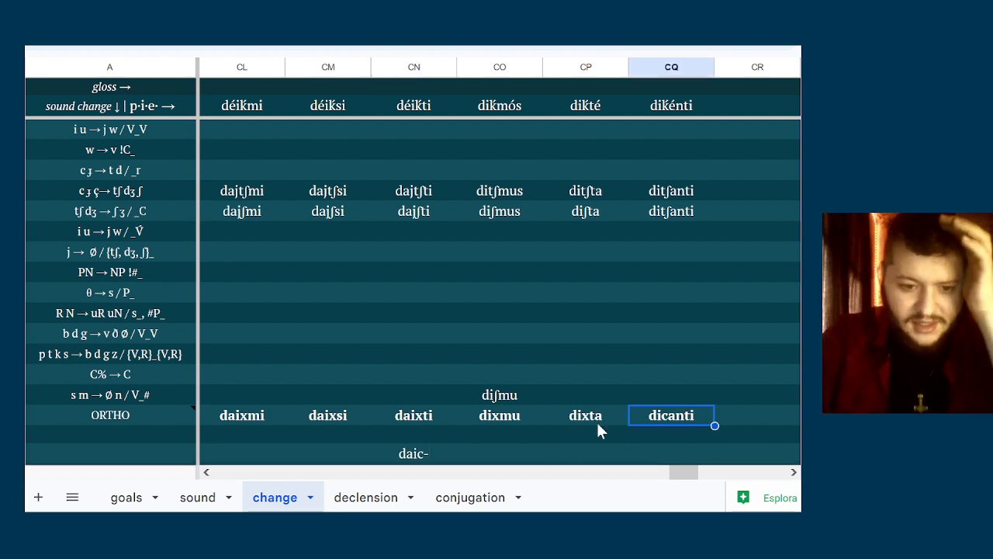
# Compare the daic- stem with the dicanti and dixta spellings and the neighbouring forms in the ORTHO row
pyautogui.click(417, 459)
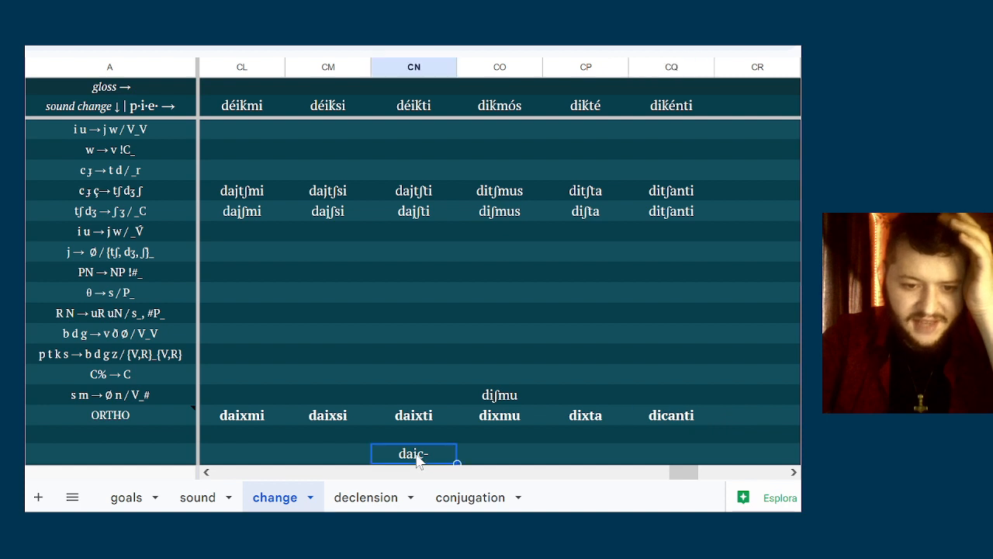
pyautogui.click(482, 456)
pyautogui.click(450, 455)
pyautogui.doubleClick(450, 455)
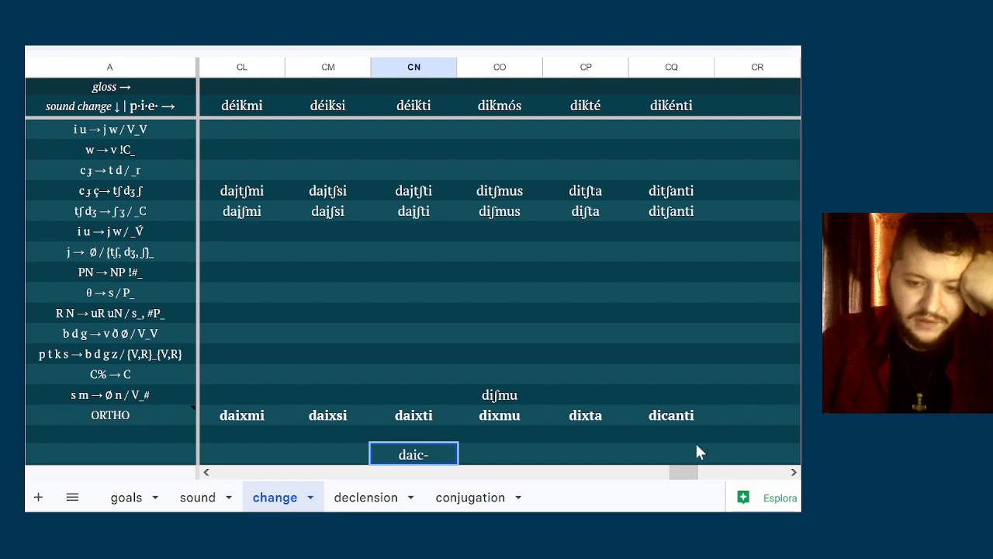
pyautogui.click(672, 416)
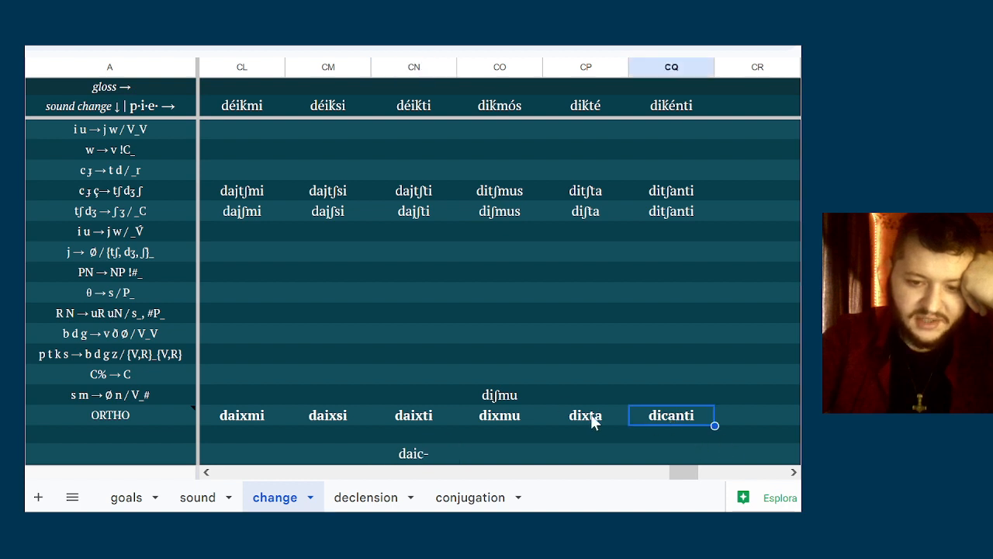
pyautogui.click(595, 416)
pyautogui.press('Down')
pyautogui.press('Down')
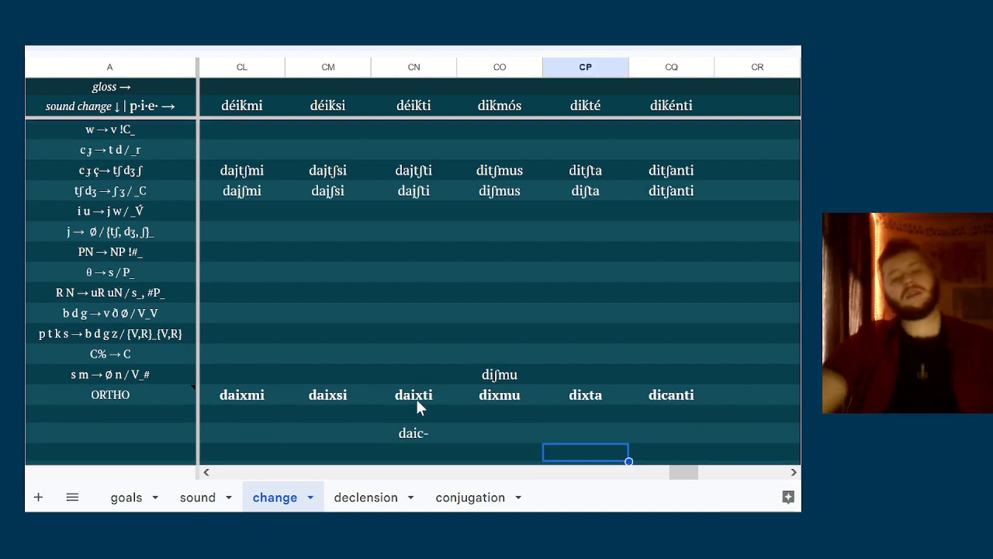
pyautogui.press('Left')
pyautogui.press('Left')
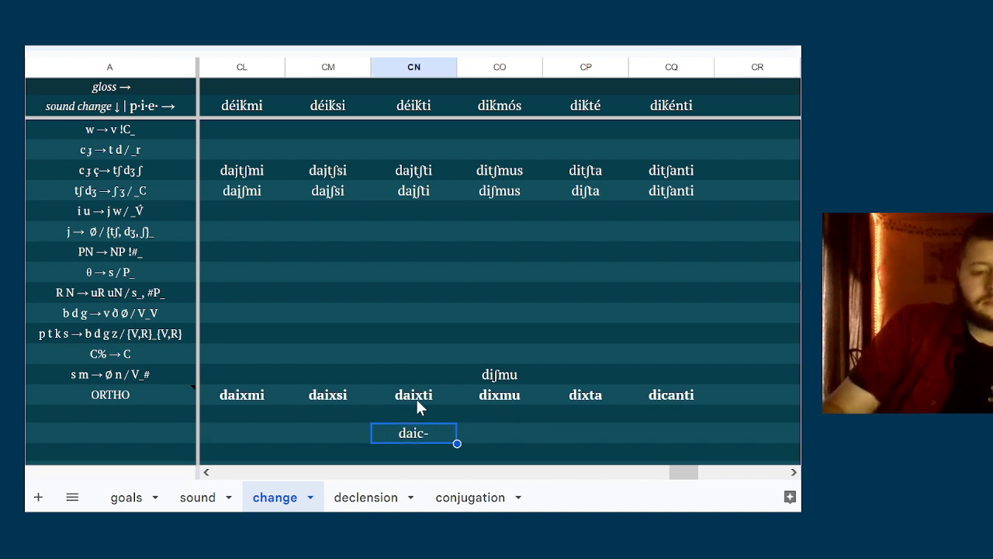
pyautogui.press('Left')
pyautogui.press('Left')
pyautogui.press('Left')
pyautogui.press('Left')
pyautogui.press('Left')
pyautogui.press('Left')
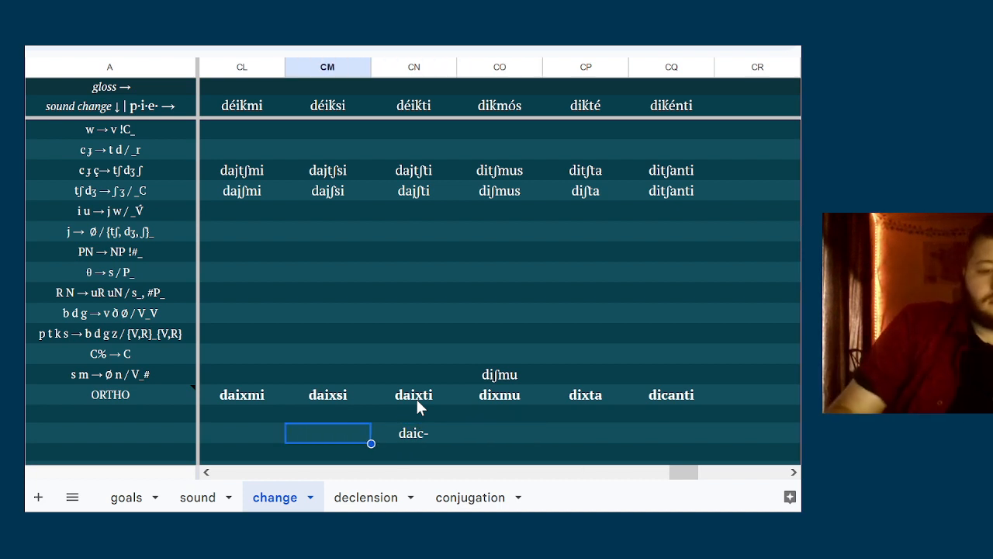
pyautogui.press('Left')
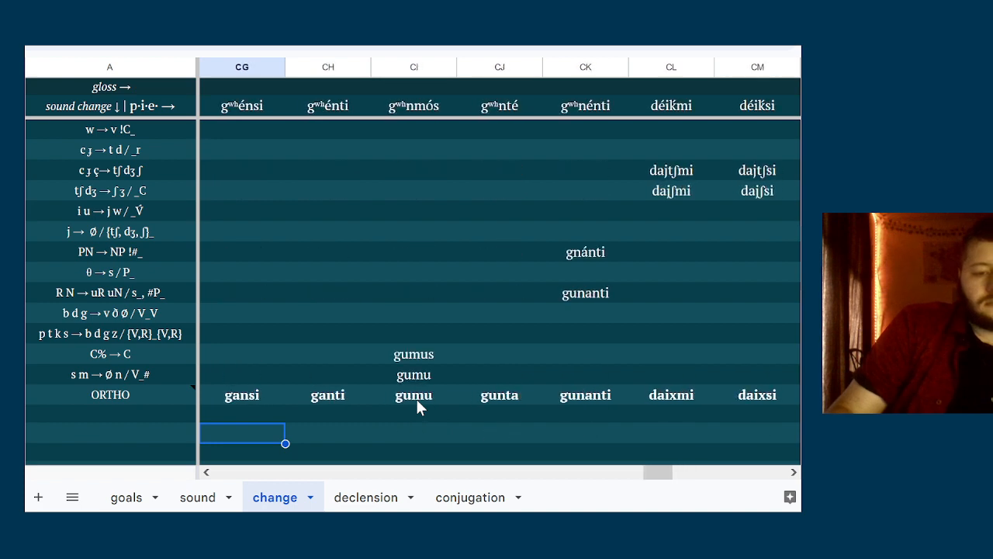
# Enter bʰéh₂mi as a new Proto-Indo-European form in column CR of the p·i·e· row
pyautogui.press('Right')
pyautogui.press('Right')
pyautogui.press('Right')
pyautogui.press('Right')
pyautogui.press('Right')
pyautogui.press('Right')
pyautogui.press('Right')
pyautogui.press('Right')
pyautogui.press('Right')
pyautogui.press('Right')
pyautogui.press('Right')
pyautogui.press('Right')
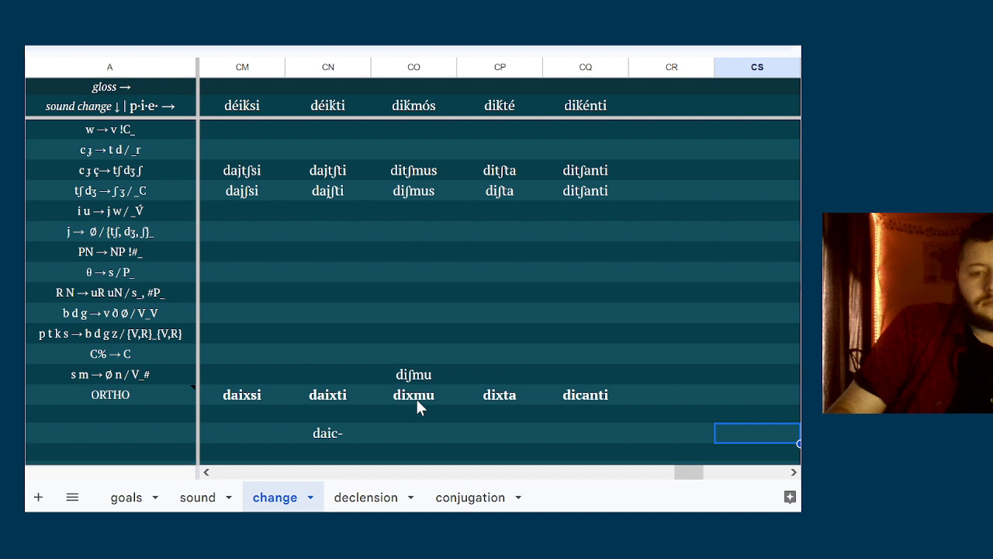
pyautogui.press('Right')
pyautogui.press('Right')
pyautogui.press('Right')
pyautogui.press('Right')
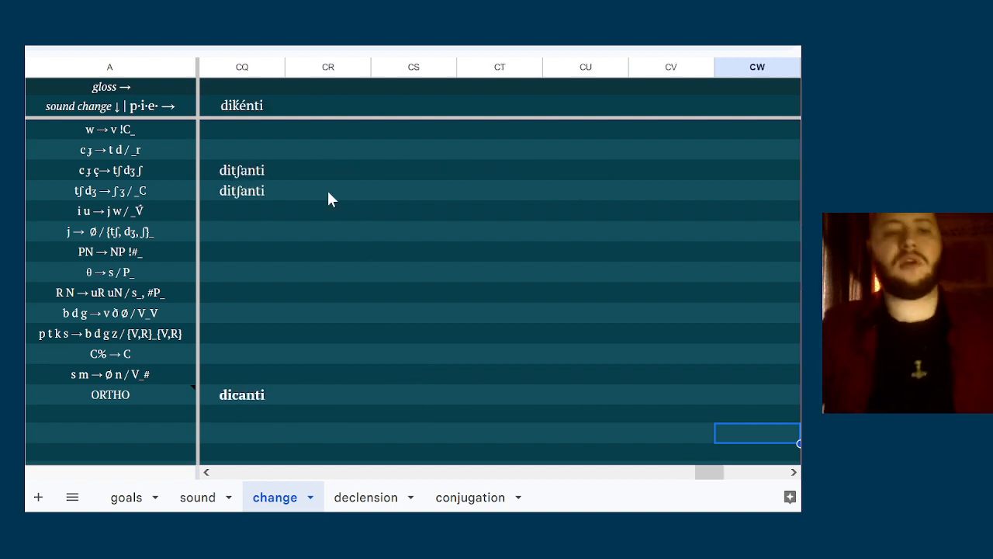
pyautogui.click(300, 111)
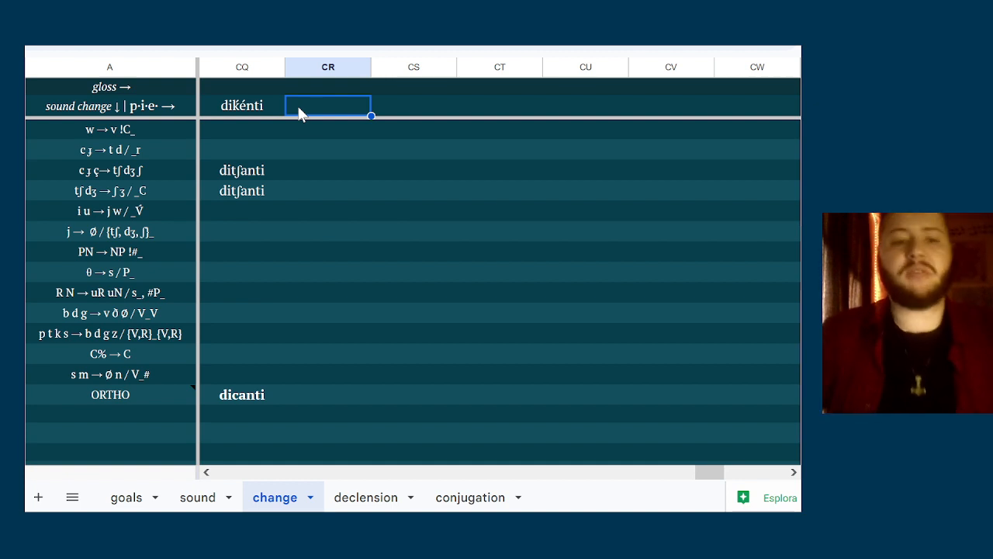
pyautogui.write('bʰ')
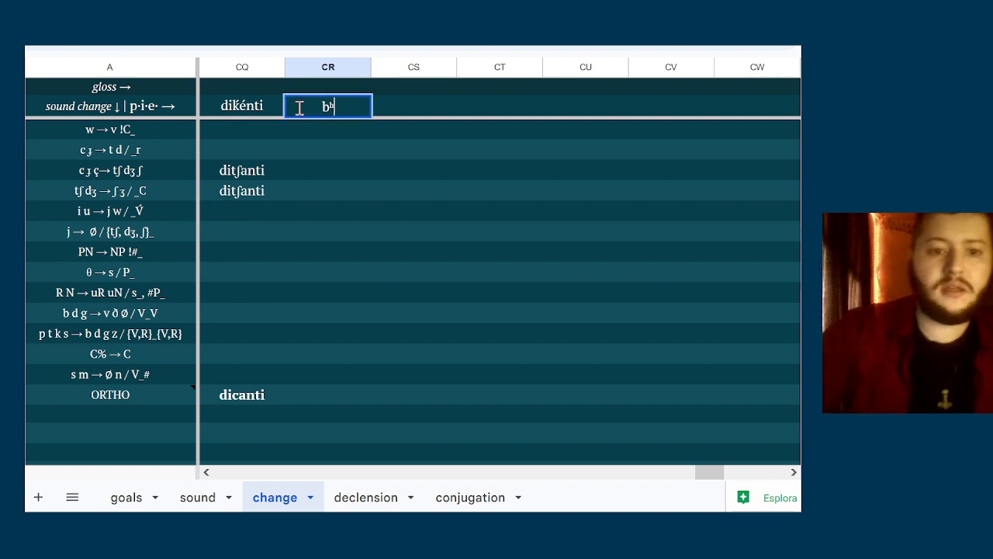
pyautogui.write('éh₂')
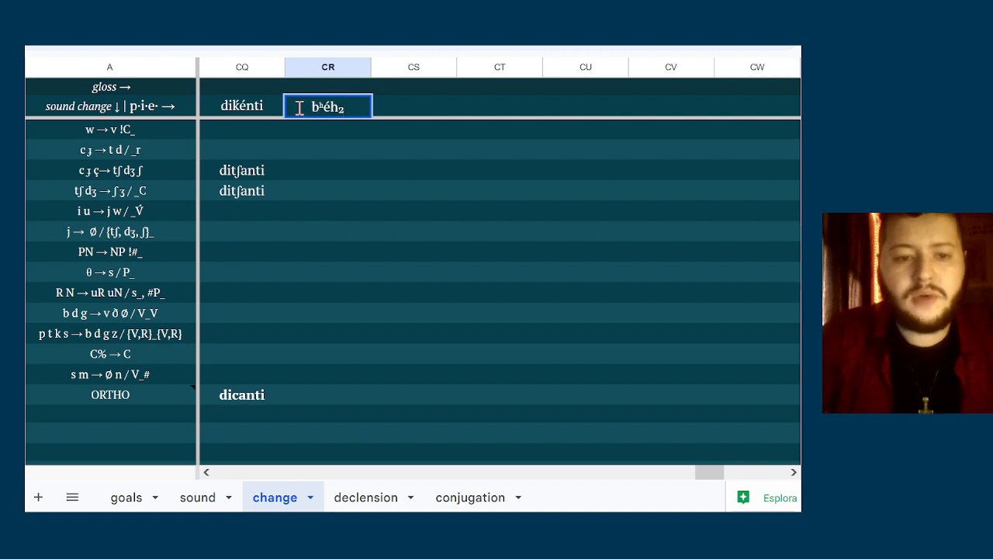
pyautogui.write('mi')
pyautogui.press('Return')
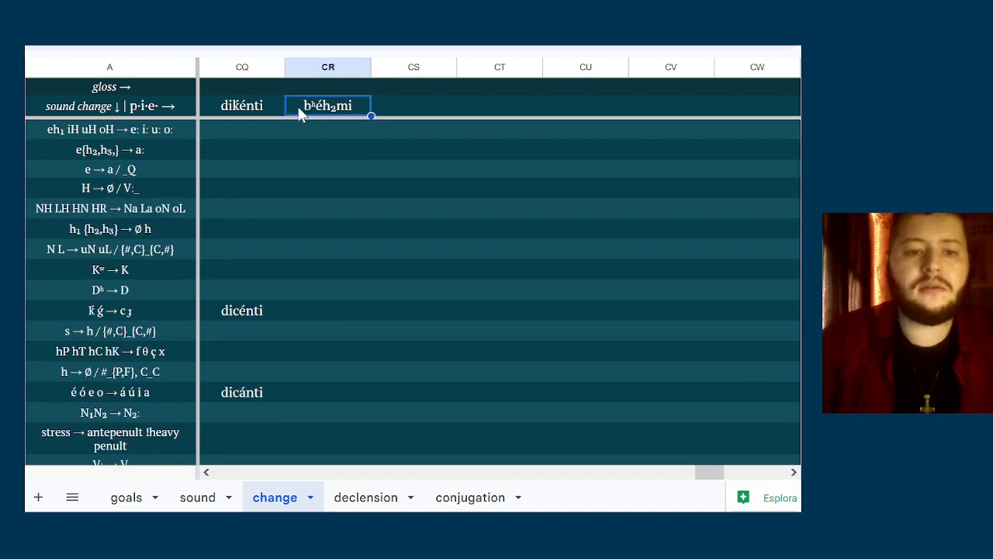
# Copy the stem bʰéh₂ from the form in column CR into column CS of the p·i·e· row
pyautogui.doubleClick(301, 113)
pyautogui.hotkey('shift', 'Right')
pyautogui.hotkey('shift', 'Right')
pyautogui.hotkey('shift', 'Right')
pyautogui.hotkey('shift', 'Right')
pyautogui.hotkey('shift', 'Right')
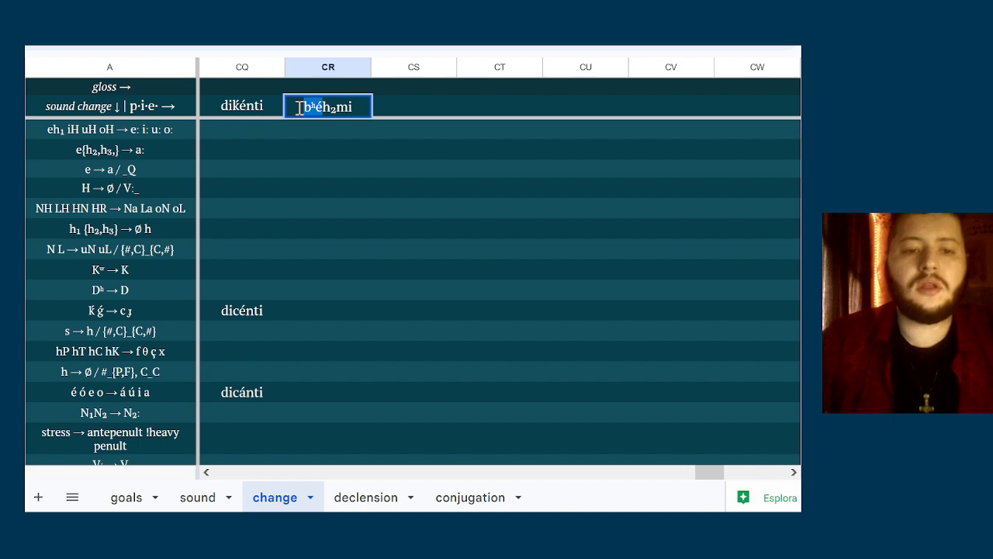
pyautogui.hotkey('ctrl', 'c')
pyautogui.doubleClick(420, 106)
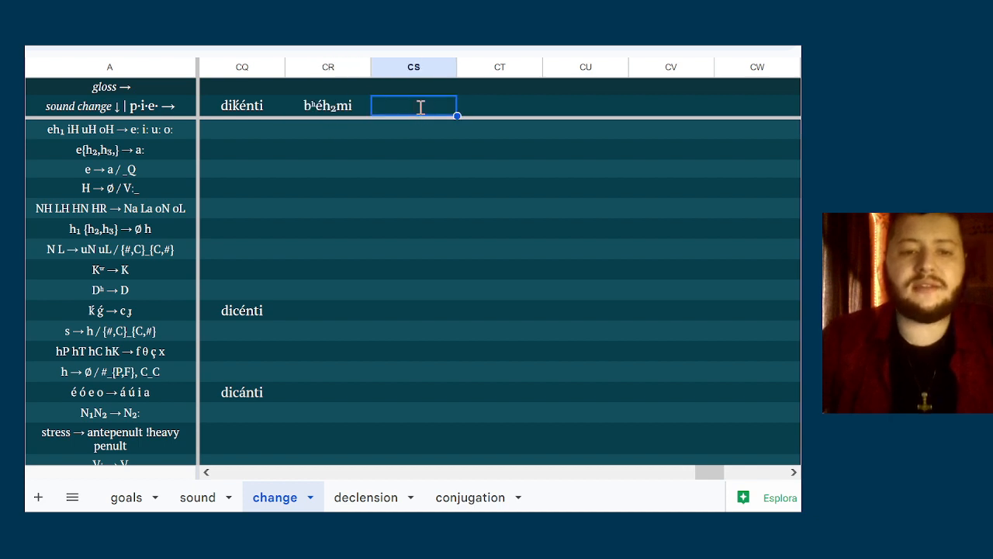
pyautogui.hotkey('ctrl', 'v')
pyautogui.click(483, 116)
pyautogui.click(454, 112)
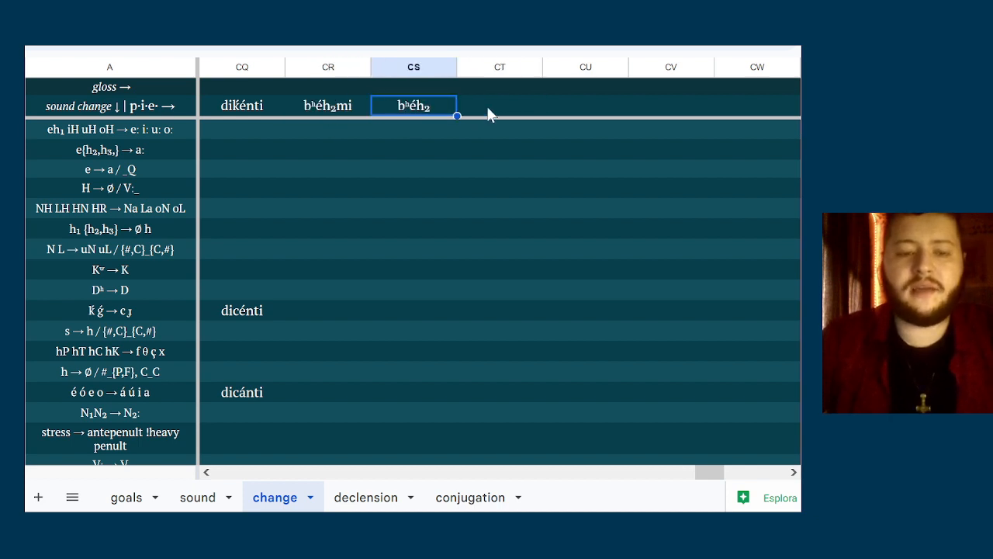
# Complete the stem in column CS with the ending -ti so it reads bʰéh₂ti
pyautogui.doubleClick(448, 107)
pyautogui.write('mi')
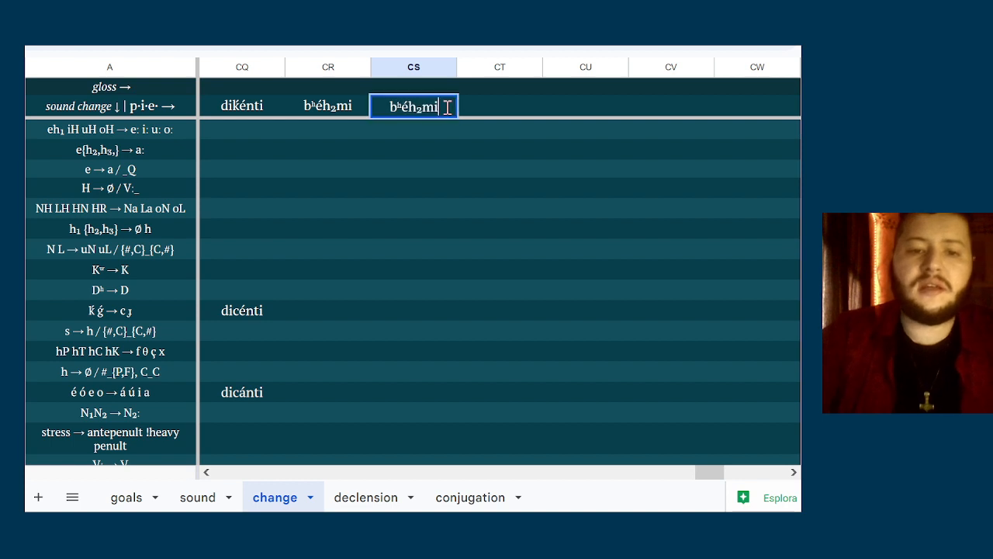
pyautogui.press('BackSpace')
pyautogui.press('BackSpace')
pyautogui.write('ti')
# Enter bʰéh₂ti in column CT and bʰh₂mós in column CU of the p·i·e· row
pyautogui.doubleClick(496, 107)
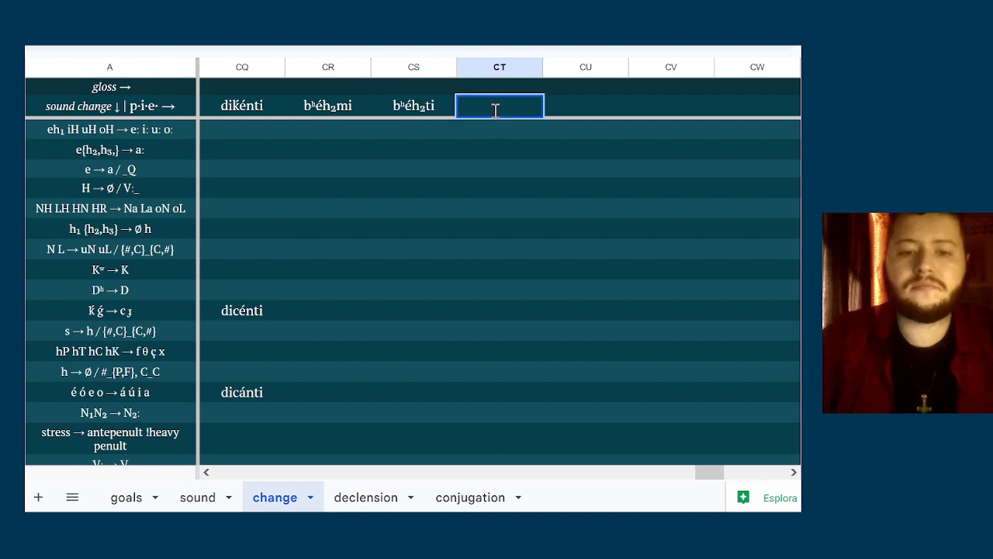
pyautogui.write('bʰéh₂ti')
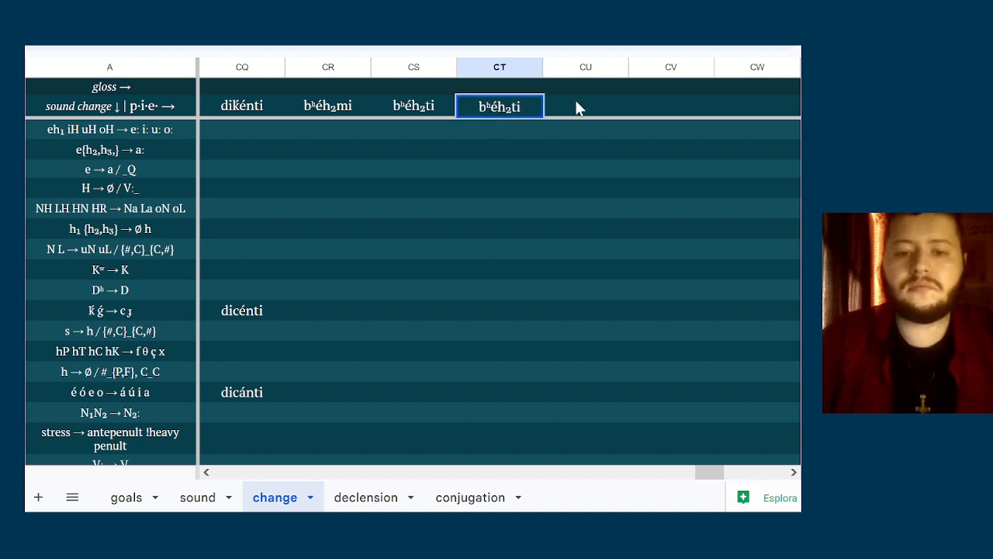
pyautogui.doubleClick(575, 100)
pyautogui.write('bʰéh₂')
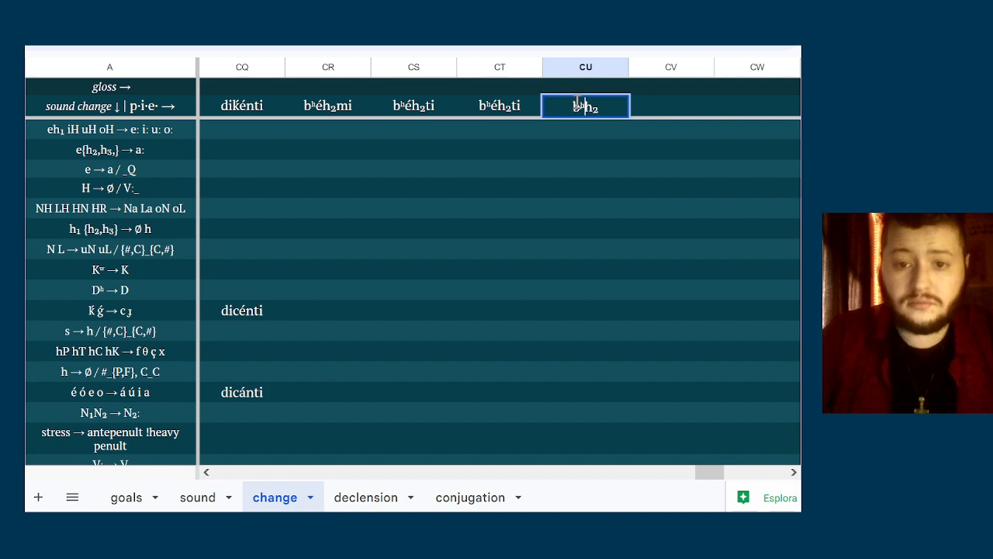
pyautogui.write('mós')
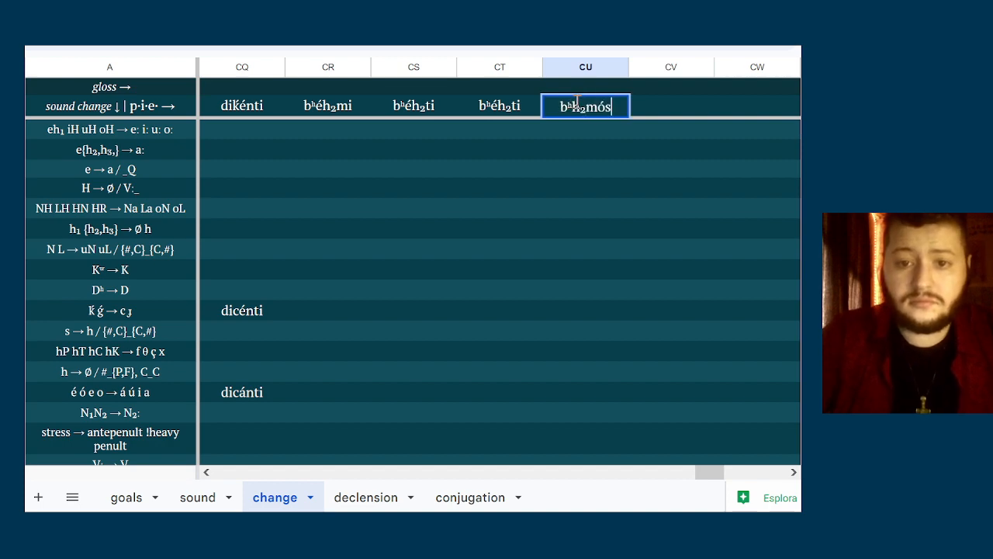
# Paste the copied stem into column CV of the p·i·e· row and edit it to bʰh₂té
pyautogui.rightClick(646, 109)
pyautogui.click(647, 109)
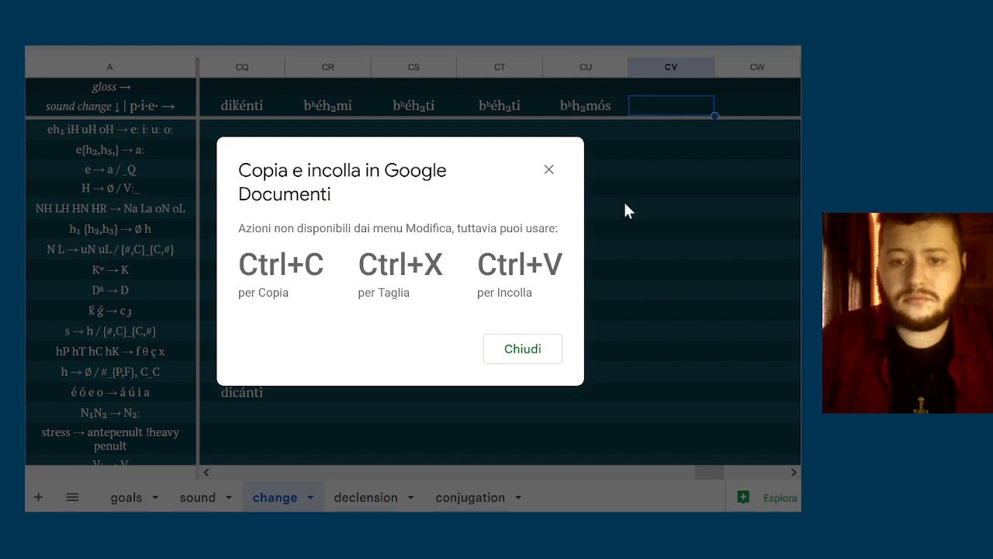
pyautogui.click(523, 350)
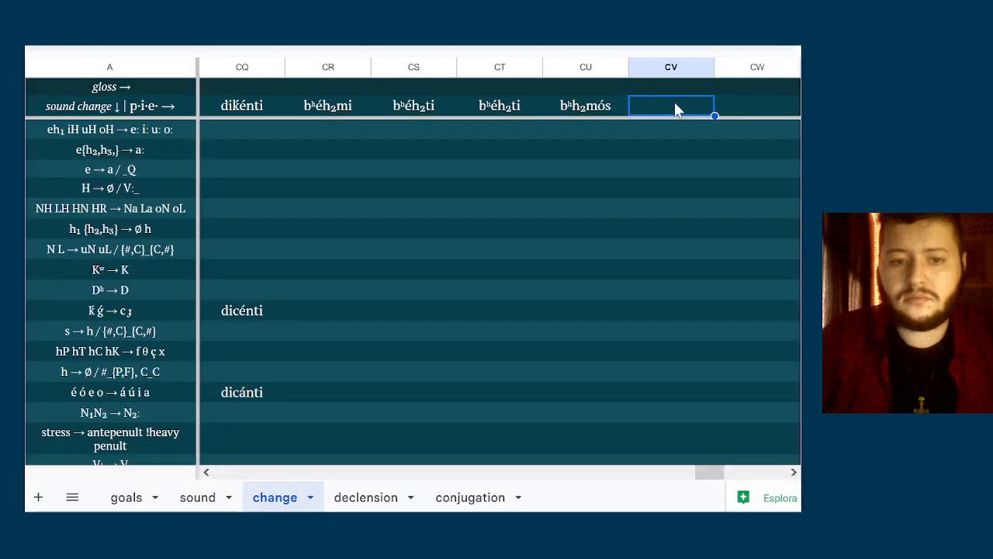
pyautogui.doubleClick(673, 106)
pyautogui.hotkey('ctrl', 'v')
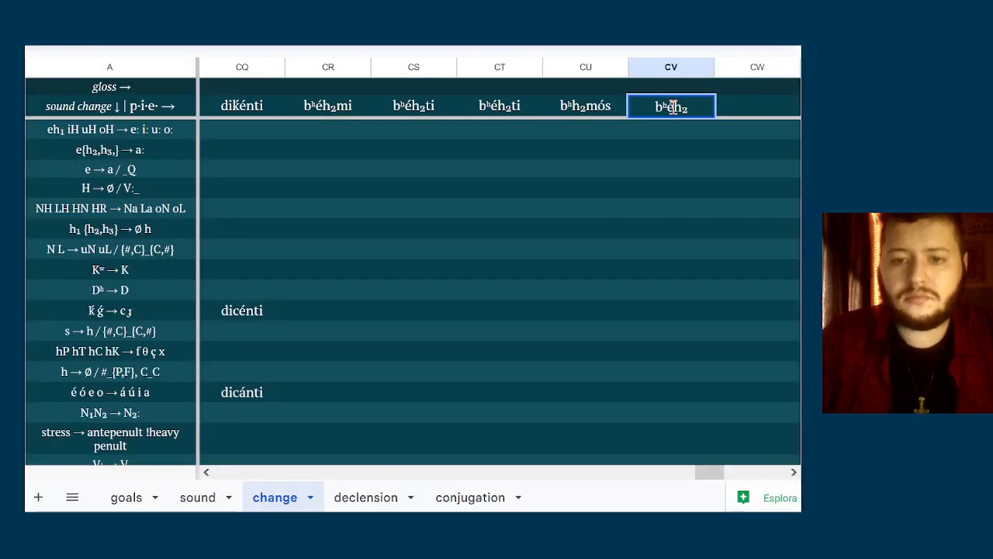
pyautogui.click(672, 106)
pyautogui.press('BackSpace')
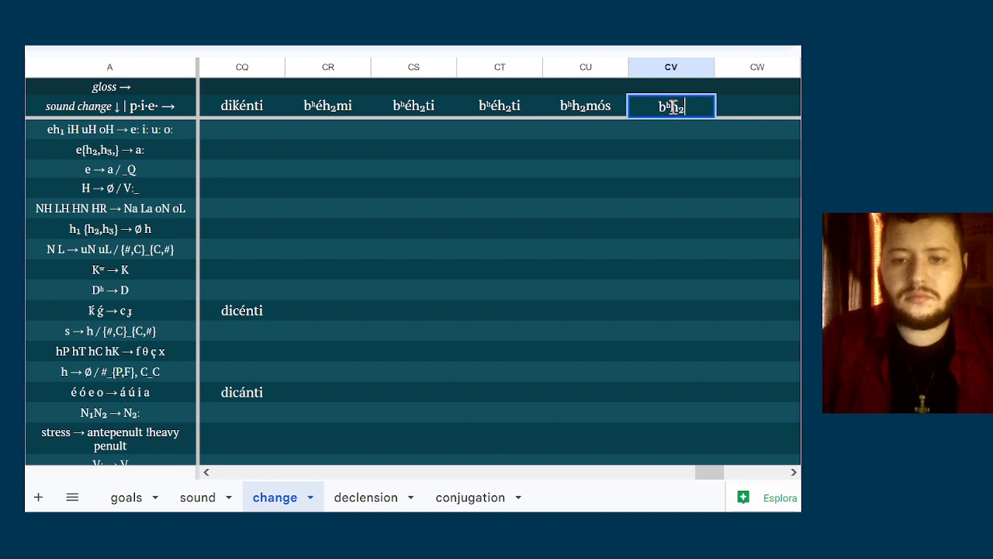
pyautogui.write('té')
# Paste the copied stem into column CW of the p·i·e· row and complete it as bʰéh₂nti
pyautogui.click(754, 93)
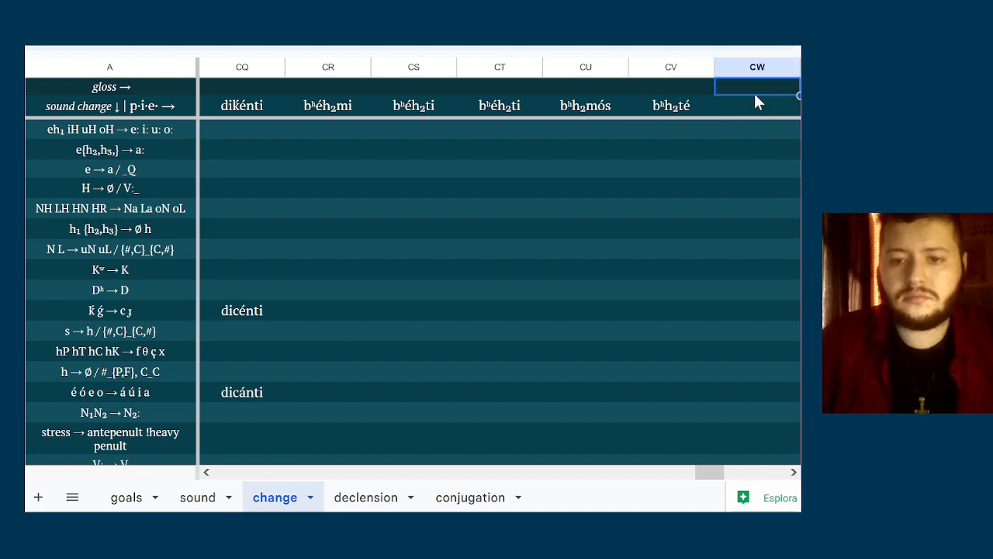
pyautogui.press('Down')
pyautogui.press('Right')
pyautogui.press('Right')
pyautogui.press('Left')
pyautogui.press('Left')
pyautogui.press('Return')
pyautogui.hotkey('ctrl', 'v')
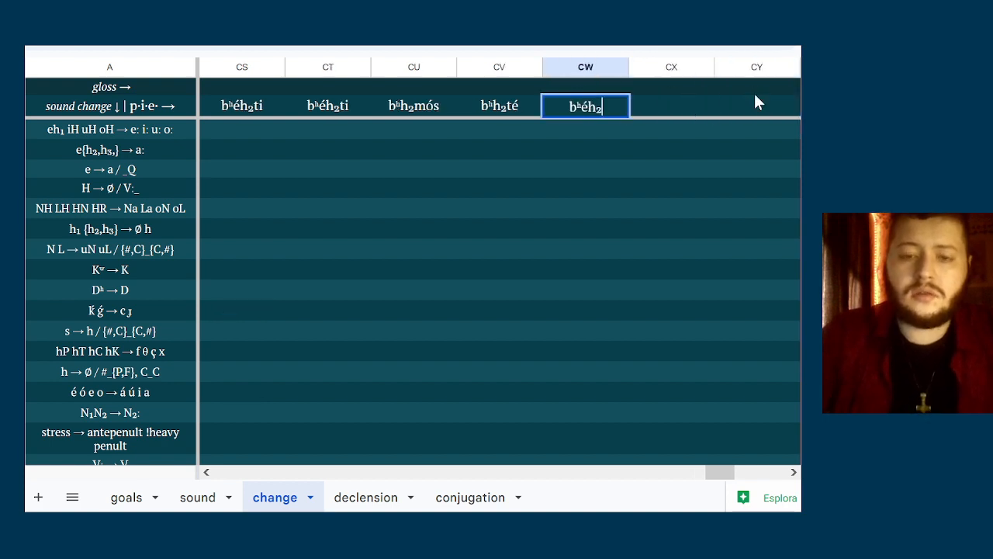
pyautogui.write('nti')
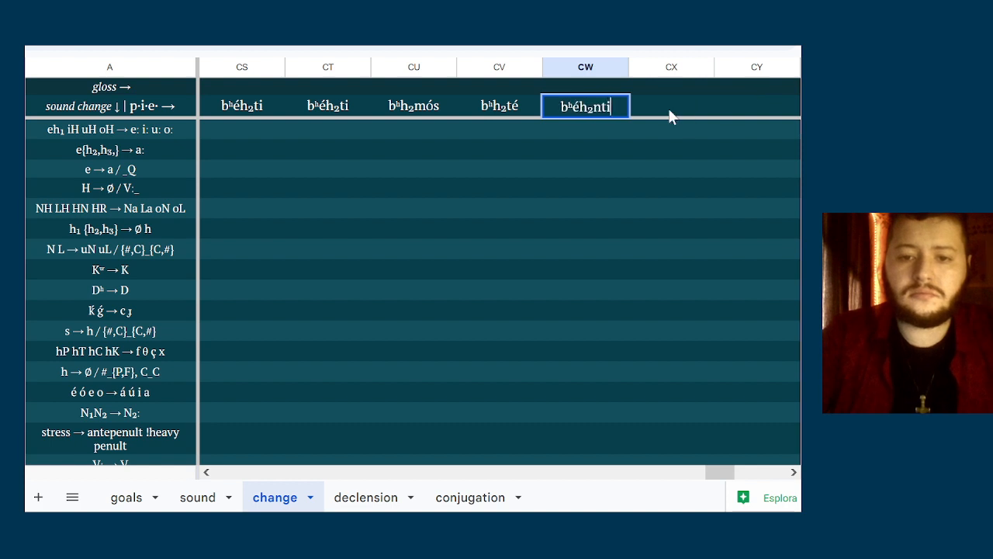
pyautogui.press('Return')
pyautogui.click(574, 106)
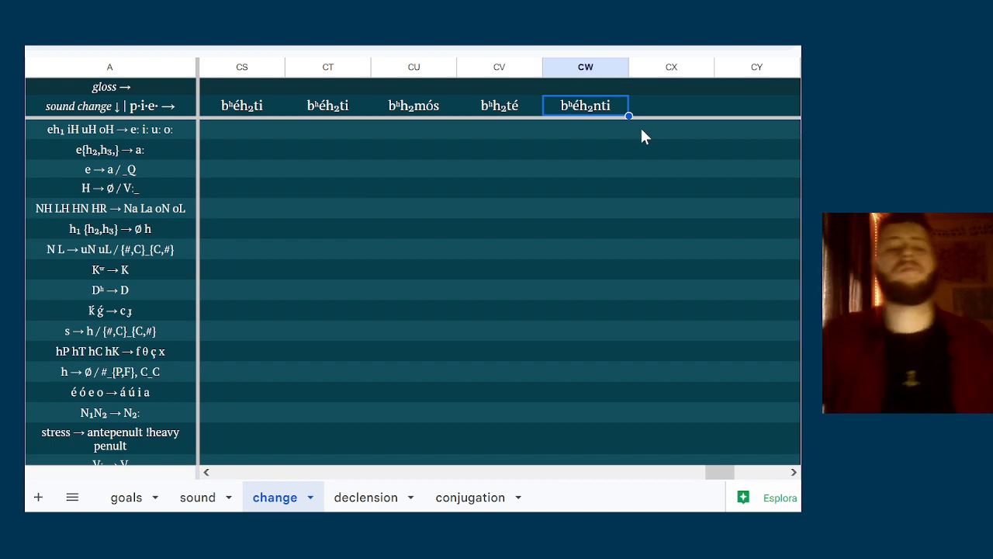
# Open the bʰh₂mós form in column CU of the p·i·e· row for editing
pyautogui.click(361, 101)
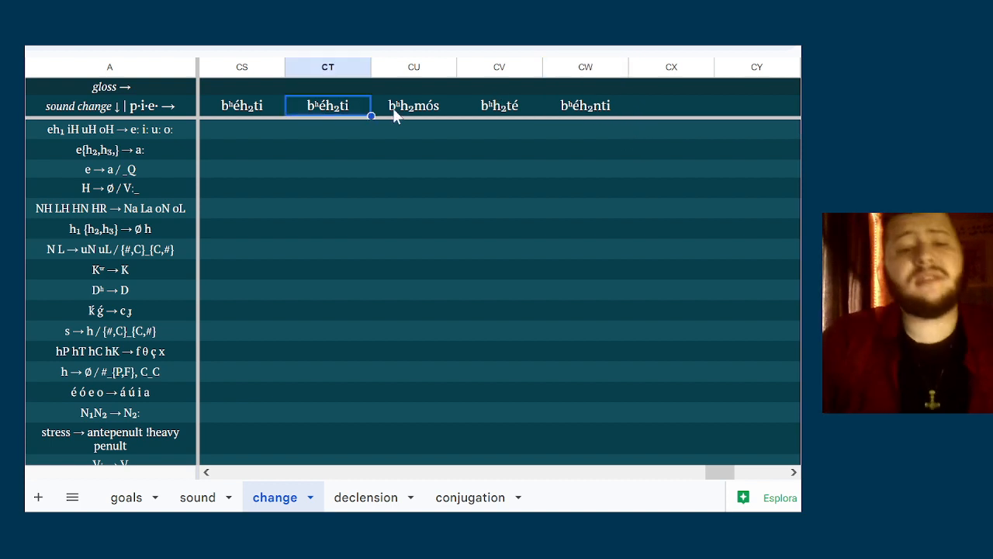
pyautogui.doubleClick(392, 108)
pyautogui.click(392, 108)
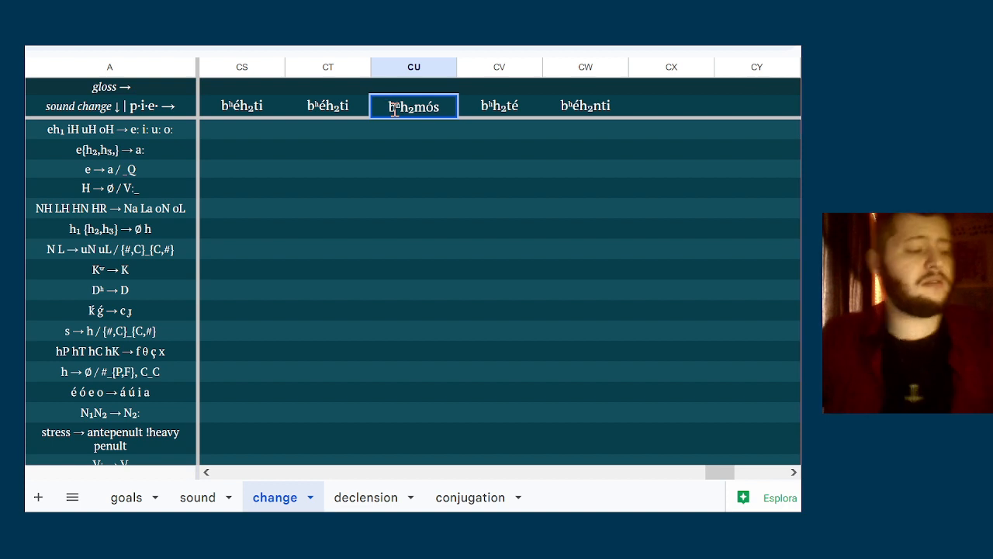
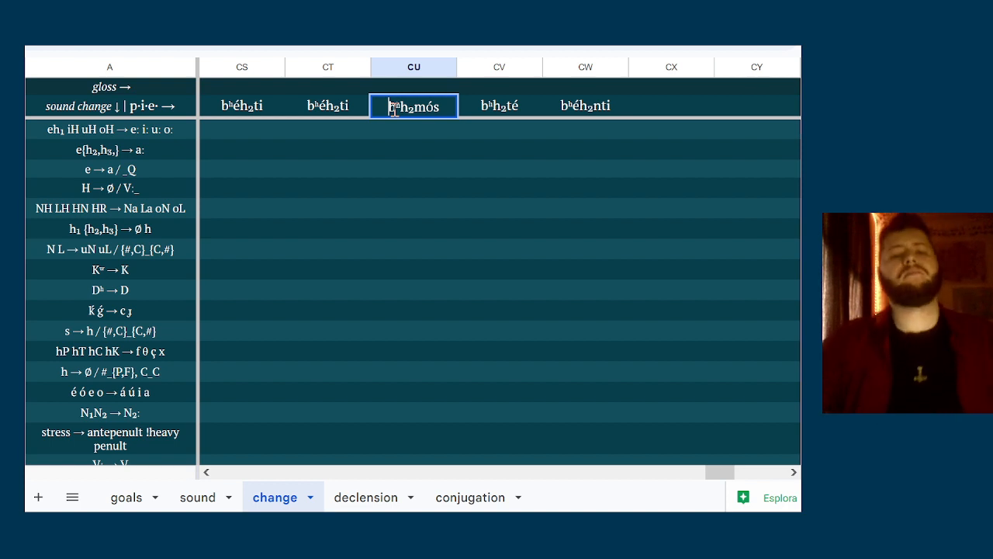
# Change the form in column CW of the p·i·e· row to bʰh₂énti
pyautogui.doubleClick(580, 111)
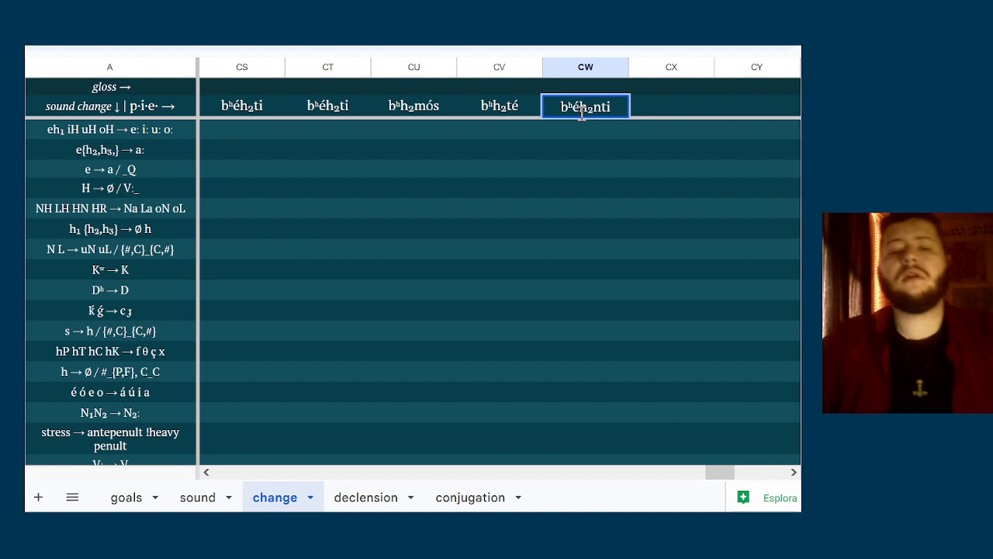
pyautogui.hotkey('shift', 'Left')
pyautogui.press('BackSpace')
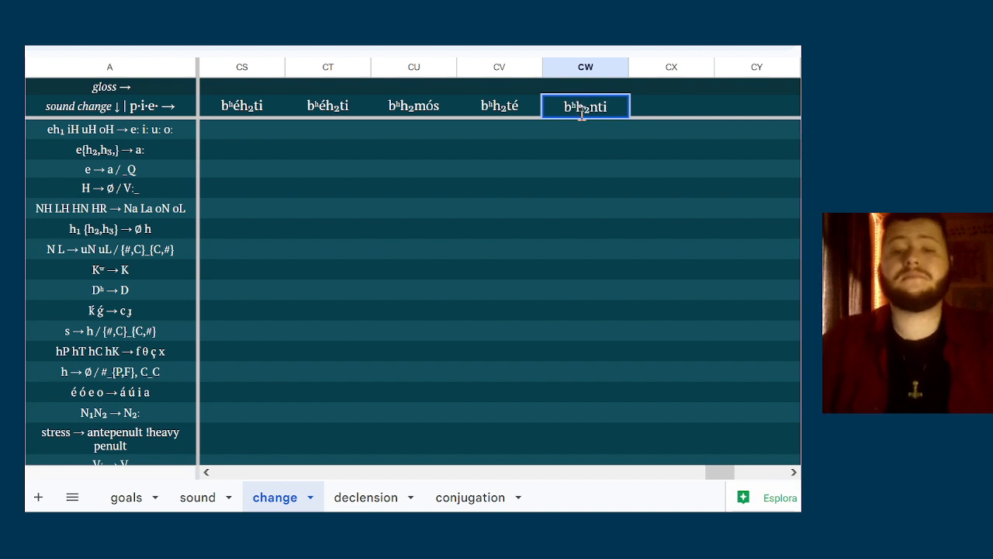
pyautogui.write('é')
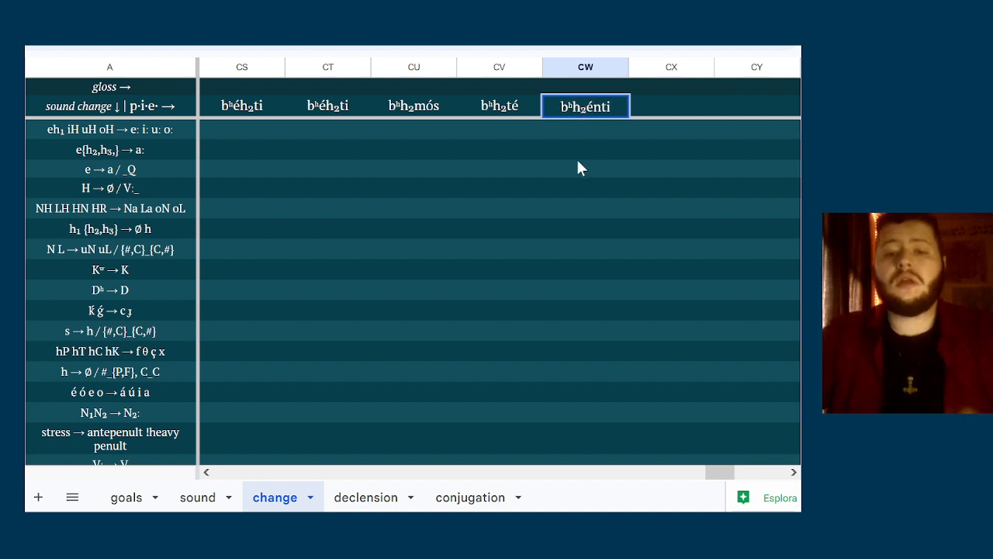
pyautogui.click(576, 155)
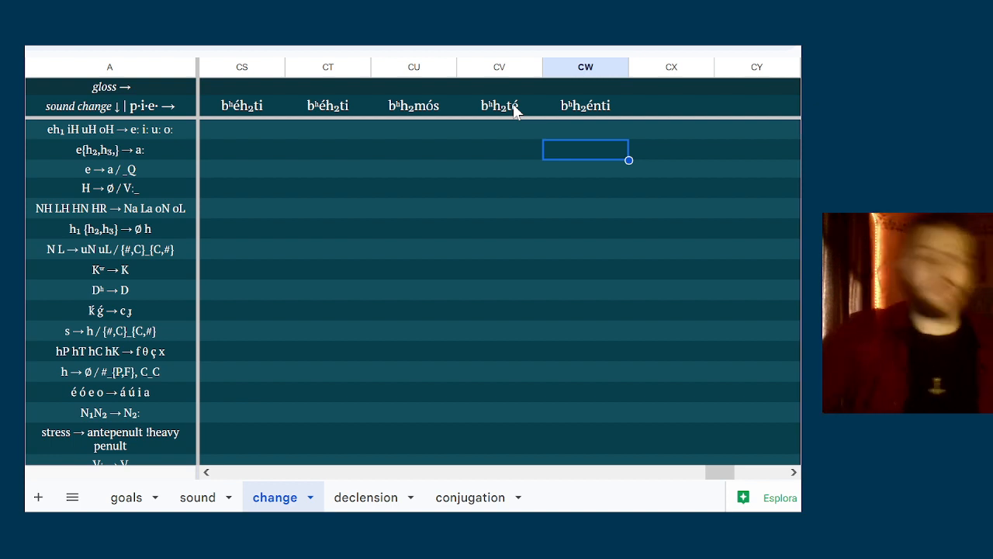
pyautogui.press('Up')
pyautogui.press('Left')
pyautogui.press('Left')
pyautogui.press('Left')
pyautogui.press('Left')
pyautogui.press('Left')
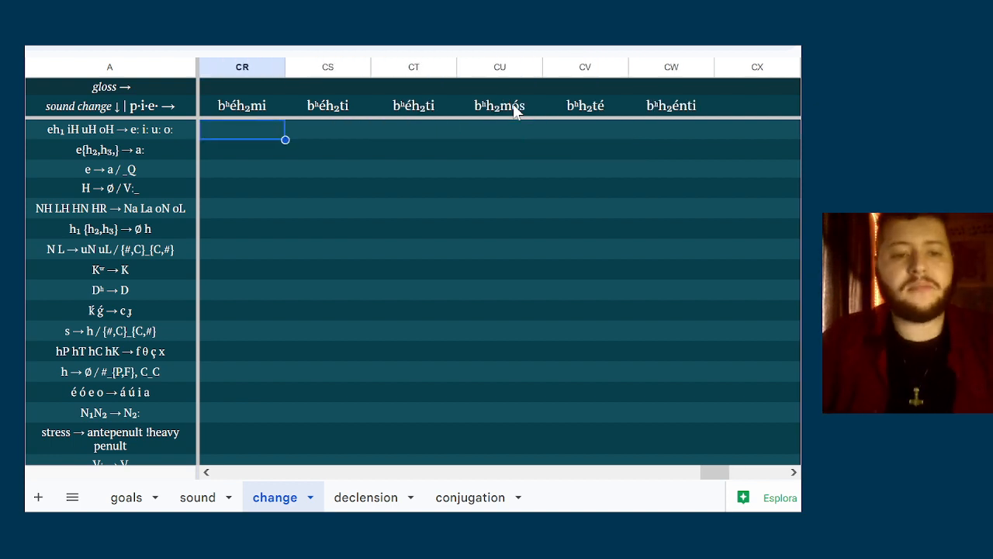
pyautogui.press('Up')
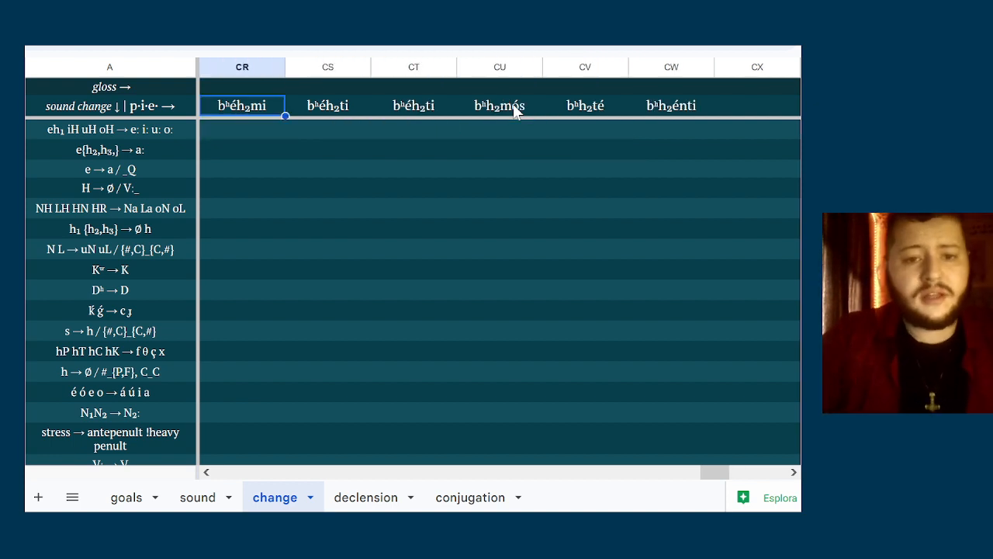
pyautogui.press('Down')
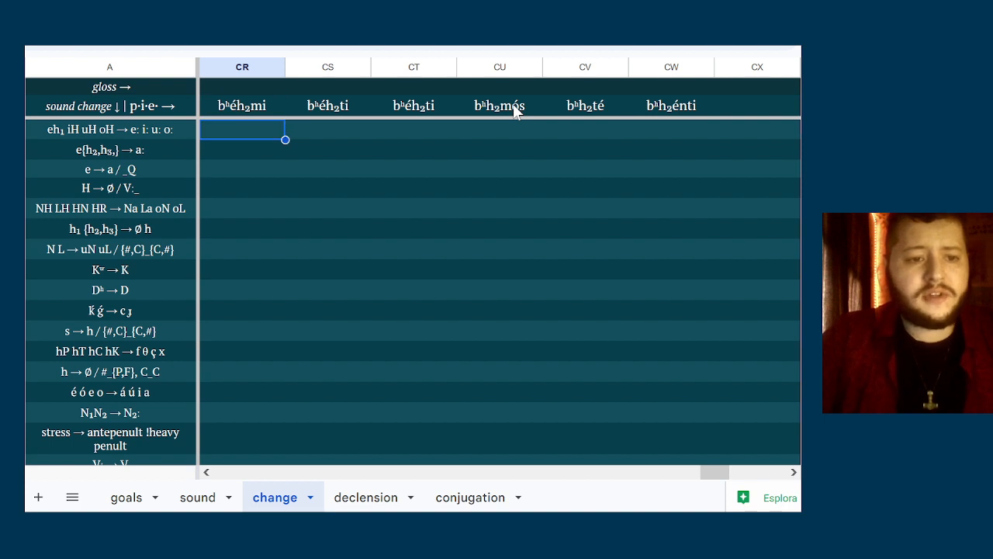
pyautogui.press('Down')
pyautogui.press('Return')
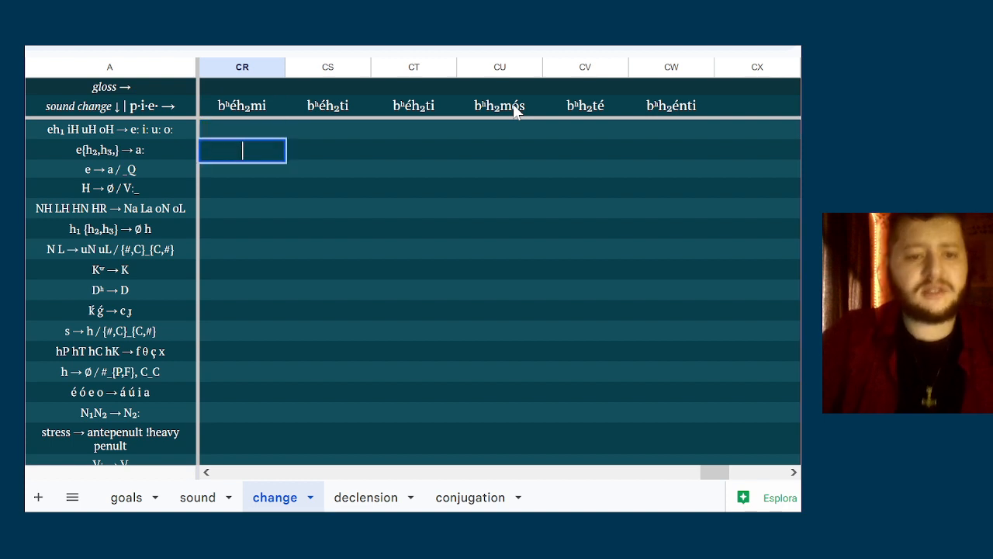
pyautogui.click(260, 108)
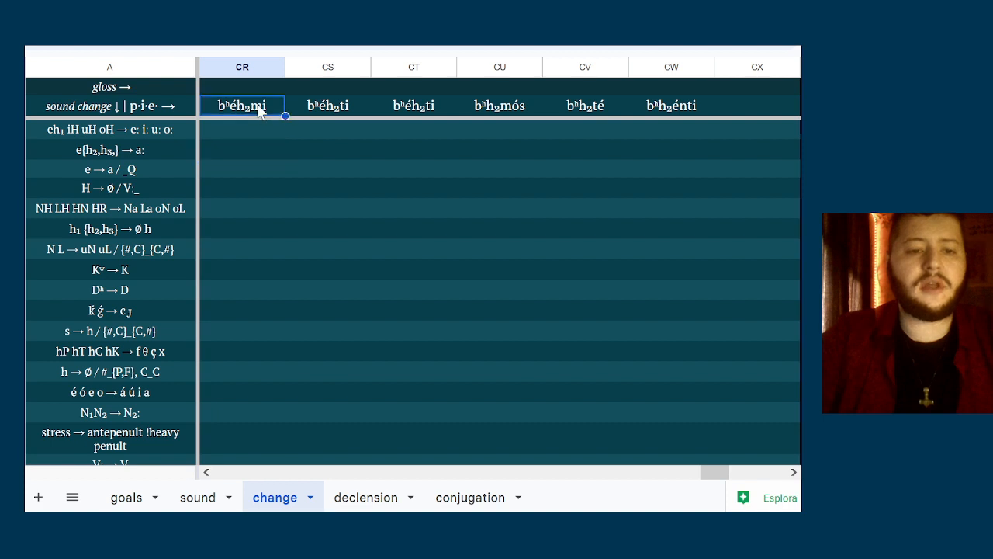
pyautogui.hotkey('shift', 'Right')
pyautogui.hotkey('shift', 'Right')
pyautogui.hotkey('shift', 'Right')
pyautogui.hotkey('shift', 'Right')
pyautogui.hotkey('shift', 'Right')
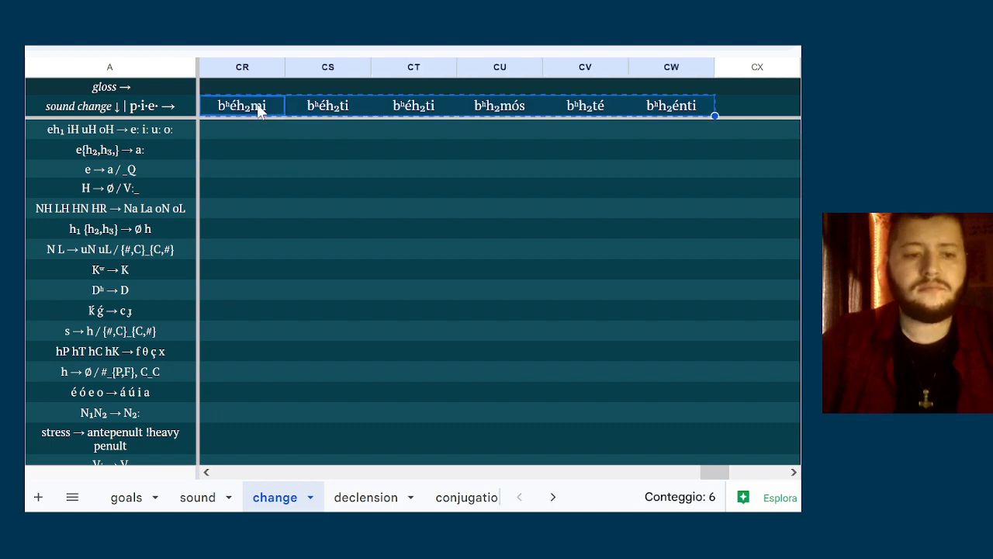
# Copy the three forms bʰéh₂mi, bʰéh₂ti and bʰéh₂ti in columns CR to CT of the p·i·e· row
pyautogui.click(260, 110)
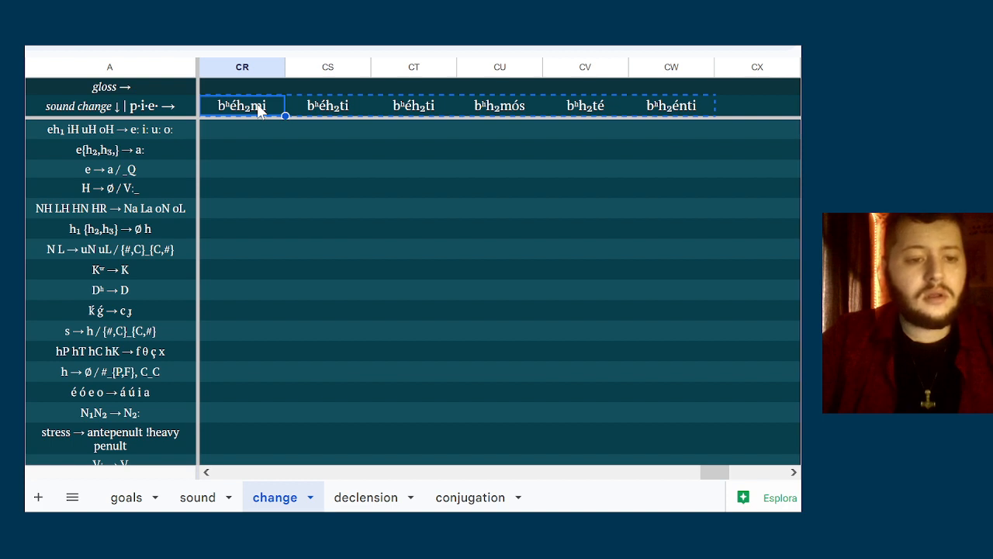
pyautogui.hotkey('shift', 'Right')
pyautogui.hotkey('shift', 'Right')
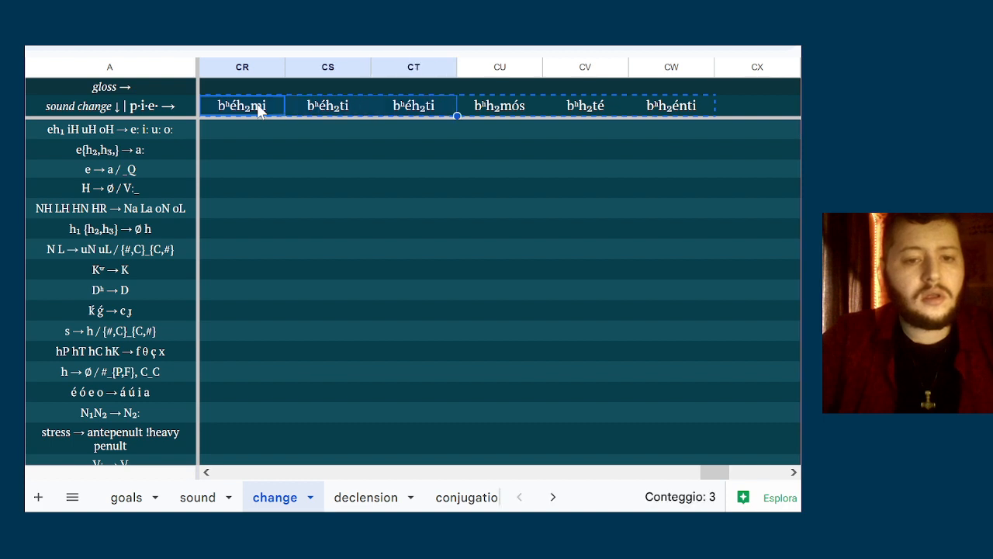
pyautogui.hotkey('ctrl', 'c')
# Paste the copied forms into columns CR to CT of the e → a / _Q row and undo the paste
pyautogui.press('Down')
pyautogui.press('Down')
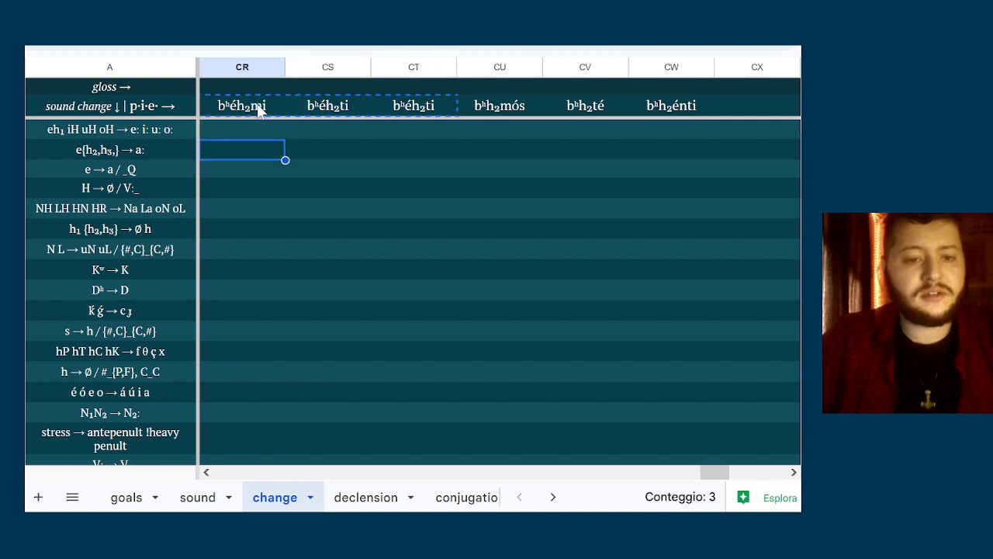
pyautogui.press('Up')
pyautogui.press('Down')
pyautogui.press('Down')
pyautogui.hotkey('ctrl', 'v')
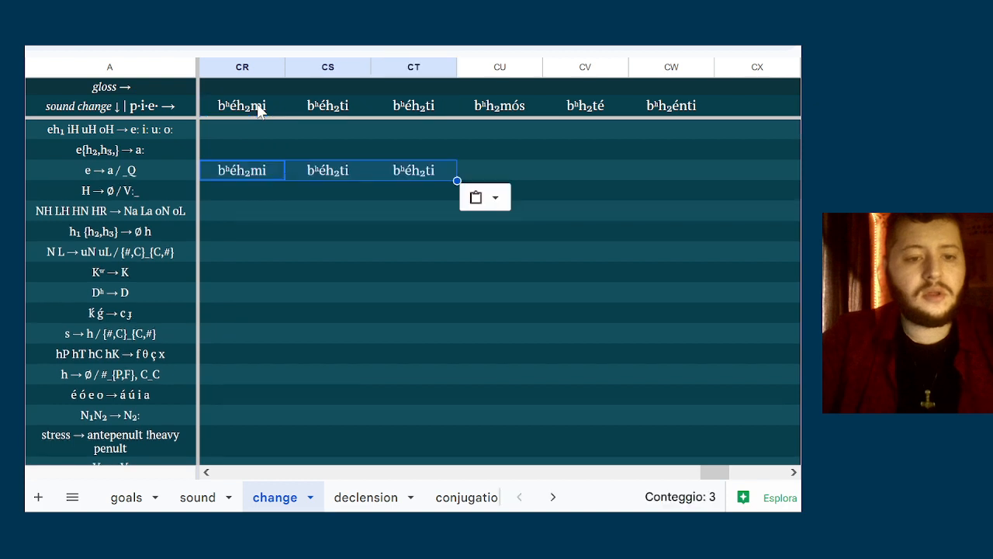
pyautogui.hotkey('ctrl', 'z')
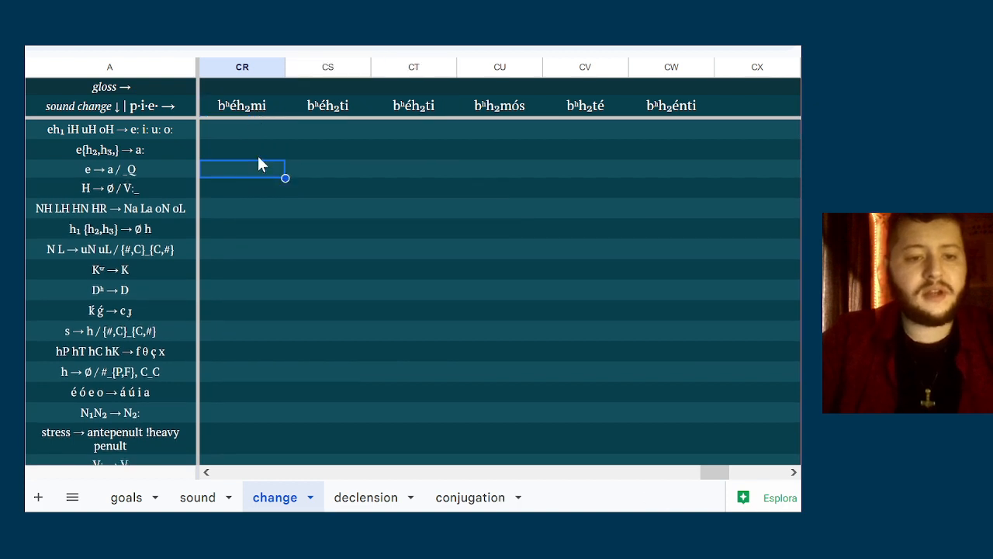
# Paste the three copied forms into columns CR to CT of the e{h₂,h₃,} → a: row
pyautogui.doubleClick(257, 155)
pyautogui.hotkey('ctrl', 'v')
pyautogui.press('Escape')
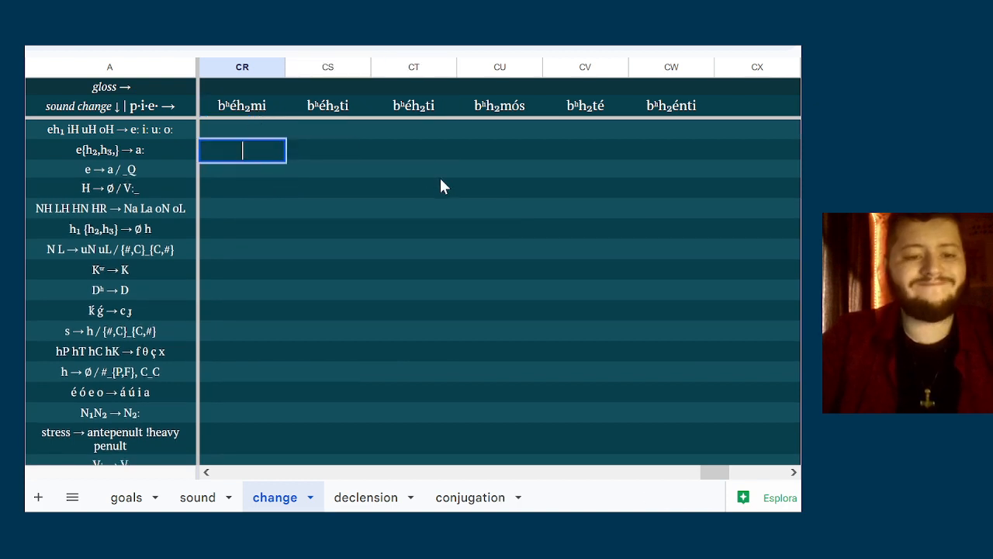
pyautogui.click(380, 154)
pyautogui.click(243, 154)
pyautogui.hotkey('ctrl', 'v')
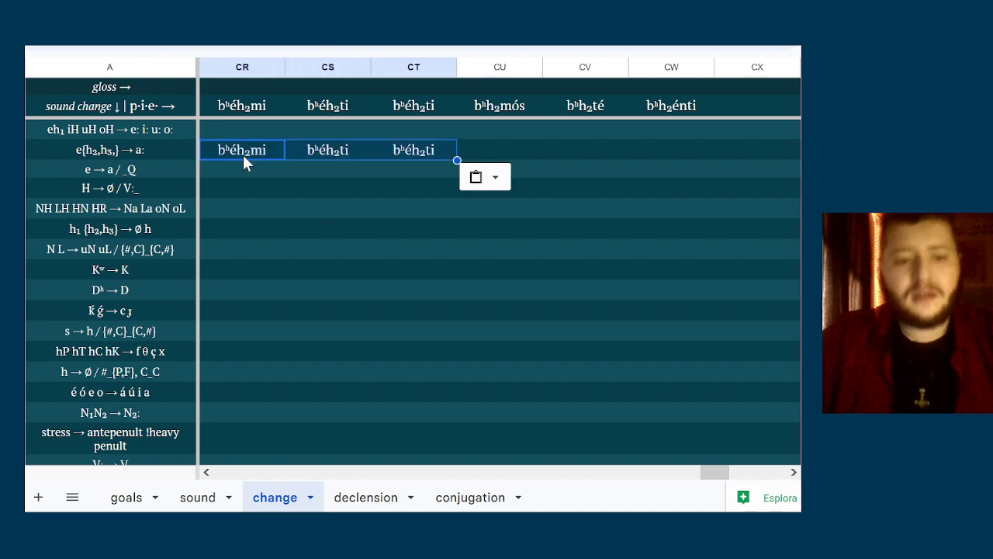
# Replace éh₂ with á: in column CR of the e{h₂,h₃,} → a: row, giving bʰá:mi, and copy the á: sequence
pyautogui.doubleClick(248, 155)
pyautogui.press('Home')
pyautogui.press('Right')
pyautogui.press('Right')
pyautogui.hotkey('shift', 'Right')
pyautogui.hotkey('shift', 'Right')
pyautogui.hotkey('shift', 'Right')
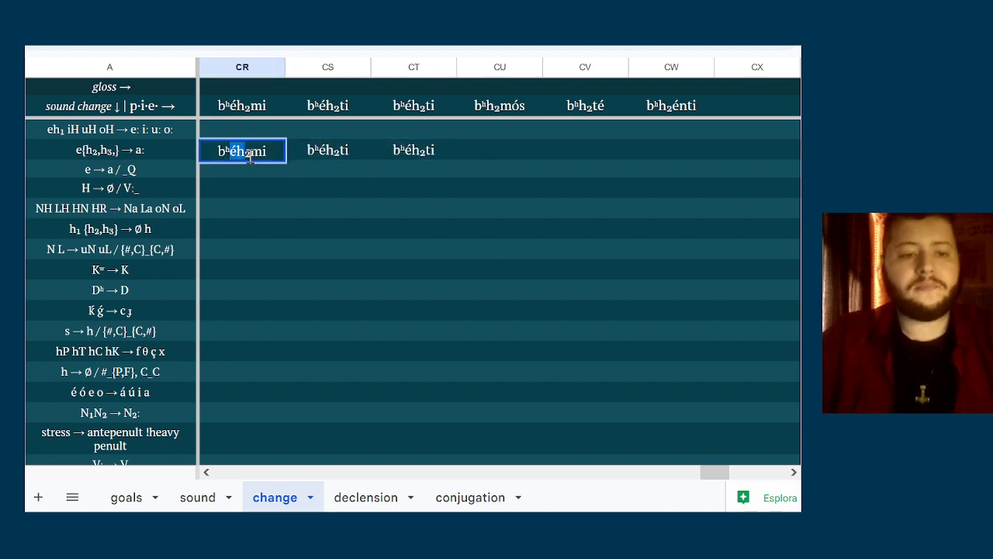
pyautogui.write('á:')
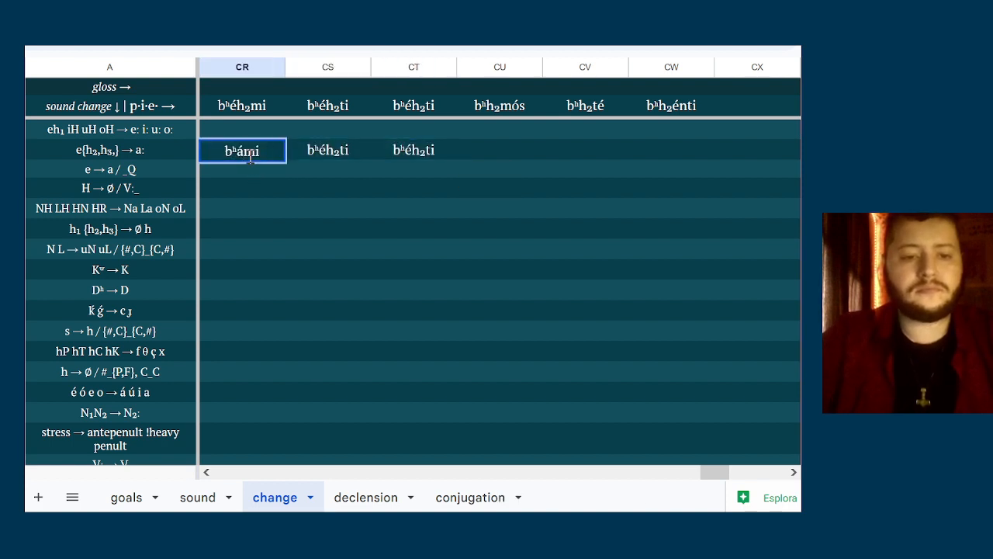
pyautogui.hotkey('shift', 'Left')
pyautogui.hotkey('shift', 'Left')
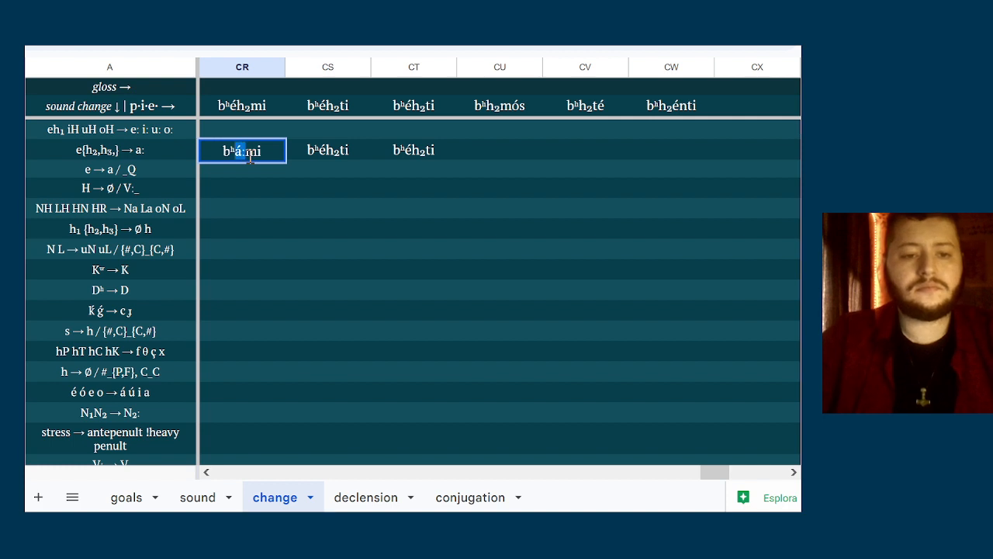
# Replace éh₂ with the copied á: in column CS of the e{h₂,h₃,} → a: row, giving bʰá:ti
pyautogui.click(327, 151)
pyautogui.press('Left')
pyautogui.press('Left')
pyautogui.press('Left')
pyautogui.press('Right')
pyautogui.hotkey('shift', 'Left')
pyautogui.hotkey('shift', 'Left')
pyautogui.hotkey('shift', 'Left')
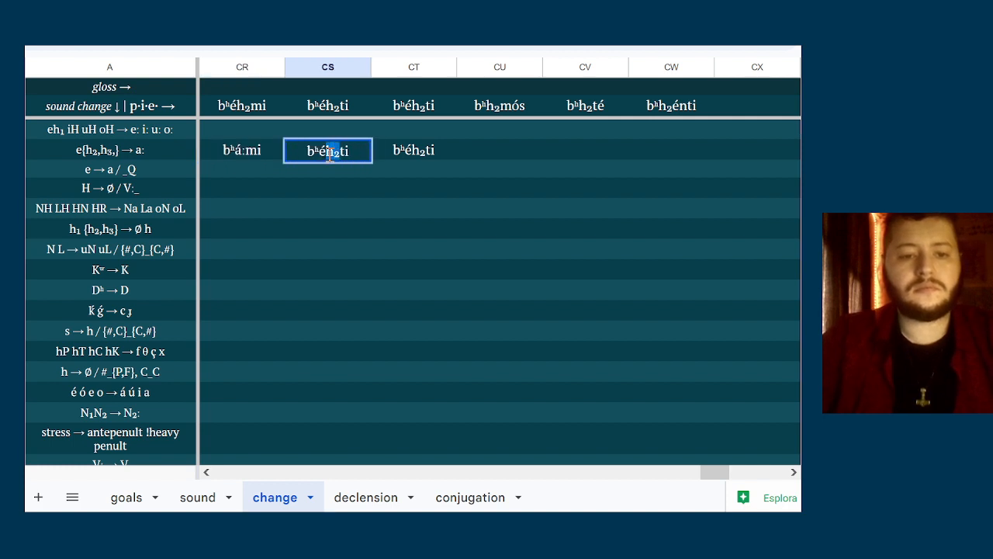
pyautogui.hotkey('ctrl', 'v')
# Replace éh₂ with the copied á: in column CT of the e{h₂,h₃,} → a: row, giving bʰá:ti
pyautogui.doubleClick(413, 151)
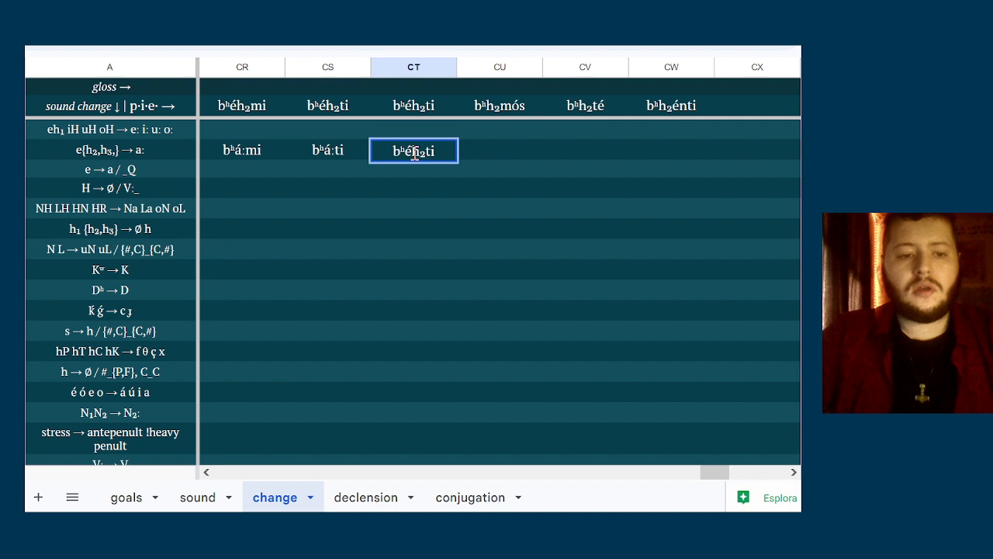
pyautogui.press('Left')
pyautogui.press('Left')
pyautogui.press('Left')
pyautogui.press('Right')
pyautogui.hotkey('shift', 'Left')
pyautogui.hotkey('shift', 'Left')
pyautogui.hotkey('shift', 'Left')
pyautogui.hotkey('ctrl', 'v')
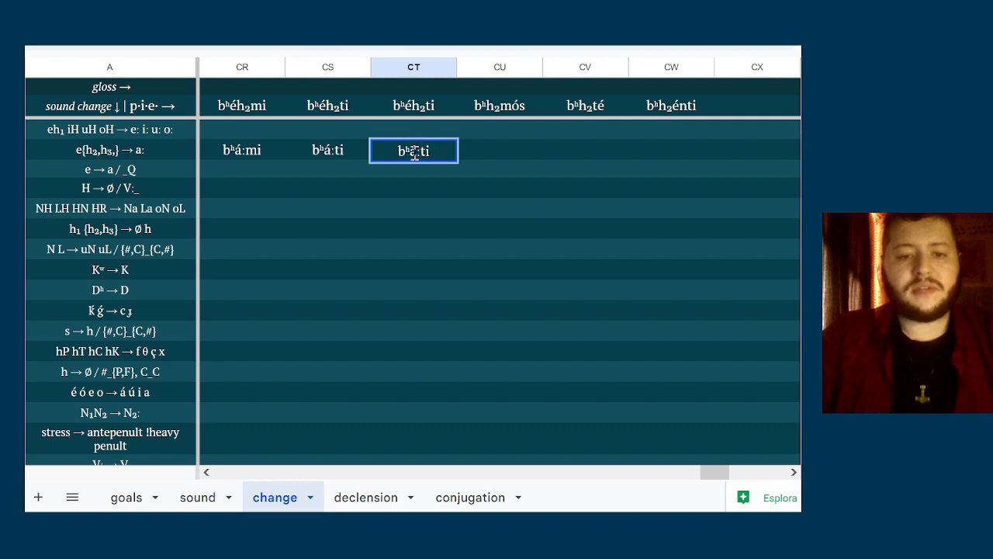
pyautogui.click(532, 189)
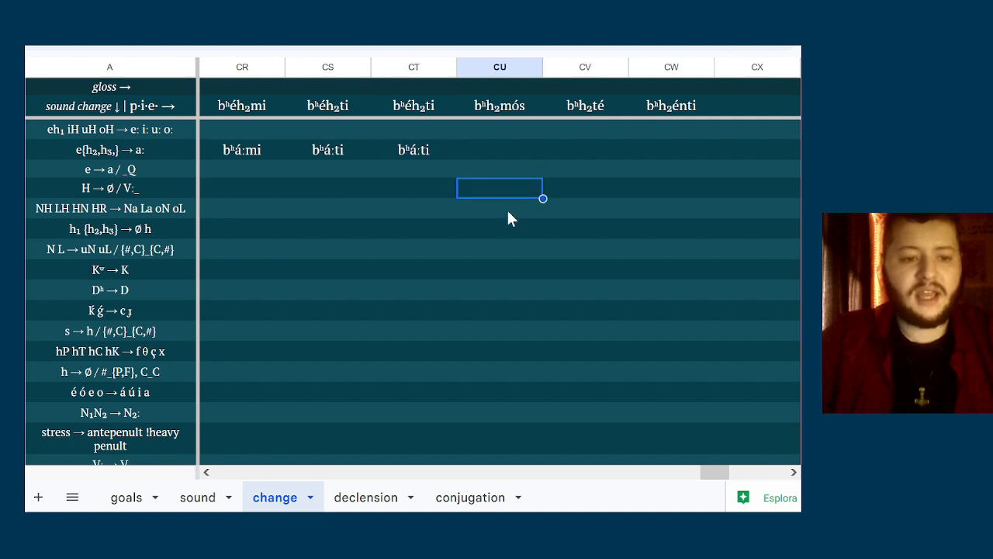
pyautogui.click(508, 211)
pyautogui.doubleClick(499, 222)
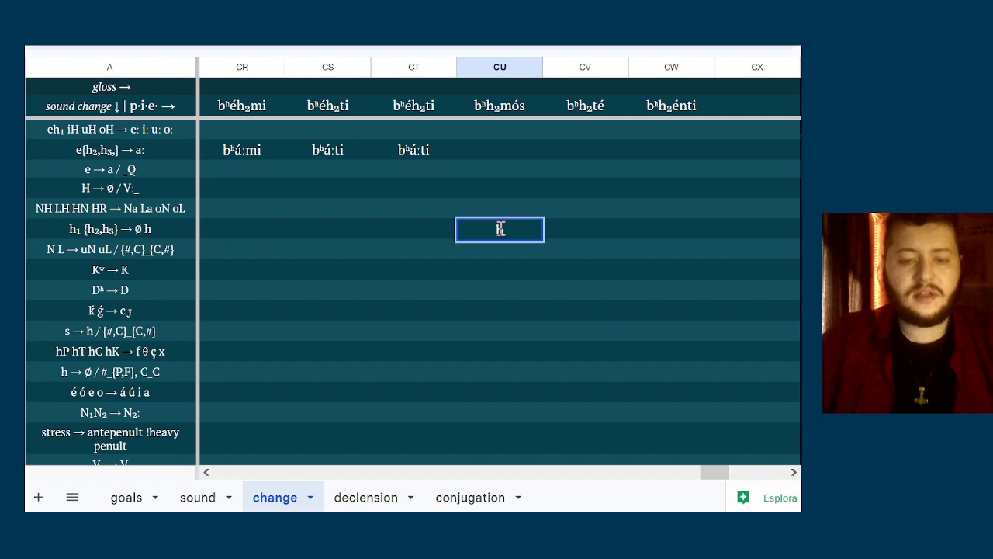
pyautogui.write('b')
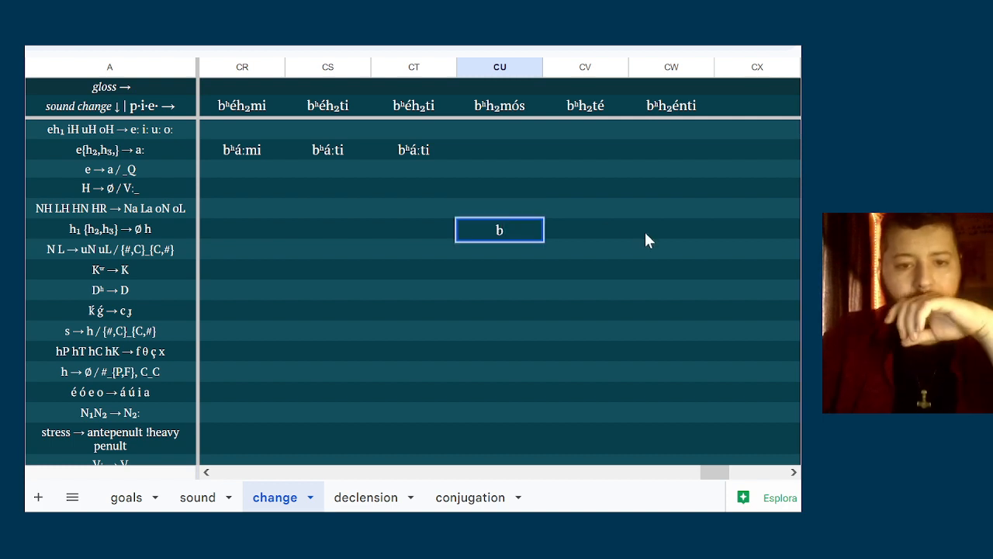
pyautogui.press('BackSpace')
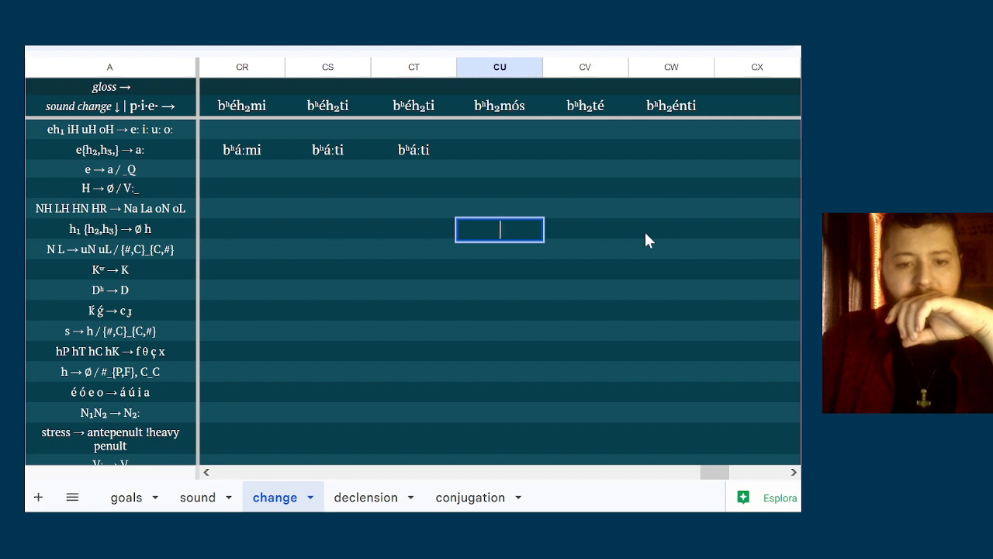
pyautogui.doubleClick(480, 201)
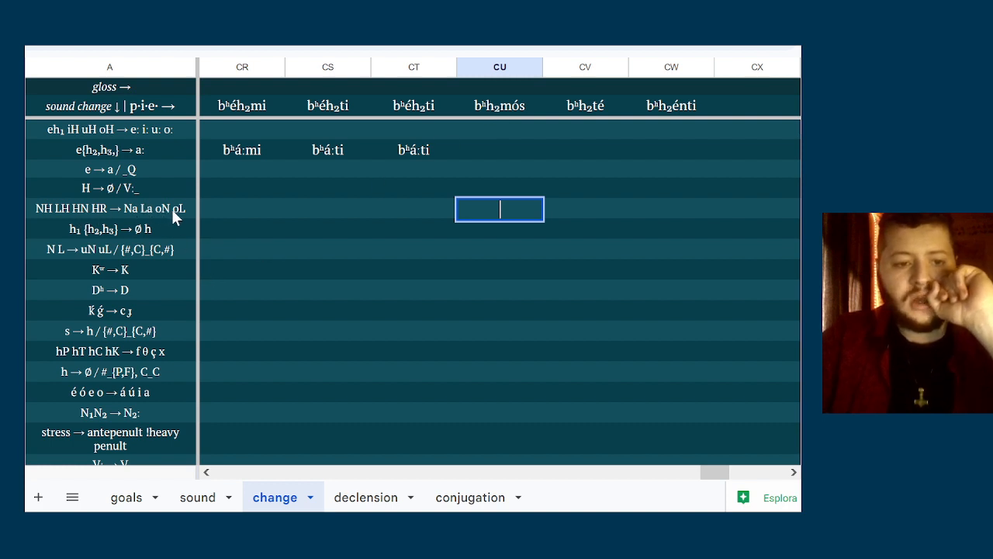
# Enter bʰomós in column CU of the H → ∅ / V:_ row
pyautogui.click(513, 187)
pyautogui.write('b')
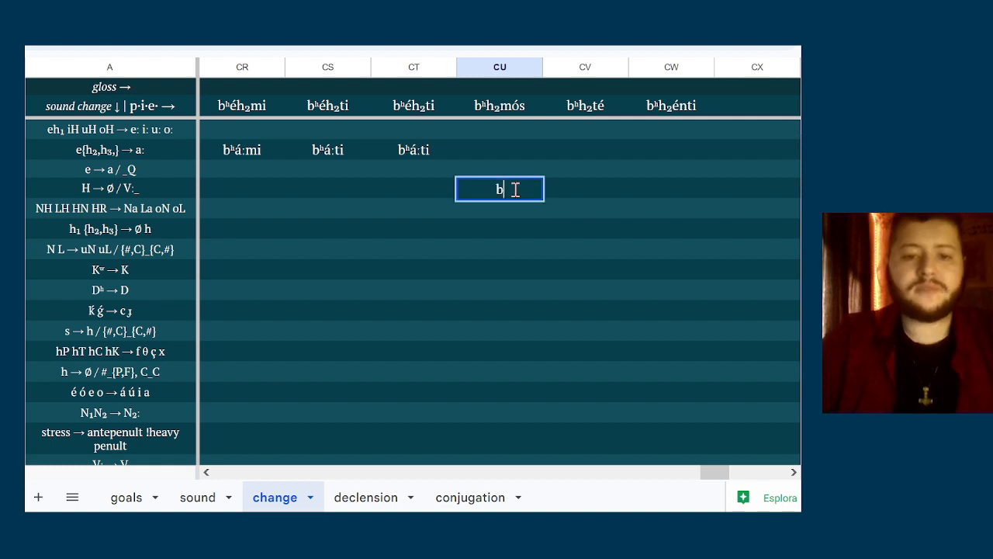
pyautogui.write('ʰ')
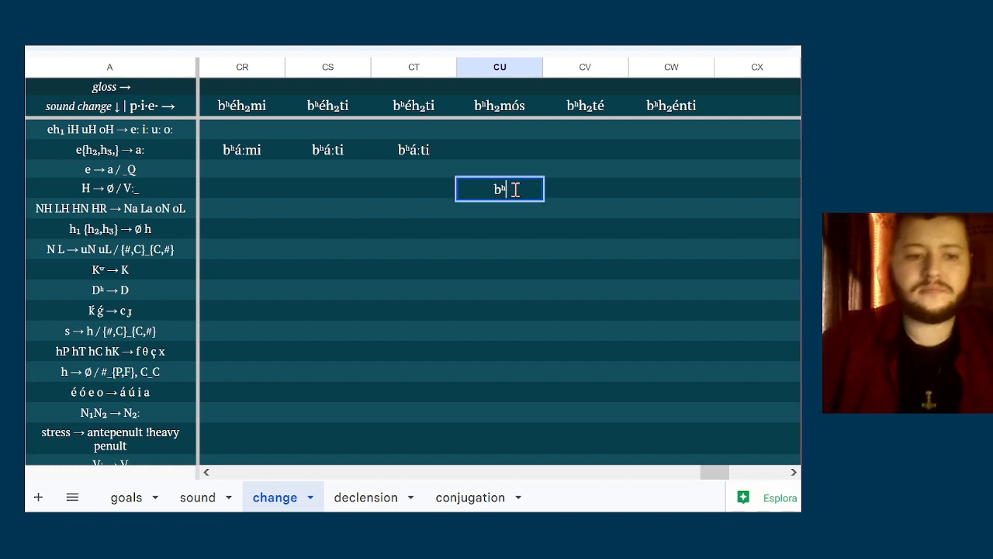
pyautogui.write('omós')
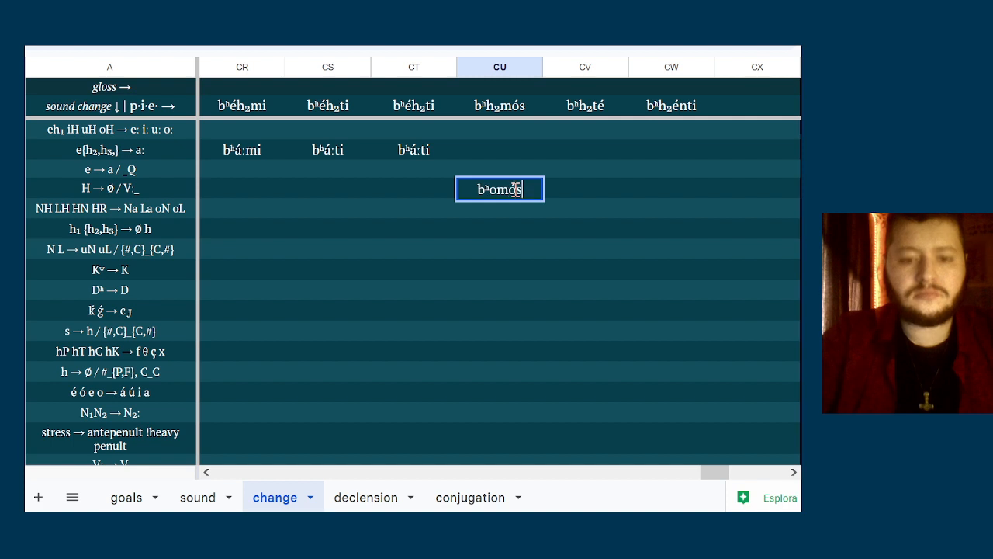
pyautogui.press('Tab')
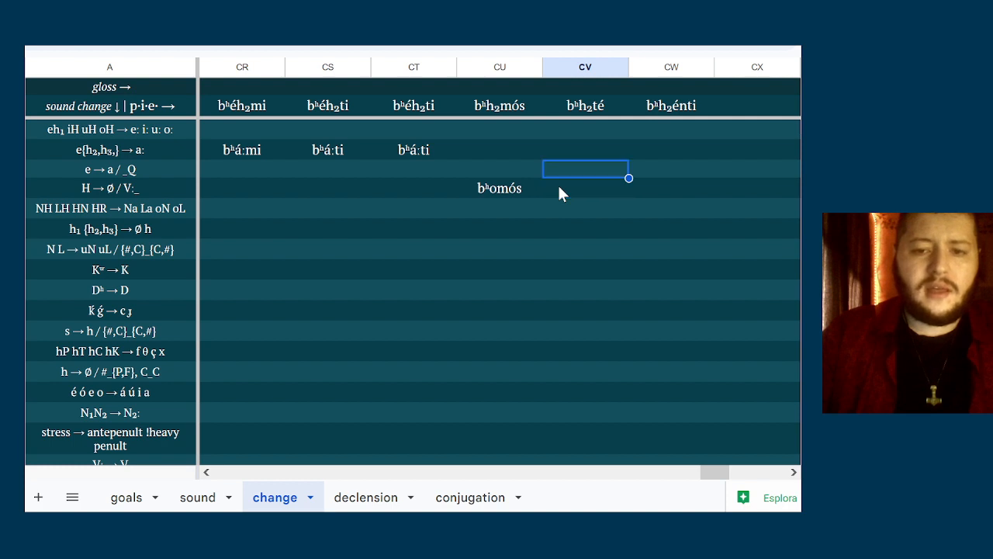
pyautogui.press('Tab')
pyautogui.press('Left')
pyautogui.press('Right')
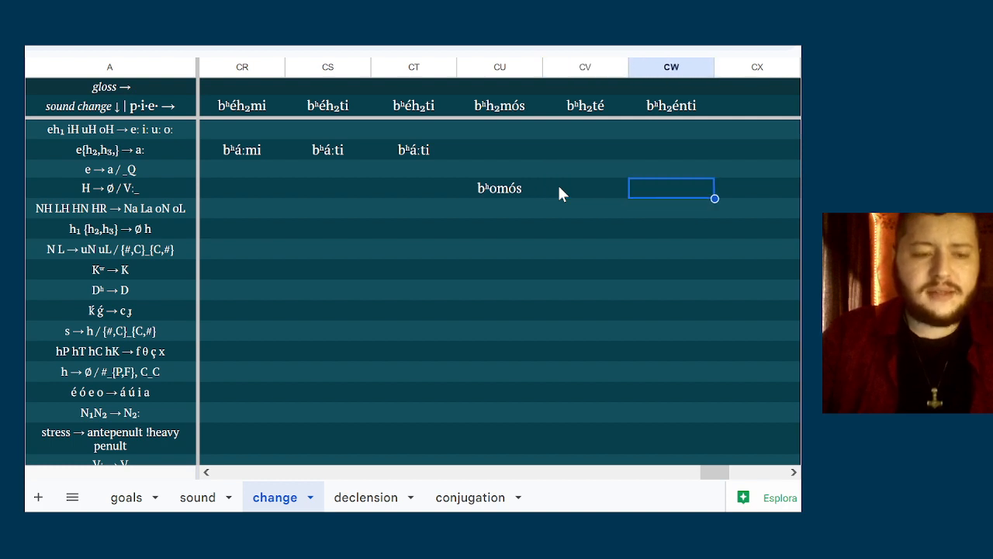
pyautogui.press('Left')
pyautogui.press('Down')
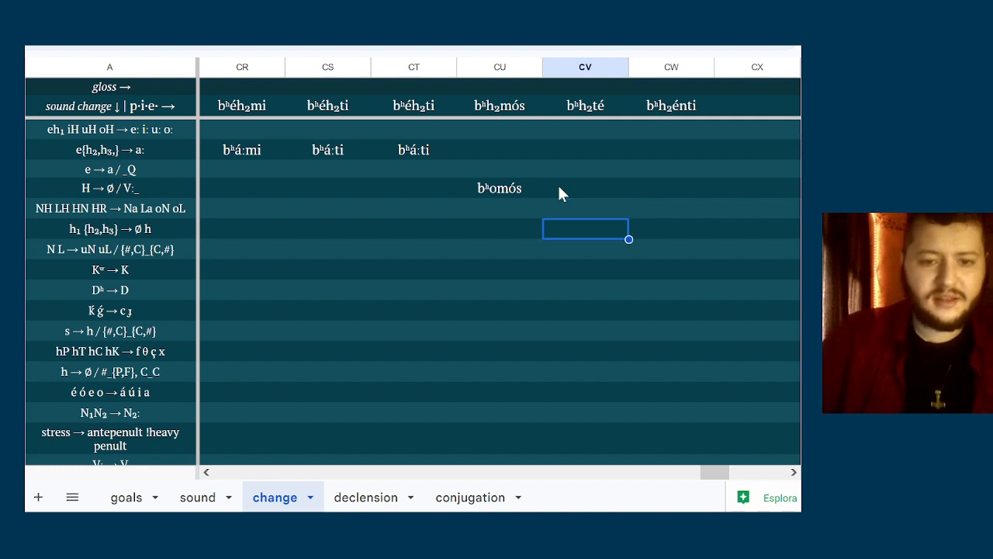
# Copy bʰomós in column CU down into the NH LH HN HR → Na La oN oL row
pyautogui.press('Left')
pyautogui.press('Up')
pyautogui.hotkey('ctrl', 'c')
pyautogui.press('Down')
pyautogui.hotkey('ctrl', 'v')
pyautogui.press('Up')
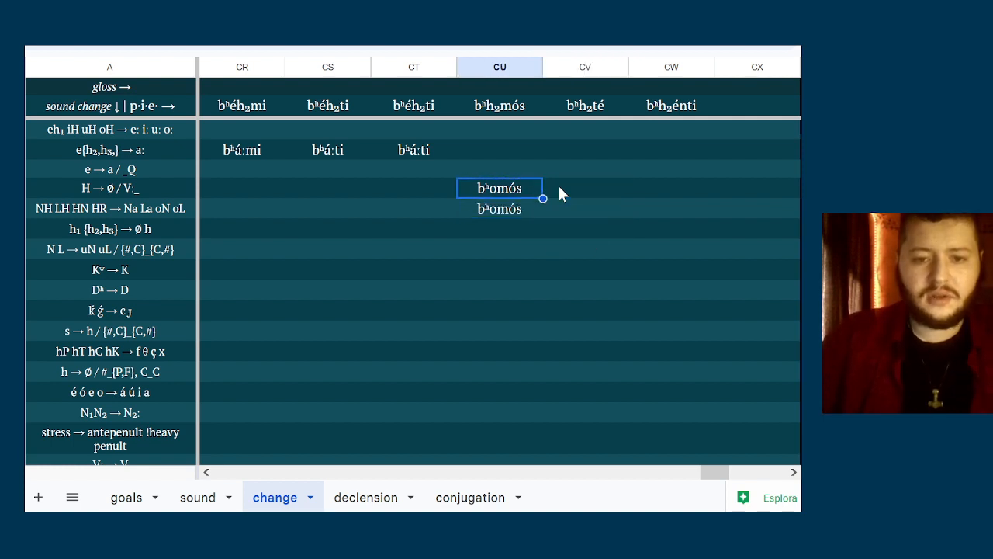
# Clear bʰomós from the H → ∅ / V:_ row and enter bʰhté in column CV of the h₁ {h₂,h₃} → ∅ h row
pyautogui.press('Delete')
pyautogui.press('Down')
pyautogui.press('Down')
pyautogui.press('Right')
pyautogui.press('Return')
pyautogui.write('b')
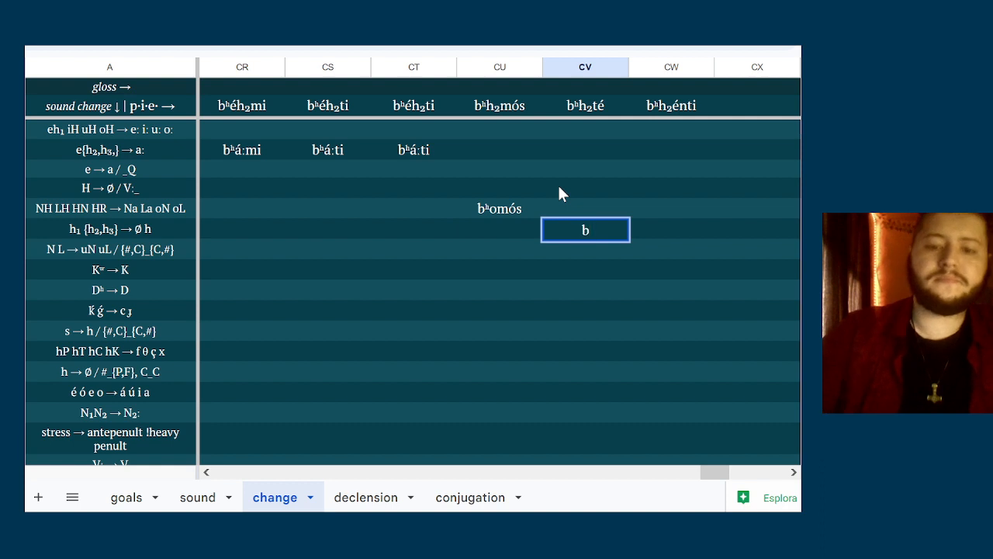
pyautogui.write('ʰhté')
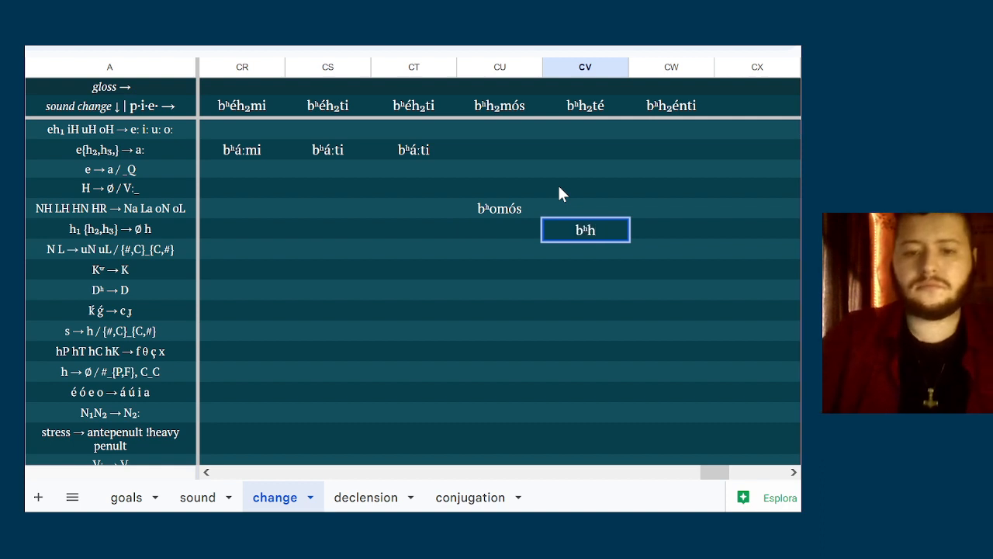
# Enter bʰhénti in column CW of the h₁ {h₂,h₃} → ∅ h row
pyautogui.click(667, 233)
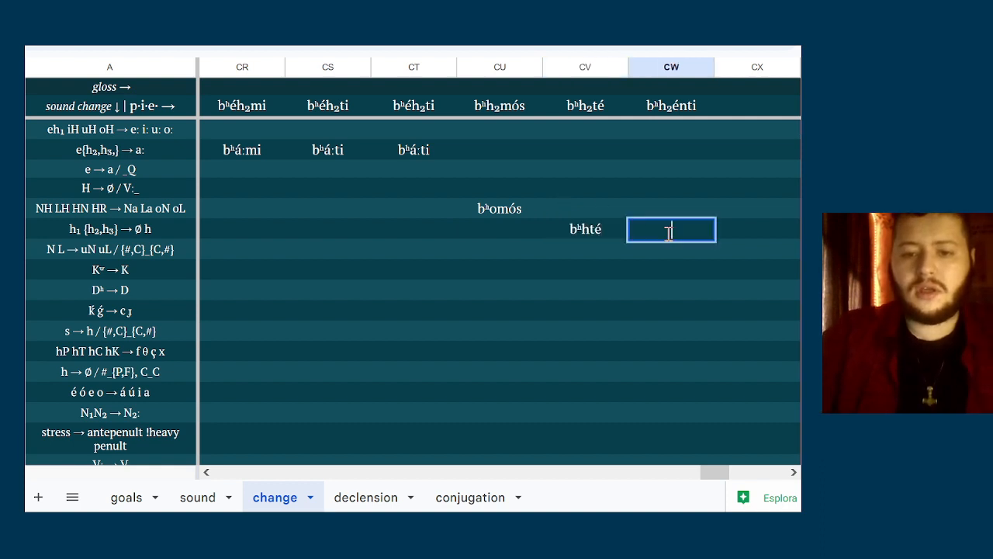
pyautogui.write('bʰ')
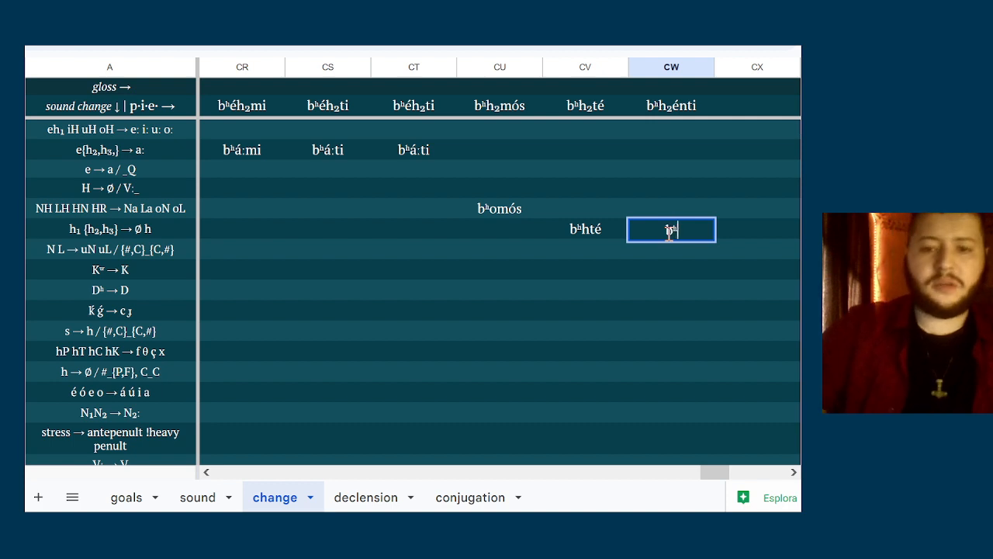
pyautogui.write('hénti')
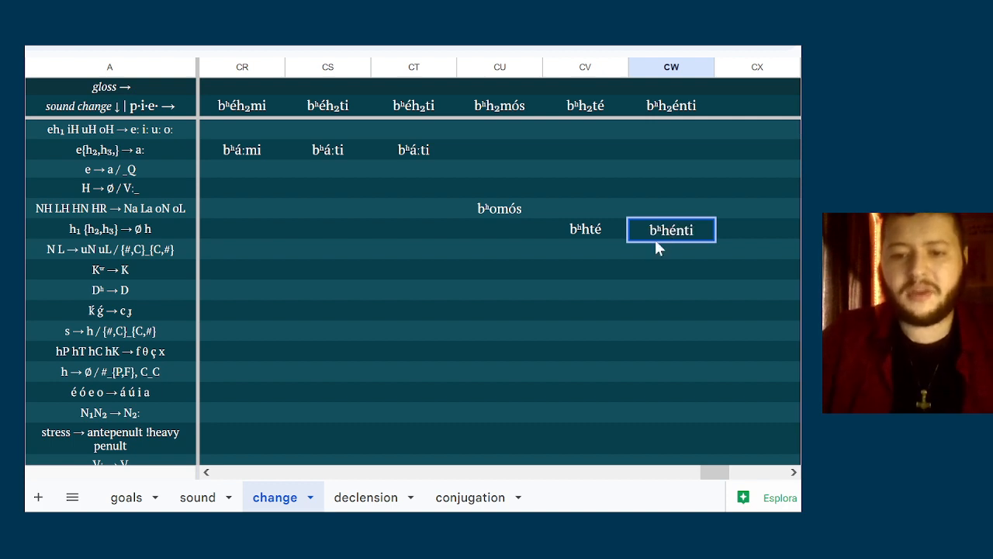
pyautogui.press('Return')
pyautogui.press('Up')
pyautogui.press('Left')
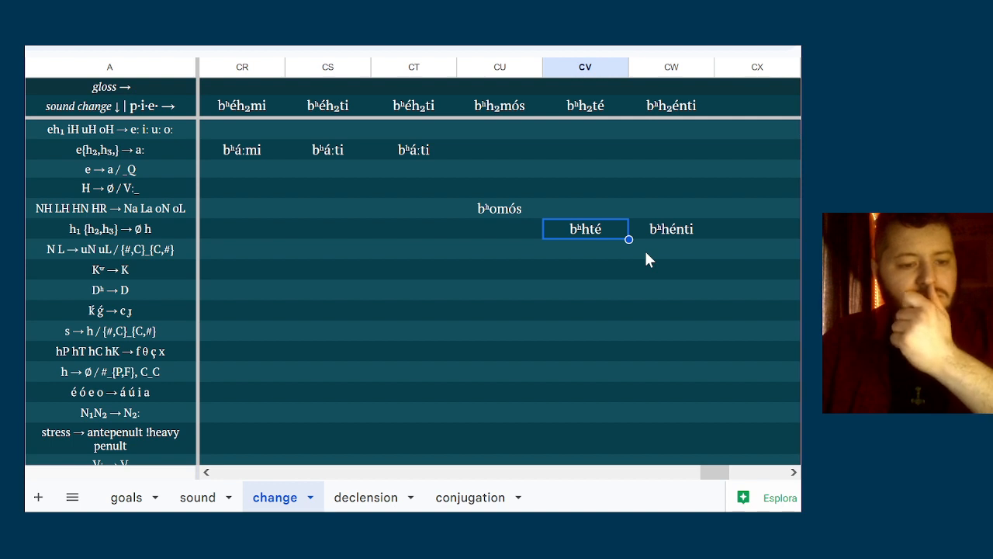
pyautogui.press('Left')
pyautogui.press('Left')
pyautogui.press('Left')
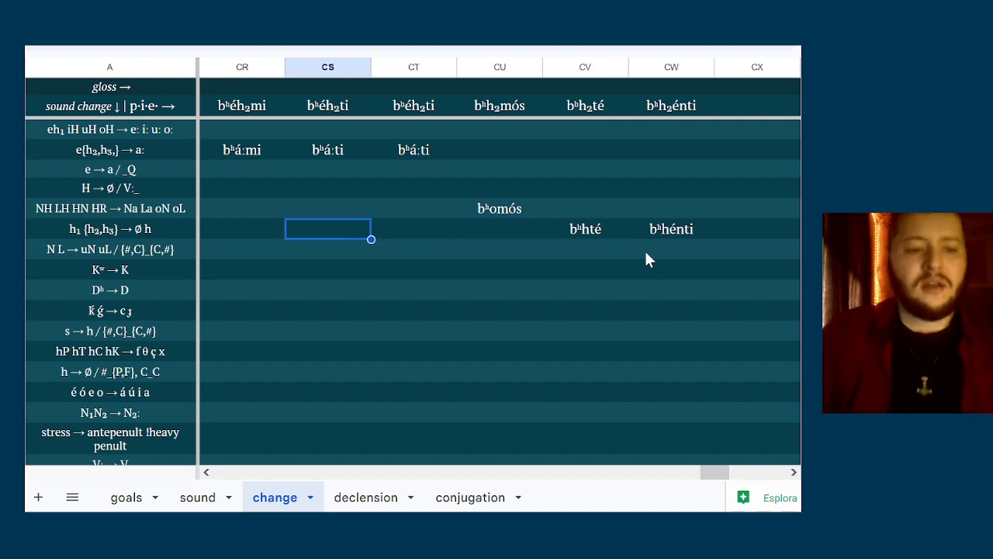
pyautogui.press('Left')
pyautogui.press('Left')
pyautogui.press('Right')
pyautogui.press('Right')
pyautogui.press('Right')
pyautogui.press('Right')
pyautogui.press('Right')
pyautogui.press('Right')
pyautogui.press('Right')
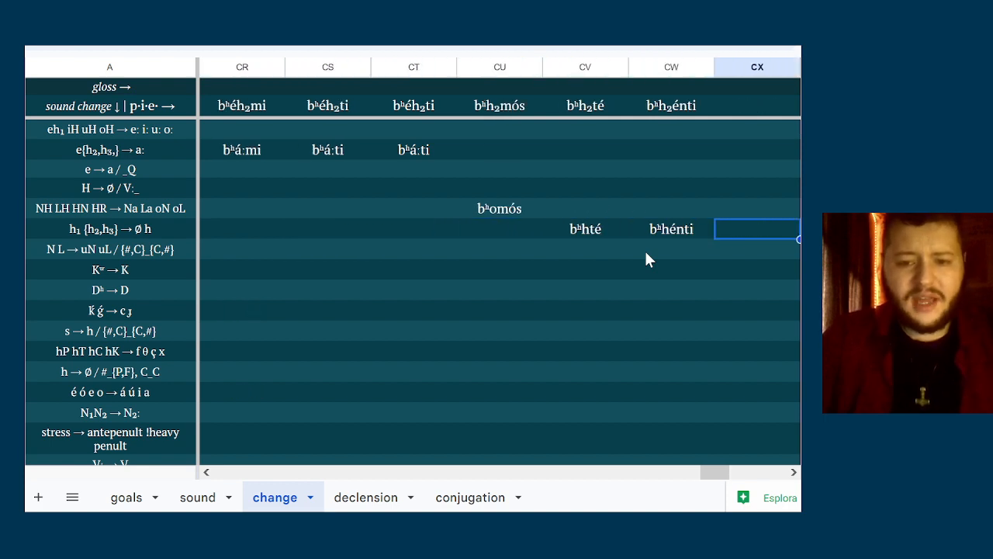
# Enter bá:mi in column CR of the Dʰ → D row
pyautogui.press('Left')
pyautogui.press('Down')
pyautogui.press('Left')
pyautogui.press('Left')
pyautogui.press('Left')
pyautogui.press('Down')
pyautogui.press('Left')
pyautogui.press('Left')
pyautogui.press('Down')
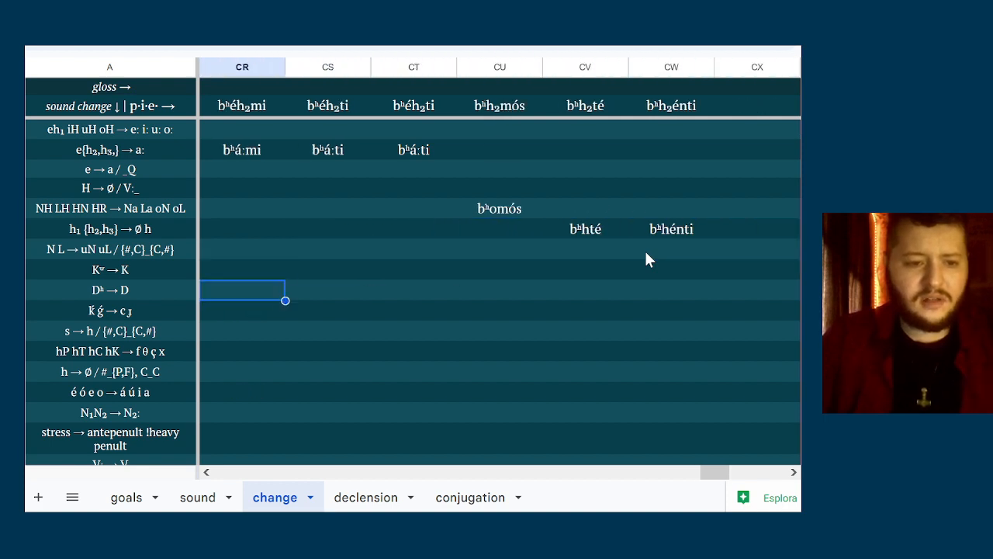
pyautogui.write('b')
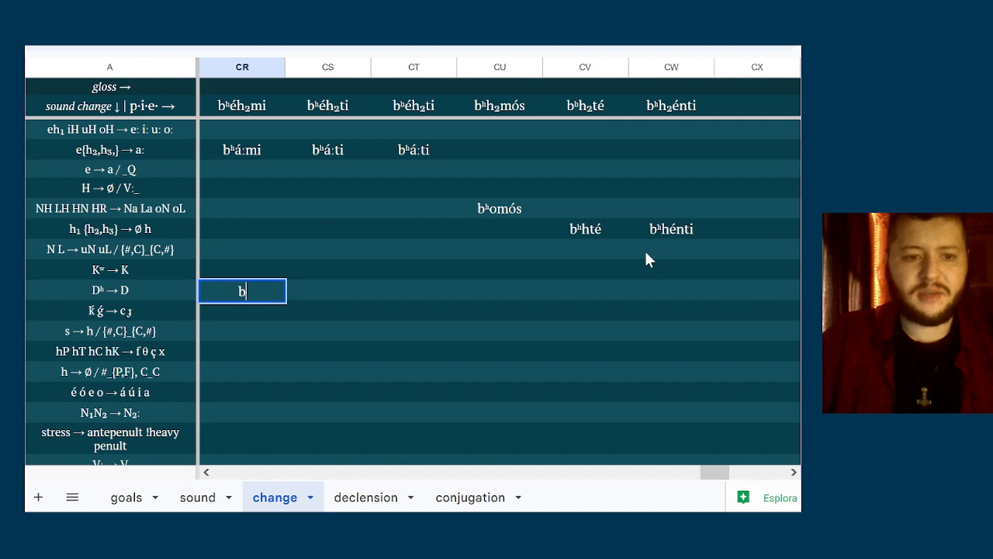
pyautogui.write('á:')
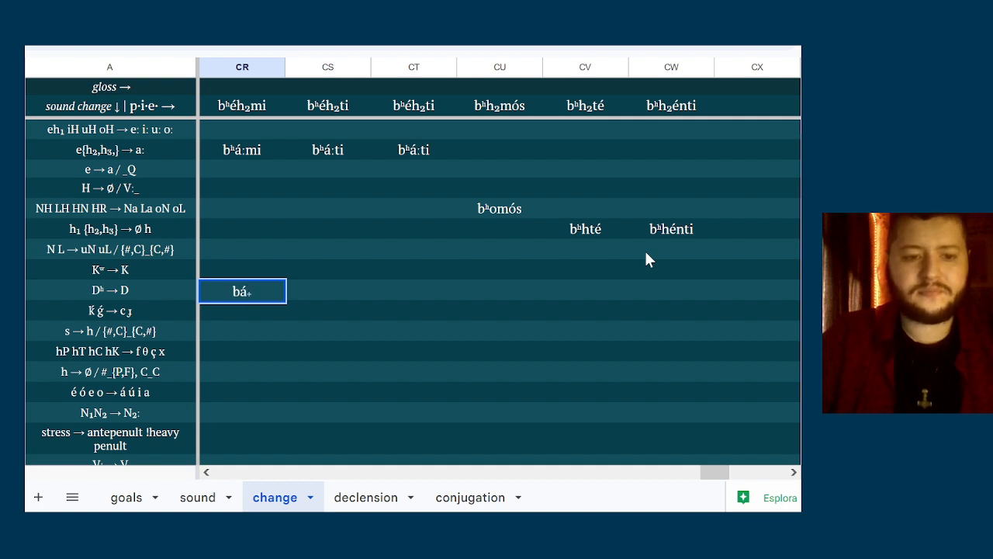
pyautogui.write('mi')
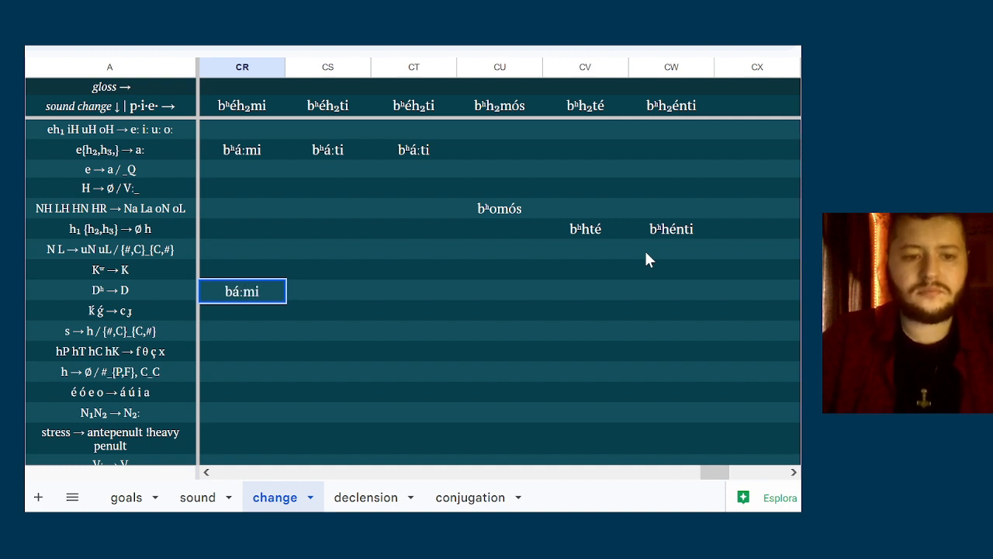
# Copy the bʰá:ti forms in columns CS and CT down into the Dʰ → D row
pyautogui.click(364, 295)
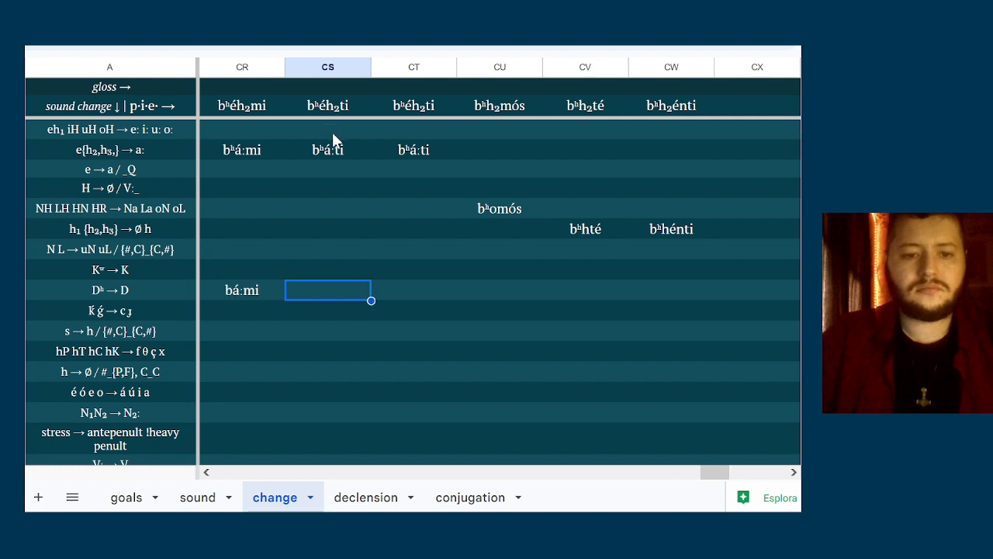
pyautogui.moveTo(334, 146); pyautogui.dragTo(399, 148)
pyautogui.hotkey('ctrl', 'c')
pyautogui.press('Down')
pyautogui.press('Down')
pyautogui.press('Down')
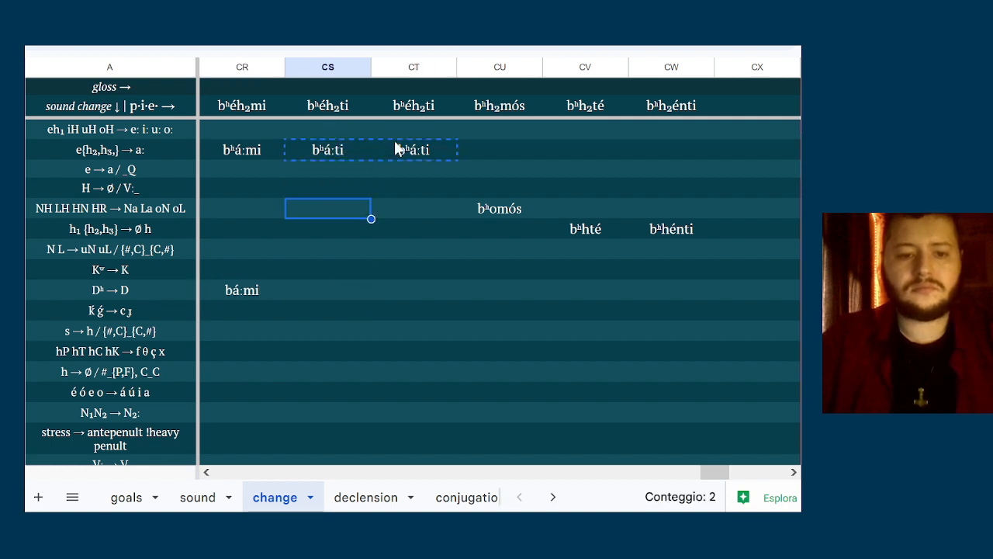
pyautogui.press('Down')
pyautogui.press('Down')
pyautogui.press('Down')
pyautogui.press('Down')
pyautogui.hotkey('ctrl', 'v')
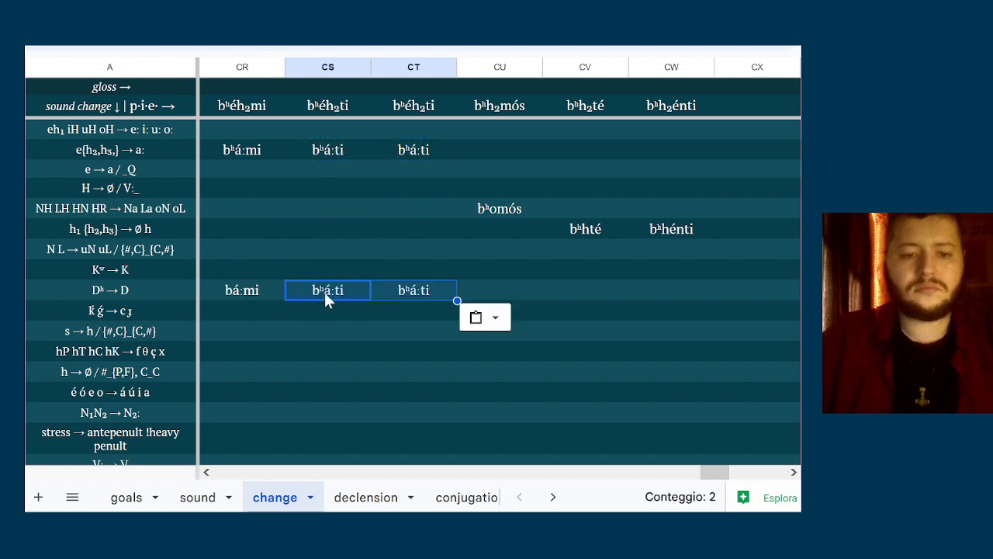
# Remove the ʰ from the copied forms in columns CS and CT of the Dʰ → D row, giving bá:ti
pyautogui.doubleClick(324, 292)
pyautogui.press('BackSpace')
pyautogui.click(420, 292)
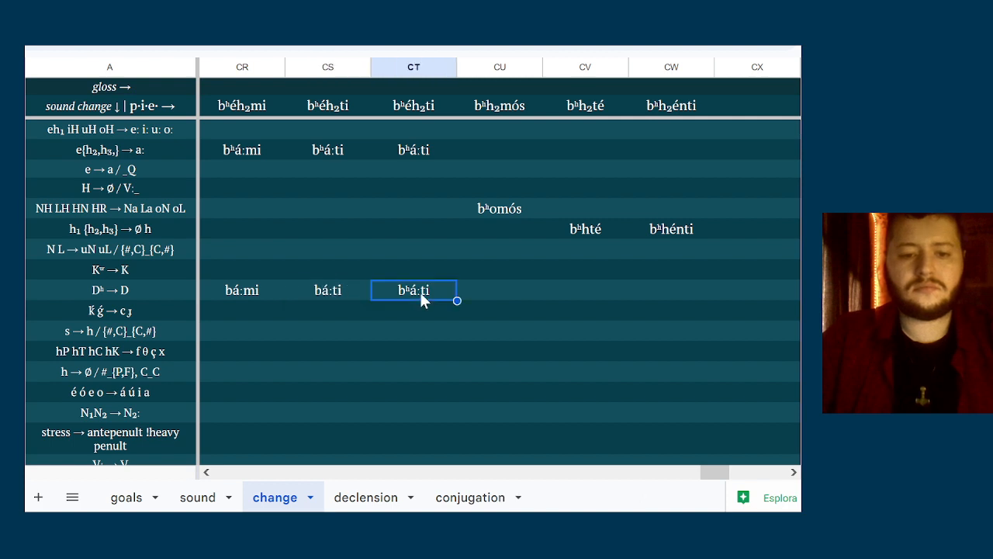
pyautogui.doubleClick(420, 291)
pyautogui.press('BackSpace')
# Enter bomós in column CU and bhté in column CV of the Dʰ → D row
pyautogui.click(488, 292)
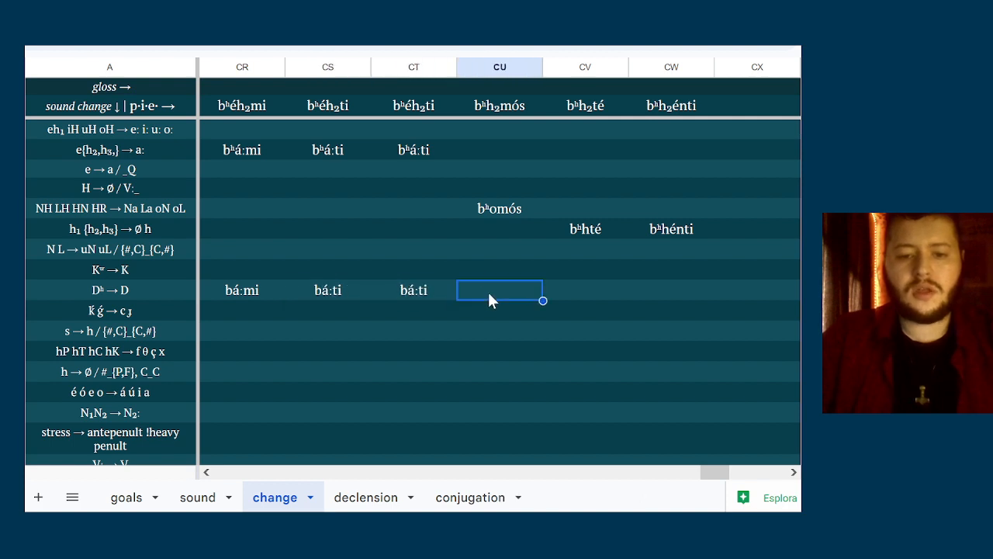
pyautogui.write('bomós')
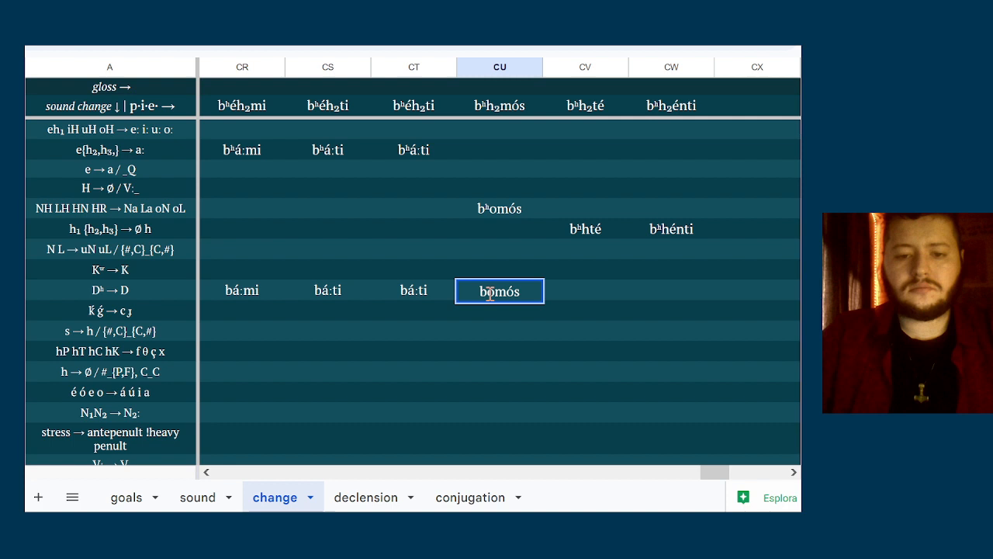
pyautogui.click(568, 288)
pyautogui.write('bhté')
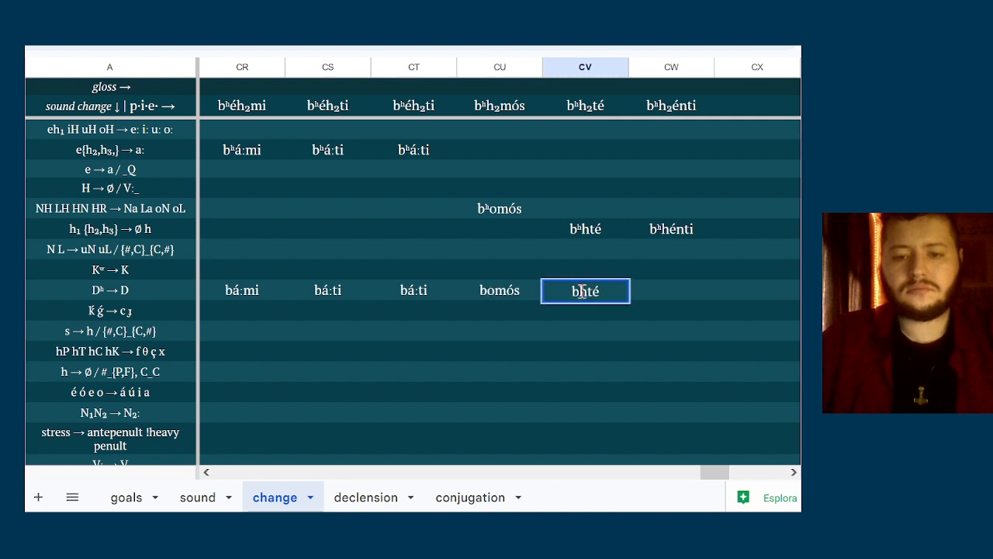
# Enter bhénti in column CW of the Dʰ → D row
pyautogui.click(670, 289)
pyautogui.write('bh')
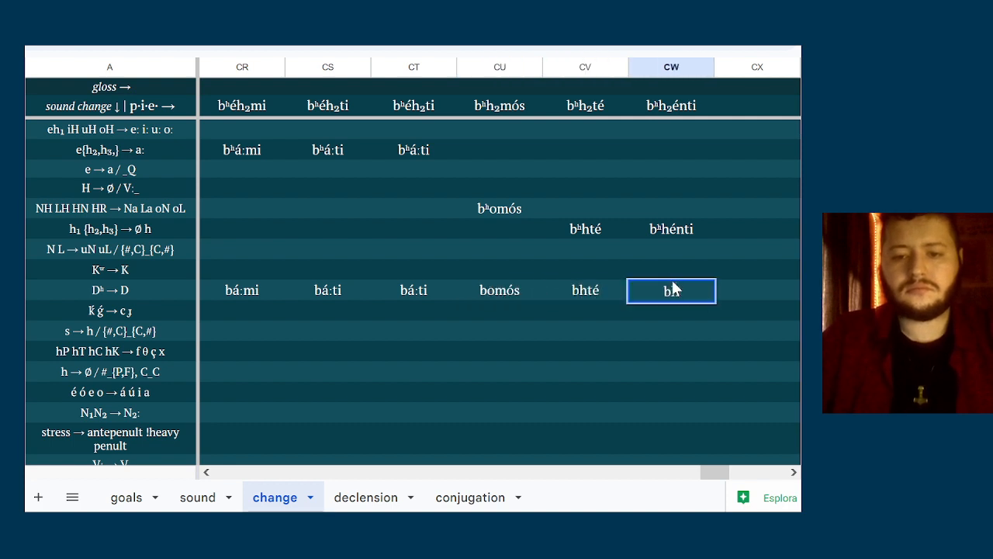
pyautogui.write('énti')
pyautogui.click(654, 327)
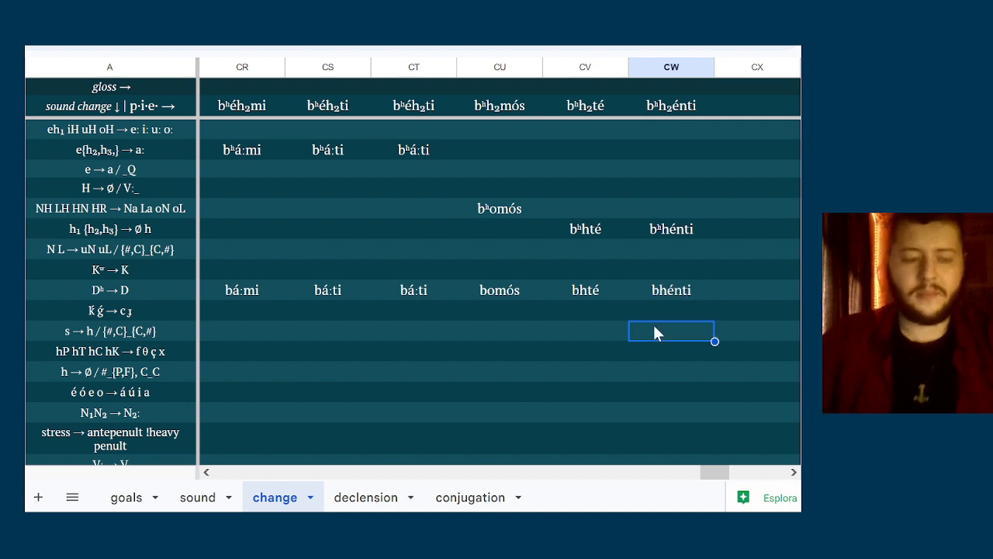
pyautogui.press('Up')
pyautogui.press('Left')
pyautogui.press('Left')
pyautogui.press('Left')
pyautogui.press('Left')
pyautogui.press('Left')
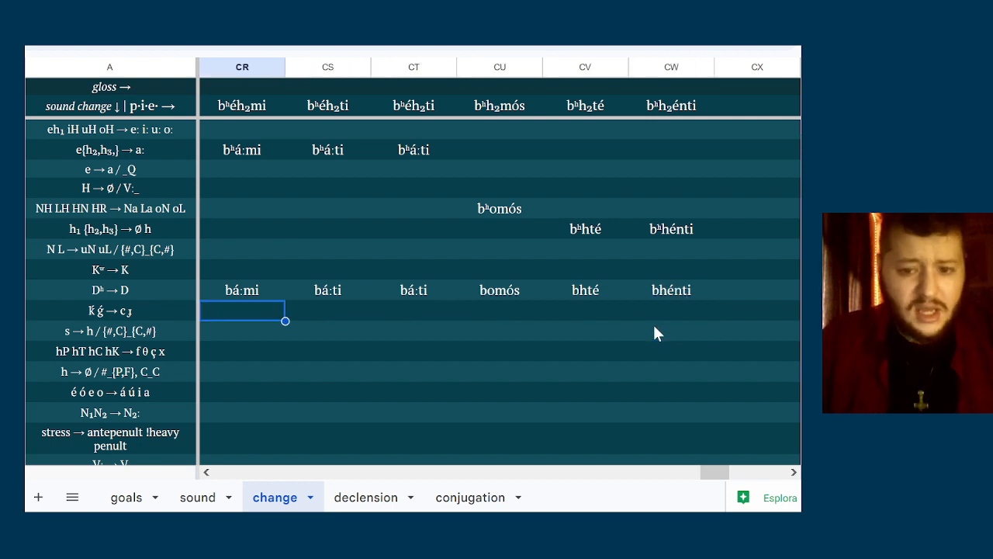
pyautogui.press('Down')
pyautogui.press('Up')
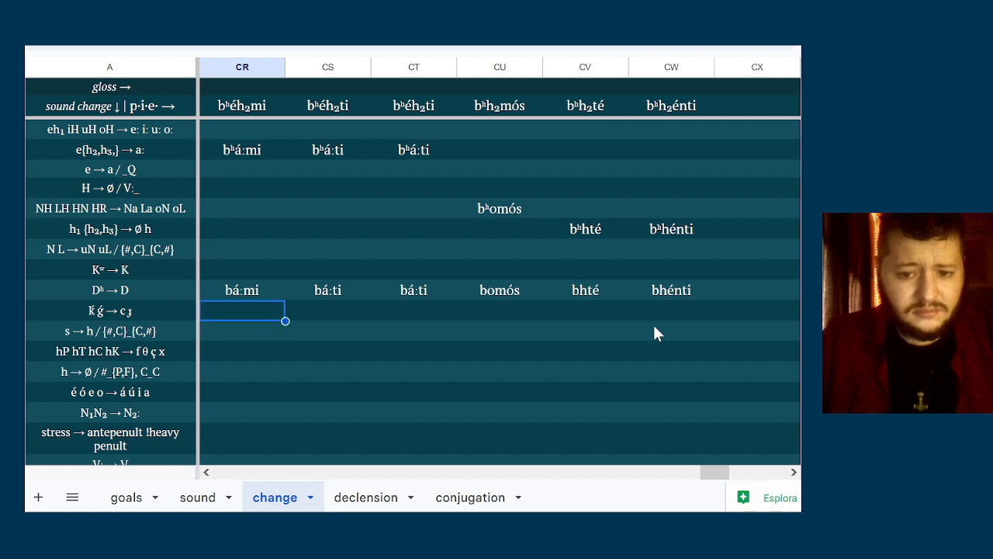
pyautogui.press('Down')
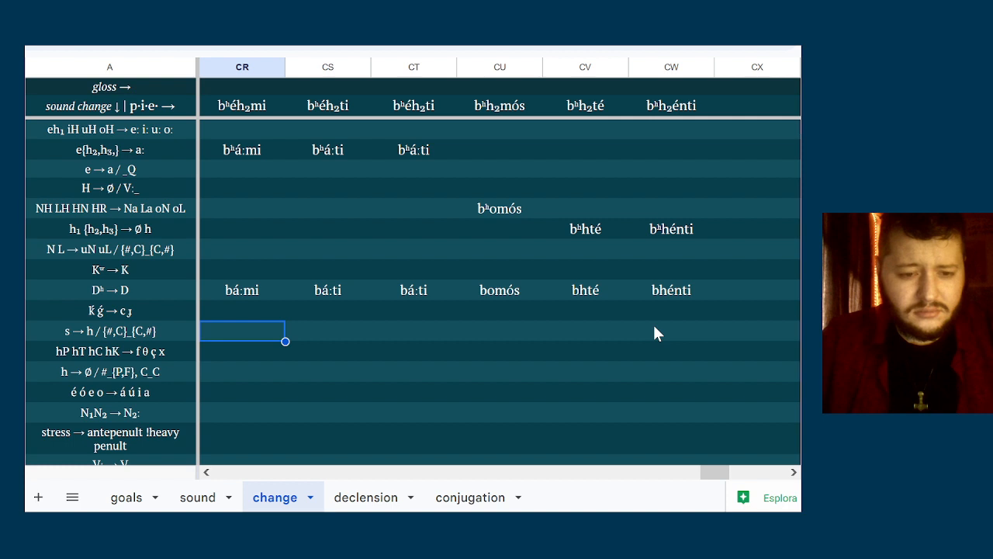
pyautogui.press('Right')
pyautogui.press('Right')
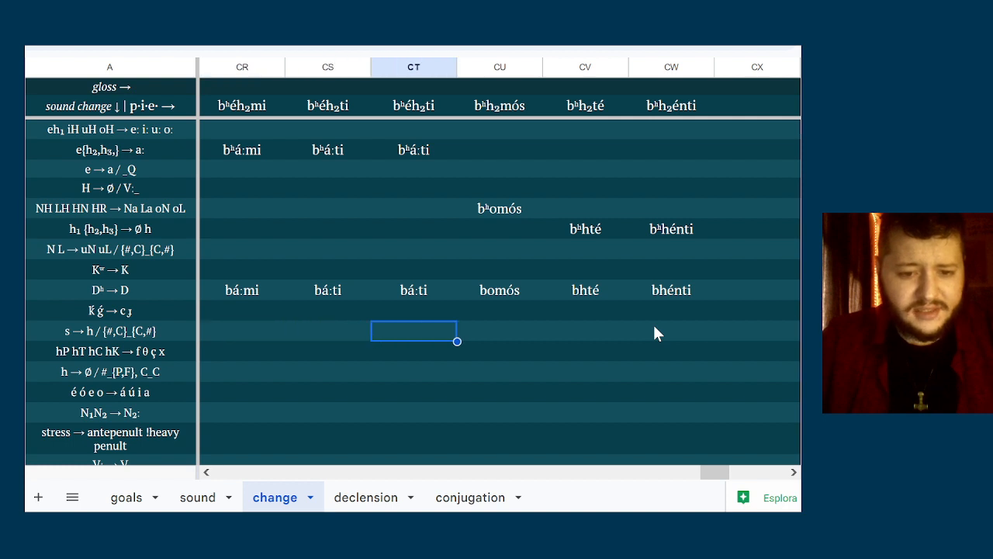
# Correct column CS's proto-form to bʰéh₂si and its form in the e{h₂,h₃,} → a: row to bʰá:si
pyautogui.click(342, 124)
pyautogui.click(358, 105)
pyautogui.press('BackSpace')
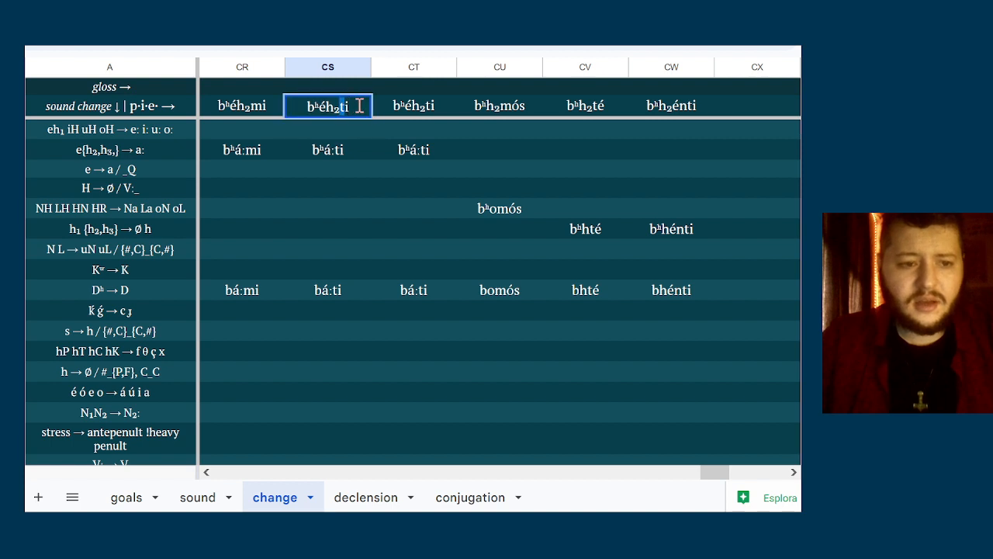
pyautogui.write('s')
pyautogui.doubleClick(339, 150)
pyautogui.press('BackSpace')
pyautogui.write('s')
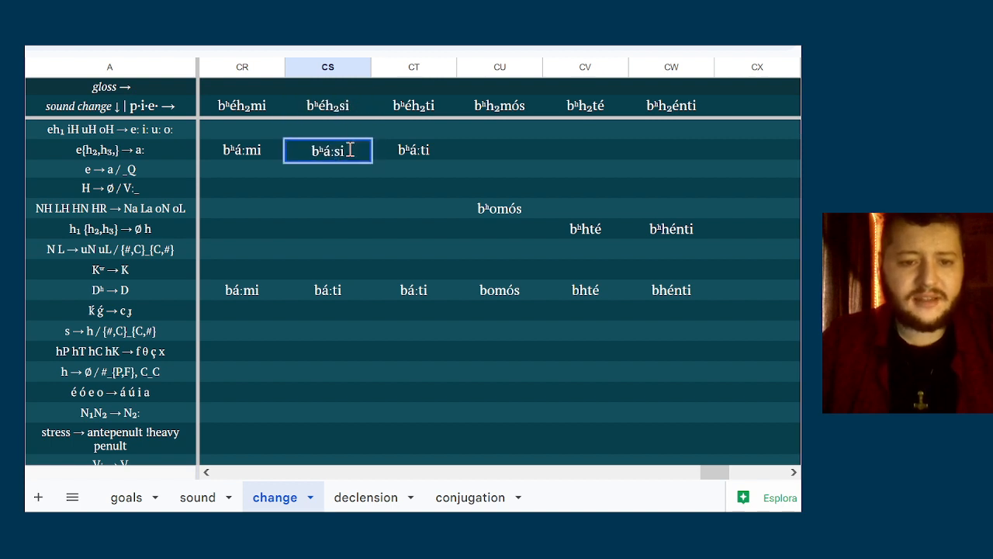
# Correct the form in column CS of the Dʰ → D row to bá:si
pyautogui.doubleClick(351, 290)
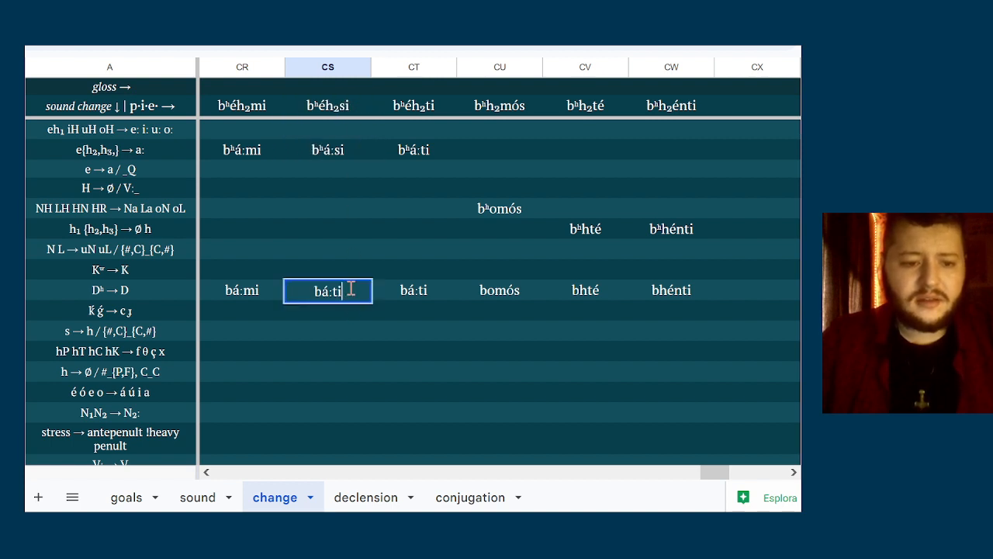
pyautogui.press('BackSpace')
pyautogui.write('s')
pyautogui.click(401, 338)
# Enter bθé in column CV of the hP hT hC hK → f θ ç x row
pyautogui.press('Down')
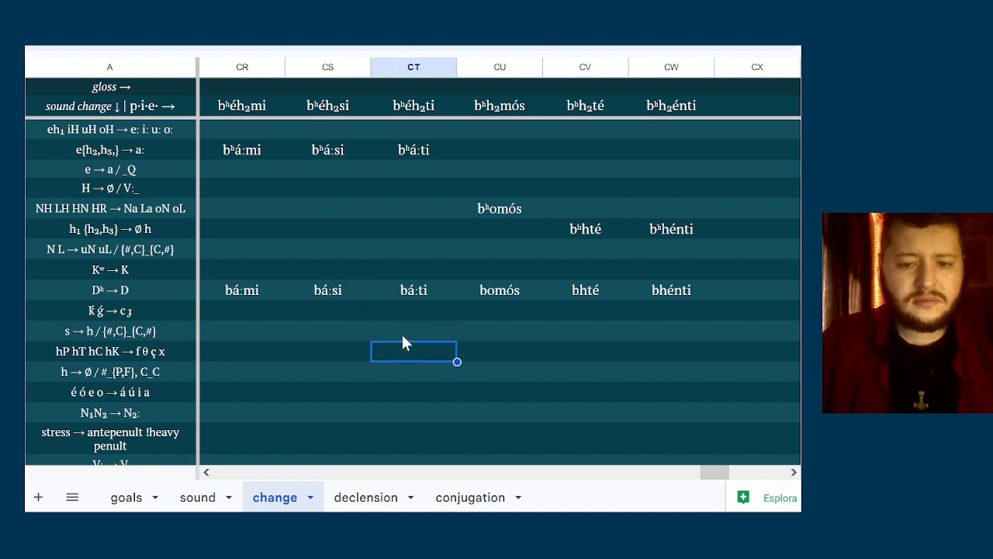
pyautogui.press('Left')
pyautogui.press('Left')
pyautogui.press('Right')
pyautogui.press('Right')
pyautogui.press('Right')
pyautogui.press('Right')
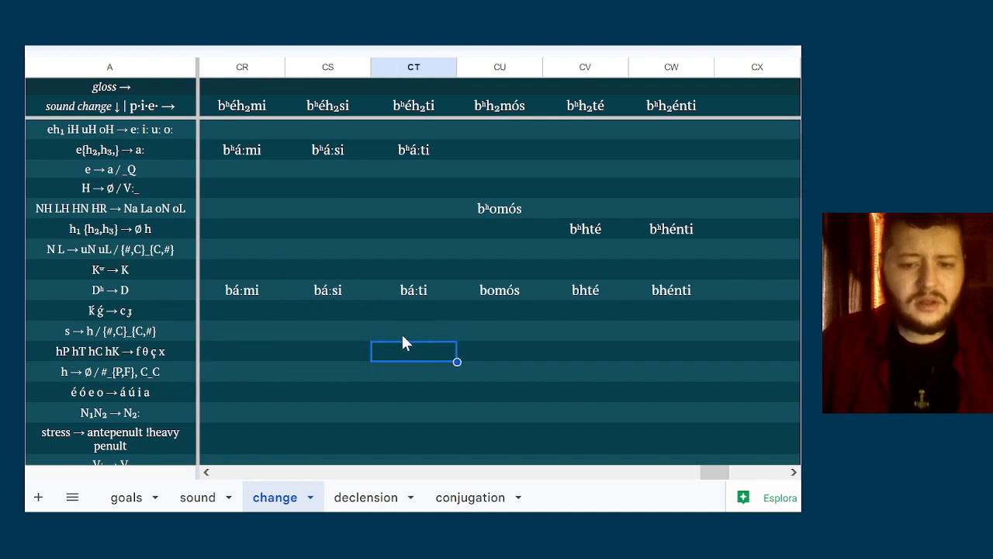
pyautogui.write('b')
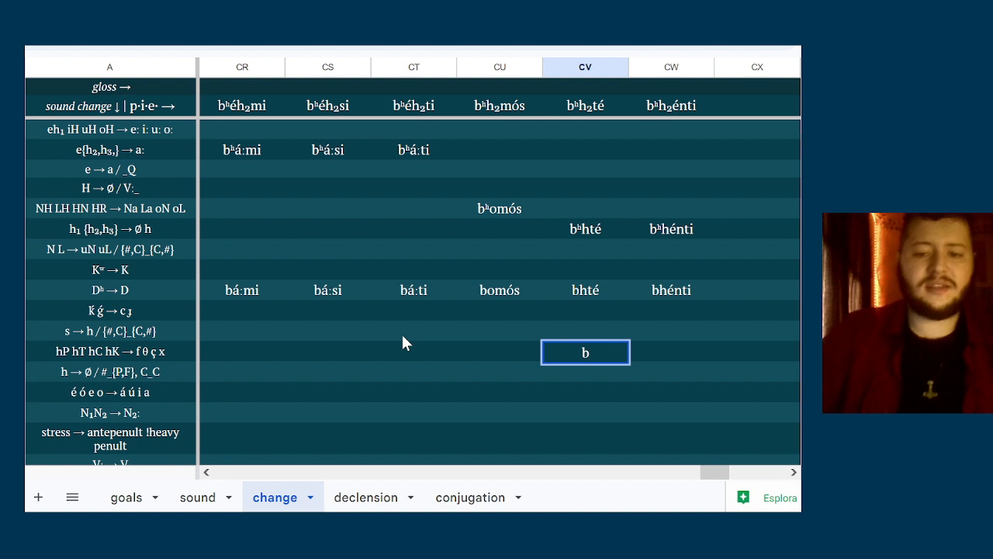
pyautogui.write('&u')
pyautogui.press('BackSpace')
pyautogui.press('BackSpace')
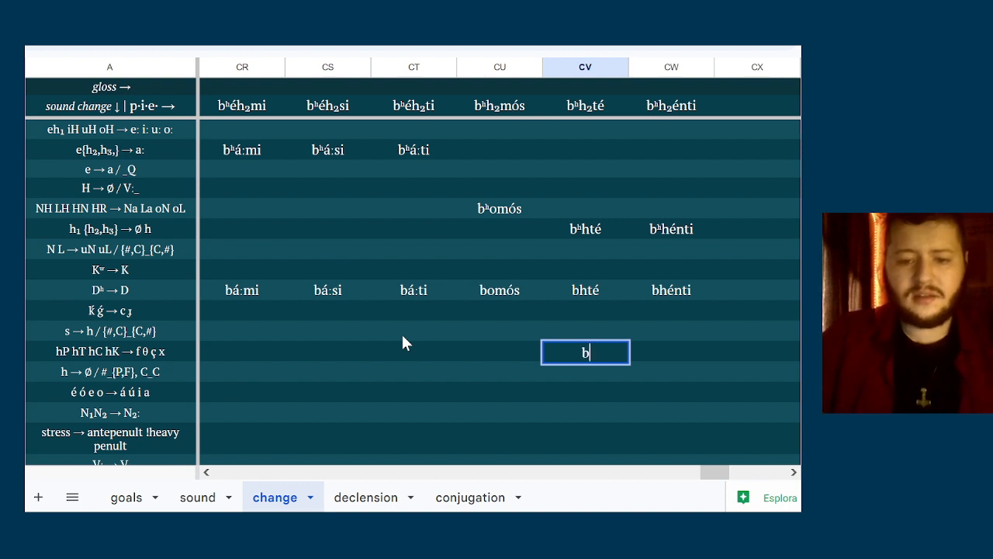
pyautogui.write('θ')
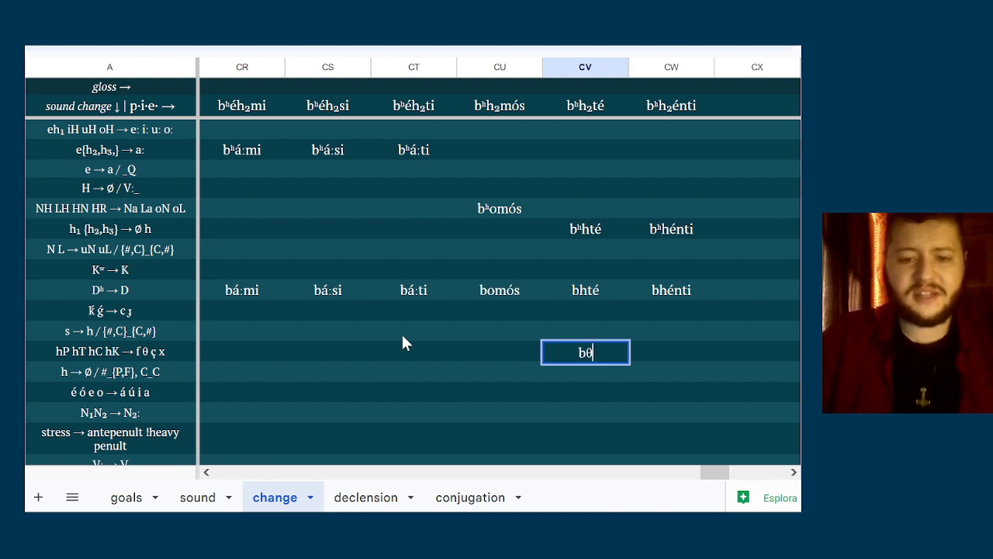
pyautogui.write('é')
pyautogui.click(409, 339)
pyautogui.press('Down')
pyautogui.press('Right')
pyautogui.press('Right')
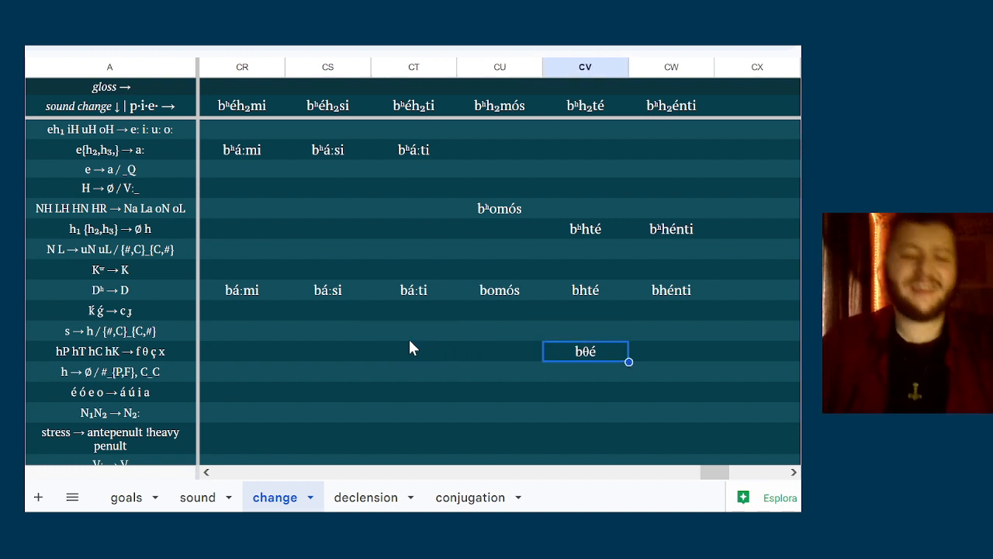
pyautogui.press('Left')
pyautogui.press('Right')
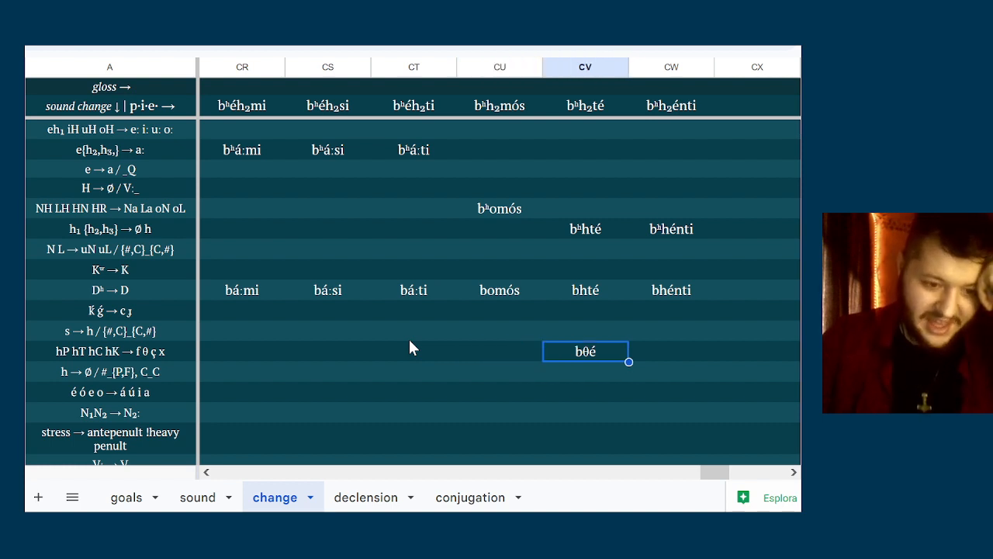
# Examine whether the h → ∅ / #_{P,F}, C_C rule applies to the forms in columns CS to CW
pyautogui.press('Left')
pyautogui.press('Left')
pyautogui.press('Left')
pyautogui.press('Down')
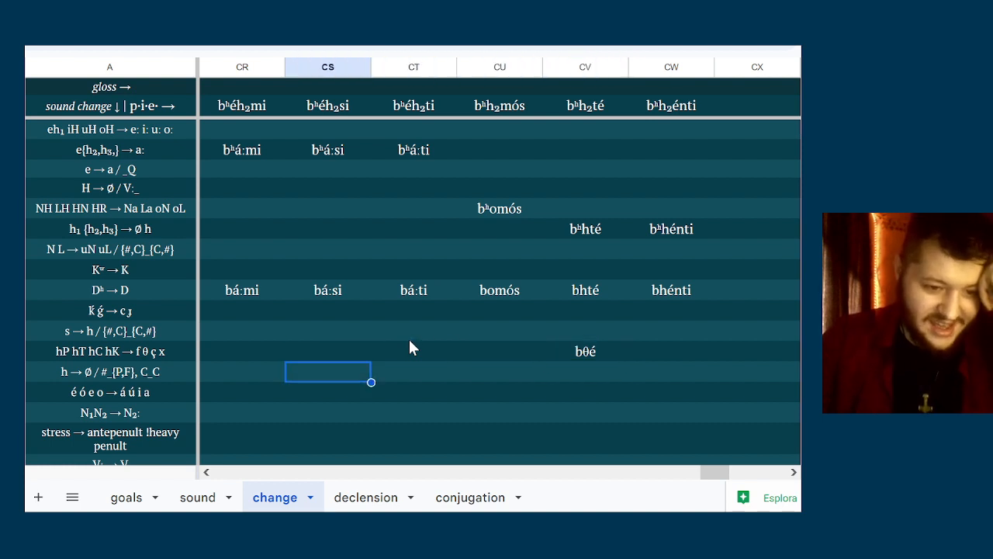
pyautogui.press('Right')
pyautogui.press('Right')
pyautogui.press('Right')
pyautogui.press('Left')
pyautogui.press('Left')
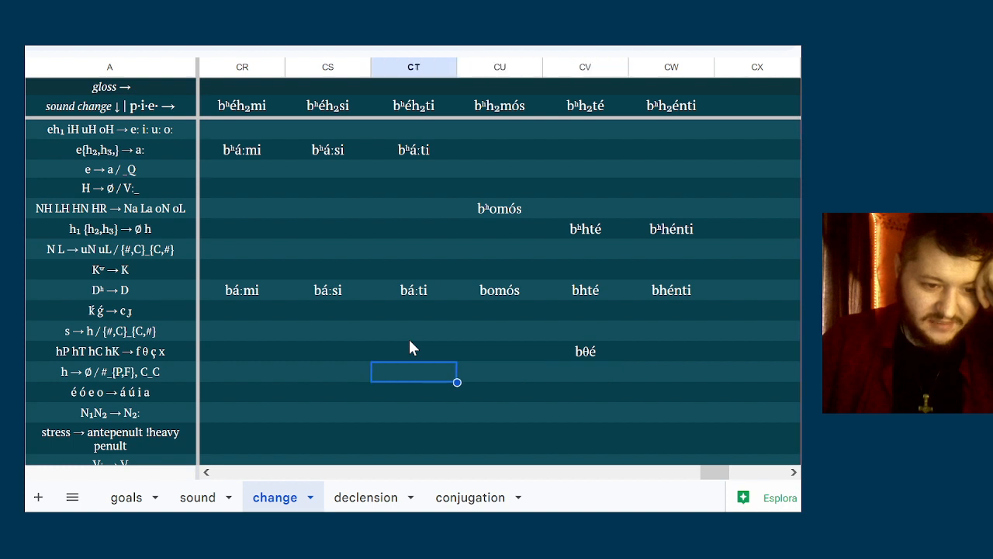
pyautogui.press('Left')
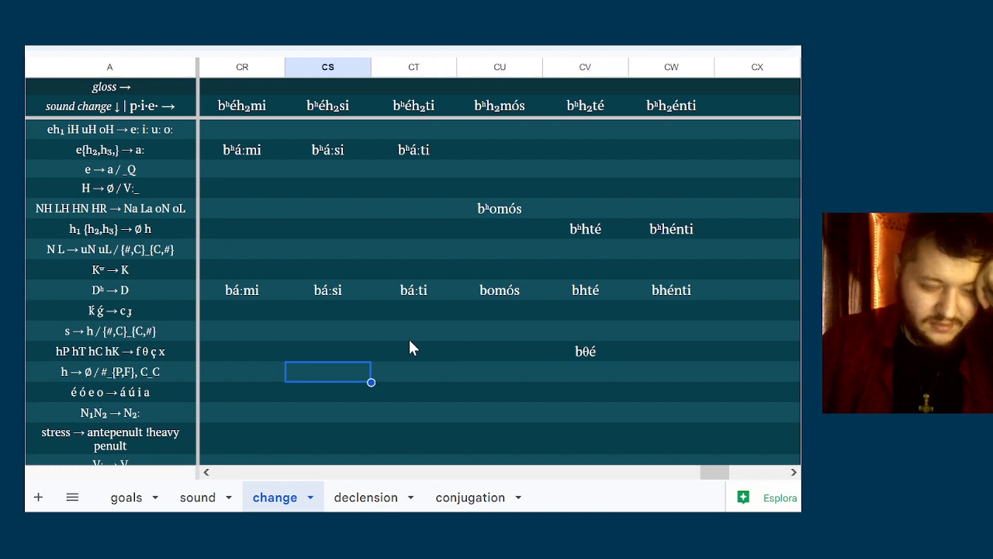
pyautogui.press('Right')
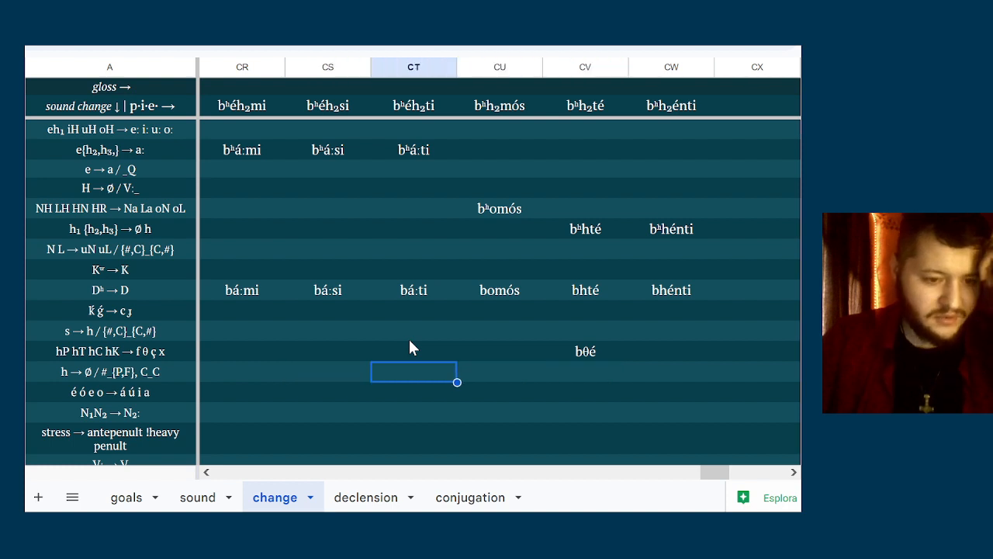
pyautogui.press('Right')
pyautogui.press('Right')
pyautogui.press('Right')
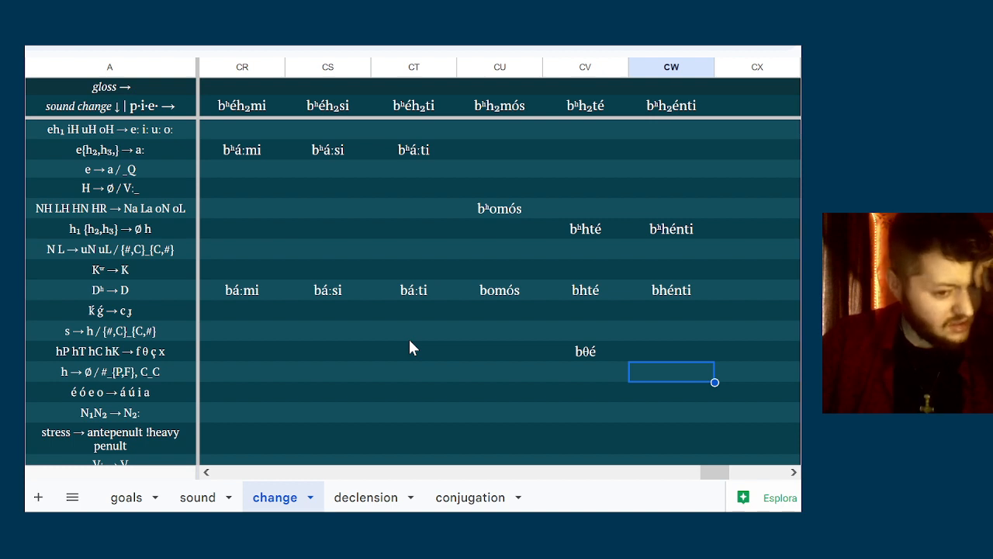
pyautogui.press('Left')
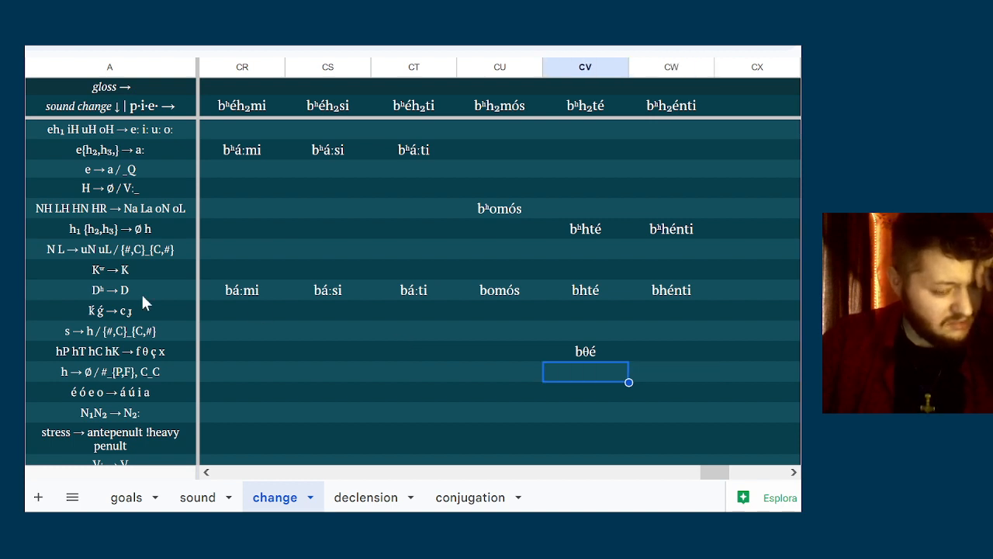
pyautogui.press('Right')
pyautogui.press('Up')
pyautogui.press('Up')
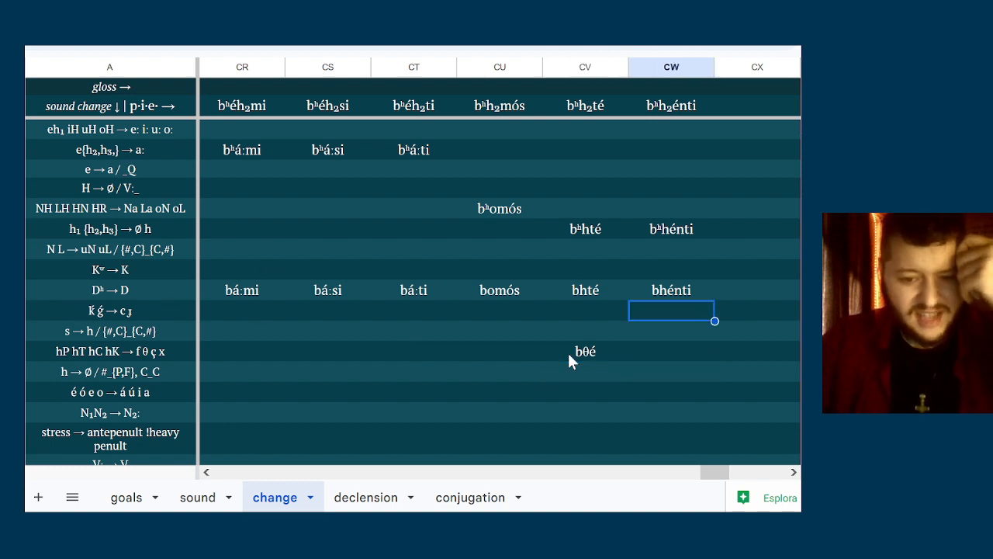
pyautogui.press('Down')
pyautogui.press('Down')
pyautogui.press('Left')
pyautogui.press('Left')
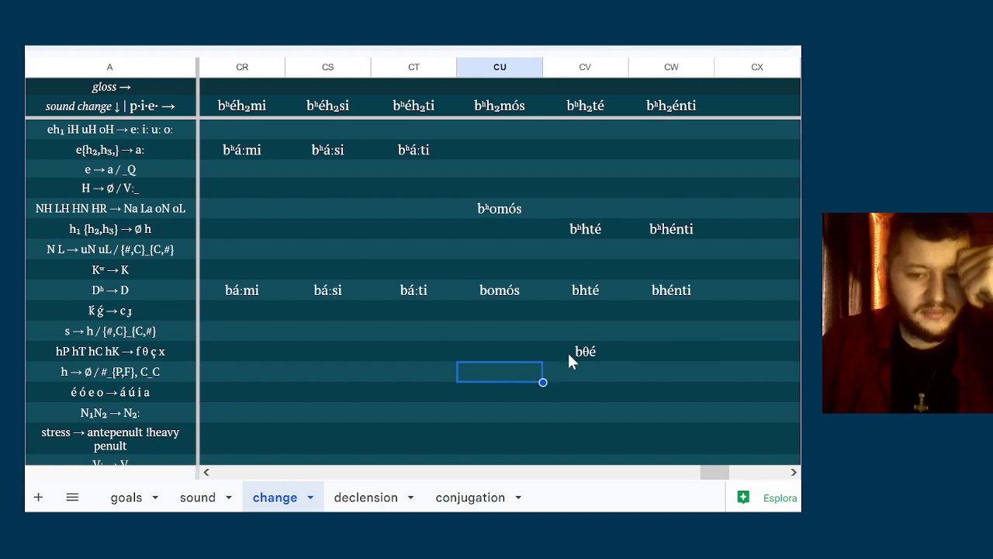
pyautogui.press('Right')
pyautogui.press('Right')
pyautogui.press('Left')
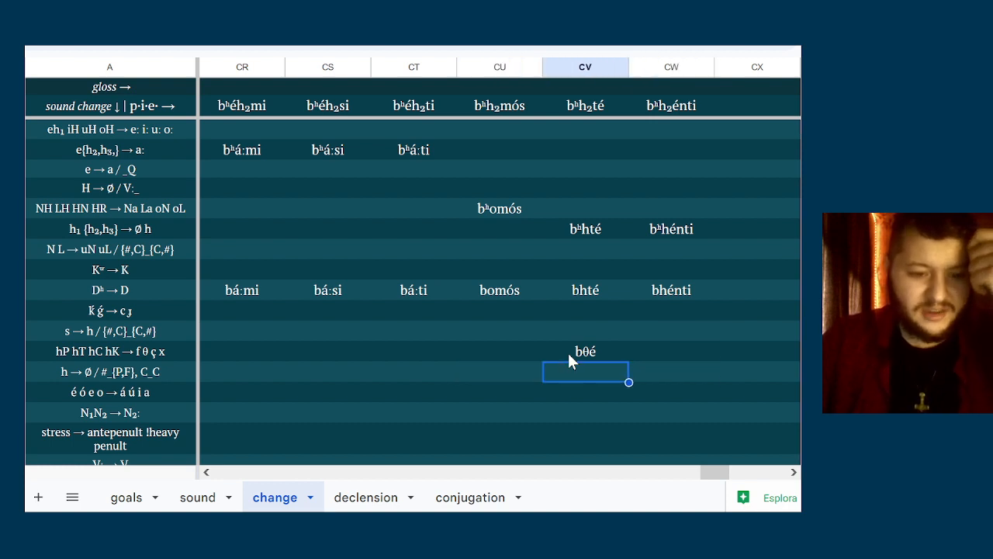
pyautogui.press('Right')
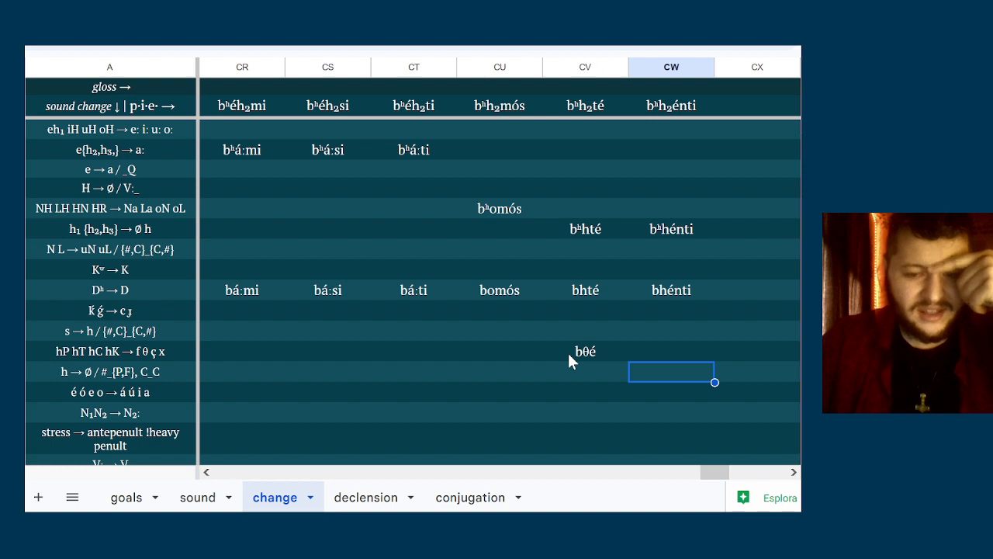
pyautogui.press('Left')
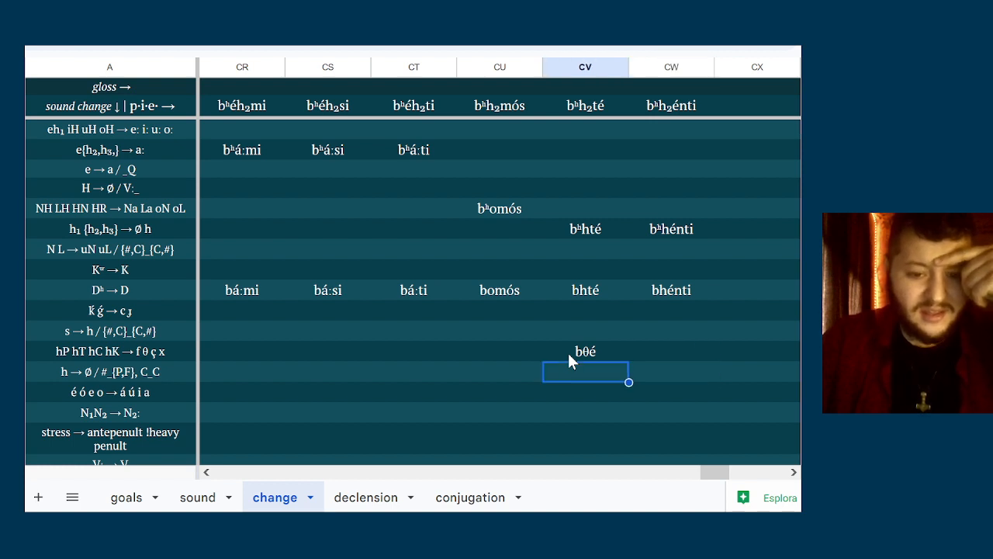
pyautogui.press('Right')
pyautogui.press('Up')
pyautogui.press('Up')
pyautogui.press('Up')
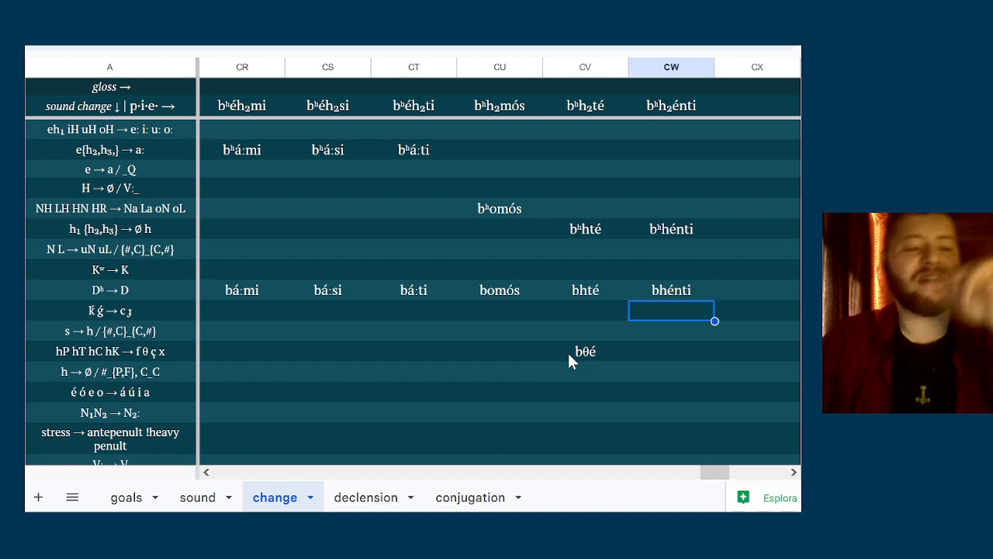
pyautogui.press('Down')
pyautogui.press('Down')
pyautogui.press('Down')
pyautogui.press('Down')
pyautogui.press('Left')
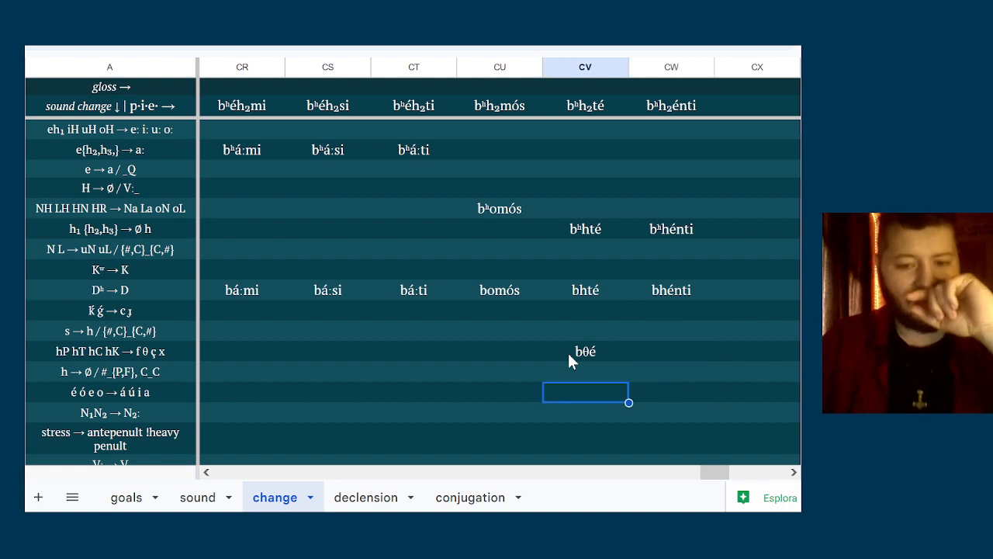
pyautogui.press('Left')
pyautogui.press('Left')
pyautogui.press('Left')
pyautogui.press('Left')
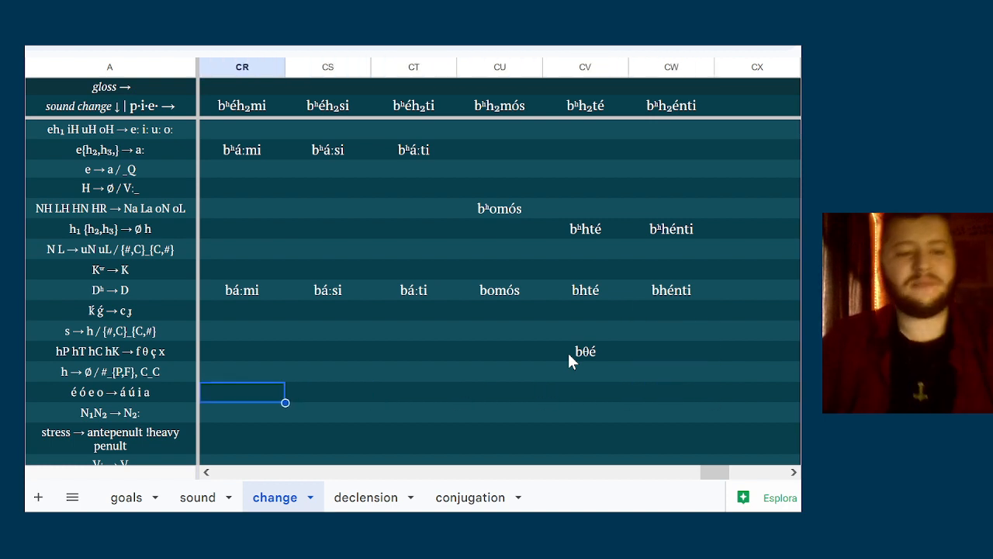
pyautogui.write('b')
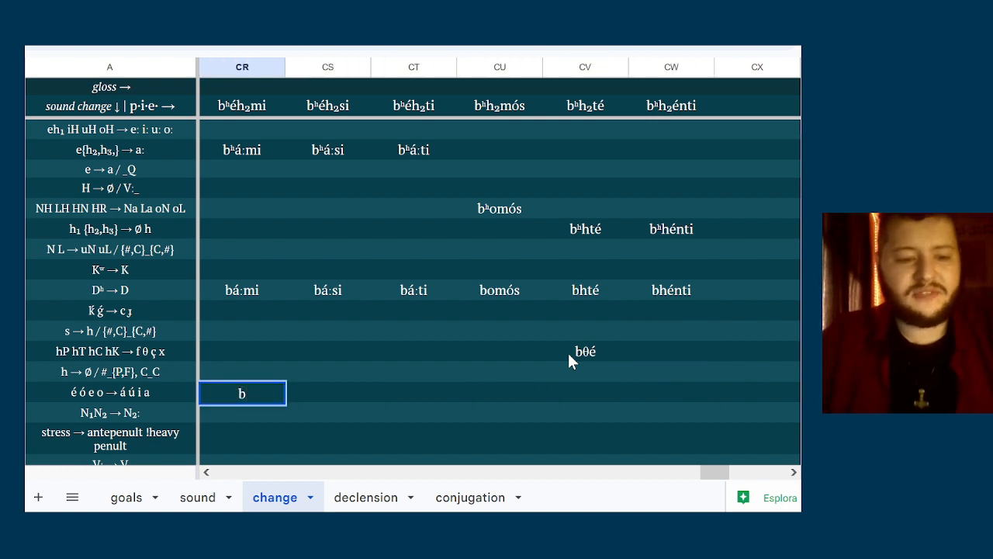
pyautogui.press('BackSpace')
pyautogui.press('BackSpace')
# Enter bamús in column CU of the é ó e o → á ú i a row
pyautogui.press('Right')
pyautogui.press('Right')
pyautogui.press('Right')
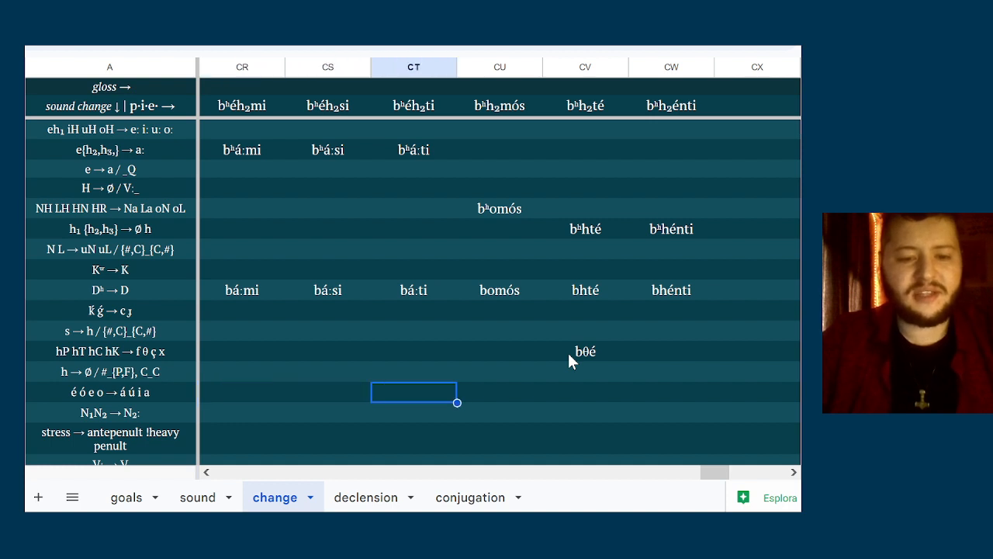
pyautogui.write('bam')
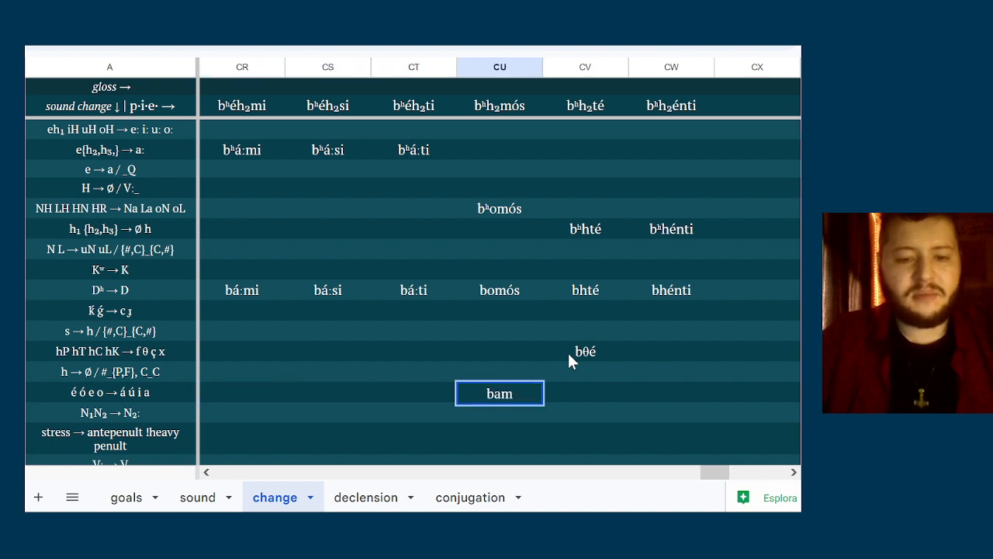
pyautogui.write('ús')
pyautogui.press('Tab')
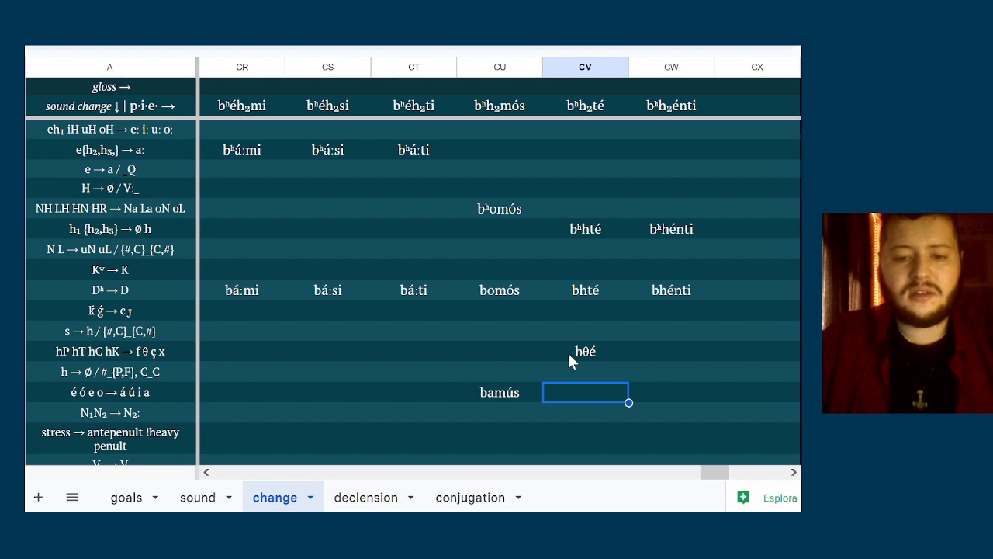
# Enter bθá in column CV and bhánti in column CW of the é ó e o → á ú i a row
pyautogui.write('b')
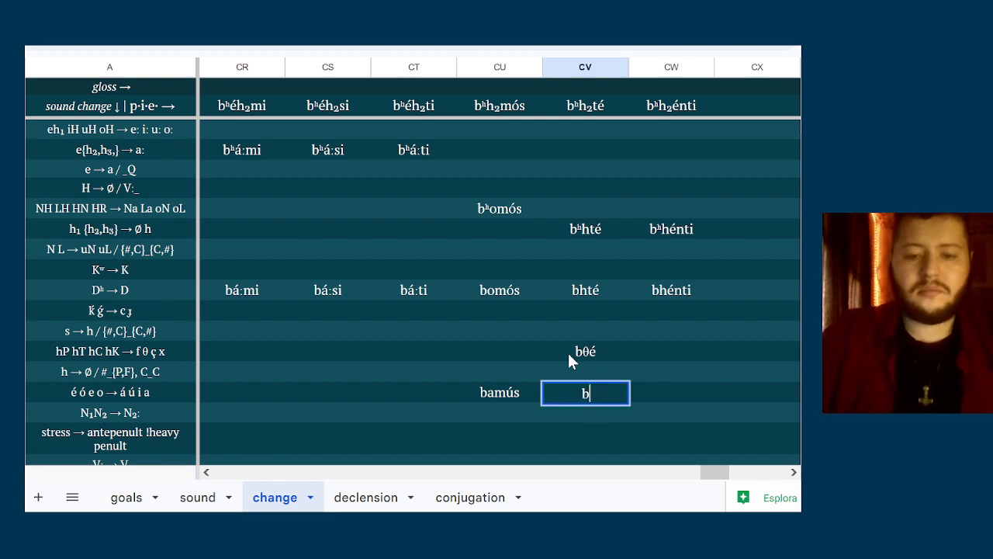
pyautogui.write('θ')
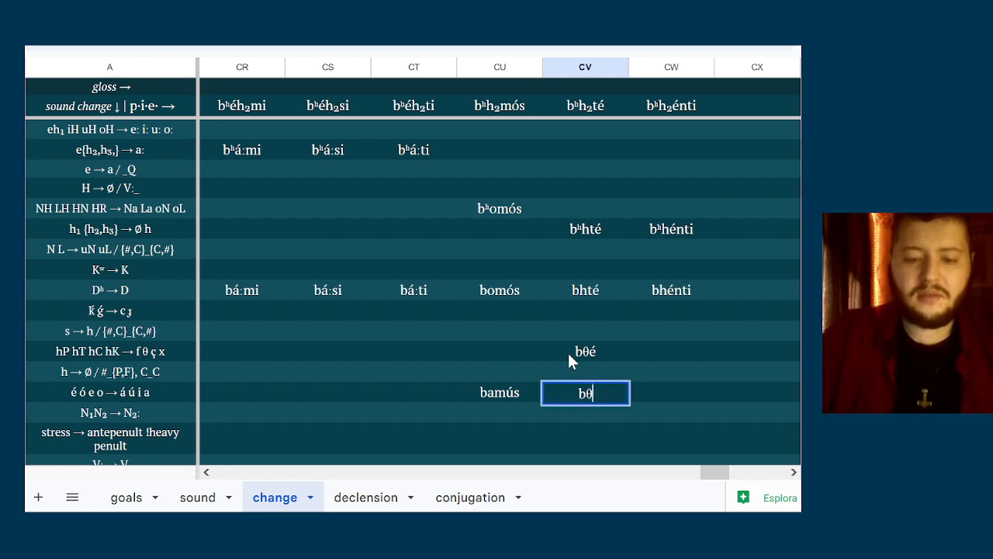
pyautogui.write('á')
pyautogui.press('Tab')
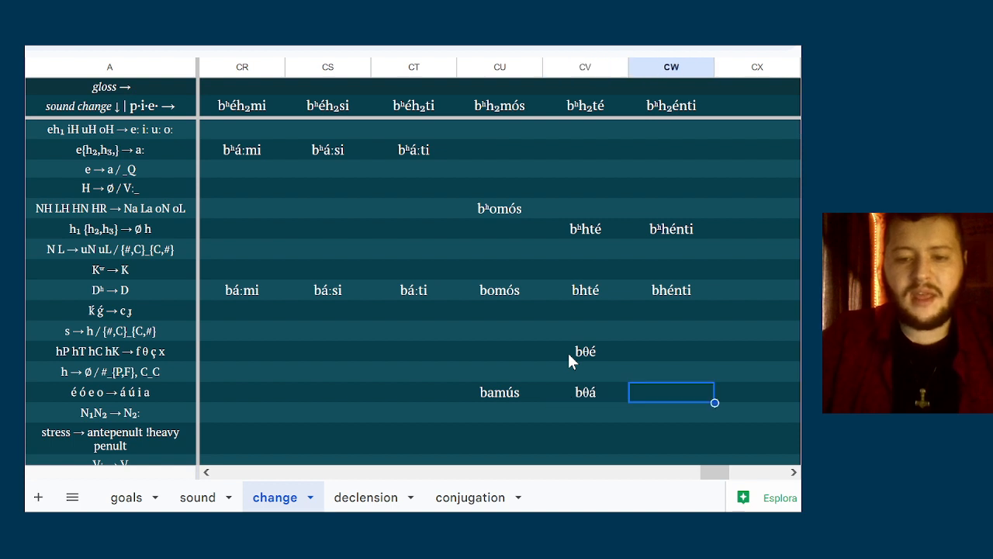
pyautogui.write('bhánt')
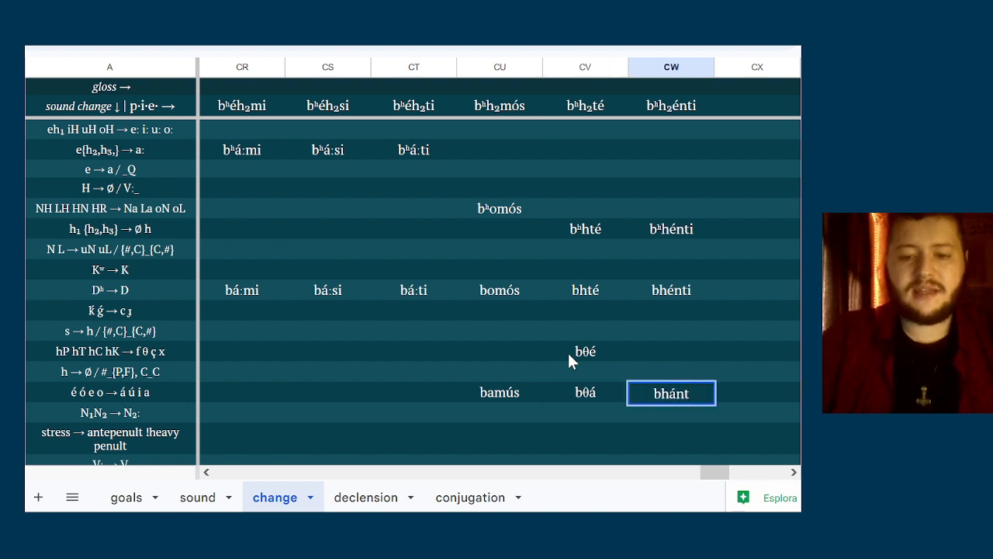
pyautogui.write('i')
pyautogui.press('Return')
# Enter bámus in column CU of the stress → antepenult !heavy penult row
pyautogui.press('Left')
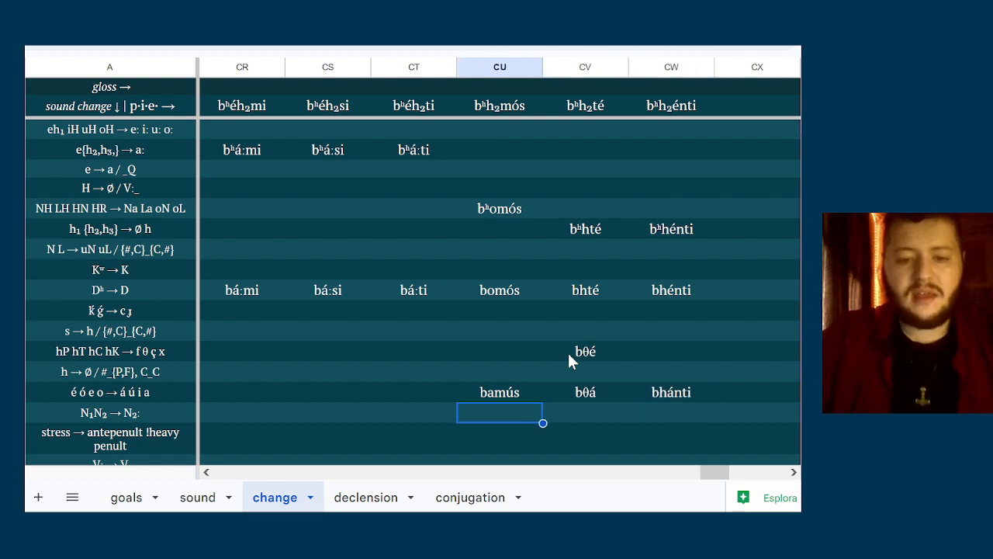
pyautogui.press('Left')
pyautogui.press('Left')
pyautogui.press('Down')
pyautogui.press('Down')
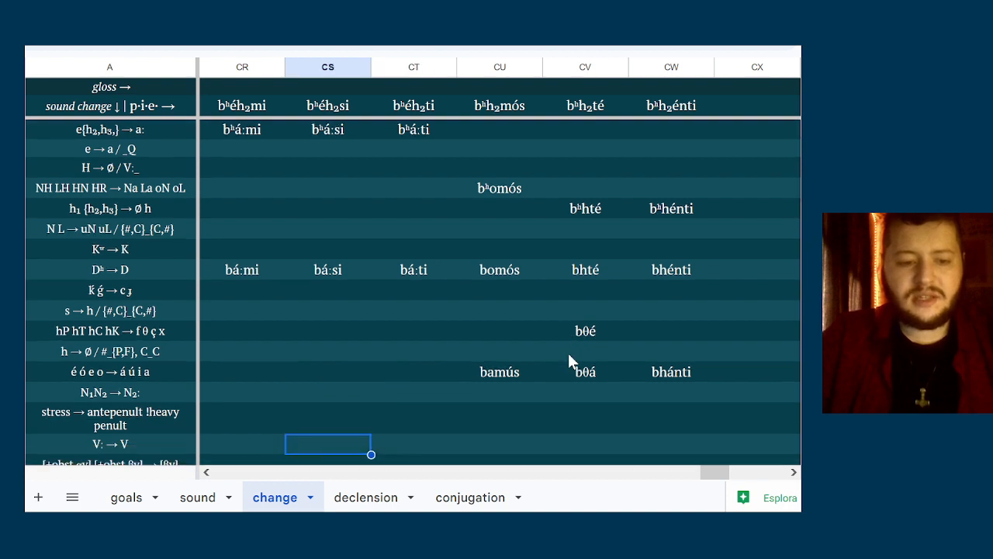
pyautogui.press('Up')
pyautogui.press('Right')
pyautogui.press('Right')
pyautogui.write('b')
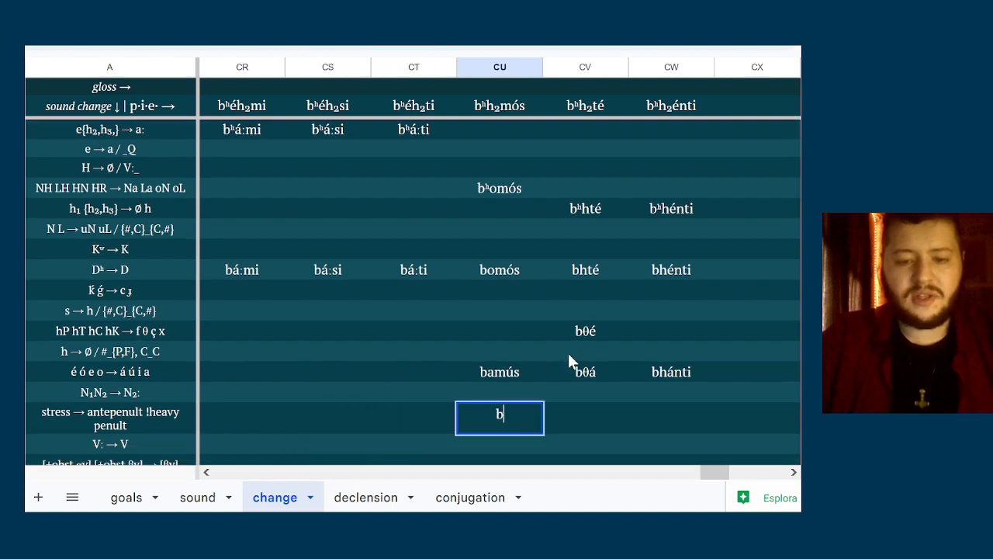
pyautogui.write('a')
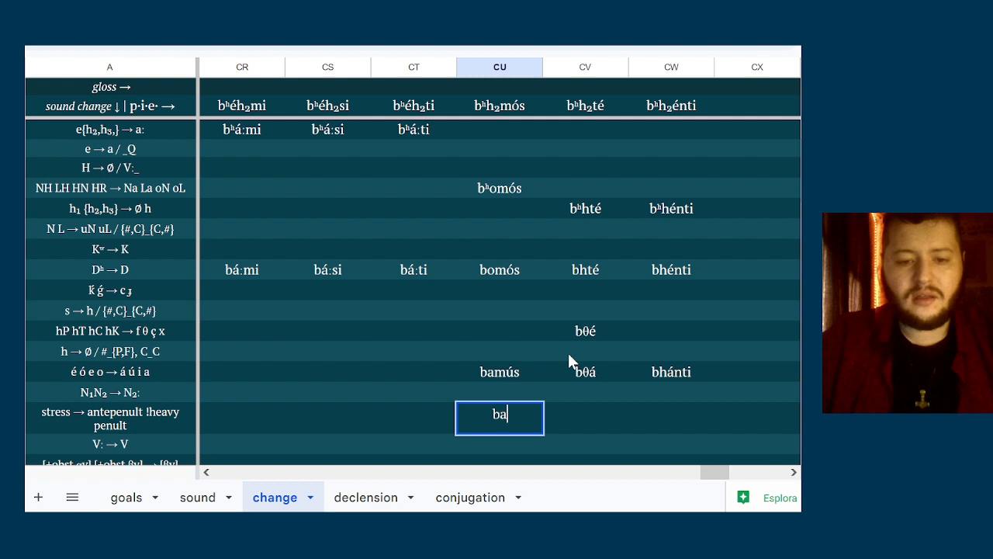
pyautogui.press('BackSpace')
pyautogui.write('ámus')
pyautogui.press('Tab')
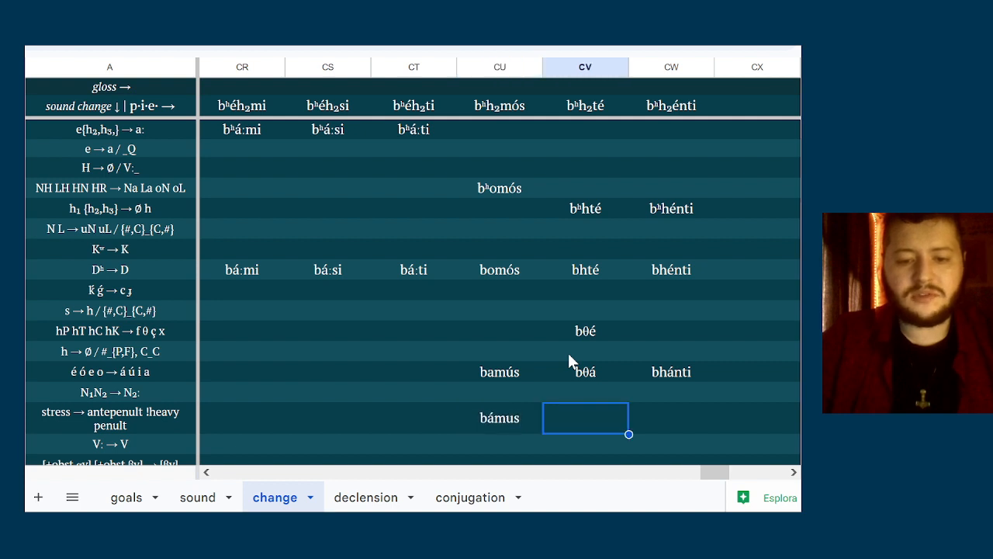
pyautogui.press('Up')
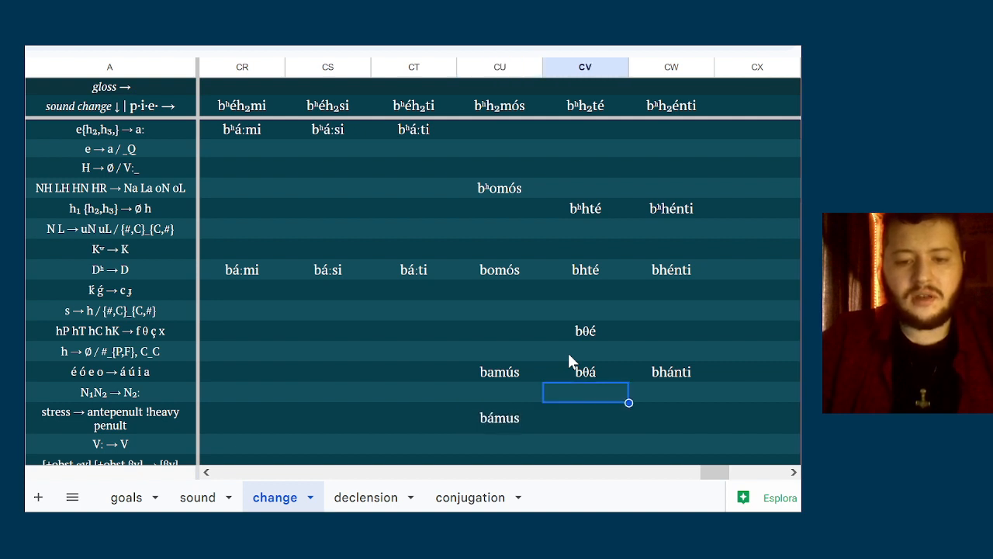
pyautogui.press('Up')
pyautogui.press('Down')
pyautogui.press('Down')
pyautogui.press('Up')
pyautogui.press('Up')
pyautogui.press('Down')
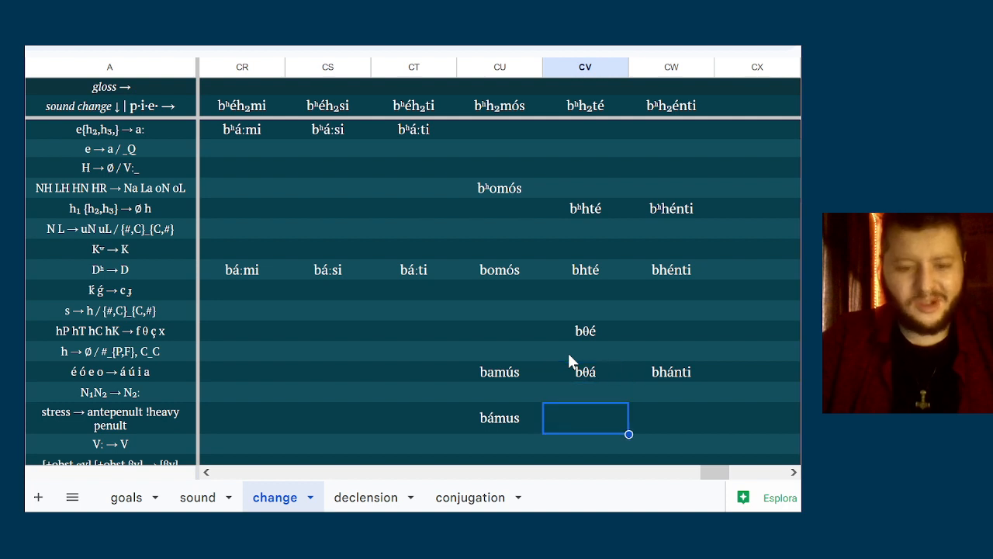
# Enter bami, basi and bati in columns CR, CS and CT of the V: → V row
pyautogui.press('Left')
pyautogui.press('Left')
pyautogui.press('Left')
pyautogui.press('Left')
pyautogui.press('Down')
pyautogui.press('Down')
pyautogui.press('Down')
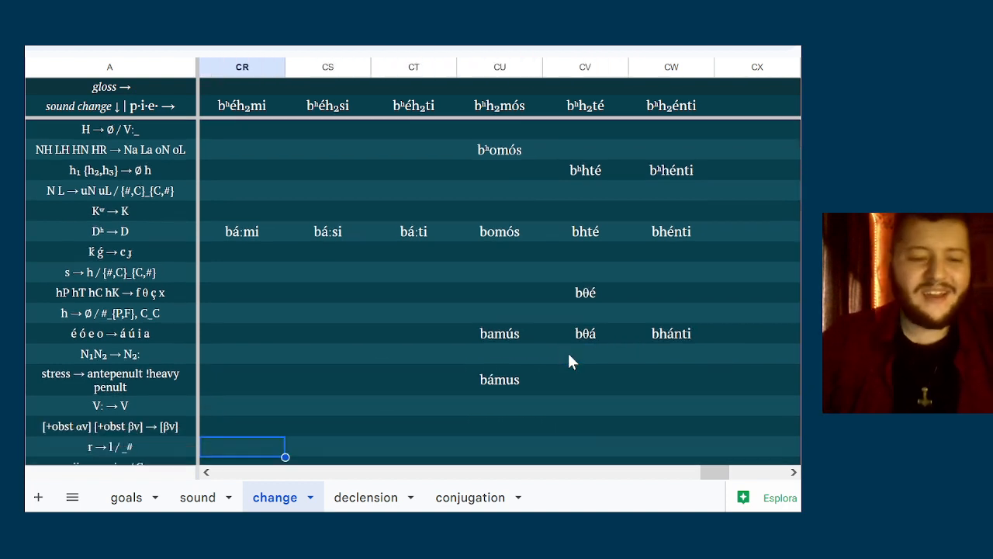
pyautogui.press('Up')
pyautogui.press('Up')
pyautogui.write('b')
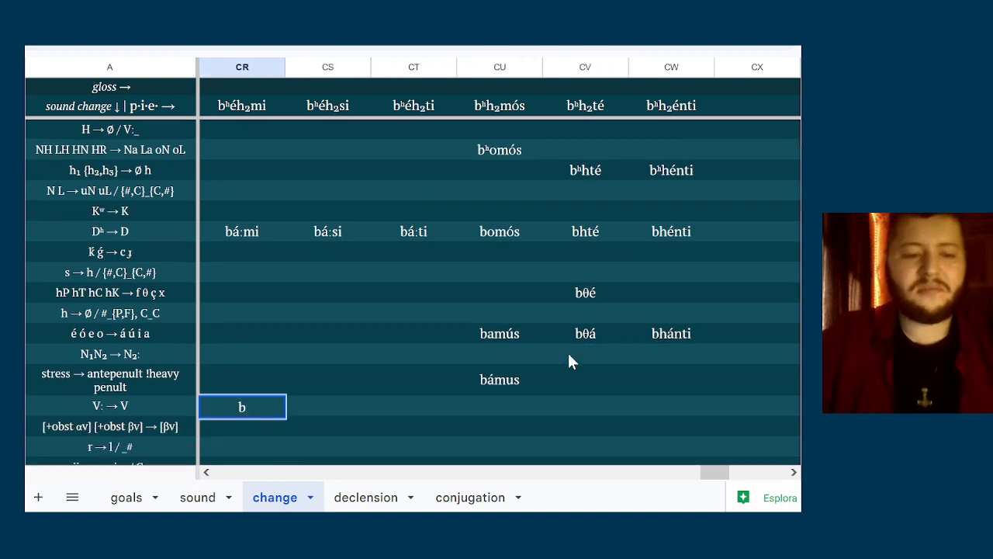
pyautogui.write('ami')
pyautogui.press('Tab')
pyautogui.write('basi')
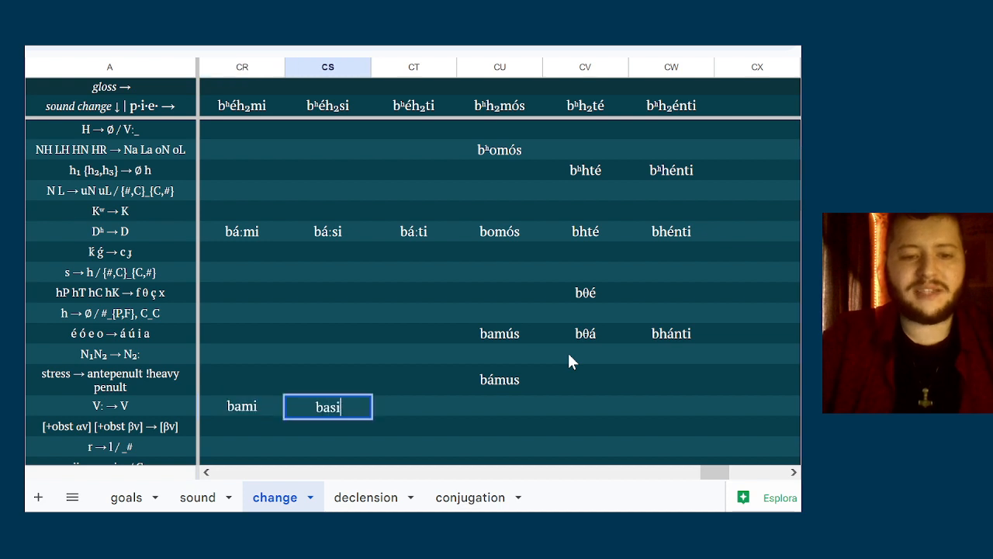
pyautogui.press('Tab')
pyautogui.write('bati')
pyautogui.press('Tab')
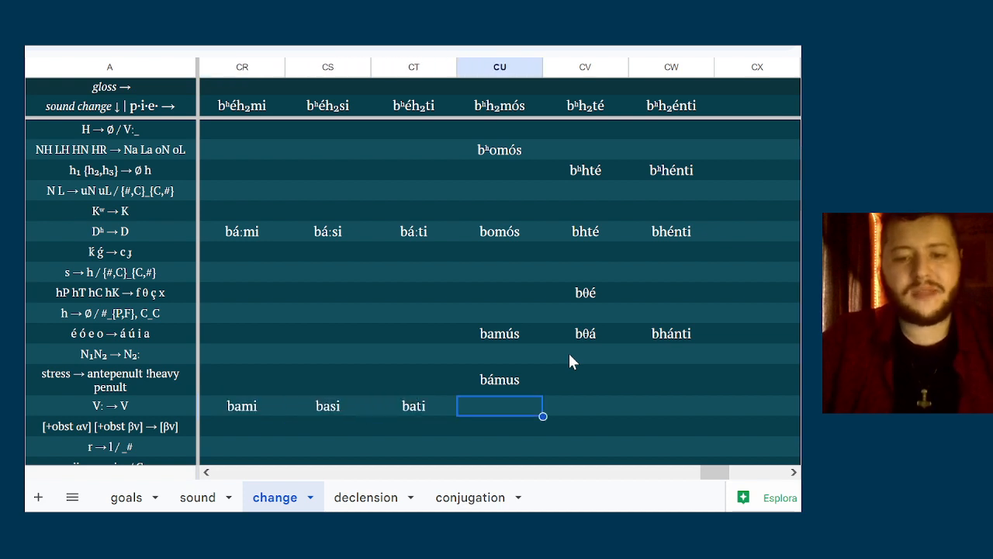
# Examine the sound-change rules below the V: → V row for ones that apply to the derived forms
pyautogui.press('Down')
pyautogui.press('Down')
pyautogui.press('Down')
pyautogui.press('Up')
pyautogui.press('Left')
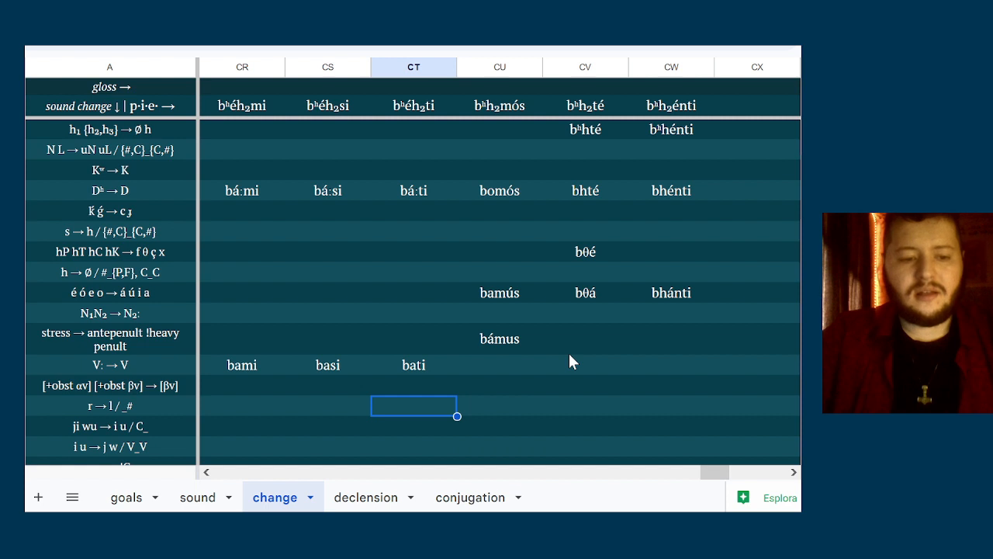
pyautogui.press('Left')
pyautogui.press('Down')
pyautogui.press('Down')
pyautogui.press('Up')
pyautogui.press('Up')
pyautogui.press('Up')
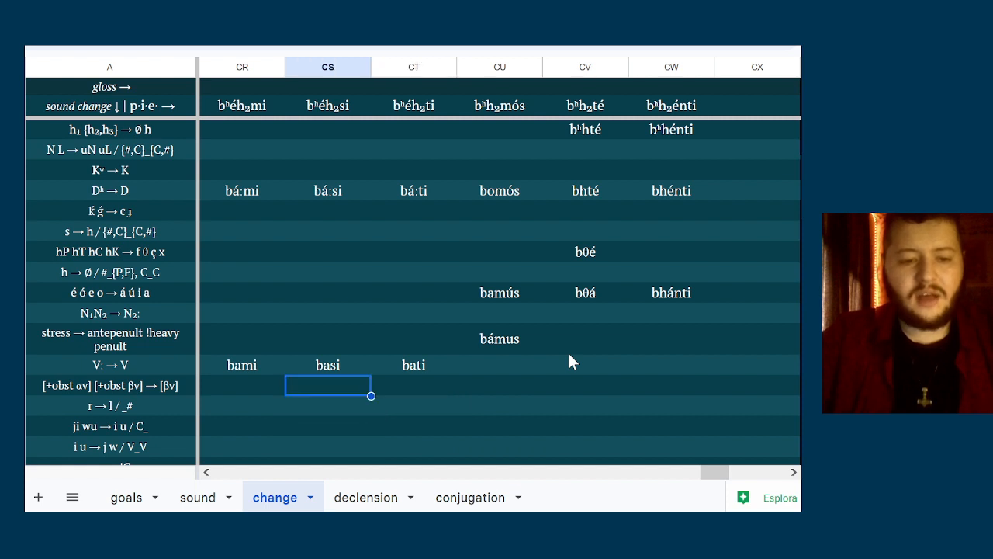
pyautogui.press('Right')
pyautogui.press('Right')
pyautogui.press('Right')
pyautogui.write('p')
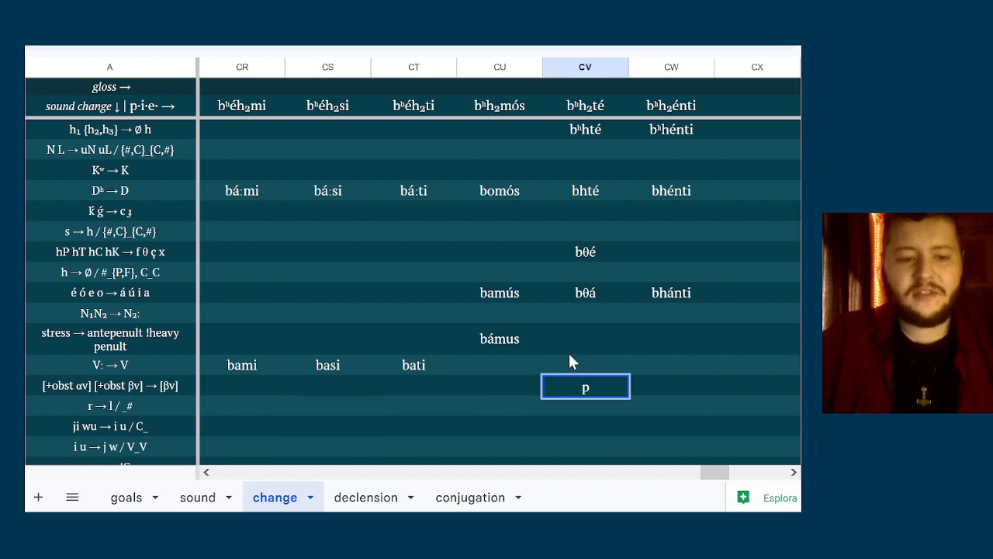
pyautogui.press('BackSpace')
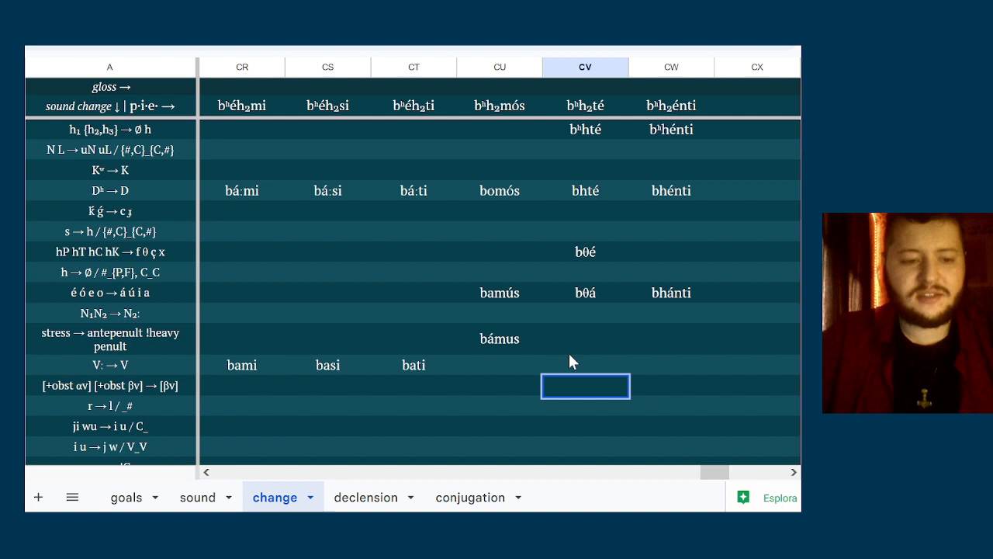
# Examine the [+obst αv] [+obst βv] → [βv] rule against the bθá and bhánti forms in columns CV and CW
pyautogui.click(120, 393)
pyautogui.press('Down')
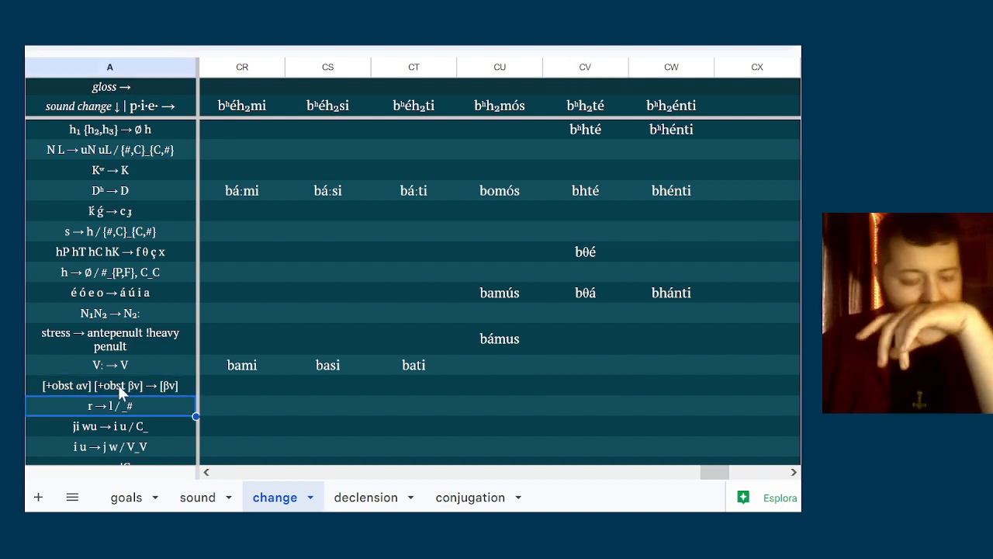
pyautogui.press('Up')
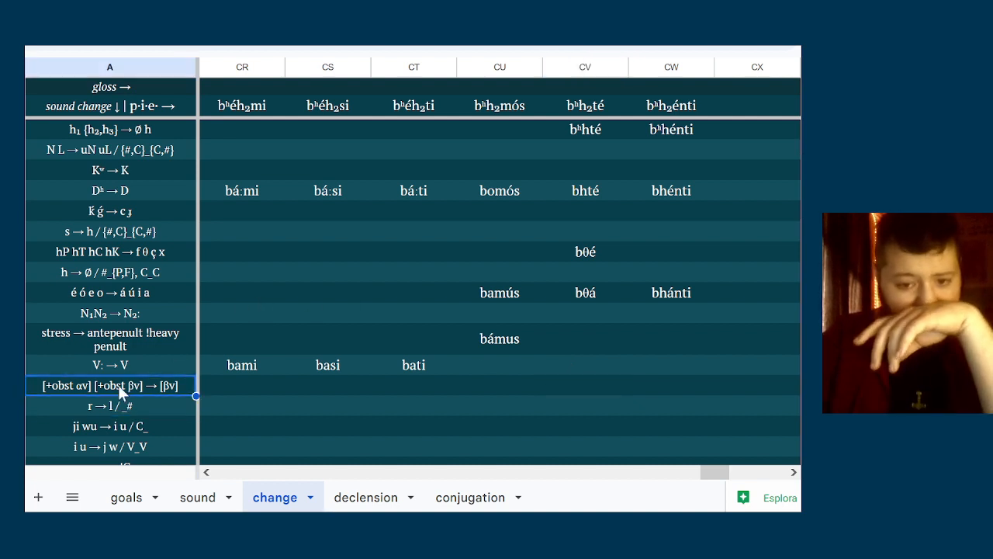
pyautogui.click(582, 362)
pyautogui.press('Down')
pyautogui.press('Right')
pyautogui.press('Left')
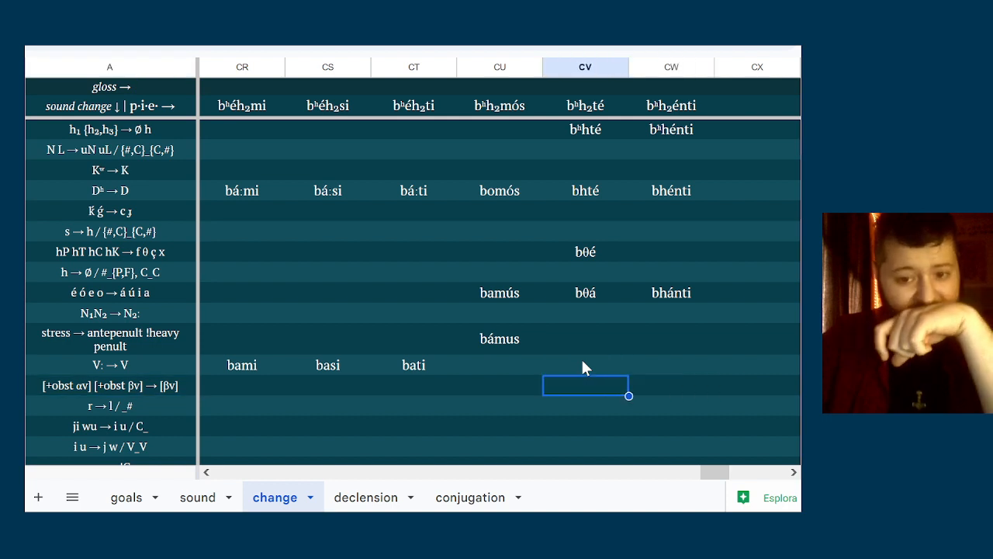
pyautogui.press('Right')
pyautogui.press('Left')
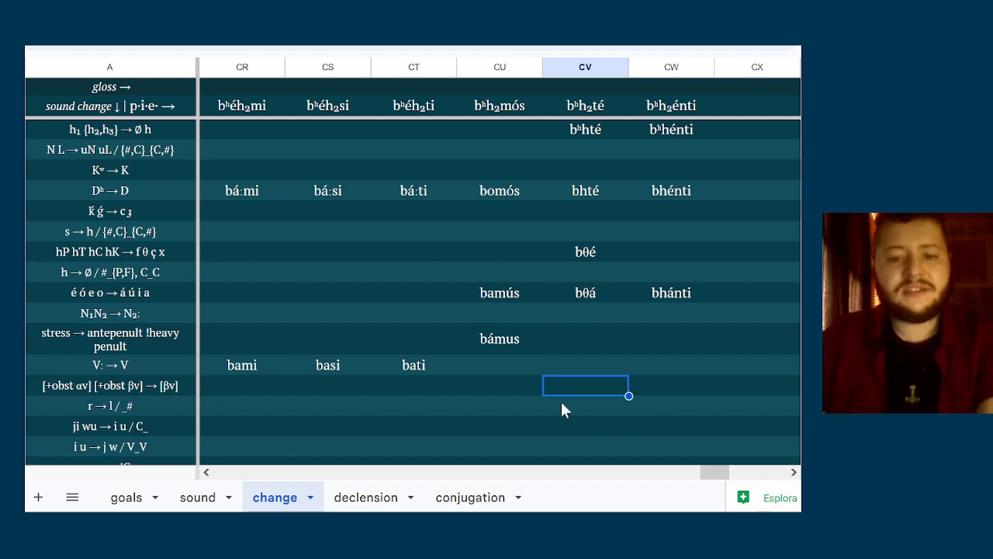
pyautogui.click(590, 295)
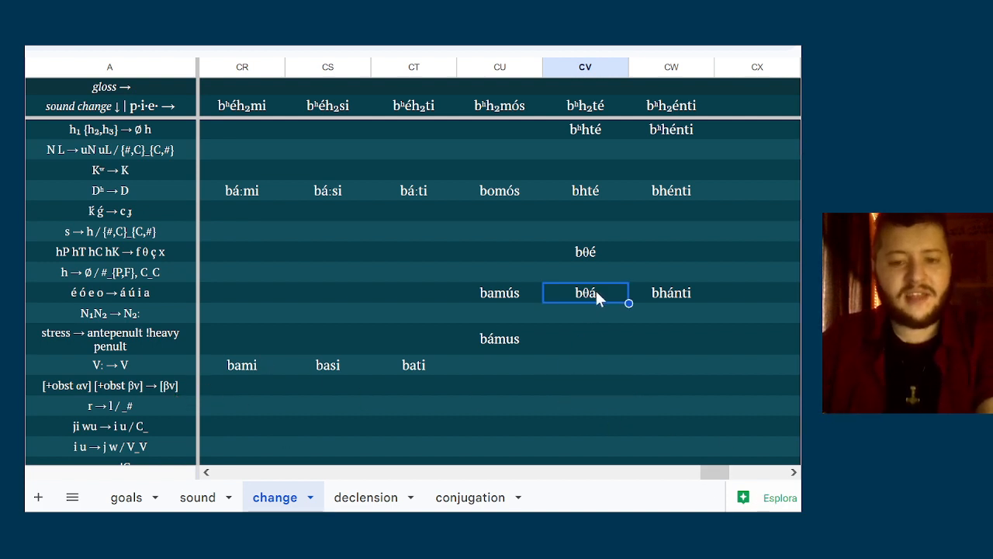
pyautogui.click(683, 298)
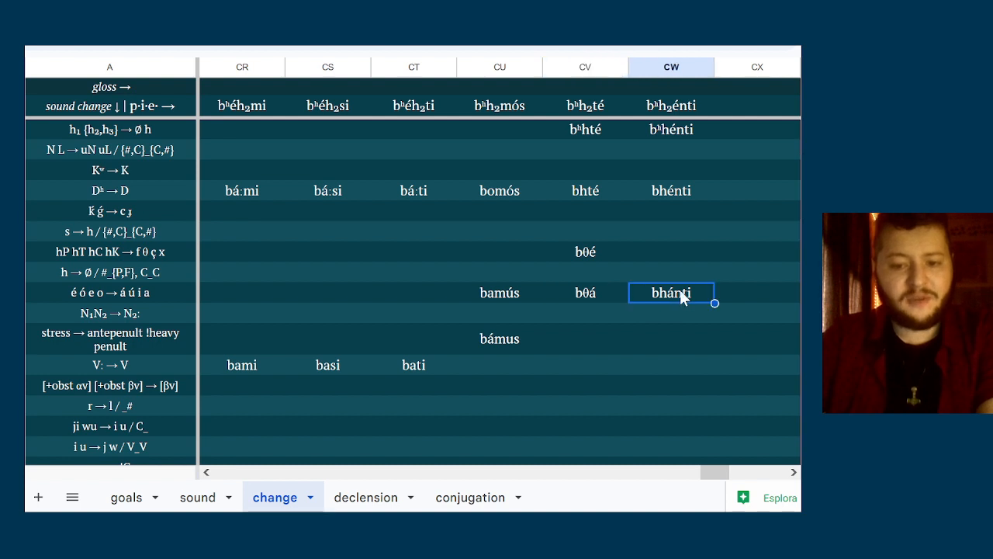
# Enter pθa in column CV and phanti in column CW of the [+obst αv] [+obst βv] → [βv] row
pyautogui.click(613, 373)
pyautogui.press('Down')
pyautogui.write('p')
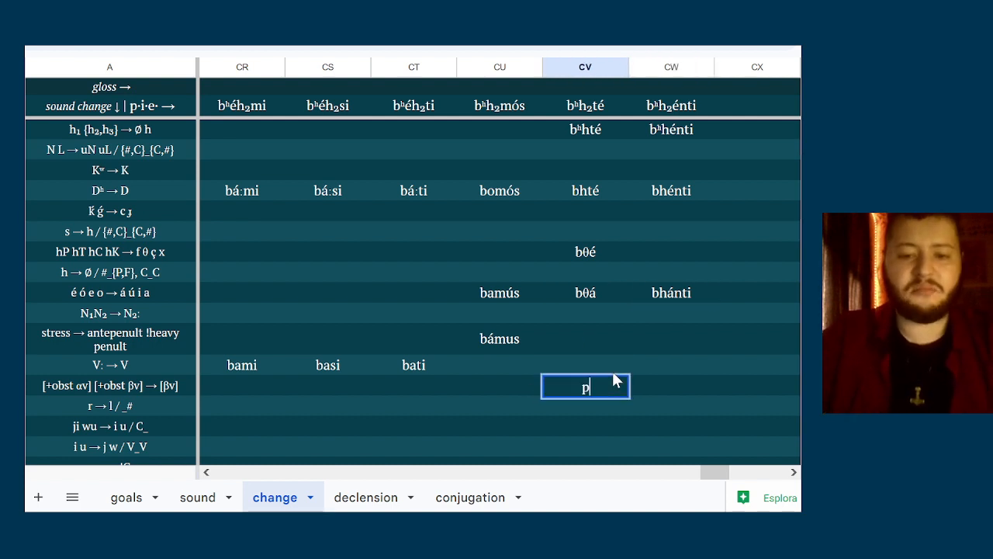
pyautogui.write('θ')
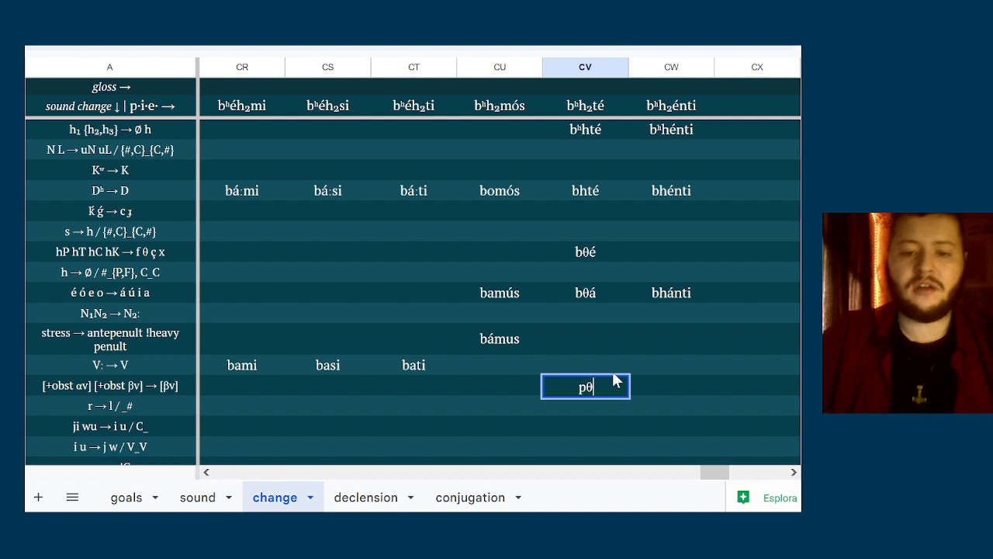
pyautogui.write('a')
pyautogui.press('Tab')
pyautogui.write('phanti')
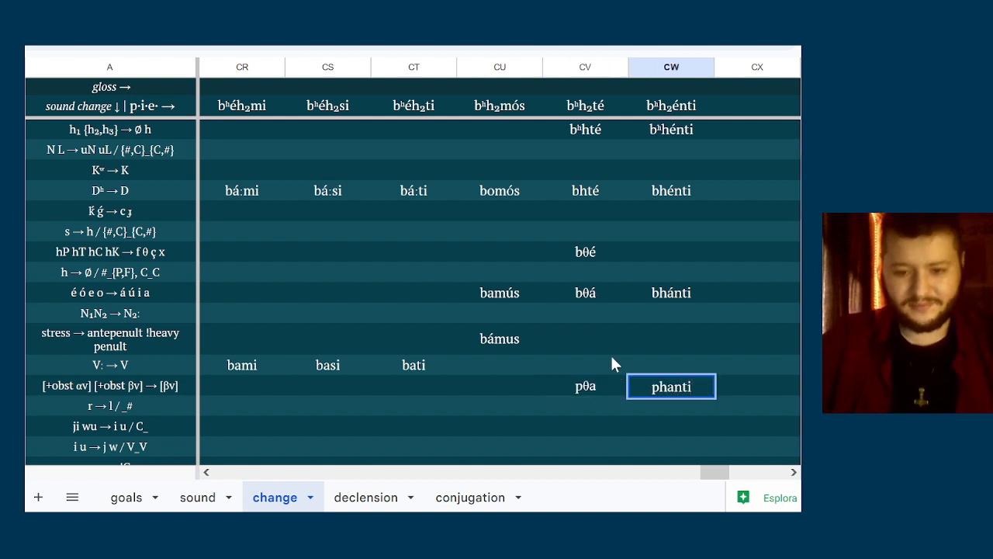
pyautogui.hotkey('ctrl', 'Return')
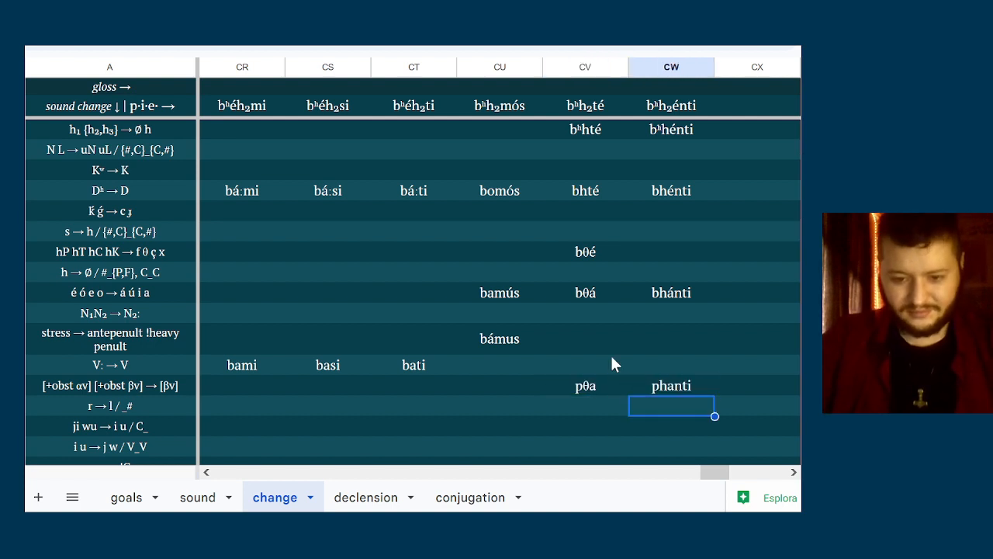
pyautogui.press('Left')
pyautogui.press('Left')
pyautogui.press('Right')
pyautogui.press('Left')
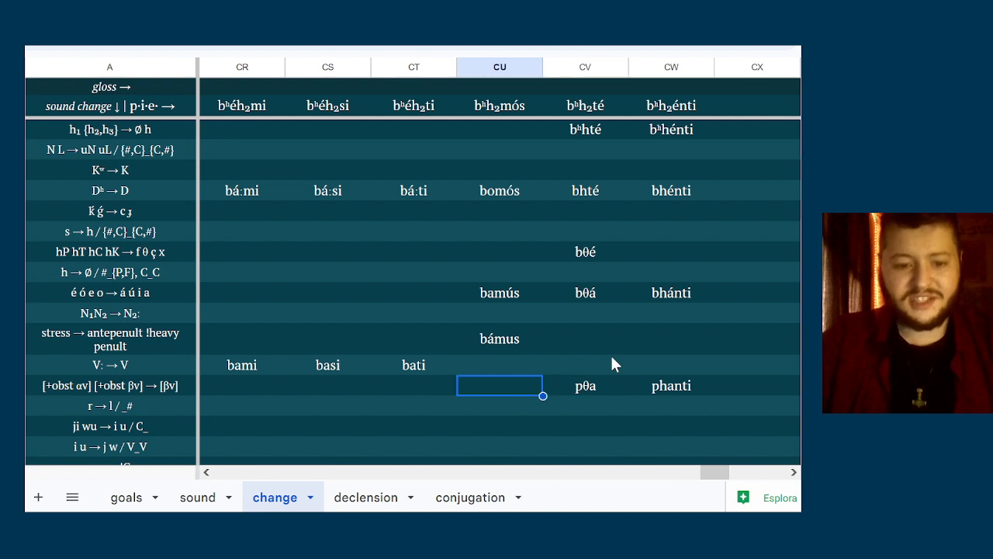
pyautogui.press('Right')
pyautogui.press('Right')
pyautogui.press('Left')
pyautogui.press('Left')
pyautogui.press('Right')
pyautogui.press('Right')
# Review the r → l / _# and ji wu → i u / C_ rules and the earlier derivation stages of the six verb forms
pyautogui.press('Left')
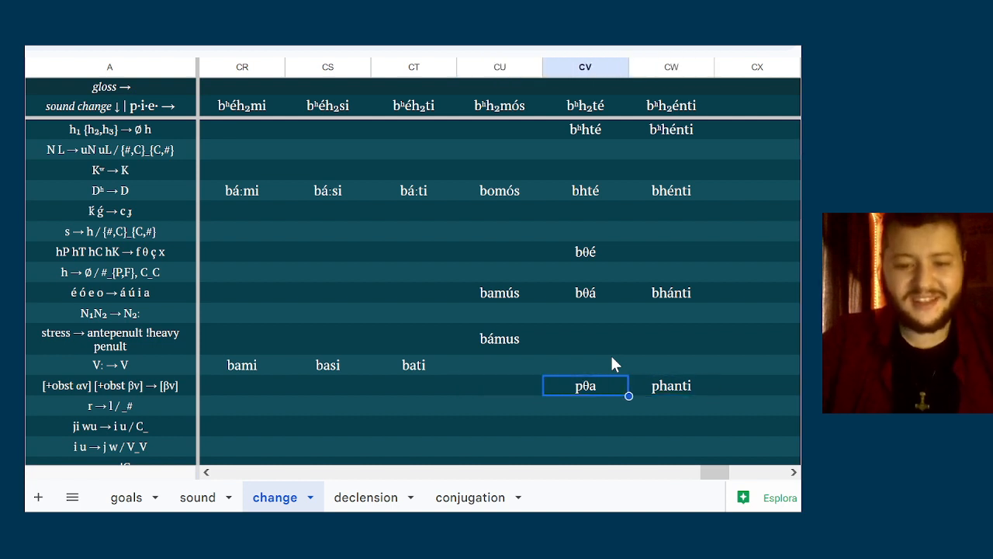
pyautogui.press('Down')
pyautogui.press('Left')
pyautogui.press('Left')
pyautogui.press('Left')
pyautogui.press('Left')
pyautogui.press('Down')
pyautogui.press('Down')
pyautogui.press('Up')
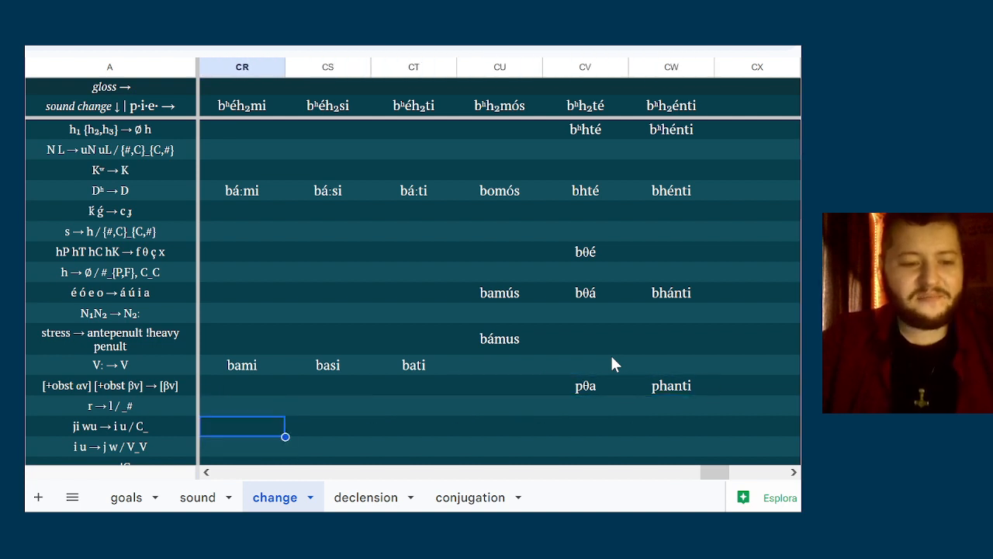
pyautogui.press('Up')
pyautogui.press('Down')
pyautogui.press('Up')
pyautogui.press('Up')
pyautogui.press('Down')
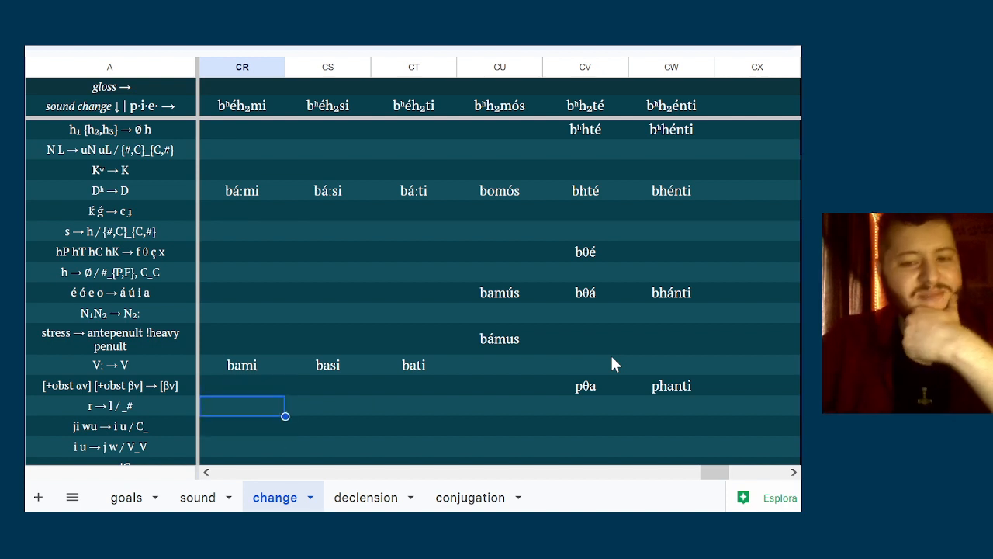
pyautogui.press('Up')
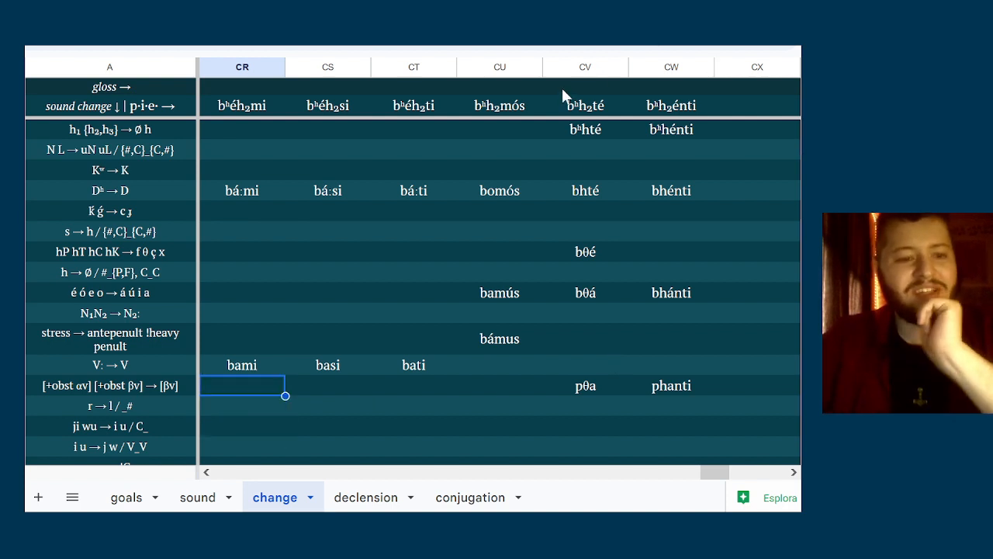
pyautogui.scroll(3, 436, 195)
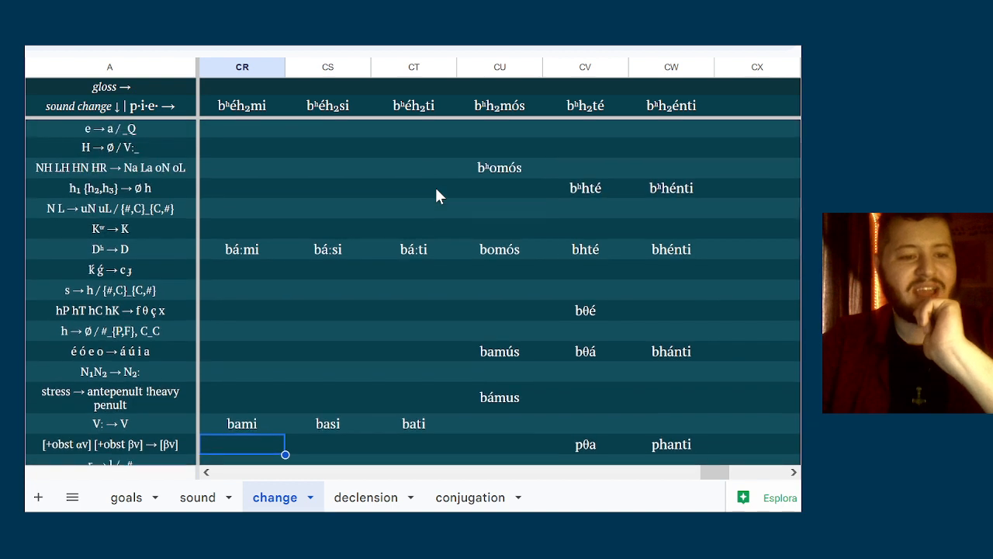
pyautogui.scroll(1, 436, 195)
pyautogui.scroll(-1, 436, 189)
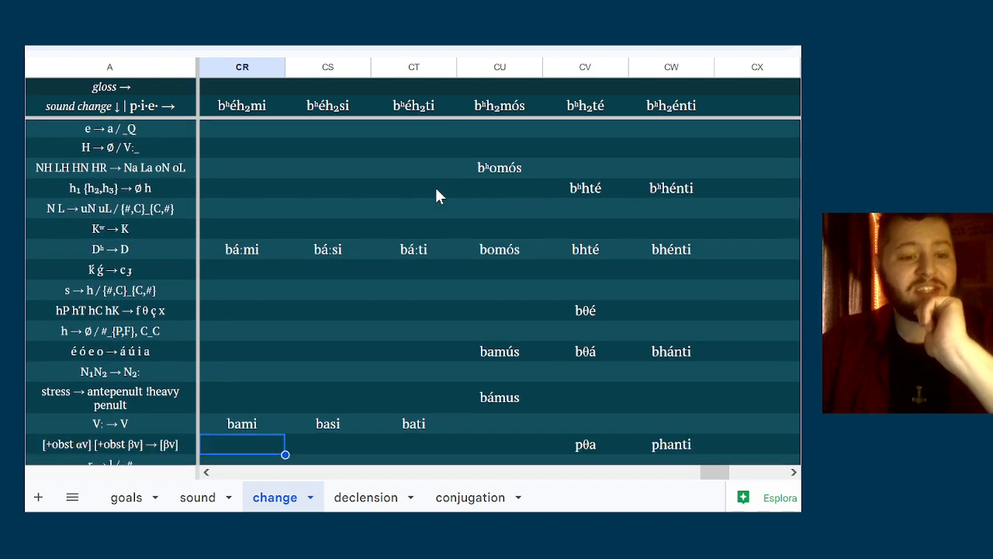
pyautogui.scroll(-3, 436, 189)
# Examine the rules from r → l / _# down to R N → uR uN for ones that apply to bami, basi and bati
pyautogui.click(444, 286)
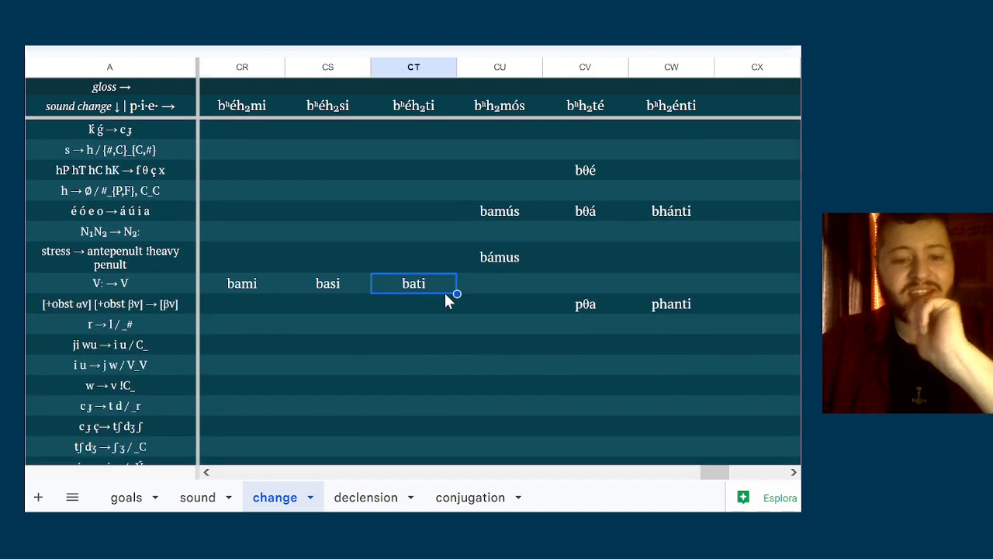
pyautogui.press('Down')
pyautogui.press('Down')
pyautogui.press('Down')
pyautogui.press('Up')
pyautogui.press('Up')
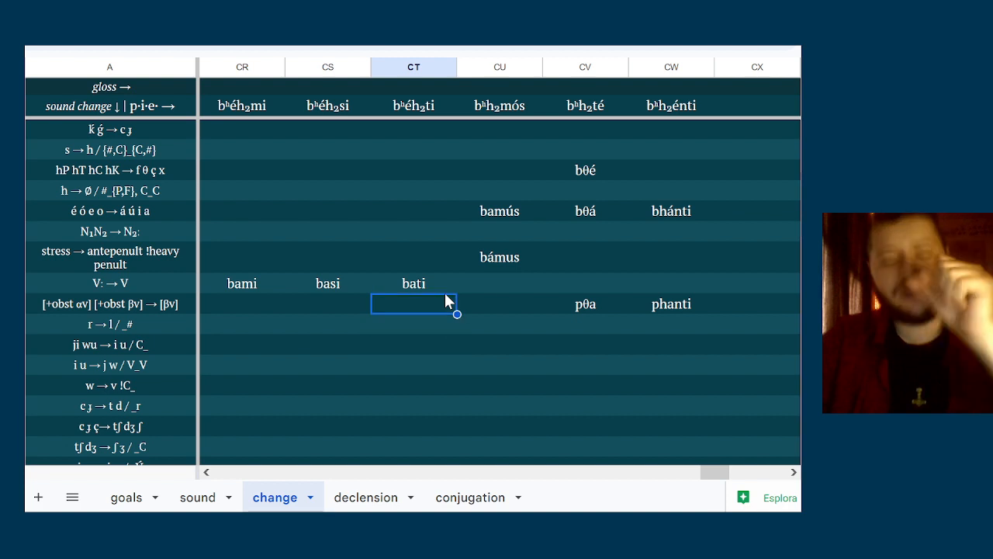
pyautogui.press('Down')
pyautogui.press('Down')
pyautogui.press('Up')
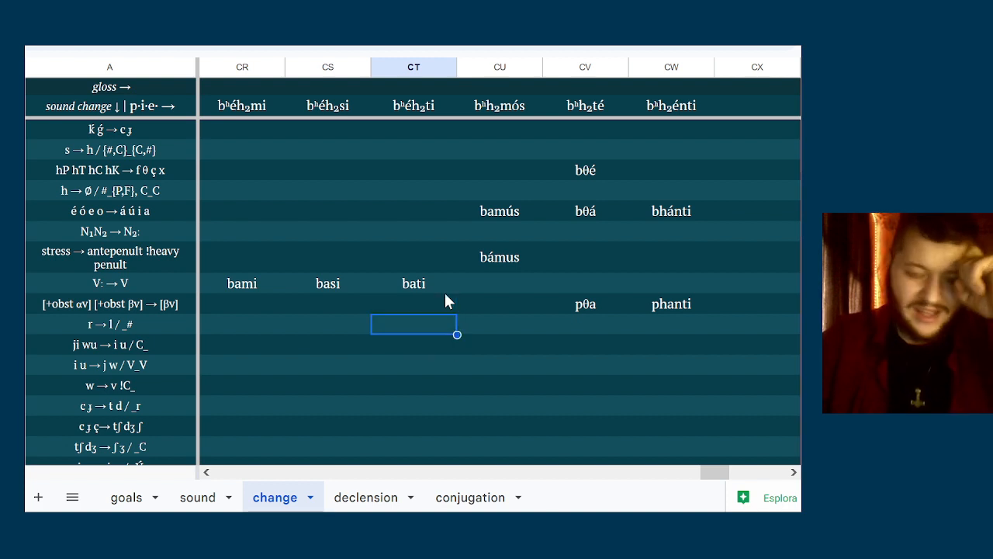
pyautogui.press('Down')
pyautogui.press('Up')
pyautogui.press('Down')
pyautogui.press('Down')
pyautogui.press('Down')
pyautogui.press('Up')
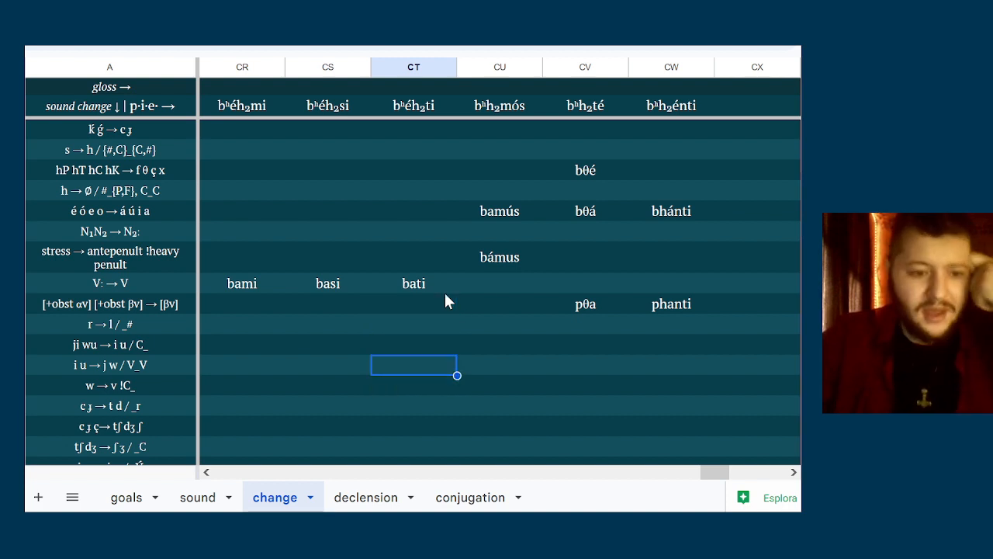
pyautogui.press('Up')
pyautogui.press('Down')
pyautogui.press('Up')
pyautogui.press('Left')
pyautogui.press('Left')
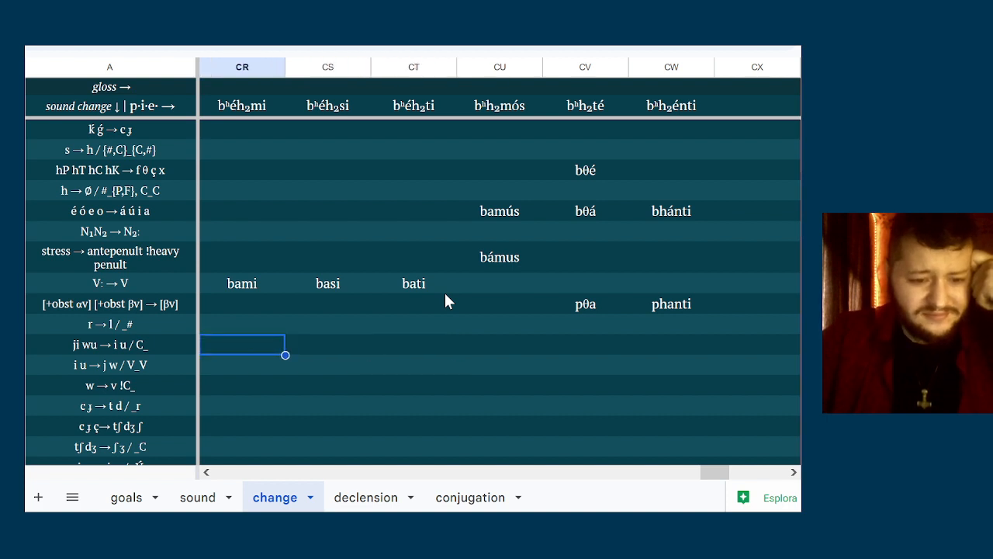
pyautogui.press('Right')
pyautogui.press('Left')
pyautogui.press('Right')
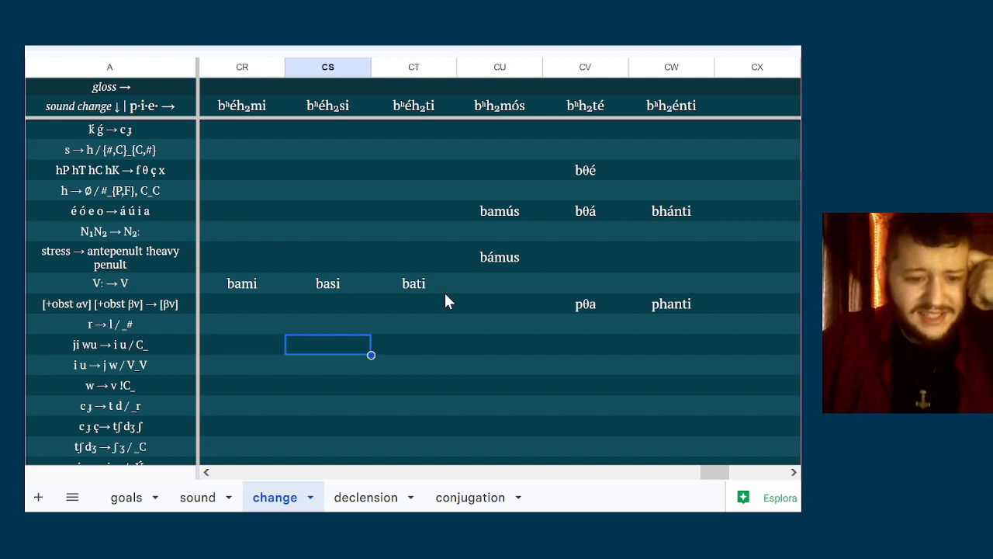
pyautogui.press('Down')
pyautogui.press('Down')
pyautogui.press('Down')
pyautogui.press('Down')
pyautogui.press('Down')
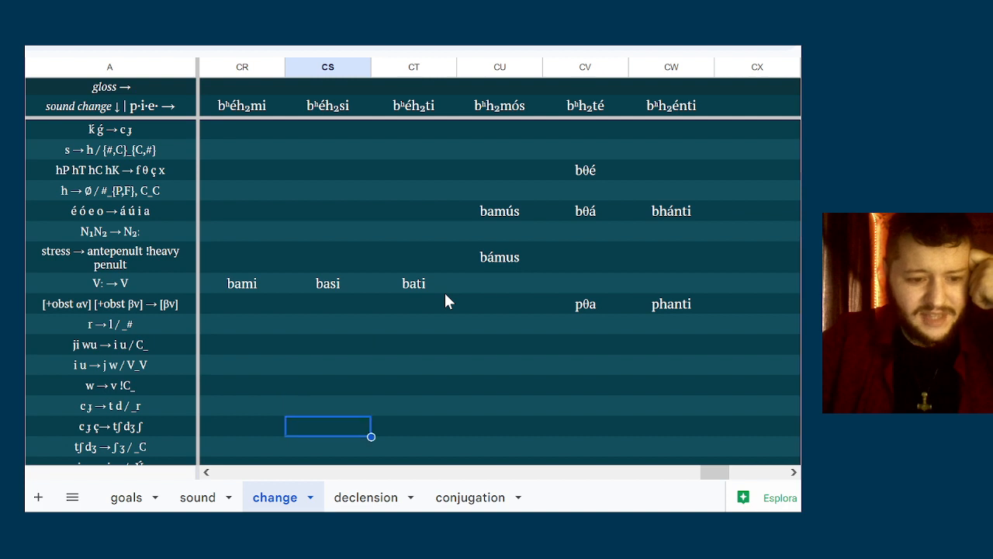
pyautogui.press('Down')
pyautogui.press('Down')
pyautogui.press('Down')
pyautogui.press('Down')
pyautogui.press('Down')
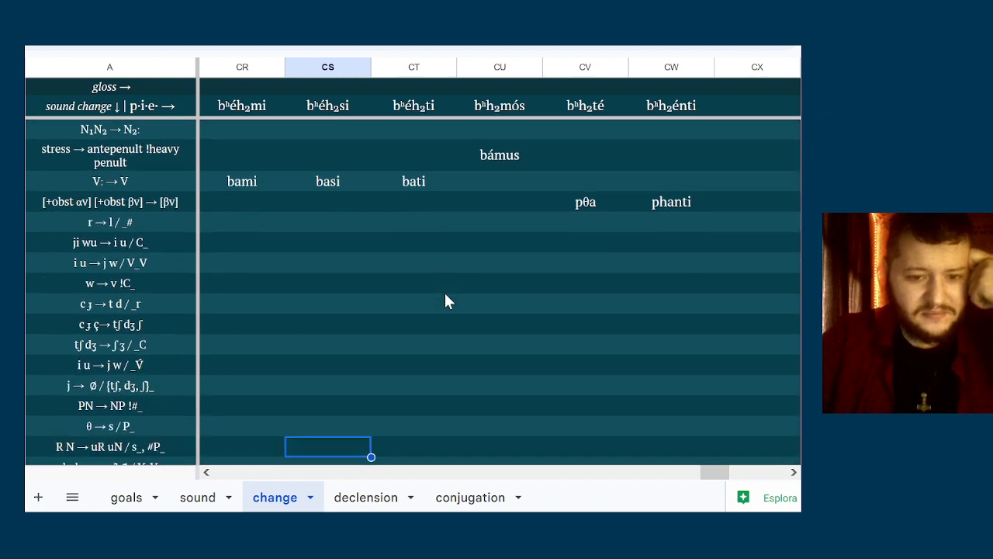
pyautogui.press('Up')
pyautogui.press('Up')
pyautogui.press('Left')
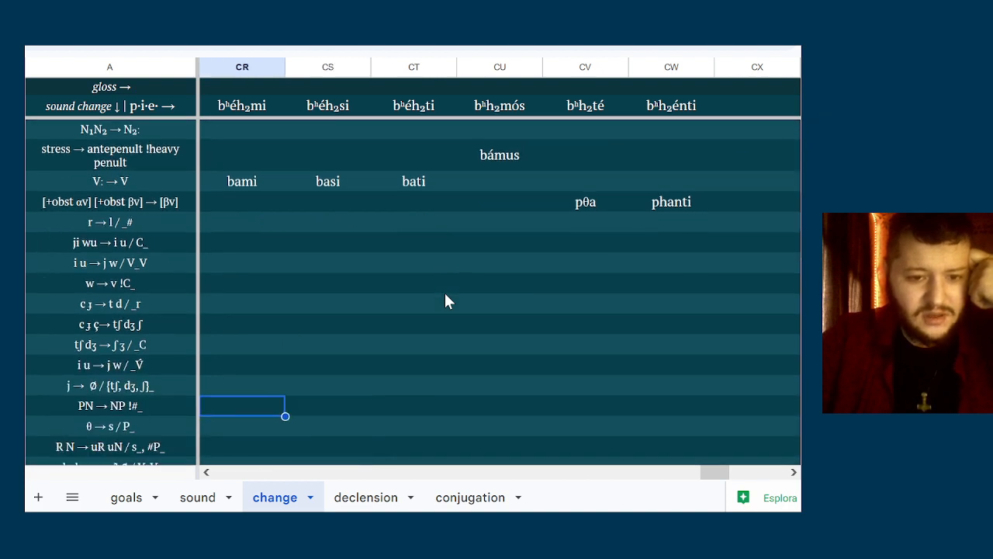
pyautogui.press('Right')
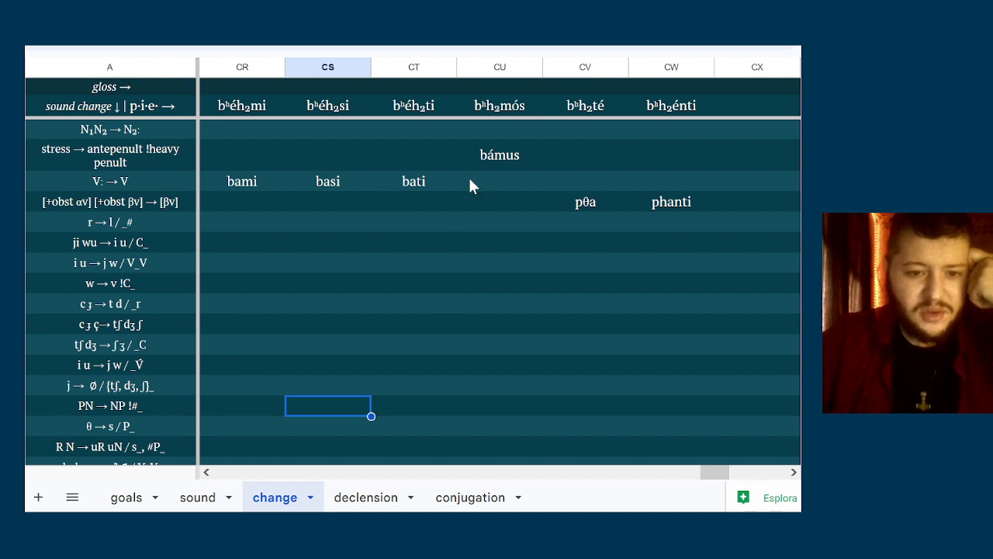
# Enter badi in column CT of the p t k s → b d g z / {V,R}_{V,R} row
pyautogui.click(413, 186)
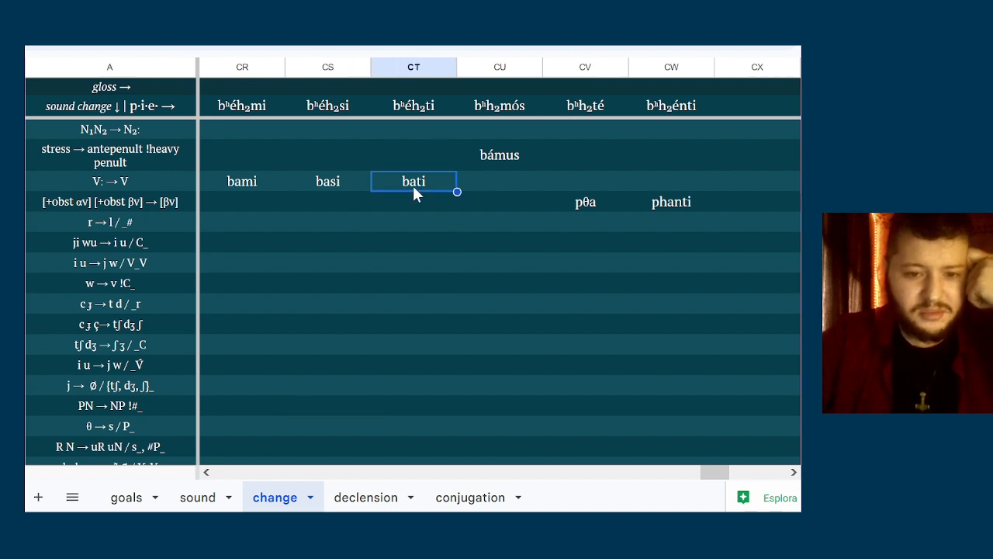
pyautogui.press('Down')
pyautogui.press('Down')
pyautogui.press('Down')
pyautogui.press('Down')
pyautogui.press('Down')
pyautogui.press('Down')
pyautogui.press('Down')
pyautogui.press('Down')
pyautogui.press('Down')
pyautogui.press('Down')
pyautogui.press('Down')
pyautogui.press('Down')
pyautogui.press('Down')
pyautogui.press('Down')
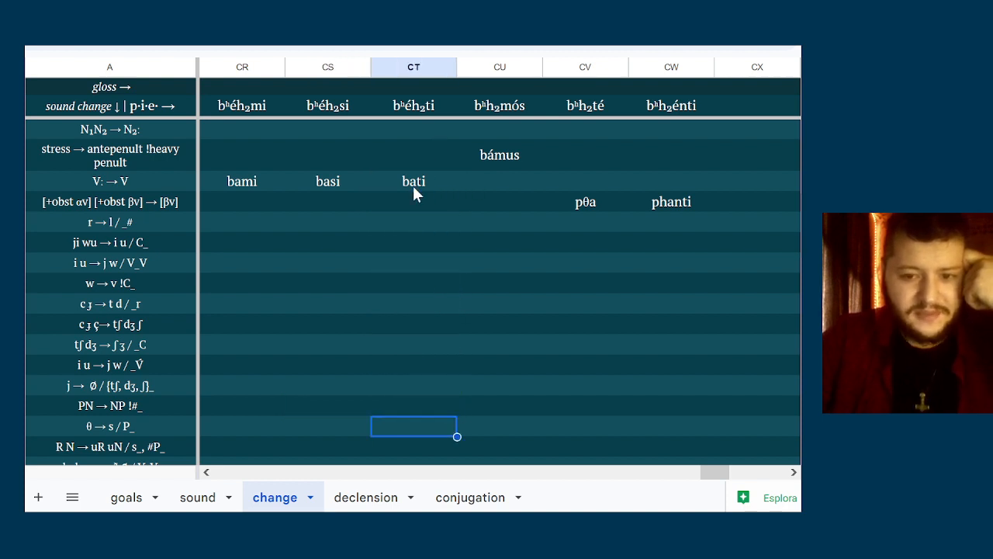
pyautogui.press('Down')
pyautogui.press('Down')
pyautogui.press('Up')
pyautogui.press('Up')
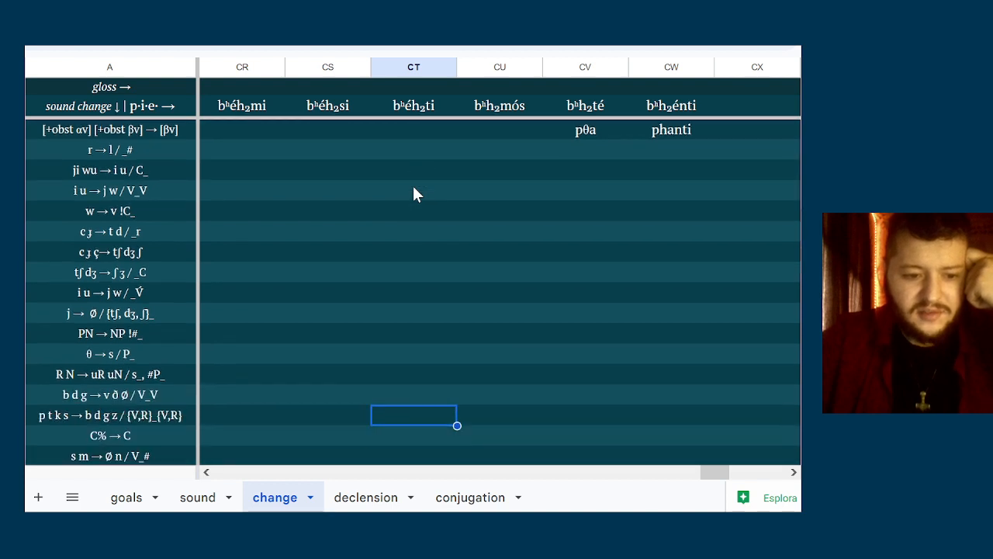
pyautogui.press('Down')
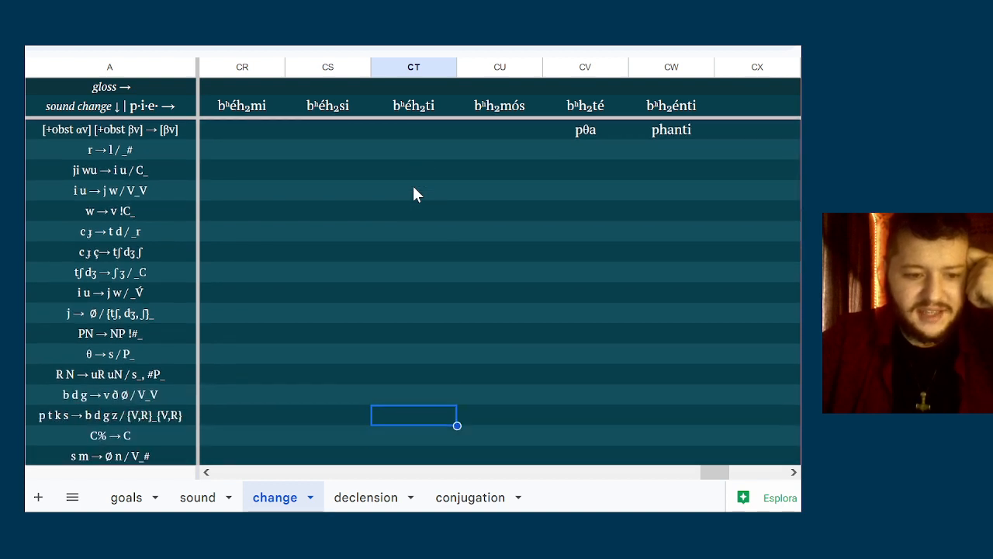
pyautogui.write('badi')
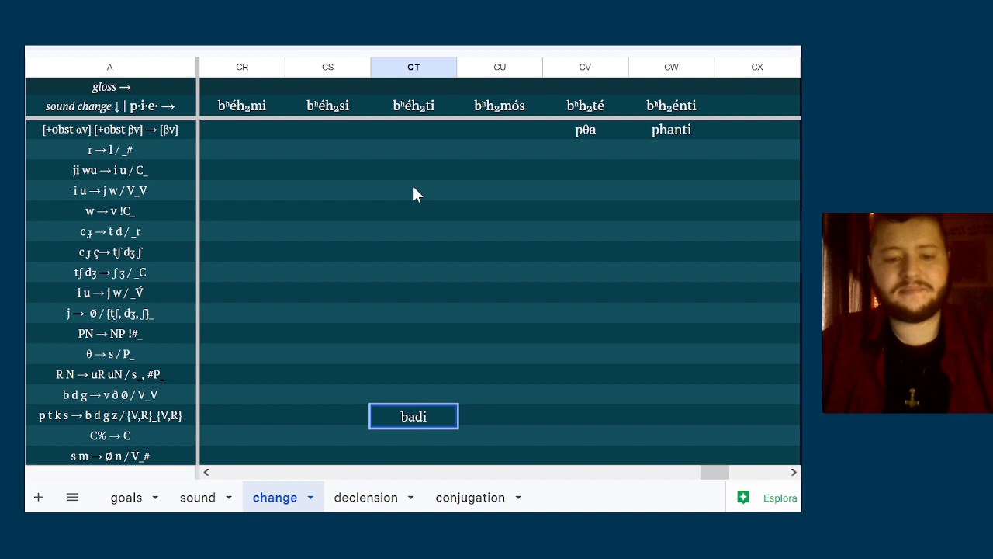
pyautogui.press('Return')
pyautogui.press('Down')
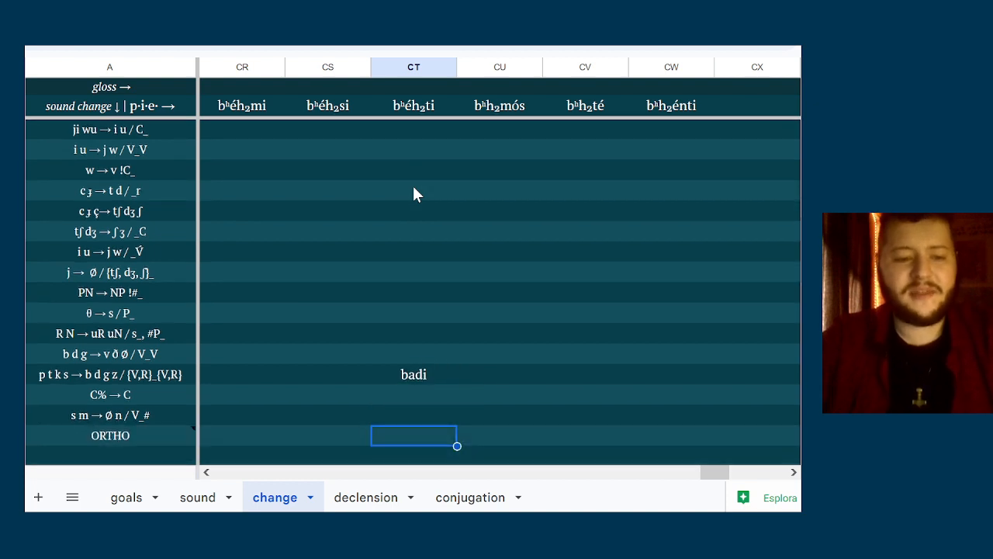
# Enter bamu in column CU of the s m → Ø n / V_# row
pyautogui.press('Up')
pyautogui.press('Right')
pyautogui.write('ba')
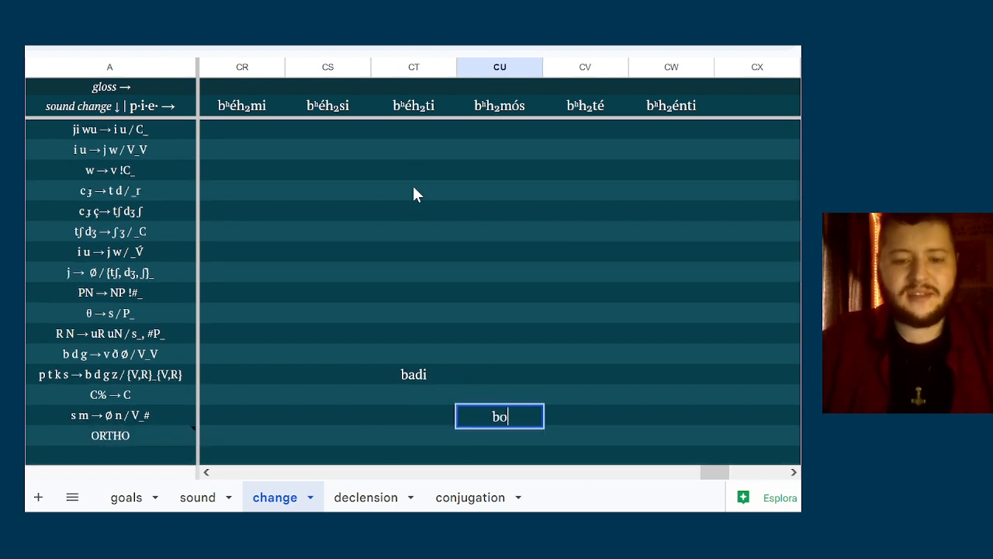
pyautogui.press('BackSpace')
pyautogui.write('amu')
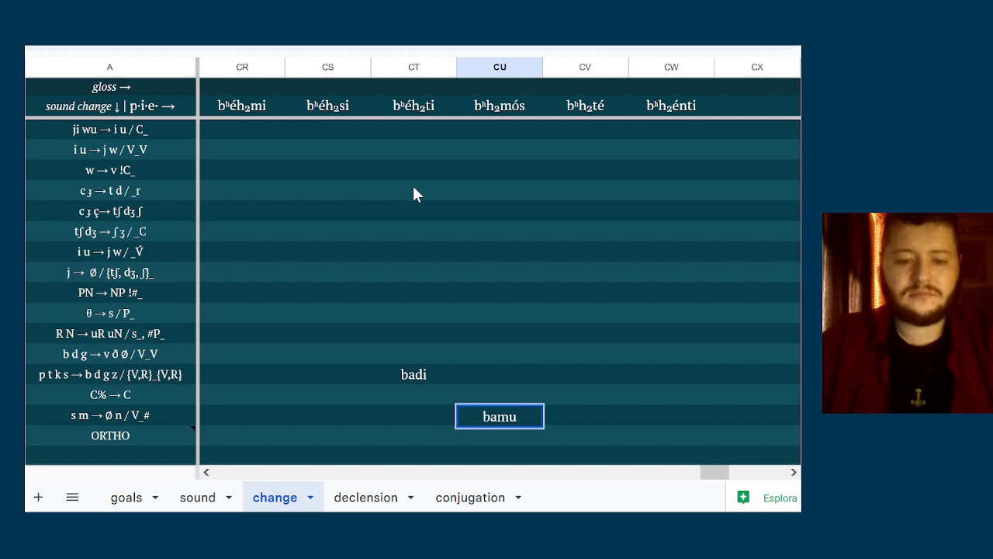
pyautogui.press('Return')
# Enter bami in column CR and basi in column CS of the ORTHO row
pyautogui.press('Left')
pyautogui.write('ban')
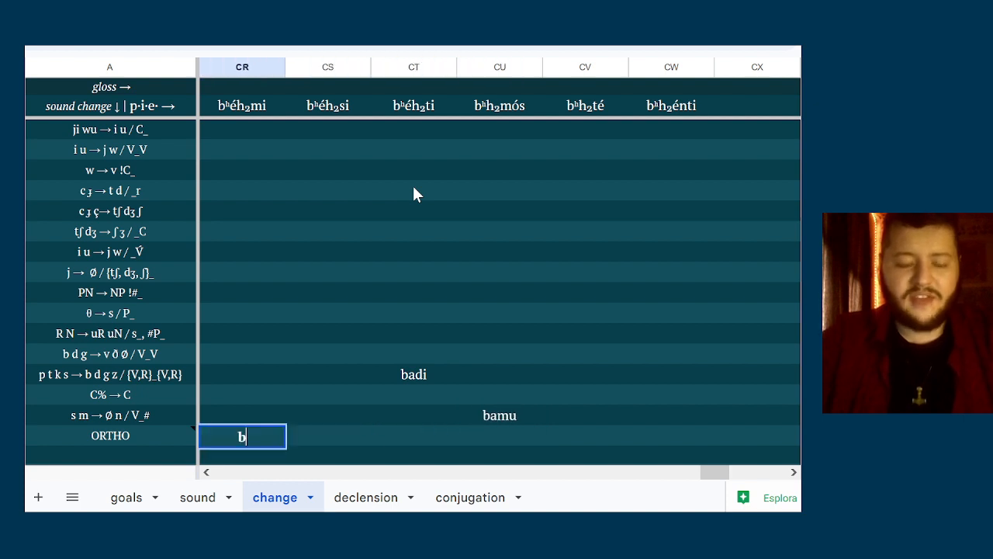
pyautogui.press('BackSpace')
pyautogui.write('mi')
pyautogui.press('Tab')
pyautogui.write('basi')
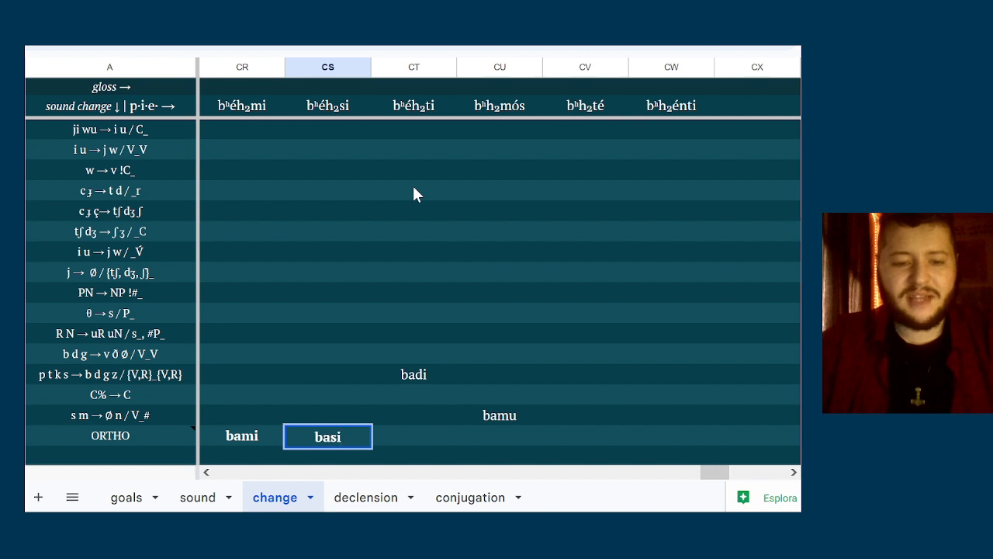
pyautogui.press('Tab')
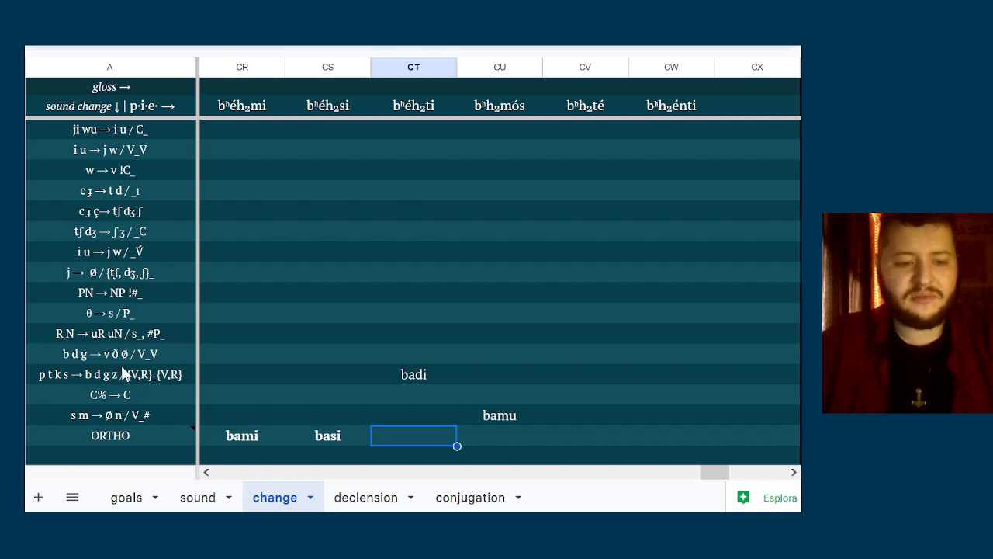
# Enter bazi in column CS of the p t k s → b d g z / {V,R}_{V,R} row
pyautogui.click(118, 374)
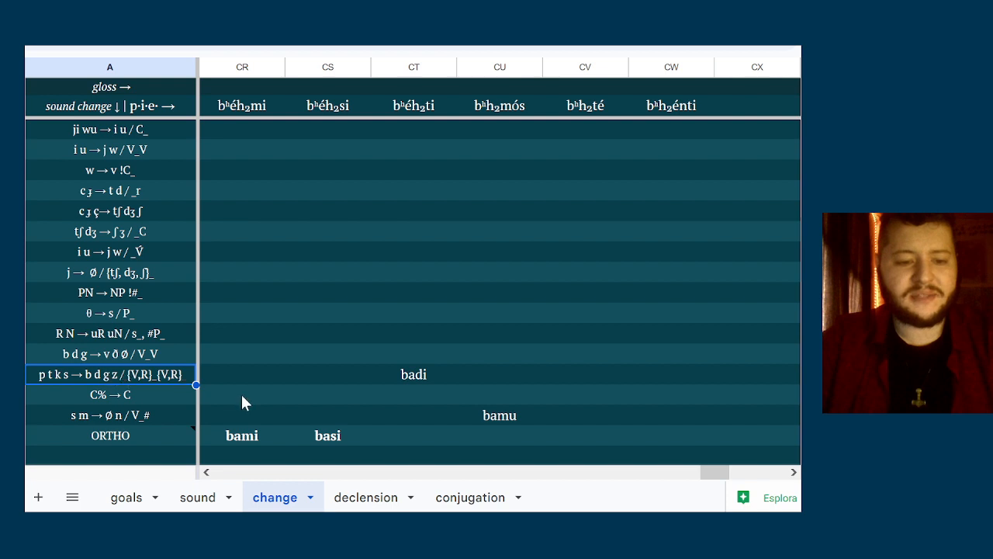
pyautogui.click(327, 389)
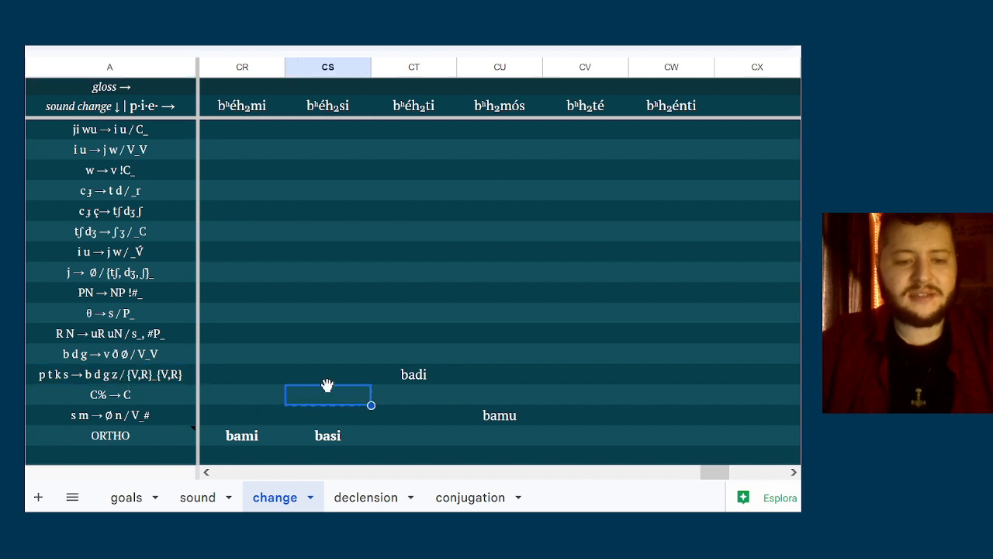
pyautogui.click(333, 371)
pyautogui.write('bas')
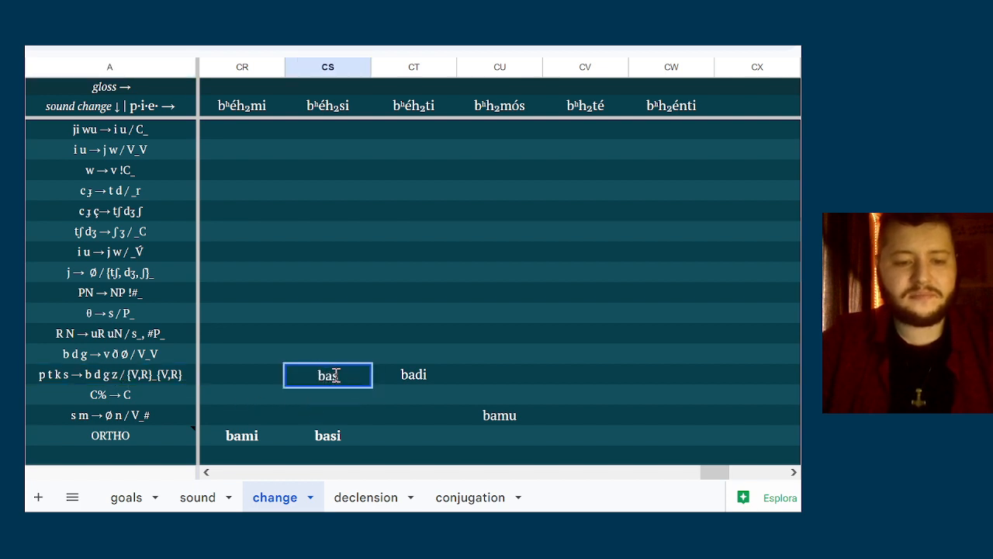
pyautogui.write('zi')
# Enter badi in column CT and bamu in column CU of the ORTHO row
pyautogui.press('Down')
pyautogui.press('Right')
pyautogui.press('Down')
pyautogui.press('Down')
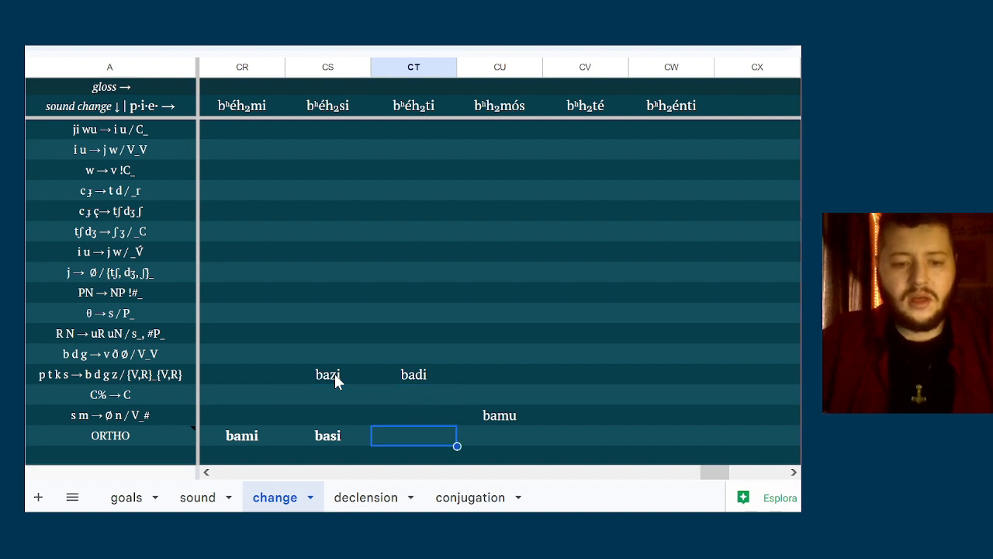
pyautogui.write('badi')
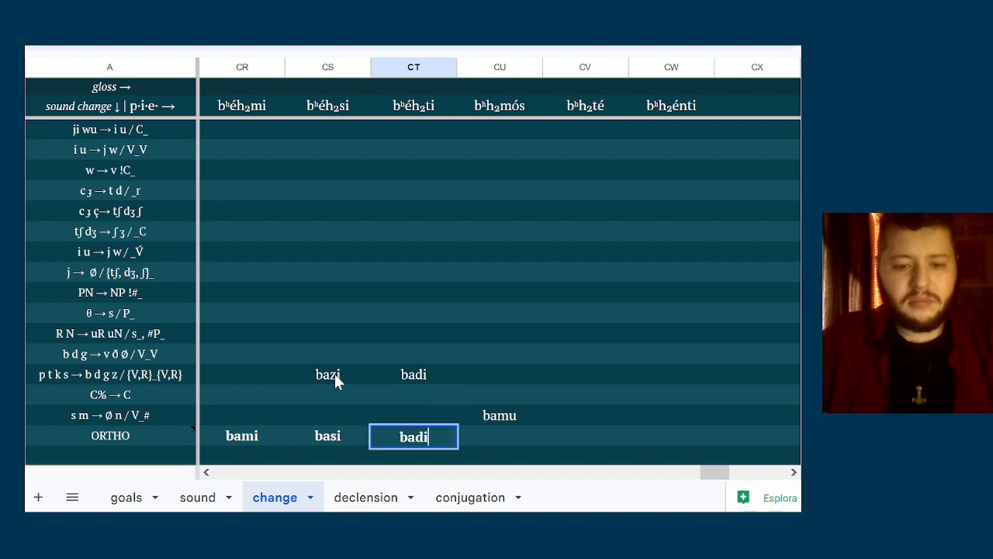
pyautogui.press('Tab')
pyautogui.write('bamu')
pyautogui.press('Tab')
# Enter pþa in column CV and phanti in column CW of the ORTHO row
pyautogui.write('p')
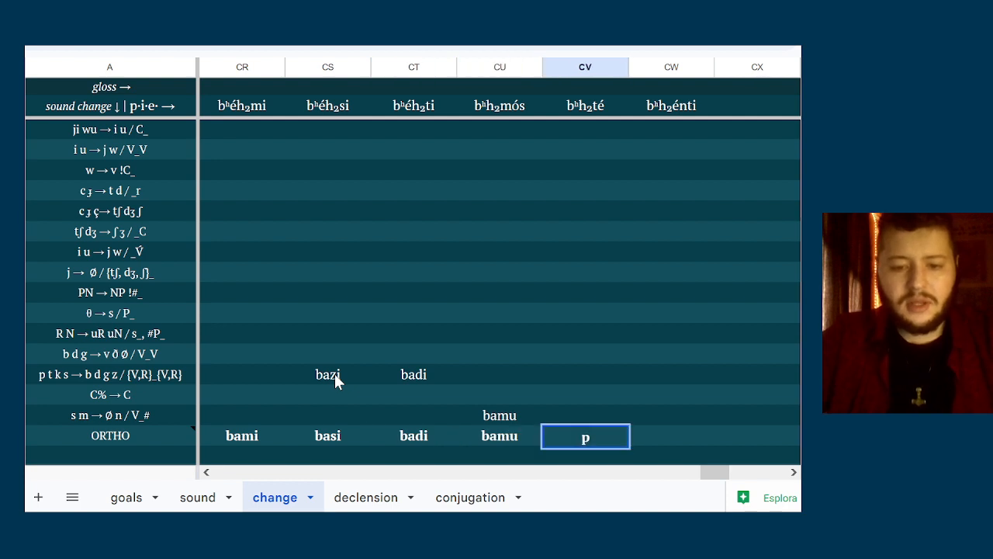
pyautogui.write('þa')
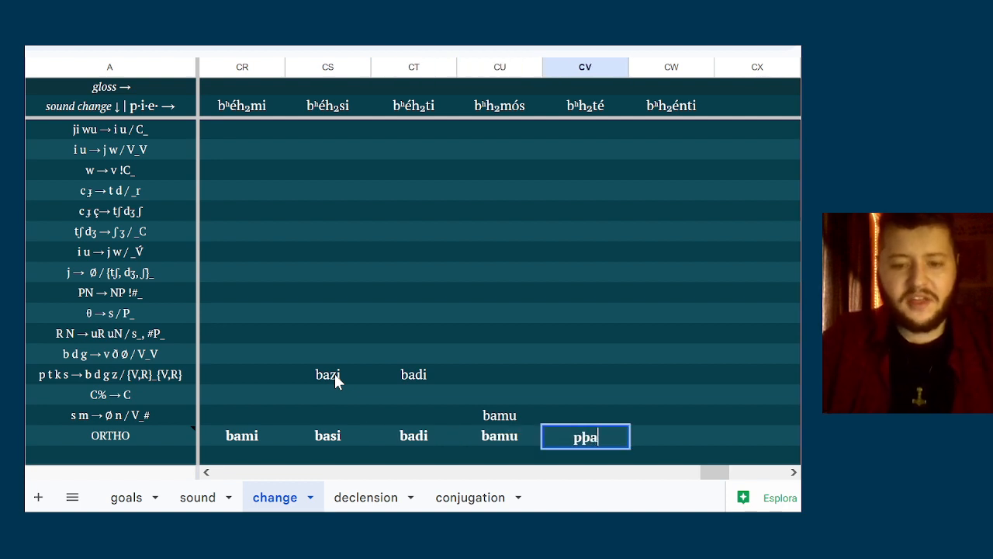
pyautogui.press('Tab')
pyautogui.write('phanti')
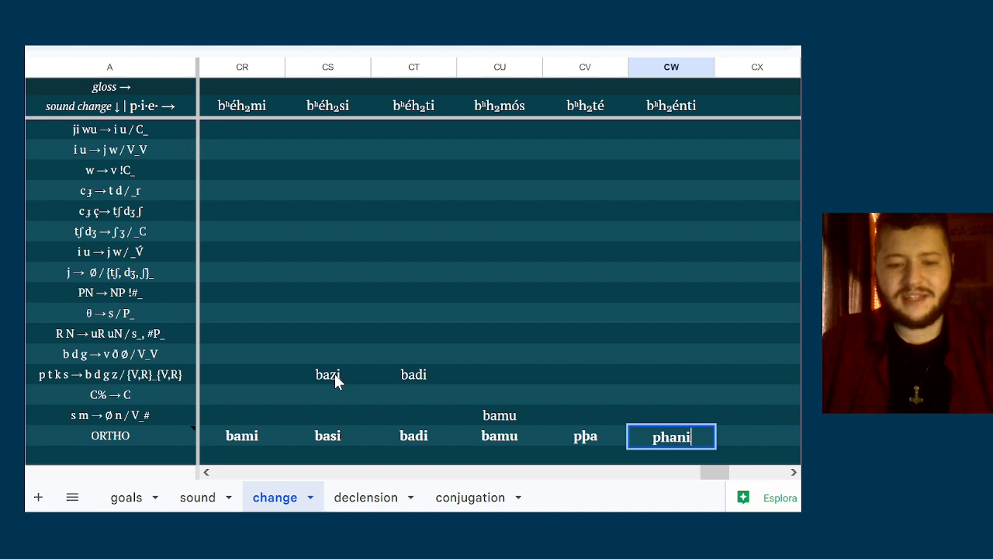
pyautogui.press('Up')
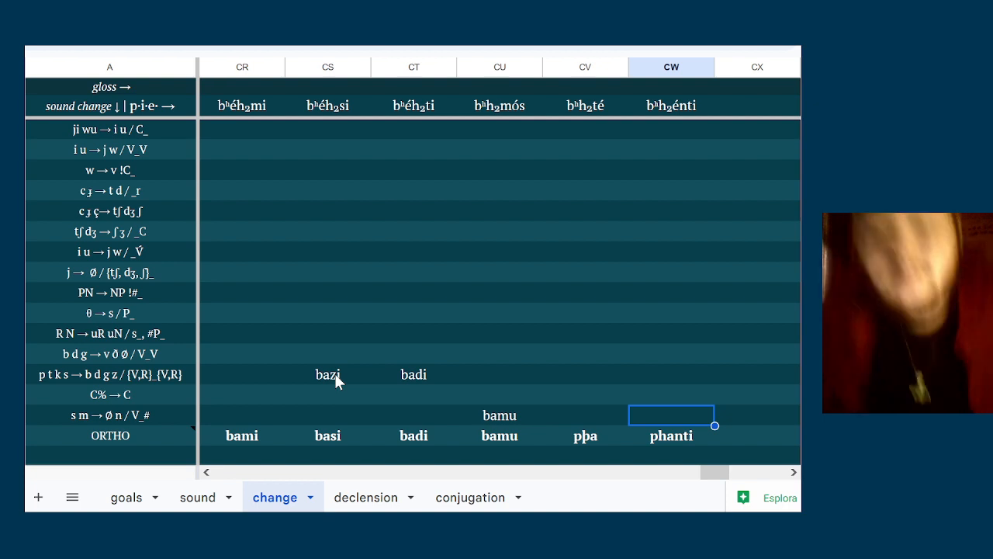
# Check the r-stem dad forms in the declension sheet, view the conjugation sheet and return to the change sheet
pyautogui.click(381, 498)
pyautogui.hscroll(-10, 261, 288)
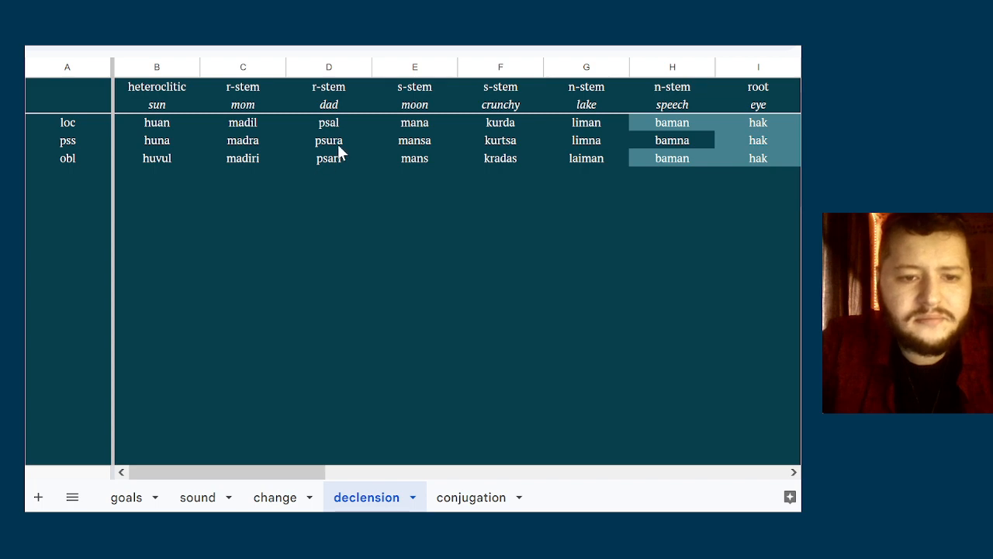
pyautogui.click(338, 143)
pyautogui.click(481, 498)
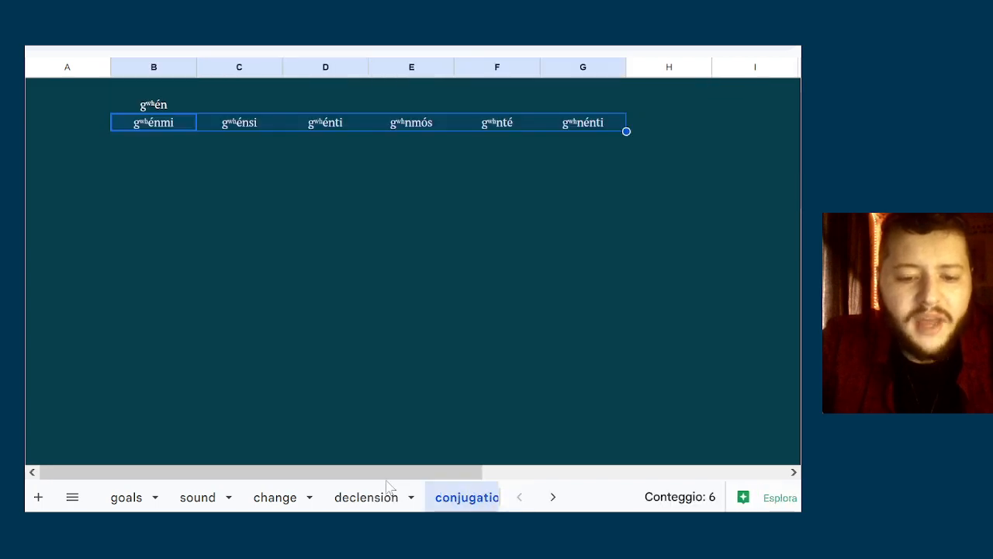
pyautogui.click(266, 502)
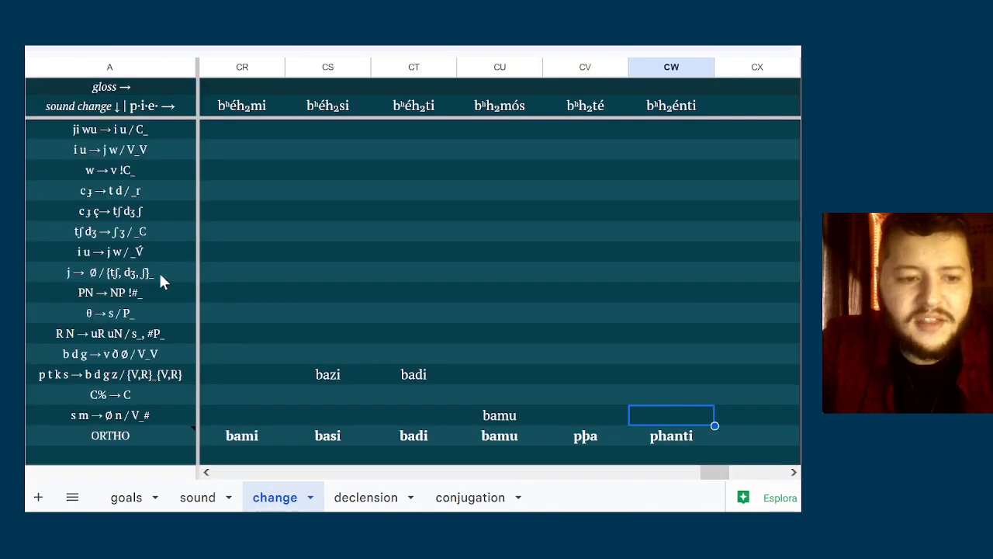
# Enter psa in column CV of the θ → s / P_ row
pyautogui.click(419, 334)
pyautogui.click(552, 315)
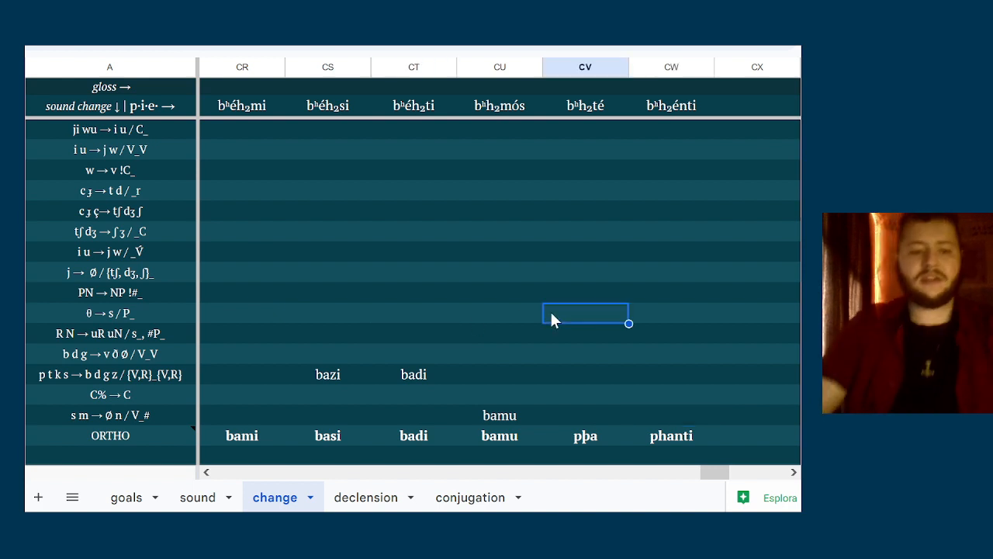
pyautogui.press('Down')
pyautogui.click(550, 311)
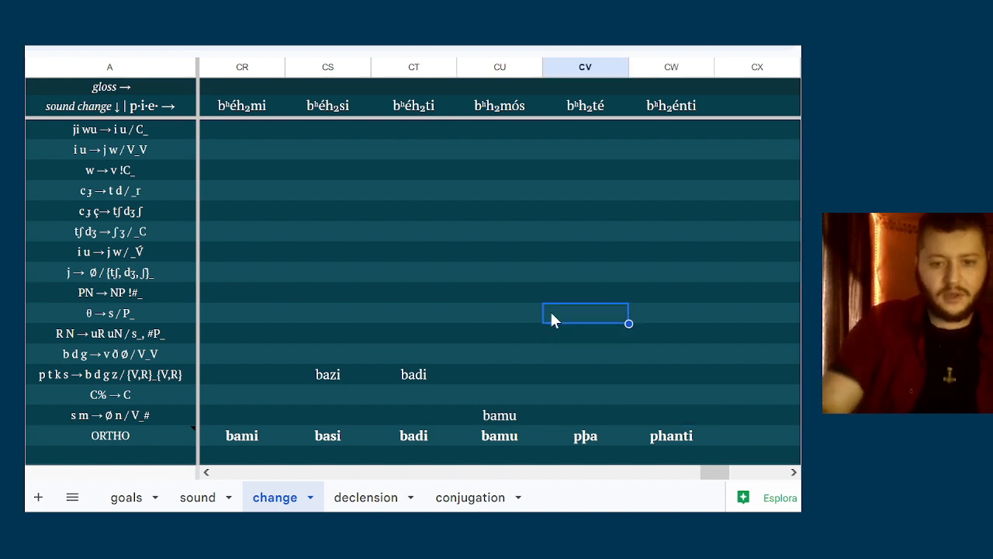
pyautogui.write('psa')
pyautogui.press('Return')
# Change the ORTHO form in column CV to psa
pyautogui.press('Down')
pyautogui.press('Down')
pyautogui.press('Down')
pyautogui.press('Down')
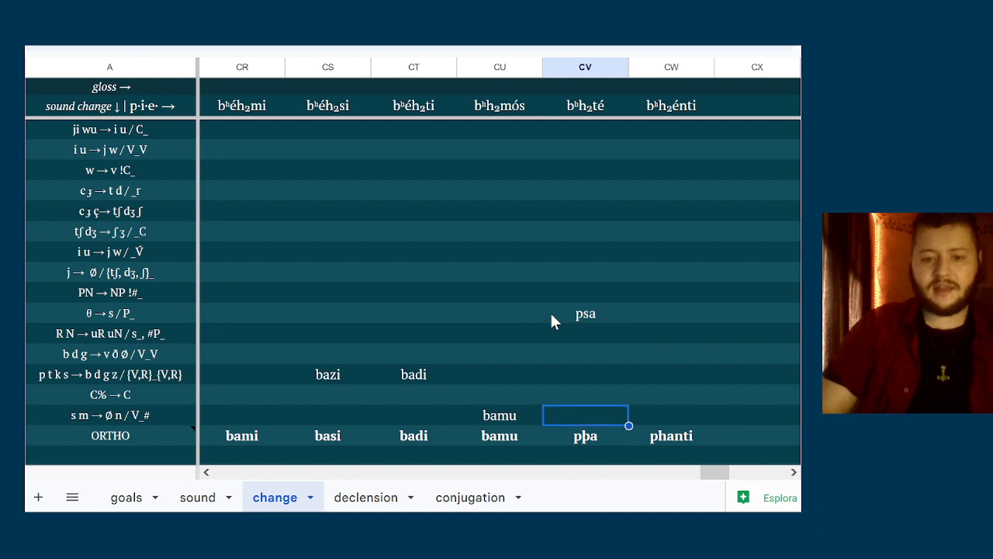
pyautogui.press('Down')
pyautogui.write('psal')
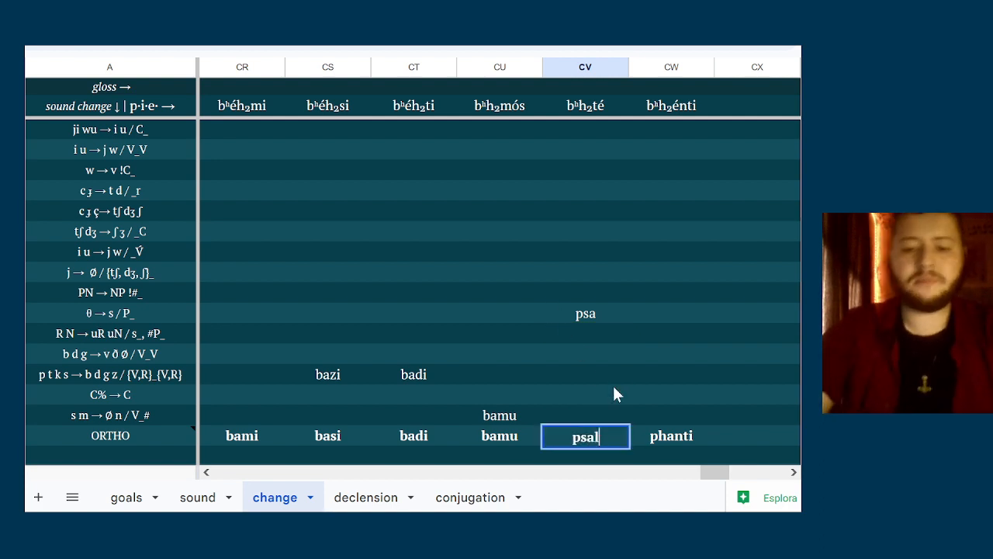
pyautogui.press('BackSpace')
pyautogui.click(605, 373)
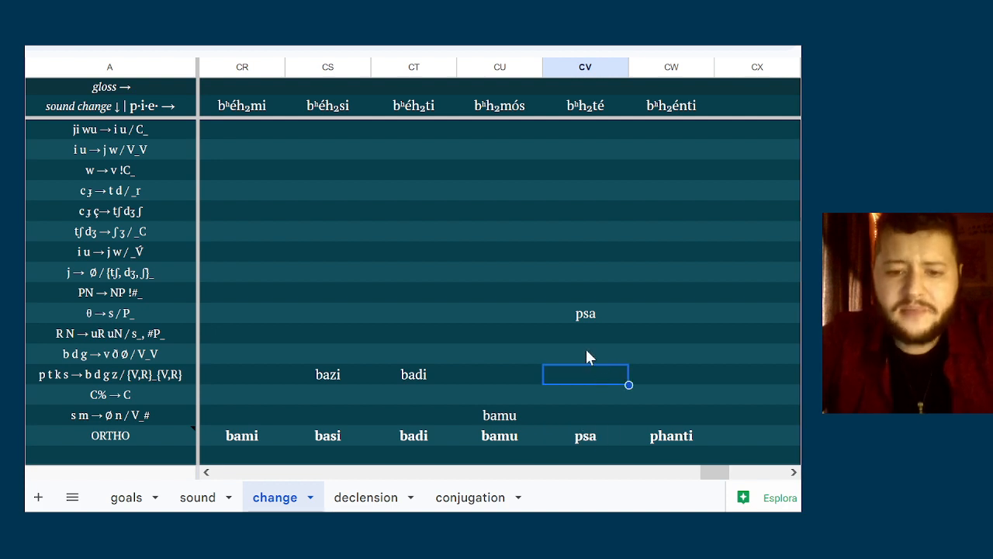
# Review the six finished verb forms across the ORTHO row, comparing psa with its θ → s / P_ stage
pyautogui.click(589, 314)
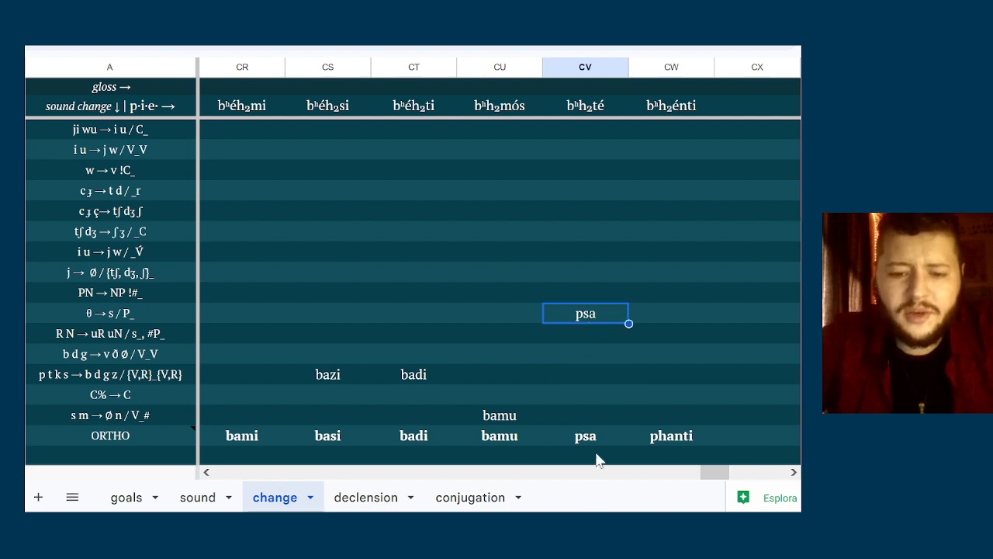
pyautogui.click(597, 460)
pyautogui.click(595, 441)
pyautogui.press('Left')
pyautogui.press('Left')
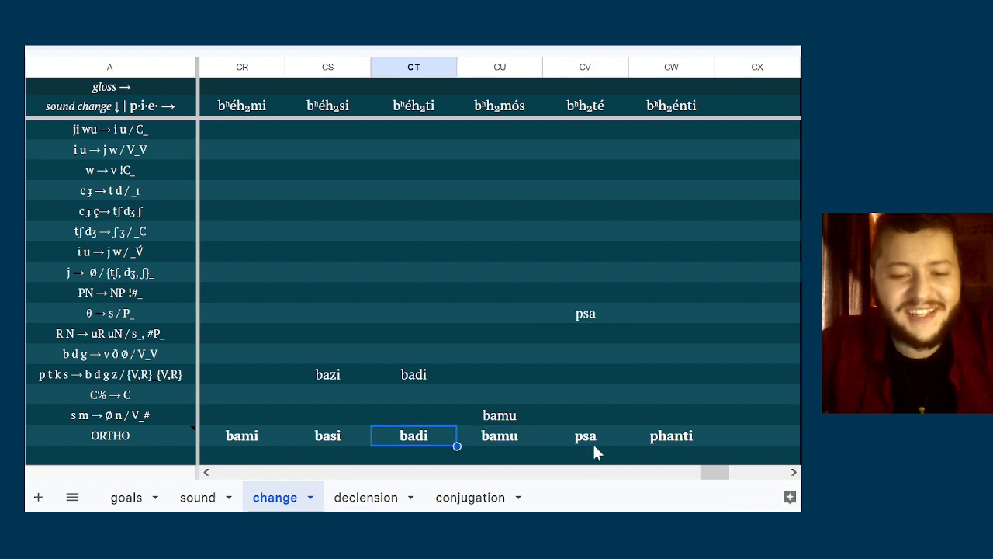
pyautogui.press('Left')
pyautogui.press('Left')
pyautogui.press('Right')
pyautogui.press('Right')
pyautogui.press('Right')
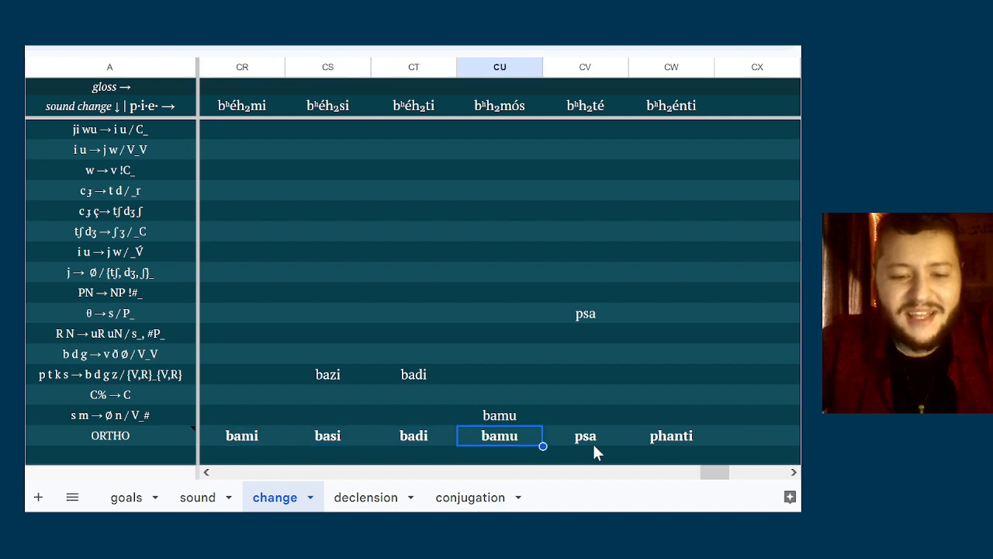
pyautogui.press('Right')
pyautogui.press('Right')
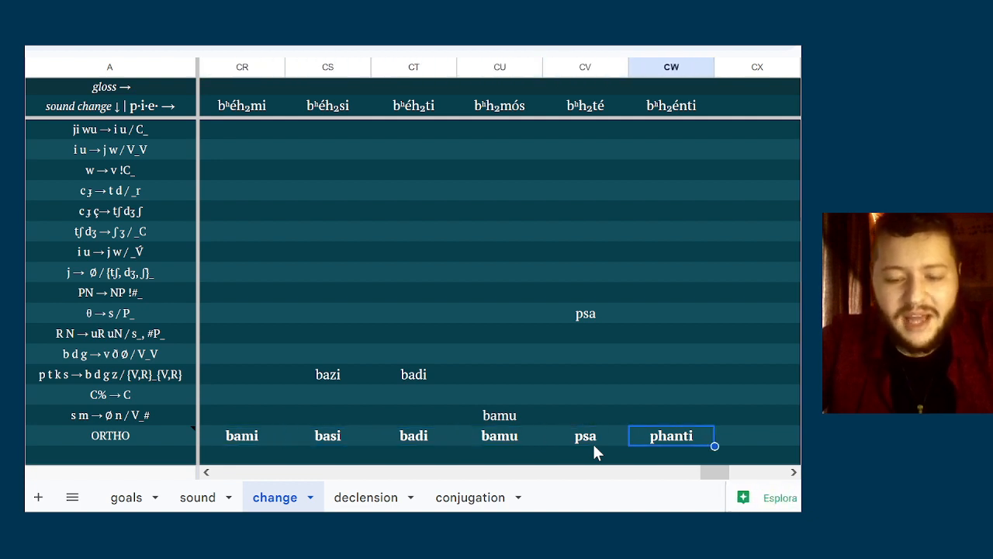
pyautogui.click(626, 387)
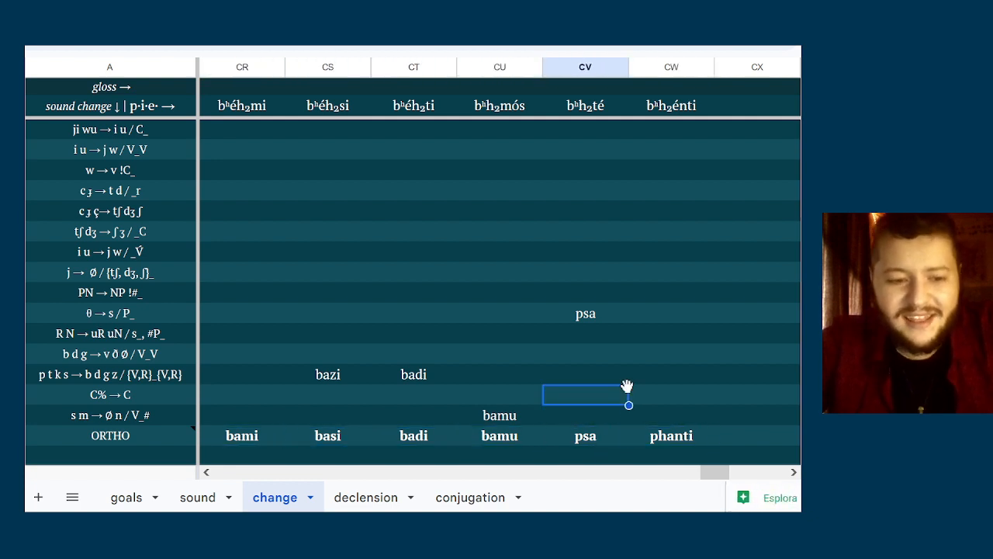
# Enter dʰeh₁ti as the p.i.e. form in column CX
pyautogui.click(738, 419)
pyautogui.press('Down')
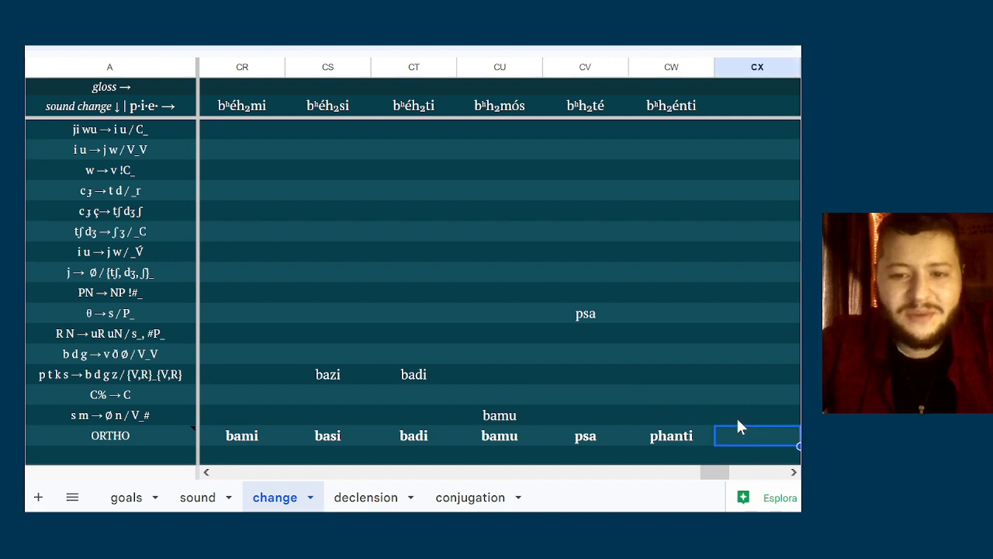
pyautogui.press('Right')
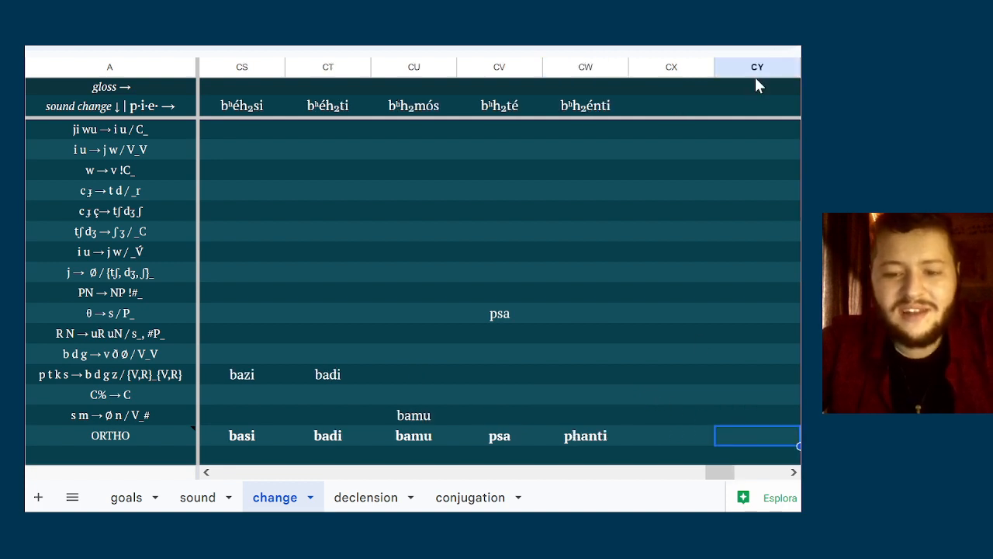
pyautogui.press('Right')
pyautogui.press('Right')
pyautogui.press('Right')
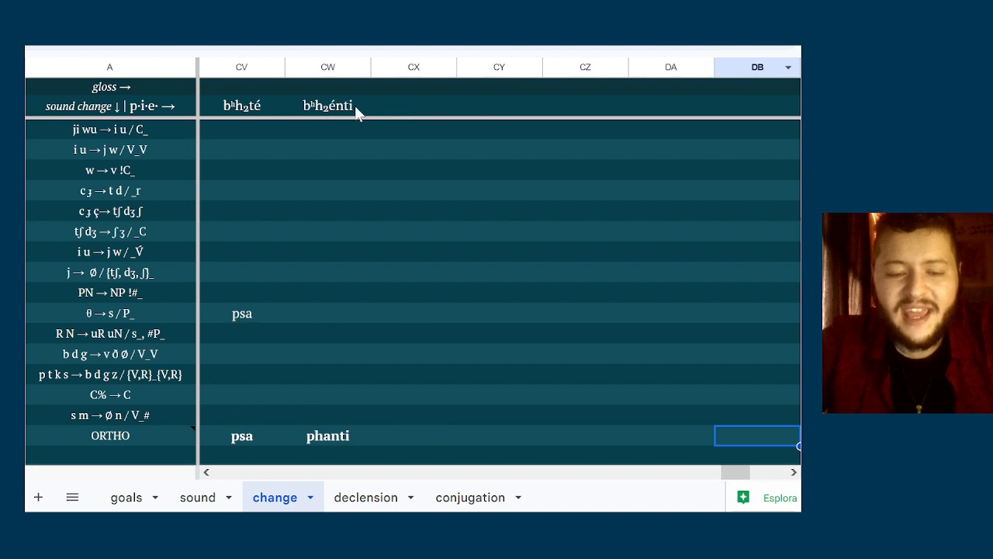
pyautogui.click(409, 107)
pyautogui.scroll(5, 394, 161)
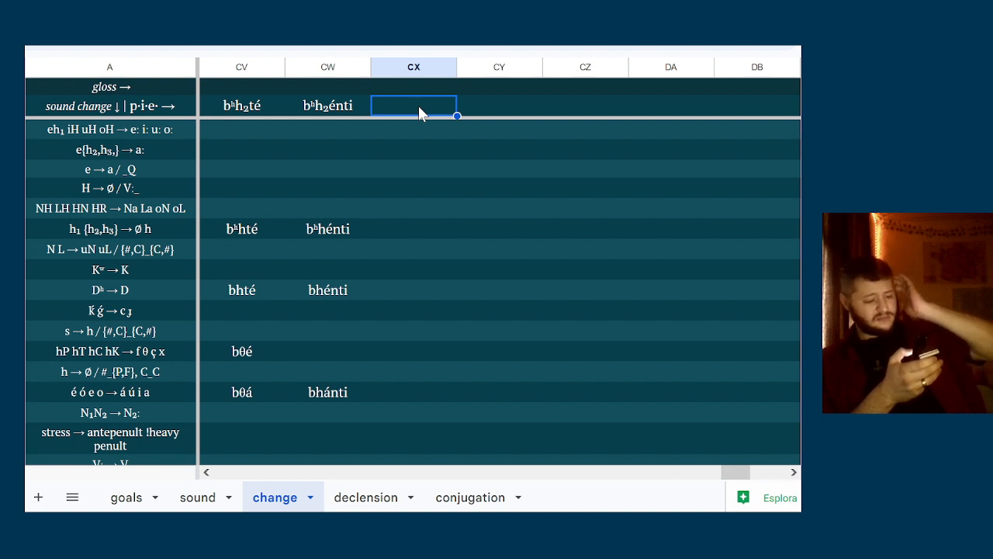
pyautogui.press('Right')
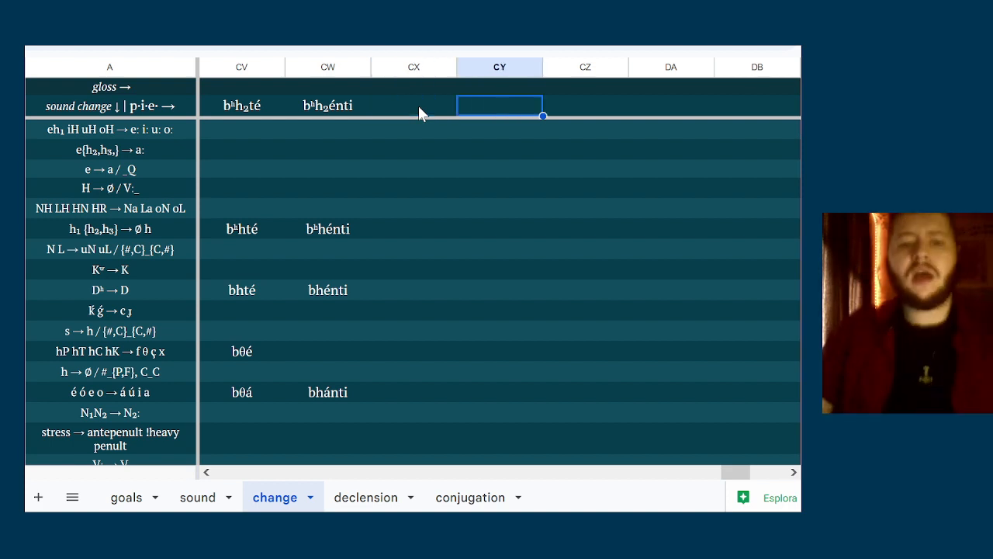
pyautogui.press('Right')
pyautogui.press('Right')
pyautogui.press('Right')
pyautogui.press('Right')
pyautogui.press('Left')
pyautogui.press('Left')
pyautogui.press('Left')
pyautogui.press('Left')
pyautogui.press('Left')
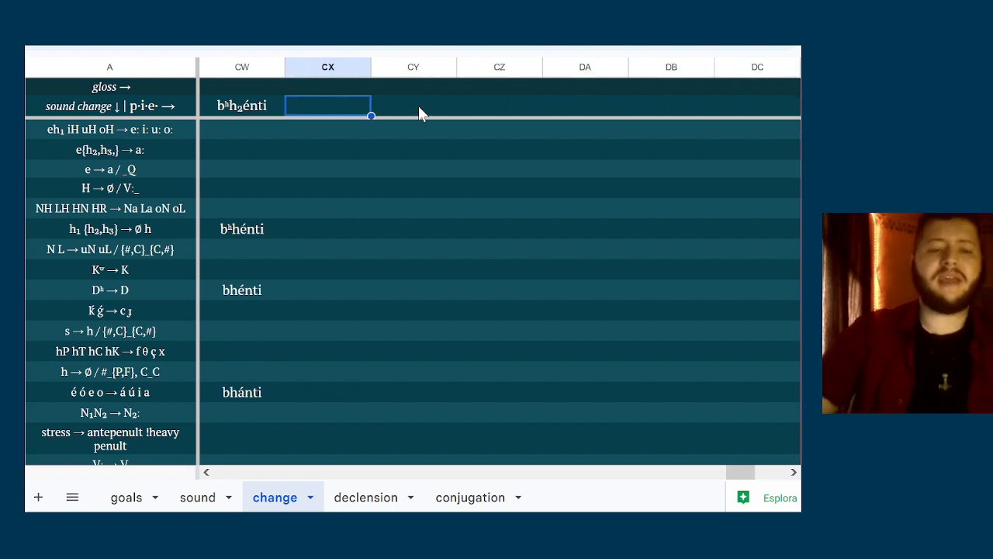
pyautogui.write('dʰe')
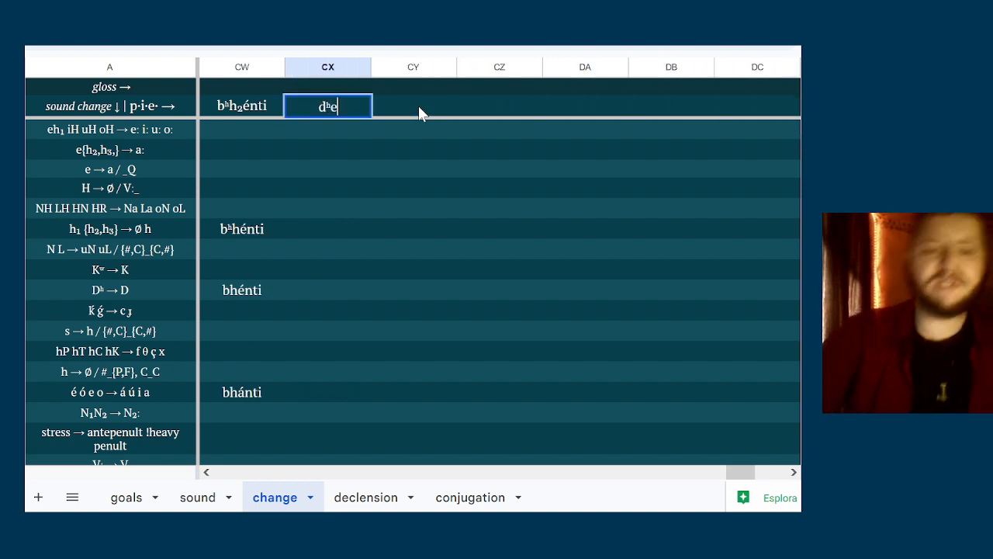
pyautogui.write('h₁')
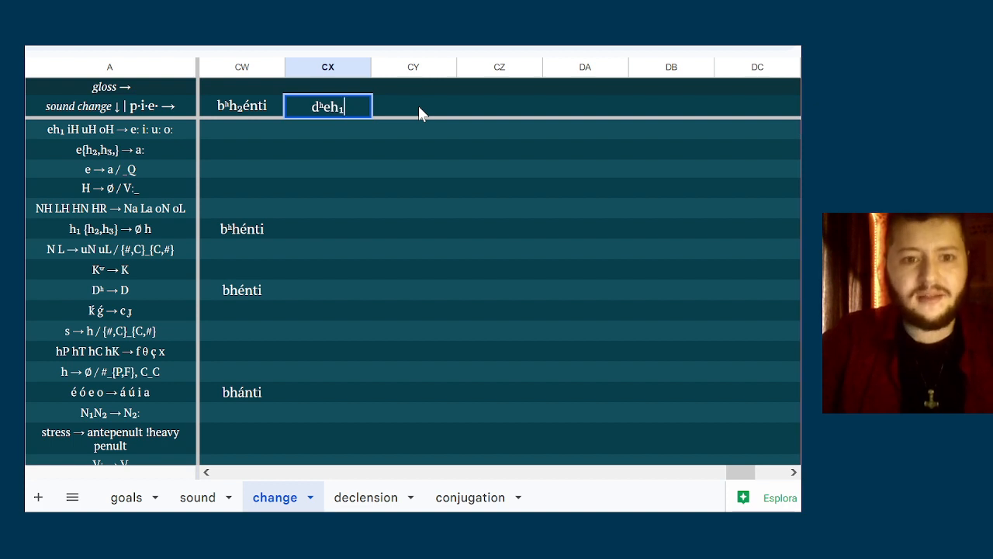
pyautogui.write('t')
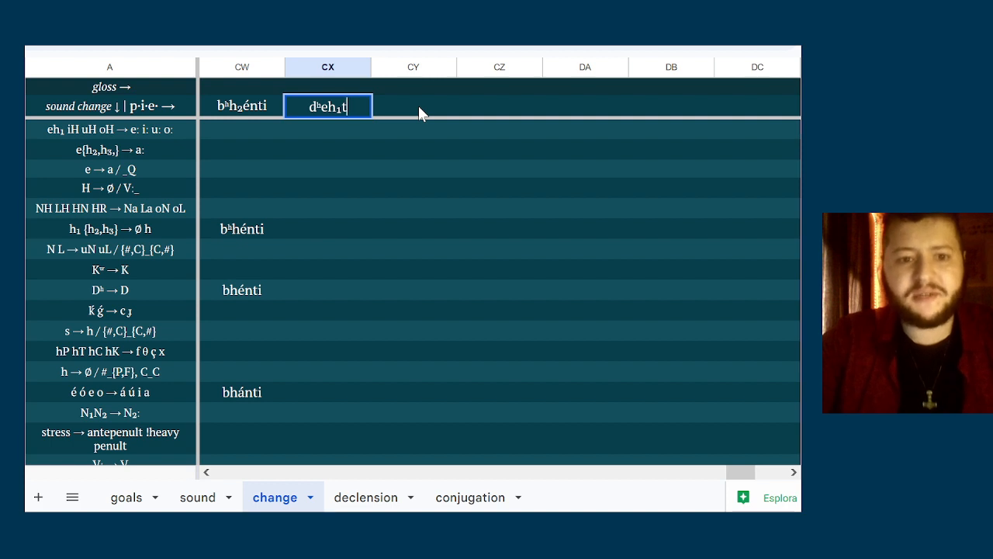
pyautogui.write('i')
pyautogui.press('Return')
# Change the ending of the p.i.e. form in column CX so that it reads dʰeh₁mi
pyautogui.click(418, 105)
pyautogui.press('Left')
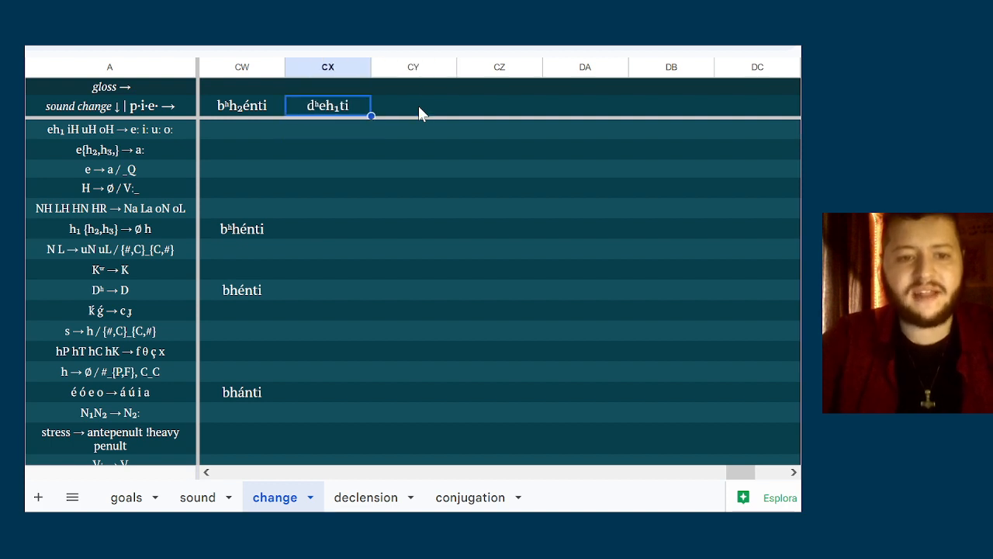
pyautogui.press('Return')
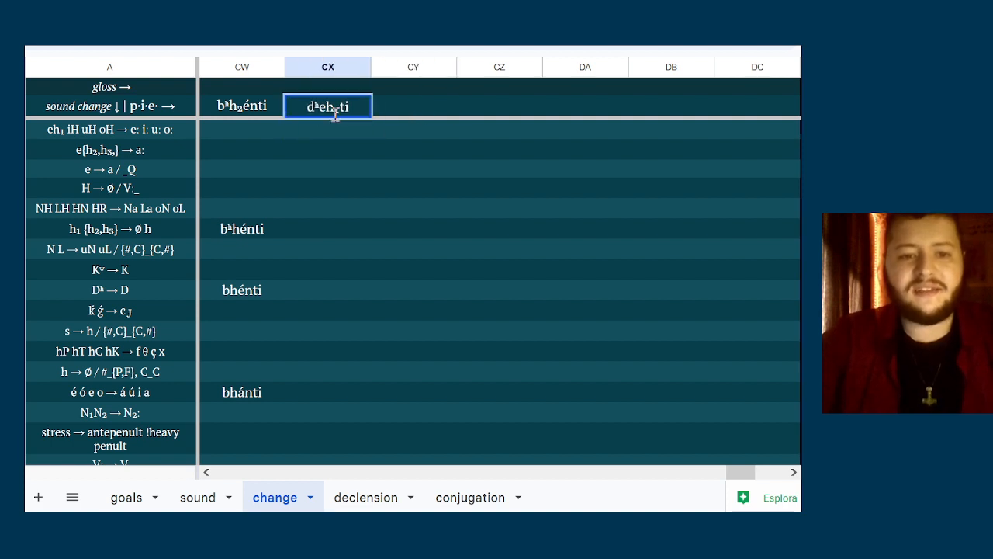
pyautogui.press('Left')
pyautogui.press('BackSpace')
pyautogui.write('m')
pyautogui.press('Tab')
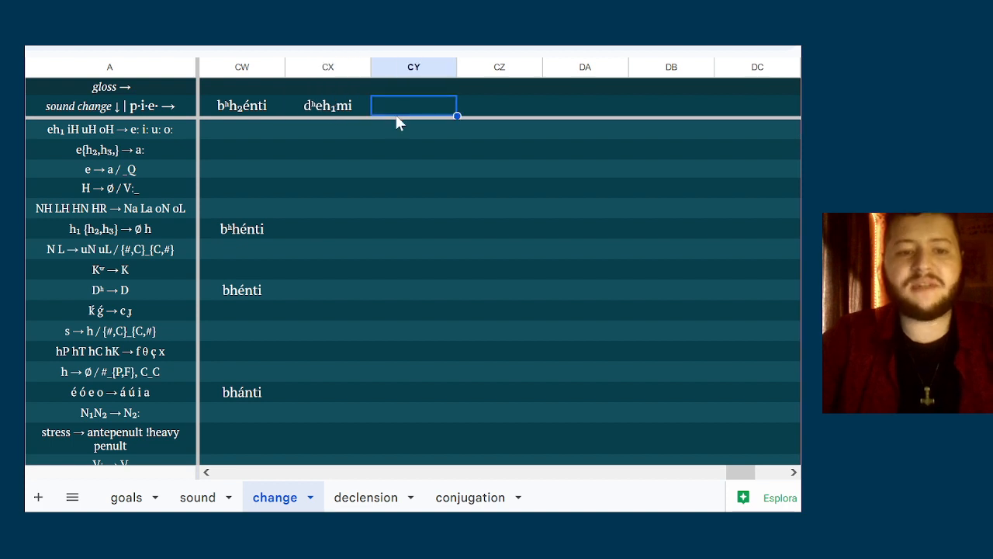
# Accent the vowel of the p.i.e. form in column CX so that it reads dʰéh₁mi
pyautogui.press('Left')
pyautogui.press('Return')
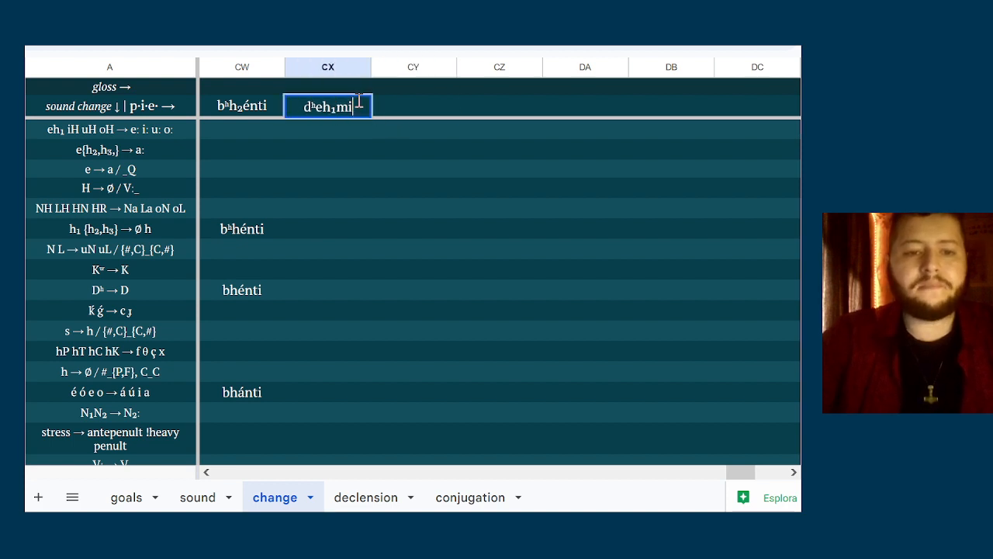
pyautogui.hotkey('ctrl', 'a')
pyautogui.press('Left')
pyautogui.press('Right')
pyautogui.press('Right')
pyautogui.hotkey('shift', 'Right')
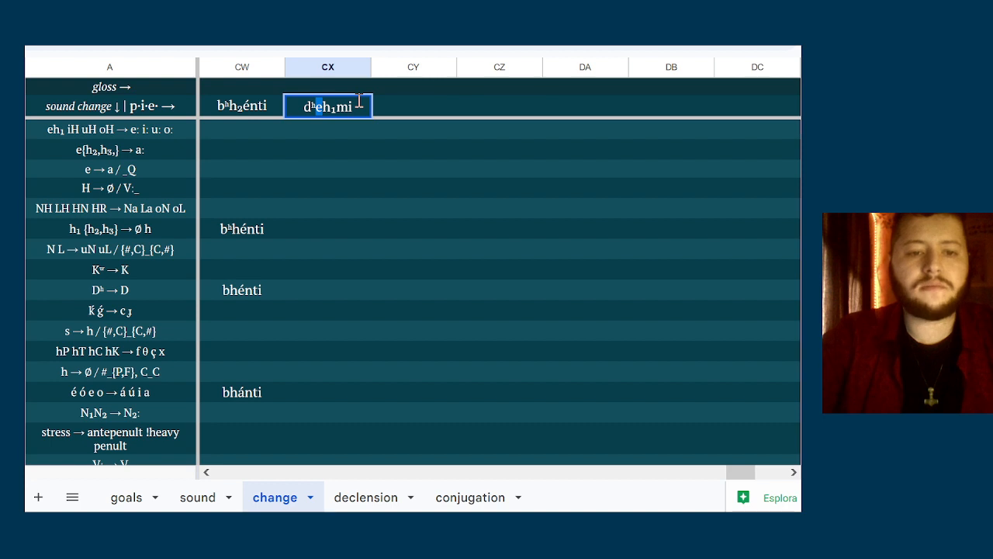
pyautogui.write('é')
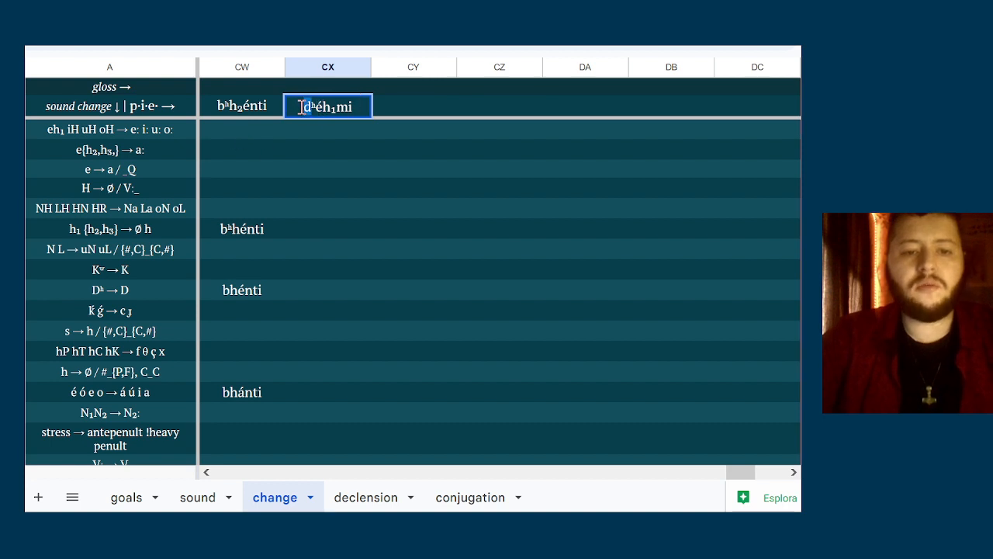
# Reuse the stem dʰéh₁ to enter the p.i.e. forms dʰéh₁si in column CY and dʰéh₁ti in column CZ
pyautogui.moveTo(301, 106); pyautogui.dragTo(358, 109)
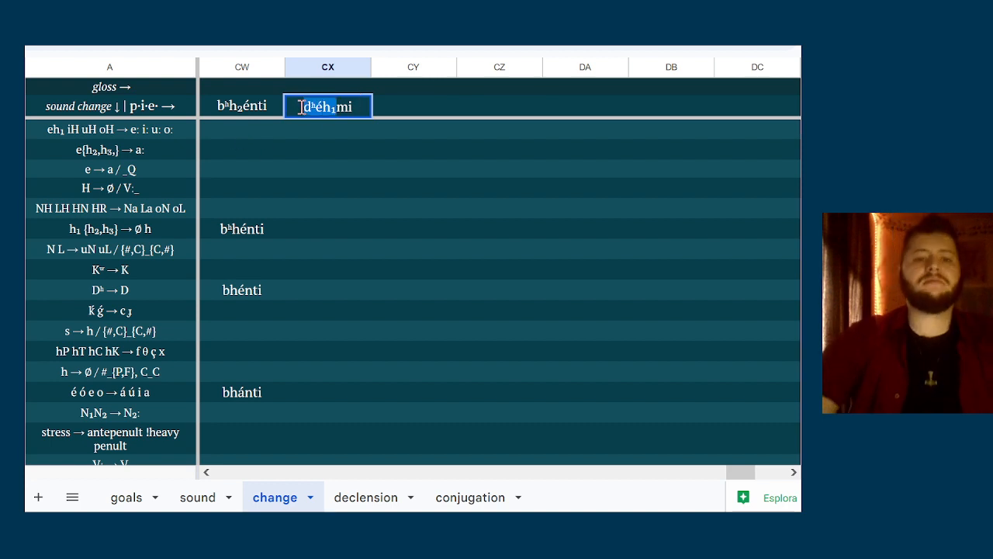
pyautogui.hotkey('ctrl', 'c')
pyautogui.doubleClick(405, 107)
pyautogui.hotkey('ctrl', 'v')
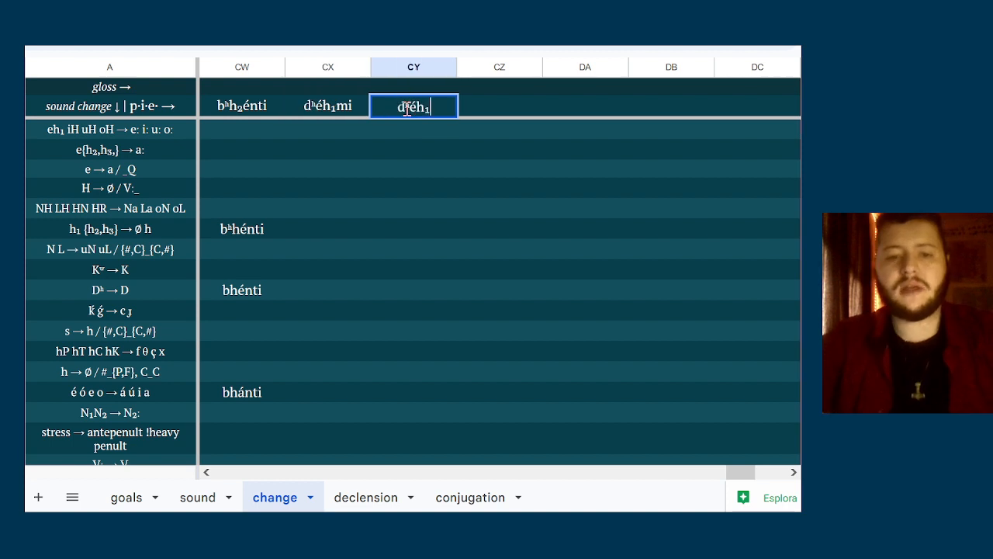
pyautogui.write('si')
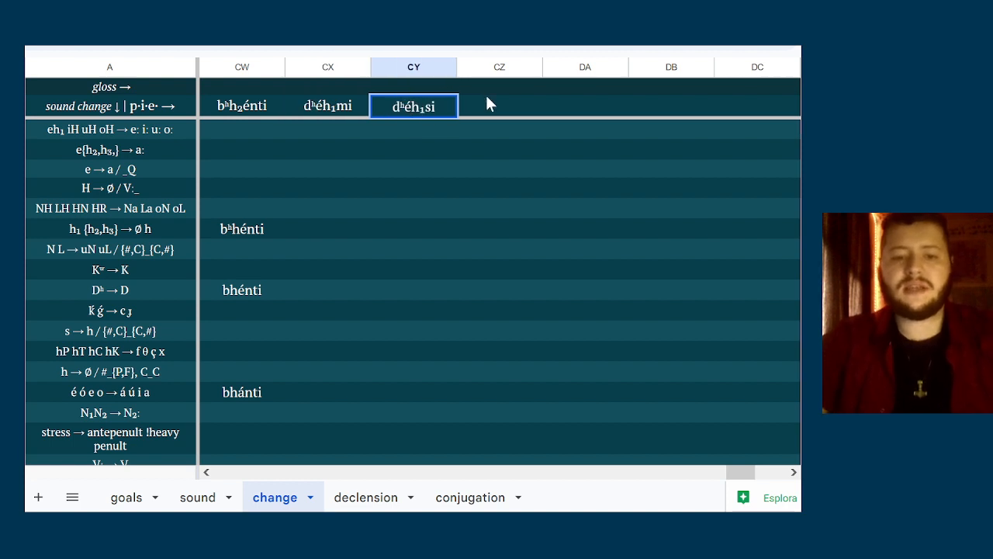
pyautogui.doubleClick(494, 103)
pyautogui.hotkey('ctrl', 'v')
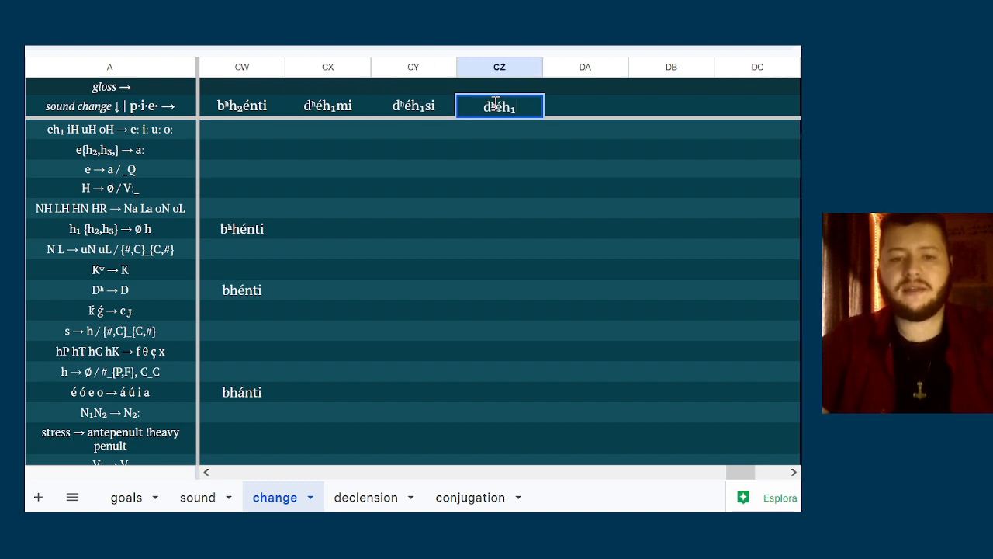
pyautogui.write('ti')
# Enter the p.i.e. form dʰh₁mós in column DA, using the copied stem without its vowel
pyautogui.doubleClick(566, 110)
pyautogui.hotkey('ctrl', 'v')
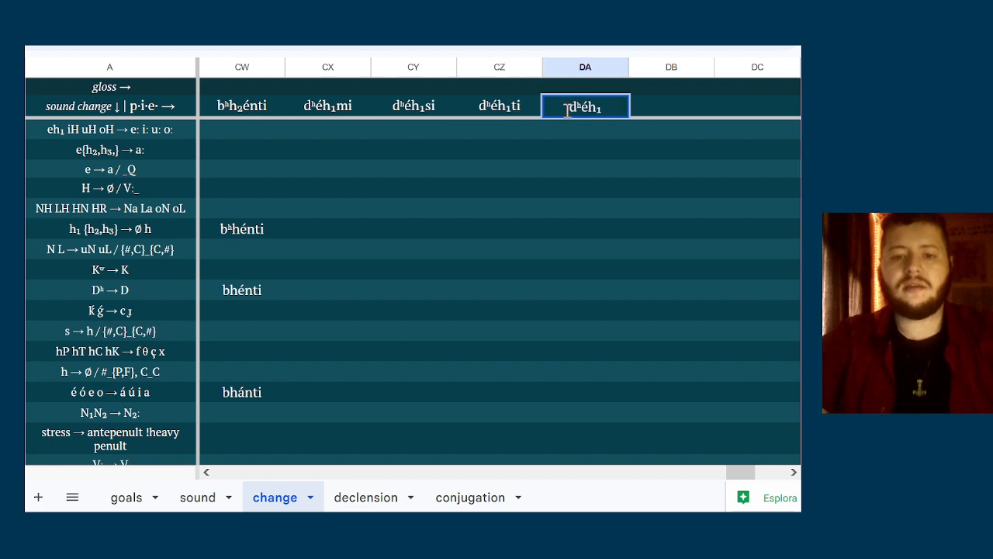
pyautogui.press('Left')
pyautogui.press('Left')
pyautogui.press('BackSpace')
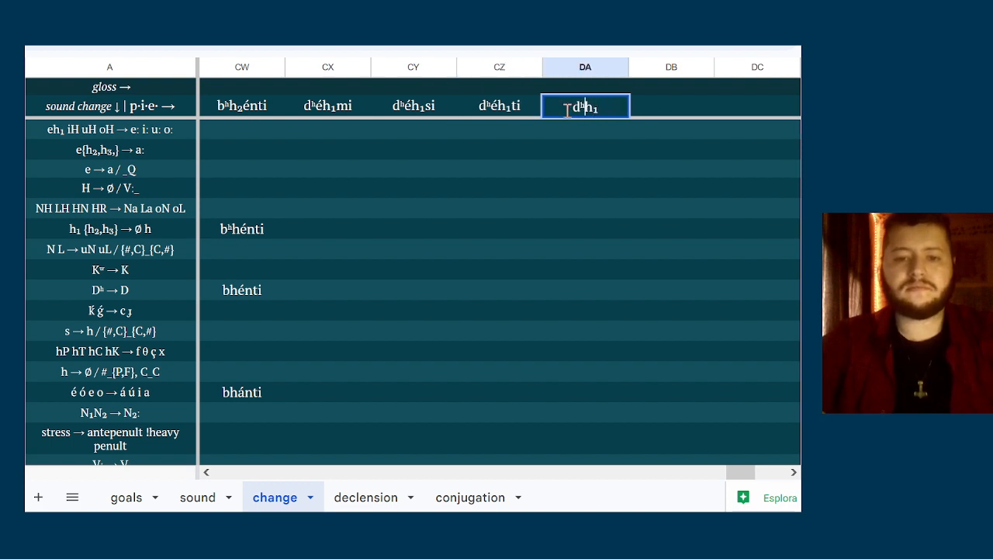
pyautogui.press('Right')
pyautogui.press('Right')
pyautogui.write('m')
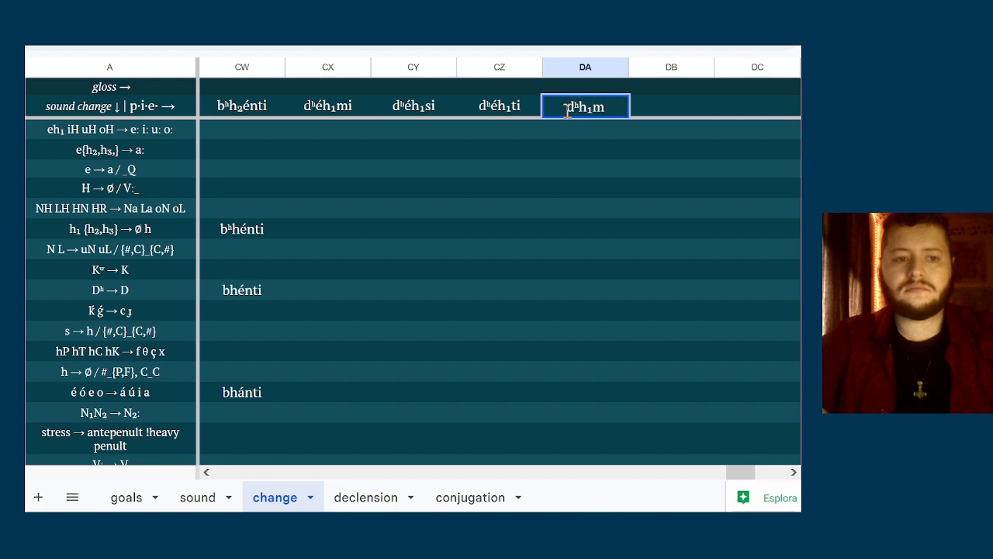
pyautogui.write('ós')
# Enter the p.i.e. form dʰh₁té in column DB from the copied stem, leaving out its vowel
pyautogui.doubleClick(654, 114)
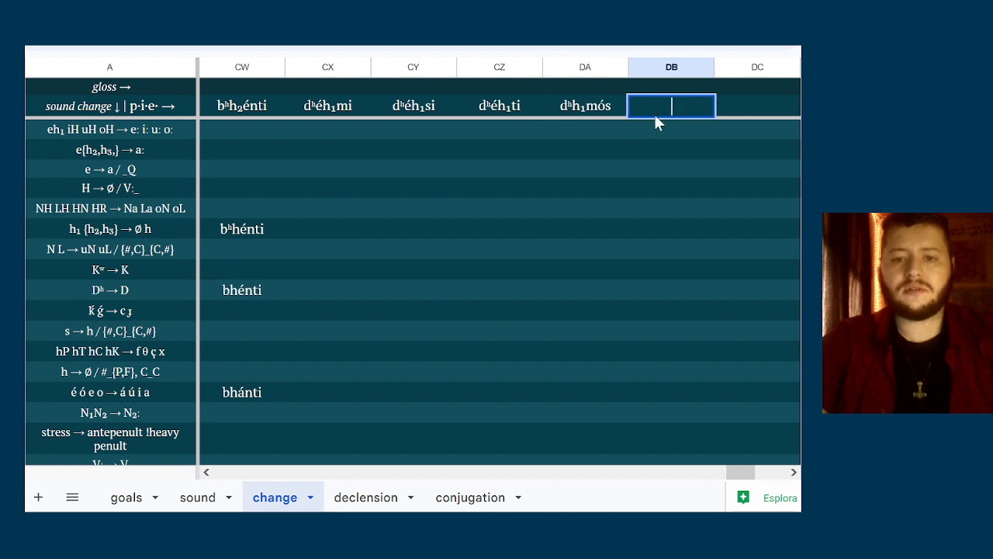
pyautogui.hotkey('ctrl', 'v')
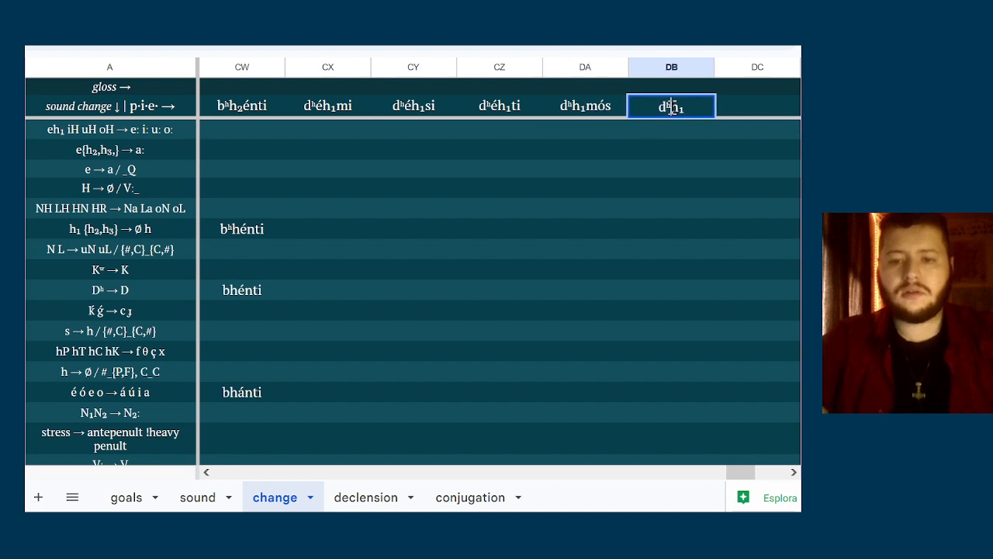
pyautogui.write('té')
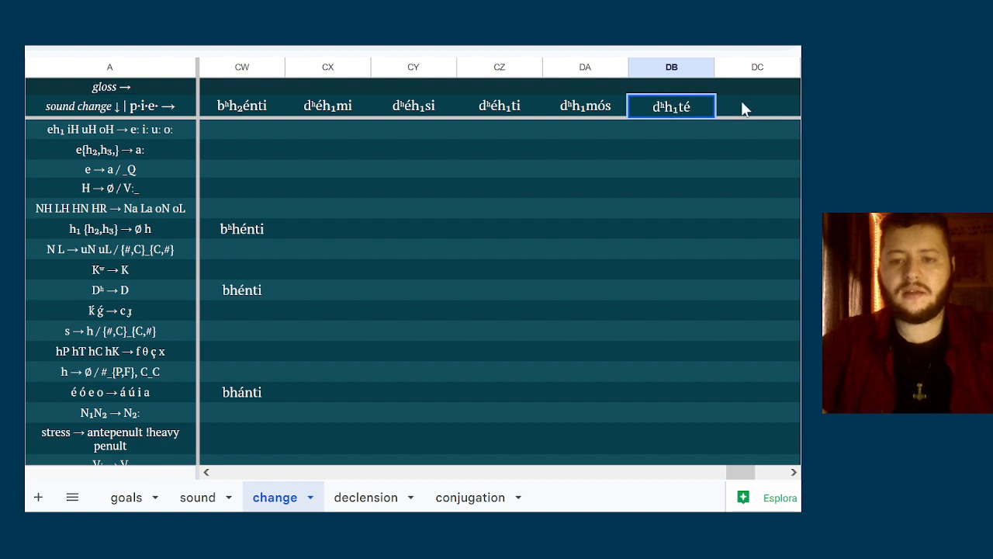
# Enter the p.i.e. form dʰh₁énti in column DC, removing the copied stem's vowel and adding the accented ending
pyautogui.doubleClick(741, 108)
pyautogui.hotkey('ctrl', 'v')
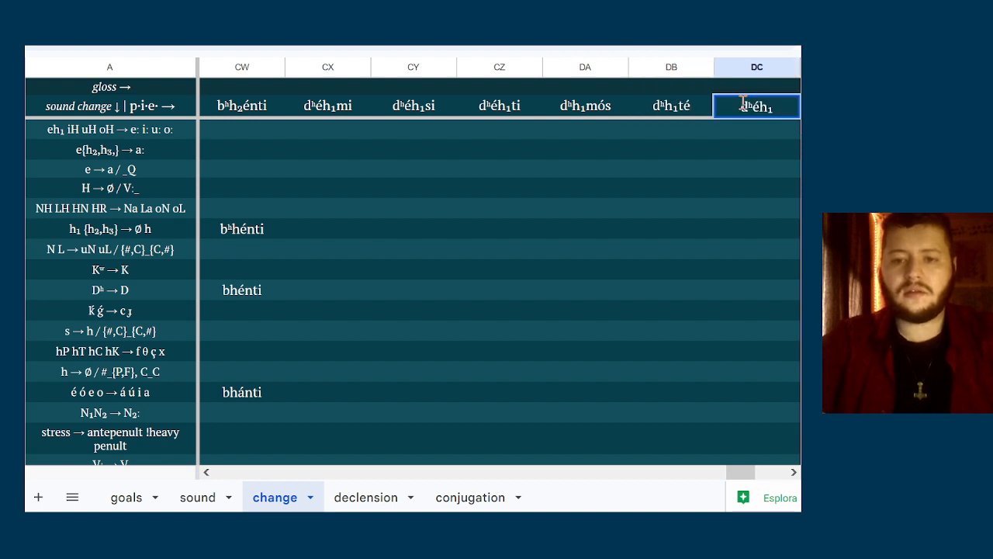
pyautogui.press('Left')
pyautogui.press('Left')
pyautogui.press('BackSpace')
pyautogui.press('End')
pyautogui.write('en')
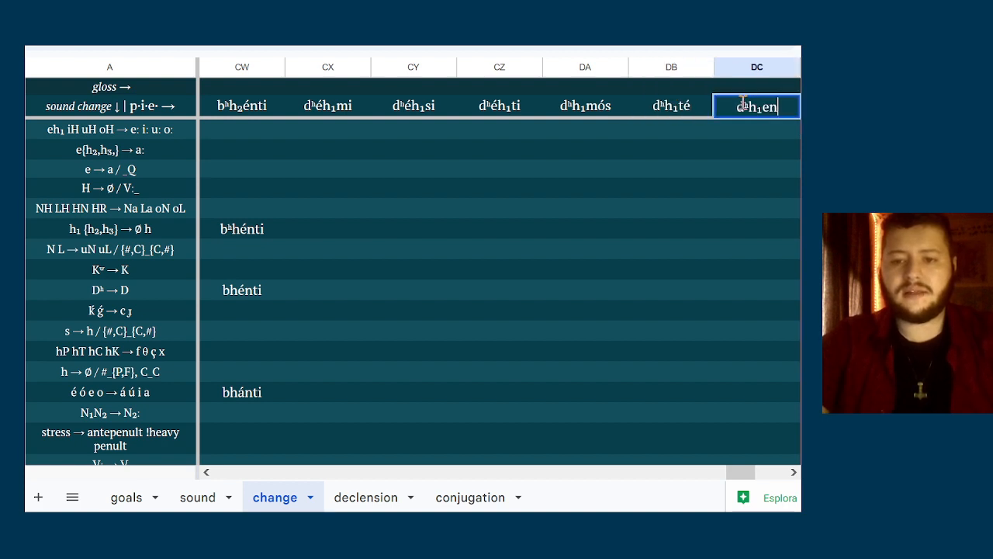
pyautogui.press('BackSpace')
pyautogui.press('BackSpace')
pyautogui.write('énti')
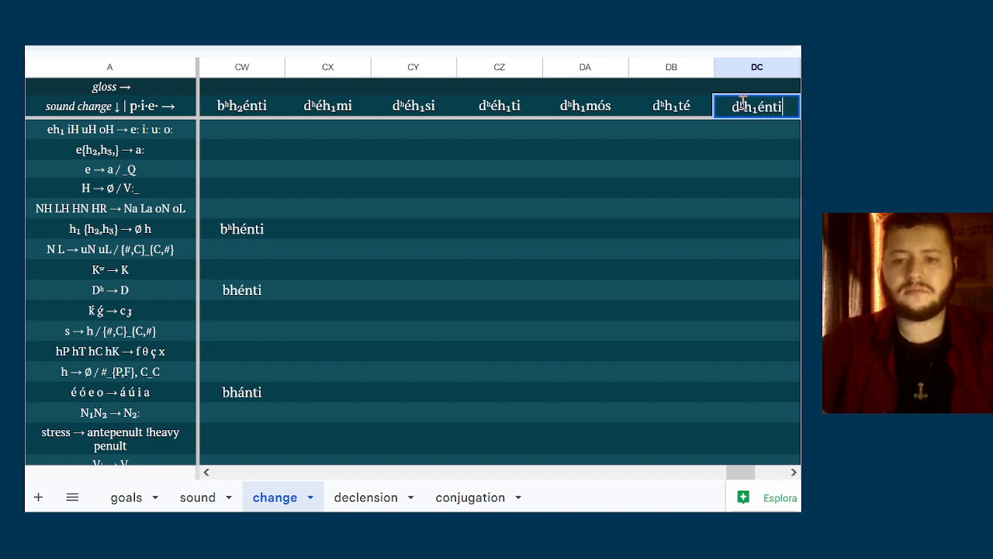
# Review the six p.i.e. forms of the new verb across columns CX to DC
pyautogui.click(726, 136)
pyautogui.press('Left')
pyautogui.press('Left')
pyautogui.press('Left')
pyautogui.press('Right')
pyautogui.press('Right')
pyautogui.press('Right')
pyautogui.press('Right')
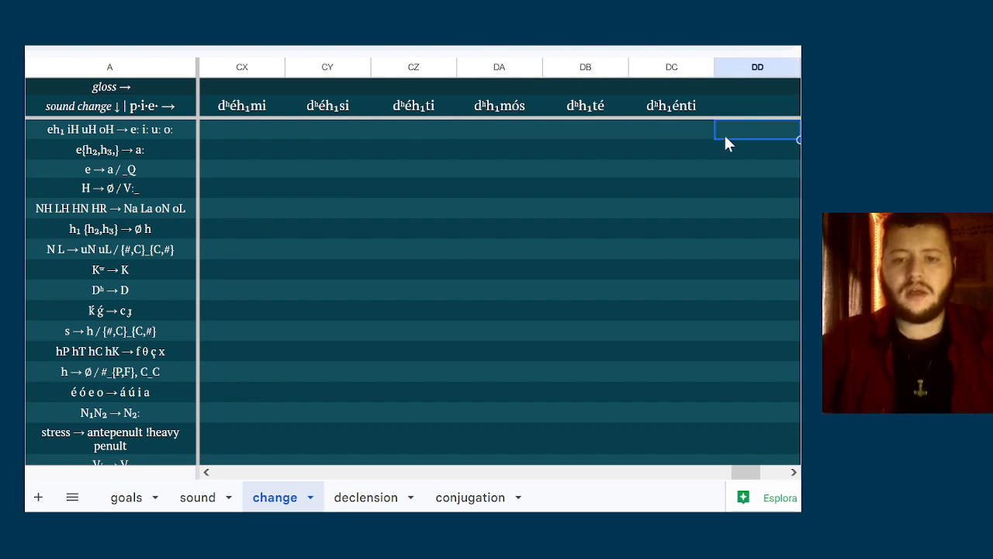
pyautogui.press('Left')
pyautogui.press('Left')
pyautogui.press('Left')
pyautogui.press('Left')
pyautogui.press('Left')
pyautogui.press('Right')
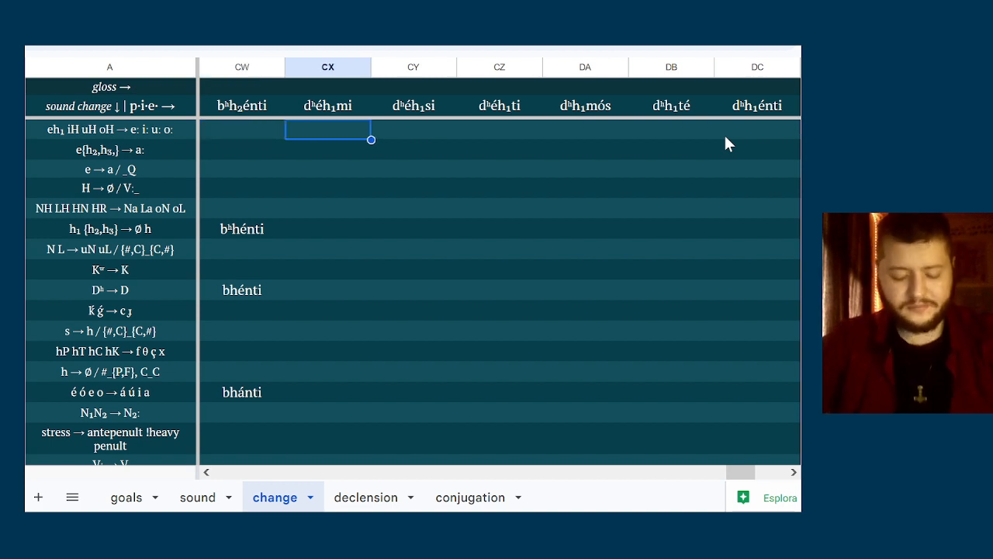
pyautogui.press('Right')
pyautogui.press('Right')
pyautogui.press('Right')
pyautogui.press('Right')
pyautogui.press('Right')
pyautogui.press('Right')
pyautogui.press('Left')
pyautogui.press('Left')
pyautogui.press('Left')
pyautogui.press('Left')
pyautogui.press('Left')
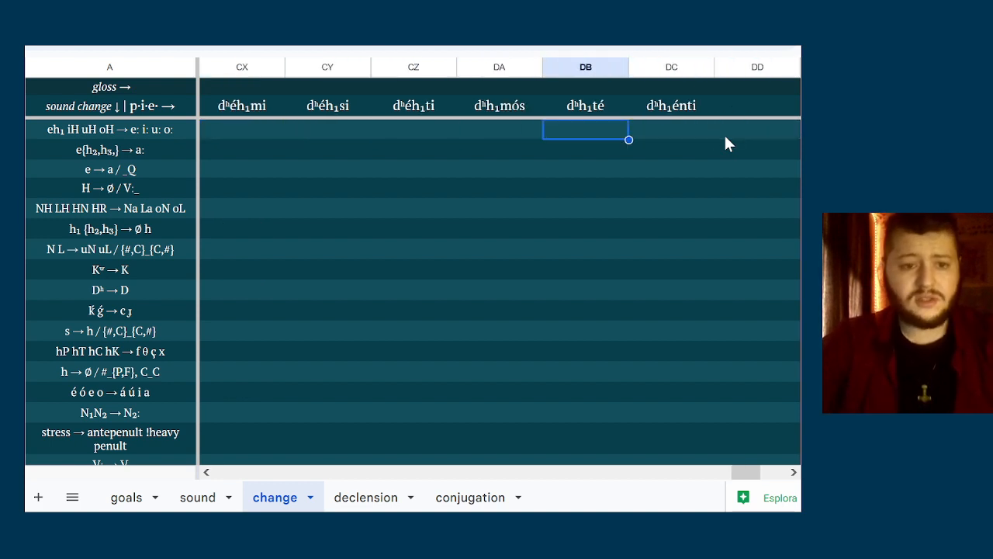
# Enter dʰé: in column CX of the eh₁ iH uH oH → e: i: u: o: row
pyautogui.press('Left')
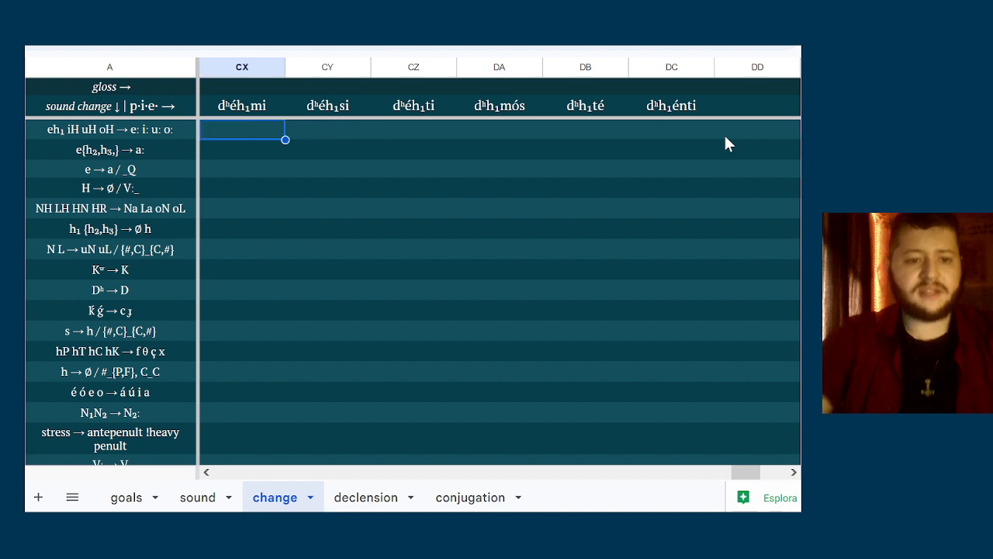
pyautogui.write('d')
pyautogui.press('BackSpace')
pyautogui.write('d')
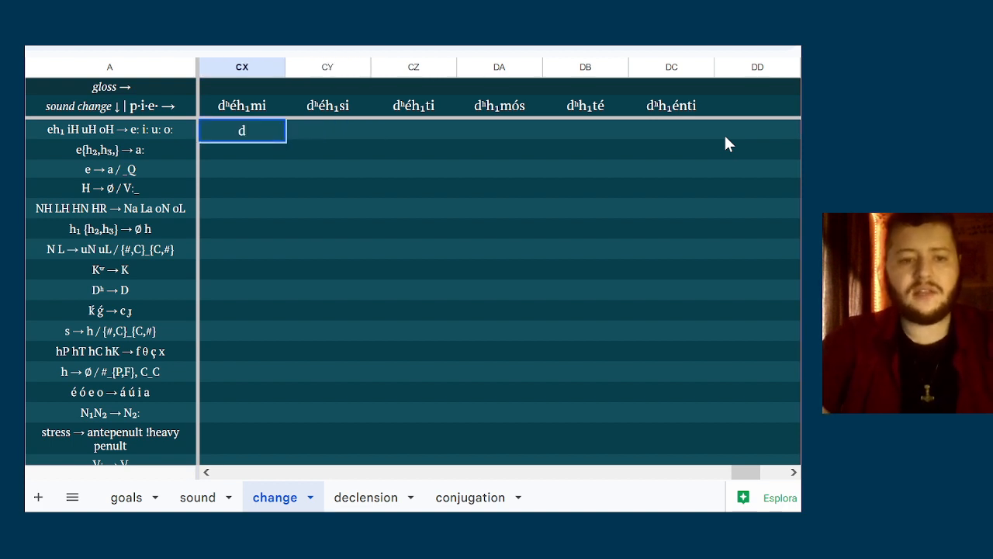
pyautogui.write('ʰ')
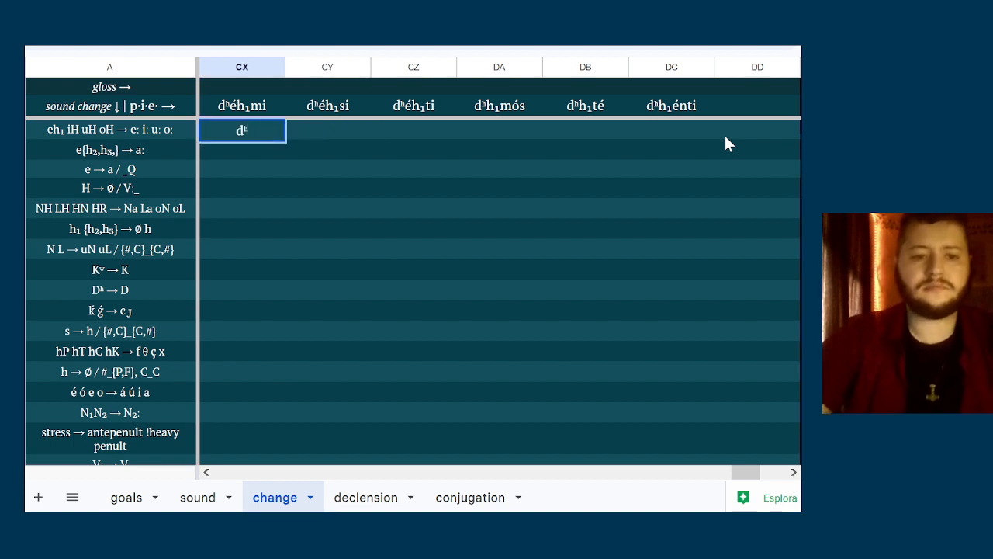
pyautogui.write('é:')
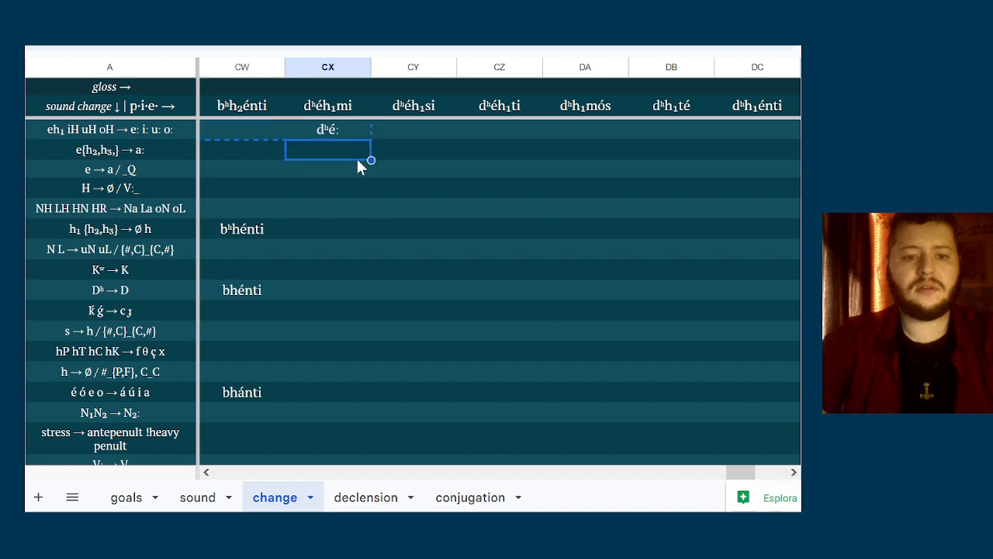
# Copy the p.i.e. forms in columns CX to CZ into the eh₁ iH uH oH → e: i: u: o: row
pyautogui.press('Right')
pyautogui.press('Right')
pyautogui.press('Right')
pyautogui.press('Right')
pyautogui.press('Right')
pyautogui.press('Right')
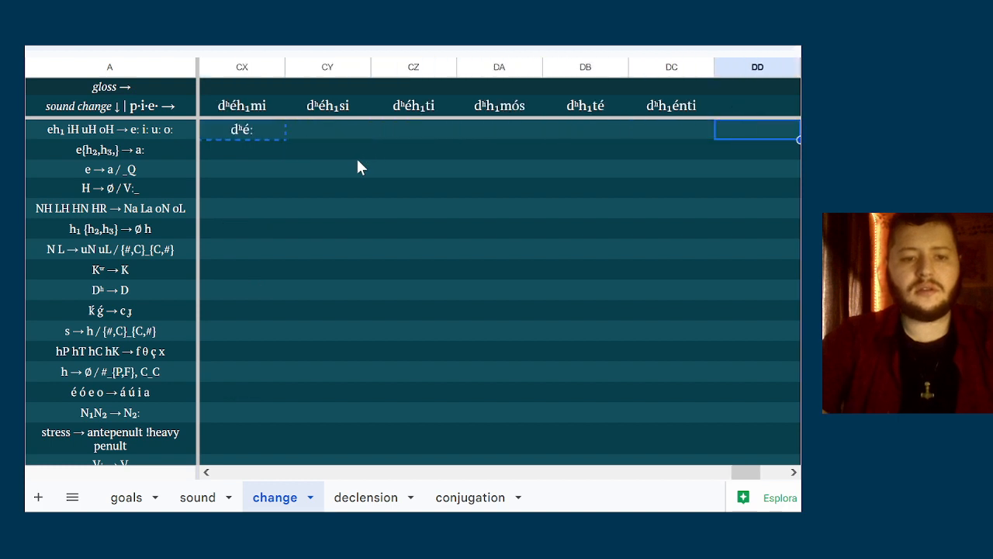
pyautogui.click(274, 105)
pyautogui.hotkey('shift', 'Right')
pyautogui.hotkey('shift', 'Right')
pyautogui.hotkey('shift', 'Right')
pyautogui.hotkey('shift', 'Left')
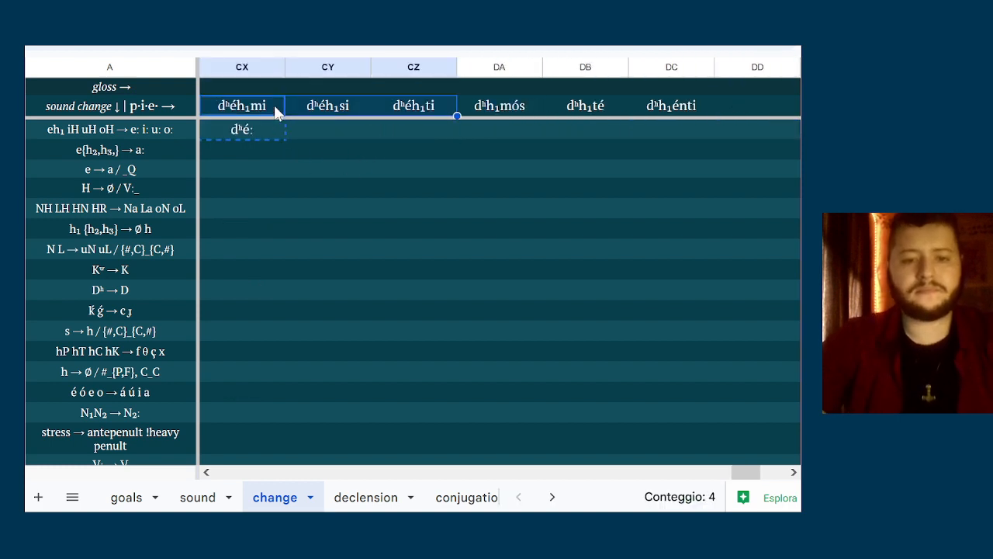
pyautogui.hotkey('ctrl', 'c')
pyautogui.press('Down')
pyautogui.hotkey('ctrl', 'v')
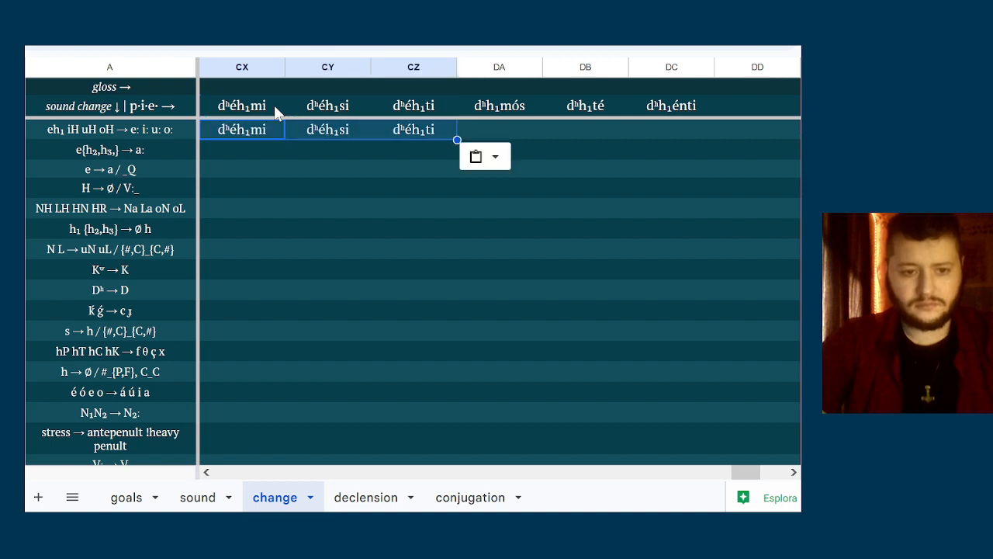
# Replace h₁ with a length mark in column CX of the eh₁ row, making the form dʰé:mi
pyautogui.press('Down')
pyautogui.doubleClick(252, 127)
pyautogui.hotkey('shift', 'Right')
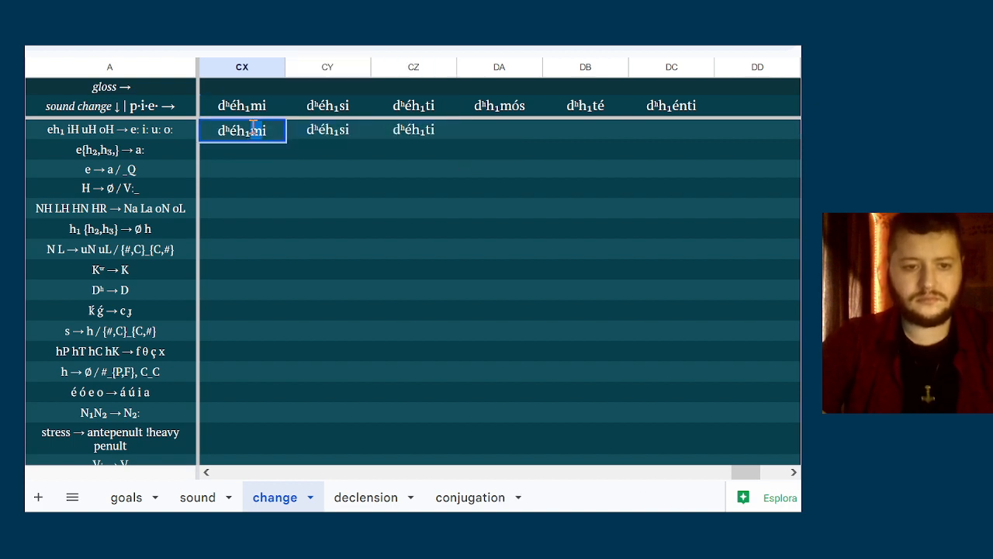
pyautogui.hotkey('shift', 'Left')
pyautogui.hotkey('shift', 'Left')
pyautogui.hotkey('shift', 'Left')
pyautogui.write(':')
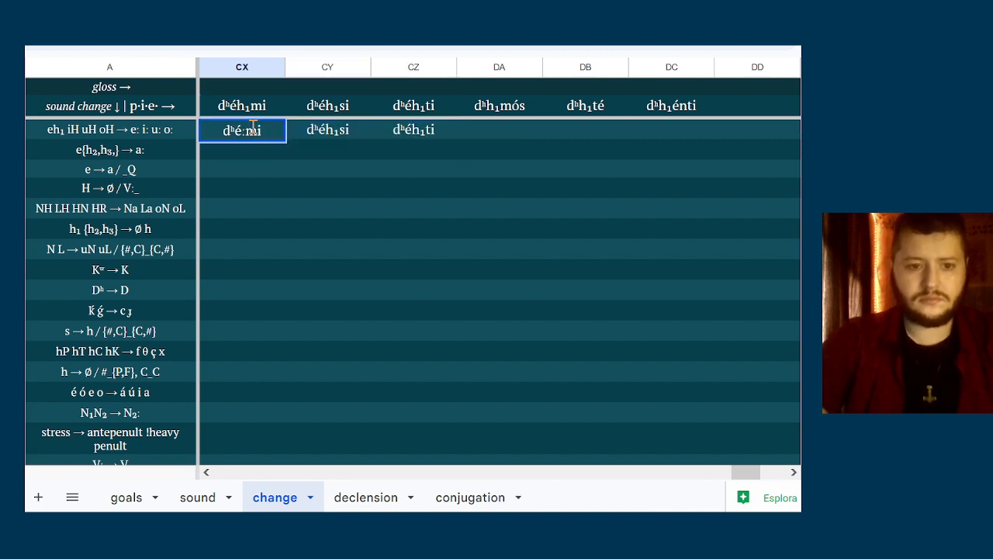
# Replace h₁ with a length mark in column CY of the eh₁ row, making the form dʰé:si
pyautogui.click(327, 131)
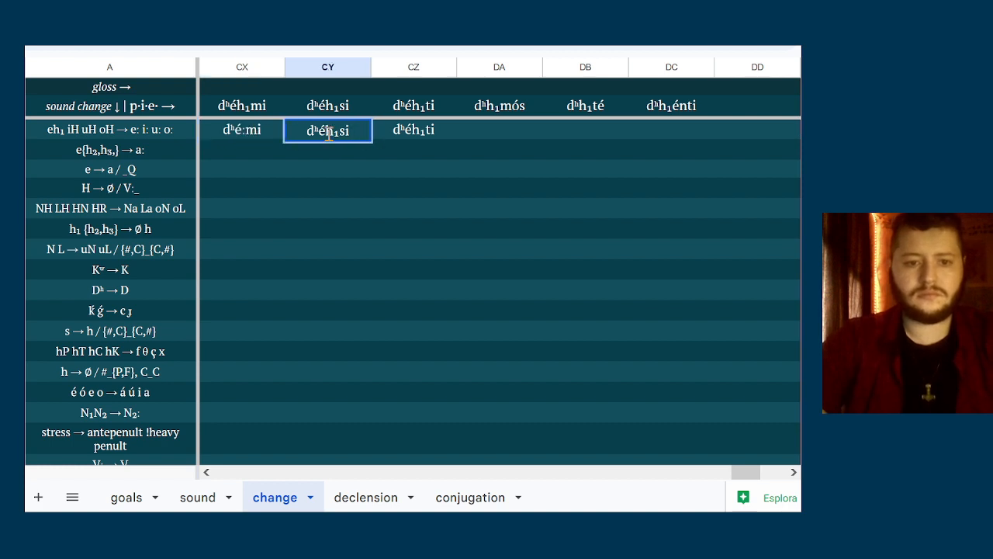
pyautogui.press('Left')
pyautogui.hotkey('shift', 'Left')
pyautogui.hotkey('shift', 'Left')
pyautogui.write(':')
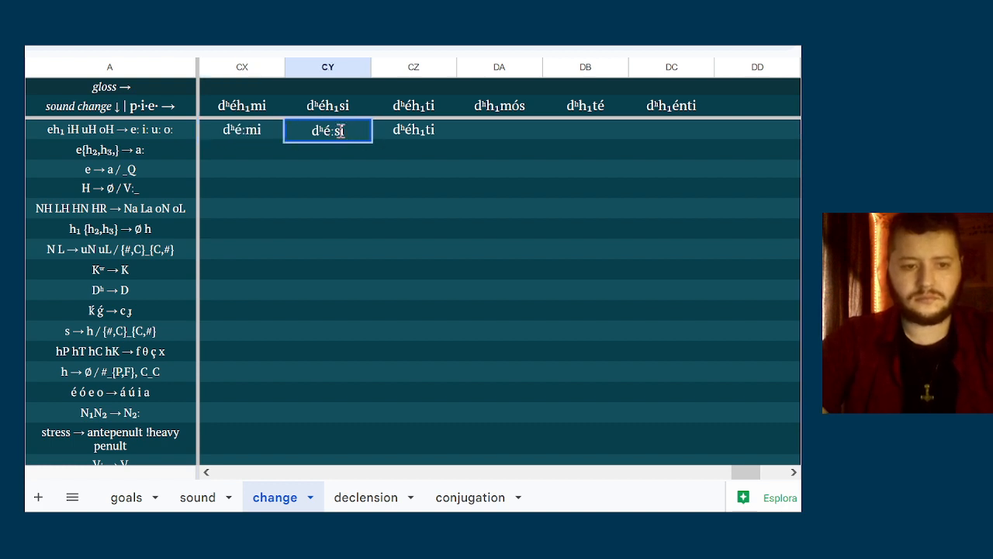
# Replace h₁ with a length mark in column CZ of the eh₁ row, making the form dʰé:ti
pyautogui.doubleClick(431, 134)
pyautogui.press('Left')
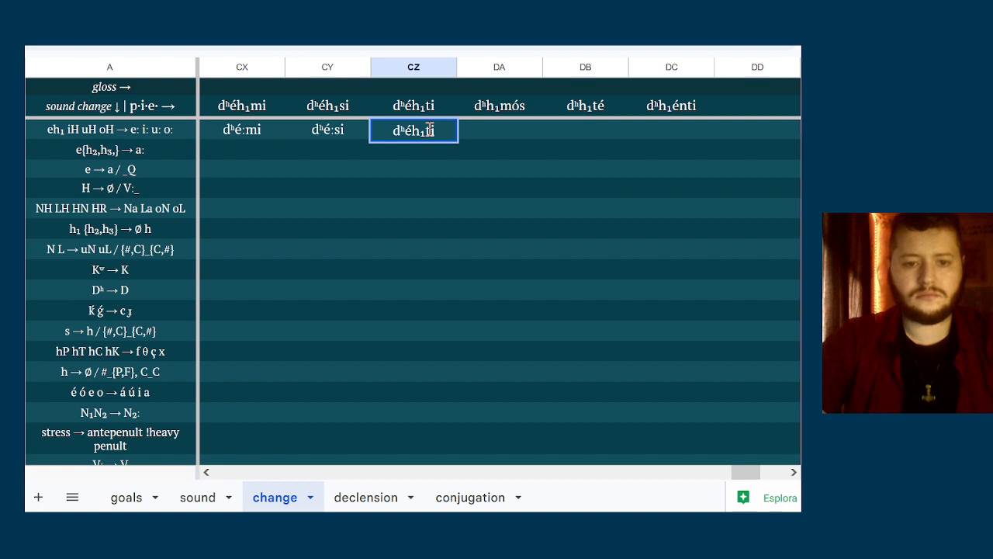
pyautogui.hotkey('shift', 'Left')
pyautogui.hotkey('shift', 'Left')
pyautogui.write(':')
pyautogui.click(505, 143)
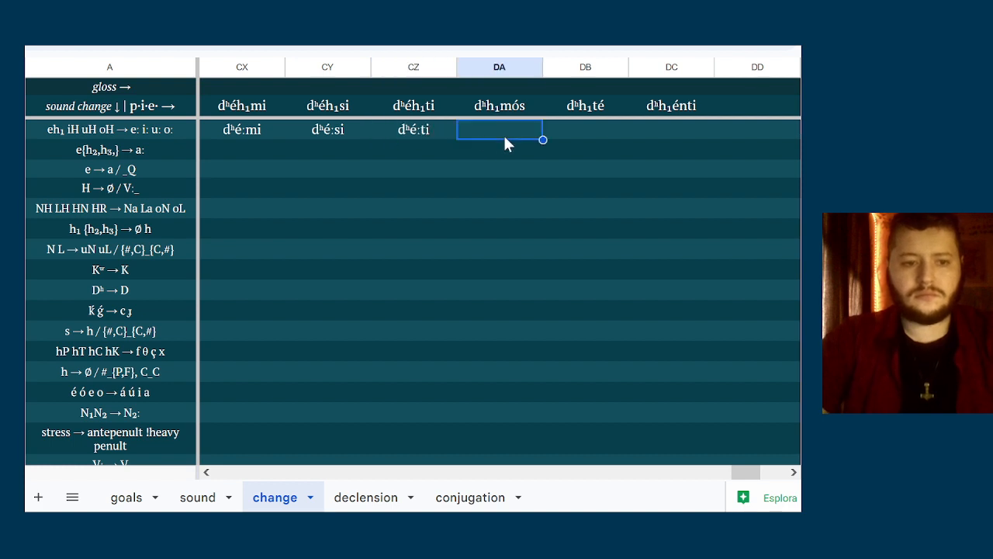
# Check the e{h₂,h₃} → a:, e → a and H → Ø sound changes against the forms in columns CX to DC
pyautogui.press('Right')
pyautogui.press('Right')
pyautogui.press('Down')
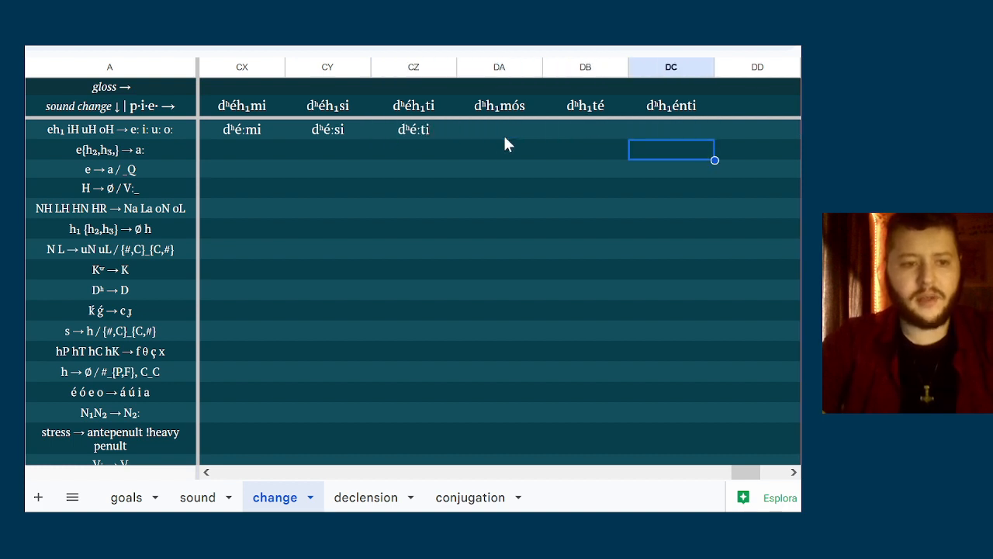
pyautogui.press('Down')
pyautogui.press('Down')
pyautogui.press('Left')
pyautogui.press('Left')
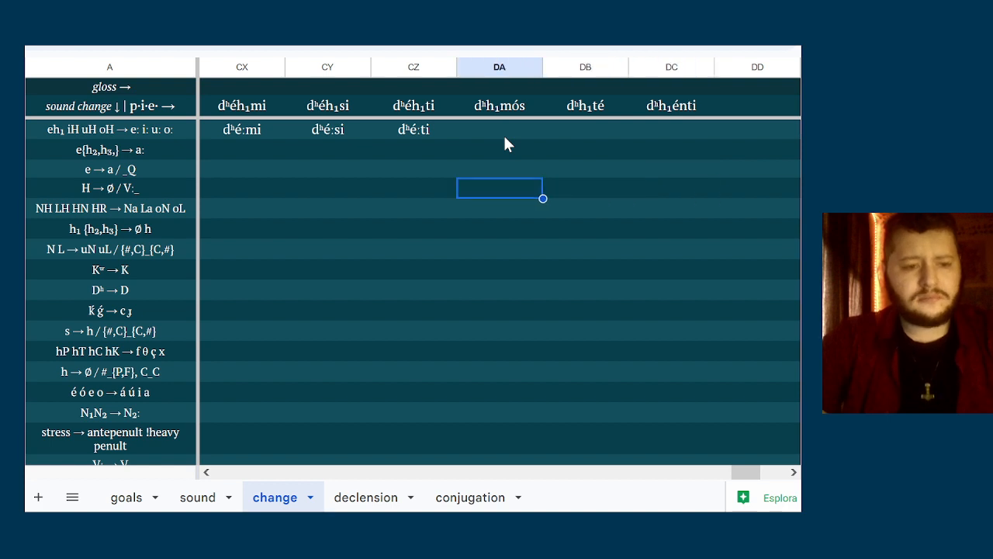
pyautogui.press('Left')
pyautogui.press('Up')
pyautogui.press('Left')
pyautogui.press('Right')
pyautogui.press('Right')
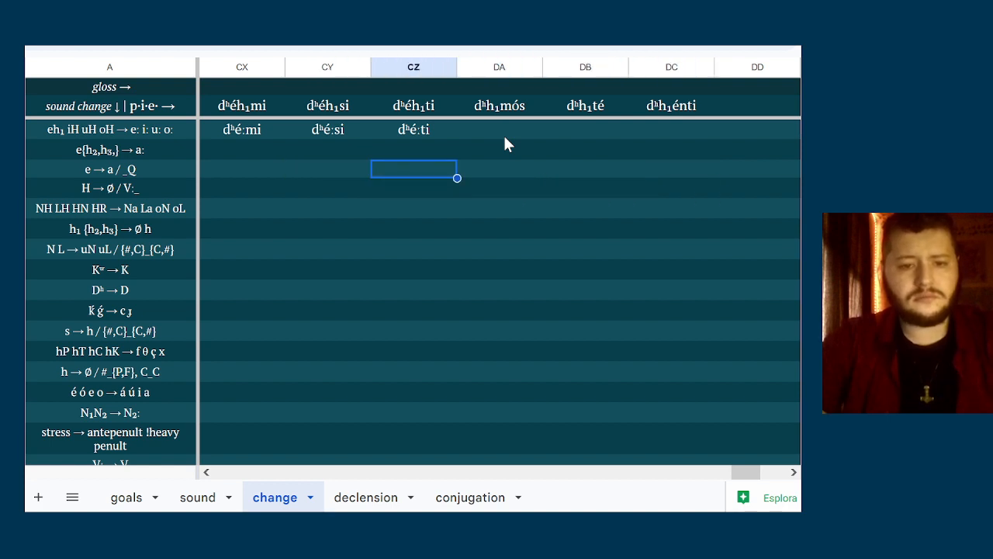
pyautogui.press('Left')
pyautogui.press('Left')
pyautogui.press('Up')
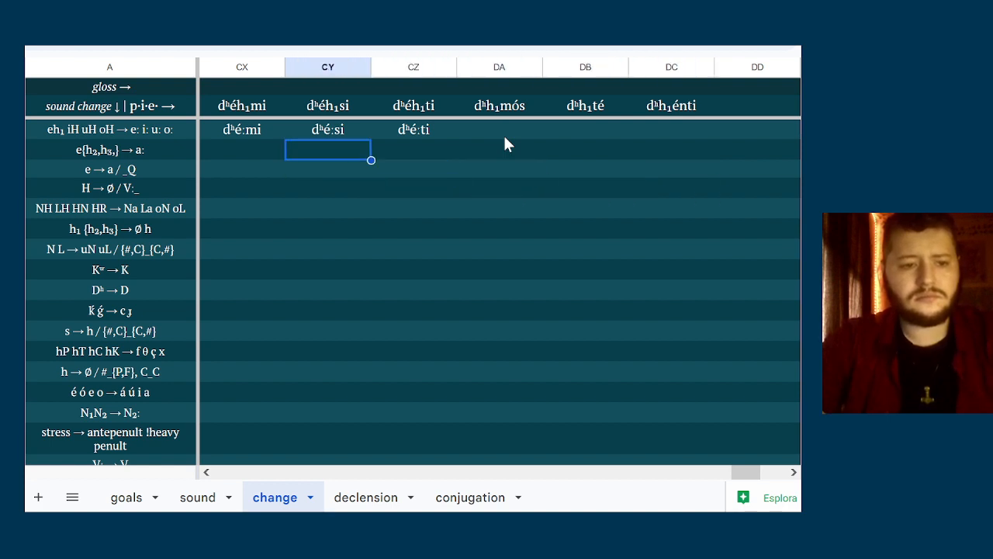
pyautogui.press('Down')
pyautogui.press('Down')
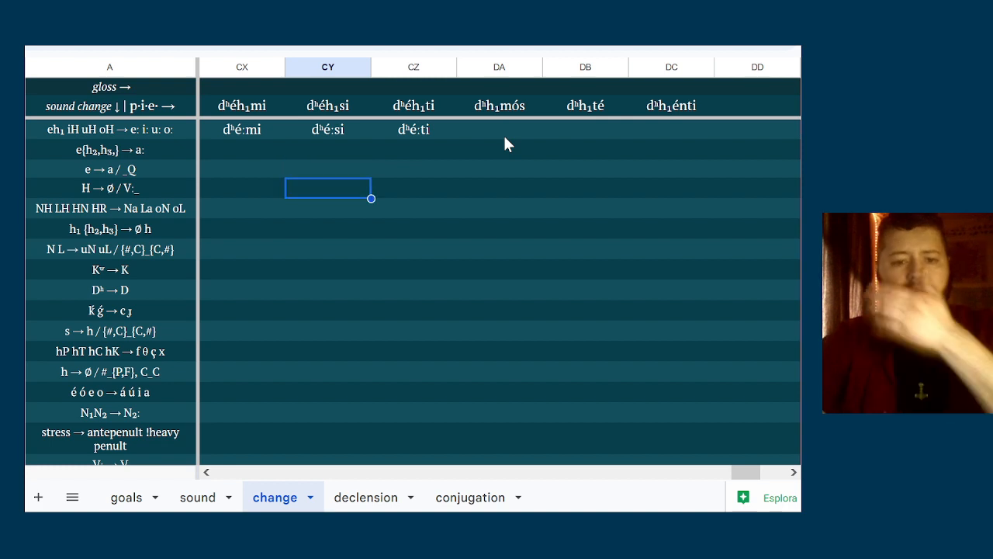
# Enter dʰomós in column DA of the NH LH HN HR → Na La oN oL row
pyautogui.press('Right')
pyautogui.press('Right')
pyautogui.press('Down')
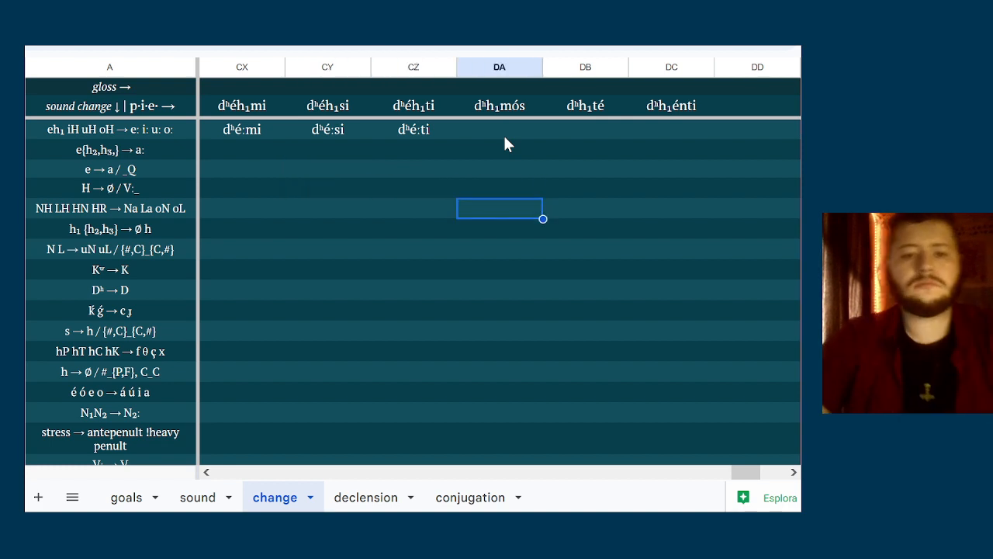
pyautogui.write('d')
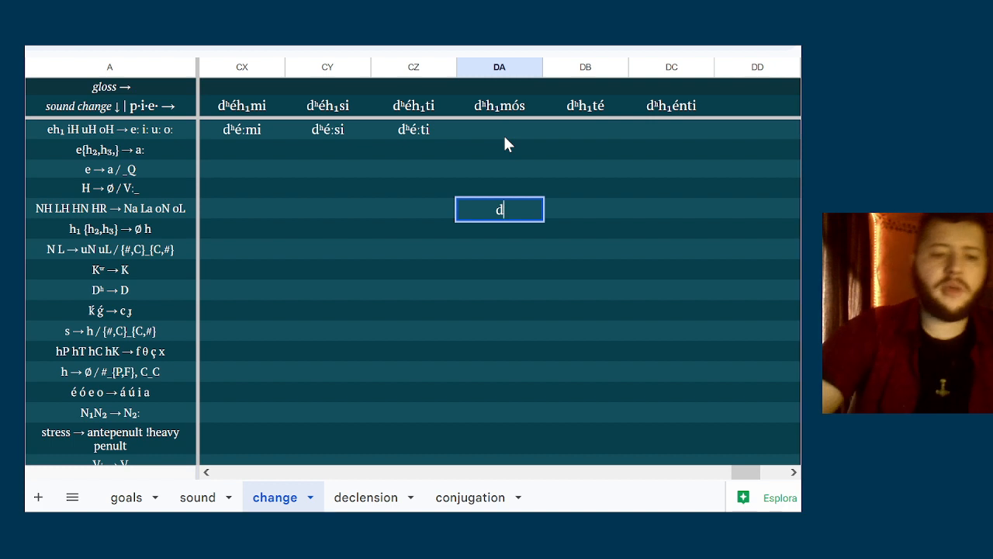
pyautogui.write('ʰo')
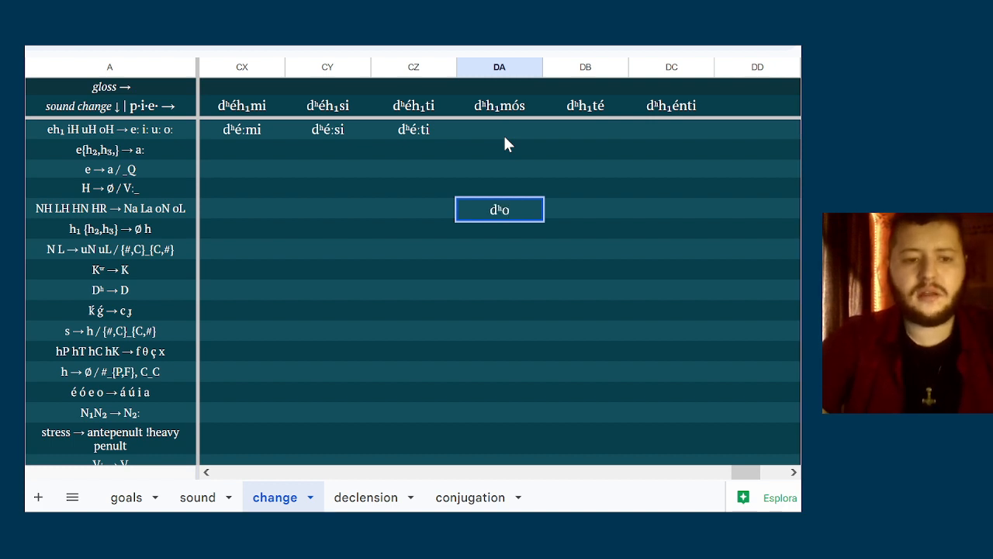
pyautogui.write('m')
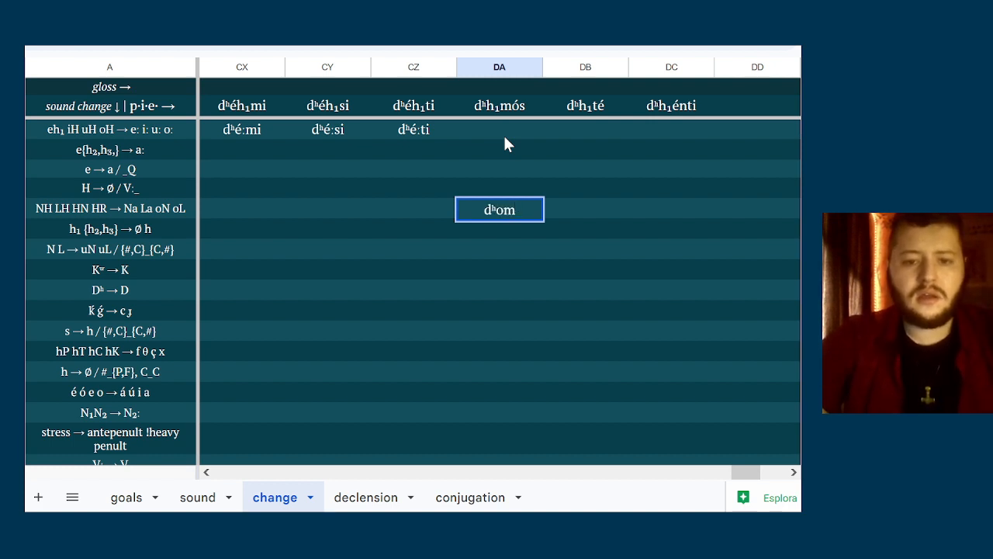
pyautogui.write('ós')
pyautogui.click(587, 207)
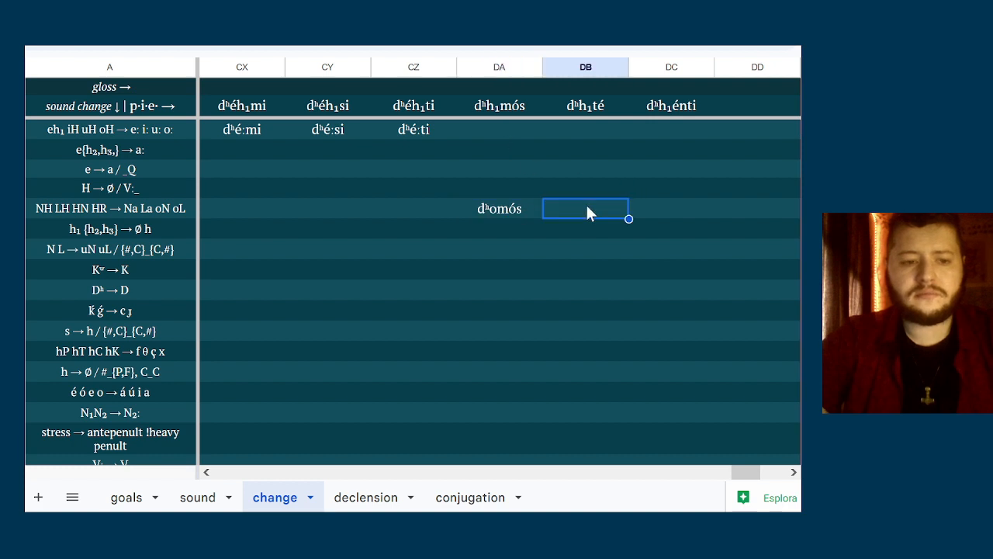
# Check the h₁ {h₂,h₃} → Ø h sound change against the verb forms in columns CX to DC
pyautogui.press('Down')
pyautogui.press('Left')
pyautogui.press('Left')
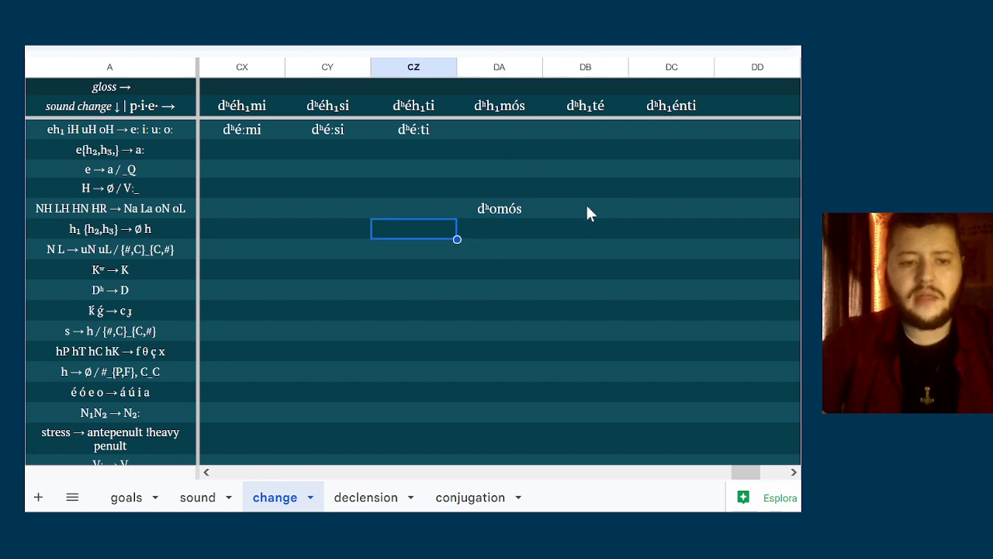
pyautogui.press('Right')
pyautogui.press('Right')
pyautogui.press('Right')
pyautogui.press('Left')
pyautogui.press('Left')
pyautogui.press('Left')
pyautogui.press('Right')
pyautogui.press('Right')
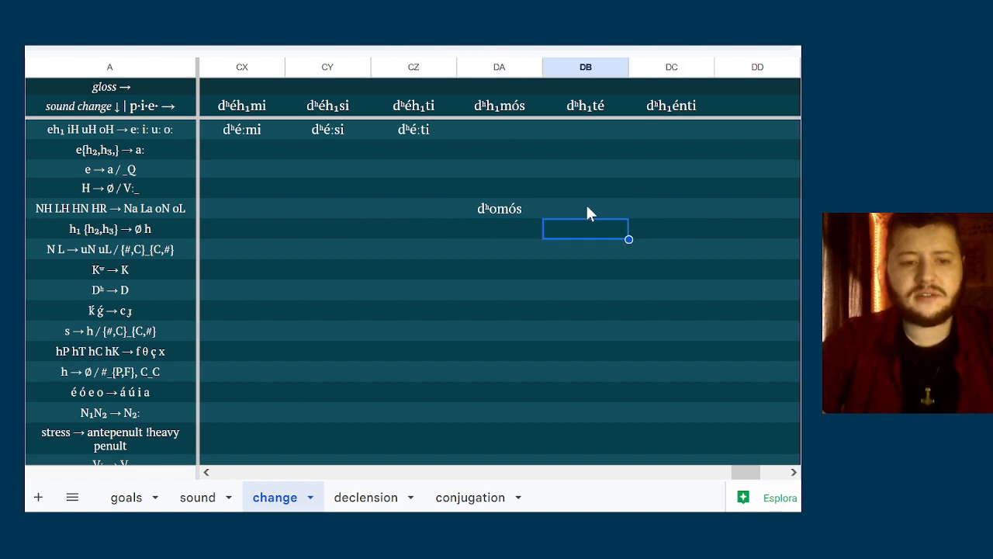
pyautogui.press('Left')
pyautogui.press('Left')
pyautogui.press('Left')
pyautogui.press('Left')
pyautogui.press('Right')
pyautogui.press('Right')
pyautogui.press('Right')
pyautogui.press('Right')
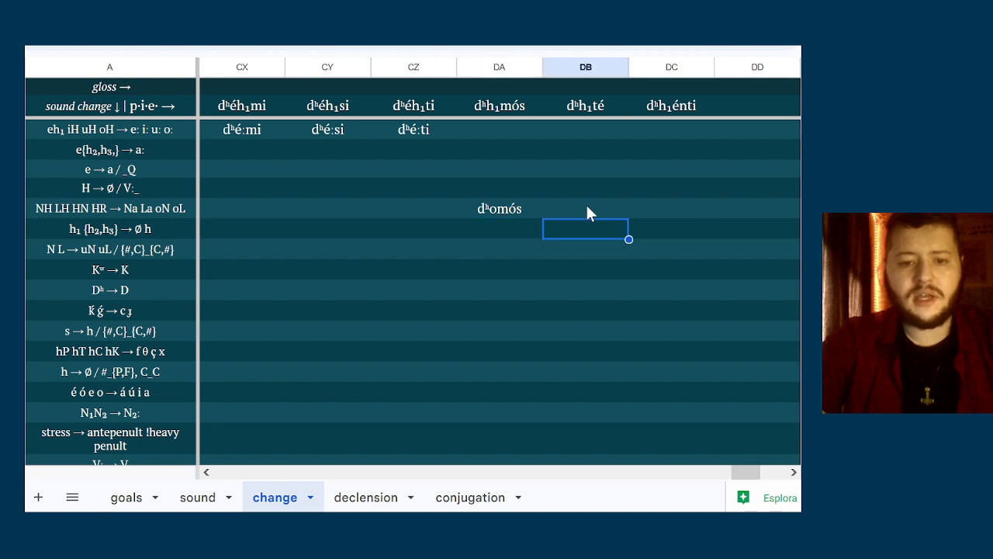
# Enter dʰté in column DB of the h₁ {h₂,h₃} → Ø h row
pyautogui.write('dʰté')
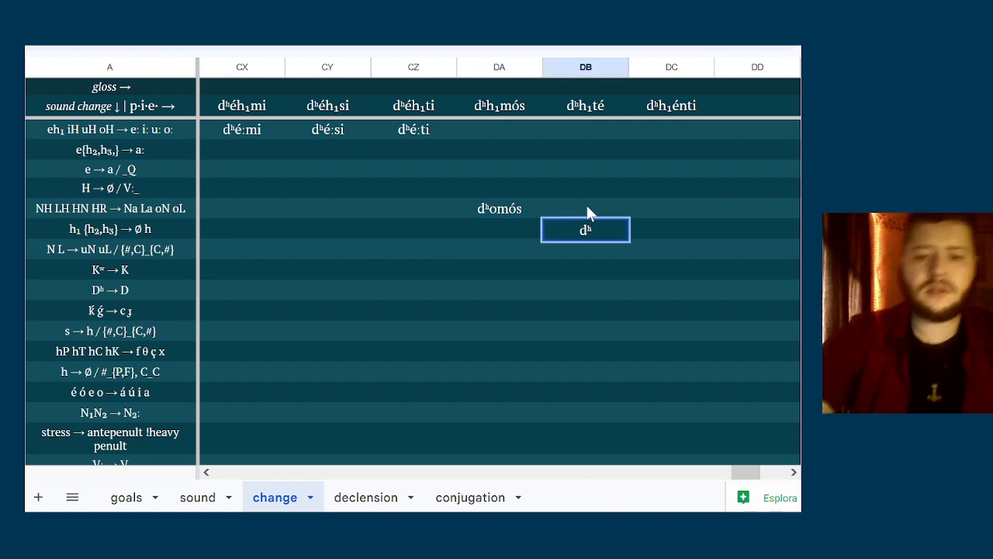
pyautogui.click(652, 237)
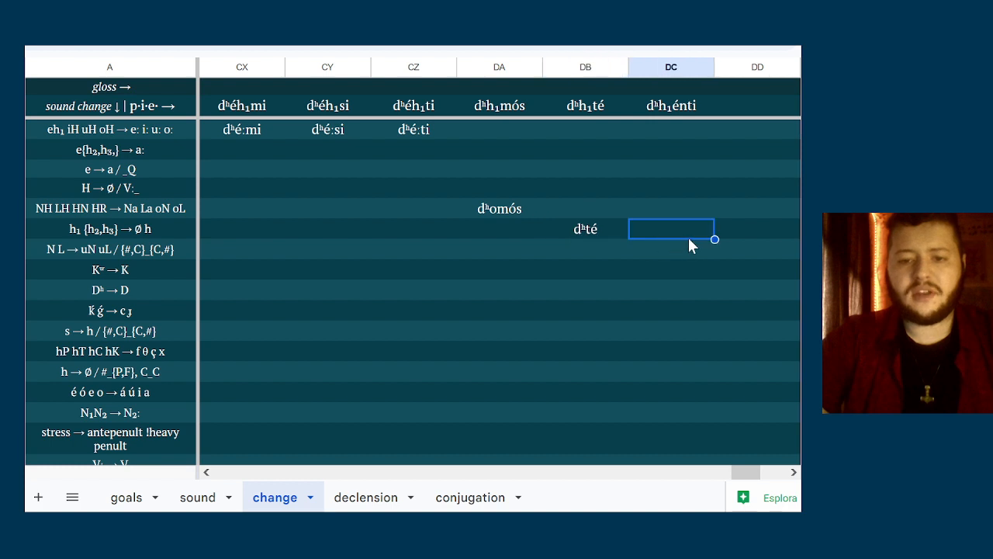
# Enter dʰénti with an accented é in column DC of the h₁ {h₂,h₃} → Ø h row
pyautogui.doubleClick(687, 236)
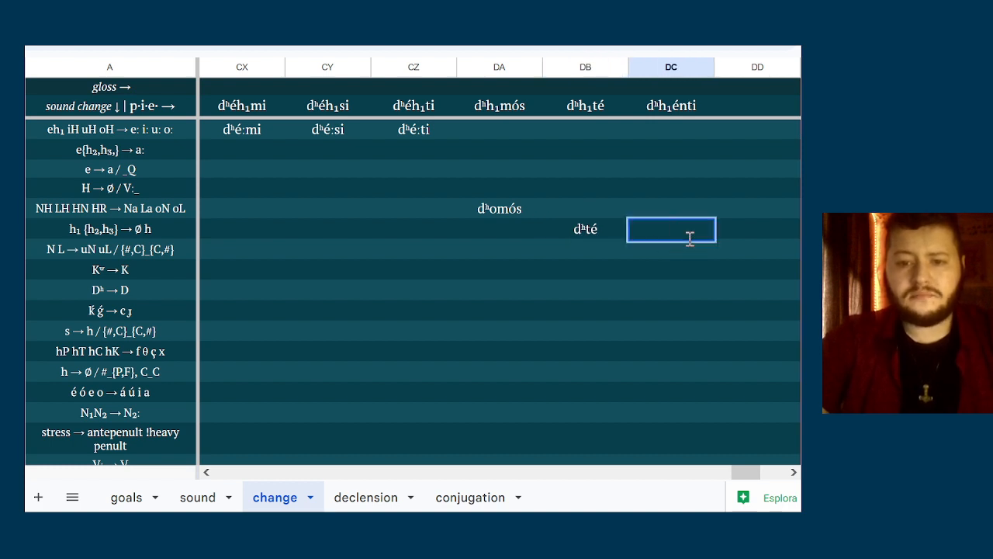
pyautogui.write('dʰenti')
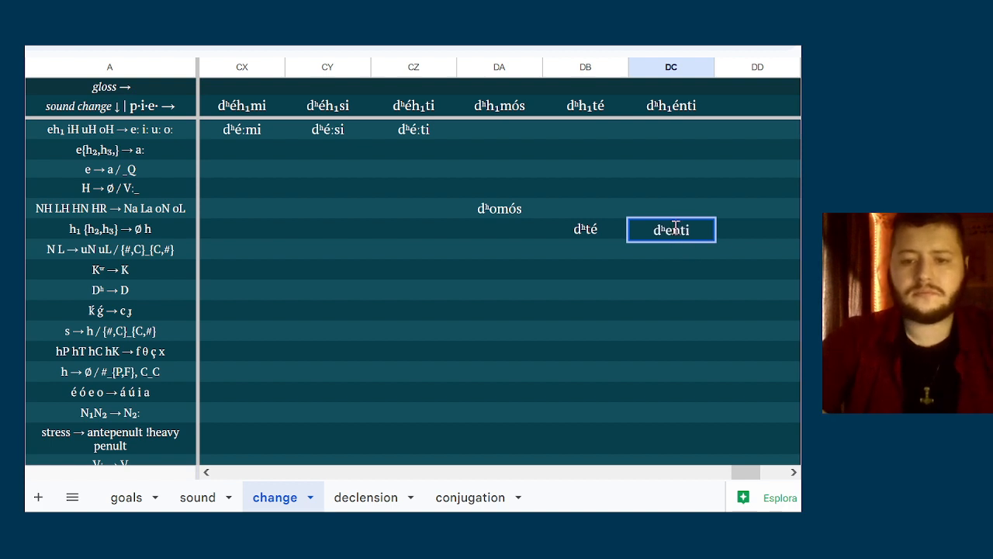
pyautogui.click(672, 229)
pyautogui.press('BackSpace')
pyautogui.write('é')
pyautogui.press('Return')
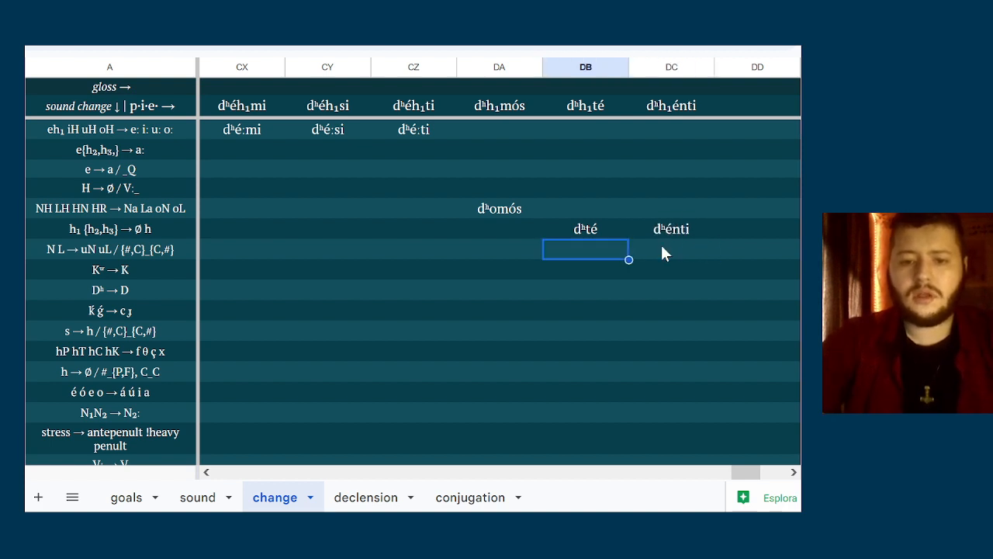
# Enter dé:mi in column CX of the Dʰ → D row
pyautogui.press('Left')
pyautogui.press('Left')
pyautogui.press('Left')
pyautogui.press('Left')
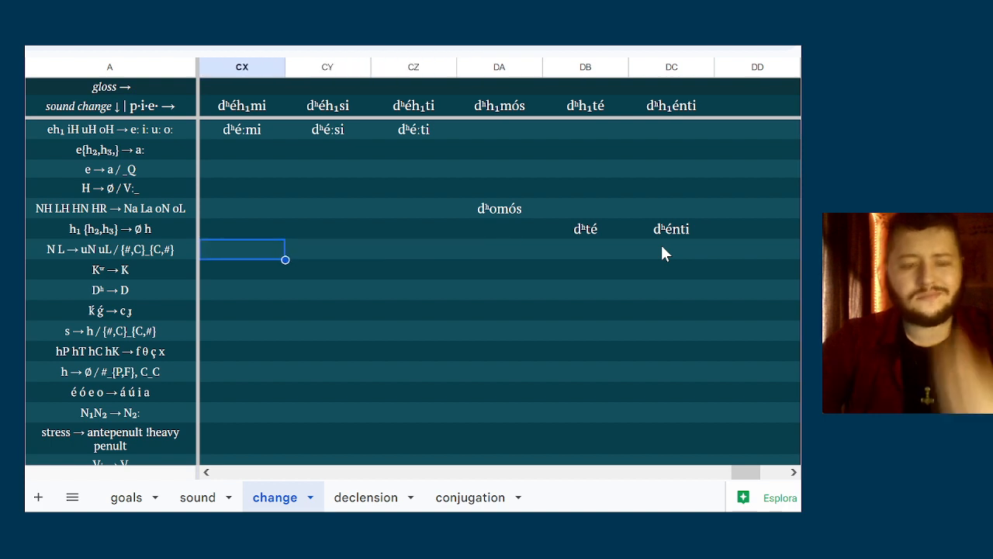
pyautogui.press('Down')
pyautogui.press('Down')
pyautogui.write('ds')
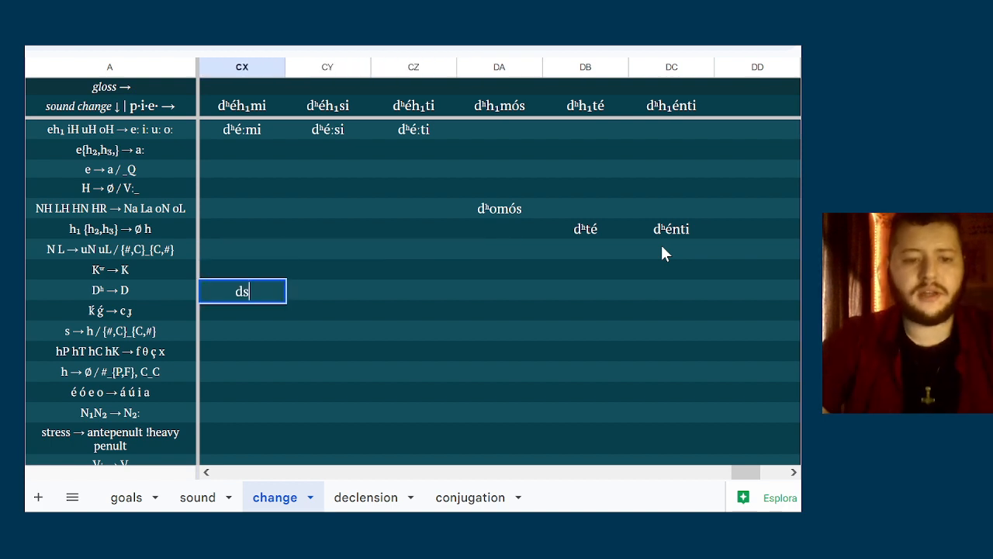
pyautogui.press('BackSpace')
pyautogui.write('é:m')
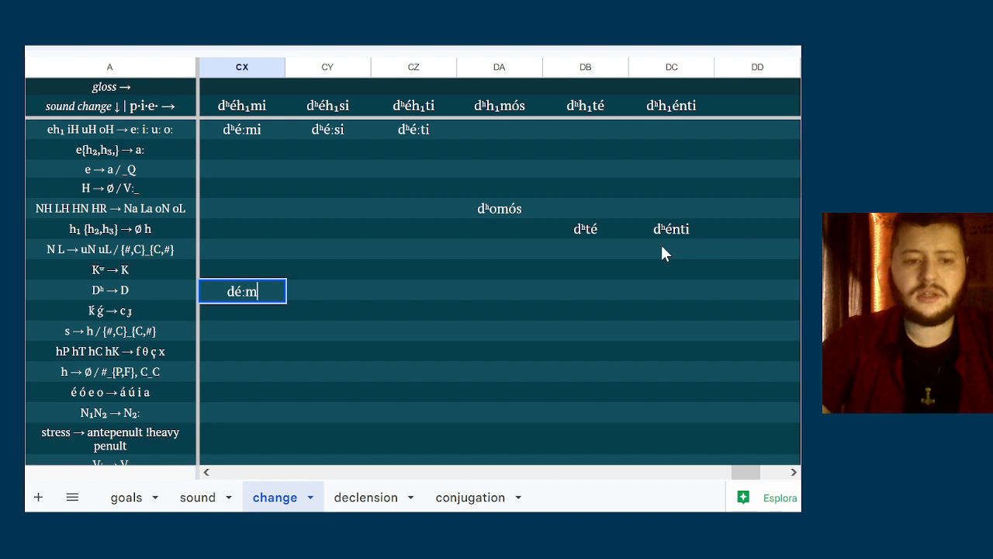
pyautogui.write('i')
# Enter dé:si in column CY and dé:ti in column CZ of the Dʰ → D row
pyautogui.click(325, 292)
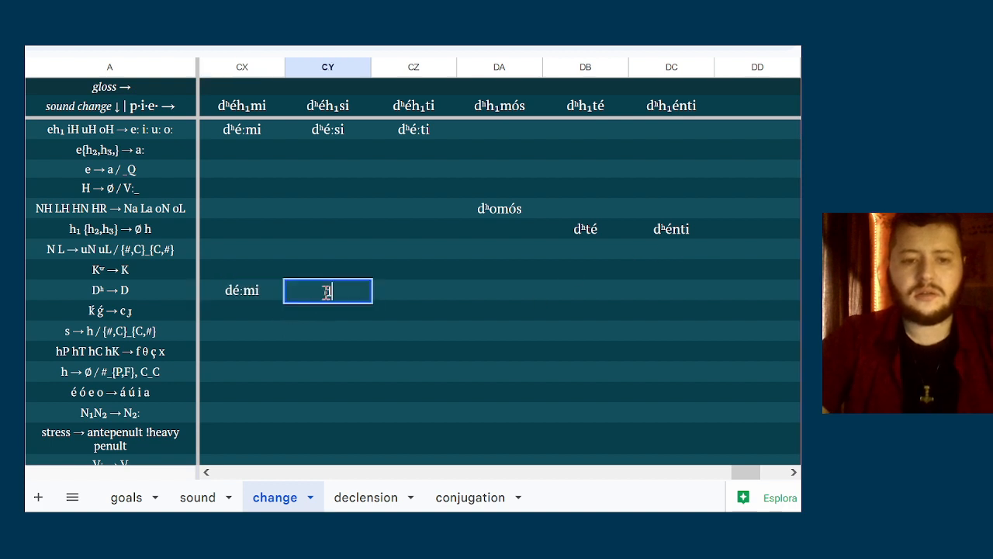
pyautogui.write('dé:si')
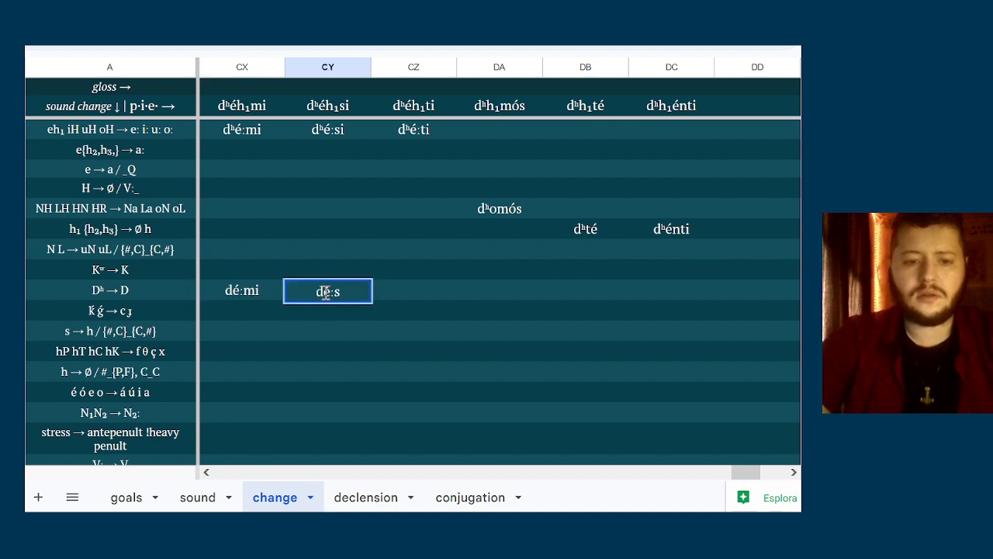
pyautogui.click(403, 287)
pyautogui.write('d')
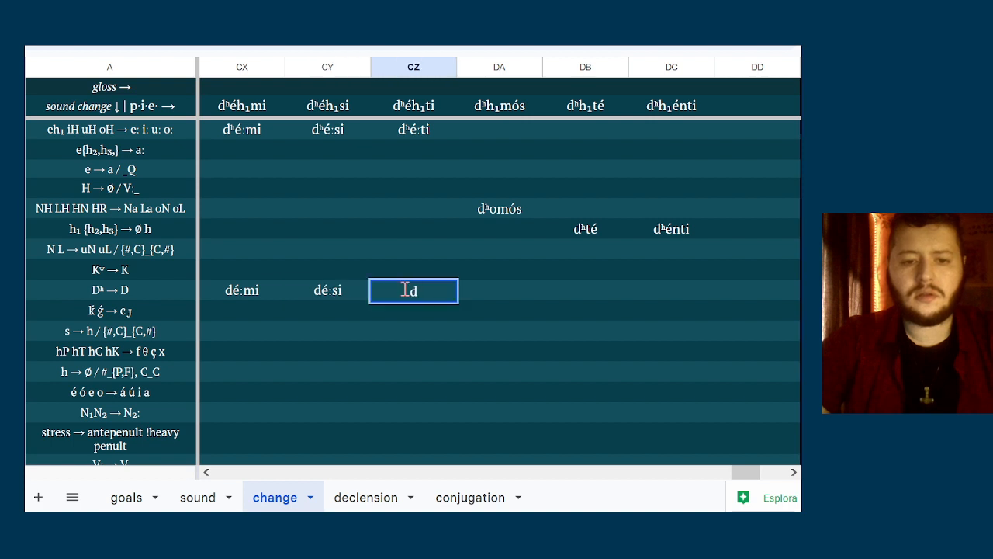
pyautogui.write('é')
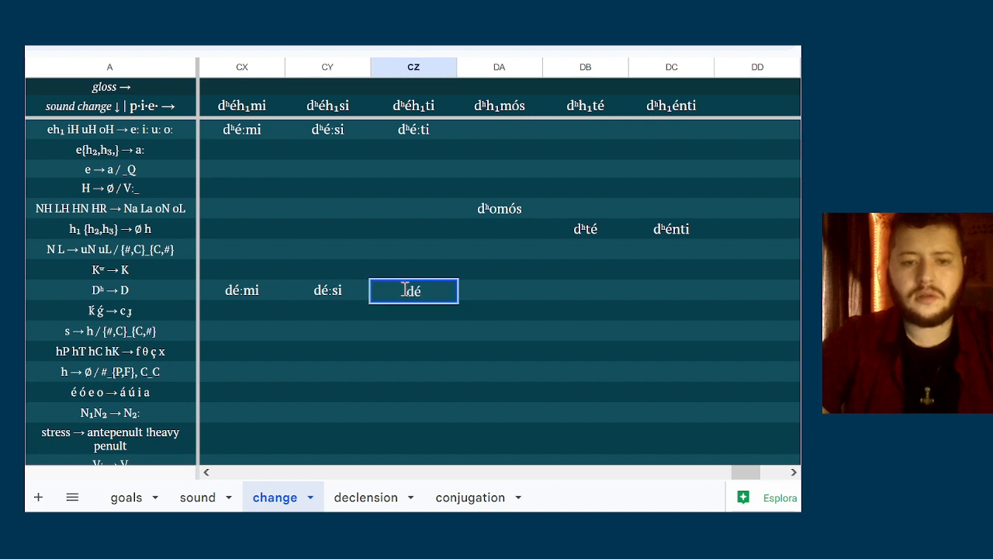
pyautogui.write(':ti')
pyautogui.click(482, 293)
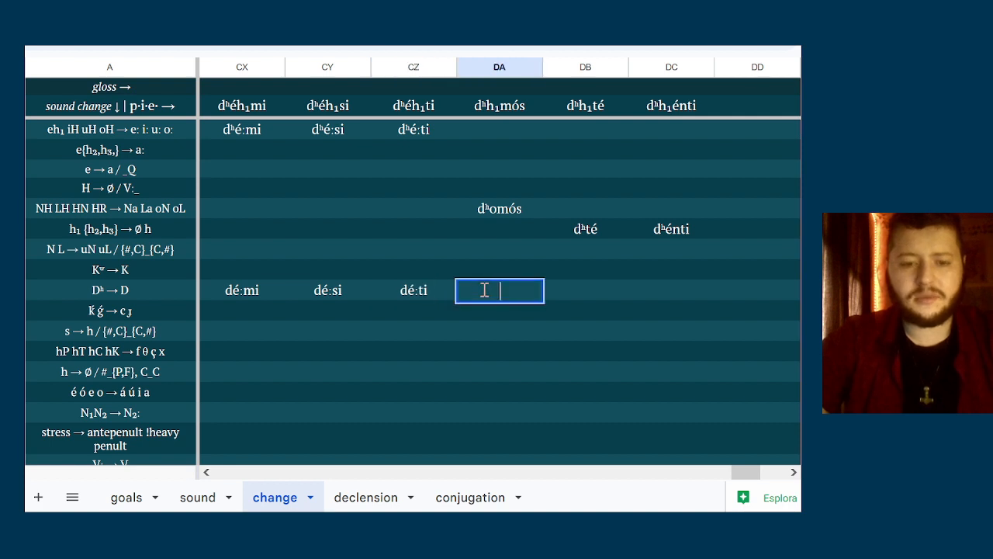
# Enter domós, dté and dénti in columns DA, DB and DC of the Dʰ → D row
pyautogui.write('domós')
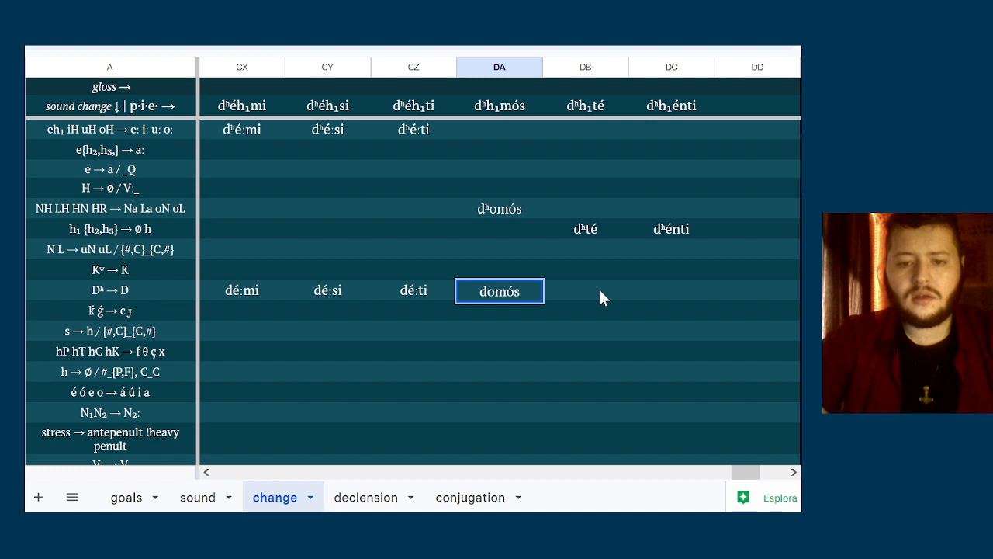
pyautogui.click(601, 295)
pyautogui.write('dté')
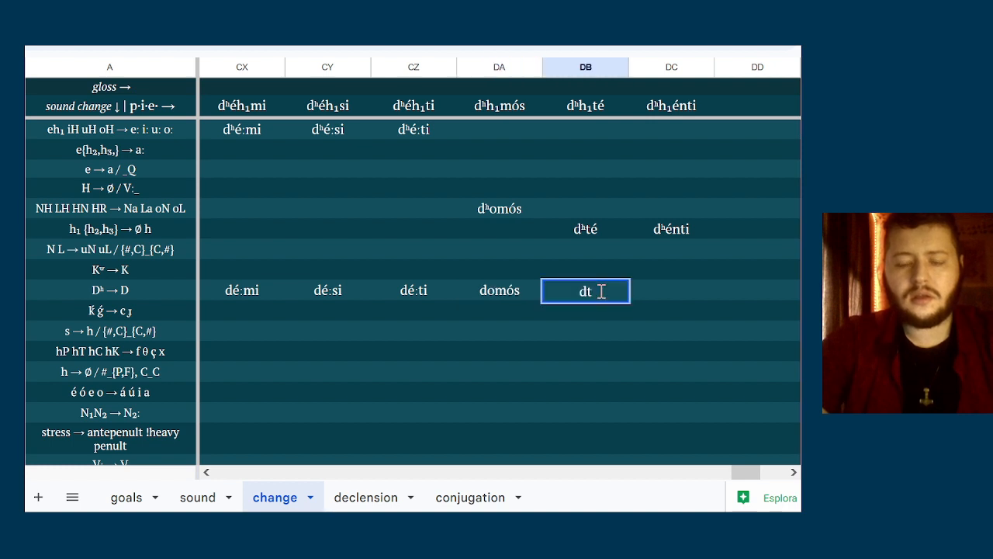
pyautogui.click(679, 295)
pyautogui.write('dénti')
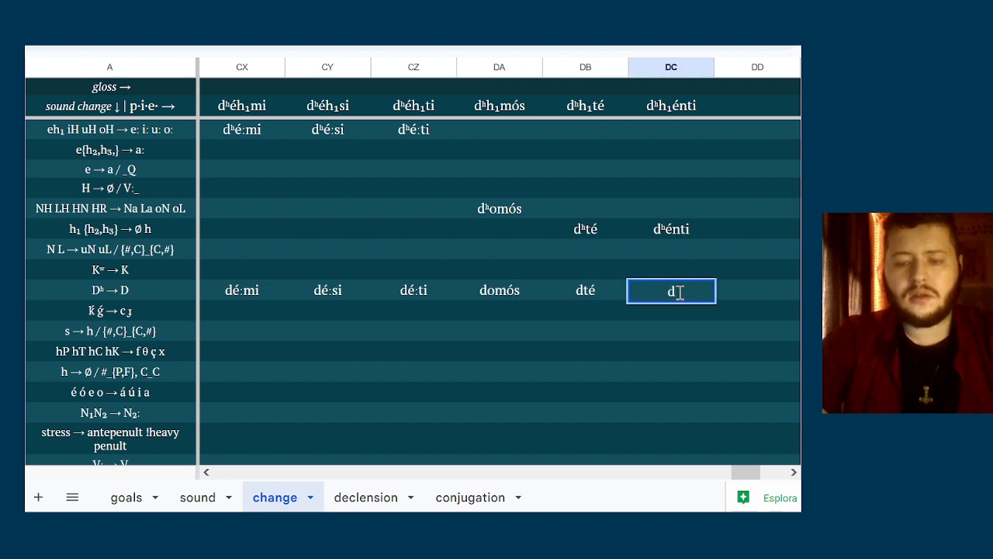
pyautogui.press('Return')
# Enter dá:mi in column CX of the é ó e o → á ú i a row
pyautogui.press('Left')
pyautogui.press('Left')
pyautogui.press('Left')
pyautogui.press('Left')
pyautogui.press('Left')
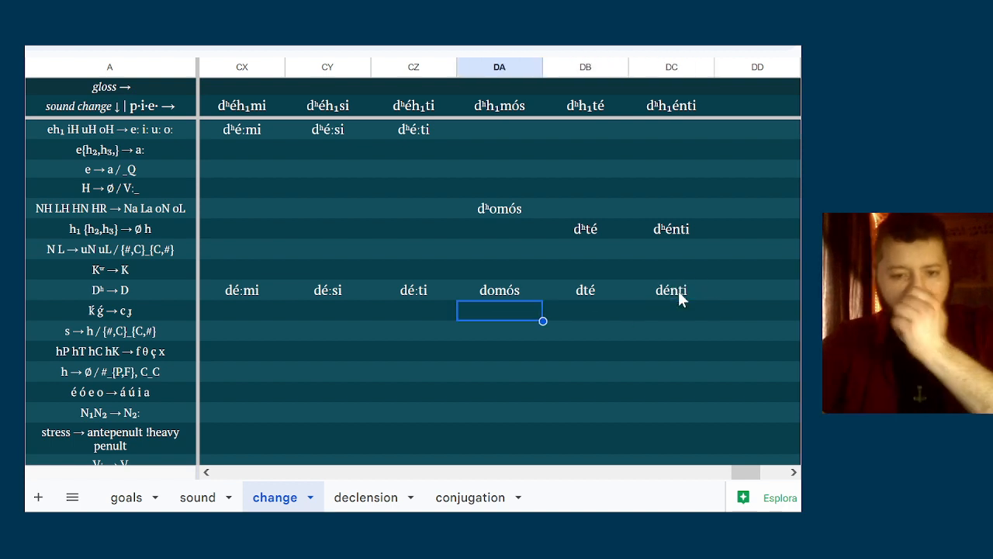
pyautogui.press('Down')
pyautogui.press('Down')
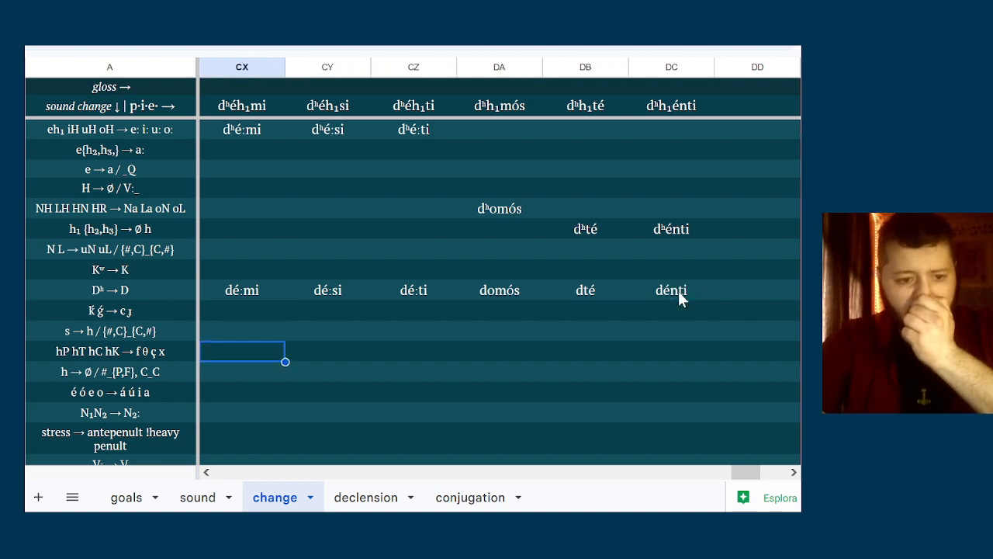
pyautogui.press('Down')
pyautogui.press('Down')
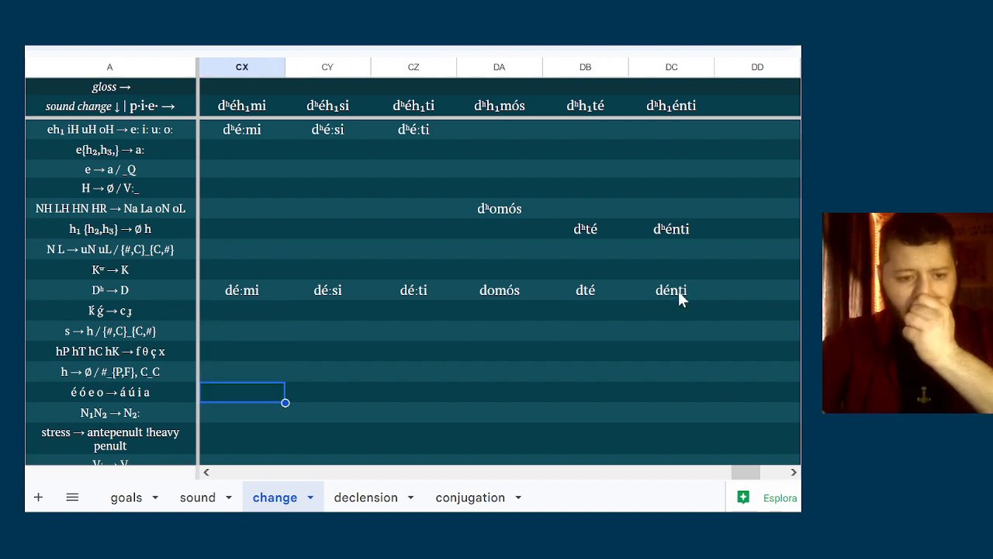
pyautogui.write('dá')
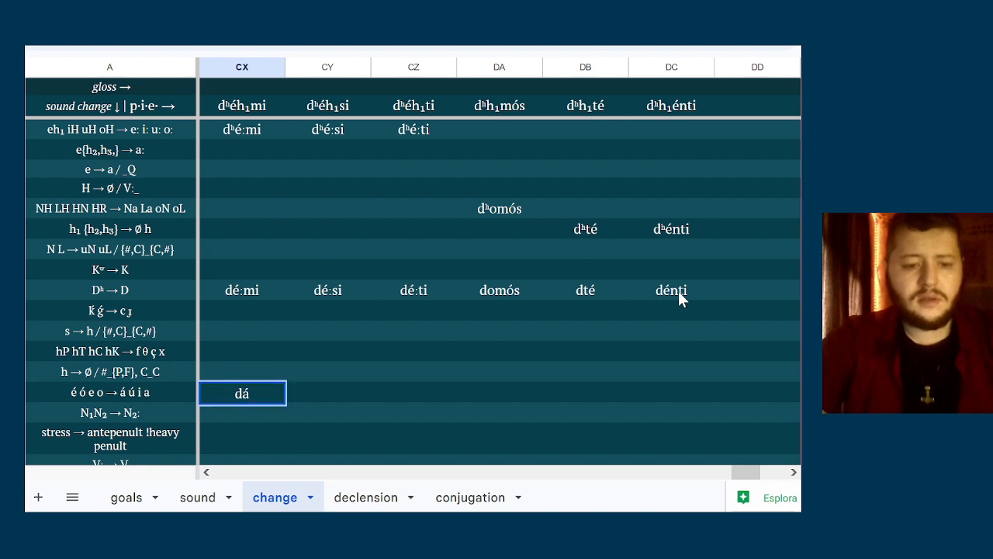
pyautogui.write(':')
pyautogui.press('BackSpace')
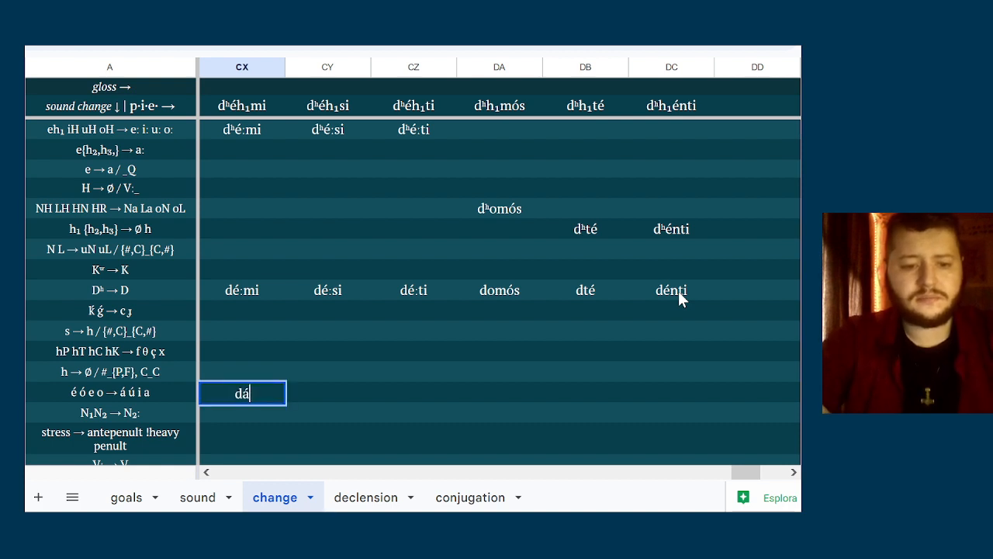
pyautogui.write(':mi')
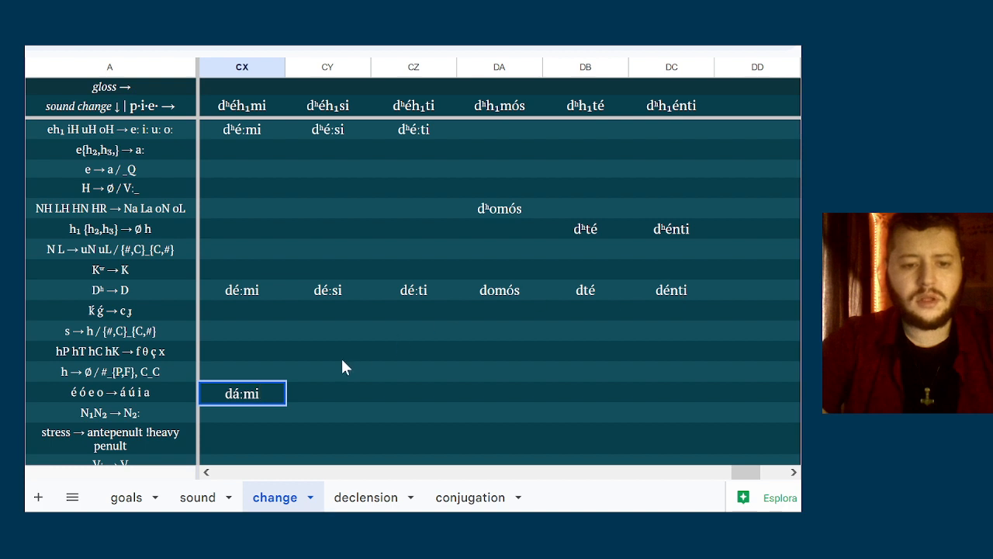
# Enter dá:si in column CY of the é ó e o → á ú i a row
pyautogui.click(330, 380)
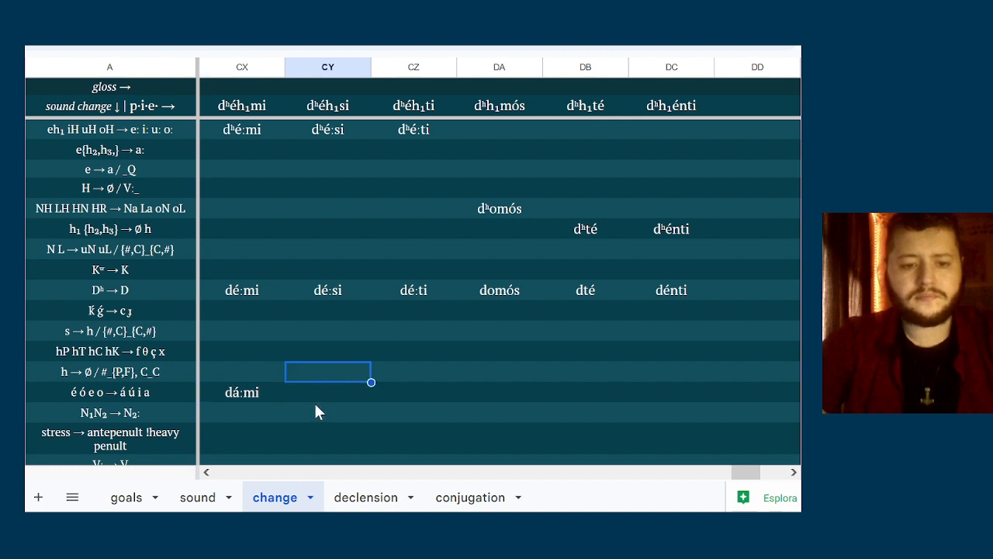
pyautogui.click(322, 397)
pyautogui.write('dá')
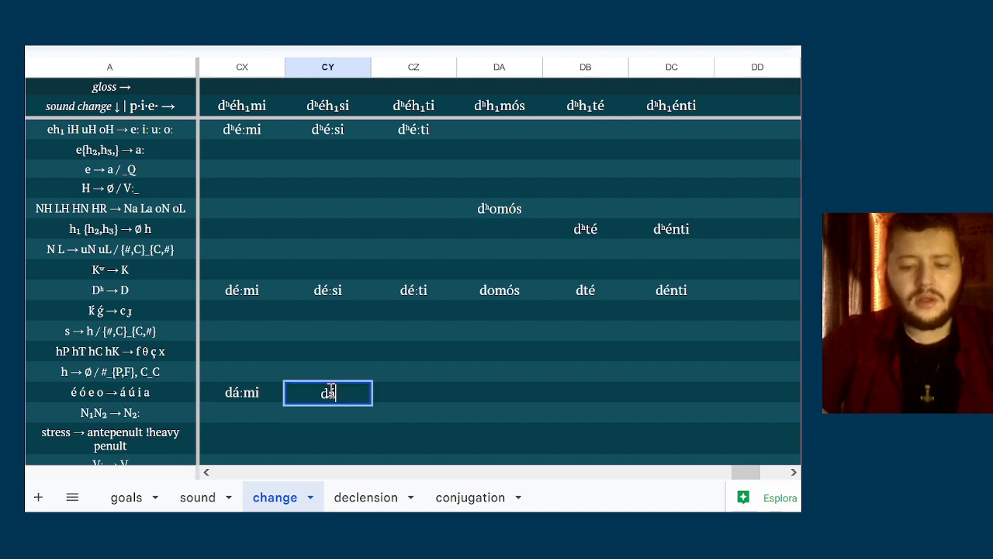
pyautogui.write(':si')
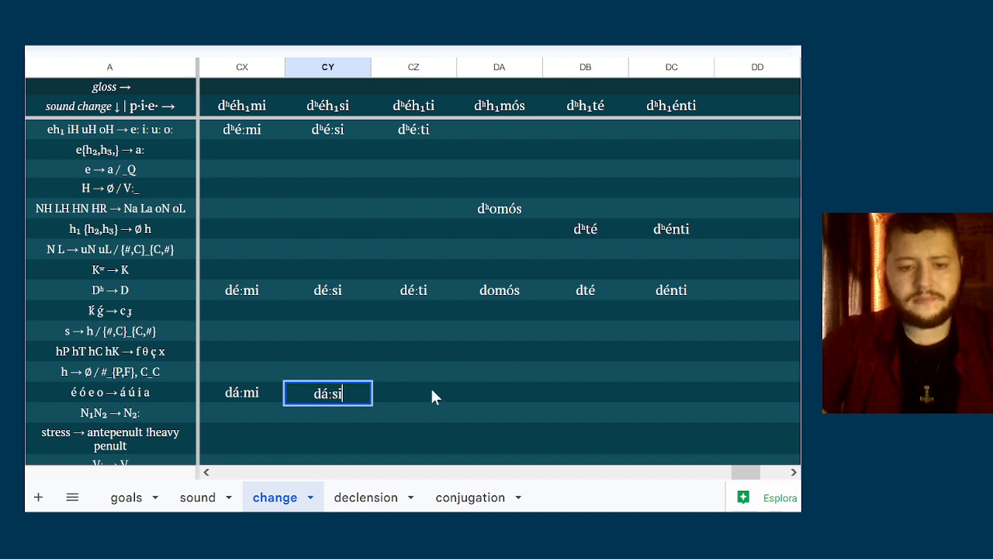
# Enter dá:ti in column CZ of the é ó e o → á ú i a row
pyautogui.click(432, 389)
pyautogui.write('dá:ti')
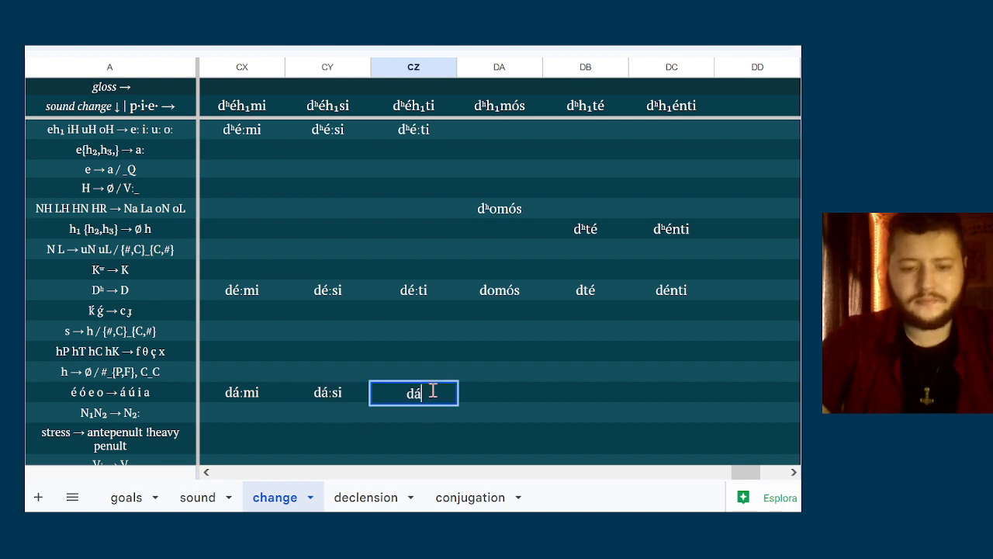
pyautogui.press('BackSpace')
pyautogui.press('BackSpace')
pyautogui.press('BackSpace')
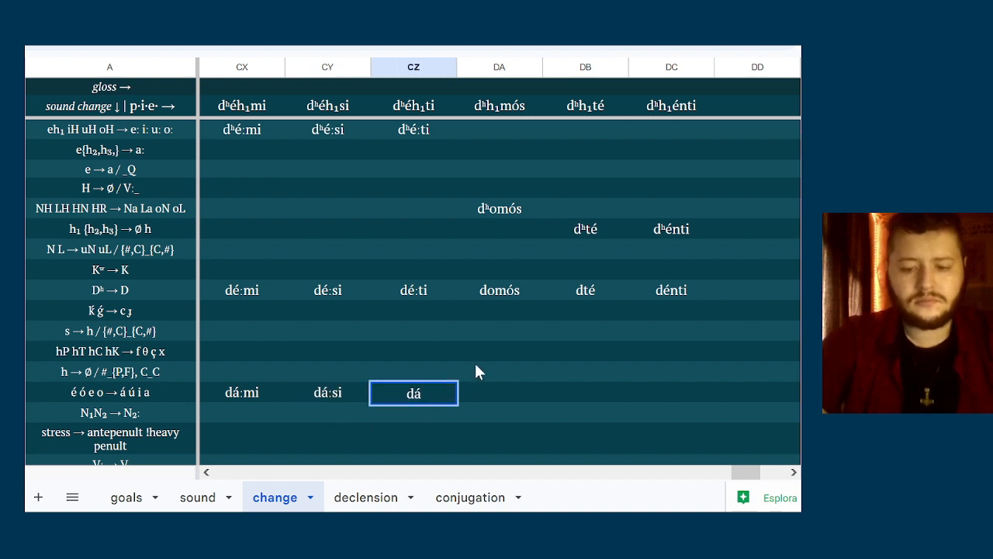
pyautogui.write('"+')
pyautogui.press('BackSpace')
pyautogui.press('BackSpace')
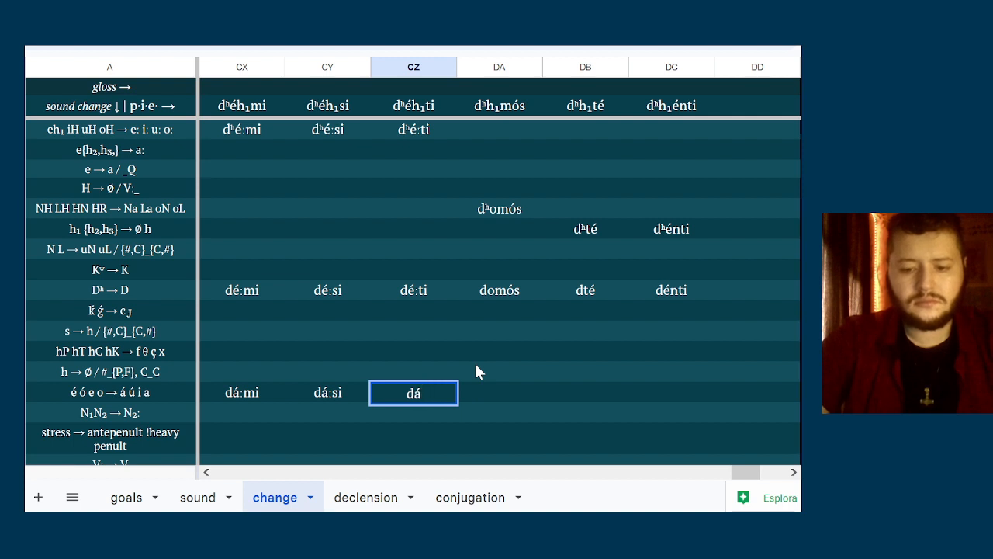
pyautogui.write('"+')
pyautogui.press('BackSpace')
pyautogui.press('BackSpace')
pyautogui.write(':')
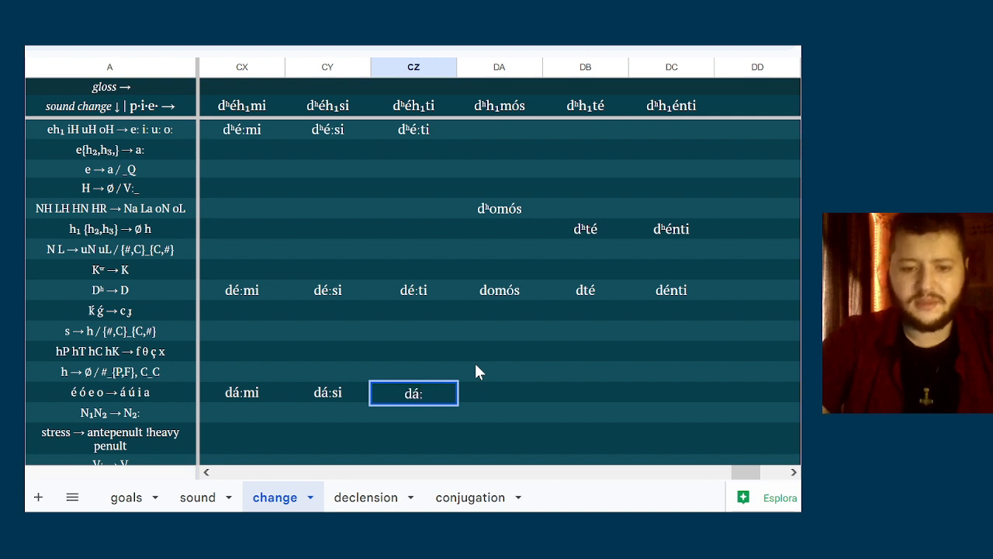
pyautogui.write('ti')
# Enter damús in column DA of the é ó e o → á ú i a row
pyautogui.click(479, 396)
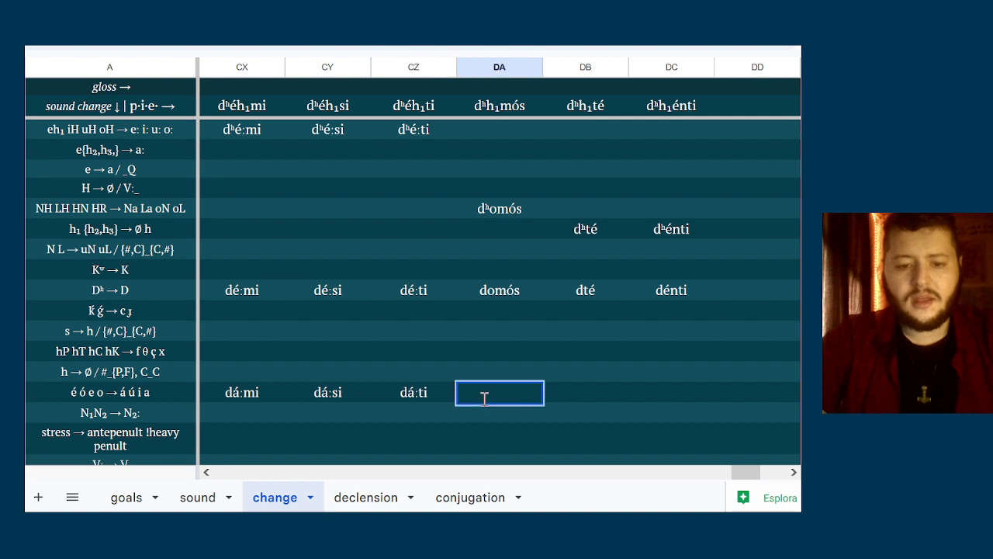
pyautogui.write('dom')
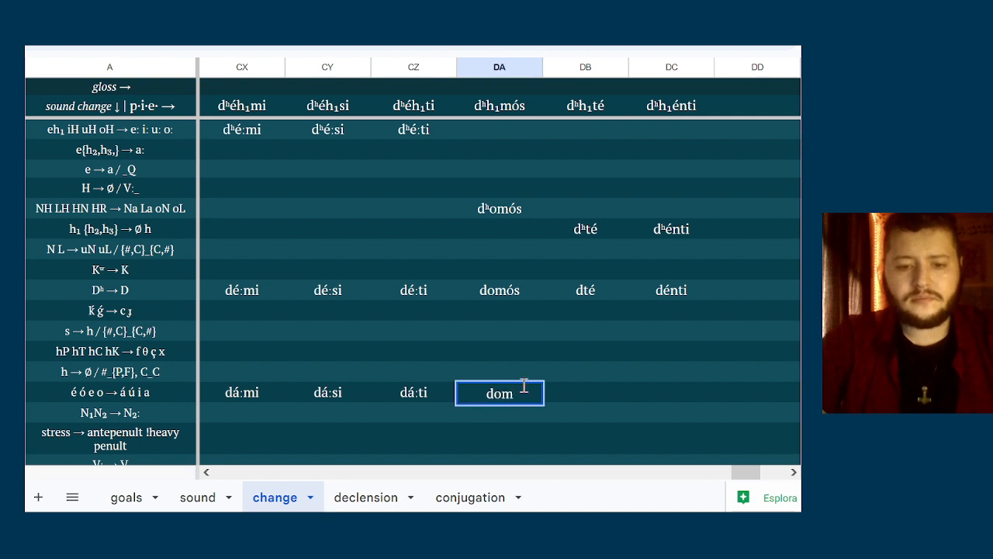
pyautogui.press('BackSpace')
pyautogui.press('BackSpace')
pyautogui.write('amús')
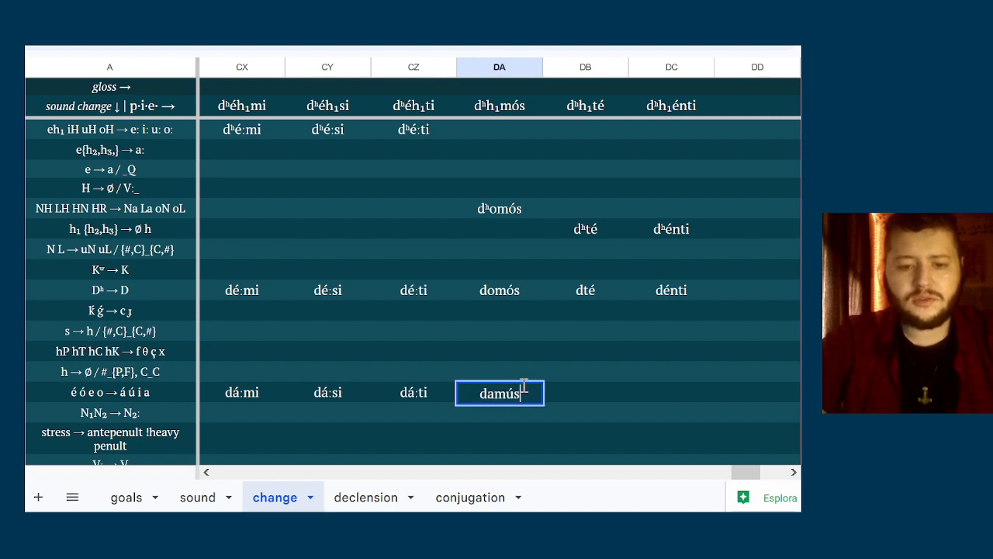
# Enter dtá in column DB and dánti in column DC of the é ó e o → á ú i a row
pyautogui.click(566, 391)
pyautogui.write('dtá')
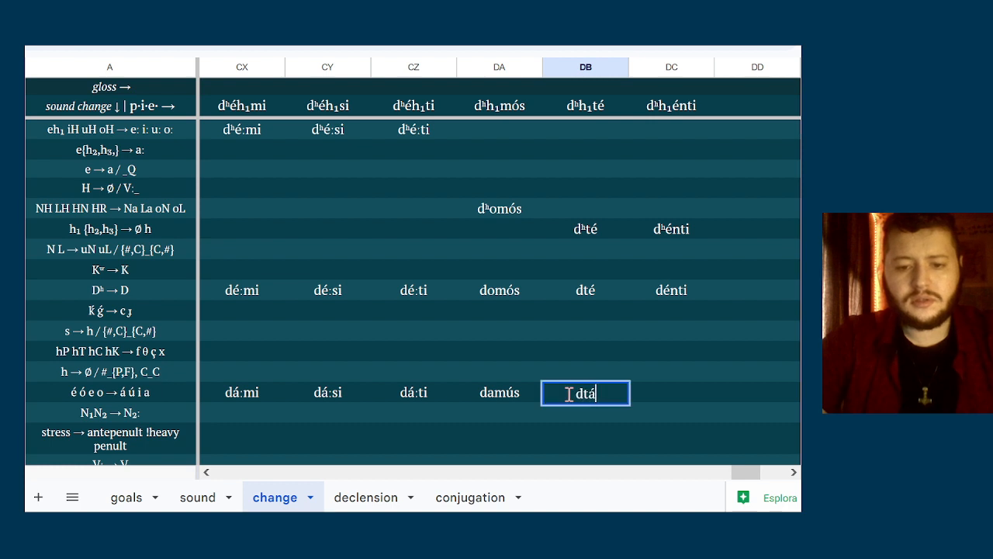
pyautogui.press('Tab')
pyautogui.write('d')
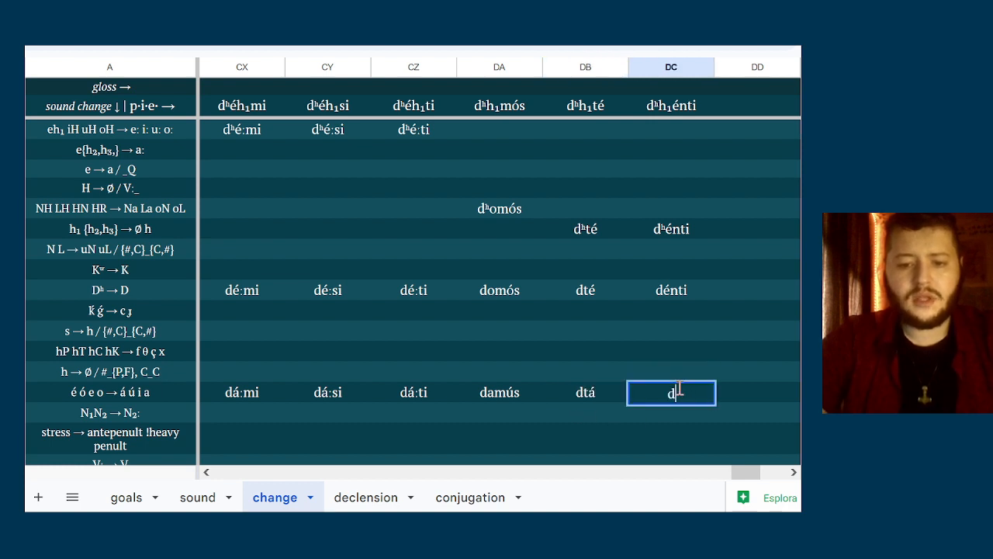
pyautogui.write('ánti')
# Enter dámus in column DA of the stress → antepenult !heavy penult row
pyautogui.click(238, 392)
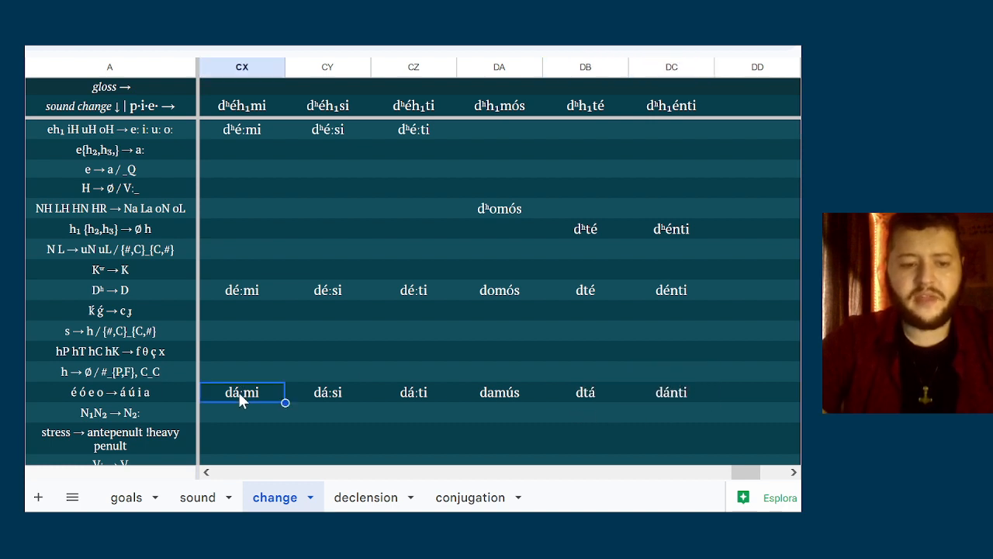
pyautogui.rightClick(238, 392)
pyautogui.click(227, 404)
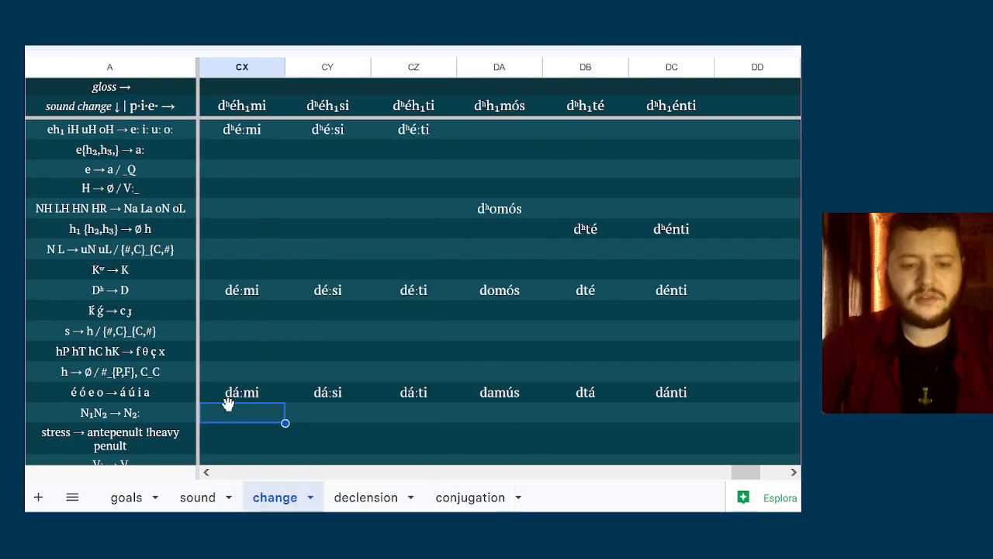
pyautogui.press('Right')
pyautogui.press('Down')
pyautogui.press('Right')
pyautogui.press('Right')
pyautogui.write('d')
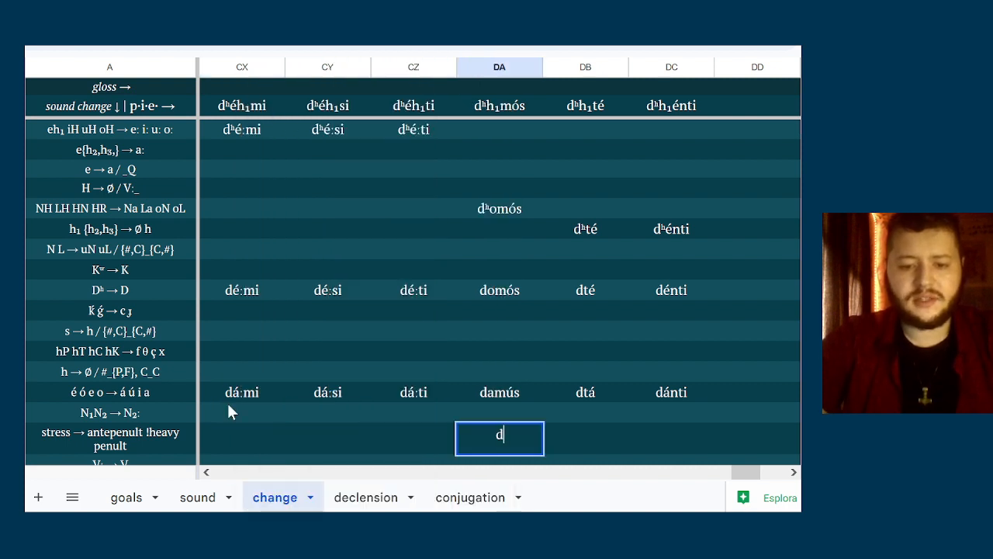
pyautogui.write('ámus')
pyautogui.press('Return')
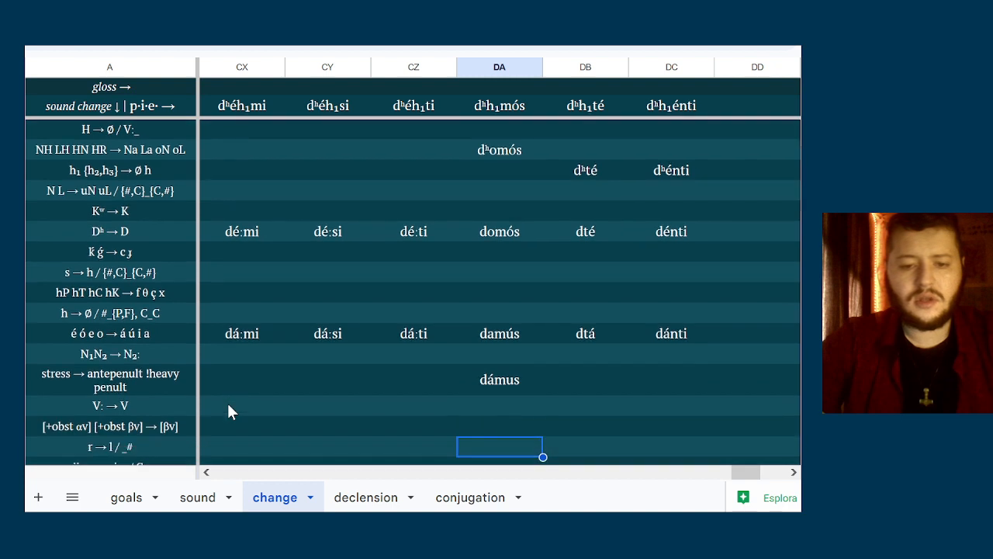
# Enter dami, dasi and dati in columns CX, CY and CZ of the V: → V row
pyautogui.press('Up')
pyautogui.press('Up')
pyautogui.press('Left')
pyautogui.press('Left')
pyautogui.press('Left')
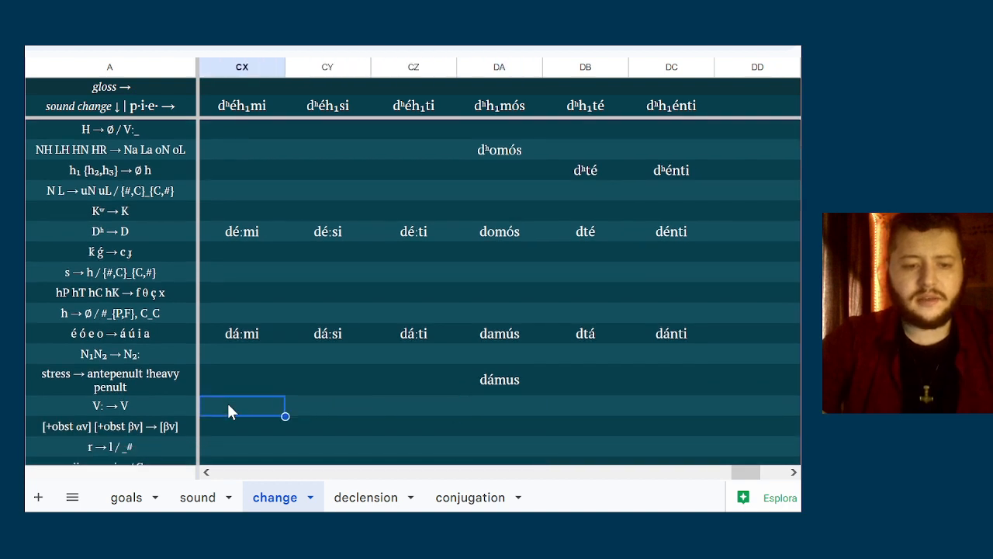
pyautogui.write('dami')
pyautogui.press('Tab')
pyautogui.write('dasi')
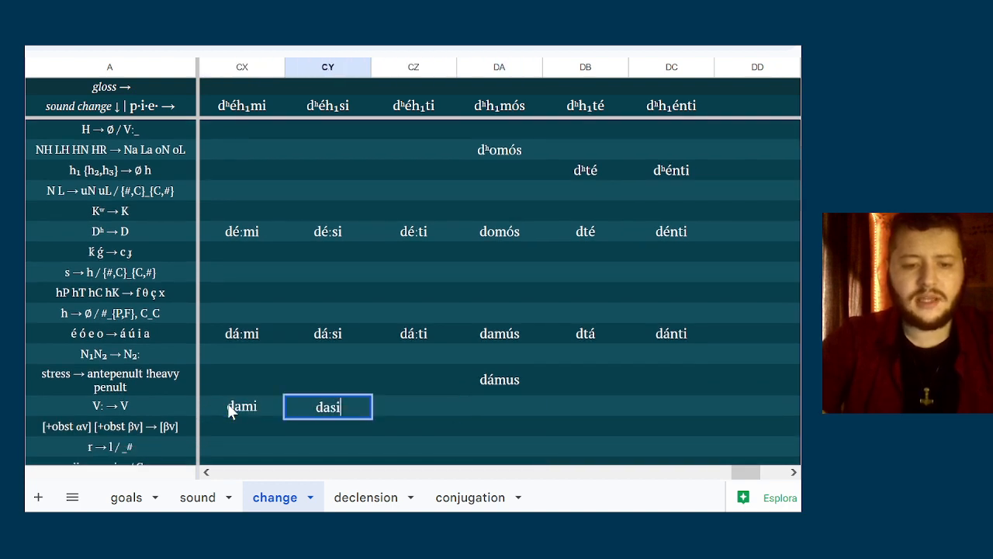
pyautogui.press('Tab')
pyautogui.write('dati')
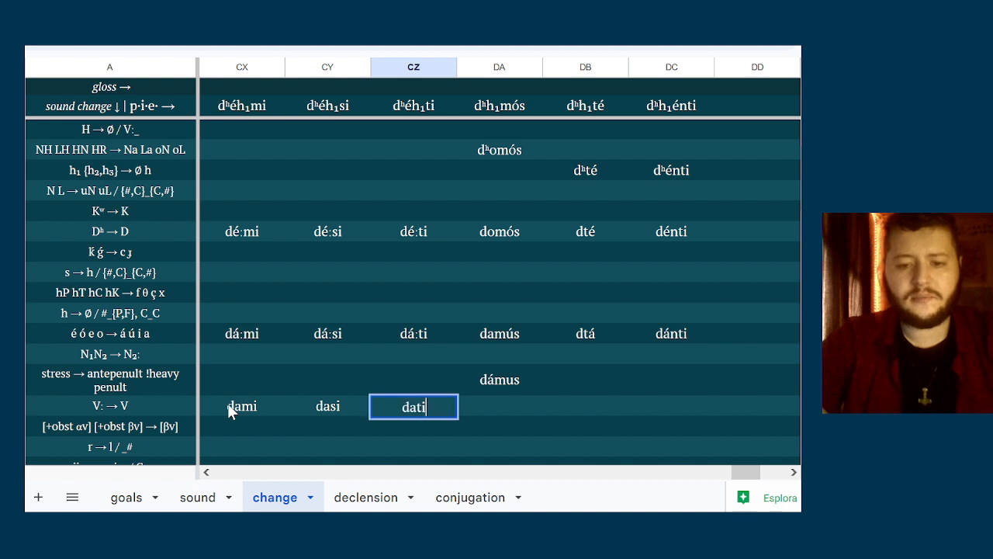
# Enter ttá in column DB of the [+obst αv] [+obst βv] → [βv] row
pyautogui.press('Down')
pyautogui.press('Right')
pyautogui.press('Right')
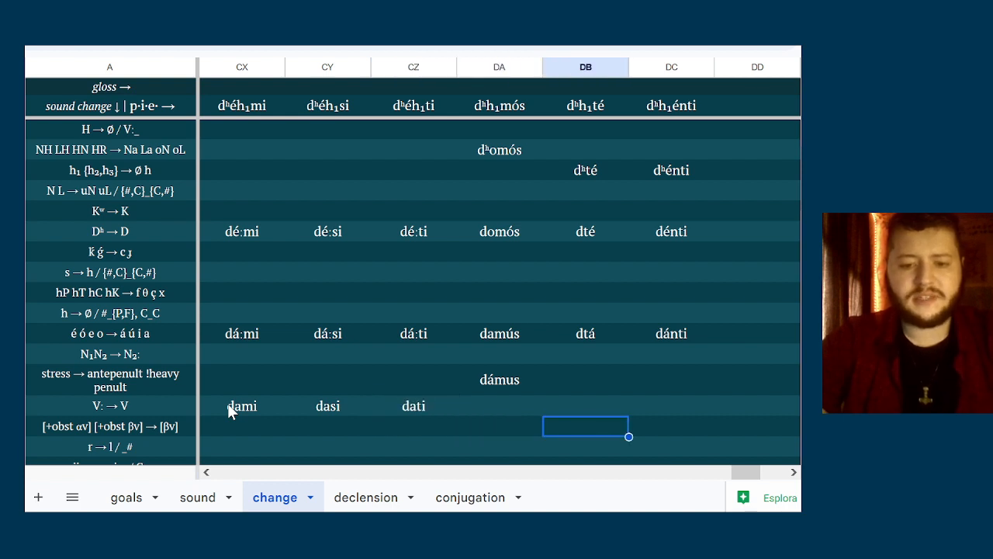
pyautogui.write('ttá')
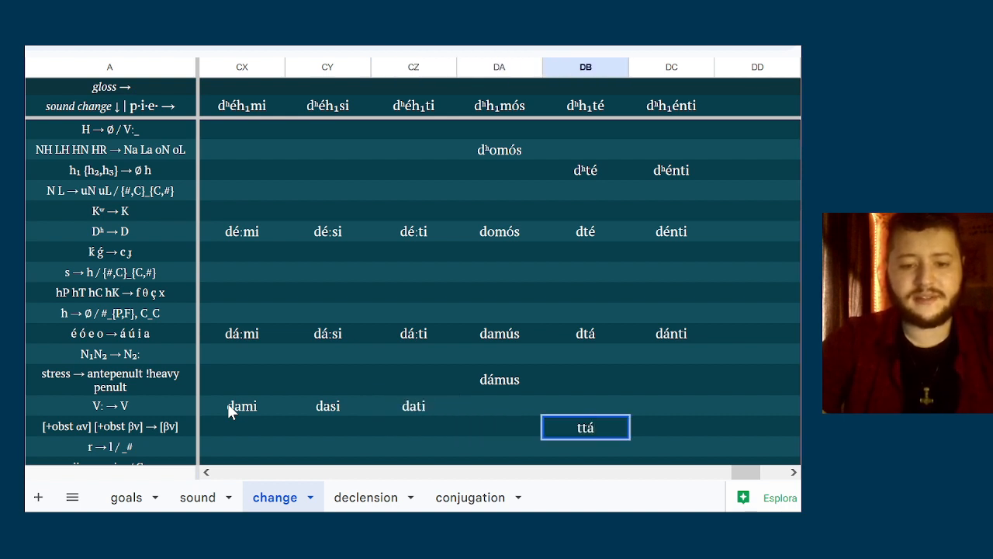
pyautogui.press('Right')
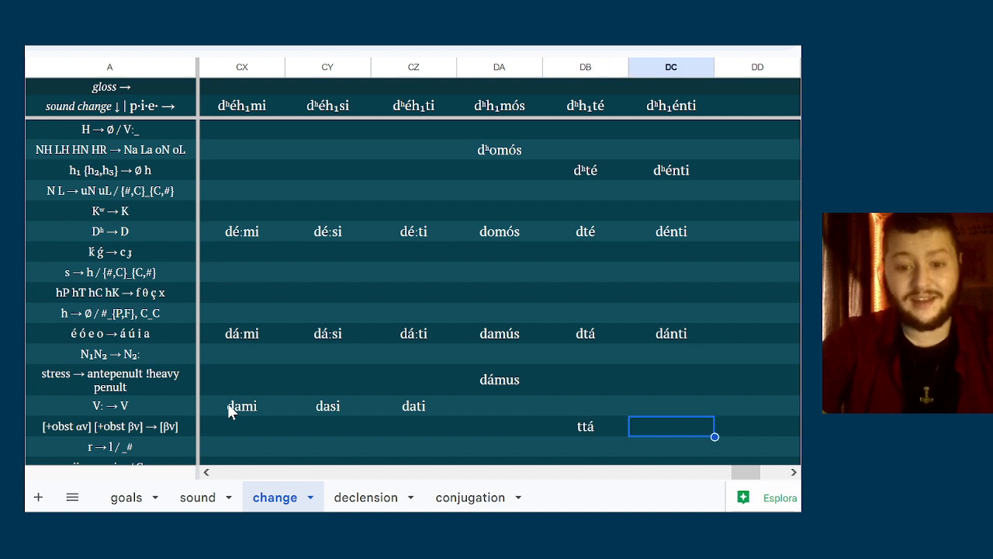
# Examine the sound-change rules from r → l / _# down to cɟç → tʃ dʒ ʃ for changes affecting the dʰeh₁- forms
pyautogui.press('Down')
pyautogui.press('Left')
pyautogui.press('Up')
pyautogui.press('Down')
pyautogui.press('Down')
pyautogui.press('Down')
pyautogui.press('Down')
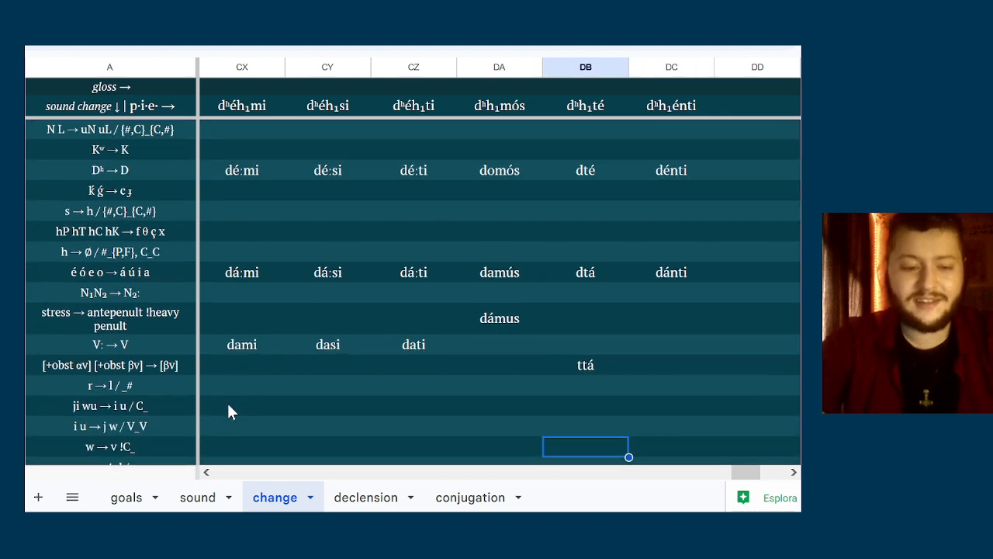
pyautogui.press('Up')
pyautogui.press('Up')
pyautogui.press('Up')
pyautogui.press('Left')
pyautogui.press('Left')
pyautogui.press('Left')
pyautogui.press('Left')
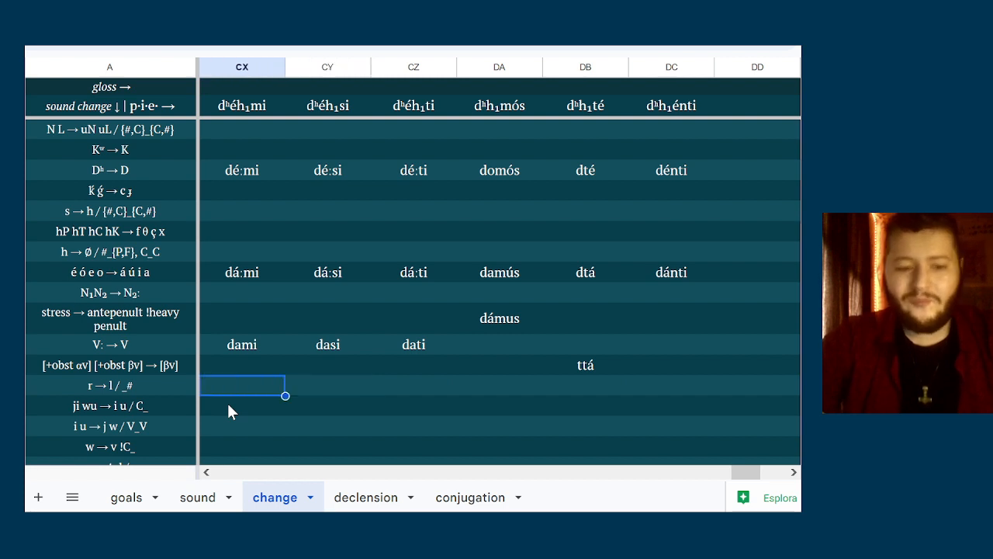
pyautogui.press('Down')
pyautogui.press('Down')
pyautogui.press('Up')
pyautogui.press('Up')
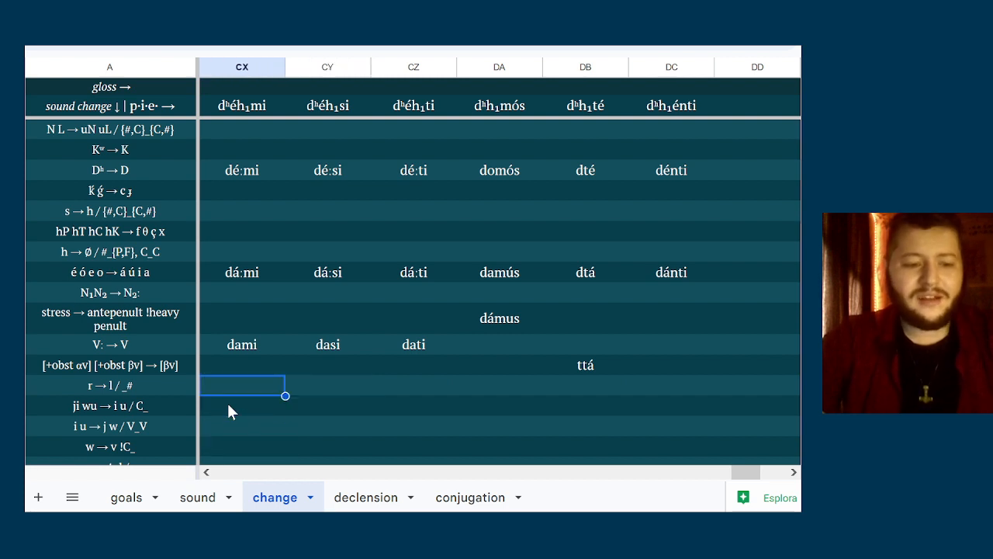
pyautogui.press('Down')
pyautogui.press('Down')
pyautogui.press('Down')
pyautogui.press('Down')
pyautogui.press('Down')
pyautogui.press('Up')
pyautogui.press('Up')
# Enter dazi and dadi in columns CY and CZ of the p t k s → b d g z / {V,R}_{V,R} row
pyautogui.press('Down')
pyautogui.press('Down')
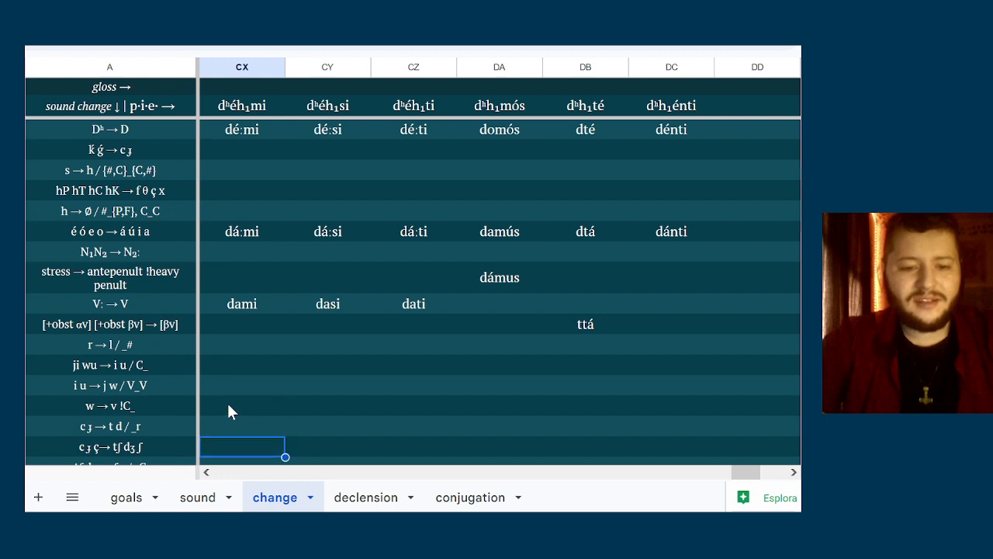
pyautogui.press('Down')
pyautogui.press('Down')
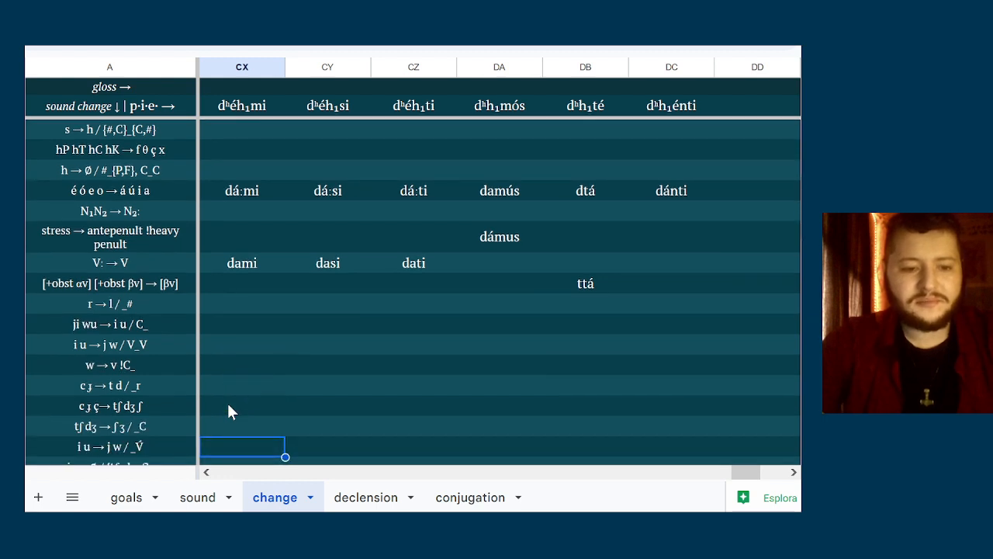
pyautogui.press('Down')
pyautogui.press('Down')
pyautogui.press('Down')
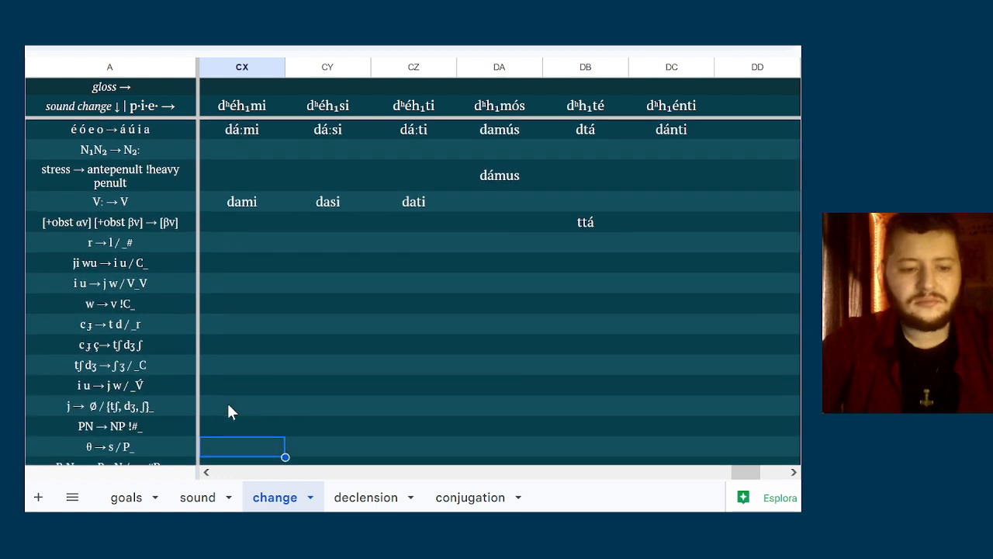
pyautogui.press('Down')
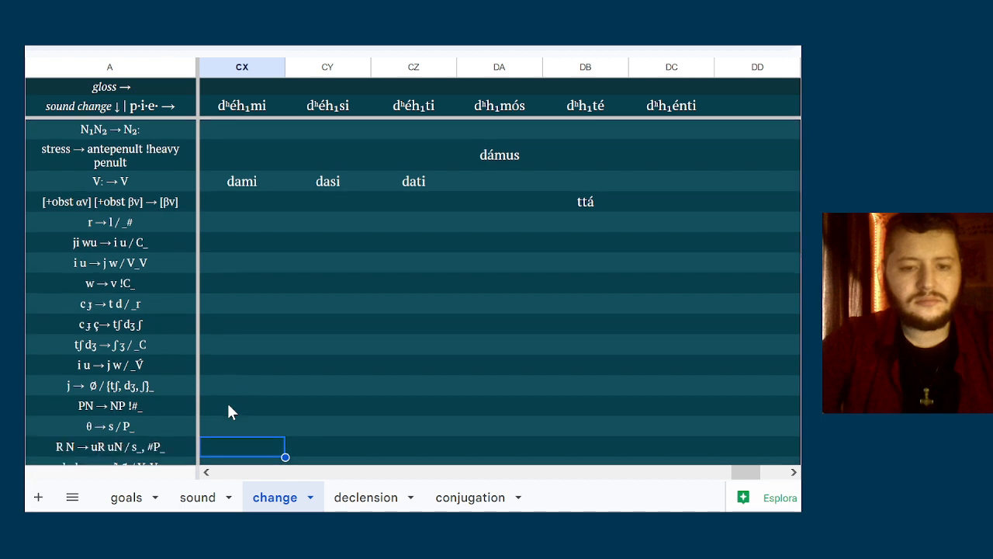
pyautogui.press('Down')
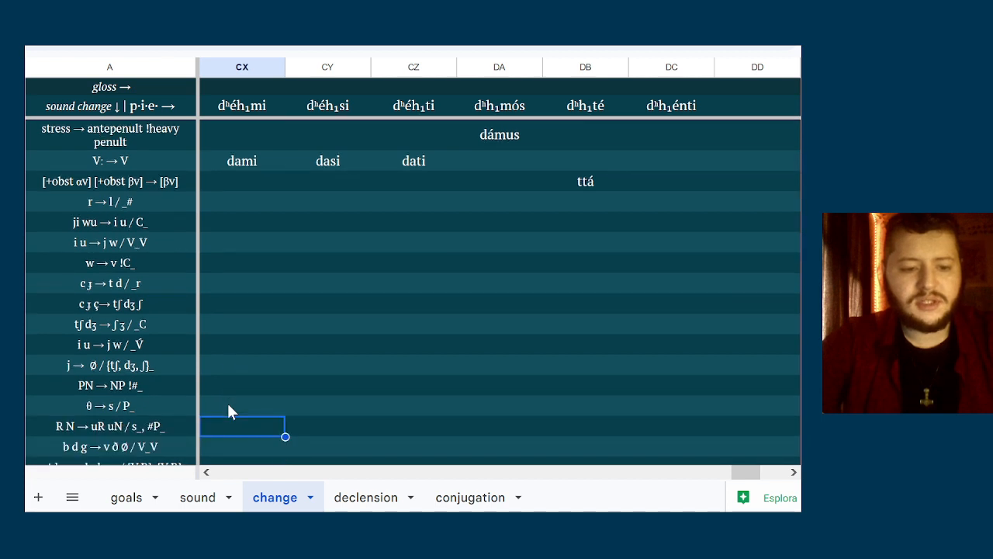
pyautogui.press('Down')
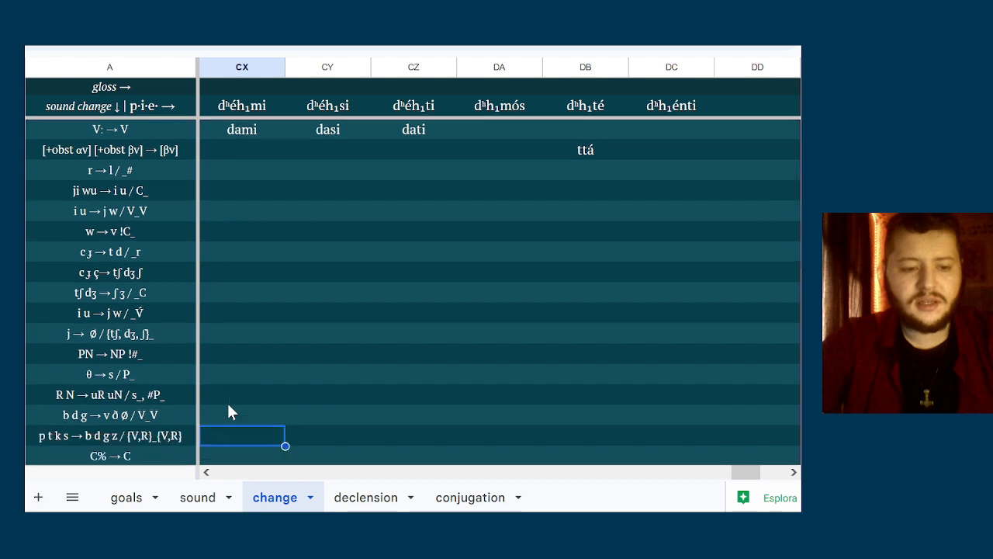
pyautogui.press('Right')
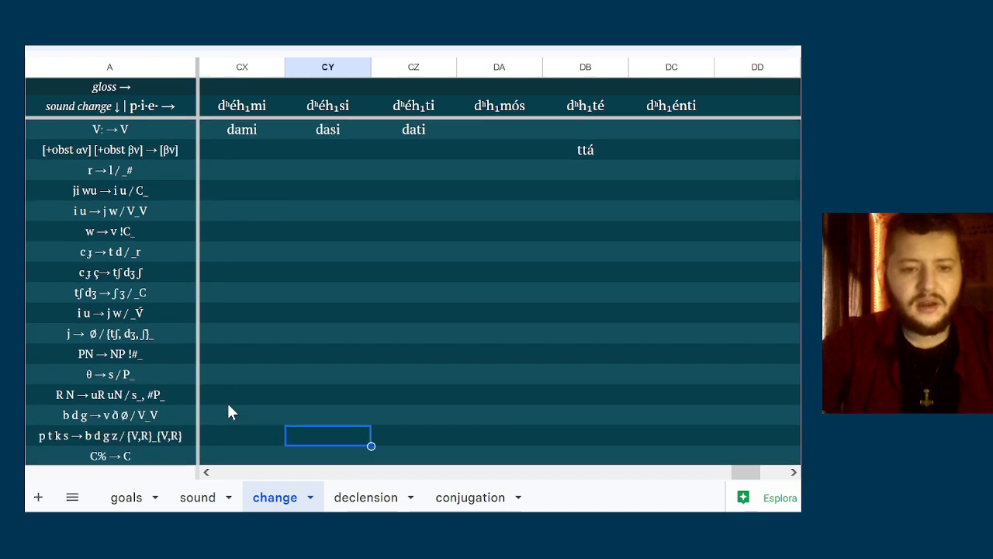
pyautogui.write('dazi')
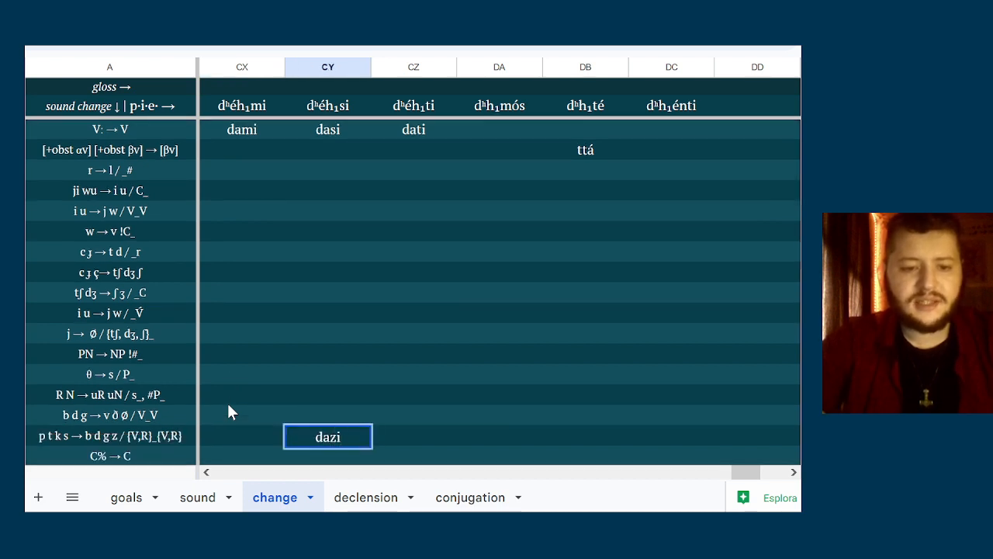
pyautogui.press('Tab')
pyautogui.write('dadi')
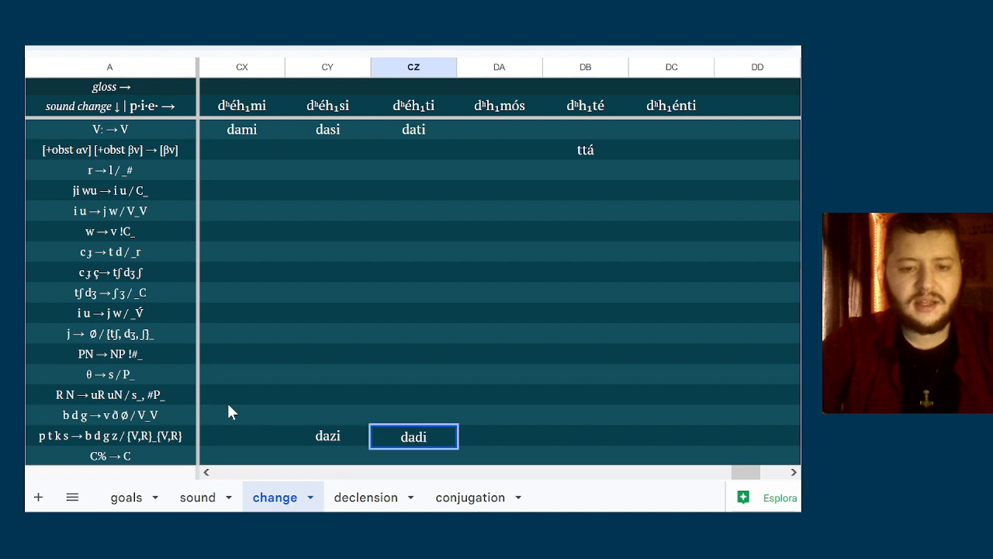
pyautogui.press('Tab')
# Enter ta in column DB of the C% → C row
pyautogui.press('Right')
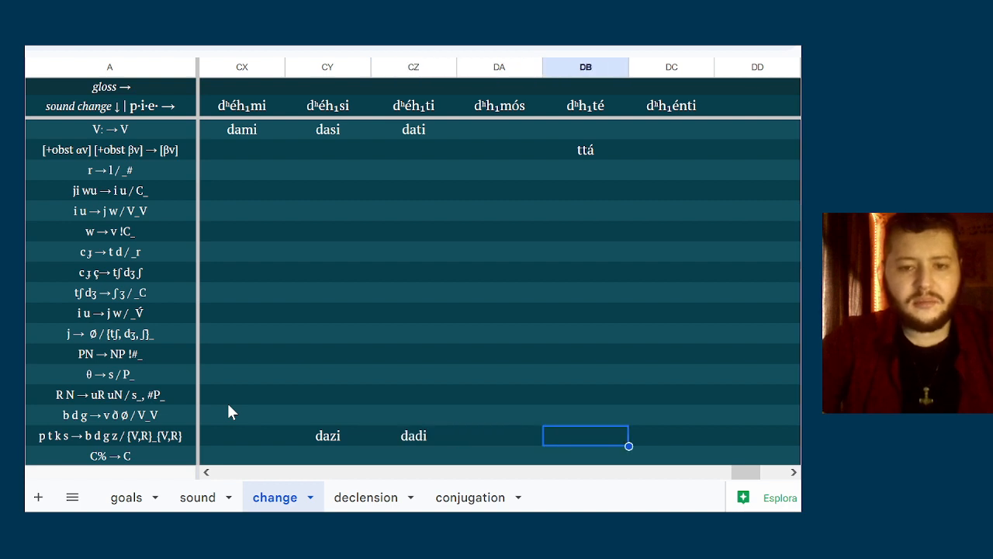
pyautogui.press('Right')
pyautogui.press('Down')
pyautogui.press('Left')
pyautogui.press('Left')
pyautogui.press('Left')
pyautogui.press('Left')
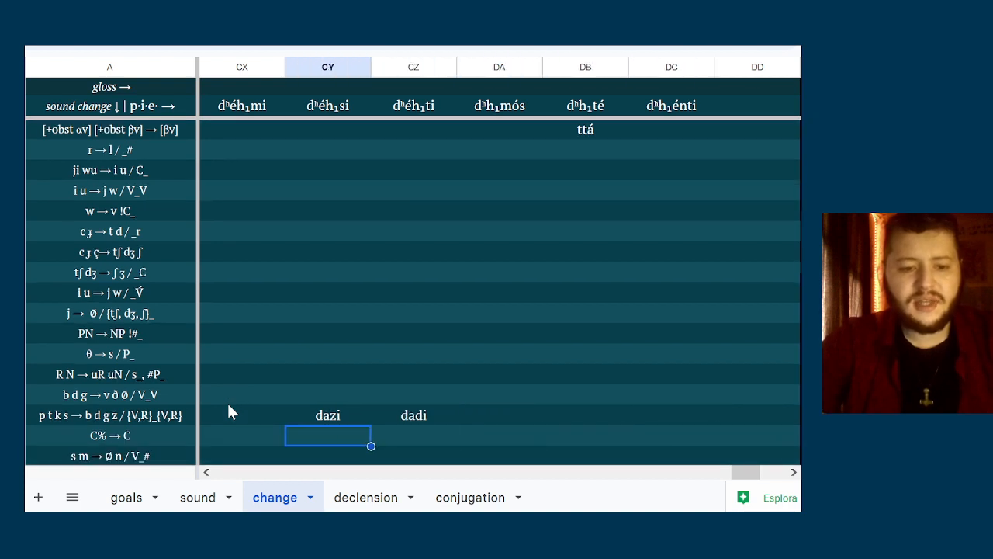
pyautogui.press('Right')
pyautogui.press('Right')
pyautogui.press('Right')
pyautogui.write('ta')
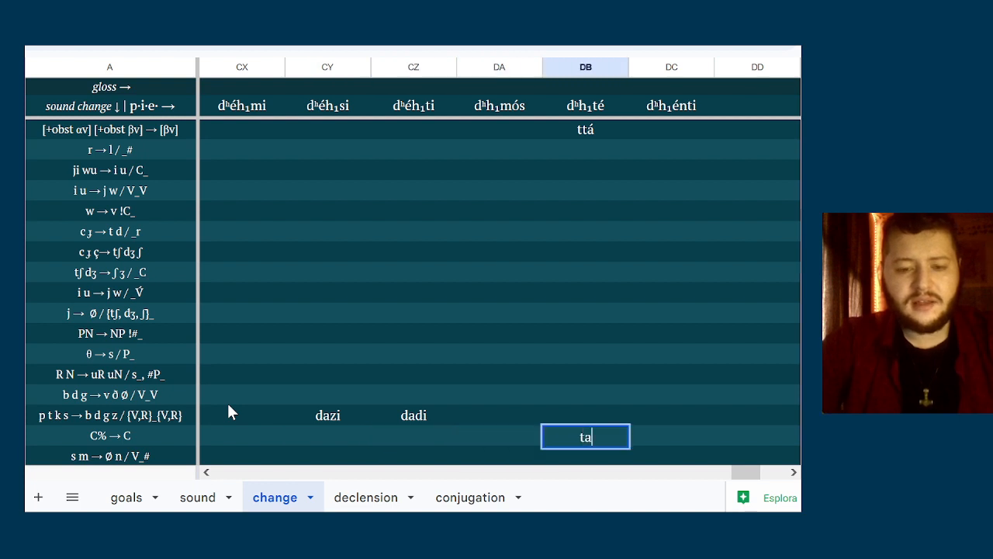
pyautogui.hotkey('ctrl', 'Return')
# Enter damu in column DA of the s m → Ø n / V_# row
pyautogui.press('Left')
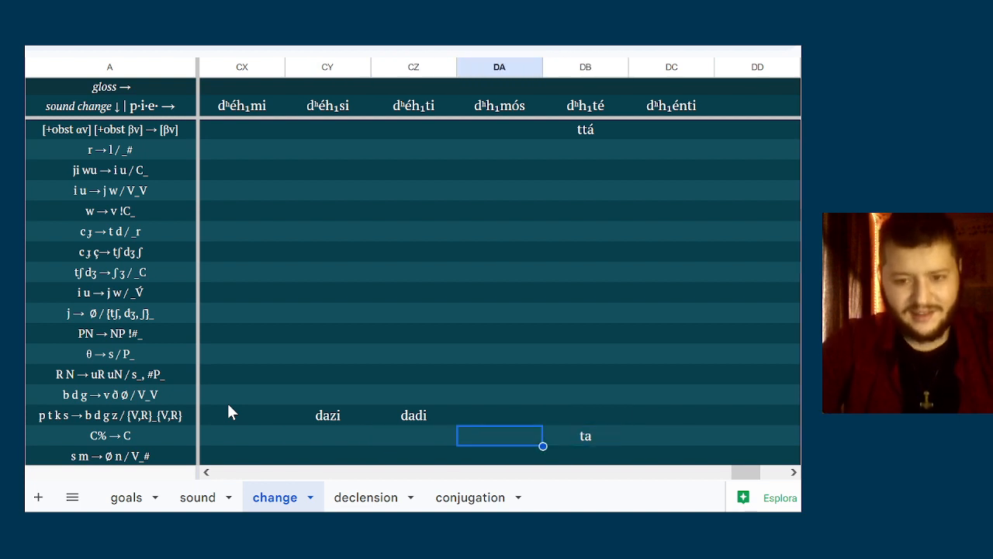
pyautogui.press('Right')
pyautogui.press('Down')
pyautogui.press('Left')
# Enter dami in column CX of the ORTHO row as the spelling of dʰéh₁mi
pyautogui.press('Left')
pyautogui.press('Right')
pyautogui.write('damu')
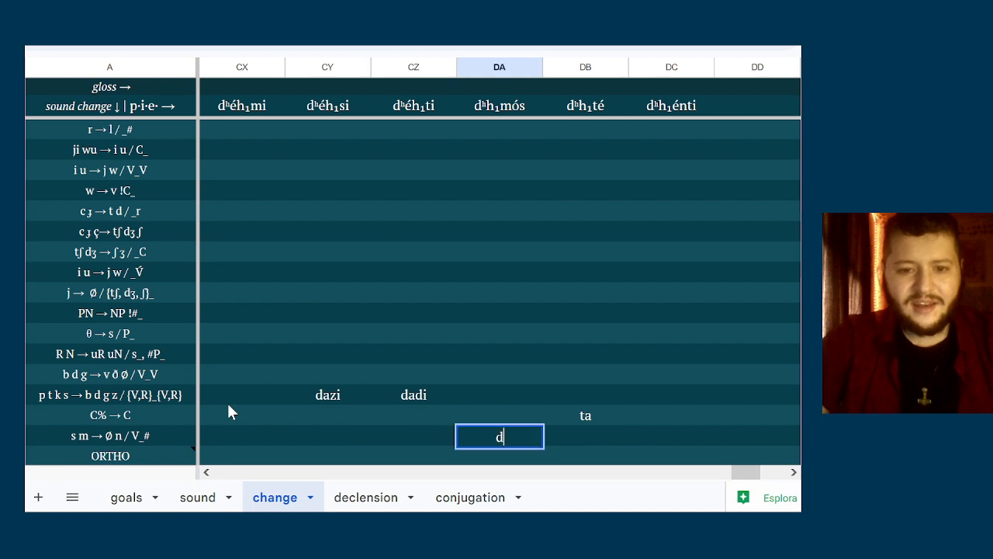
pyautogui.press('Return')
pyautogui.press('Left')
pyautogui.press('Left')
pyautogui.press('Left')
pyautogui.press('Up')
pyautogui.press('Down')
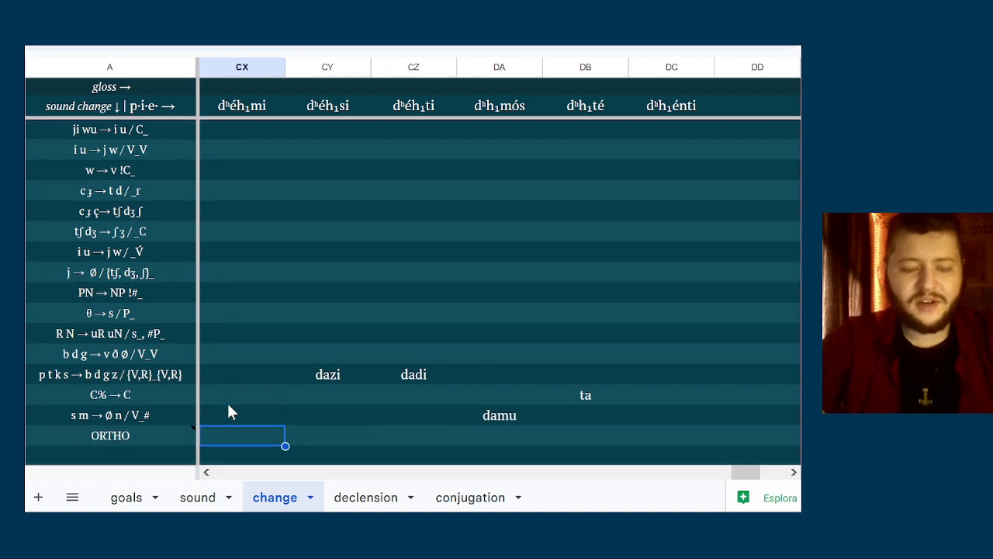
pyautogui.write('dami')
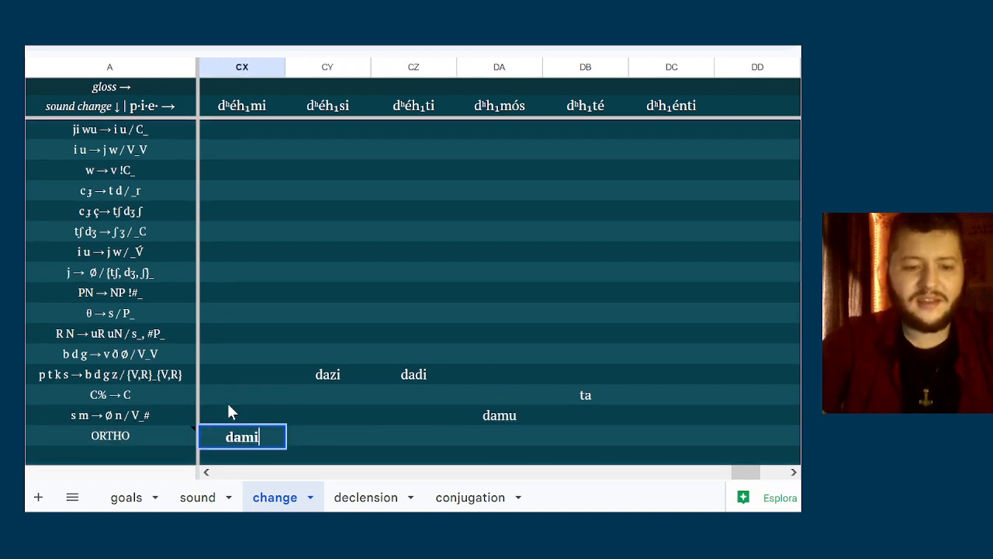
pyautogui.press('Tab')
# Enter dasi, dadi and damu in columns CY, CZ and DA of the ORTHO row
pyautogui.write('dasi')
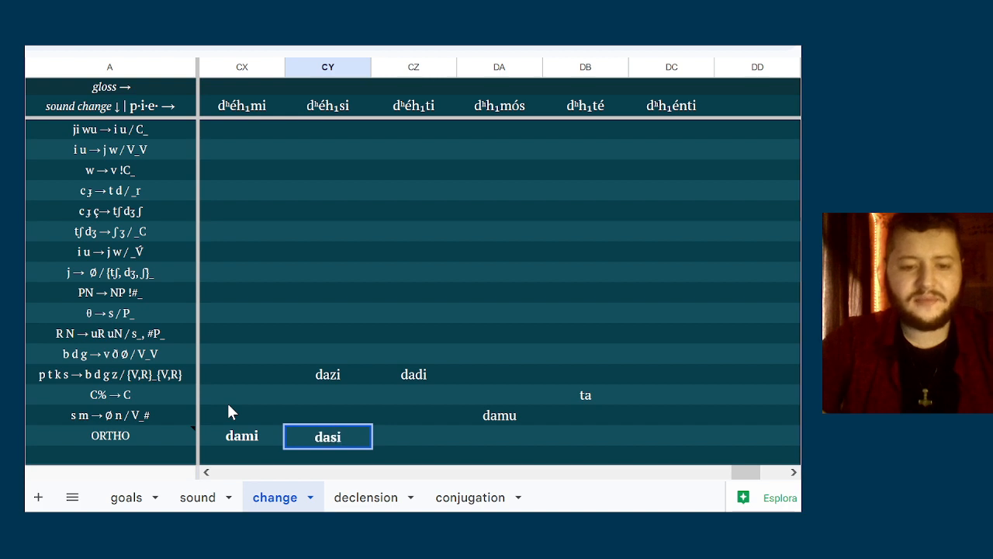
pyautogui.press('Tab')
pyautogui.write('dadi')
pyautogui.press('Tab')
pyautogui.write('damu')
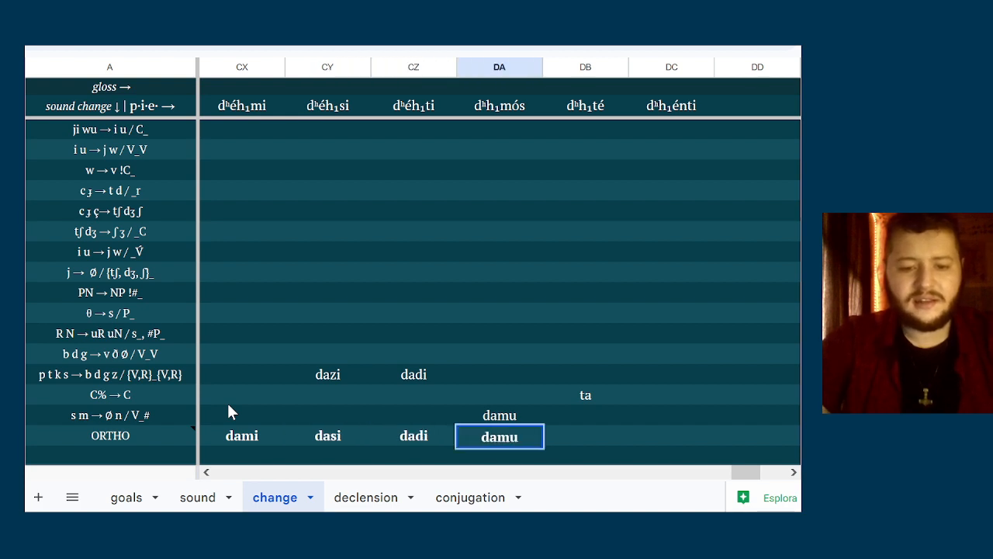
pyautogui.press('Tab')
# Enter ta and danti in columns DB and DC of the ORTHO row
pyautogui.write('ta')
pyautogui.press('Tab')
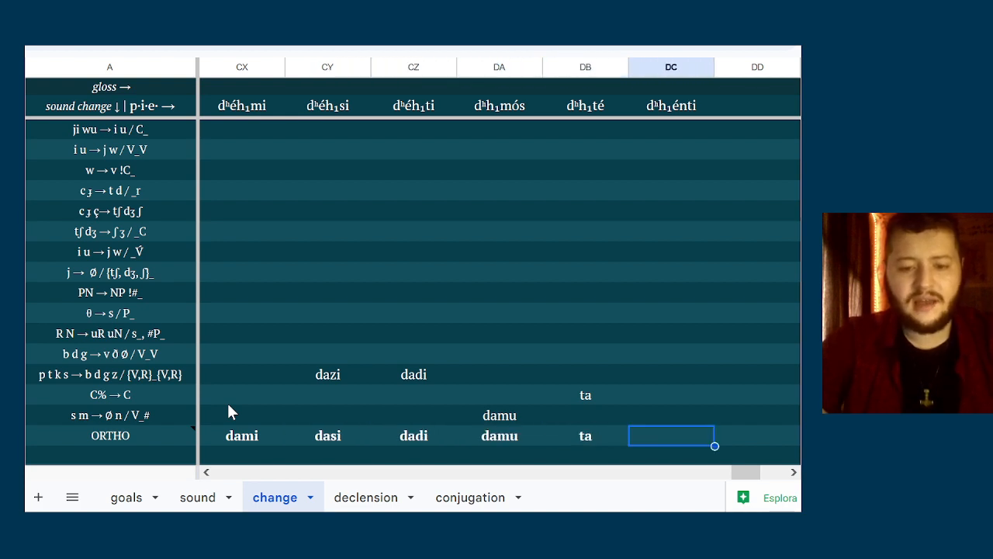
pyautogui.write('danti')
pyautogui.press('Return')
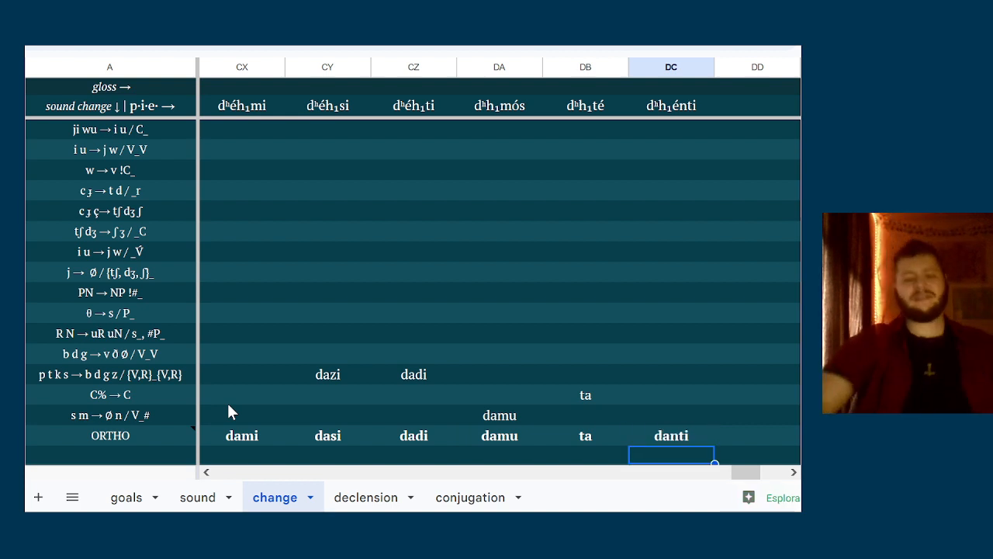
pyautogui.press('Left')
pyautogui.press('Right')
pyautogui.press('Down')
pyautogui.press('Down')
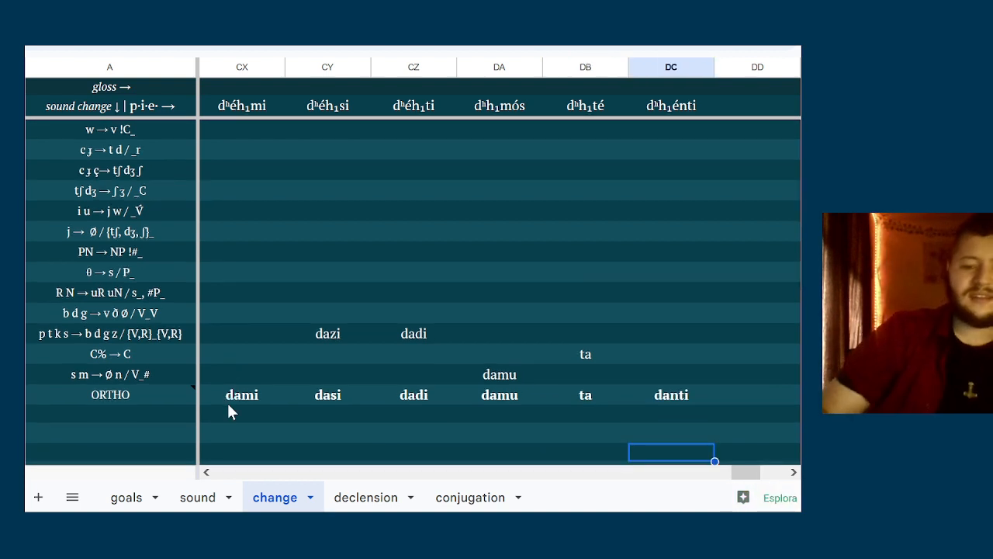
pyautogui.press('Up')
pyautogui.press('Up')
pyautogui.press('Up')
pyautogui.press('Up')
pyautogui.press('Down')
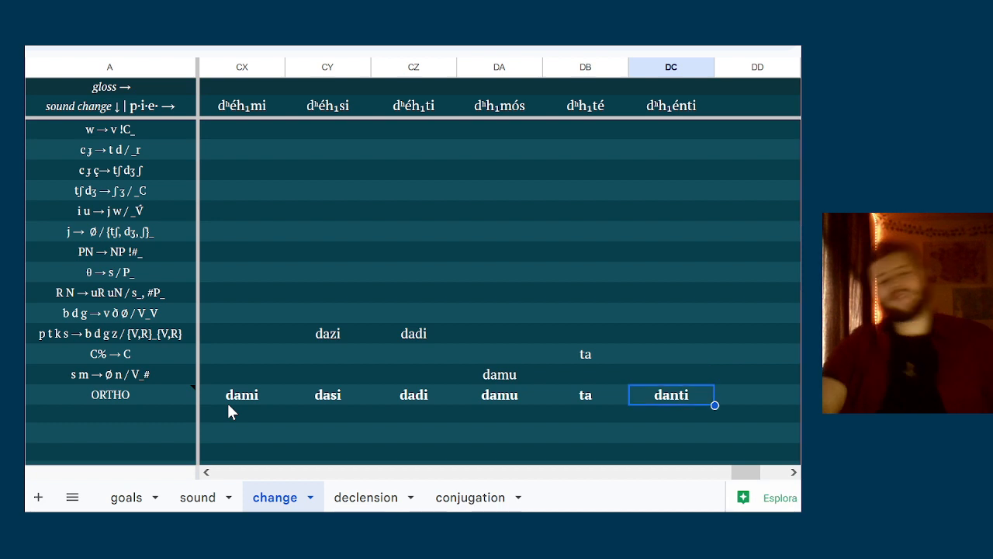
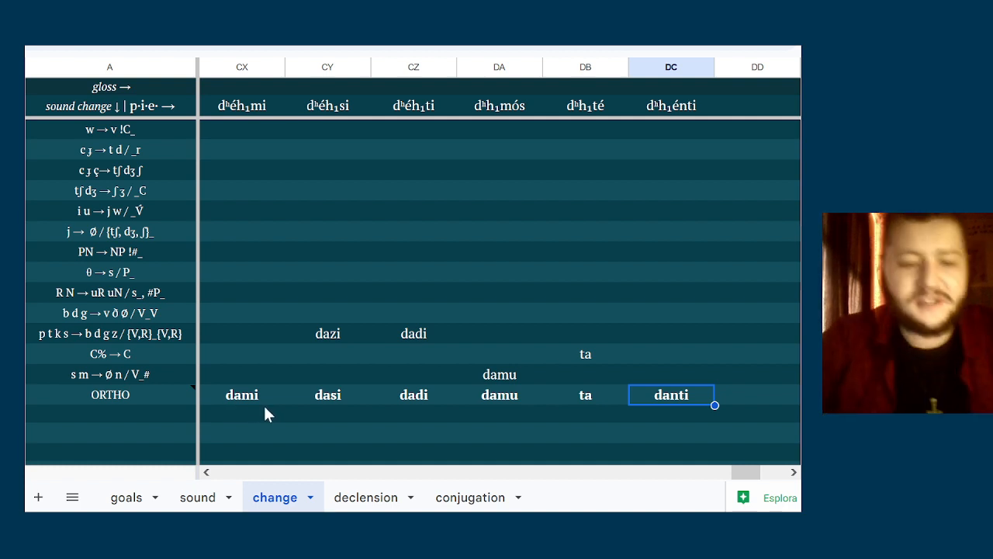
# Enter the proto-form h₂ánh₁mi in the p·i·e· row of column DD, right after dʰh₁énti
pyautogui.click(263, 407)
pyautogui.press('Right')
pyautogui.press('Right')
pyautogui.press('Right')
pyautogui.press('Right')
pyautogui.press('Right')
pyautogui.press('Right')
pyautogui.press('Right')
pyautogui.press('Right')
pyautogui.press('Right')
pyautogui.press('Right')
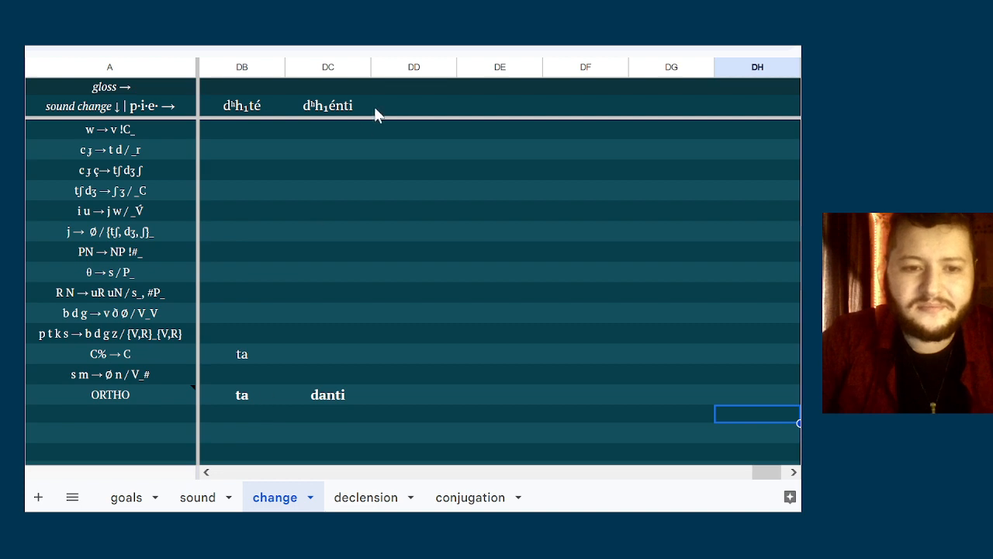
pyautogui.click(393, 106)
pyautogui.press('Right')
pyautogui.press('Right')
pyautogui.press('Right')
pyautogui.press('Right')
pyautogui.press('Right')
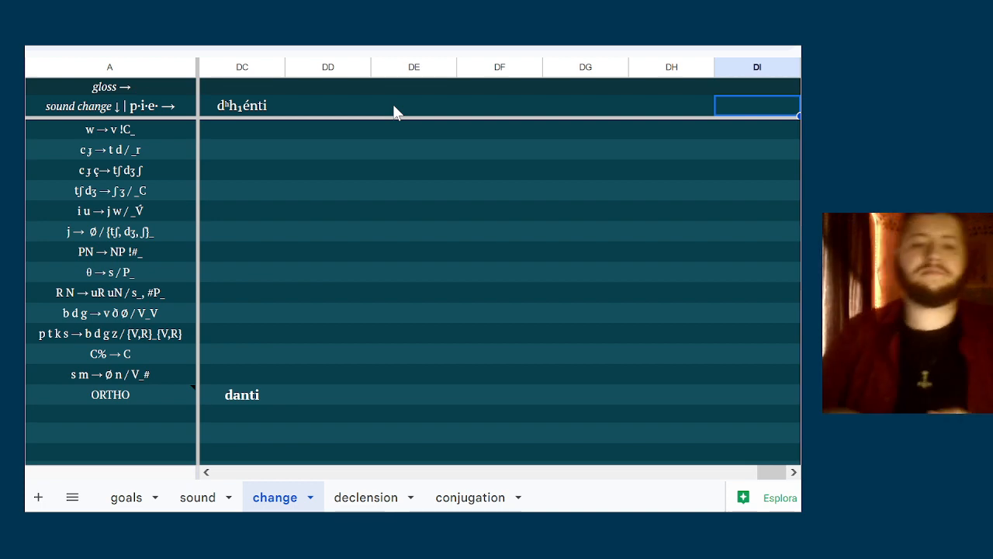
pyautogui.press('Left')
pyautogui.press('Left')
pyautogui.press('Left')
pyautogui.press('Left')
pyautogui.press('Left')
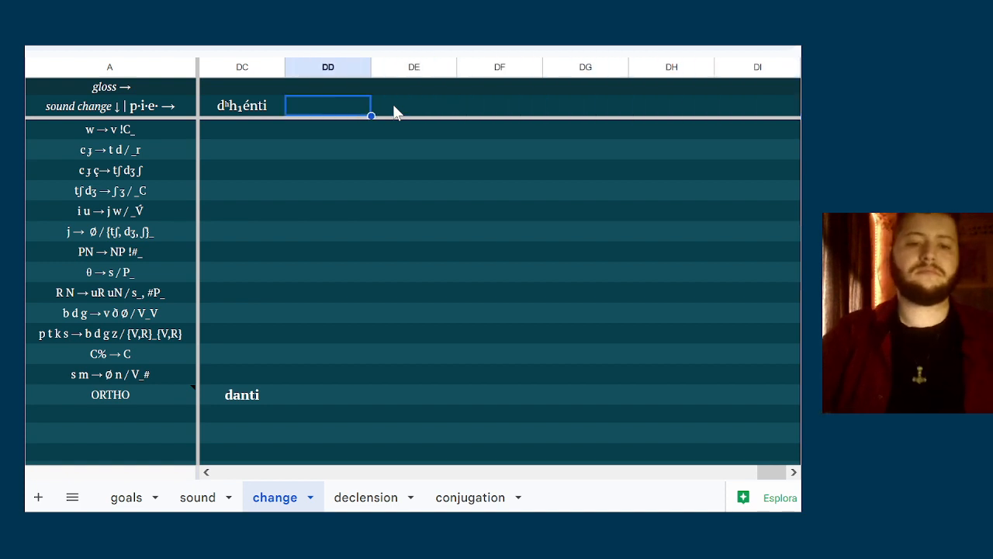
pyautogui.write('h₂')
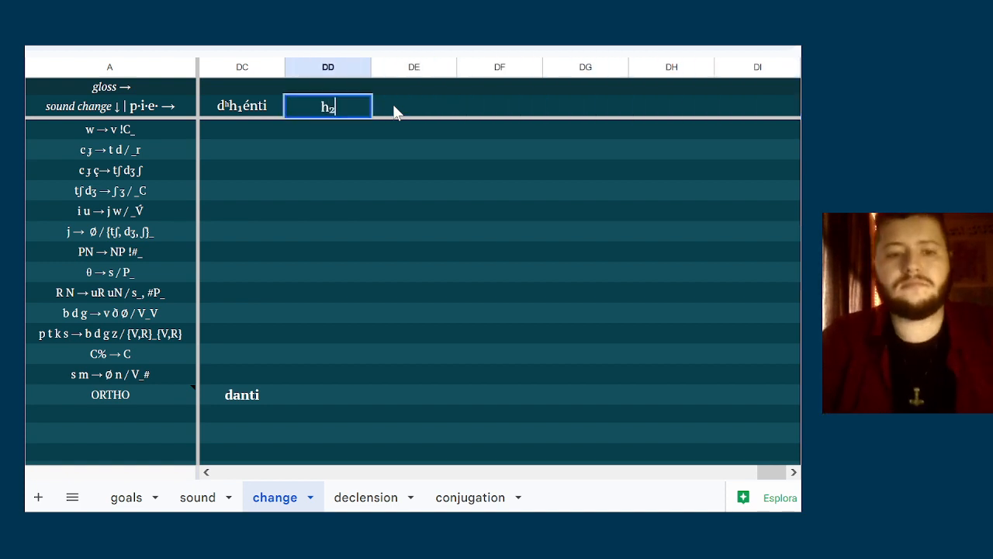
pyautogui.write('ánh')
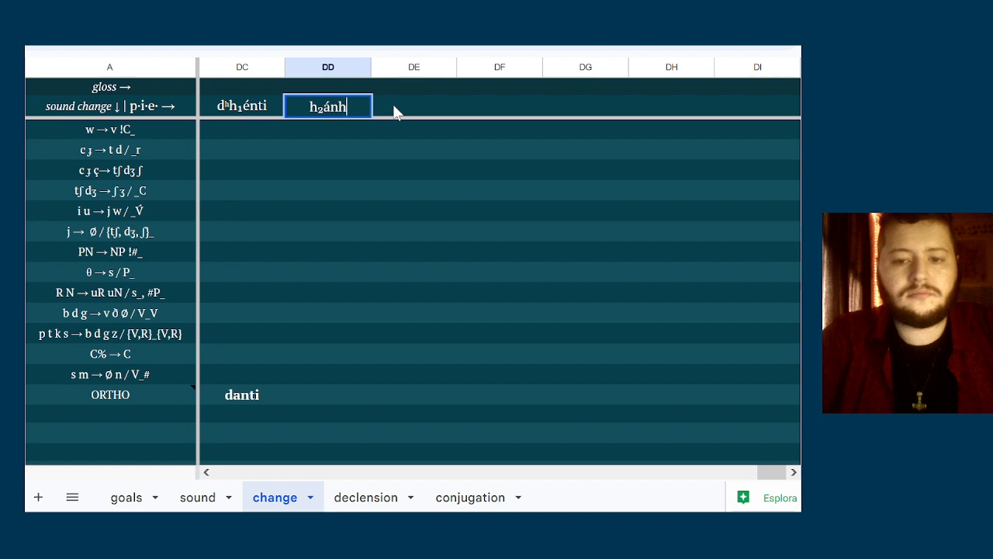
pyautogui.write('₁mi')
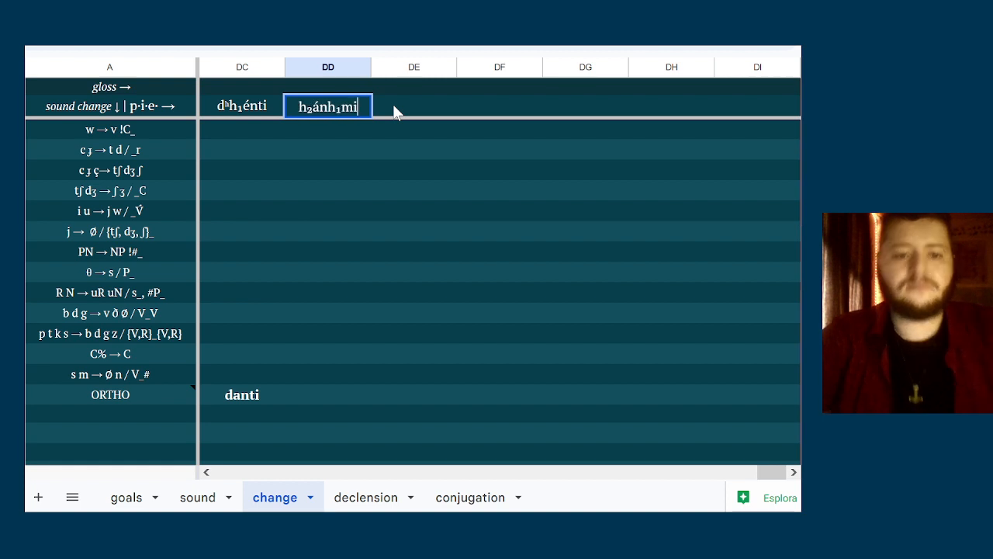
# Correct the first vowel of the form in DD to é and copy its stem h₂énh₁
pyautogui.click(321, 103)
pyautogui.press('BackSpace')
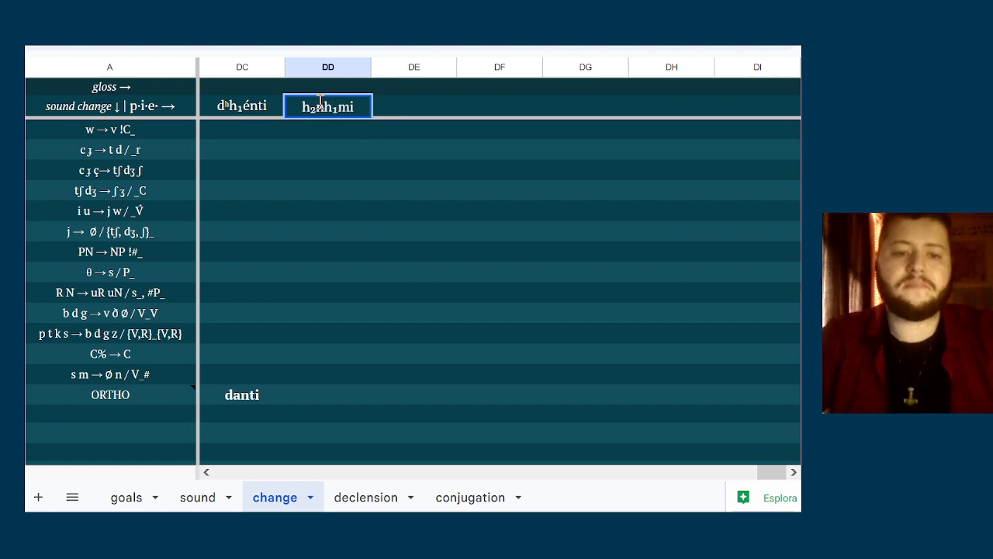
pyautogui.write('é')
pyautogui.click(301, 103)
pyautogui.hotkey('shift', 'Right')
pyautogui.hotkey('shift', 'Right')
pyautogui.hotkey('shift', 'Right')
pyautogui.hotkey('shift', 'Right')
pyautogui.hotkey('shift', 'Right')
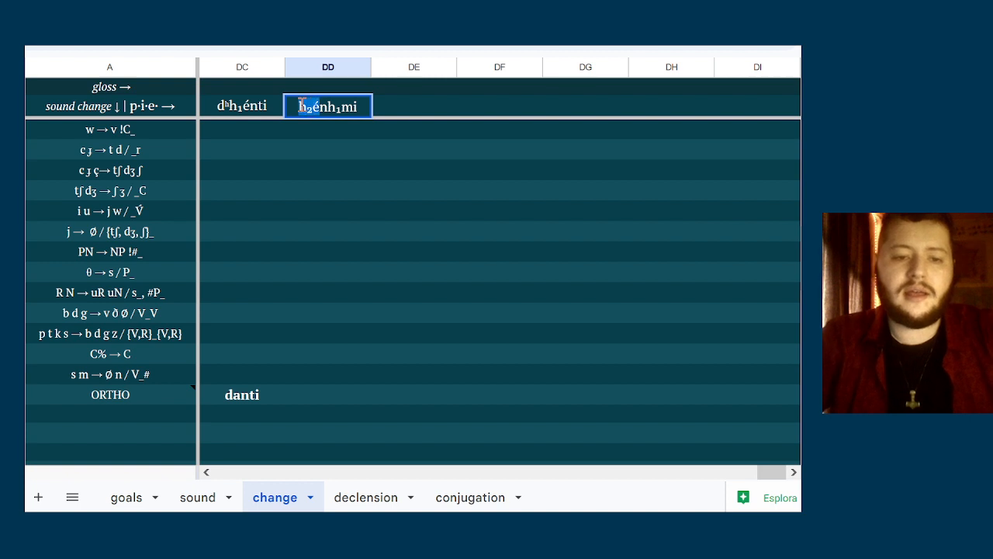
pyautogui.hotkey('shift', 'Right')
pyautogui.hotkey('ctrl', 'c')
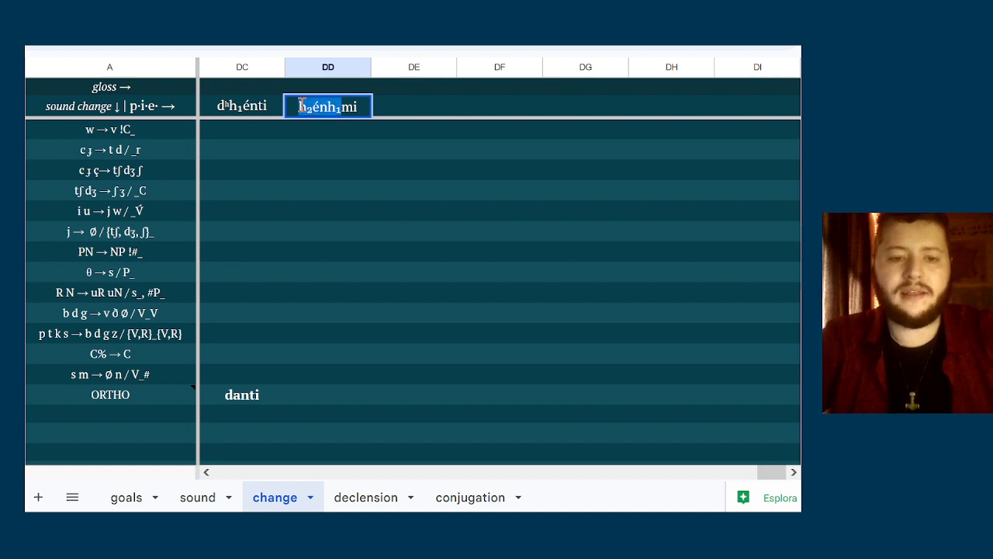
# Add the forms h₂énh₁si and h₂énh₁ti in columns DE and DF, reusing the copied stem
pyautogui.click(413, 104)
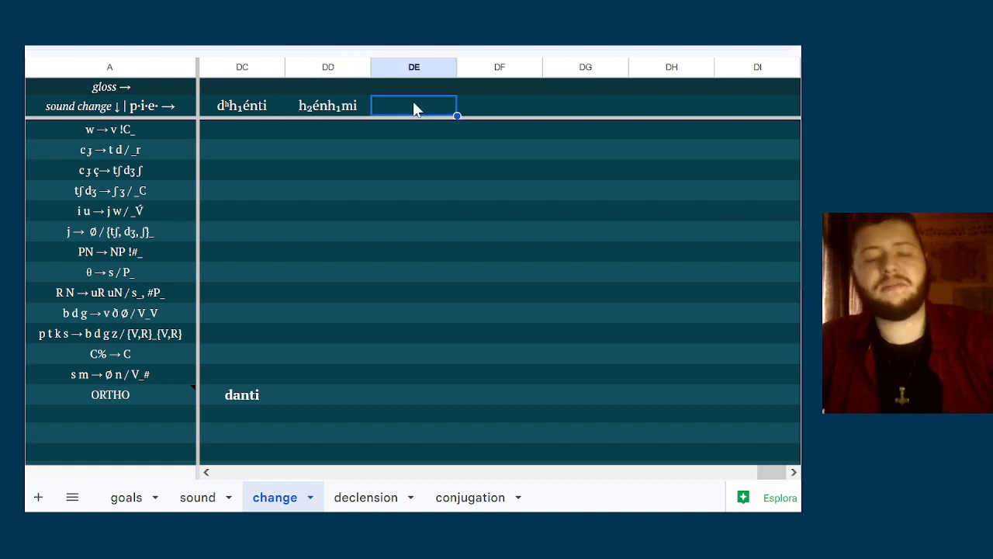
pyautogui.doubleClick(413, 105)
pyautogui.hotkey('ctrl', 'v')
pyautogui.write('si')
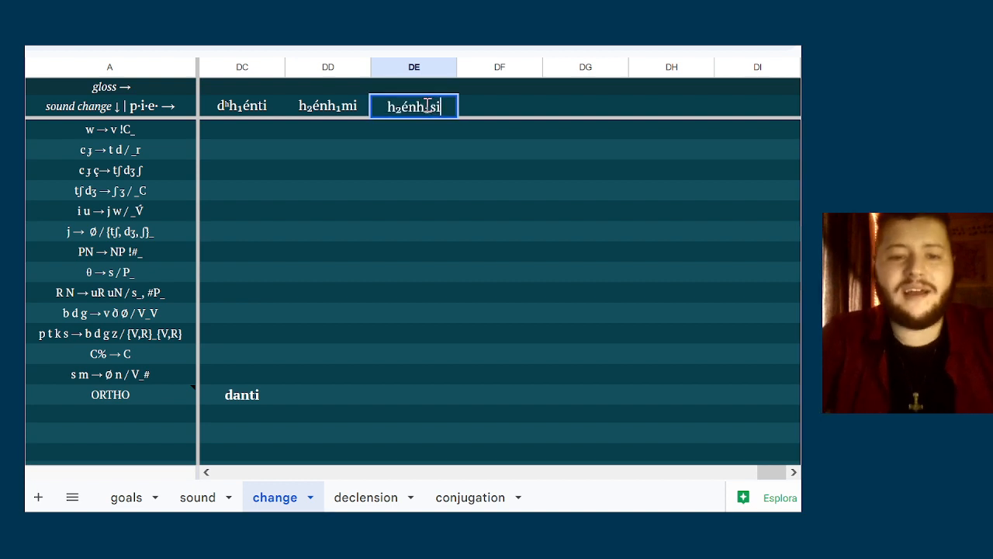
pyautogui.doubleClick(475, 104)
pyautogui.hotkey('ctrl', 'v')
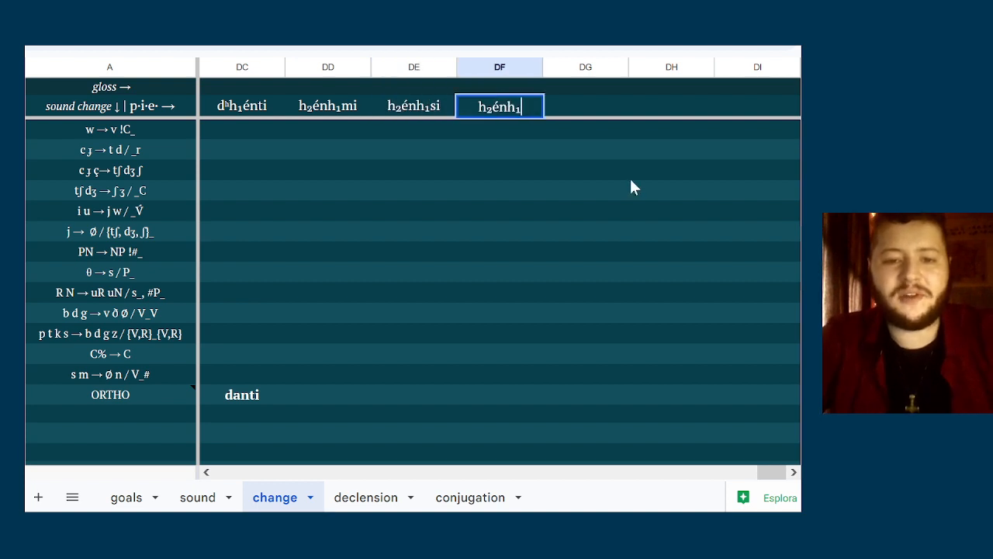
pyautogui.write('ti')
# Enter h₂nh₁mós in column DG from the copied stem, removing the stem vowel é
pyautogui.click(603, 102)
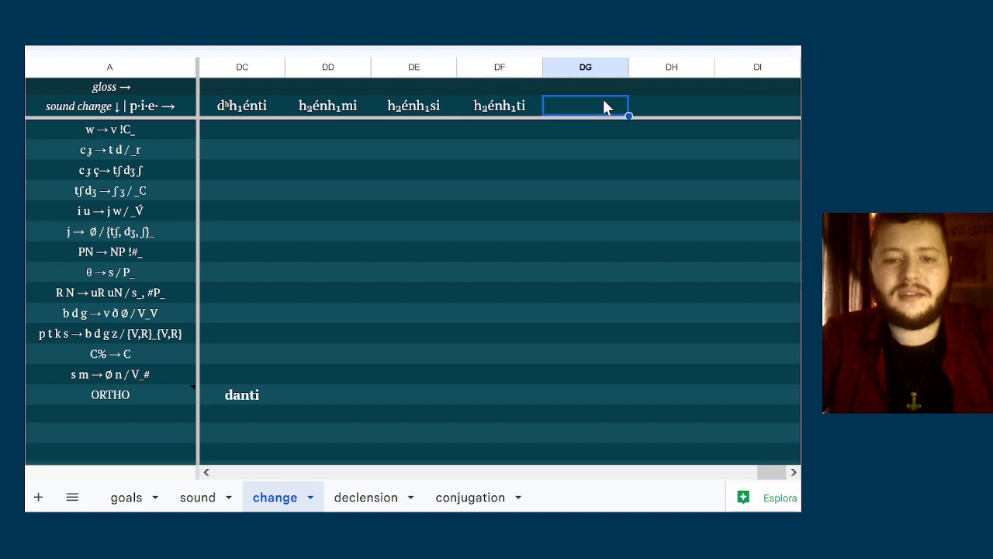
pyautogui.doubleClick(603, 105)
pyautogui.hotkey('ctrl', 'v')
pyautogui.press('Left')
pyautogui.press('Left')
pyautogui.press('Left')
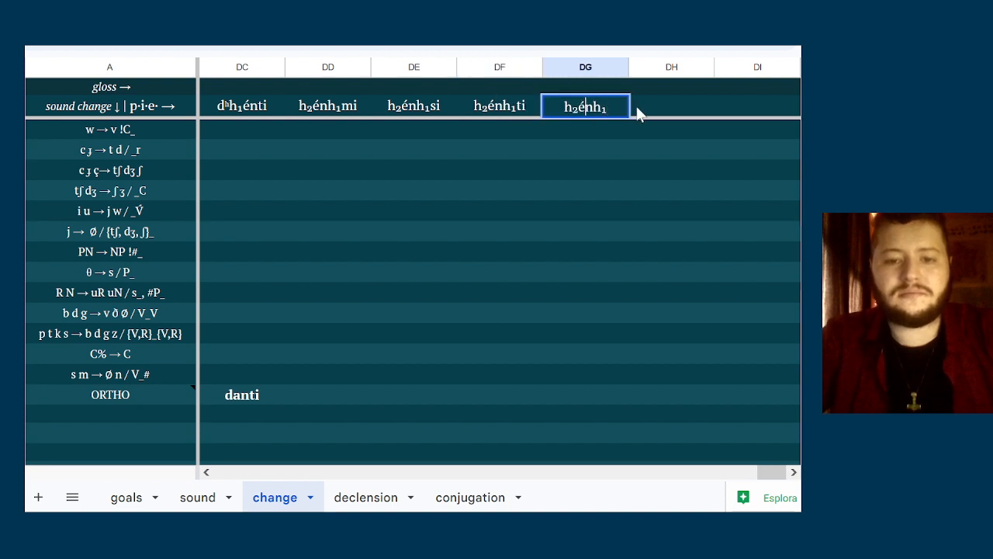
pyautogui.press('BackSpace')
pyautogui.write('mós')
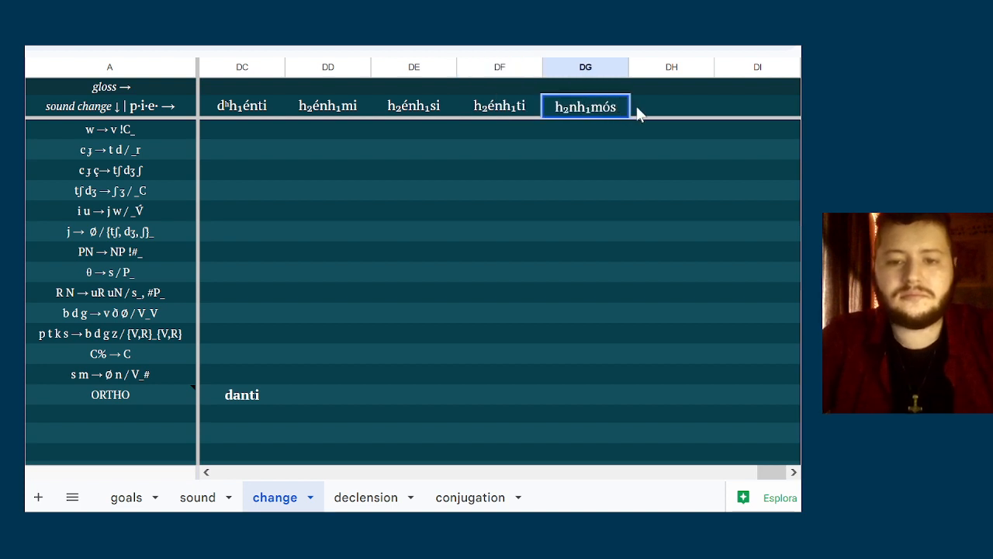
pyautogui.press('Tab')
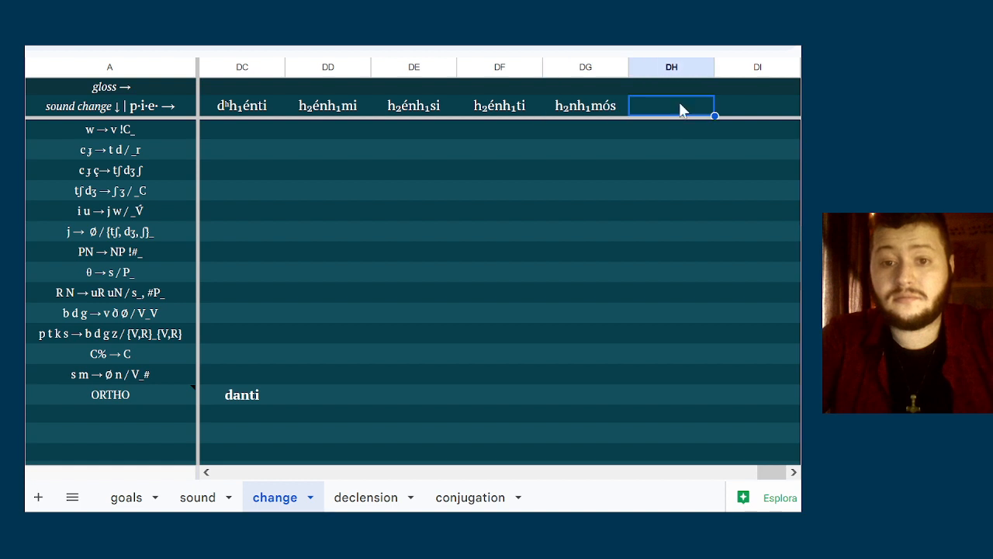
# Enter h₂nh₁té in column DH from the copied stem without its vowel é
pyautogui.doubleClick(679, 104)
pyautogui.hotkey('ctrl', 'v')
pyautogui.press('Left')
pyautogui.press('Left')
pyautogui.press('Left')
pyautogui.press('BackSpace')
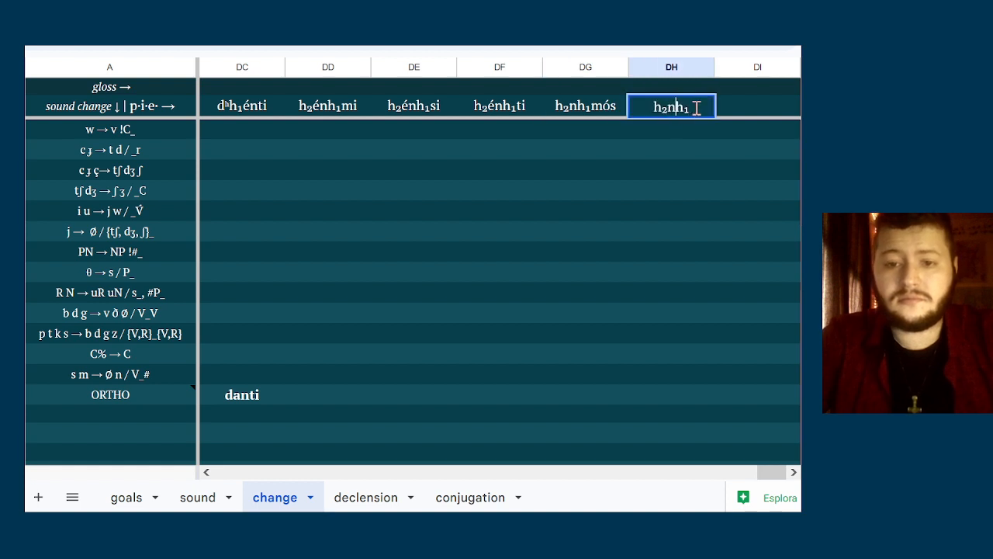
pyautogui.press('Right')
pyautogui.press('Right')
pyautogui.press('Right')
pyautogui.write("t'e")
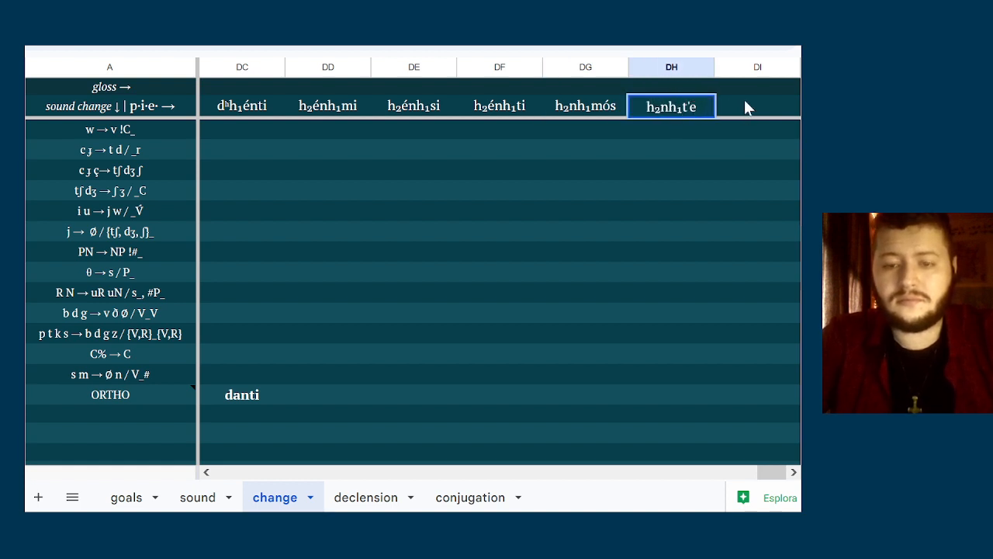
pyautogui.press('BackSpace')
pyautogui.press('BackSpace')
pyautogui.write('é')
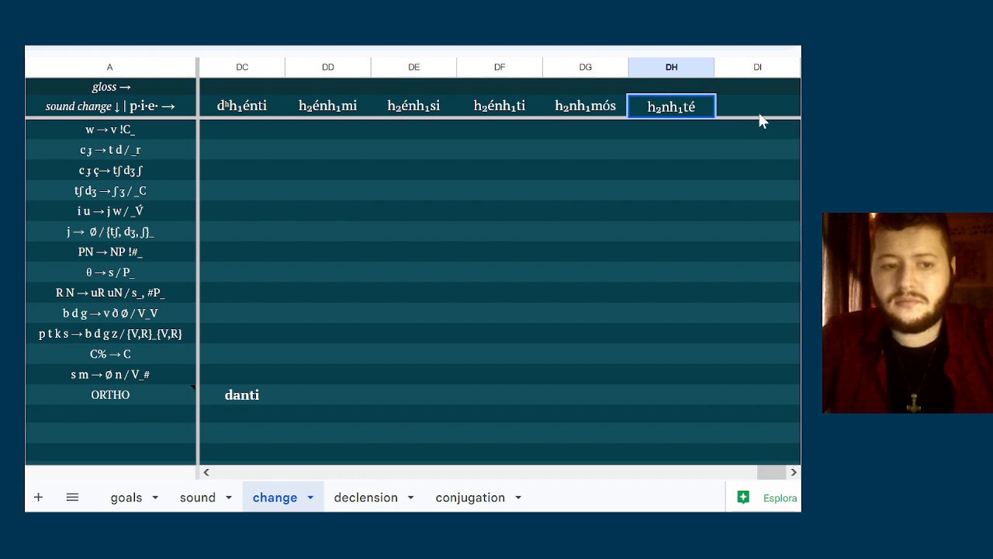
# Enter h₂nh₁énti in column DI from the copied stem without its first é
pyautogui.click(758, 109)
pyautogui.hotkey('ctrl', 'v')
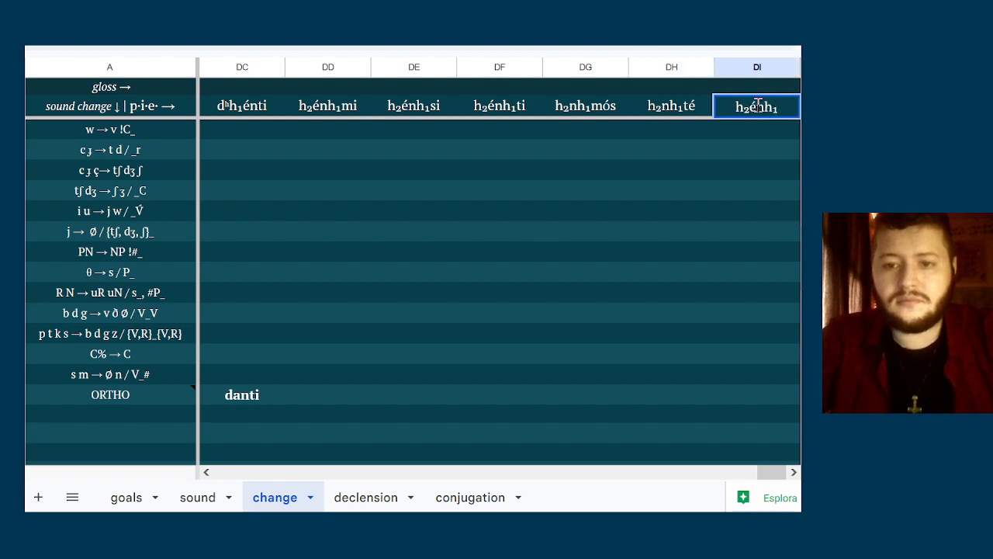
pyautogui.press('BackSpace')
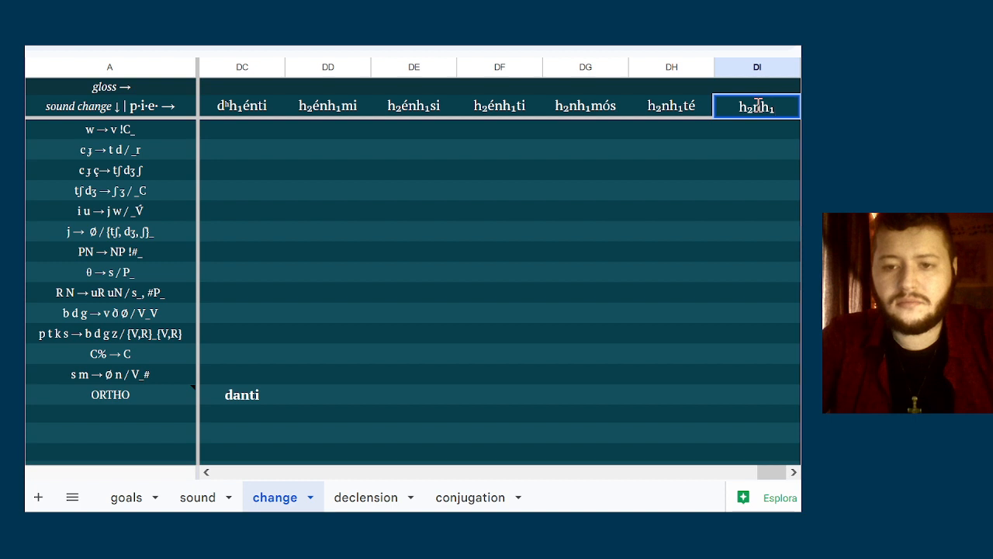
pyautogui.write('ént')
pyautogui.click(740, 130)
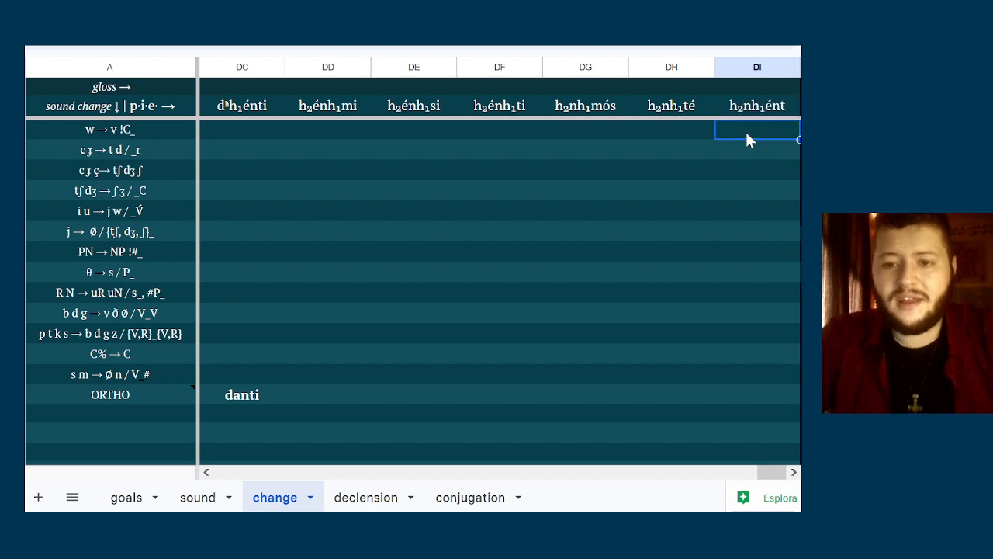
pyautogui.doubleClick(784, 113)
pyautogui.write('i')
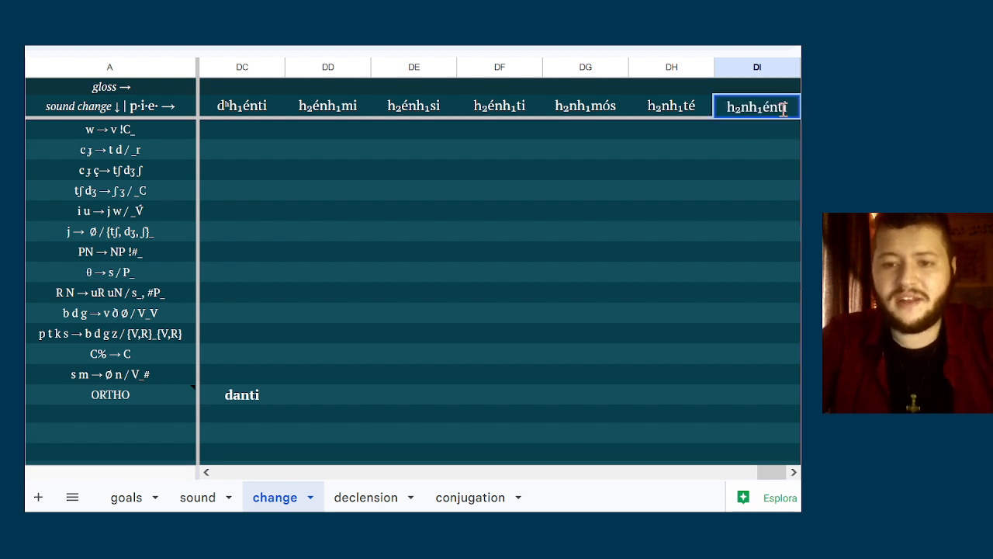
pyautogui.click(725, 140)
pyautogui.scroll(5, 726, 155)
pyautogui.click(536, 170)
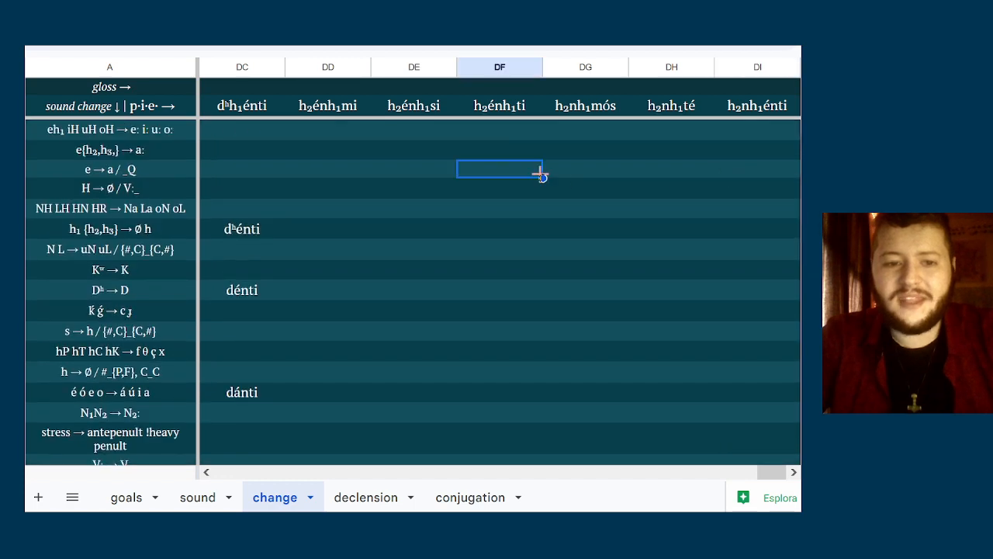
pyautogui.click(400, 155)
pyautogui.press('Up')
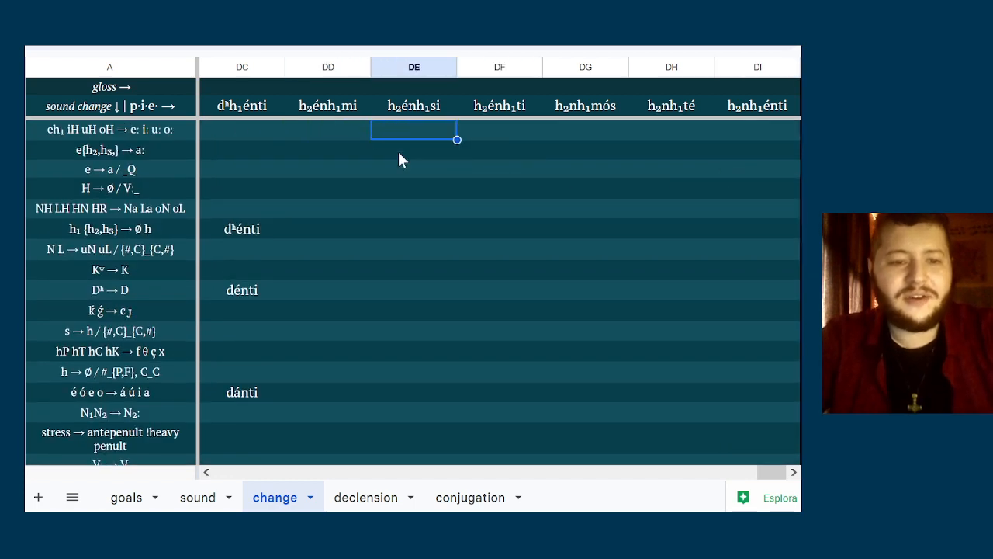
pyautogui.press('Right')
pyautogui.press('Right')
pyautogui.press('Right')
pyautogui.press('Right')
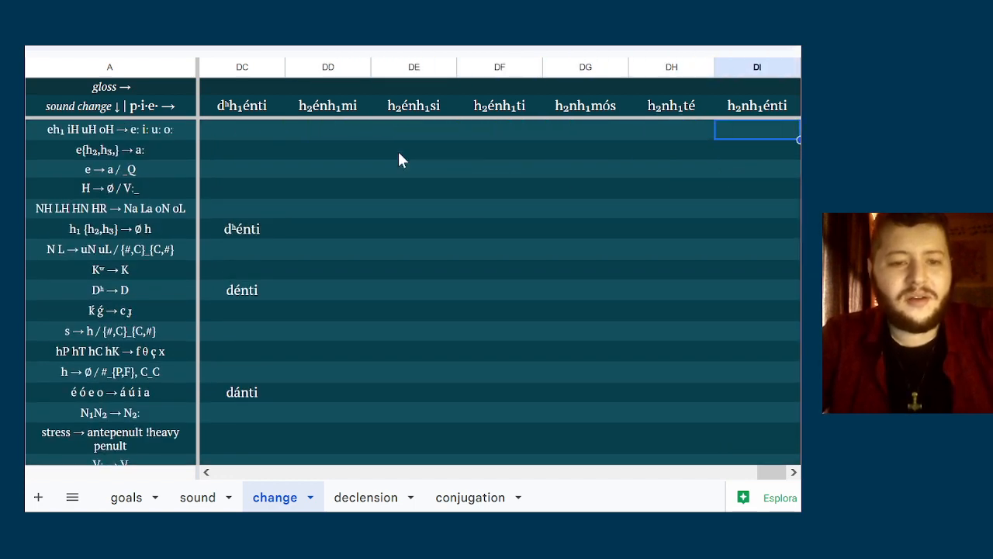
pyautogui.press('Left')
pyautogui.press('Right')
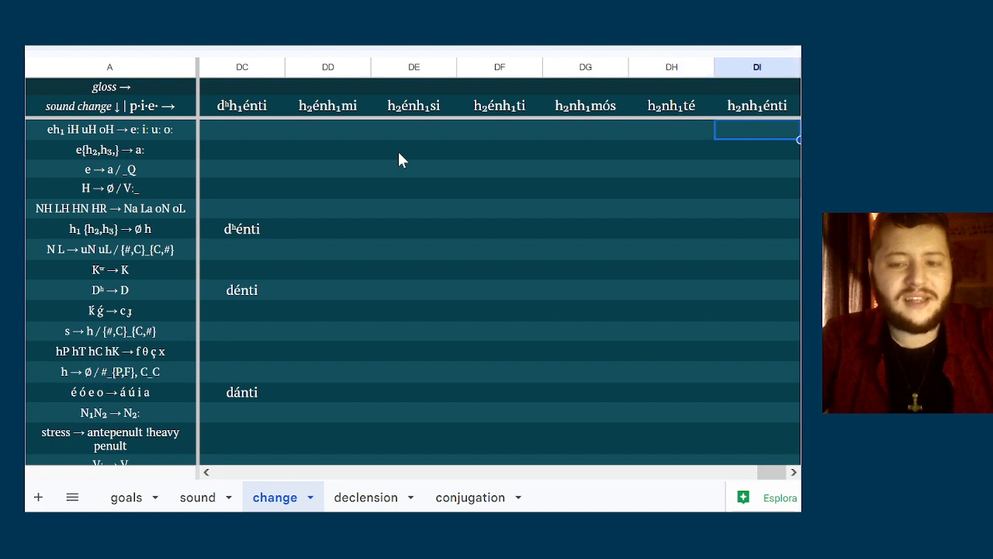
# Select the 36 columns from BZ to DI and insert 36 blank columns after DI
pyautogui.click(764, 68)
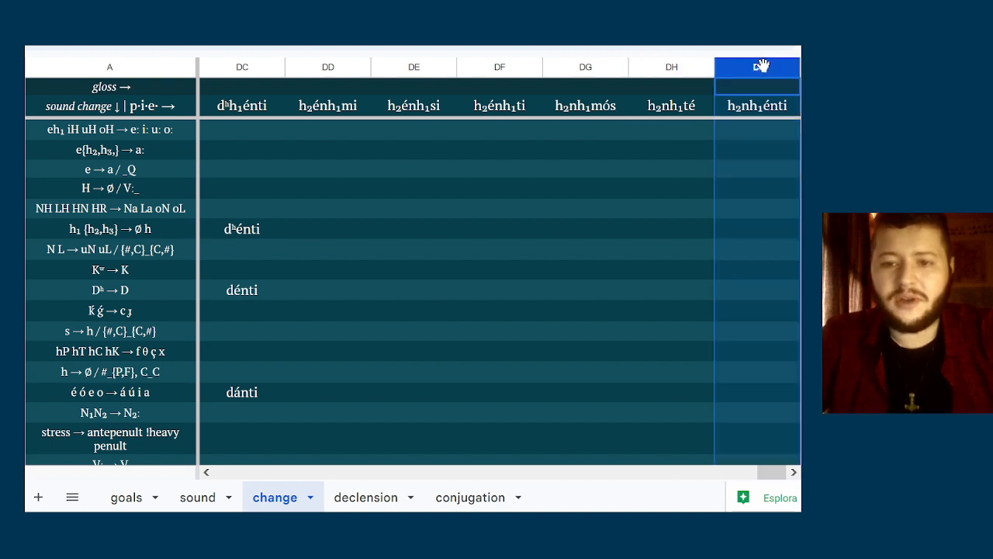
pyautogui.hotkey('ctrl', 'shift', 'Left')
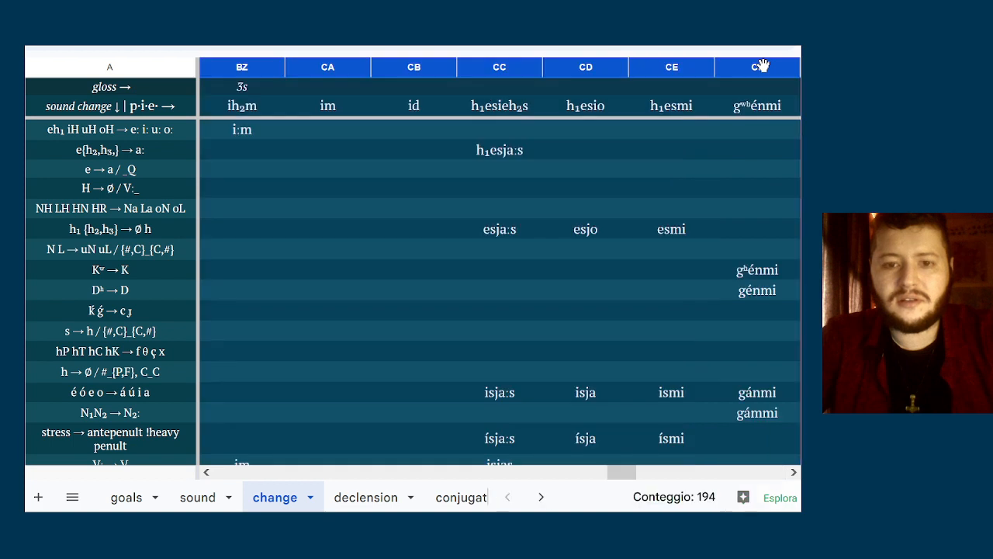
pyautogui.rightClick(703, 108)
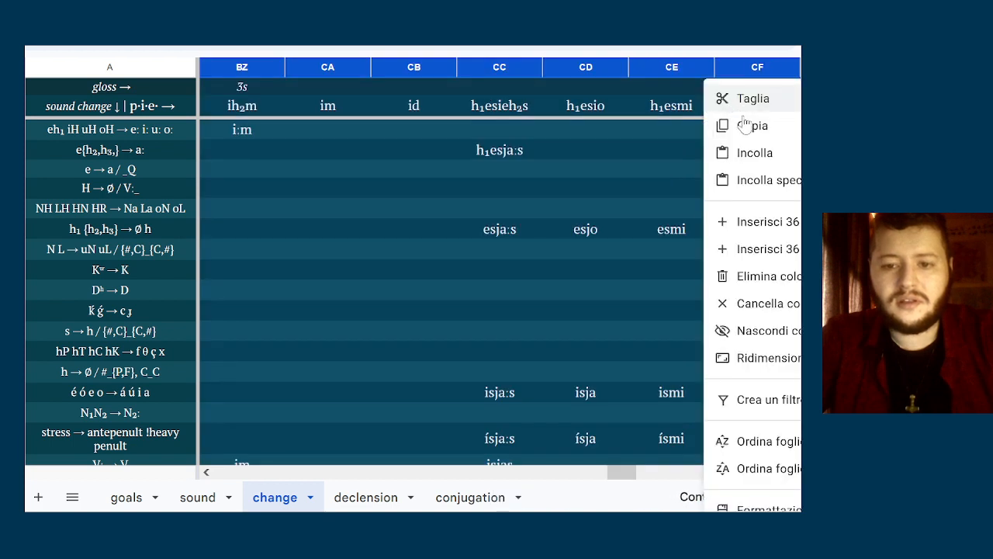
pyautogui.click(775, 248)
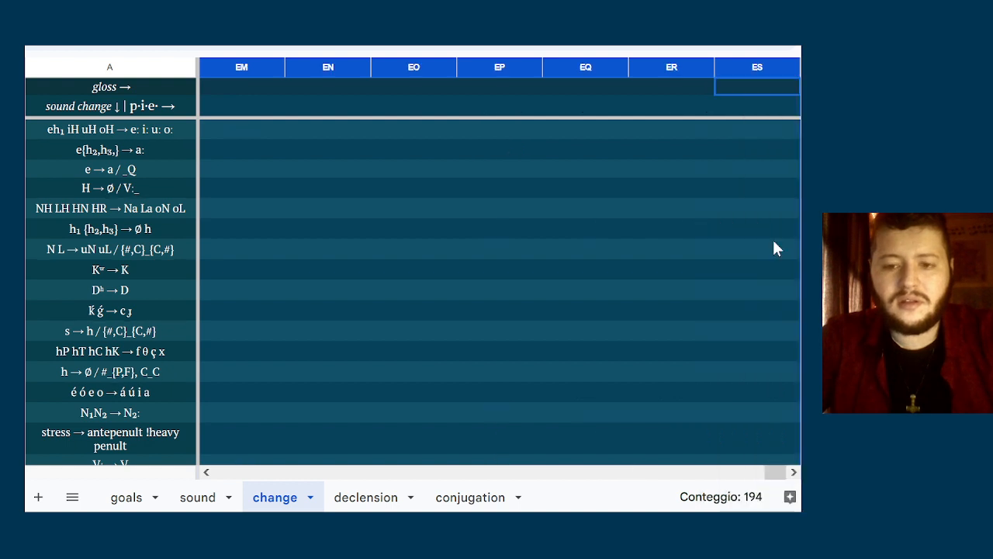
pyautogui.hscroll(-10, 776, 248)
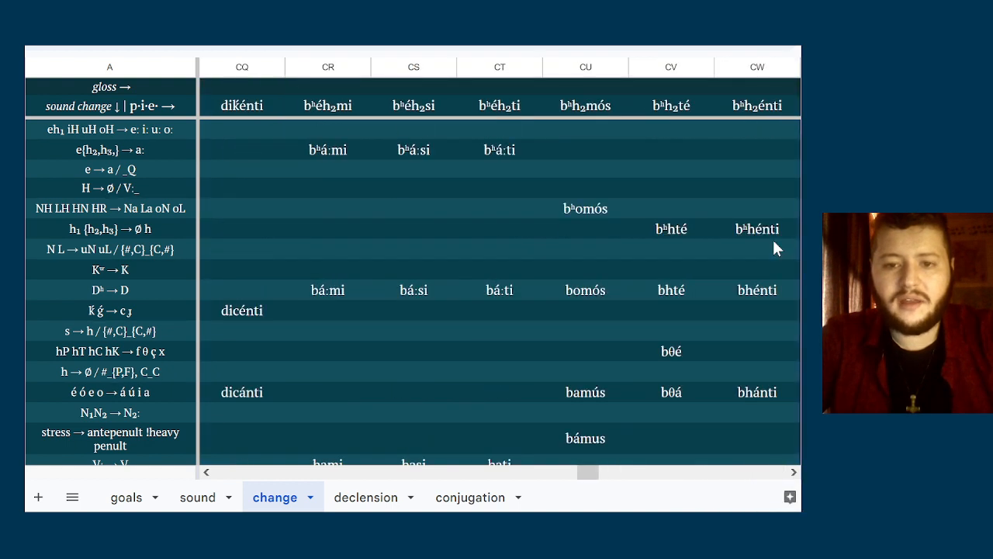
pyautogui.hscroll(10, 773, 242)
pyautogui.hscroll(-7, 660, 212)
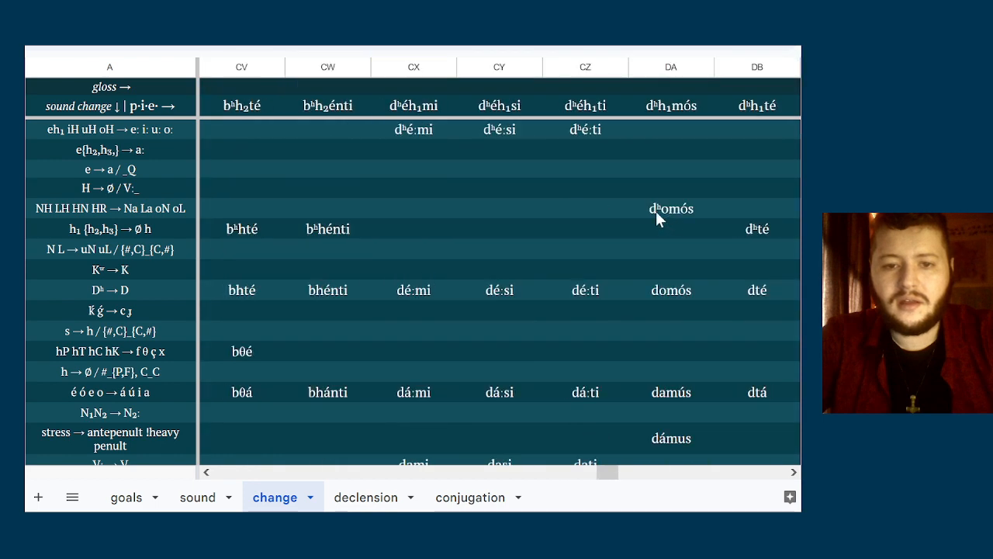
pyautogui.click(575, 189)
pyautogui.hscroll(2, 668, 187)
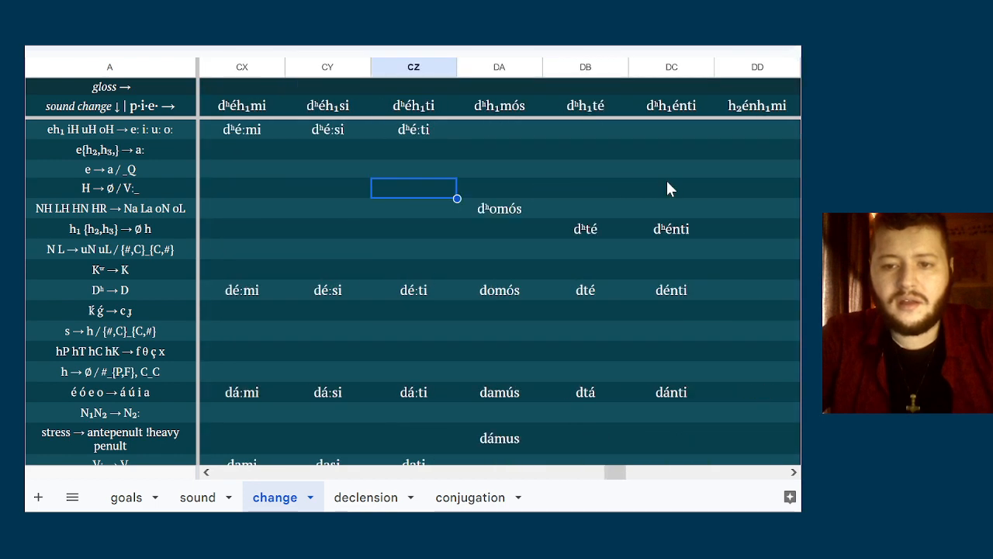
pyautogui.hscroll(9, 667, 183)
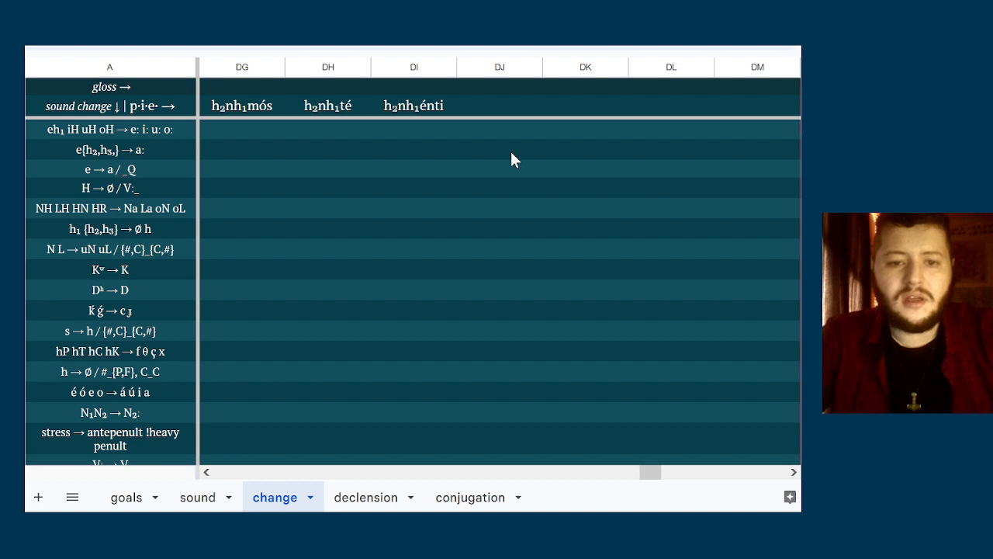
# Examine the laryngeal sound-change rules against the h₂énh₁- present forms in columns DD to DI
pyautogui.press('Up')
pyautogui.click(548, 134)
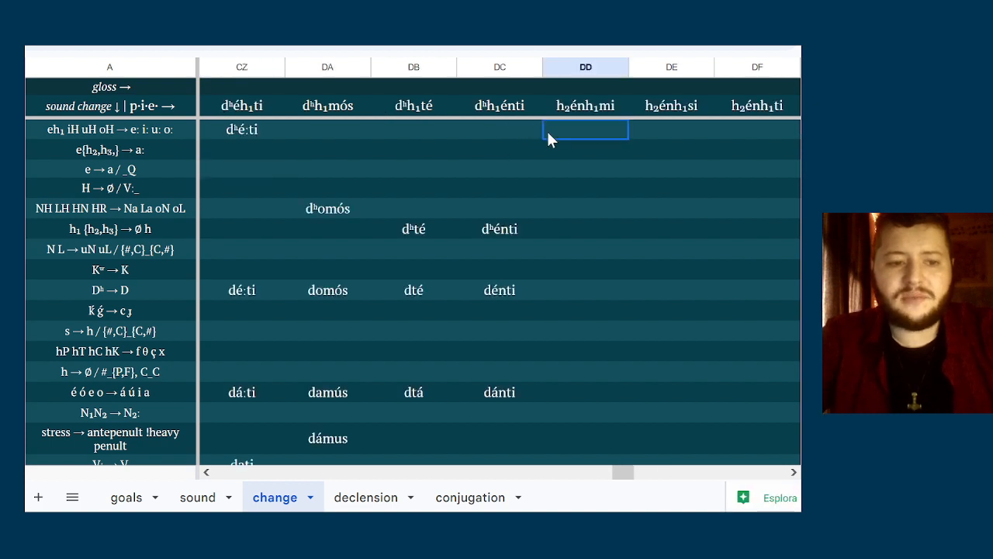
pyautogui.press('Right')
pyautogui.press('Right')
pyautogui.press('Right')
pyautogui.press('Right')
pyautogui.press('Right')
pyautogui.press('Right')
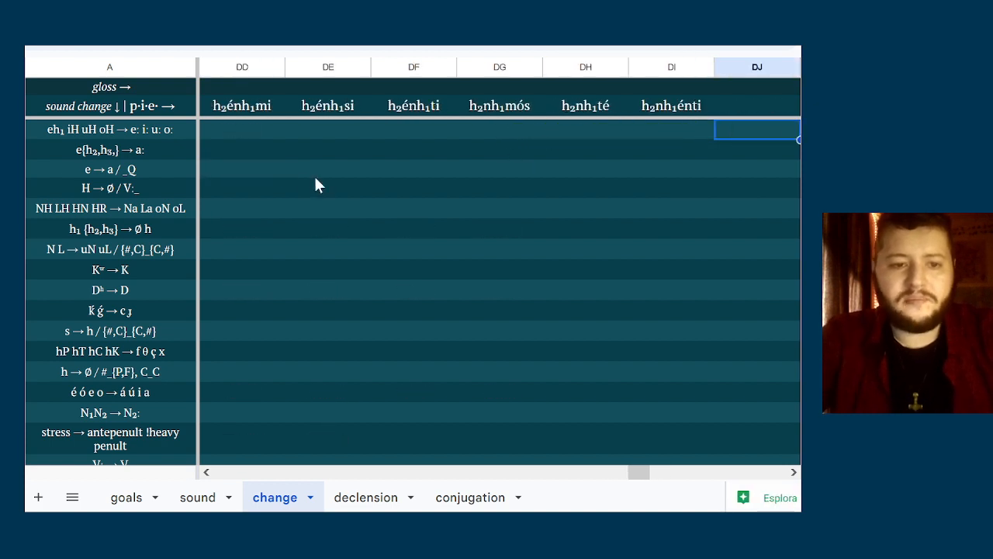
pyautogui.click(257, 211)
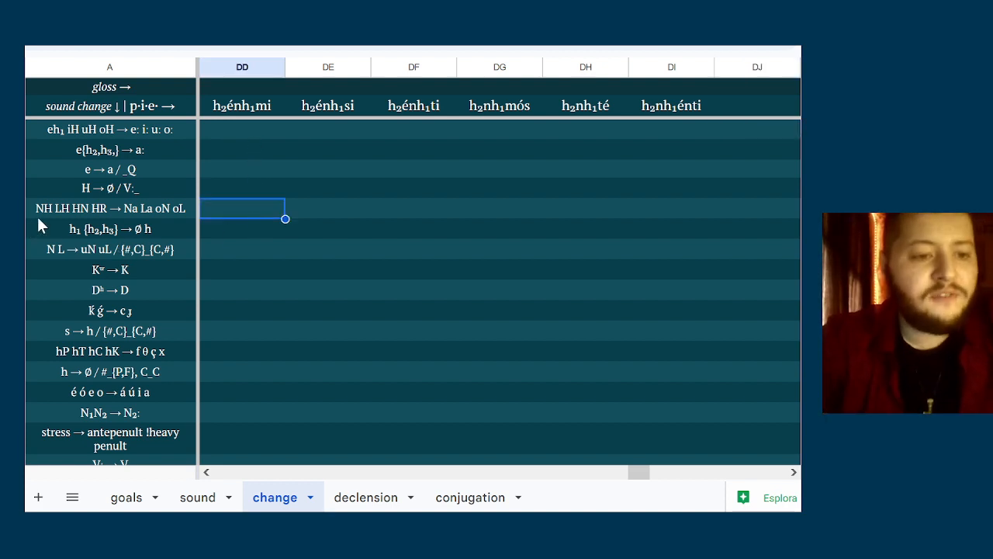
pyautogui.click(49, 211)
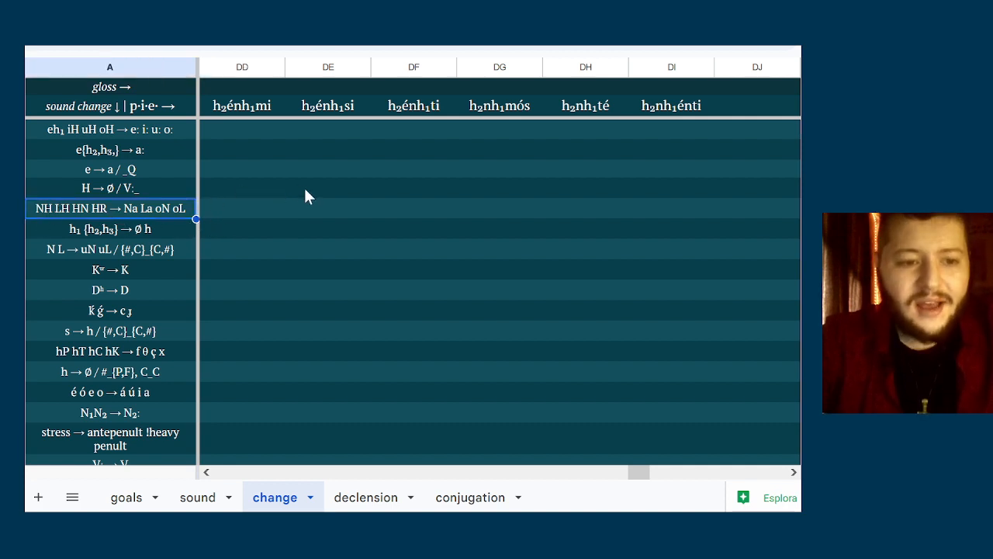
pyautogui.click(317, 210)
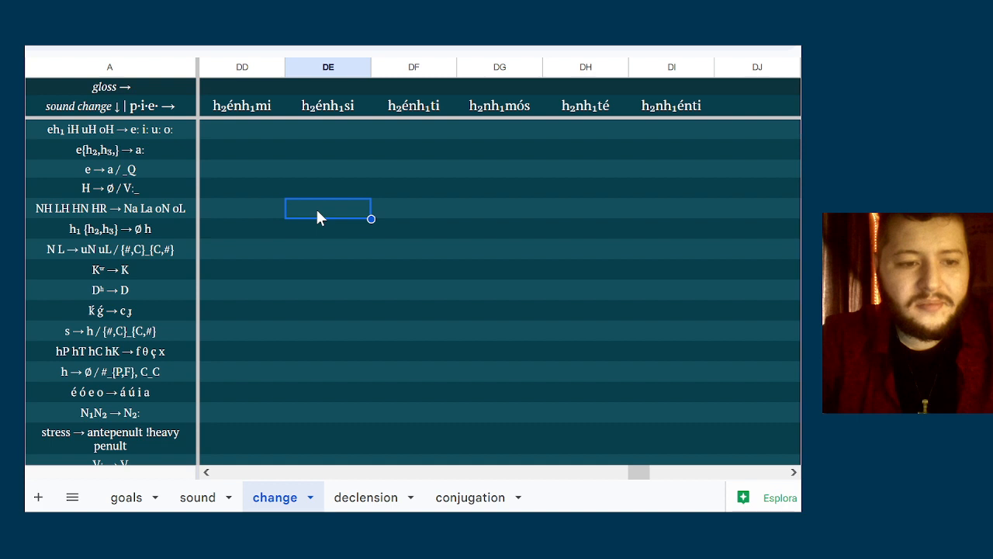
pyautogui.click(358, 169)
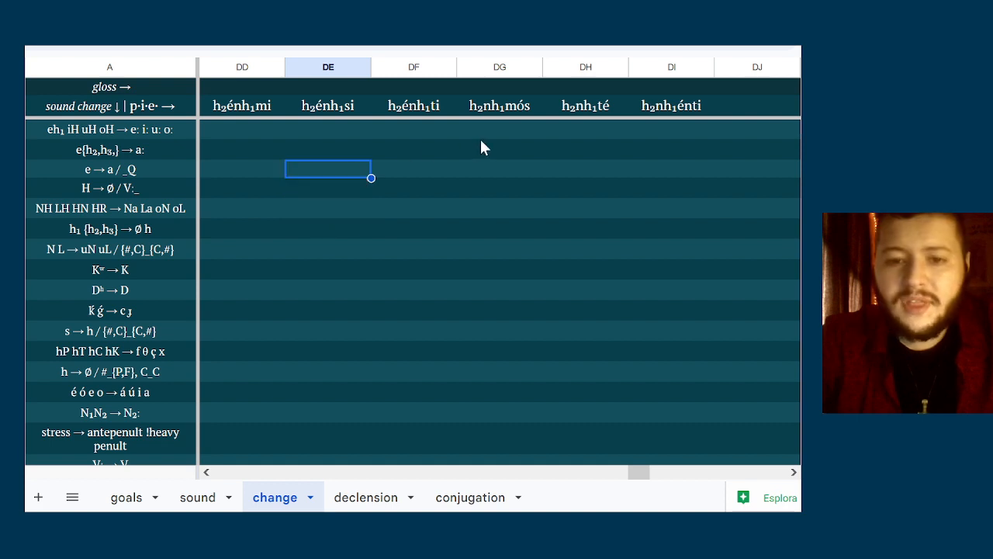
pyautogui.click(480, 137)
pyautogui.click(323, 135)
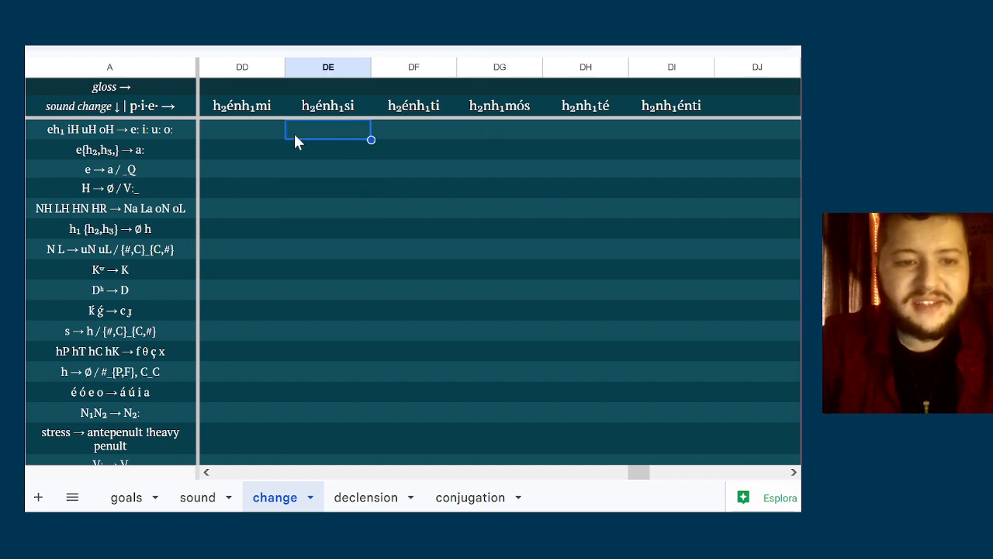
# Enter h₂énami in column DD for the NH LH HN HR → Na La oN oL sound change
pyautogui.click(282, 134)
pyautogui.press('Down')
pyautogui.press('Down')
pyautogui.press('Down')
pyautogui.press('Down')
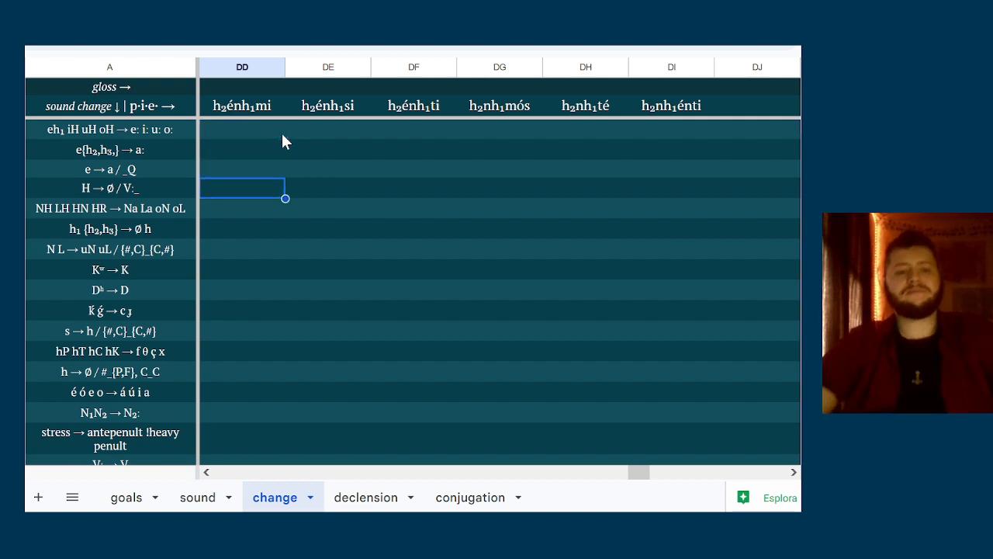
pyautogui.write('h')
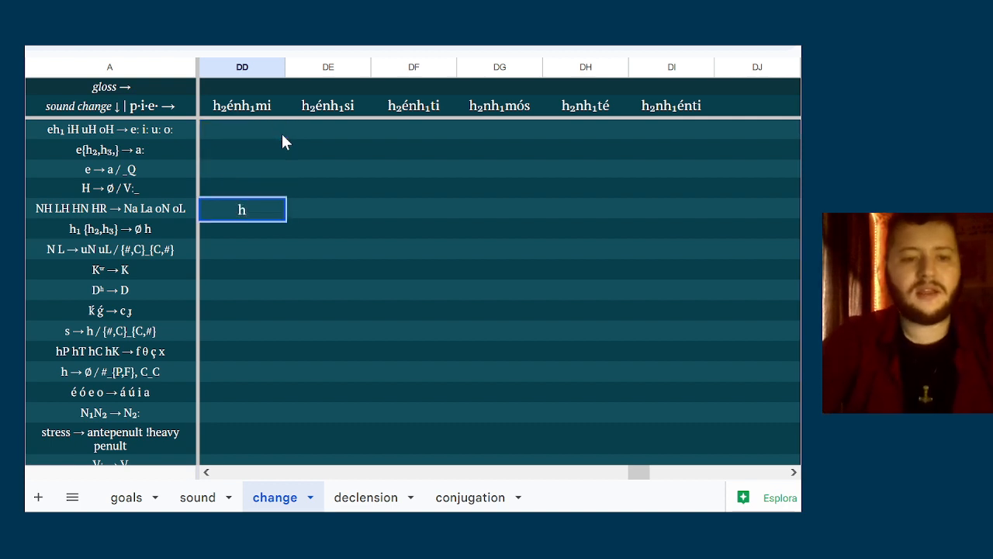
pyautogui.write('₂én')
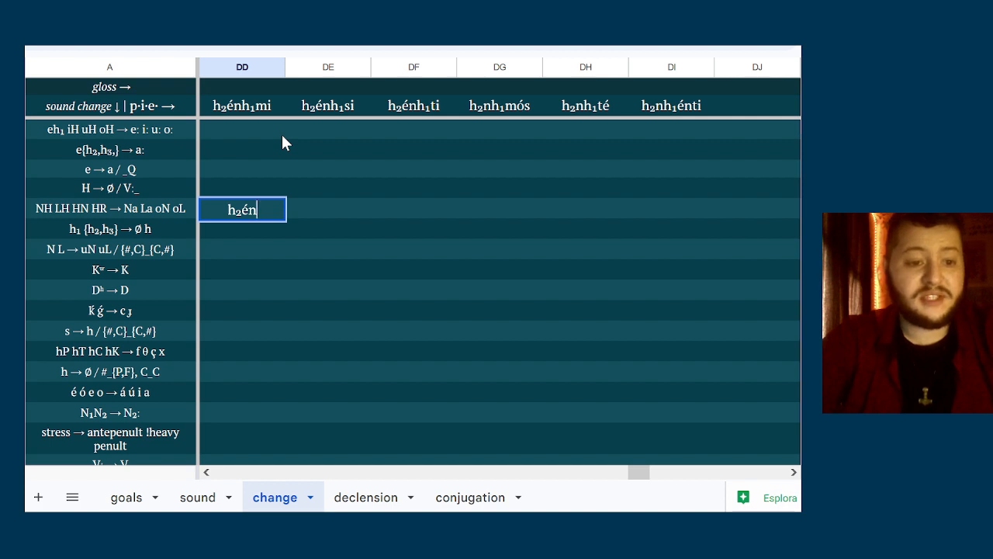
pyautogui.write('a')
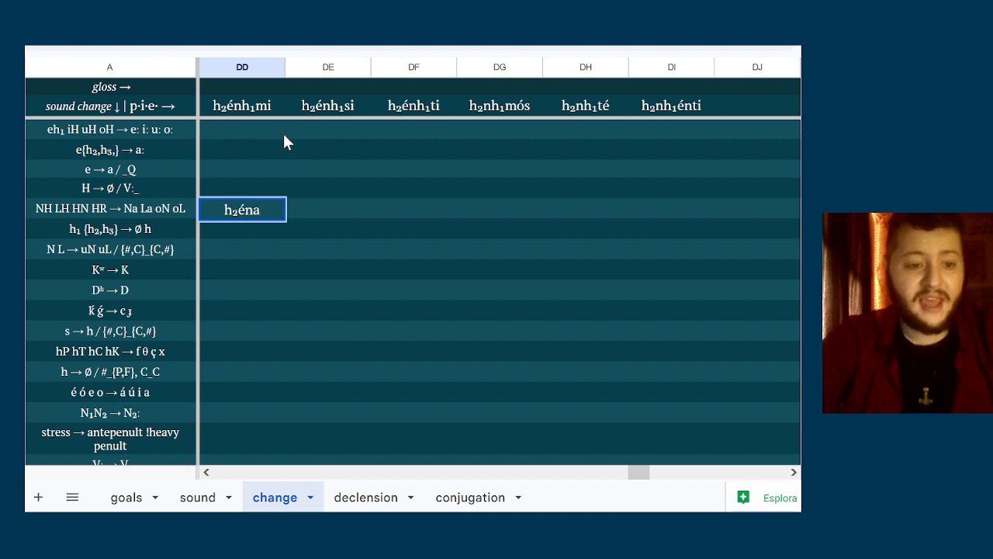
pyautogui.write('mi')
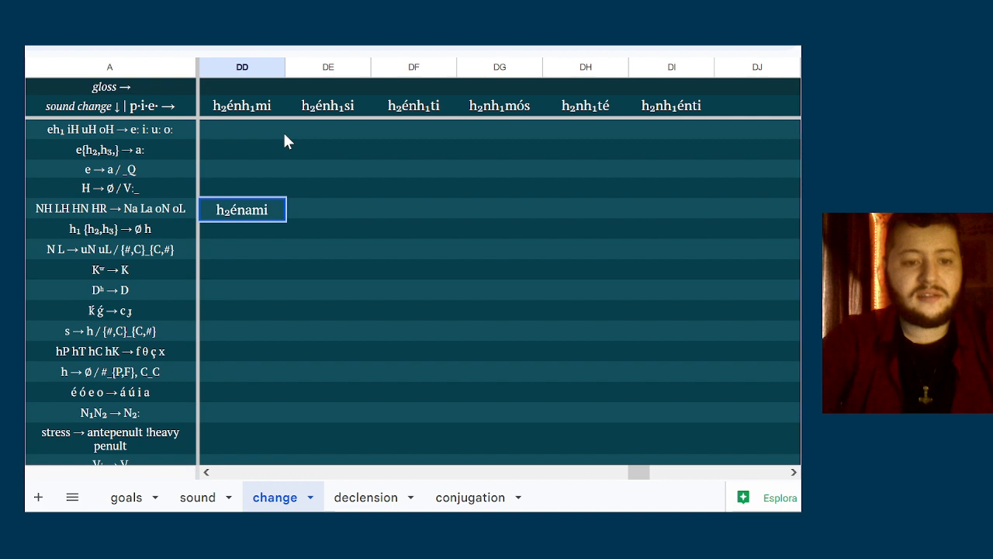
# Enter h₂énasi in column DE and h₂énati in column DF of the NH LH HN HR row
pyautogui.click(318, 203)
pyautogui.doubleClick(317, 212)
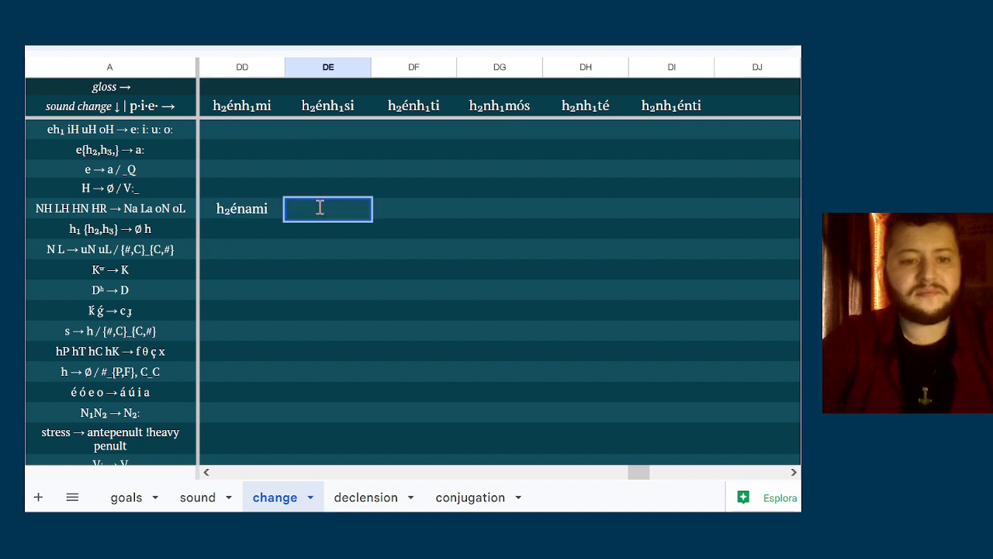
pyautogui.write('h₂énasi')
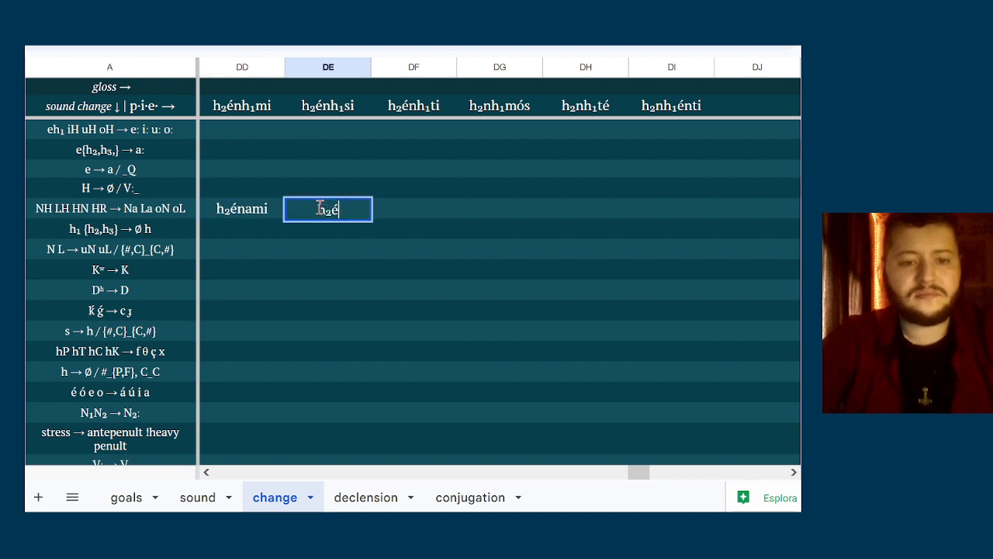
pyautogui.click(418, 205)
pyautogui.doubleClick(418, 204)
pyautogui.write('h')
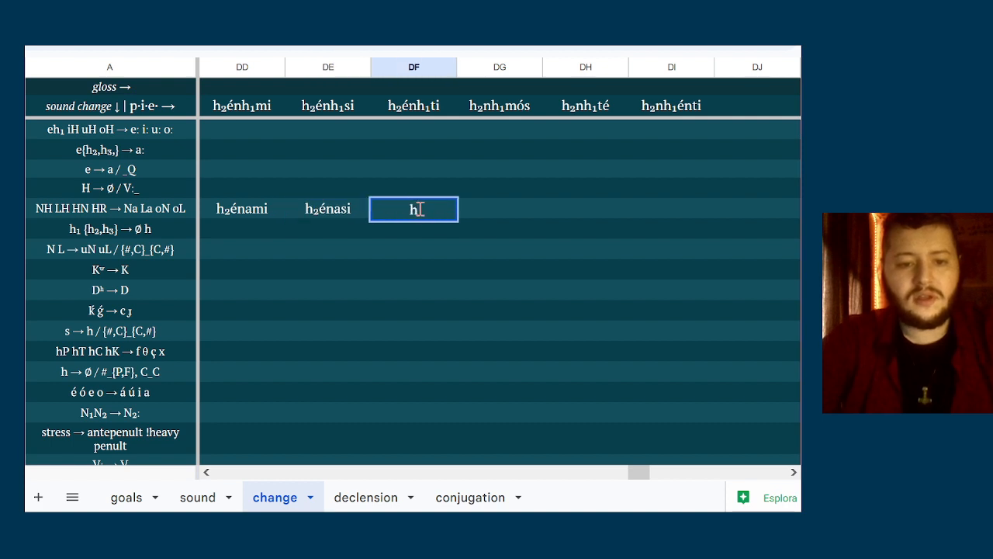
pyautogui.write('₂énati')
# Enter h₂namós in column DG of the NH LH HN HR row
pyautogui.rightClick(501, 218)
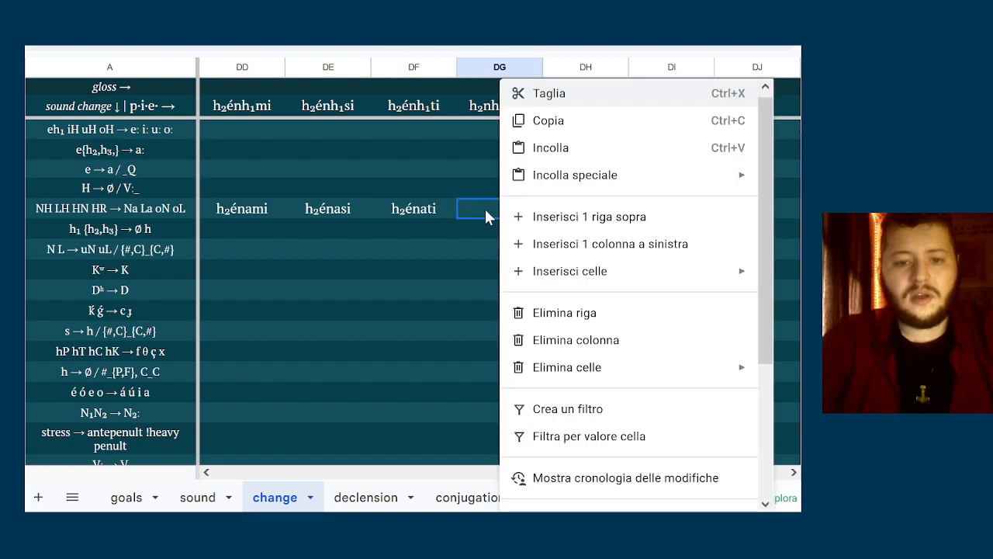
pyautogui.click(485, 209)
pyautogui.doubleClick(532, 206)
pyautogui.write('h')
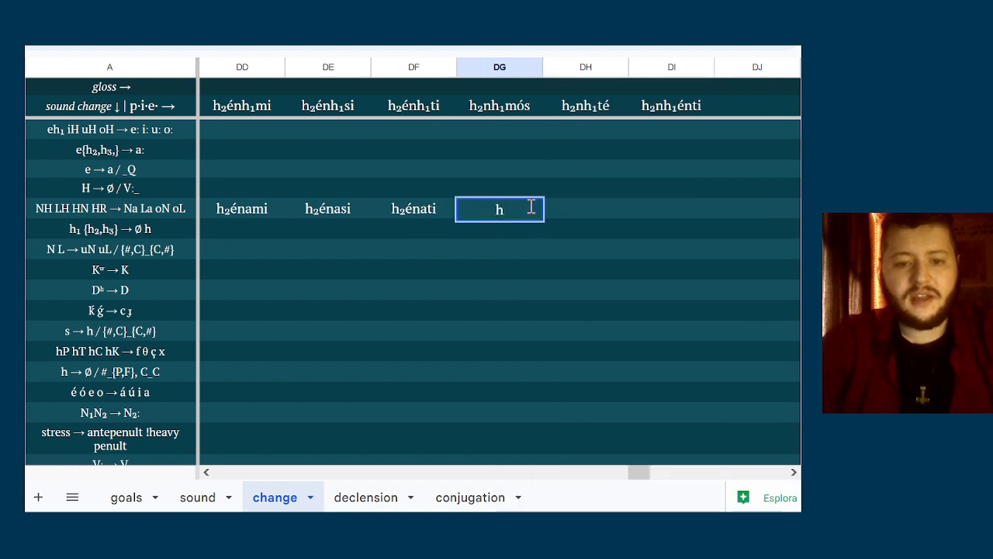
pyautogui.write('₂')
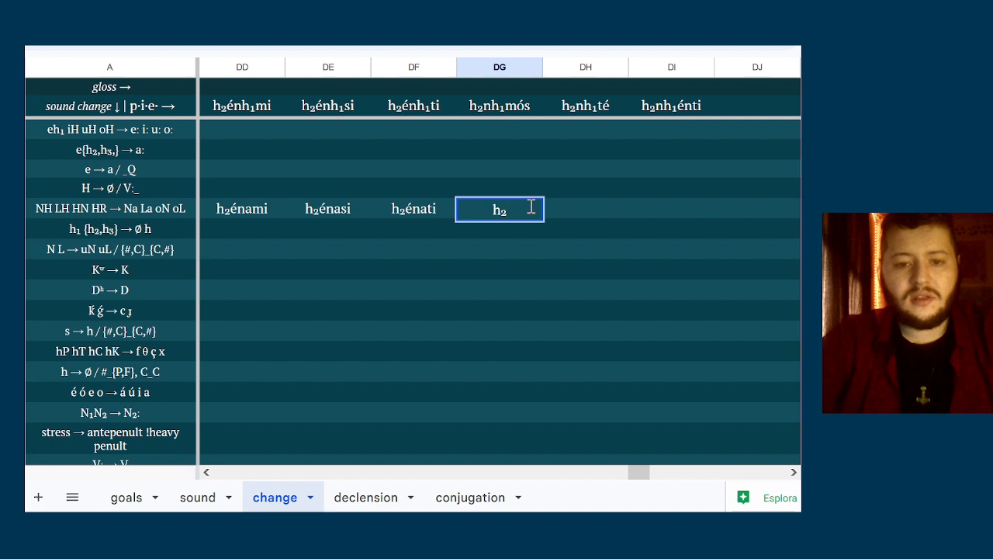
pyautogui.write('namós')
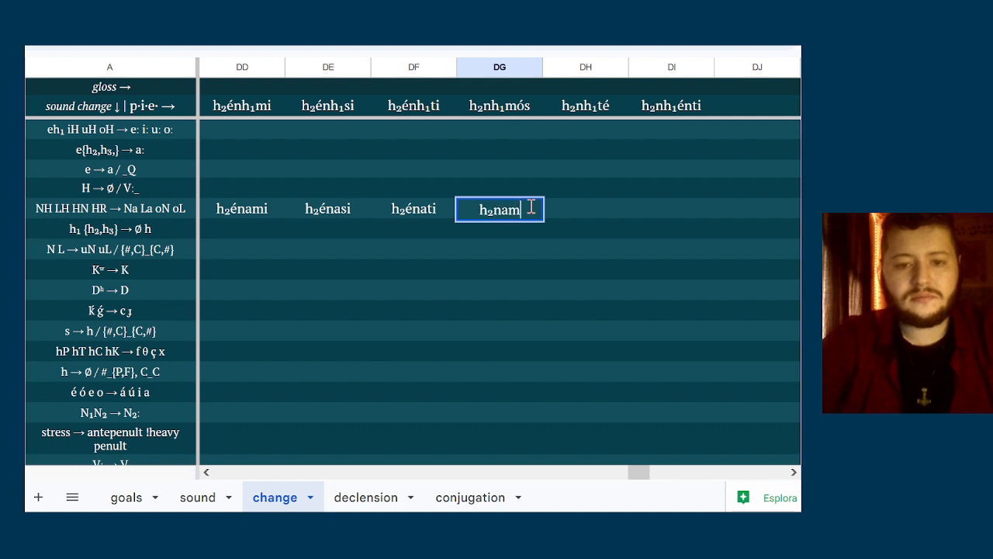
# Enter h₂naté in column DH of the NH LH HN HR row
pyautogui.click(569, 206)
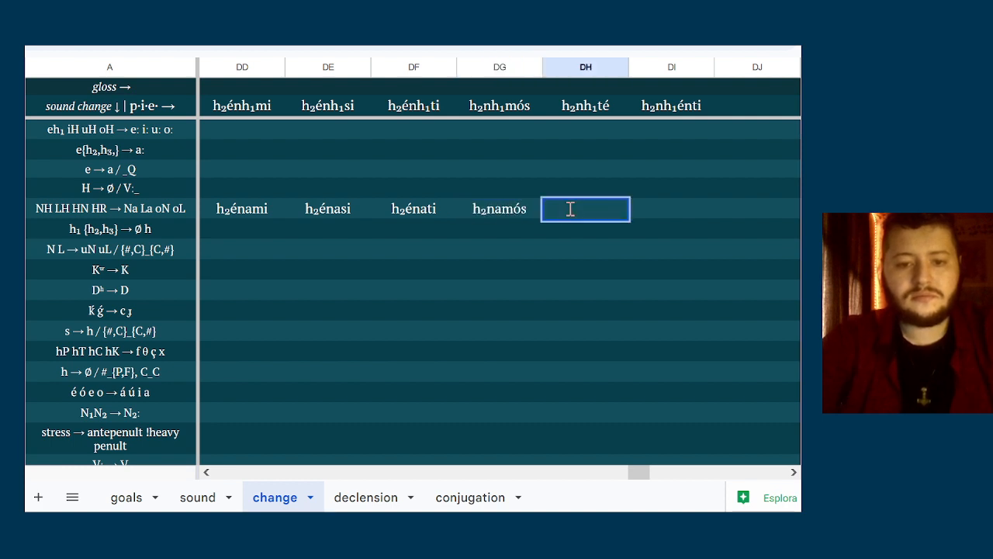
pyautogui.write('hn')
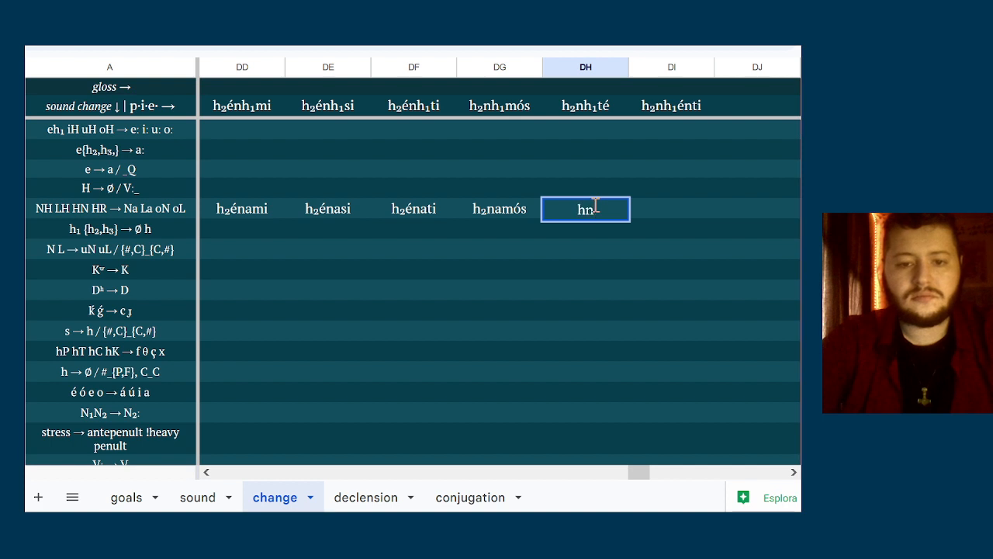
pyautogui.write('at')
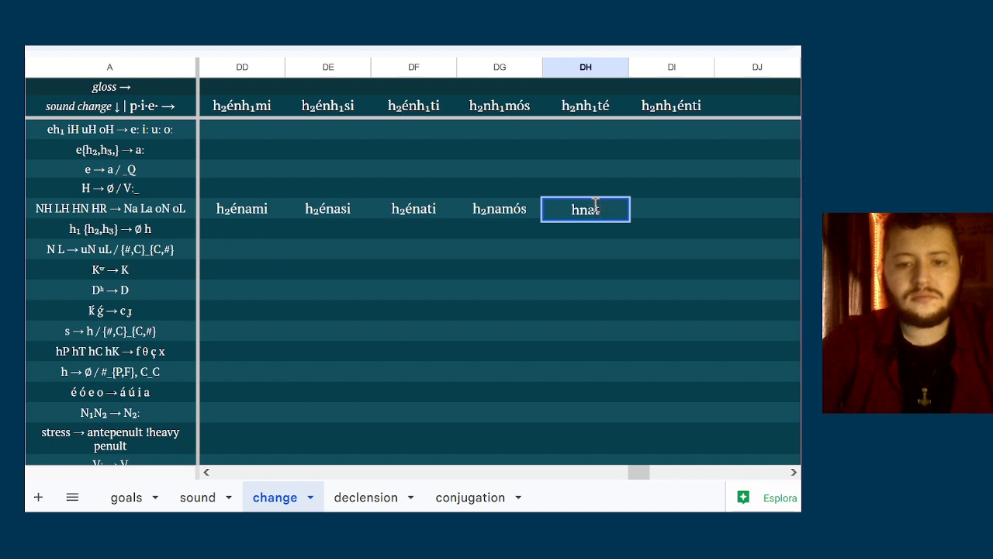
pyautogui.write('é')
pyautogui.press('Tab')
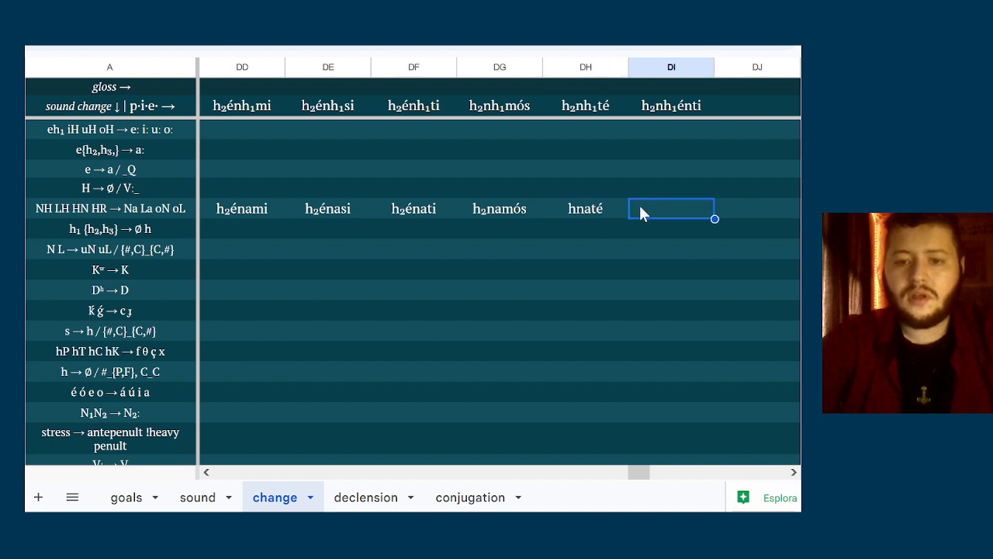
pyautogui.doubleClick(581, 209)
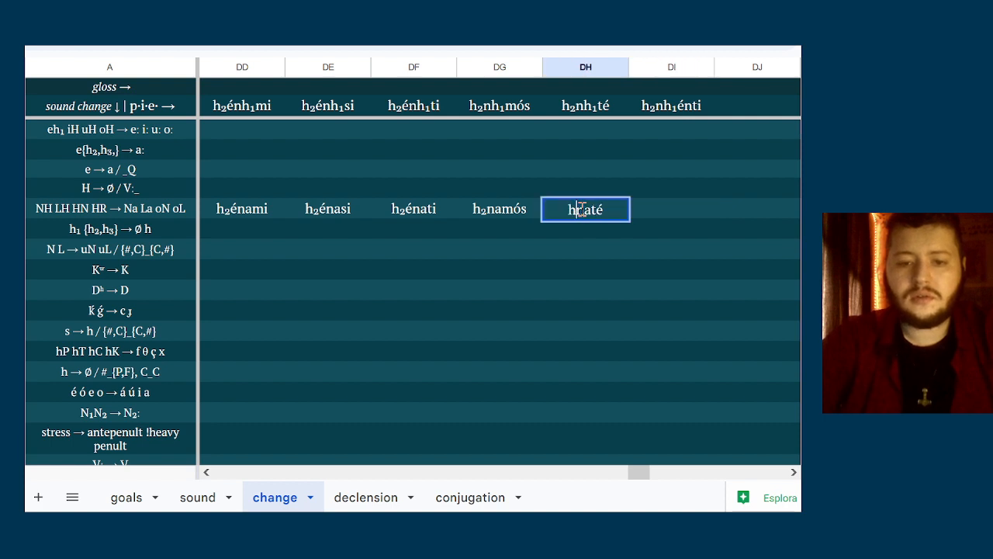
pyautogui.write('₂')
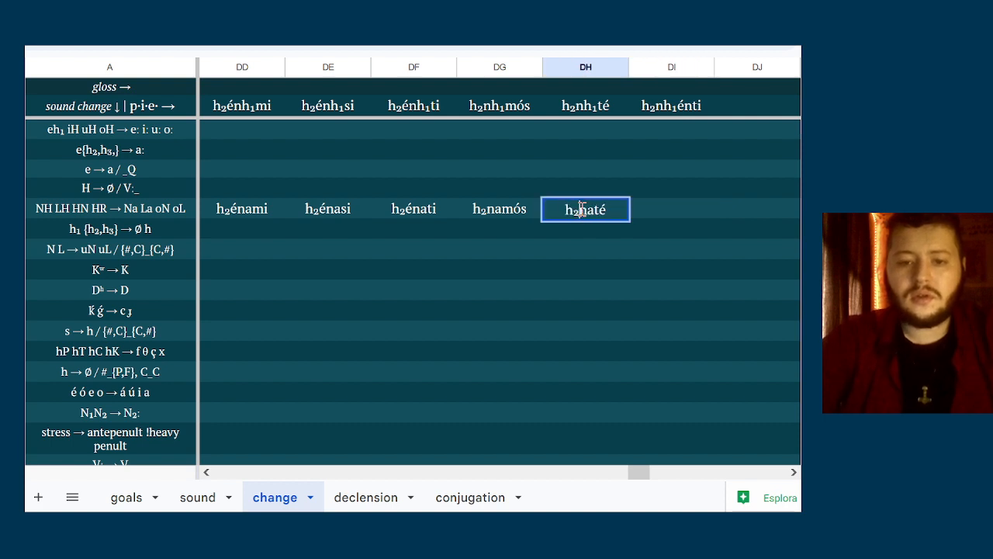
# Enter h₂naénti in column DI of the NH LH HN HR row
pyautogui.click(677, 216)
pyautogui.write('h')
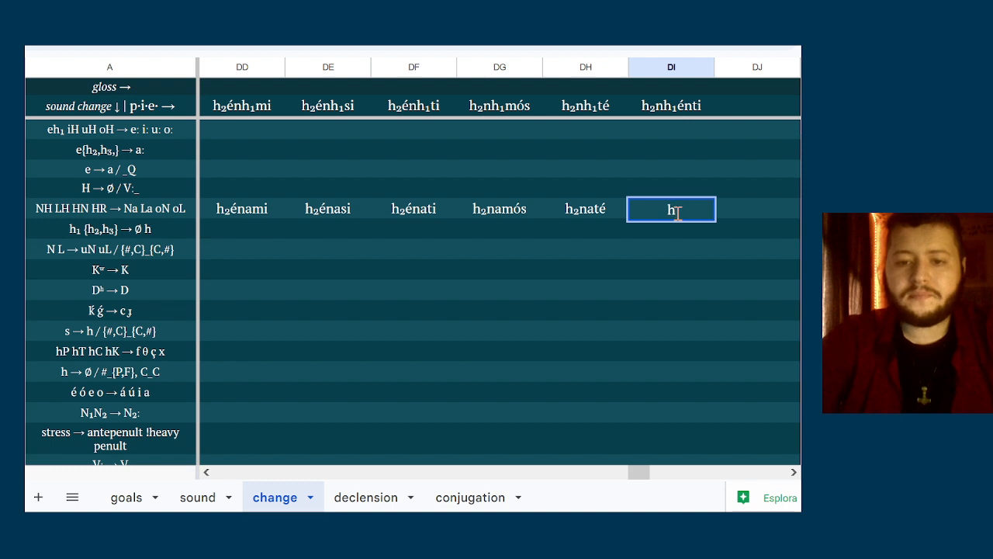
pyautogui.write('₂n')
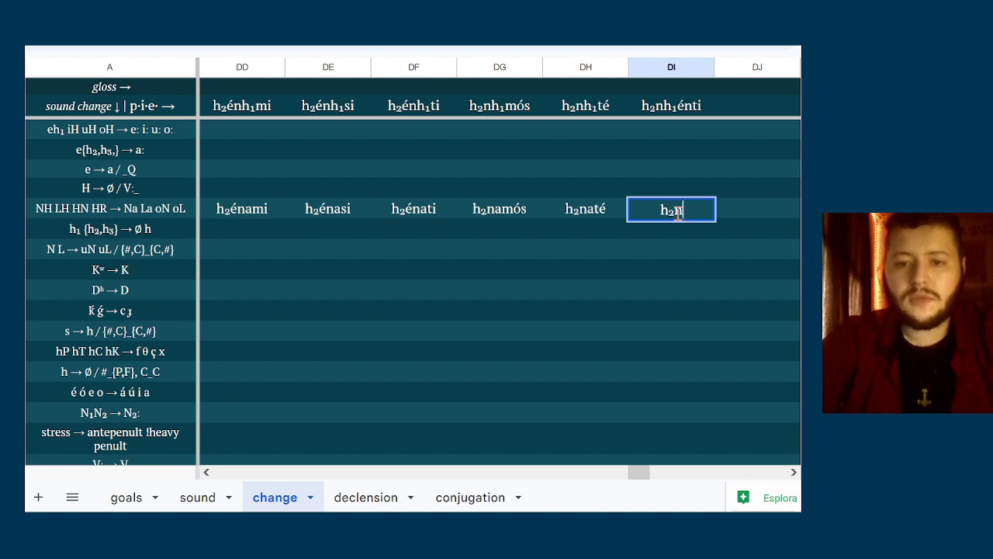
pyautogui.write('aénti')
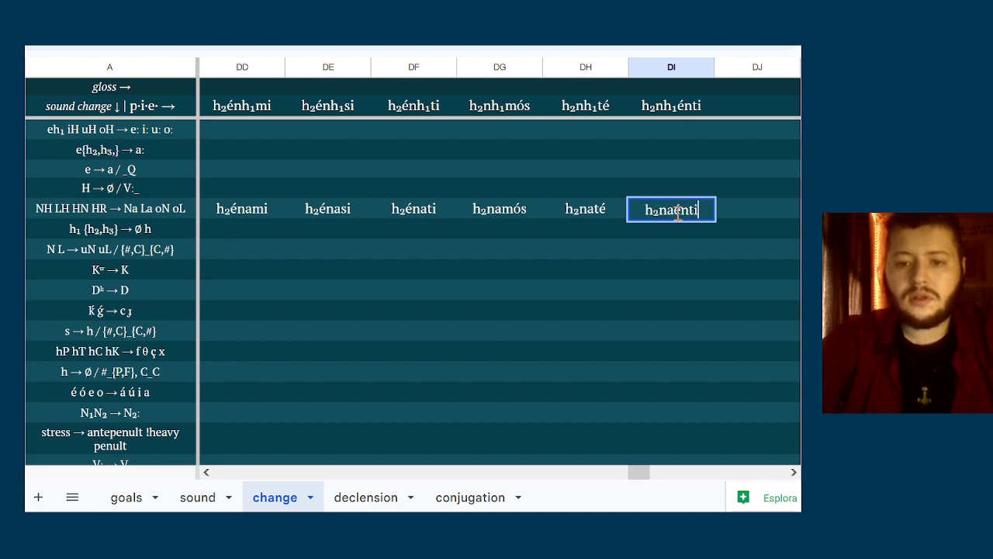
pyautogui.press('Return')
# Review the forms in the NH LH HN HR row from column DI back to column DD against the rule
pyautogui.click(667, 209)
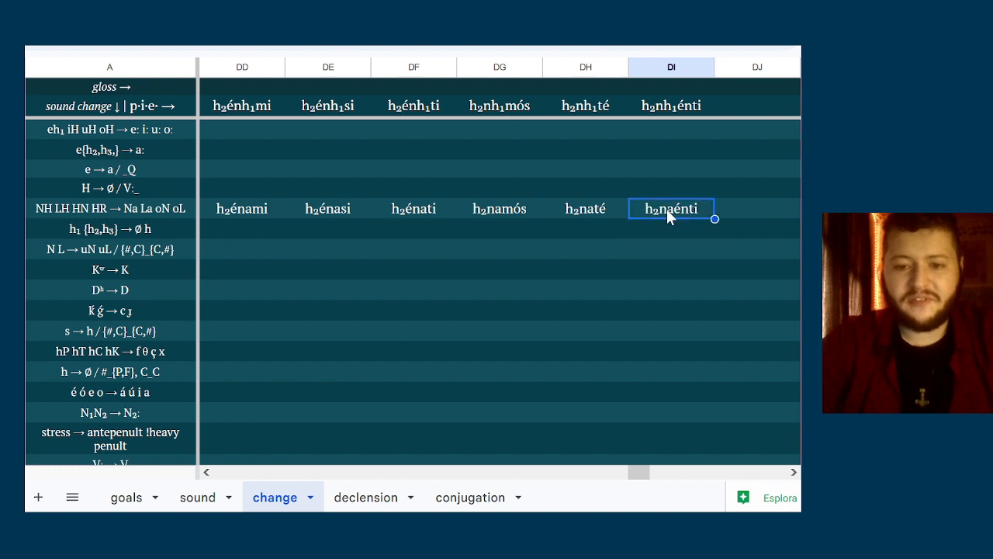
pyautogui.click(673, 222)
pyautogui.click(694, 194)
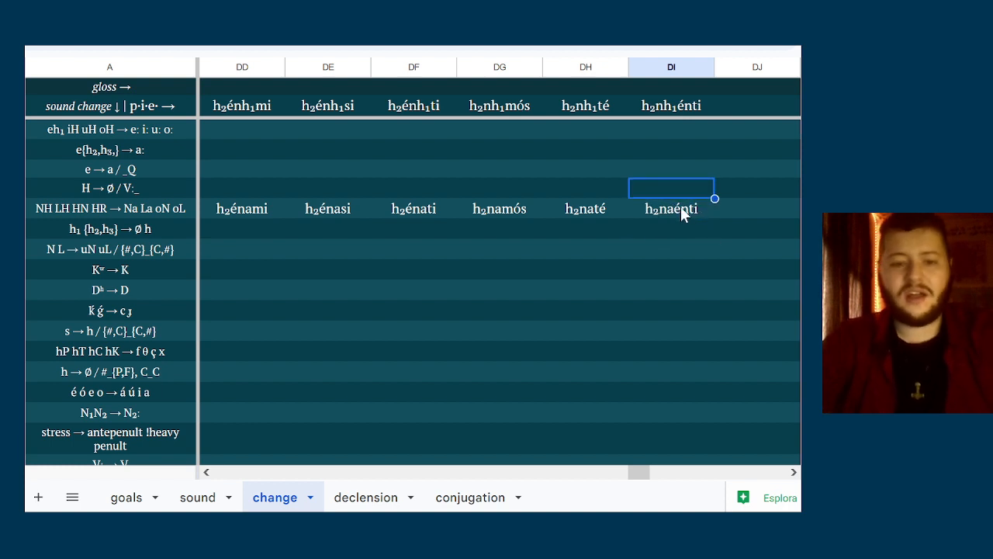
pyautogui.click(681, 207)
pyautogui.click(672, 232)
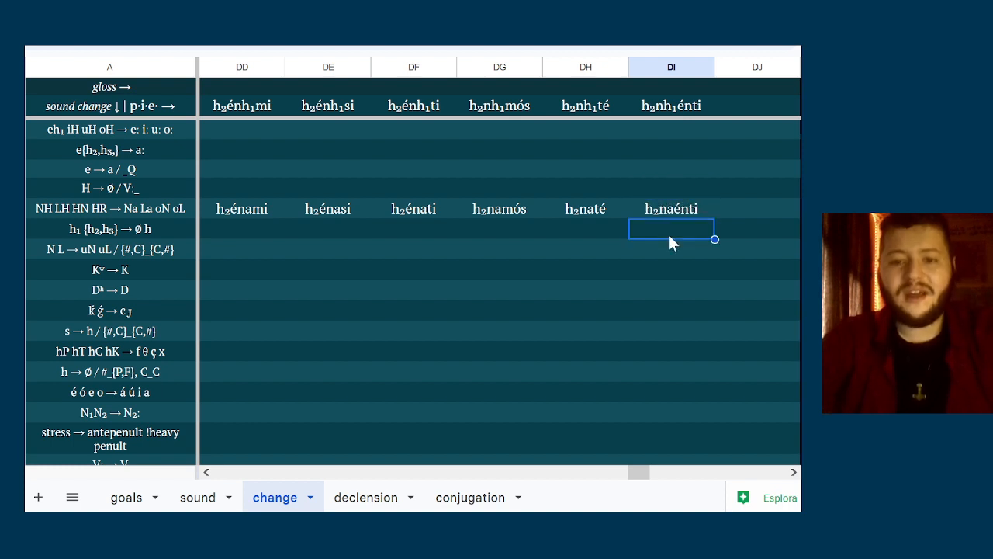
pyautogui.press('Up')
pyautogui.press('Left')
pyautogui.press('Left')
pyautogui.press('Left')
pyautogui.press('Left')
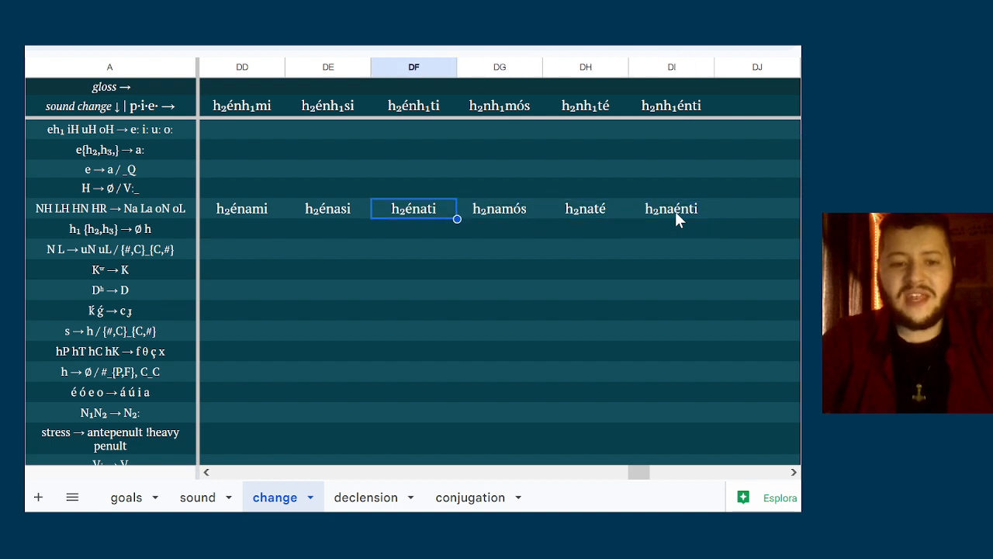
pyautogui.press('Left')
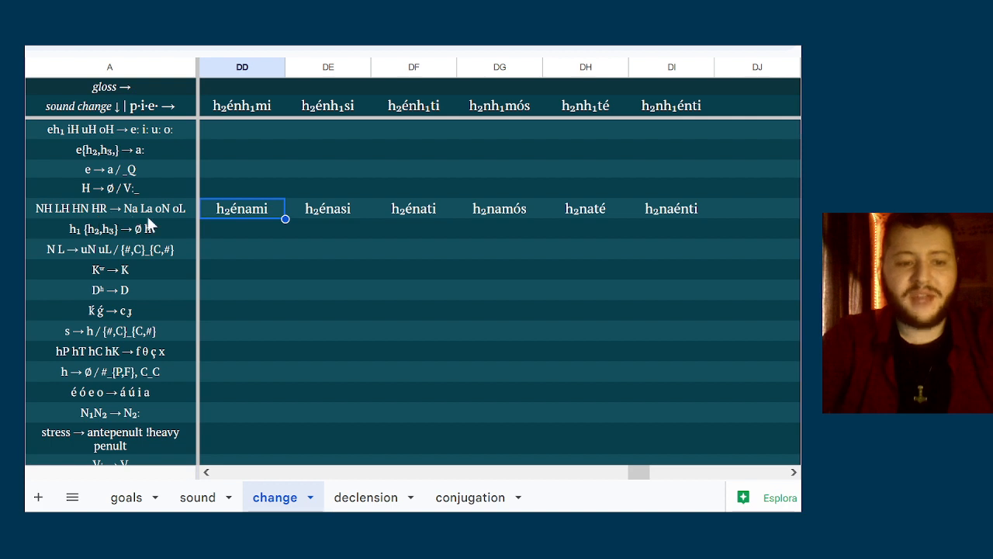
# Replace the initial h₂ with o in column DG of the NH LH HN HR row, giving onamós
pyautogui.doubleClick(496, 211)
pyautogui.hotkey('shift', 'Right')
pyautogui.hotkey('shift', 'Right')
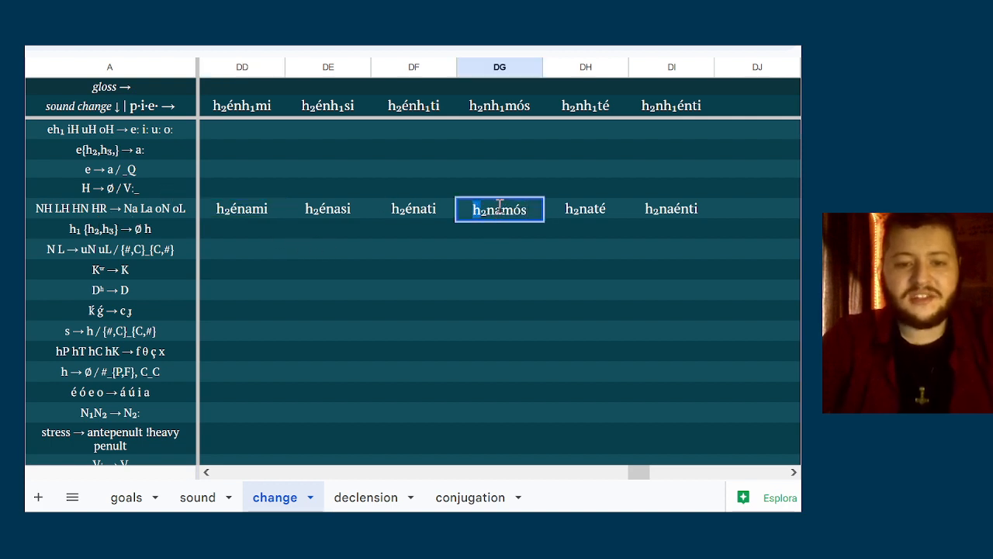
pyautogui.write('o')
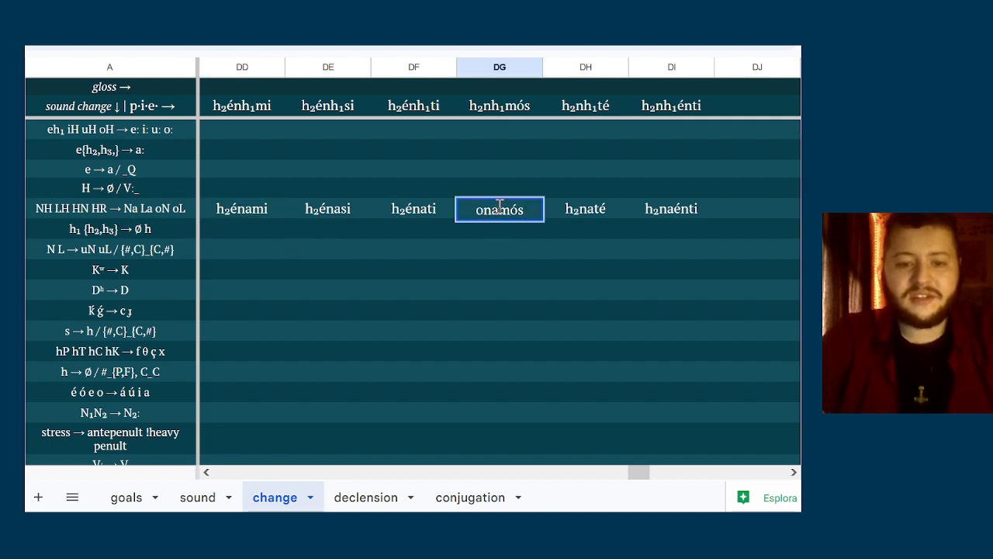
# Replace the initial h₂ with o in column DH of the NH LH HN HR row, giving onaté
pyautogui.rightClick(598, 221)
pyautogui.scroll(-3, 602, 220)
pyautogui.click(569, 220)
pyautogui.doubleClick(568, 213)
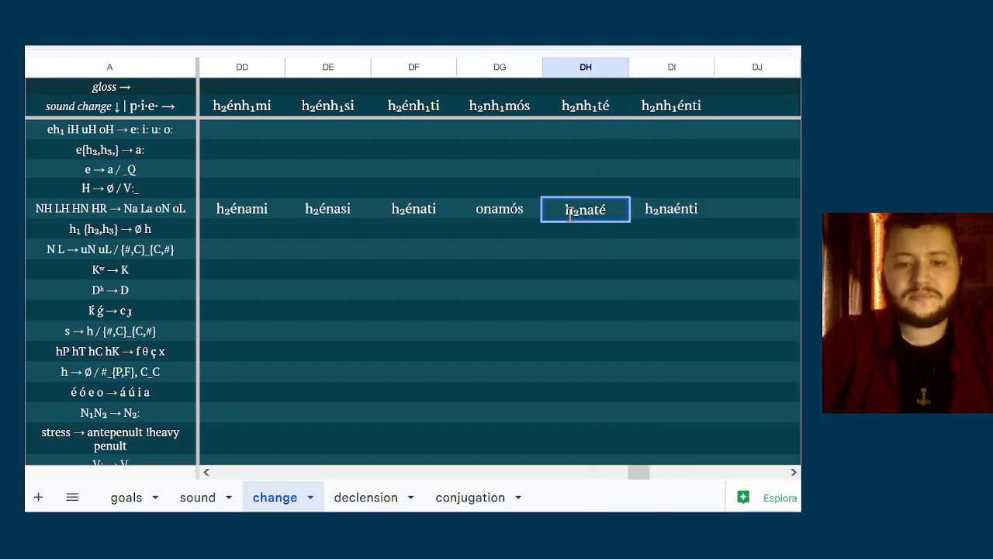
pyautogui.hotkey('shift', 'Right')
pyautogui.hotkey('shift', 'Right')
pyautogui.write('o')
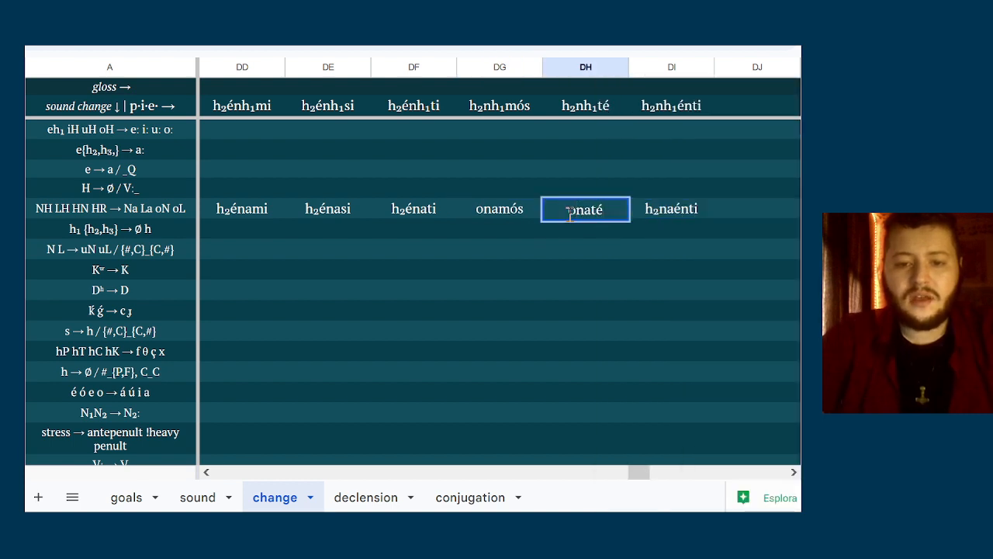
# Replace the initial h₂ with o in column DI of the NH LH HN HR row, giving onaénti
pyautogui.rightClick(684, 206)
pyautogui.click(660, 210)
pyautogui.doubleClick(661, 208)
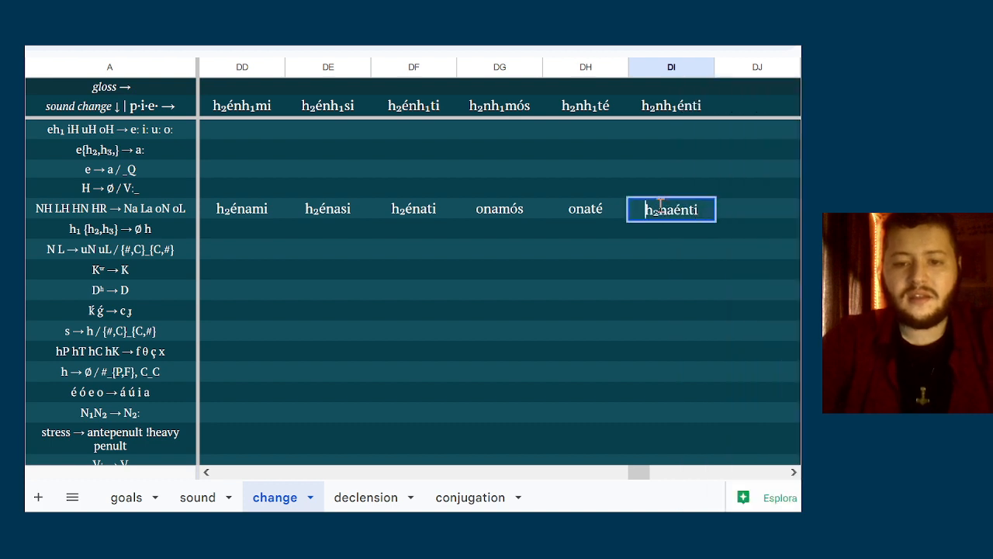
pyautogui.hotkey('shift', 'Right')
pyautogui.hotkey('shift', 'Right')
pyautogui.write('o')
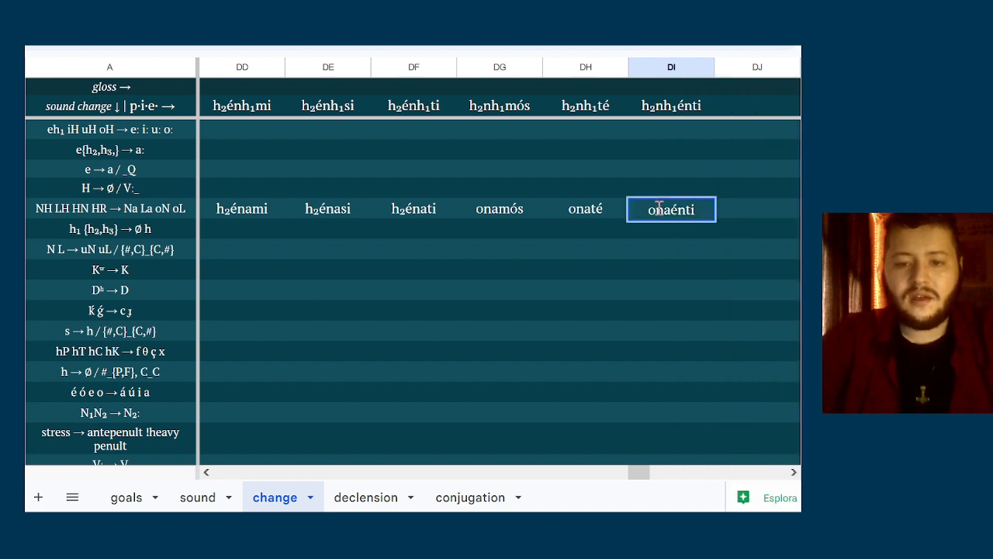
pyautogui.rightClick(652, 269)
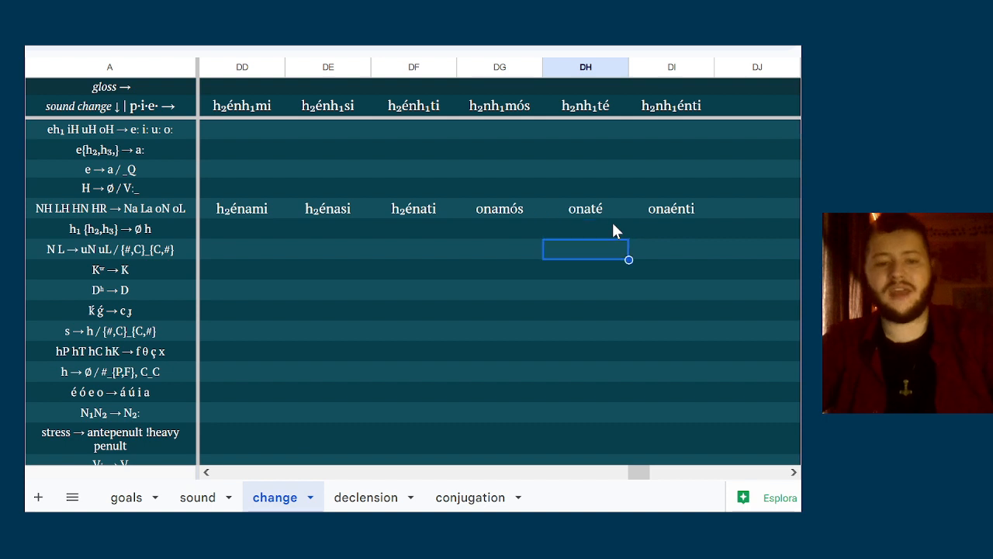
# Enter hénami in column DD and hénasi in column DE of the h₁ {h₂,h₃} → Ø h row
pyautogui.press('Left')
pyautogui.press('Left')
pyautogui.press('Left')
pyautogui.press('Left')
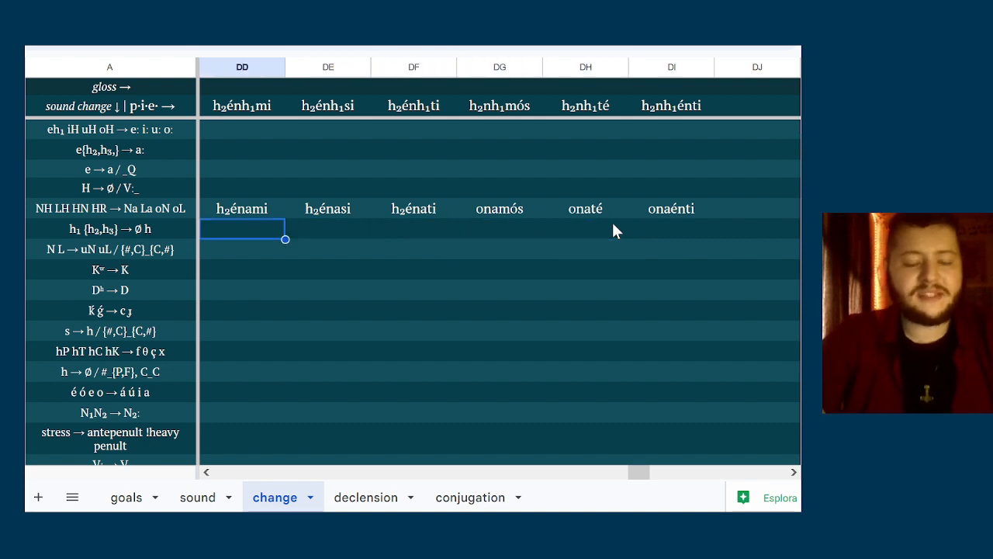
pyautogui.write('h')
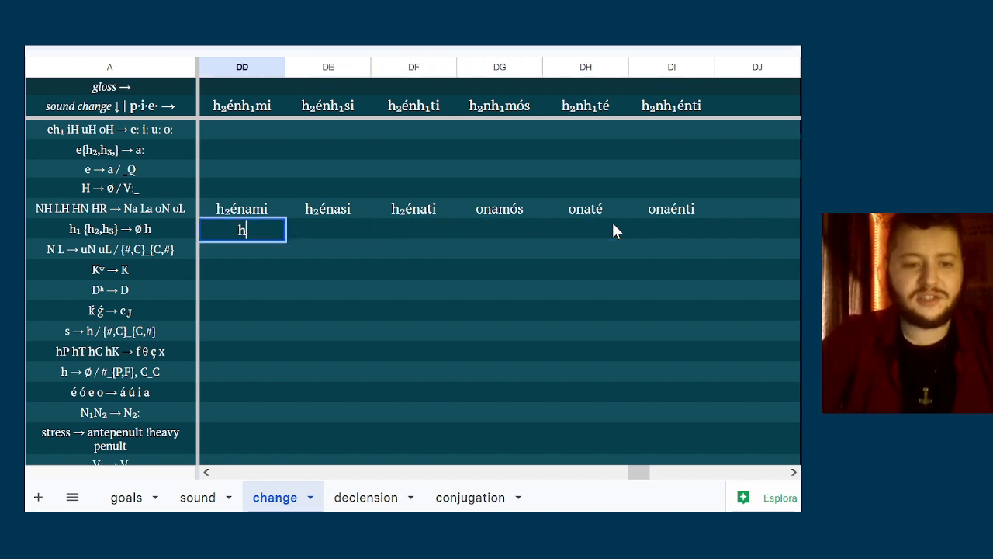
pyautogui.write('énami')
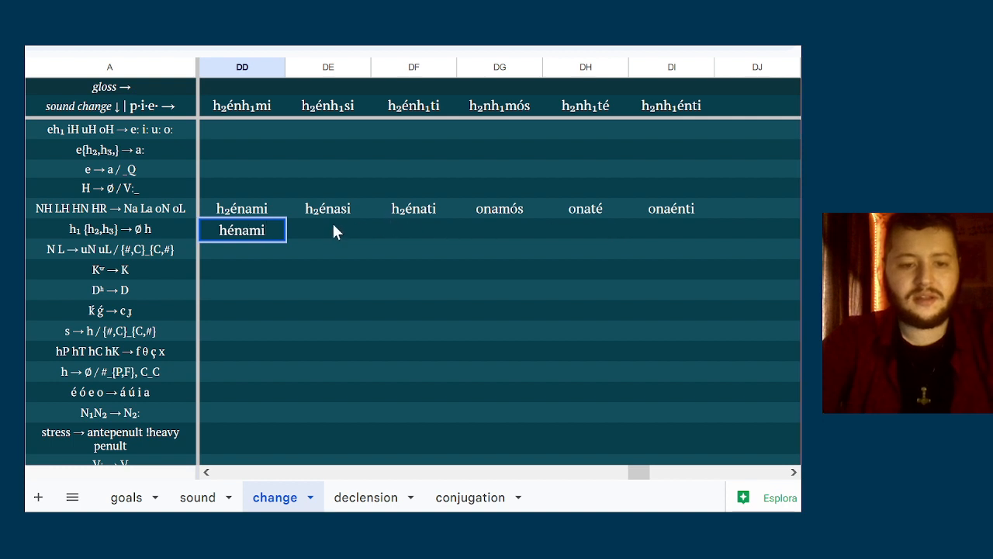
pyautogui.click(335, 227)
pyautogui.write('hér')
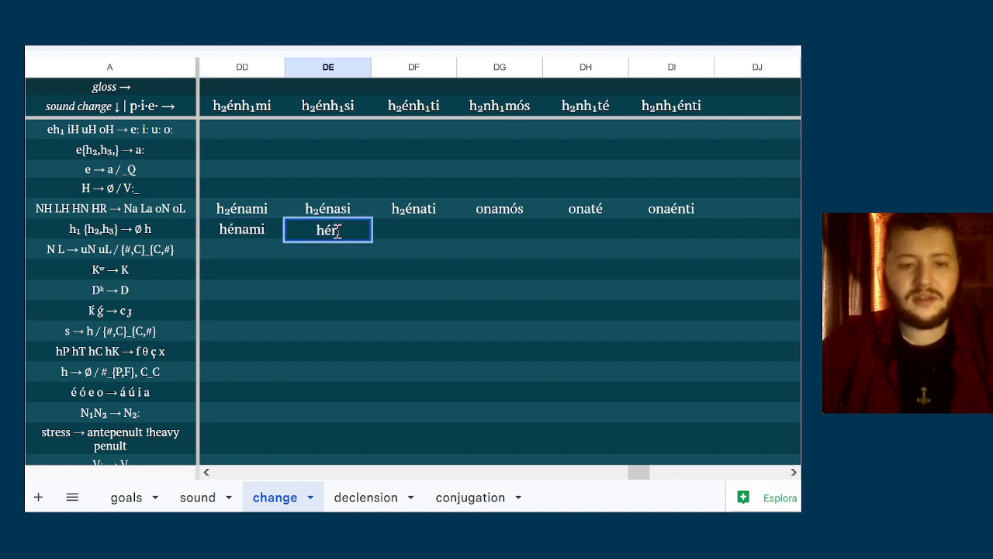
pyautogui.write('asi')
# Enter hénati in column DF of the h₁ {h₂,h₃} → Ø h row
pyautogui.click(411, 214)
pyautogui.rightClick(412, 223)
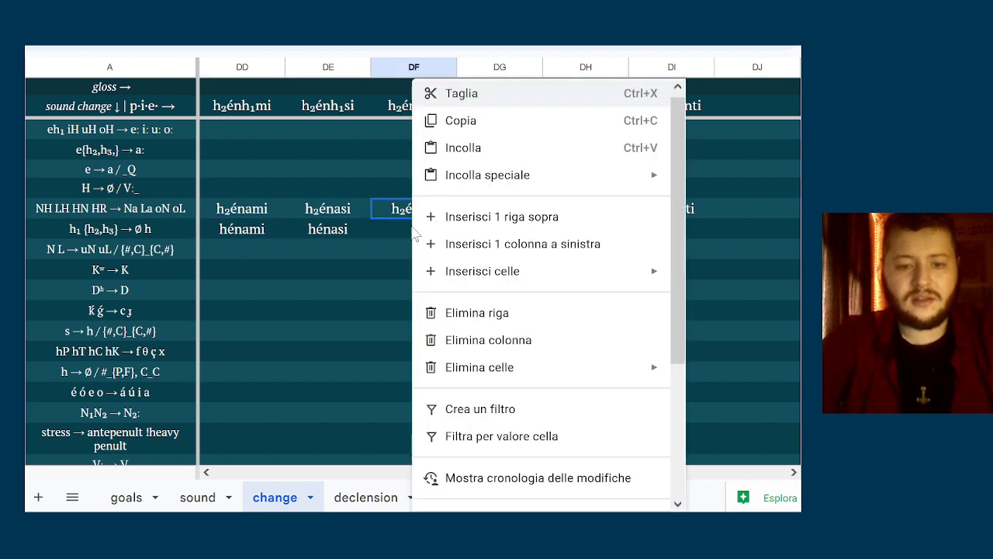
pyautogui.press('Escape')
pyautogui.write('h')
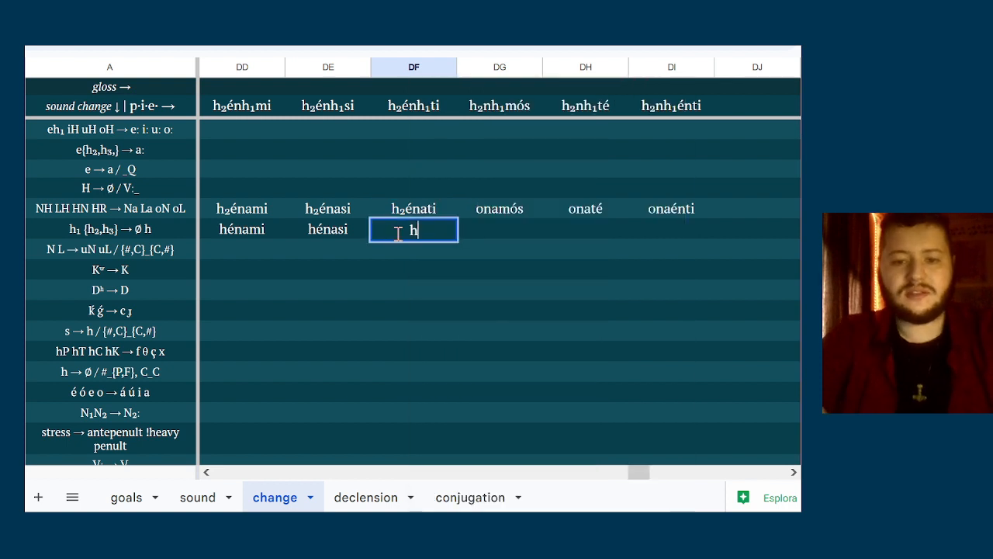
pyautogui.write('énati')
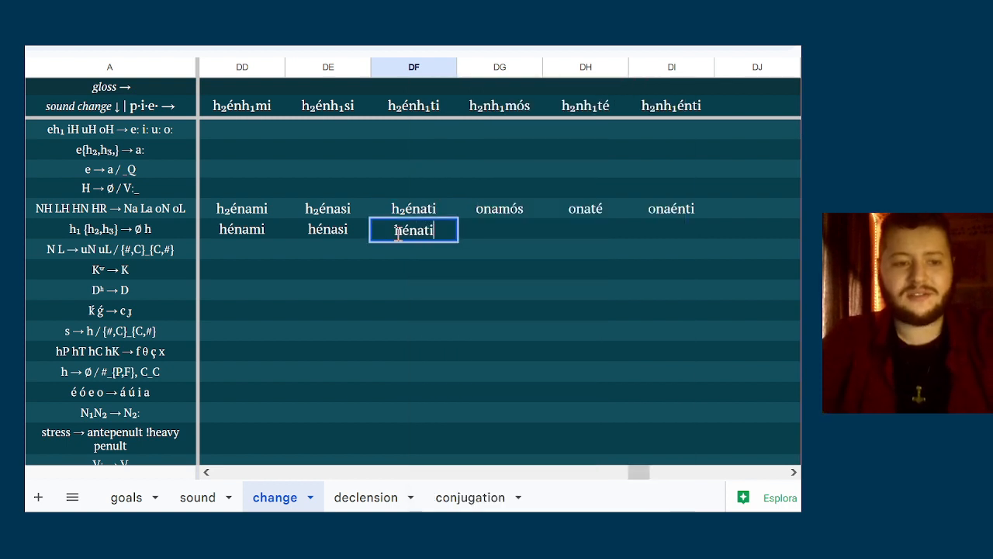
pyautogui.press('Return')
pyautogui.press('Up')
pyautogui.press('Left')
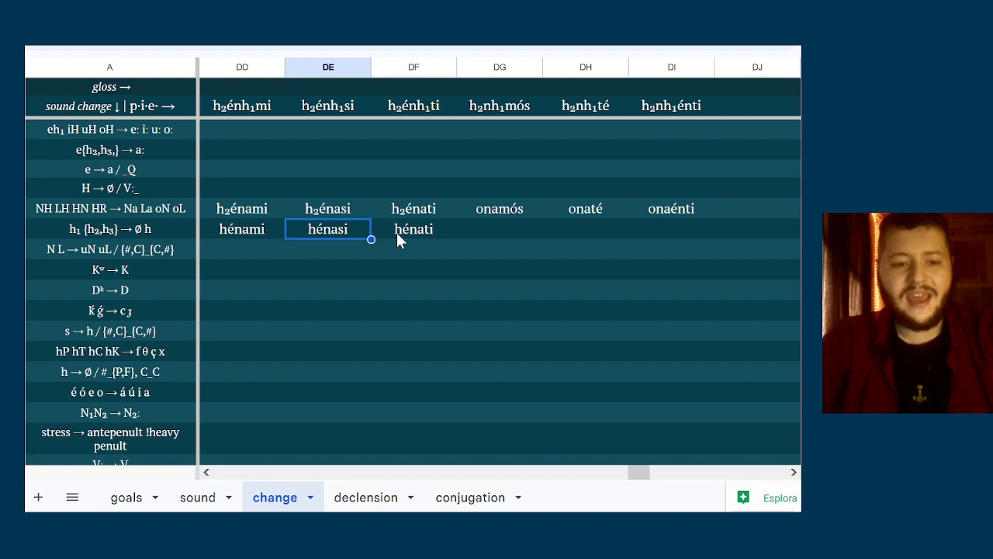
pyautogui.press('Right')
pyautogui.press('Left')
pyautogui.press('Right')
pyautogui.press('Right')
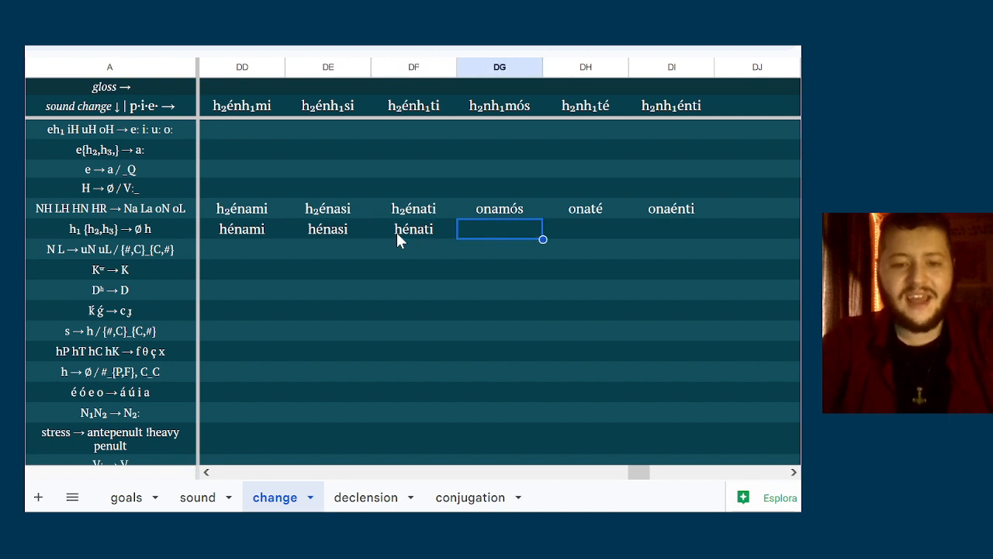
pyautogui.press('Right')
pyautogui.press('Right')
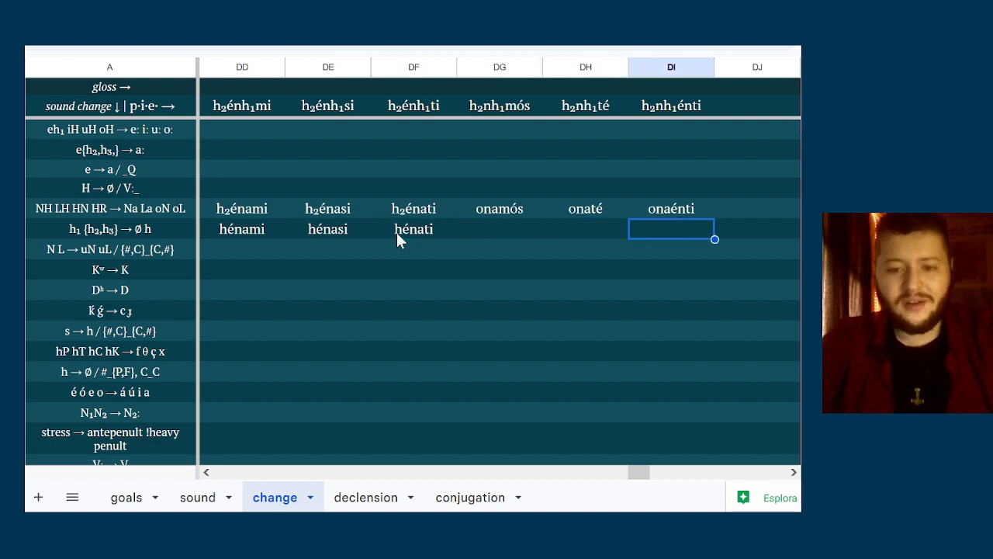
pyautogui.press('Left')
pyautogui.press('Left')
pyautogui.press('Down')
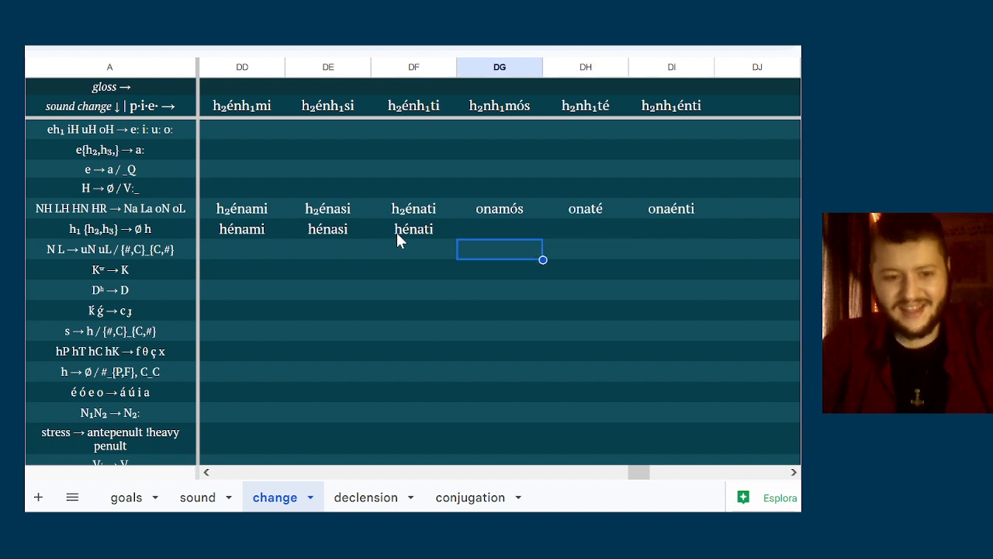
pyautogui.press('Left')
pyautogui.press('Left')
pyautogui.press('Left')
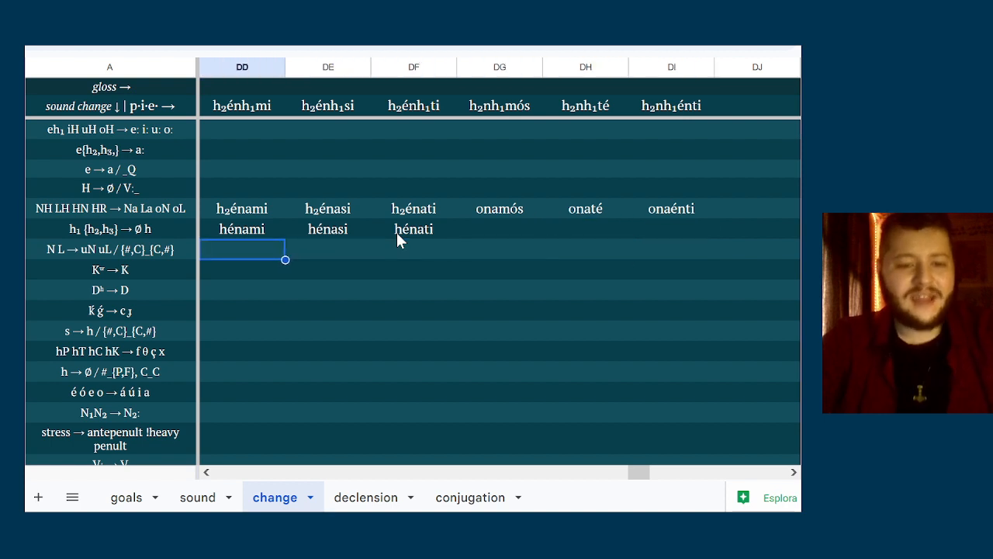
pyautogui.press('Right')
pyautogui.press('Right')
pyautogui.press('Right')
pyautogui.press('Down')
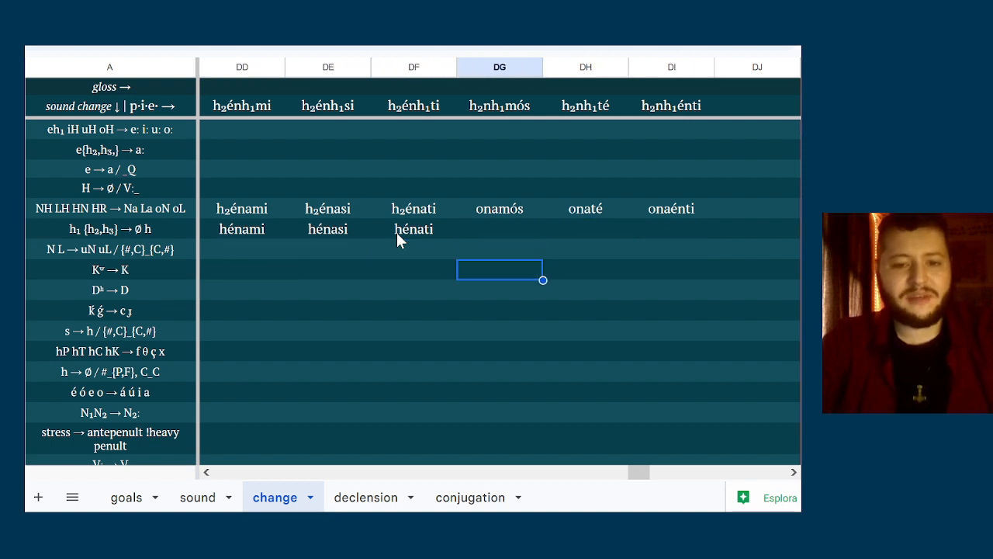
pyautogui.press('Left')
pyautogui.press('Up')
pyautogui.press('Right')
pyautogui.press('Left')
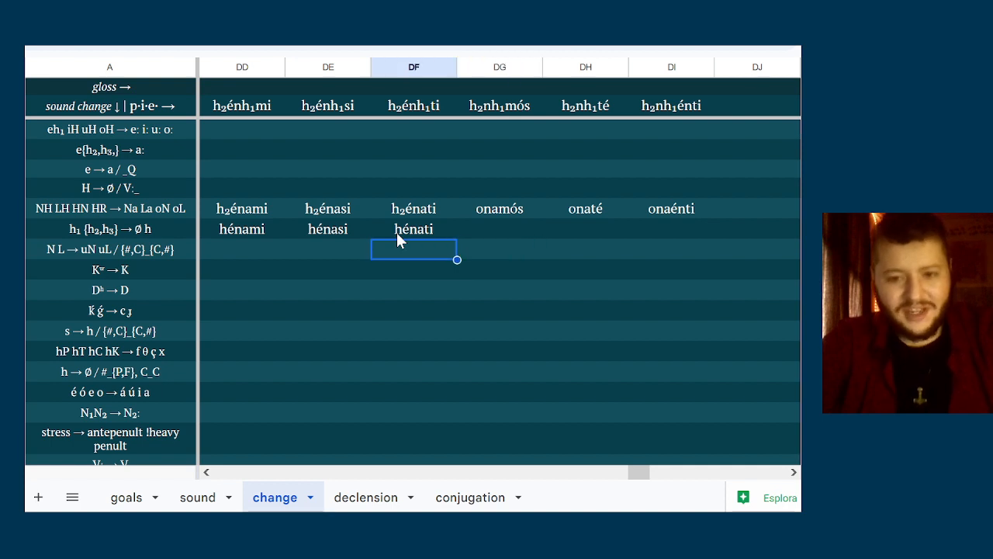
pyautogui.press('Left')
pyautogui.press('Down')
pyautogui.press('Left')
pyautogui.press('Left')
pyautogui.press('Right')
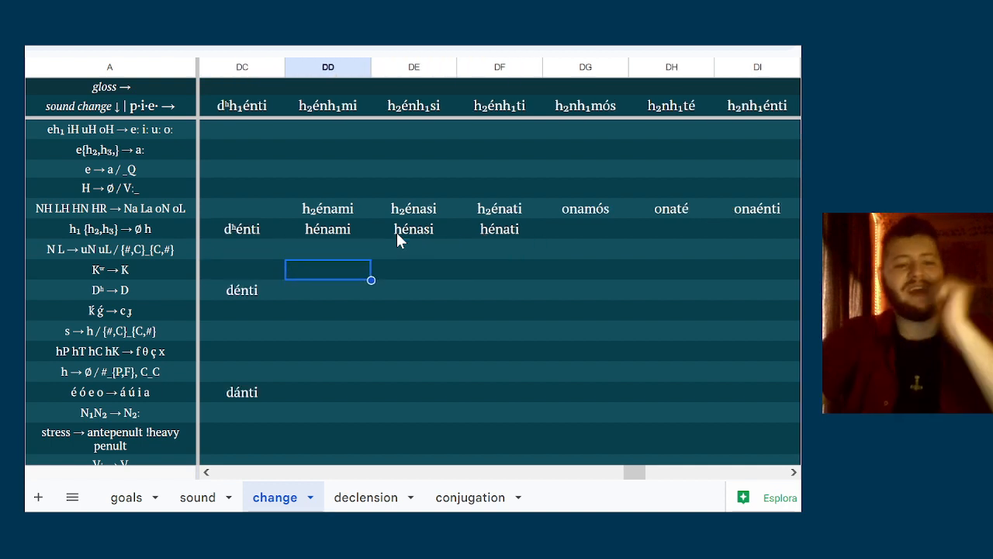
pyautogui.press('Right')
pyautogui.press('Right')
pyautogui.press('Right')
pyautogui.press('Right')
pyautogui.press('Right')
pyautogui.press('Right')
pyautogui.press('Left')
pyautogui.press('Left')
pyautogui.press('Left')
pyautogui.press('Left')
pyautogui.press('Left')
pyautogui.press('Left')
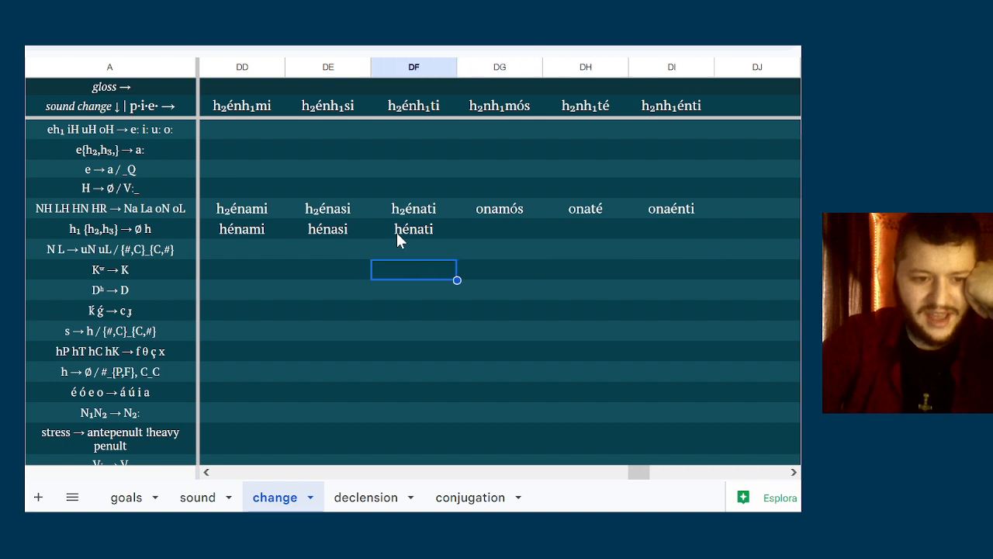
# Enter hánami in column DD of the é ó e o → á ú i a row
pyautogui.press('Down')
pyautogui.press('Down')
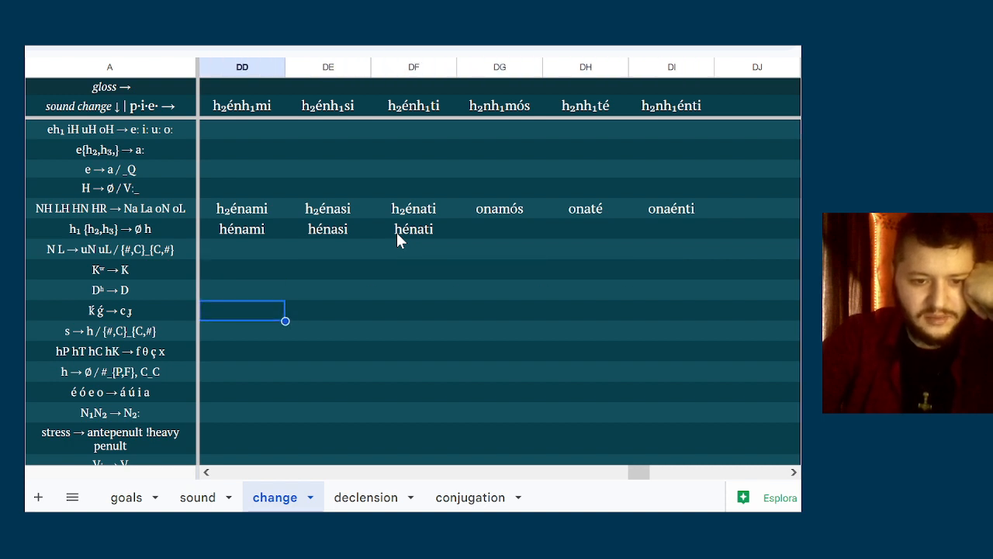
pyautogui.press('Down')
pyautogui.press('Down')
pyautogui.press('Down')
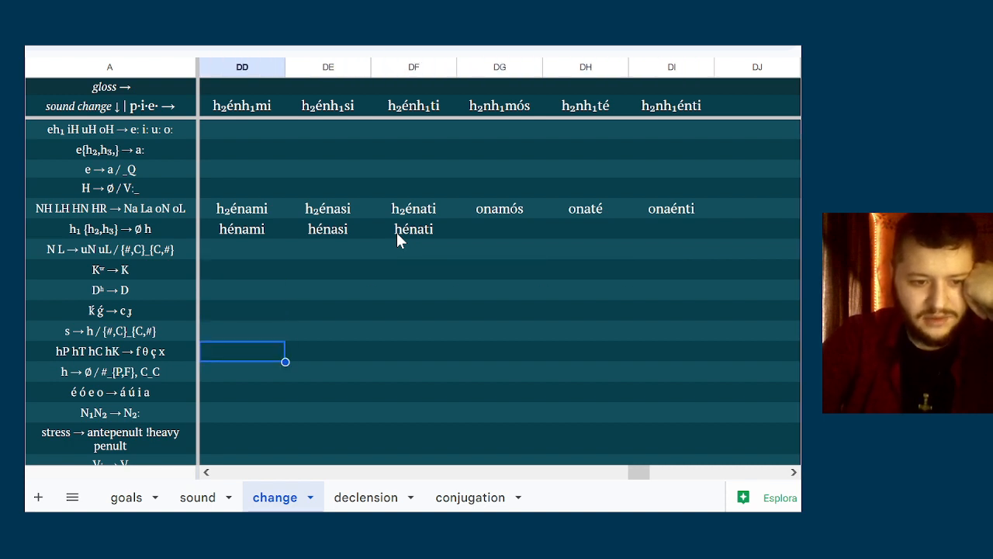
pyautogui.press('Down')
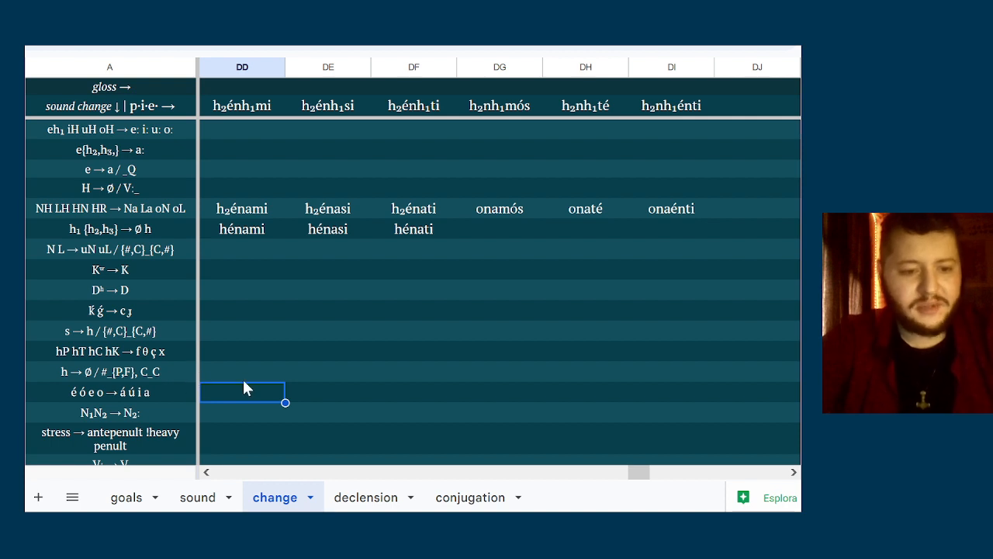
pyautogui.write('h')
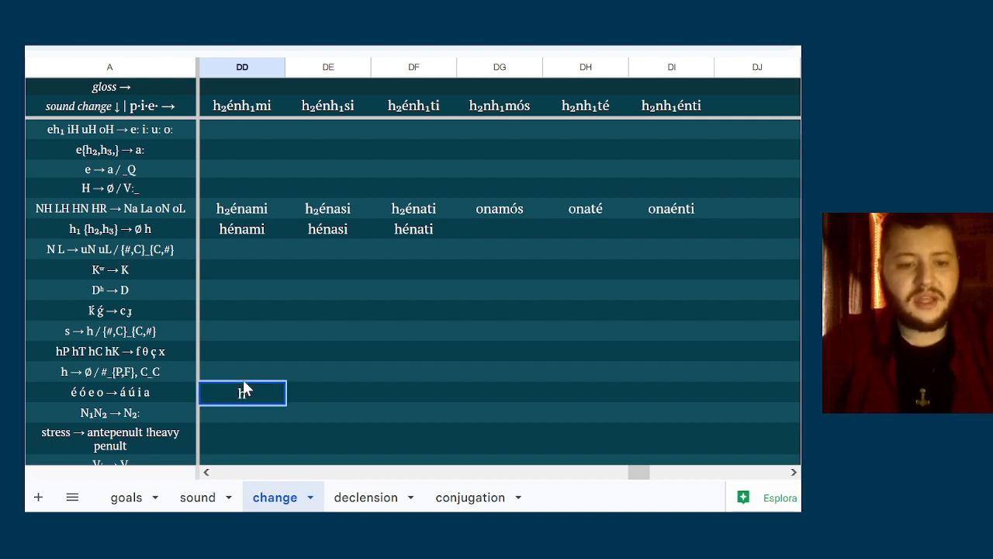
pyautogui.write('ánami')
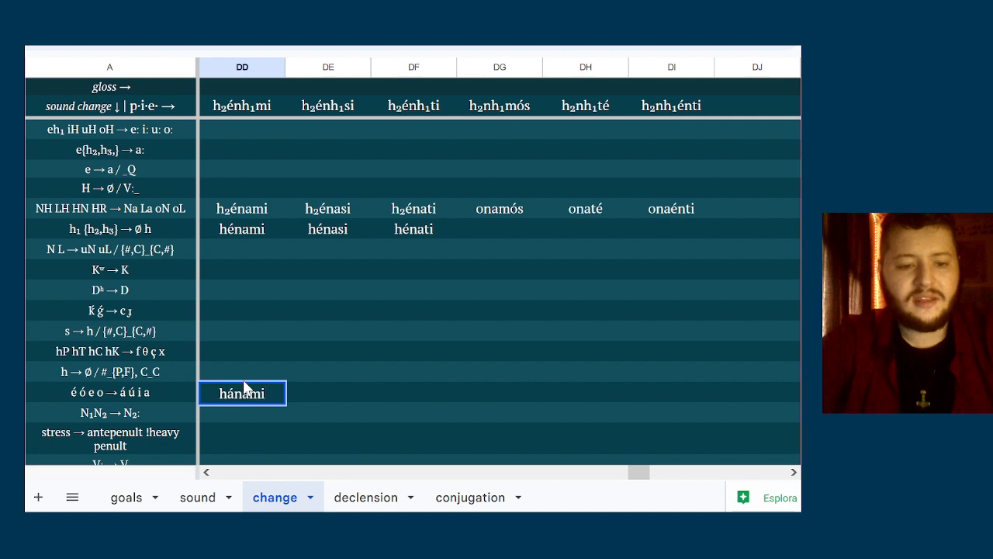
# Enter hánasi in column DE and hánati in column DF of the é ó e o → á ú i a row
pyautogui.press('Tab')
pyautogui.write('hánasi')
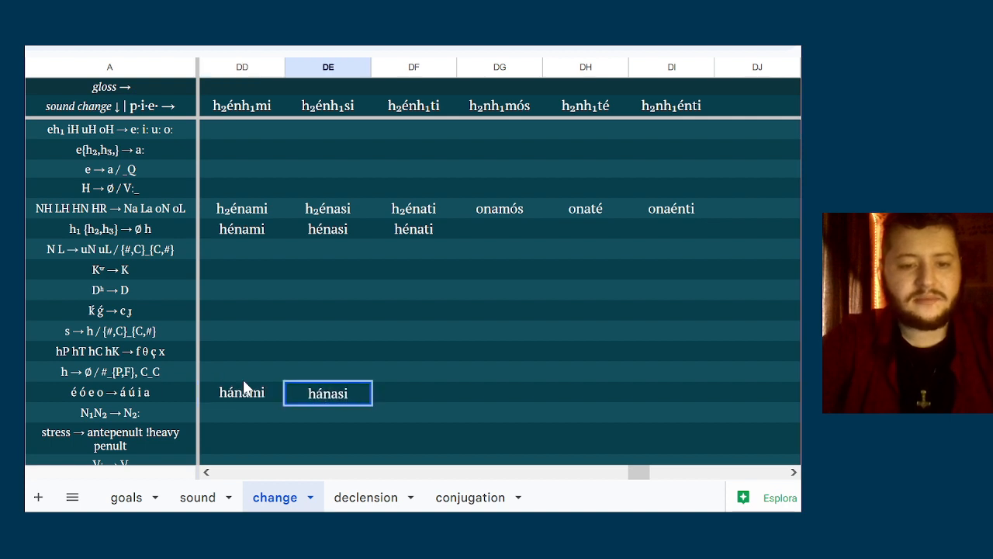
pyautogui.press('Tab')
pyautogui.write('h')
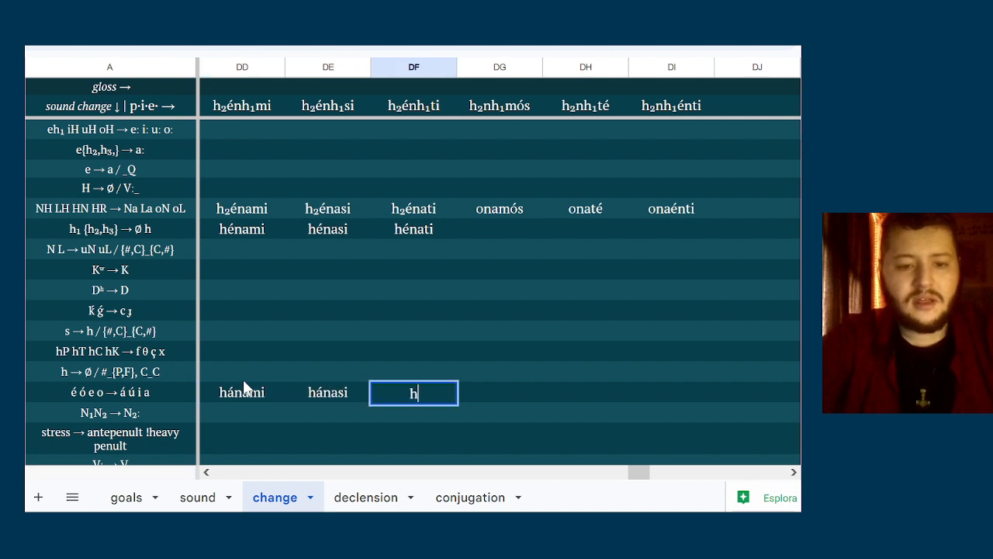
pyautogui.write('ánati')
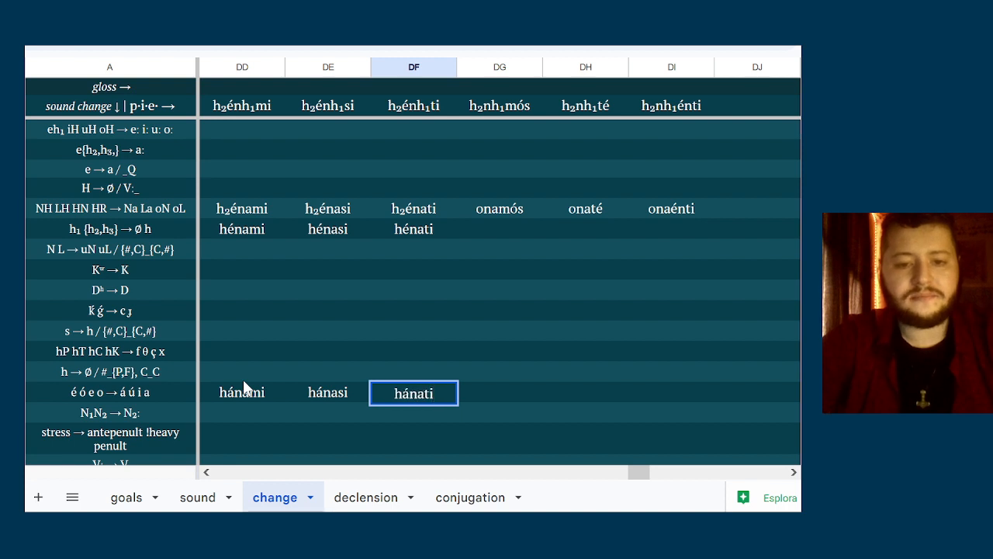
# Enter anamús in column DG and anaté in column DH of the é ó e o → á ú i a row
pyautogui.press('Tab')
pyautogui.write('an')
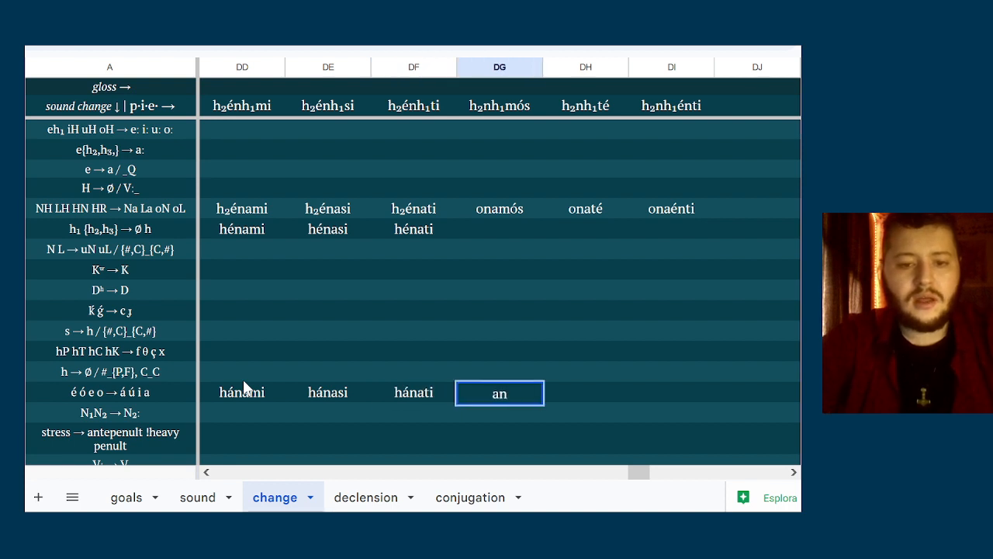
pyautogui.write('amús')
pyautogui.press('Tab')
pyautogui.write('an')
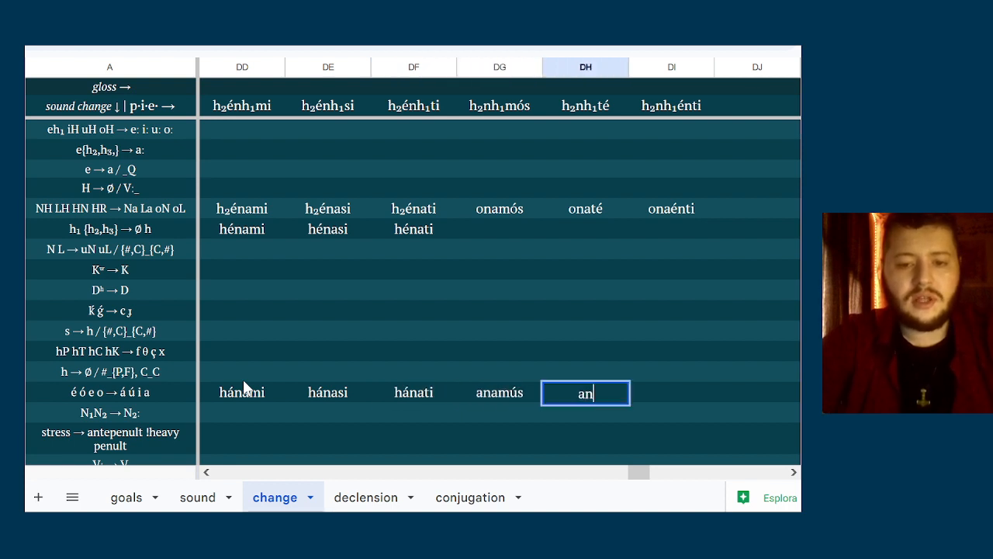
pyautogui.write('até')
pyautogui.press('Tab')
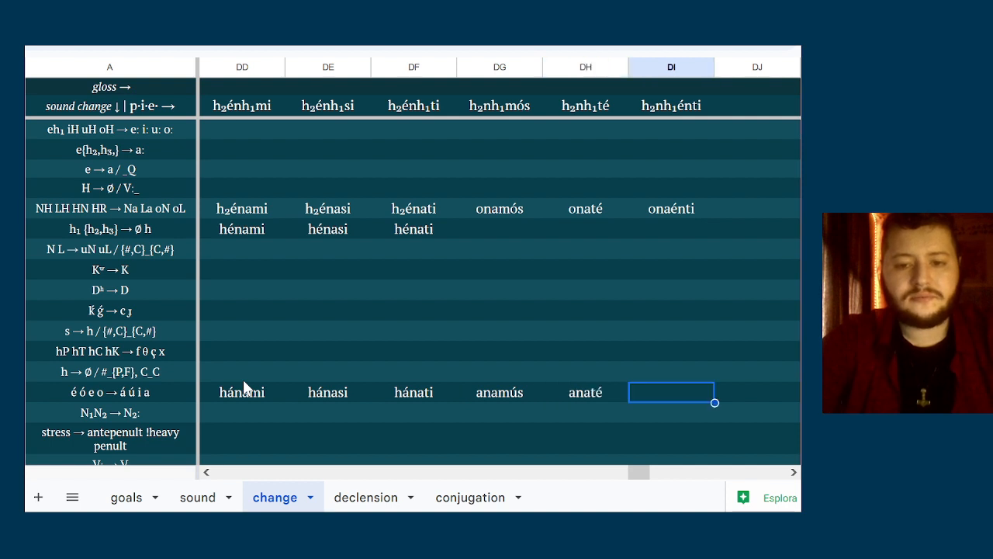
# Start the column DI form in the é ó e o → á ú i a row with ana
pyautogui.write('anaén')
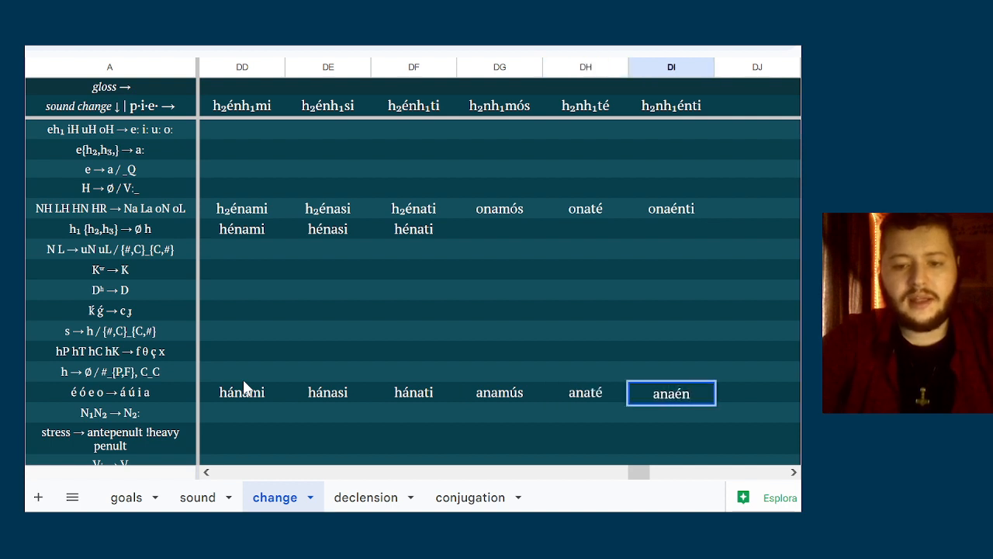
pyautogui.press('BackSpace')
pyautogui.press('BackSpace')
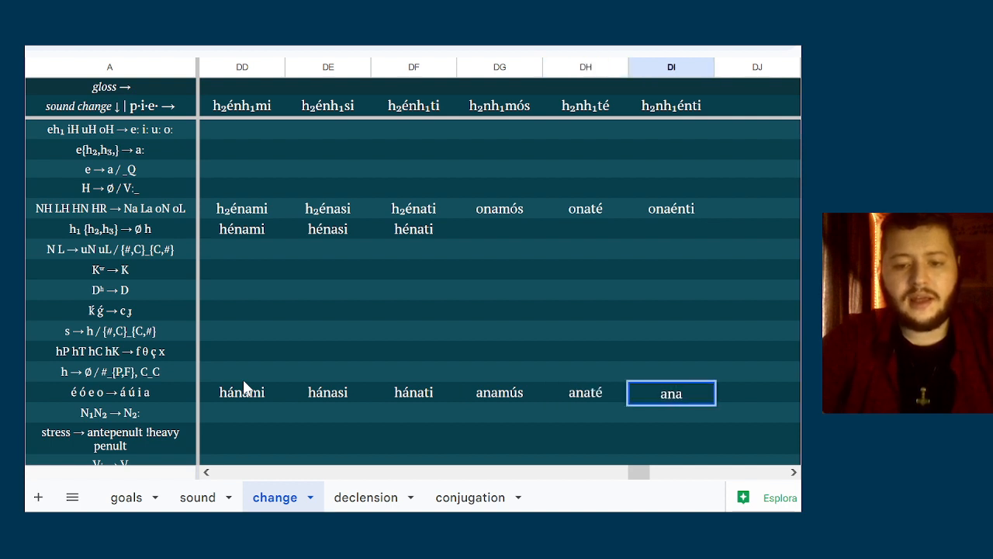
# Correct the column DH form in the é ó e o → á ú i a row to anatá
pyautogui.doubleClick(605, 389)
pyautogui.press('BackSpace')
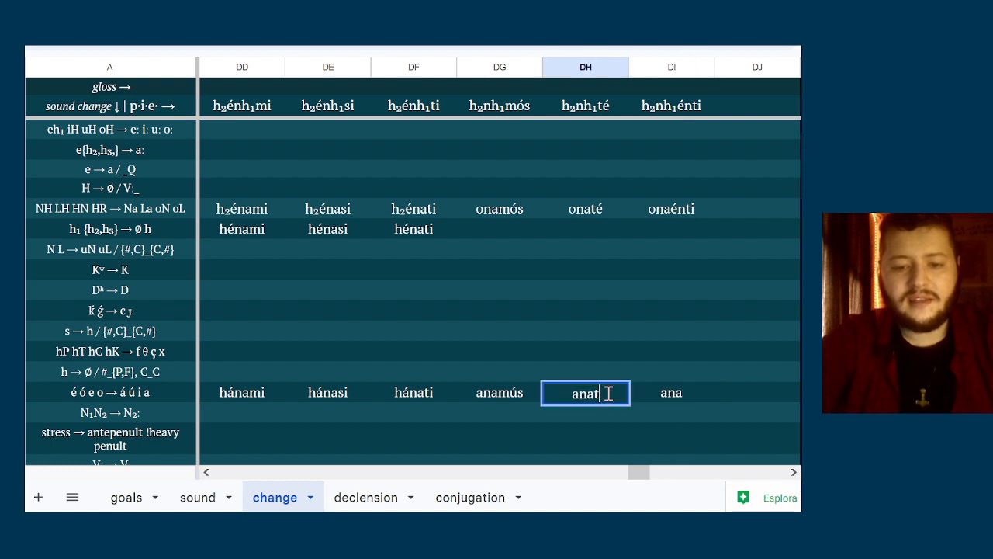
pyautogui.write('á')
# Complete the column DI form in the é ó e o → á ú i a row as anaánti
pyautogui.click(672, 393)
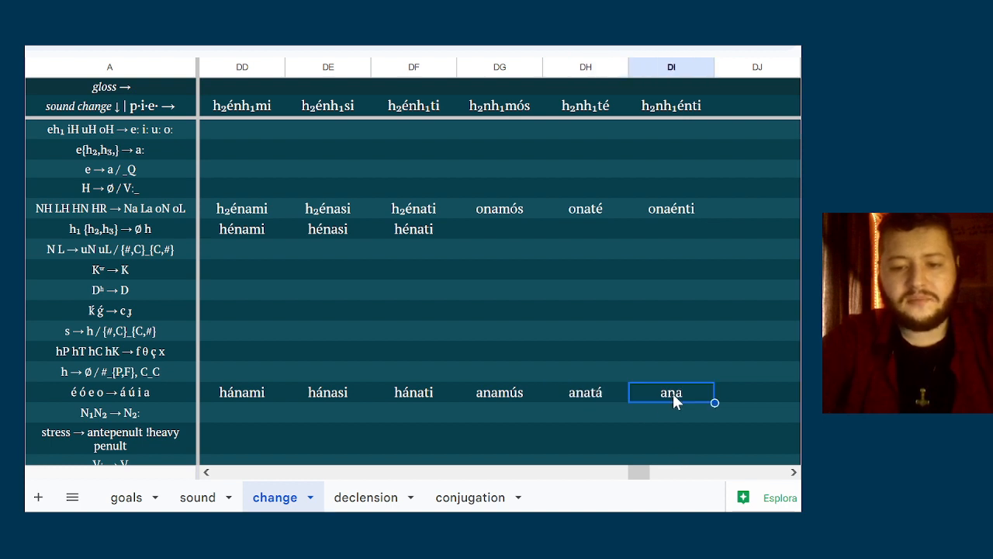
pyautogui.doubleClick(693, 395)
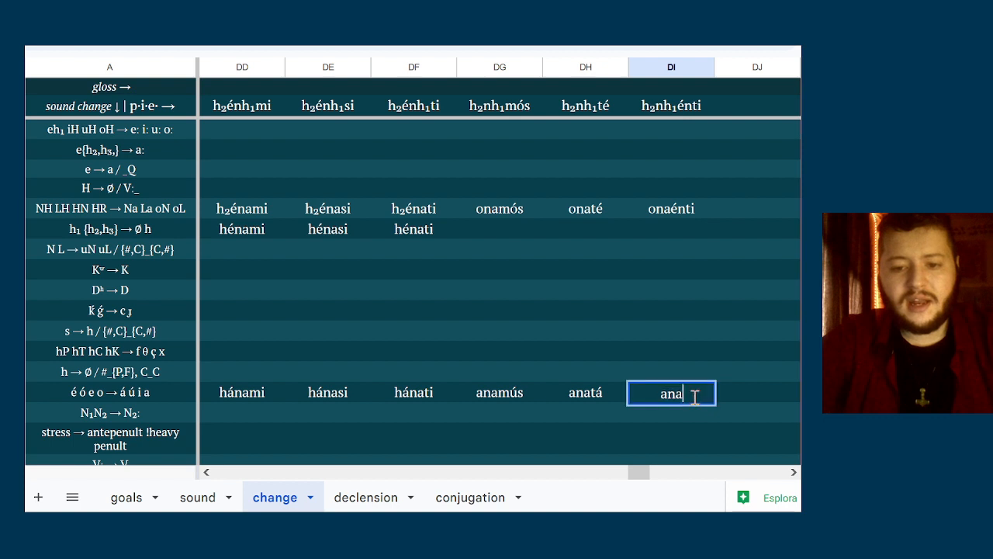
pyautogui.write('ánti')
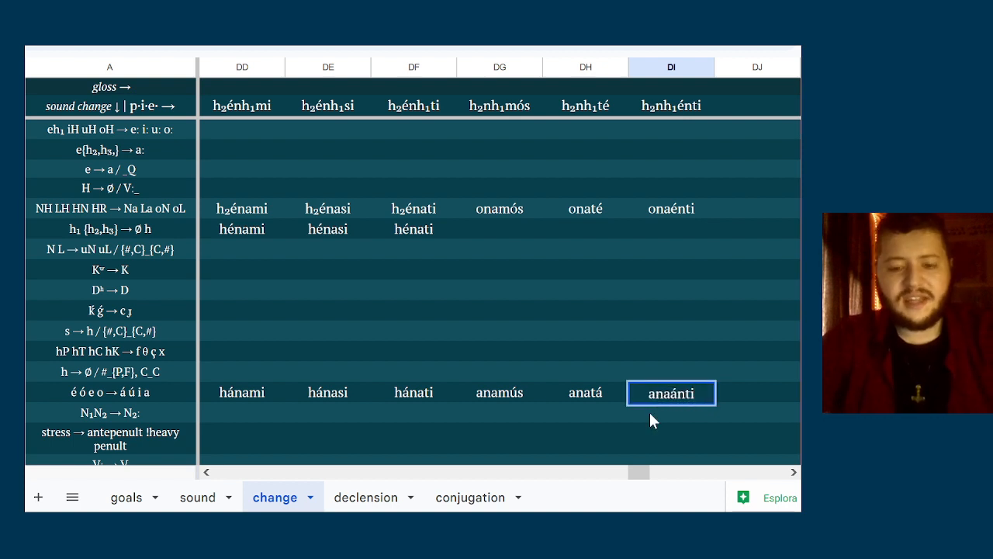
pyautogui.press('Return')
# Examine the stress and V: → V rows back through the earlier verb and pronoun columns to the chewy and to chew entries
pyautogui.press('Down')
pyautogui.press('Down')
pyautogui.press('Up')
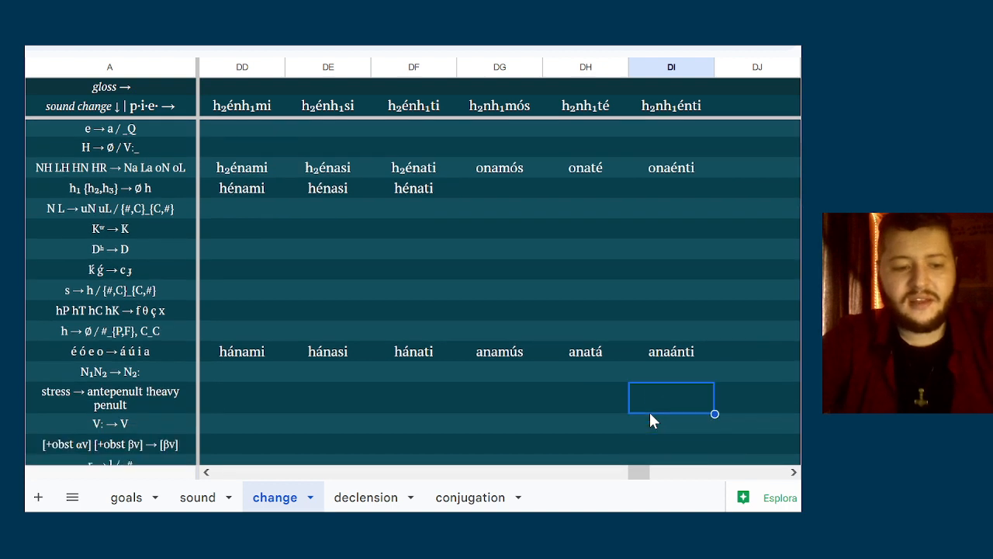
pyautogui.press('Down')
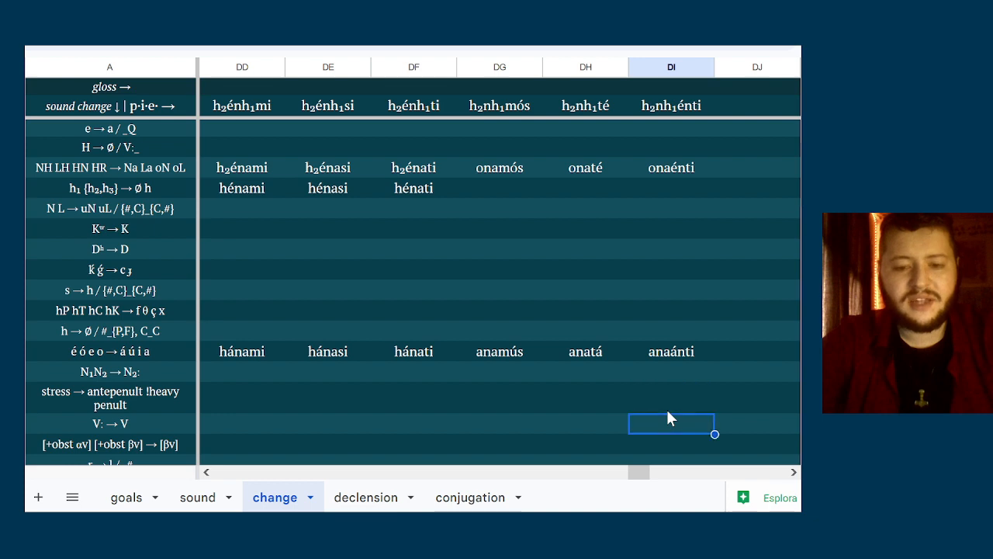
pyautogui.press('Left')
pyautogui.press('Left')
pyautogui.press('Left')
pyautogui.press('Left')
pyautogui.press('Left')
pyautogui.press('Left')
pyautogui.press('Left')
pyautogui.press('Left')
pyautogui.press('Left')
pyautogui.press('Left')
pyautogui.press('Left')
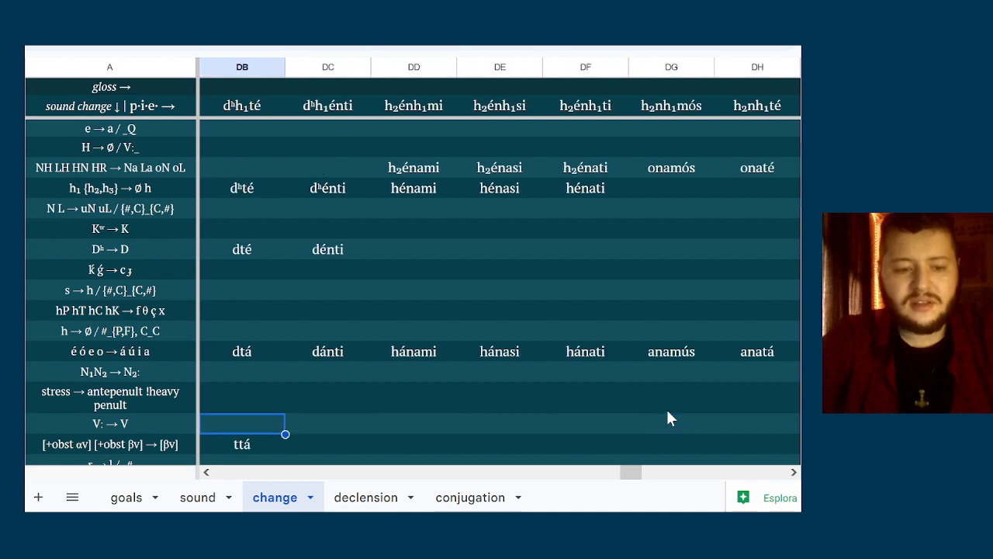
pyautogui.press('Left')
pyautogui.press('Left')
pyautogui.press('Left')
pyautogui.press('Left')
pyautogui.press('Left')
pyautogui.press('Left')
pyautogui.press('Left')
pyautogui.press('Left')
pyautogui.press('Left')
pyautogui.press('Left')
pyautogui.press('Left')
pyautogui.press('Left')
pyautogui.press('Left')
pyautogui.press('Left')
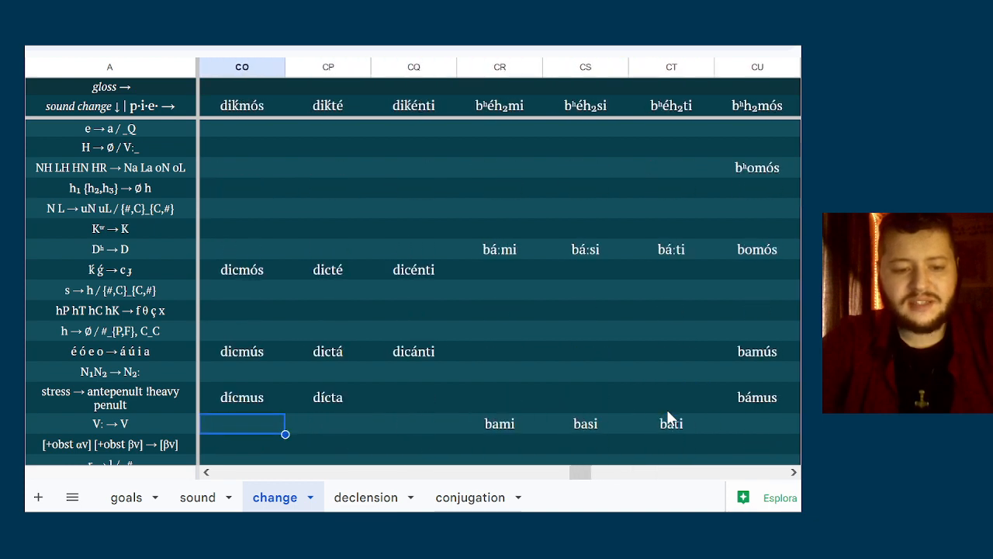
pyautogui.press('Left')
pyautogui.press('Left')
pyautogui.press('Left')
pyautogui.press('Left')
pyautogui.press('Left')
pyautogui.press('Left')
pyautogui.press('Left')
pyautogui.press('Left')
pyautogui.press('Left')
pyautogui.press('Left')
pyautogui.press('Left')
pyautogui.press('Left')
pyautogui.press('Left')
pyautogui.press('Left')
pyautogui.press('Left')
pyautogui.press('Left')
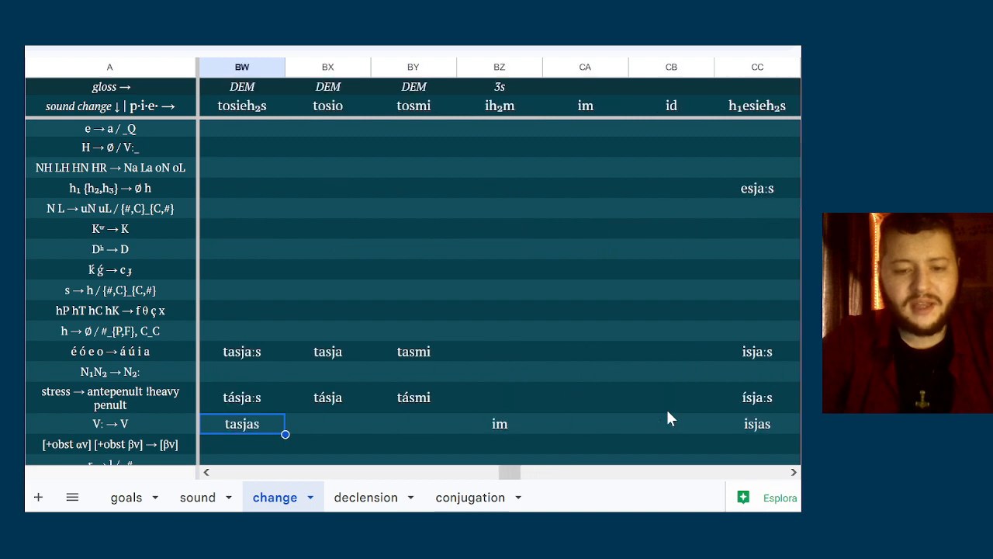
pyautogui.press('Left')
pyautogui.press('Left')
pyautogui.press('Left')
pyautogui.press('Right')
pyautogui.press('Right')
pyautogui.press('Right')
pyautogui.press('Right')
pyautogui.press('Right')
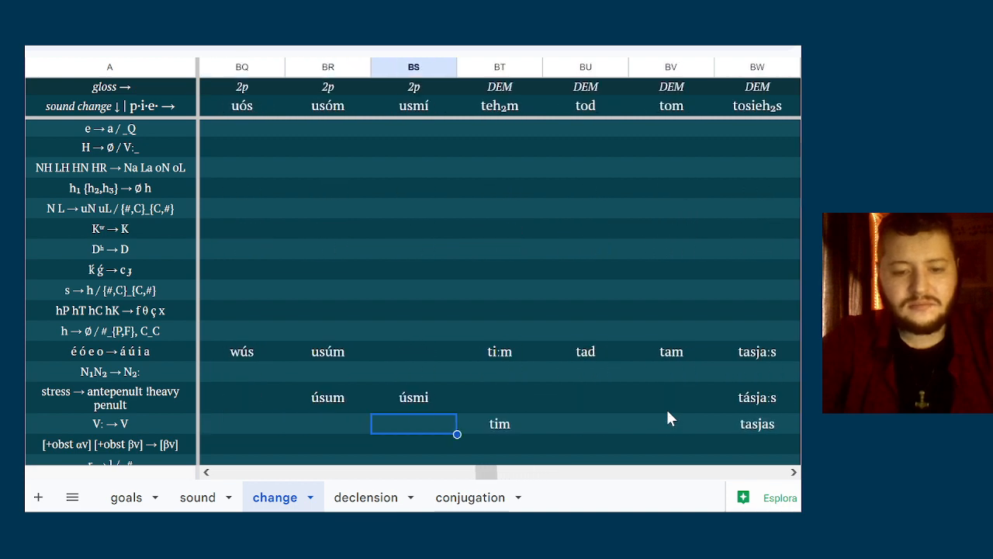
pyautogui.press('Right')
pyautogui.press('Right')
pyautogui.press('Right')
pyautogui.press('Right')
pyautogui.press('Left')
pyautogui.press('Left')
pyautogui.press('Left')
pyautogui.press('Left')
pyautogui.press('Left')
pyautogui.press('Left')
pyautogui.press('Left')
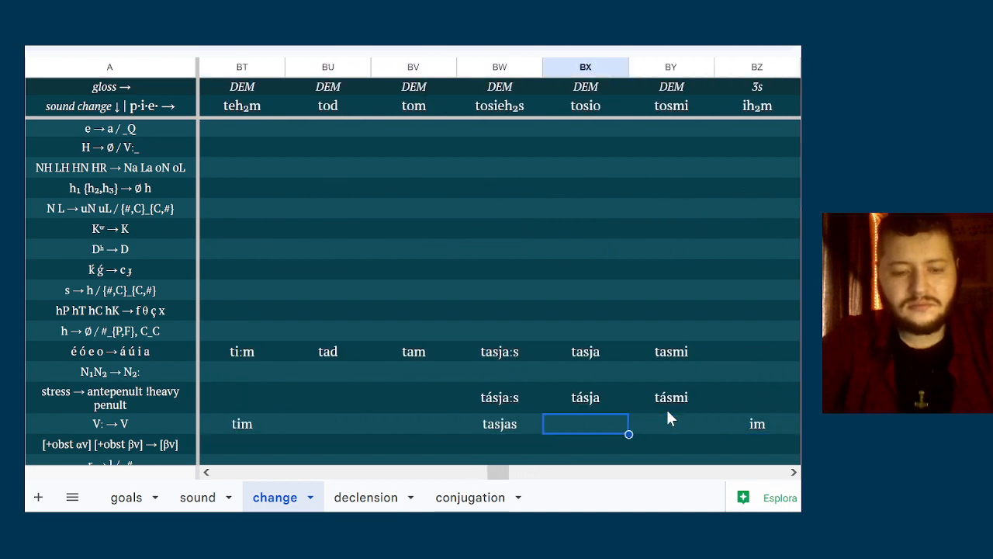
pyautogui.press('Left')
pyautogui.press('Left')
pyautogui.press('Left')
pyautogui.press('Left')
pyautogui.press('Left')
pyautogui.press('Left')
pyautogui.press('Left')
pyautogui.press('Left')
pyautogui.press('Left')
pyautogui.press('Left')
pyautogui.press('Left')
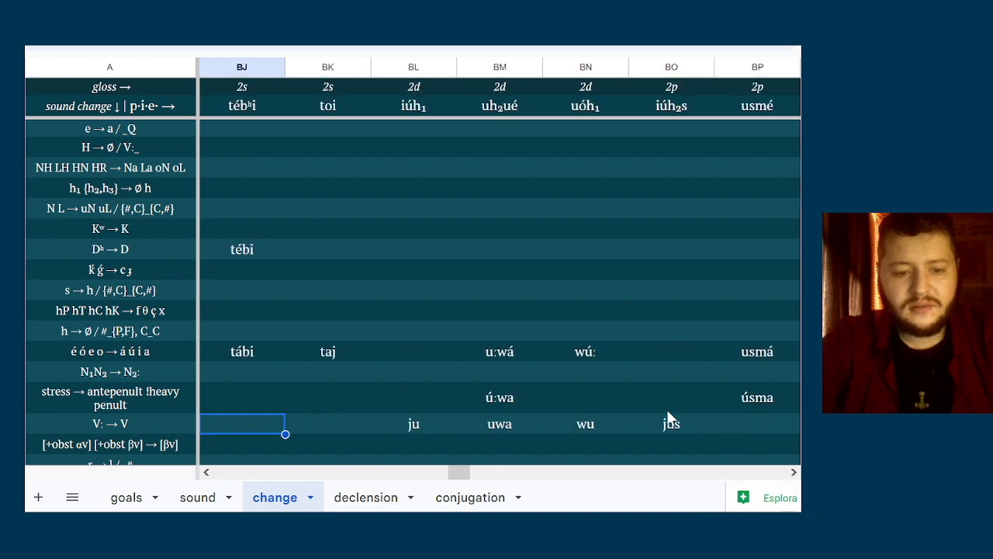
pyautogui.press('Left')
pyautogui.press('Left')
pyautogui.press('Left')
pyautogui.press('Left')
pyautogui.press('Left')
pyautogui.press('Left')
pyautogui.press('Left')
pyautogui.press('Left')
pyautogui.press('Left')
pyautogui.press('Left')
pyautogui.press('Left')
pyautogui.press('Left')
pyautogui.press('Left')
pyautogui.press('Left')
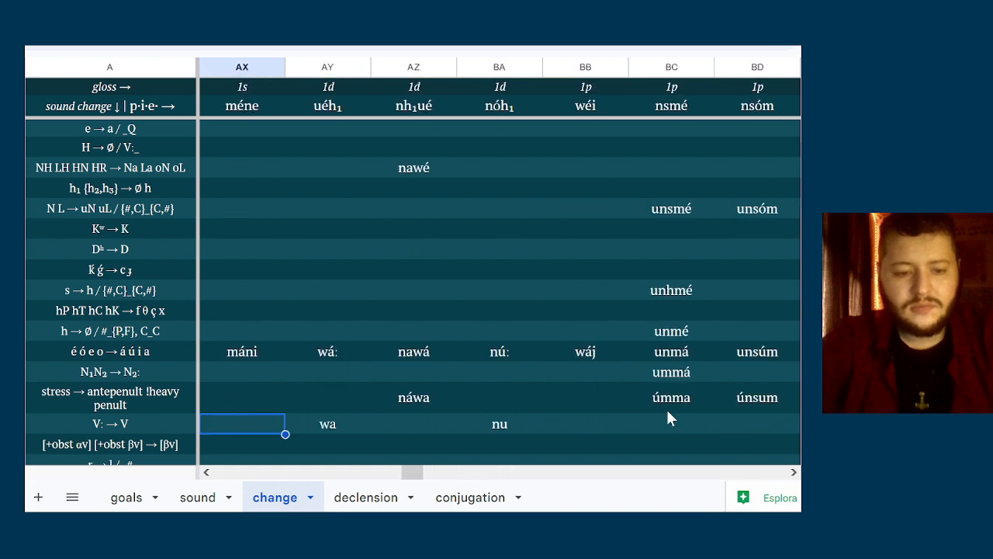
pyautogui.press('Left')
pyautogui.press('Left')
pyautogui.press('Left')
pyautogui.press('Left')
pyautogui.press('Right')
pyautogui.press('Right')
pyautogui.press('Right')
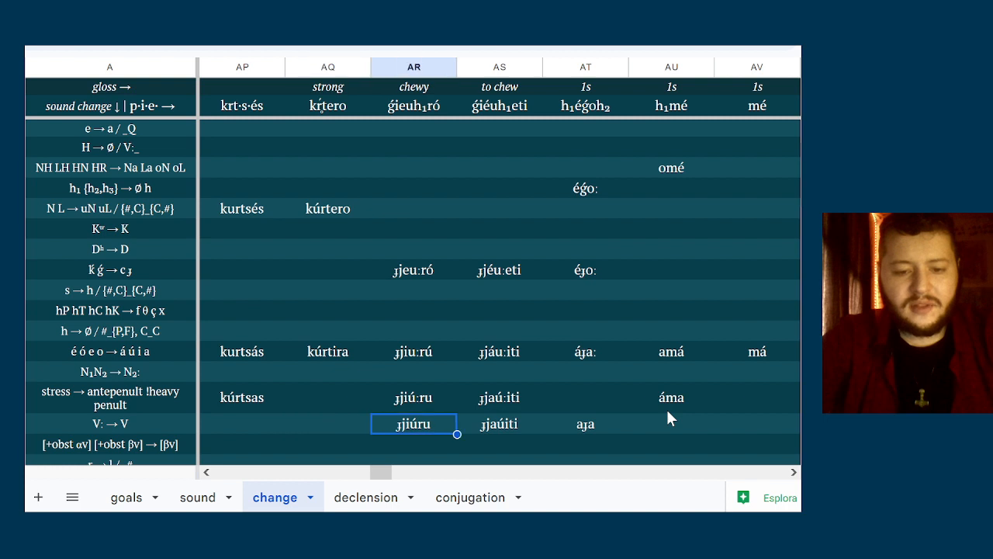
pyautogui.press('Left')
pyautogui.press('Right')
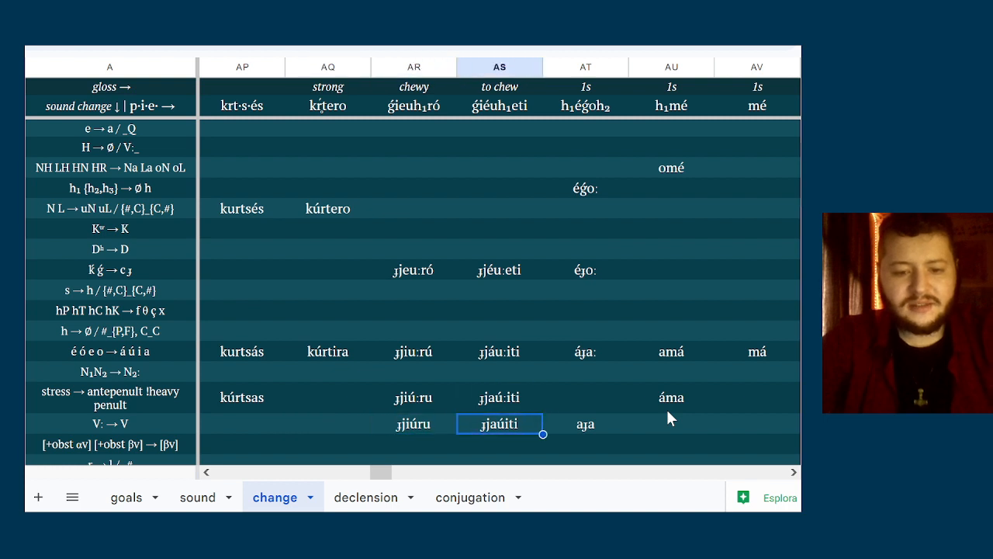
pyautogui.press('Left')
pyautogui.press('Right')
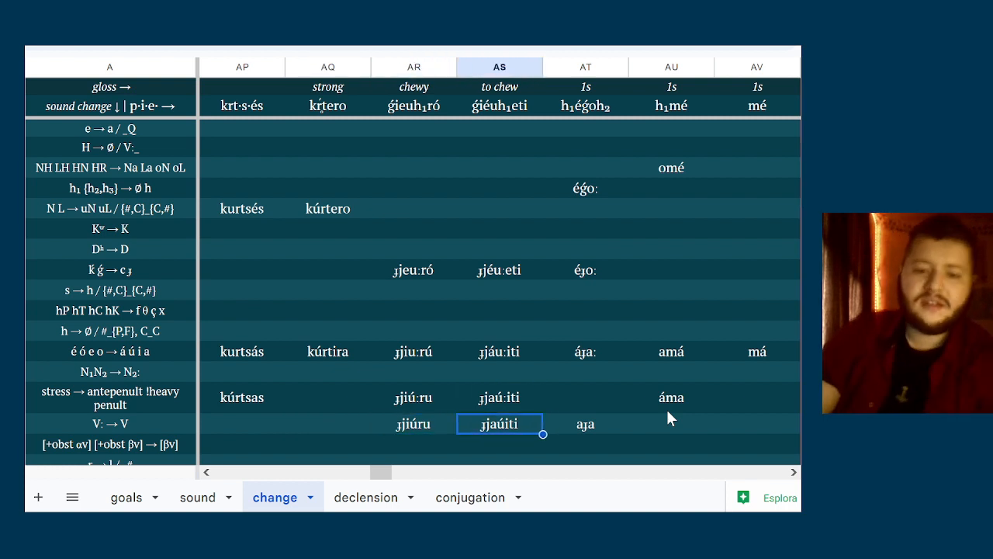
# Check the stress and V: → V results of the vocabulary columns from to redden to thousand
pyautogui.press('Left')
pyautogui.press('Left')
pyautogui.press('Left')
pyautogui.press('Left')
pyautogui.press('Left')
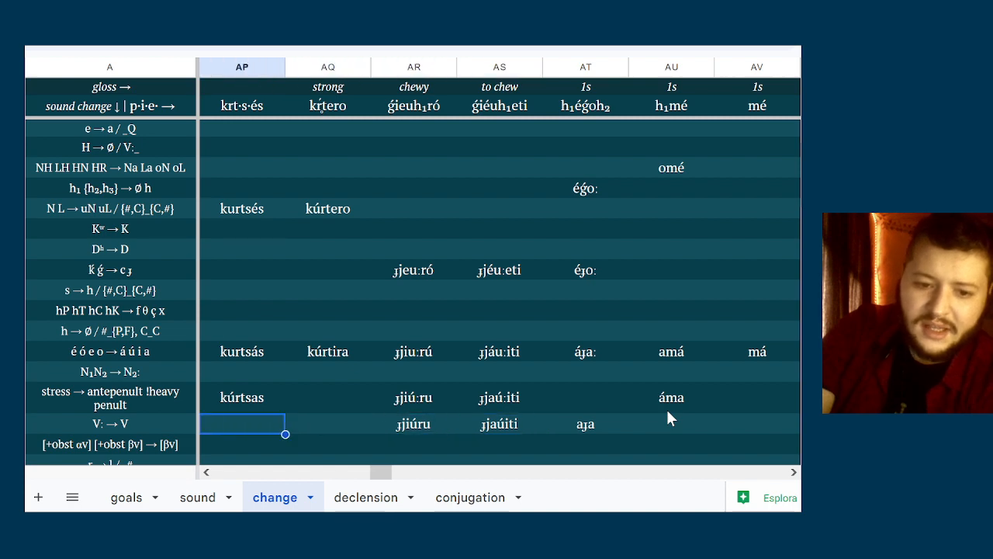
pyautogui.press('Left')
pyautogui.press('Left')
pyautogui.press('Left')
pyautogui.press('Left')
pyautogui.press('Left')
pyautogui.press('Left')
pyautogui.press('Left')
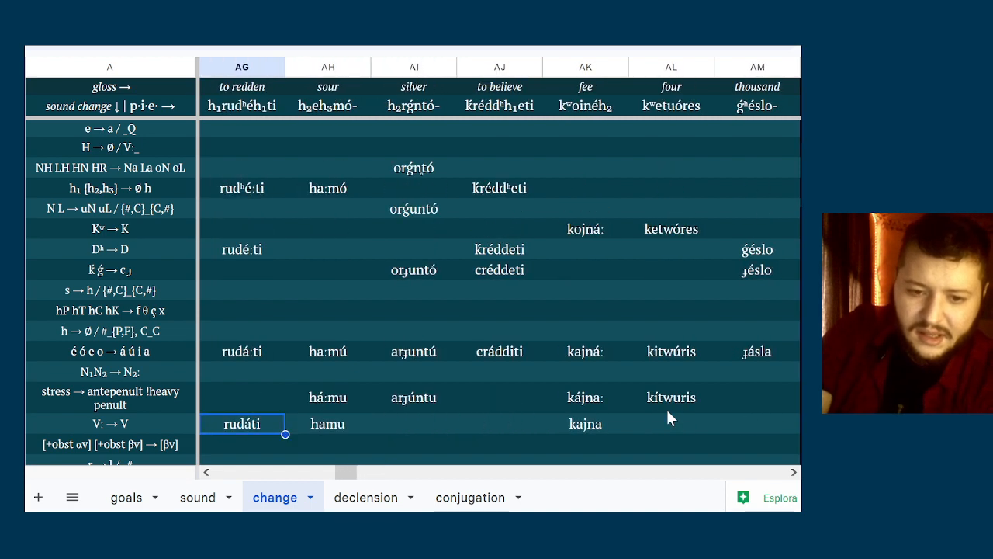
pyautogui.press('Right')
pyautogui.press('Right')
pyautogui.press('Right')
pyautogui.press('Right')
pyautogui.press('Right')
pyautogui.press('Right')
pyautogui.press('Right')
pyautogui.press('Right')
pyautogui.press('Right')
pyautogui.press('Right')
pyautogui.press('Right')
pyautogui.press('Right')
pyautogui.press('Right')
pyautogui.press('Right')
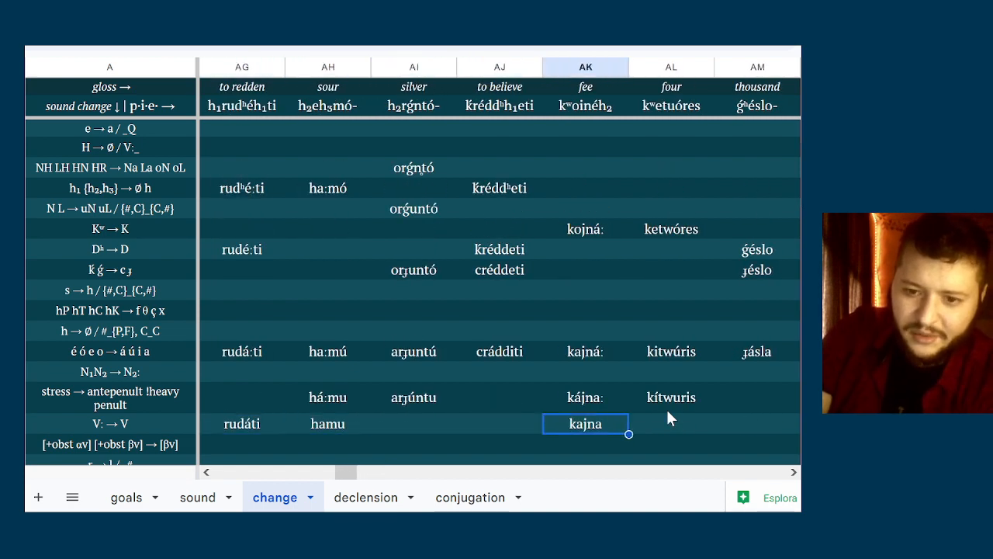
# Review the stress and V: → V rows forward across the pronoun and verb columns, back to the h₂nh₁énti column
pyautogui.press('Right')
pyautogui.press('Right')
pyautogui.press('Right')
pyautogui.press('Right')
pyautogui.press('Right')
pyautogui.press('Right')
pyautogui.press('Right')
pyautogui.press('Right')
pyautogui.press('Right')
pyautogui.press('Right')
pyautogui.press('Right')
pyautogui.press('Right')
pyautogui.press('Right')
pyautogui.press('Right')
pyautogui.press('Right')
pyautogui.press('Right')
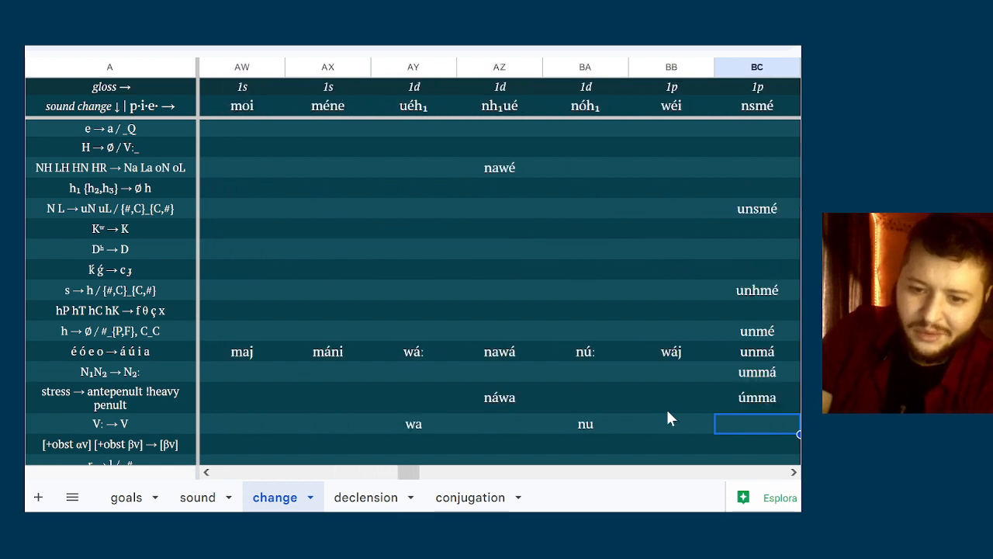
pyautogui.press('Right')
pyautogui.press('Right')
pyautogui.press('Right')
pyautogui.press('Right')
pyautogui.press('Right')
pyautogui.press('Right')
pyautogui.press('Right')
pyautogui.press('Right')
pyautogui.press('Right')
pyautogui.press('Right')
pyautogui.press('Right')
pyautogui.press('Right')
pyautogui.press('Right')
pyautogui.press('Right')
pyautogui.press('Right')
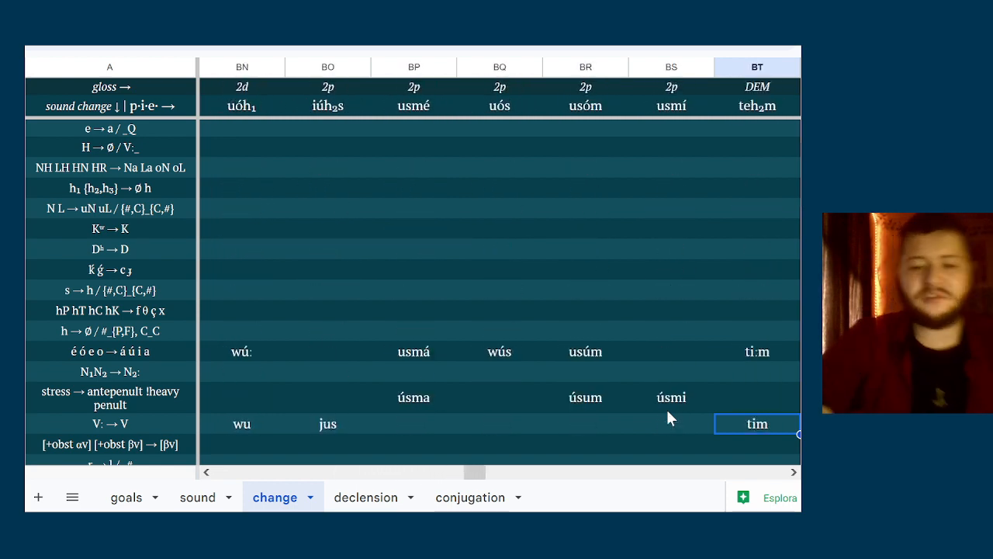
pyautogui.press('Right')
pyautogui.press('Right')
pyautogui.press('Right')
pyautogui.press('Right')
pyautogui.press('Right')
pyautogui.press('Right')
pyautogui.press('Right')
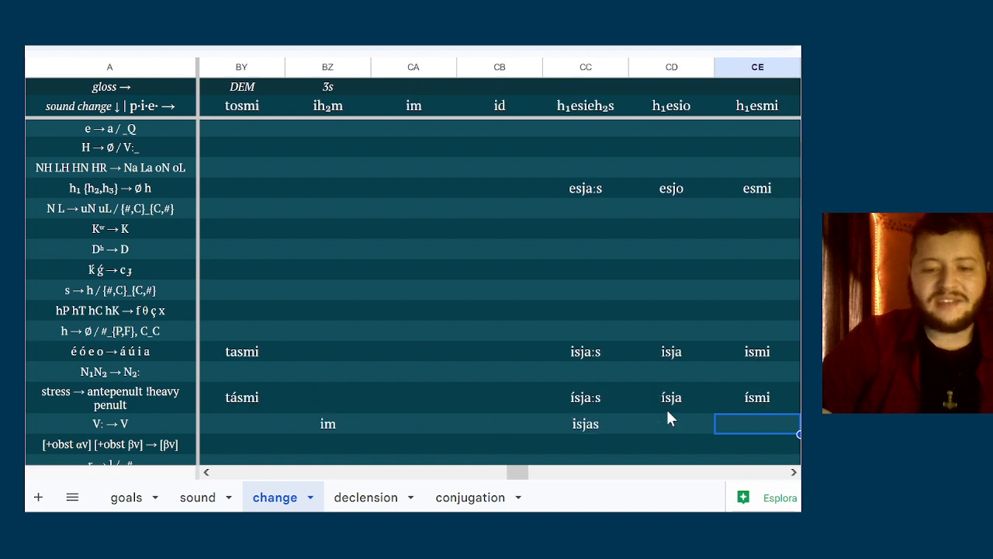
pyautogui.press('Left')
pyautogui.press('Left')
pyautogui.press('Right')
pyautogui.press('Right')
pyautogui.press('Right')
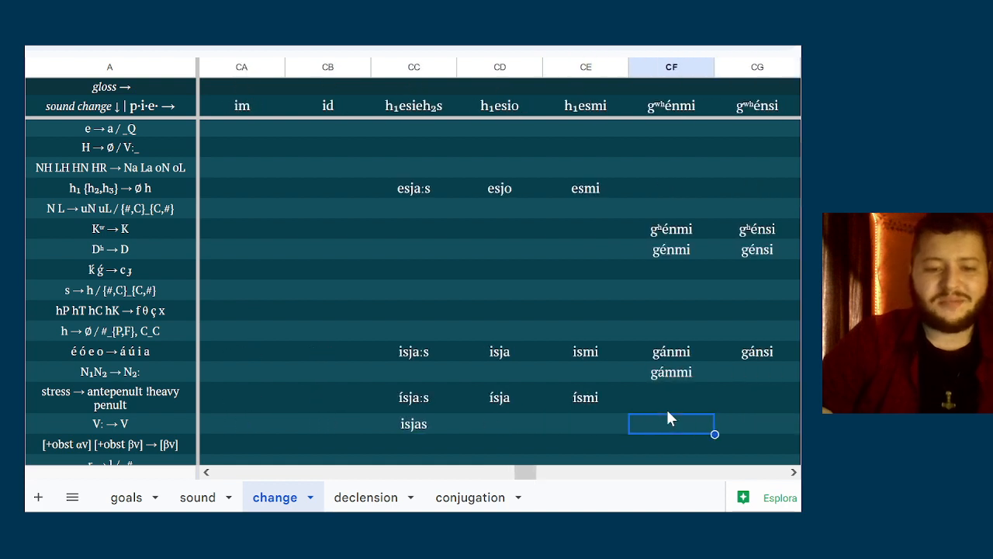
pyautogui.press('Right')
pyautogui.press('Right')
pyautogui.press('Right')
pyautogui.press('Right')
pyautogui.press('Right')
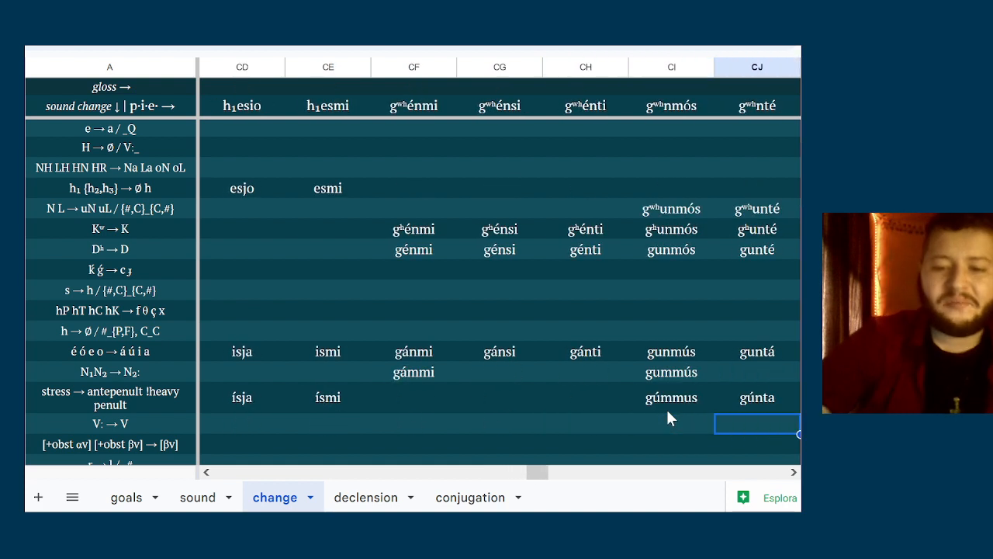
pyautogui.press('Right')
pyautogui.press('Right')
pyautogui.press('Right')
pyautogui.press('Right')
pyautogui.press('Right')
pyautogui.press('Right')
pyautogui.press('Right')
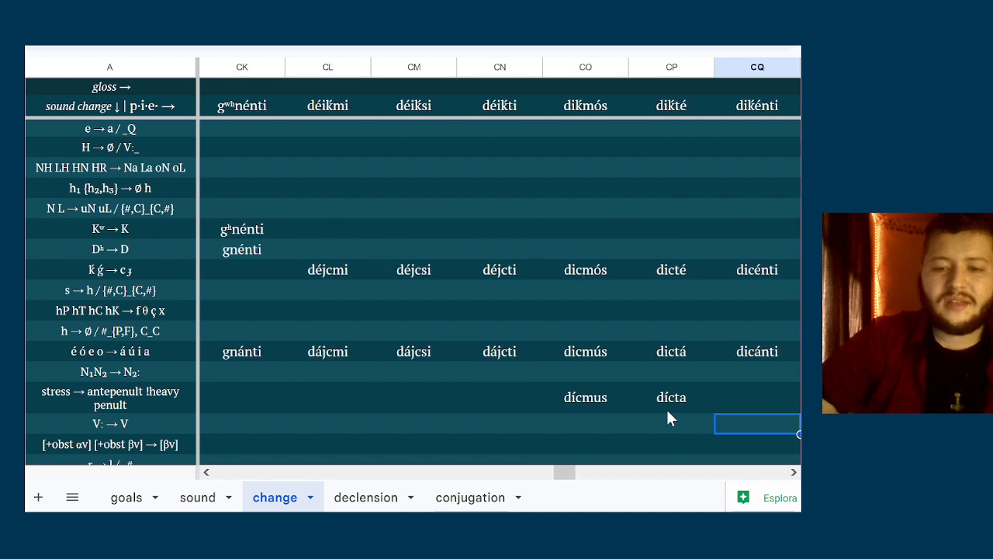
pyautogui.press('Right')
pyautogui.press('Right')
pyautogui.press('Right')
pyautogui.press('Right')
pyautogui.press('Right')
pyautogui.press('Right')
pyautogui.press('Right')
pyautogui.press('Right')
pyautogui.press('Right')
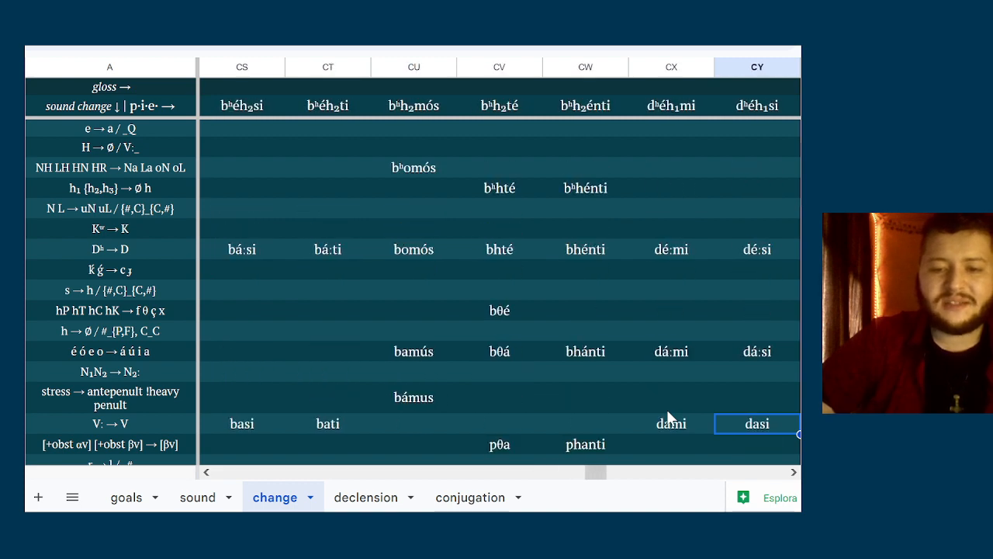
pyautogui.press('Right')
pyautogui.press('Right')
pyautogui.press('Right')
pyautogui.press('Right')
pyautogui.press('Right')
pyautogui.press('Right')
pyautogui.press('Right')
pyautogui.press('Right')
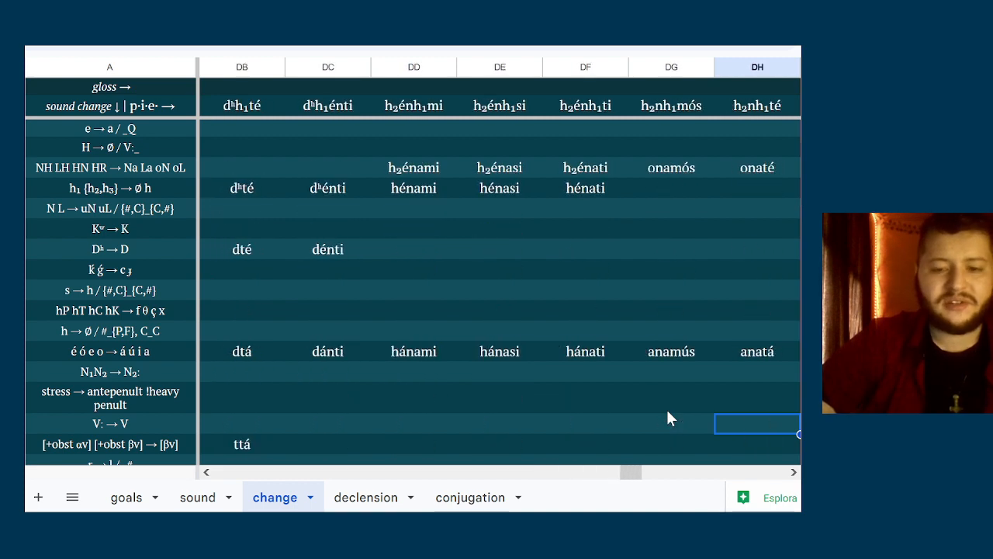
pyautogui.press('Left')
pyautogui.press('Left')
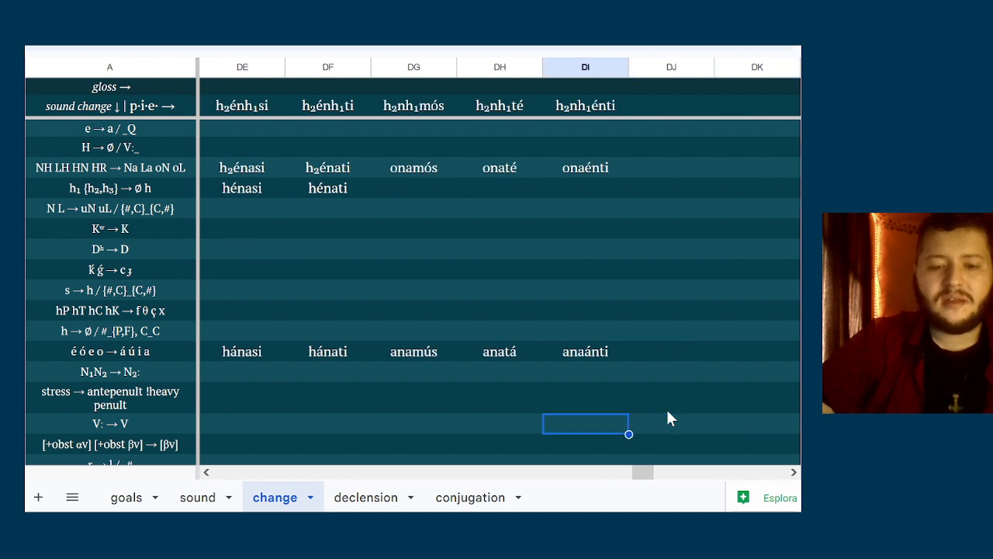
# Compare the vowel-shifted forms in columns DD to DI with the N₁N₂ → N₂: and stress → antepenult !heavy penult rules
pyautogui.press('Up')
pyautogui.press('Up')
pyautogui.press('Up')
pyautogui.press('Down')
pyautogui.press('Down')
pyautogui.press('Down')
pyautogui.press('Up')
pyautogui.press('Up')
pyautogui.press('Down')
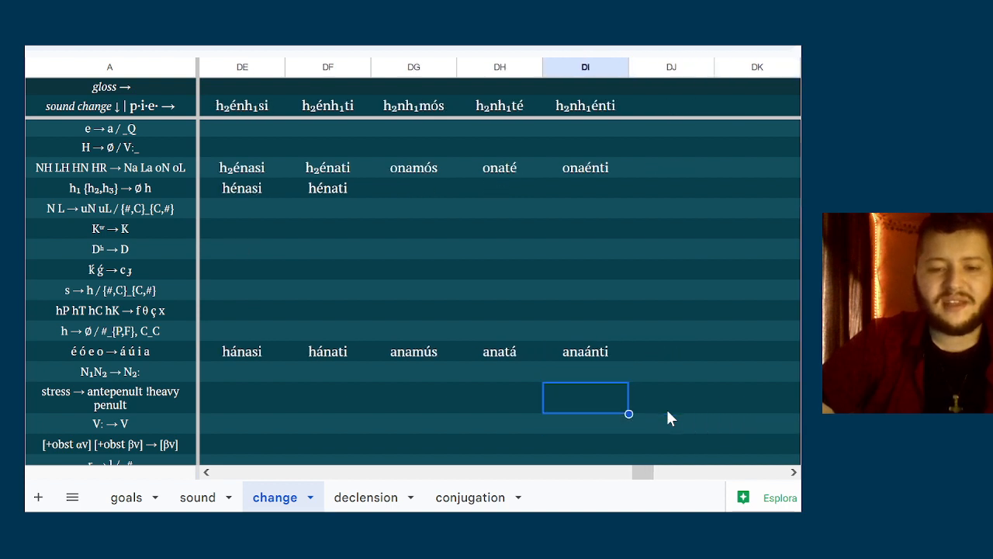
pyautogui.press('Up')
pyautogui.press('Down')
pyautogui.press('Up')
pyautogui.press('Left')
pyautogui.press('Left')
pyautogui.press('Left')
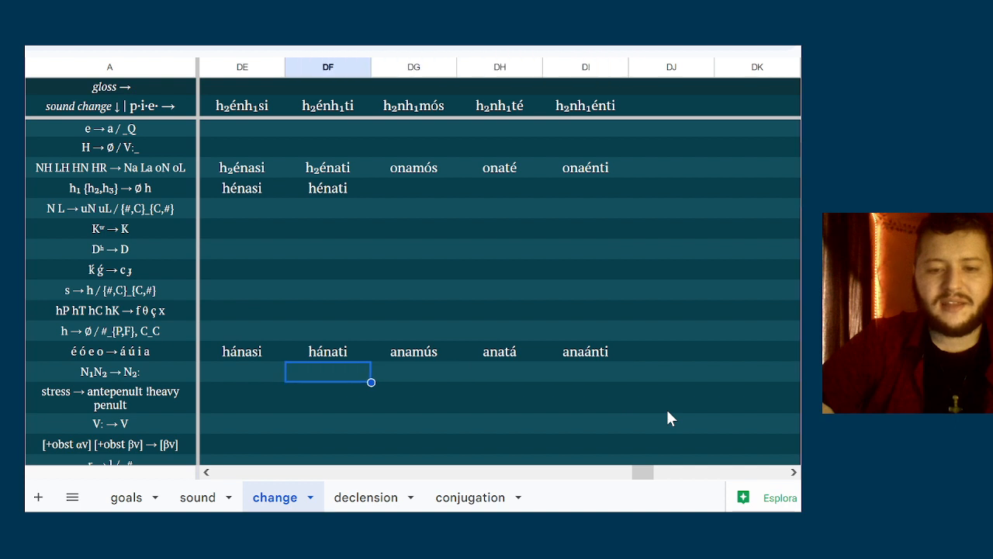
pyautogui.press('Left')
pyautogui.press('Left')
pyautogui.press('Down')
pyautogui.press('Up')
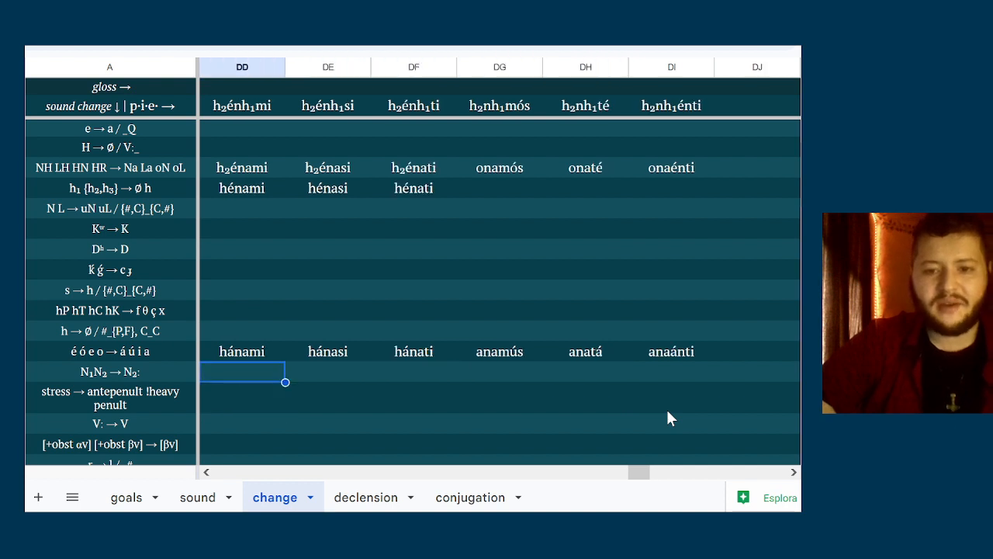
pyautogui.press('Right')
pyautogui.press('Right')
pyautogui.press('Right')
pyautogui.press('Left')
pyautogui.press('Left')
pyautogui.press('Left')
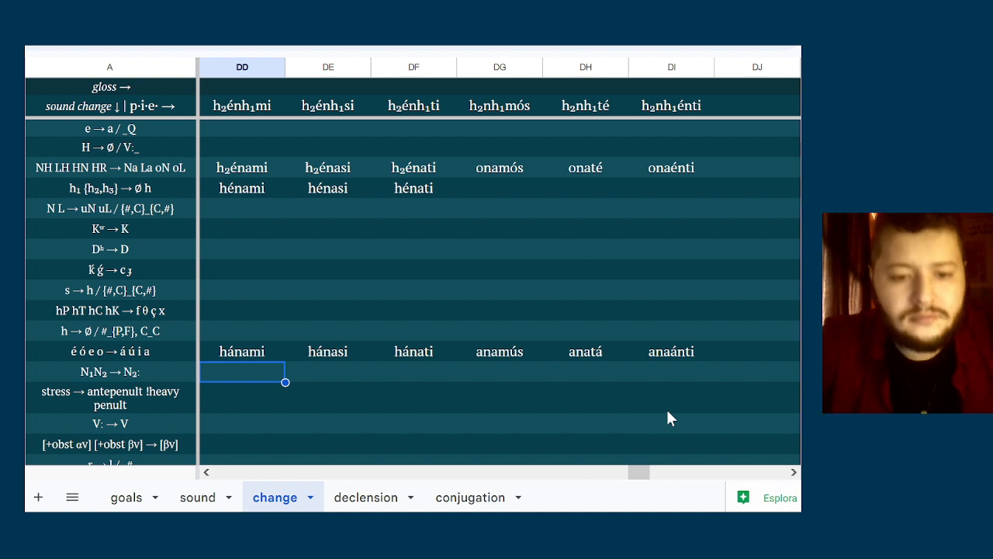
pyautogui.press('Right')
pyautogui.press('Right')
pyautogui.press('Right')
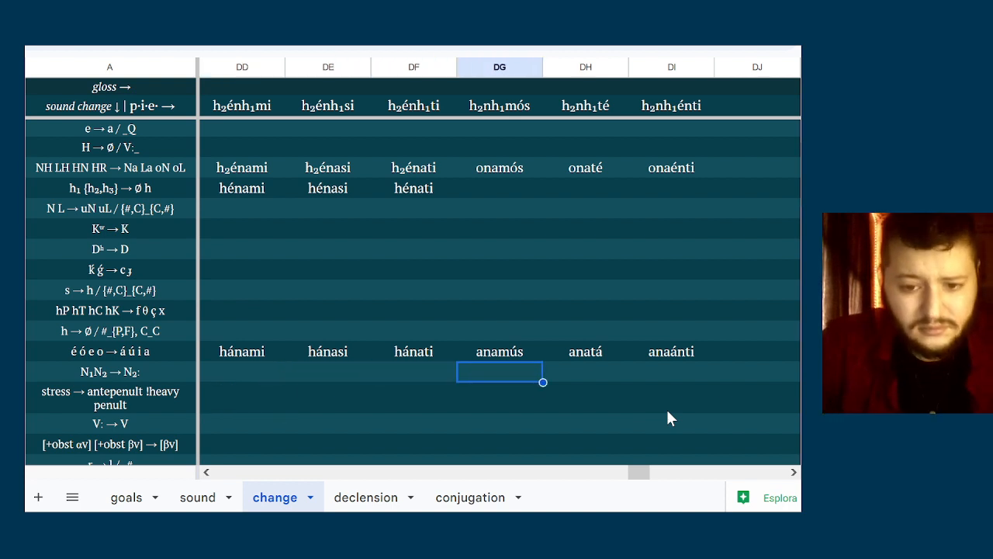
pyautogui.press('Right')
pyautogui.press('Left')
pyautogui.press('Left')
pyautogui.press('Left')
pyautogui.press('Left')
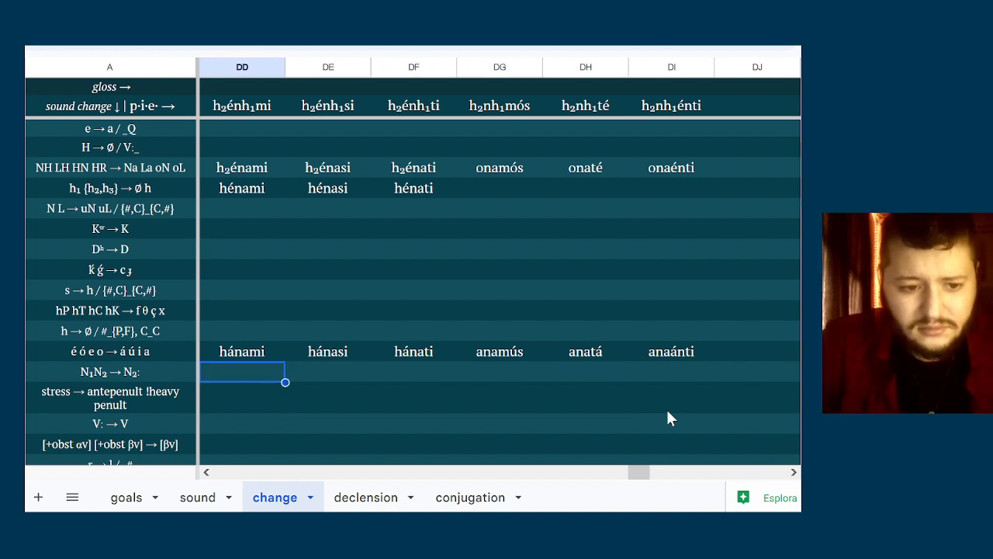
pyautogui.press('Down')
pyautogui.press('Right')
pyautogui.press('Right')
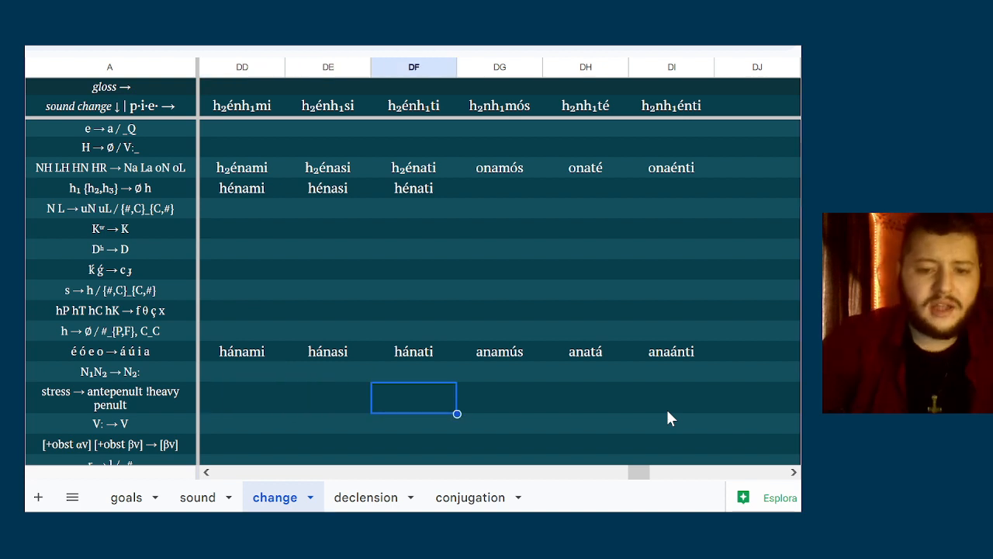
# Fill the stress → antepenult !heavy penult row with ánamus for h₂nh₁mós and ánata for h₂nh₁té
pyautogui.press('Right')
pyautogui.write('a')
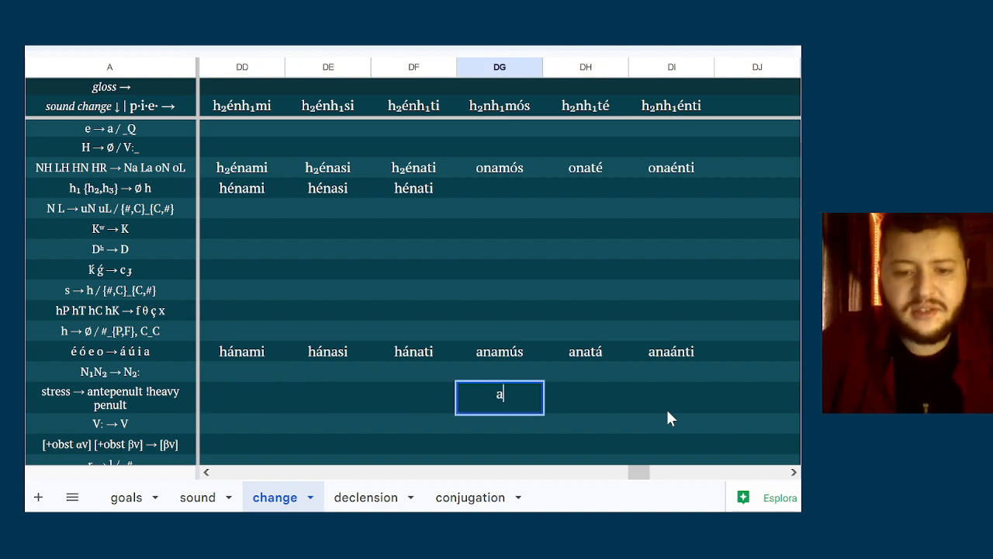
pyautogui.write('ánamus')
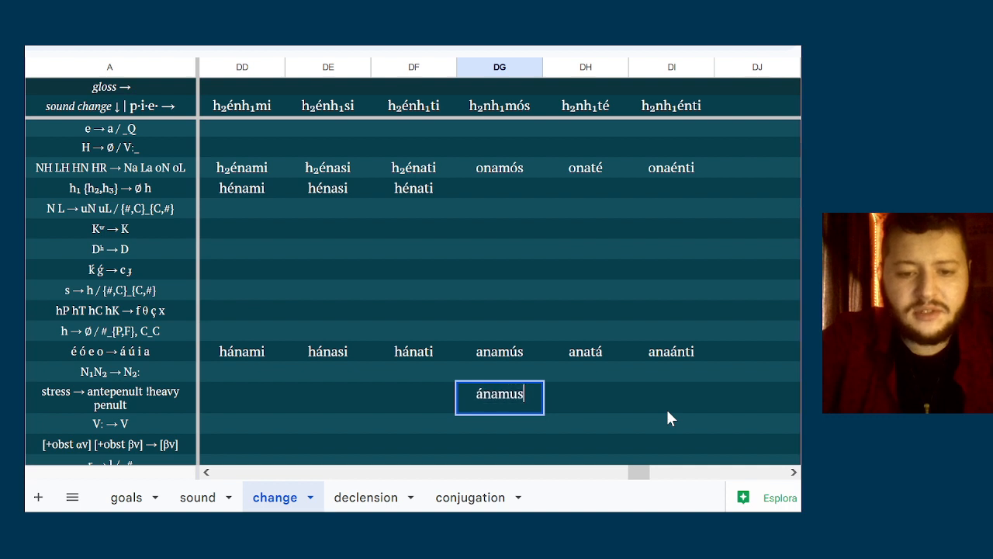
pyautogui.press('Tab')
pyautogui.write('ánatu')
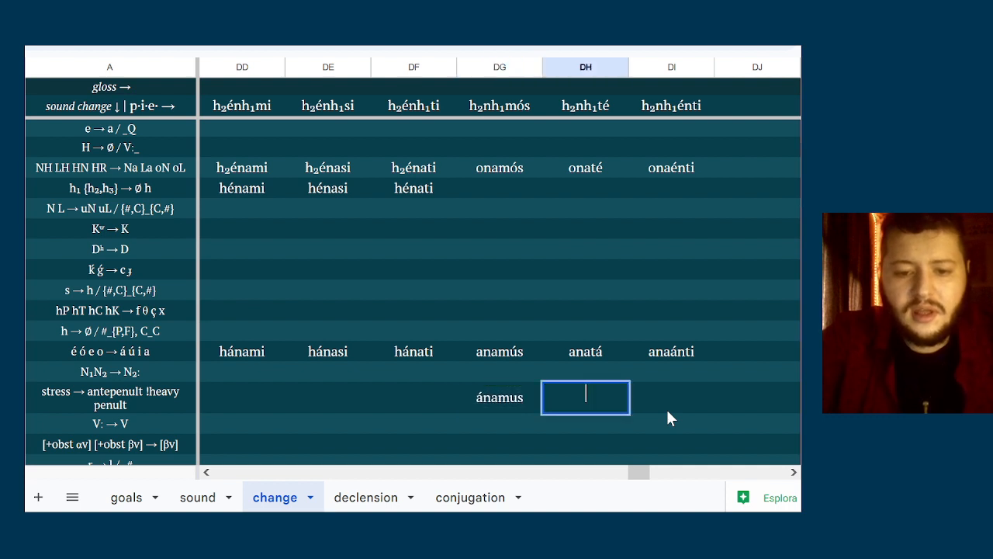
pyautogui.press('BackSpace')
pyautogui.write('ata')
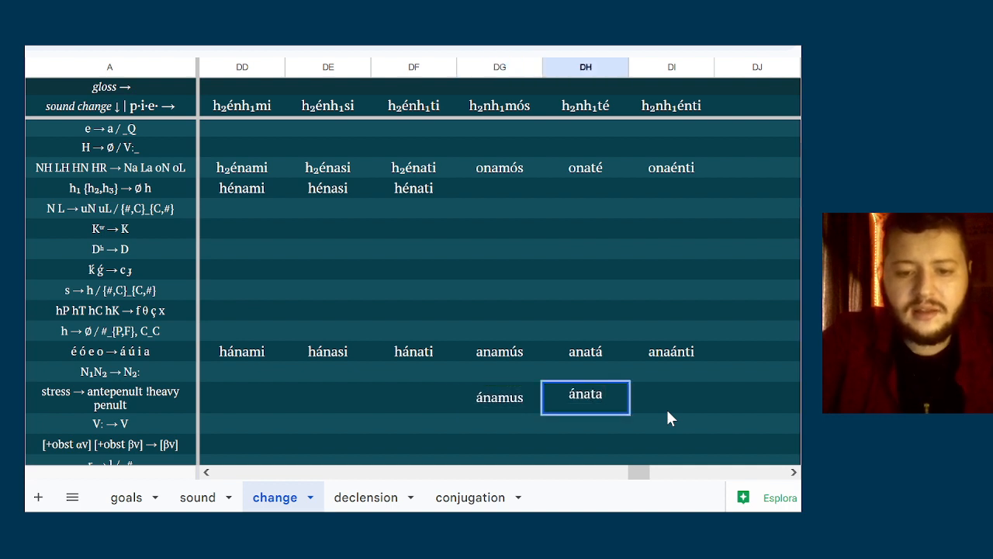
pyautogui.press('Tab')
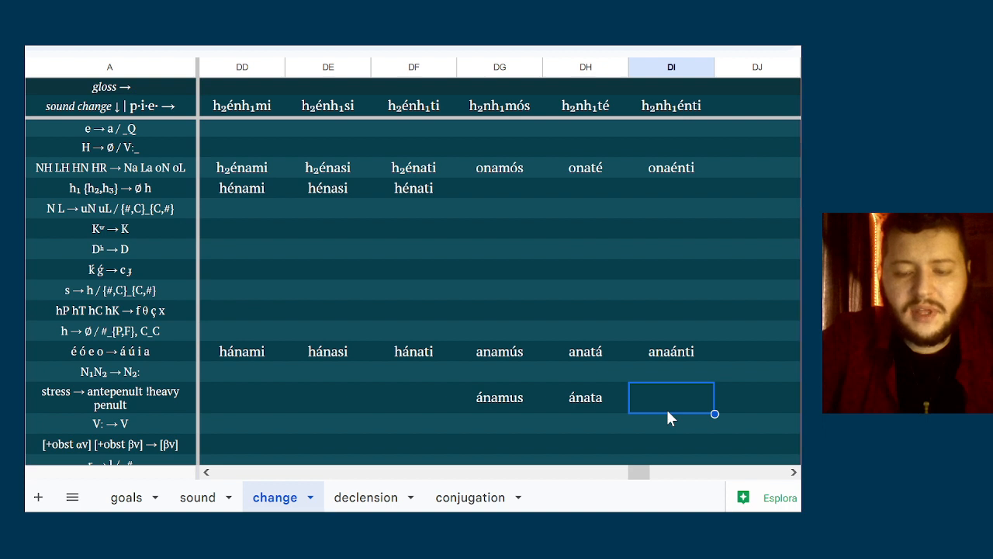
# Check columns DD to DI against the V: → V, obstruent voicing, r → l and glide rules
pyautogui.press('Down')
pyautogui.press('Down')
pyautogui.press('Down')
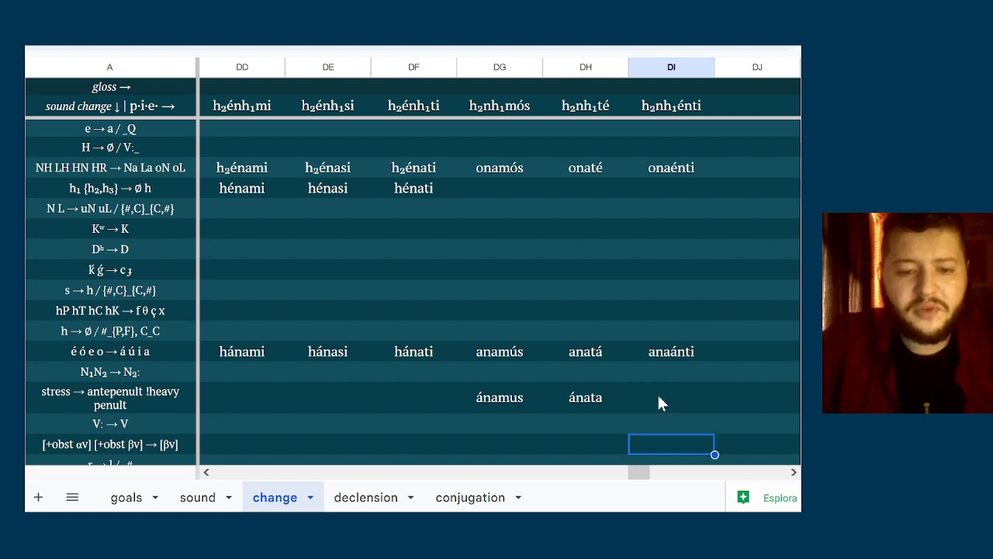
pyautogui.press('Left')
pyautogui.press('Up')
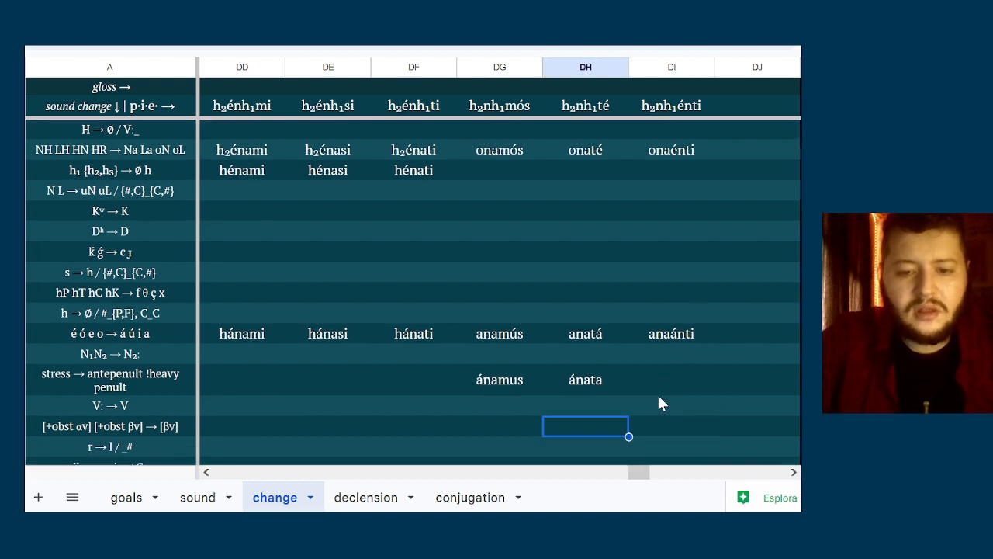
pyautogui.press('Left')
pyautogui.press('Left')
pyautogui.press('Left')
pyautogui.press('Left')
pyautogui.press('Right')
pyautogui.press('Right')
pyautogui.press('Right')
pyautogui.press('Right')
pyautogui.press('Right')
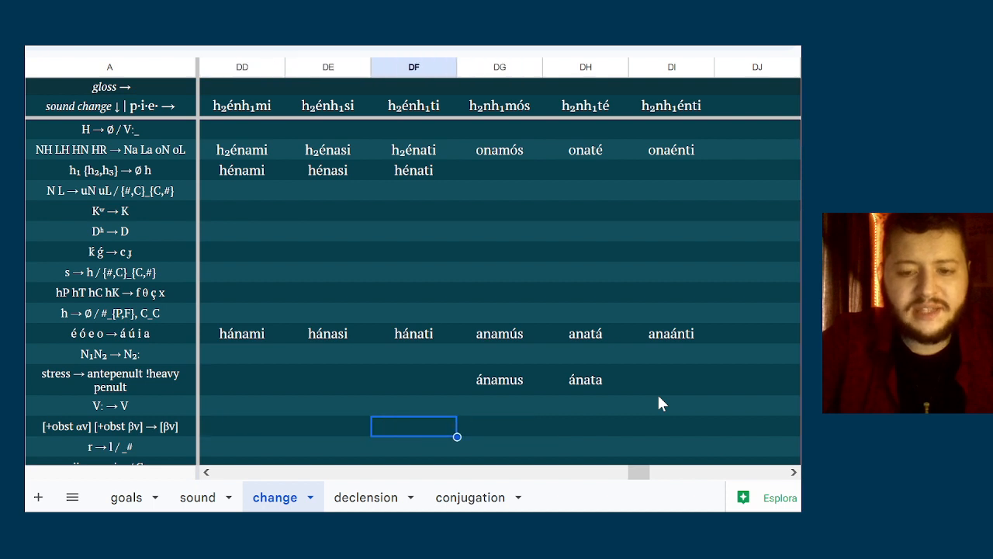
pyautogui.press('Left')
pyautogui.press('Up')
pyautogui.press('Right')
pyautogui.press('Left')
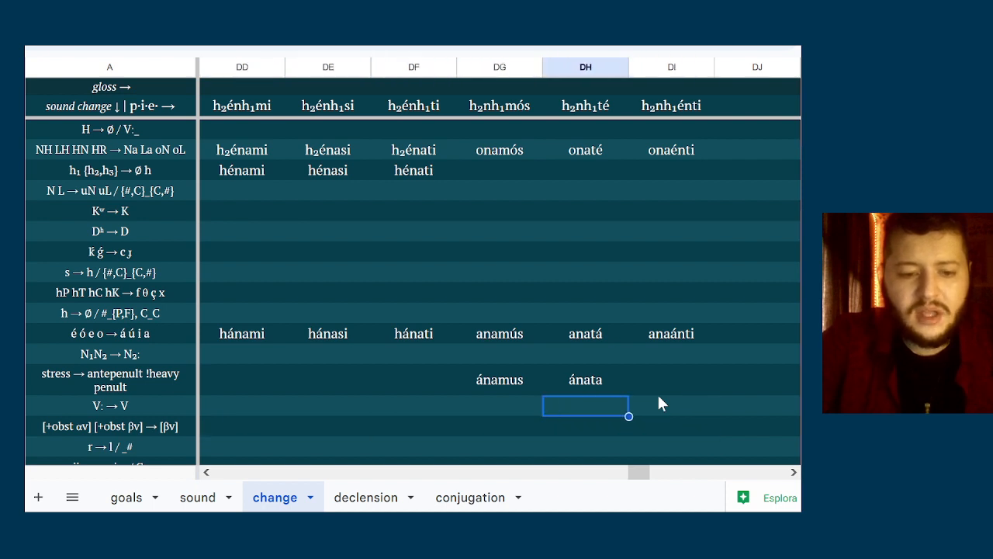
pyautogui.press('Down')
pyautogui.press('Left')
pyautogui.press('Down')
pyautogui.press('Left')
pyautogui.press('Left')
pyautogui.press('Left')
pyautogui.press('Left')
pyautogui.press('Right')
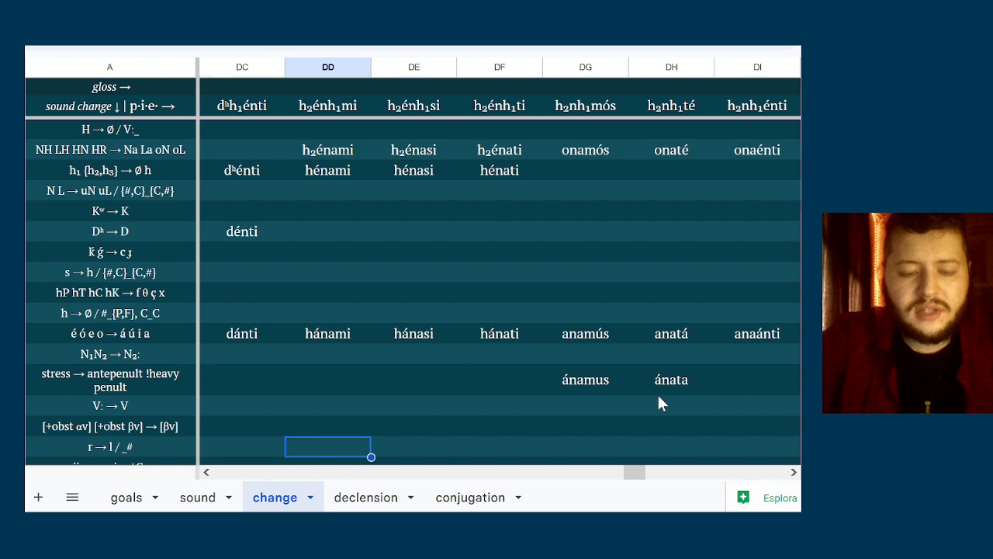
pyautogui.press('Right')
pyautogui.press('Right')
pyautogui.press('Right')
pyautogui.press('Right')
pyautogui.press('Right')
pyautogui.press('Right')
pyautogui.press('Down')
pyautogui.press('Down')
pyautogui.press('Down')
pyautogui.press('Down')
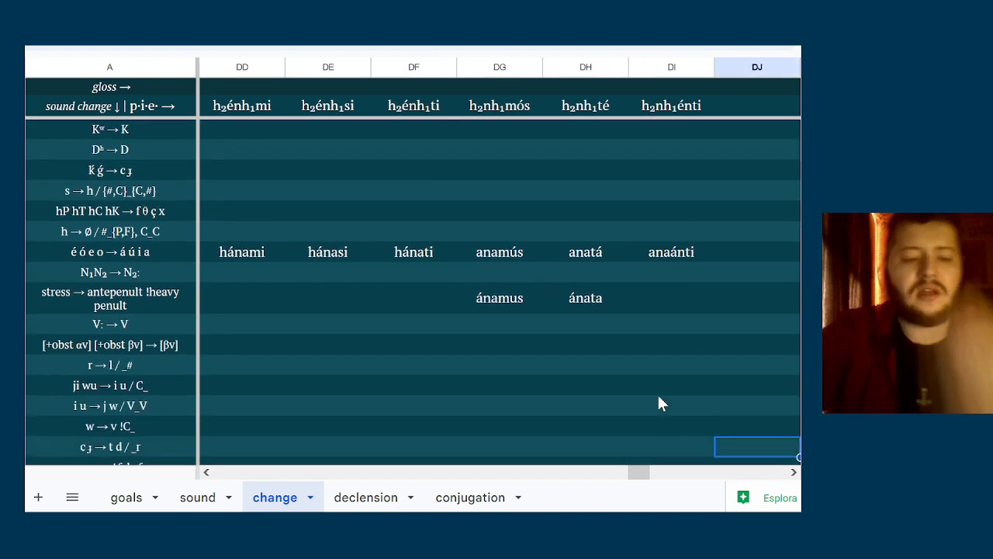
pyautogui.press('Down')
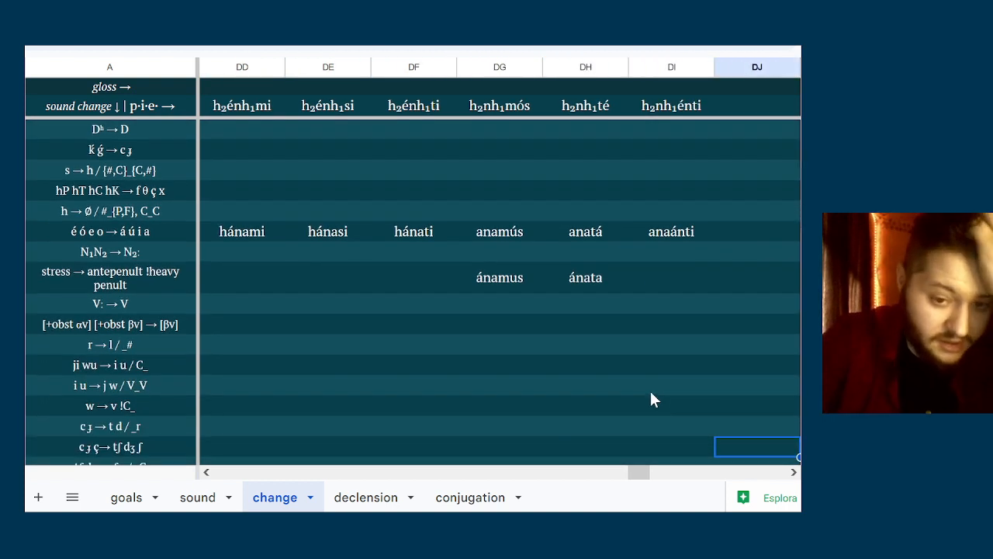
# Examine the sound-change rules from r → l / _# down to b d g → v ð Ø for the h₂énh₁- forms
pyautogui.click(483, 332)
pyautogui.press('Down')
pyautogui.press('Down')
pyautogui.press('Down')
pyautogui.press('Down')
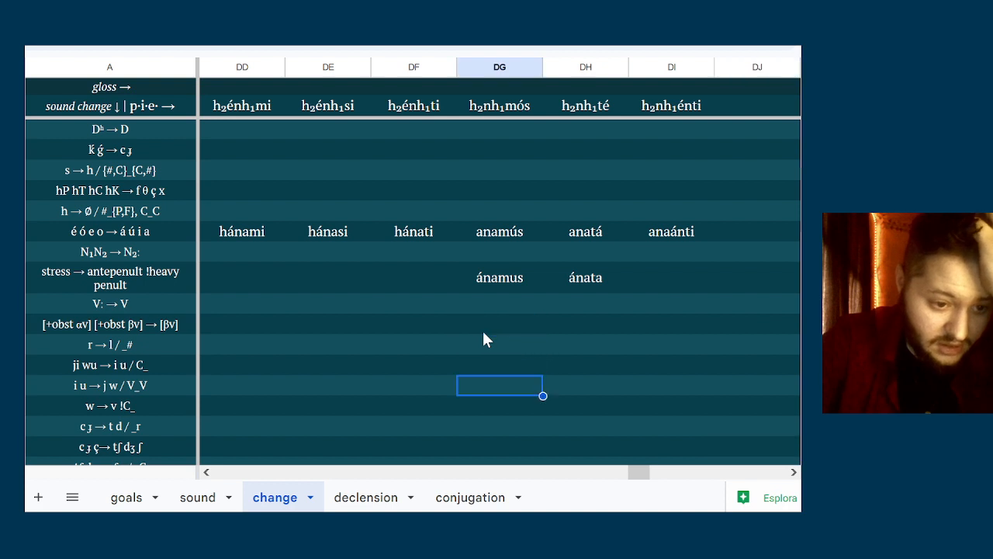
pyautogui.press('Down')
pyautogui.press('Down')
pyautogui.press('Down')
pyautogui.press('Up')
pyautogui.press('Up')
pyautogui.press('Up')
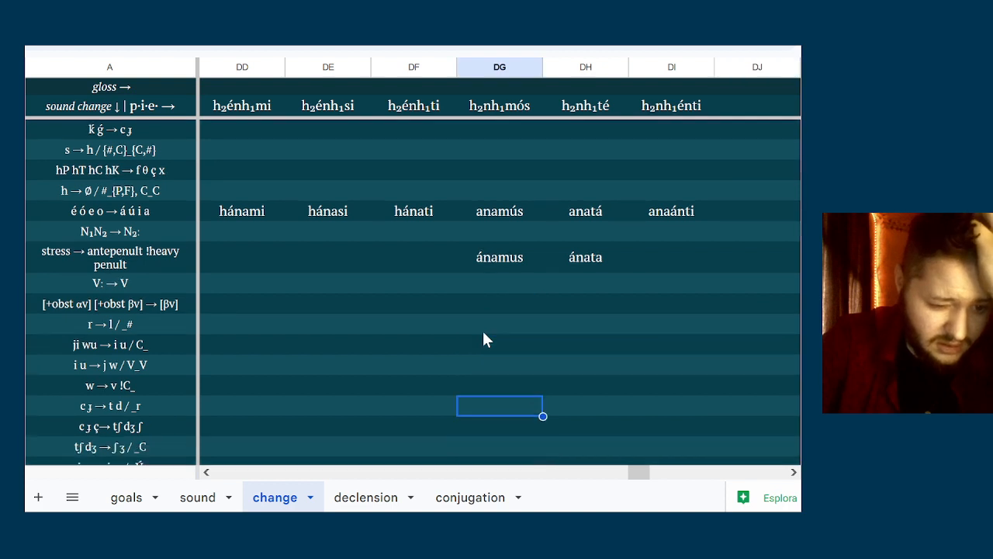
pyautogui.press('Down')
pyautogui.press('Down')
pyautogui.press('Down')
pyautogui.press('Down')
pyautogui.press('Down')
pyautogui.press('Down')
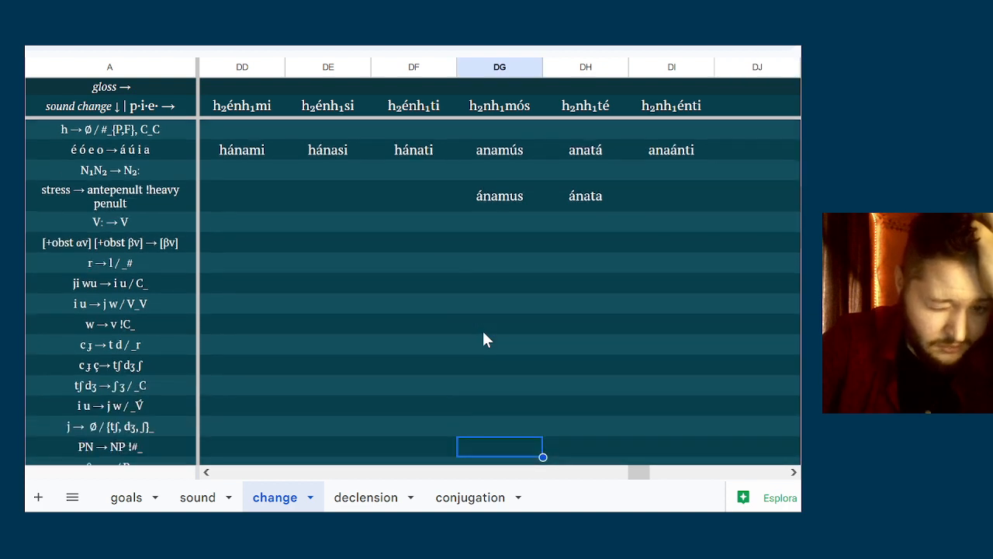
pyautogui.press('Left')
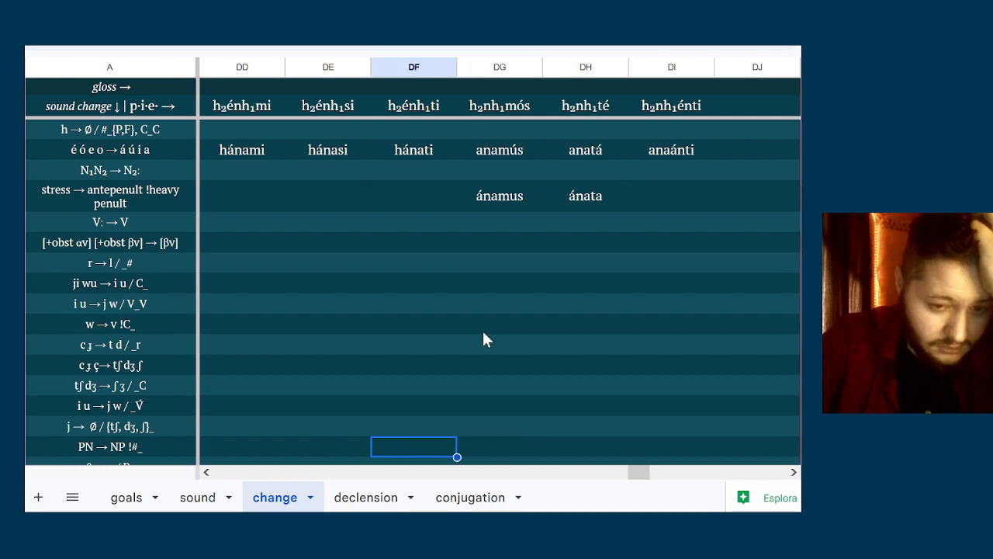
pyautogui.press('Down')
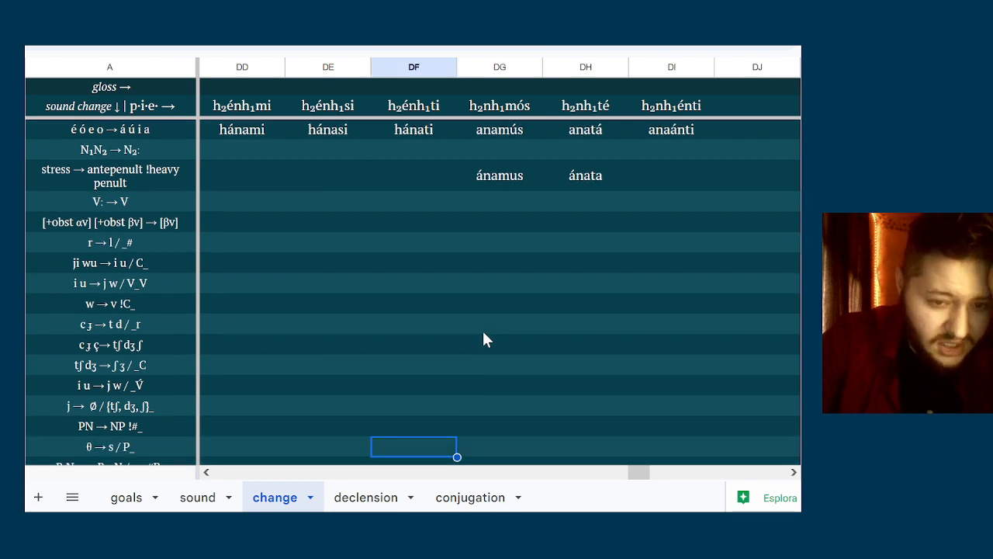
pyautogui.press('Down')
pyautogui.press('Down')
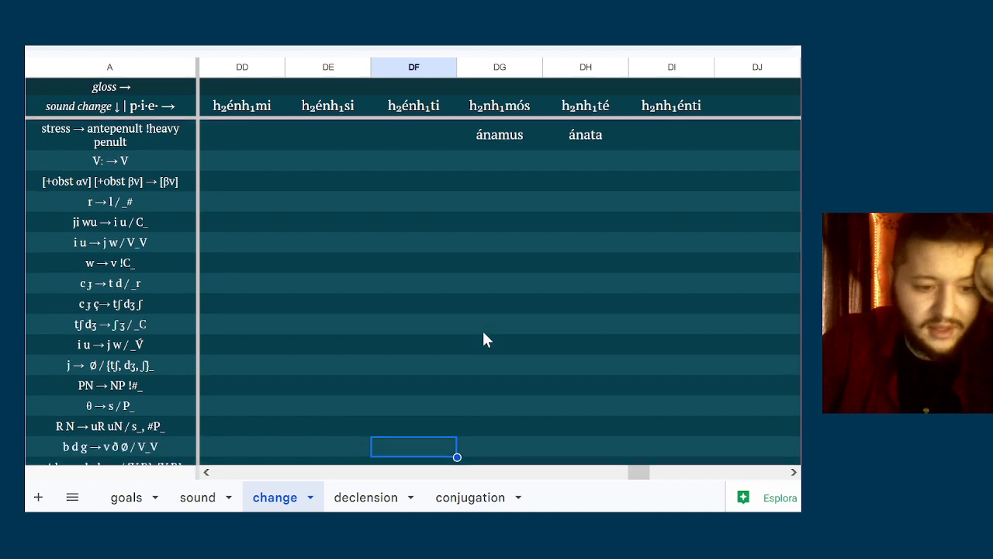
# Fill the p t k s → b d g z row with hanadi for h₂énh₁ti, anada for h₂nh₁té and hanazi for h₂énh₁si
pyautogui.press('Down')
pyautogui.press('Up')
pyautogui.press('Down')
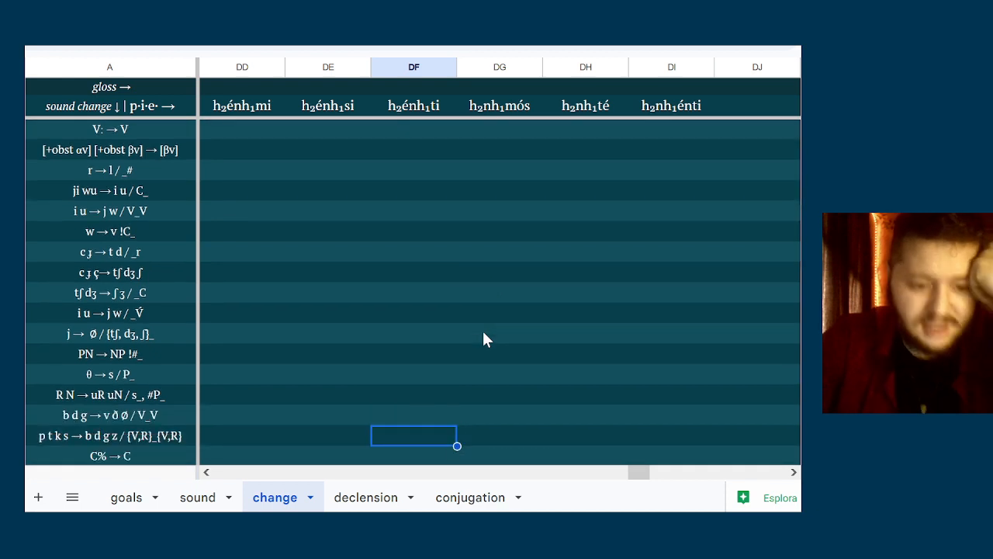
pyautogui.write('hana')
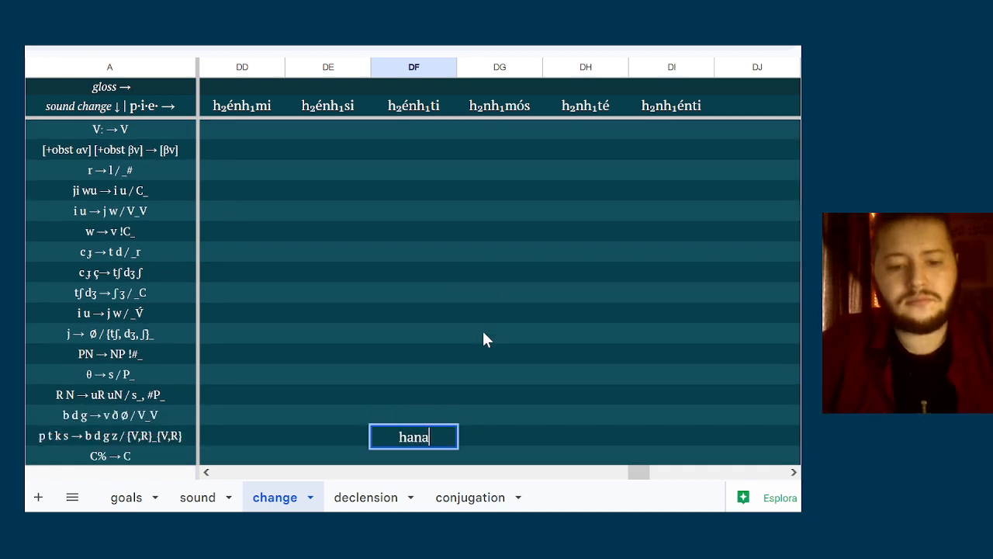
pyautogui.write('di')
pyautogui.press('Tab')
pyautogui.press('Tab')
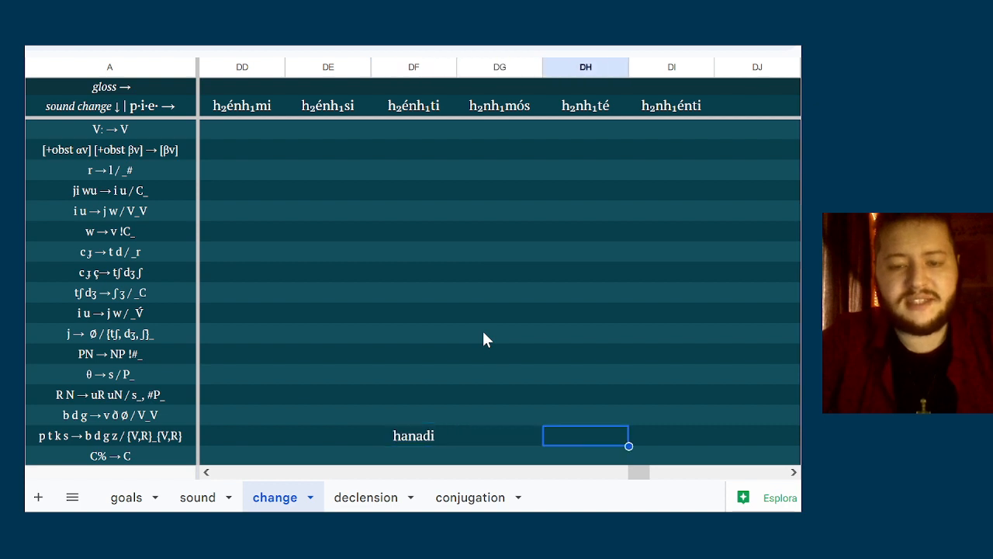
pyautogui.write('anada')
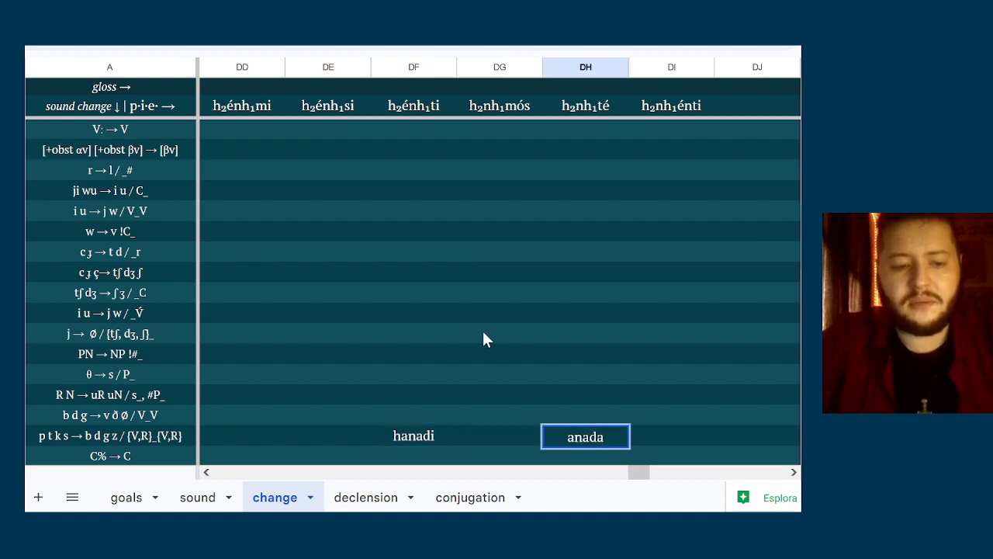
pyautogui.press('Up')
pyautogui.press('Down')
pyautogui.press('Left')
pyautogui.press('Left')
pyautogui.press('Left')
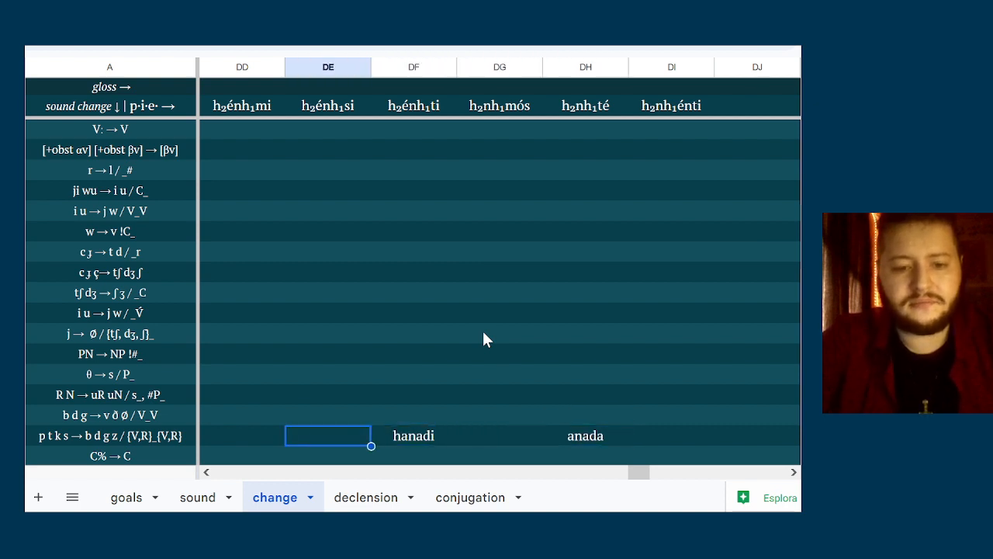
pyautogui.write('hanazi')
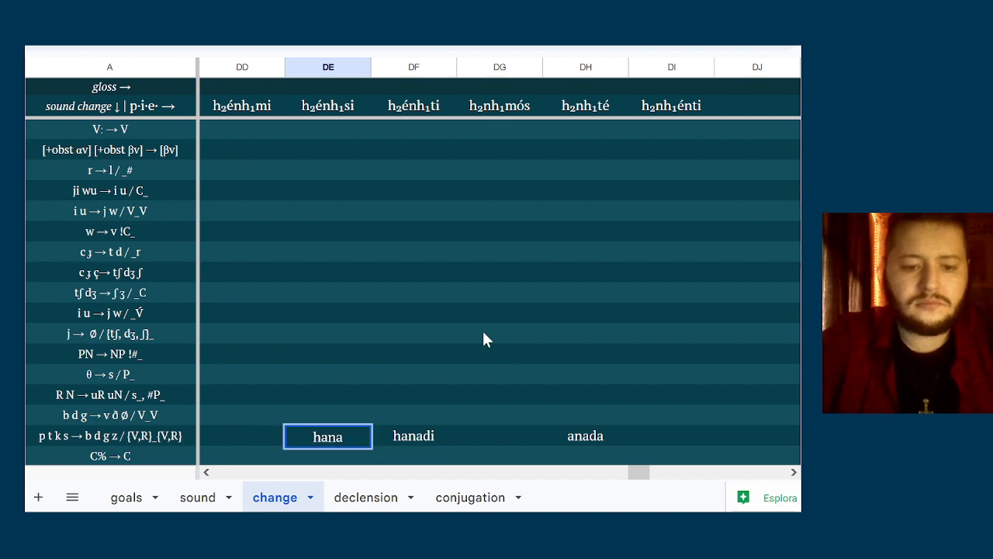
# Enter anamu for h₂nh₁mós in the s m → Ø n / V_# row
pyautogui.press('Left')
pyautogui.press('Down')
pyautogui.press('Down')
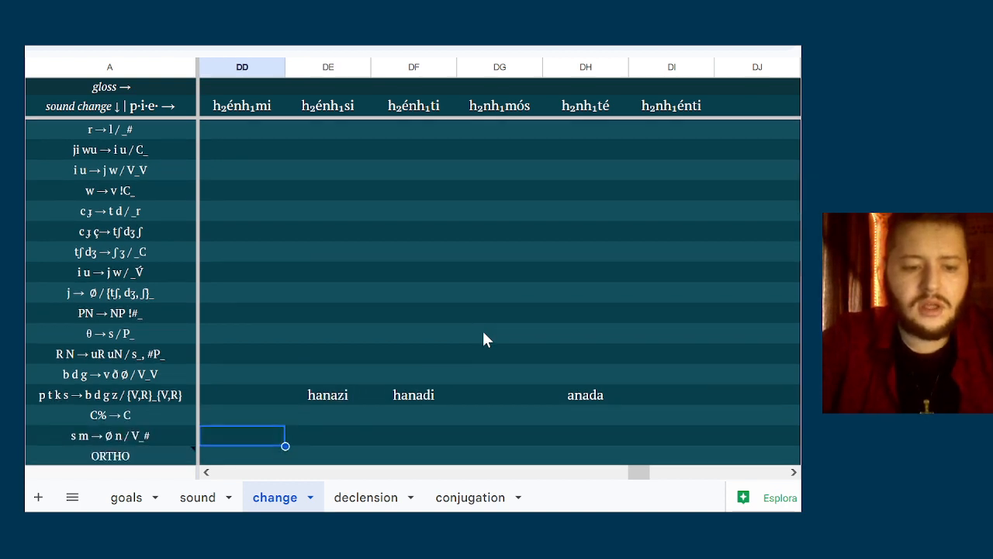
pyautogui.press('Right')
pyautogui.press('Right')
pyautogui.press('Right')
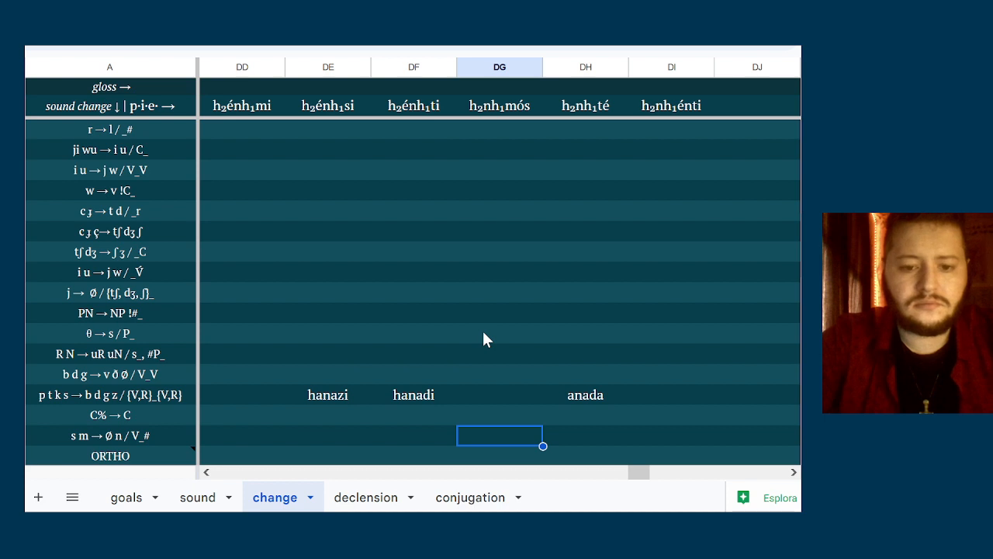
pyautogui.write('anamu')
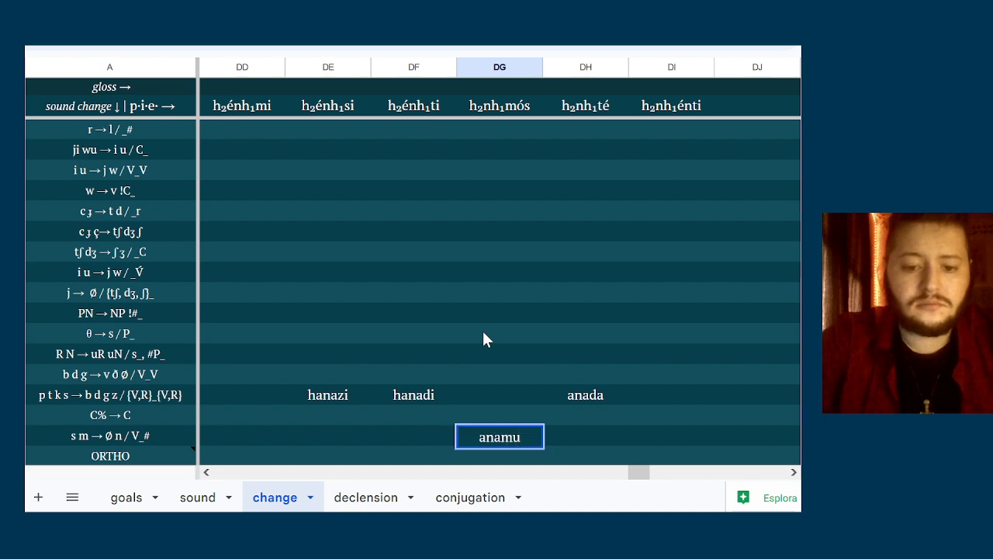
pyautogui.press('Return')
# Enter the ORTHO spellings hanami, hanasi and hanadi for h₂énh₁mi, h₂énh₁si and h₂énh₁ti
pyautogui.press('Left')
pyautogui.press('Left')
pyautogui.press('Left')
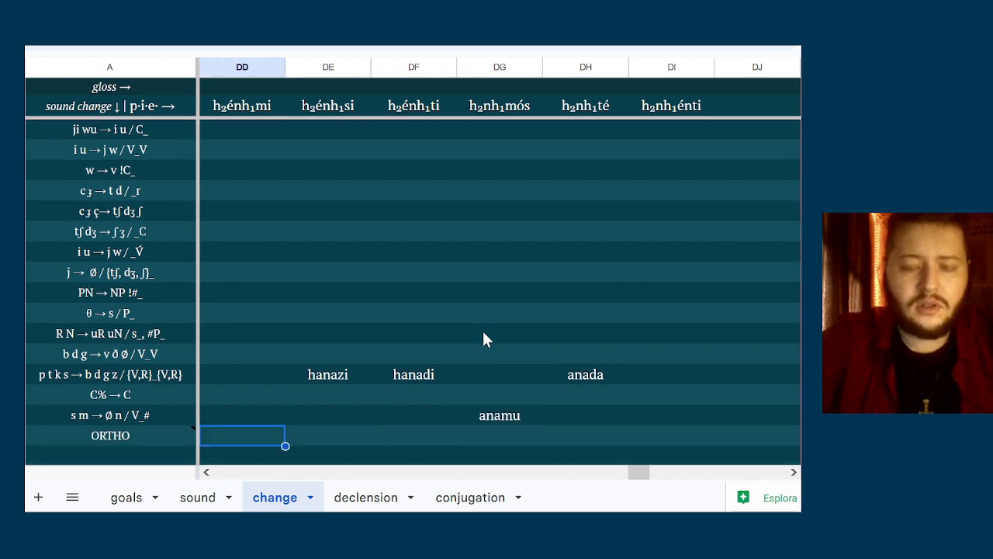
pyautogui.write('anazi')
pyautogui.press('BackSpace')
pyautogui.press('BackSpace')
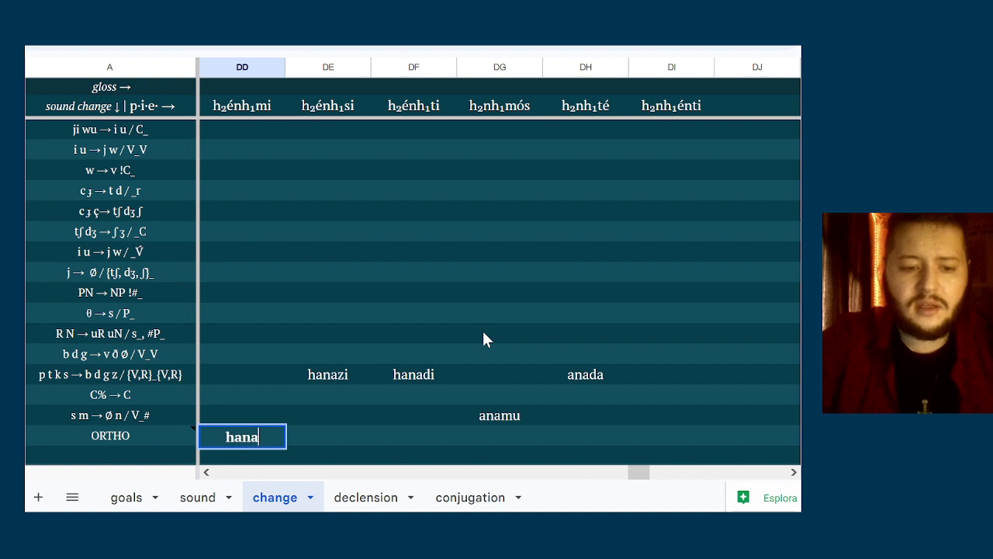
pyautogui.write('mi')
pyautogui.press('Tab')
pyautogui.write('anasi')
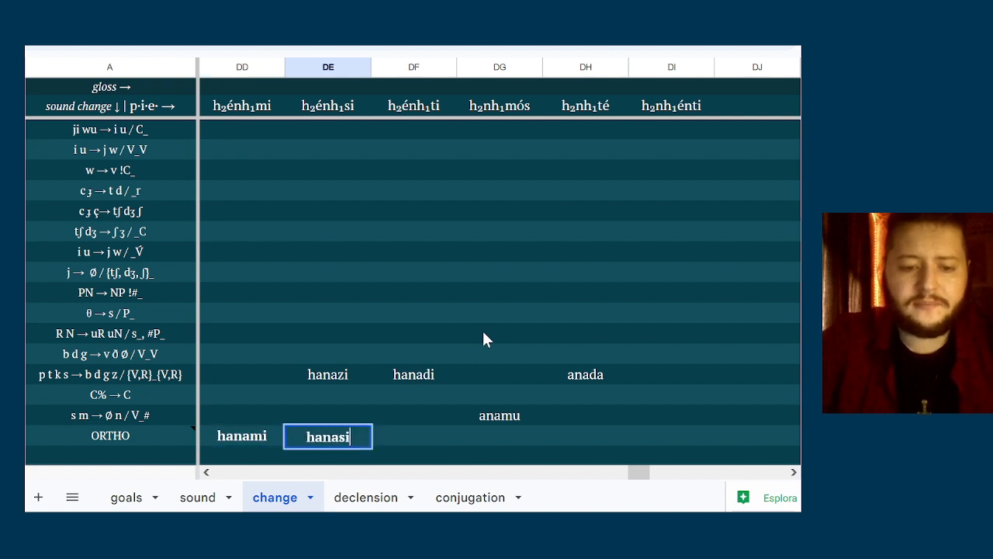
pyautogui.press('Tab')
pyautogui.write('hanadi')
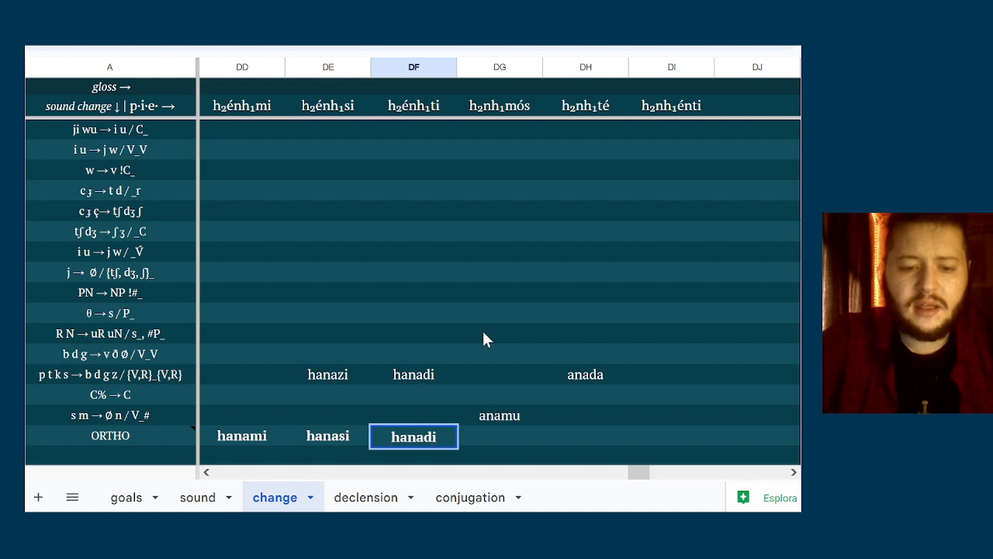
# Enter the ORTHO spellings anamu, anada and anaandi for h₂nh₁mós, h₂nh₁té and h₂nh₁énti
pyautogui.press('Tab')
pyautogui.write('anamu')
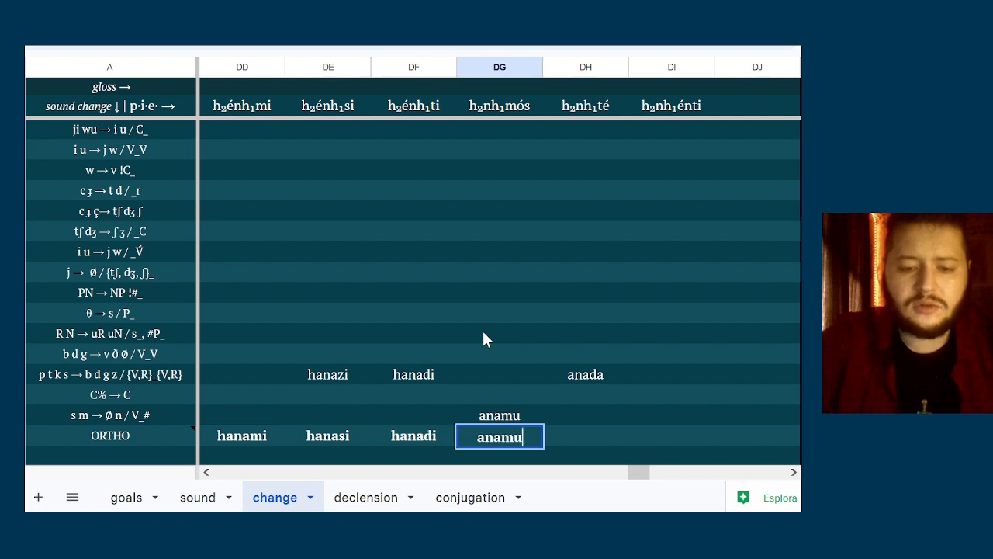
pyautogui.press('Tab')
pyautogui.write('anada')
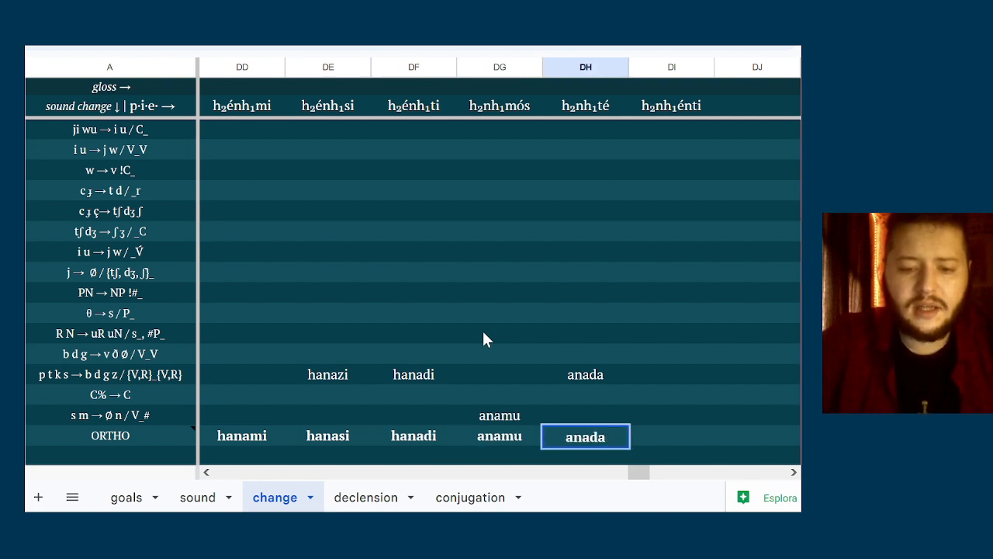
pyautogui.press('Tab')
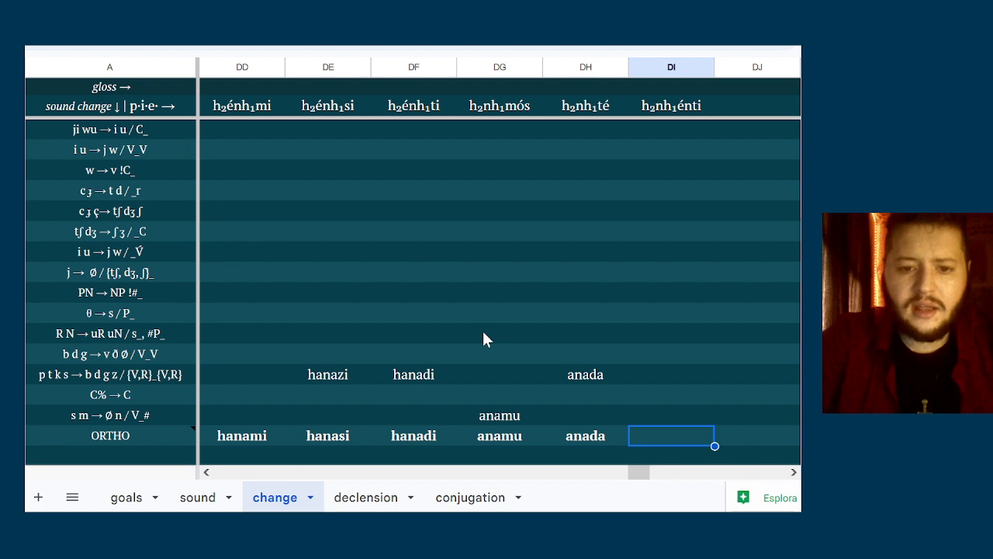
pyautogui.write('anaandi')
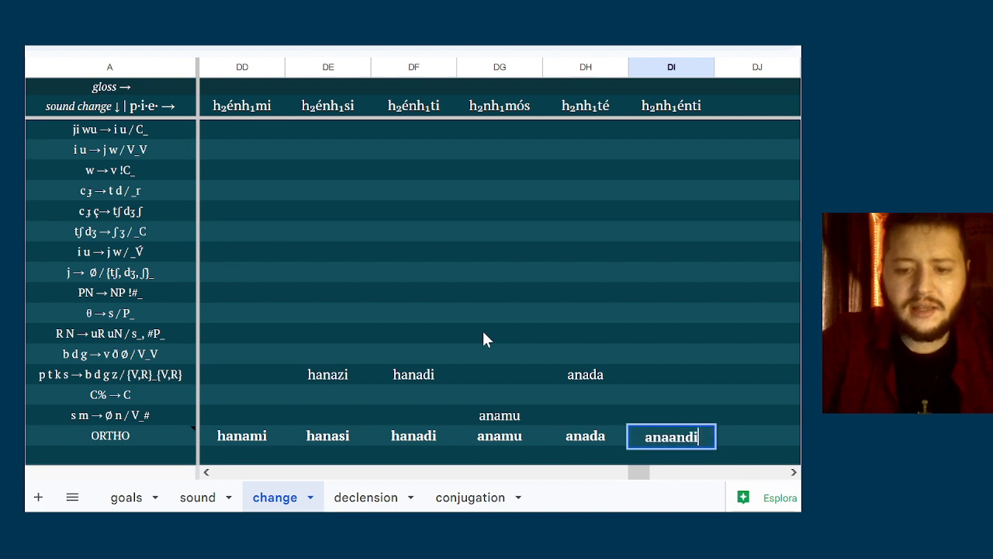
# Correct the ORTHO spelling of h₂nh₁énti to anaanti
pyautogui.press('BackSpace')
pyautogui.press('BackSpace')
pyautogui.write('ti')
pyautogui.press('Up')
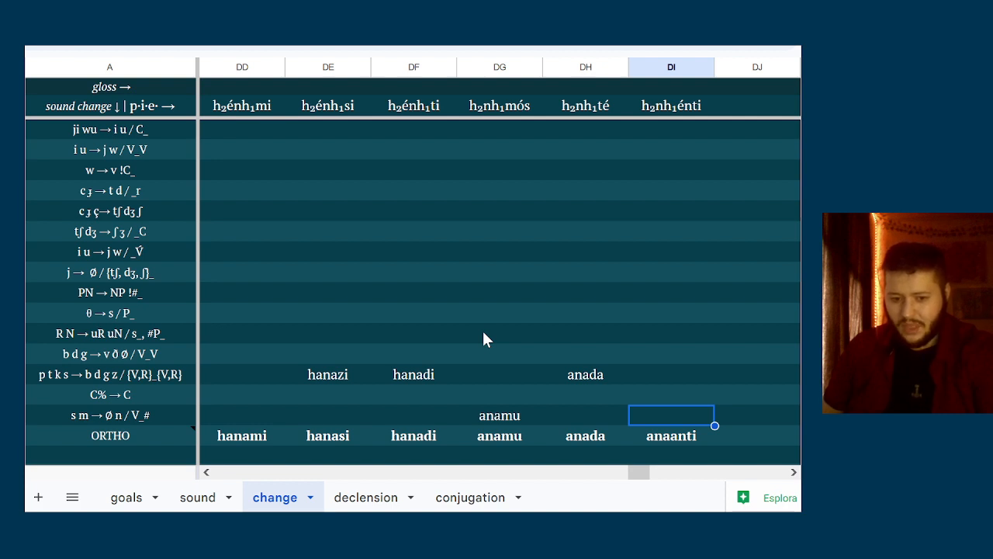
pyautogui.press('Down')
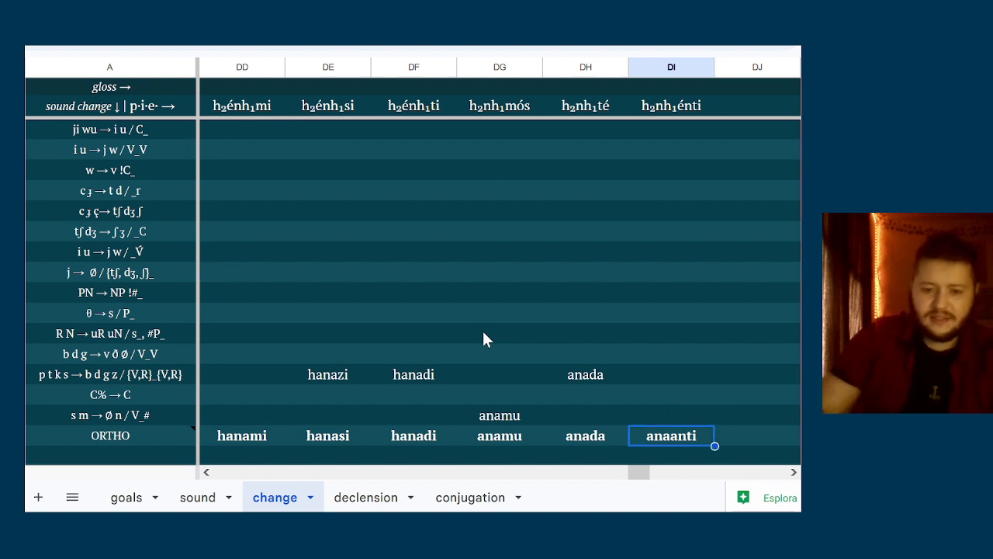
# Review the ORTHO spellings of the h₂énh₁- verb across its singular and plural present forms
pyautogui.press('Left')
pyautogui.press('Left')
pyautogui.press('Left')
pyautogui.press('Left')
pyautogui.press('Left')
pyautogui.press('Right')
pyautogui.press('Right')
pyautogui.press('Right')
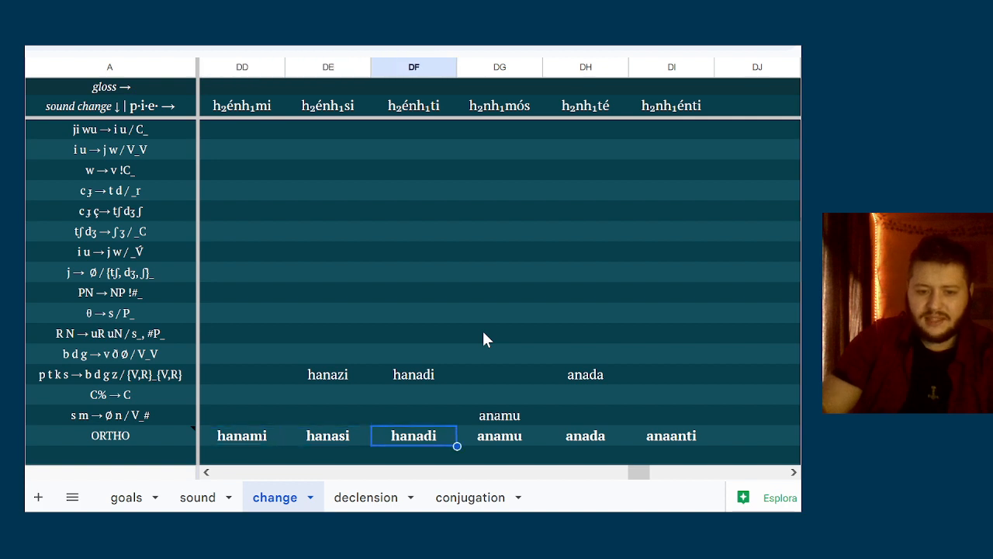
pyautogui.press('Right')
pyautogui.press('Left')
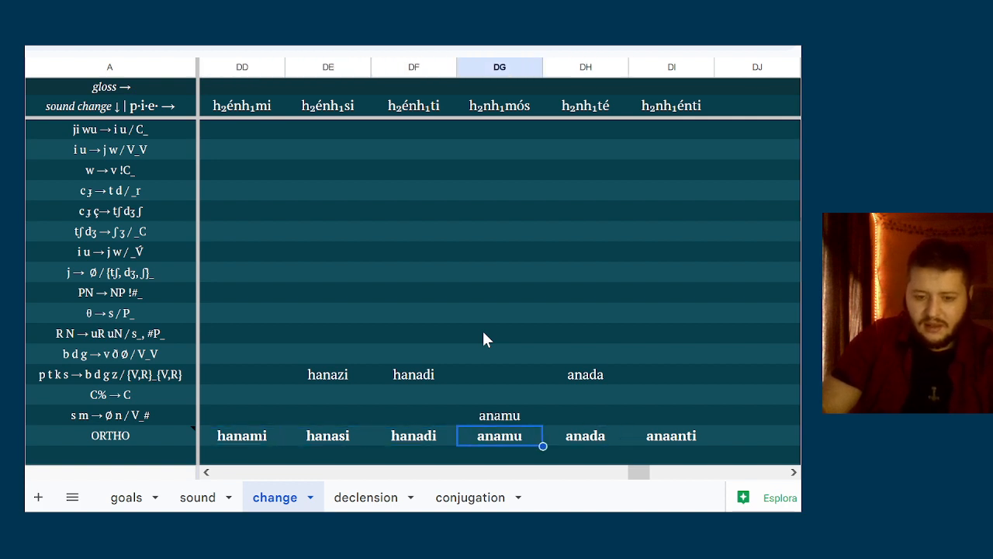
pyautogui.press('Right')
pyautogui.press('Right')
pyautogui.press('Down')
pyautogui.press('Left')
pyautogui.press('Left')
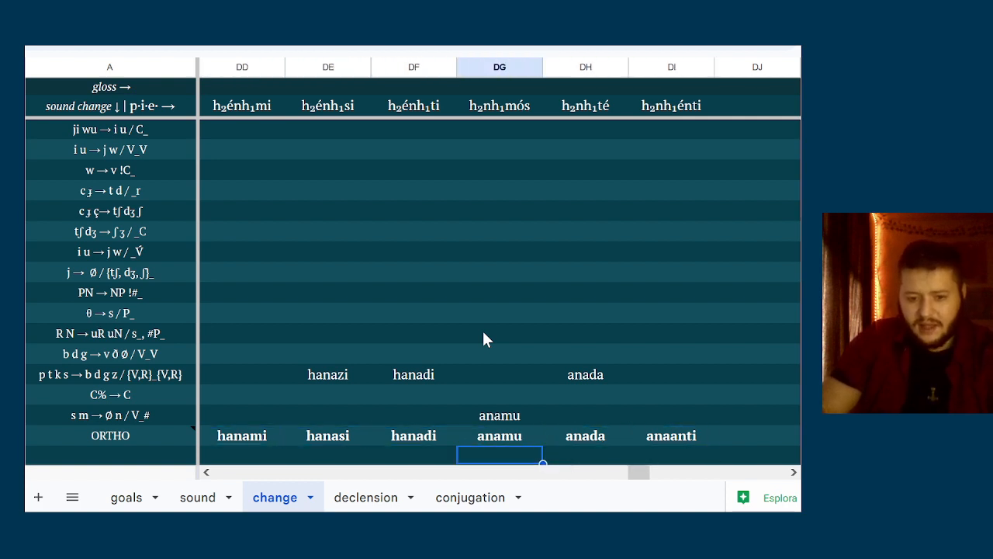
# Review the ORTHO spellings of the dʰéh₁- verb from dʰéh₁mi through dʰh₁énti
pyautogui.press('Left')
pyautogui.press('Left')
pyautogui.press('Left')
pyautogui.press('Left')
pyautogui.press('Left')
pyautogui.press('Left')
pyautogui.press('Left')
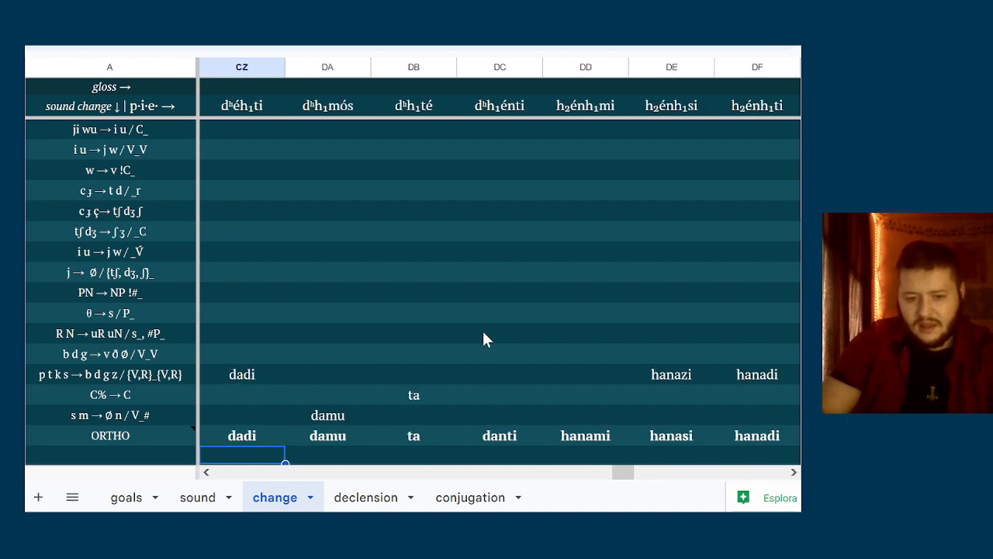
pyautogui.press('Right')
pyautogui.press('Right')
pyautogui.press('Up')
pyautogui.press('Left')
pyautogui.press('Left')
pyautogui.press('Left')
pyautogui.press('Left')
pyautogui.press('Right')
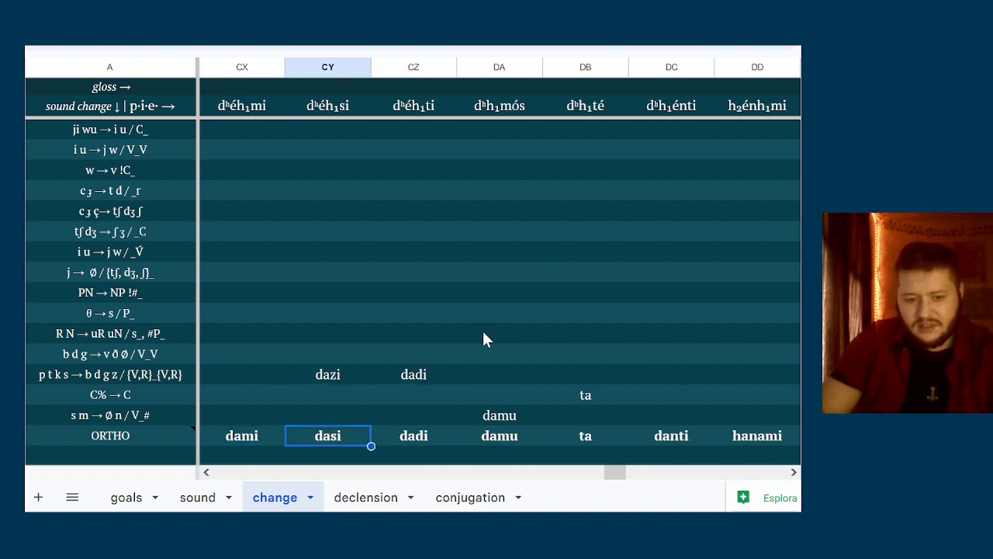
pyautogui.press('Right')
pyautogui.press('Left')
pyautogui.press('Right')
pyautogui.press('Right')
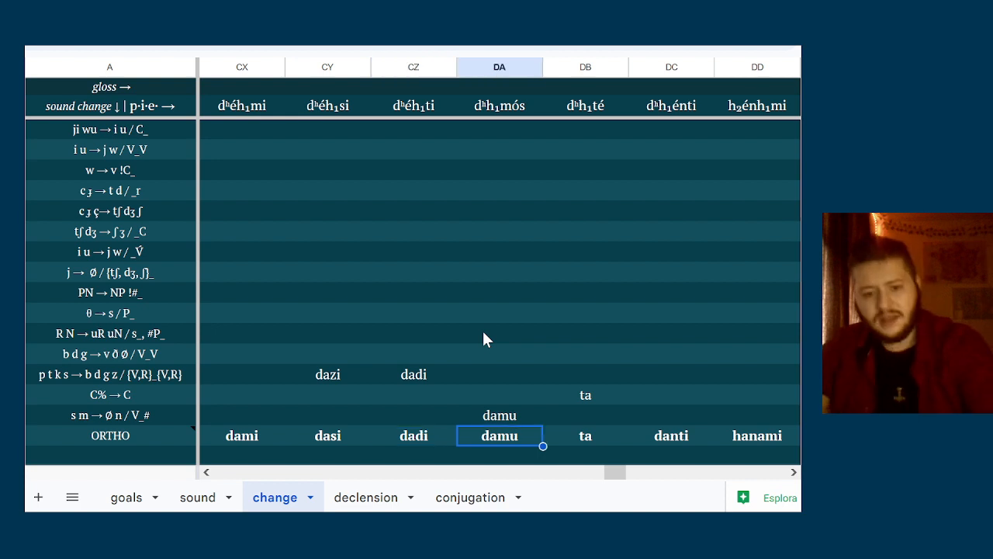
pyautogui.press('Right')
pyautogui.press('Right')
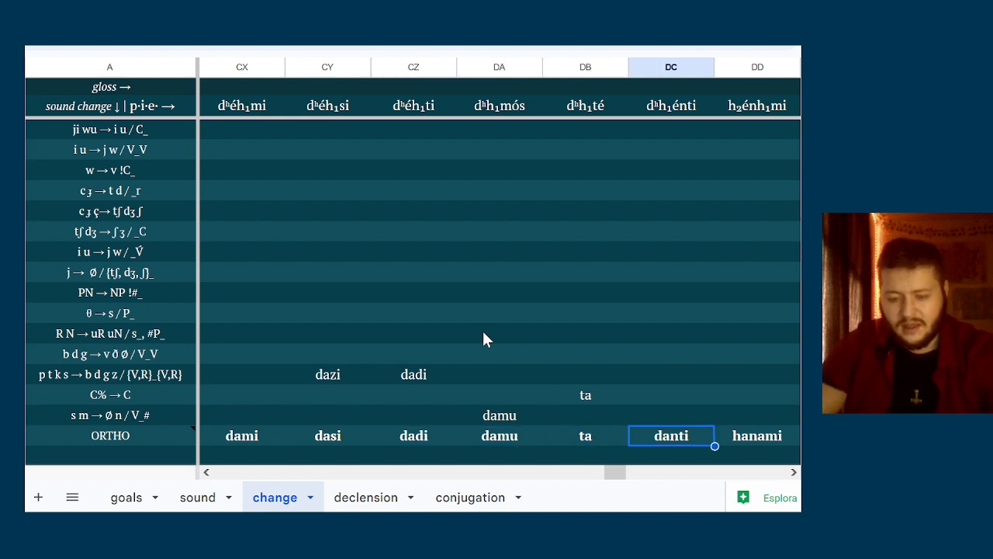
# Review the ORTHO spellings of the bʰéh₂- verb from bʰéh₂mi through bʰh₂énti
pyautogui.press('Down')
pyautogui.press('Left')
pyautogui.press('Left')
pyautogui.press('Left')
pyautogui.press('Left')
pyautogui.press('Left')
pyautogui.press('Left')
pyautogui.press('Left')
pyautogui.press('Left')
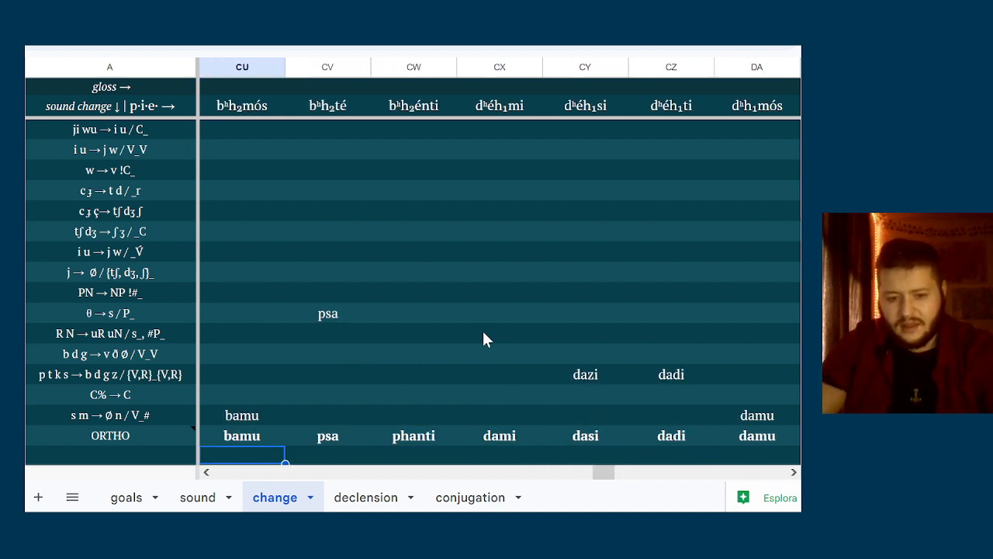
pyautogui.press('Left')
pyautogui.press('Left')
pyautogui.press('Left')
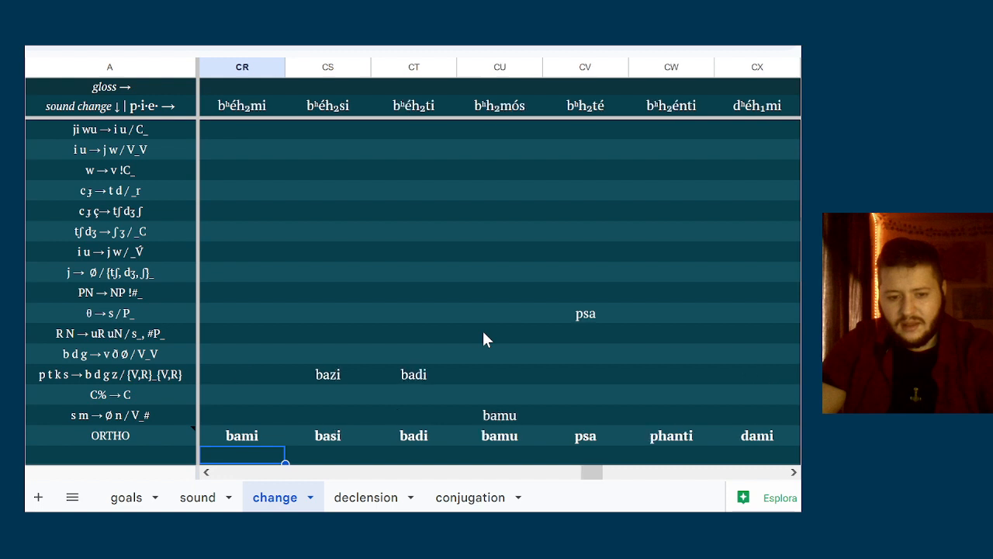
pyautogui.press('Up')
pyautogui.press('Right')
pyautogui.press('Right')
pyautogui.press('Right')
pyautogui.press('Right')
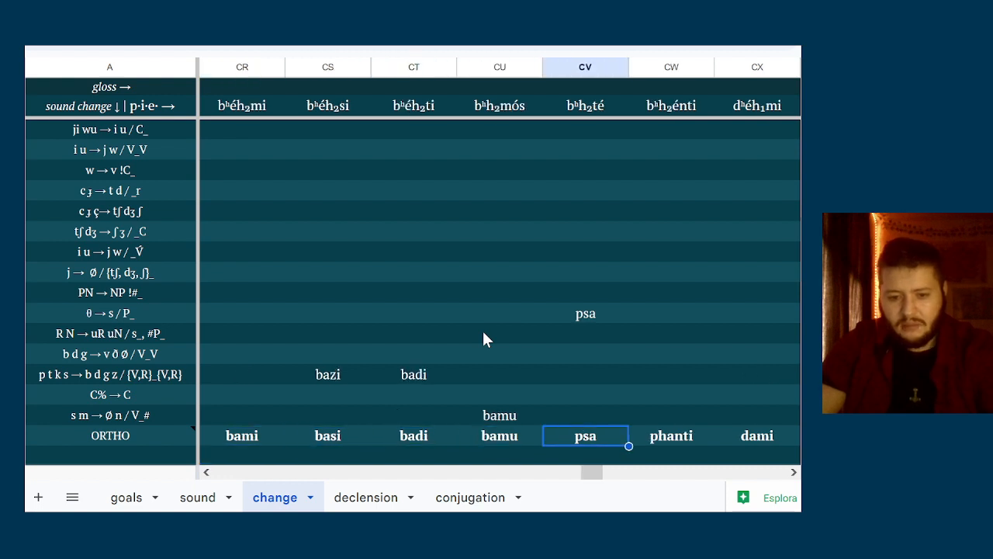
pyautogui.press('Right')
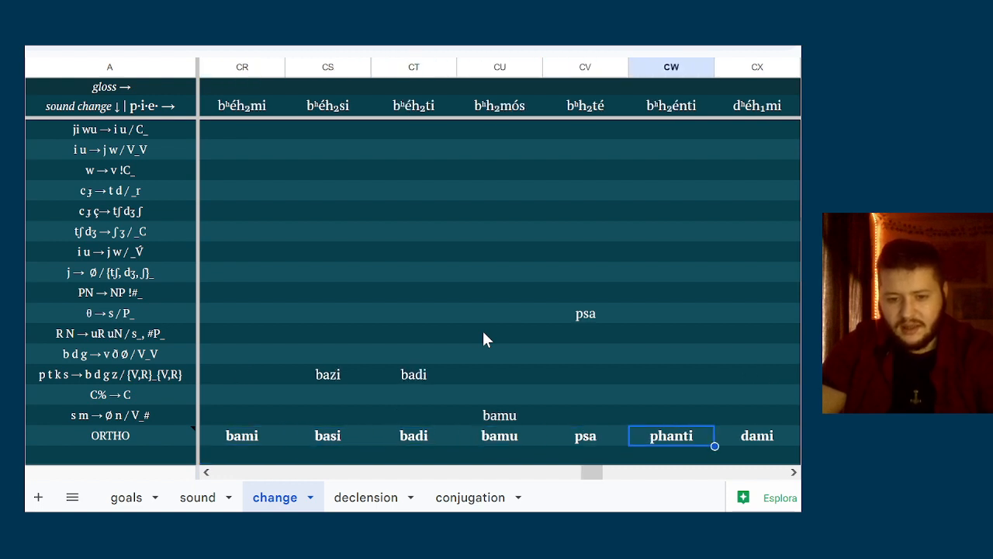
# Review the ORTHO spellings of the déiḱ- verb from déiḱmi through diḱénti
pyautogui.press('Down')
pyautogui.press('Left')
pyautogui.press('Left')
pyautogui.press('Left')
pyautogui.press('Left')
pyautogui.press('Left')
pyautogui.press('Left')
pyautogui.press('Left')
pyautogui.press('Left')
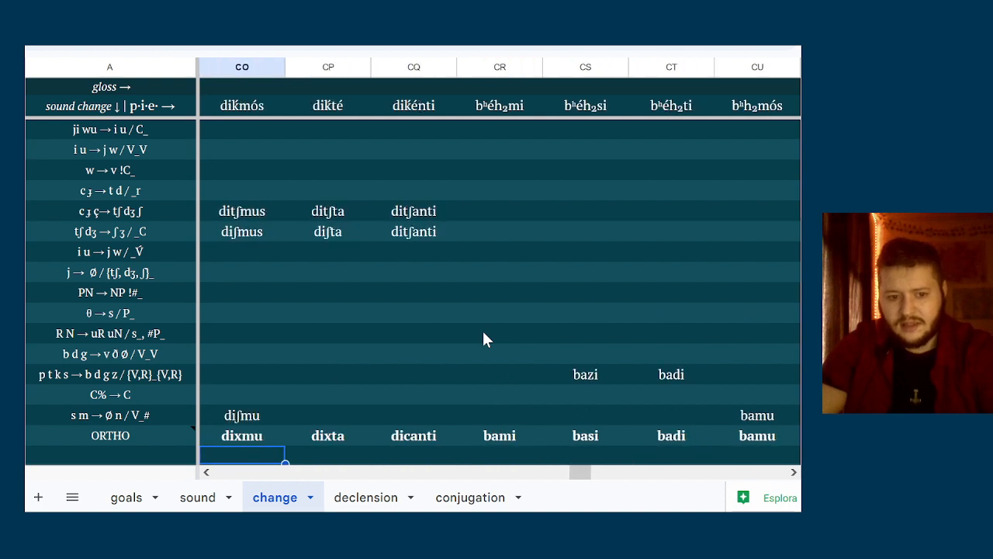
pyautogui.press('Left')
pyautogui.press('Left')
pyautogui.press('Left')
pyautogui.press('Up')
pyautogui.press('Right')
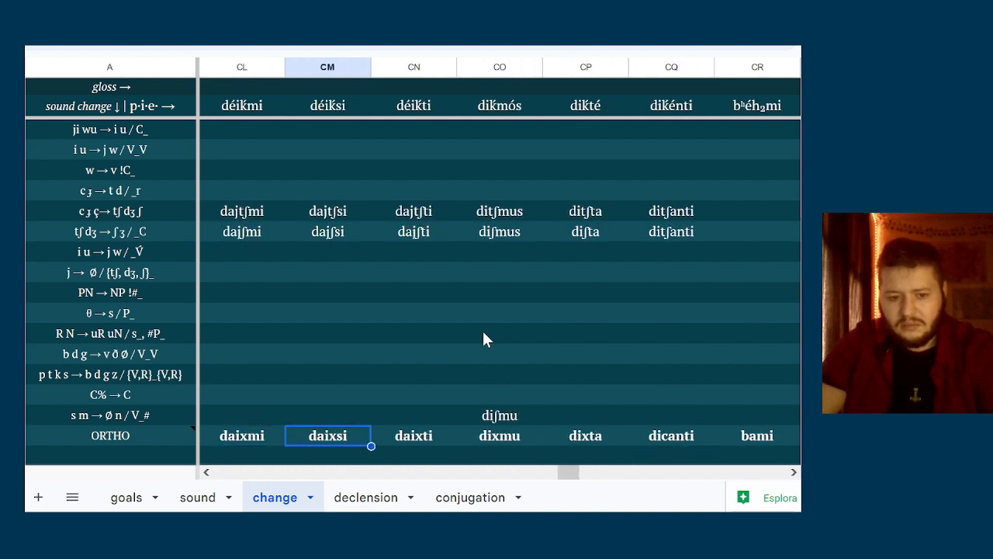
pyautogui.press('Right')
pyautogui.press('Right')
pyautogui.press('Right')
pyautogui.press('Right')
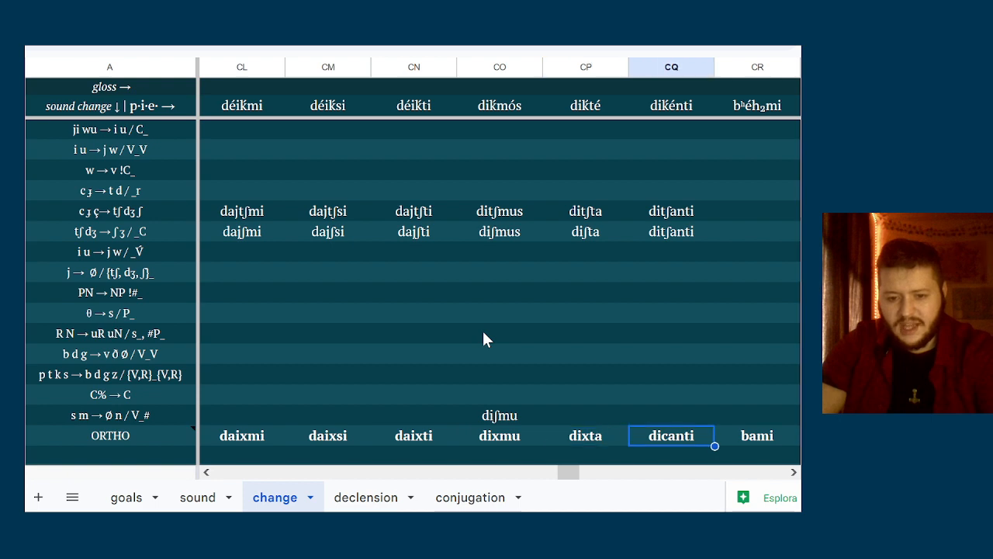
# Review the ORTHO spellings of the gʷʰén- verb from gʷʰénmi through gʷʰnénti
pyautogui.press('Down')
pyautogui.press('Left')
pyautogui.press('Left')
pyautogui.press('Left')
pyautogui.press('Left')
pyautogui.press('Left')
pyautogui.press('Left')
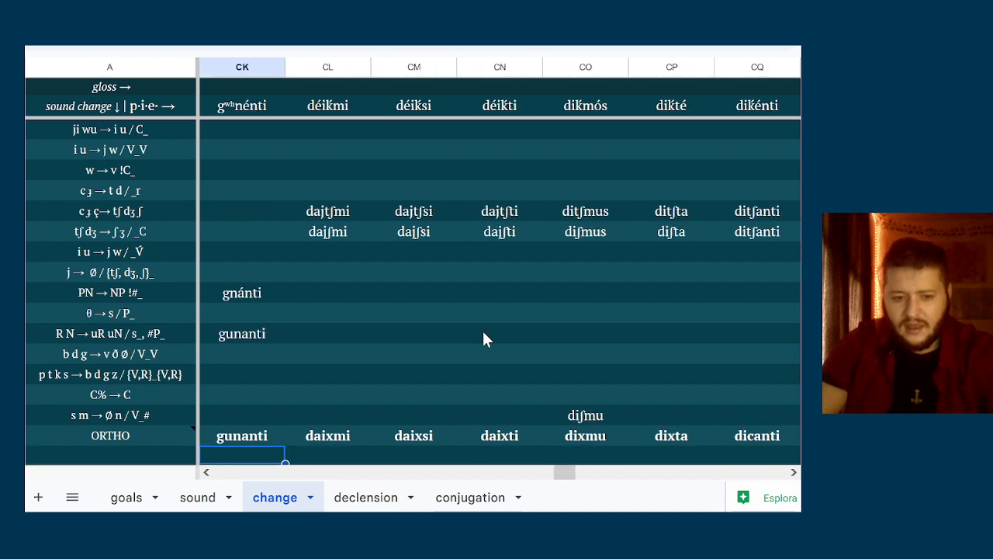
pyautogui.press('Left')
pyautogui.press('Left')
pyautogui.press('Right')
pyautogui.press('Left')
pyautogui.press('Left')
pyautogui.press('Left')
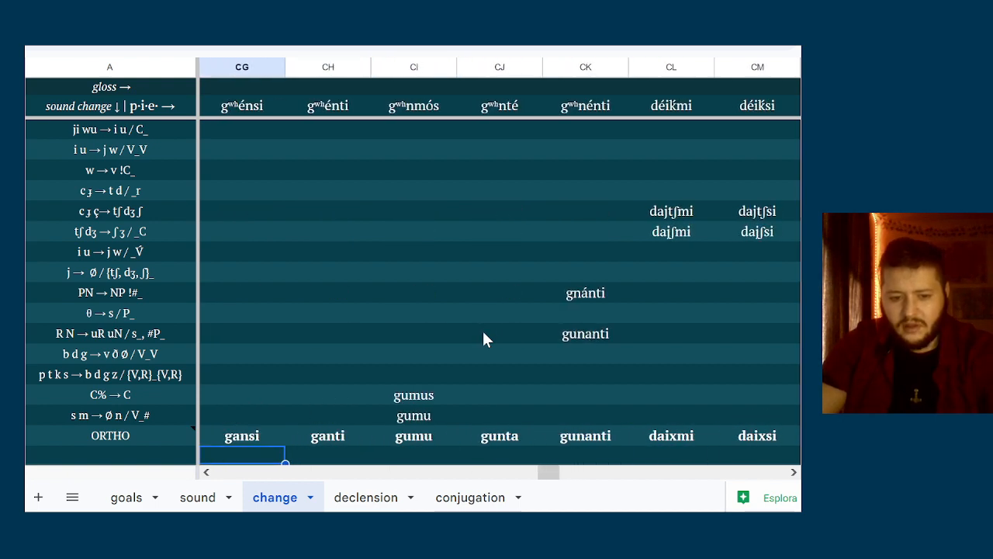
pyautogui.press('Left')
pyautogui.press('Up')
pyautogui.press('Right')
pyautogui.press('Right')
pyautogui.press('Right')
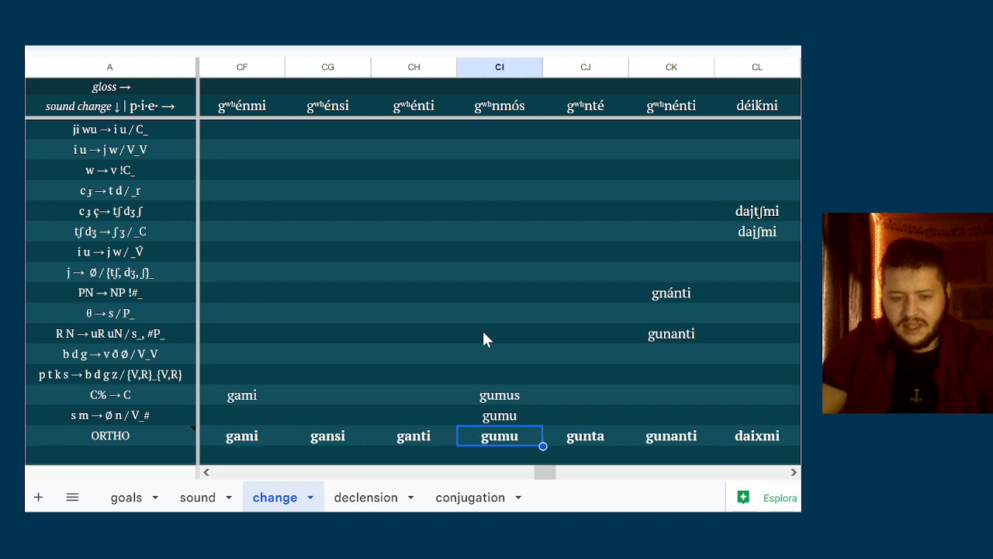
pyautogui.press('Right')
# Compare the ORTHO endings across all five verbs, from h₂énh₁- back to the gʷʰén- verb's first form
pyautogui.press('Right')
pyautogui.press('Down')
pyautogui.press('Left')
pyautogui.press('Left')
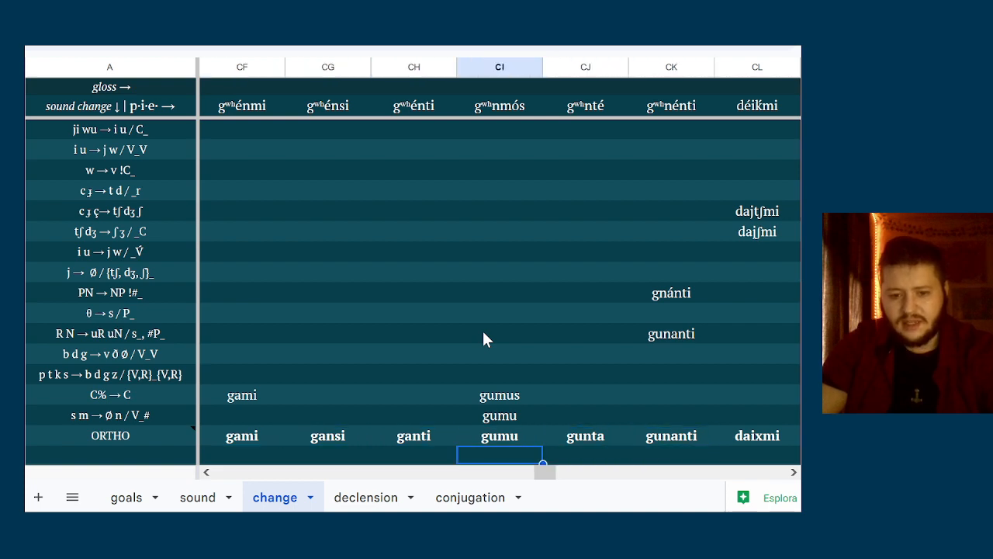
pyautogui.press('Up')
pyautogui.press('Right')
pyautogui.press('Right')
pyautogui.press('Right')
pyautogui.press('Right')
pyautogui.press('Right')
pyautogui.press('Right')
pyautogui.press('Right')
pyautogui.press('Right')
pyautogui.press('Right')
pyautogui.press('Right')
pyautogui.press('Right')
pyautogui.press('Right')
pyautogui.press('Right')
pyautogui.press('Right')
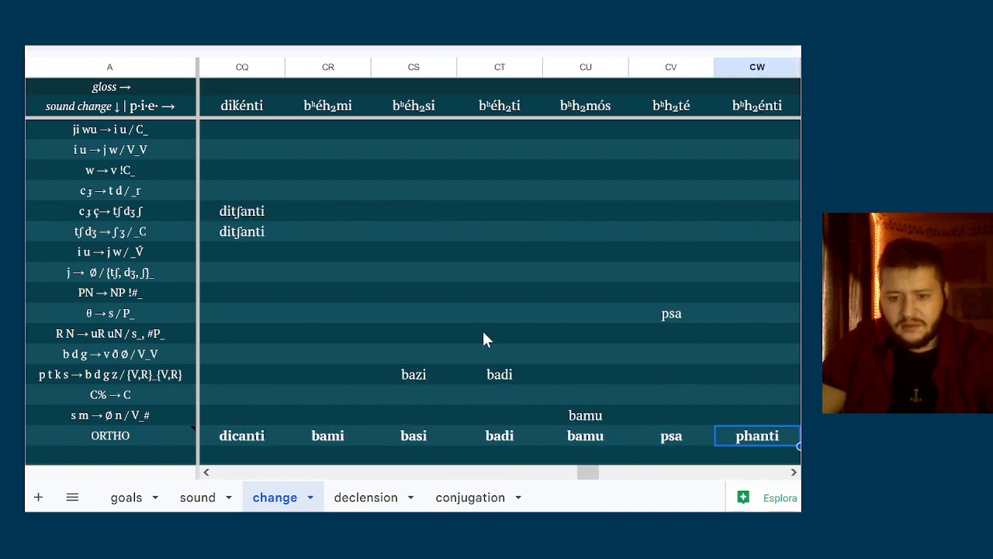
pyautogui.press('Right')
pyautogui.press('Right')
pyautogui.press('Right')
pyautogui.press('Right')
pyautogui.press('Right')
pyautogui.press('Right')
pyautogui.press('Right')
pyautogui.press('Right')
pyautogui.press('Right')
pyautogui.press('Right')
pyautogui.press('Right')
pyautogui.press('Right')
pyautogui.press('Right')
pyautogui.press('Right')
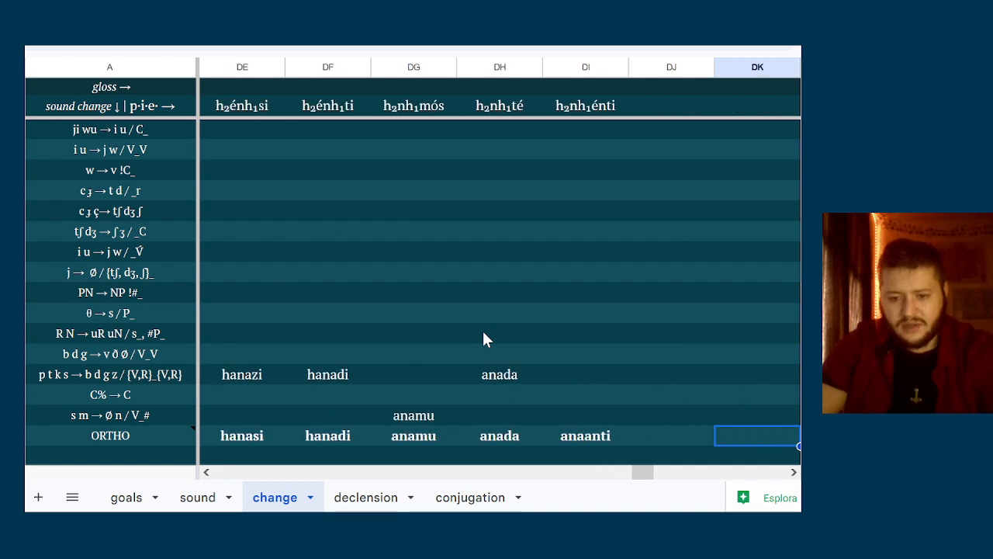
pyautogui.press('Left')
pyautogui.press('Left')
pyautogui.press('Left')
pyautogui.press('Left')
pyautogui.press('Left')
pyautogui.press('Left')
pyautogui.press('Left')
pyautogui.press('Left')
pyautogui.press('Left')
pyautogui.press('Left')
pyautogui.press('Left')
pyautogui.press('Left')
pyautogui.press('Left')
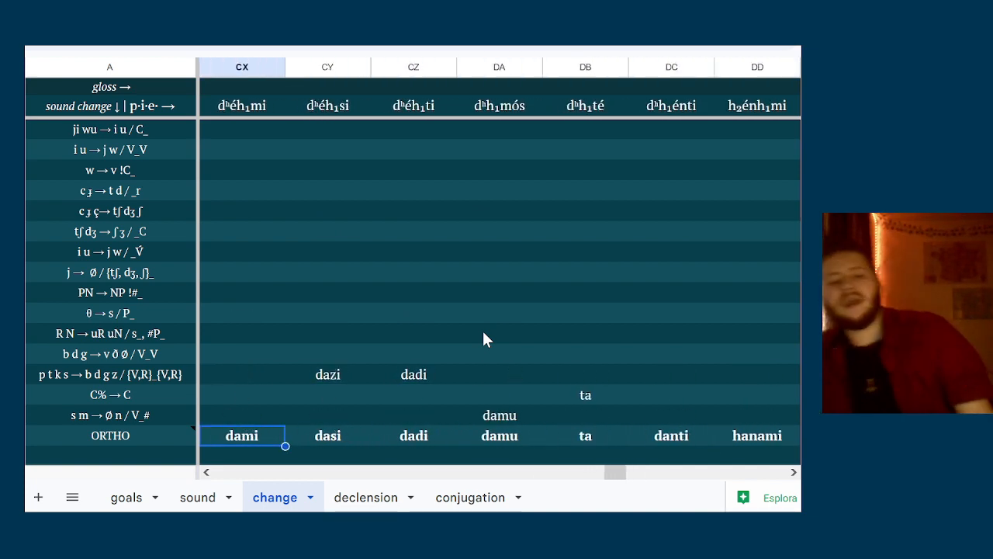
pyautogui.press('Left')
pyautogui.press('Left')
pyautogui.press('Left')
pyautogui.press('Left')
pyautogui.press('Left')
pyautogui.press('Left')
pyautogui.press('Left')
pyautogui.press('Left')
pyautogui.press('Right')
pyautogui.press('Right')
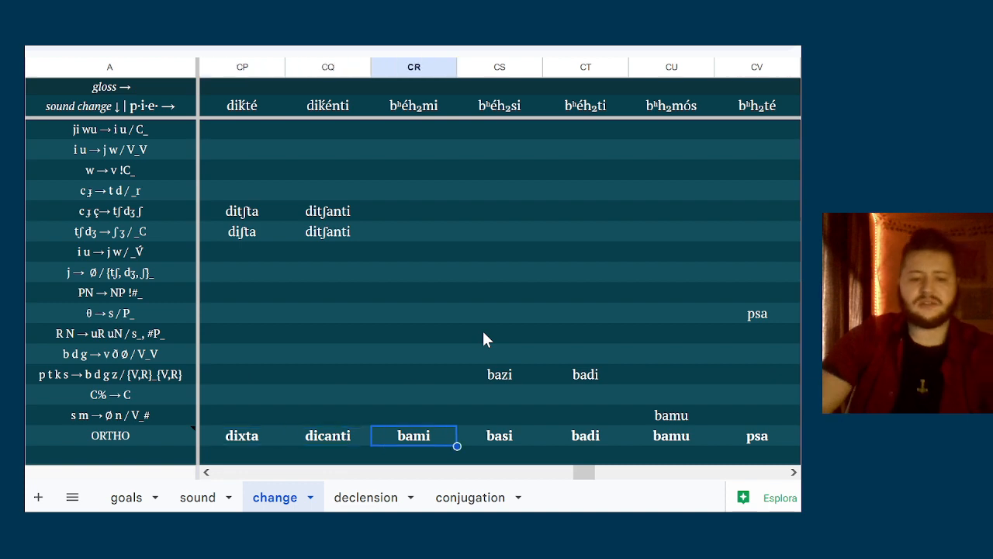
pyautogui.press('Left')
pyautogui.press('Left')
pyautogui.press('Left')
pyautogui.press('Left')
pyautogui.press('Left')
pyautogui.press('Left')
pyautogui.press('Left')
pyautogui.press('Left')
pyautogui.press('Left')
pyautogui.press('Left')
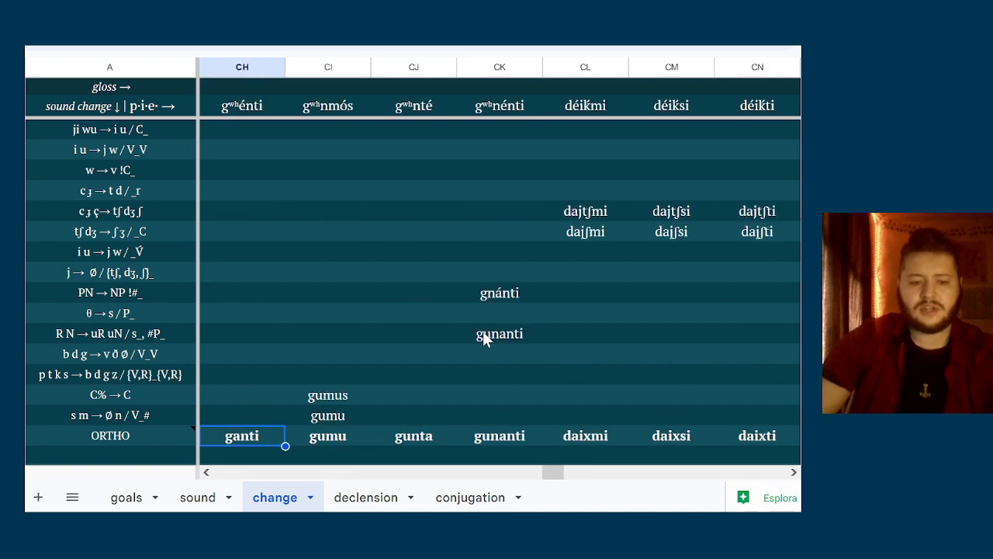
pyautogui.press('Left')
pyautogui.press('Left')
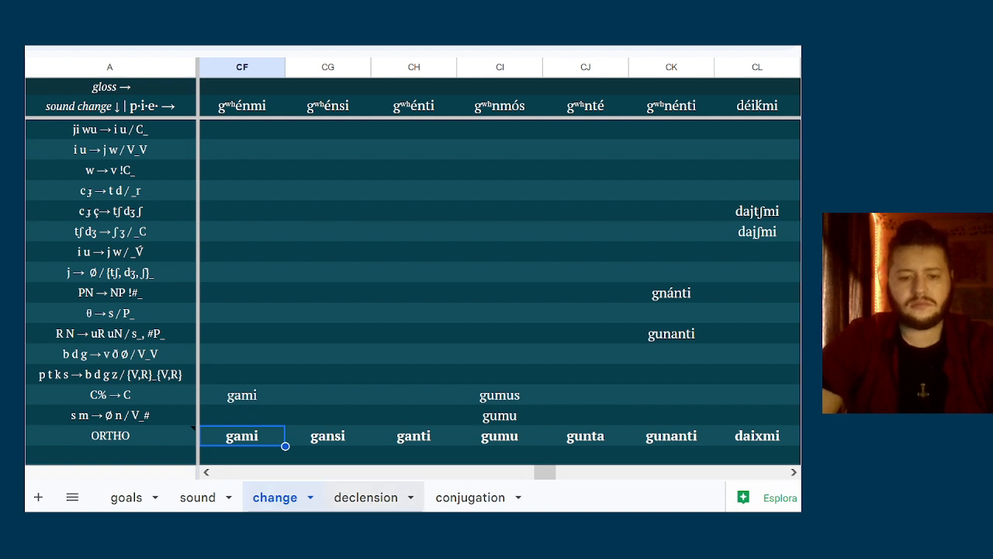
# Clear the gʷʰén root and its six Proto-Indo-European present forms from the conjugation sheet
pyautogui.click(450, 497)
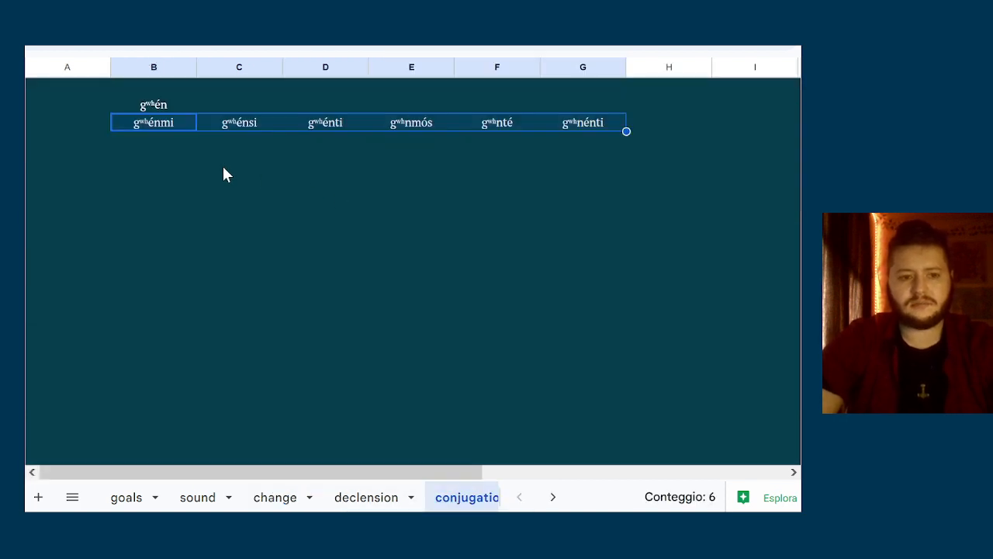
pyautogui.press('Delete')
pyautogui.press('Up')
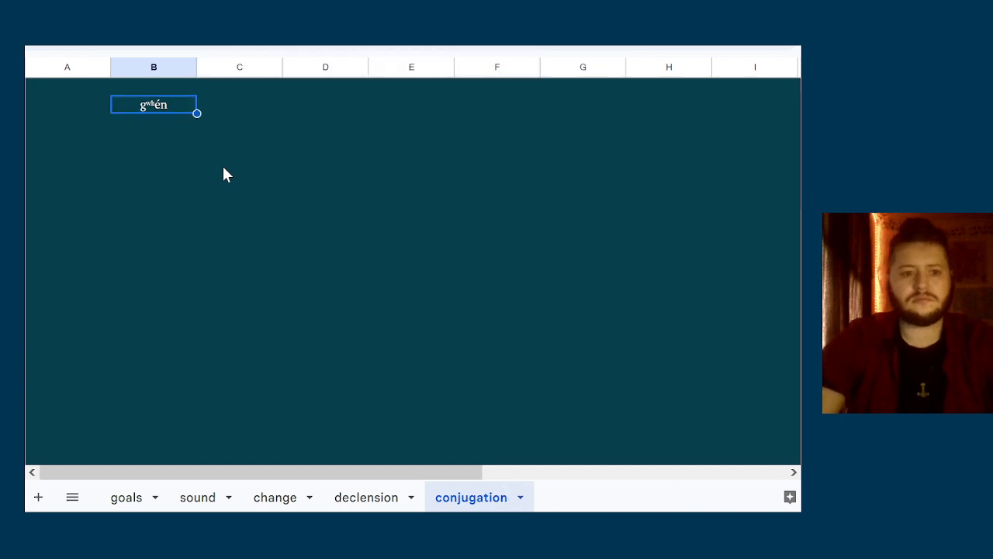
pyautogui.press('Delete')
# Paste the singular forms gami, gansi and ganti down column A of the conjugation sheet
pyautogui.press('Left')
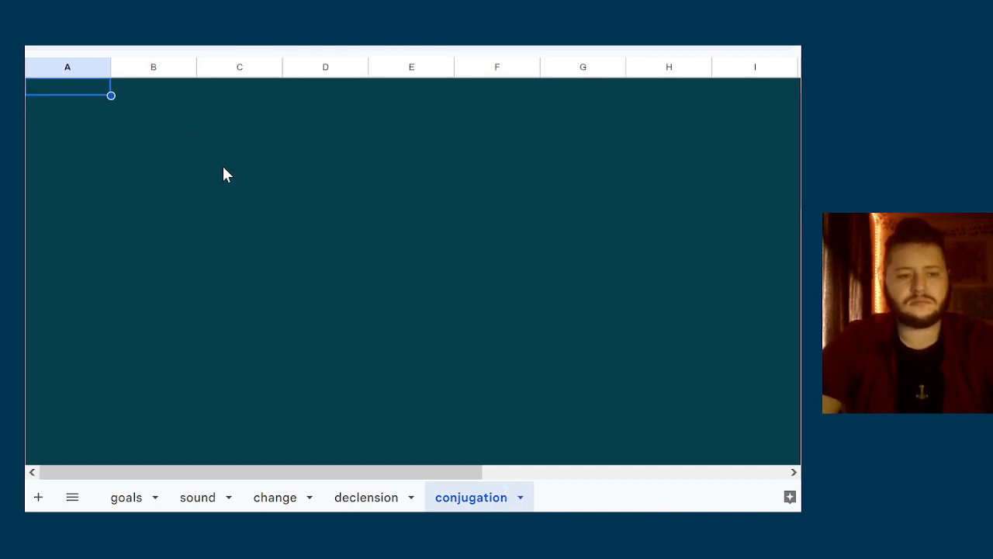
pyautogui.write('gami gansi ganti')
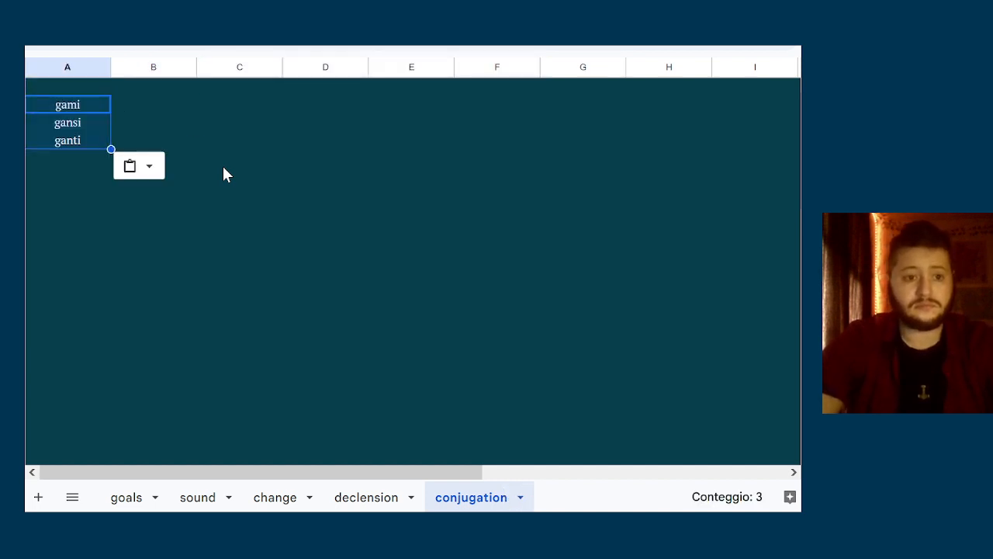
pyautogui.press('Right')
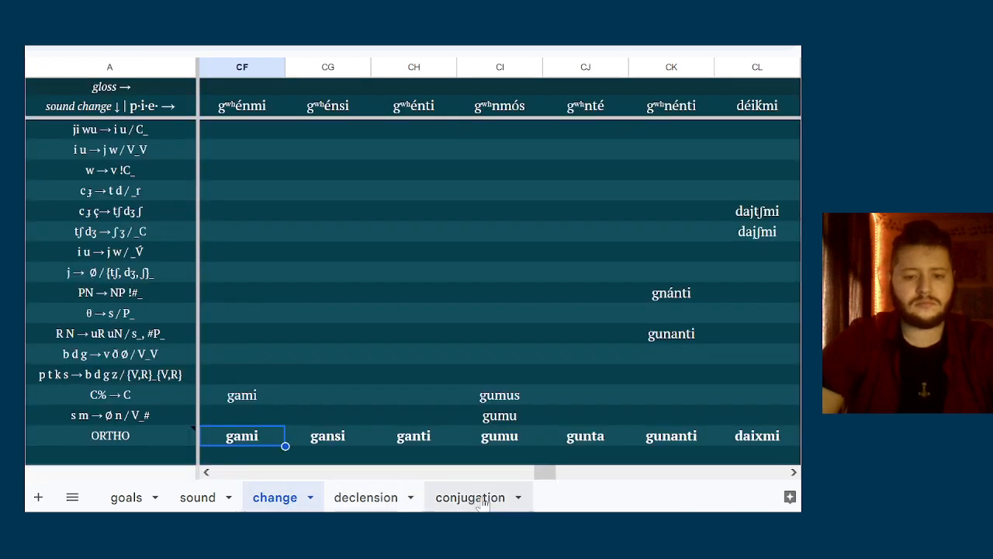
# Enter the plural forms gumu, gunta and gunanti down column B, beside gami, gansi and ganti
pyautogui.hotkey('ctrl', 'shift', 'pagedown')
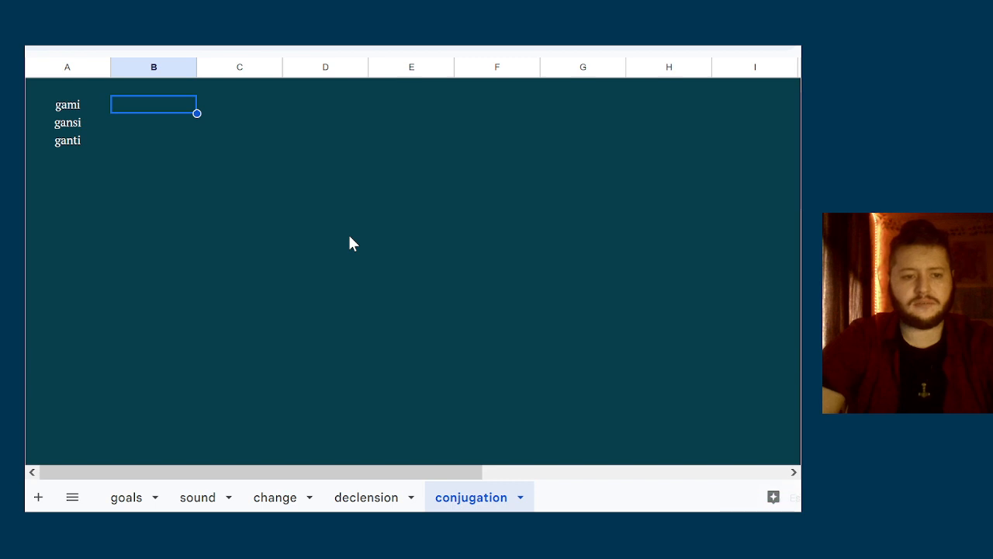
pyautogui.write('gumu')
pyautogui.press('Return')
pyautogui.write('gunta')
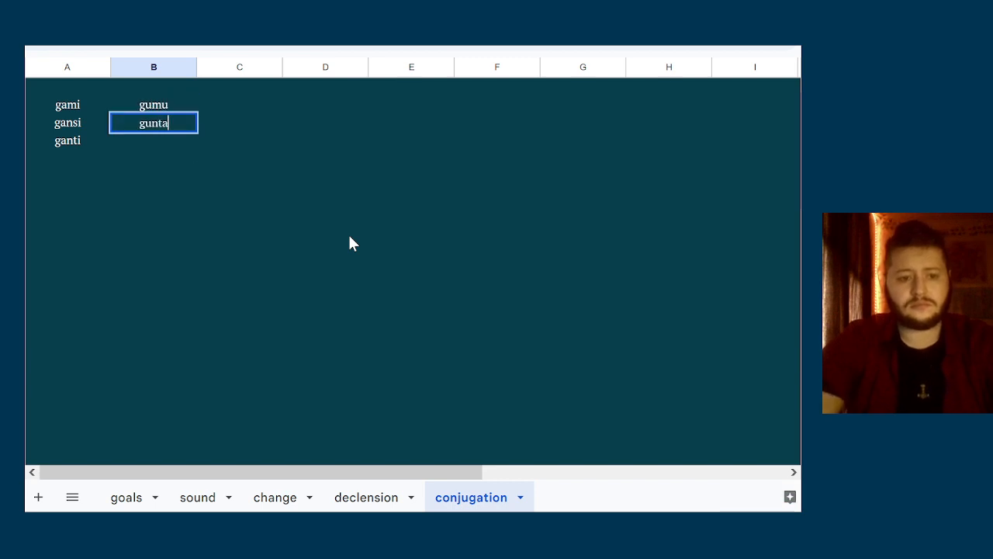
pyautogui.press('Return')
pyautogui.write('gunanti')
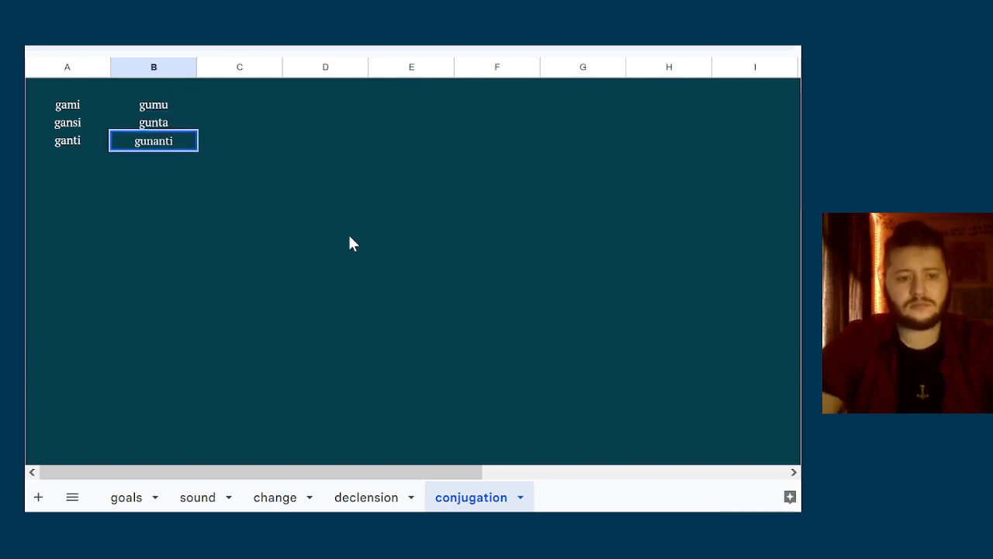
pyautogui.press('Tab')
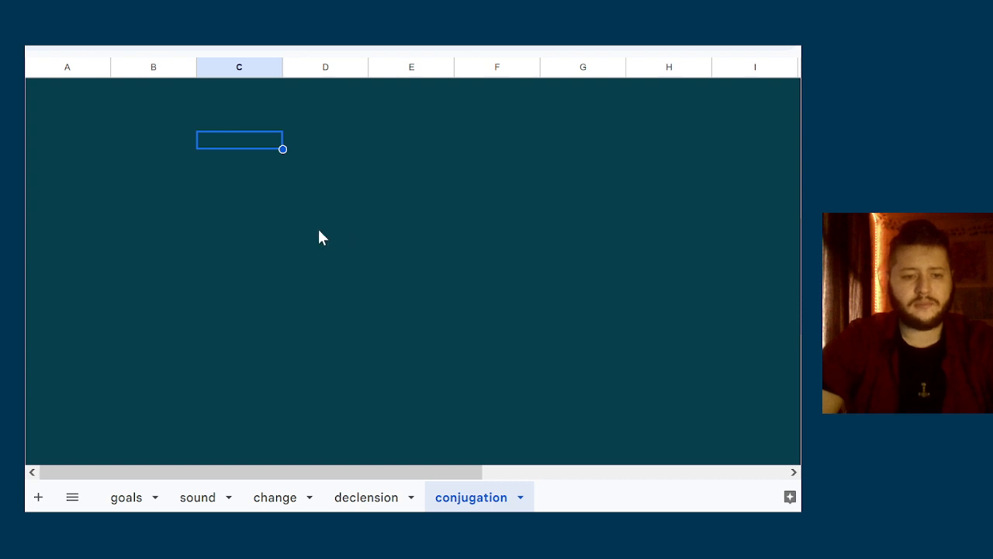
pyautogui.click(295, 139)
pyautogui.press('Up')
pyautogui.press('Up')
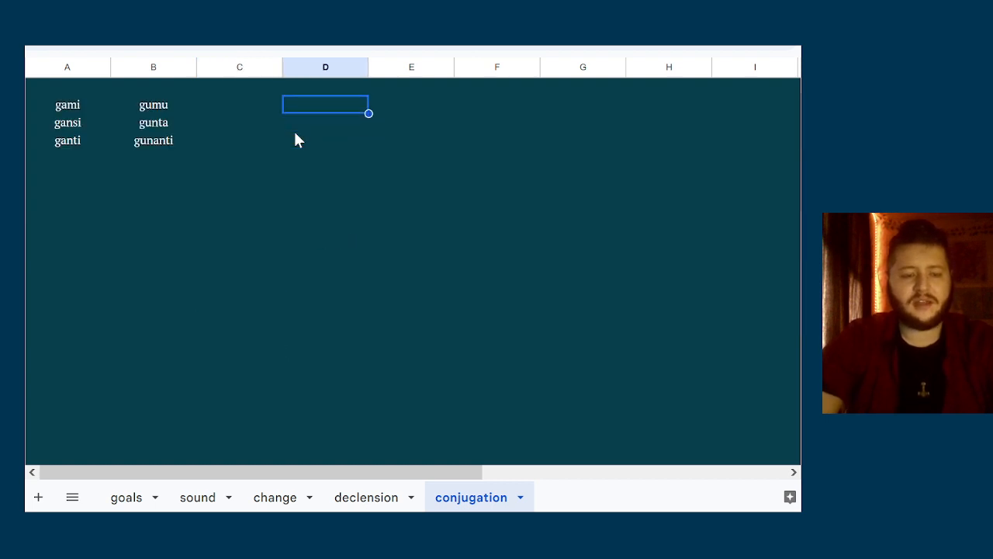
pyautogui.press('Left')
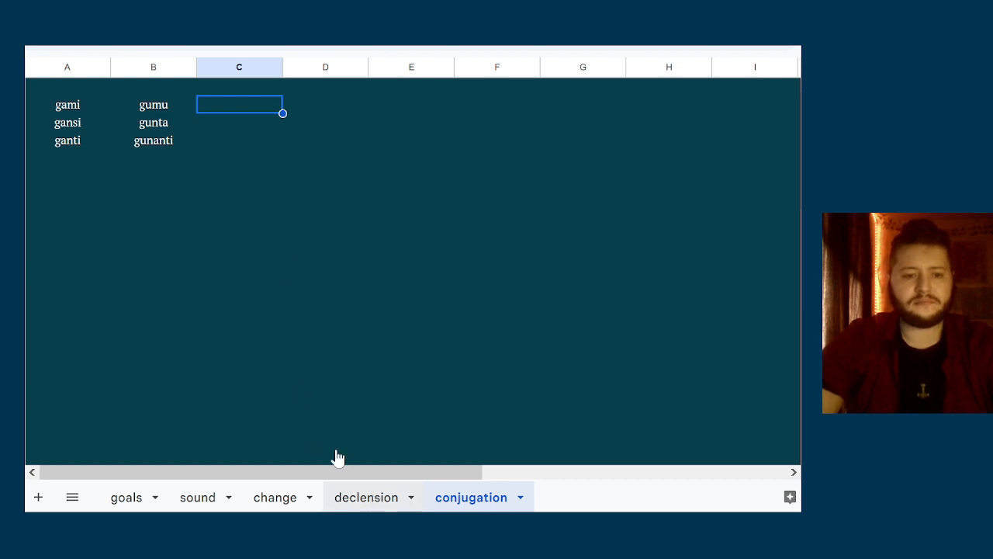
# Look up the six ORTHO forms of the déiḱ- verb on the change sheet, from the déiḱmi column to diḱénti
pyautogui.click(86, 85)
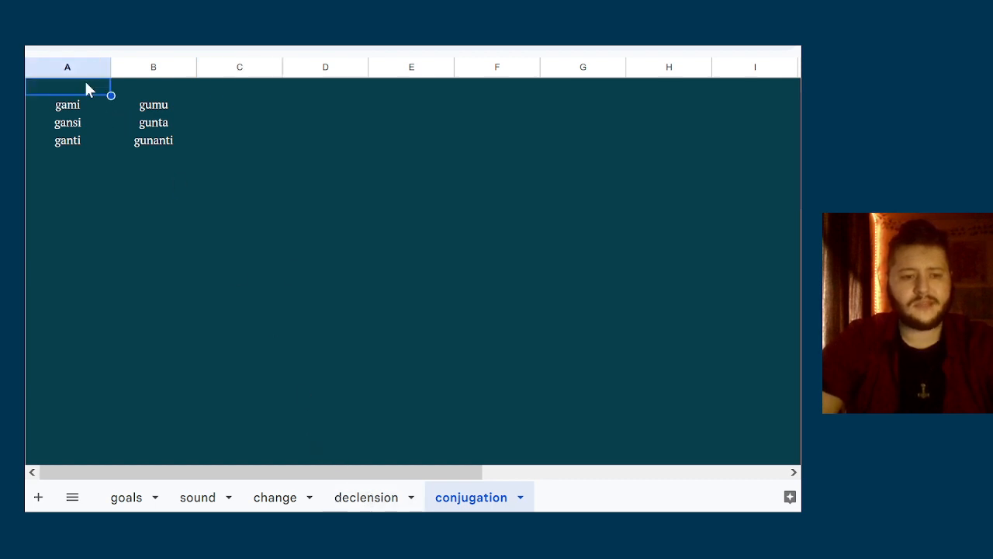
pyautogui.press('Down')
pyautogui.press('Down')
pyautogui.press('Down')
pyautogui.press('Down')
pyautogui.press('Down')
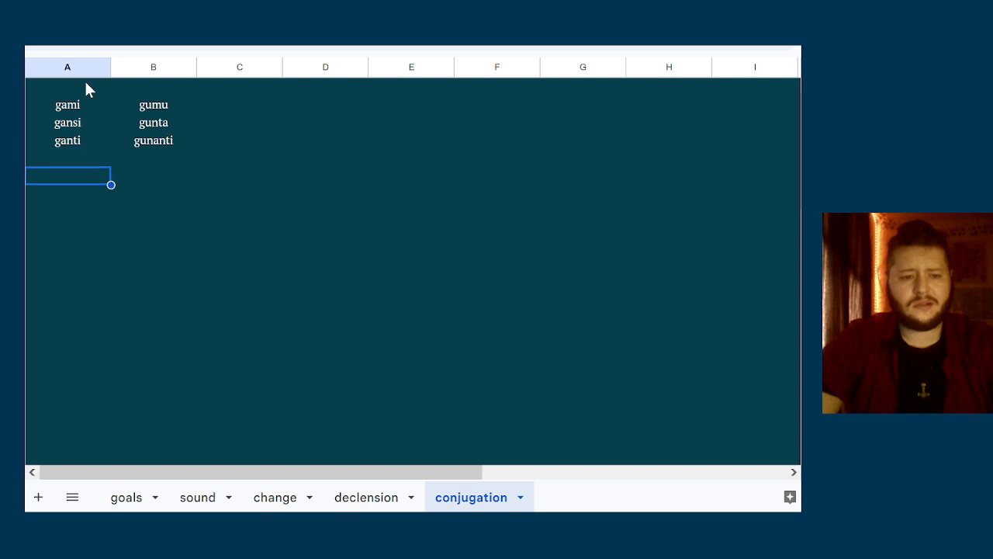
pyautogui.click(279, 498)
pyautogui.click(659, 439)
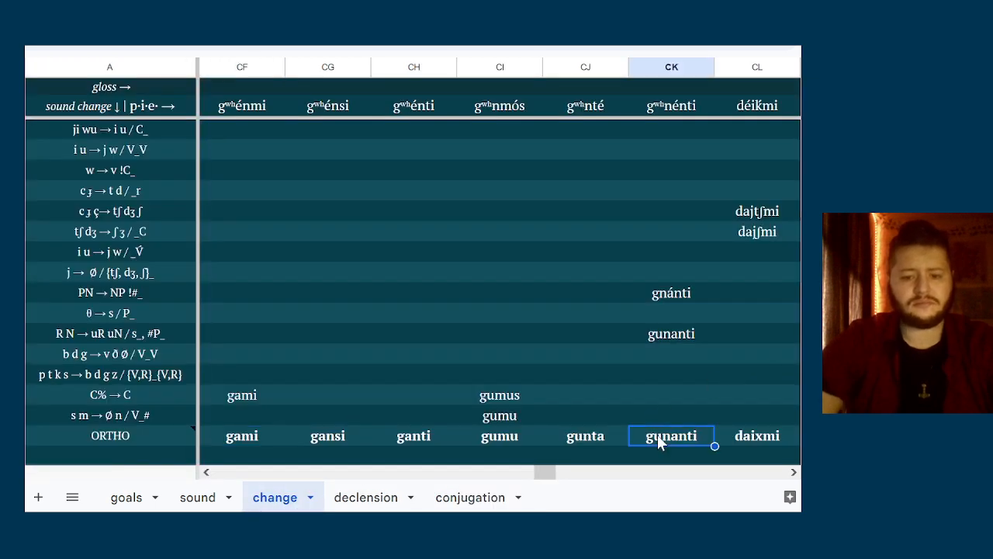
pyautogui.press('Right')
pyautogui.press('Right')
pyautogui.press('Right')
pyautogui.press('Right')
pyautogui.press('Right')
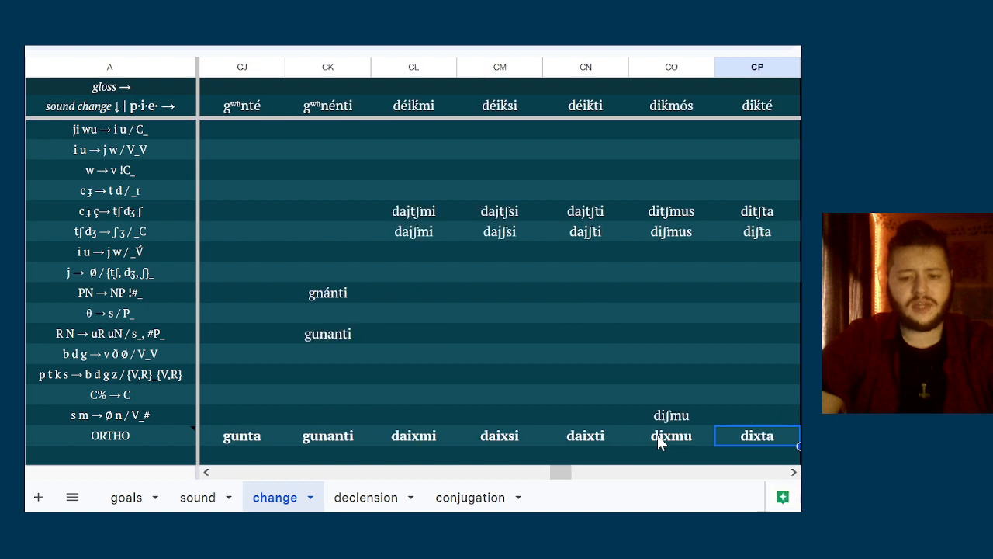
pyautogui.press('Right')
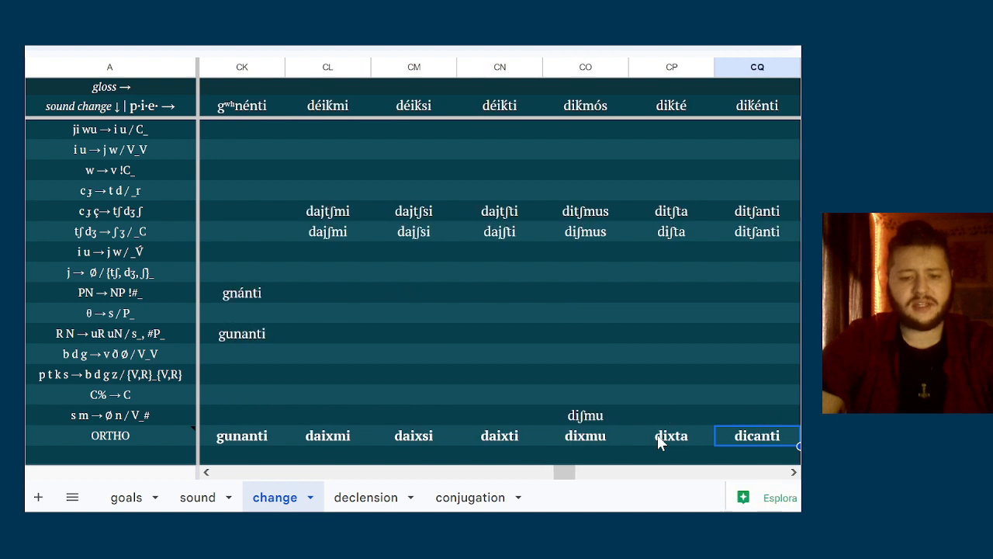
# Enter the singular forms daixmi, daixsi and daixti down column A of the conjugation sheet, one blank row below ganti
pyautogui.click(475, 498)
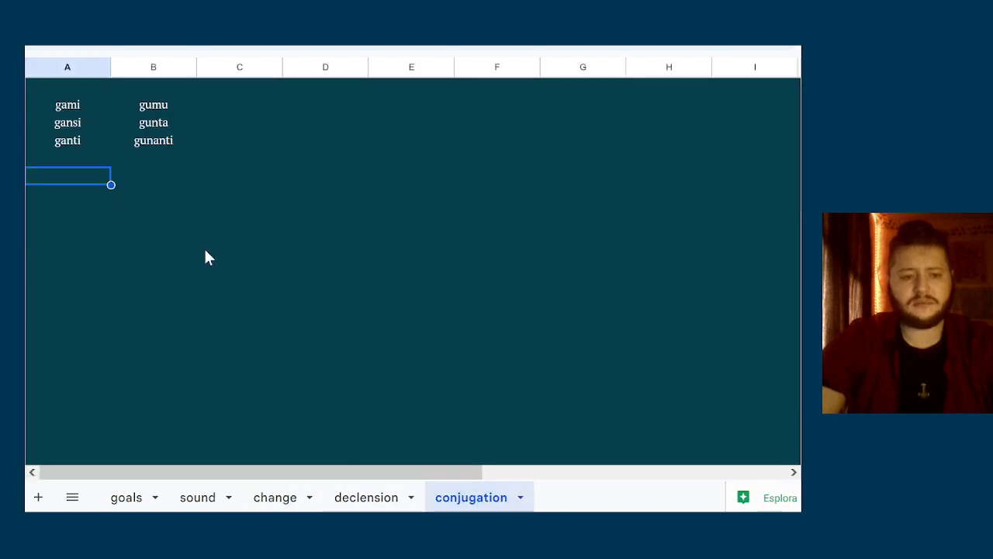
pyautogui.write('daixmi')
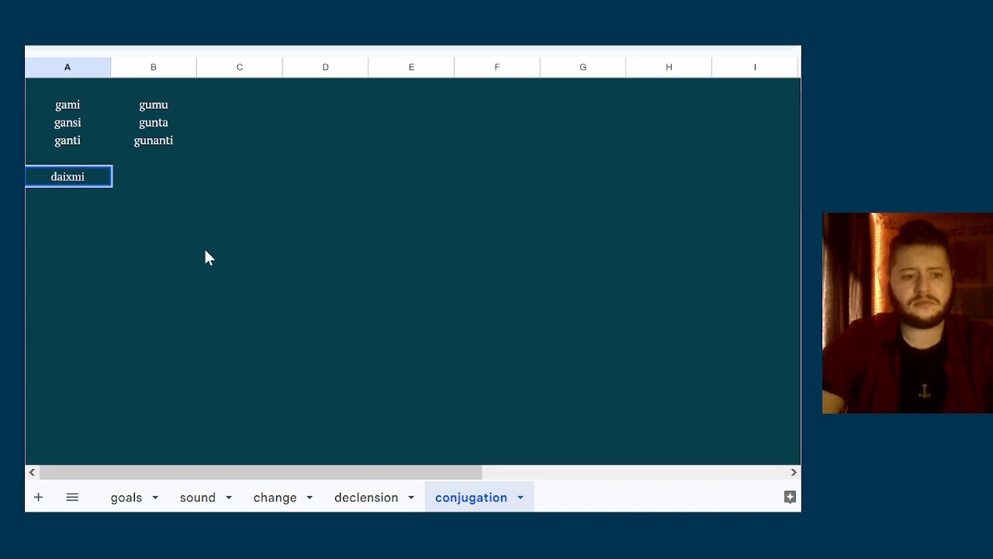
pyautogui.press('Return')
pyautogui.write('daixsi')
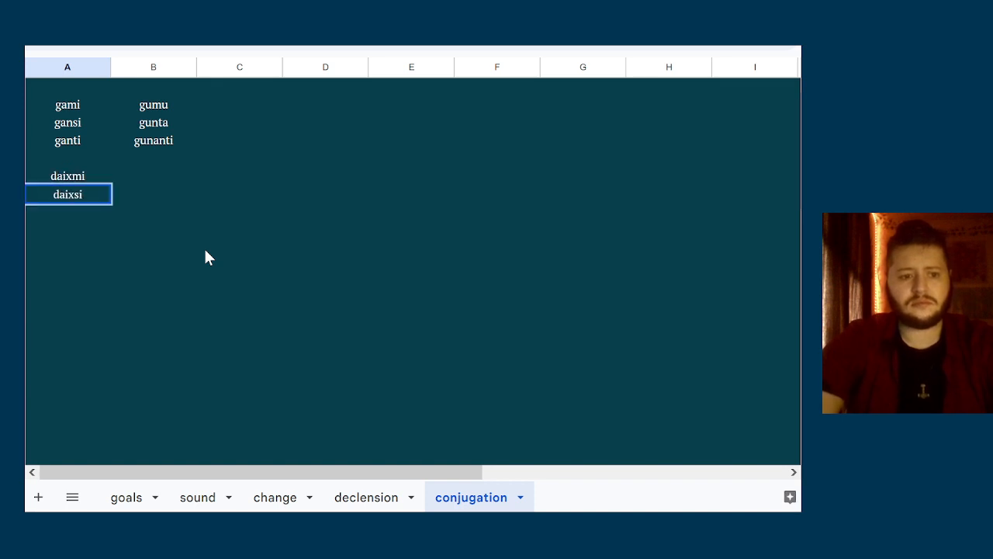
pyautogui.press('Return')
pyautogui.write('daixti')
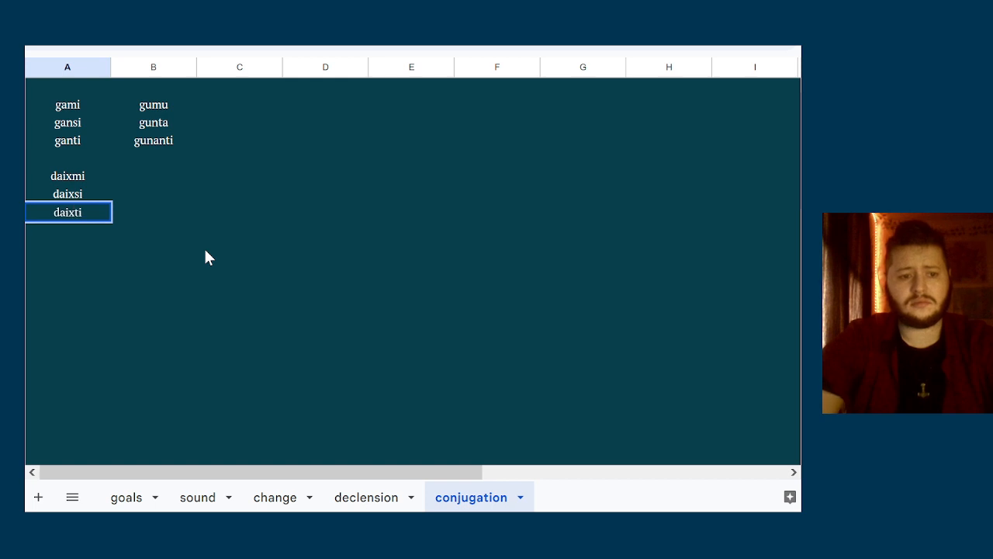
# Enter the plural forms dixmu, dixta and dicanti down column B, beside daixmi, daixsi and daixti
pyautogui.press('Right')
pyautogui.press('Up')
pyautogui.press('Up')
pyautogui.write('di')
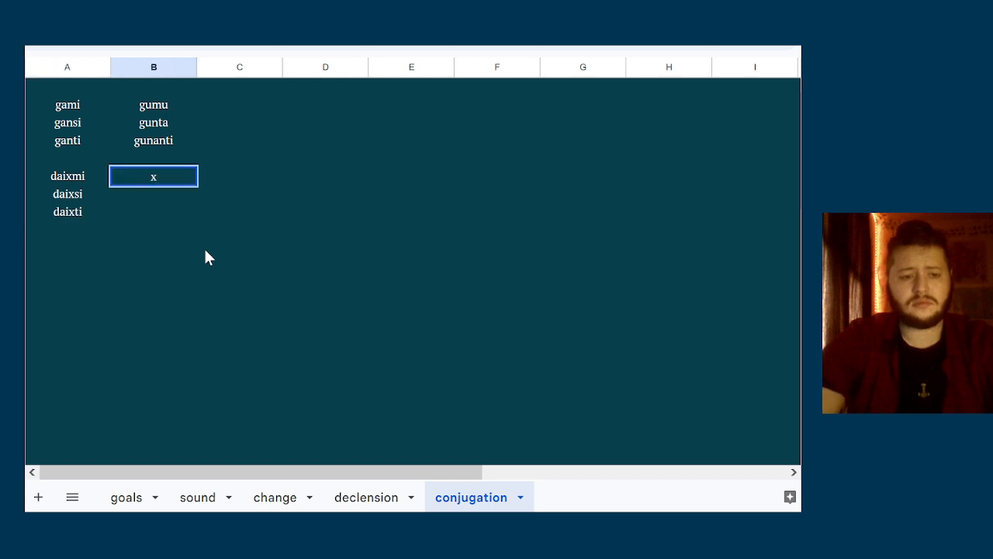
pyautogui.write('xmu')
pyautogui.press('Return')
pyautogui.write('di')
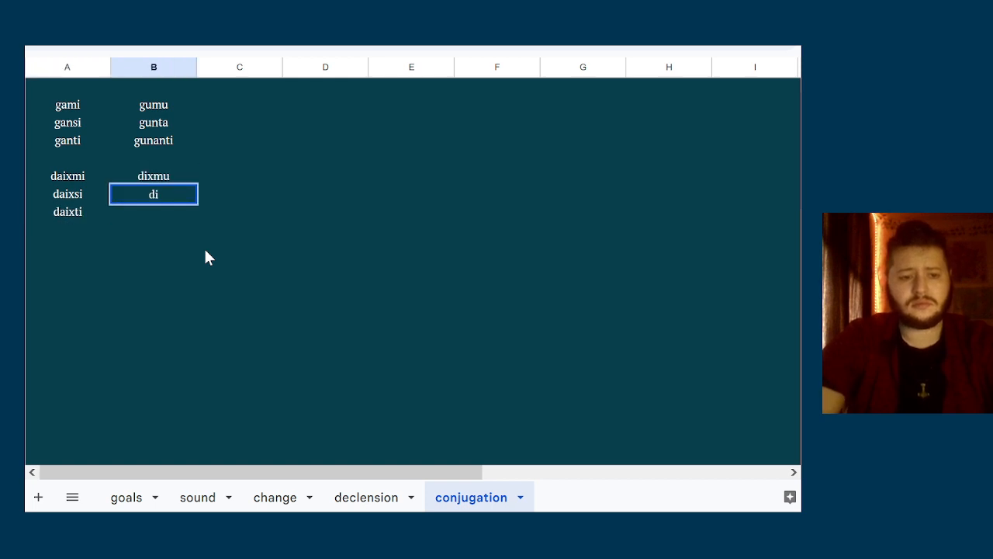
pyautogui.write('xta')
pyautogui.press('Return')
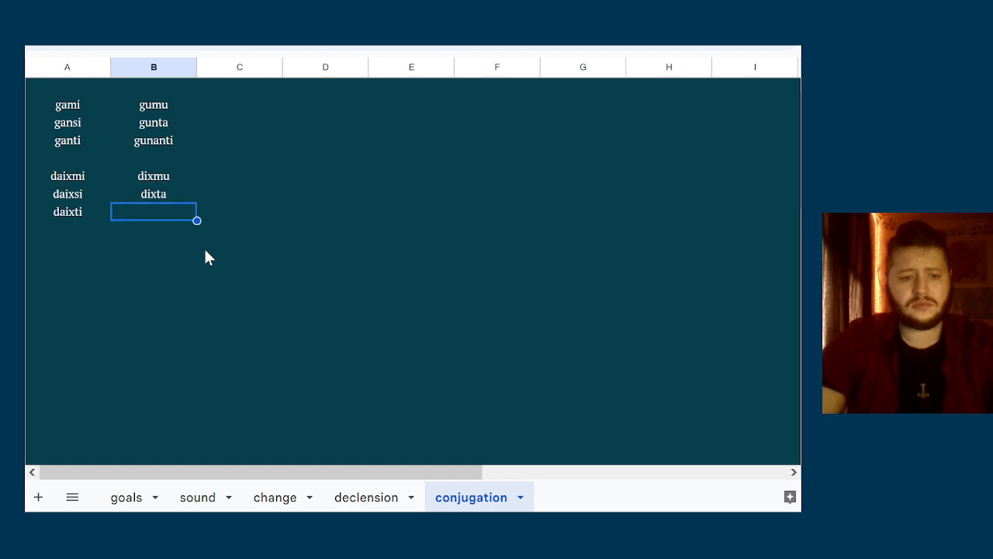
pyautogui.write('dicanti')
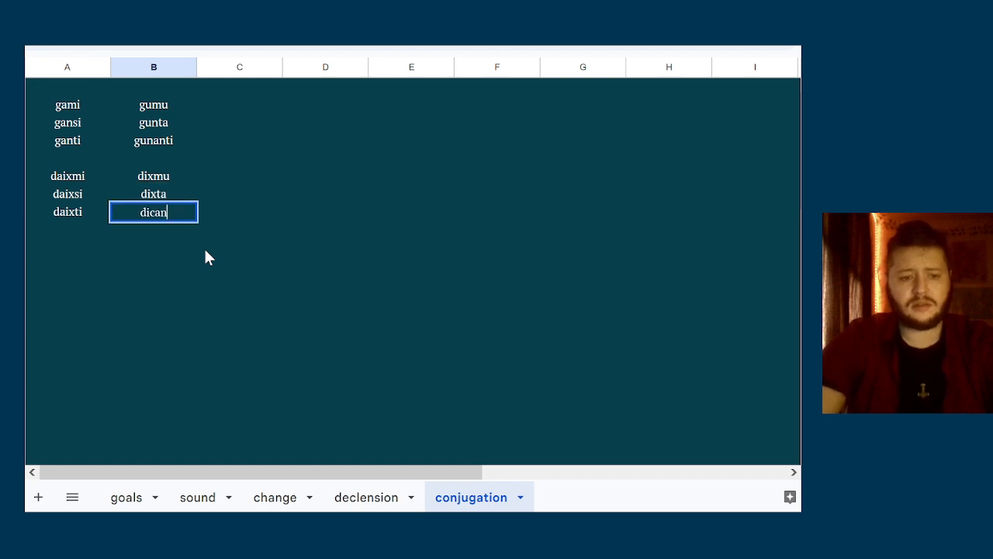
pyautogui.press('Return')
# Look up the six ORTHO forms of the bʰéh₂- verb on the change sheet
pyautogui.press('Down')
pyautogui.press('Left')
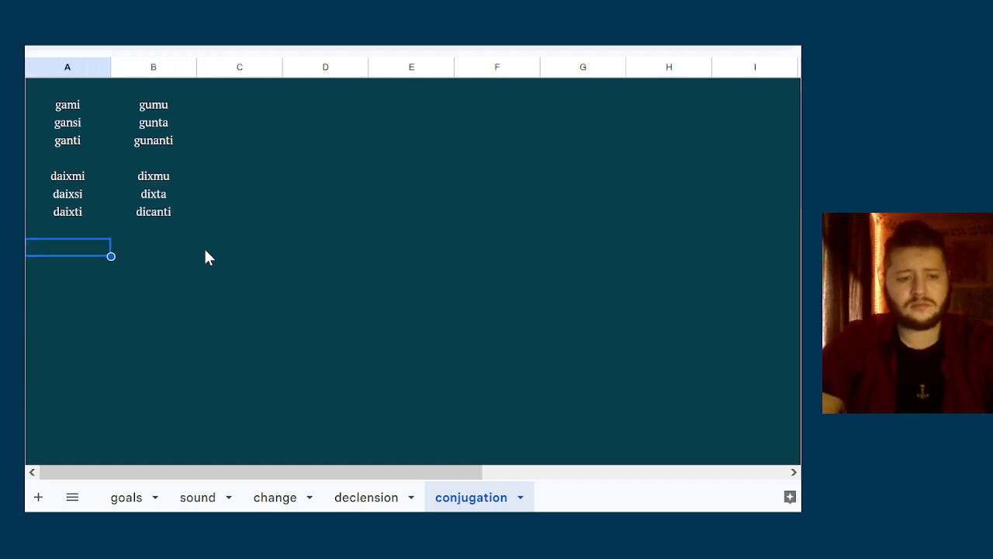
pyautogui.click(276, 497)
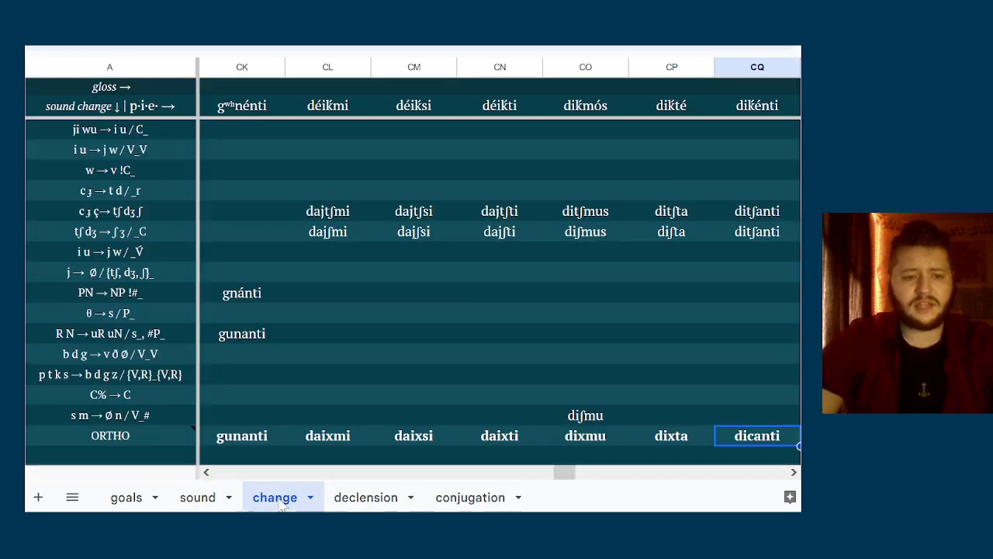
pyautogui.click(654, 439)
pyautogui.press('Right')
pyautogui.press('Right')
pyautogui.press('Right')
pyautogui.press('Right')
pyautogui.press('Right')
pyautogui.press('Right')
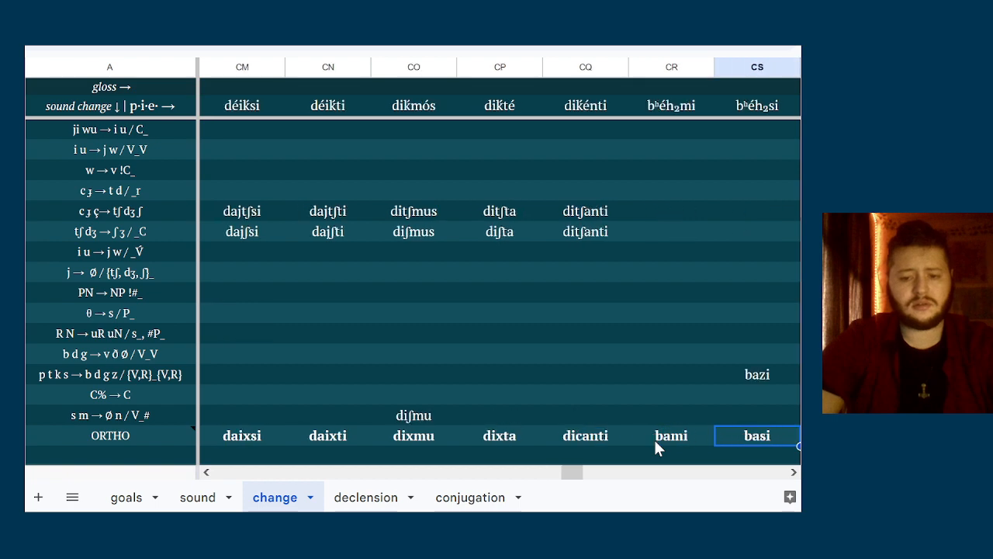
pyautogui.press('Right')
pyautogui.press('Right')
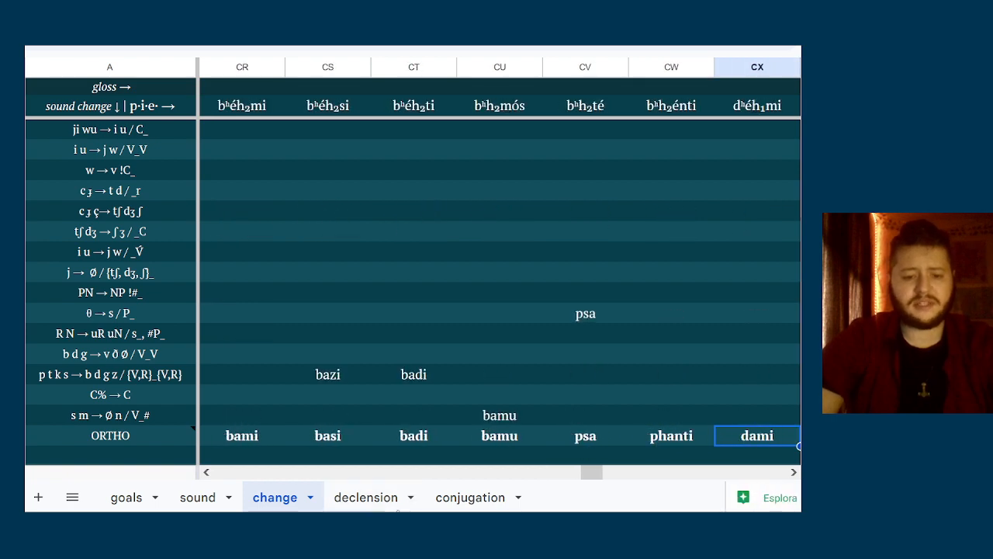
# Enter the singular forms bami, basi and badi down column A of the conjugation sheet, one blank row below daixti
pyautogui.click(457, 504)
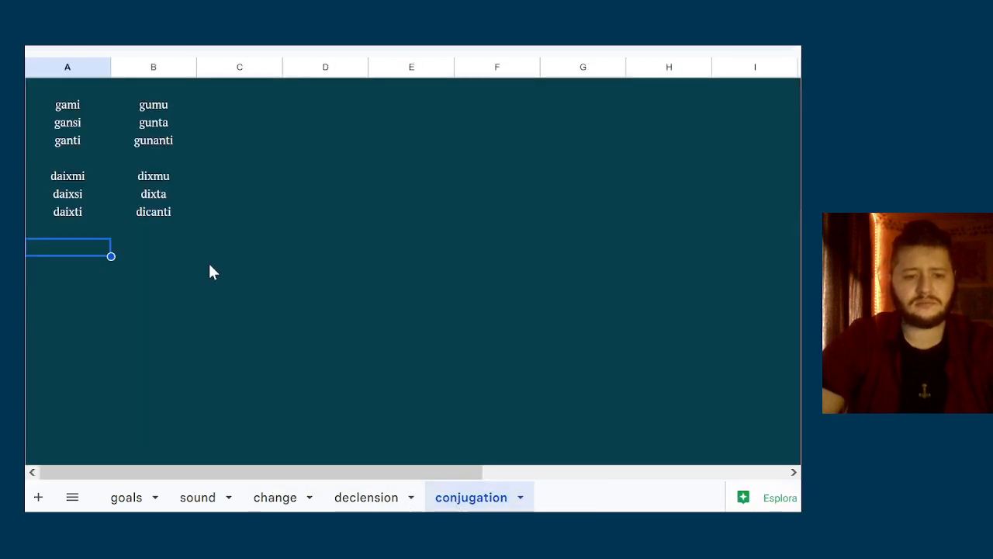
pyautogui.write('bami')
pyautogui.press('Return')
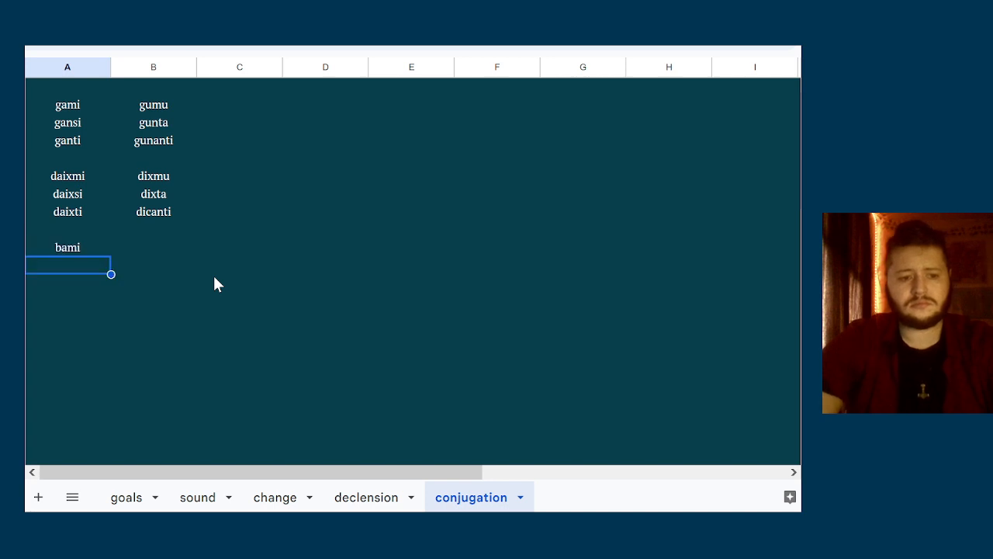
pyautogui.write('basi')
pyautogui.press('Return')
pyautogui.write('ba')
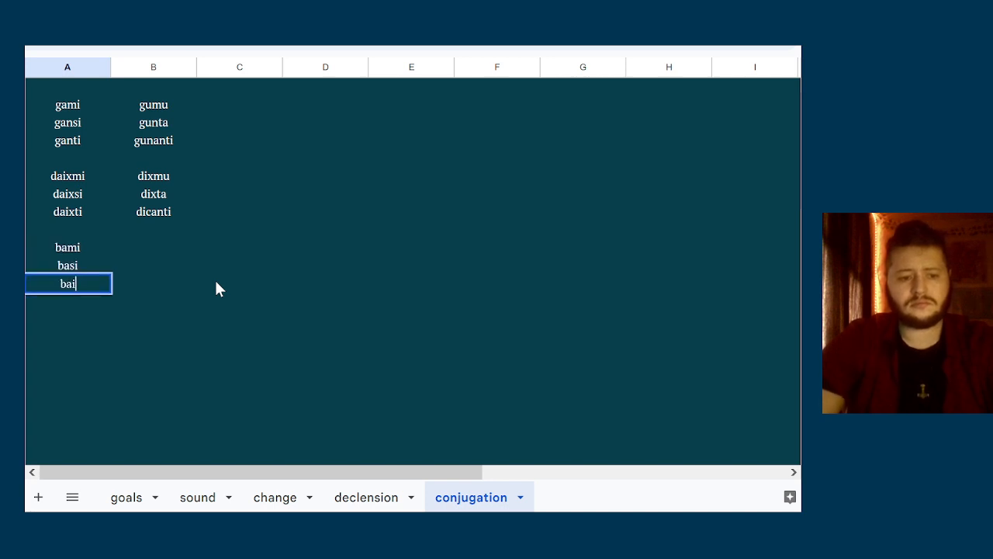
pyautogui.write('di')
# Enter the plural forms bamu, psa and phanti down column B, beside bami, basi and badi
pyautogui.press('Right')
pyautogui.press('Up')
pyautogui.press('Up')
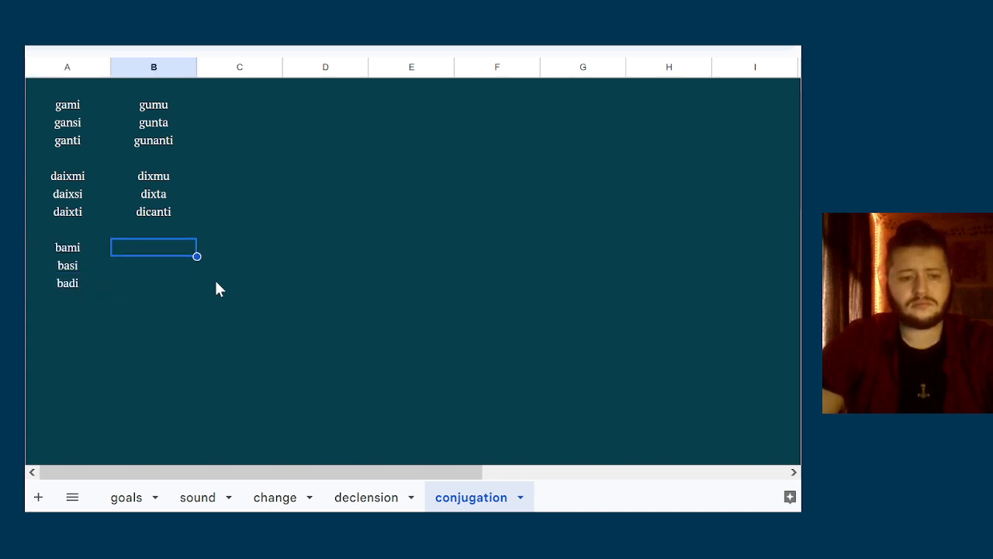
pyautogui.write('bamu')
pyautogui.press('Return')
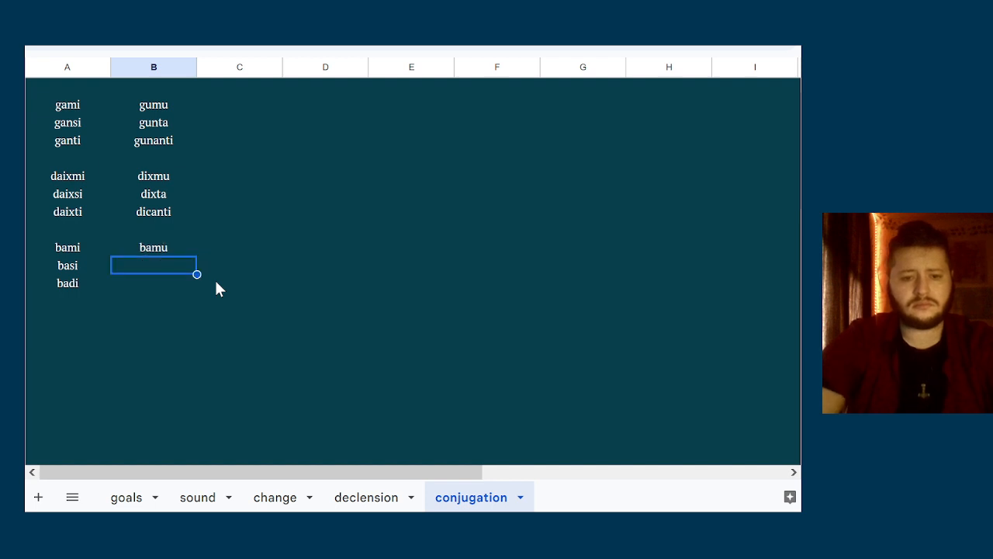
pyautogui.write('psa')
pyautogui.press('Return')
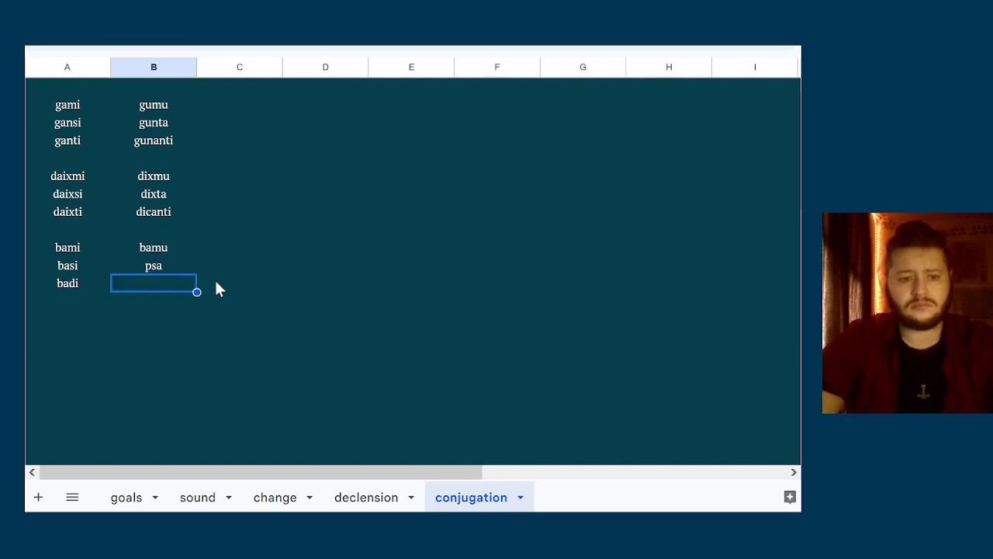
pyautogui.write('phanti')
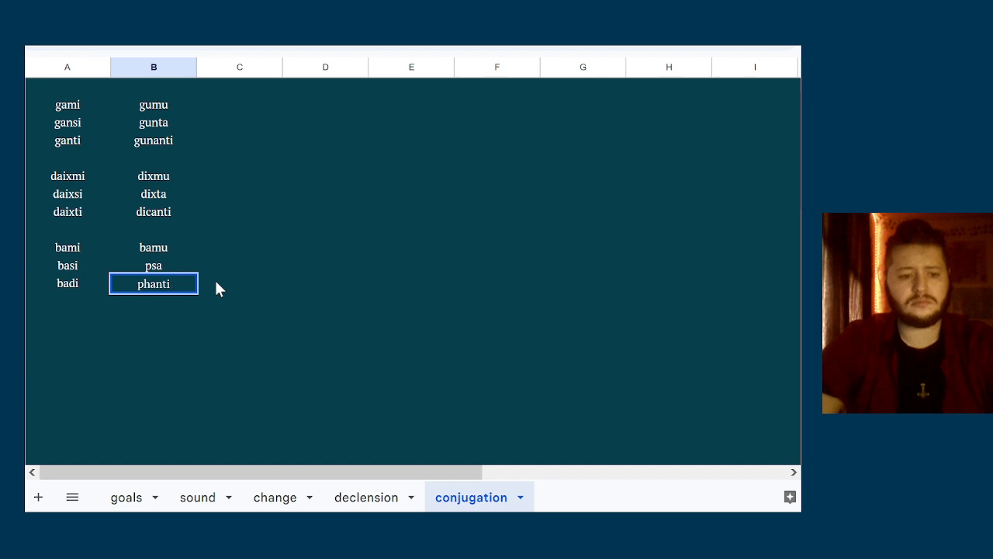
pyautogui.press('Return')
# Look up the six ORTHO forms of the dʰéh₁- verb on the change sheet
pyautogui.press('Left')
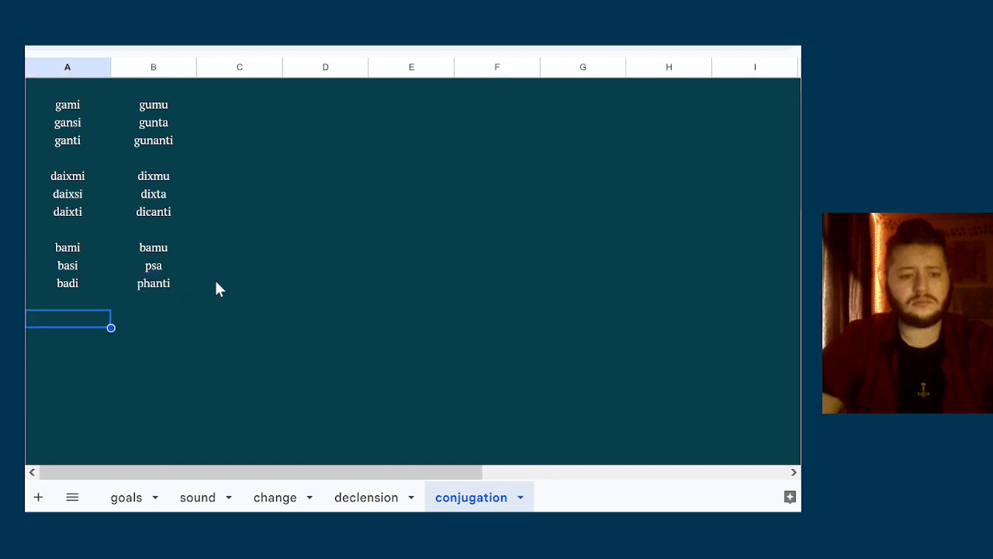
pyautogui.click(277, 497)
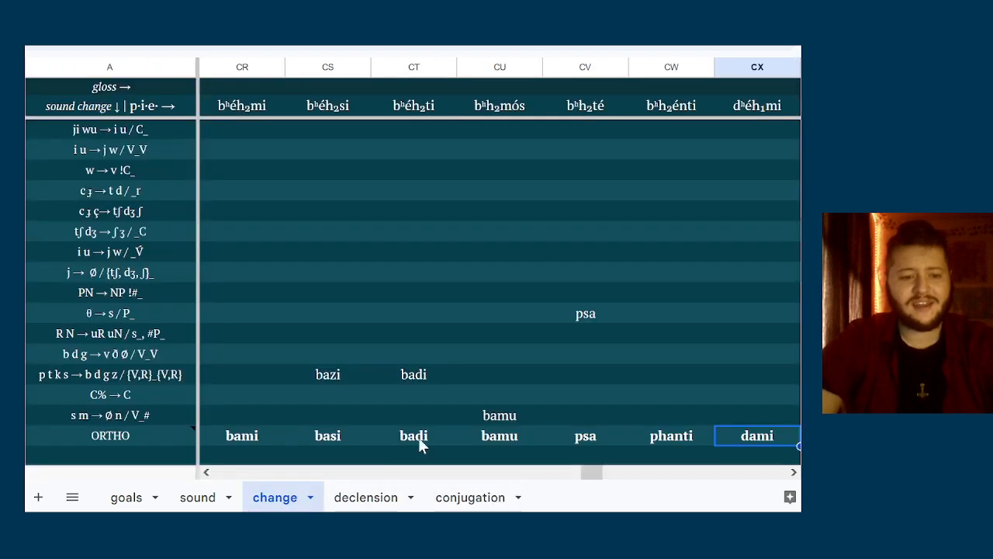
pyautogui.doubleClick(463, 436)
pyautogui.press('Tab')
pyautogui.press('Tab')
pyautogui.press('Tab')
pyautogui.press('Tab')
pyautogui.press('Tab')
pyautogui.press('Tab')
pyautogui.press('Tab')
pyautogui.press('Tab')
pyautogui.press('Tab')
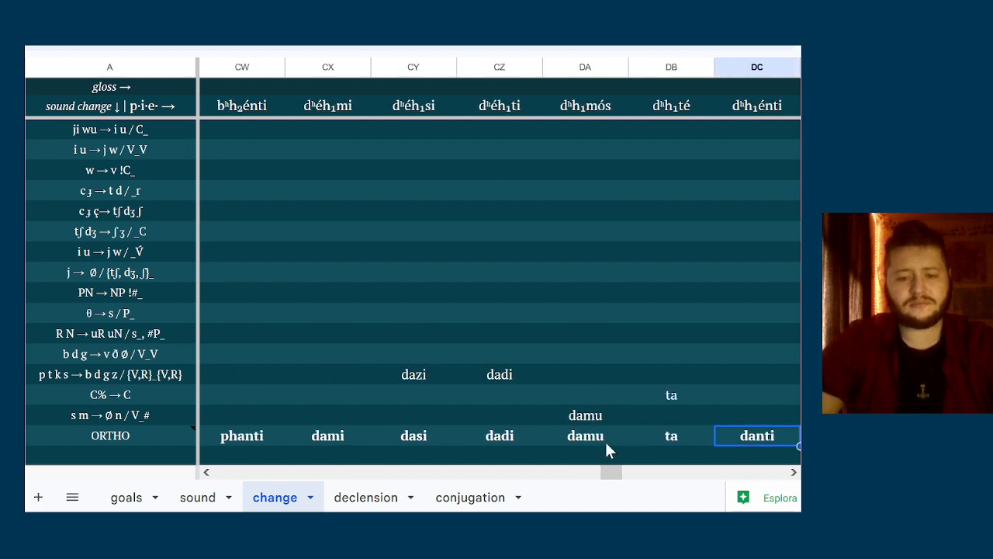
# Enter the singular forms dami, dasi and dadi down column A of the conjugation sheet, one blank row below badi
pyautogui.click(432, 501)
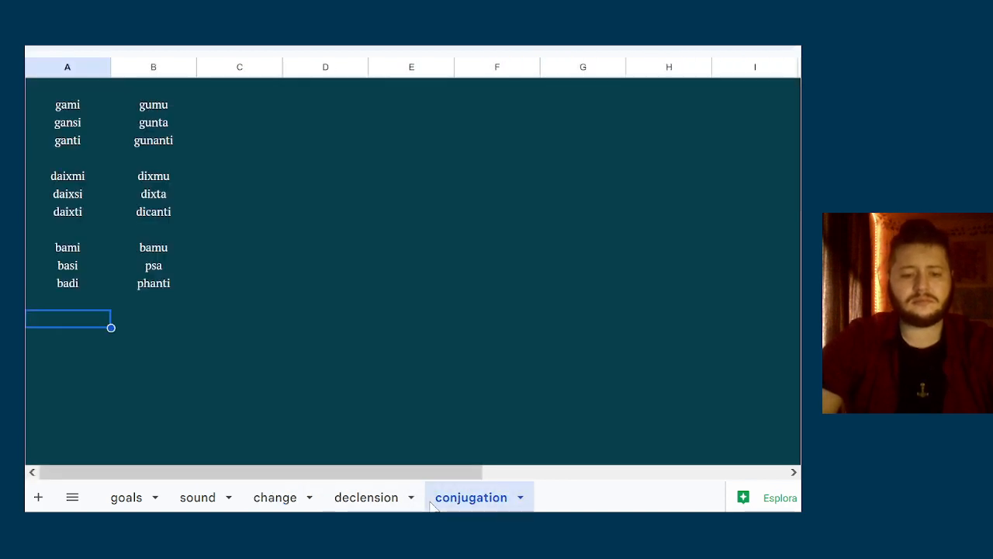
pyautogui.write('dami')
pyautogui.press('Return')
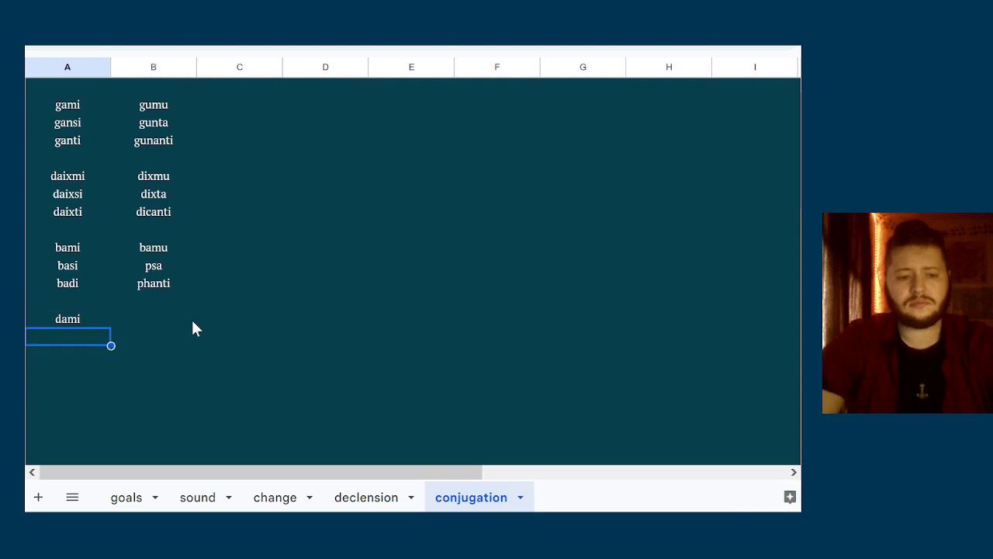
pyautogui.write('dasi')
pyautogui.press('Return')
pyautogui.write('dadi')
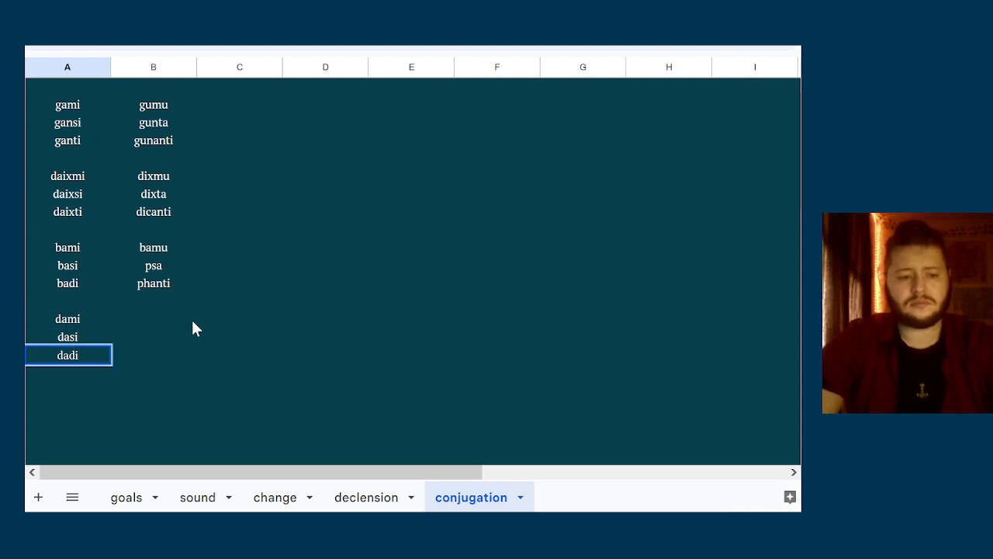
# Enter the plural forms damu, ta and danti down column B, beside dami, dasi and dadi
pyautogui.click(192, 322)
pyautogui.press('Up')
pyautogui.write('damu')
pyautogui.press('Return')
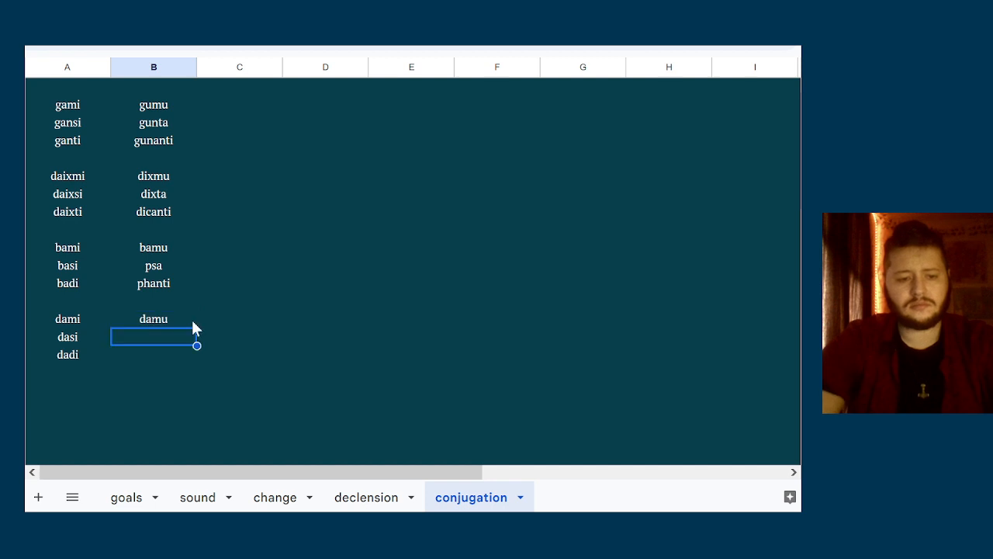
pyautogui.write('ta')
pyautogui.press('Return')
pyautogui.write('danti')
pyautogui.press('Left')
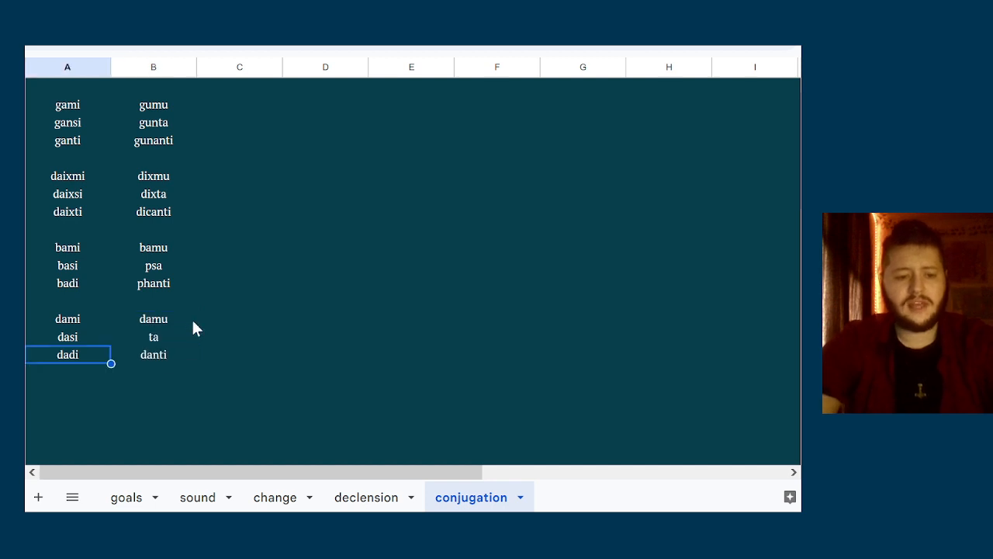
pyautogui.press('Up')
pyautogui.press('Up')
pyautogui.hotkey('shift', 'Down')
pyautogui.hotkey('shift', 'Down')
pyautogui.hotkey('shift', 'Right')
pyautogui.press('Down')
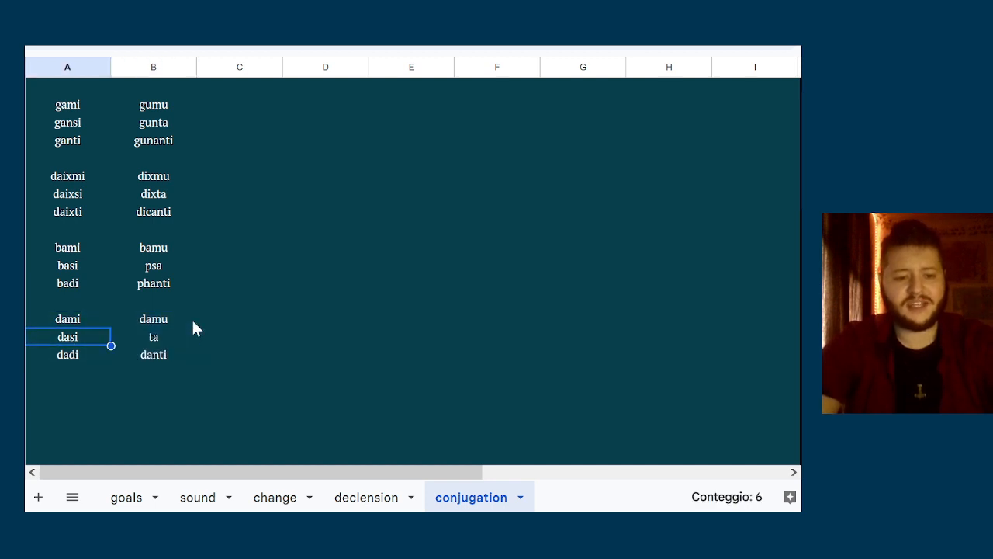
# Look up the six ORTHO forms of the h₂énh₁- verb on the change sheet
pyautogui.press('Right')
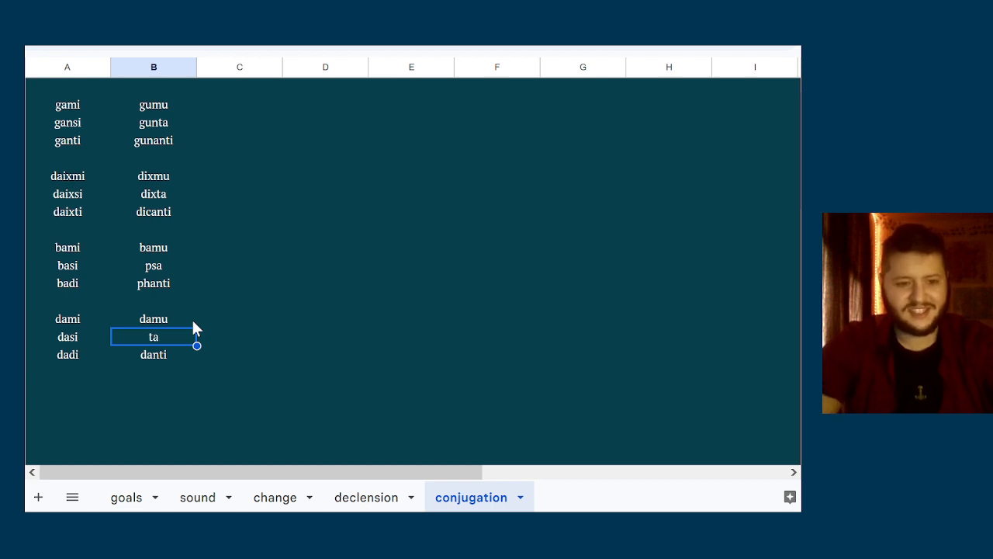
pyautogui.press('Down')
pyautogui.press('Down')
pyautogui.press('Left')
pyautogui.press('Down')
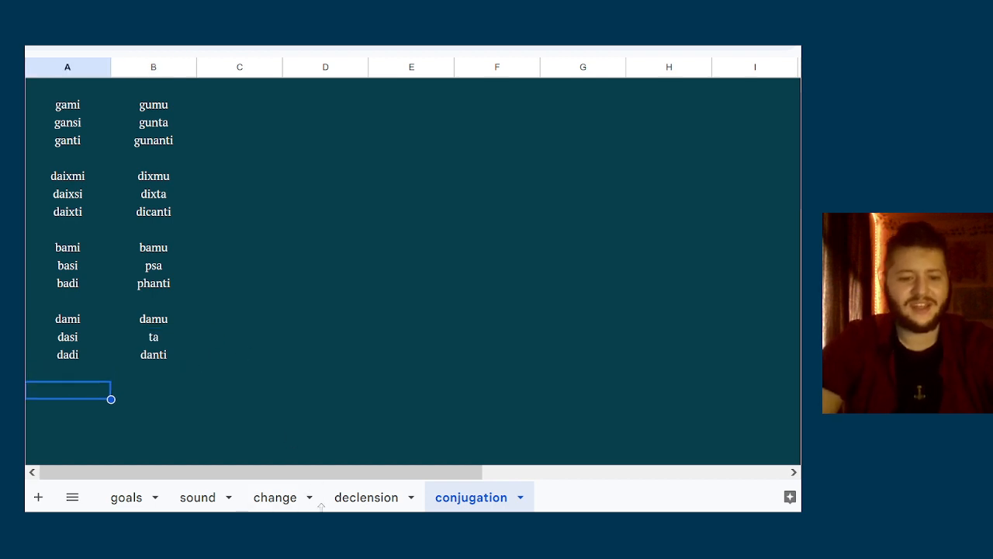
pyautogui.click(279, 498)
pyautogui.press('Right')
pyautogui.press('Right')
pyautogui.press('Right')
pyautogui.press('Right')
pyautogui.press('Right')
pyautogui.press('Right')
pyautogui.press('Right')
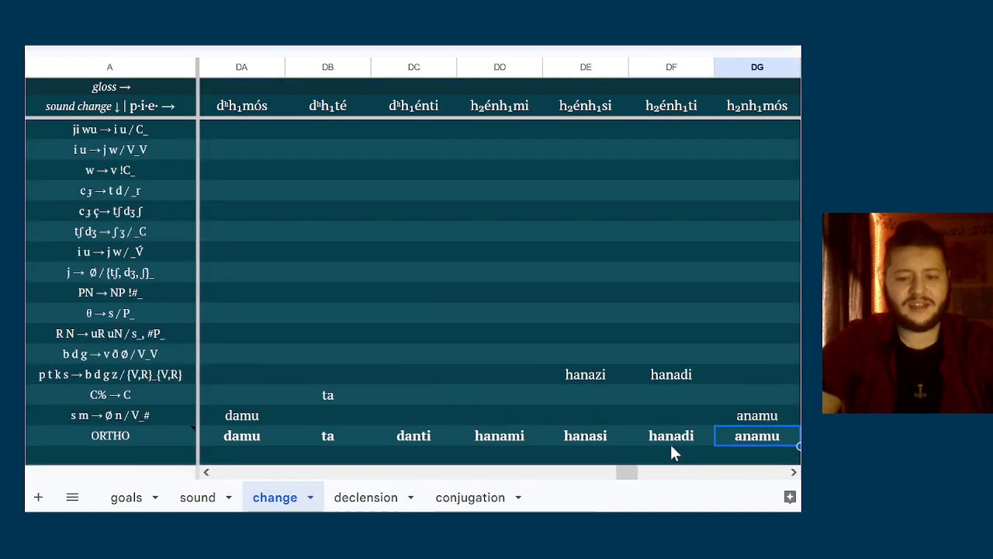
# Enter the singular forms hanami, hanasi and hanadi down column A of the conjugation sheet, one blank row below dadi
pyautogui.click(438, 498)
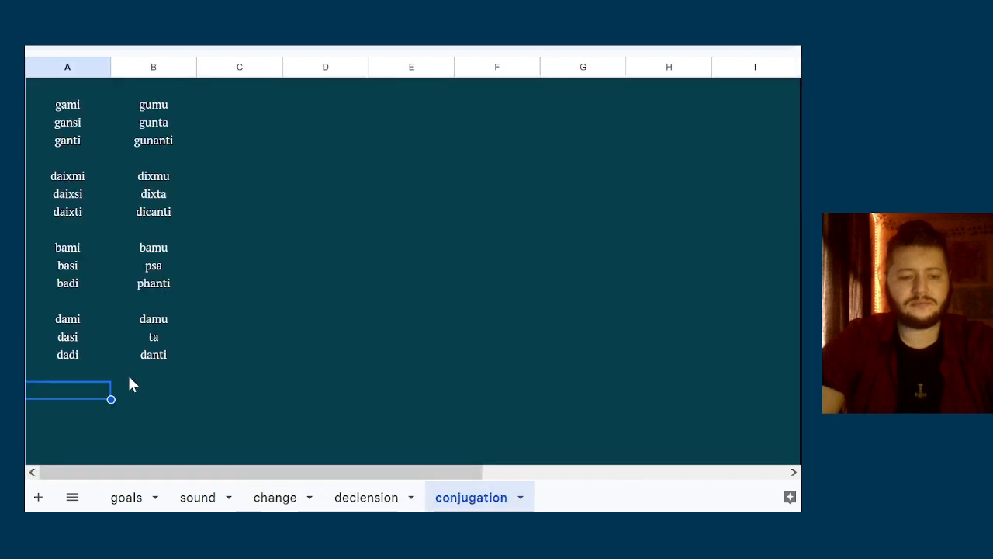
pyautogui.write('hanami')
pyautogui.press('Return')
pyautogui.write('hanasi')
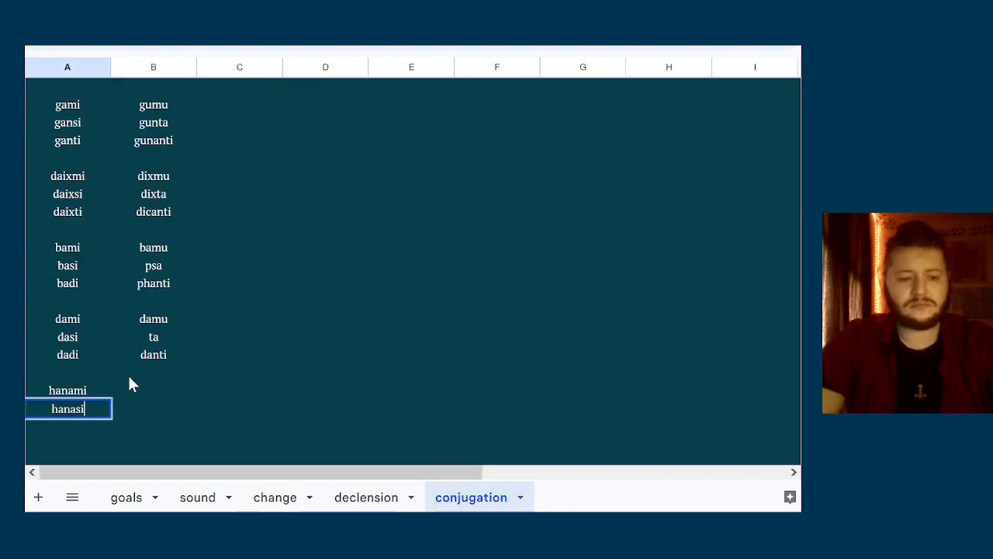
pyautogui.press('Return')
pyautogui.write('hanadi')
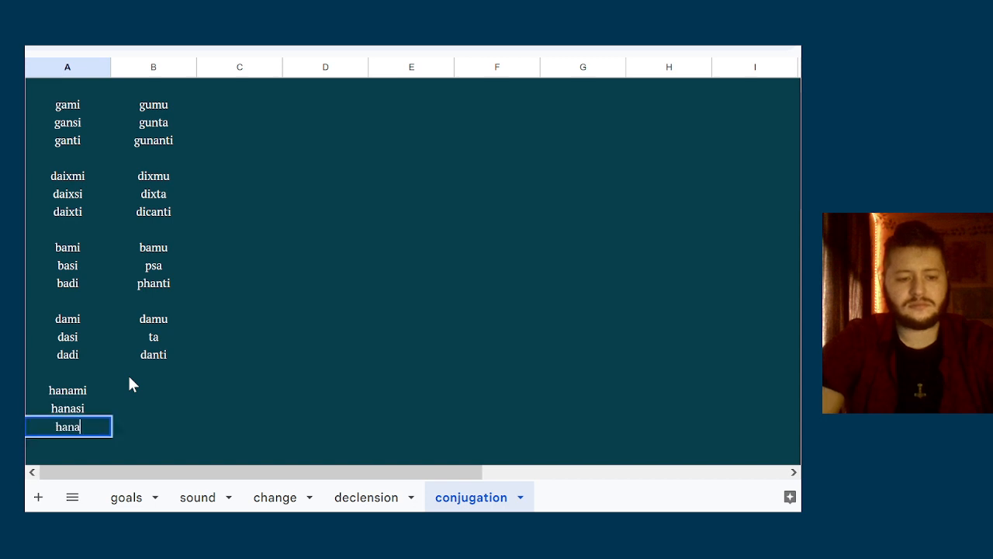
pyautogui.press('Tab')
# Enter the plural forms anamu, anada and anaanti down column B, beside hanami, hanasi and hanadi
pyautogui.press('Up')
pyautogui.press('Up')
pyautogui.write('anamu')
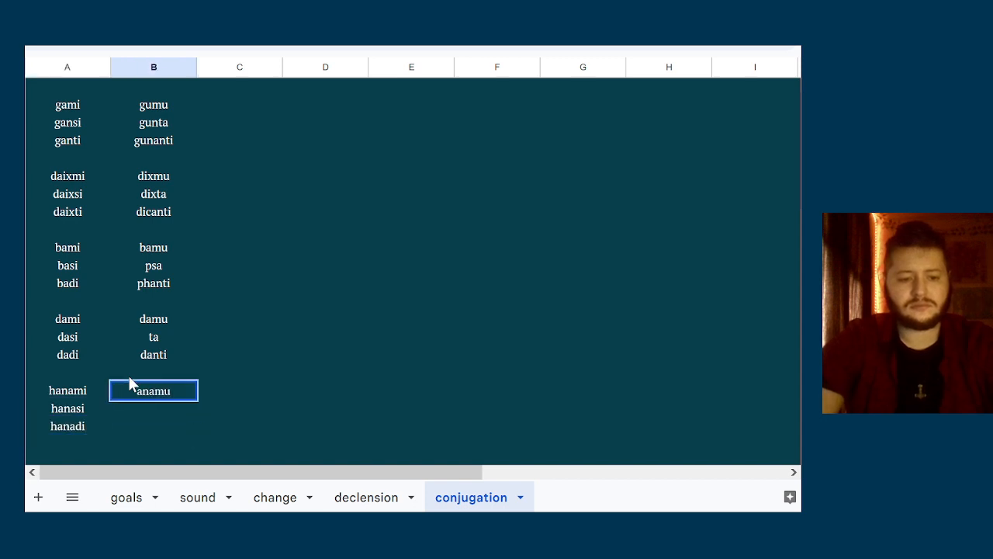
pyautogui.press('Return')
pyautogui.write('anada')
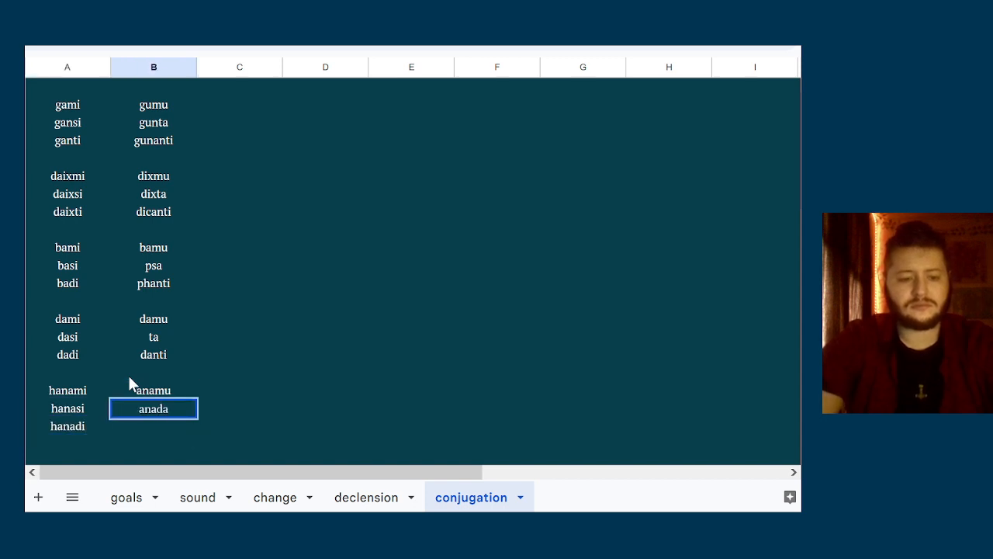
pyautogui.press('Return')
pyautogui.write('anaanti')
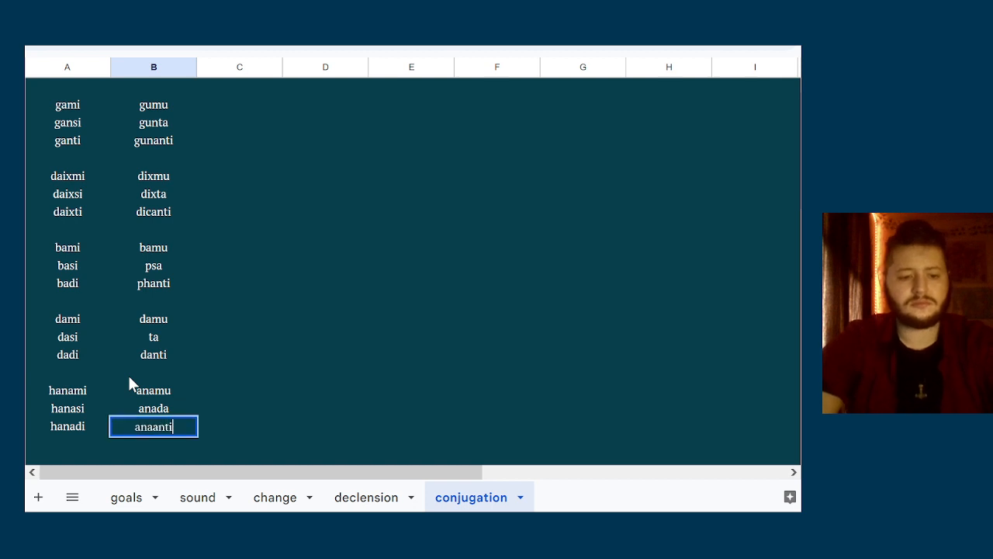
pyautogui.press('Tab')
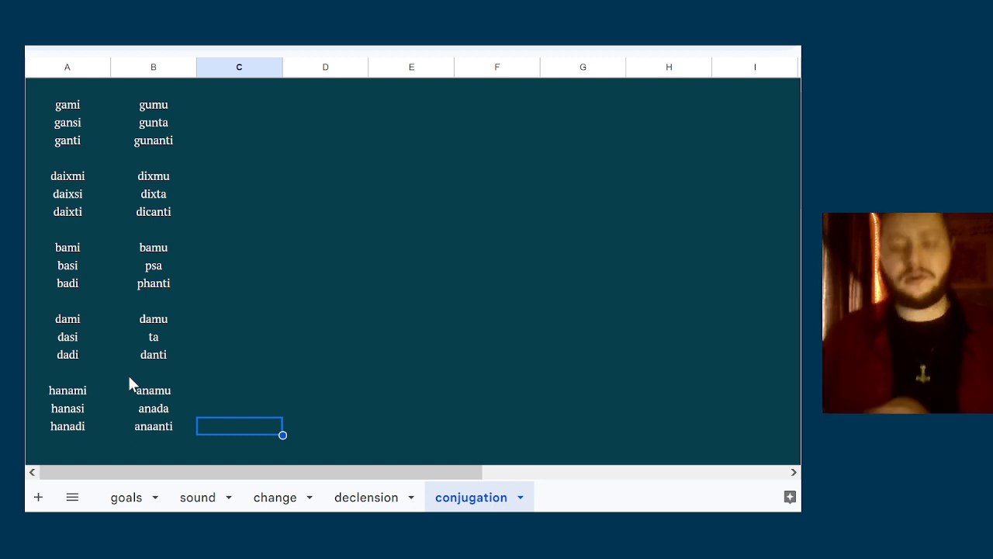
# Compare the singular and plural forms of the gami and bami verbs in columns A and B
pyautogui.click(163, 300)
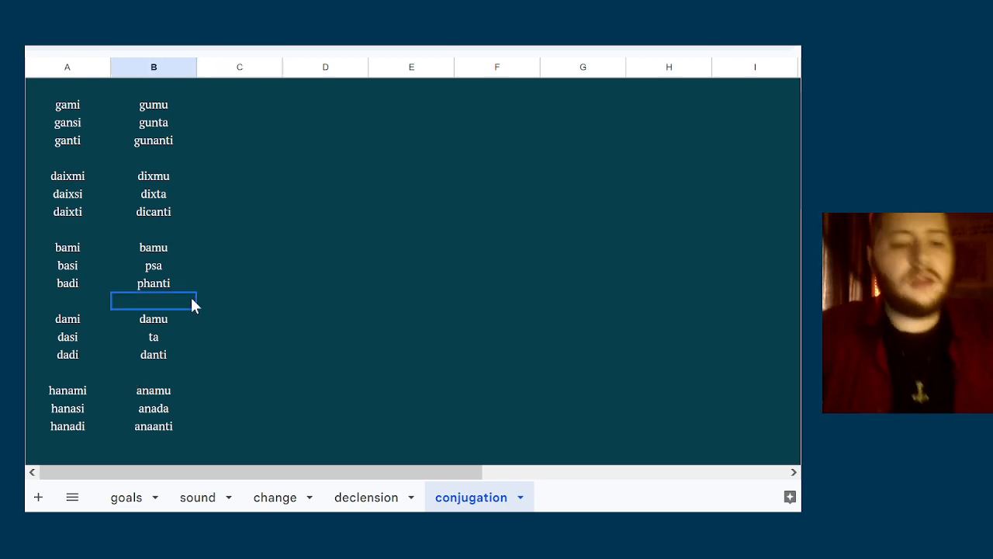
pyautogui.click(293, 288)
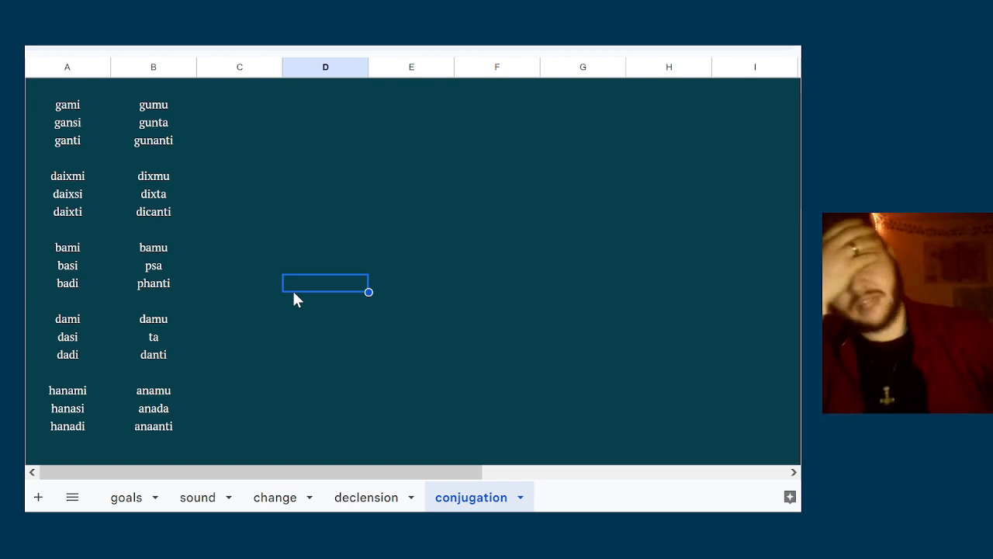
pyautogui.click(136, 231)
pyautogui.click(116, 107)
pyautogui.click(87, 118)
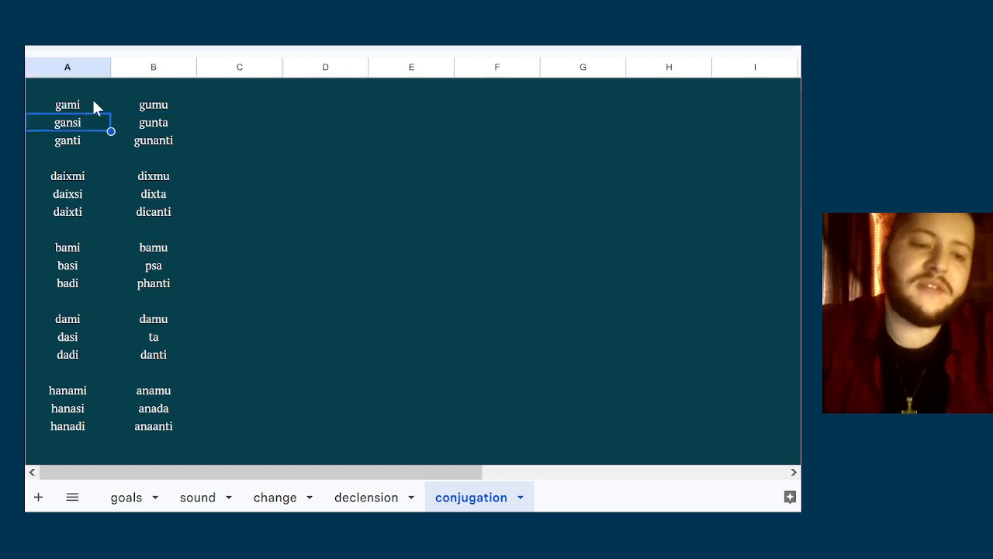
pyautogui.click(93, 103)
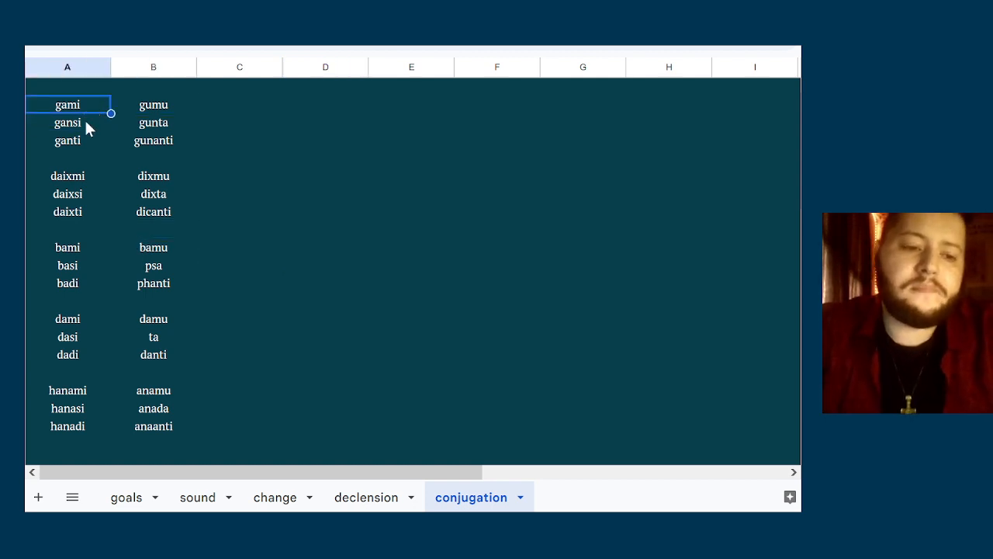
pyautogui.click(86, 228)
pyautogui.doubleClick(95, 250)
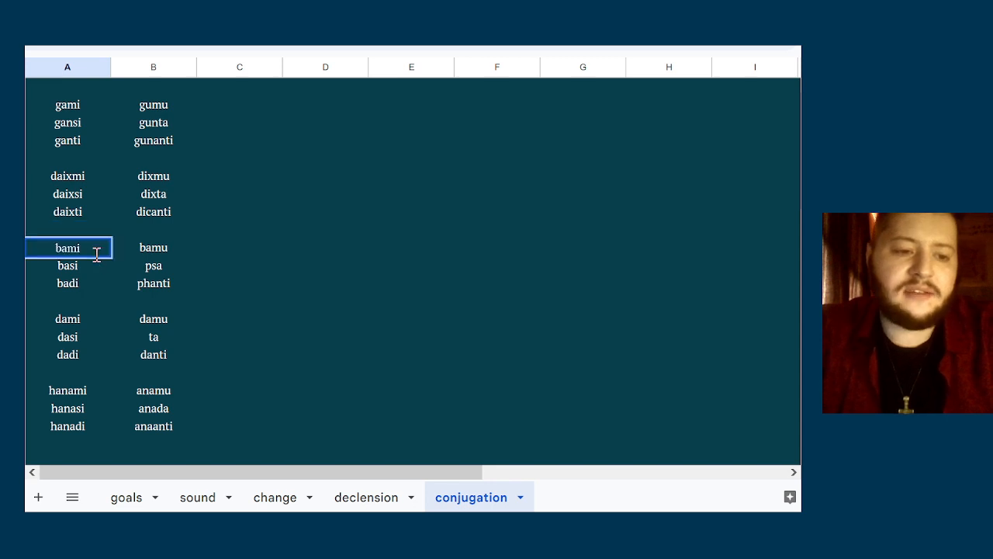
pyautogui.click(140, 267)
pyautogui.click(223, 248)
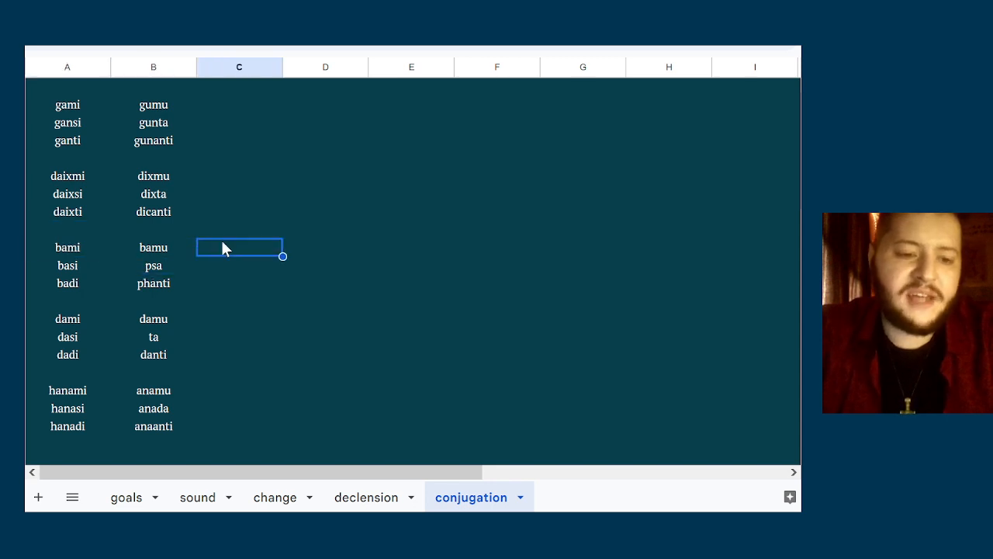
pyautogui.click(106, 250)
pyautogui.click(107, 278)
pyautogui.click(342, 214)
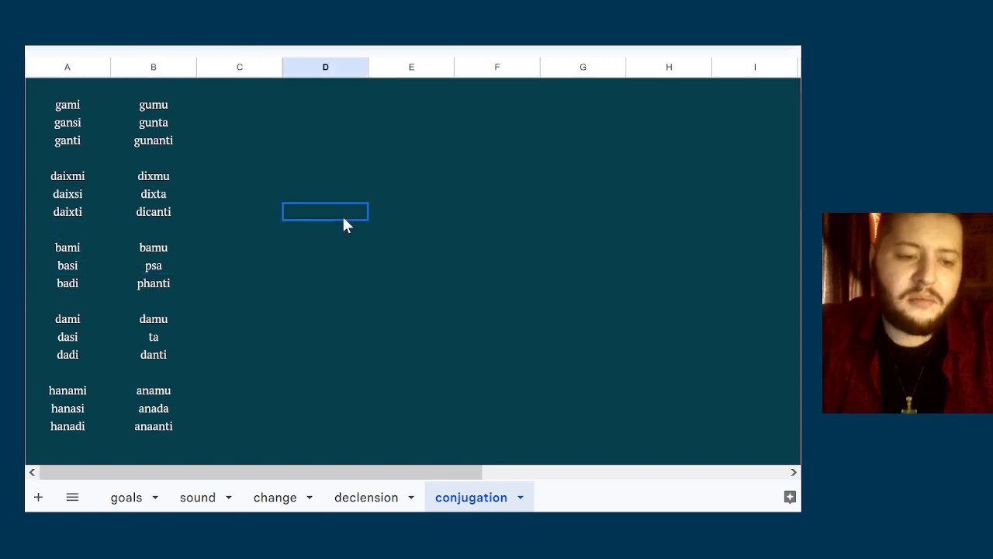
pyautogui.click(142, 124)
pyautogui.click(246, 200)
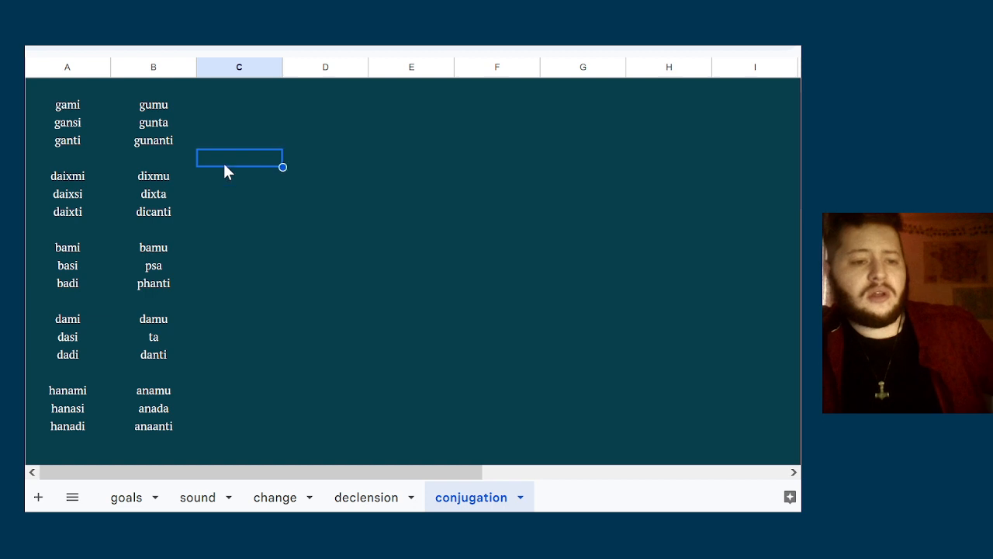
# Review the singular forms gami, gansi and ganti against the daixmi, bami and hanami paradigms
pyautogui.click(152, 158)
pyautogui.click(101, 139)
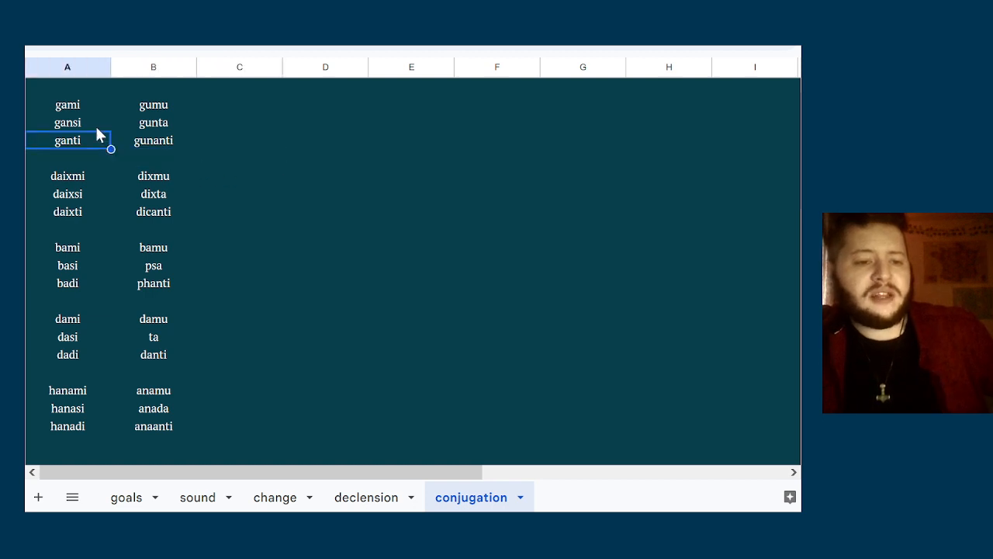
pyautogui.click(96, 124)
pyautogui.doubleClick(100, 108)
pyautogui.click(71, 183)
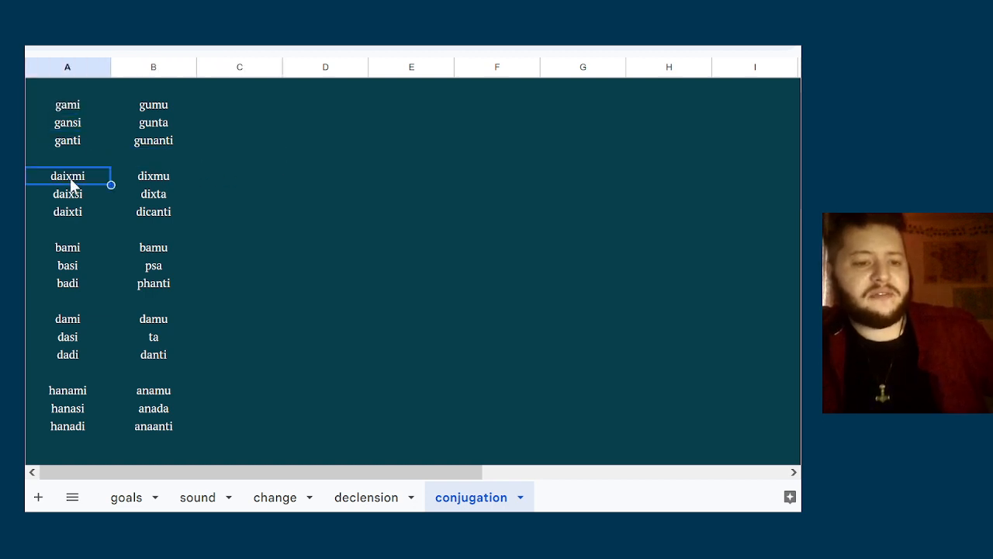
pyautogui.click(163, 264)
pyautogui.click(219, 200)
pyautogui.click(199, 267)
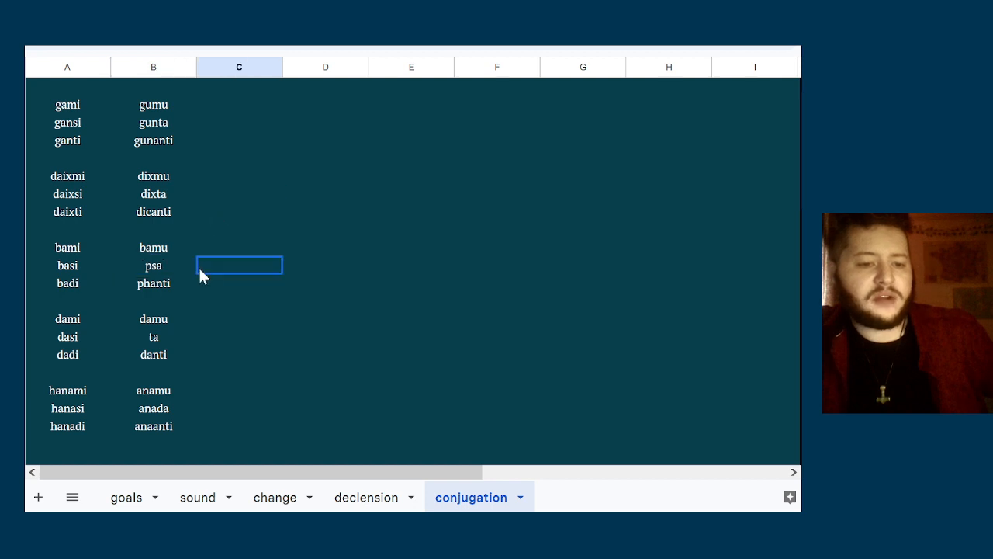
pyautogui.click(151, 283)
pyautogui.click(345, 339)
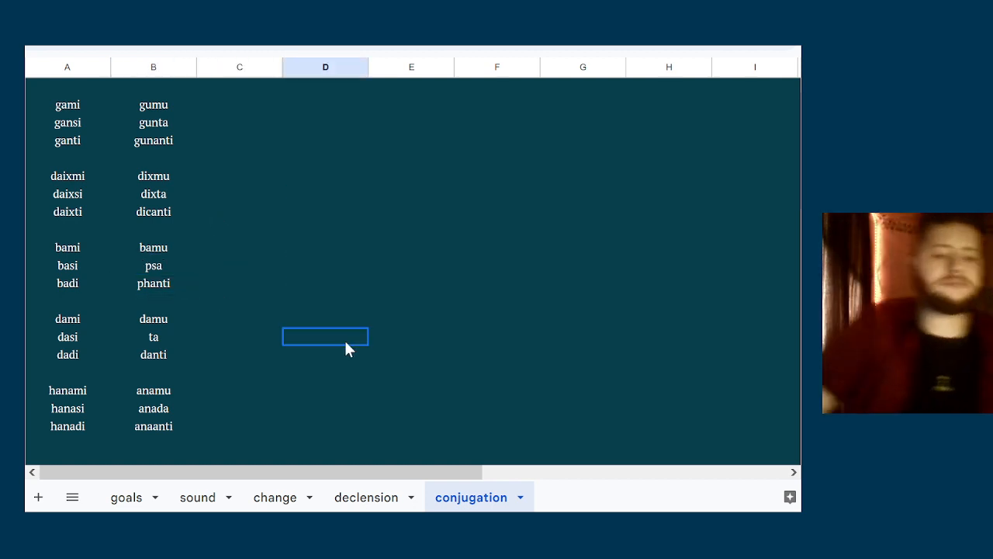
pyautogui.click(297, 319)
pyautogui.click(83, 392)
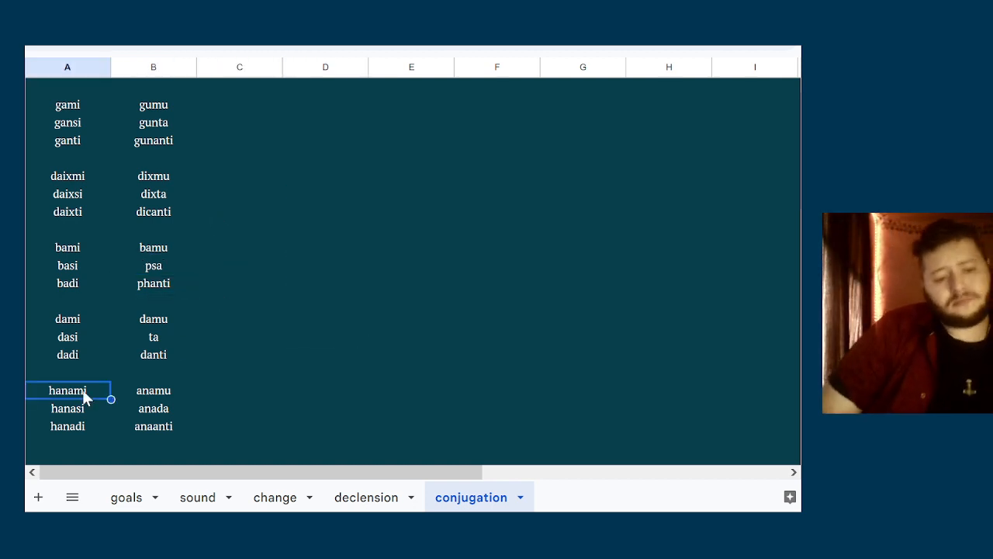
pyautogui.click(104, 162)
pyautogui.click(79, 101)
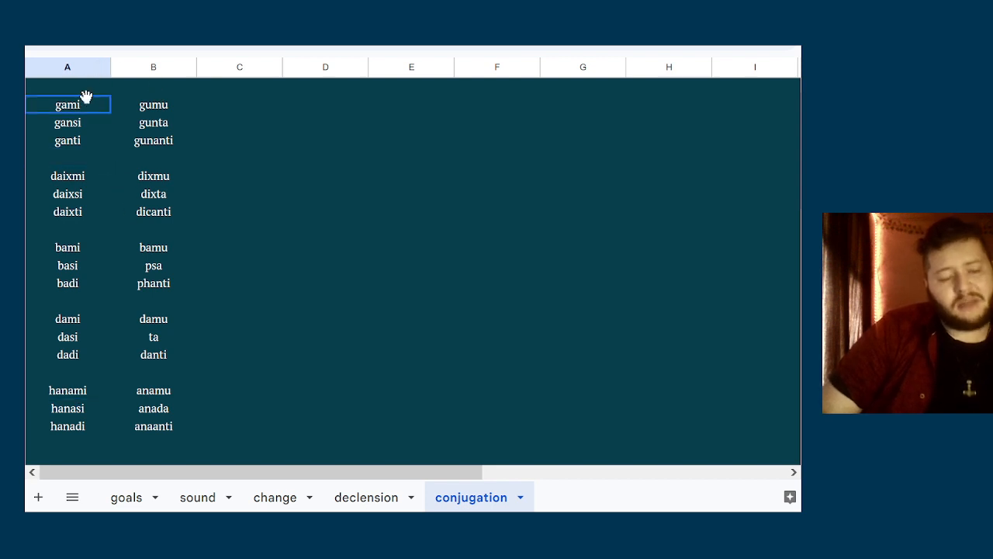
pyautogui.click(73, 121)
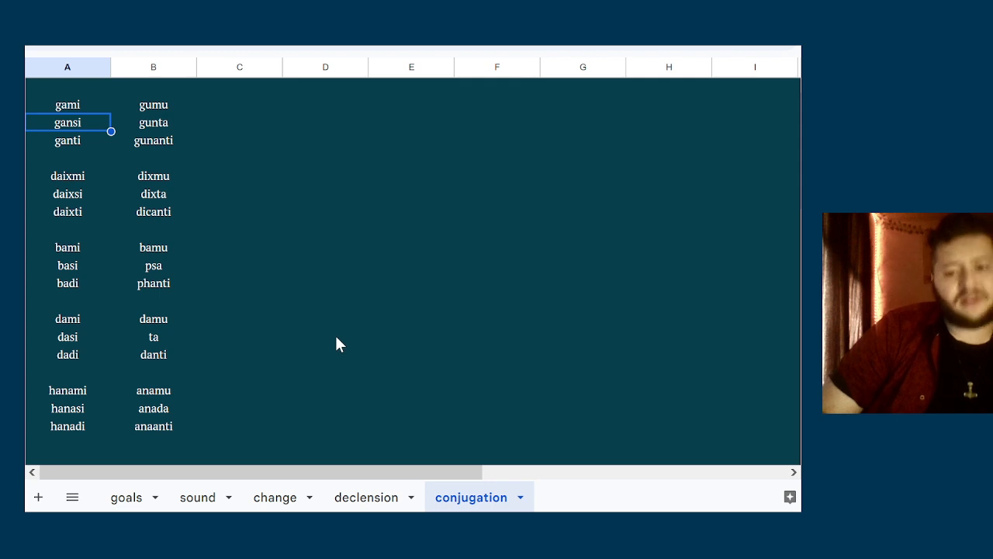
# Compare the second-person forms gansi, basi and hanasi with the plural forms psa, phanti and anada
pyautogui.click(187, 248)
pyautogui.click(200, 218)
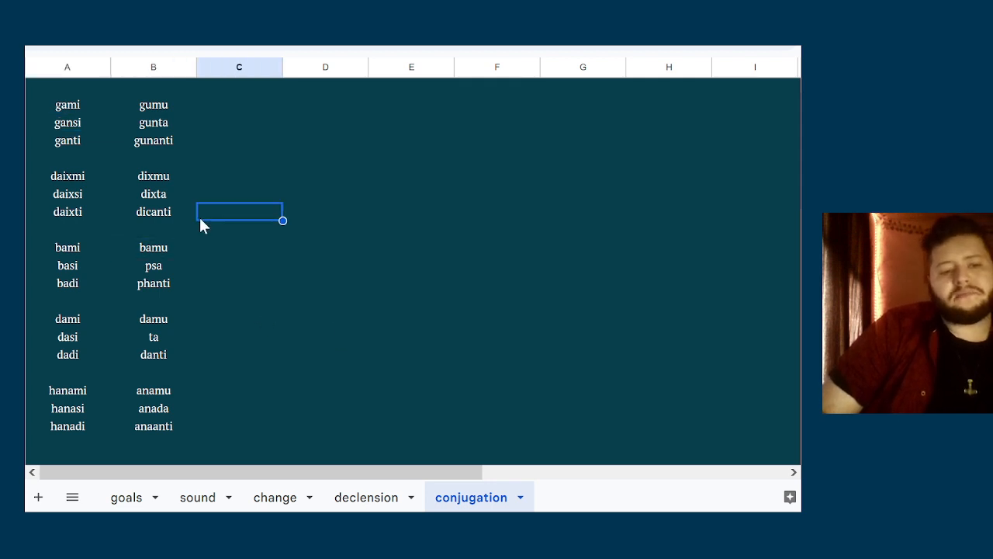
pyautogui.click(147, 178)
pyautogui.click(71, 102)
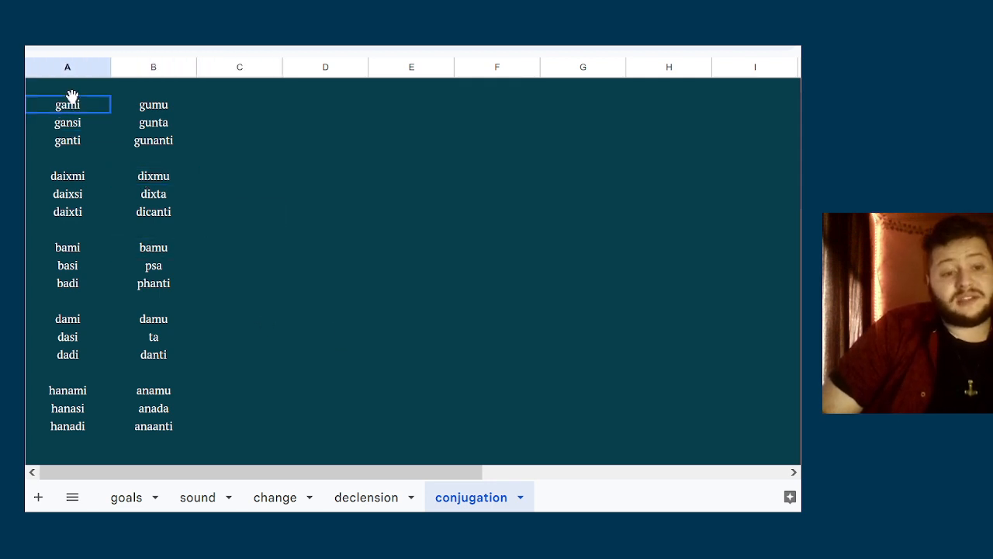
pyautogui.doubleClick(91, 126)
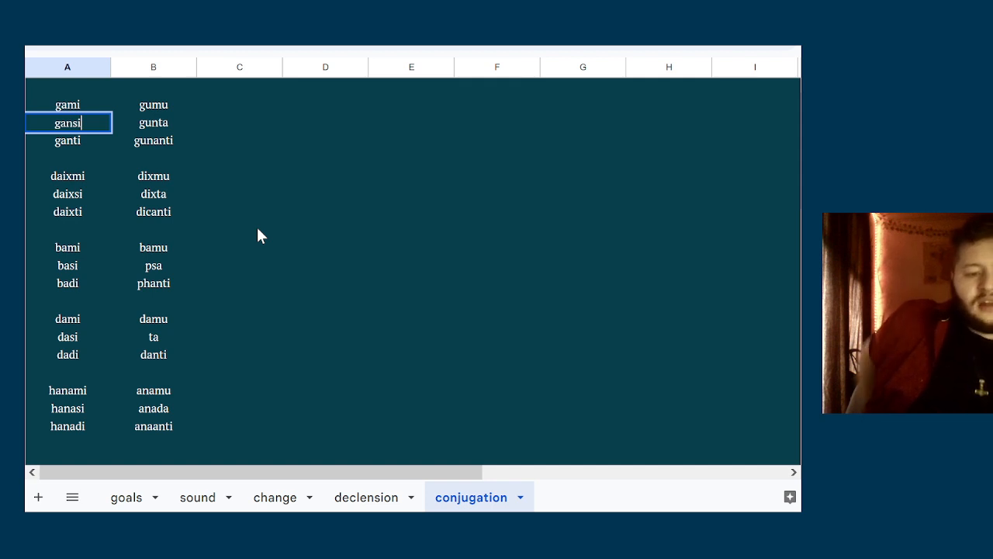
pyautogui.click(84, 406)
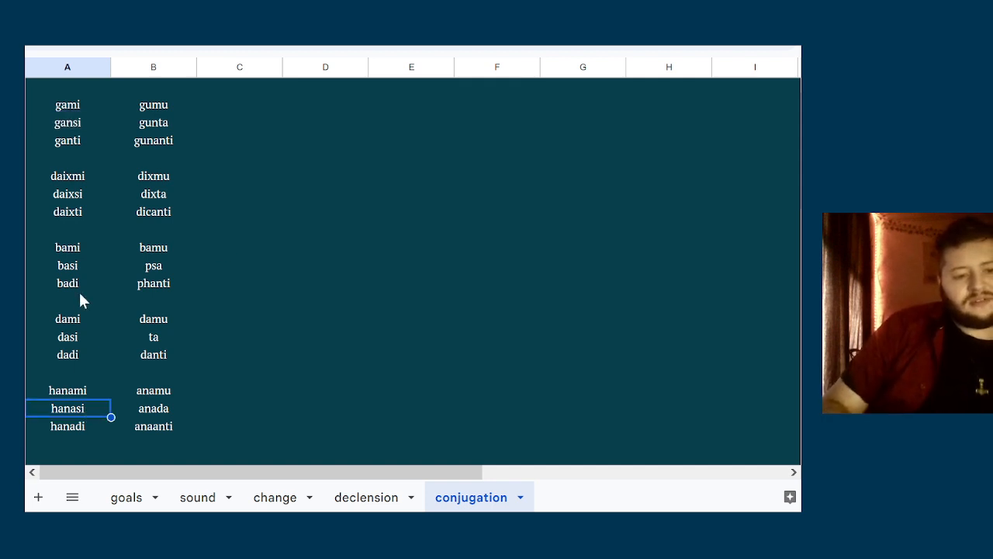
pyautogui.click(81, 266)
pyautogui.click(64, 411)
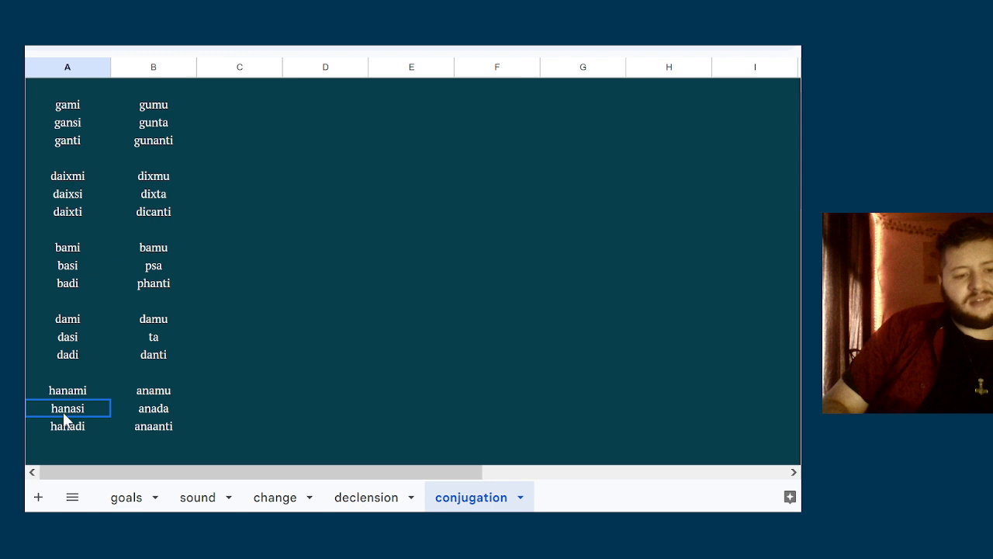
pyautogui.click(93, 253)
pyautogui.click(155, 265)
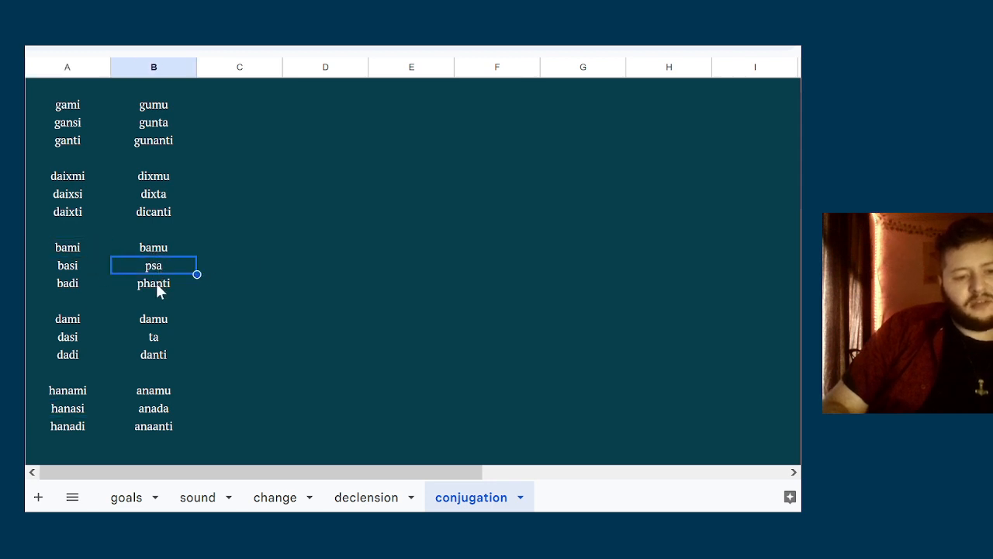
pyautogui.click(155, 284)
pyautogui.click(164, 266)
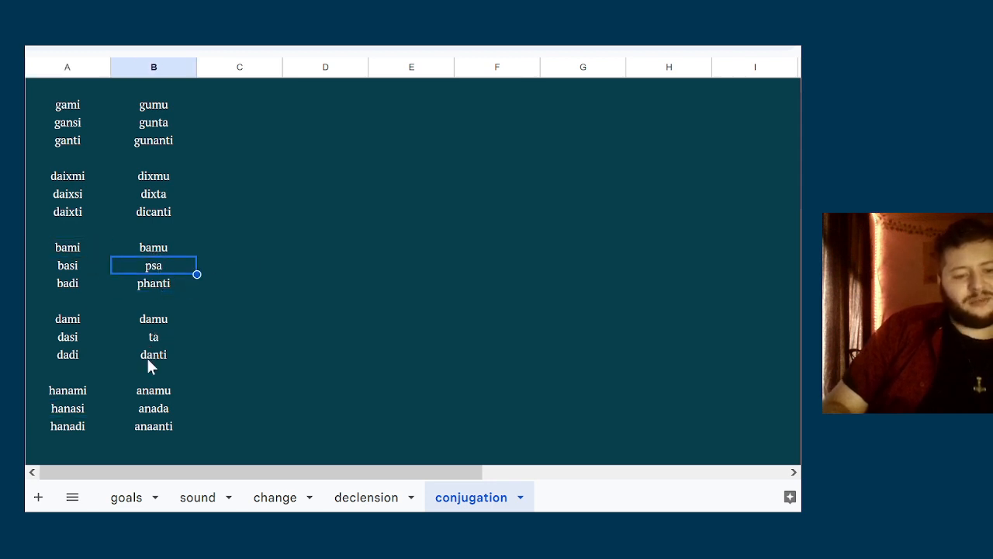
pyautogui.click(141, 411)
pyautogui.click(222, 375)
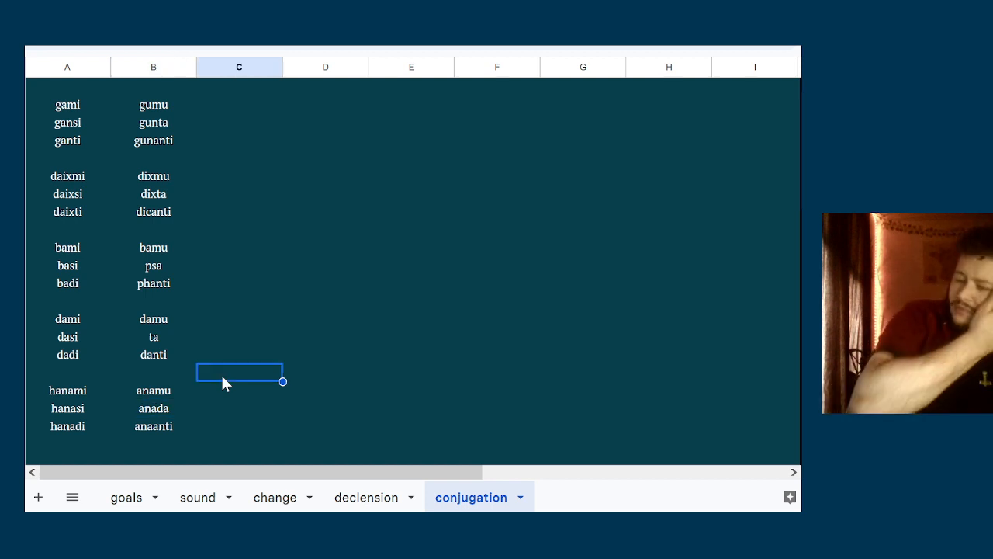
pyautogui.click(121, 371)
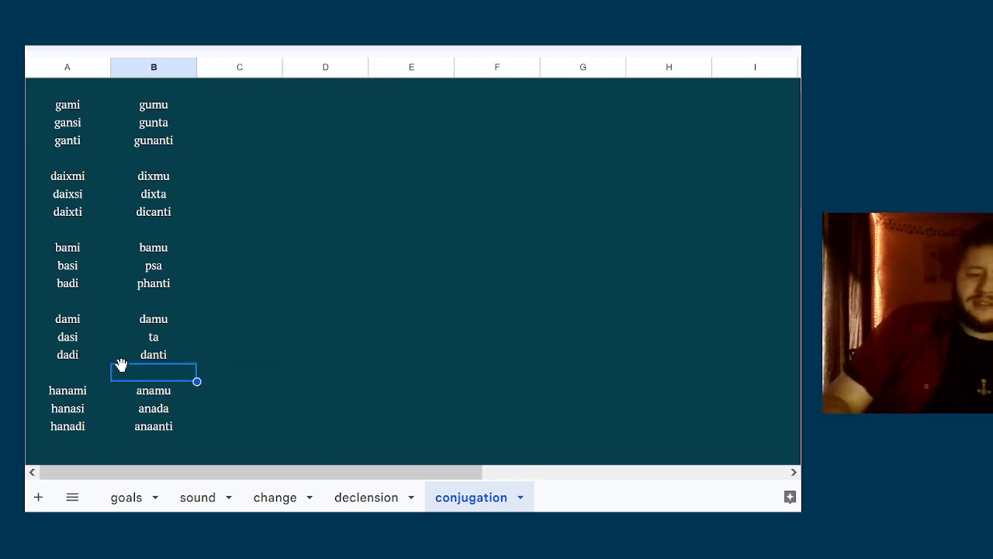
pyautogui.click(215, 253)
pyautogui.click(248, 271)
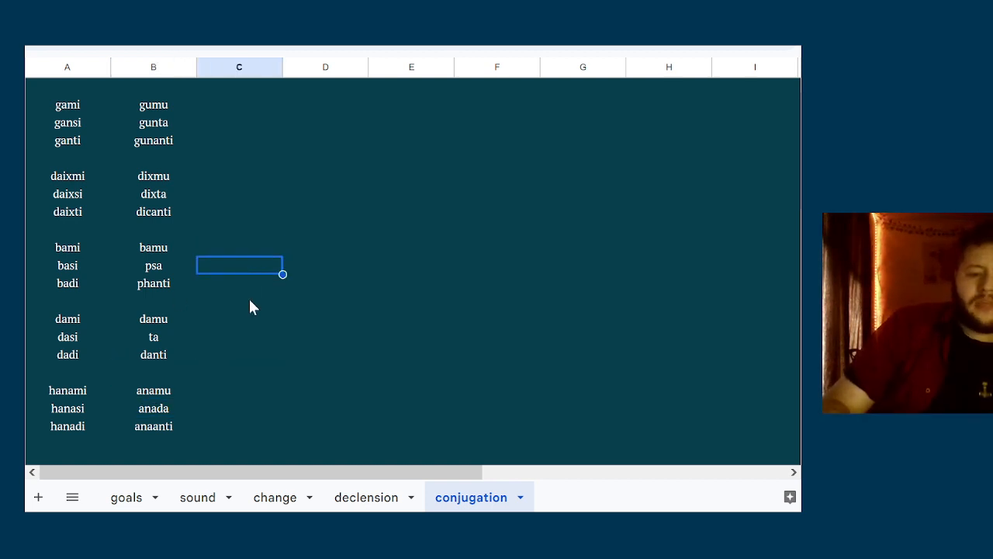
pyautogui.click(248, 298)
pyautogui.click(326, 299)
pyautogui.click(384, 178)
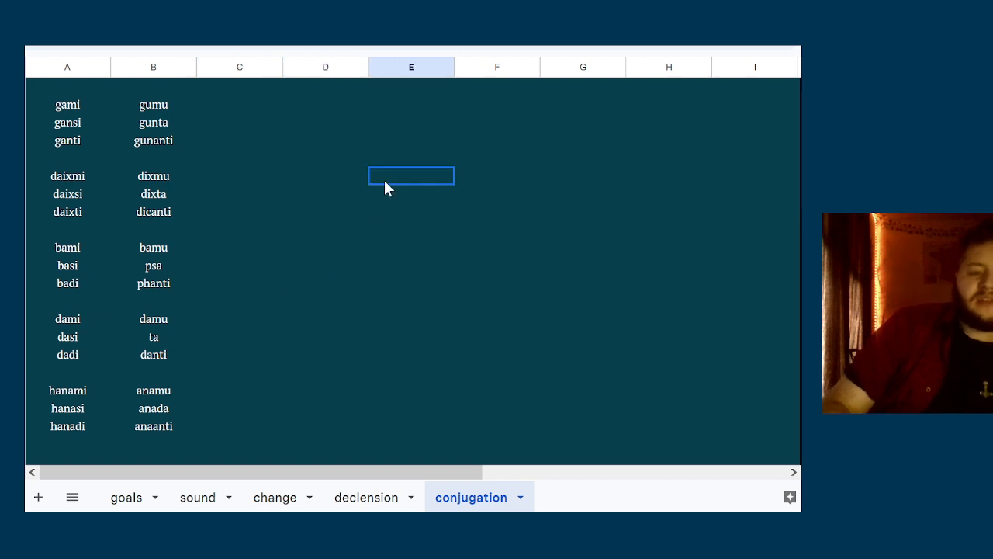
pyautogui.click(307, 106)
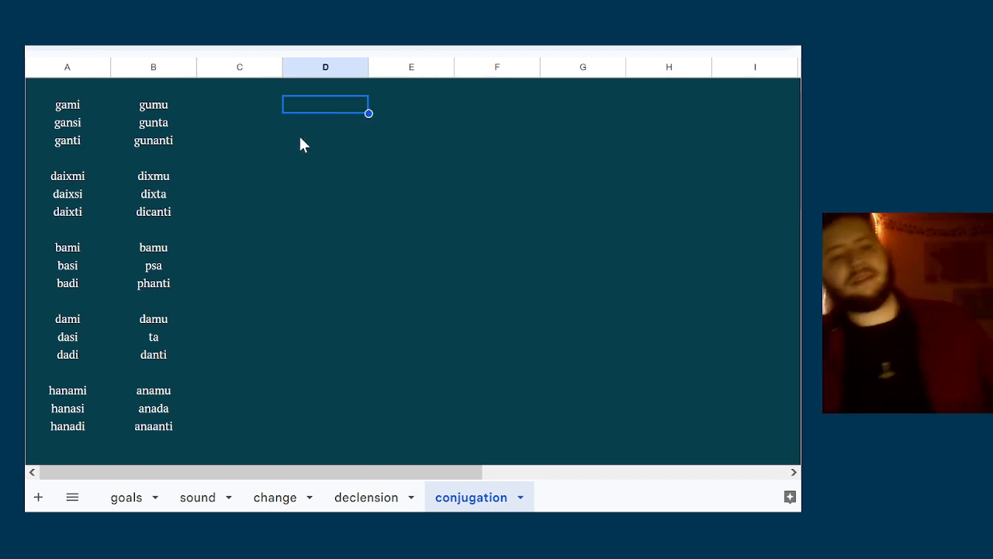
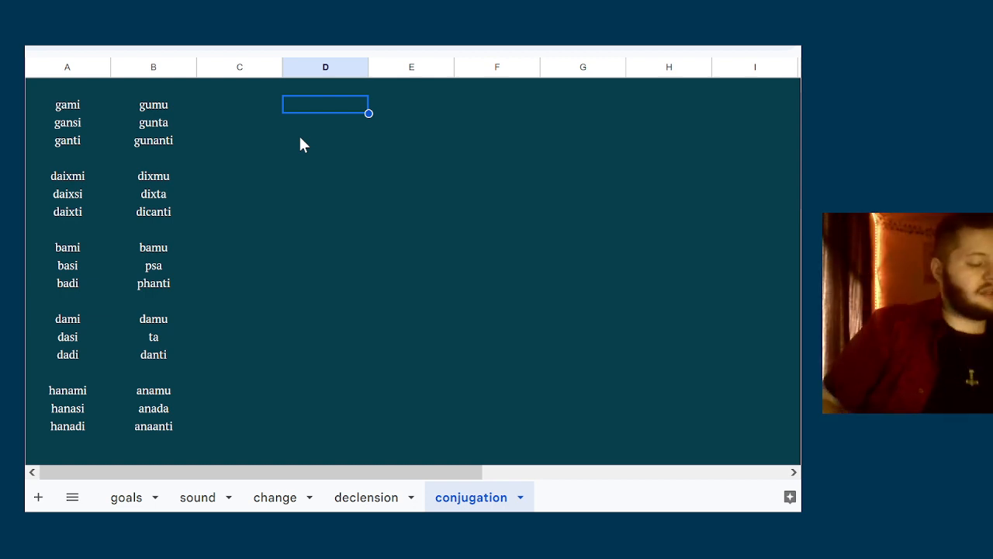
# Return to the change sheet and select the empty p·i·e cell DJ, beside h₂nh₁énti
pyautogui.click(386, 503)
pyautogui.click(275, 498)
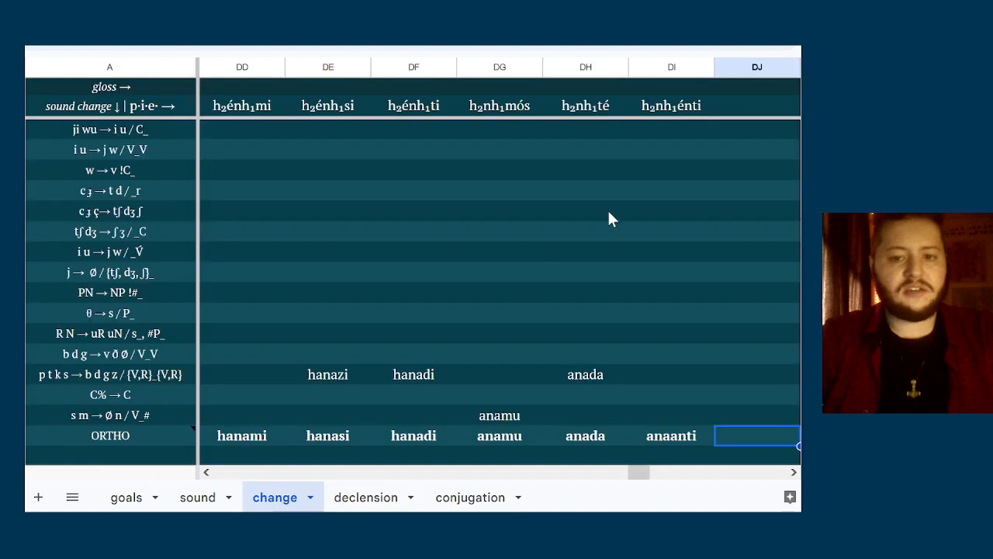
pyautogui.click(732, 138)
pyautogui.press('Right')
pyautogui.press('Right')
pyautogui.press('Right')
pyautogui.press('Right')
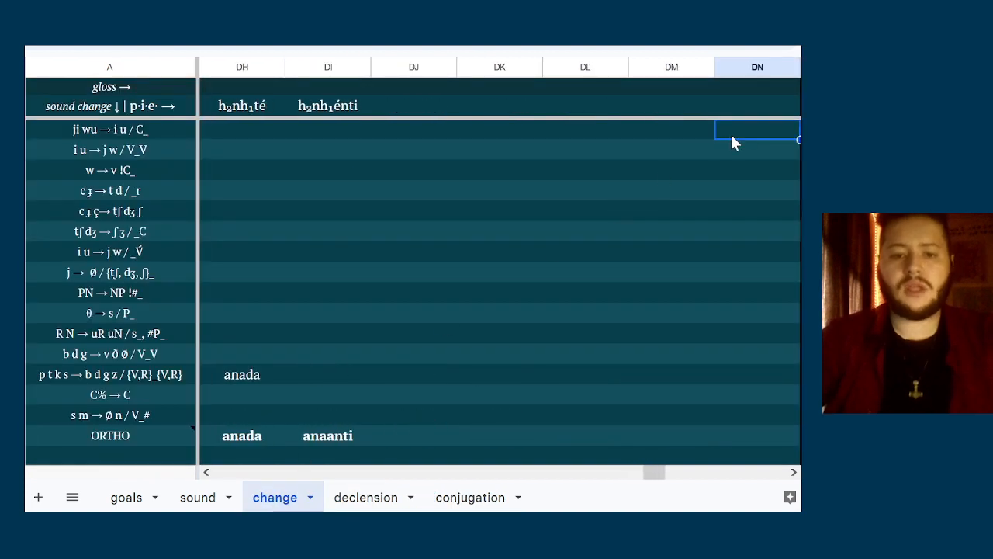
pyautogui.press('Right')
pyautogui.press('Left')
pyautogui.press('Left')
pyautogui.press('Left')
pyautogui.press('Left')
pyautogui.press('Left')
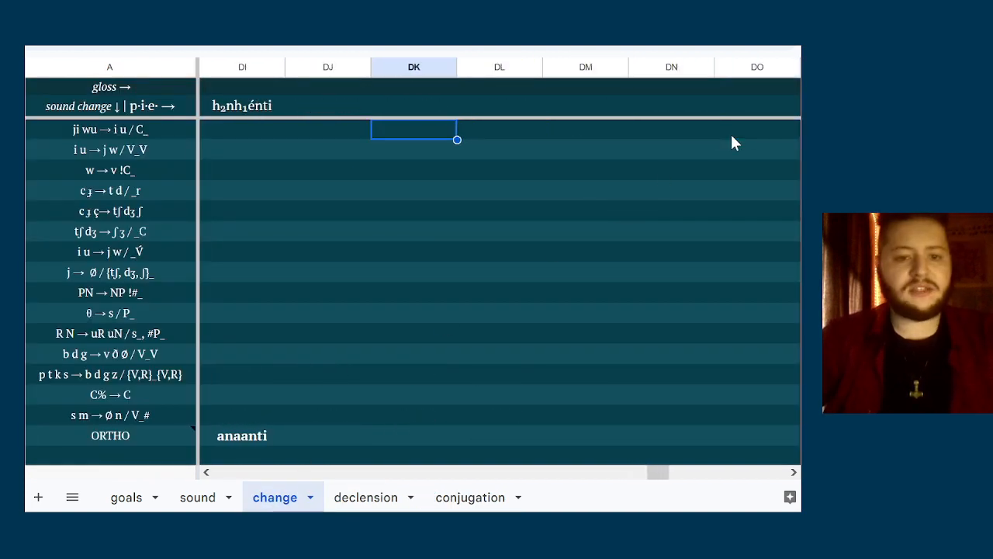
pyautogui.press('Up')
pyautogui.scroll(5, 728, 180)
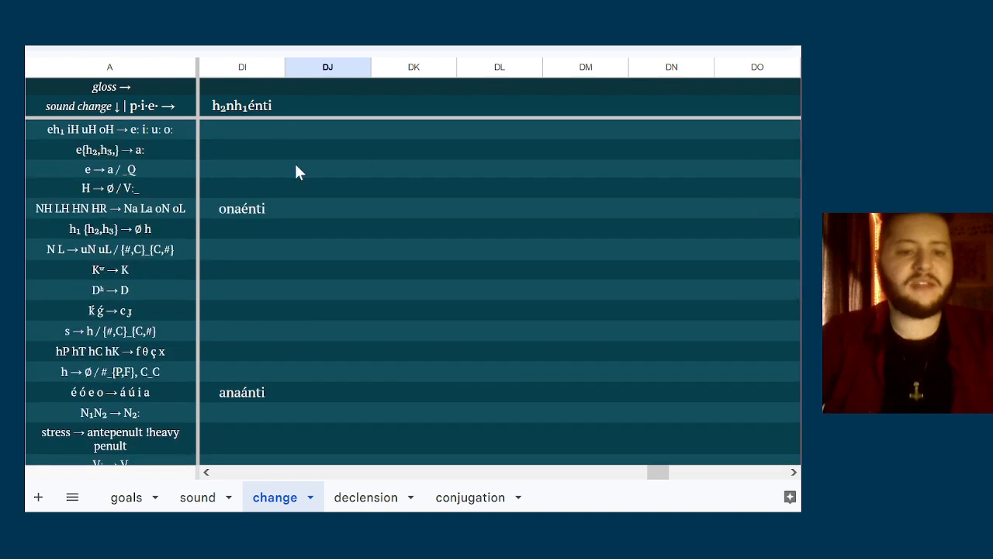
pyautogui.click(314, 107)
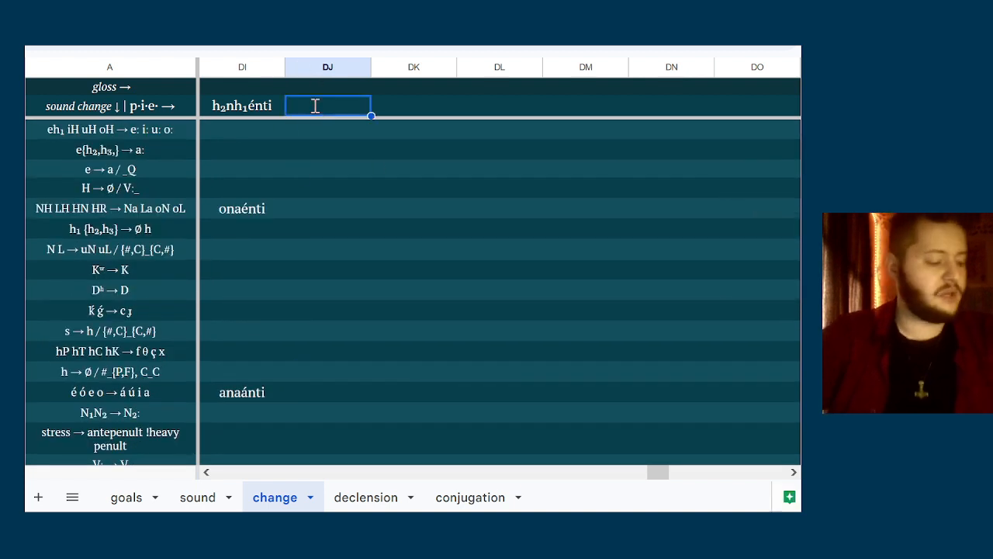
# Enter gʷíh₃wemi as the new verb's first-person singular Proto-Indo-European form in column DJ
pyautogui.write('gʷ')
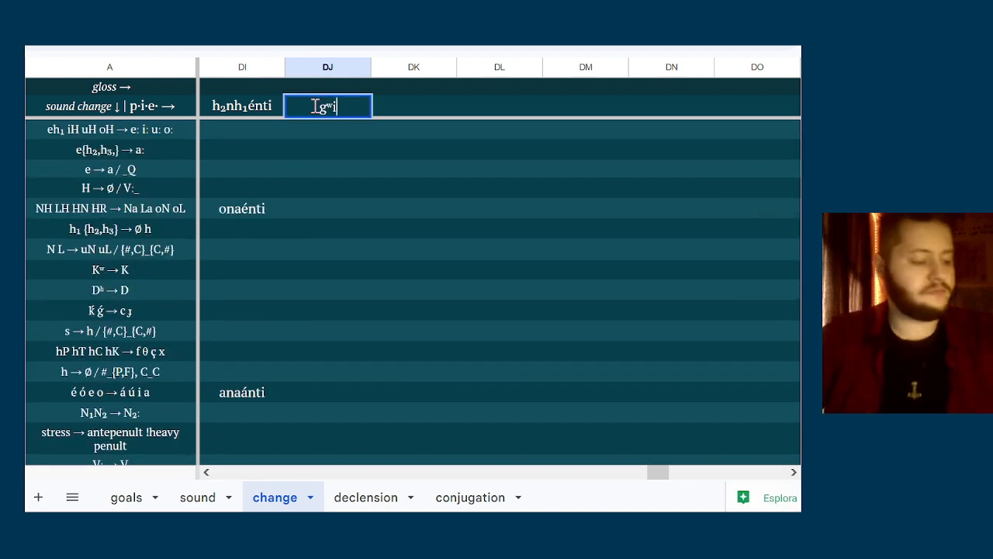
pyautogui.write('í')
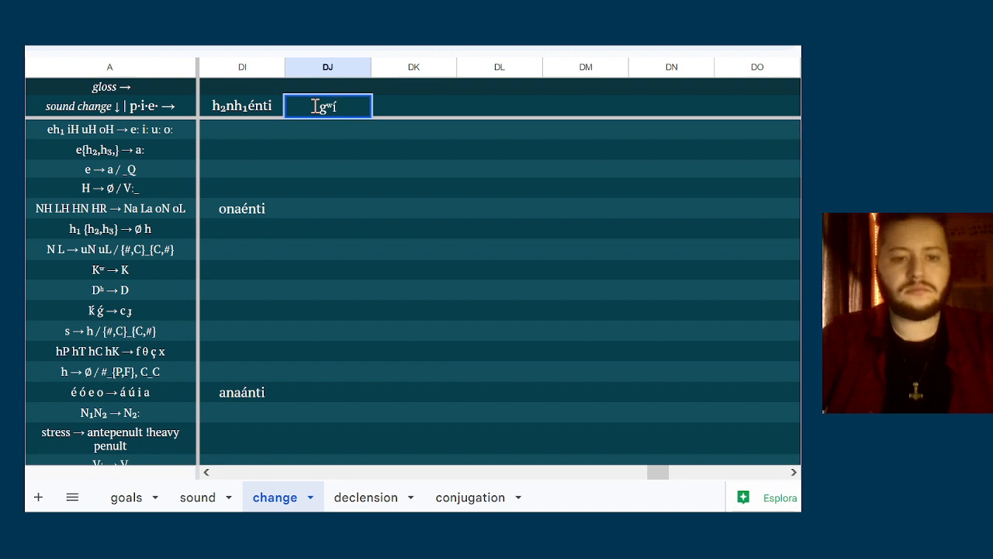
pyautogui.write('h₃')
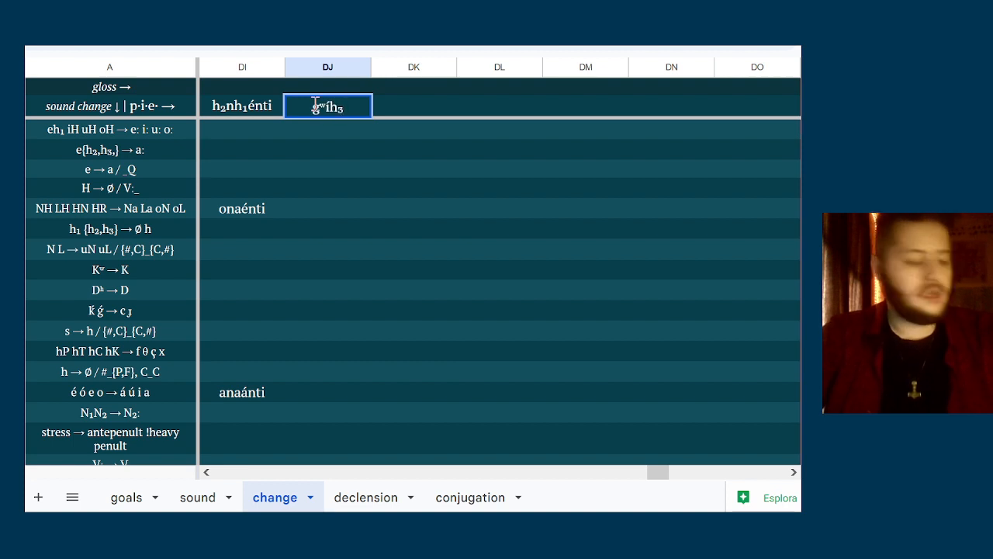
pyautogui.write('e')
pyautogui.press('BackSpace')
pyautogui.write('w')
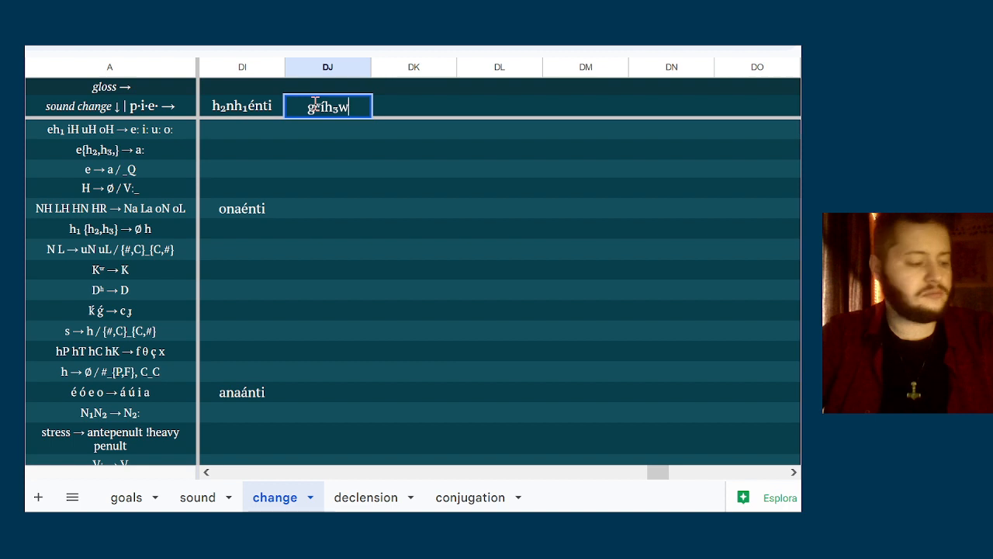
pyautogui.write('eti')
pyautogui.press('BackSpace')
pyautogui.press('BackSpace')
pyautogui.write('mi')
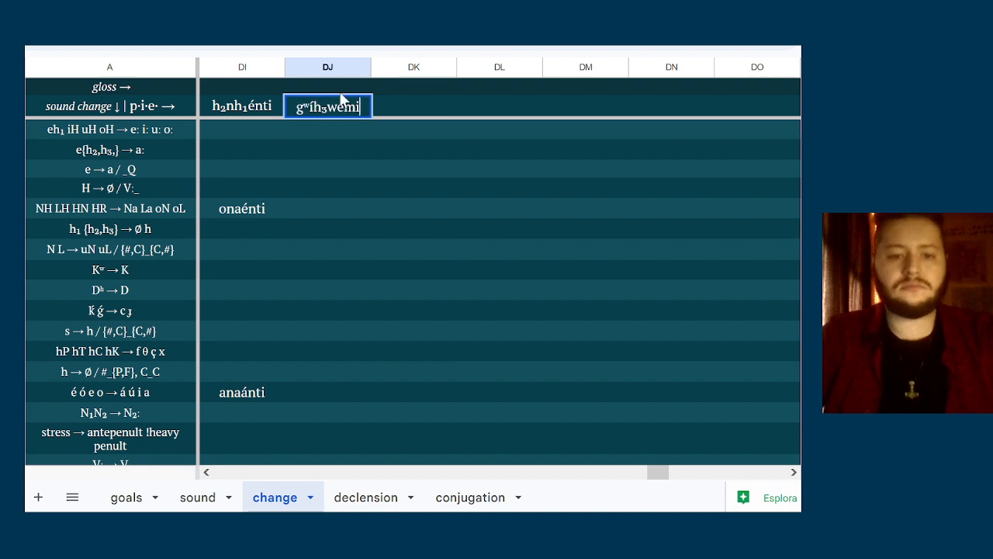
# Replace the first-person ending emi in column DJ with oh₂, making the form gʷíh₃woh₂
pyautogui.press('BackSpace')
pyautogui.press('BackSpace')
pyautogui.press('BackSpace')
pyautogui.write('oh₂')
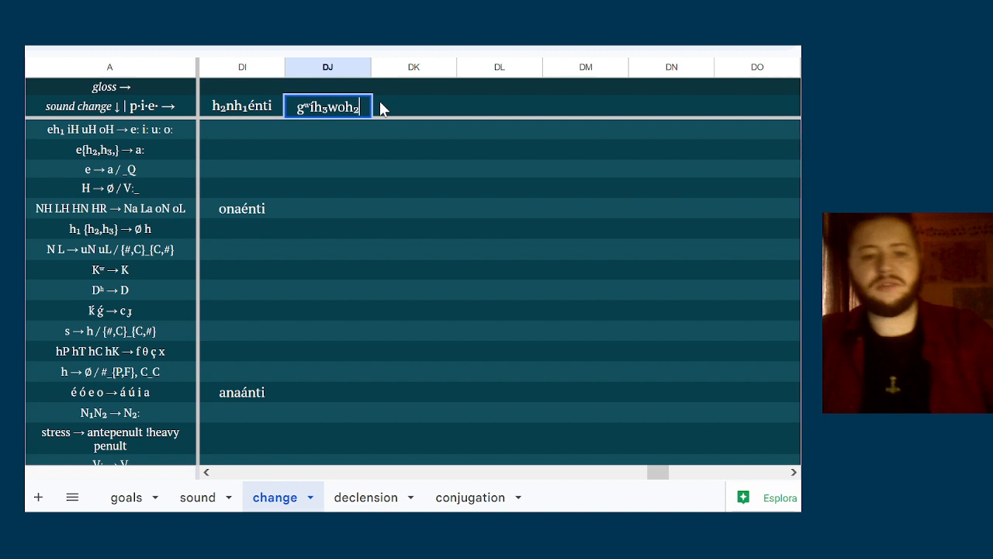
# Copy the stem gʷíh₃w into column DK of the p·i·e row and complete it as gʷíh₃wesi
pyautogui.click(380, 101)
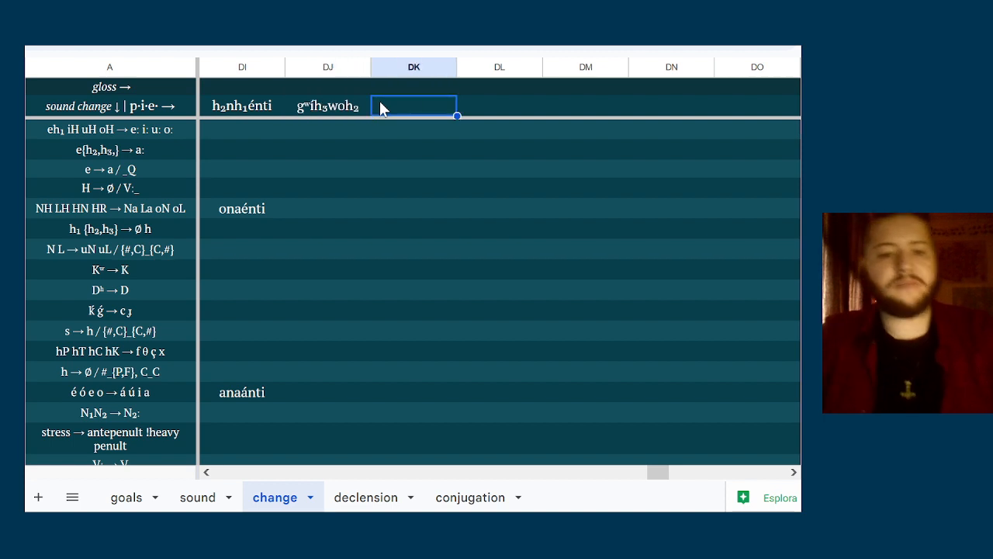
pyautogui.write('g')
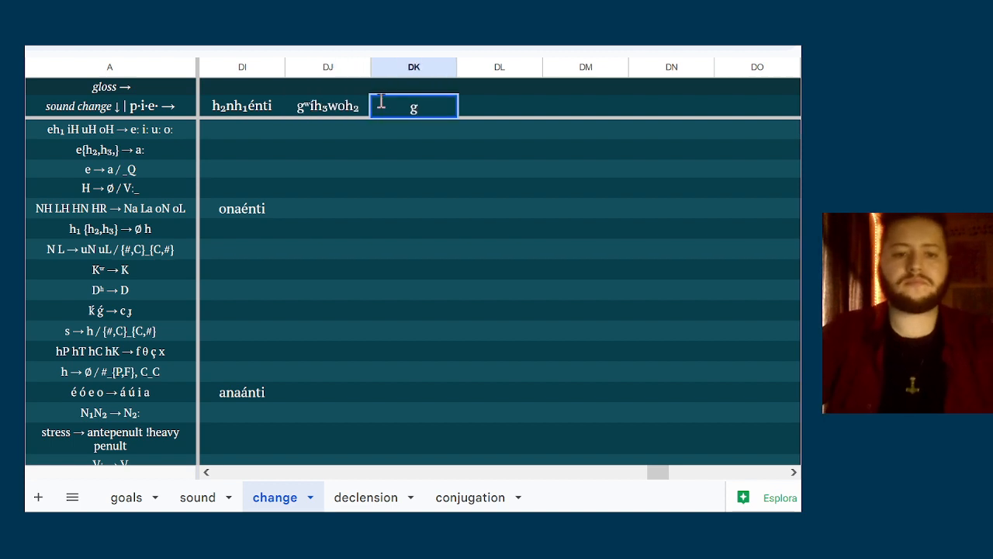
pyautogui.press('BackSpace')
pyautogui.doubleClick(336, 109)
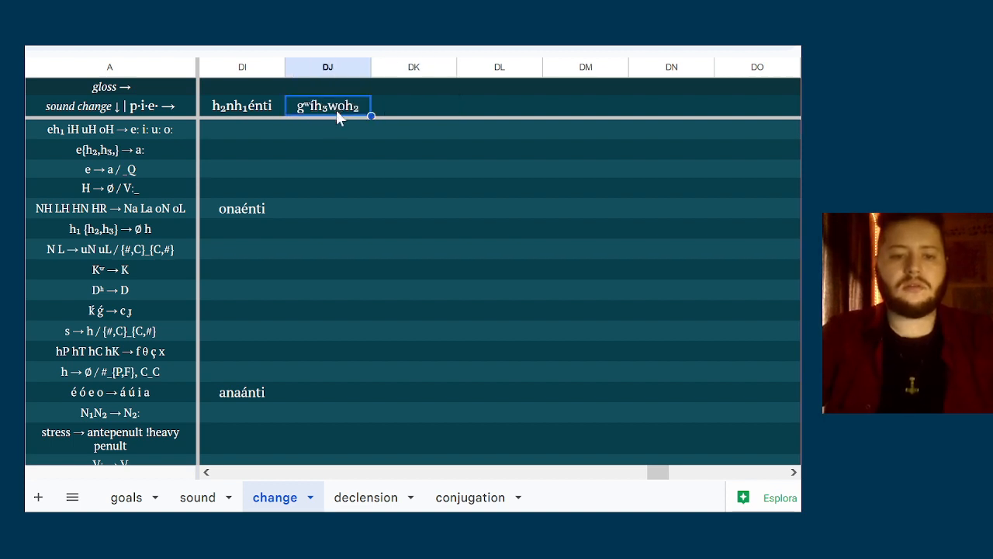
pyautogui.moveTo(297, 109); pyautogui.dragTo(391, 109)
pyautogui.hotkey('ctrl', 'c')
pyautogui.doubleClick(391, 109)
pyautogui.hotkey('ctrl', 'v')
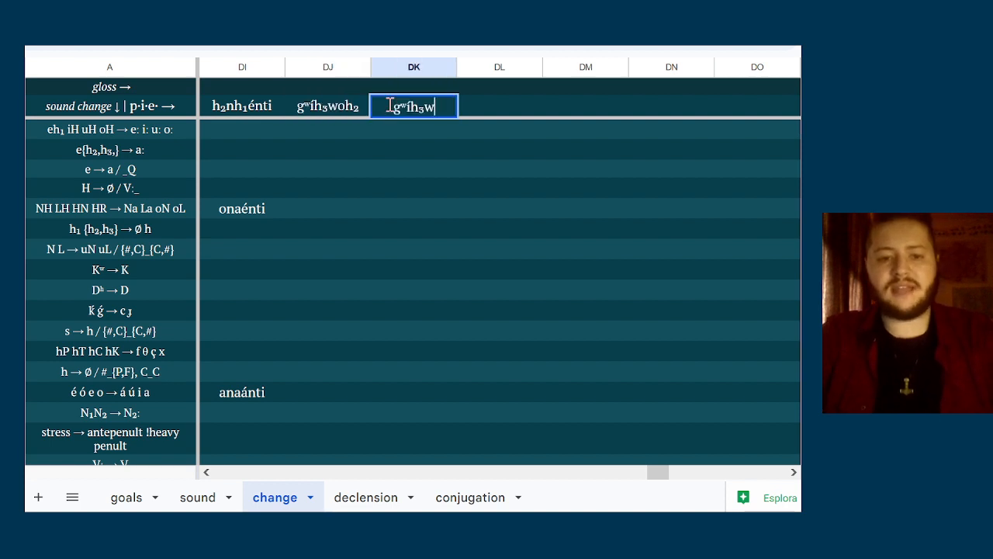
pyautogui.write('esi')
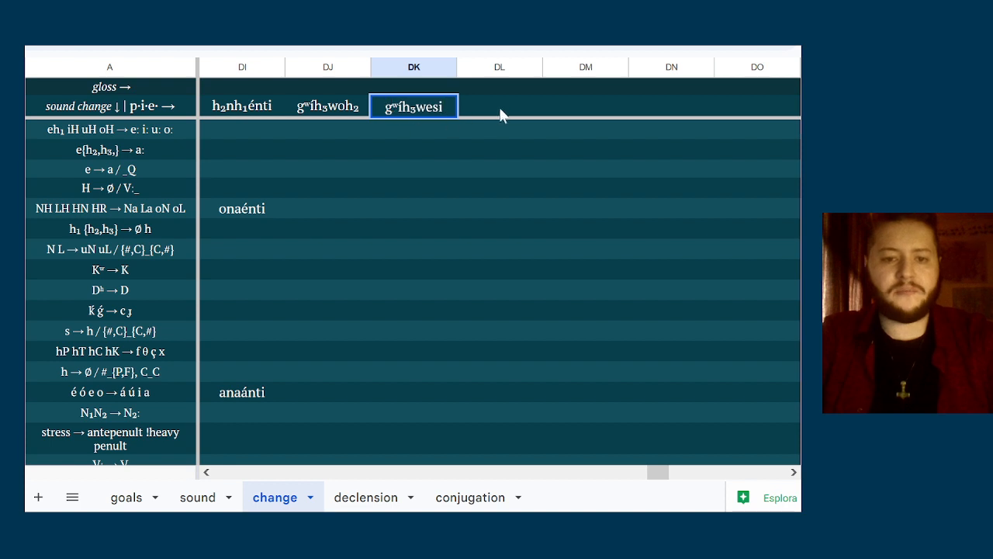
# Enter the third-person singular form gʷíh₃weti in column DL of the p·i·e row
pyautogui.click(506, 108)
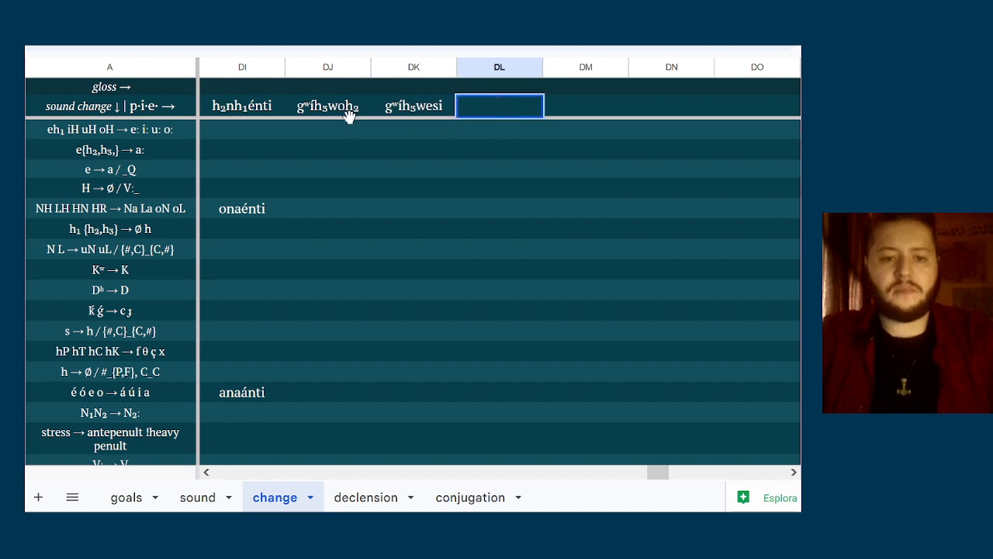
pyautogui.click(425, 109)
pyautogui.doubleClick(468, 113)
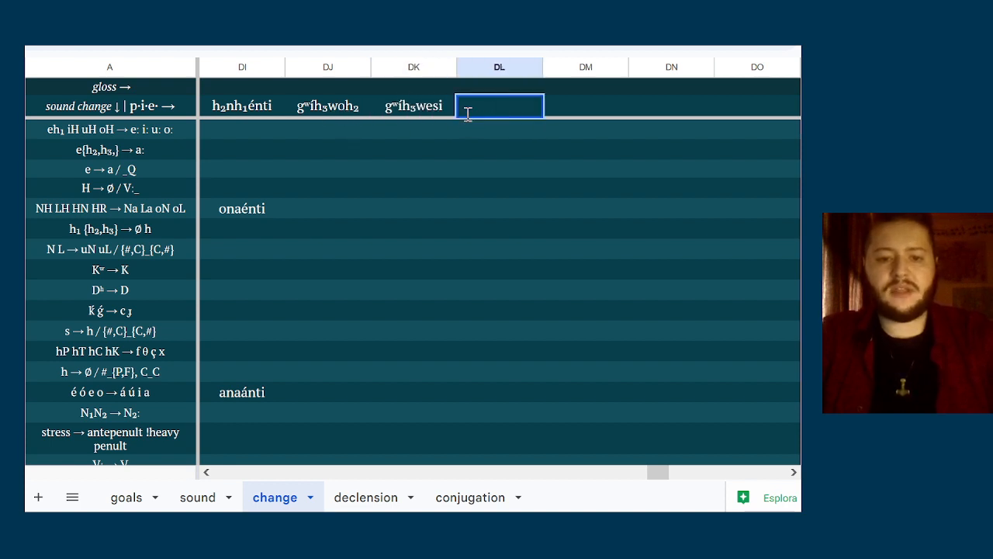
pyautogui.hotkey('ctrl', 'v')
pyautogui.write('eti')
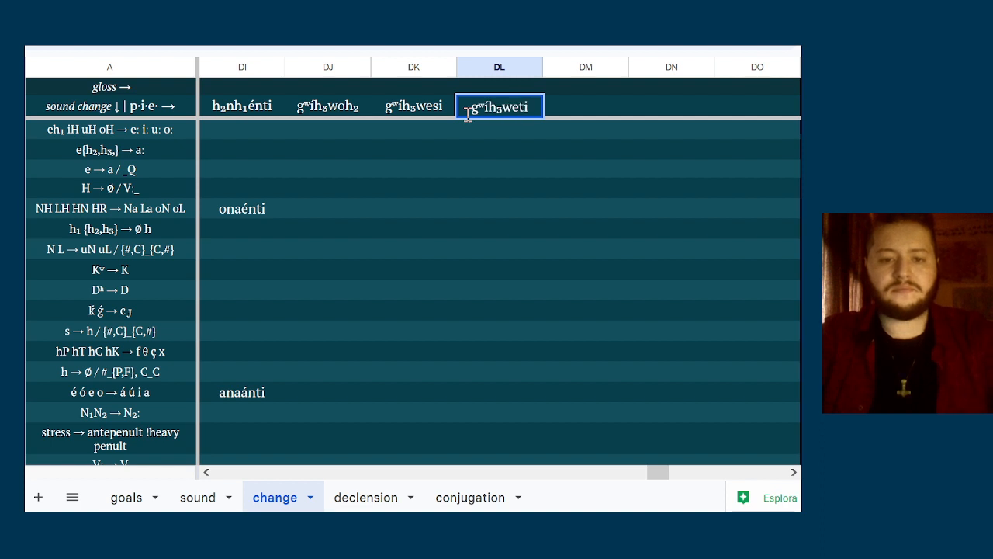
pyautogui.press('Tab')
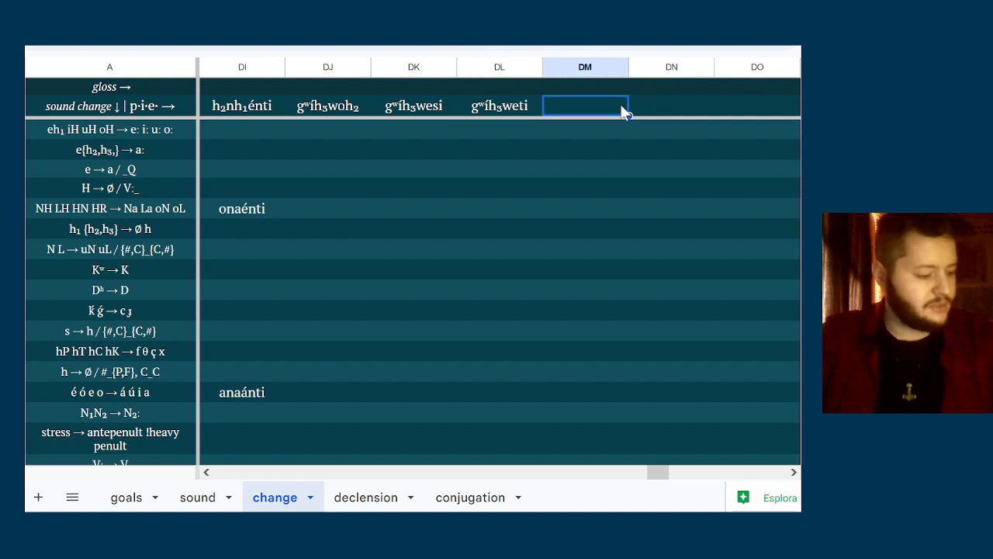
# Reuse the copied stem to enter the first-person plural form gʷíh₃womos in column DM
pyautogui.press('Right')
pyautogui.press('Right')
pyautogui.press('Right')
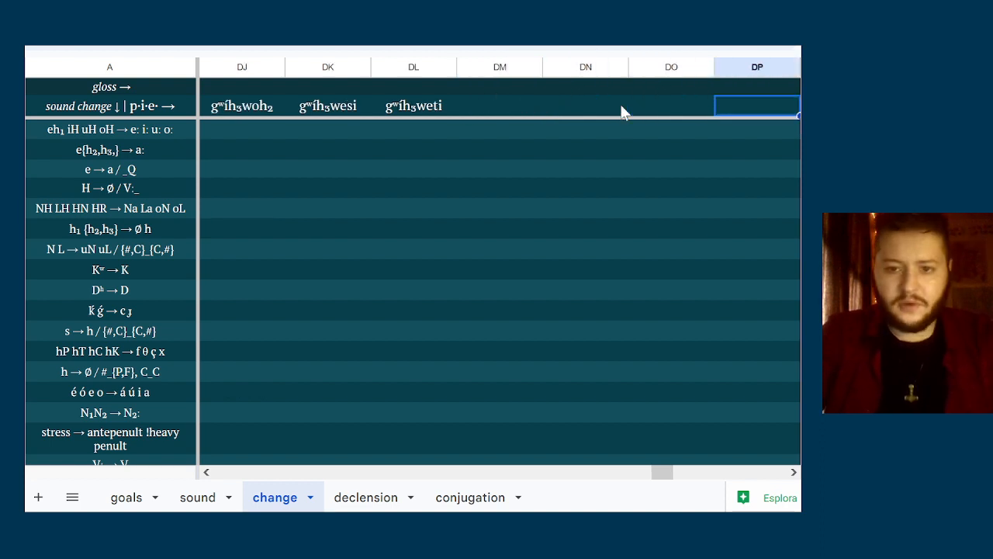
pyautogui.press('Left')
pyautogui.press('Left')
pyautogui.press('Left')
pyautogui.write('d')
pyautogui.hotkey('ctrl', 'v')
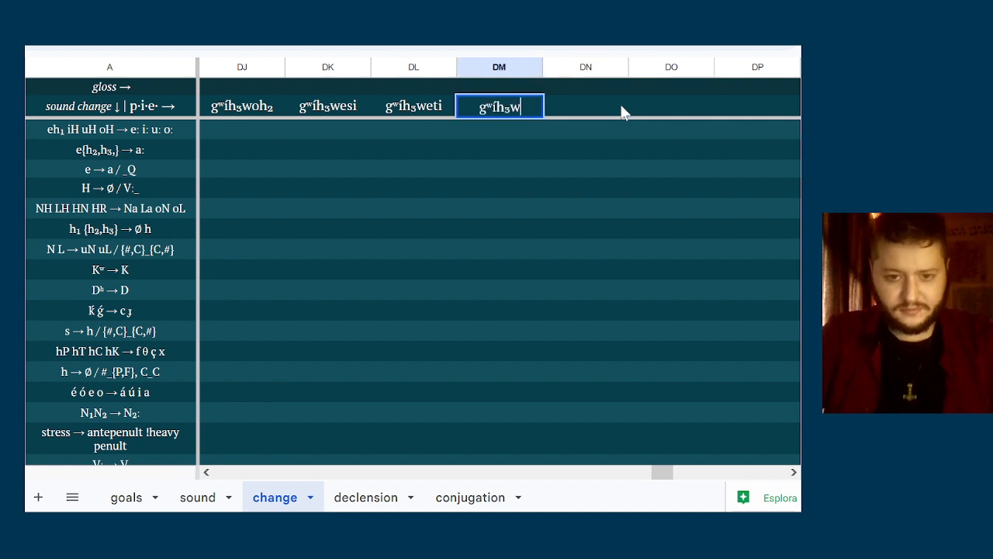
pyautogui.write('omos')
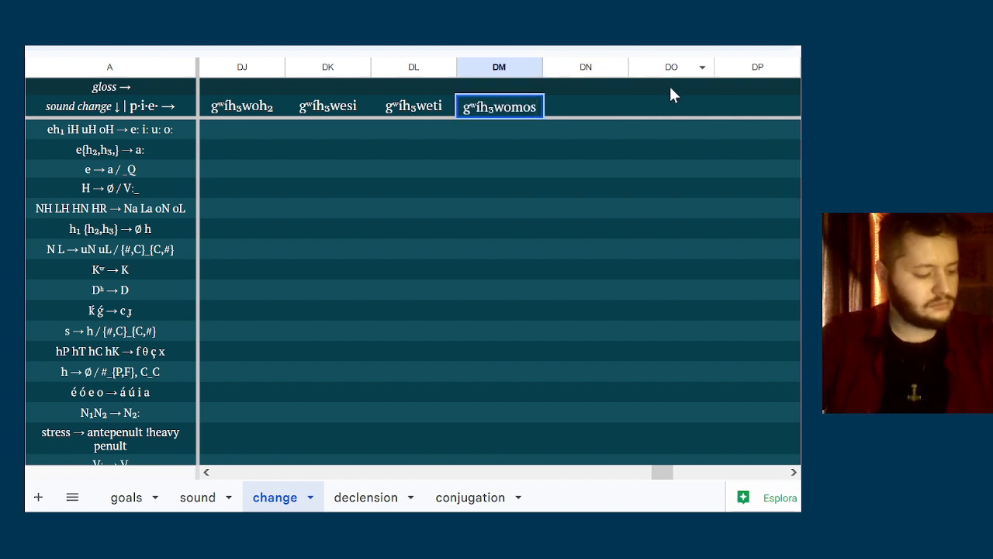
# Enter the remaining plural forms gʷíh₃wete and gʷíh₃wonti in columns DN and DO
pyautogui.doubleClick(610, 104)
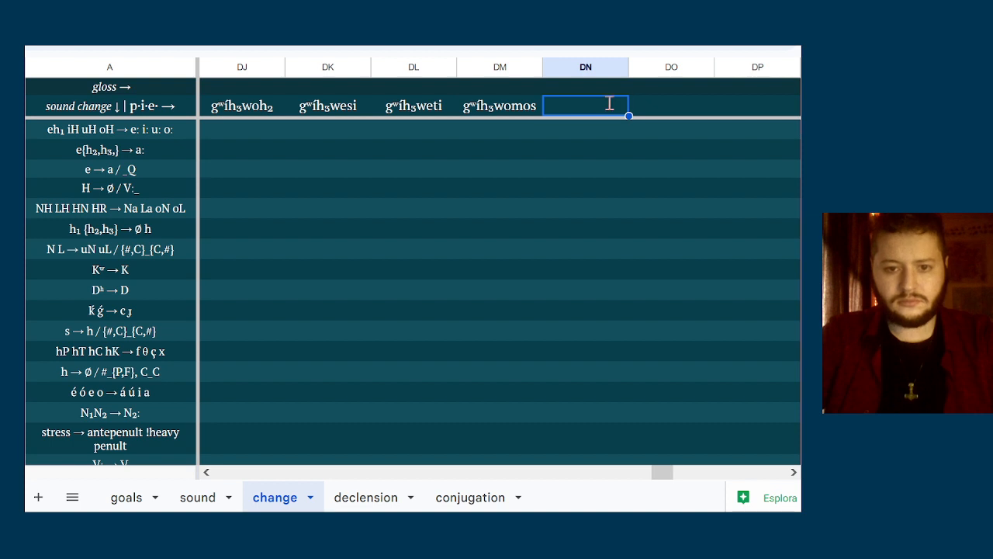
pyautogui.hotkey('ctrl', 'v')
pyautogui.write('ete')
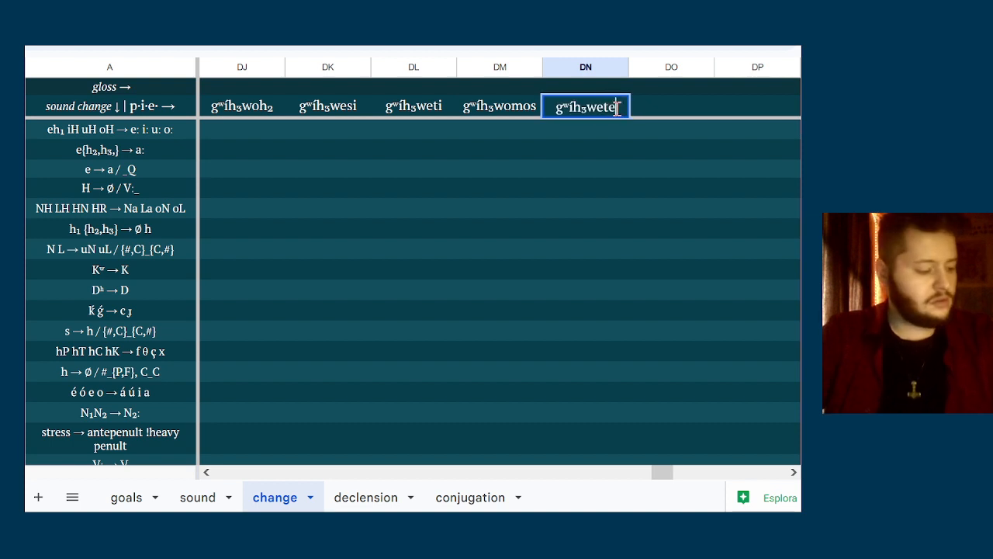
pyautogui.doubleClick(659, 111)
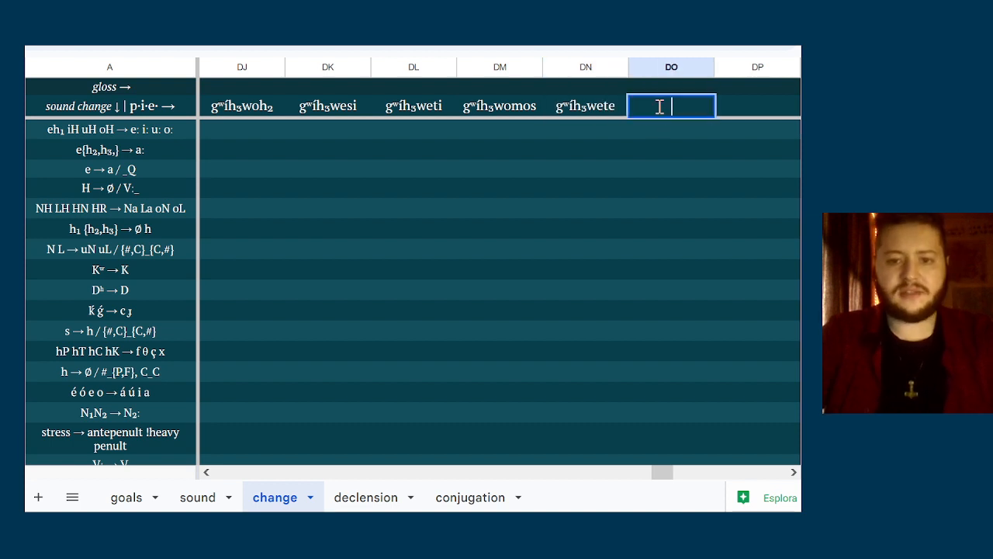
pyautogui.hotkey('ctrl', 'v')
pyautogui.write('onti')
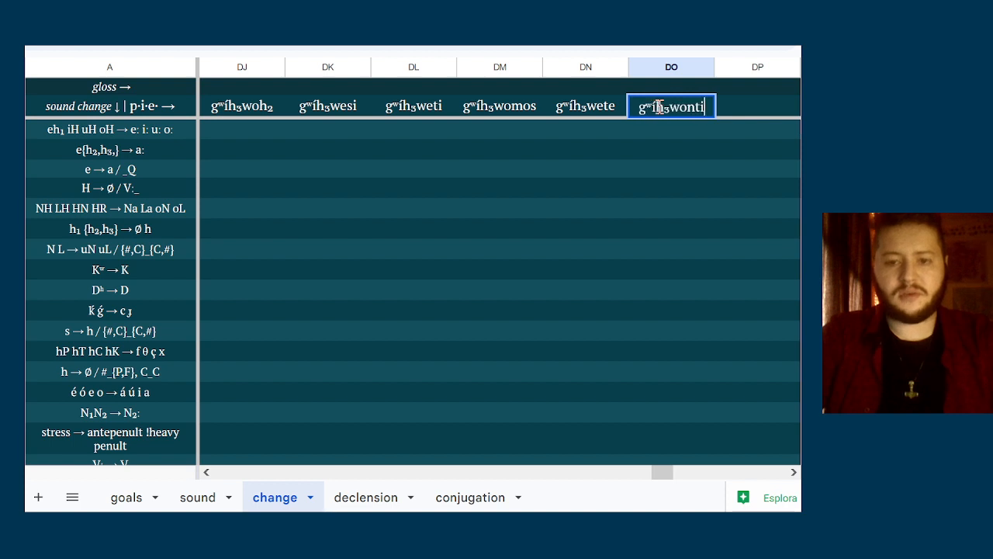
# Review the six gʷíh₃w- present forms across columns DJ to DO of the p·i·e row
pyautogui.click(648, 149)
pyautogui.press('Up')
pyautogui.press('Left')
pyautogui.press('Left')
pyautogui.press('Left')
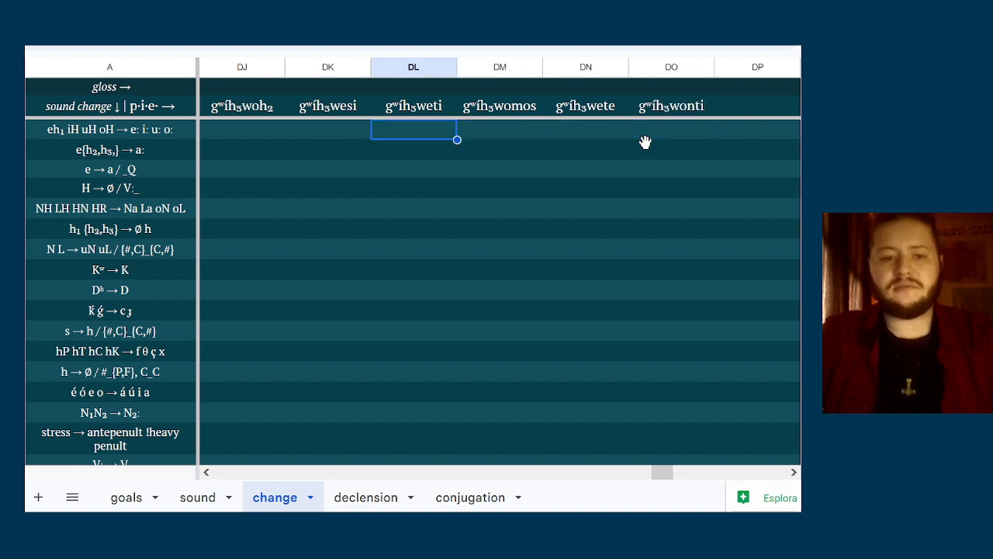
pyautogui.press('Left')
pyautogui.press('Left')
pyautogui.press('Left')
pyautogui.press('Right')
pyautogui.press('Right')
pyautogui.press('Right')
pyautogui.press('Right')
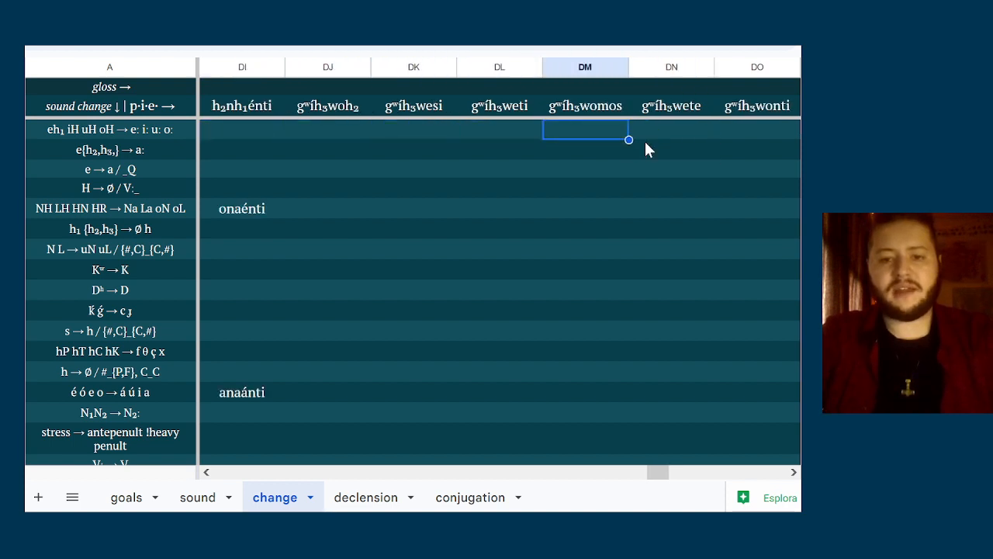
pyautogui.press('Right')
pyautogui.press('Right')
pyautogui.press('Right')
# Compare the singular forms gʷíh₃woh₂, gʷíh₃wesi and gʷíh₃weti in columns DJ to DL
pyautogui.press('Left')
pyautogui.press('Left')
pyautogui.press('Left')
pyautogui.press('Left')
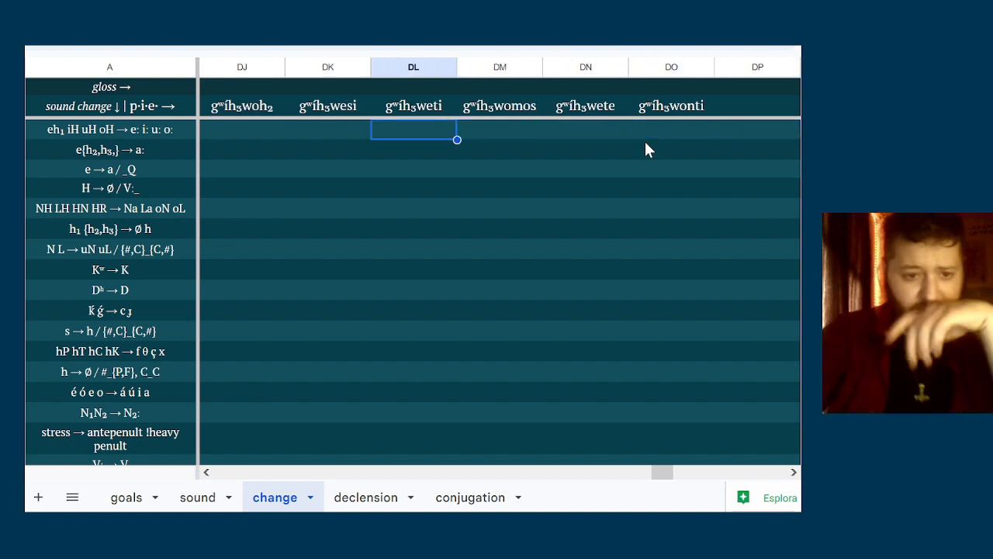
pyautogui.press('Left')
pyautogui.press('Left')
pyautogui.press('Up')
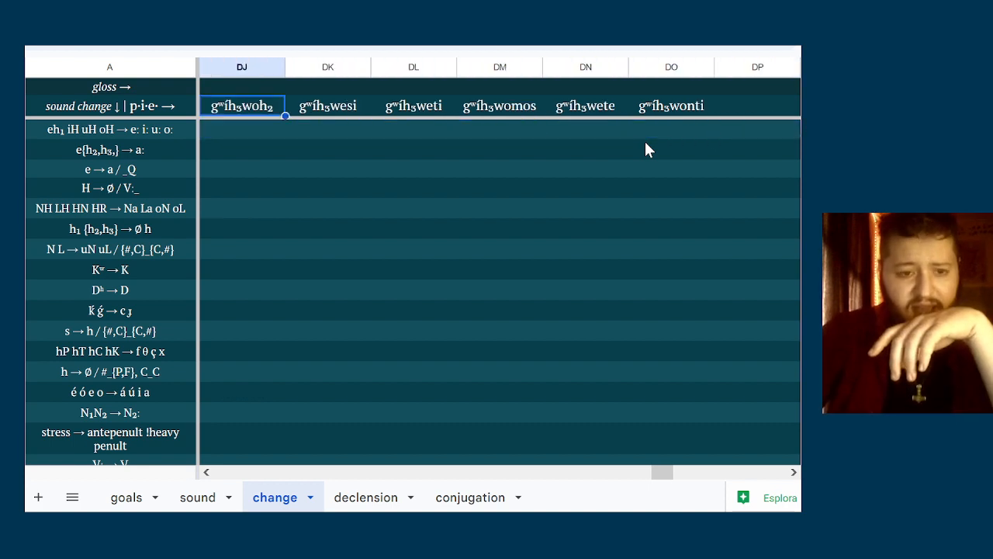
pyautogui.press('Down')
pyautogui.press('Right')
pyautogui.press('Up')
pyautogui.press('Right')
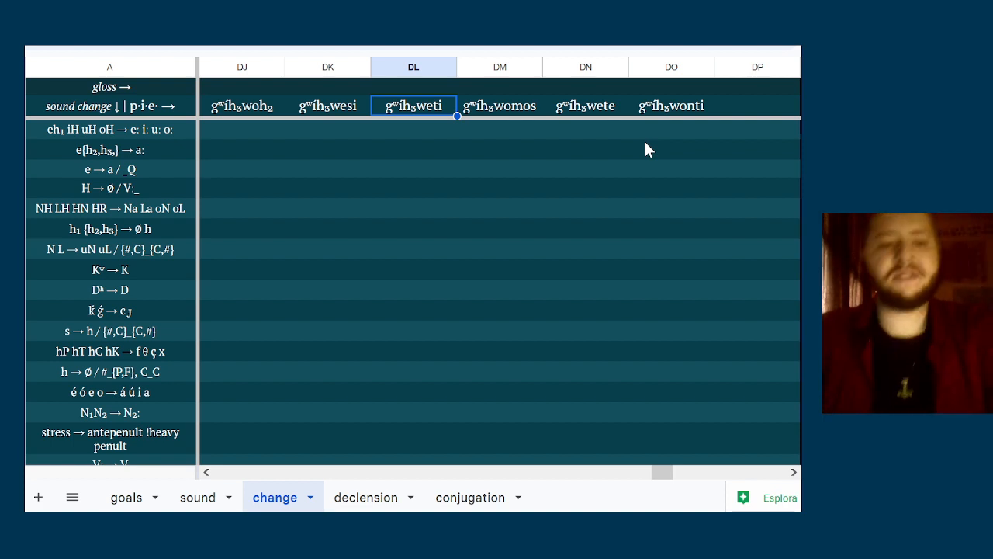
pyautogui.press('Down')
pyautogui.press('Left')
pyautogui.press('Left')
pyautogui.press('Right')
pyautogui.press('Right')
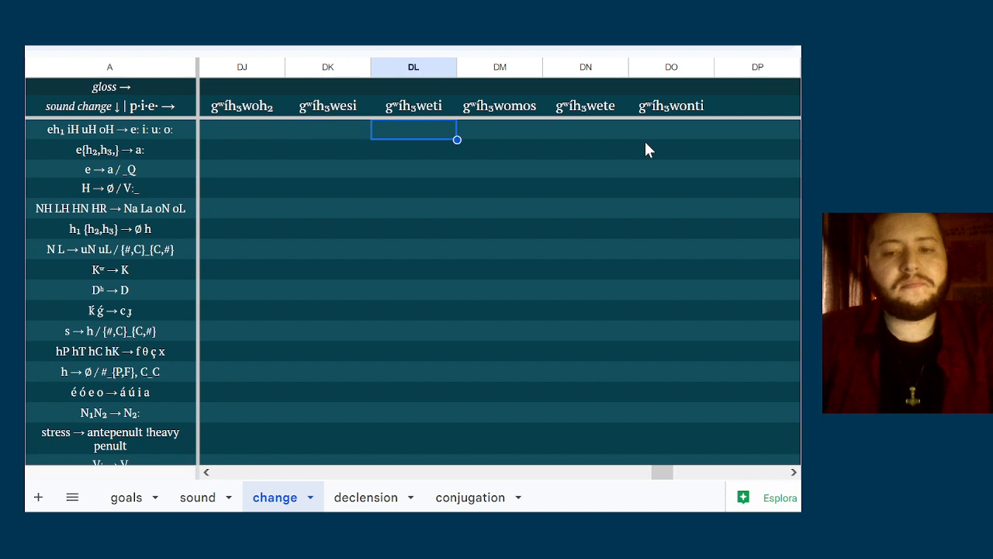
pyautogui.press('Left')
pyautogui.press('Right')
pyautogui.press('Left')
pyautogui.press('Left')
pyautogui.press('Up')
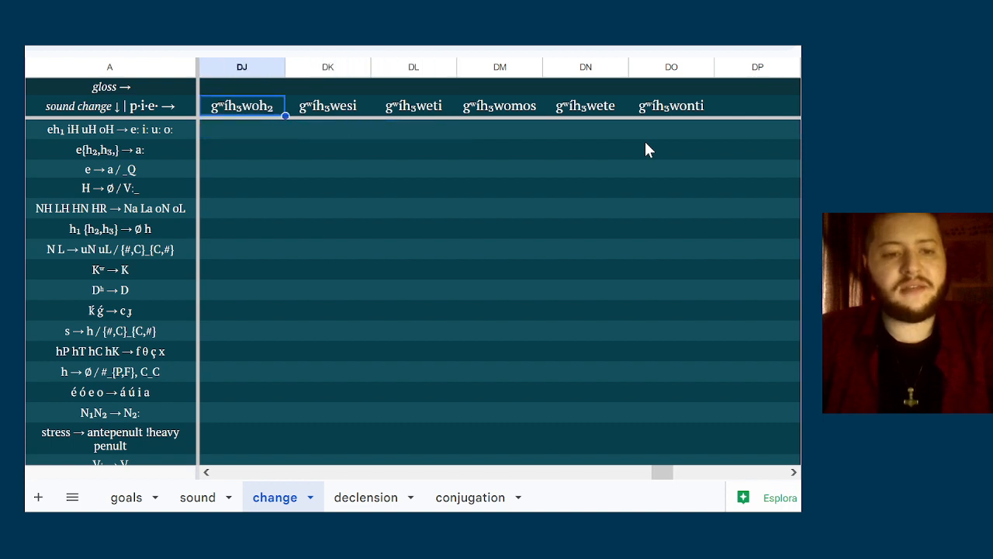
pyautogui.press('Down')
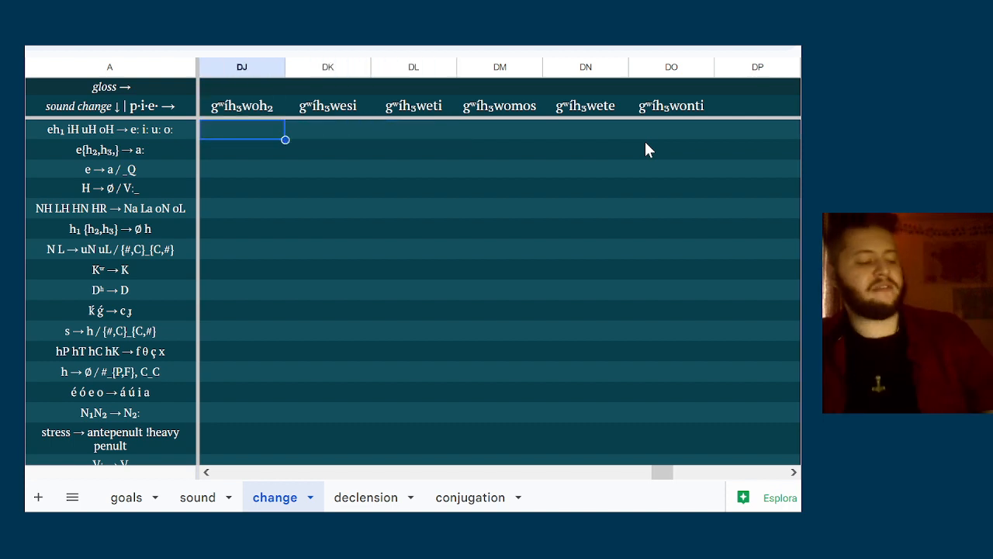
pyautogui.press('Right')
pyautogui.press('Left')
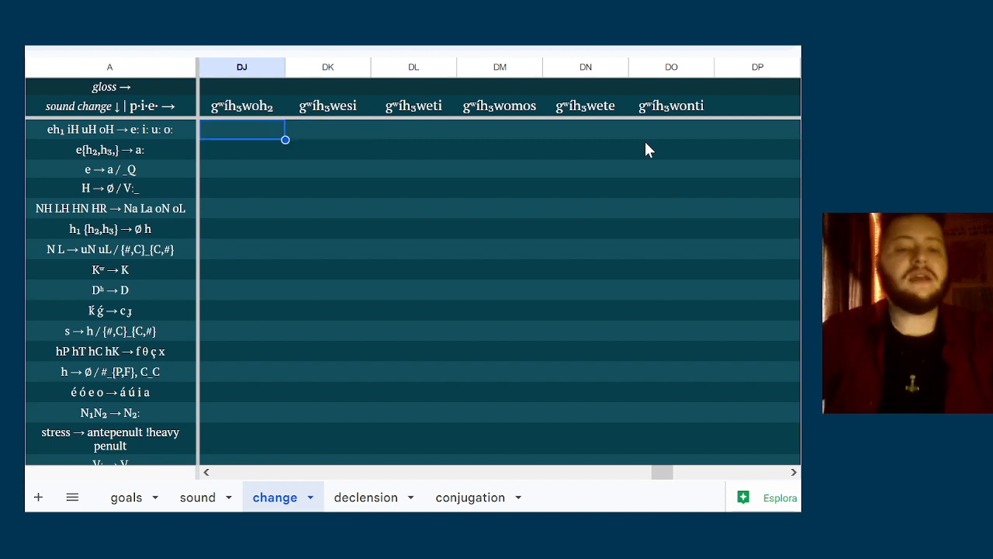
pyautogui.write('d')
pyautogui.press('BackSpace')
pyautogui.press('Return')
pyautogui.press('Up')
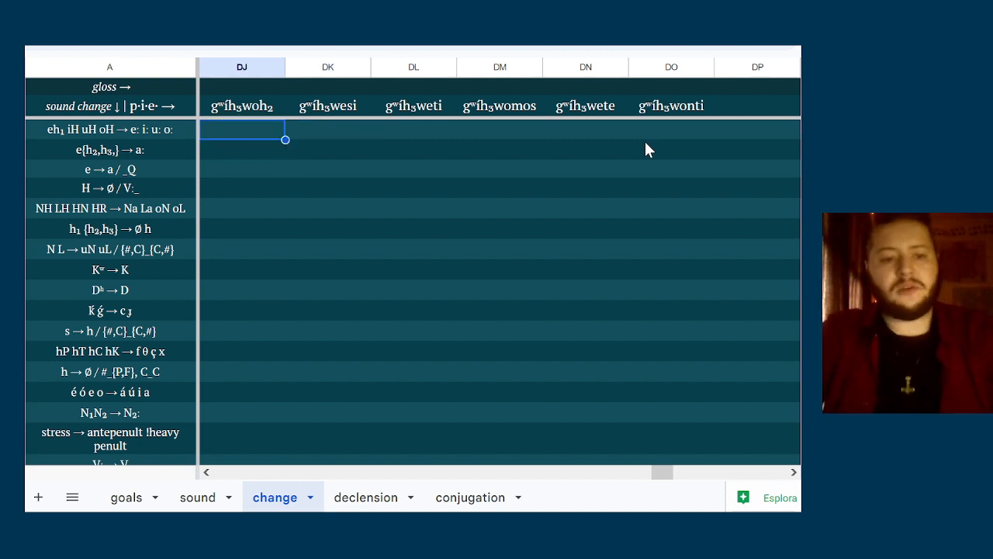
pyautogui.write('d')
pyautogui.press('BackSpace')
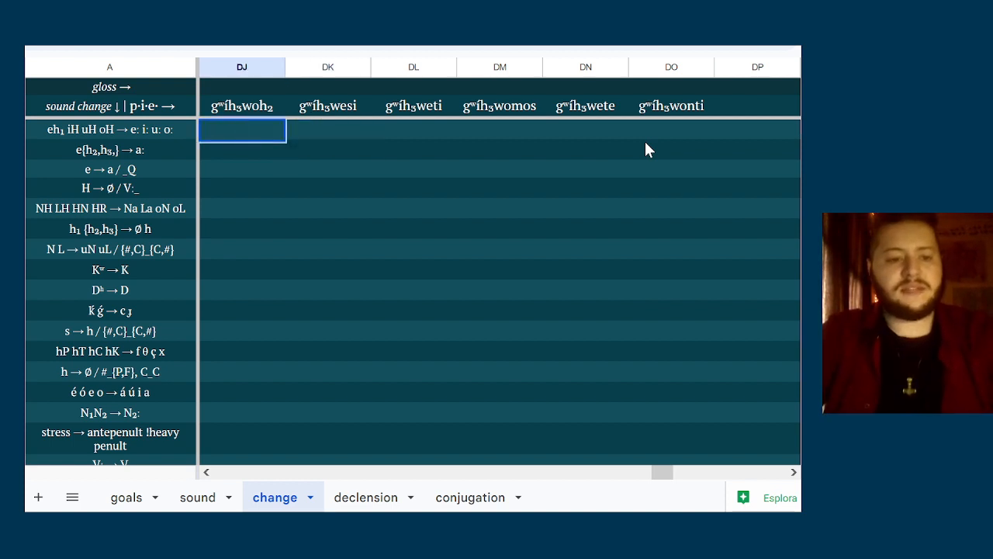
pyautogui.write('d')
pyautogui.press('BackSpace')
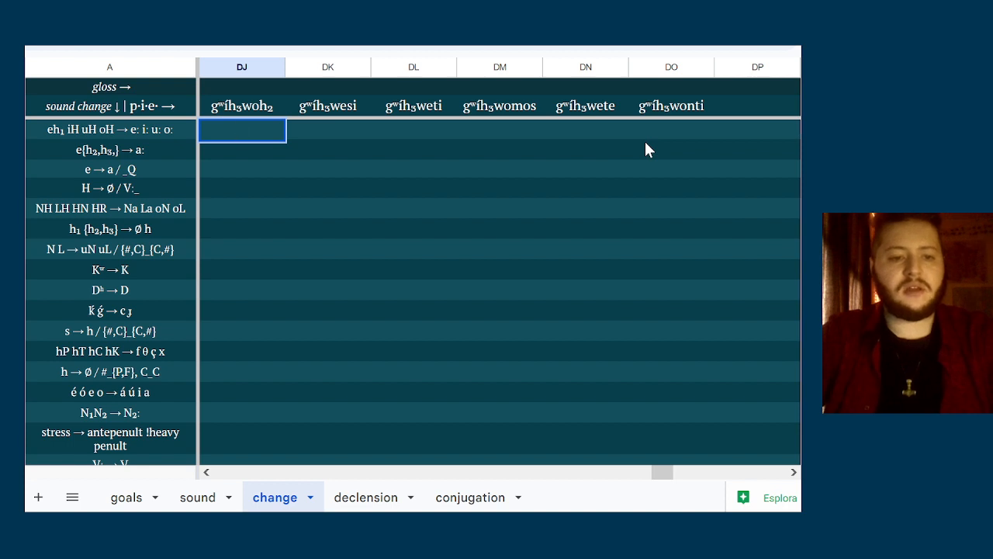
# Copy gʷíh₃woh₂ into column DJ of the eh₁ iH uH oH row and replace its final h₂ with a length mark
pyautogui.press('Up')
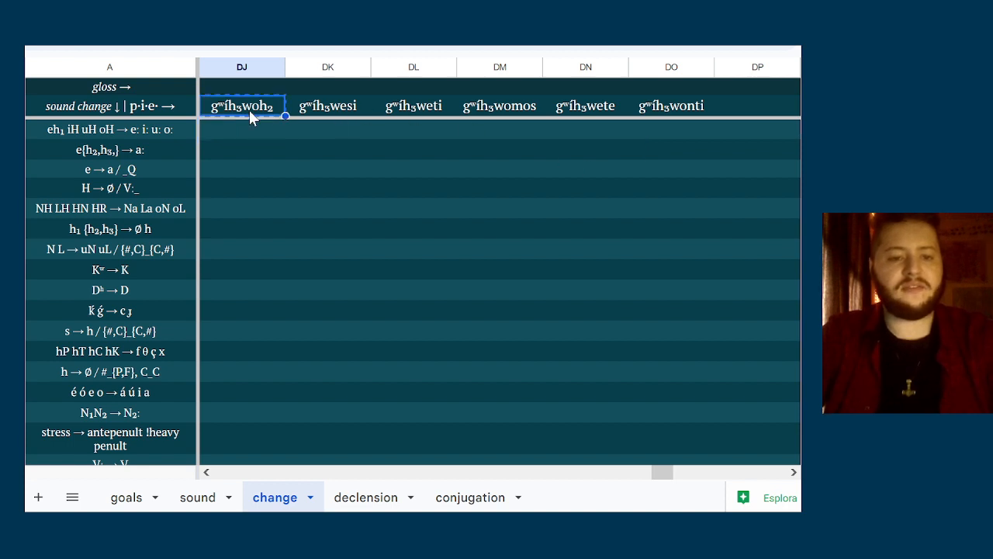
pyautogui.hotkey('ctrl', 'c')
pyautogui.press('Down')
pyautogui.press('Return')
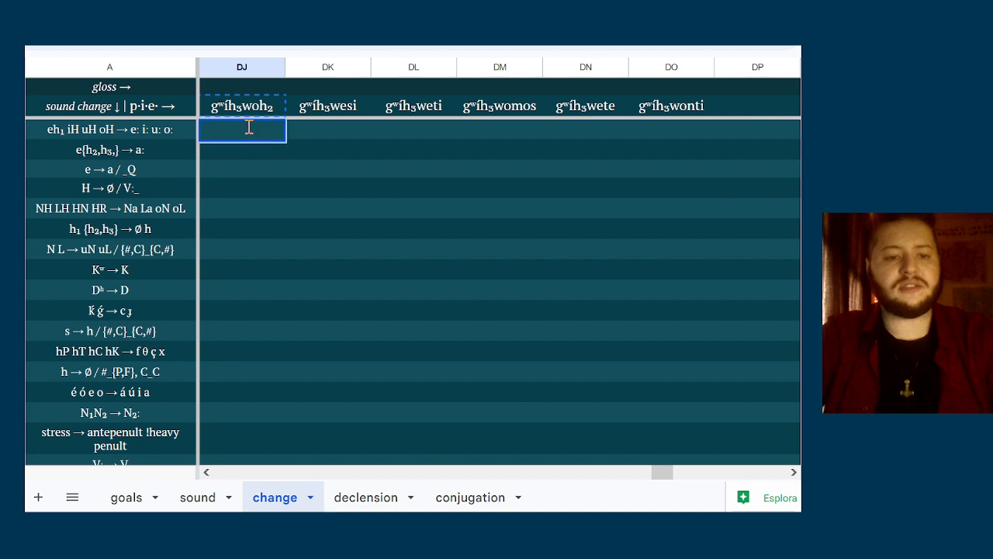
pyautogui.hotkey('ctrl', 'v')
pyautogui.press('BackSpace')
pyautogui.press('BackSpace')
pyautogui.write(':_')
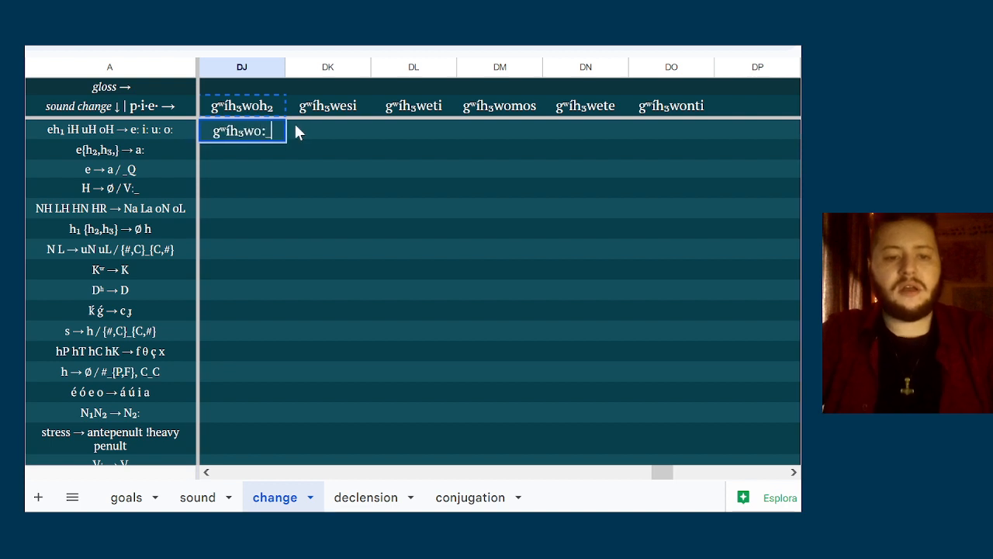
pyautogui.press('BackSpace')
pyautogui.press('BackSpace')
pyautogui.write(':')
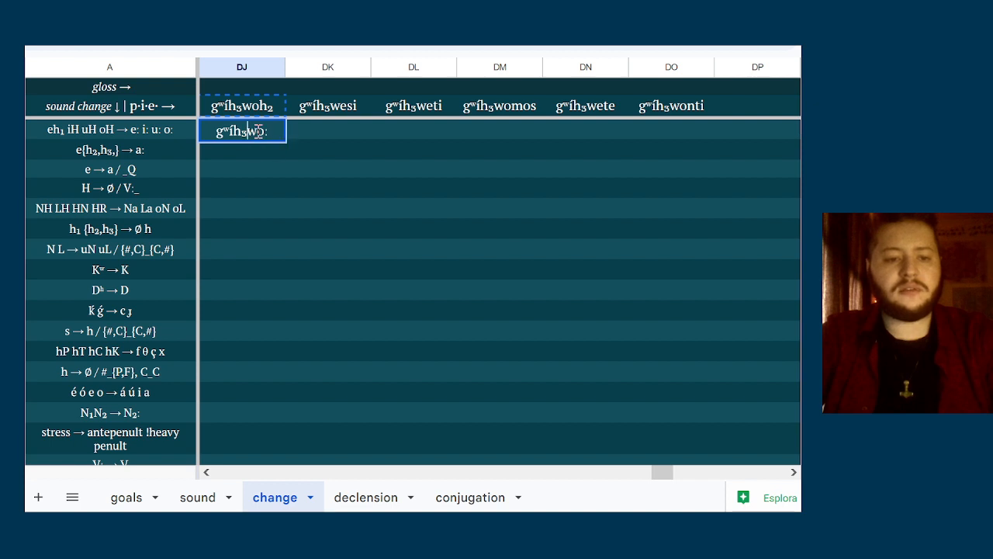
# Replace h₃ with a length mark in the same column DJ form to get gʷí:wo:
pyautogui.press('Left')
pyautogui.press('Left')
pyautogui.press('Left')
pyautogui.press('BackSpace')
pyautogui.press('BackSpace')
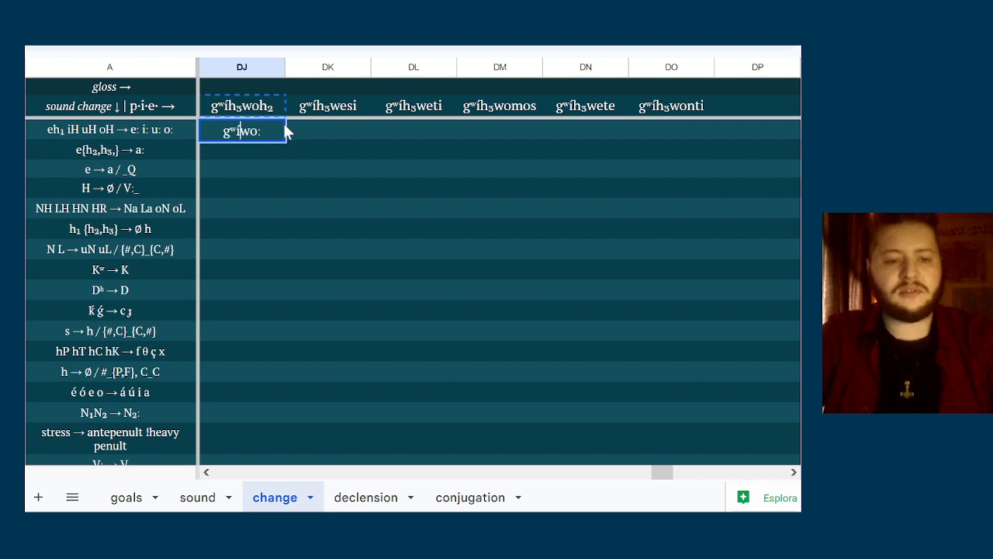
pyautogui.write(':')
pyautogui.click(328, 135)
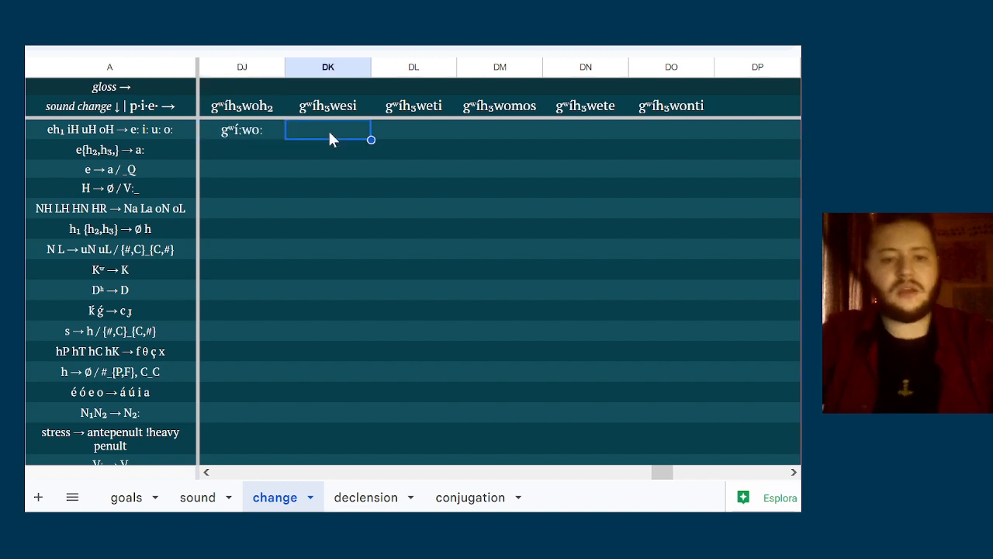
pyautogui.press('Left')
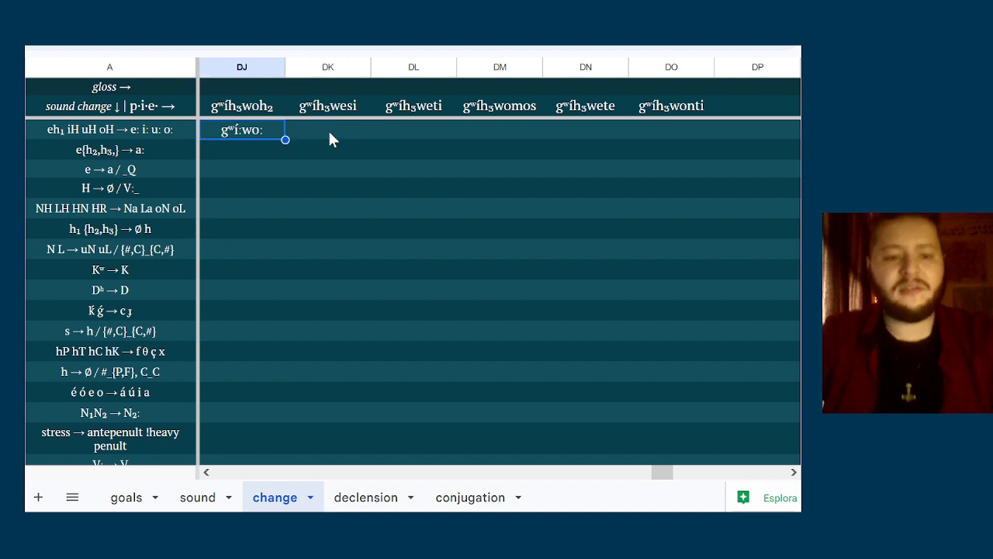
pyautogui.doubleClick(260, 134)
pyautogui.press('Left')
pyautogui.press('Left')
pyautogui.press('Left')
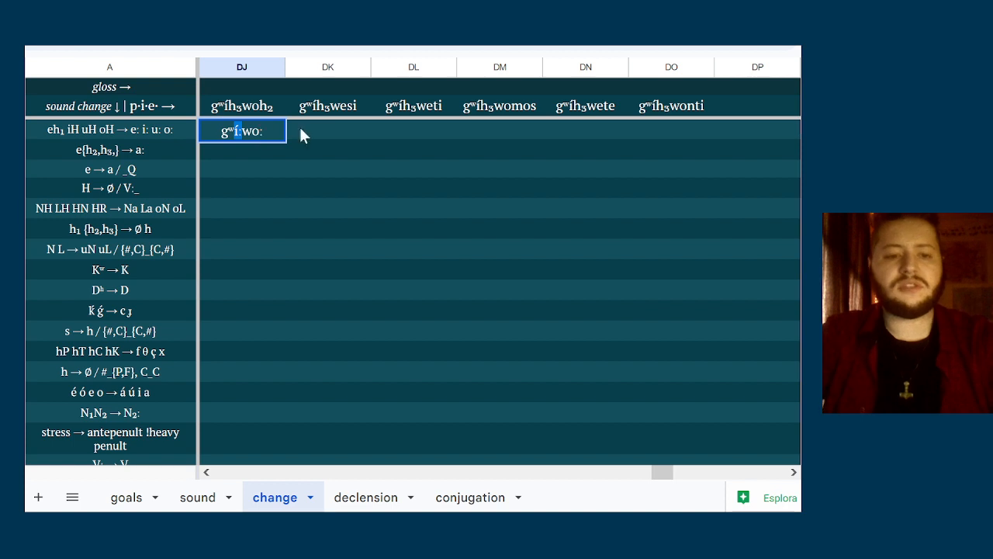
pyautogui.click(338, 143)
# Copy the other five forms, gʷíh₃wesi to gʷíh₃wonti, from the p·i·e row into columns DK to DO of the eh₁ iH uH oH row
pyautogui.moveTo(347, 112); pyautogui.dragTo(711, 101)
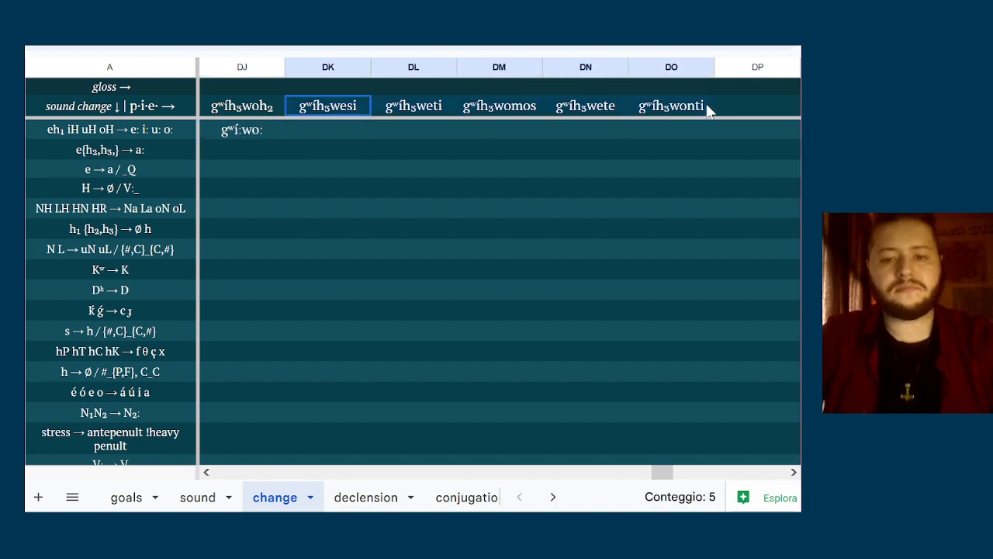
pyautogui.hotkey('ctrl', 'c')
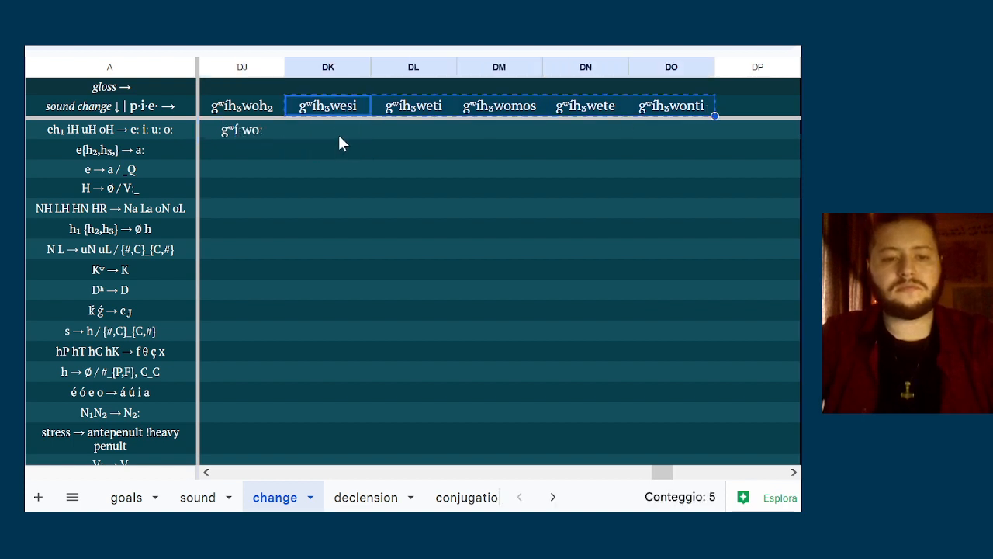
pyautogui.doubleClick(338, 132)
pyautogui.hotkey('ctrl', 'v')
pyautogui.click(376, 160)
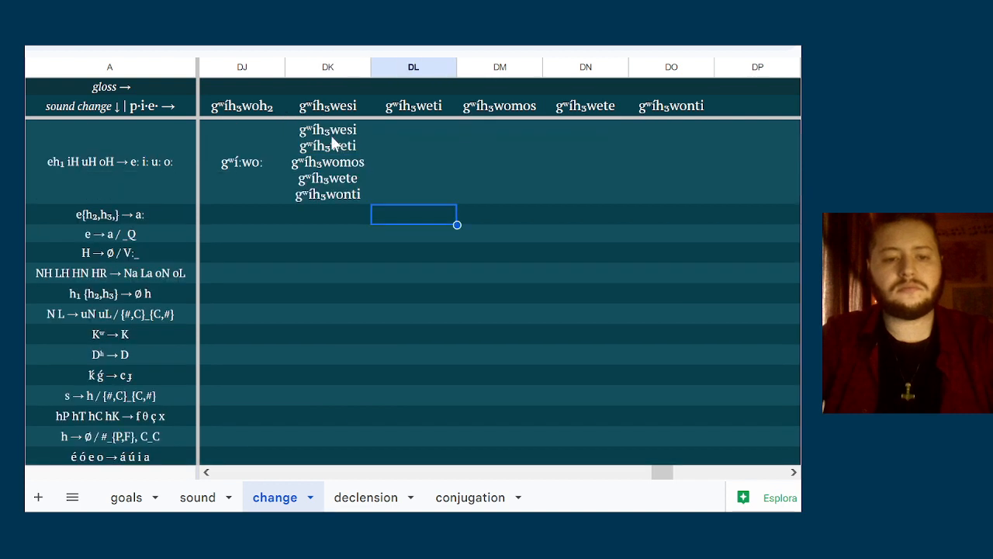
pyautogui.hotkey('ctrl', 'z')
pyautogui.hotkey('ctrl', 'v')
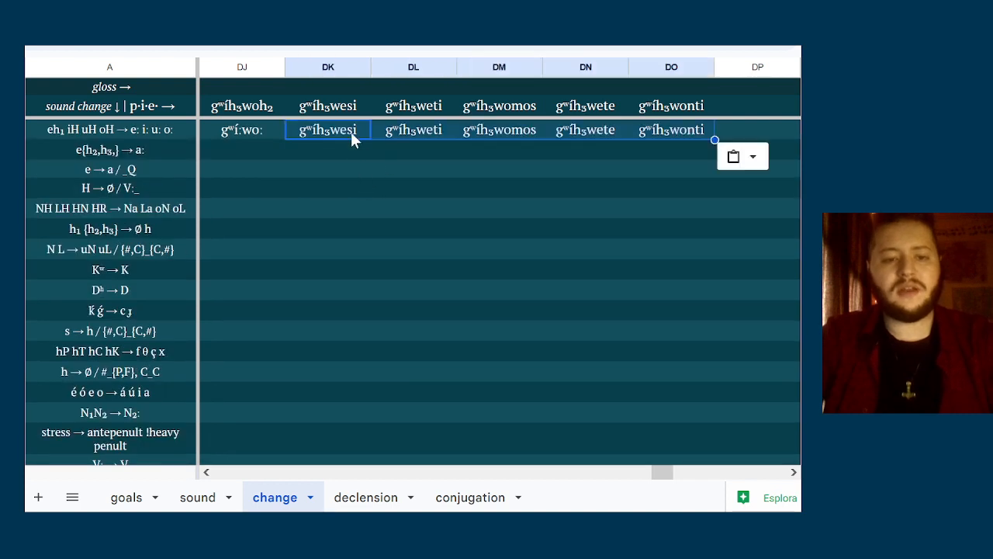
pyautogui.doubleClick(341, 133)
pyautogui.press('Left')
pyautogui.press('Left')
pyautogui.press('Left')
pyautogui.press('Left')
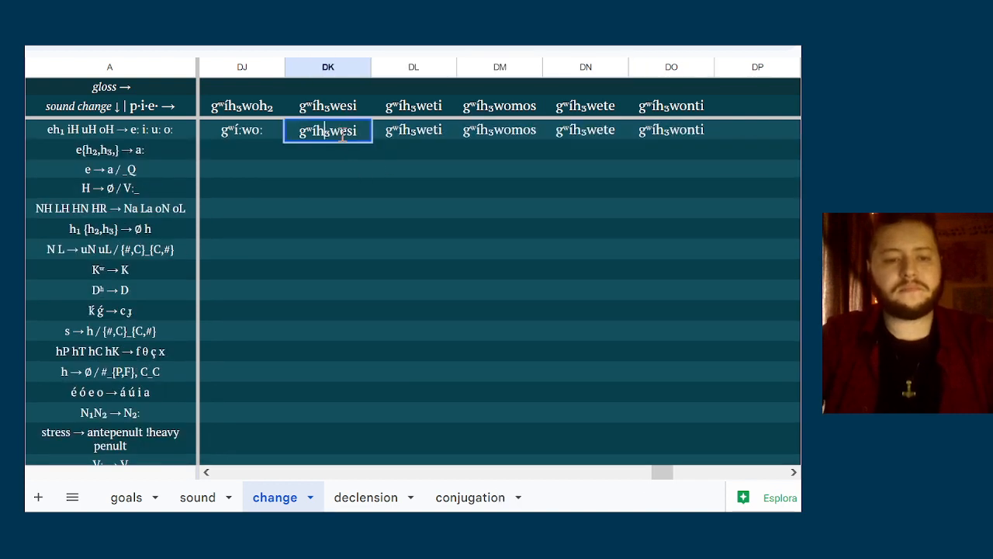
pyautogui.hotkey('ctrl', 'v')
pyautogui.press('Escape')
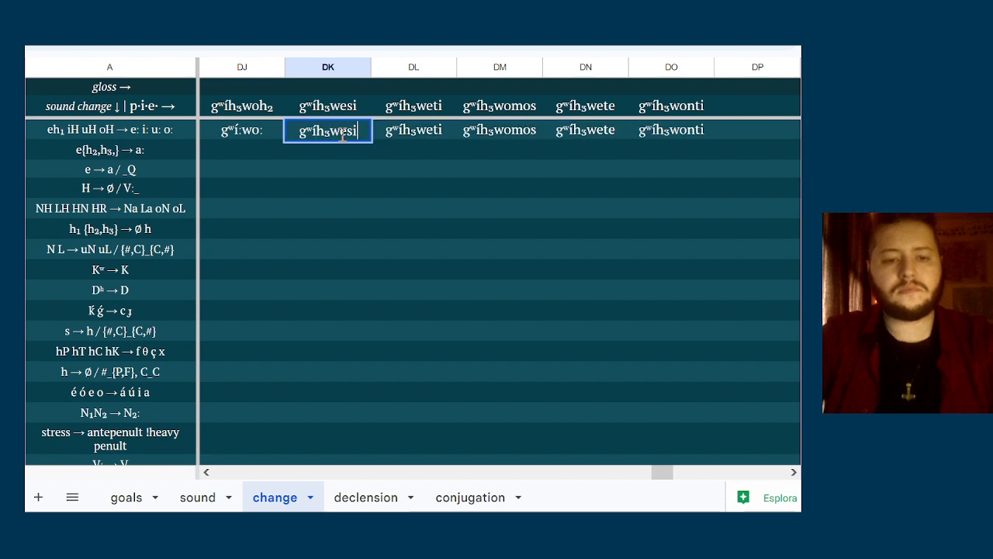
pyautogui.click(243, 129)
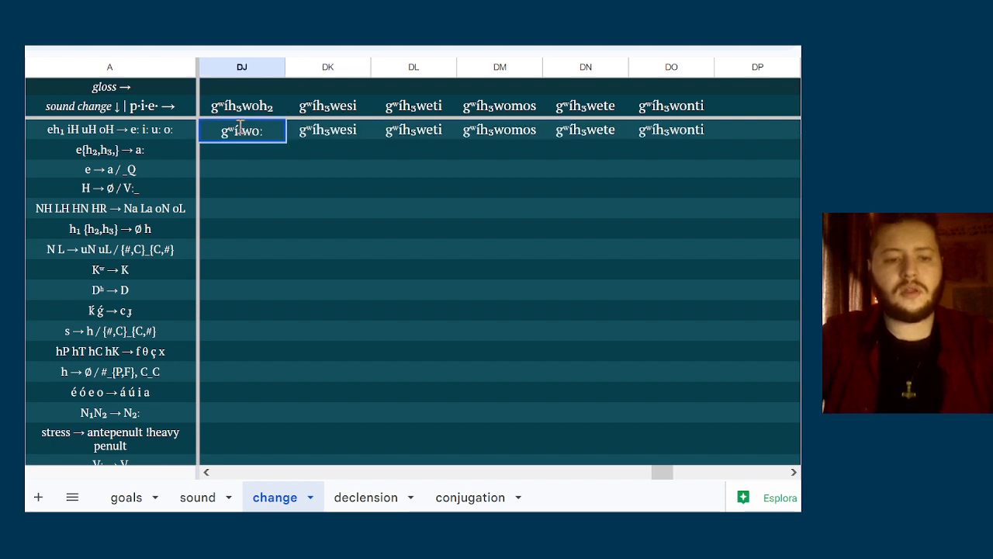
# Replace h₃ with a length mark in column DK of the eh₁ iH uH oH row to get gʷí:wesi
pyautogui.doubleClick(352, 131)
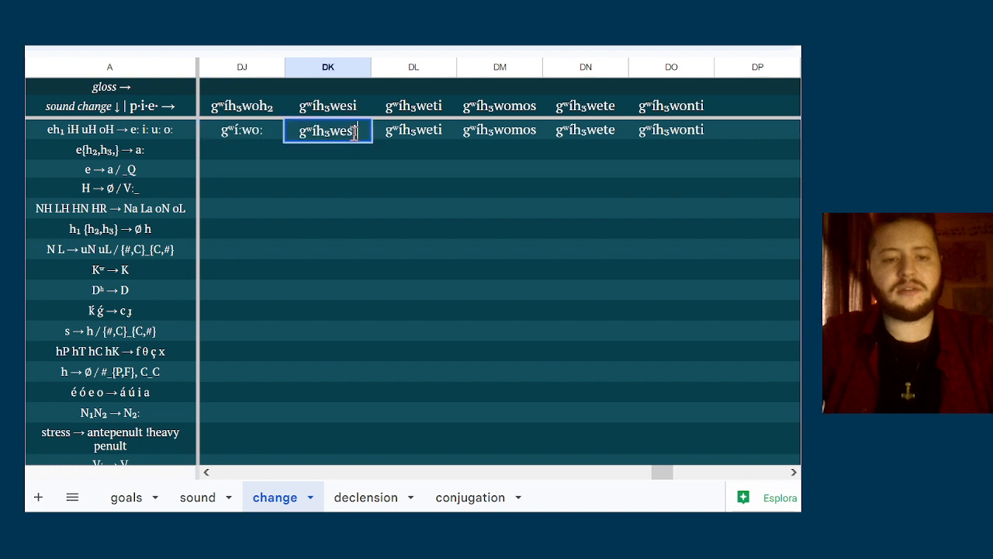
pyautogui.press('Home')
pyautogui.press('Right')
pyautogui.press('Right')
pyautogui.press('Right')
pyautogui.hotkey('shift', 'Right')
pyautogui.hotkey('shift', 'Right')
pyautogui.write(':')
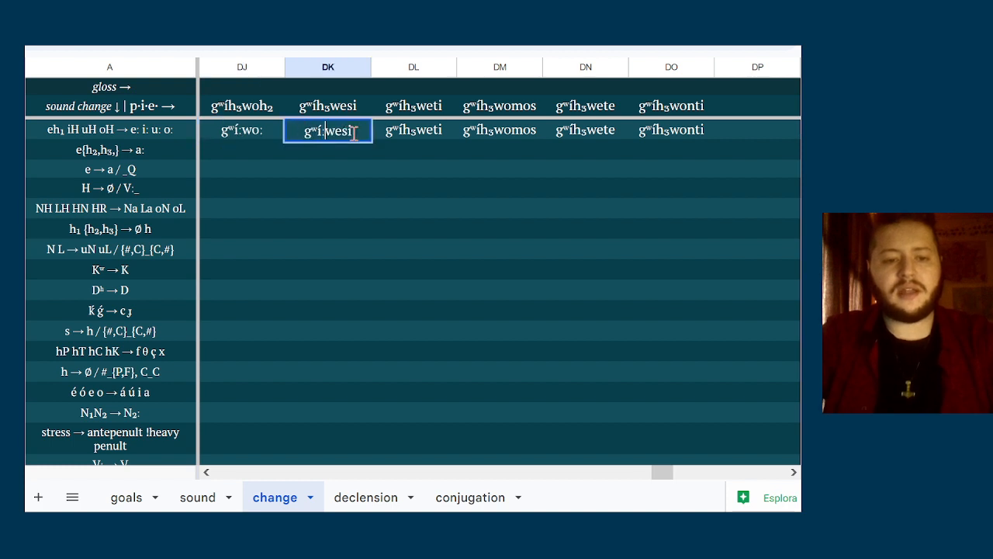
# Change the column DL form in the same row to gʷí:weti by substituting a length mark for h₃
pyautogui.doubleClick(401, 128)
pyautogui.press('Home')
pyautogui.press('Right')
pyautogui.press('Right')
pyautogui.hotkey('shift', 'Right')
pyautogui.hotkey('shift', 'Right')
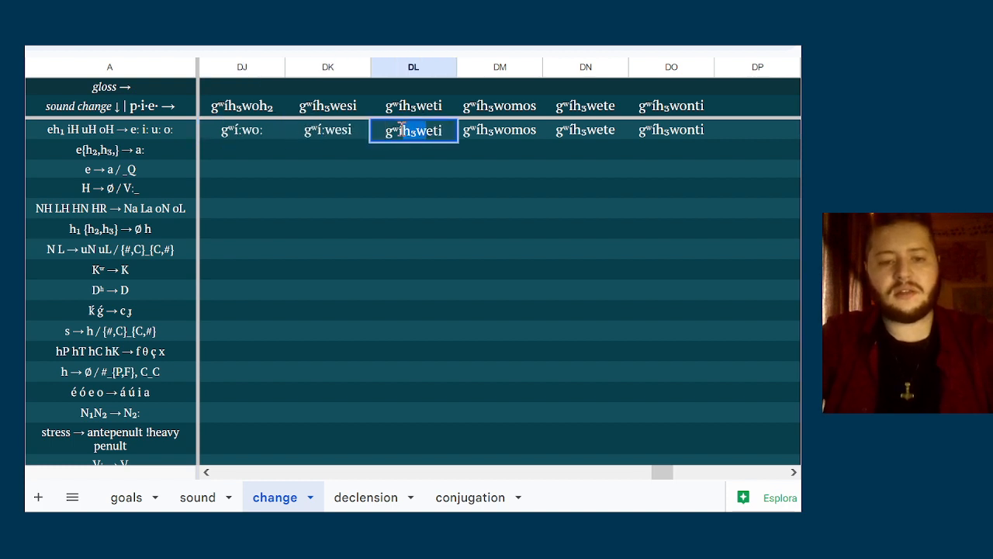
pyautogui.write(':')
# Change the column DM form in the same row to gʷí:womos by substituting a length mark for h₃
pyautogui.doubleClick(505, 131)
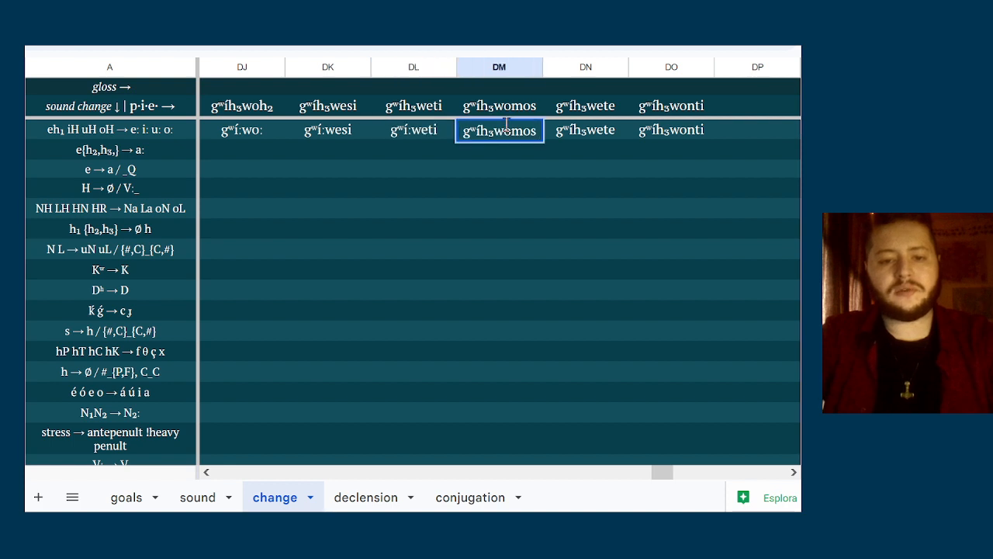
pyautogui.hotkey('shift', 'Right')
pyautogui.hotkey('shift', 'Right')
pyautogui.write(':')
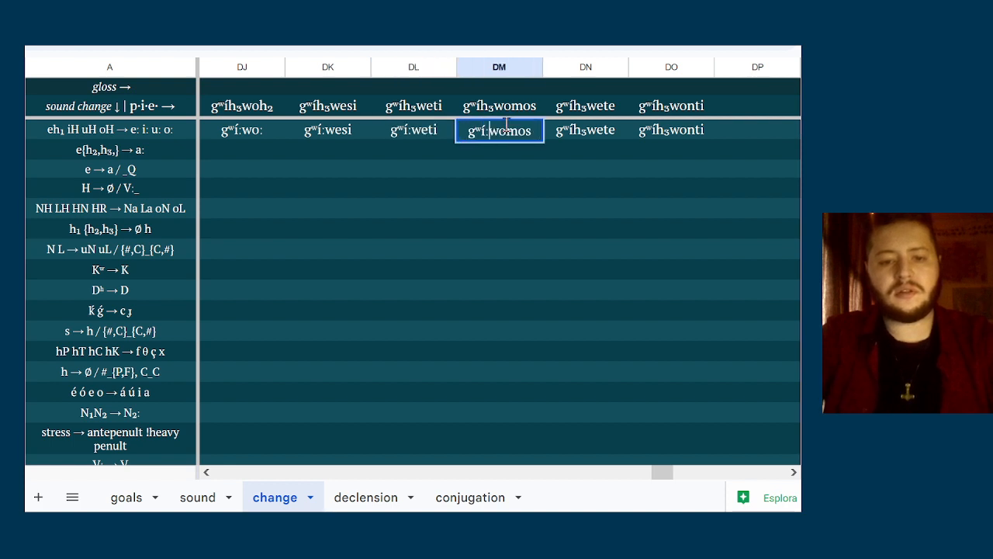
pyautogui.click(604, 193)
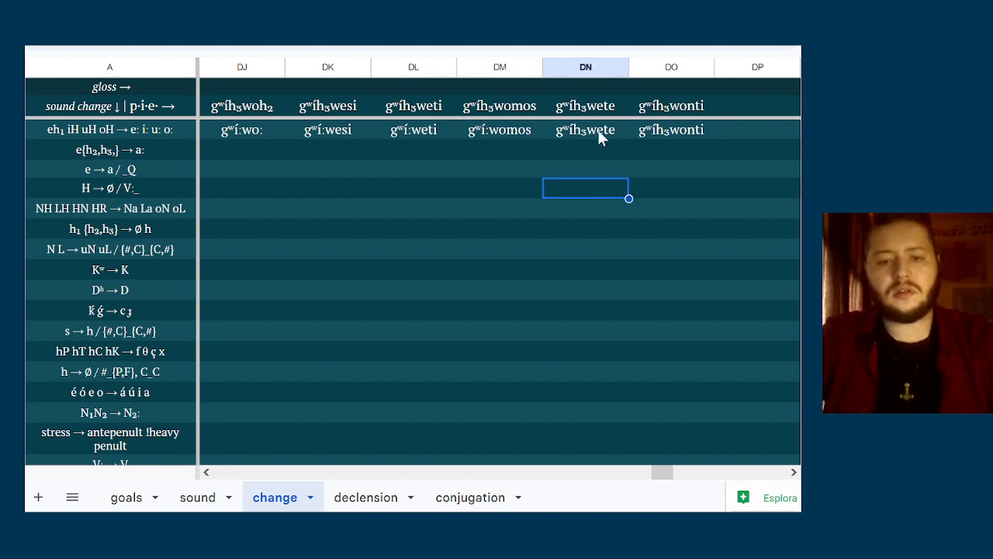
# Change the column DN form in the same row to gʷí:wete by substituting a length mark for h₃
pyautogui.doubleClick(597, 130)
pyautogui.press('Home')
pyautogui.press('Right')
pyautogui.press('Right')
pyautogui.press('Right')
pyautogui.hotkey('shift', 'Right')
pyautogui.hotkey('shift', 'Right')
pyautogui.write(':')
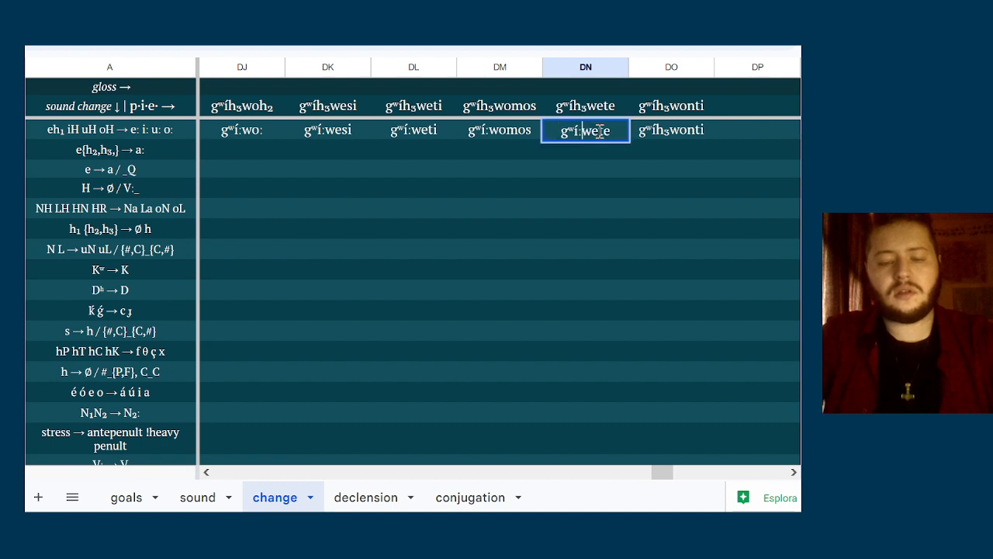
# Change the column DO form in the same row to gʷí:wonti by substituting a length mark for h₃
pyautogui.doubleClick(669, 129)
pyautogui.press('Home')
pyautogui.press('Right')
pyautogui.press('Right')
pyautogui.press('Right')
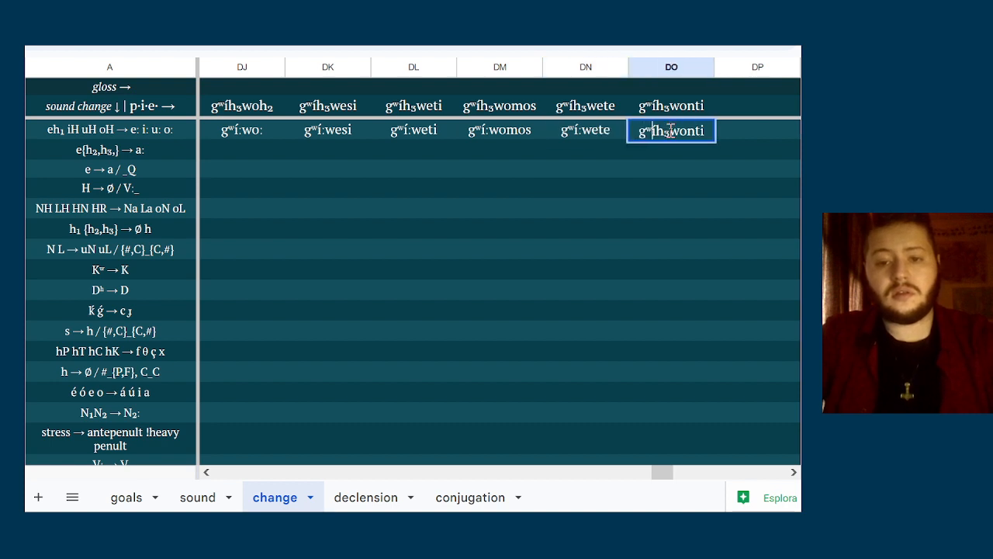
pyautogui.hotkey('shift', 'Right')
pyautogui.hotkey('shift', 'Right')
pyautogui.write(':')
pyautogui.click(611, 167)
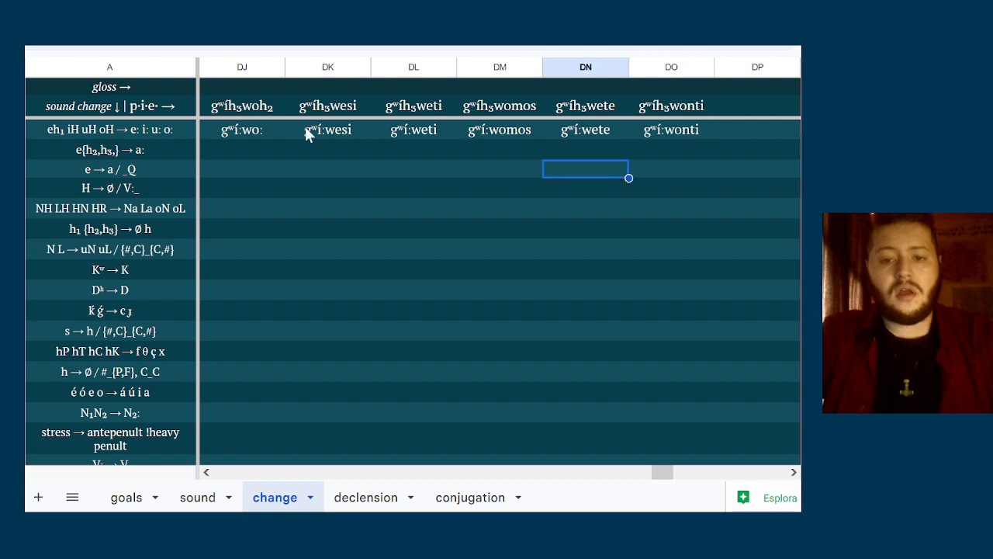
# Copy the six lengthened forms from columns DJ to DO into the Kʷ → K row
pyautogui.click(274, 131)
pyautogui.hotkey('shift', 'Right')
pyautogui.hotkey('shift', 'Right')
pyautogui.hotkey('shift', 'Right')
pyautogui.hotkey('shift', 'Right')
pyautogui.hotkey('shift', 'Right')
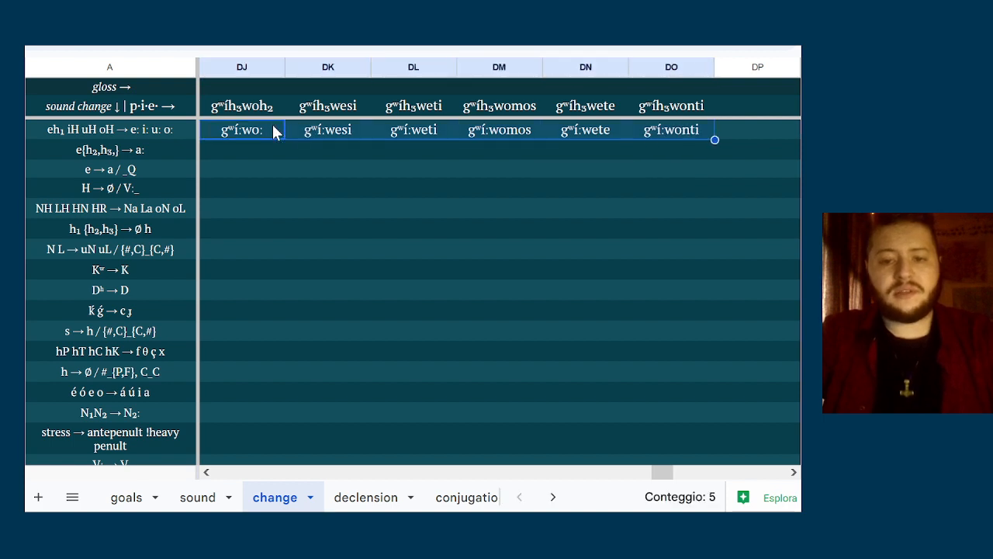
pyautogui.hotkey('ctrl', 'c')
pyautogui.press('Down')
pyautogui.press('Down')
pyautogui.press('Down')
pyautogui.press('Down')
pyautogui.press('Down')
pyautogui.press('Down')
pyautogui.press('Down')
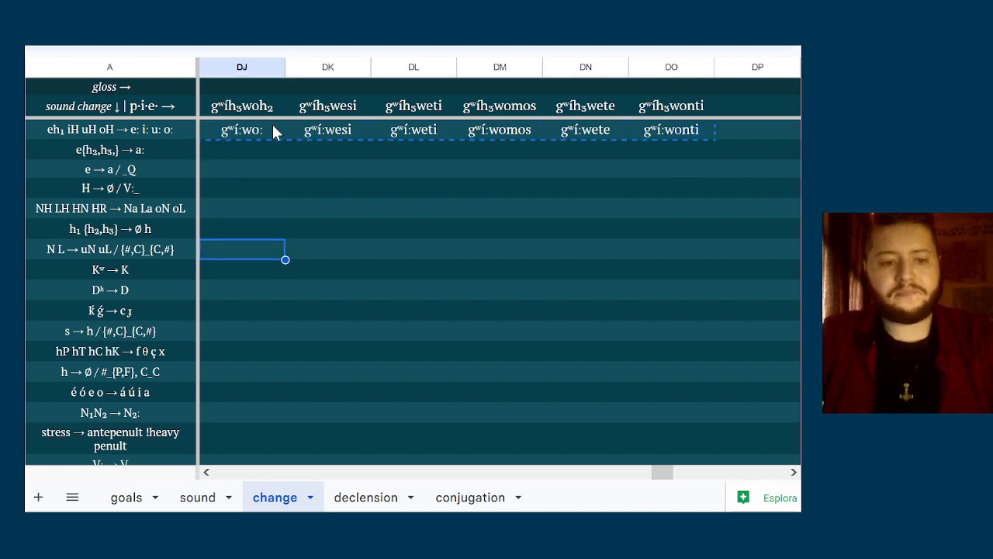
pyautogui.hotkey('ctrl', 'v')
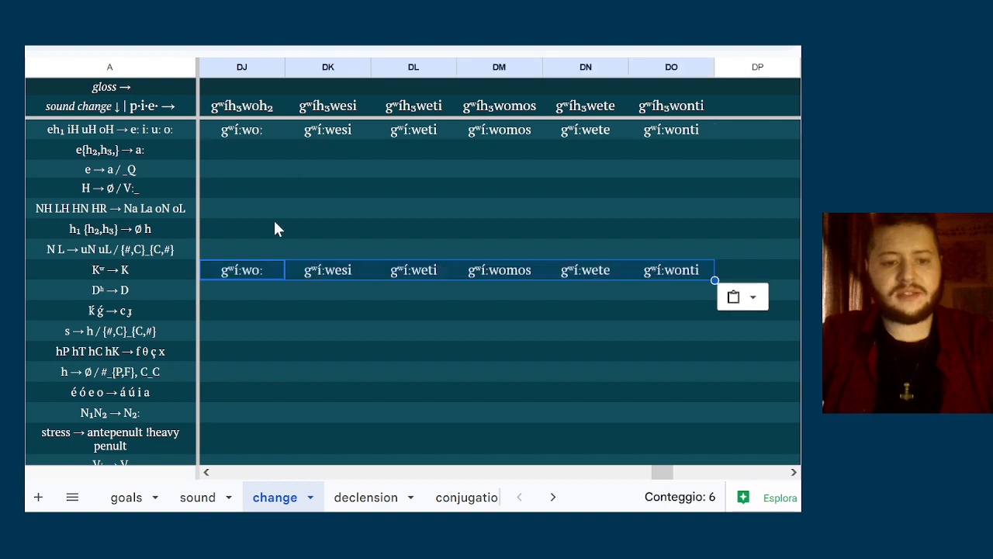
# Remove the labialization mark ʷ from columns DJ and DK of the Kʷ → K row to get gí:wo: and gí:wesi
pyautogui.click(242, 273)
pyautogui.doubleClick(242, 274)
pyautogui.press('Home')
pyautogui.press('Right')
pyautogui.press('Right')
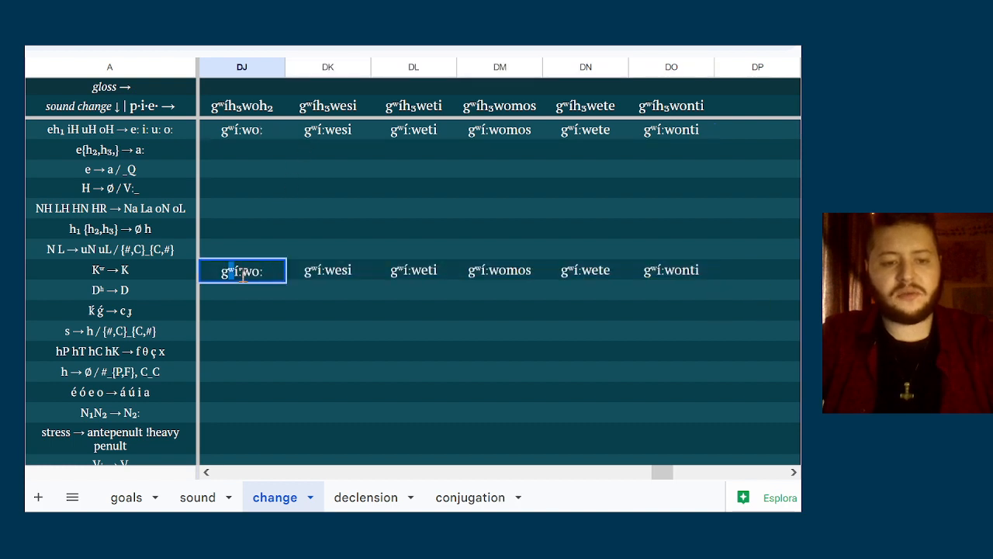
pyautogui.press('BackSpace')
pyautogui.doubleClick(308, 278)
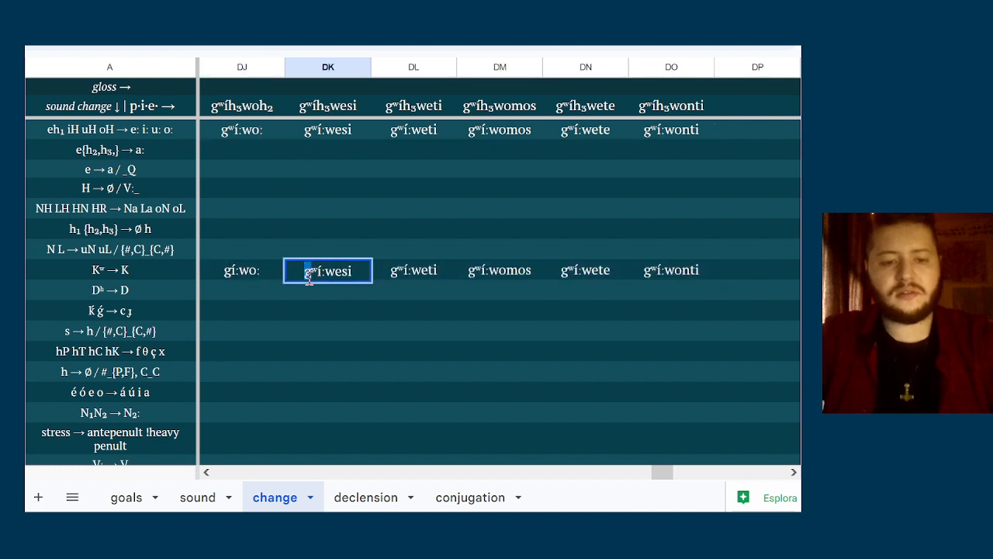
pyautogui.press('BackSpace')
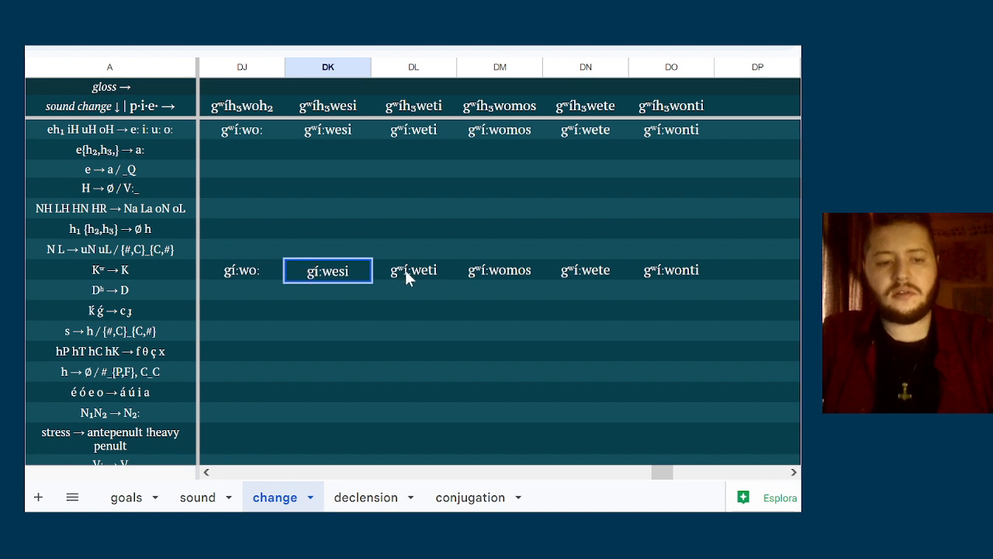
# Remove the labialization mark ʷ from column DL of the Kʷ → K row to get gí:weti
pyautogui.doubleClick(404, 268)
pyautogui.press('Home')
pyautogui.press('Right')
pyautogui.hotkey('shift', 'Right')
pyautogui.press('BackSpace')
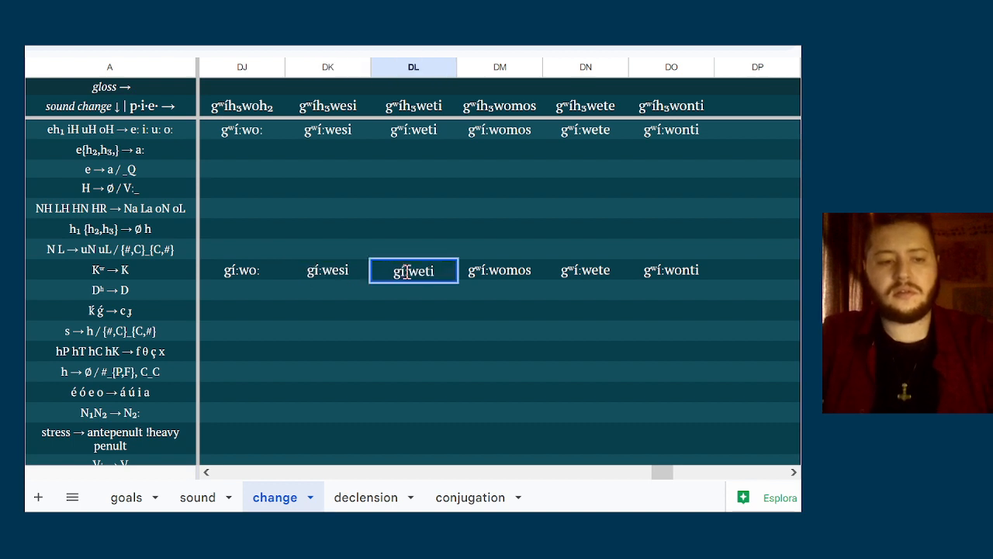
# Remove the labialization mark ʷ from columns DM and DN of the Kʷ → K row to get gí:womos and gí:wete
pyautogui.doubleClick(500, 269)
pyautogui.press('Home')
pyautogui.press('Right')
pyautogui.hotkey('shift', 'Right')
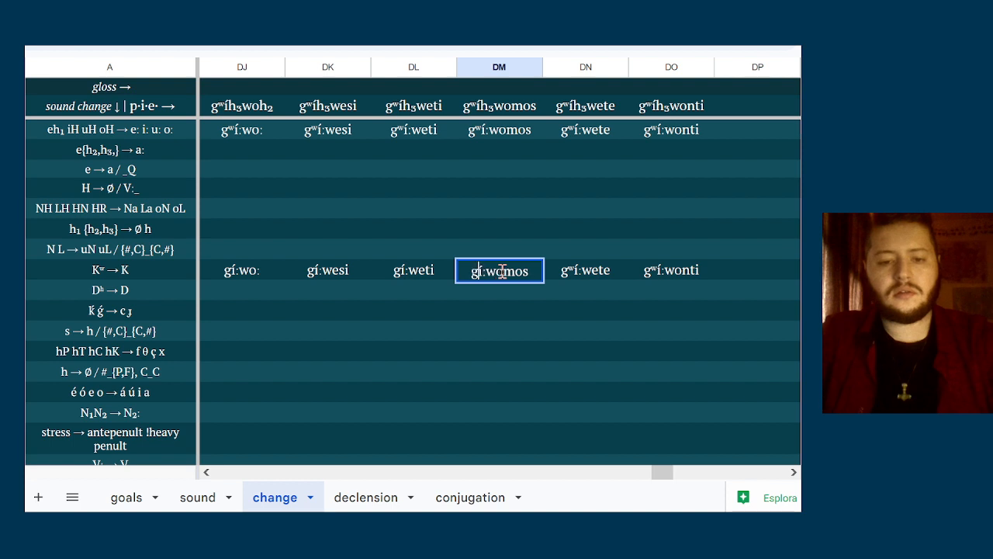
pyautogui.press('BackSpace')
pyautogui.doubleClick(600, 271)
pyautogui.press('Home')
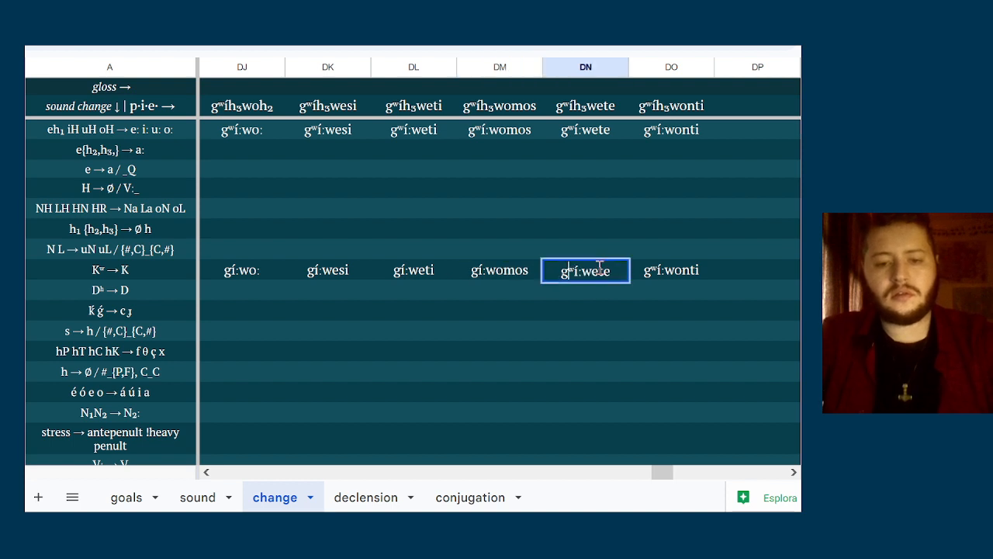
pyautogui.press('Right')
pyautogui.hotkey('shift', 'Right')
pyautogui.press('BackSpace')
# Remove the labialization mark ʷ from column DO of the Kʷ → K row to get gí:wonti
pyautogui.doubleClick(663, 270)
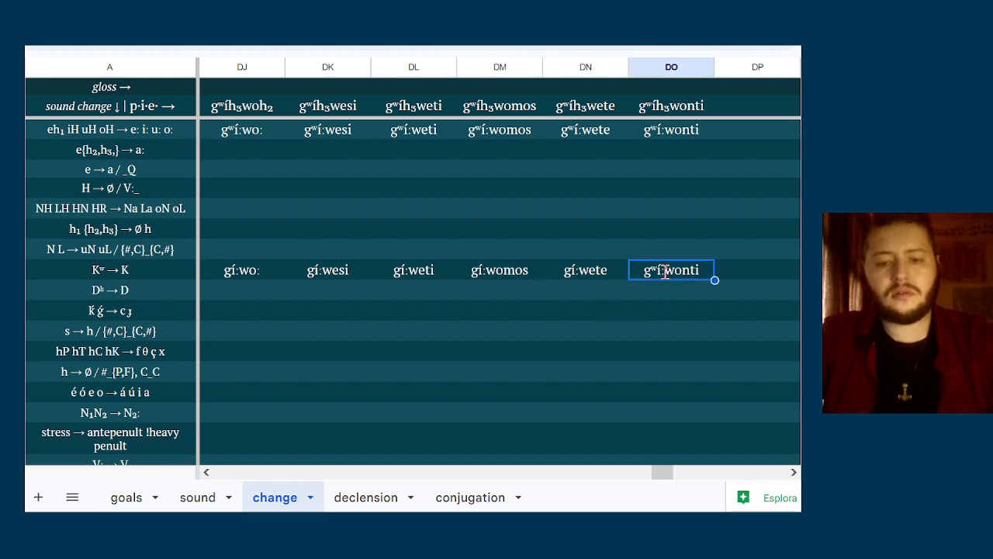
pyautogui.press('Home')
pyautogui.press('Right')
pyautogui.hotkey('shift', 'Right')
pyautogui.press('BackSpace')
pyautogui.press('Return')
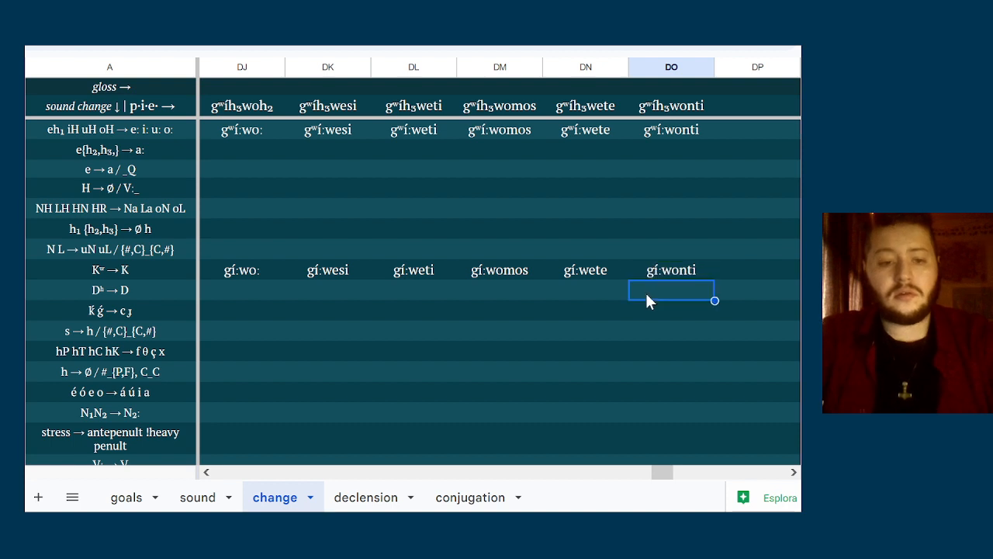
# Enter the form gí:wa: in column DJ of the é ó e o → á ú i a row
pyautogui.press('Left')
pyautogui.press('Left')
pyautogui.press('Left')
pyautogui.press('Left')
pyautogui.press('Left')
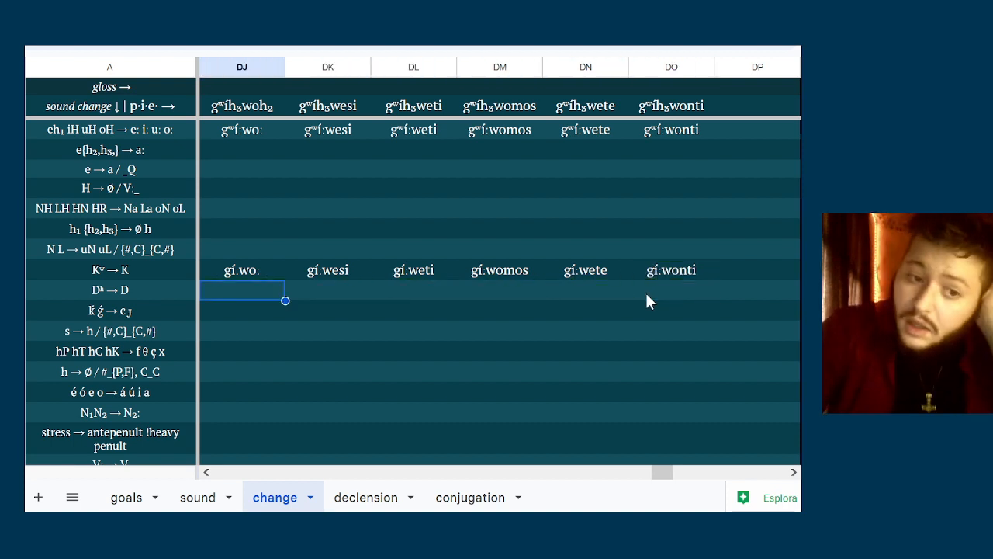
pyautogui.press('Down')
pyautogui.press('Down')
pyautogui.press('Down')
pyautogui.press('Down')
pyautogui.press('Down')
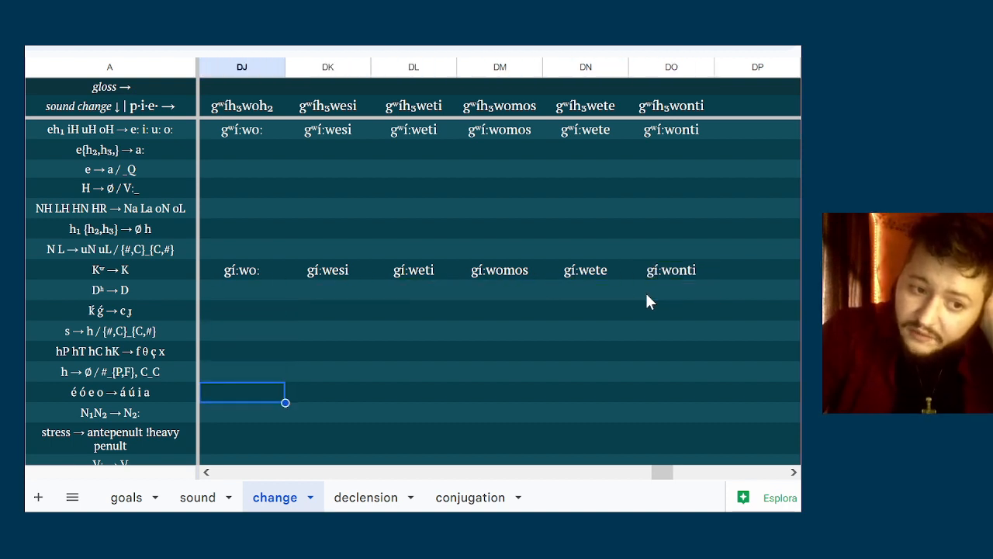
pyautogui.write('g')
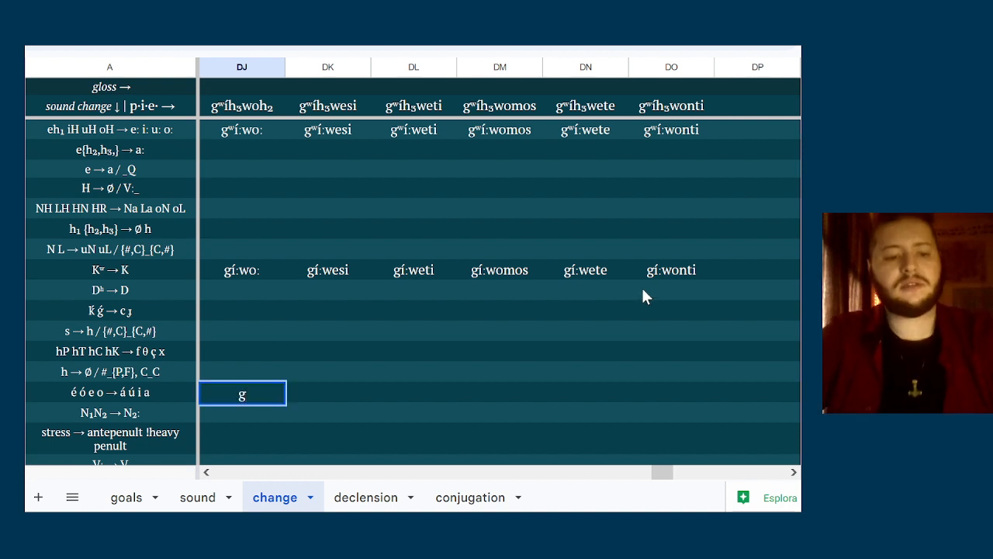
pyautogui.write('í:_')
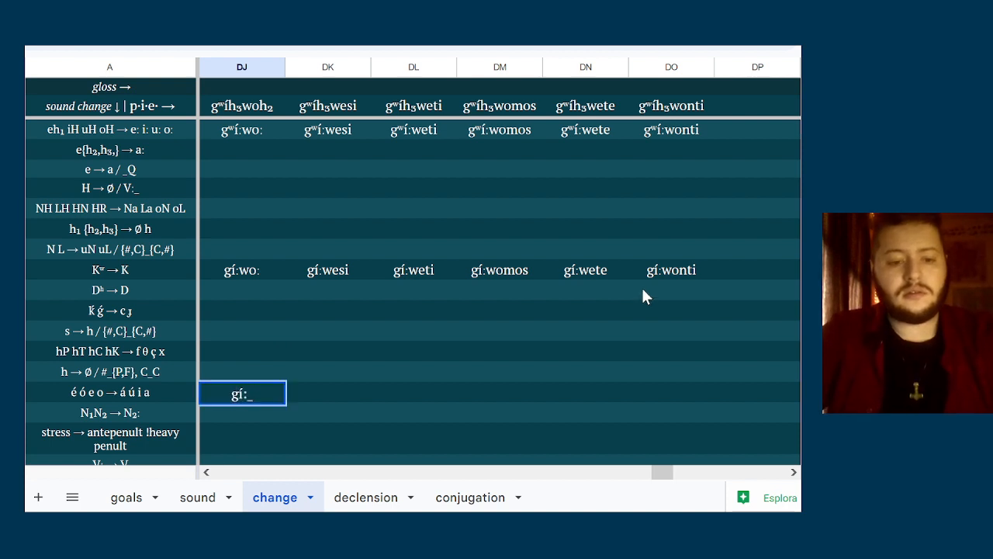
pyautogui.press('BackSpace')
pyautogui.press('BackSpace')
pyautogui.write(':')
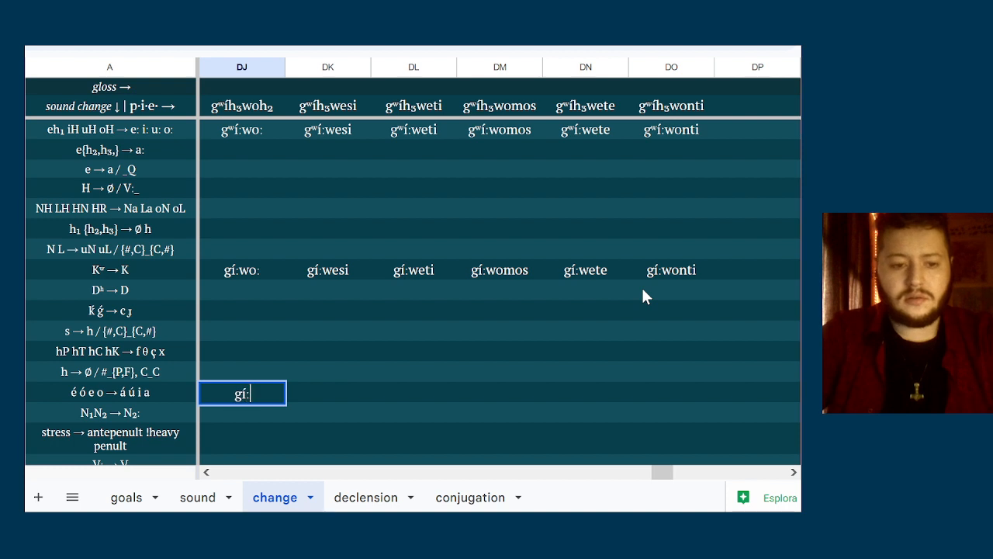
pyautogui.write('w')
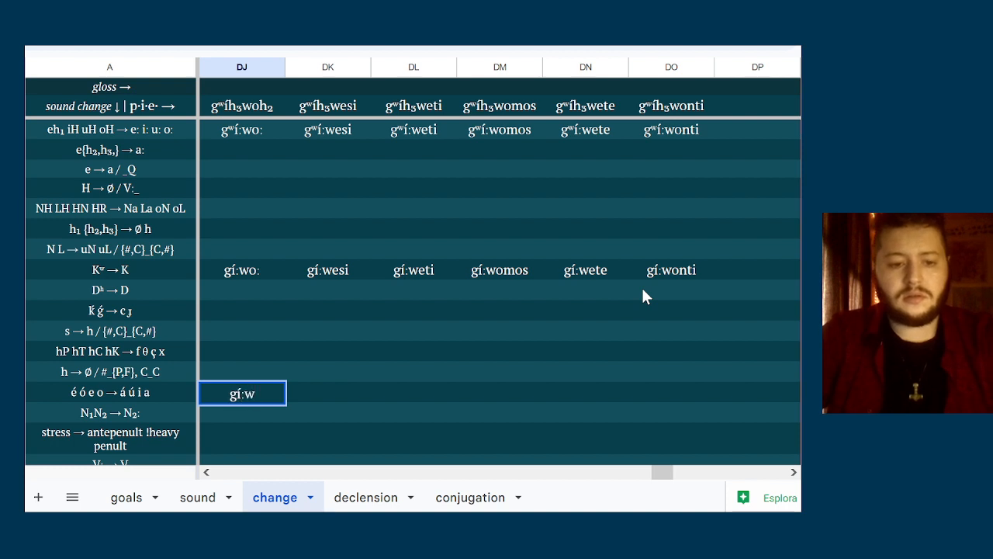
pyautogui.write('a:')
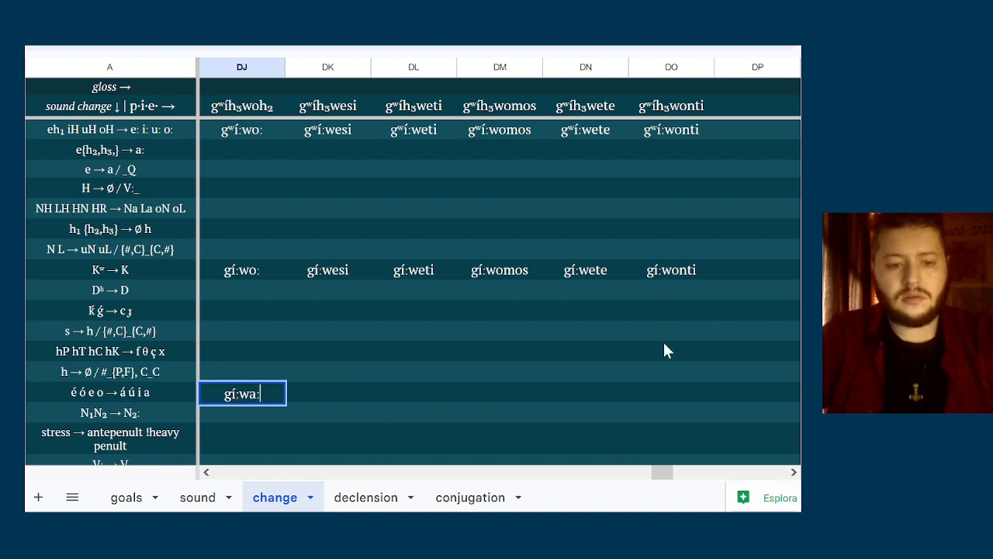
# Enter the form gí:wasi in column DK of the é ó e o → á ú i a row
pyautogui.click(313, 392)
pyautogui.write('gí')
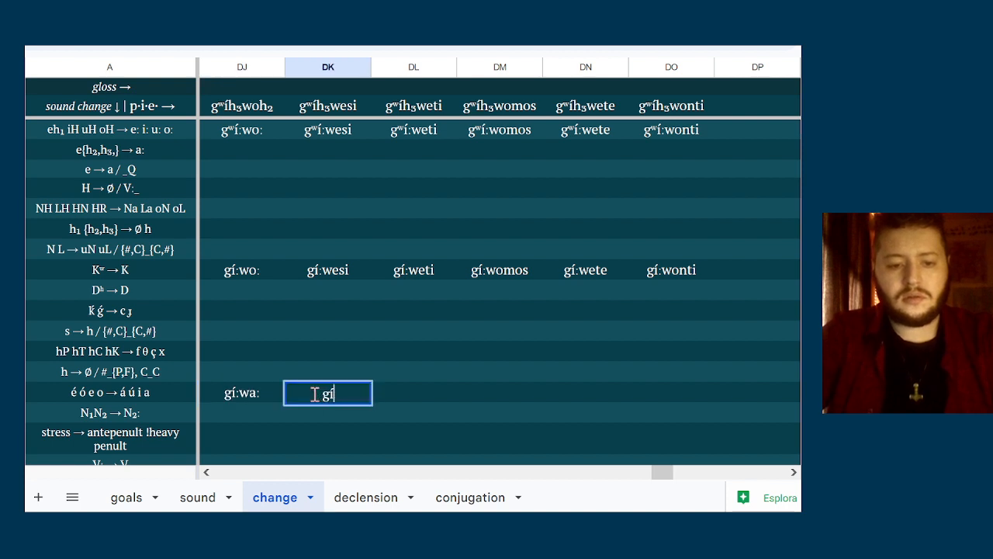
pyautogui.write(':w')
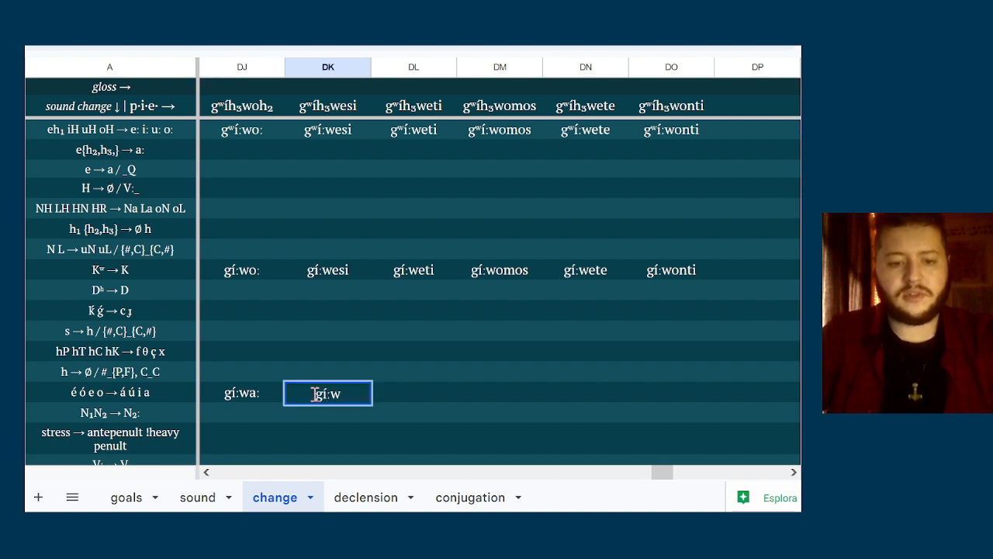
pyautogui.press('Up')
pyautogui.press('Down')
pyautogui.press('Return')
pyautogui.hotkey('ctrl', 'a')
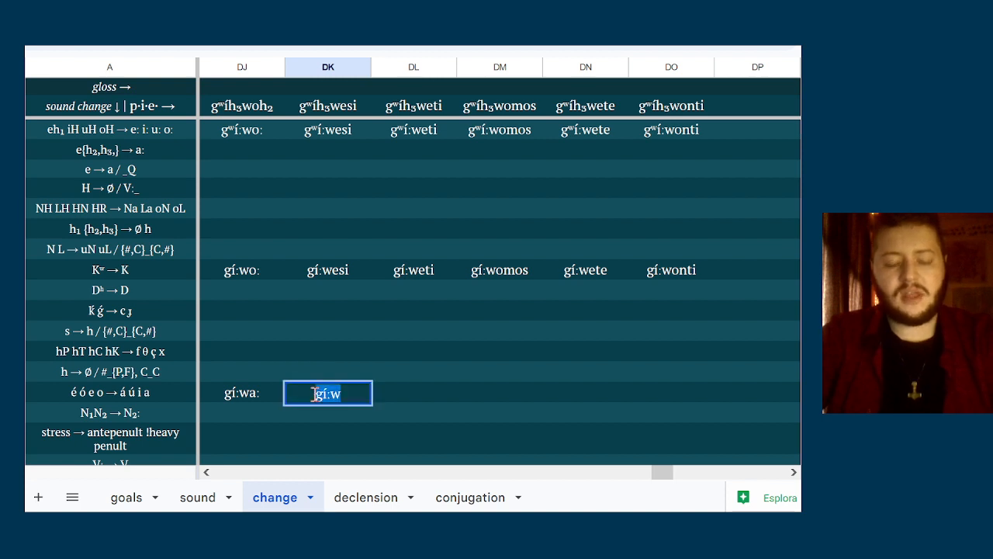
pyautogui.press('Right')
pyautogui.write('asi')
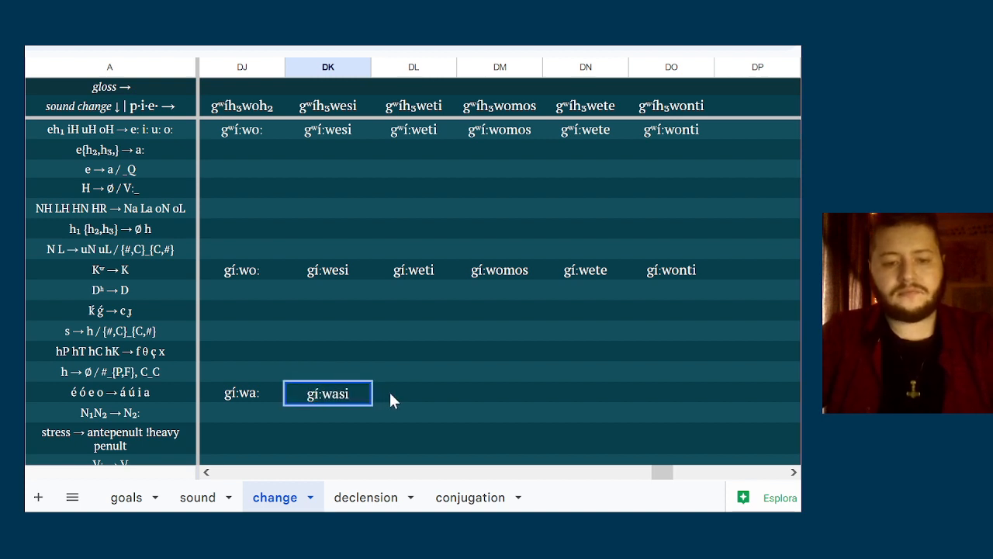
# Enter gí:wati in column DL and gí:wamas in column DM of the same vowel-shift row
pyautogui.click(419, 395)
pyautogui.press('Return')
pyautogui.write('ati')
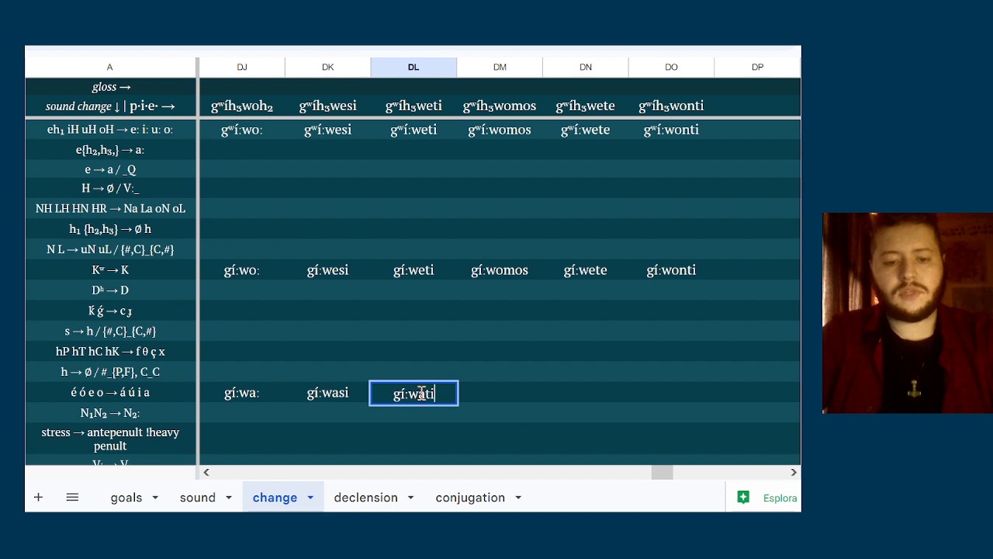
pyautogui.click(481, 394)
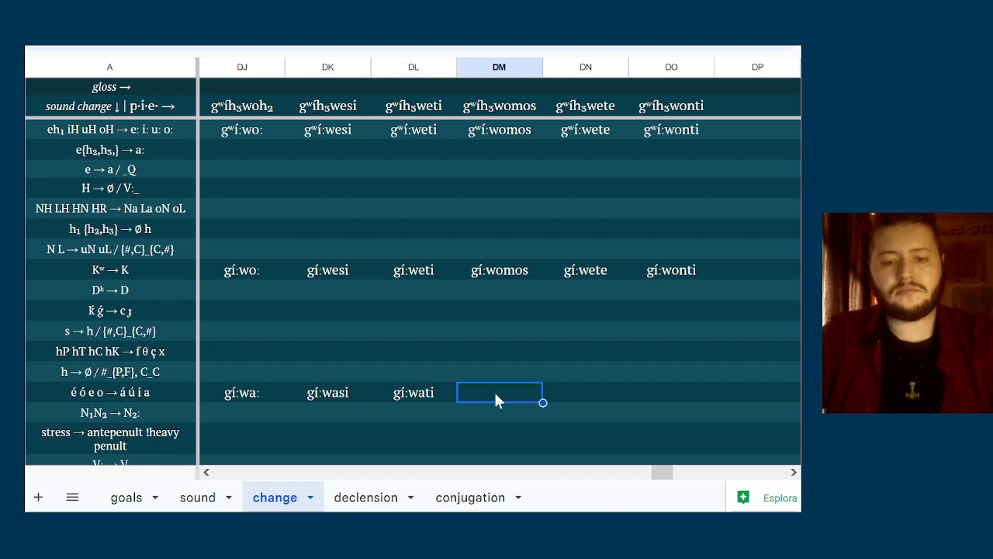
pyautogui.doubleClick(496, 400)
pyautogui.write('gí:wamas')
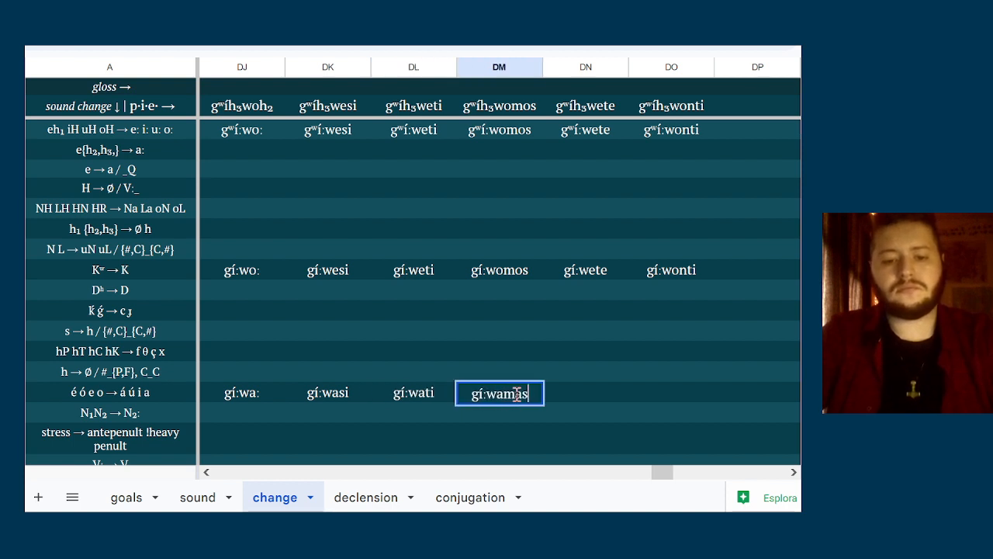
# Enter gí:wata in column DN and gí:wanti in column DO of the vowel-shift row
pyautogui.click(567, 400)
pyautogui.write('gí:w')
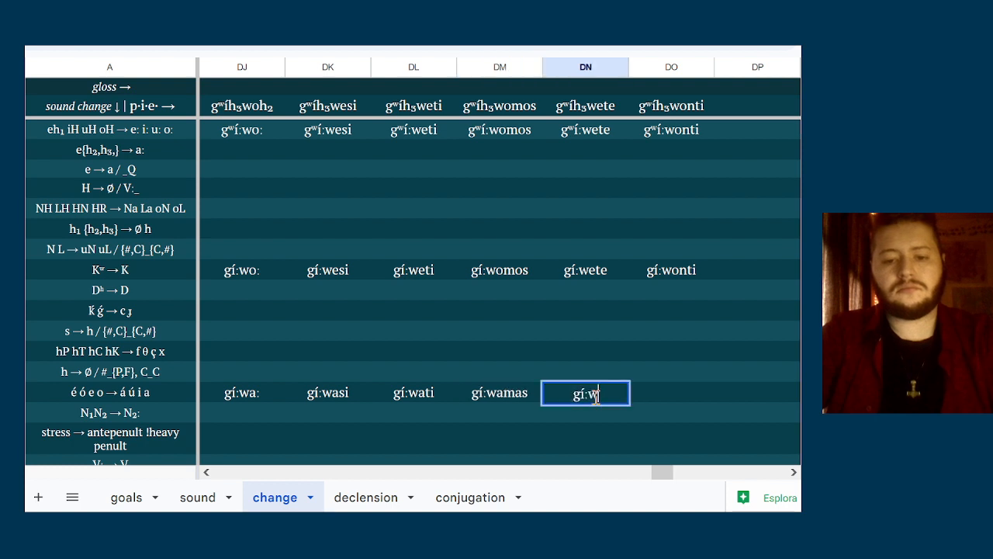
pyautogui.write('ata')
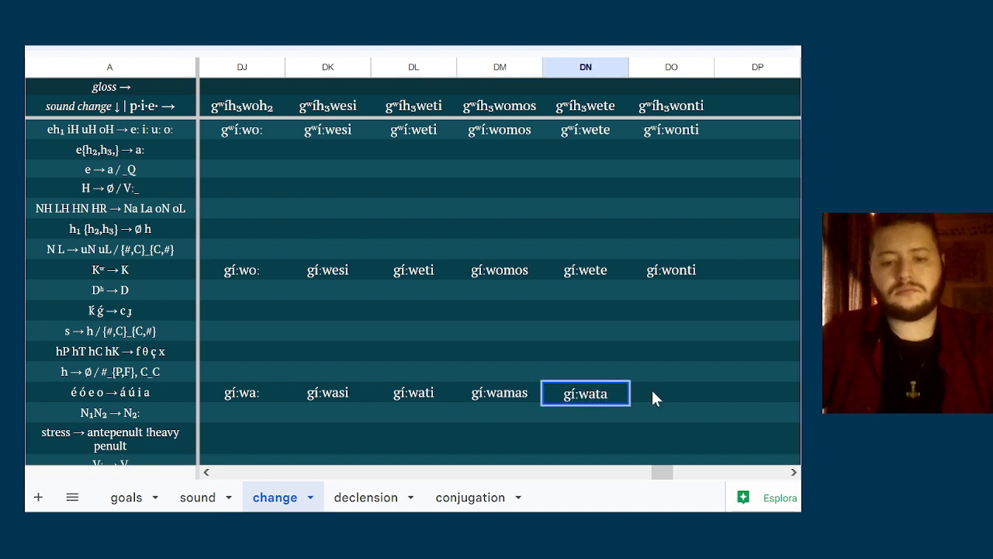
pyautogui.click(653, 391)
pyautogui.write('gí:wanti')
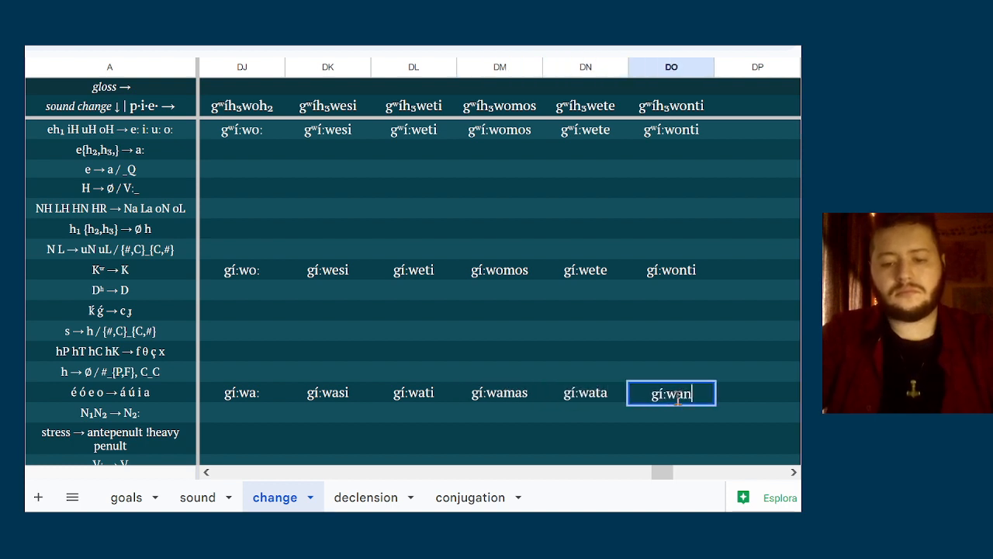
pyautogui.press('Return')
# Check the vowel-shifted forms in columns DJ to DO against the nasal-cluster, stress and vowel-shortening rules below them
pyautogui.press('Left')
pyautogui.press('Left')
pyautogui.press('Left')
pyautogui.press('Left')
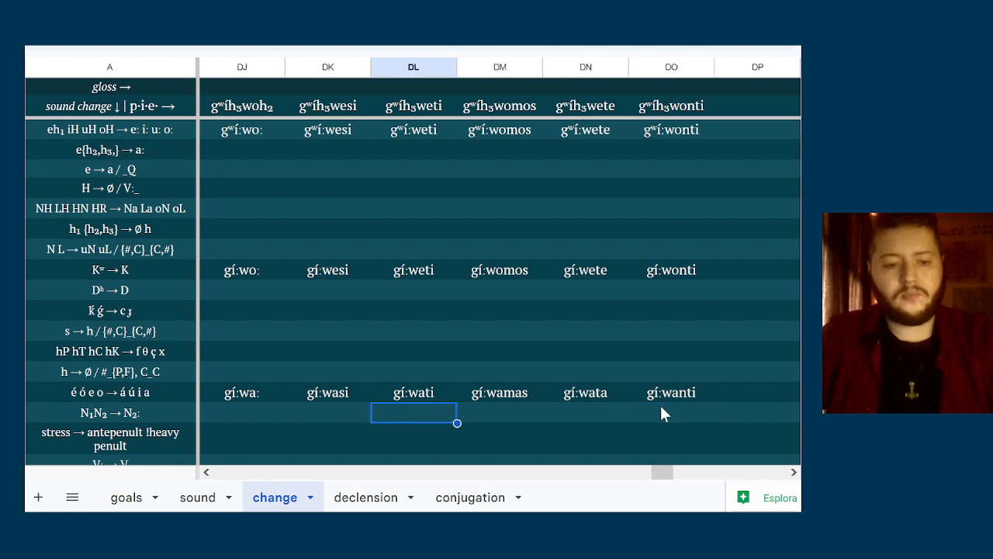
pyautogui.press('Left')
pyautogui.press('Down')
pyautogui.press('Down')
pyautogui.press('Down')
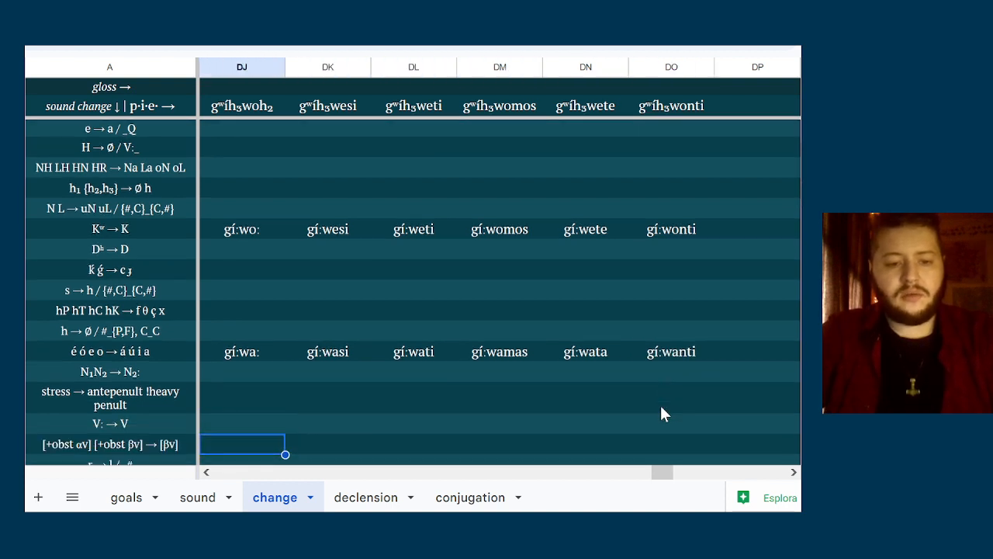
pyautogui.press('Up')
pyautogui.press('Up')
pyautogui.press('Up')
pyautogui.press('Right')
pyautogui.press('Right')
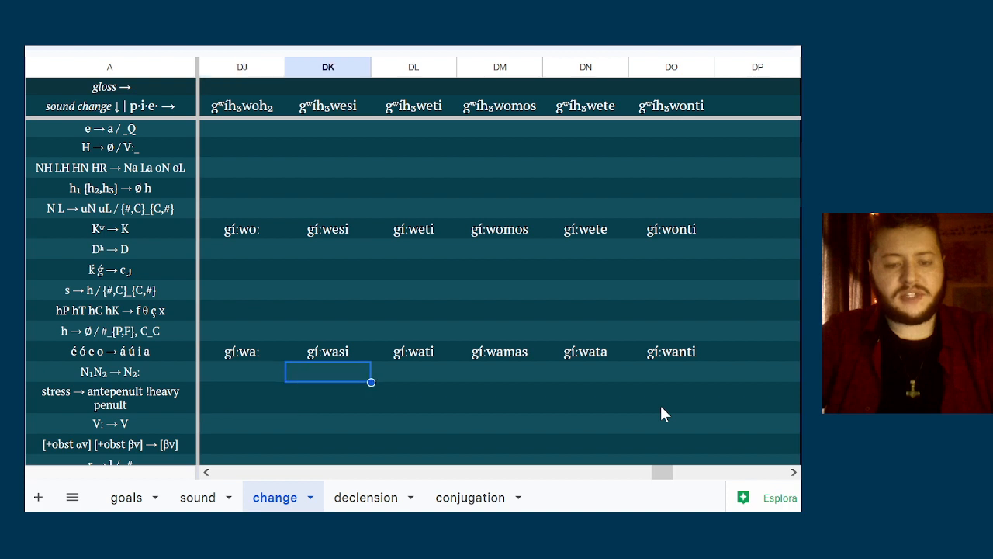
pyautogui.press('Right')
pyautogui.press('Right')
pyautogui.press('Right')
pyautogui.press('Left')
pyautogui.press('Left')
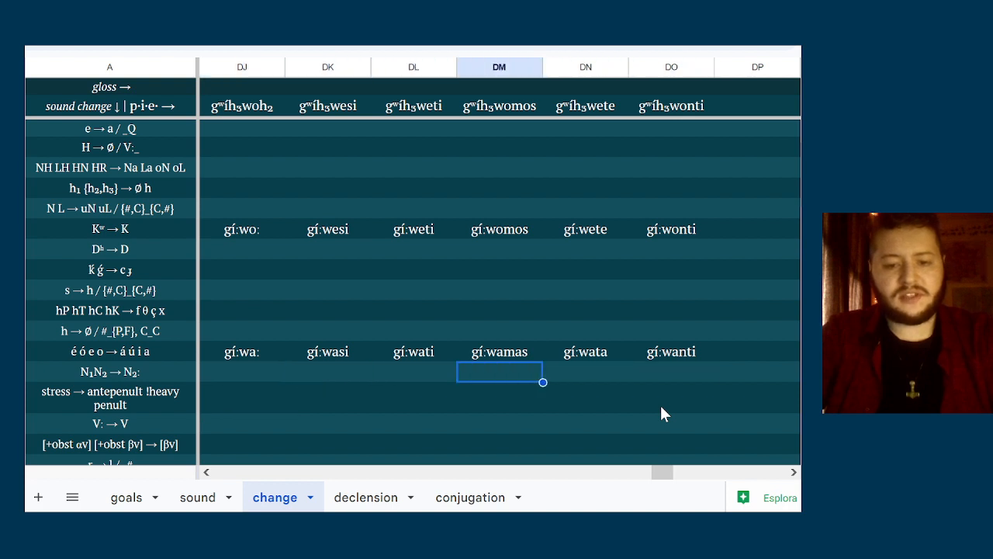
pyautogui.press('Right')
# Enter gi:wánti in column DO of the stress row, moving the accent to the heavy penult
pyautogui.press('Down')
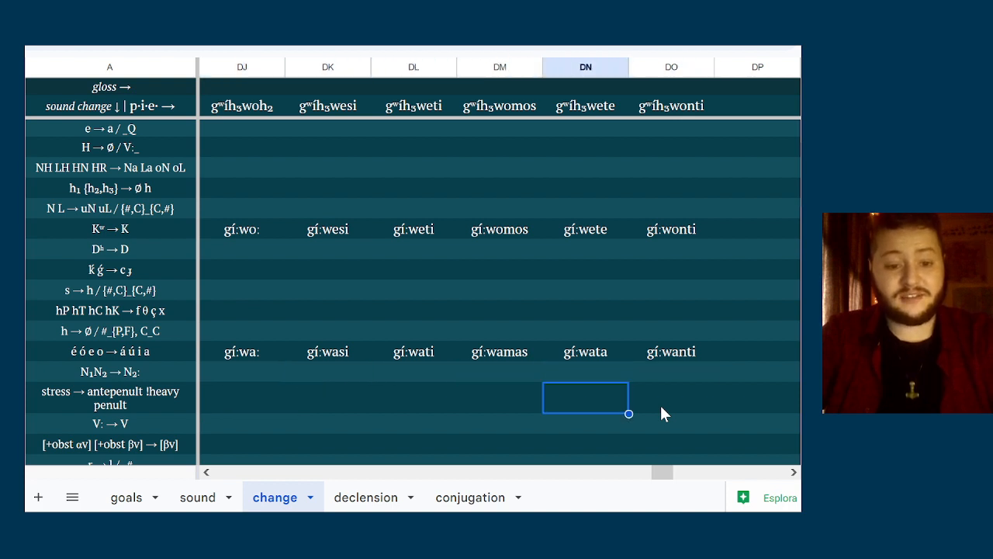
pyautogui.press('Right')
pyautogui.press('Left')
pyautogui.press('Left')
pyautogui.press('Right')
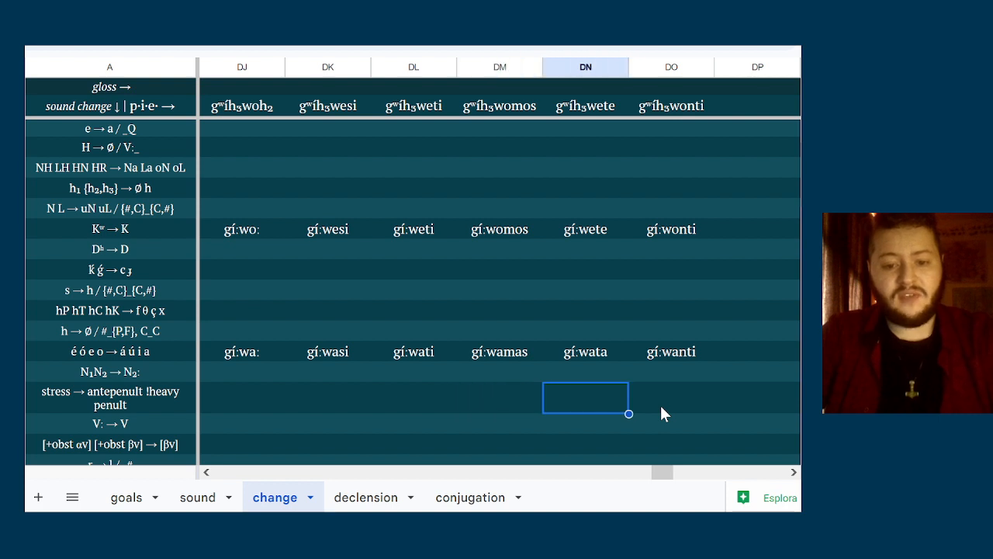
pyautogui.press('Right')
pyautogui.write('g')
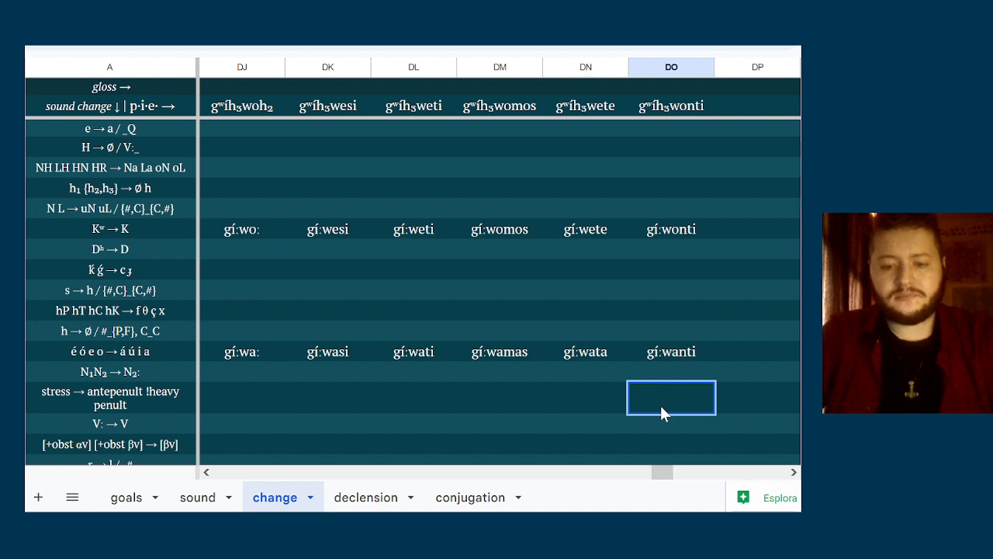
pyautogui.write('gí:w')
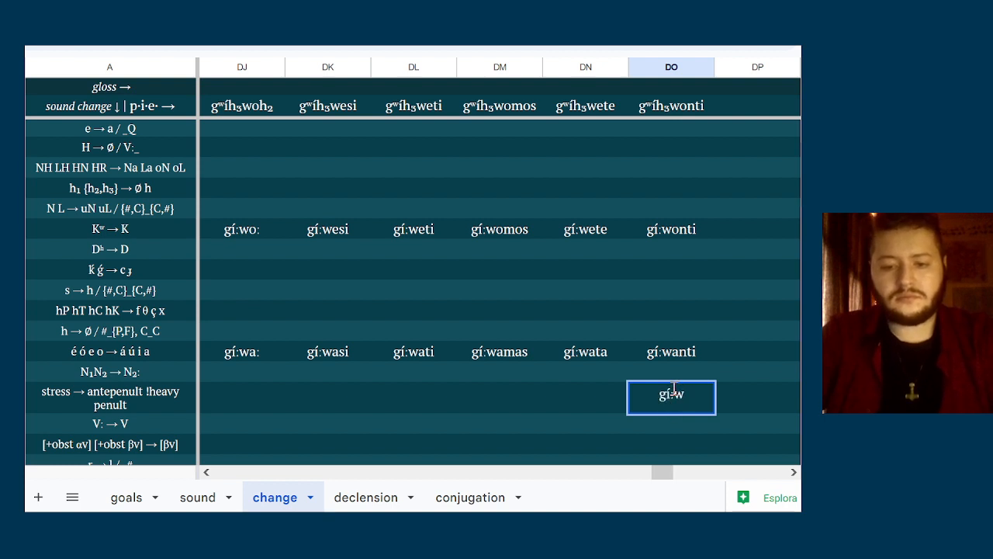
pyautogui.write('i')
pyautogui.click(695, 395)
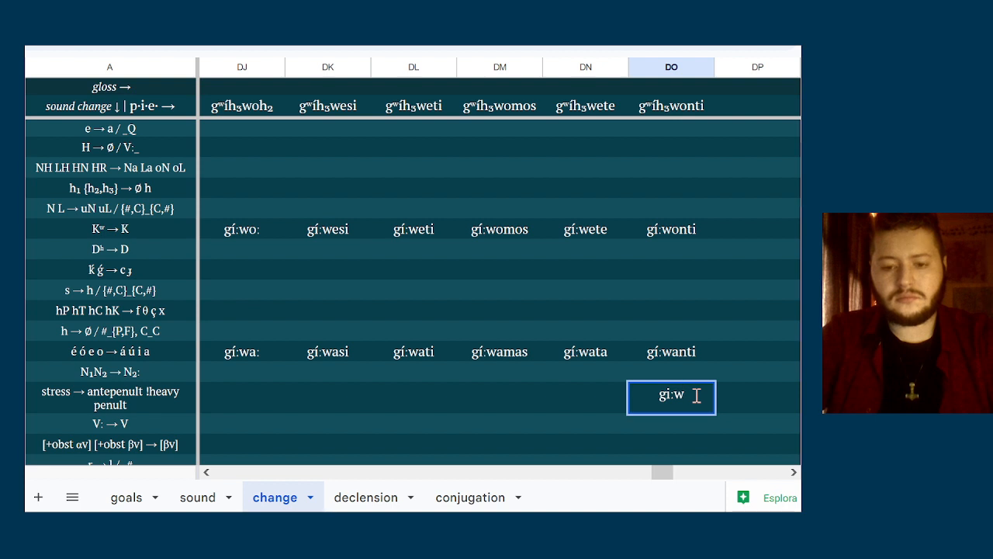
pyautogui.write('ánti')
# Enter the shortened form giwa in column DJ of the V: → V row
pyautogui.click(548, 419)
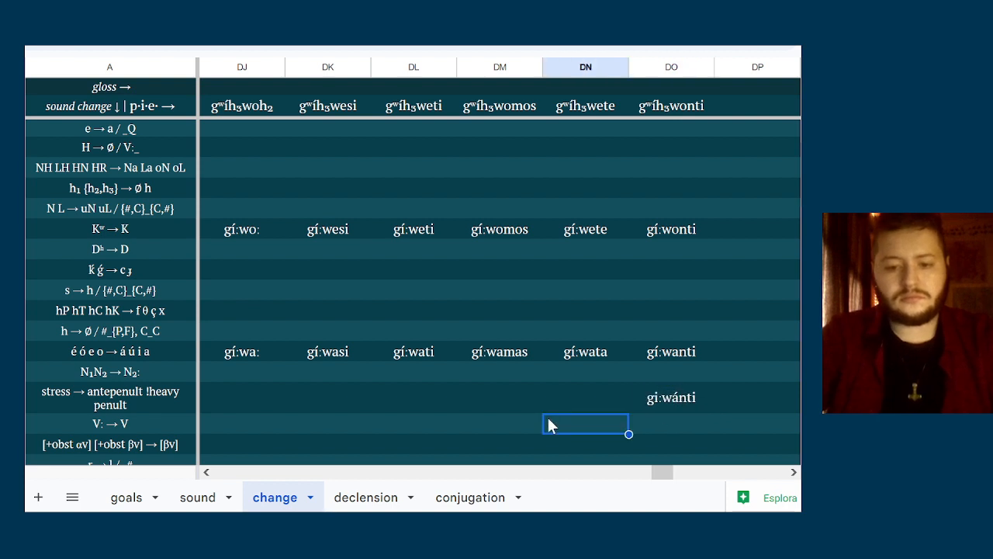
pyautogui.press('Left')
pyautogui.press('Left')
pyautogui.press('Left')
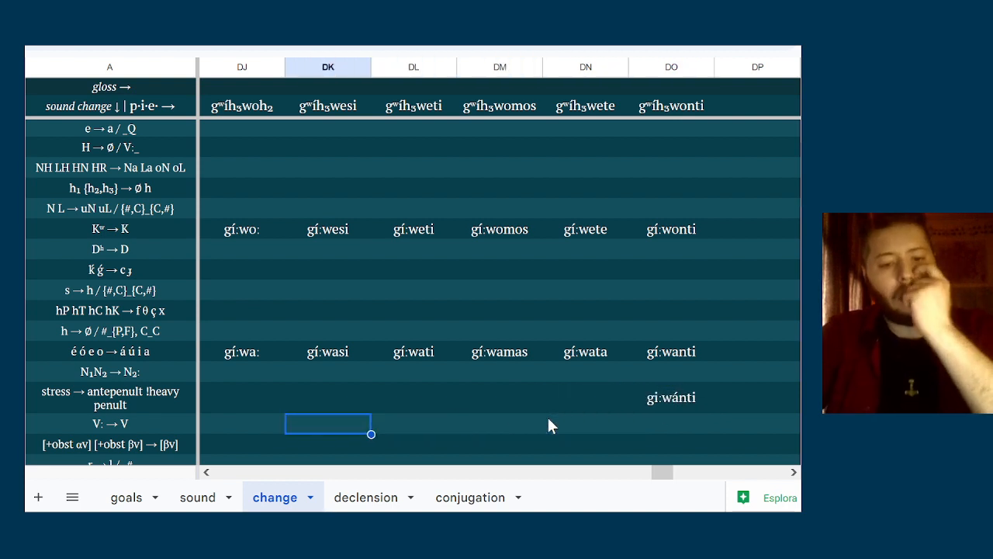
pyautogui.press('Left')
pyautogui.write('gíwa')
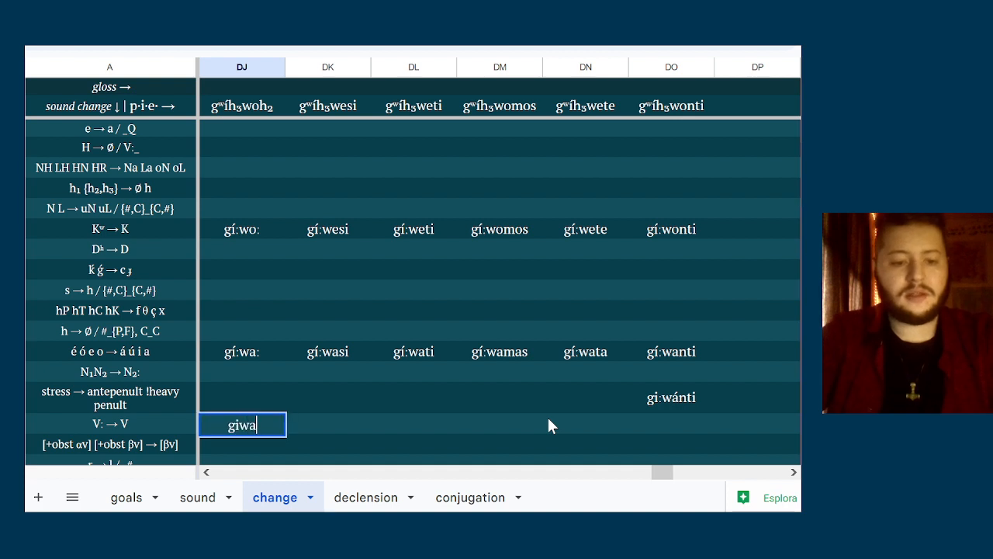
# Enter the shortened forms giwasi in column DK and giwati in column DL of the V: → V row
pyautogui.press('Tab')
pyautogui.write('giwasi')
pyautogui.press('Tab')
pyautogui.write('giwati')
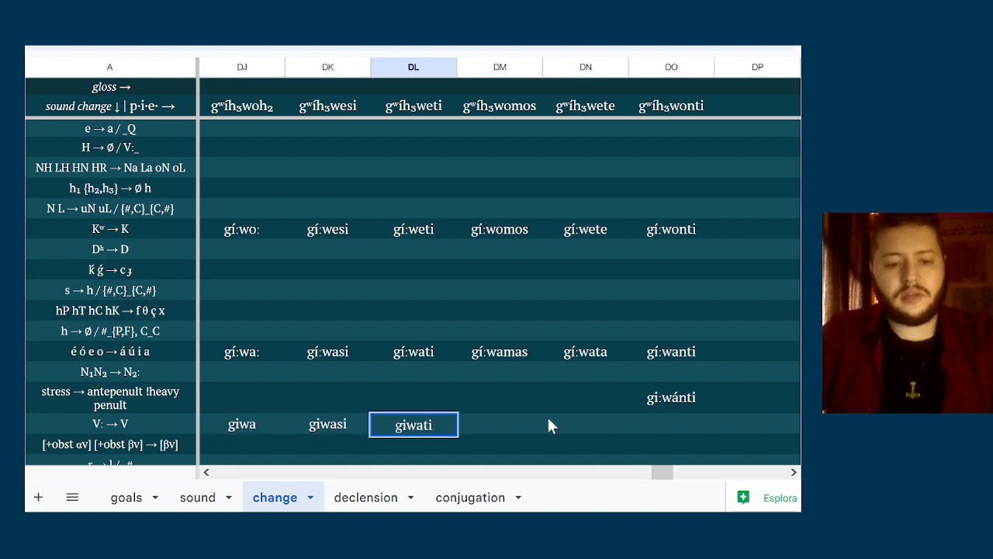
pyautogui.press('Tab')
pyautogui.press('Left')
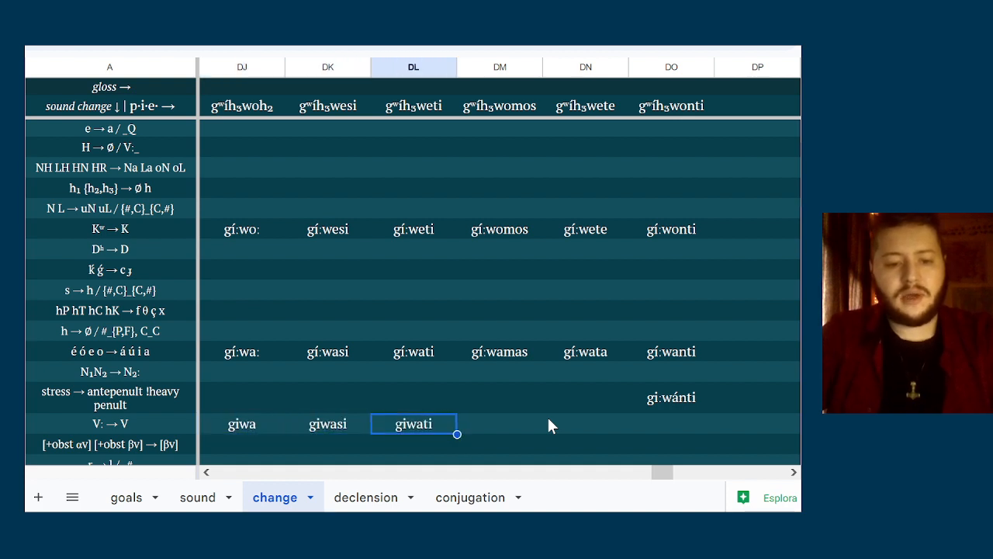
# Enter the shortened forms giwamas, giwata and giwanti in columns DM, DN and DO of the V: → V row
pyautogui.press('Left')
pyautogui.press('Right')
pyautogui.press('Right')
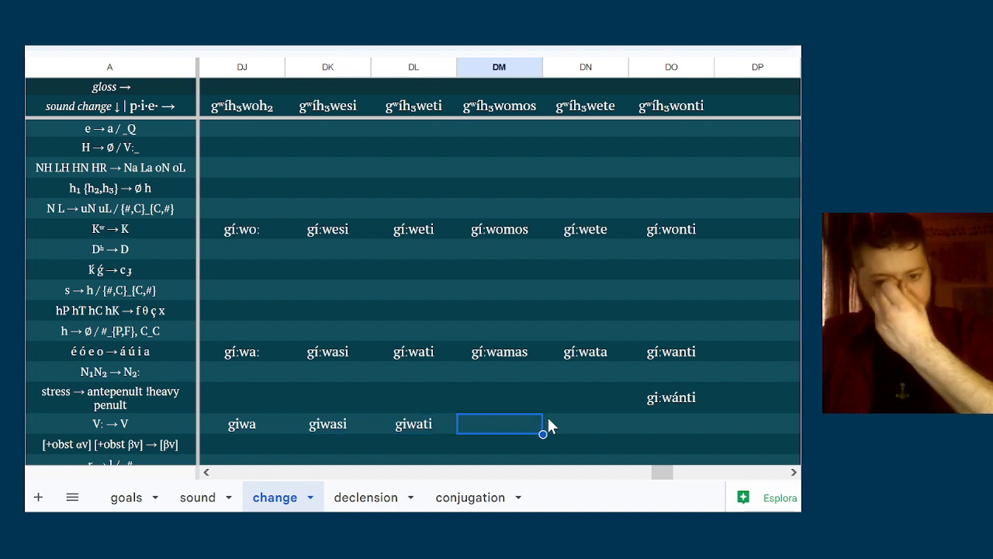
pyautogui.write('b')
pyautogui.press('BackSpace')
pyautogui.write('giwamas')
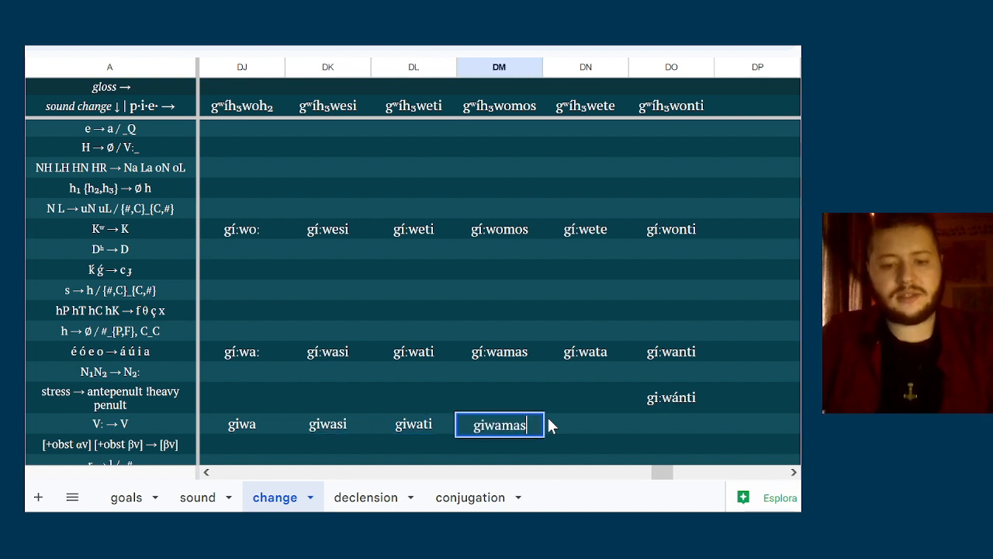
pyautogui.press('Tab')
pyautogui.write('giwata')
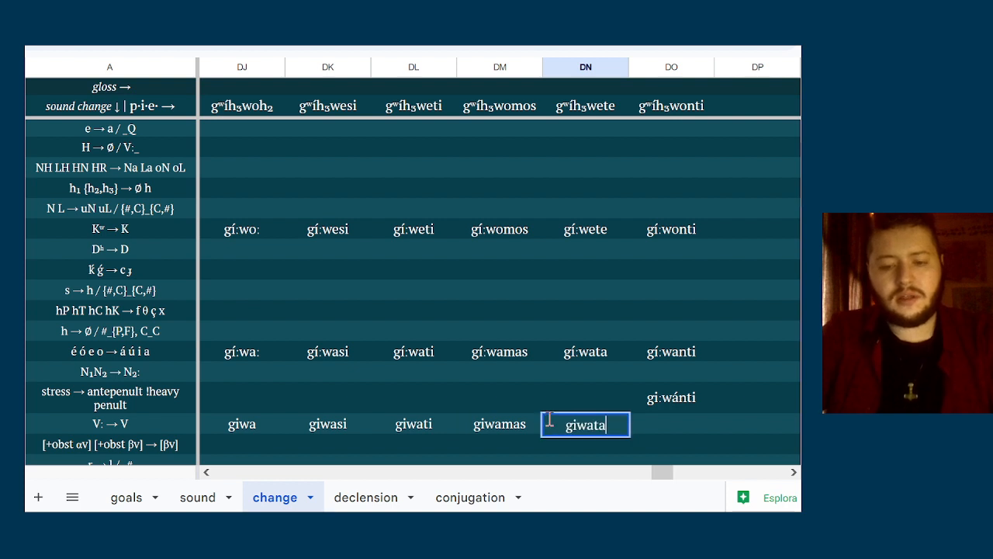
pyautogui.press('Tab')
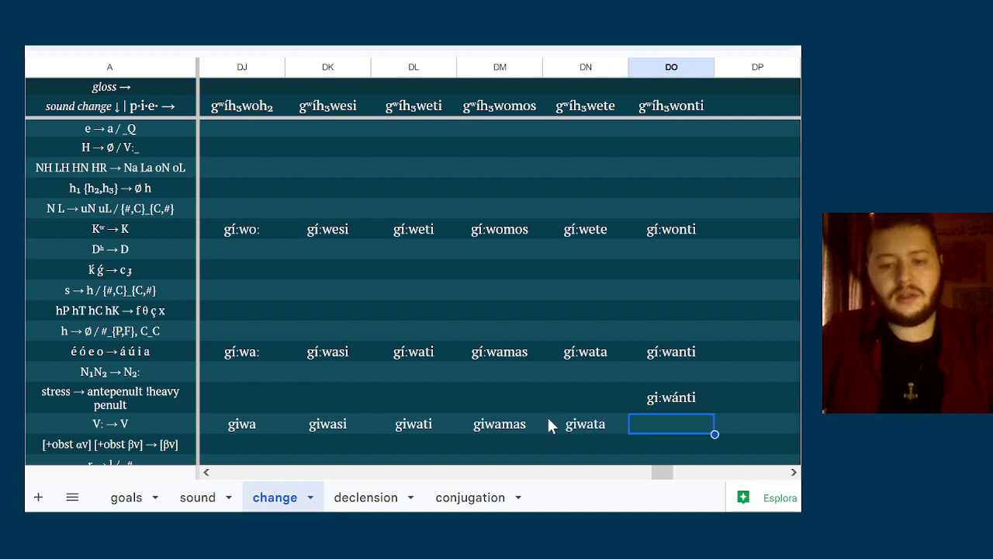
pyautogui.write('giwanti')
pyautogui.press('Down')
pyautogui.press('Down')
pyautogui.press('Down')
pyautogui.press('Down')
pyautogui.press('Down')
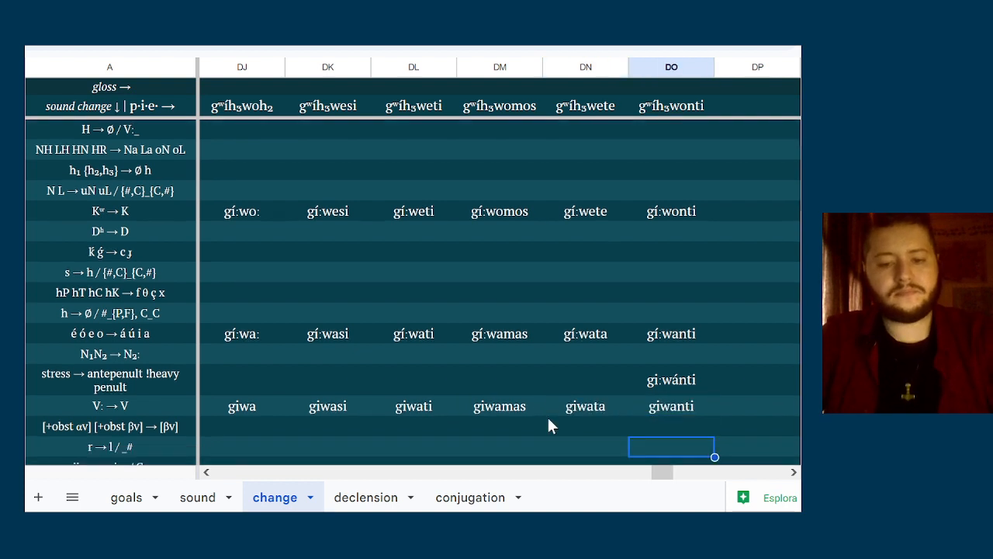
# Check the shortened forms in columns DJ to DO against the obstruent voicing, final r → l, glide and w → v rules
pyautogui.press('Up')
pyautogui.press('Up')
pyautogui.press('Up')
pyautogui.press('Down')
pyautogui.press('Down')
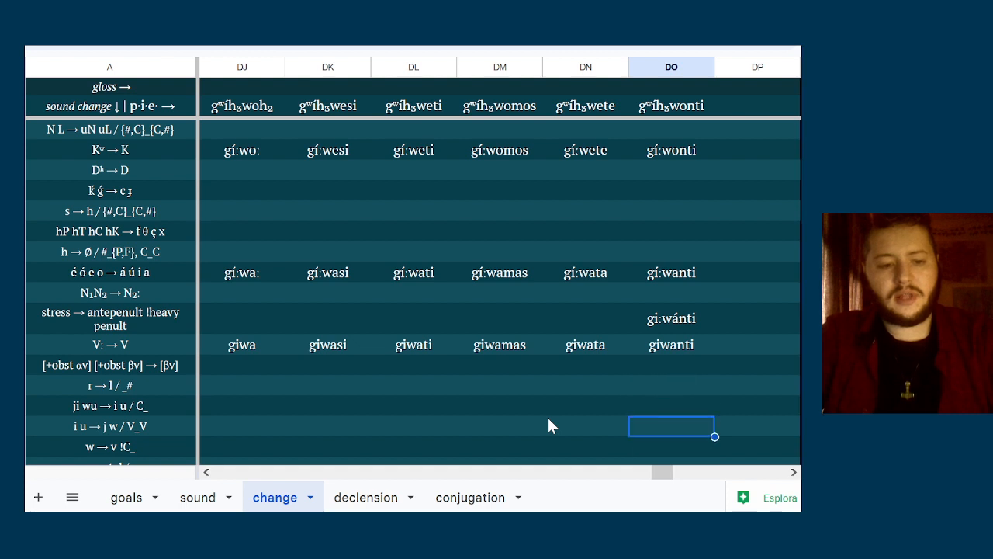
pyautogui.press('Left')
pyautogui.press('Left')
pyautogui.press('Left')
pyautogui.press('Left')
pyautogui.press('Left')
pyautogui.press('Right')
pyautogui.press('Up')
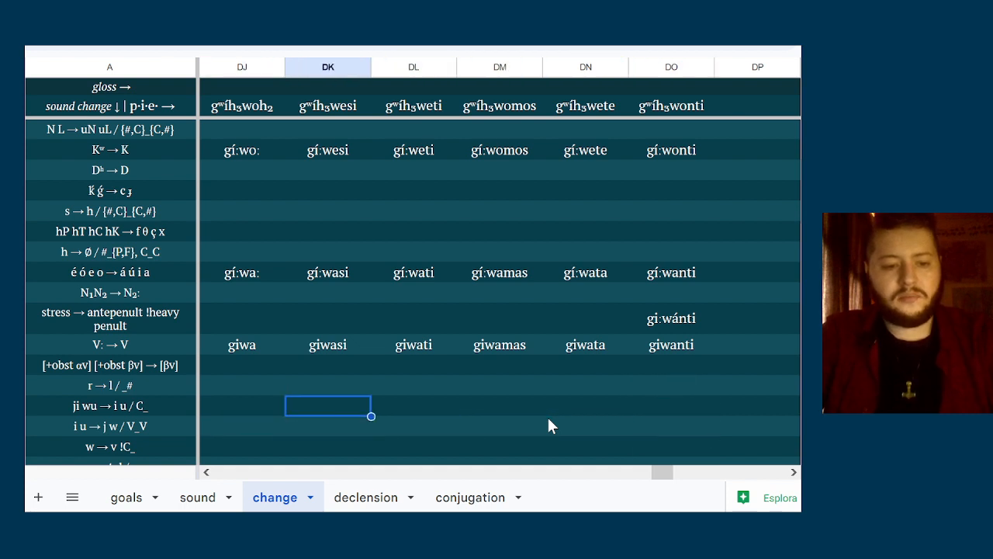
pyautogui.press('Down')
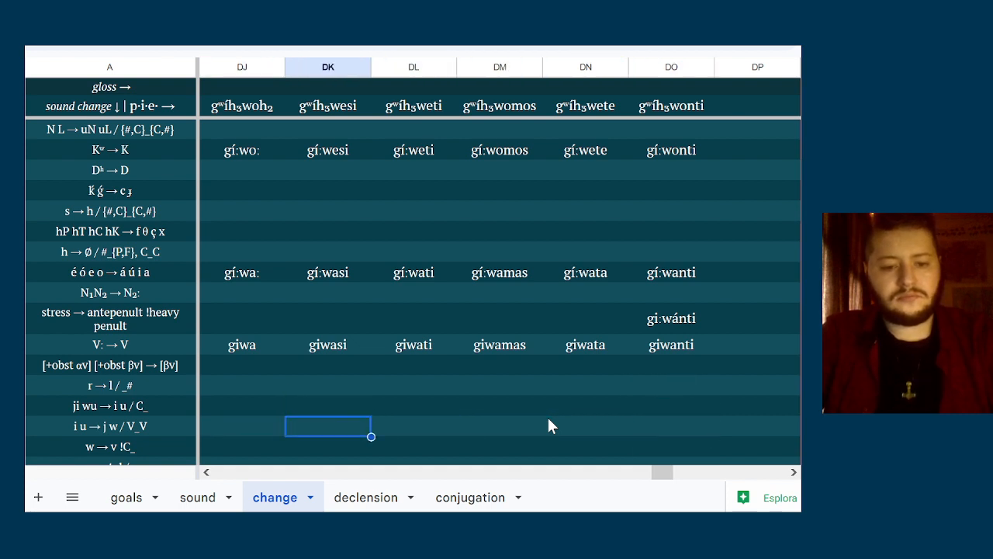
pyautogui.press('Down')
pyautogui.press('Up')
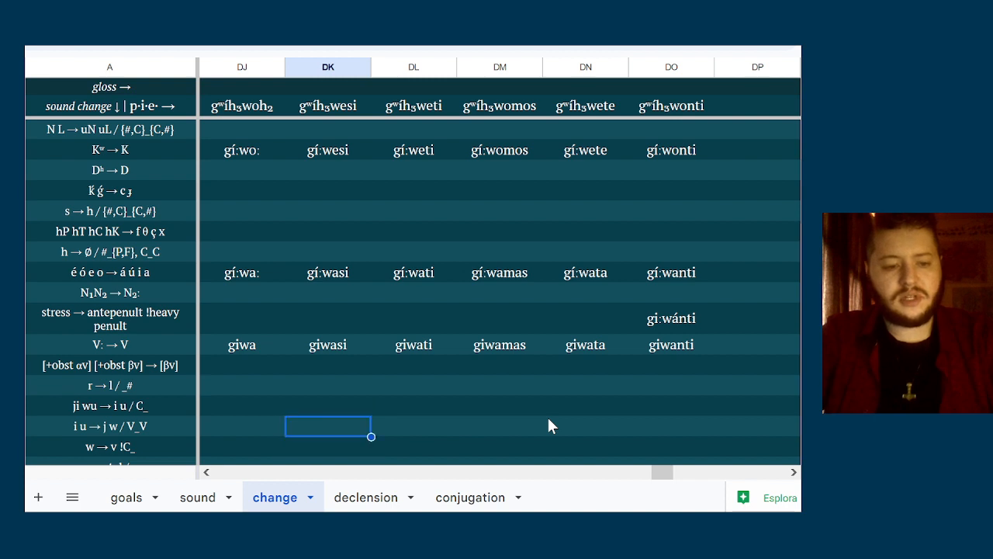
pyautogui.press('Down')
pyautogui.press('Up')
pyautogui.press('Down')
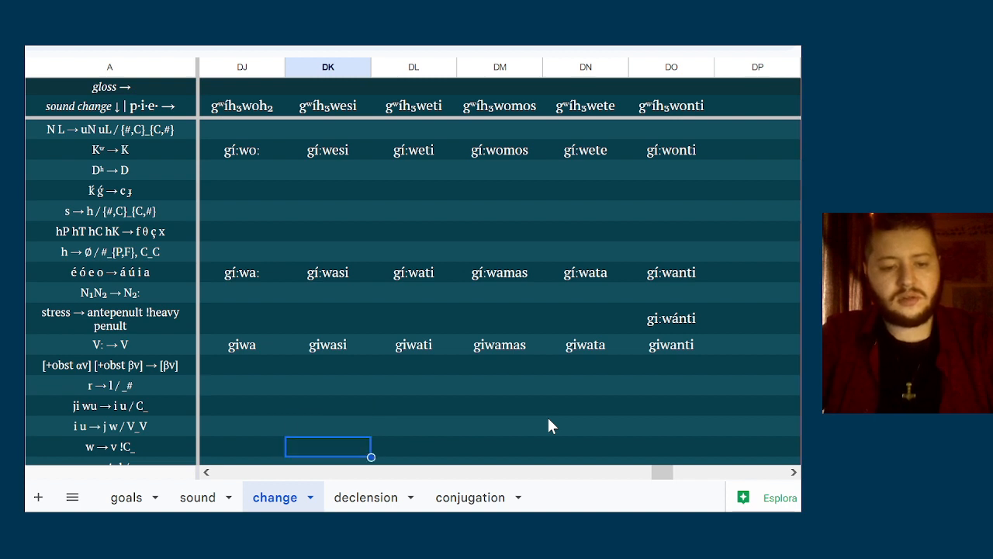
# Enter giva, givasi and givati in columns DJ, DK and DL of the w → v row
pyautogui.press('Left')
pyautogui.write('giva')
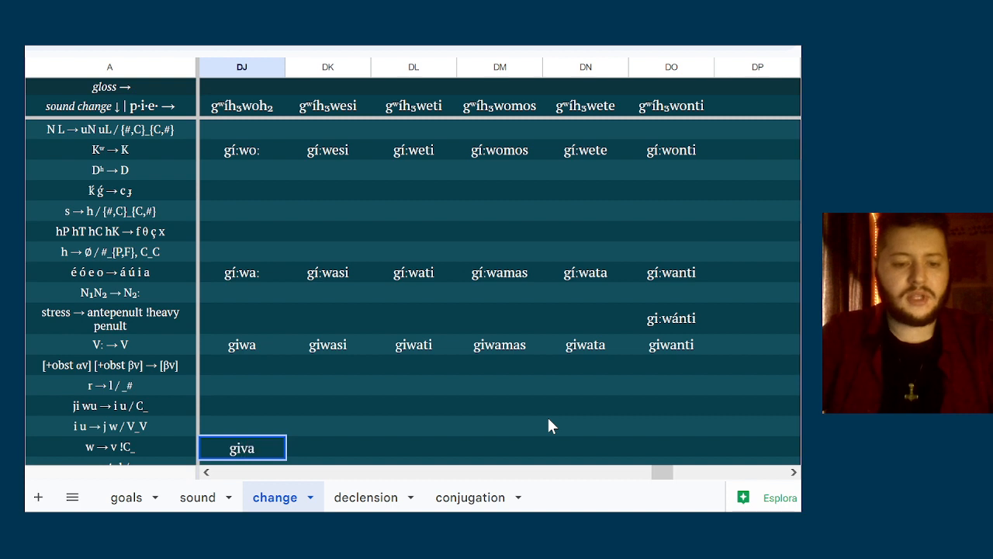
pyautogui.press('Tab')
pyautogui.write('givasi')
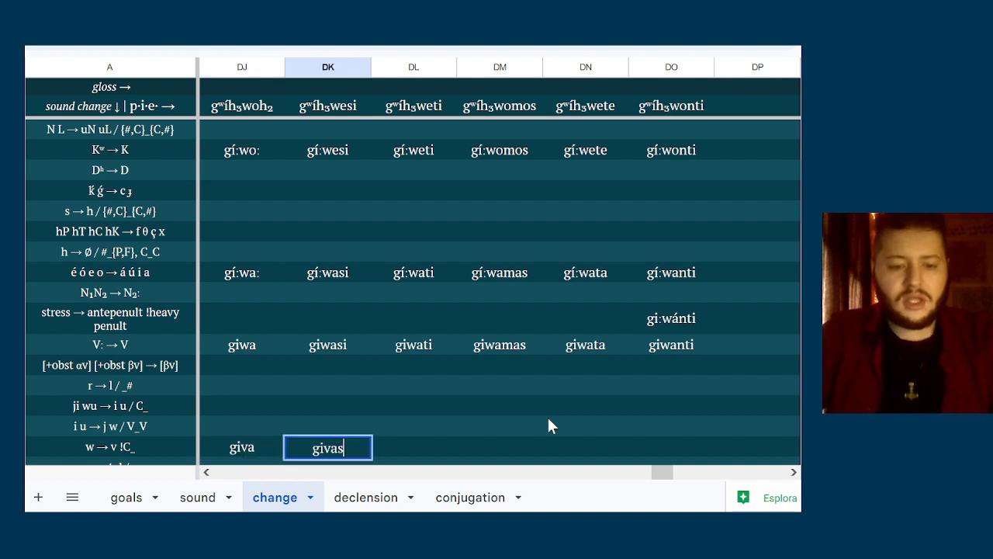
pyautogui.press('Tab')
pyautogui.write('givati')
pyautogui.press('Tab')
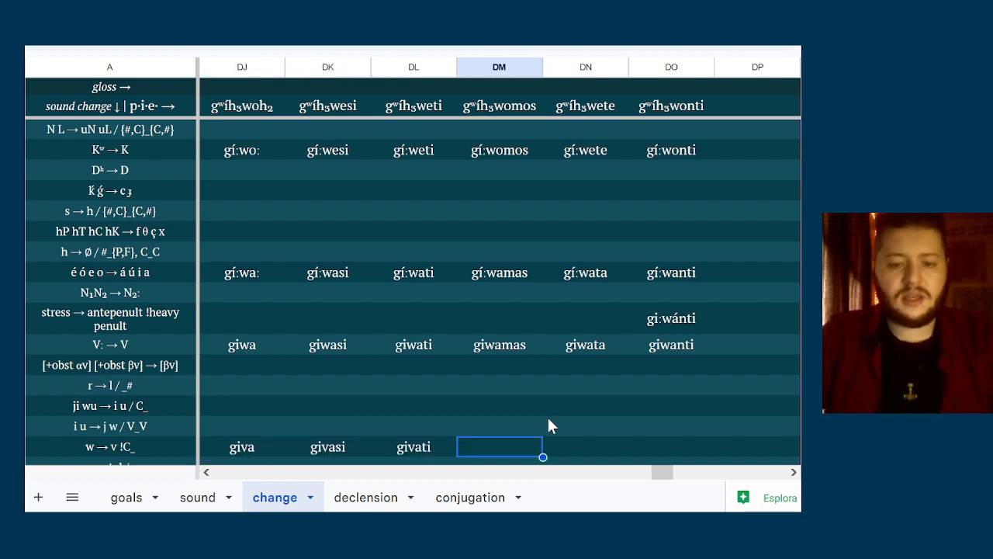
# Enter givamas, givata and givanti in columns DM, DN and DO of the w → v row
pyautogui.write('gavam')
pyautogui.press('BackSpace')
pyautogui.press('BackSpace')
pyautogui.press('BackSpace')
pyautogui.press('BackSpace')
pyautogui.write('i')
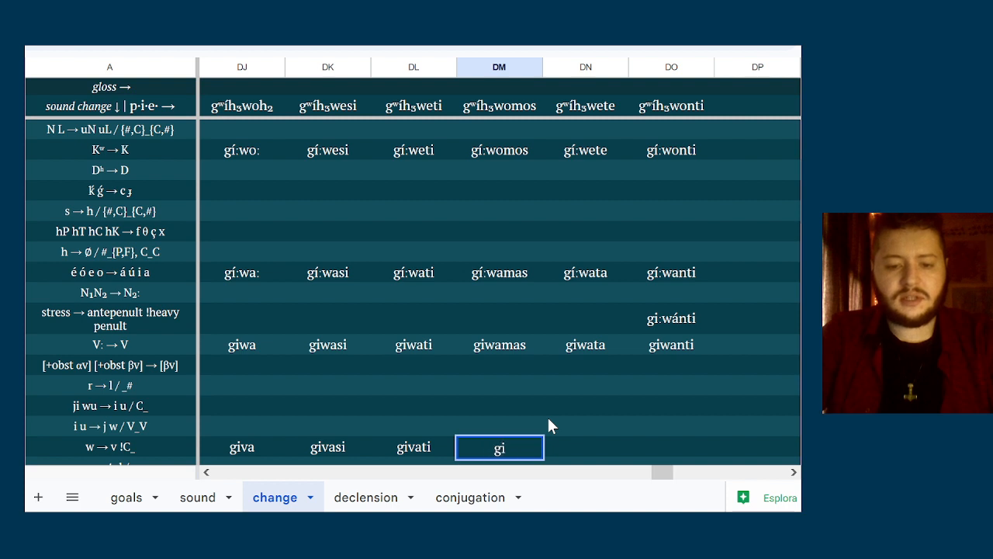
pyautogui.write('vamas')
pyautogui.press('Tab')
pyautogui.write('gi')
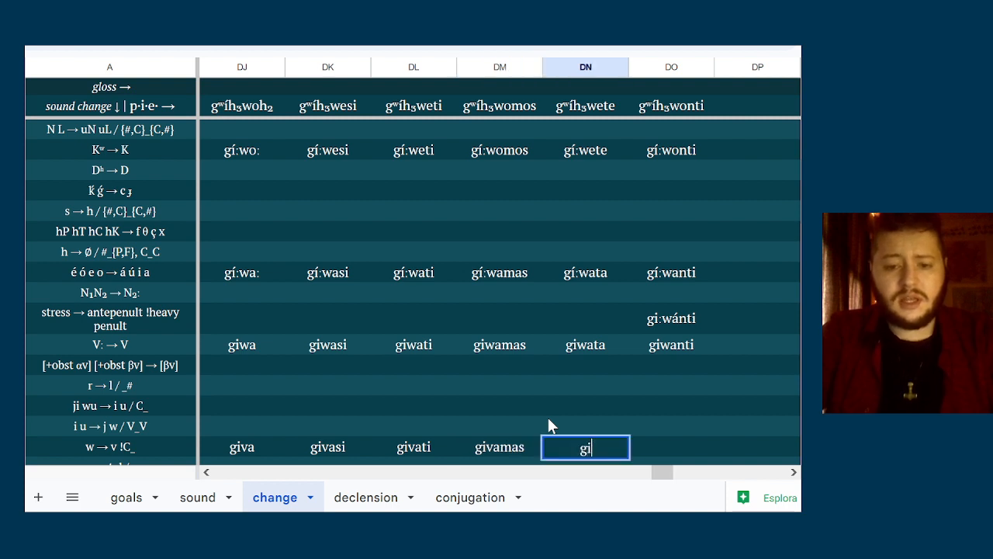
pyautogui.write('vatat')
pyautogui.press('Tab')
pyautogui.write('givanti')
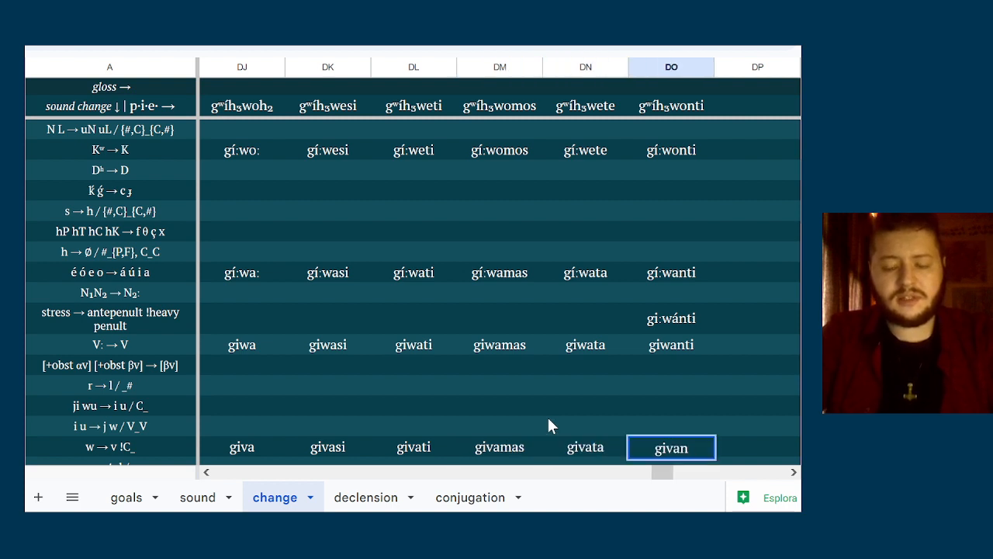
pyautogui.press('Down')
pyautogui.press('Down')
pyautogui.press('Down')
pyautogui.press('Down')
# Check the giva forms in columns DJ to DO against the palatal stop and affricate rules below the w → v row
pyautogui.press('Up')
pyautogui.press('Up')
pyautogui.press('Up')
pyautogui.press('Up')
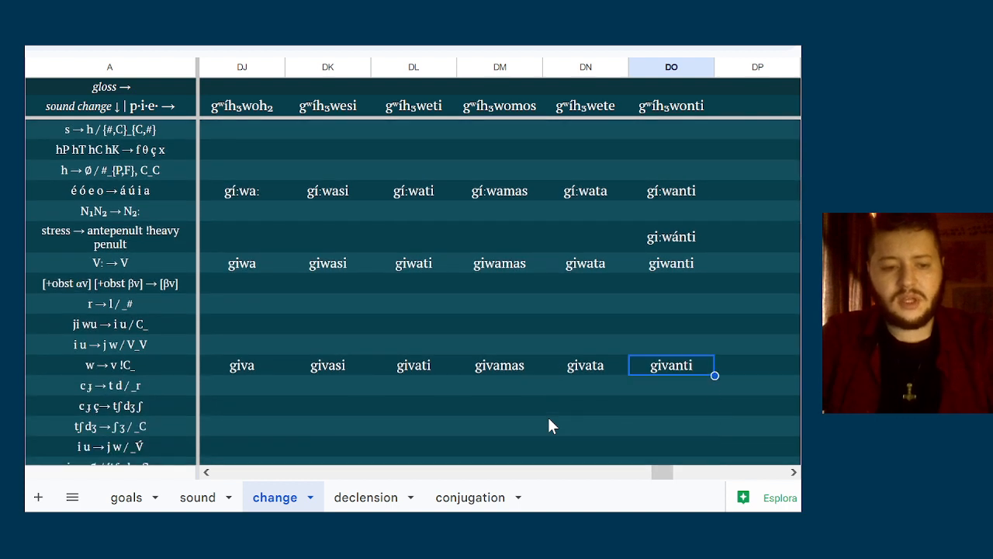
pyautogui.press('Left')
pyautogui.press('Down')
pyautogui.press('Left')
pyautogui.press('Left')
pyautogui.press('Left')
pyautogui.press('Left')
pyautogui.press('Left')
pyautogui.press('Right')
pyautogui.press('Right')
pyautogui.press('Right')
pyautogui.press('Right')
pyautogui.press('Right')
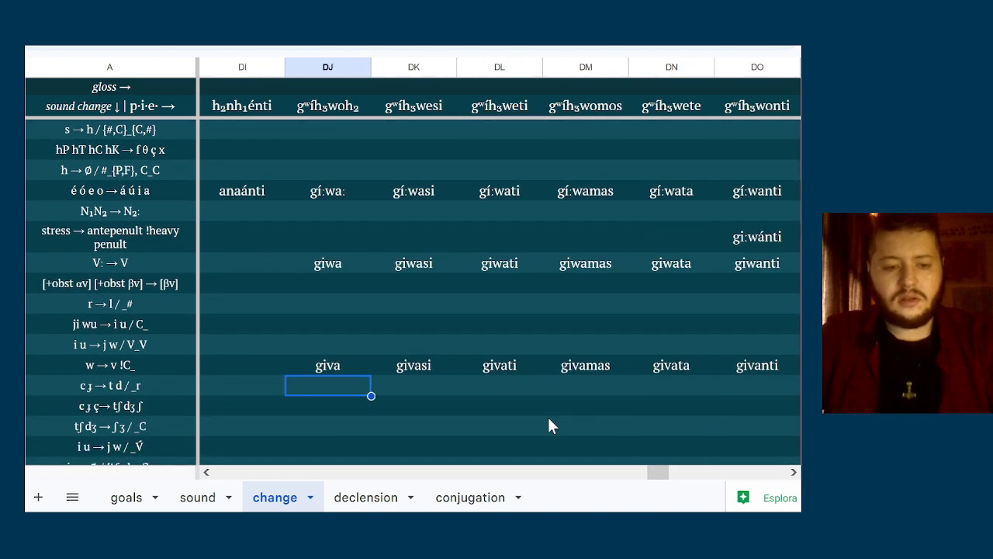
pyautogui.press('Right')
pyautogui.press('Right')
pyautogui.press('Left')
pyautogui.press('Down')
pyautogui.press('Down')
pyautogui.press('Down')
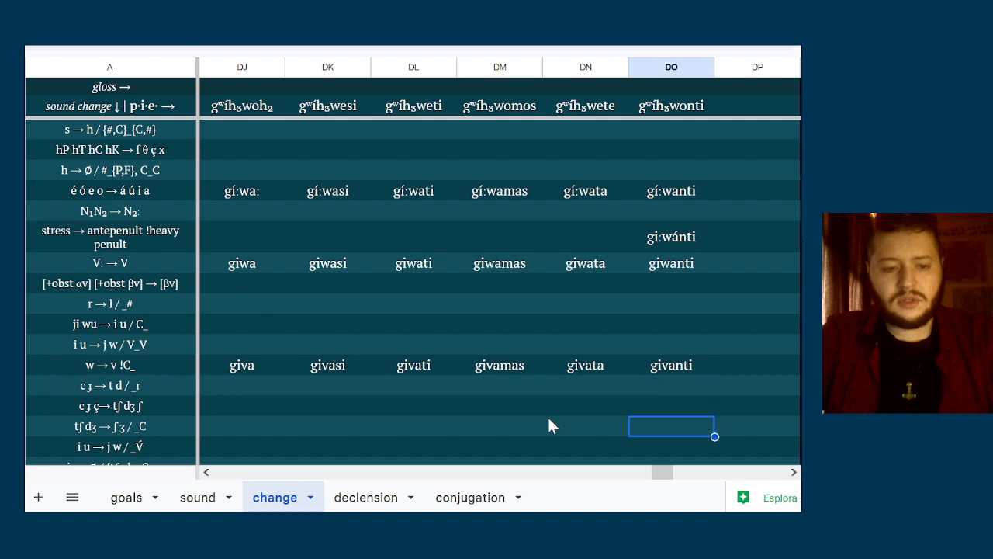
# Check the giva forms against the remaining rules from j-deletion and PN → NP down to p t k s → b d g z
pyautogui.press('Left')
pyautogui.press('Down')
pyautogui.press('Down')
pyautogui.press('Up')
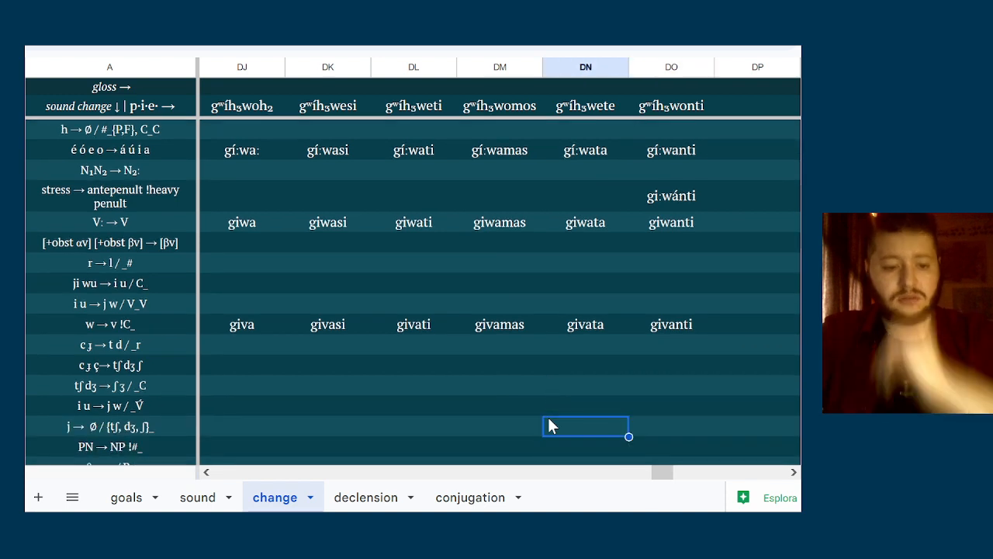
pyautogui.press('Down')
pyautogui.press('Down')
pyautogui.press('Up')
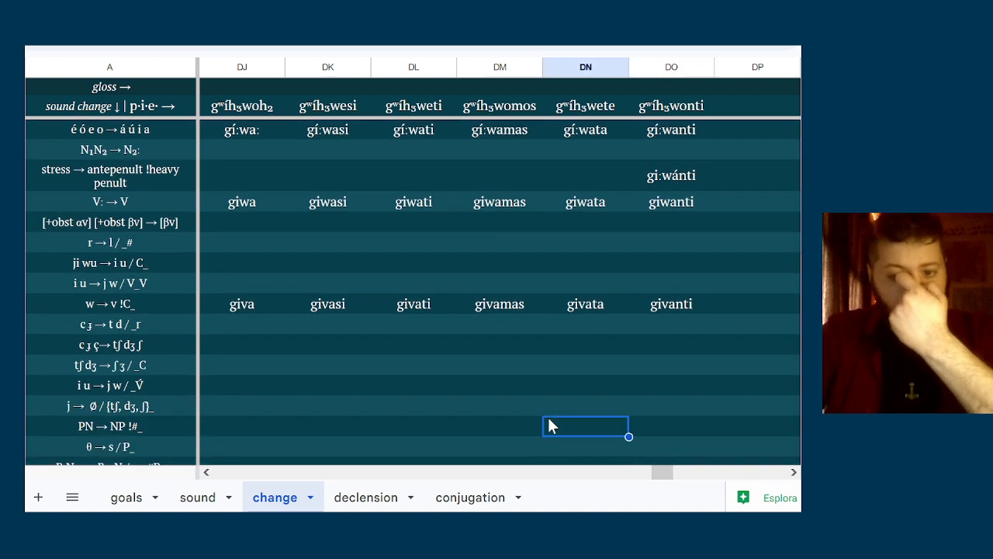
pyautogui.press('Left')
pyautogui.press('Left')
pyautogui.press('Left')
pyautogui.press('Down')
pyautogui.press('Down')
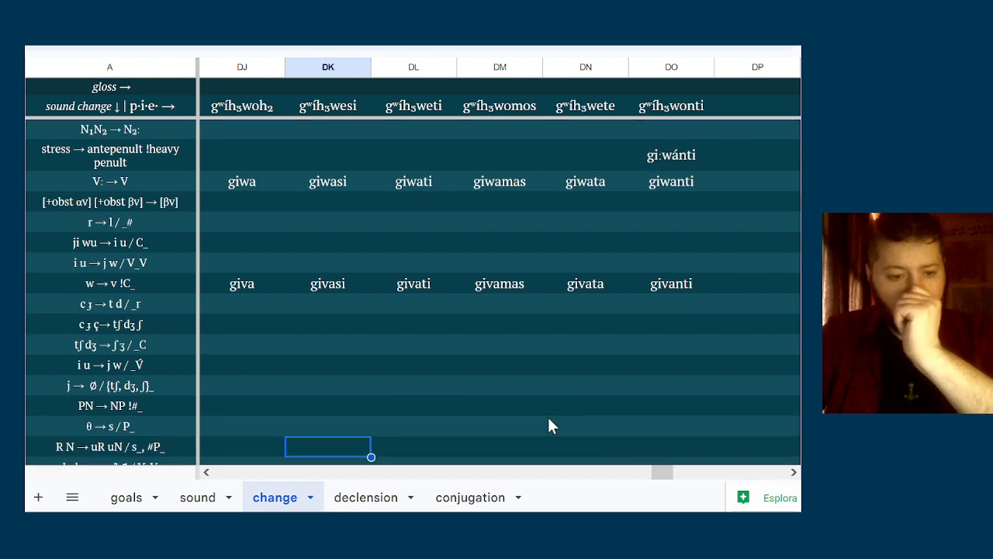
pyautogui.press('Down')
pyautogui.press('Down')
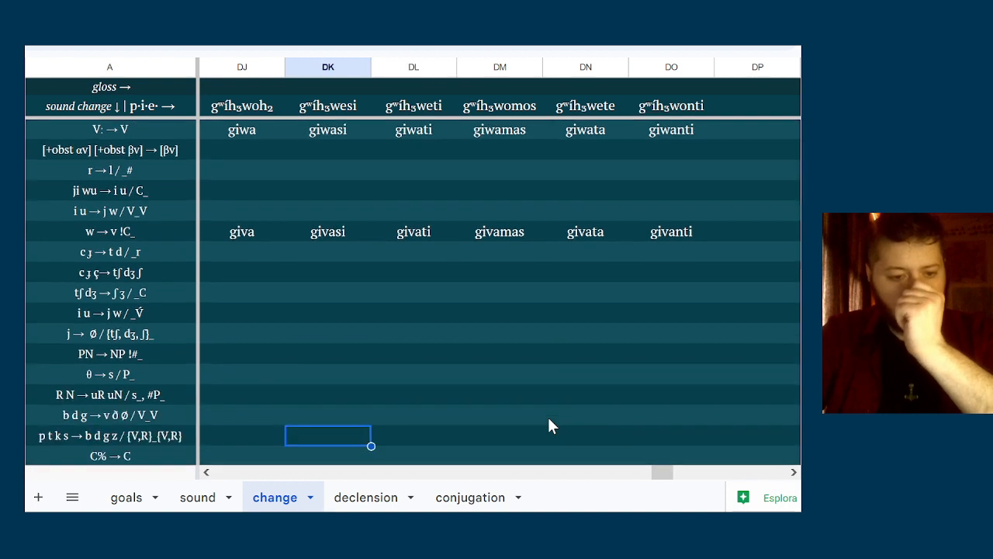
# Enter the voiced forms givazi in column DK and givadi in column DL of the p t k s → b d g z row
pyautogui.press('Left')
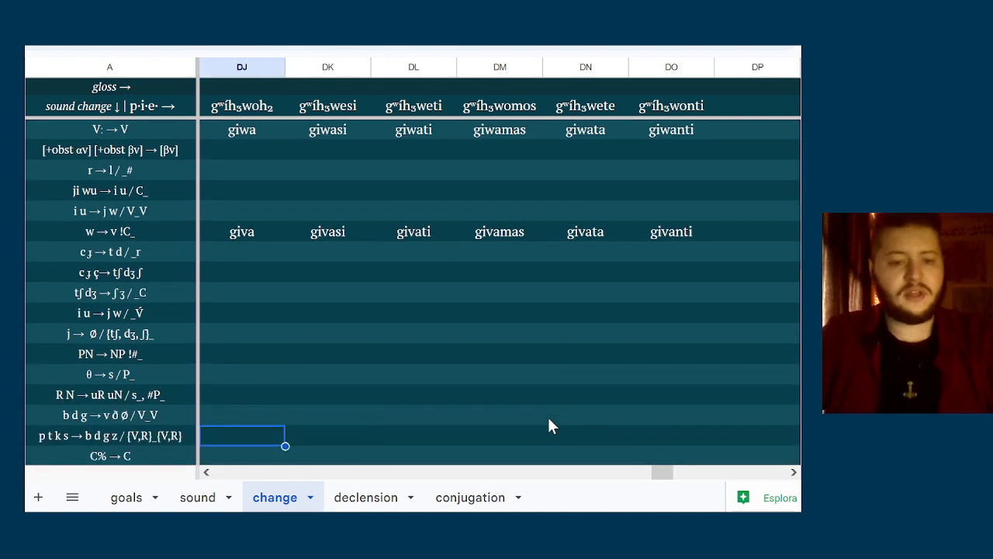
pyautogui.press('Right')
pyautogui.write('g')
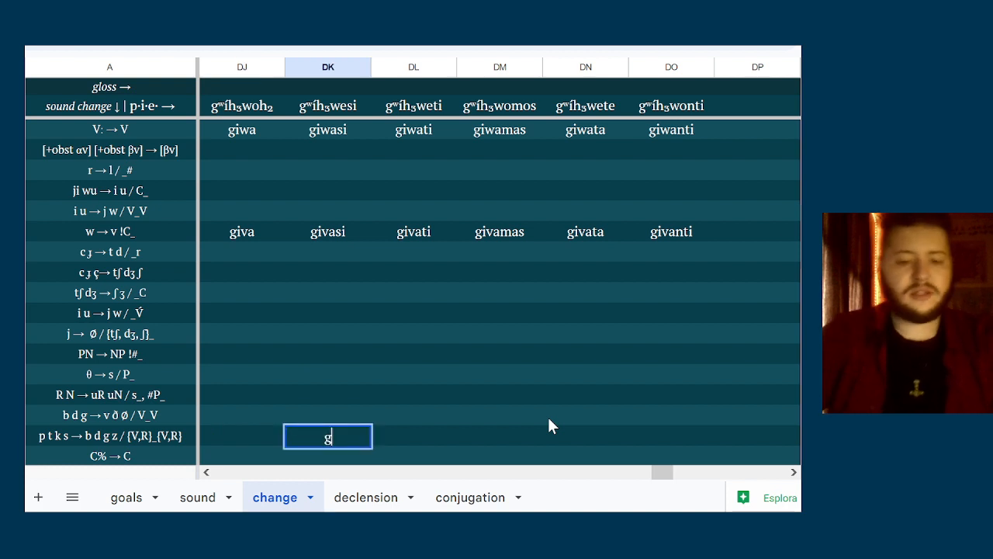
pyautogui.write('iva')
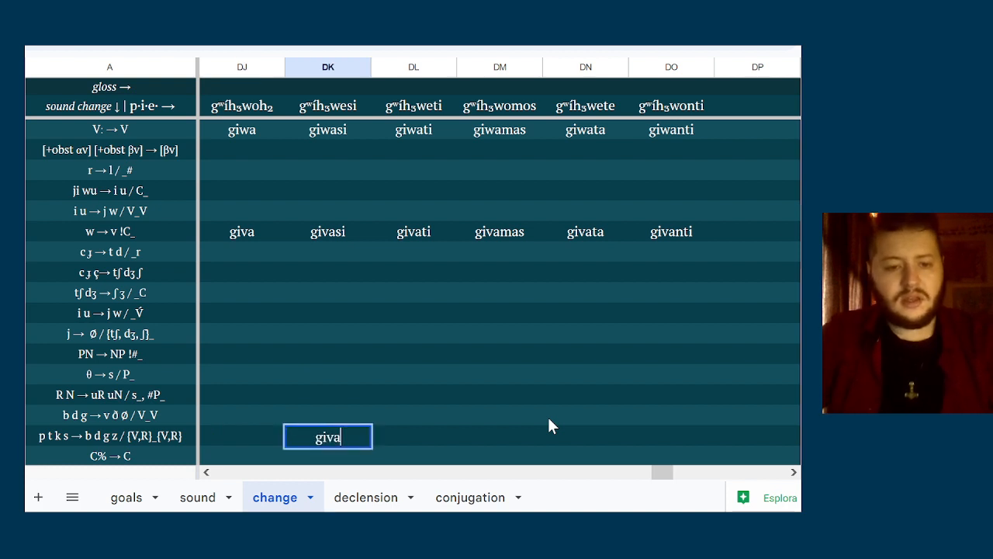
pyautogui.write('zi')
pyautogui.press('Tab')
pyautogui.write('giva')
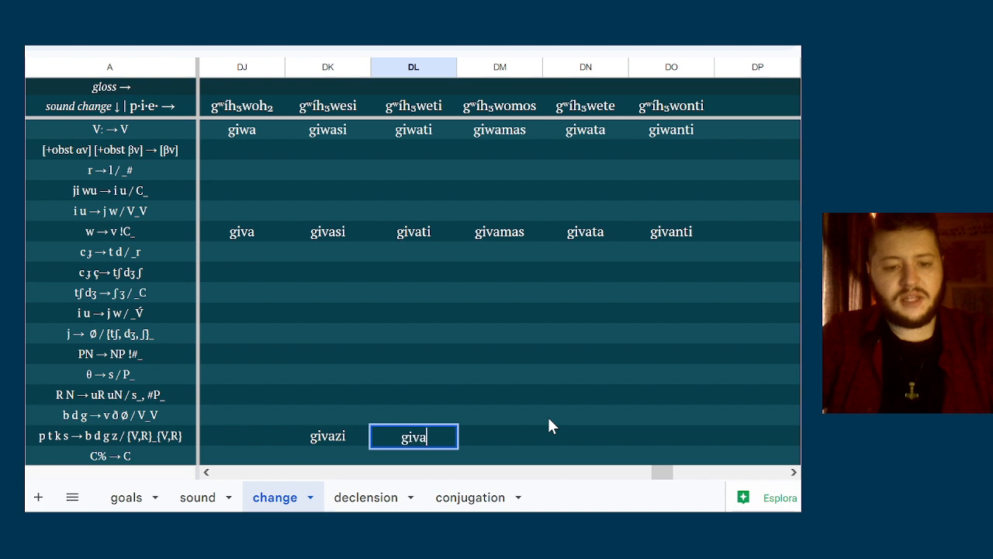
pyautogui.write('di')
# Enter the voiced form givada in column DN of the p t k s → b d g z row, leaving column DM empty
pyautogui.press('Tab')
pyautogui.press('Tab')
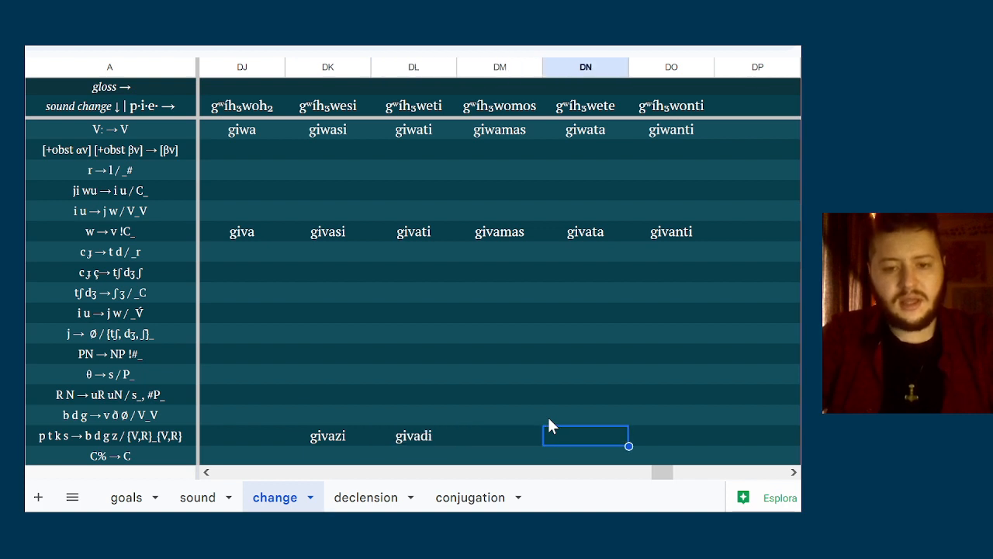
pyautogui.write('givada')
pyautogui.press('Return')
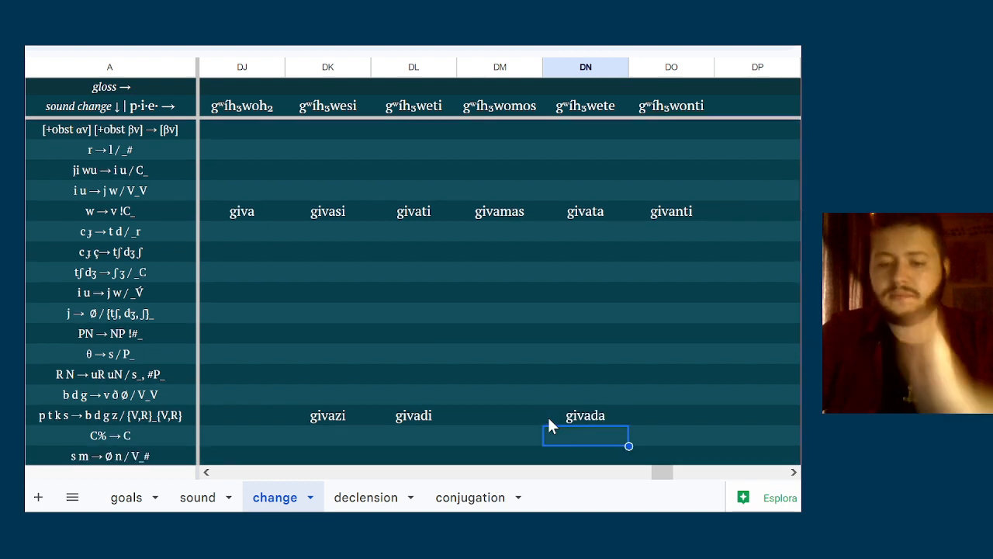
# Enter givama, without the final s, in column DM of the s m → Ø n / V_# row
pyautogui.press('Down')
pyautogui.press('Down')
pyautogui.press('Up')
pyautogui.press('Up')
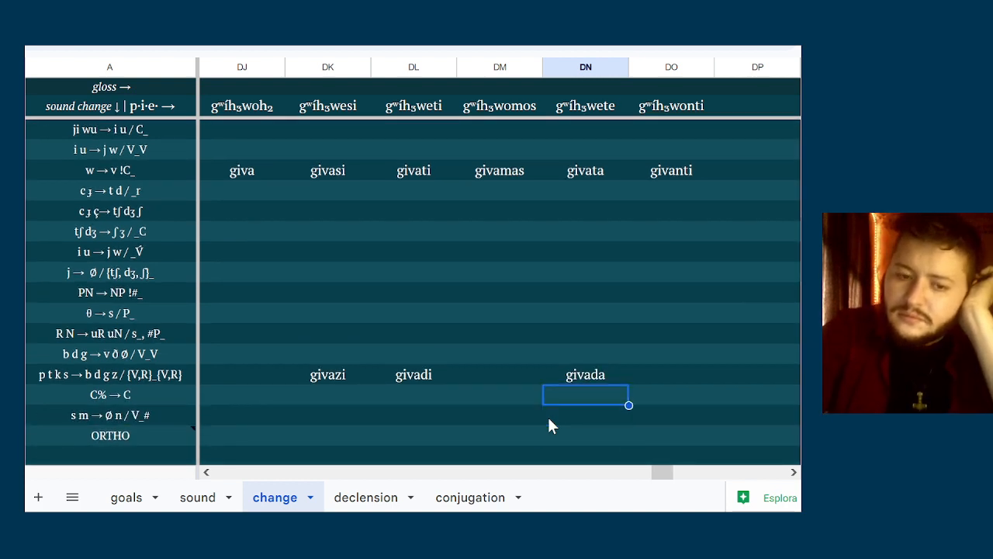
pyautogui.press('Down')
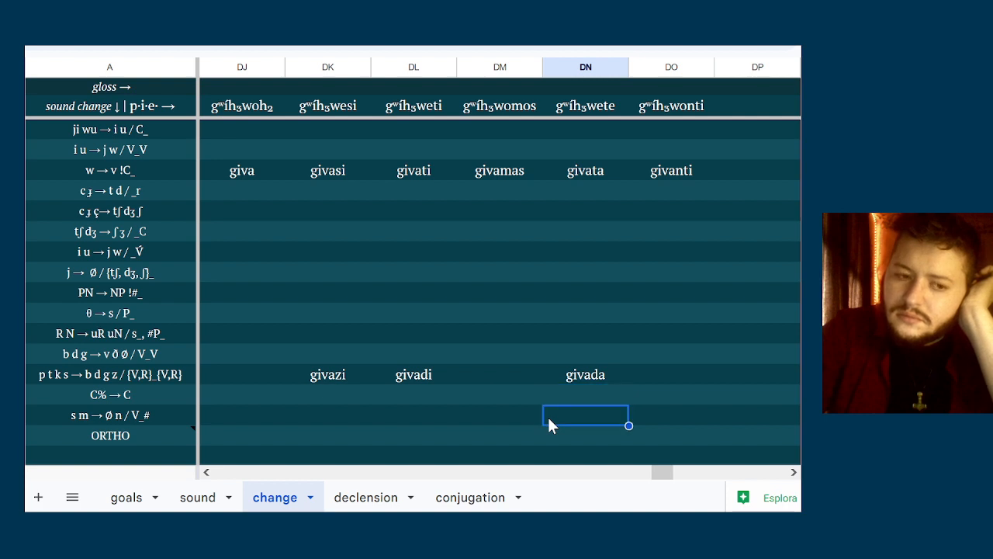
pyautogui.press('Left')
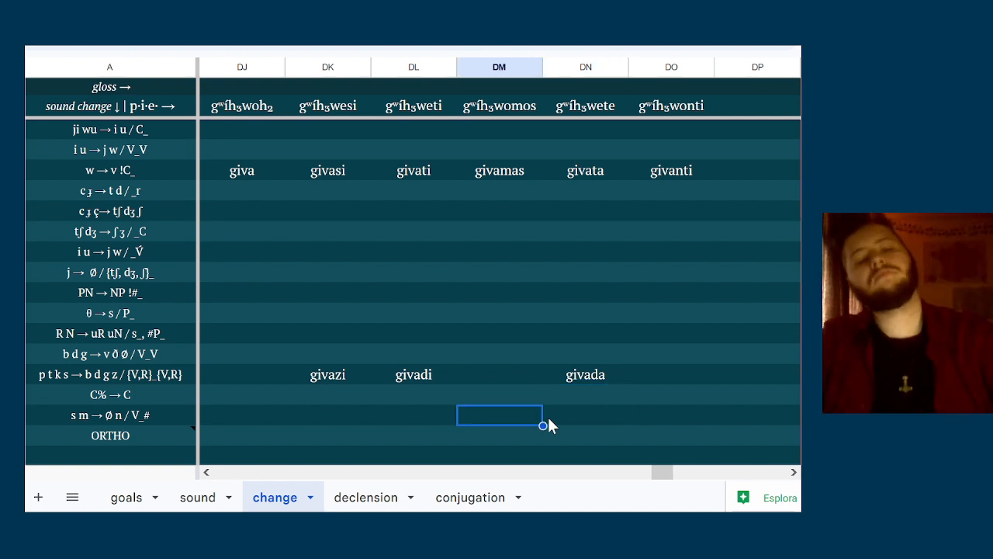
pyautogui.write('givama')
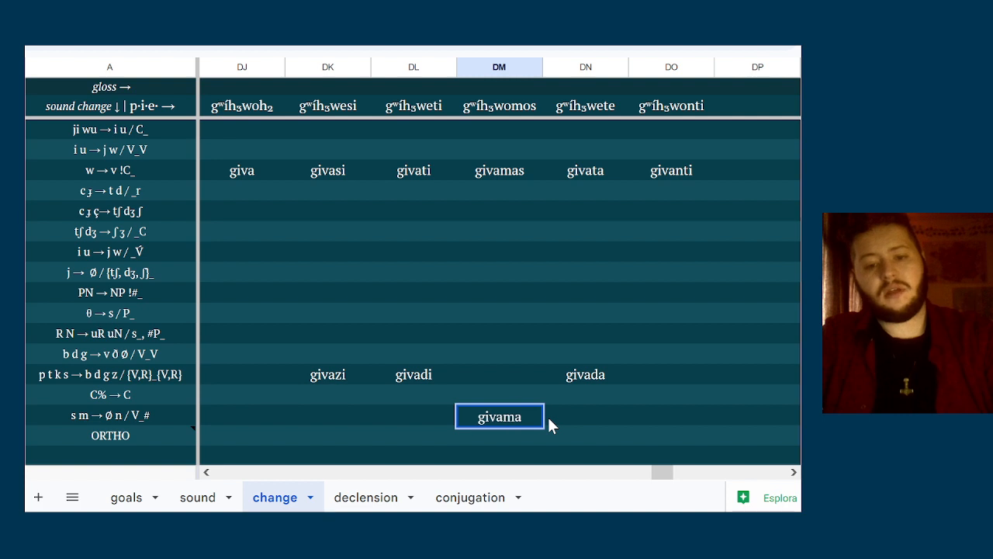
pyautogui.press('Return')
# Enter the singular spellings giva, givasi and givadi in columns DJ to DL of the ORTHO row
pyautogui.press('Left')
pyautogui.press('Left')
pyautogui.press('Left')
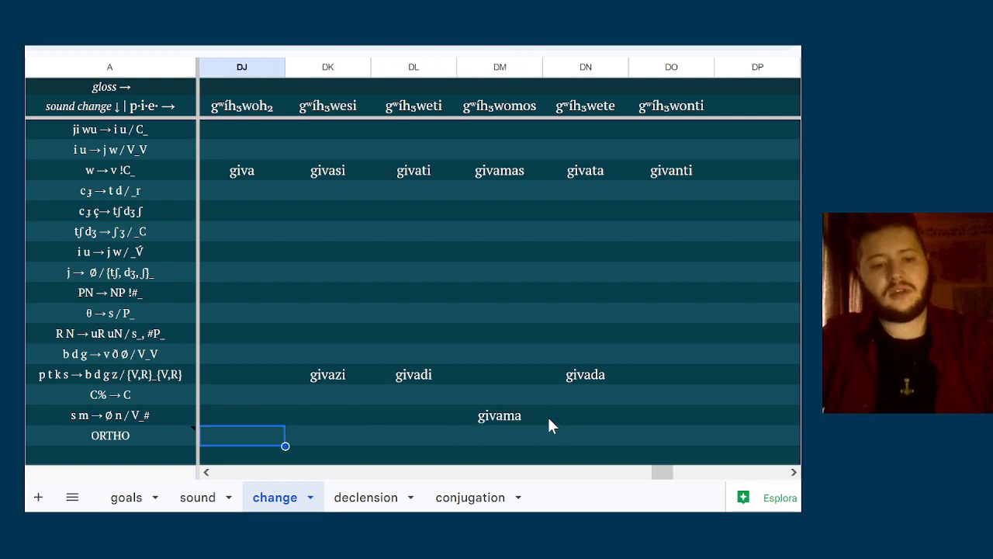
pyautogui.write('giva')
pyautogui.press('Tab')
pyautogui.write('giva')
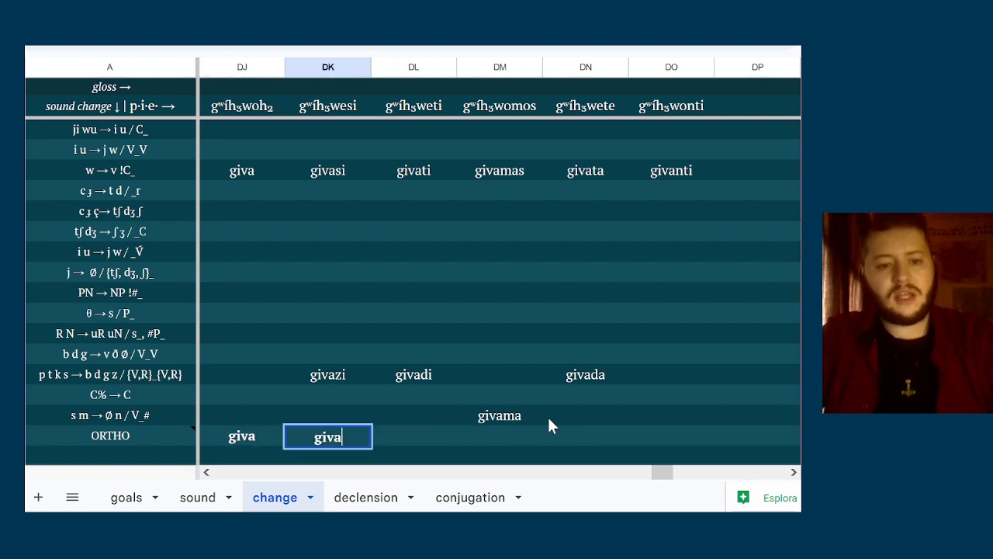
pyautogui.write('si')
pyautogui.press('Tab')
pyautogui.write('givadi')
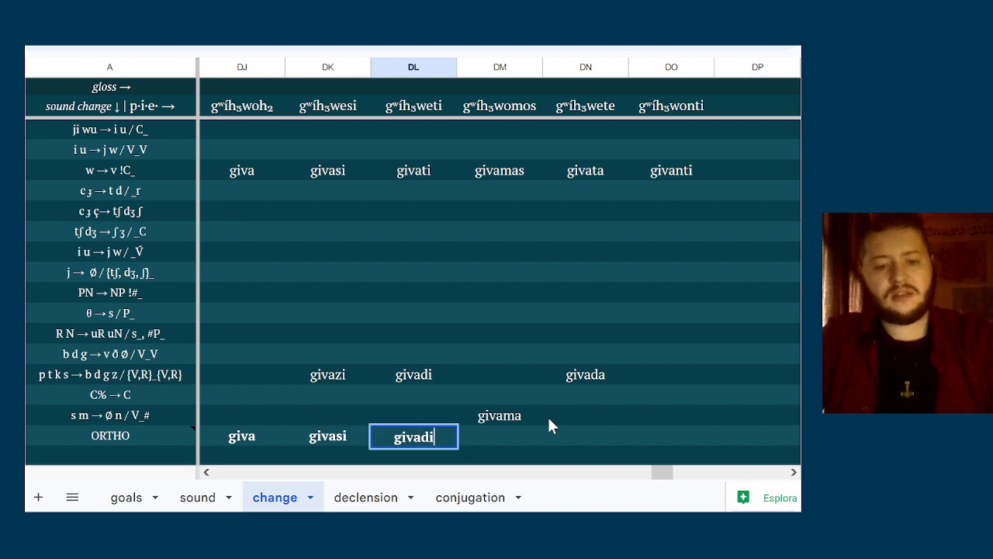
pyautogui.press('Tab')
# Enter the plural spellings givama, givada and givanti in columns DM to DO of the ORTHO row
pyautogui.write('gi')
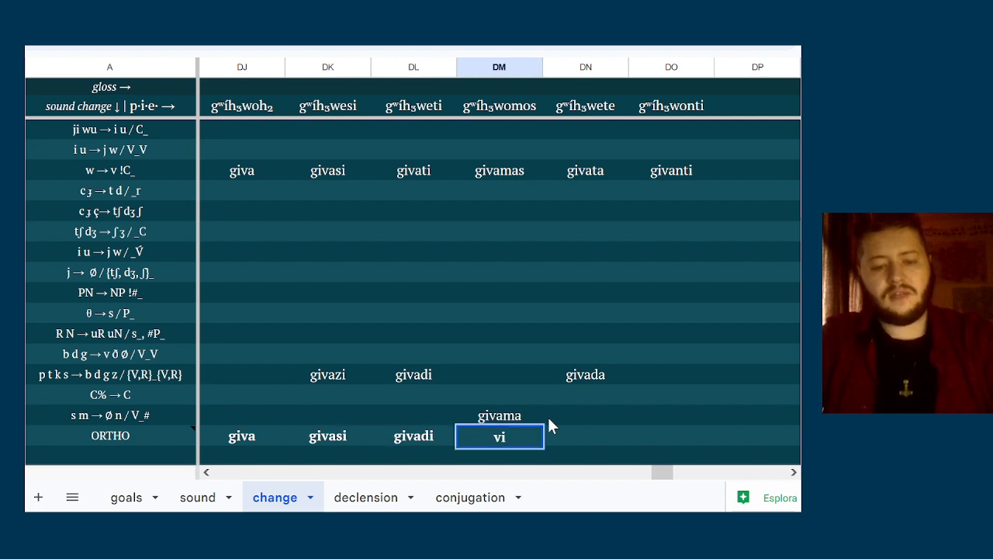
pyautogui.write('vama')
pyautogui.press('Tab')
pyautogui.write('gi')
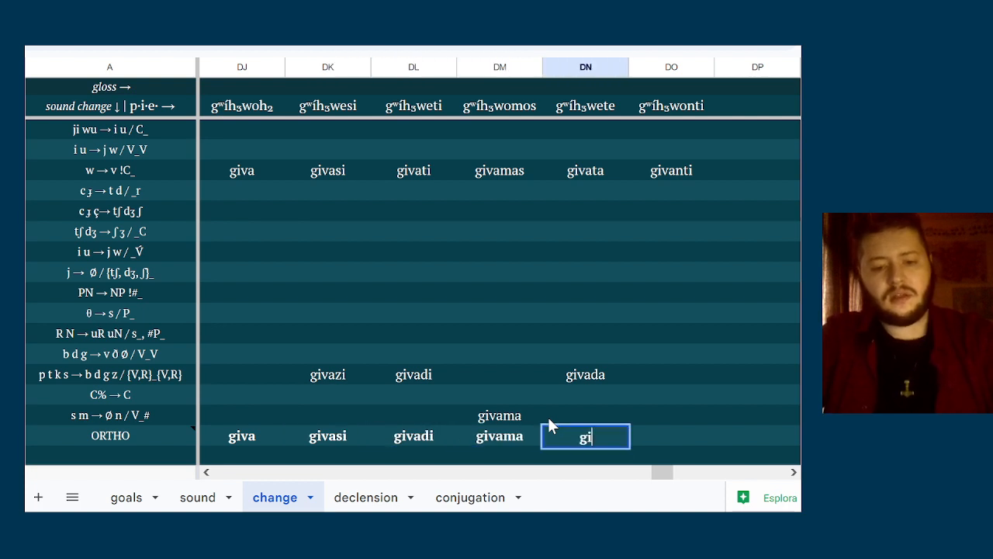
pyautogui.write('vada')
pyautogui.press('Tab')
pyautogui.write('givant')
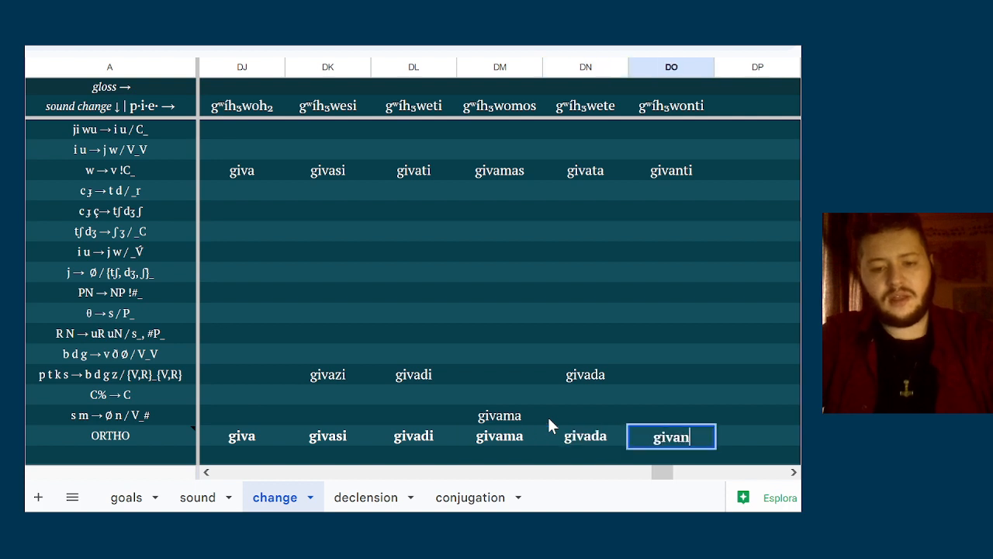
pyautogui.write('i')
pyautogui.press('Return')
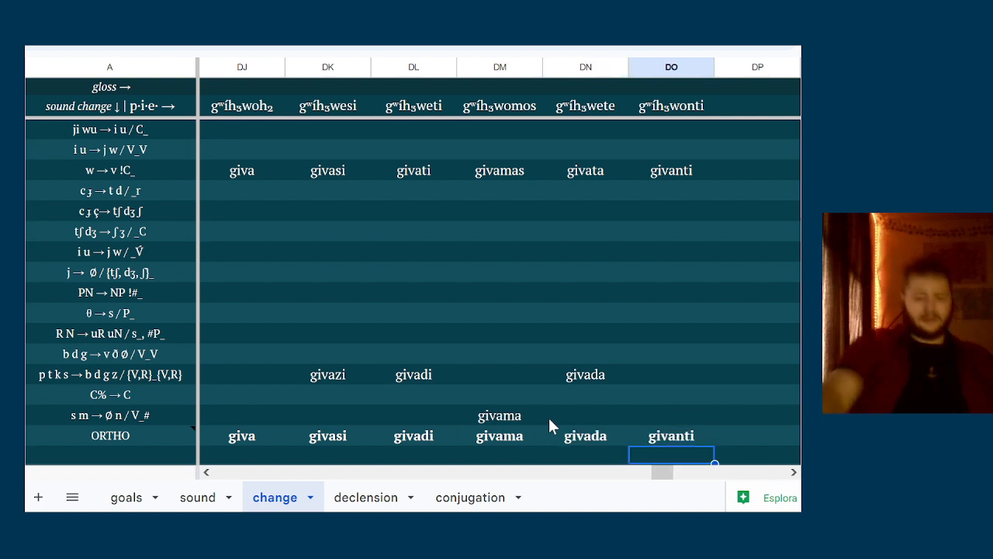
# Review the six giva spellings along the ORTHO row, comparing the singular and plural forms
pyautogui.press('Up')
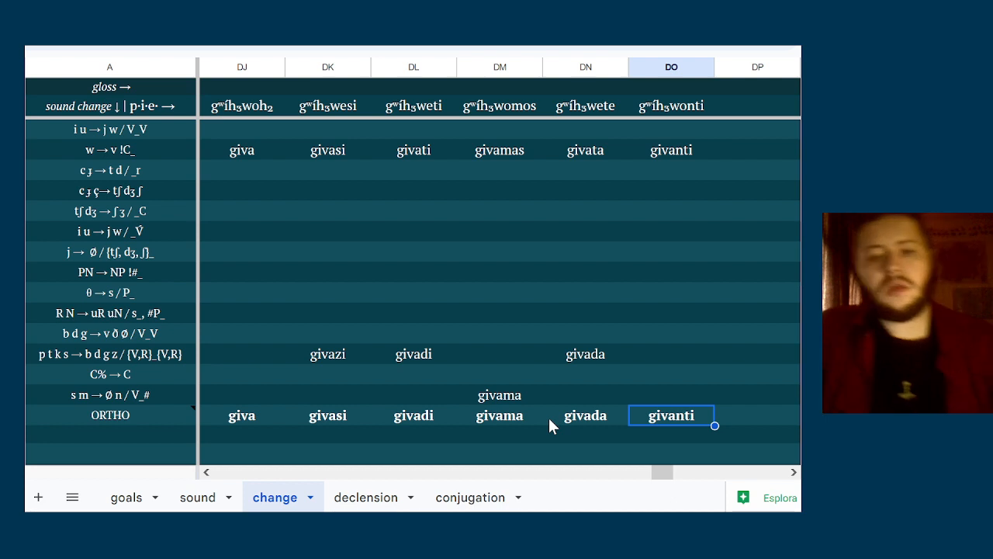
pyautogui.press('Left')
pyautogui.press('Left')
pyautogui.press('Left')
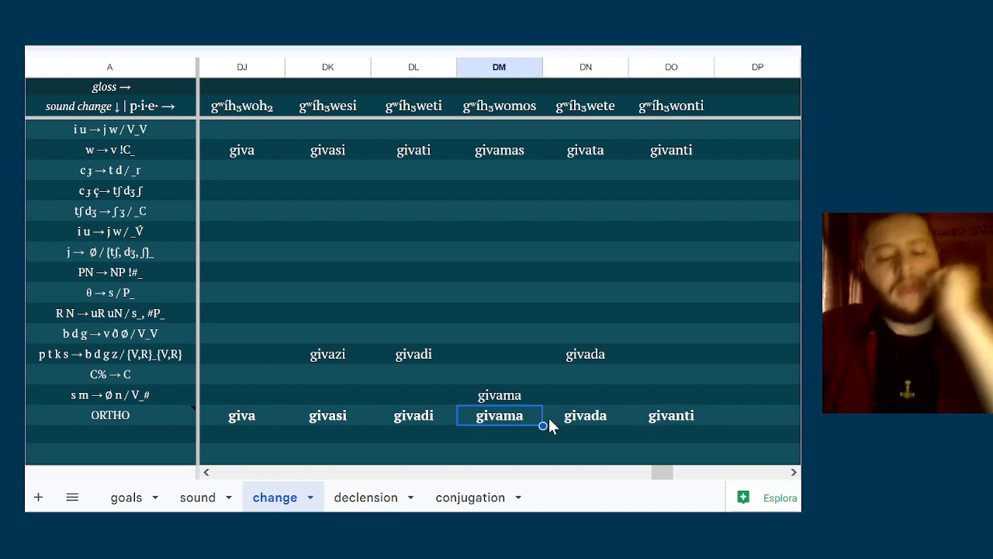
pyautogui.press('Left')
pyautogui.press('Left')
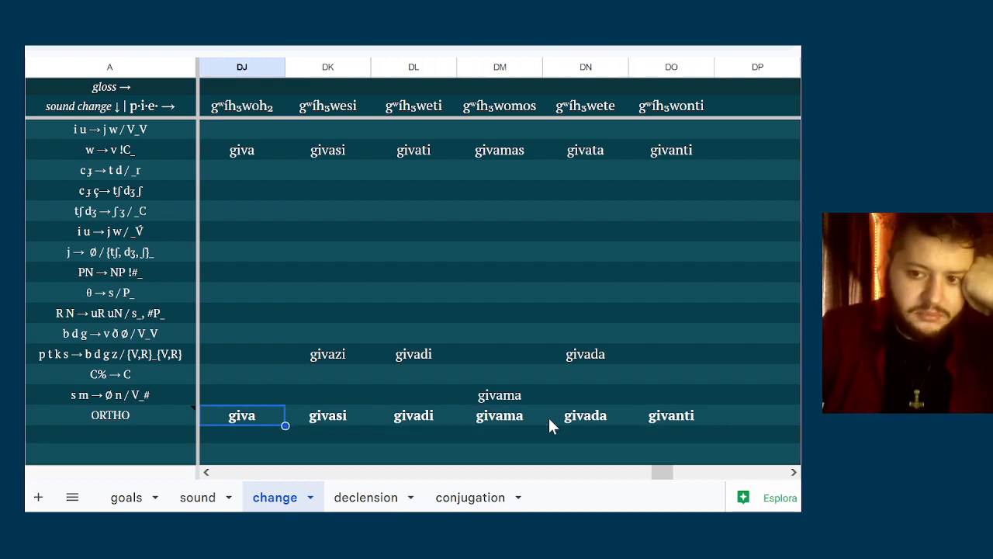
pyautogui.press('Right')
pyautogui.press('Right')
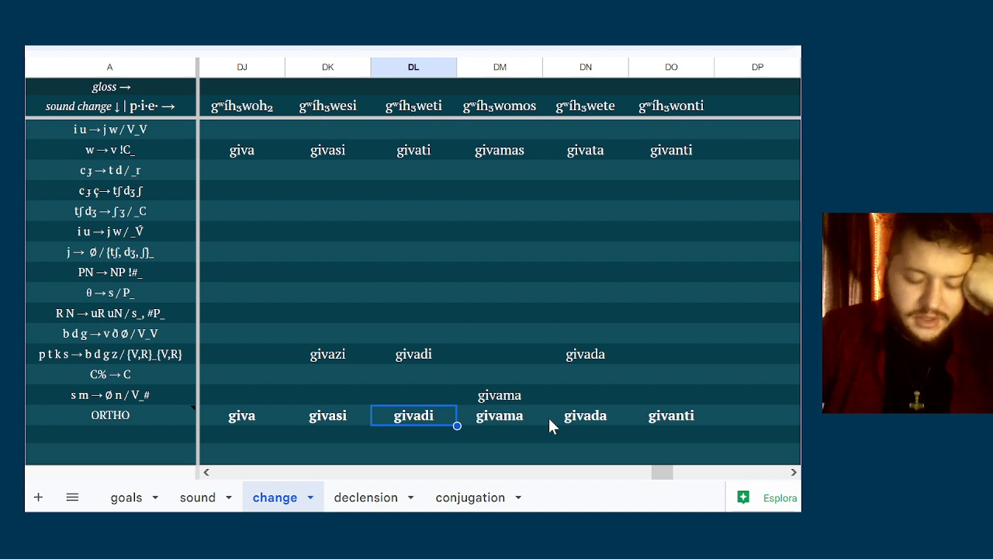
pyautogui.press('Right')
pyautogui.press('Left')
pyautogui.press('Left')
pyautogui.press('Left')
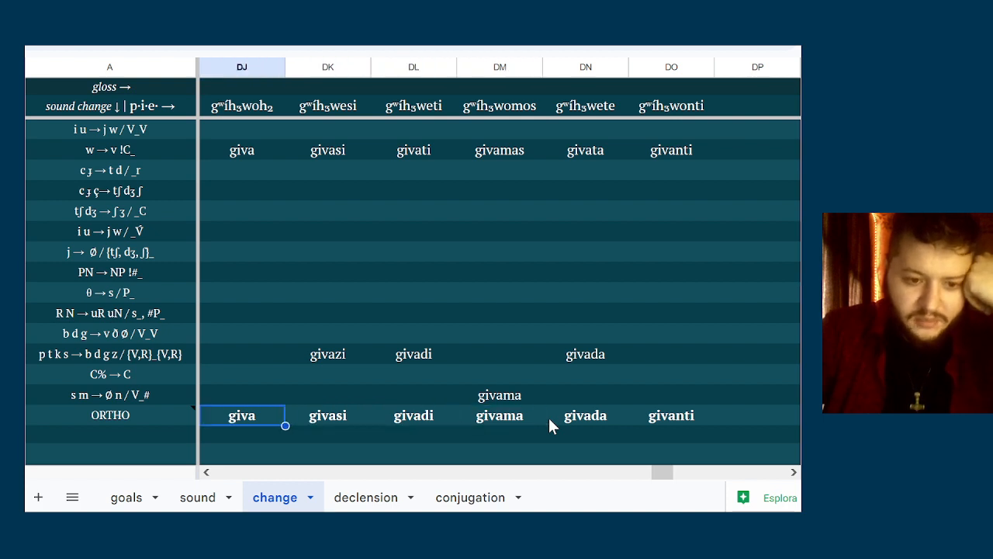
pyautogui.press('Right')
pyautogui.press('Right')
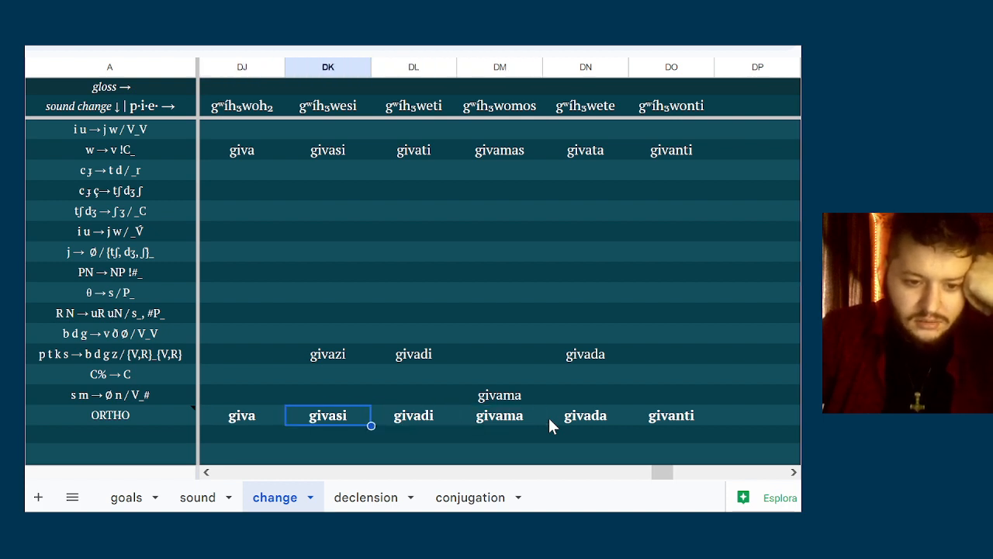
pyautogui.press('Left')
pyautogui.press('Left')
pyautogui.press('Right')
pyautogui.press('Right')
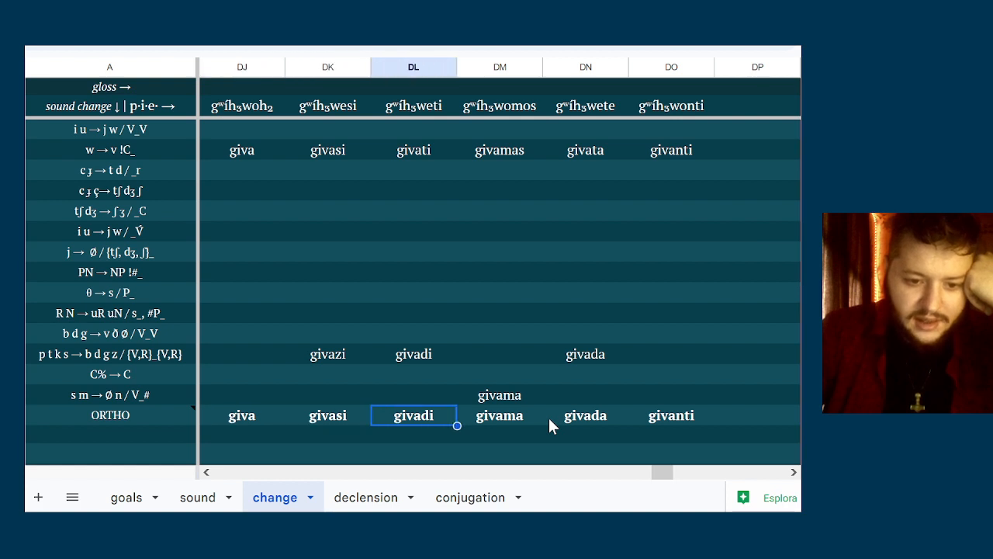
pyautogui.press('Right')
pyautogui.press('Right')
pyautogui.press('Right')
pyautogui.press('Right')
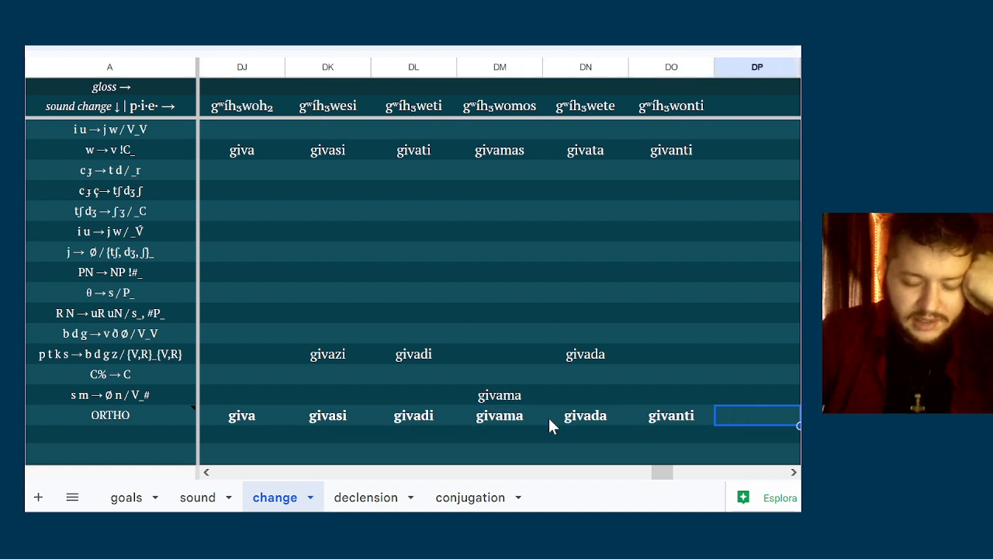
pyautogui.press('Left')
pyautogui.press('Right')
pyautogui.press('Right')
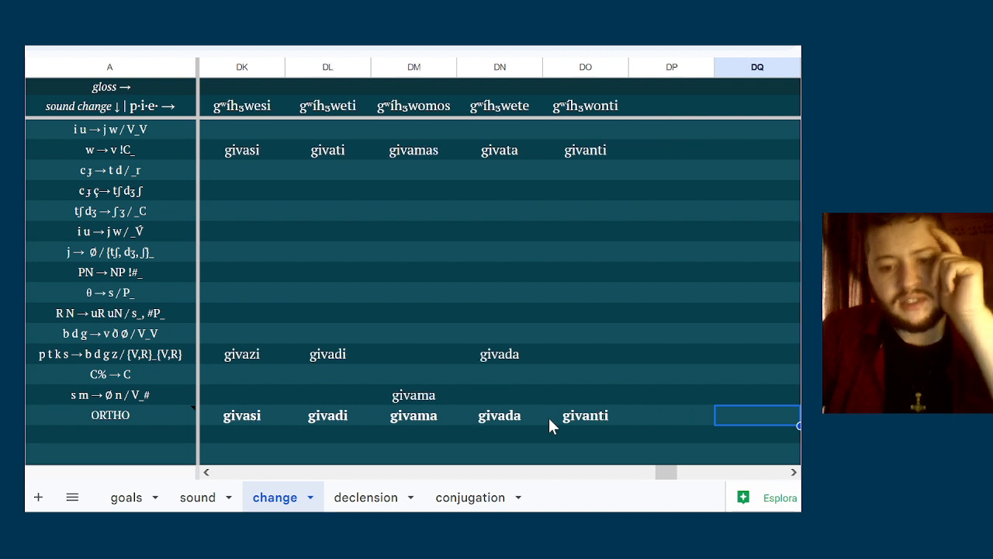
# Enter giva, givasi and givadi down column D of the conjugation sheet, starting in the gami row
pyautogui.click(471, 497)
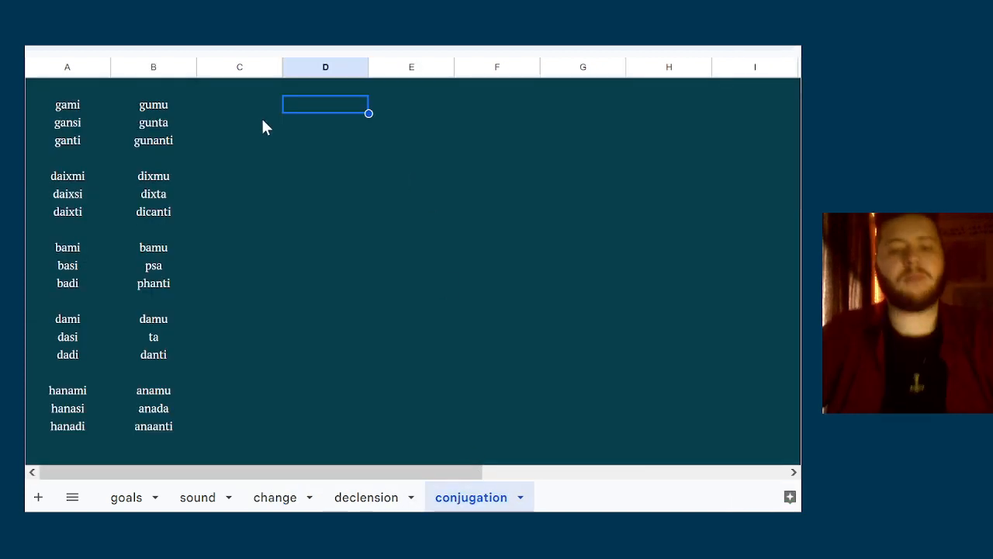
pyautogui.write('giva')
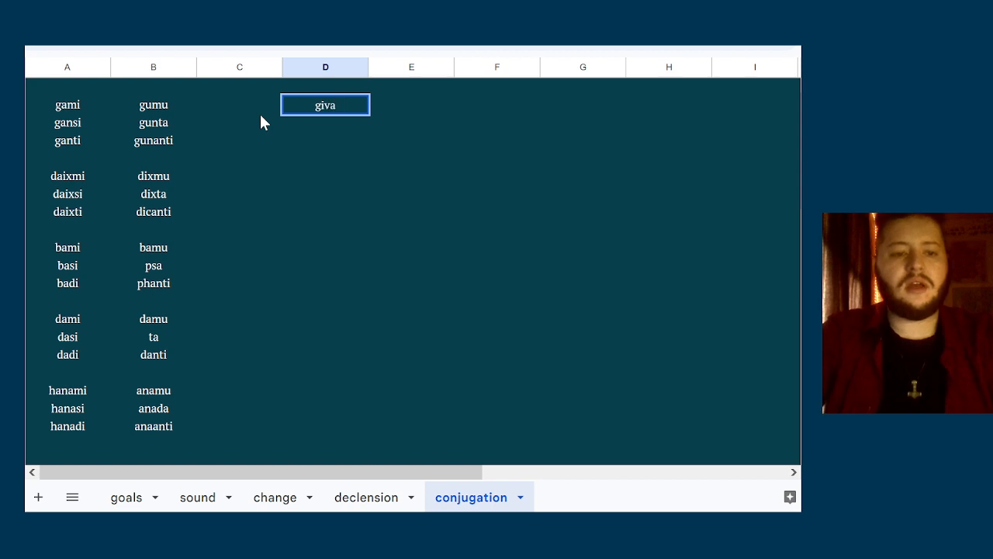
pyautogui.press('Return')
pyautogui.write('givasi')
pyautogui.press('Return')
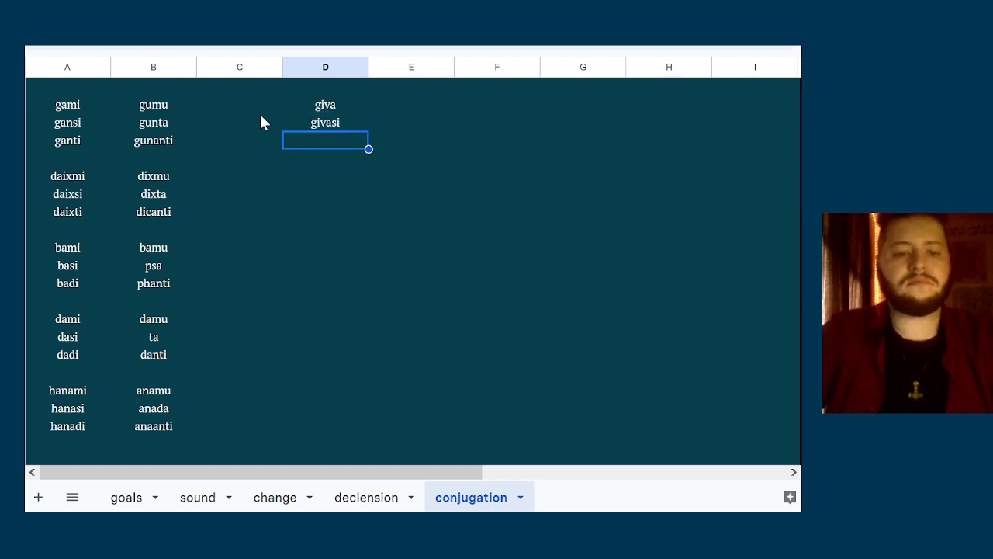
pyautogui.write('givadi')
pyautogui.press('Tab')
# Enter givama, givada and givanti down column E, beside the singular giva forms
pyautogui.hotkey('ctrl', 'Up')
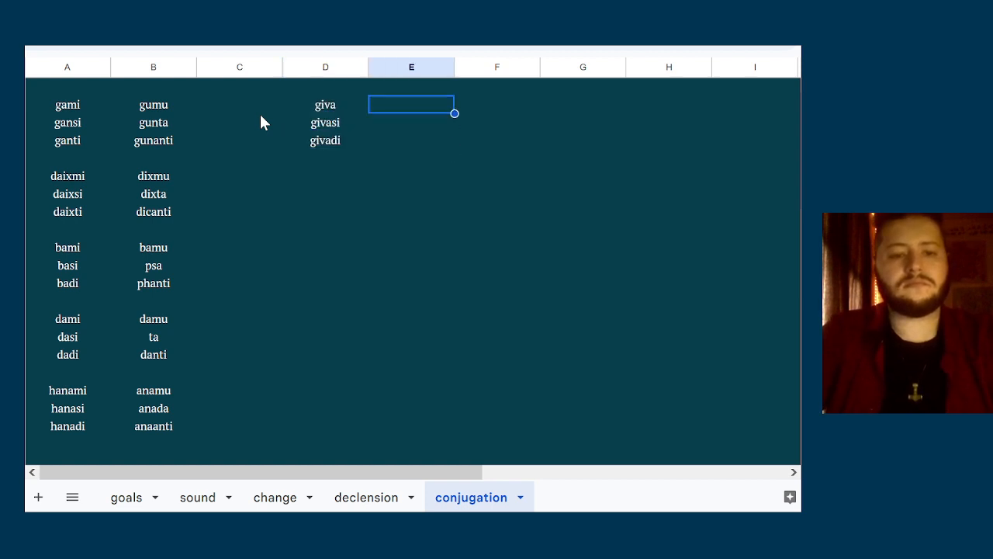
pyautogui.write('givama')
pyautogui.press('Return')
pyautogui.write('givada')
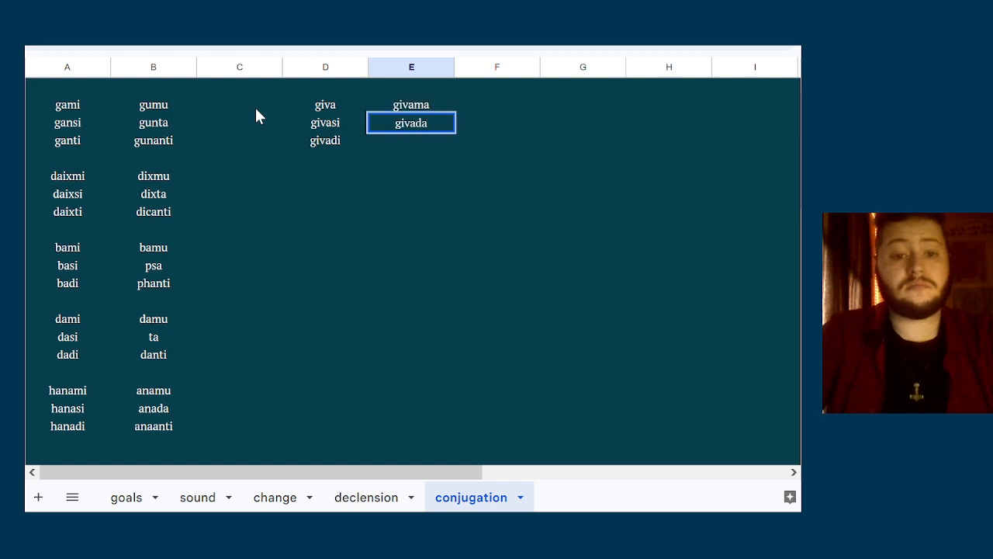
pyautogui.press('Return')
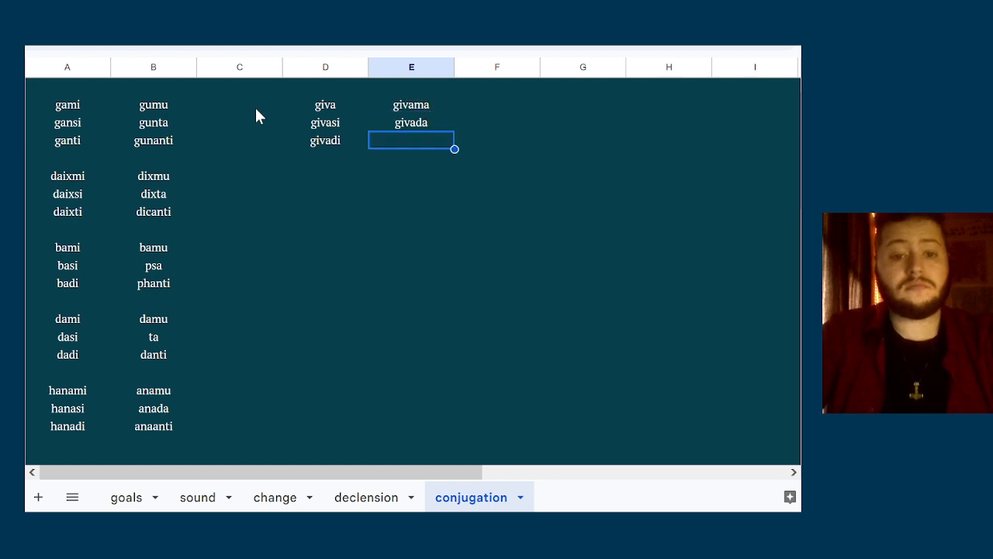
pyautogui.write('givanti')
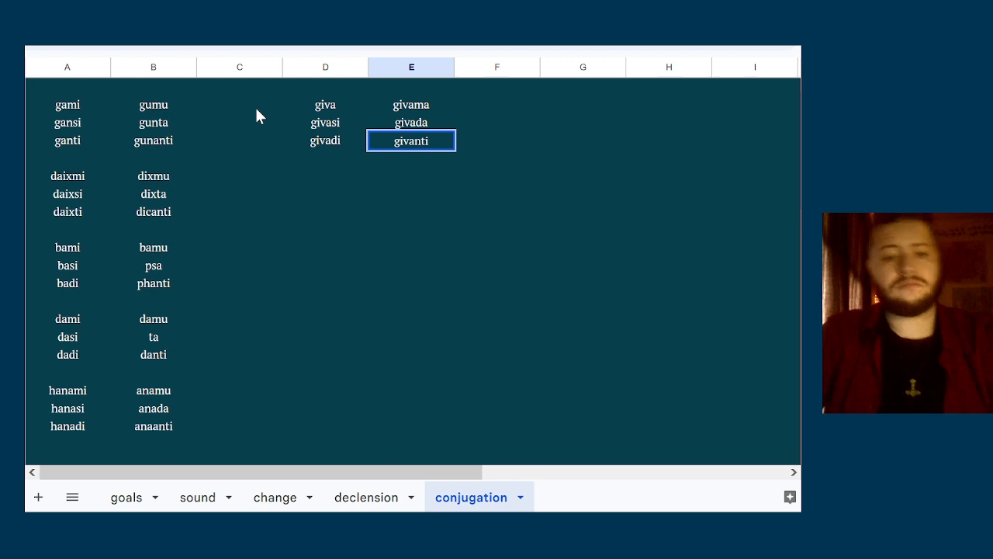
pyautogui.press('Return')
# Move the six giva forms from columns D and E to columns E and F, keeping their rows
pyautogui.press('Left')
pyautogui.press('Up')
pyautogui.press('Up')
pyautogui.press('Left')
pyautogui.press('Up')
pyautogui.press('Right')
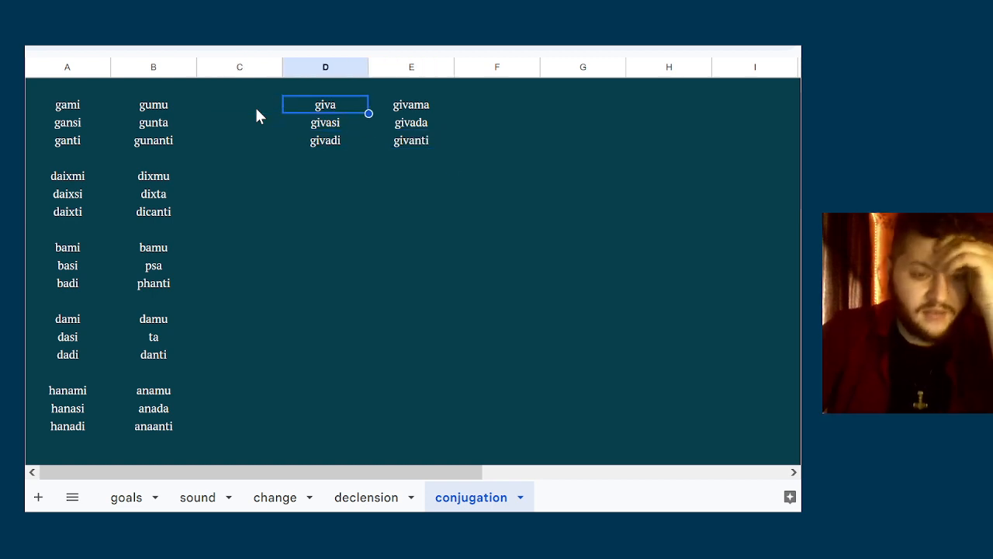
pyautogui.hotkey('shift', 'Down')
pyautogui.hotkey('shift', 'Down')
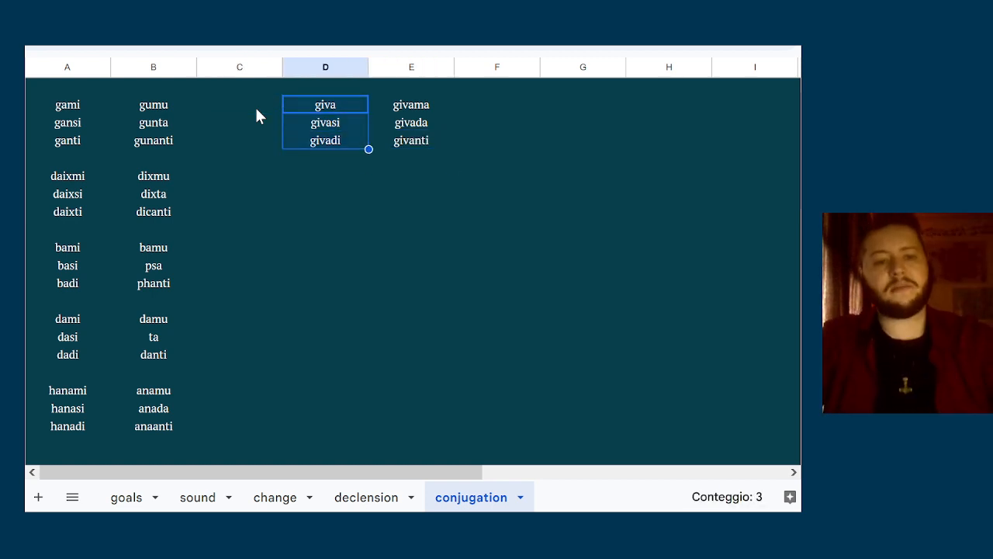
pyautogui.hotkey('shift', 'Right')
pyautogui.press('Delete')
pyautogui.press('Right')
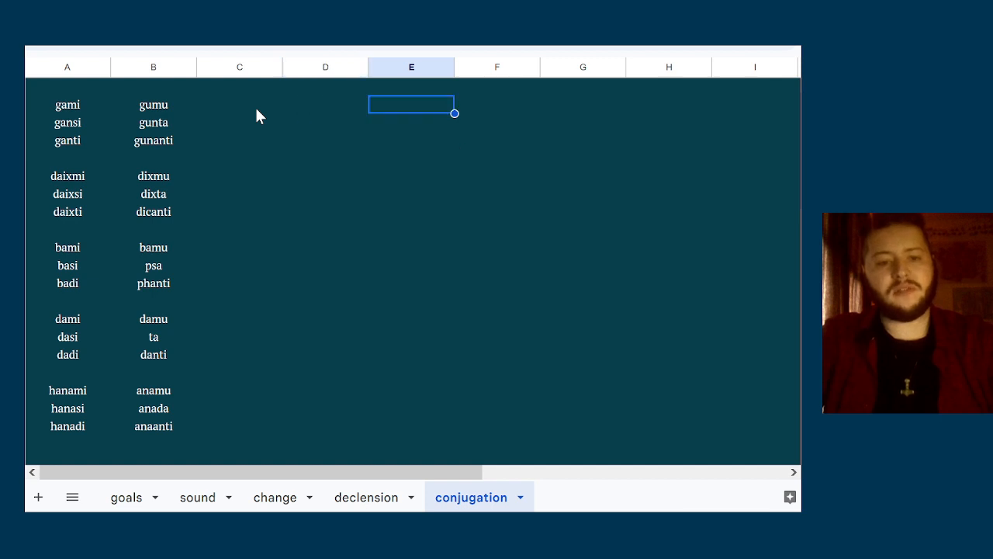
pyautogui.hotkey('ctrl', 'z')
# Compare the endings of the paradigms in columns A and B with those of the giva paradigm
pyautogui.press('Left')
pyautogui.press('Left')
pyautogui.press('Left')
pyautogui.press('Down')
pyautogui.press('Down')
pyautogui.press('Down')
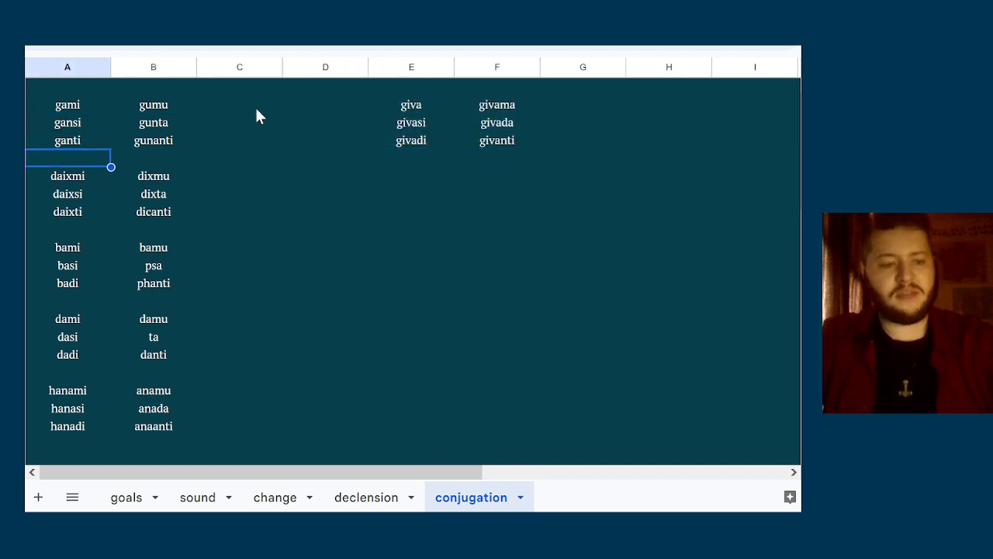
pyautogui.press('Up')
pyautogui.press('Down')
pyautogui.press('Down')
pyautogui.press('Down')
pyautogui.press('Down')
pyautogui.press('Down')
pyautogui.press('Down')
pyautogui.press('Down')
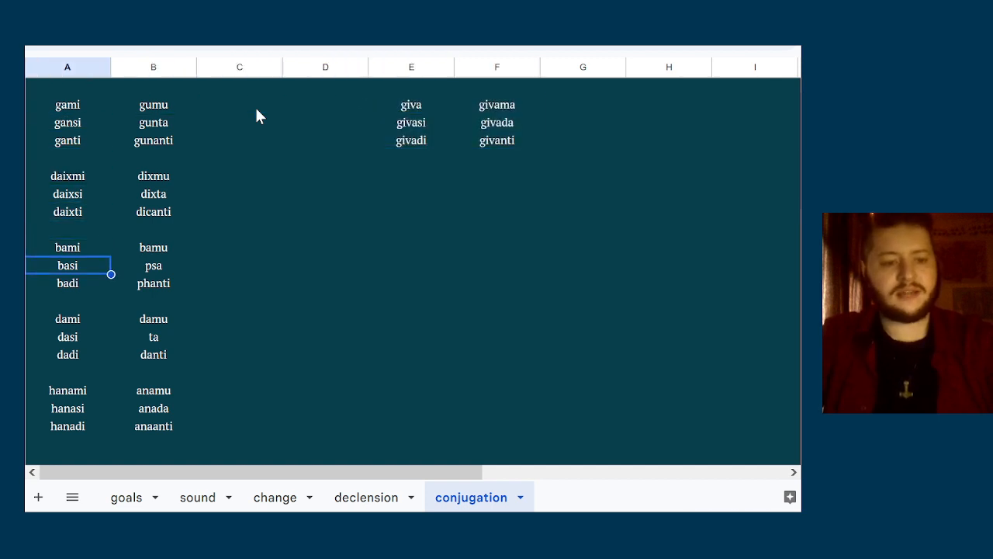
pyautogui.press('Down')
pyautogui.press('Down')
pyautogui.press('Down')
pyautogui.press('Down')
pyautogui.press('Down')
pyautogui.press('Right')
pyautogui.press('Right')
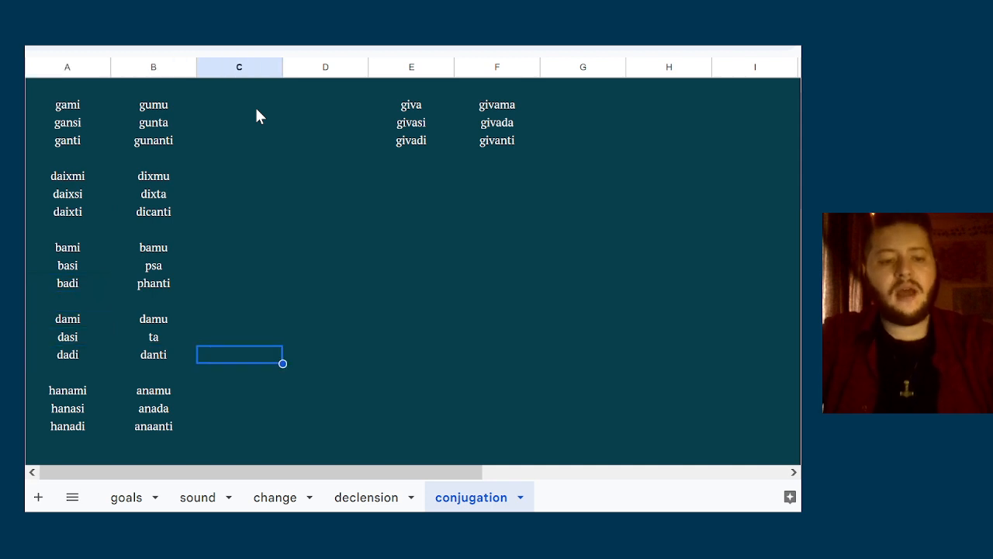
pyautogui.press('Right')
pyautogui.press('Up')
pyautogui.press('Up')
pyautogui.press('Up')
pyautogui.press('Up')
pyautogui.press('Up')
pyautogui.press('Up')
pyautogui.press('Up')
pyautogui.press('Up')
pyautogui.press('Up')
pyautogui.press('Up')
pyautogui.press('Up')
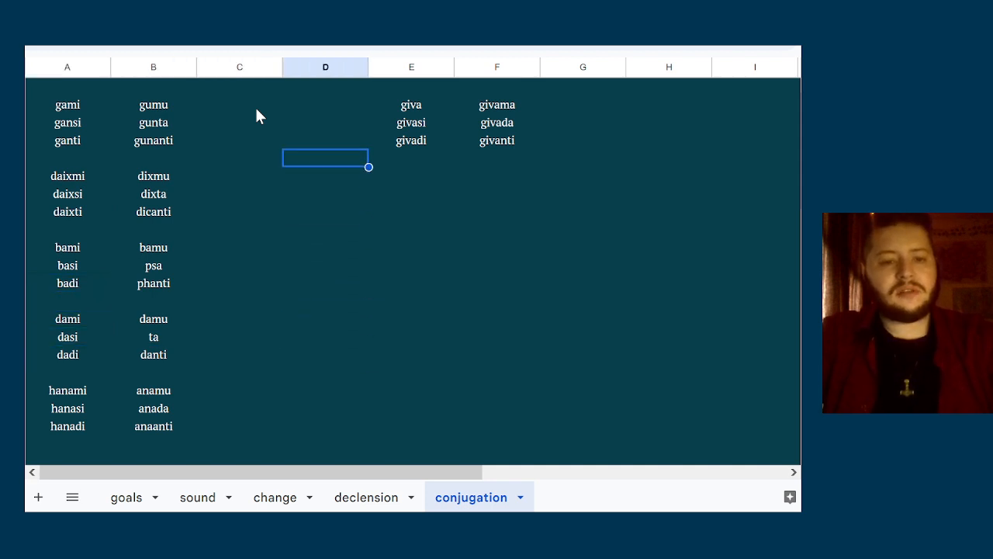
pyautogui.press('Up')
pyautogui.press('Up')
pyautogui.press('Up')
pyautogui.press('Left')
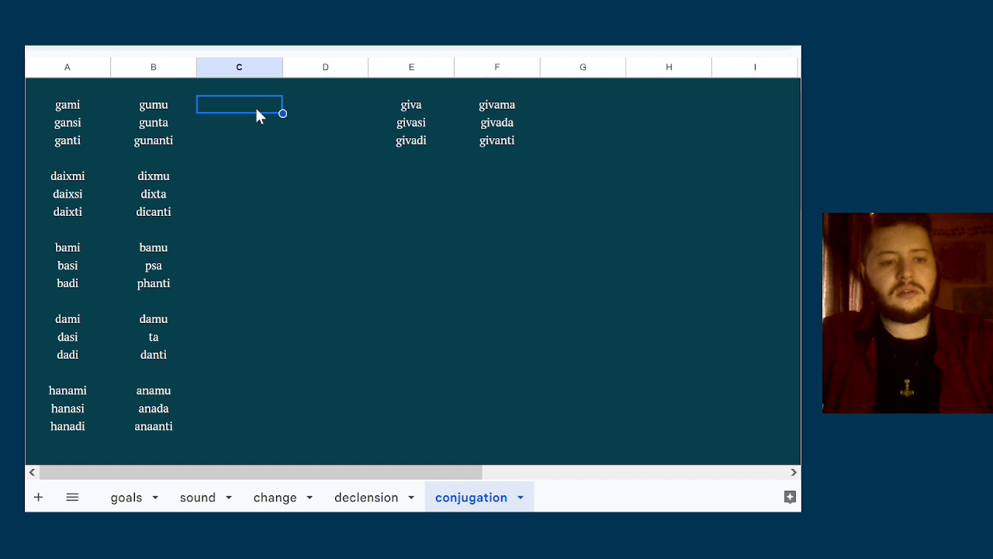
pyautogui.press('Down')
pyautogui.press('Down')
pyautogui.press('Down')
pyautogui.press('Down')
pyautogui.press('Down')
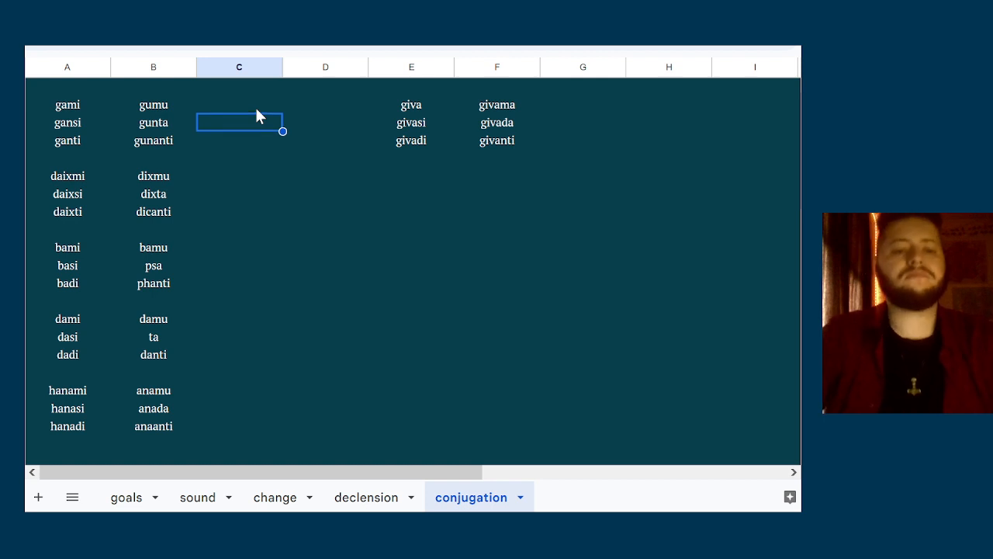
# List the singular endings mi, si and ti/di down column D, starting in the row of daixti and dicanti
pyautogui.press('Right')
pyautogui.press('Right')
pyautogui.press('Down')
pyautogui.press('Left')
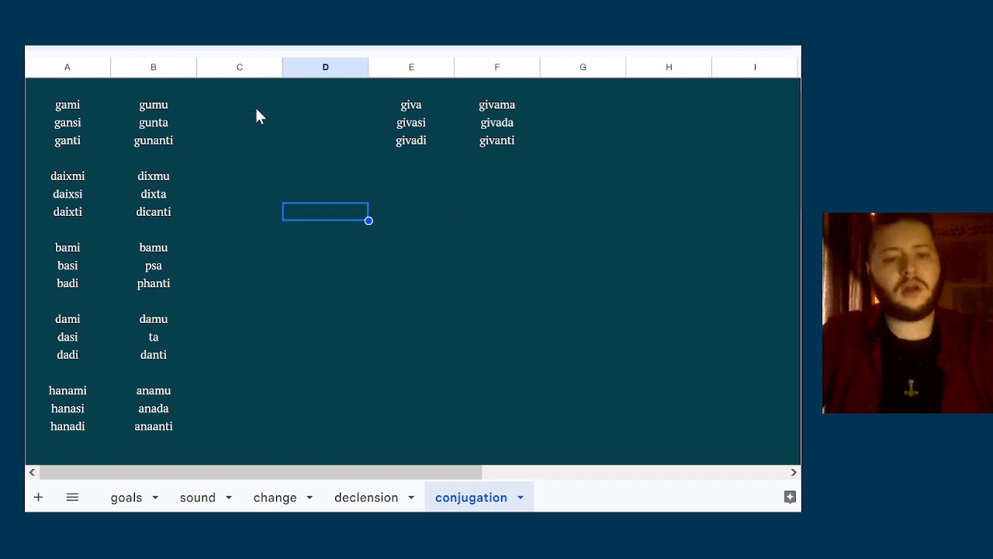
pyautogui.write('mi')
pyautogui.press('Return')
pyautogui.write('si')
pyautogui.press('Return')
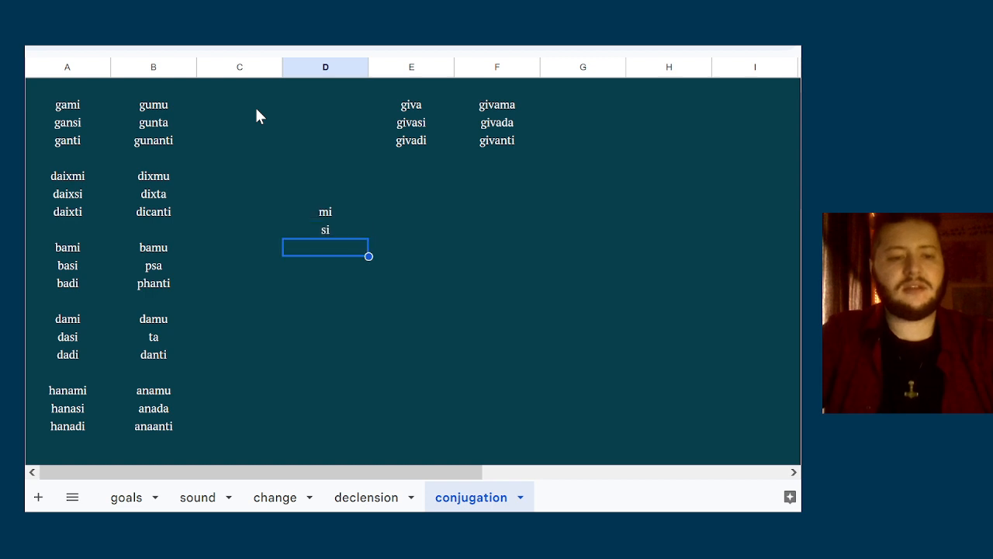
pyautogui.write('ti/di')
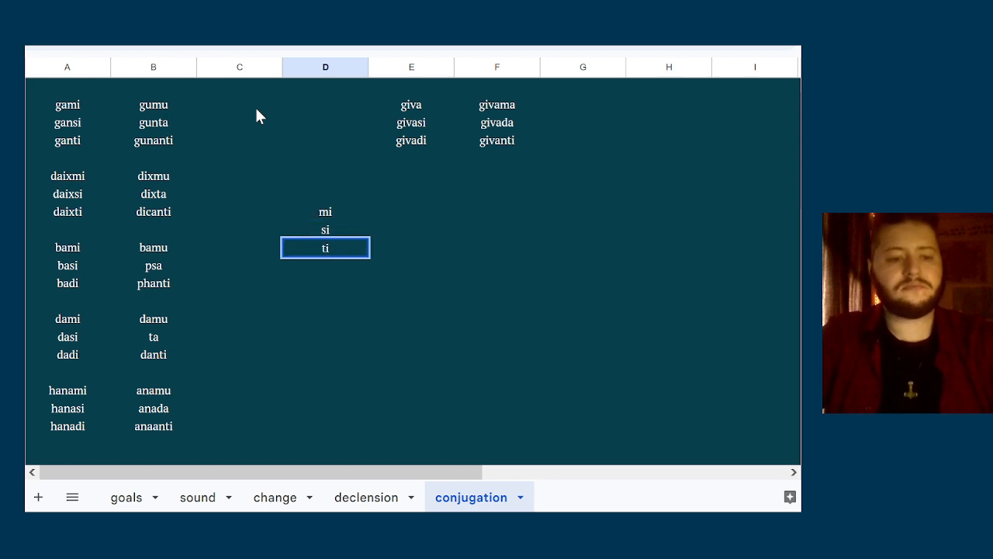
# List the plural endings mu, ta/da and anti down column E, beside the singular endings
pyautogui.press('Right')
pyautogui.press('Up')
pyautogui.press('Up')
pyautogui.write('mu')
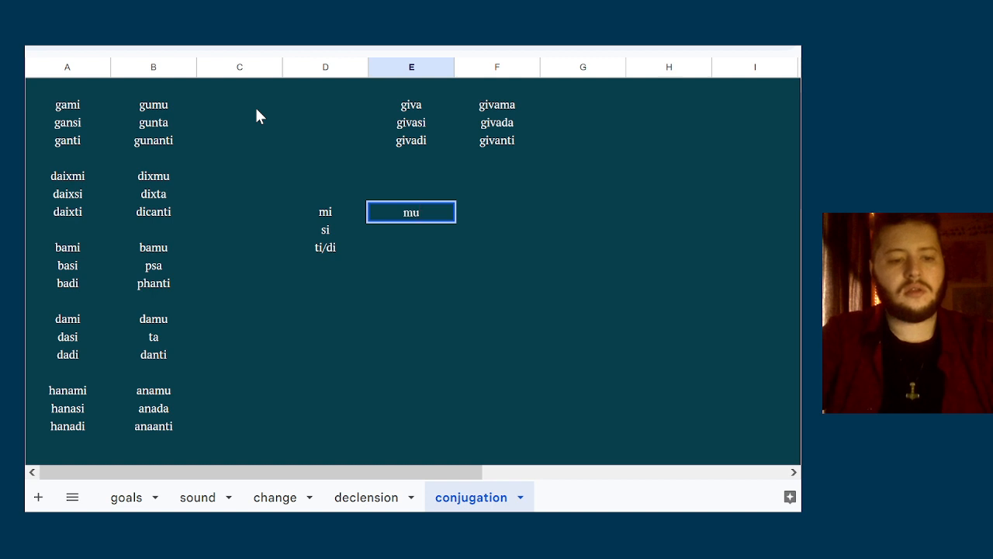
pyautogui.press('Return')
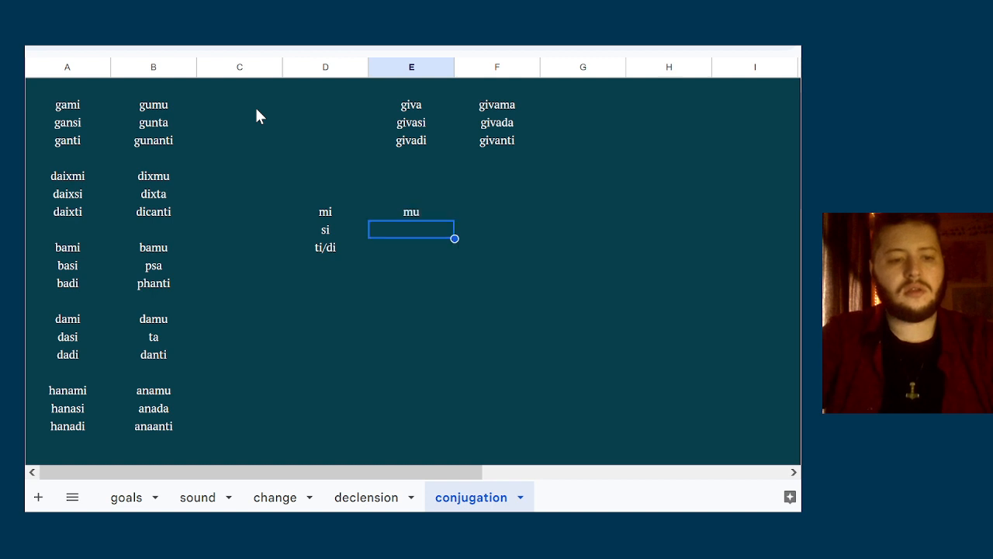
pyautogui.write('ta/da')
pyautogui.press('Return')
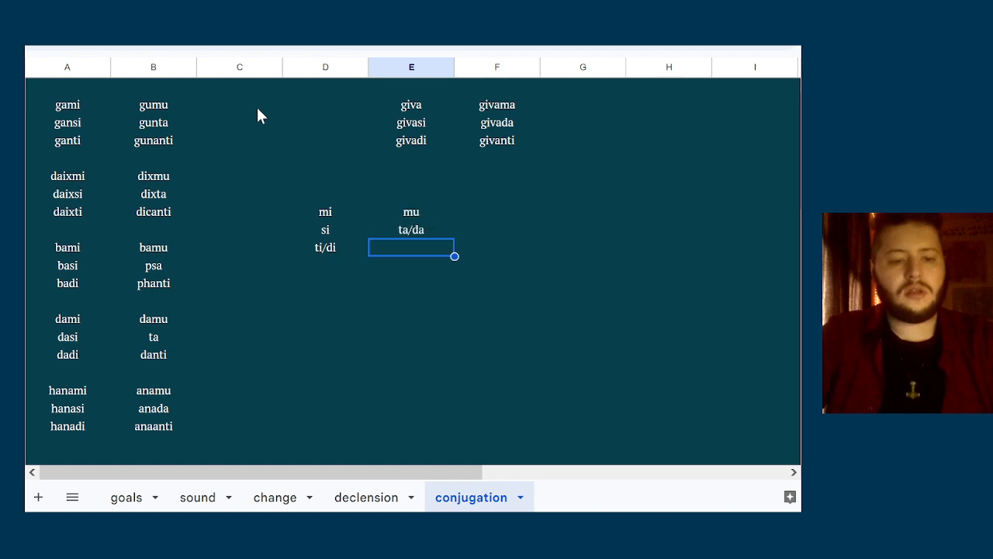
pyautogui.write('anti')
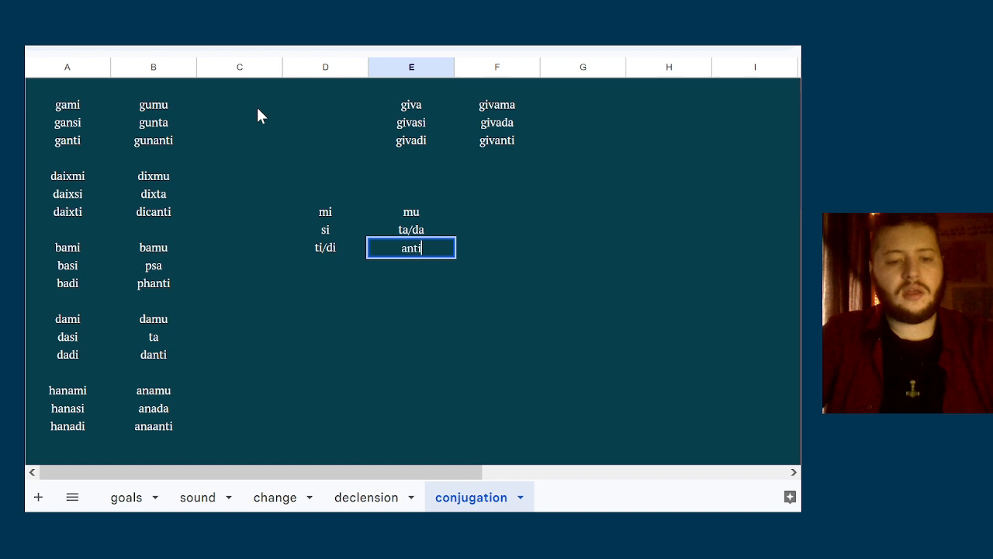
pyautogui.press('Return')
# Compare the ta/da ending with the irregular plural forms psa, phanti, ta and danti in column B
pyautogui.press('Up')
pyautogui.press('Up')
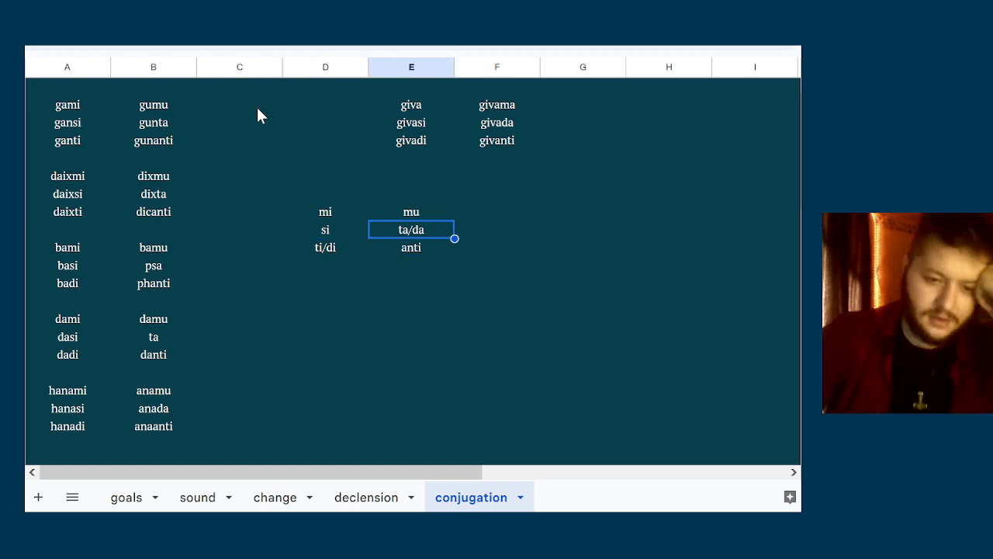
pyautogui.press('Left')
pyautogui.press('Right')
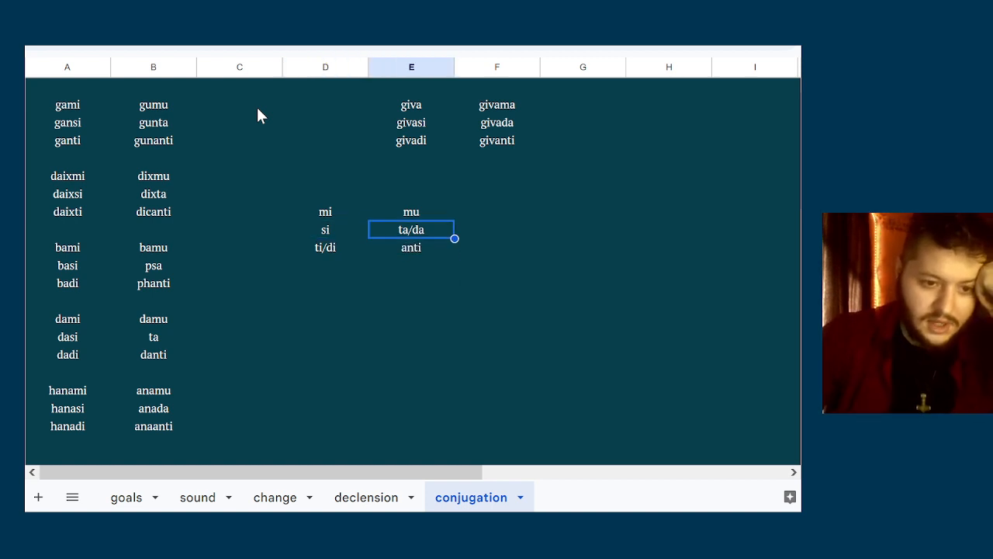
pyautogui.doubleClick(398, 230)
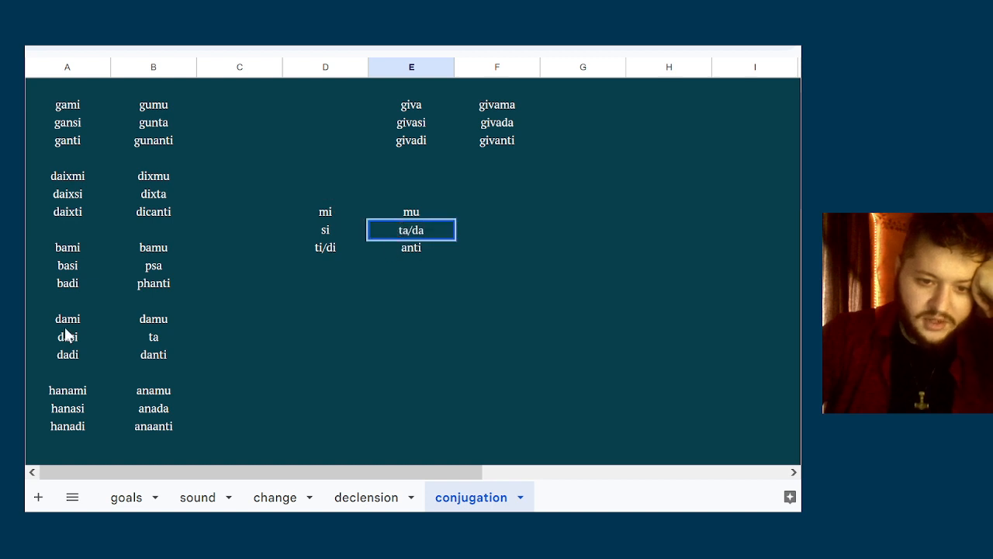
pyautogui.click(142, 339)
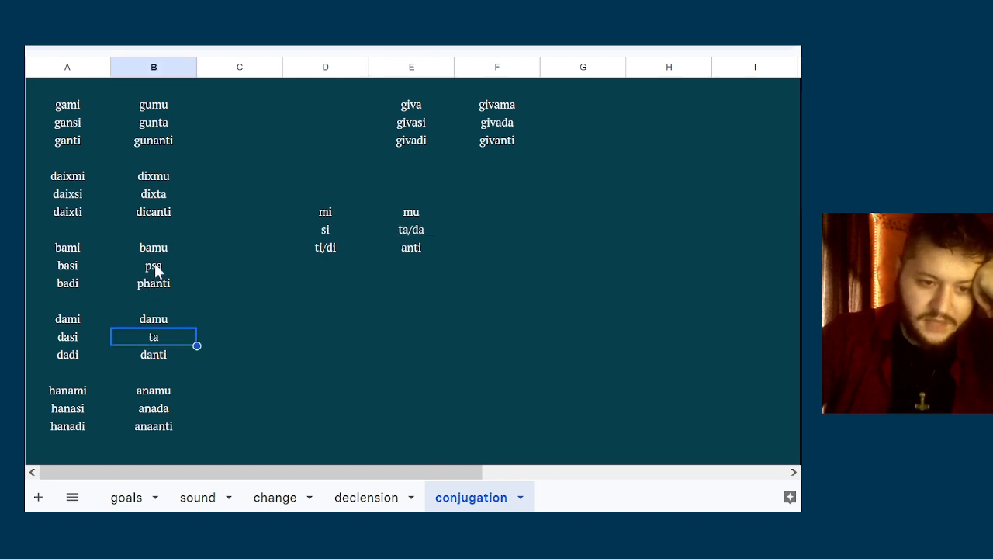
pyautogui.click(155, 268)
pyautogui.click(151, 339)
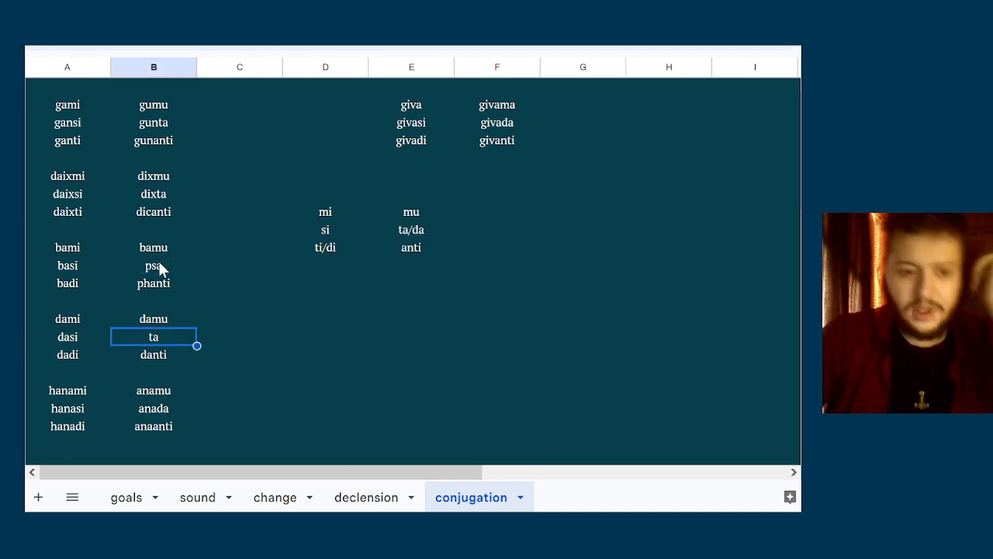
pyautogui.click(157, 258)
pyautogui.click(142, 336)
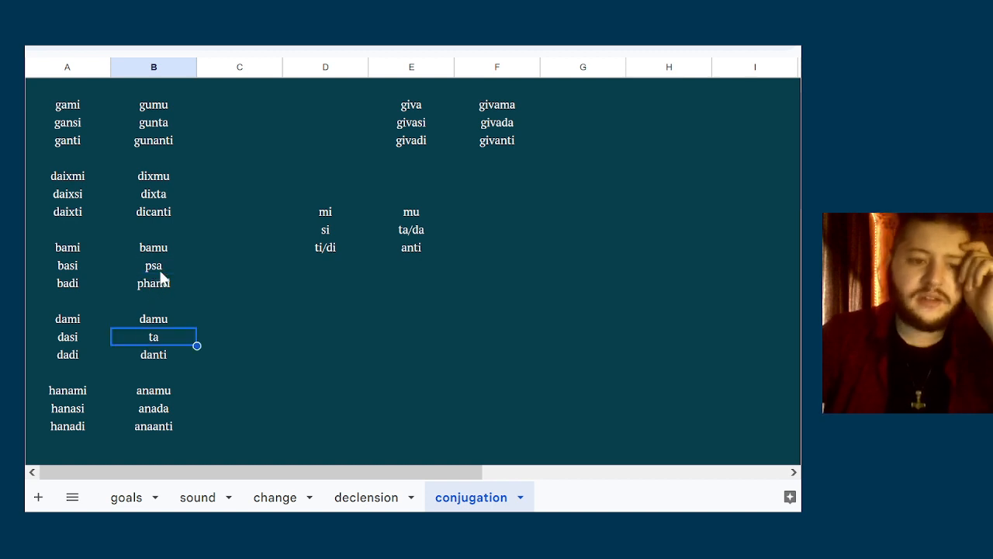
pyautogui.click(161, 271)
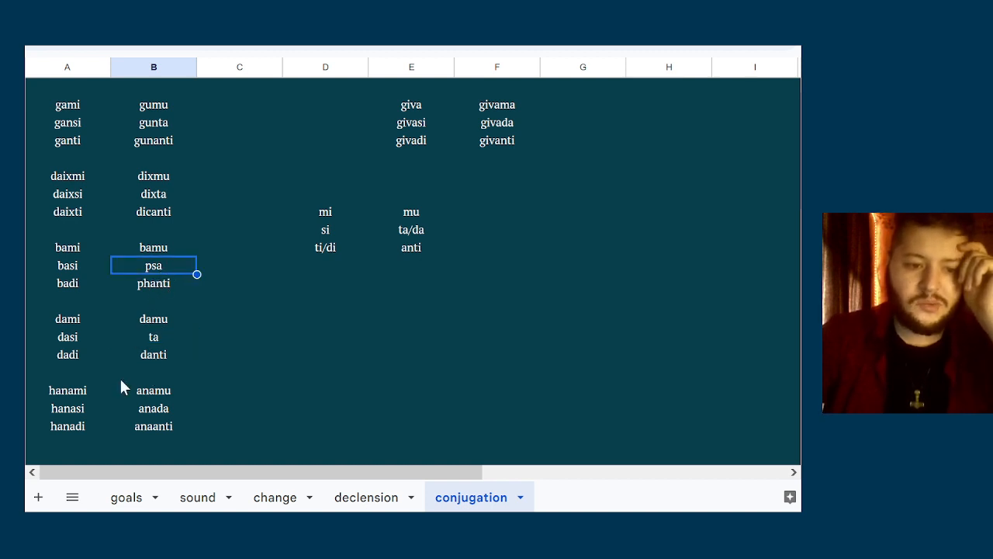
pyautogui.click(138, 354)
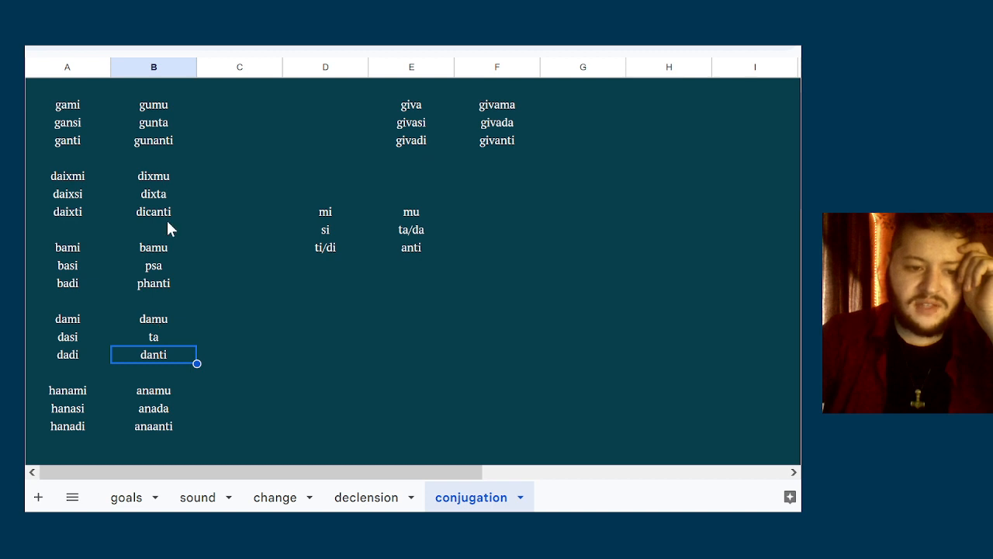
pyautogui.click(167, 225)
pyautogui.click(159, 303)
pyautogui.click(159, 262)
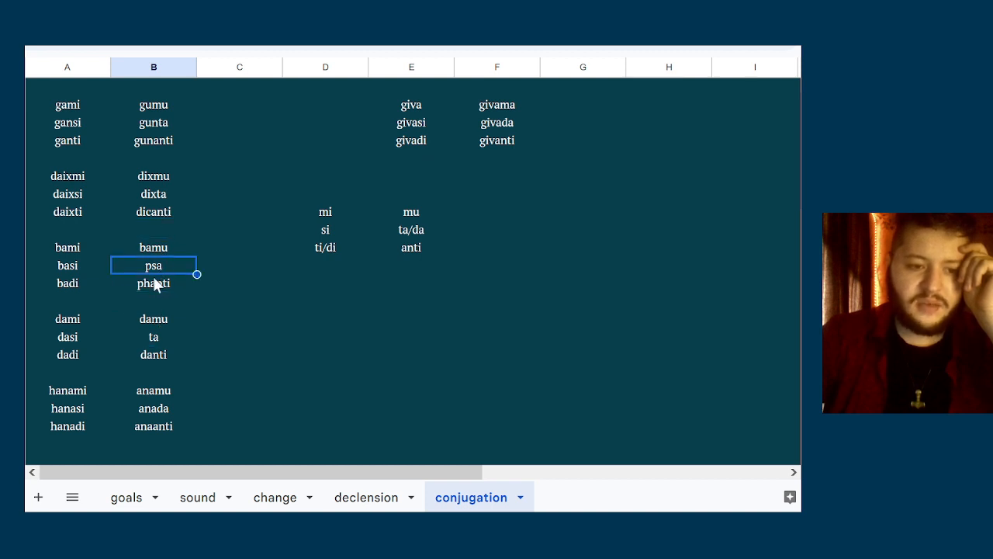
pyautogui.click(154, 281)
# Replace psa and phanti in the bami paradigm with the regularised plural forms bata and banti
pyautogui.press('Up')
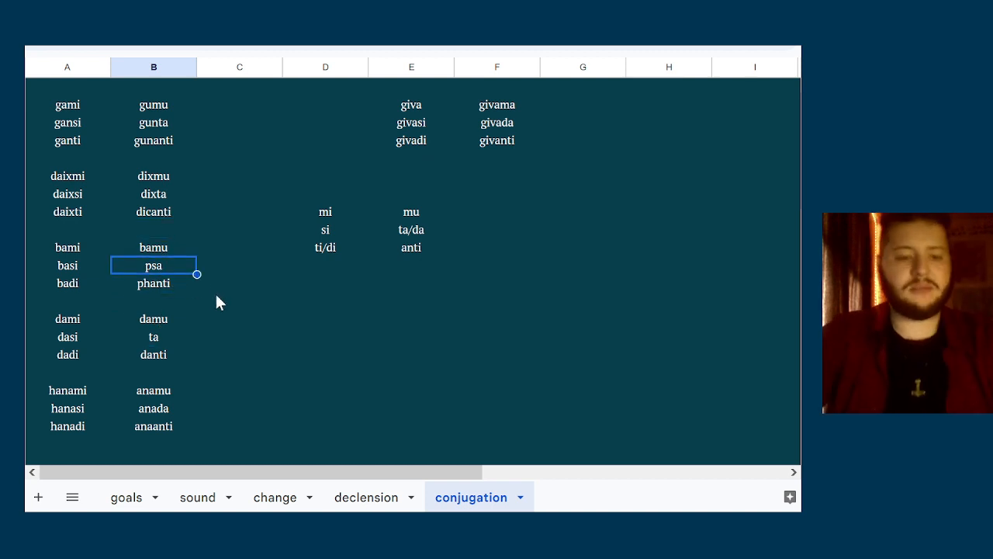
pyautogui.write('bata')
pyautogui.press('Return')
pyautogui.write('banti')
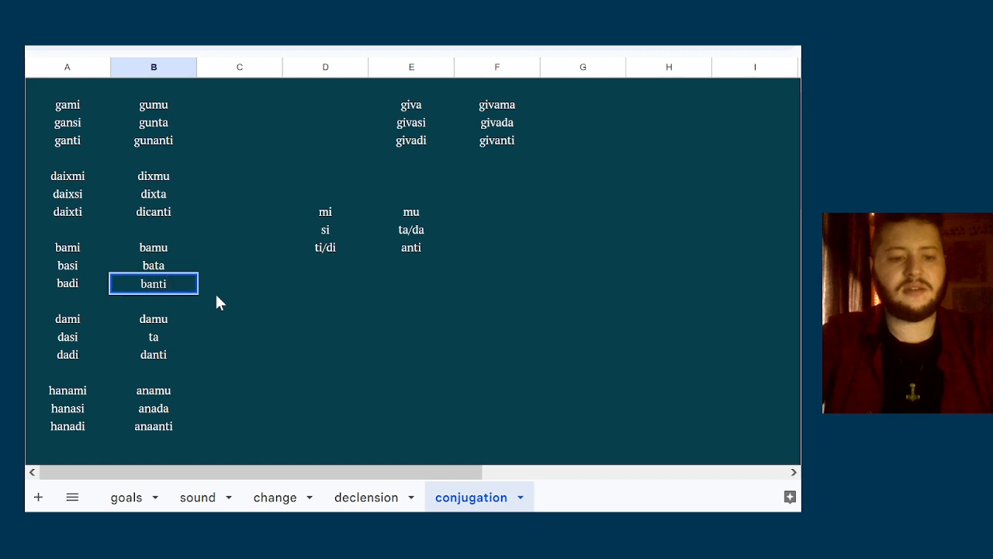
pyautogui.press('Return')
# Replace the irregular plural form ta in the dami paradigm with data
pyautogui.press('Down')
pyautogui.press('Down')
pyautogui.write('data')
pyautogui.press('Return')
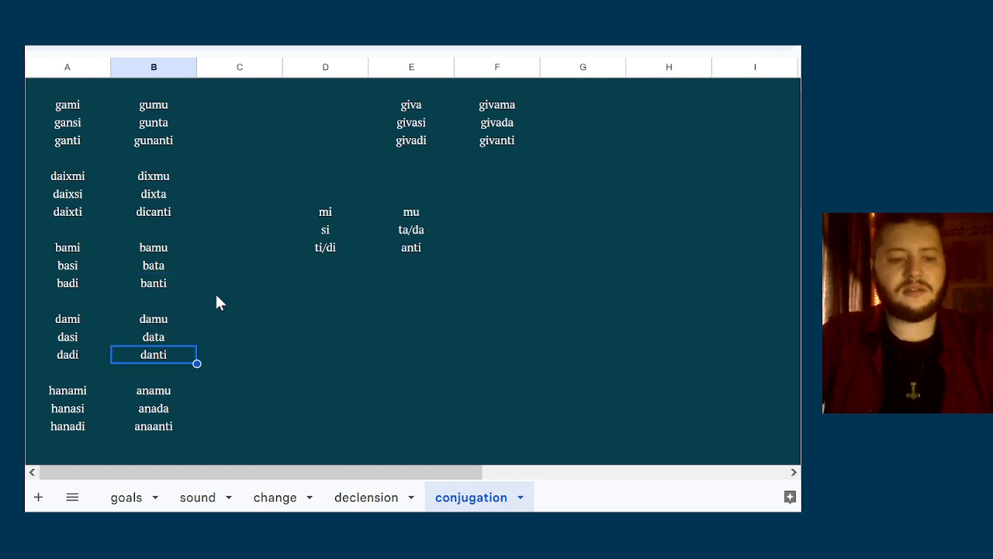
# Review the plural forms of the bami and dami paradigms in column B
pyautogui.press('Up')
pyautogui.press('Up')
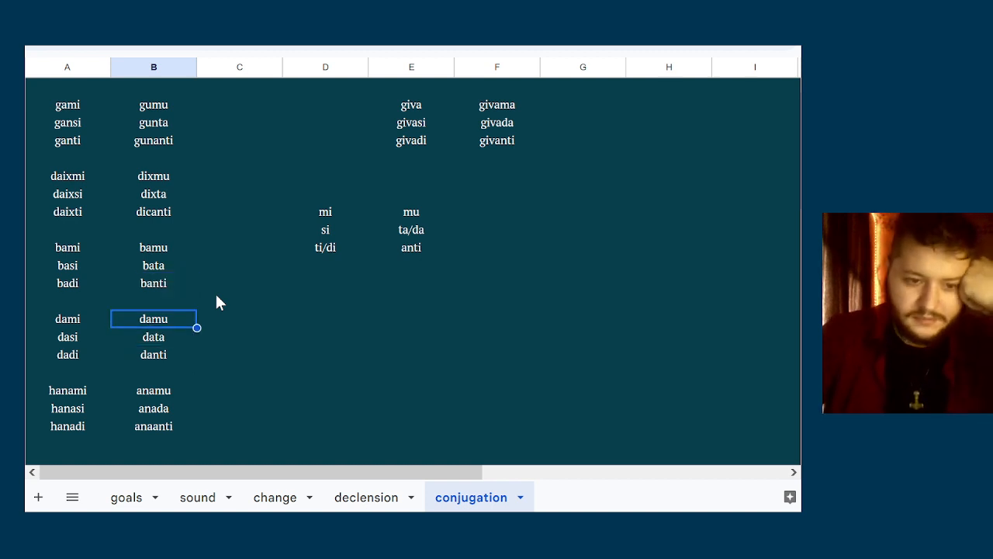
pyautogui.press('Down')
pyautogui.press('Down')
pyautogui.press('Up')
pyautogui.press('Up')
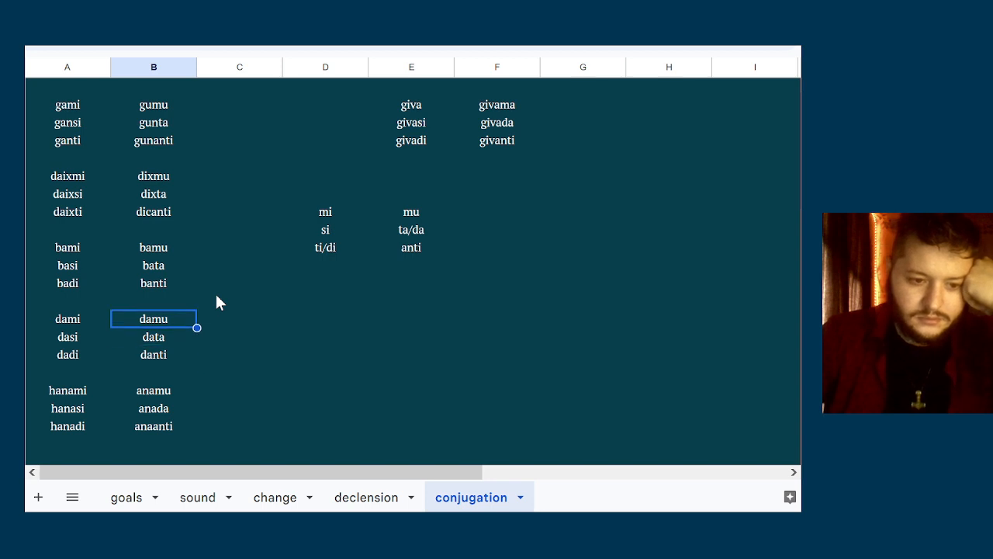
pyautogui.press('Down')
pyautogui.press('Down')
pyautogui.press('Up')
pyautogui.press('Up')
pyautogui.press('Up')
pyautogui.press('Up')
pyautogui.press('Up')
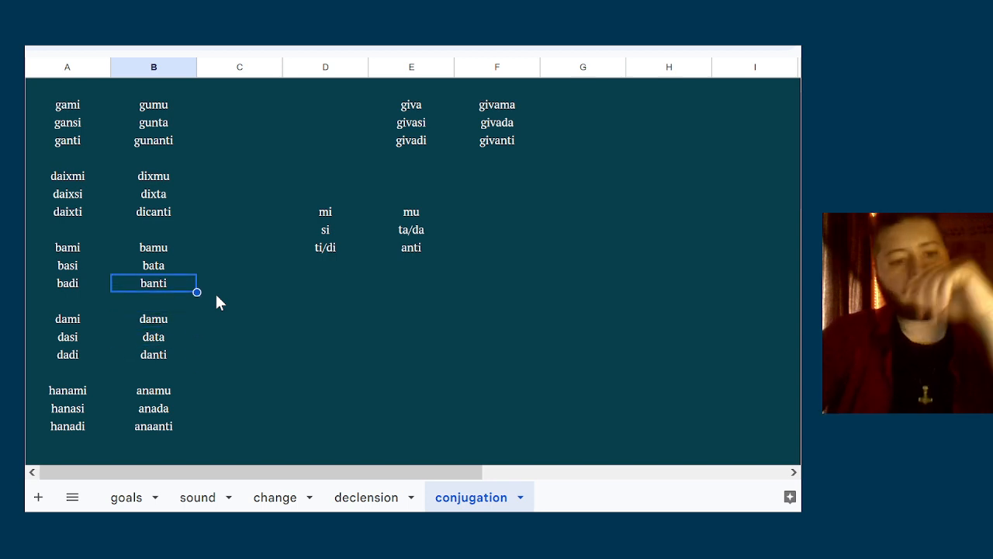
pyautogui.press('Down')
pyautogui.press('Down')
pyautogui.press('Down')
pyautogui.press('Down')
# Check the plural forms of the bami and dami paradigms against the ta/da ending in column E
pyautogui.press('Up')
pyautogui.press('Up')
pyautogui.press('Up')
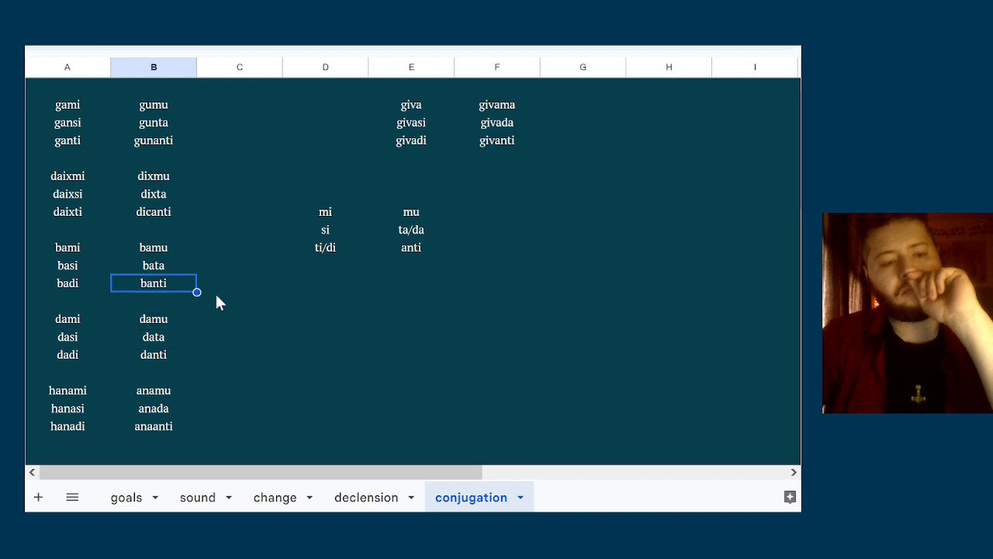
pyautogui.press('Up')
pyautogui.press('Right')
pyautogui.press('Right')
pyautogui.press('Right')
pyautogui.press('Up')
pyautogui.press('Up')
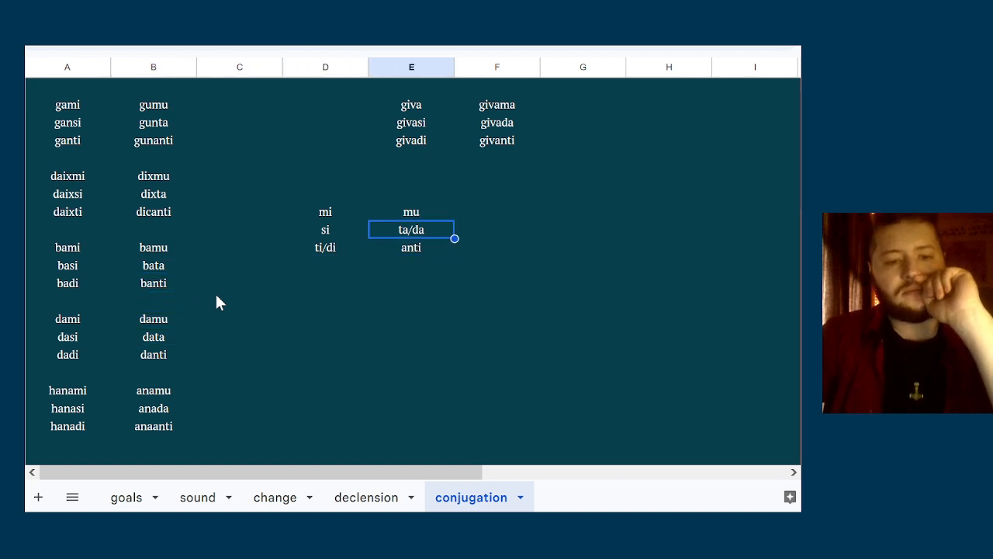
pyautogui.press('Down')
pyautogui.press('Down')
pyautogui.press('Down')
pyautogui.press('Left')
pyautogui.press('Left')
pyautogui.press('Left')
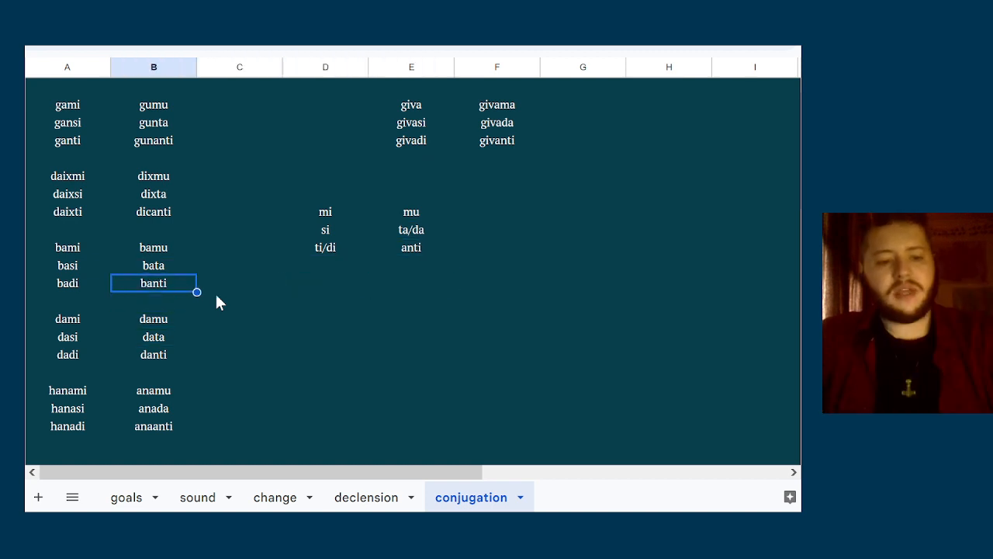
pyautogui.press('Up')
pyautogui.press('Down')
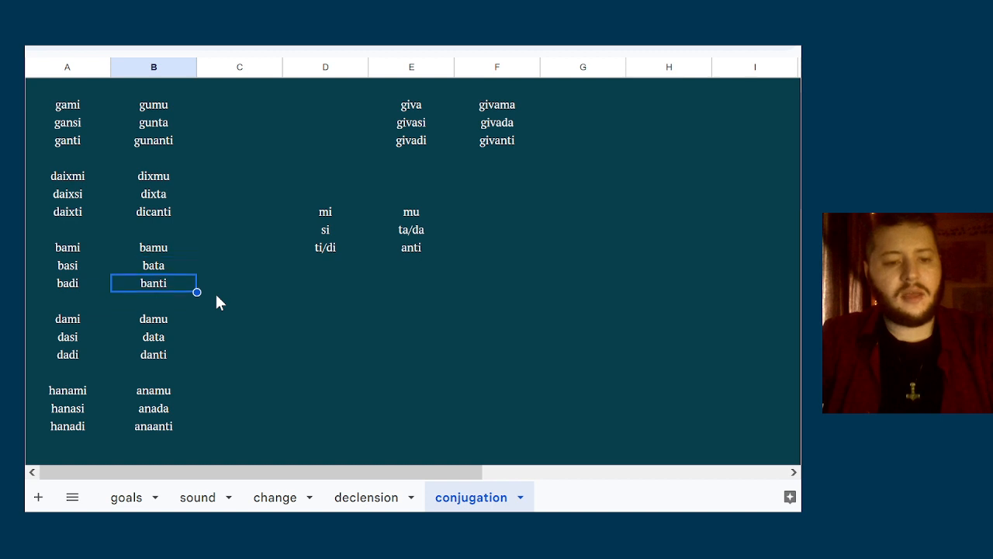
pyautogui.press('Down')
pyautogui.press('Down')
pyautogui.press('Down')
pyautogui.press('Up')
pyautogui.press('Up')
pyautogui.press('Up')
pyautogui.press('Up')
# Set the second-person plural form of the hanami paradigm in column B to anata
pyautogui.press('Down')
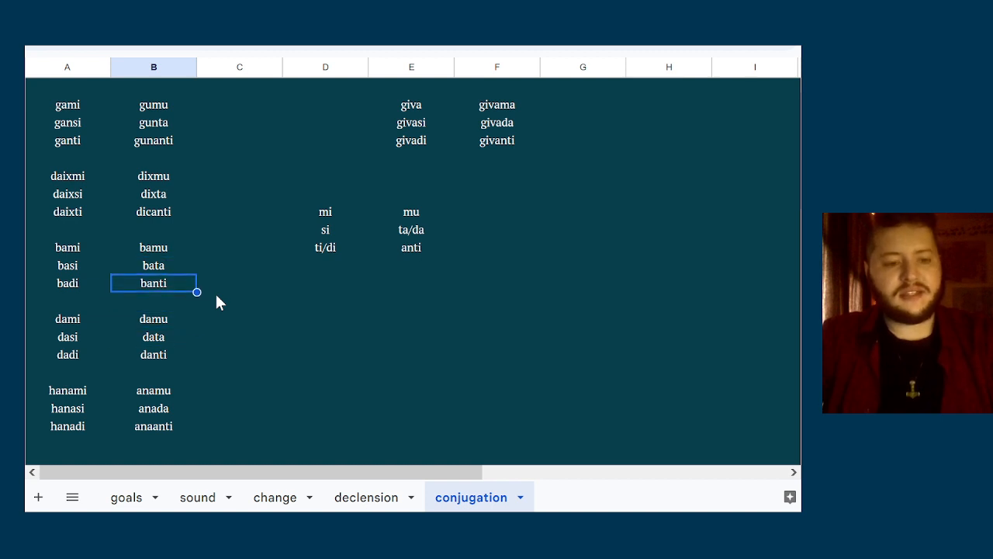
pyautogui.press('Up')
pyautogui.press('Up')
pyautogui.press('Down')
pyautogui.press('Down')
pyautogui.press('Down')
pyautogui.press('Down')
pyautogui.press('Down')
pyautogui.press('Down')
pyautogui.press('Down')
pyautogui.press('Down')
pyautogui.press('Down')
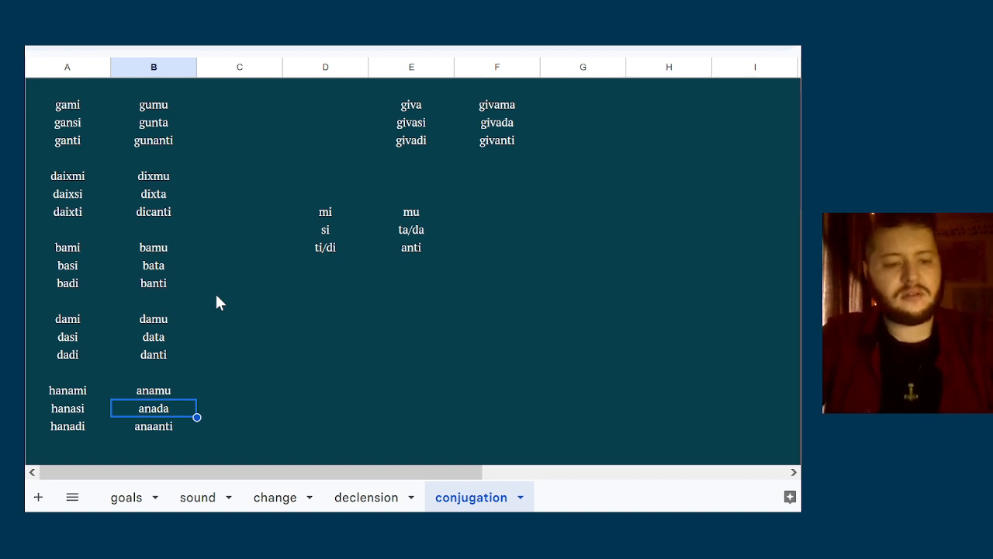
pyautogui.write('anata')
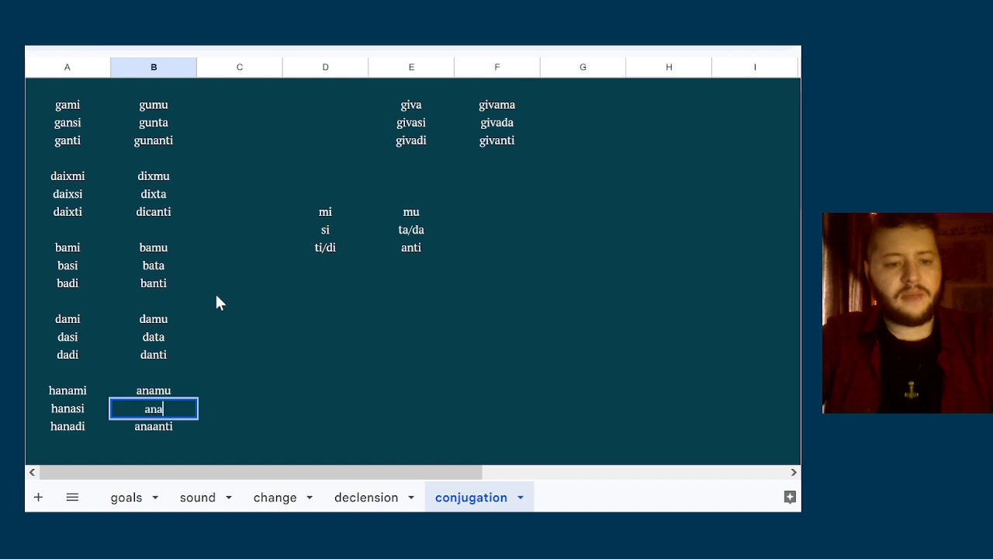
pyautogui.press('Up')
pyautogui.press('Up')
pyautogui.press('Up')
pyautogui.press('Up')
pyautogui.press('Up')
pyautogui.press('Up')
pyautogui.press('Up')
pyautogui.press('Up')
pyautogui.press('Up')
pyautogui.press('Up')
pyautogui.press('Up')
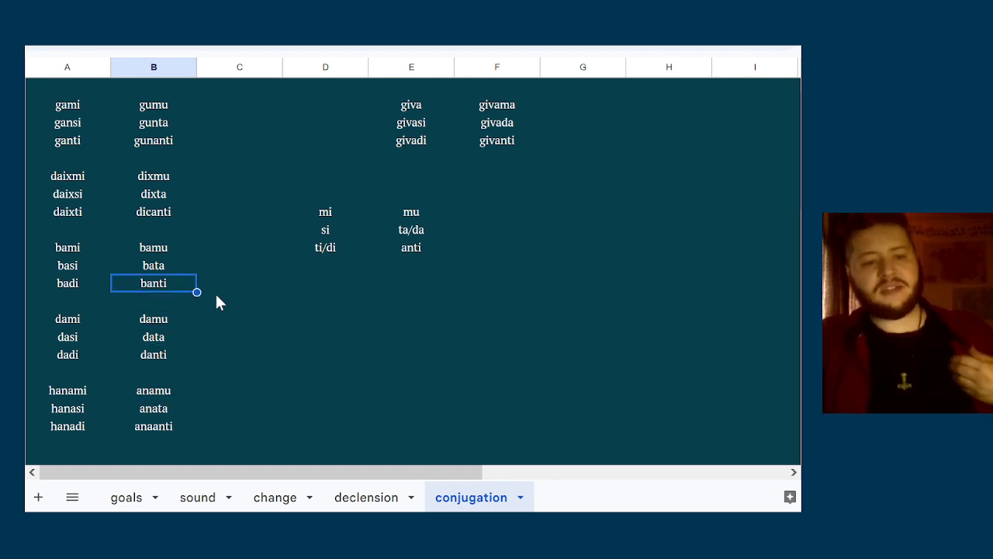
# Set the second-person plural form of the bami paradigm in column B to bada
pyautogui.press('Down')
pyautogui.press('Down')
pyautogui.press('Down')
pyautogui.press('Down')
pyautogui.press('Down')
pyautogui.press('Down')
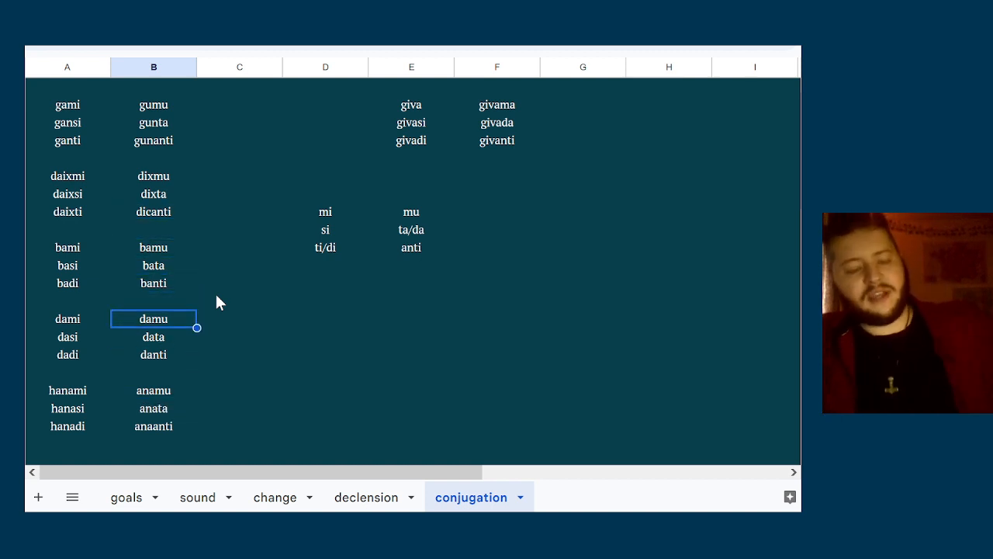
pyautogui.press('Up')
pyautogui.press('Up')
pyautogui.press('Up')
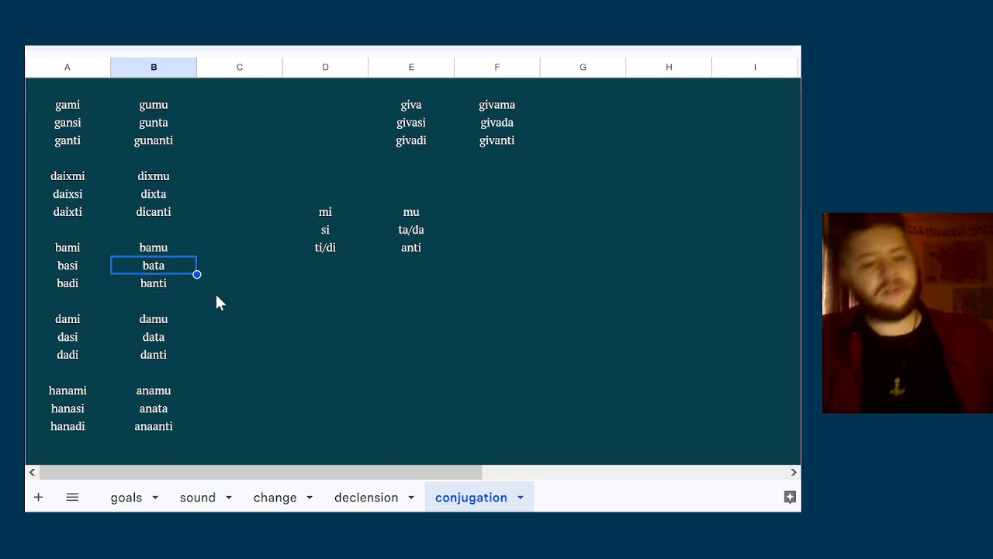
pyautogui.write('bada')
pyautogui.press('Down')
pyautogui.press('Down')
pyautogui.press('Down')
pyautogui.press('Down')
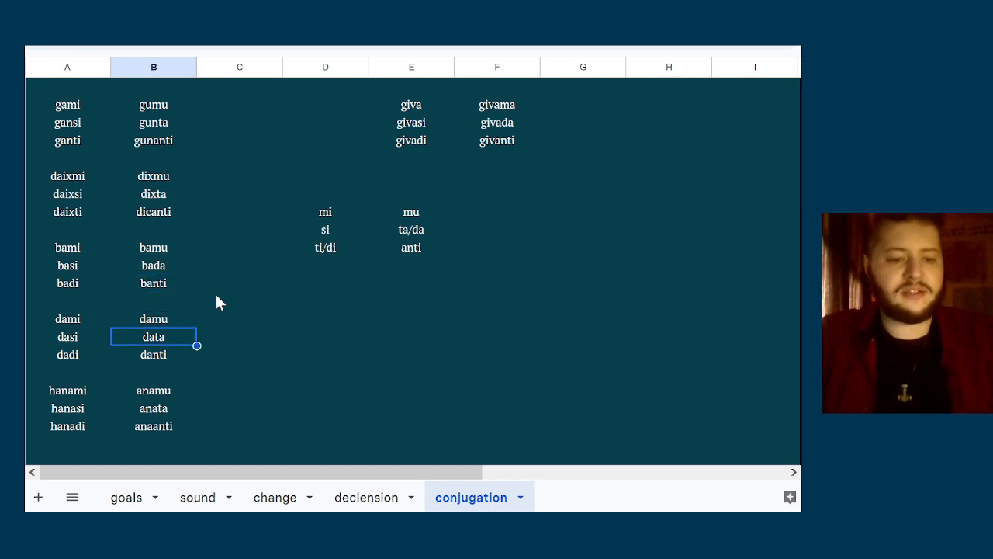
# Set the second-person plural form of the dami paradigm in column B to dada
pyautogui.write('b')
pyautogui.press('BackSpace')
pyautogui.write('b')
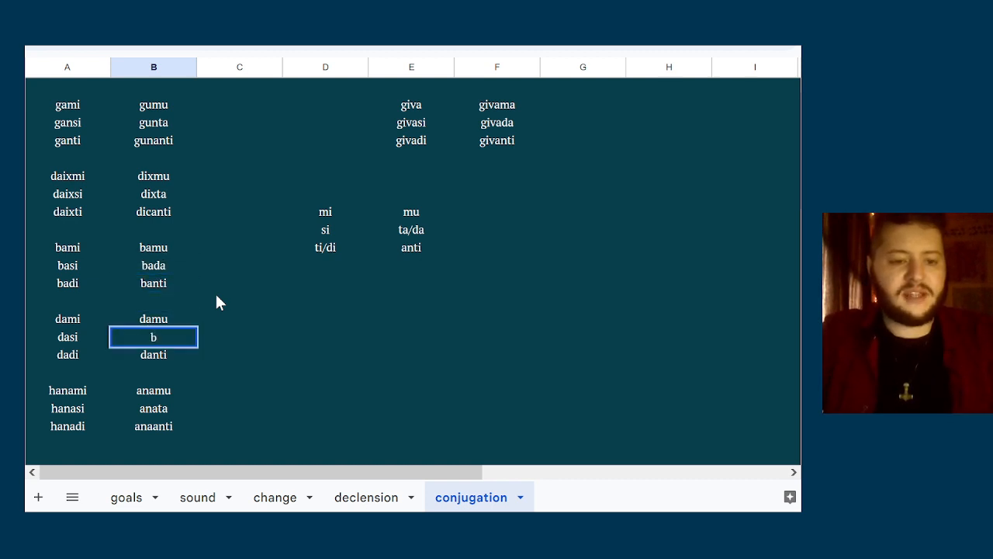
pyautogui.press('BackSpace')
pyautogui.write('dada')
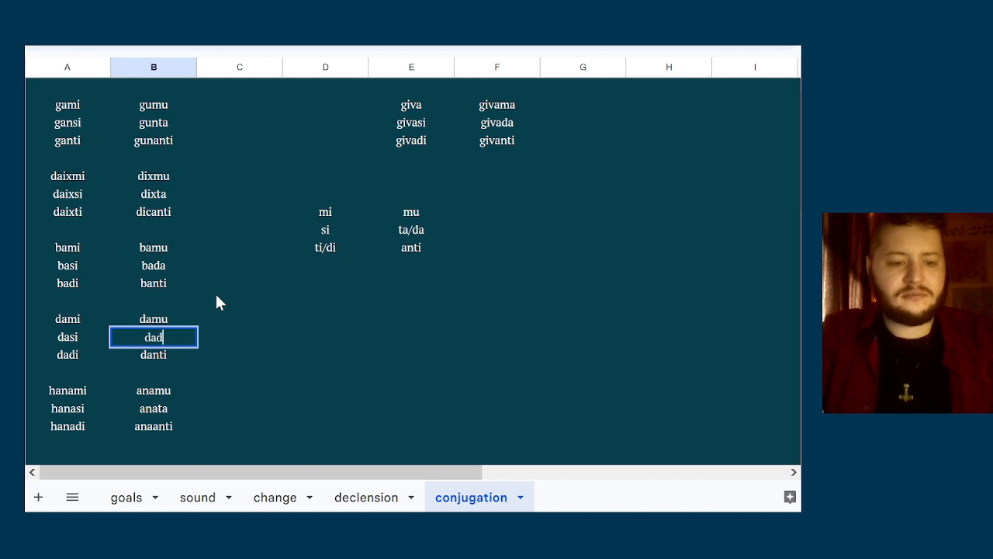
pyautogui.press('Down')
pyautogui.press('Down')
pyautogui.press('Down')
pyautogui.press('Down')
# Set the second-person plural form of the hanami paradigm in column B to anada
pyautogui.press('BackSpace')
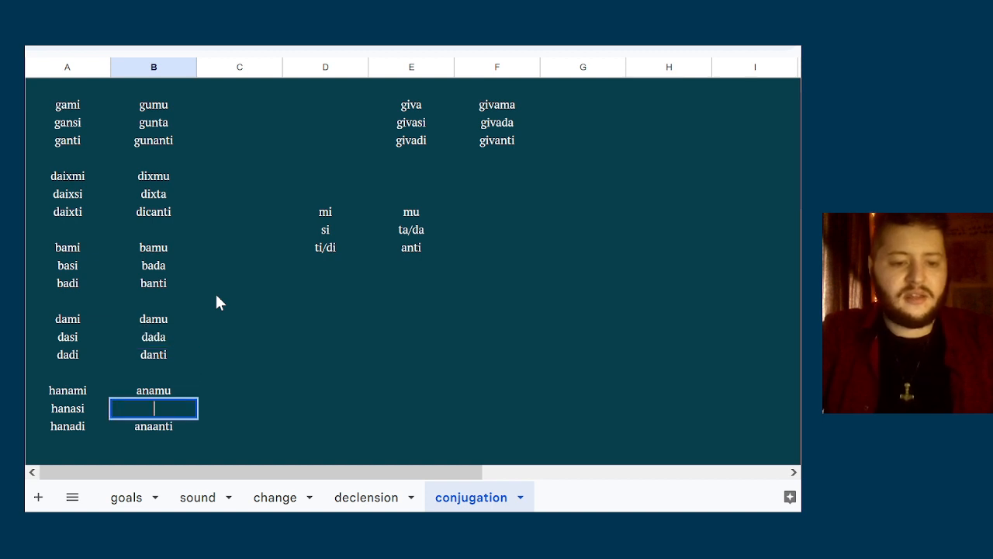
pyautogui.write('anada')
pyautogui.press('Up')
pyautogui.press('Up')
pyautogui.press('Up')
pyautogui.press('Up')
pyautogui.press('Up')
pyautogui.press('Up')
pyautogui.press('Up')
pyautogui.press('Up')
pyautogui.press('Up')
pyautogui.press('Up')
pyautogui.press('Up')
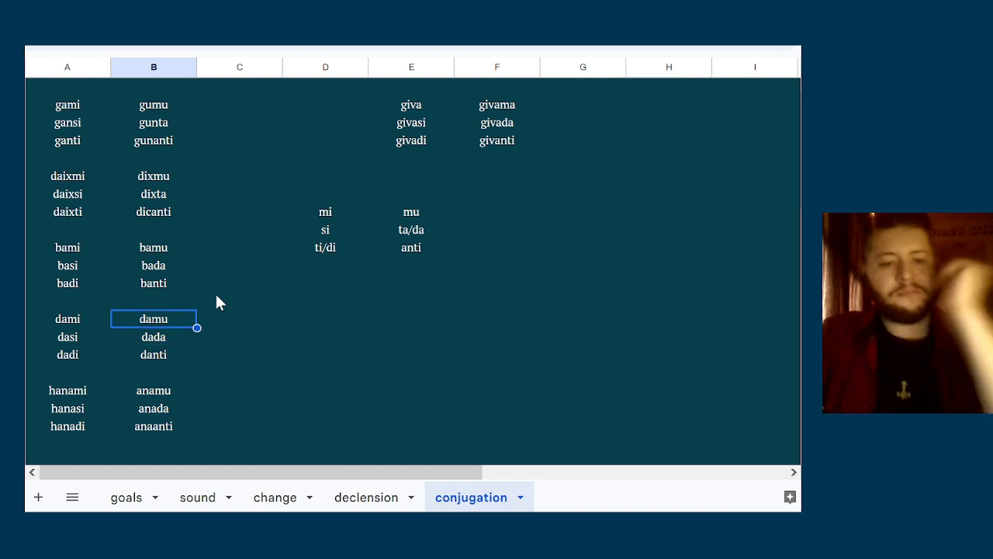
# Compare the second-person plural forms of the gami and daixmi paradigms with the personal endings in columns D and E
pyautogui.press('Up')
pyautogui.press('Up')
pyautogui.press('Up')
pyautogui.press('Up')
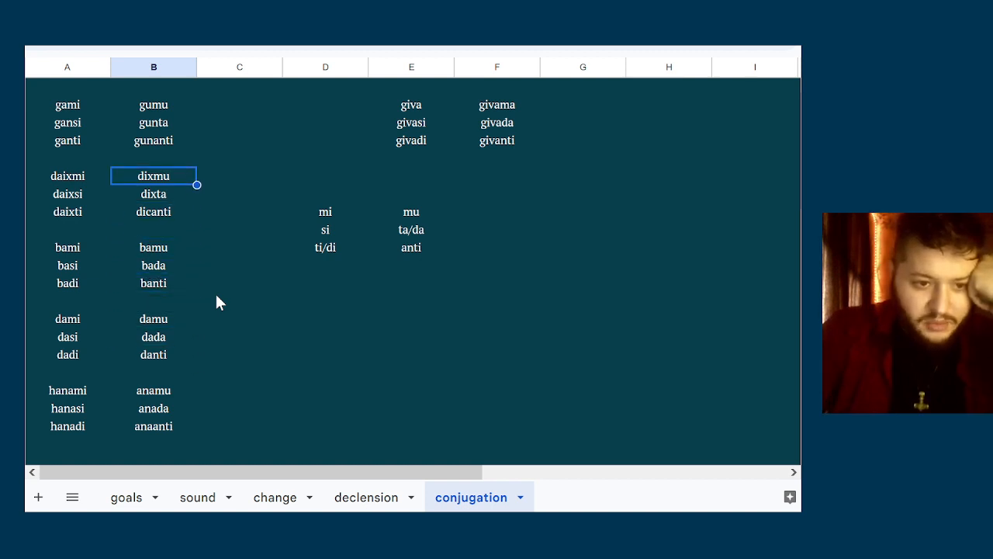
pyautogui.press('Down')
pyautogui.press('Down')
pyautogui.press('Down')
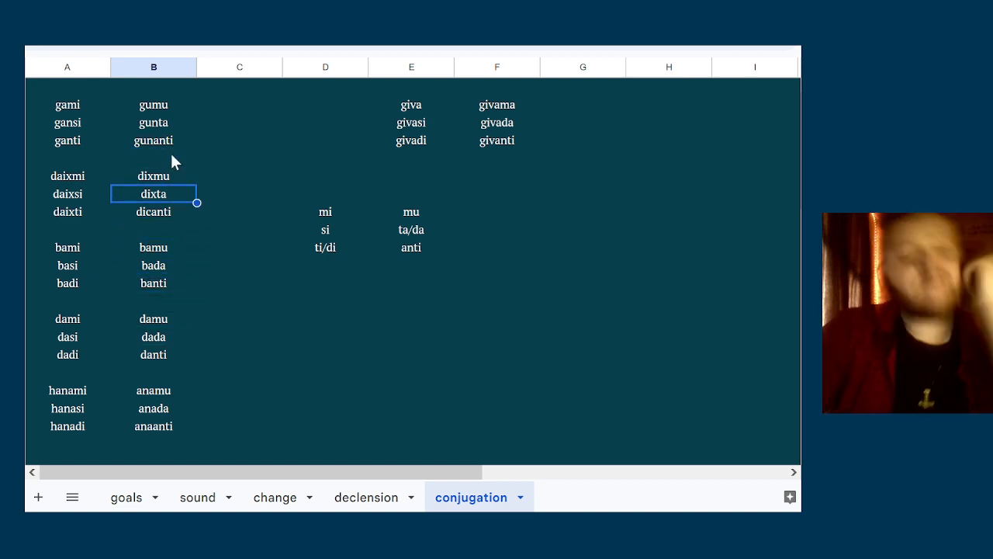
pyautogui.click(170, 153)
pyautogui.click(166, 129)
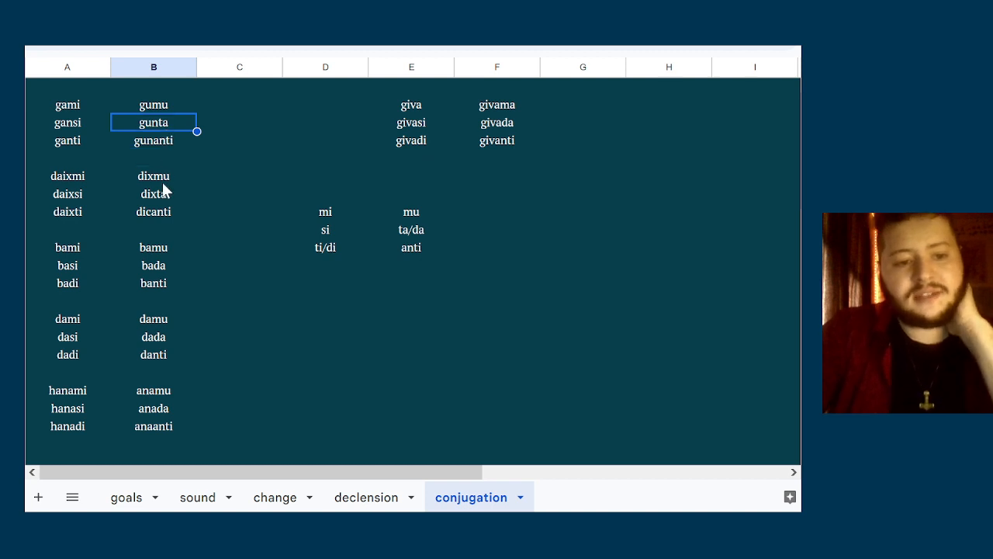
pyautogui.click(162, 181)
pyautogui.click(163, 197)
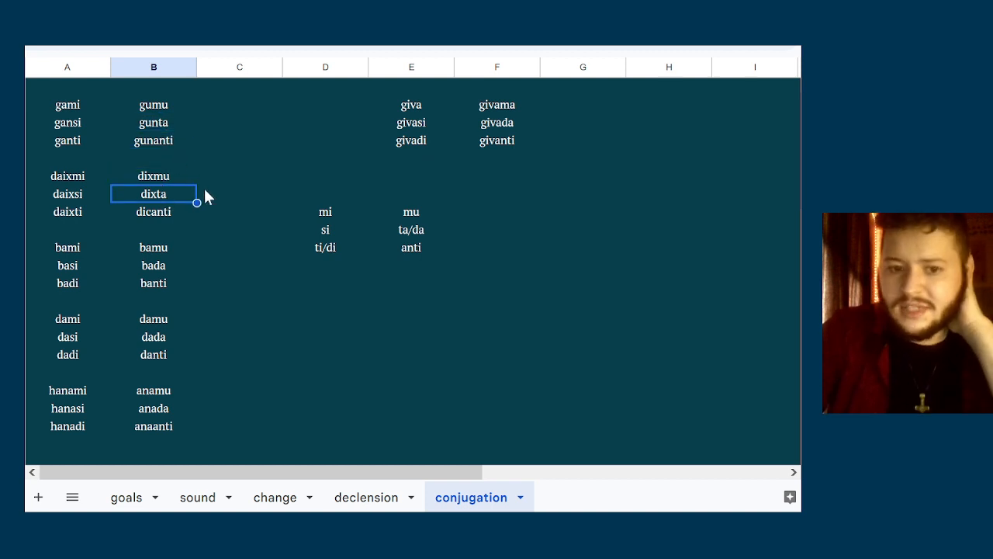
pyautogui.click(413, 236)
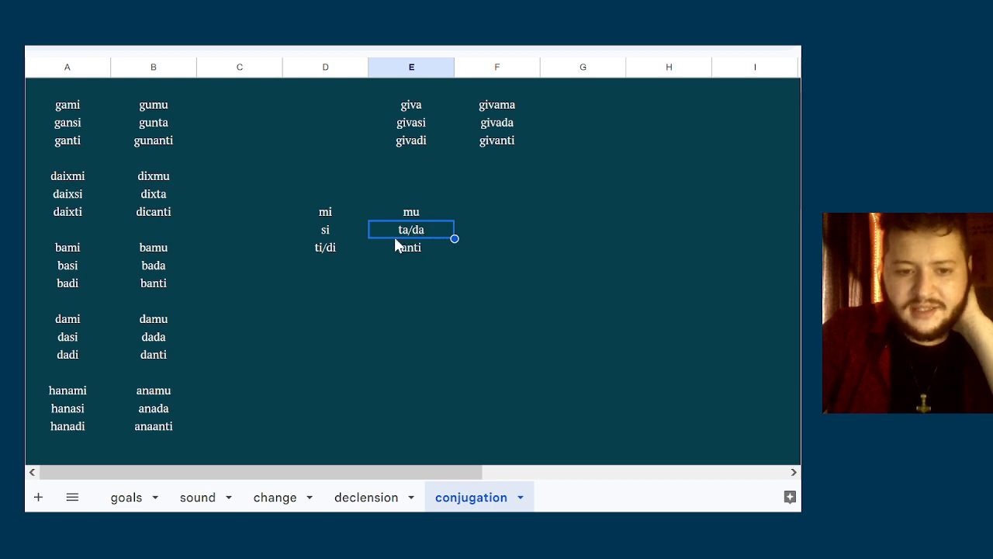
pyautogui.click(328, 249)
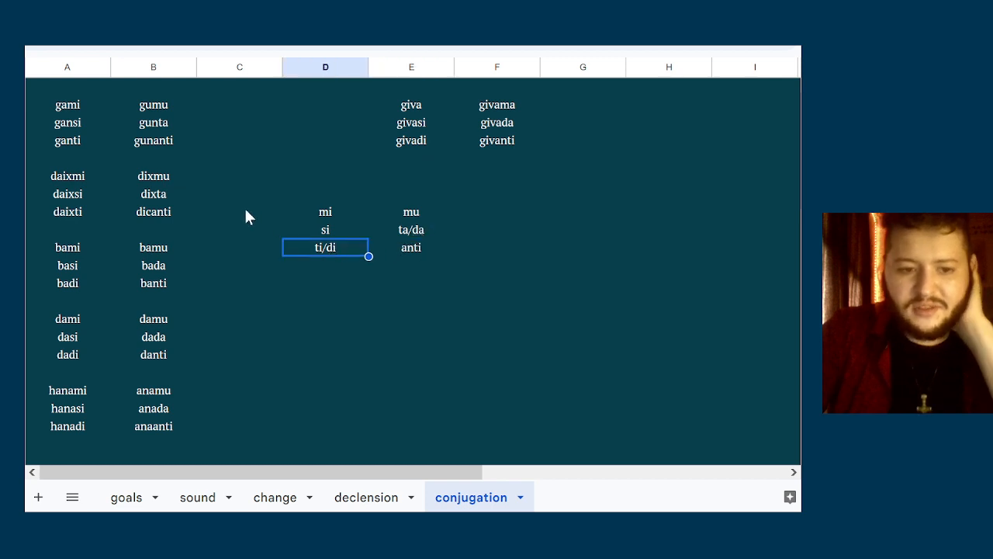
pyautogui.click(345, 235)
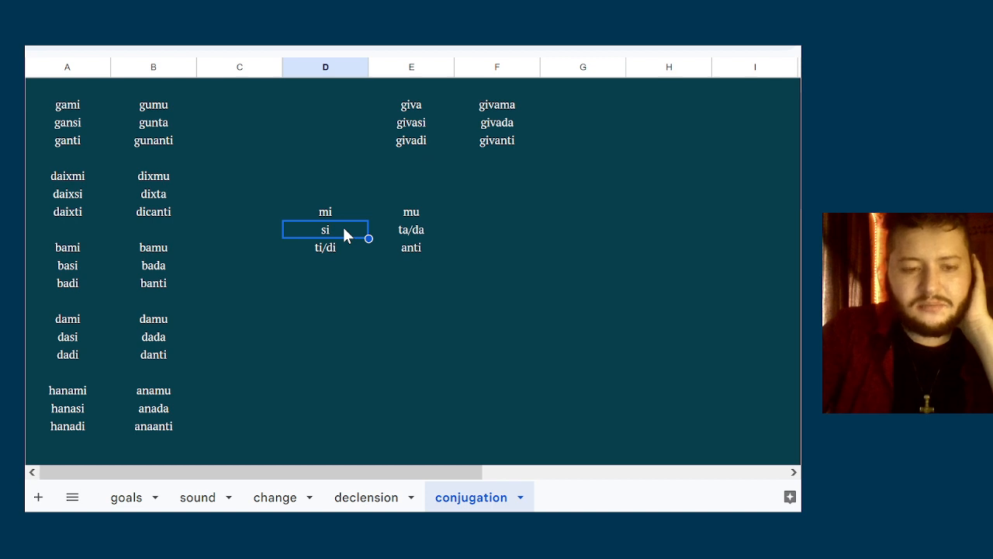
pyautogui.doubleClick(344, 230)
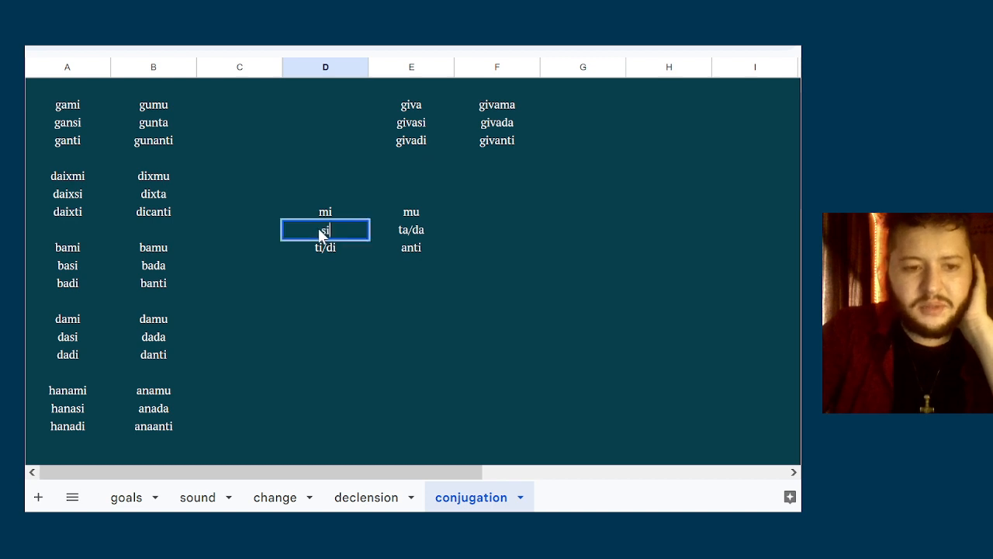
pyautogui.click(386, 246)
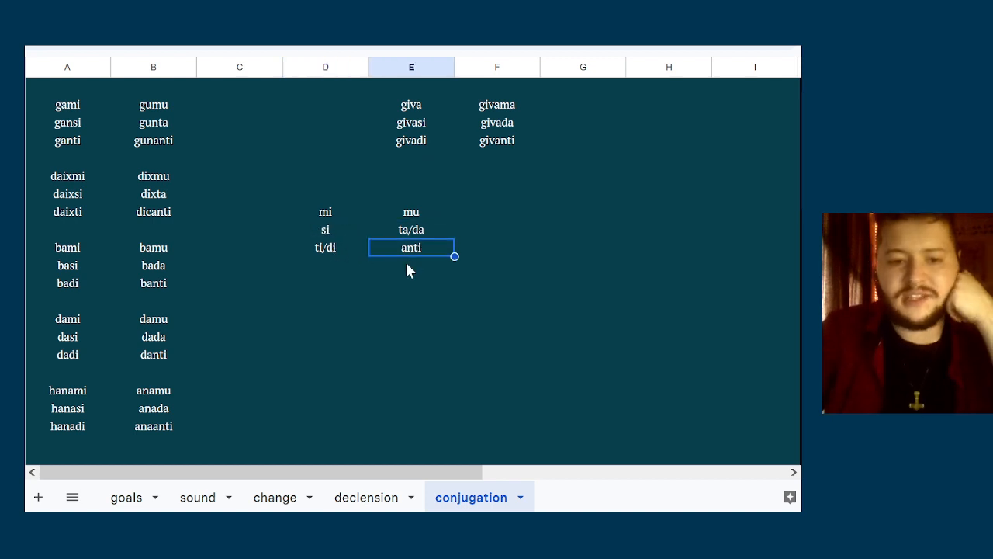
# List the second set of singular endings a, asi and adi in column G, level with the mi/si/ti endings
pyautogui.press('Left')
pyautogui.press('Right')
pyautogui.press('Right')
pyautogui.press('Right')
pyautogui.press('Up')
pyautogui.press('Left')
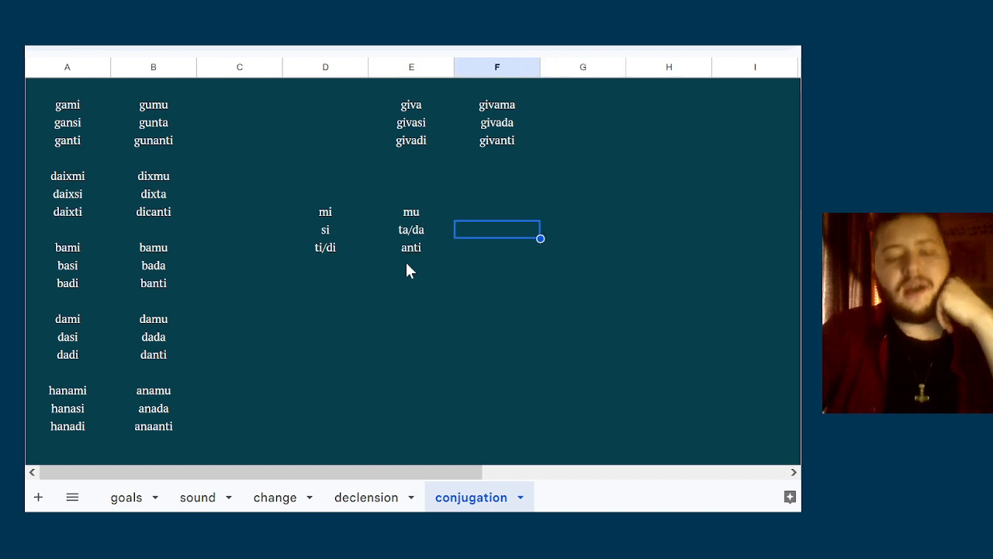
pyautogui.press('Up')
pyautogui.press('Right')
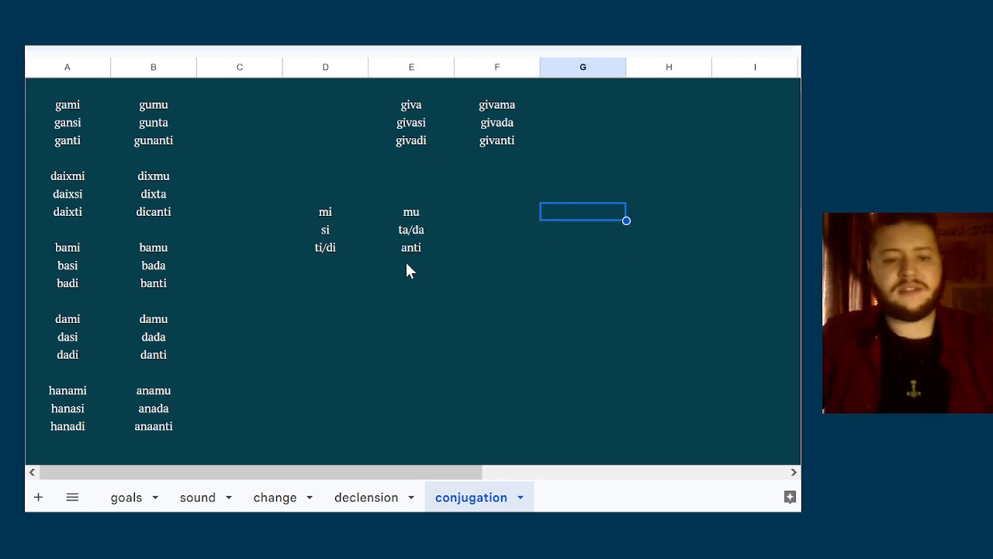
pyautogui.write('a')
pyautogui.press('Return')
pyautogui.write('asi')
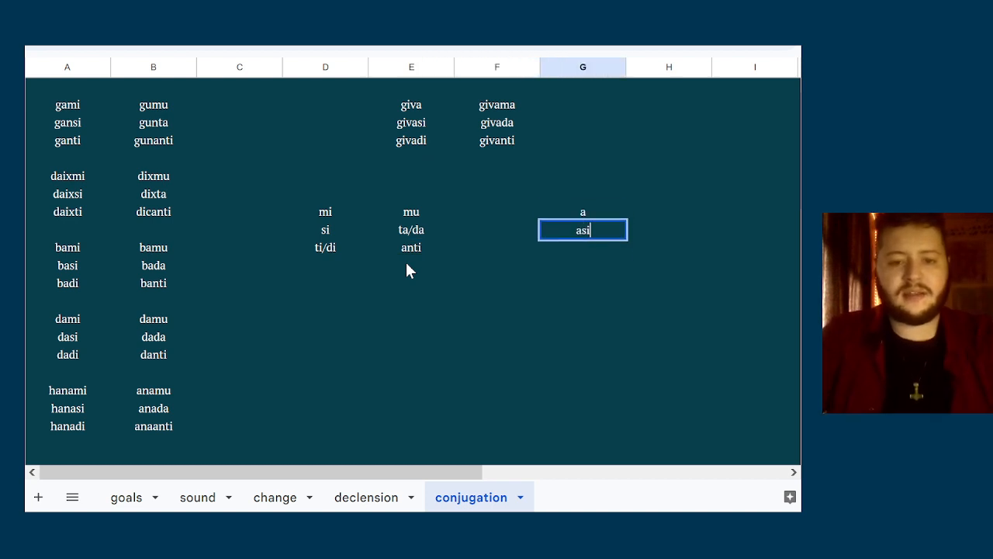
pyautogui.press('Return')
pyautogui.write('adi')
pyautogui.press('Tab')
# Add the matching plural endings ama, ada and anti in column H beside the a/asi/adi endings
pyautogui.press('Up')
pyautogui.press('Up')
pyautogui.write('ama')
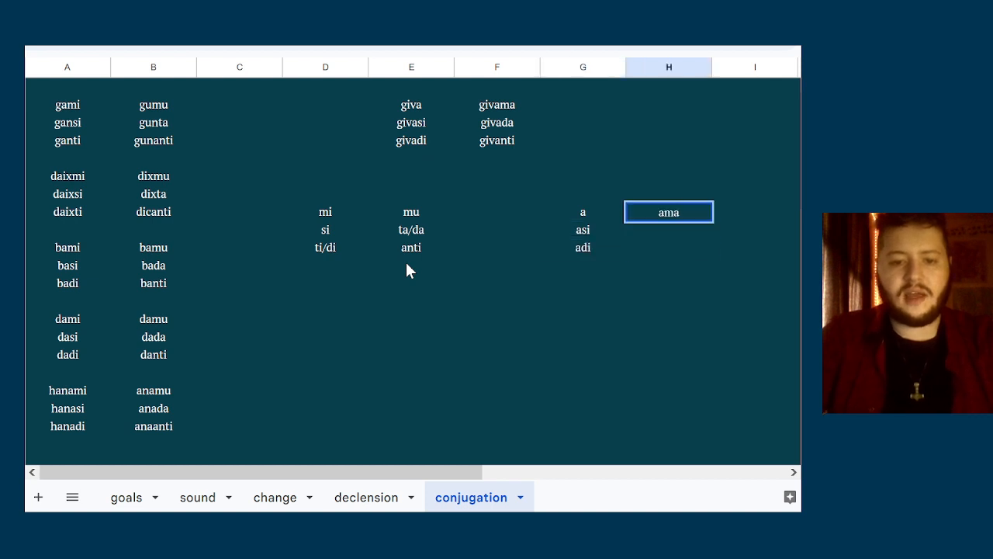
pyautogui.press('Return')
pyautogui.write('ada')
pyautogui.press('Return')
pyautogui.write('anti')
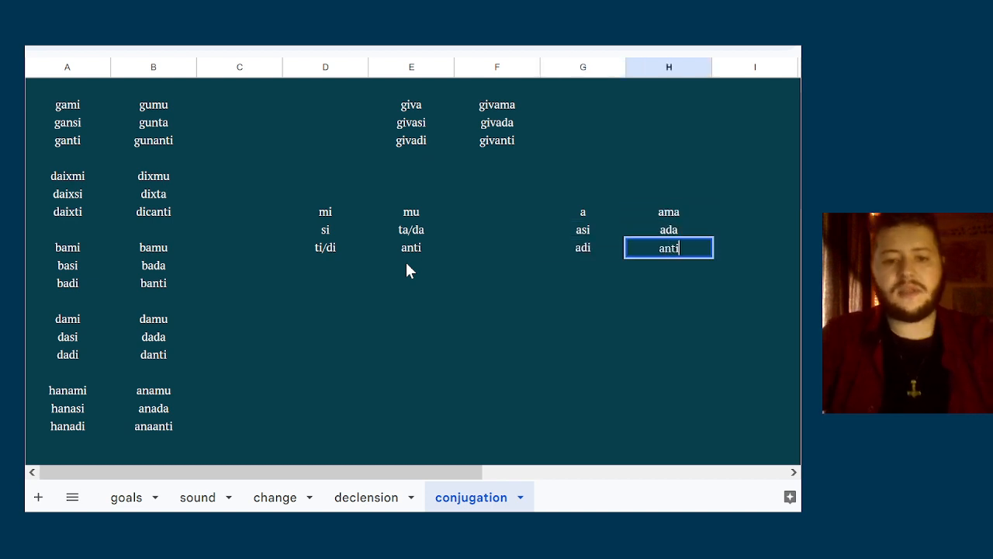
pyautogui.press('Left')
pyautogui.press('Left')
# Compare the second- and third-person endings of the two ending sets in columns D to H
pyautogui.press('Left')
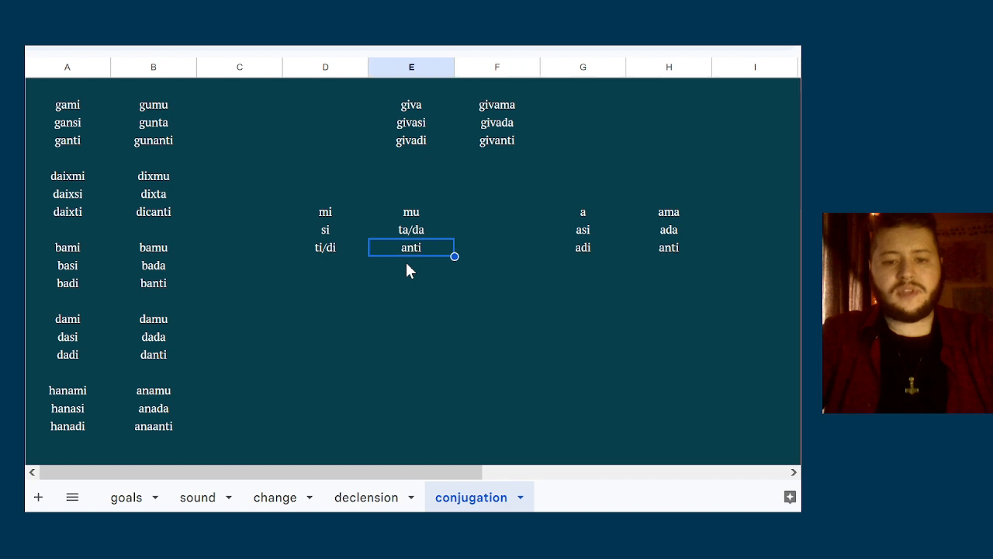
pyautogui.press('Right')
pyautogui.press('Right')
pyautogui.press('Right')
pyautogui.press('Left')
pyautogui.press('Up')
pyautogui.press('Right')
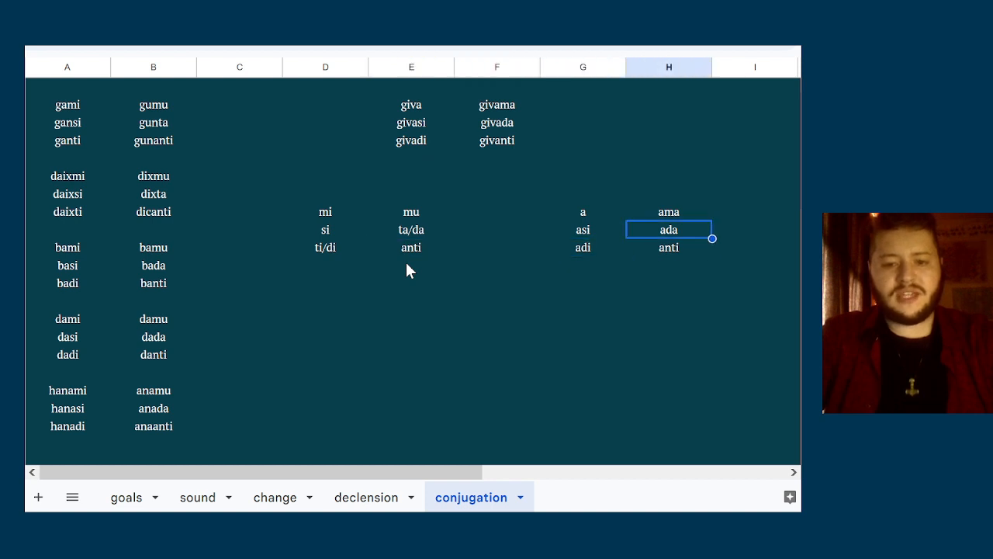
pyautogui.press('Left')
pyautogui.press('Left')
pyautogui.press('Down')
pyautogui.press('Right')
pyautogui.press('Up')
pyautogui.press('Right')
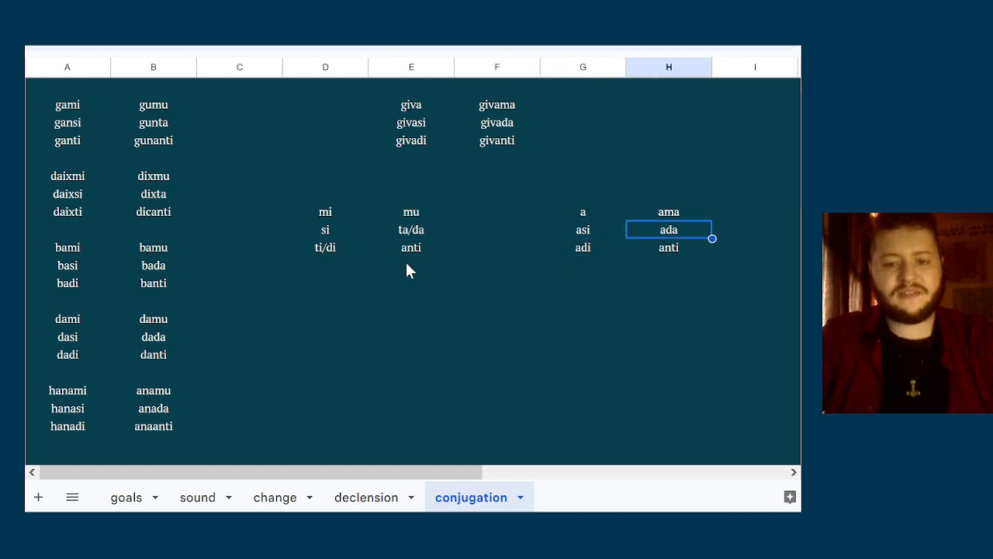
pyautogui.press('Down')
pyautogui.press('Left')
pyautogui.press('Left')
pyautogui.press('Left')
pyautogui.press('Left')
pyautogui.press('Right')
pyautogui.press('Right')
pyautogui.press('Right')
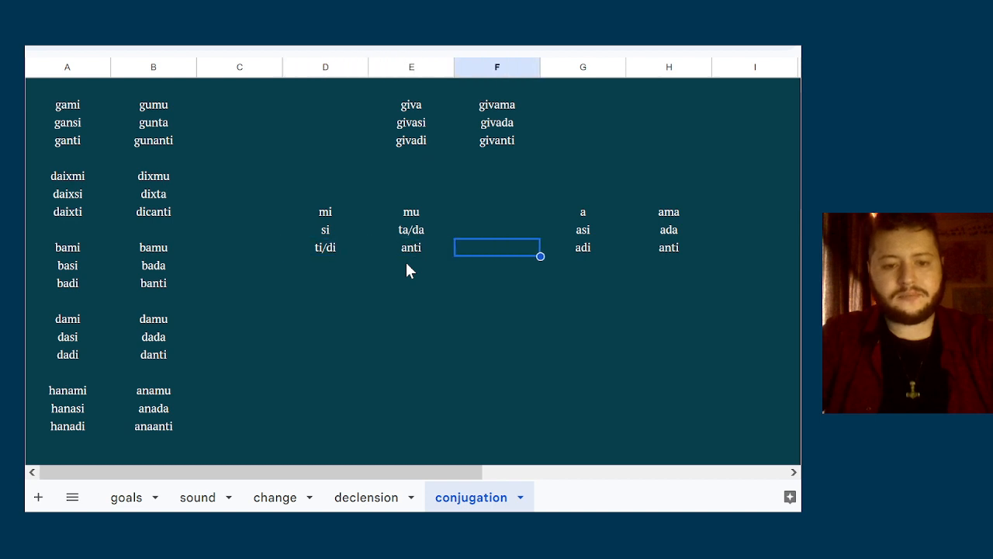
pyautogui.press('Up')
pyautogui.press('Right')
pyautogui.press('Left')
pyautogui.press('Right')
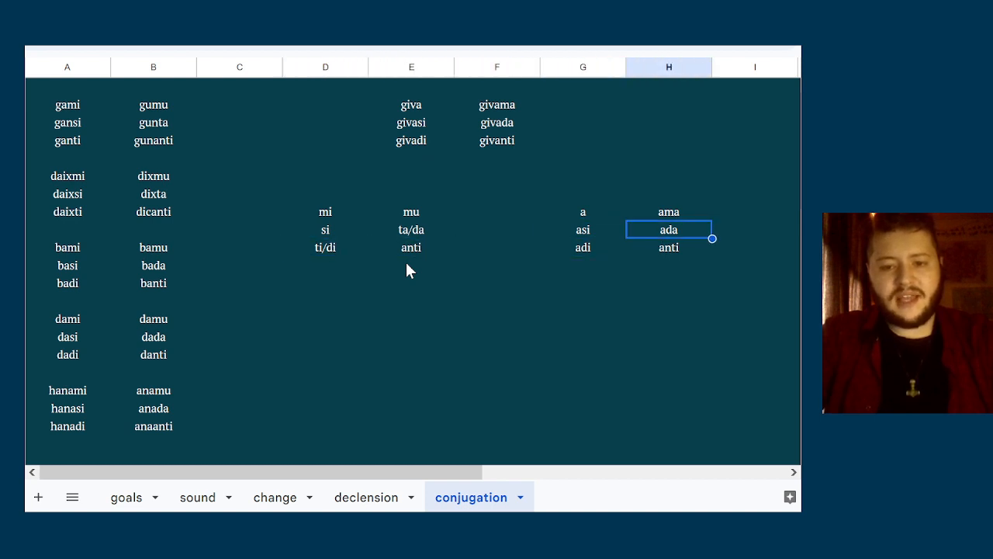
# Compare the first-person endings mi and mu with the first-person endings a and ama
pyautogui.press('Up')
pyautogui.press('Left')
pyautogui.press('Left')
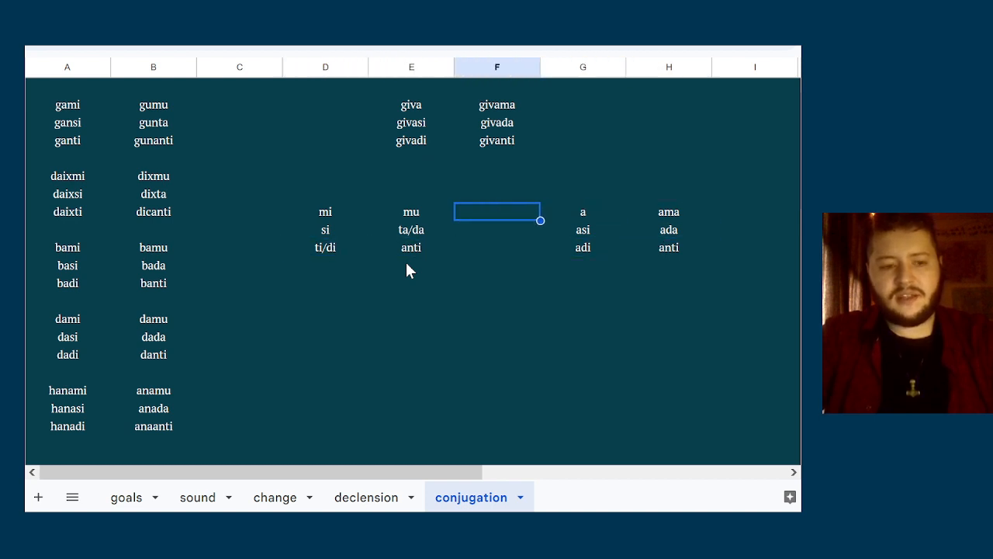
pyautogui.press('Right')
pyautogui.press('Right')
pyautogui.press('Right')
pyautogui.press('Left')
pyautogui.press('Left')
pyautogui.press('Left')
pyautogui.press('Left')
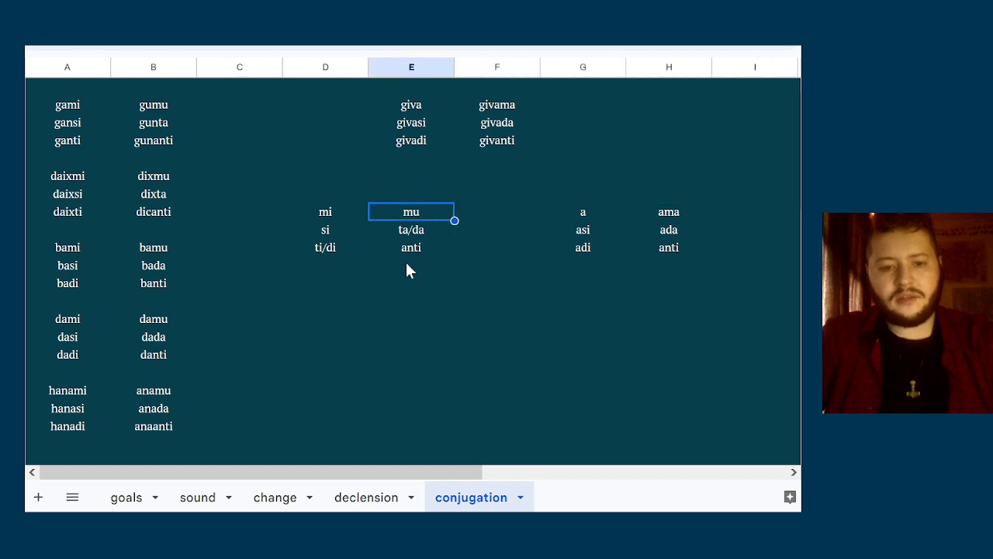
pyautogui.press('Right')
pyautogui.press('Right')
pyautogui.press('Right')
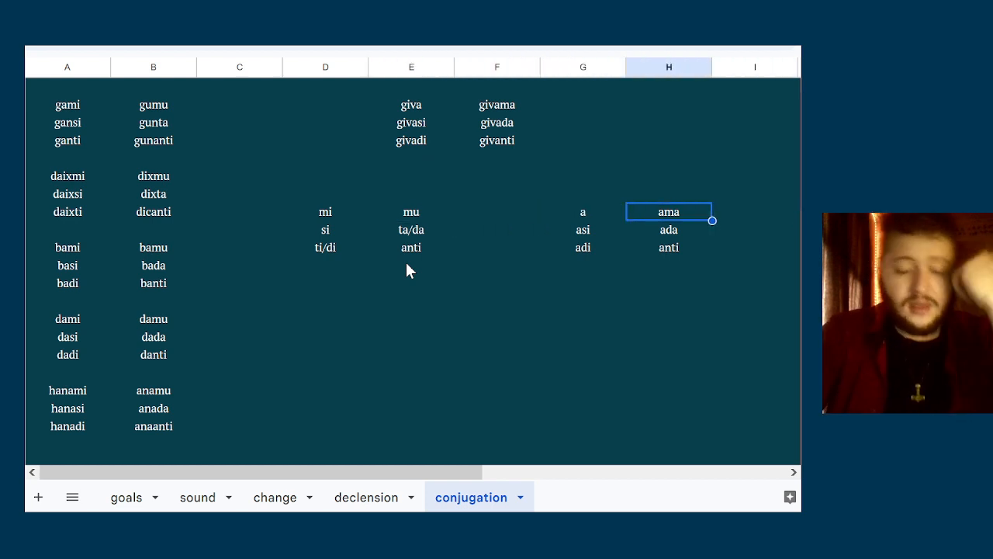
pyautogui.press('Left')
pyautogui.press('Left')
pyautogui.press('Right')
pyautogui.press('Left')
pyautogui.press('Left')
pyautogui.press('Left')
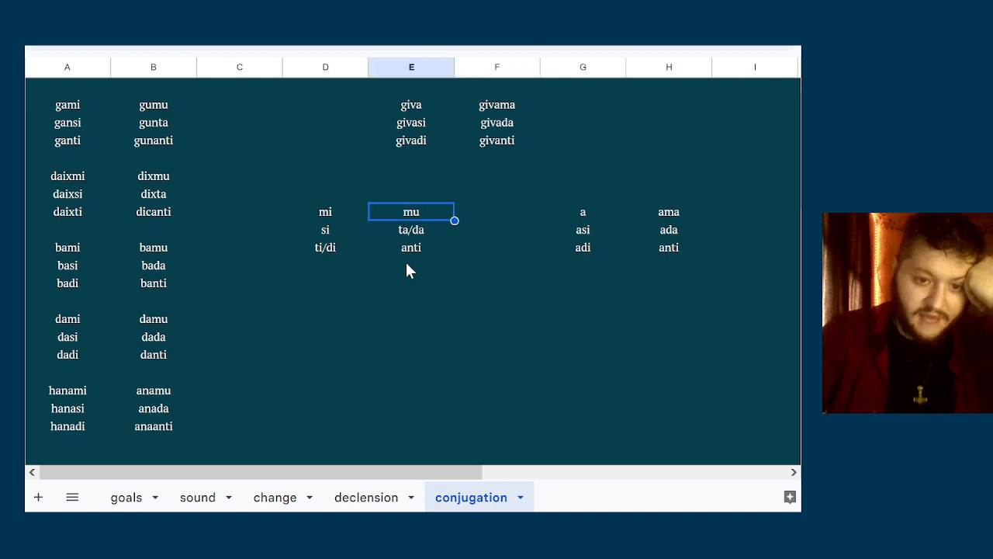
pyautogui.press('Right')
pyautogui.press('Right')
pyautogui.press('Right')
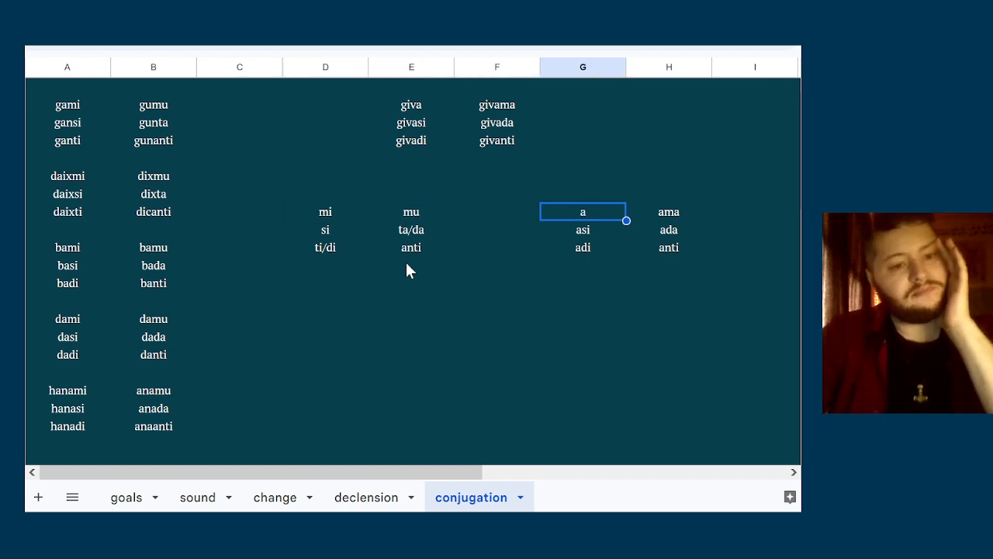
pyautogui.press('Left')
pyautogui.press('Left')
pyautogui.press('Left')
pyautogui.press('Right')
pyautogui.press('Right')
pyautogui.press('Right')
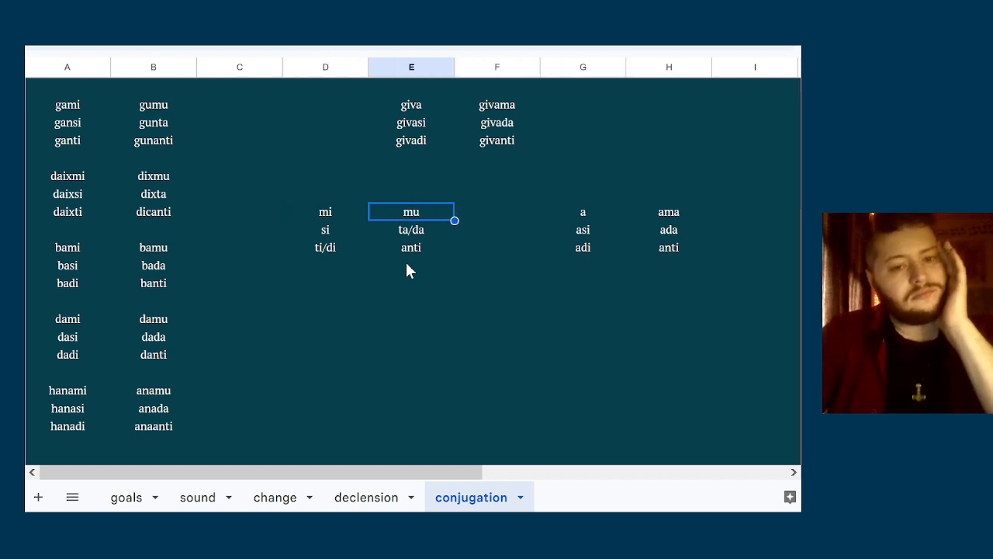
pyautogui.press('Left')
pyautogui.press('Left')
pyautogui.press('Left')
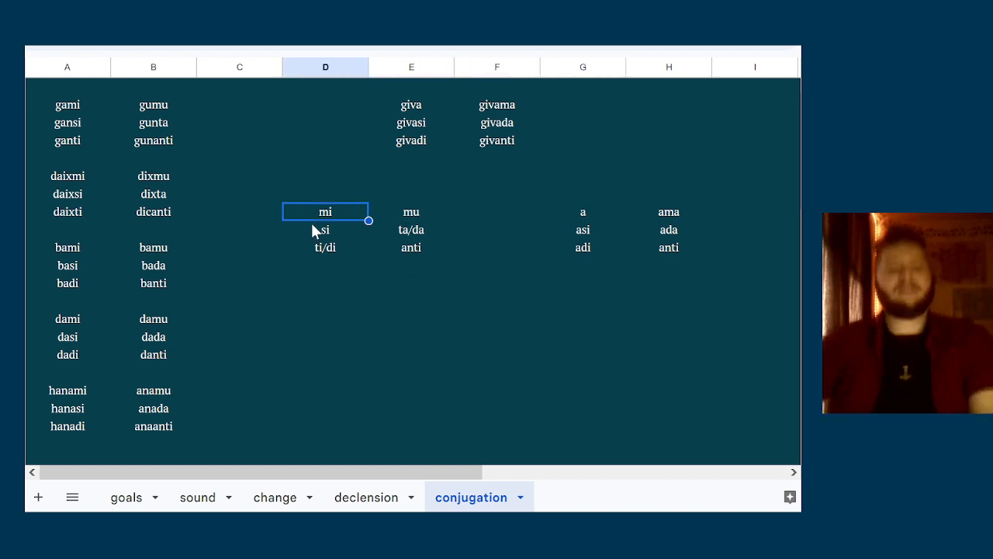
# Change the first-person singular form daixmi in column A to daixa, using the a ending from column G
pyautogui.click(75, 109)
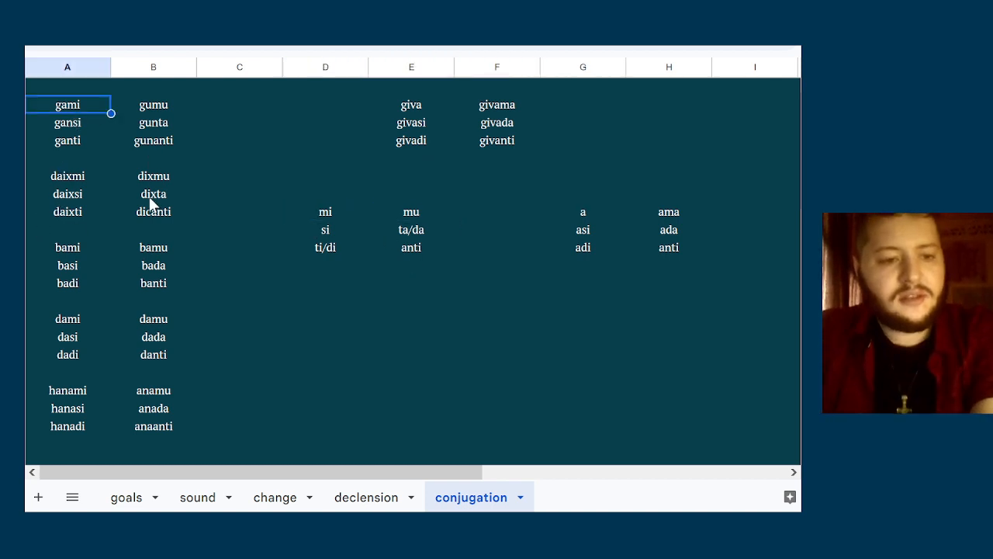
pyautogui.click(569, 253)
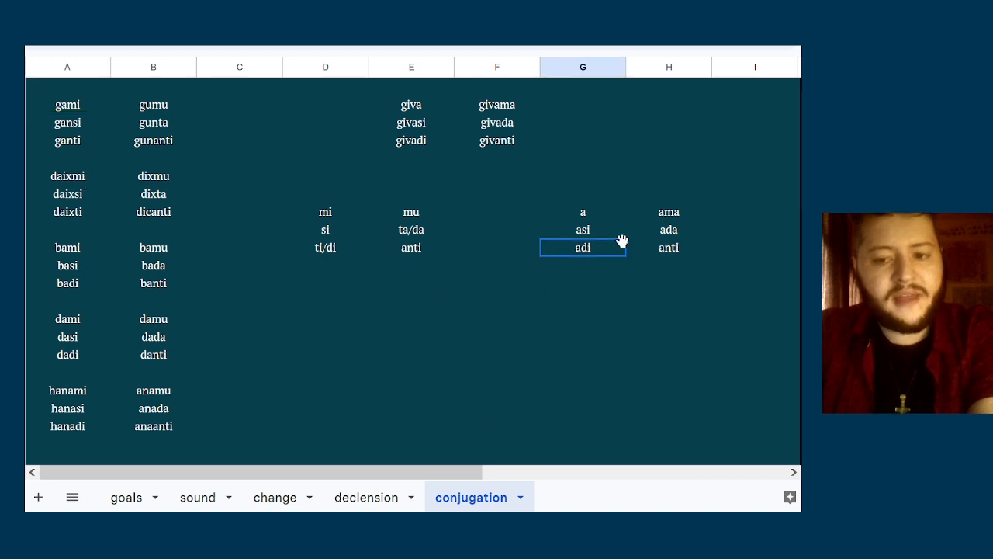
pyautogui.click(551, 196)
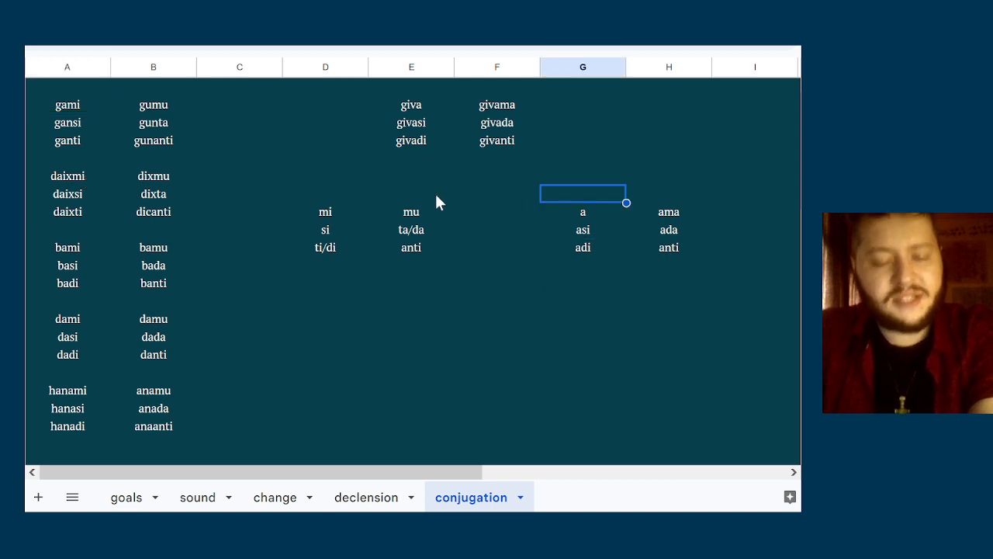
pyautogui.click(592, 247)
pyautogui.click(68, 176)
pyautogui.press('Return')
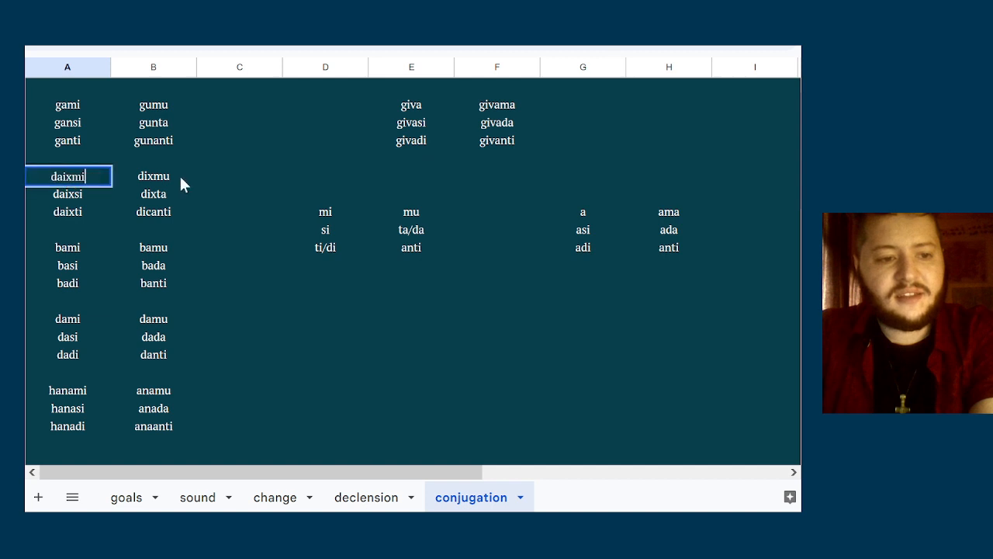
pyautogui.press('BackSpace')
pyautogui.press('BackSpace')
pyautogui.write('a')
pyautogui.click(204, 177)
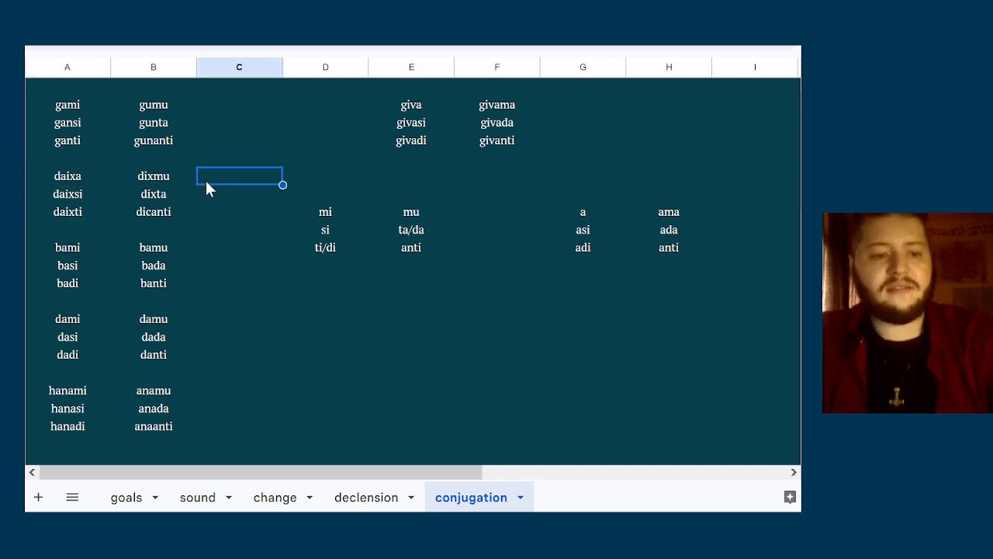
# Check the first-person singular form daixa against daixsi and the dami paradigm in column A
pyautogui.click(80, 178)
pyautogui.doubleClick(80, 177)
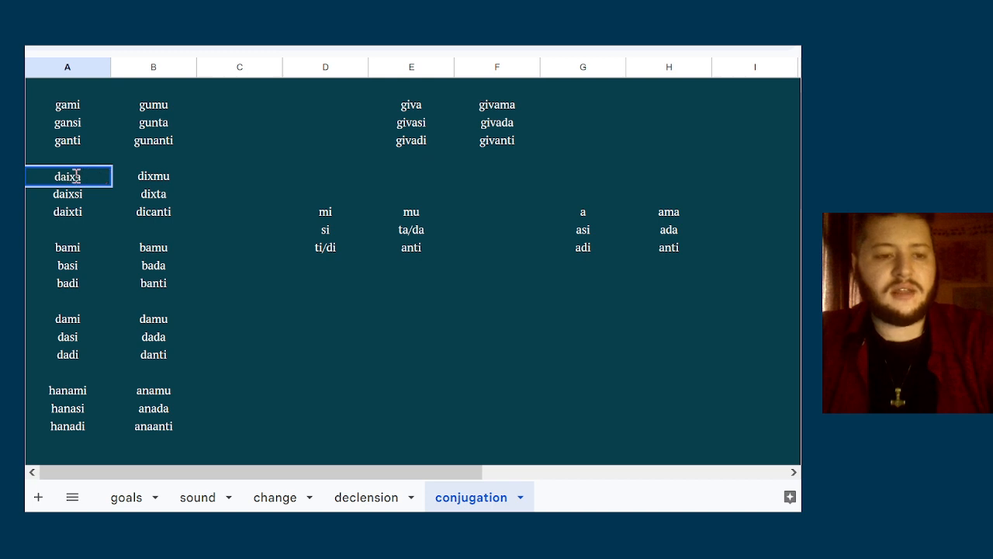
pyautogui.click(88, 190)
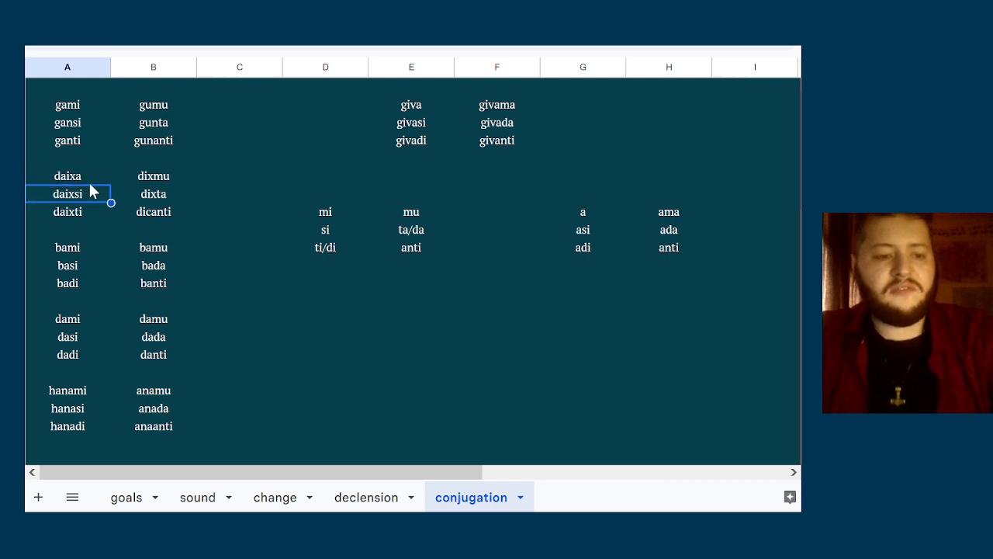
pyautogui.click(87, 174)
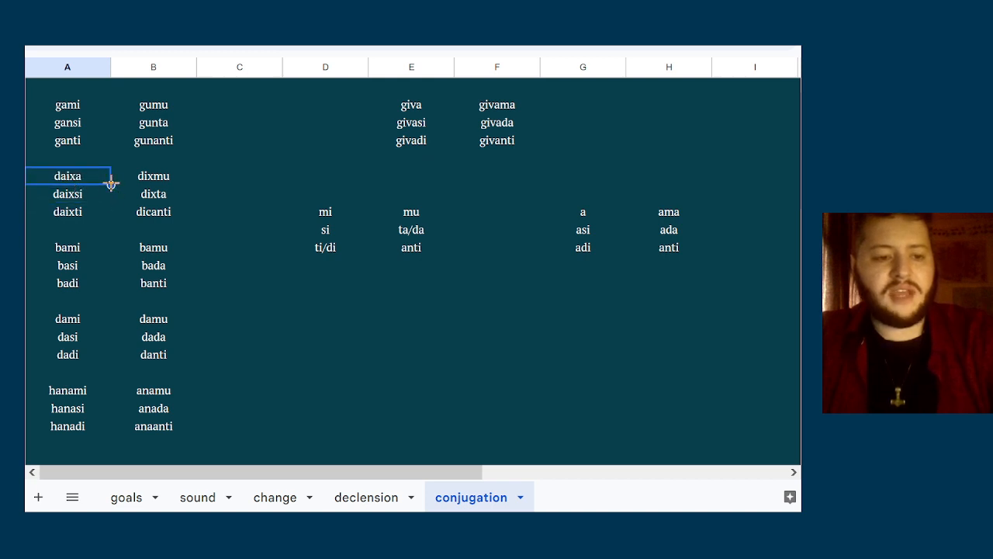
pyautogui.click(74, 340)
pyautogui.click(77, 316)
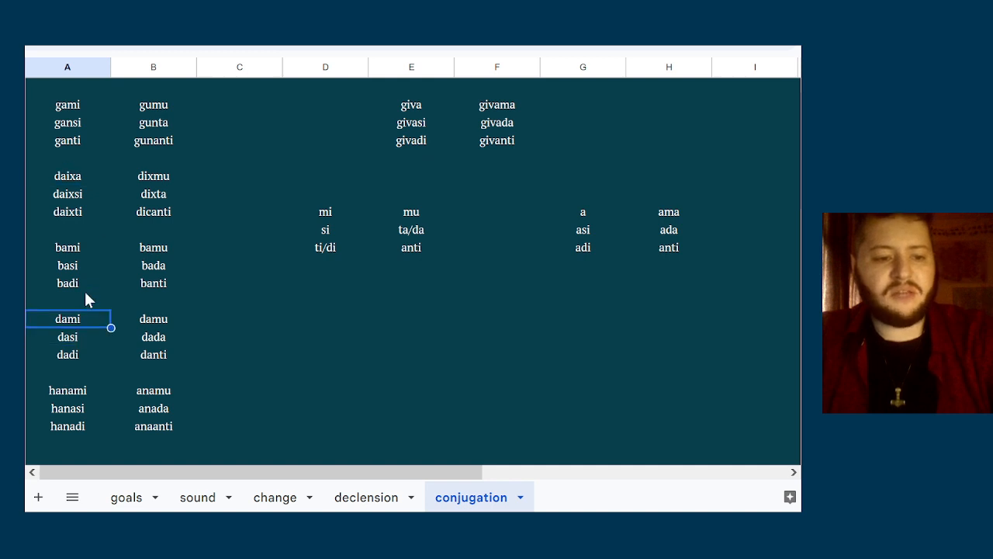
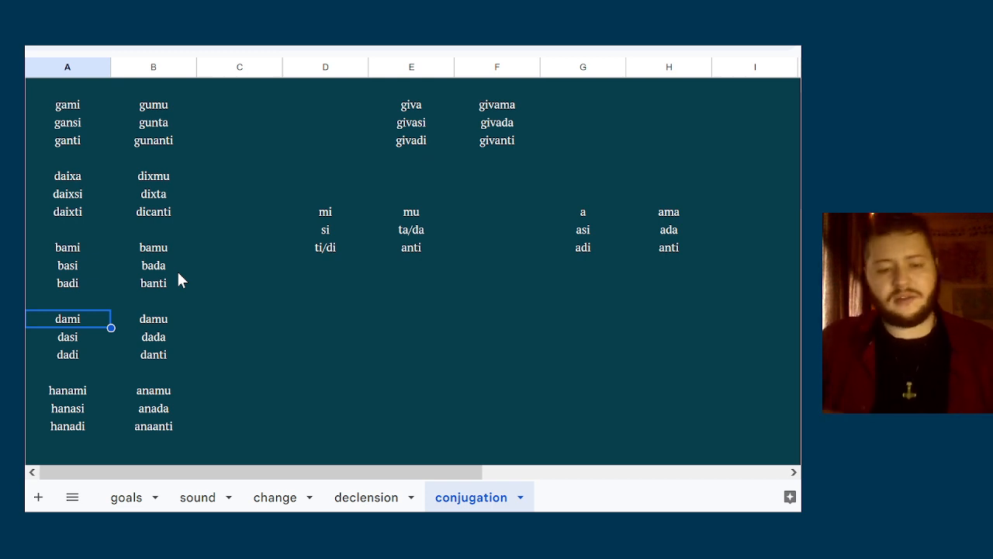
# Change the first-person singular form gami in column A to gana, matching the a ending
pyautogui.click(178, 273)
pyautogui.press('Up')
pyautogui.press('Up')
pyautogui.press('Up')
pyautogui.press('Up')
pyautogui.press('Up')
pyautogui.press('Up')
pyautogui.press('Up')
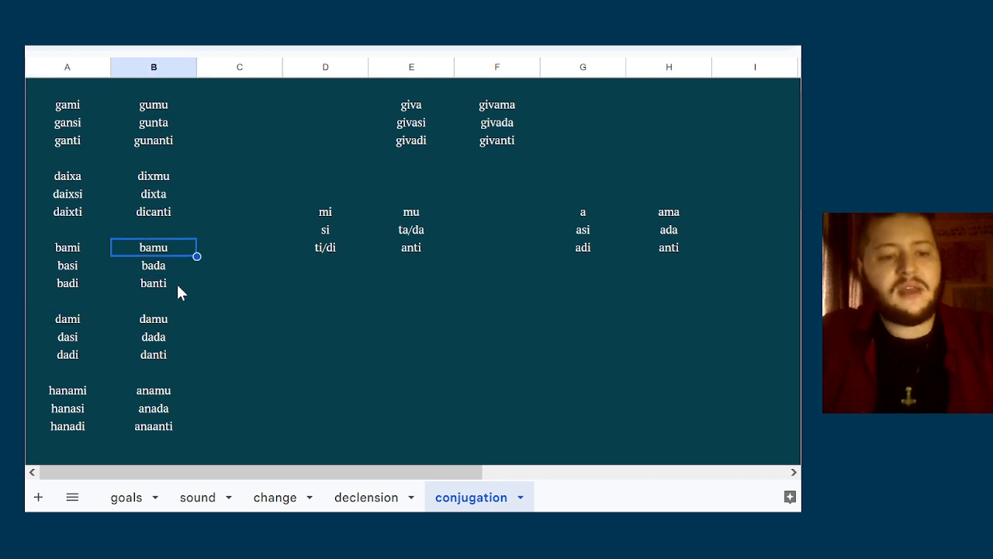
pyautogui.press('Up')
pyautogui.press('Left')
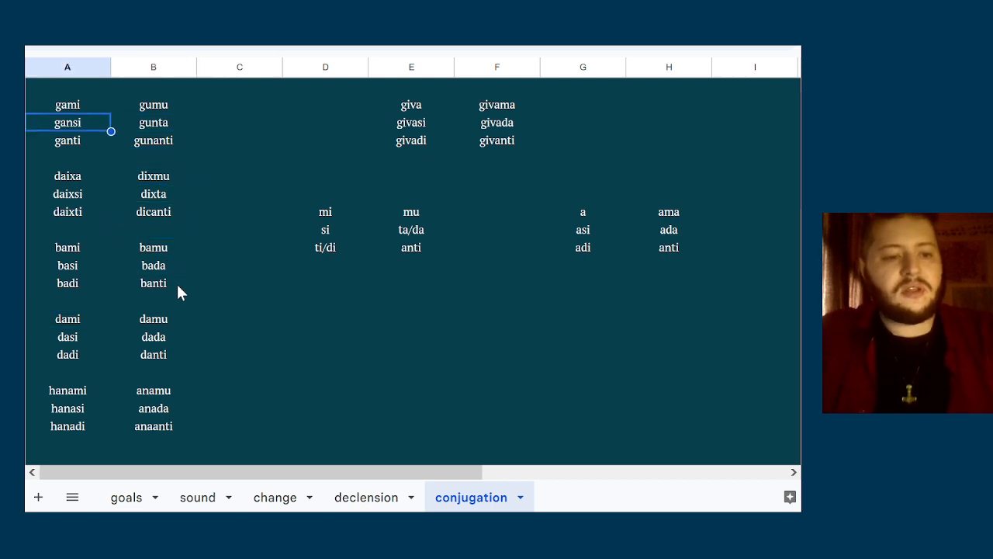
pyautogui.press('Up')
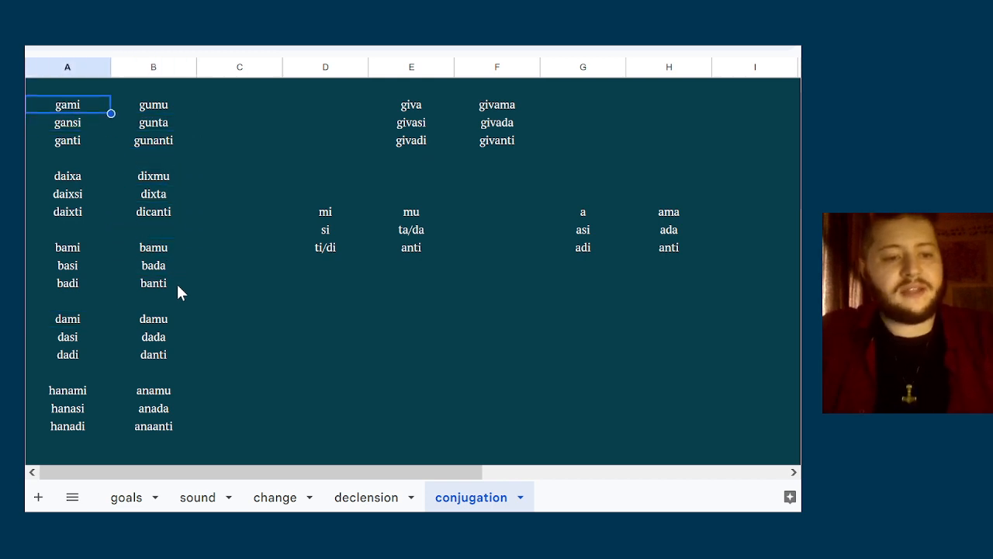
pyautogui.write('gano')
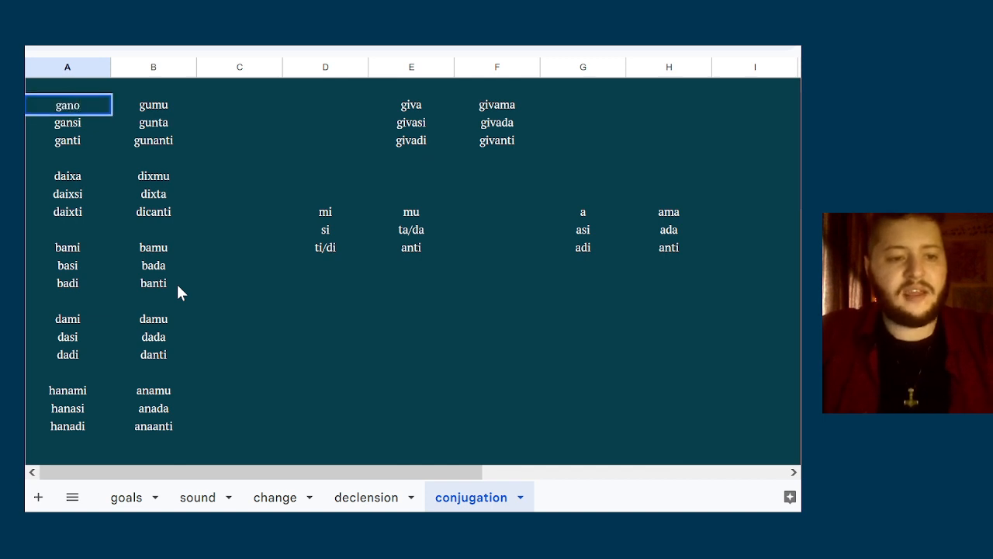
pyautogui.press('BackSpace')
pyautogui.write('a')
pyautogui.press('Return')
# Compare the new form gana with gumu, gansi and the daixa paradigm in column A
pyautogui.press('Right')
pyautogui.press('Up')
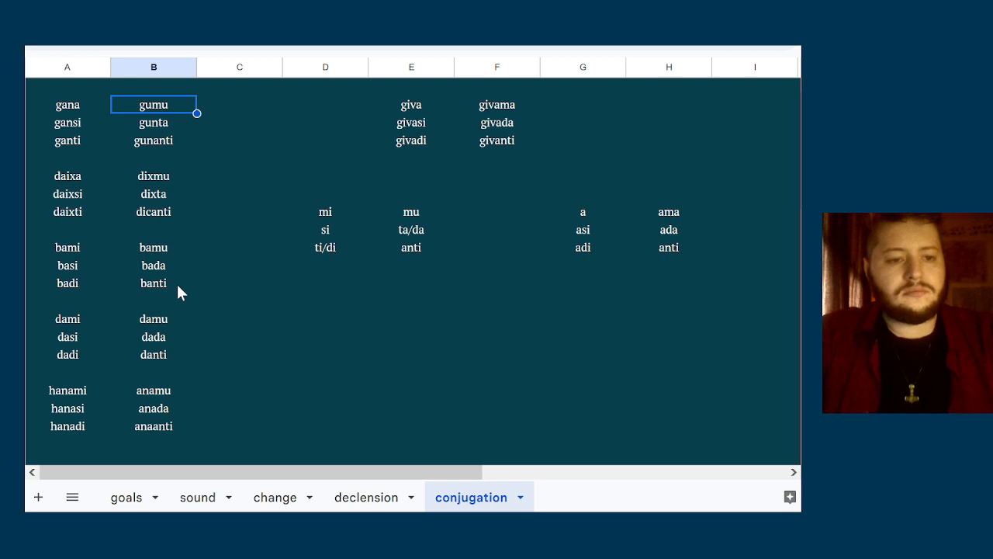
pyautogui.press('Down')
pyautogui.press('Left')
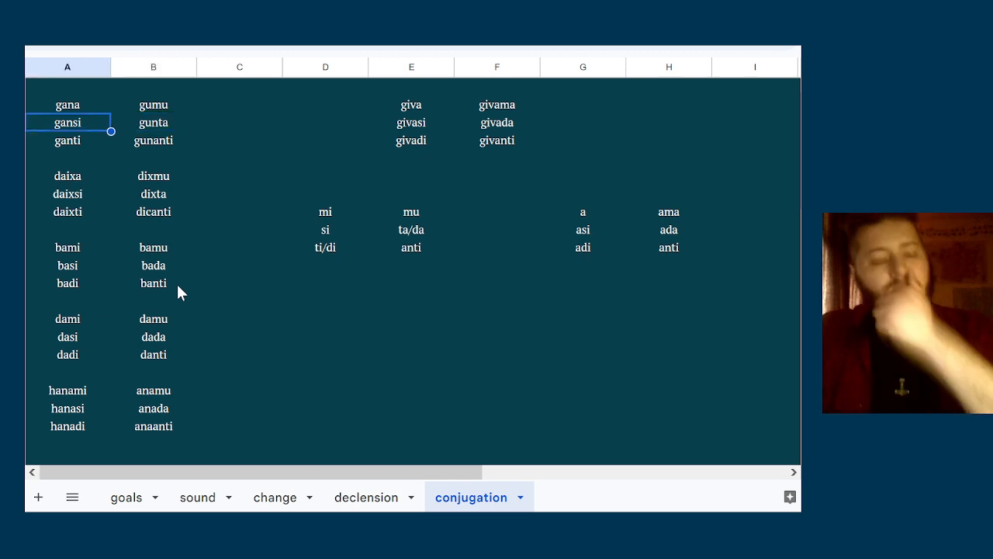
pyautogui.press('Down')
pyautogui.press('Down')
pyautogui.press('Down')
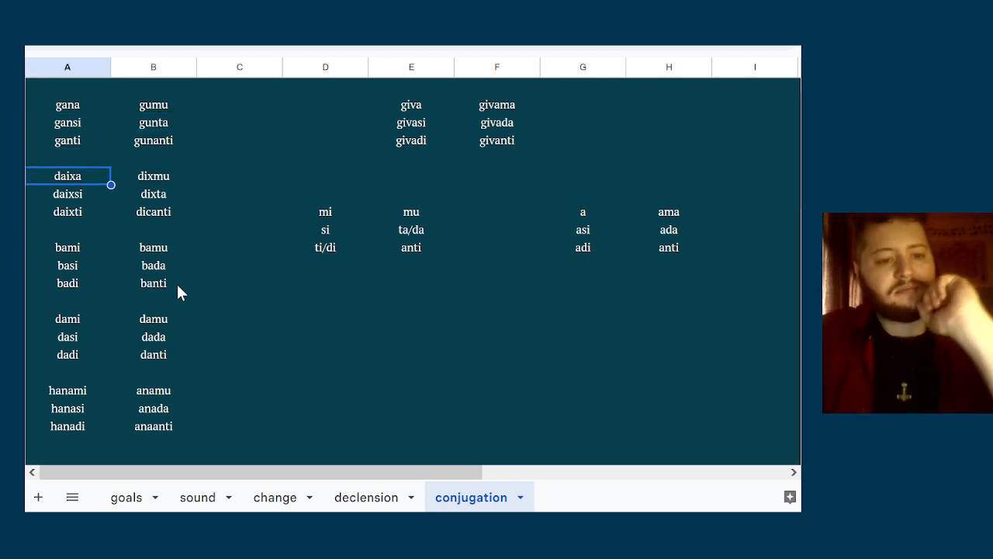
pyautogui.press('Up')
pyautogui.press('Up')
pyautogui.press('Down')
pyautogui.press('Down')
# Review the singular forms daixa, daixsi and daixti against one another in column A
pyautogui.press('Down')
pyautogui.press('Up')
pyautogui.press('Down')
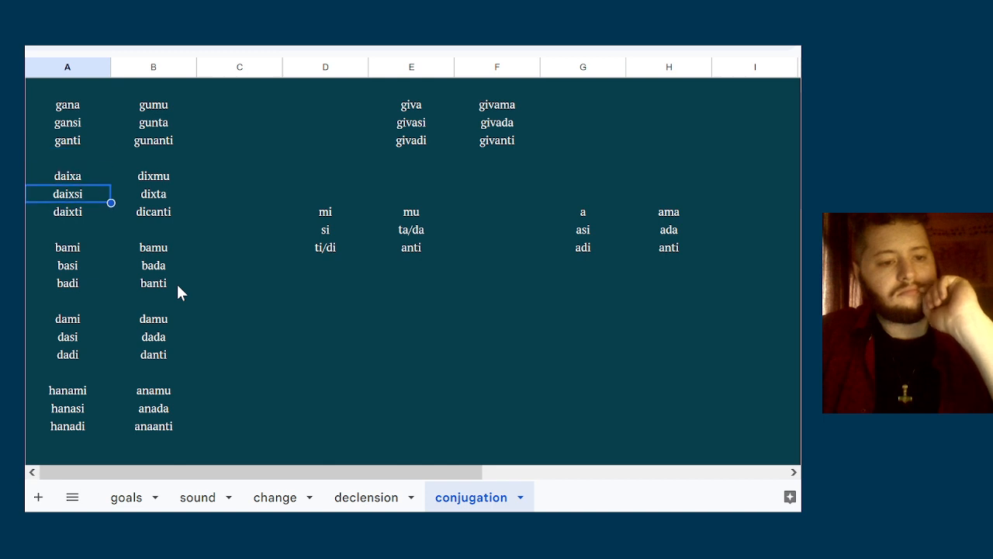
pyautogui.press('Down')
pyautogui.press('Up')
pyautogui.press('Up')
pyautogui.press('Down')
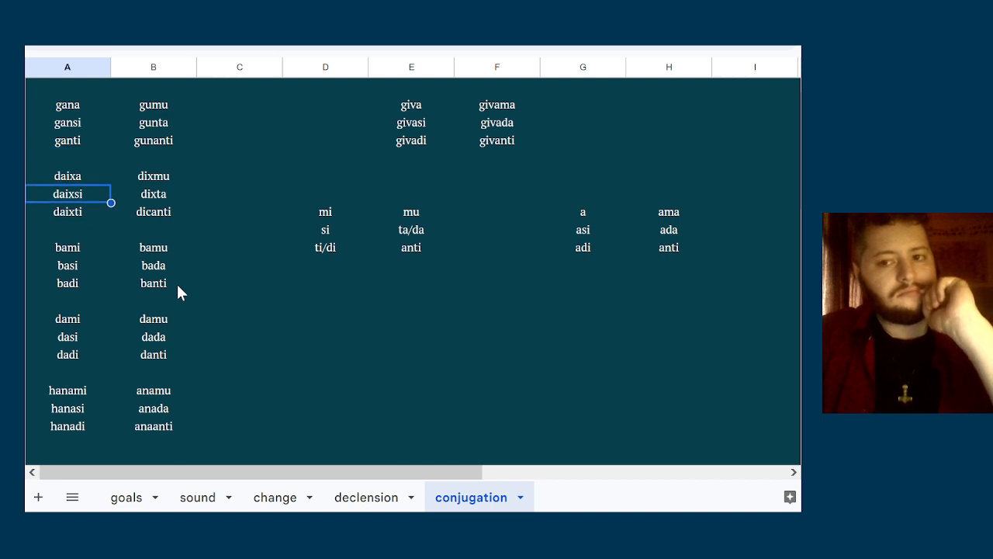
pyautogui.press('Up')
pyautogui.press('Down')
pyautogui.press('Down')
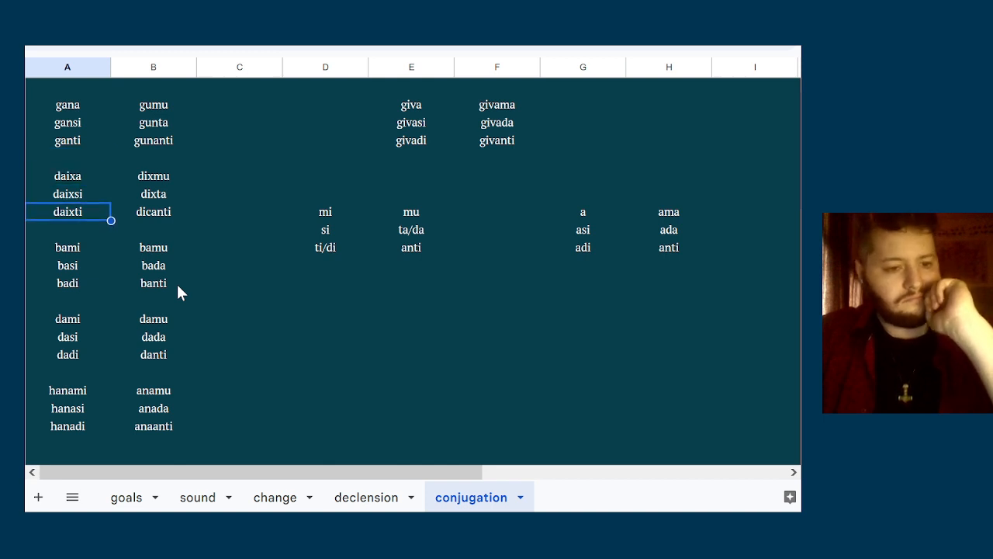
pyautogui.press('Up')
# Check the singular forms gana, gansi and ganti, comparing gansi with its plural counterpart gunta
pyautogui.press('Down')
pyautogui.press('Down')
pyautogui.press('Up')
pyautogui.press('Up')
pyautogui.press('Up')
pyautogui.press('Up')
pyautogui.press('Up')
pyautogui.press('Up')
pyautogui.press('Up')
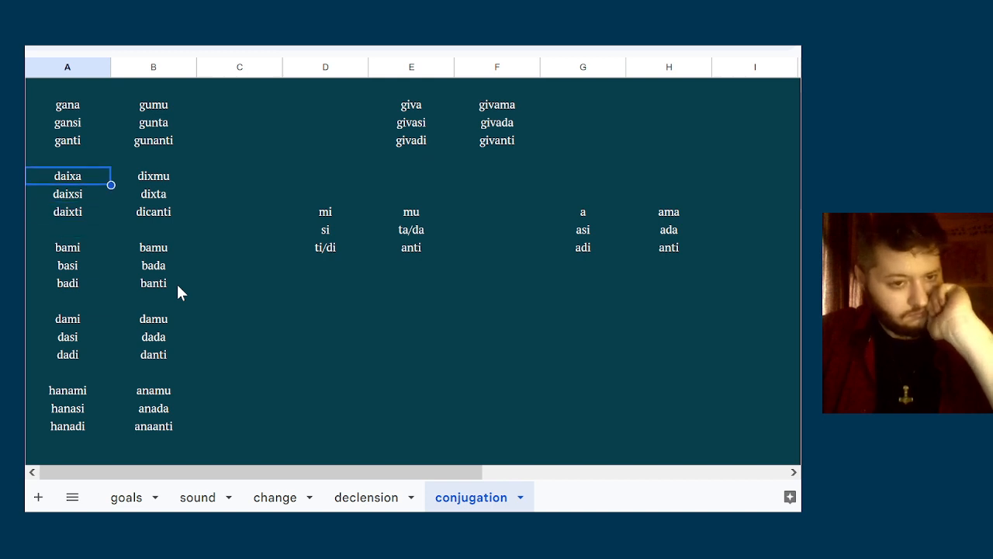
pyautogui.press('Down')
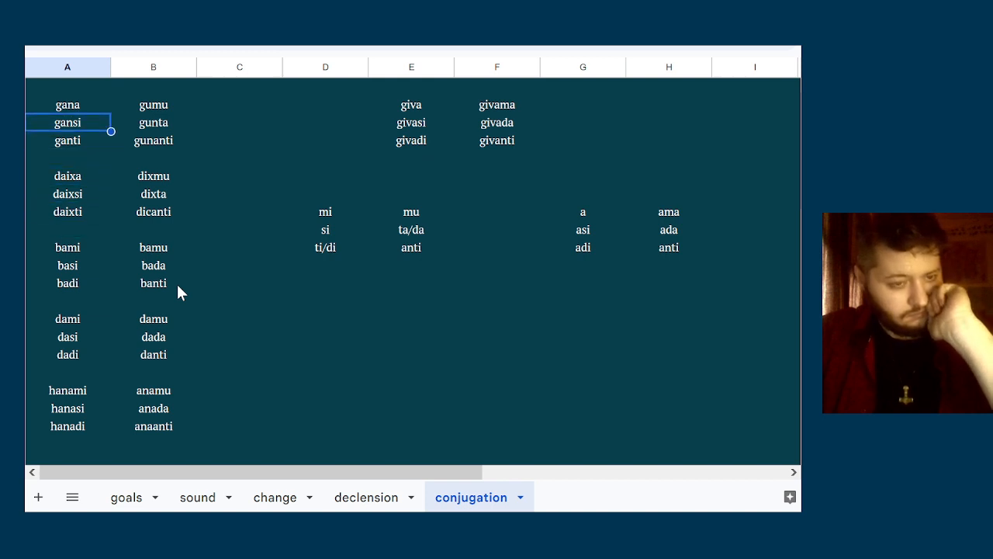
pyautogui.press('Up')
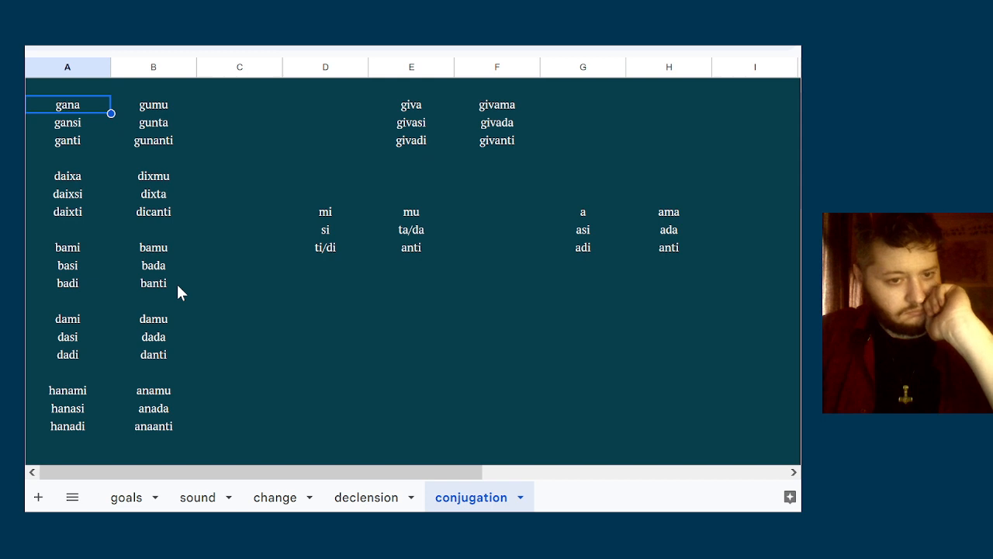
pyautogui.press('Down')
pyautogui.press('Down')
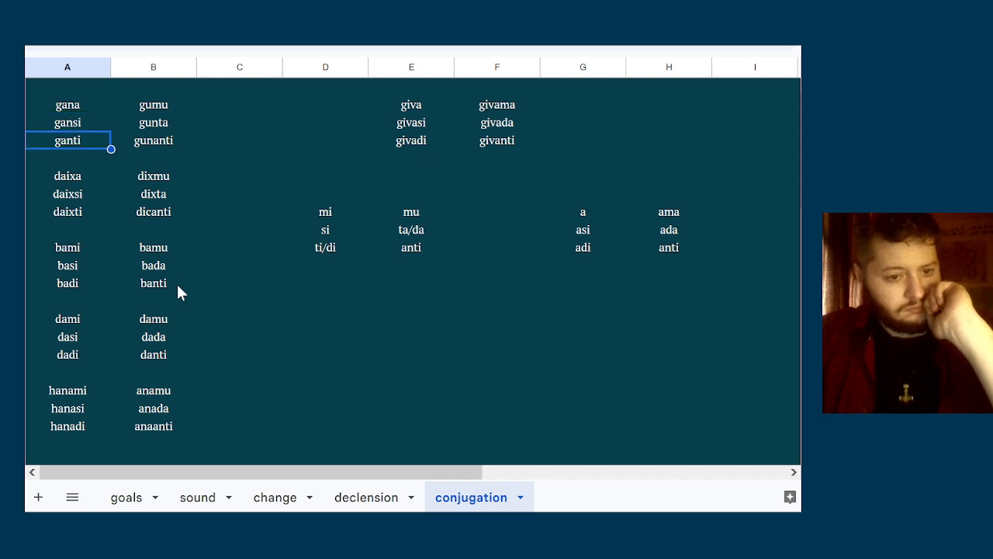
pyautogui.press('Up')
pyautogui.press('Right')
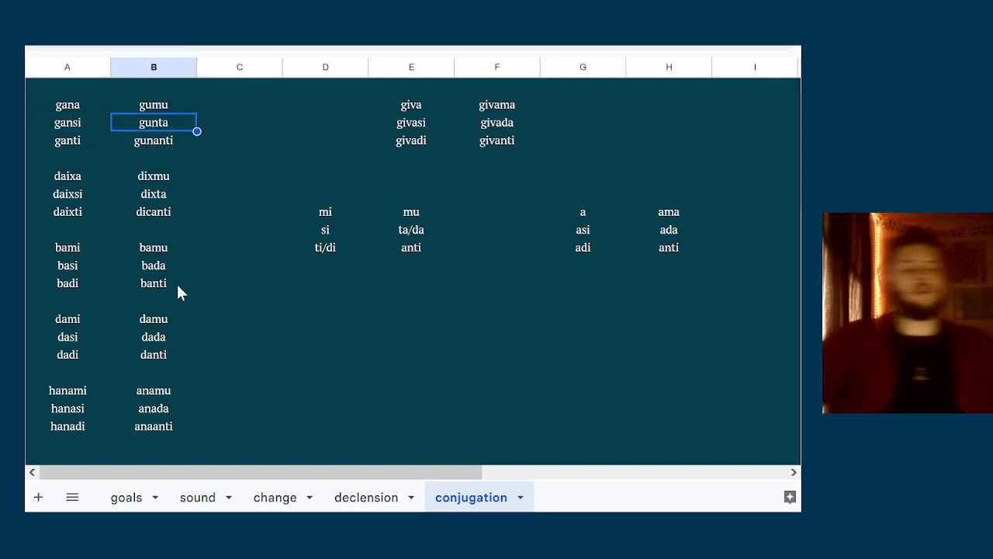
pyautogui.press('Left')
pyautogui.press('Right')
pyautogui.press('Left')
pyautogui.press('Right')
pyautogui.press('Left')
pyautogui.press('Right')
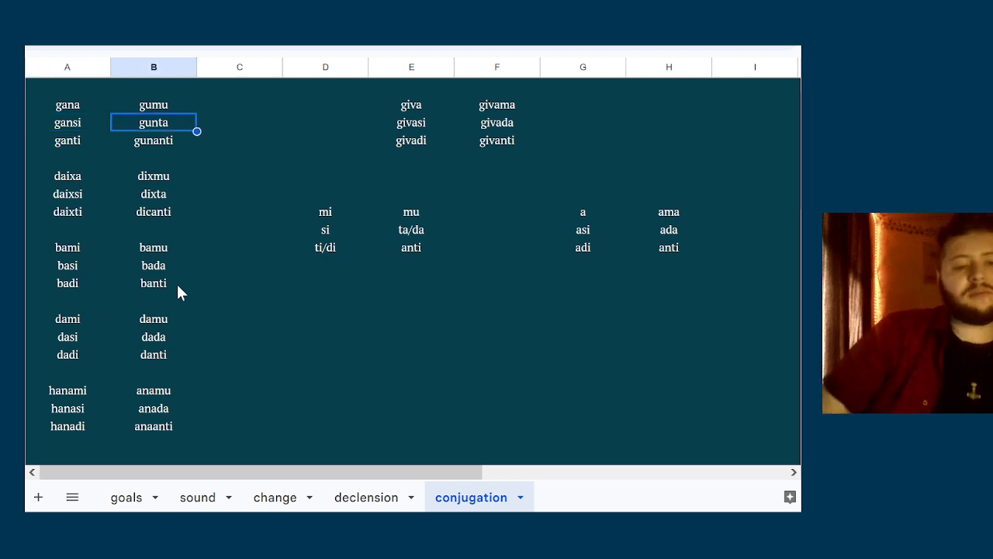
# Compare the stem vowels of the first-person forms gana and gumu
pyautogui.press('Left')
pyautogui.press('Right')
pyautogui.press('Left')
pyautogui.press('Up')
pyautogui.press('Right')
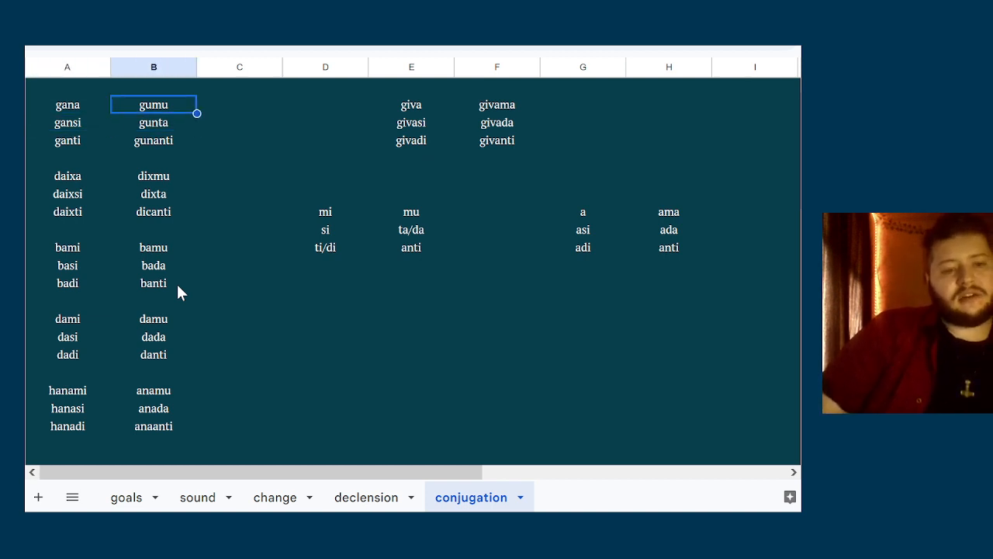
pyautogui.press('Left')
pyautogui.press('Right')
pyautogui.press('Left')
pyautogui.press('Right')
pyautogui.press('Left')
pyautogui.press('Right')
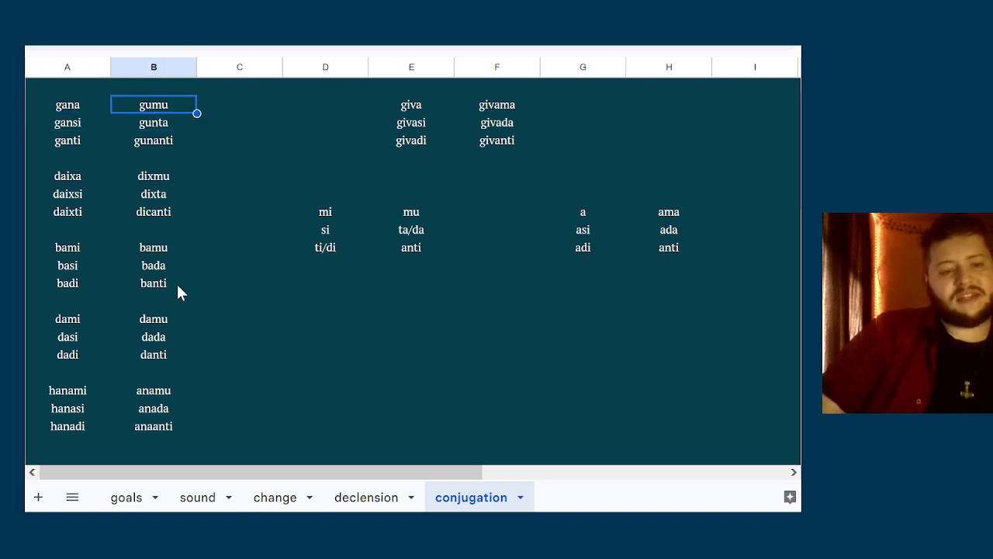
# Compare the singular and plural forms of the bami paradigm in columns A and B
pyautogui.press('Down')
pyautogui.press('Down')
pyautogui.press('Down')
pyautogui.press('Down')
pyautogui.press('Down')
pyautogui.press('Down')
pyautogui.press('Down')
pyautogui.press('Down')
pyautogui.press('Left')
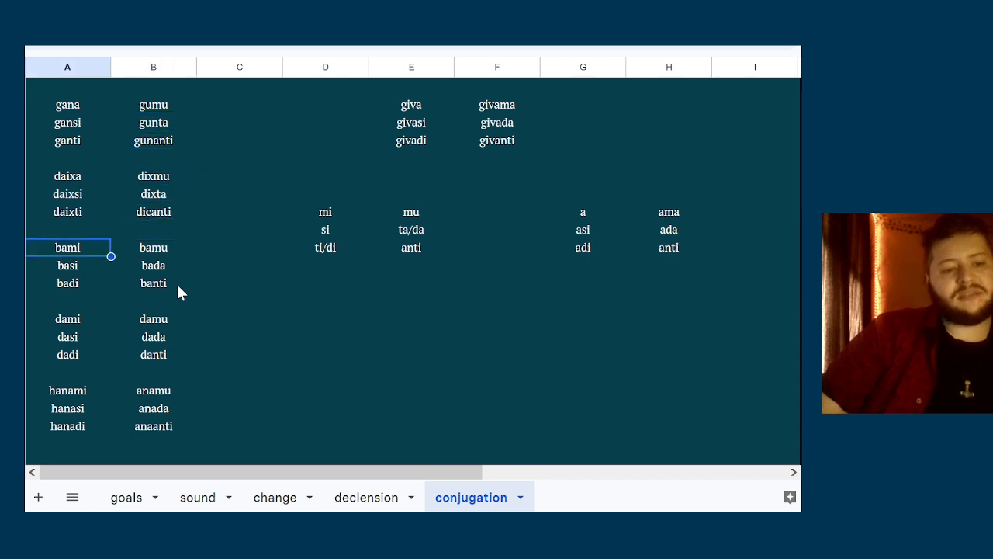
pyautogui.press('Right')
pyautogui.press('Left')
pyautogui.press('Down')
pyautogui.press('Right')
pyautogui.press('Left')
pyautogui.press('Down')
pyautogui.press('Down')
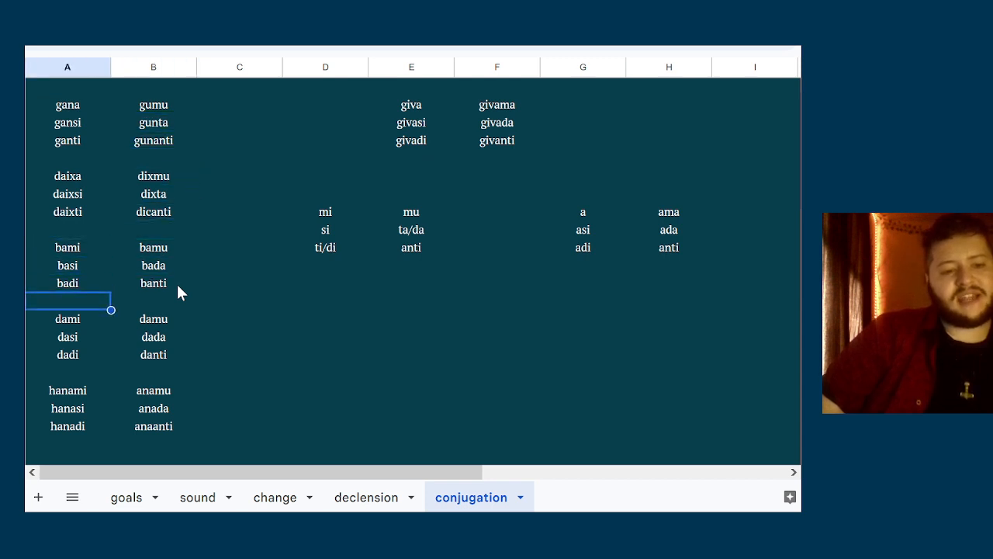
pyautogui.press('Up')
pyautogui.press('Right')
pyautogui.press('Left')
pyautogui.press('Up')
pyautogui.press('Right')
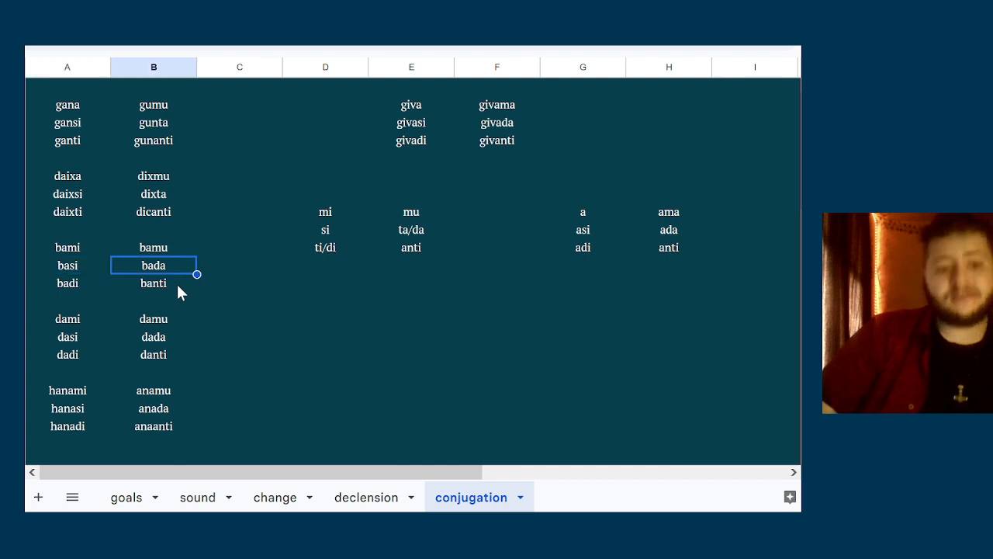
pyautogui.press('Left')
pyautogui.press('Right')
pyautogui.press('Left')
pyautogui.press('Down')
pyautogui.press('Right')
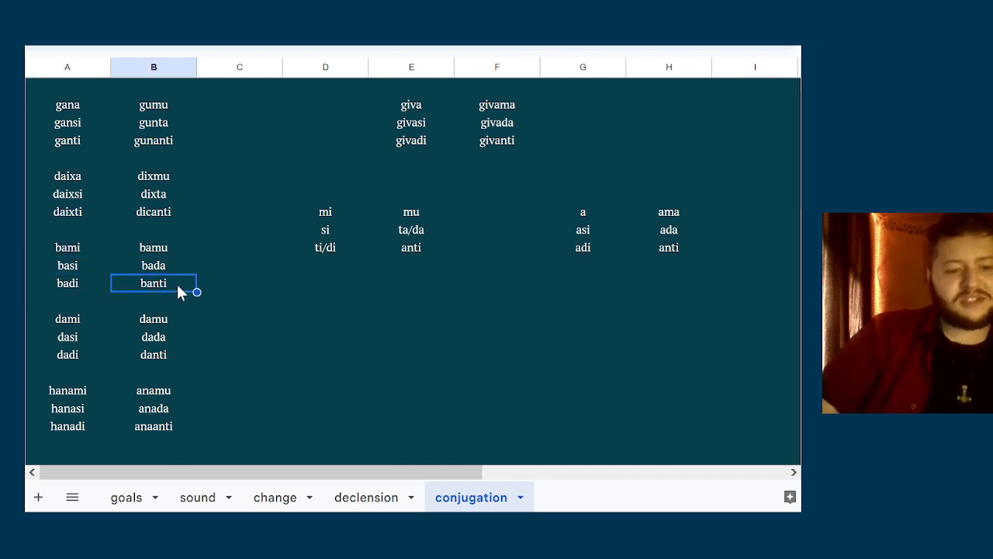
# Compare the first-person singular hanami with its plural anamu
pyautogui.press('Left')
pyautogui.press('Down')
pyautogui.press('Down')
pyautogui.press('Down')
pyautogui.press('Down')
pyautogui.press('Down')
pyautogui.press('Down')
pyautogui.press('Down')
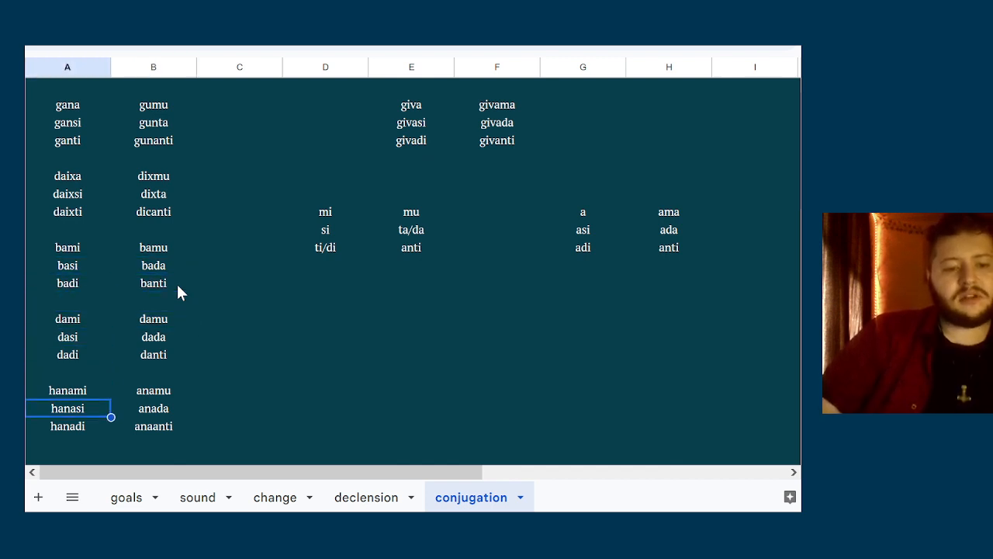
pyautogui.press('Up')
pyautogui.press('Right')
pyautogui.press('Left')
pyautogui.press('Right')
pyautogui.press('Left')
pyautogui.press('Right')
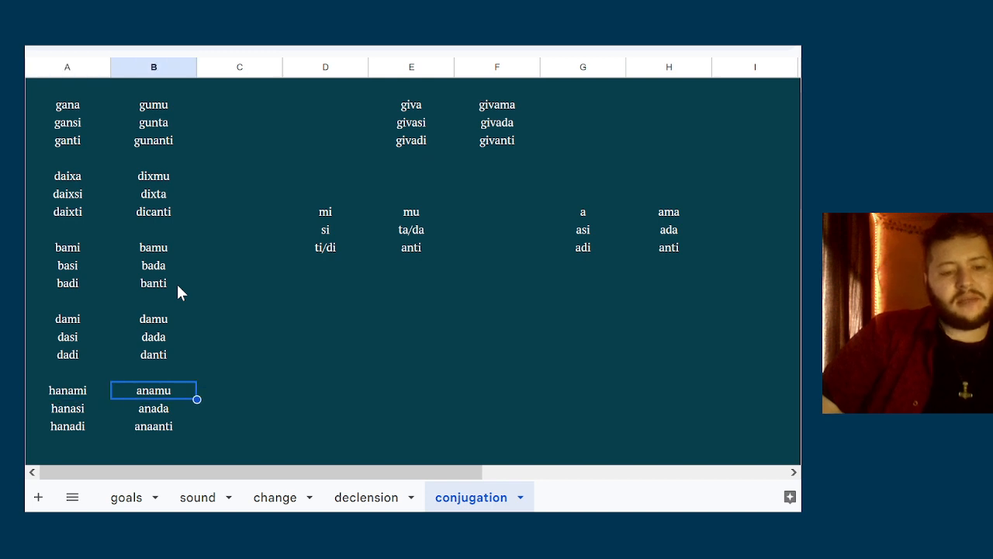
# Examine the plural forms anamu, anada and anaanti against the singular forms hanami, hanasi and hanadi
pyautogui.press('Down')
pyautogui.press('Up')
pyautogui.press('Down')
pyautogui.press('Down')
pyautogui.press('Up')
pyautogui.press('Up')
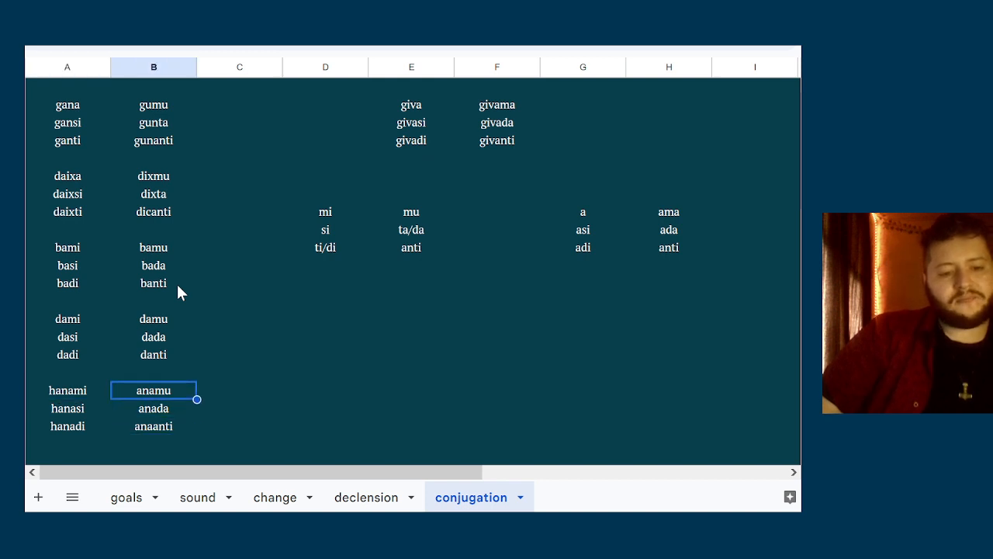
pyautogui.press('Down')
pyautogui.press('Up')
pyautogui.press('Left')
pyautogui.press('Right')
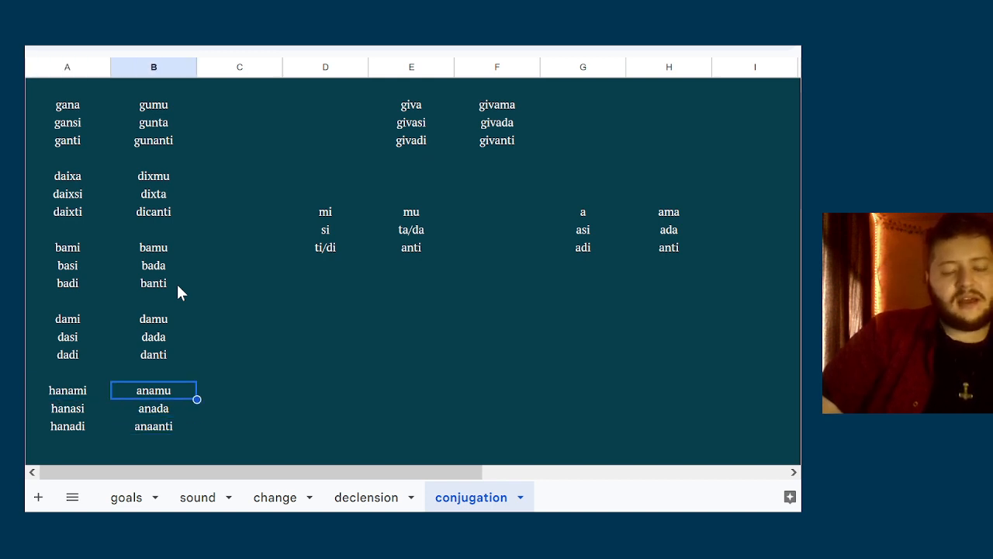
pyautogui.press('Left')
pyautogui.press('Right')
pyautogui.press('Down')
pyautogui.press('Up')
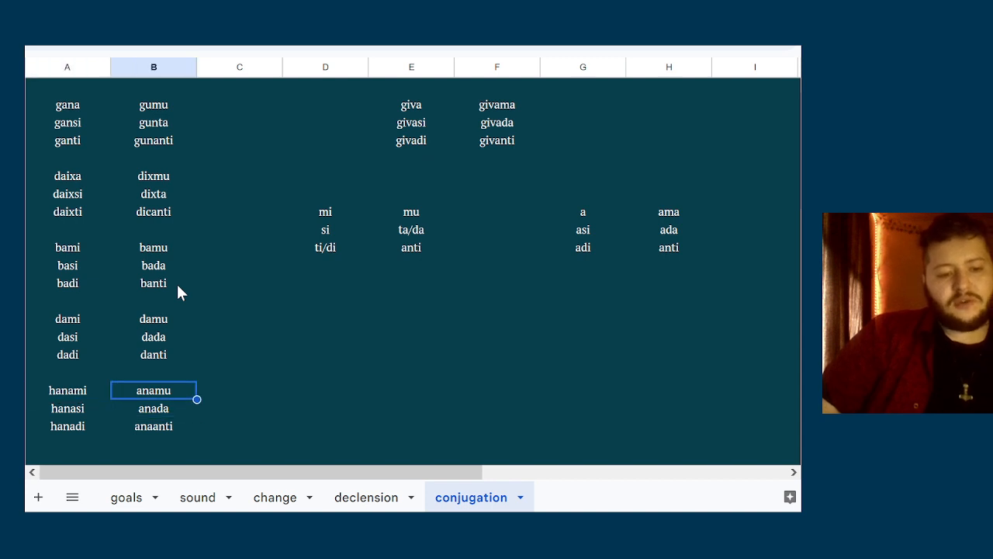
pyautogui.press('Left')
pyautogui.press('Down')
pyautogui.press('Down')
pyautogui.press('Up')
pyautogui.press('Up')
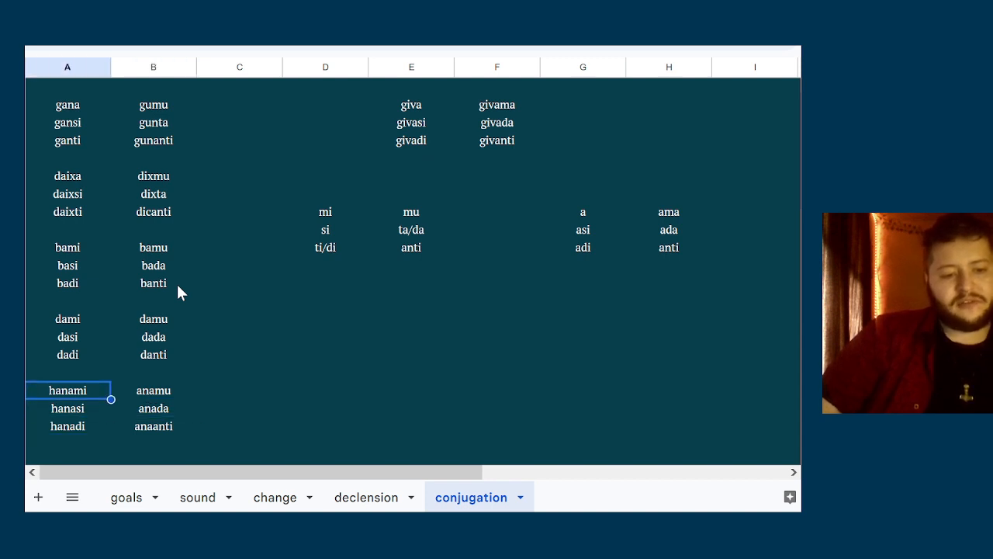
# Add the initial h to the hanami paradigm's plural forms in column B, making them hanamu, hanada and hanaanti
pyautogui.press('Right')
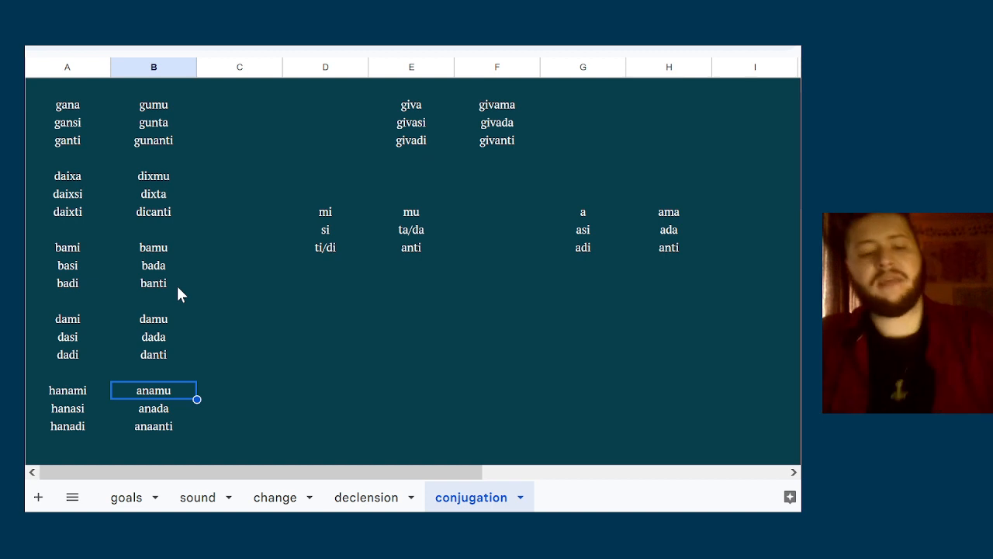
pyautogui.write('hanamu')
pyautogui.press('Return')
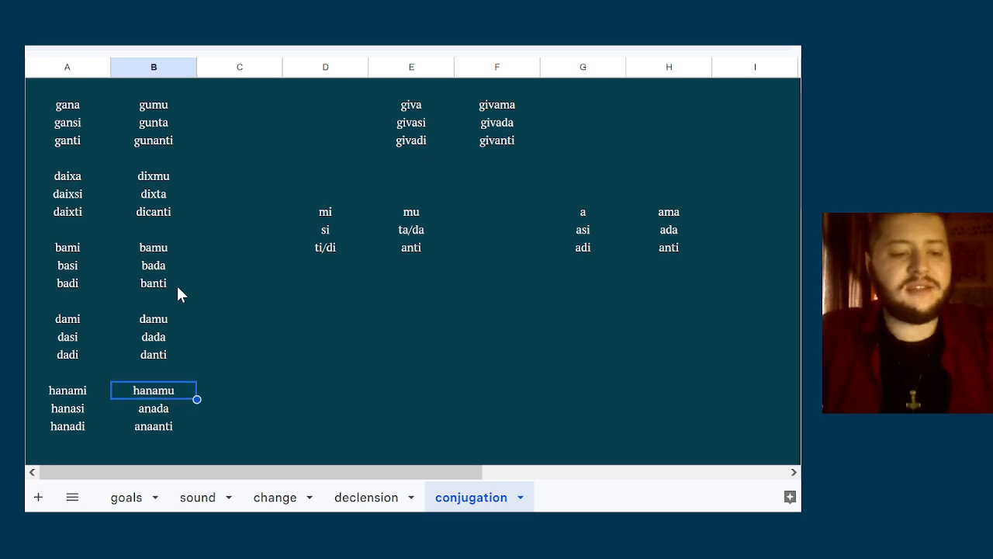
pyautogui.press('Down')
pyautogui.write('hanada')
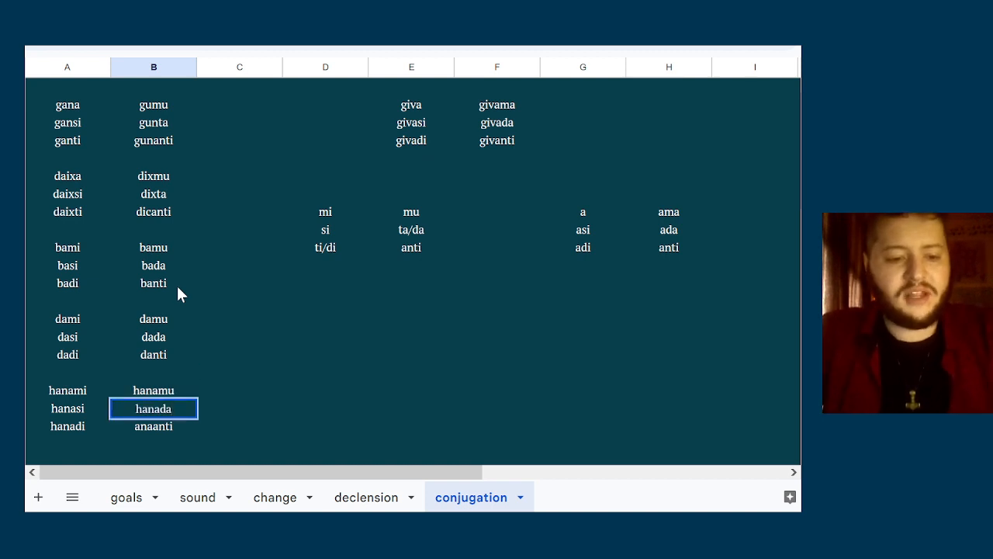
pyautogui.press('Return')
pyautogui.write('hanaanti')
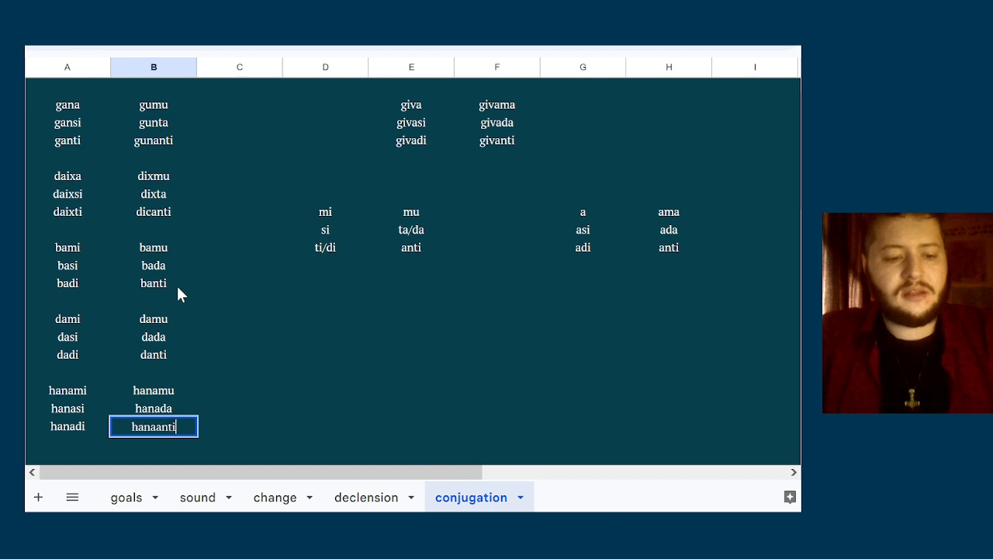
pyautogui.press('Return')
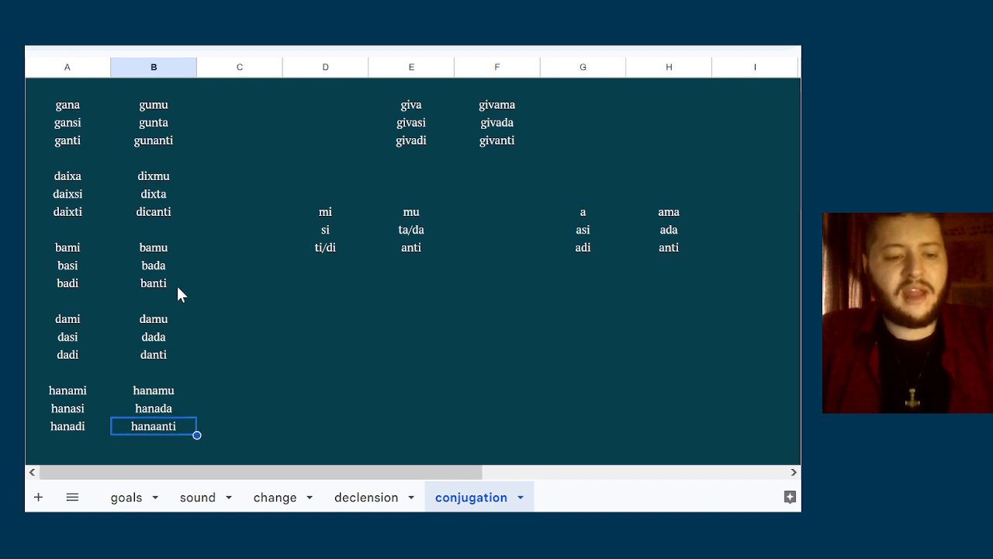
pyautogui.press('Up')
pyautogui.press('Up')
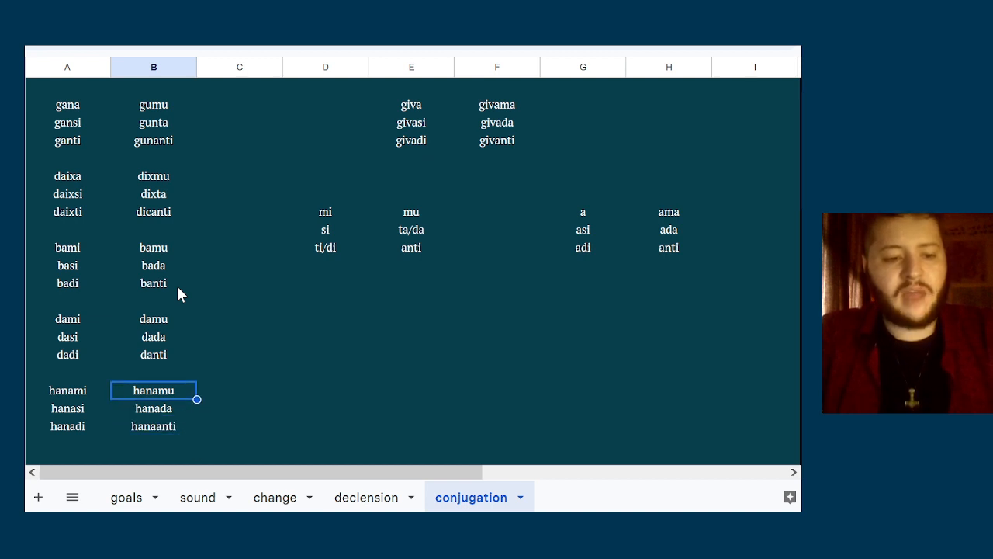
pyautogui.press('Left')
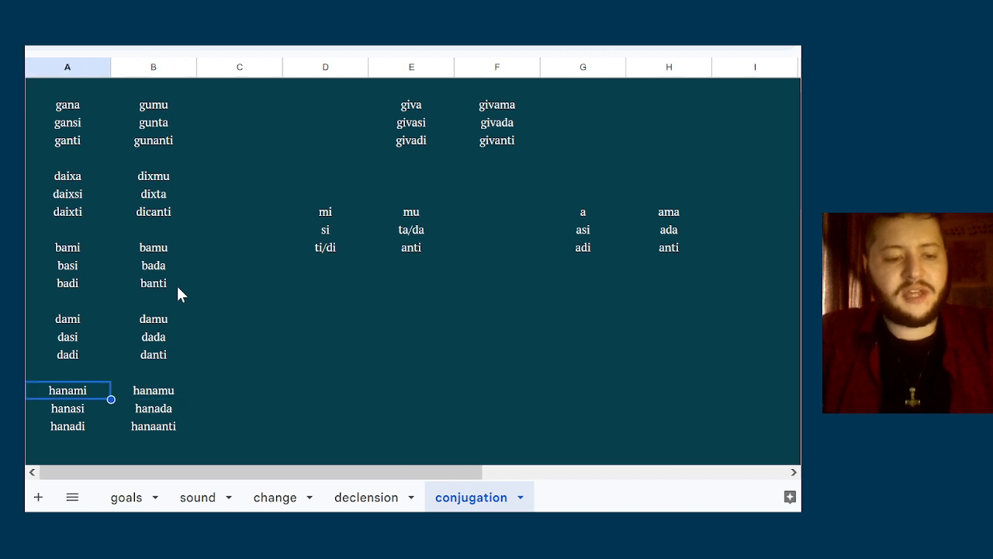
# Change the first-person forms of the hanami paradigm to hana in the singular and hanama in the plural
pyautogui.write('hana')
pyautogui.press('Tab')
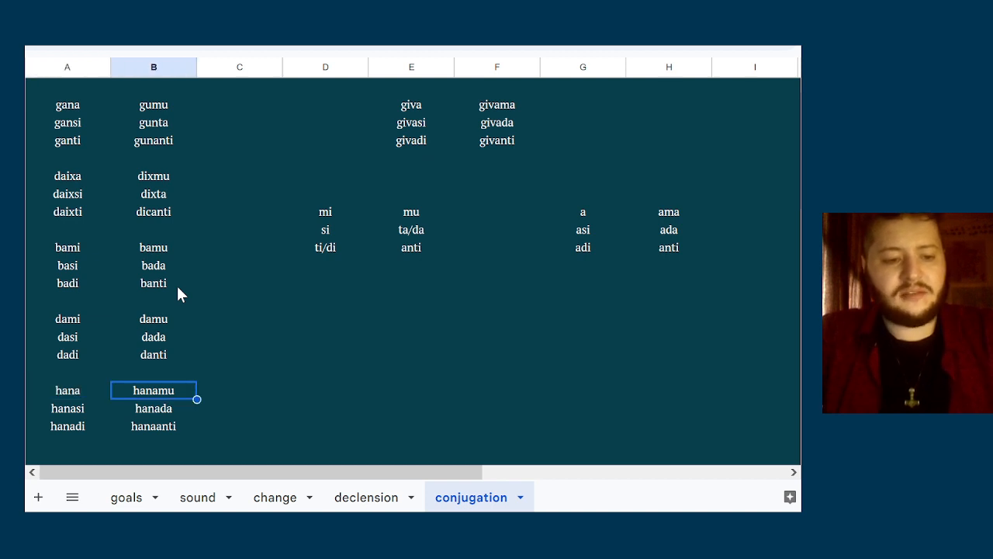
pyautogui.press('Left')
pyautogui.press('Right')
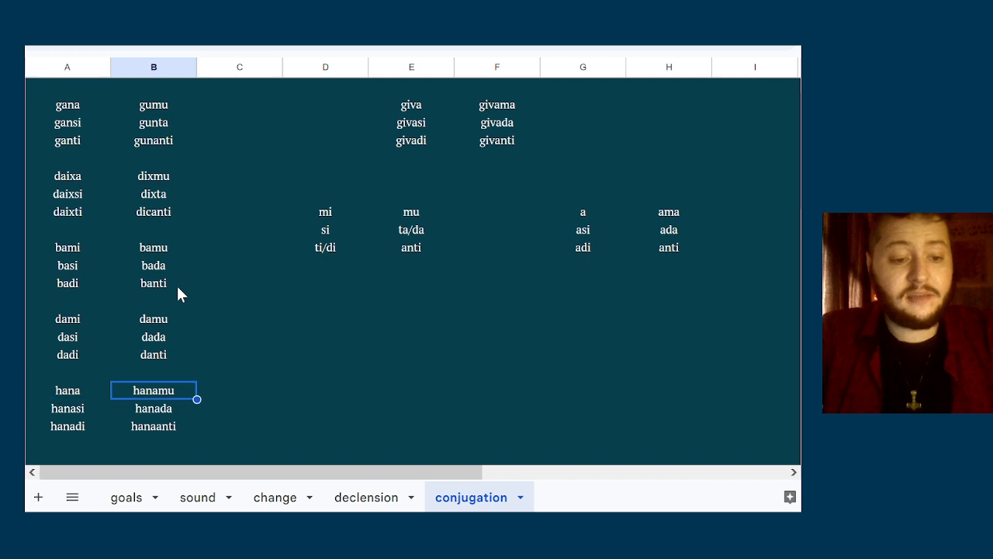
pyautogui.write('haana')
pyautogui.press('BackSpace')
pyautogui.press('BackSpace')
pyautogui.write('na')
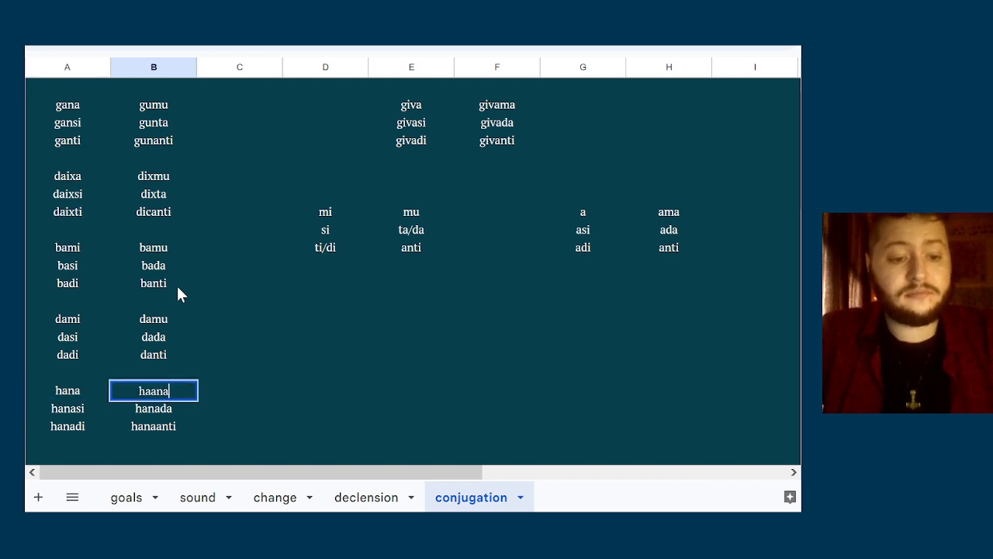
pyautogui.press('BackSpace')
pyautogui.press('BackSpace')
pyautogui.press('BackSpace')
pyautogui.write('nama')
pyautogui.press('Return')
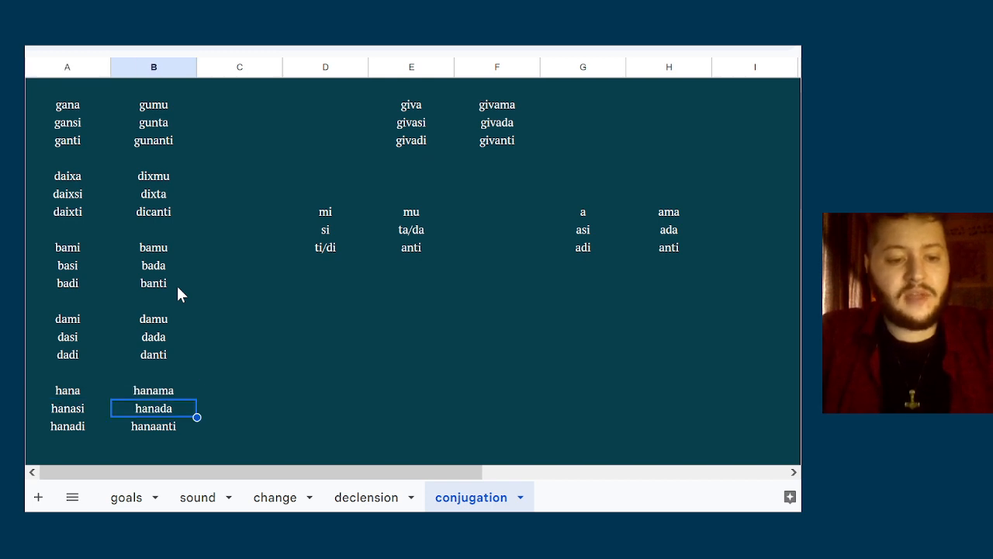
# Change the third-person plural form hanaanti in column B to hananti
pyautogui.press('Down')
pyautogui.press('Down')
pyautogui.press('Up')
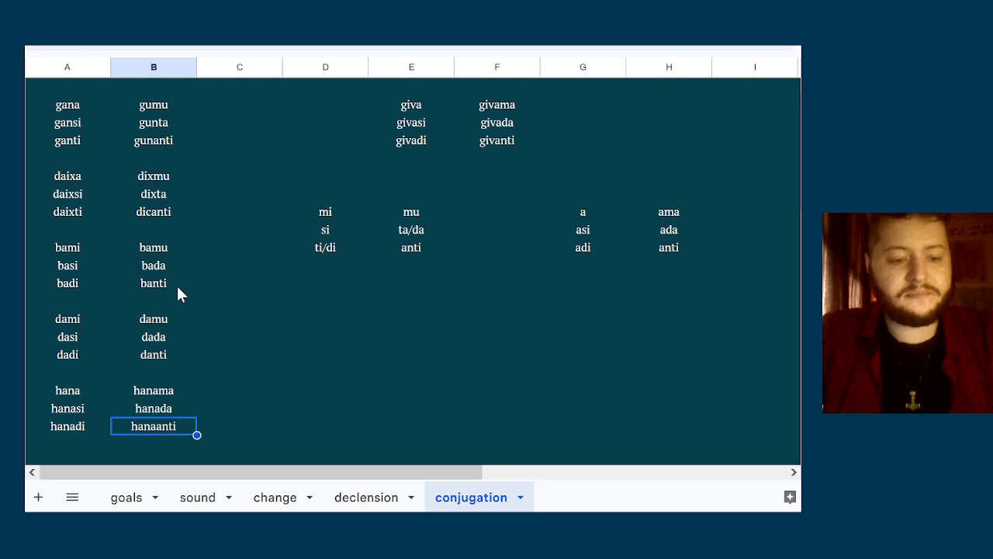
pyautogui.write('hananti')
pyautogui.press('Up')
pyautogui.press('Up')
pyautogui.press('Up')
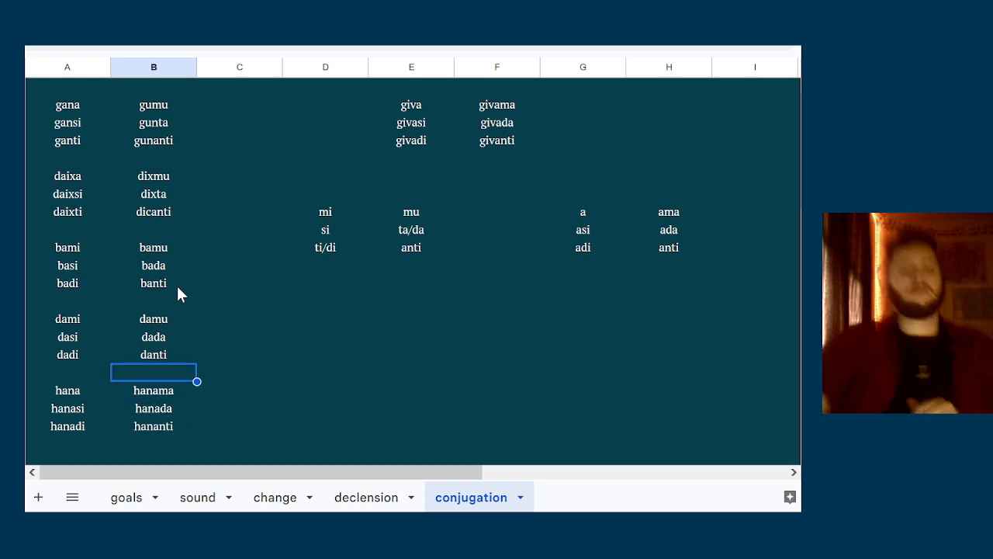
pyautogui.press('Down')
pyautogui.press('Left')
pyautogui.hotkey('shift', 'Down')
pyautogui.hotkey('shift', 'Down')
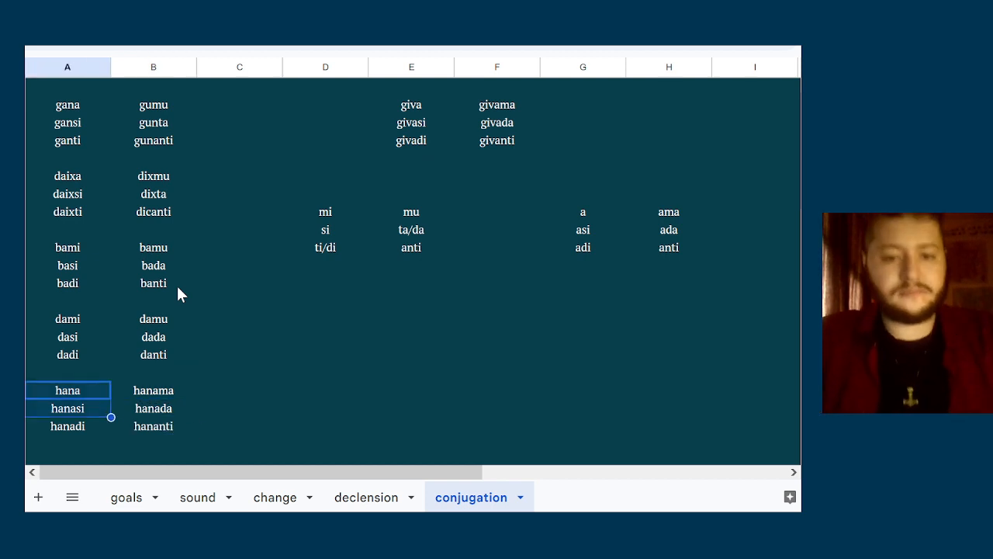
pyautogui.hotkey('shift', 'Right')
pyautogui.press('Delete')
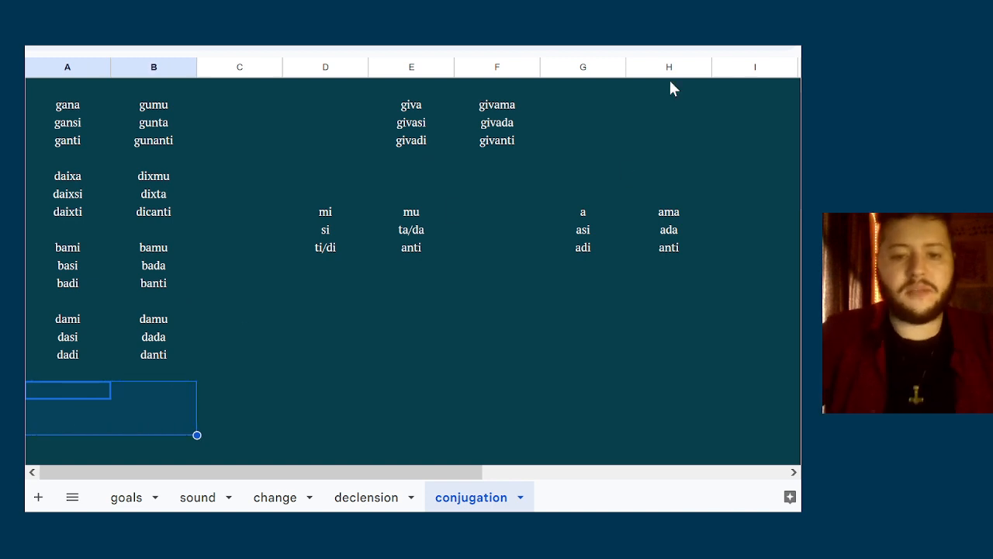
pyautogui.click(406, 181)
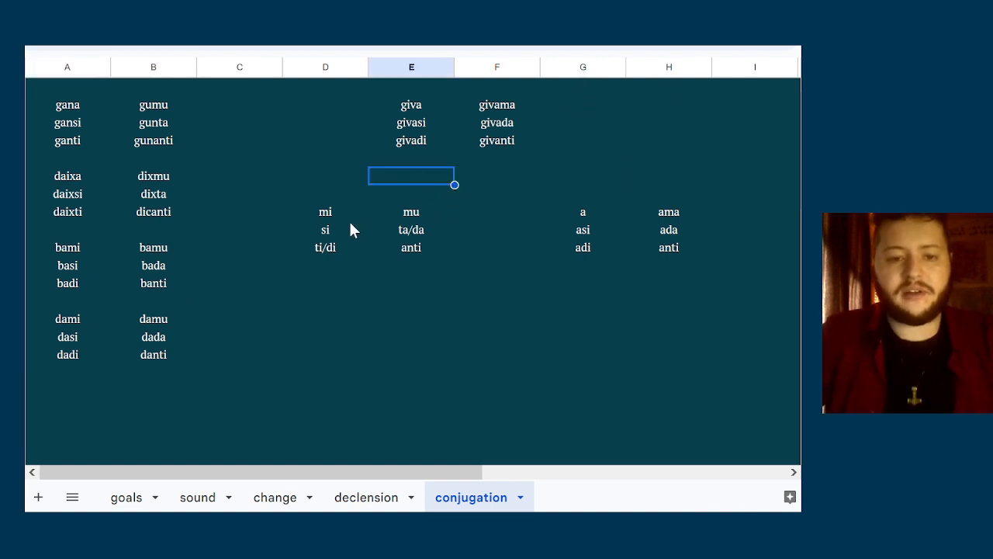
pyautogui.hotkey('ctrl', 'z')
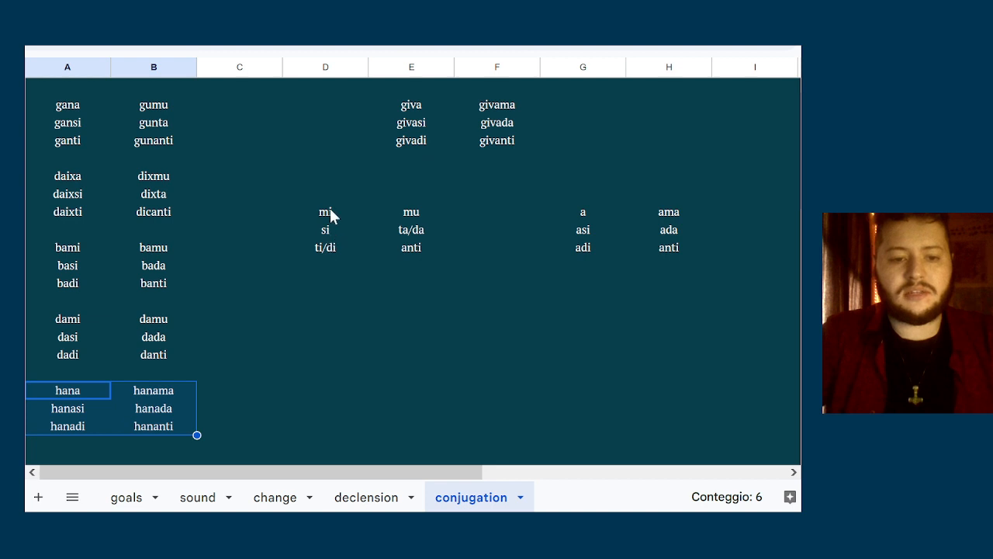
# Move both sets of personal endings in columns D to H two rows down to make room below the giva paradigm
pyautogui.moveTo(329, 211); pyautogui.dragTo(664, 253)
pyautogui.hotkey('ctrl', 'c')
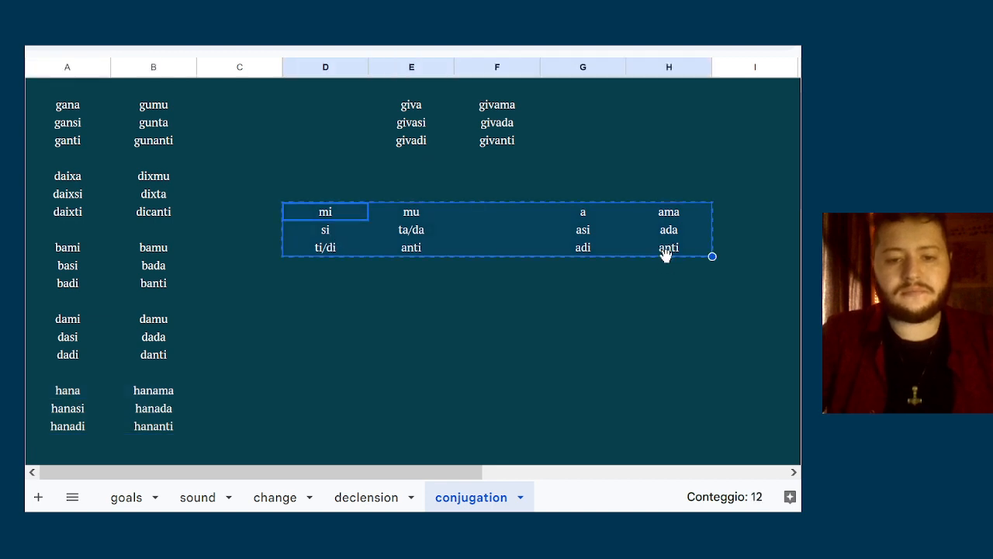
pyautogui.press('Up')
pyautogui.press('Up')
pyautogui.hotkey('shift', 'Down')
pyautogui.hotkey('shift', 'Down')
pyautogui.hotkey('shift', 'Down')
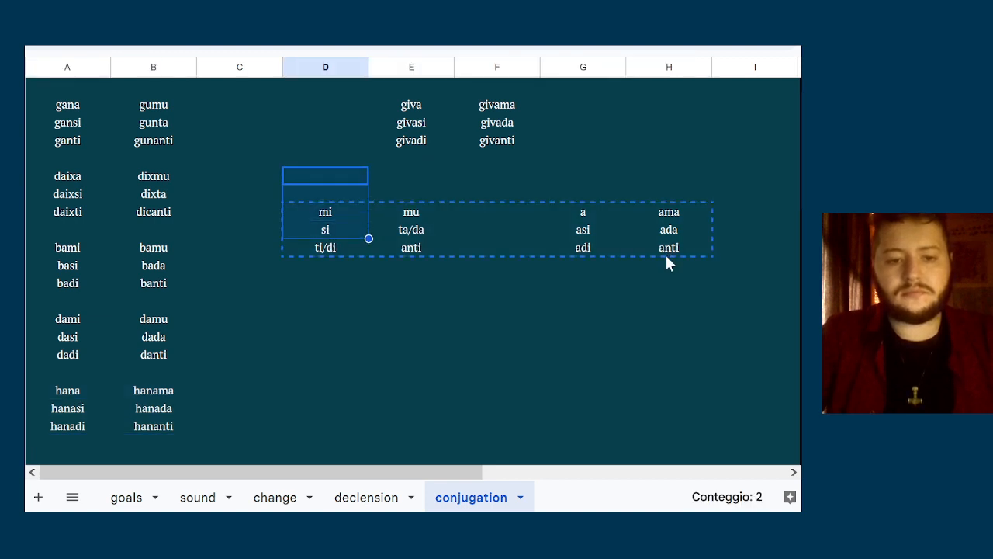
pyautogui.hotkey('shift', 'Down')
pyautogui.hotkey('shift', 'Right')
pyautogui.hotkey('shift', 'Right')
pyautogui.hotkey('shift', 'Right')
pyautogui.hotkey('shift', 'Right')
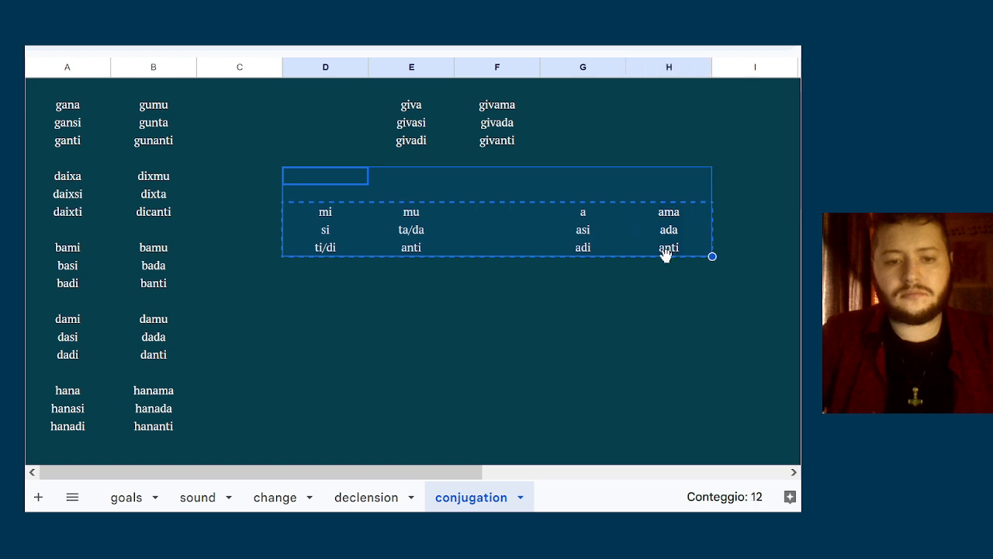
pyautogui.hotkey('ctrl', 'x')
pyautogui.press('Down')
pyautogui.press('Down')
pyautogui.hotkey('ctrl', 'v')
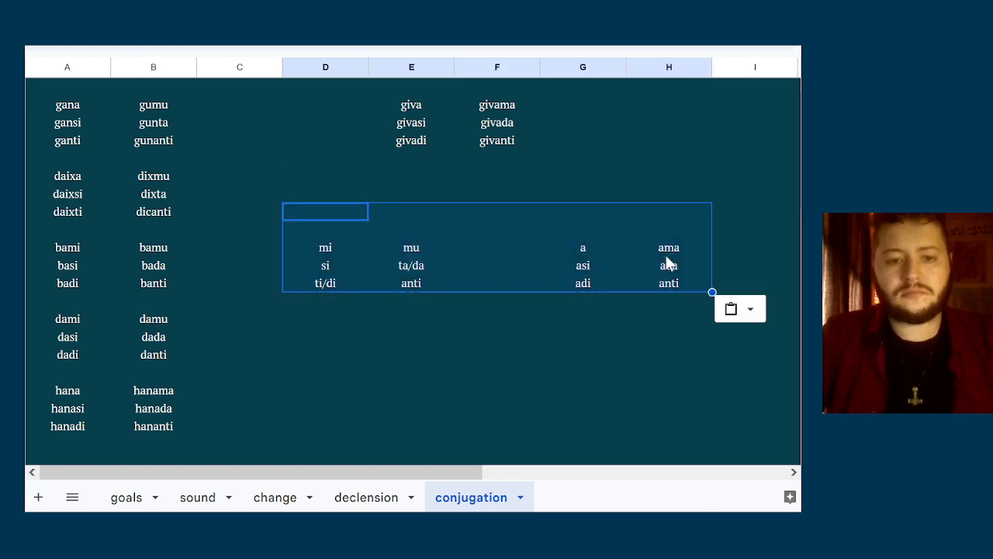
pyautogui.press('Down')
# Move the hana paradigm from columns A and B to columns E and F, directly below the giva paradigm
pyautogui.click(73, 394)
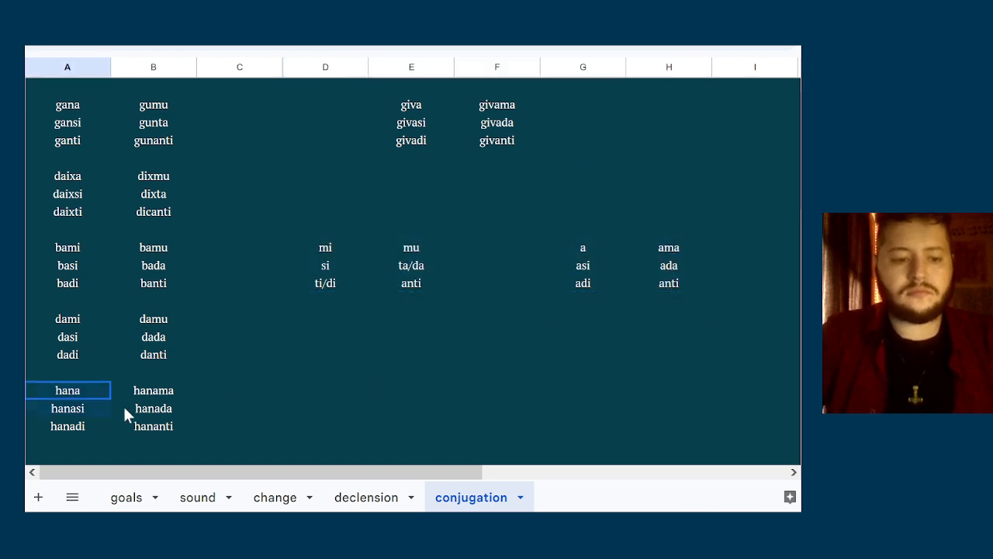
pyautogui.keyDown('shift'); pyautogui.click(142, 430); pyautogui.keyUp('shift')
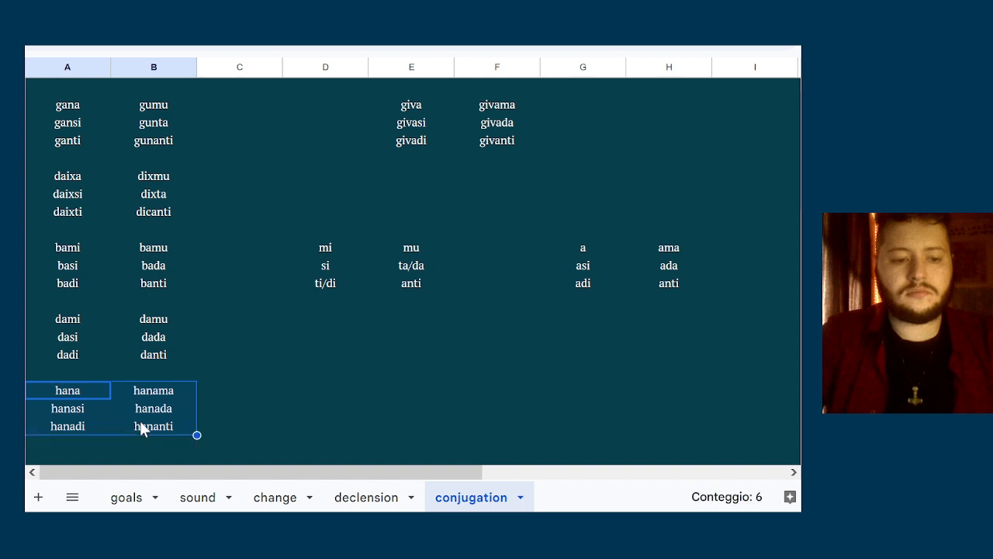
pyautogui.click(427, 173)
pyautogui.hotkey('ctrl', 'v')
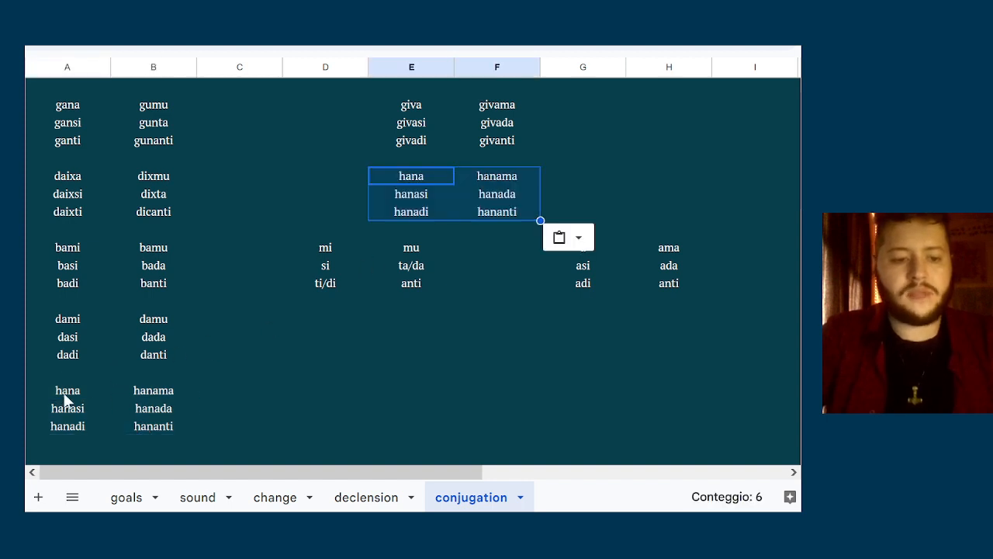
pyautogui.moveTo(68, 398); pyautogui.dragTo(150, 423)
pyautogui.press('Delete')
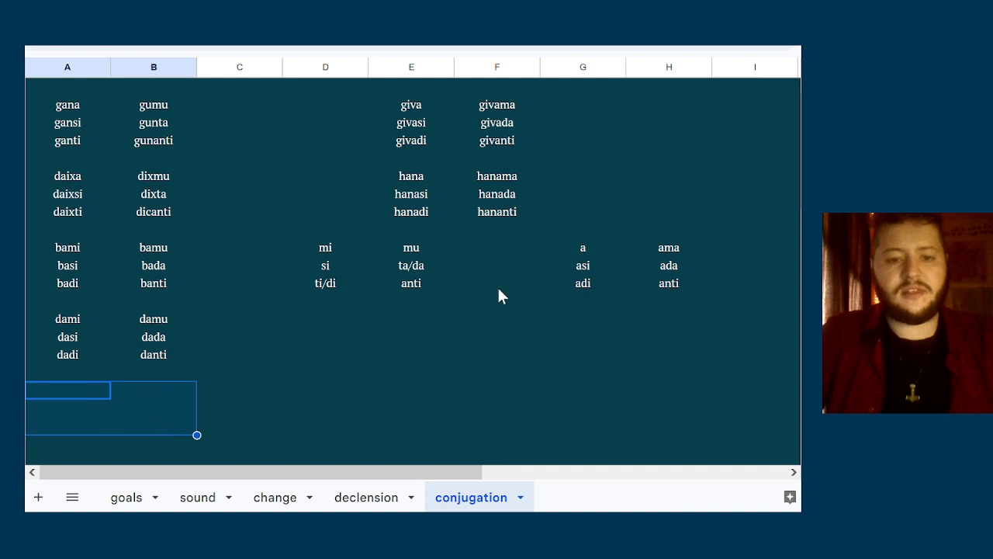
# Examine the relocated hana paradigm in columns E and F together with the plural endings mu, ta/da and anti
pyautogui.click(499, 291)
pyautogui.press('Up')
pyautogui.press('Up')
pyautogui.press('Up')
pyautogui.press('Up')
pyautogui.press('Up')
pyautogui.press('Up')
pyautogui.press('Left')
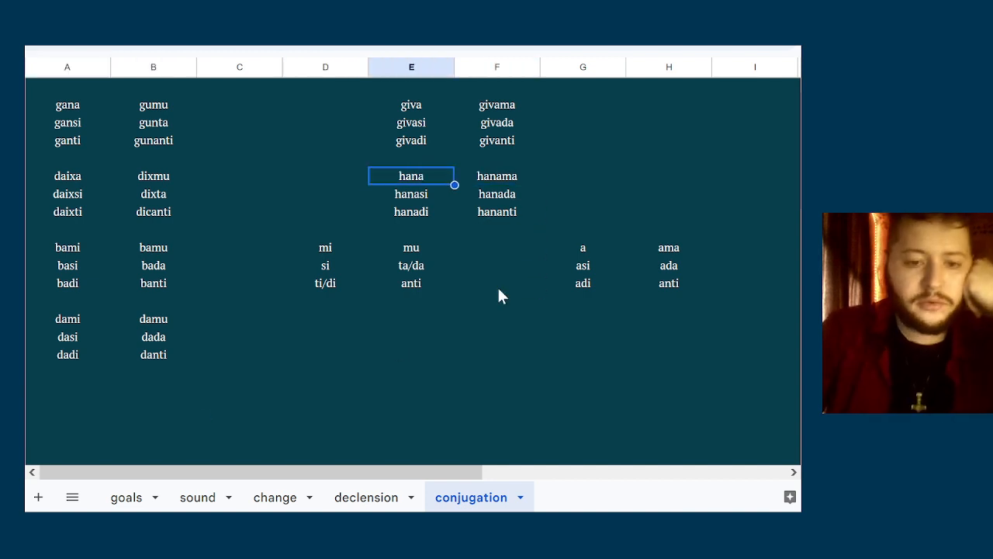
pyautogui.press('Down')
pyautogui.press('Down')
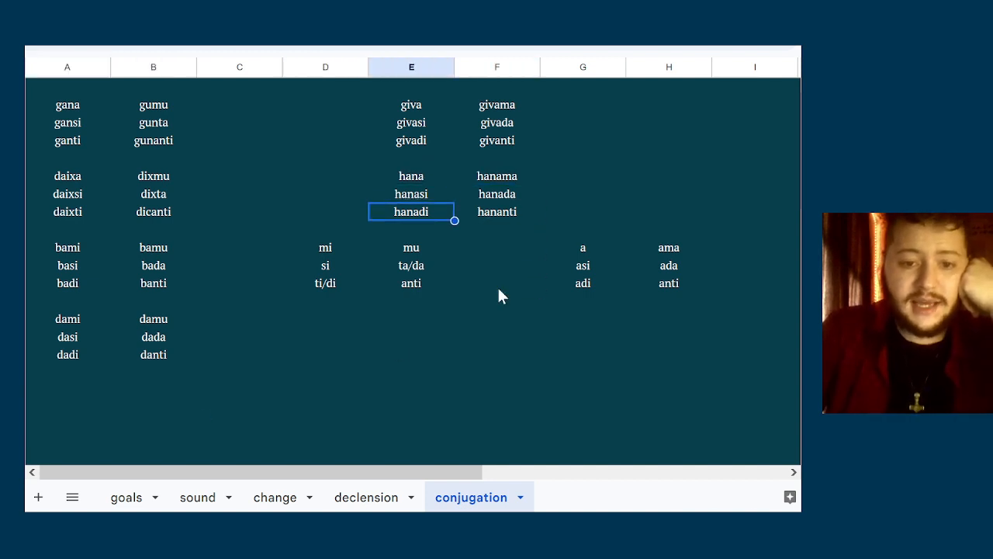
pyautogui.press('Up')
pyautogui.press('Right')
pyautogui.press('Down')
pyautogui.press('Right')
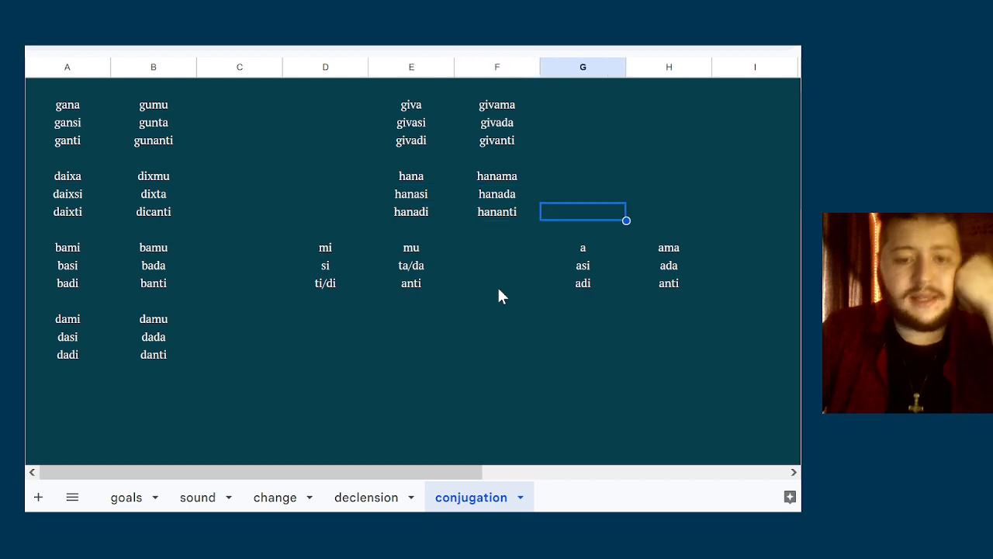
pyautogui.press('Down')
pyautogui.press('Left')
pyautogui.press('Left')
pyautogui.press('Down')
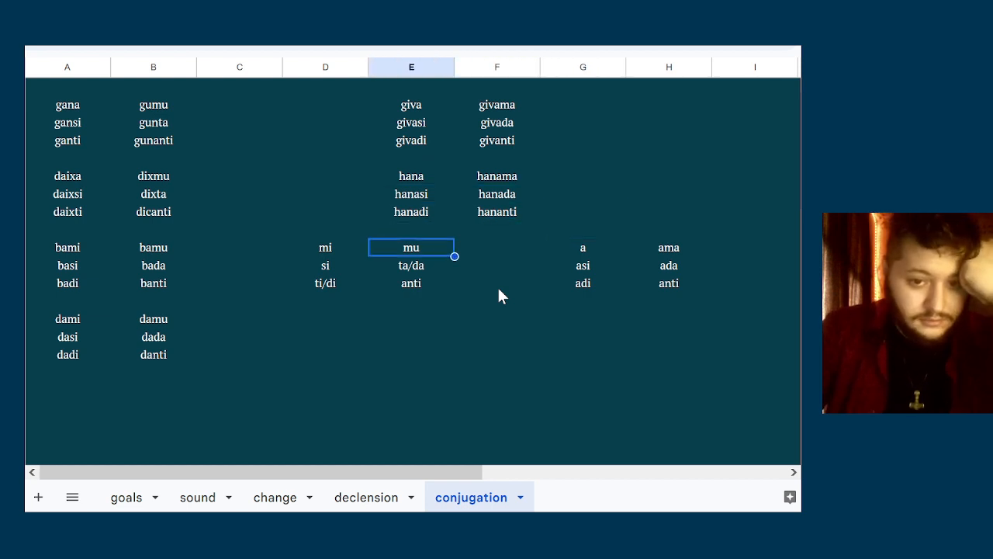
pyautogui.press('Up')
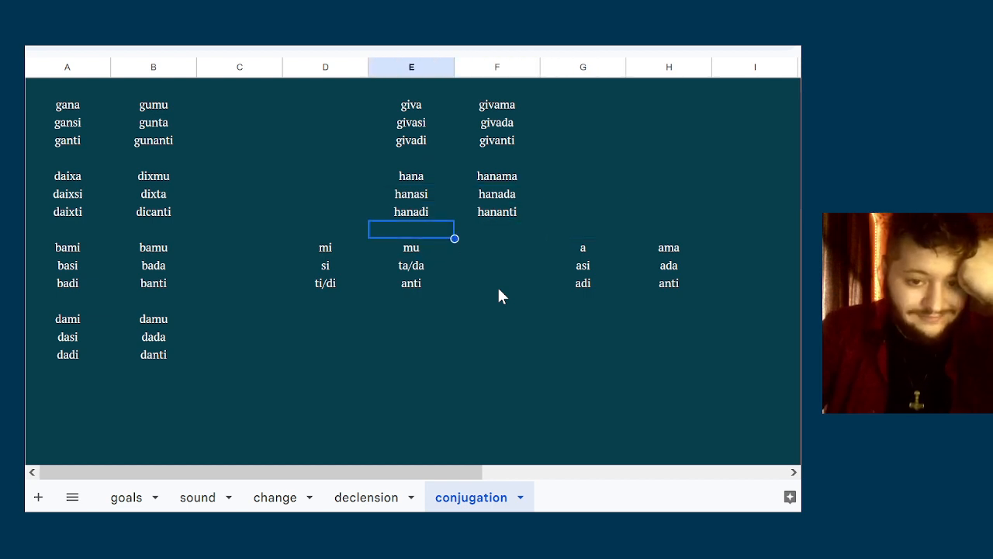
pyautogui.press('Up')
pyautogui.press('Down')
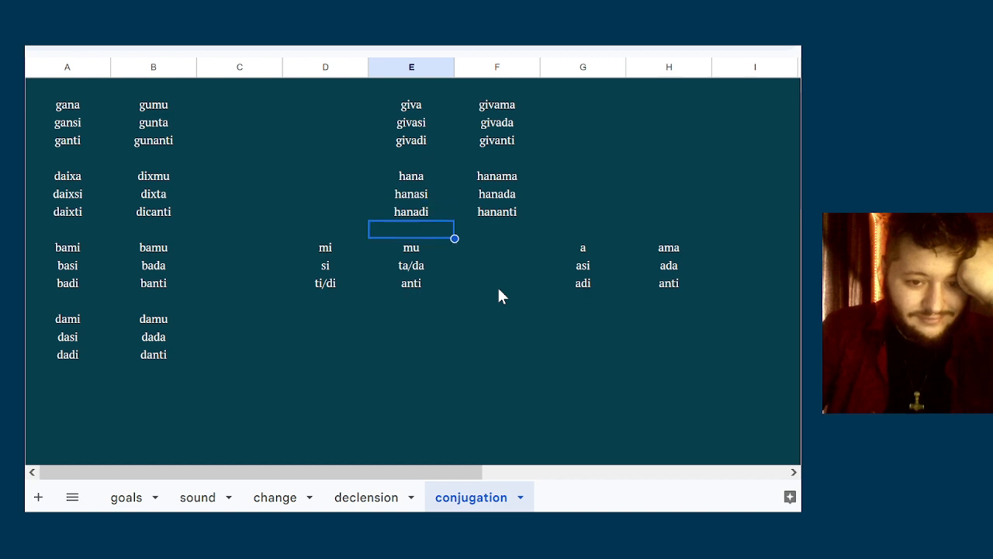
pyautogui.press('Down')
pyautogui.press('Down')
pyautogui.press('Down')
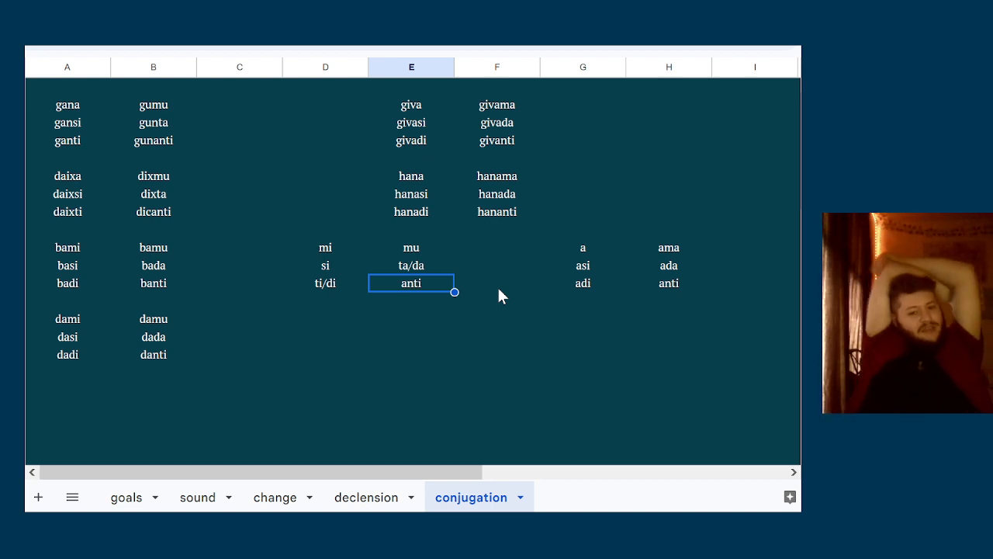
# Change the third-person plural of the giva paradigm in column F to givani
pyautogui.click(516, 236)
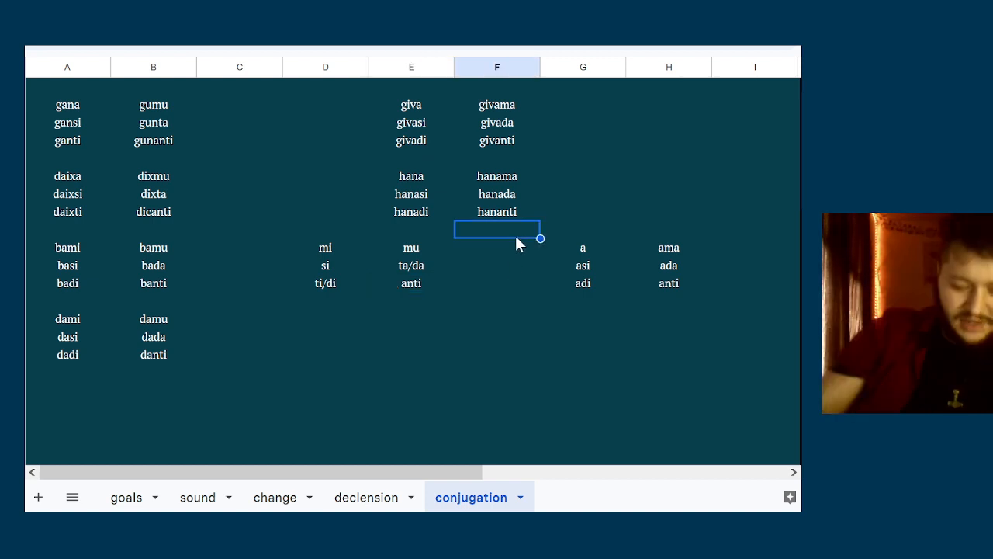
pyautogui.press('Up')
pyautogui.press('Up')
pyautogui.press('Up')
pyautogui.press('Up')
pyautogui.press('Up')
pyautogui.press('Down')
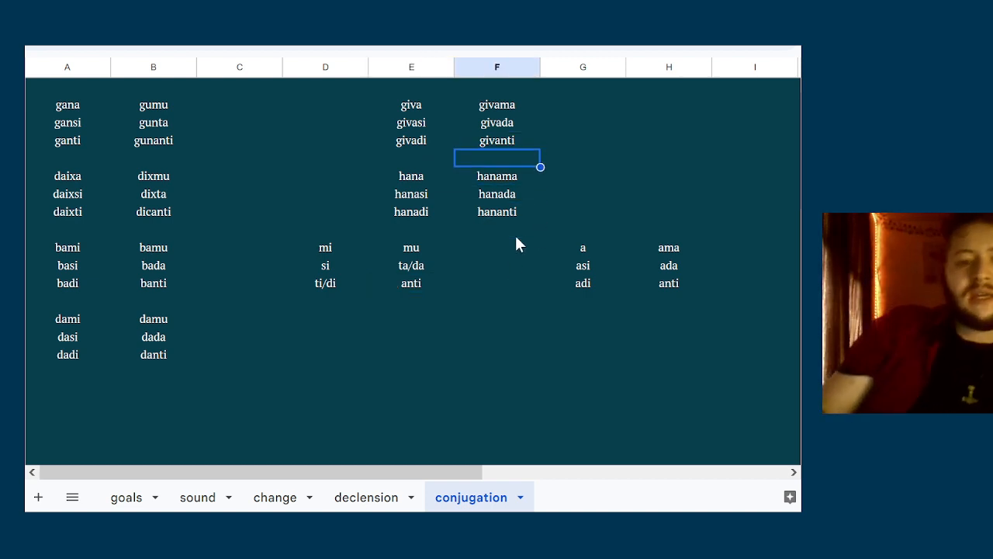
pyautogui.press('Up')
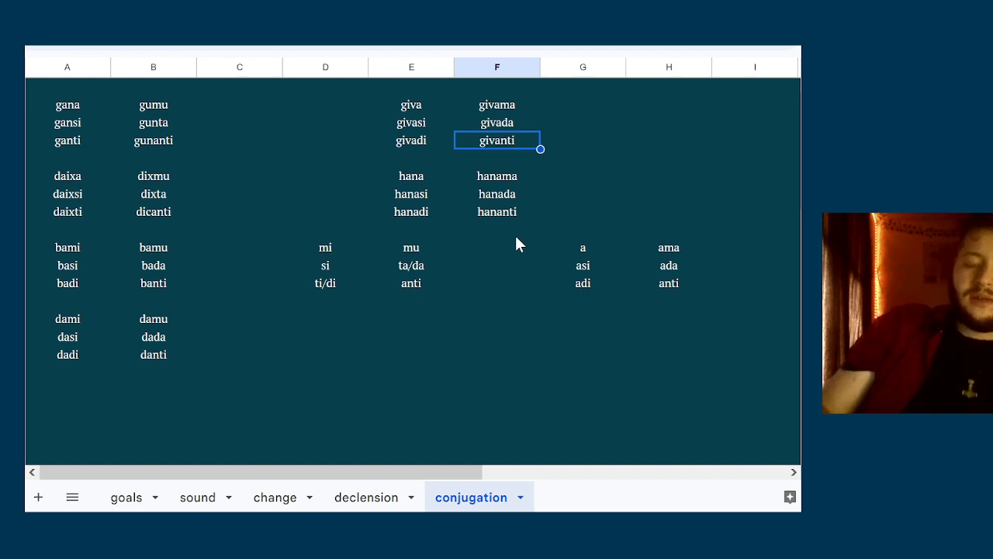
pyautogui.doubleClick(518, 142)
pyautogui.press('Left')
pyautogui.press('BackSpace')
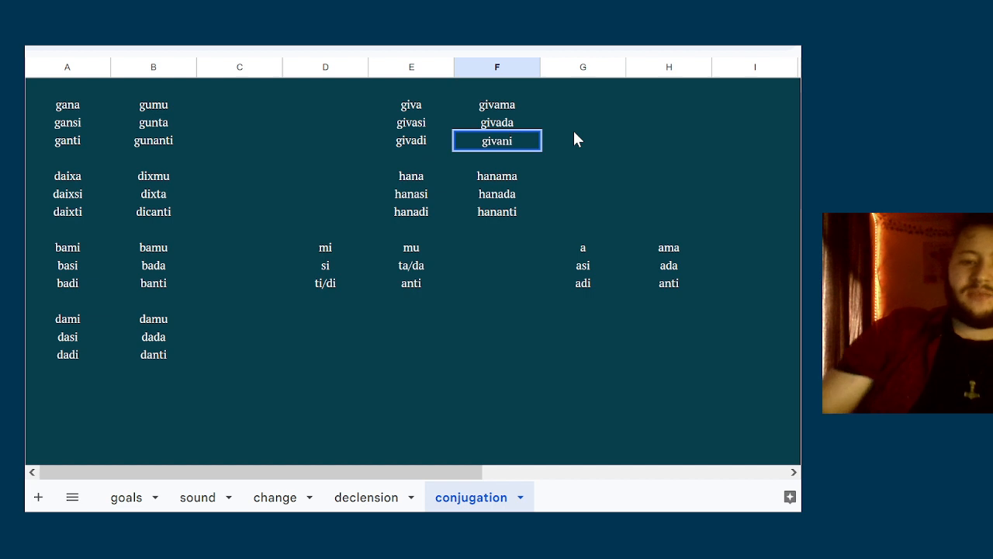
pyautogui.press('Return')
# Compare the third-person plural forms givani and hananti in column F
pyautogui.press('Down')
pyautogui.press('Down')
pyautogui.press('Down')
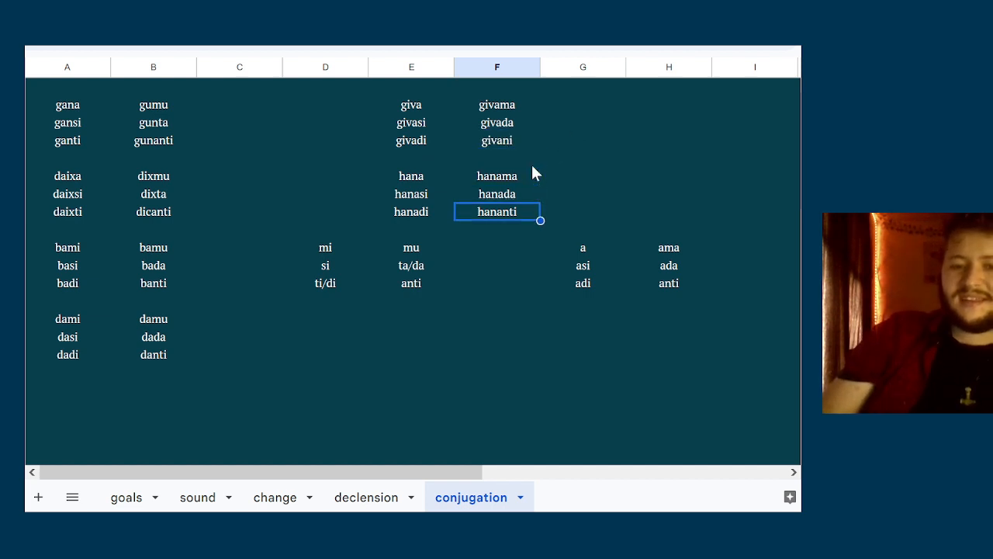
pyautogui.press('Up')
pyautogui.press('Up')
pyautogui.press('Up')
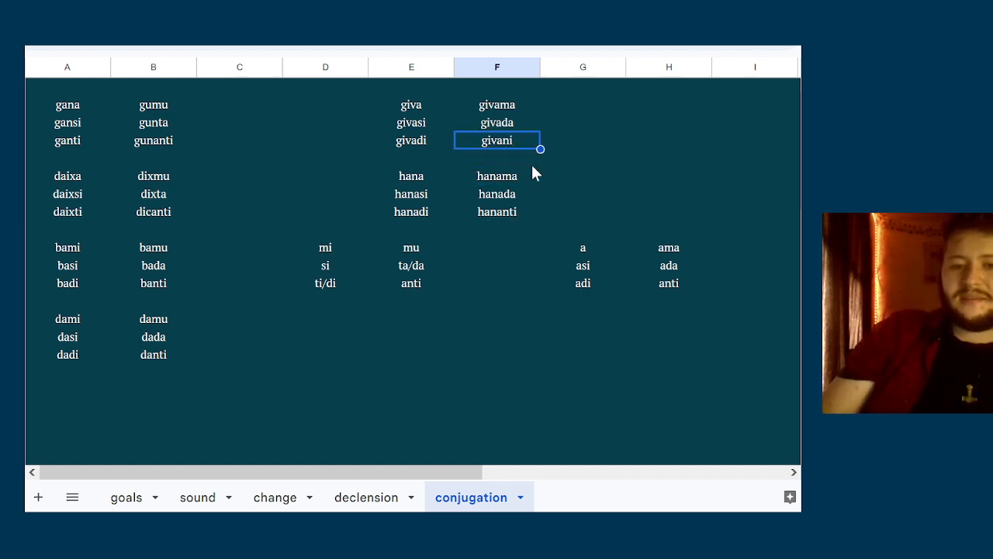
pyautogui.press('Down')
pyautogui.press('Down')
pyautogui.press('Down')
# Change the third-person plural of the daixa paradigm in column B to dixani
pyautogui.press('Up')
pyautogui.press('Up')
pyautogui.press('Up')
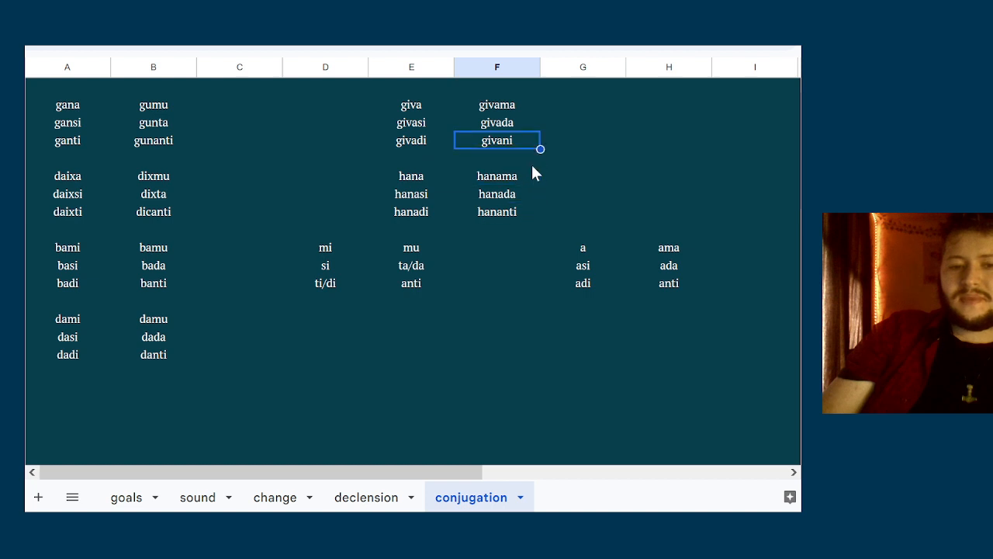
pyautogui.press('Down')
pyautogui.press('Left')
pyautogui.press('Left')
pyautogui.press('Left')
pyautogui.press('Left')
pyautogui.press('Up')
pyautogui.press('Down')
pyautogui.press('Down')
pyautogui.press('Down')
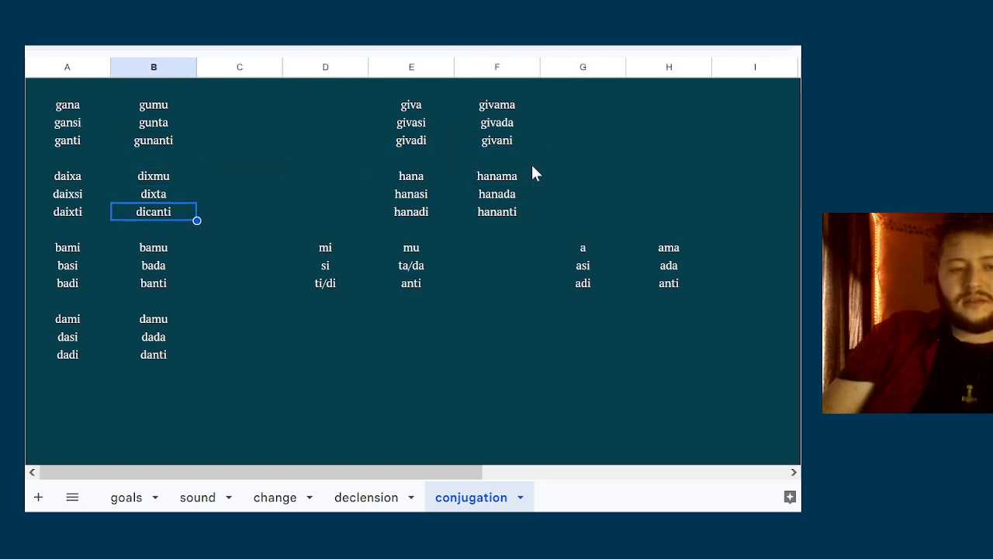
pyautogui.press('Down')
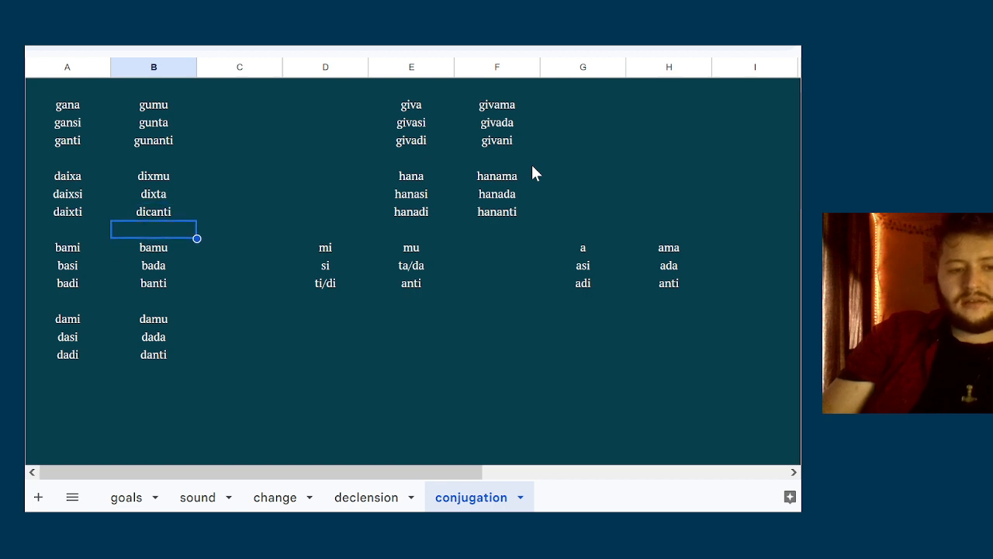
pyautogui.press('Up')
pyautogui.write('di')
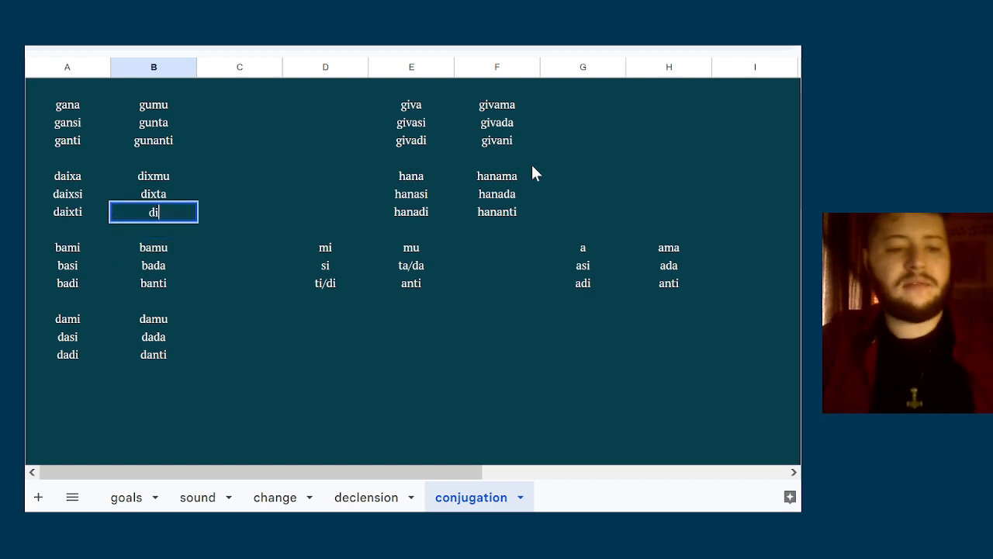
pyautogui.write('xani')
# Change the third-person plural of the gana paradigm in column B to gunani
pyautogui.press('Up')
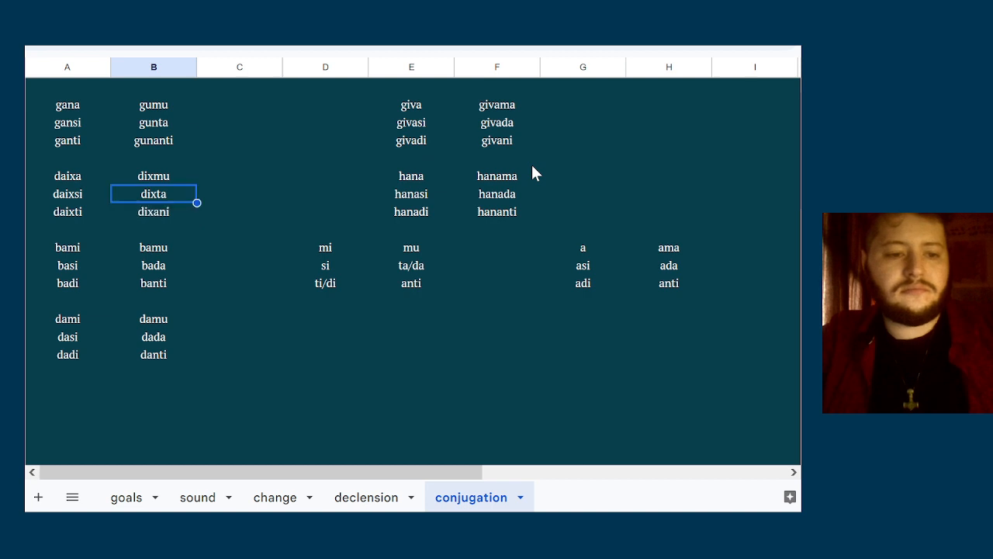
pyautogui.press('Up')
pyautogui.press('Up')
pyautogui.press('Up')
pyautogui.write('gunani')
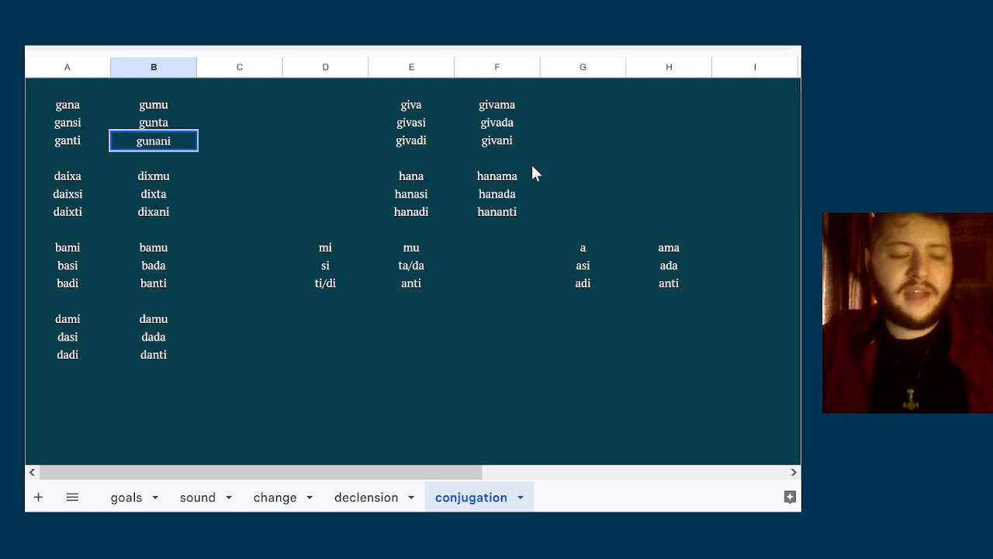
# Change the third-person plural of the bami paradigm in column B to bani
pyautogui.press('Down')
pyautogui.press('Down')
pyautogui.press('Down')
pyautogui.press('Down')
pyautogui.press('Down')
pyautogui.press('Down')
pyautogui.press('Down')
pyautogui.press('Down')
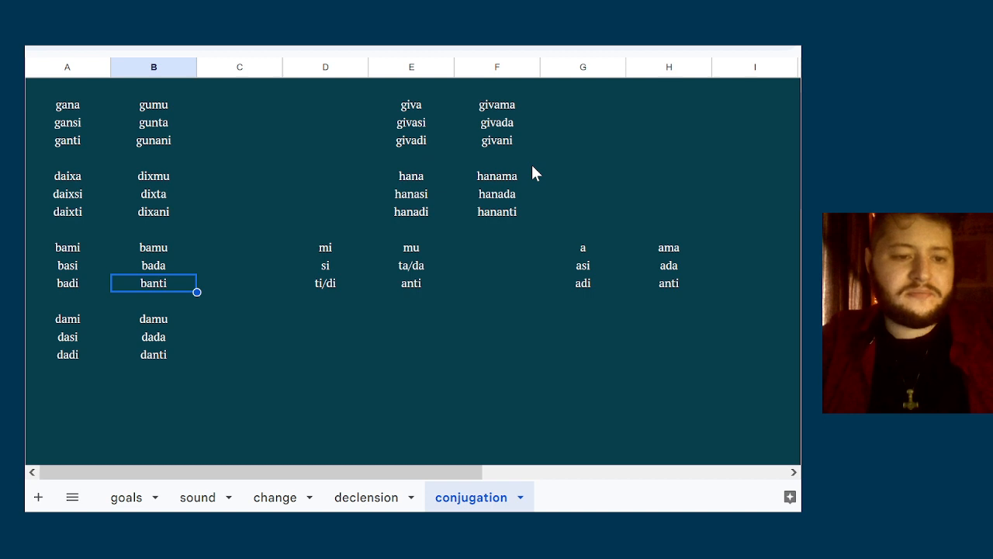
pyautogui.write('bani')
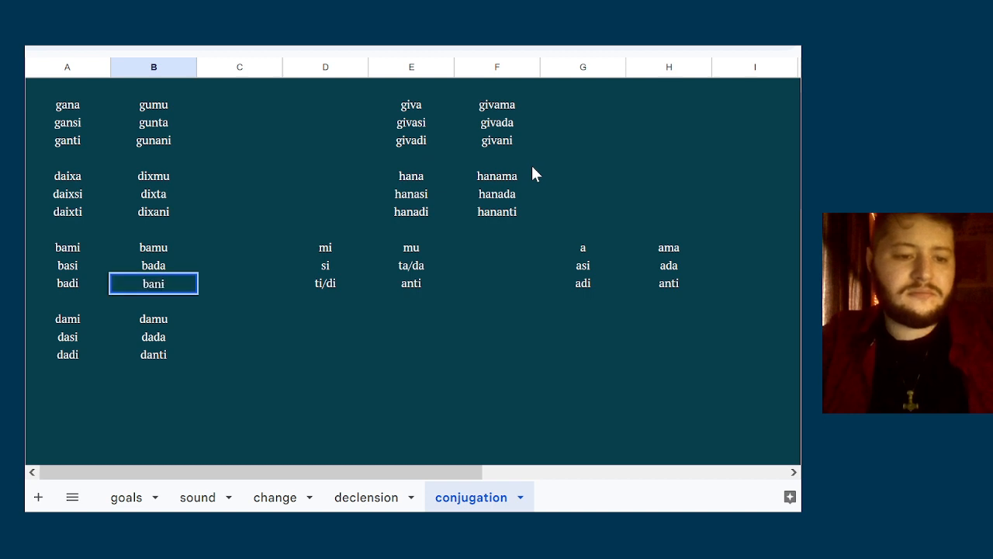
# Change the third-person plural of the dami paradigm in column B to dani
pyautogui.press('Down')
pyautogui.press('Down')
pyautogui.press('Down')
pyautogui.press('Down')
pyautogui.write('dani')
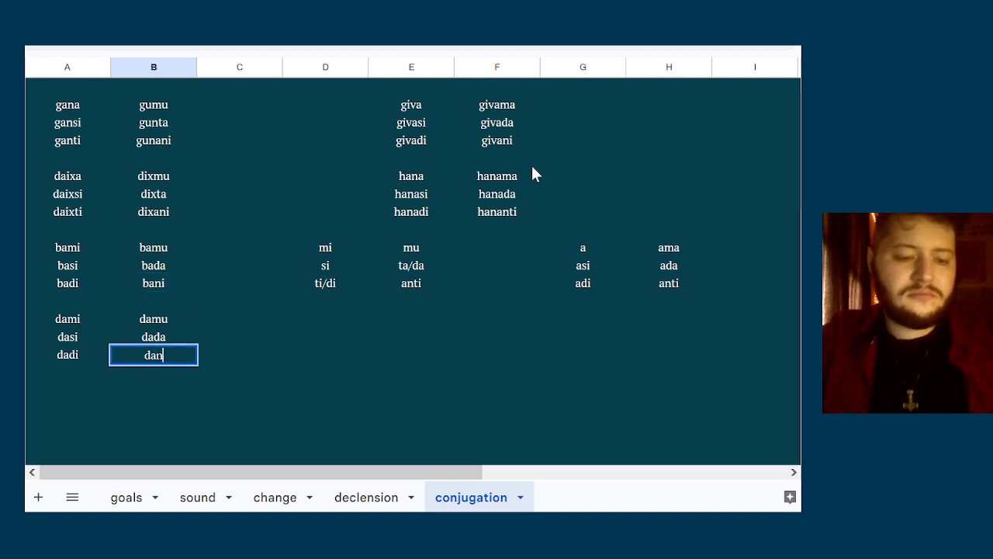
pyautogui.press('Up')
pyautogui.press('Up')
pyautogui.press('Up')
pyautogui.press('Up')
pyautogui.press('Up')
pyautogui.press('Up')
pyautogui.press('Up')
pyautogui.press('Up')
pyautogui.press('Up')
pyautogui.press('Up')
pyautogui.press('Up')
pyautogui.press('Up')
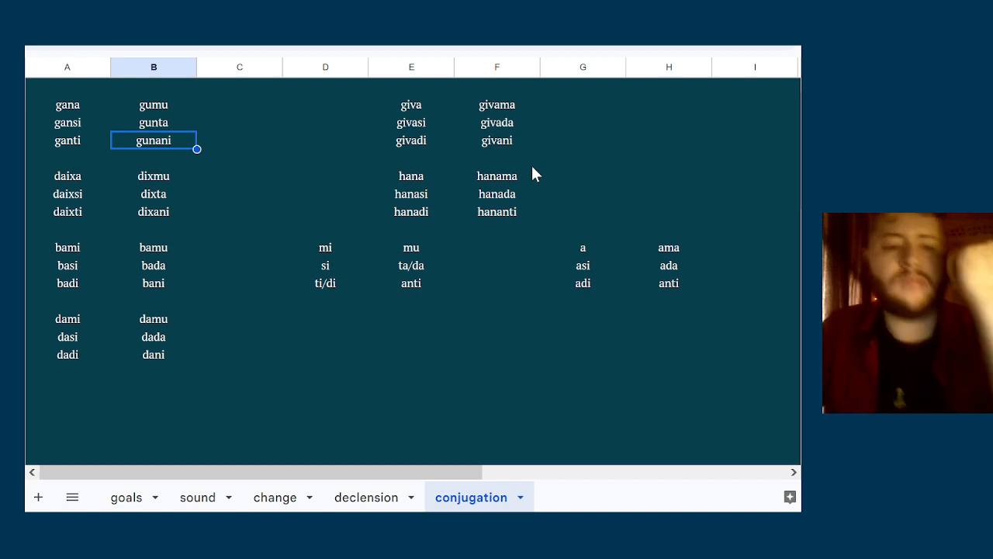
# Review the singular and plural forms of the giva paradigm in columns E and F against the start of the hana paradigm
pyautogui.press('Down')
pyautogui.press('Up')
pyautogui.press('Right')
pyautogui.press('Right')
pyautogui.press('Right')
pyautogui.press('Right')
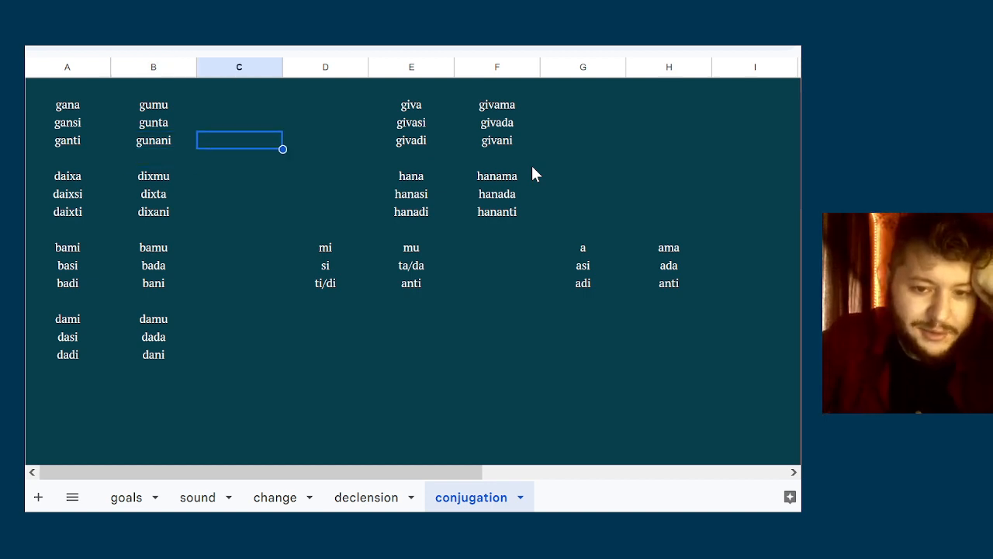
pyautogui.press('Left')
pyautogui.press('Right')
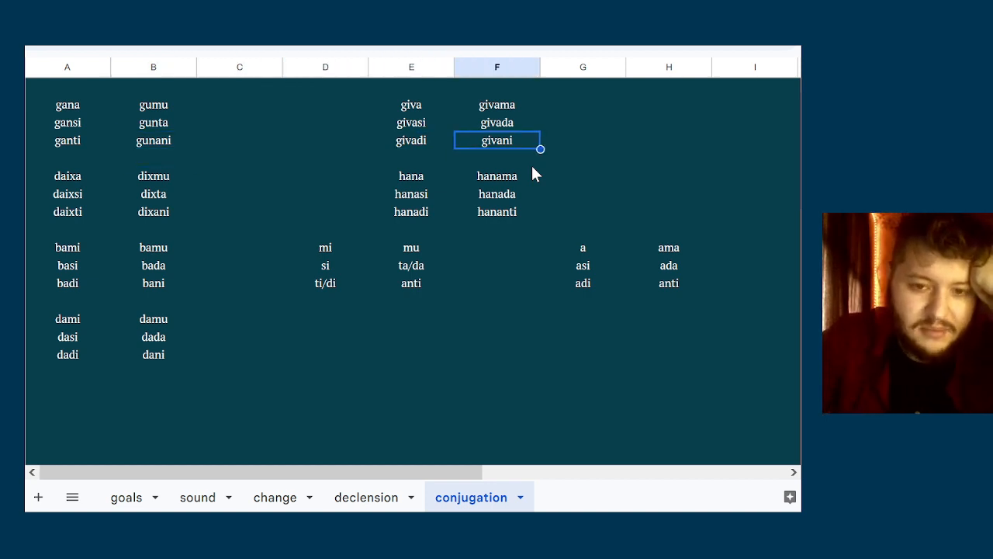
pyautogui.press('Up')
pyautogui.press('Up')
pyautogui.press('Left')
pyautogui.press('Right')
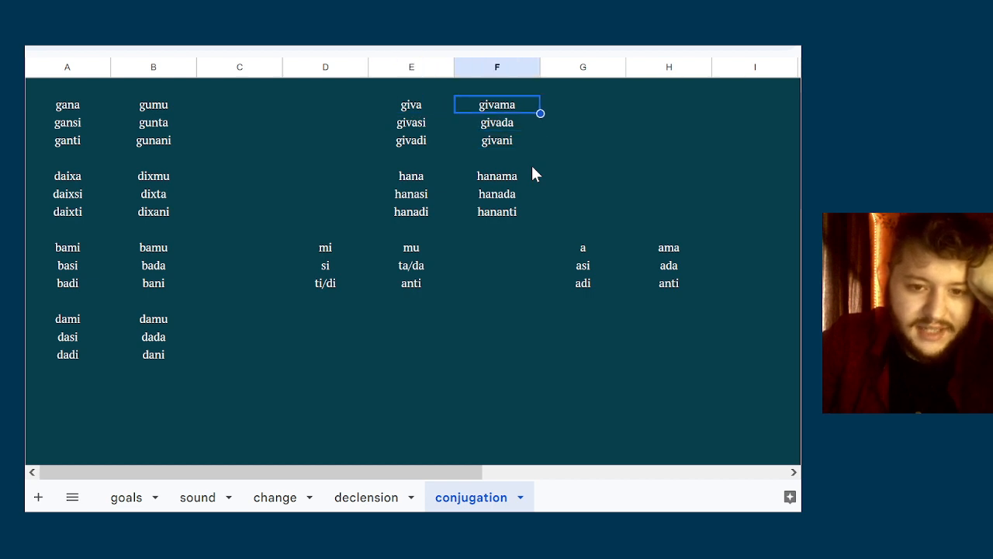
pyautogui.press('Down')
pyautogui.press('Left')
pyautogui.press('Down')
pyautogui.press('Right')
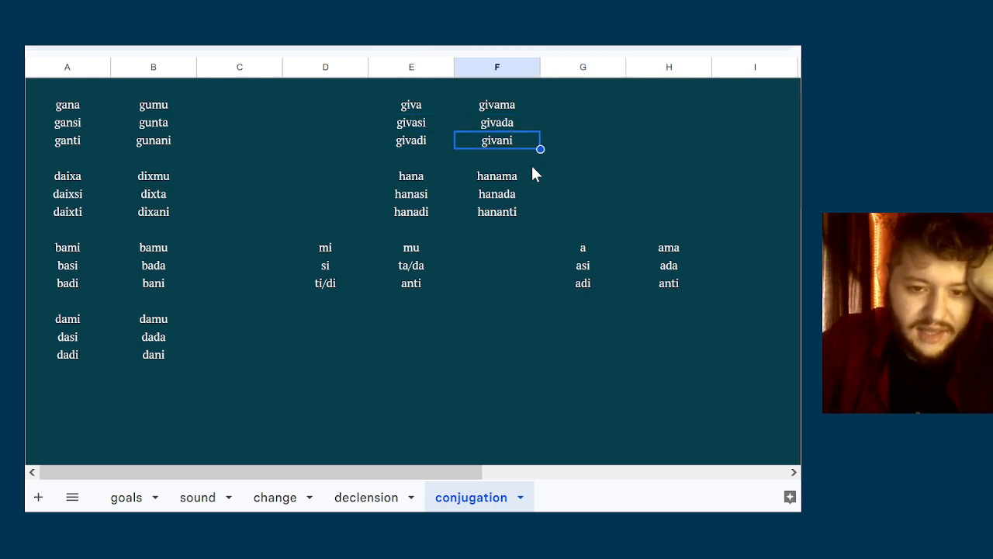
pyautogui.press('Up')
pyautogui.press('Down')
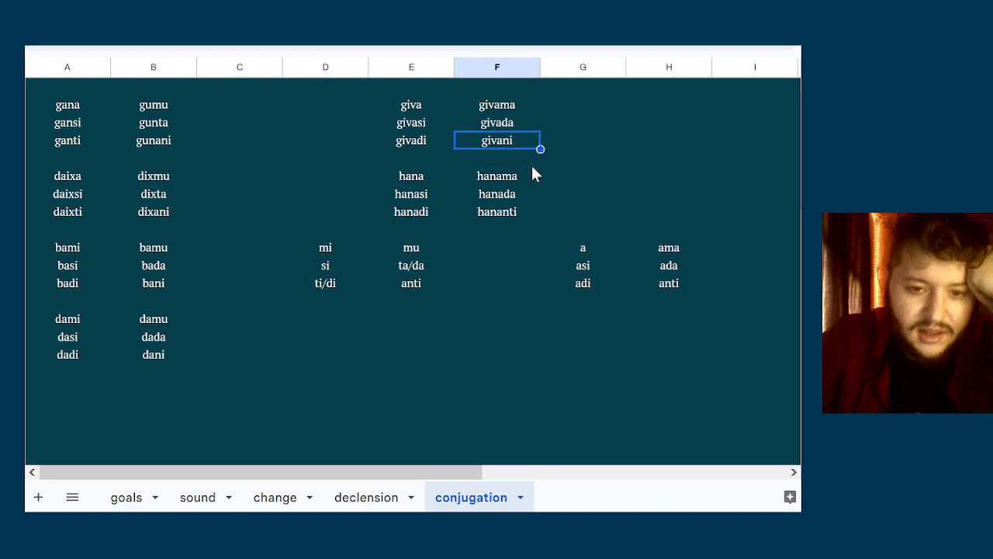
pyautogui.press('Down')
pyautogui.press('Up')
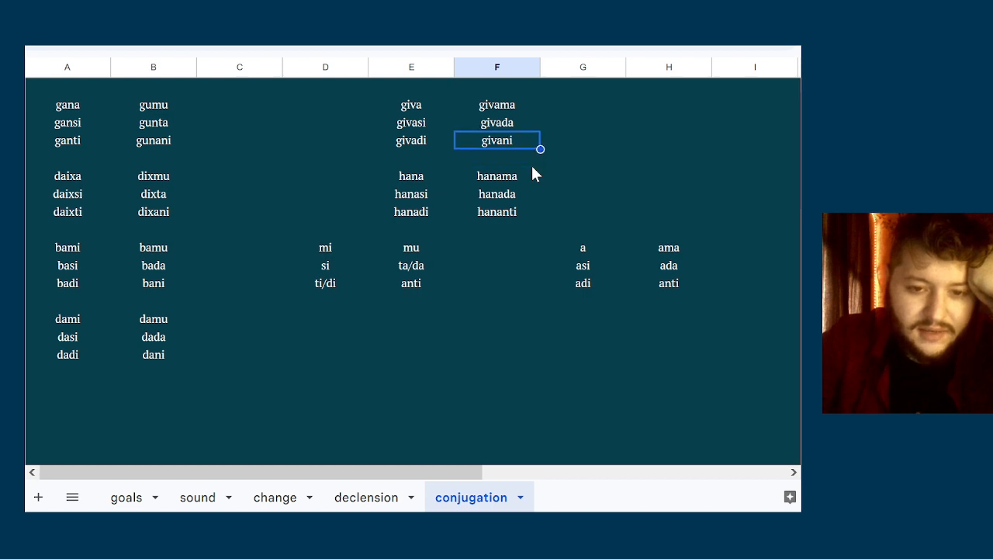
pyautogui.press('Left')
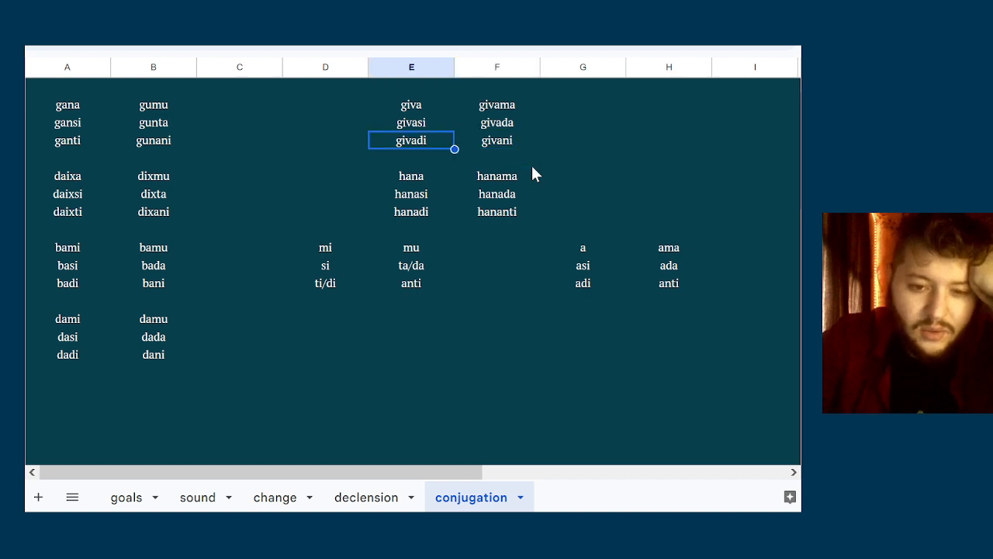
pyautogui.press('Right')
pyautogui.press('Down')
pyautogui.press('Down')
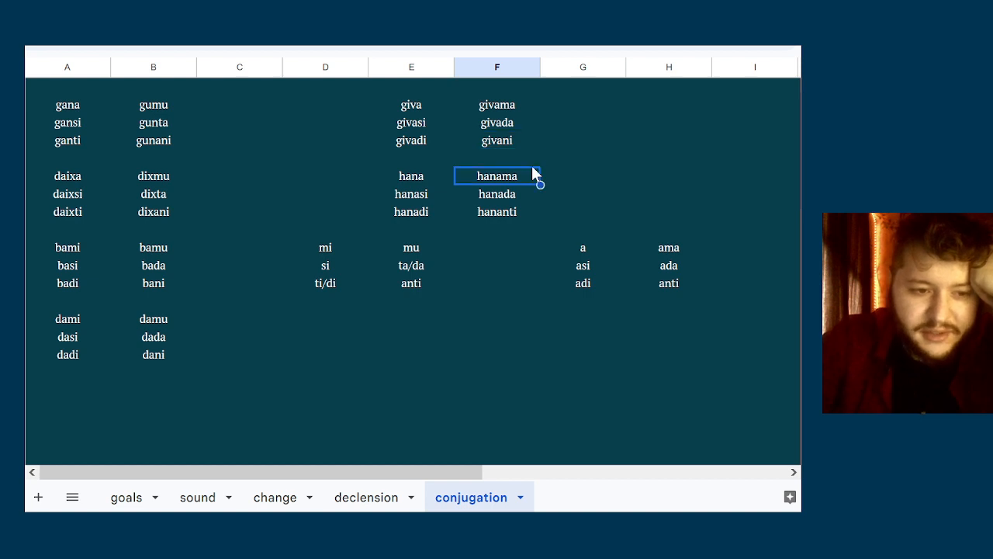
pyautogui.press('Up')
pyautogui.press('Up')
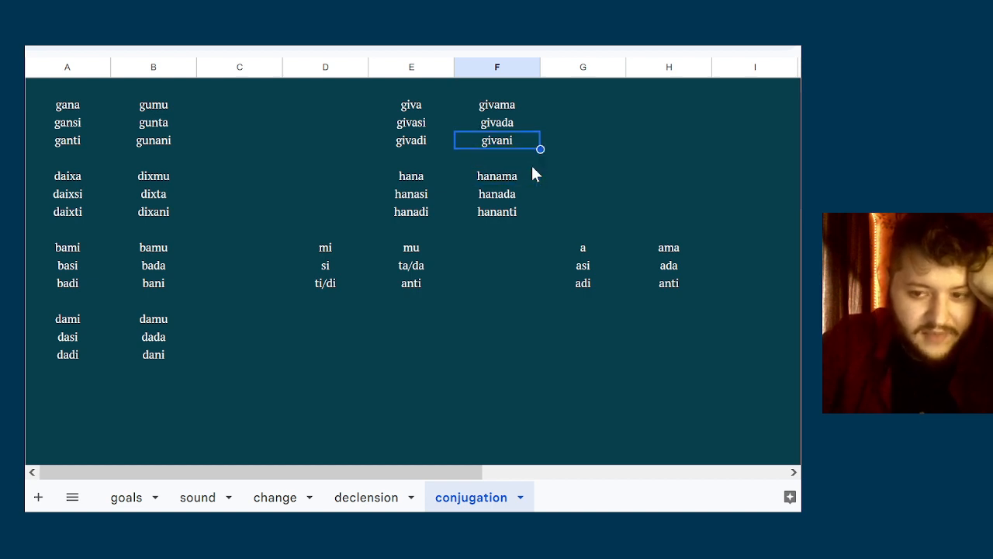
# Compare the third-person plural gunani in column B with givani in column F
pyautogui.press('Left')
pyautogui.press('Left')
pyautogui.press('Left')
pyautogui.press('Left')
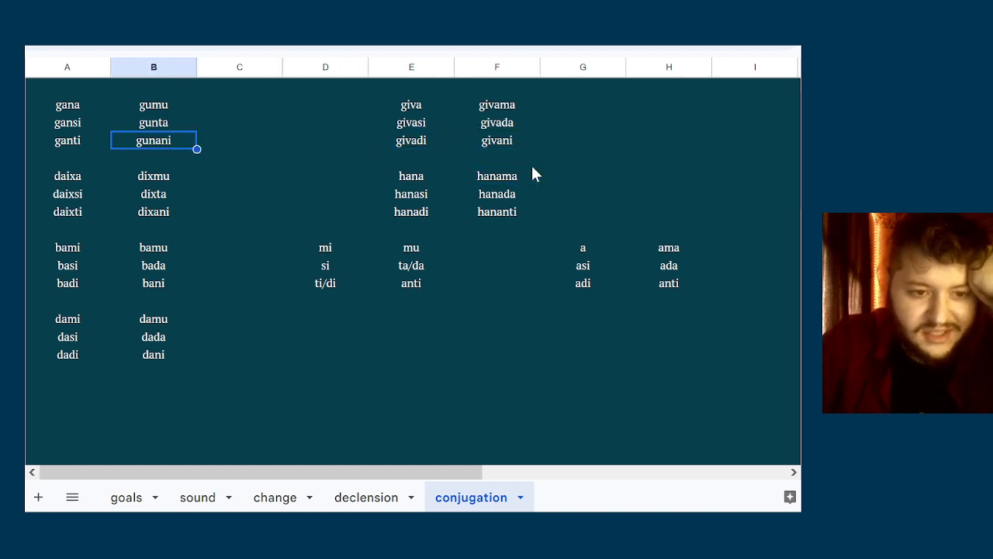
pyautogui.press('Right')
pyautogui.press('Right')
pyautogui.press('Right')
pyautogui.press('Right')
pyautogui.press('Left')
pyautogui.press('Left')
pyautogui.press('Left')
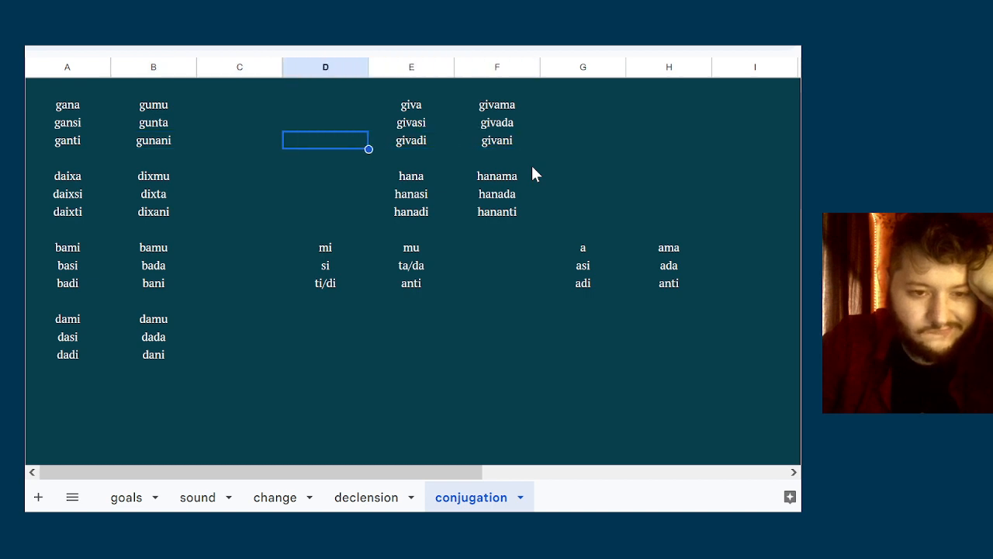
pyautogui.press('Left')
pyautogui.press('Right')
pyautogui.press('Left')
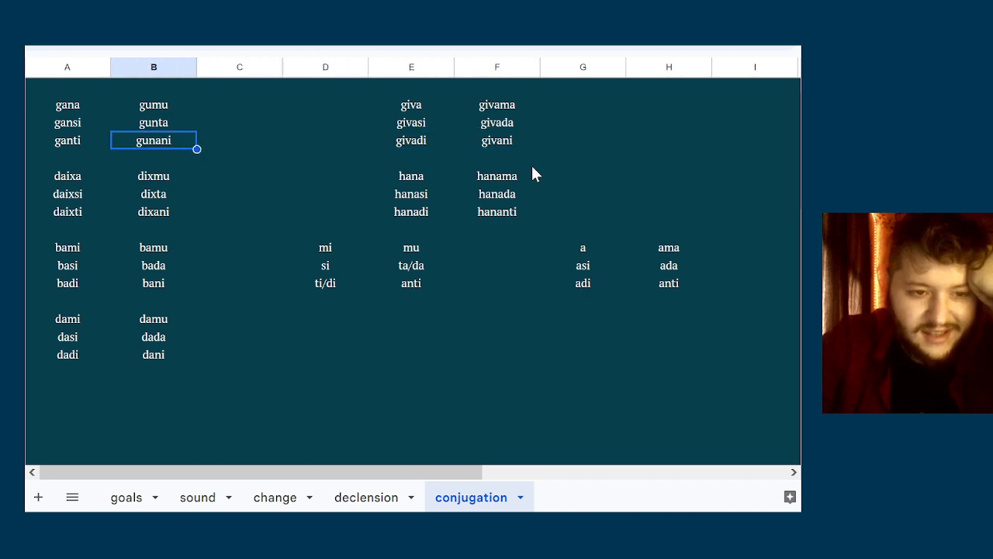
# Compare the third-person plural dixani in column B with hananti in column F
pyautogui.press('Right')
pyautogui.press('Right')
pyautogui.press('Down')
pyautogui.press('Down')
pyautogui.press('Down')
pyautogui.press('Down')
pyautogui.press('Left')
pyautogui.press('Left')
pyautogui.press('Right')
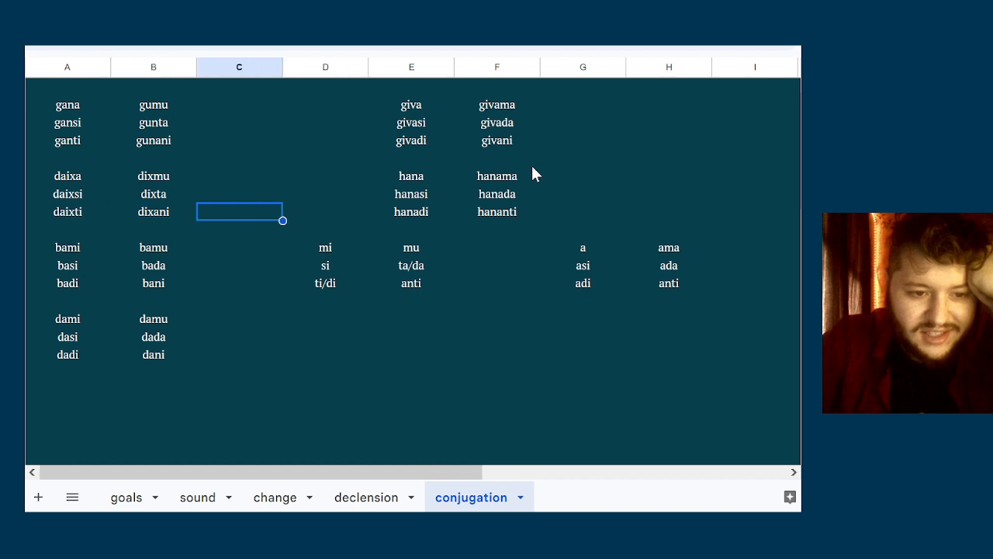
pyautogui.press('Right')
pyautogui.press('Right')
pyautogui.press('Right')
pyautogui.press('Left')
pyautogui.press('Left')
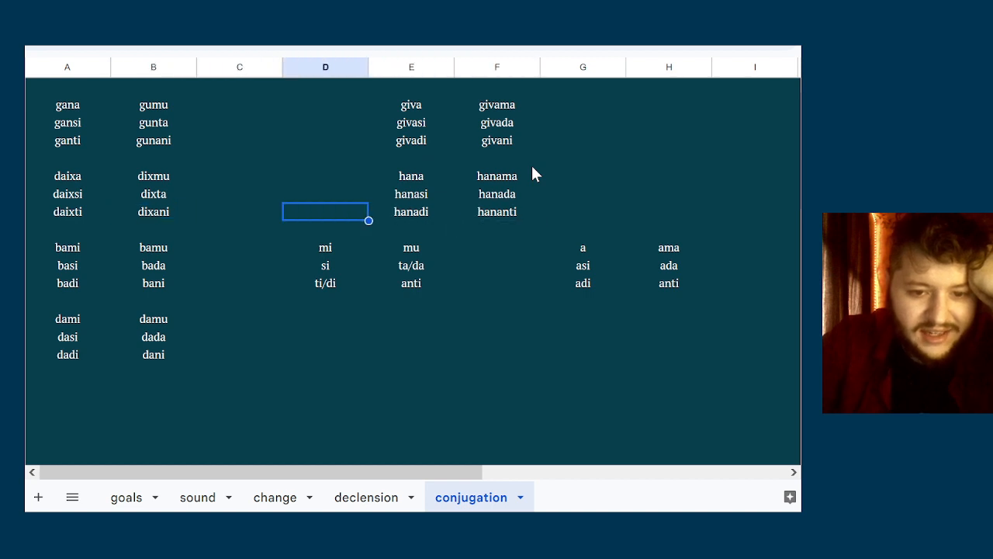
pyautogui.press('Right')
pyautogui.press('Right')
pyautogui.press('Right')
pyautogui.press('Left')
pyautogui.press('Left')
pyautogui.press('Right')
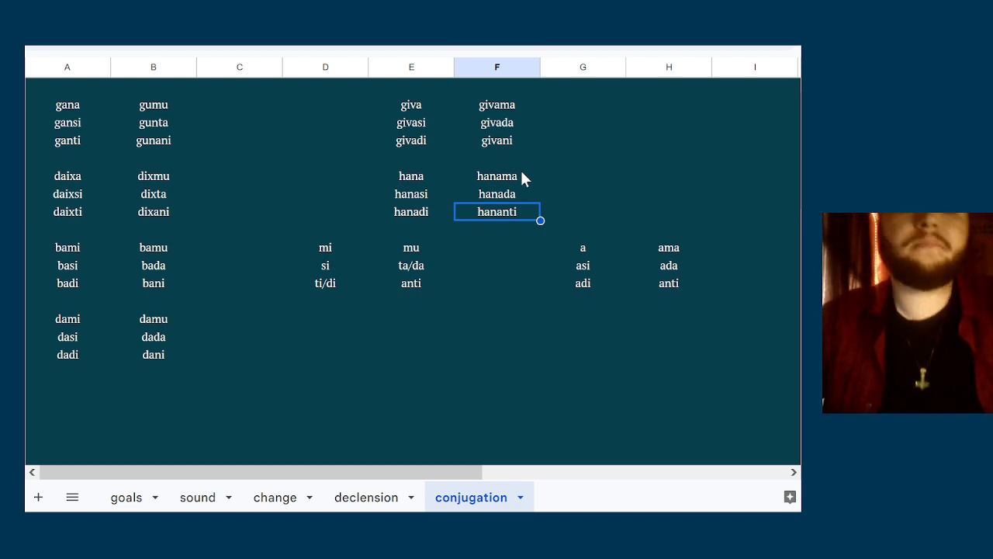
pyautogui.click(500, 156)
pyautogui.doubleClick(515, 156)
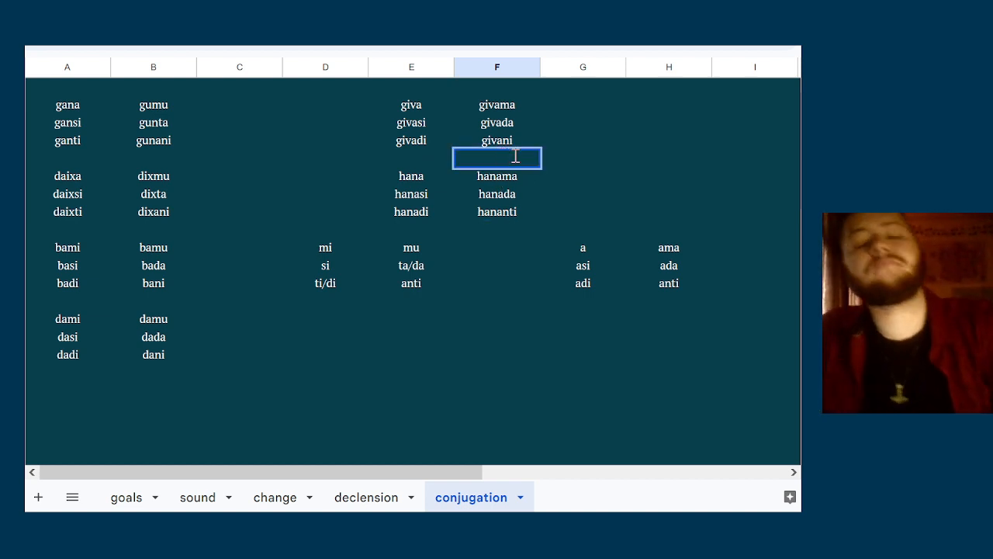
pyautogui.click(612, 227)
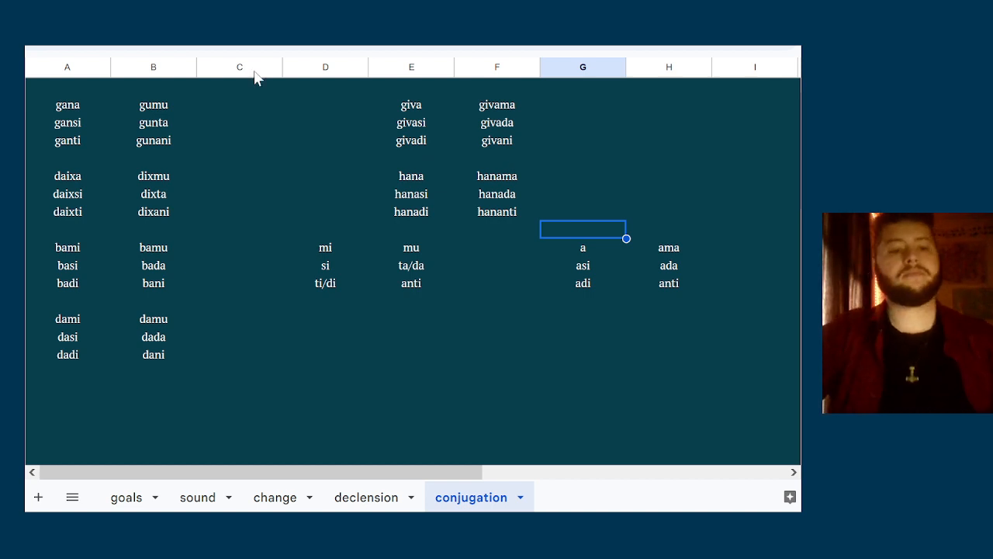
# Write the trial form érs in the empty column C cell beside gunani and clear it again
pyautogui.click(240, 127)
pyautogui.doubleClick(254, 137)
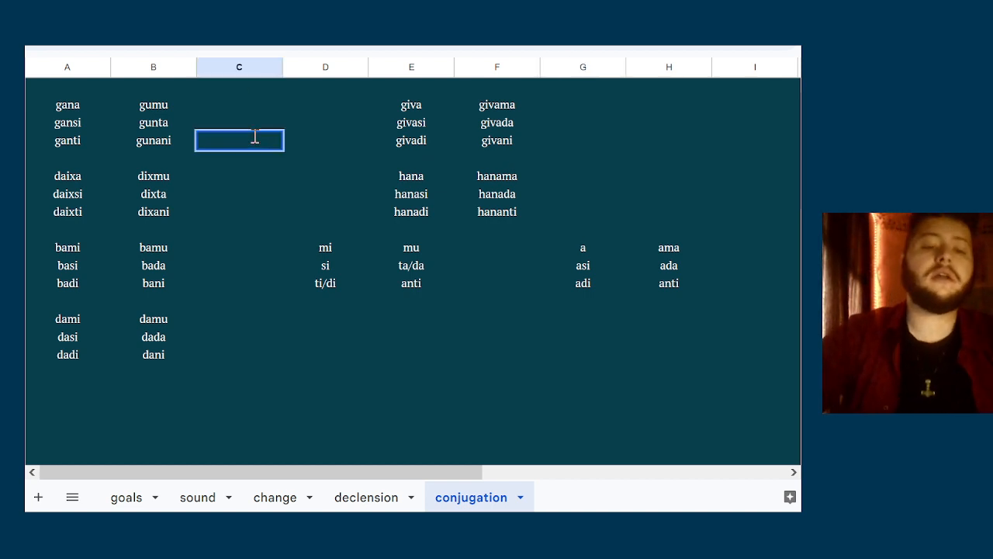
pyautogui.write('é')
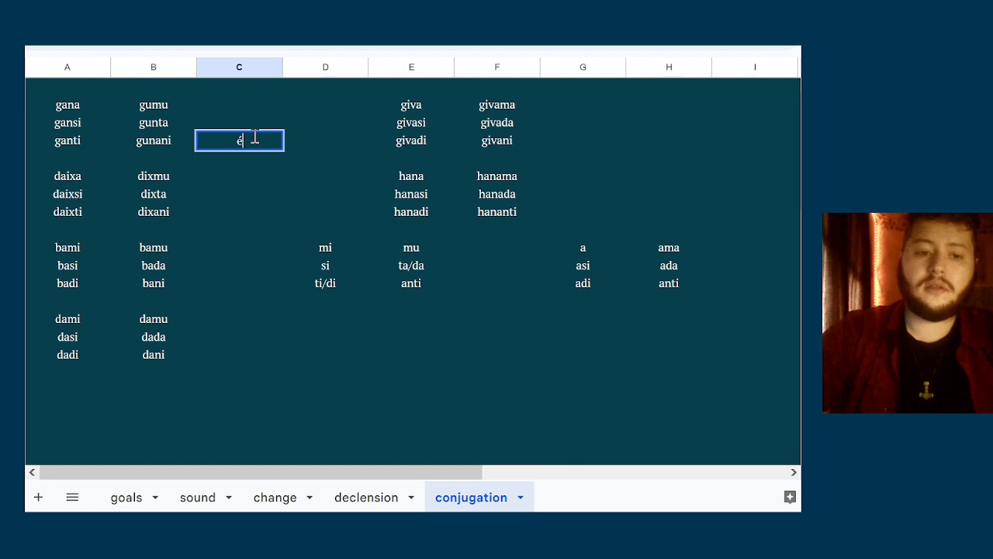
pyautogui.write(':r')
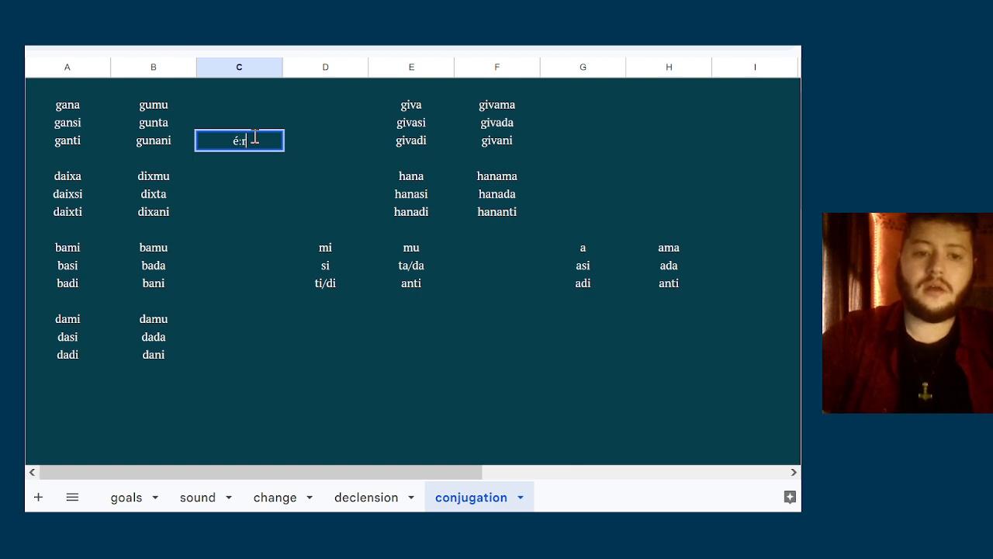
pyautogui.press('BackSpace')
pyautogui.press('BackSpace')
pyautogui.write('rs')
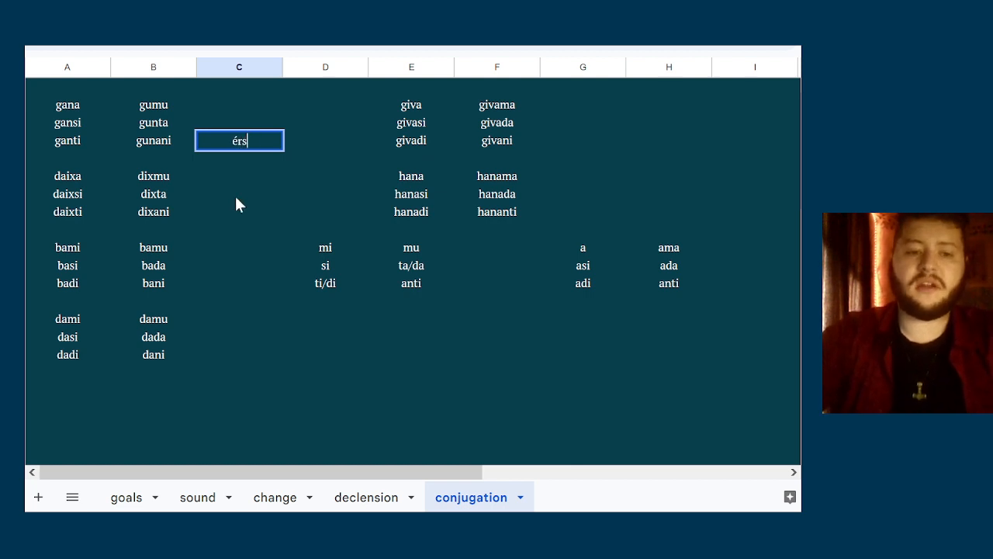
pyautogui.click(235, 194)
pyautogui.click(260, 157)
pyautogui.press('Down')
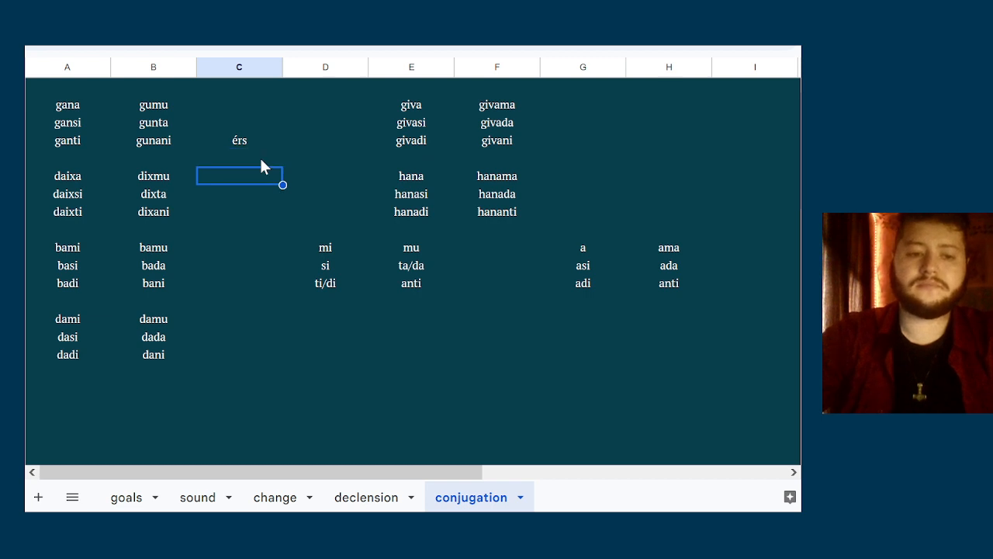
pyautogui.press('Up')
pyautogui.press('Up')
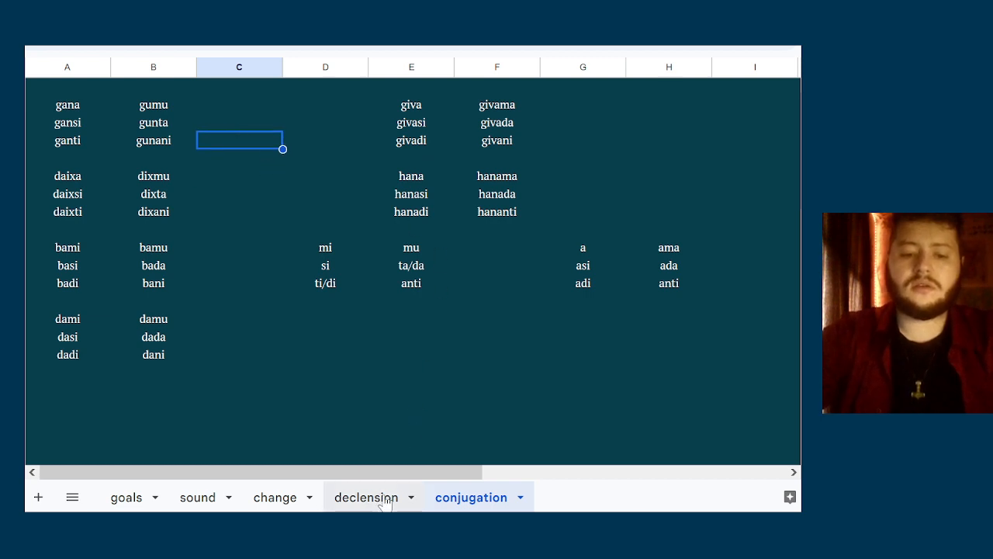
# On the change sheet, enter the ending -érs as the p·i·e form in column DP, beside gʷíh₃wonti
pyautogui.click(385, 501)
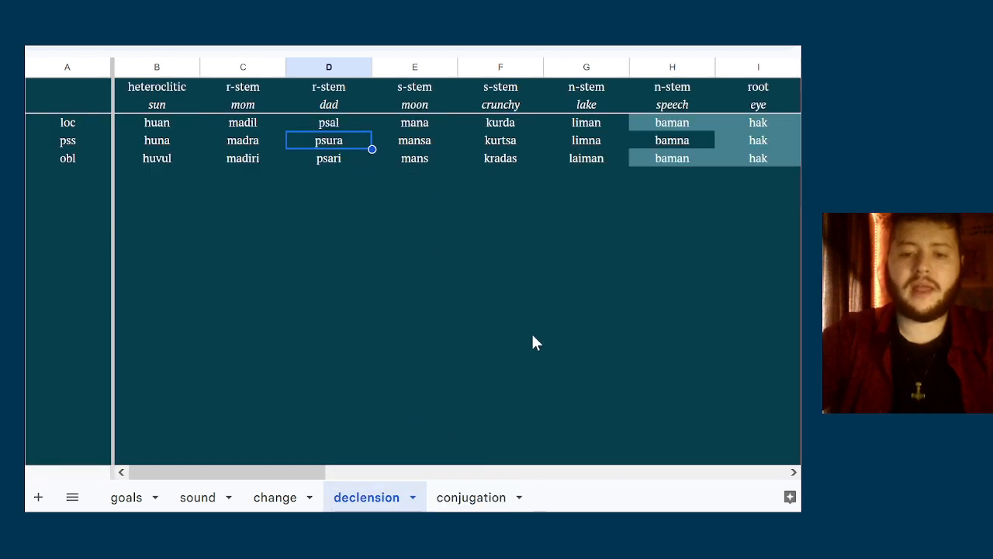
pyautogui.click(590, 194)
pyautogui.click(263, 500)
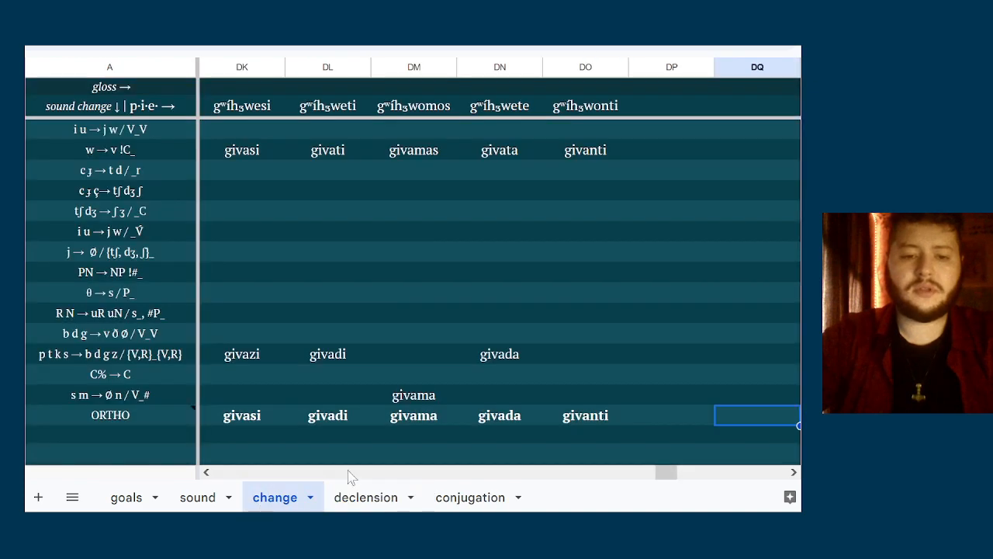
pyautogui.click(693, 242)
pyautogui.scroll(5, 693, 246)
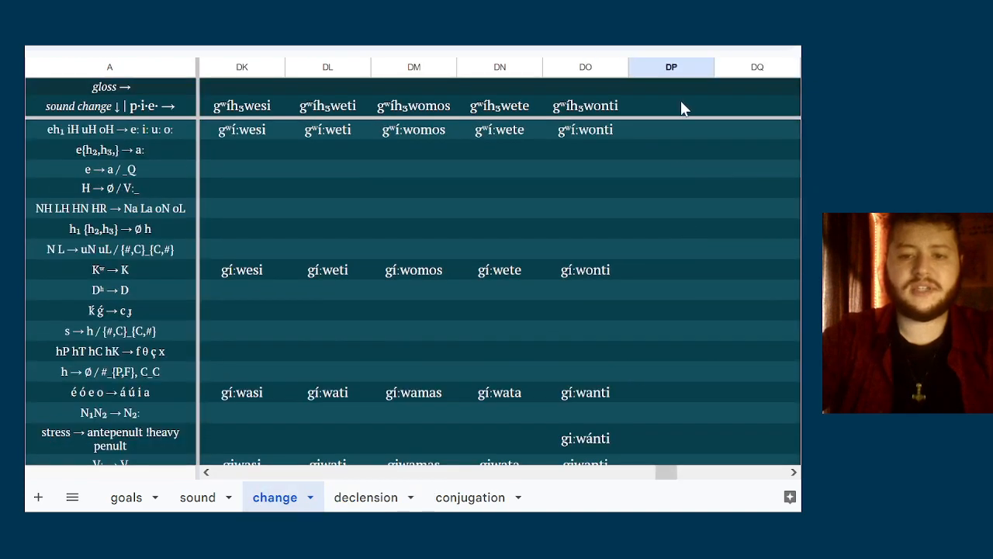
pyautogui.click(680, 102)
pyautogui.write('-érs-')
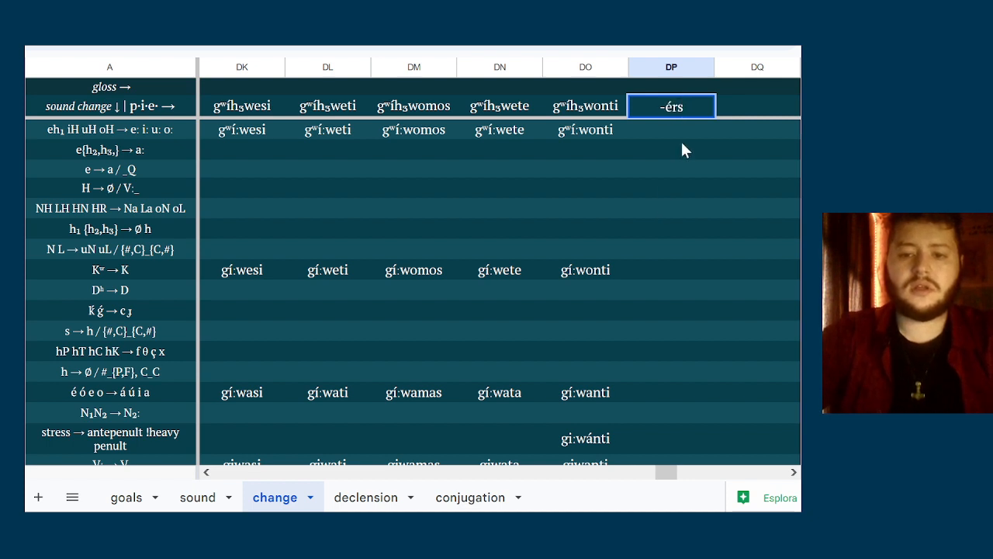
pyautogui.press('Return')
# Enter the alternative ending -é:r as the p·i·e form in column DQ
pyautogui.click(750, 104)
pyautogui.write('-')
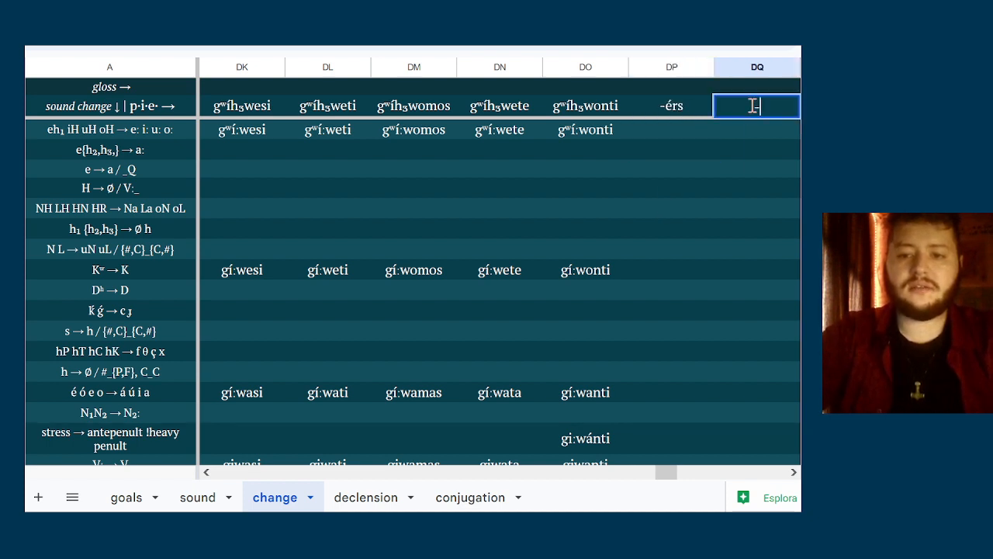
pyautogui.write('é')
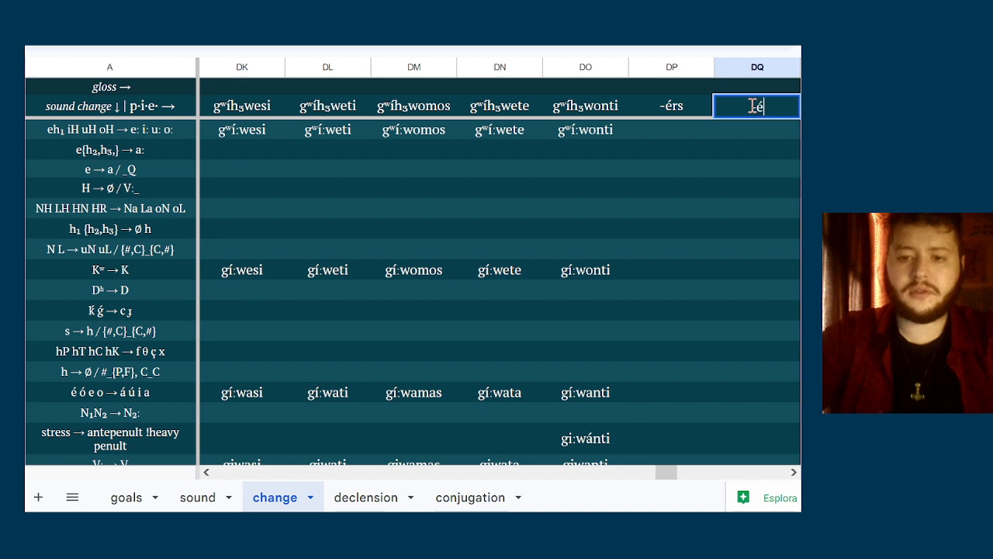
pyautogui.write(':r')
pyautogui.press('Return')
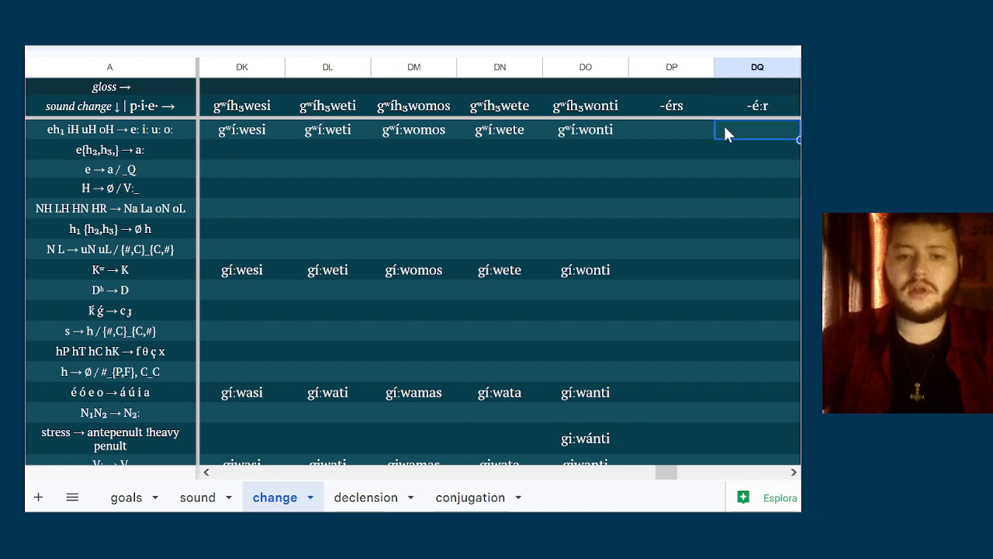
# Write -erh for the -érs ending in the s → h sound change row of column DP
pyautogui.press('Right')
pyautogui.press('Left')
pyautogui.press('Left')
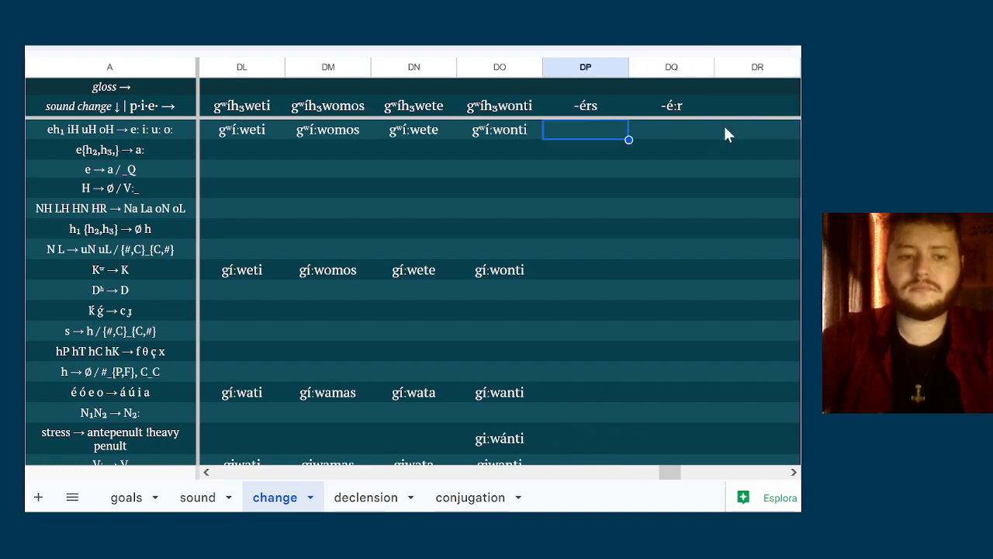
pyautogui.press('Down')
pyautogui.press('Down')
pyautogui.press('Down')
pyautogui.press('Up')
pyautogui.press('Up')
pyautogui.press('Up')
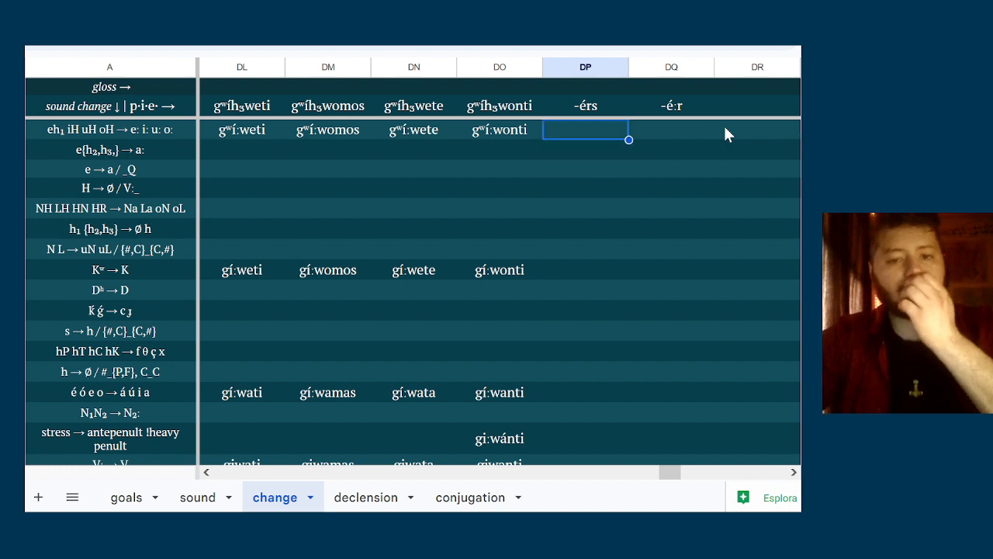
pyautogui.press('Down')
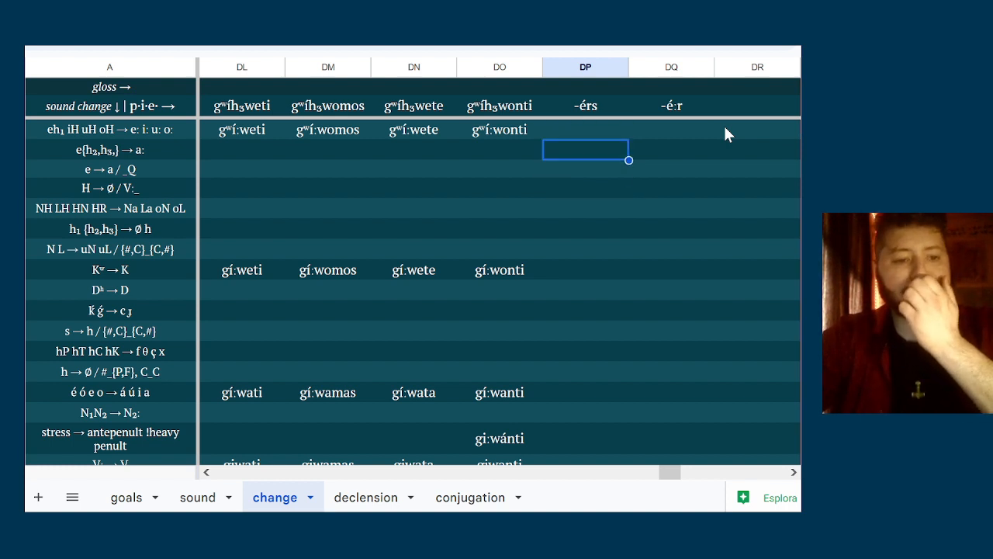
pyautogui.press('Down')
pyautogui.press('Down')
pyautogui.press('Down')
pyautogui.press('Down')
pyautogui.press('Down')
pyautogui.press('Down')
pyautogui.press('Down')
pyautogui.press('Down')
pyautogui.press('Down')
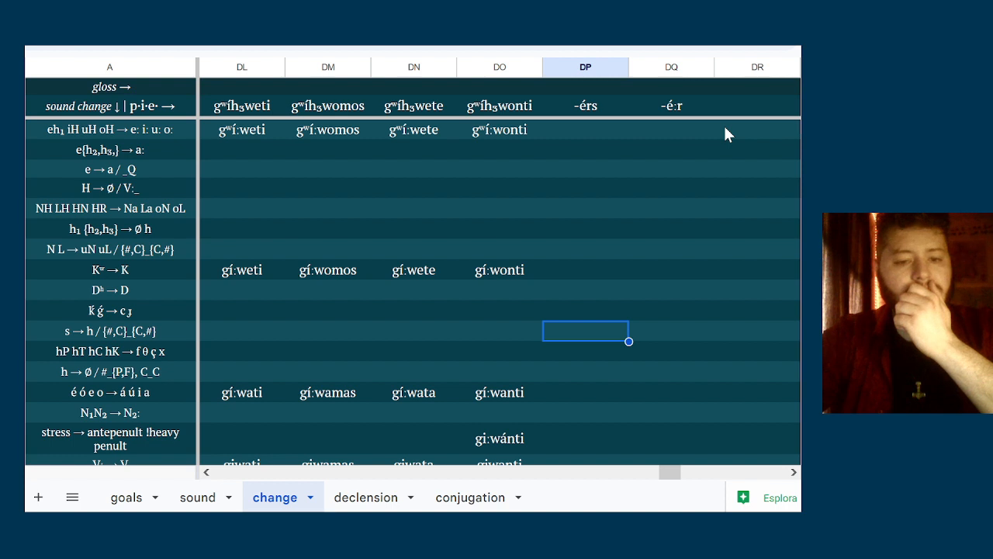
pyautogui.write('-erh')
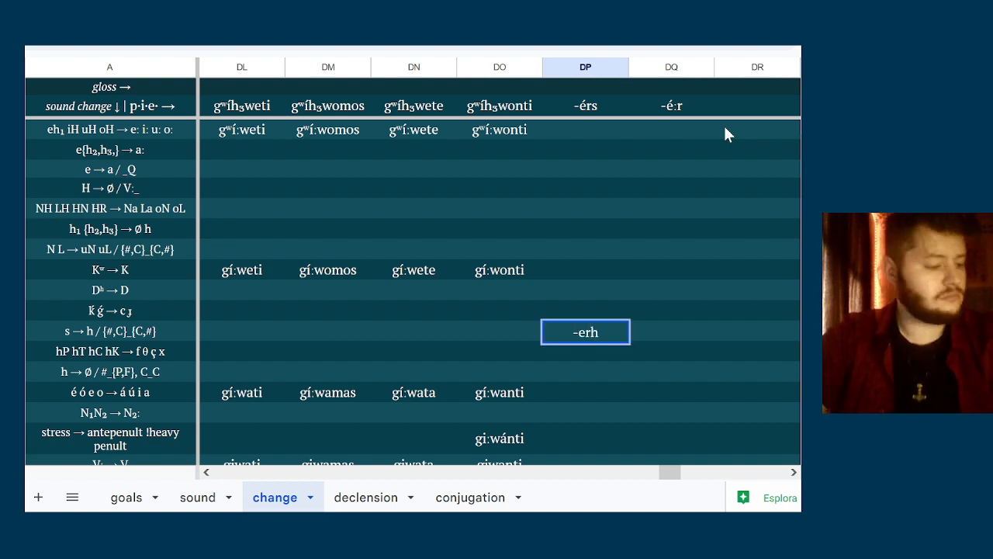
pyautogui.press('Return')
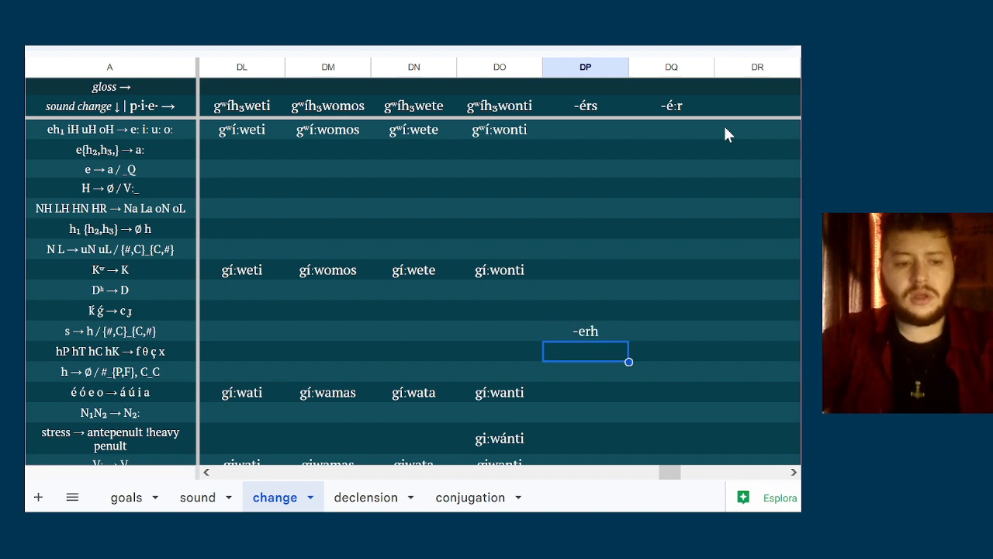
# Write -er in column DP for the h → Ø / #_{P,F}, C_C sound change
pyautogui.press('Down')
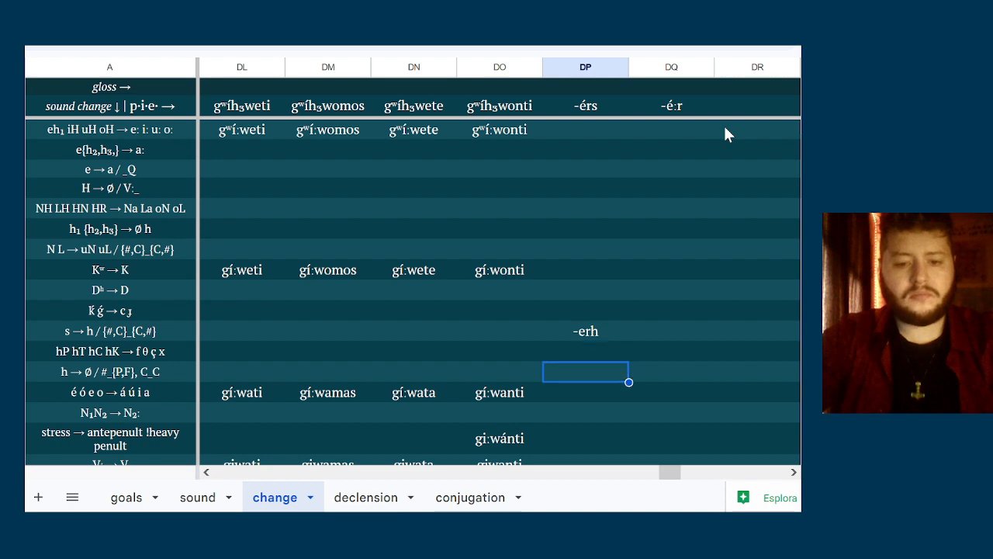
pyautogui.write('-er')
pyautogui.press('Tab')
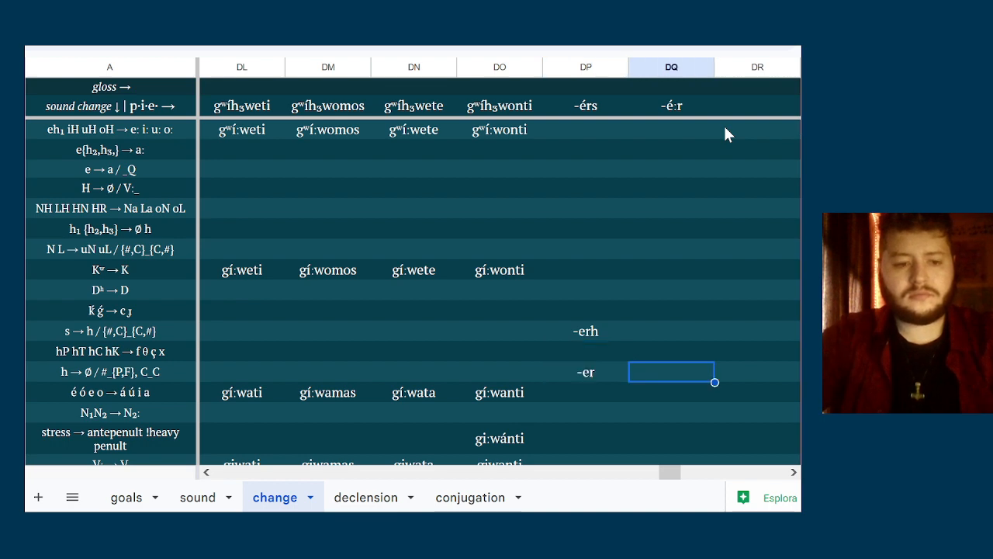
pyautogui.press('Left')
pyautogui.hotkey('shift', 'Up')
pyautogui.hotkey('shift', 'Up')
pyautogui.hotkey('shift', 'Up')
pyautogui.hotkey('shift', 'Up')
pyautogui.hotkey('shift', 'Up')
pyautogui.hotkey('shift', 'Up')
pyautogui.hotkey('shift', 'Up')
pyautogui.hotkey('shift', 'Up')
pyautogui.hotkey('shift', 'Up')
pyautogui.hotkey('shift', 'Up')
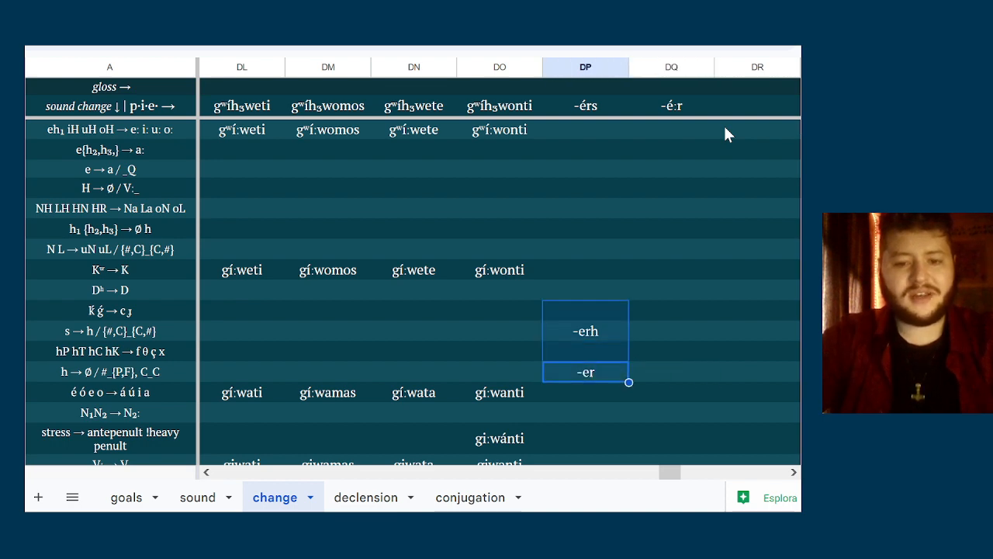
# Clear the contents of column DQ
pyautogui.click(674, 68)
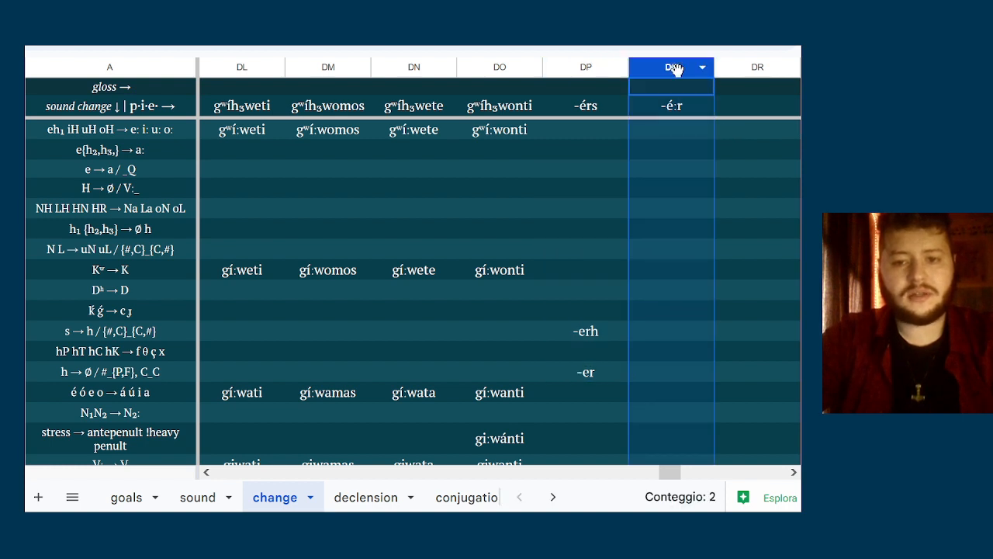
pyautogui.press('Delete')
pyautogui.click(598, 184)
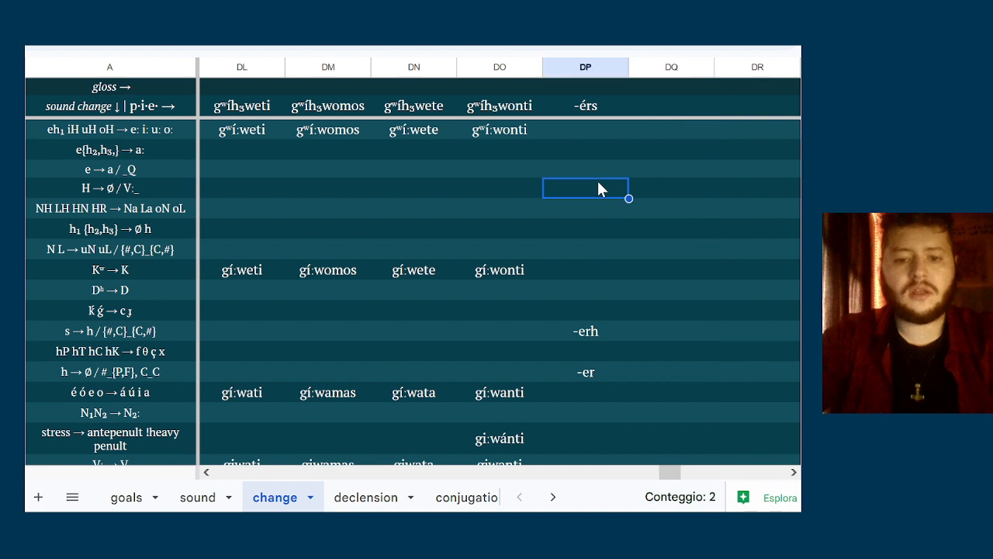
# Change the column DP form in the h → Ø sound change row to -erh
pyautogui.press('Down')
pyautogui.press('Down')
pyautogui.press('Down')
pyautogui.press('Down')
pyautogui.press('Down')
pyautogui.press('Down')
pyautogui.press('Down')
pyautogui.press('Down')
pyautogui.press('Down')
pyautogui.press('Down')
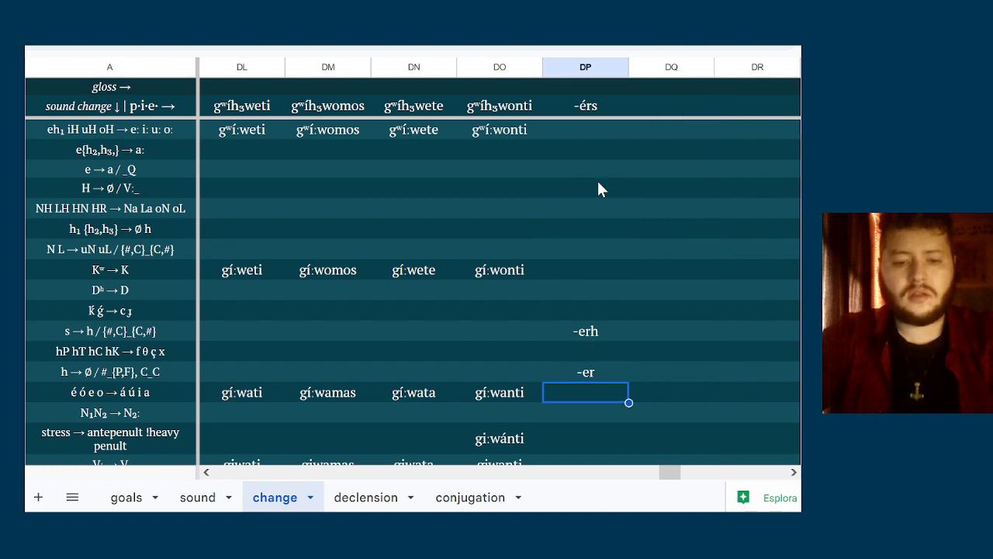
pyautogui.press('Up')
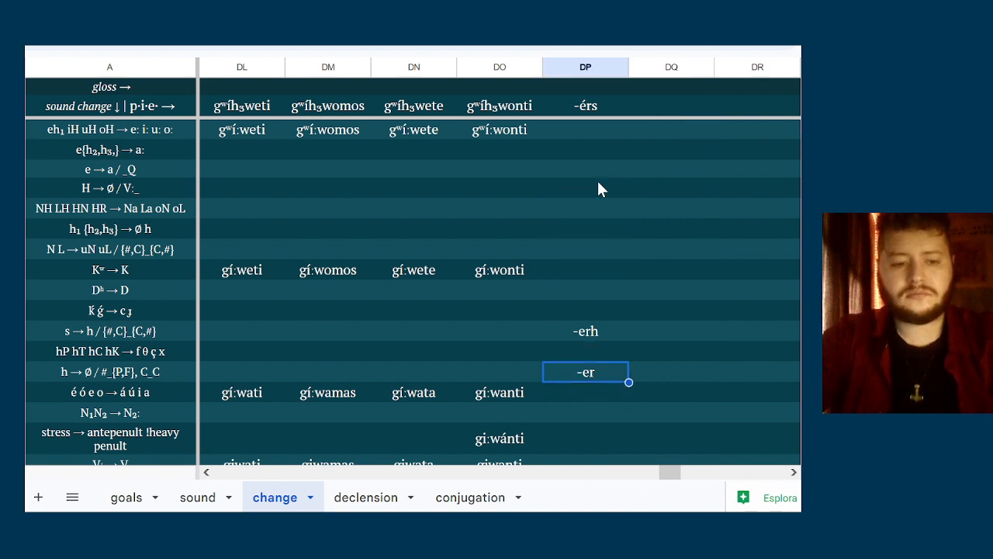
pyautogui.write('-erh')
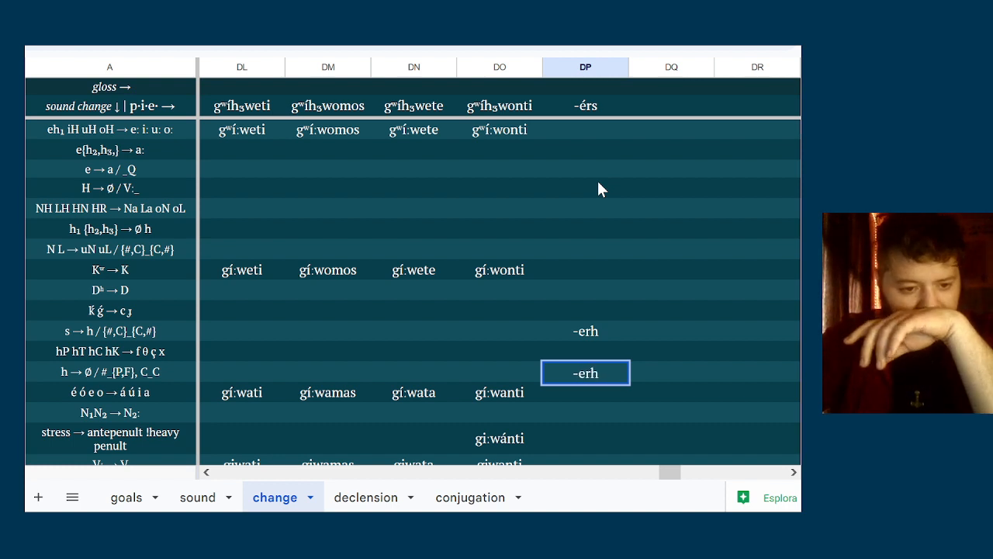
pyautogui.hotkey('ctrl', 'Return')
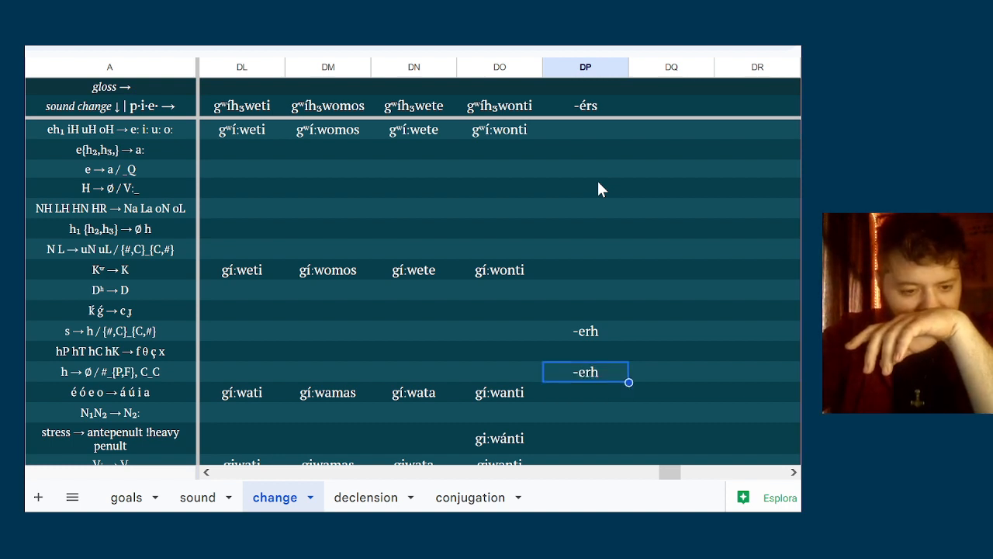
# Enter -árh in column DP for the é ó e o → á ú i a vowel change
pyautogui.press('Down')
pyautogui.write('-')
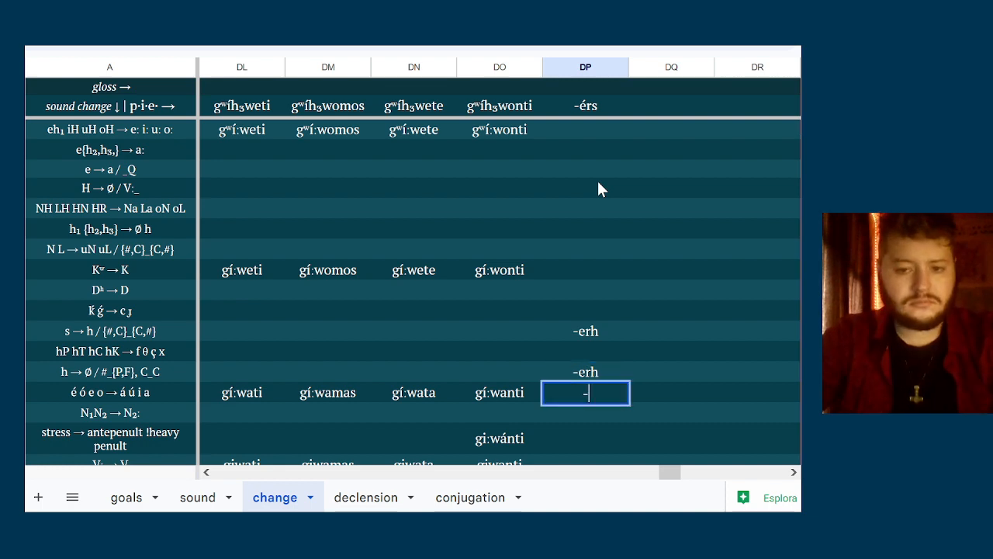
pyautogui.write('ár')
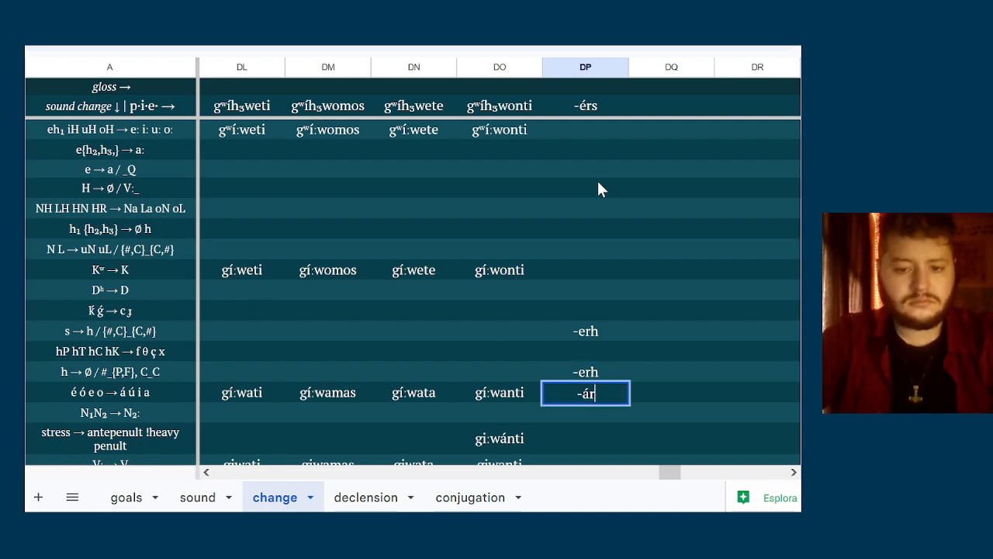
pyautogui.write('h')
pyautogui.press('Down')
pyautogui.press('Down')
pyautogui.press('Down')
pyautogui.press('Down')
pyautogui.press('Down')
pyautogui.press('Down')
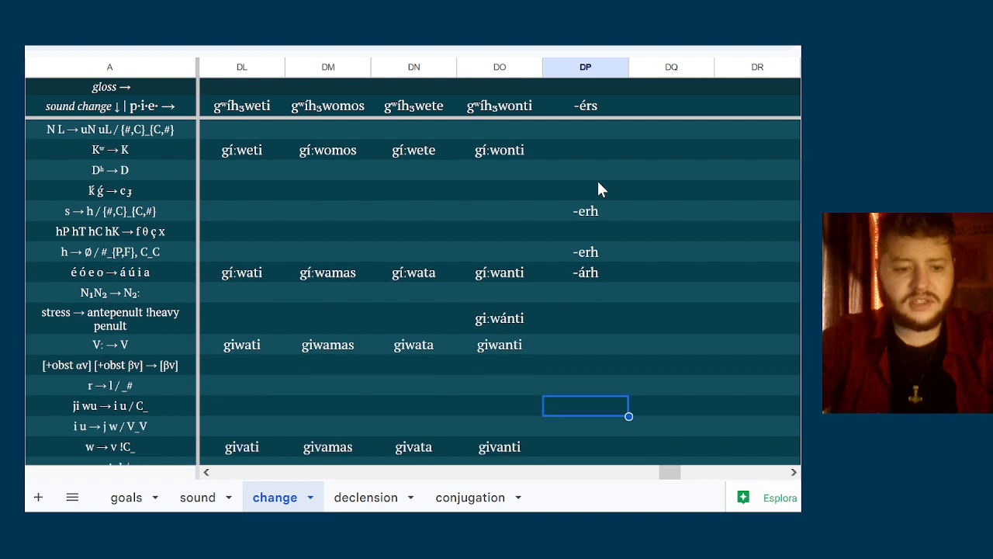
# Examine which sound changes around and below the é ó e o → á ú i a row apply to -árh
pyautogui.press('Up')
pyautogui.press('Up')
pyautogui.press('Up')
pyautogui.press('Up')
pyautogui.press('Down')
pyautogui.press('Down')
pyautogui.press('Down')
pyautogui.press('Down')
pyautogui.press('Down')
pyautogui.press('Down')
pyautogui.press('Down')
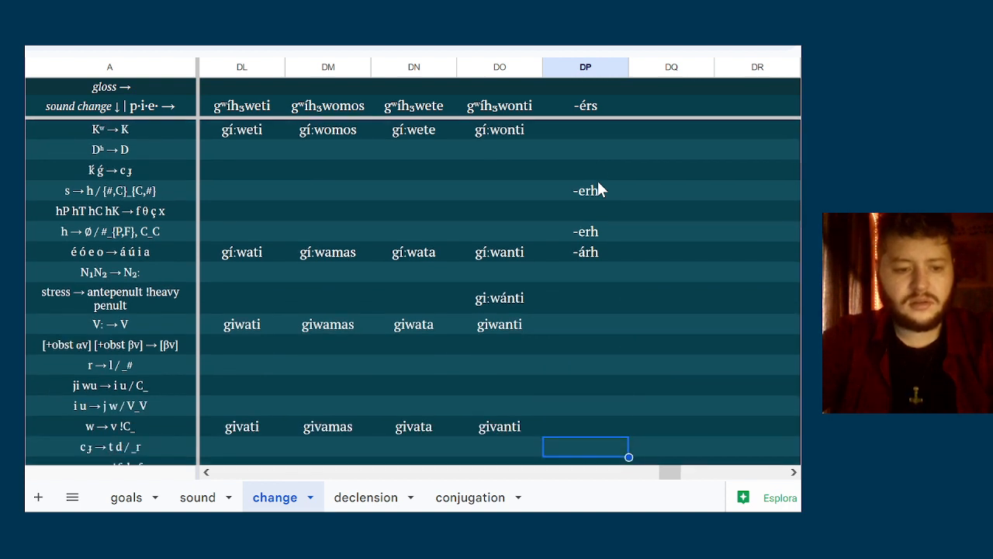
pyautogui.press('Up')
pyautogui.press('Up')
pyautogui.press('Up')
pyautogui.press('Up')
pyautogui.press('Up')
pyautogui.press('Up')
pyautogui.press('Up')
pyautogui.press('Up')
pyautogui.press('Up')
pyautogui.press('Up')
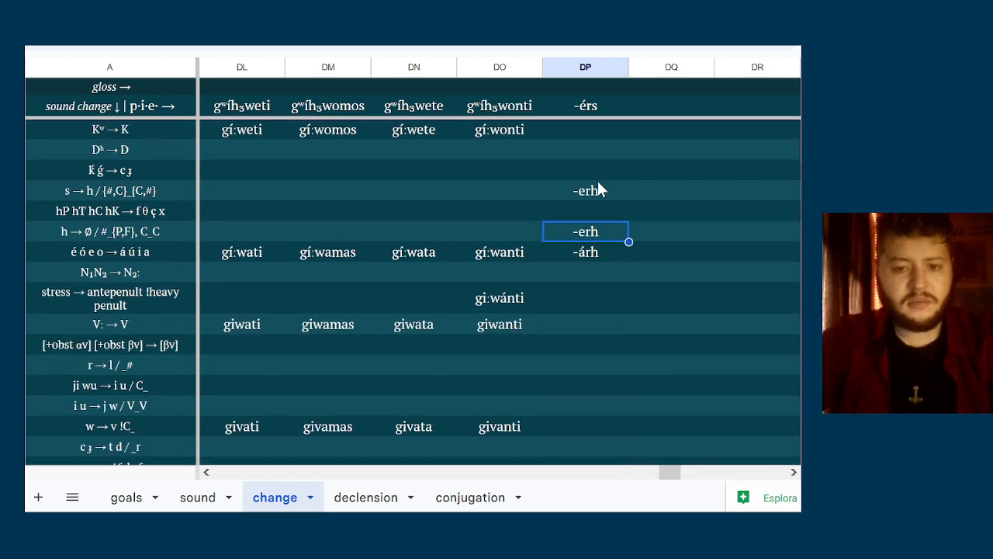
# Enter the alternative form -á:r in column DQ beside -árh
pyautogui.press('Down')
pyautogui.press('Right')
pyautogui.write('-')
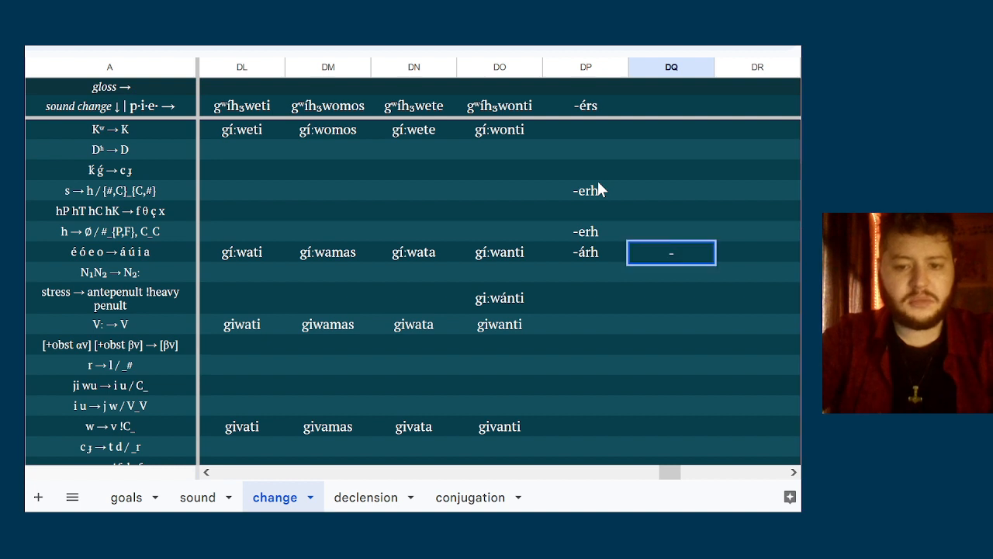
pyautogui.write('a:r')
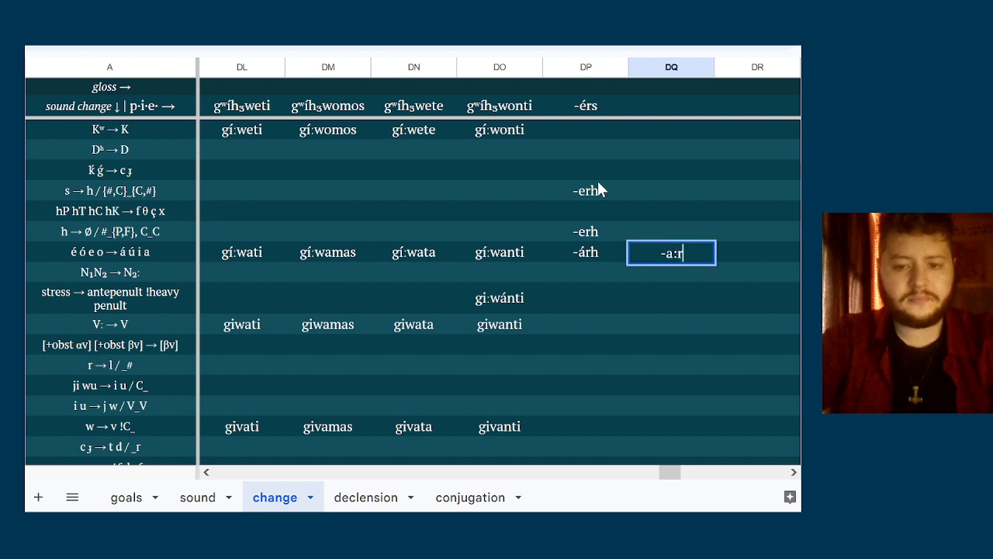
pyautogui.click(663, 279)
# Enter -ar in both columns DP and DQ for the V: → V vowel shortening
pyautogui.press('Left')
pyautogui.press('Down')
pyautogui.press('Down')
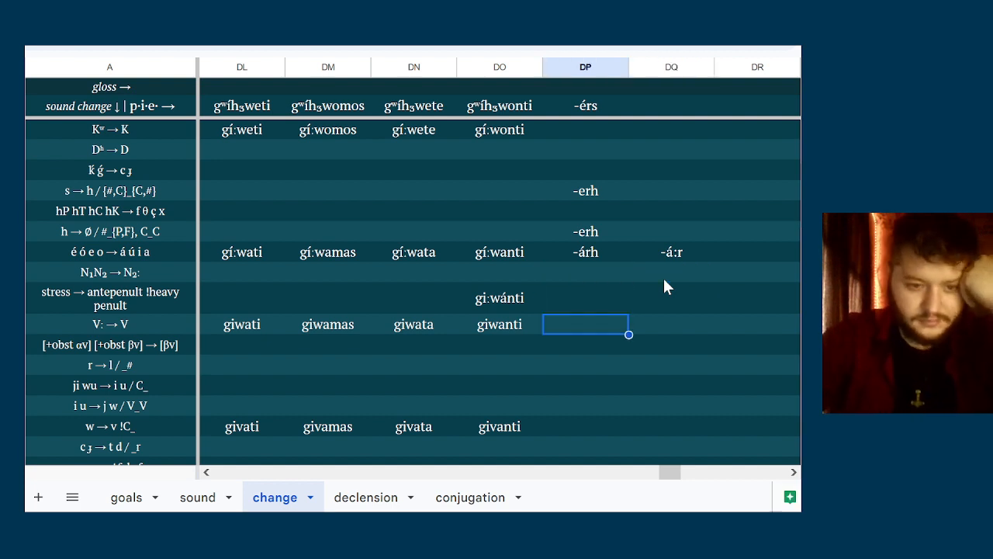
pyautogui.write('-á:r')
pyautogui.press('BackSpace')
pyautogui.press('BackSpace')
pyautogui.write('ar')
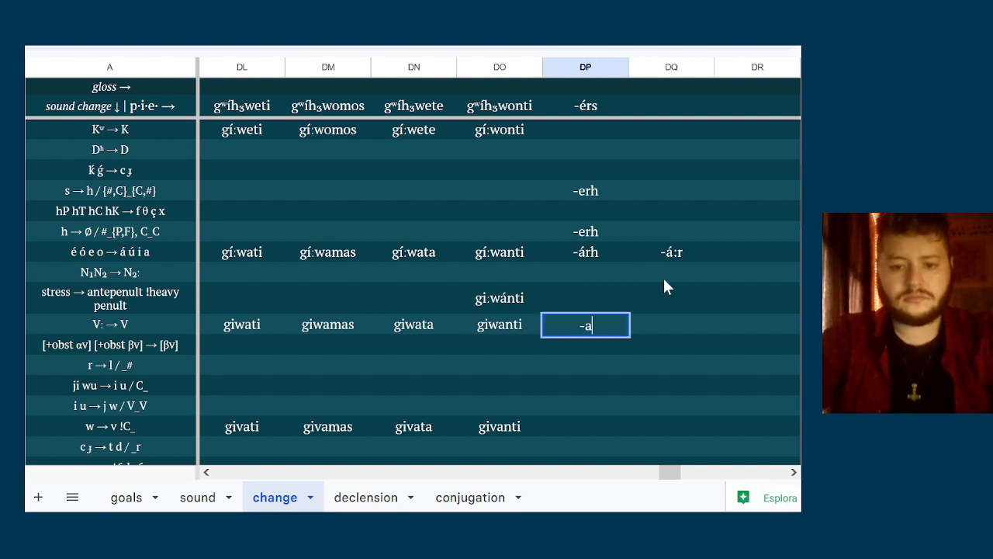
pyautogui.press('Tab')
pyautogui.write('-ar')
pyautogui.press('Return')
pyautogui.press('Up')
pyautogui.press('Left')
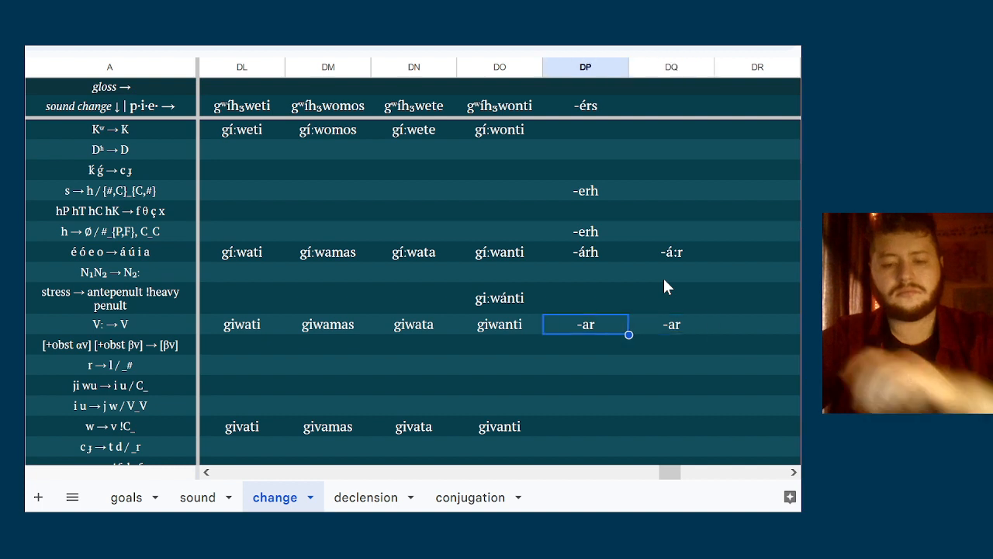
# Examine the sound change rows following V: → V for rules that affect the ending -ar
pyautogui.press('Down')
pyautogui.press('Up')
pyautogui.press('Down')
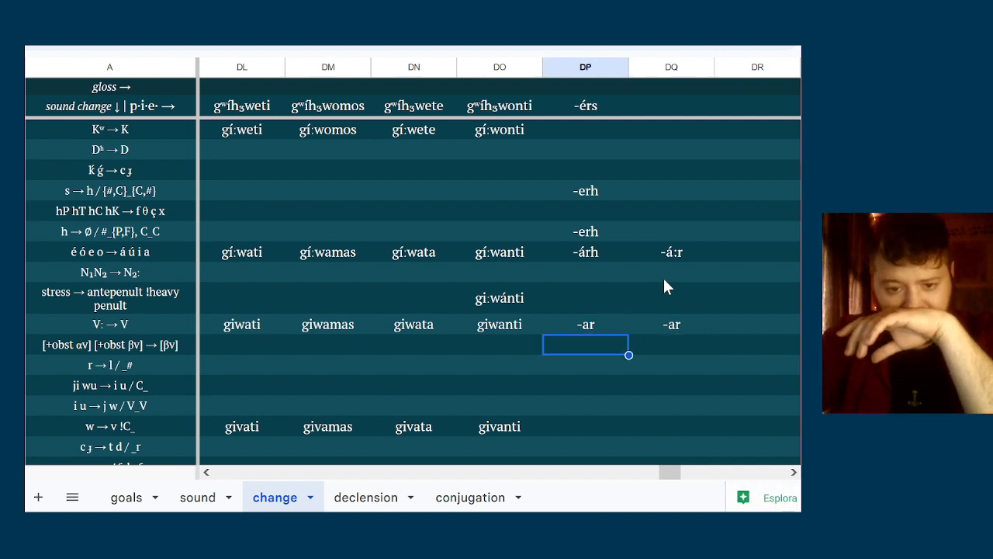
pyautogui.press('Up')
pyautogui.press('Down')
pyautogui.press('Up')
pyautogui.press('Down')
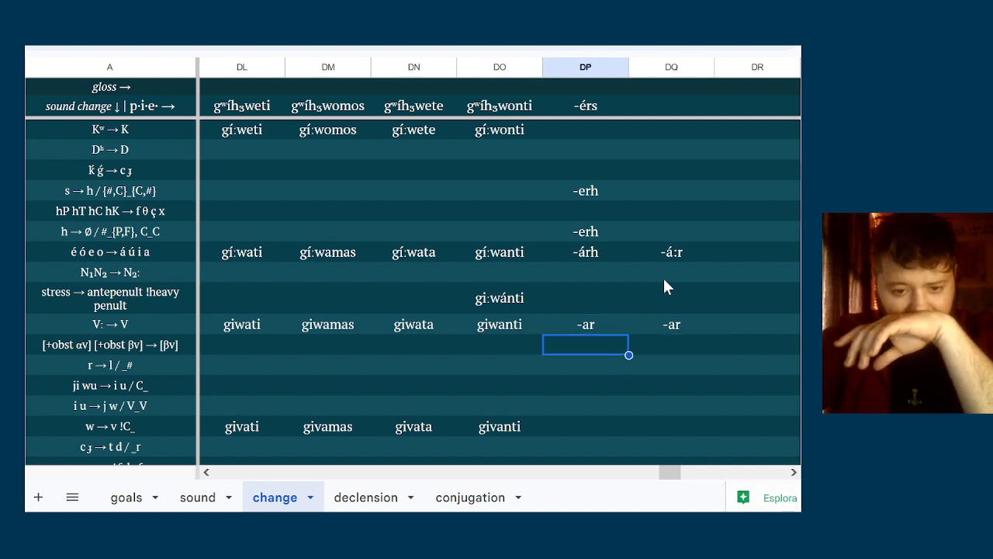
pyautogui.press('Down')
pyautogui.press('Down')
pyautogui.press('Down')
pyautogui.press('Down')
pyautogui.press('Up')
pyautogui.press('Up')
pyautogui.press('Up')
pyautogui.press('Up')
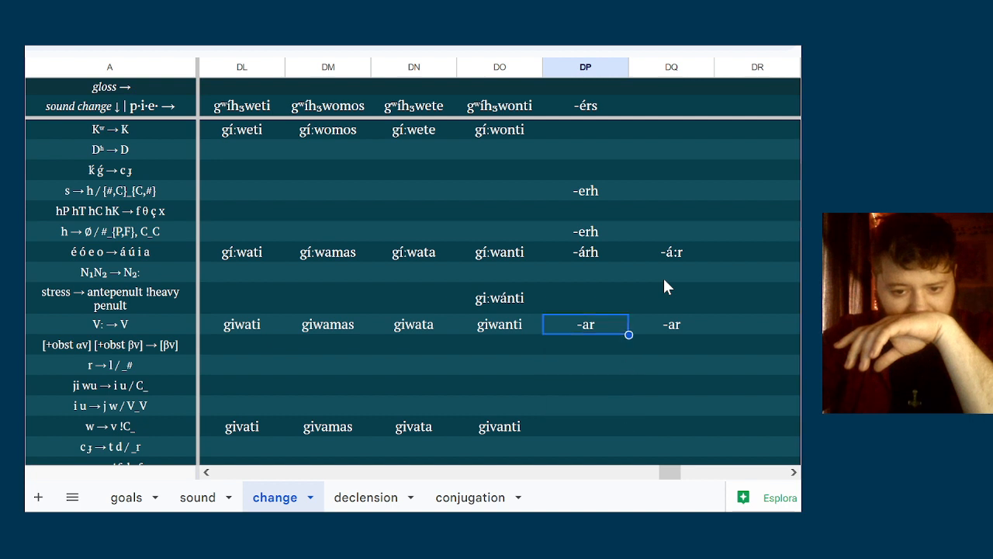
# Replace the V: → V form in column DP with -arh after checking the sound change rows beneath it
pyautogui.press('Down')
pyautogui.press('Down')
pyautogui.press('Down')
pyautogui.press('Down')
pyautogui.press('Down')
pyautogui.press('Down')
pyautogui.press('Down')
pyautogui.press('Down')
pyautogui.press('Up')
pyautogui.press('Up')
pyautogui.press('Up')
pyautogui.press('Up')
pyautogui.press('Up')
pyautogui.press('Up')
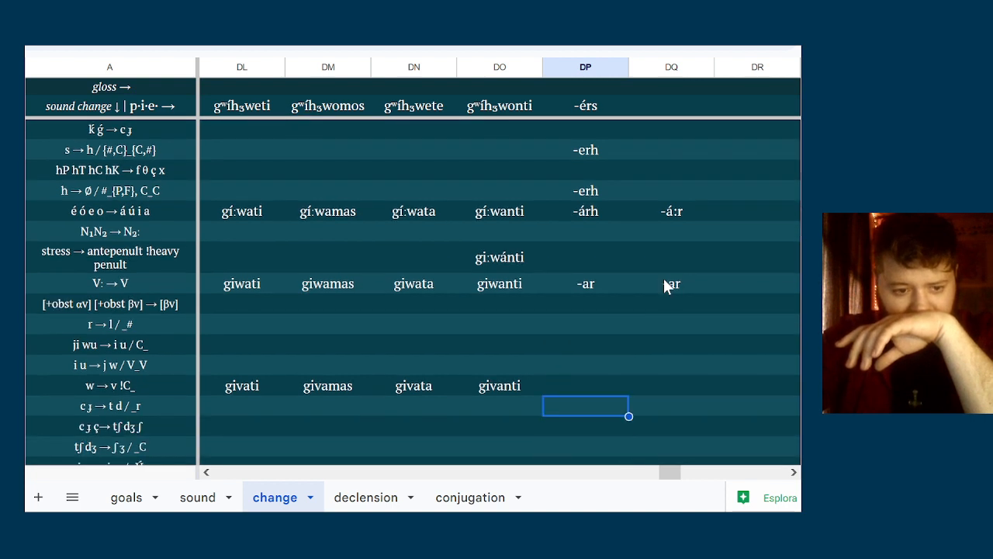
pyautogui.press('Up')
pyautogui.press('Down')
pyautogui.press('Up')
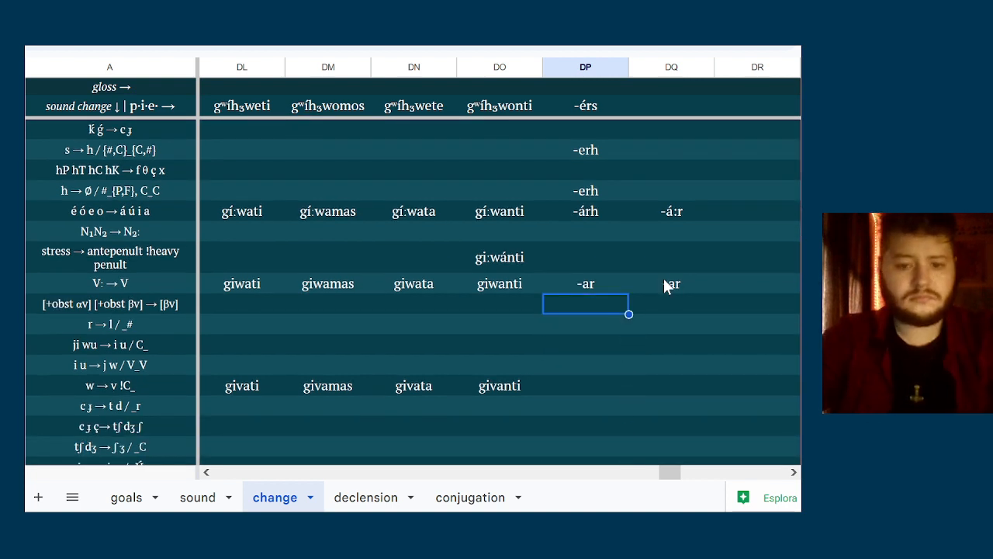
pyautogui.press('Up')
pyautogui.write('-arh')
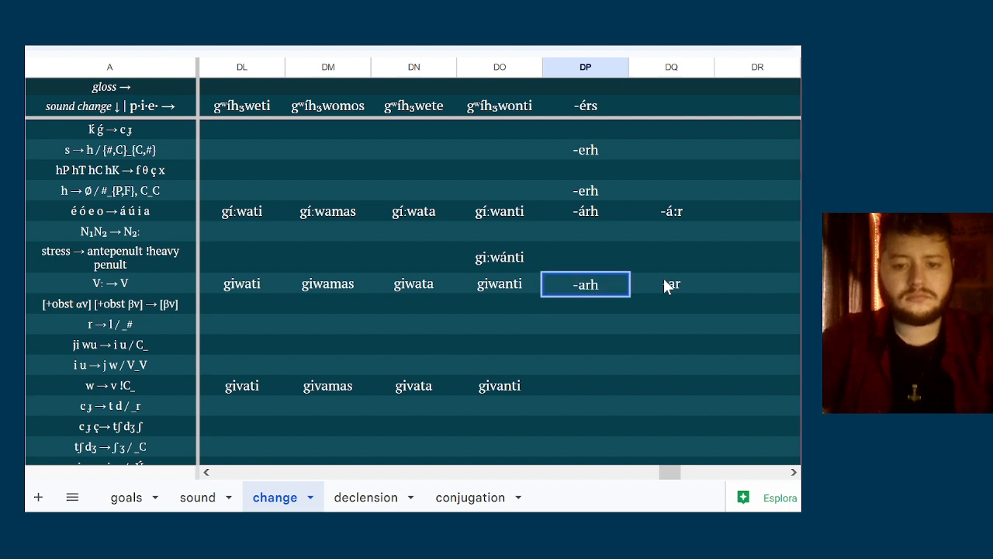
pyautogui.press('Return')
# Enter -al in column DQ for the r → l / _# sound change
pyautogui.press('Right')
pyautogui.press('Down')
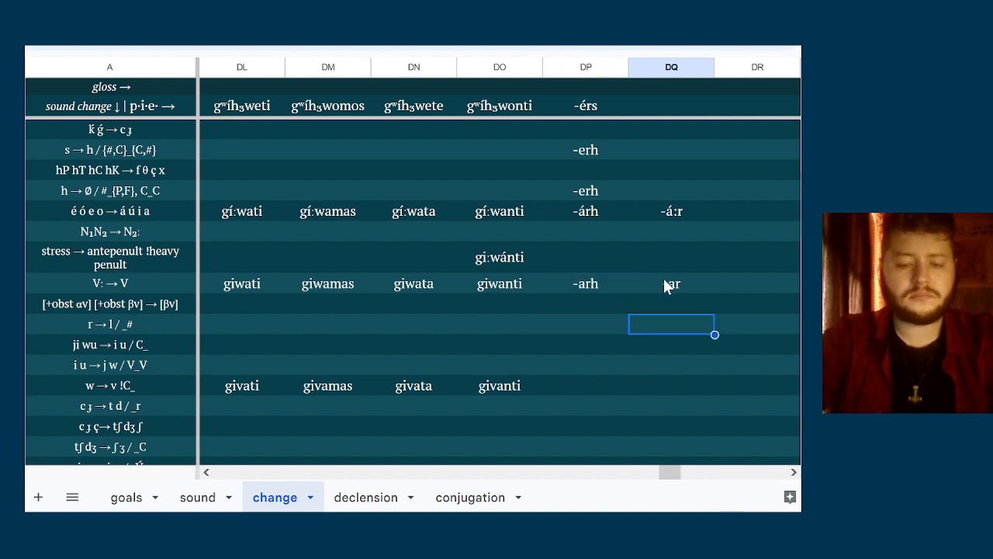
pyautogui.write('-al')
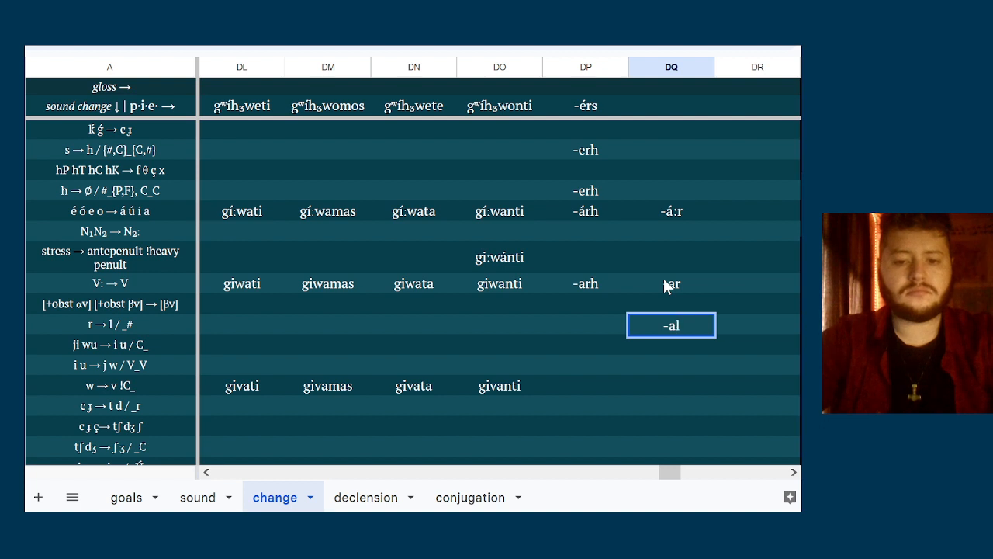
pyautogui.press('Left')
pyautogui.press('Down')
pyautogui.press('Down')
pyautogui.press('Down')
pyautogui.press('Down')
pyautogui.press('Down')
pyautogui.press('Up')
pyautogui.press('Up')
pyautogui.press('Up')
pyautogui.press('Up')
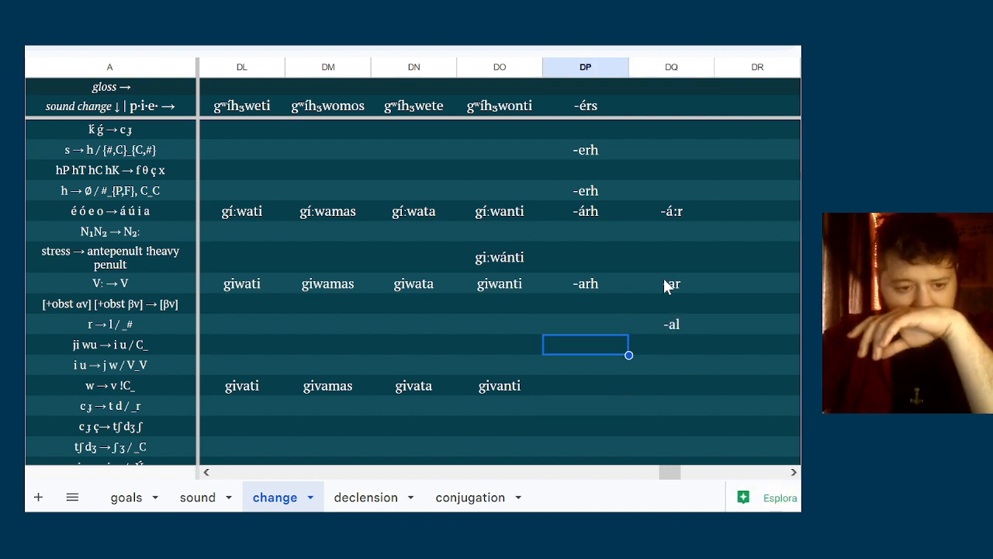
# Clear all contents of columns DP and DQ, removing the -érs derivation and its alternative forms
pyautogui.press('Right')
pyautogui.click(656, 66)
pyautogui.hotkey('shift', 'Left')
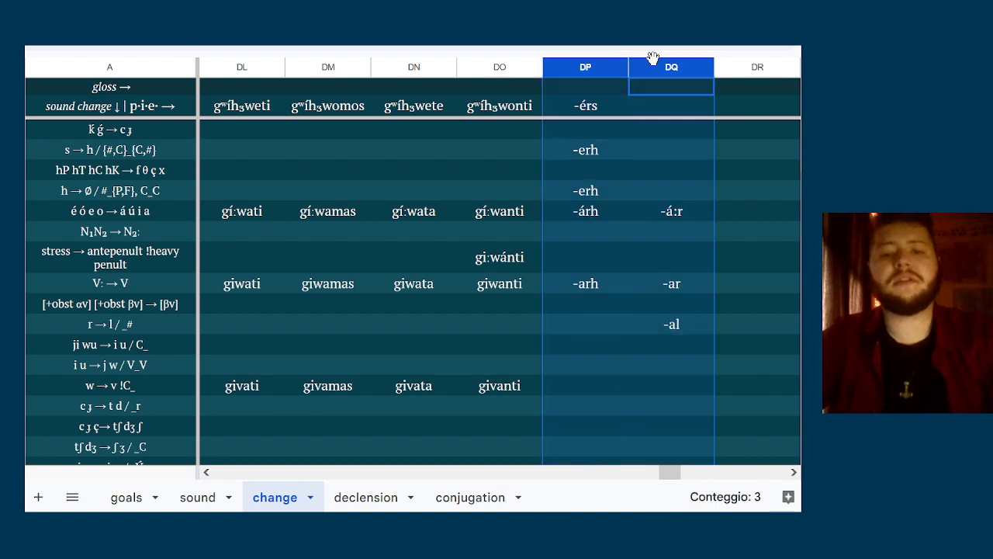
pyautogui.press('Delete')
pyautogui.click(625, 205)
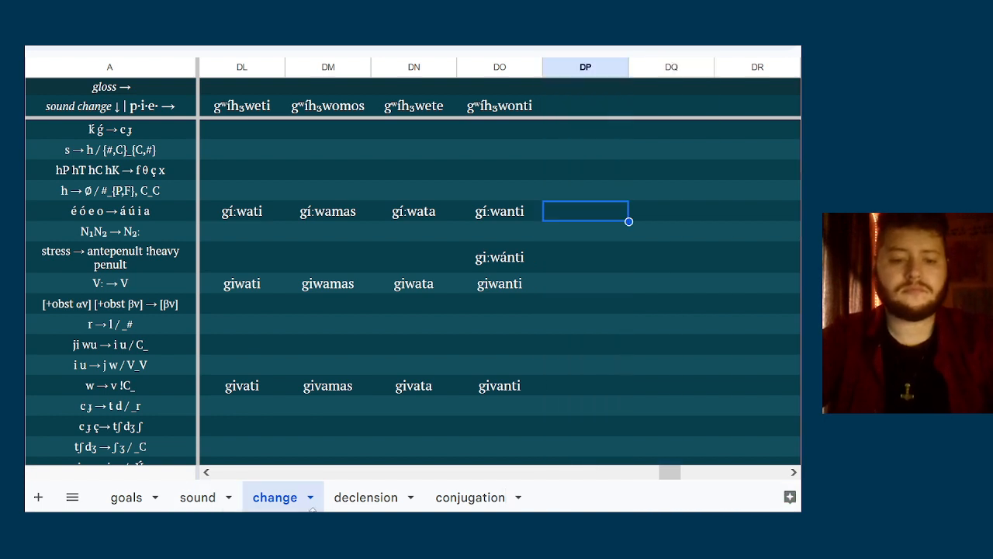
# In the conjugation sheet, change the third-person plural gunani to gunari
pyautogui.click(365, 497)
pyautogui.click(470, 497)
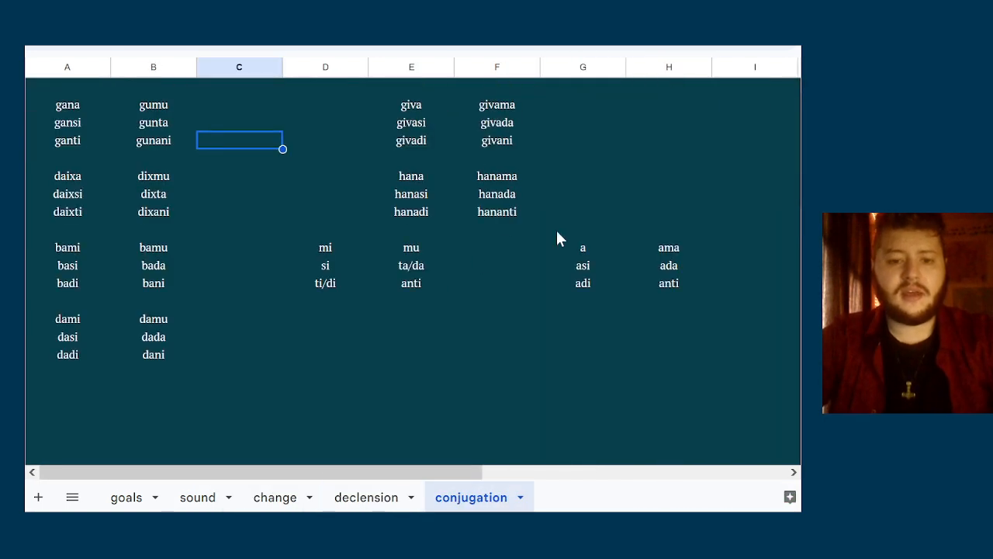
pyautogui.click(516, 230)
pyautogui.click(177, 154)
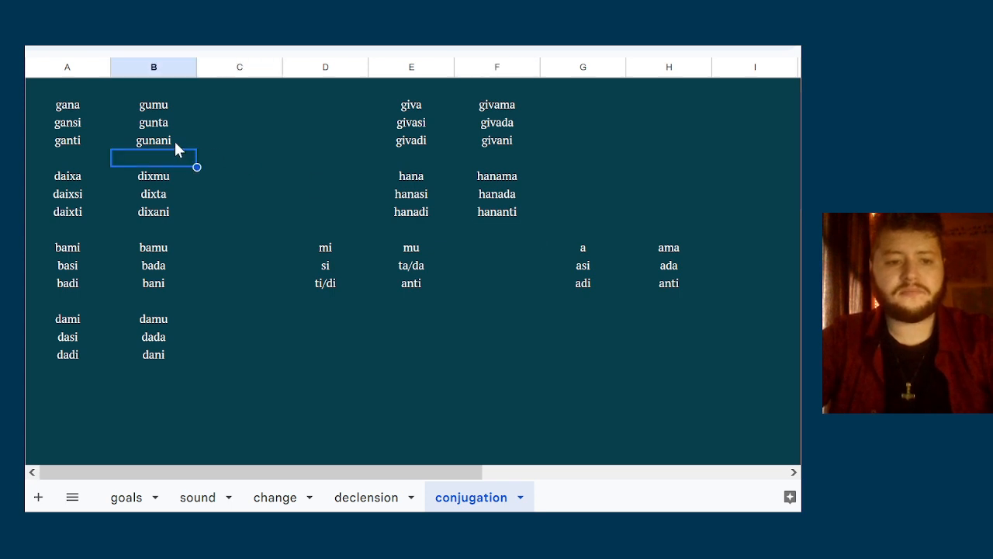
pyautogui.doubleClick(175, 140)
pyautogui.press('BackSpace')
pyautogui.press('BackSpace')
pyautogui.write('ri')
pyautogui.click(171, 190)
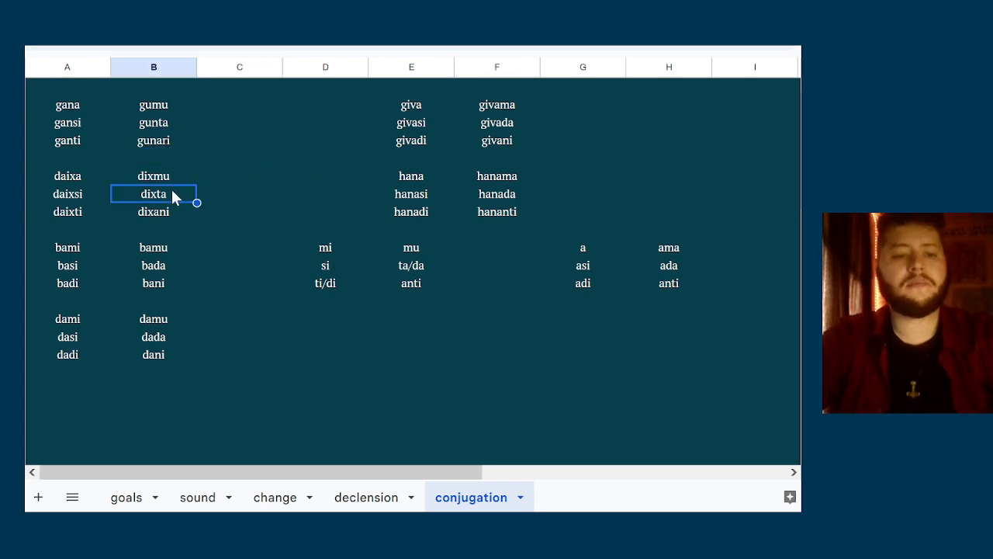
# Change the third-person plural dixani in column B to dixari
pyautogui.doubleClick(165, 210)
pyautogui.press('BackSpace')
pyautogui.press('BackSpace')
pyautogui.write('ri')
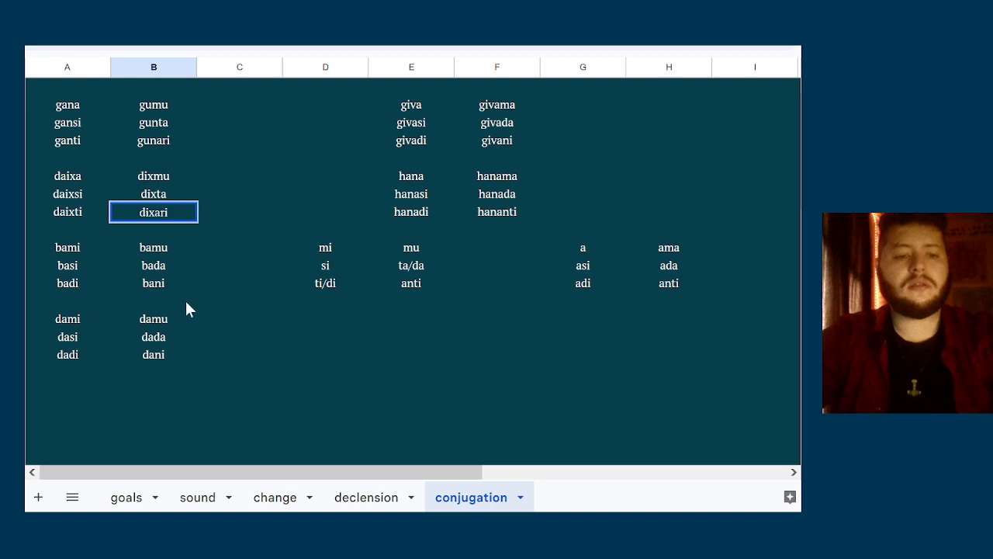
pyautogui.click(184, 298)
pyautogui.click(159, 211)
pyautogui.click(165, 139)
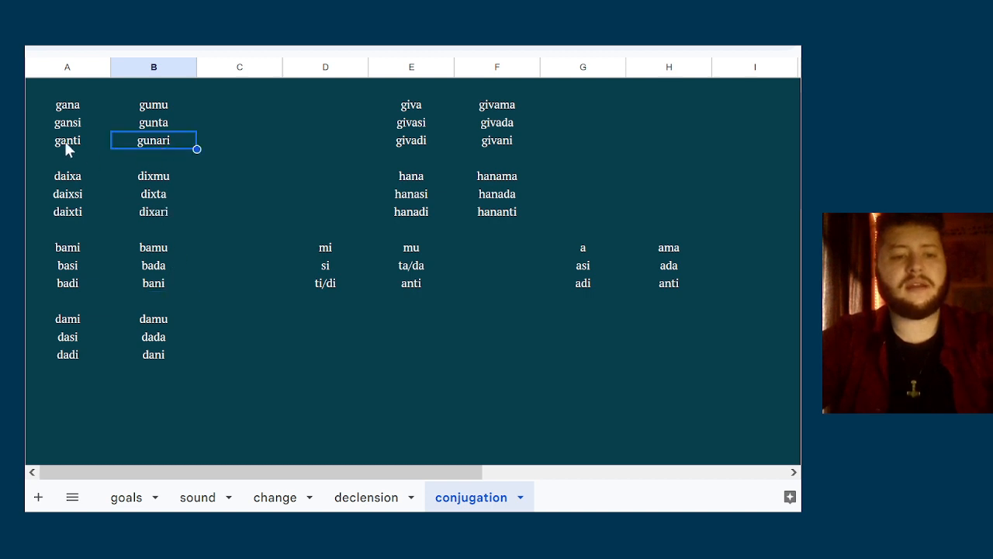
pyautogui.click(68, 144)
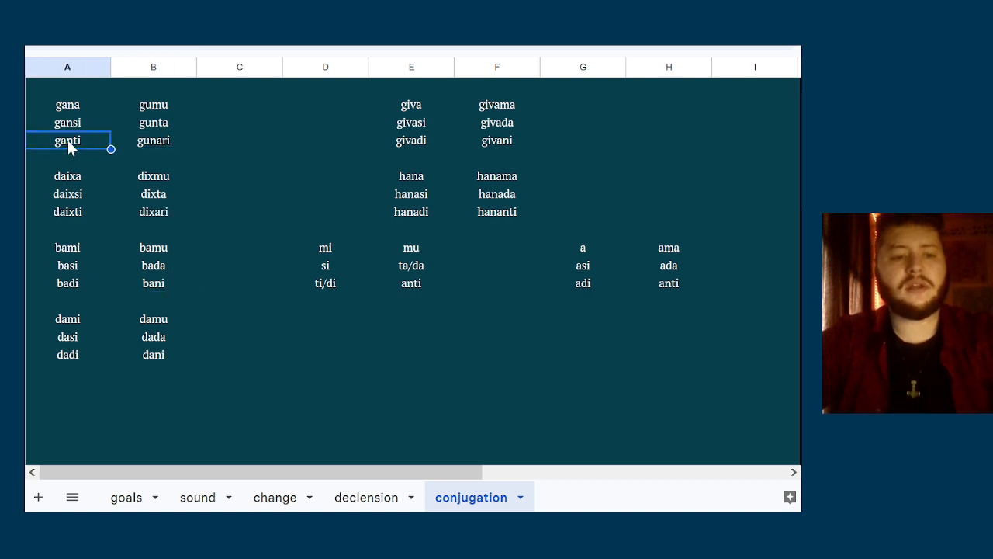
# Change the third-person plurals in column F to givari and hanari, replacing givani and hananti
pyautogui.doubleClick(488, 138)
pyautogui.press('BackSpace')
pyautogui.press('BackSpace')
pyautogui.write('ri')
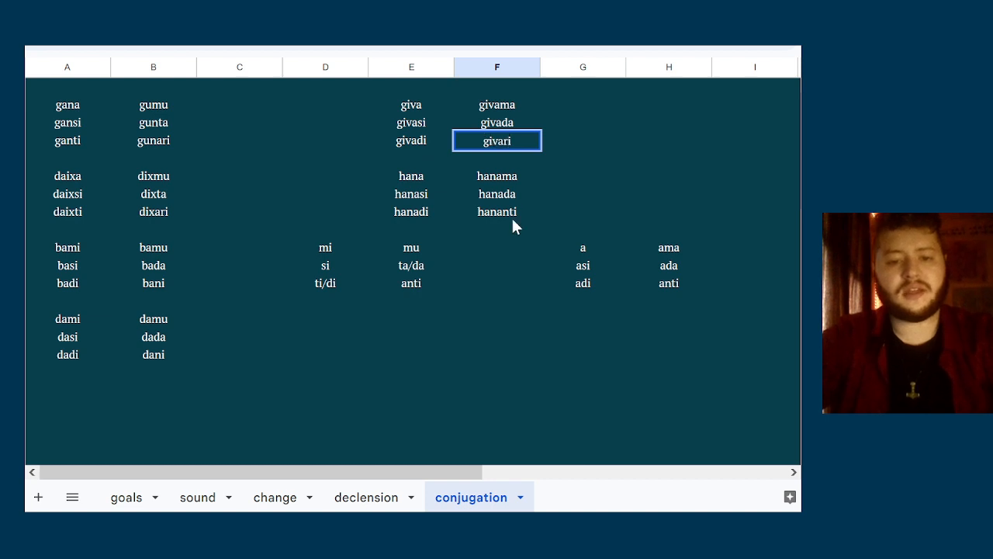
pyautogui.doubleClick(511, 216)
# Change the third-person plural ending anti to ari in both ending tables, columns H and E
pyautogui.press('BackSpace')
pyautogui.press('BackSpace')
pyautogui.press('BackSpace')
pyautogui.write('ri')
pyautogui.press('Return')
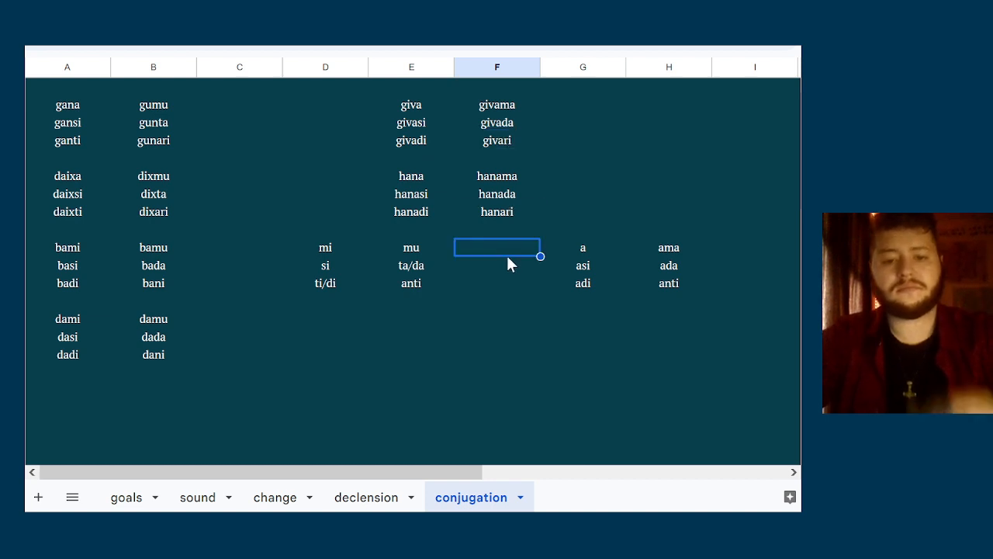
pyautogui.doubleClick(636, 284)
pyautogui.press('BackSpace')
pyautogui.press('BackSpace')
pyautogui.press('BackSpace')
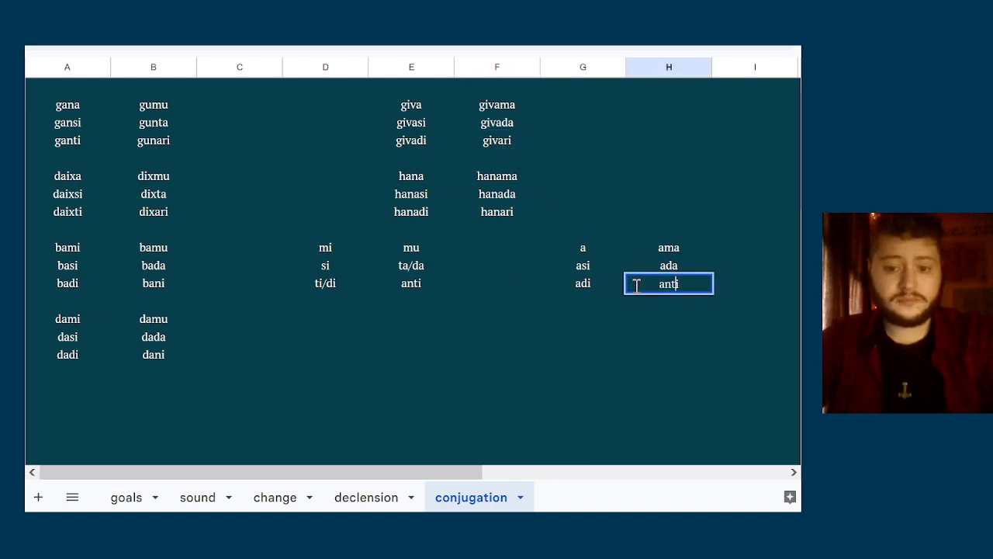
pyautogui.write('ri')
pyautogui.doubleClick(448, 284)
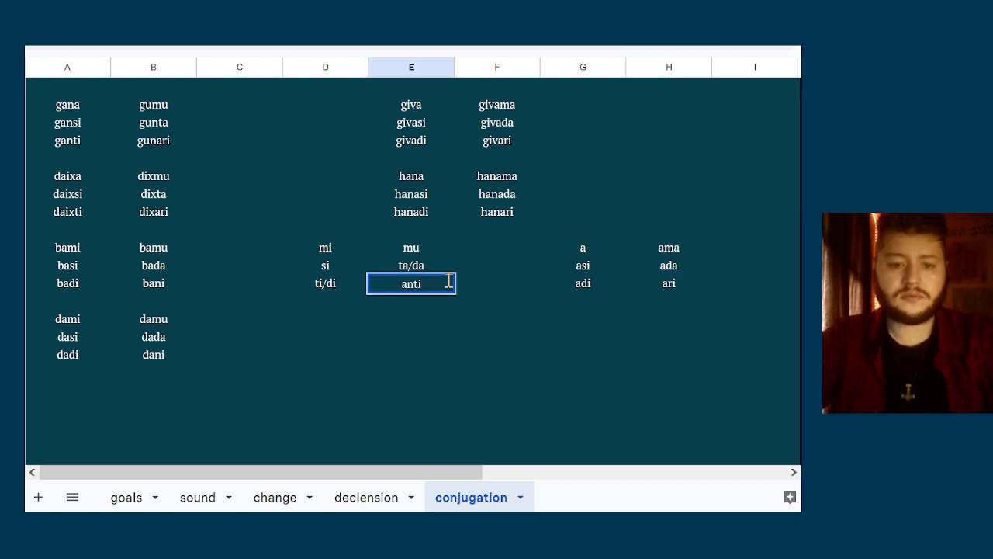
pyautogui.press('BackSpace')
pyautogui.press('BackSpace')
pyautogui.press('BackSpace')
pyautogui.write('ri')
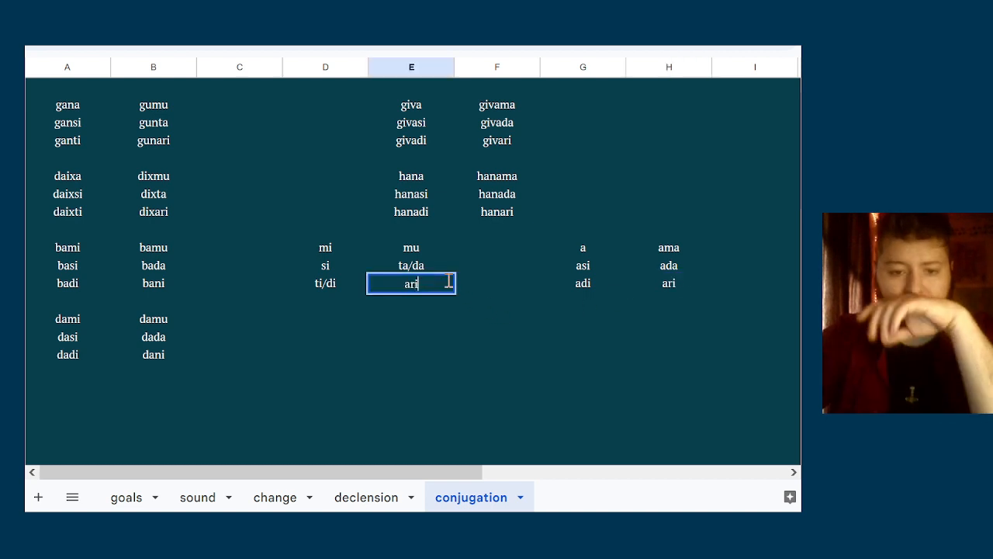
# Reduce the alternating endings in the mi/mu table to ta in column E and ti in column D
pyautogui.click(452, 265)
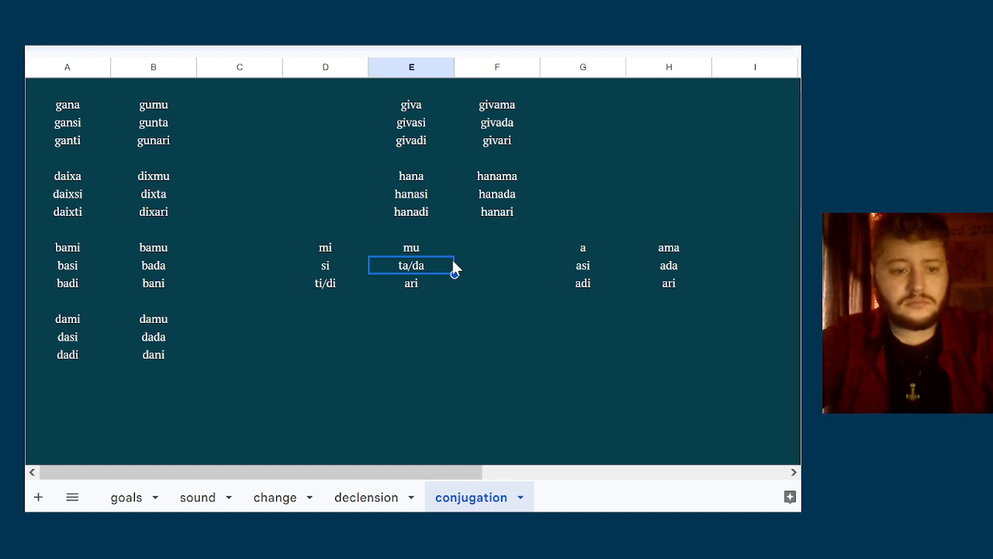
pyautogui.write('ta')
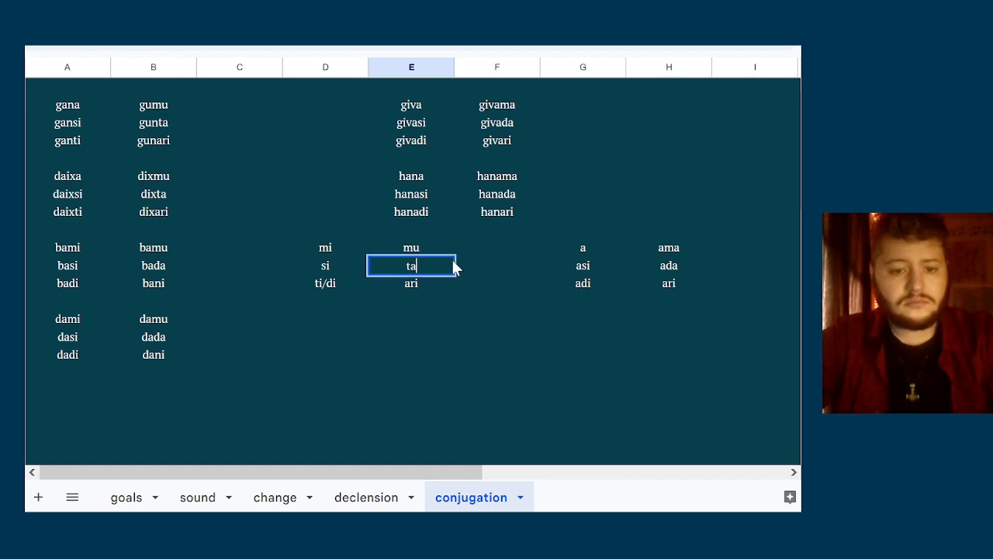
pyautogui.press('Return')
pyautogui.write('ti')
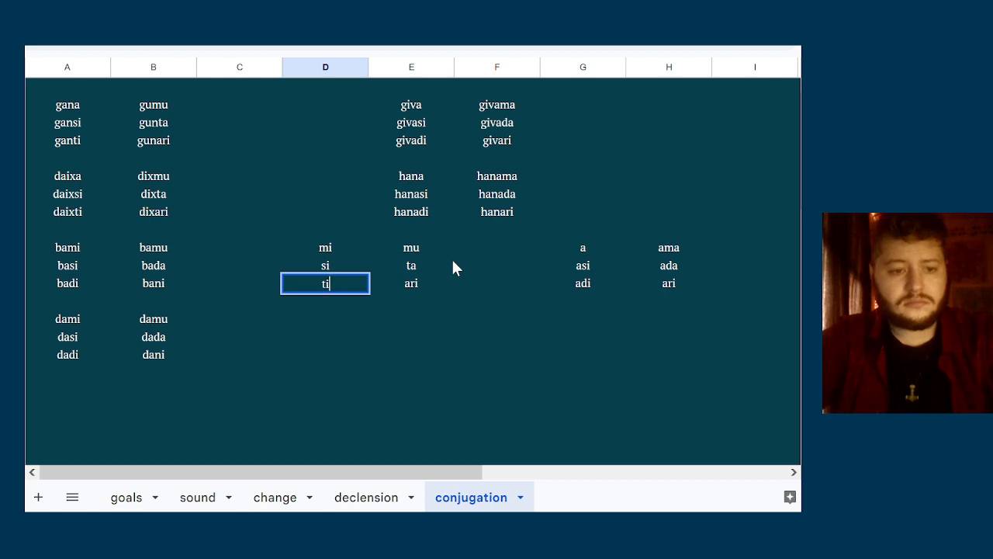
pyautogui.press('Return')
pyautogui.press('Up')
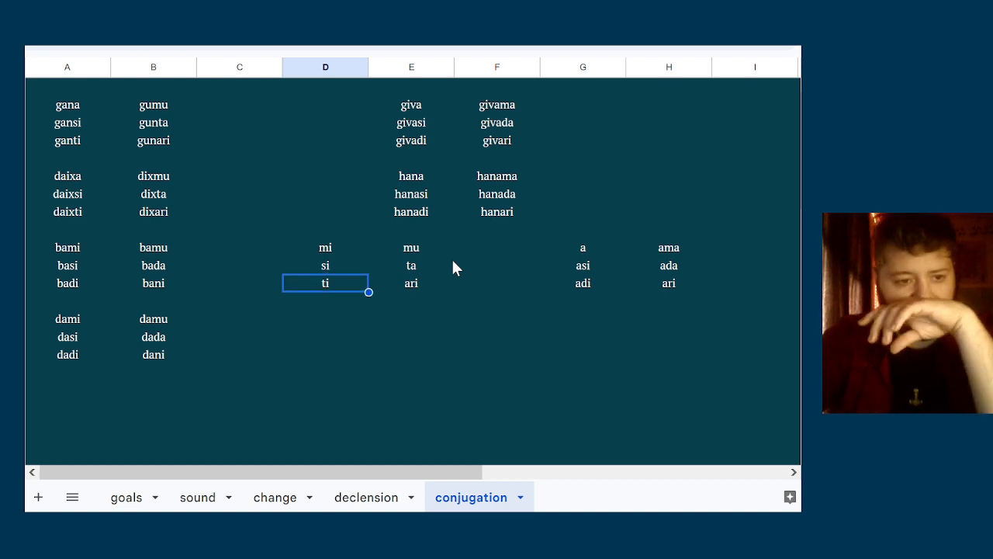
# Regularise the first-person singular forms in column A to gami and daixmi
pyautogui.click(87, 110)
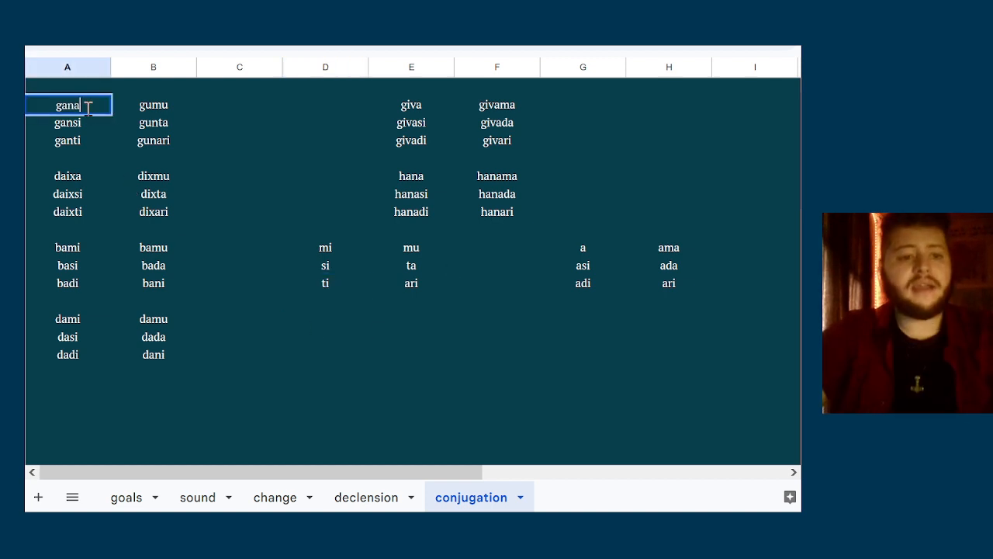
pyautogui.write('gan')
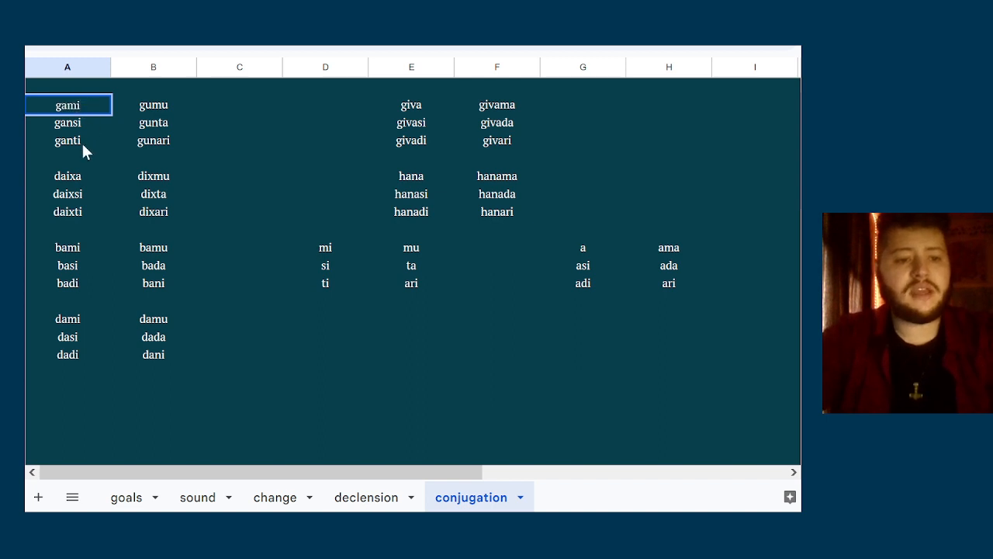
pyautogui.click(80, 173)
pyautogui.doubleClick(71, 175)
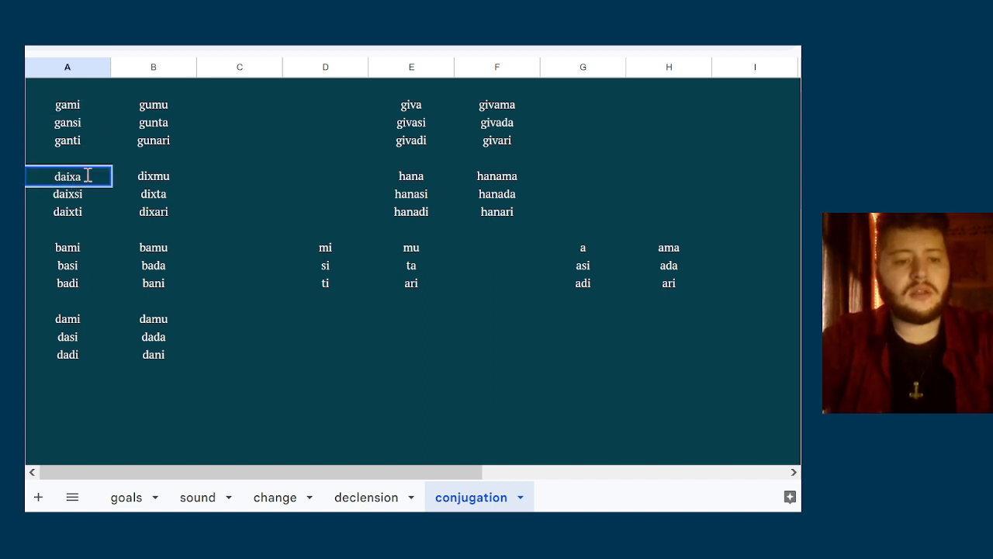
pyautogui.press('BackSpace')
pyautogui.write('mi')
pyautogui.click(228, 216)
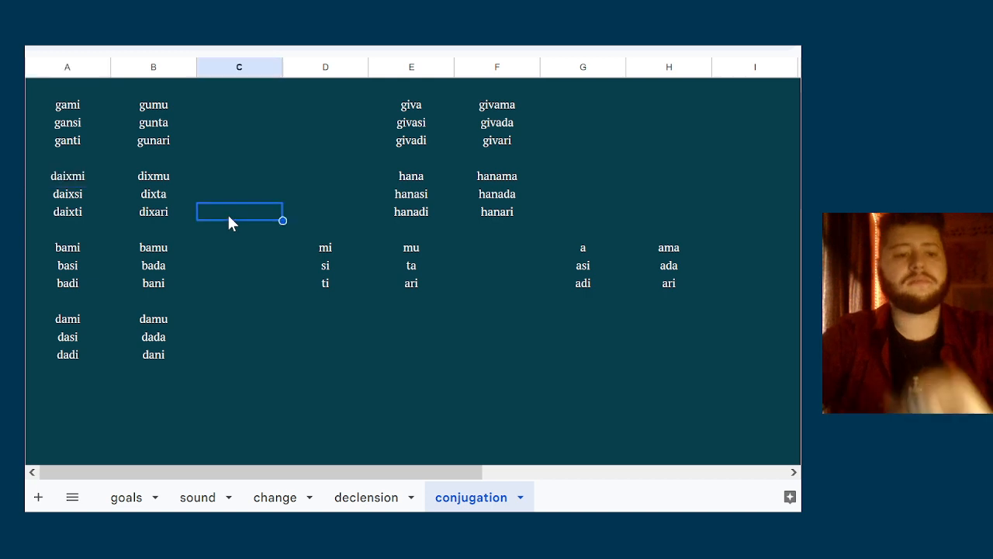
# Review the singular and plural forms of the gami and daixmi paradigms in columns A and B
pyautogui.press('Left')
pyautogui.press('Left')
pyautogui.press('Up')
pyautogui.press('Up')
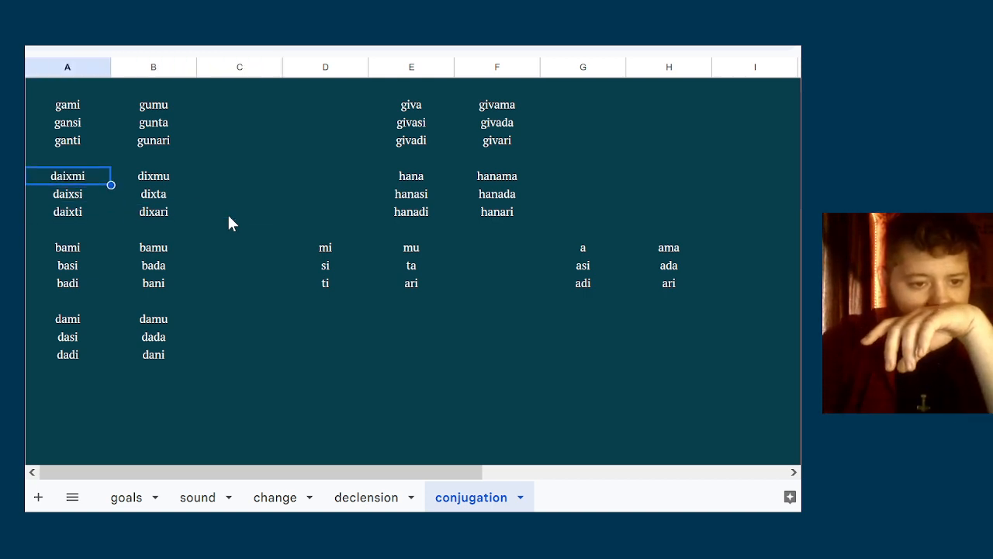
pyautogui.press('Right')
pyautogui.press('Up')
pyautogui.press('Up')
pyautogui.press('Up')
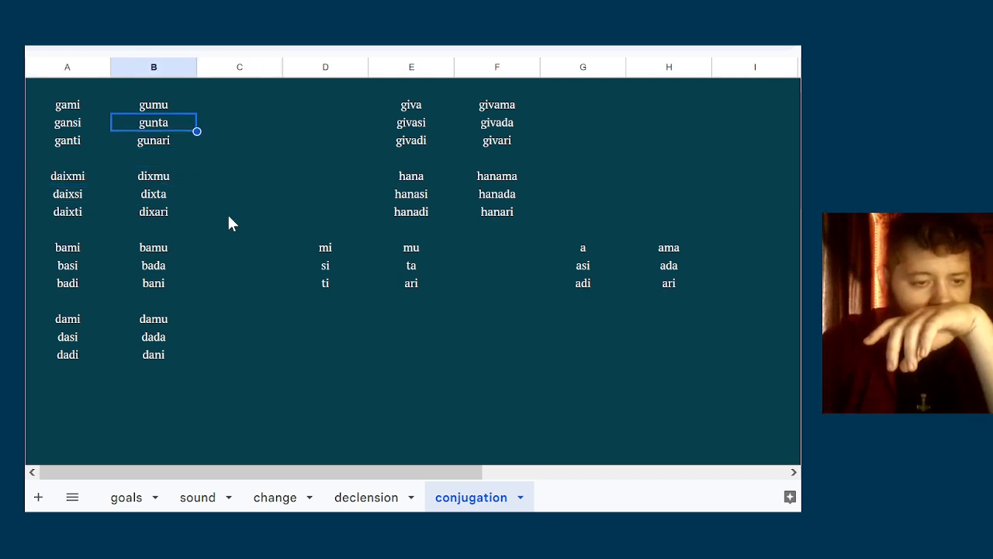
pyautogui.press('Up')
pyautogui.press('Left')
pyautogui.press('Down')
pyautogui.press('Down')
pyautogui.press('Down')
pyautogui.press('Down')
pyautogui.press('Down')
pyautogui.press('Down')
pyautogui.press('Down')
pyautogui.press('Down')
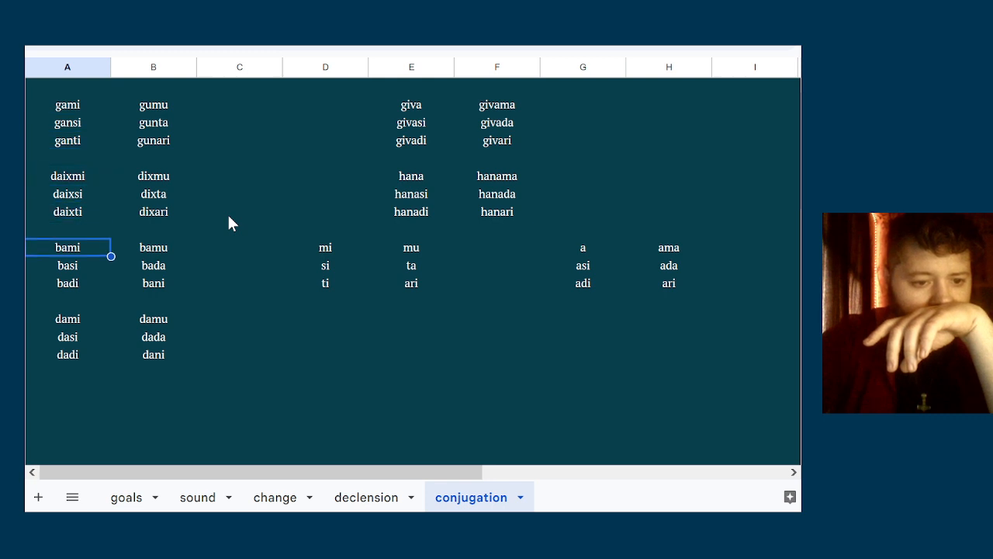
# Highlight the bami and dami paradigms across columns A and B to examine their forms
pyautogui.hotkey('shift', 'Right')
pyautogui.hotkey('shift', 'Down')
pyautogui.hotkey('shift', 'Down')
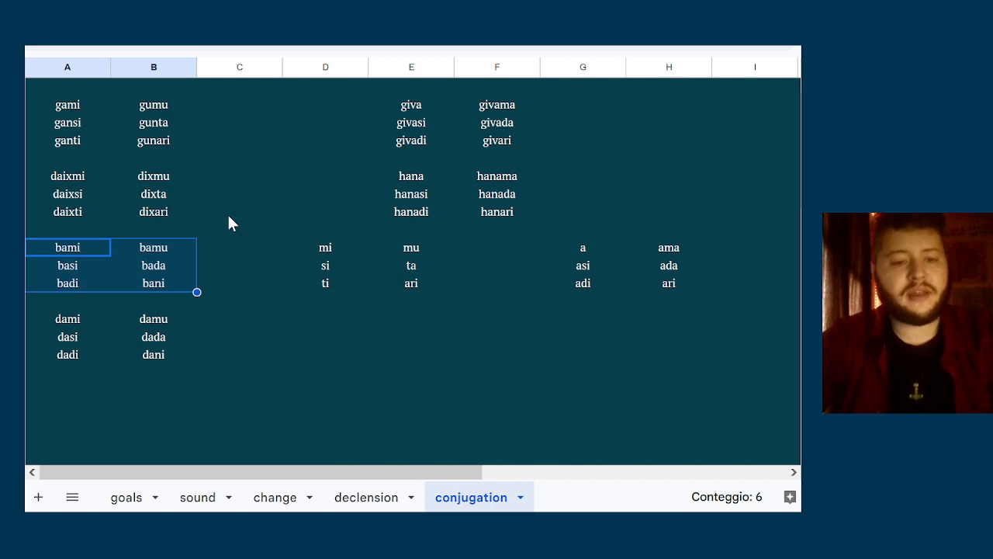
pyautogui.hotkey('shift', 'Up')
pyautogui.hotkey('shift', 'Up')
pyautogui.hotkey('shift', 'Left')
pyautogui.hotkey('shift', 'Down')
pyautogui.hotkey('shift', 'Down')
pyautogui.hotkey('shift', 'Down')
pyautogui.hotkey('shift', 'Down')
pyautogui.hotkey('shift', 'Down')
pyautogui.hotkey('shift', 'Down')
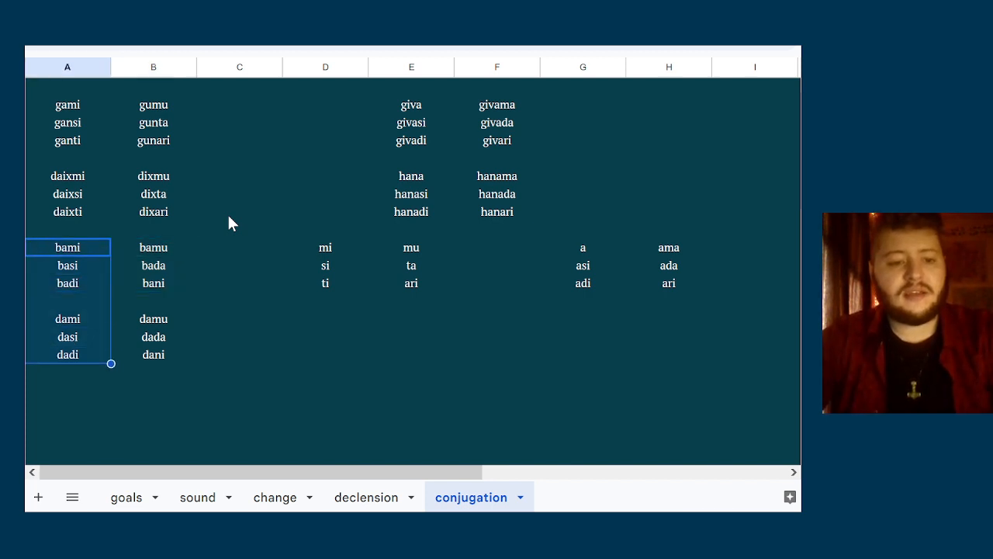
pyautogui.hotkey('shift', 'Right')
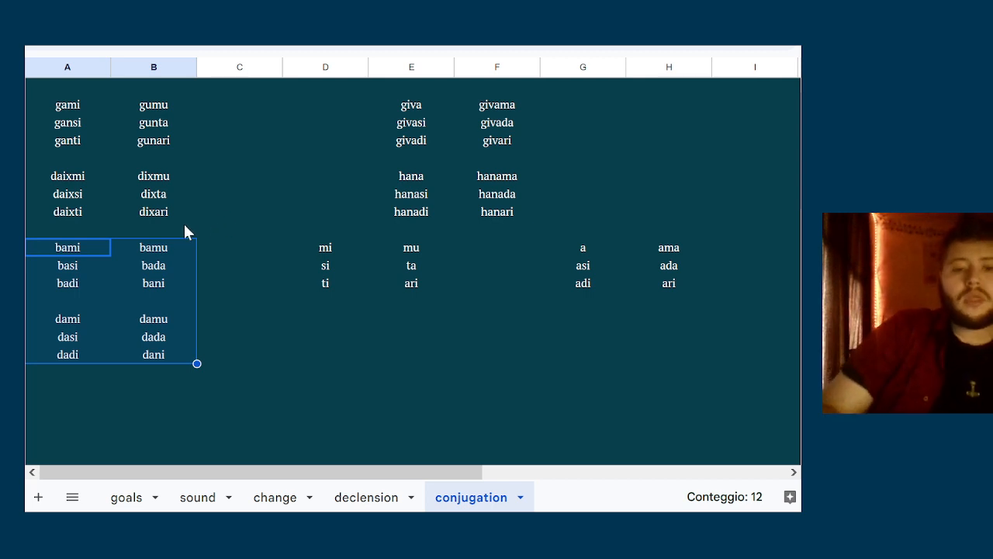
# Shorten the first-person singular forms of the bami and dami paradigms in column A to ba and da
pyautogui.click(71, 266)
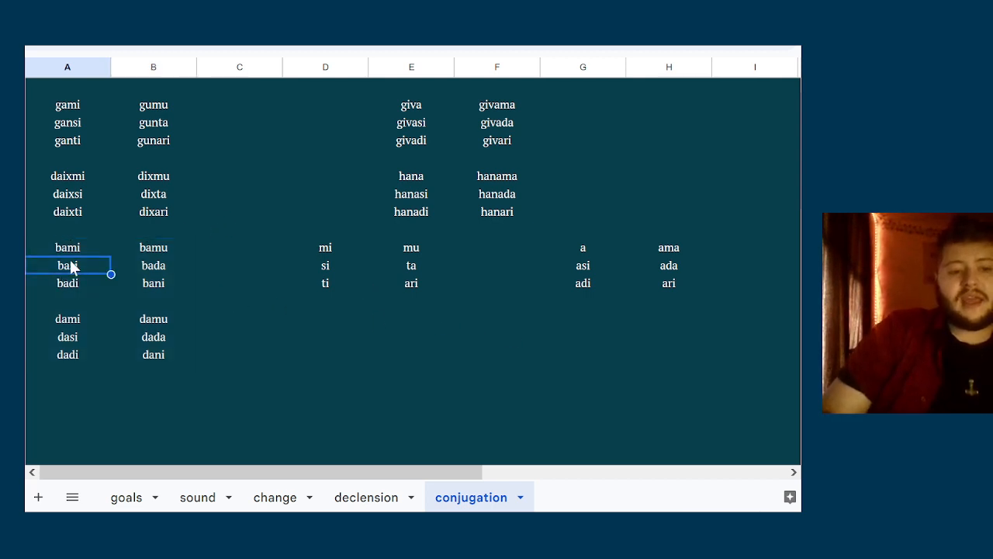
pyautogui.click(87, 244)
pyautogui.write('ba')
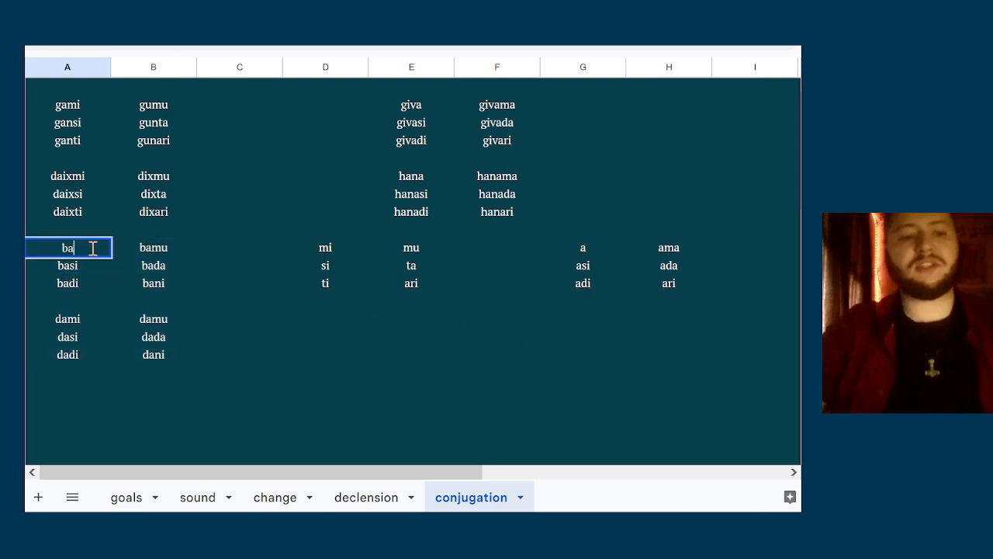
pyautogui.press('Down')
pyautogui.press('Down')
pyautogui.press('Down')
pyautogui.press('Down')
pyautogui.write('da')
# Review the singular forms of the ba and da paradigms in column A
pyautogui.press('Up')
pyautogui.press('Up')
pyautogui.press('Up')
pyautogui.press('Up')
pyautogui.press('Up')
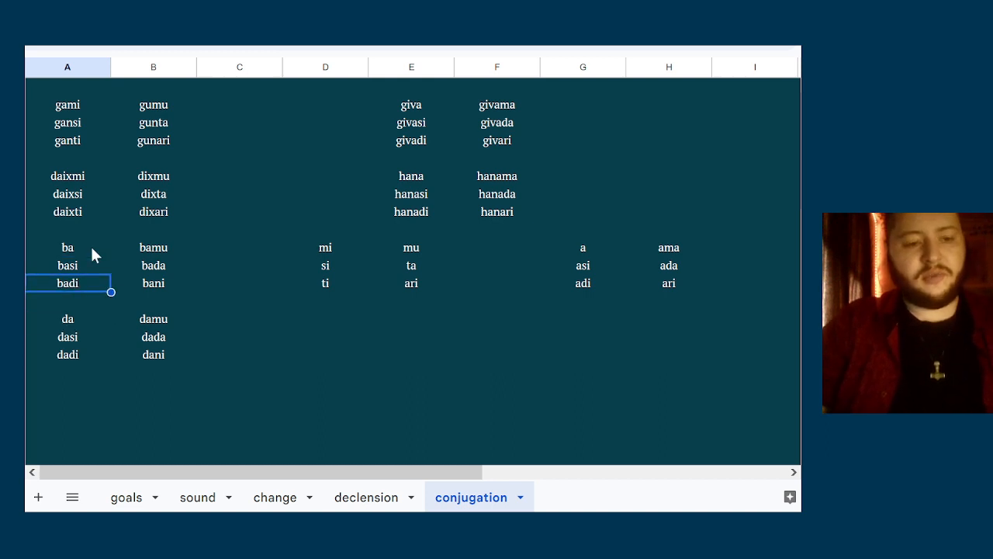
pyautogui.press('Down')
pyautogui.press('Down')
pyautogui.press('Down')
pyautogui.press('Down')
pyautogui.press('Up')
pyautogui.press('Up')
pyautogui.press('Up')
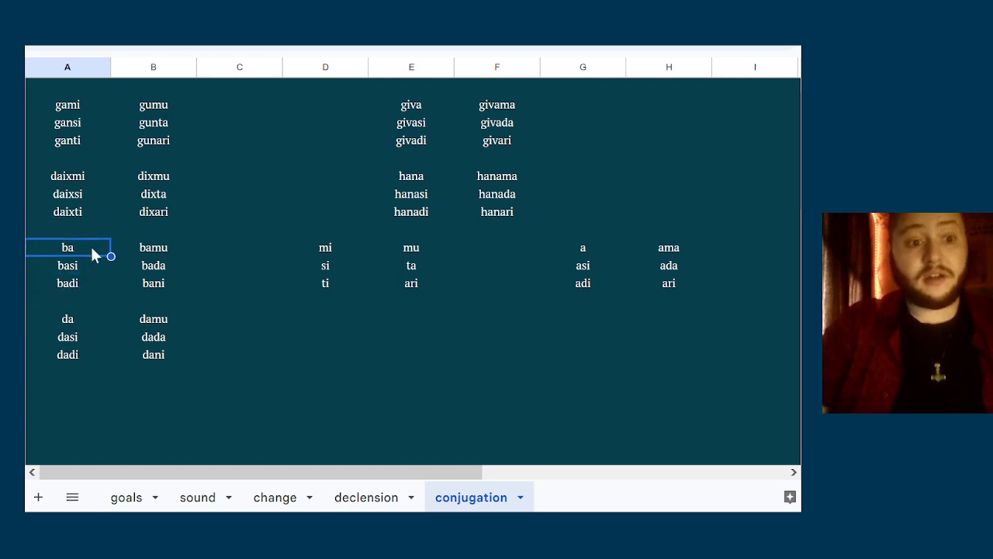
pyautogui.press('Down')
pyautogui.press('Down')
pyautogui.press('Down')
pyautogui.press('Up')
pyautogui.press('Up')
pyautogui.press('Up')
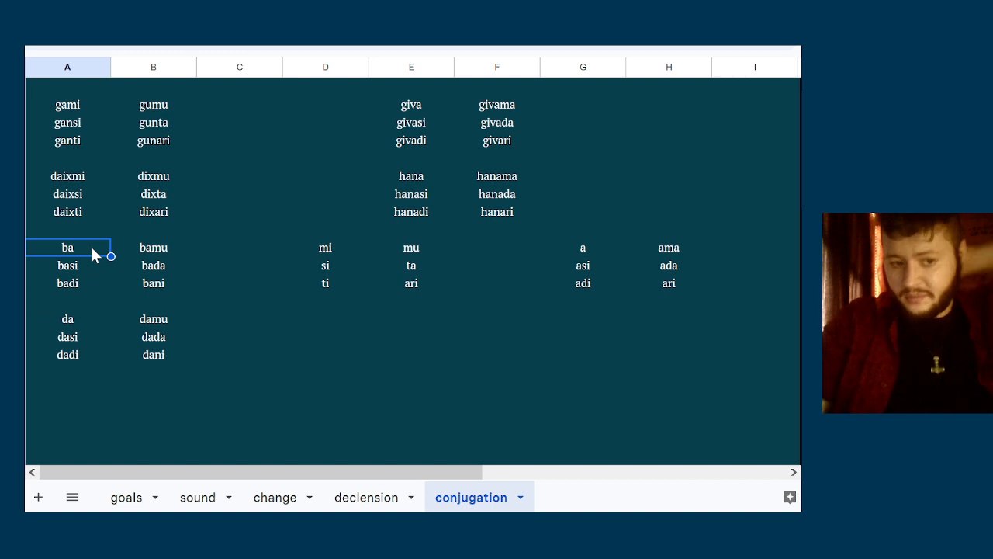
pyautogui.press('Down')
pyautogui.press('Down')
pyautogui.press('Down')
pyautogui.press('Down')
pyautogui.press('Up')
pyautogui.press('Up')
# Change the first-person plural forms of the ba and da paradigms in column B to bama and dama
pyautogui.press('Up')
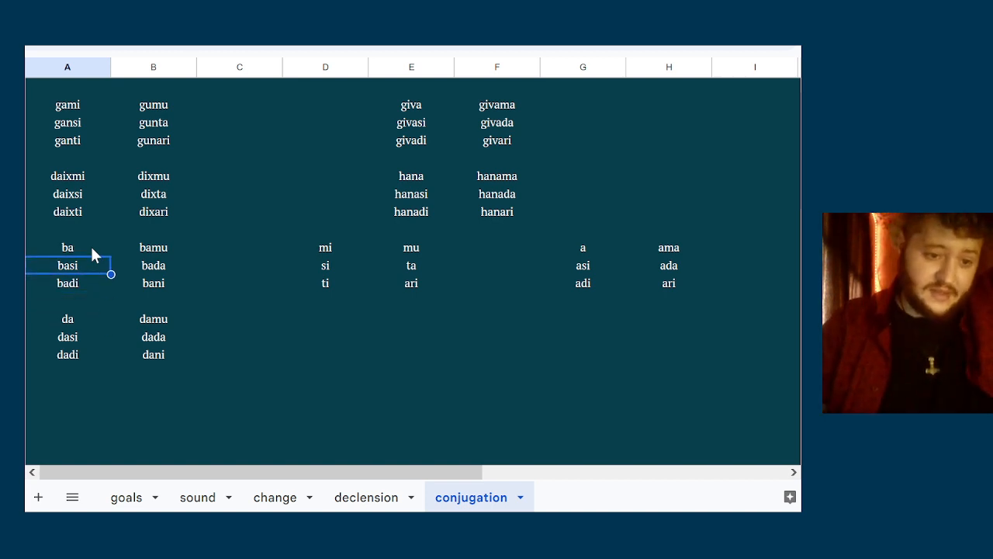
pyautogui.press('Down')
pyautogui.press('Down')
pyautogui.press('Right')
pyautogui.press('Up')
pyautogui.press('Up')
pyautogui.press('Up')
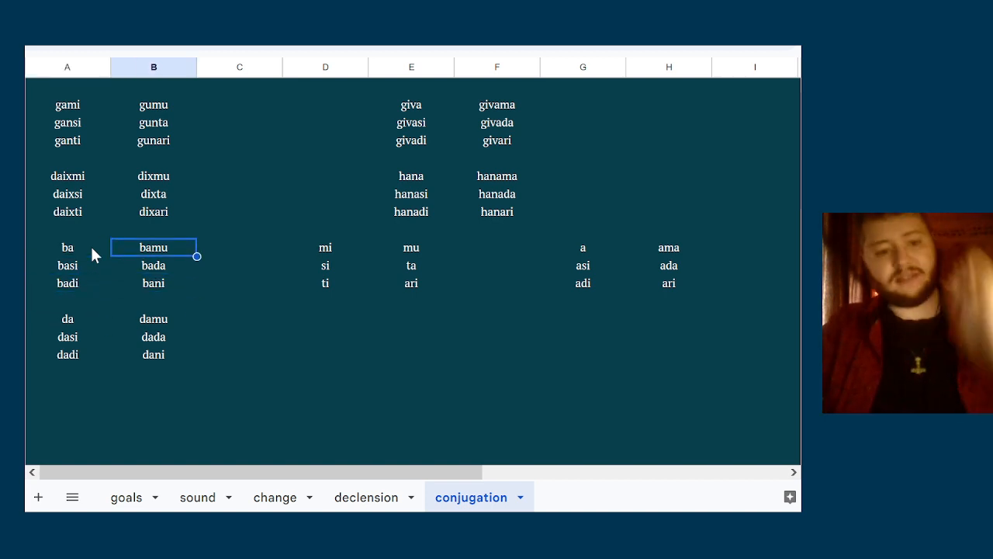
pyautogui.press('Return')
pyautogui.press('BackSpace')
pyautogui.write('a')
pyautogui.press('Return')
pyautogui.press('Down')
pyautogui.press('Down')
pyautogui.press('Down')
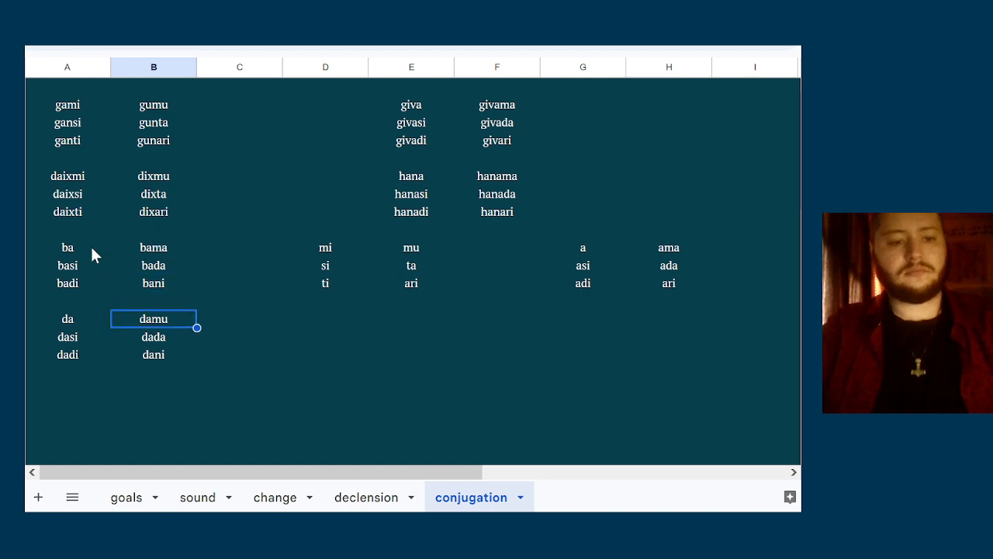
pyautogui.press('Return')
pyautogui.press('BackSpace')
pyautogui.write('a')
pyautogui.press('Return')
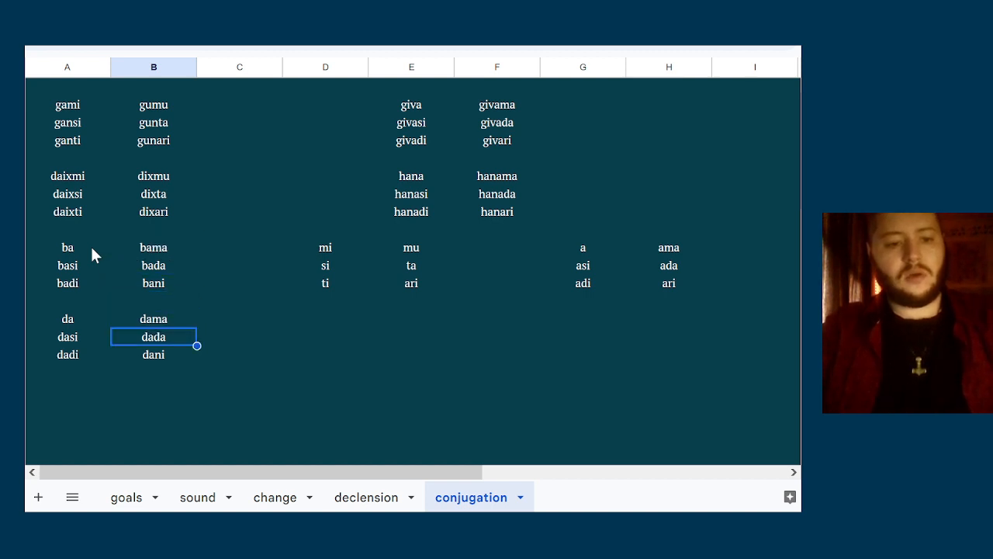
# Replace the third-person plural forms of the ba and da paradigms in column B with bari and dari
pyautogui.press('Up')
pyautogui.press('Up')
pyautogui.press('Up')
pyautogui.write('da')
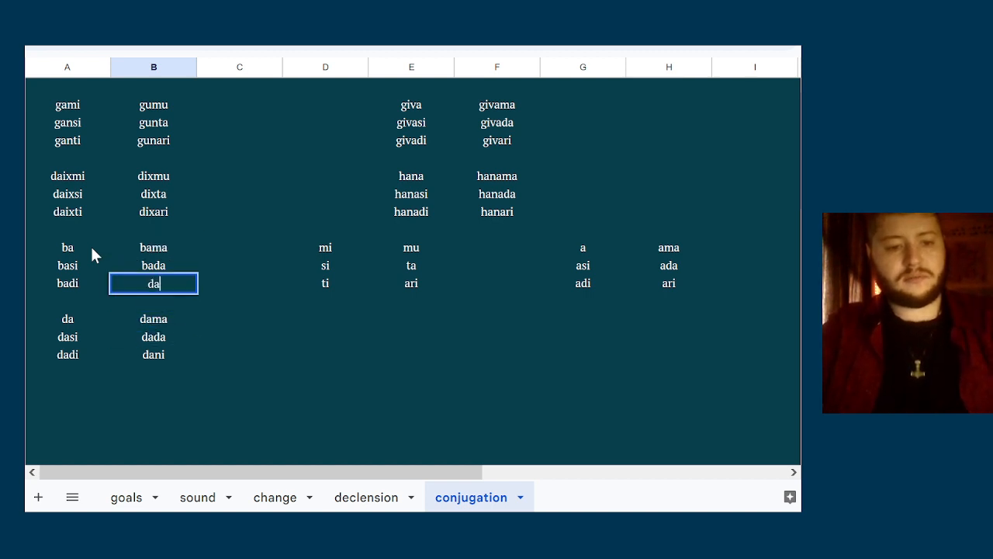
pyautogui.press('BackSpace')
pyautogui.press('BackSpace')
pyautogui.write('bari')
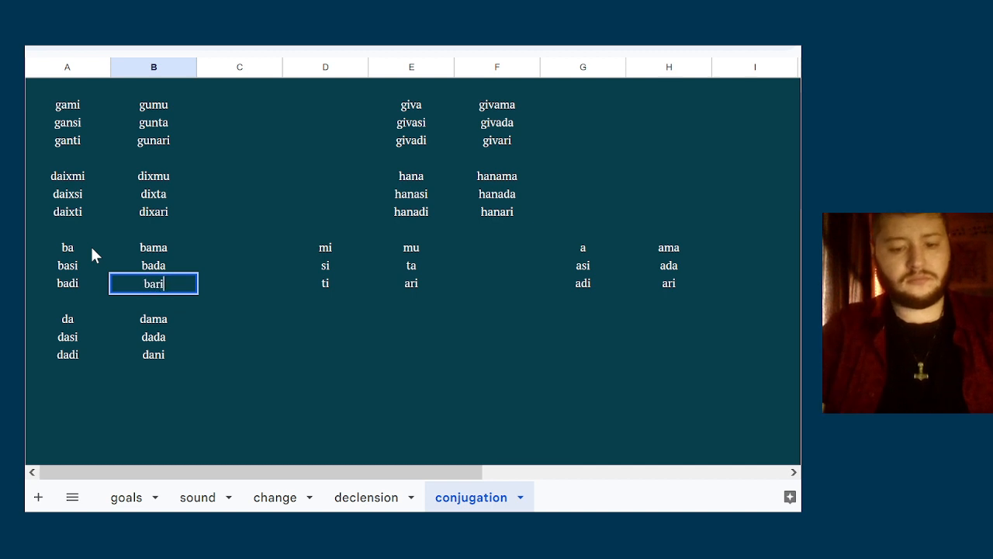
pyautogui.press('Return')
pyautogui.press('Down')
pyautogui.press('Down')
pyautogui.press('Down')
pyautogui.write('dari')
pyautogui.press('Tab')
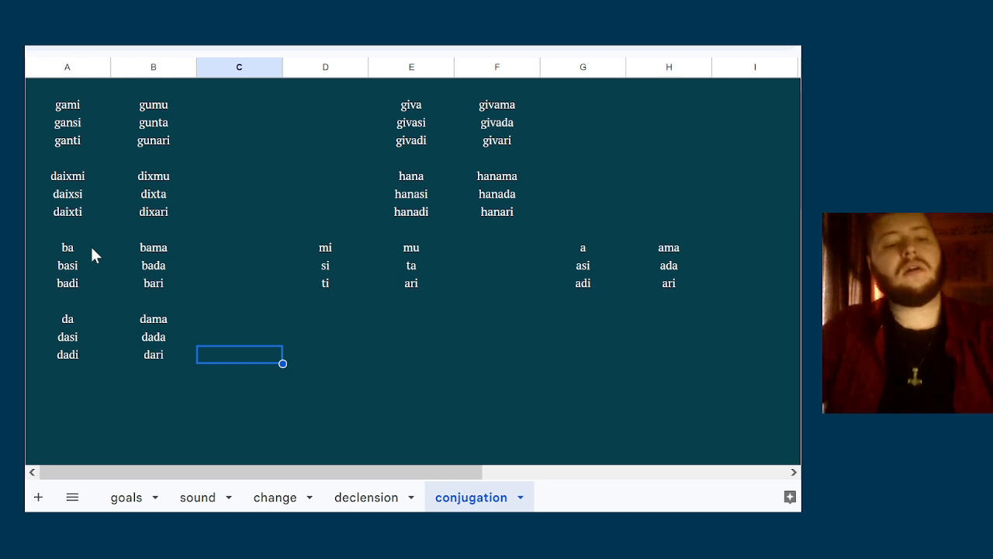
# Undo the recent edits to the first-person singular and the plural forms of the ba and da paradigms
pyautogui.hotkey('ctrl', 'z')
pyautogui.hotkey('ctrl', 'z')
pyautogui.hotkey('ctrl', 'z')
pyautogui.hotkey('ctrl', 'z')
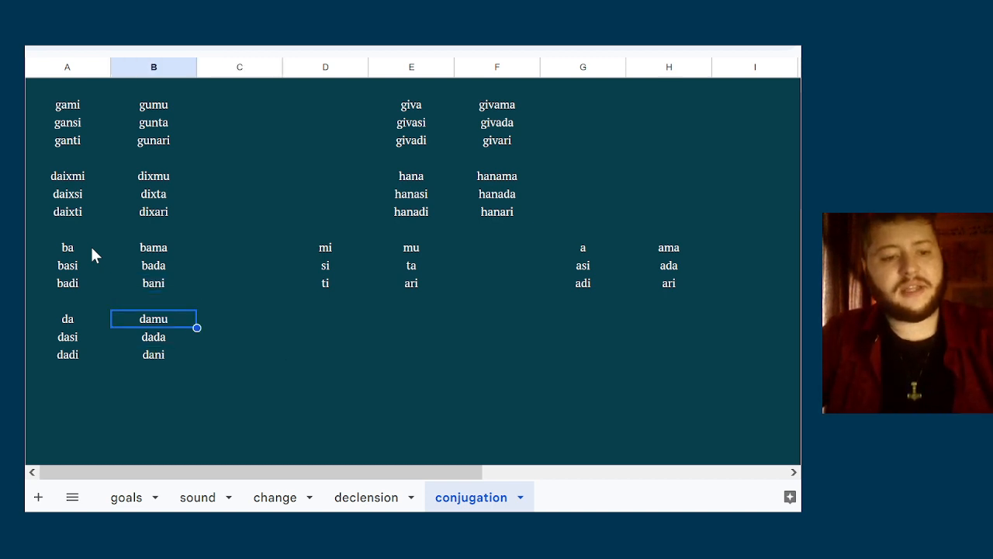
pyautogui.hotkey('ctrl', 'z')
pyautogui.hotkey('ctrl', 'z')
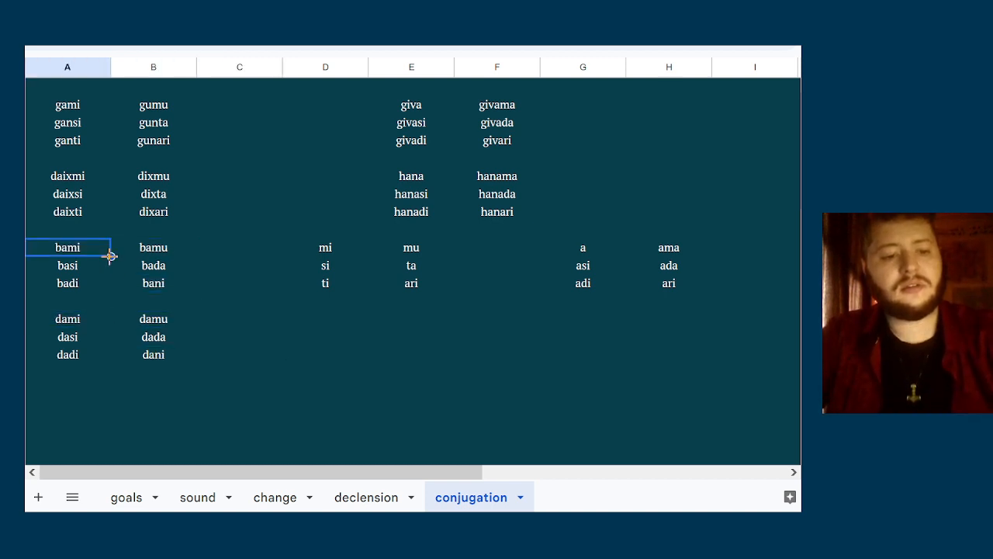
# Change the third-person plural forms of the bami and dami paradigms in column B to bari and dari
pyautogui.doubleClick(147, 281)
pyautogui.press('BackSpace')
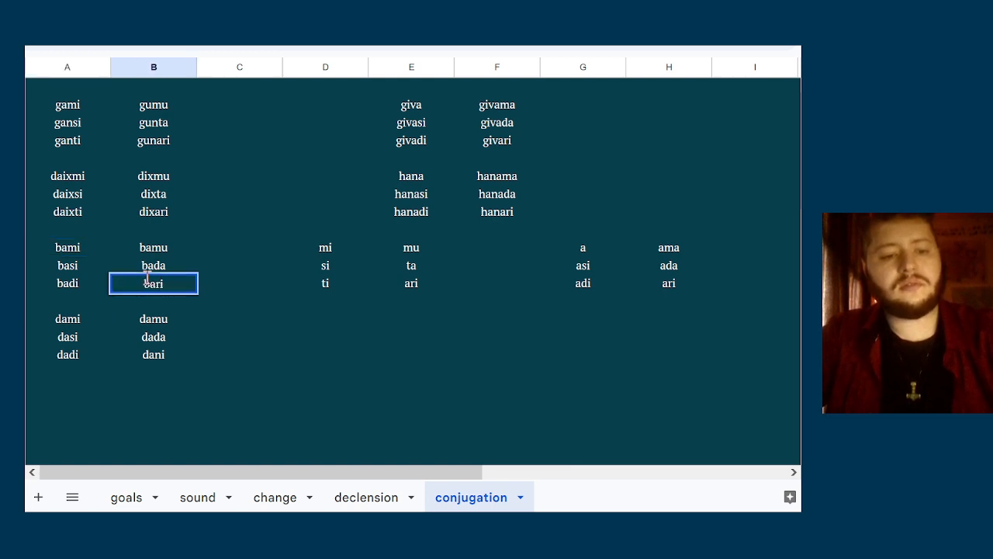
pyautogui.click(165, 351)
pyautogui.doubleClick(165, 350)
pyautogui.press('BackSpace')
pyautogui.press('BackSpace')
pyautogui.write('ri')
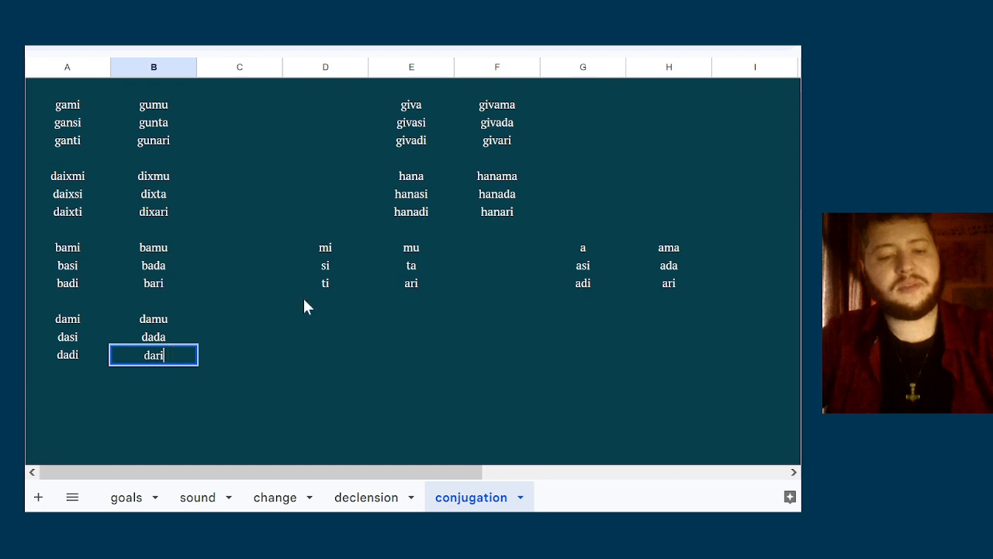
pyautogui.press('Return')
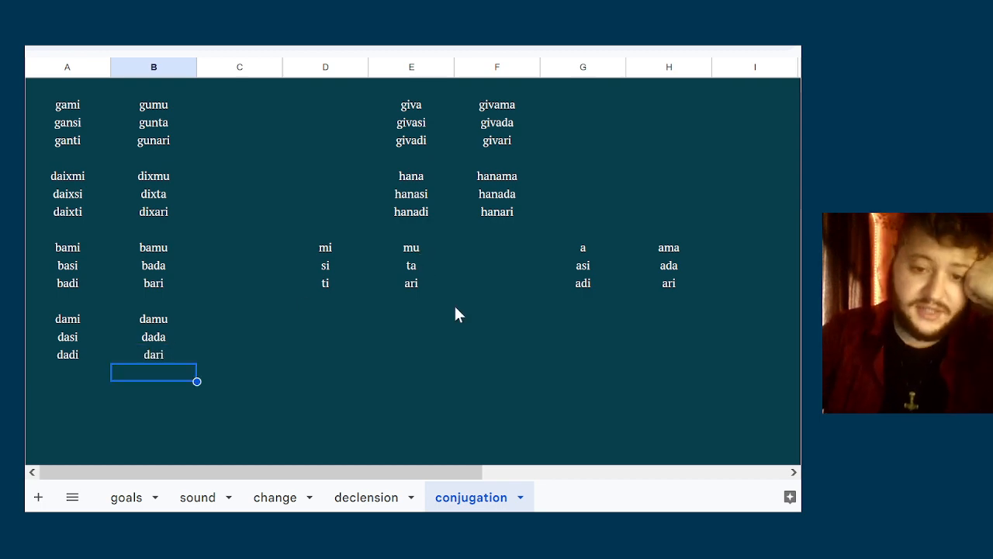
# Compare the athematic endings in columns D and E with the thematic endings in columns G and H
pyautogui.rightClick(456, 311)
pyautogui.click(411, 284)
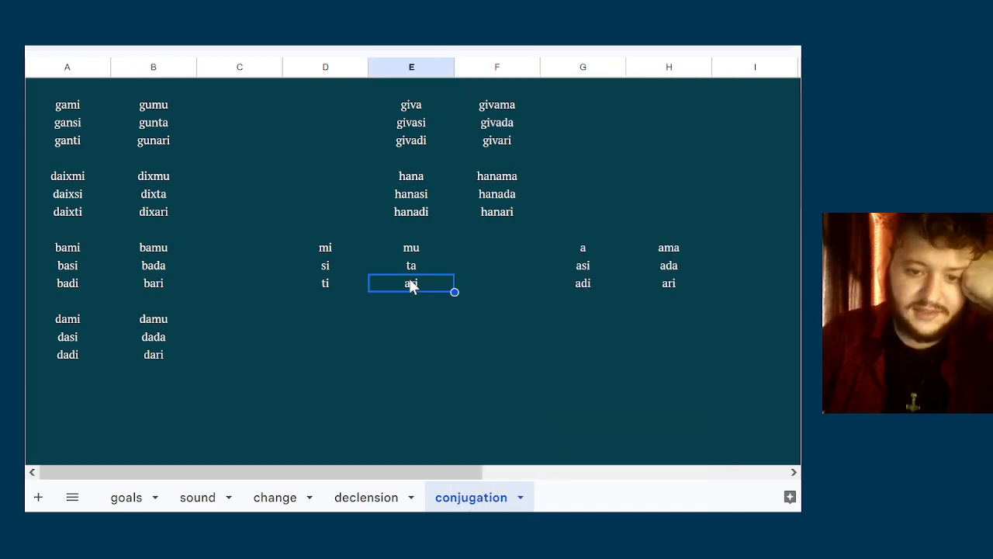
pyautogui.press('Right')
pyautogui.press('Right')
pyautogui.press('Right')
pyautogui.press('Right')
pyautogui.press('Left')
pyautogui.press('Left')
pyautogui.press('Left')
pyautogui.press('Left')
pyautogui.press('Left')
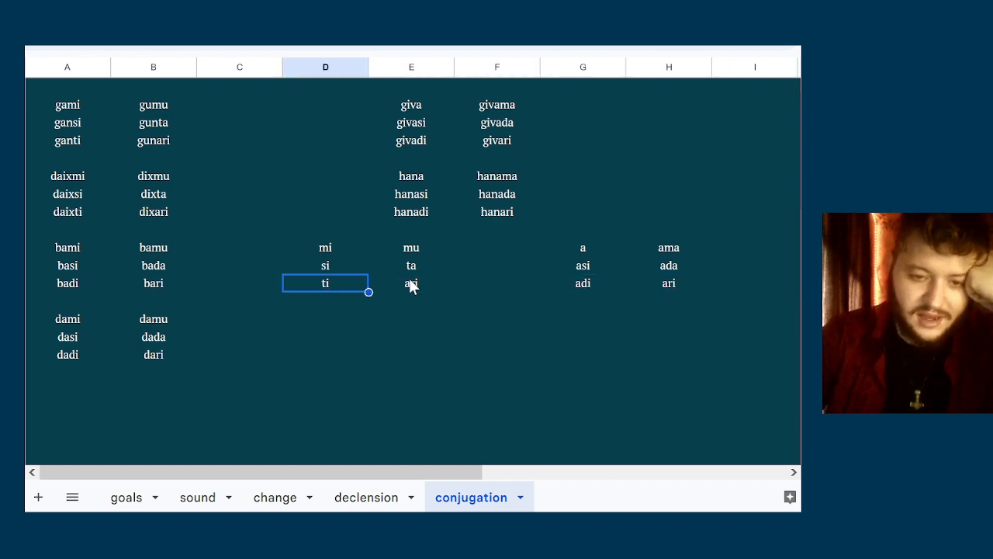
pyautogui.press('Right')
pyautogui.press('Up')
pyautogui.press('Up')
pyautogui.press('Up')
pyautogui.press('Down')
pyautogui.press('Down')
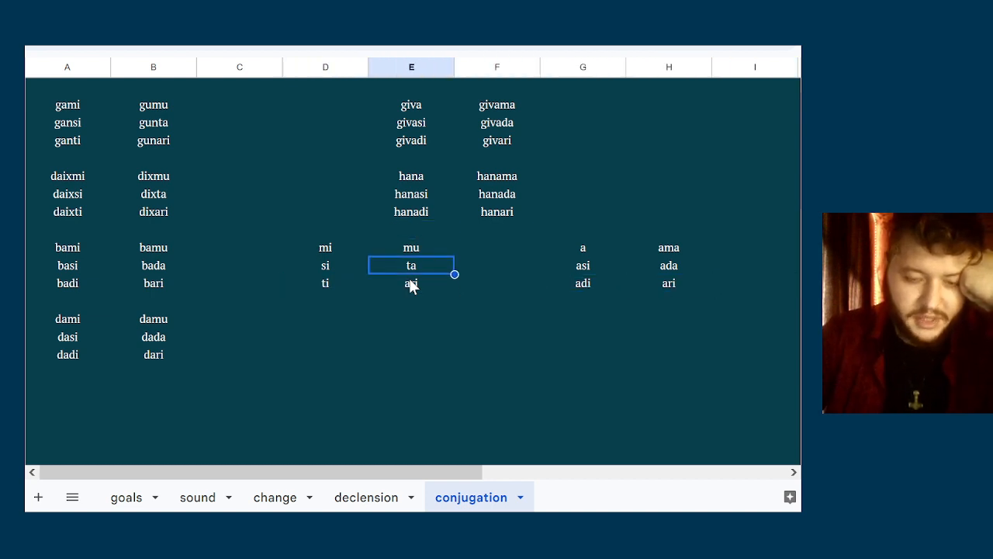
pyautogui.press('Down')
pyautogui.press('Down')
pyautogui.press('Right')
pyautogui.press('Right')
pyautogui.press('Right')
pyautogui.press('Up')
pyautogui.press('Left')
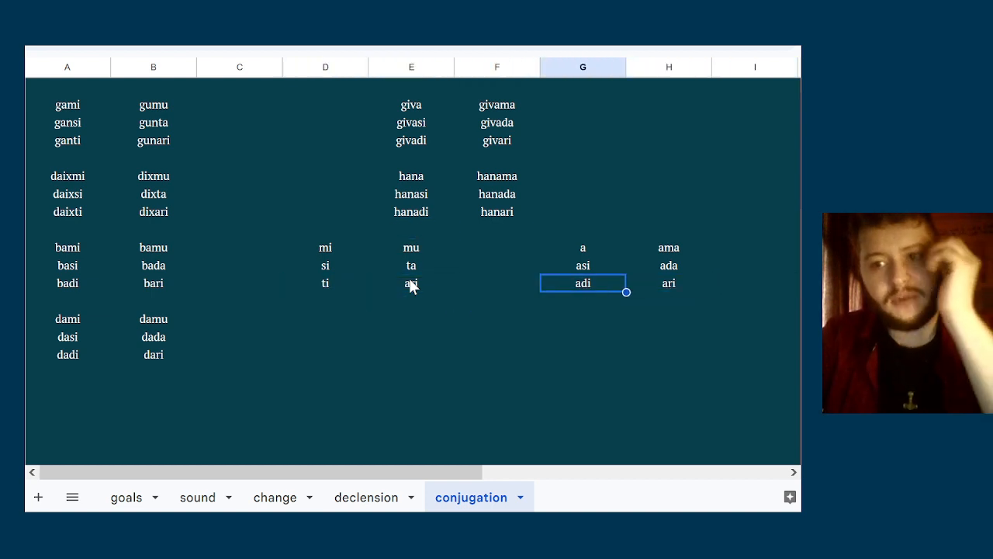
pyautogui.press('Right')
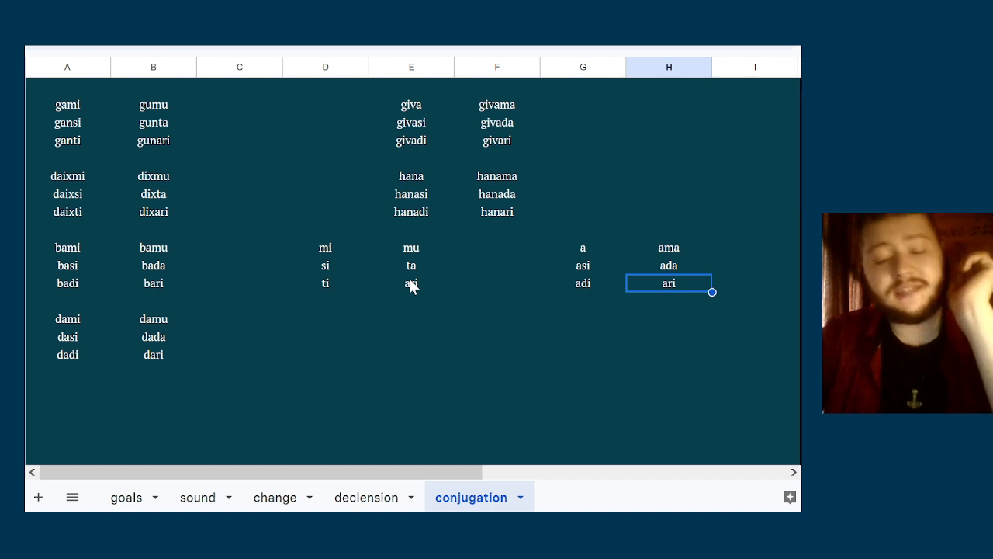
pyautogui.press('Left')
pyautogui.press('Left')
pyautogui.press('Left')
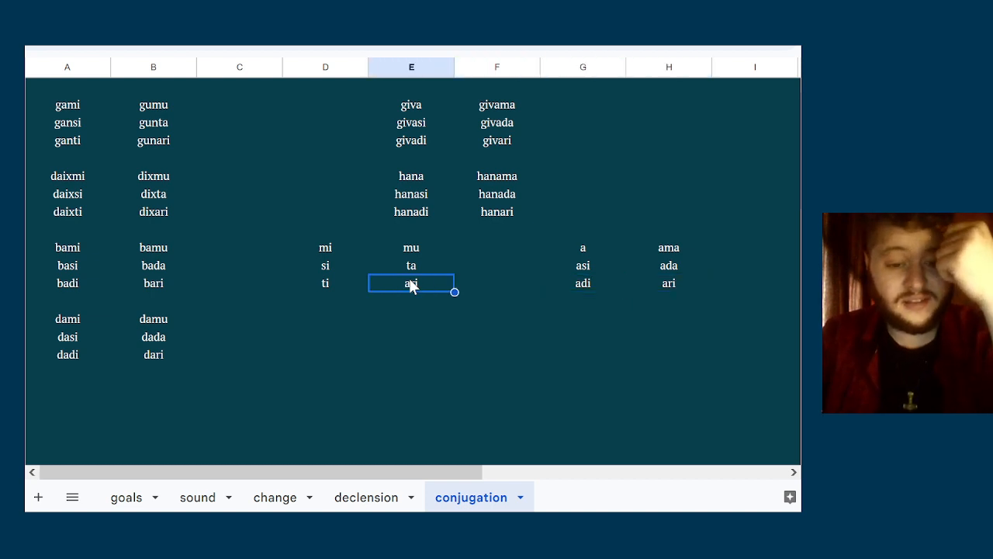
pyautogui.press('Right')
pyautogui.press('Up')
pyautogui.press('Up')
pyautogui.press('Up')
pyautogui.press('Left')
pyautogui.press('Left')
pyautogui.press('Left')
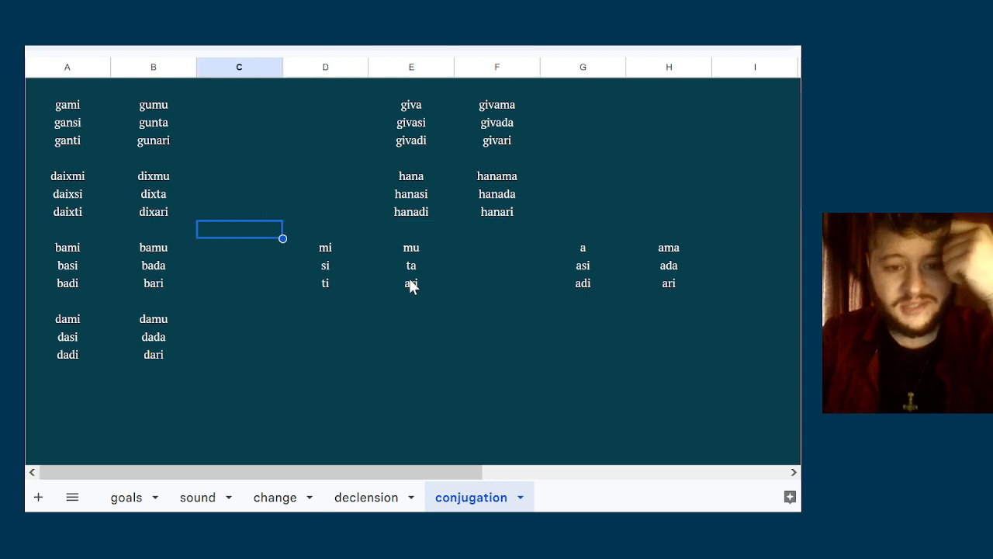
pyautogui.press('Up')
pyautogui.press('Up')
pyautogui.press('Up')
pyautogui.press('Up')
pyautogui.press('Up')
pyautogui.press('Up')
pyautogui.press('Up')
pyautogui.press('Right')
pyautogui.press('Down')
pyautogui.press('Down')
pyautogui.press('Down')
pyautogui.press('Down')
pyautogui.press('Down')
pyautogui.press('Down')
pyautogui.press('Down')
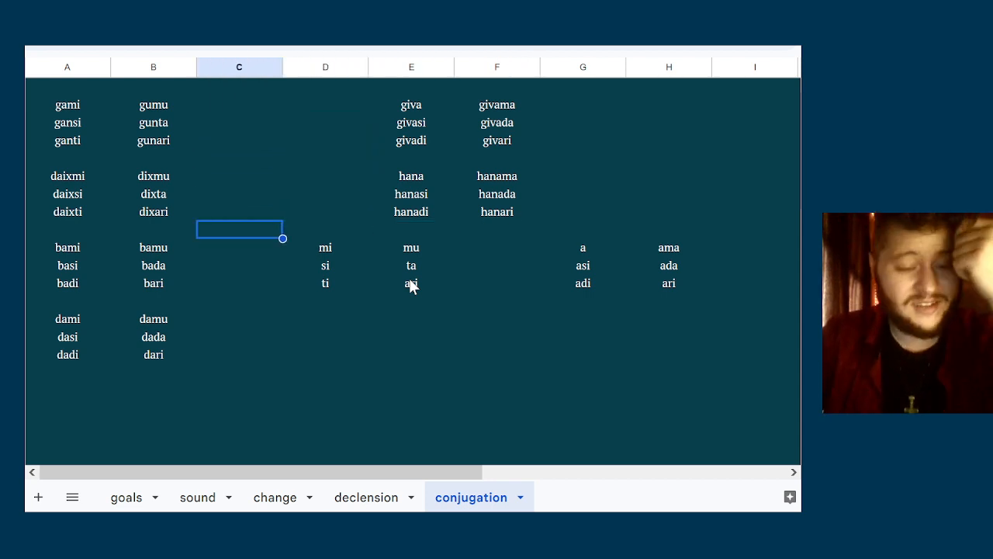
pyautogui.press('Down')
pyautogui.press('Down')
pyautogui.press('Down')
pyautogui.press('Down')
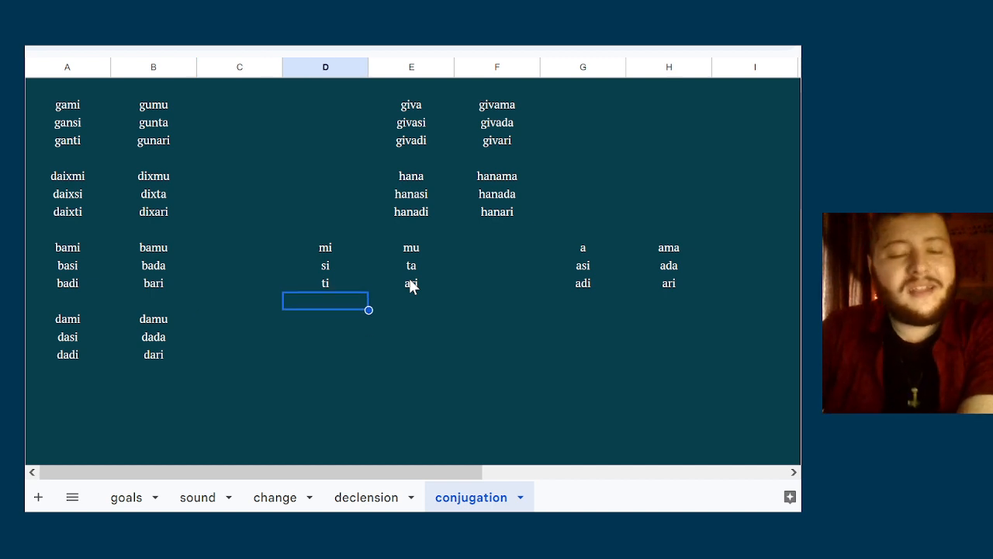
pyautogui.press('Left')
pyautogui.press('Down')
pyautogui.press('Right')
pyautogui.press('Right')
pyautogui.press('Left')
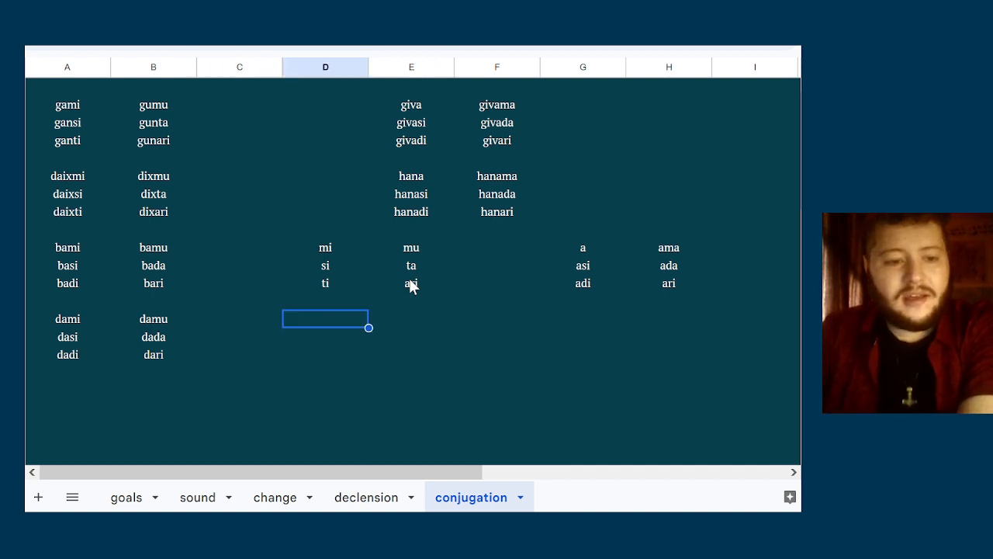
pyautogui.press('Left')
pyautogui.press('Left')
pyautogui.press('Left')
pyautogui.press('Up')
pyautogui.press('Up')
pyautogui.press('Up')
pyautogui.press('Up')
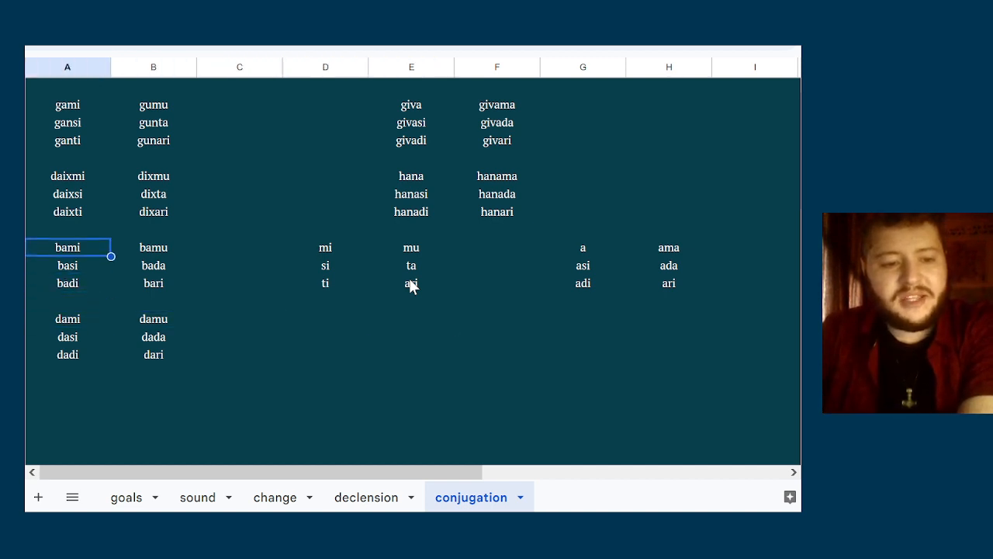
pyautogui.press('Right')
pyautogui.press('Right')
pyautogui.press('Right')
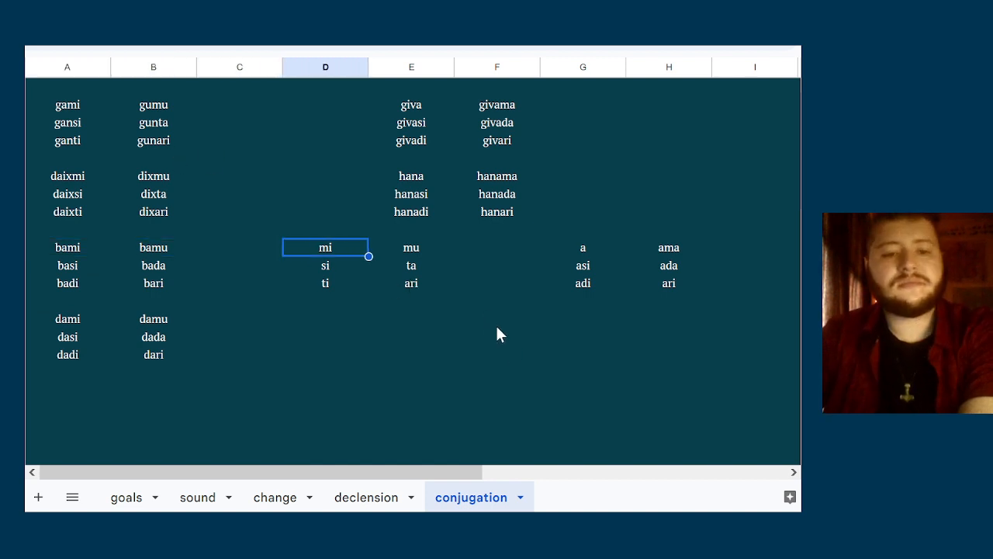
# Review the athematic gami, daixmi, bami and dami paradigms in columns A and B one after another
pyautogui.press('Up')
pyautogui.press('Up')
pyautogui.press('Up')
pyautogui.press('Up')
pyautogui.press('Up')
pyautogui.press('Up')
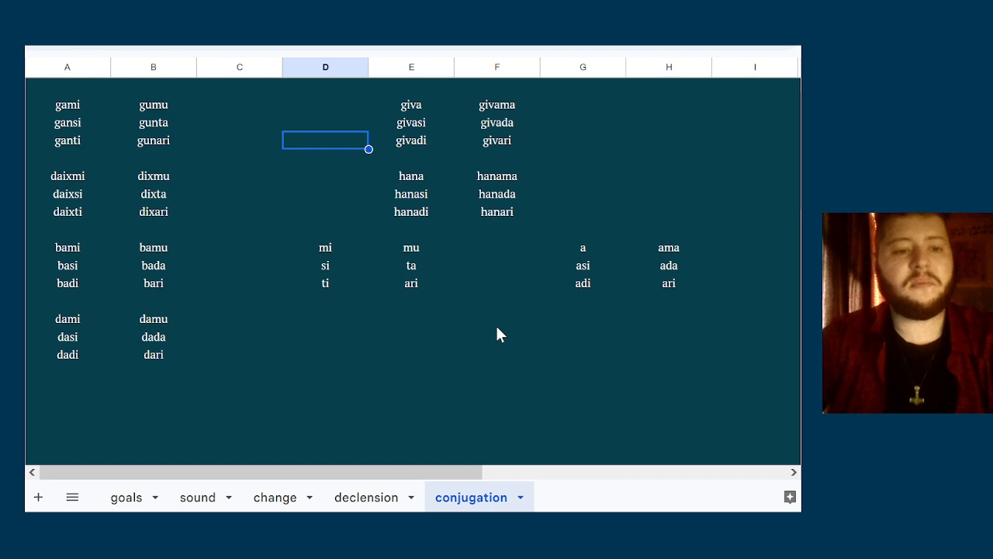
pyautogui.press('Left')
pyautogui.press('Up')
pyautogui.press('Up')
pyautogui.hotkey('shift', 'Down')
pyautogui.hotkey('shift', 'Down')
pyautogui.hotkey('shift', 'Down')
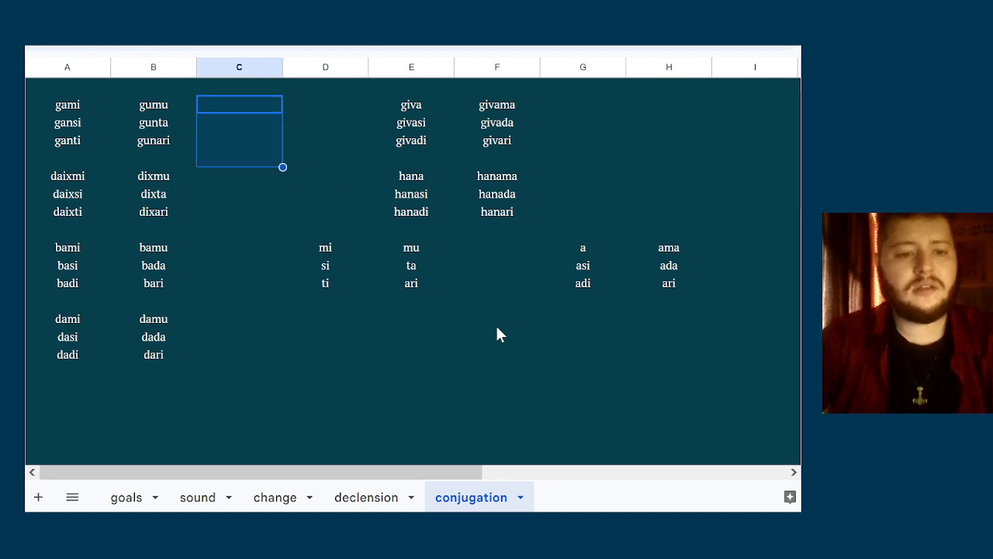
pyautogui.press('Down')
pyautogui.press('Down')
pyautogui.press('Down')
pyautogui.press('Down')
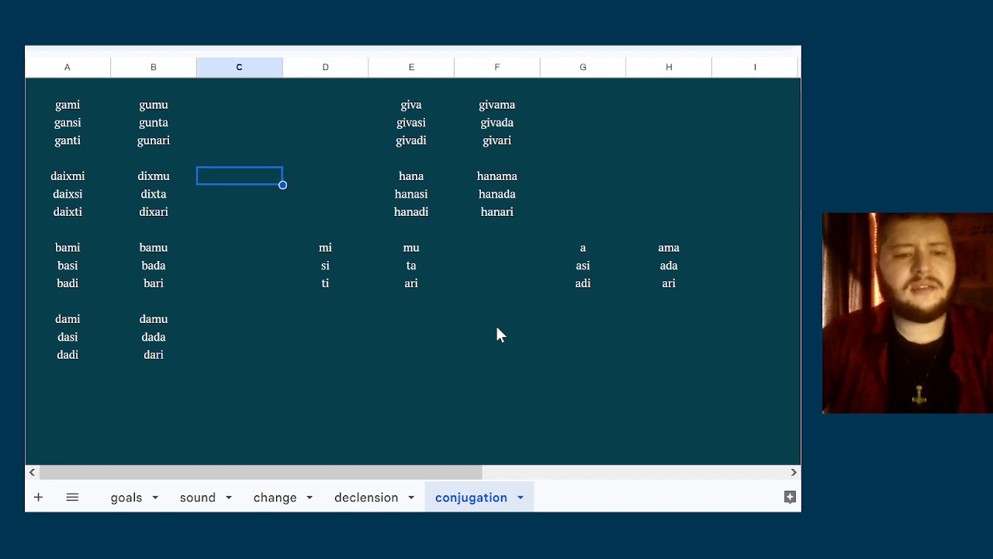
pyautogui.hotkey('shift', 'Down')
pyautogui.hotkey('shift', 'Down')
pyautogui.press('Down')
pyautogui.press('Down')
pyautogui.press('Down')
pyautogui.press('Down')
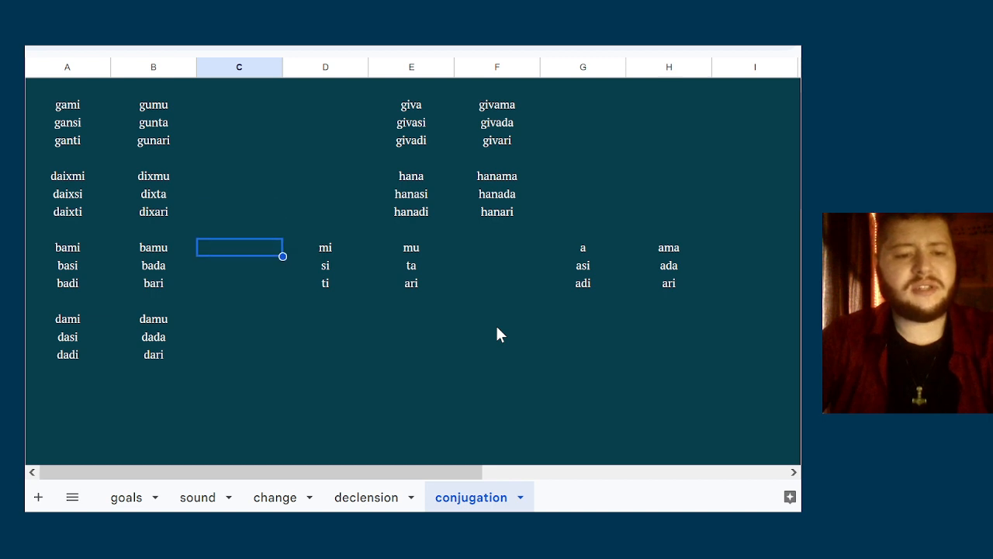
pyautogui.hotkey('shift', 'Down')
pyautogui.hotkey('shift', 'Down')
pyautogui.press('Down')
pyautogui.press('Down')
pyautogui.press('Down')
pyautogui.press('Down')
pyautogui.hotkey('shift', 'Down')
pyautogui.hotkey('shift', 'Down')
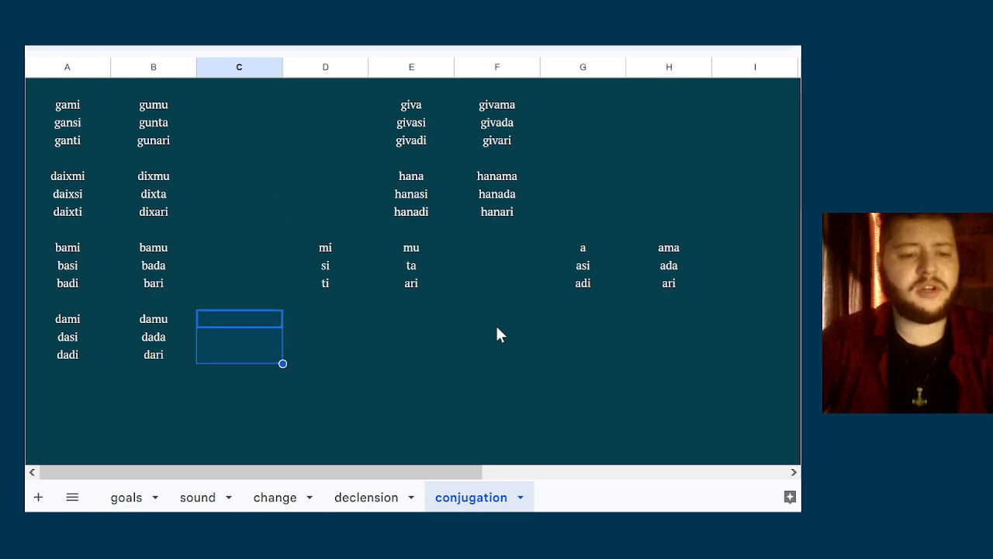
pyautogui.press('Left')
pyautogui.hotkey('shift', 'Down')
pyautogui.hotkey('shift', 'Down')
pyautogui.hotkey('shift', 'Left')
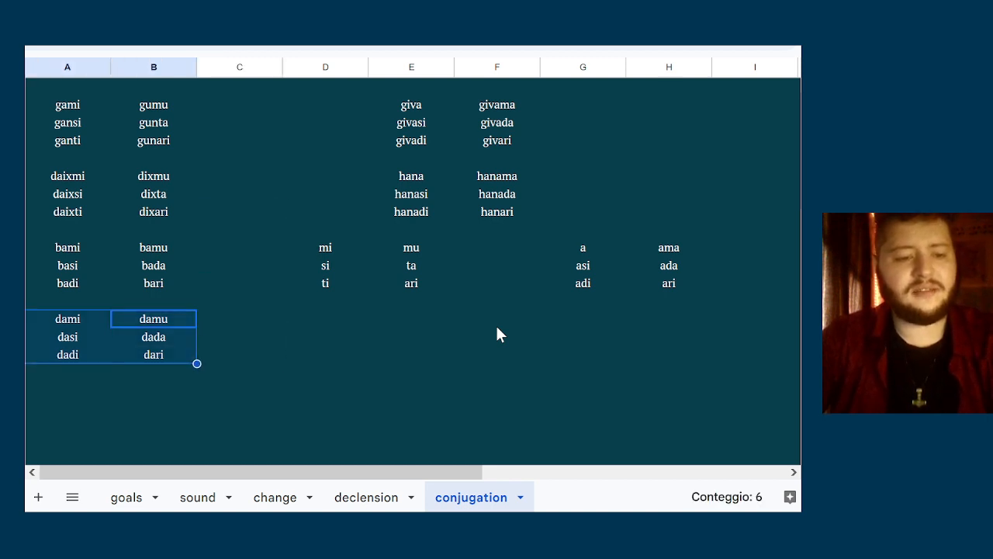
pyautogui.press('Left')
pyautogui.hotkey('shift', 'Down')
pyautogui.hotkey('shift', 'Down')
pyautogui.hotkey('shift', 'Right')
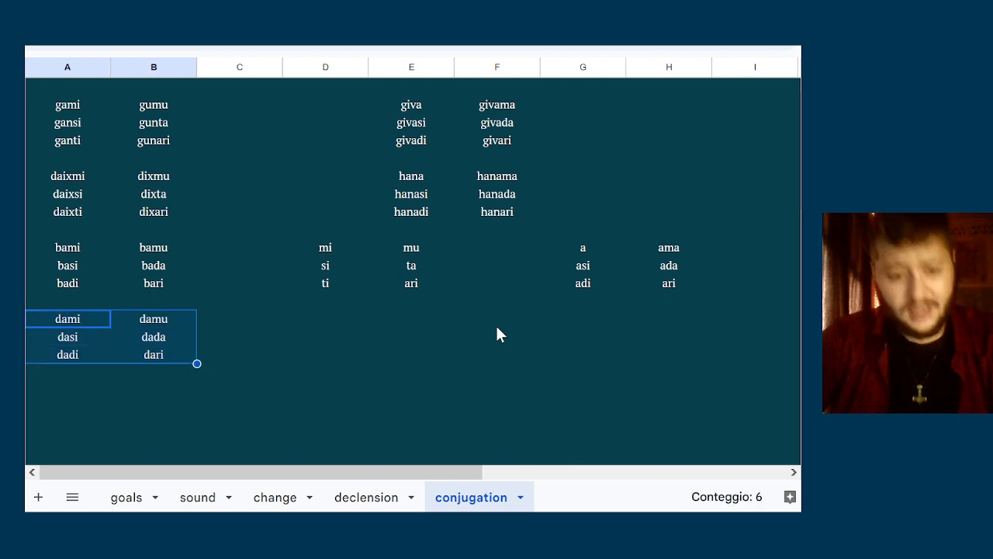
# Move the athematic endings mi, si, ti, mu, ta, ari from columns D and E to below the thematic endings in columns G and H
pyautogui.press('Right')
pyautogui.press('Right')
pyautogui.press('Right')
pyautogui.press('Up')
pyautogui.press('Up')
pyautogui.press('Up')
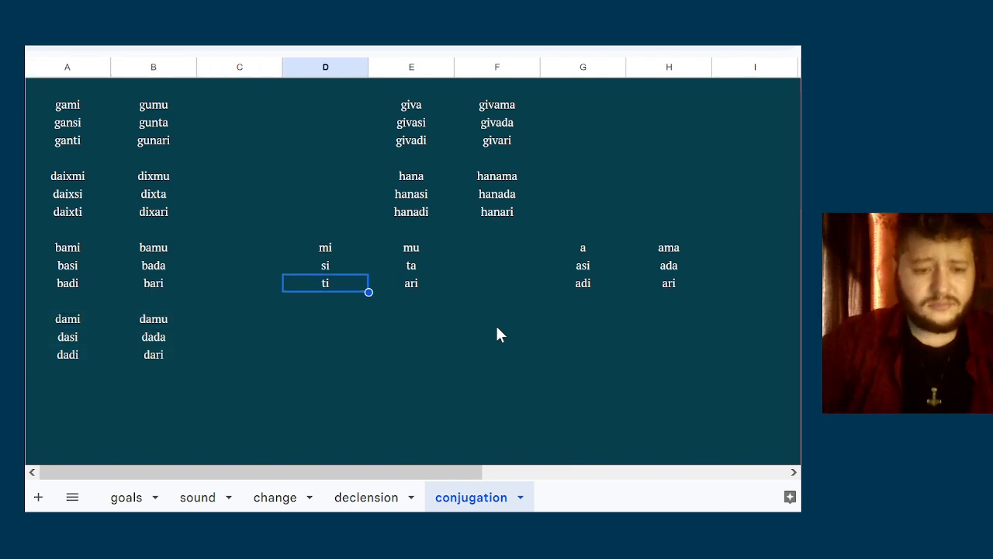
pyautogui.press('Left')
pyautogui.press('Up')
pyautogui.press('Right')
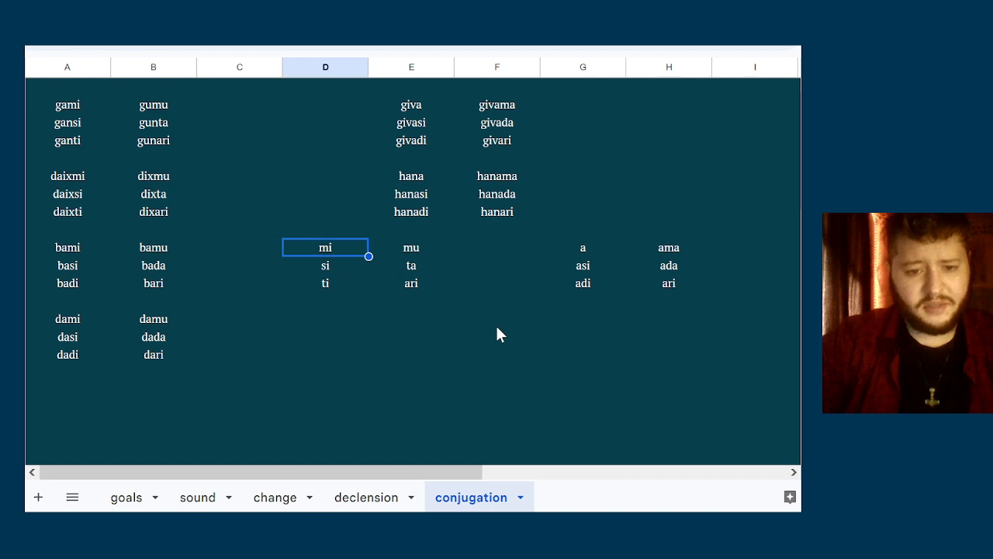
pyautogui.hotkey('shift', 'Down')
pyautogui.hotkey('shift', 'Down')
pyautogui.hotkey('shift', 'Right')
pyautogui.hotkey('ctrl', 'c')
pyautogui.press('Delete')
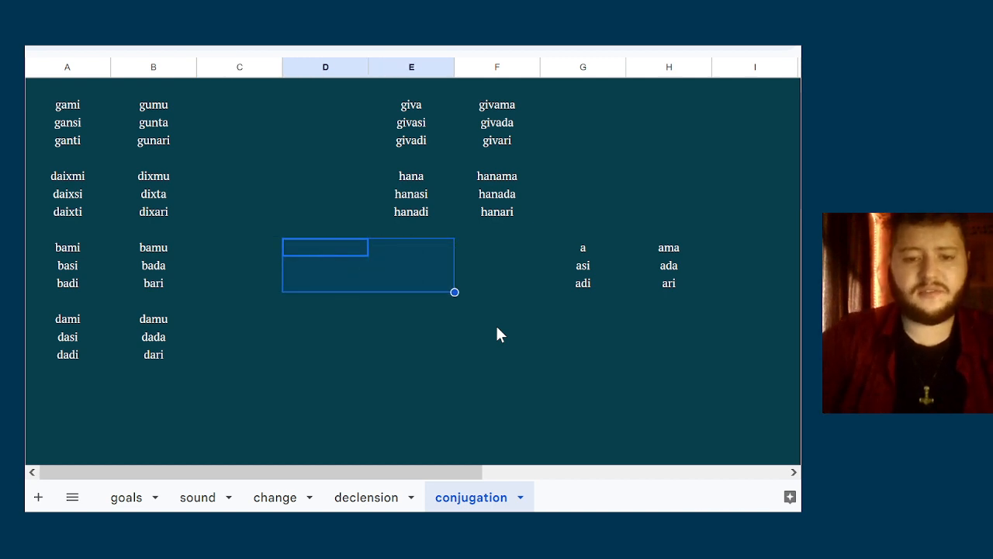
pyautogui.press('Right')
pyautogui.press('Right')
pyautogui.press('Down')
pyautogui.press('Down')
pyautogui.press('Down')
pyautogui.press('Right')
# Compare the thematic endings with the athematic endings now stacked in columns G and H
pyautogui.press('Down')
pyautogui.hotkey('ctrl', 'v')
pyautogui.press('Up')
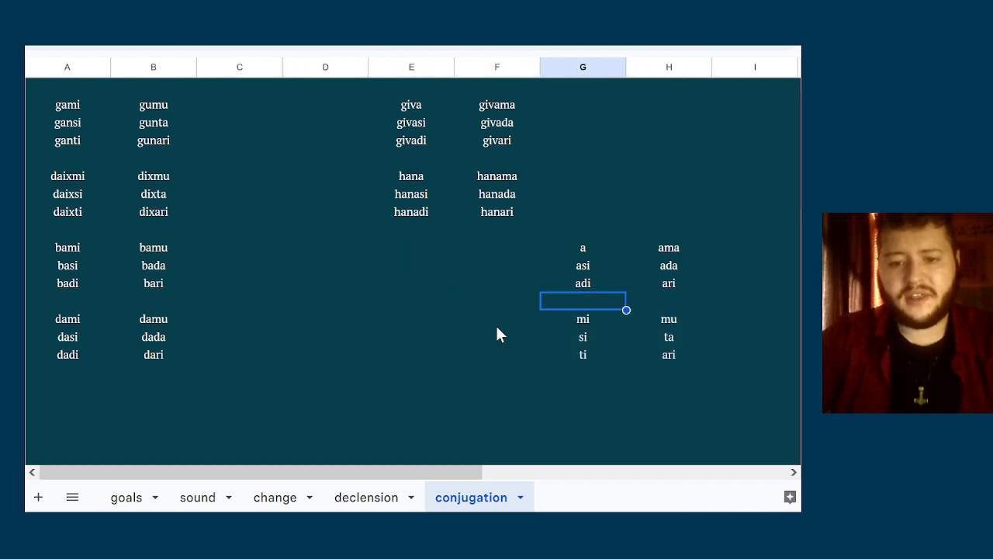
pyautogui.press('Up')
pyautogui.press('Up')
pyautogui.press('Up')
pyautogui.hotkey('shift', 'Down')
pyautogui.hotkey('shift', 'Down')
pyautogui.hotkey('shift', 'Right')
pyautogui.press('Down')
pyautogui.press('Down')
pyautogui.press('Down')
pyautogui.press('Down')
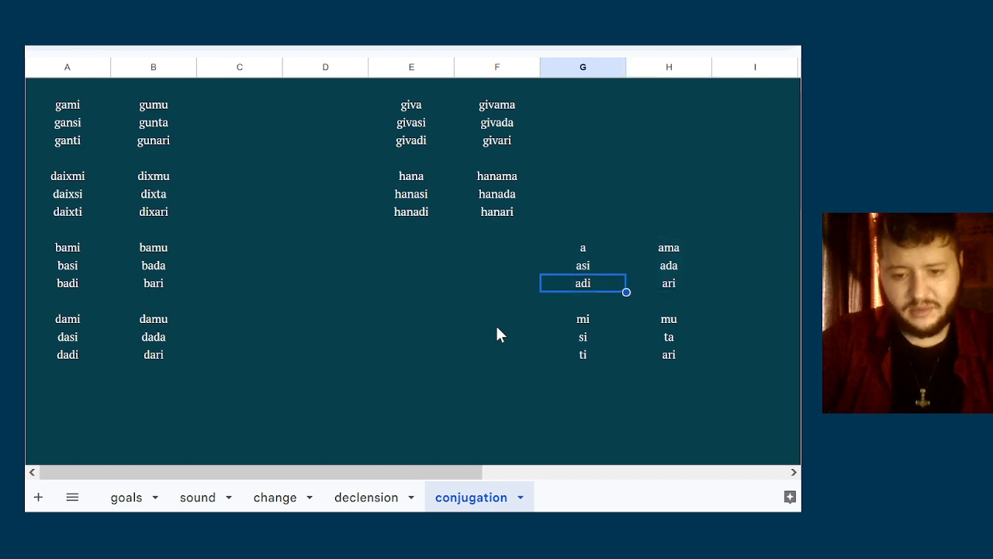
pyautogui.hotkey('shift', 'Down')
pyautogui.hotkey('shift', 'Down')
pyautogui.hotkey('shift', 'Right')
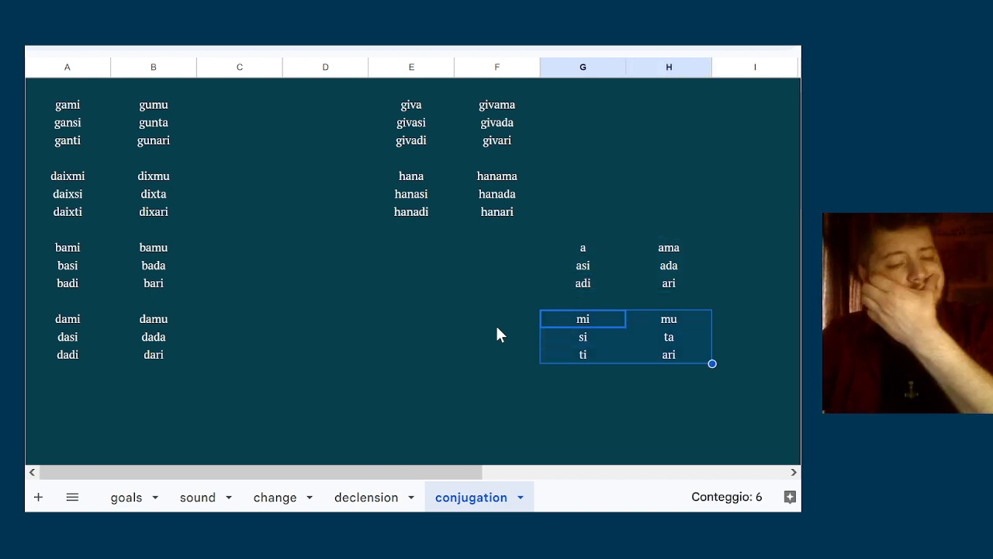
pyautogui.press('Up')
pyautogui.press('Up')
pyautogui.press('Up')
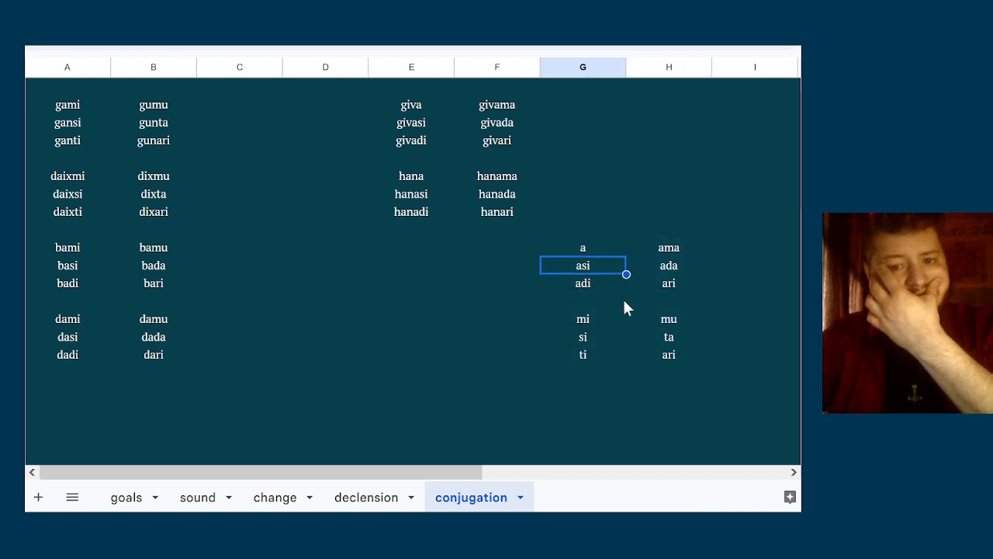
pyautogui.press('Down')
pyautogui.press('Down')
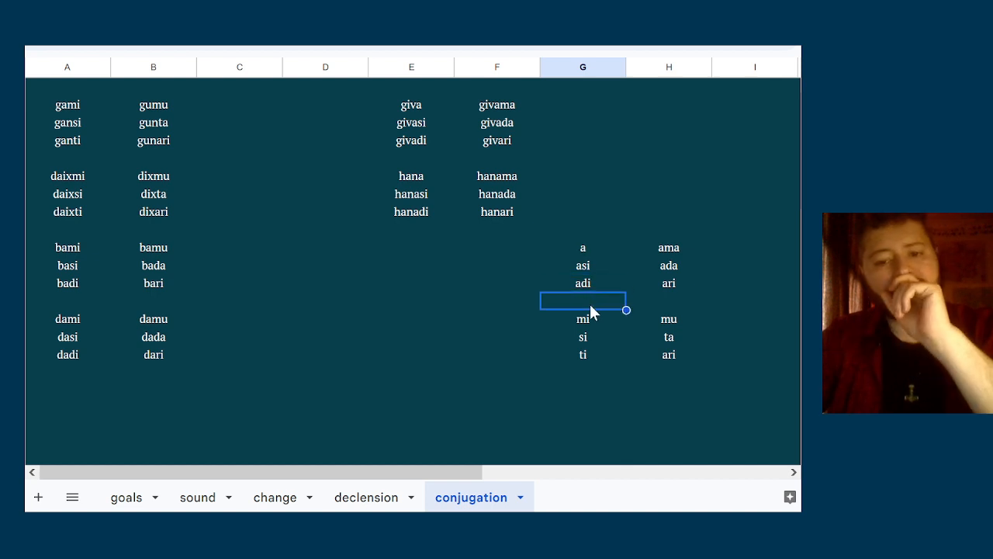
# Examine the thematic giva and hana paradigms in columns E and F
pyautogui.press('Up')
pyautogui.press('Up')
pyautogui.press('Up')
pyautogui.press('Up')
pyautogui.press('Up')
pyautogui.press('Up')
pyautogui.press('Left')
pyautogui.press('Left')
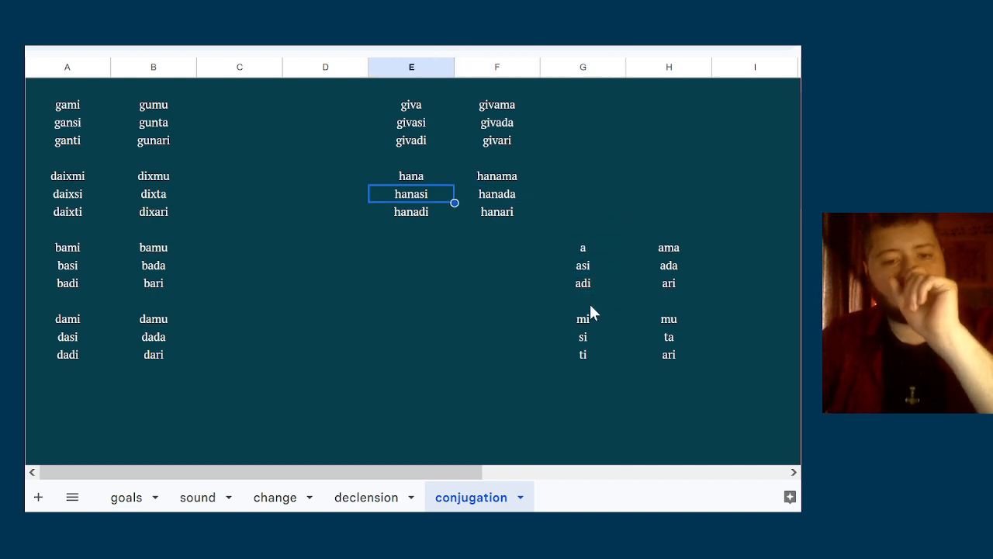
pyautogui.press('Up')
pyautogui.press('Up')
pyautogui.press('Up')
pyautogui.press('Up')
pyautogui.press('Up')
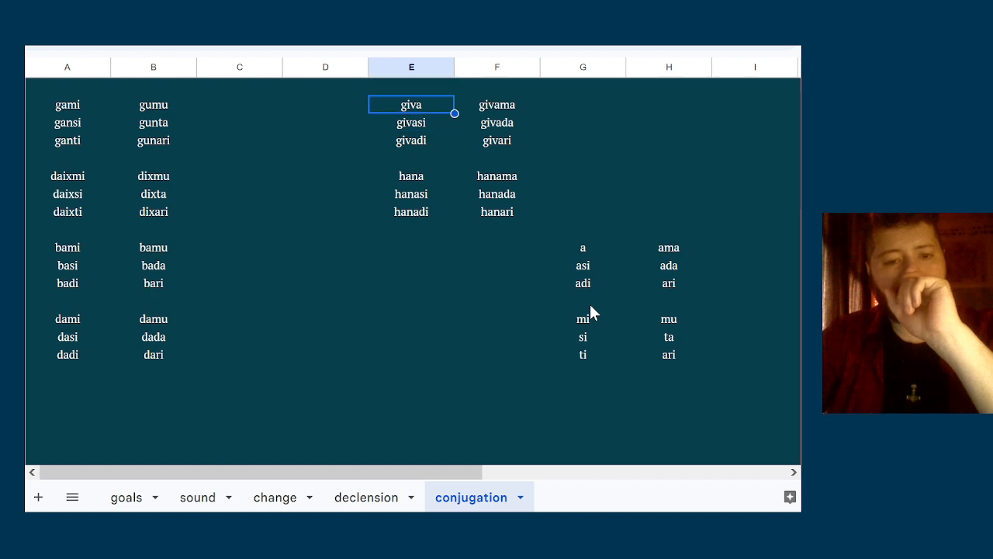
pyautogui.press('Down')
pyautogui.press('Down')
pyautogui.press('Down')
pyautogui.press('Down')
pyautogui.press('Down')
pyautogui.press('Down')
pyautogui.press('Up')
pyautogui.press('Up')
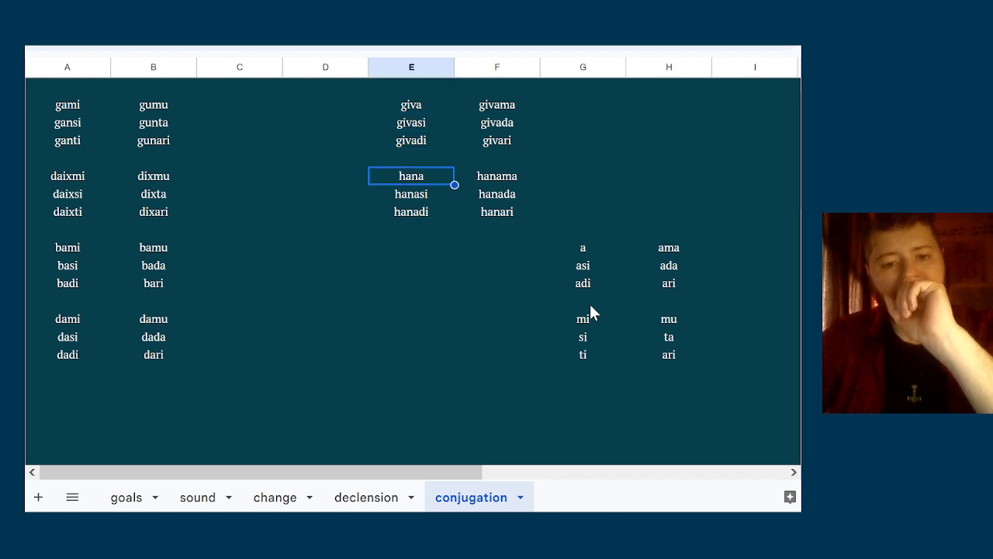
pyautogui.press('Down')
pyautogui.press('Down')
pyautogui.press('Up')
pyautogui.press('Up')
pyautogui.press('Down')
pyautogui.press('Down')
pyautogui.press('Down')
pyautogui.press('Right')
pyautogui.press('Down')
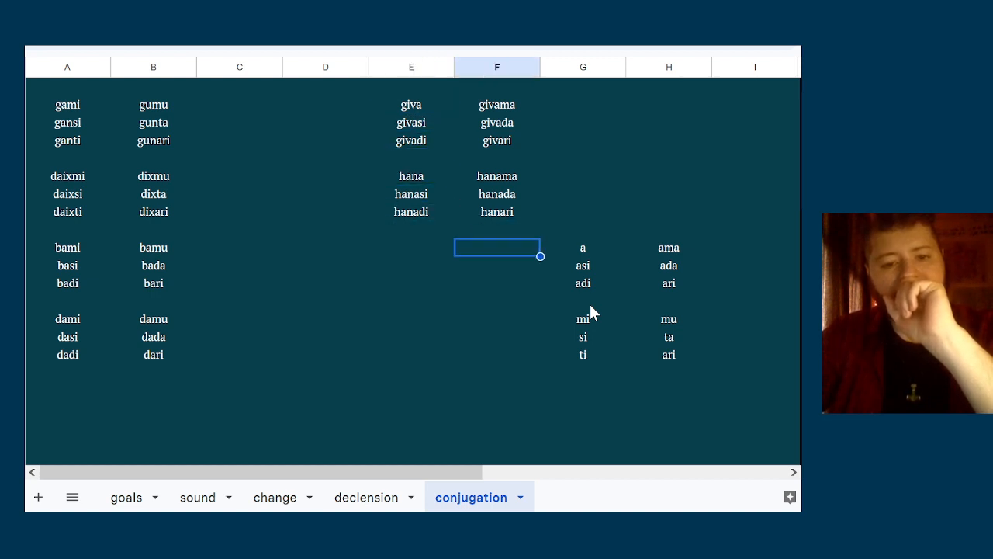
pyautogui.press('Up')
pyautogui.press('Left')
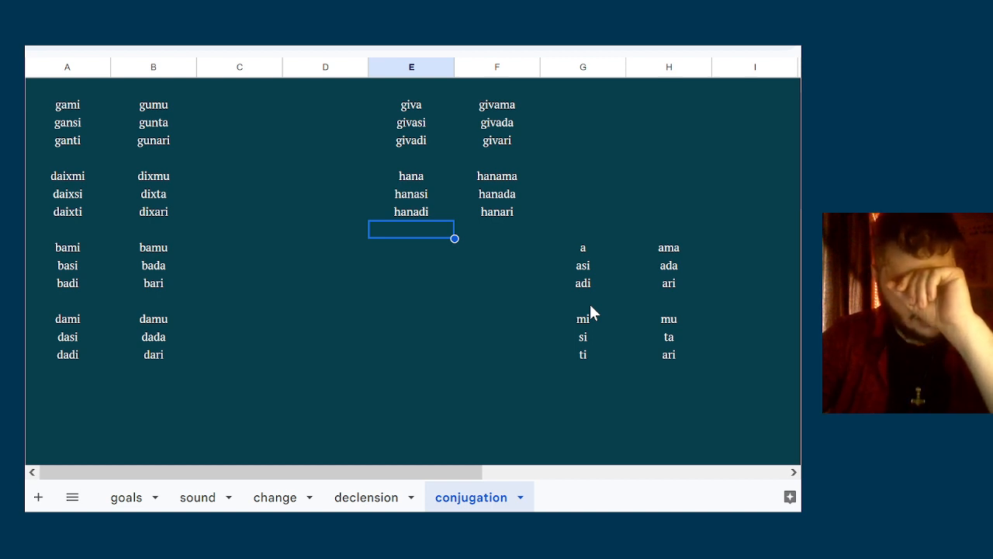
# Try out the ending -tum in column D, in the row of the basi form
pyautogui.press('Down')
pyautogui.press('Down')
pyautogui.press('Left')
pyautogui.press('Return')
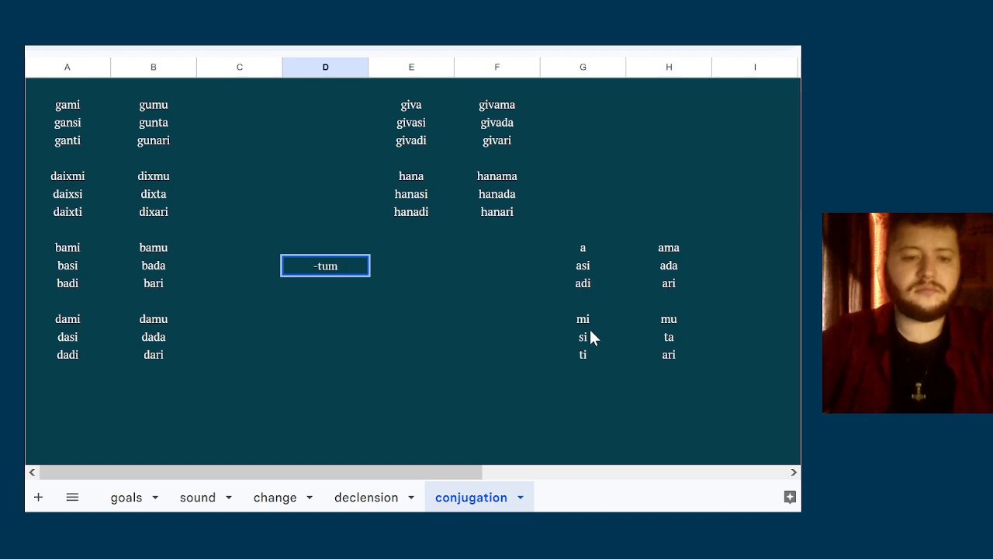
pyautogui.press('Escape')
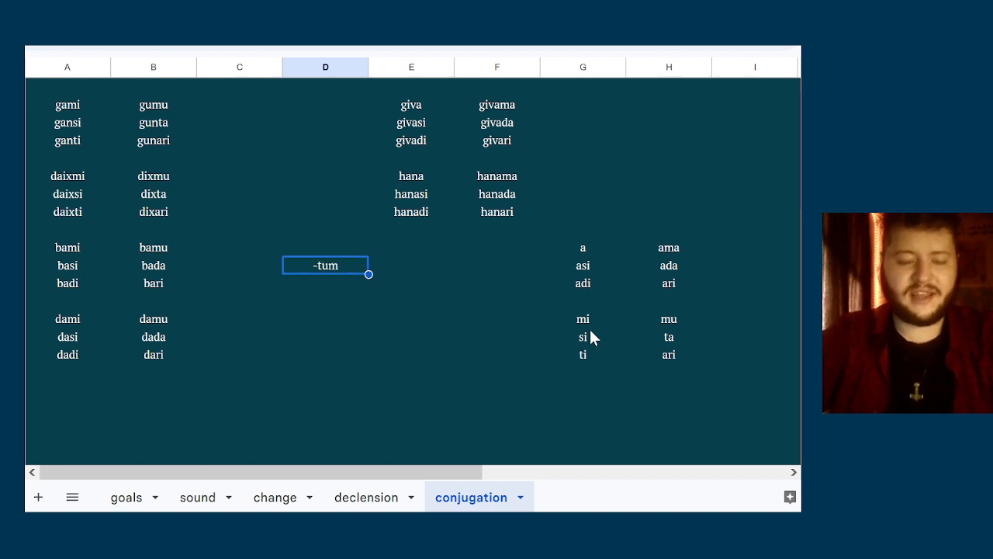
pyautogui.write('b')
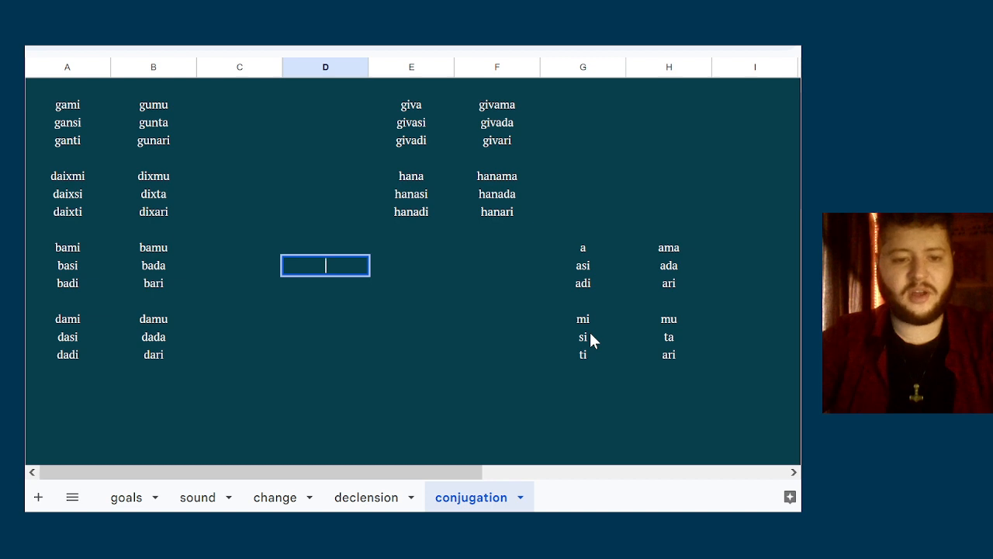
pyautogui.press('Escape')
pyautogui.press('Down')
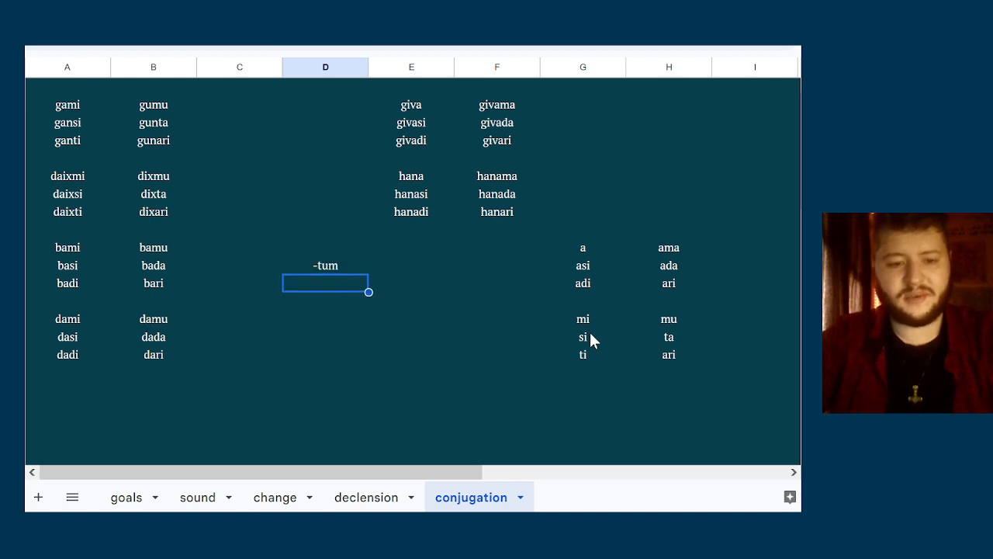
pyautogui.press('Up')
pyautogui.press('Down')
pyautogui.press('Up')
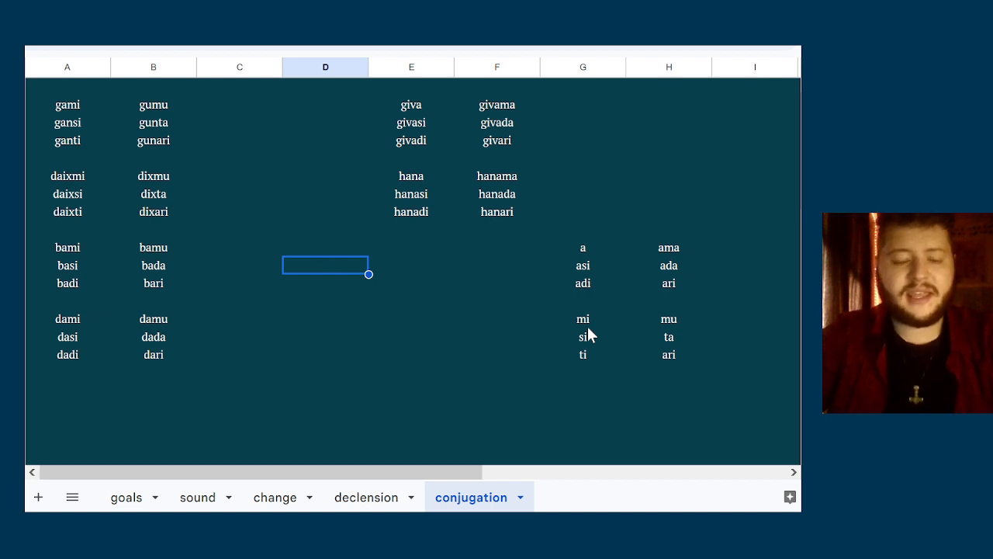
pyautogui.press('Up')
pyautogui.press('Up')
pyautogui.press('Up')
pyautogui.press('Up')
pyautogui.press('Up')
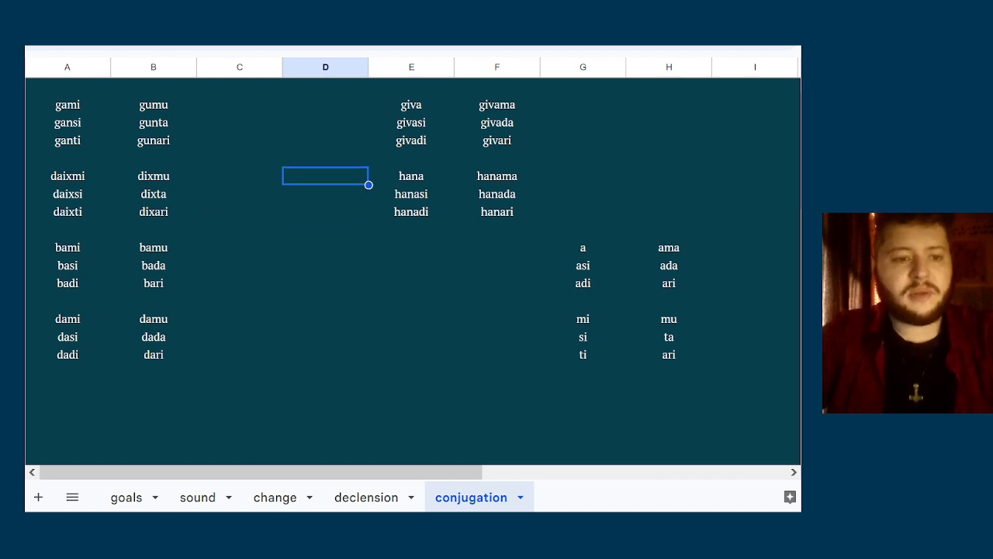
pyautogui.click(85, 92)
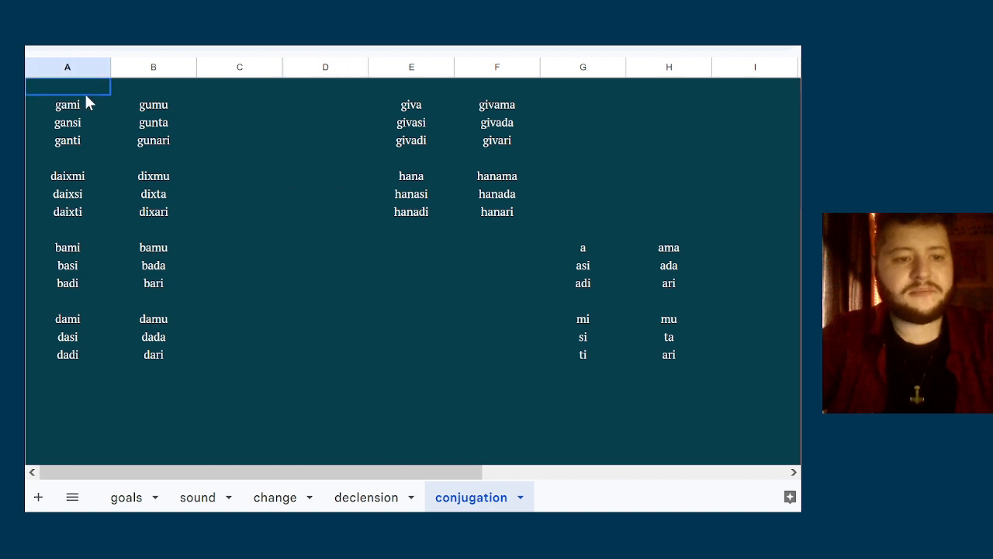
pyautogui.press('Right')
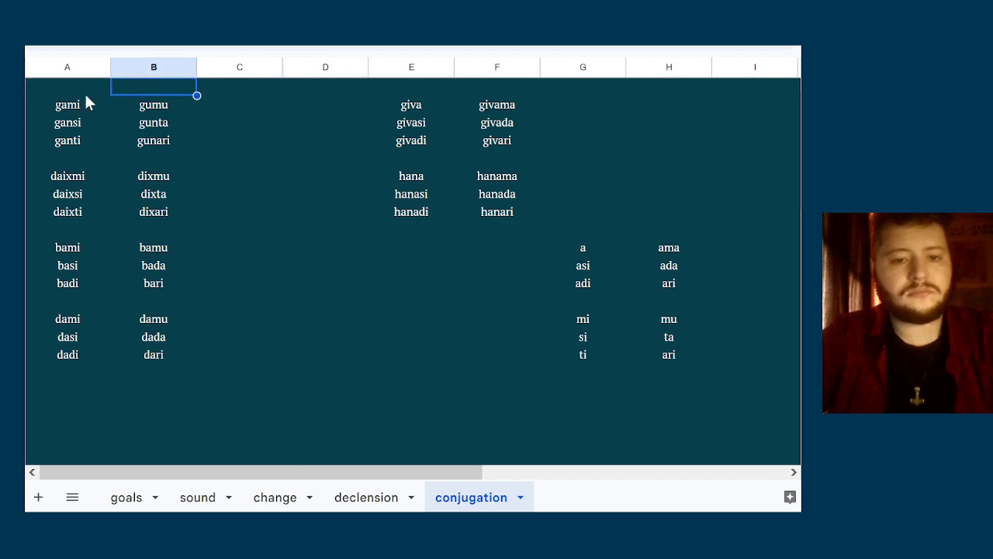
pyautogui.press('Left')
pyautogui.press('Right')
pyautogui.press('Right')
pyautogui.press('Right')
pyautogui.press('Left')
pyautogui.press('Left')
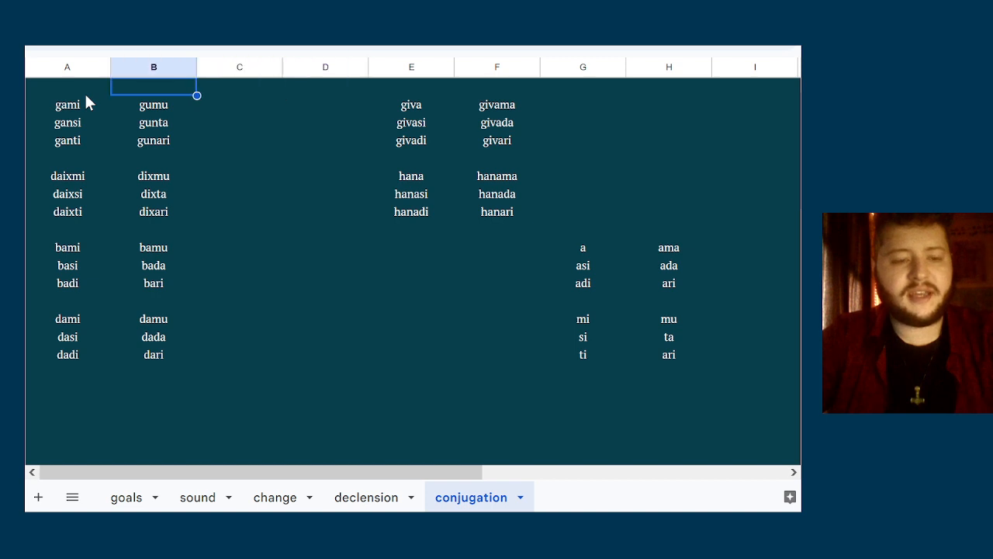
pyautogui.press('Left')
pyautogui.press('Right')
pyautogui.press('Right')
pyautogui.press('Right')
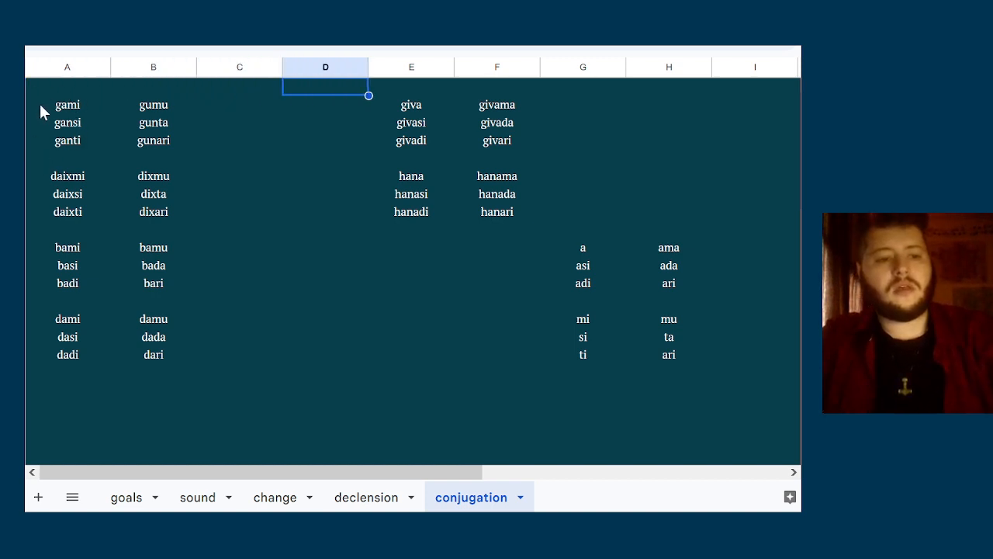
# Copy the whole block of paradigms and endings in columns A to H and paste it four rows lower
pyautogui.moveTo(39, 103); pyautogui.dragTo(672, 359)
pyautogui.hotkey('ctrl', 'c')
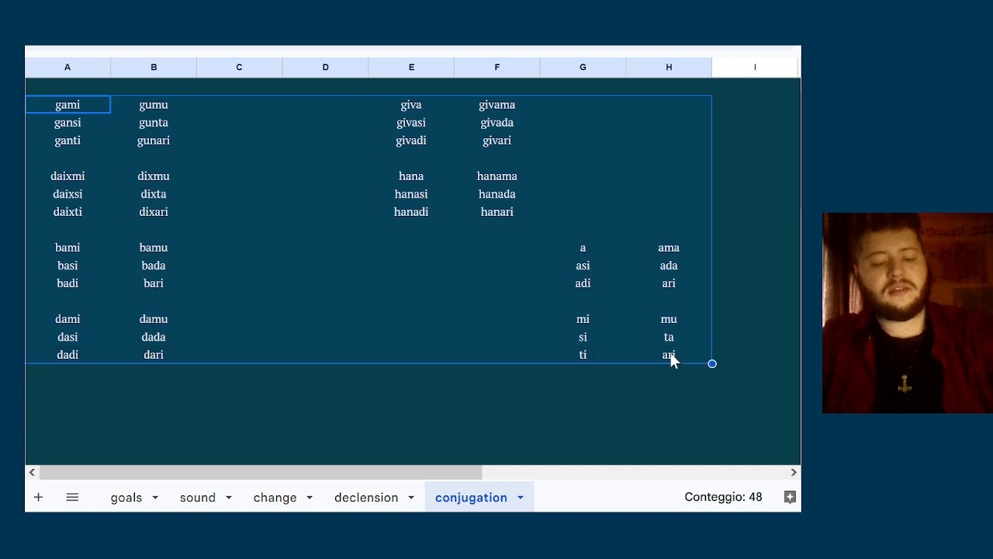
pyautogui.press('Down')
pyautogui.press('Down')
pyautogui.press('Down')
pyautogui.press('Down')
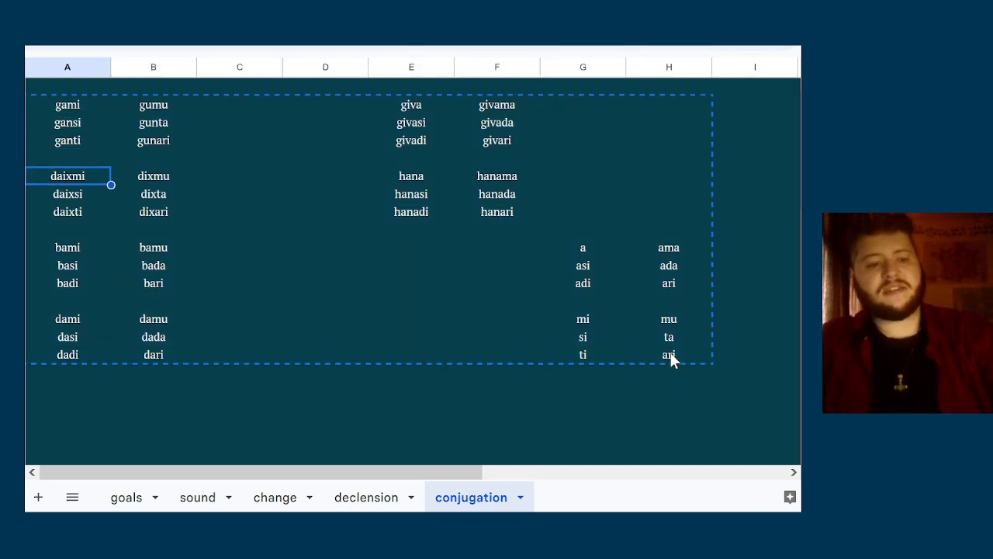
pyautogui.hotkey('ctrl', 'v')
# Clear the leftover original gami and giva paradigms in the rows above the shifted block
pyautogui.press('Up')
pyautogui.press('Up')
pyautogui.press('Up')
pyautogui.press('Up')
pyautogui.hotkey('shift', 'Down')
pyautogui.hotkey('shift', 'Down')
pyautogui.hotkey('shift', 'Down')
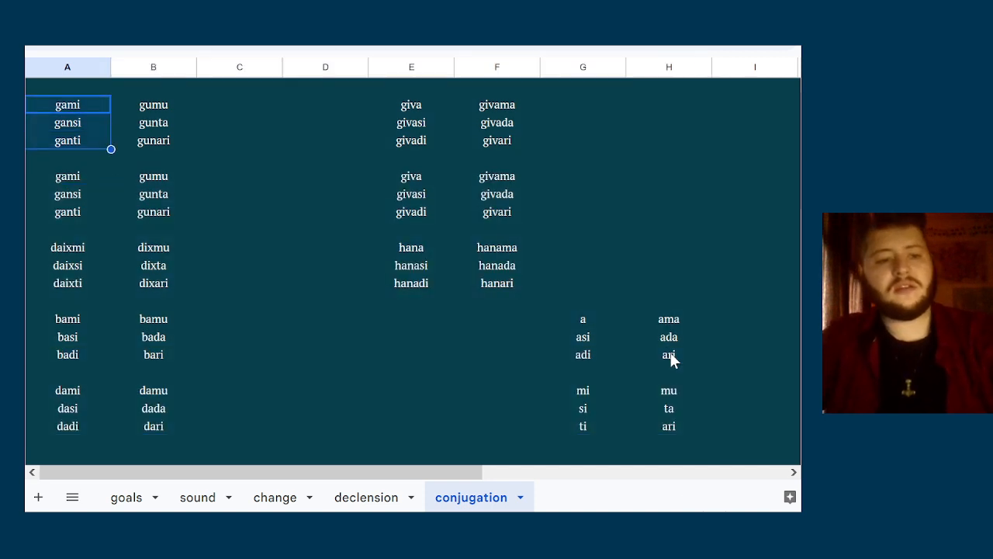
pyautogui.hotkey('shift', 'Right')
pyautogui.hotkey('shift', 'Right')
pyautogui.hotkey('shift', 'Right')
pyautogui.hotkey('shift', 'Right')
pyautogui.hotkey('shift', 'Right')
pyautogui.hotkey('shift', 'Right')
pyautogui.press('Delete')
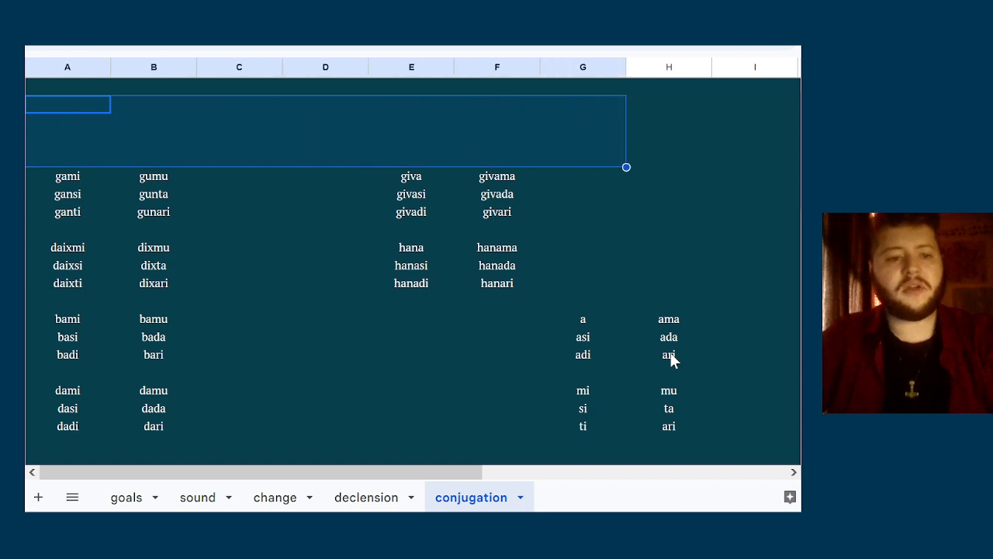
pyautogui.press('Up')
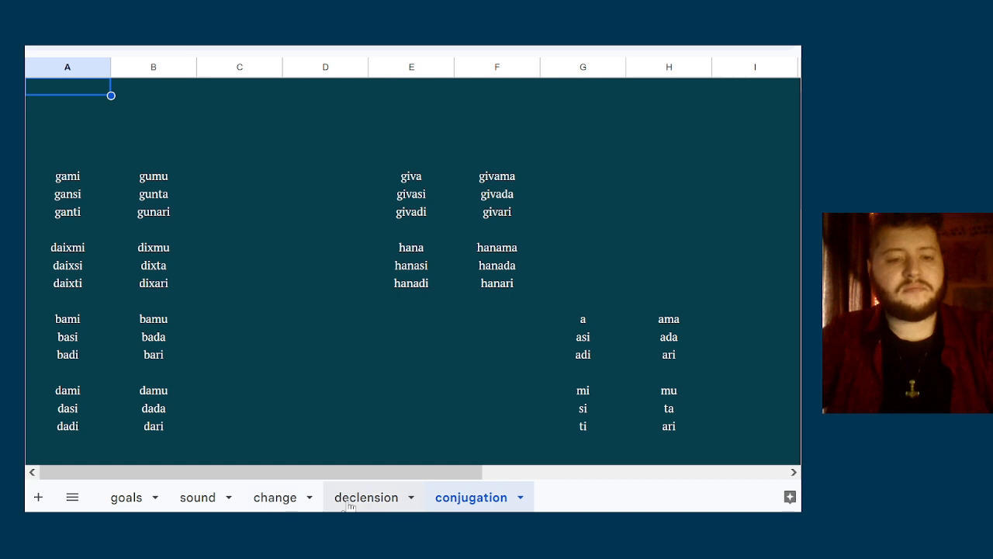
# Add a white bottom border beneath the first two rows of the conjugation sheet, using the declension sheet's header as a model
pyautogui.click(413, 506)
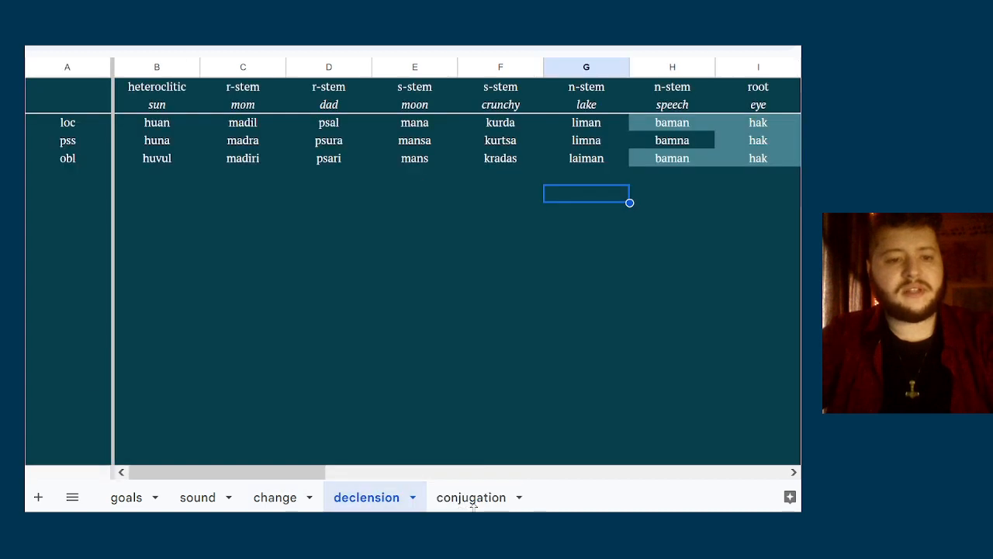
pyautogui.click(474, 506)
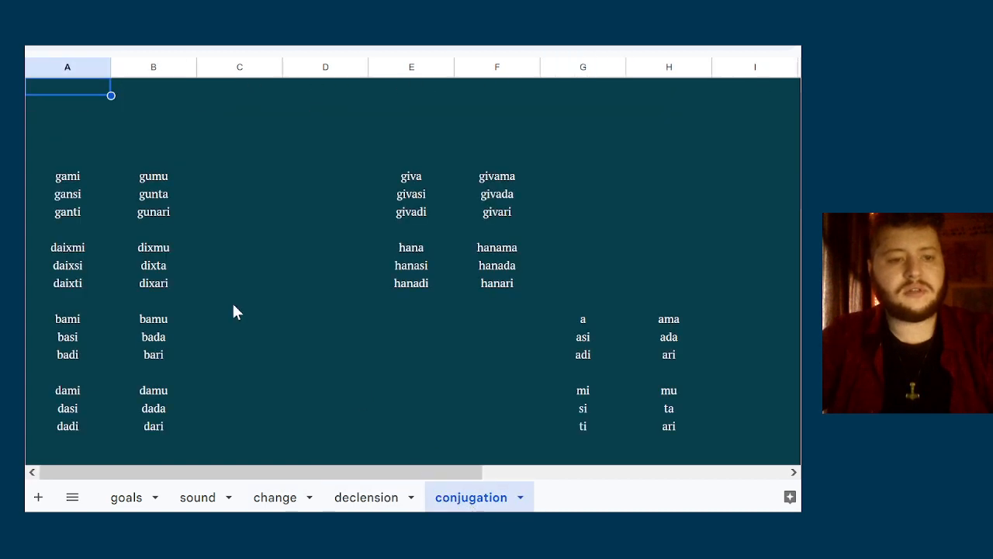
pyautogui.hotkey('shift', 'space')
pyautogui.hotkey('shift', 'Down')
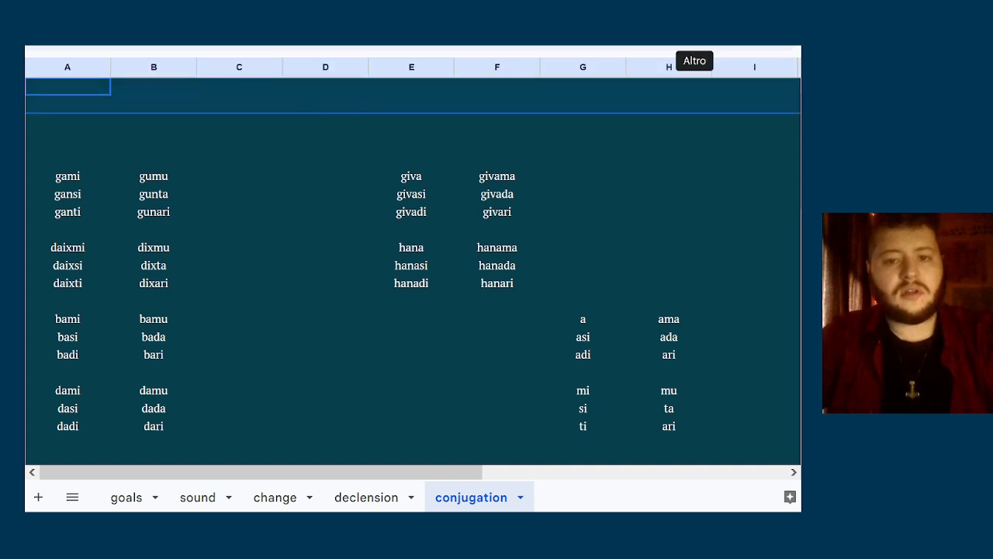
pyautogui.click(695, 37)
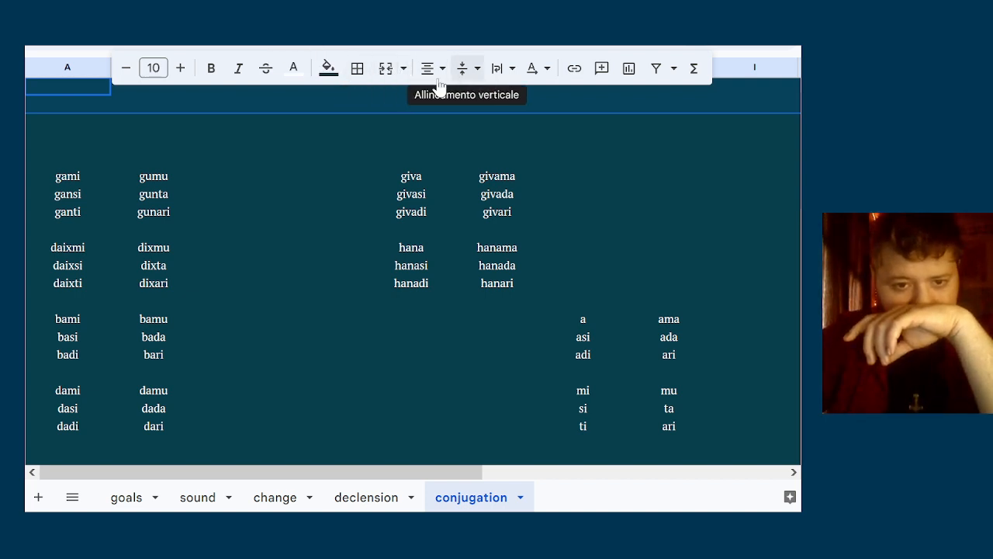
pyautogui.click(361, 73)
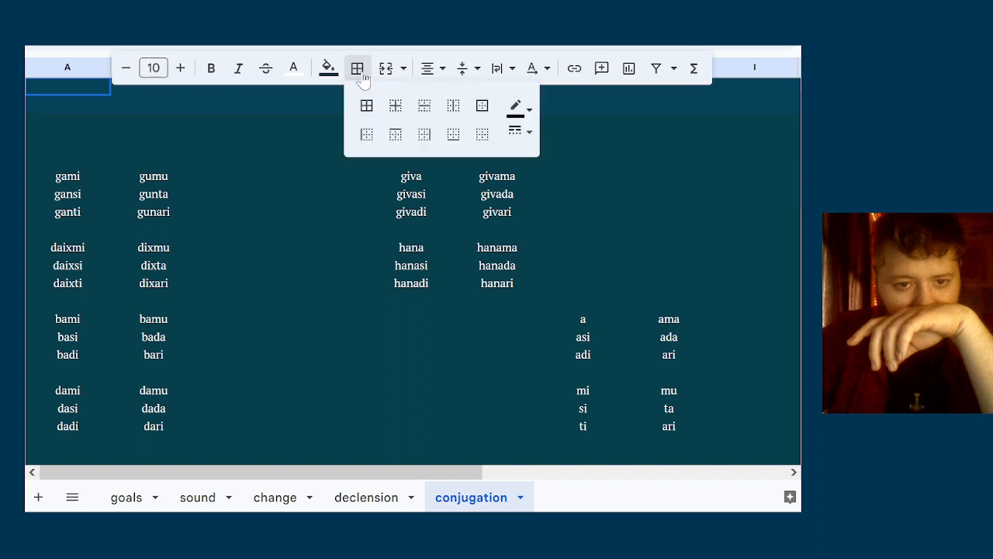
pyautogui.click(518, 107)
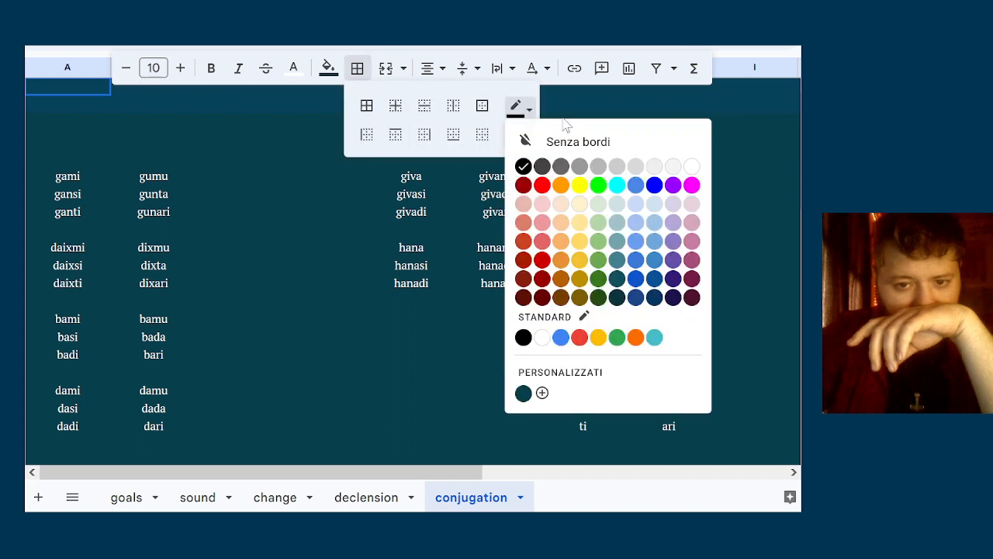
pyautogui.click(692, 167)
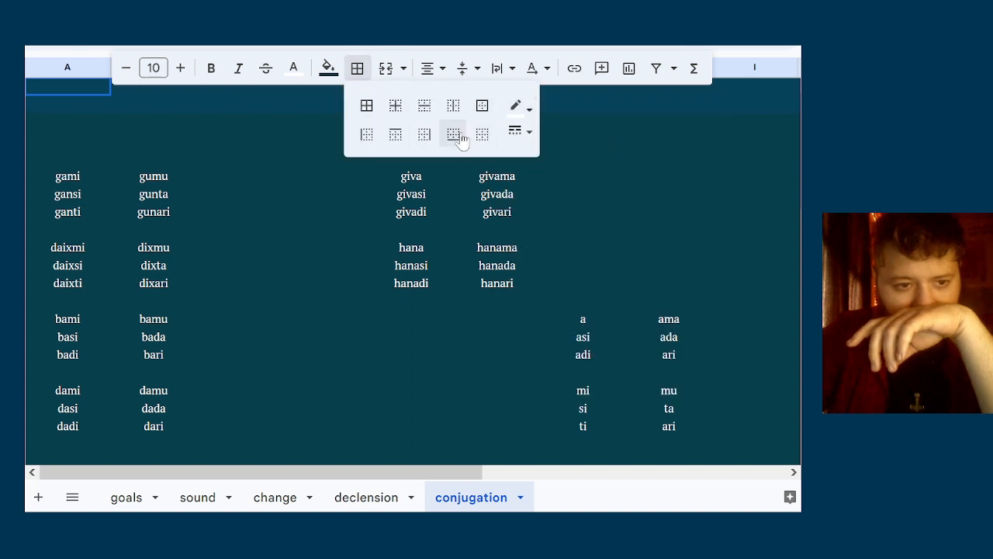
pyautogui.click(454, 135)
pyautogui.click(689, 49)
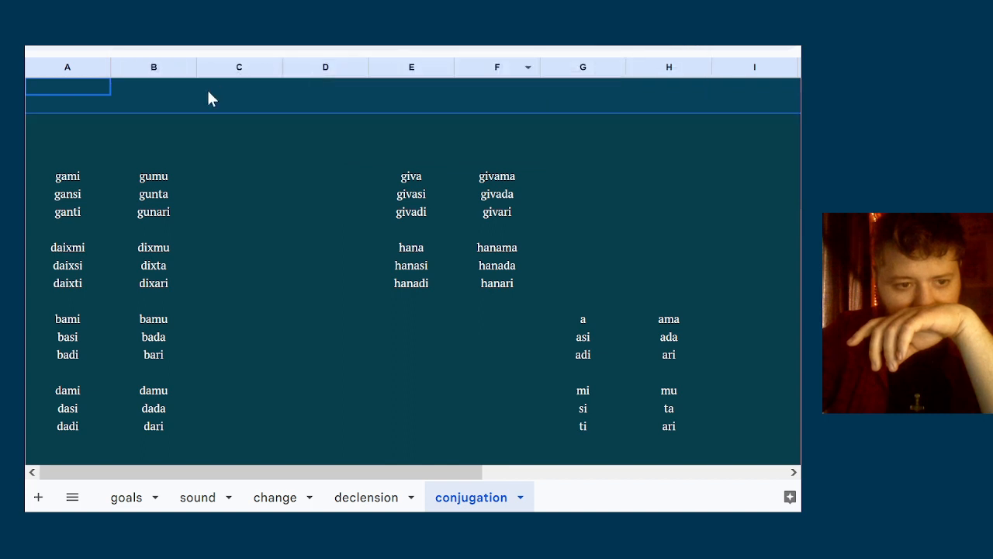
pyautogui.click(208, 92)
pyautogui.click(203, 115)
pyautogui.press('Left')
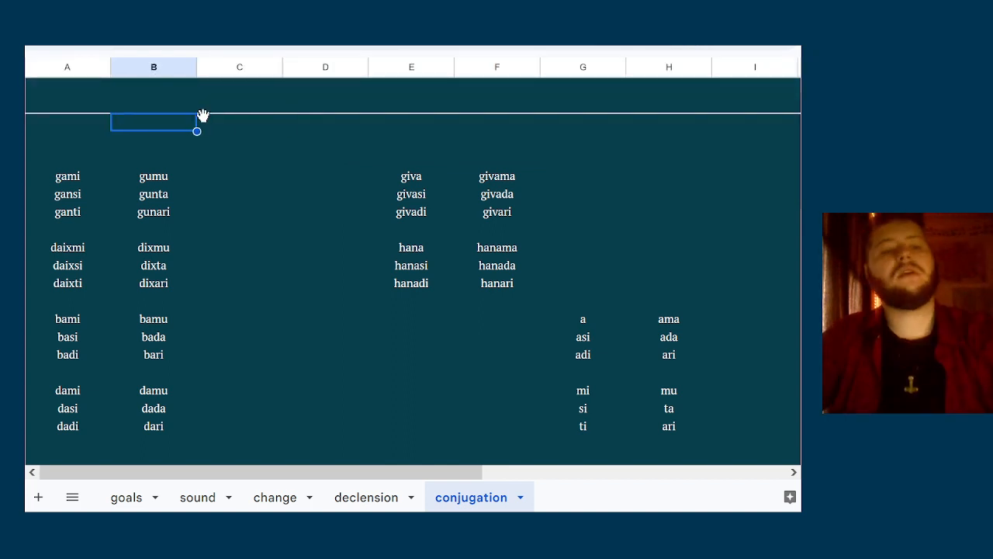
pyautogui.press('Left')
pyautogui.press('Up')
pyautogui.press('Right')
pyautogui.press('Right')
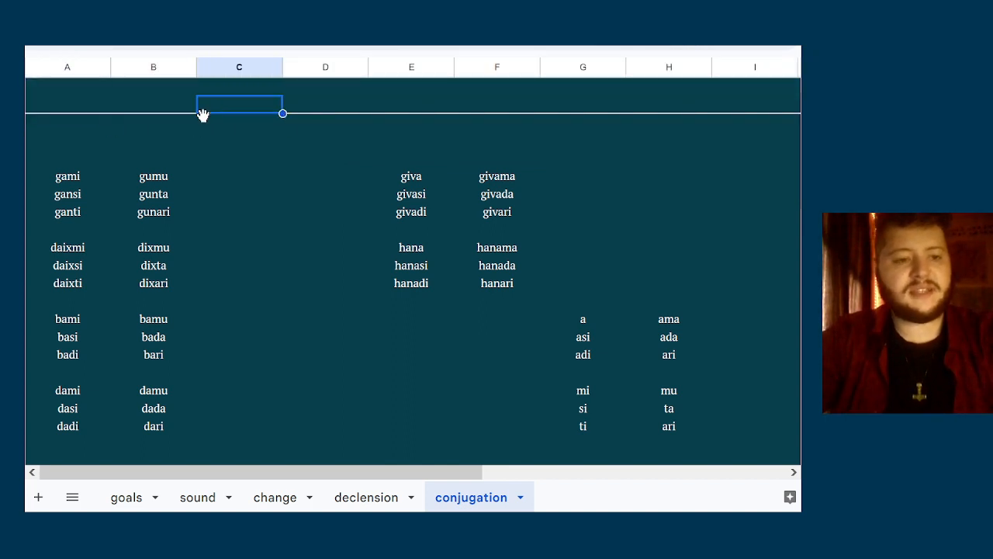
pyautogui.press('Left')
pyautogui.press('Left')
pyautogui.press('Right')
pyautogui.press('Right')
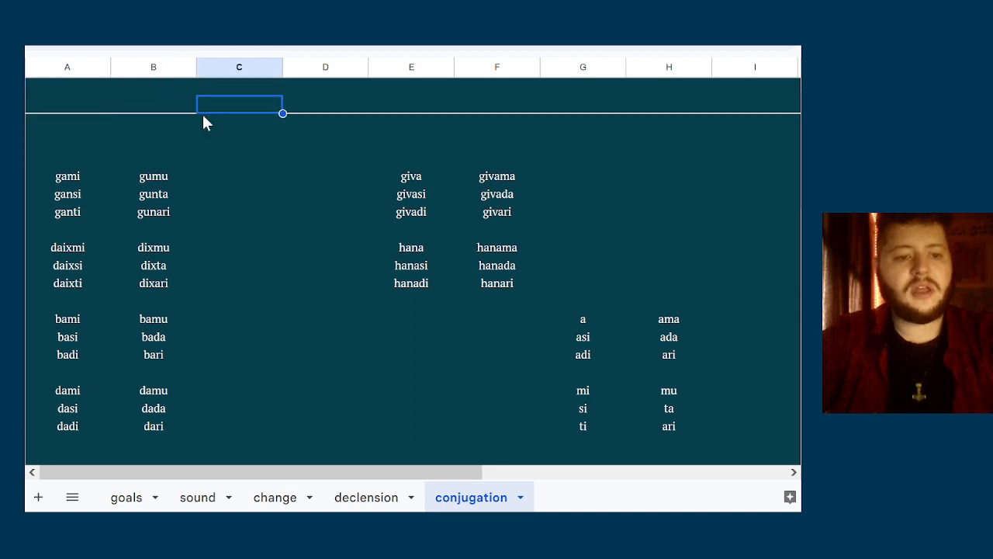
pyautogui.press('Left')
pyautogui.press('Up')
pyautogui.hotkey('shift', 'Right')
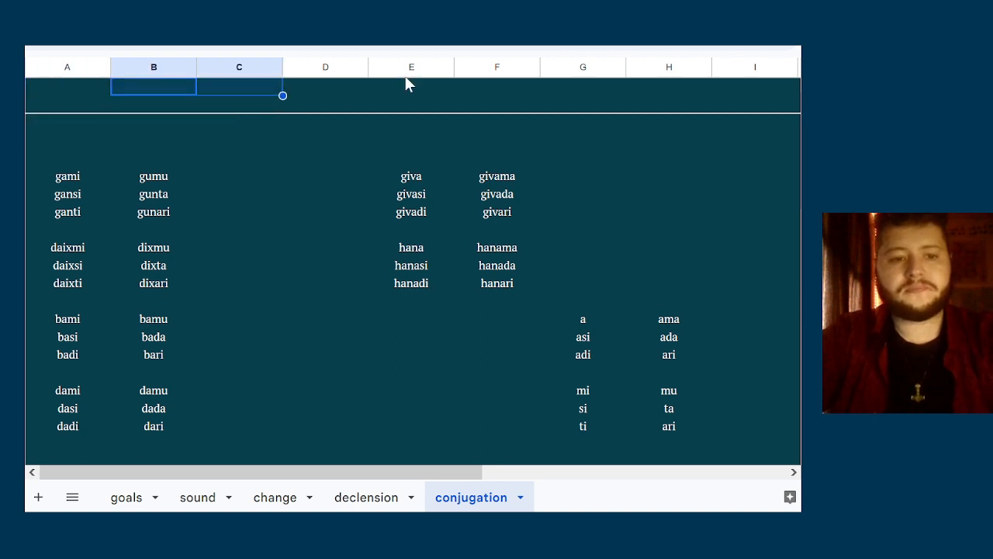
pyautogui.hotkey('shift', 'Left')
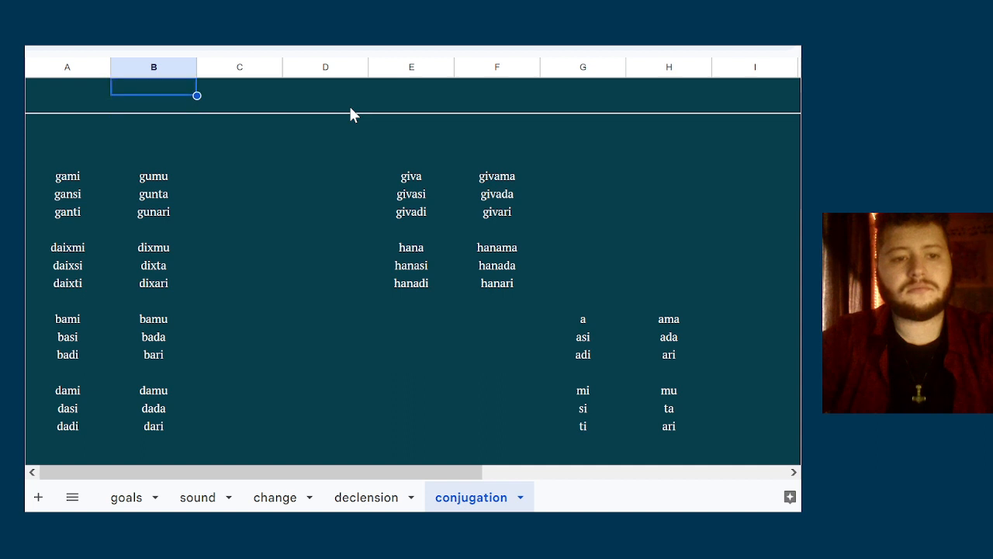
pyautogui.press('Down')
pyautogui.hotkey('shift', 'Right')
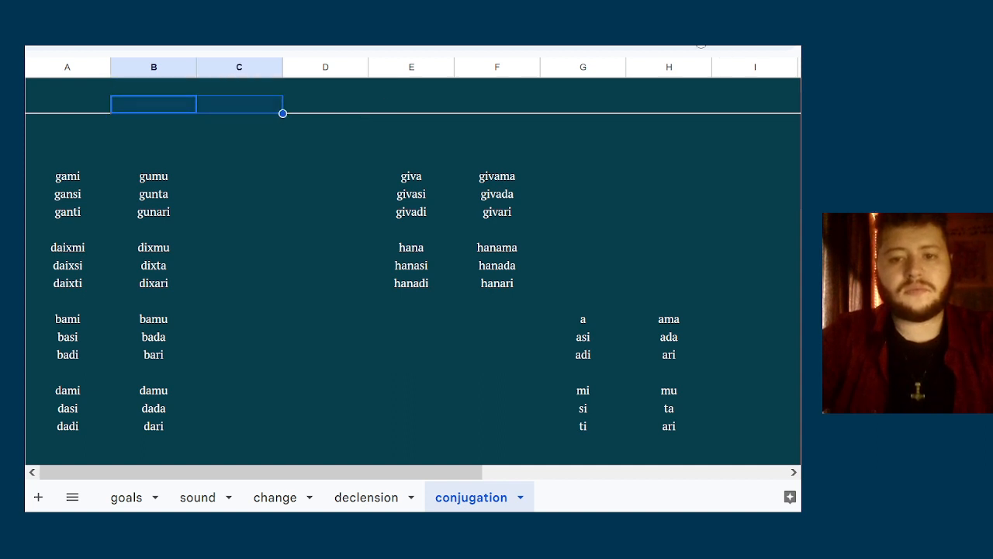
pyautogui.click(700, 39)
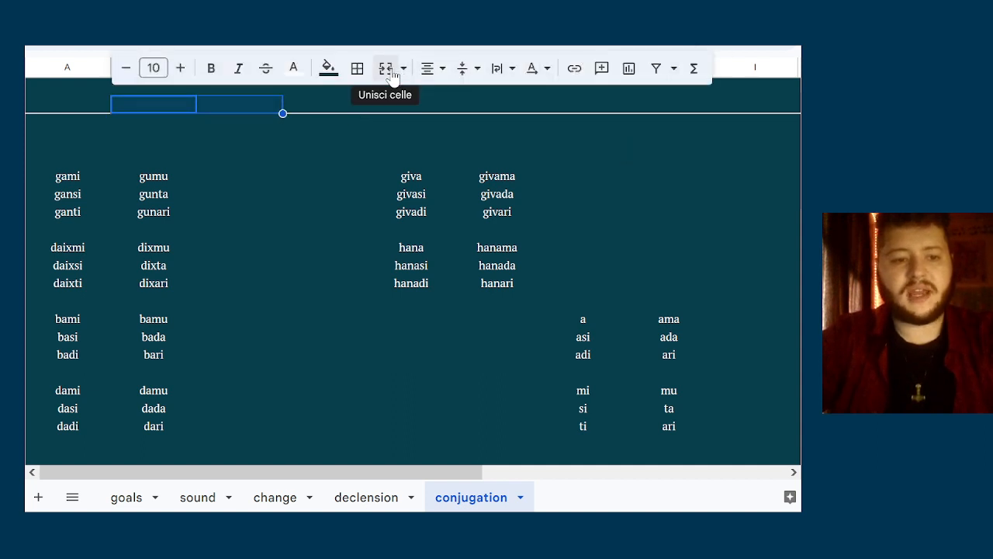
pyautogui.click(265, 119)
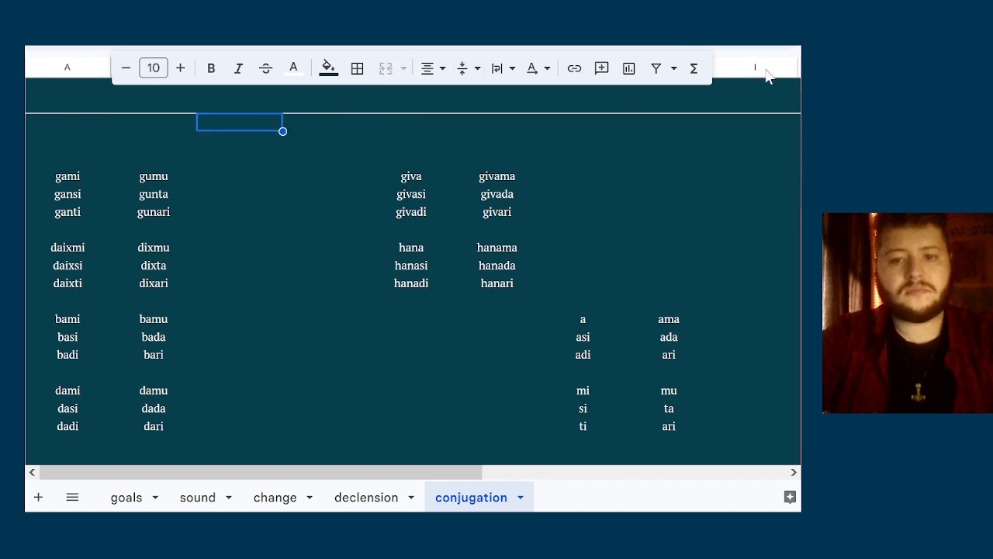
pyautogui.click(686, 42)
pyautogui.click(263, 93)
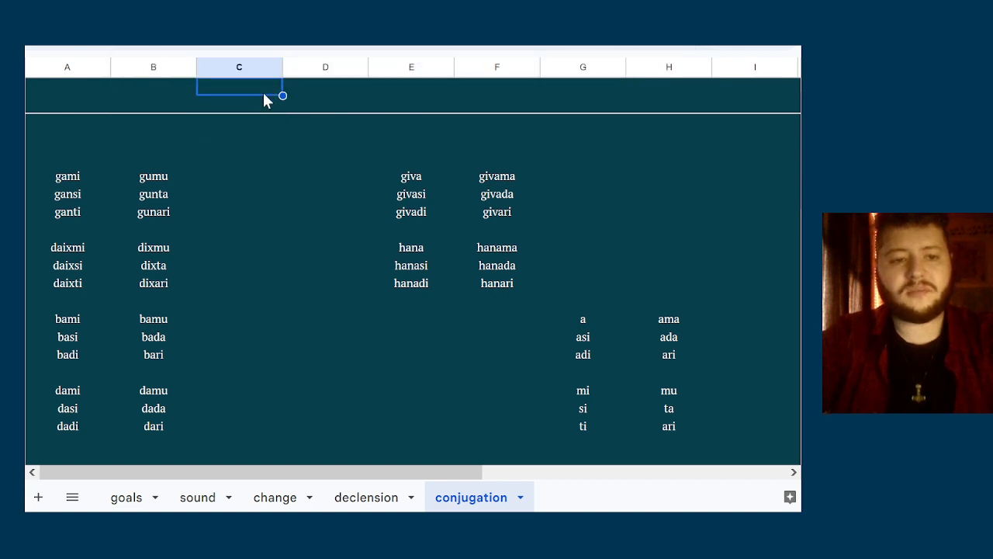
pyautogui.hotkey('shift', 'Right')
pyautogui.click(261, 102)
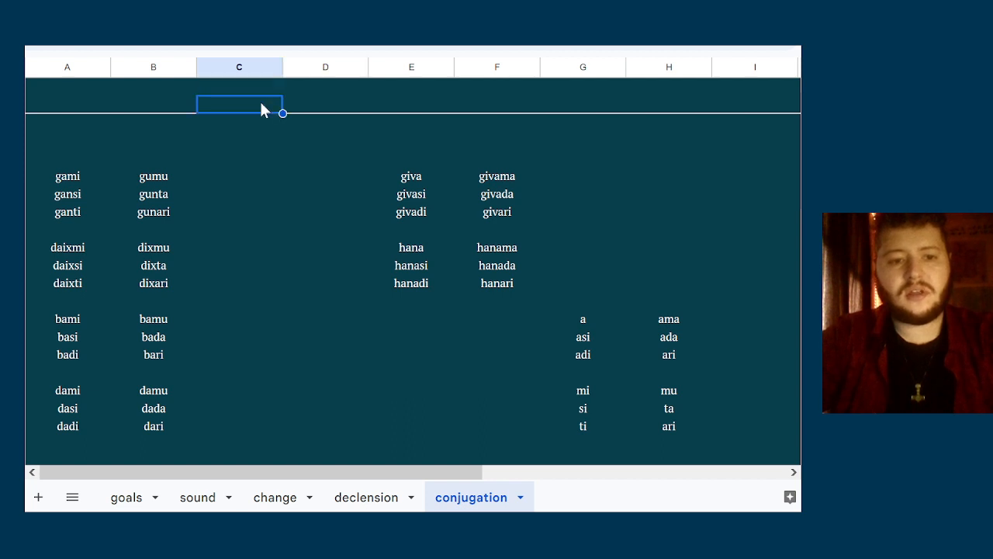
pyautogui.press('Down')
pyautogui.press('Down')
pyautogui.press('Down')
pyautogui.press('Up')
pyautogui.press('Up')
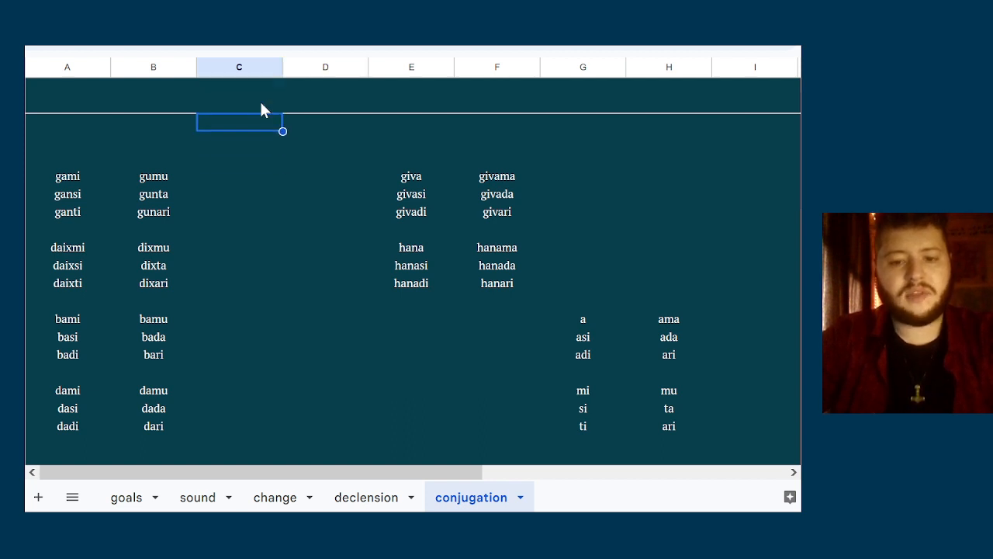
pyautogui.press('Down')
pyautogui.press('Up')
pyautogui.press('Down')
pyautogui.press('Up')
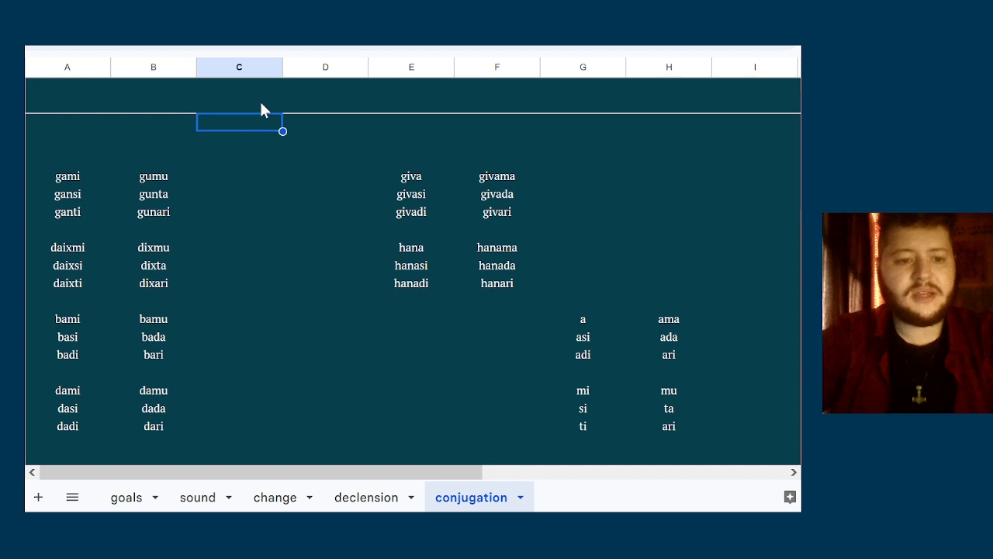
# Enter gami in cell C3, directly beneath the header line, and insert three rows below rows 3 to 5
pyautogui.write('gami')
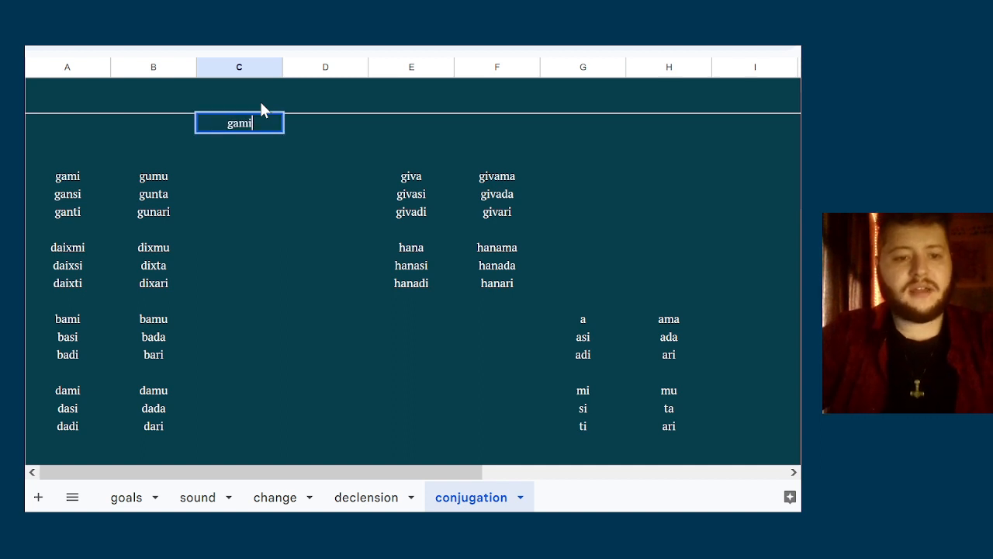
pyautogui.moveTo(12, 157); pyautogui.dragTo(12, 122)
pyautogui.rightClick(13, 122)
pyautogui.click(54, 263)
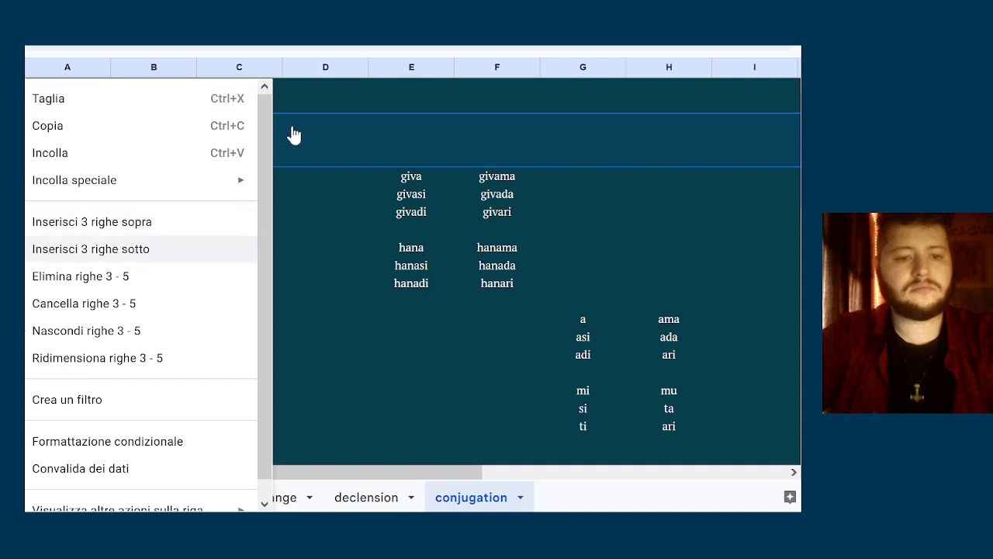
# Complete the athematic paradigm in column C beneath gami with gansi, ganti, gumu, gunta and gunari
pyautogui.click(266, 134)
pyautogui.write('gansi')
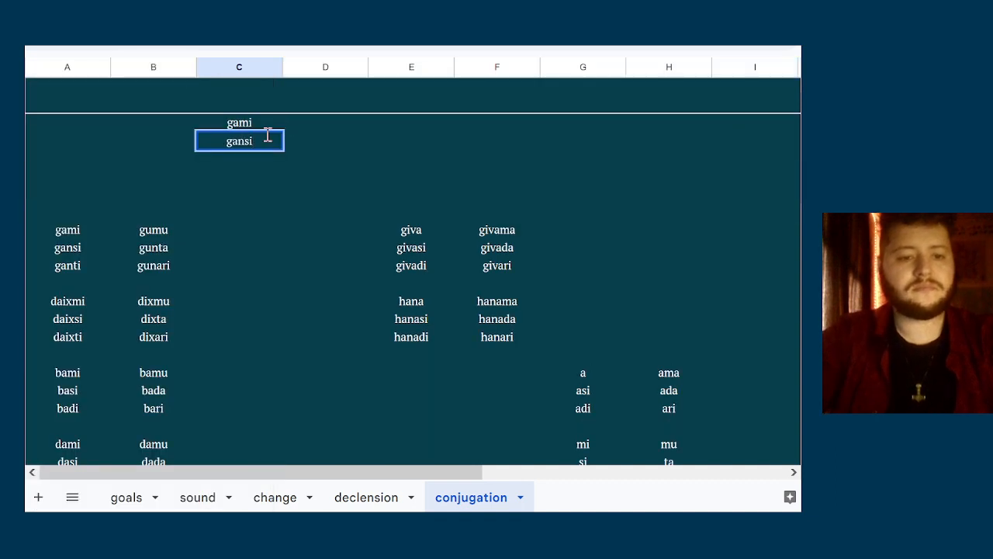
pyautogui.press('Return')
pyautogui.write('ganti')
pyautogui.press('Return')
pyautogui.write('gumu')
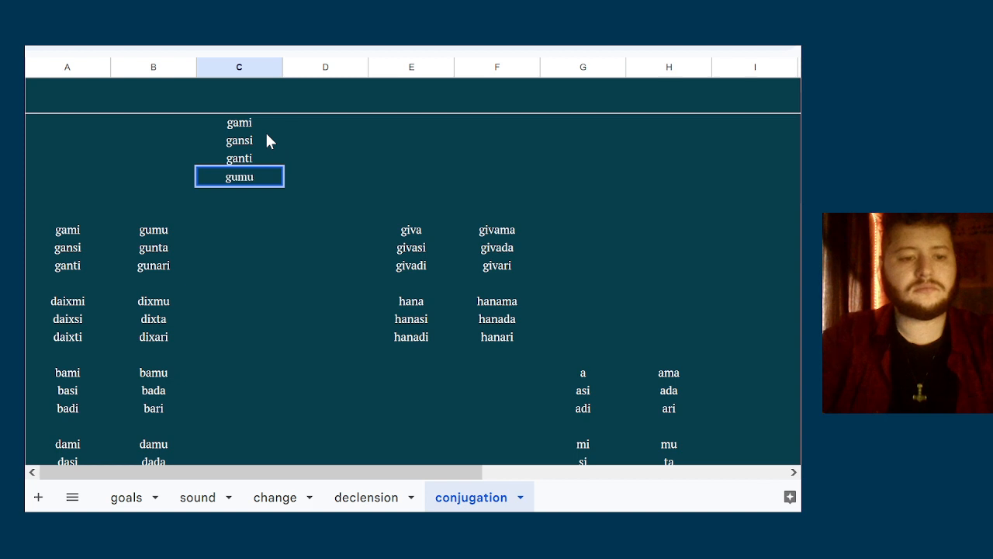
pyautogui.press('Return')
pyautogui.write('gunta')
pyautogui.press('Return')
pyautogui.write('gunari')
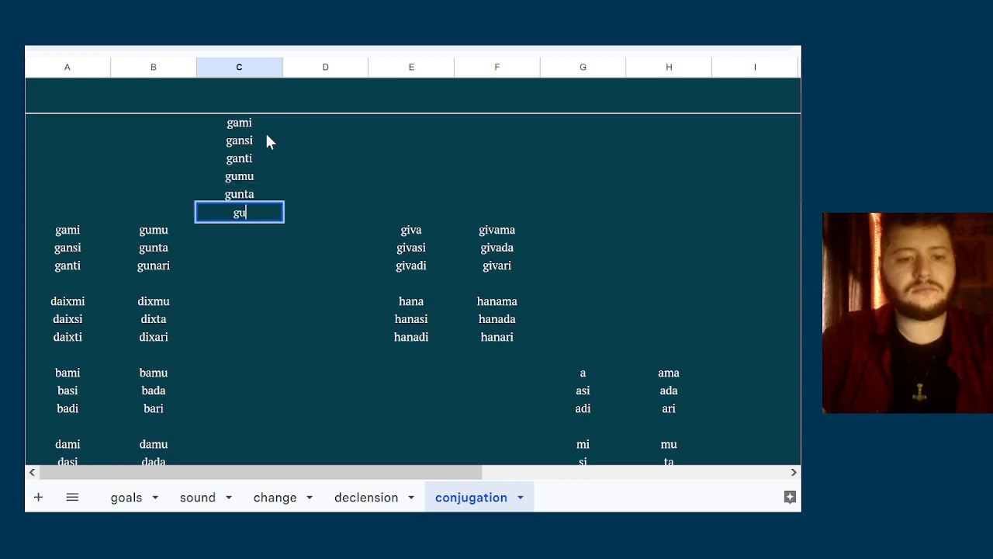
pyautogui.press('Up')
pyautogui.press('Up')
pyautogui.press('Up')
pyautogui.press('Up')
pyautogui.press('Up')
pyautogui.press('Up')
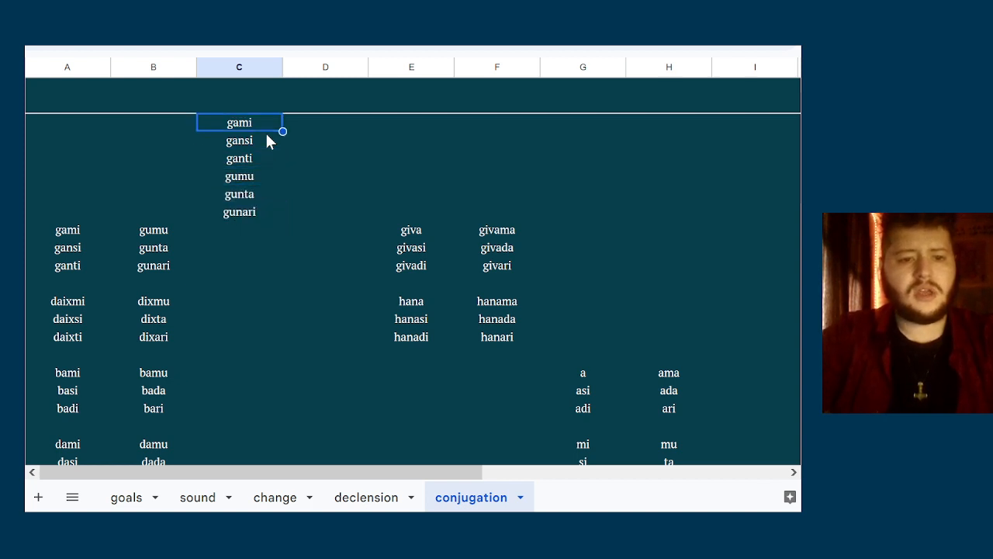
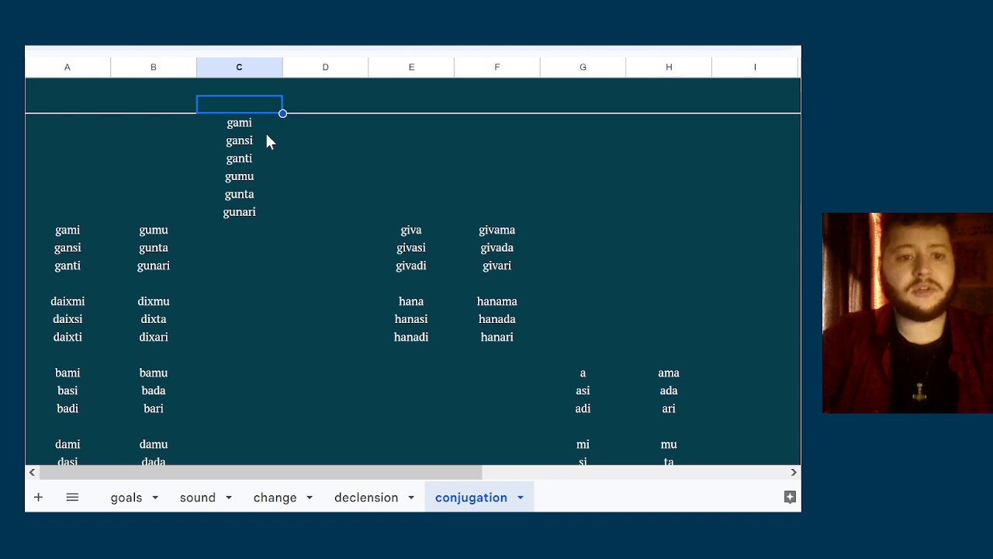
# Head column C with "to kill" in row 1 and the infinitive gantum in bold in row 2
pyautogui.write('g')
pyautogui.press('BackSpace')
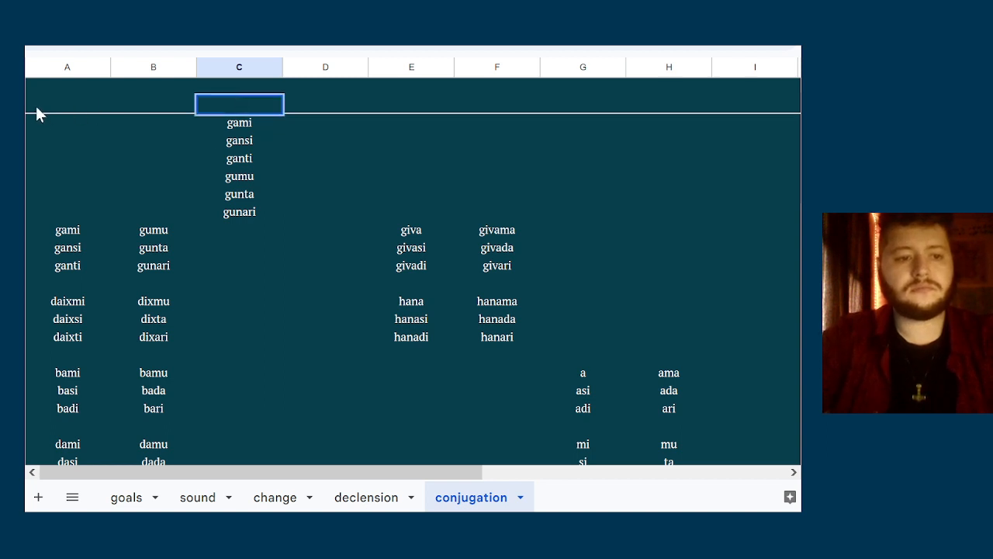
pyautogui.click(26, 105)
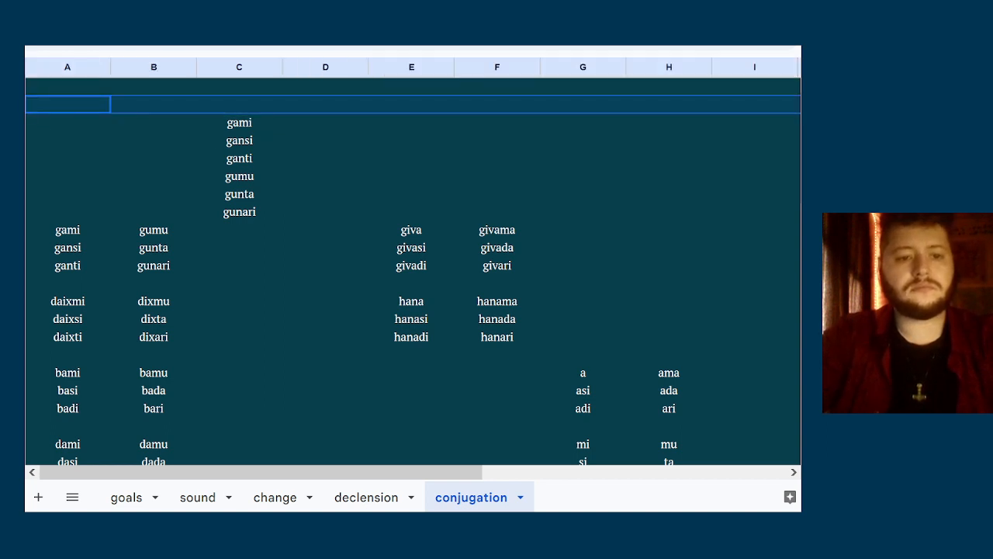
pyautogui.press('Right')
pyautogui.press('Right')
pyautogui.write('t')
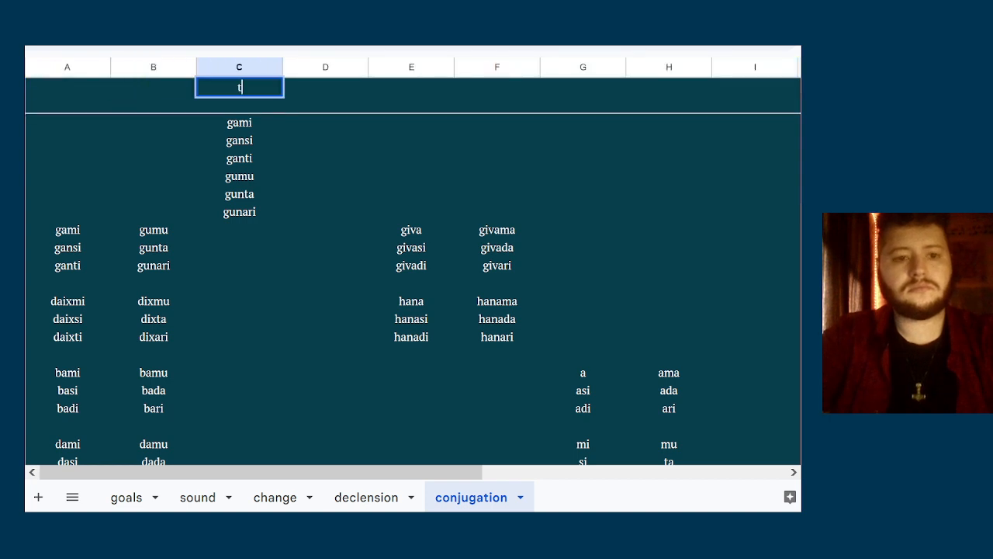
pyautogui.write('o kill')
pyautogui.press('Return')
pyautogui.write('gantum')
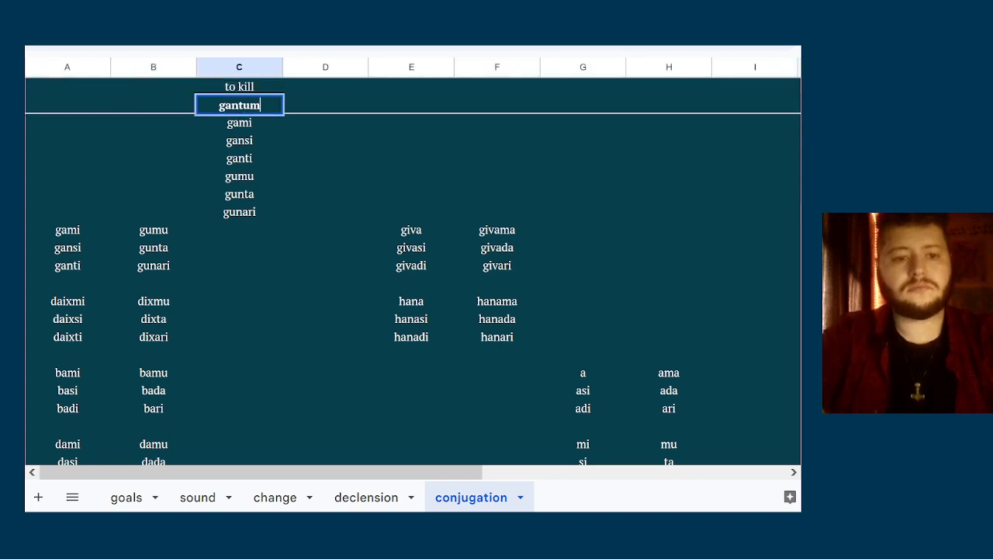
pyautogui.click(26, 105)
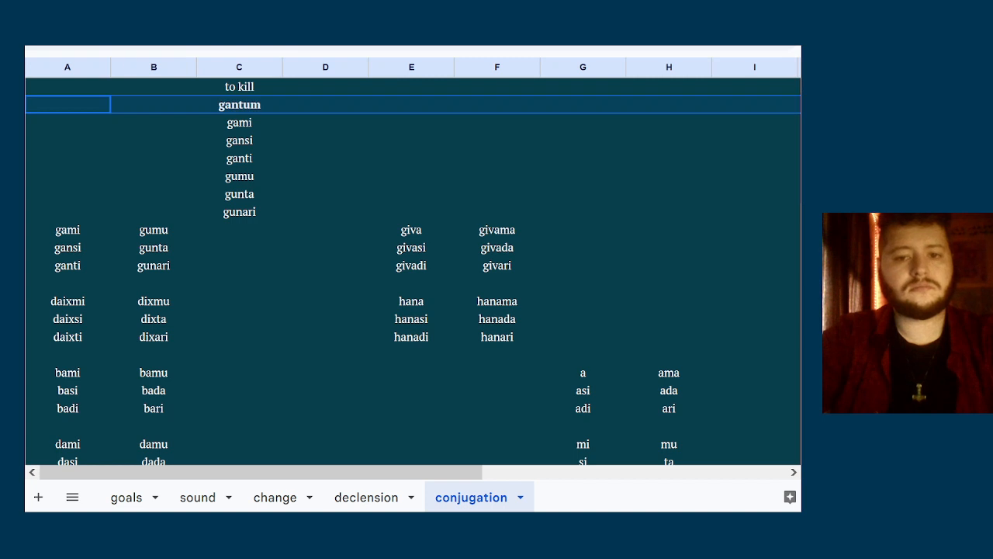
pyautogui.click(320, 104)
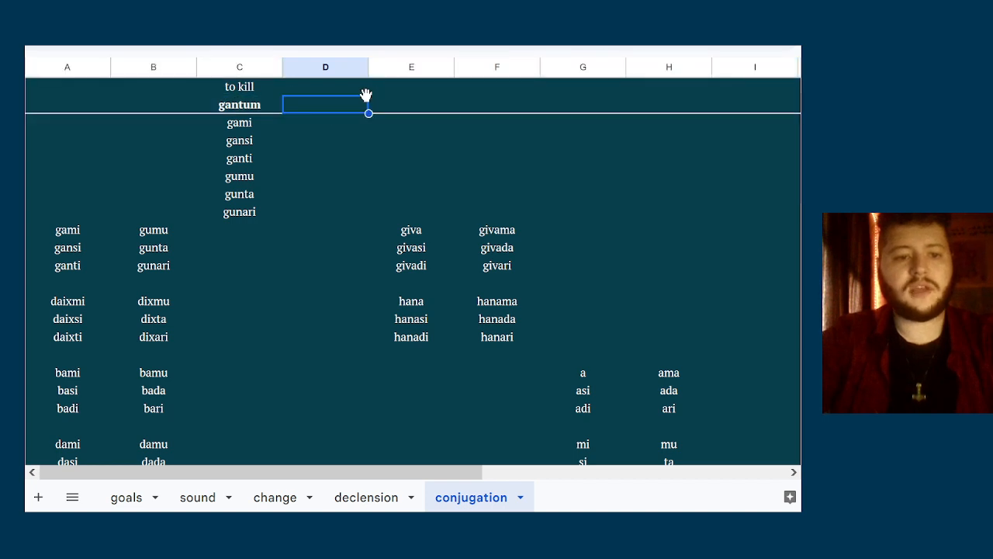
# Label the singular forms gami, gansi and ganti as 1s, 2s and 3s in column B
pyautogui.press('Left')
pyautogui.press('Left')
pyautogui.press('Down')
pyautogui.write('1')
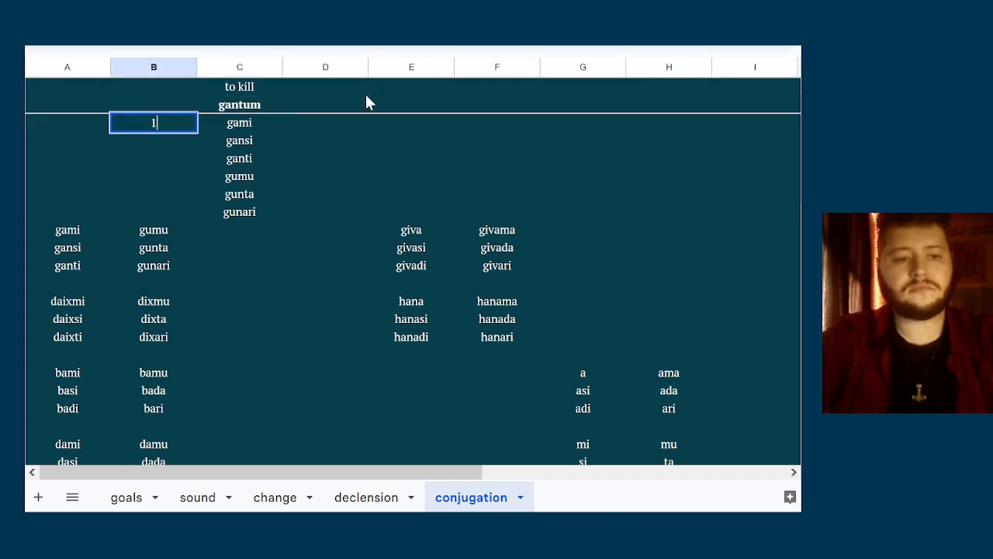
pyautogui.press('Return')
pyautogui.write('2')
pyautogui.press('Return')
pyautogui.press('Up')
pyautogui.press('Up')
pyautogui.press('F2')
pyautogui.write('s')
pyautogui.press('Return')
pyautogui.press('F2')
pyautogui.write('s')
pyautogui.press('Return')
pyautogui.write('3s')
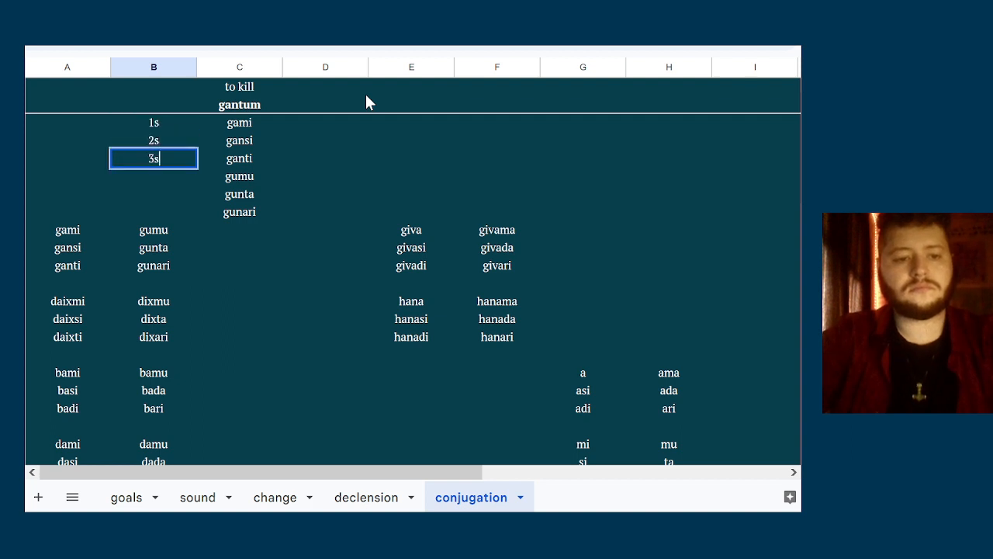
# Label the plural forms gumu, gunta and gunari as 1p, 2p and 3p in column B
pyautogui.press('Return')
pyautogui.write('1p')
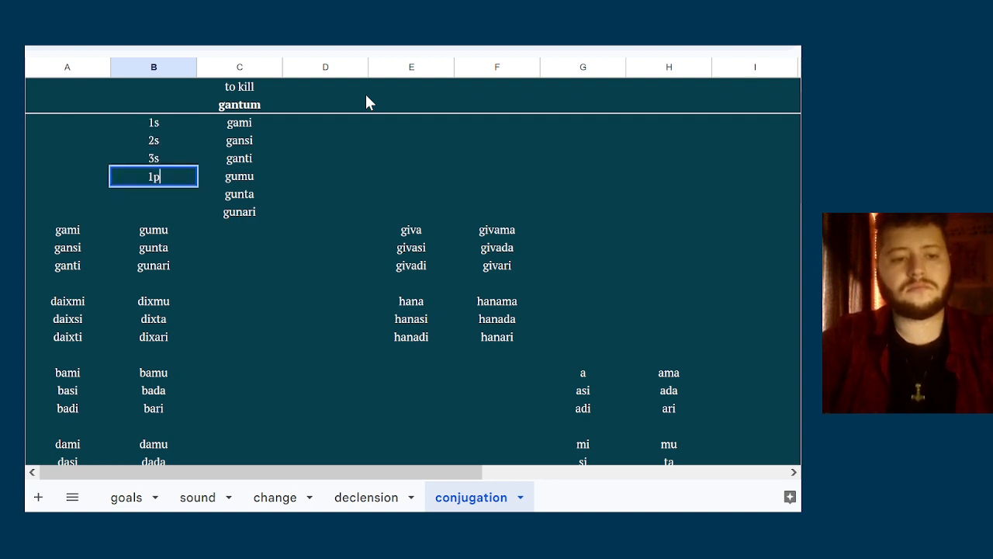
pyautogui.press('Return')
pyautogui.write('2p')
pyautogui.press('Return')
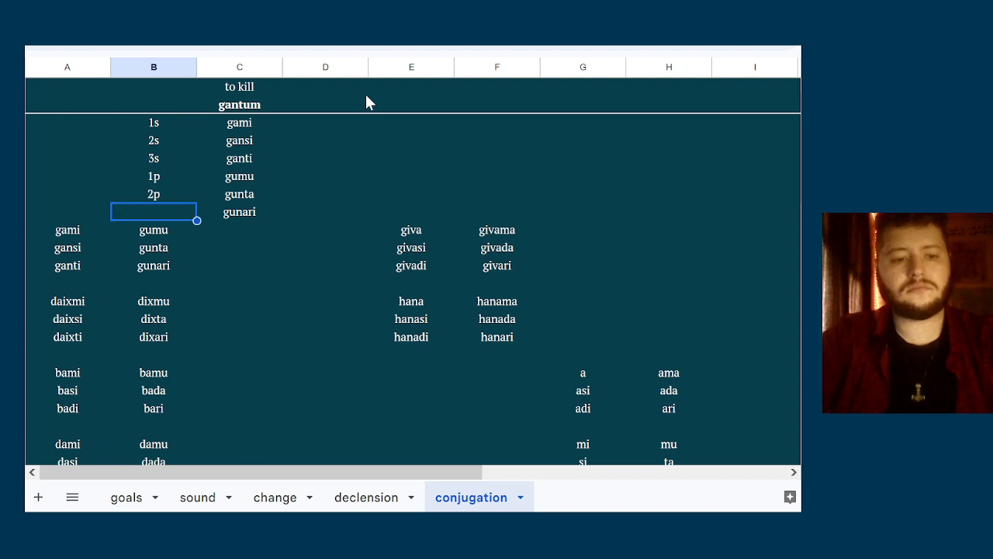
pyautogui.write('3p')
pyautogui.press('Tab')
# Clear the old gami paradigm block in columns A and B directly below the labelled rows
pyautogui.press('Down')
pyautogui.press('Left')
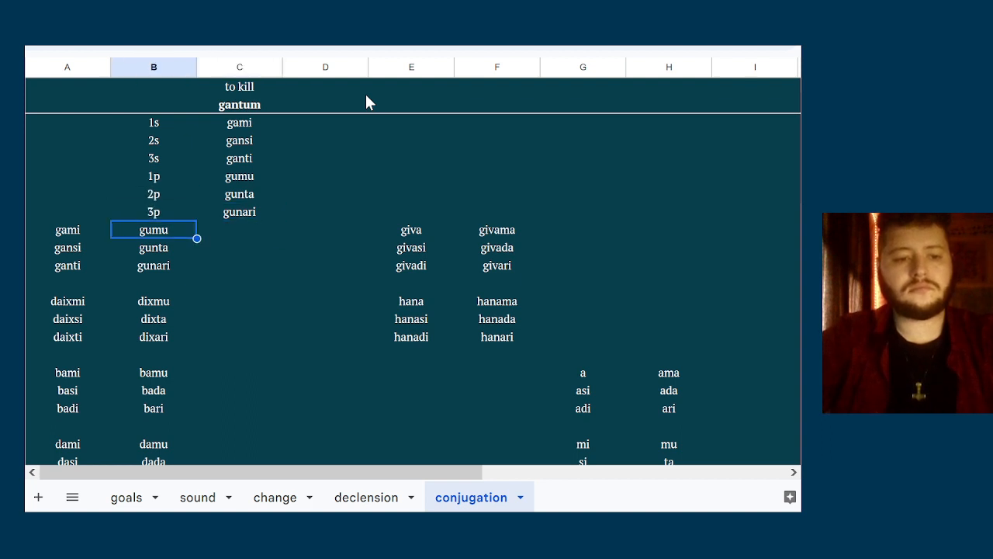
pyautogui.hotkey('shift', 'Down')
pyautogui.hotkey('shift', 'Down')
pyautogui.hotkey('shift', 'Left')
pyautogui.press('Delete')
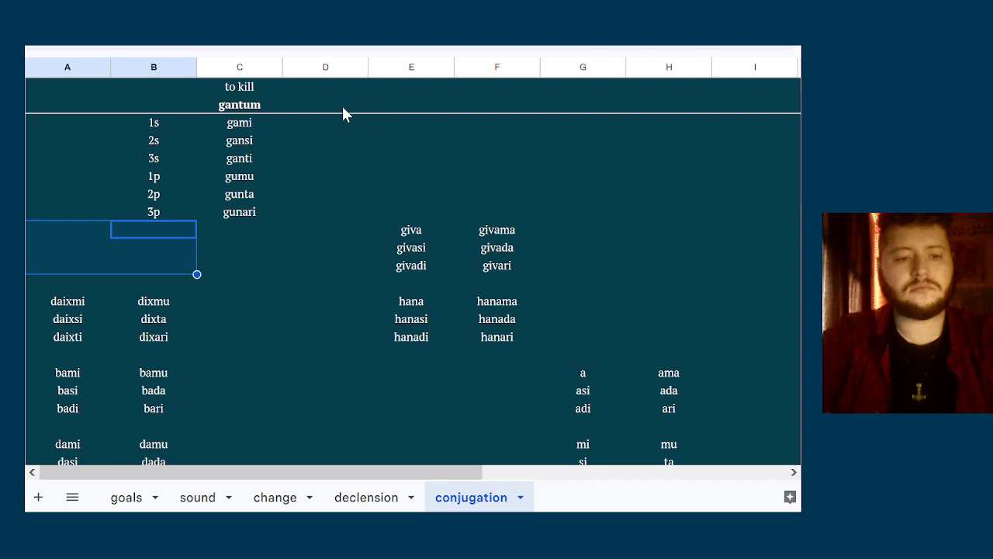
# Insert a row above the header and enter "athematic" in it above "to kill"
pyautogui.click(337, 111)
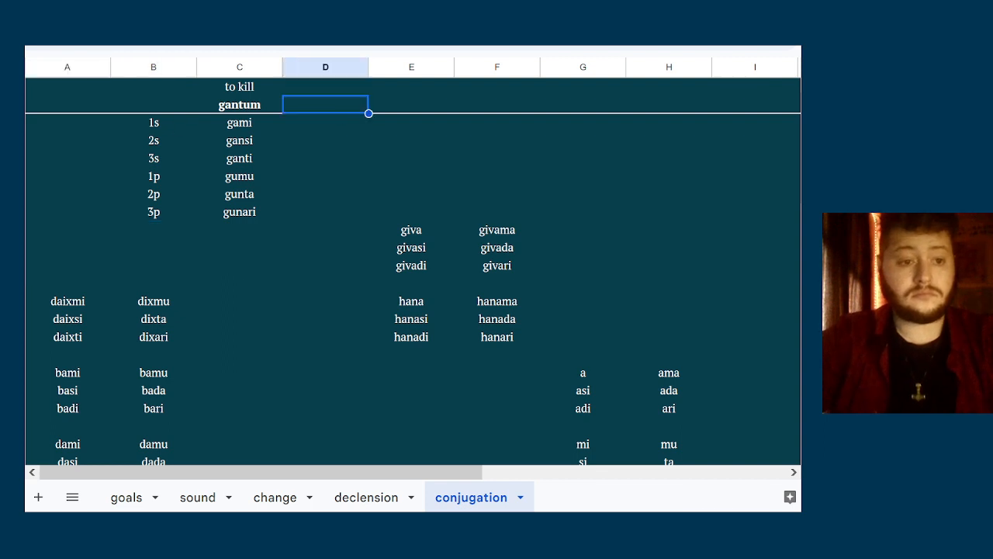
pyautogui.rightClick(19, 86)
pyautogui.click(93, 228)
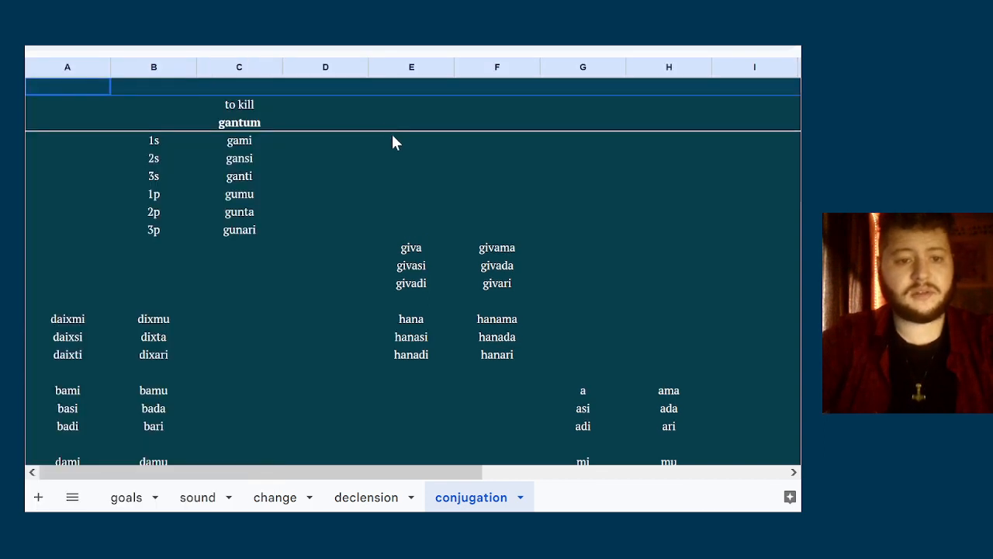
pyautogui.click(351, 91)
pyautogui.press('Left')
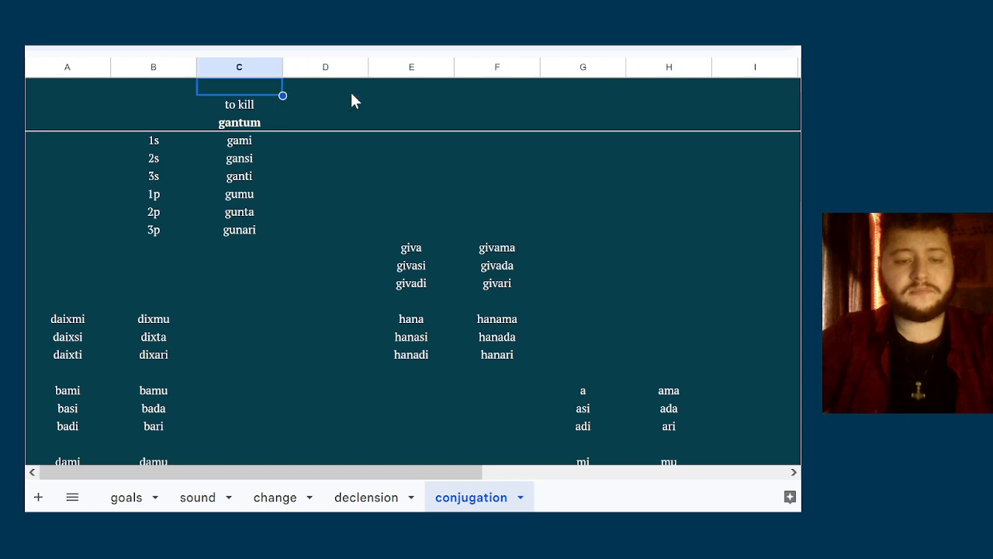
pyautogui.write('athematic')
pyautogui.press('Tab')
pyautogui.press('Down')
pyautogui.press('Down')
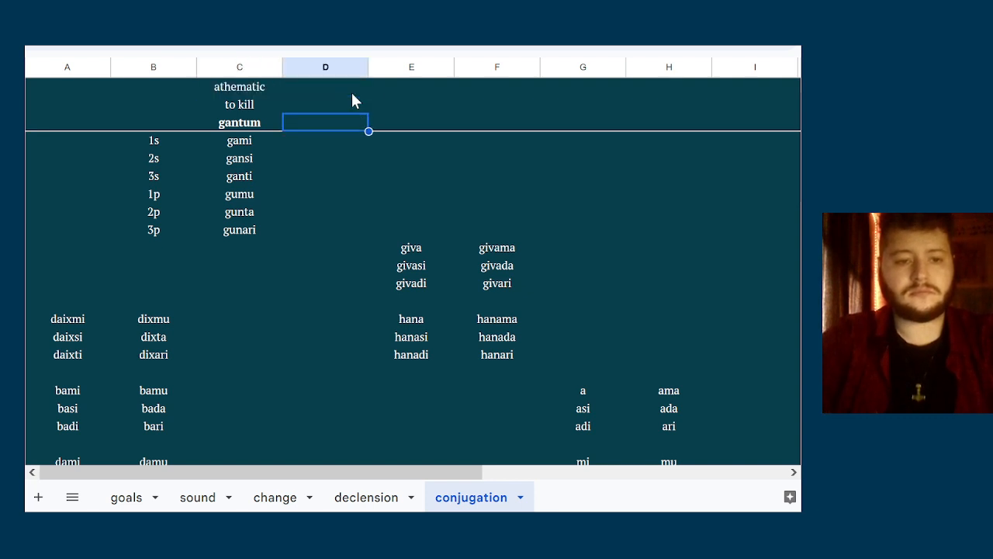
# Italicise the whole first row containing the verb class
pyautogui.press('Up')
pyautogui.press('Up')
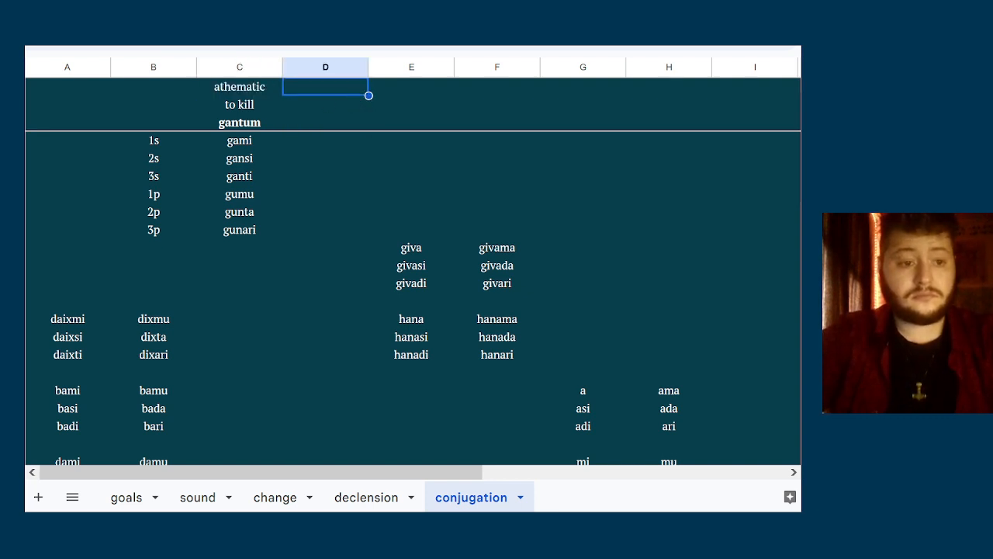
pyautogui.hotkey('shift', 'space')
pyautogui.hotkey('ctrl', 'i')
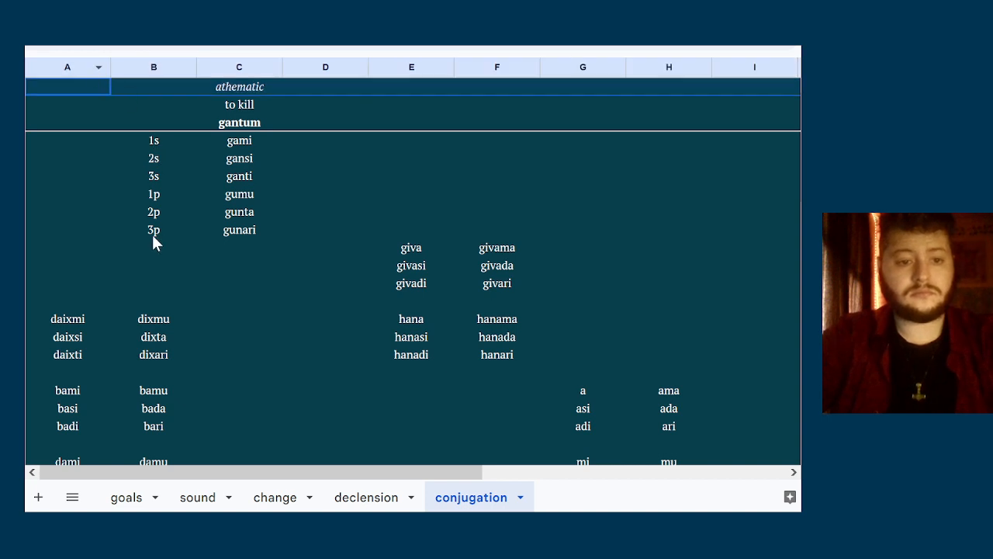
pyautogui.moveTo(153, 237); pyautogui.dragTo(157, 136)
pyautogui.hotkey('ctrl', 'i')
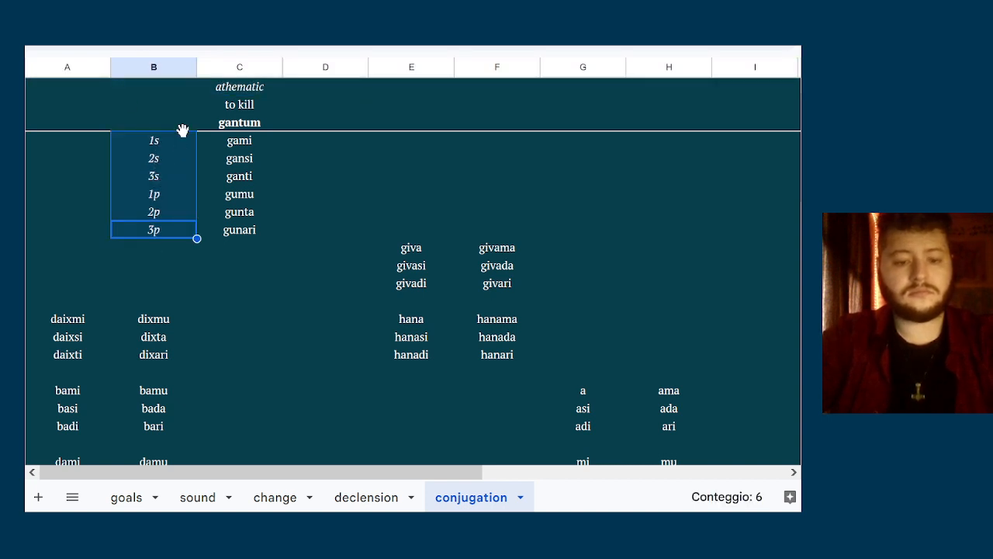
pyautogui.hotkey('ctrl', 'i')
pyautogui.click(304, 189)
pyautogui.press('Down')
pyautogui.press('Up')
pyautogui.press('Up')
pyautogui.press('Up')
pyautogui.press('Up')
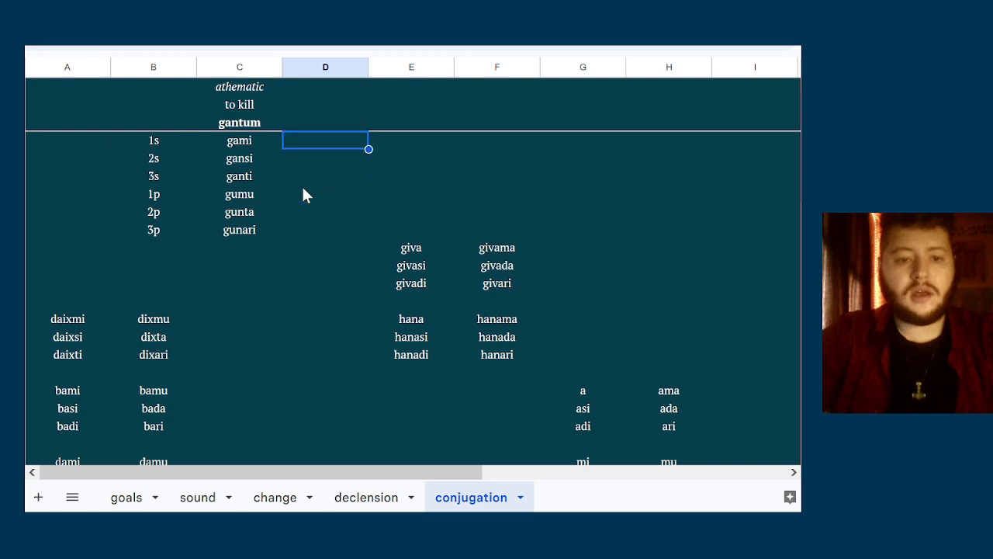
# Head column D with "athematic", "to show" and the infinitive daixtum in the three header rows
pyautogui.click(338, 106)
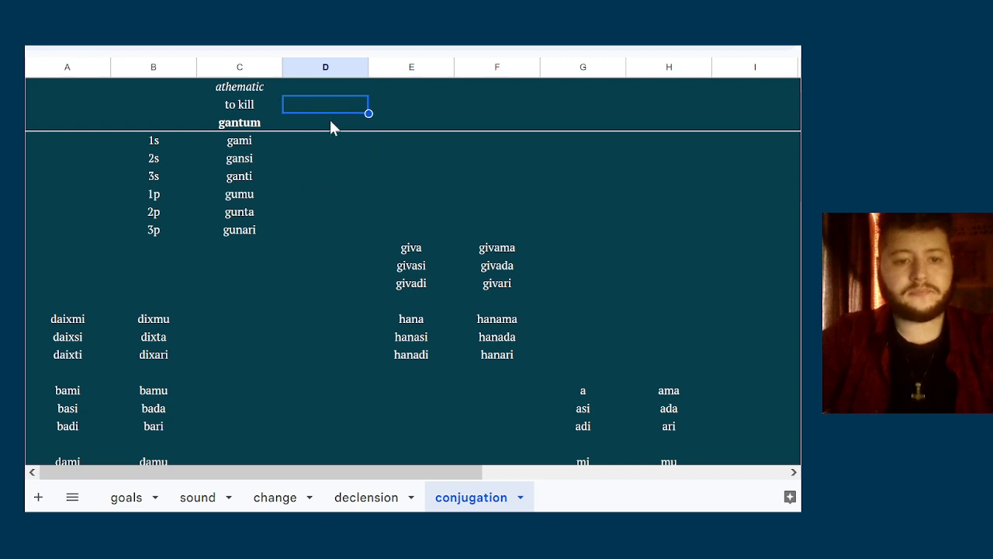
pyautogui.click(329, 117)
pyautogui.write('daixtum')
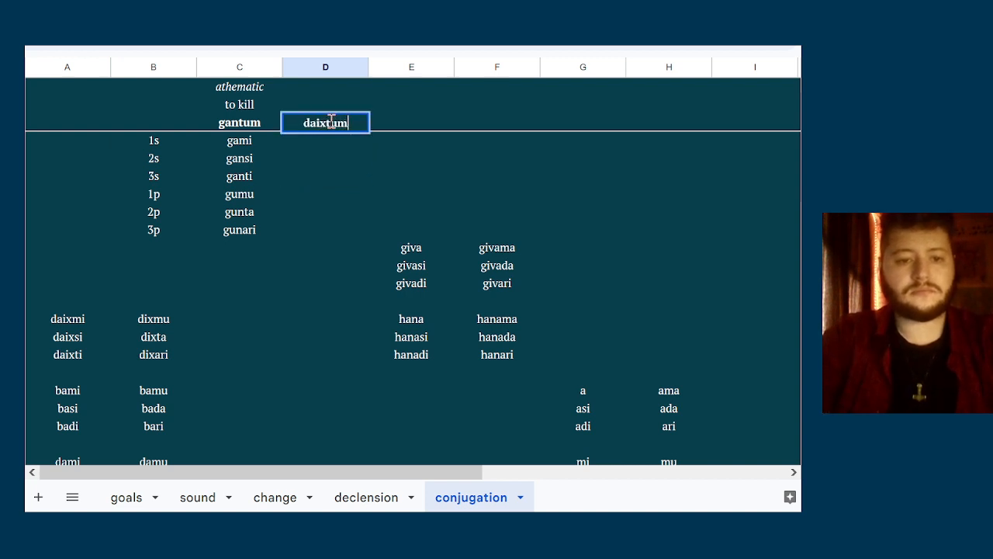
pyautogui.press('Up')
pyautogui.write('to show')
pyautogui.press('Up')
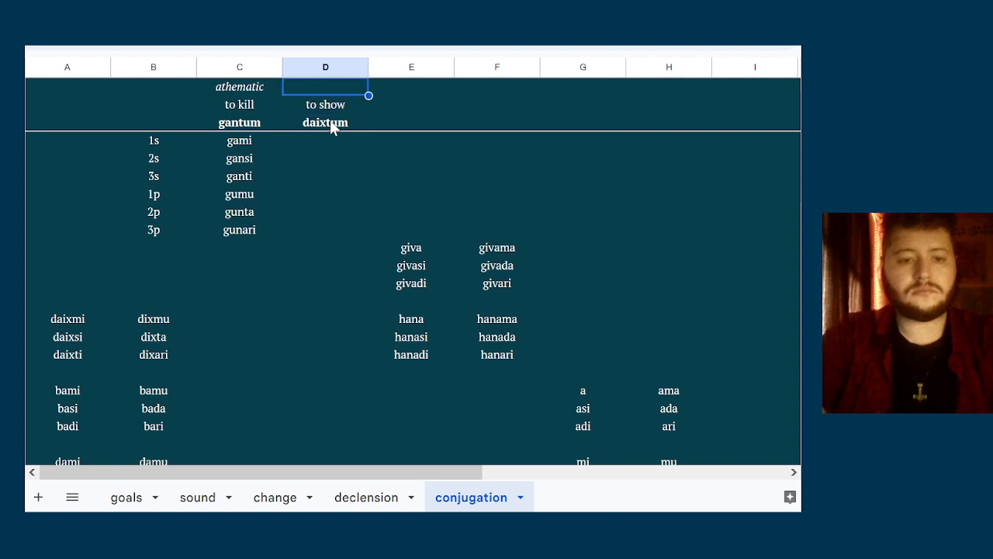
pyautogui.write('athematic')
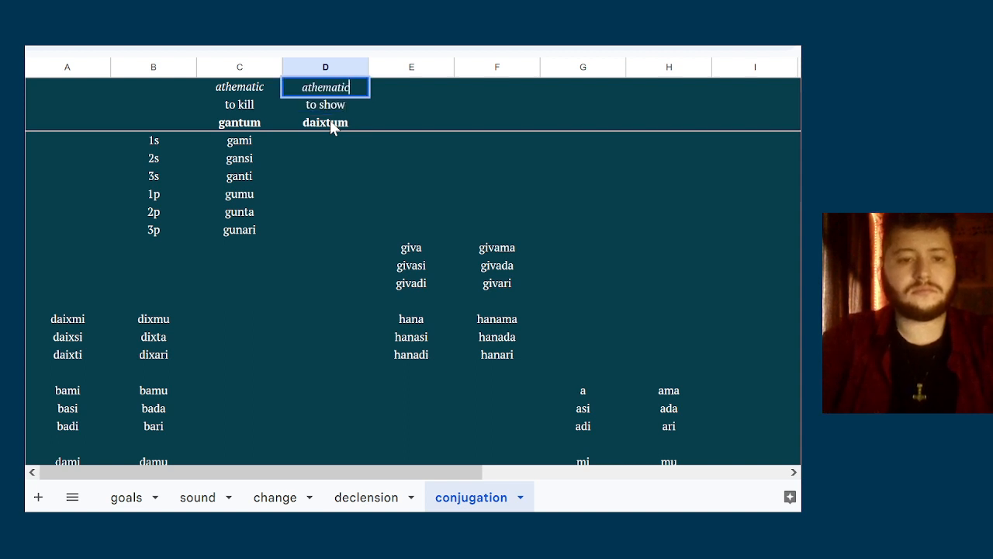
# Enter the singular forms daixmi, daixsi and daixti beneath daixtum in column D
pyautogui.press('Down')
pyautogui.press('Down')
pyautogui.press('Down')
pyautogui.press('Down')
pyautogui.press('Up')
pyautogui.write('daixmi')
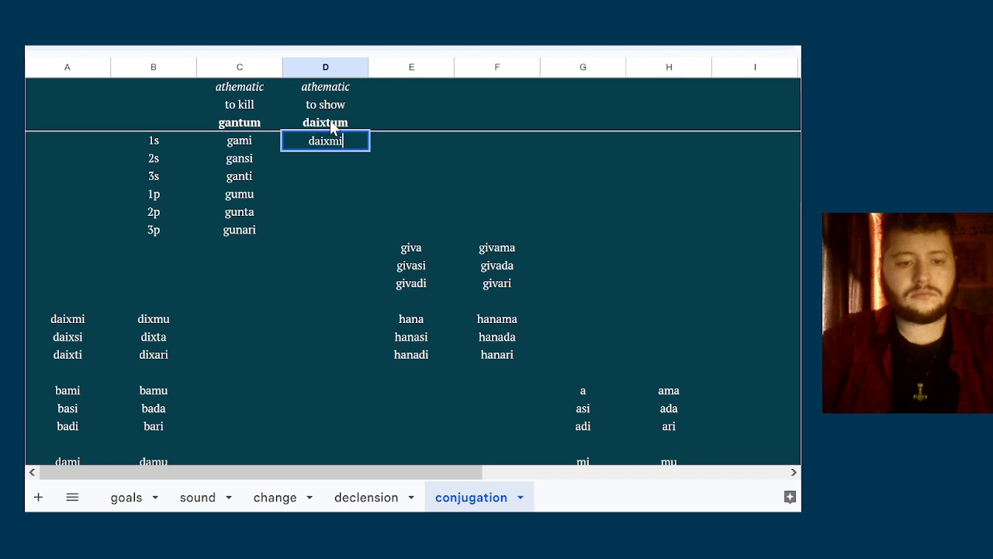
pyautogui.press('Return')
pyautogui.write('daixsi')
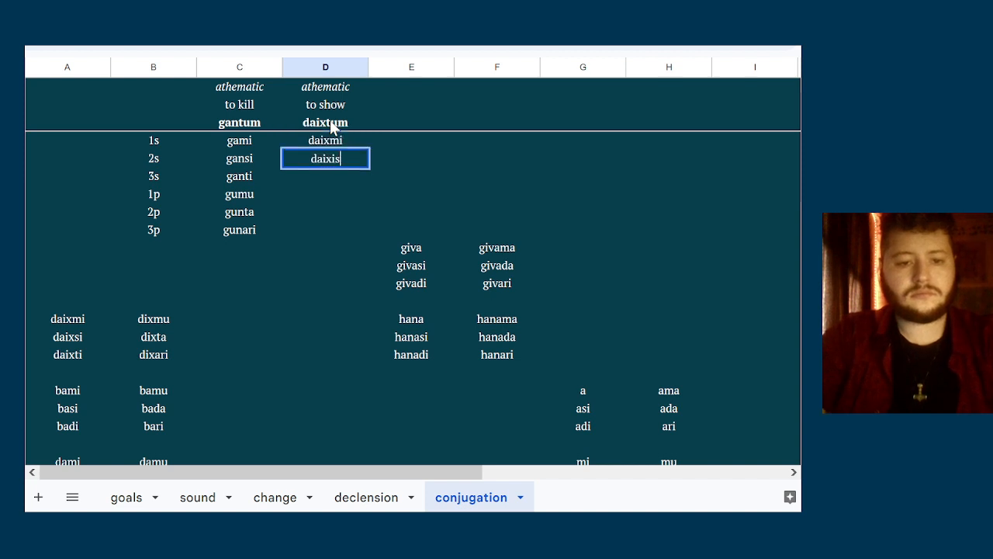
pyautogui.press('Return')
pyautogui.write('daixti')
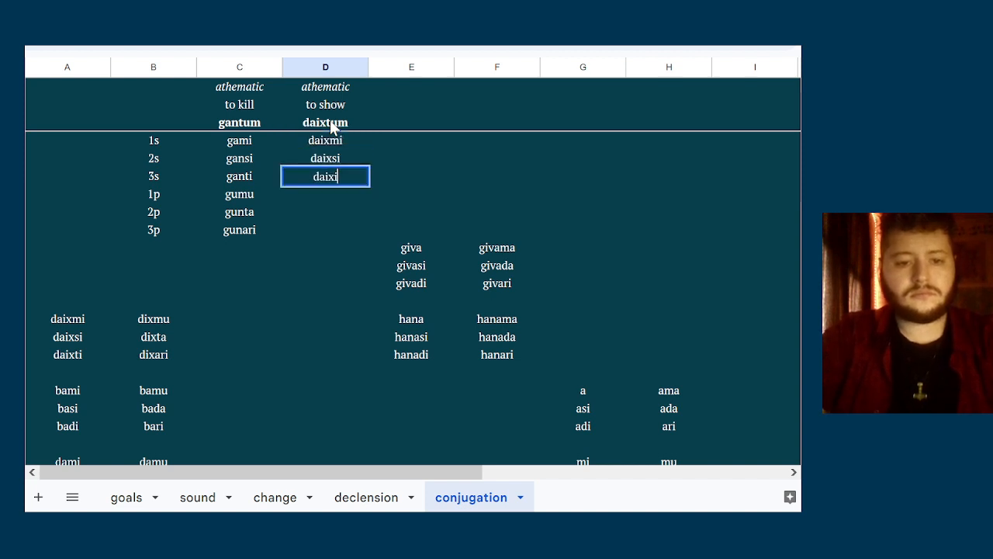
# Change the second person singular form of daixtum to daixi
pyautogui.press('Up')
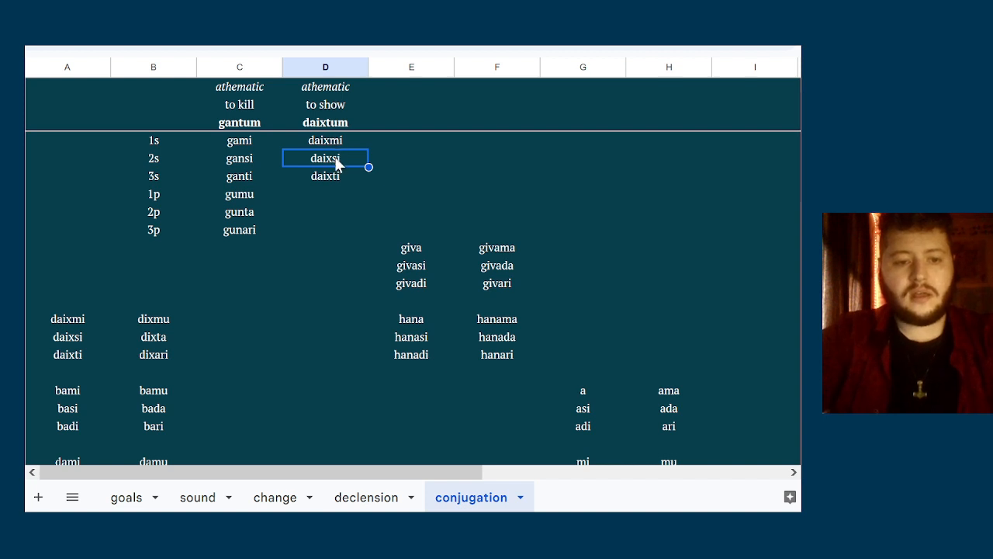
pyautogui.doubleClick(335, 156)
pyautogui.press('BackSpace')
pyautogui.click(354, 205)
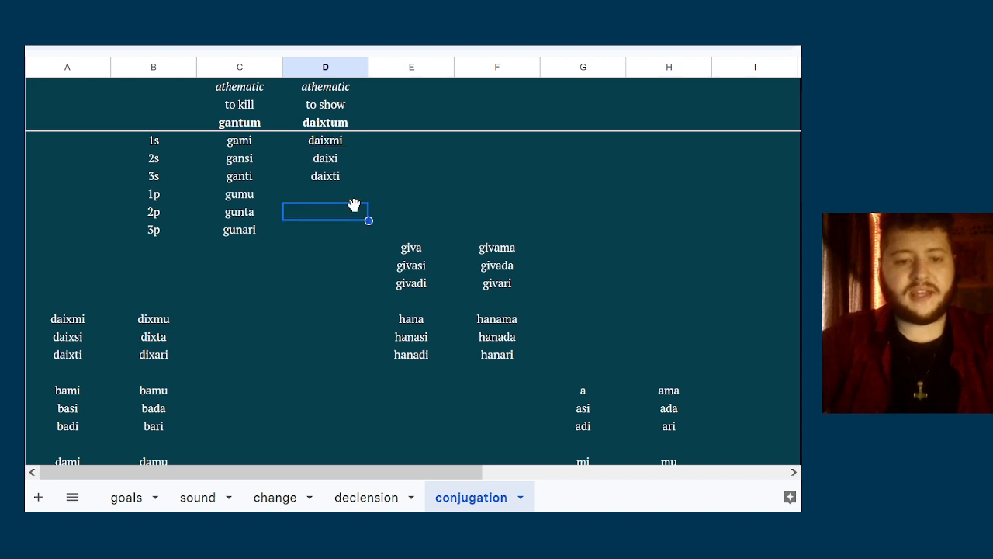
# Enter the plural forms dixmu, dixta and dixari beneath daixti in column D
pyautogui.press('Up')
pyautogui.press('Up')
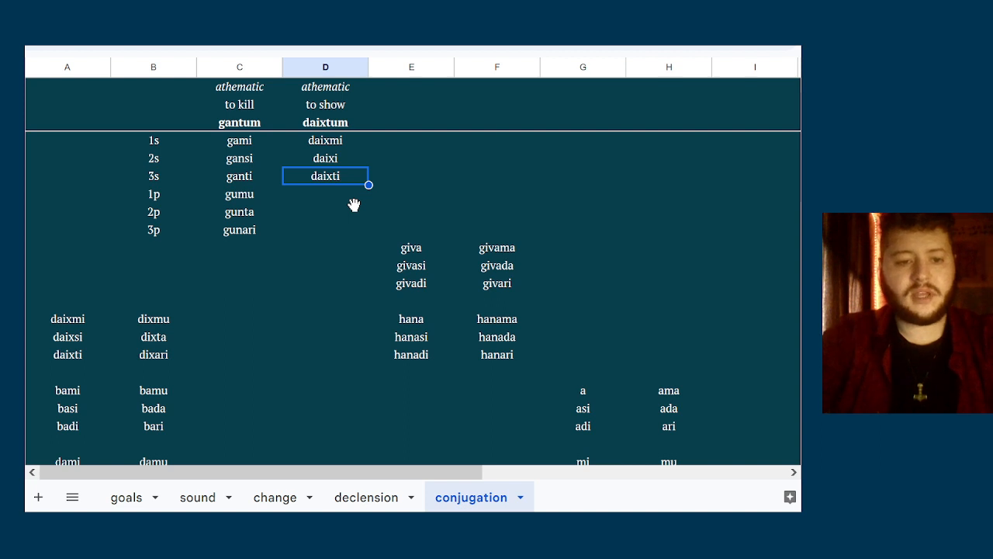
pyautogui.press('Down')
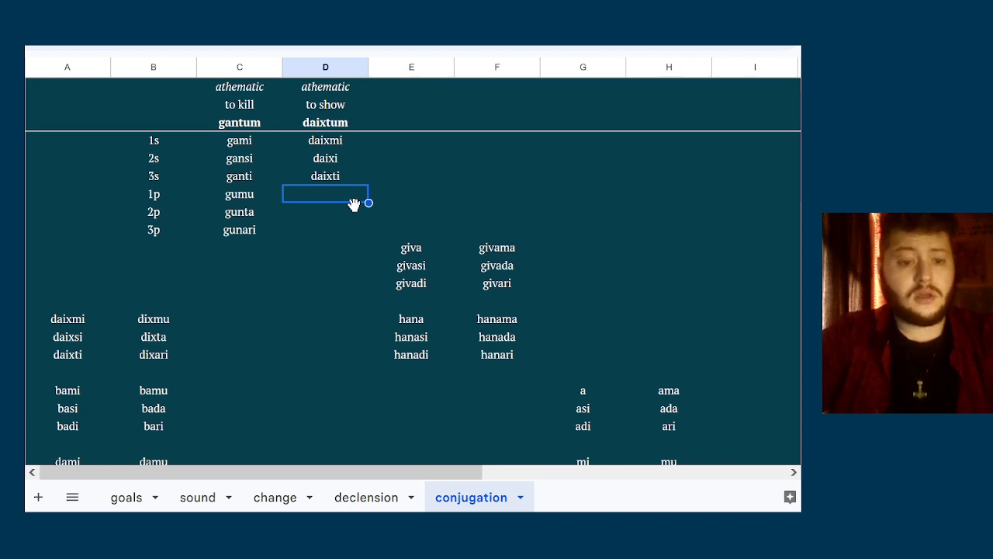
pyautogui.write('g')
pyautogui.write('dixmu')
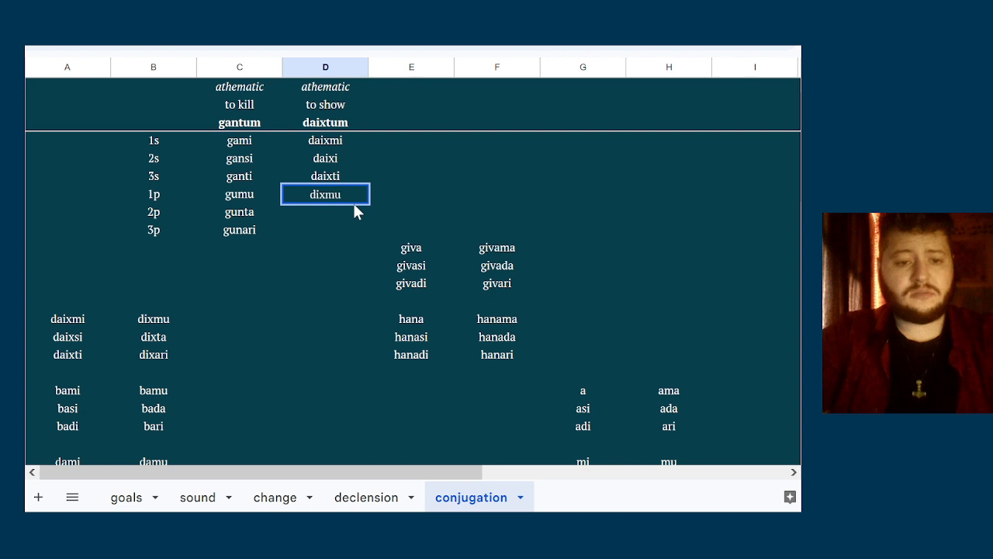
pyautogui.press('Return')
pyautogui.write('dixta')
pyautogui.press('Return')
pyautogui.write('dixari')
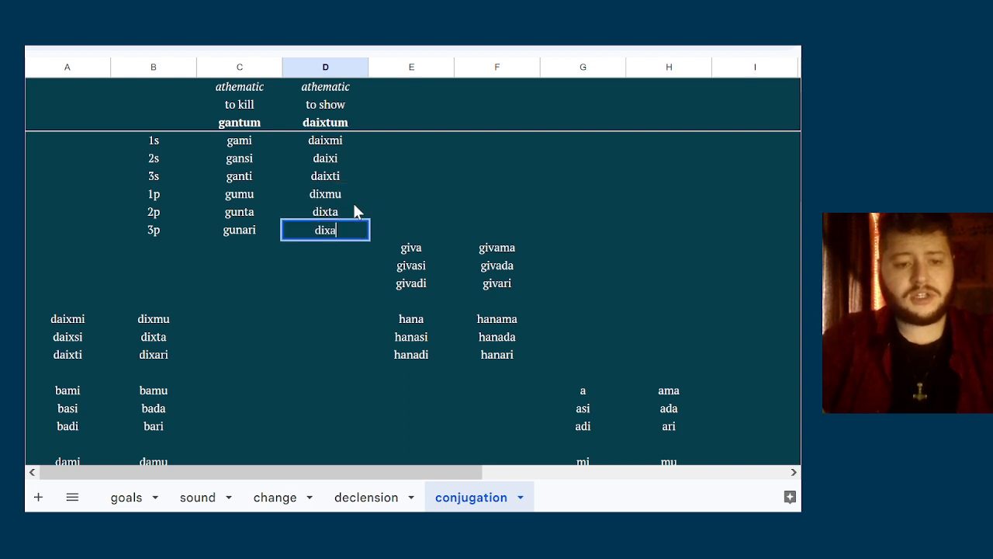
pyautogui.press('Up')
pyautogui.press('Up')
pyautogui.press('Up')
pyautogui.press('Up')
pyautogui.press('Up')
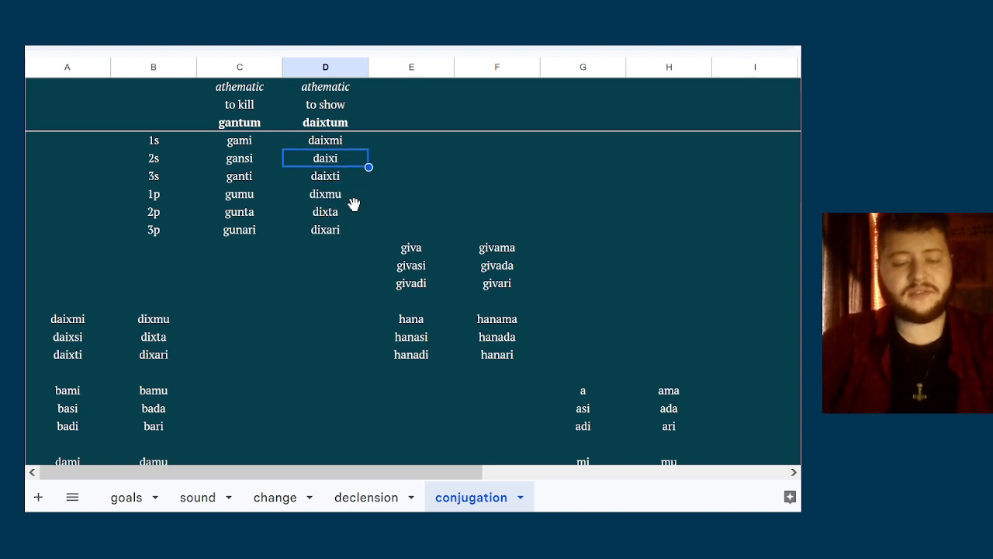
pyautogui.press('Down')
pyautogui.press('Down')
pyautogui.press('Down')
pyautogui.press('Down')
pyautogui.press('Down')
pyautogui.press('Right')
pyautogui.press('Up')
pyautogui.press('Up')
pyautogui.press('Up')
pyautogui.press('Up')
pyautogui.press('Up')
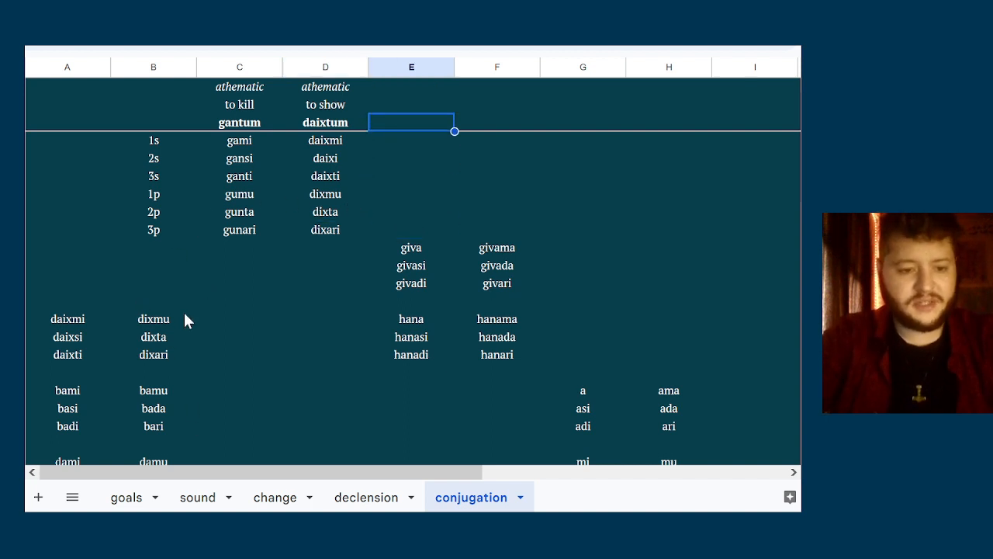
pyautogui.click(250, 151)
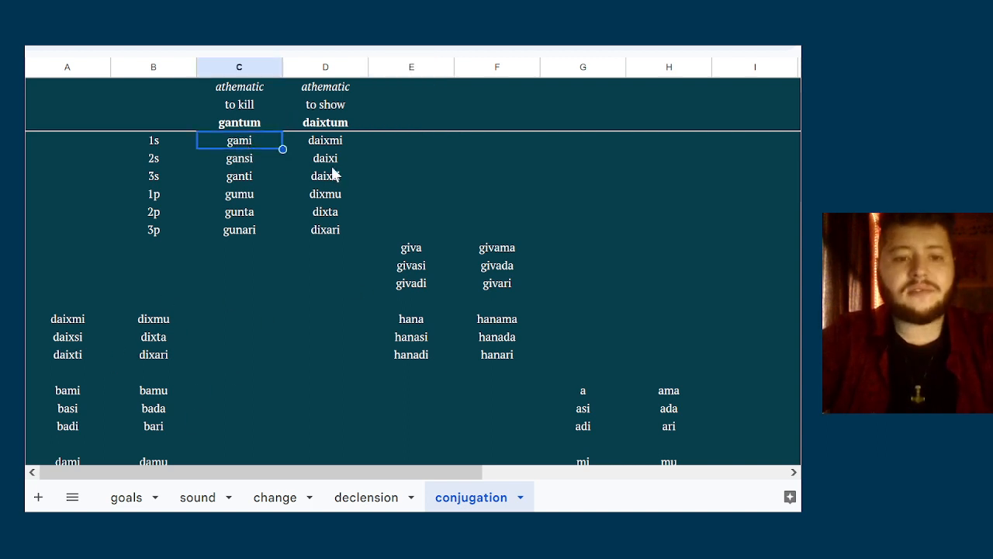
pyautogui.click(403, 151)
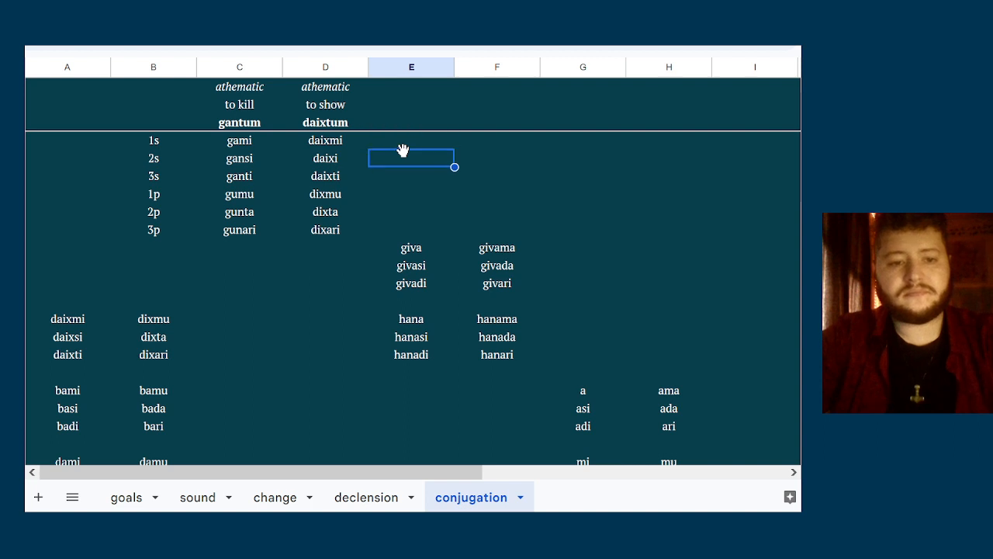
pyautogui.press('Up')
pyautogui.press('Left')
pyautogui.press('Left')
pyautogui.press('Left')
pyautogui.press('Right')
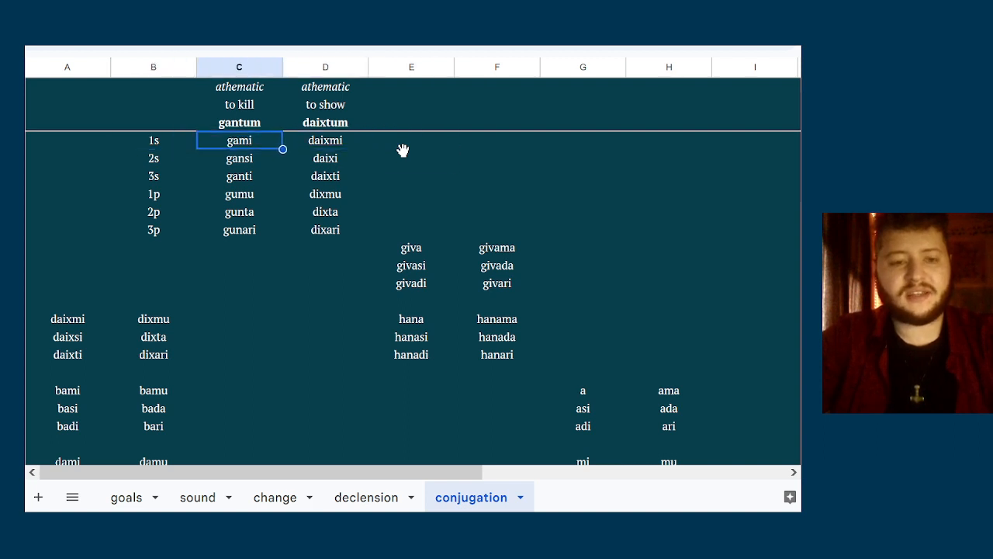
pyautogui.press('Right')
pyautogui.press('Left')
pyautogui.press('Down')
pyautogui.press('Right')
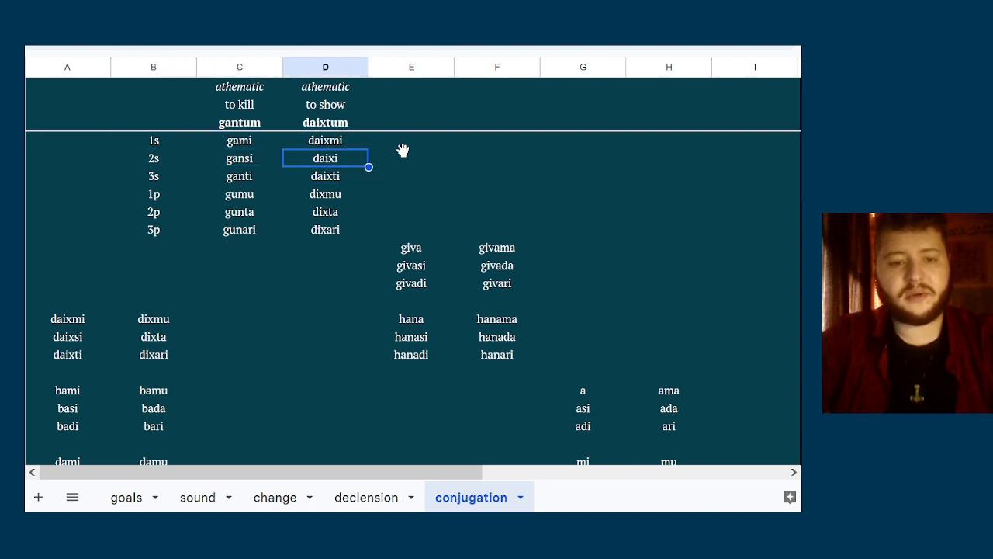
pyautogui.press('Right')
pyautogui.press('Left')
pyautogui.press('Right')
pyautogui.press('Left')
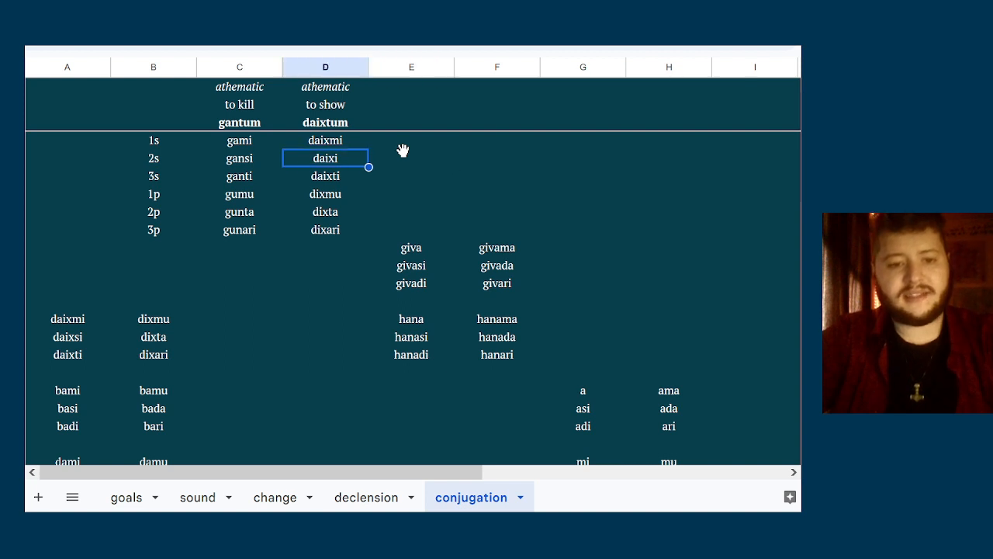
# Enter the infinitive badum in the third header row of column E
pyautogui.press('Right')
pyautogui.press('Up')
pyautogui.press('Up')
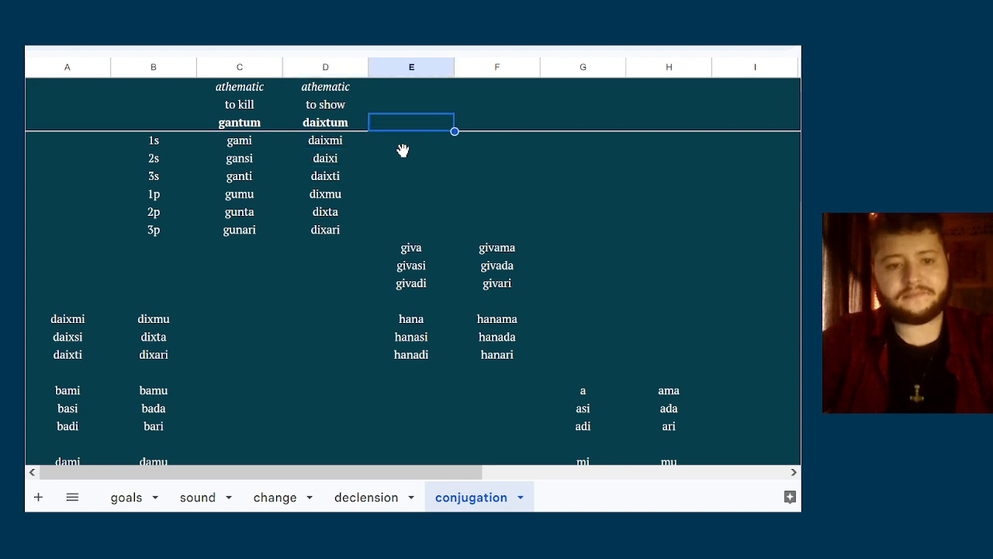
pyautogui.press('Up')
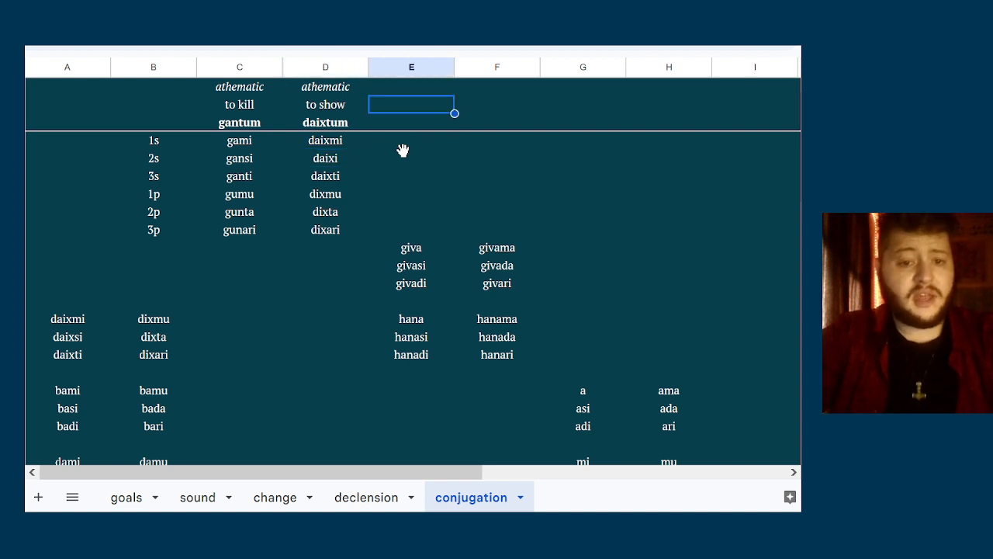
pyautogui.press('Down')
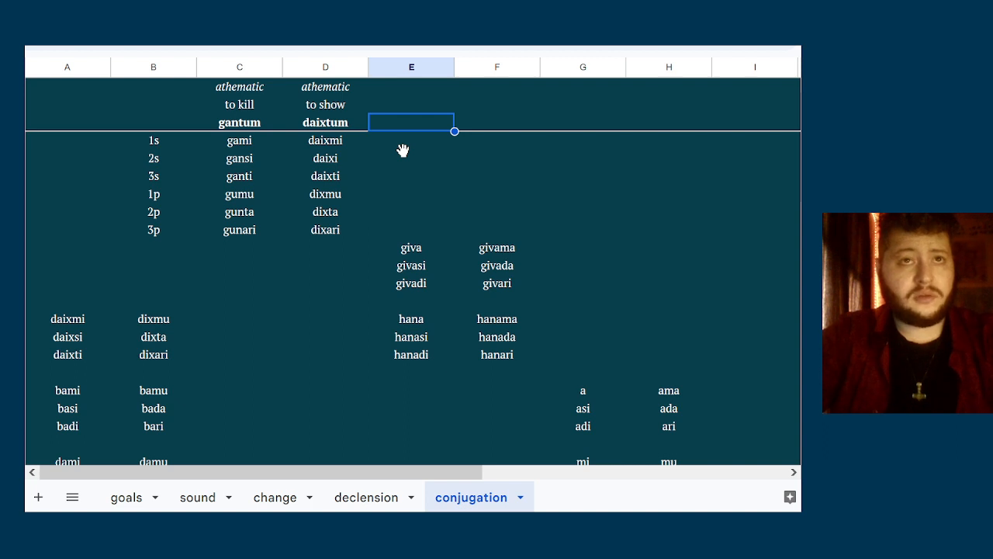
pyautogui.write('badum')
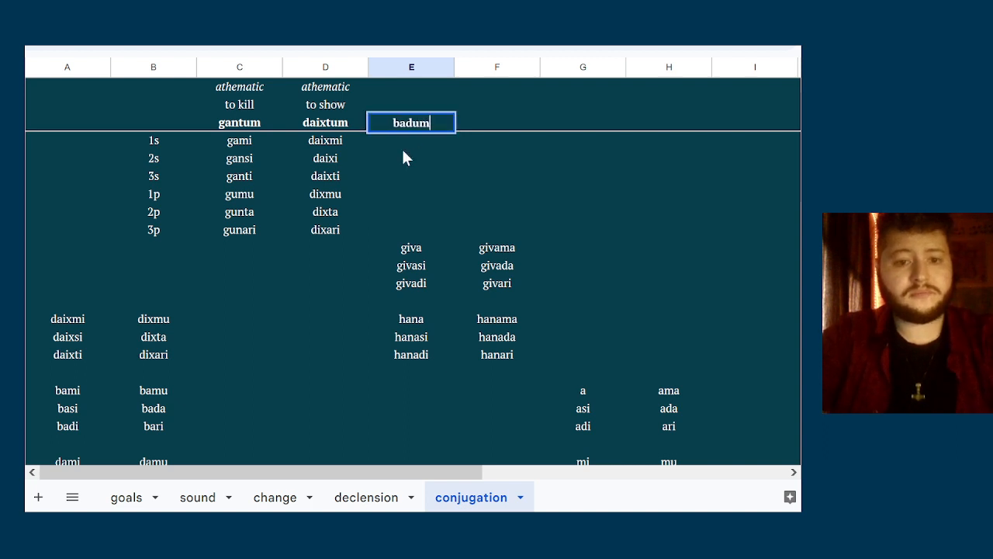
pyautogui.press('Return')
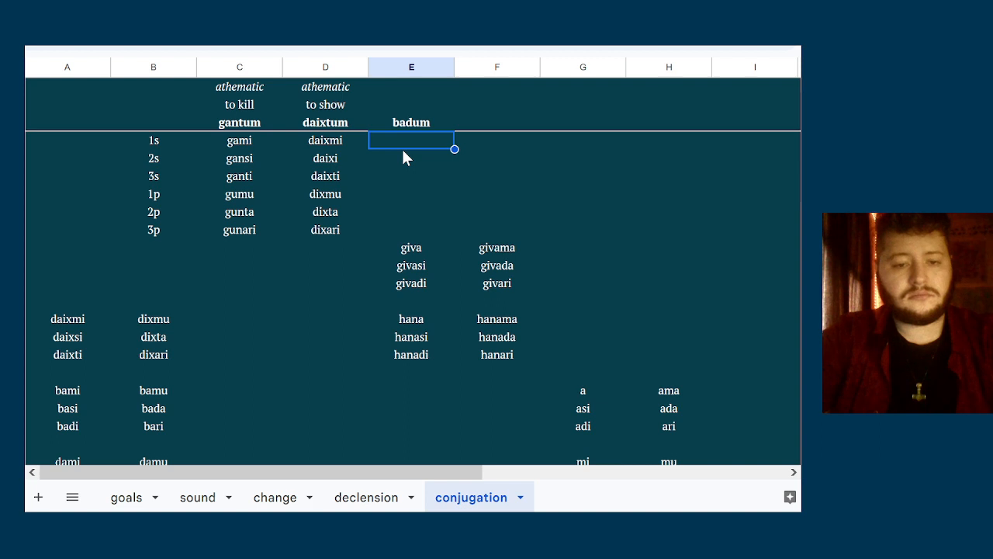
pyautogui.press('Up')
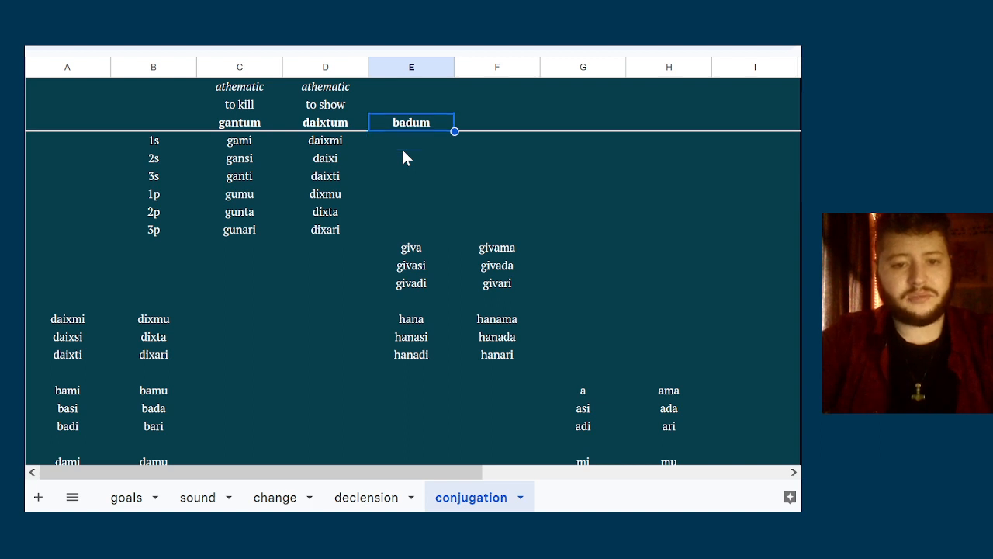
pyautogui.press('Up')
pyautogui.press('Down')
pyautogui.press('Down')
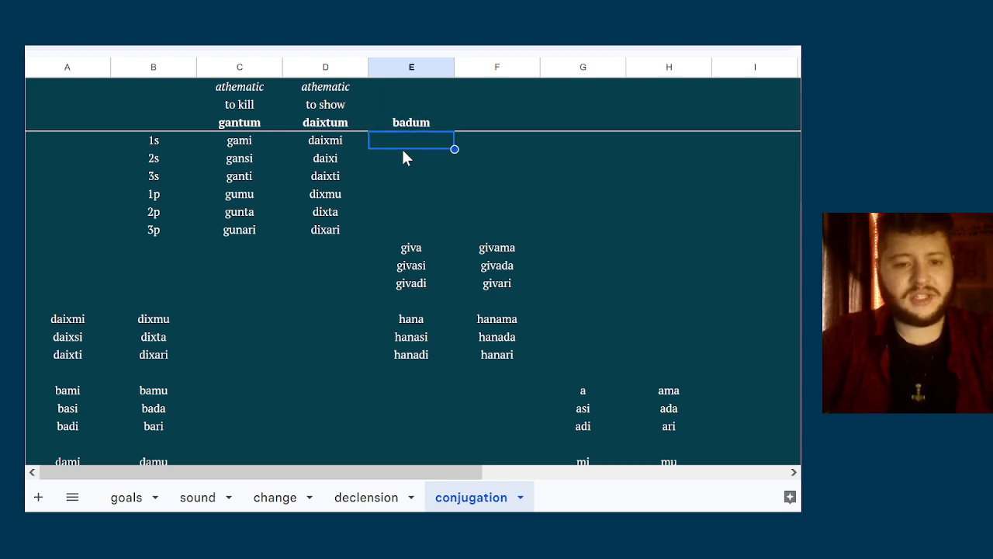
pyautogui.press('Up')
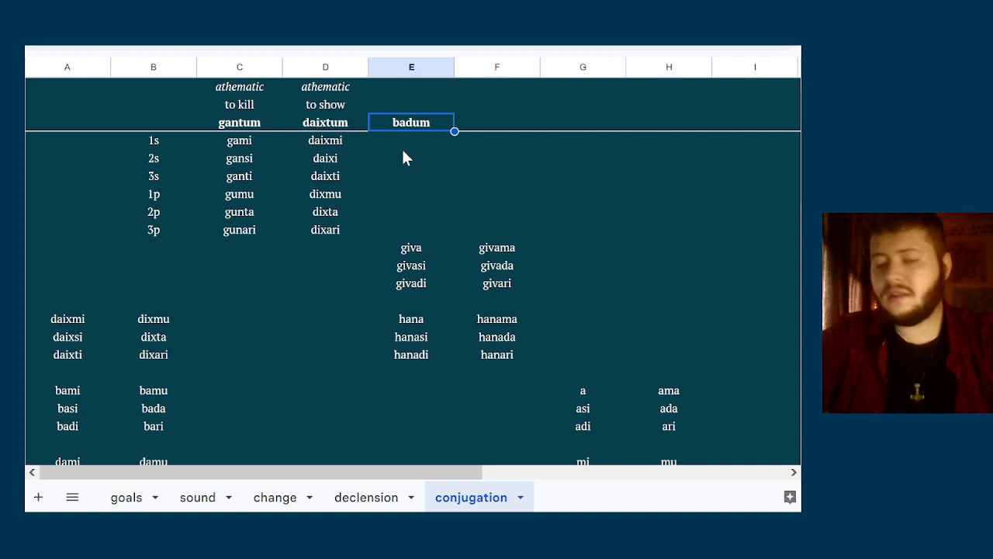
pyautogui.press('Down')
pyautogui.press('Up')
pyautogui.press('Up')
pyautogui.press('Down')
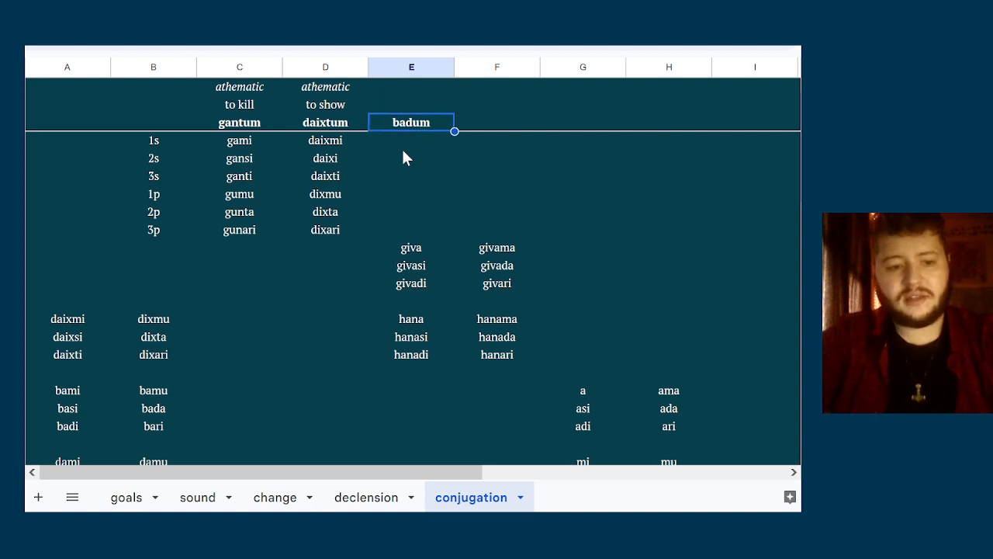
pyautogui.press('Down')
# Head column E with "athemic", "to speak" and the infinitive batum in the three header rows
pyautogui.press('Up')
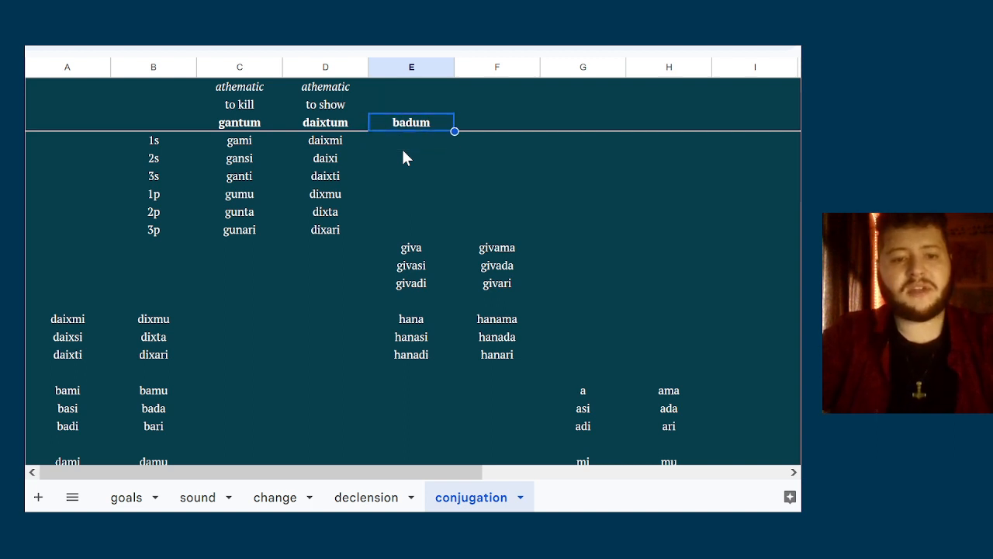
pyautogui.write('ba')
pyautogui.press('Up')
pyautogui.press('Up')
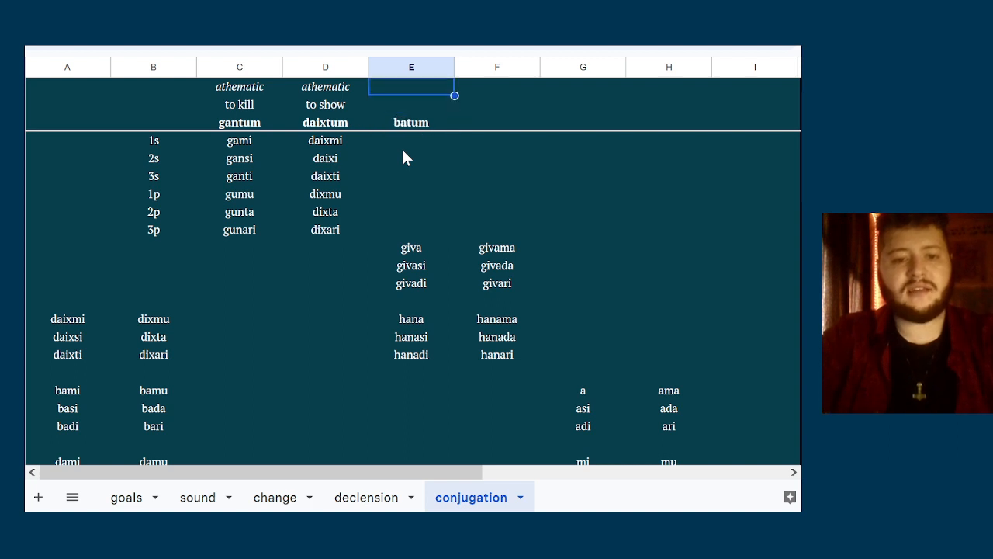
pyautogui.write('athemic')
pyautogui.press('Return')
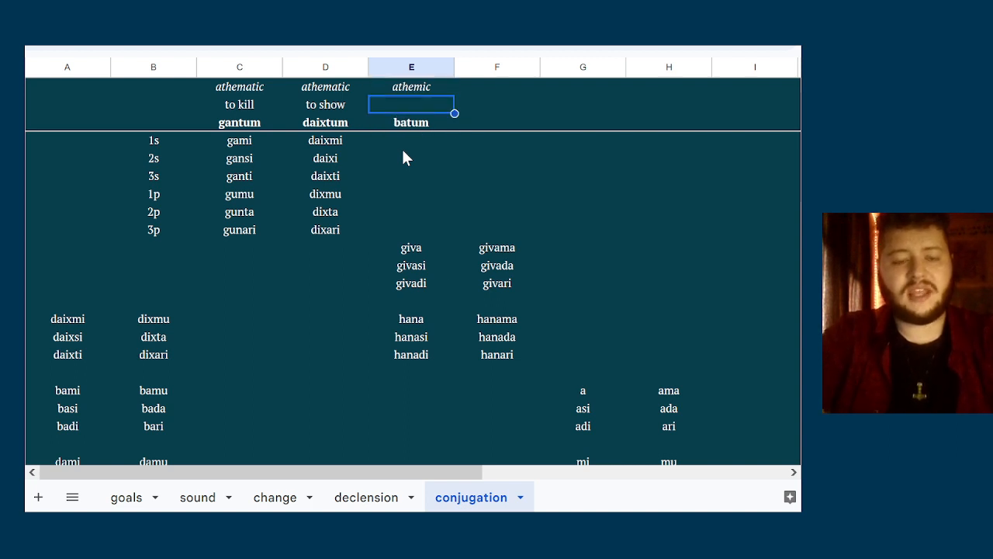
pyautogui.write('to speak')
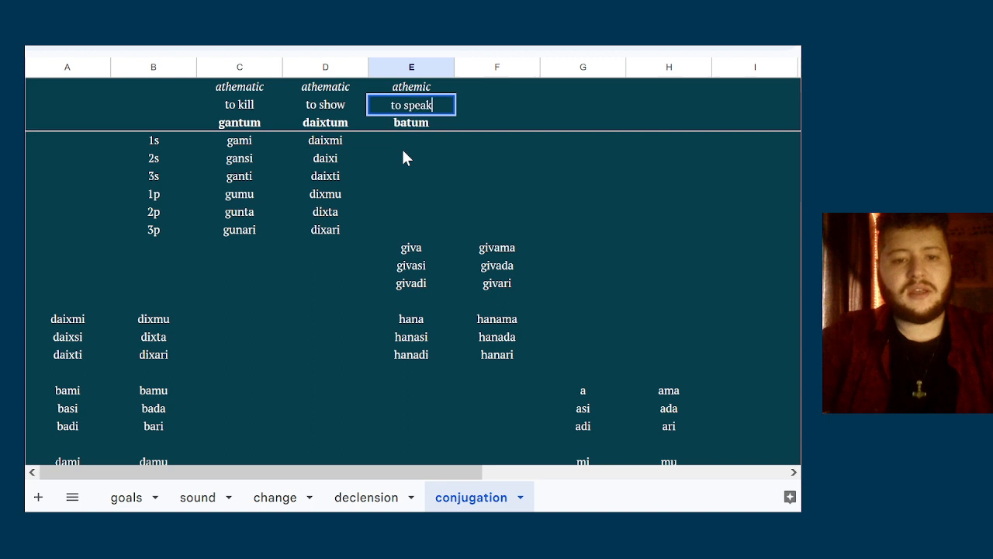
pyautogui.hotkey('ctrl', 'Return')
# Enter the singular forms bami, basi and badi beneath batum in column E
pyautogui.press('Down')
pyautogui.press('Down')
pyautogui.press('Down')
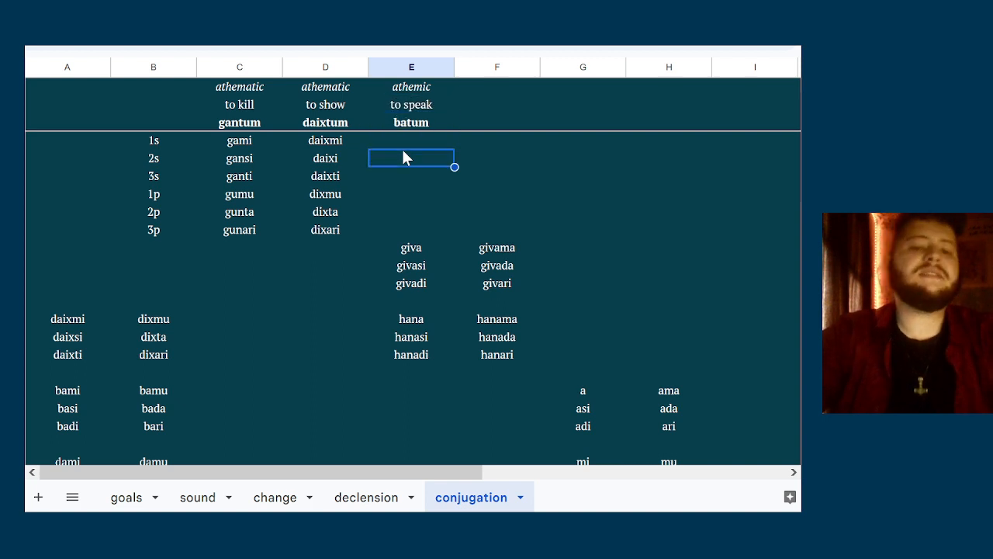
pyautogui.press('Up')
pyautogui.press('Up')
pyautogui.press('Down')
pyautogui.press('Down')
pyautogui.press('Up')
pyautogui.press('Up')
pyautogui.press('Down')
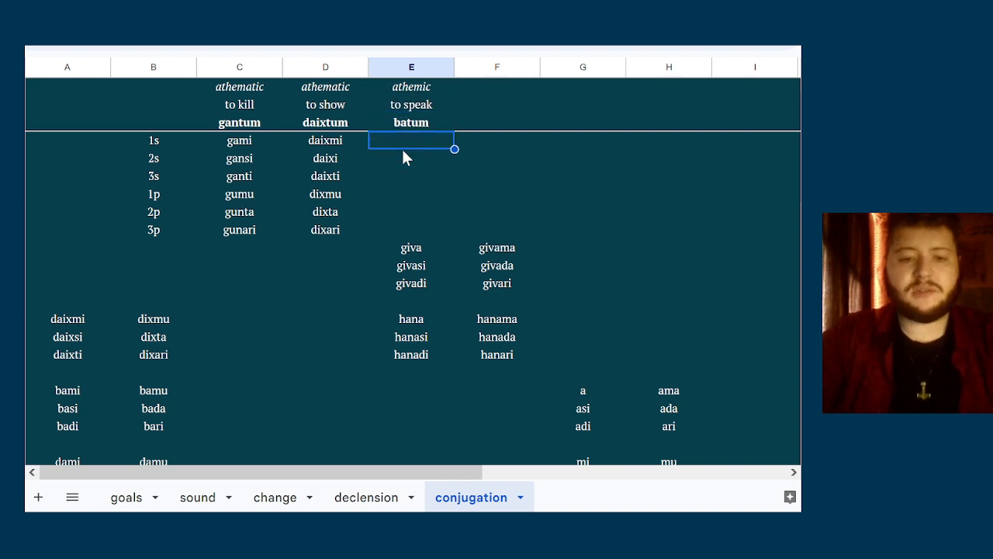
pyautogui.write('bami')
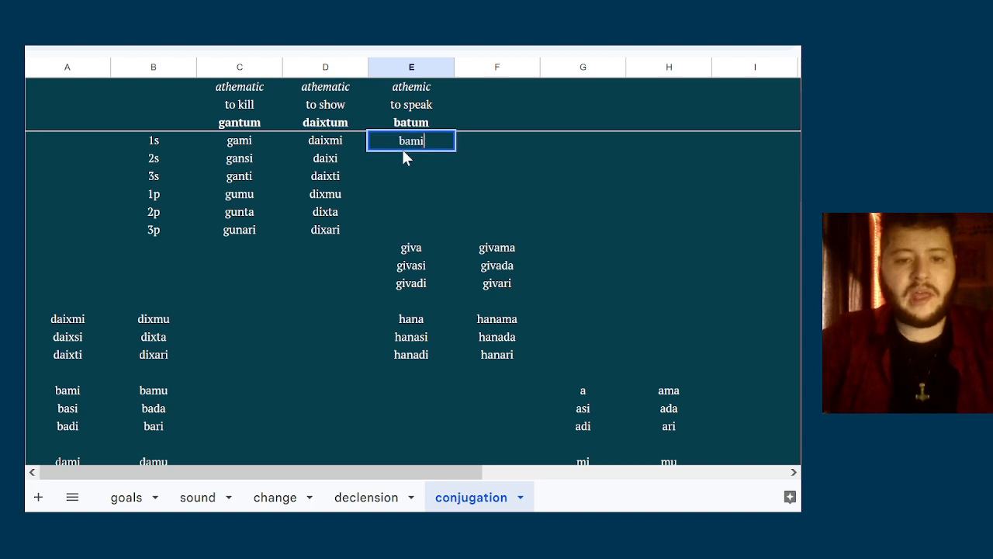
pyautogui.press('Return')
pyautogui.write('bas')
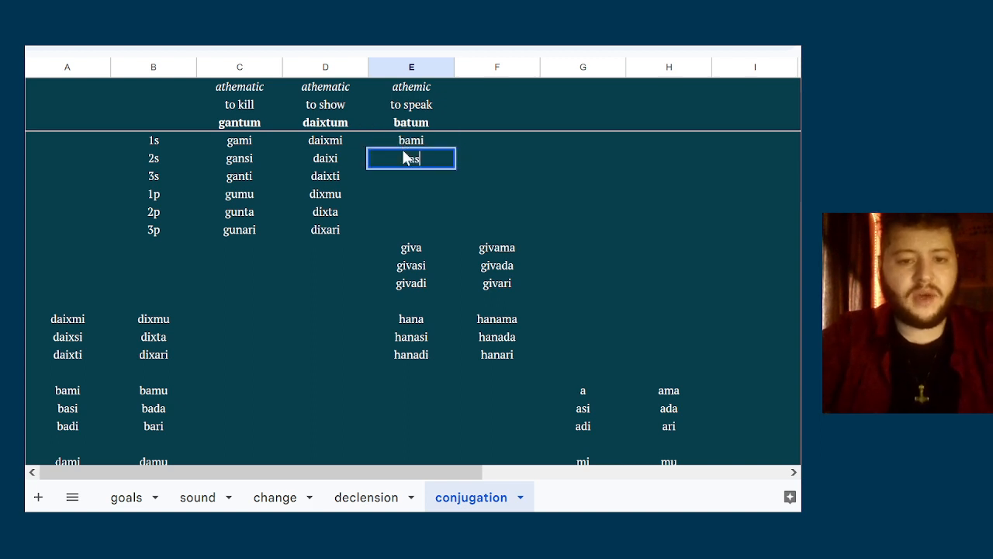
pyautogui.write('i')
pyautogui.press('Return')
pyautogui.write('badi')
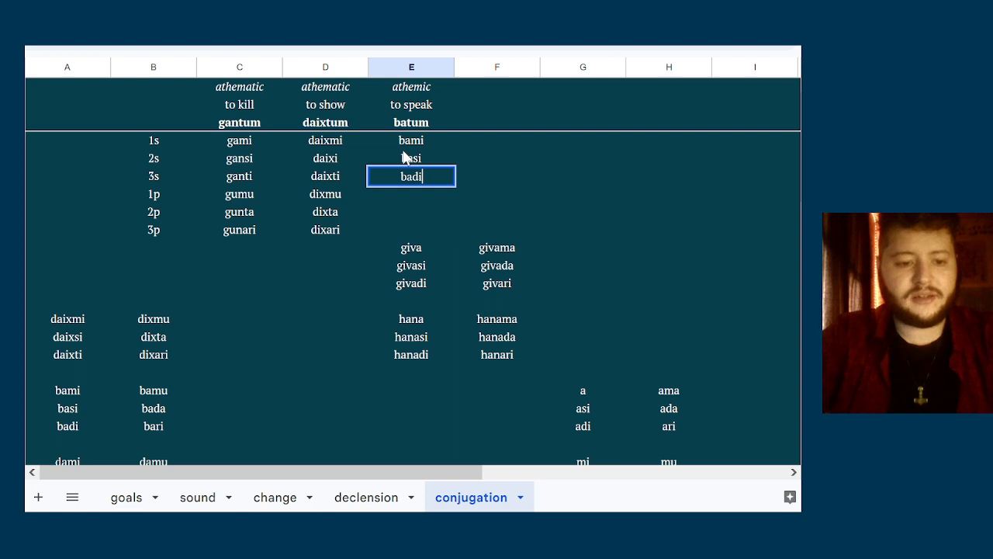
pyautogui.press('Return')
# Enter the plural forms bamu, bada and bari beneath badi in column E
pyautogui.write('bamu')
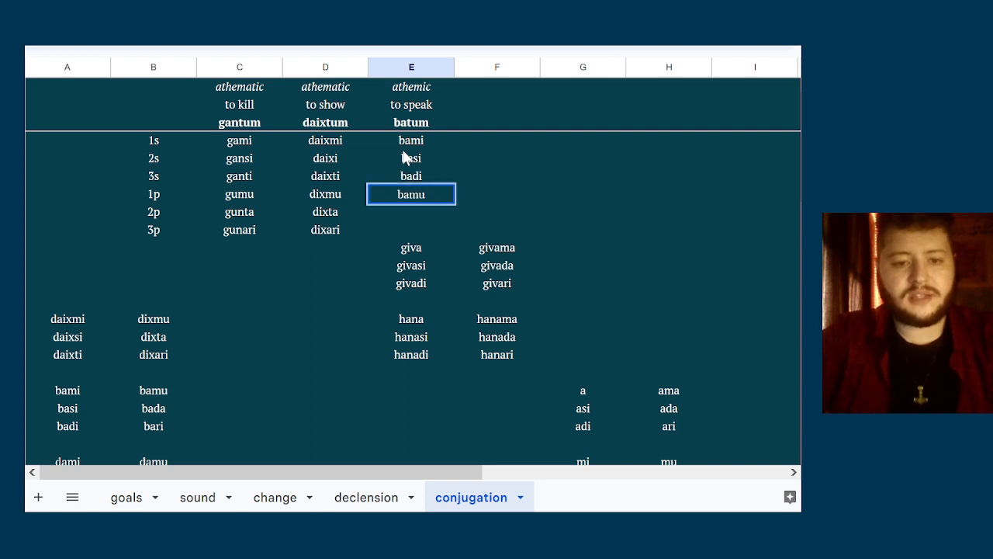
pyautogui.press('Return')
pyautogui.write('bada')
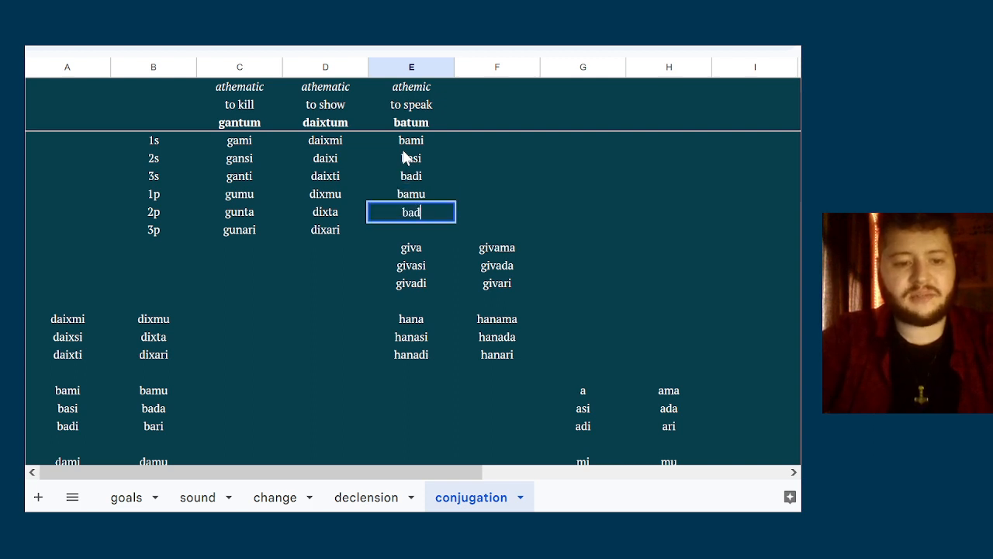
pyautogui.write('bari')
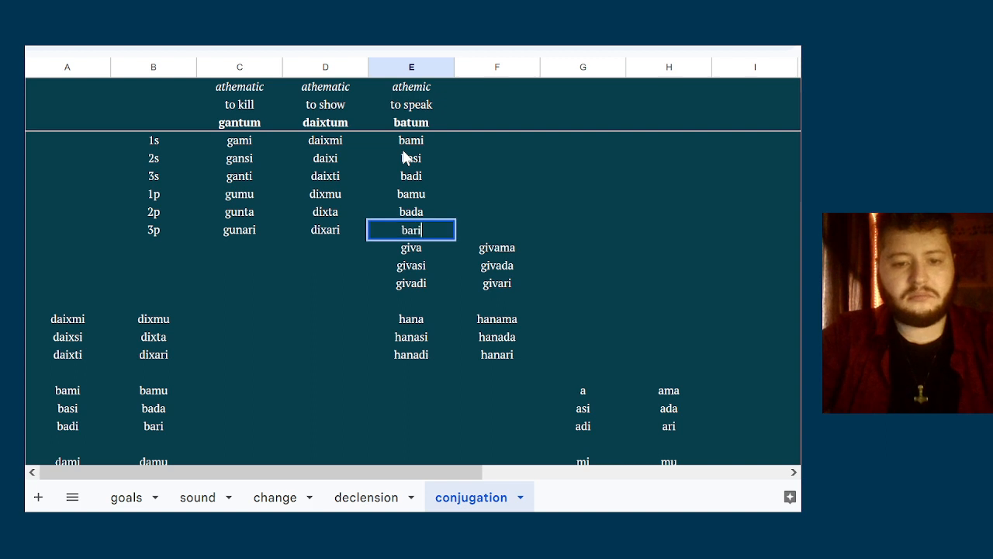
pyautogui.press('Tab')
pyautogui.press('Tab')
pyautogui.press('Up')
pyautogui.press('Up')
pyautogui.press('Up')
pyautogui.press('Up')
pyautogui.press('Up')
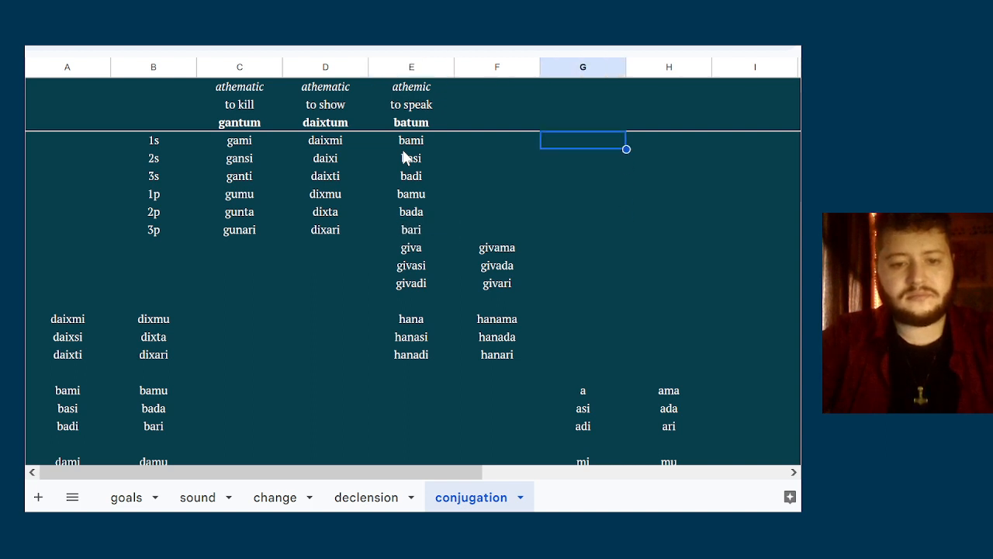
pyautogui.press('Left')
pyautogui.press('Left')
pyautogui.press('Up')
pyautogui.press('Down')
pyautogui.press('Down')
pyautogui.press('Down')
pyautogui.press('Up')
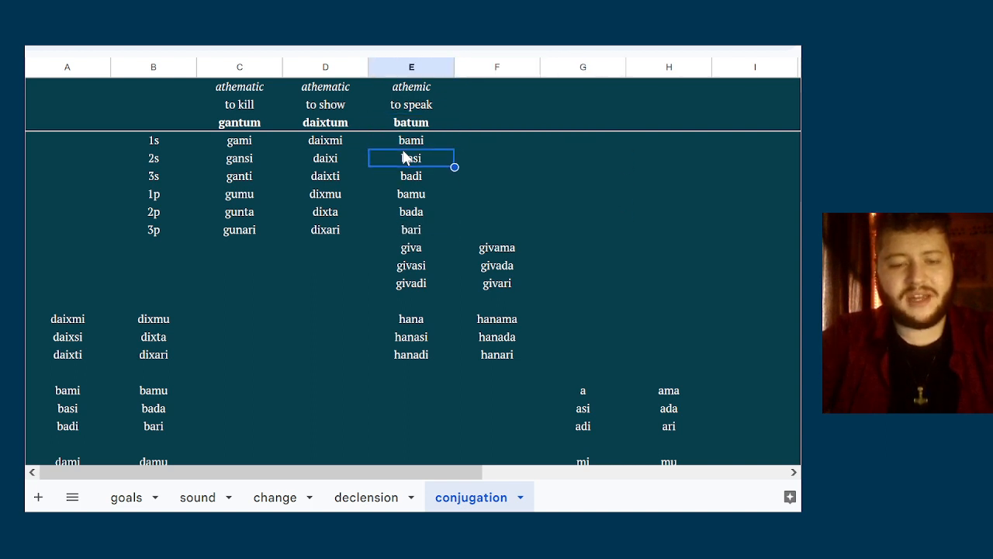
pyautogui.press('Up')
pyautogui.press('Up')
# Copy the giva and hana paradigms in columns E and F and paste them one row lower
pyautogui.press('Down')
pyautogui.press('Down')
pyautogui.press('Down')
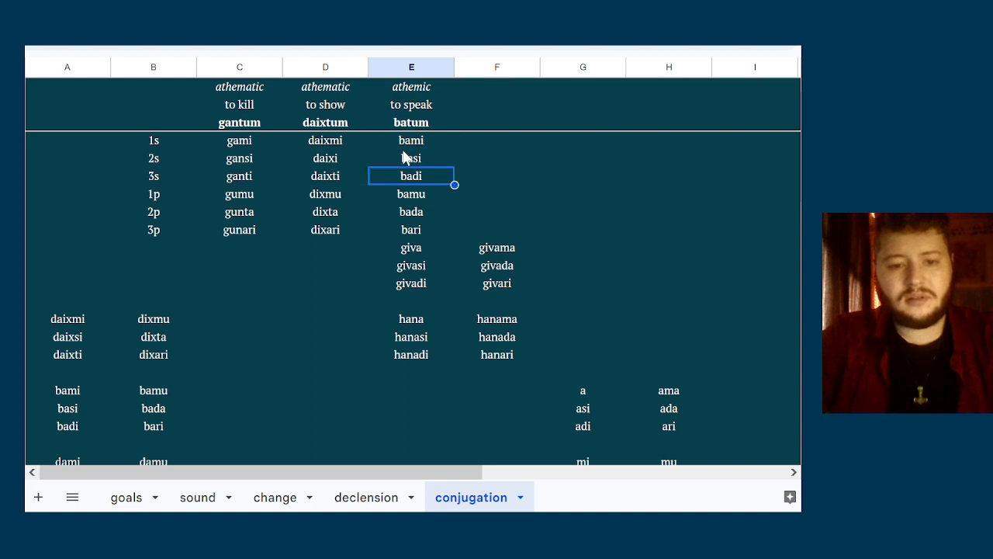
pyautogui.press('Down')
pyautogui.press('Down')
pyautogui.press('Down')
pyautogui.press('Down')
pyautogui.hotkey('shift', 'Down')
pyautogui.hotkey('shift', 'Down')
pyautogui.hotkey('shift', 'Down')
pyautogui.hotkey('shift', 'Down')
pyautogui.hotkey('shift', 'Down')
pyautogui.hotkey('shift', 'Down')
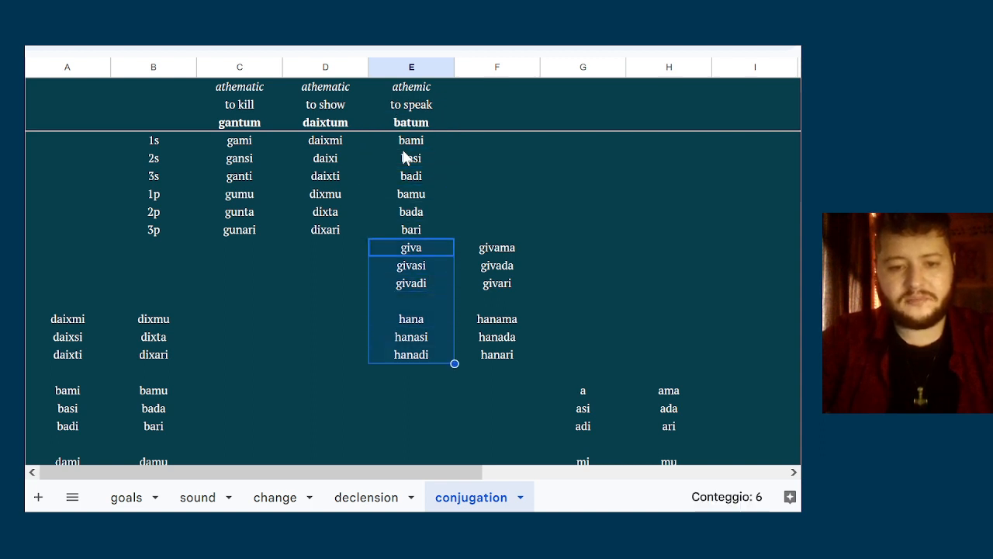
pyautogui.hotkey('shift', 'Right')
pyautogui.hotkey('ctrl', 'c')
pyautogui.press('Down')
pyautogui.hotkey('ctrl', 'v')
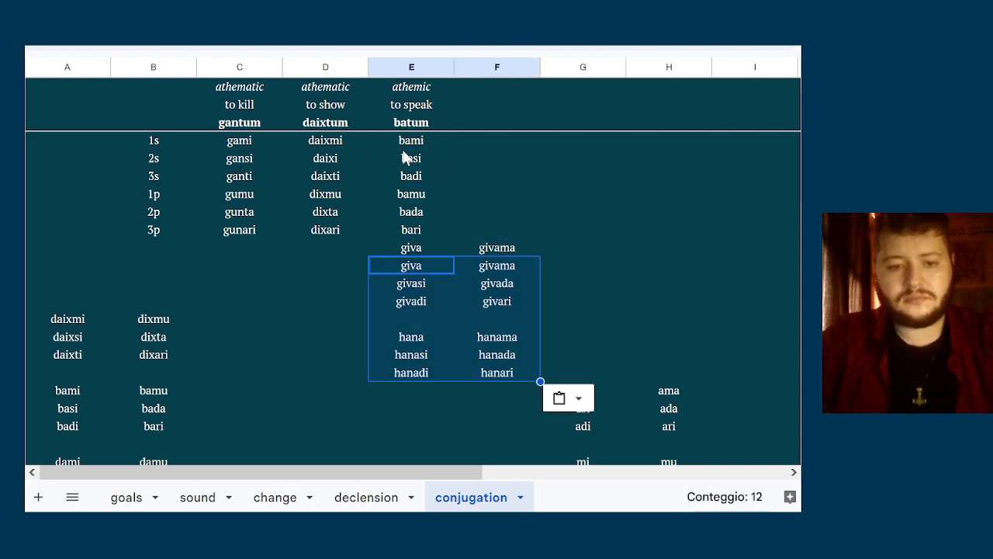
# Clear the leftover giva and givama cells directly above the pasted paradigms in columns E and F
pyautogui.press('Up')
pyautogui.press('Delete')
pyautogui.press('Right')
pyautogui.press('Delete')
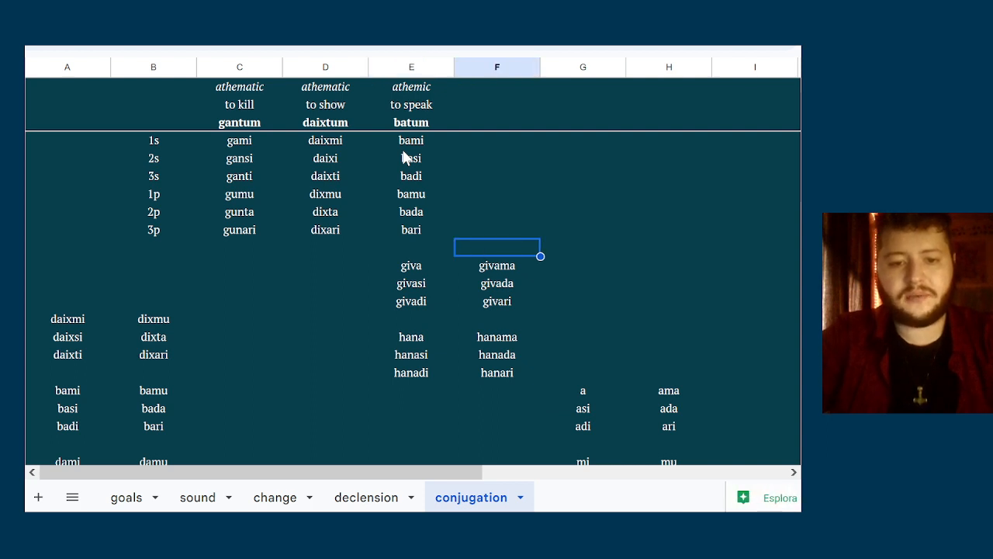
# Copy the dami paradigm in columns A and B and paste it over the daixmi and bami blocks, level with the giva paradigm
pyautogui.click(493, 107)
pyautogui.press('Down')
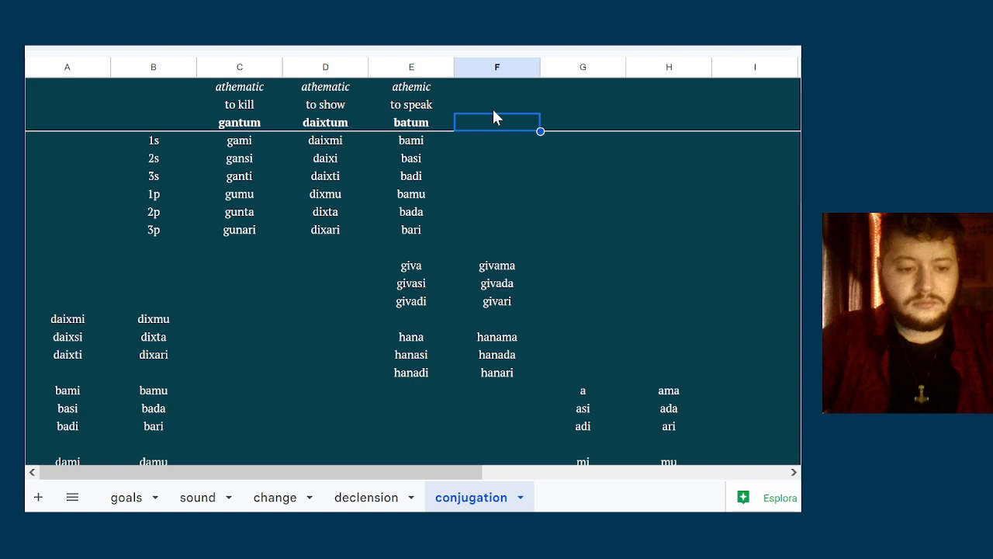
pyautogui.scroll(-2, 493, 116)
pyautogui.scroll(2, 493, 111)
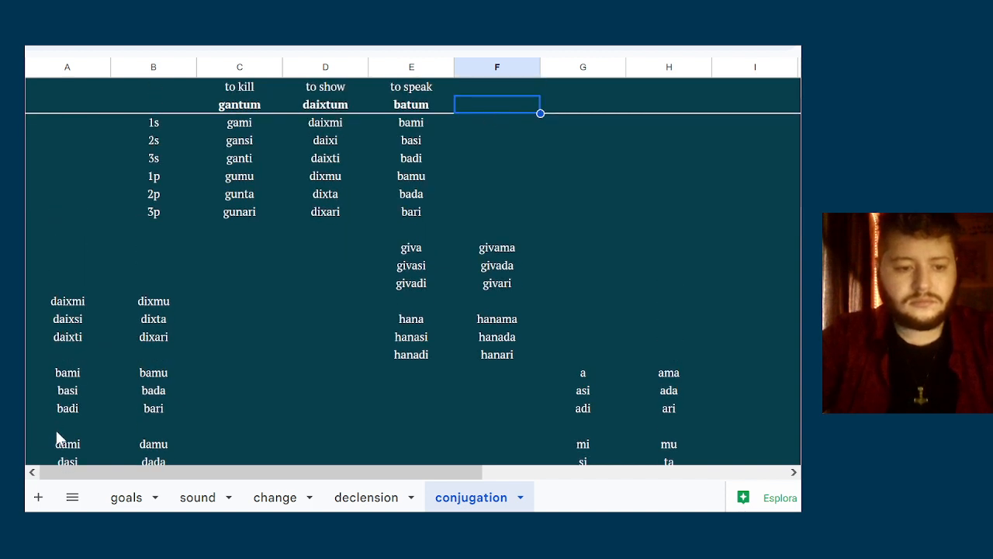
pyautogui.moveTo(56, 436); pyautogui.dragTo(54, 440)
pyautogui.scroll(-2, 75, 326)
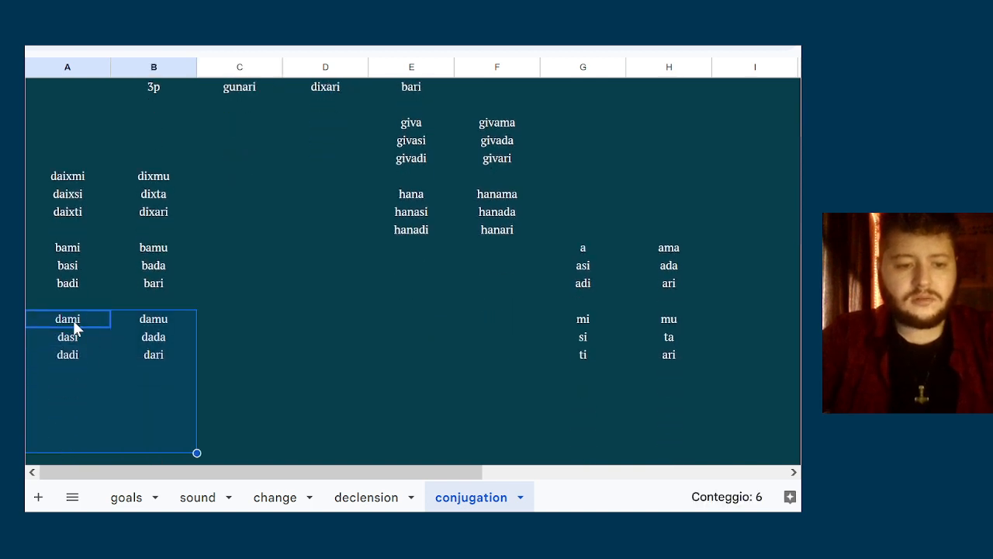
pyautogui.hotkey('ctrl', 'c')
pyautogui.scroll(3, 133, 239)
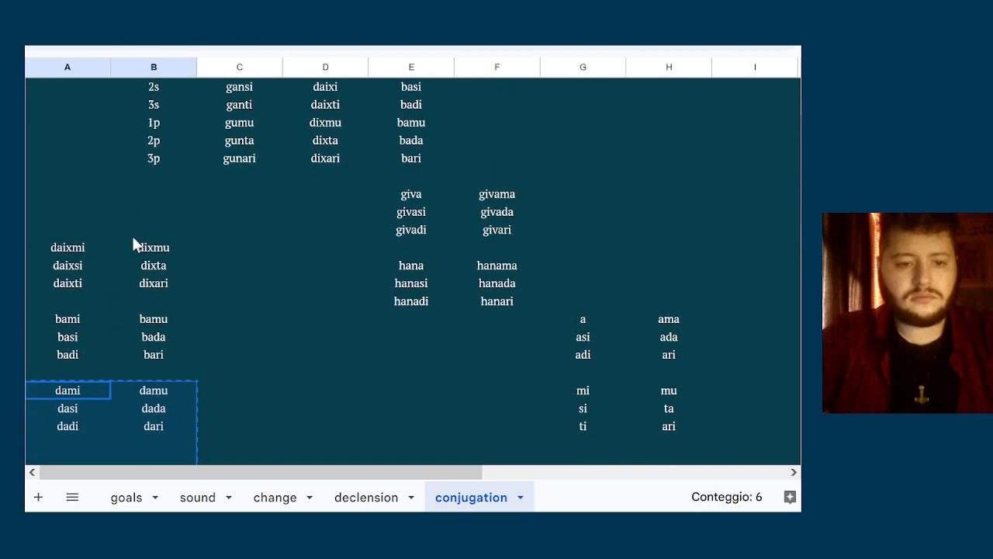
pyautogui.click(74, 193)
pyautogui.hotkey('ctrl', 'v')
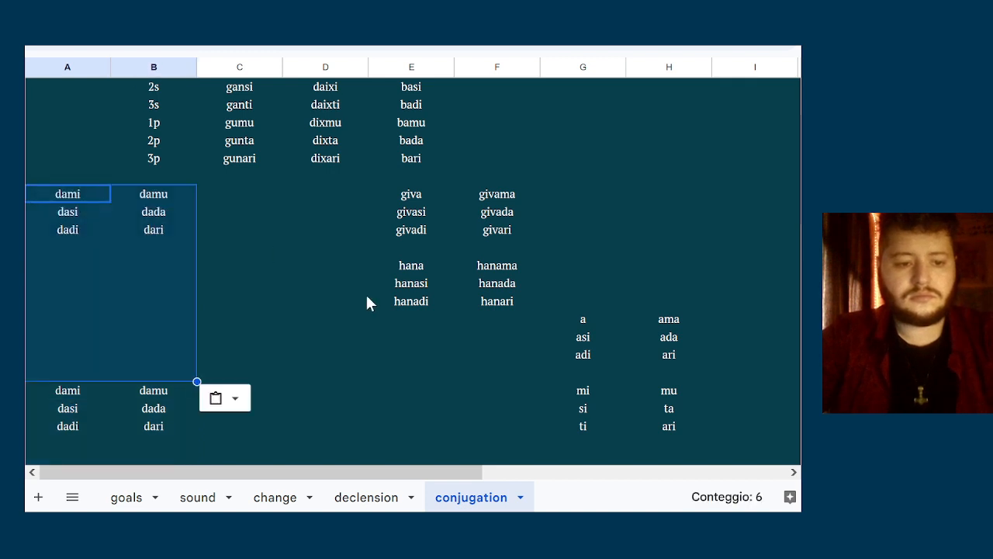
# Clear the original dami paradigm from its old place lower in columns A and B
pyautogui.click(67, 395)
pyautogui.hotkey('shift', 'Down')
pyautogui.hotkey('shift', 'Down')
pyautogui.hotkey('shift', 'Right')
pyautogui.press('Delete')
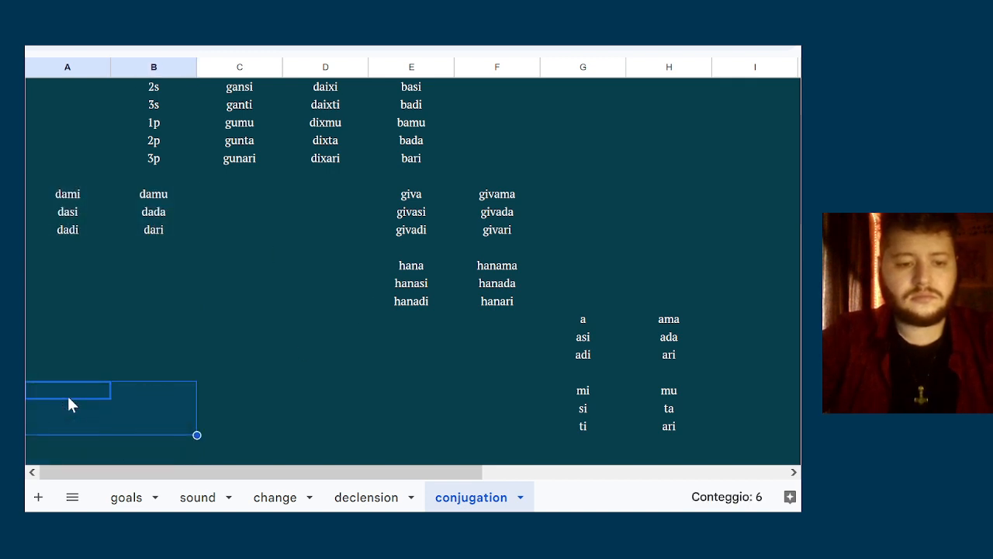
# Head column F with the infinitive datum, the meaning "to put" and the class athematic
pyautogui.scroll(2, 432, 216)
pyautogui.click(473, 117)
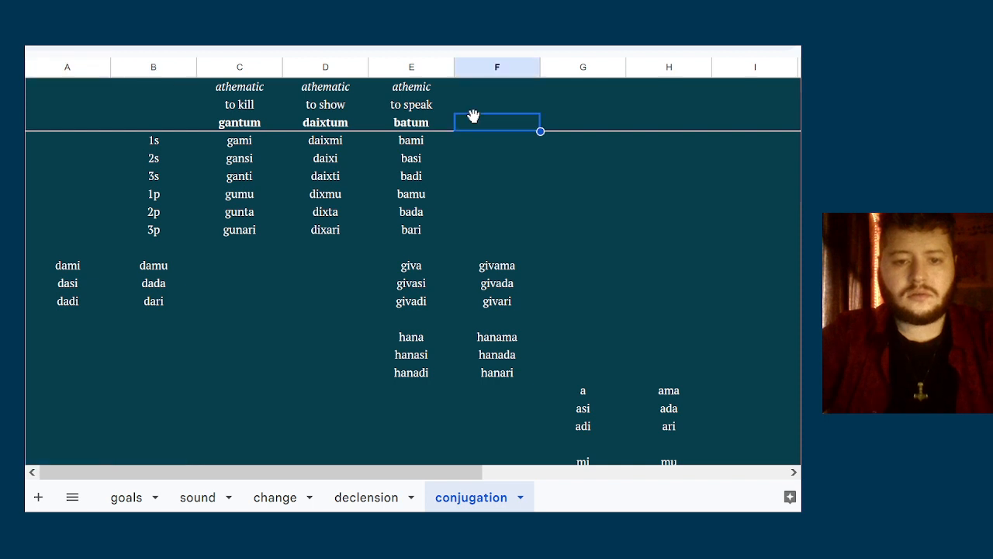
pyautogui.write('datum')
pyautogui.press('Up')
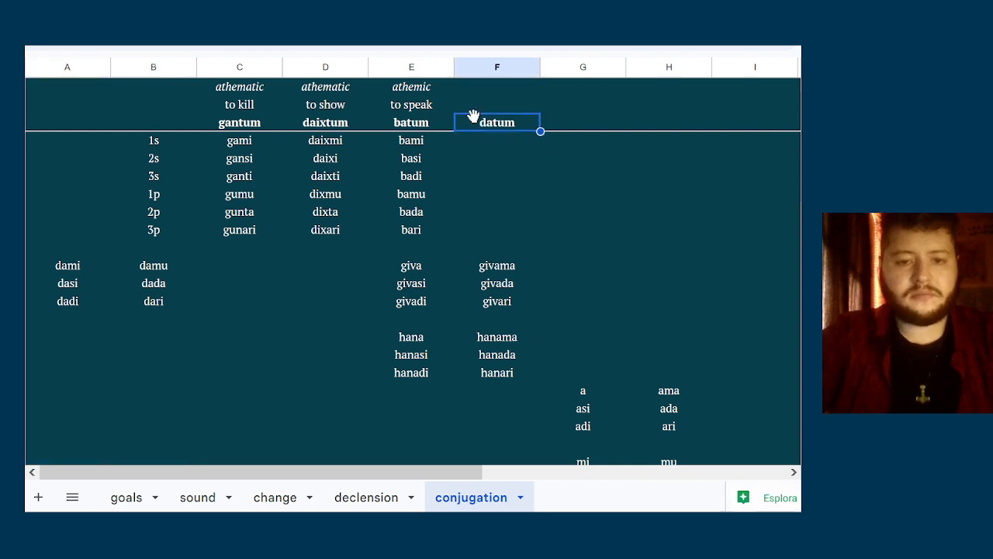
pyautogui.write('to put')
pyautogui.press('Up')
pyautogui.write('athematic')
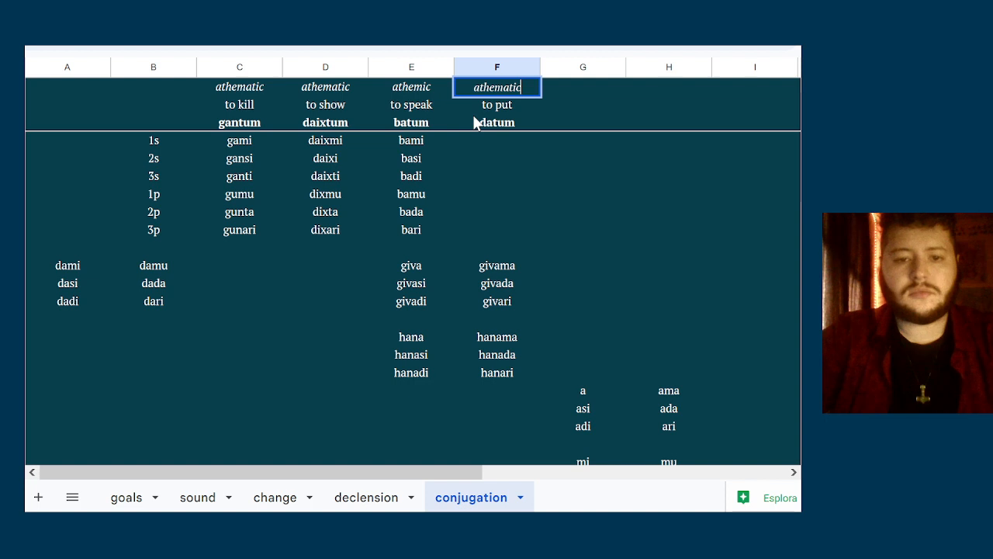
pyautogui.press('Return')
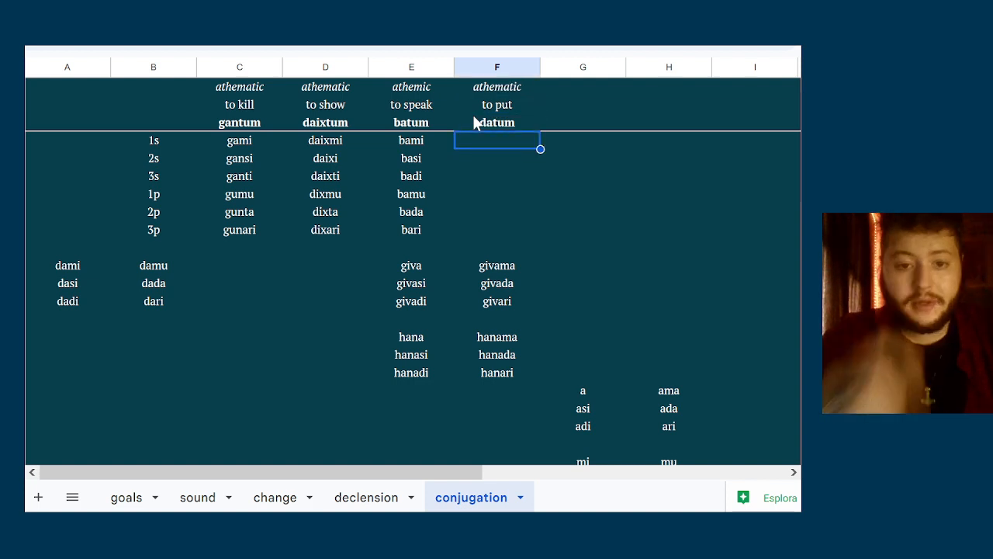
# Enter the singular forms dami, dasi and dadi beneath datum in column F
pyautogui.write('b')
pyautogui.press('BackSpace')
pyautogui.write('dami')
pyautogui.press('Return')
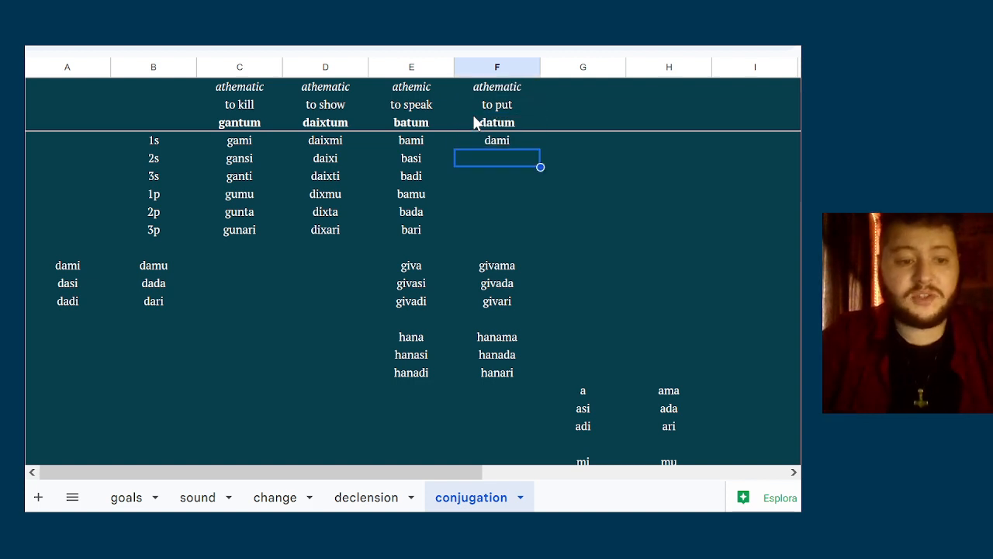
pyautogui.write('d')
pyautogui.press('Return')
pyautogui.write('d')
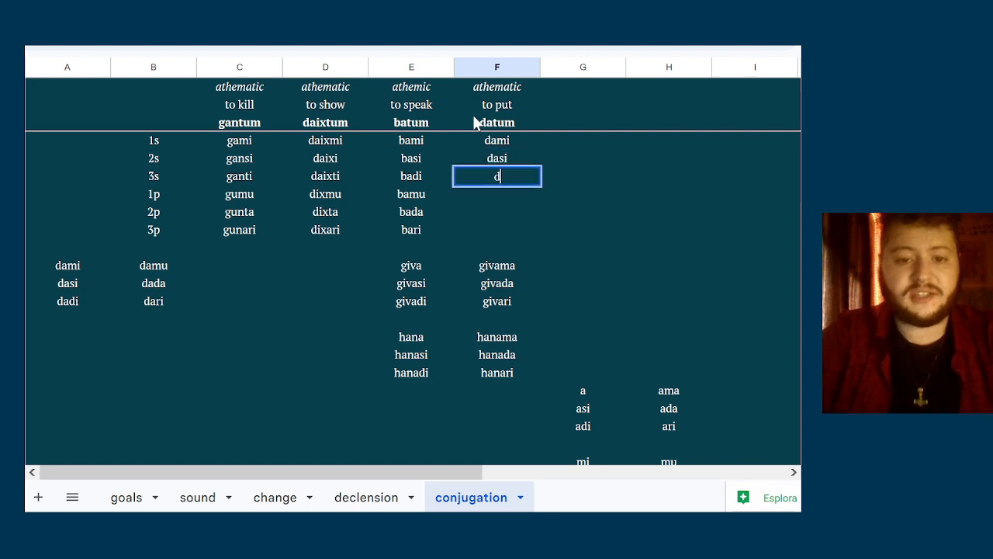
pyautogui.write('adi')
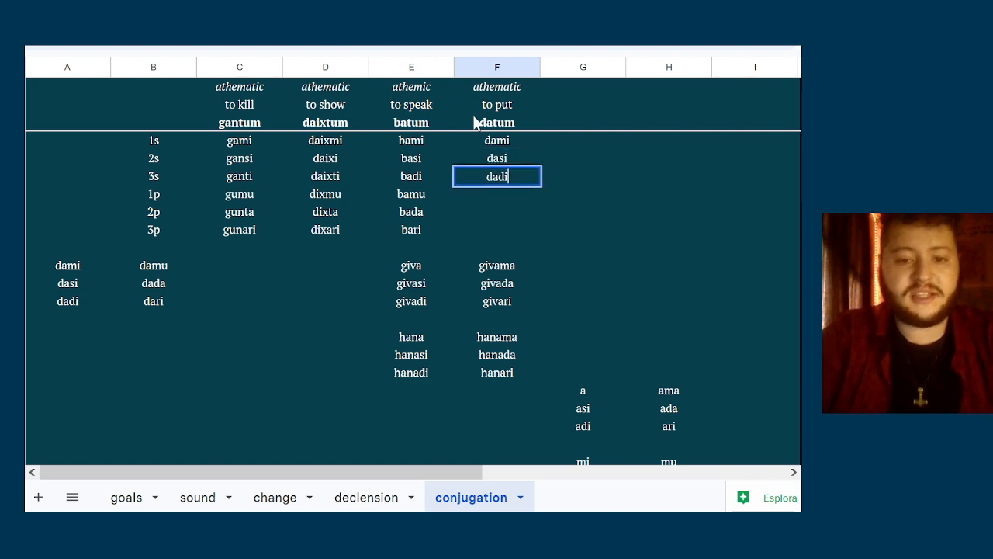
# Enter the plural forms damu, dada and dari beneath dadi in column F
pyautogui.press('Return')
pyautogui.write('damu')
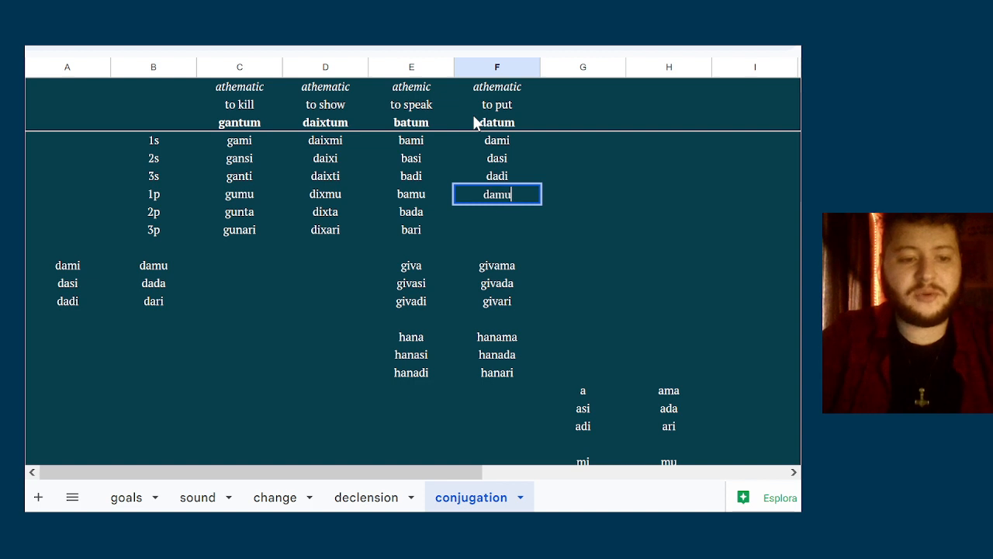
pyautogui.press('Return')
pyautogui.write('dada')
pyautogui.press('Return')
pyautogui.write('dar')
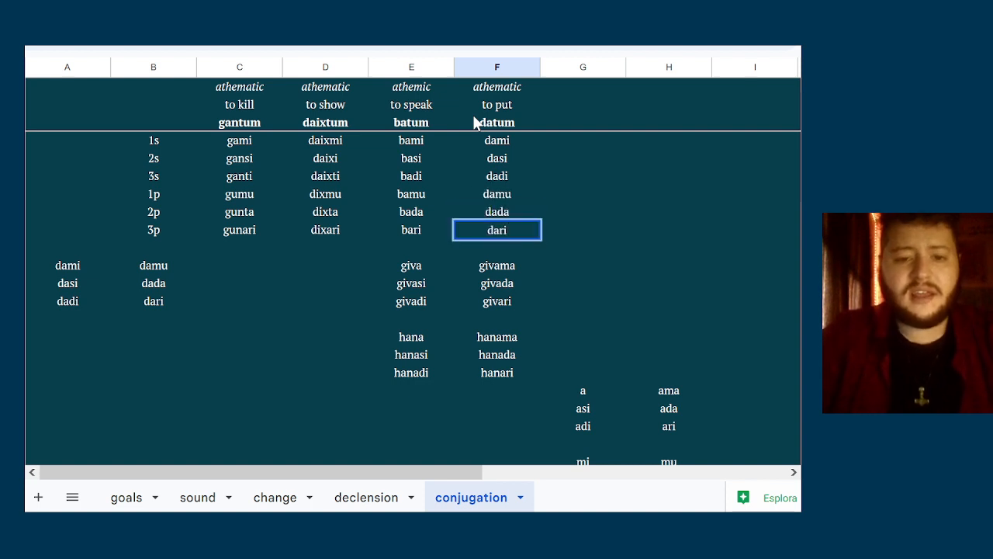
pyautogui.write('i')
# Change the class labels of the "to speak" and "to put" verbs in columns E and F to thematic
pyautogui.press('Up')
pyautogui.press('Up')
pyautogui.press('Up')
pyautogui.press('Up')
pyautogui.press('Up')
pyautogui.press('Left')
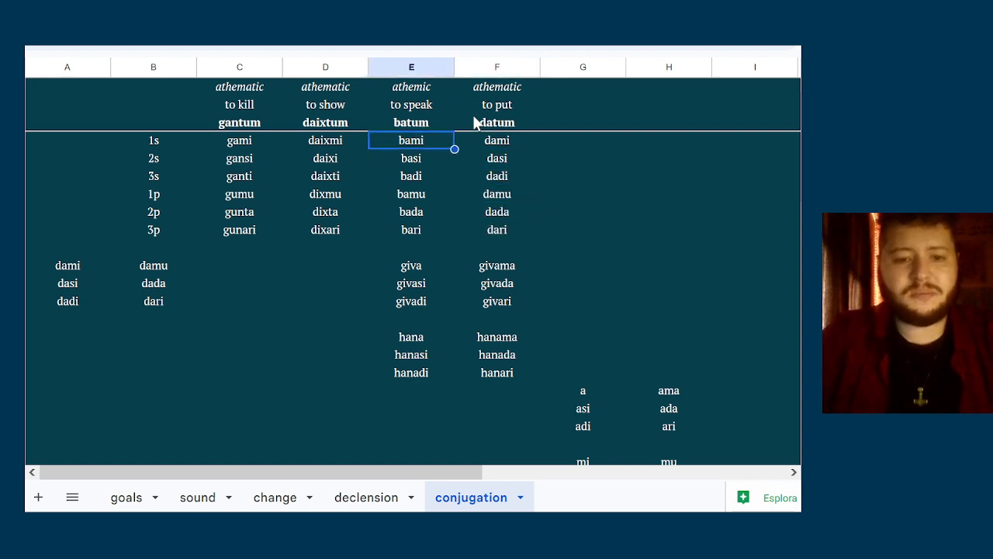
pyautogui.press('Up')
pyautogui.press('Up')
pyautogui.press('Up')
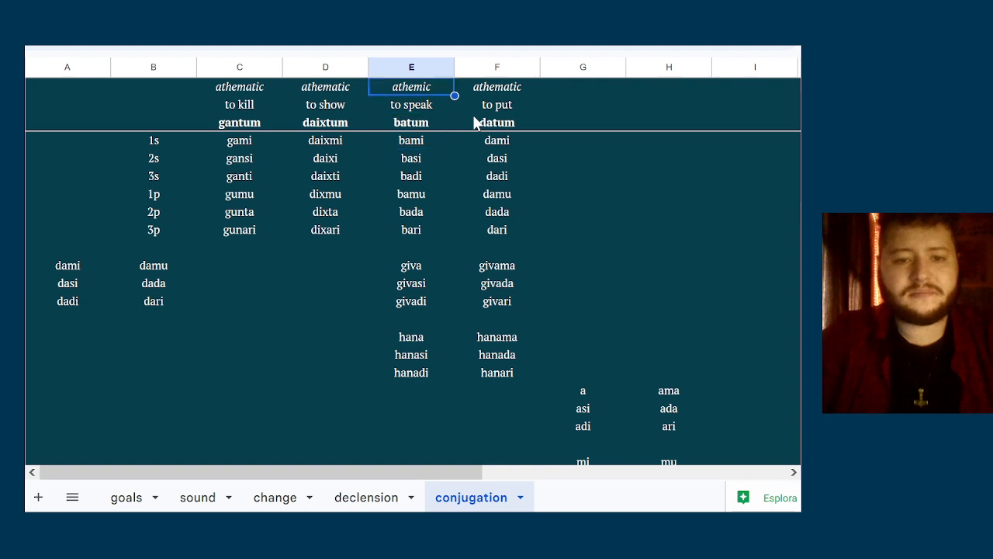
pyautogui.write('thame')
pyautogui.press('BackSpace')
pyautogui.press('BackSpace')
pyautogui.write('ematic')
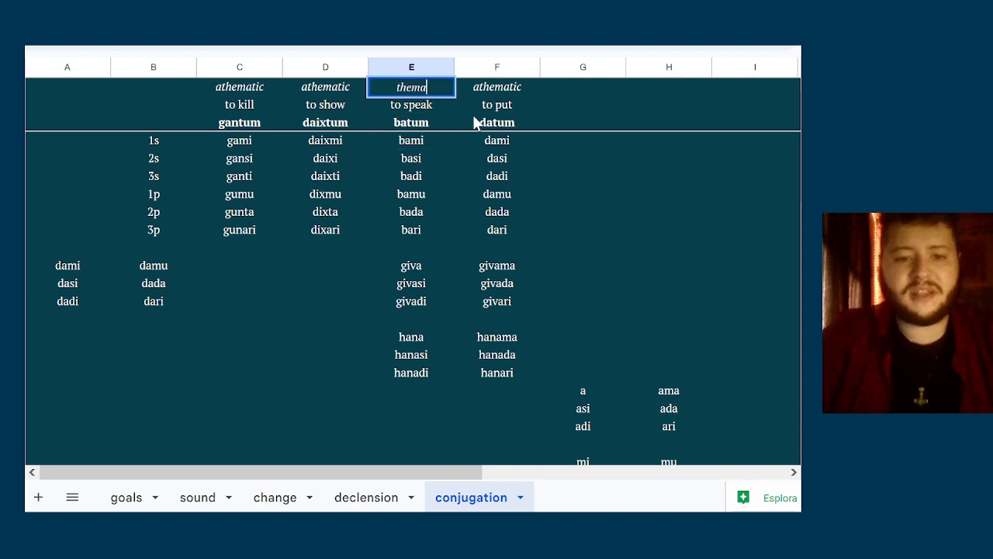
pyautogui.press('Tab')
pyautogui.write('thematic')
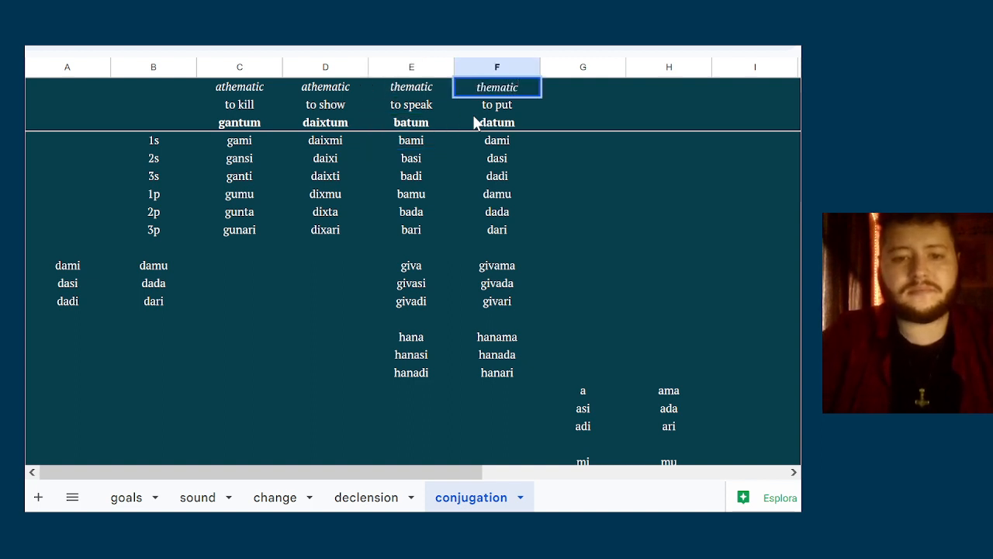
# Change the infinitives in columns E and F to badum and dadum
pyautogui.press('Down')
pyautogui.press('Down')
pyautogui.press('Left')
pyautogui.write('badum')
pyautogui.press('Tab')
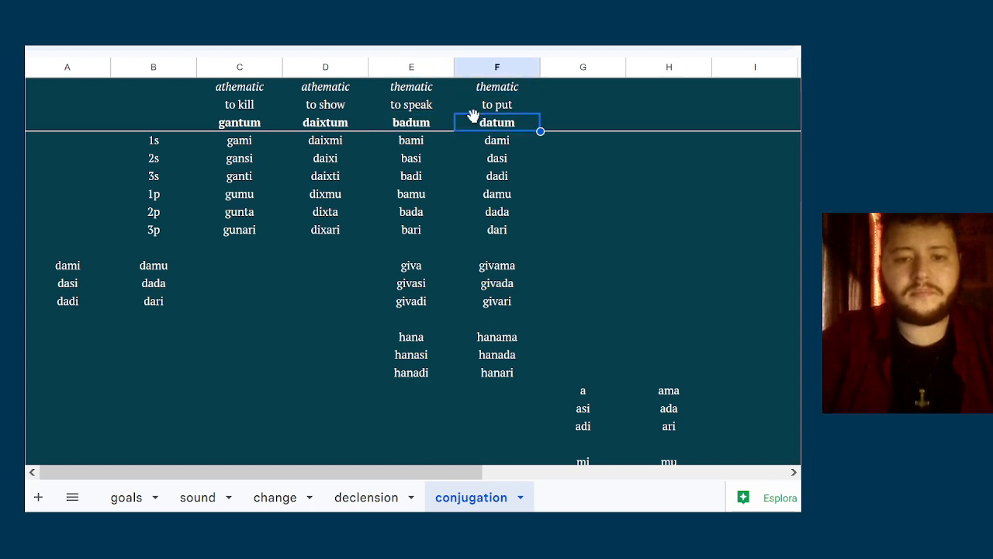
pyautogui.write('ba')
pyautogui.write('dum')
pyautogui.press('Return')
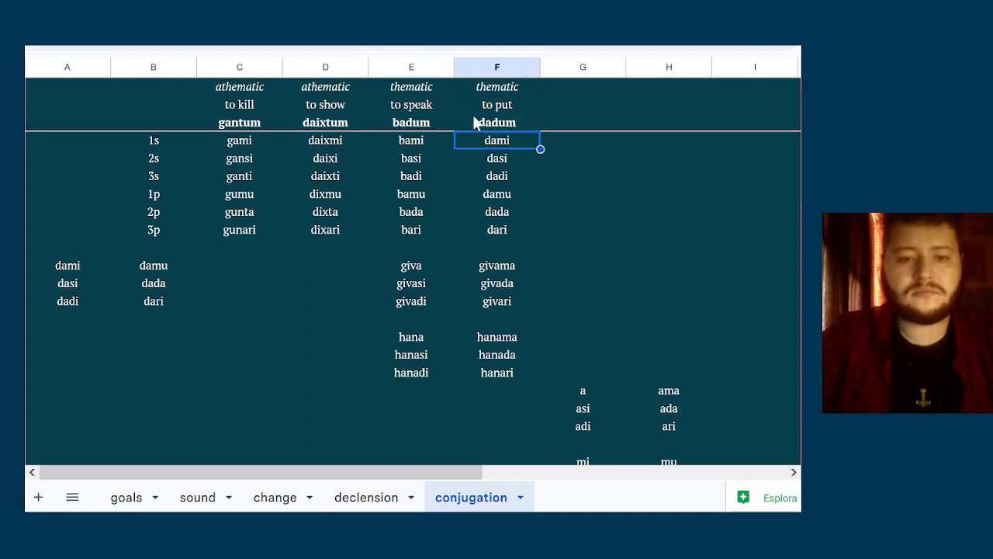
# Change the first-person singular forms of badum and dadum to ba and da
pyautogui.press('Left')
pyautogui.write('ba')
pyautogui.press('Tab')
pyautogui.write('da')
pyautogui.press('Return')
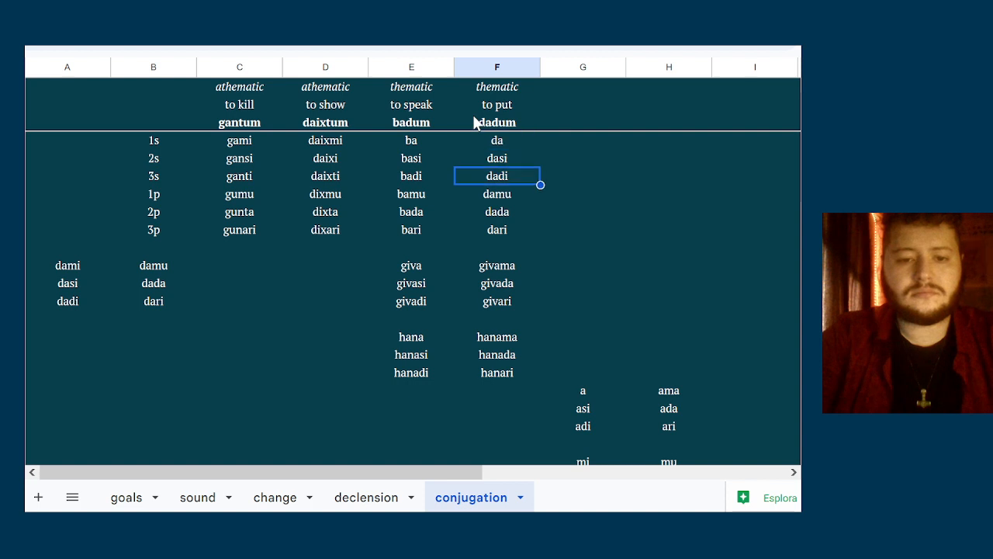
# Change the first-person plural forms of dadum and badum to dama and bama
pyautogui.press('Down')
pyautogui.write('dama')
pyautogui.press('Left')
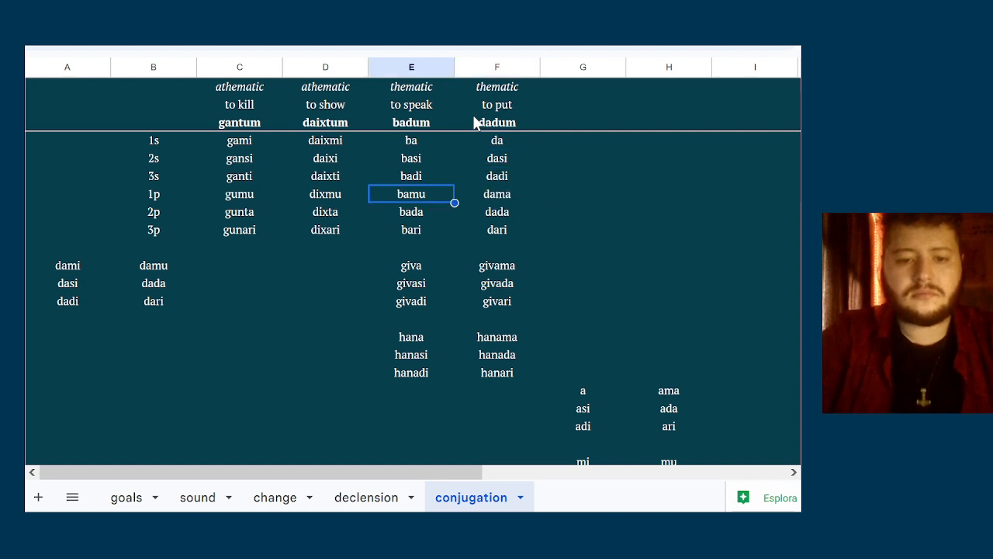
pyautogui.write('bama')
pyautogui.press('Tab')
pyautogui.press('Tab')
pyautogui.press('Up')
pyautogui.press('Up')
pyautogui.press('Up')
pyautogui.press('Up')
pyautogui.press('Up')
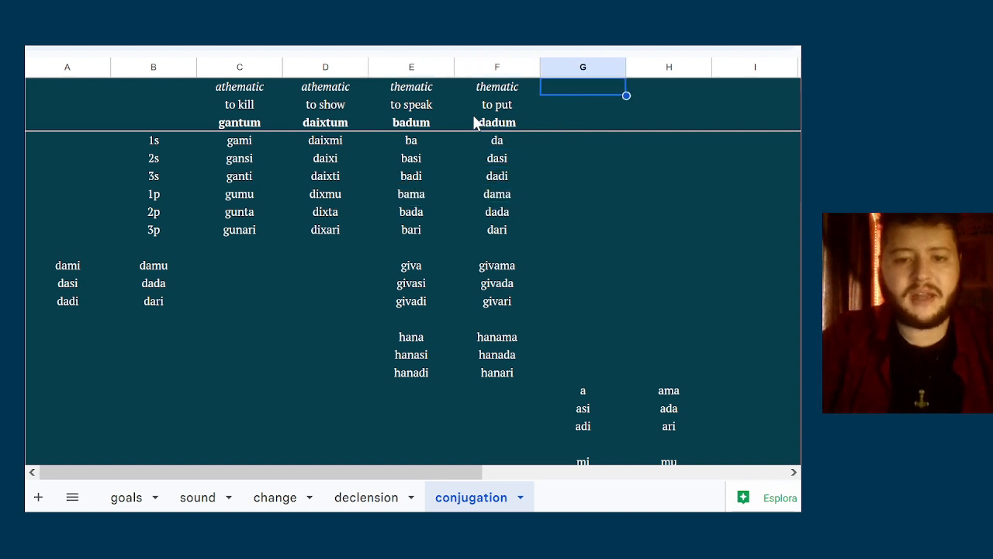
pyautogui.press('Down')
pyautogui.press('Down')
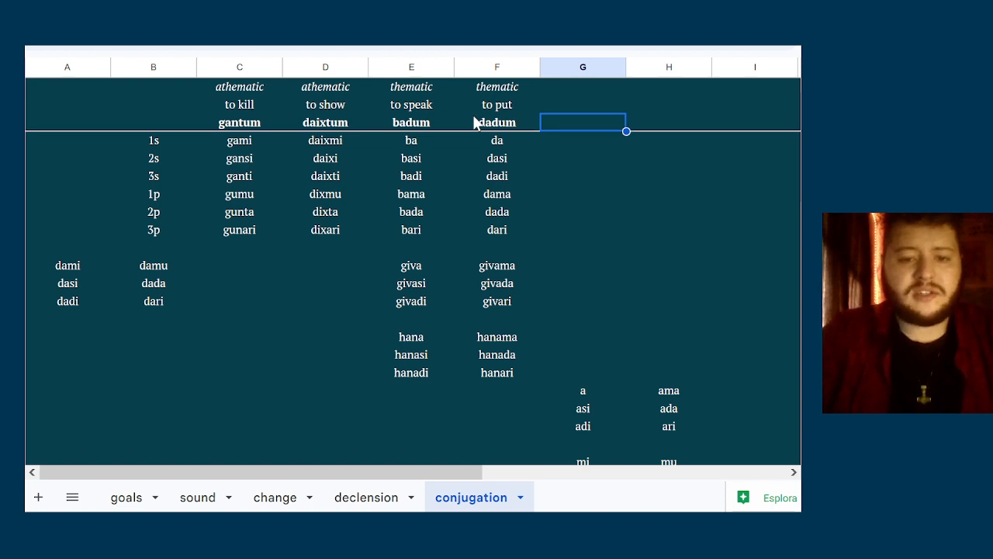
pyautogui.press('Left')
pyautogui.press('Left')
pyautogui.press('Down')
pyautogui.press('Left')
pyautogui.press('Right')
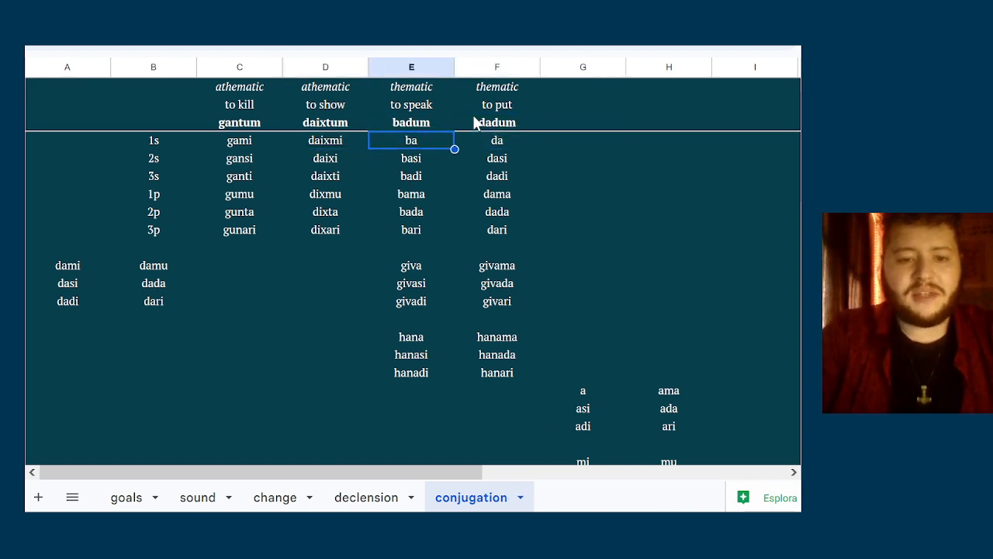
pyautogui.hotkey('shift', 'Right')
# Head column G with the meaning "to breathe" and the infinitive hanadum
pyautogui.press('Right')
pyautogui.press('Right')
pyautogui.press('Up')
pyautogui.press('Up')
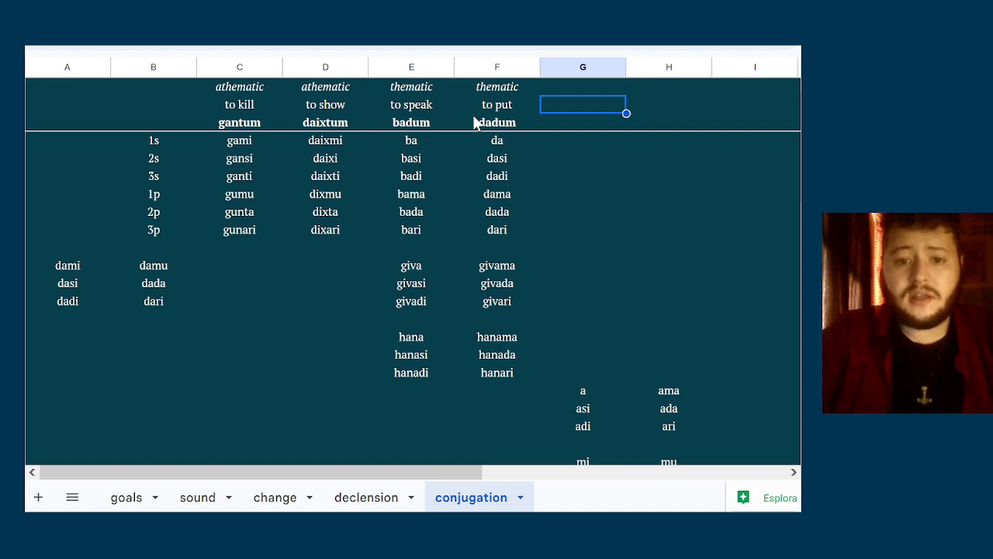
pyautogui.write('to breathe')
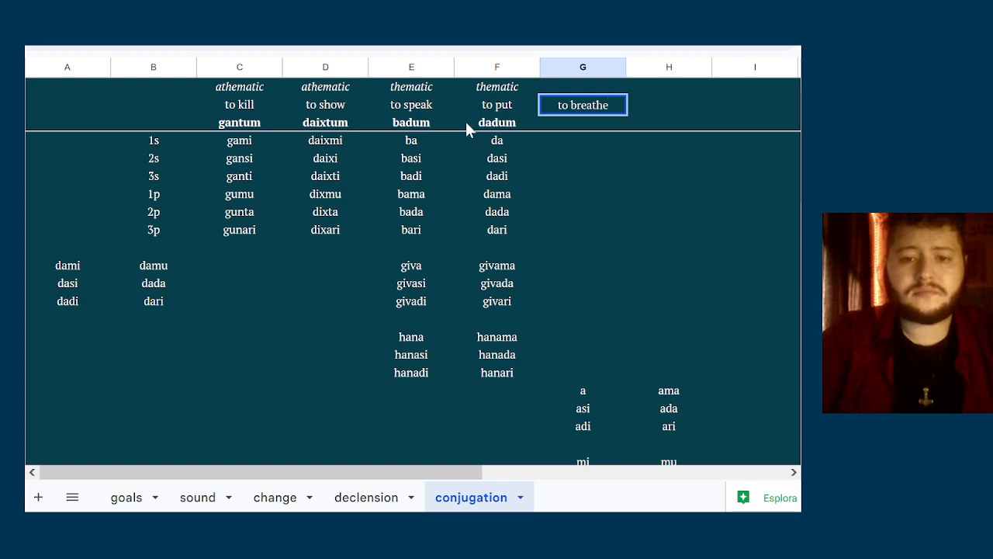
pyautogui.press('Return')
pyautogui.press('Up')
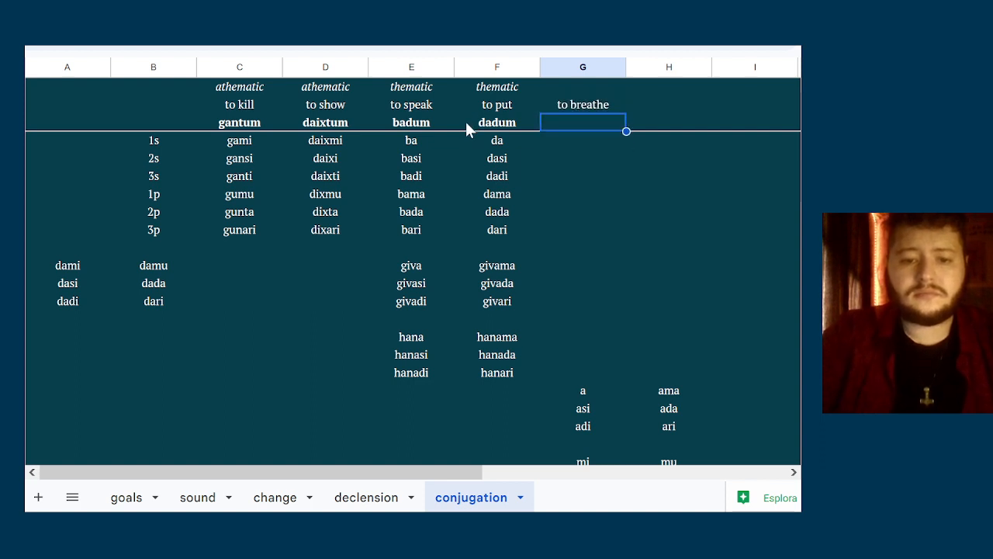
pyautogui.write('hanadum')
pyautogui.press('Return')
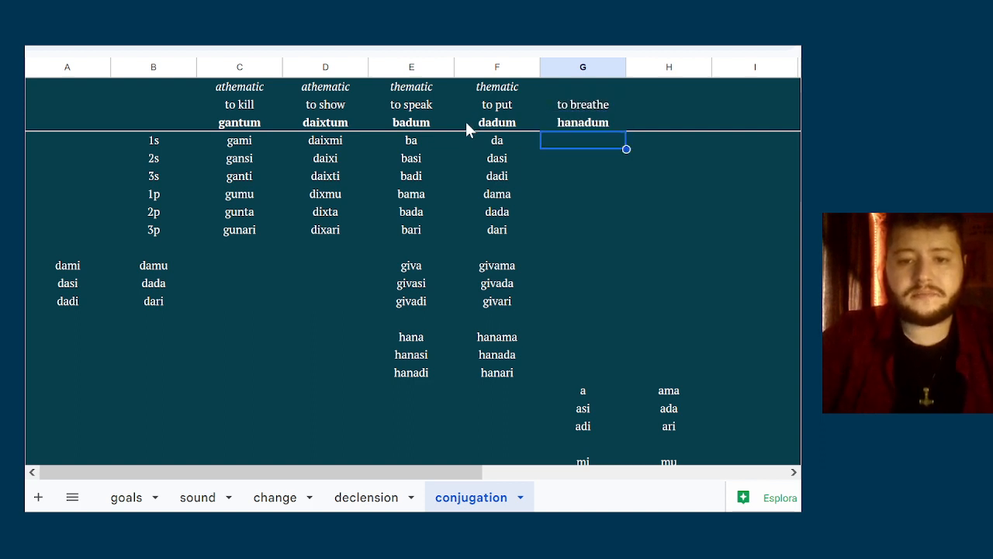
# Enter the singular forms hana, hanasi and hanadi beneath hanadum in column G
pyautogui.write('hana')
pyautogui.press('Return')
pyautogui.write('hanasi')
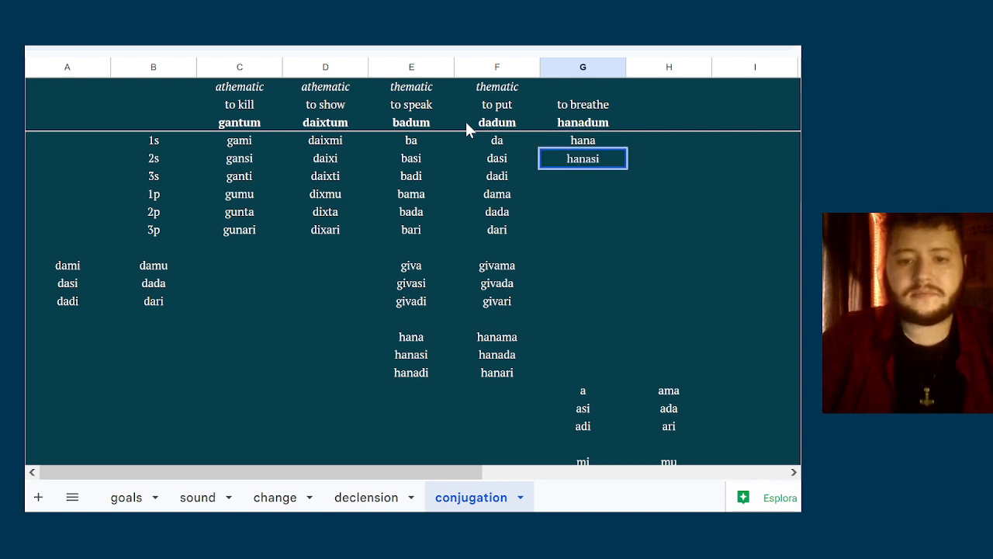
pyautogui.press('Return')
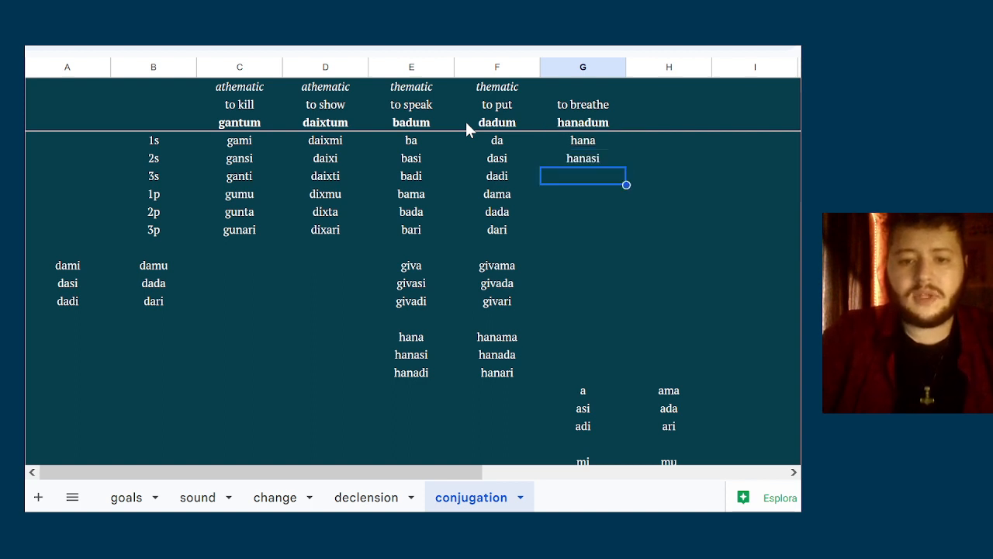
pyautogui.write('hanadi')
pyautogui.press('Return')
# Enter the plural forms hanama, hanada and hanari beneath hanadum in column G
pyautogui.write('hana')
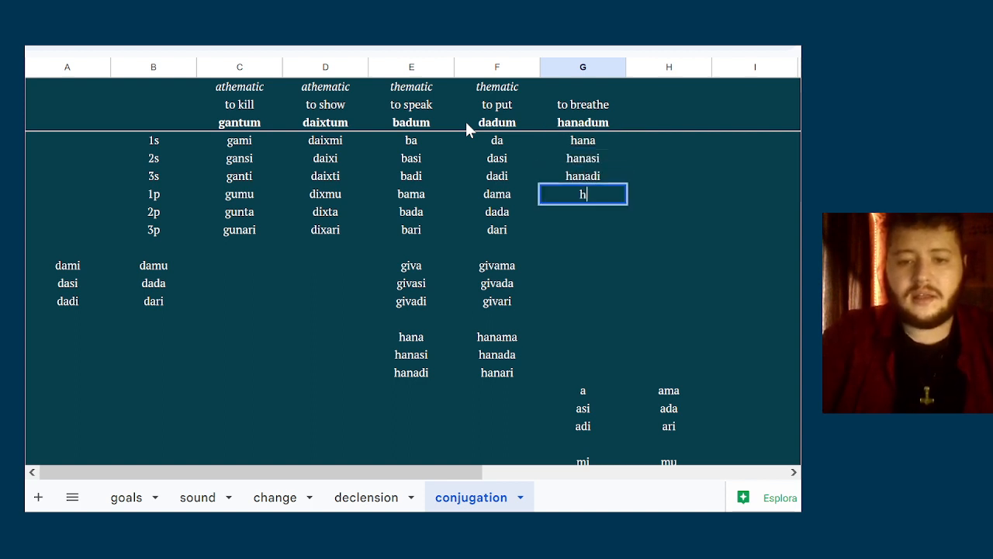
pyautogui.write('ma')
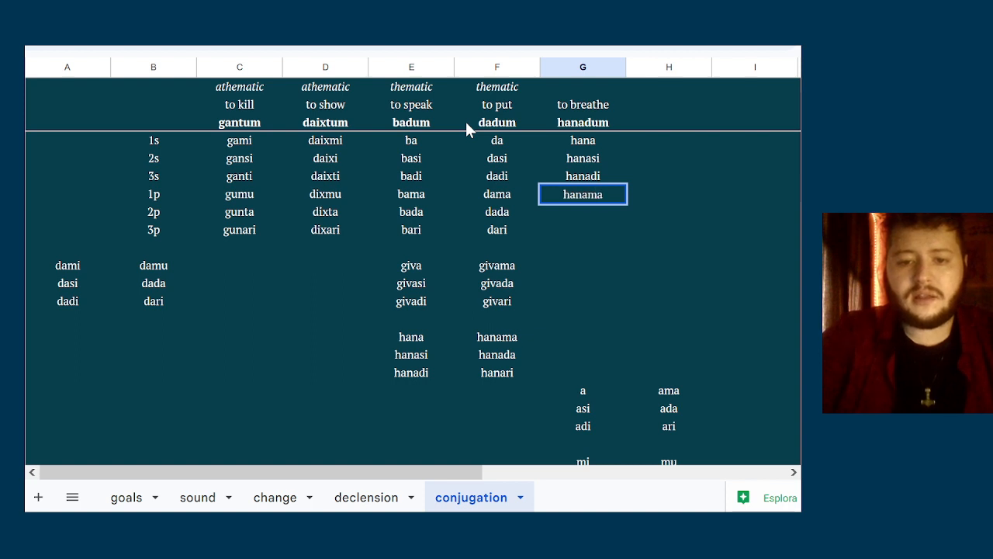
pyautogui.press('Return')
pyautogui.write('hanada')
pyautogui.press('Return')
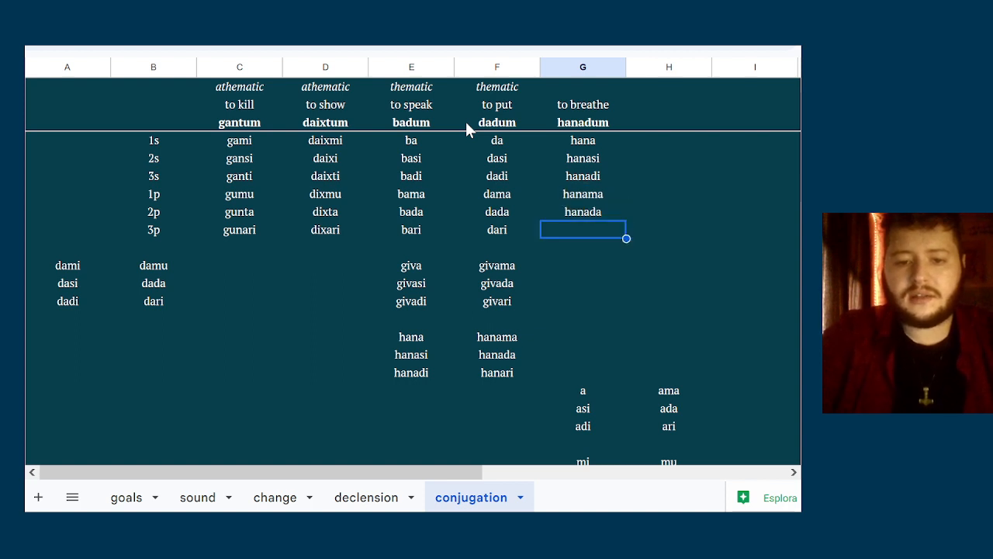
pyautogui.write('hanari')
pyautogui.press('Tab')
# Label the hanadum column as thematic in the top header row
pyautogui.press('Up')
pyautogui.press('Up')
pyautogui.press('Up')
pyautogui.press('Up')
pyautogui.press('Up')
pyautogui.press('Up')
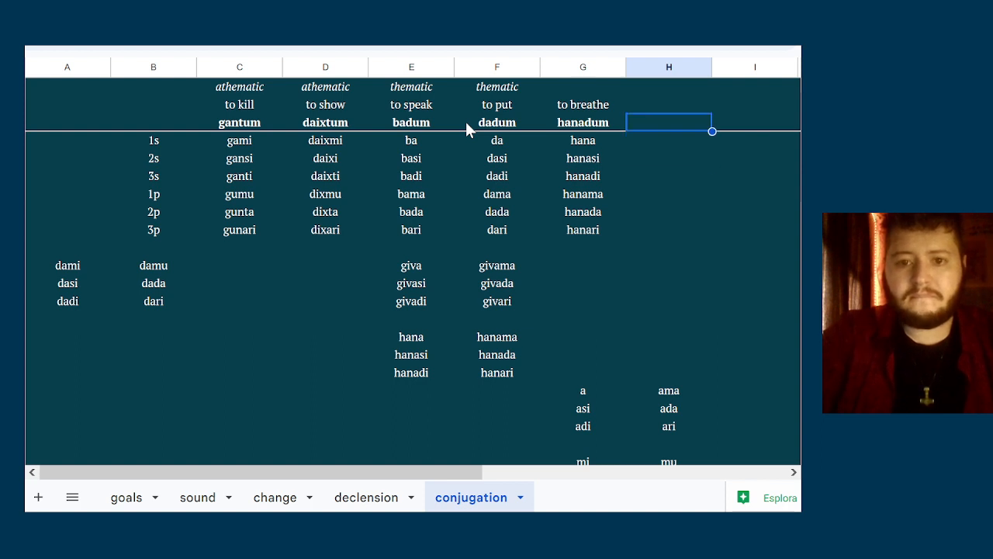
pyautogui.press('Up')
pyautogui.press('Up')
pyautogui.press('Left')
pyautogui.write('thematic')
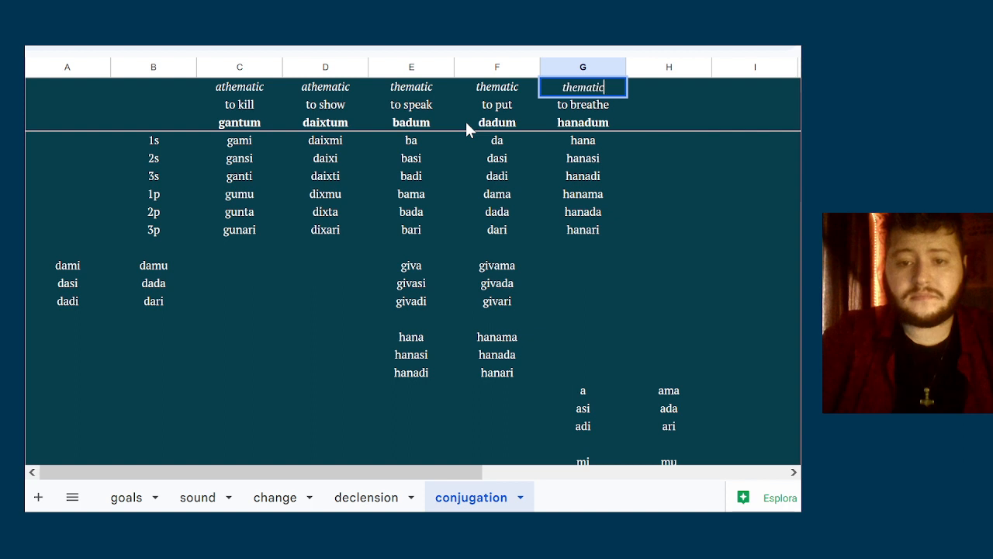
pyautogui.press('Return')
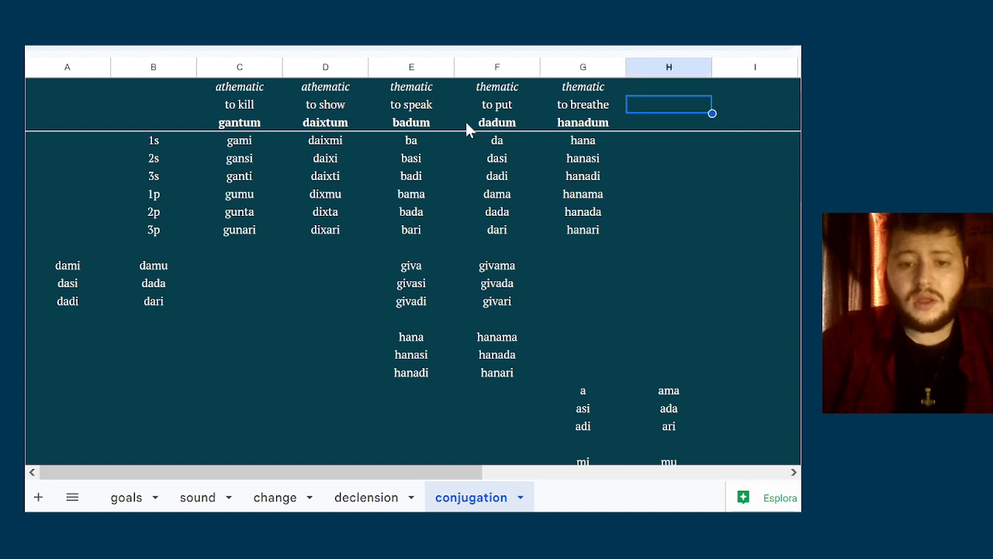
# Head column H with the class thematic, the meaning "to live" and the infinitive givadum
pyautogui.press('Up')
pyautogui.write('thematic')
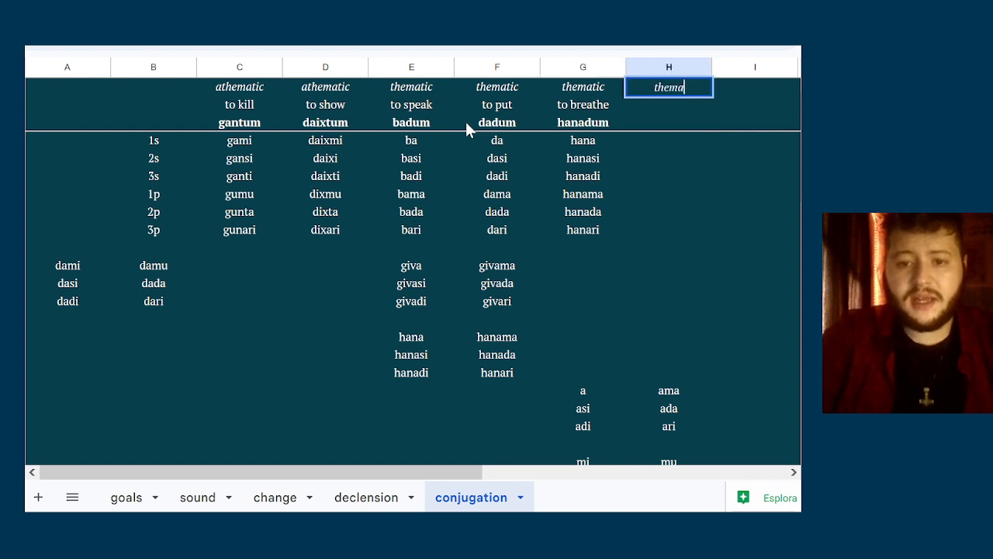
pyautogui.press('Return')
pyautogui.write('to')
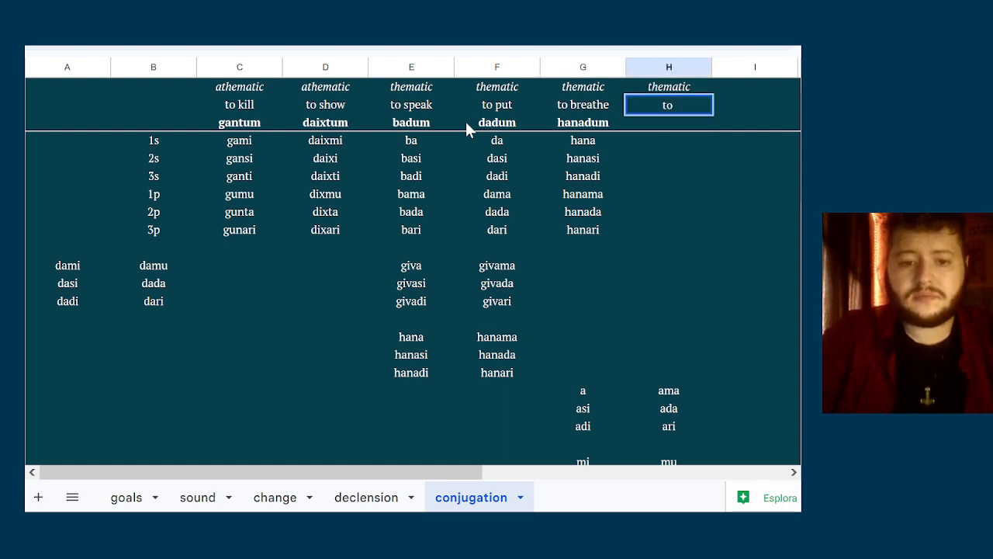
pyautogui.write(' live')
pyautogui.press('Return')
pyautogui.write('gi')
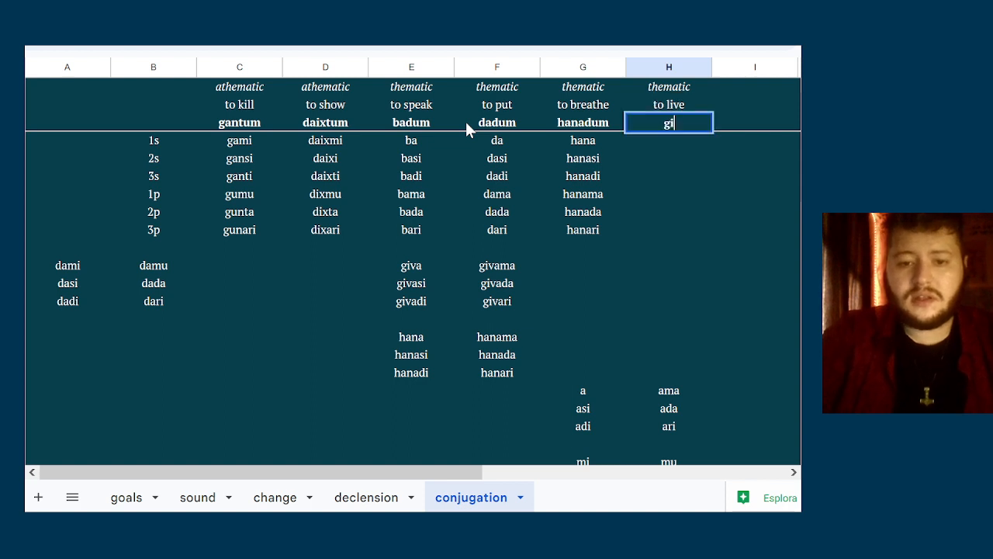
pyautogui.write('vadum')
pyautogui.press('Return')
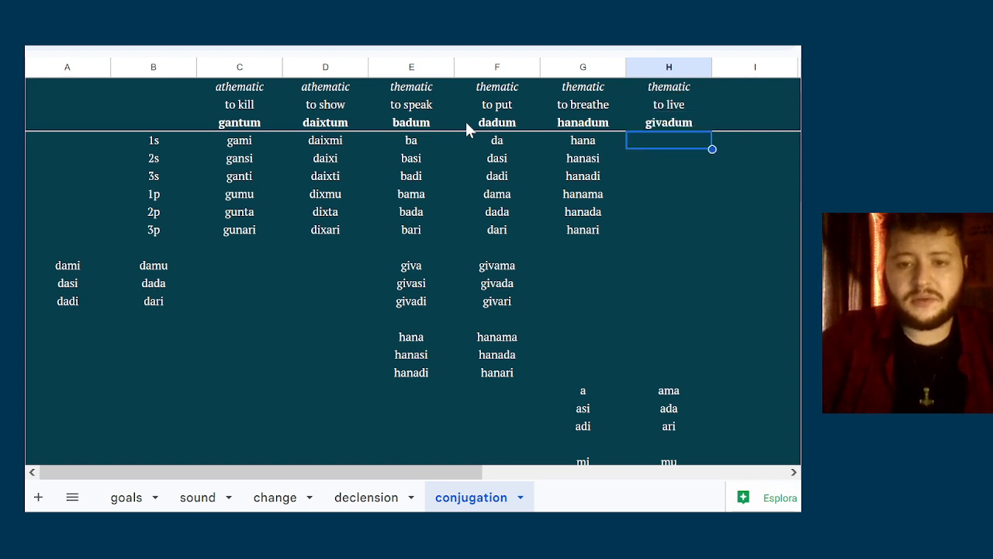
# Enter the singular forms giva, givasi and givadi beneath givadum in column H
pyautogui.write('giva')
pyautogui.press('Return')
pyautogui.write('gi')
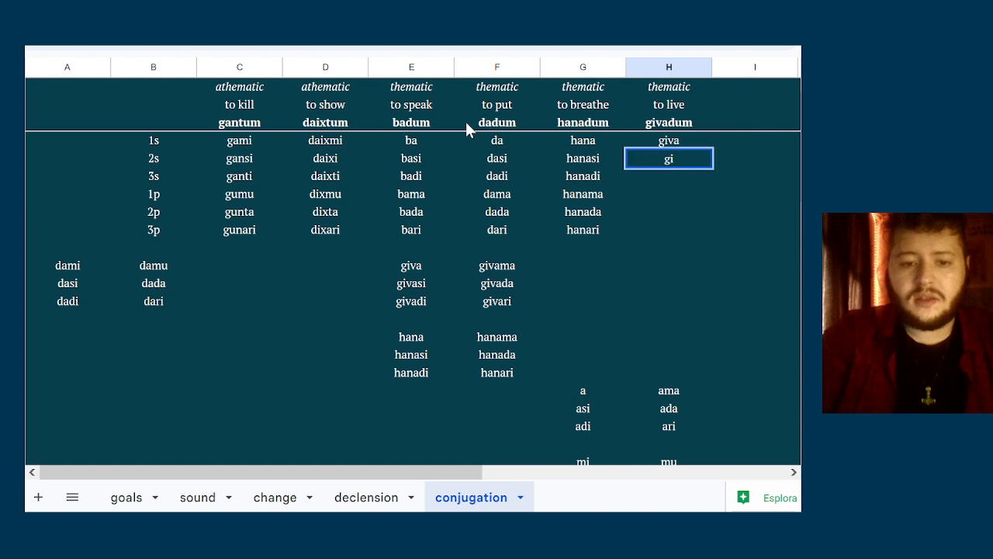
pyautogui.write('vasi')
pyautogui.press('Return')
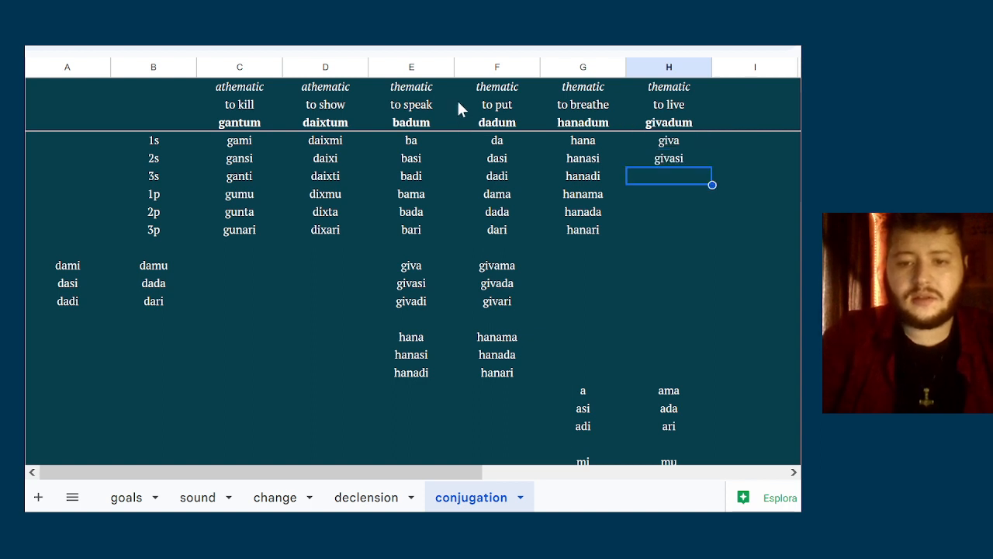
pyautogui.write('givadi')
pyautogui.press('Return')
# Enter the plural forms givama, givada and givari beneath givadum in column H
pyautogui.write('gi')
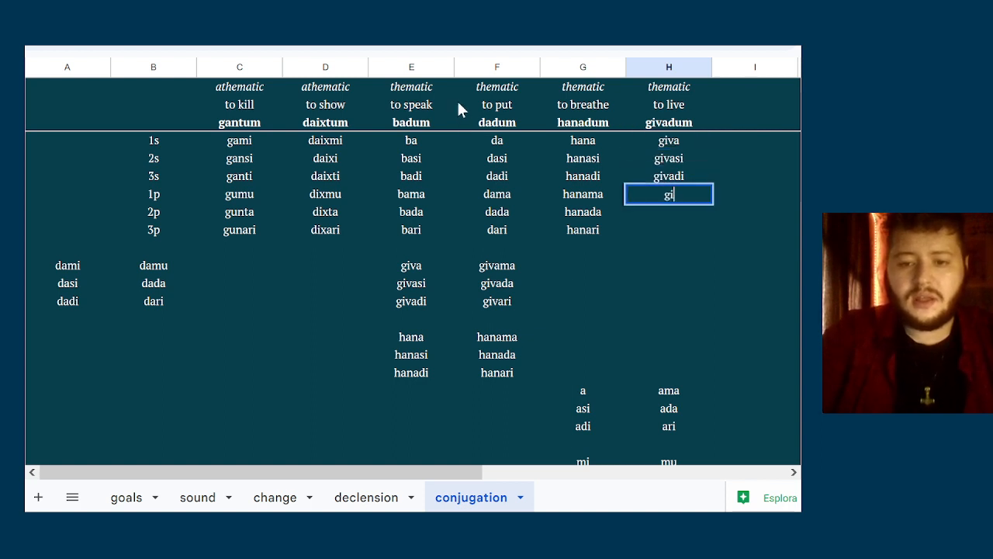
pyautogui.write('vama')
pyautogui.press('Return')
pyautogui.write('givada')
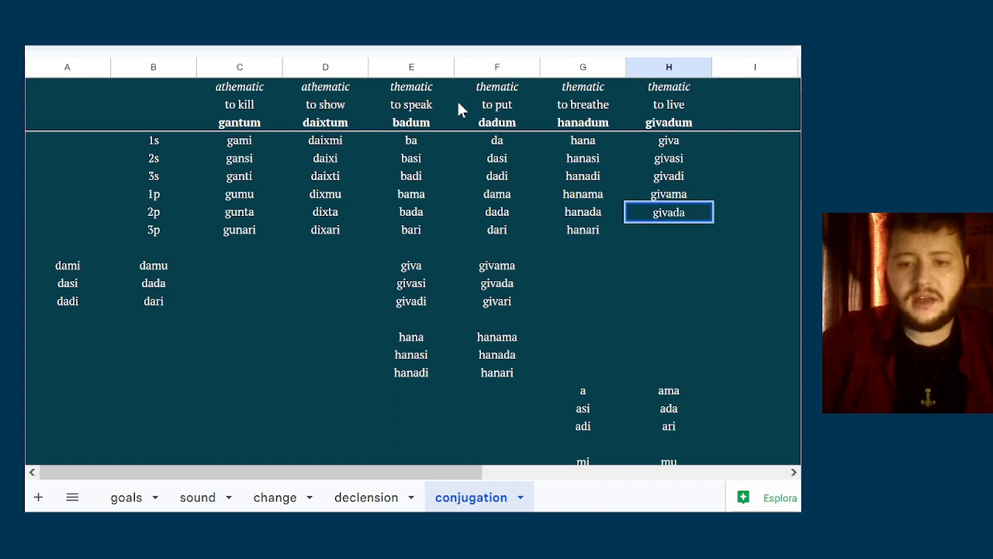
pyautogui.press('Return')
pyautogui.write('v')
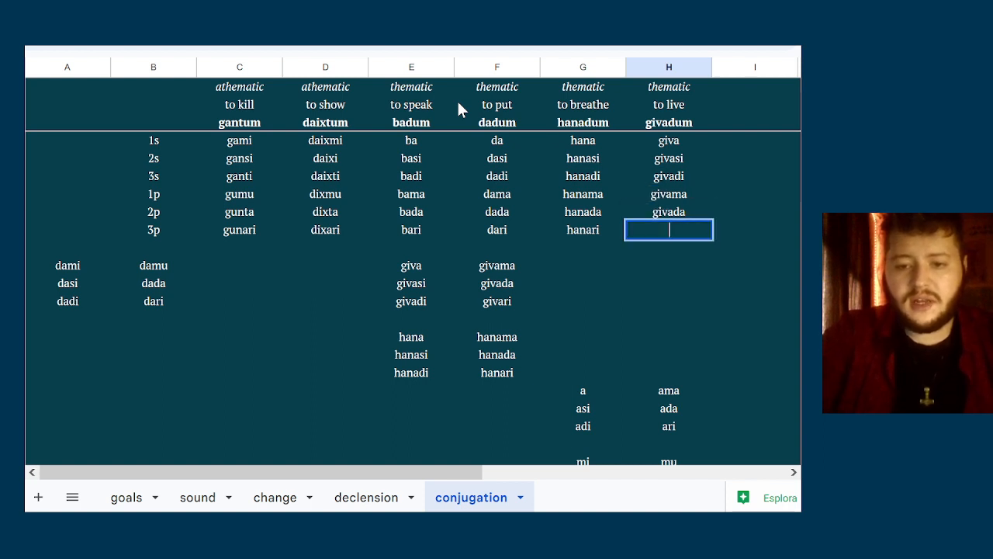
pyautogui.write('ivari')
pyautogui.press('Return')
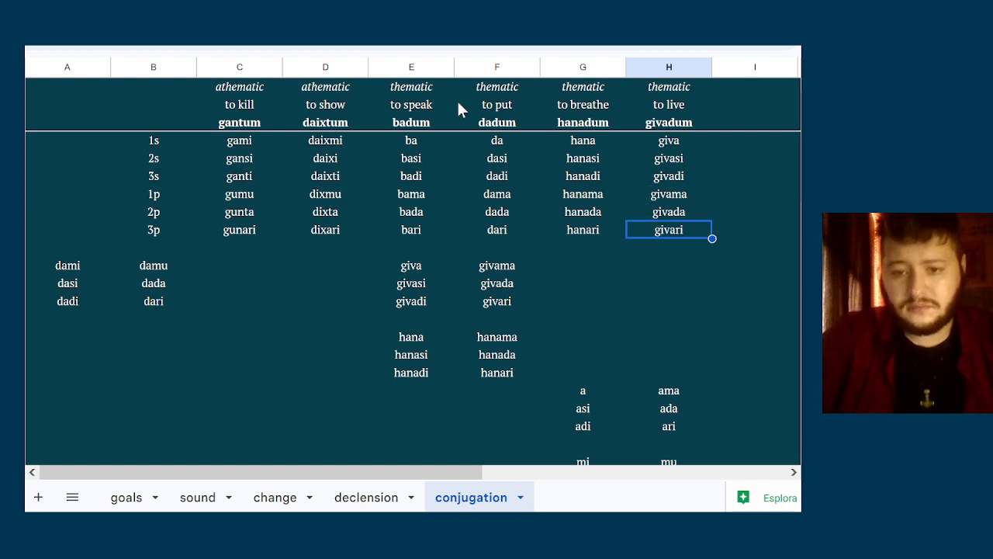
# Delete the leftover giva and hana forms and the loose ending sets below the table in columns E to H
pyautogui.press('Down')
pyautogui.press('Down')
pyautogui.press('Left')
pyautogui.press('Down')
pyautogui.press('Down')
pyautogui.press('Down')
pyautogui.press('Down')
pyautogui.press('Down')
pyautogui.press('Down')
pyautogui.press('Down')
pyautogui.press('Down')
pyautogui.press('Down')
pyautogui.press('Down')
pyautogui.press('Down')
pyautogui.press('Down')
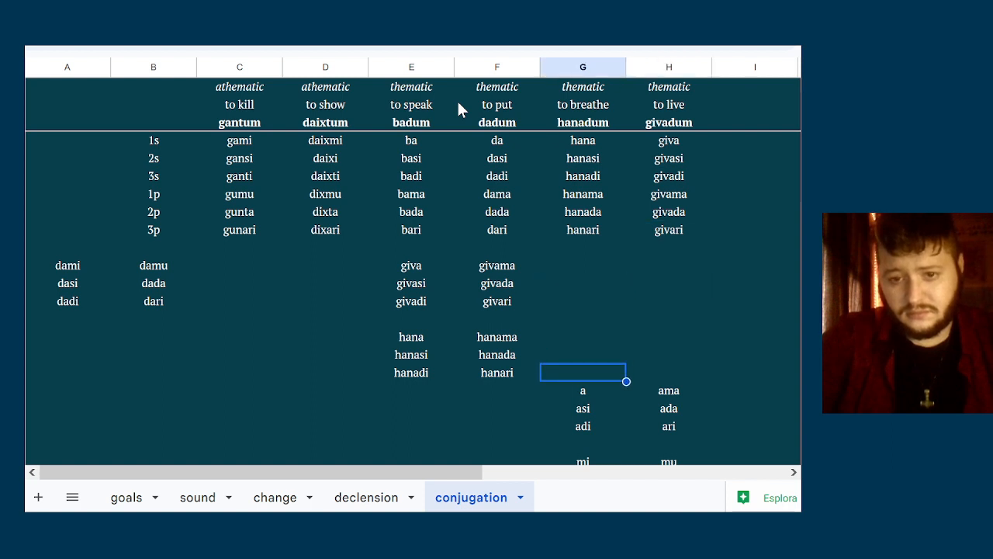
pyautogui.press('Right')
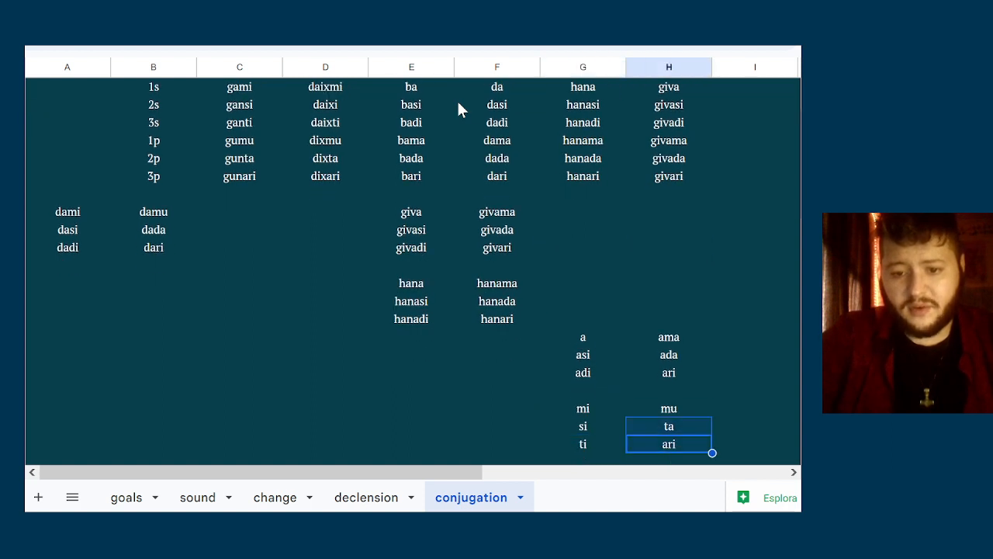
pyautogui.hotkey('shift', 'Up')
pyautogui.hotkey('shift', 'Up')
pyautogui.hotkey('shift', 'Up')
pyautogui.hotkey('shift', 'Up')
pyautogui.hotkey('shift', 'Up')
pyautogui.hotkey('shift', 'Left')
pyautogui.hotkey('shift', 'Left')
pyautogui.hotkey('shift', 'Up')
pyautogui.hotkey('shift', 'Left')
pyautogui.hotkey('shift', 'Up')
pyautogui.hotkey('shift', 'Up')
pyautogui.hotkey('shift', 'Up')
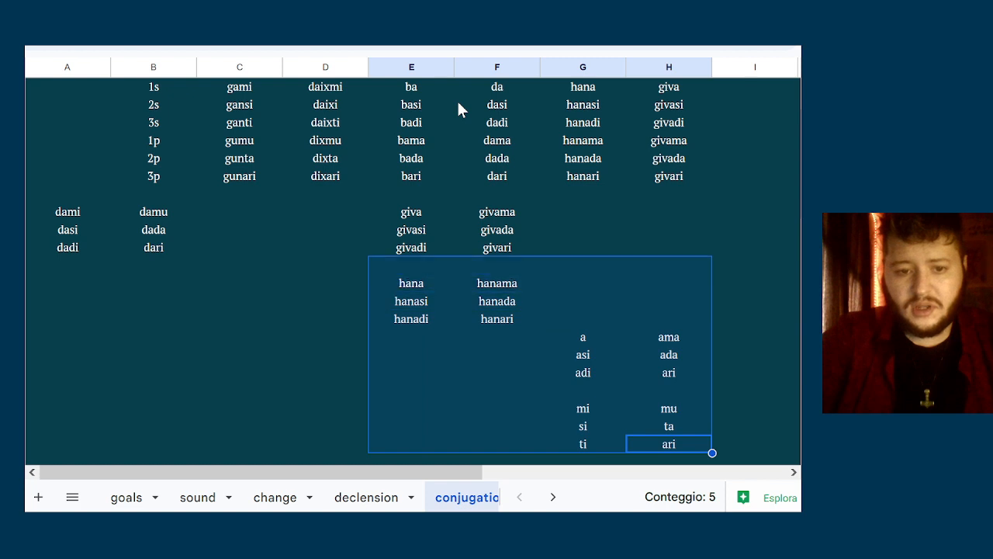
pyautogui.hotkey('shift', 'Up')
pyautogui.hotkey('shift', 'Up')
pyautogui.hotkey('shift', 'Up')
pyautogui.hotkey('shift', 'Up')
pyautogui.press('Delete')
pyautogui.scroll(2, 456, 99)
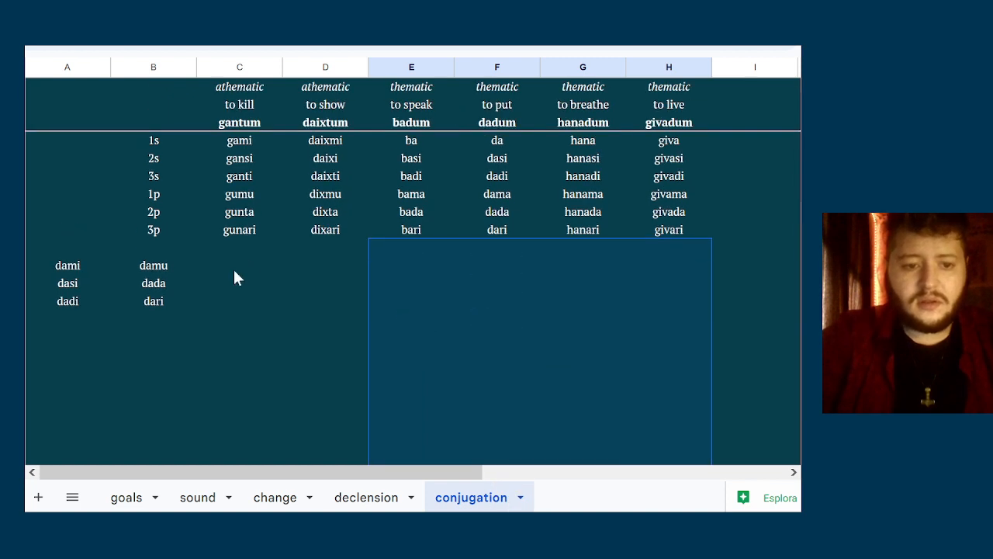
# Clear the leftover dami and damu forms below the table in columns A and B
pyautogui.click(235, 270)
pyautogui.click(168, 246)
pyautogui.press('Down')
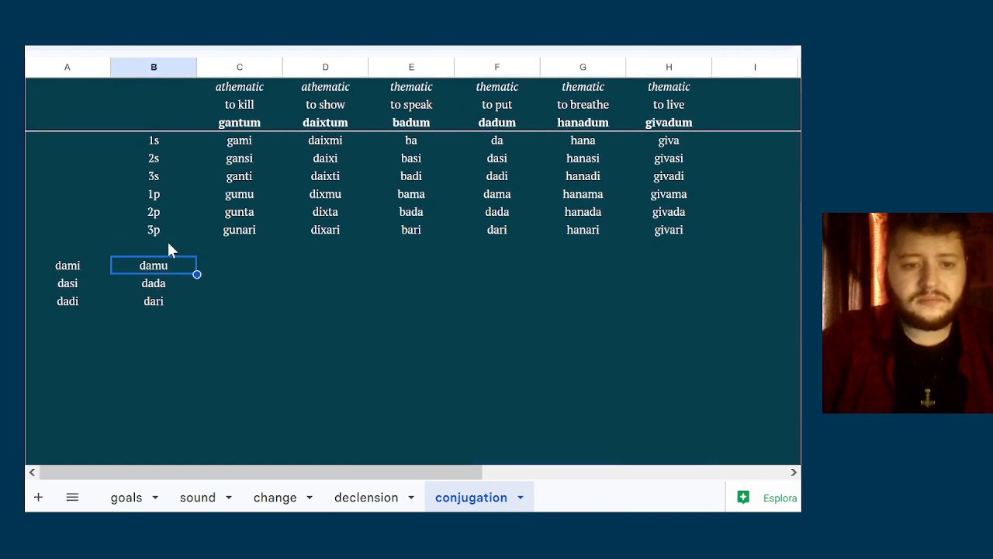
pyautogui.hotkey('shift', 'Down')
pyautogui.hotkey('shift', 'Down')
pyautogui.hotkey('shift', 'Left')
pyautogui.press('Delete')
pyautogui.press('Right')
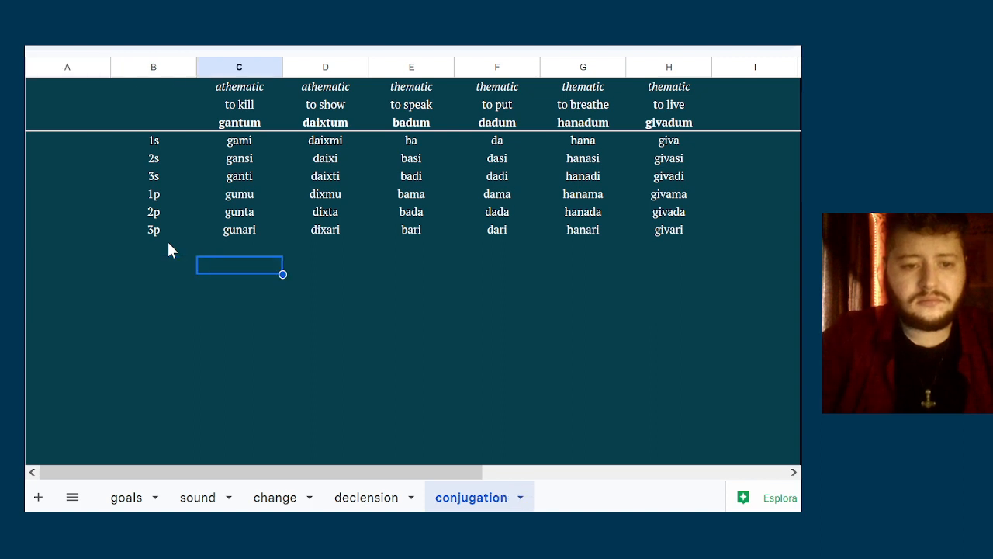
pyautogui.press('Right')
pyautogui.press('Up')
pyautogui.press('Up')
pyautogui.press('Up')
pyautogui.press('Up')
pyautogui.press('Up')
pyautogui.press('Up')
pyautogui.press('Up')
pyautogui.press('Down')
pyautogui.press('Down')
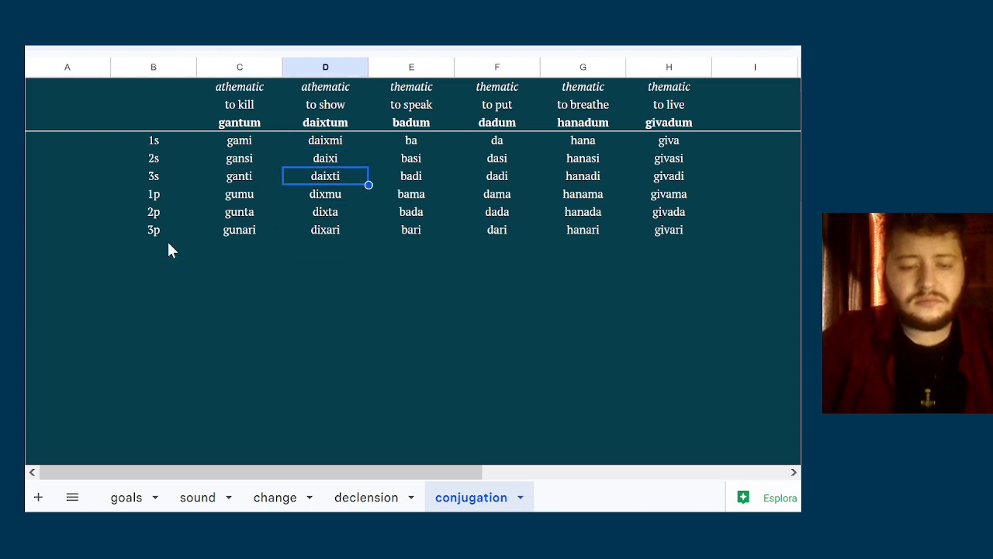
pyautogui.press('Up')
pyautogui.press('Up')
pyautogui.press('Down')
pyautogui.press('Left')
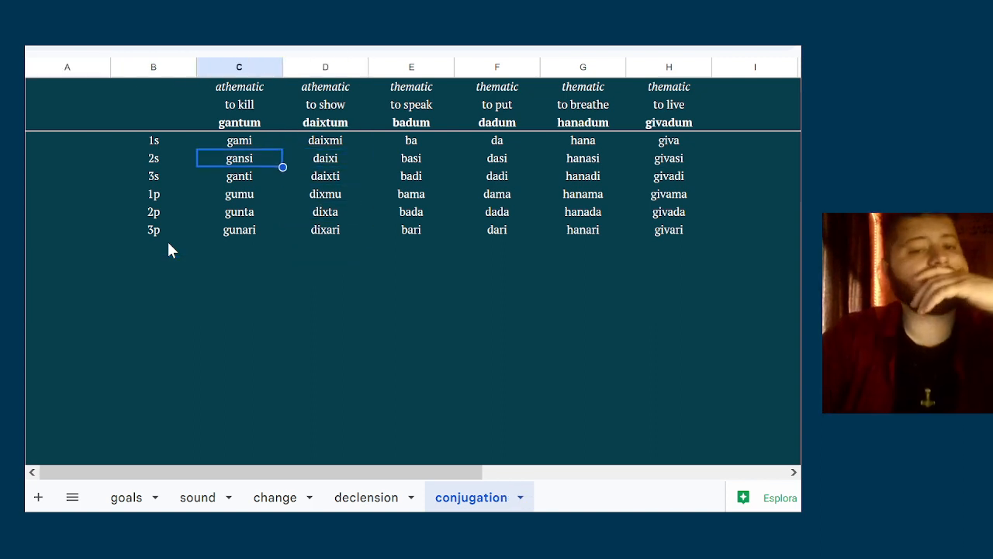
pyautogui.press('Up')
pyautogui.press('Left')
pyautogui.press('Left')
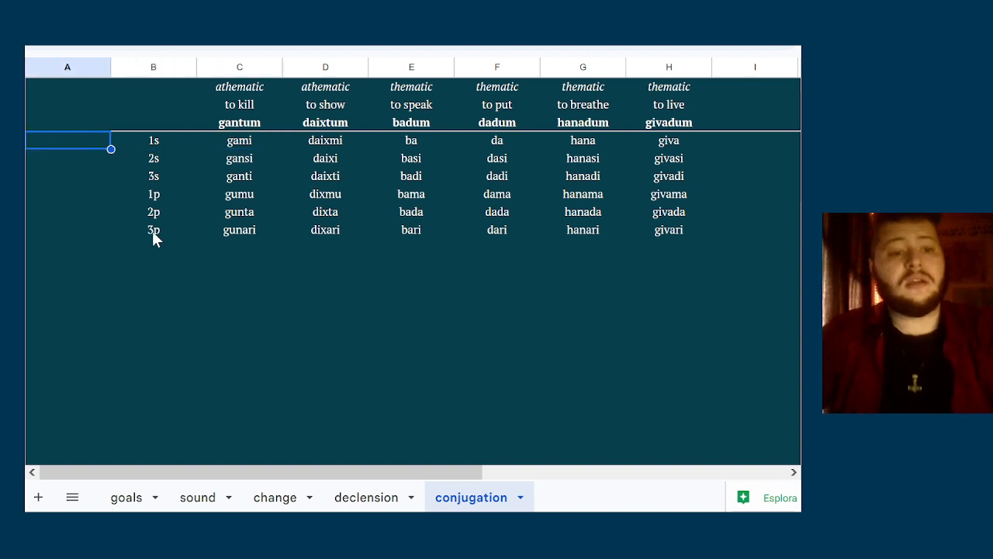
pyautogui.click(149, 65)
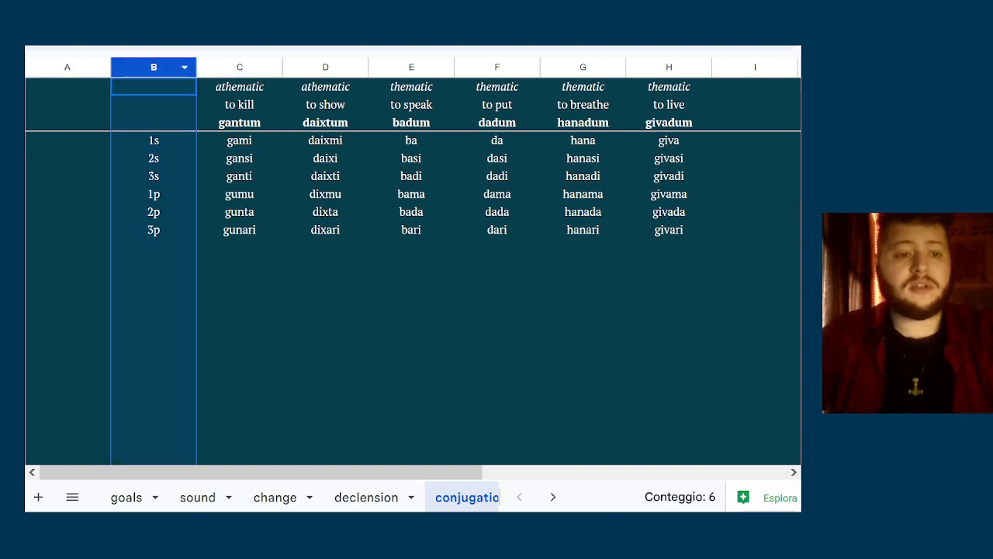
pyautogui.moveTo(16, 122); pyautogui.dragTo(15, 87)
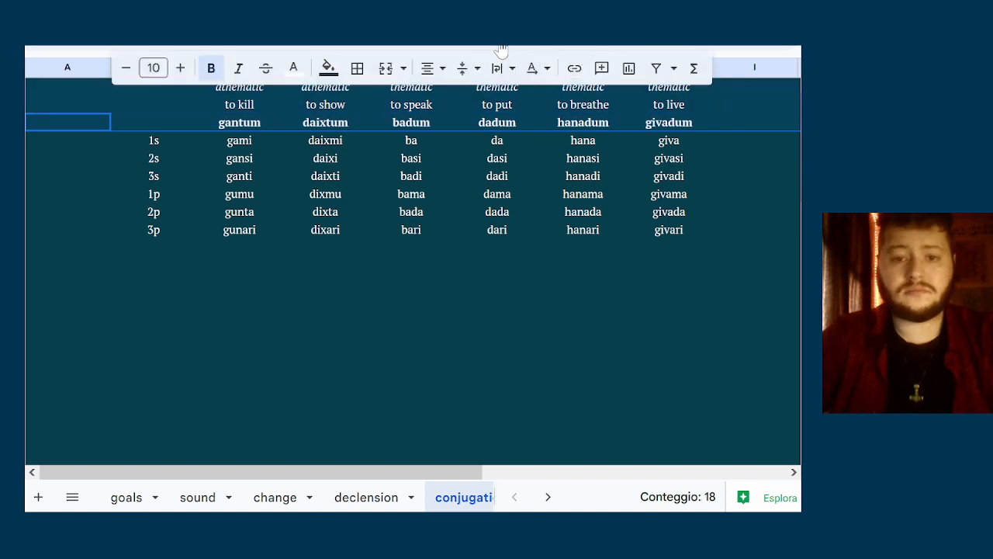
pyautogui.click(290, 265)
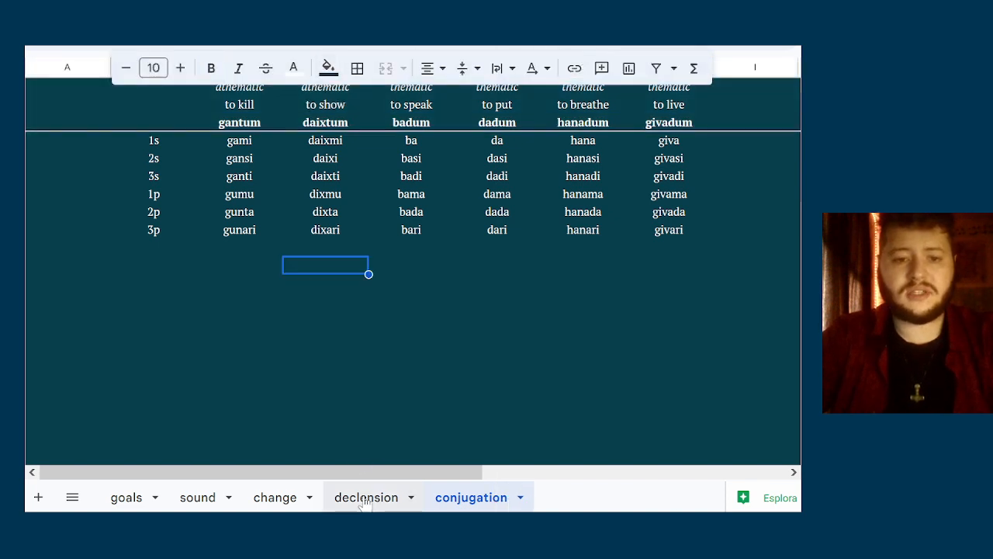
# Check the layout of the declension and change sheets, and return to the conjugation sheet
pyautogui.click(367, 497)
pyautogui.click(369, 241)
pyautogui.rightClick(371, 238)
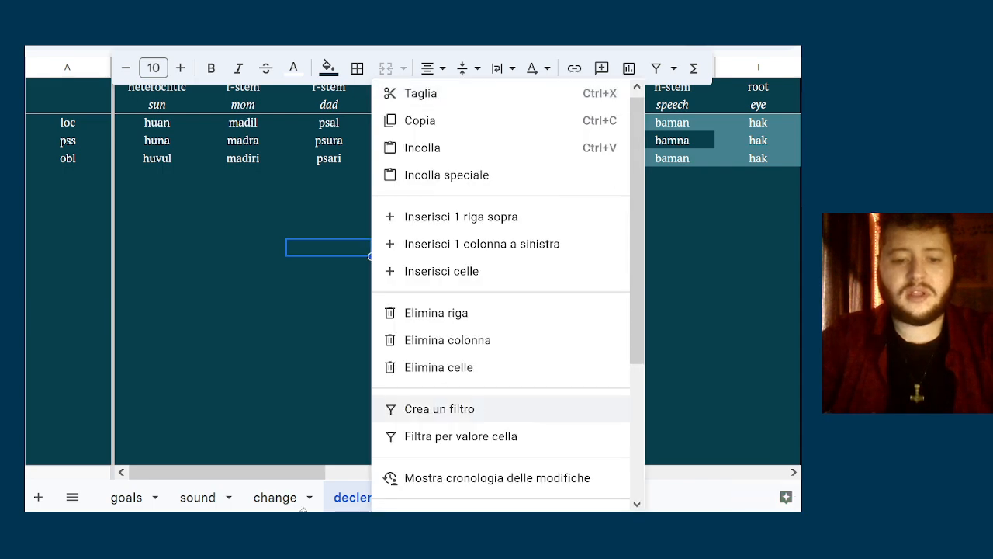
pyautogui.click(282, 500)
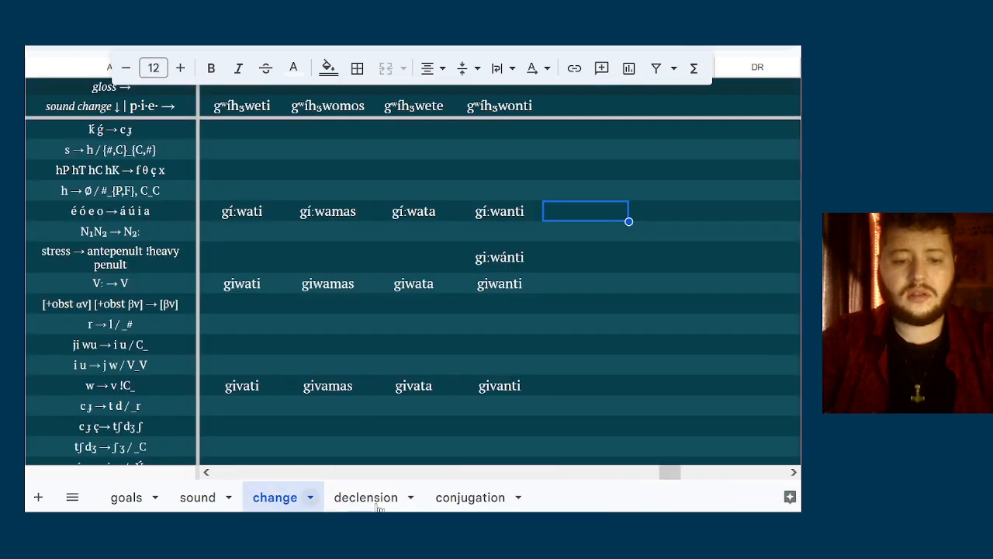
pyautogui.click(462, 497)
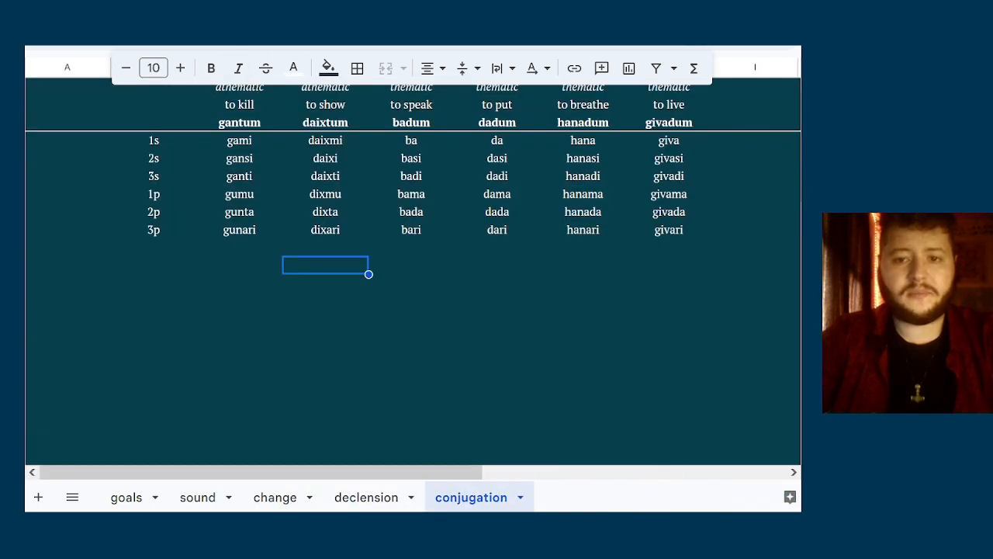
# Freeze the first two columns, A and B, of the conjugation sheet
pyautogui.click(176, 109)
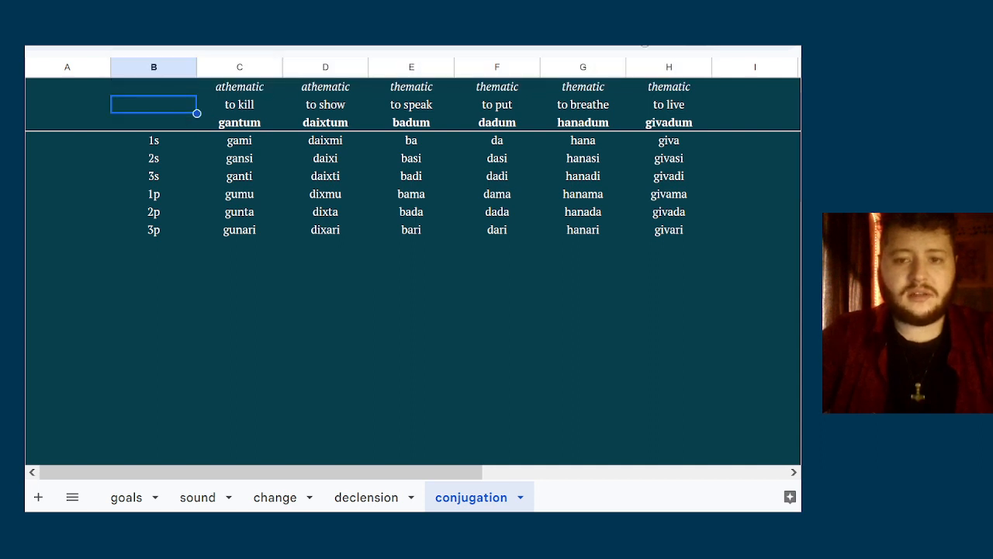
pyautogui.click(146, 69)
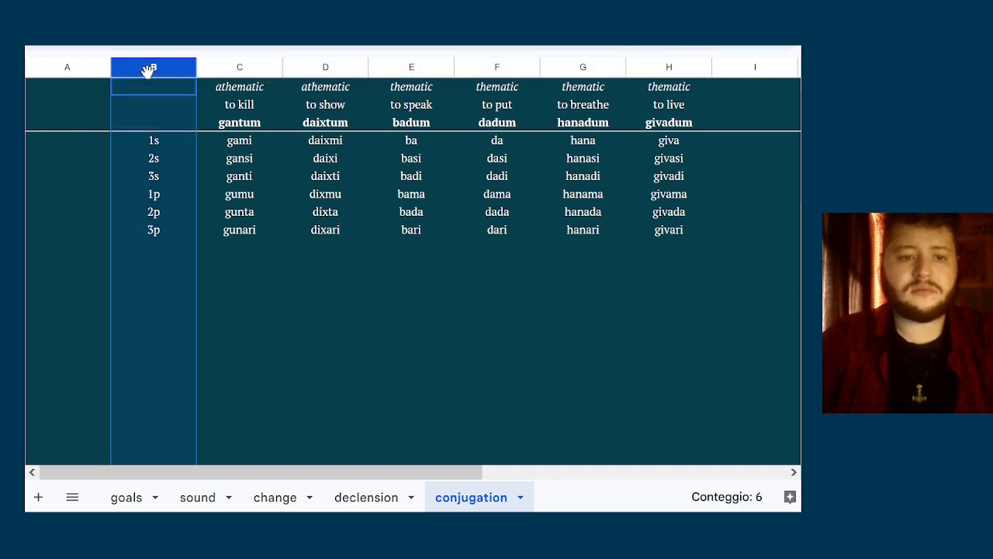
pyautogui.hotkey('shift', 'Left')
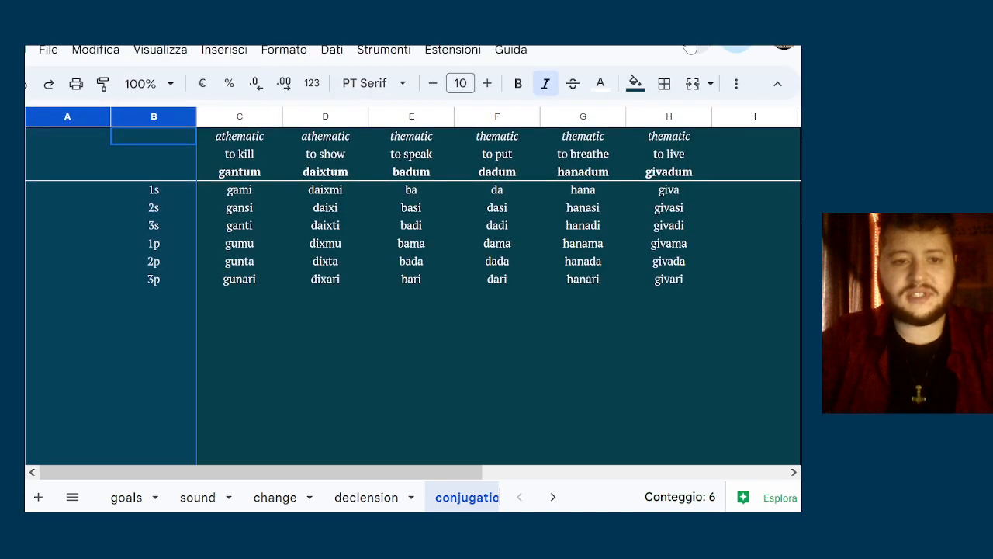
pyautogui.click(165, 51)
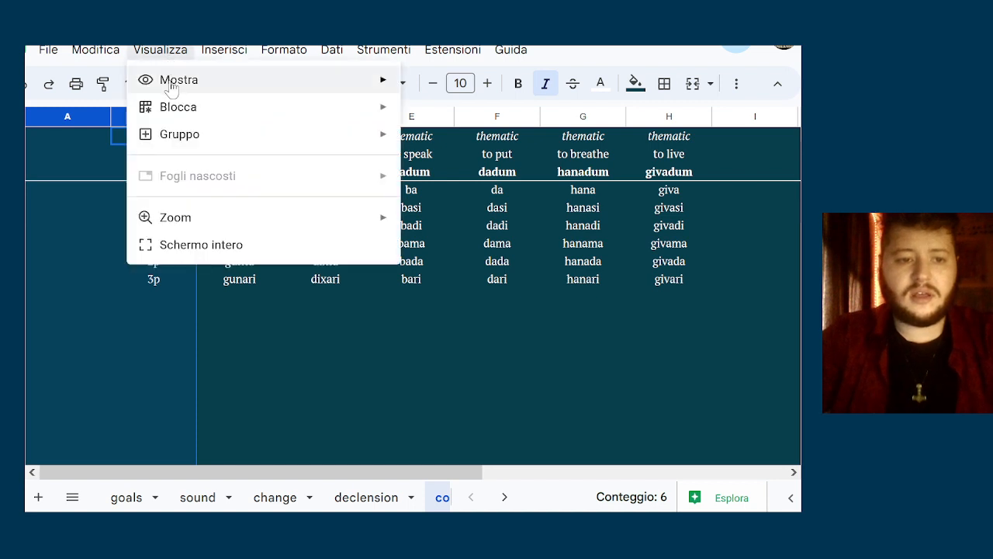
pyautogui.moveTo(195, 106)
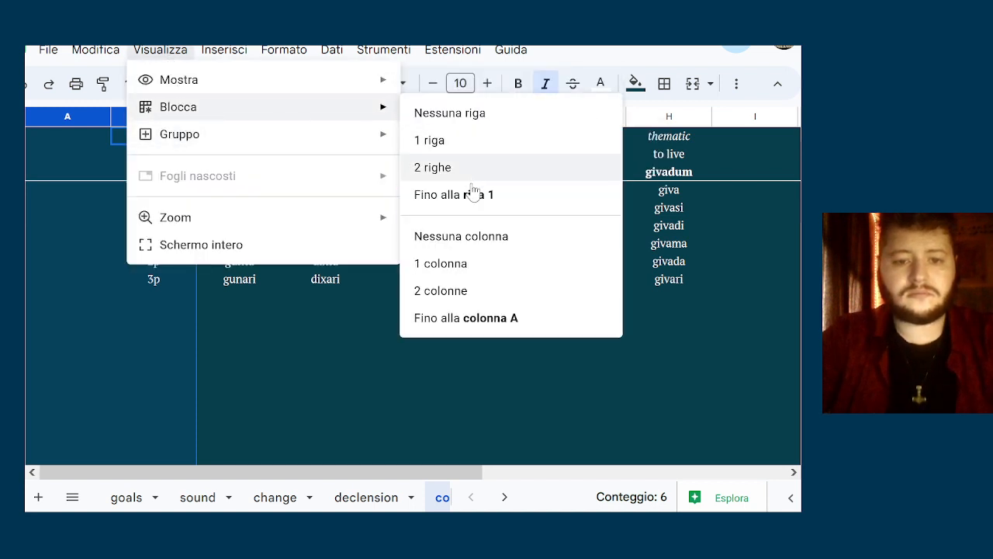
pyautogui.click(465, 290)
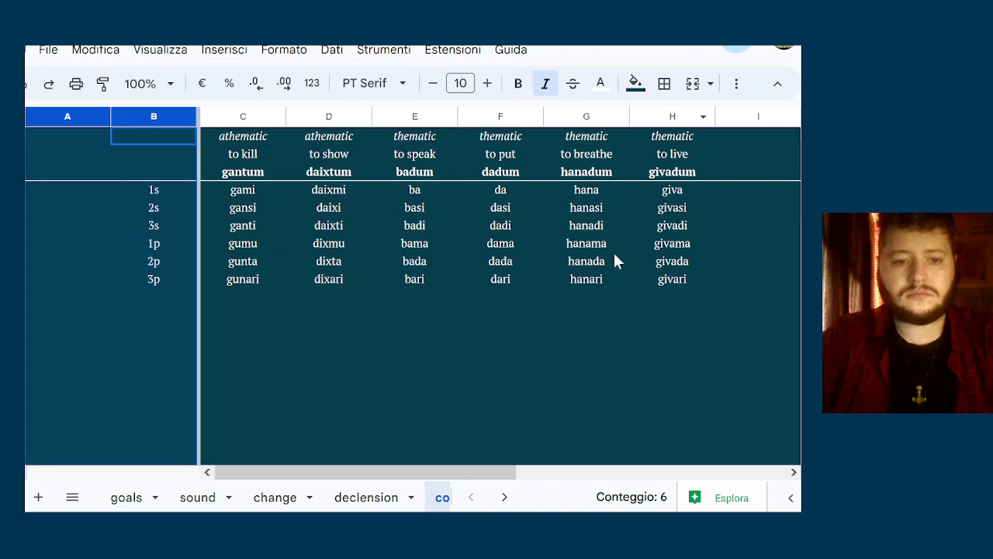
pyautogui.click(613, 260)
pyautogui.click(780, 83)
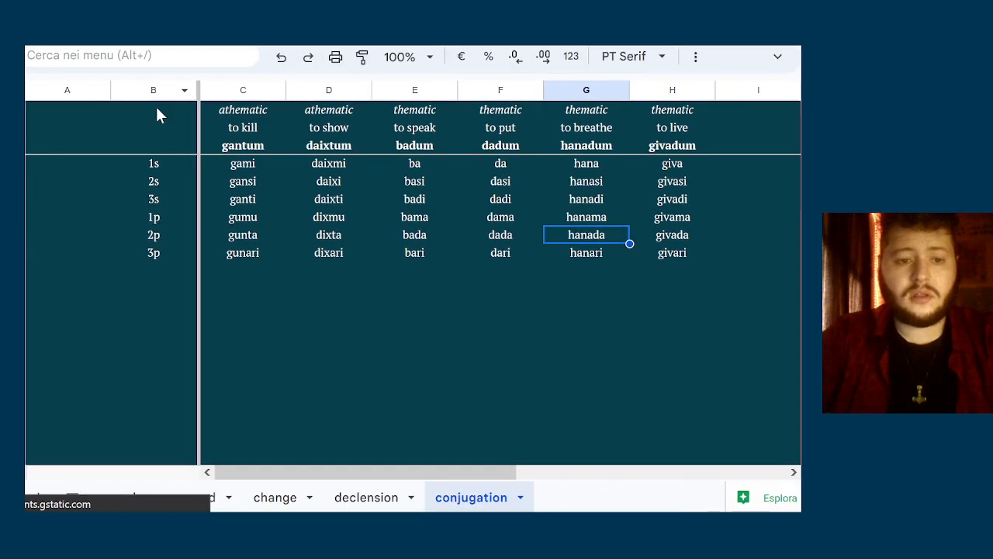
# Italicise all the text in columns A and B, including the person labels
pyautogui.click(160, 67)
pyautogui.hotkey('shift', 'Left')
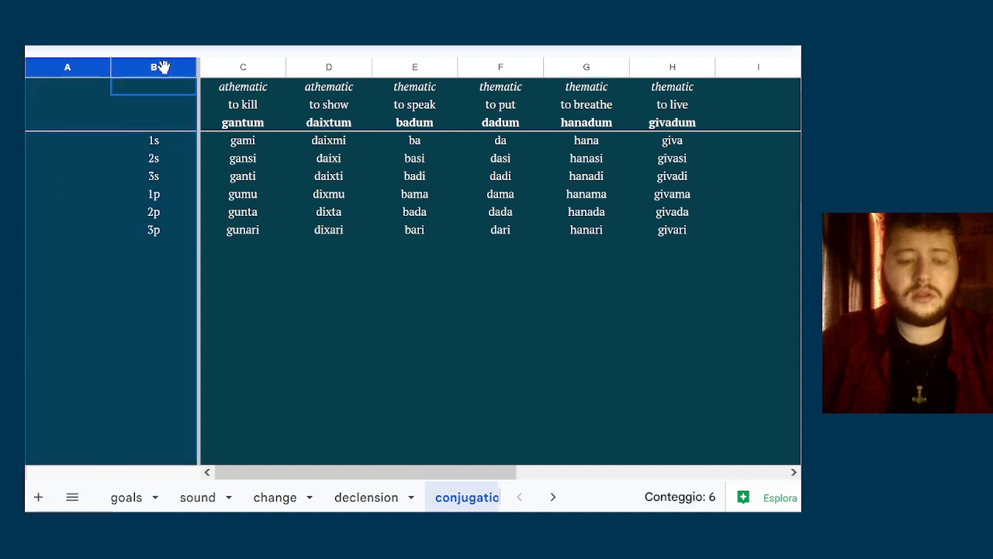
pyautogui.click(148, 120)
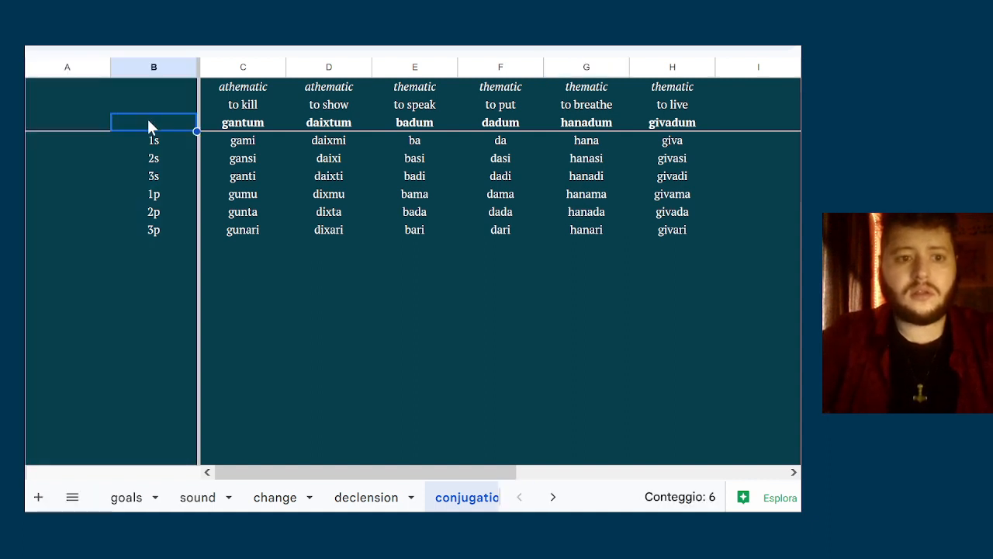
pyautogui.click(164, 67)
pyautogui.hotkey('shift', 'Left')
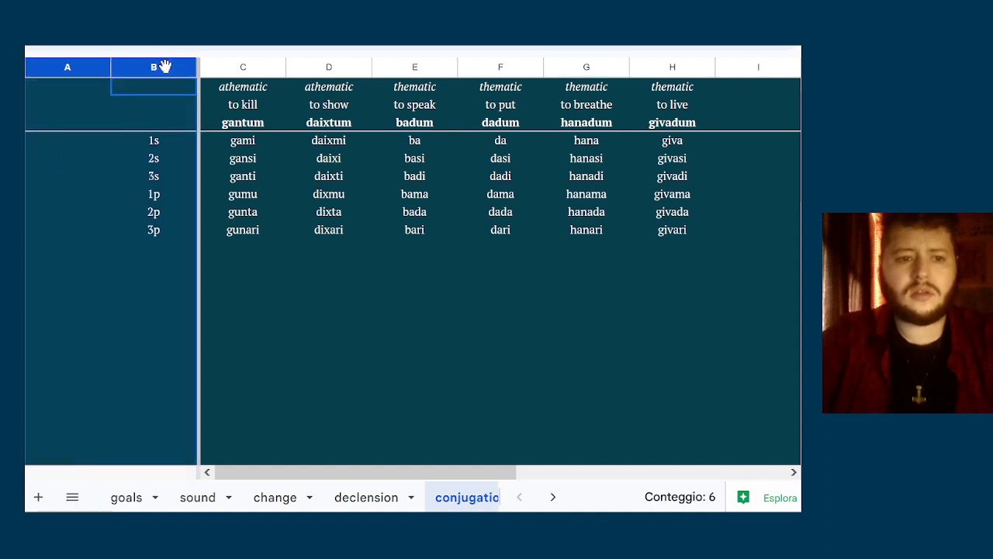
pyautogui.hotkey('ctrl', 'i')
# Label the infinitive row "inf" in column B, beside gantum
pyautogui.click(162, 111)
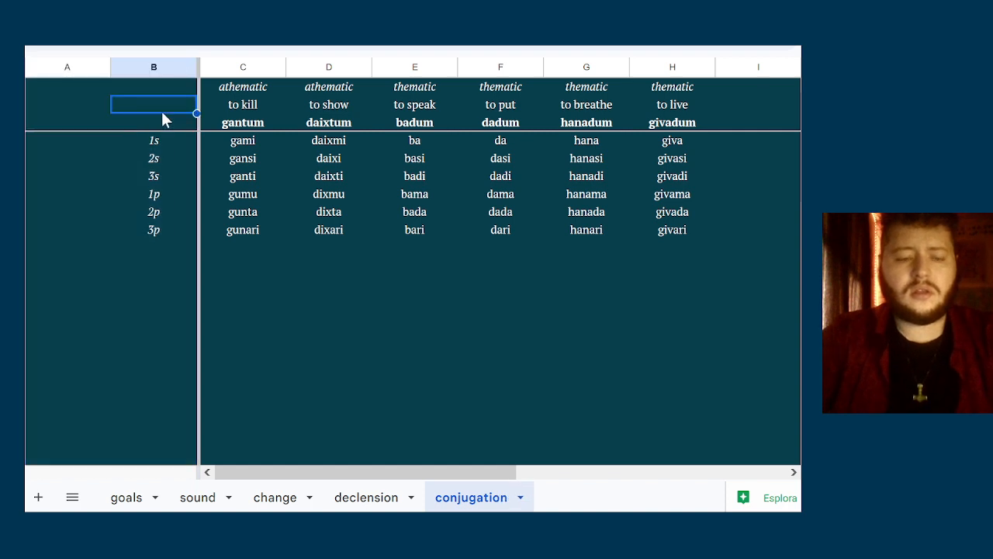
pyautogui.press('Down')
pyautogui.write('inf')
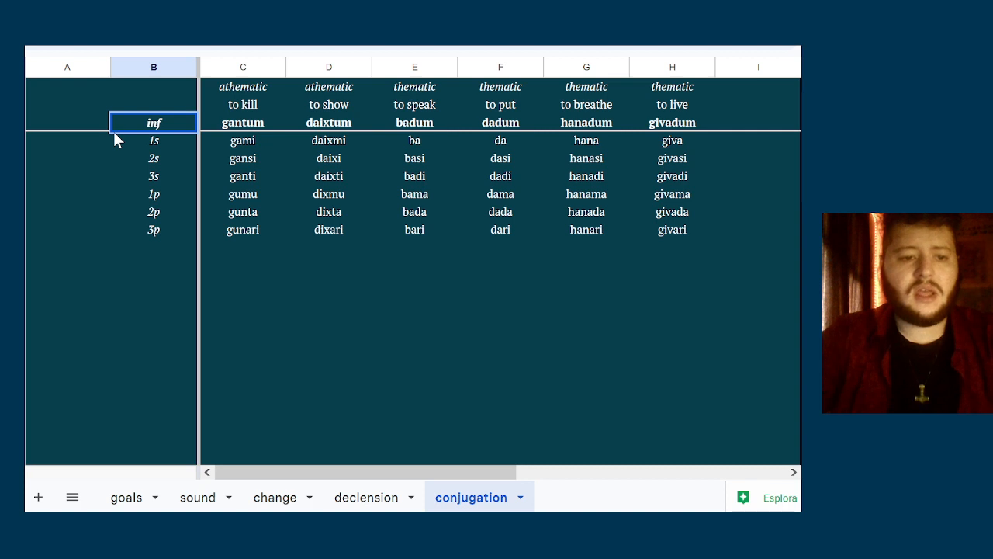
pyautogui.press('Down')
pyautogui.press('Down')
pyautogui.press('Left')
pyautogui.press('Up')
pyautogui.hotkey('shift', 'Down')
pyautogui.hotkey('shift', 'Down')
pyautogui.hotkey('shift', 'Down')
pyautogui.hotkey('shift', 'Down')
pyautogui.hotkey('shift', 'Down')
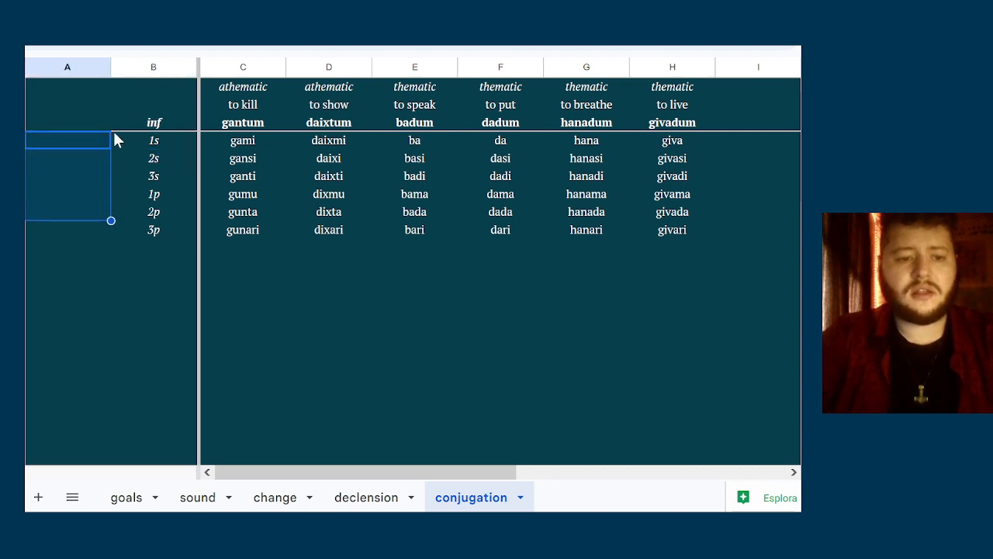
pyautogui.moveTo(693, 48)
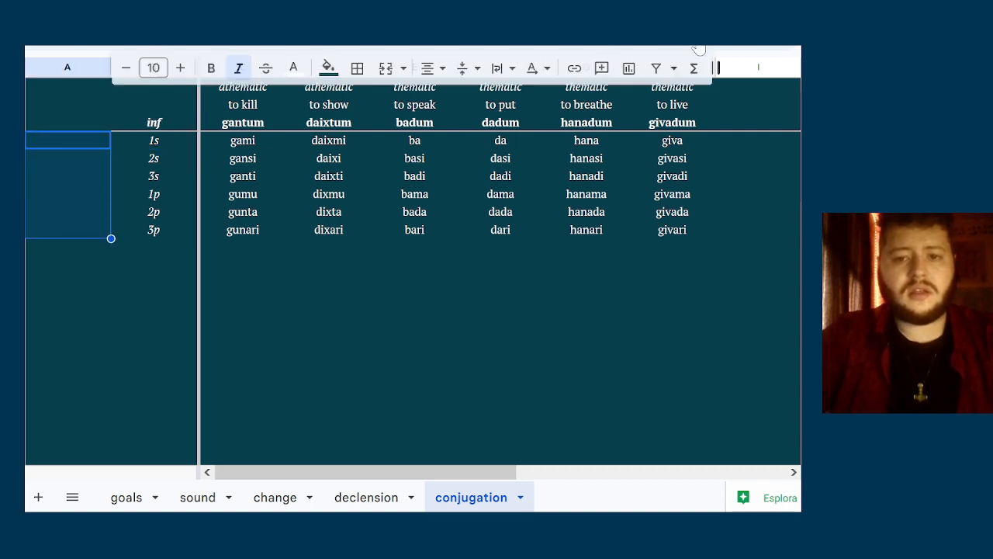
pyautogui.click(74, 162)
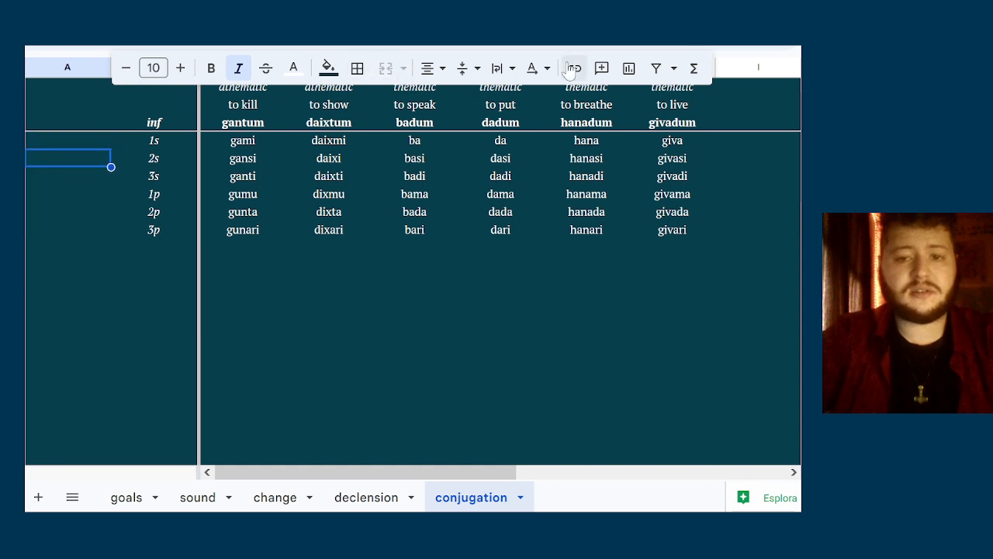
pyautogui.click(104, 134)
pyautogui.hotkey('shift', 'Down')
pyautogui.hotkey('shift', 'Down')
pyautogui.hotkey('shift', 'Down')
pyautogui.hotkey('shift', 'Down')
pyautogui.hotkey('shift', 'Down')
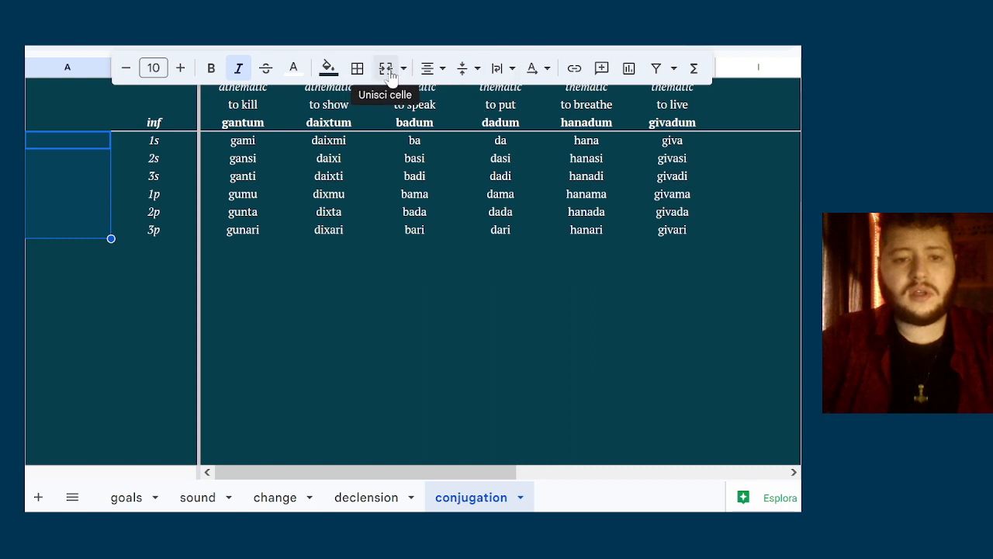
pyautogui.click(241, 90)
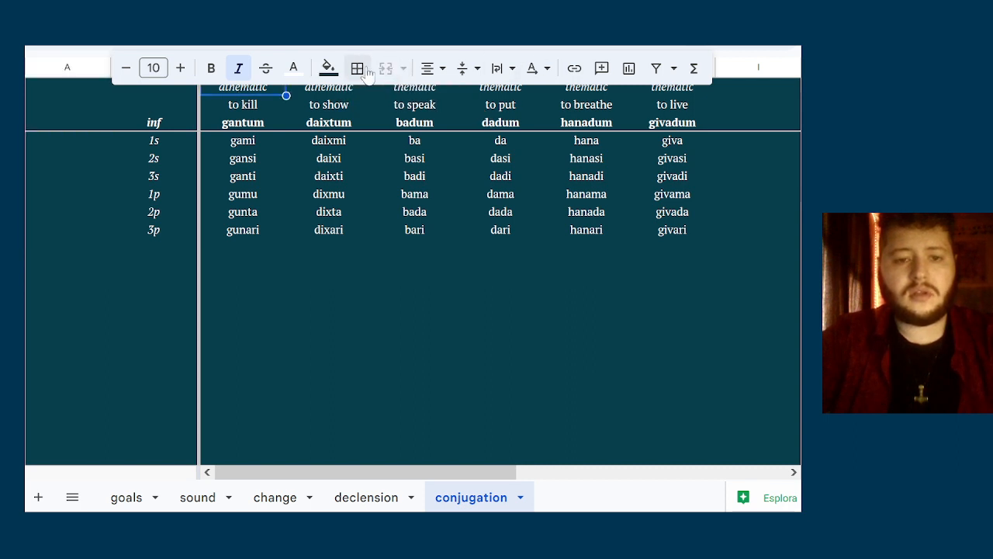
# Merge the six empty cells in column A beside the person labels 1s to 3p into one cell
pyautogui.click(54, 152)
pyautogui.rightClick(54, 152)
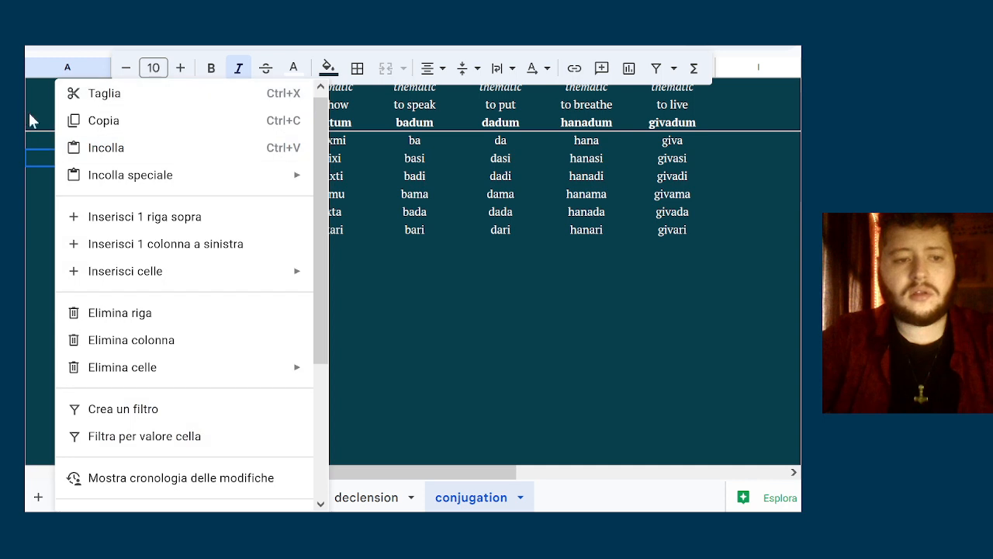
pyautogui.press('Escape')
pyautogui.hotkey('shift', 'Down')
pyautogui.hotkey('shift', 'Down')
pyautogui.hotkey('shift', 'Down')
pyautogui.hotkey('shift', 'Down')
pyautogui.hotkey('shift', 'Down')
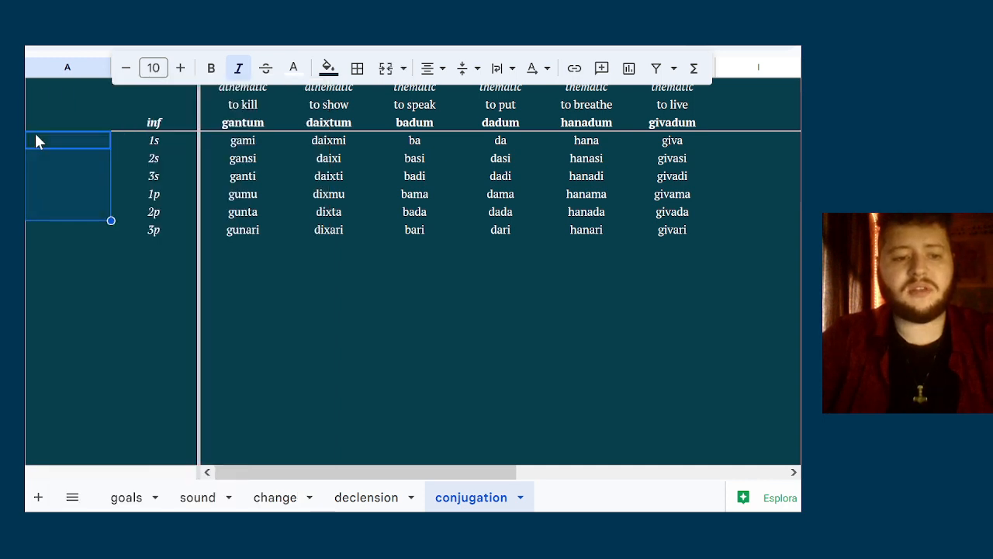
pyautogui.click(385, 67)
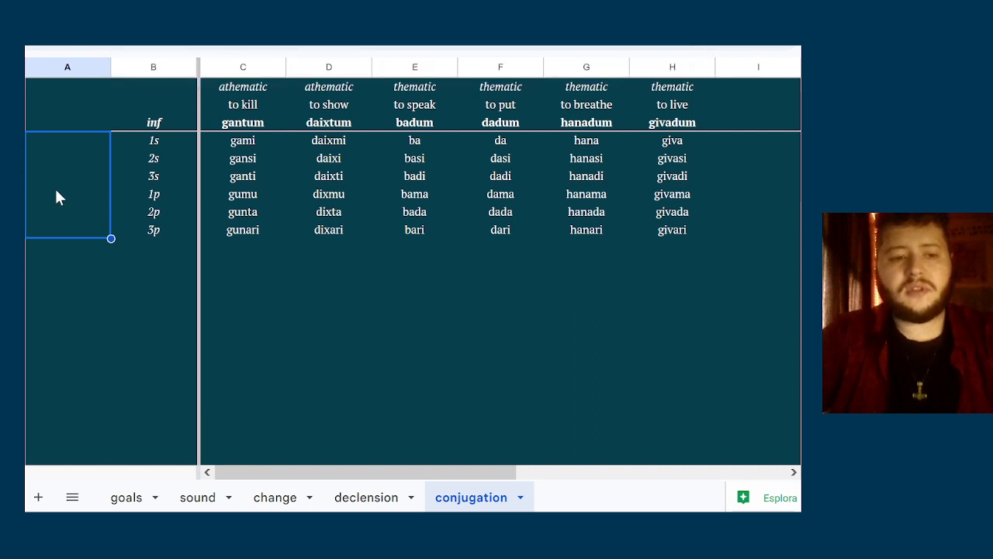
pyautogui.click(144, 184)
pyautogui.press('Right')
pyautogui.press('Down')
pyautogui.press('Down')
pyautogui.press('Down')
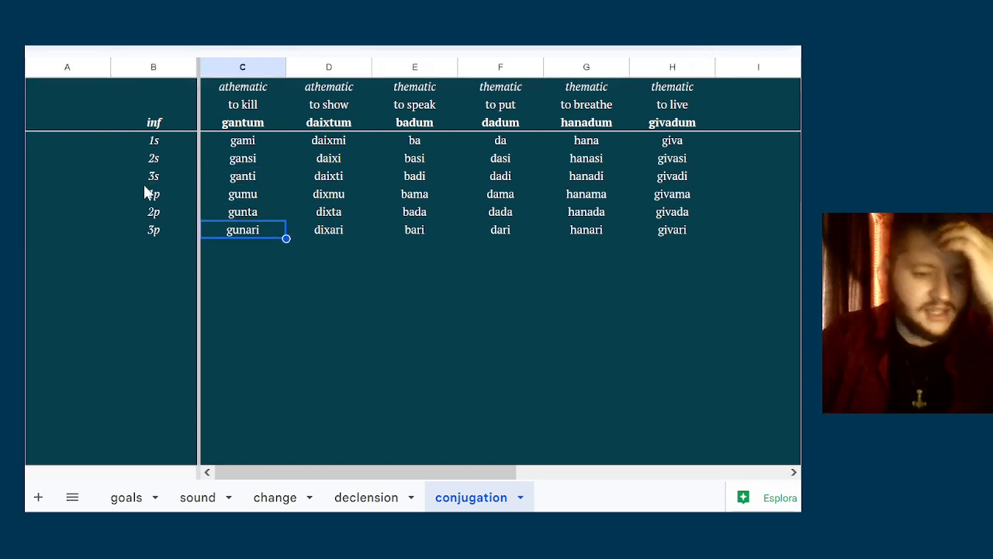
pyautogui.press('Up')
pyautogui.press('Left')
pyautogui.press('Down')
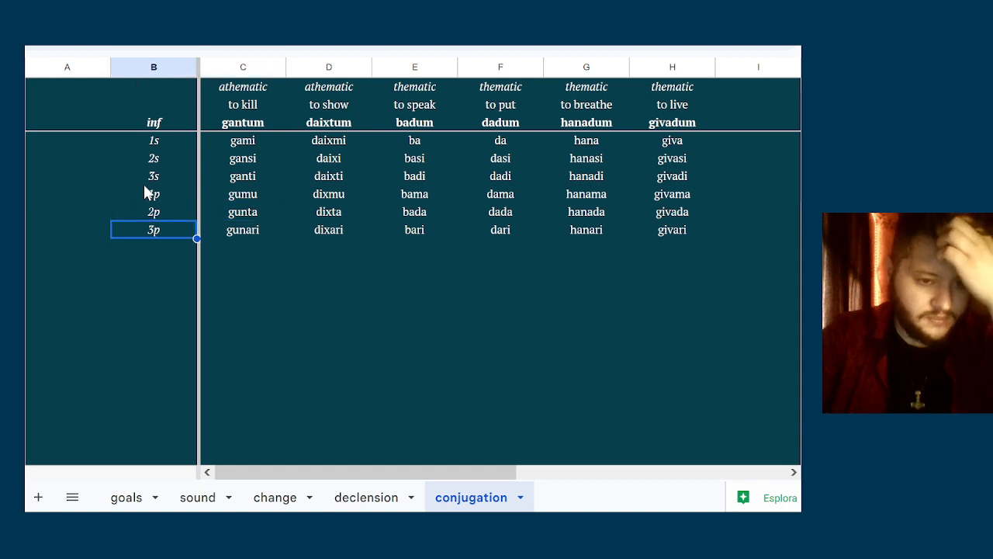
pyautogui.press('Right')
pyautogui.press('Left')
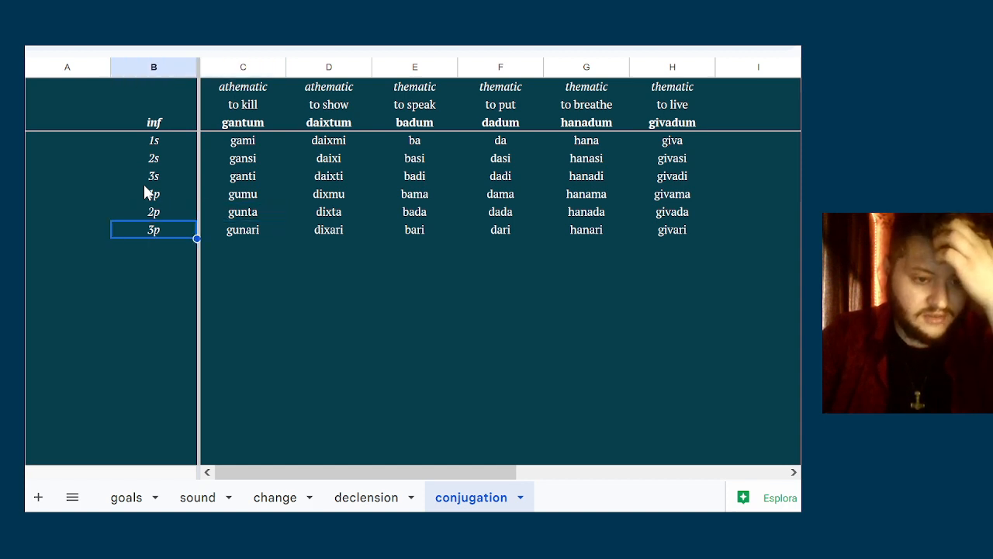
pyautogui.press('Right')
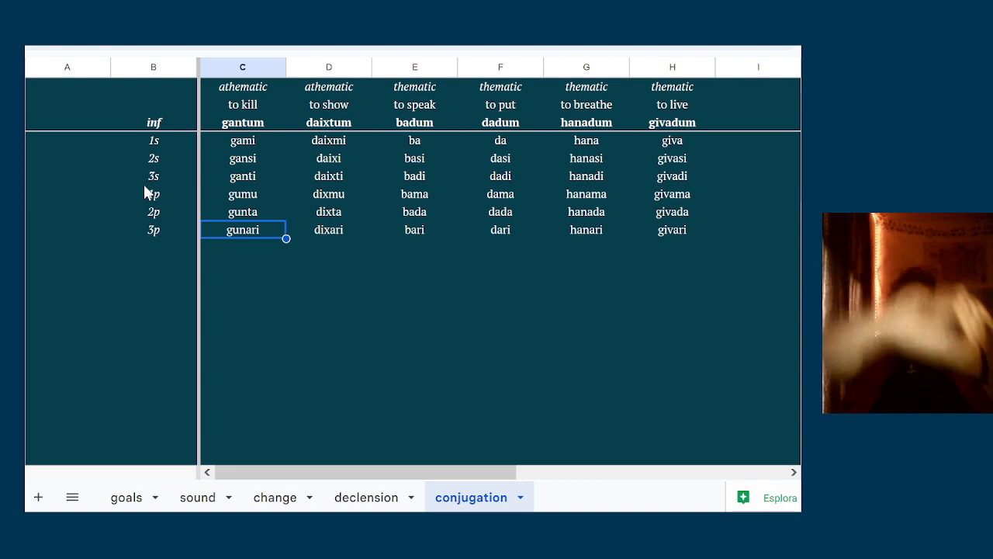
# Label the merged cell in column A beside the person labels "impfv"
pyautogui.press('Left')
pyautogui.press('Left')
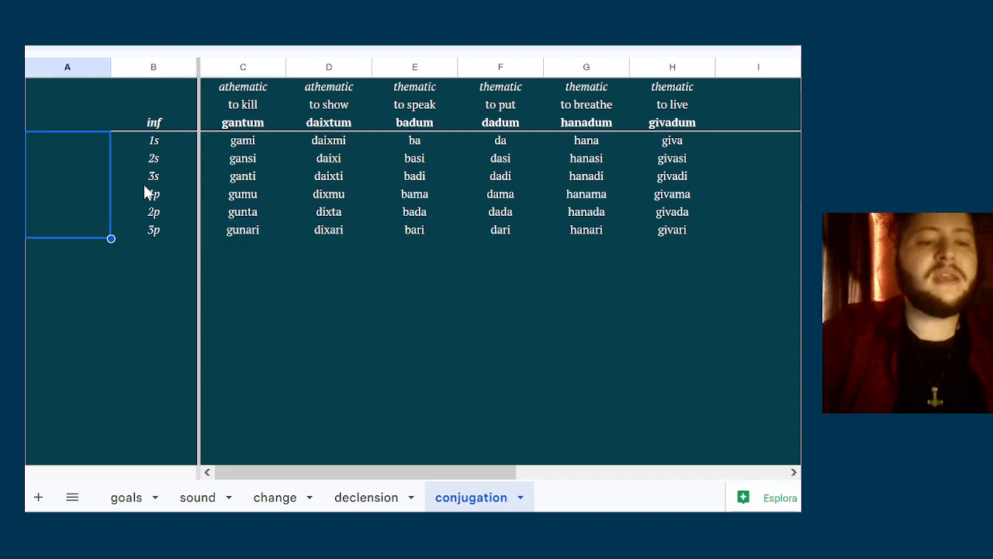
pyautogui.write('infl')
pyautogui.press('BackSpace')
pyautogui.press('BackSpace')
pyautogui.press('BackSpace')
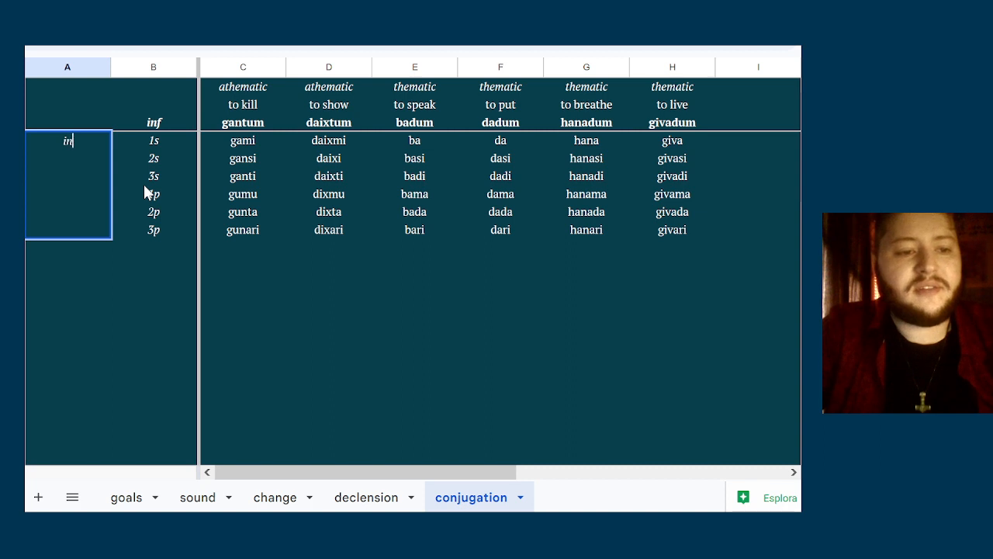
pyautogui.write('mperfe')
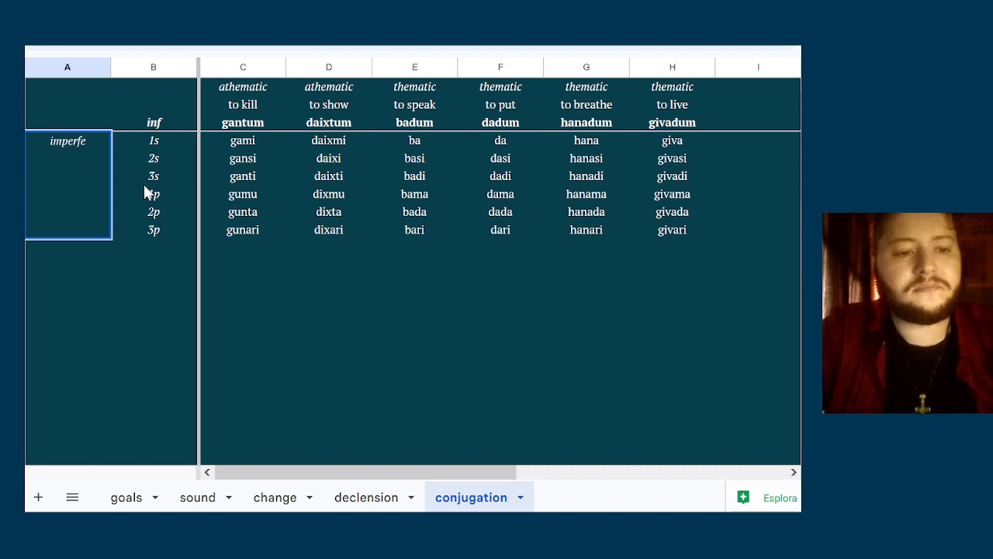
pyautogui.press('BackSpace')
pyautogui.press('BackSpace')
pyautogui.write('rfective')
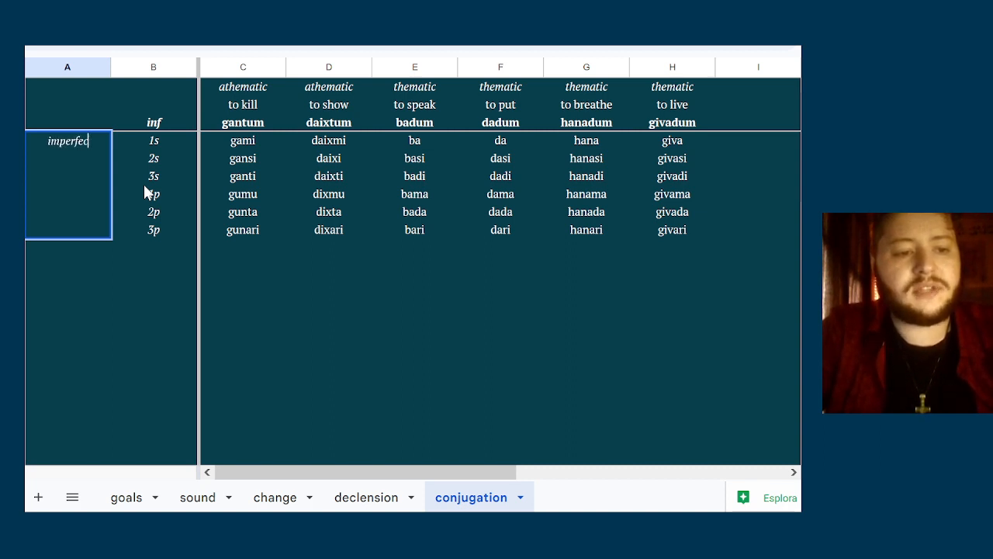
pyautogui.press('BackSpace')
pyautogui.press('BackSpace')
pyautogui.press('BackSpace')
pyautogui.press('BackSpace')
pyautogui.press('BackSpace')
pyautogui.press('BackSpace')
pyautogui.press('BackSpace')
pyautogui.press('BackSpace')
pyautogui.press('BackSpace')
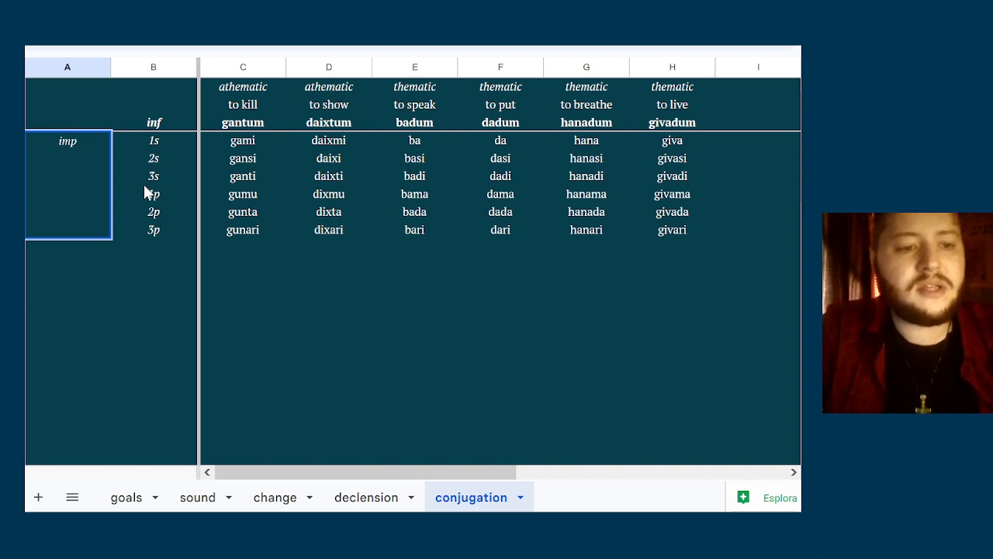
pyautogui.write('fv')
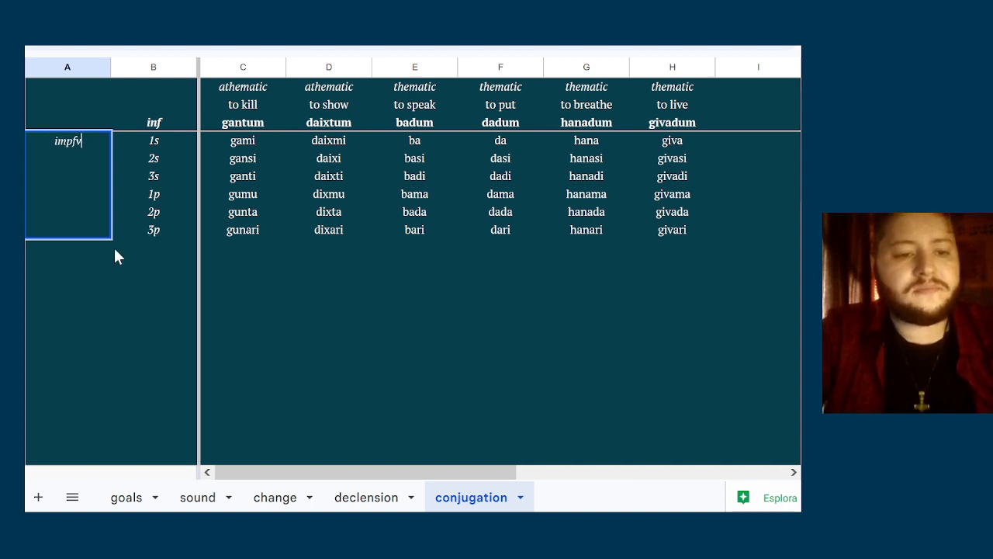
pyautogui.press('Tab')
pyautogui.press('Return')
pyautogui.hotkey('shift', 'Down')
pyautogui.hotkey('shift', 'Down')
pyautogui.hotkey('shift', 'Down')
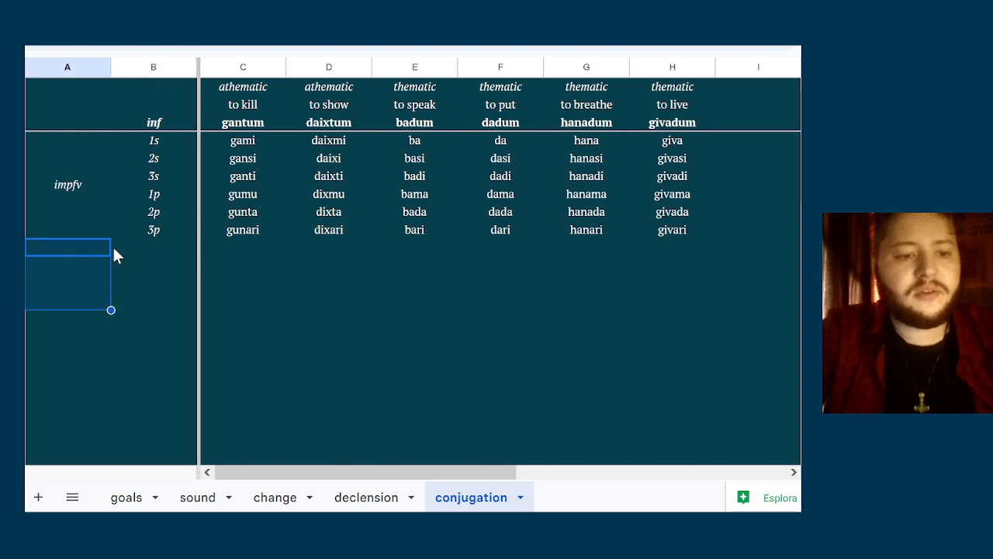
# Copy the merged impfv cell with its person labels 1s to 3p and paste the block directly beneath in columns A and B
pyautogui.press('Right')
pyautogui.press('Up')
pyautogui.press('Up')
pyautogui.press('Up')
pyautogui.press('Up')
pyautogui.press('Up')
pyautogui.press('Up')
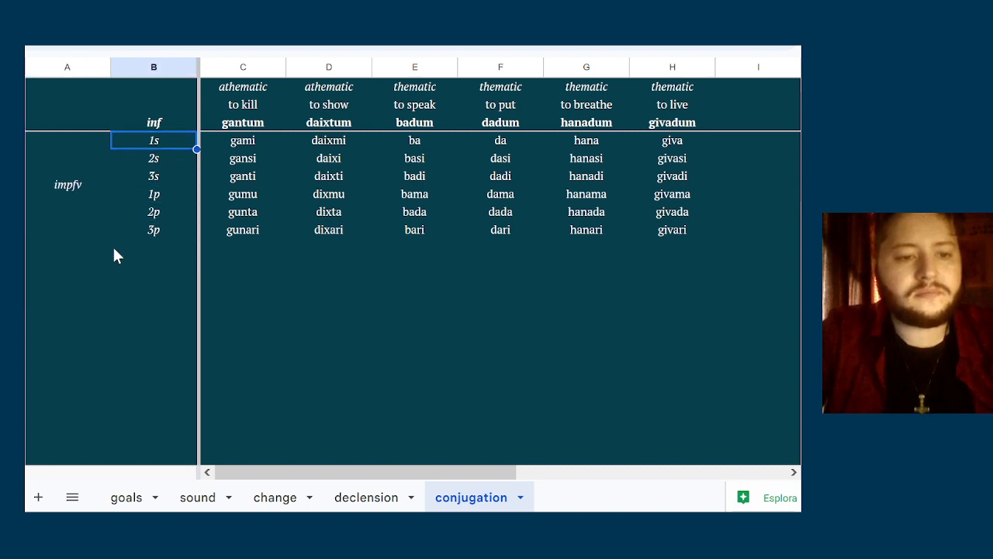
pyautogui.hotkey('shift', 'Down')
pyautogui.hotkey('shift', 'Down')
pyautogui.hotkey('shift', 'Down')
pyautogui.hotkey('shift', 'Down')
pyautogui.hotkey('shift', 'Down')
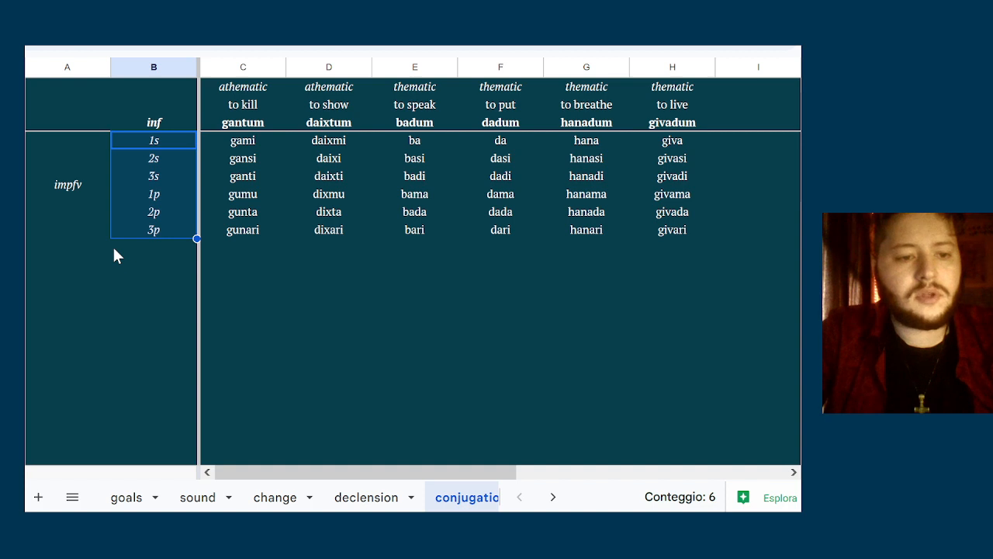
pyautogui.hotkey('shift', 'Left')
pyautogui.hotkey('ctrl', 'c')
pyautogui.press('Down')
pyautogui.press('Down')
pyautogui.press('Down')
pyautogui.press('Down')
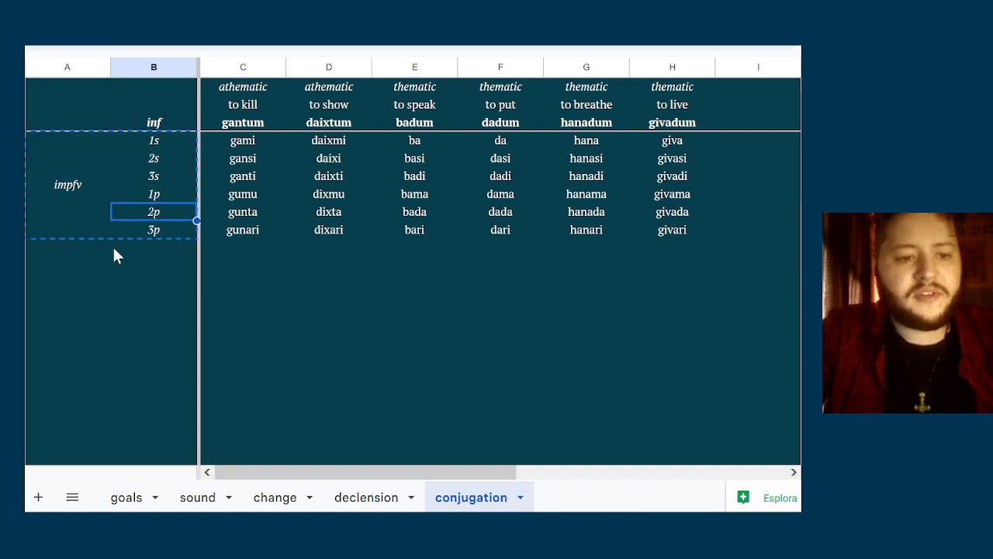
pyautogui.press('Down')
pyautogui.press('Down')
pyautogui.press('Left')
pyautogui.hotkey('ctrl', 'v')
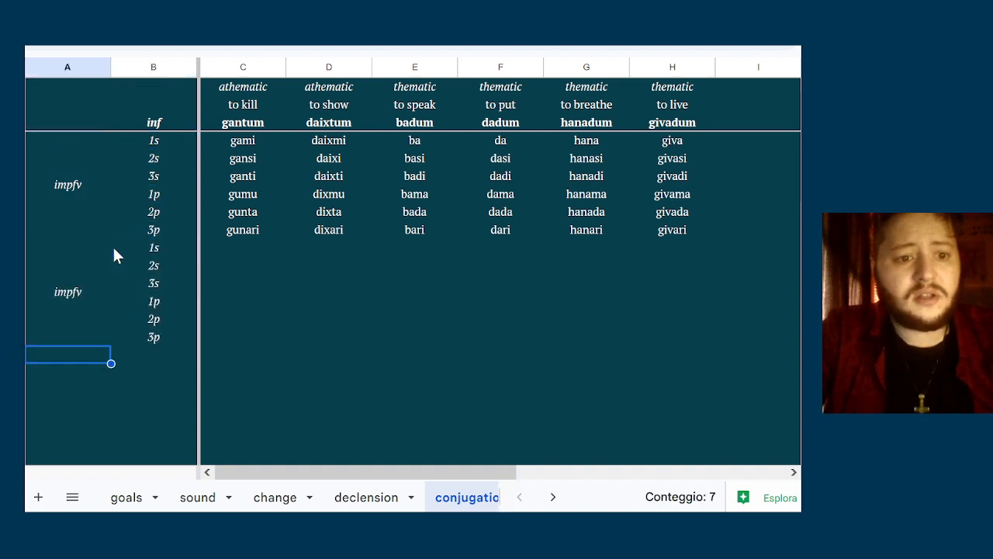
# Relabel the second aspect block "pfv" and paste another copy of the block with persons 1s to 3p directly beneath it
pyautogui.write('pfv')
pyautogui.press('Return')
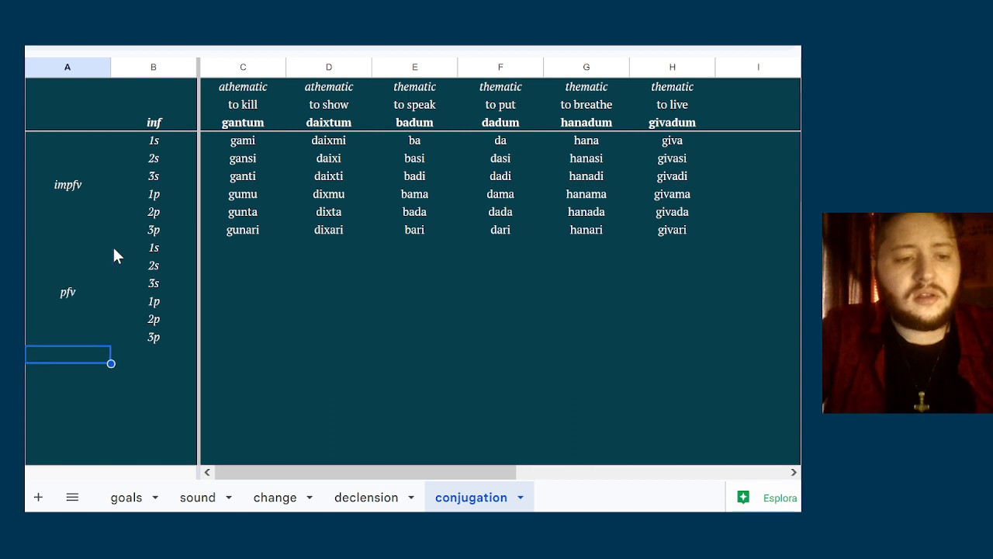
pyautogui.hotkey('ctrl', 'v')
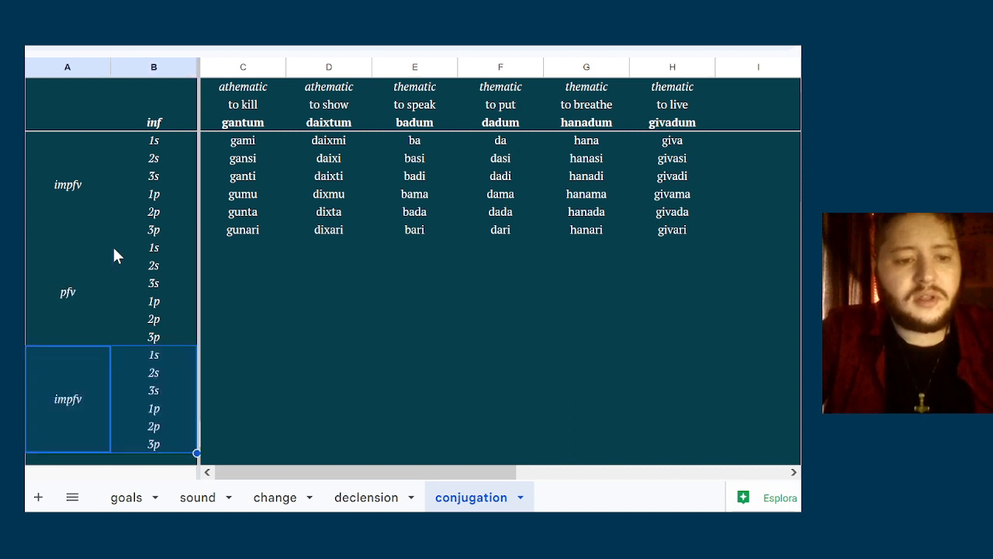
# Label the merged cell of the third person block in column A "stat"
pyautogui.press('Down')
pyautogui.press('Up')
pyautogui.write('stat')
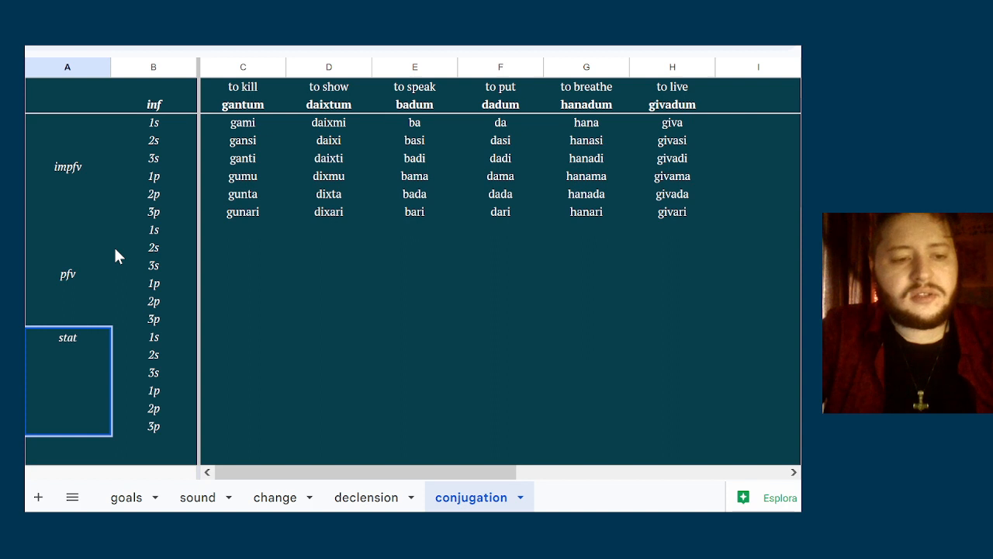
pyautogui.press('Tab')
pyautogui.press('Up')
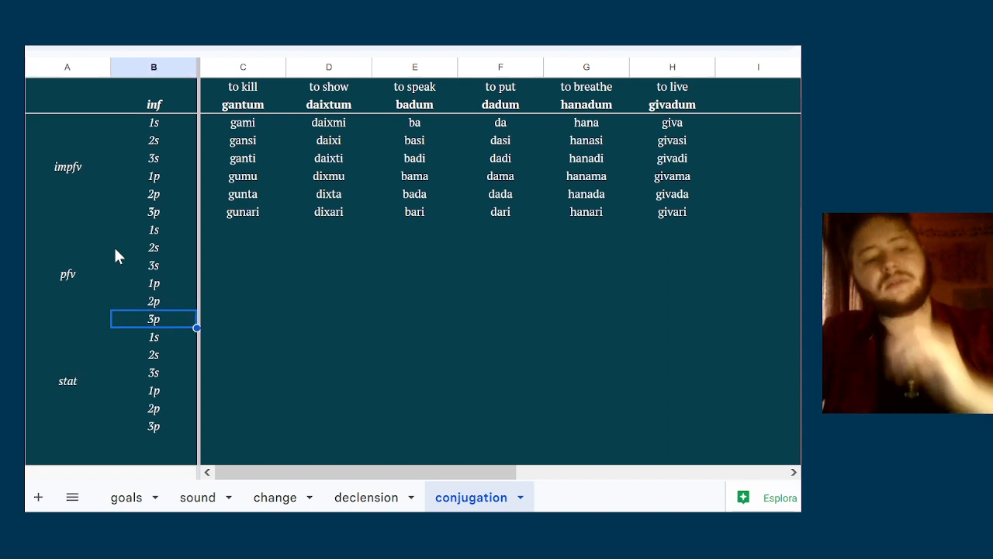
pyautogui.click(66, 287)
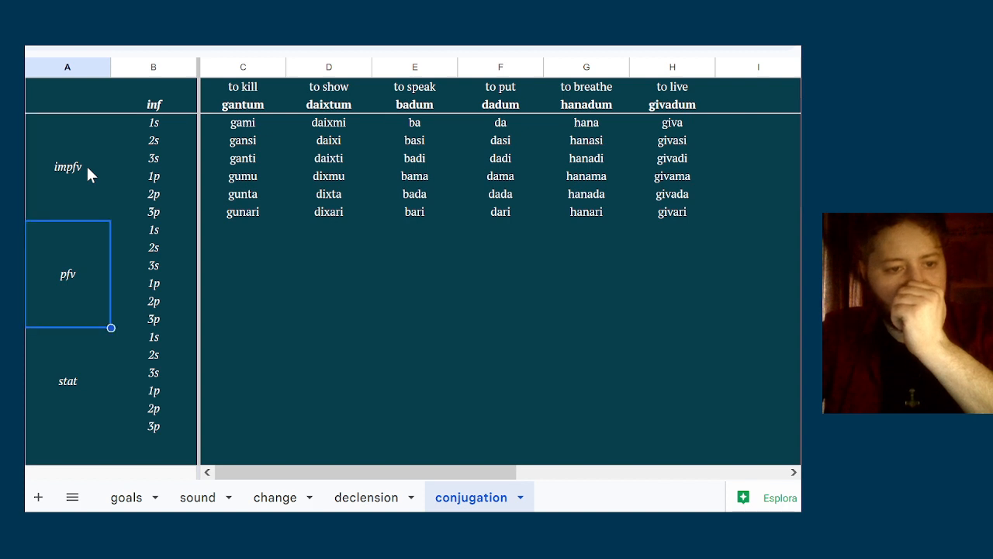
pyautogui.press('Down')
pyautogui.press('Right')
pyautogui.press('Right')
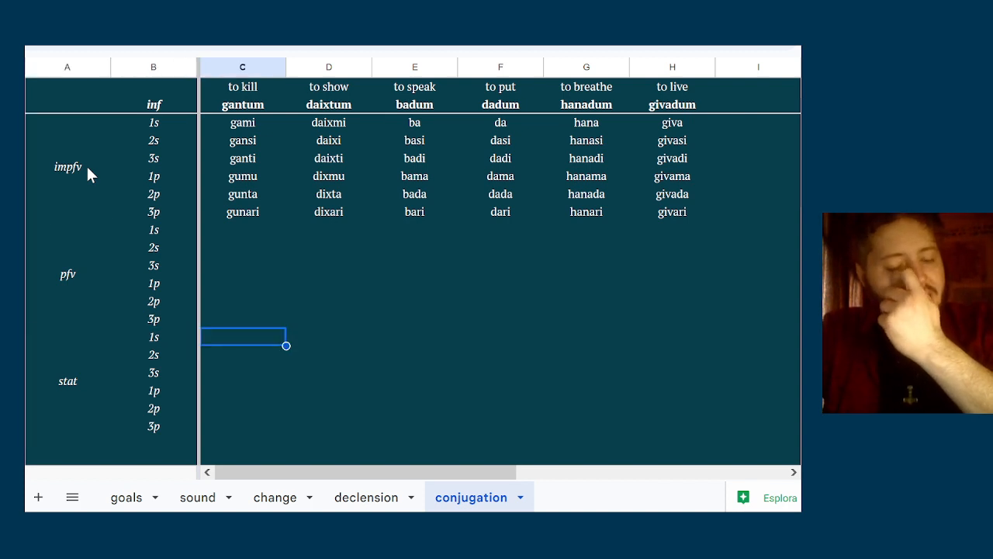
pyautogui.press('Left')
pyautogui.press('Up')
pyautogui.press('Up')
pyautogui.press('Up')
pyautogui.press('Up')
pyautogui.press('Up')
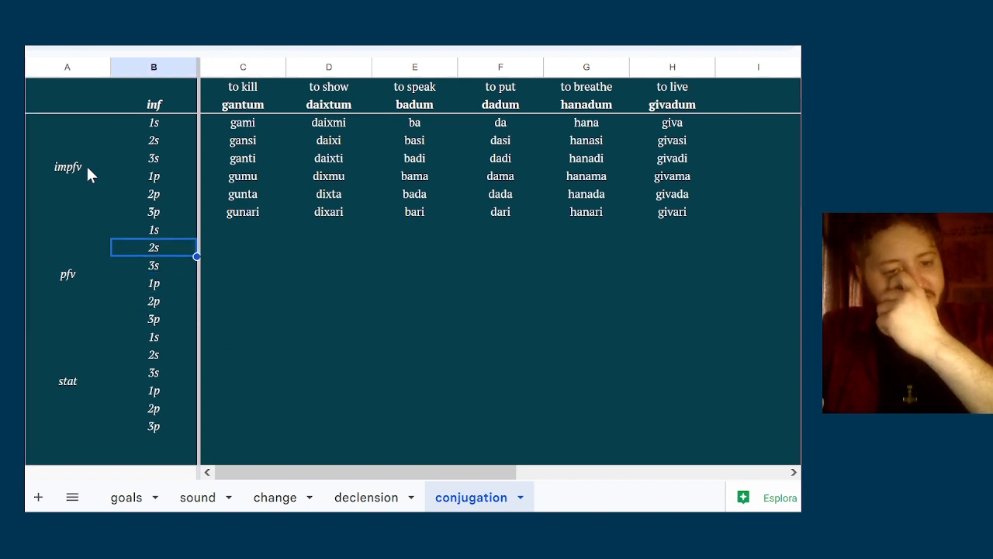
pyautogui.click(30, 236)
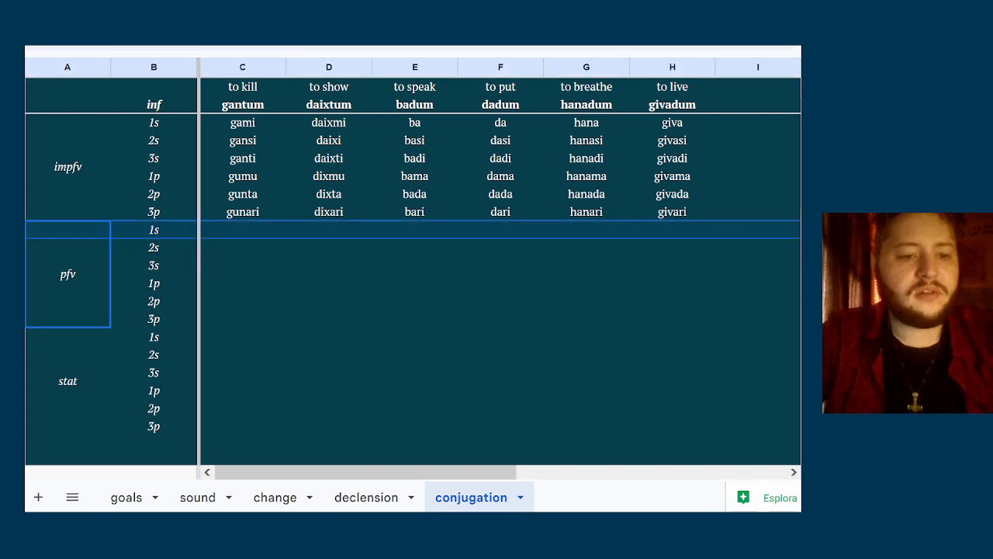
# Fill the merged impfv cell in column A with the darkest shade of cyan from the palette
pyautogui.click(55, 169)
pyautogui.moveTo(575, 68)
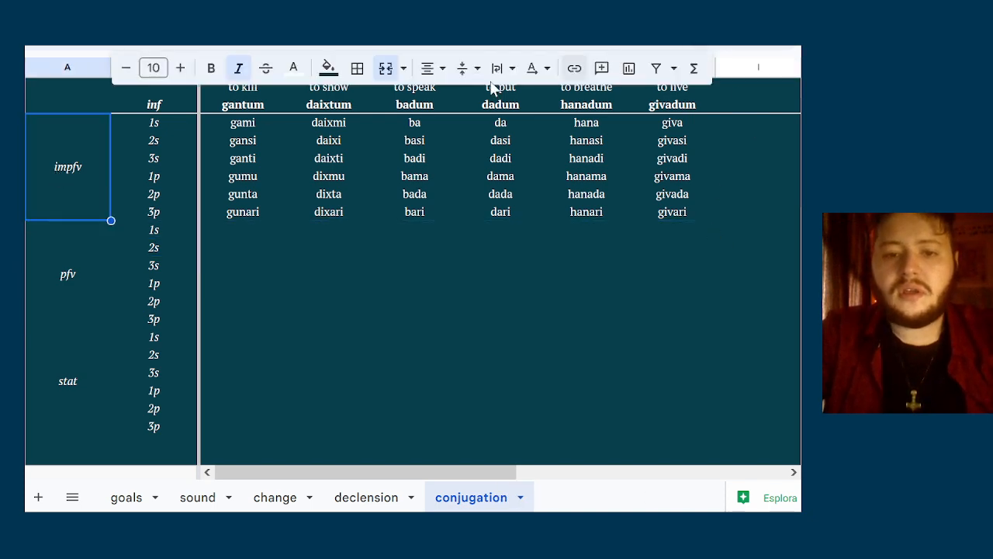
pyautogui.click(329, 68)
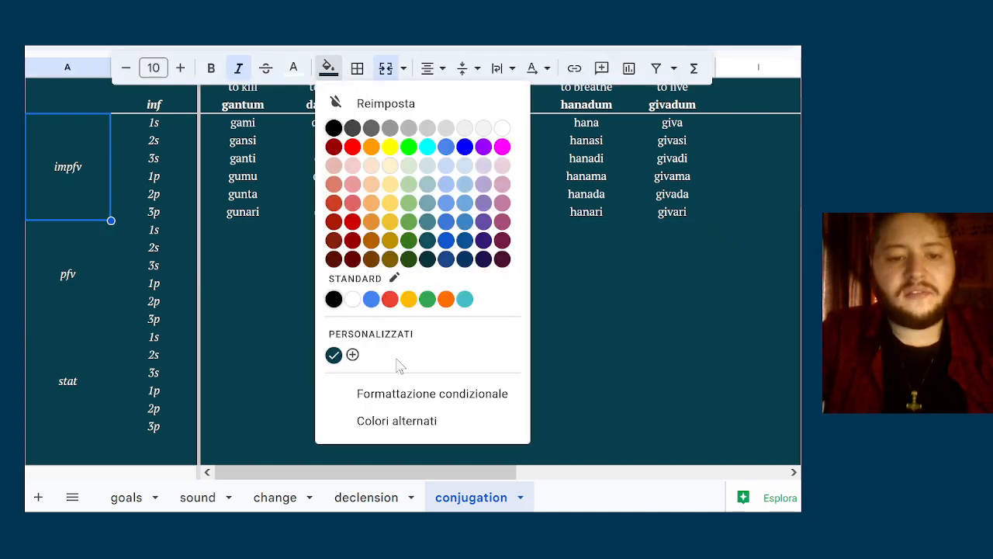
pyautogui.click(427, 261)
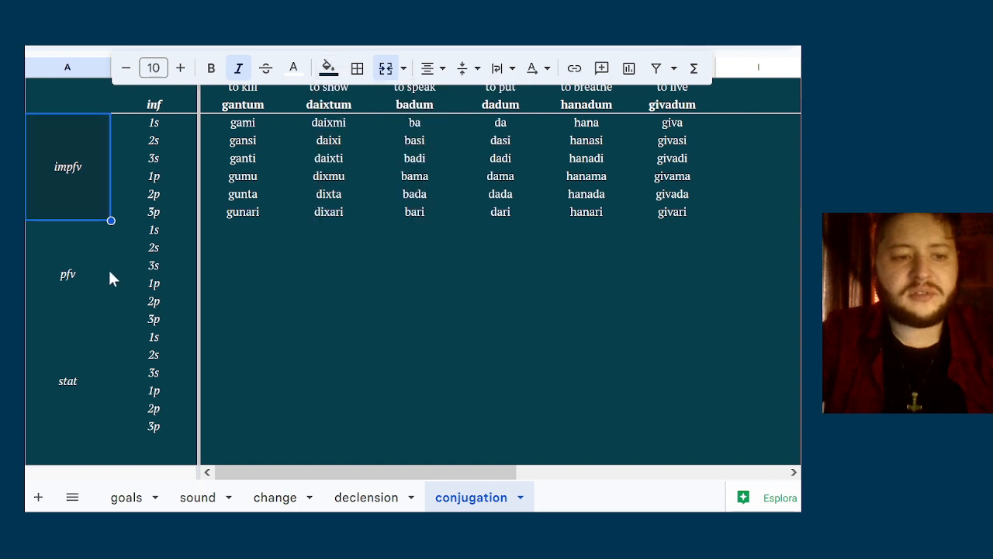
# Fill the merged stat cell in column A with the same darkest cyan as the impfv cell
pyautogui.click(77, 333)
pyautogui.click(80, 277)
pyautogui.click(66, 381)
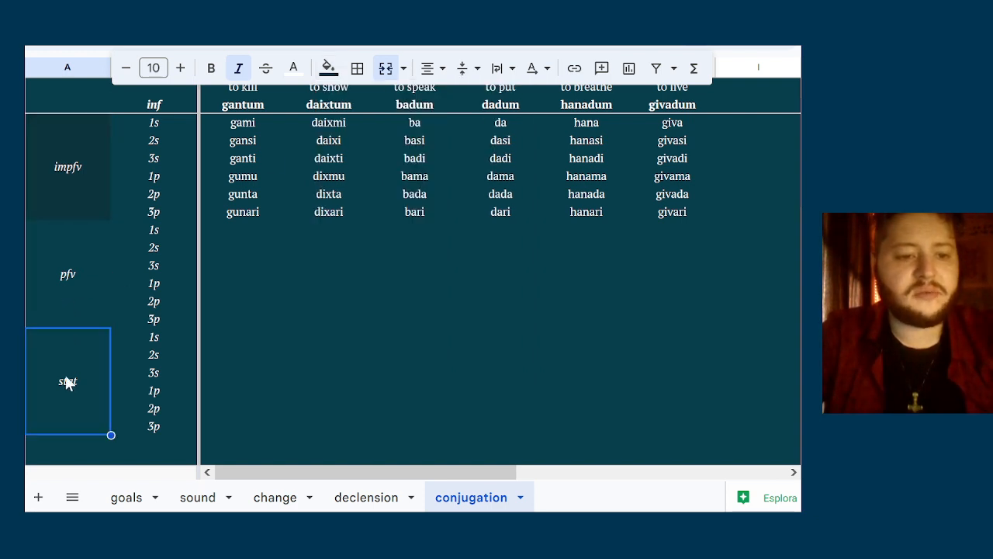
pyautogui.click(329, 71)
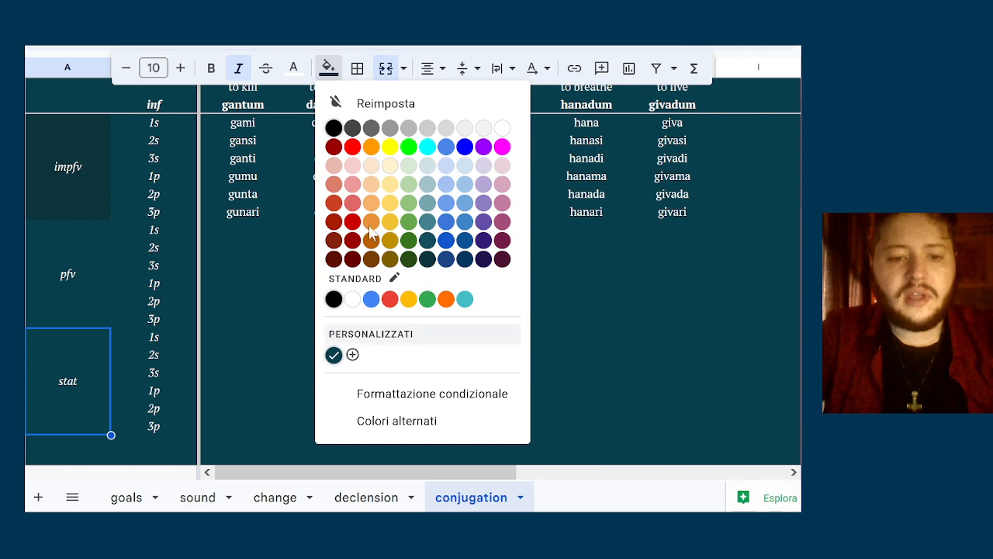
pyautogui.click(429, 257)
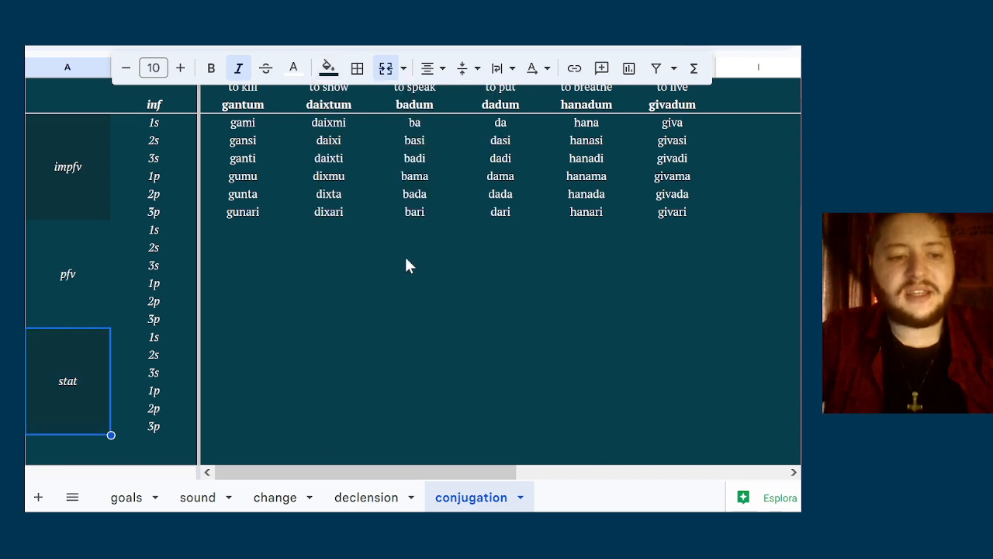
# Fill the merged pfv cell in column A with the dark cyan one shade lighter than its neighbouring aspect cells
pyautogui.click(68, 255)
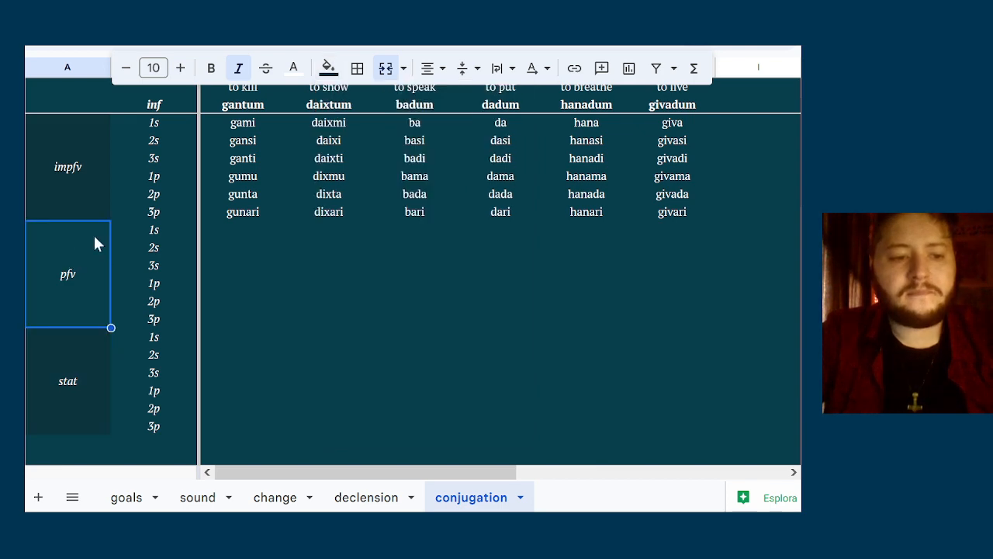
pyautogui.click(412, 247)
pyautogui.click(86, 273)
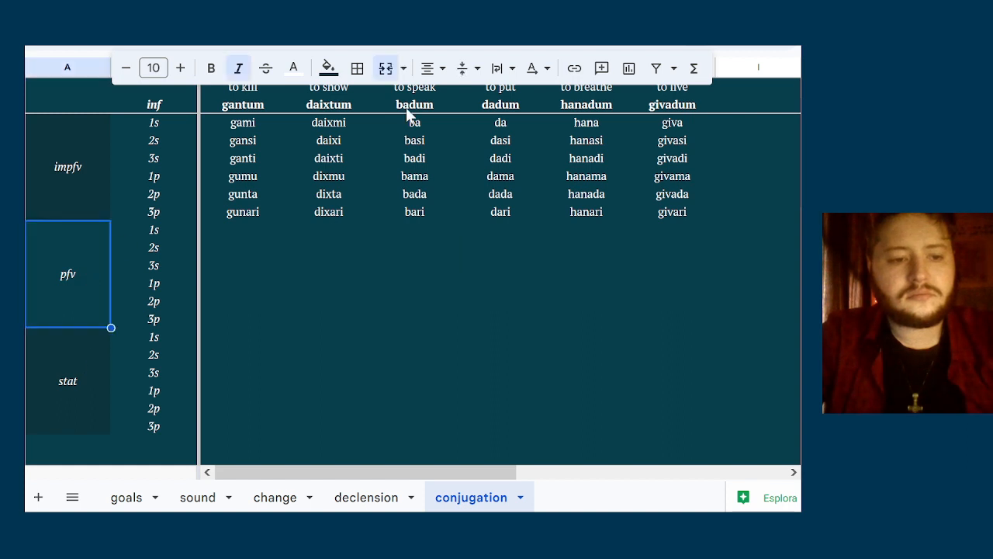
pyautogui.click(329, 67)
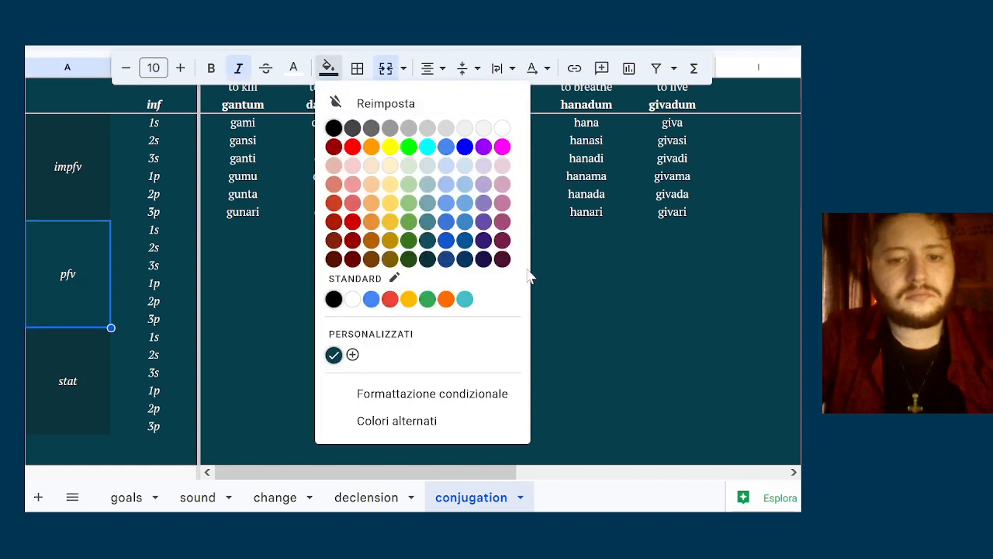
pyautogui.click(426, 240)
pyautogui.click(231, 300)
pyautogui.click(99, 374)
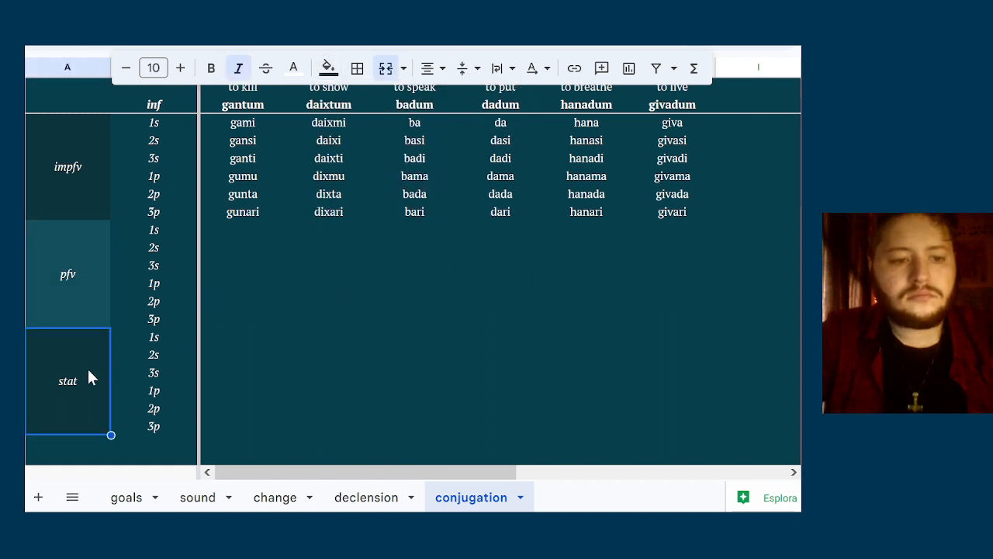
pyautogui.click(81, 154)
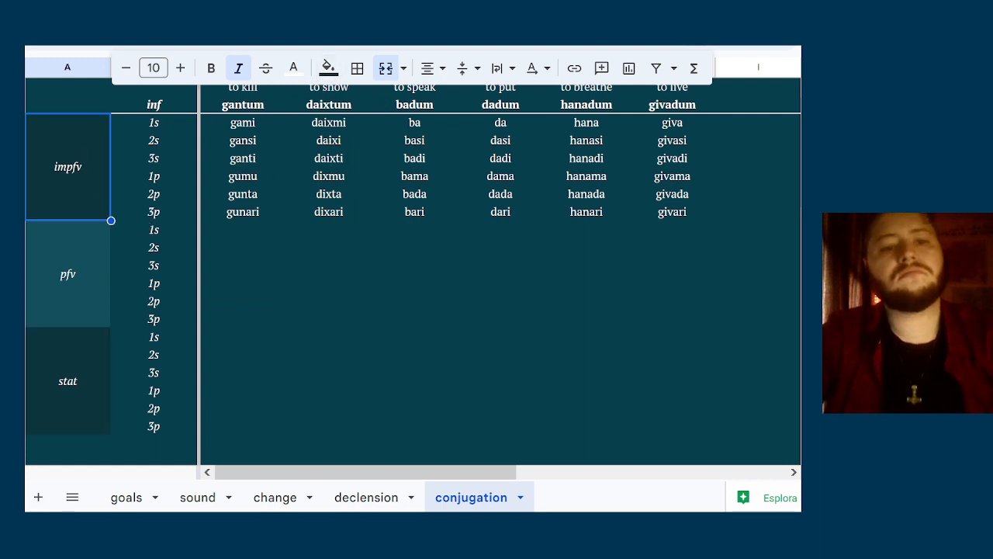
pyautogui.click(67, 353)
pyautogui.click(472, 234)
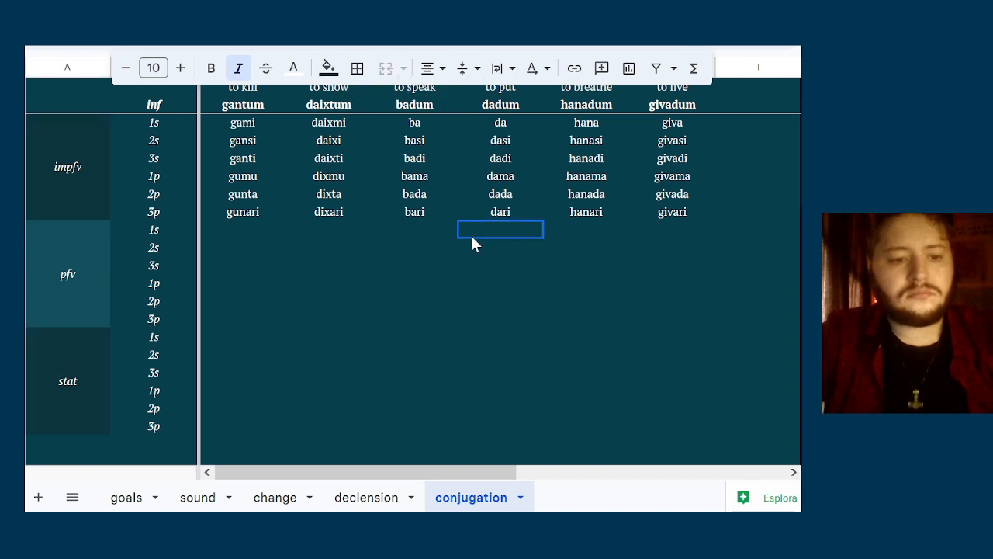
pyautogui.click(230, 271)
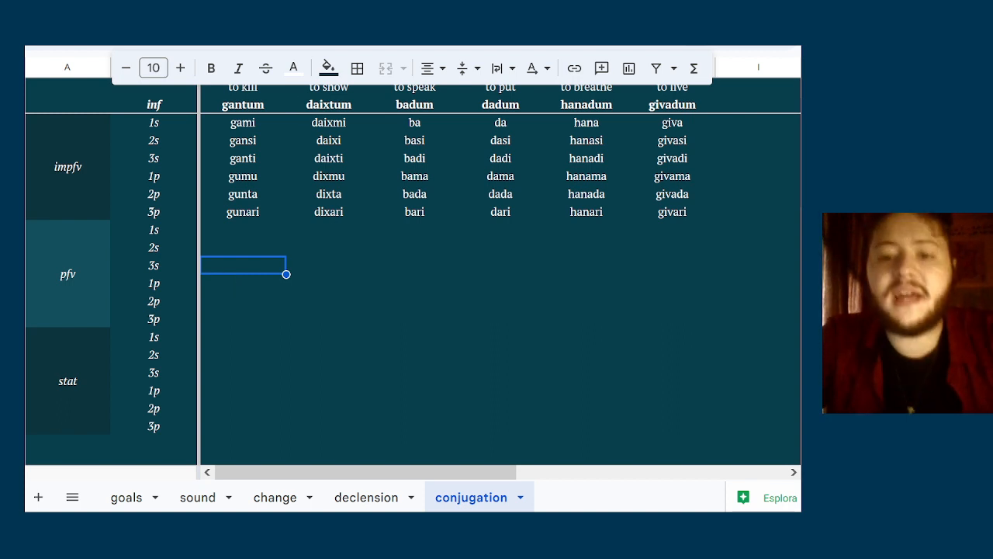
pyautogui.click(409, 217)
pyautogui.click(281, 233)
pyautogui.press('Down')
pyautogui.press('Down')
pyautogui.press('Down')
pyautogui.press('Down')
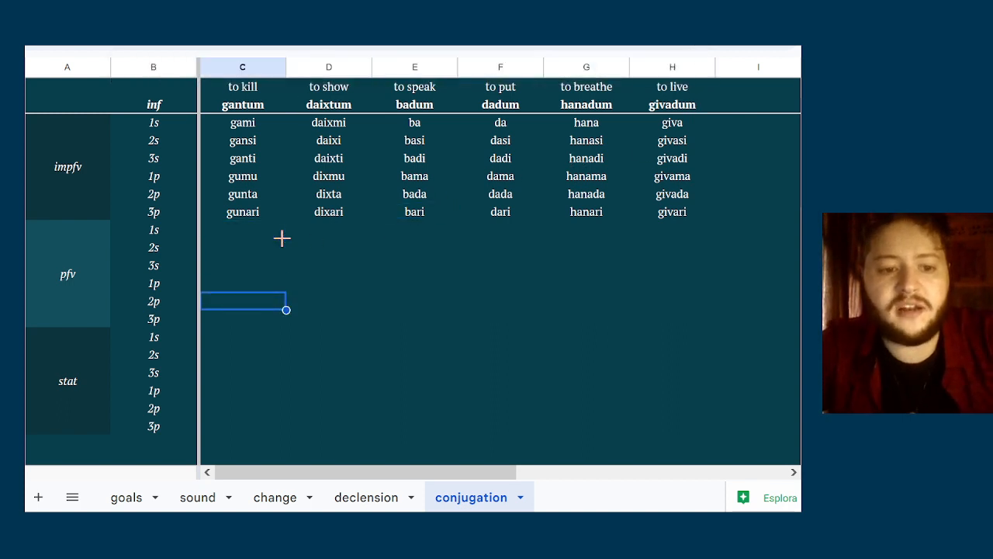
pyautogui.press('Down')
pyautogui.press('Down')
pyautogui.press('Down')
pyautogui.press('Down')
pyautogui.press('Down')
pyautogui.press('Down')
pyautogui.press('Right')
pyautogui.press('Right')
pyautogui.press('Right')
pyautogui.press('Right')
pyautogui.press('Right')
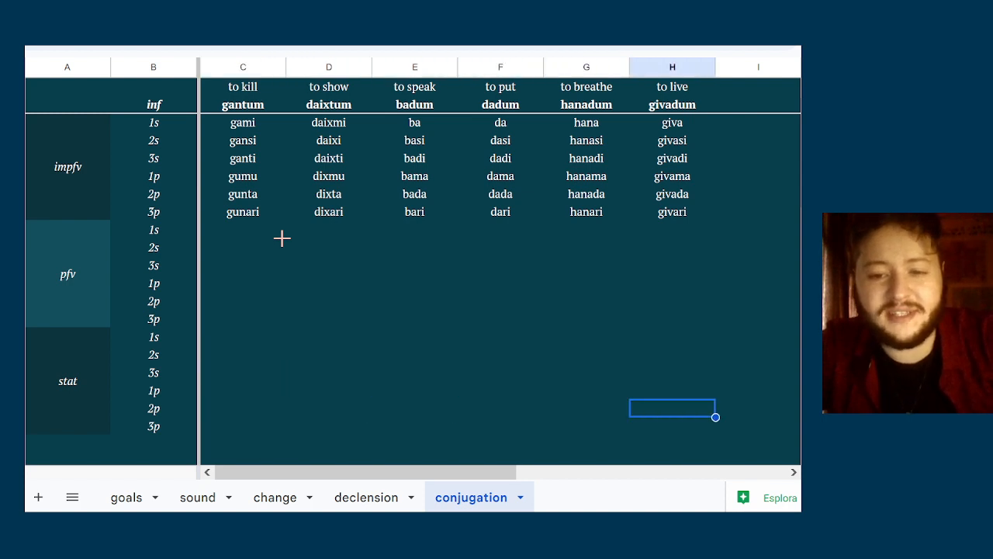
pyautogui.press('Up')
pyautogui.press('Up')
pyautogui.press('Up')
pyautogui.press('Right')
pyautogui.press('Left')
pyautogui.press('Left')
pyautogui.press('Left')
pyautogui.press('Left')
pyautogui.press('Left')
pyautogui.press('Left')
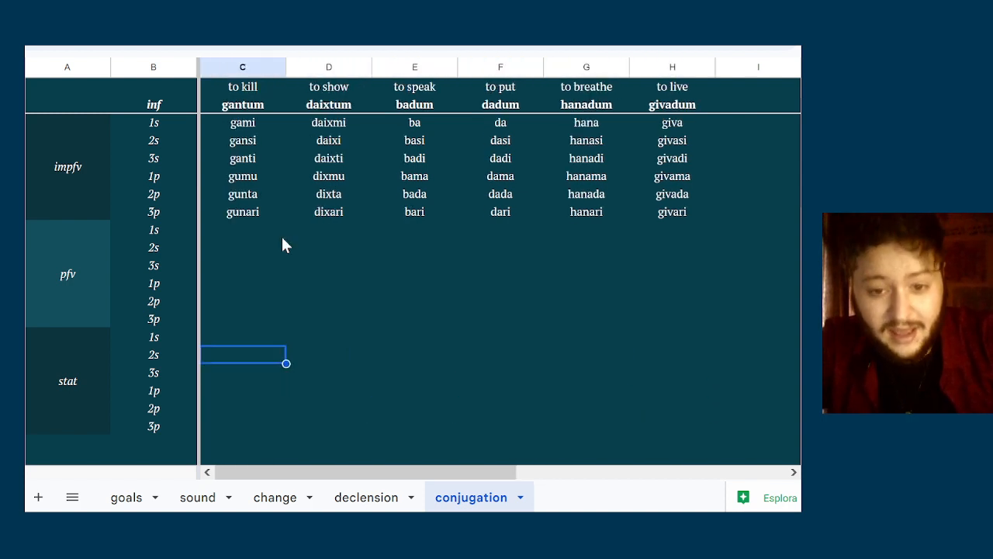
pyautogui.press('Left')
pyautogui.press('Left')
pyautogui.press('Up')
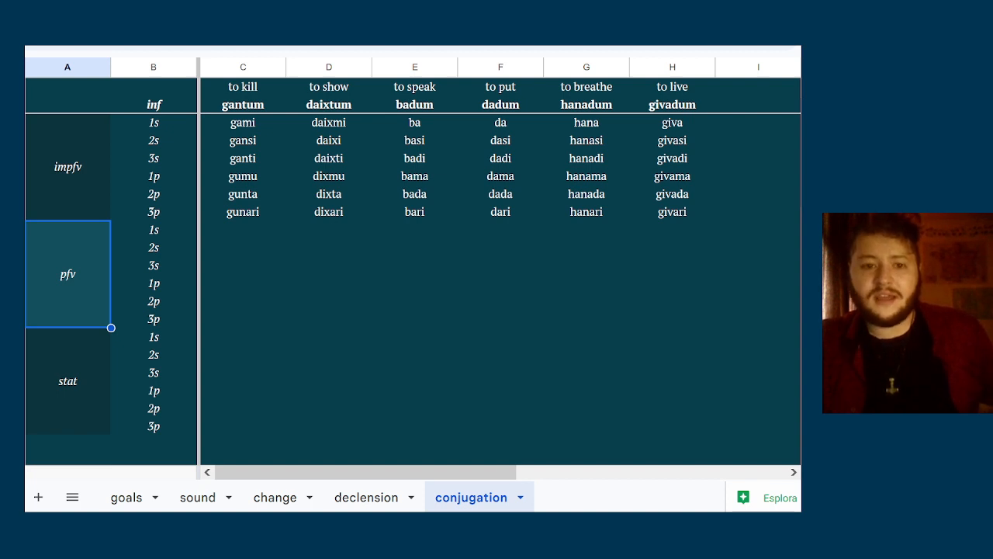
pyautogui.click(338, 247)
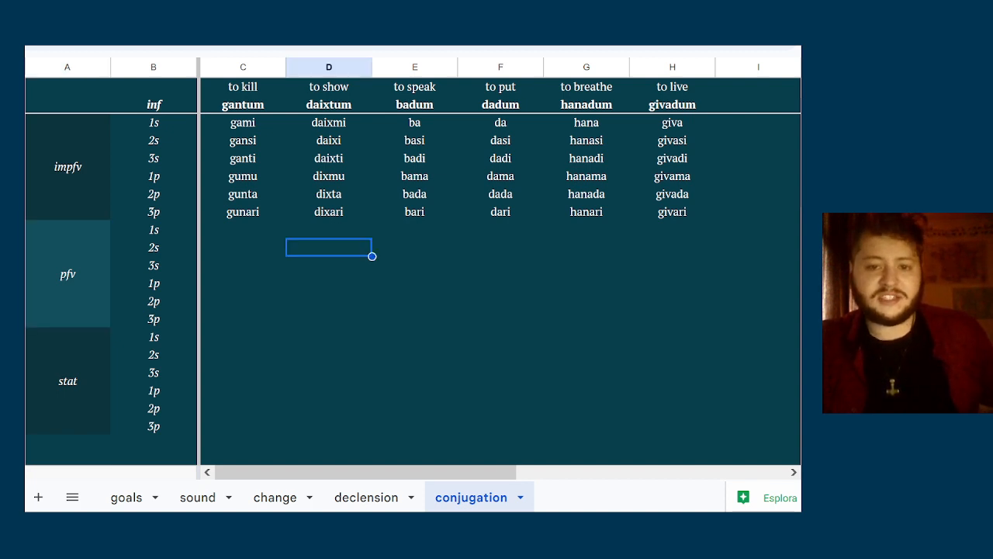